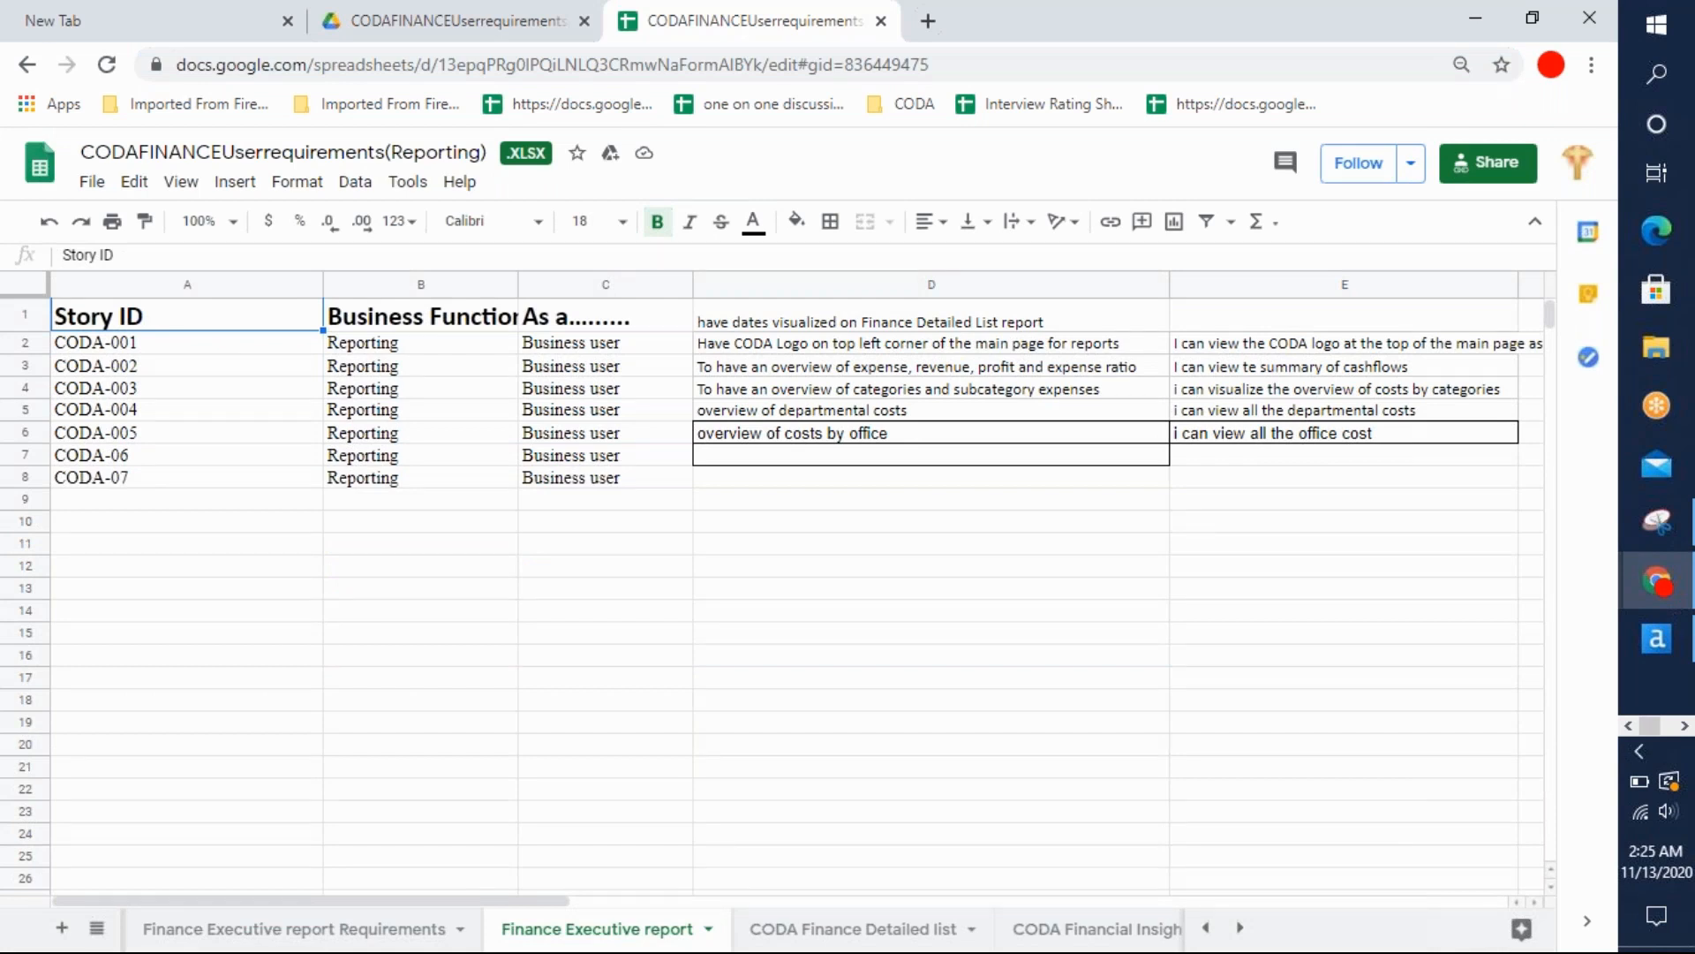
- Review the Finance Executive report Requirements sheet and switch to the Book8 workbook in Tableau
{"action": "left_click", "coordinate": [285, 929]}
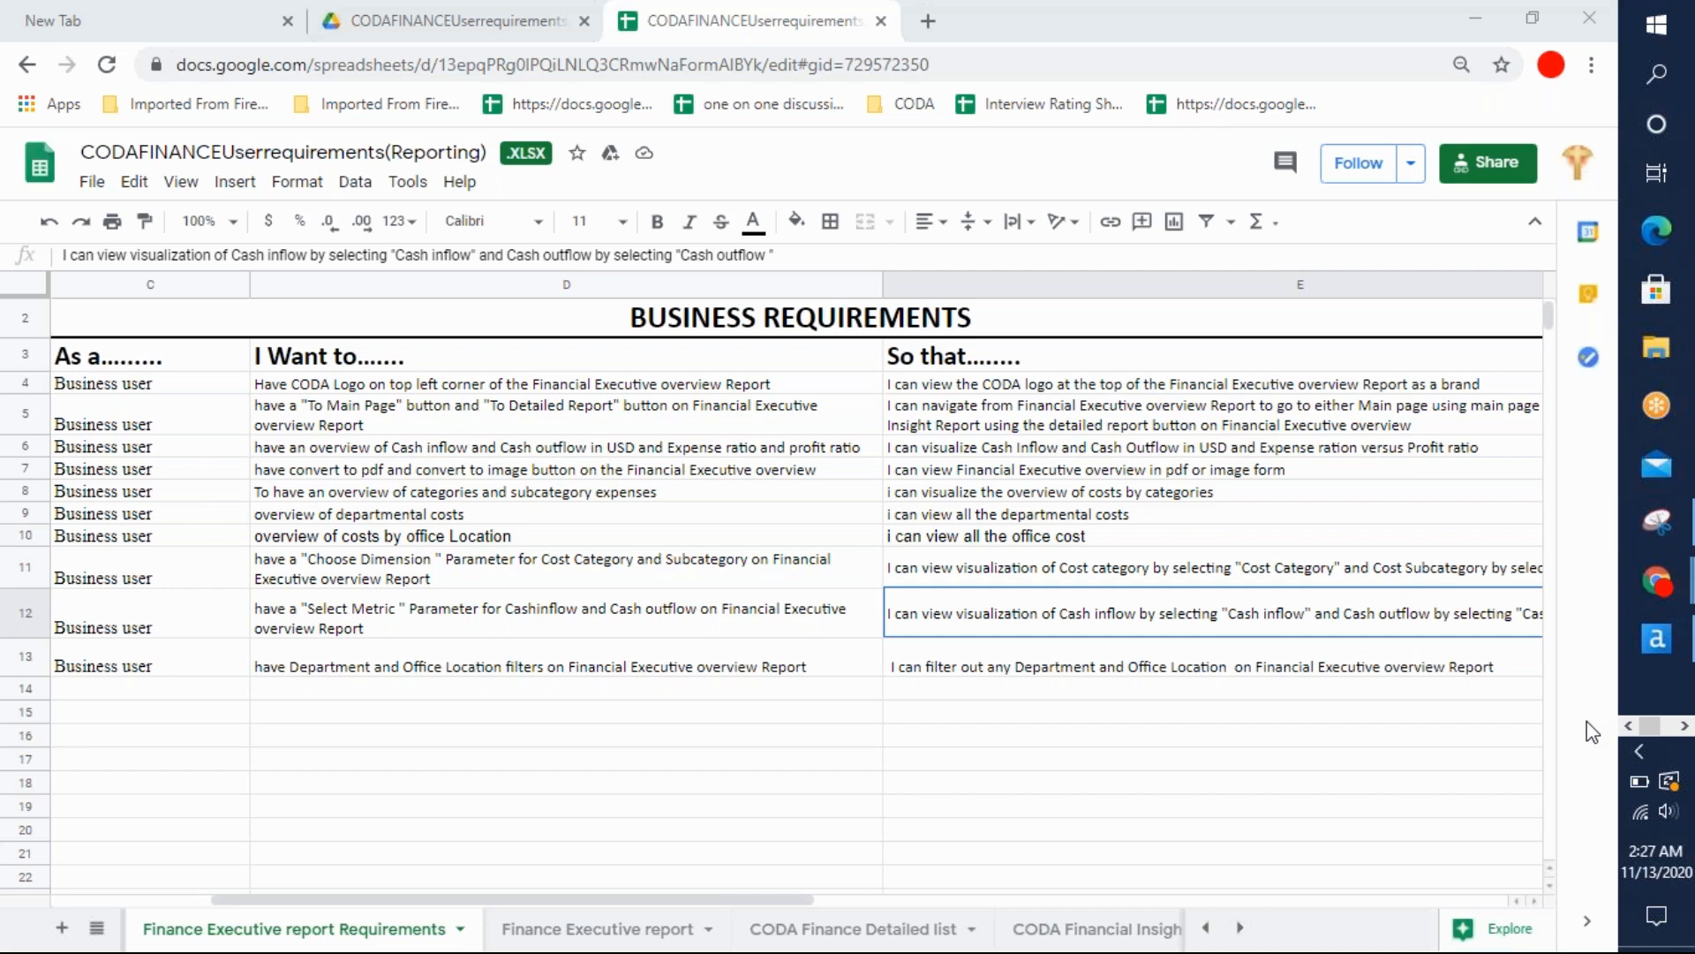
{"action": "left_click", "coordinate": [1684, 726]}
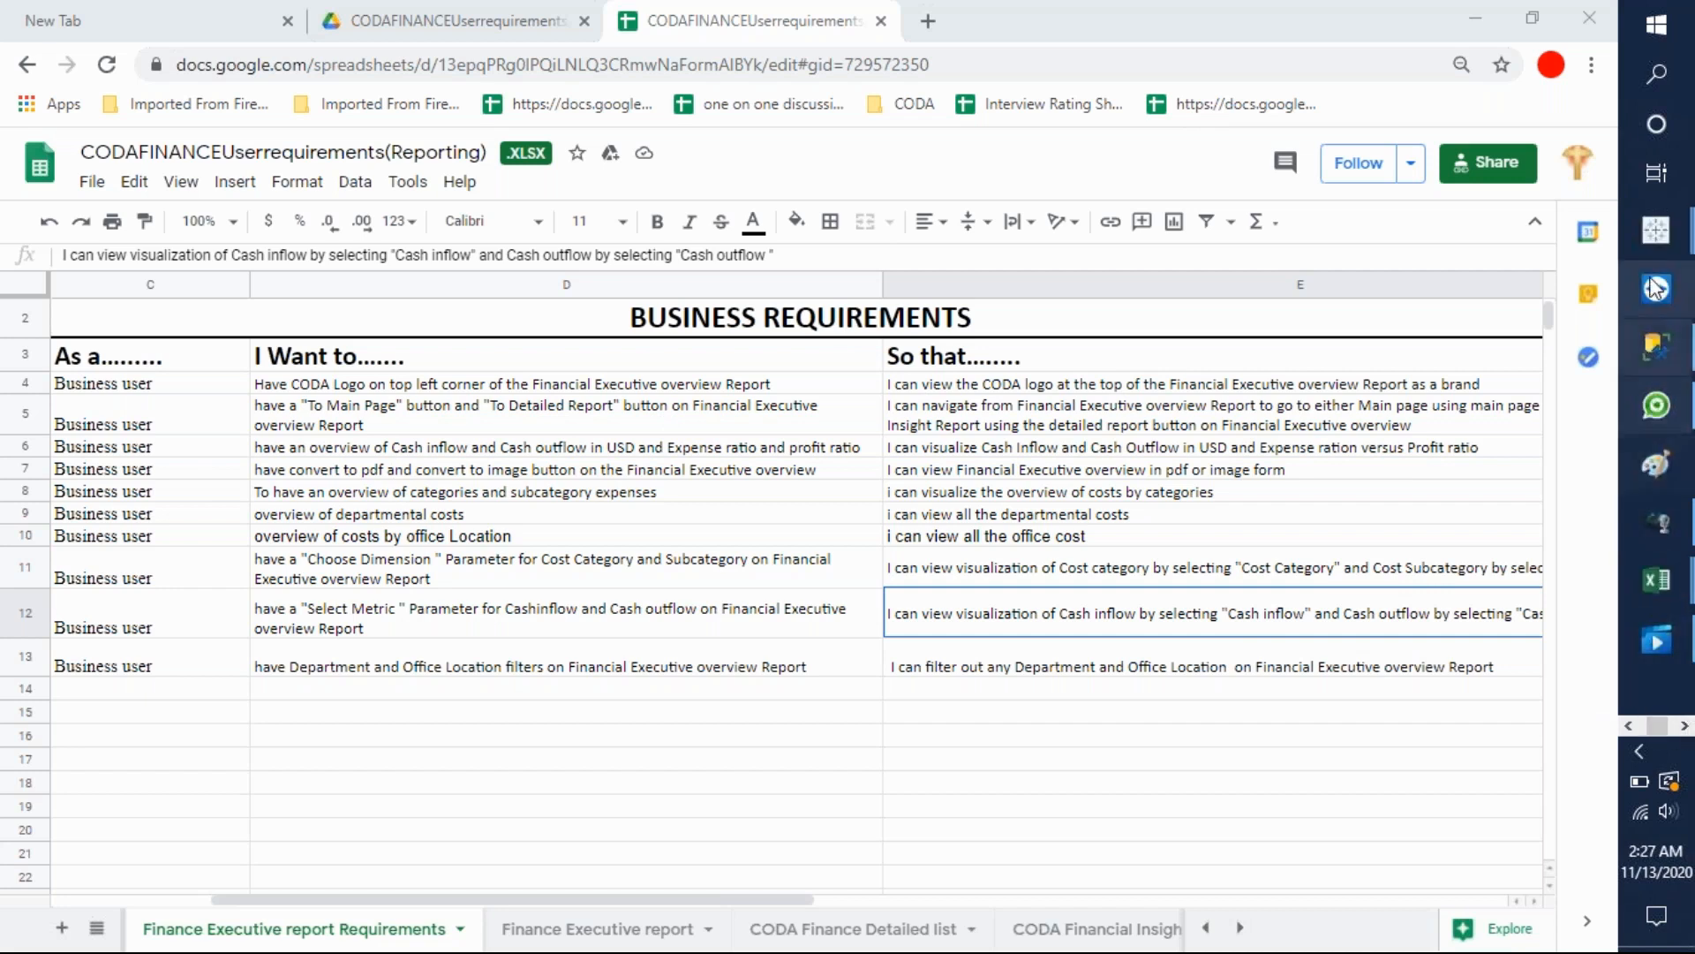
{"action": "mouse_move", "coordinate": [1651, 242]}
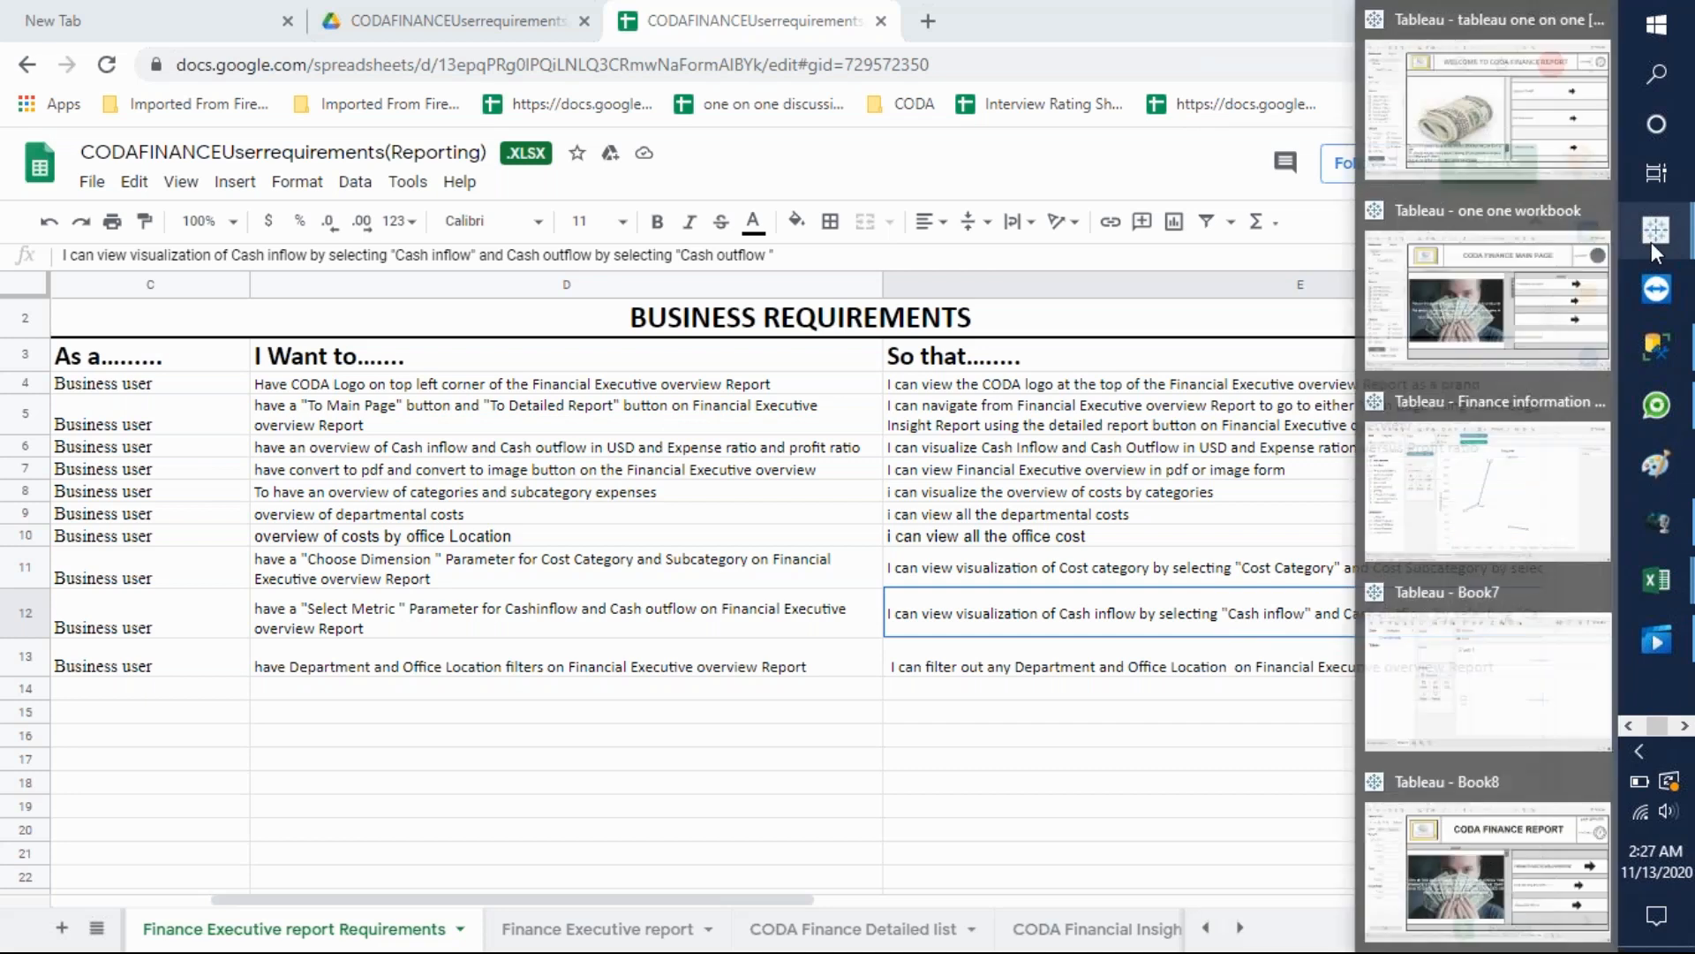
{"action": "left_click", "coordinate": [1461, 863]}
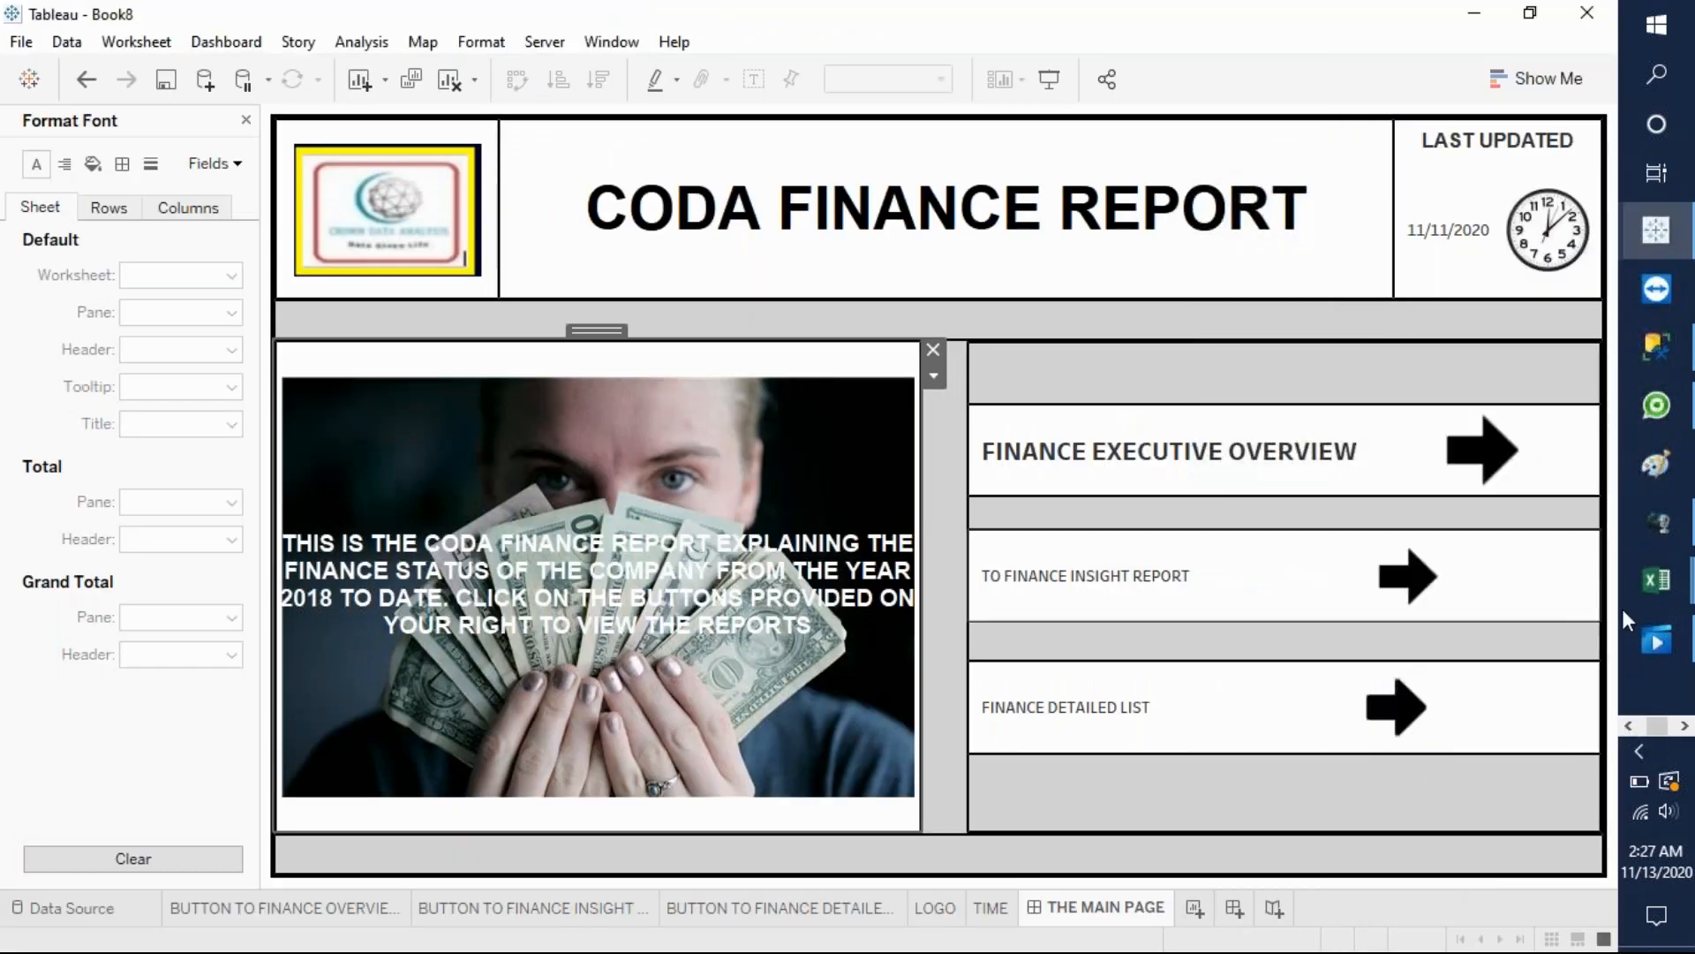
{"action": "left_click", "coordinate": [1684, 726]}
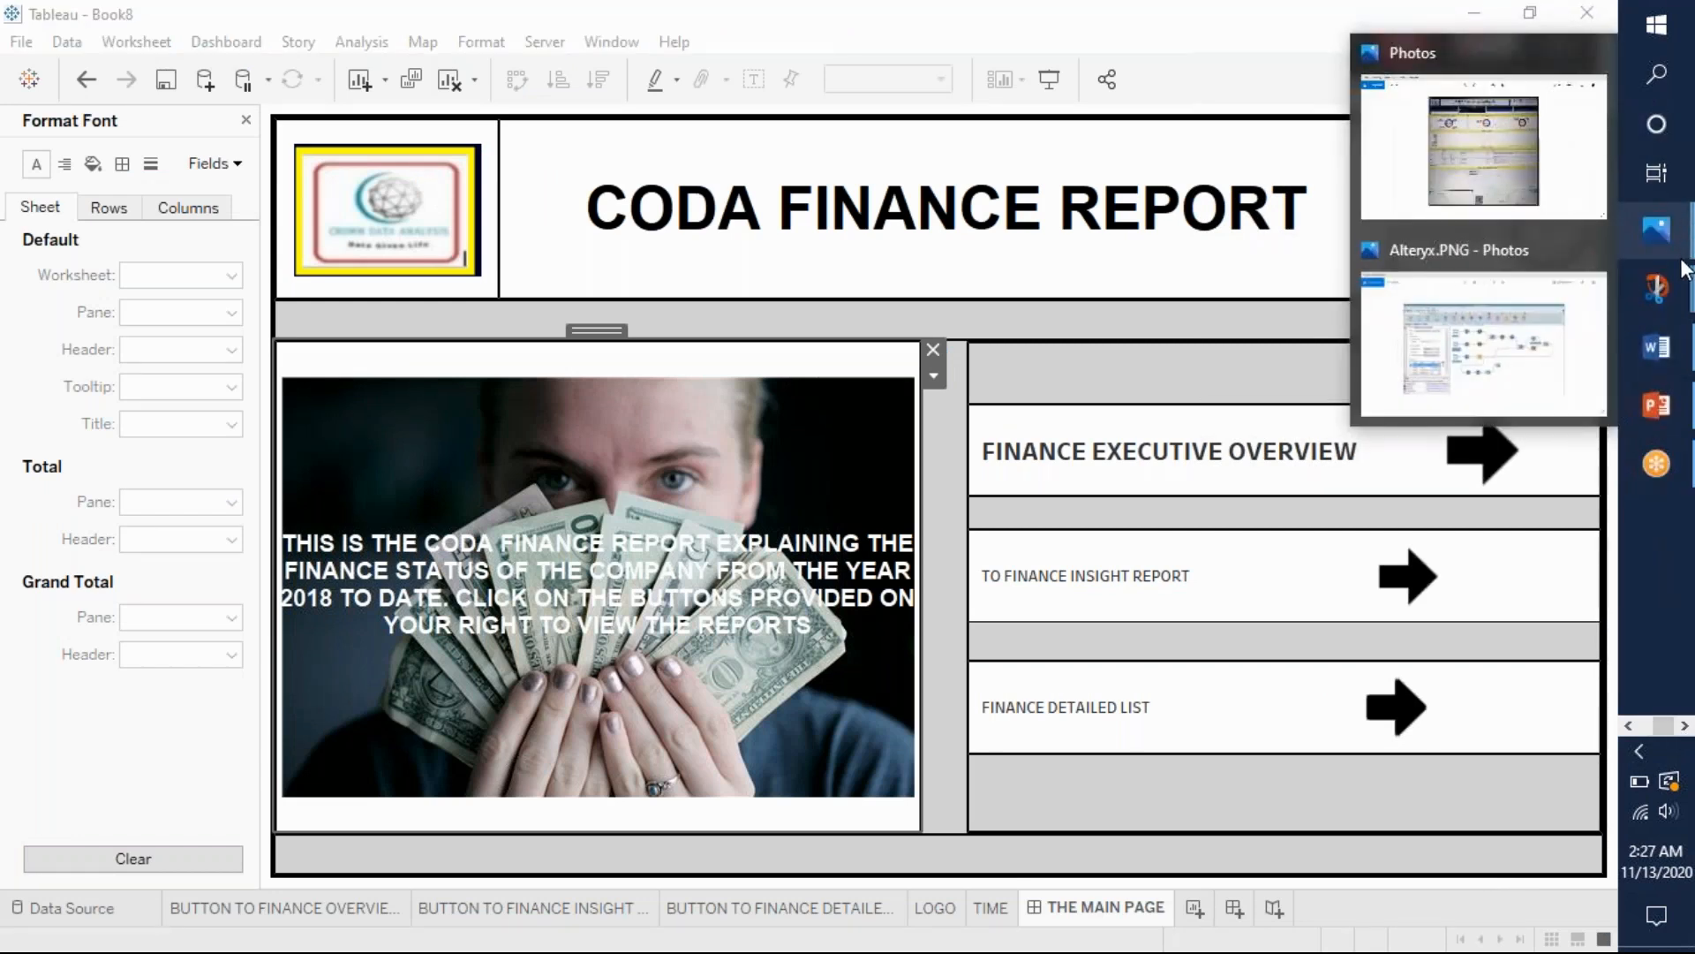
{"action": "mouse_move", "coordinate": [1686, 344]}
{"action": "mouse_move", "coordinate": [1675, 424]}
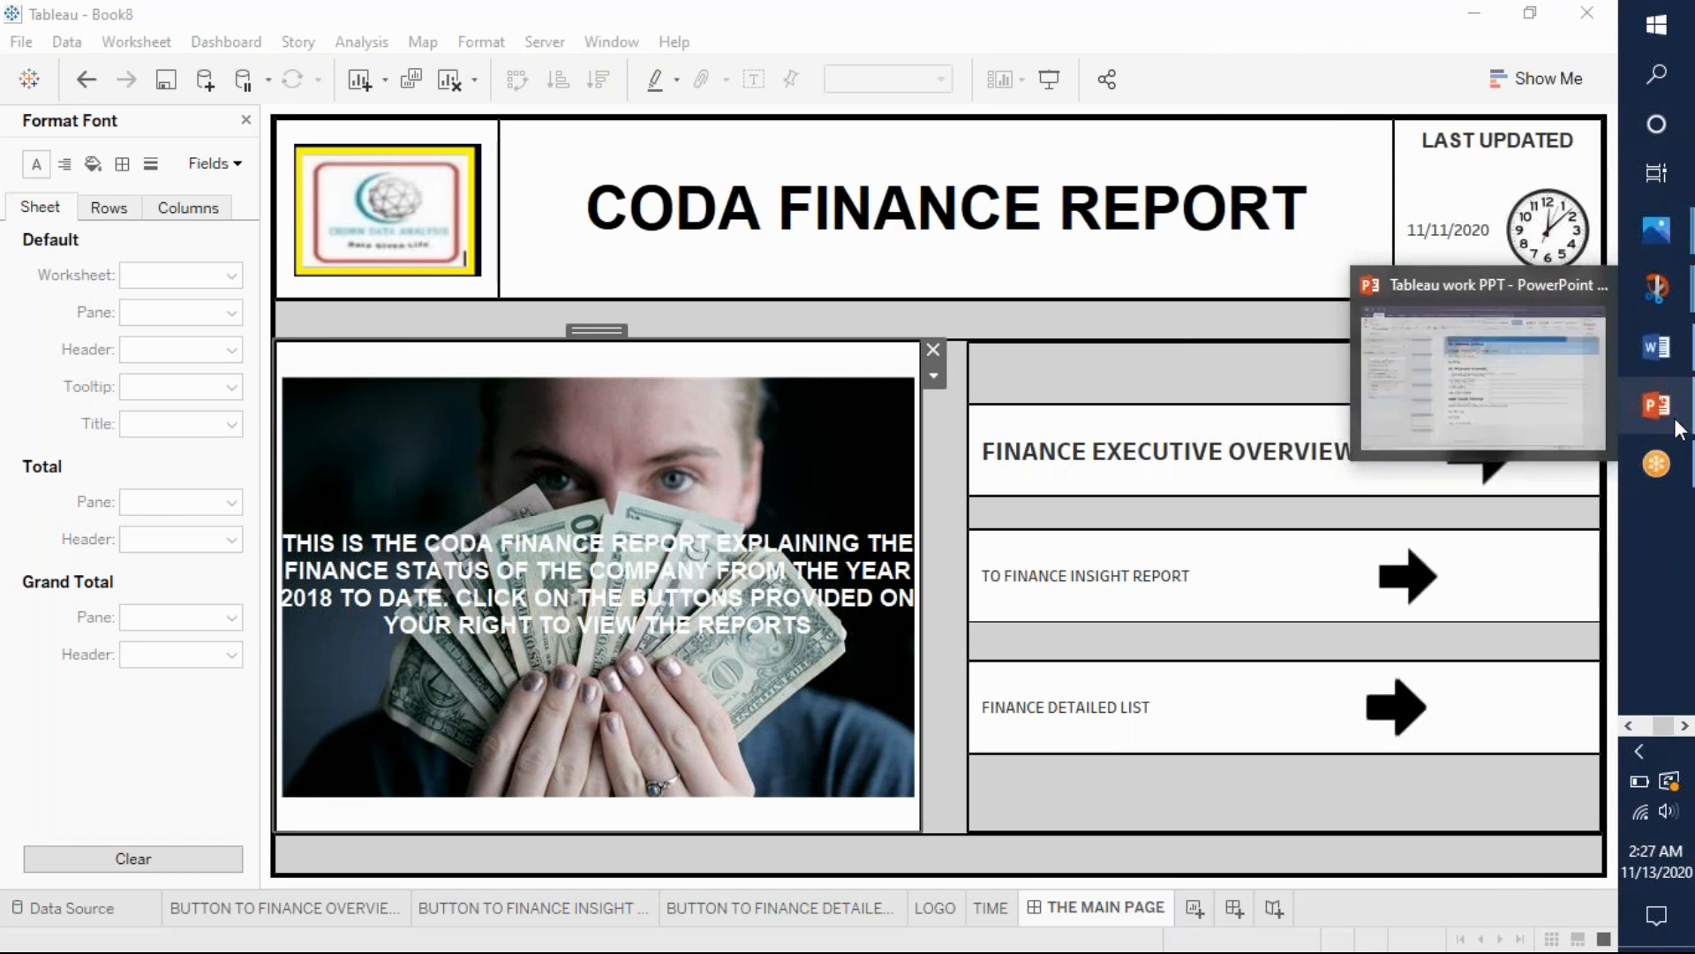
{"action": "left_click", "coordinate": [1629, 726]}
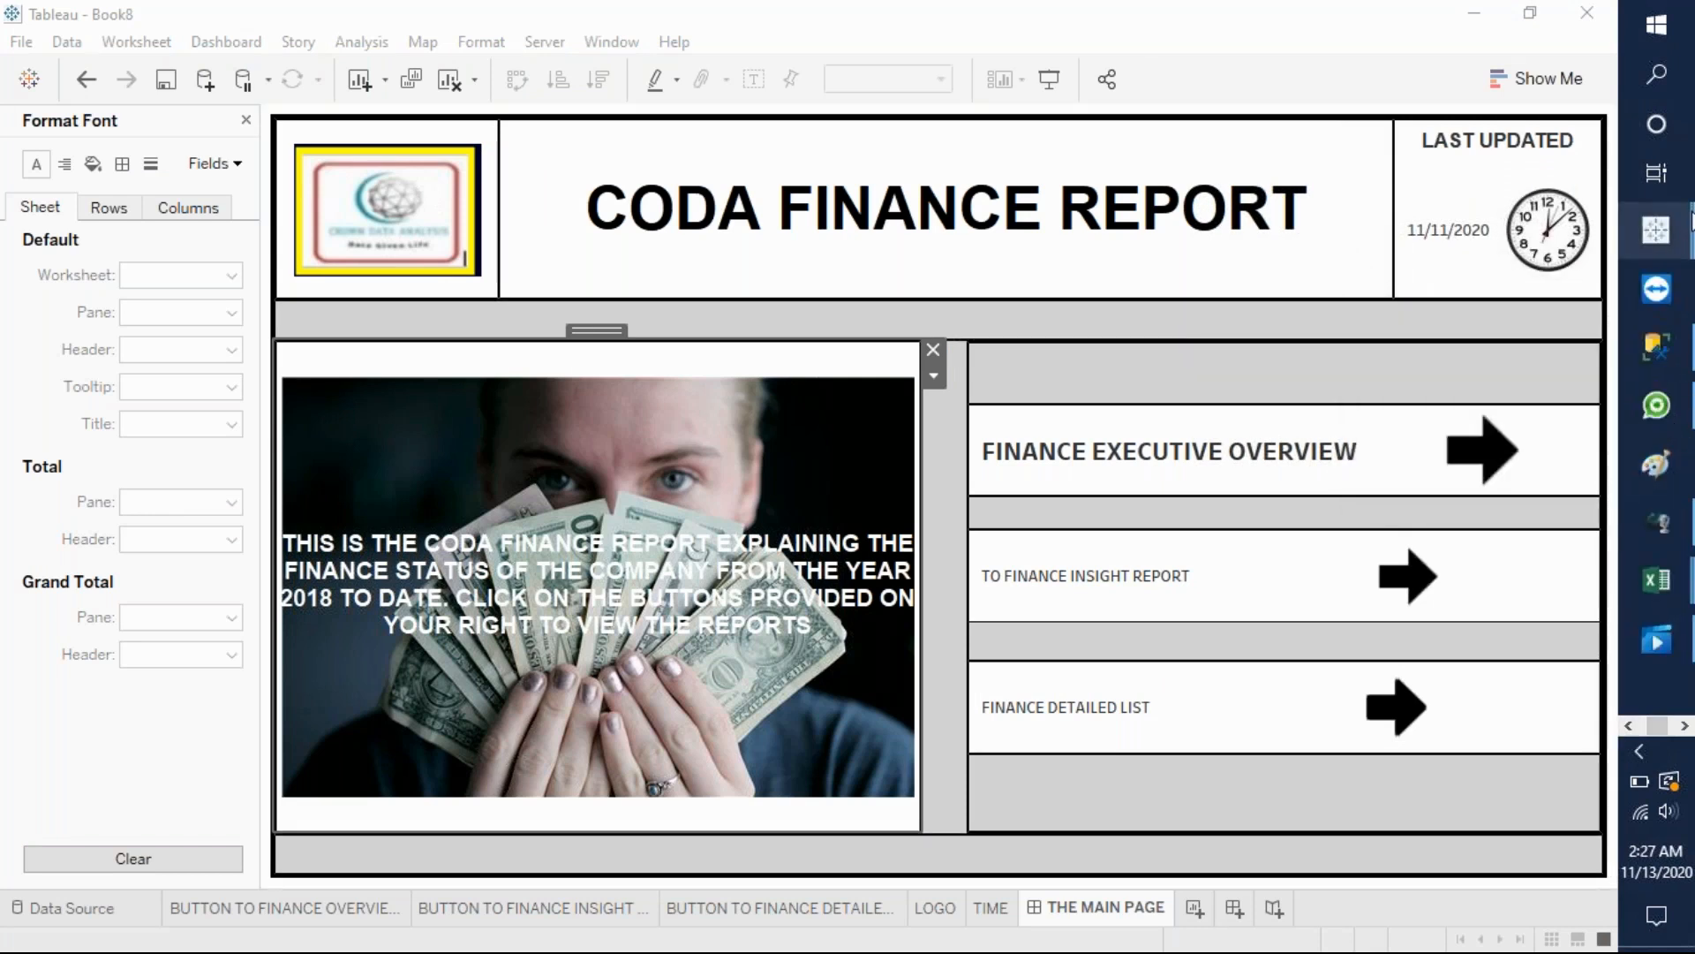
- Switch to the one one workbook and examine its Finance Overview Report dashboard as a reference
{"action": "mouse_move", "coordinate": [1691, 221]}
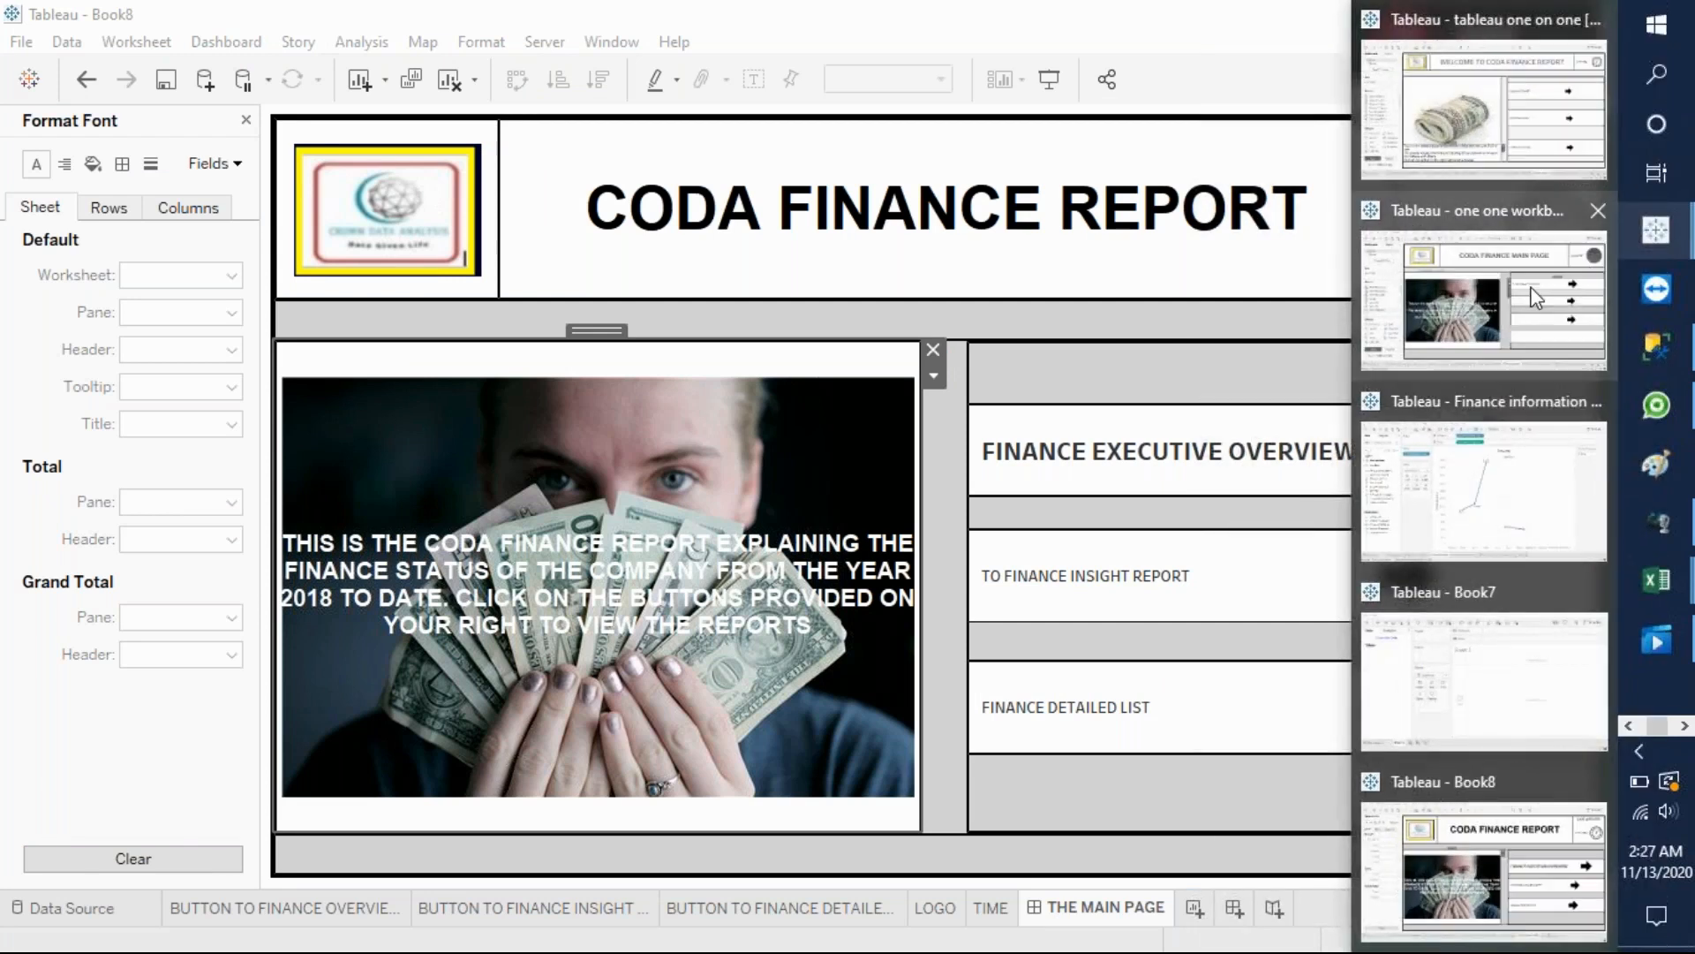
{"action": "mouse_move", "coordinate": [1520, 301]}
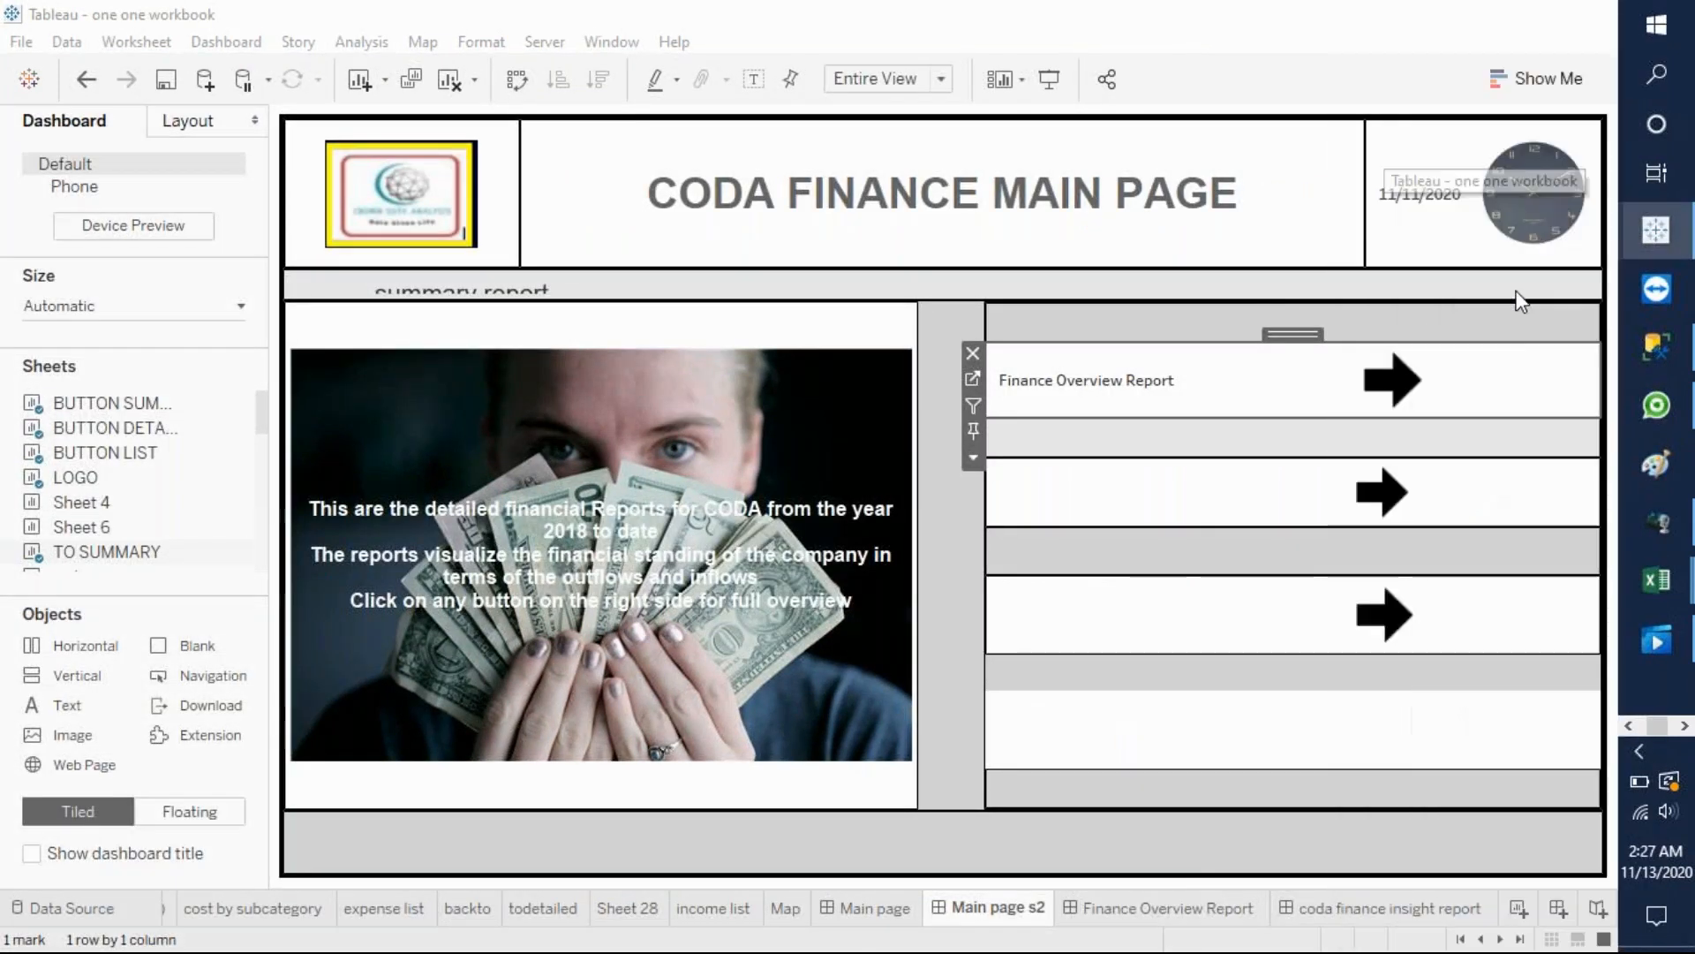
{"action": "left_click", "coordinate": [1520, 300]}
{"action": "left_click", "coordinate": [1174, 907]}
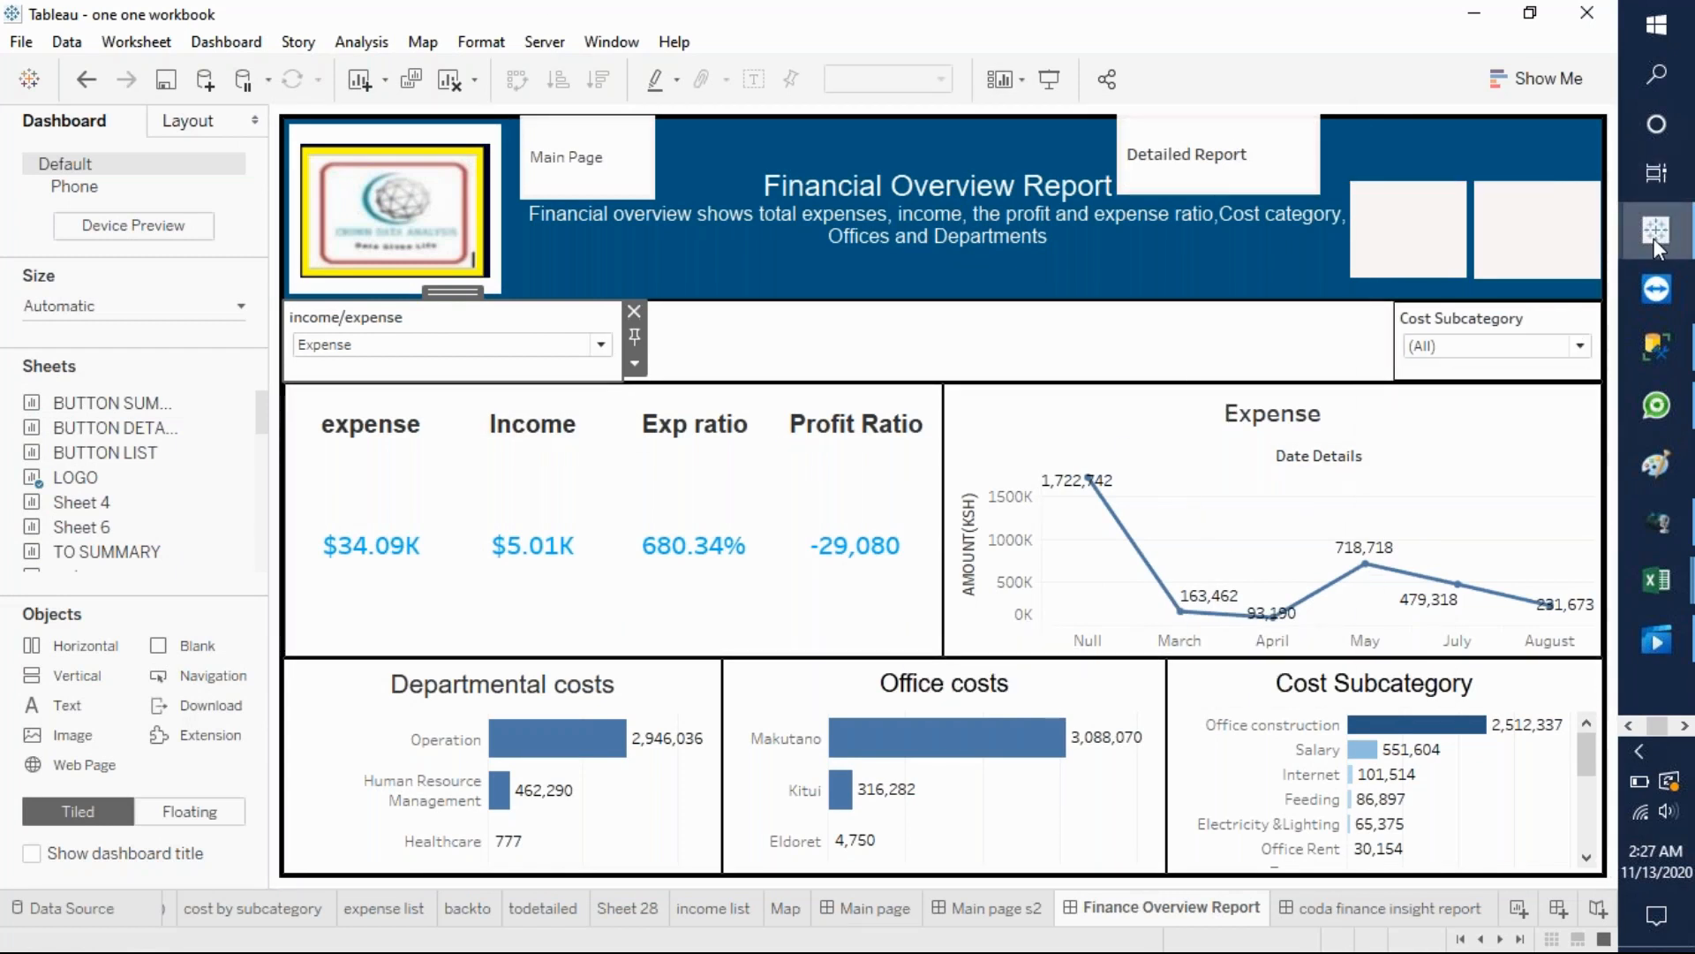
- Return to the Book8 workbook and add a blank worksheet after THE MAIN PAGE dashboard
{"action": "mouse_move", "coordinate": [1656, 240]}
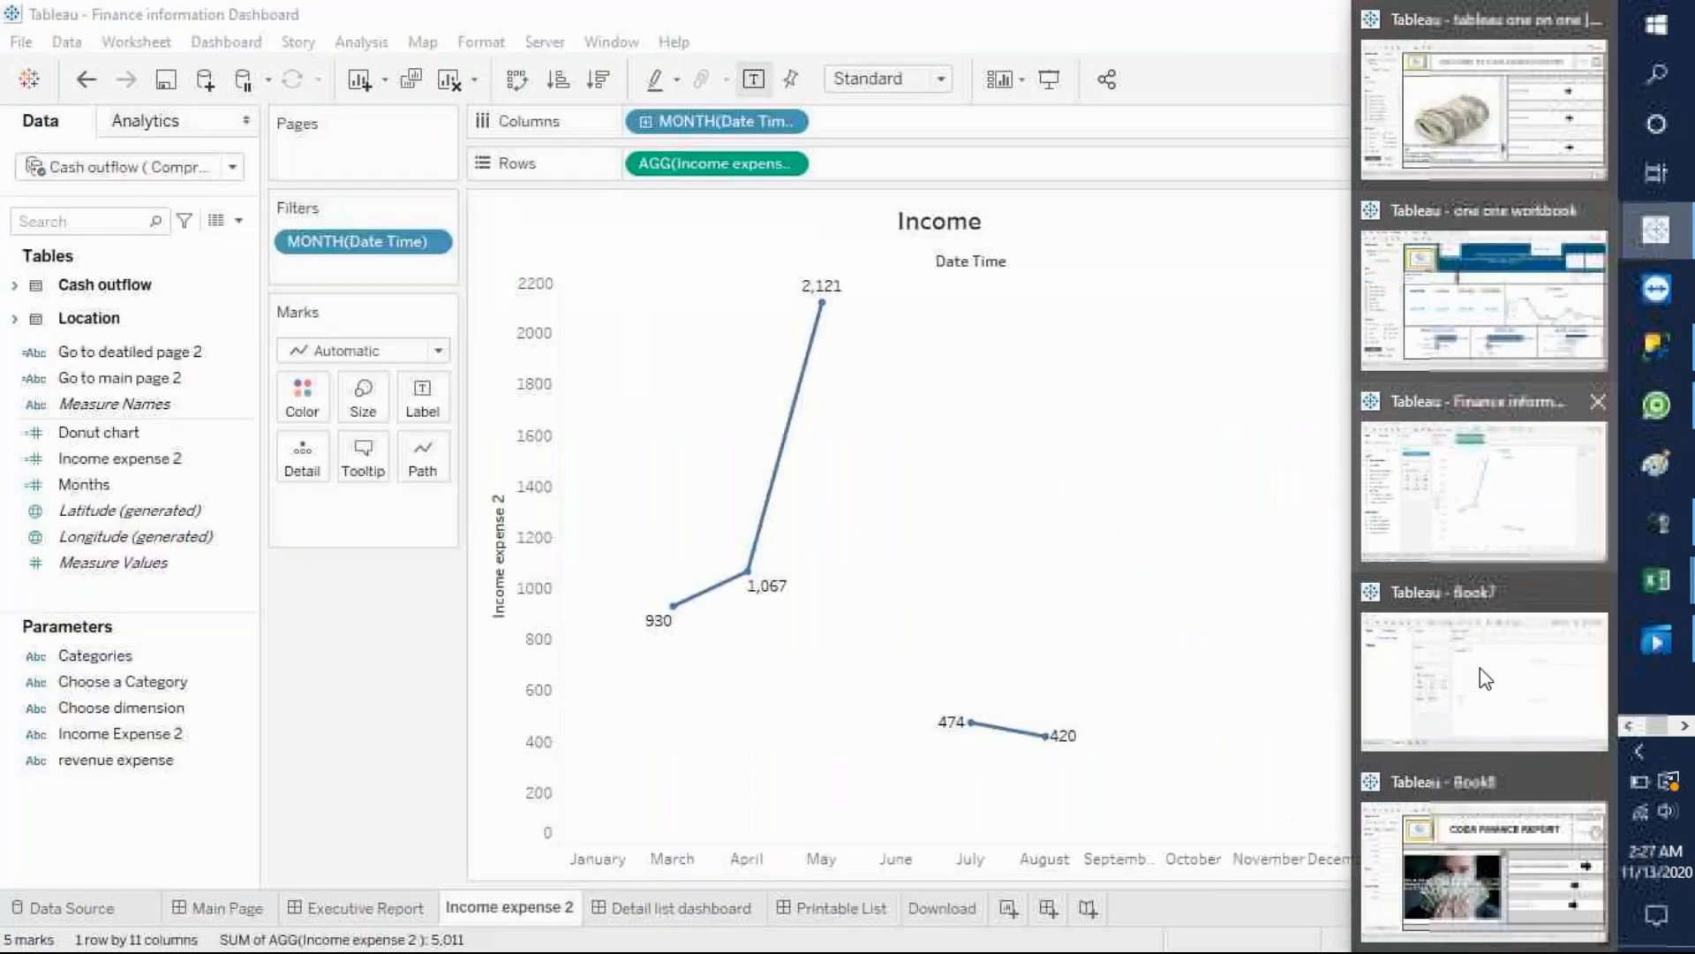
{"action": "mouse_move", "coordinate": [1478, 707]}
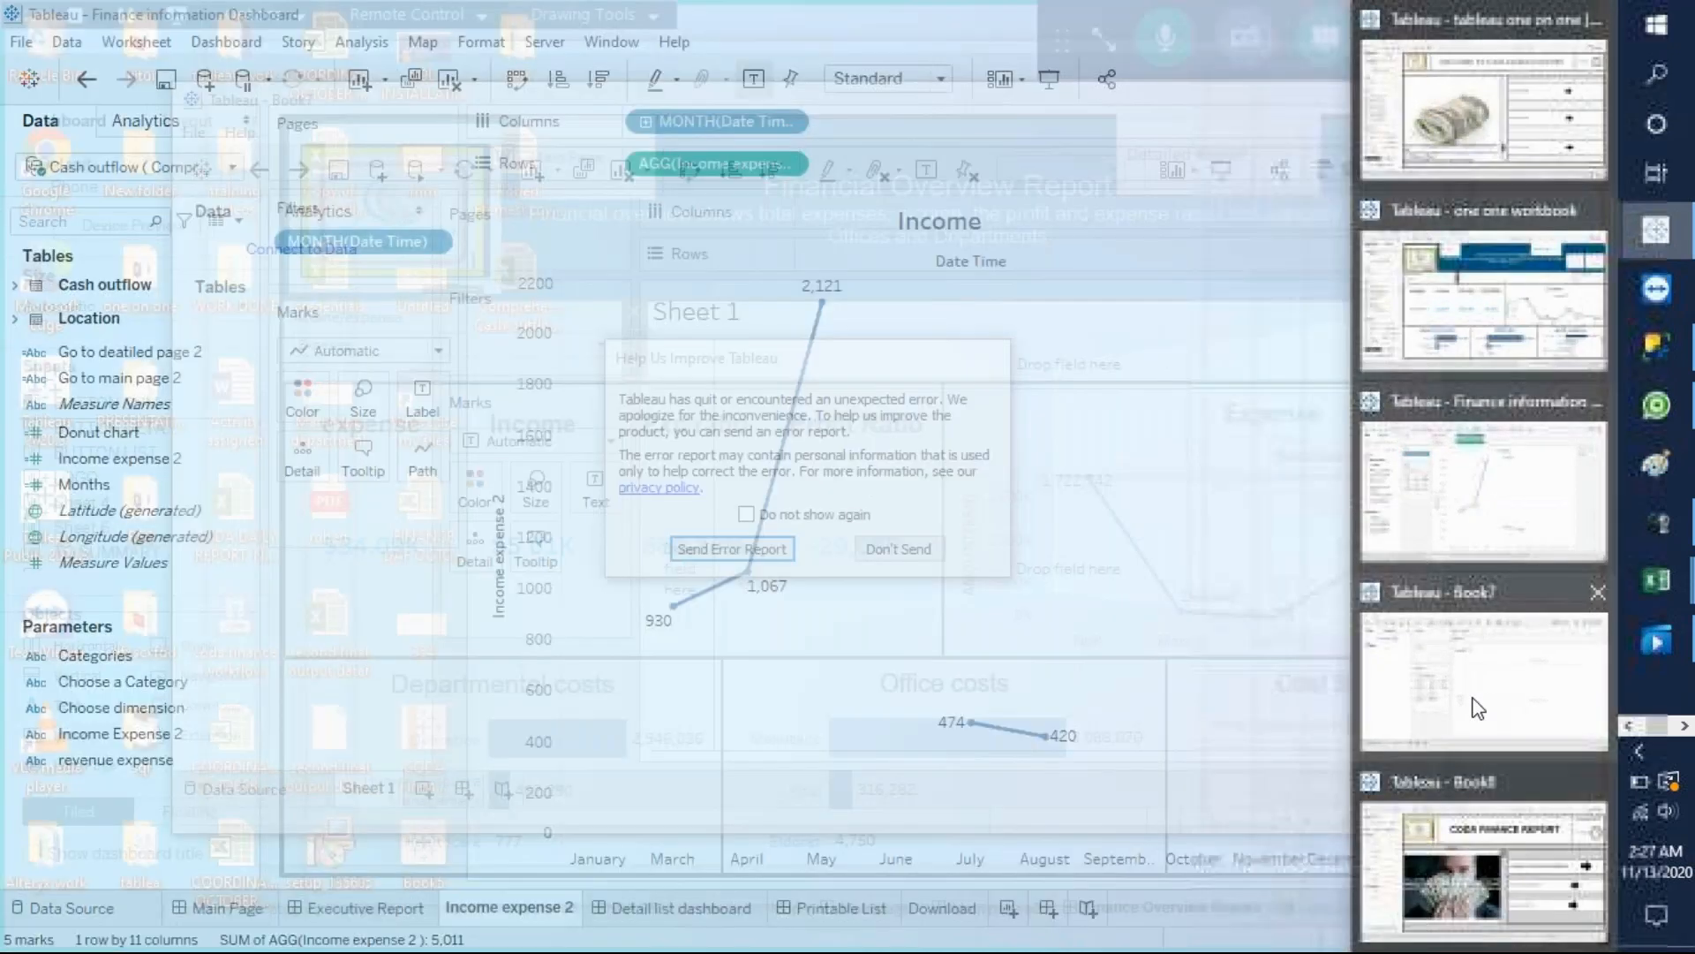
{"action": "left_click", "coordinate": [1473, 861]}
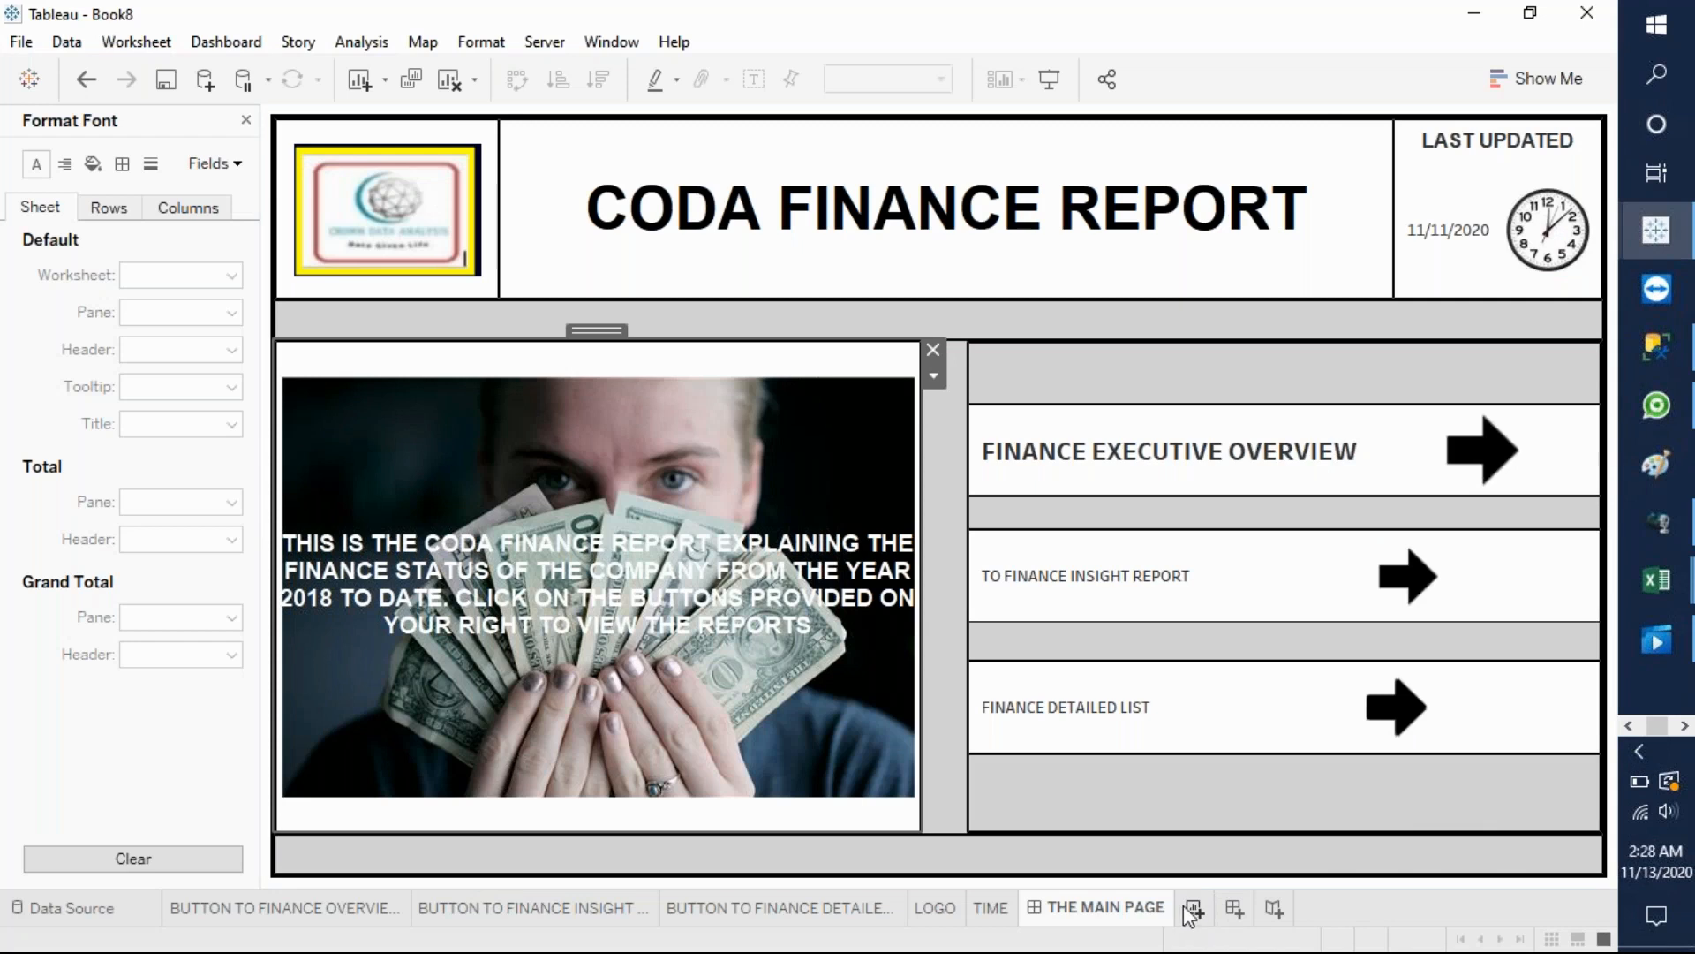
{"action": "left_click", "coordinate": [1198, 910]}
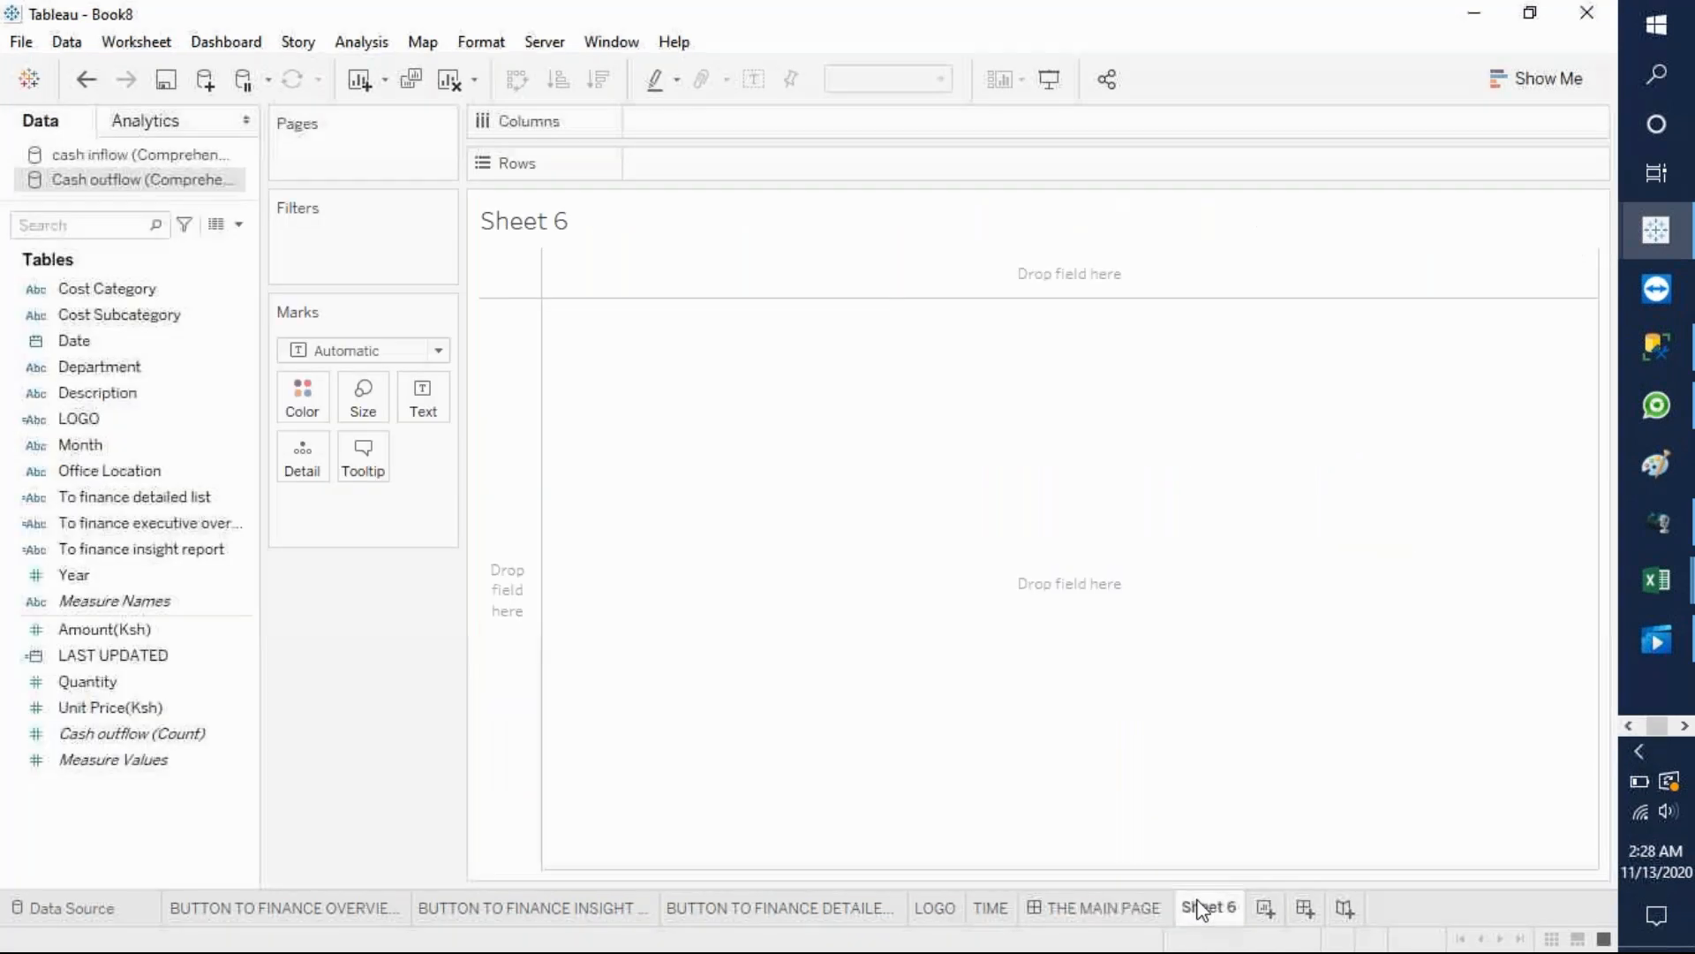
- Insert another blank worksheet directly after the TIME sheet
{"action": "left_click", "coordinate": [991, 909]}
{"action": "right_click", "coordinate": [993, 914]}
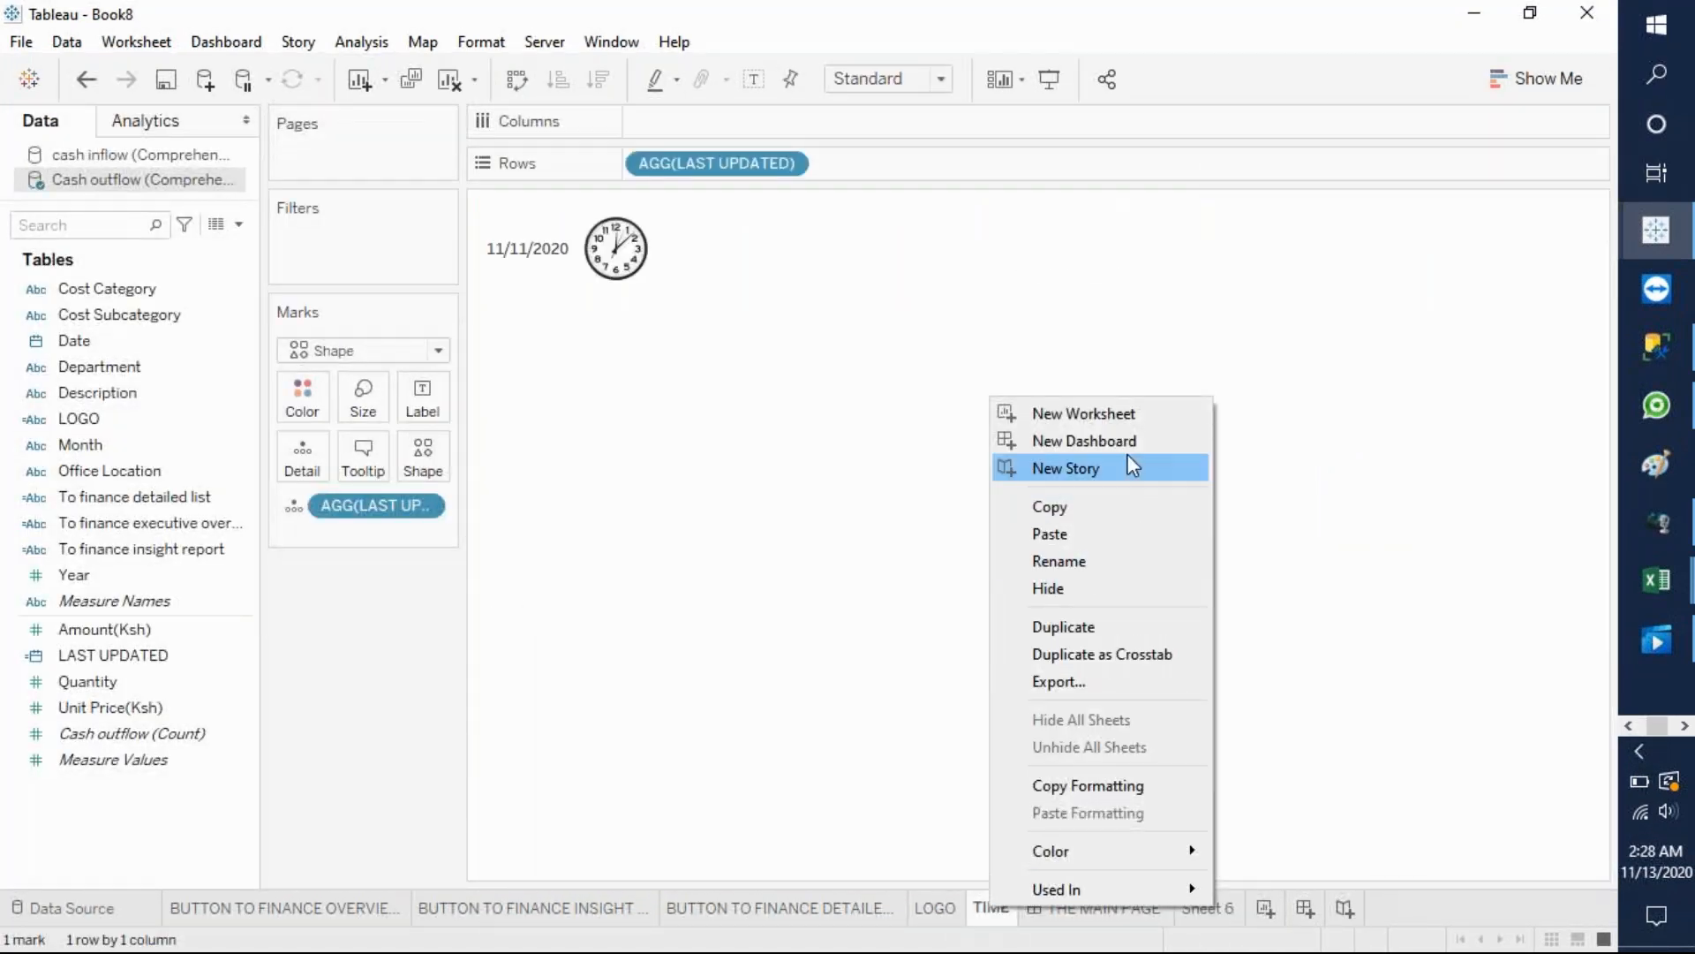
{"action": "left_click", "coordinate": [1095, 415]}
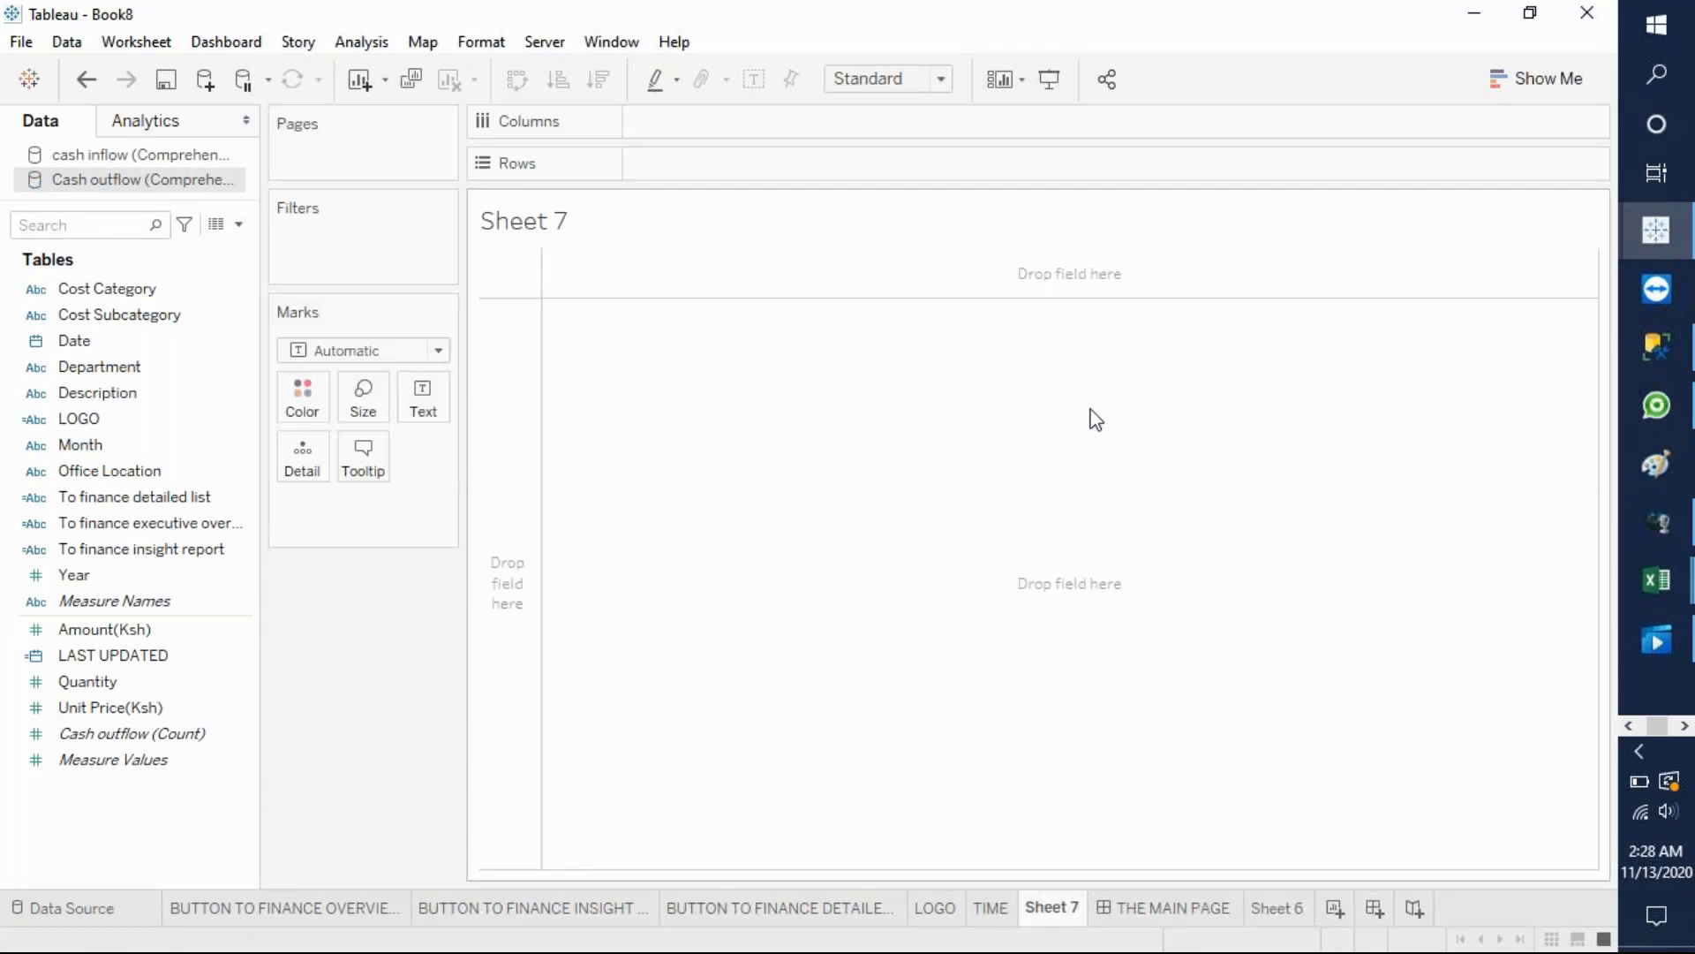
- Check the Finance Overview Report dashboard in the one one workbook again and return to Book8
{"action": "mouse_move", "coordinate": [1658, 243]}
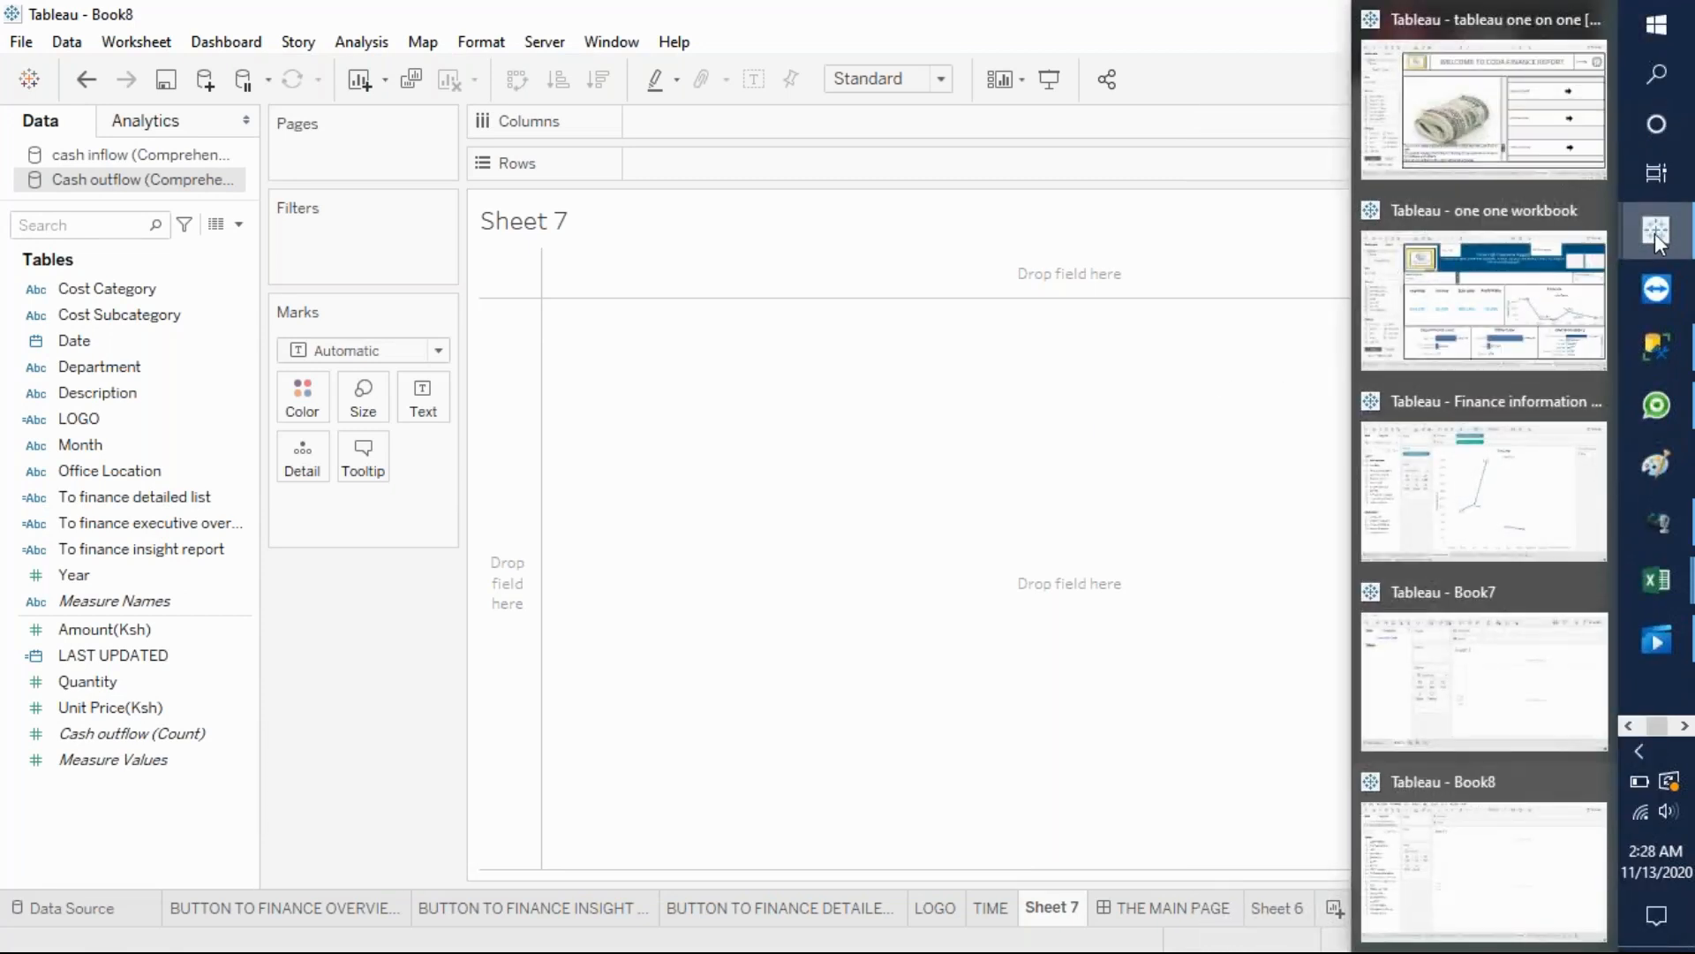
{"action": "left_click", "coordinate": [1492, 283]}
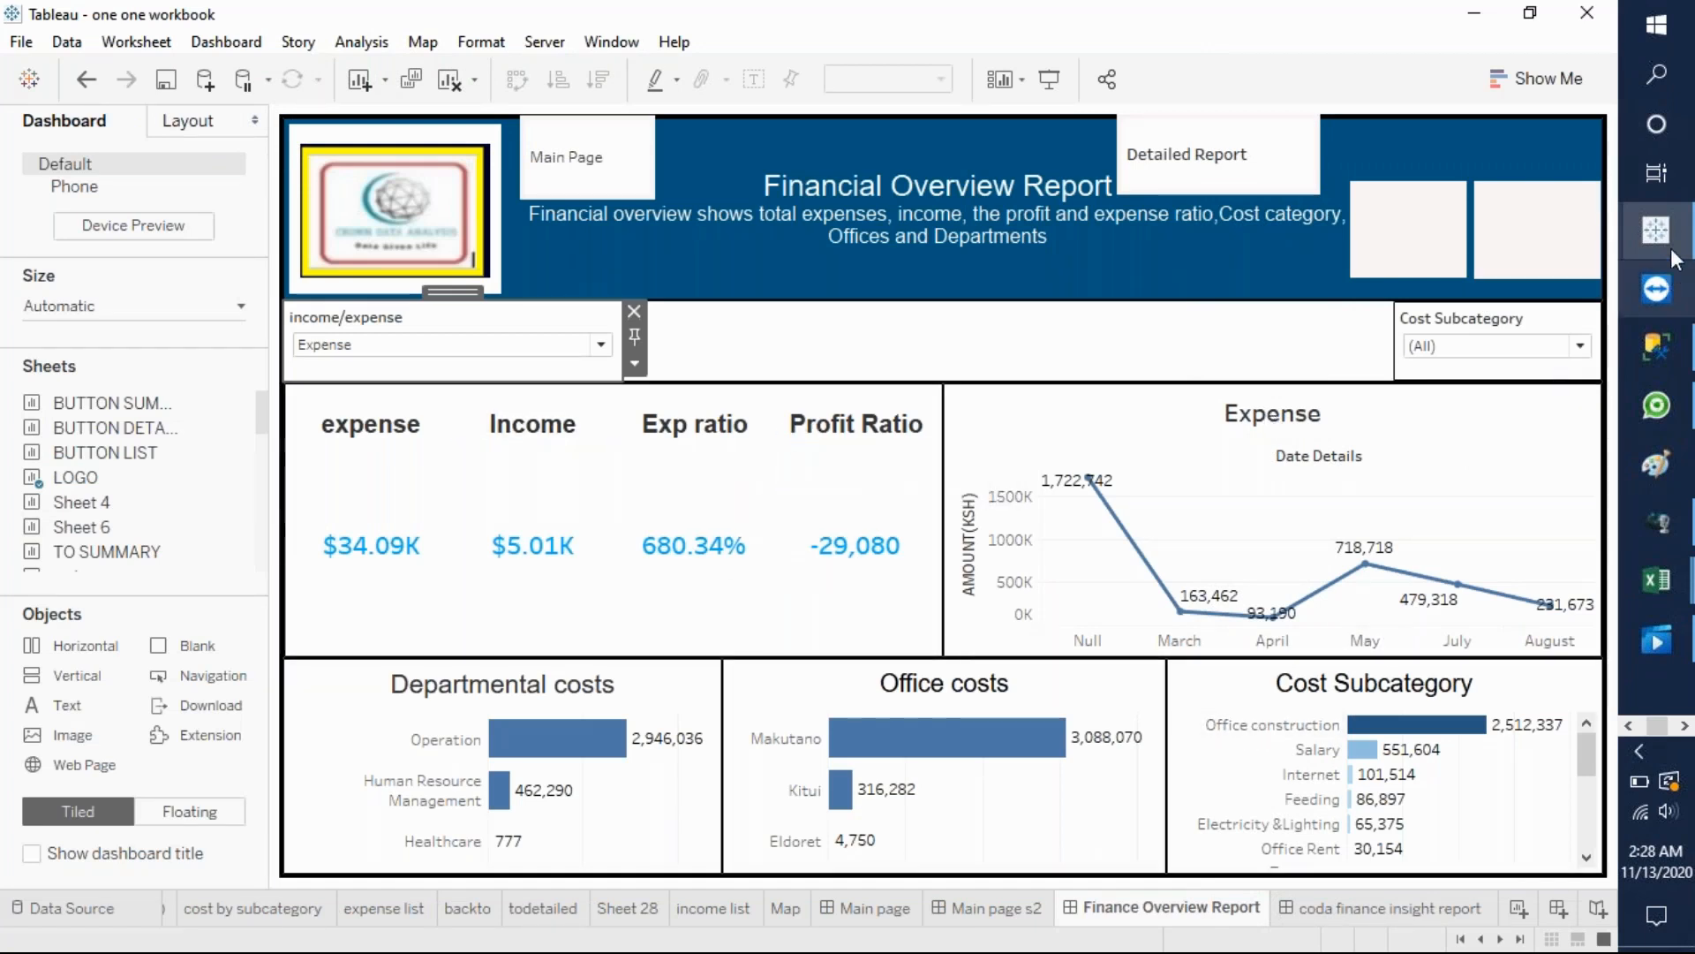
{"action": "mouse_move", "coordinate": [1671, 251]}
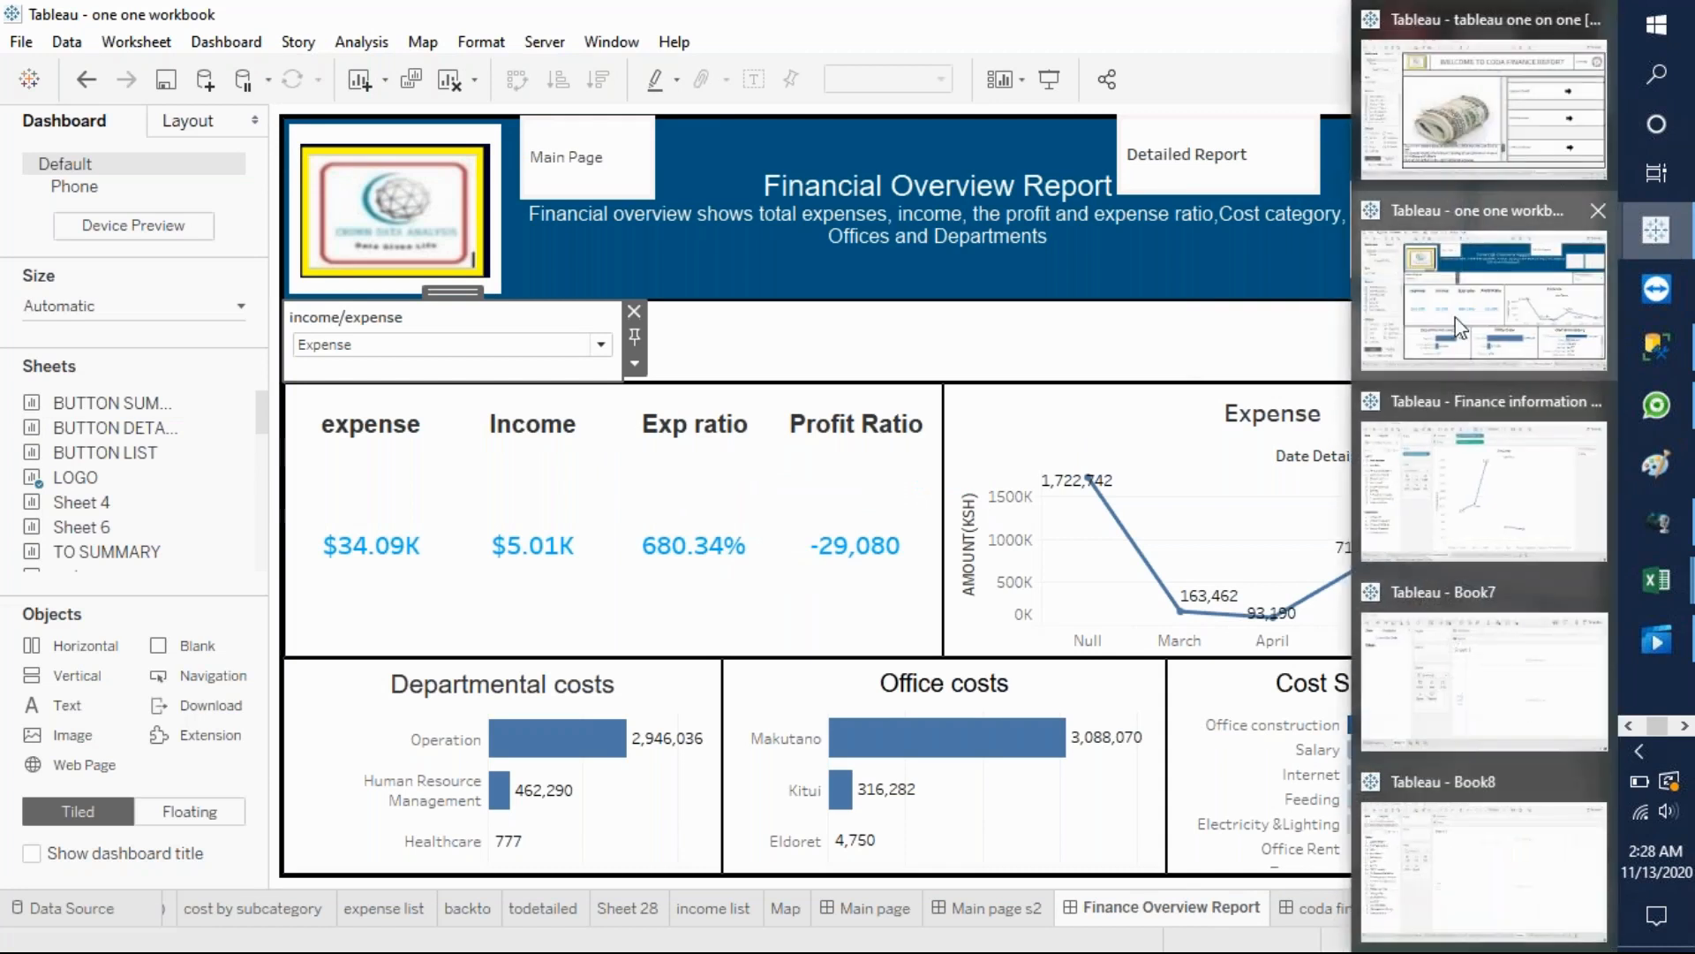
{"action": "mouse_move", "coordinate": [1512, 667]}
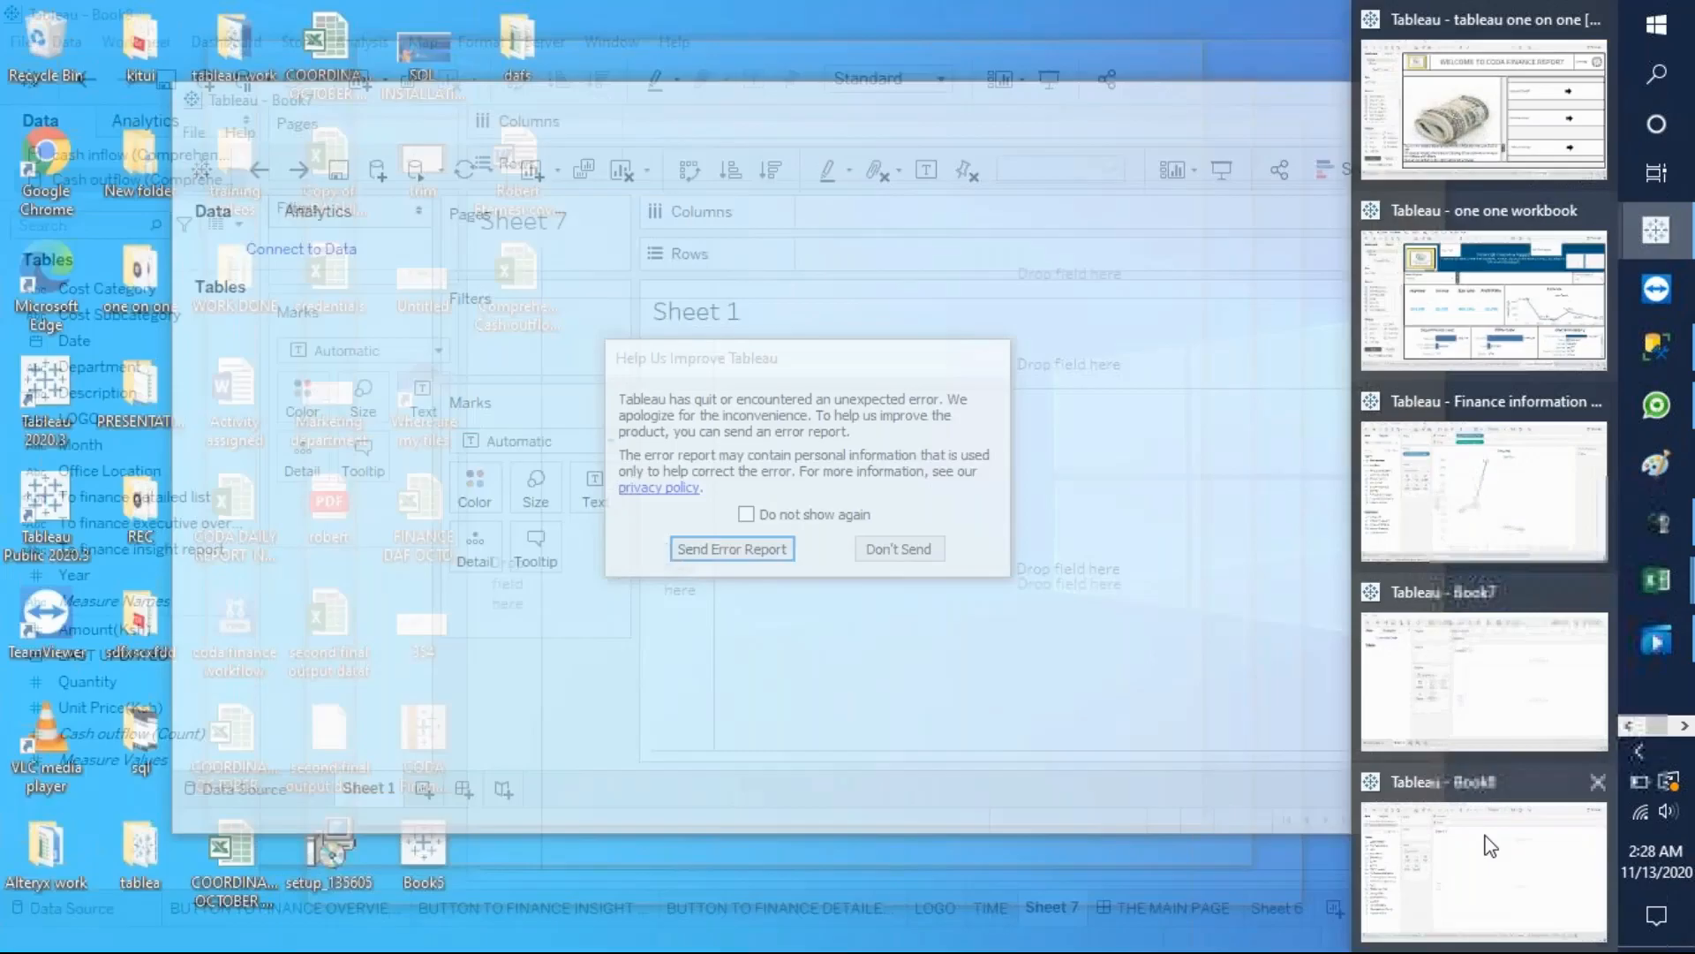
{"action": "left_click", "coordinate": [1491, 803]}
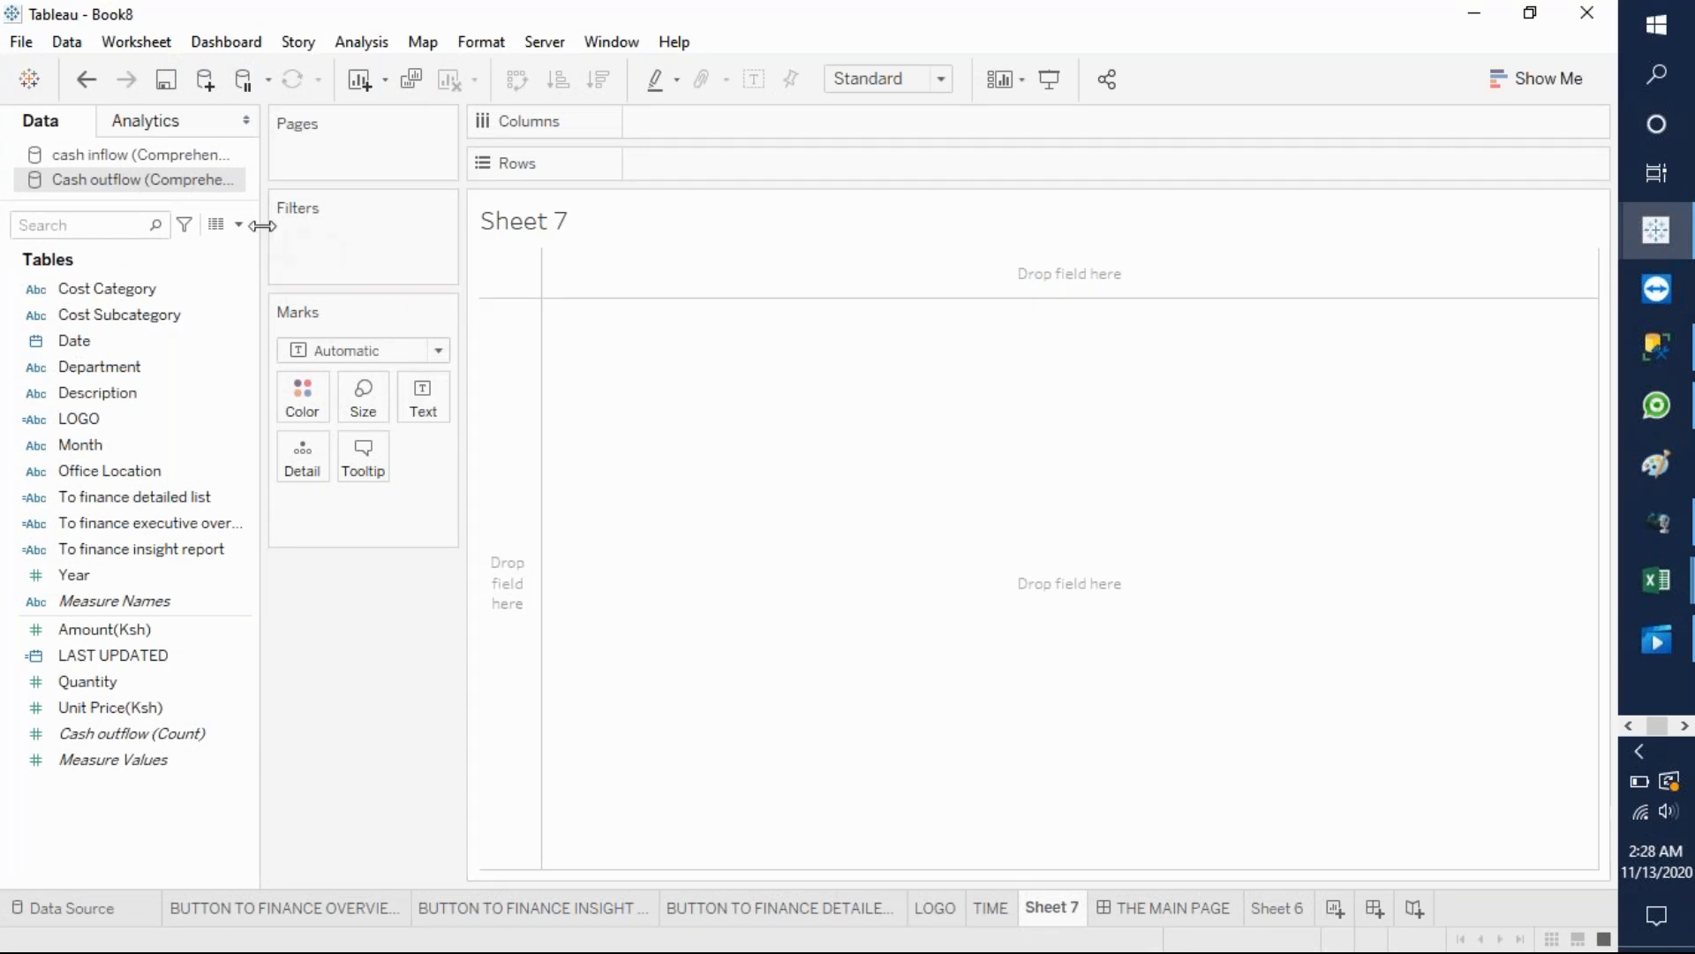
- Start a new parameter for the Cash outflow data source and name it Inflow/outflow
{"action": "left_click", "coordinate": [239, 226]}
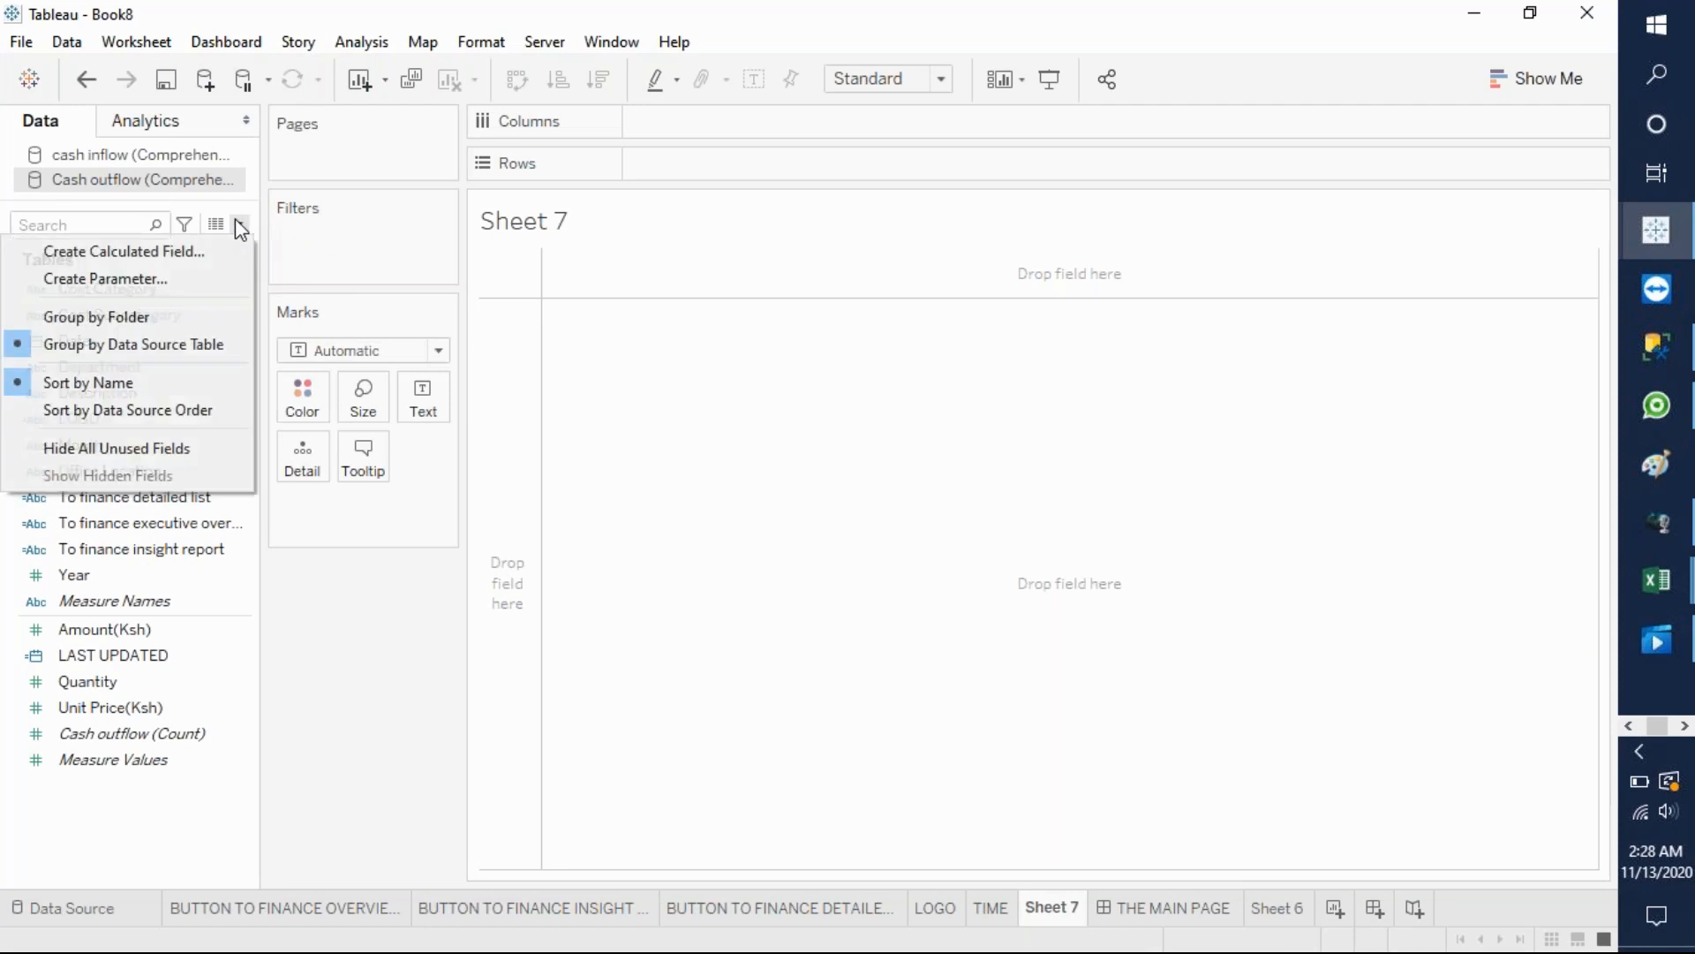
{"action": "left_click", "coordinate": [191, 278]}
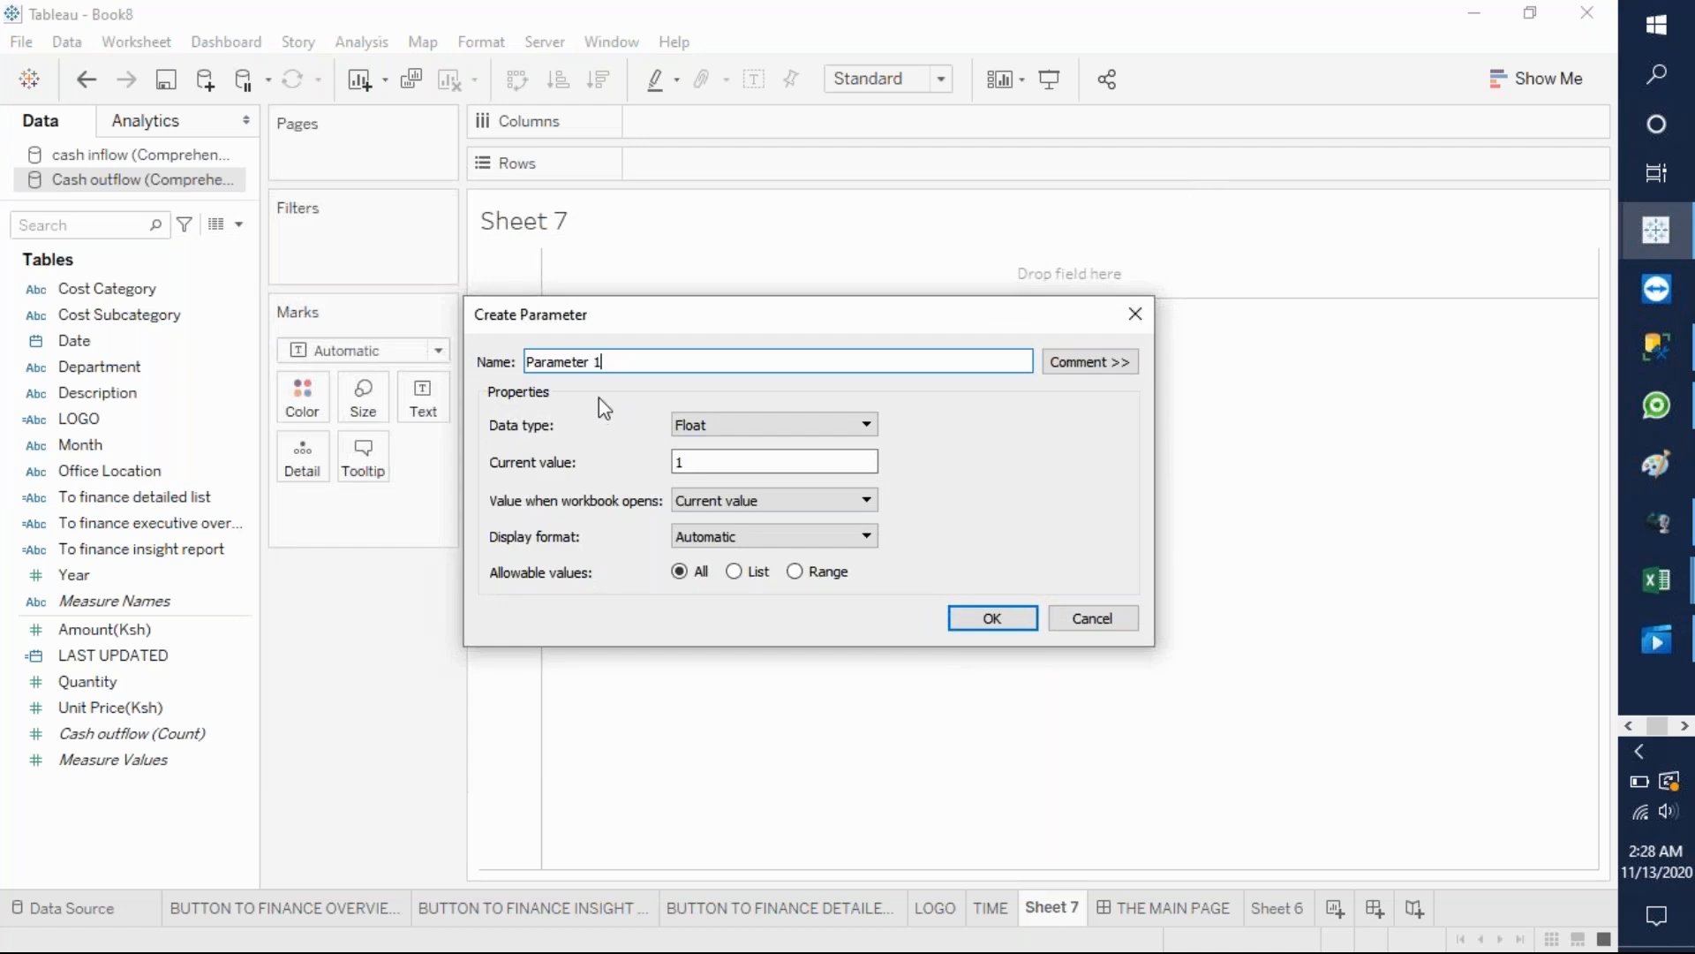
{"action": "left_click", "coordinate": [609, 367]}
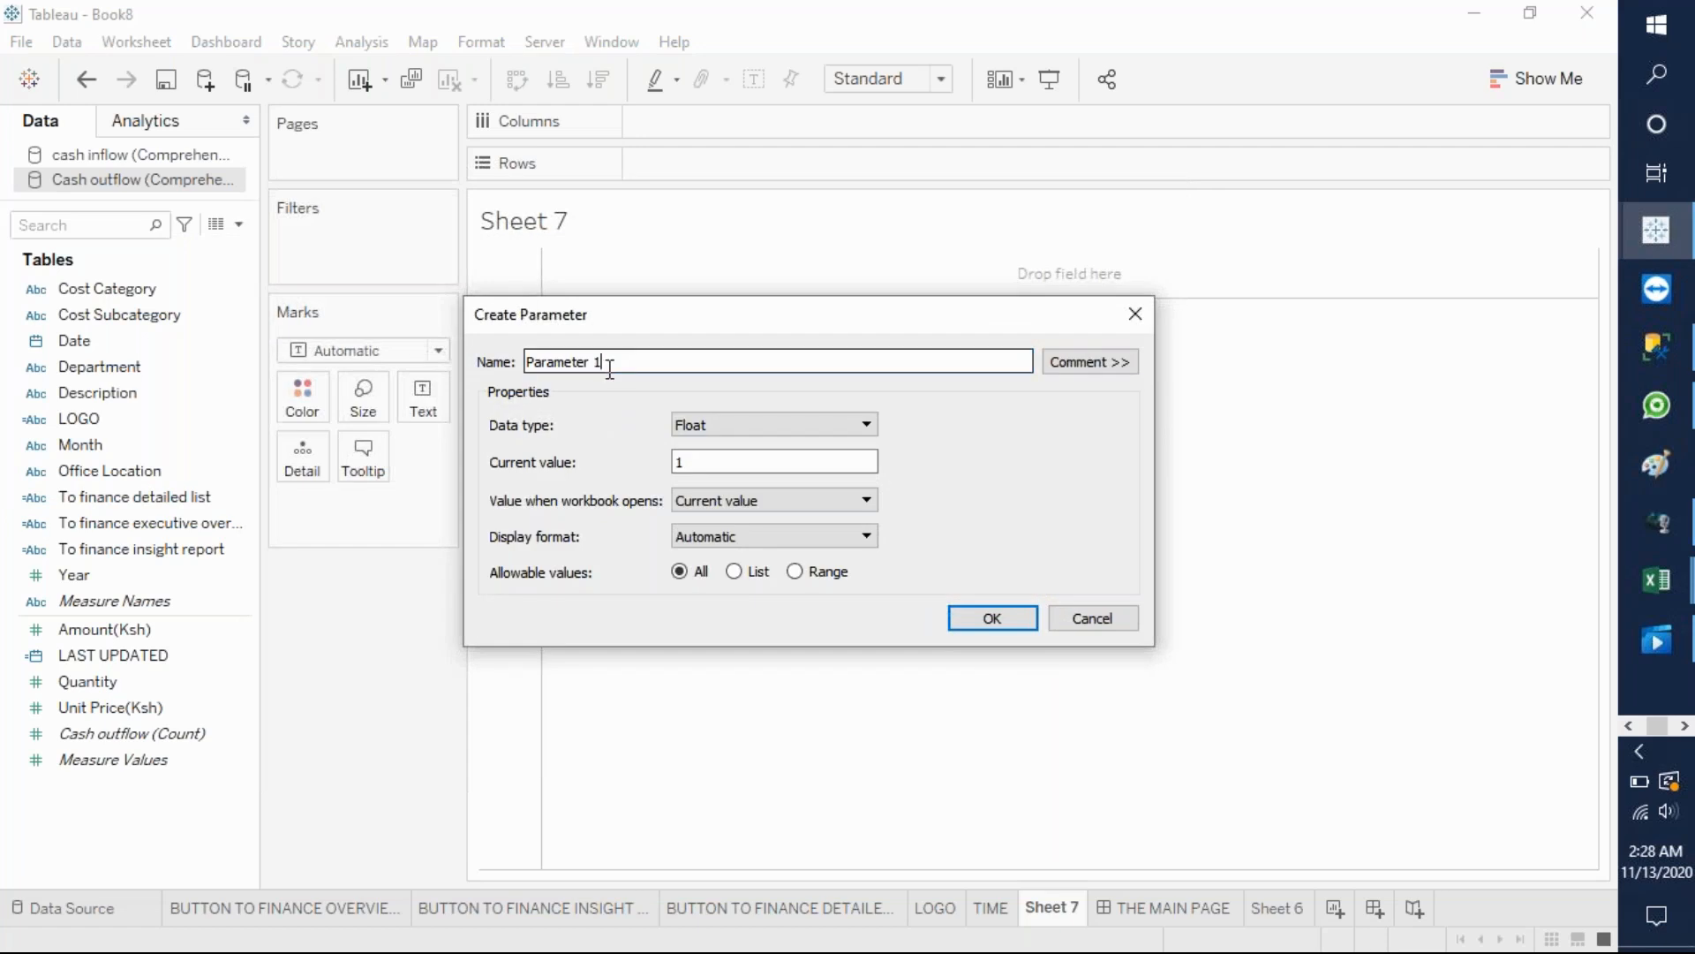
{"action": "key", "text": "BackSpace"}
{"action": "key", "text": "BackSpace"}
{"action": "key", "text": "BackSpace"}
{"action": "key", "text": "BackSpace"}
{"action": "key", "text": "BackSpace"}
{"action": "key", "text": "BackSpace"}
{"action": "key", "text": "BackSpace"}
{"action": "key", "text": "BackSpace"}
{"action": "key", "text": "BackSpace"}
{"action": "key", "text": "BackSpace"}
{"action": "key", "text": "BackSpace"}
{"action": "type", "text": "Inflow/outflow"}
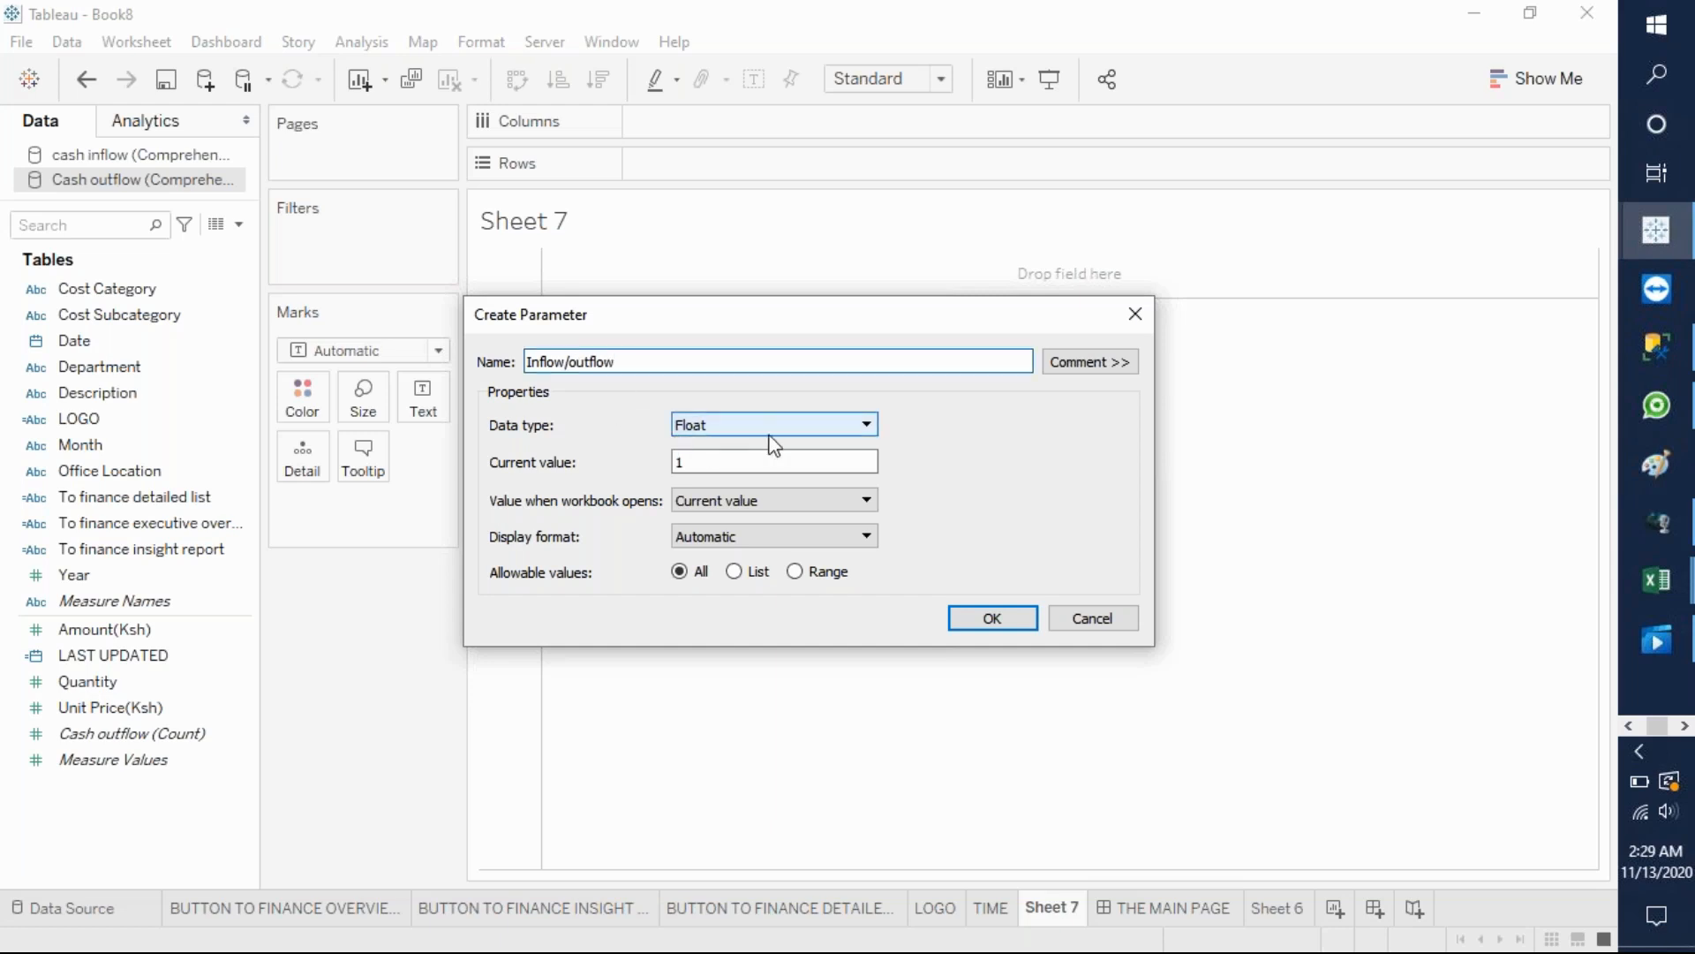
- Set the parameter's data type to String and restrict its allowable values to a list
{"action": "left_click", "coordinate": [869, 433]}
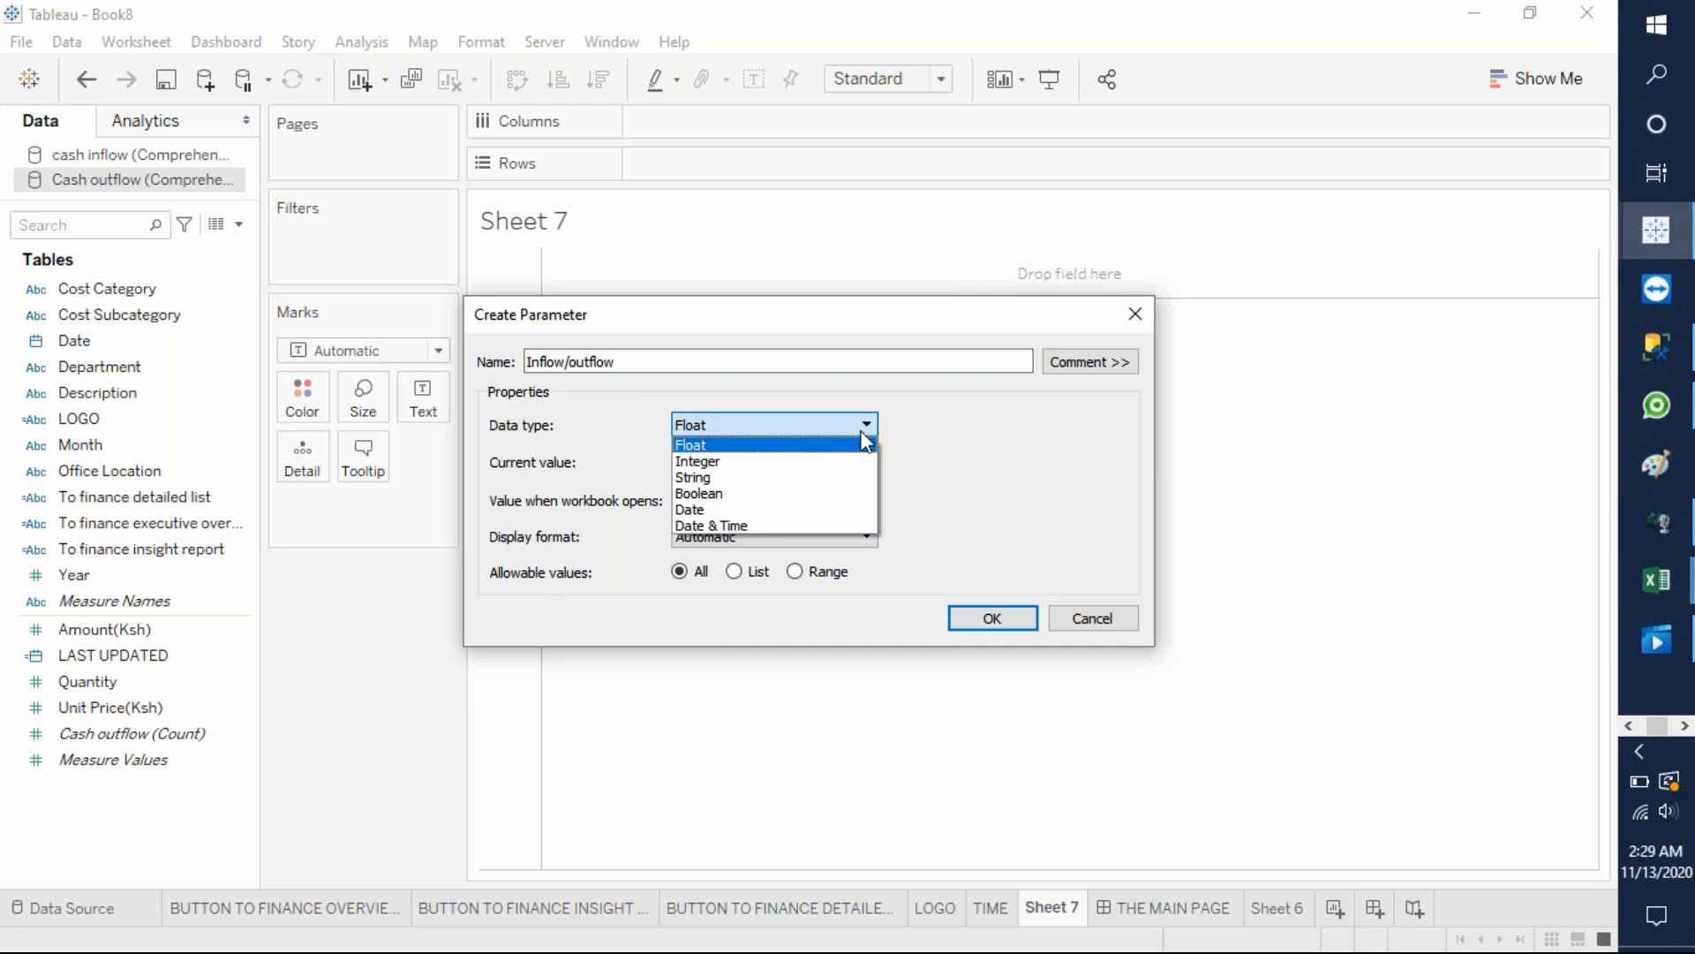
{"action": "left_click", "coordinate": [770, 486]}
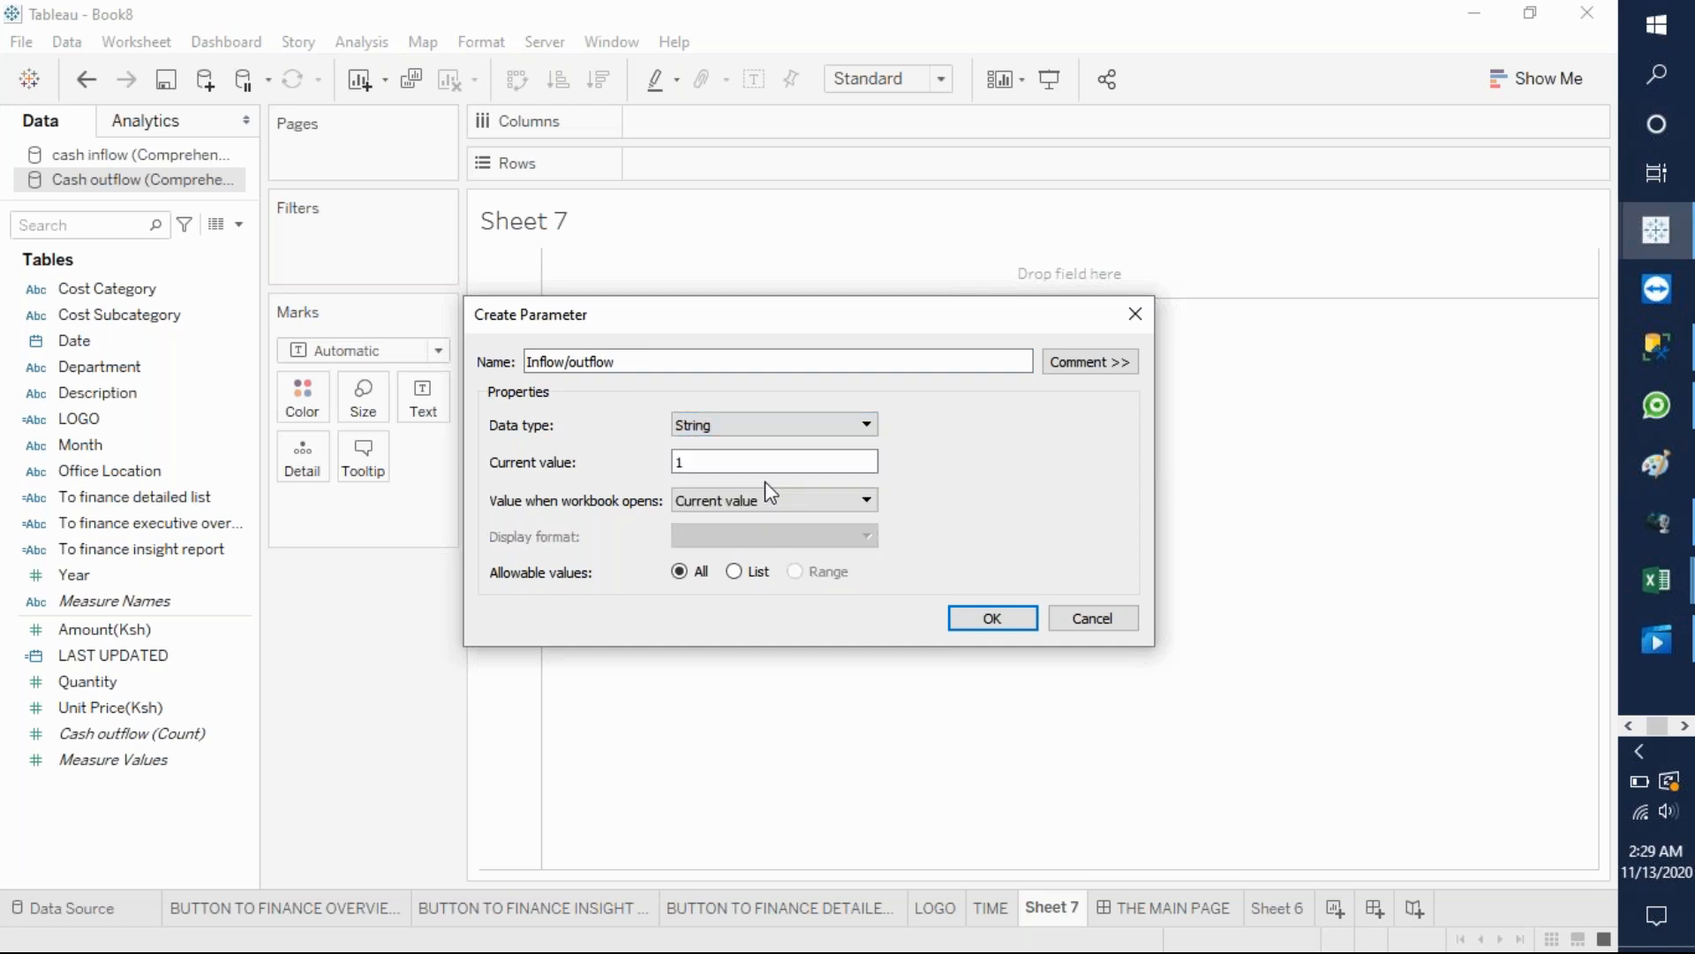
{"action": "left_click", "coordinate": [734, 573]}
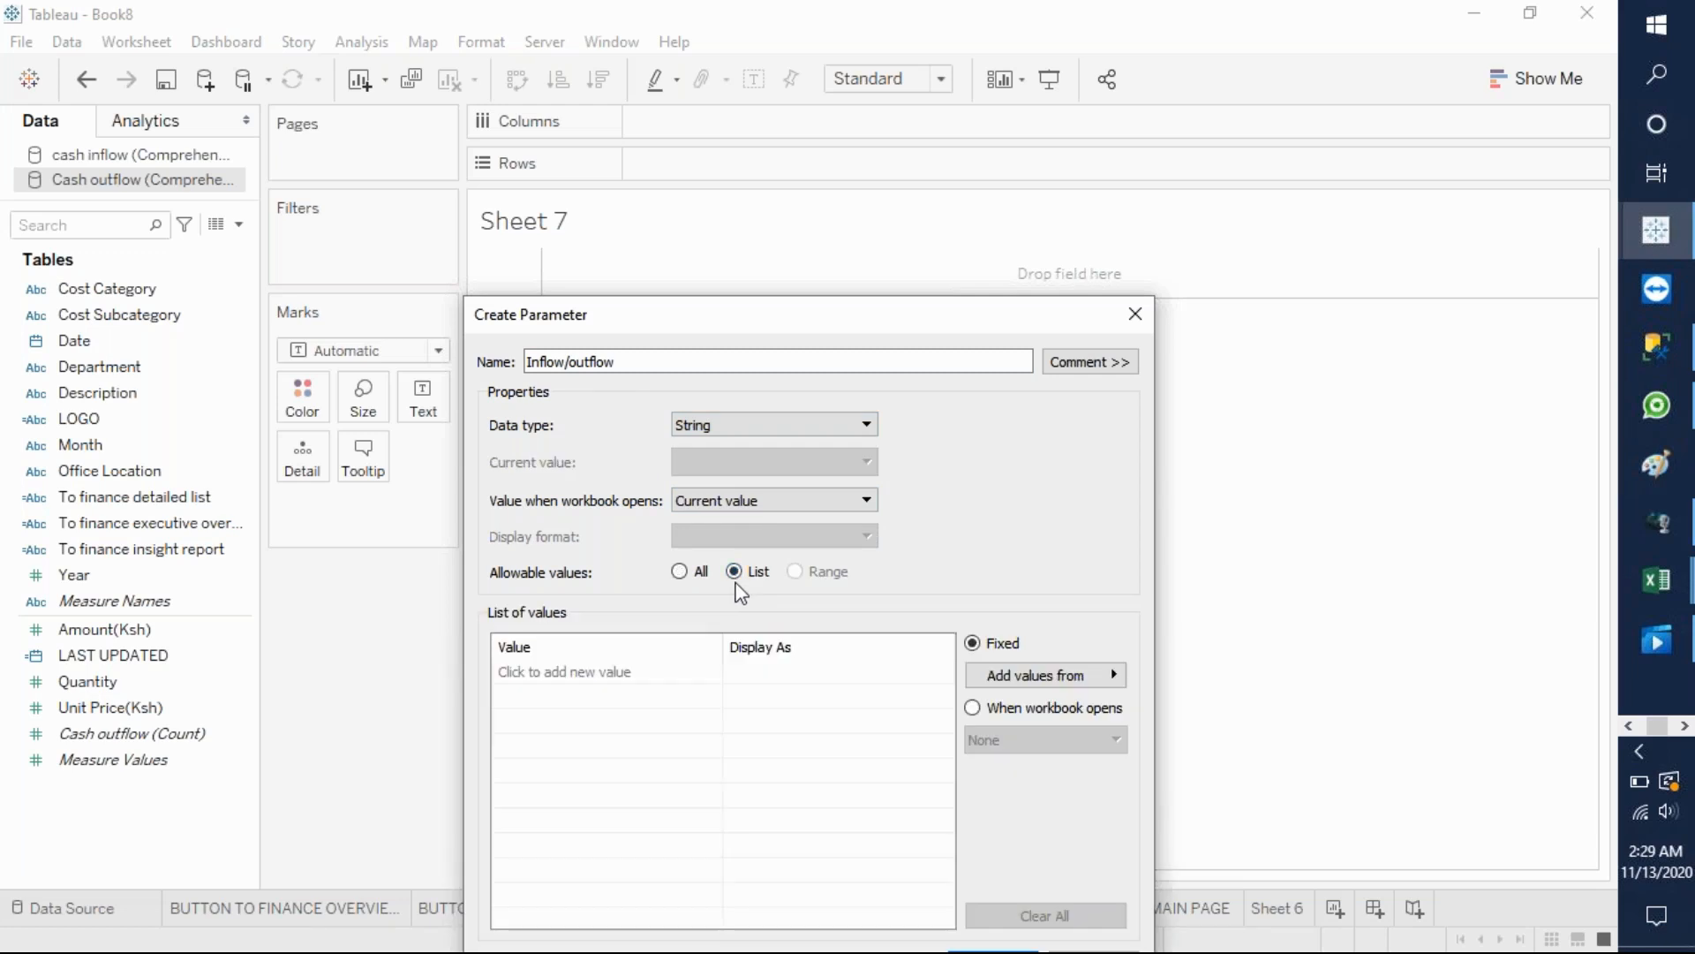
- Enter Cash Outflow as the first value in the parameter's list
{"action": "left_click", "coordinate": [556, 676]}
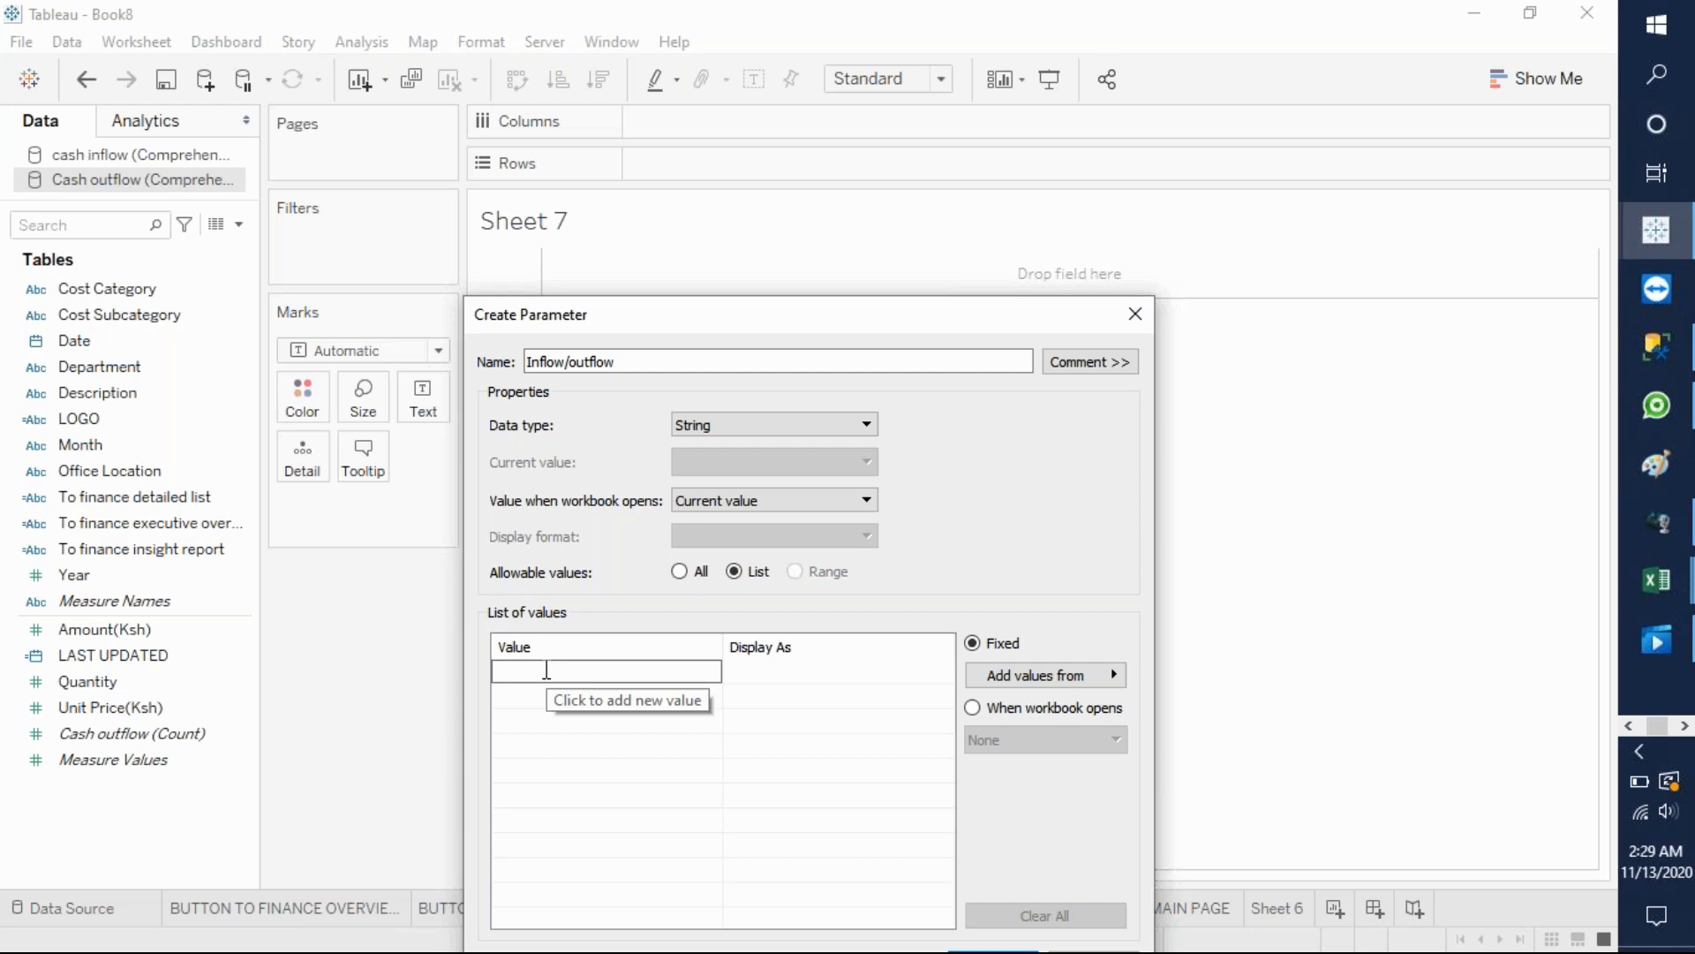
{"action": "type", "text": "cas"}
{"action": "key", "text": "BackSpace"}
{"action": "key", "text": "BackSpace"}
{"action": "key", "text": "BackSpace"}
{"action": "type", "text": "Cash "}
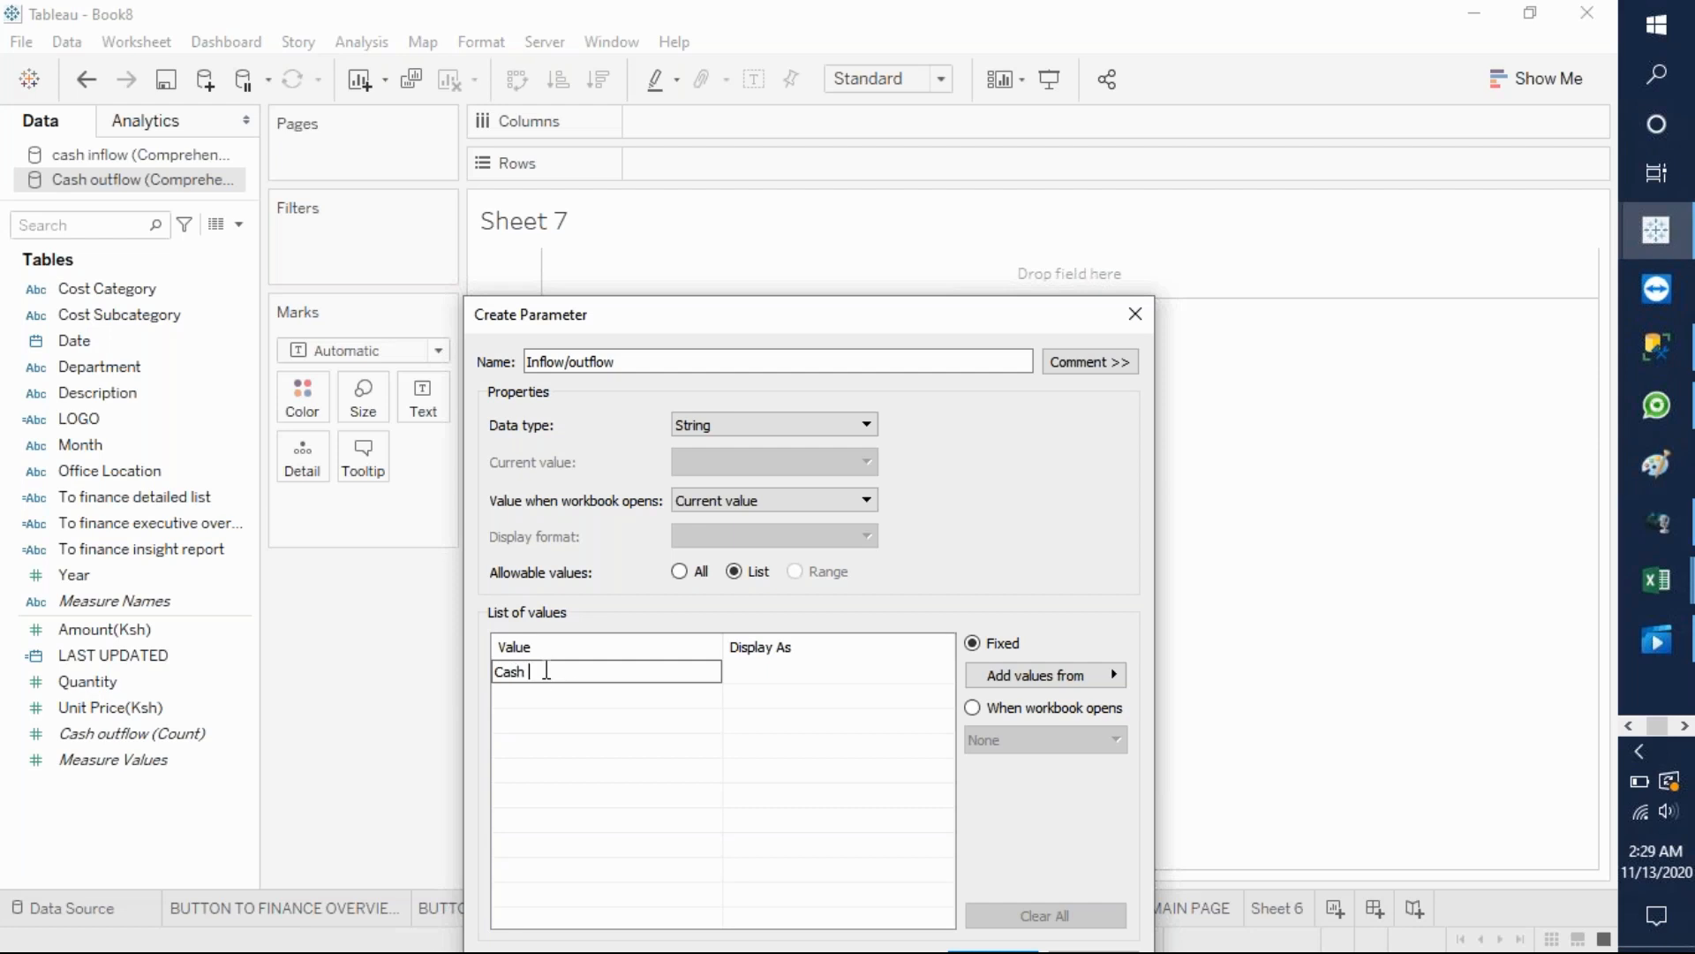
{"action": "type", "text": "Outflow"}
- Change the display name of the Cash Outflow value to Outflow
{"action": "left_click", "coordinate": [758, 676]}
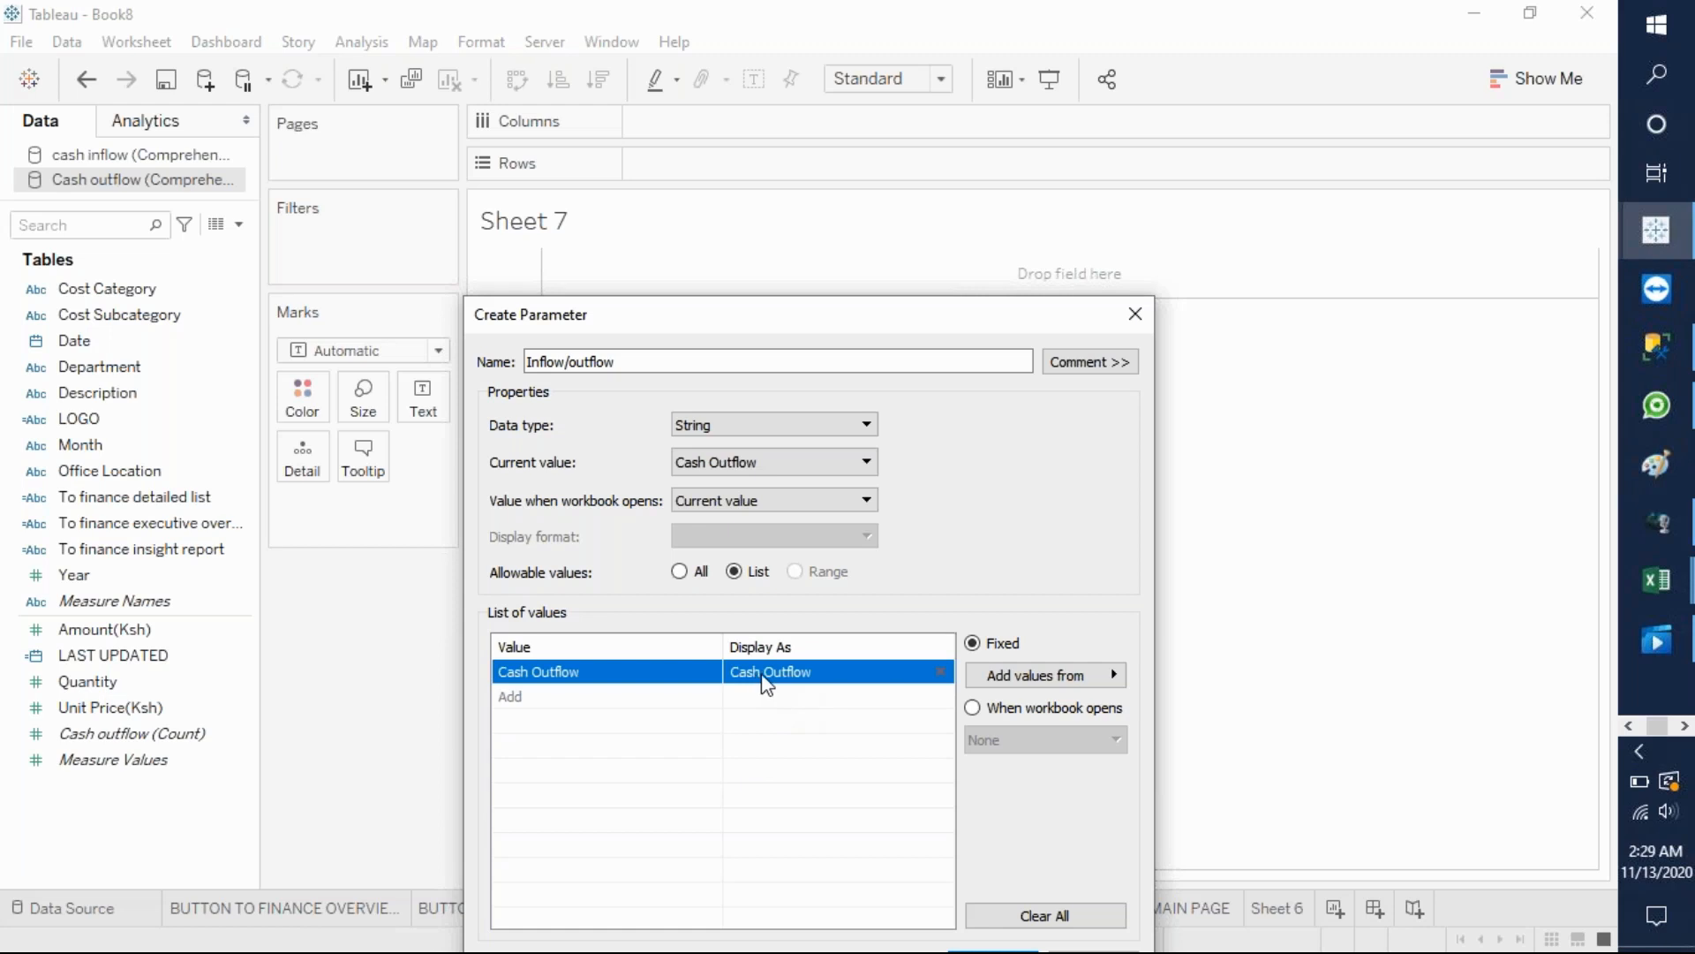
{"action": "double_click", "coordinate": [763, 680]}
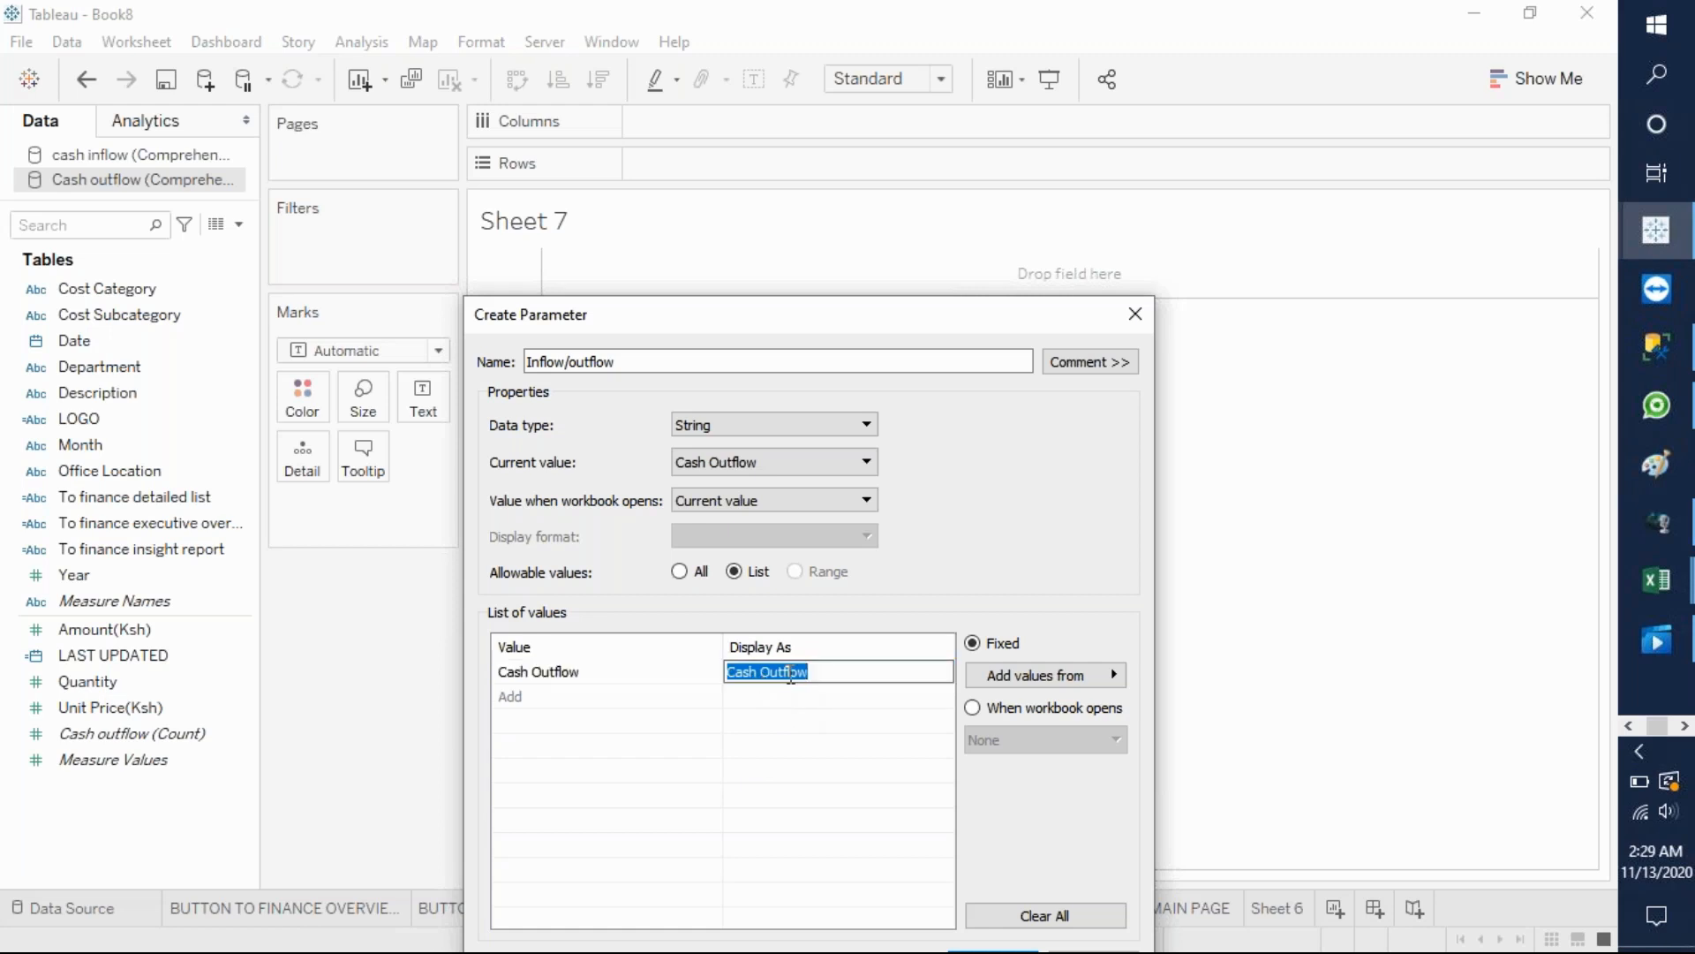
{"action": "type", "text": "out"}
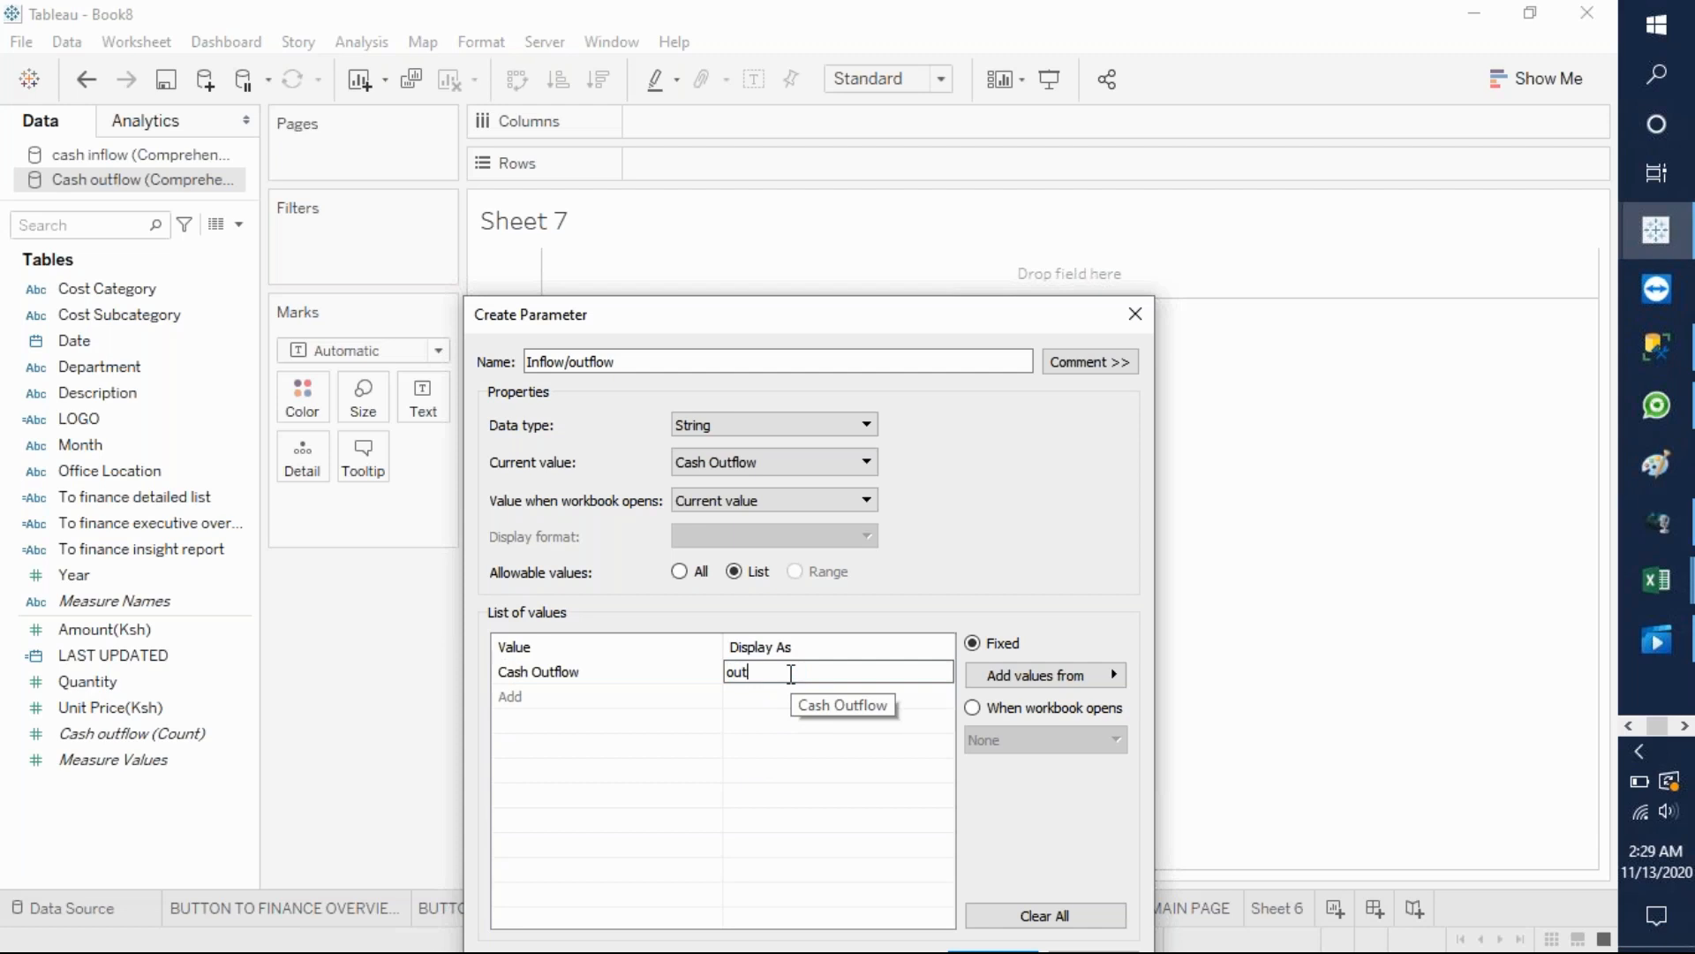
{"action": "type", "text": "flow"}
{"action": "left_click", "coordinate": [735, 669]}
{"action": "key", "text": "BackSpace"}
{"action": "type", "text": "O"}
- Add Cash Inflow as the second value in the parameter's list
{"action": "left_click", "coordinate": [530, 698]}
{"action": "type", "text": "Ca"}
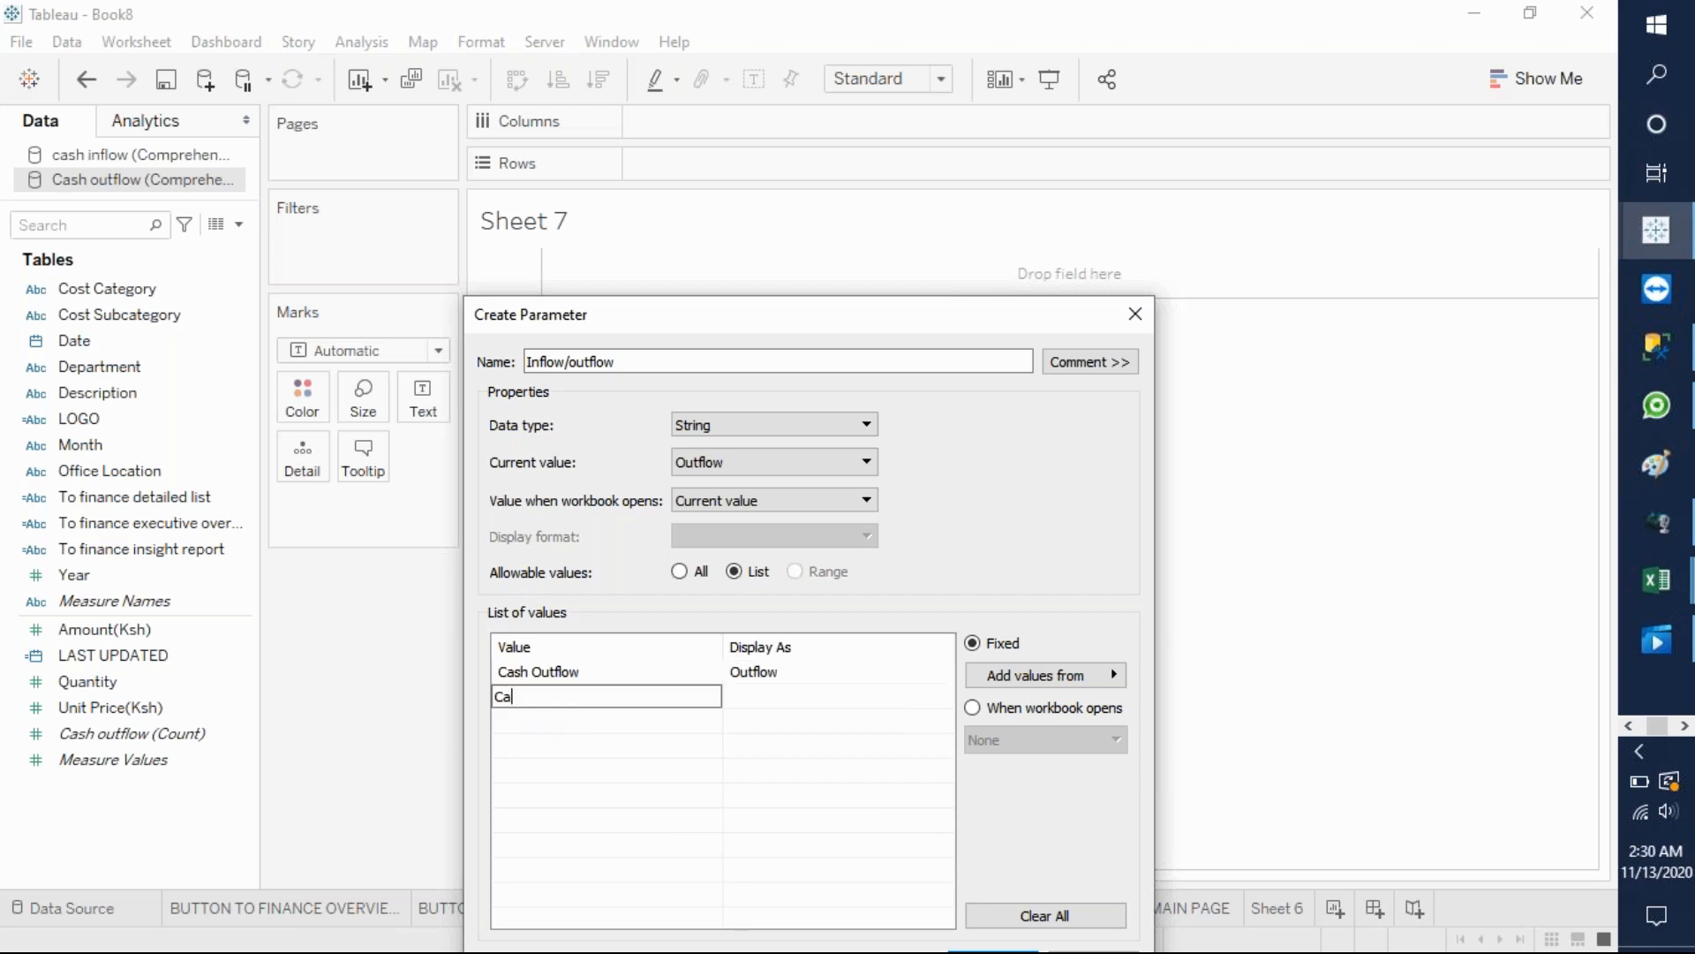
{"action": "type", "text": "sh Inflow"}
{"action": "key", "text": "Return"}
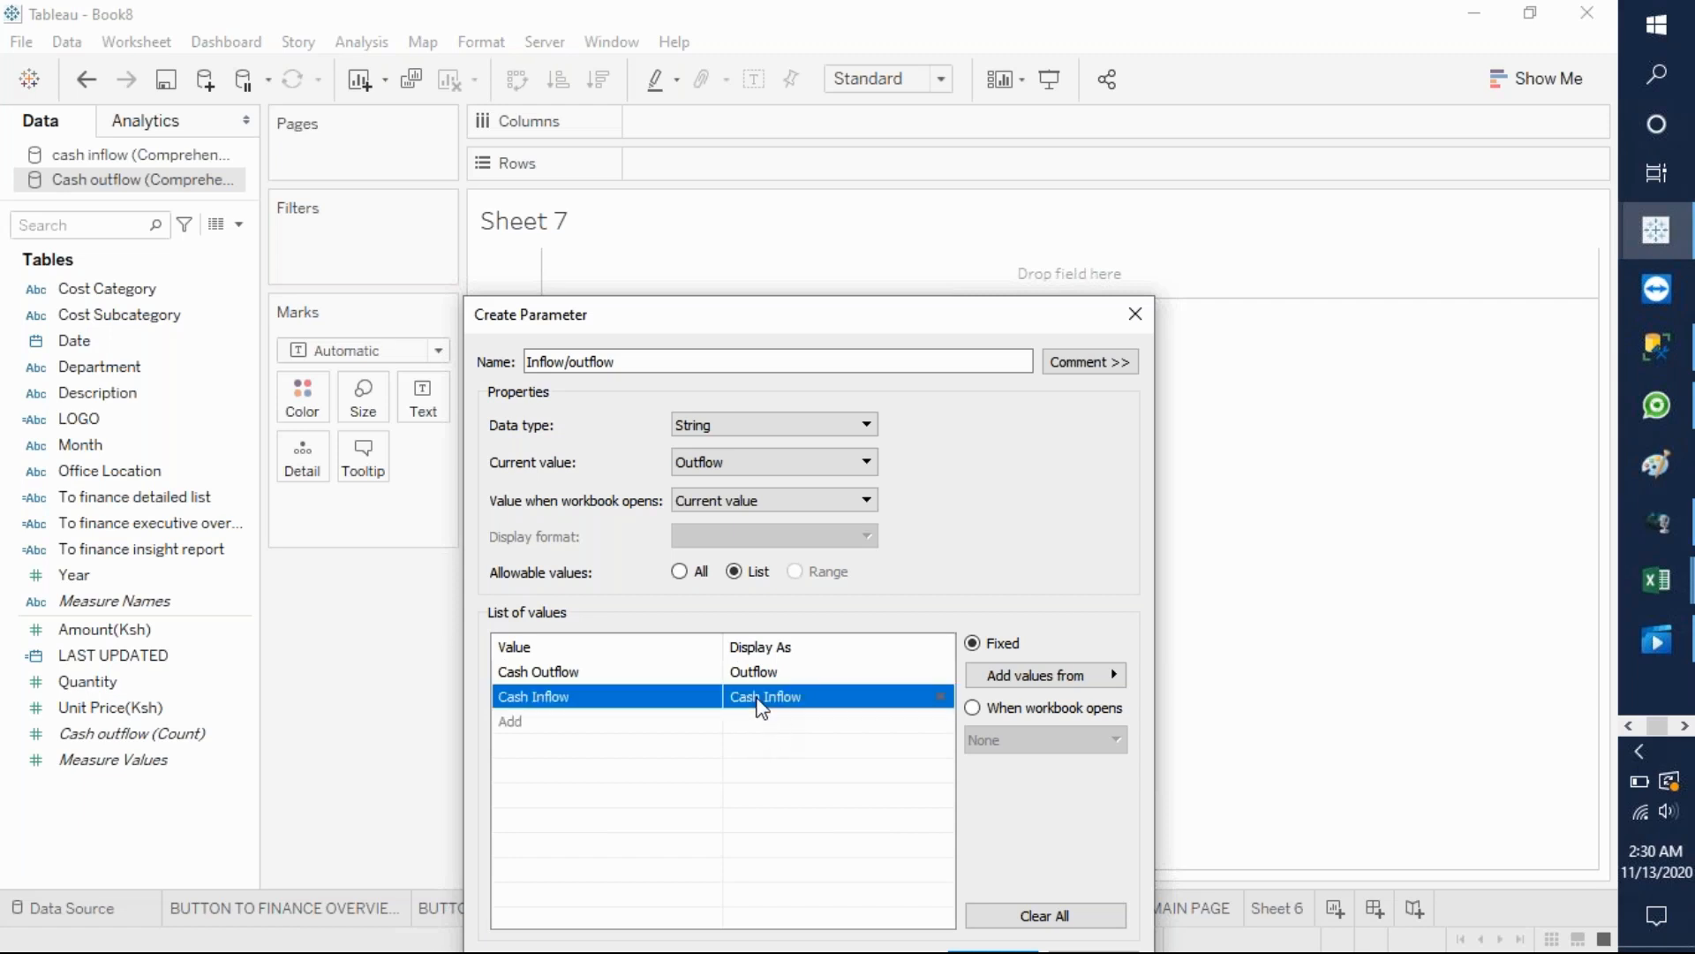
- Change the display name of the Cash Inflow value to Inflow and finish creating the Inflow/outflow parameter
{"action": "left_click", "coordinate": [758, 697]}
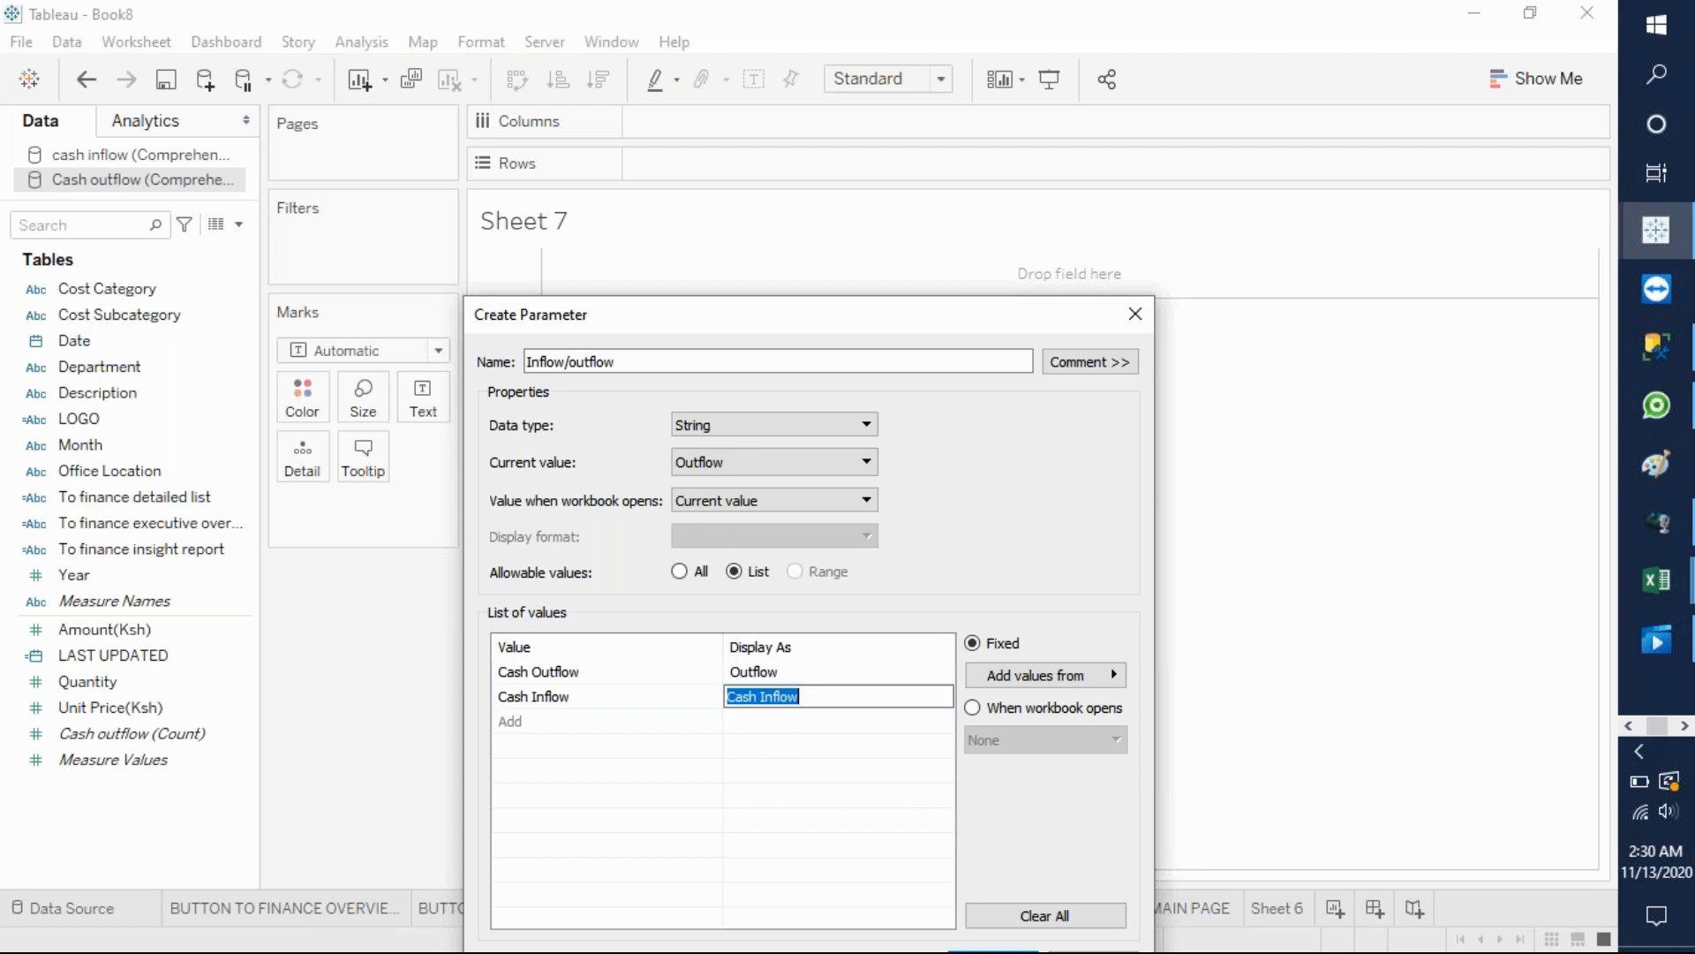
{"action": "type", "text": "Inflow"}
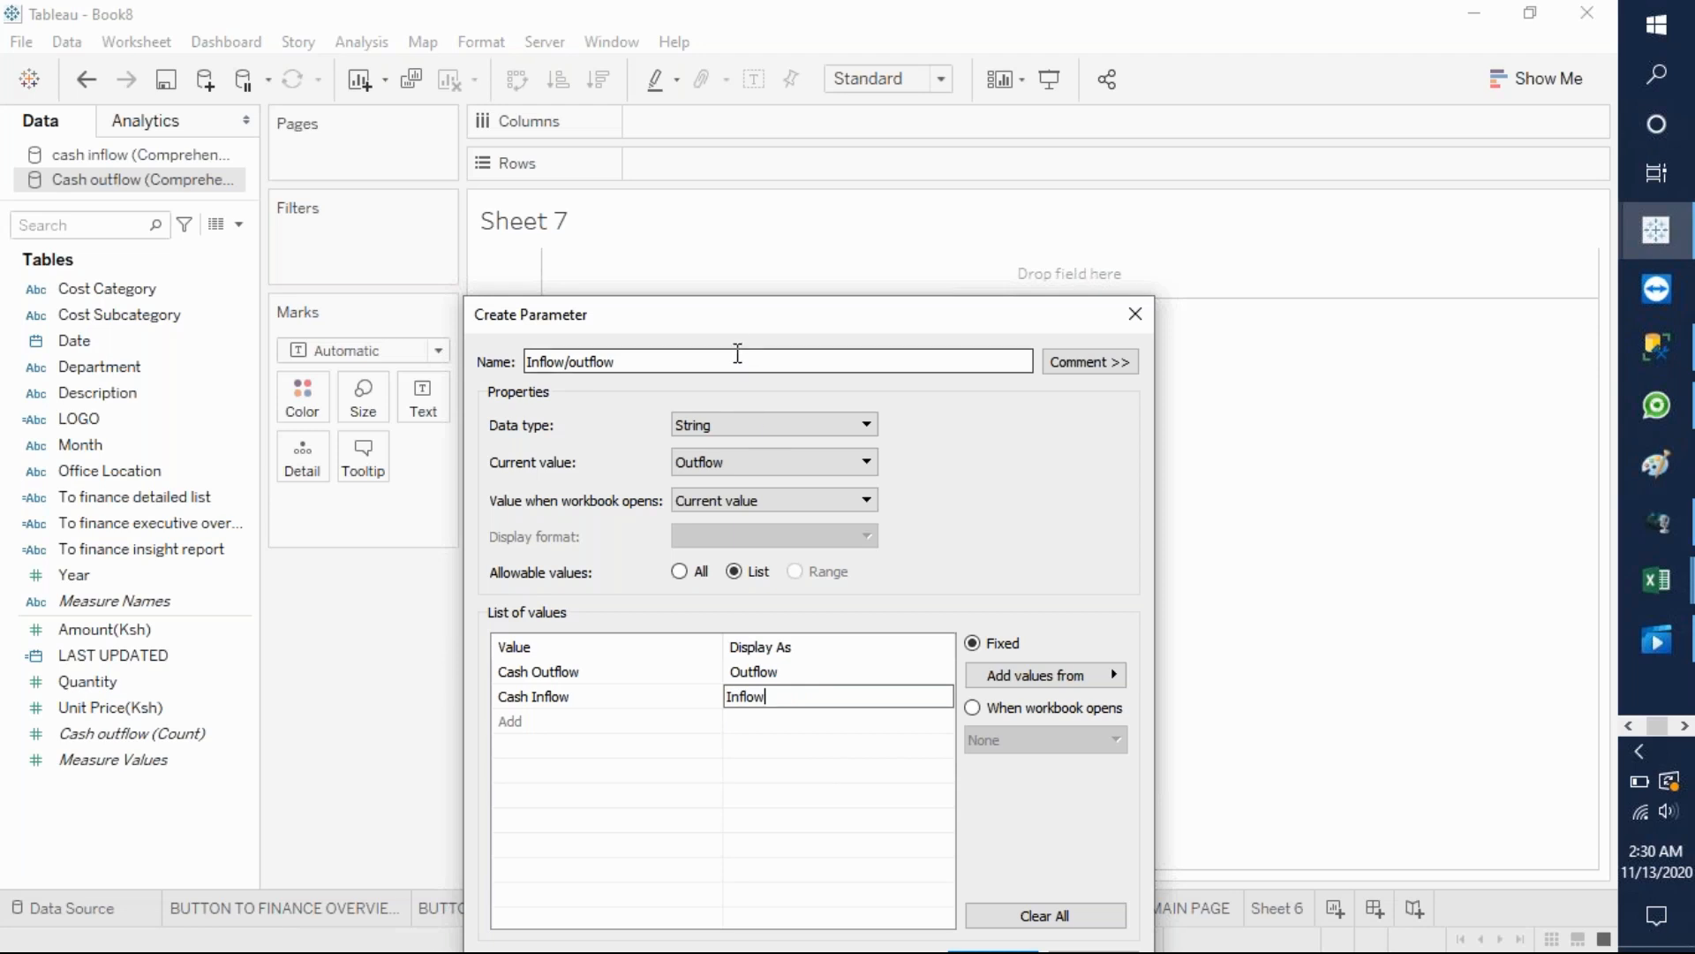
{"action": "left_click_drag", "start_coordinate": [733, 321], "coordinate": [734, 199]}
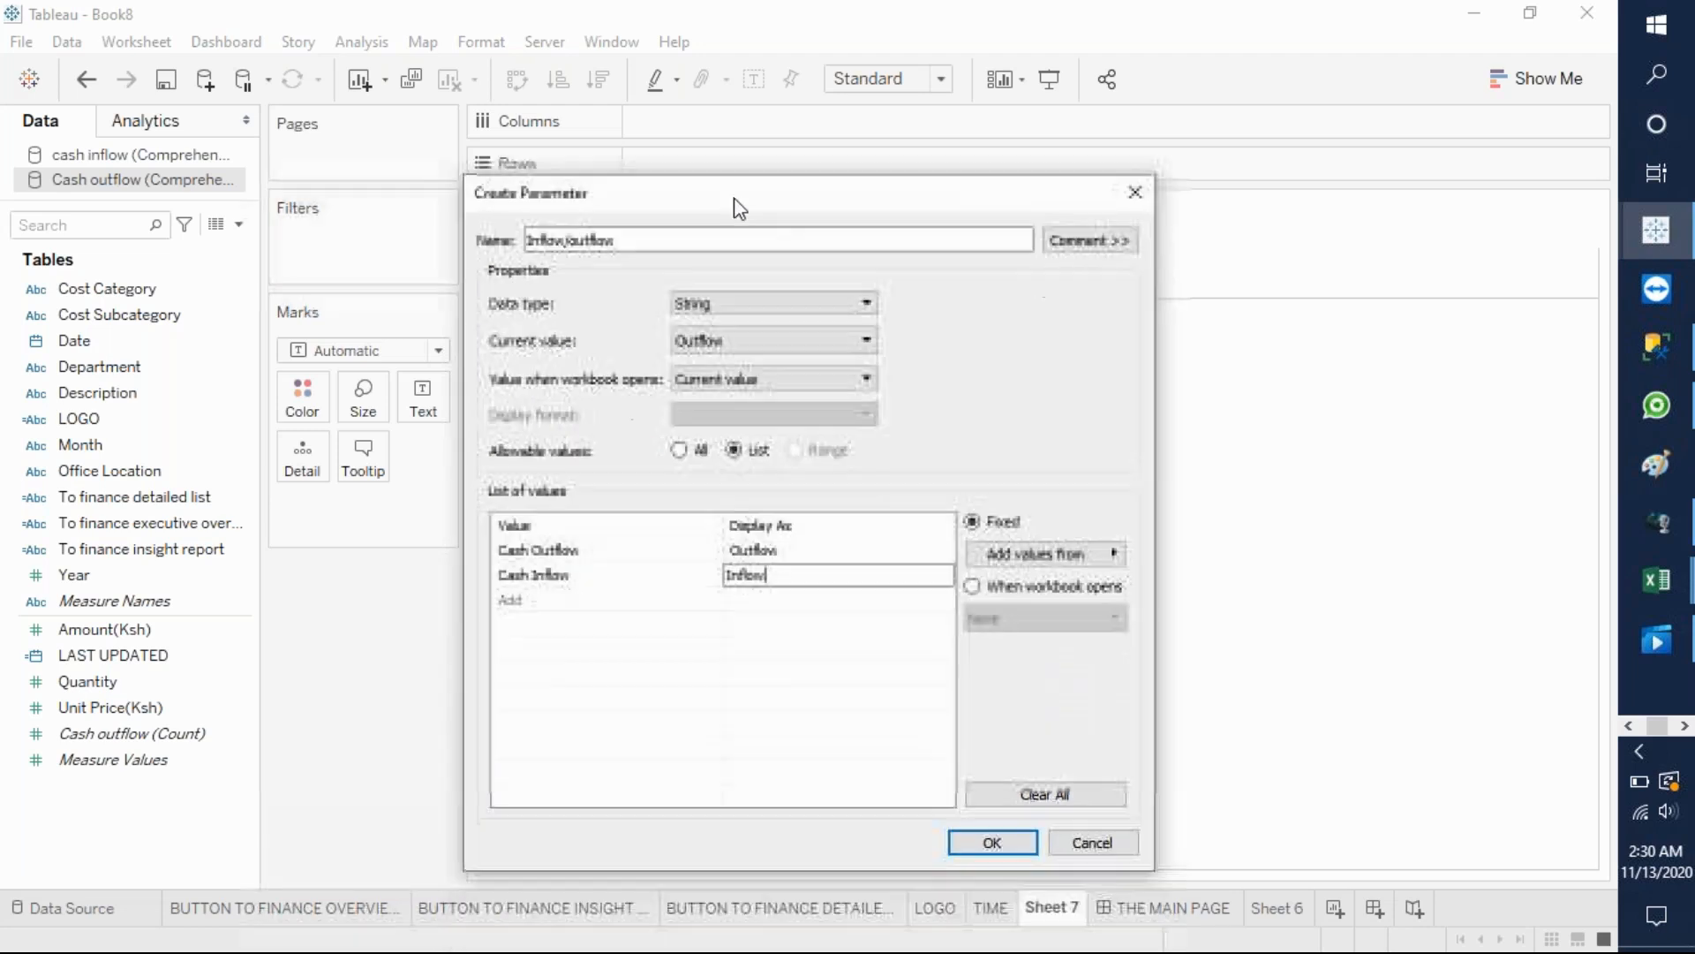
{"action": "left_click", "coordinate": [965, 830]}
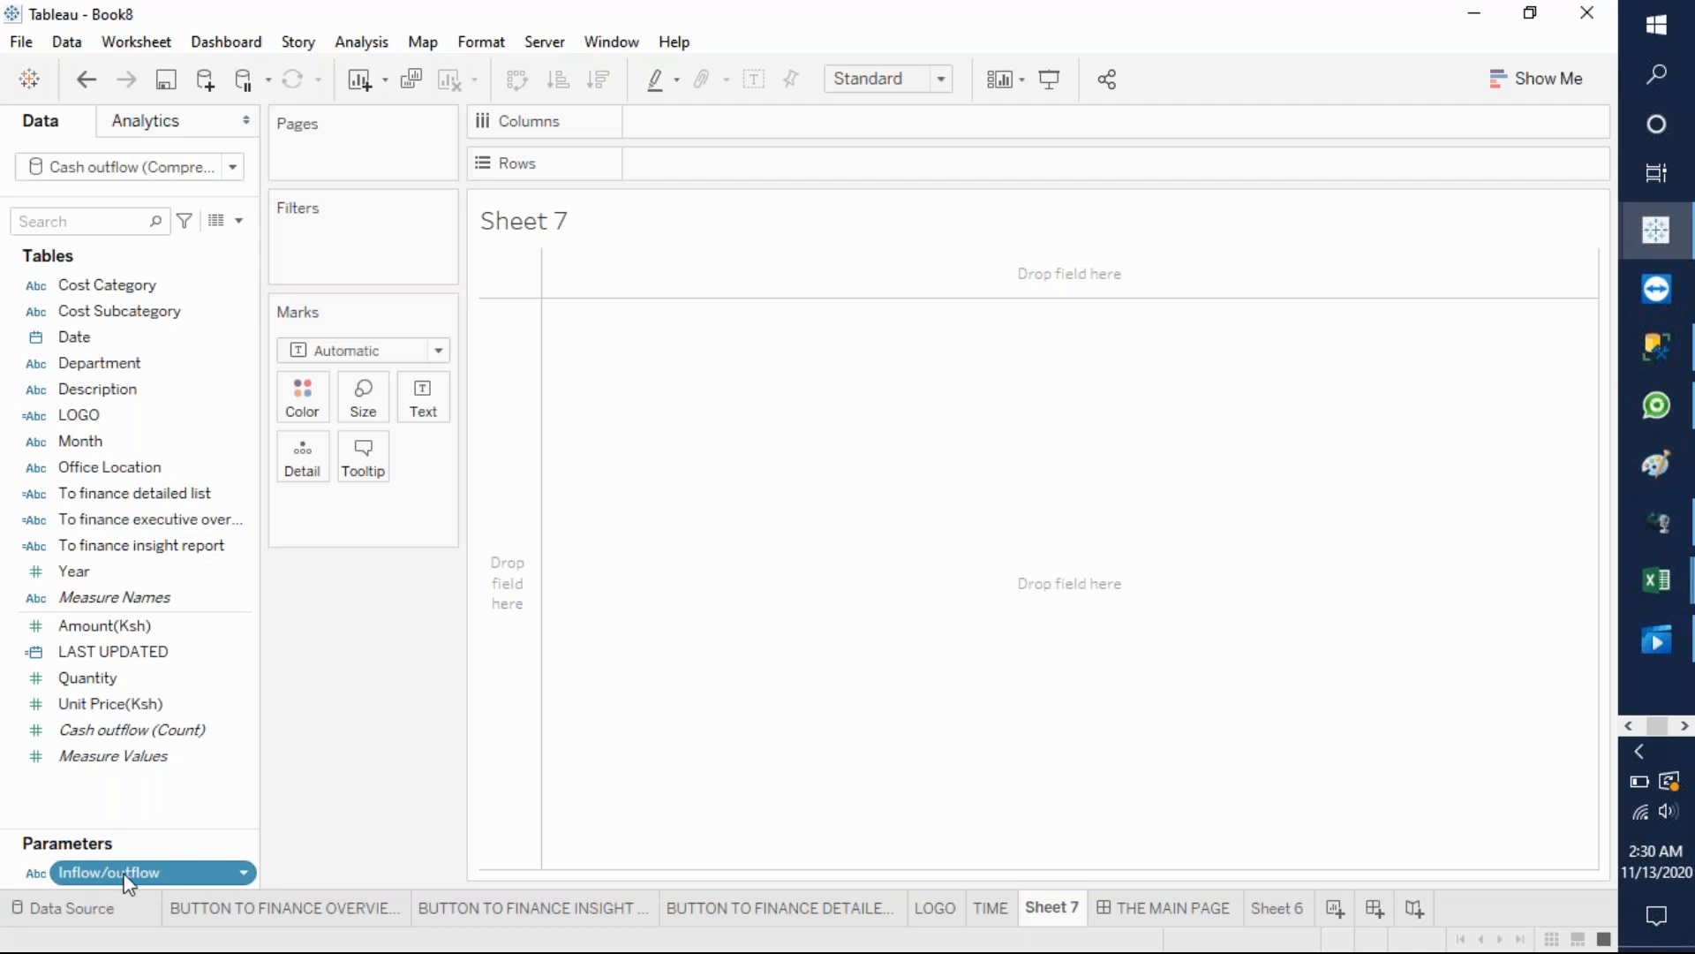
- Create a calculated field named inflow/outflow.parameter in the Cash outflow data source
{"action": "left_click", "coordinate": [239, 221]}
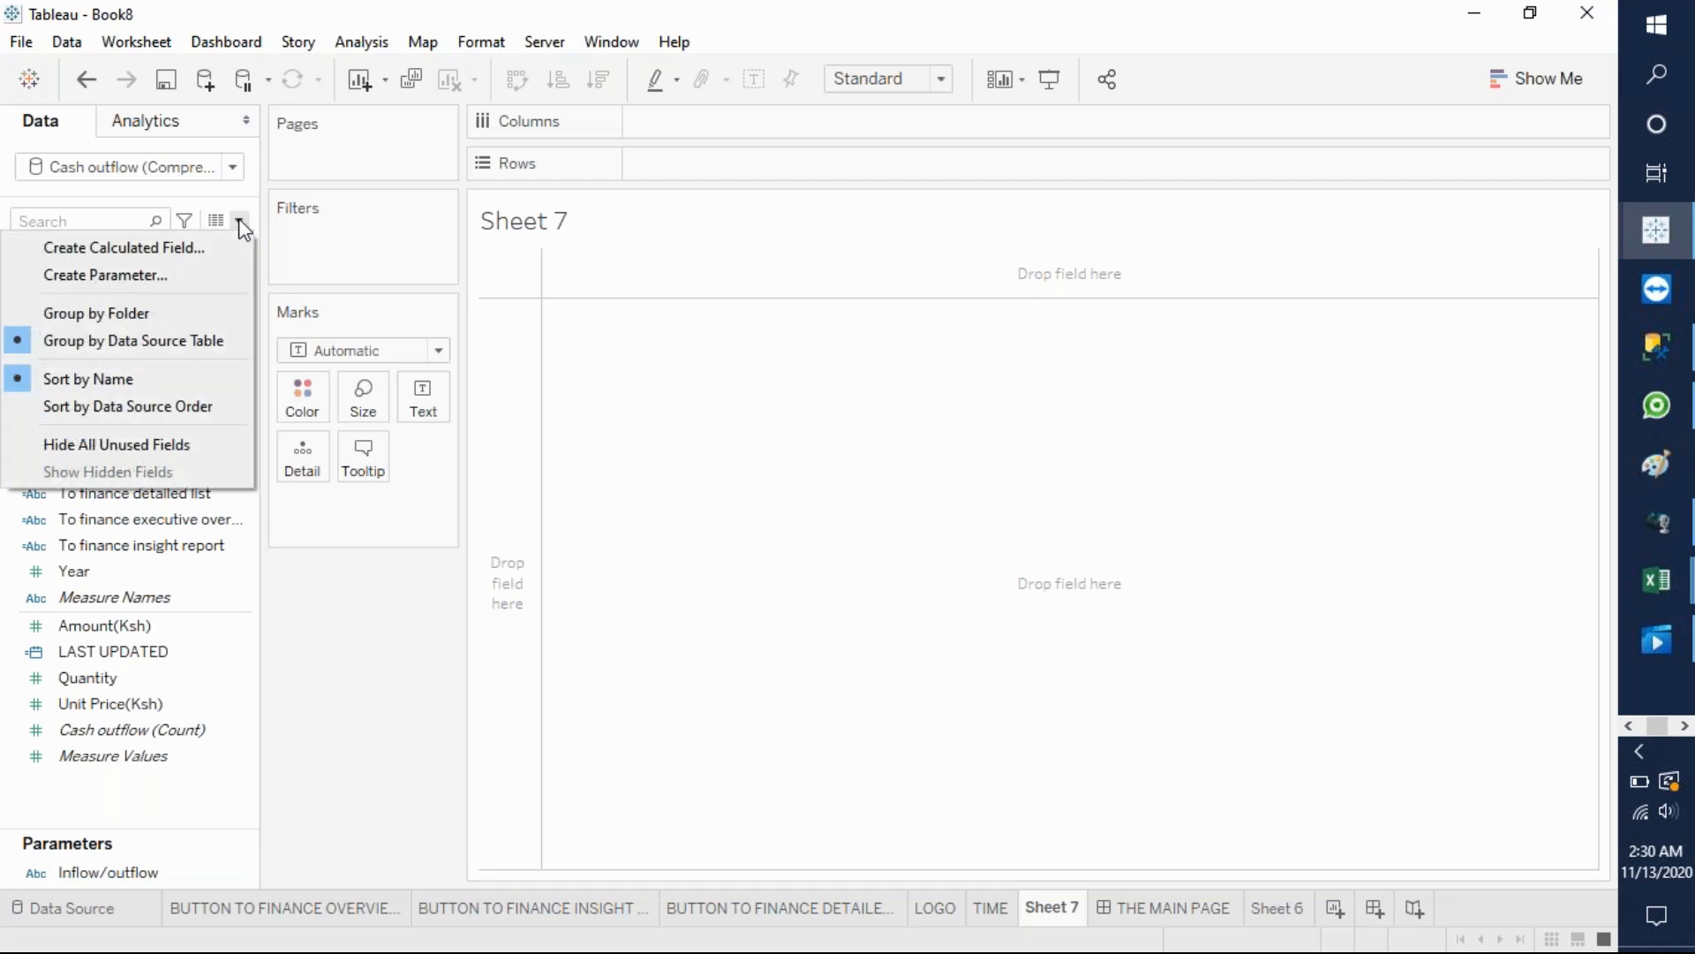
{"action": "left_click", "coordinate": [181, 251]}
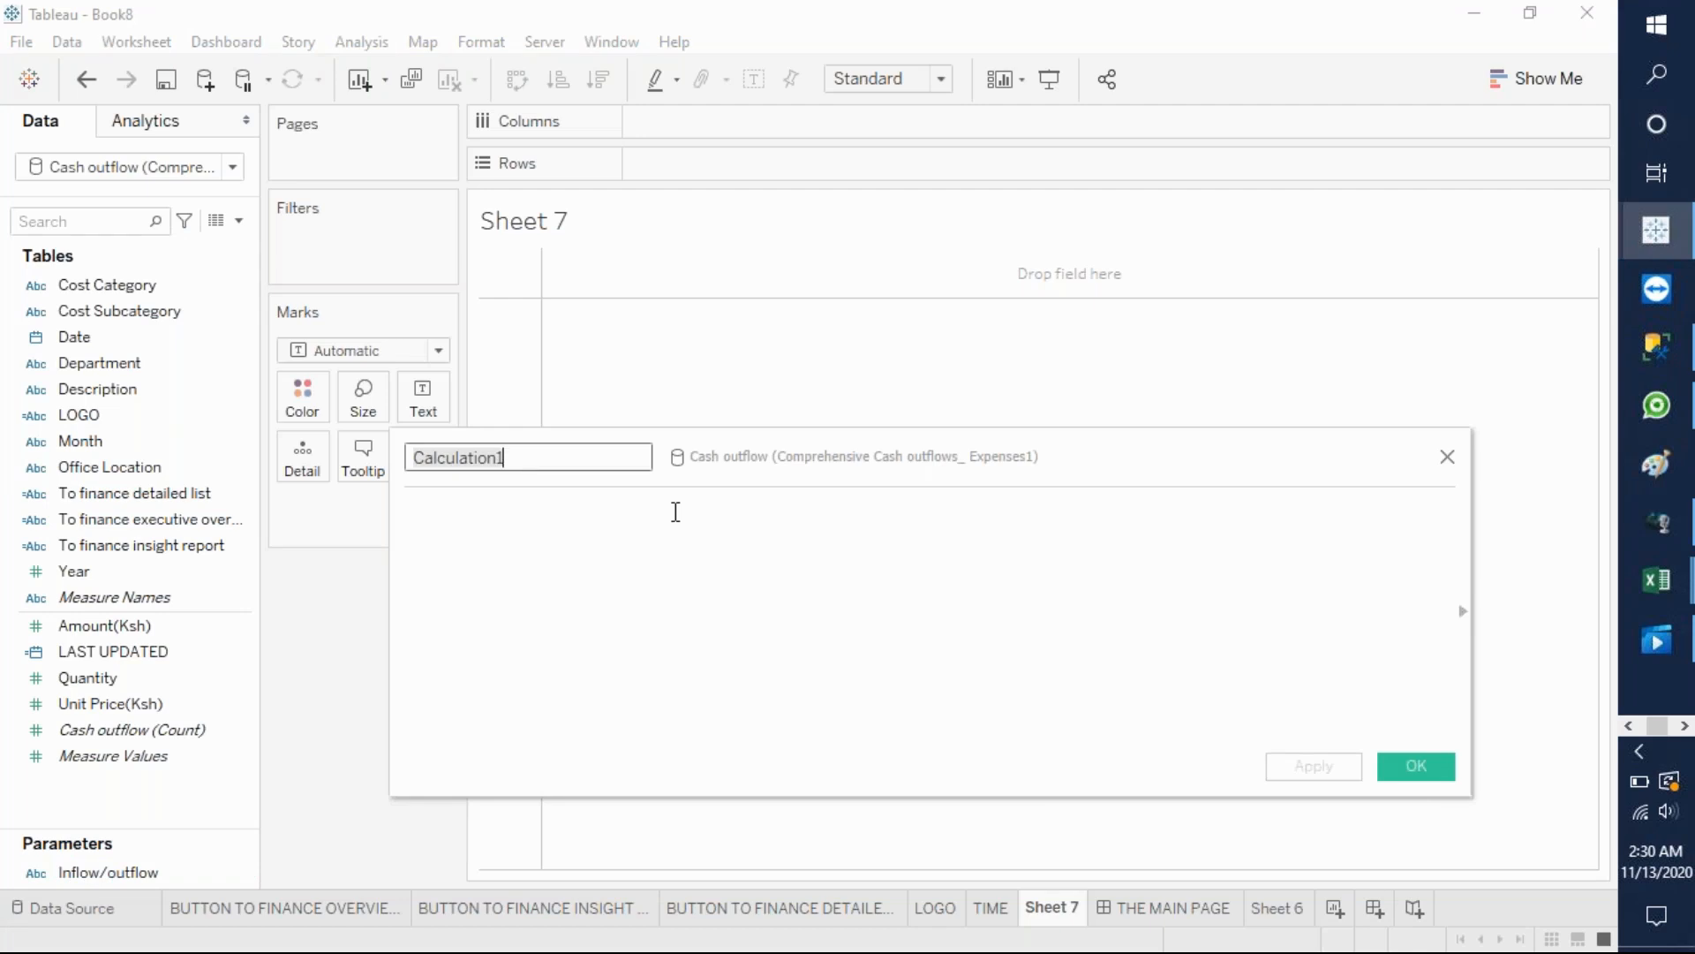
{"action": "type", "text": "p."}
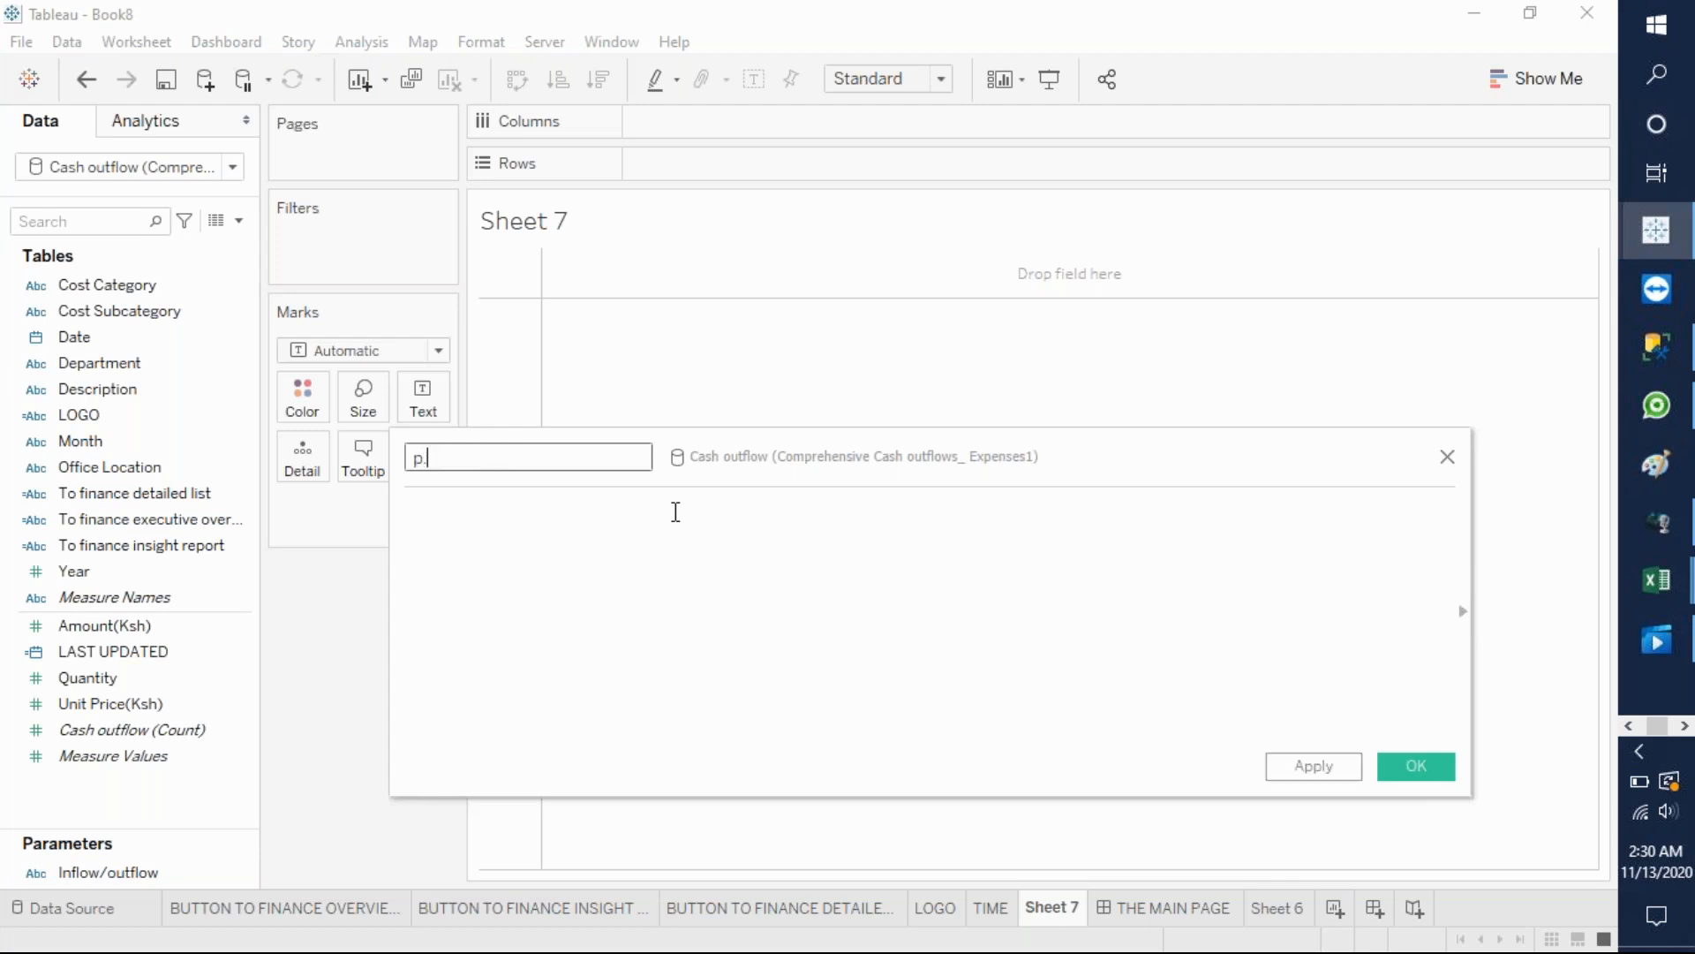
{"action": "type", "text": "parameter"}
{"action": "left_click", "coordinate": [425, 459]}
{"action": "key", "text": "BackSpace"}
{"action": "type", "text": "inflow/outflow"}
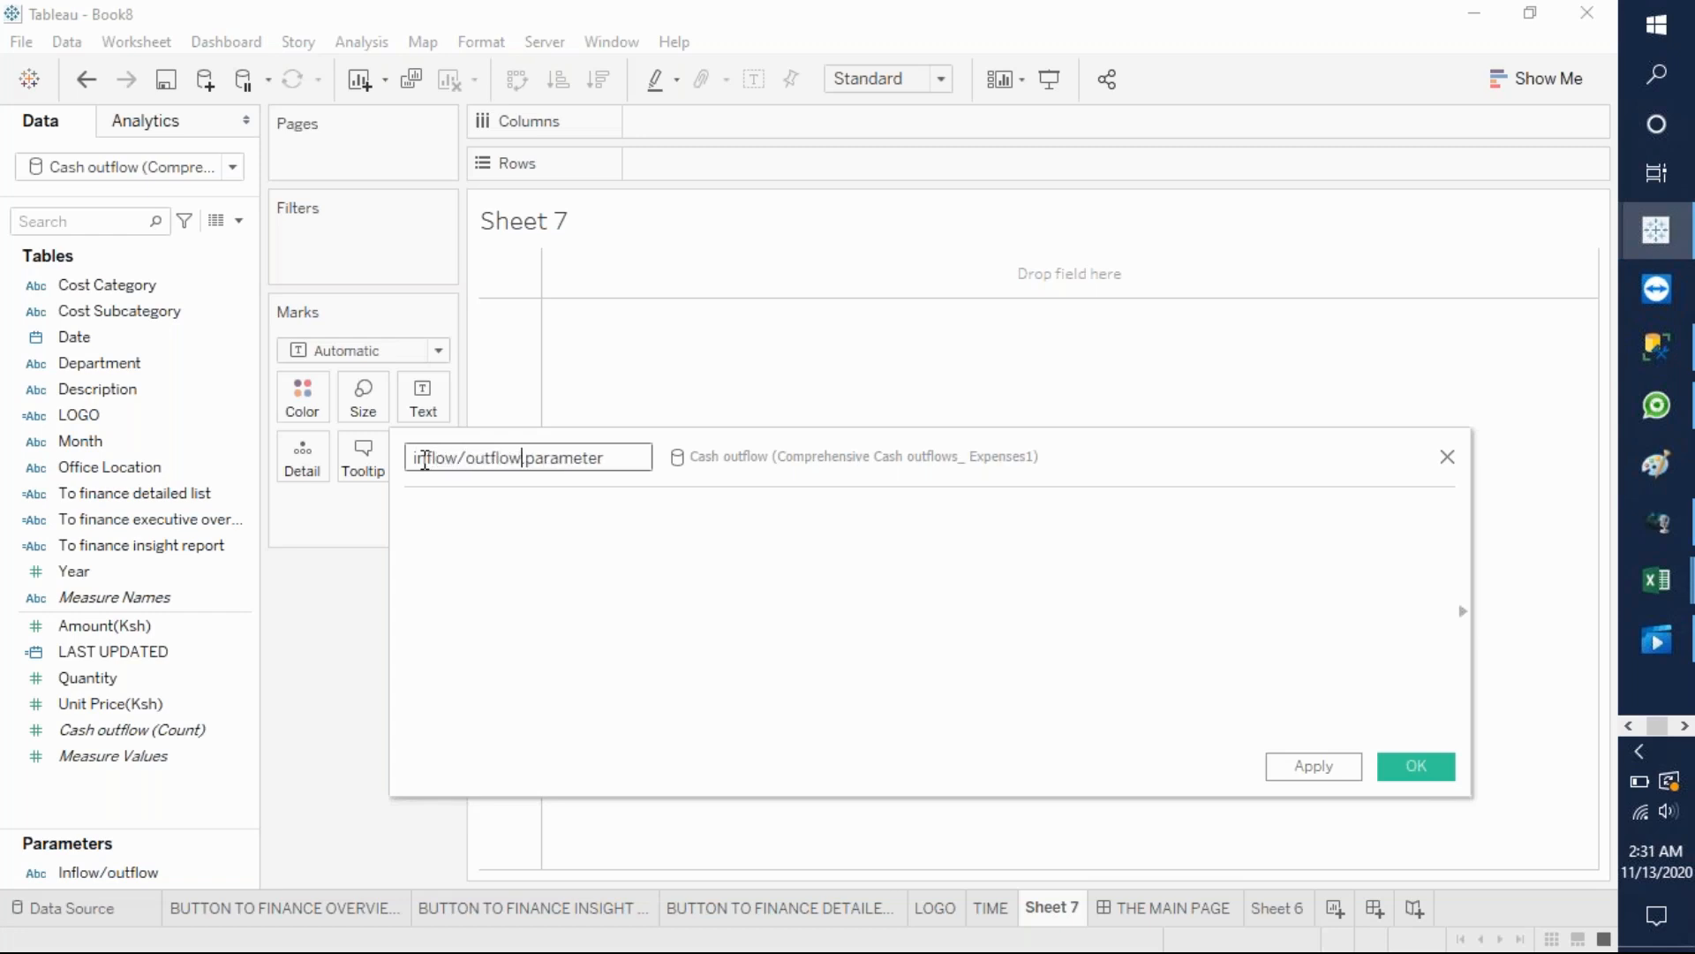
- Begin the formula with CASE followed by the Inflow/outflow parameter, and start a new line
{"action": "left_click", "coordinate": [555, 530]}
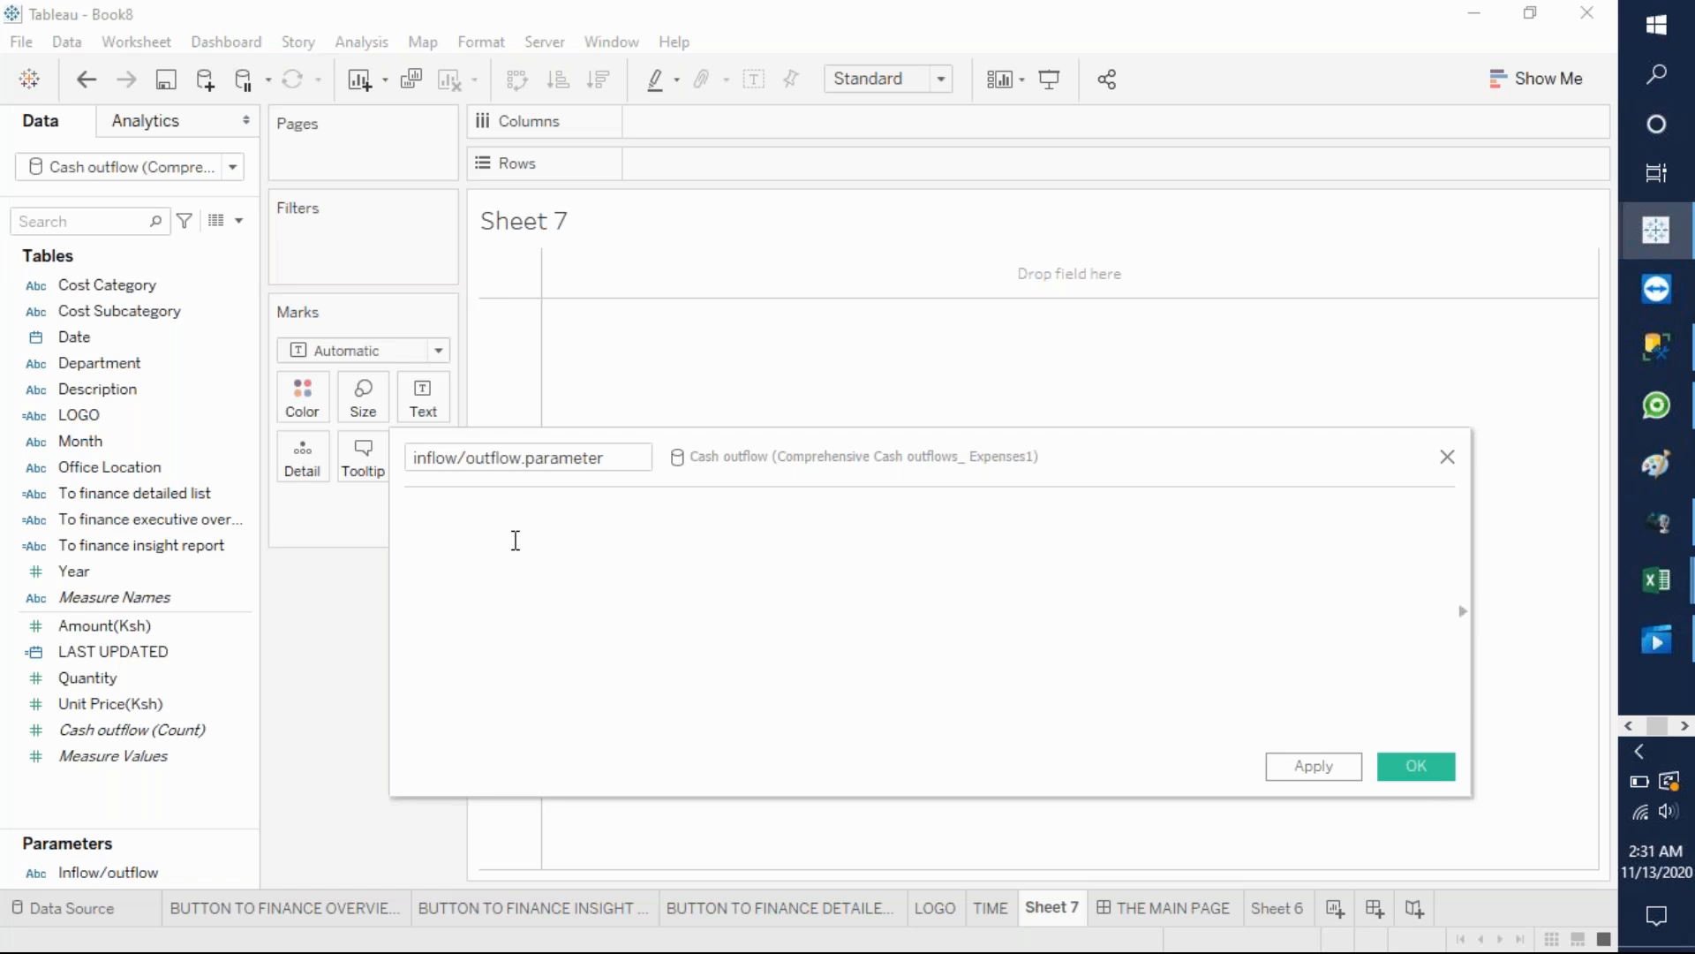
{"action": "type", "text": "case"}
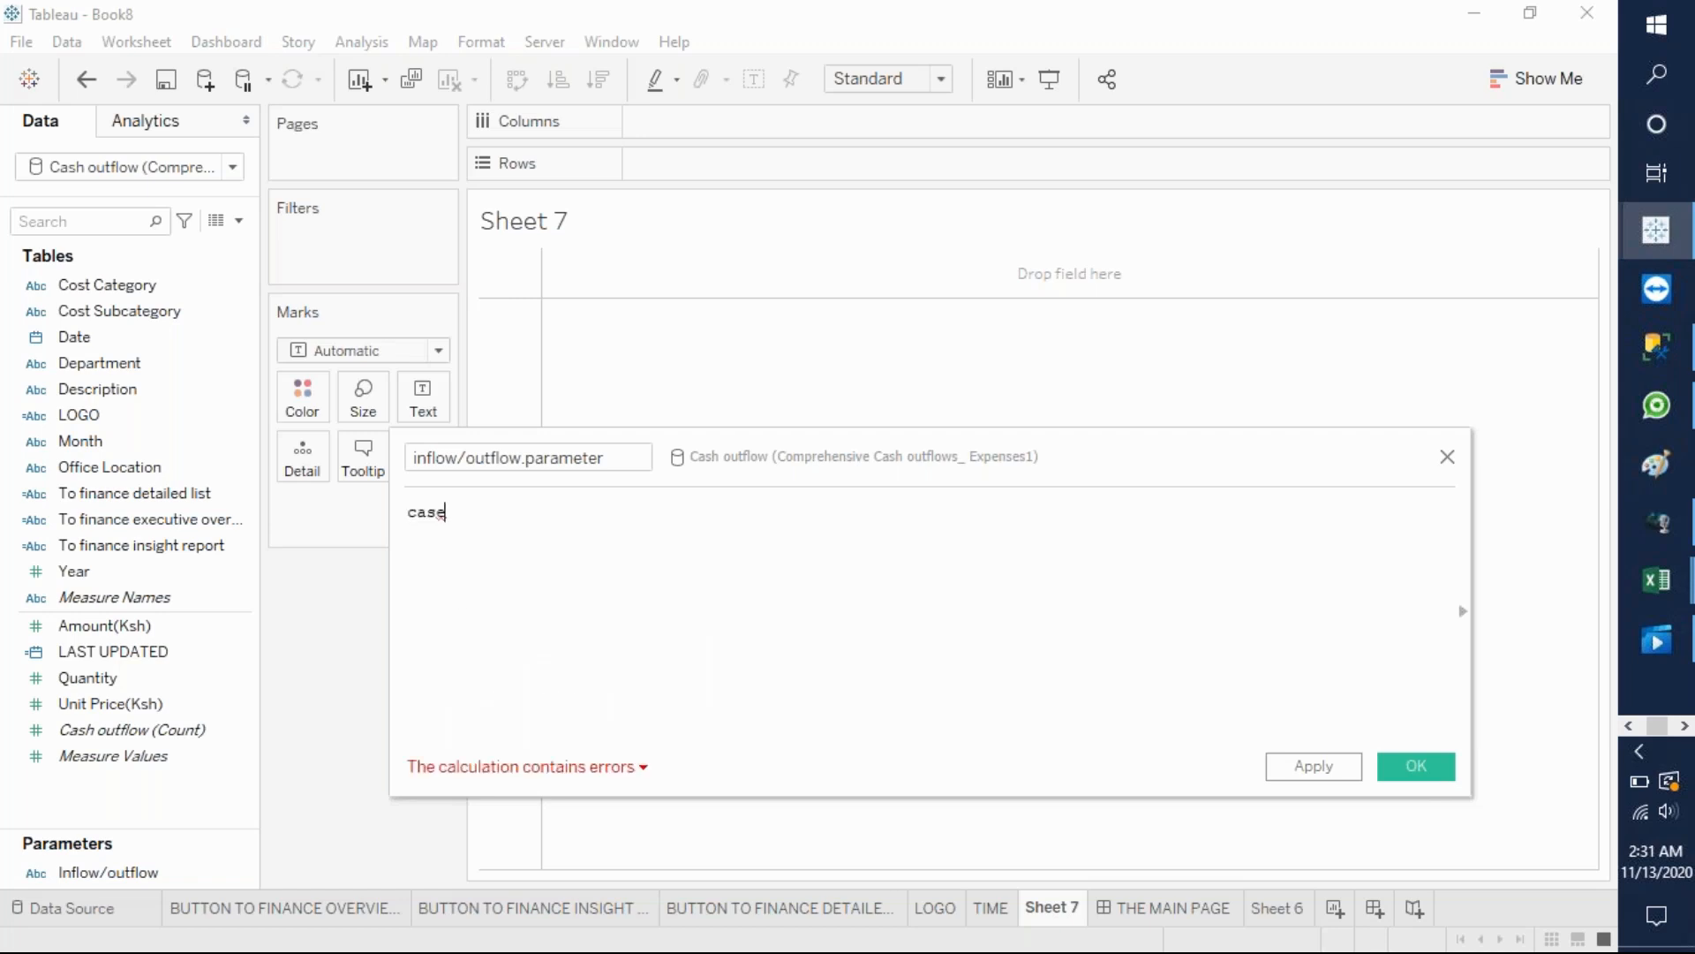
{"action": "key", "text": "BackSpace"}
{"action": "left_click", "coordinate": [497, 536]}
{"action": "left_click", "coordinate": [131, 872]}
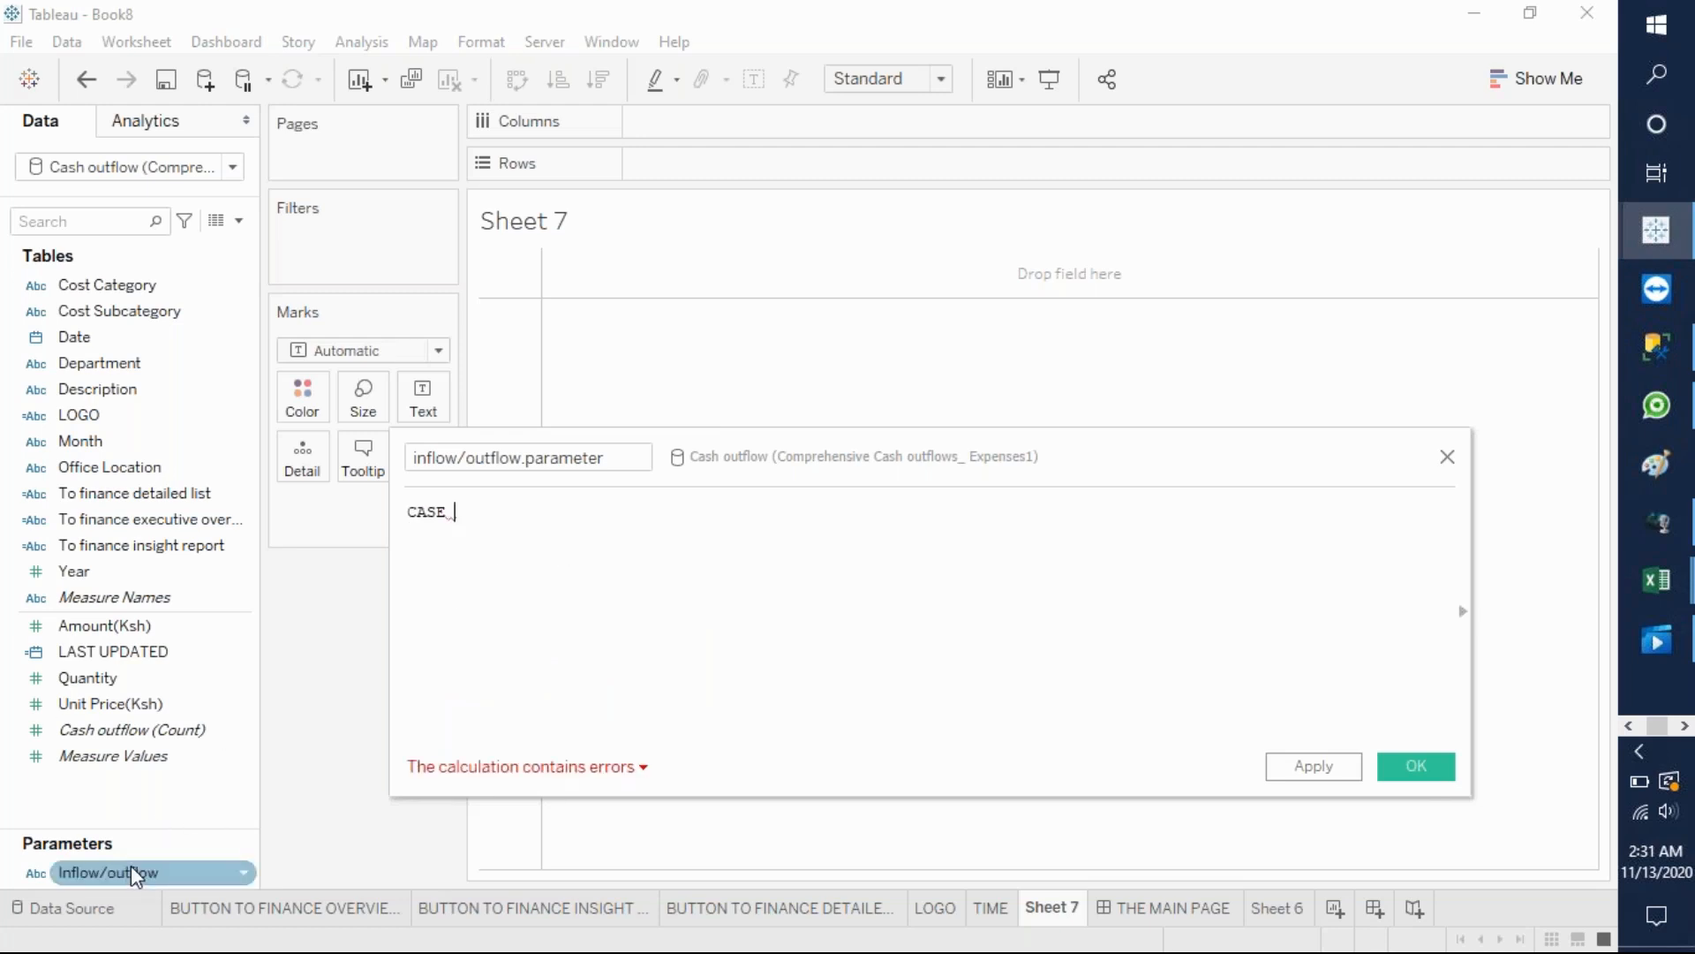
{"action": "left_click_drag", "start_coordinate": [131, 863], "coordinate": [496, 557]}
{"action": "key", "text": "Return"}
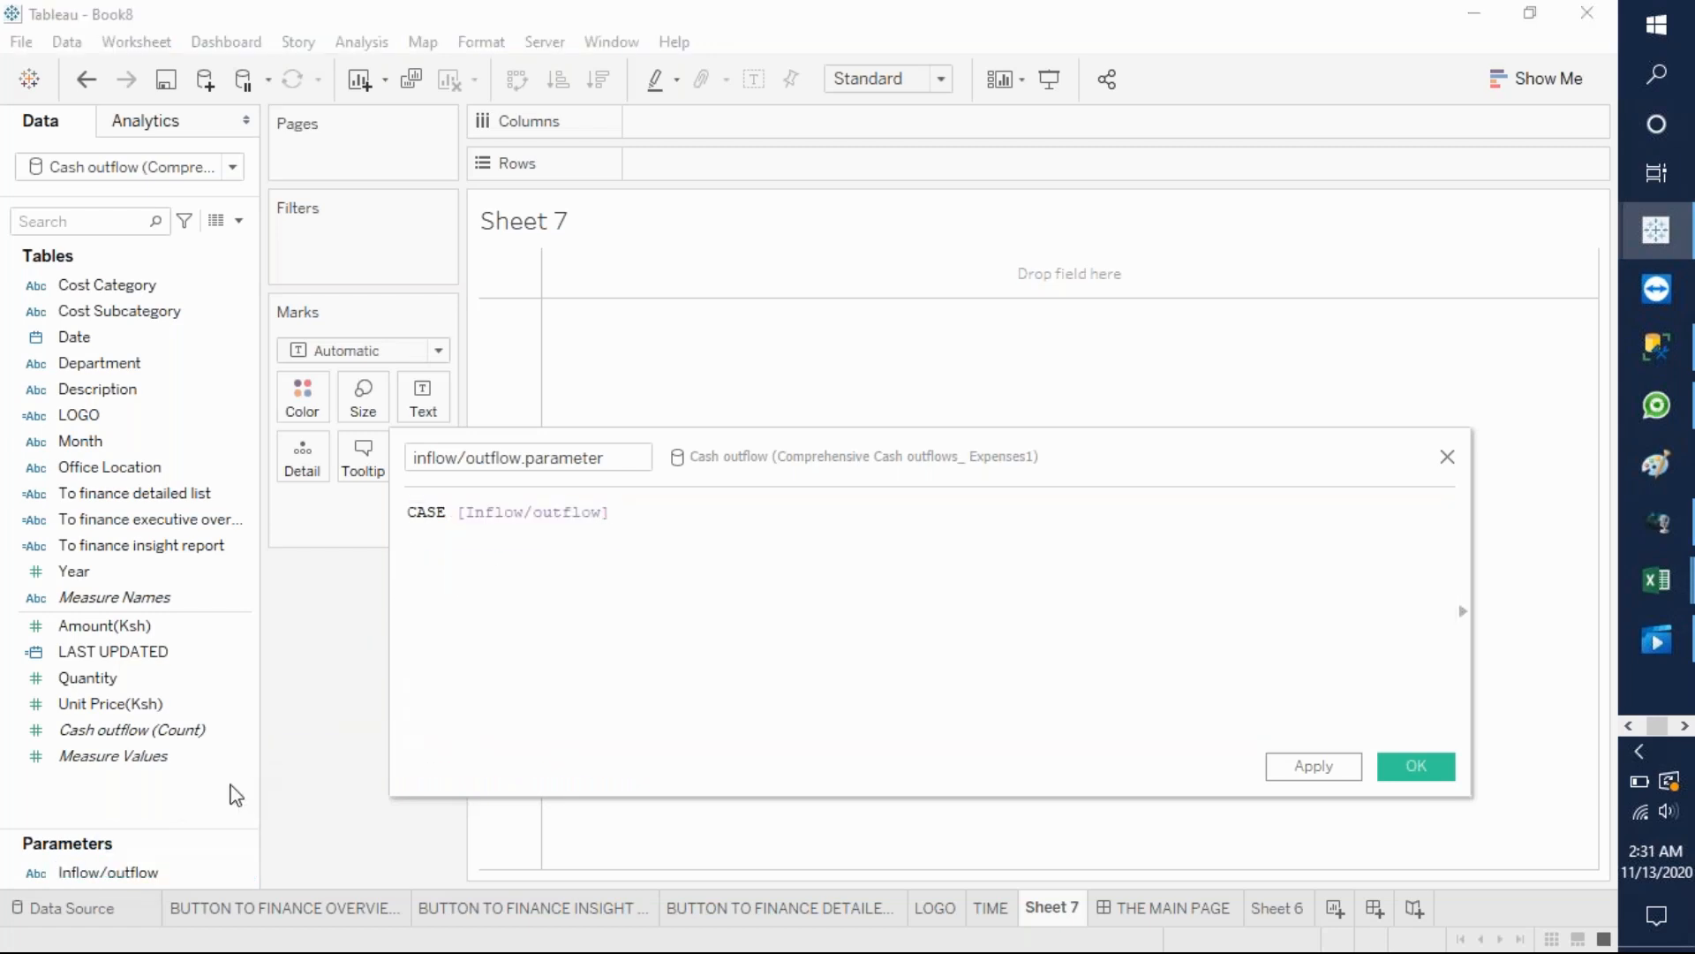
- Check the list values in the Inflow/outflow parameter's definition and add WHEN 'Cash Inflow' then to the formula
{"action": "left_click", "coordinate": [205, 874]}
{"action": "right_click", "coordinate": [245, 872]}
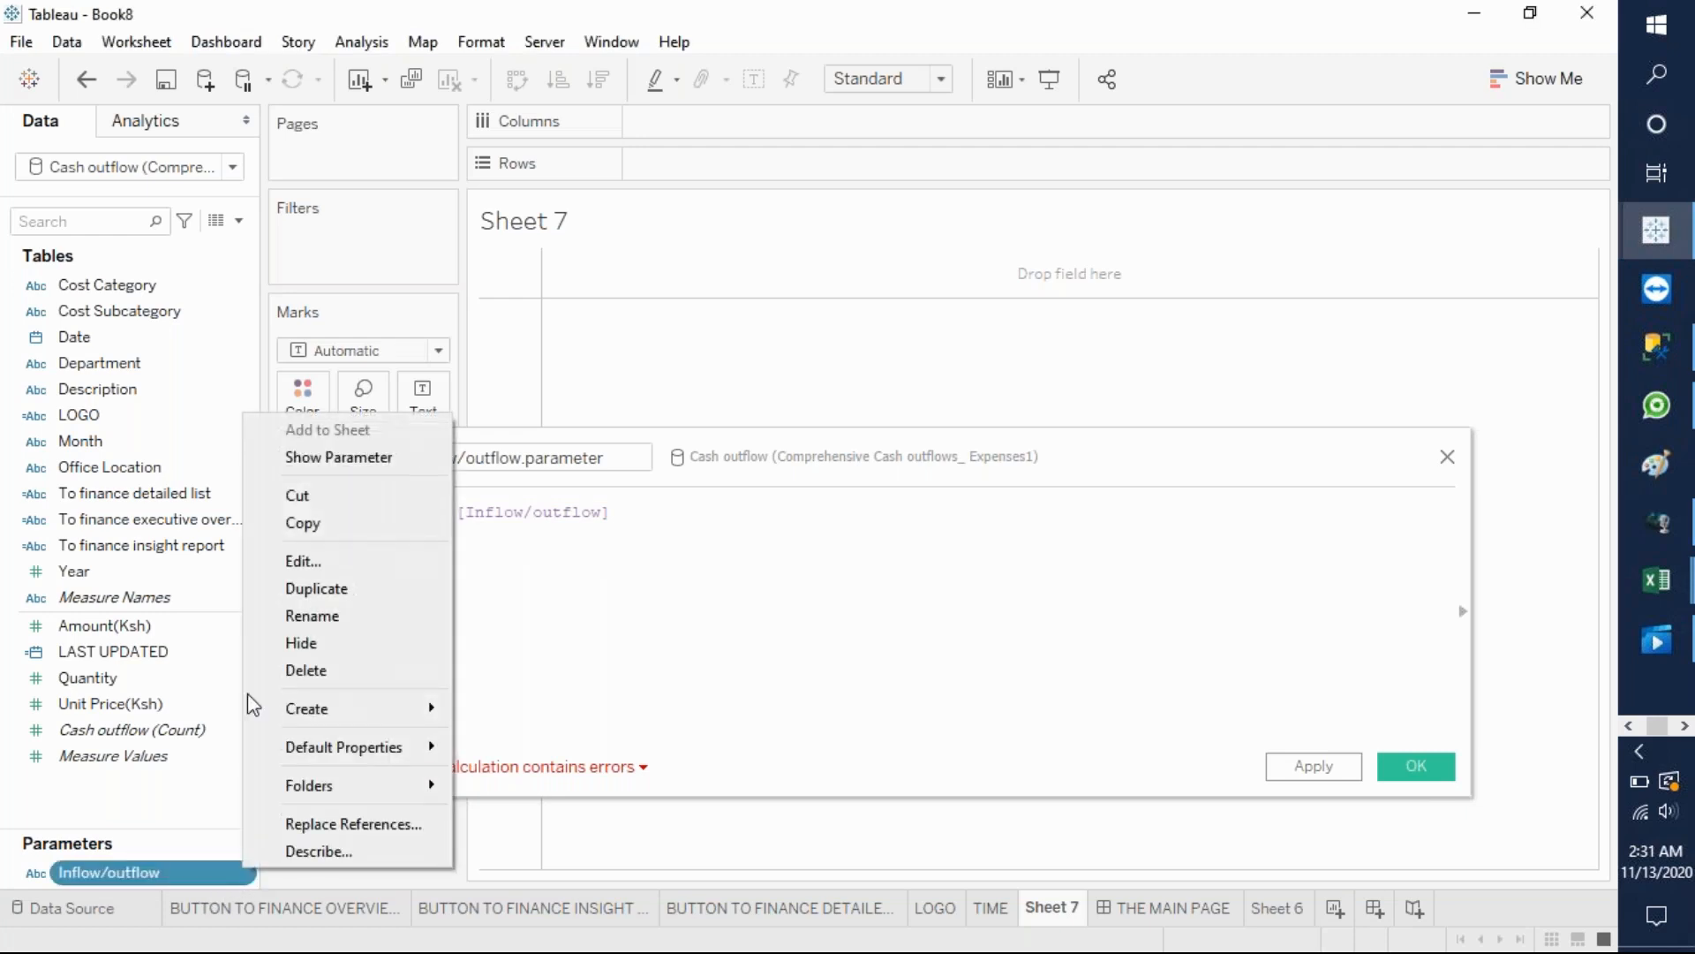
{"action": "left_click", "coordinate": [311, 561]}
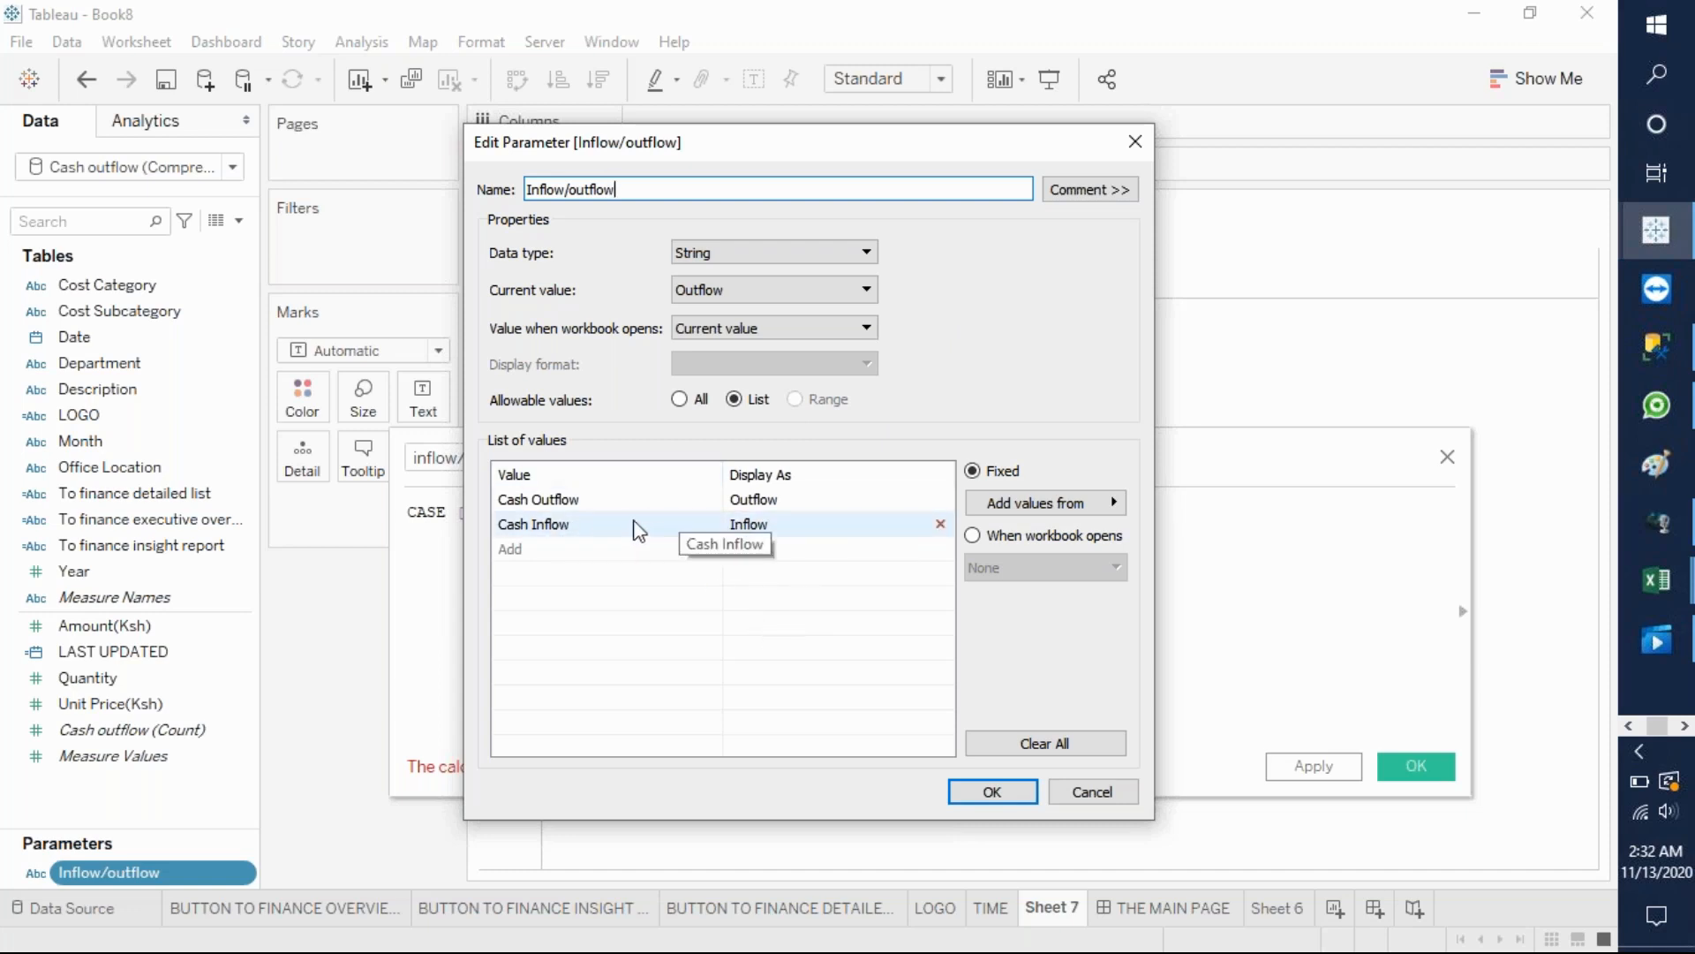
{"action": "left_click", "coordinate": [987, 793]}
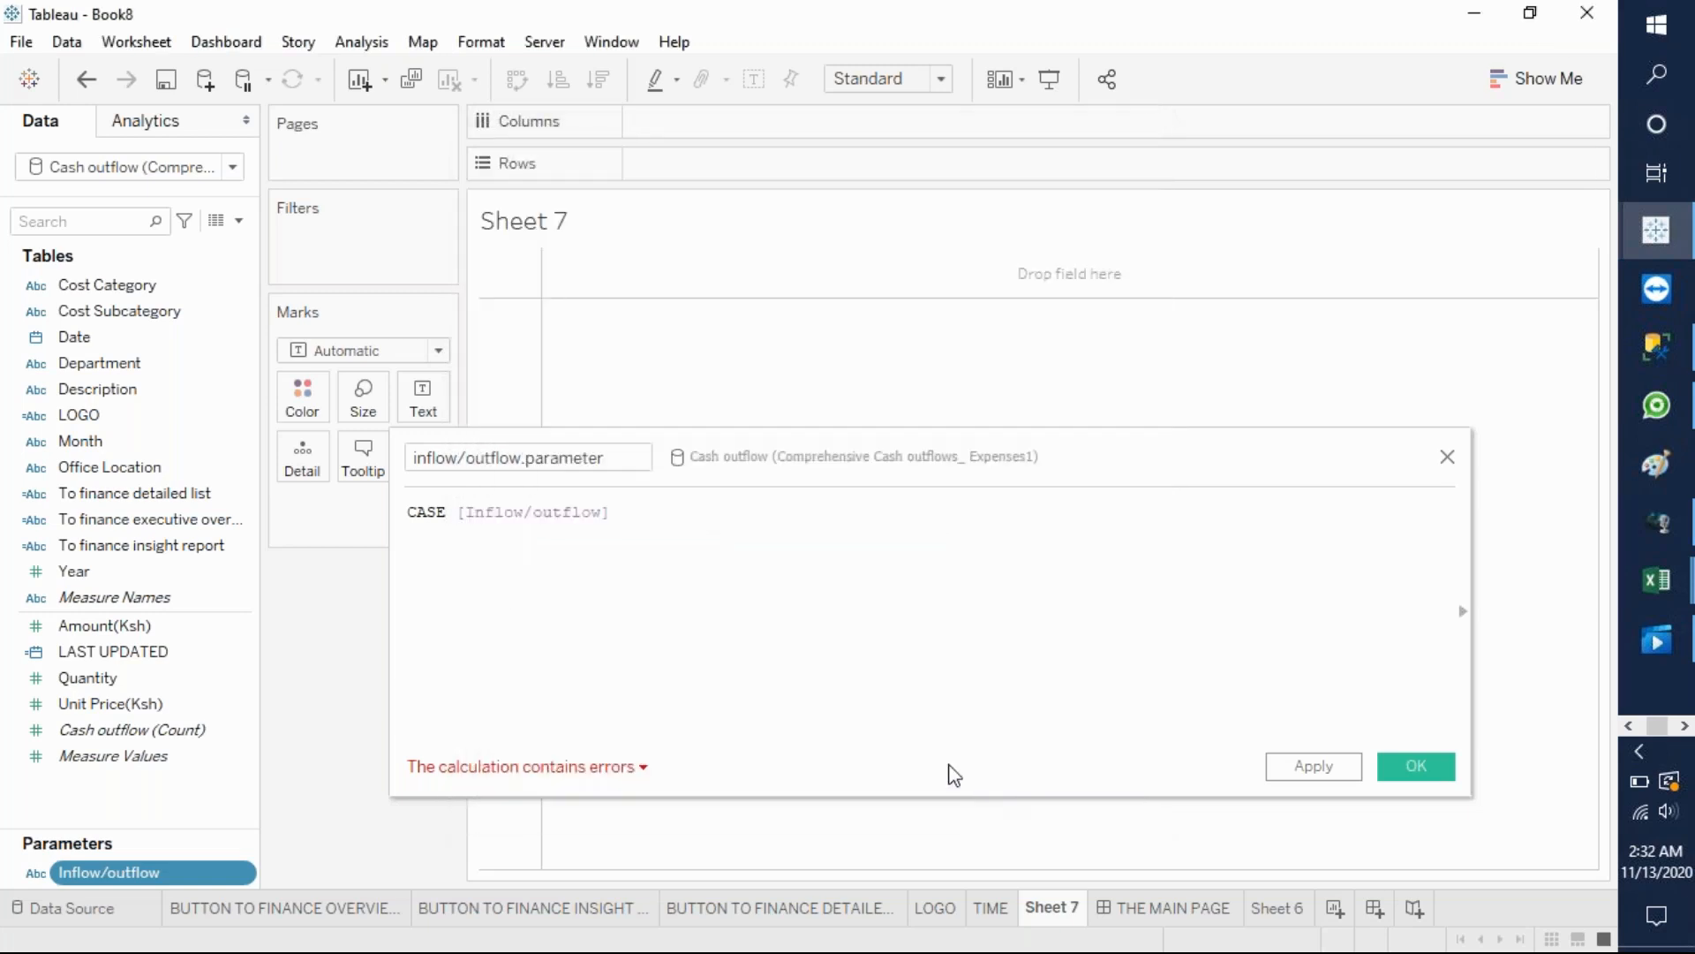
{"action": "left_click", "coordinate": [617, 528]}
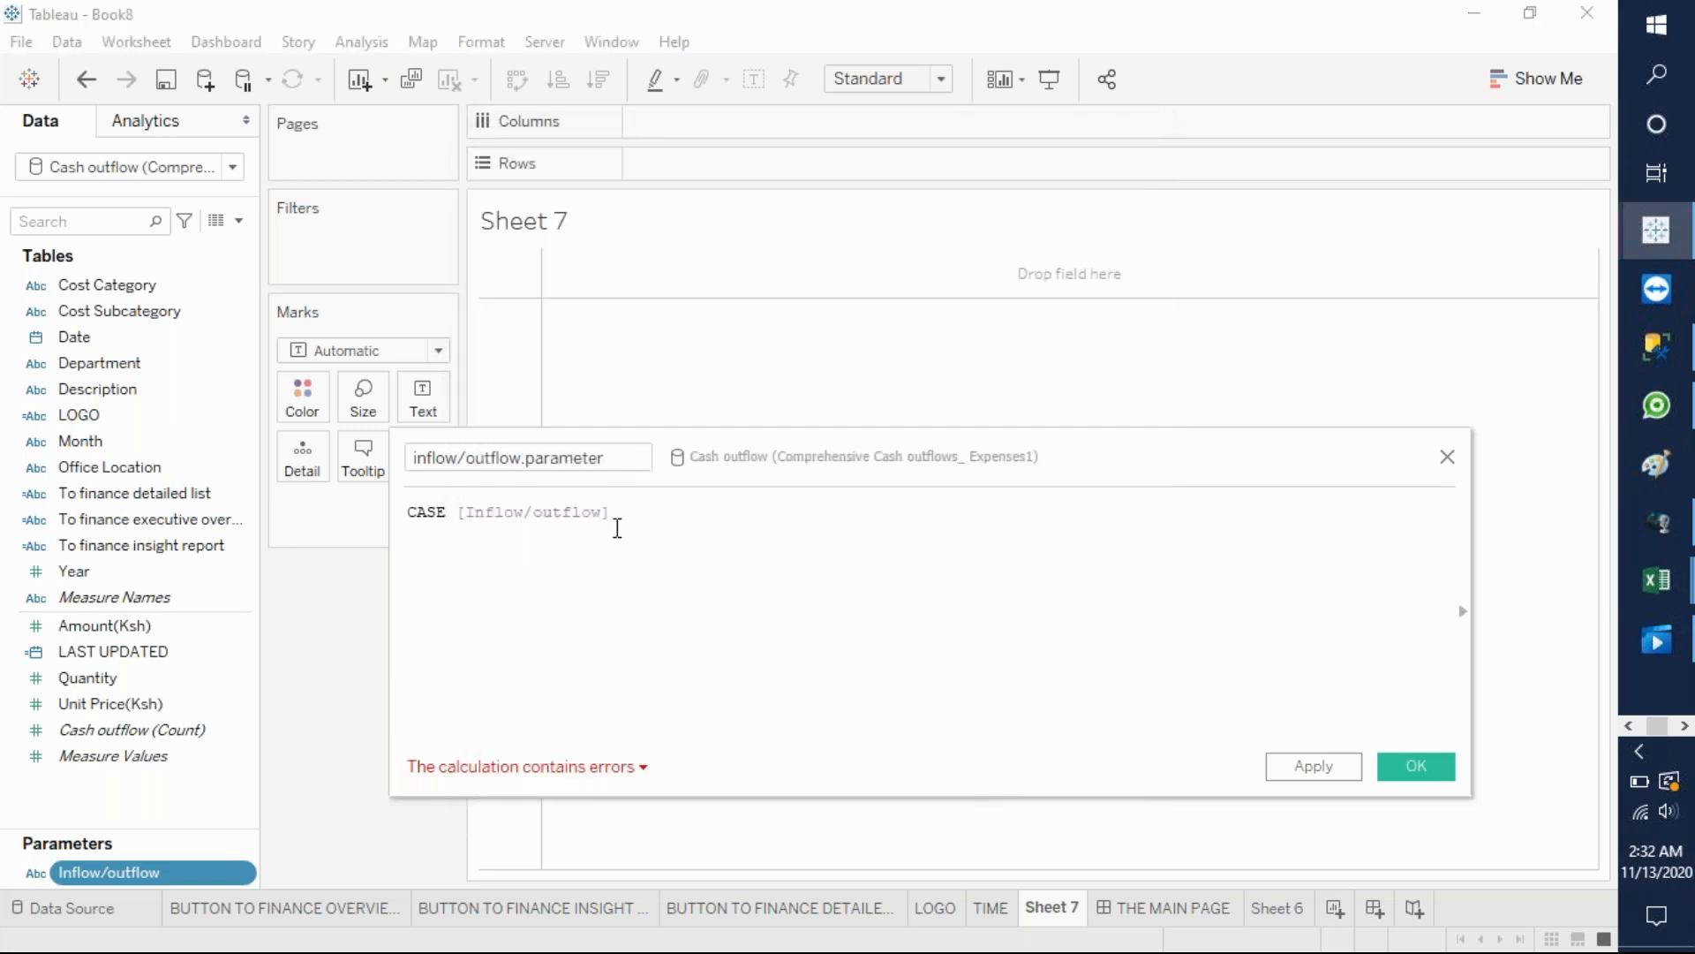
{"action": "type", "text": "whe"}
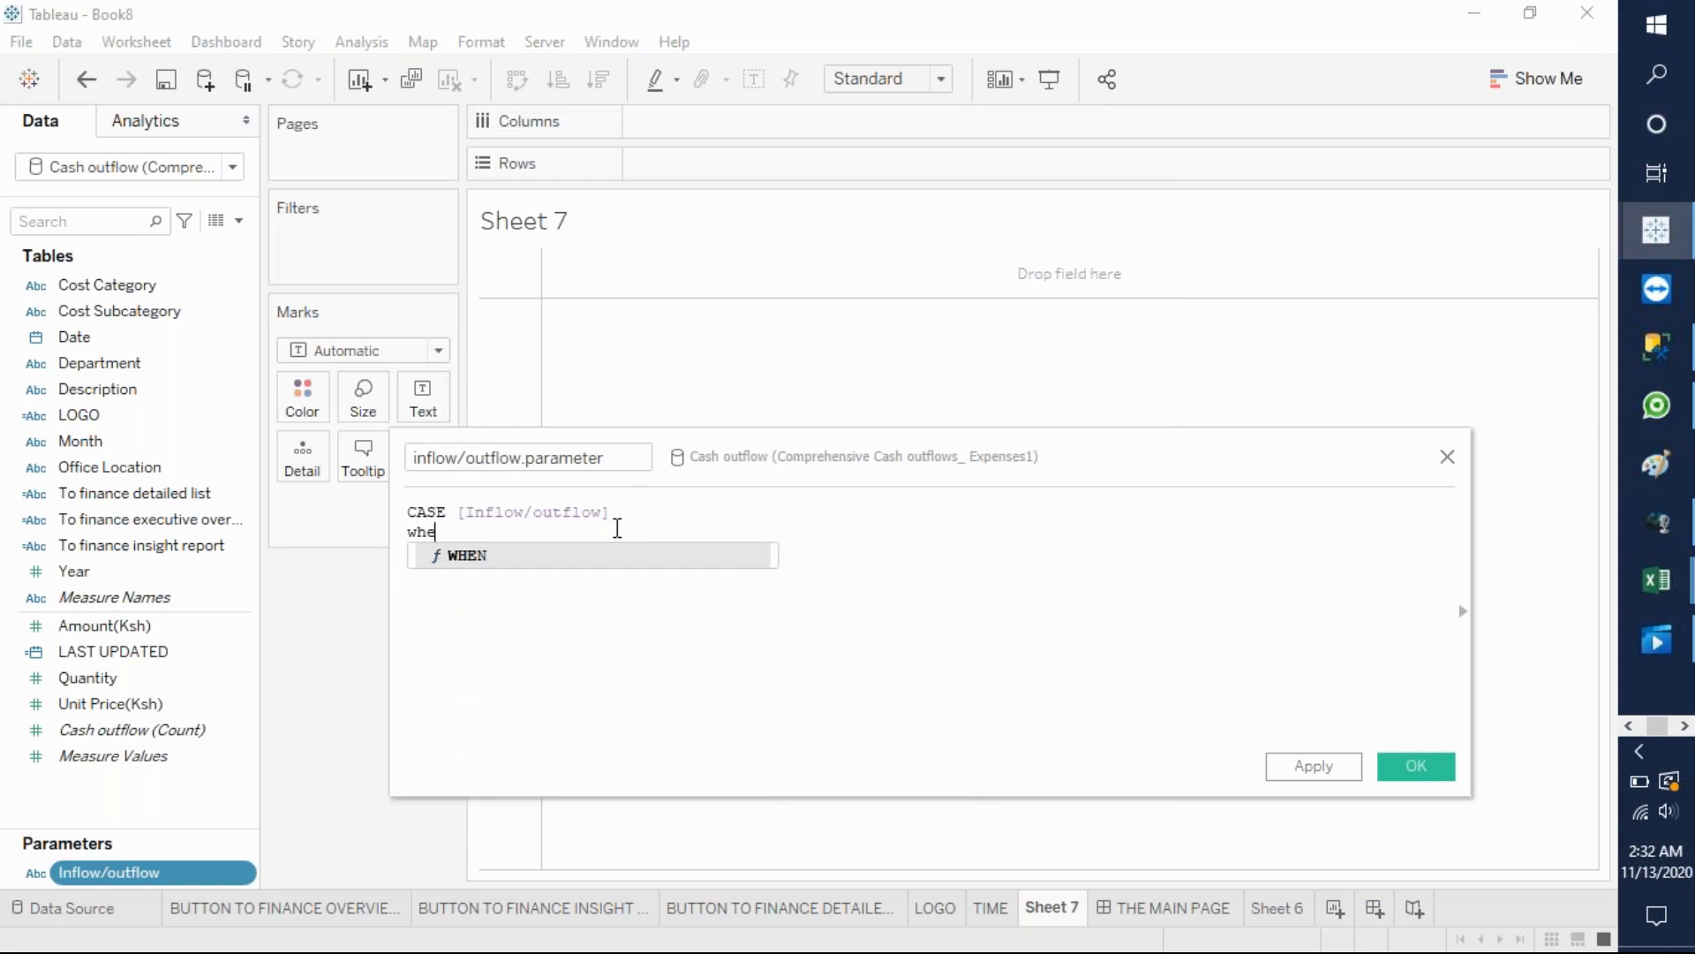
{"action": "left_click", "coordinate": [537, 556]}
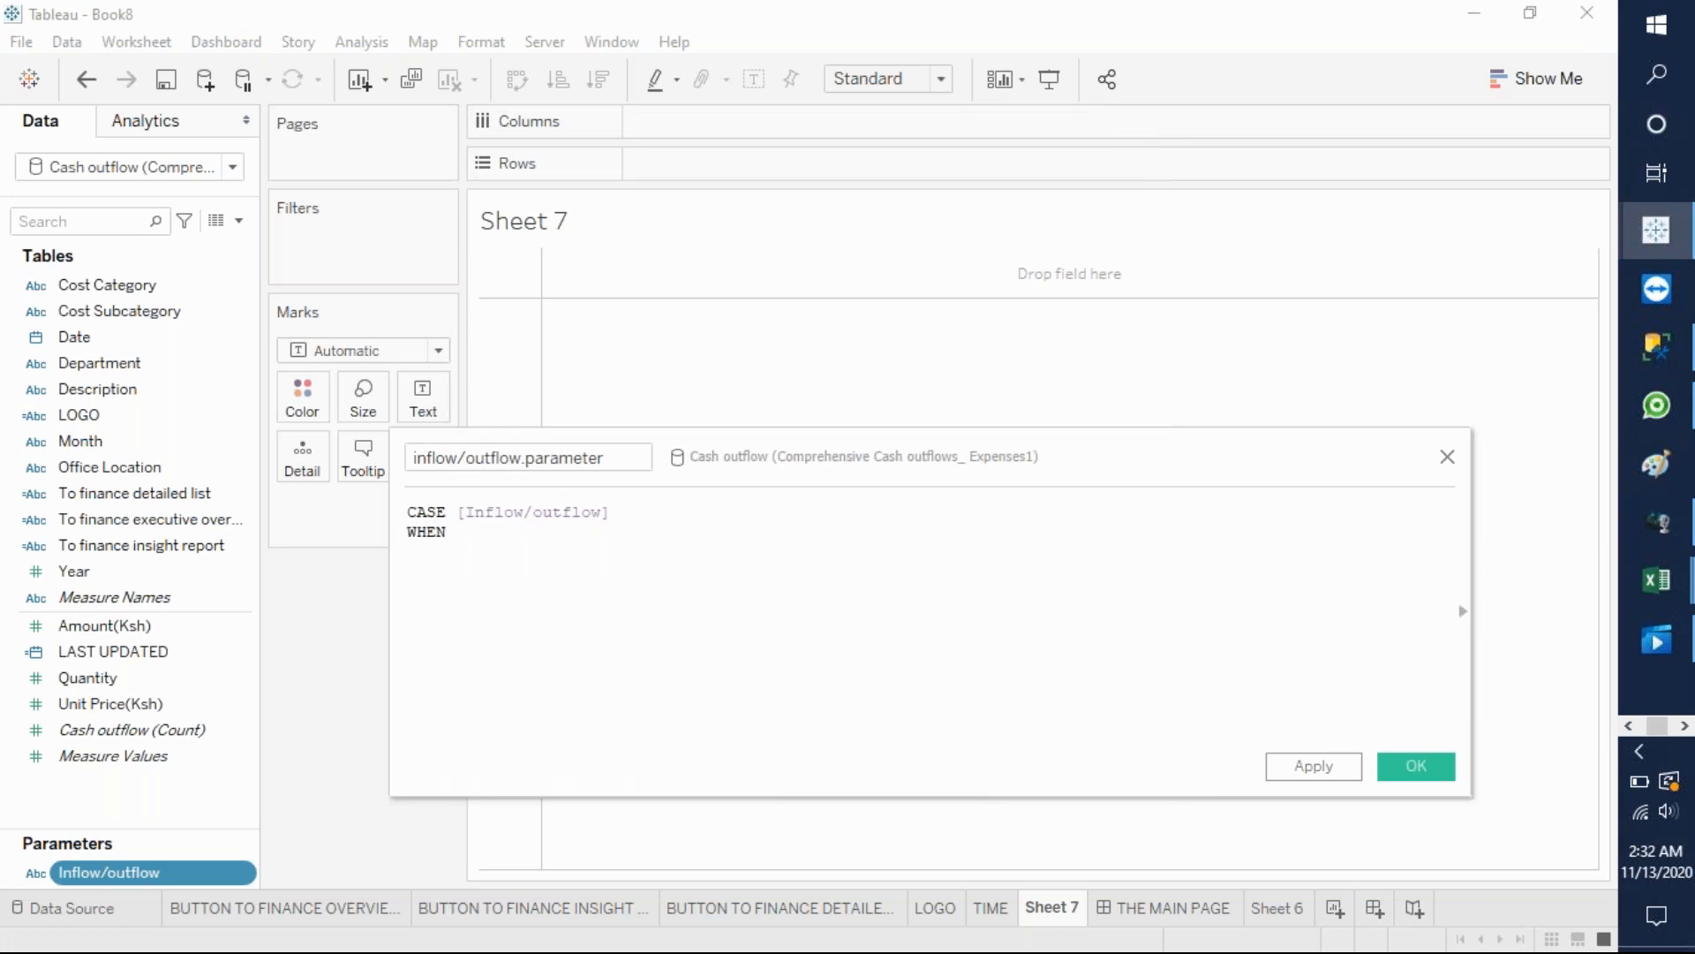
{"action": "type", "text": "'Cash Inflow"}
{"action": "type", "text": "' then"}
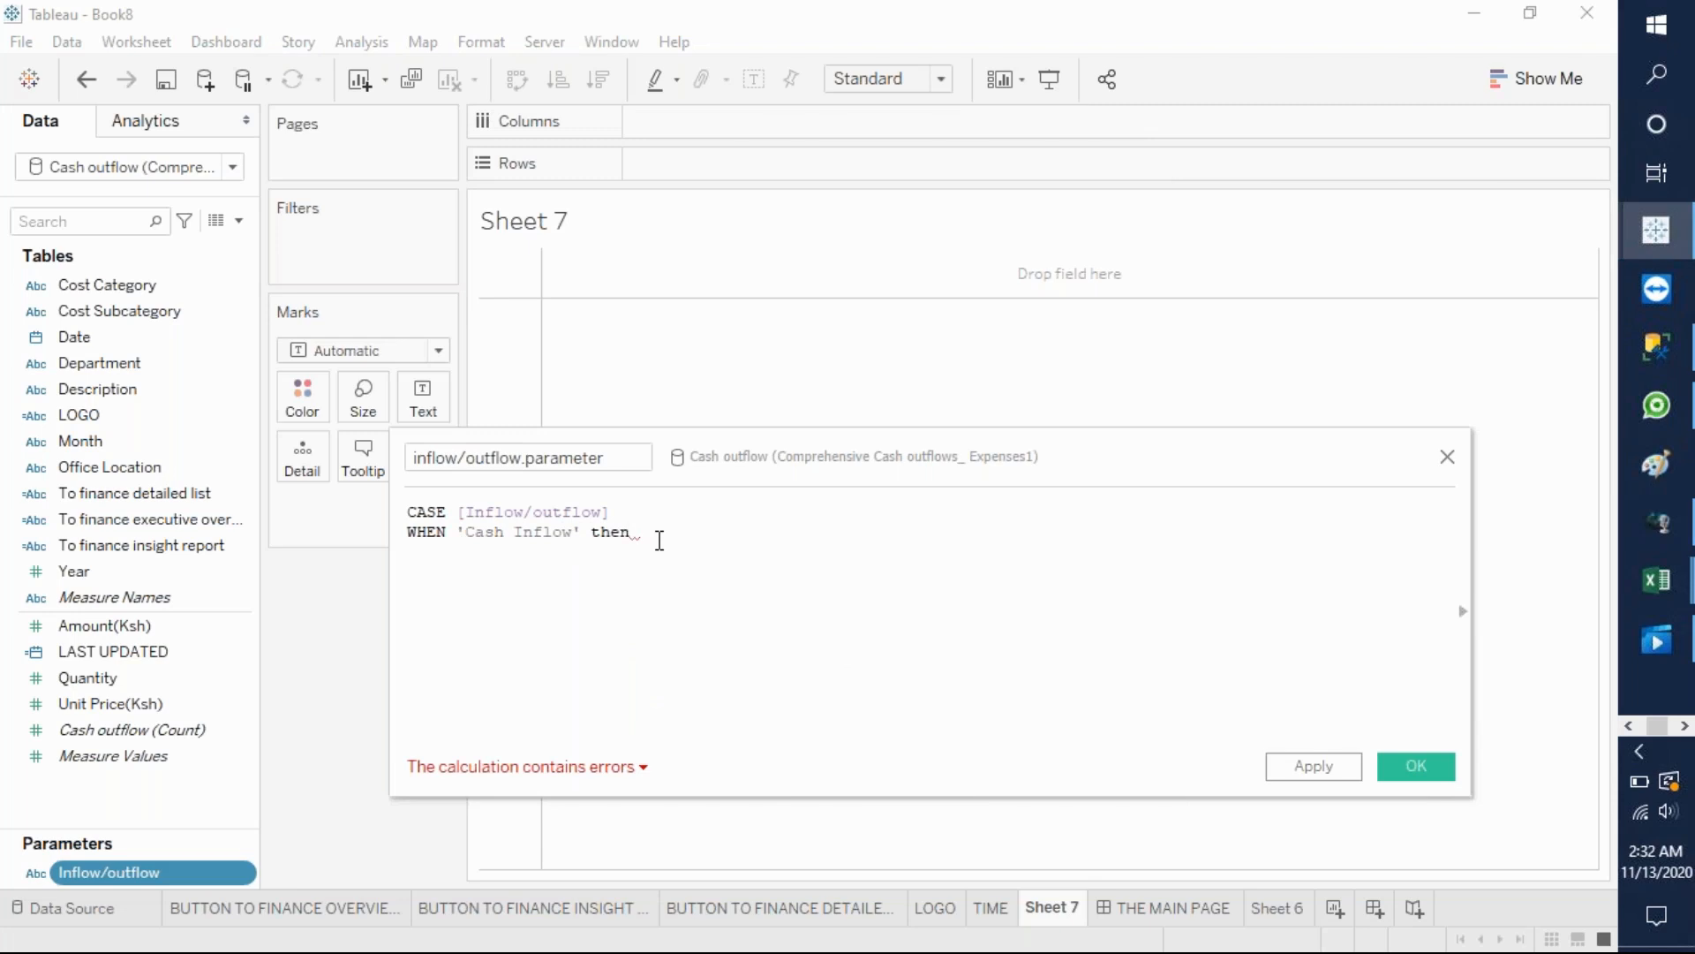
- Display the cash inflow data source's fields, and switch to Chrome to read the Finance Executive report's business requirements on cash inflow and outflow
{"action": "left_click", "coordinate": [233, 167]}
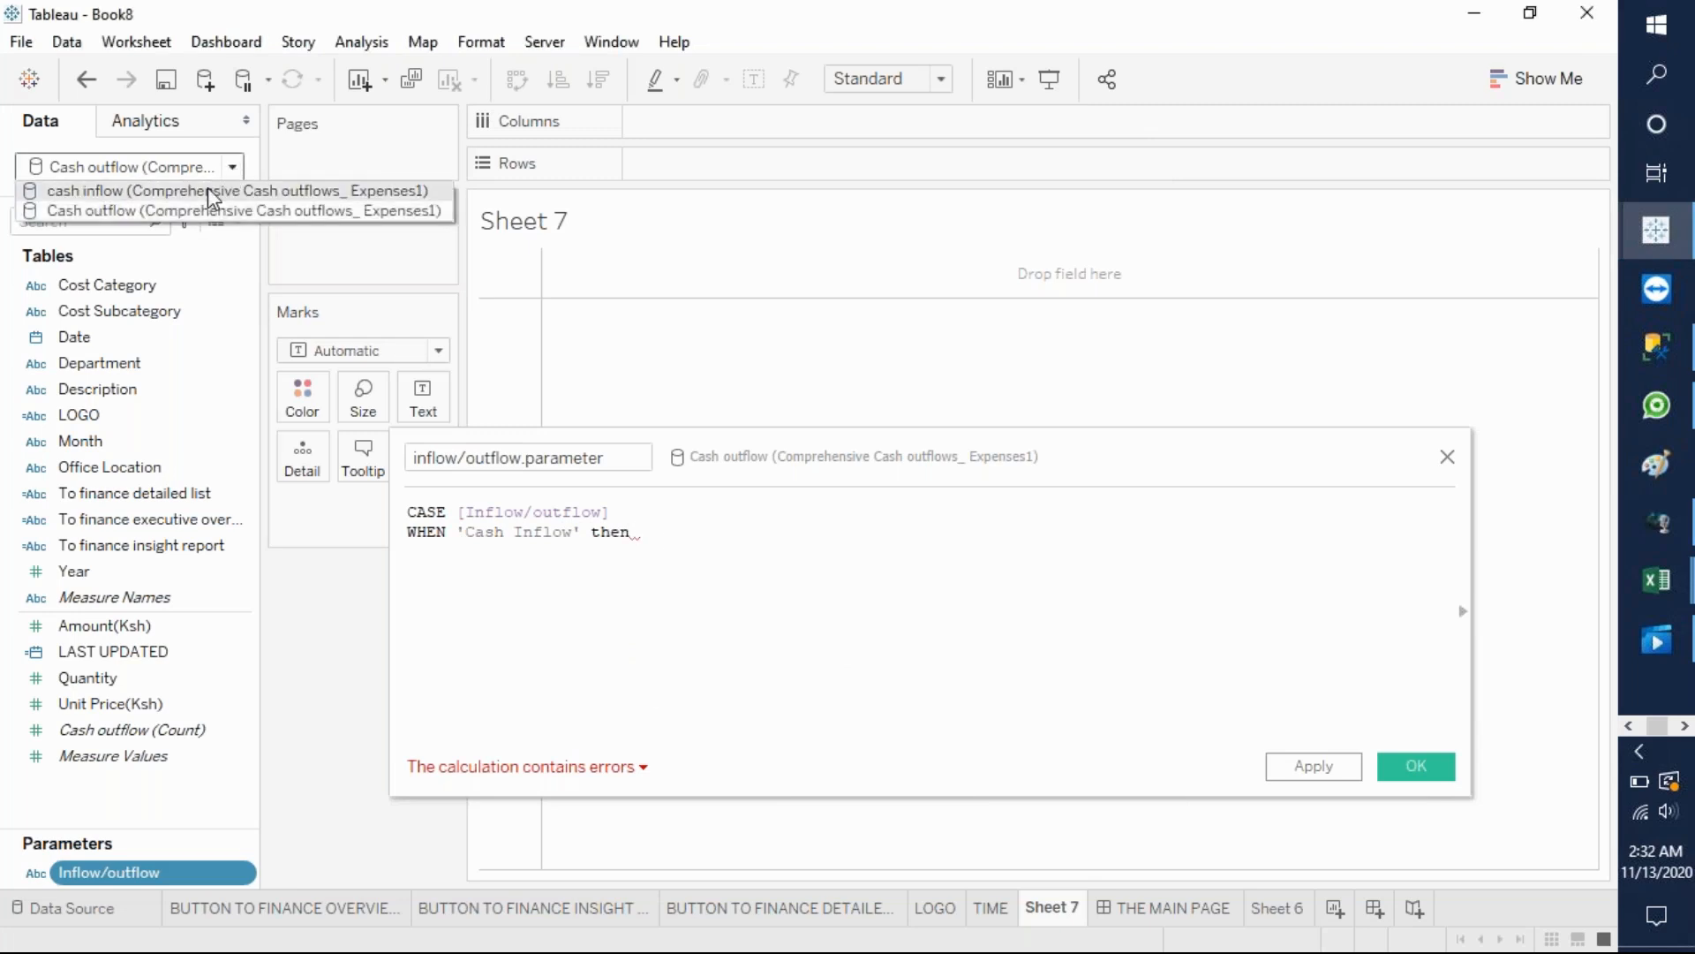
{"action": "left_click", "coordinate": [208, 189]}
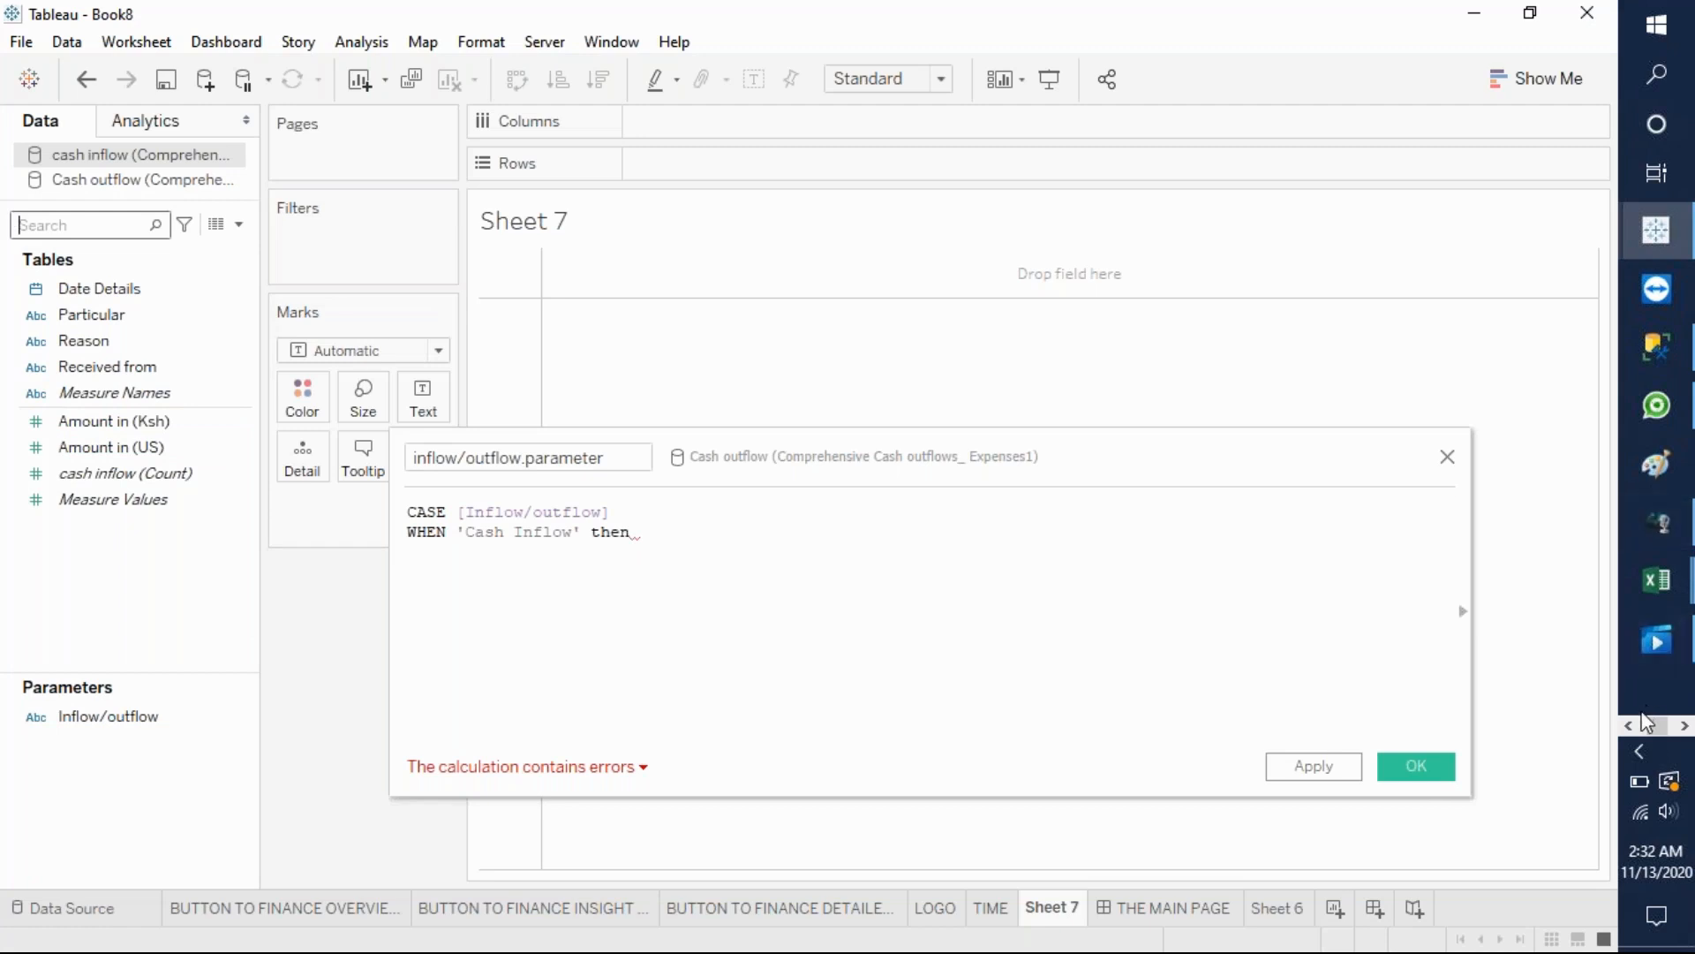
{"action": "left_click", "coordinate": [1629, 725]}
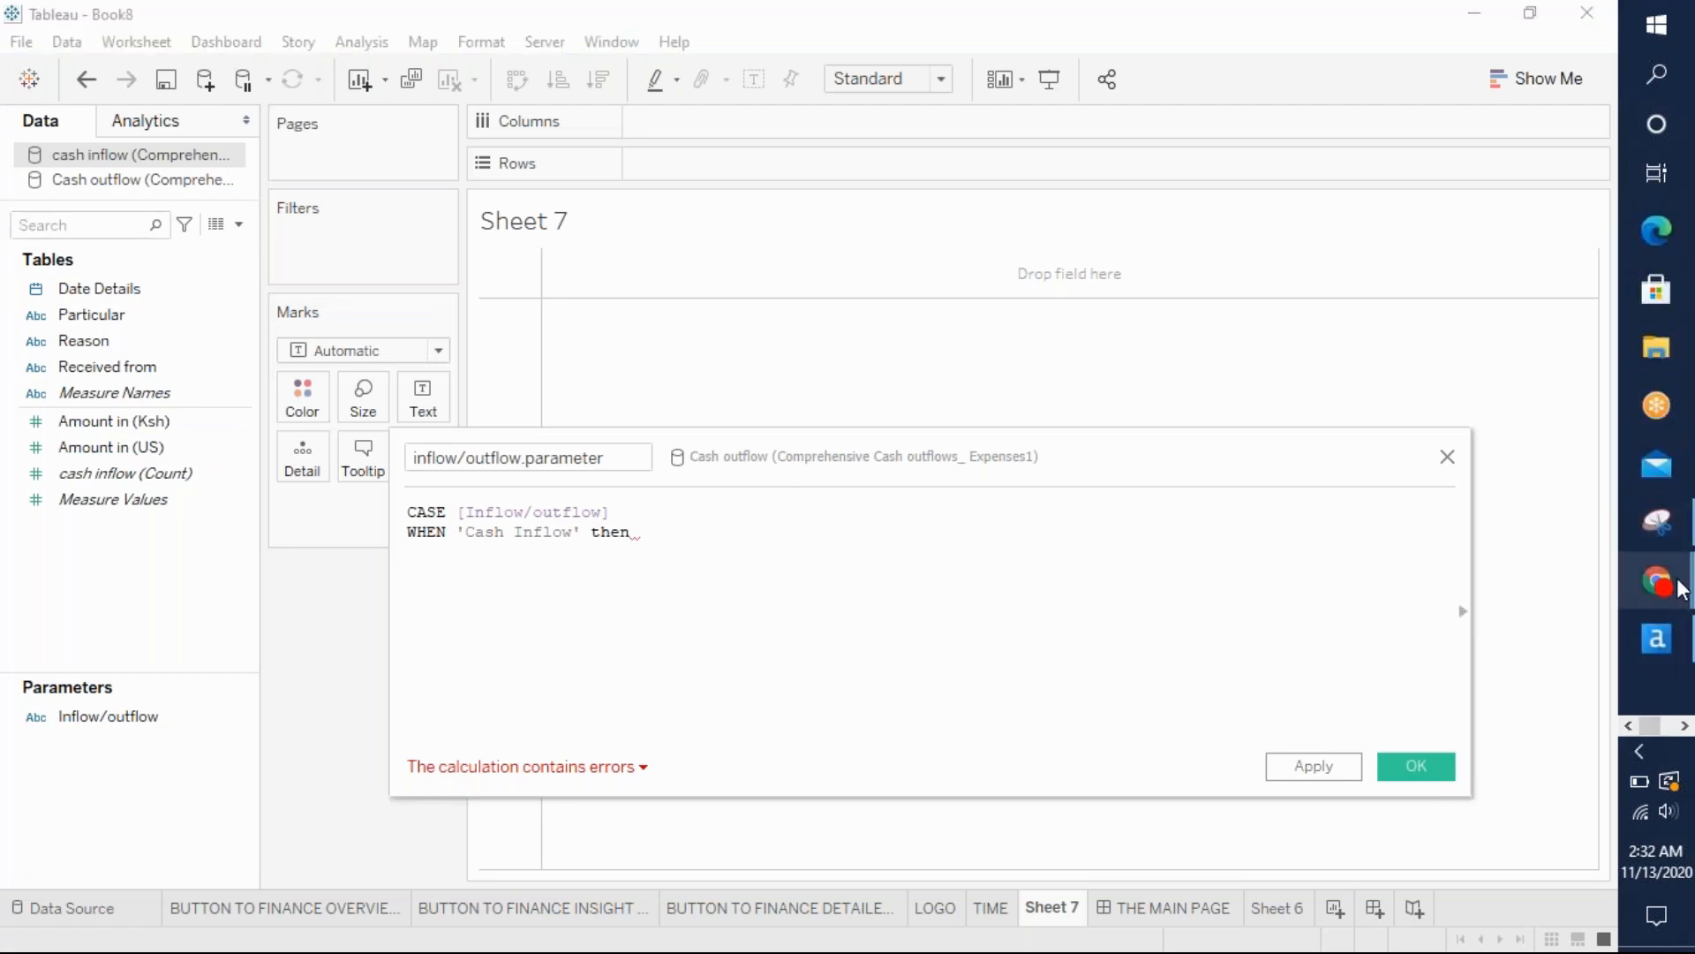
{"action": "mouse_move", "coordinate": [1656, 580]}
{"action": "left_click", "coordinate": [1434, 749]}
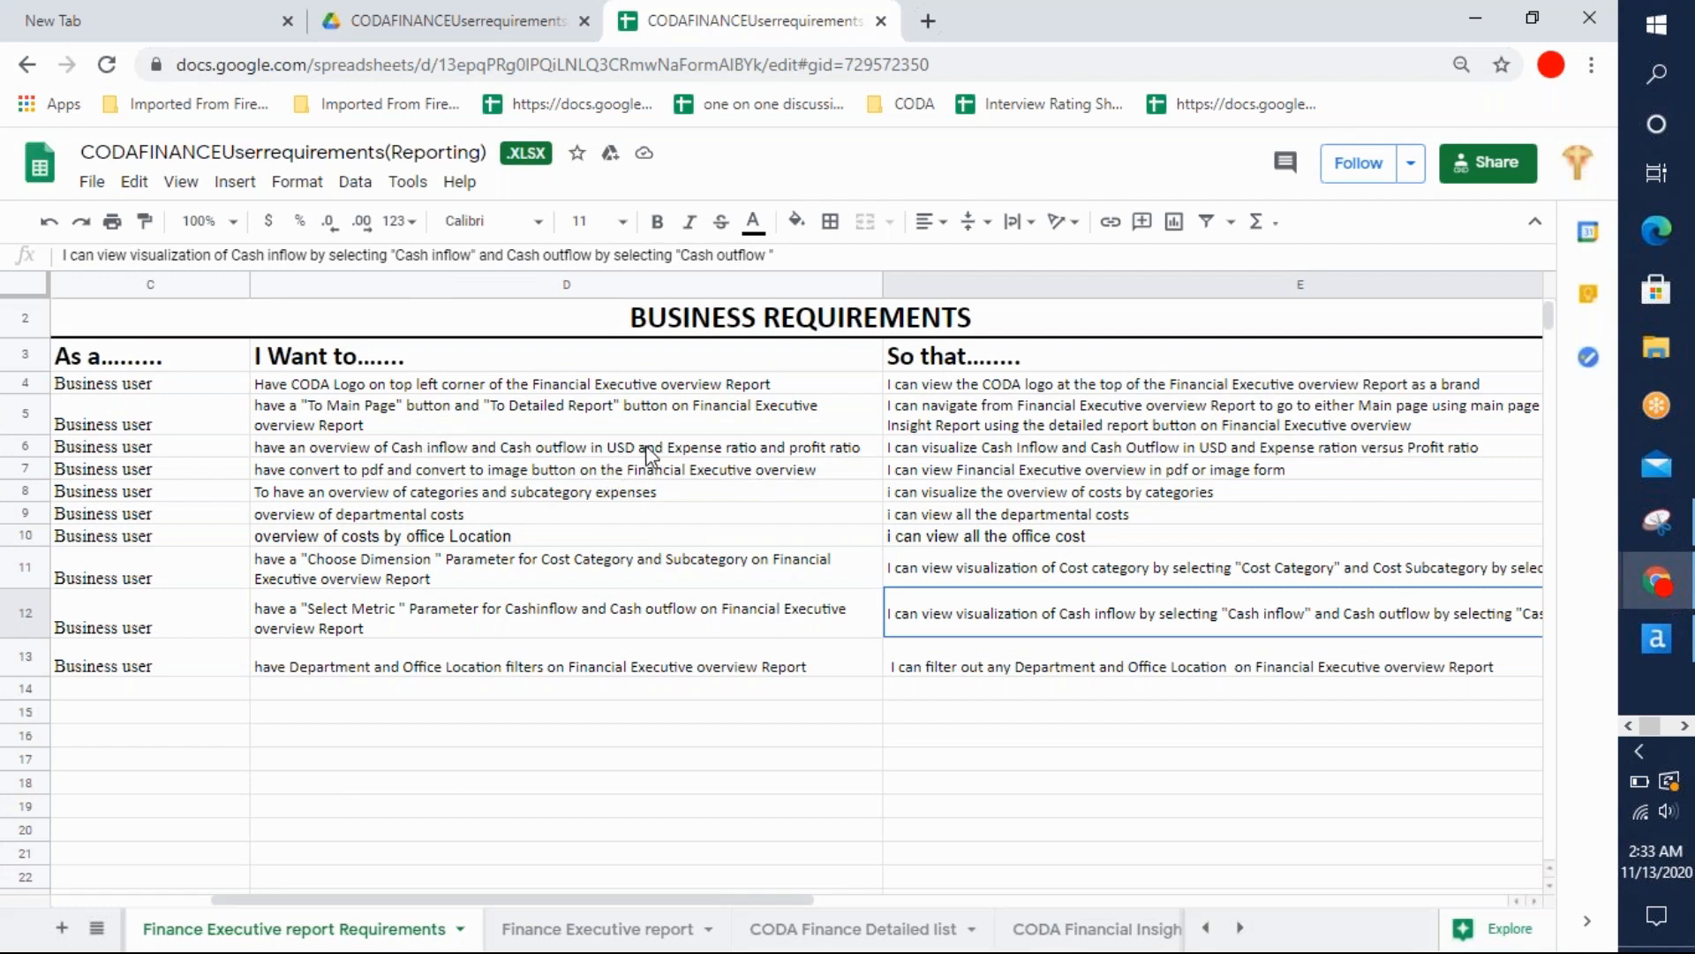
- Switch back to Tableau and save the inflow/outflow.parameter calculated field with its formula still incomplete
{"action": "left_click", "coordinate": [1684, 724]}
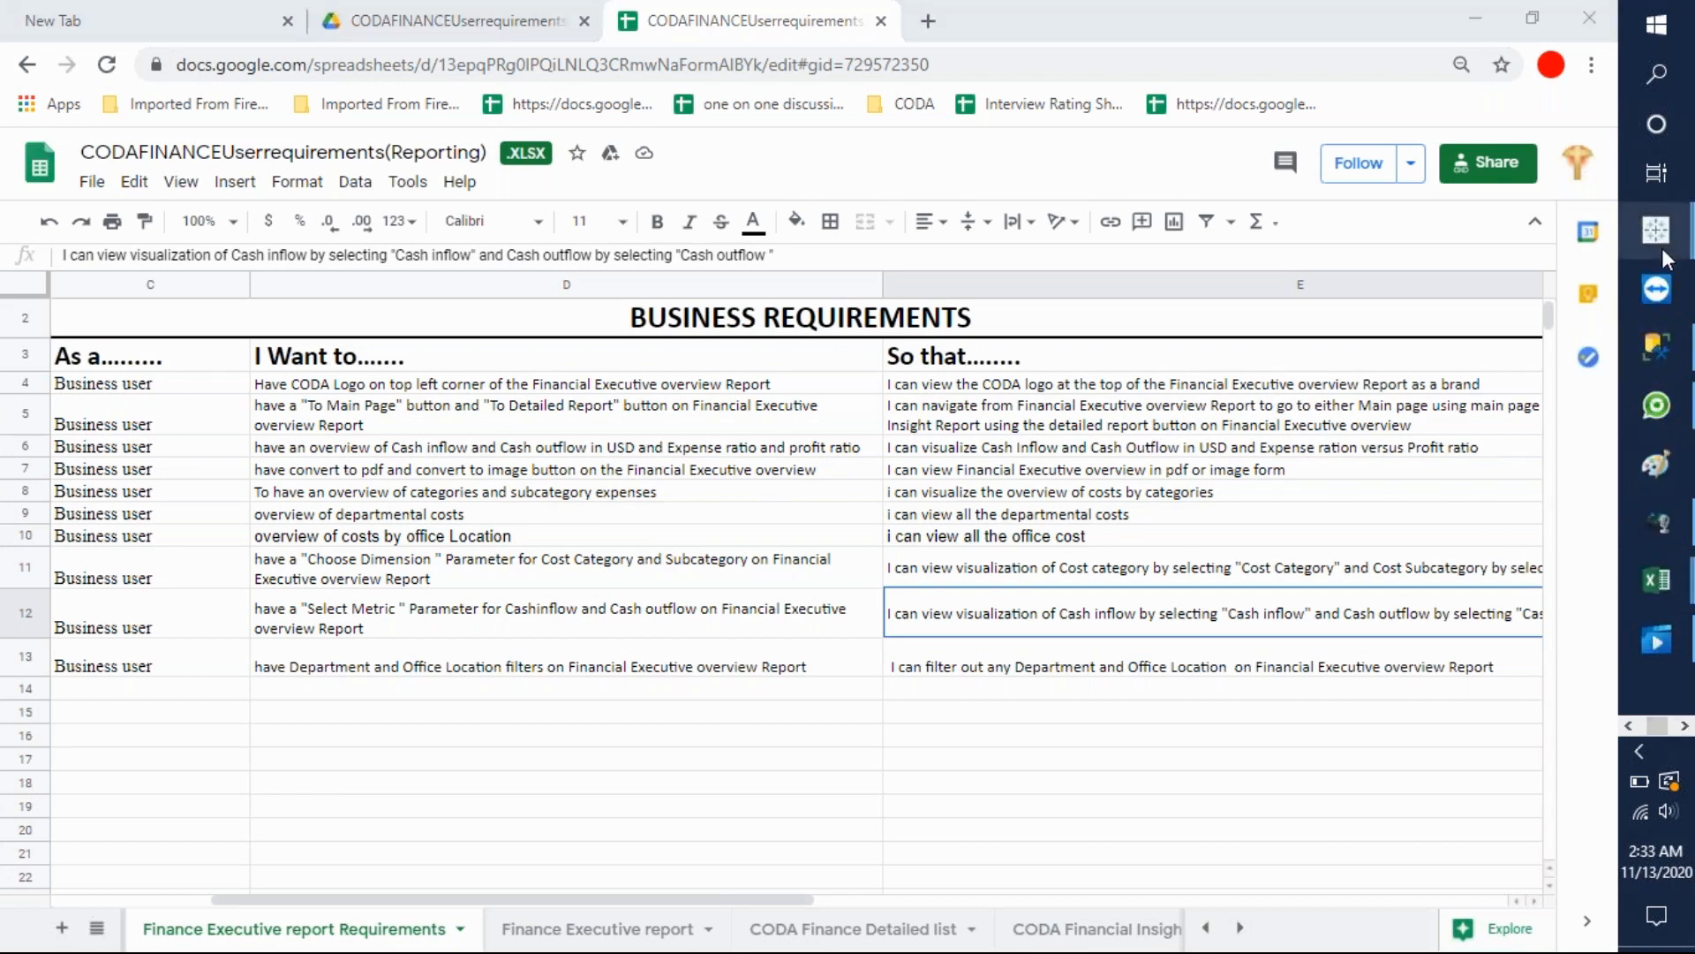
{"action": "mouse_move", "coordinate": [1661, 247]}
{"action": "left_click", "coordinate": [1421, 861]}
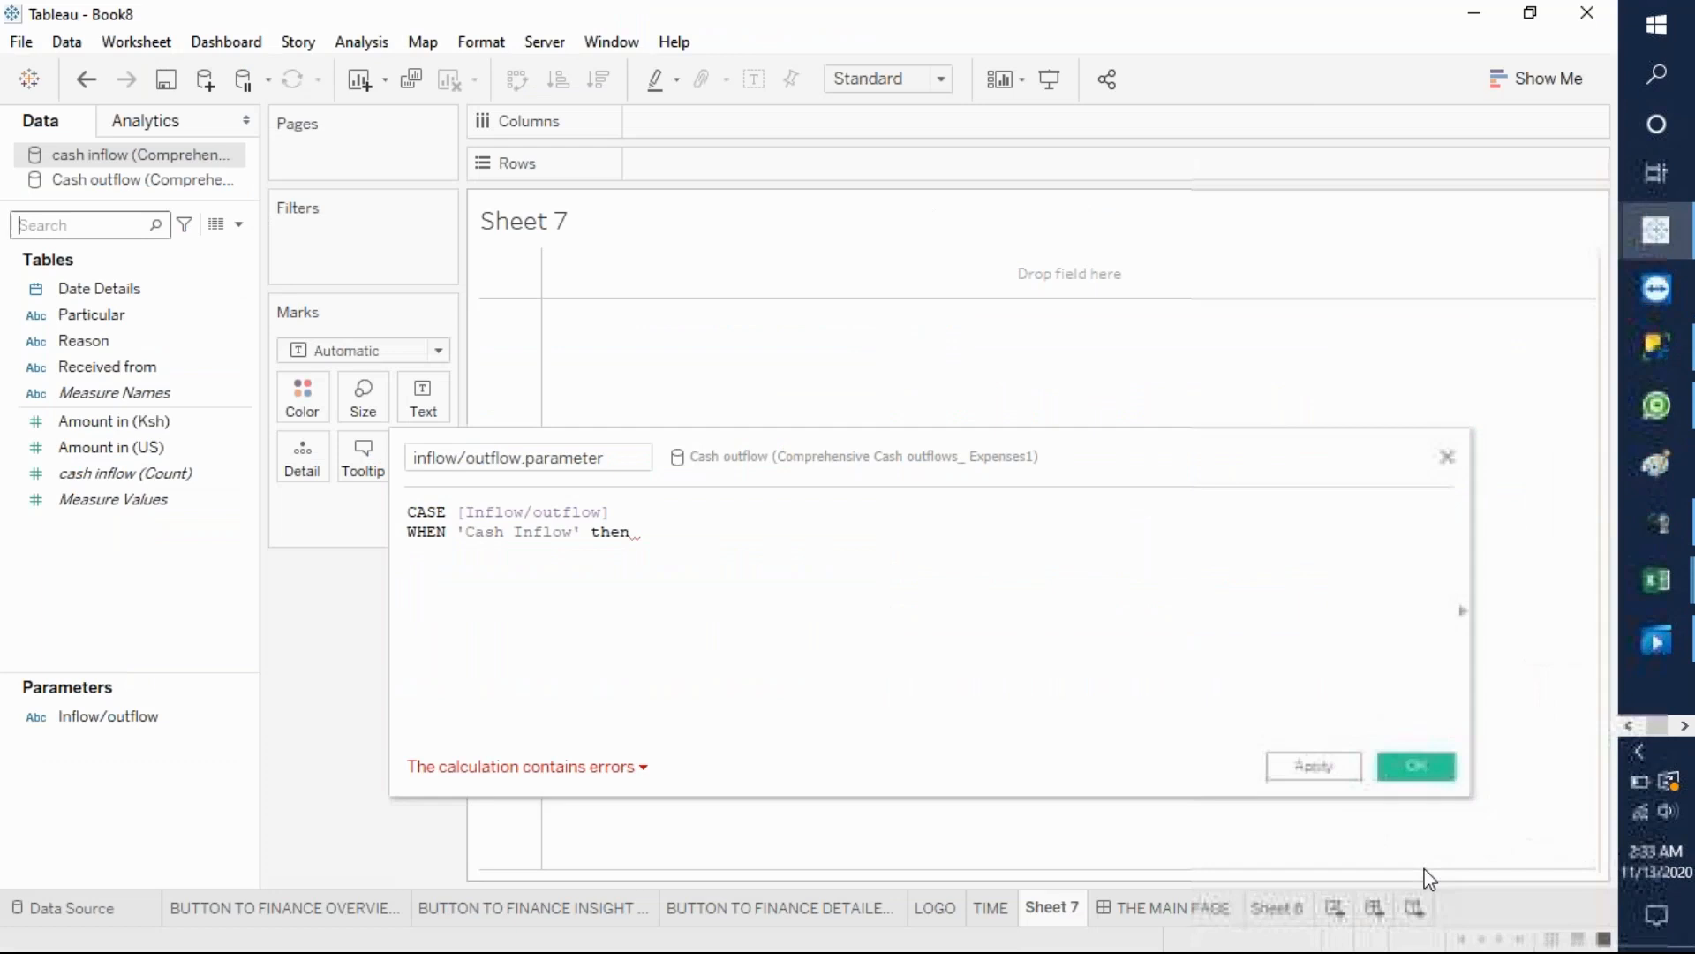
{"action": "left_click", "coordinate": [639, 531]}
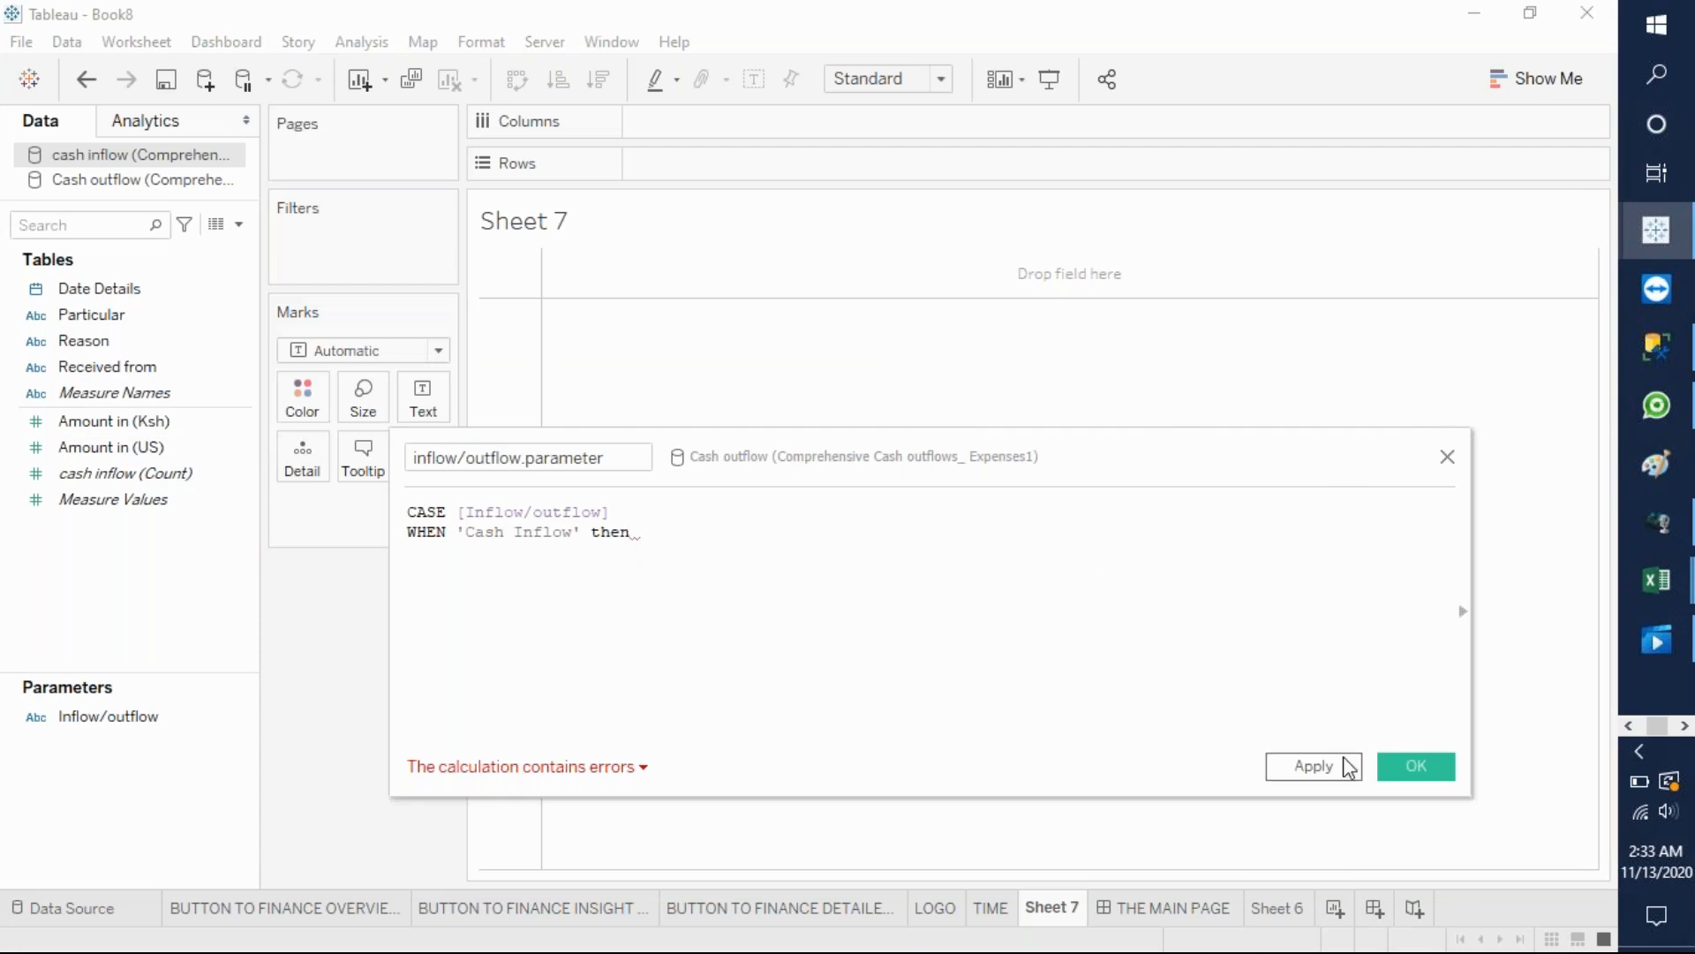
{"action": "left_click", "coordinate": [1405, 768]}
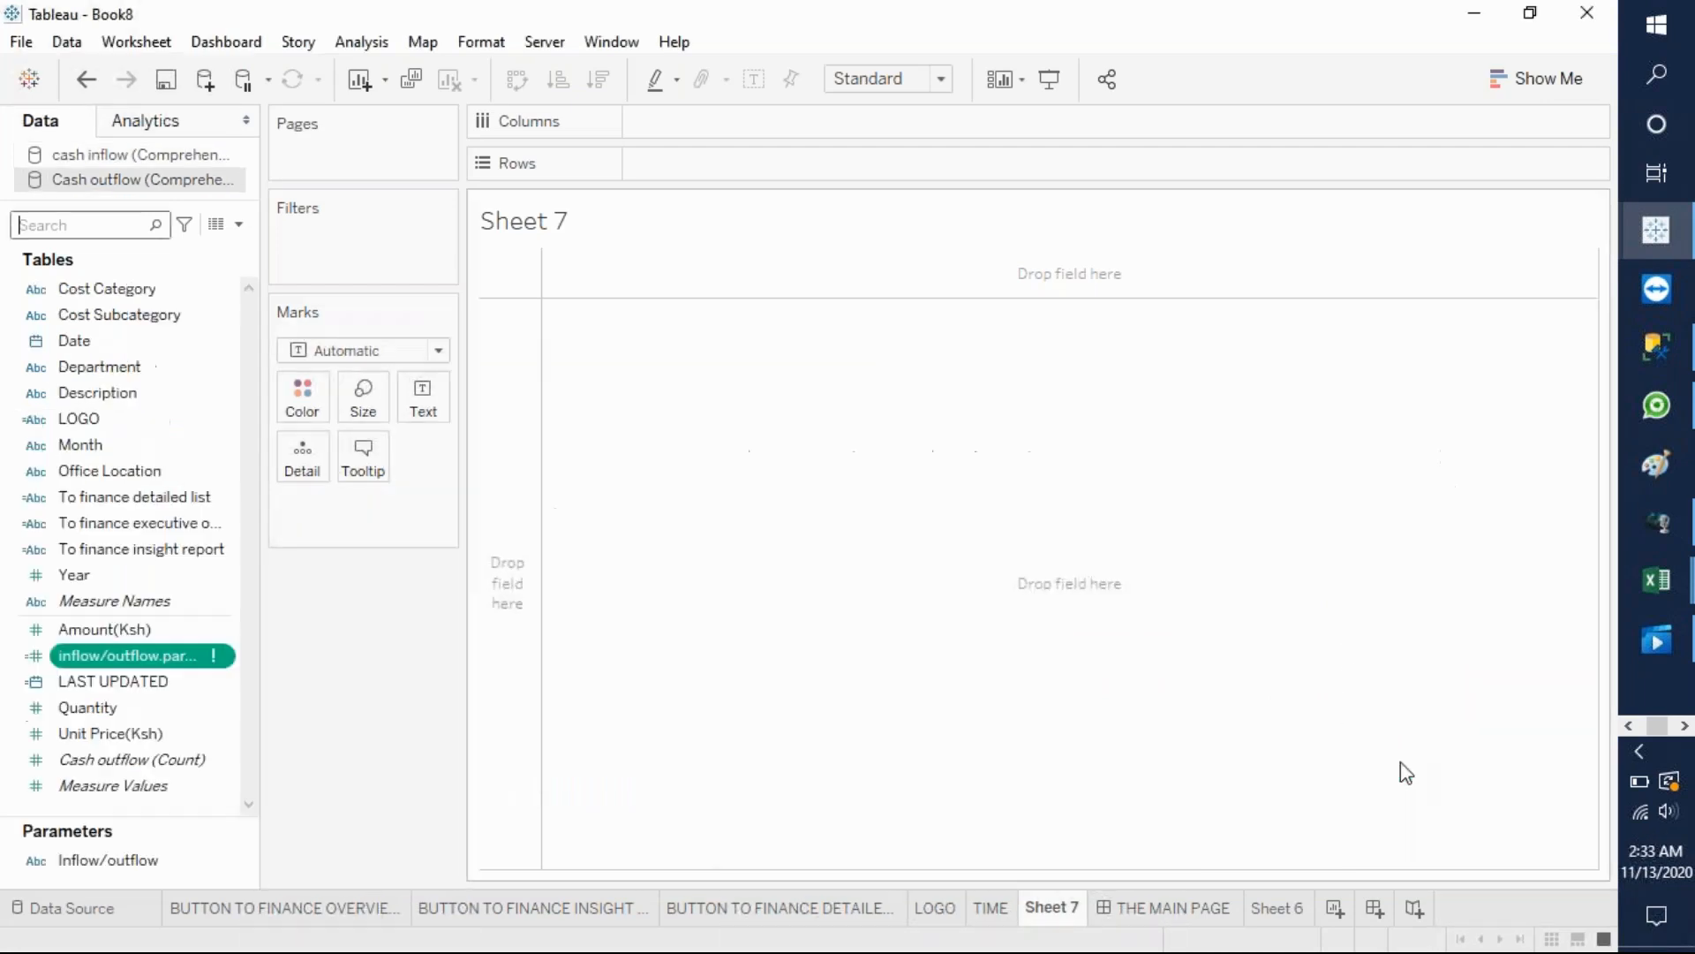
- Create a calculated field named Amount(USD) in the cash inflow data source
{"action": "left_click", "coordinate": [216, 163]}
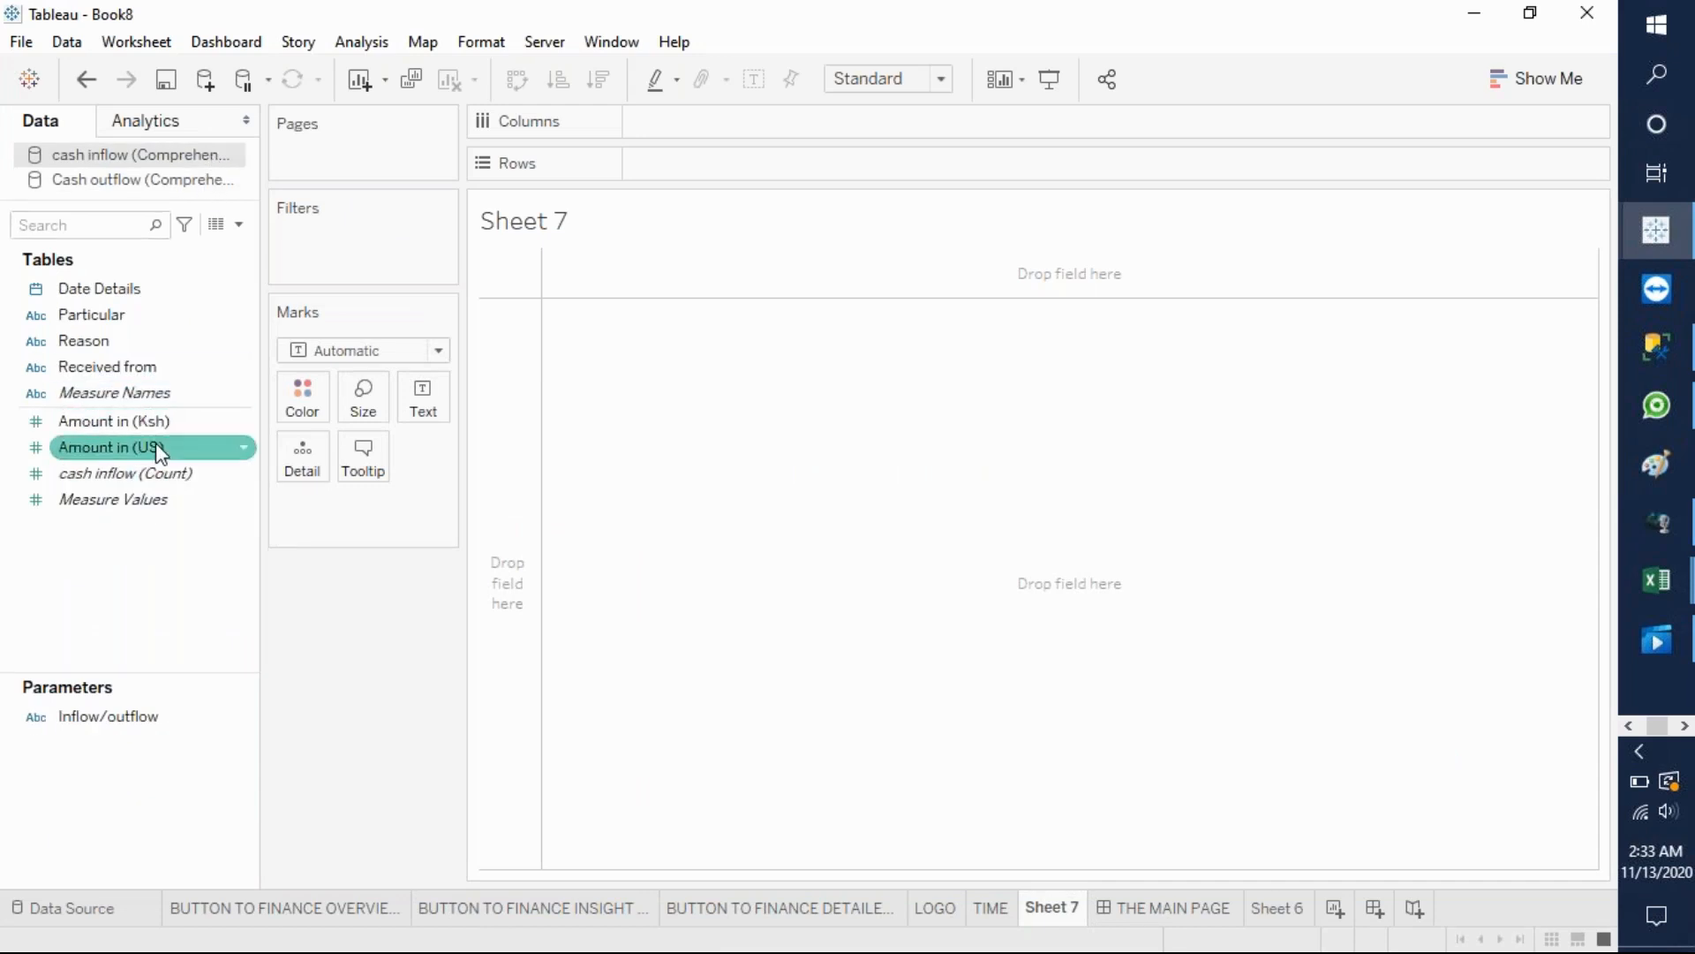
{"action": "left_click", "coordinate": [240, 226]}
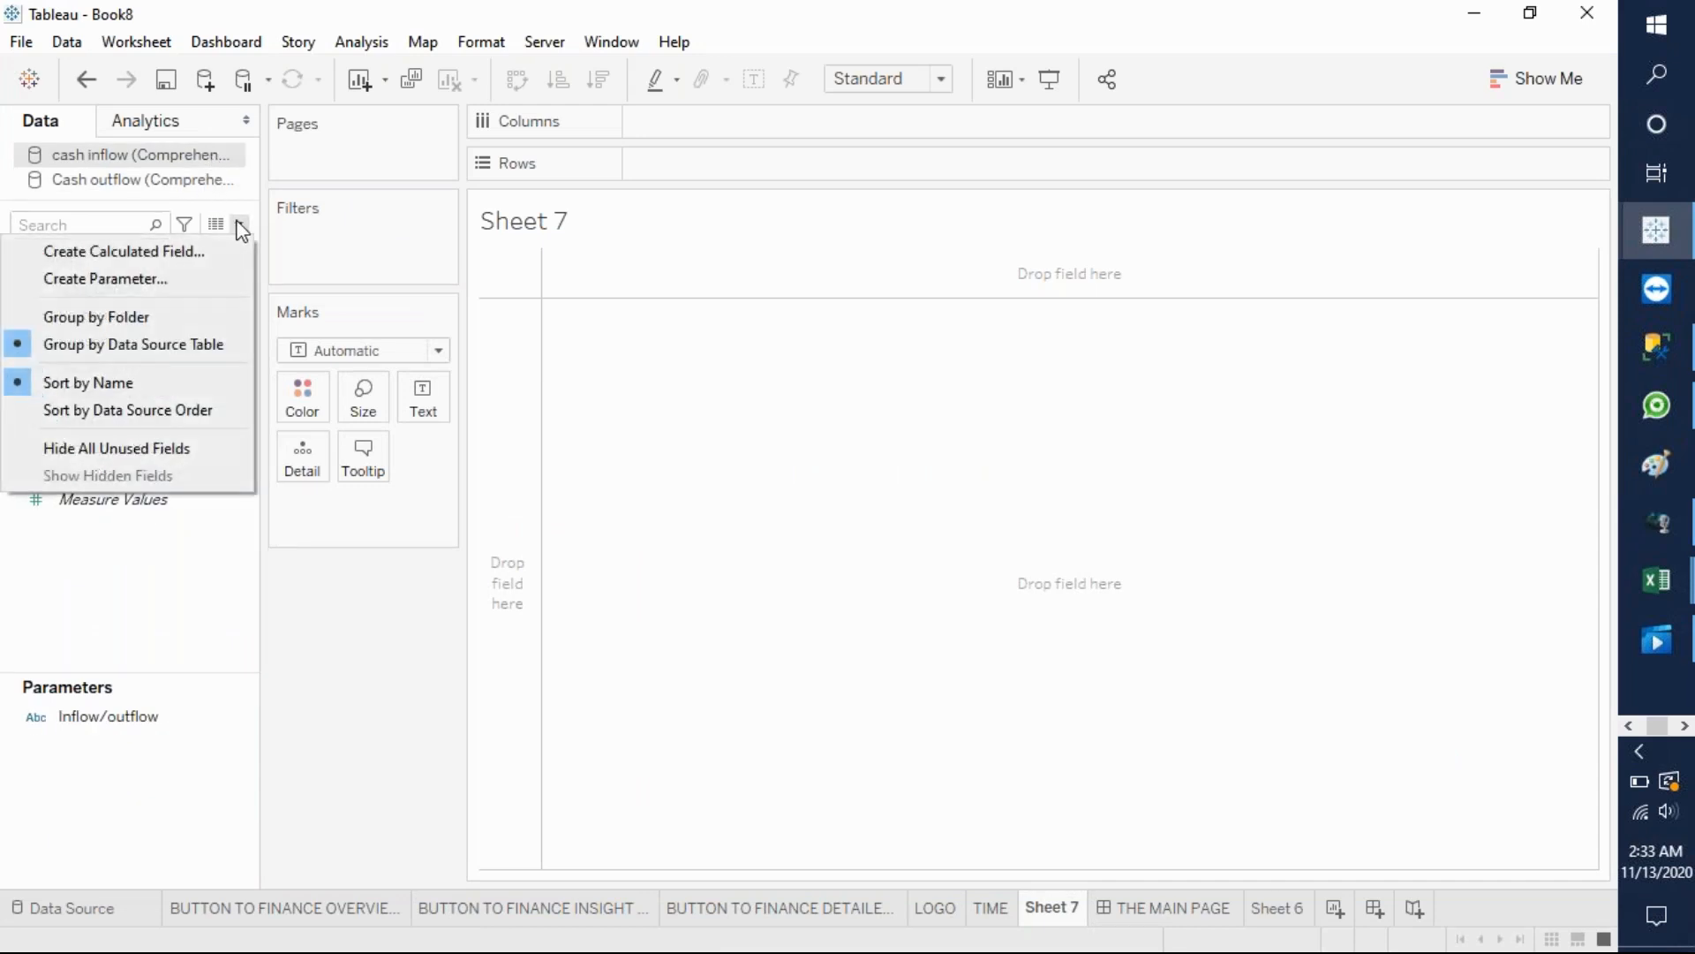
{"action": "left_click", "coordinate": [194, 249]}
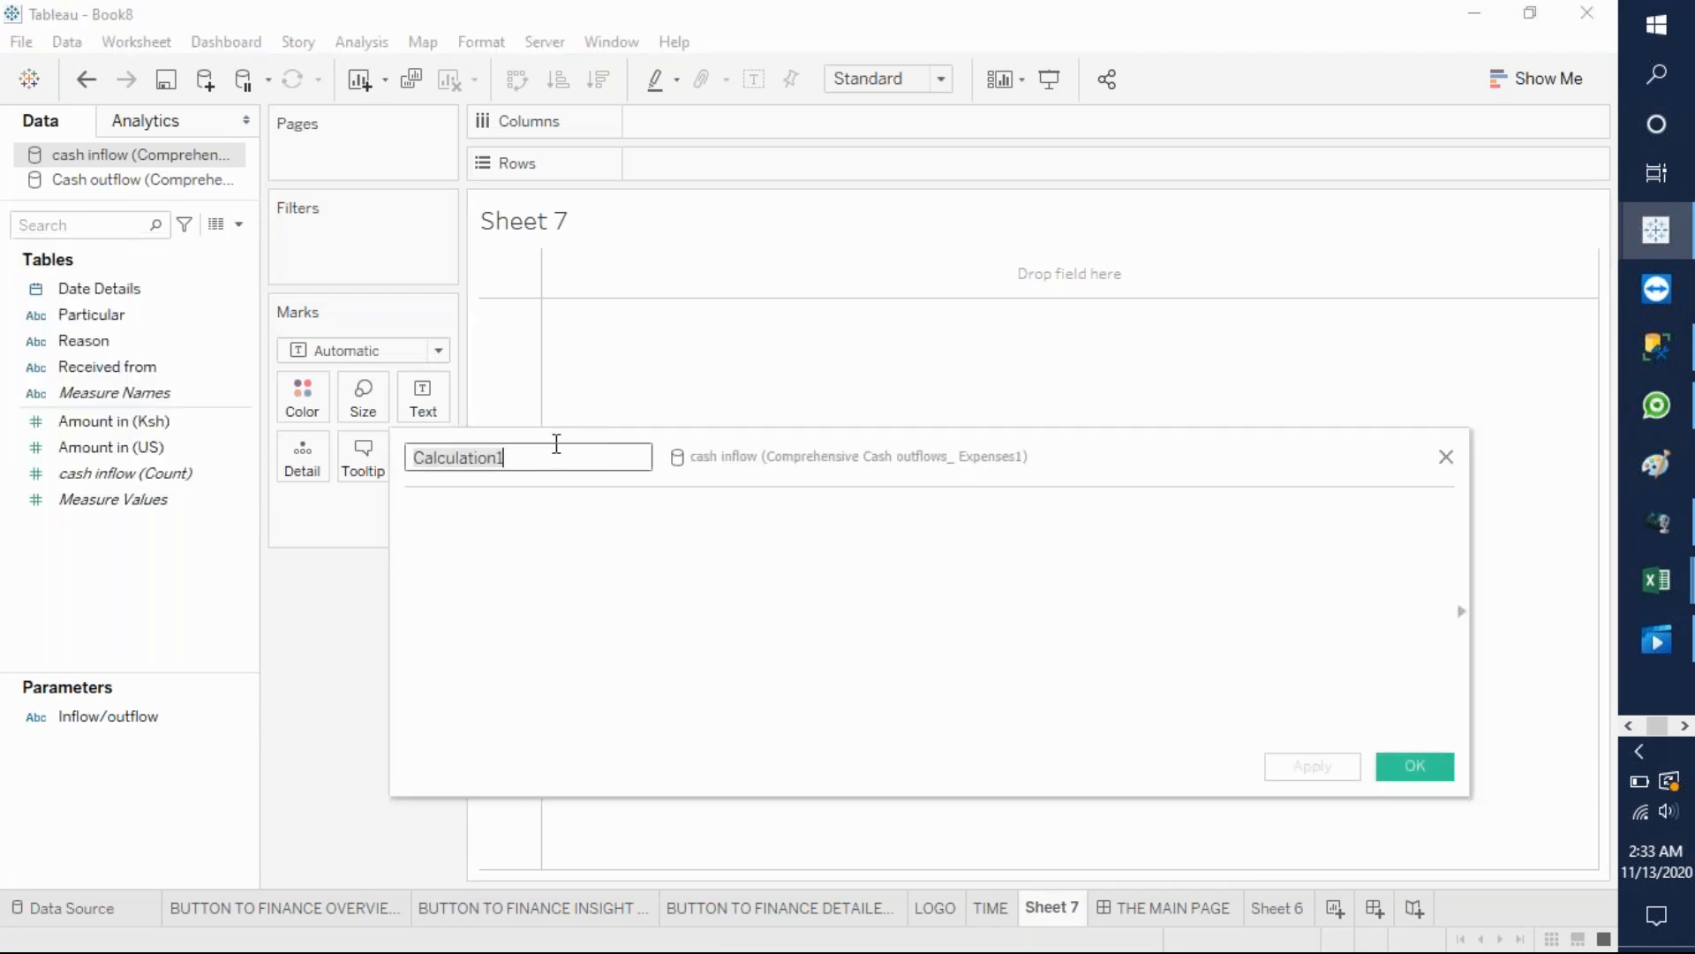
{"action": "type", "text": "Amount("}
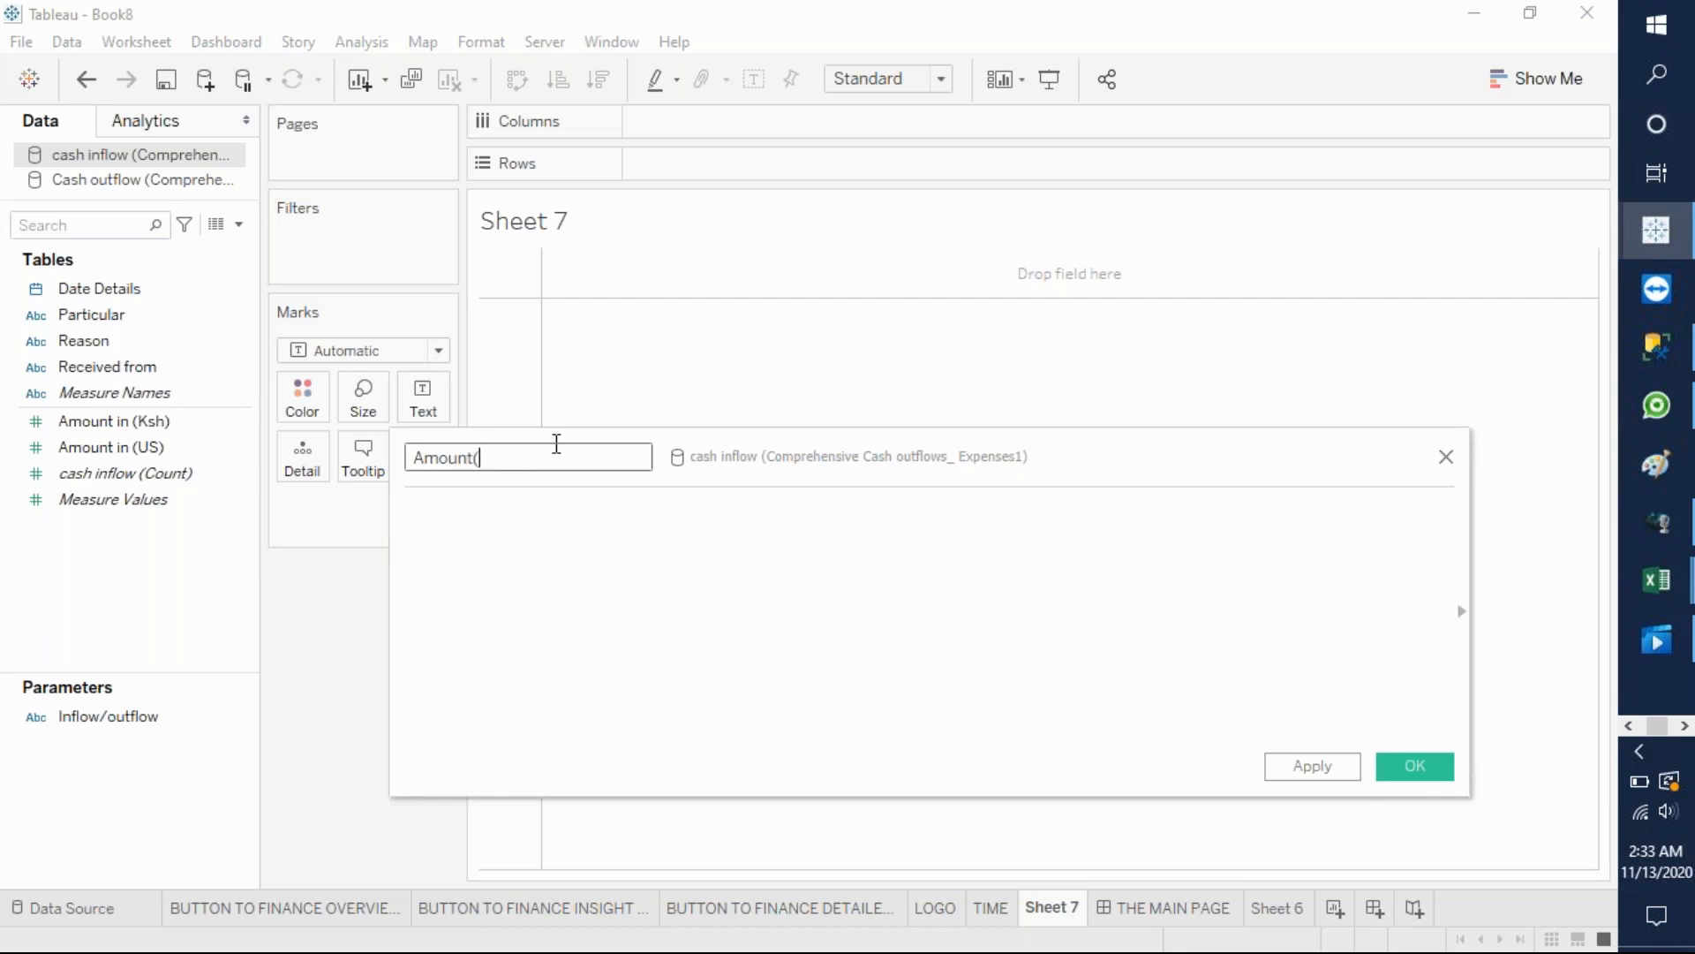
{"action": "type", "text": "USD)"}
- Set the Amount(USD) formula to [Amount in (Ksh)]/100, apply it and save the field
{"action": "left_click", "coordinate": [518, 544]}
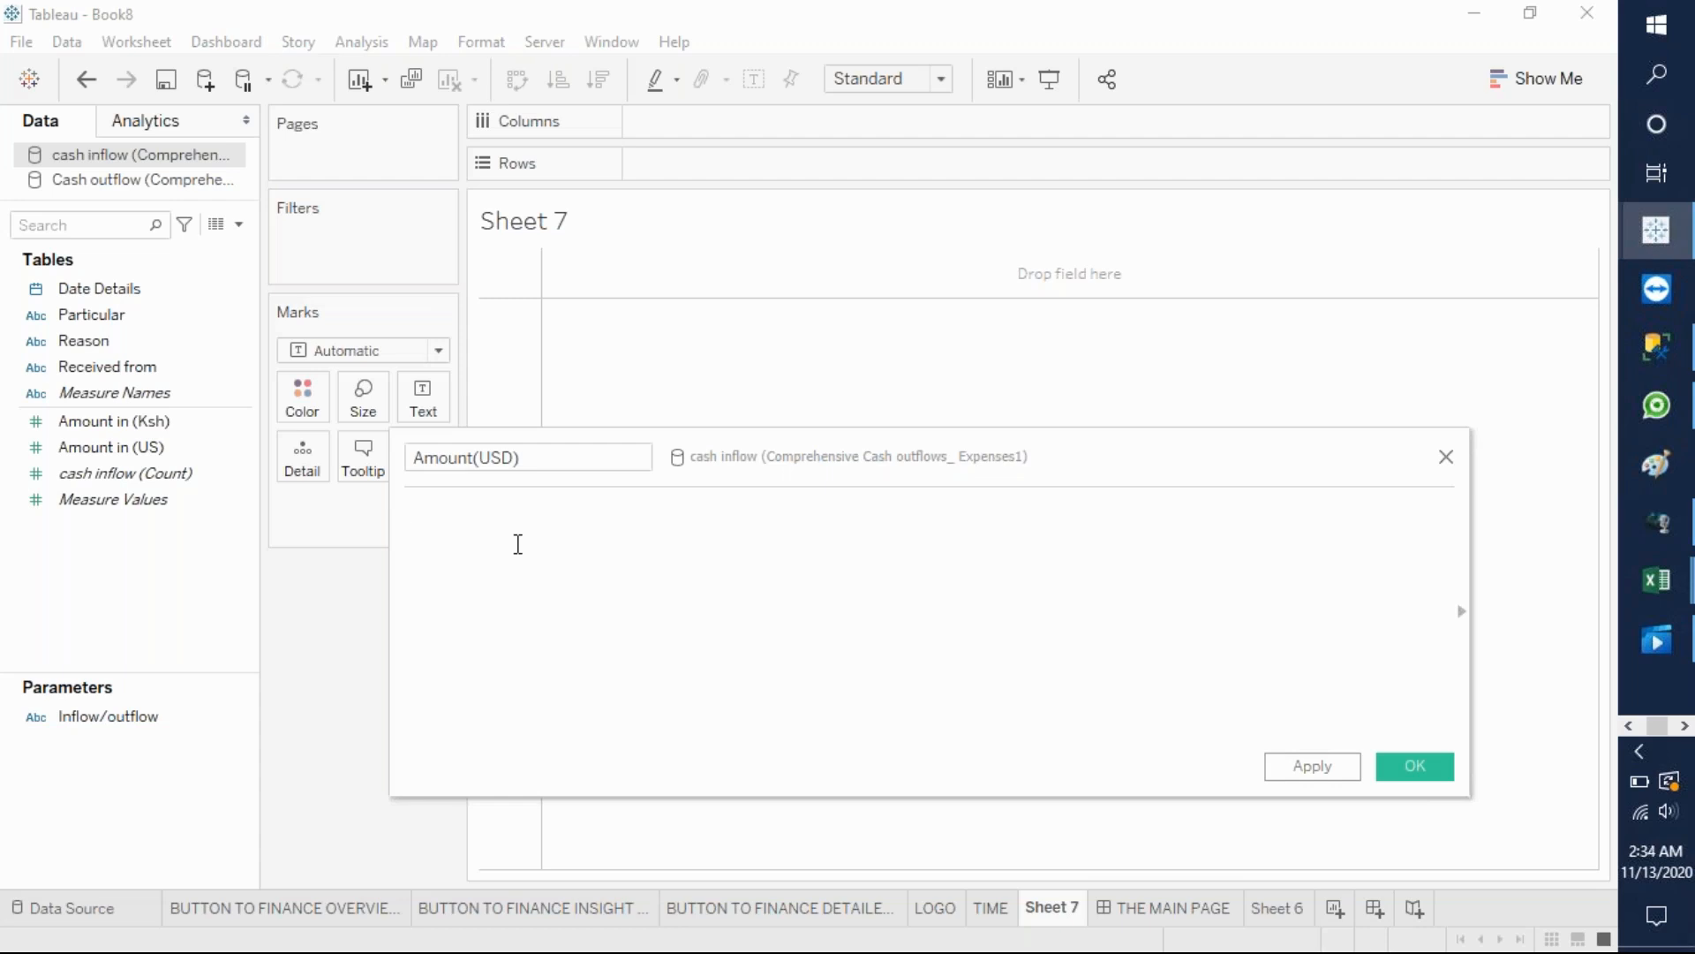
{"action": "left_click_drag", "start_coordinate": [152, 419], "coordinate": [541, 556]}
{"action": "type", "text": "/100"}
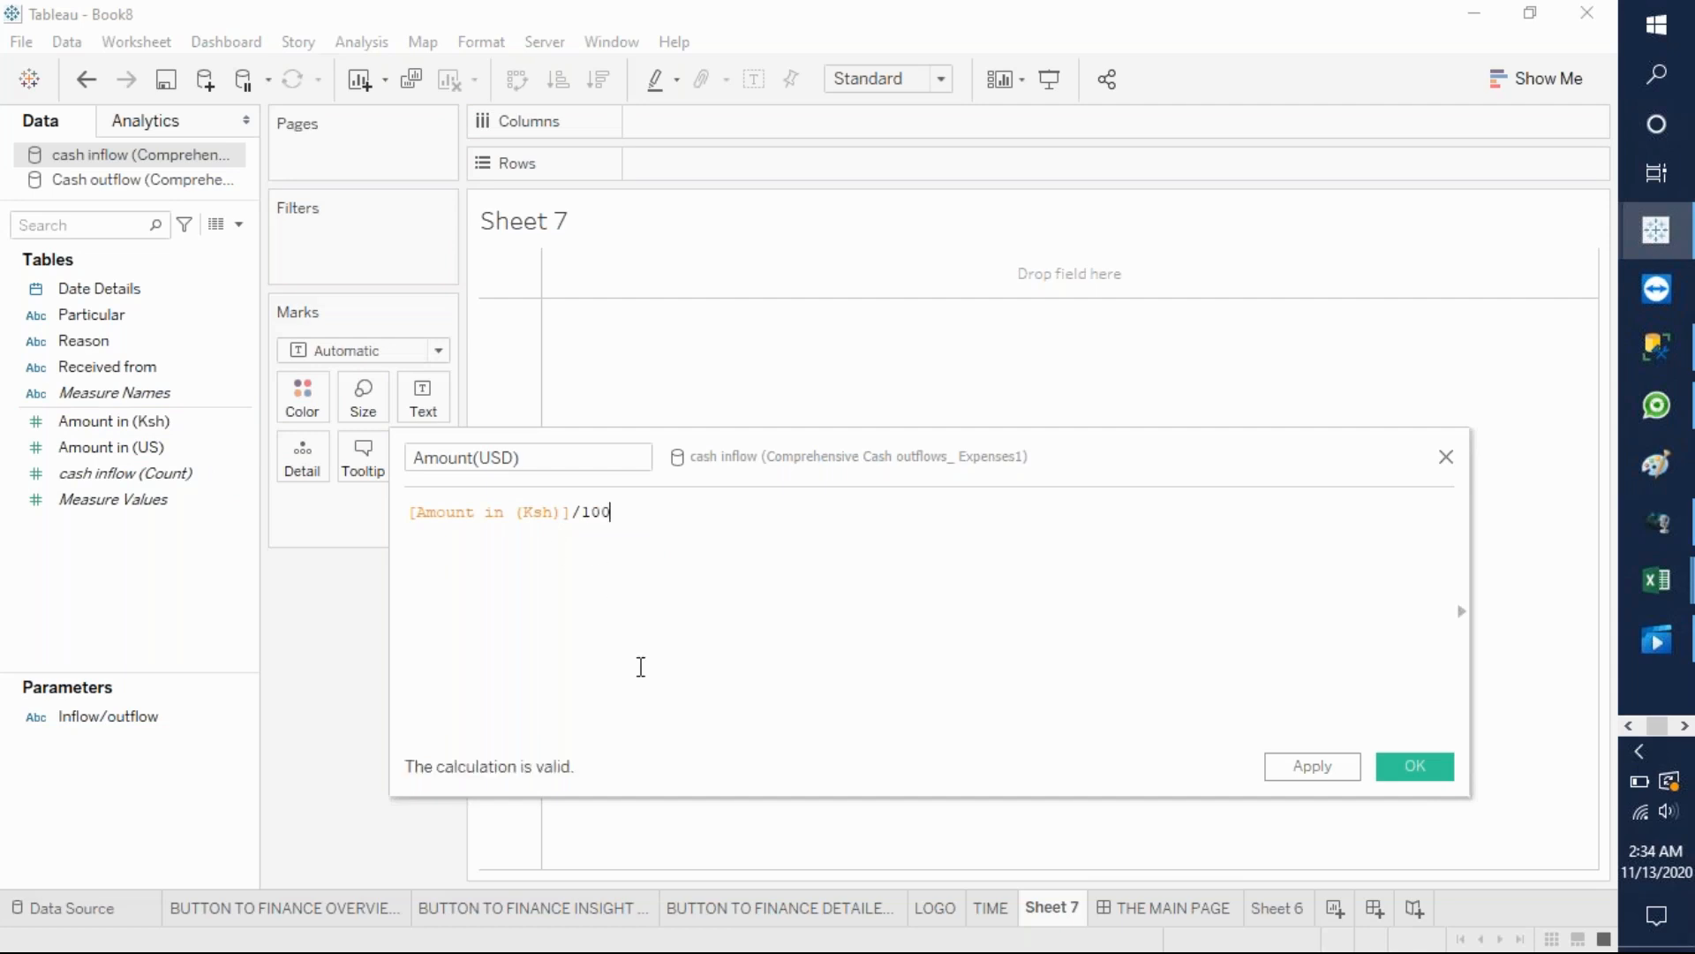
{"action": "left_click", "coordinate": [1298, 766]}
{"action": "left_click", "coordinate": [1432, 762]}
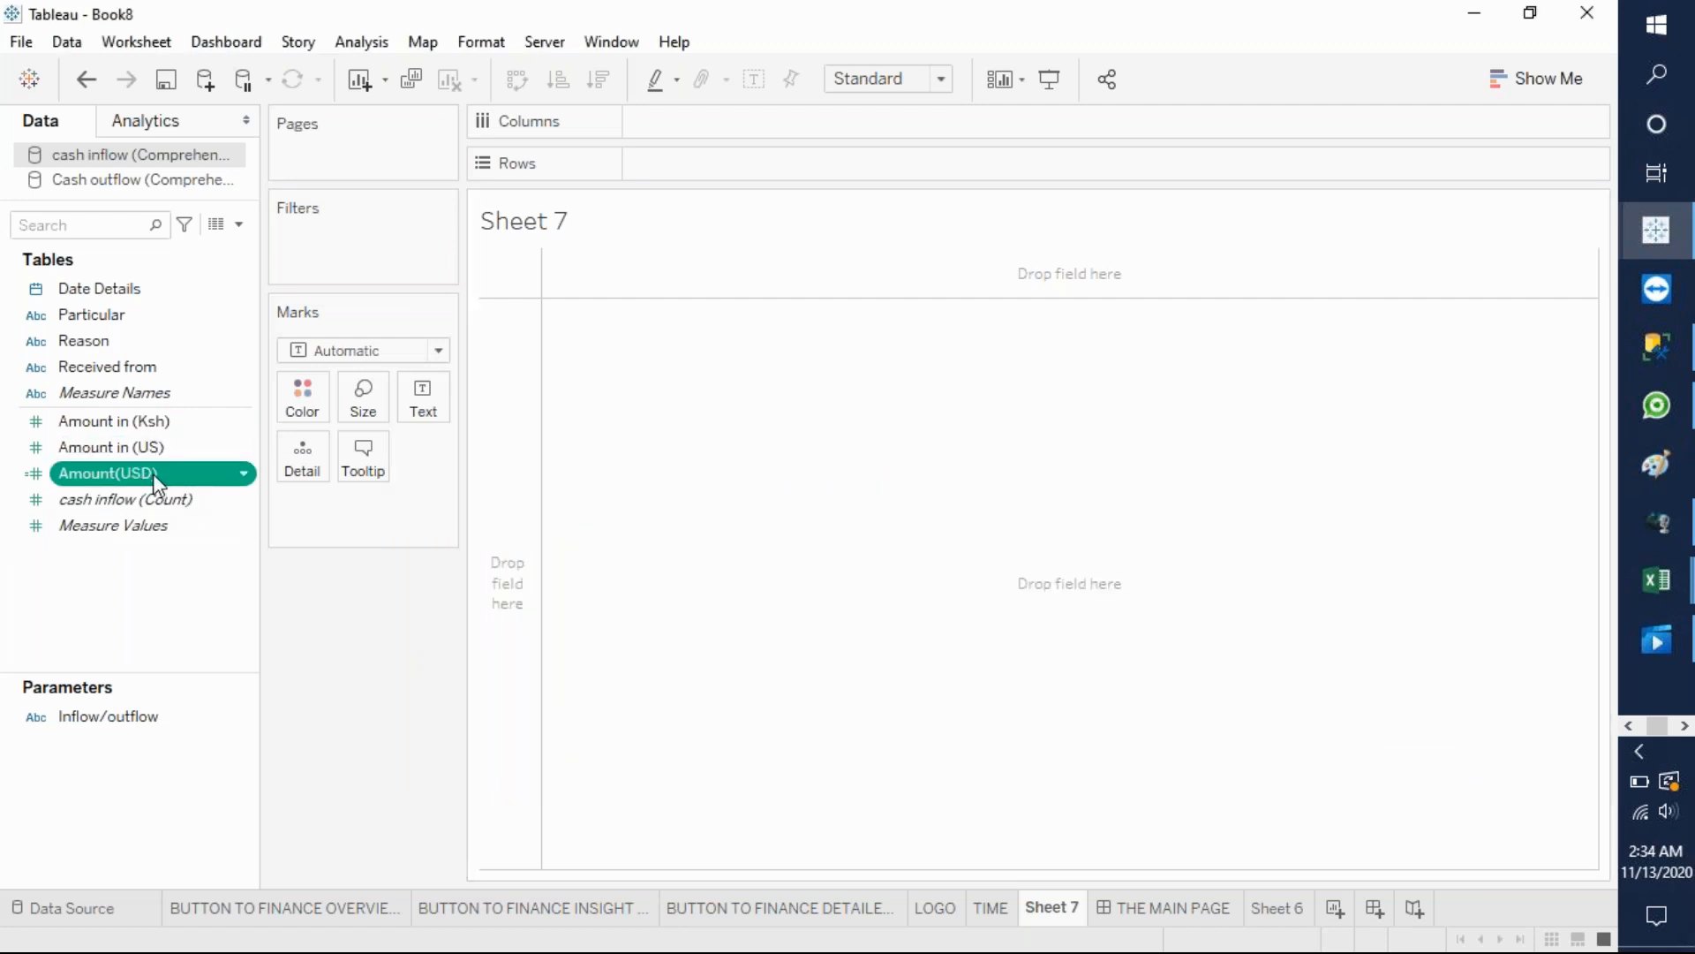
- Reopen the inflow/outflow.parameter calculation and complete its 'Cash Inflow' case with the sum of Amount(USD) from the cash inflow data source
{"action": "left_click", "coordinate": [128, 181]}
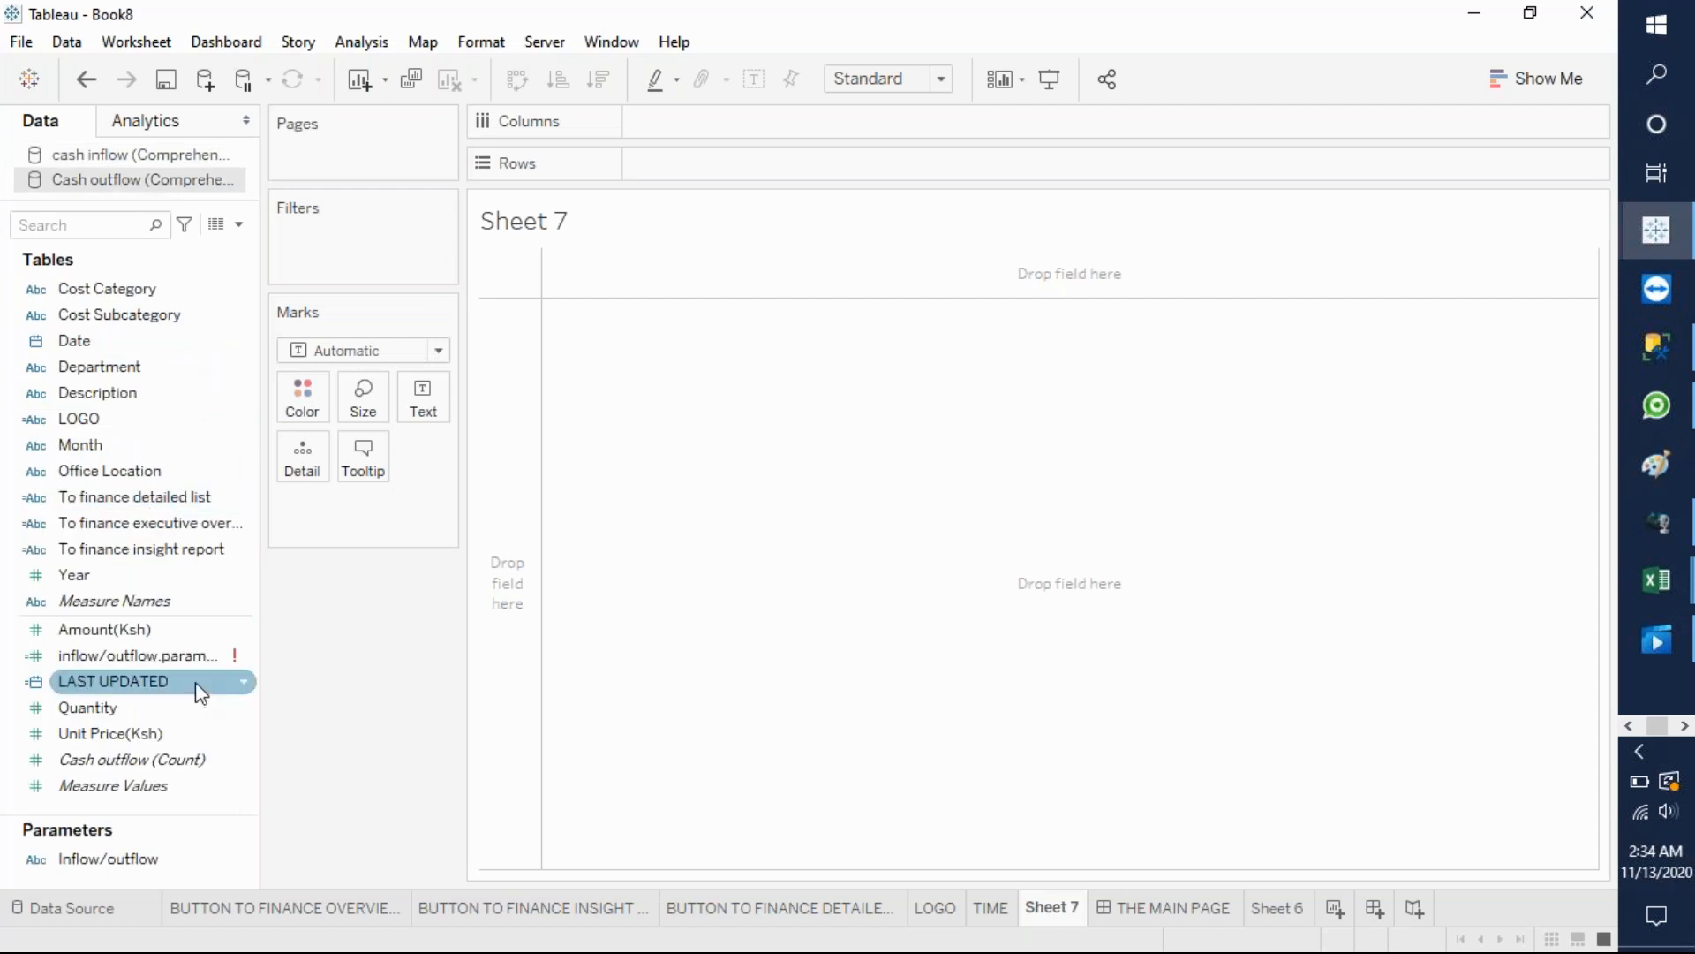
{"action": "right_click", "coordinate": [247, 666]}
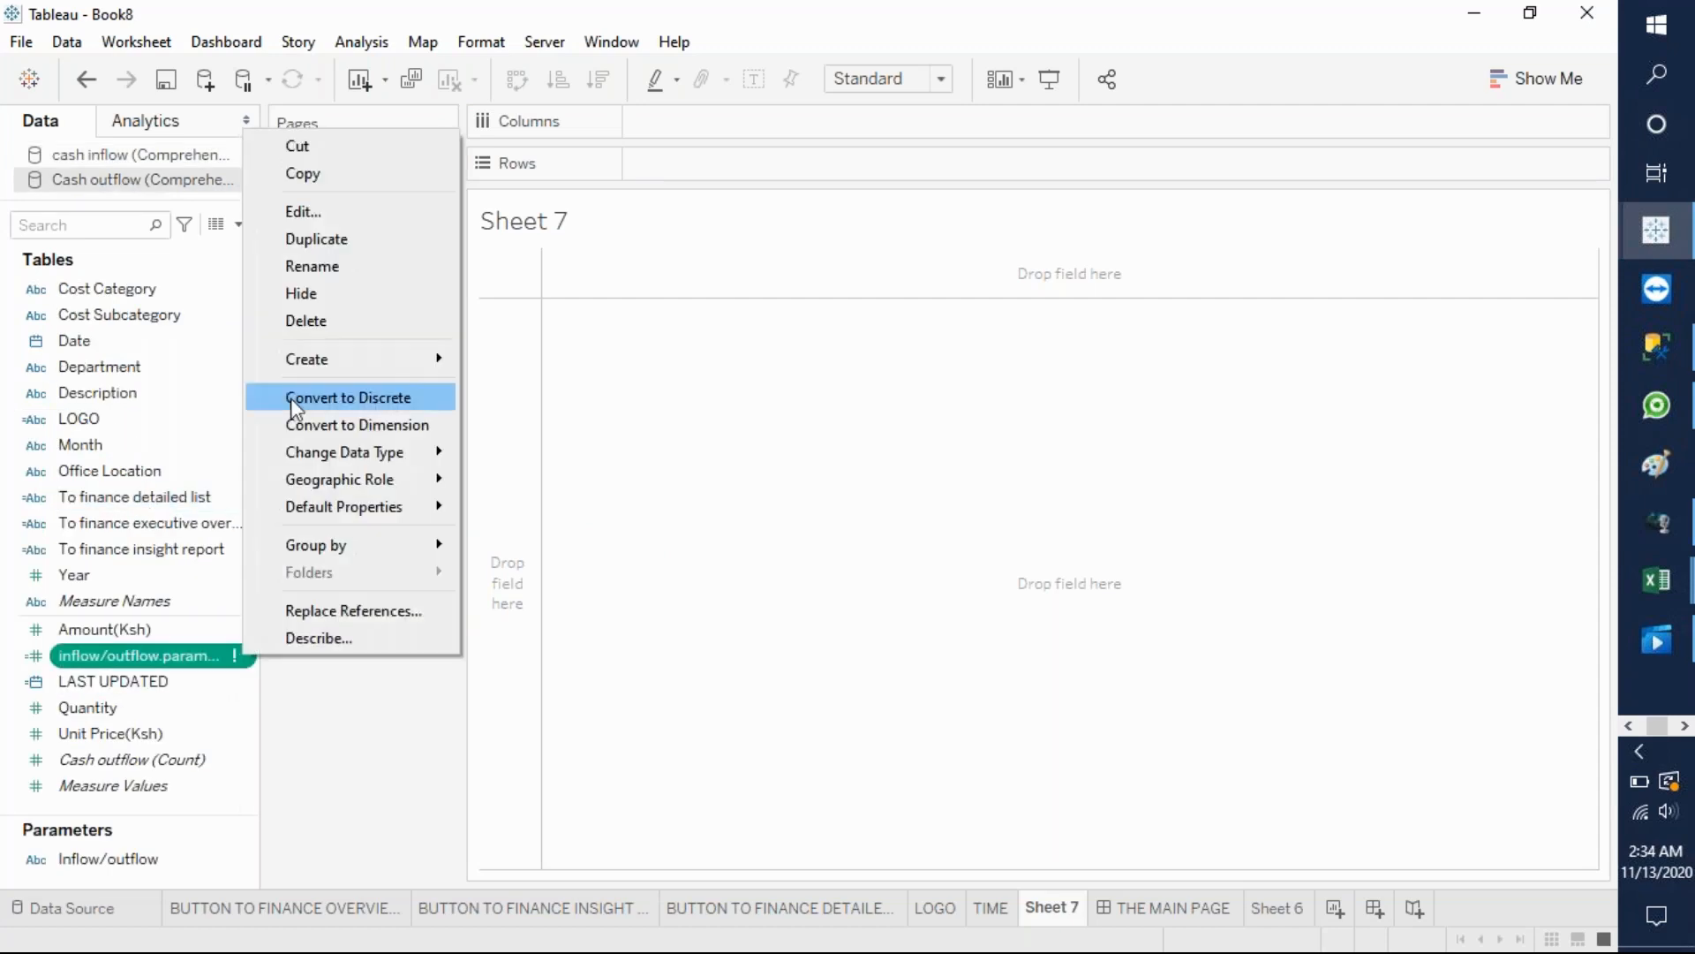
{"action": "left_click", "coordinate": [314, 214]}
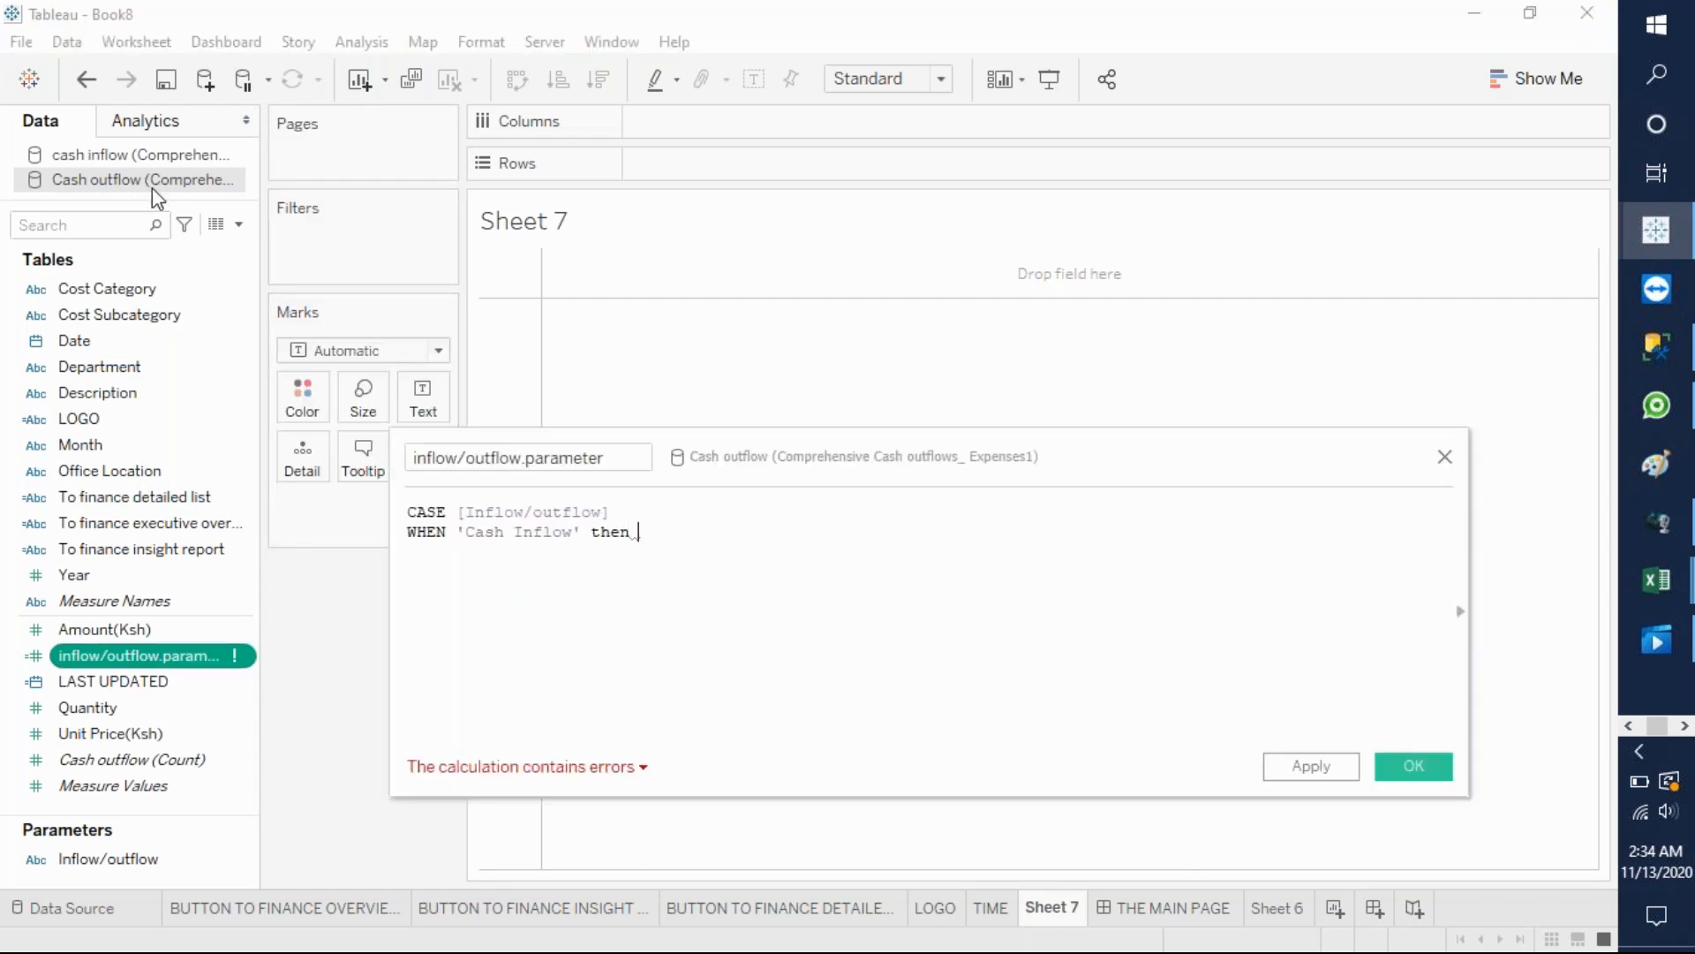
{"action": "left_click", "coordinate": [119, 157]}
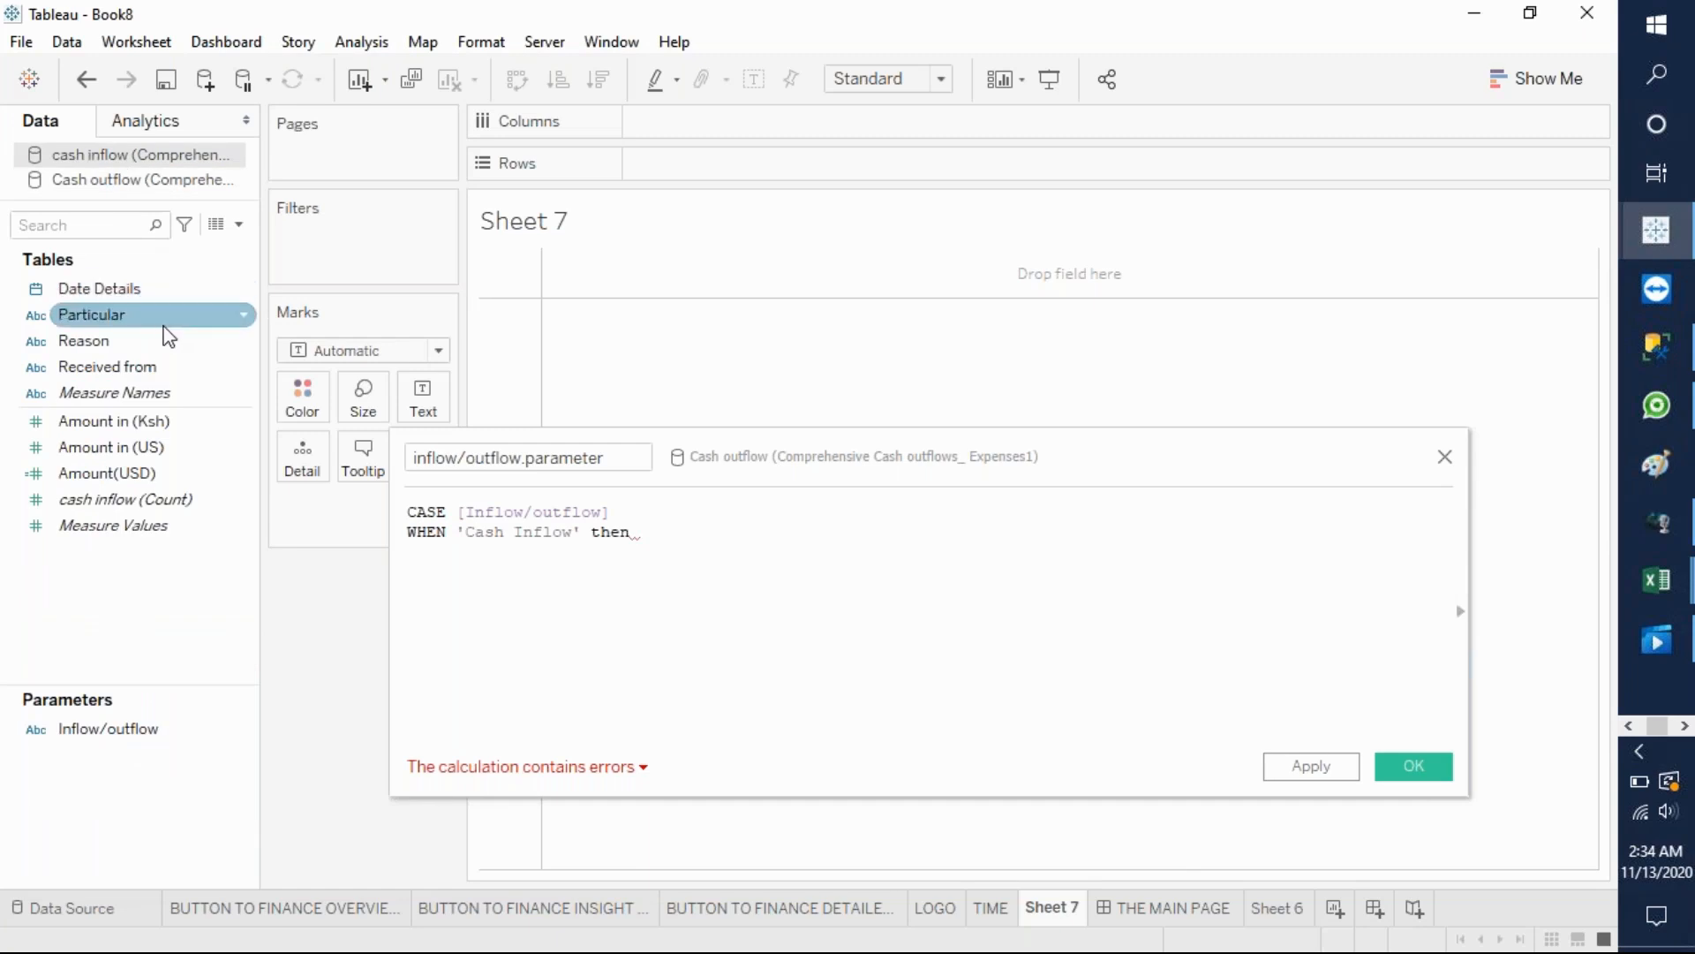
{"action": "left_click_drag", "start_coordinate": [144, 475], "coordinate": [772, 585]}
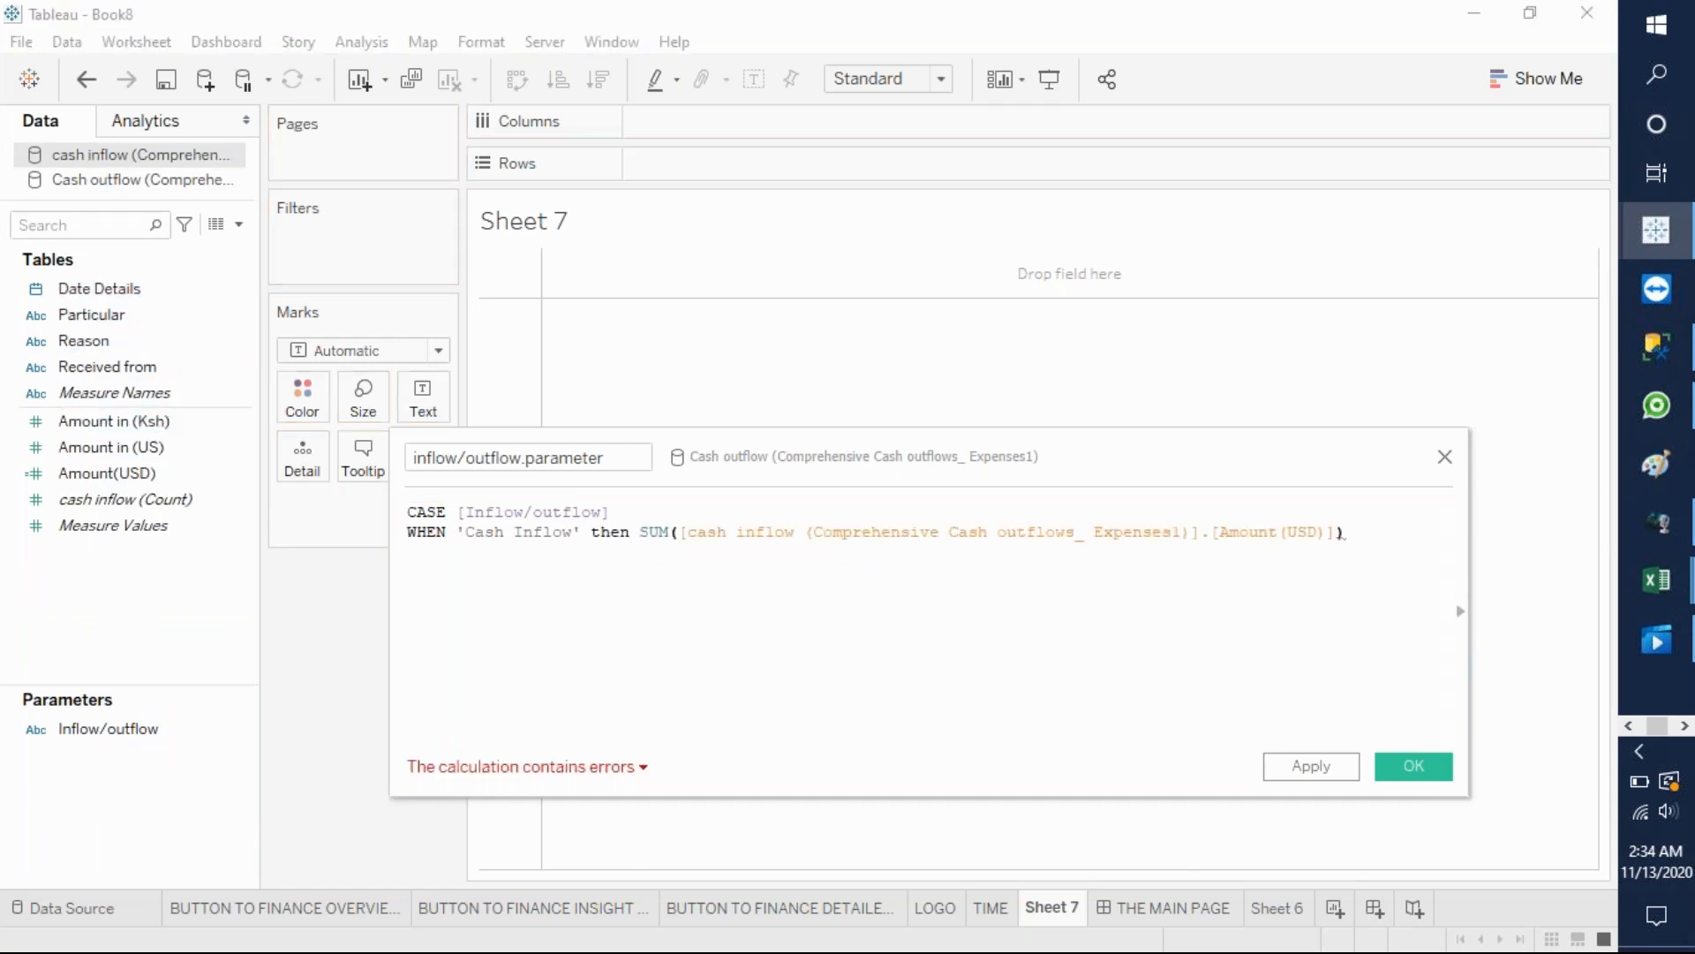
{"action": "key", "text": "Return"}
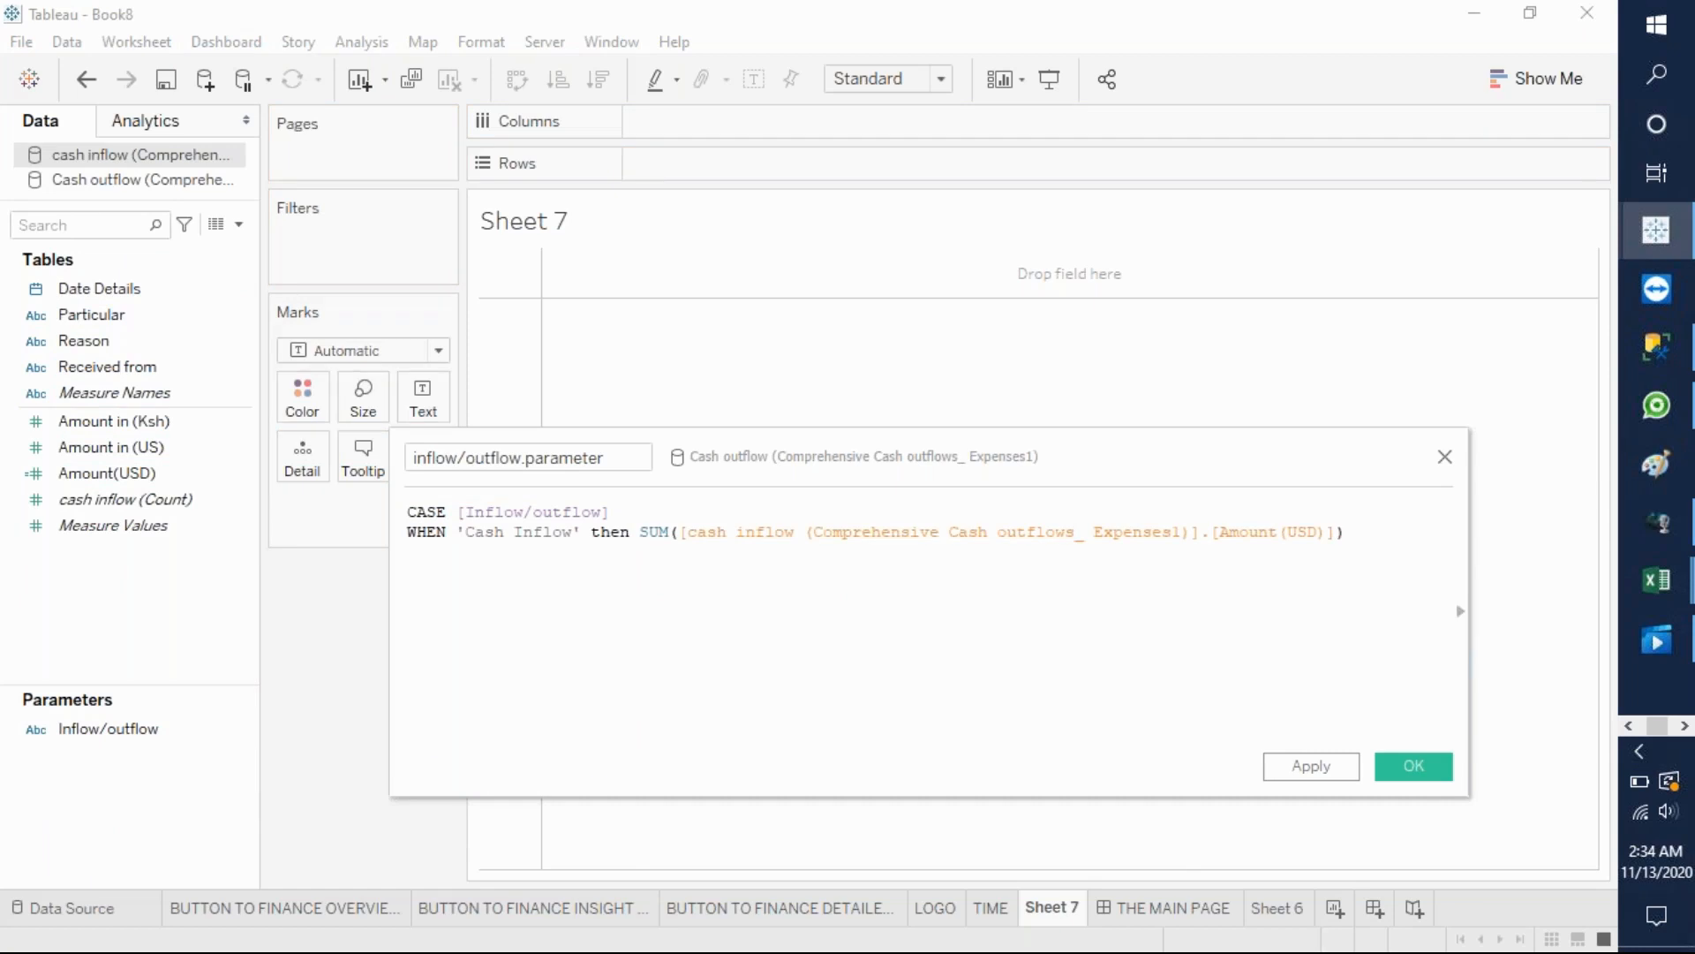
- Add the line WHEN 'Cash Outflow' then to the inflow/outflow.parameter formula, apply it incomplete and close the calculation editor
{"action": "type", "text": "WH"}
{"action": "left_click", "coordinate": [548, 574]}
{"action": "type", "text": "'Cash Outflow' then"}
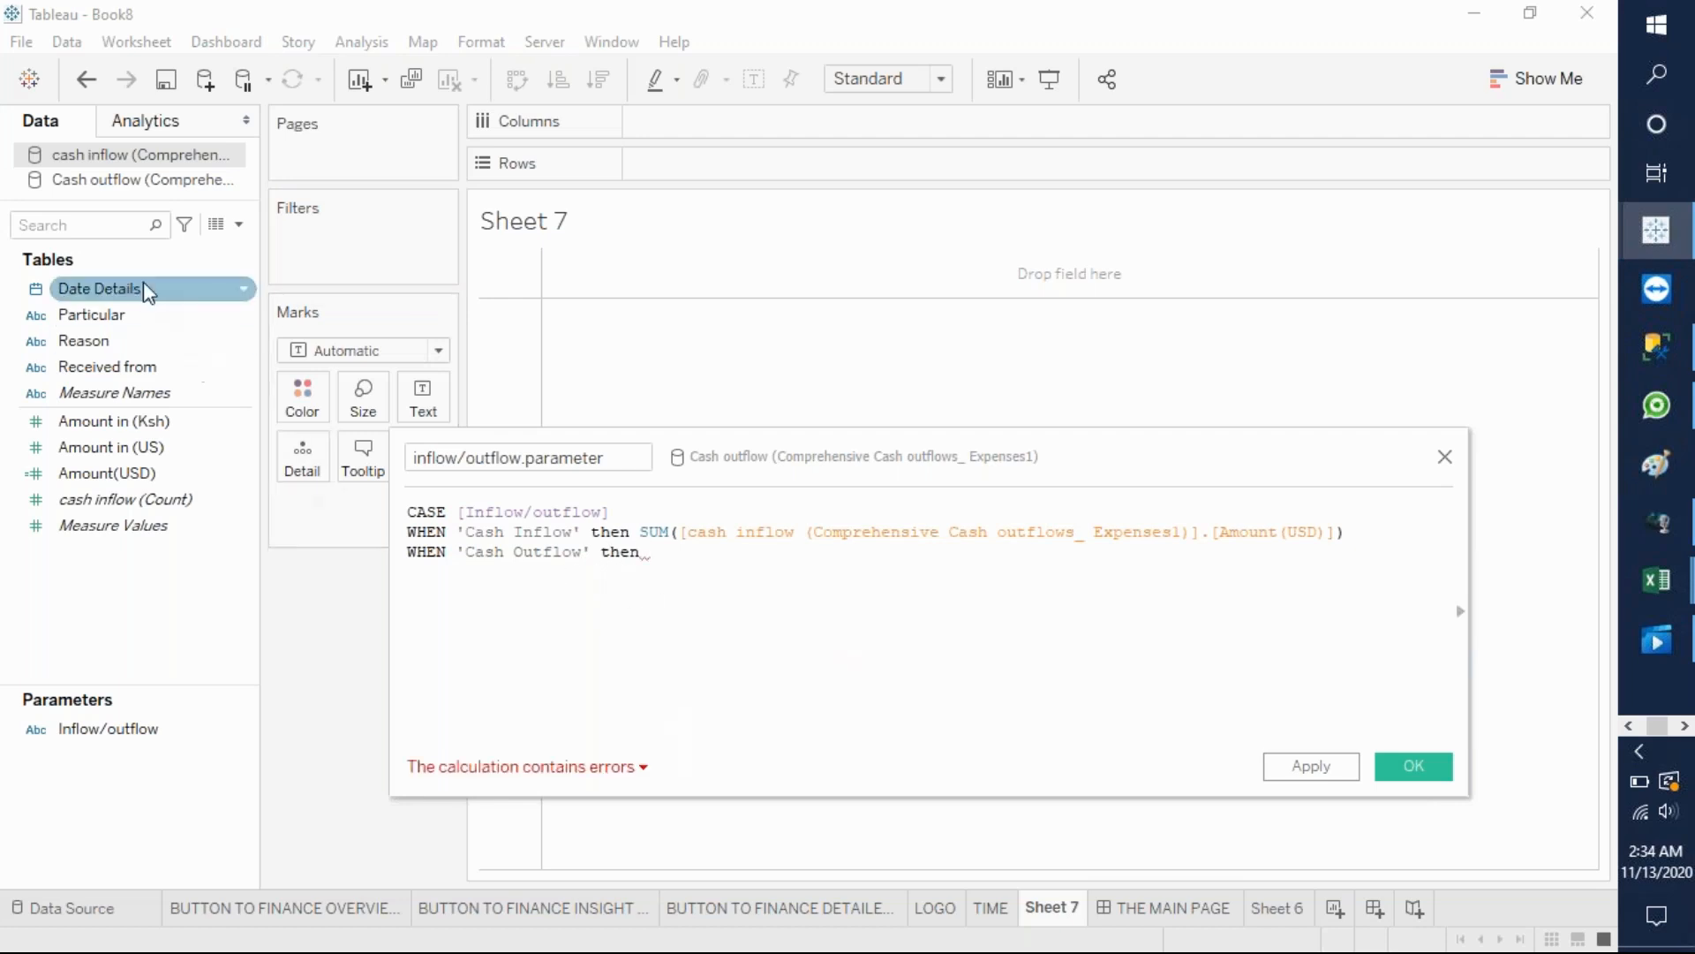
{"action": "left_click", "coordinate": [91, 181]}
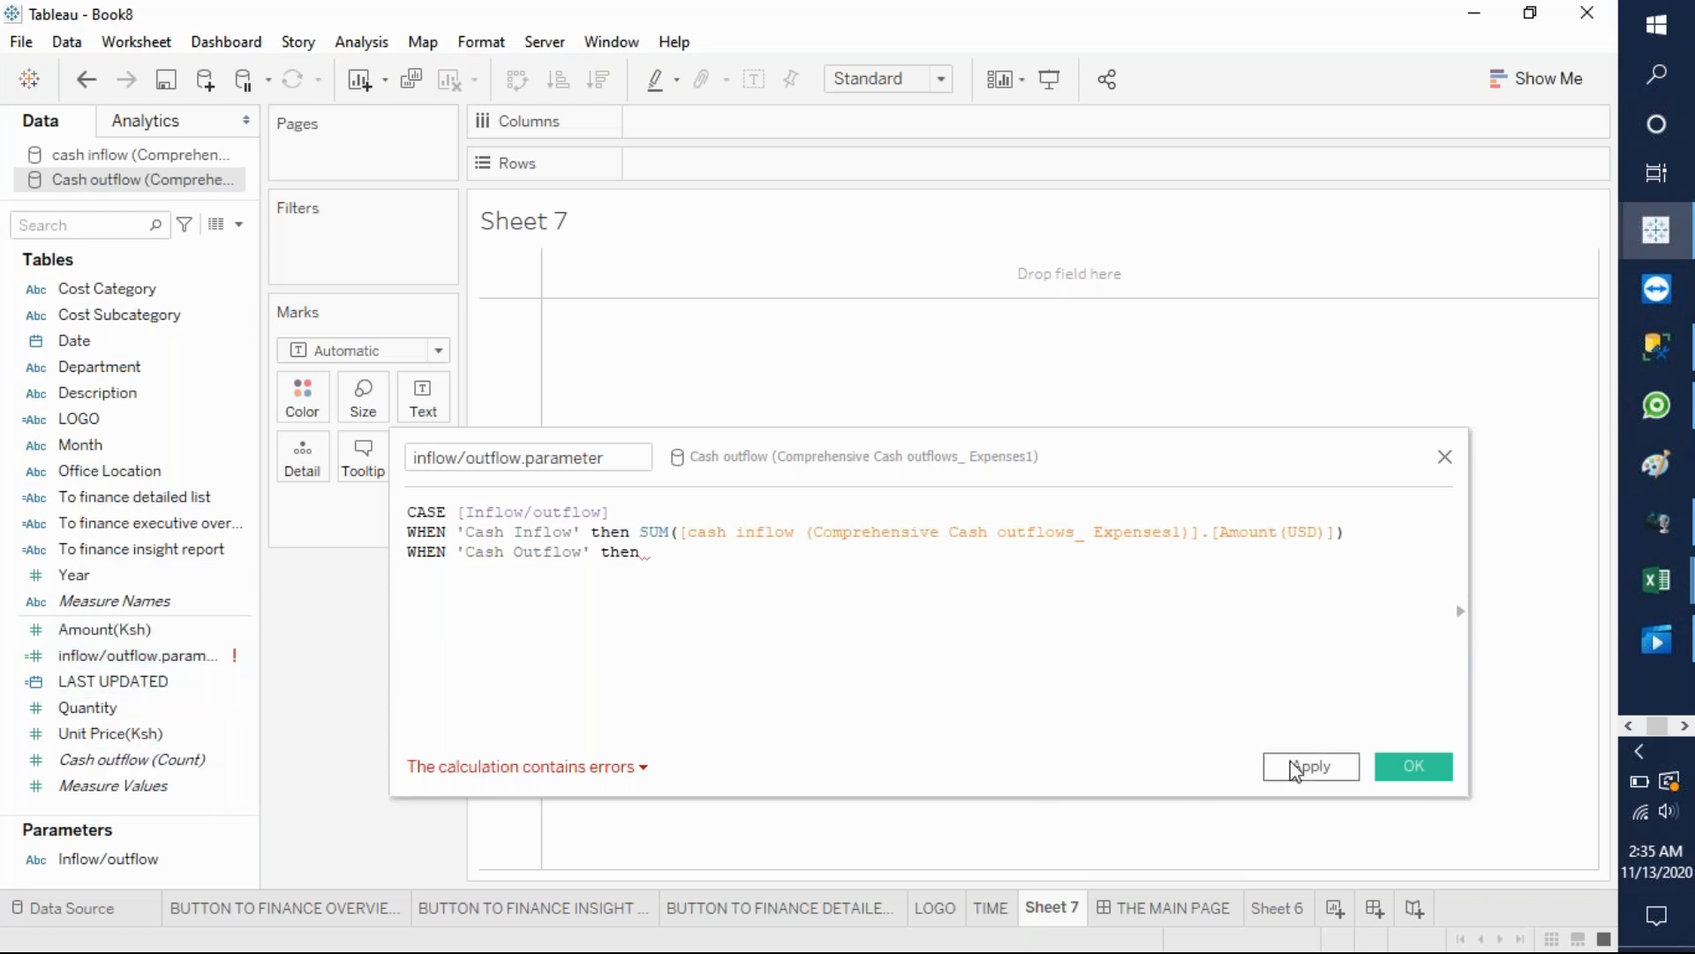
{"action": "left_click", "coordinate": [1336, 767]}
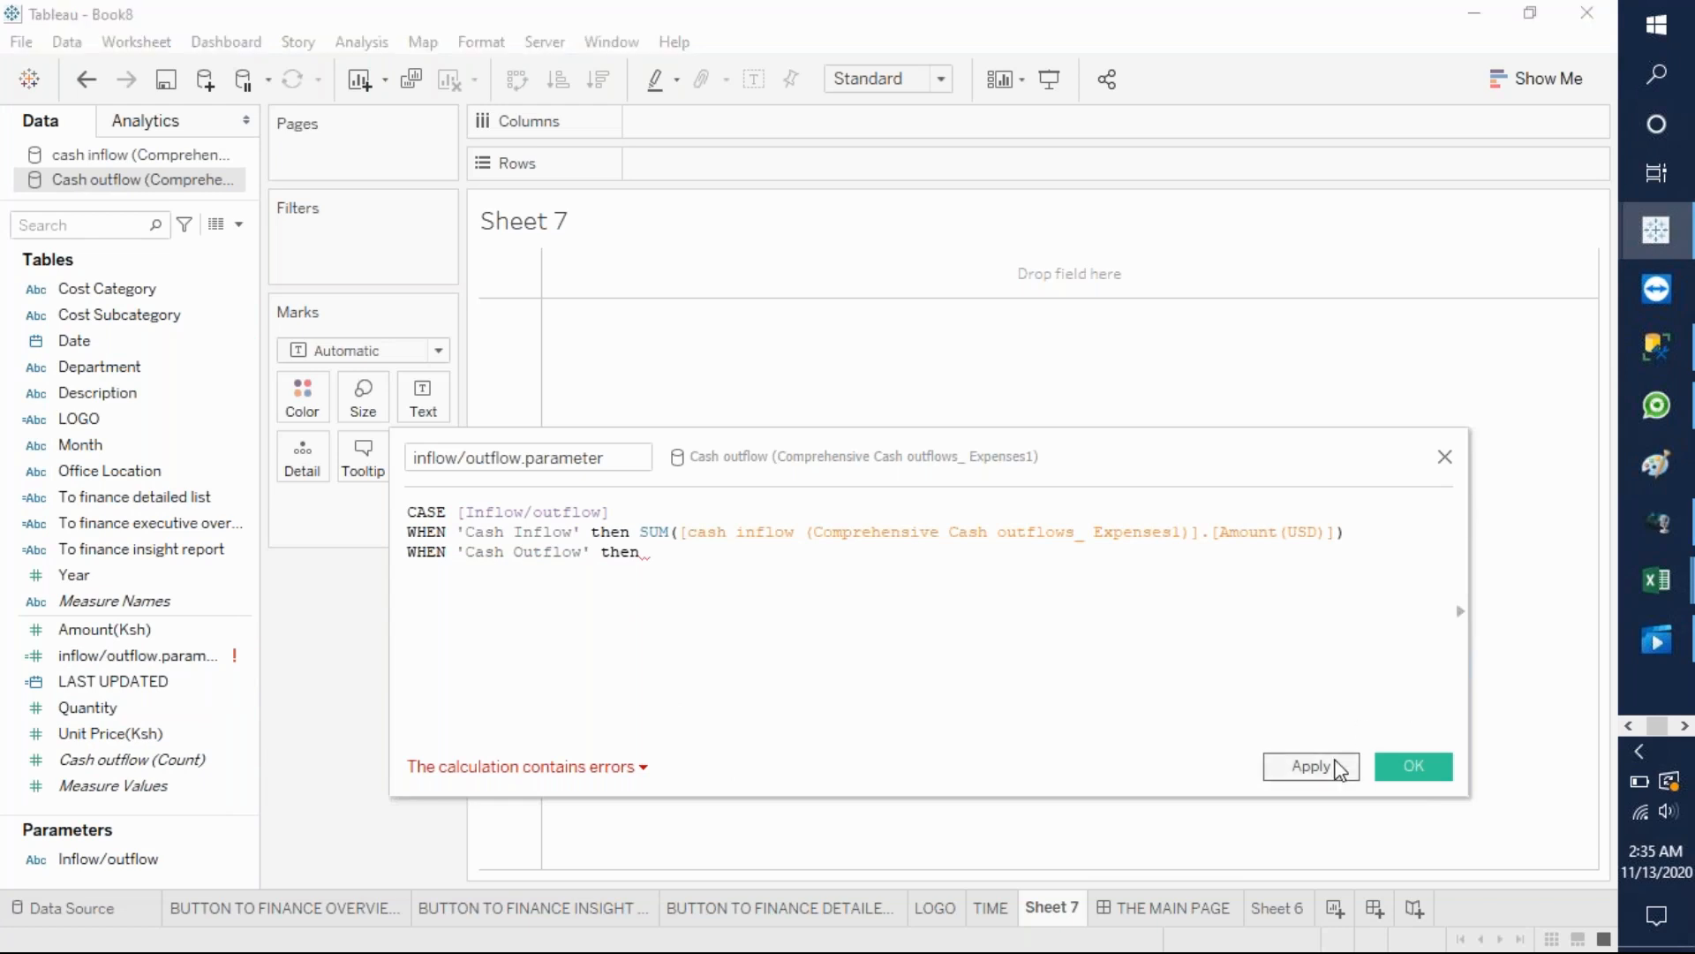
{"action": "left_click", "coordinate": [1444, 457]}
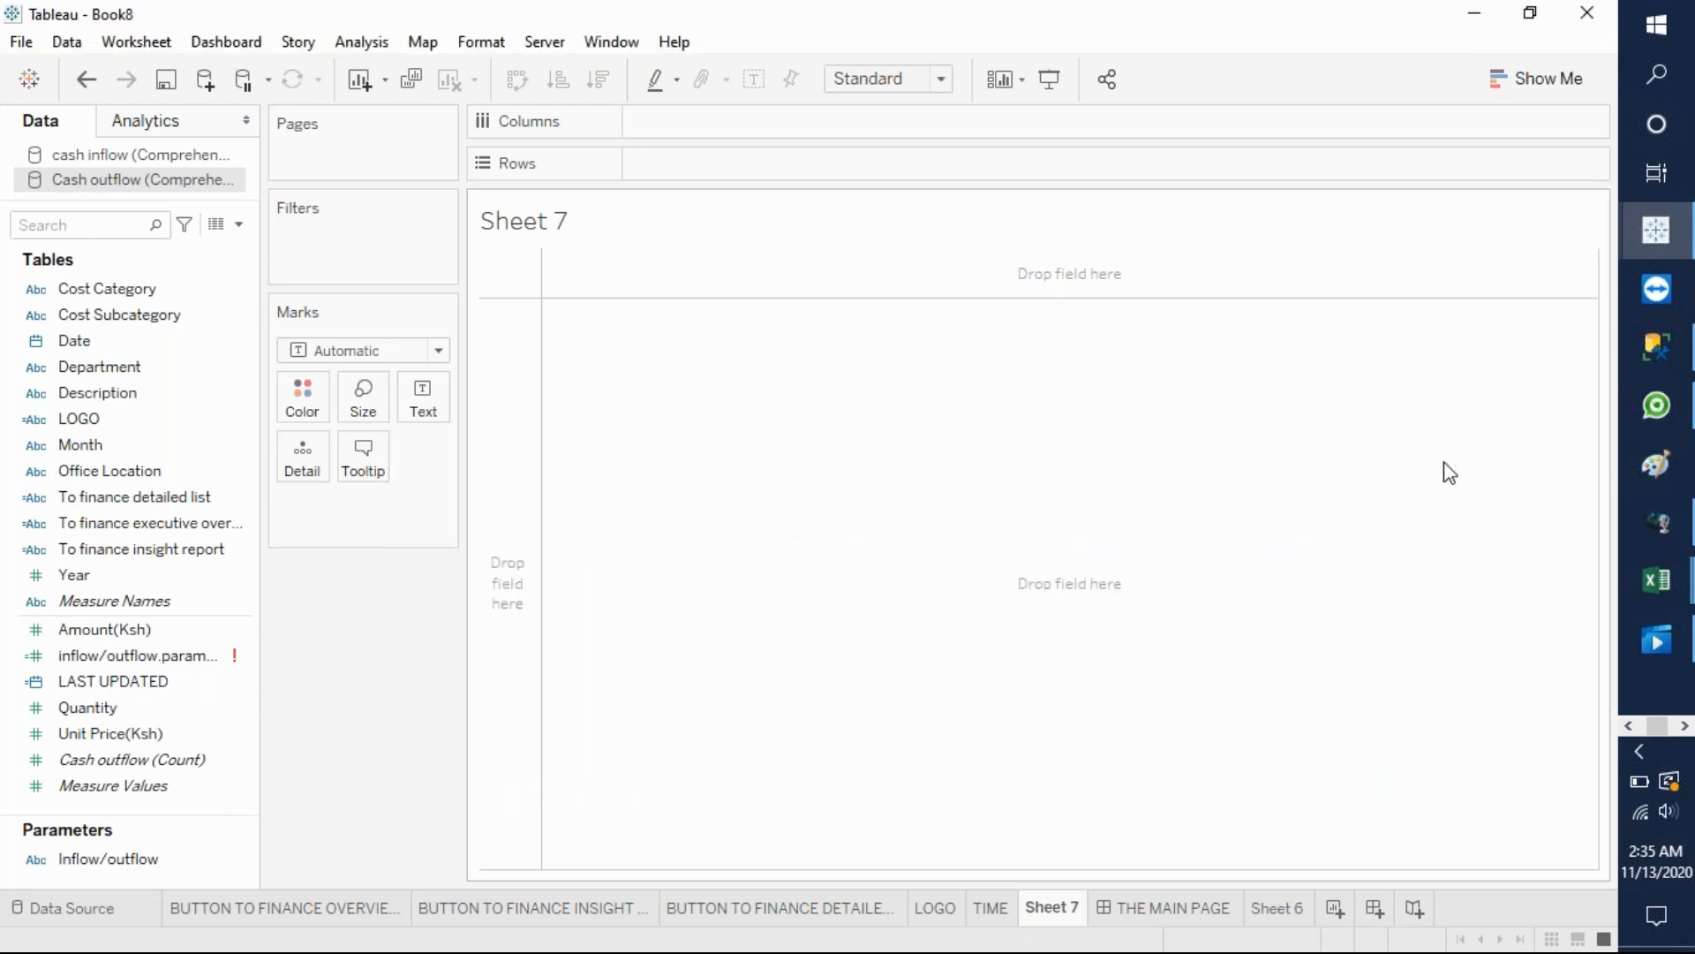
- Create a calculated field named Amount(USD) in the Cash outflow data source with the formula [Amount(Ksh)]/100, apply it and save it
{"action": "left_click", "coordinate": [240, 227]}
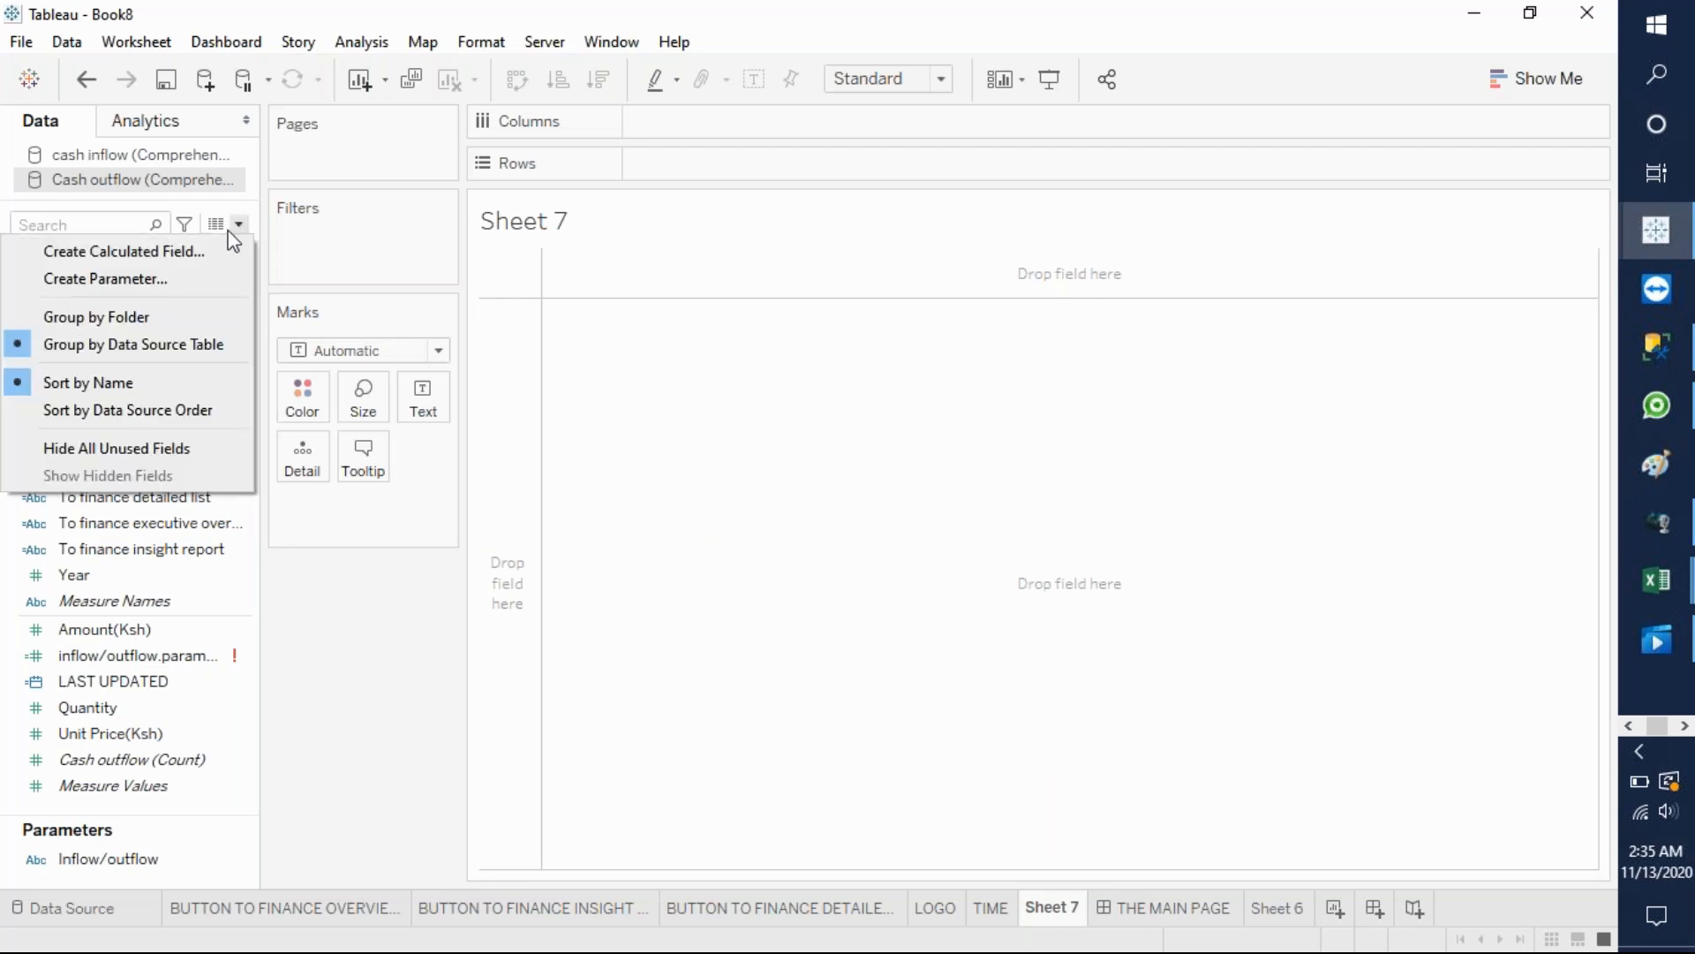
{"action": "left_click", "coordinate": [180, 254]}
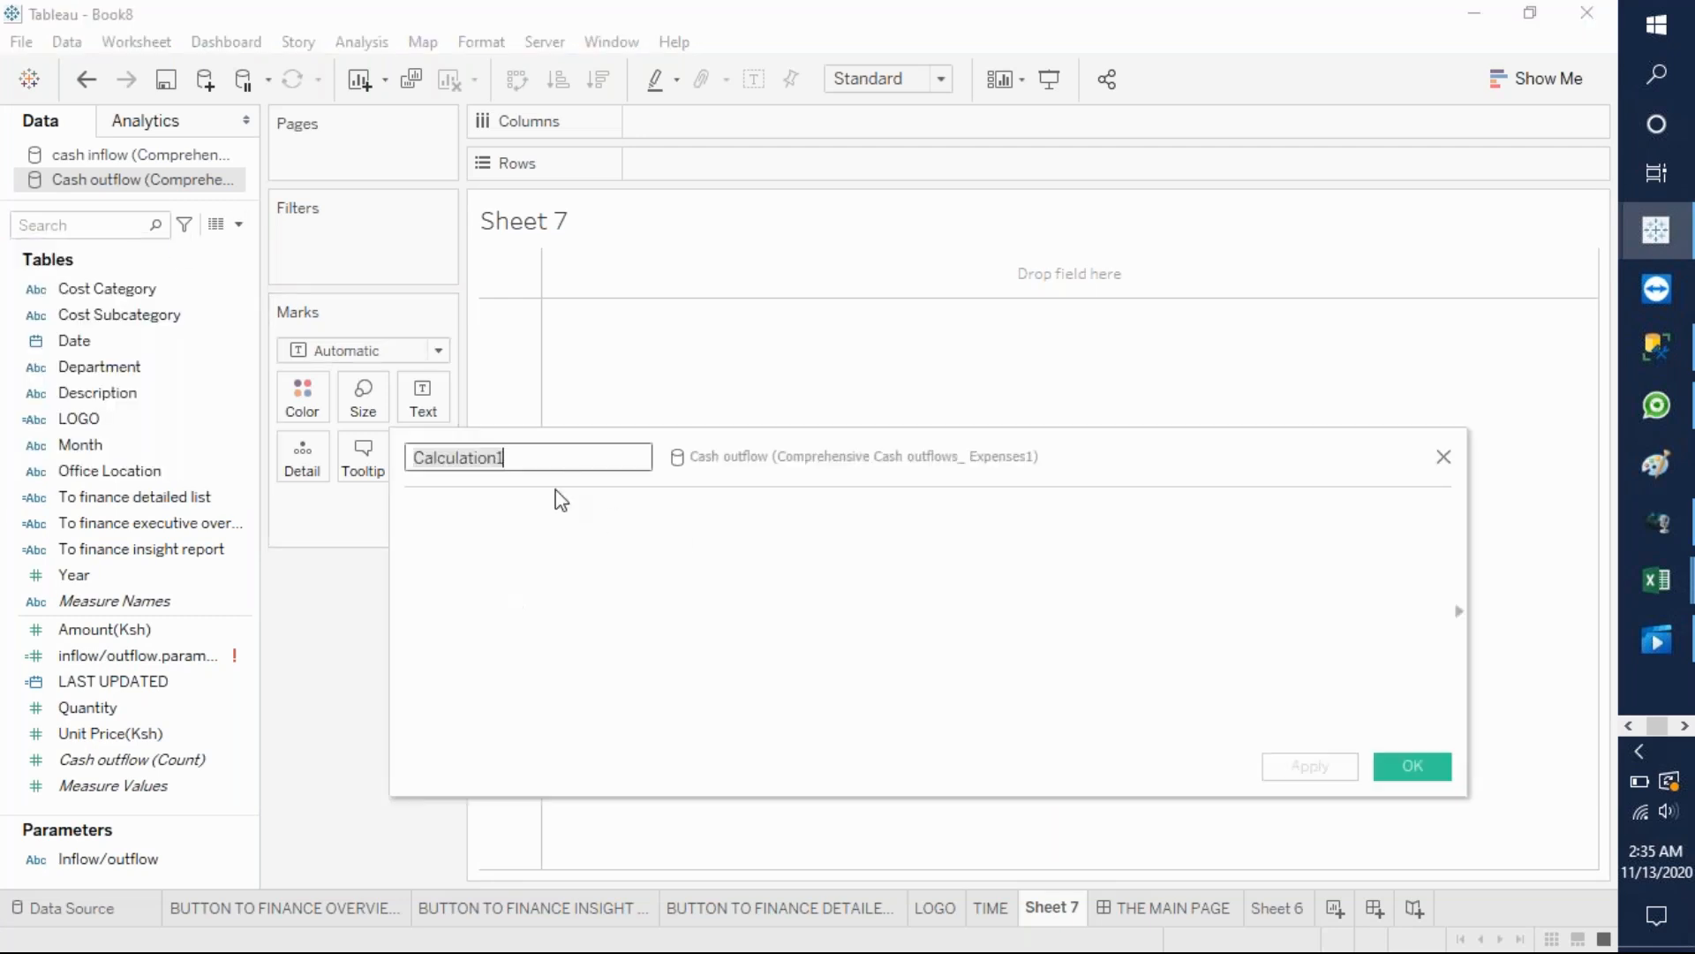
{"action": "type", "text": "Amount("}
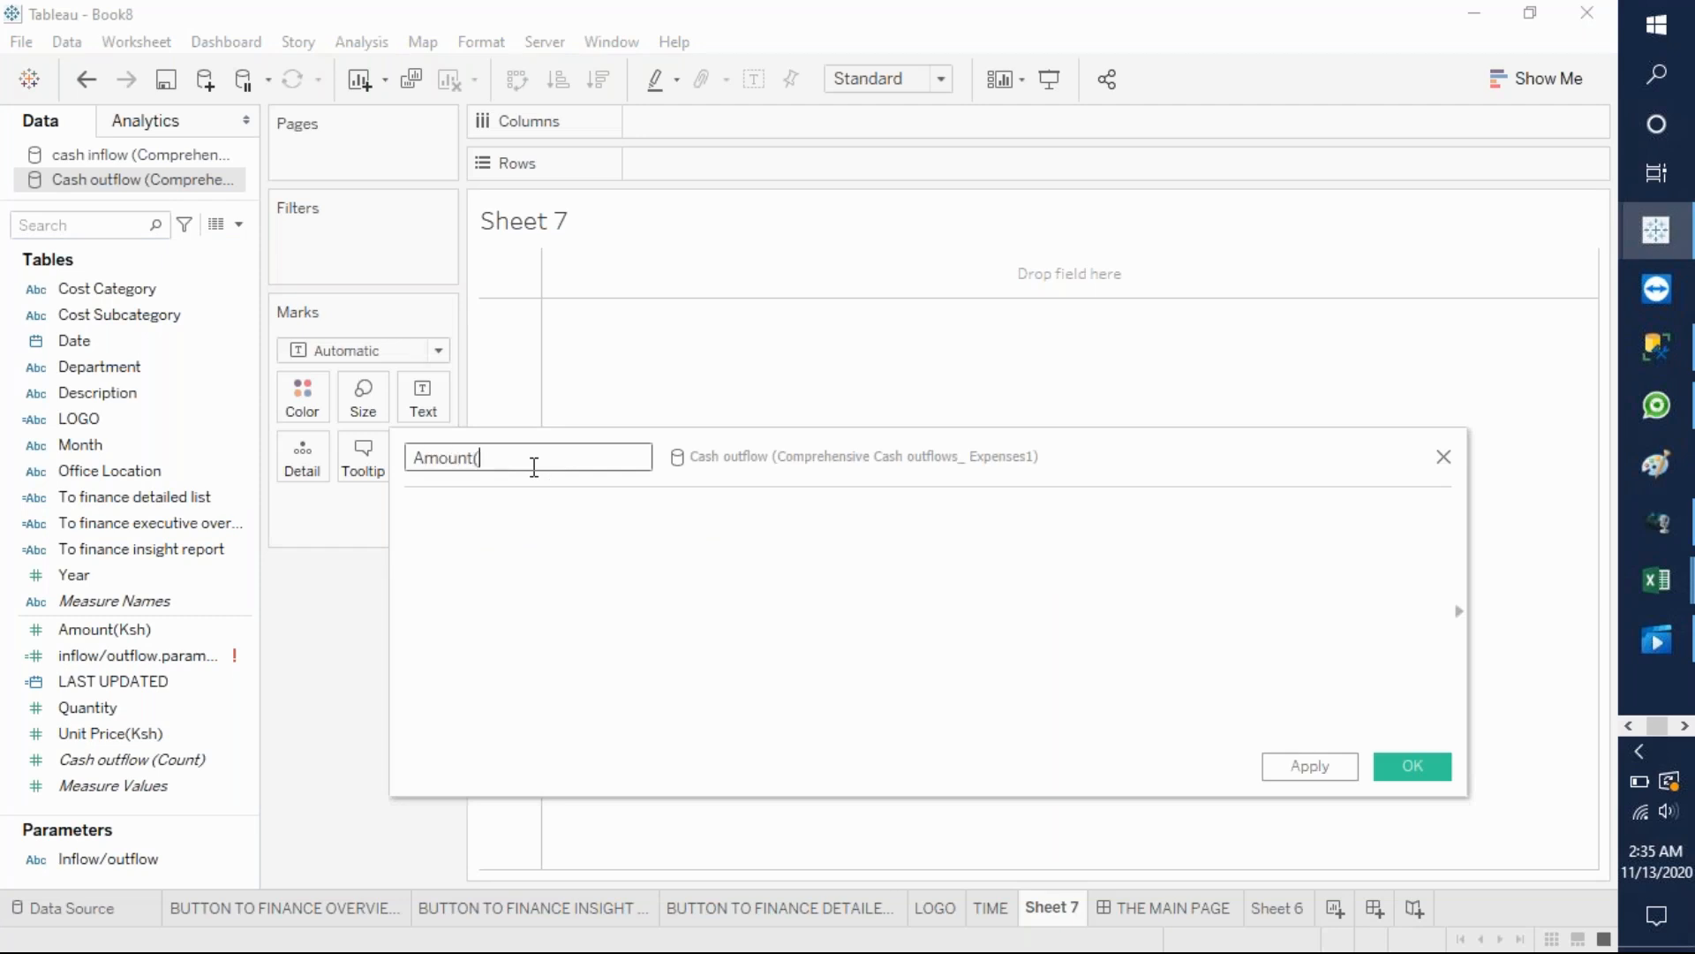
{"action": "type", "text": "USD"}
{"action": "left_click", "coordinate": [489, 553]}
{"action": "left_click_drag", "start_coordinate": [173, 625], "coordinate": [532, 534]}
{"action": "type", "text": "/100"}
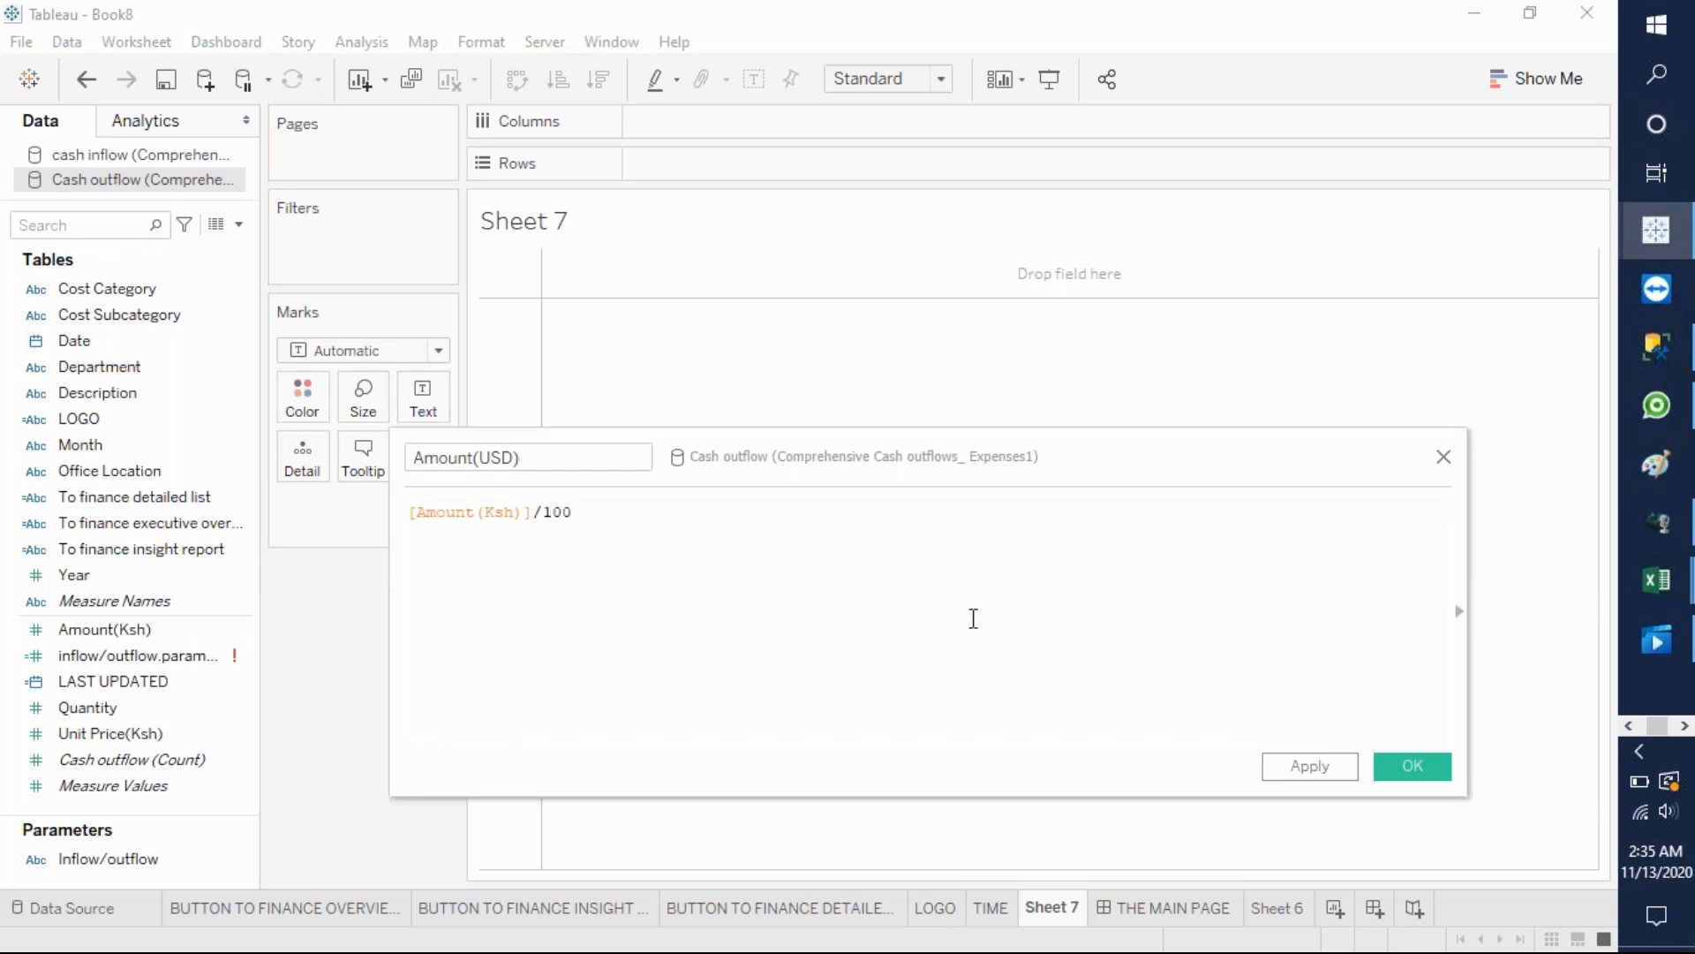
{"action": "left_click", "coordinate": [1288, 766]}
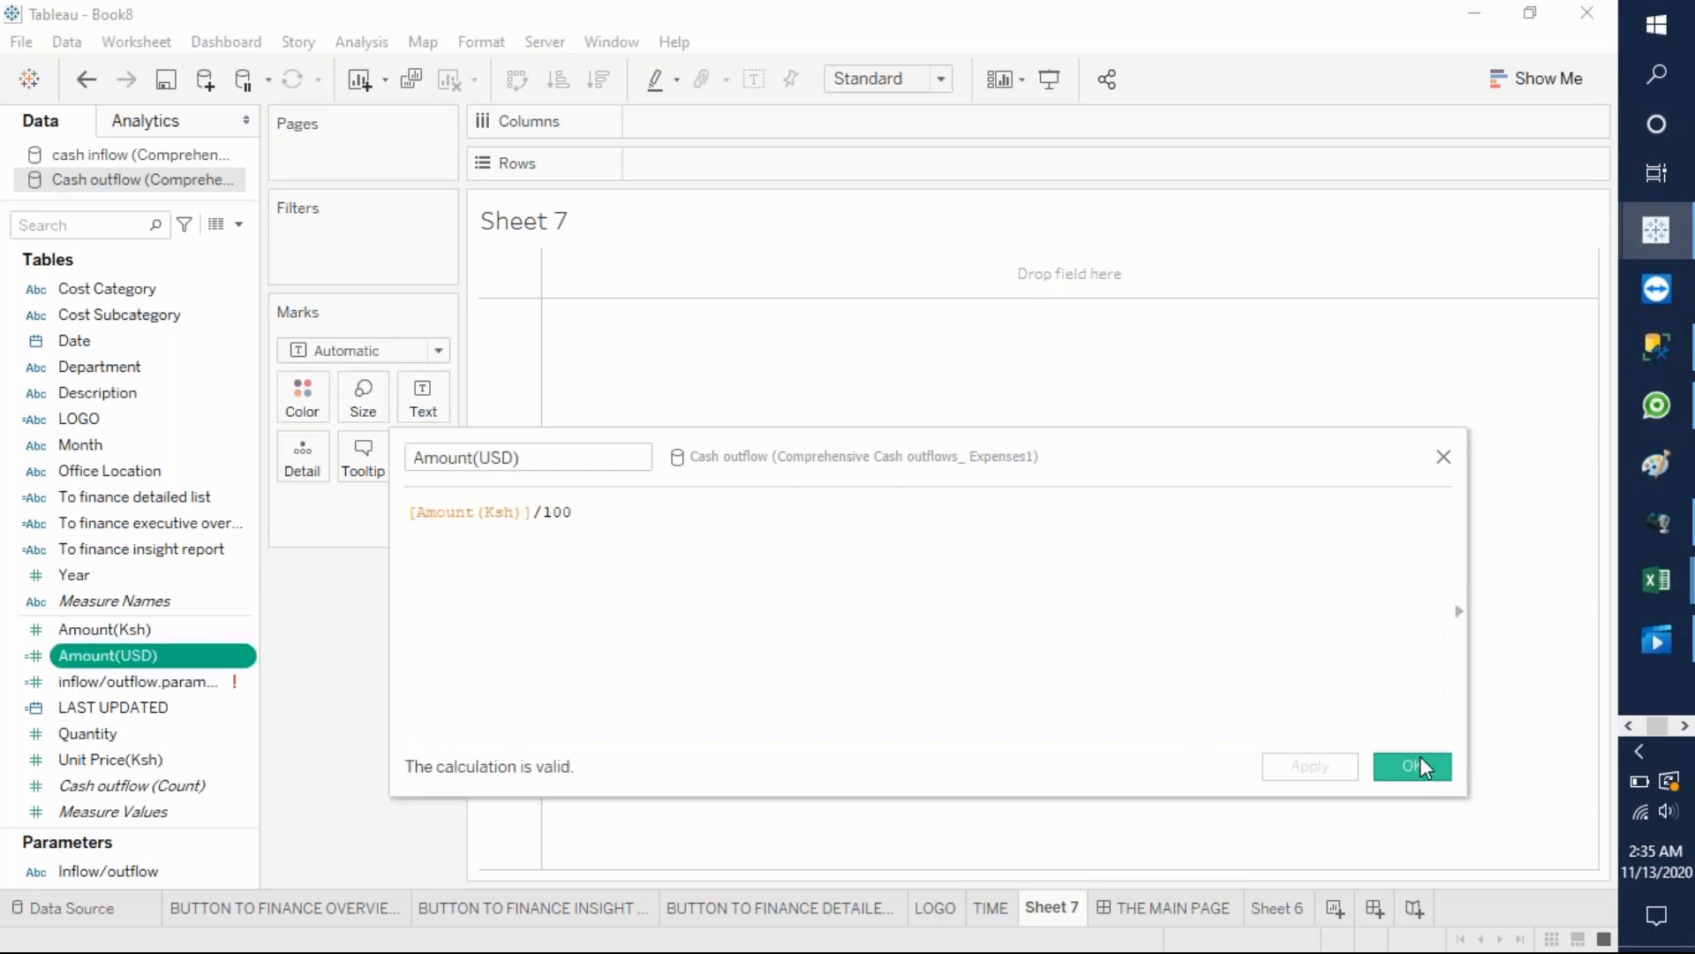
{"action": "left_click", "coordinate": [1420, 756]}
- Reopen the inflow/outflow.parameter calculation and complete its 'Cash Outflow' case with SUM([Amount(USD)])
{"action": "left_click", "coordinate": [221, 682]}
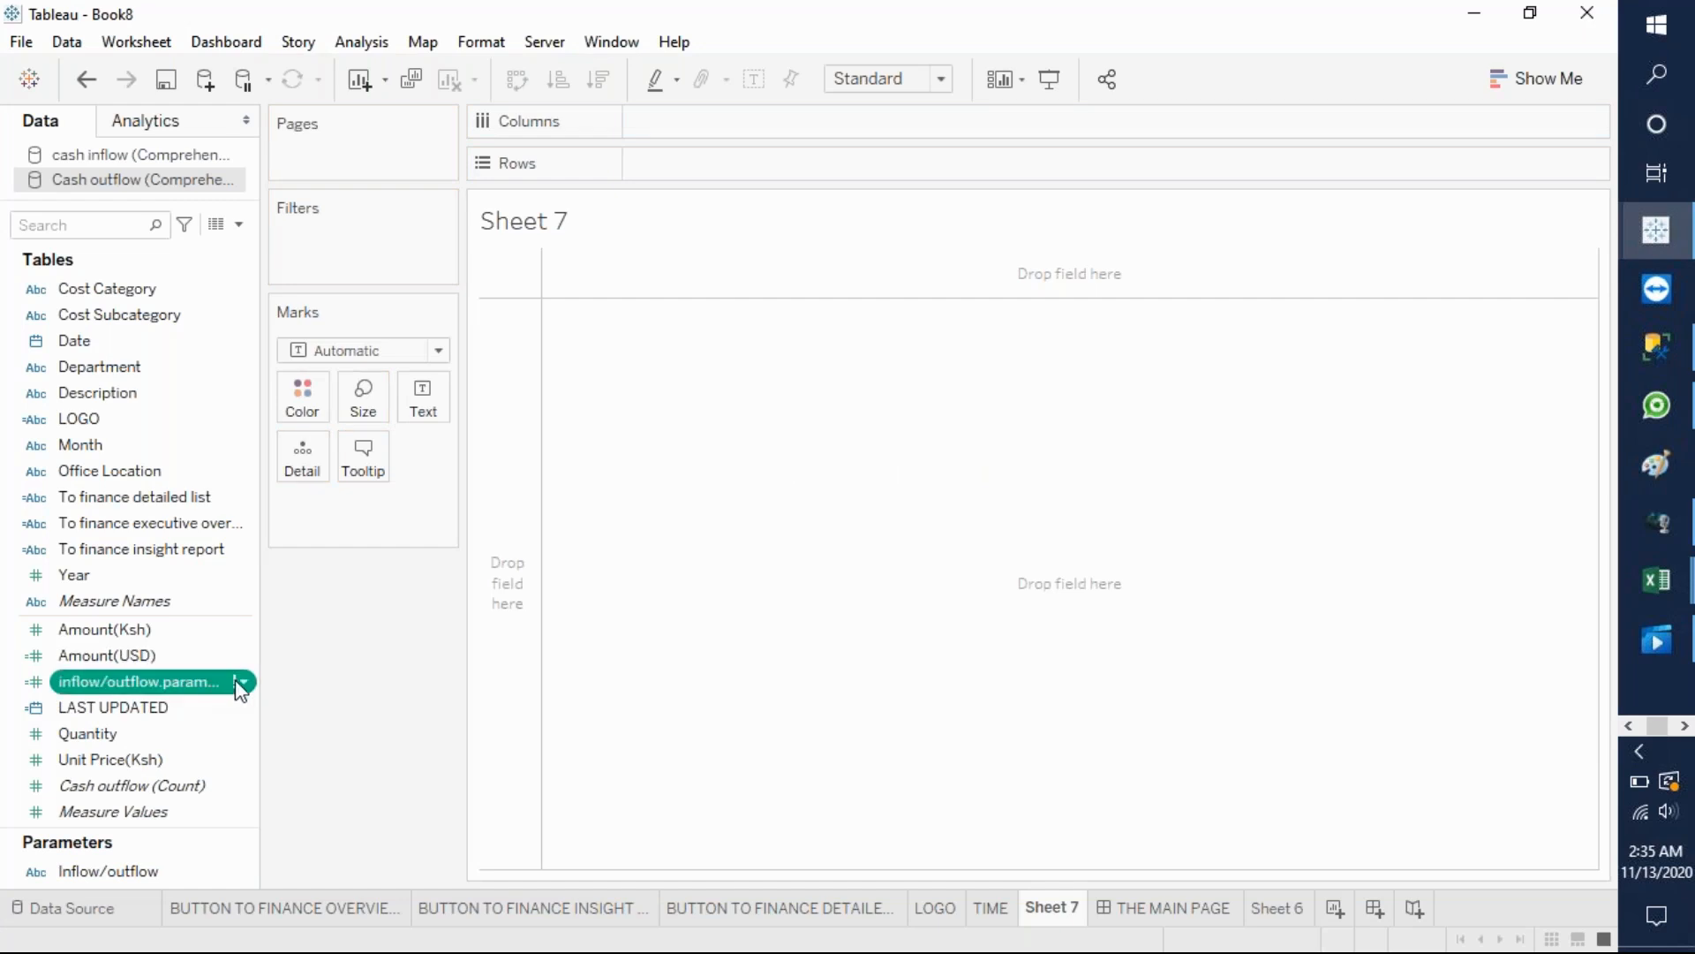
{"action": "right_click", "coordinate": [242, 684]}
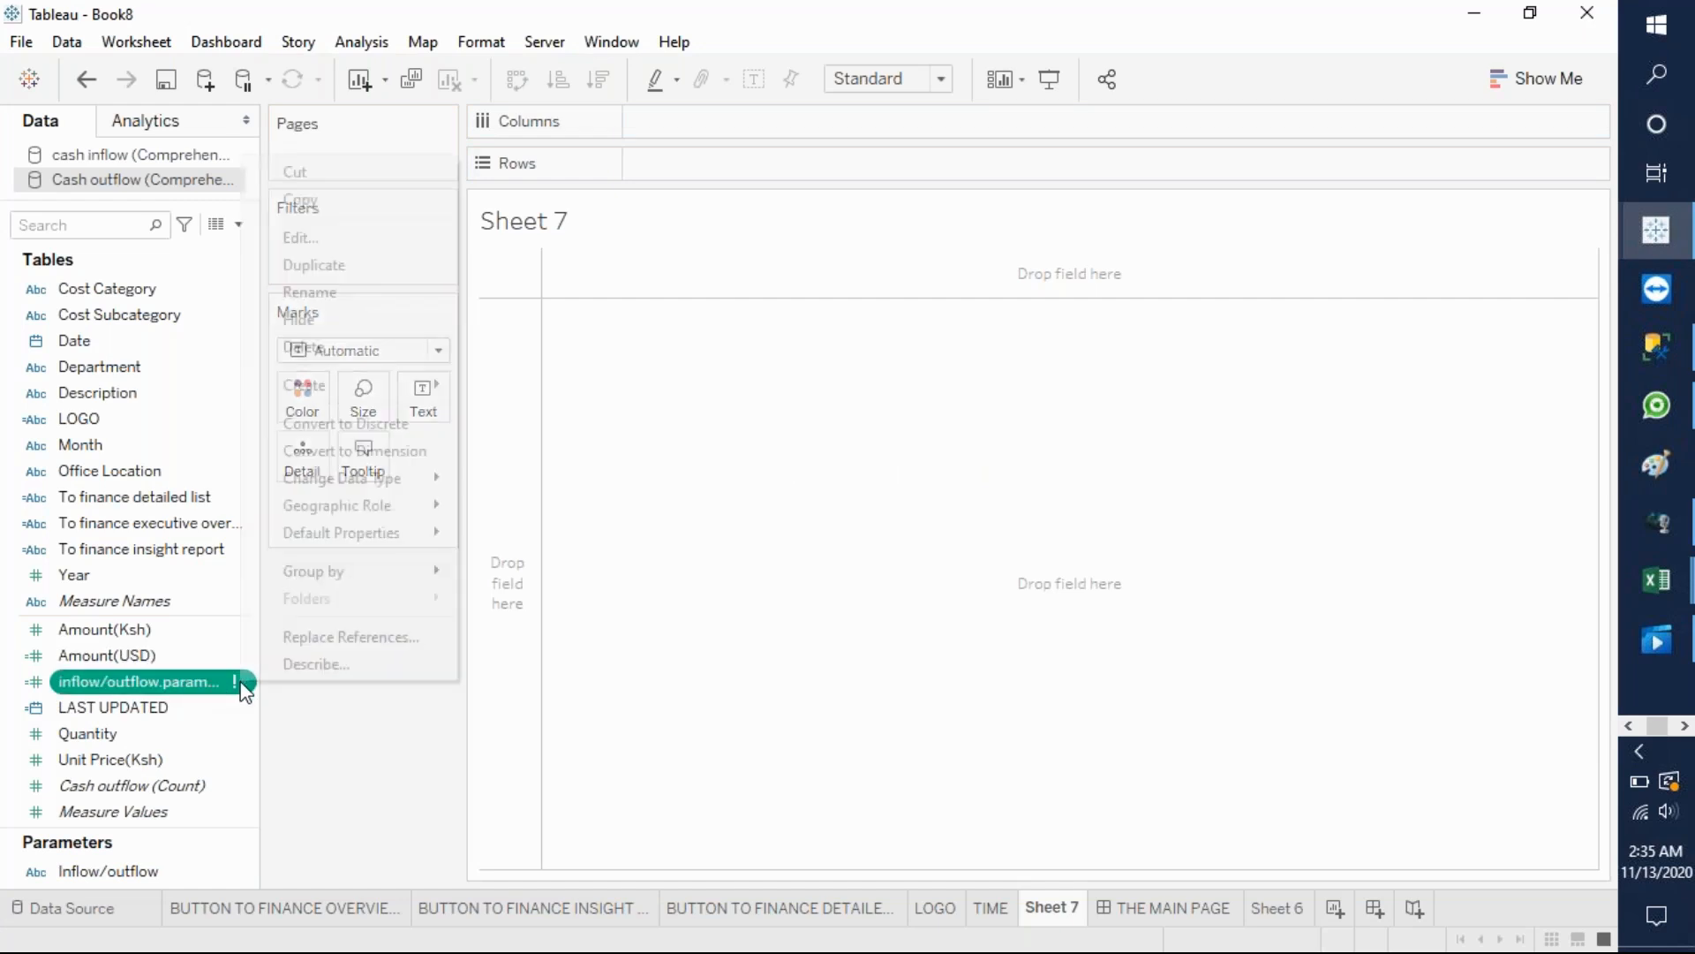
{"action": "left_click", "coordinate": [316, 243]}
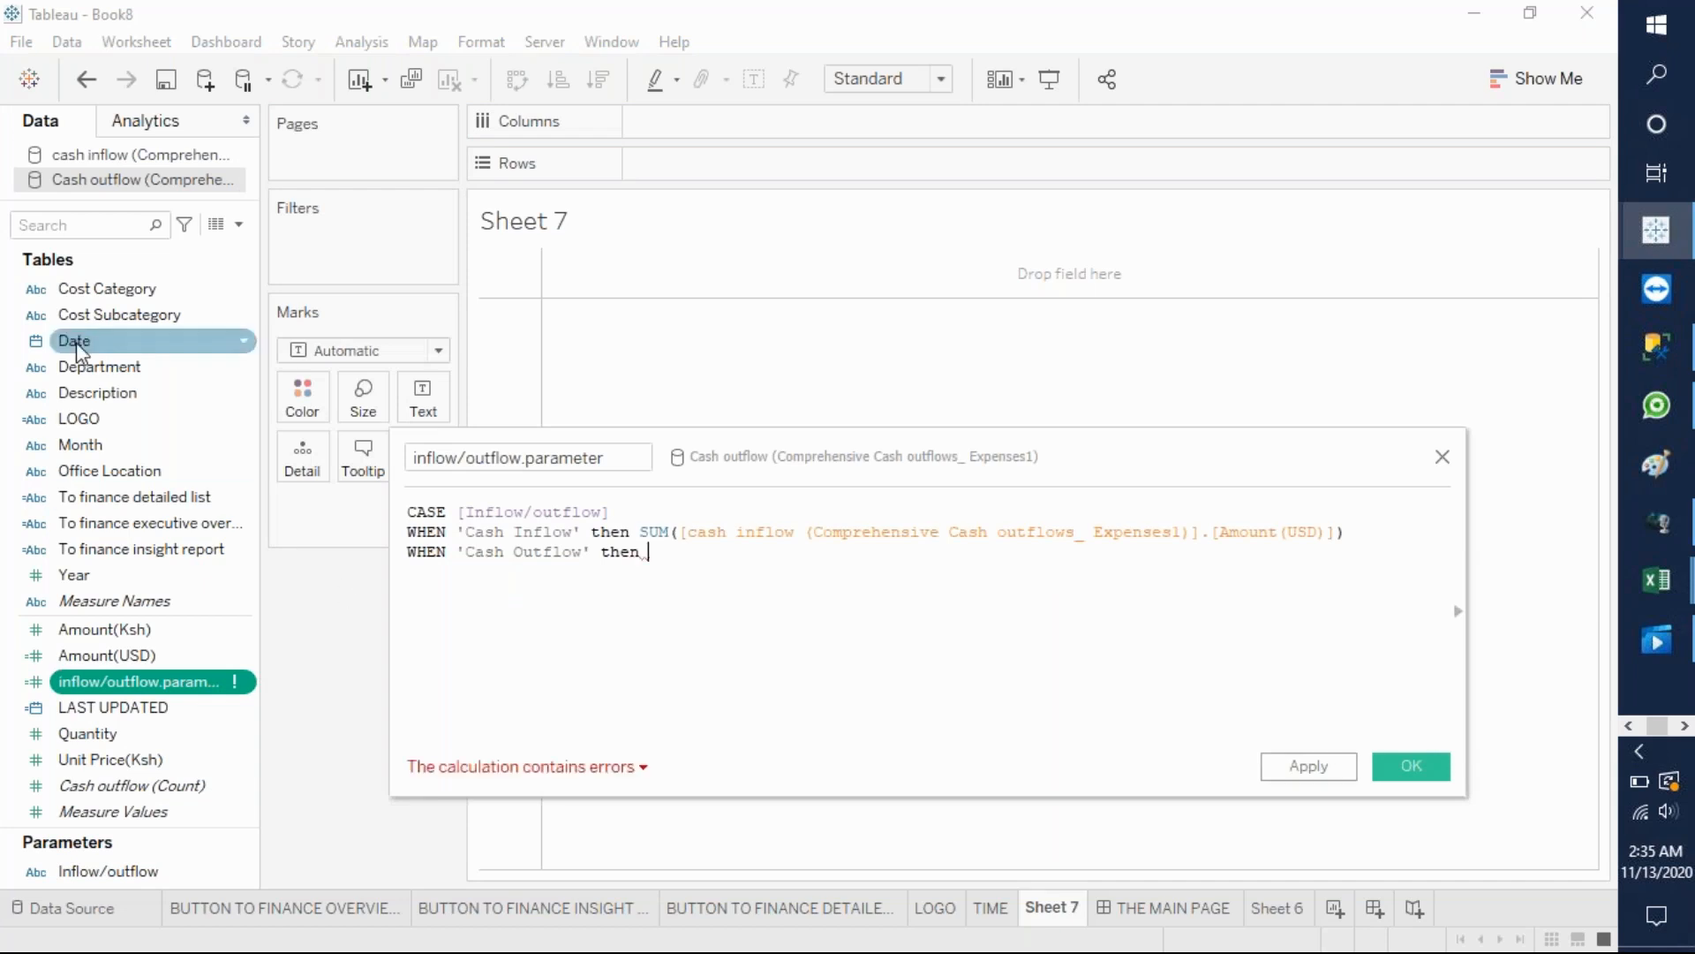
{"action": "left_click_drag", "start_coordinate": [136, 654], "coordinate": [777, 593]}
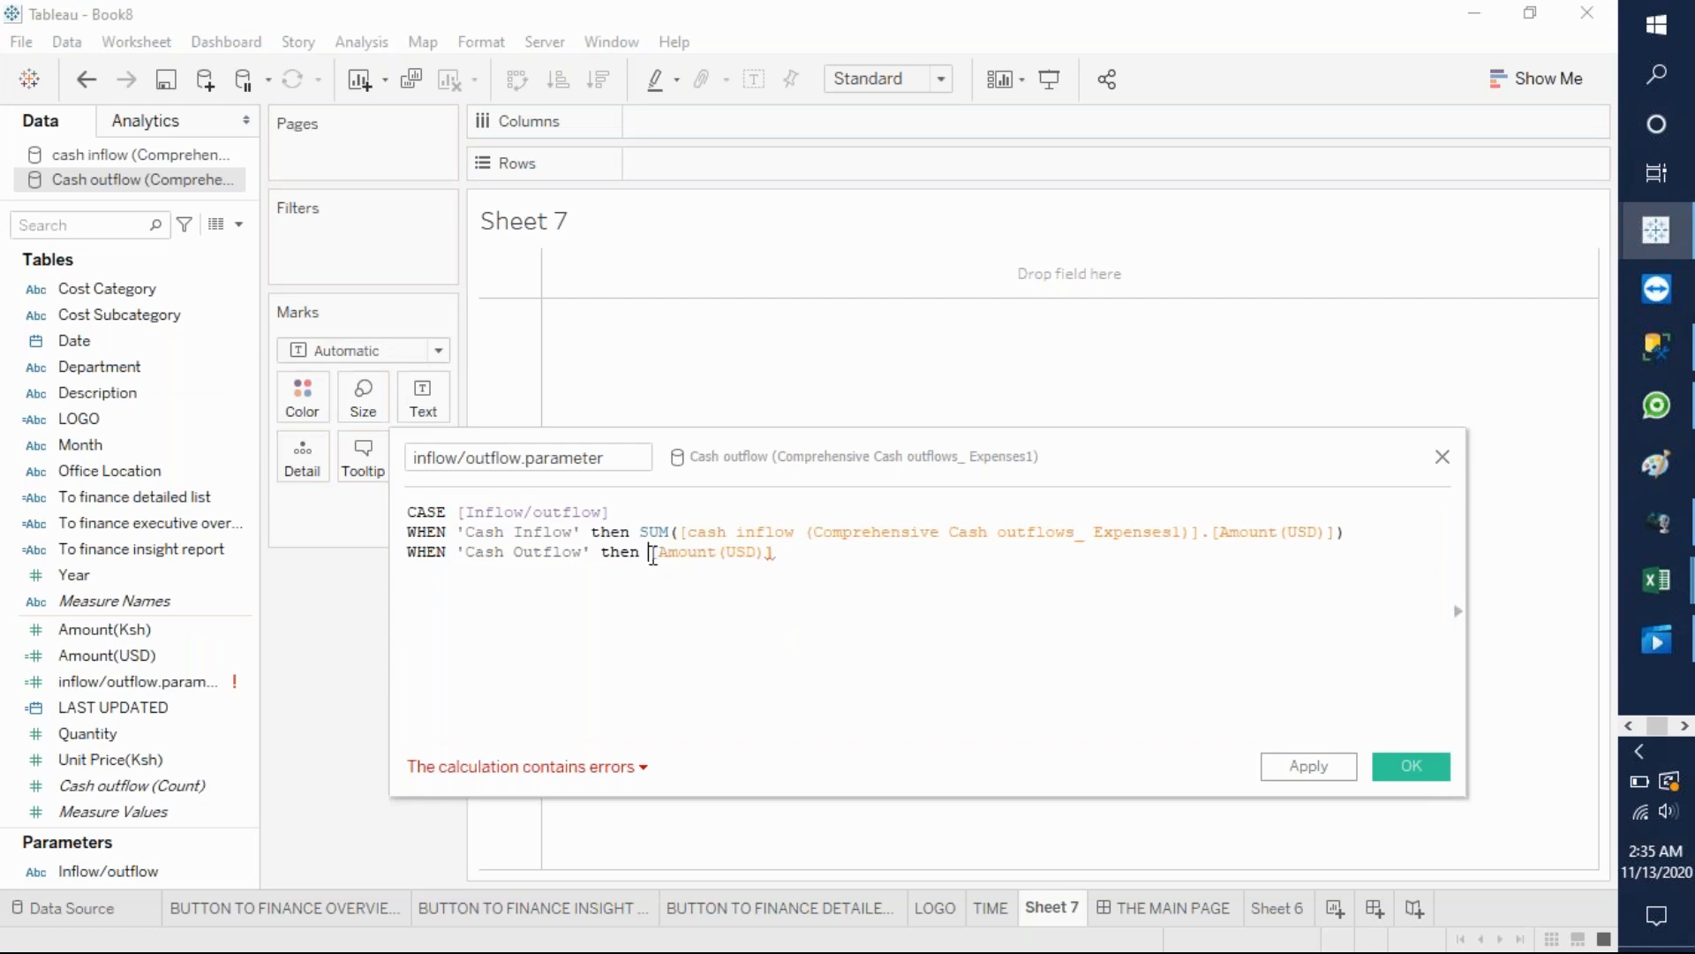
{"action": "type", "text": "Su"}
{"action": "left_click", "coordinate": [733, 579]}
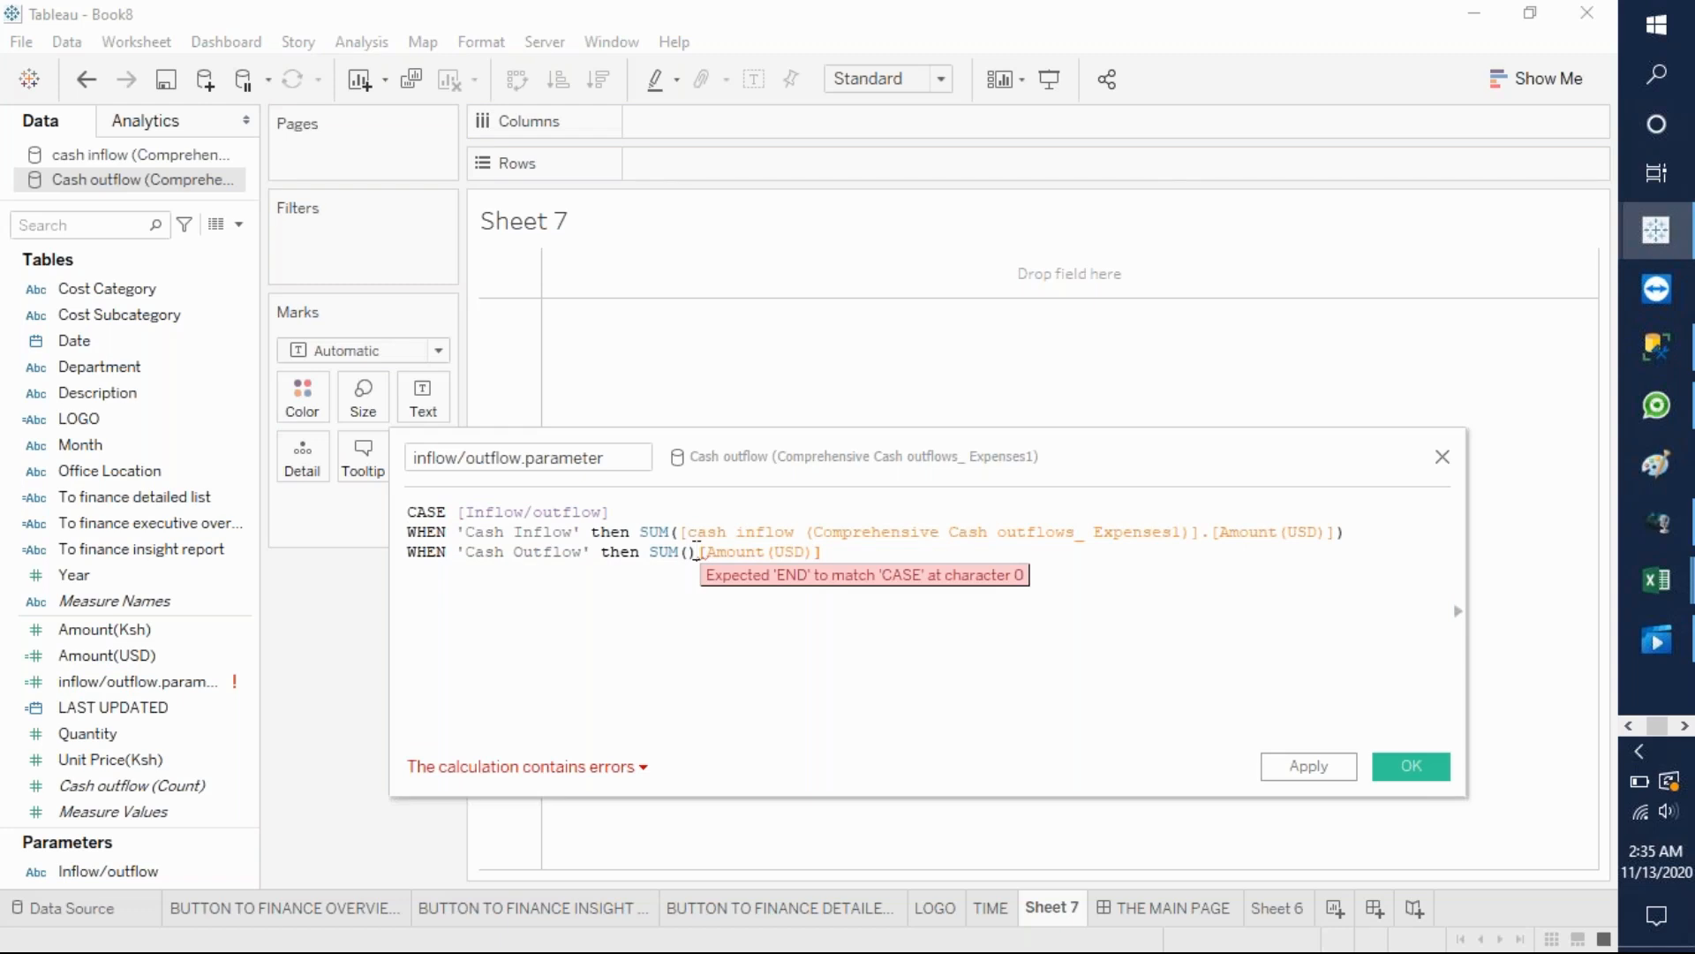
{"action": "key", "text": "BackSpace"}
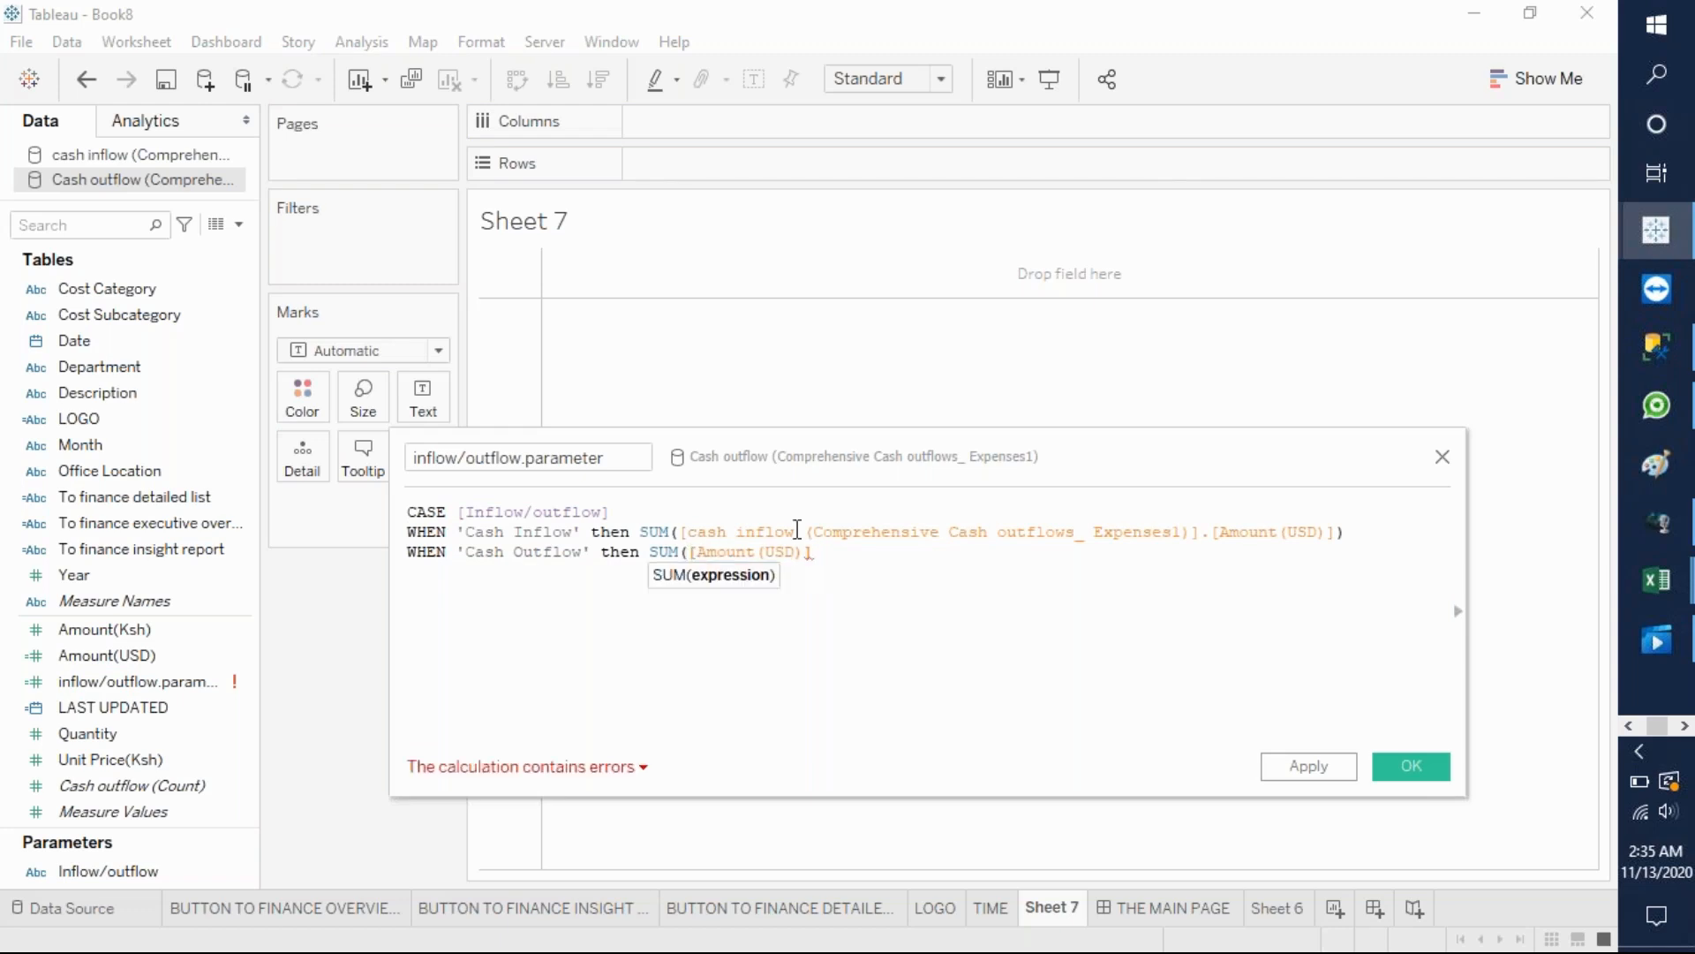
{"action": "type", "text": ")"}
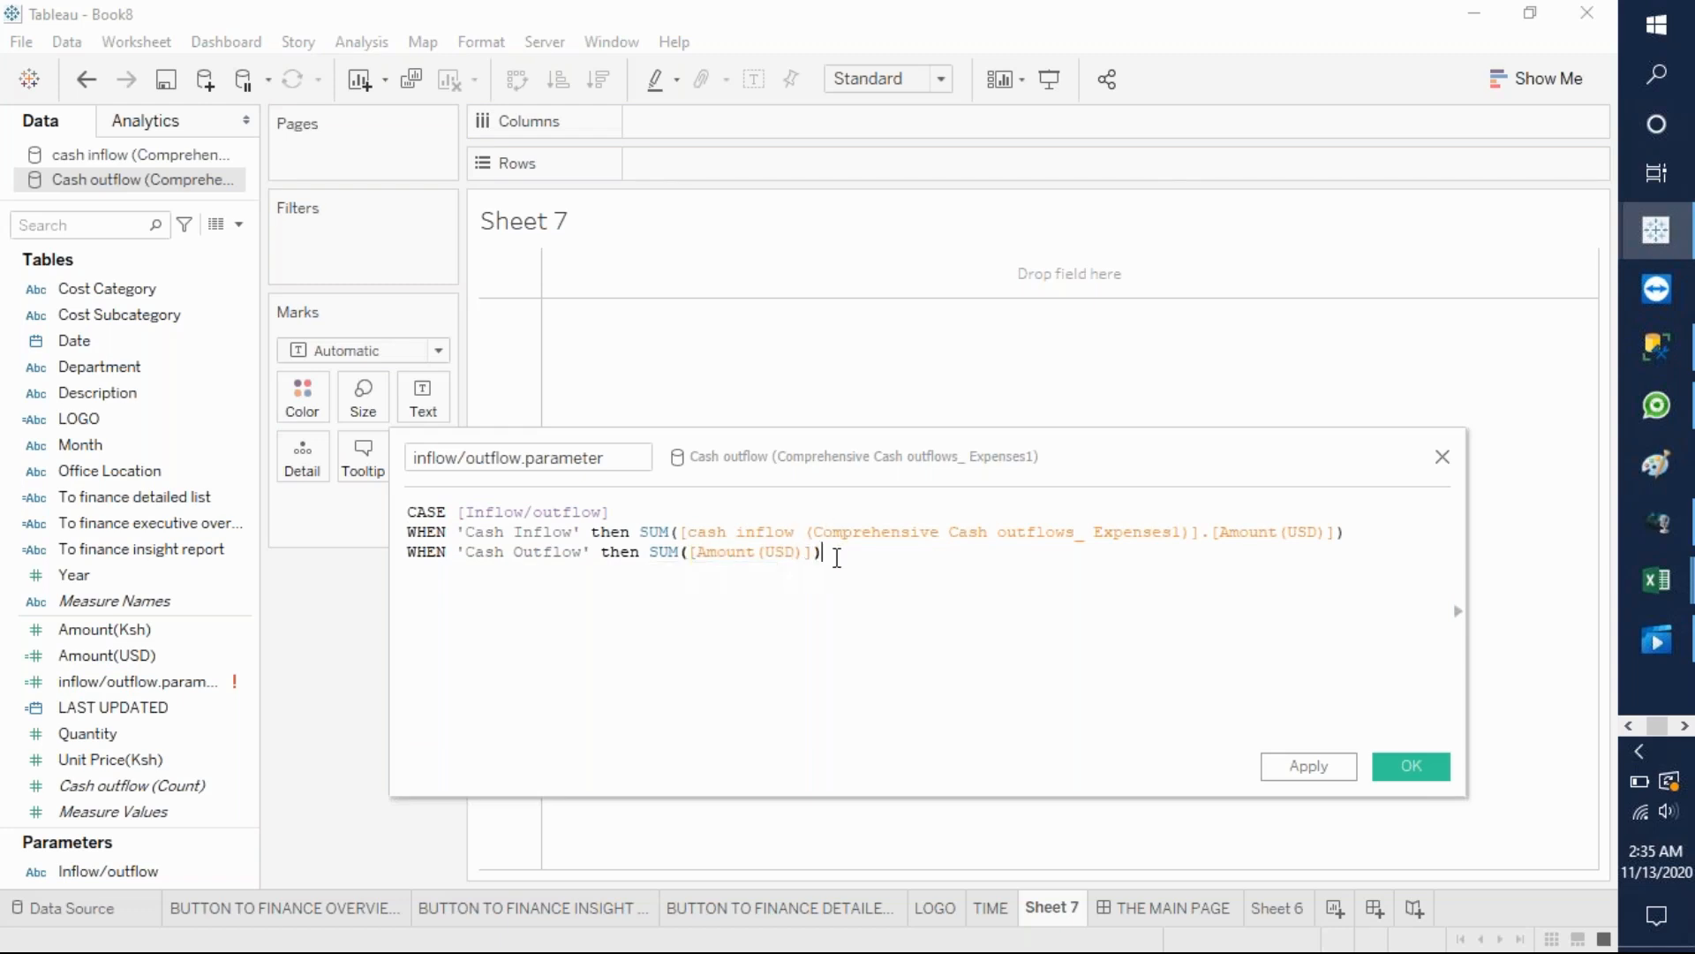
- Close the CASE formula of inflow/outflow.parameter with END, apply it and save the calculated field
{"action": "key", "text": "Return"}
{"action": "type", "text": "END"}
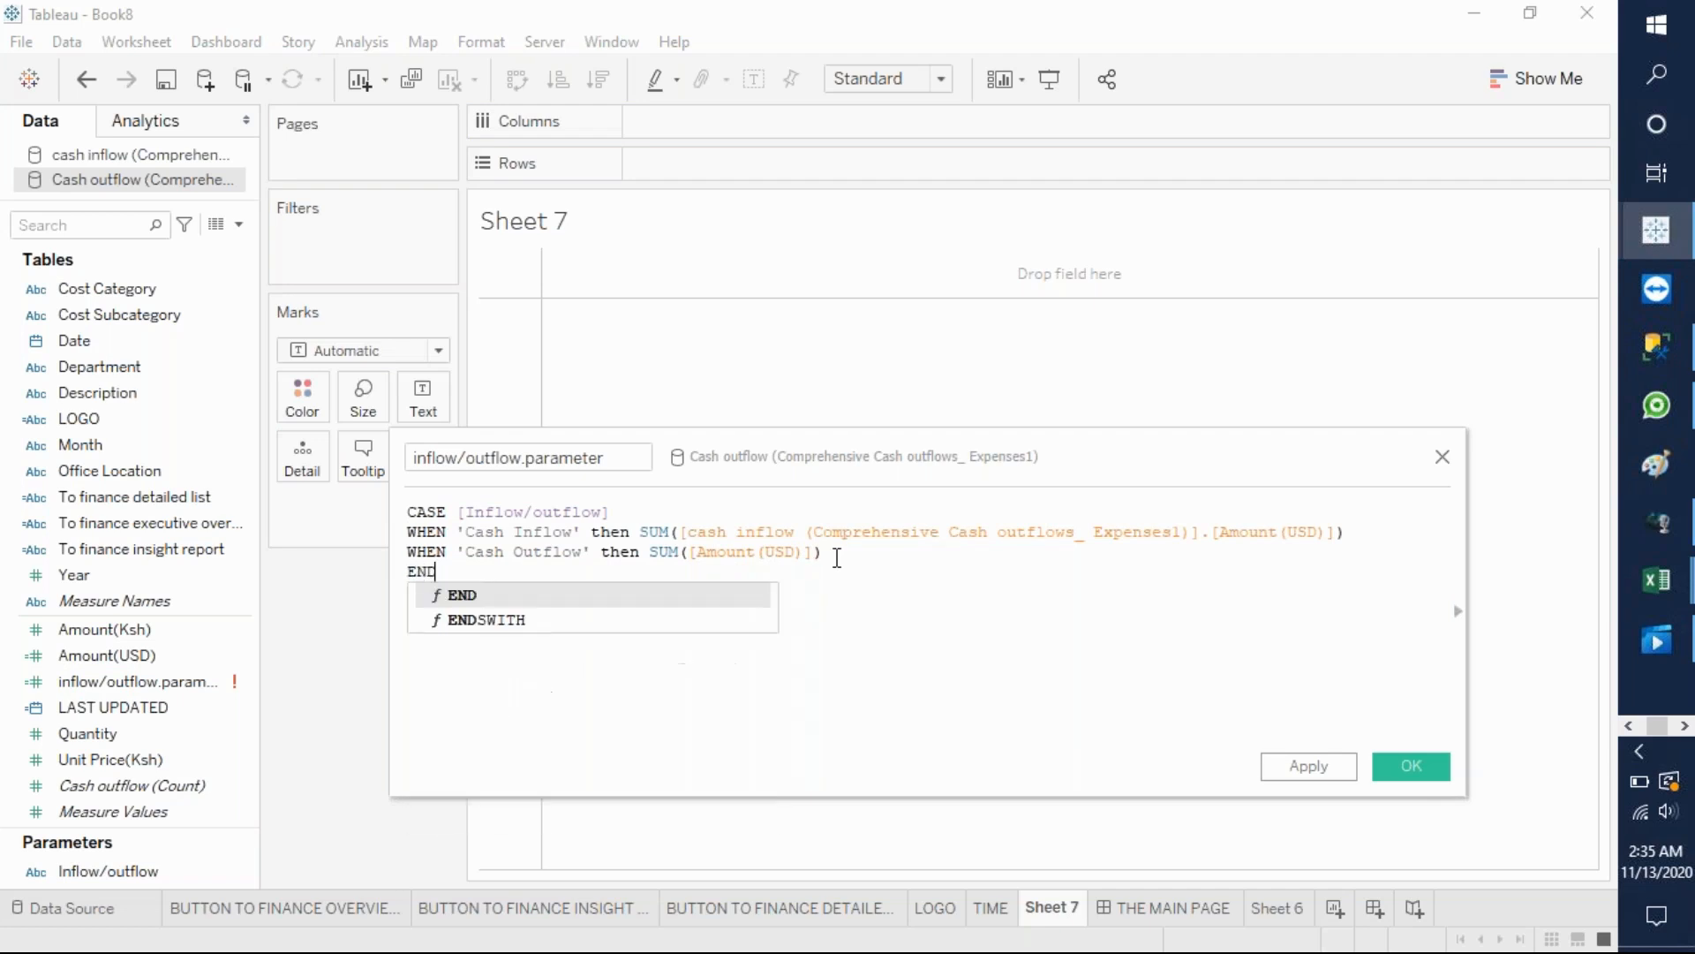
{"action": "left_click", "coordinate": [865, 584]}
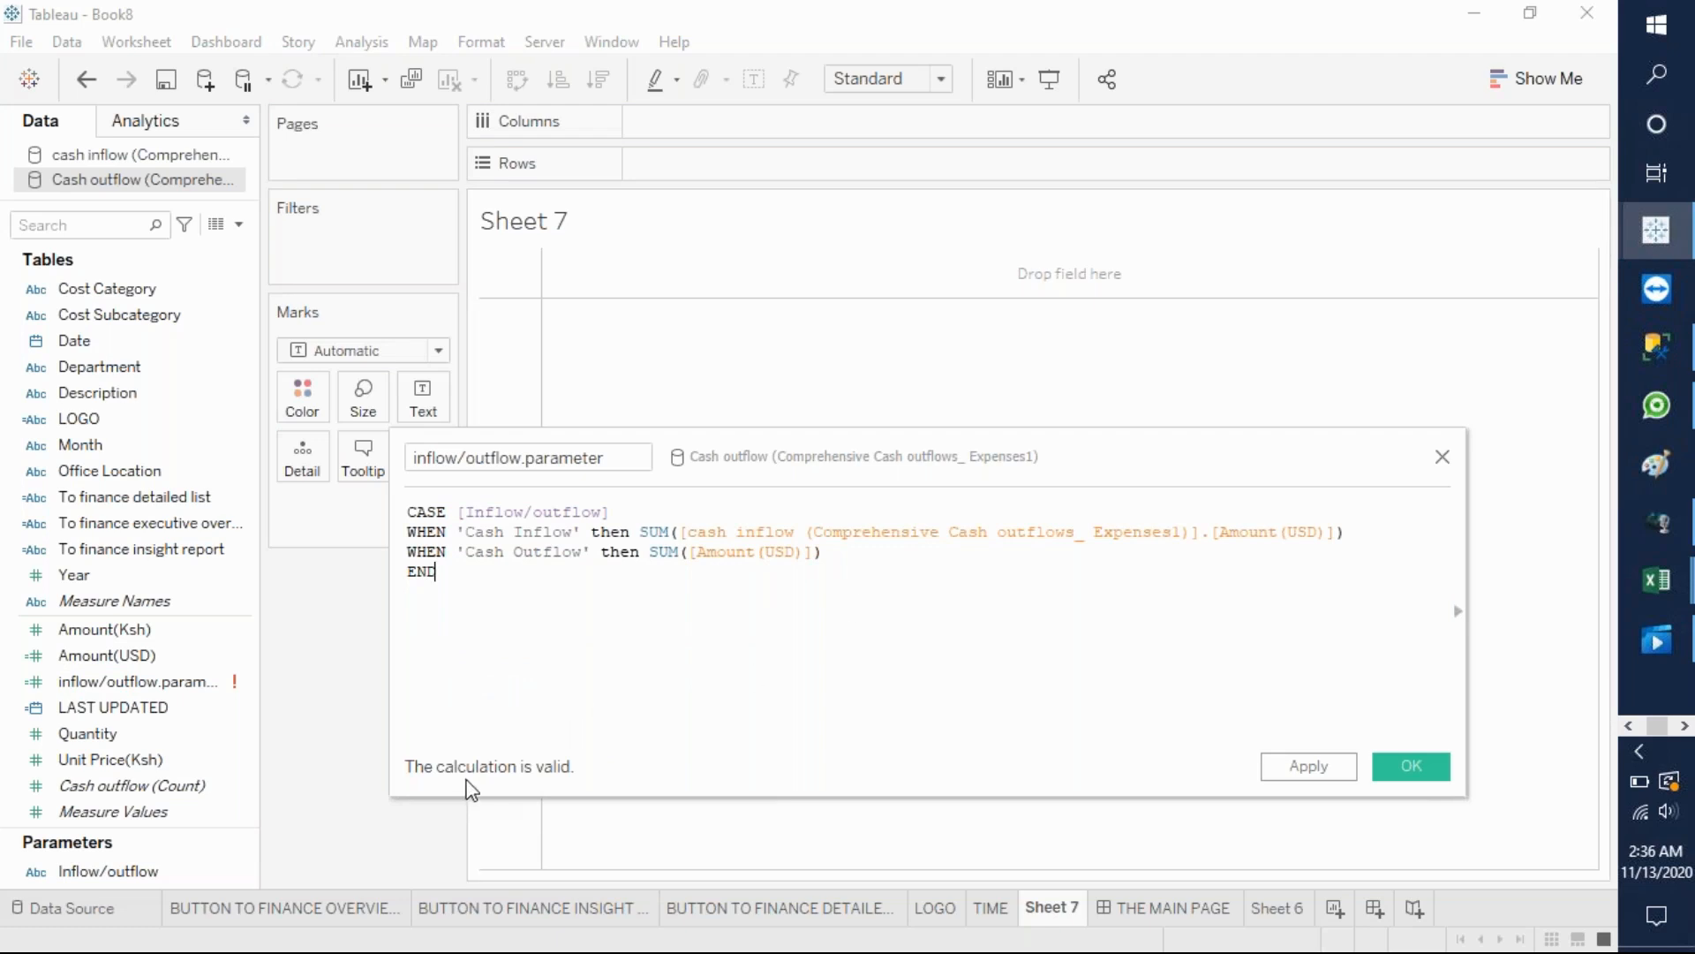
{"action": "left_click", "coordinate": [1303, 768]}
{"action": "left_click", "coordinate": [1402, 770]}
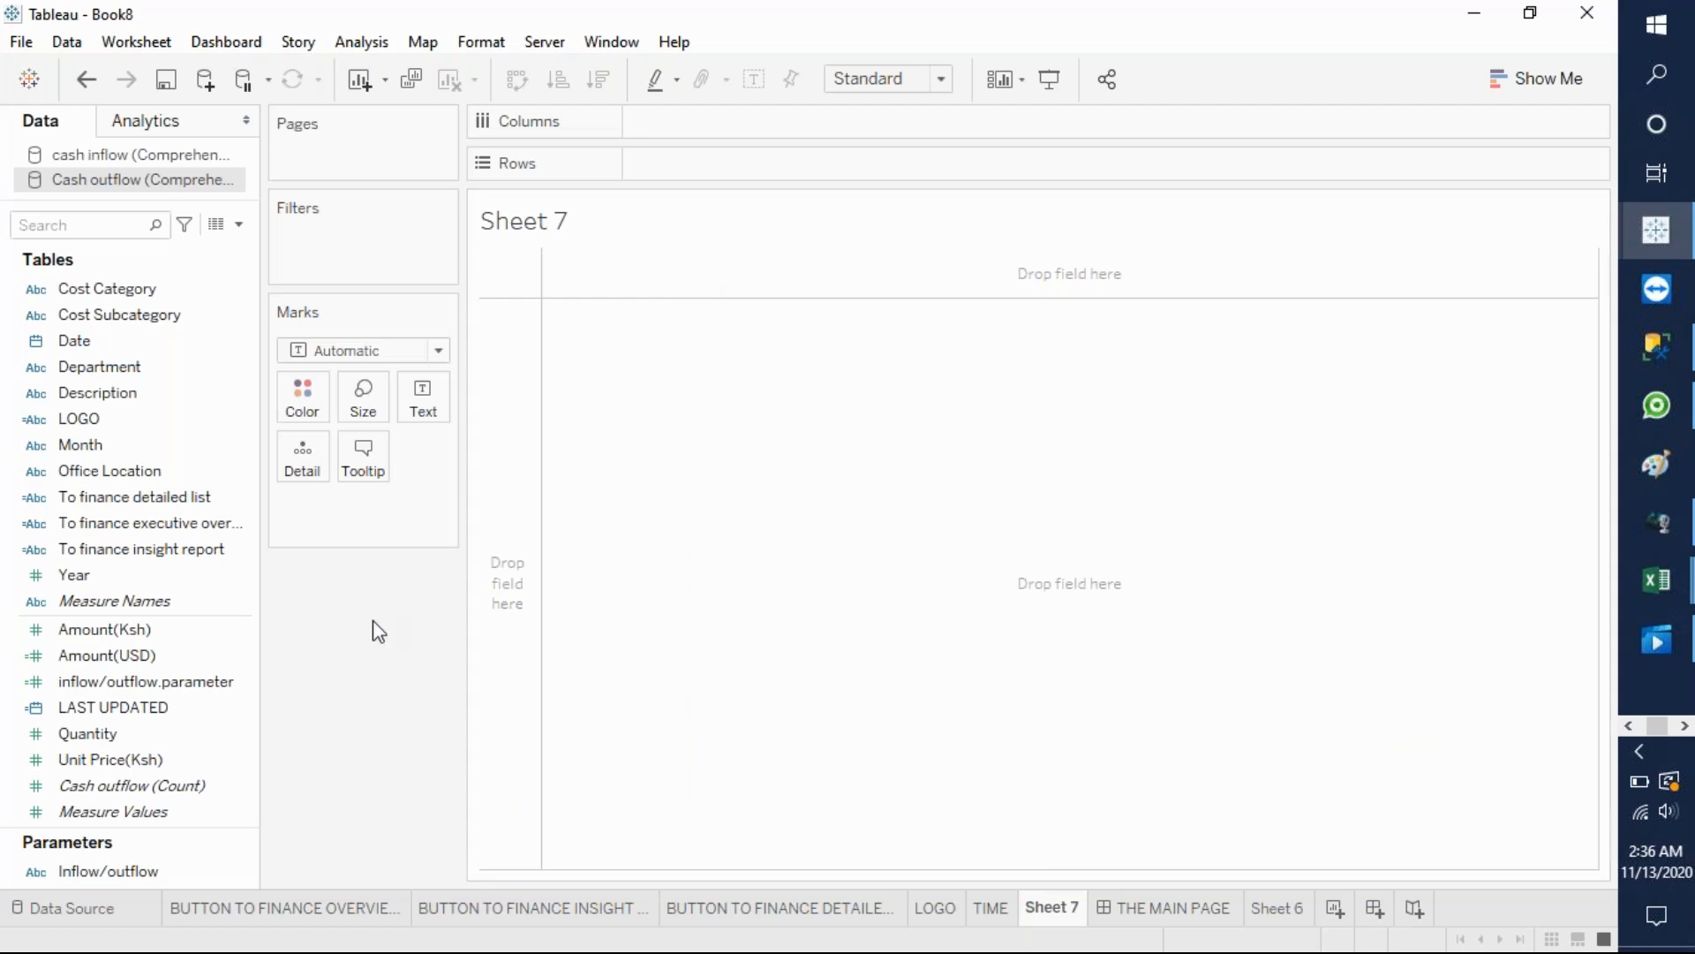
- Place Date on Columns and inflow/outflow.parameter on Rows in Sheet 7, and dismiss the data source relationship warning
{"action": "left_click", "coordinate": [177, 632]}
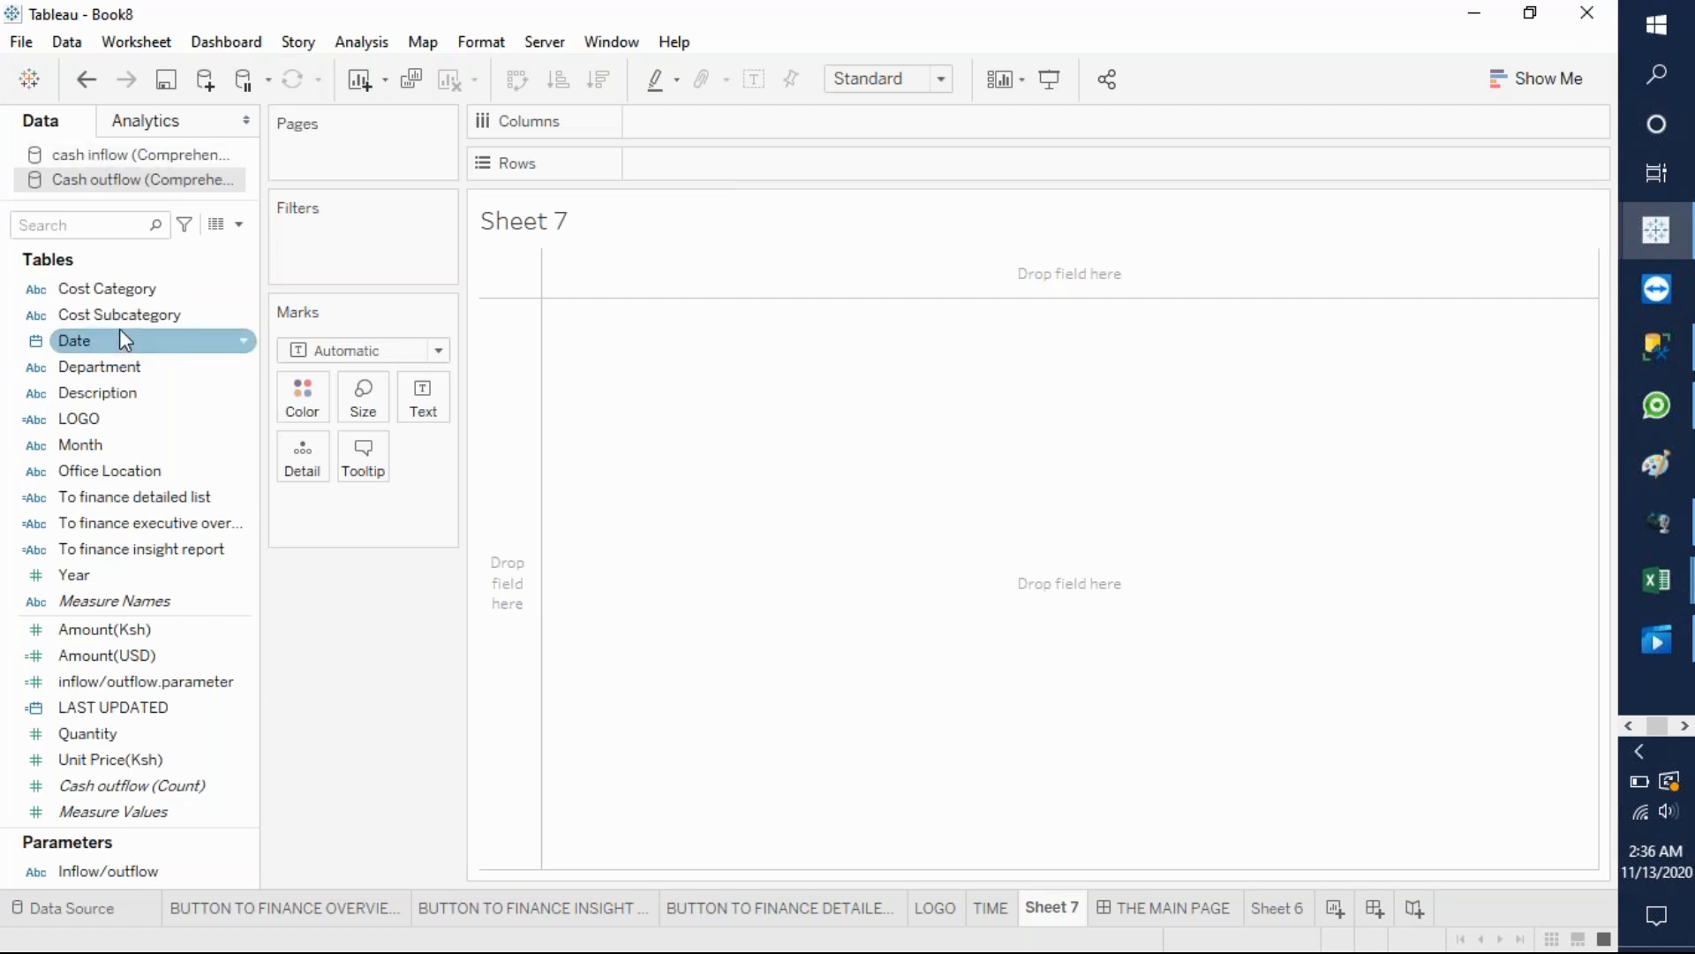
{"action": "left_click_drag", "start_coordinate": [117, 341], "coordinate": [711, 124]}
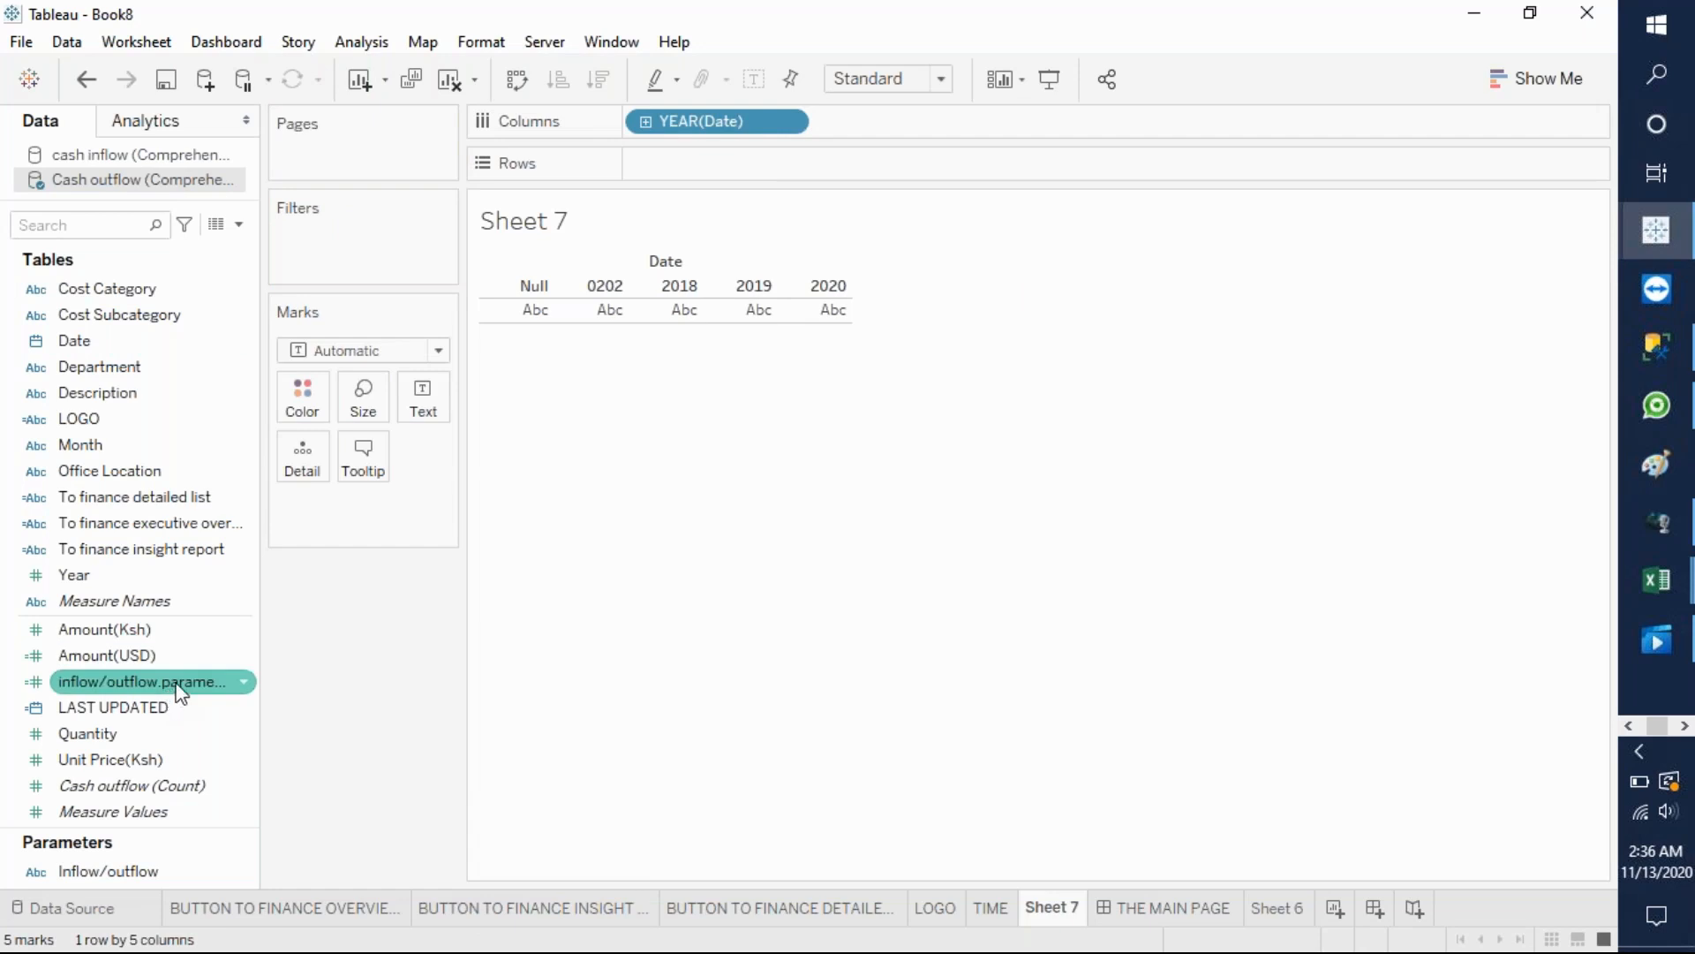
{"action": "left_click_drag", "start_coordinate": [181, 693], "coordinate": [706, 163]}
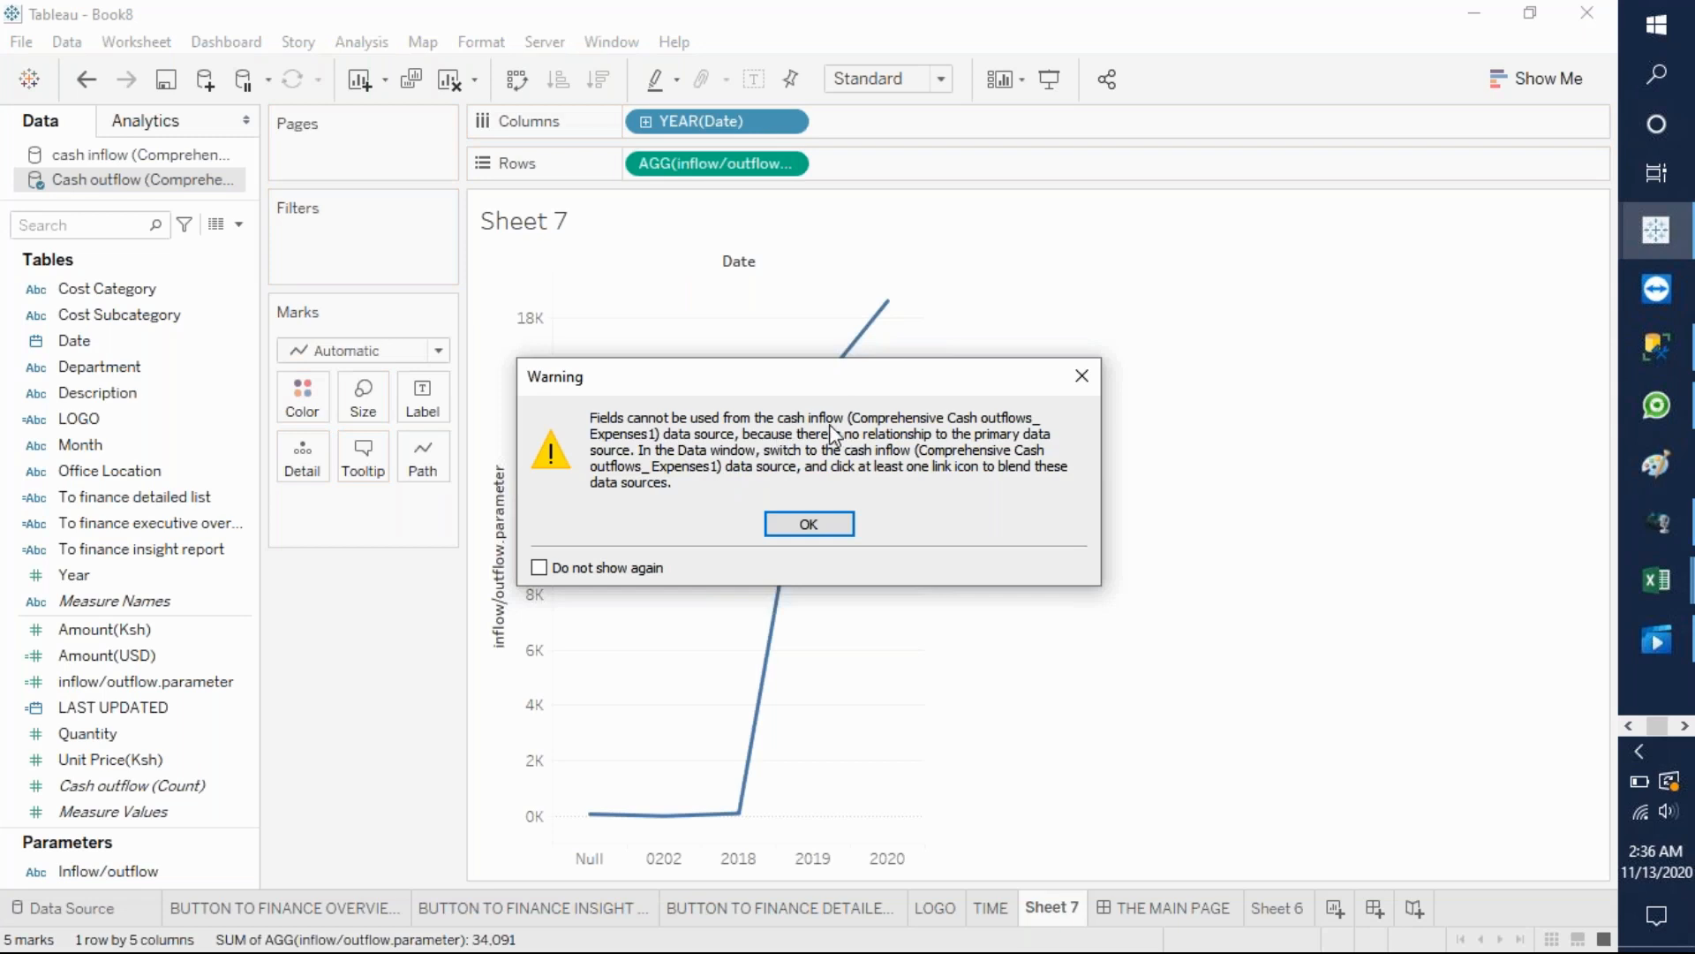
{"action": "left_click", "coordinate": [810, 525]}
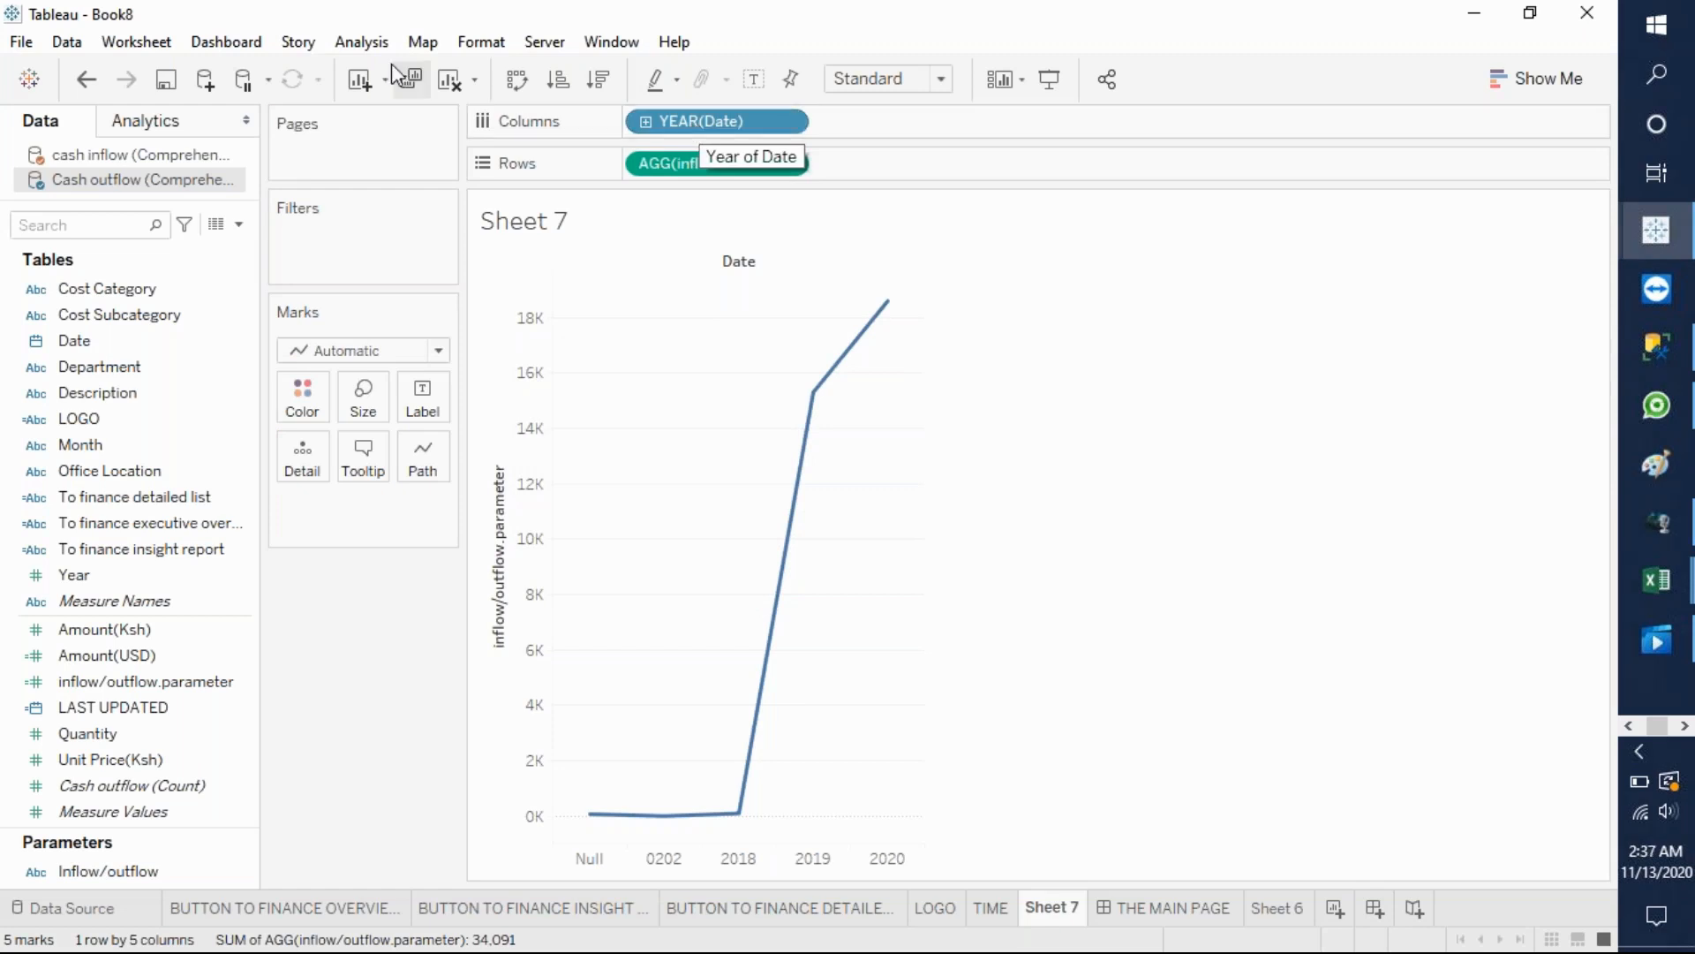
- Check which date fields link the cash inflow and Cash outflow data sources in the blend relationships, and close the dialog
{"action": "left_click", "coordinate": [66, 42]}
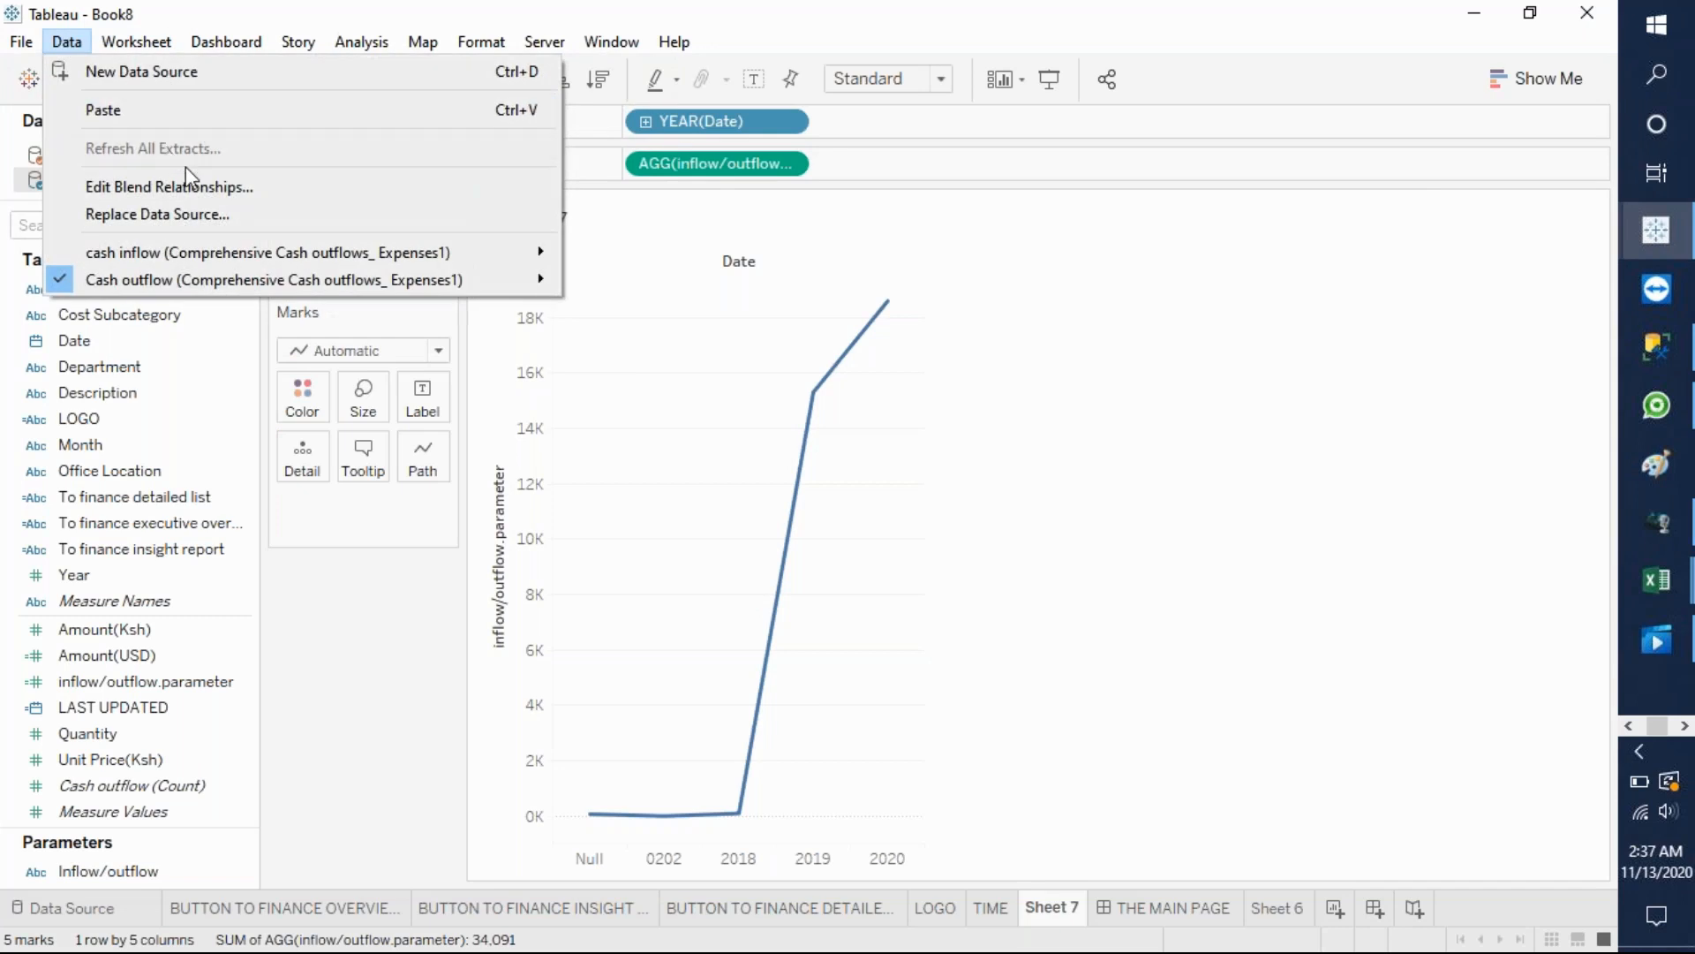
{"action": "left_click", "coordinate": [172, 186]}
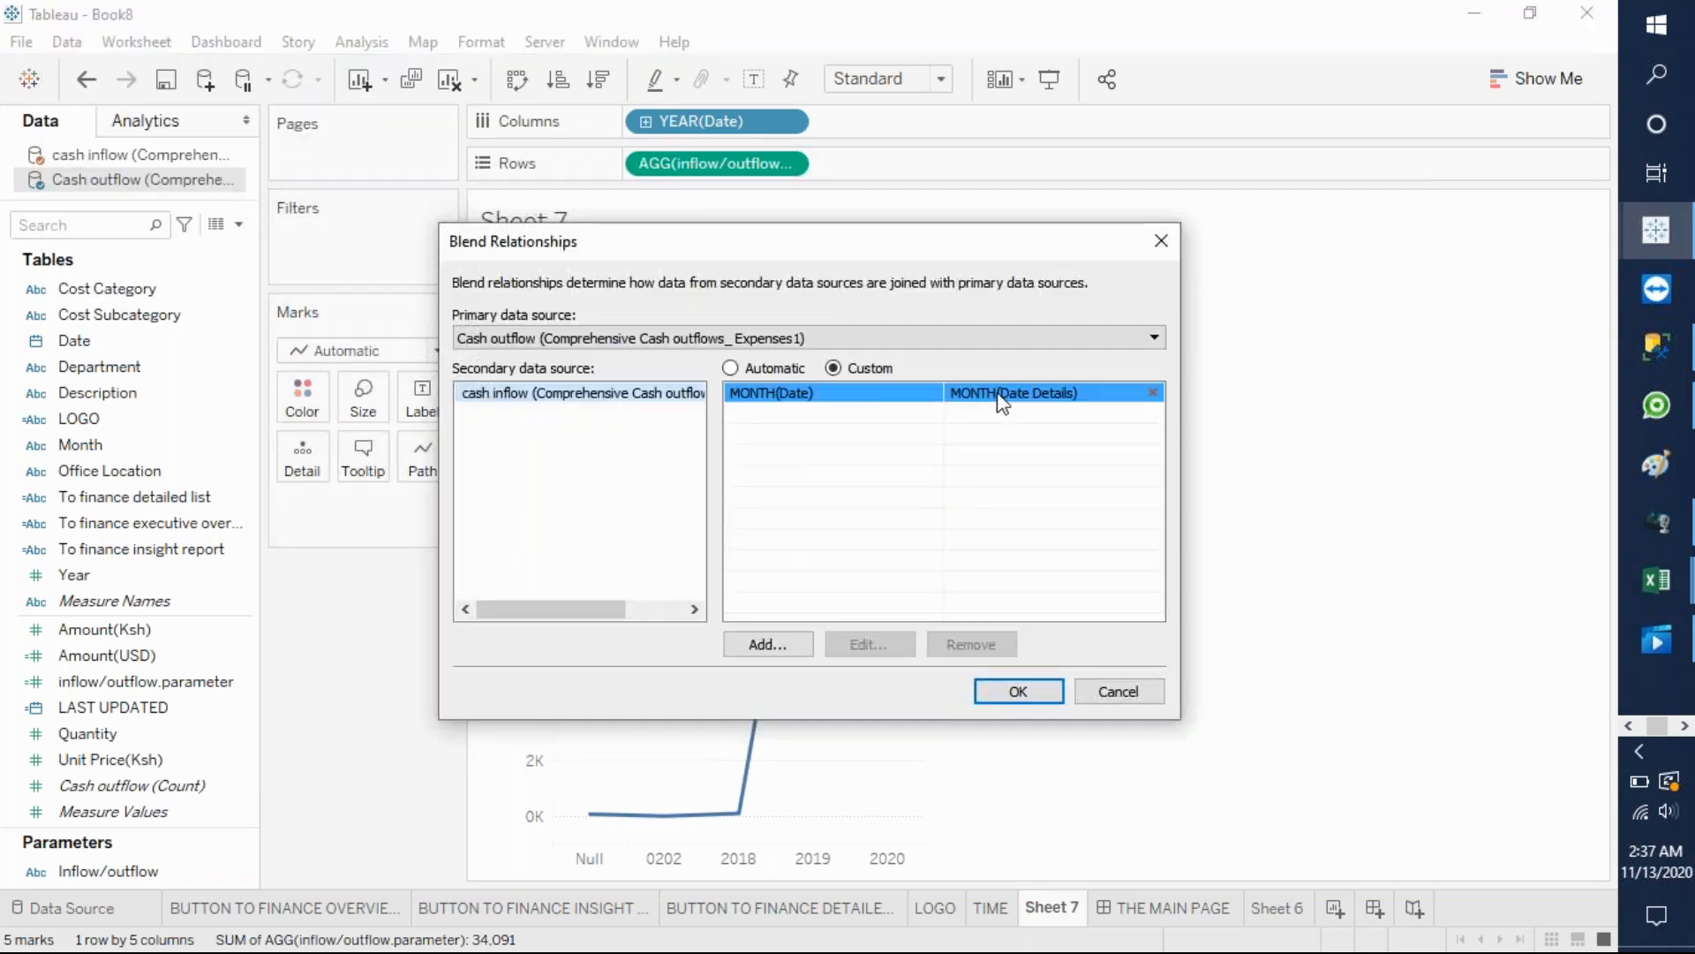
{"action": "left_click", "coordinate": [1038, 694]}
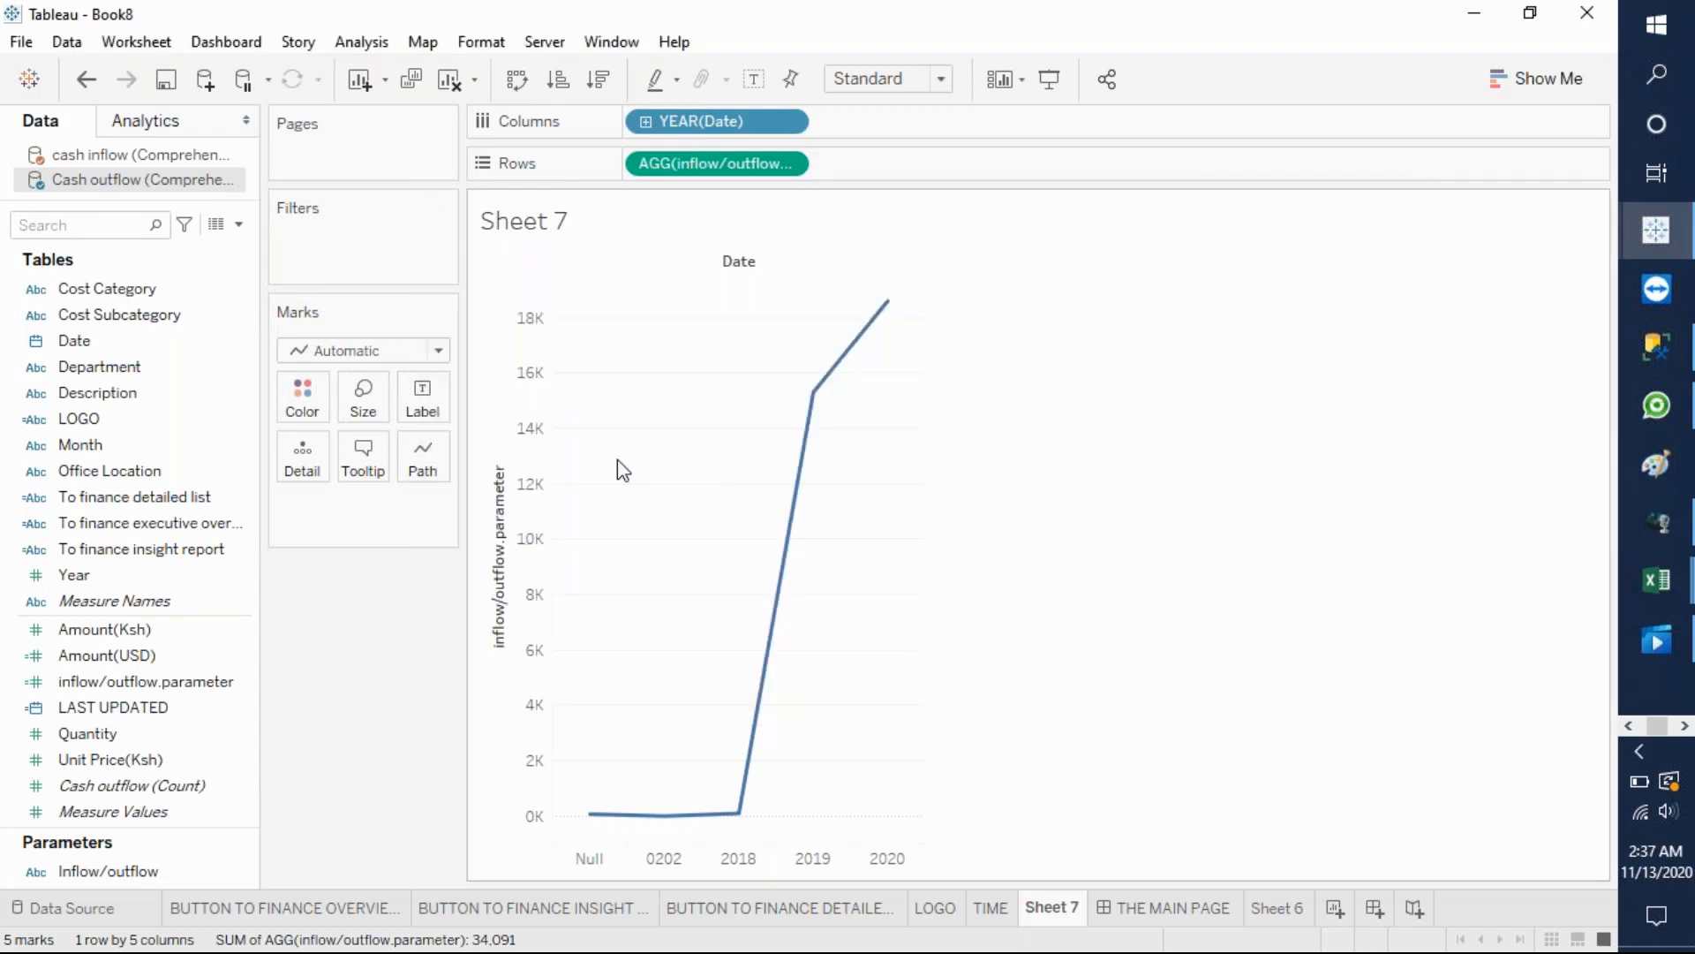
- Break Date on Columns down by discrete month and label the line's marks with Amount(Ksh)
{"action": "left_click", "coordinate": [787, 129]}
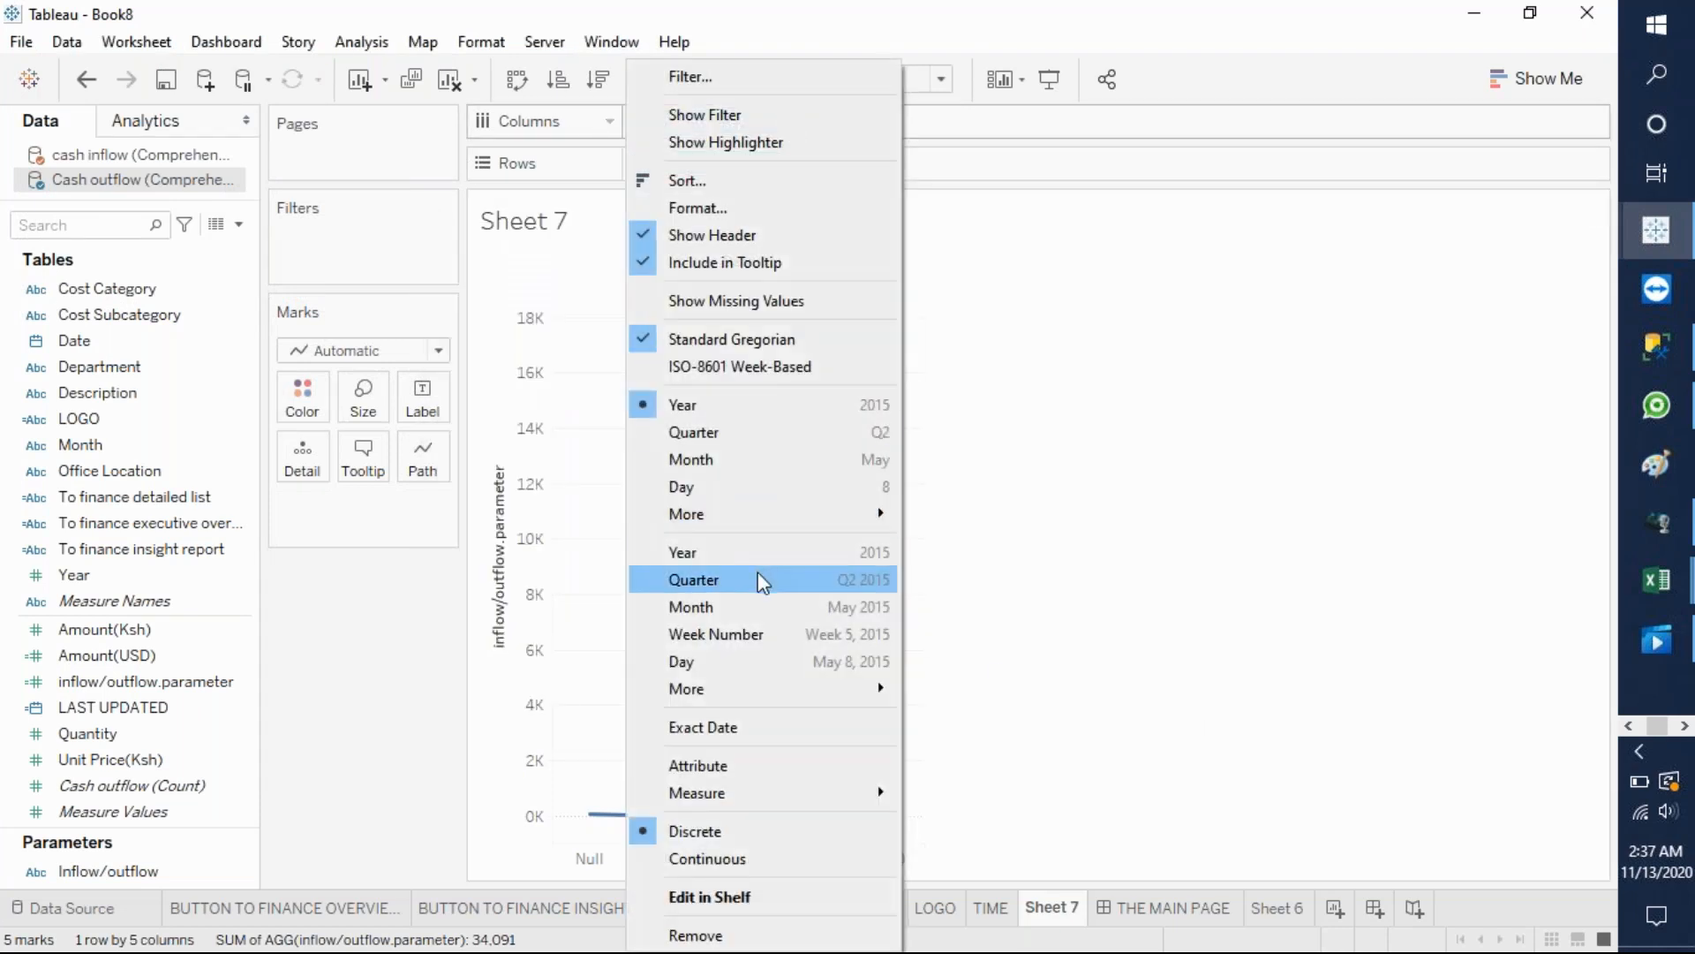
{"action": "left_click", "coordinate": [730, 611]}
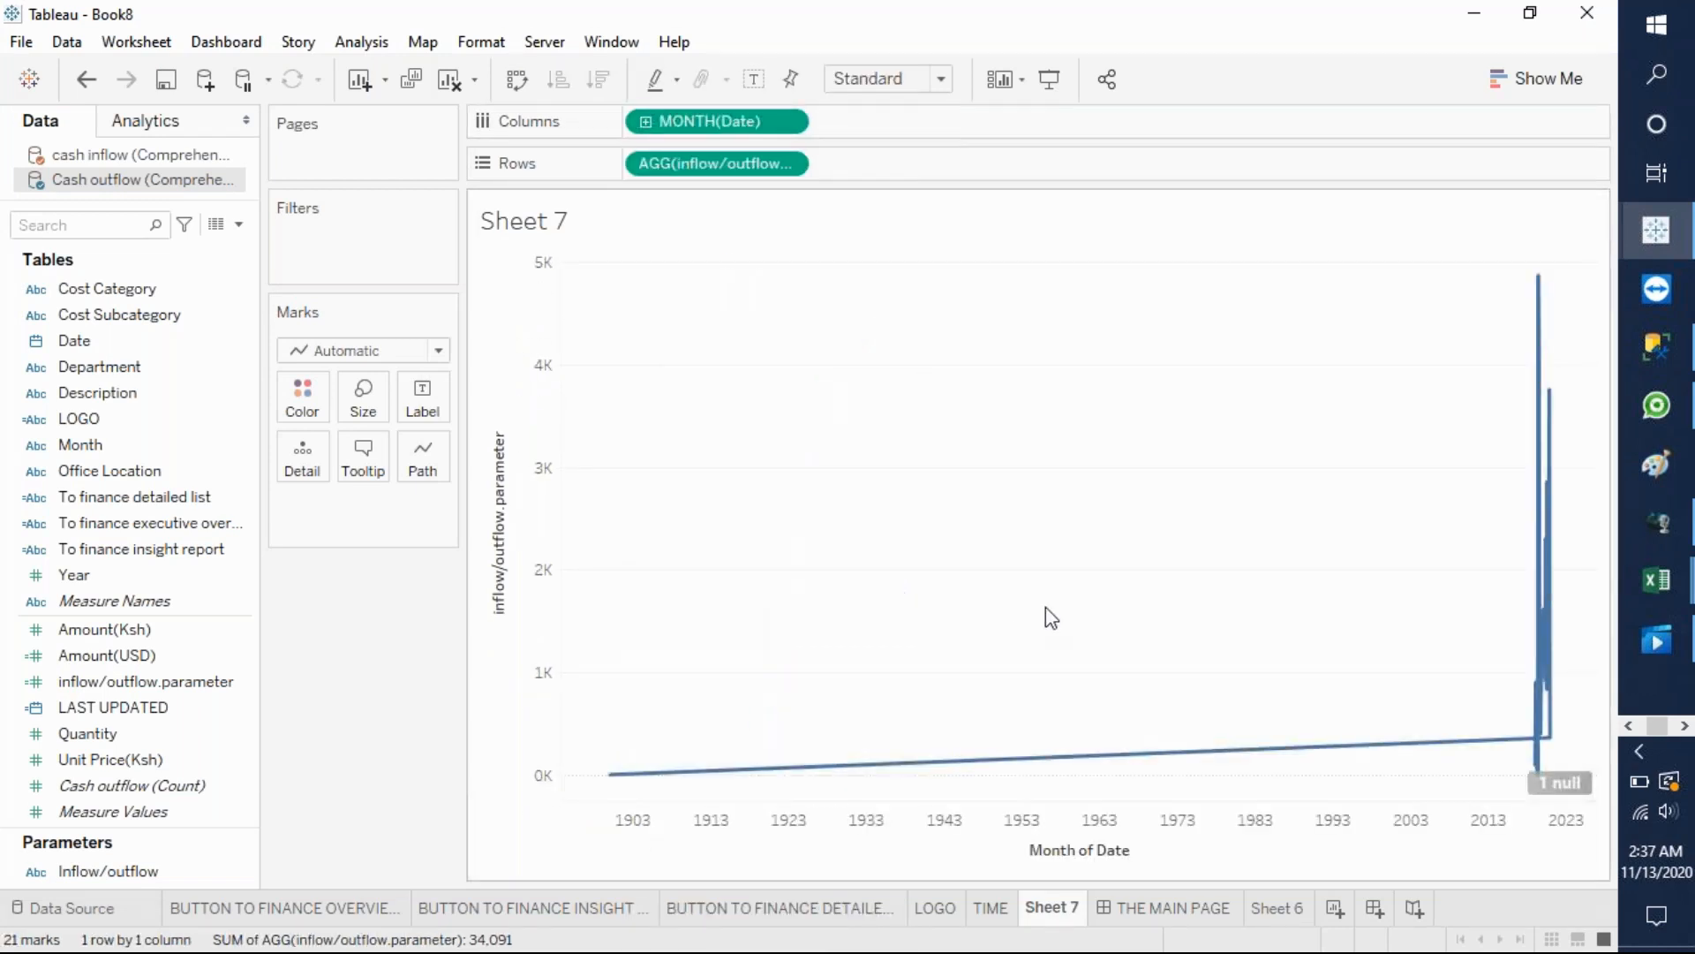
{"action": "left_click", "coordinate": [792, 128]}
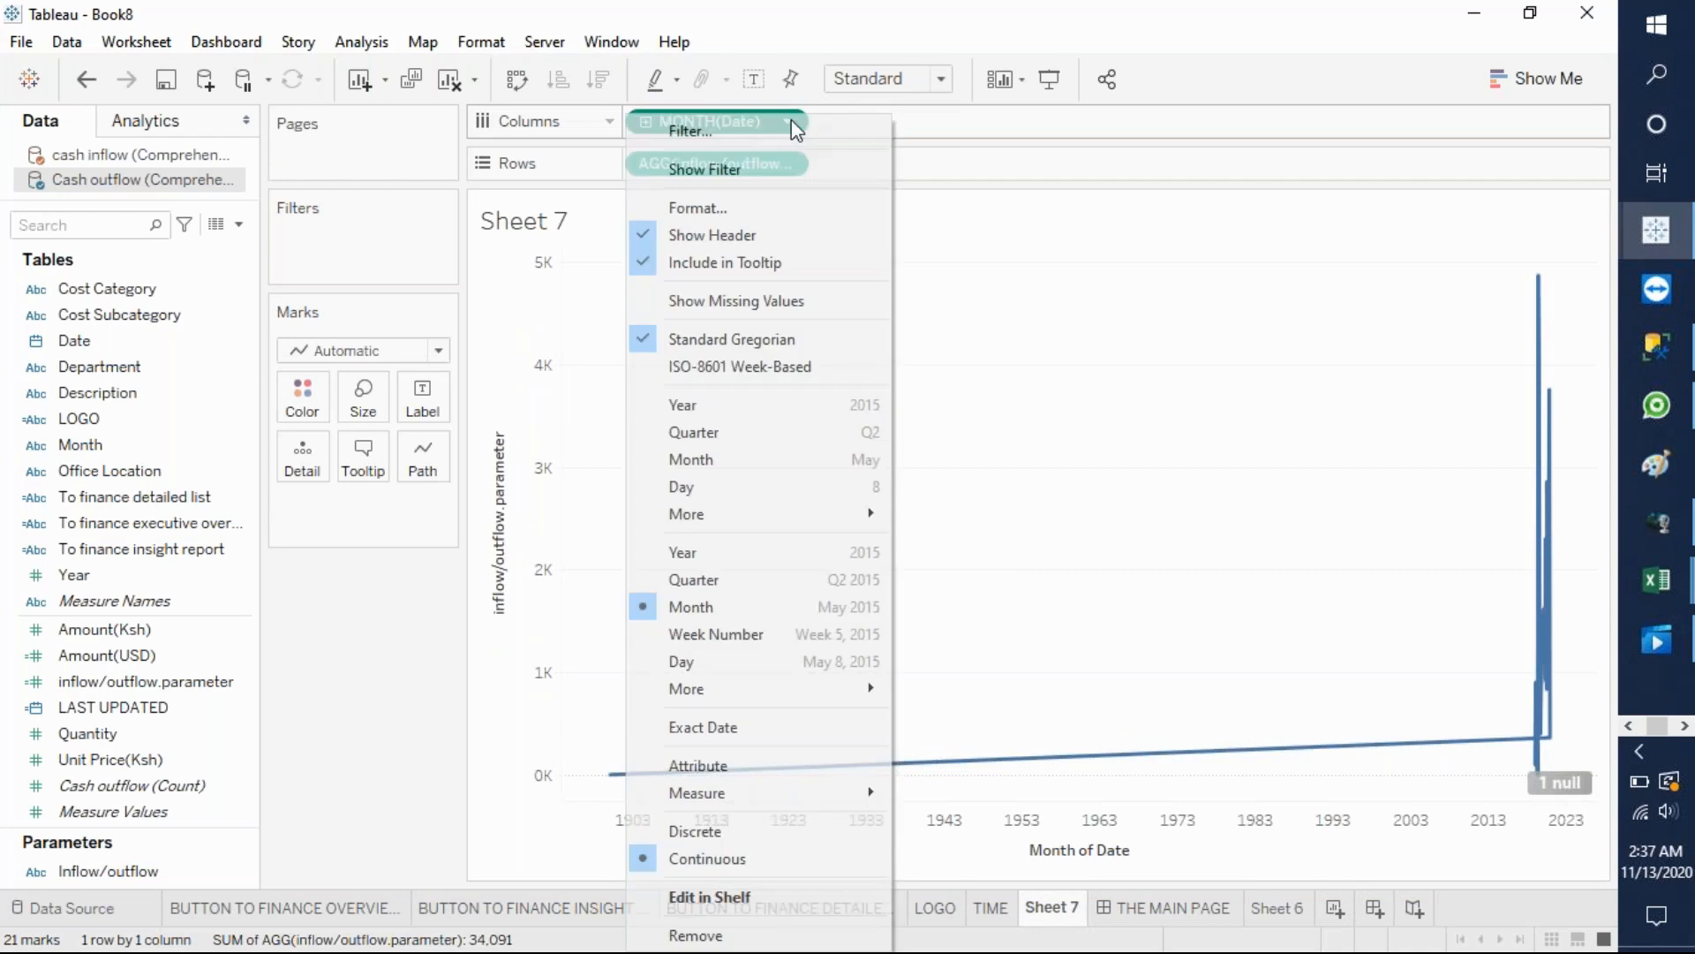
{"action": "left_click", "coordinate": [740, 462]}
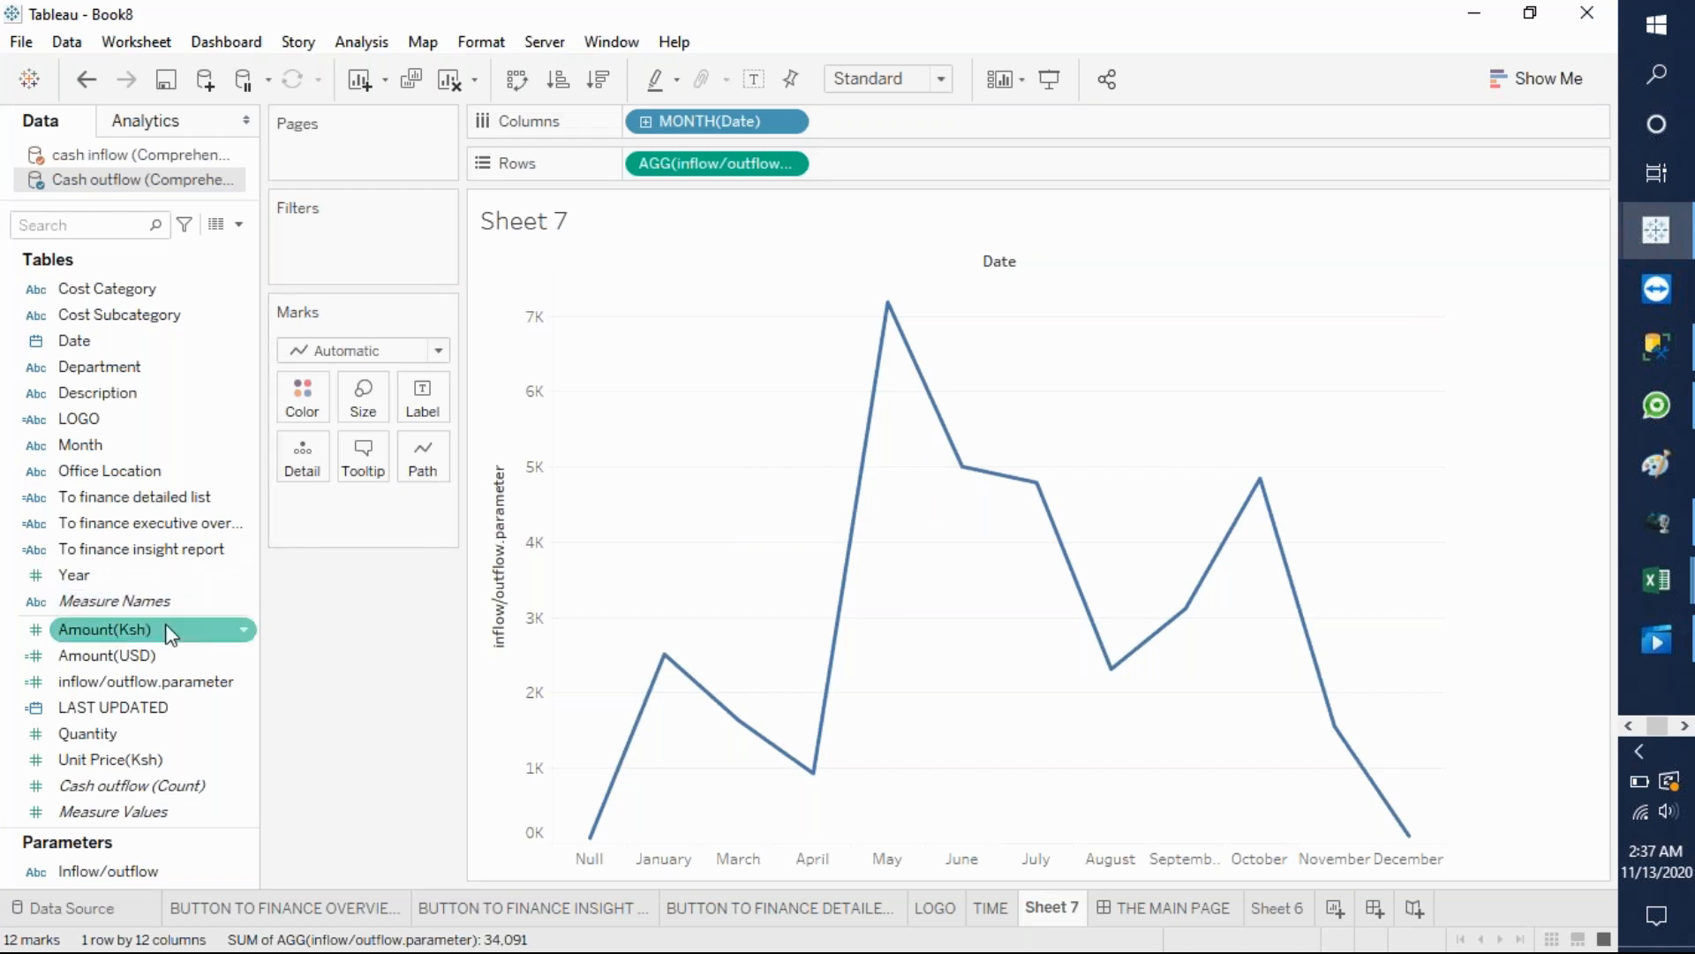
{"action": "left_click_drag", "start_coordinate": [166, 629], "coordinate": [436, 457]}
{"action": "left_click_drag", "start_coordinate": [385, 513], "coordinate": [423, 399]}
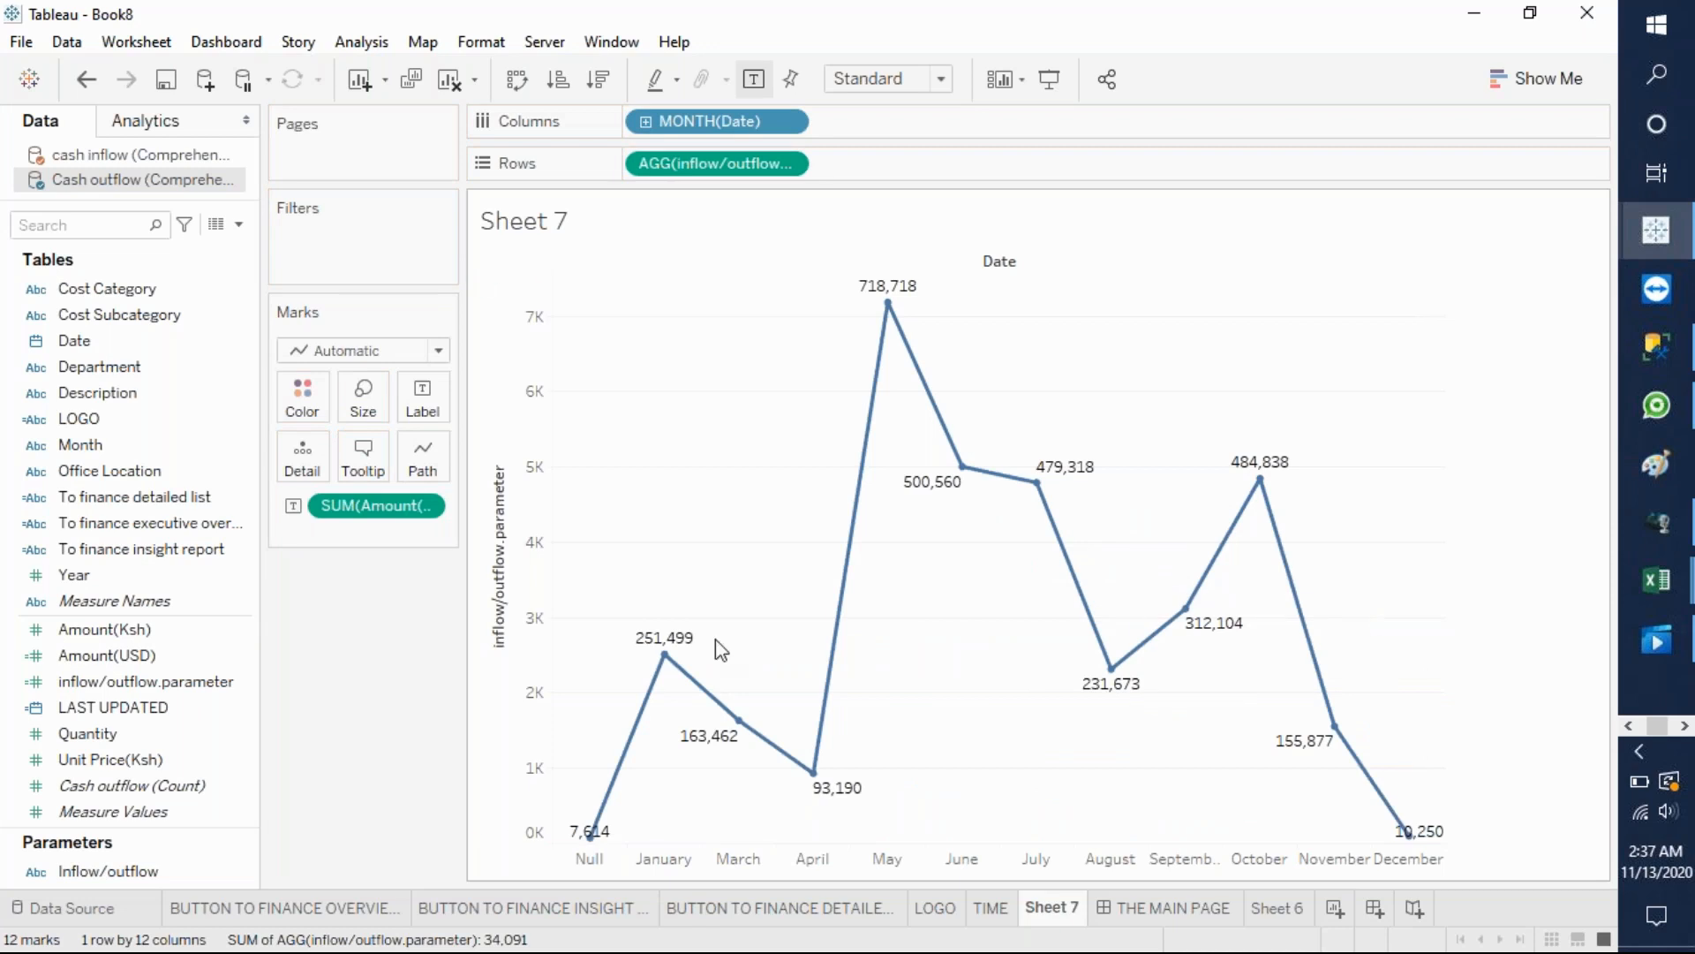
- Show the Inflow/outflow parameter control on Sheet 7
{"action": "left_click", "coordinate": [119, 869]}
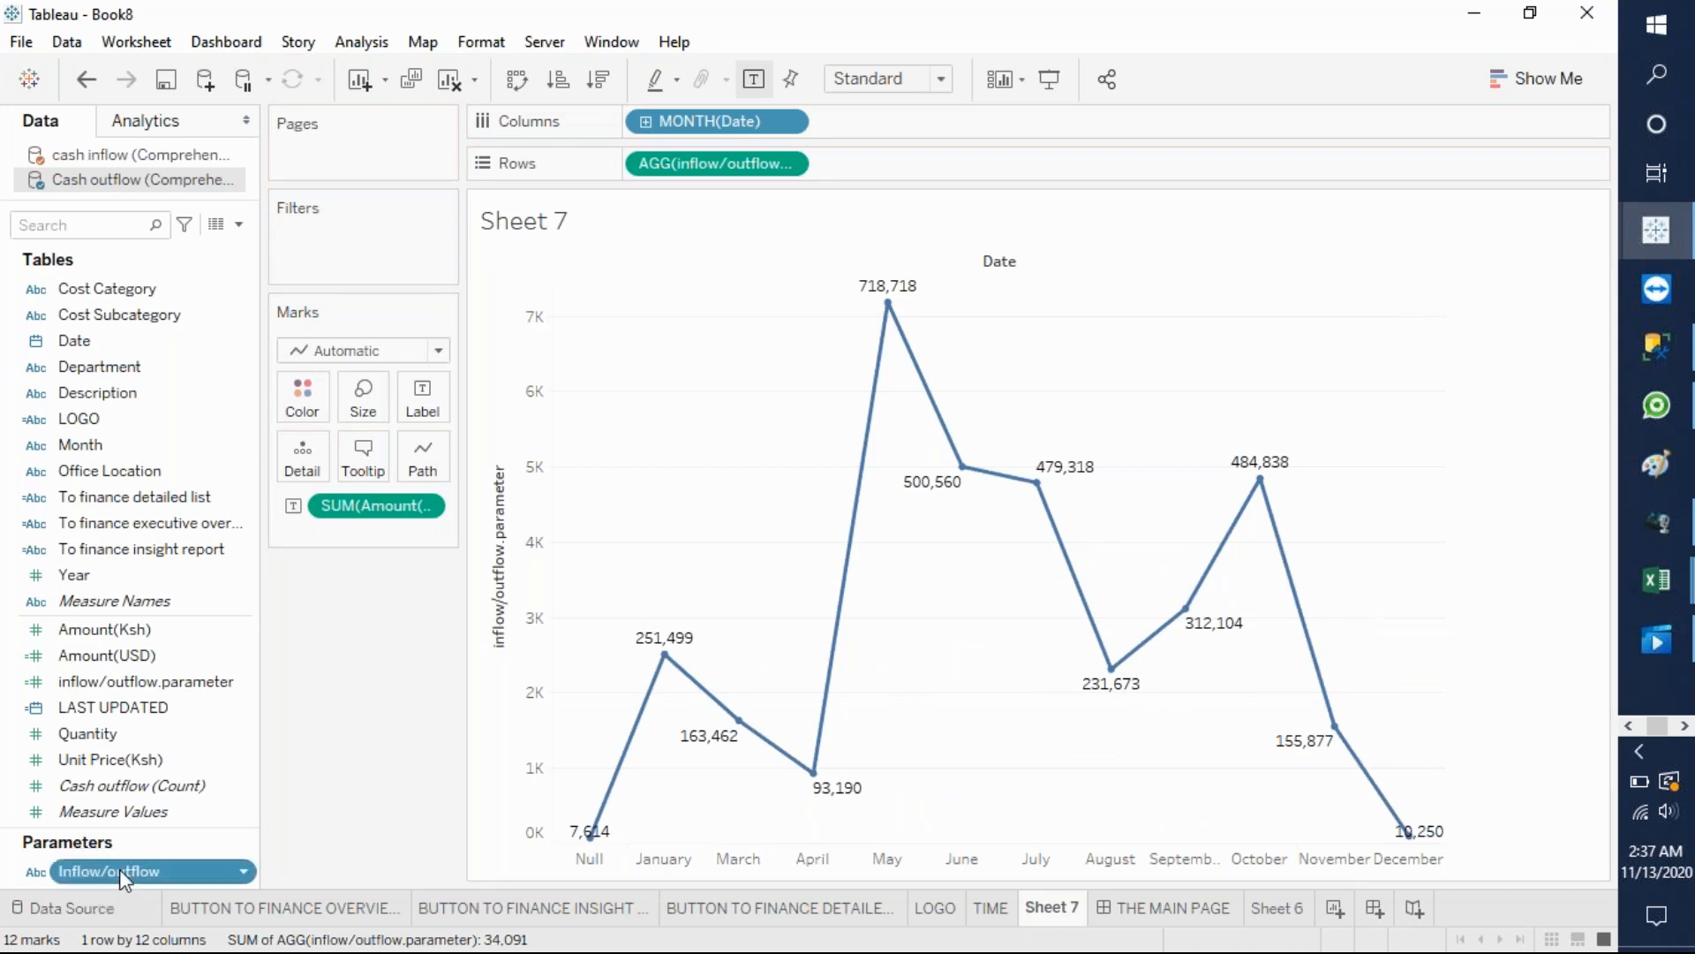
{"action": "right_click", "coordinate": [119, 869]}
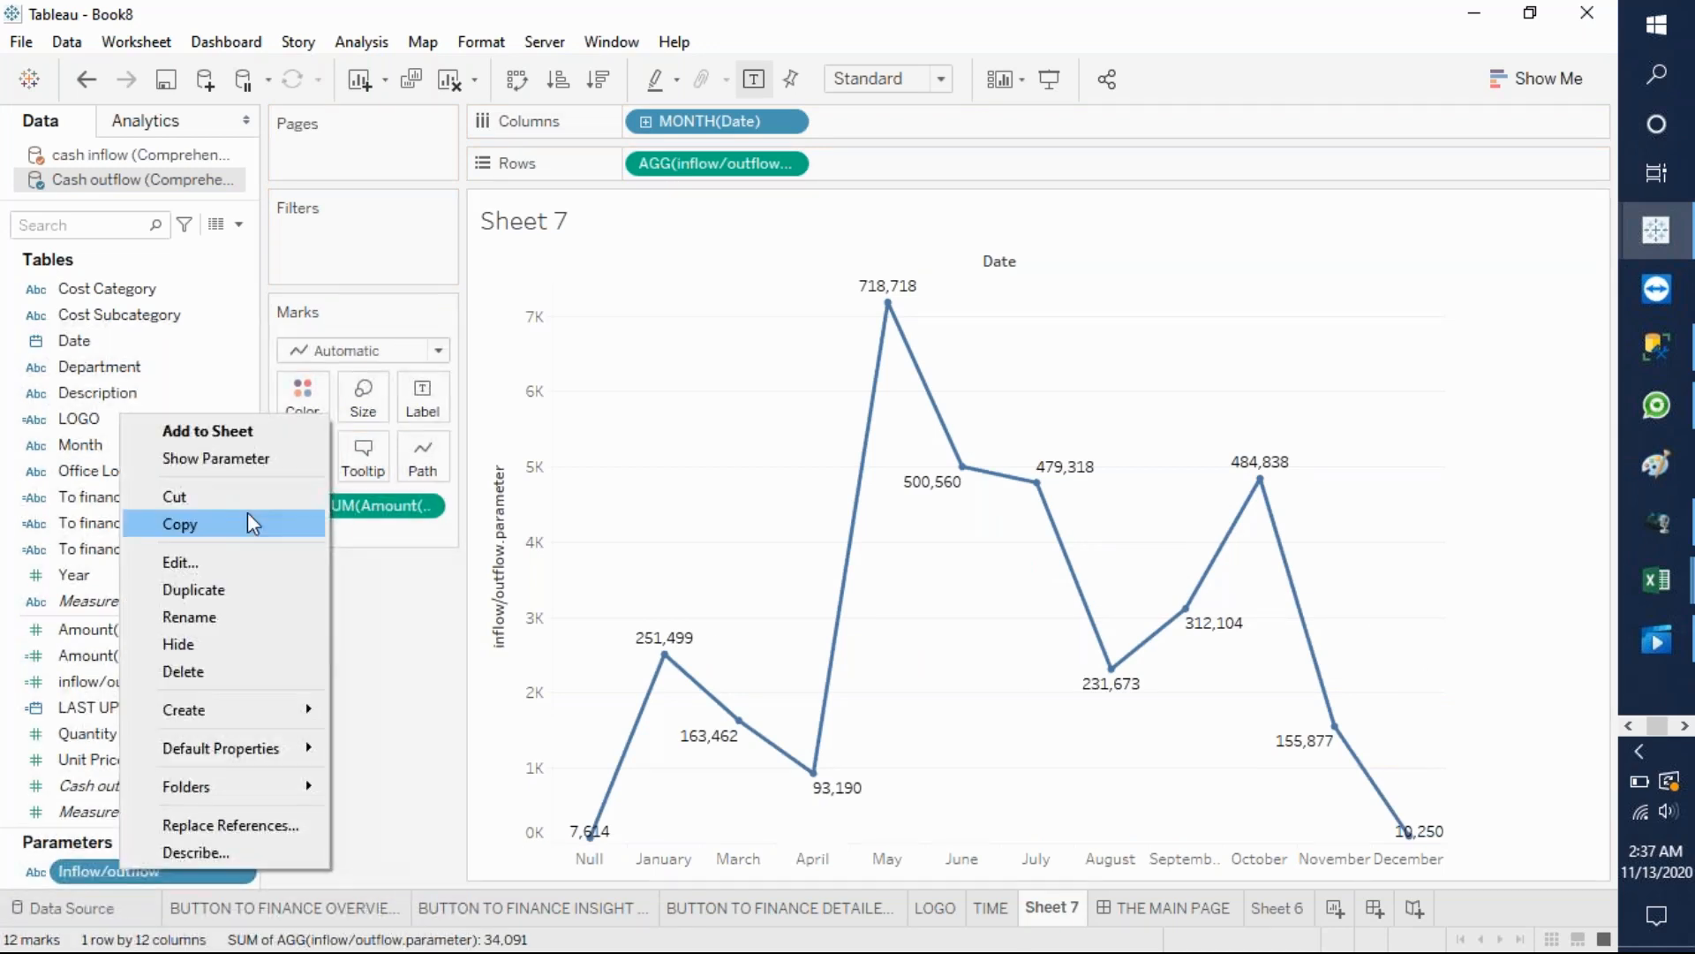
{"action": "left_click", "coordinate": [214, 458]}
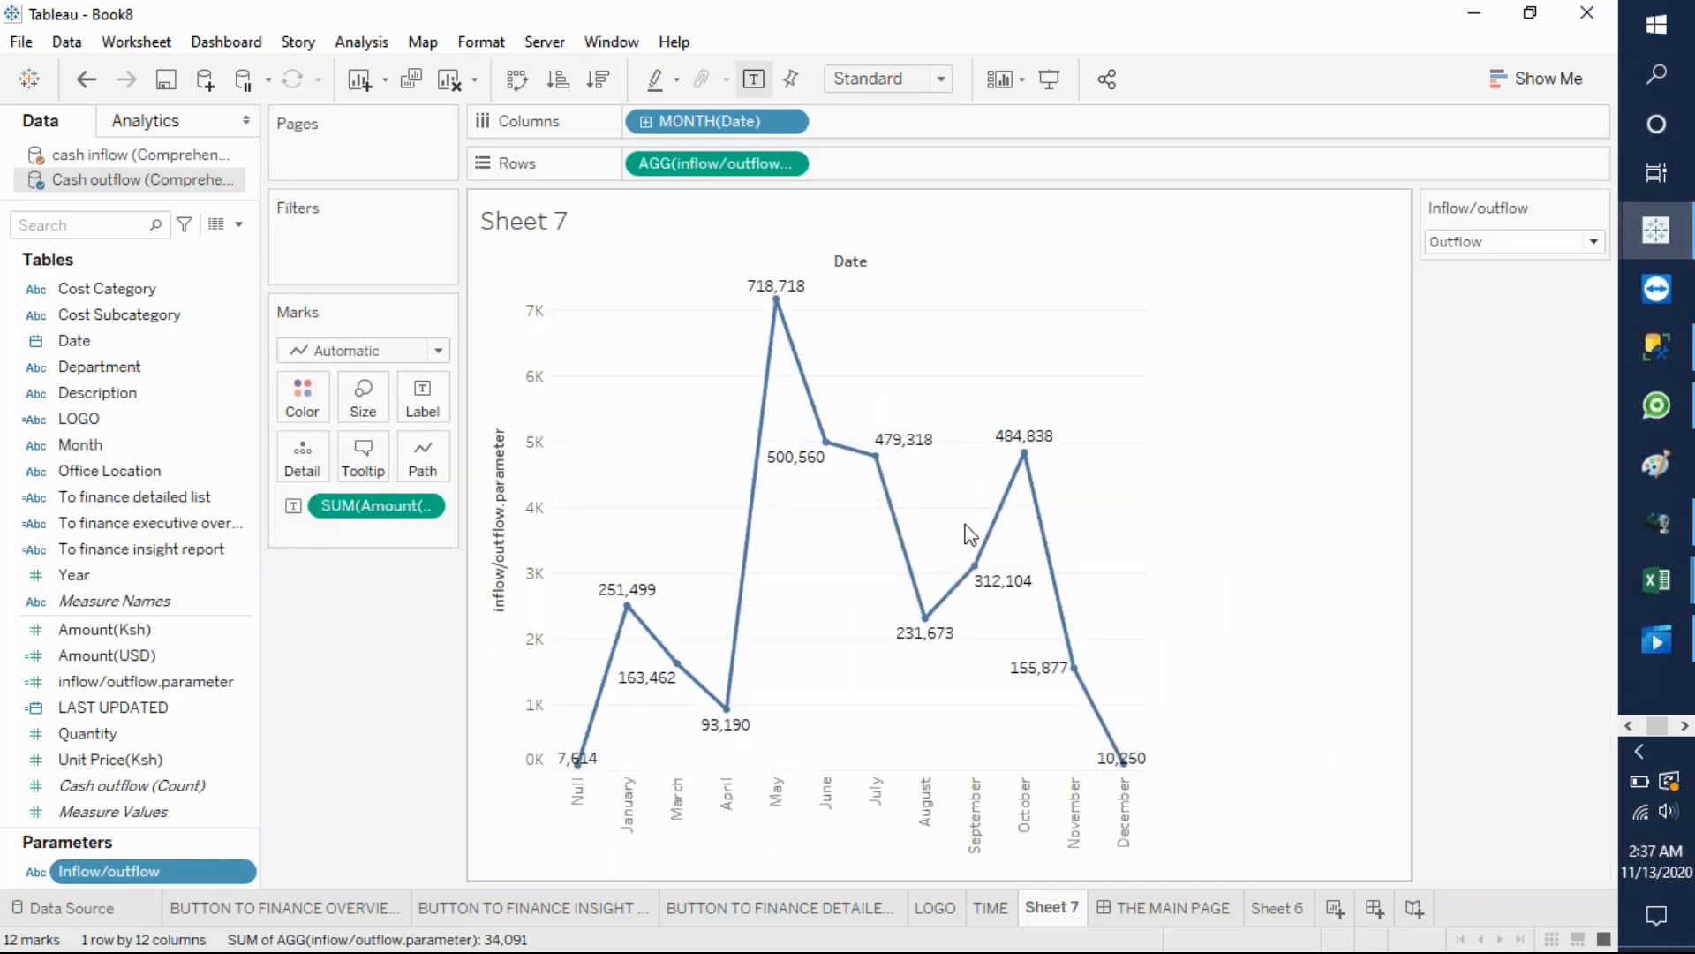
- Test the Inflow/outflow parameter by switching the chart between Inflow and Outflow, ending on Inflow
{"action": "left_click", "coordinate": [1594, 239]}
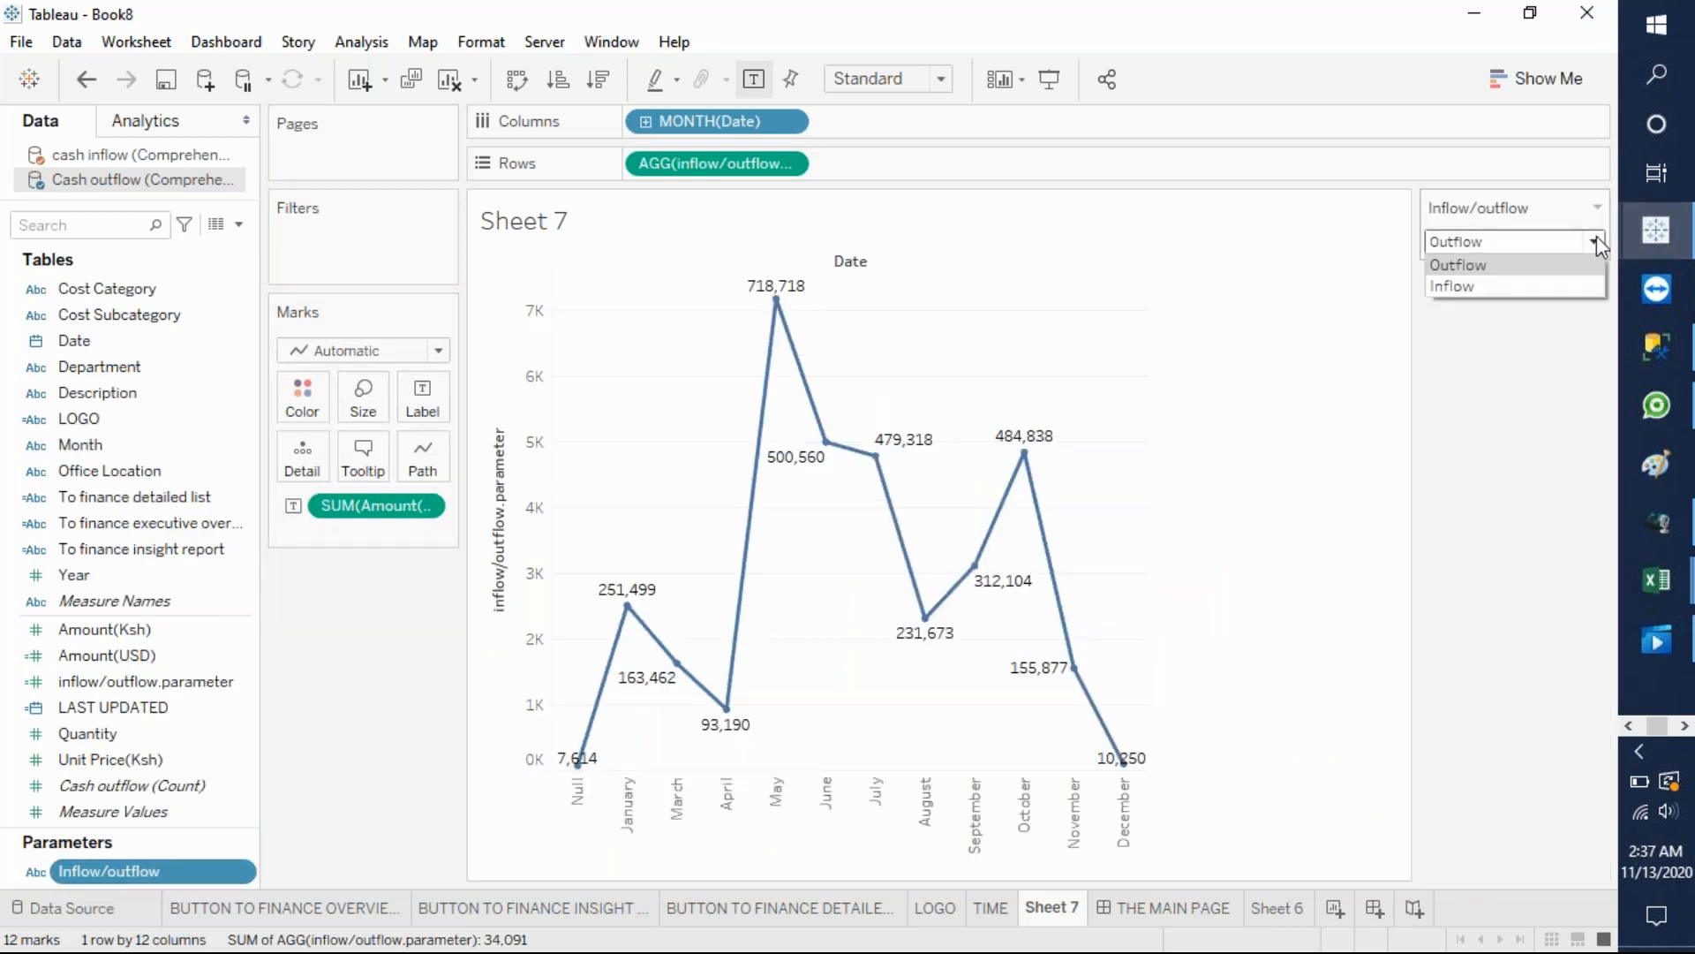
{"action": "left_click", "coordinate": [1513, 286]}
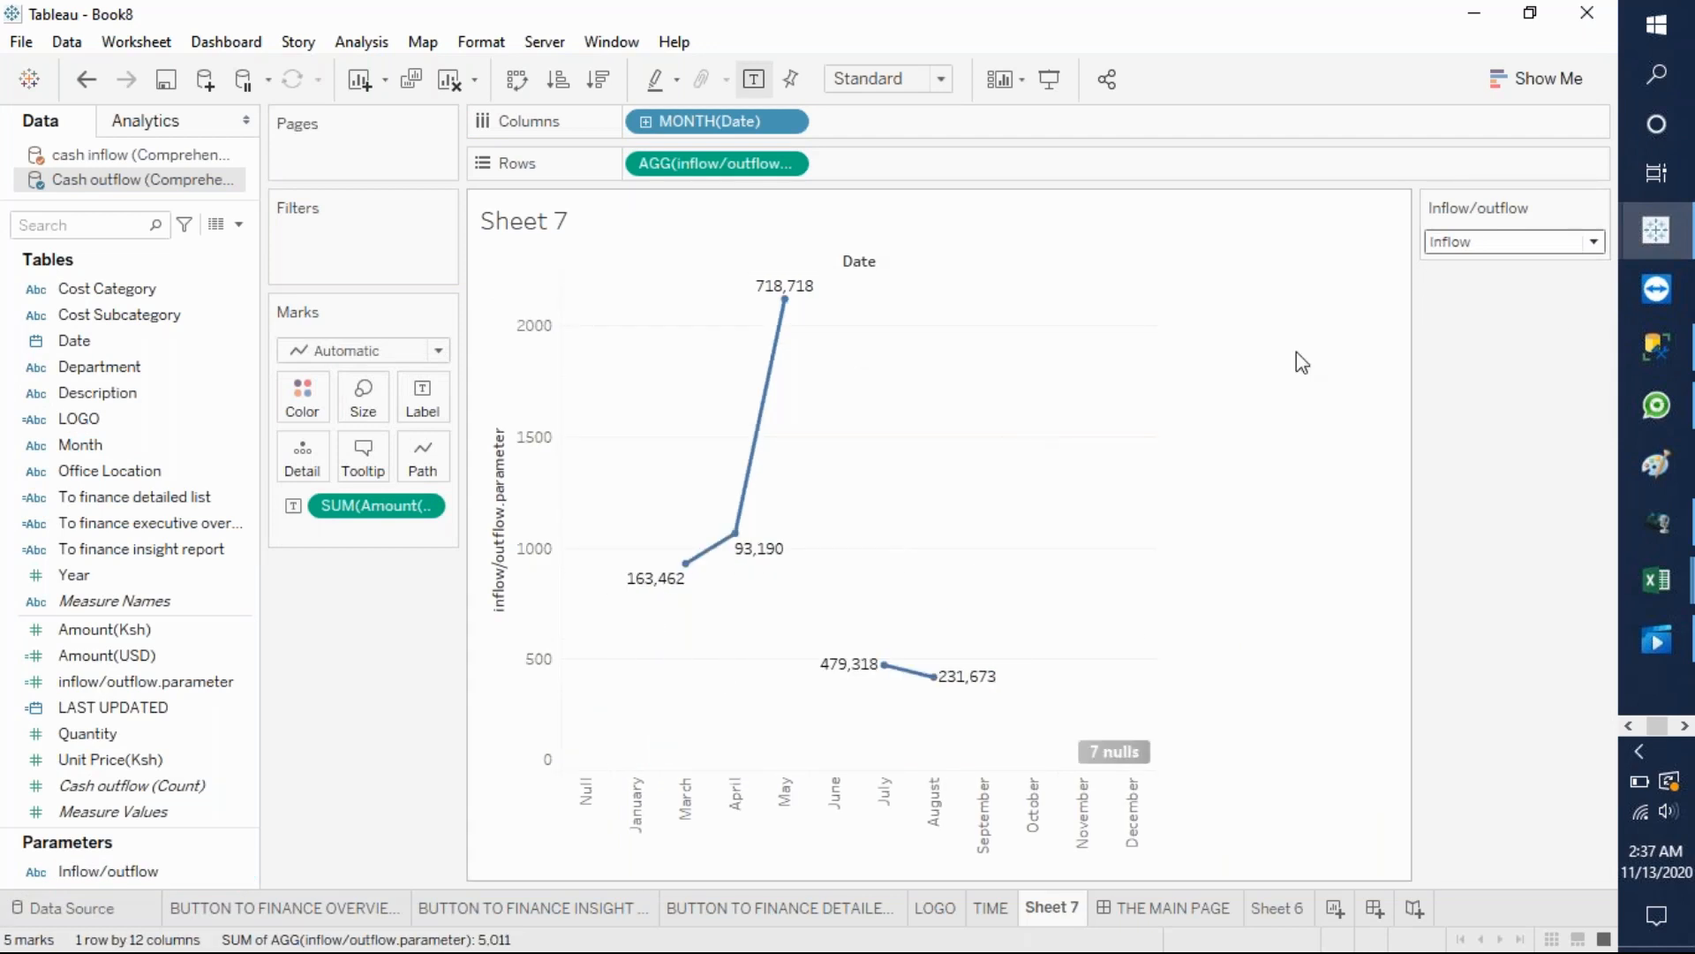
{"action": "left_click", "coordinate": [1593, 241]}
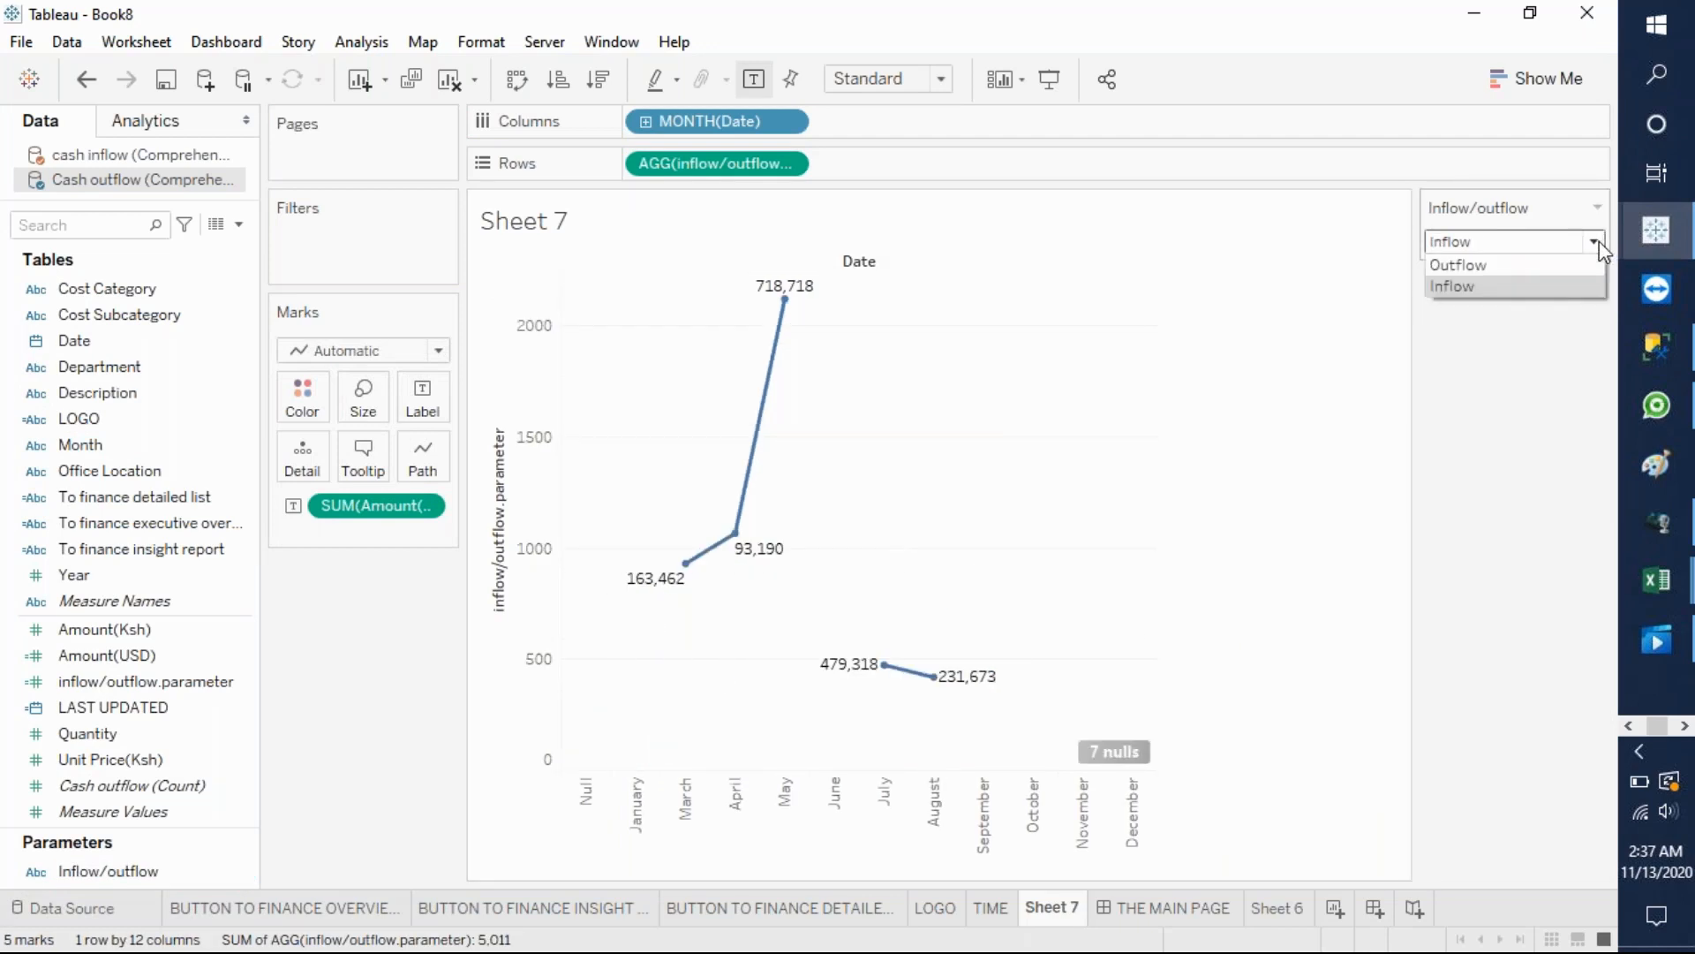
{"action": "left_click", "coordinate": [1517, 269]}
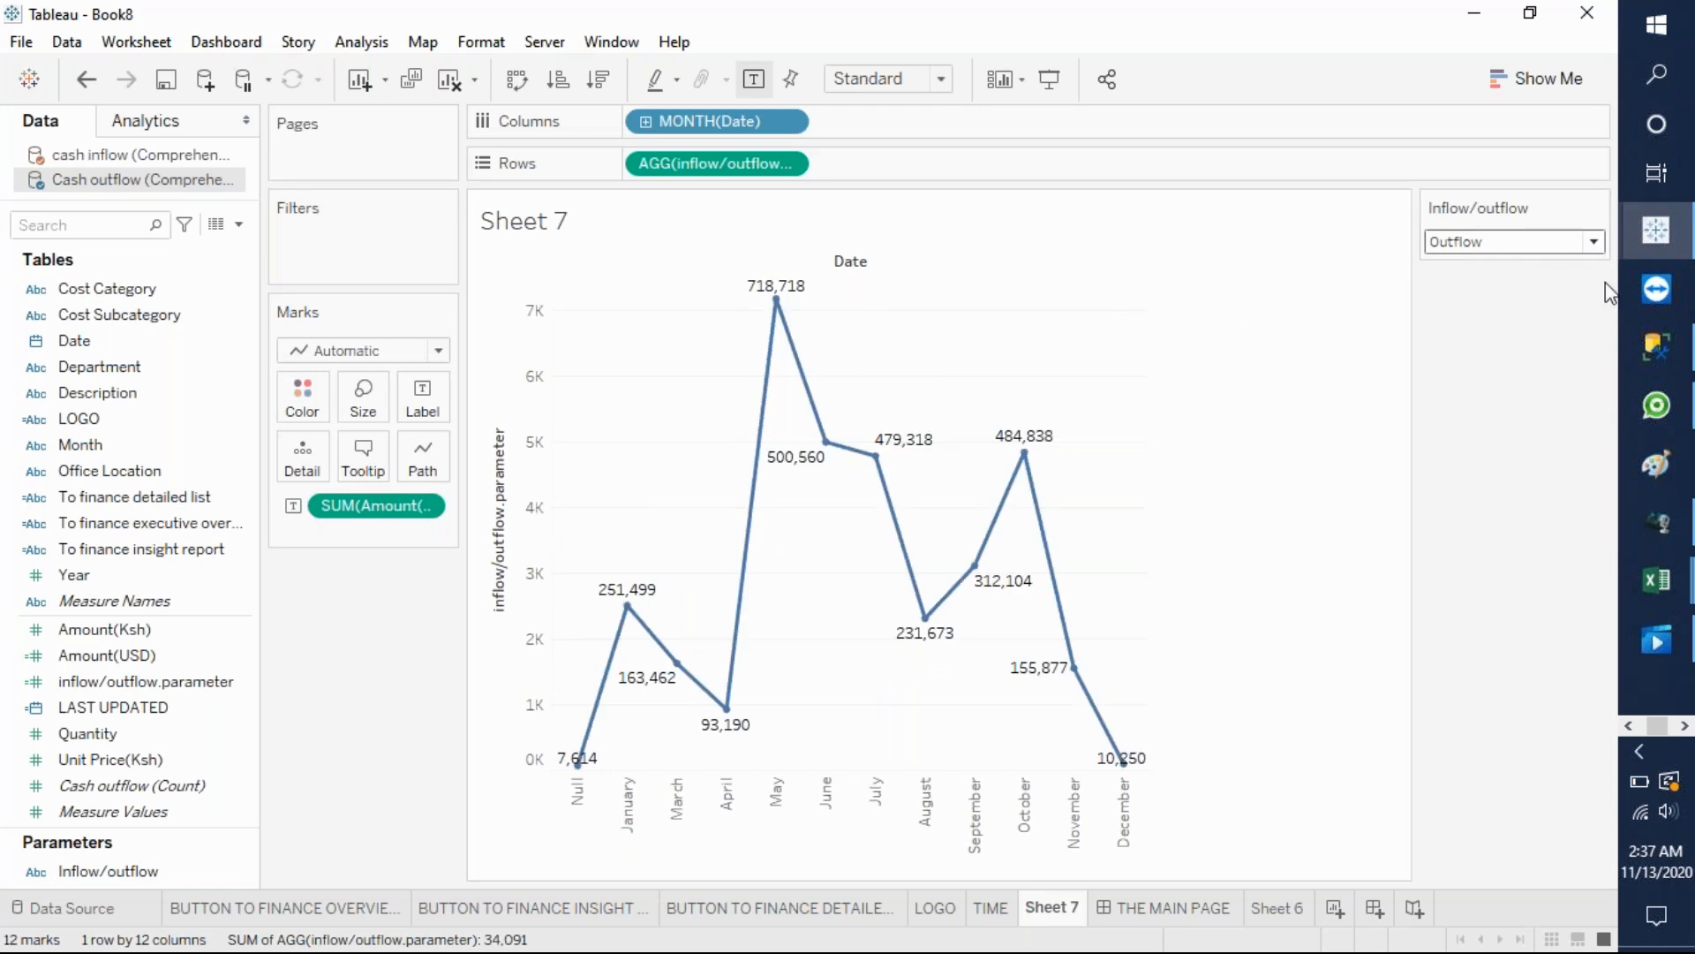
{"action": "left_click", "coordinate": [1593, 241]}
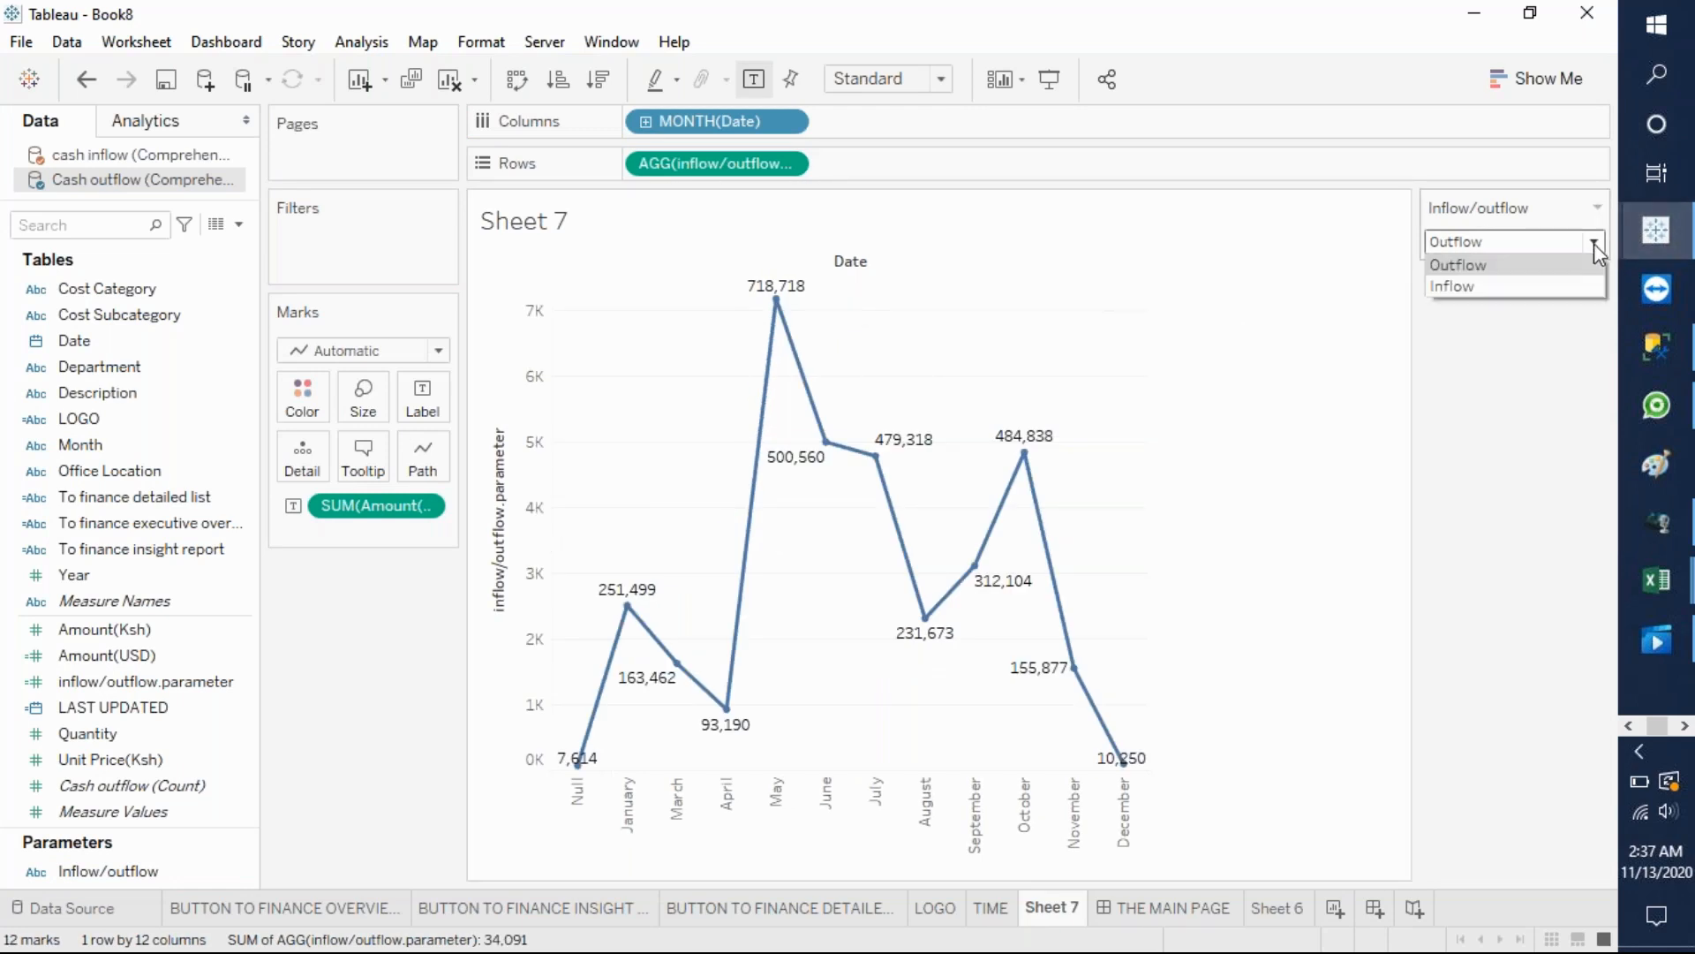
{"action": "left_click", "coordinate": [1501, 287]}
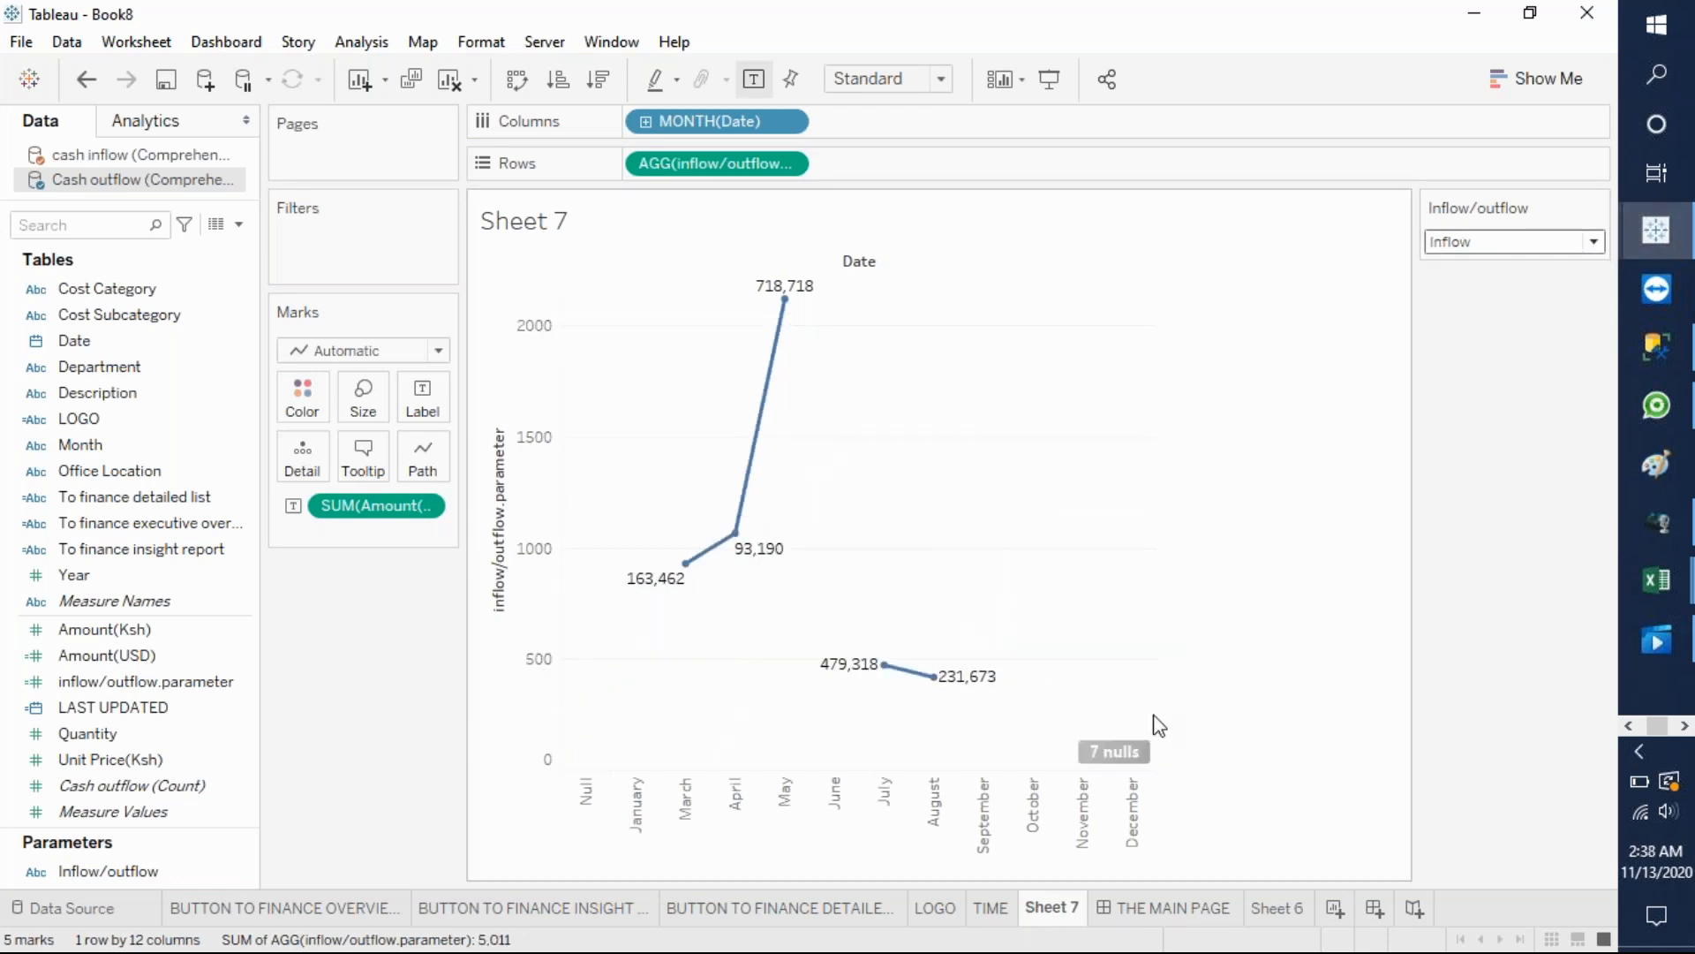
- Close the special values dialog without filtering, then hide the nulls indicator and the header of the inflow/outflow.parameter axis
{"action": "left_click", "coordinate": [1104, 748]}
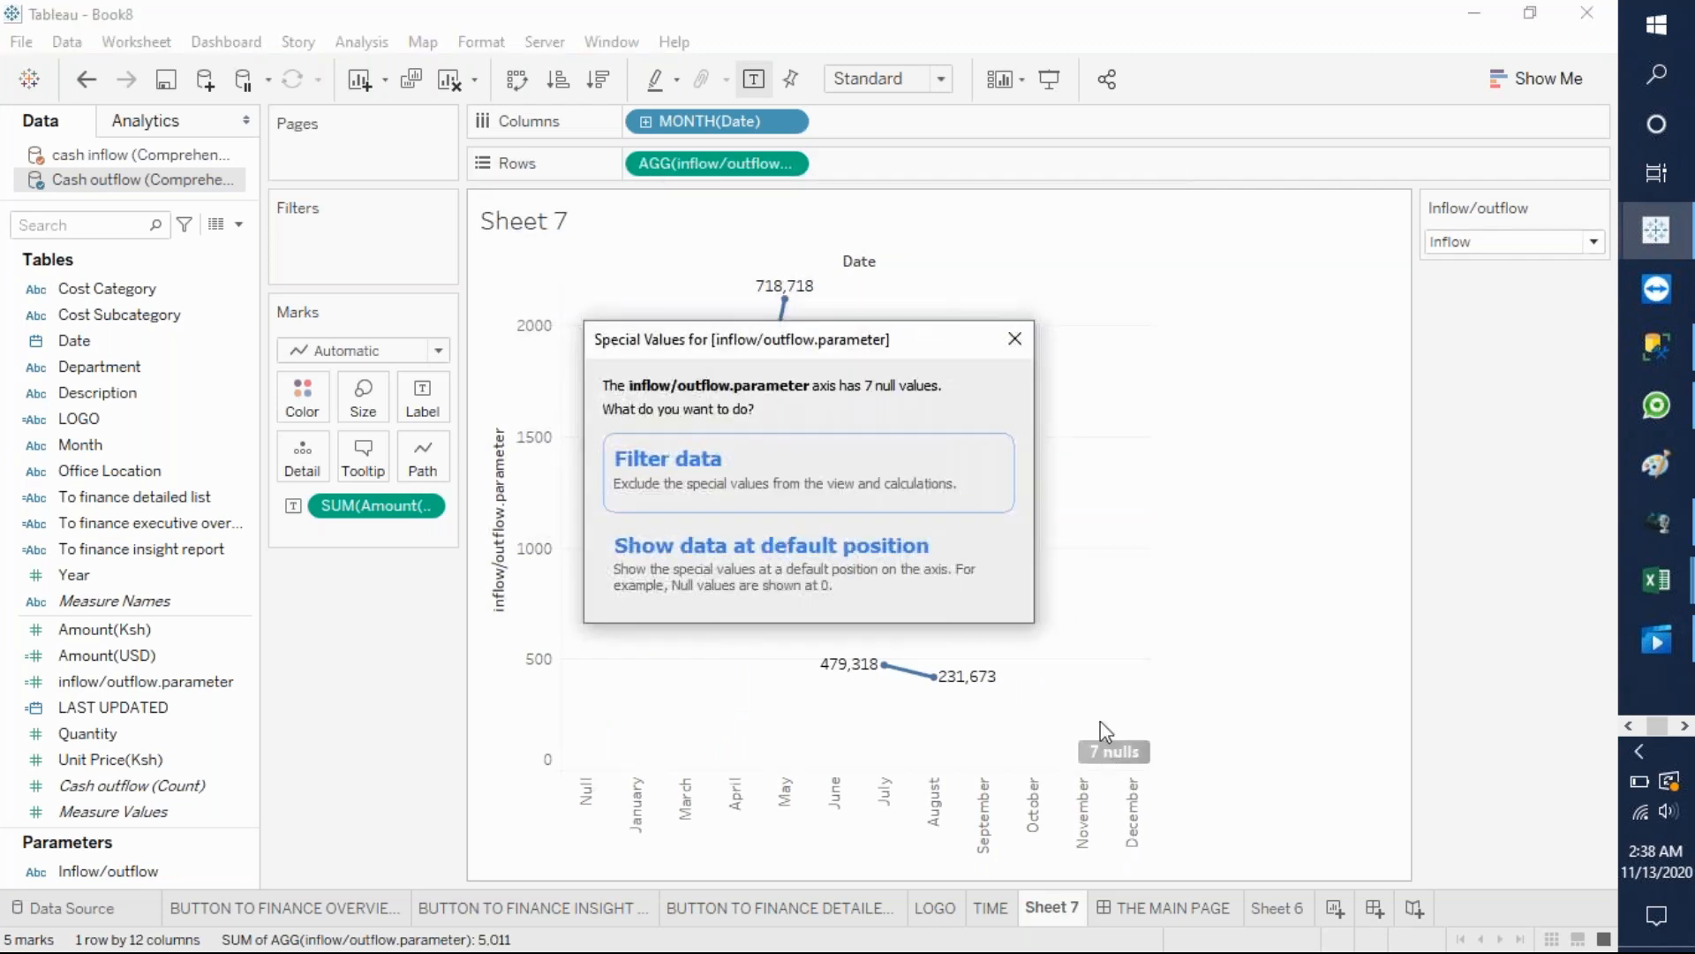
{"action": "left_click", "coordinate": [1015, 339]}
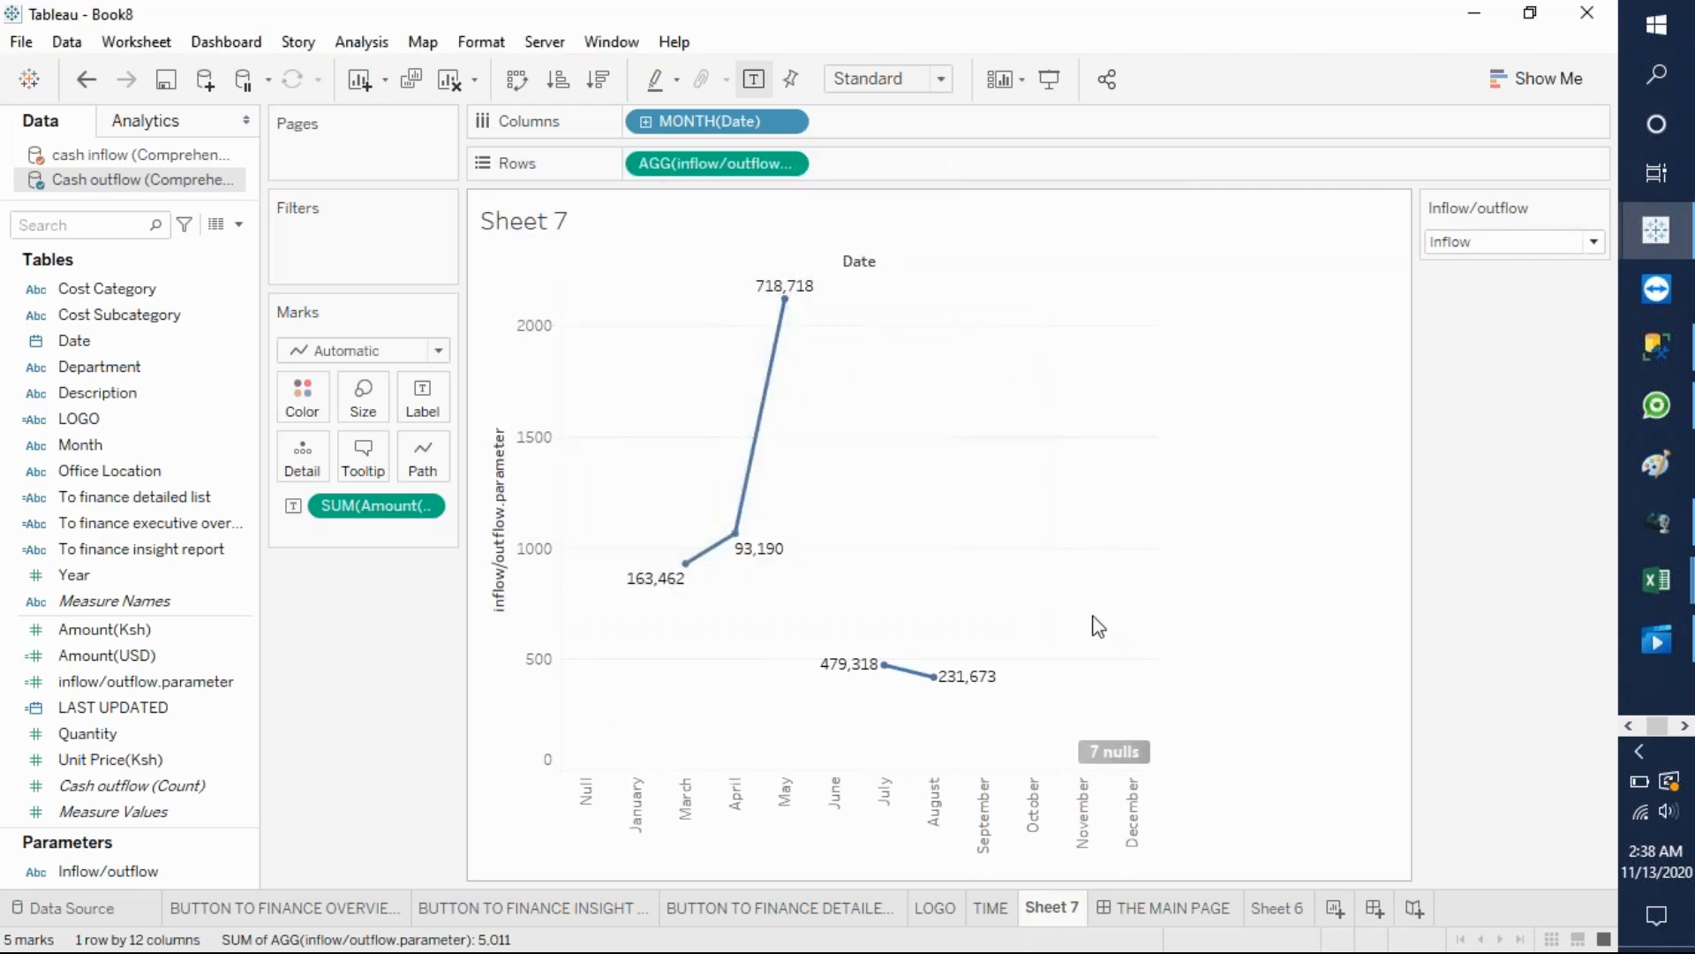
{"action": "right_click", "coordinate": [1109, 742]}
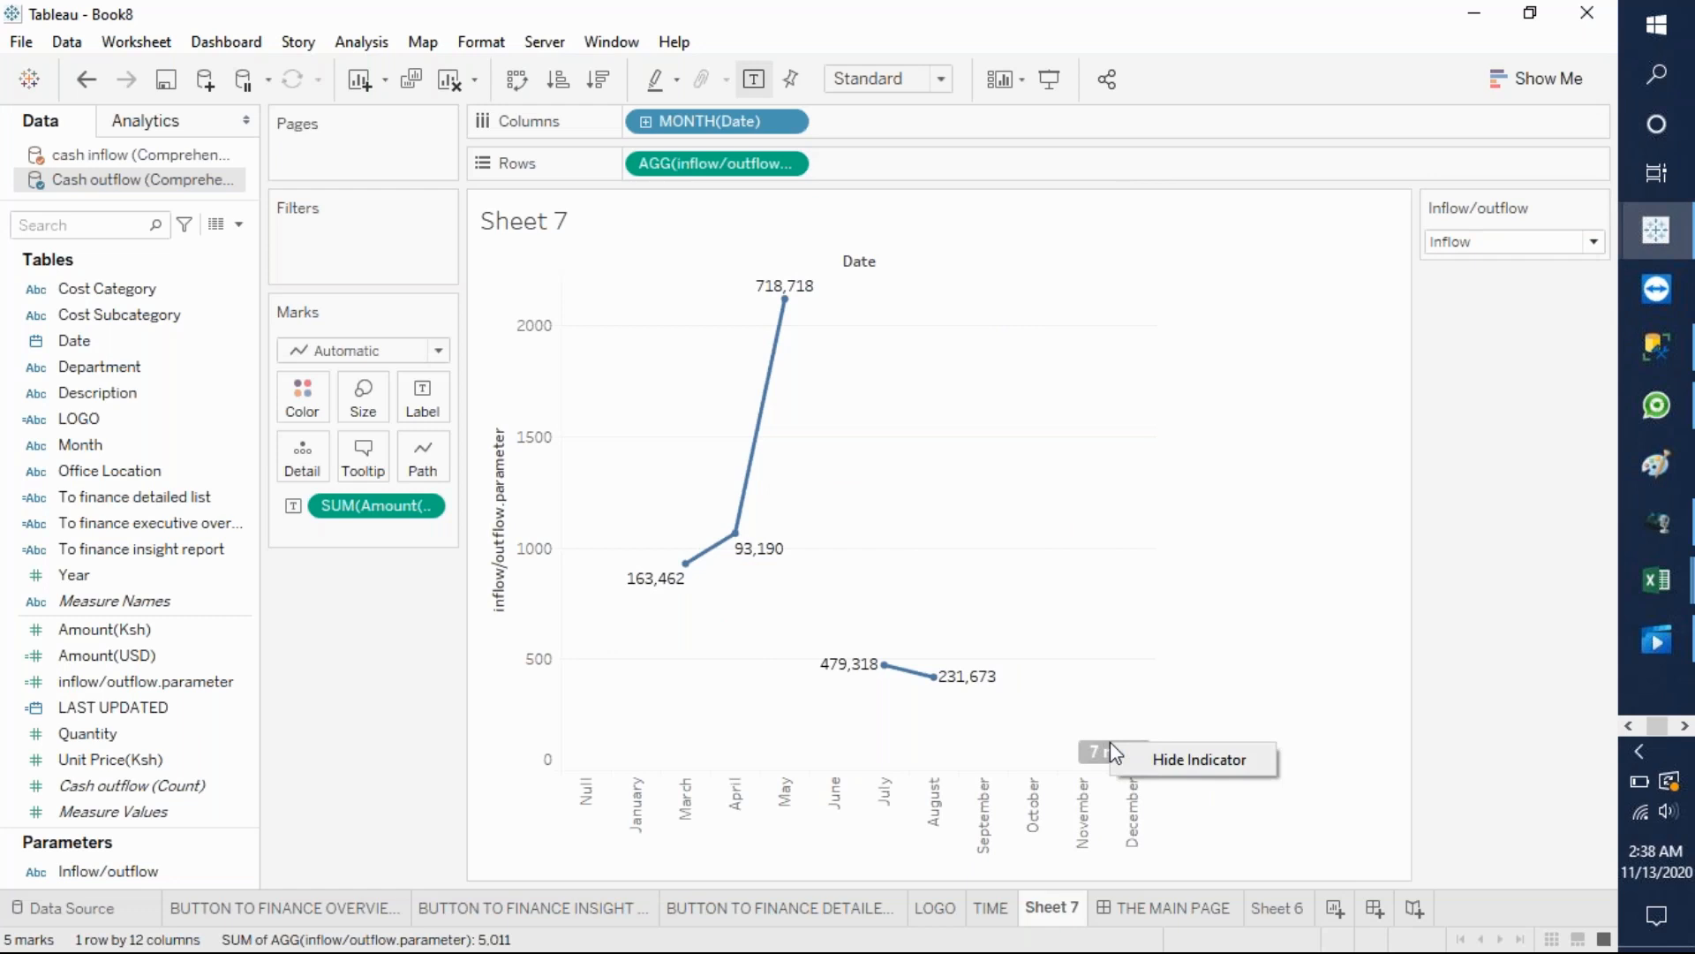
{"action": "left_click", "coordinate": [1178, 756]}
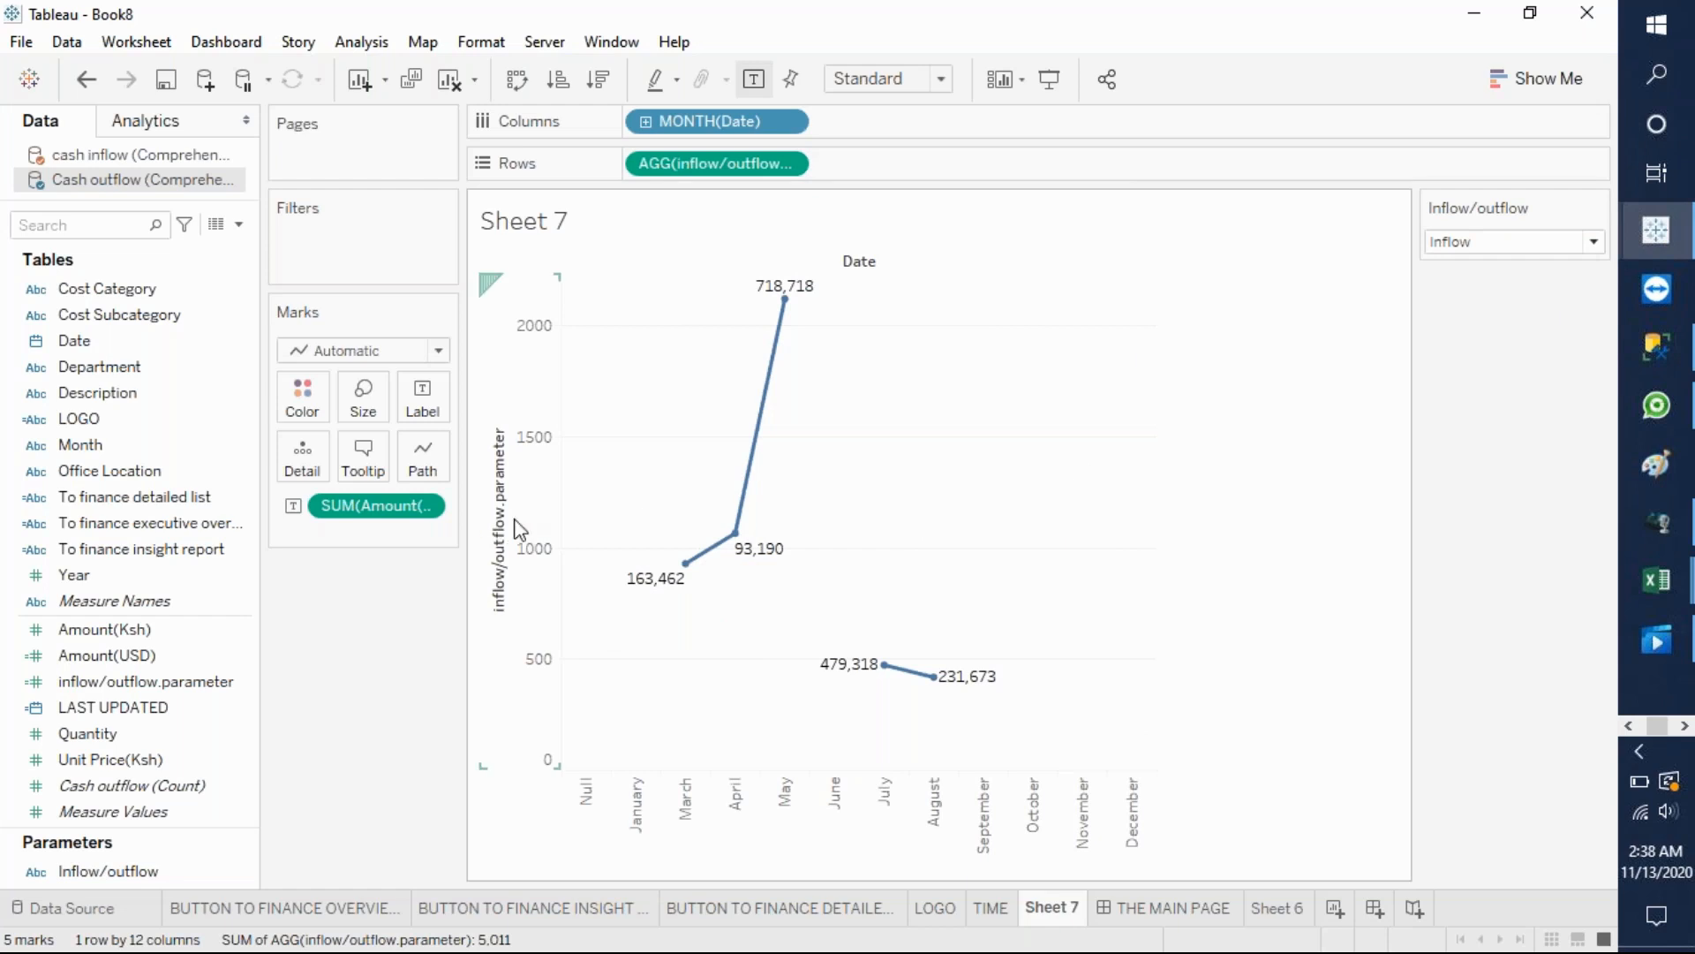
{"action": "right_click", "coordinate": [515, 519]}
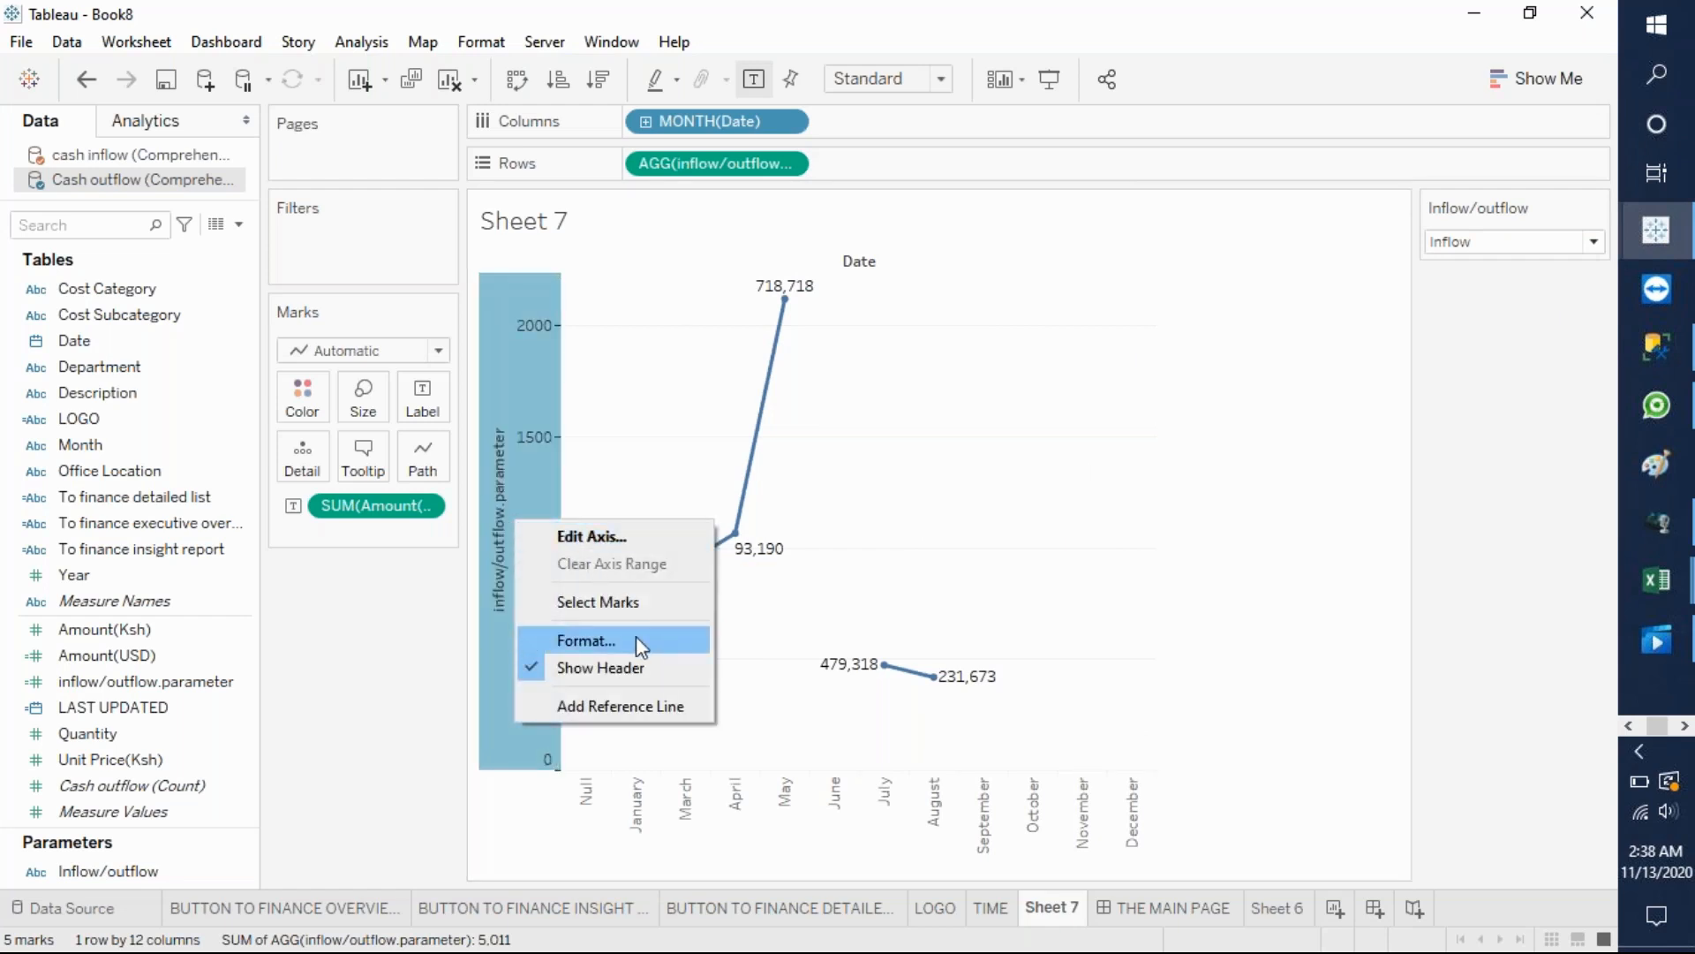
{"action": "left_click", "coordinate": [621, 664]}
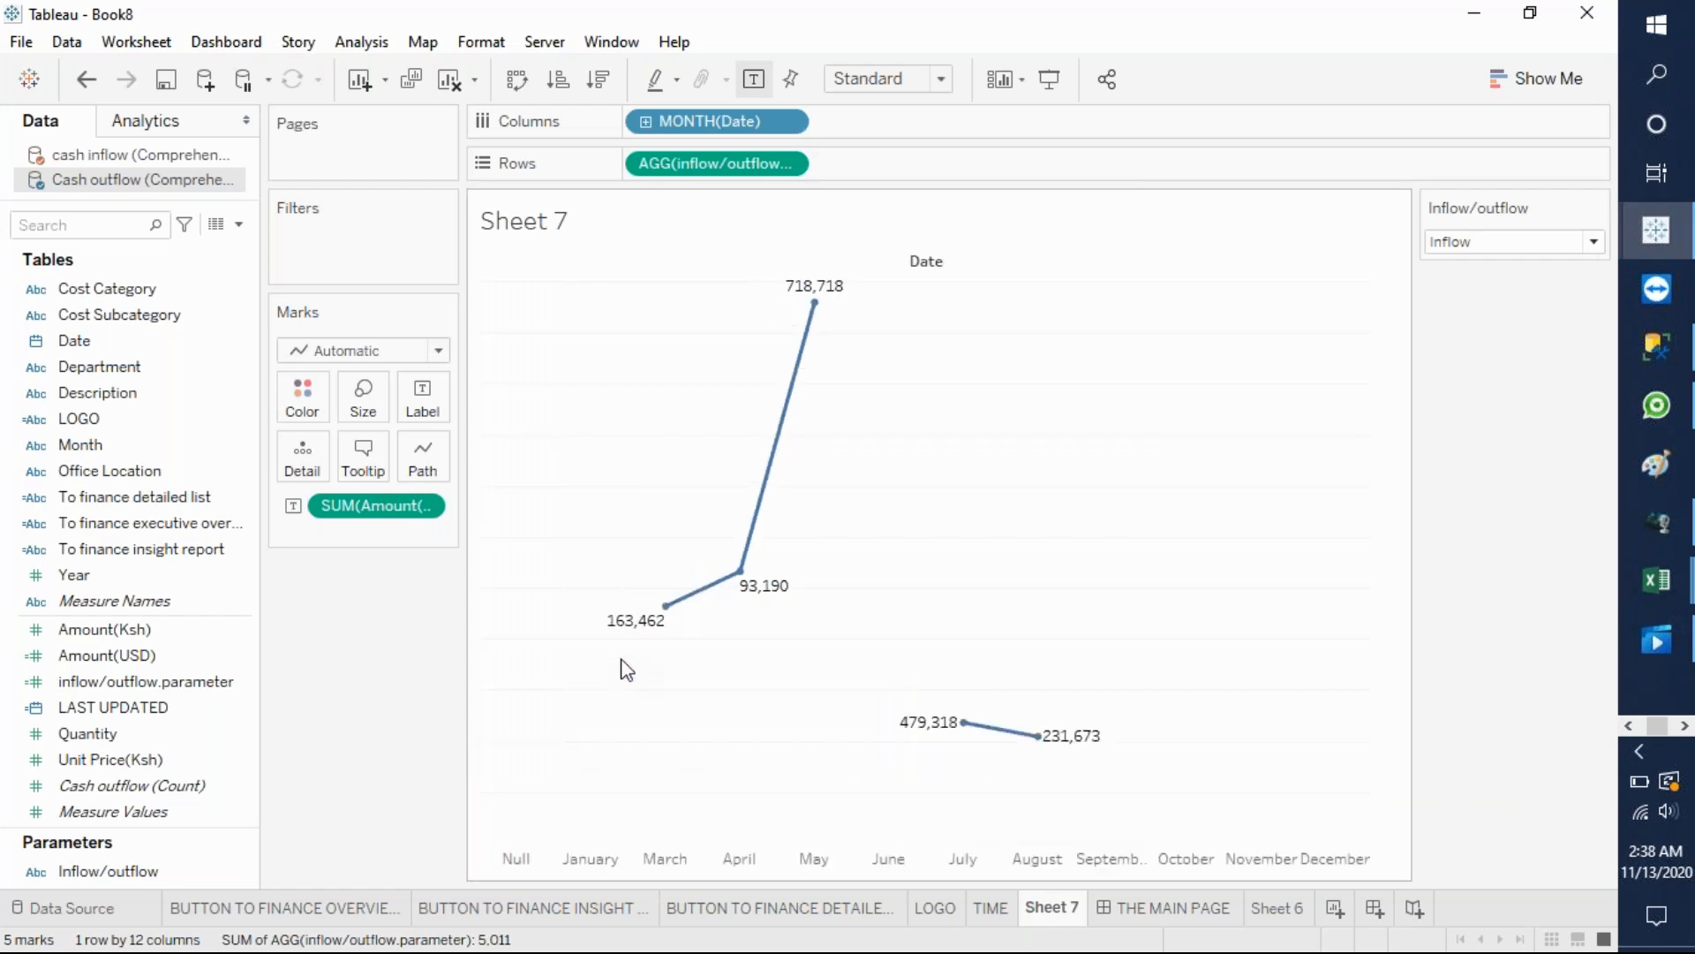
- Compare the chart without its vertical axis by setting the Inflow/outflow parameter to Outflow and back to Inflow
{"action": "left_click", "coordinate": [1592, 242]}
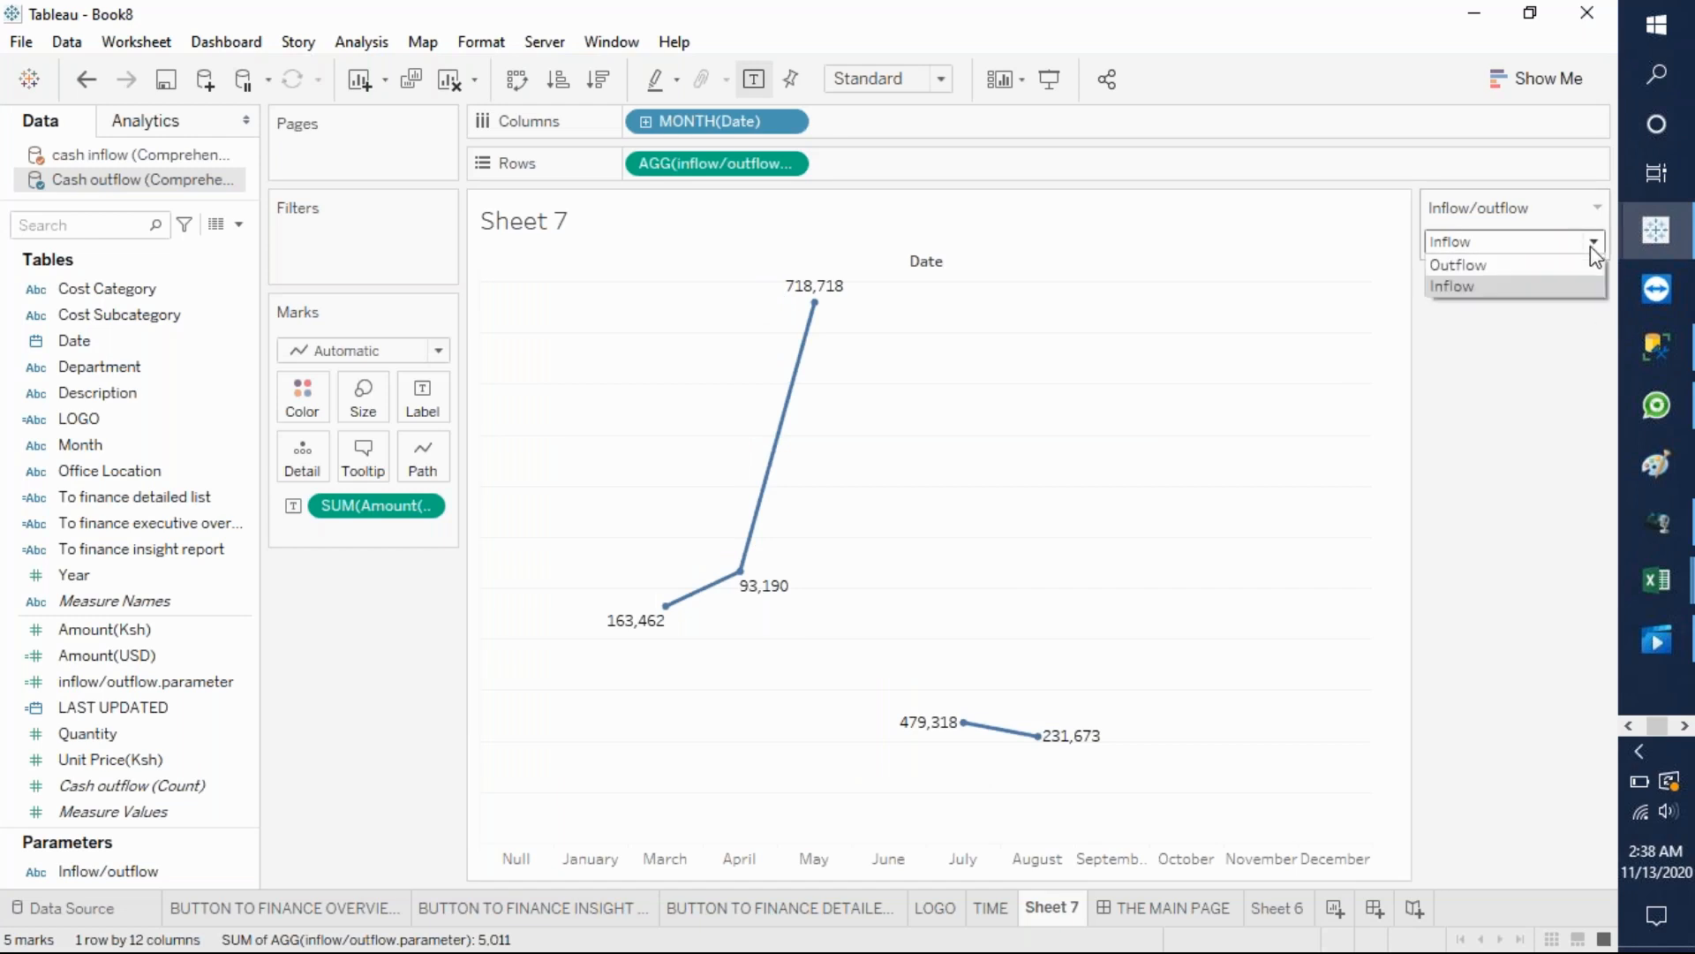
{"action": "left_click", "coordinate": [1534, 267]}
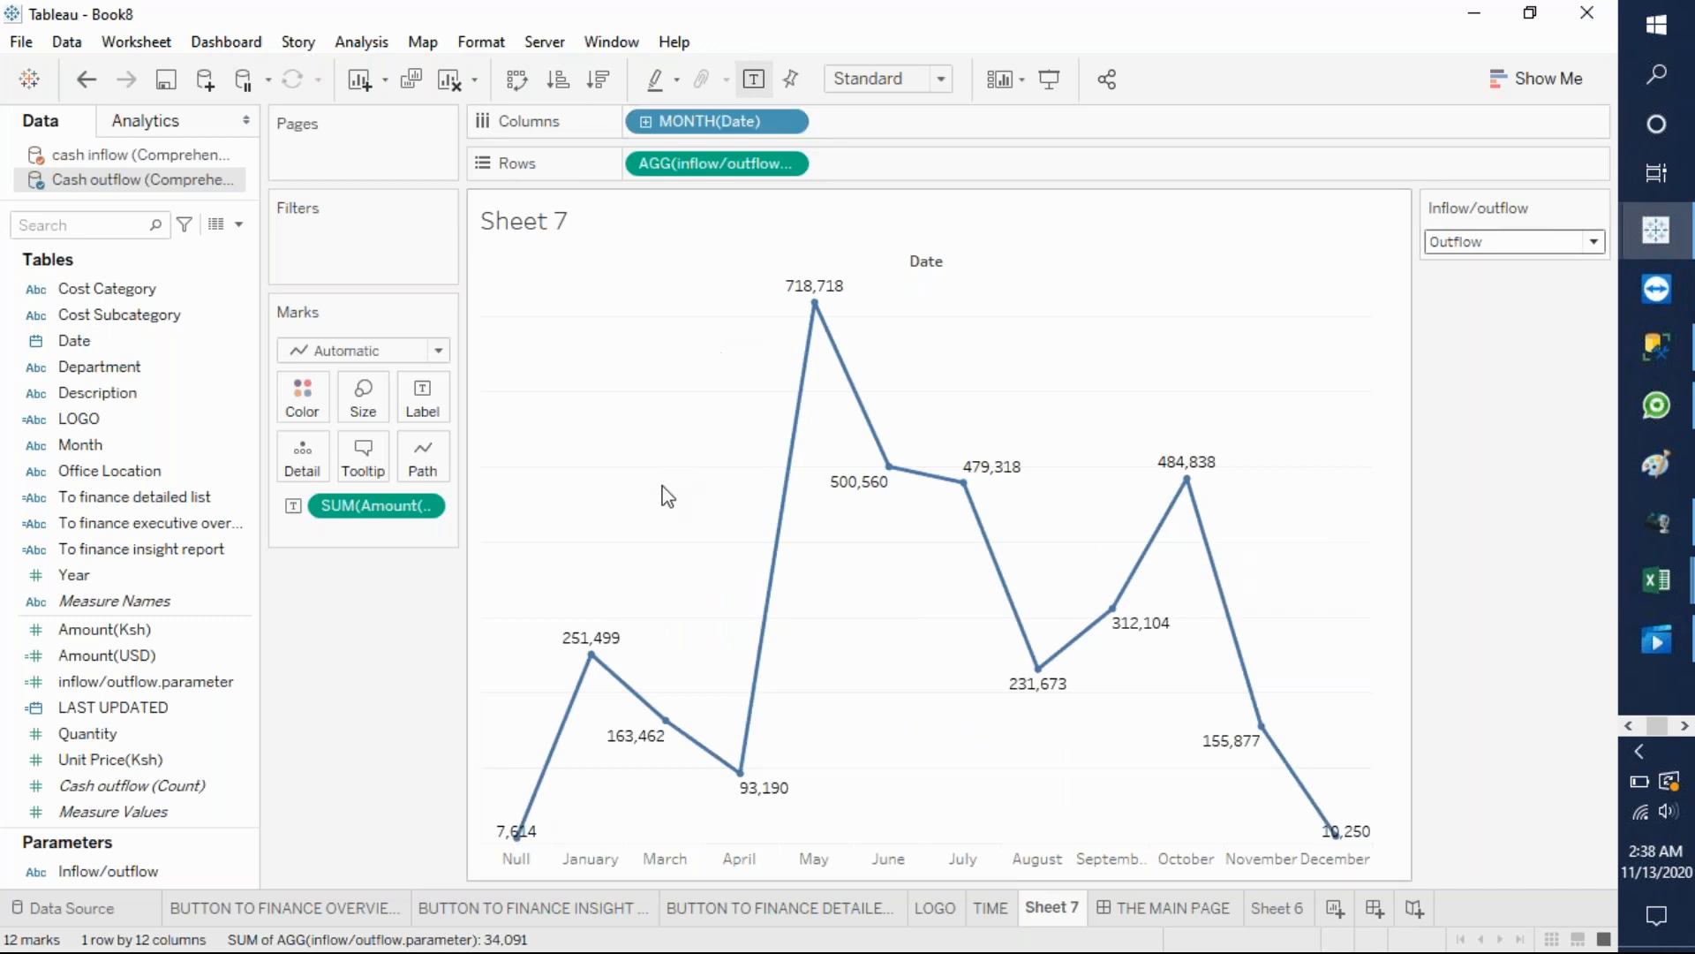
{"action": "left_click", "coordinate": [123, 876]}
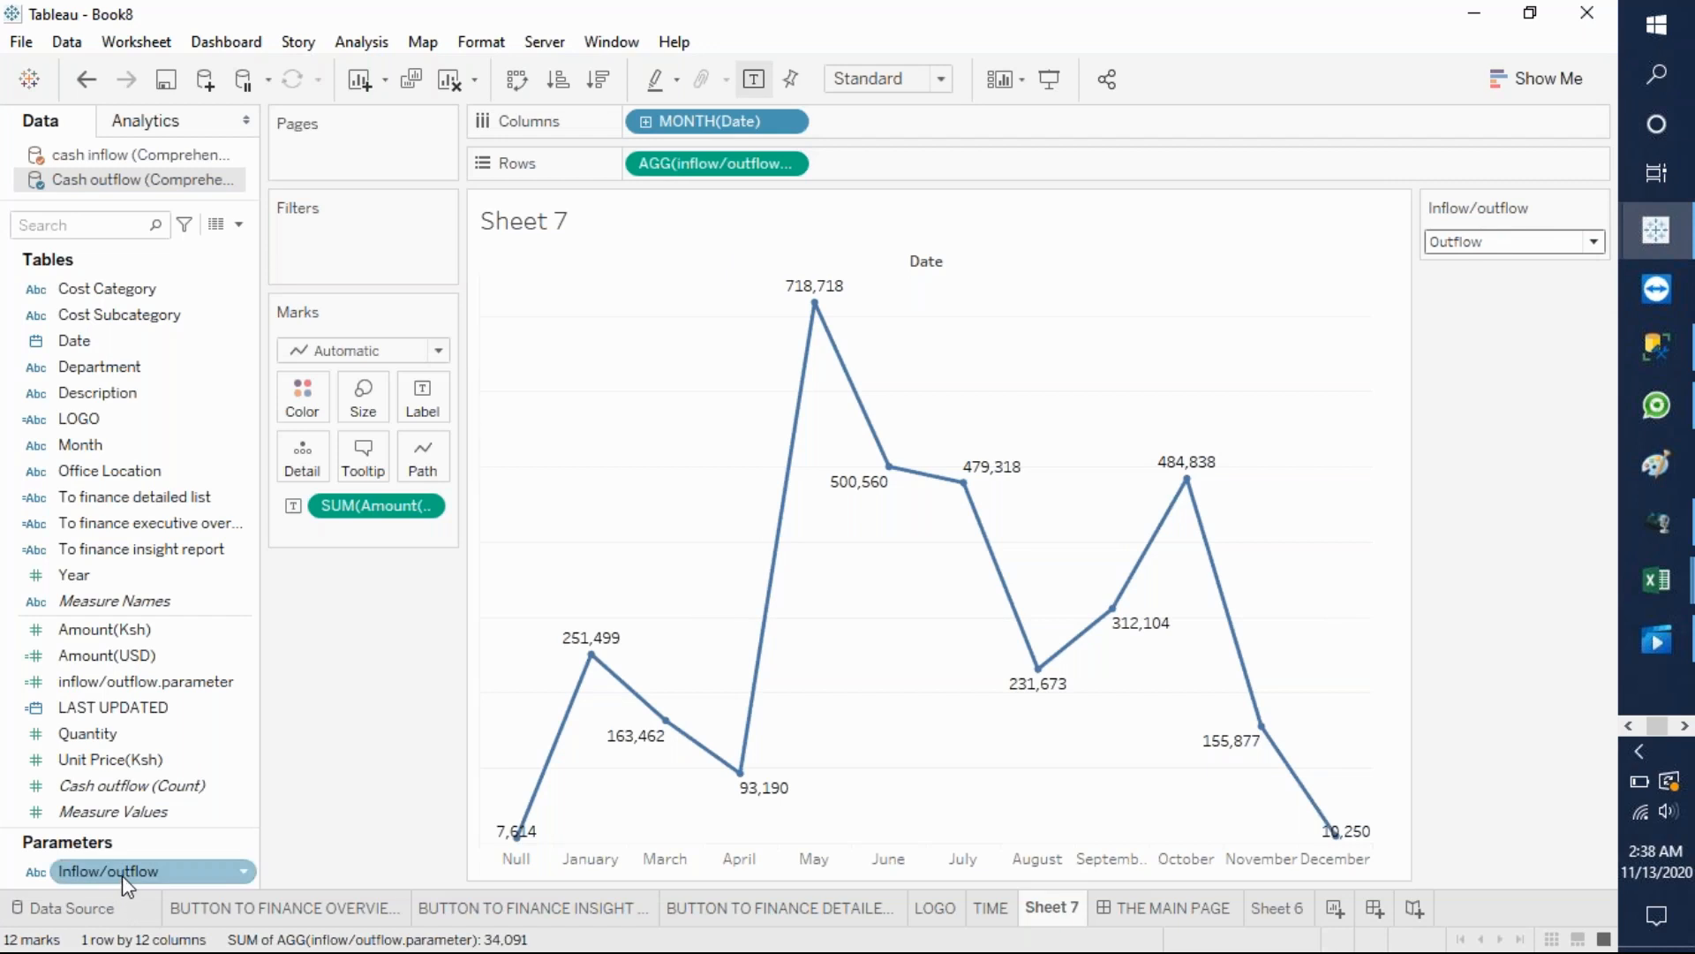
{"action": "left_click", "coordinate": [1596, 242]}
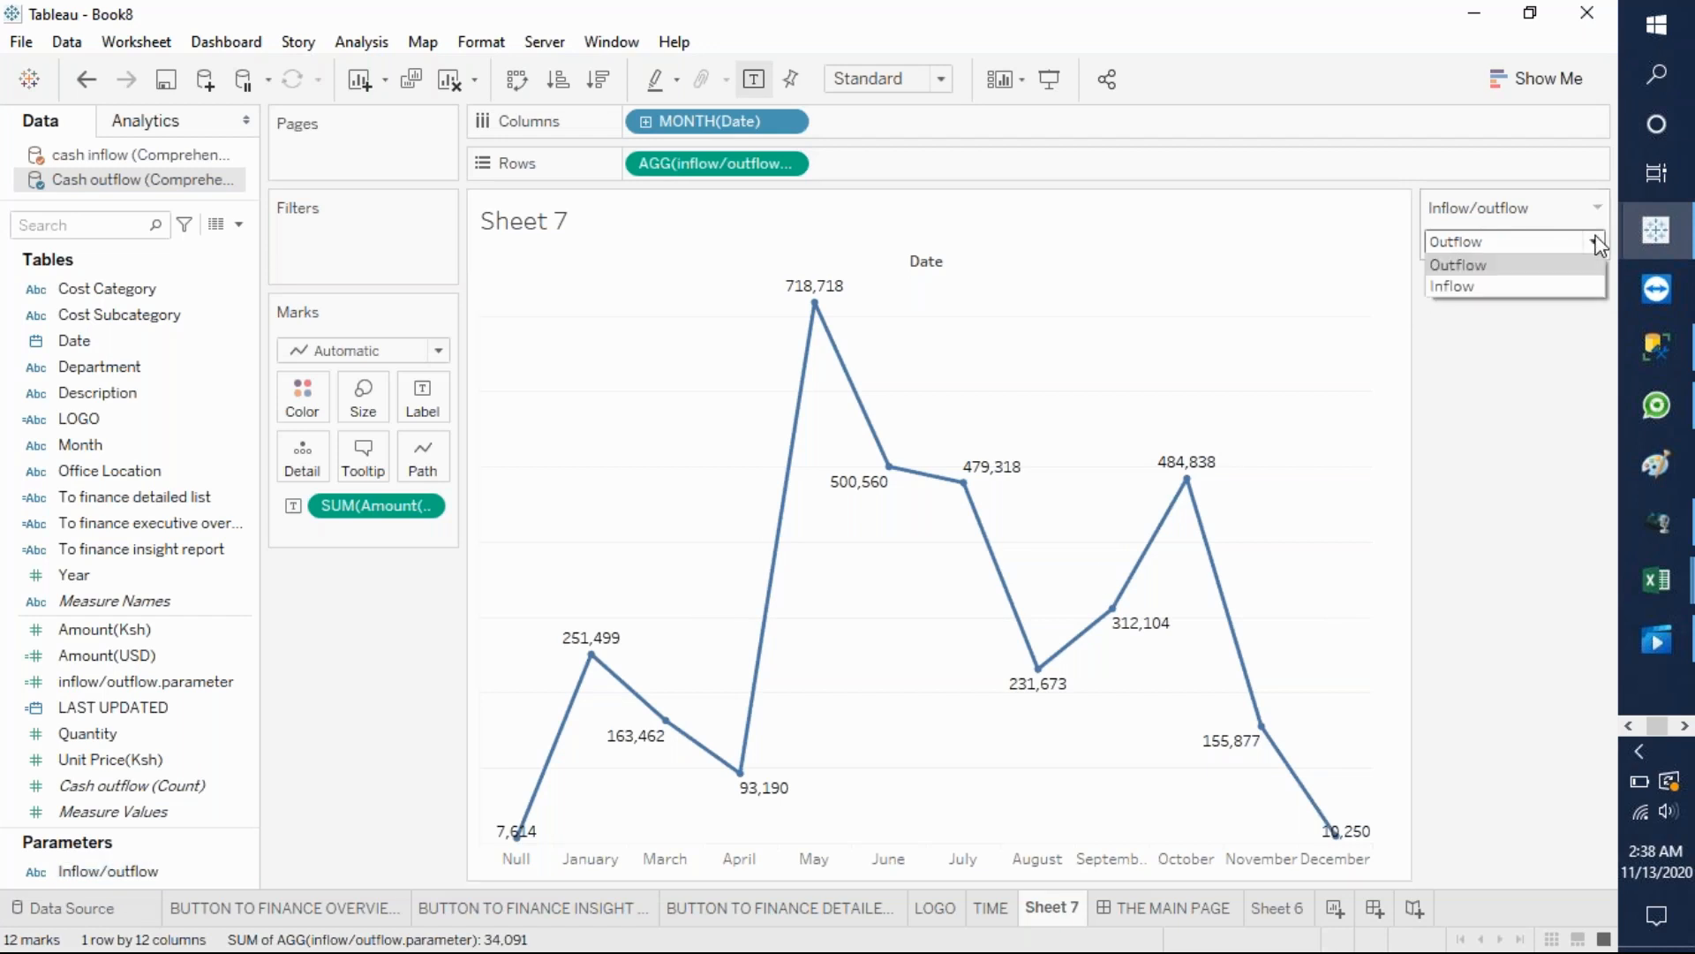
{"action": "left_click", "coordinate": [1545, 281]}
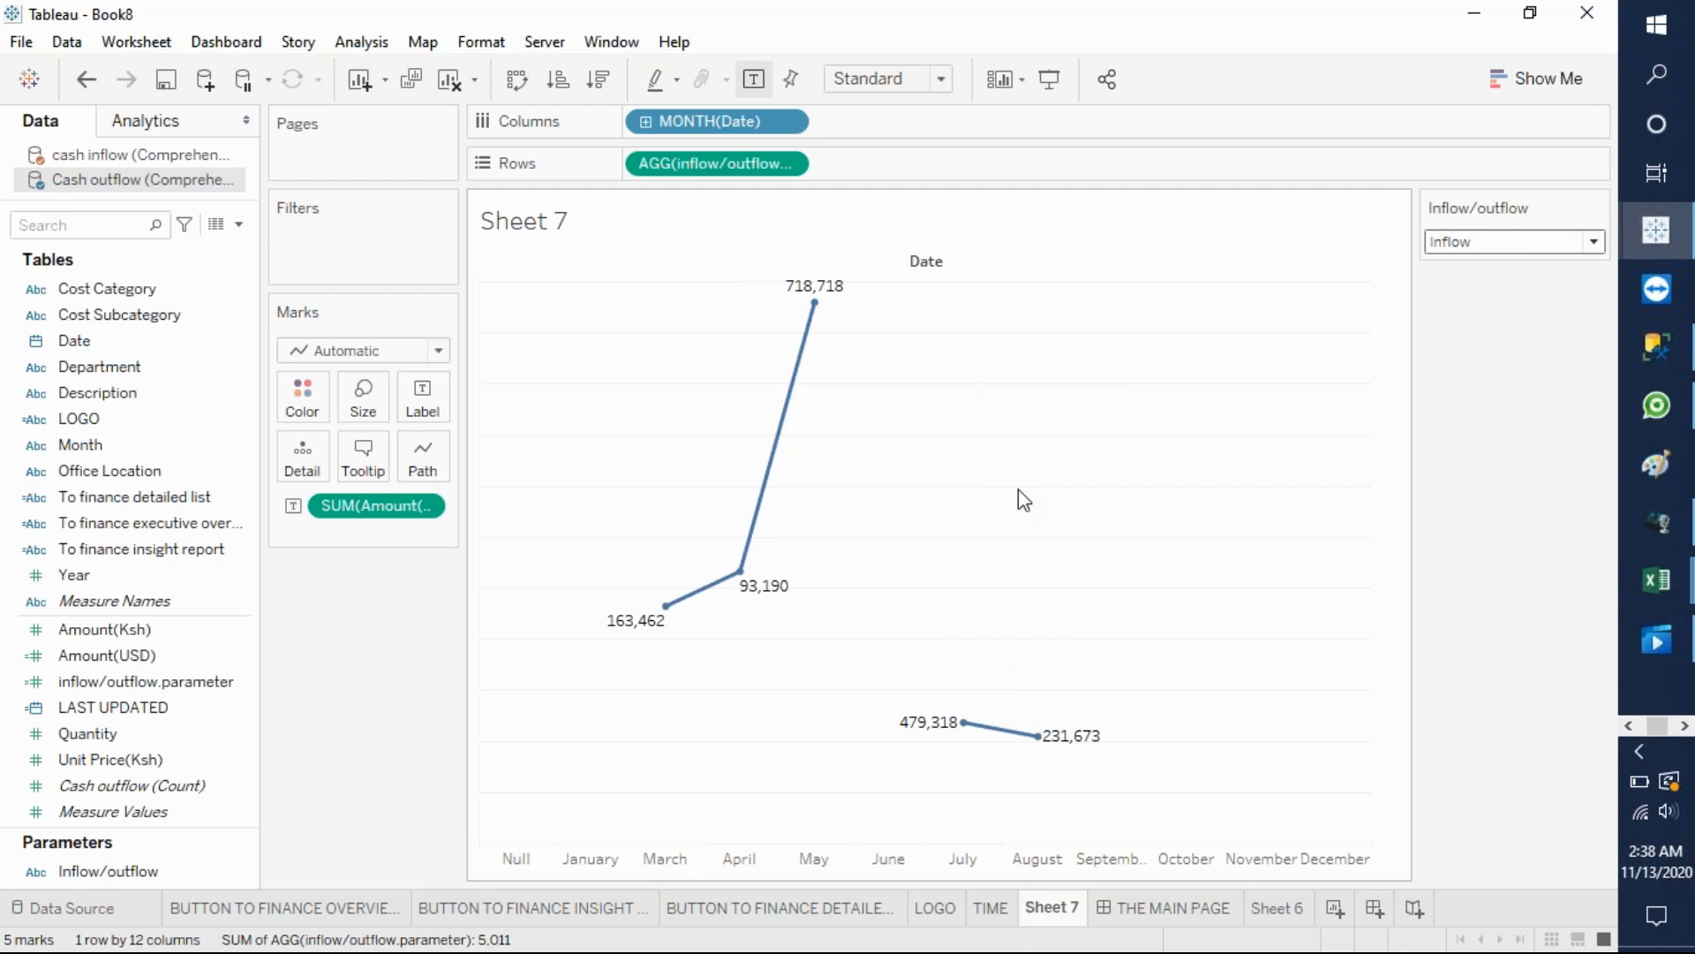
- Rename Sheet 7 as INFLOW/OUTFLOW
{"action": "right_click", "coordinate": [1045, 915]}
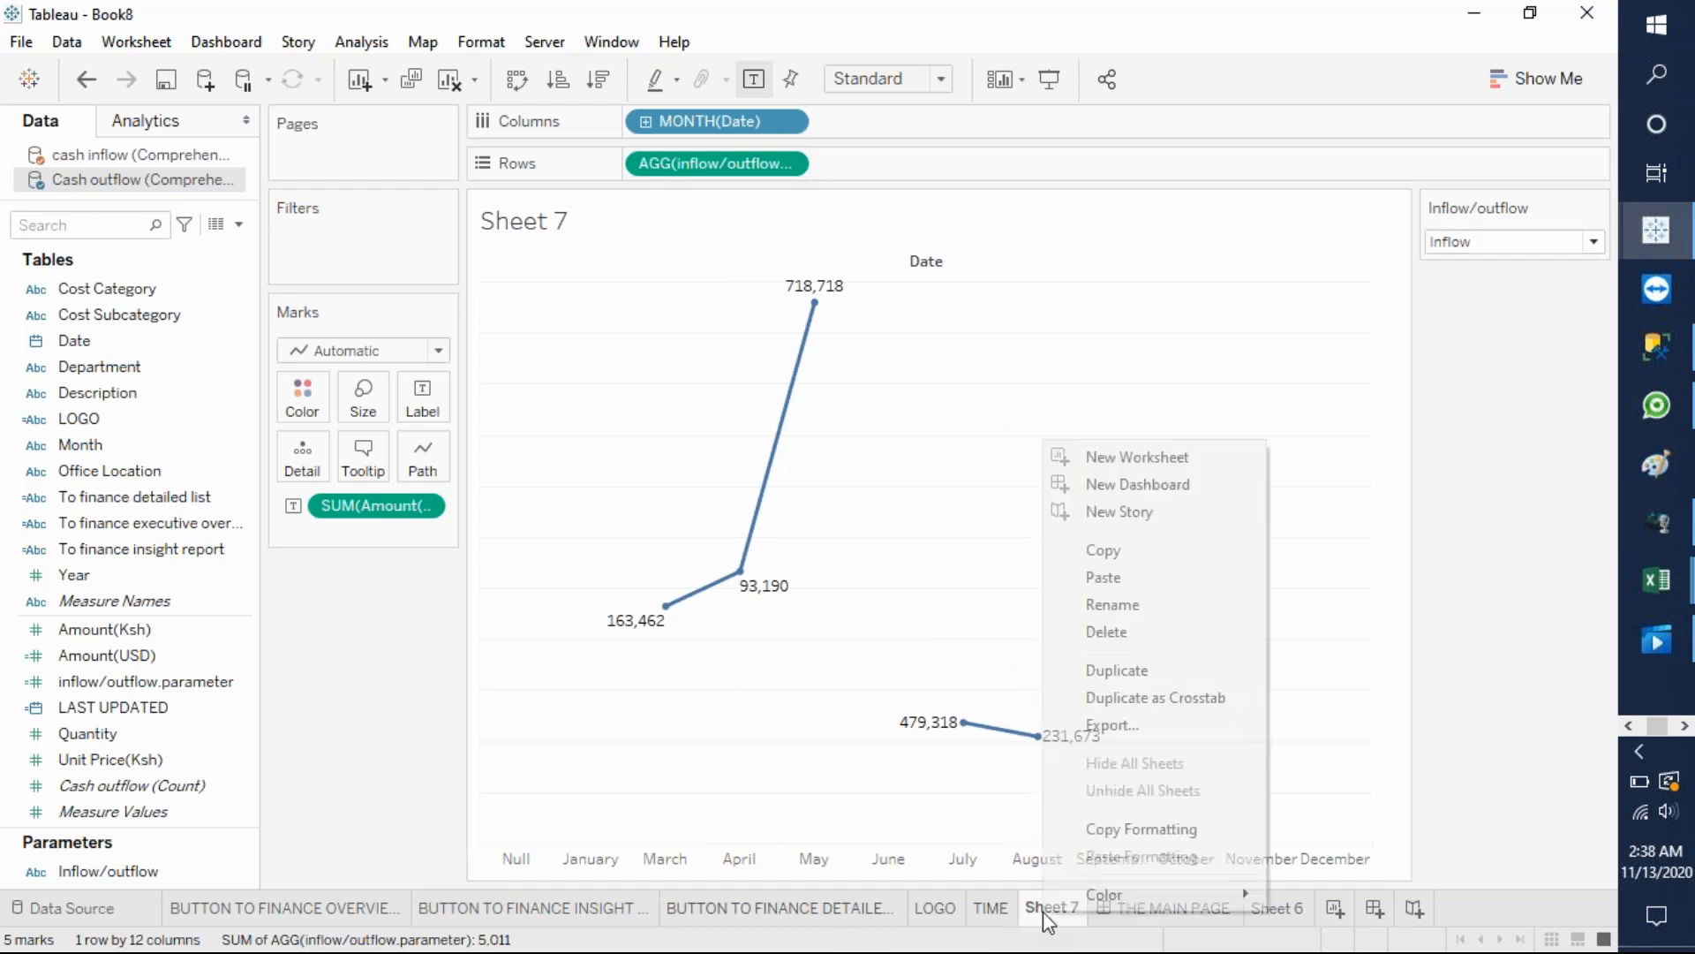
{"action": "left_click", "coordinate": [1110, 606]}
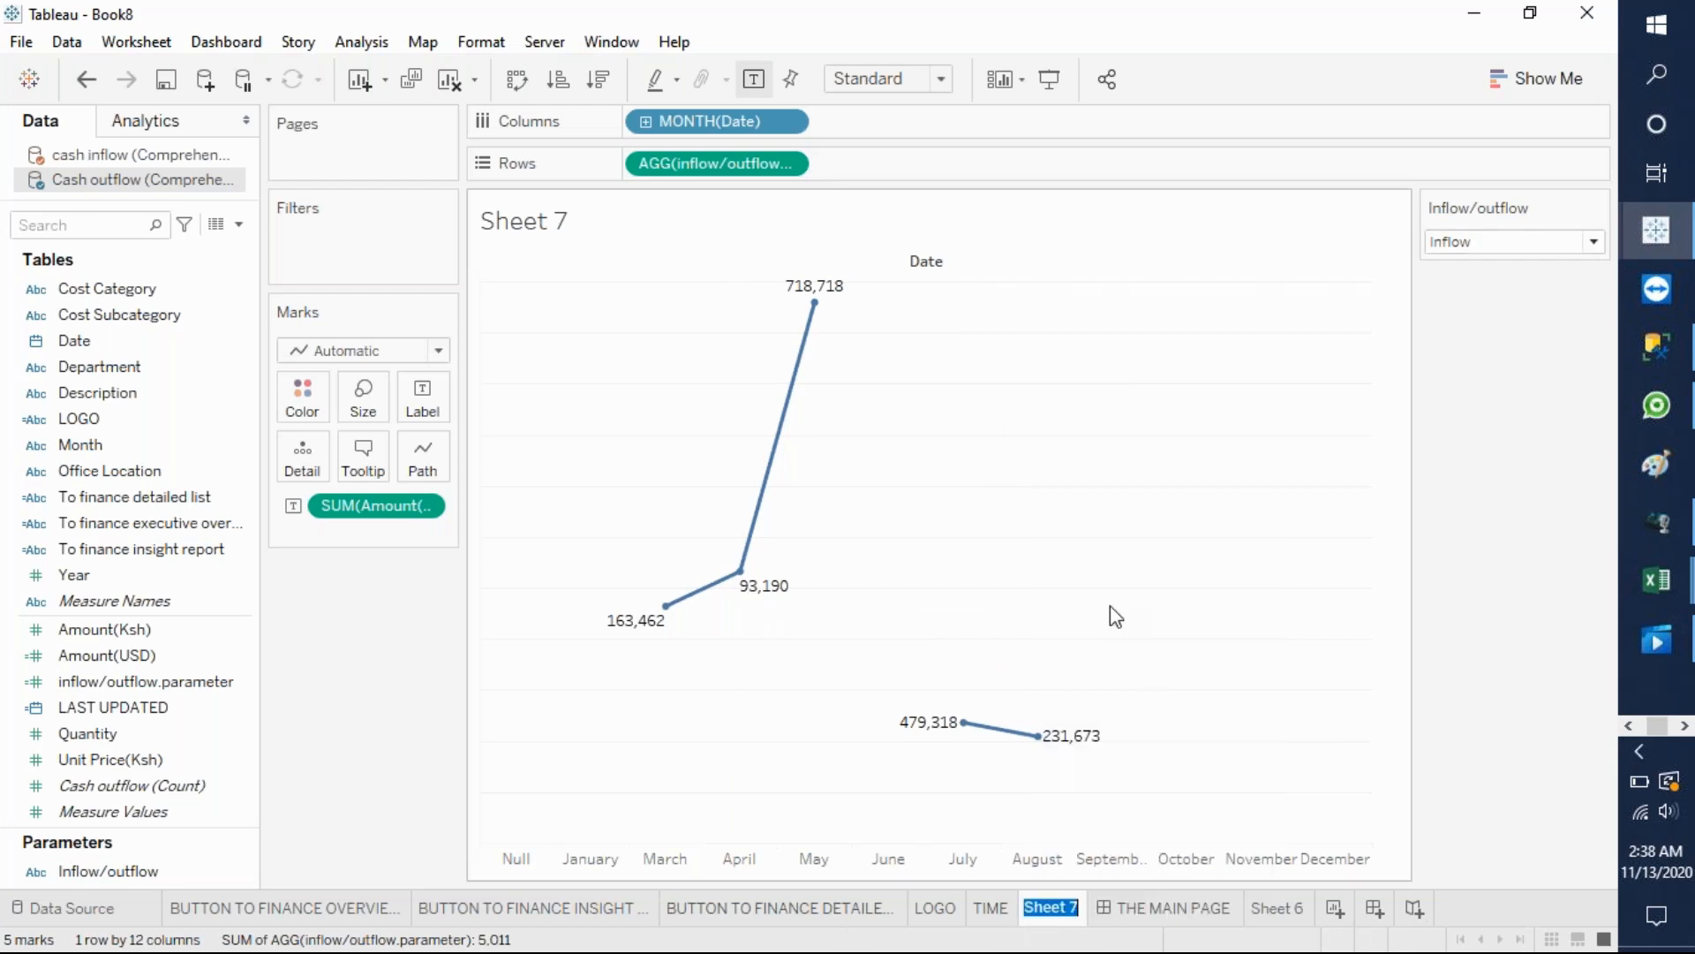
{"action": "type", "text": "INFLOW"}
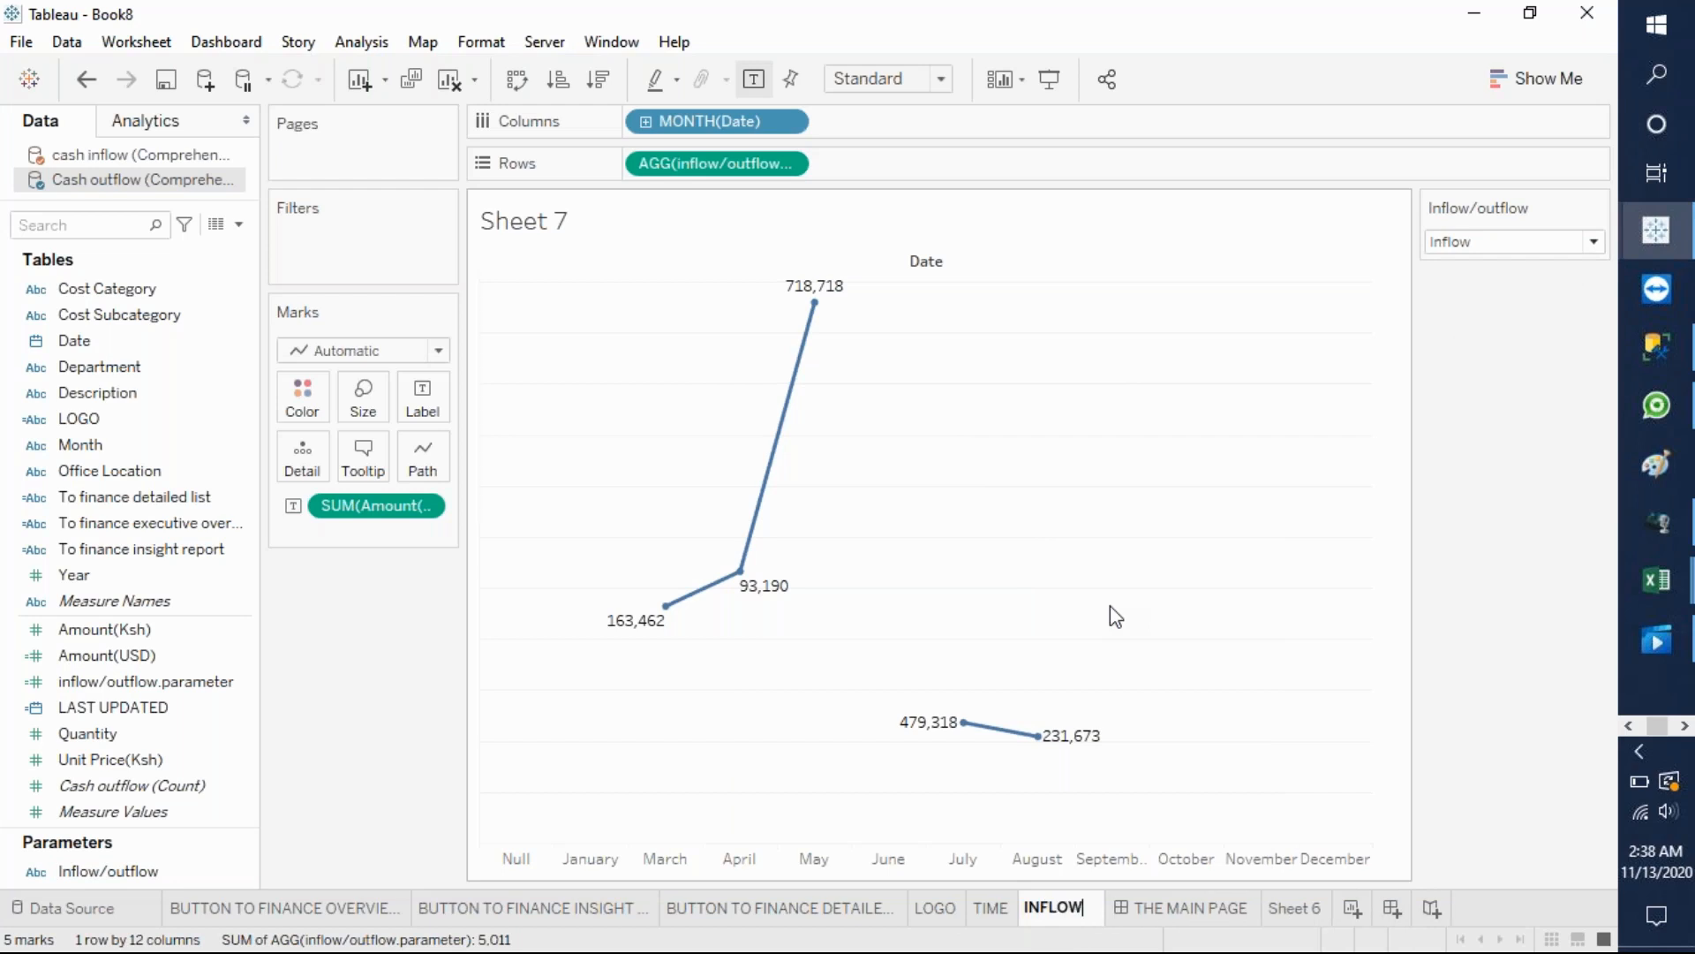
{"action": "type", "text": "/"}
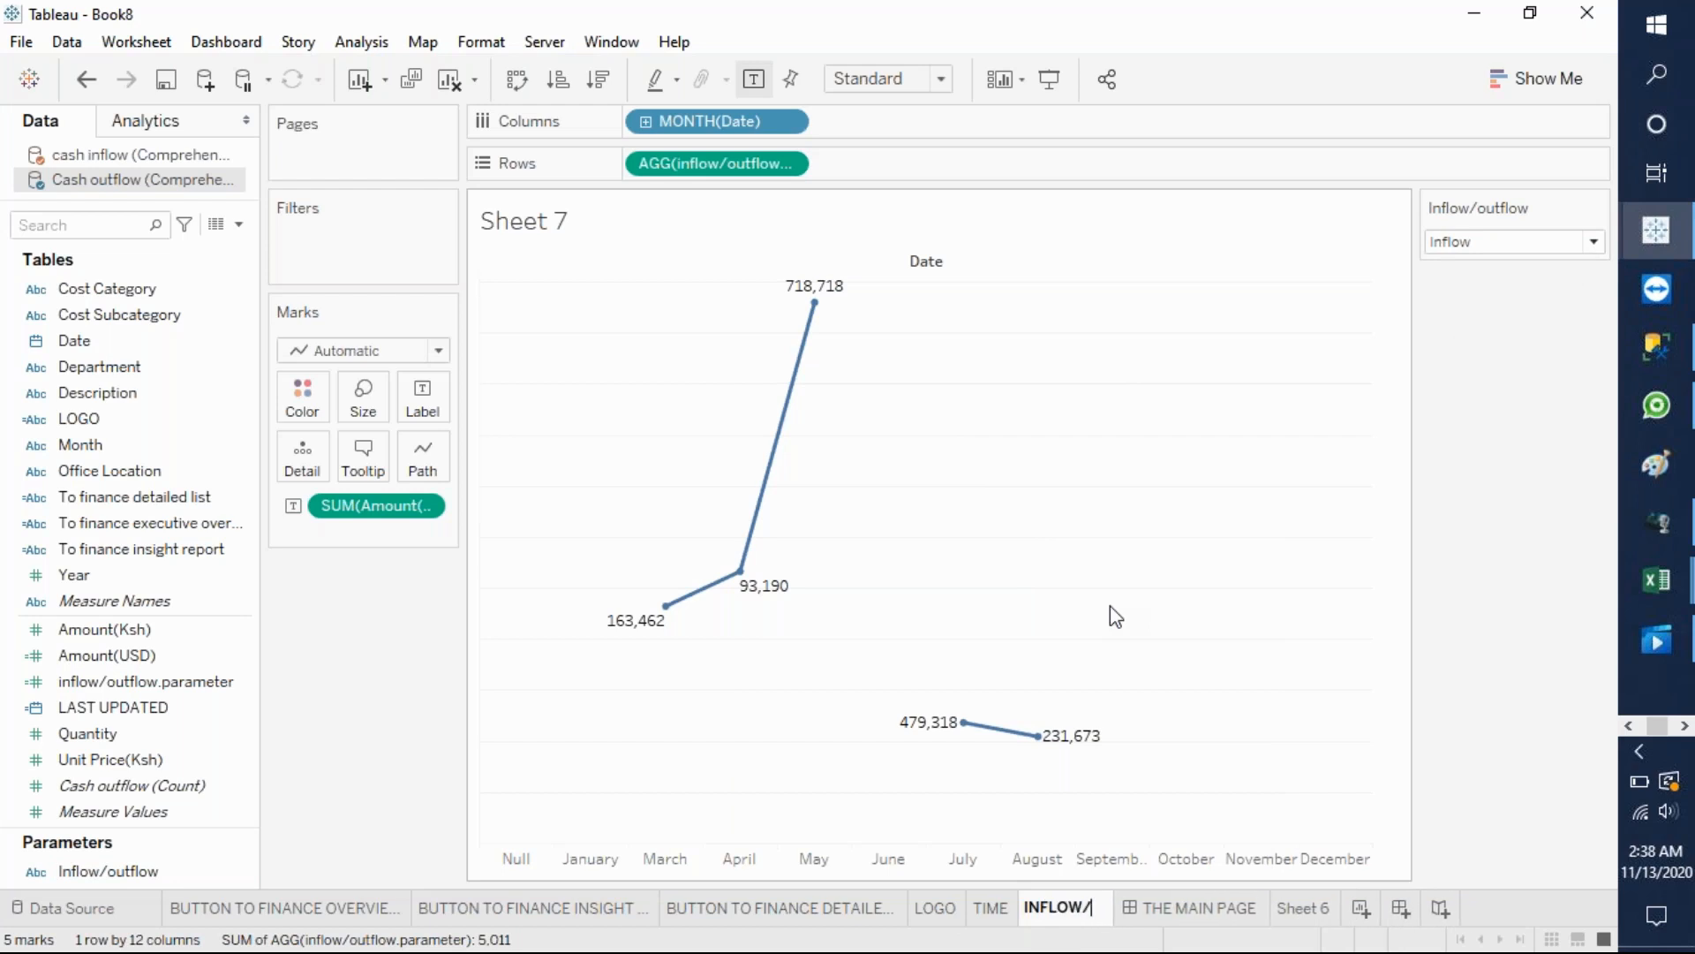
{"action": "type", "text": "OUTFLOW"}
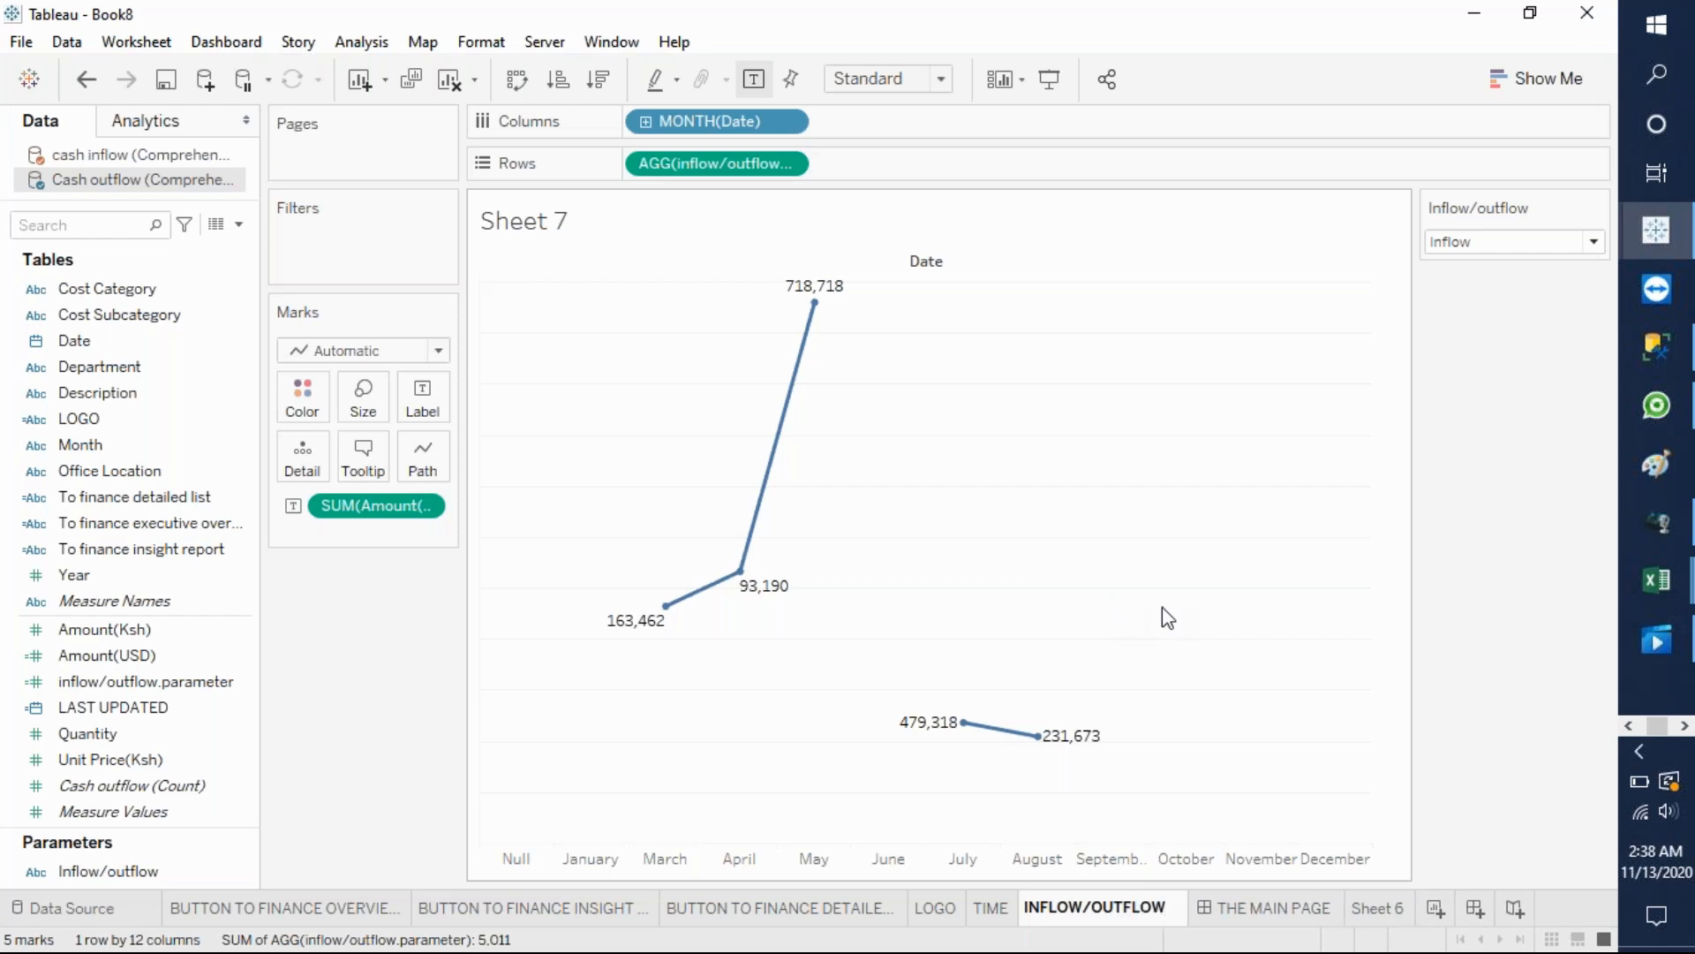
{"action": "key", "text": "Return"}
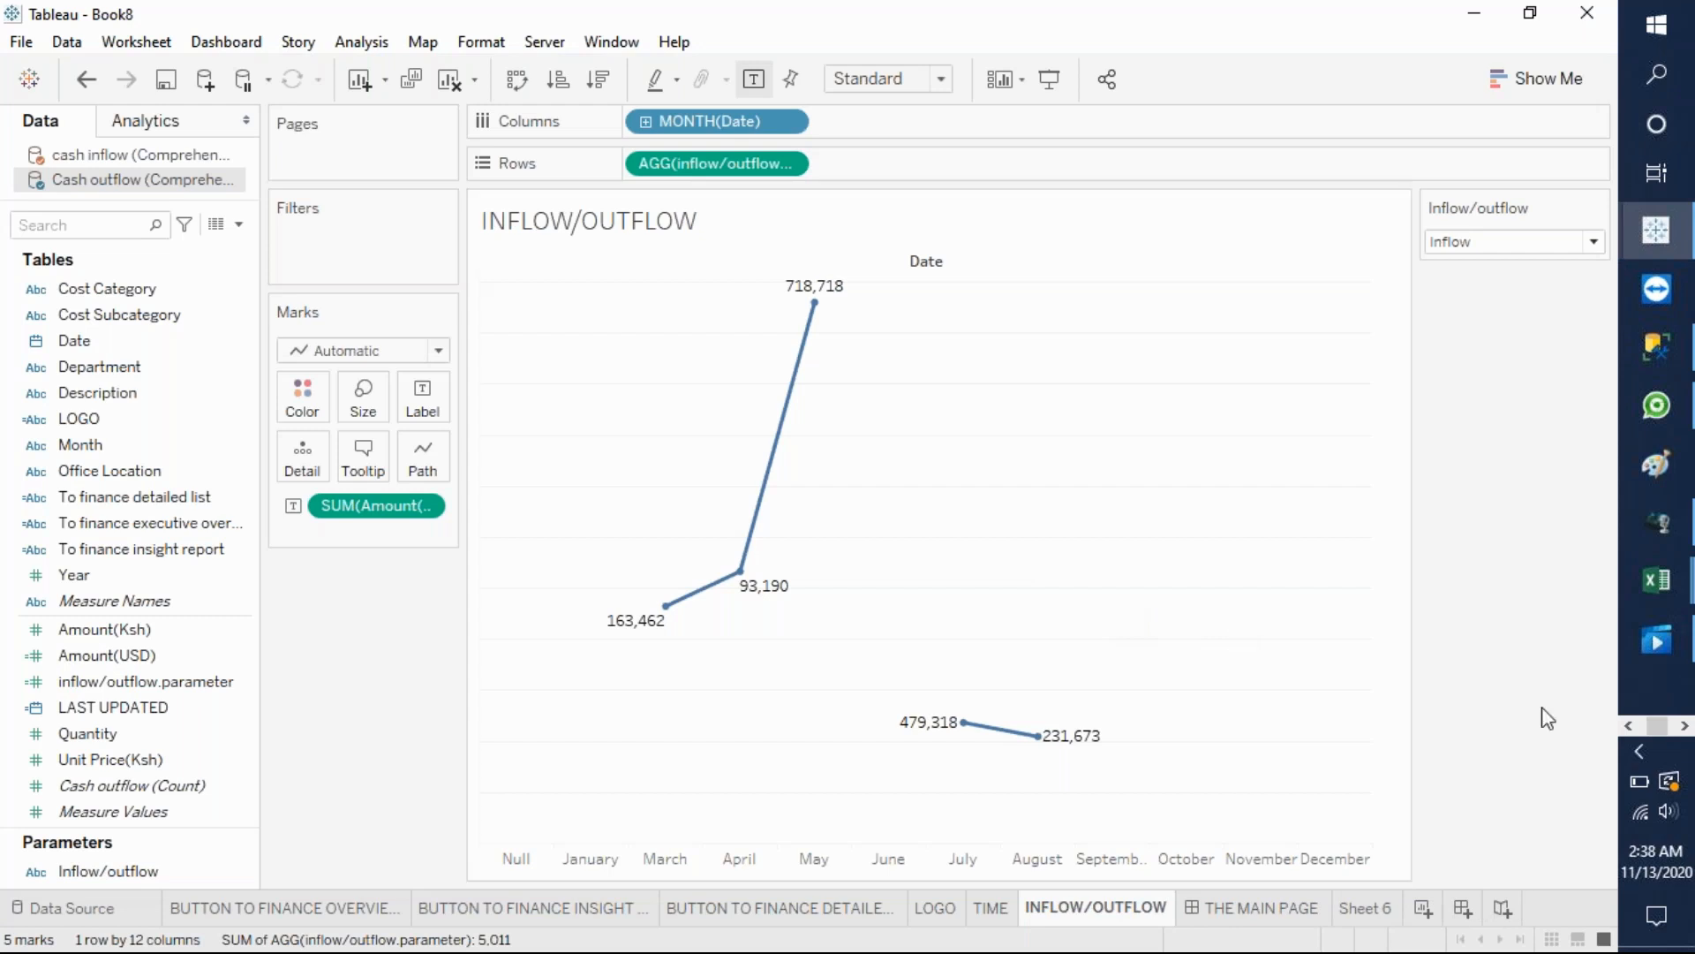
- Switch to the CODAFINANCEUserrequirements(Reporting) spreadsheet in Chrome and review the business requirements for the Financial Executive overview report
{"action": "left_click", "coordinate": [1630, 722]}
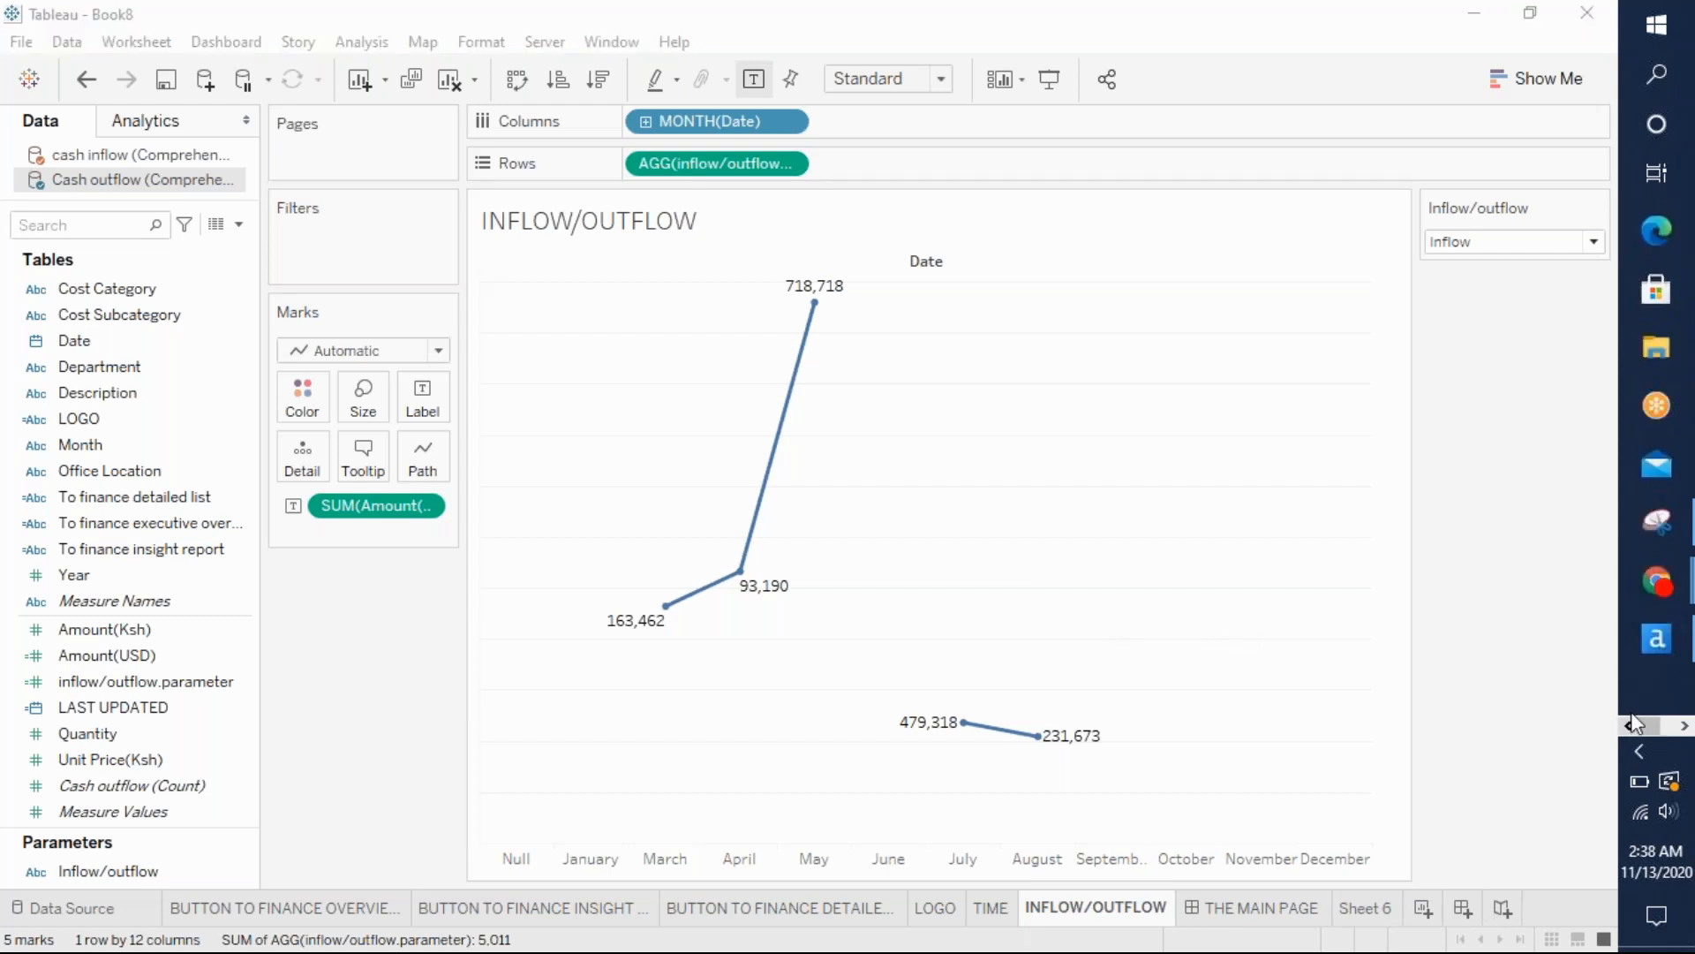
{"action": "mouse_move", "coordinate": [1662, 579]}
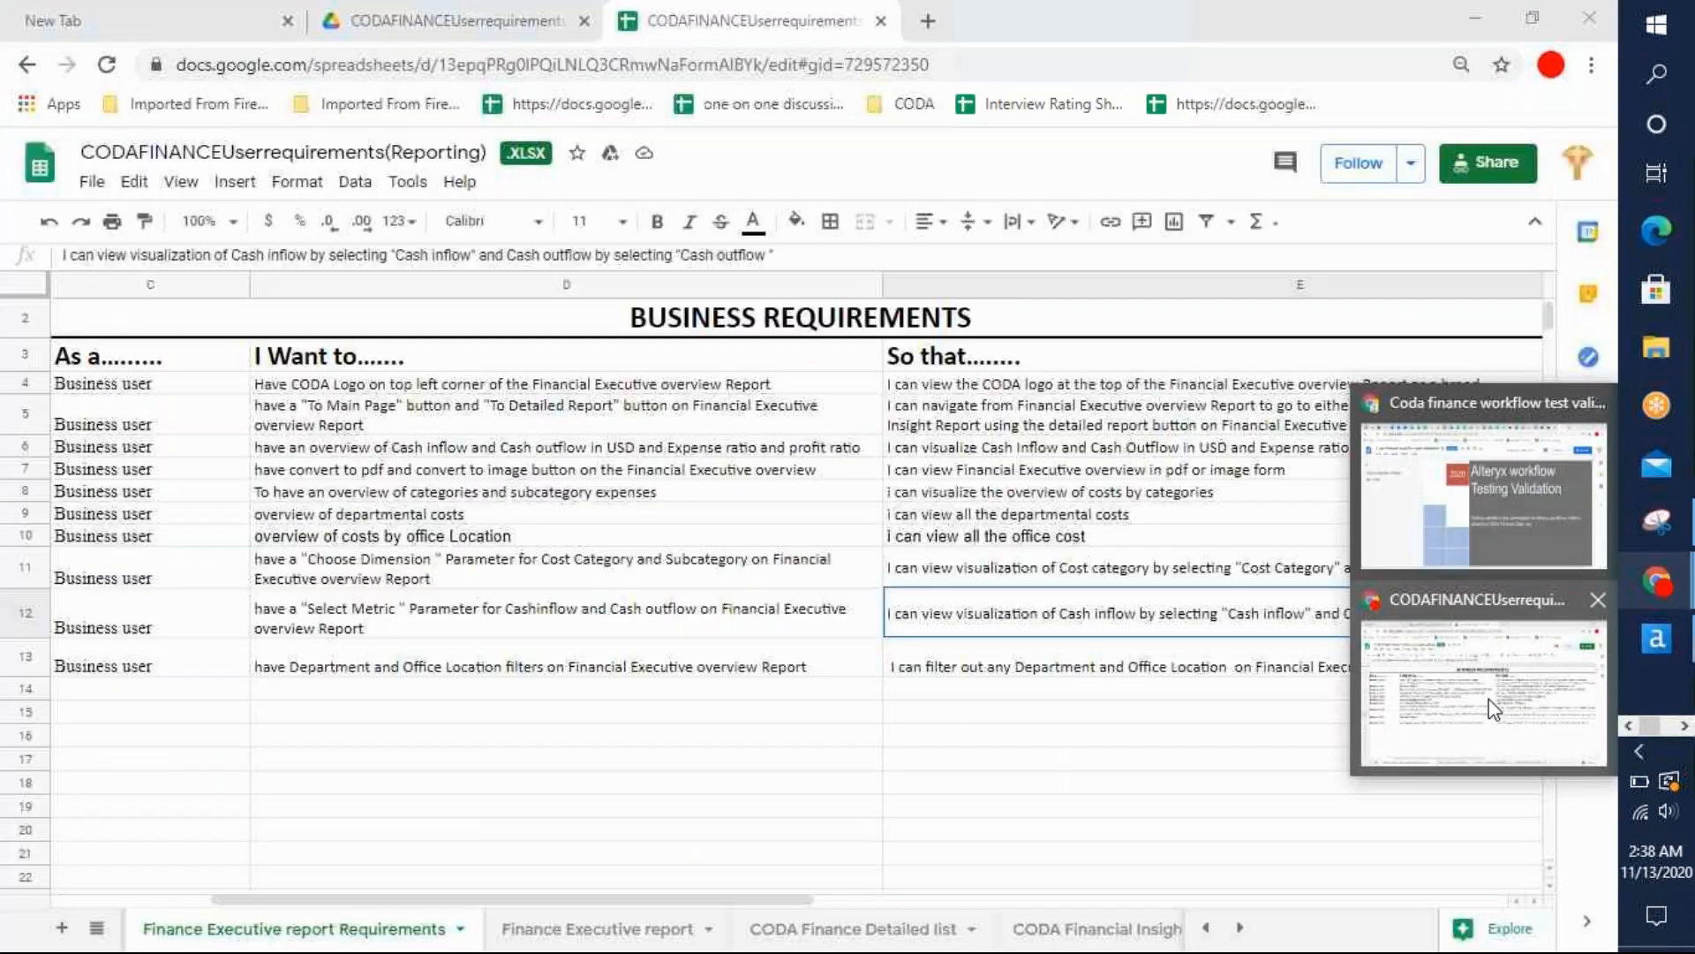
{"action": "left_click", "coordinate": [1491, 706]}
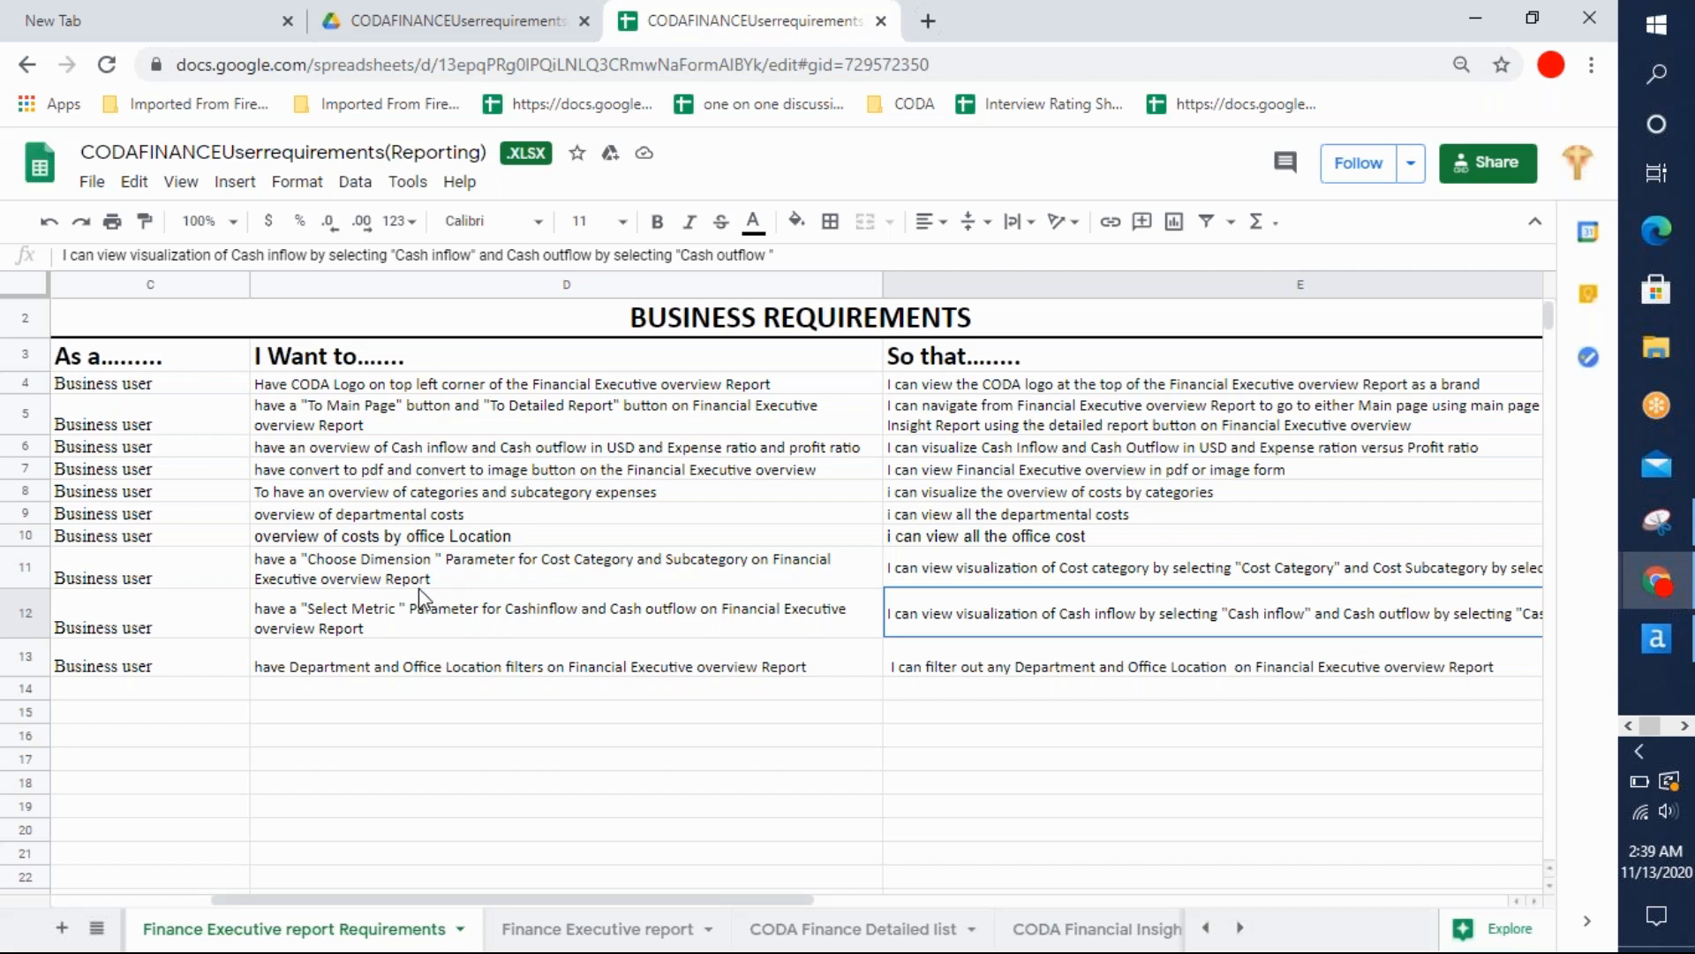
{"action": "left_click", "coordinate": [1685, 726]}
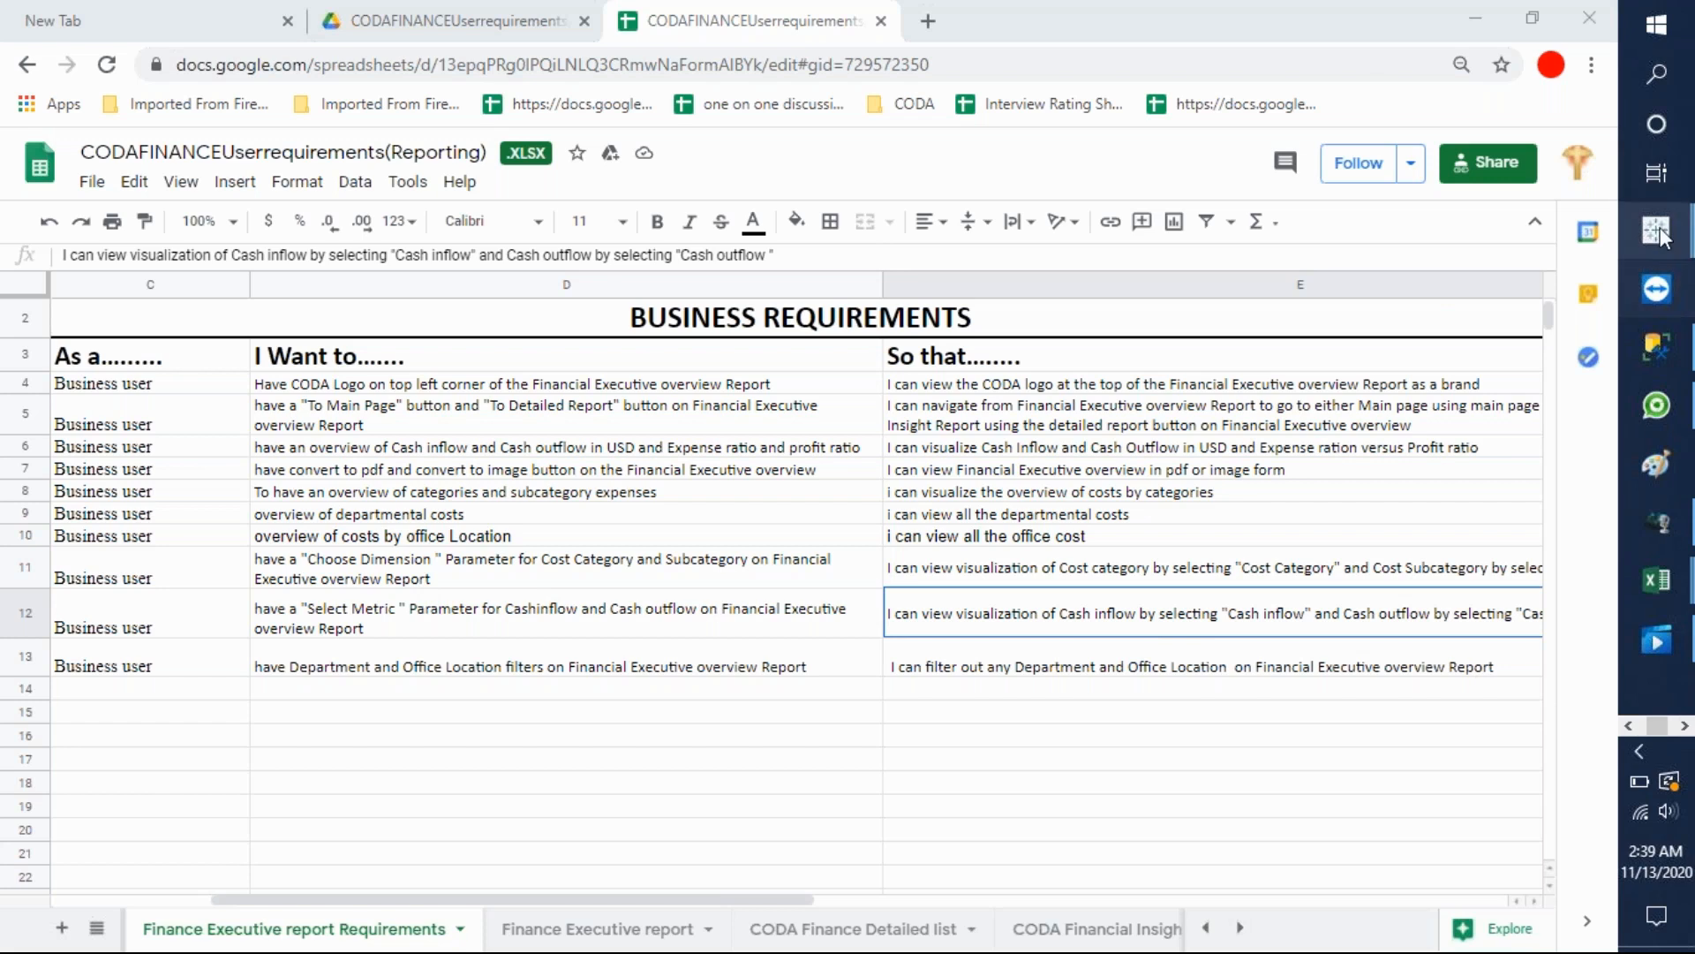
- Switch back to the Tableau workbook and save it as PRESENTED in the tablea folder
{"action": "mouse_move", "coordinate": [1656, 230]}
{"action": "left_click", "coordinate": [1475, 826]}
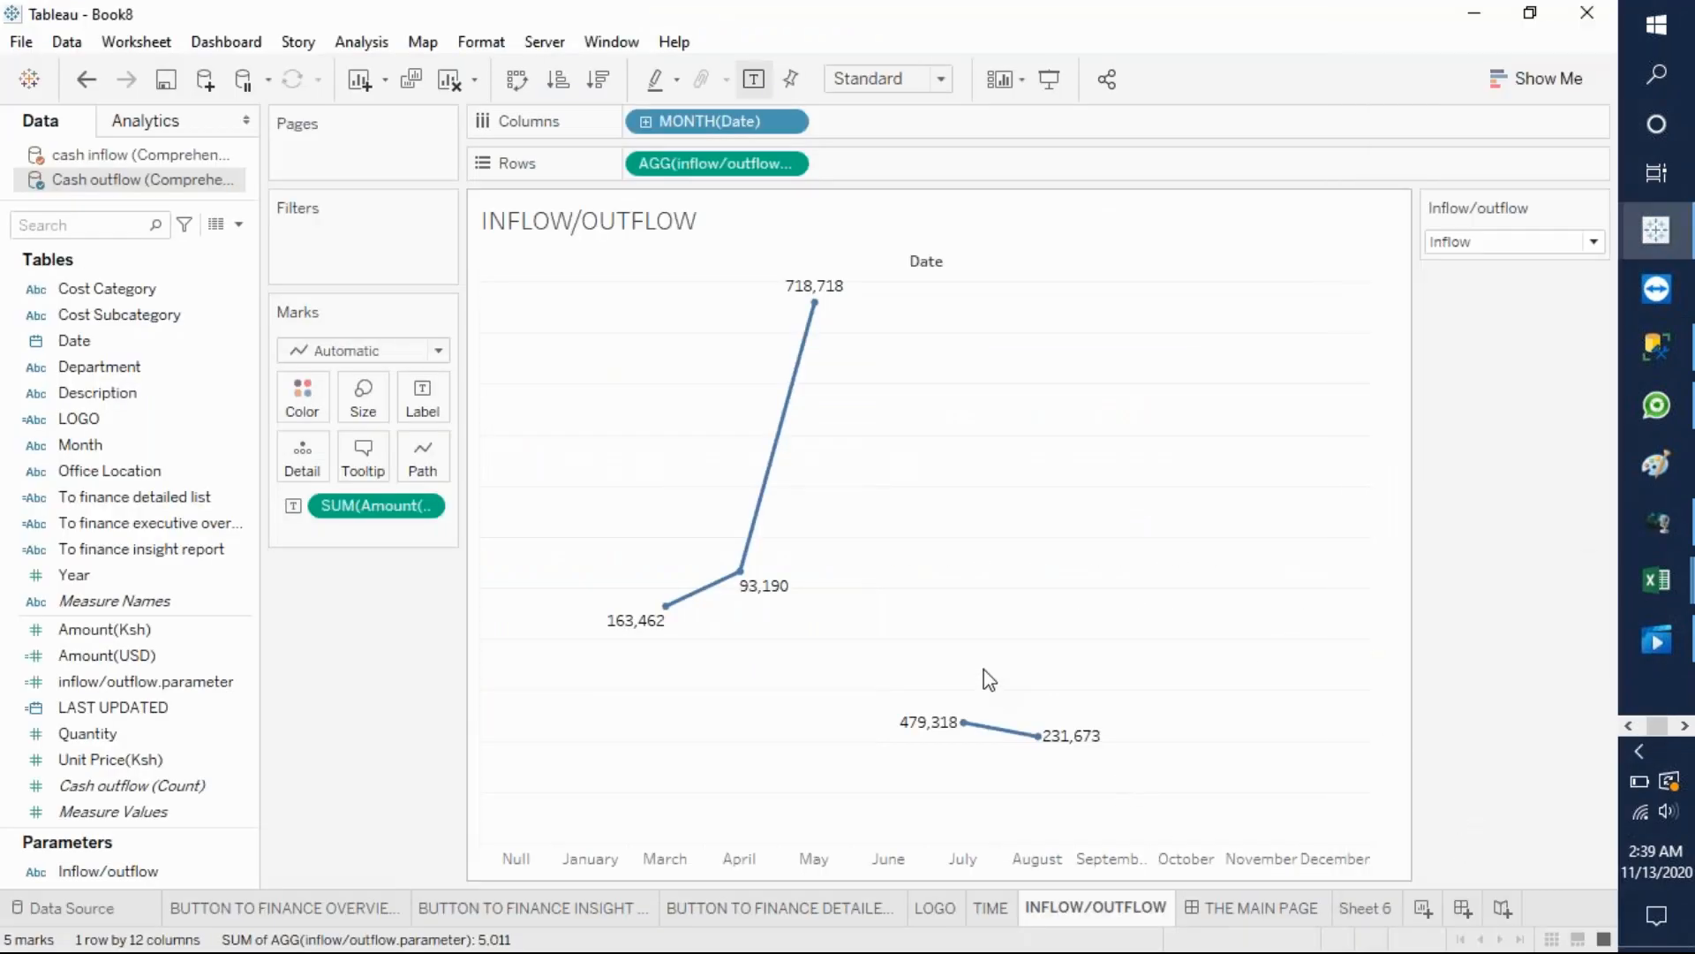
{"action": "key", "text": "ctrl+s"}
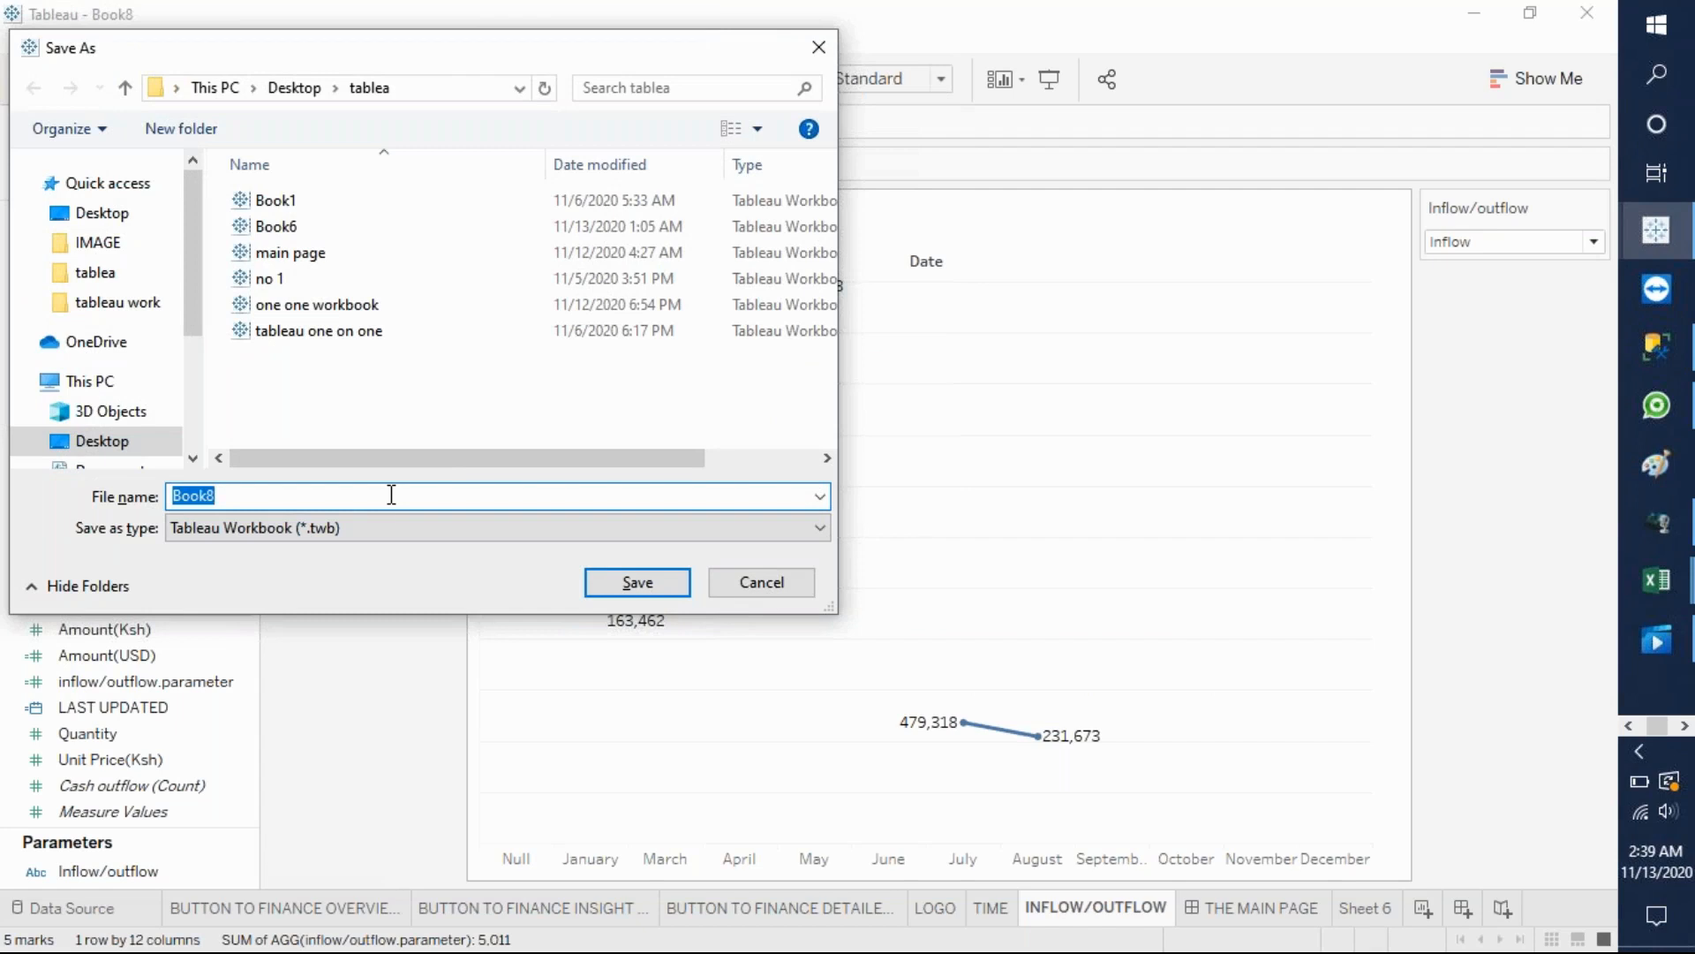
{"action": "type", "text": "PRESENTED"}
{"action": "left_click", "coordinate": [637, 581]}
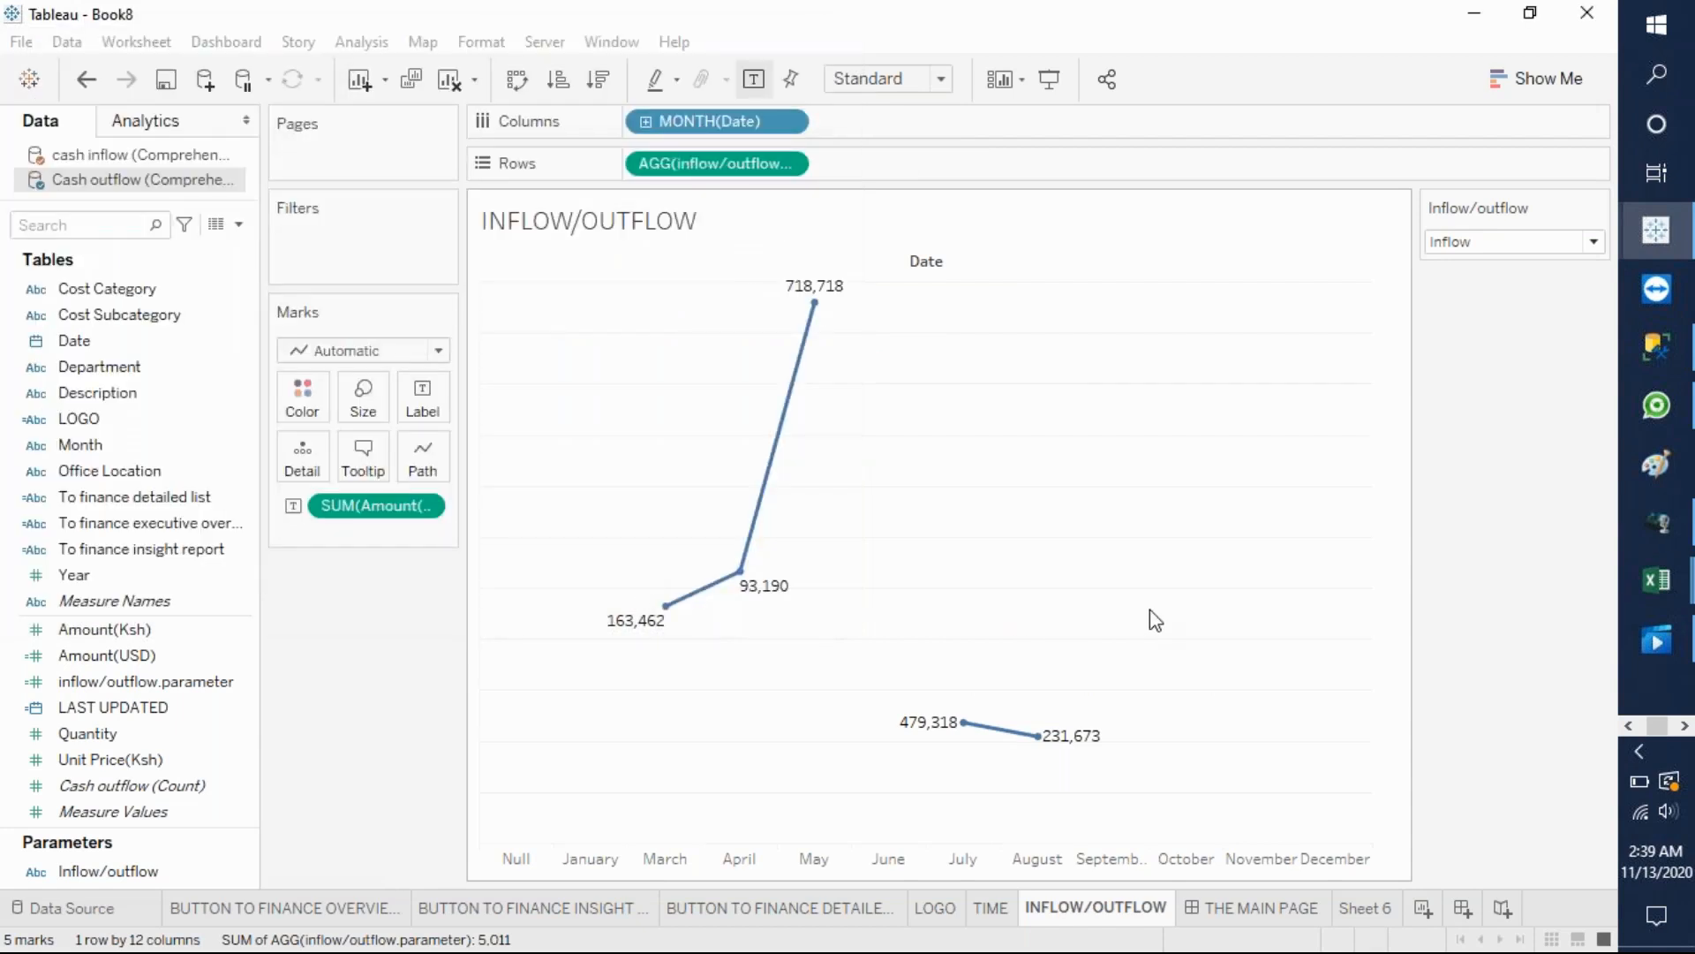
- Add a new worksheet after INFLOW/OUTFLOW and start a parameter named CHOOSE CATREGORY with a list of allowable values
{"action": "right_click", "coordinate": [1107, 911]}
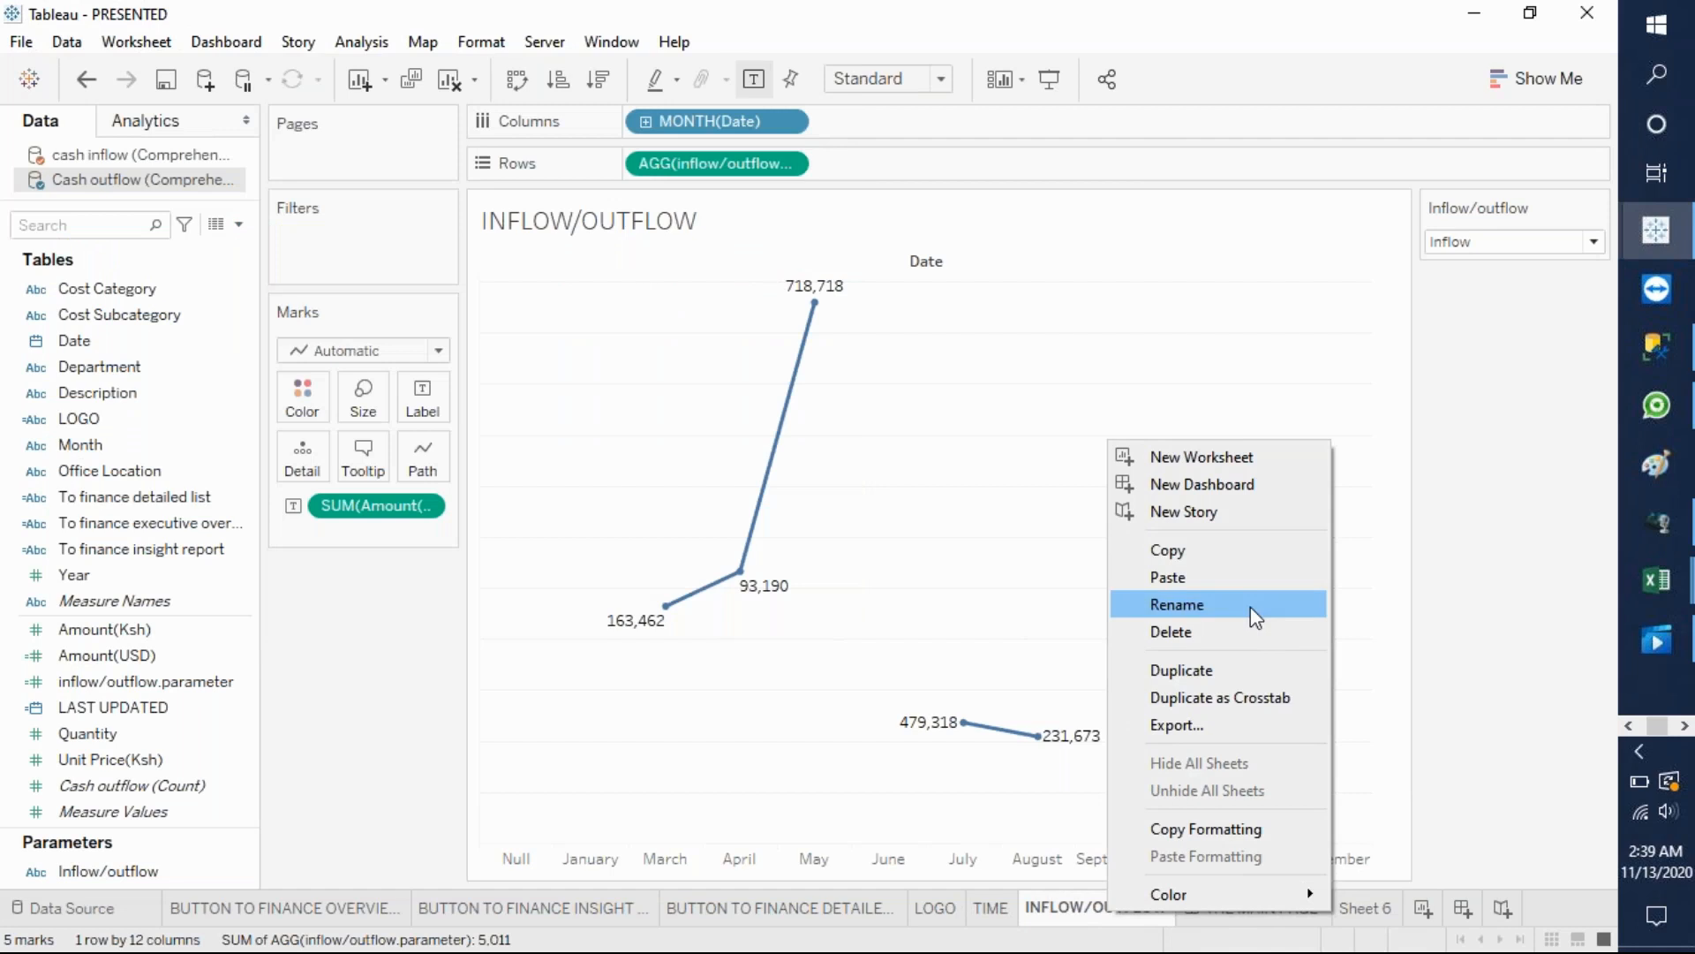
{"action": "left_click", "coordinate": [1182, 467]}
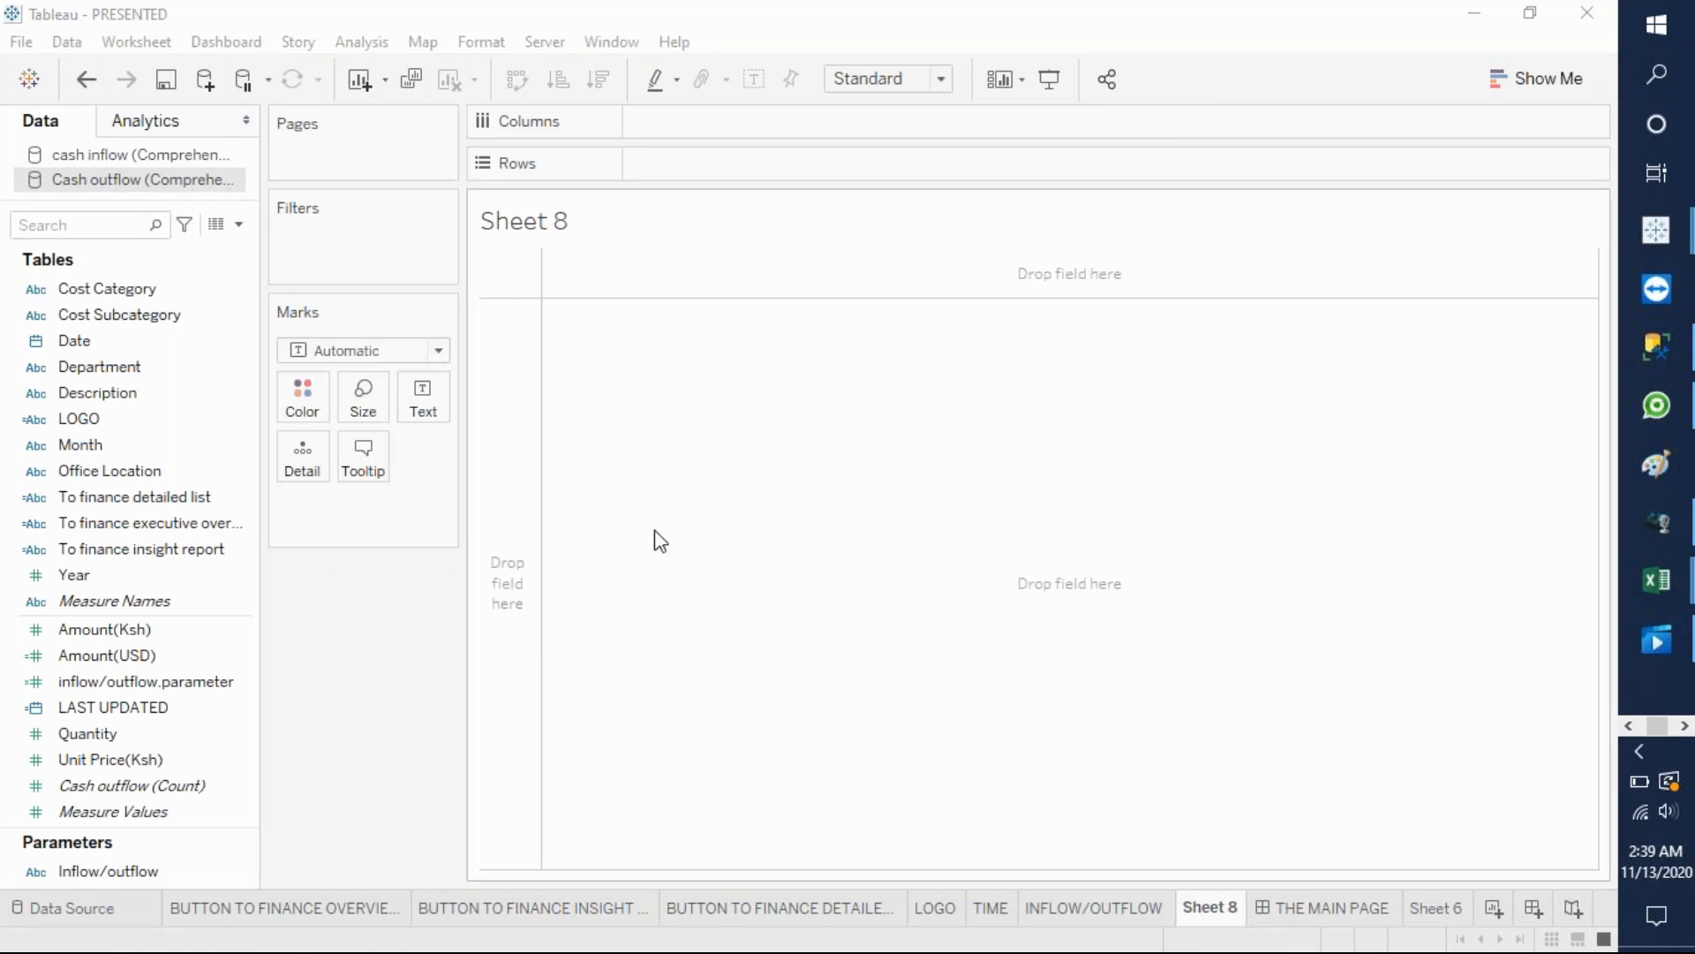
{"action": "left_click", "coordinate": [239, 225]}
{"action": "left_click", "coordinate": [122, 282]}
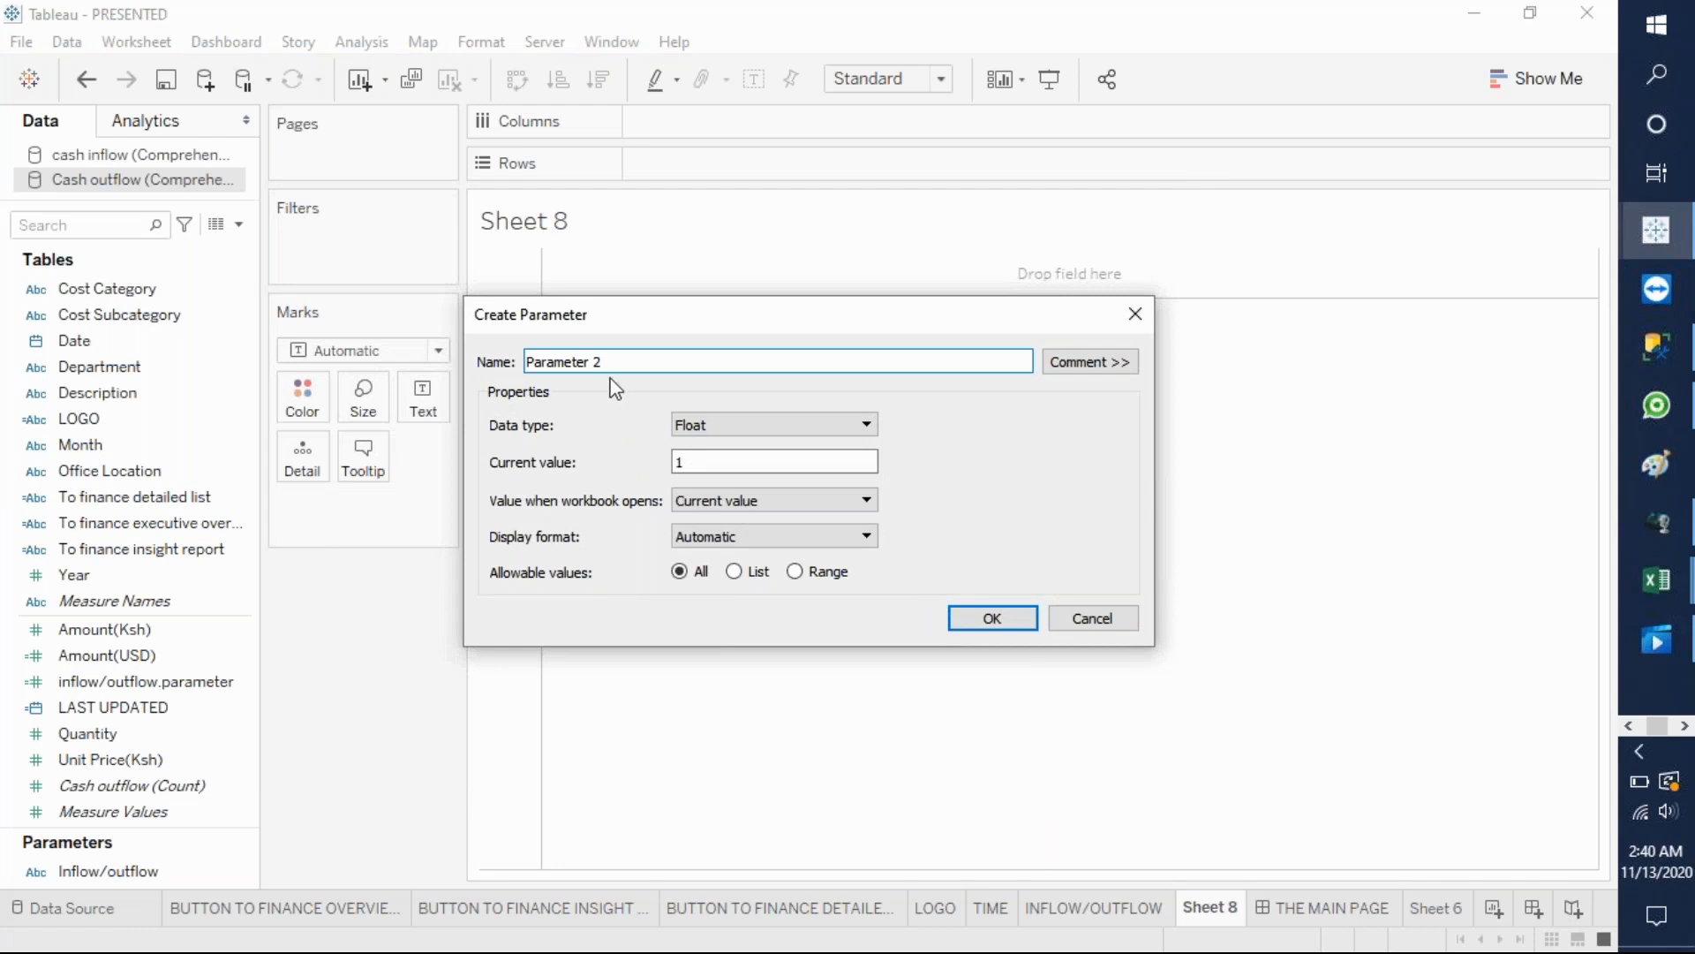
{"action": "key", "text": "BackSpace"}
{"action": "key", "text": "BackSpace"}
{"action": "key", "text": "BackSpace"}
{"action": "key", "text": "BackSpace"}
{"action": "key", "text": "BackSpace"}
{"action": "key", "text": "BackSpace"}
{"action": "key", "text": "BackSpace"}
{"action": "key", "text": "BackSpace"}
{"action": "key", "text": "BackSpace"}
{"action": "key", "text": "BackSpace"}
{"action": "key", "text": "BackSpace"}
{"action": "type", "text": "CHOOSE CATREGORY"}
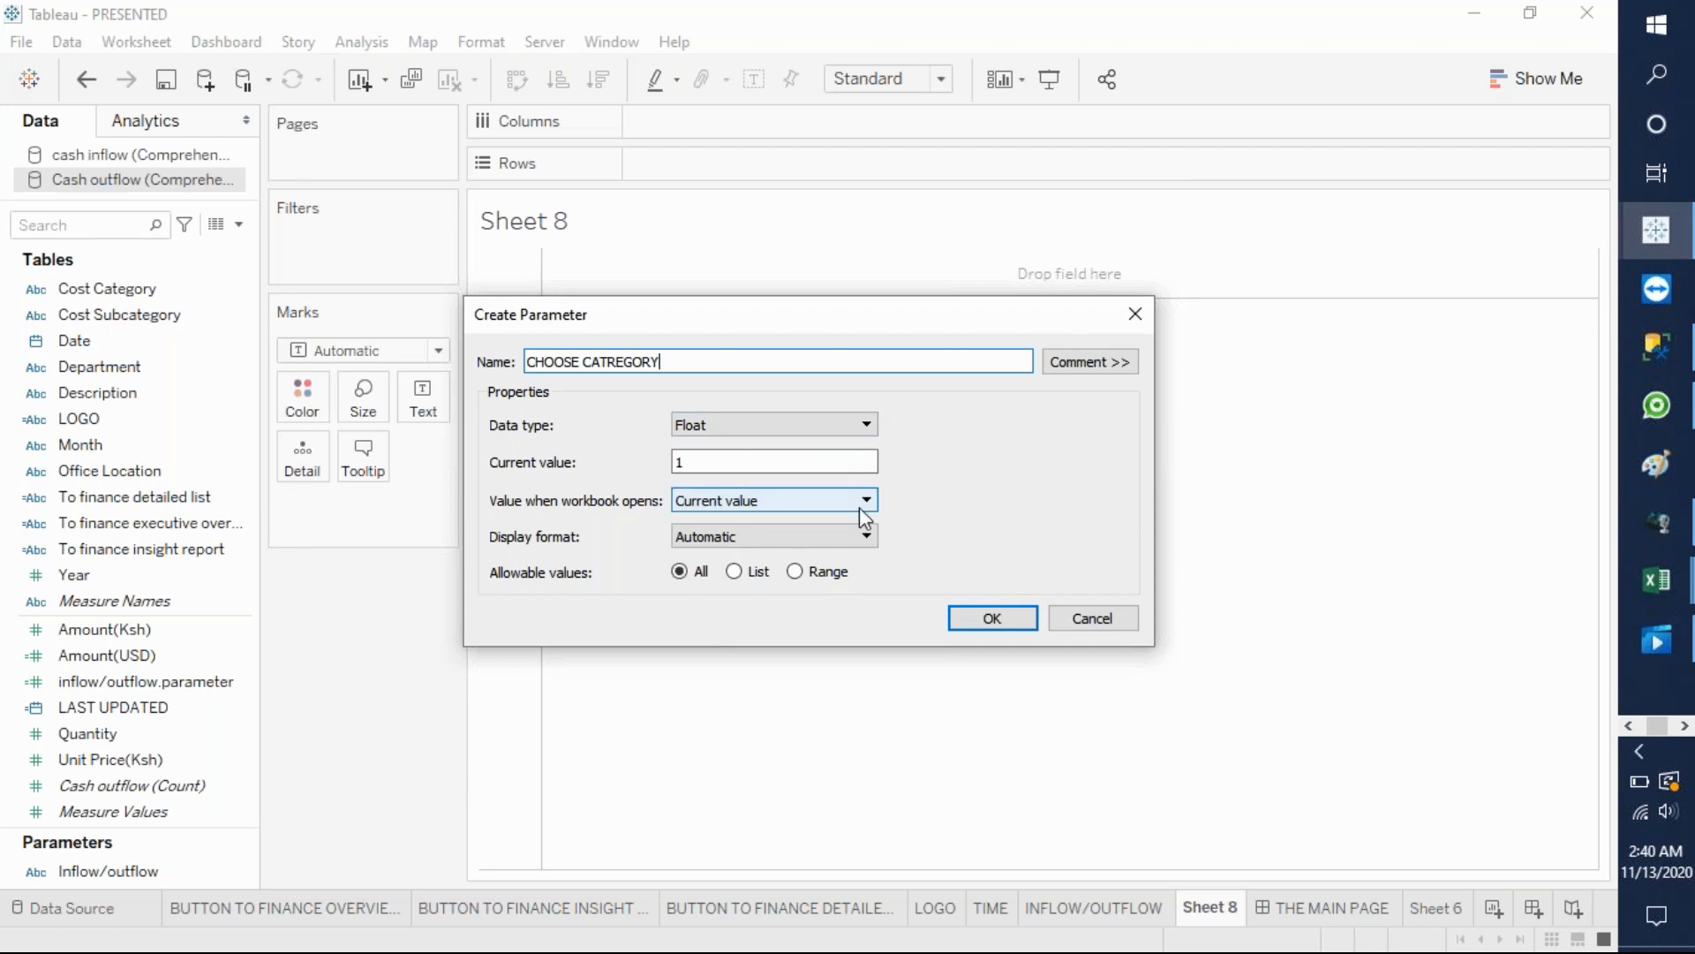
{"action": "left_click", "coordinate": [735, 572]}
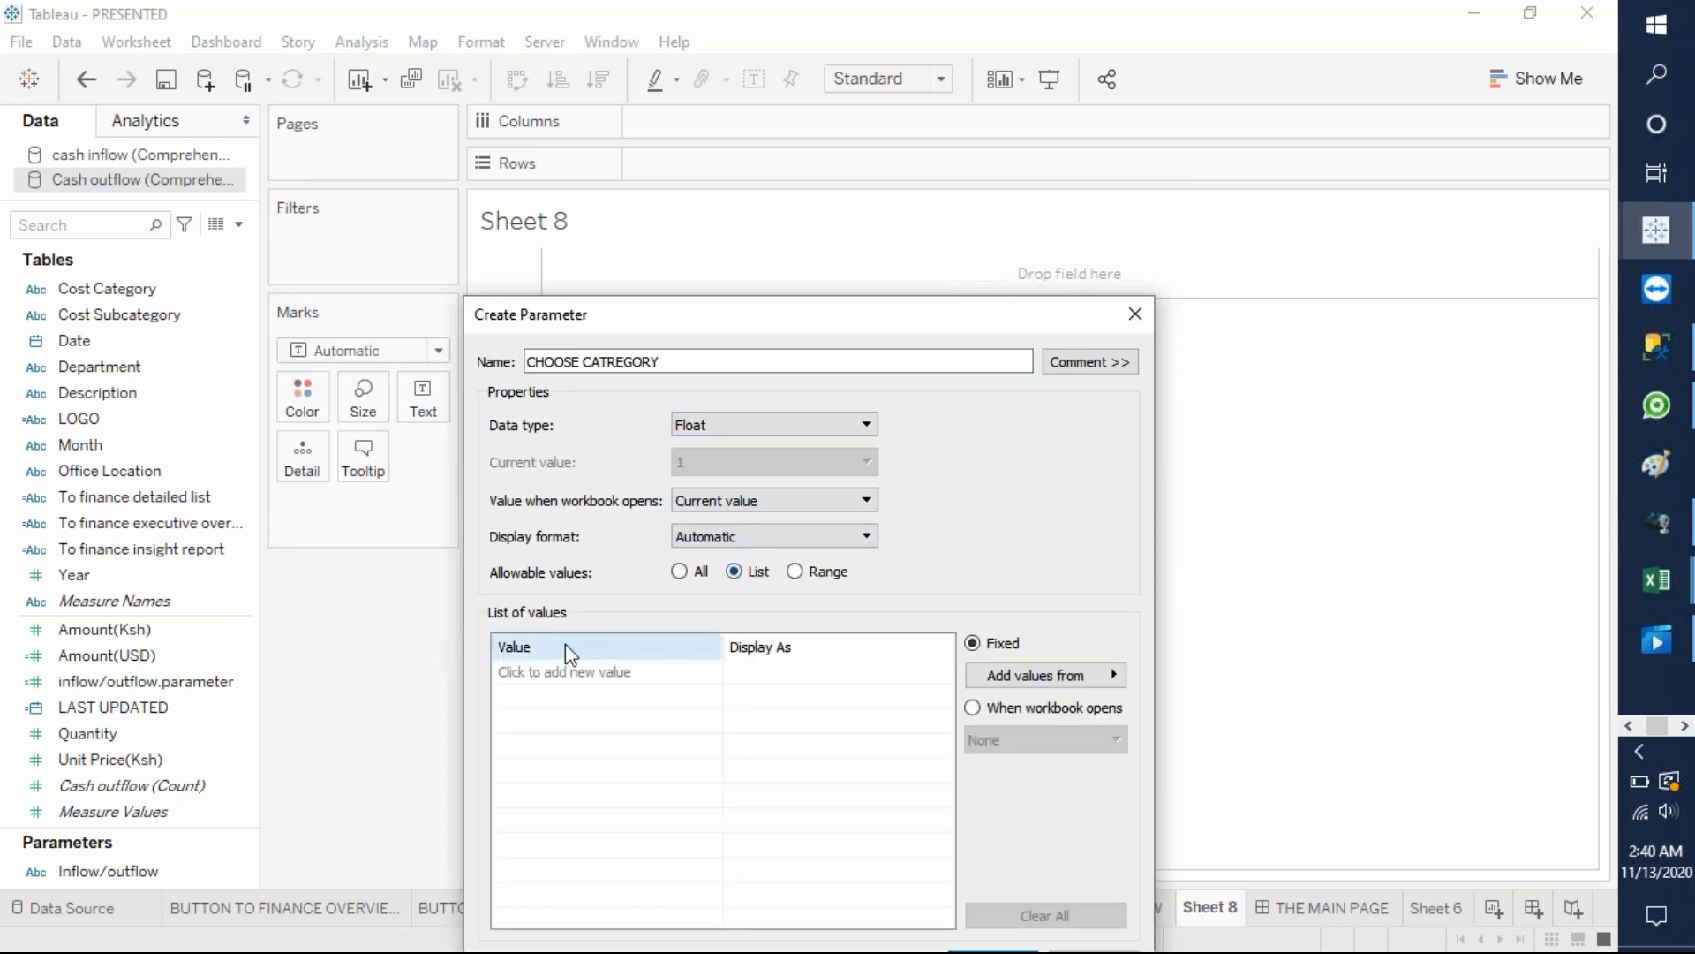
- Try to enter Cost Category as the first list value while the parameter's data type is Float
{"action": "left_click", "coordinate": [548, 672]}
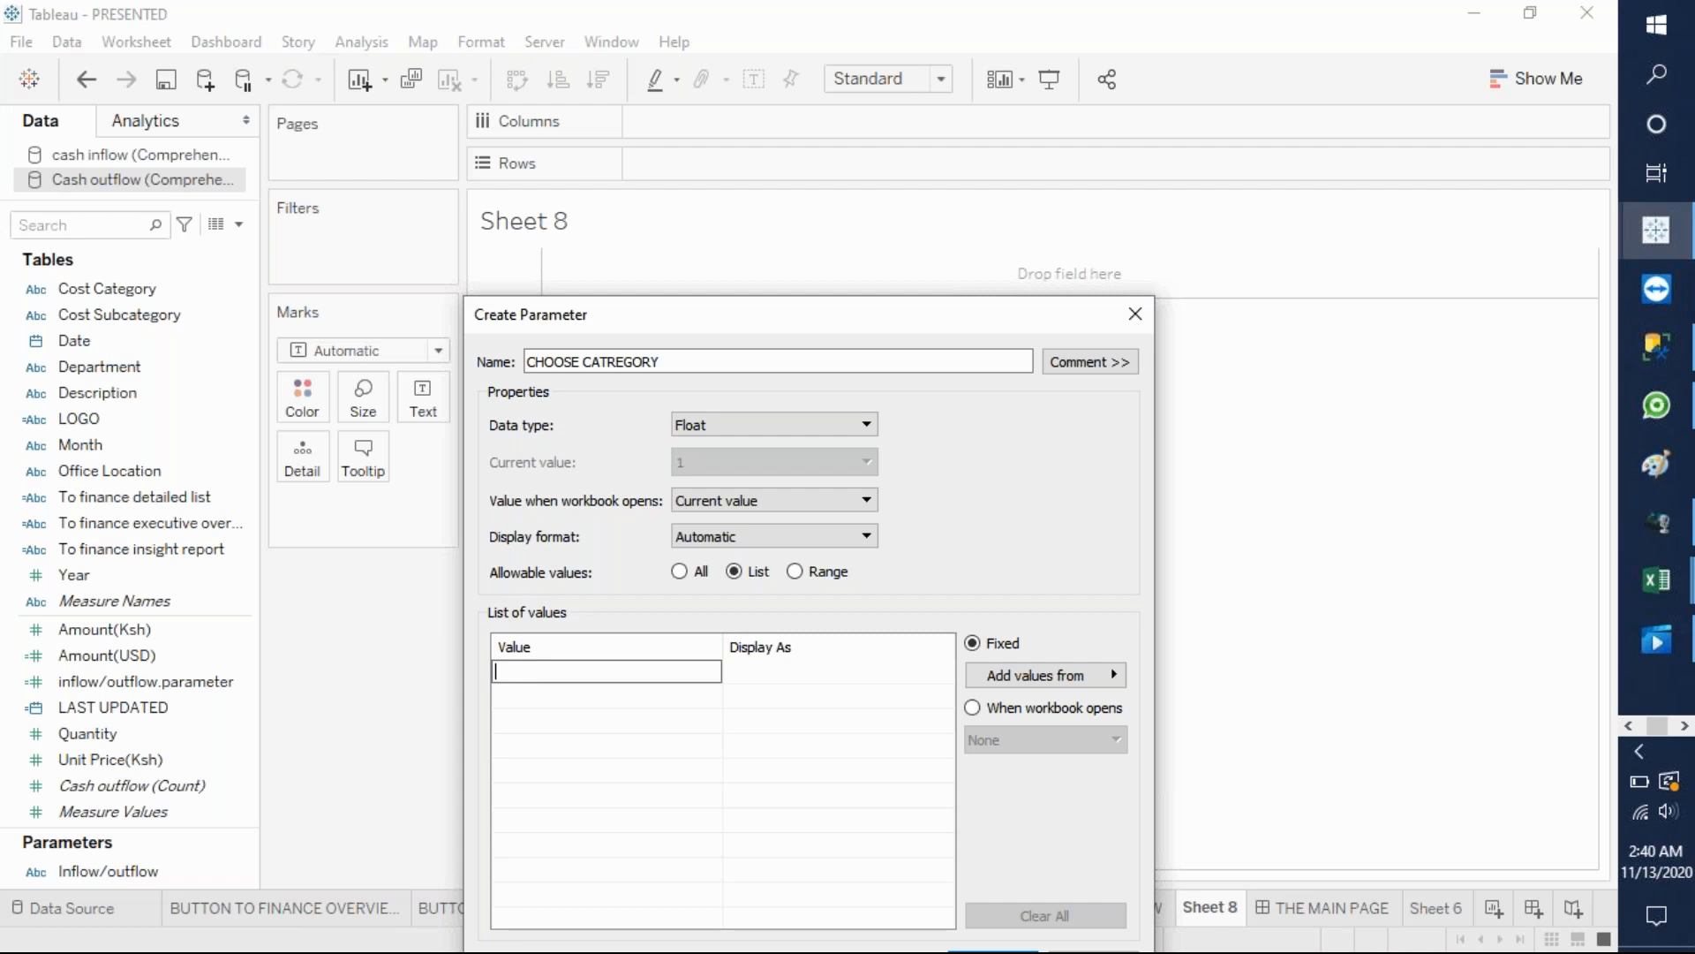
{"action": "type", "text": "cCost Car"}
{"action": "key", "text": "BackSpace"}
{"action": "type", "text": "tegory"}
{"action": "left_click", "coordinate": [502, 671]}
{"action": "key", "text": "BackSpace"}
{"action": "left_click", "coordinate": [757, 677]}
{"action": "left_click", "coordinate": [757, 677]}
- Set the parameter's data type to String and add Cost Category as its first list value
{"action": "left_click", "coordinate": [865, 430]}
{"action": "left_click", "coordinate": [780, 477]}
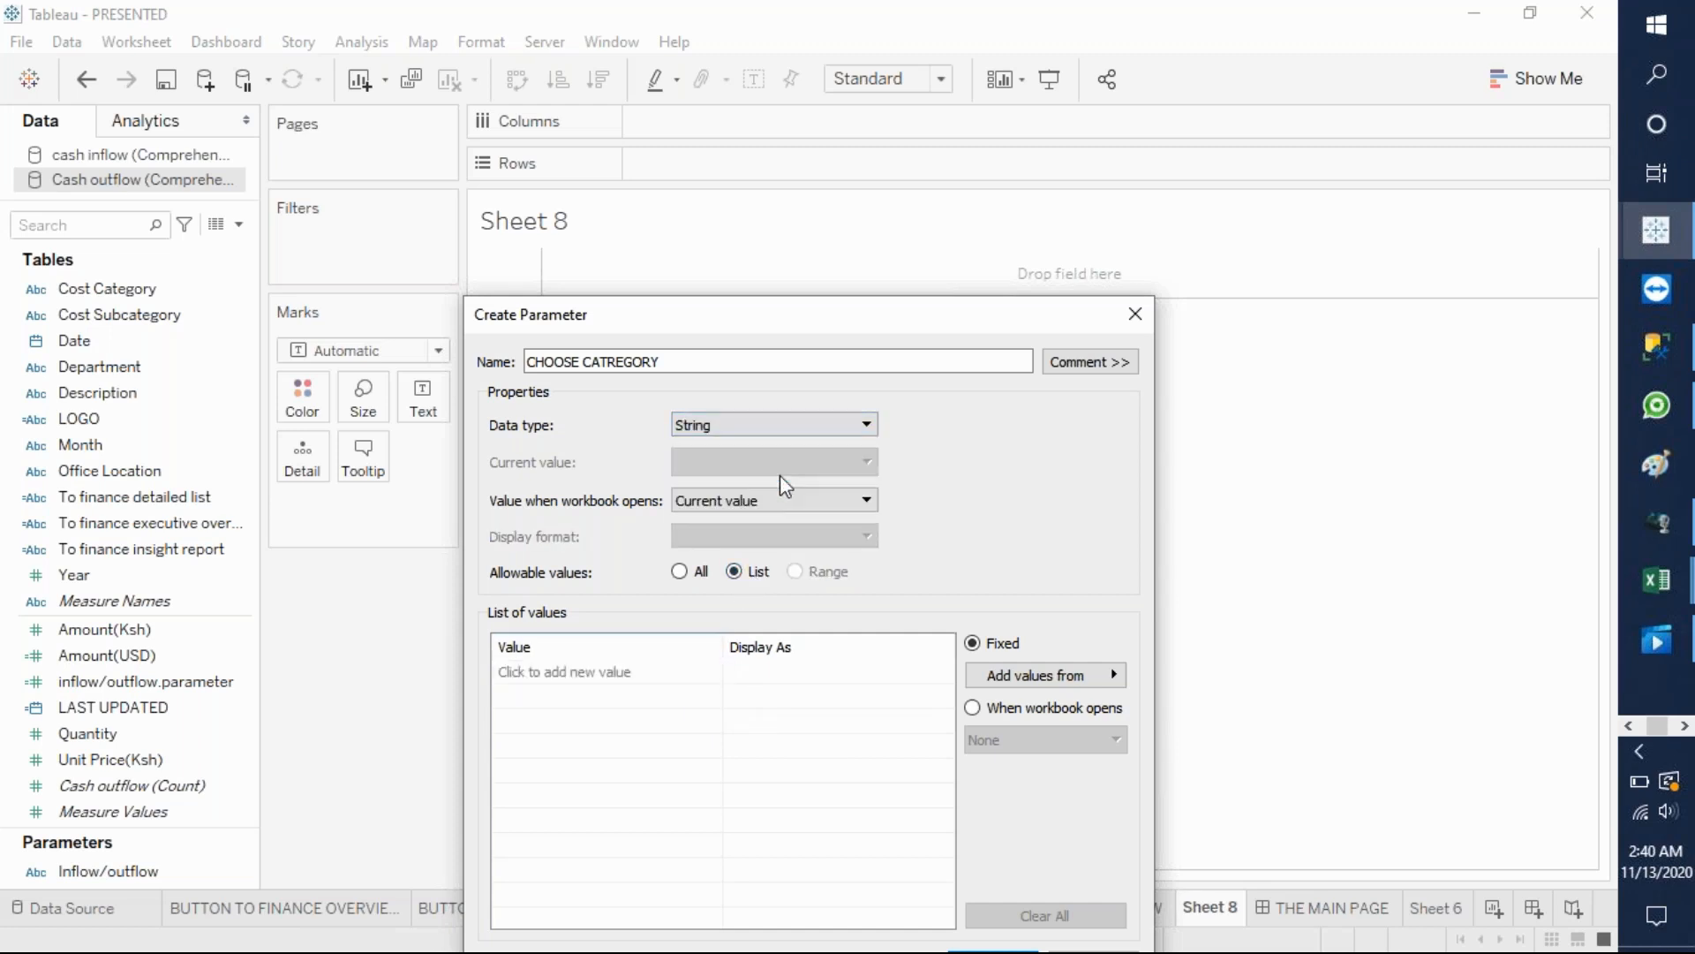
{"action": "left_click", "coordinate": [633, 672]}
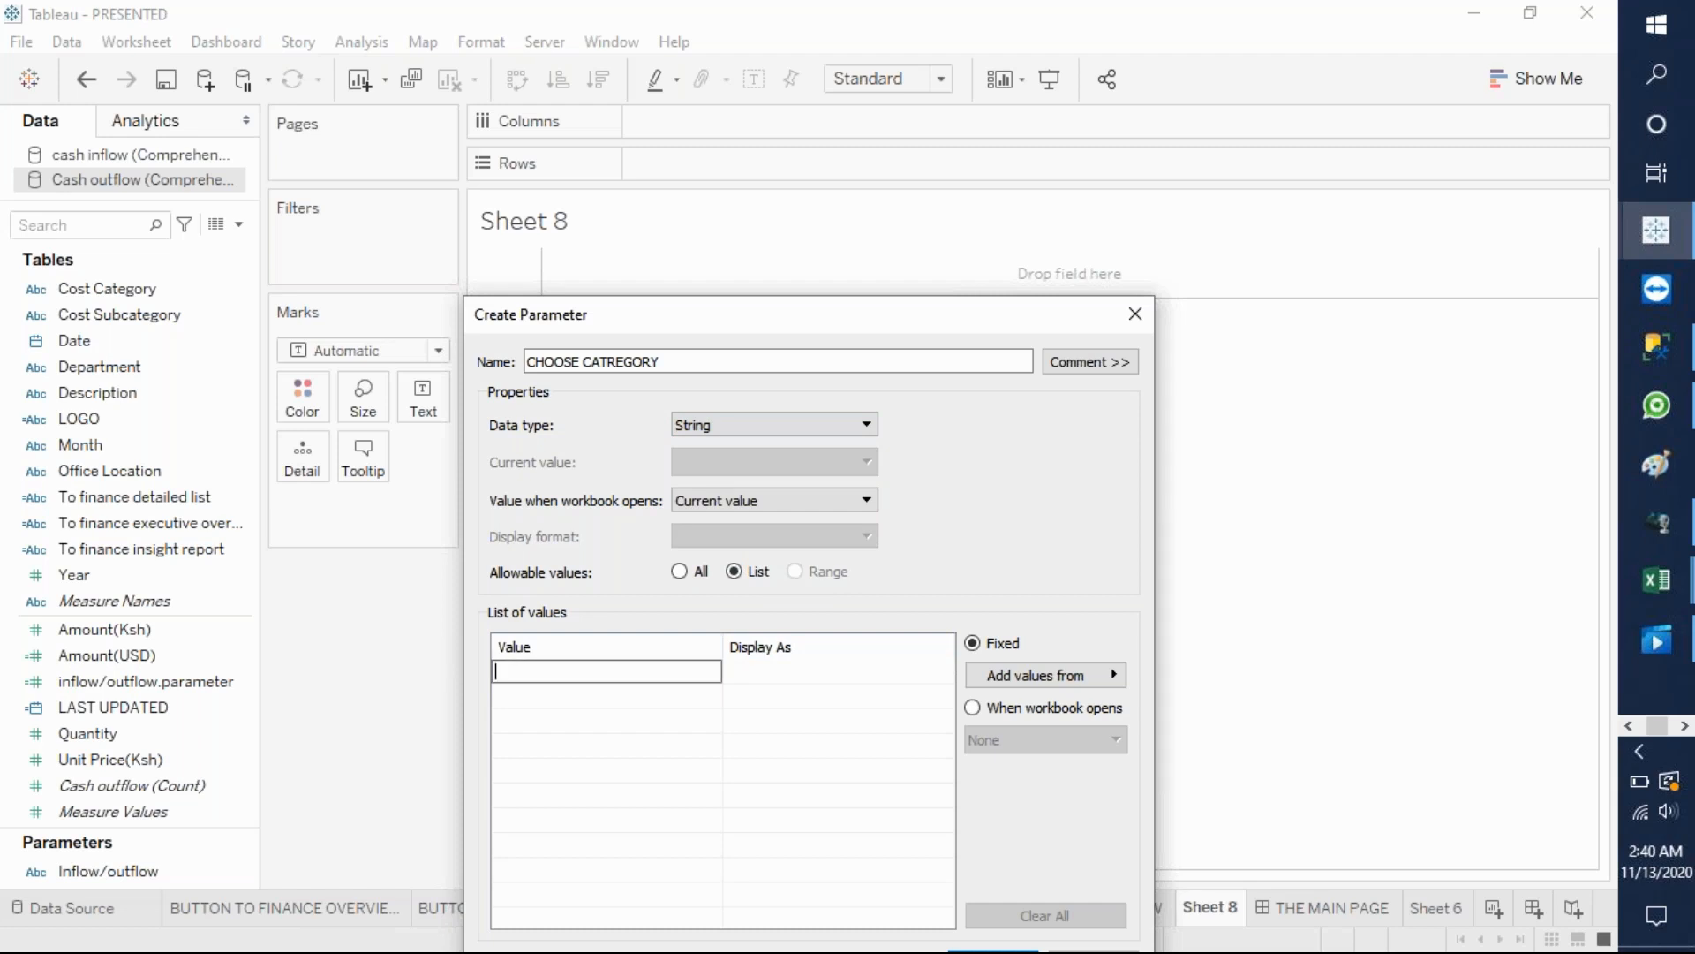
{"action": "type", "text": "Cost Category"}
{"action": "key", "text": "Return"}
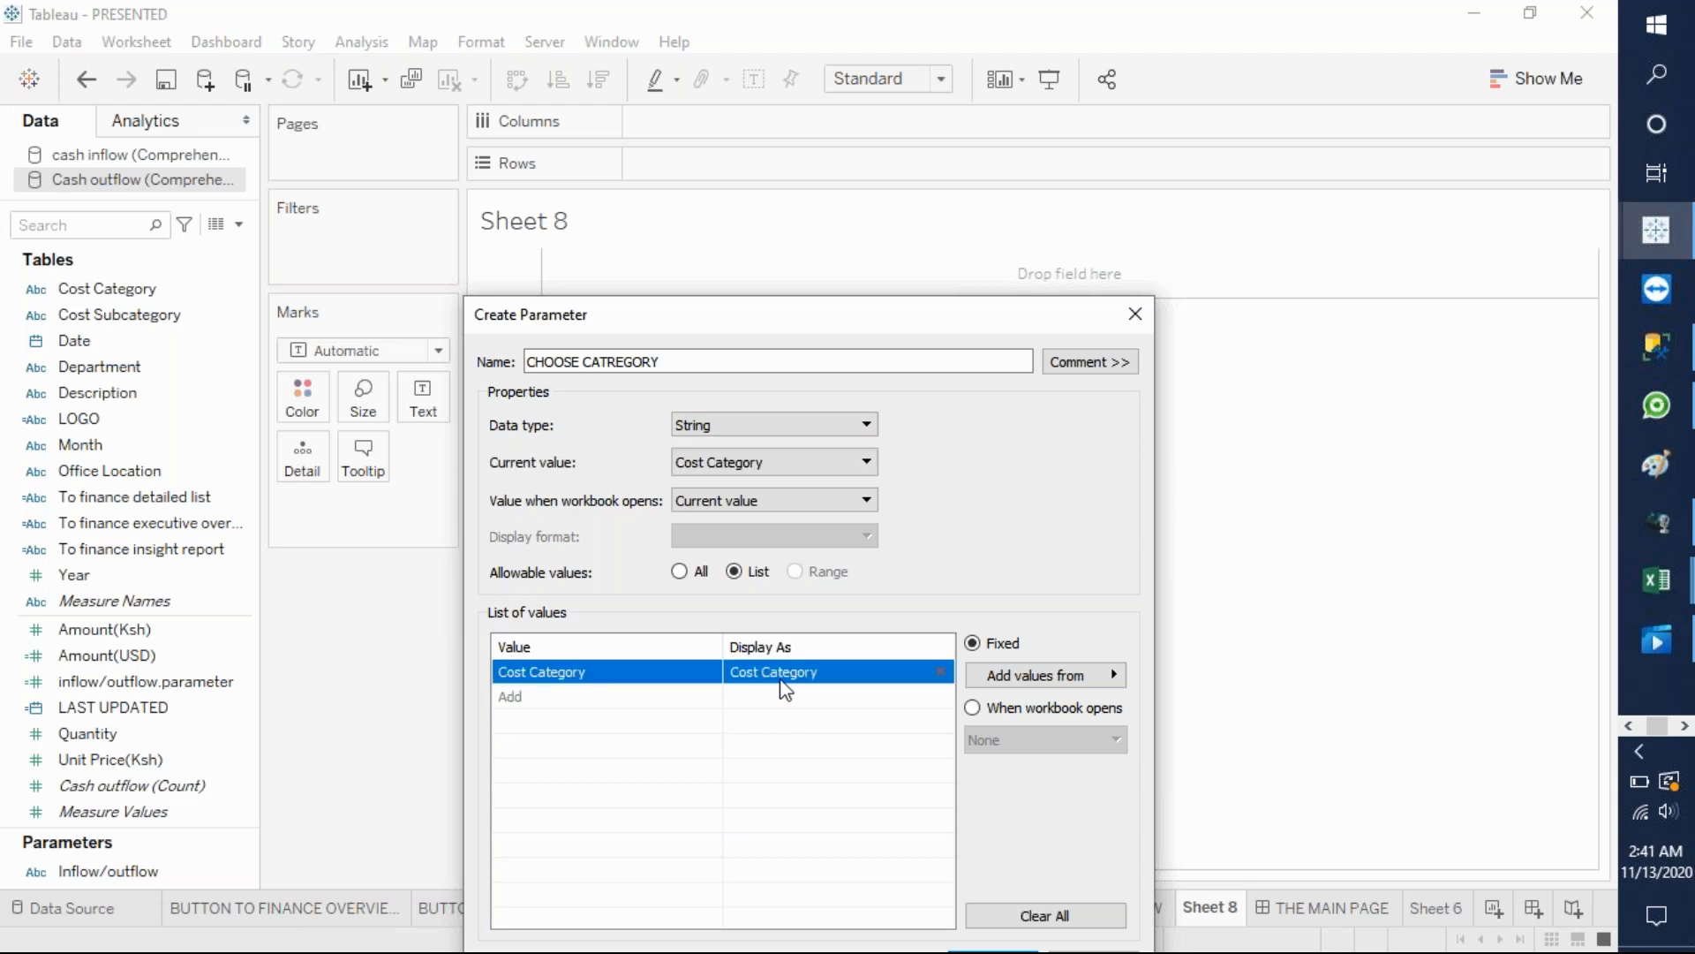
- Shorten the display name of the Cost Category value to Category
{"action": "left_click", "coordinate": [780, 680]}
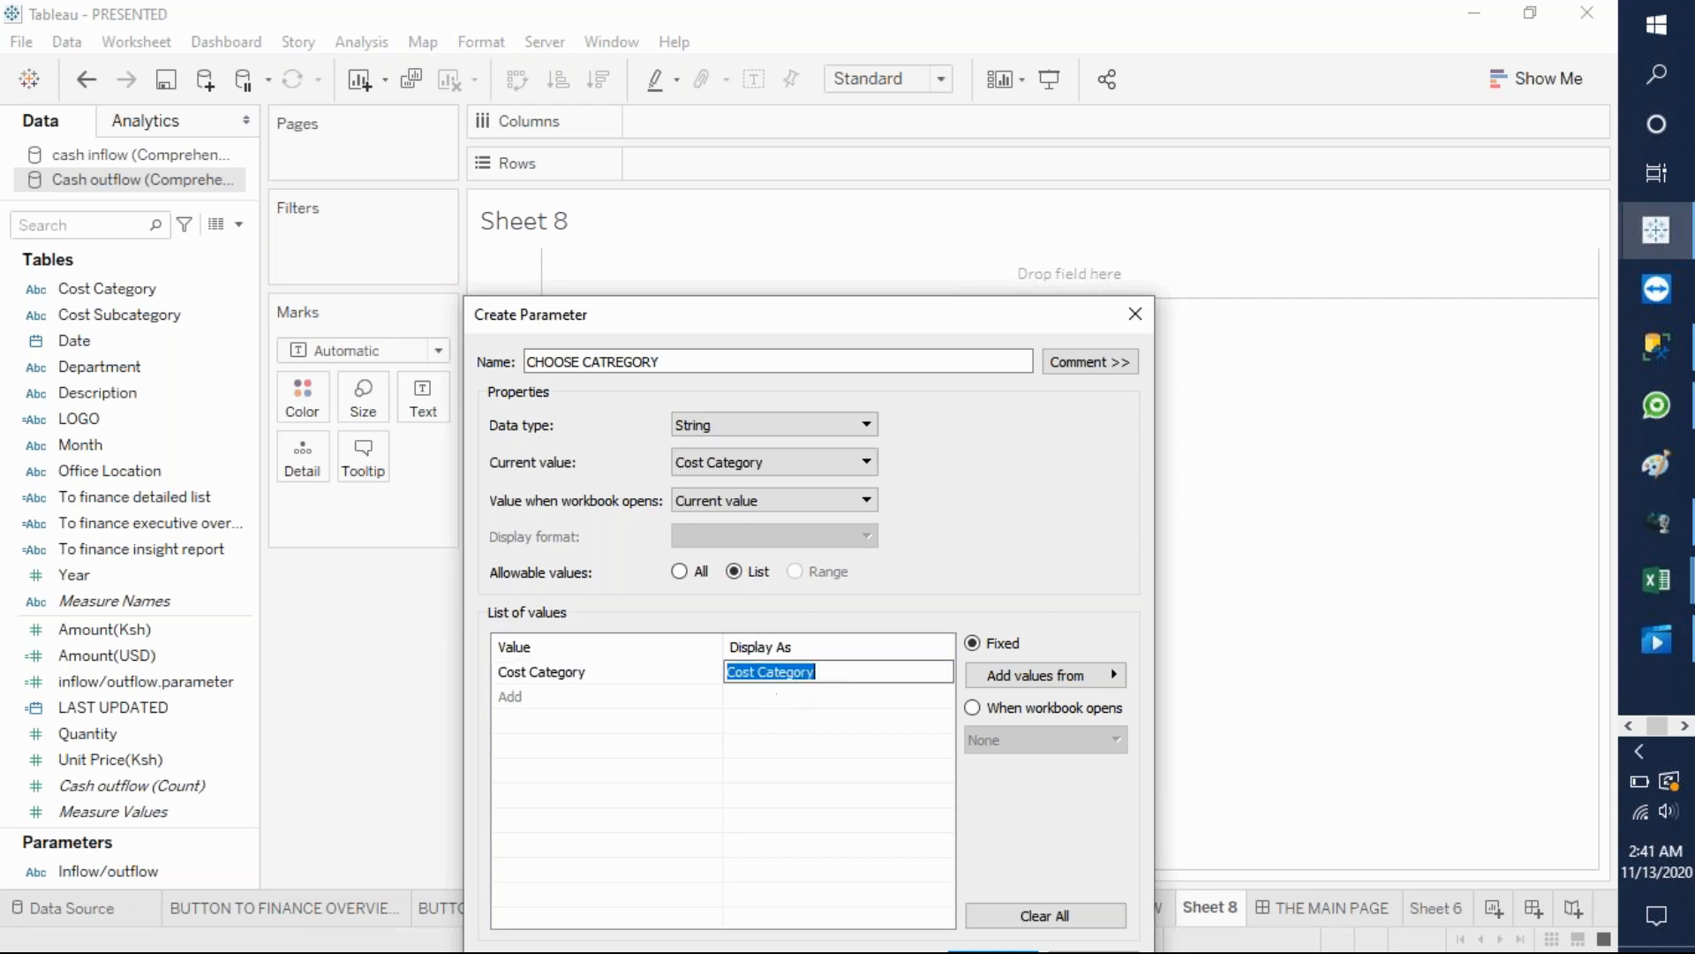
{"action": "left_click", "coordinate": [756, 673]}
{"action": "key", "text": "BackSpace"}
{"action": "key", "text": "BackSpace"}
{"action": "key", "text": "BackSpace"}
{"action": "key", "text": "BackSpace"}
{"action": "key", "text": "BackSpace"}
- Add Cost Subcategory as the parameter's second list value
{"action": "left_click", "coordinate": [568, 696]}
{"action": "type", "text": "C"}
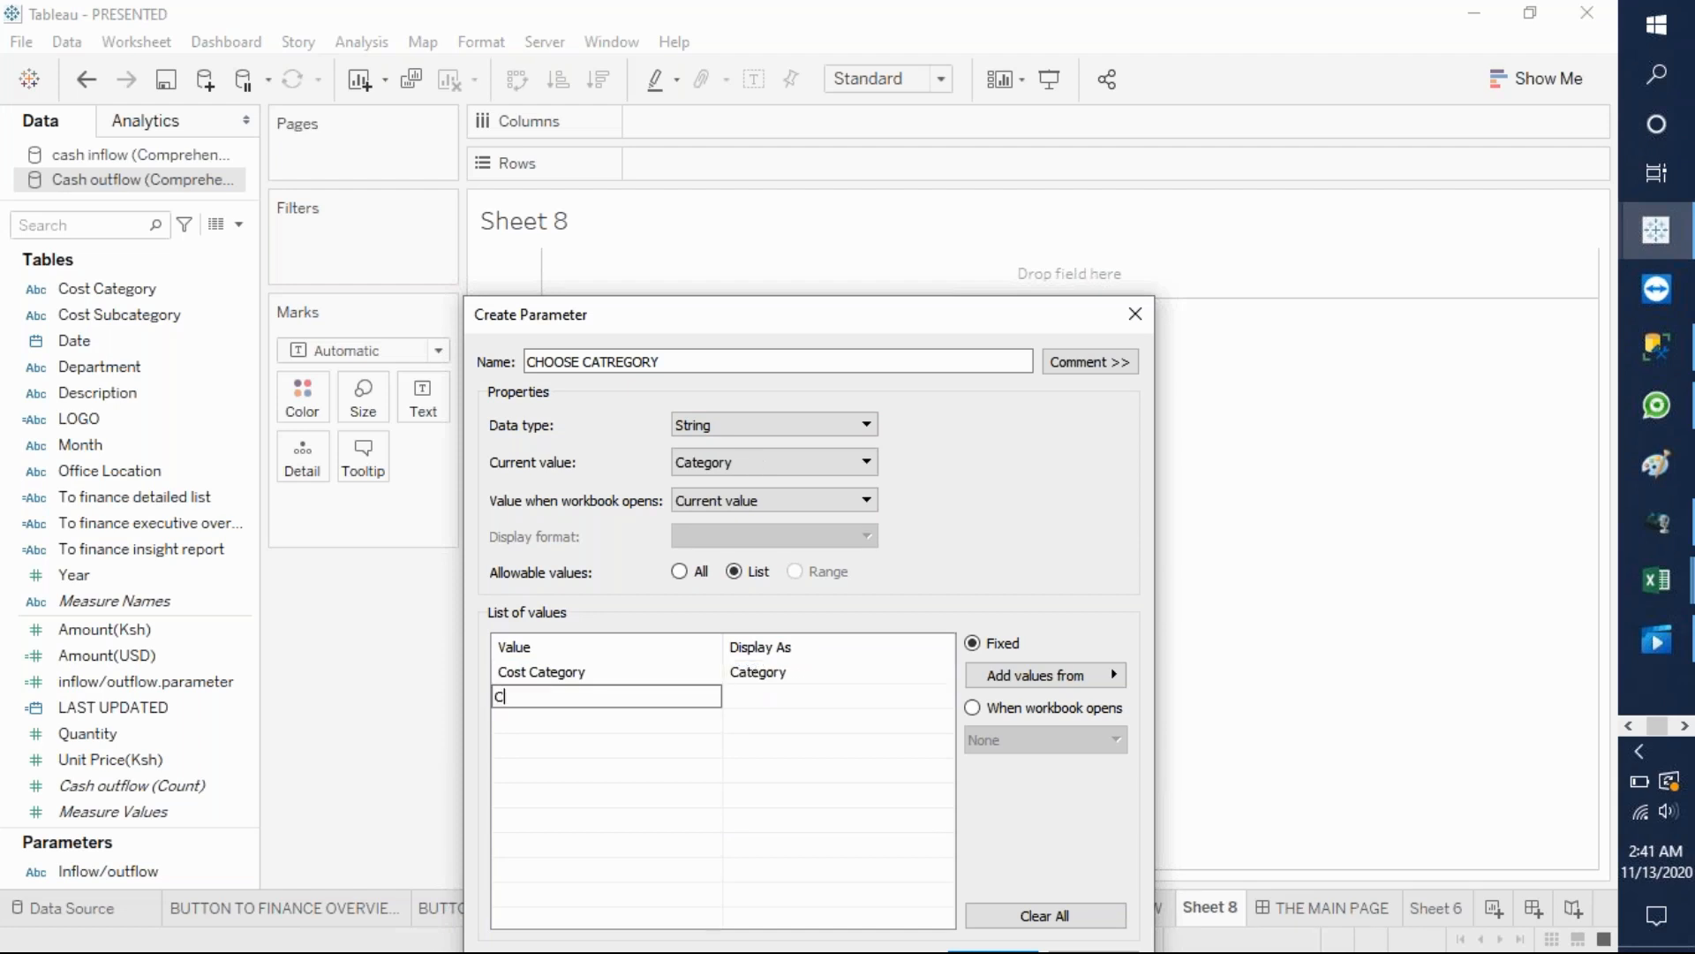
{"action": "type", "text": "ost "}
{"action": "type", "text": "Subca"}
{"action": "type", "text": "e"}
{"action": "type", "text": "tegory"}
- Shorten the display name of the Cost Subcategory value to Subcategory and create the parameter
{"action": "left_click", "coordinate": [765, 707]}
{"action": "left_click", "coordinate": [766, 707]}
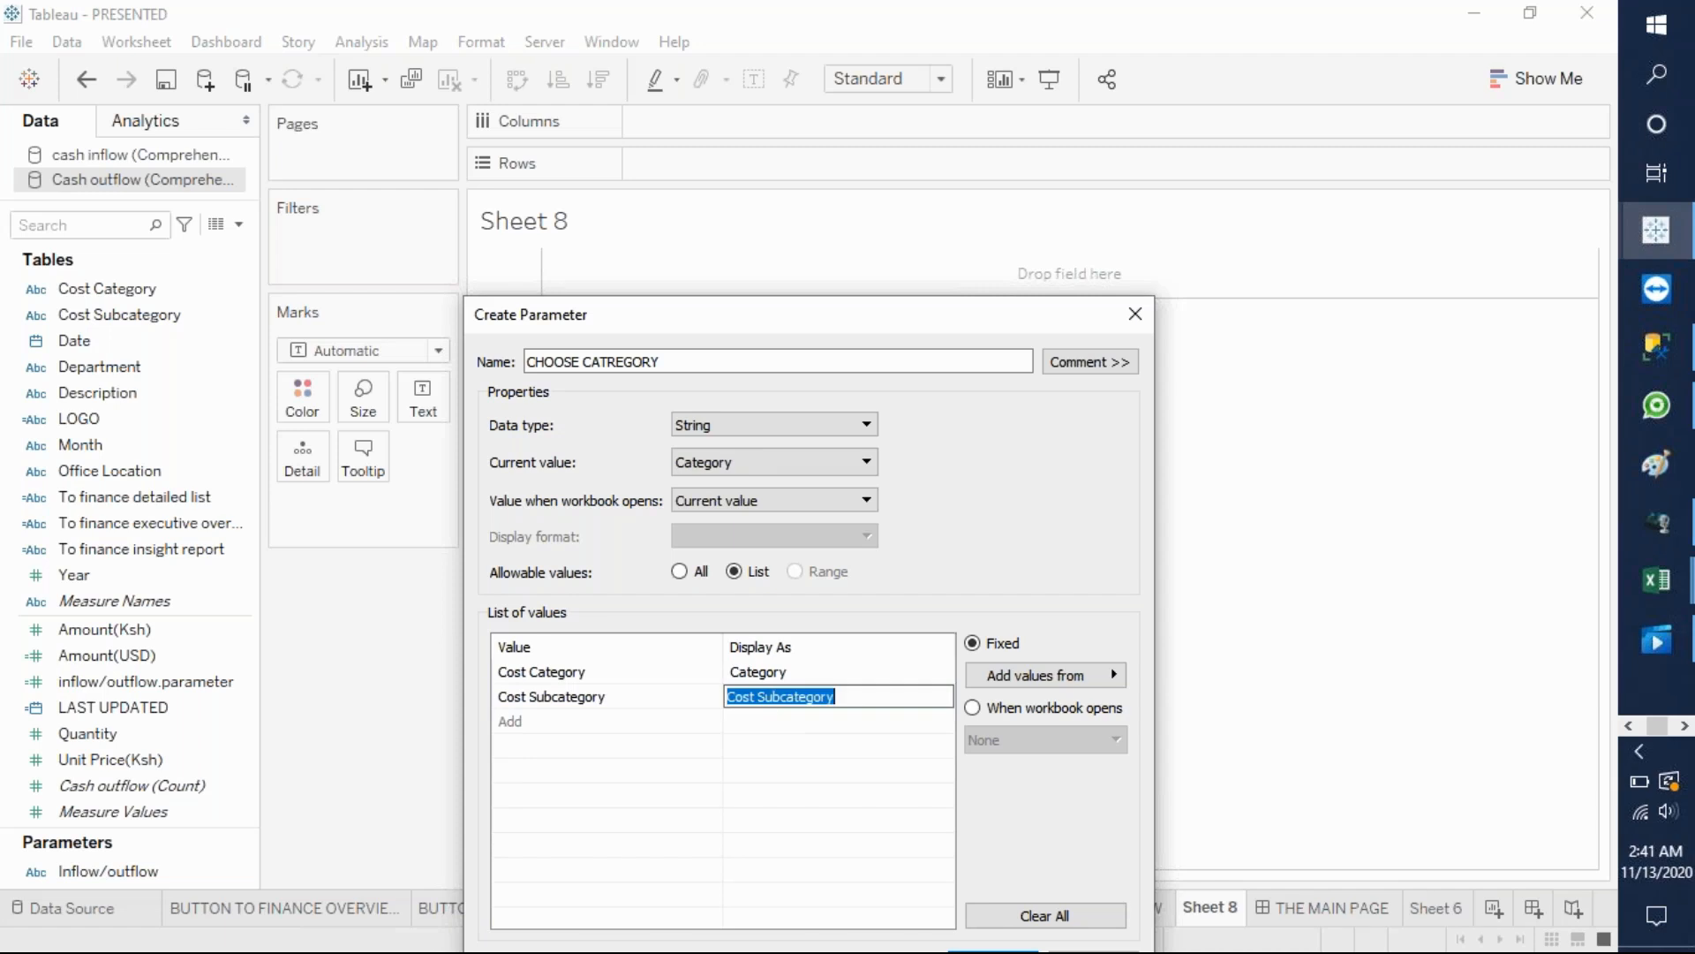
{"action": "left_click", "coordinate": [763, 704]}
{"action": "key", "text": "BackSpace"}
{"action": "key", "text": "BackSpace"}
{"action": "key", "text": "BackSpace"}
{"action": "key", "text": "BackSpace"}
{"action": "key", "text": "BackSpace"}
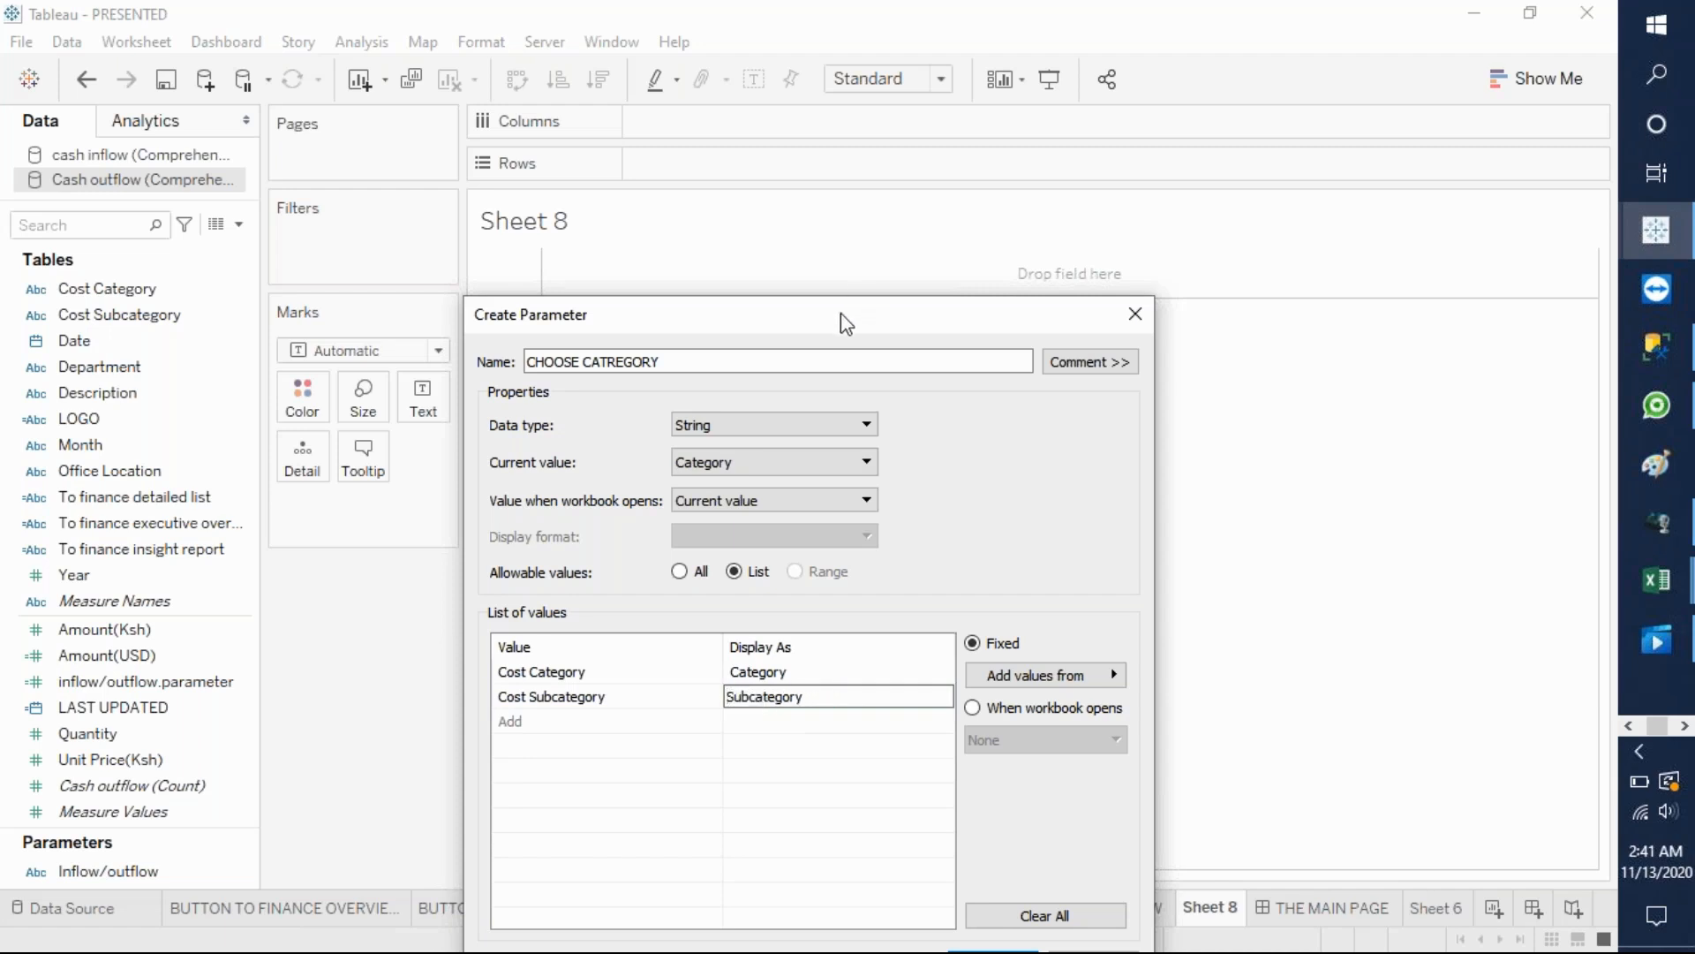
{"action": "left_click_drag", "start_coordinate": [840, 322], "coordinate": [790, 94]}
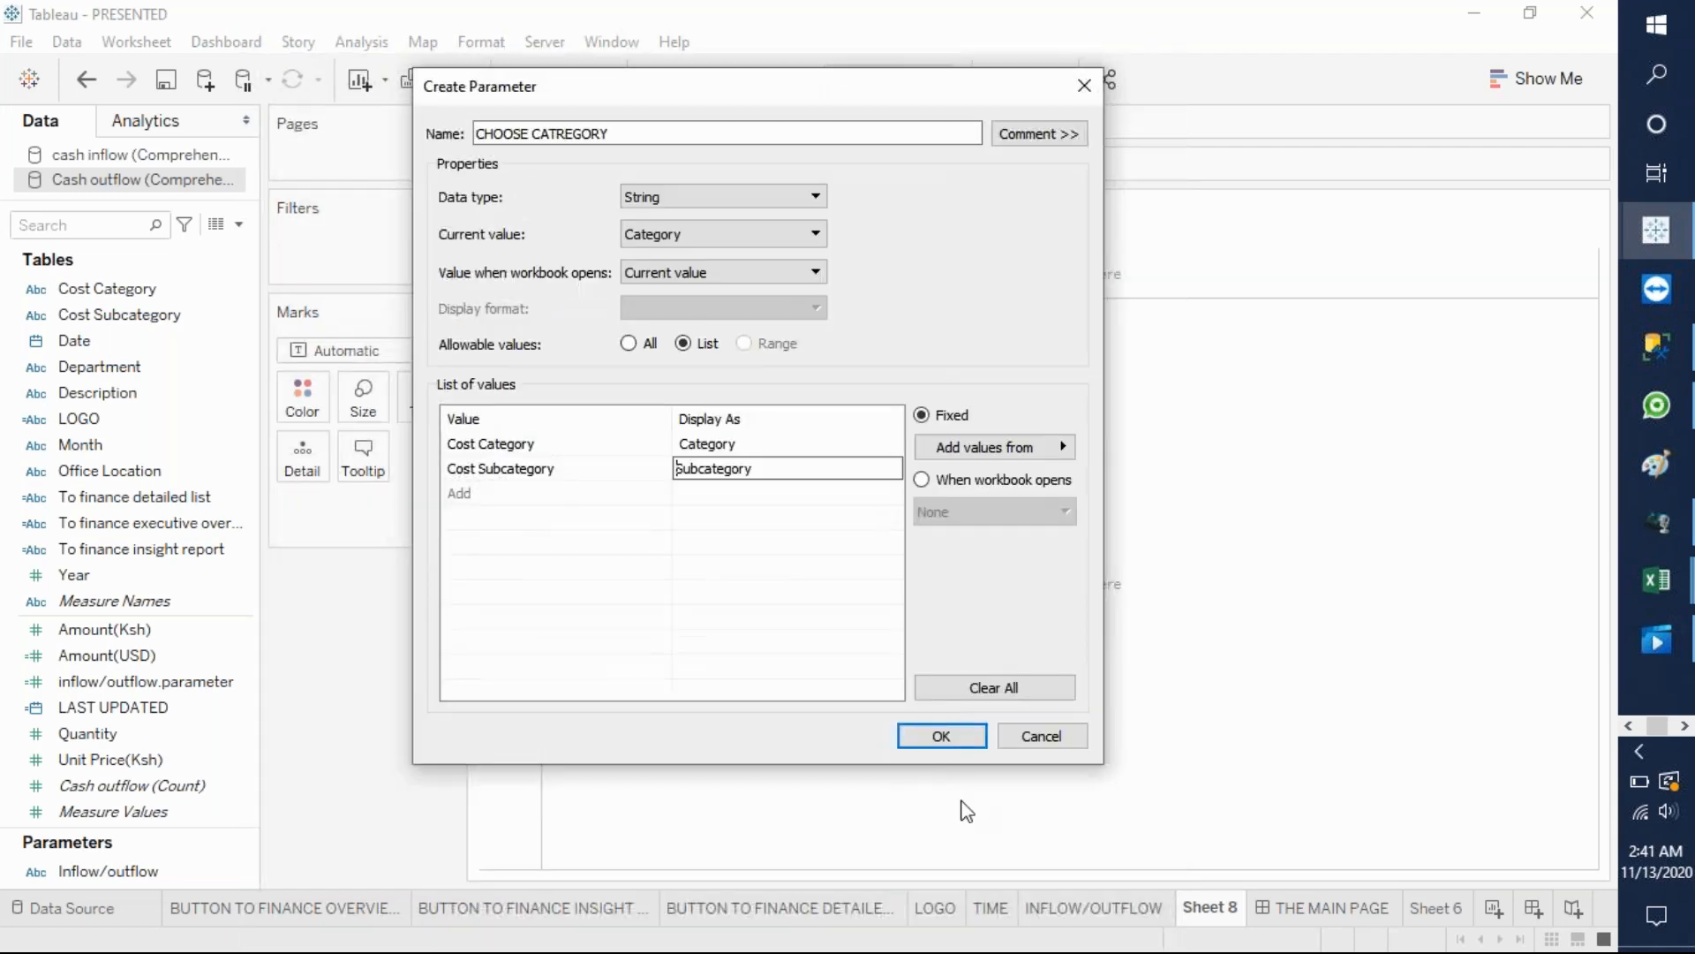
{"action": "left_click", "coordinate": [942, 737]}
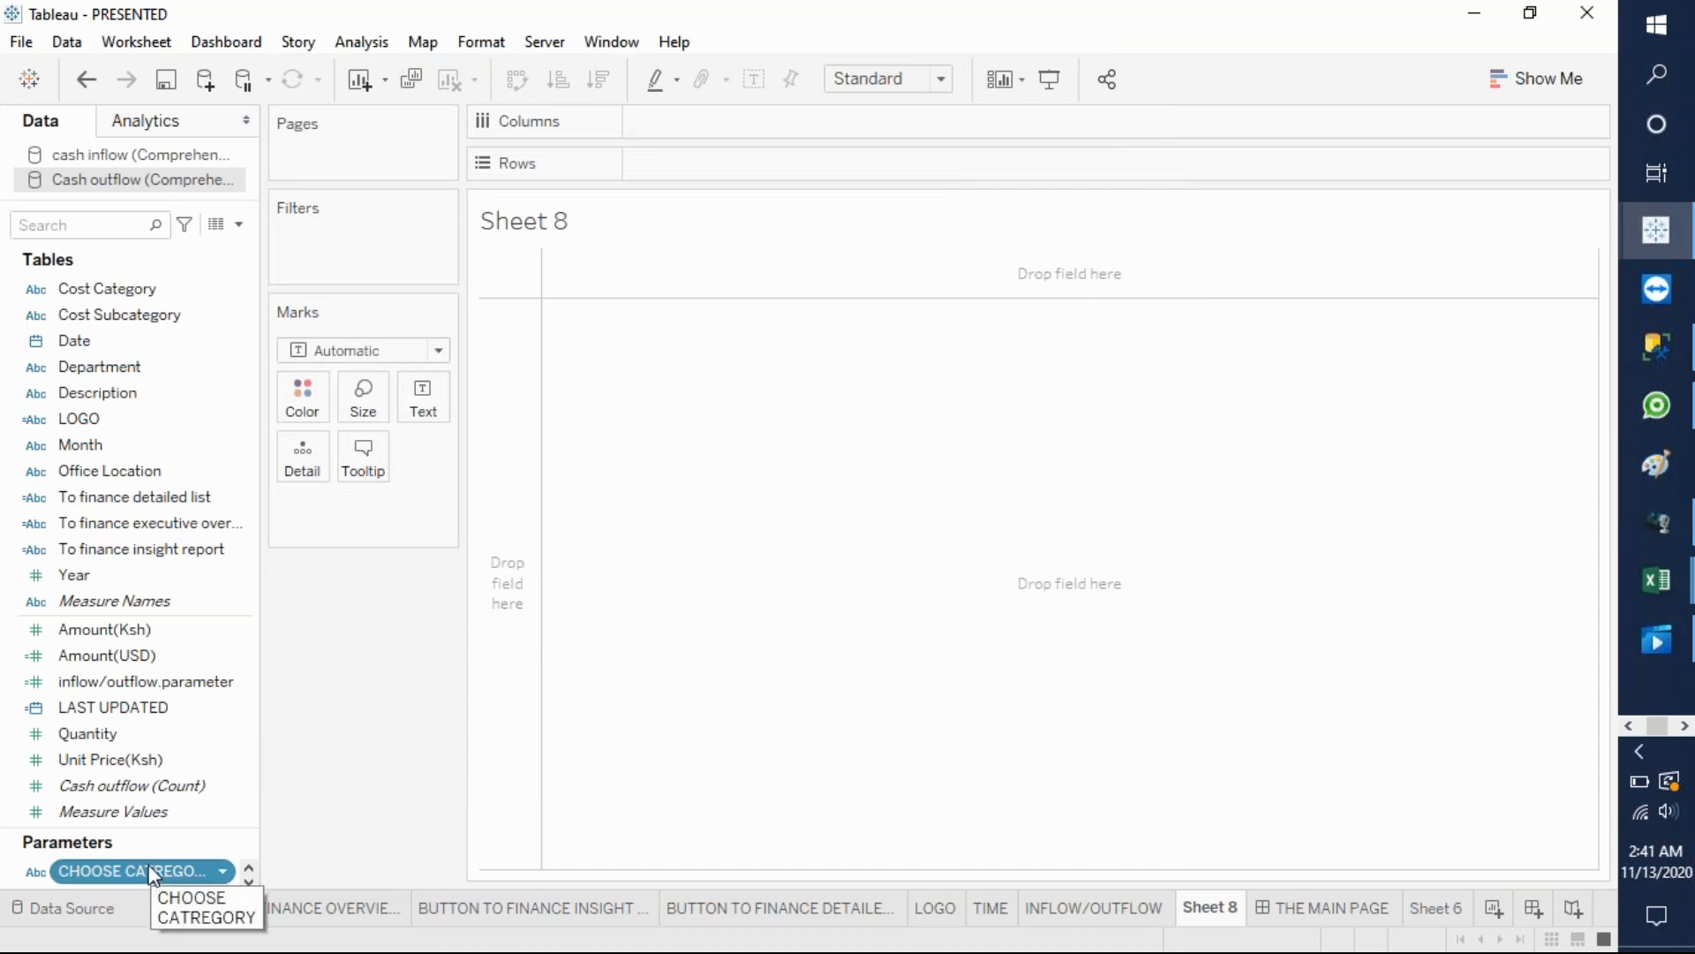
- Start a calculated field named "click to choose category" in the Cash outflow data source
{"action": "left_click", "coordinate": [238, 226]}
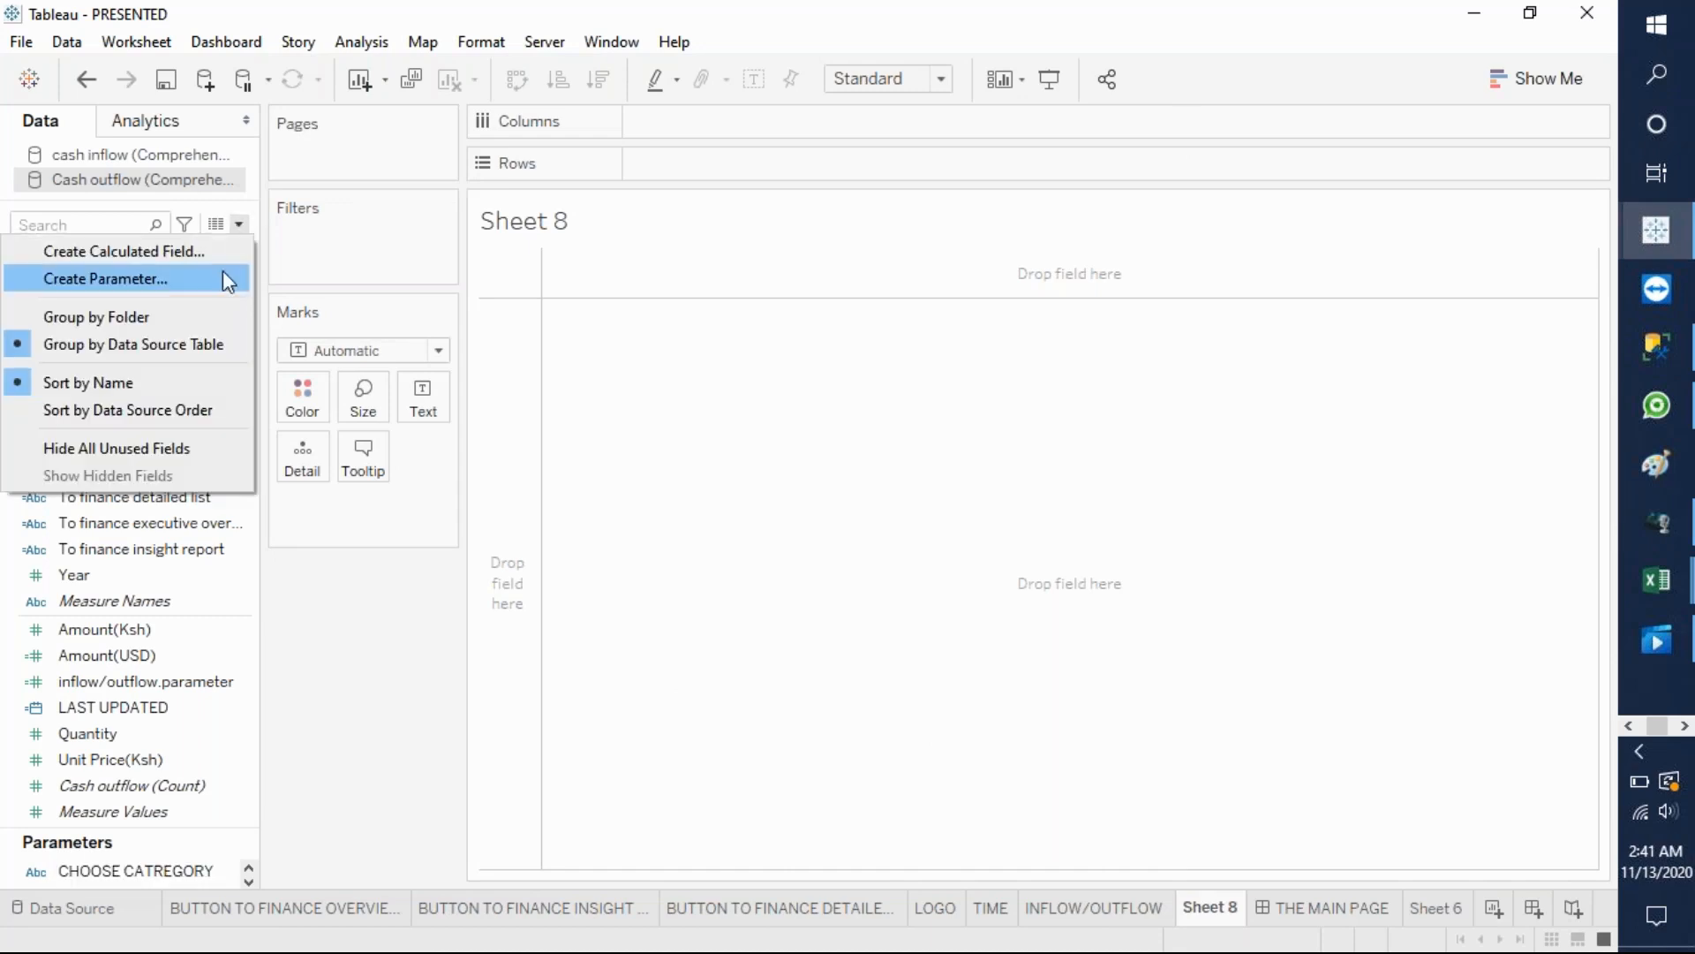
{"action": "left_click", "coordinate": [194, 253]}
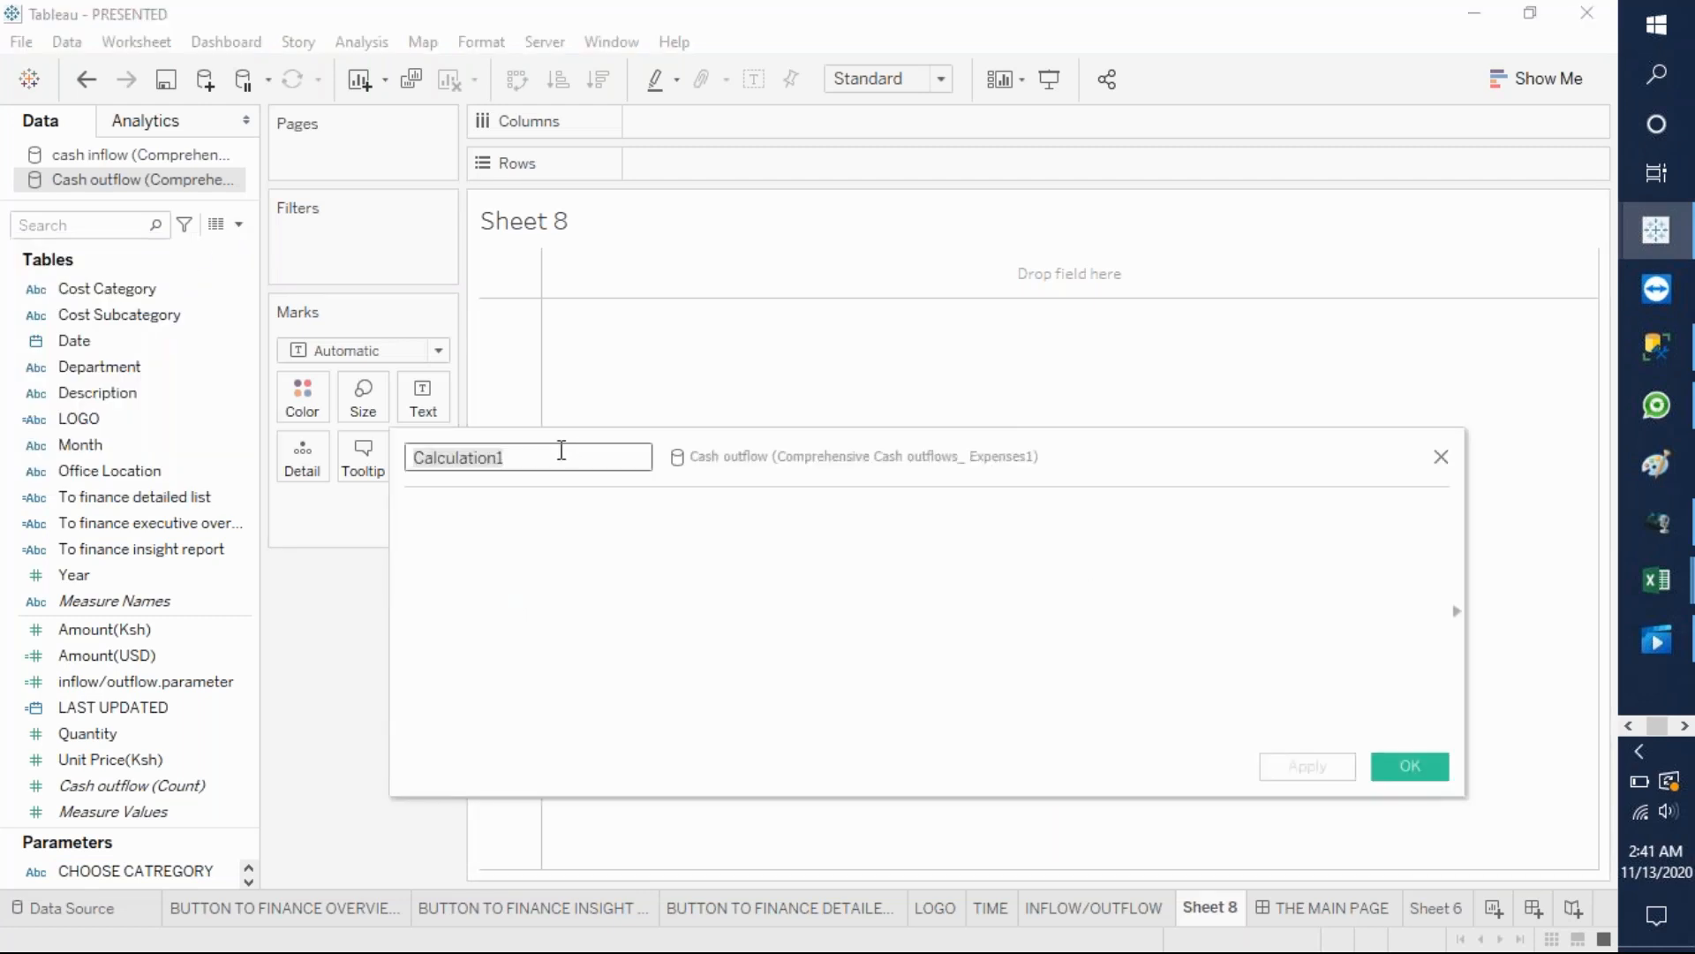
{"action": "type", "text": "choose "}
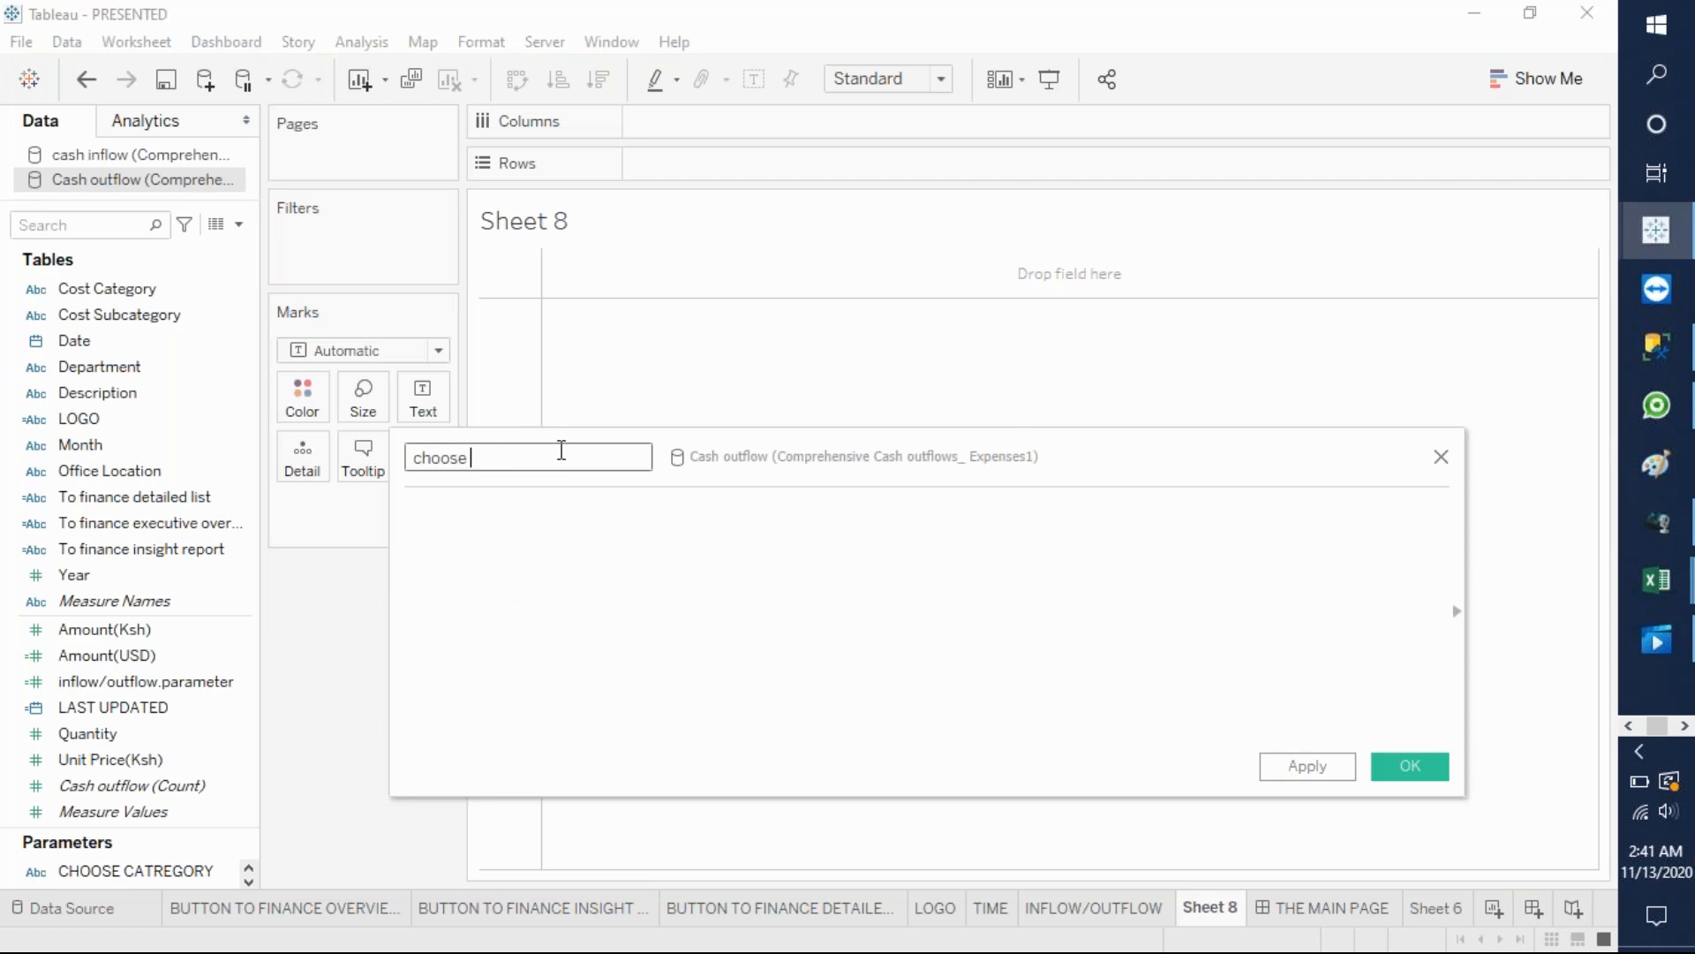
{"action": "type", "text": "catego"}
{"action": "type", "text": "ry"}
{"action": "type", "text": "click "}
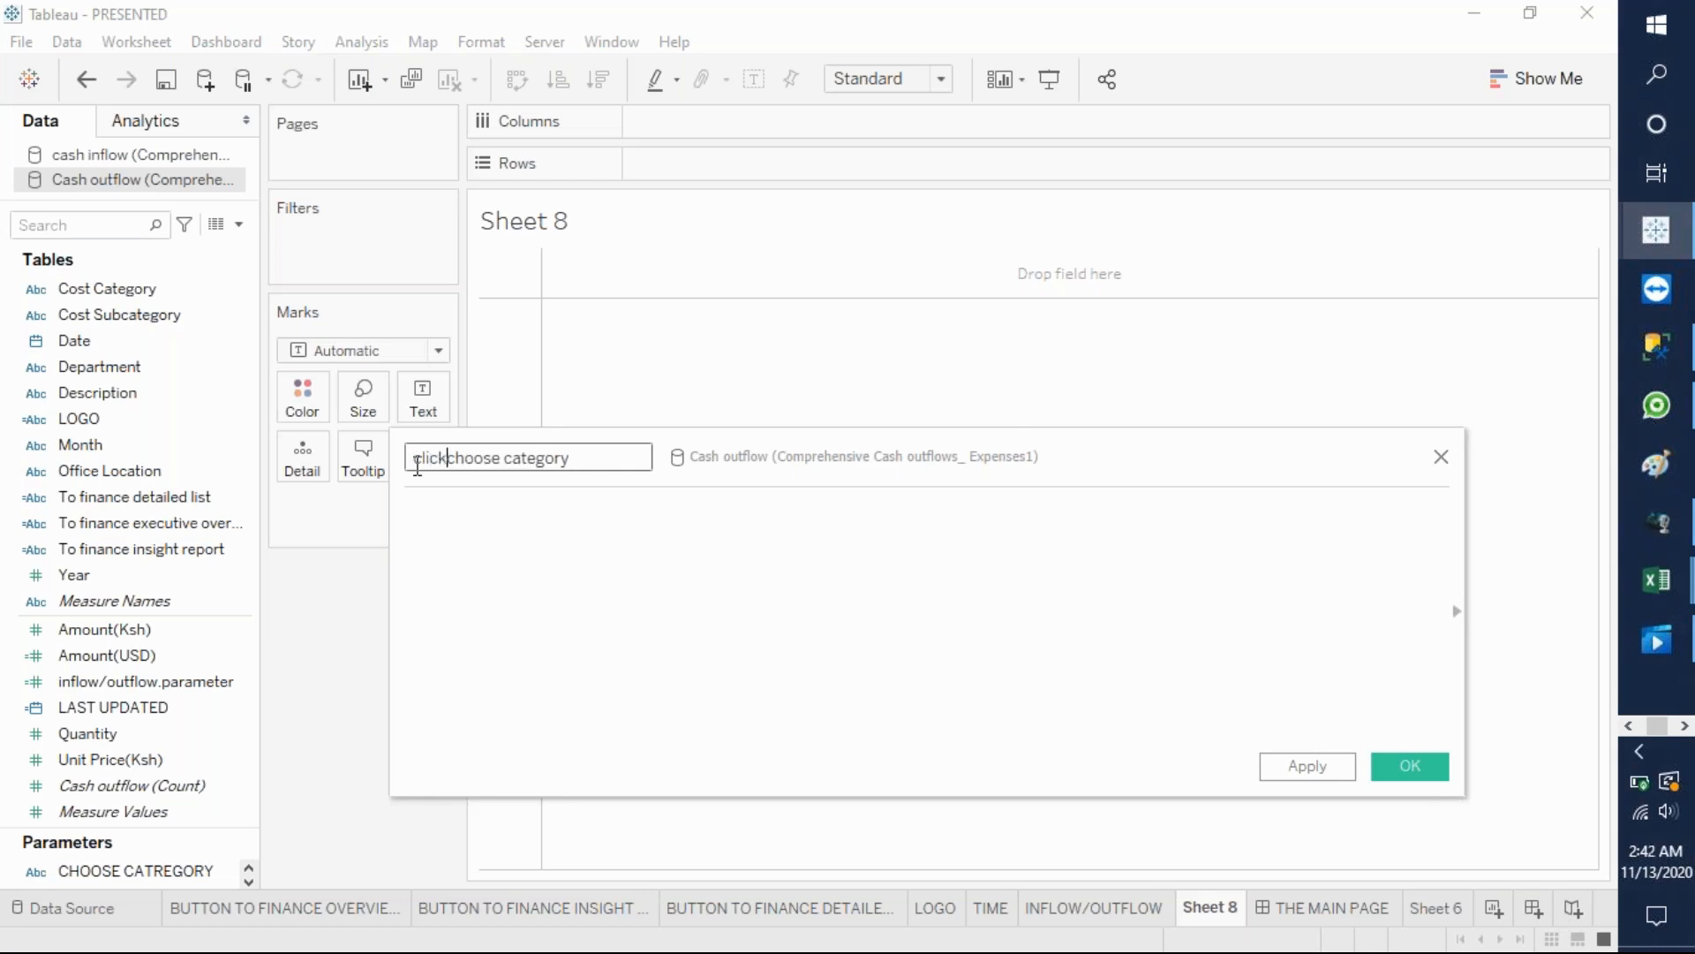
{"action": "type", "text": "to"}
- Begin the formula with CASE [CHOOSE CATREGORY] and start a WHEN condition on the second line
{"action": "left_click", "coordinate": [587, 583]}
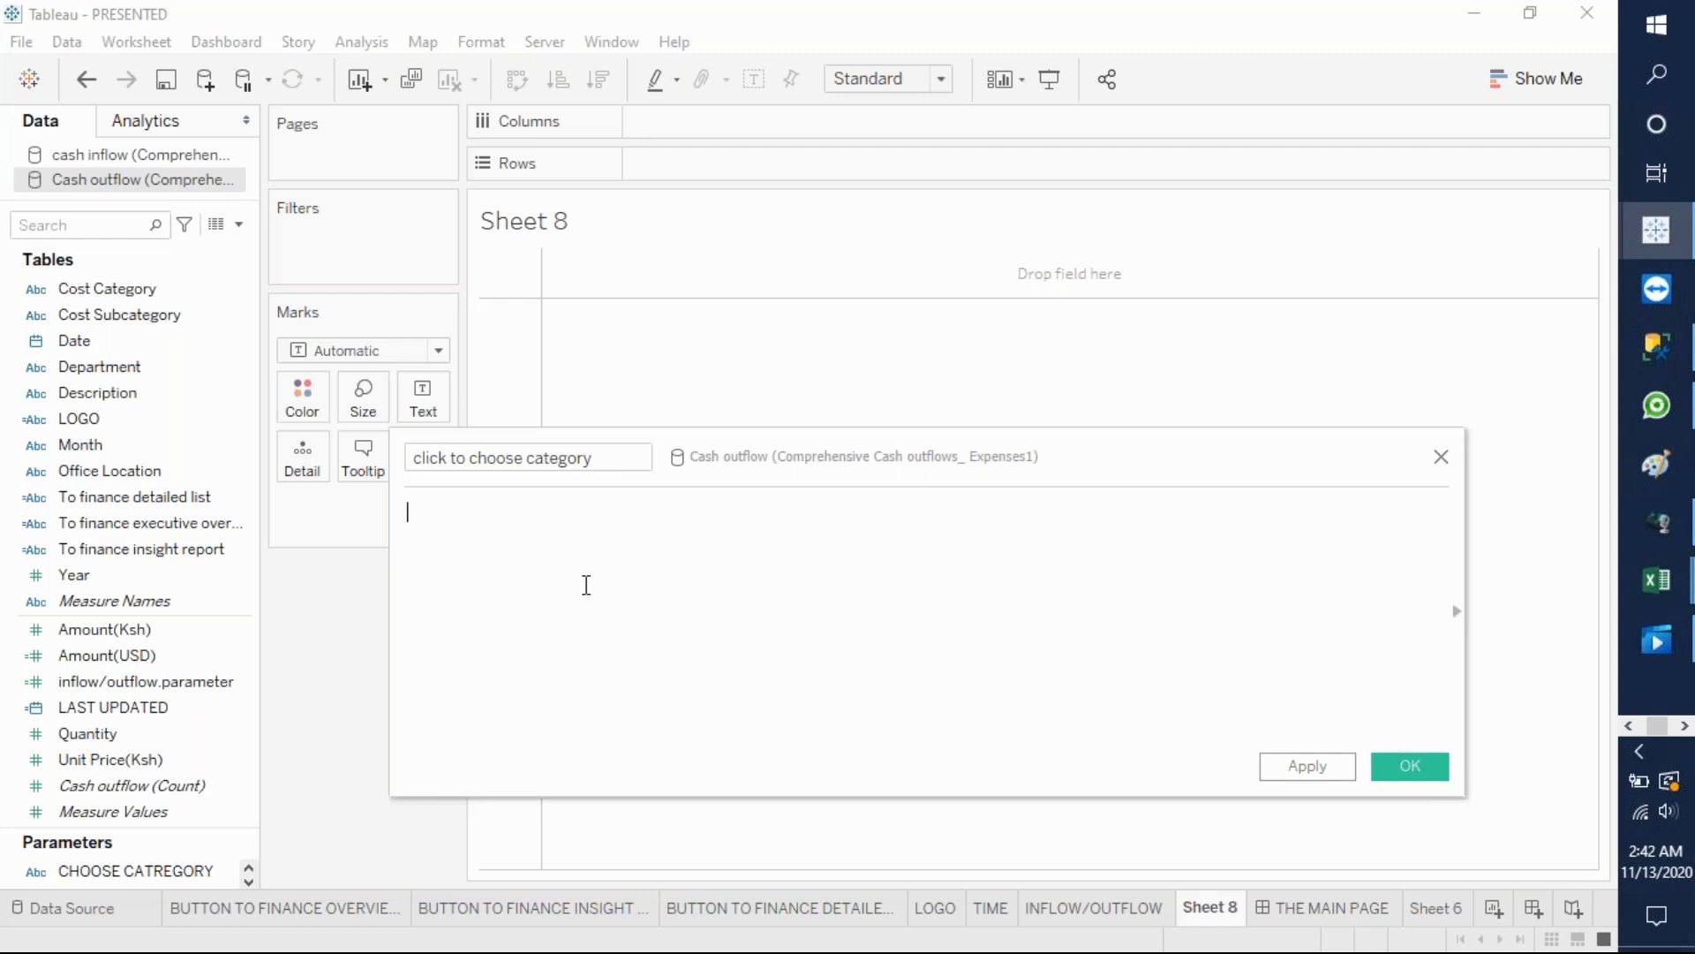
{"action": "type", "text": "ca"}
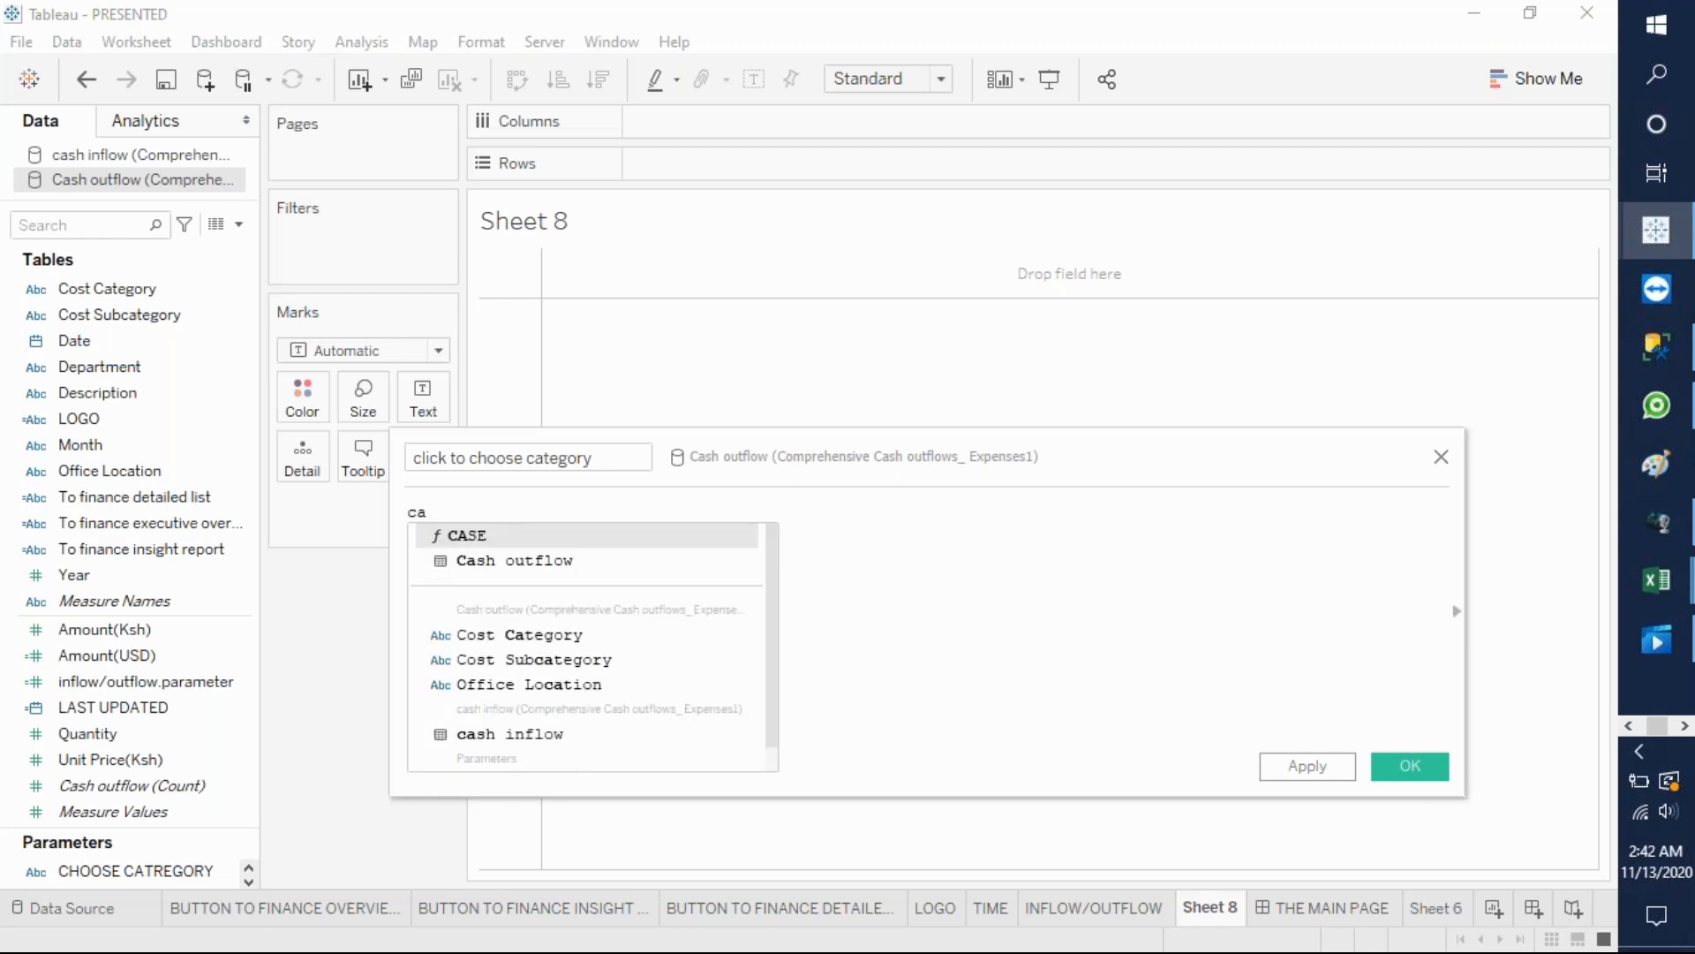
{"action": "double_click", "coordinate": [500, 533]}
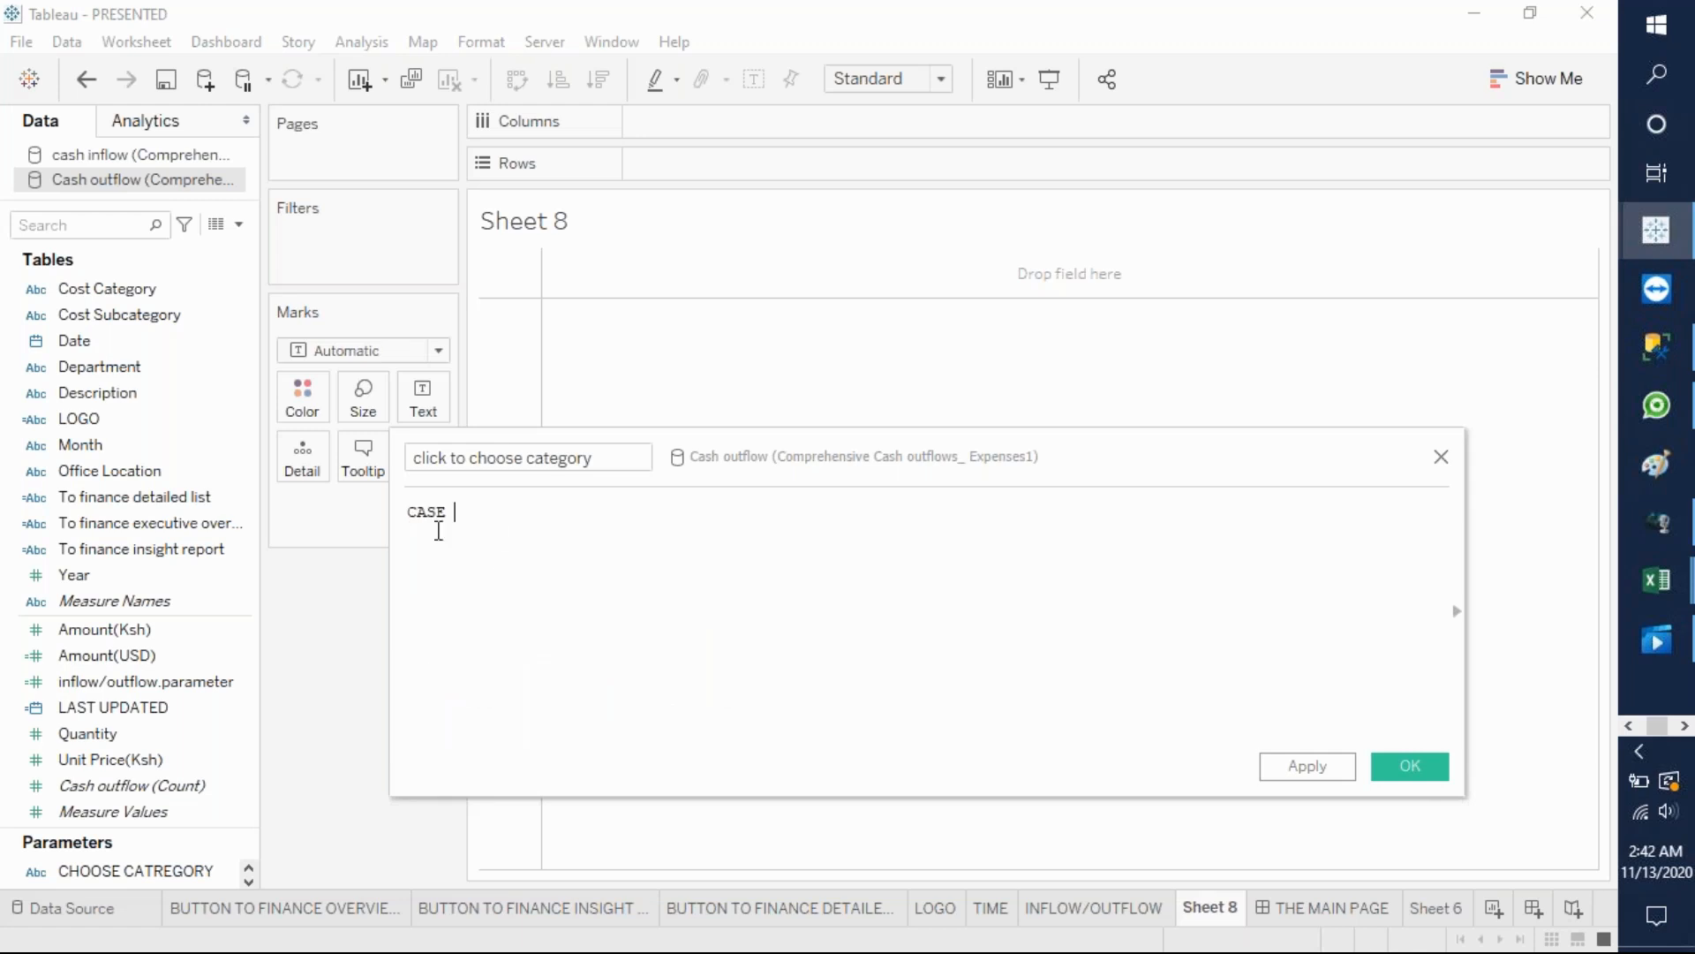
{"action": "left_click_drag", "start_coordinate": [188, 872], "coordinate": [611, 630]}
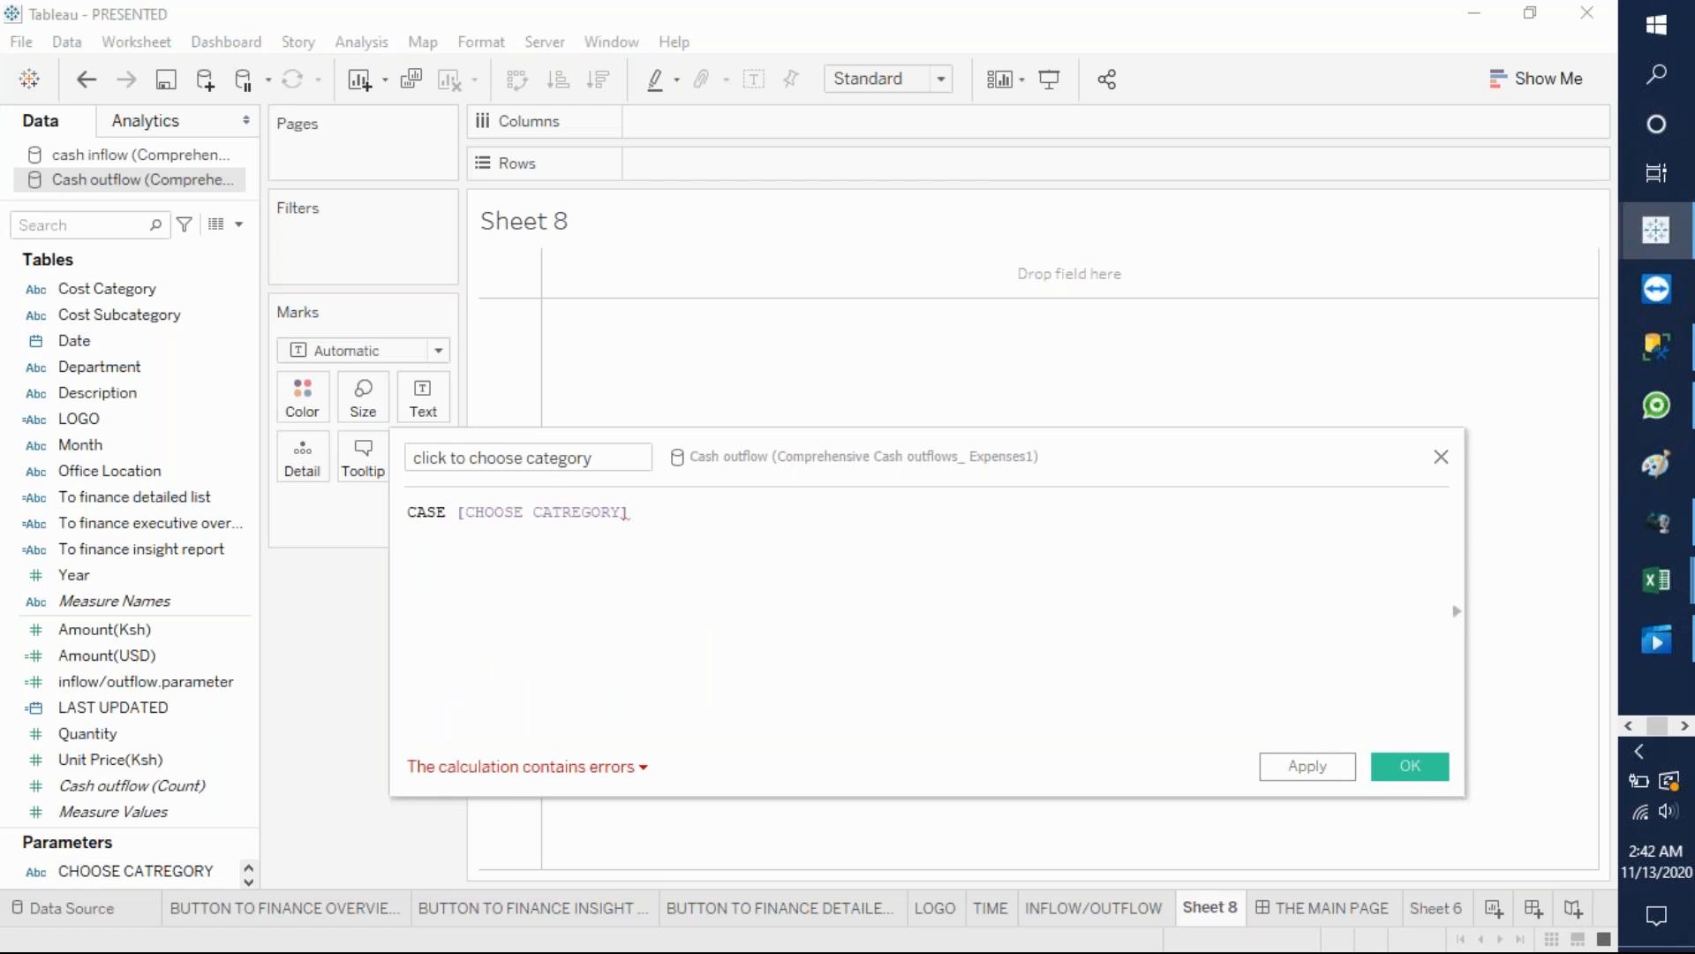
{"action": "key", "text": "Return"}
{"action": "type", "text": "wh"}
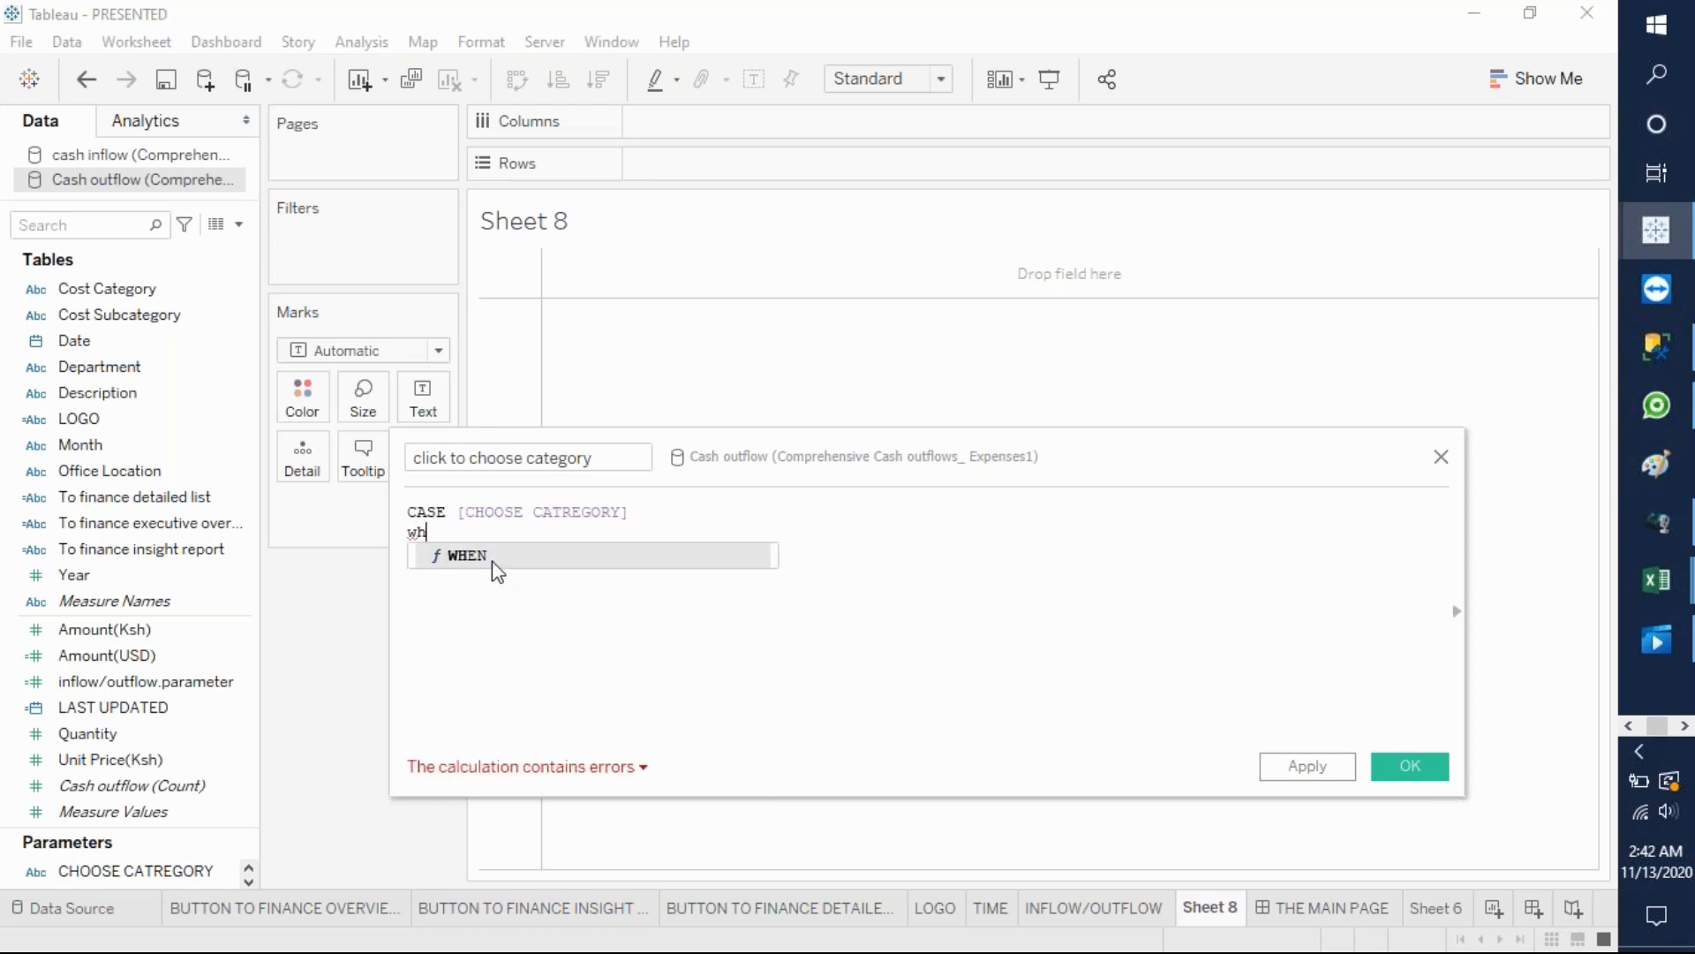
{"action": "left_click", "coordinate": [492, 563]}
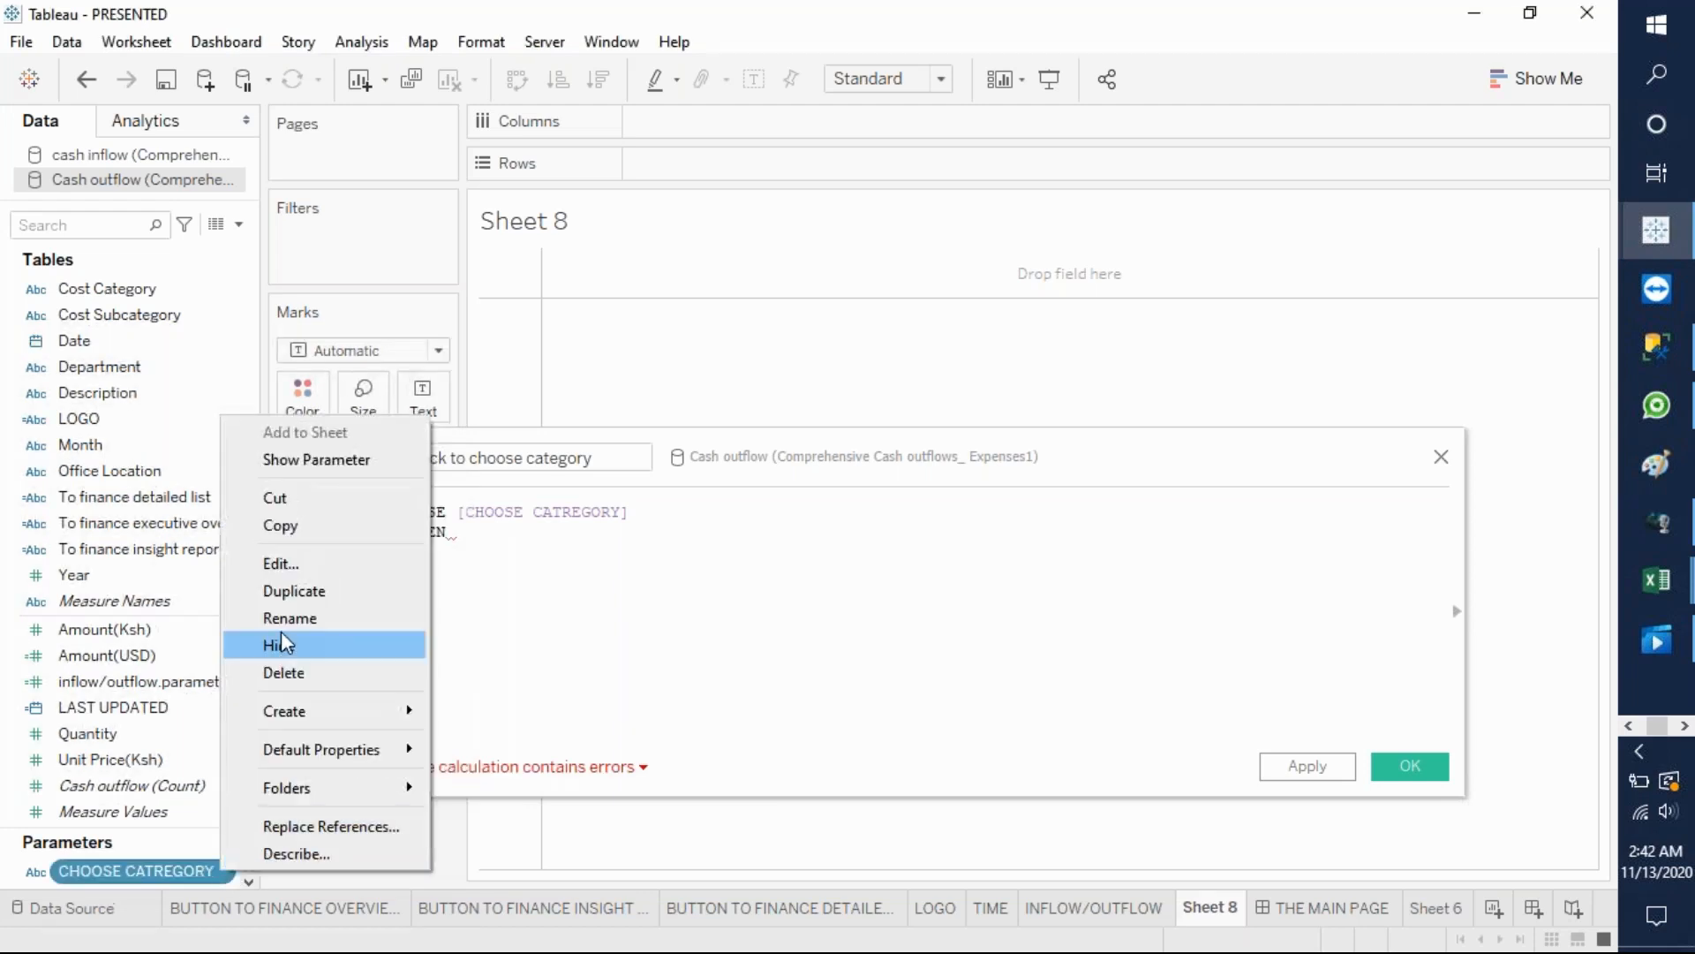
- Check the list values and display names of the CHOOSE CATREGORY parameter and return to the calculation
{"action": "left_click", "coordinate": [290, 569]}
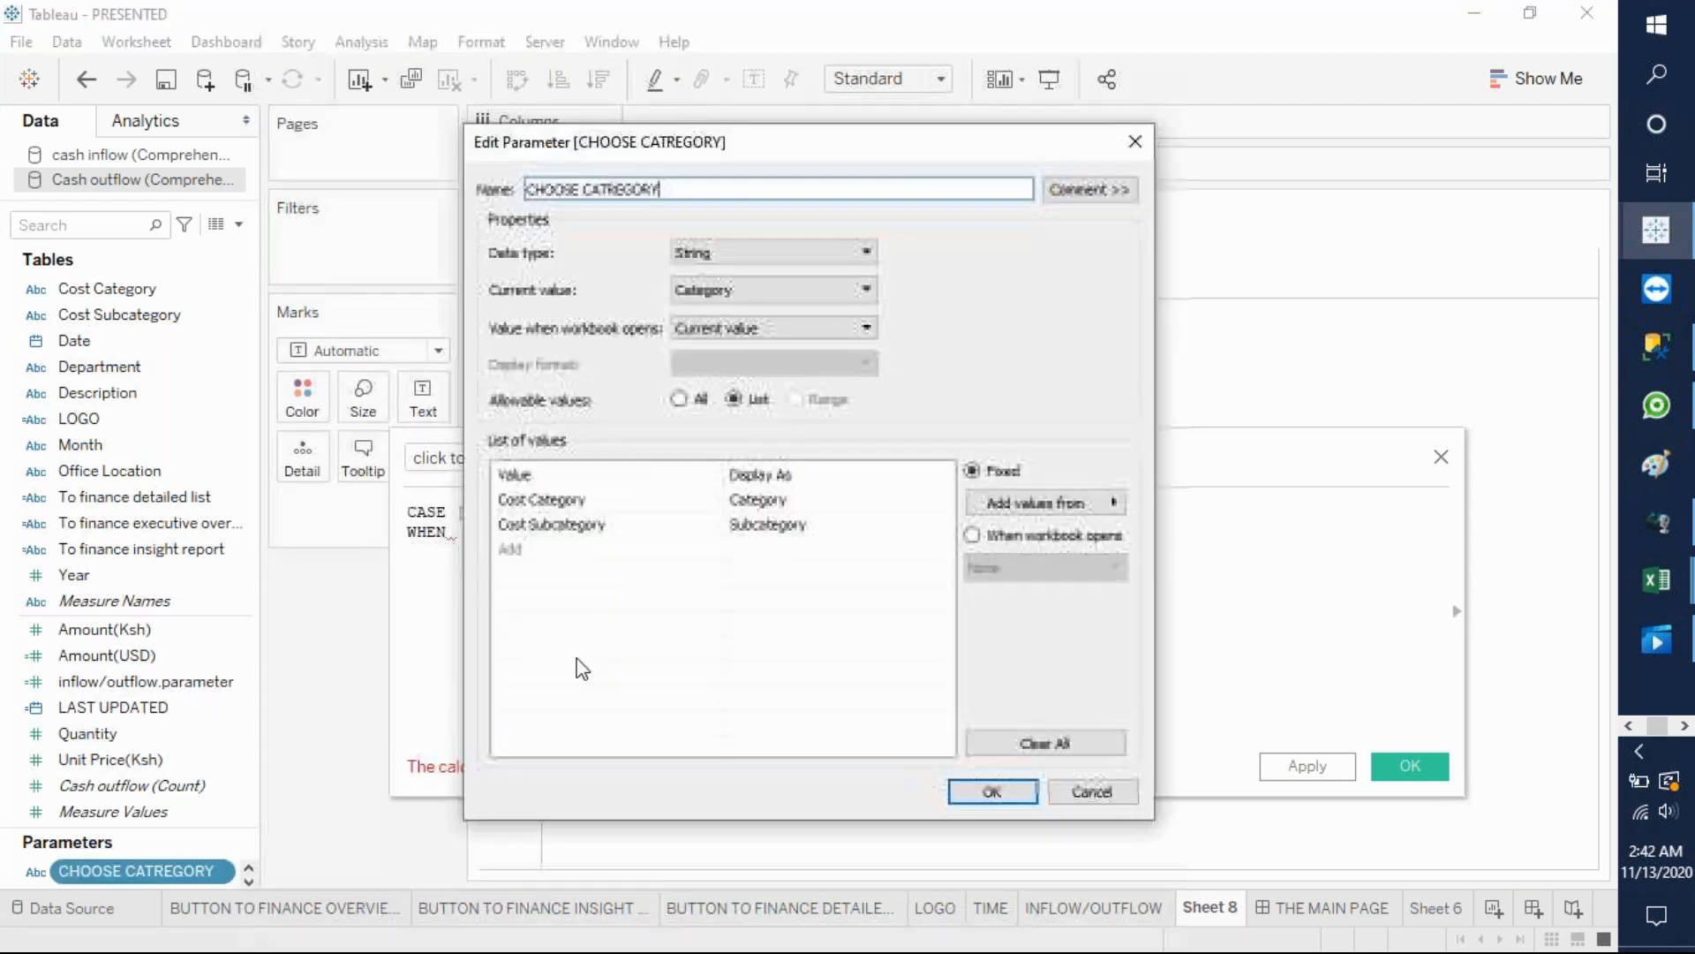
{"action": "left_click", "coordinate": [583, 525]}
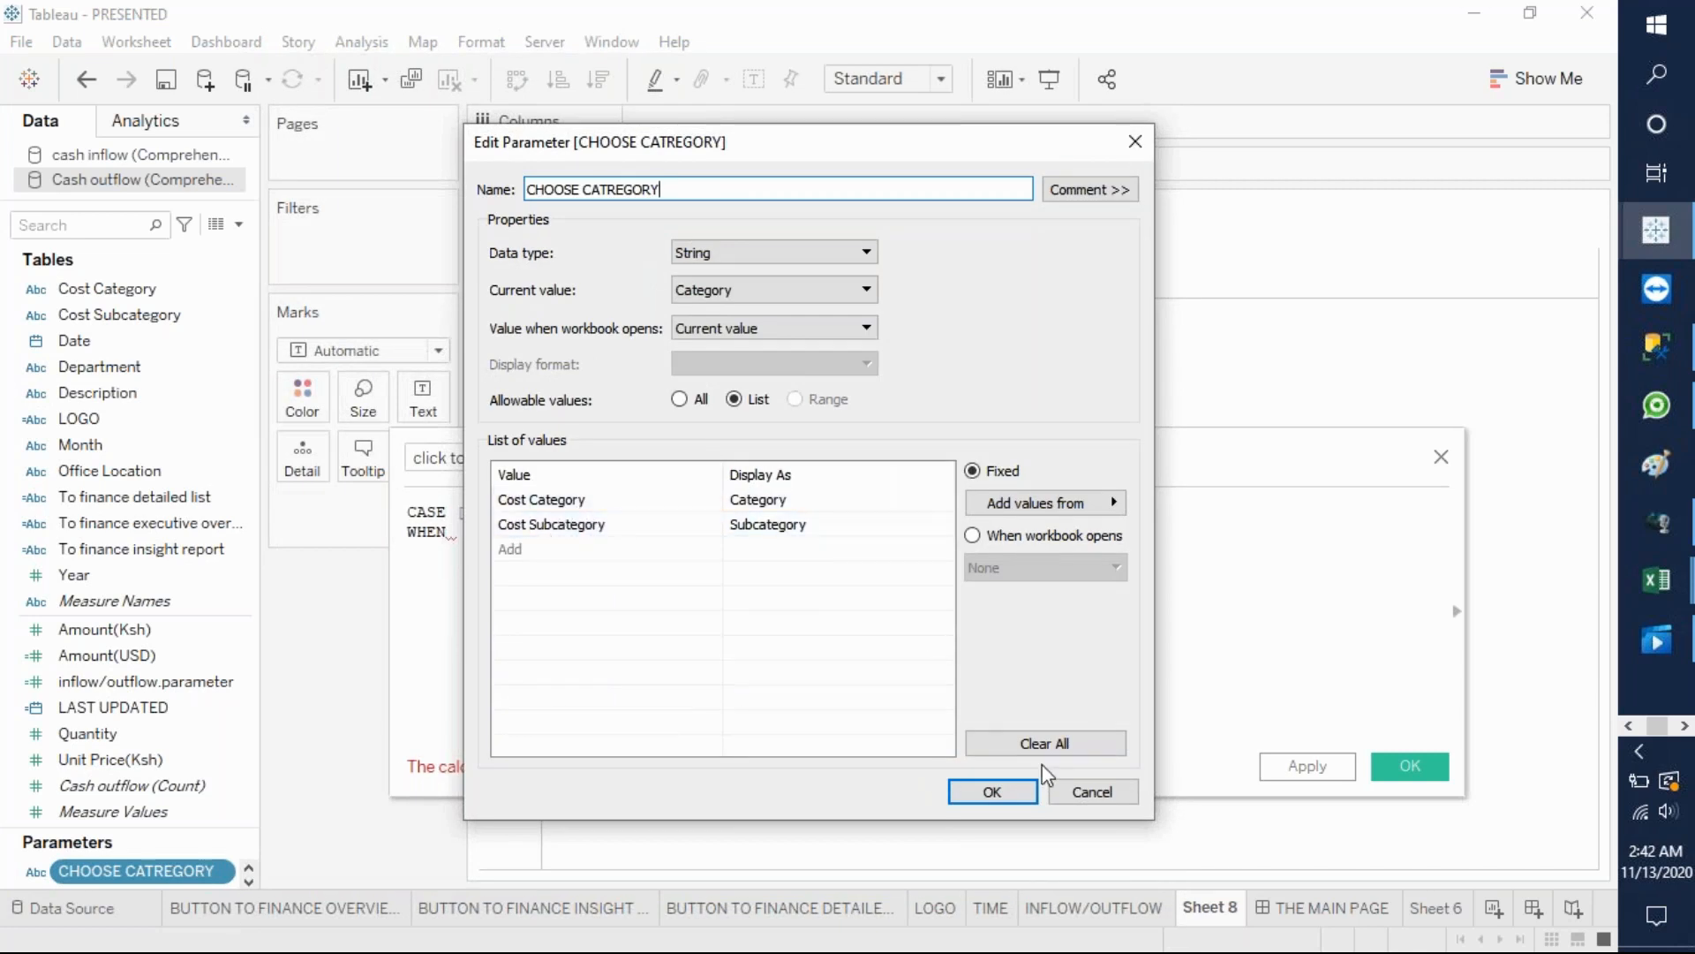
{"action": "left_click", "coordinate": [999, 794]}
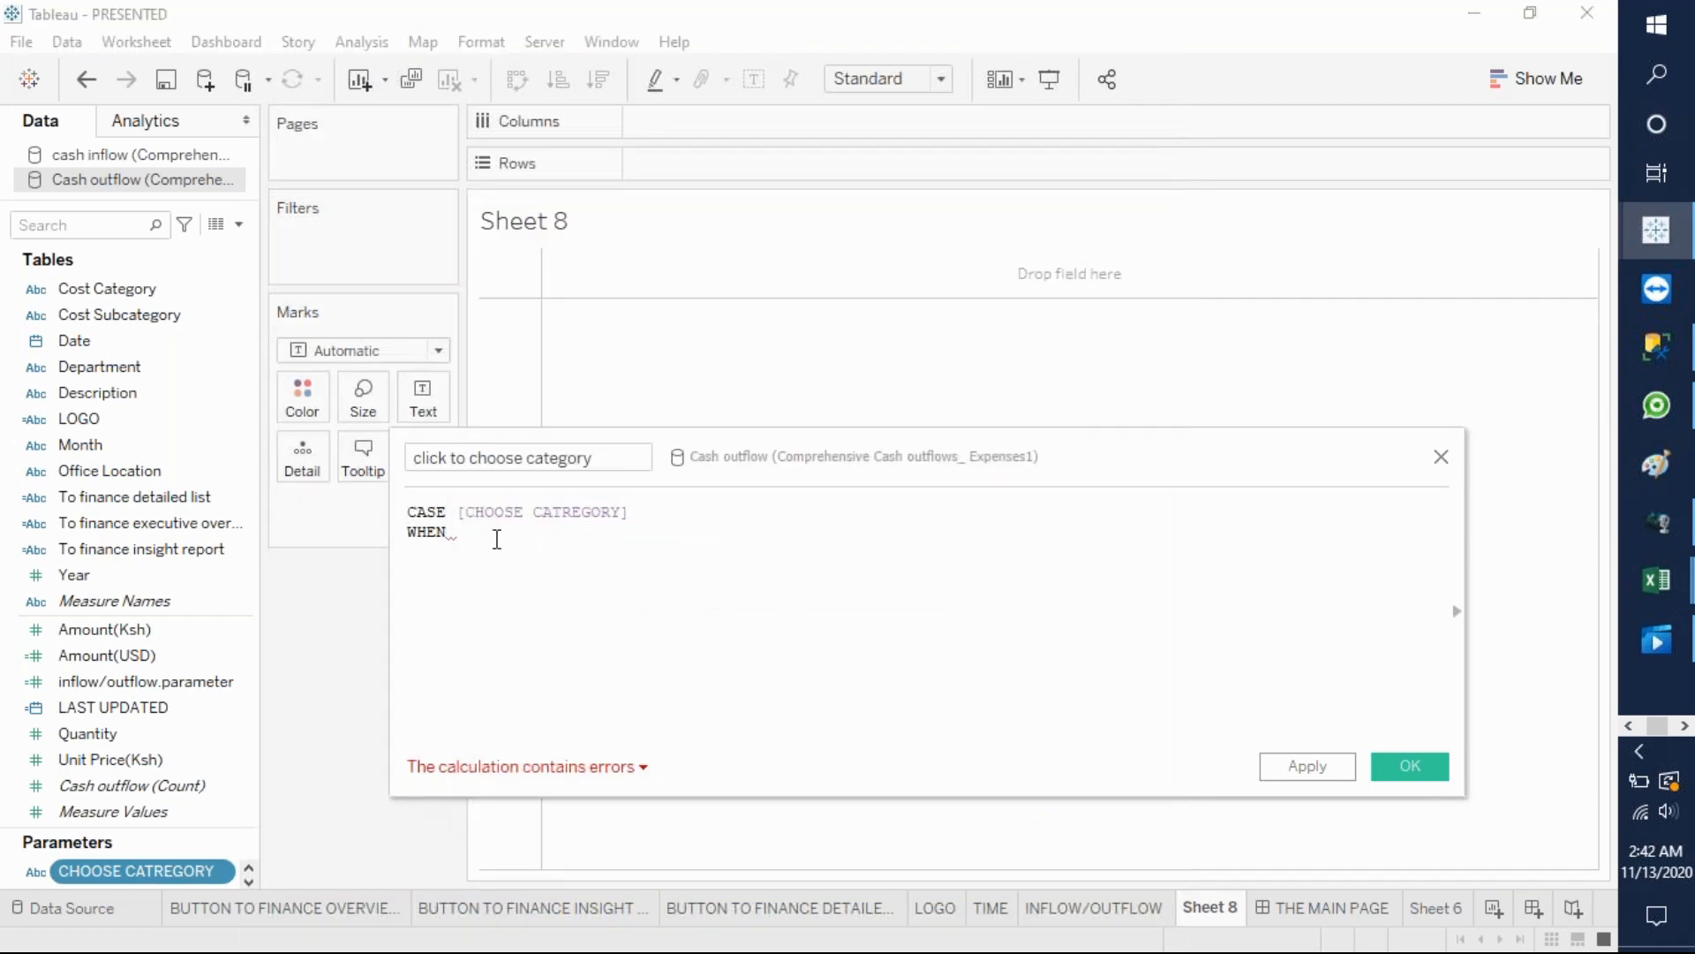
- Complete the first WHEN condition as 'Cost Category' THEN [Cost Category]
{"action": "type", "text": "C"}
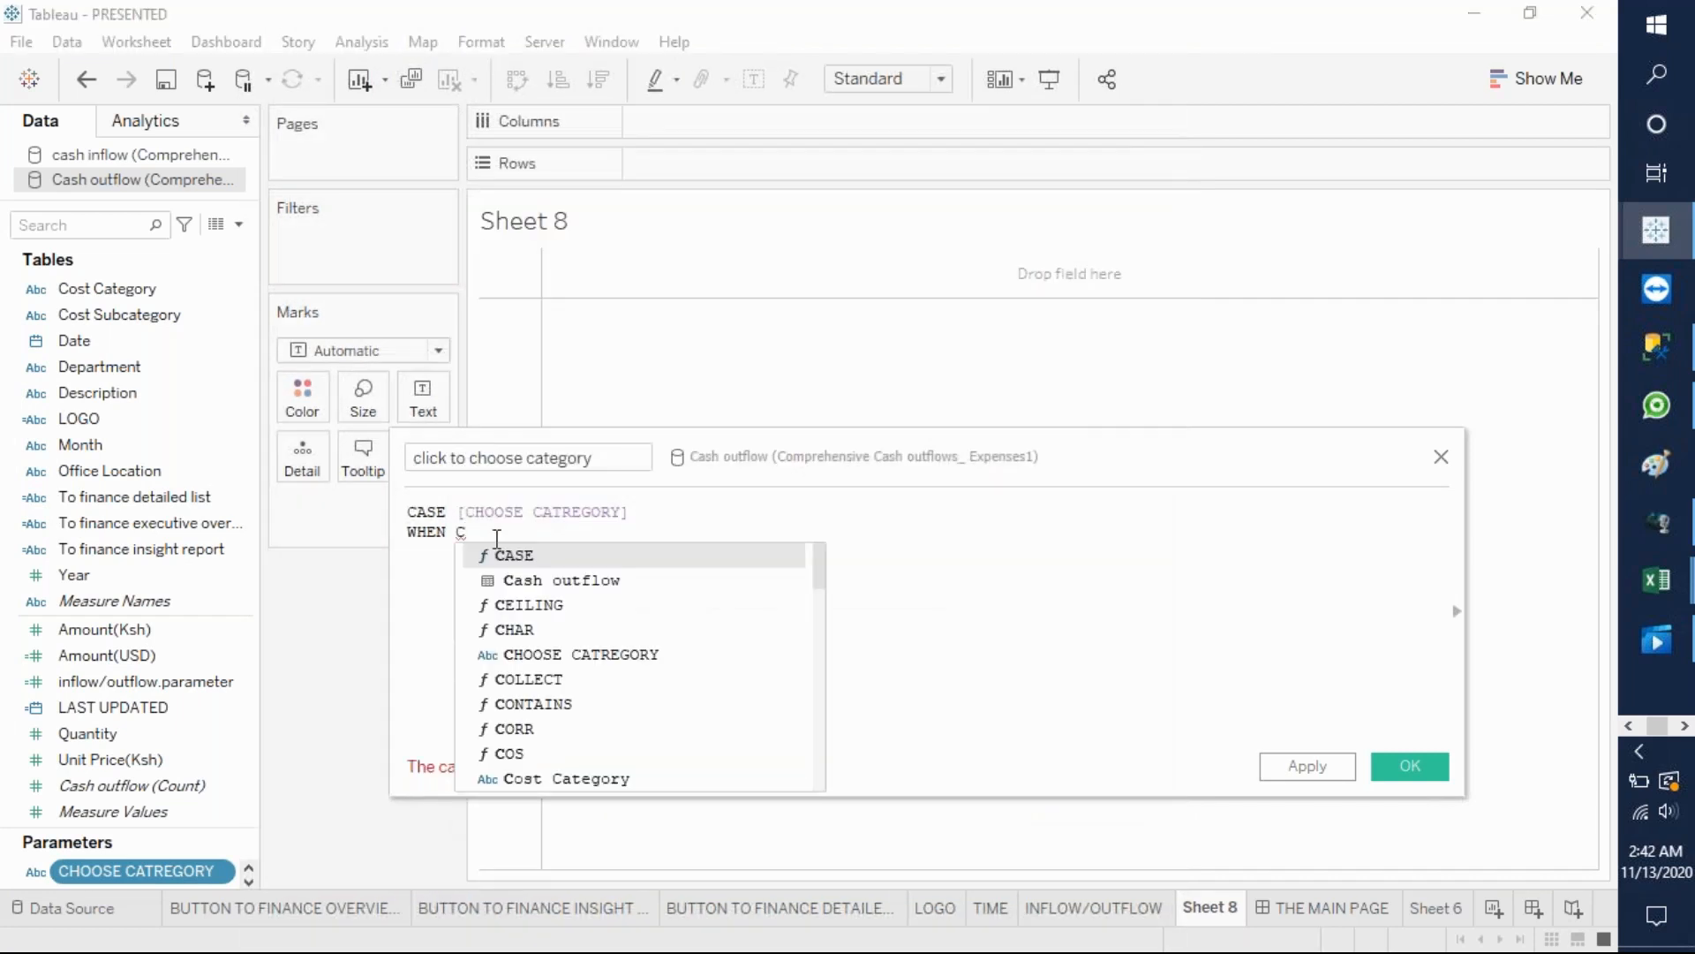
{"action": "key", "text": "BackSpace"}
{"action": "type", "text": "'Cost Category"}
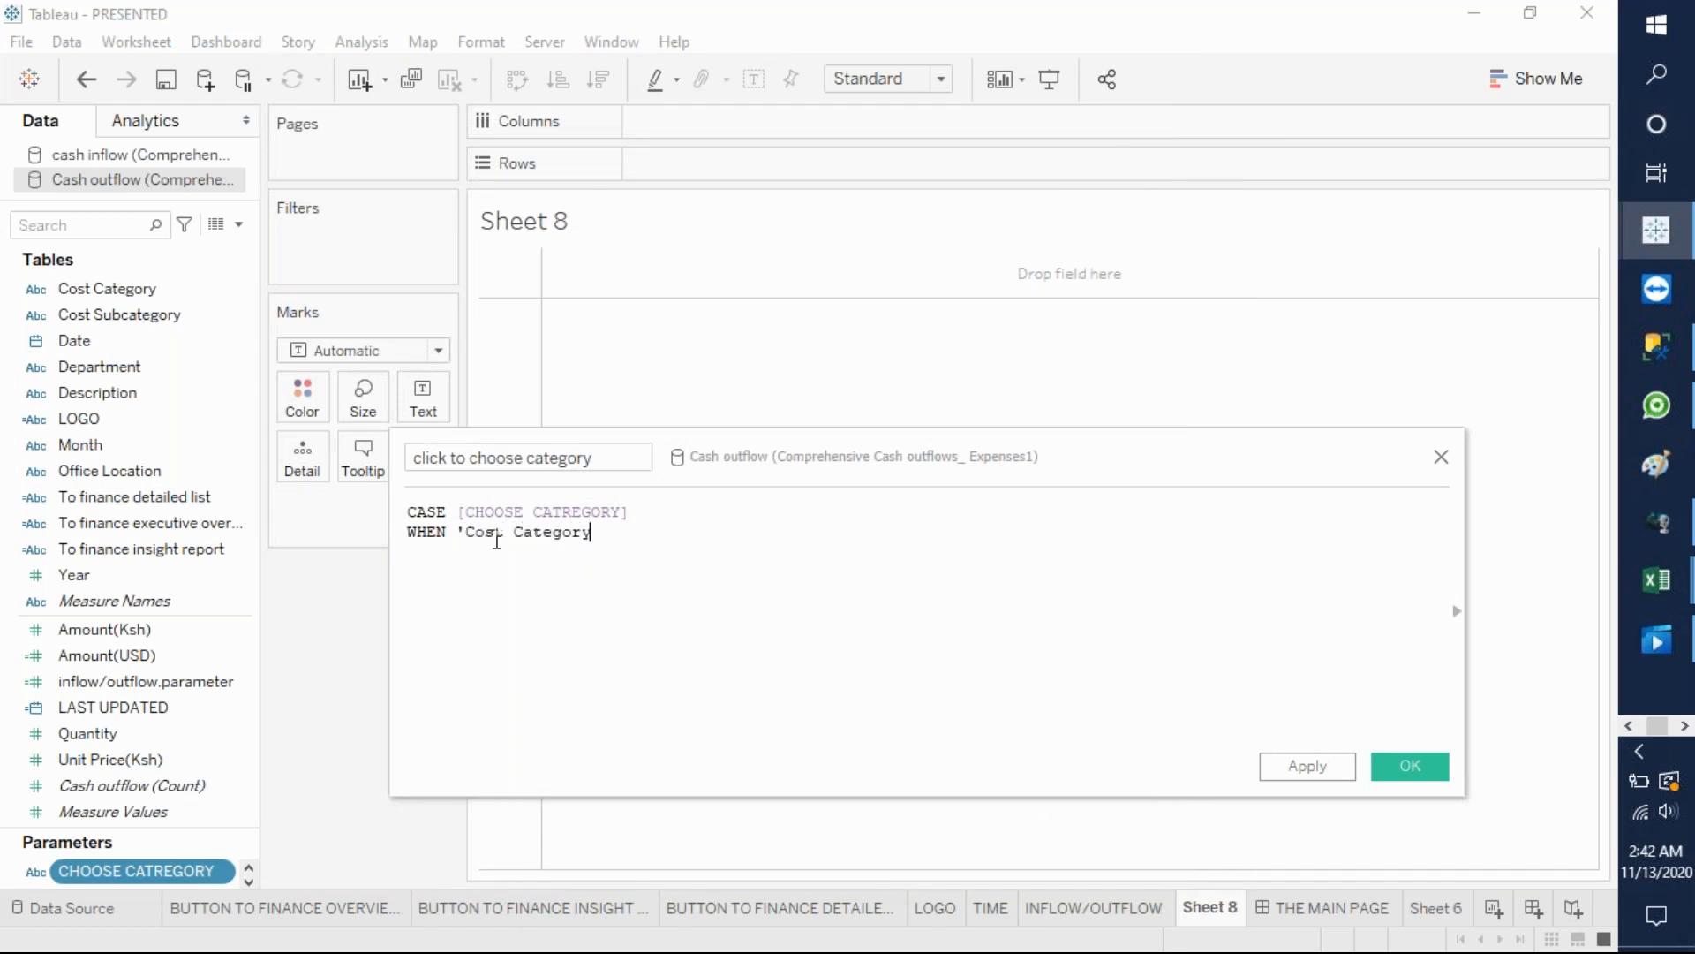
{"action": "type", "text": "' THEN"}
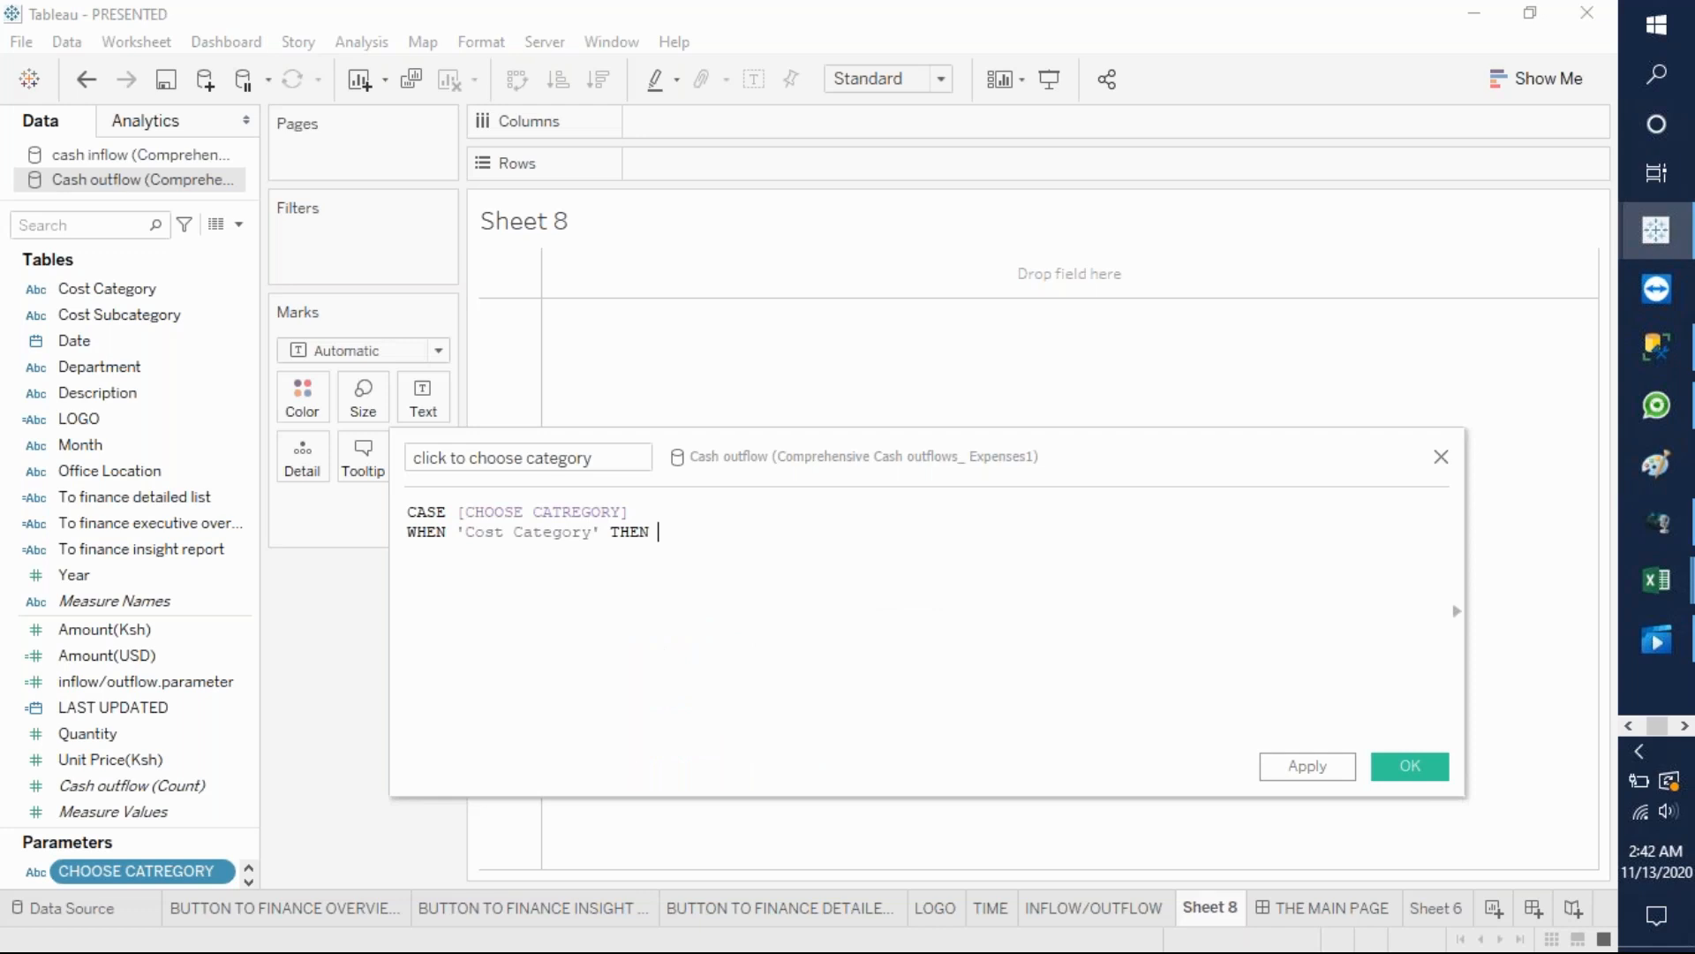
{"action": "left_click", "coordinate": [123, 289]}
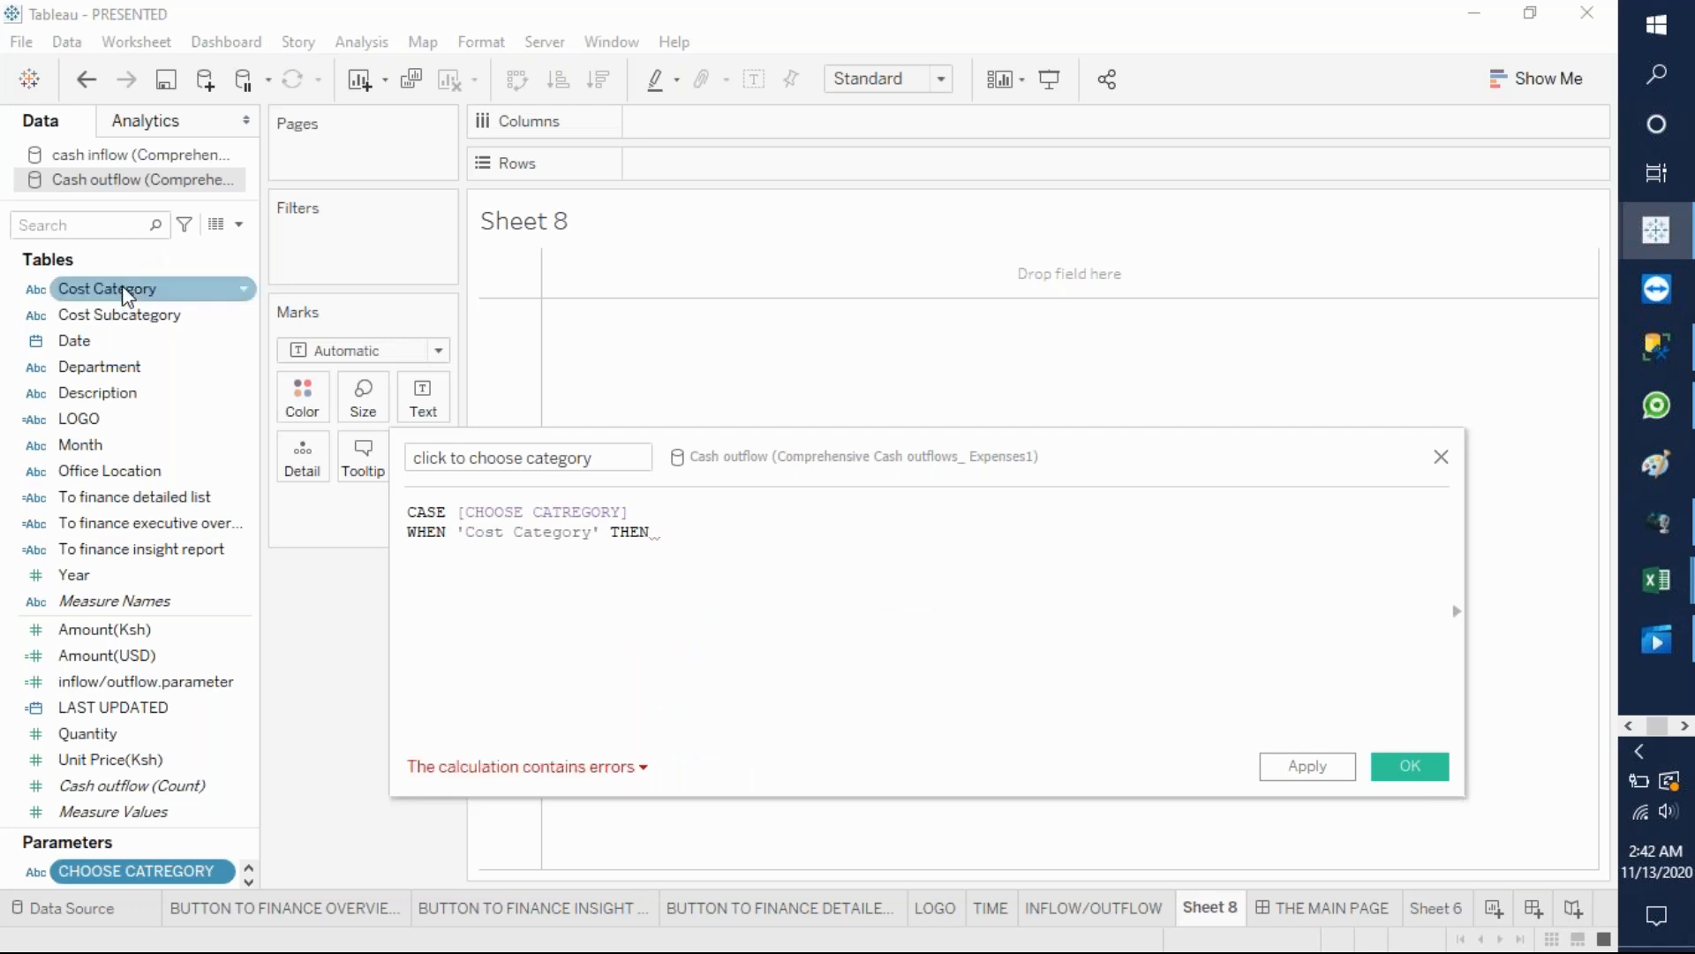
{"action": "left_click_drag", "start_coordinate": [124, 291], "coordinate": [739, 557]}
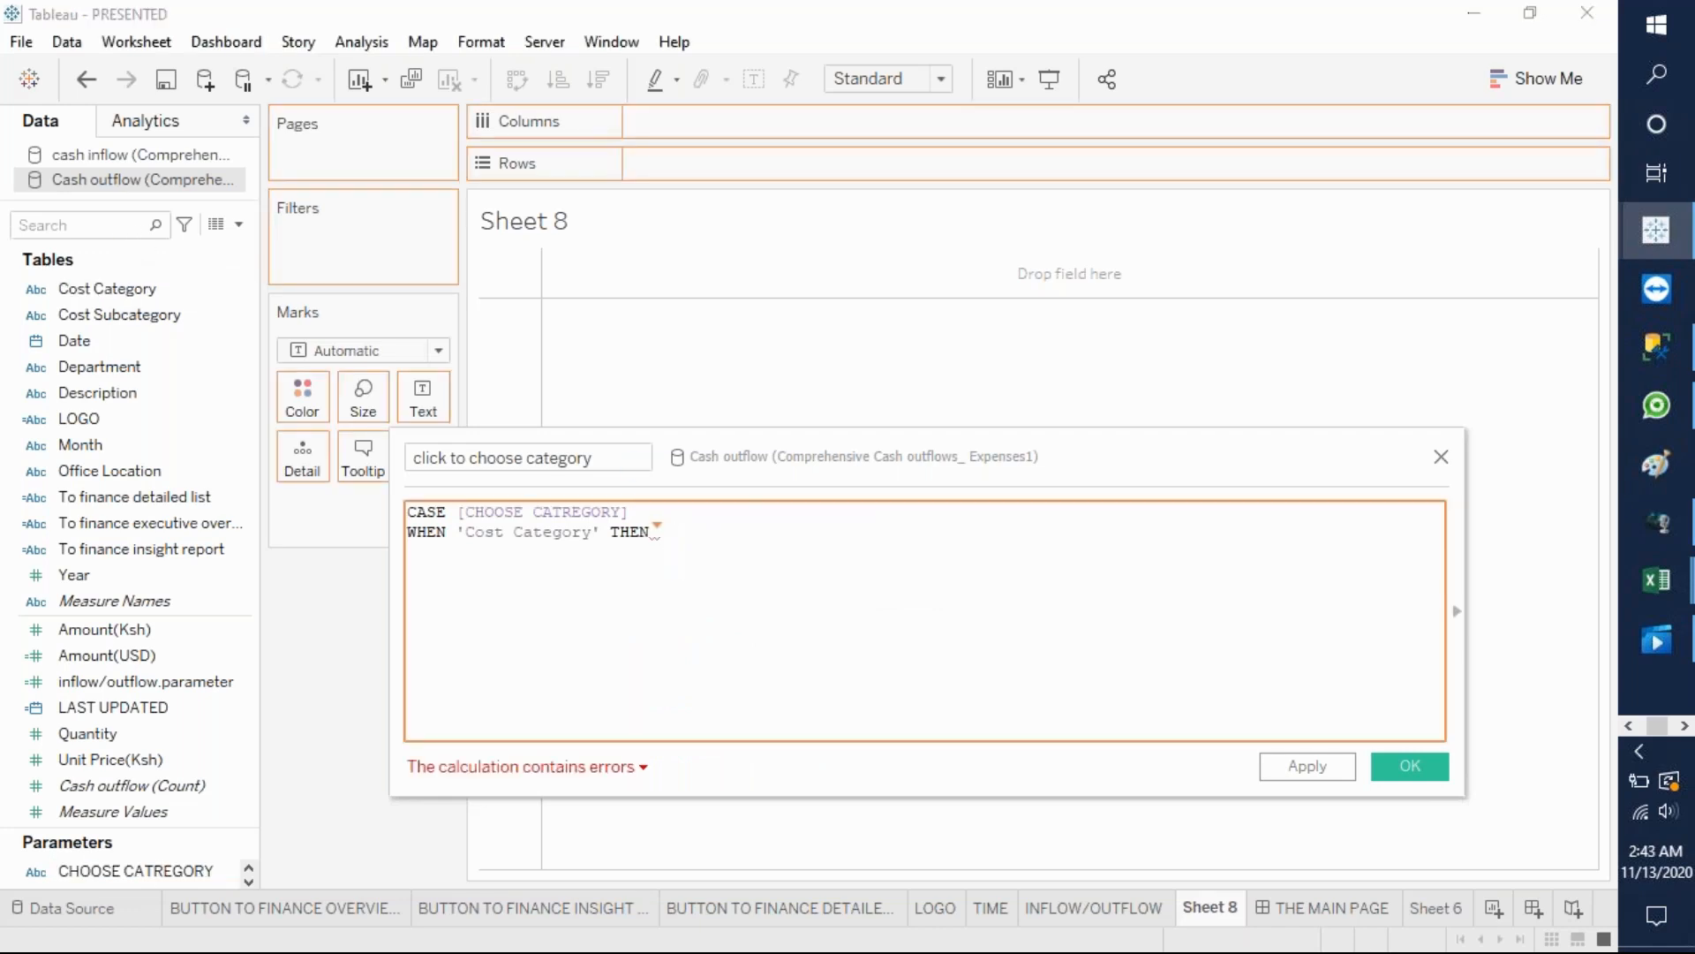
- Add a second condition line to the formula: WHEN 'Cost Subcategory' THEN [Cost Subcategory]
{"action": "key", "text": "Return"}
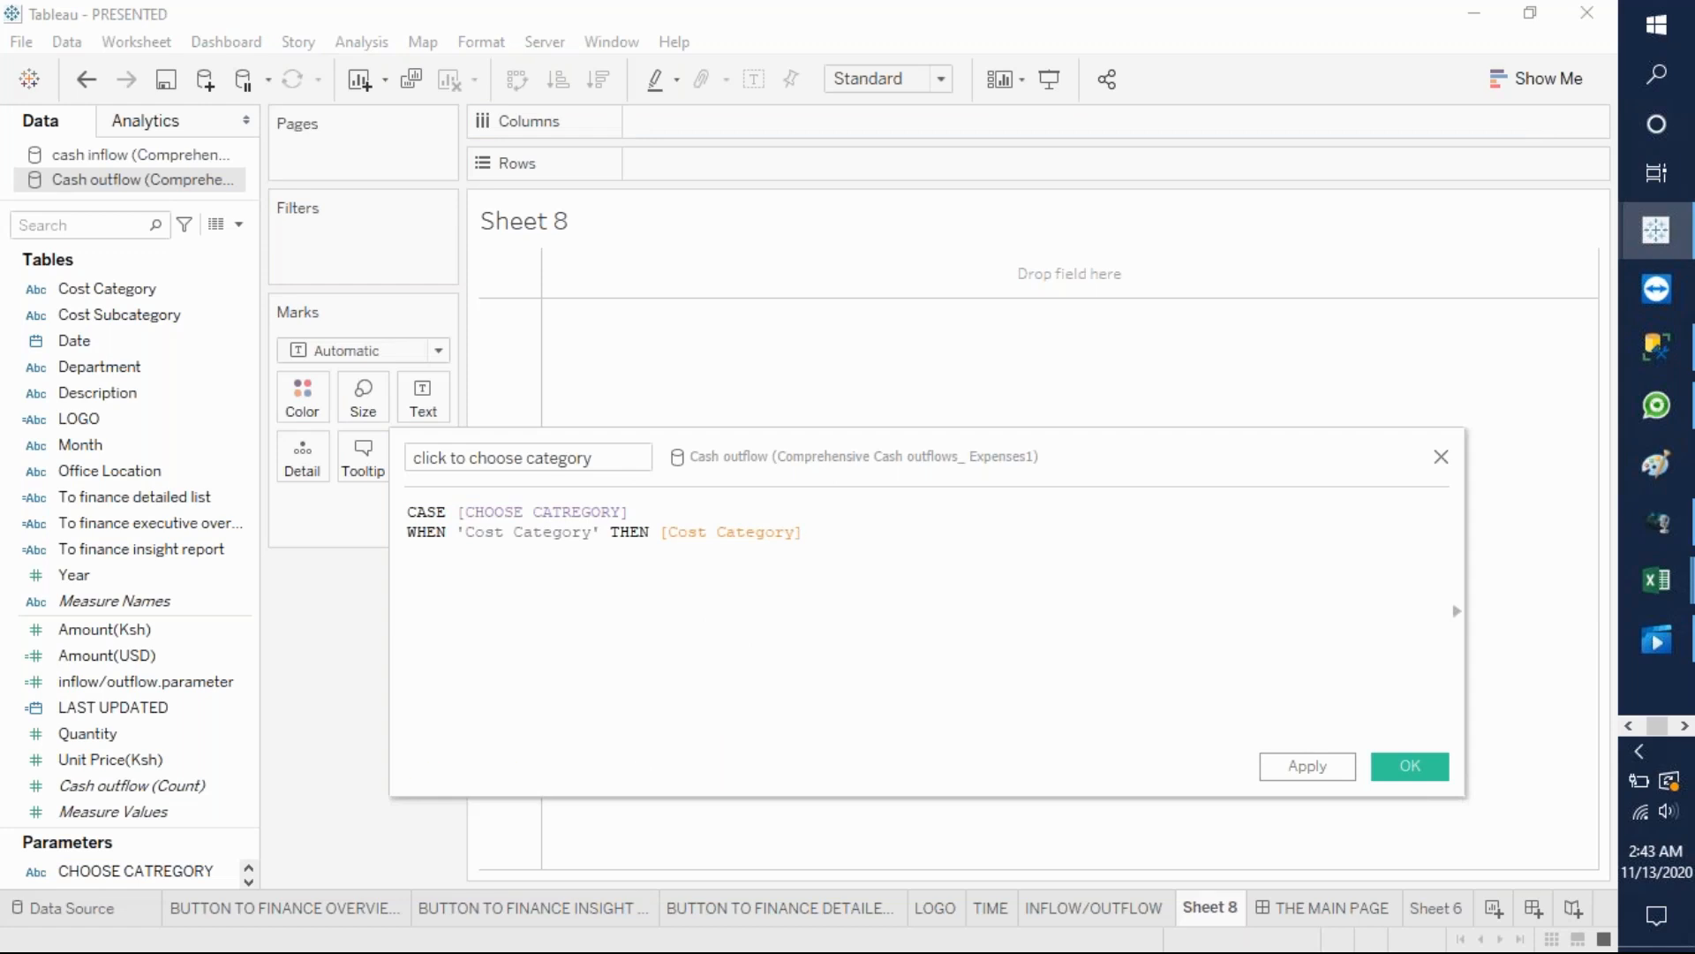
{"action": "type", "text": "WHEN "}
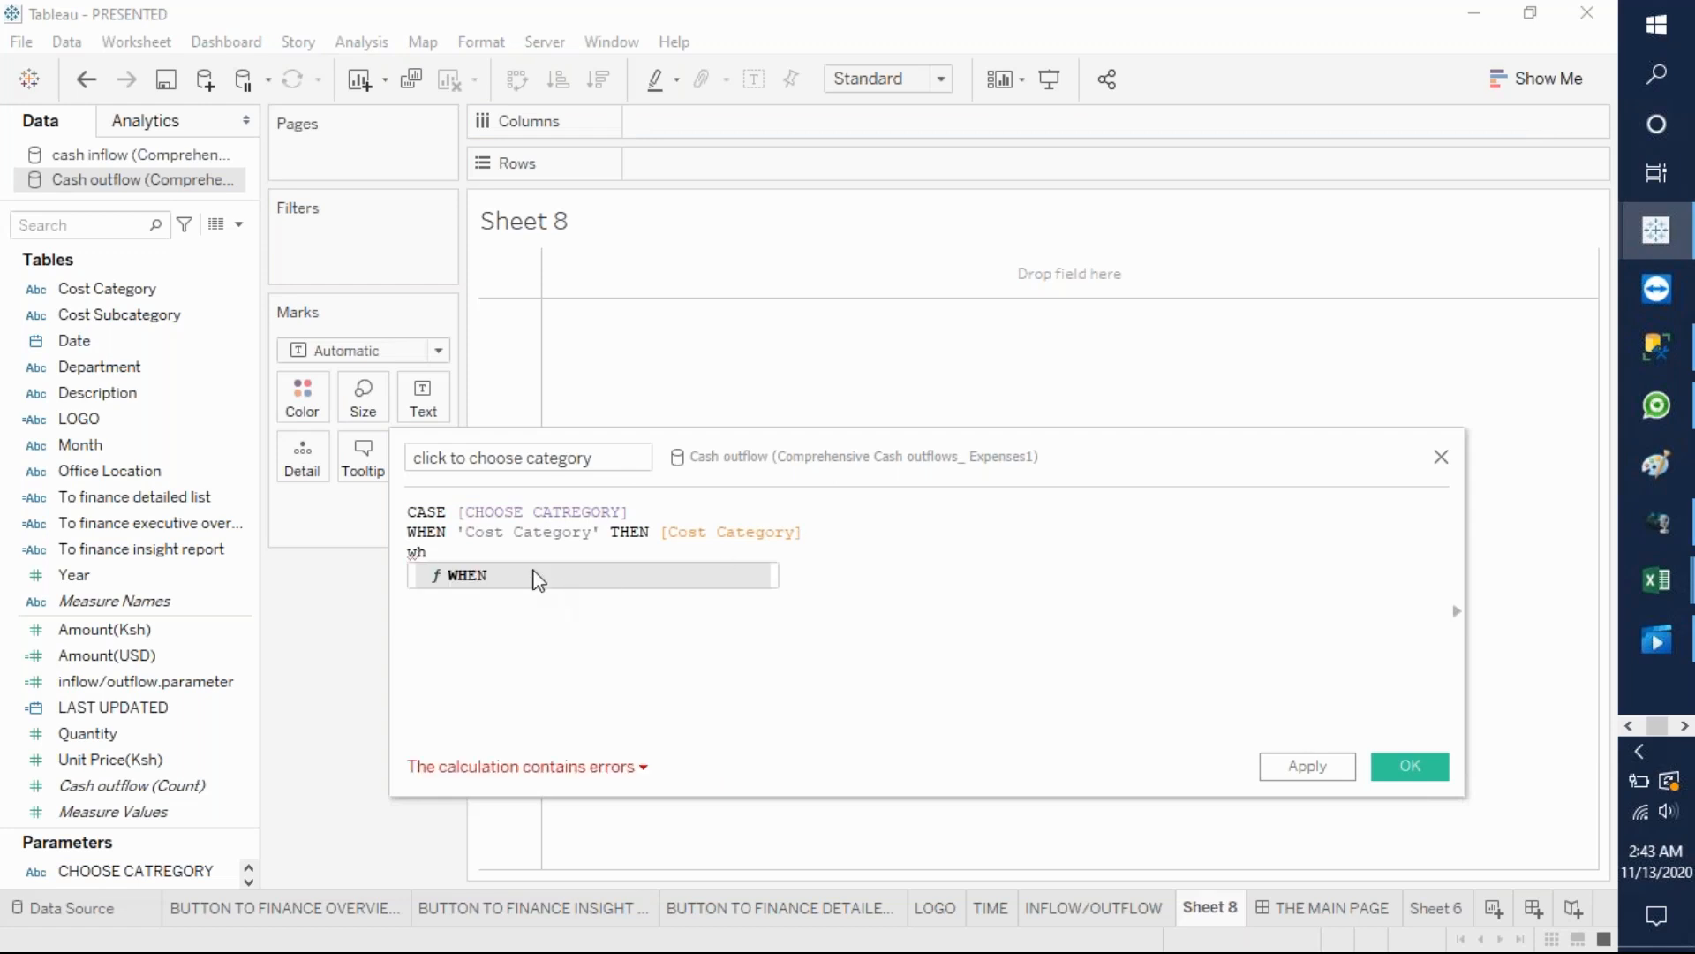
{"action": "type", "text": "'"}
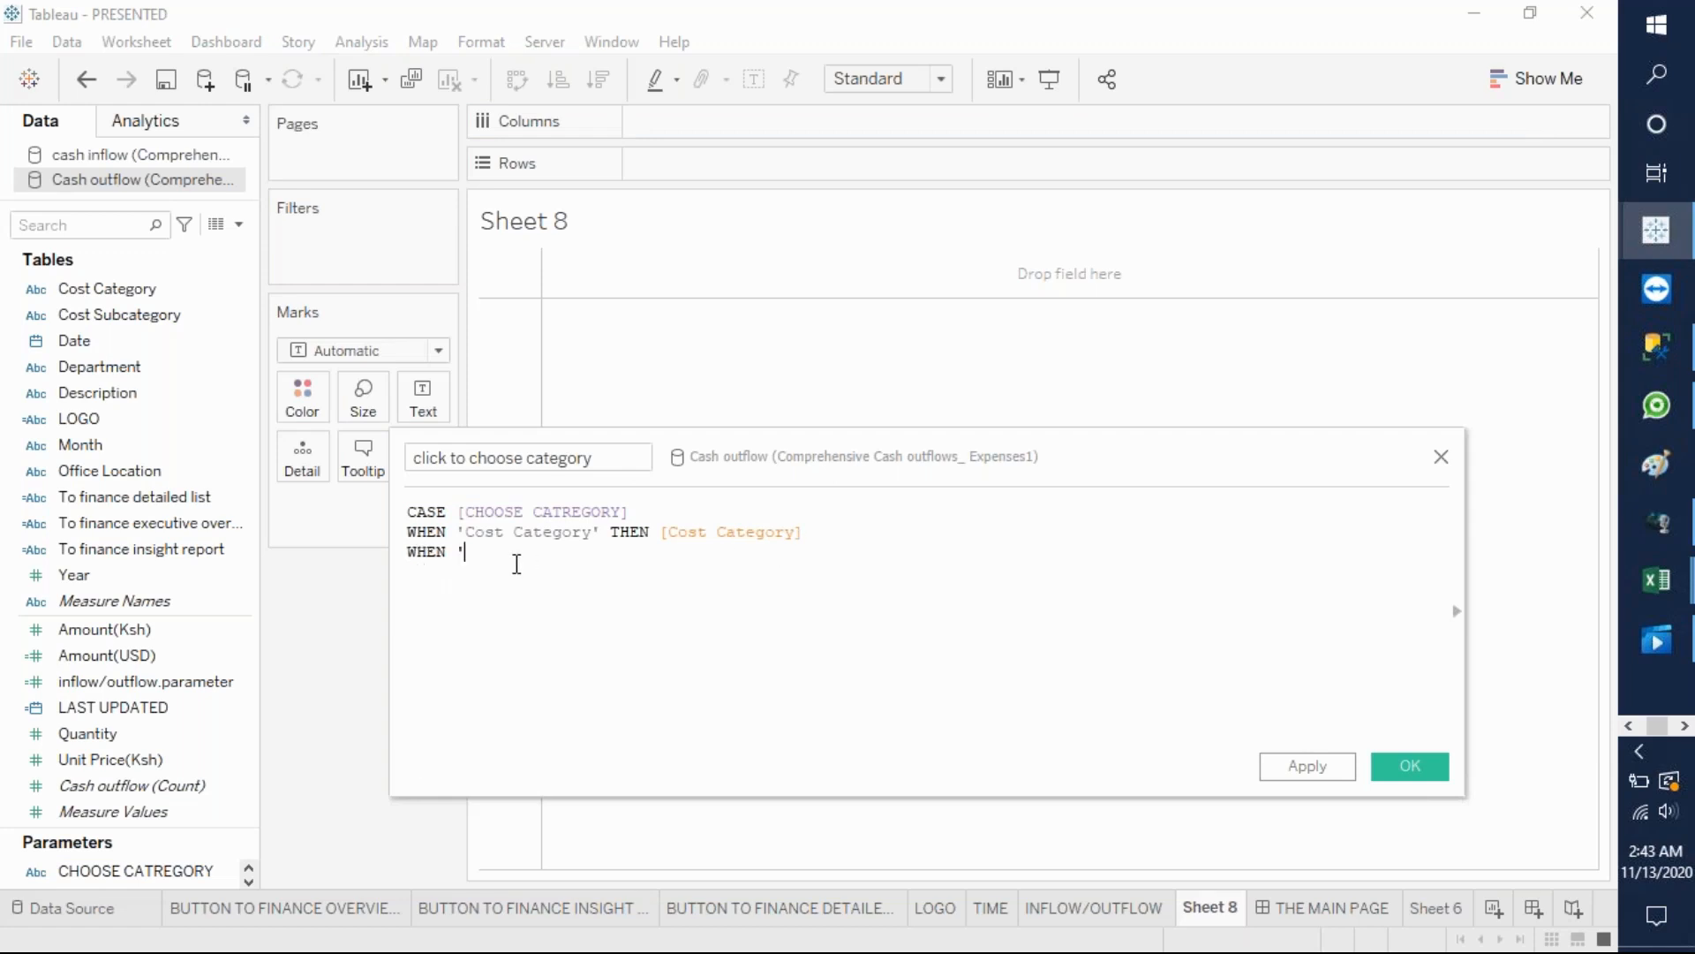
{"action": "type", "text": "Cost Subcategory' th"}
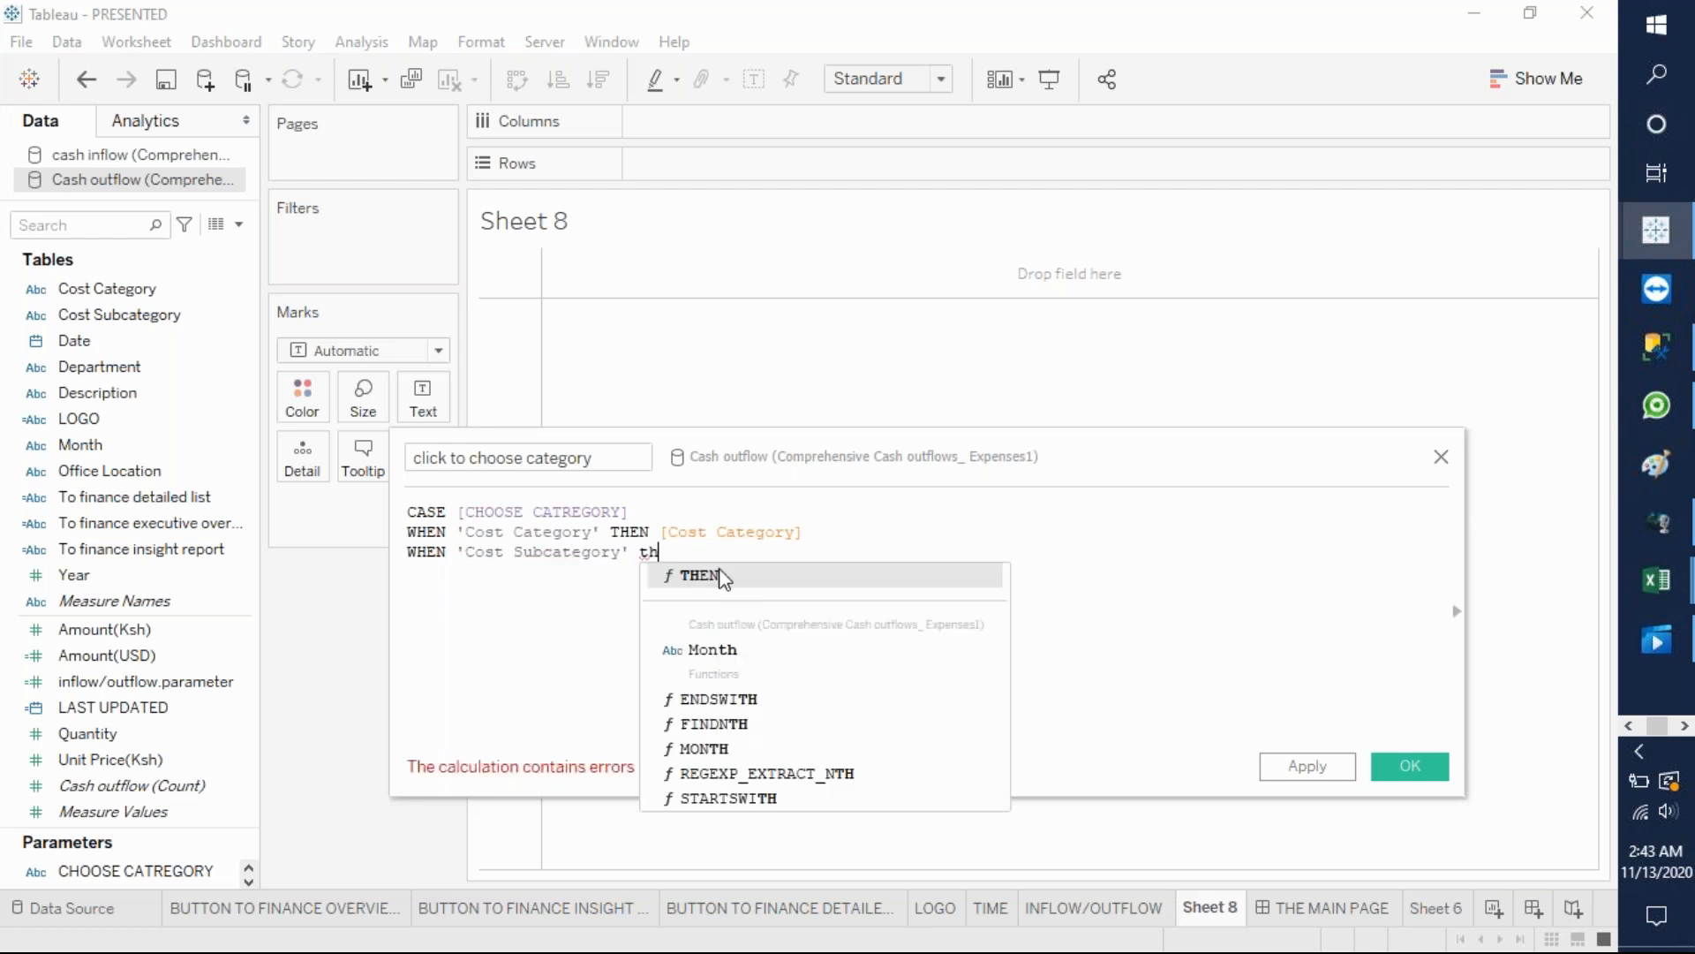
{"action": "left_click", "coordinate": [722, 578]}
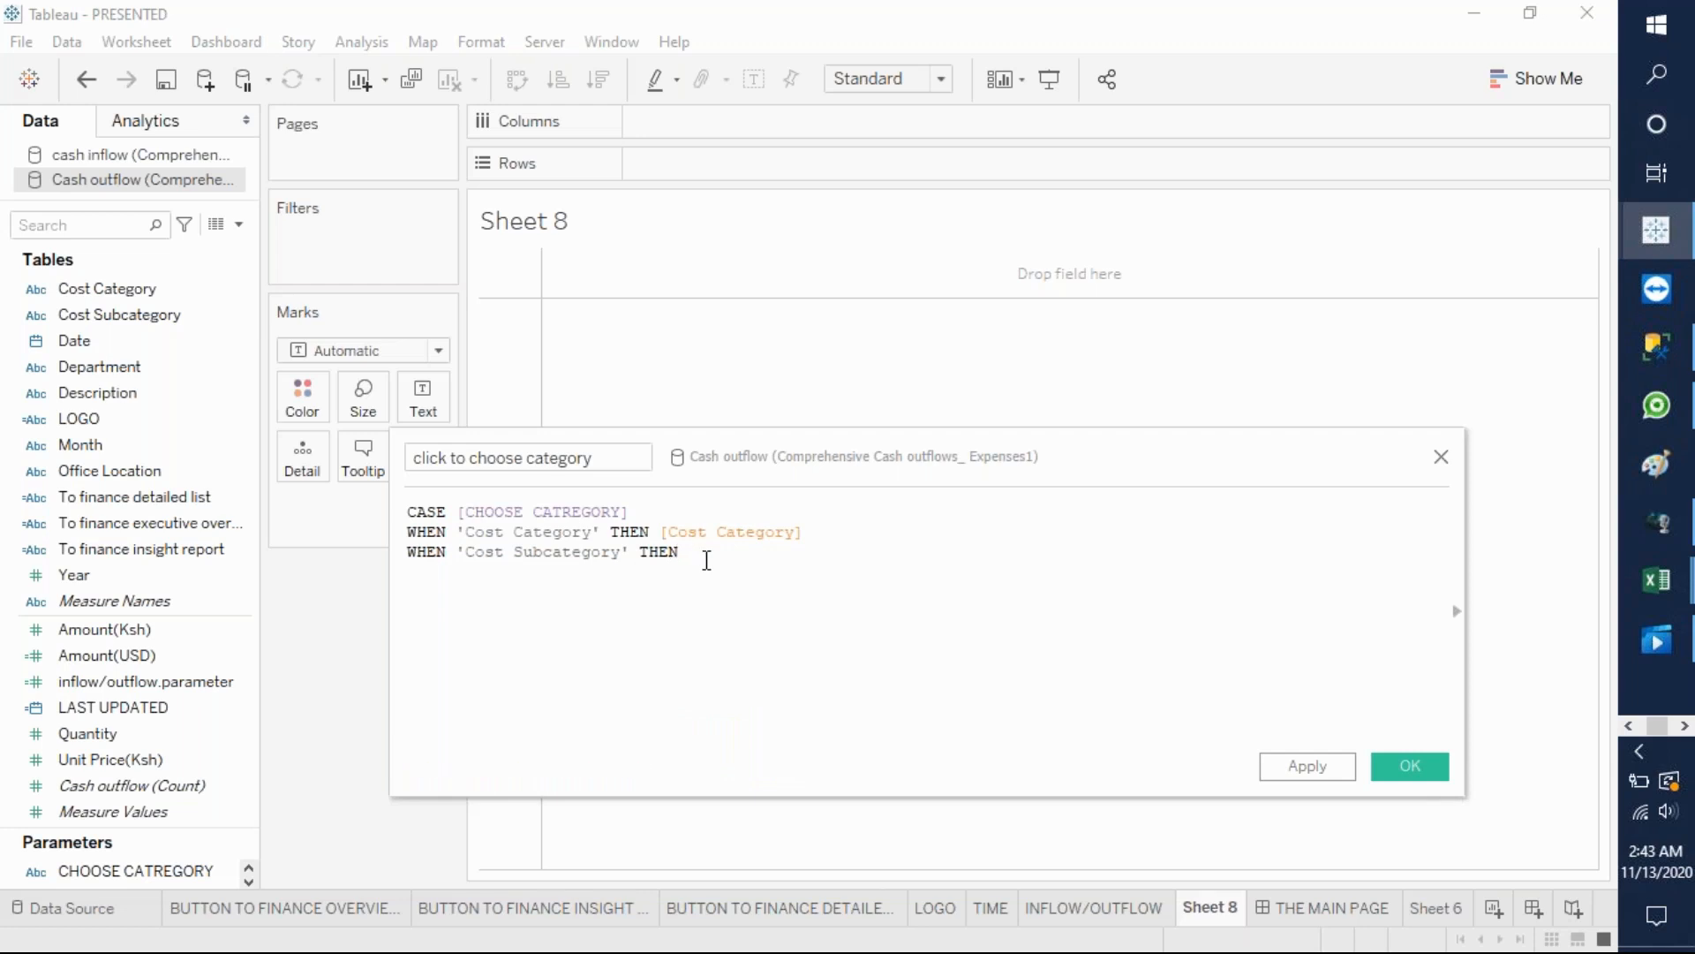
{"action": "left_click", "coordinate": [212, 331]}
{"action": "left_click_drag", "start_coordinate": [209, 325], "coordinate": [855, 591]}
- Close the CASE formula with END and save the calculated field
{"action": "type", "text": "END"}
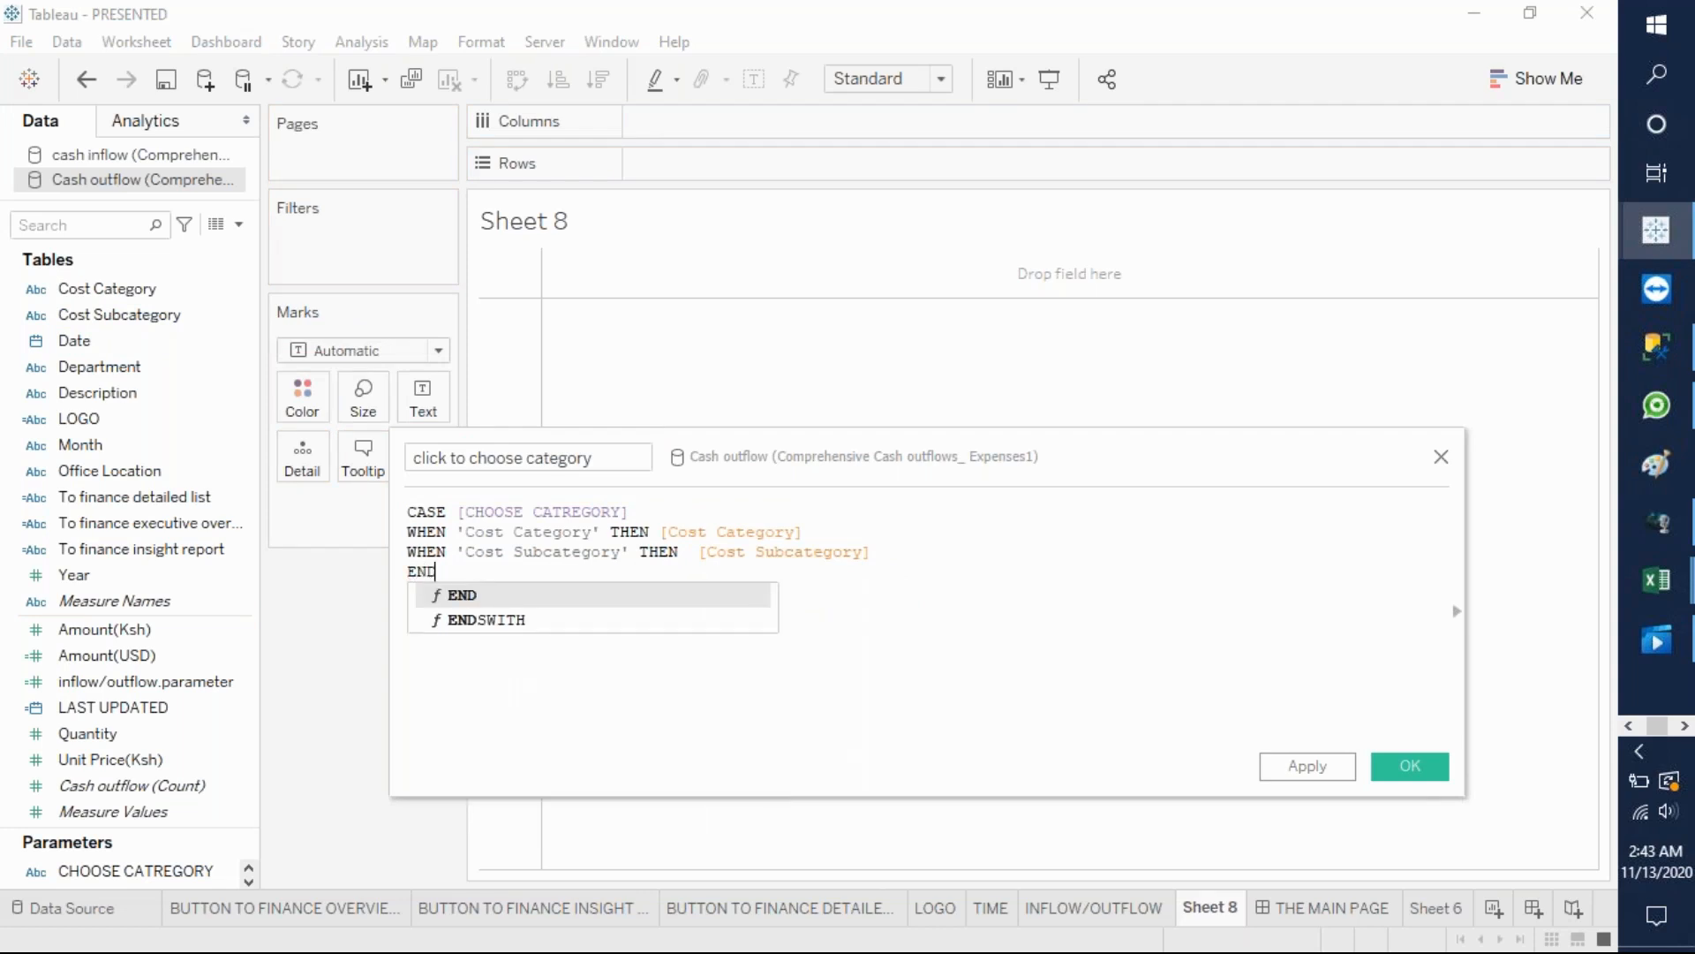
{"action": "left_click", "coordinate": [879, 667]}
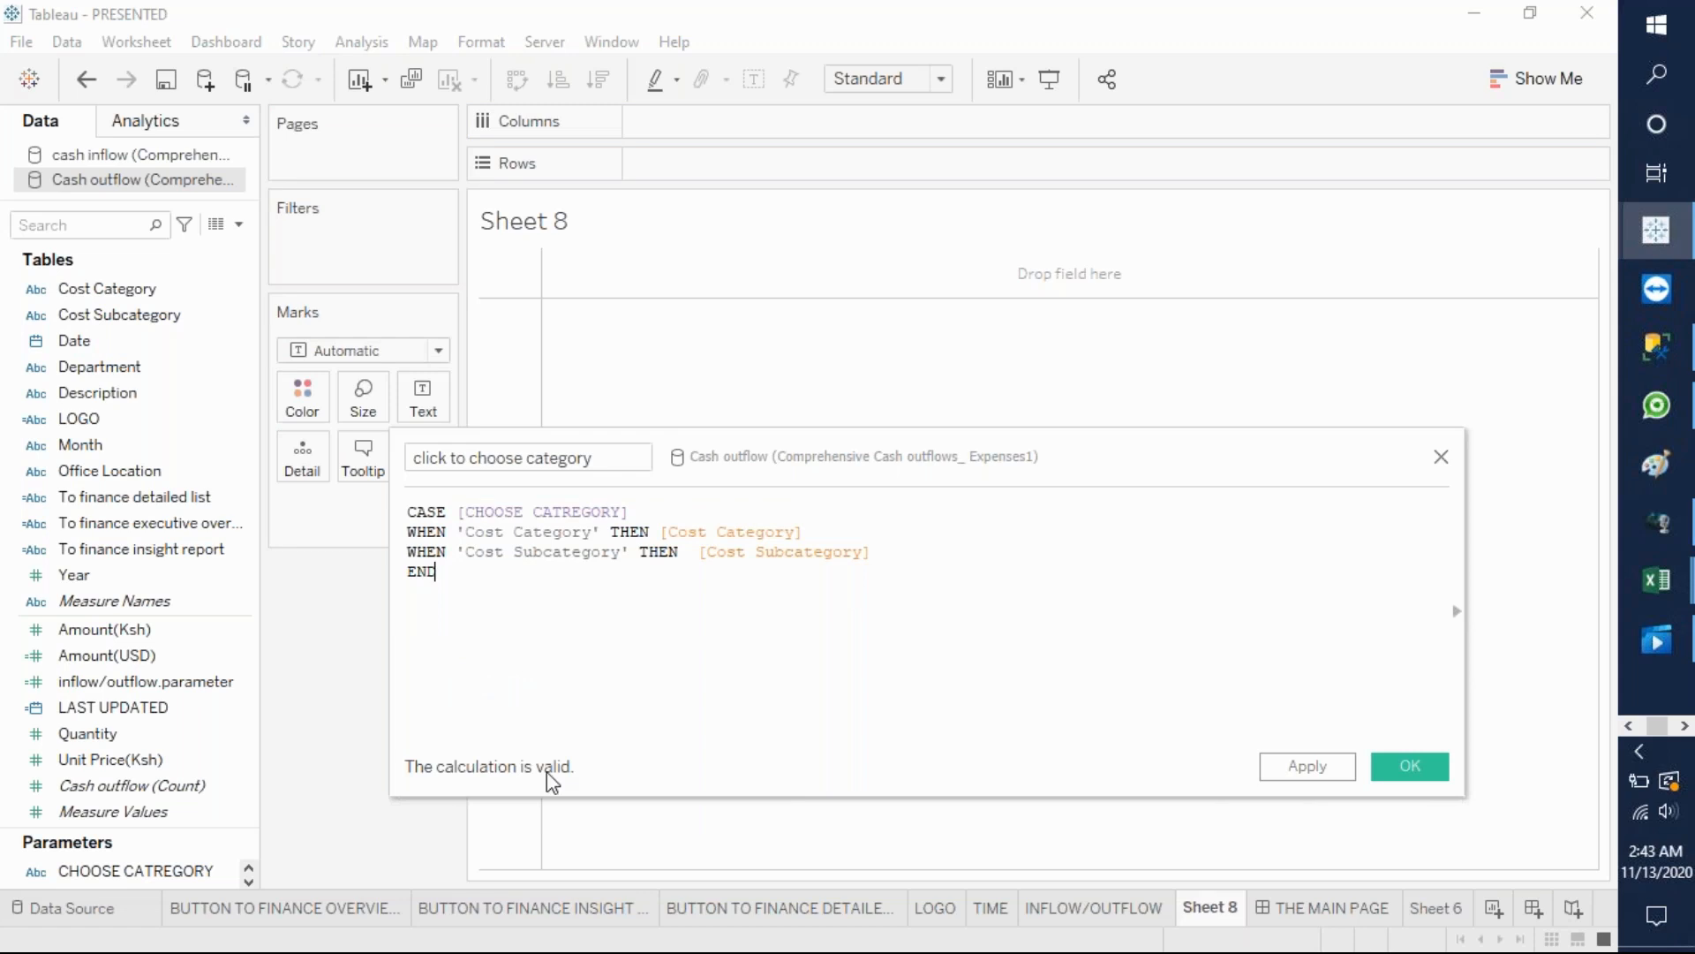
{"action": "left_click", "coordinate": [1294, 768]}
{"action": "left_click", "coordinate": [1402, 768]}
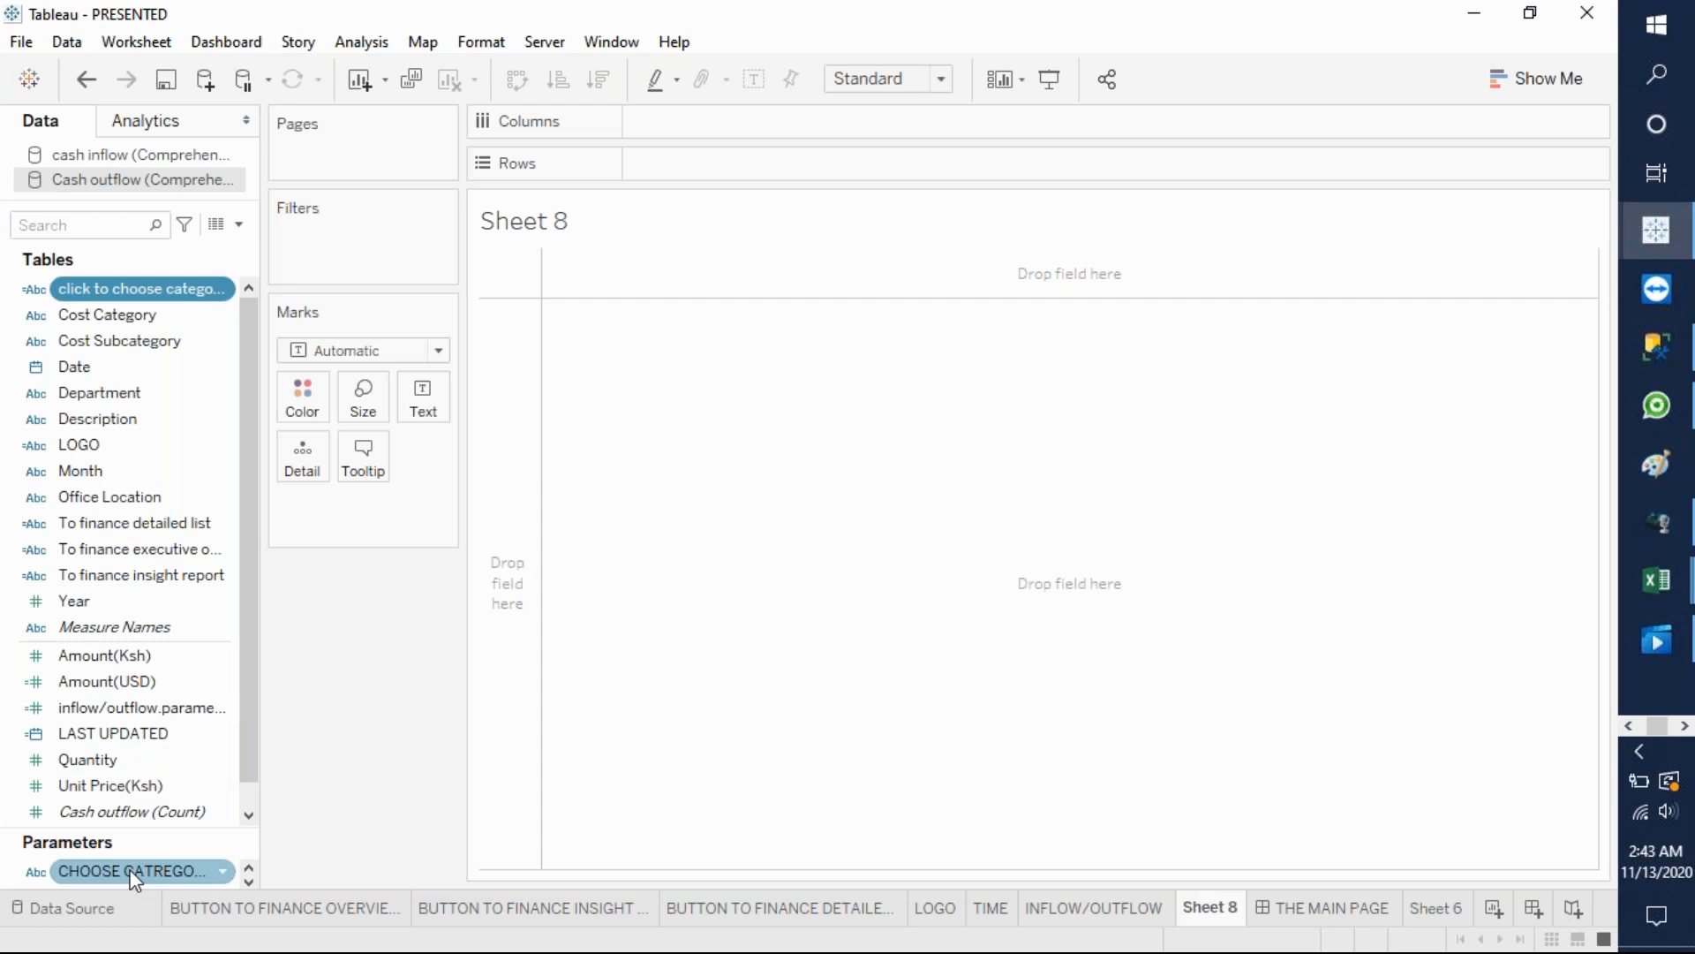
- Place the "click to choose category" field on Rows of Sheet 8
{"action": "left_click_drag", "start_coordinate": [134, 878], "coordinate": [708, 163]}
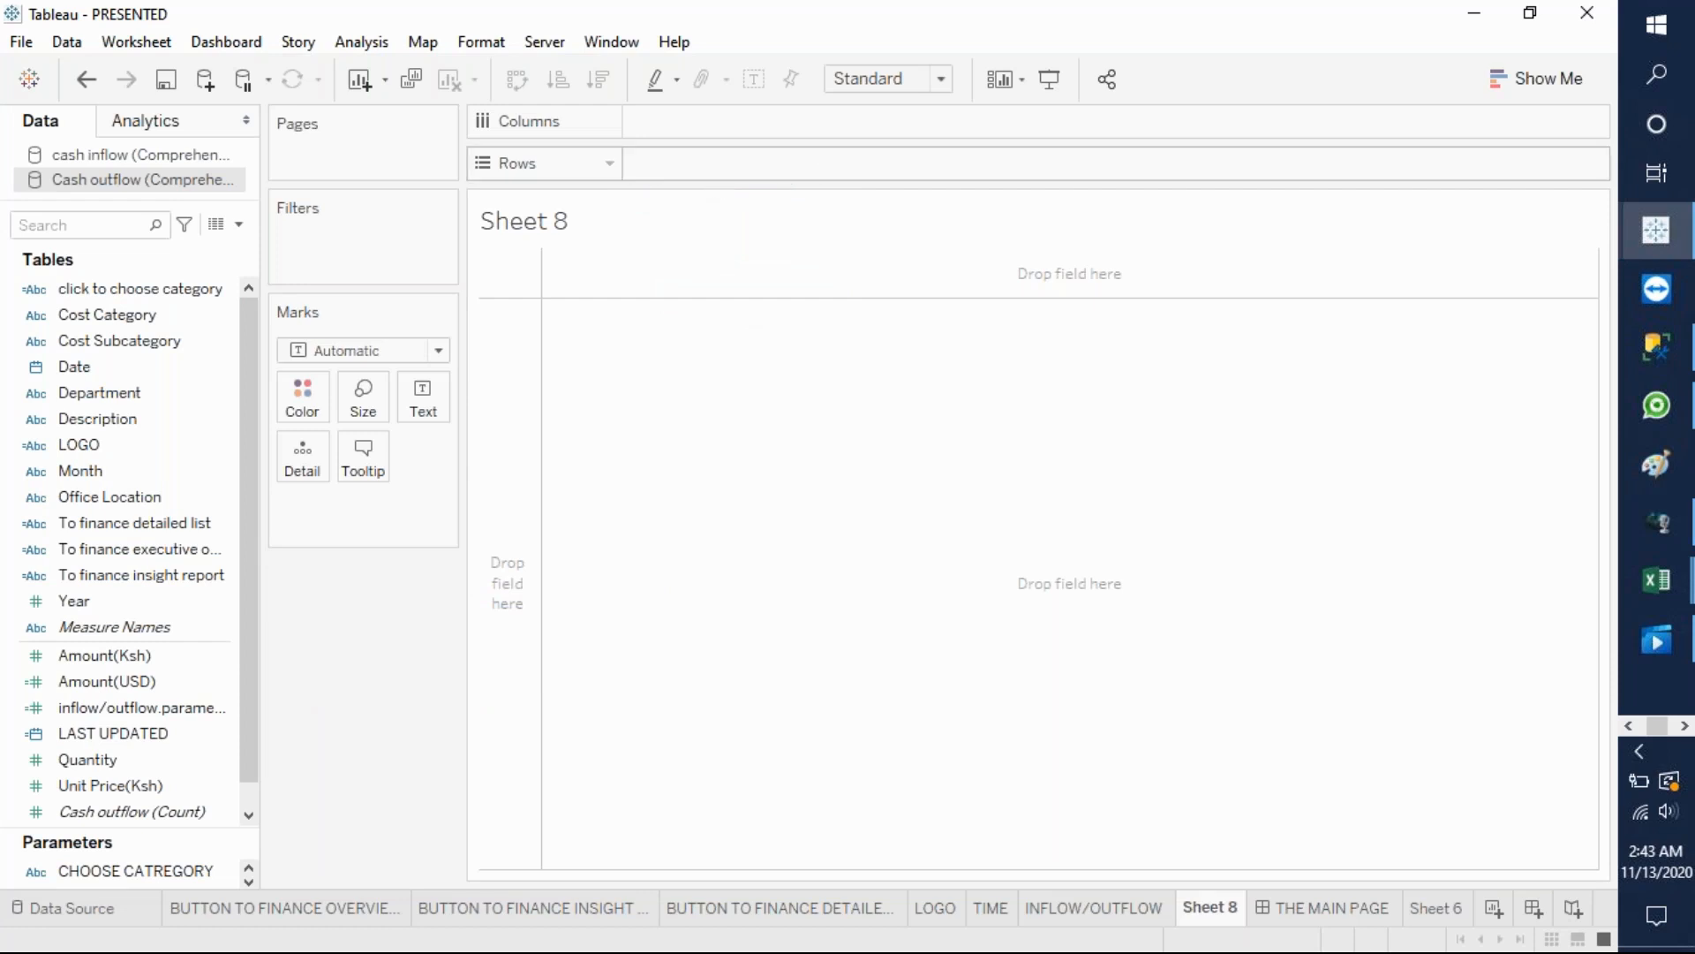
{"action": "left_click", "coordinate": [118, 288]}
{"action": "left_click_drag", "start_coordinate": [212, 284], "coordinate": [698, 163]}
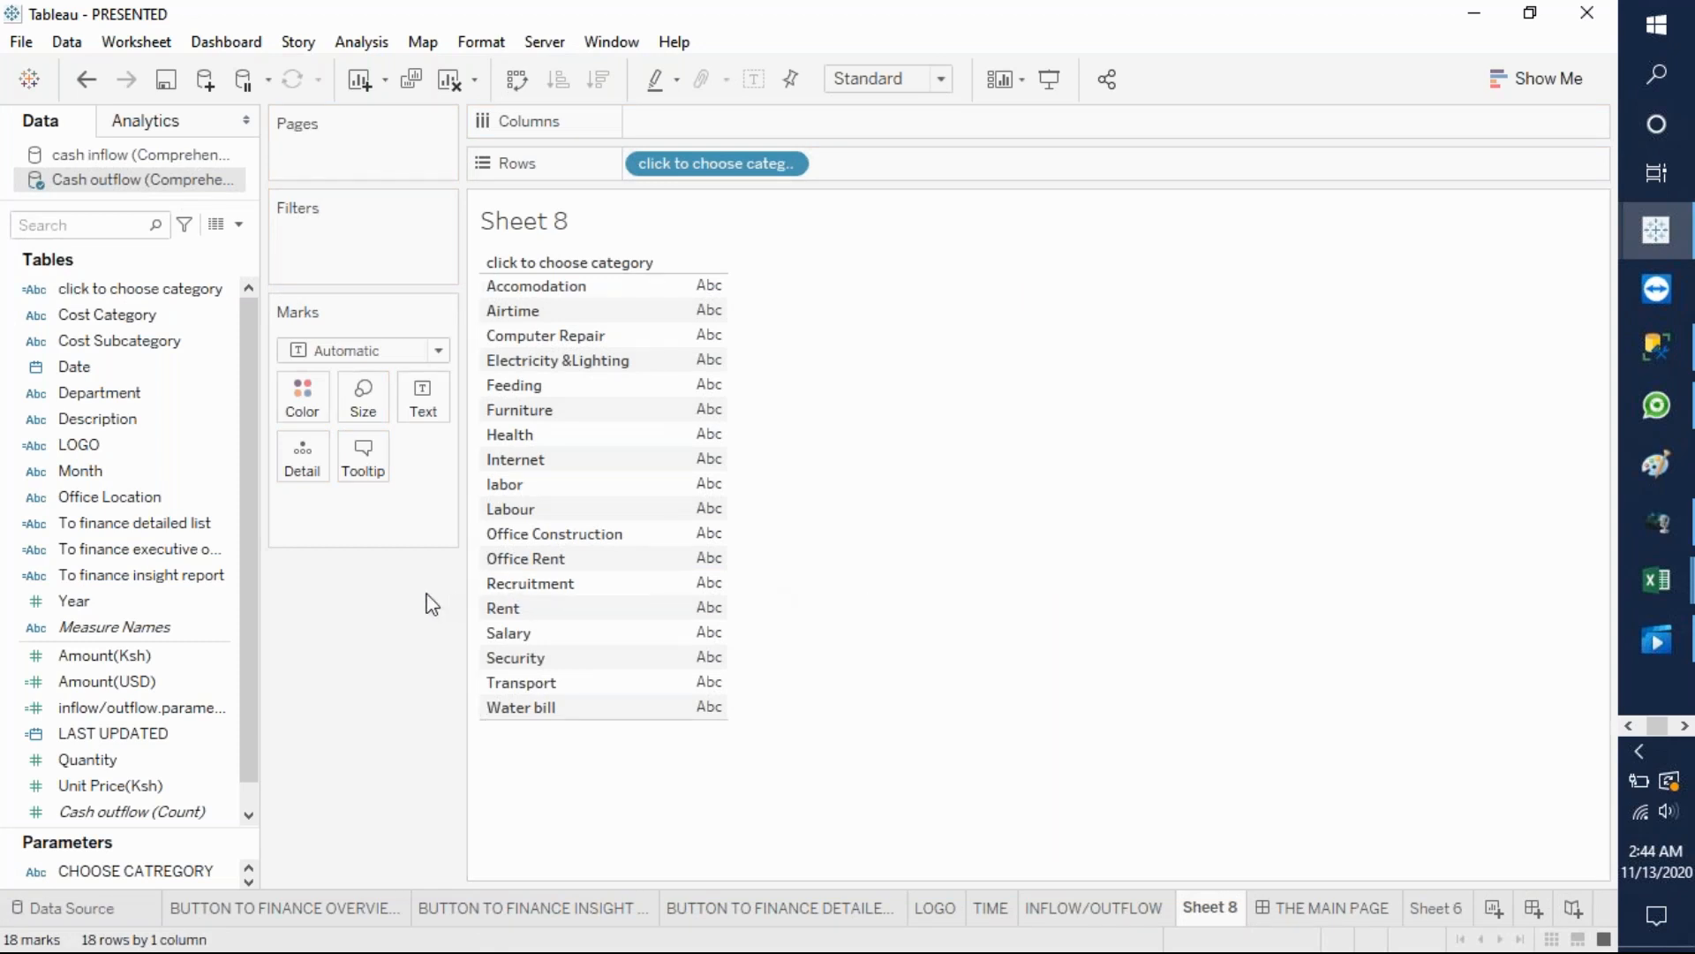
- Show Amount(Ksh) as the text for each category and change the mark type to Bar
{"action": "left_click", "coordinate": [152, 656]}
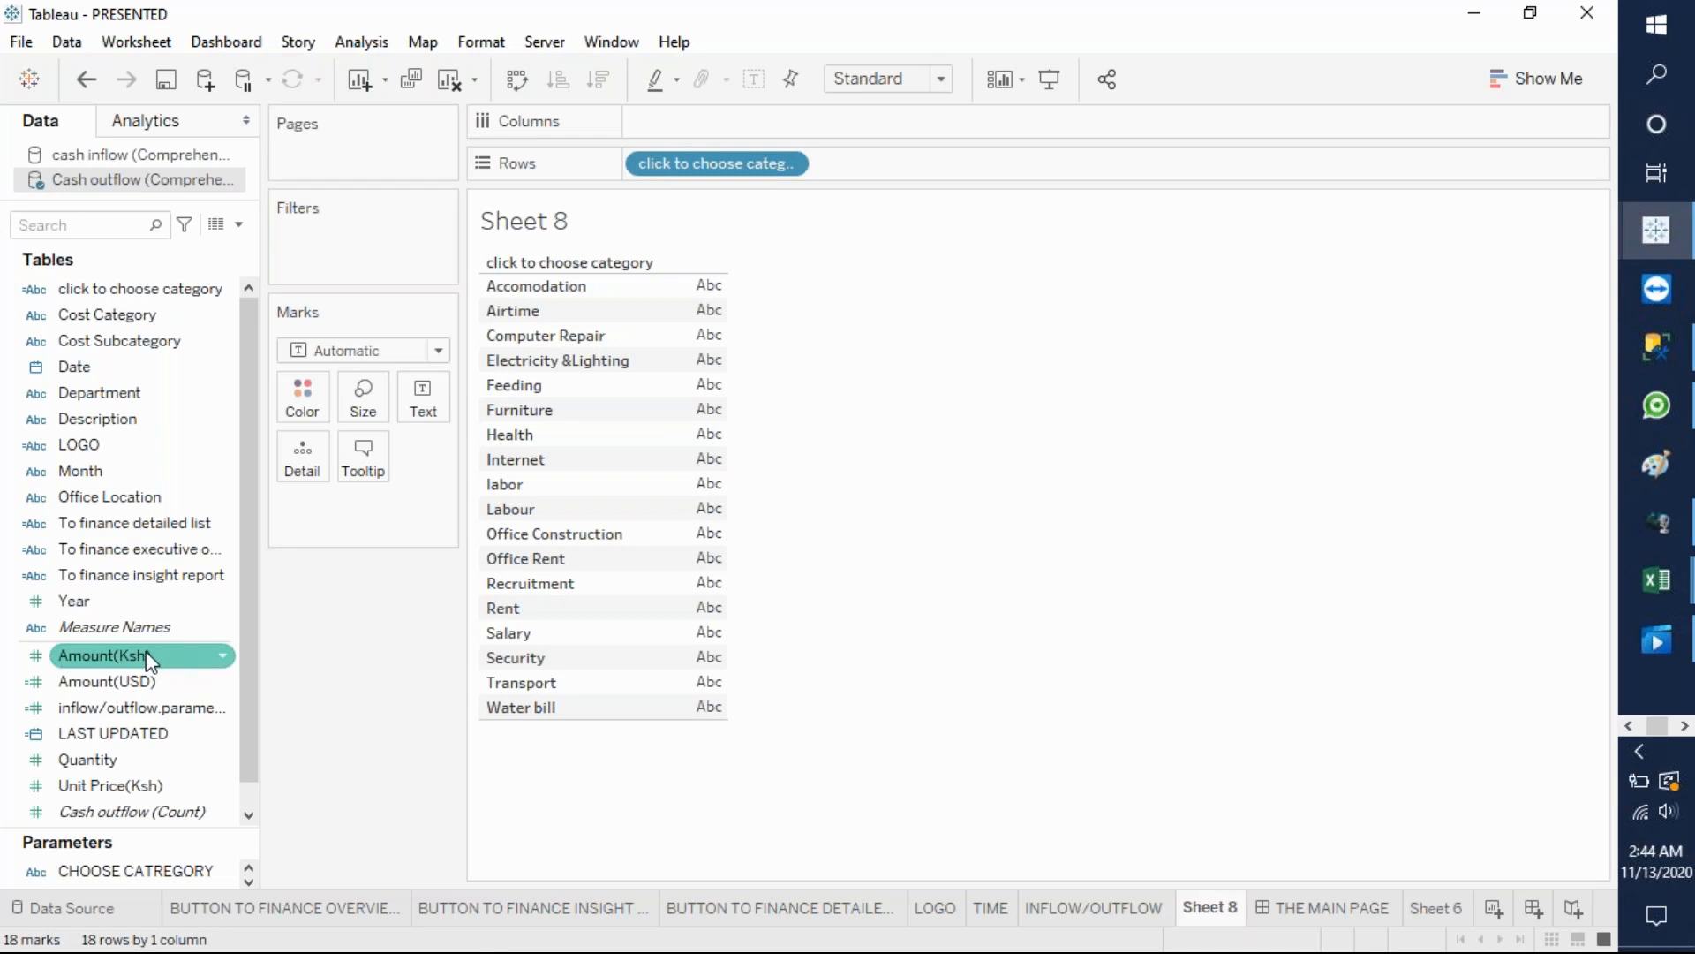
{"action": "left_click_drag", "start_coordinate": [152, 644], "coordinate": [439, 387]}
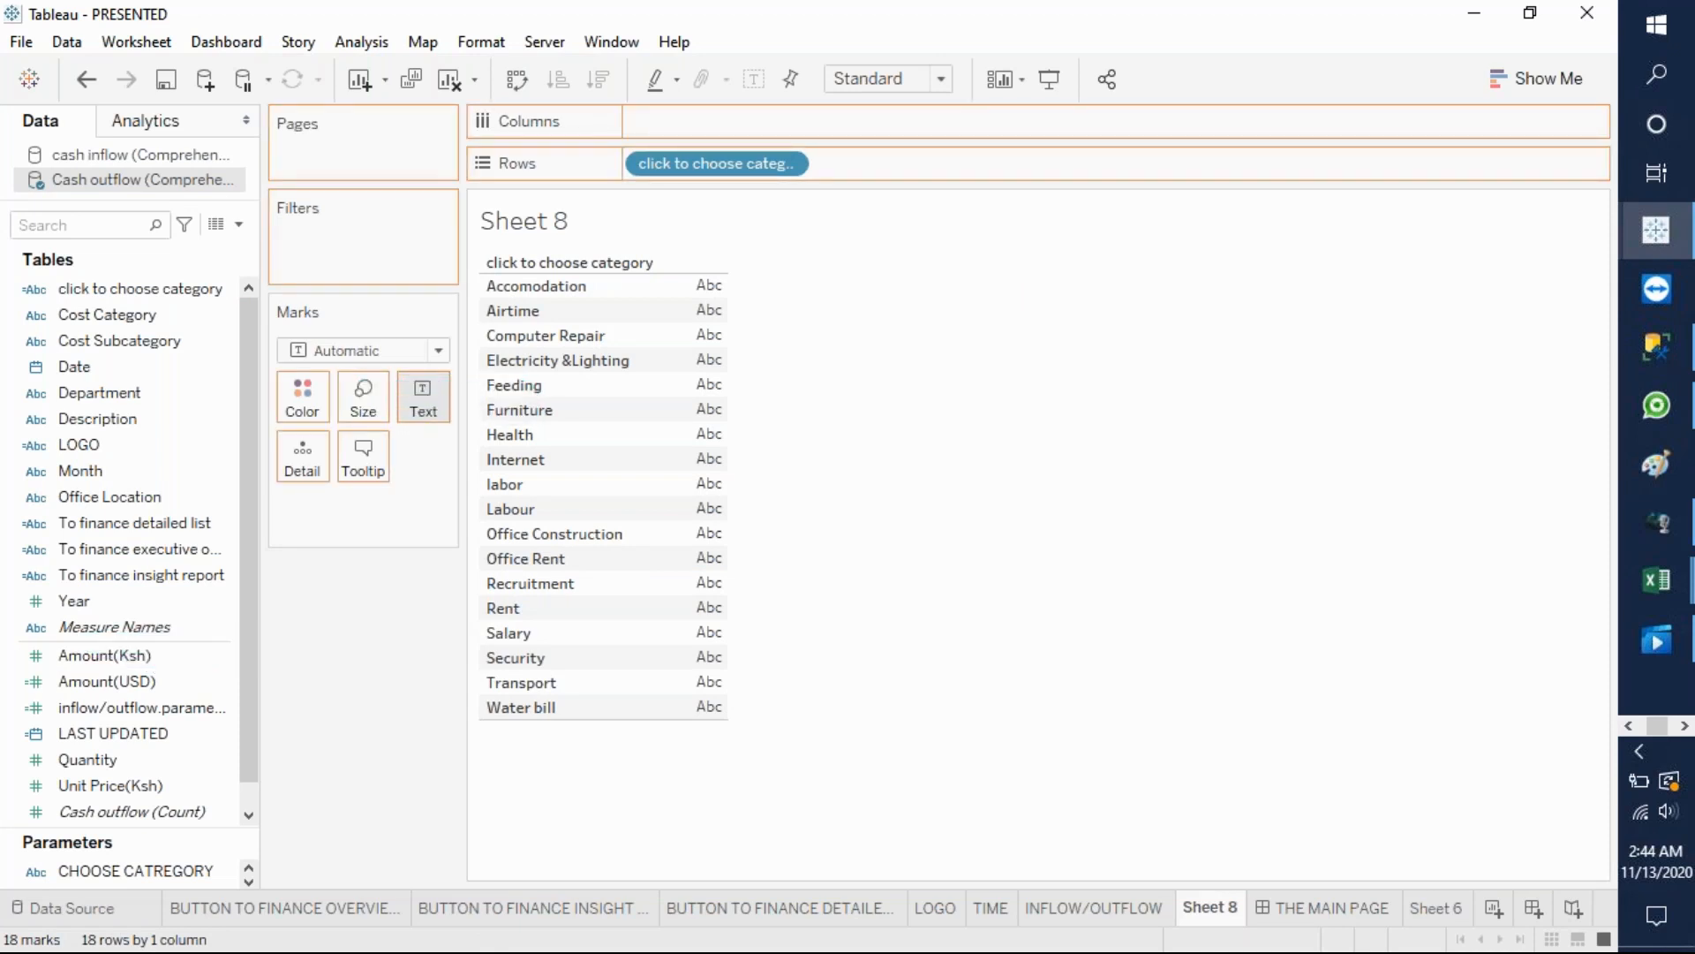
{"action": "left_click", "coordinate": [440, 356]}
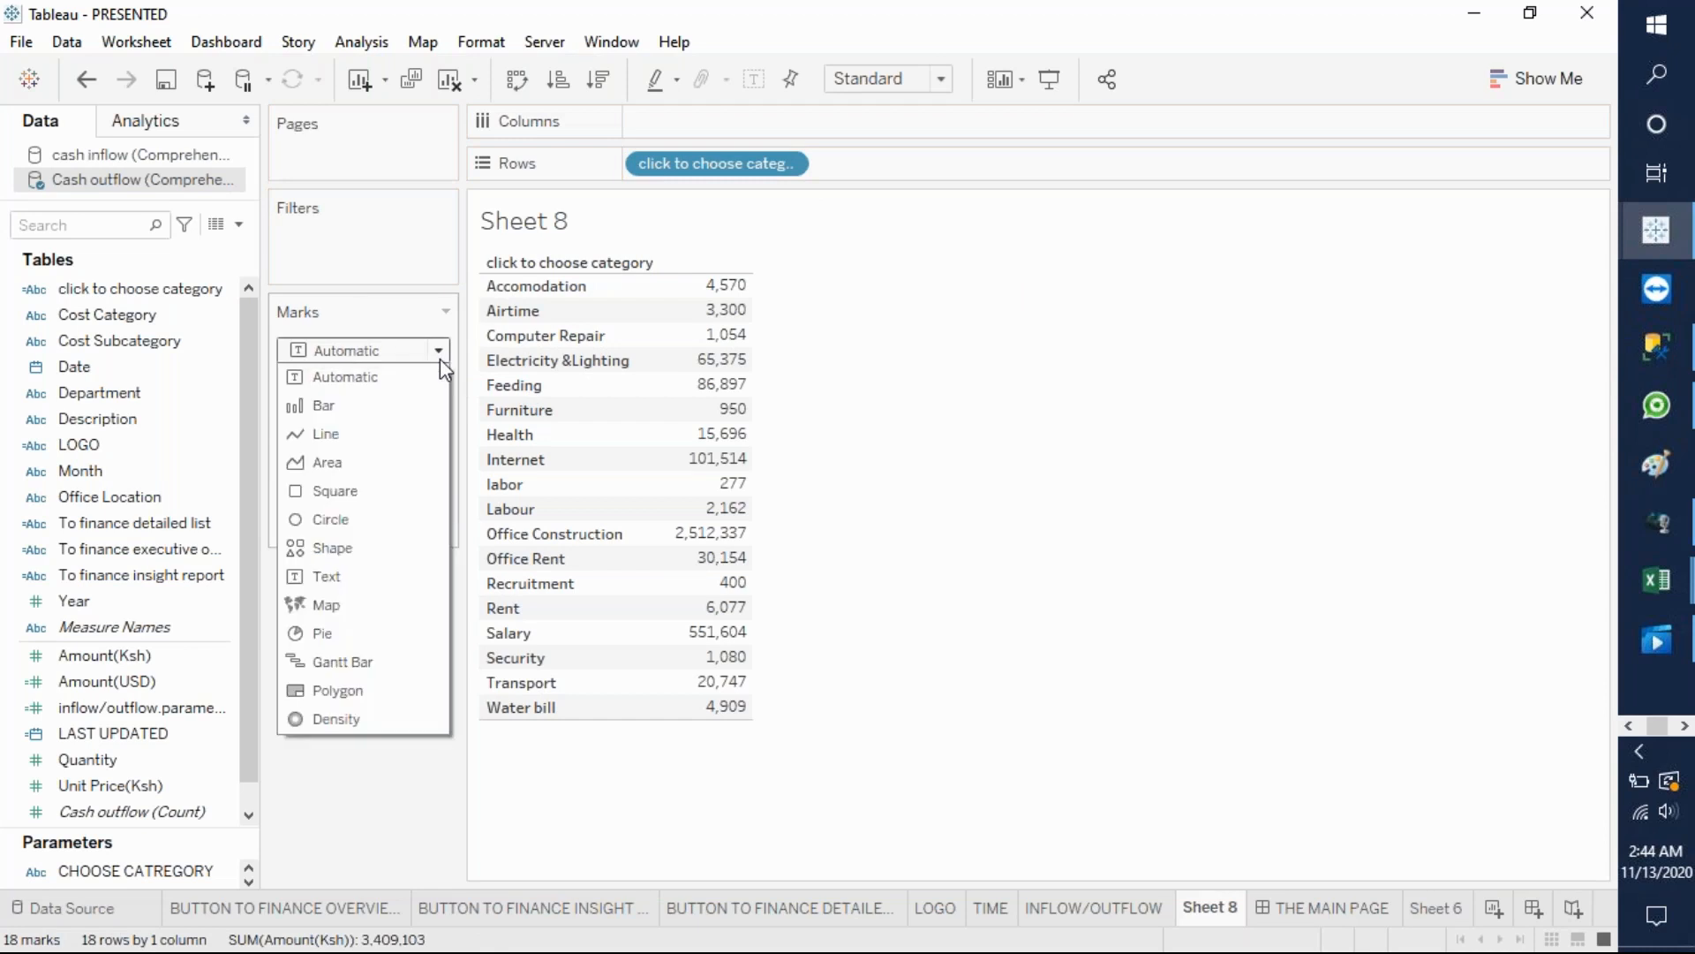
{"action": "left_click", "coordinate": [373, 408]}
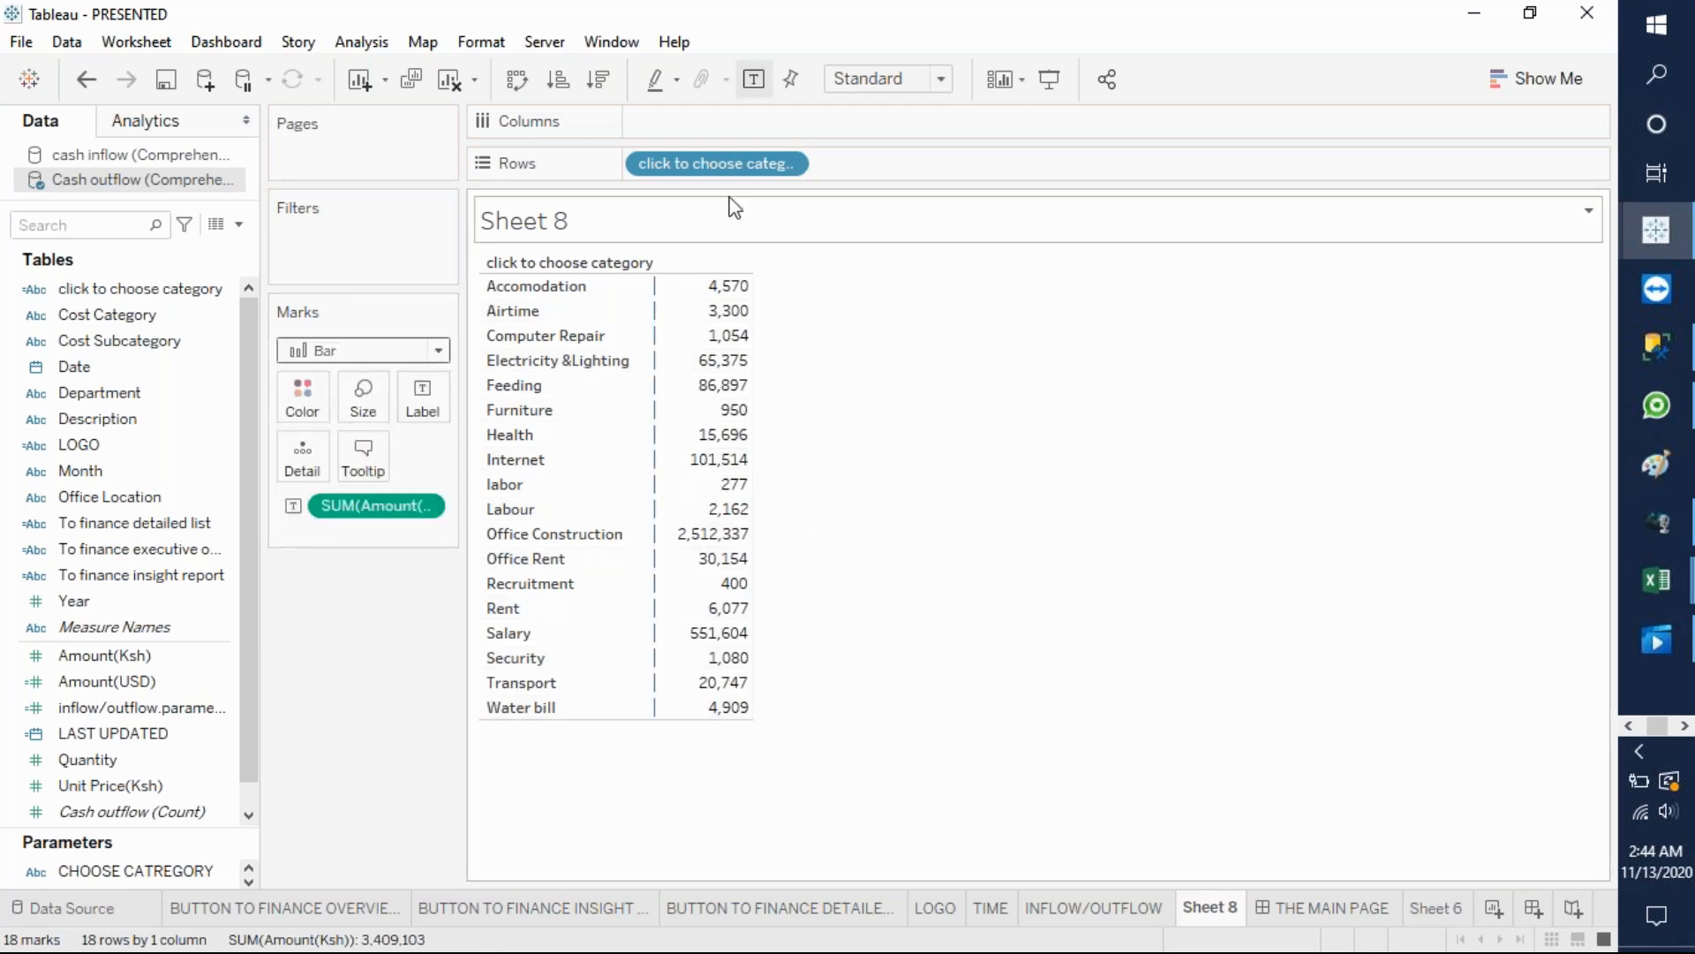
- Move the "click to choose category" field from Rows to Columns and put Amount(Ksh) on Rows
{"action": "mouse_move", "coordinate": [707, 164]}
{"action": "left_mouse_down"}
{"action": "mouse_move", "coordinate": [716, 121]}
{"action": "mouse_move", "coordinate": [694, 128]}
{"action": "mouse_move", "coordinate": [690, 164]}
{"action": "left_mouse_up"}
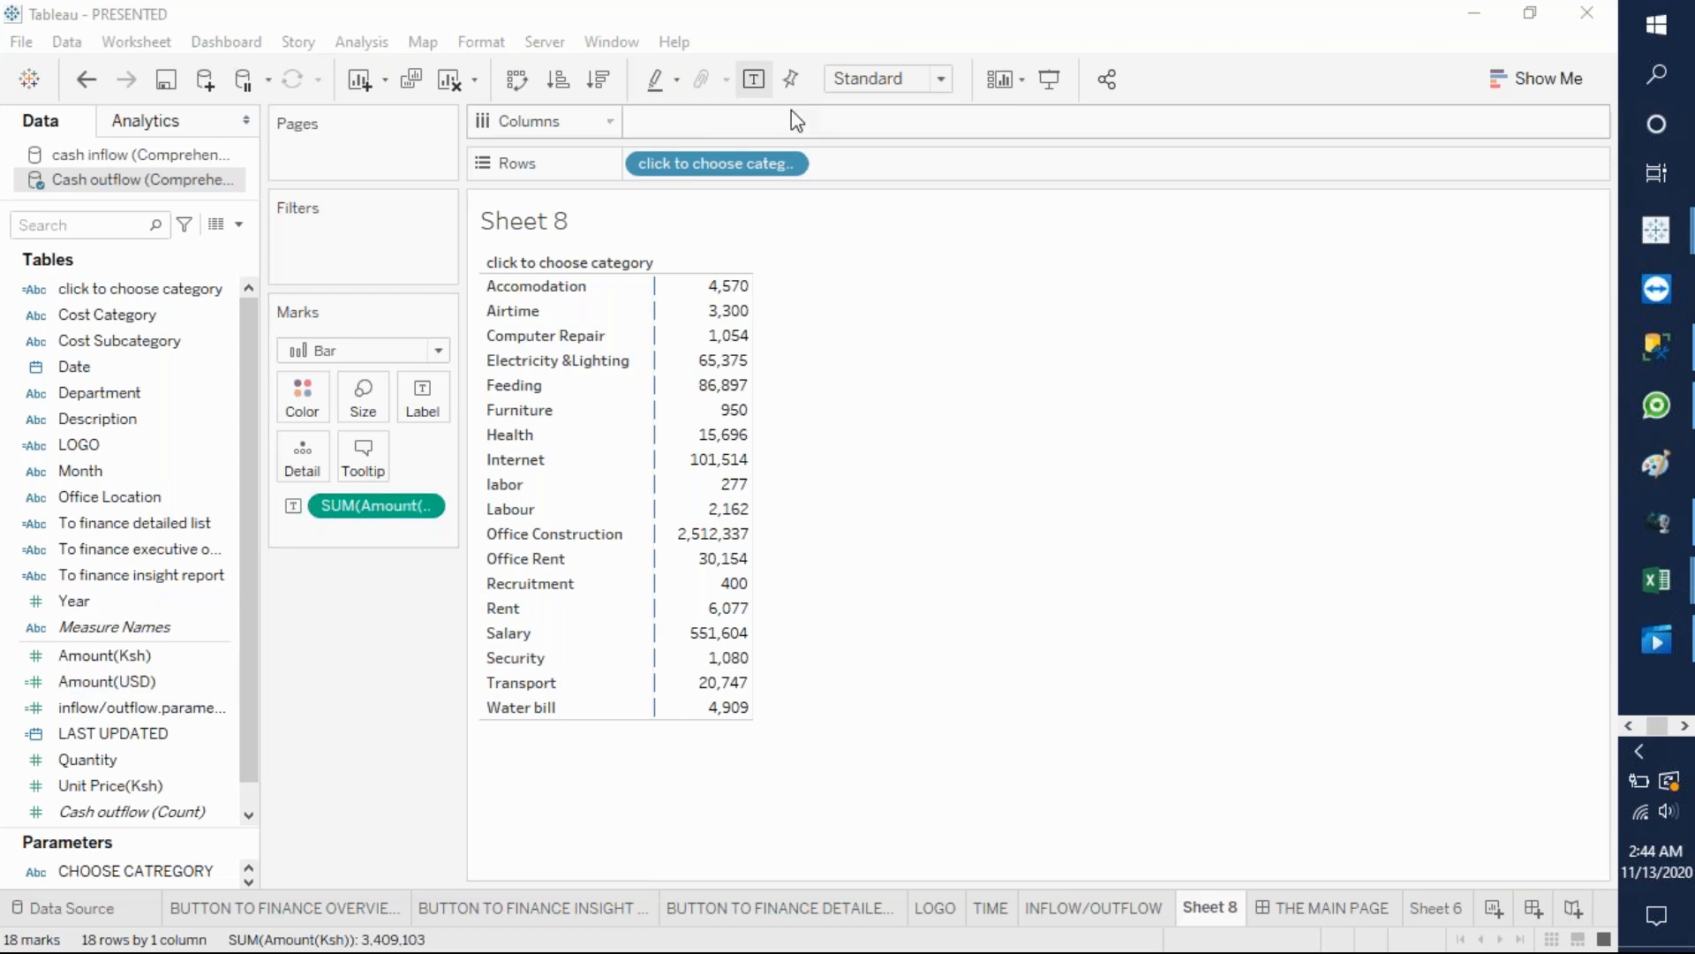
{"action": "left_click_drag", "start_coordinate": [697, 172], "coordinate": [684, 121]}
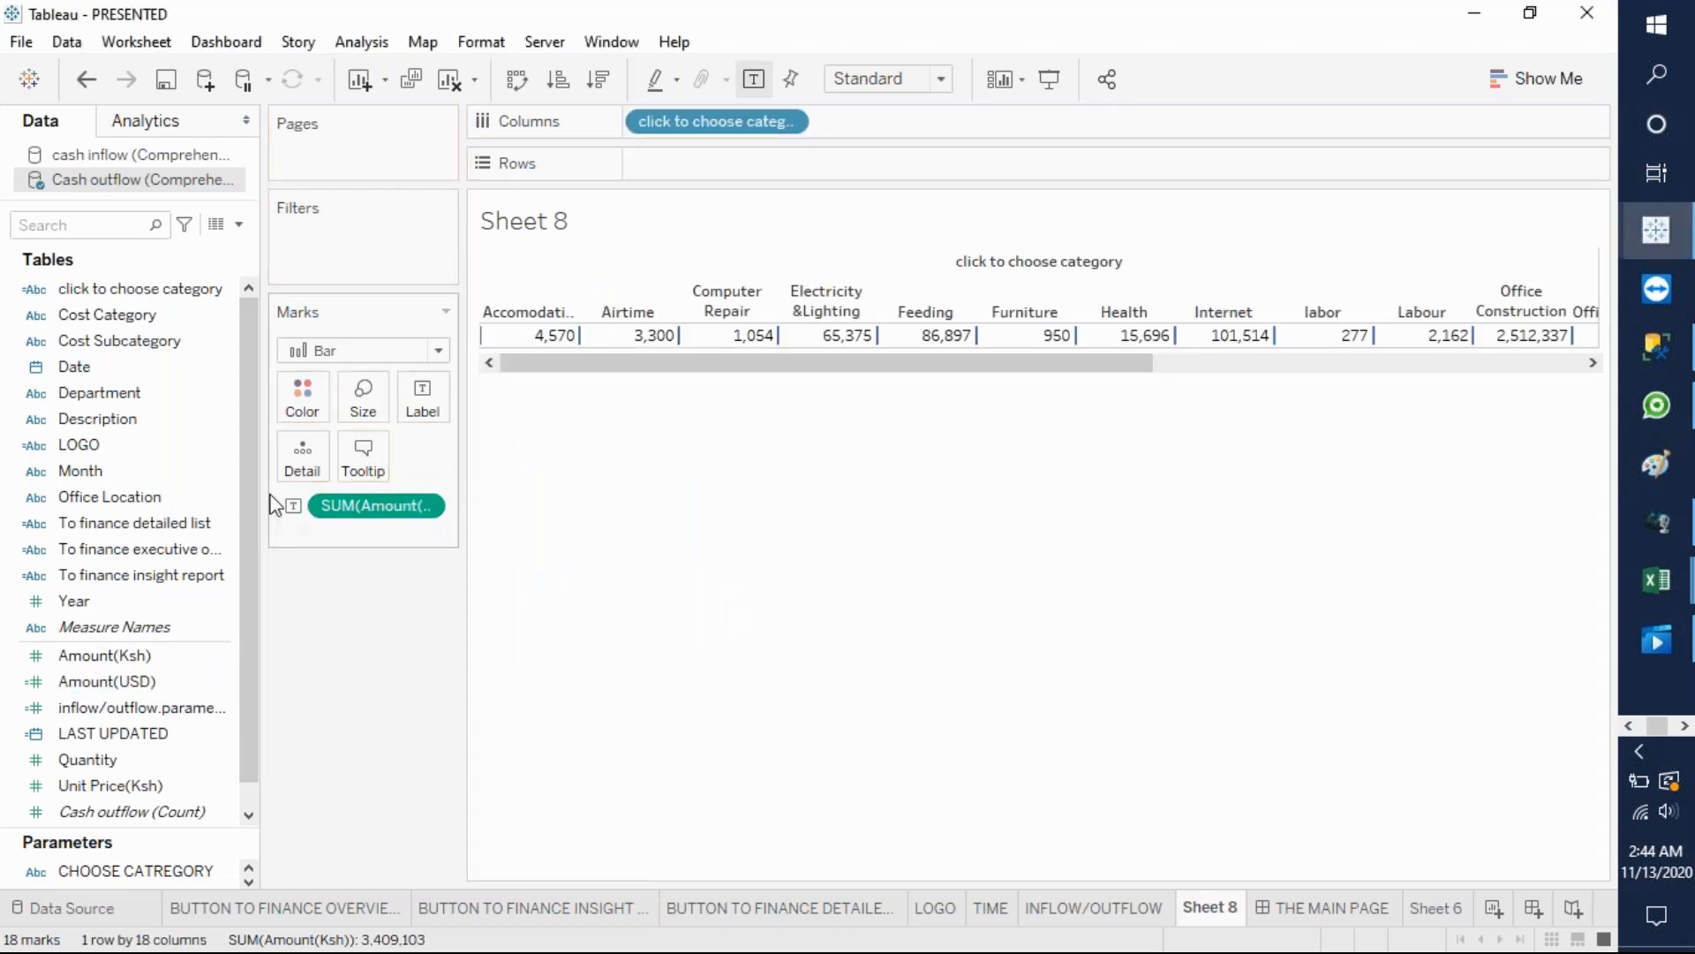
{"action": "mouse_move", "coordinate": [129, 652]}
{"action": "left_mouse_down"}
{"action": "mouse_move", "coordinate": [698, 151]}
{"action": "mouse_move", "coordinate": [711, 177]}
{"action": "mouse_move", "coordinate": [698, 163]}
{"action": "left_mouse_up"}
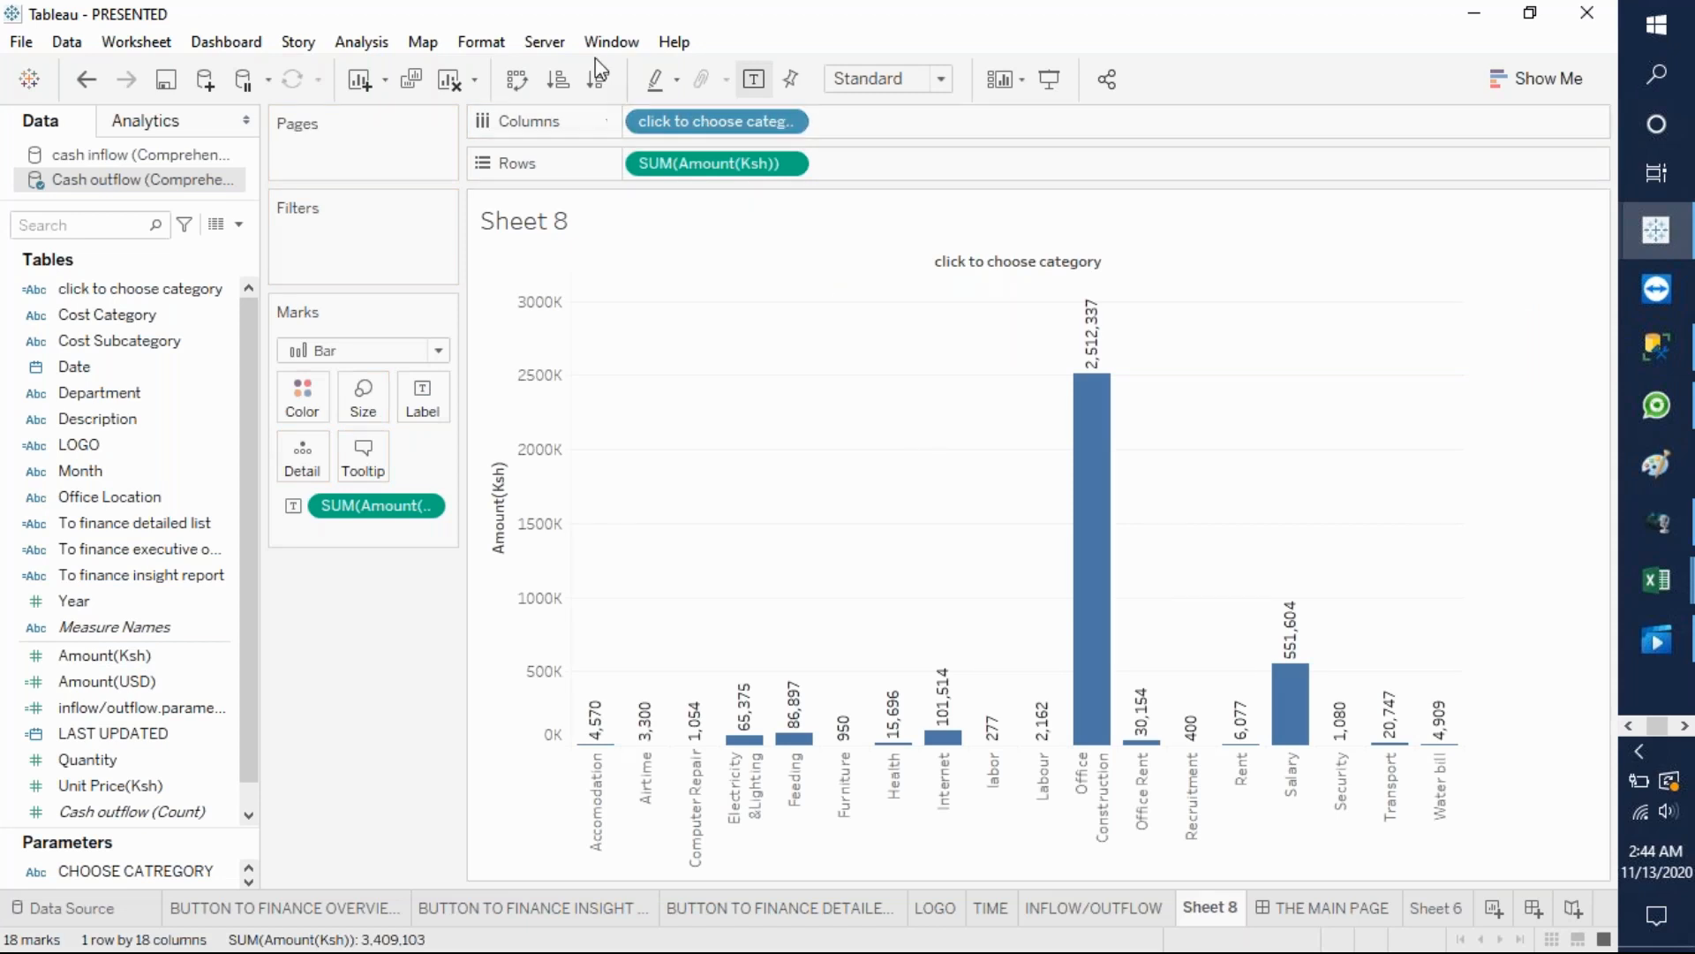
- Try sorting the category bars by Amount(Ksh) in ascending and descending order, and clear the sort
{"action": "left_click", "coordinate": [573, 80]}
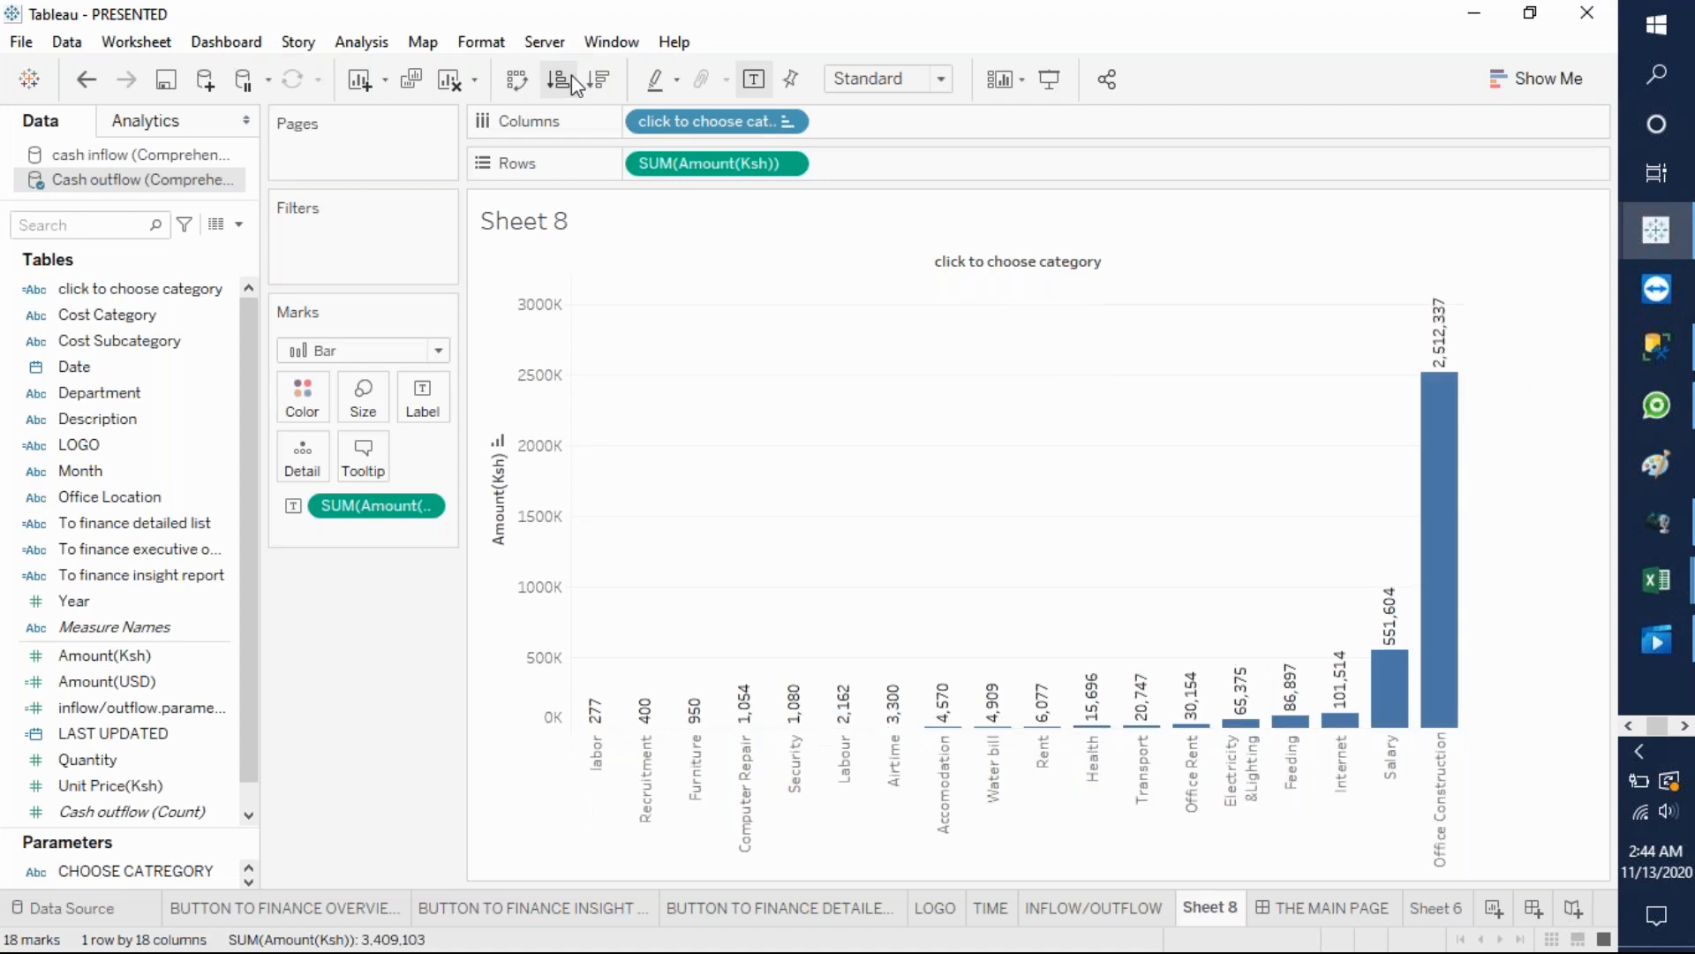
{"action": "left_click", "coordinate": [600, 81]}
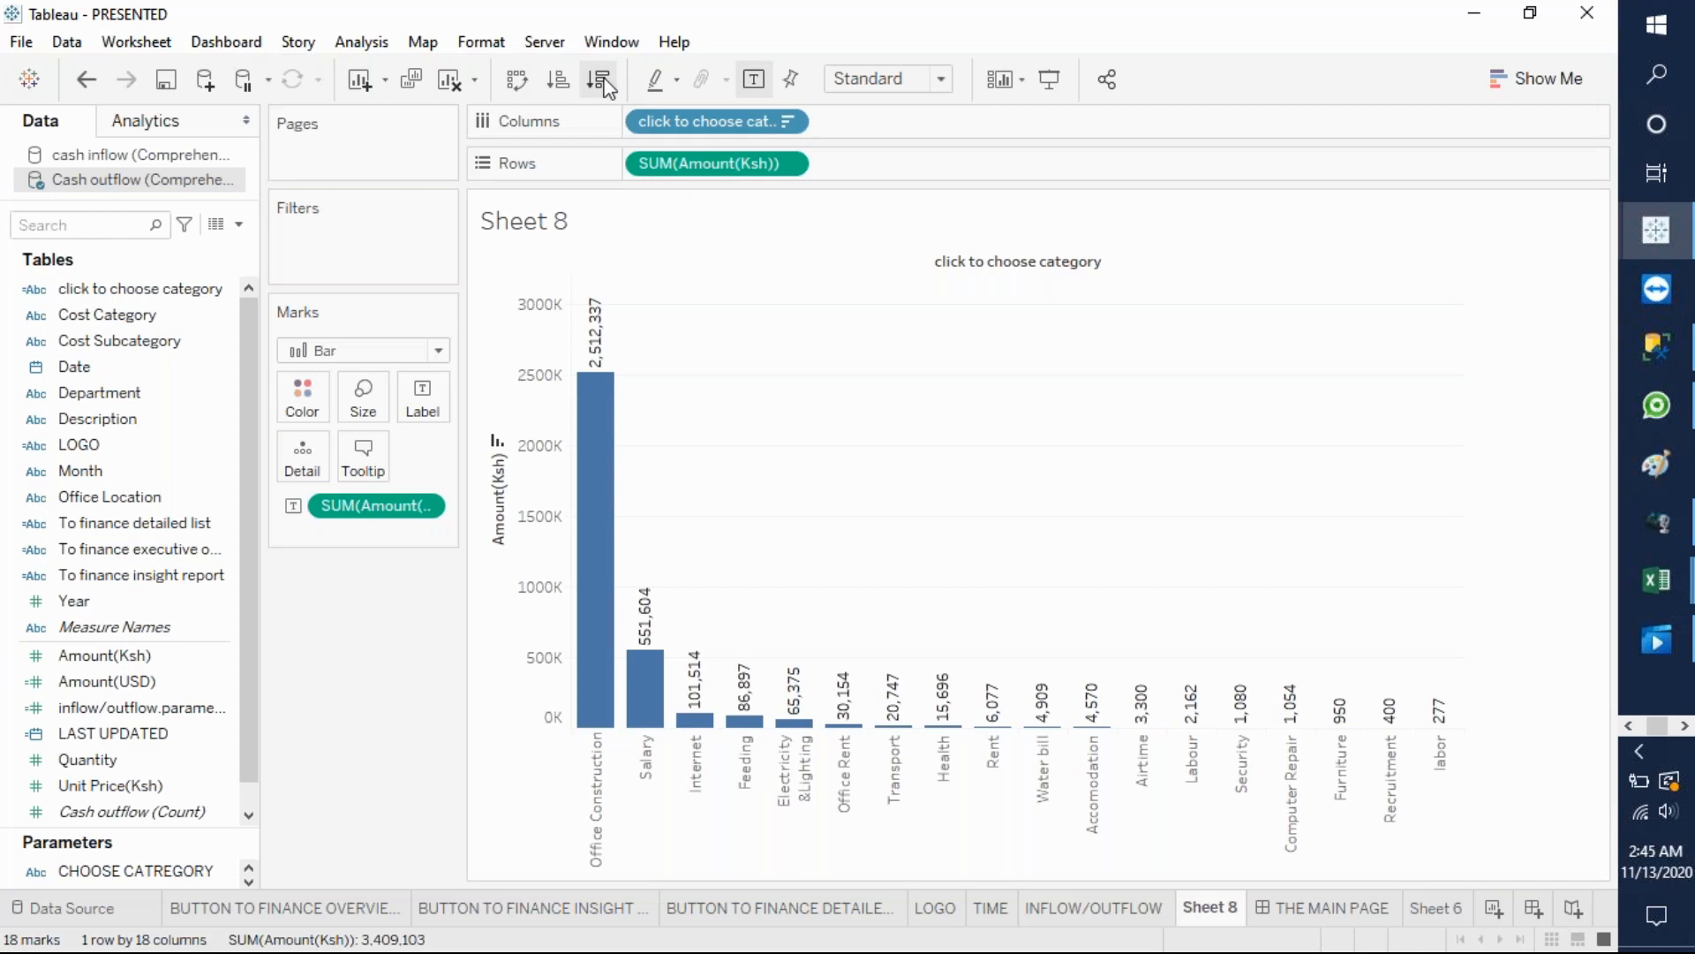
{"action": "mouse_move", "coordinate": [640, 658]}
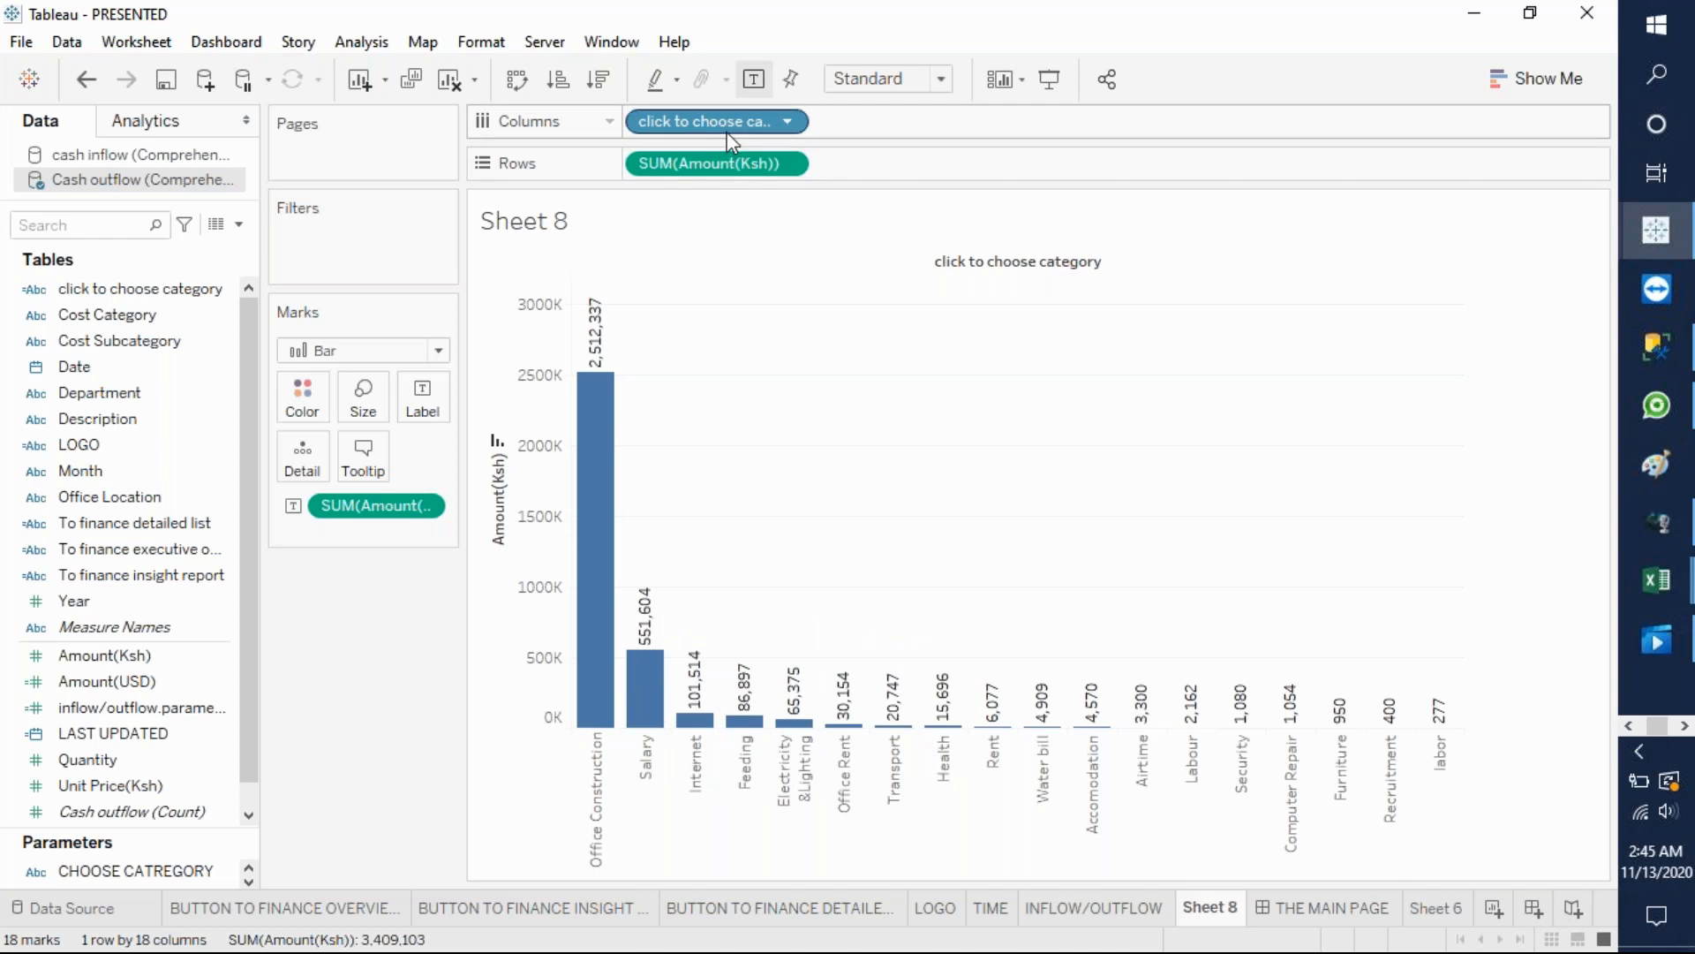
{"action": "mouse_move", "coordinate": [716, 115]}
{"action": "left_mouse_down"}
{"action": "mouse_move", "coordinate": [786, 129]}
{"action": "mouse_move", "coordinate": [763, 161]}
{"action": "mouse_move", "coordinate": [714, 122]}
{"action": "left_mouse_up"}
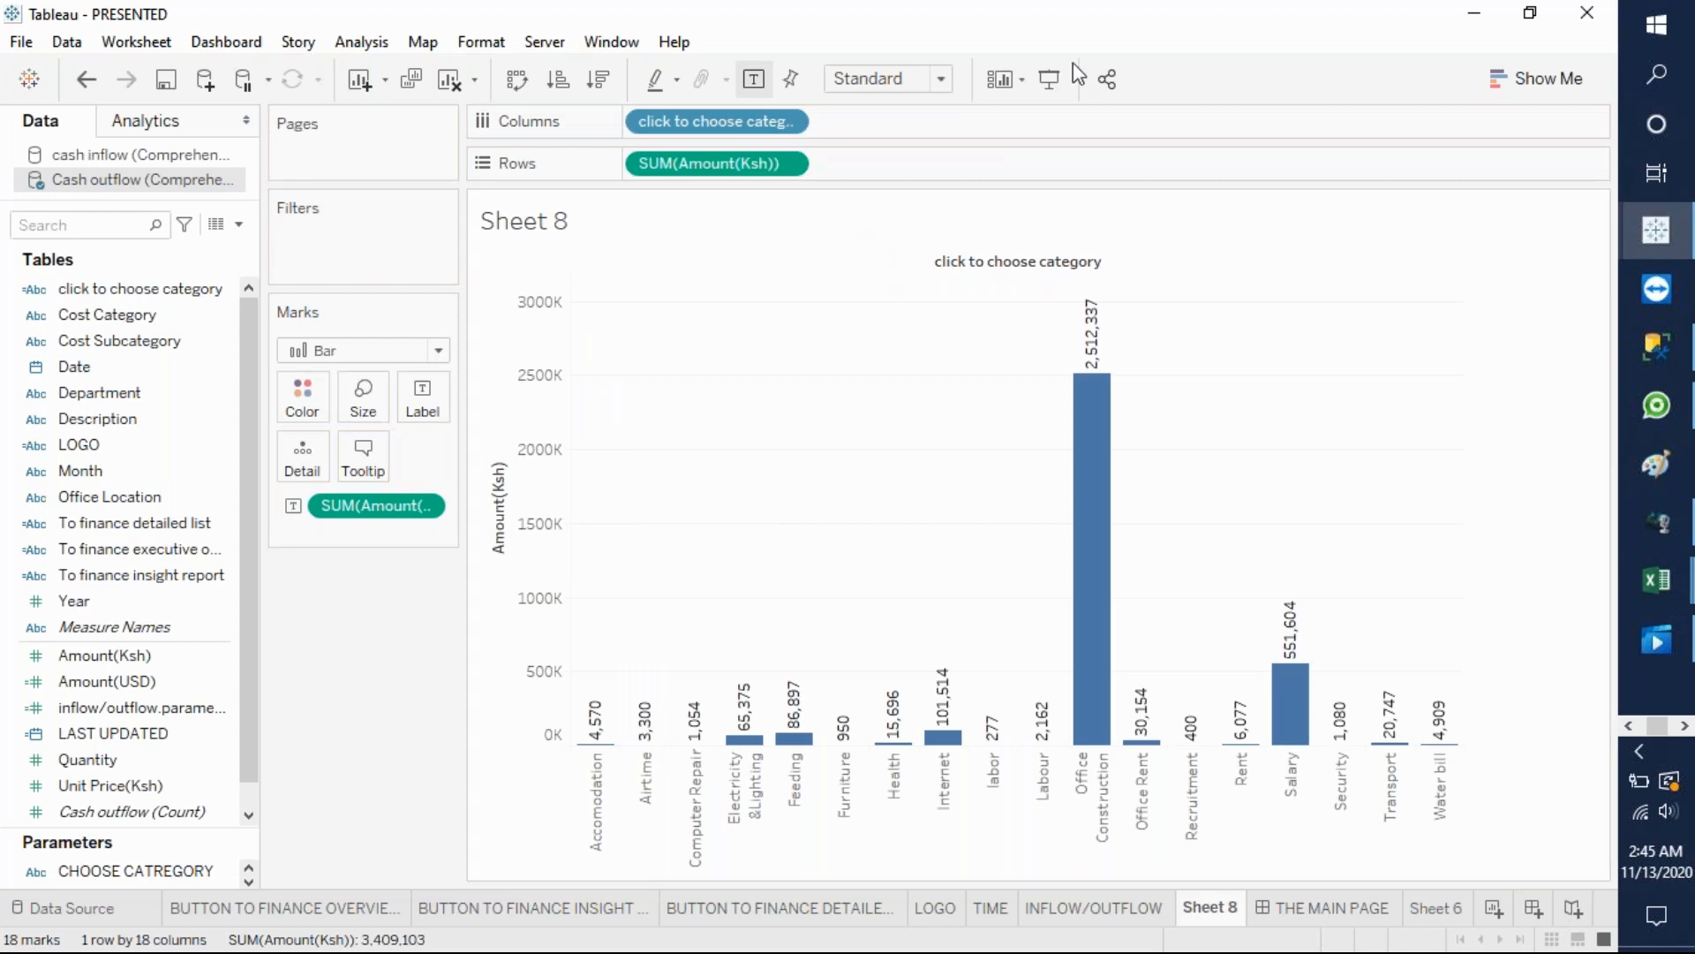
{"action": "left_click", "coordinate": [1109, 35]}
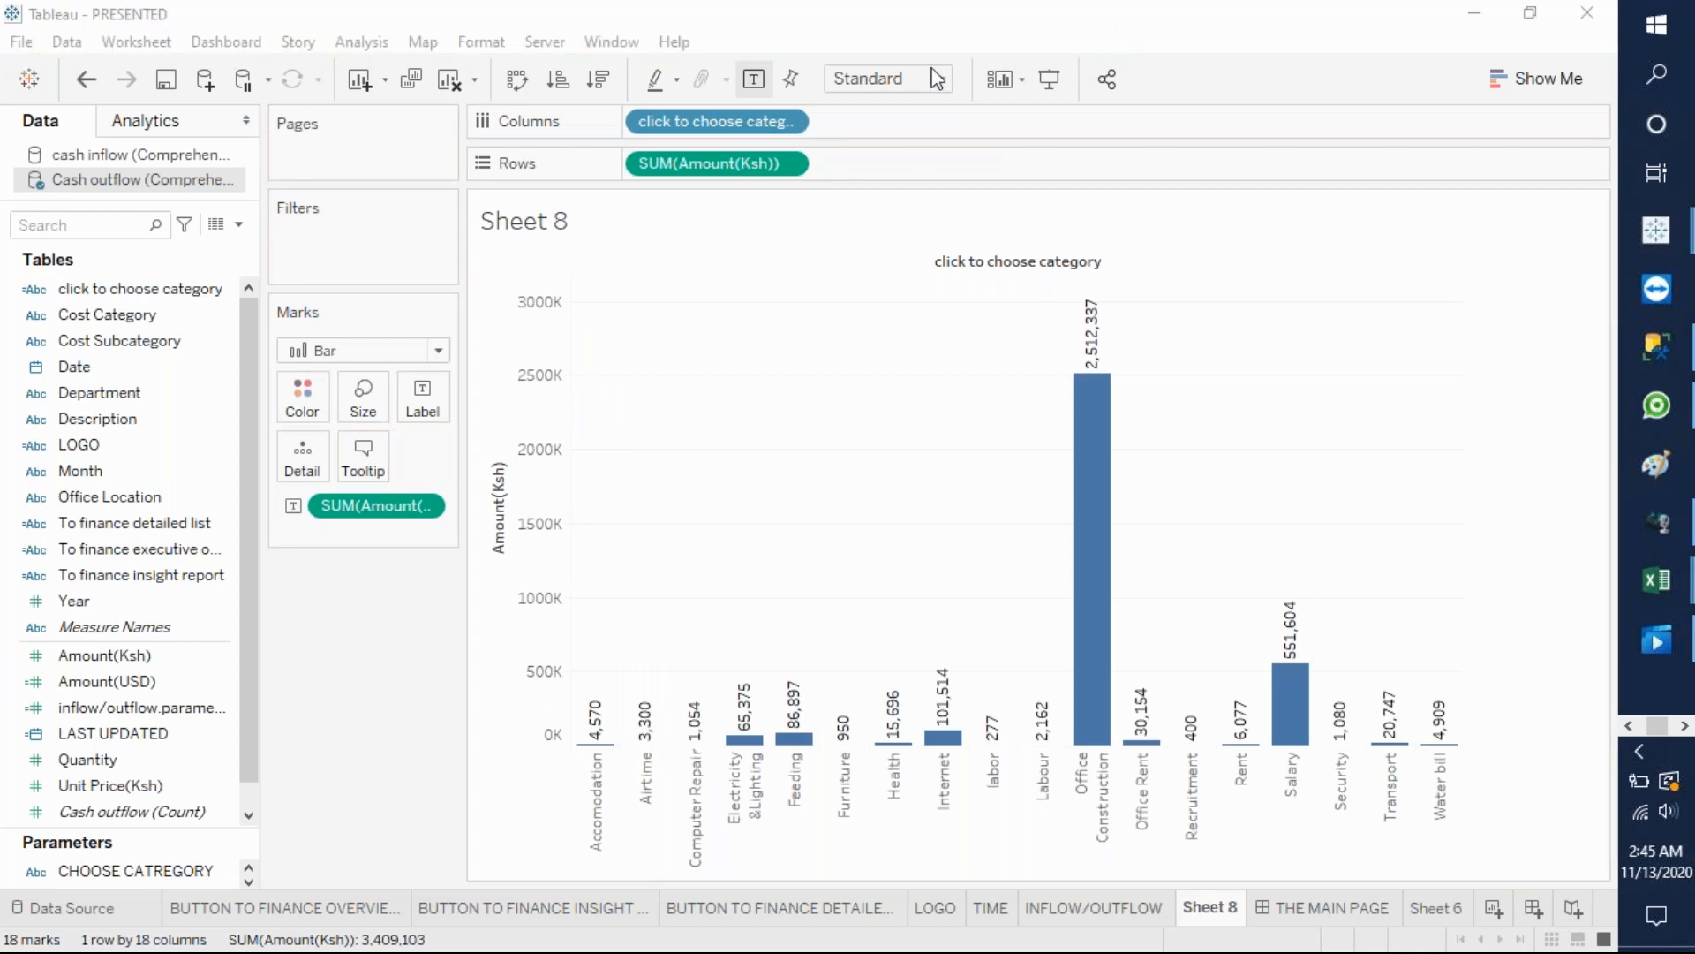
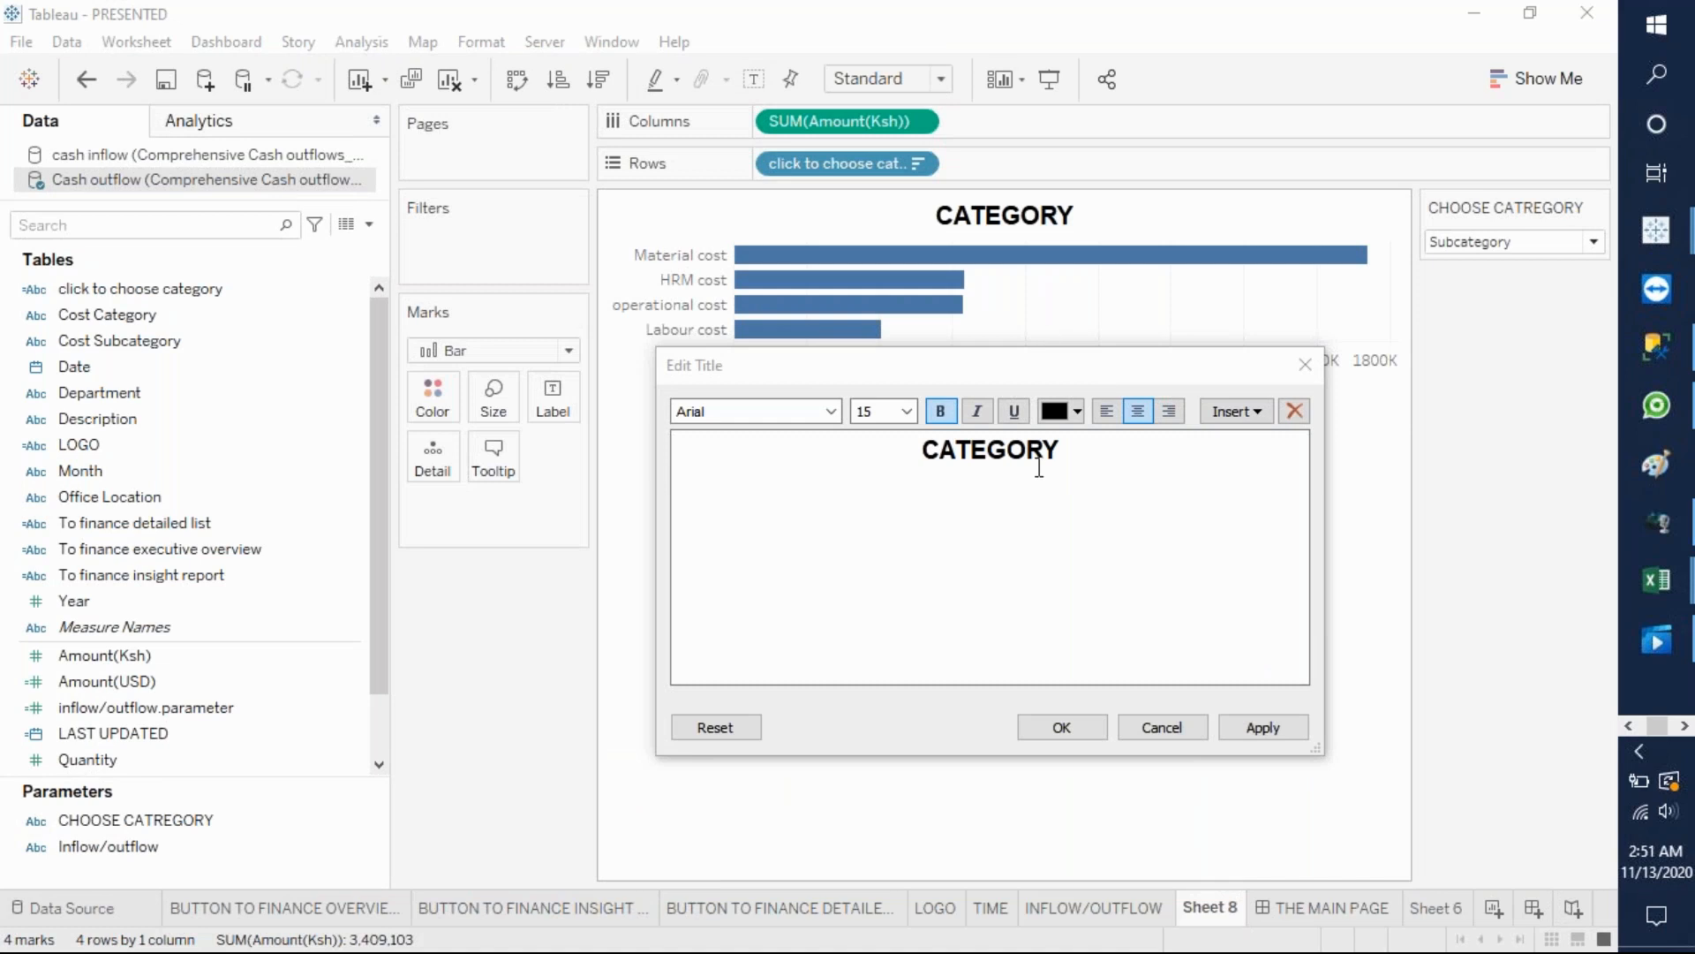
- Replace the sheet title text CATEGORY with the inserted CHOOSE CATREGORY parameter and apply it
{"action": "left_click_drag", "start_coordinate": [923, 451], "coordinate": [1098, 460]}
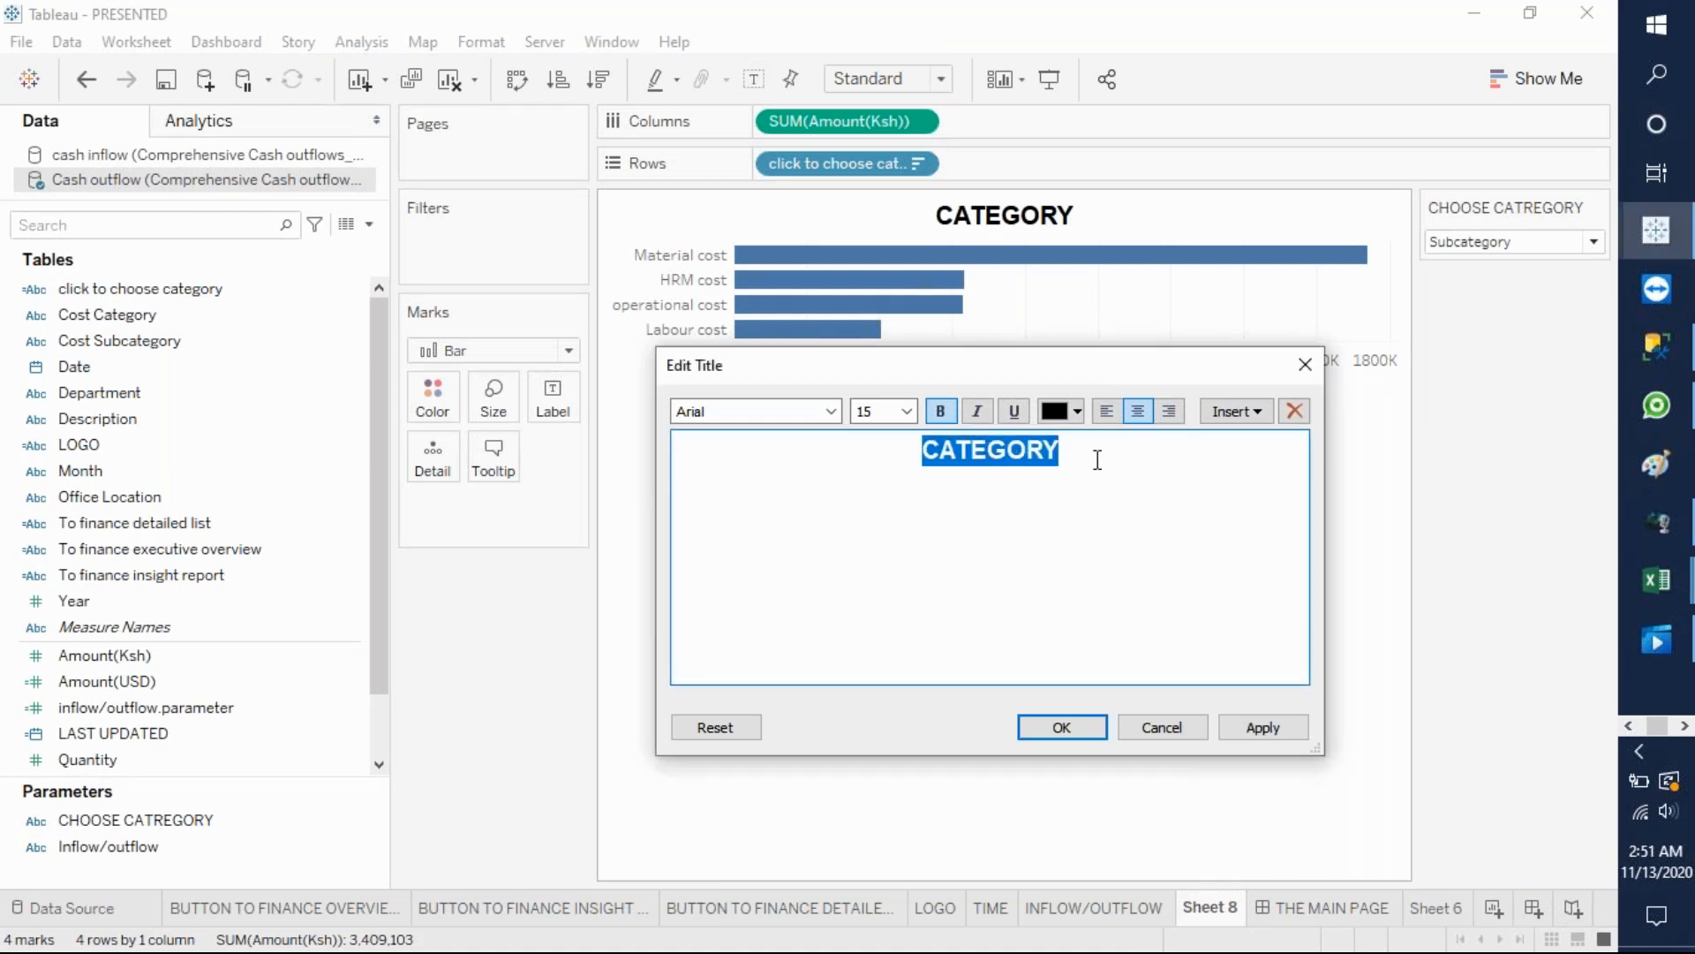
{"action": "left_click", "coordinate": [1260, 412]}
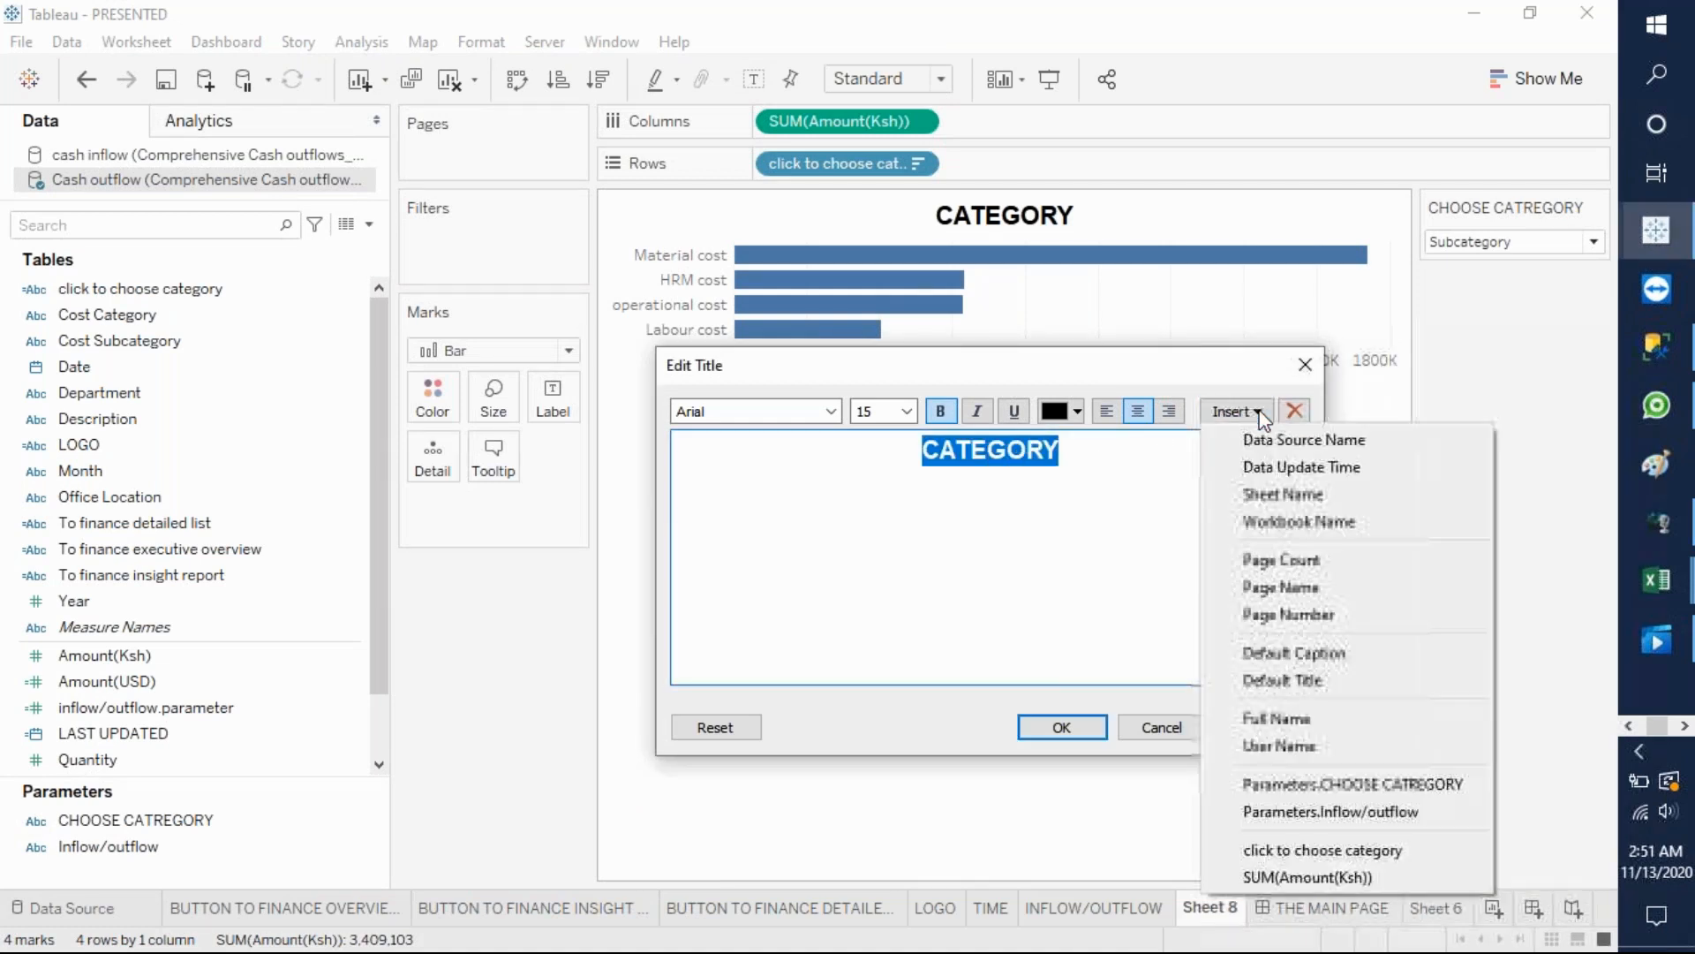
{"action": "left_click", "coordinate": [1364, 786]}
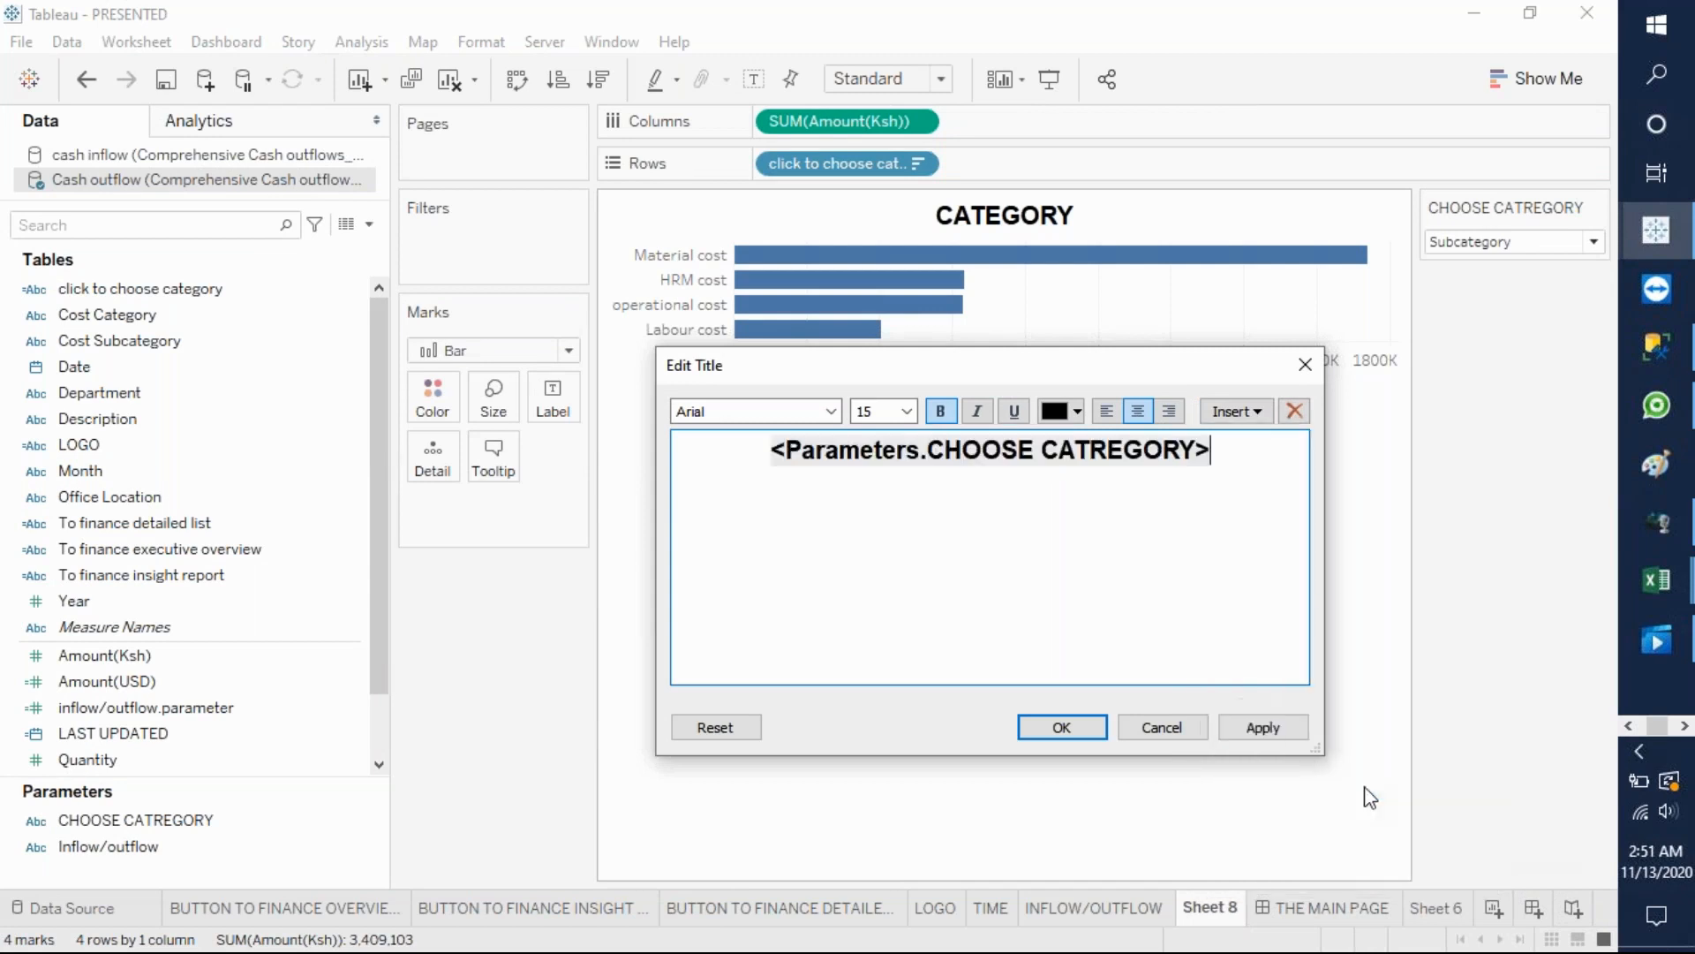
{"action": "left_click", "coordinate": [1245, 733]}
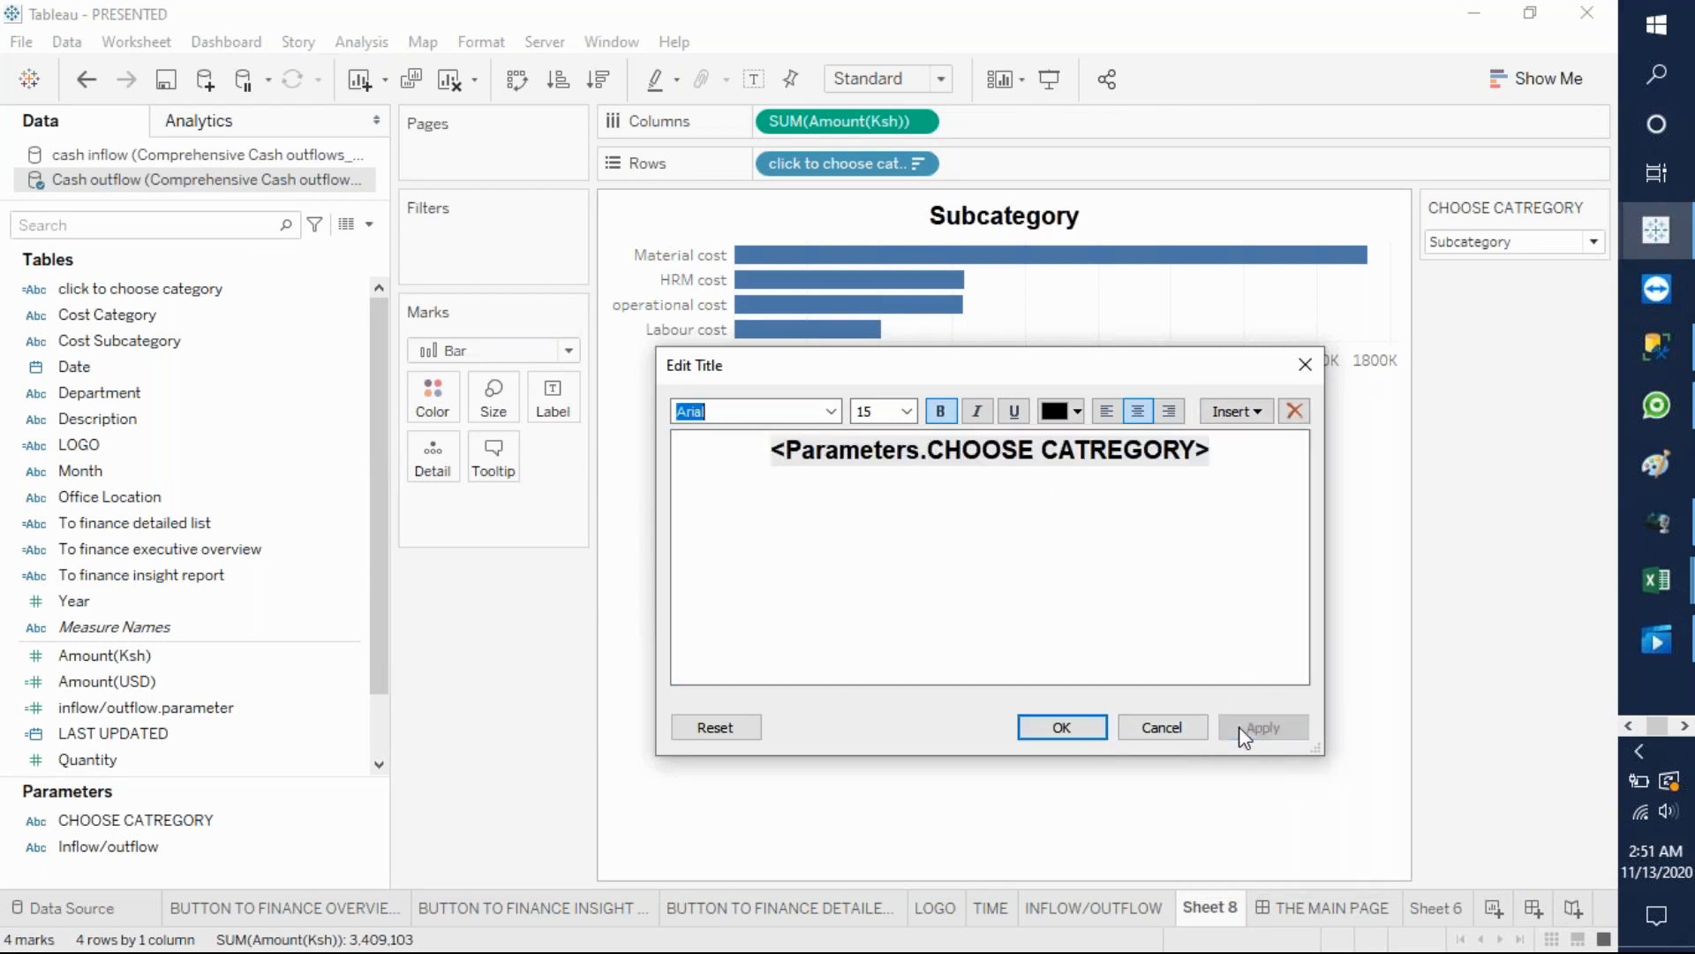
- Close the title editor, set the CHOOSE CATREGORY parameter to Category and hide the Amount(Ksh) axis header
{"action": "left_click", "coordinate": [1077, 724]}
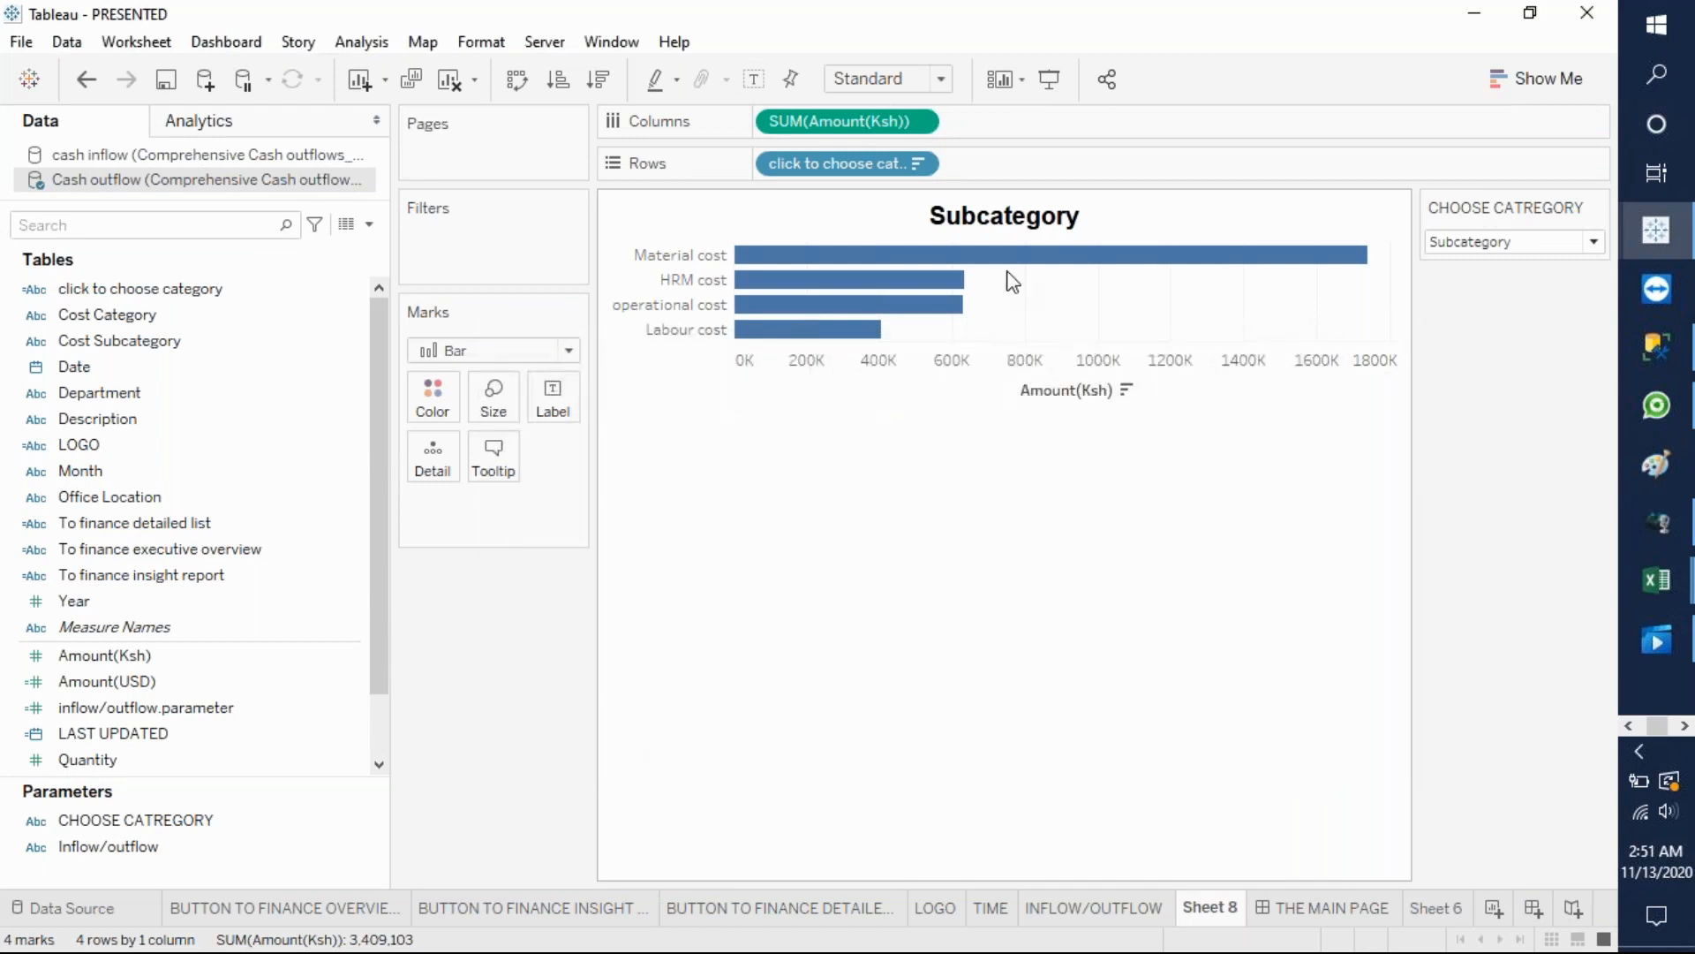
{"action": "left_click", "coordinate": [1595, 243]}
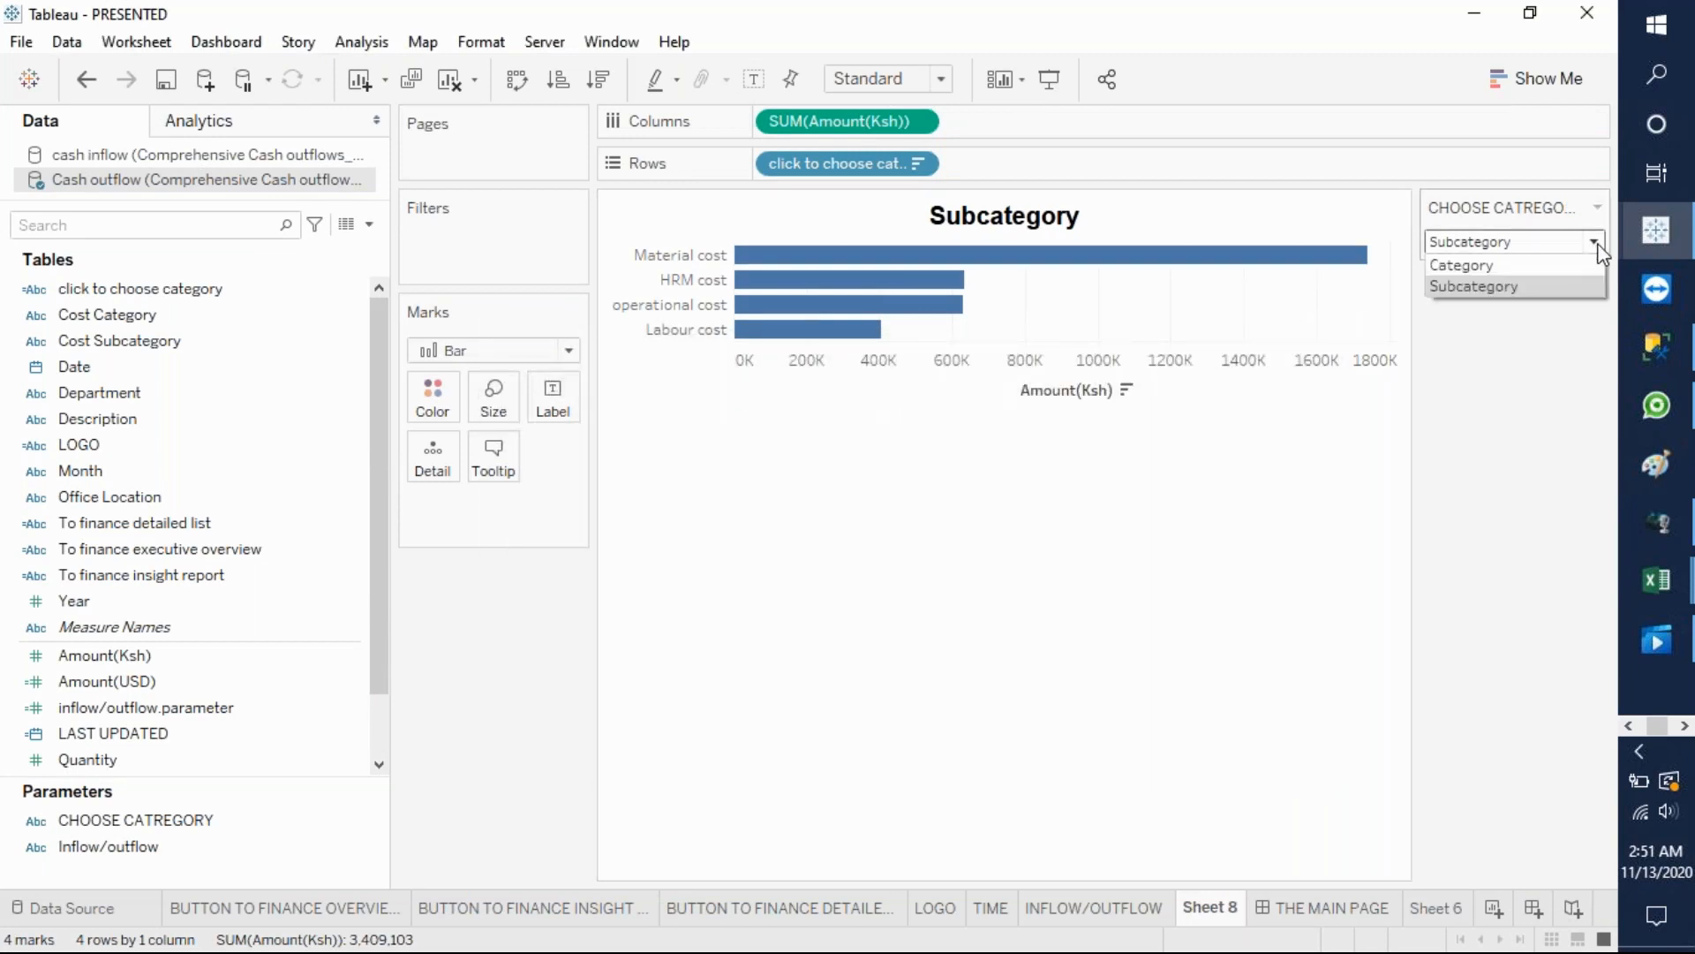
{"action": "left_click", "coordinate": [1551, 266]}
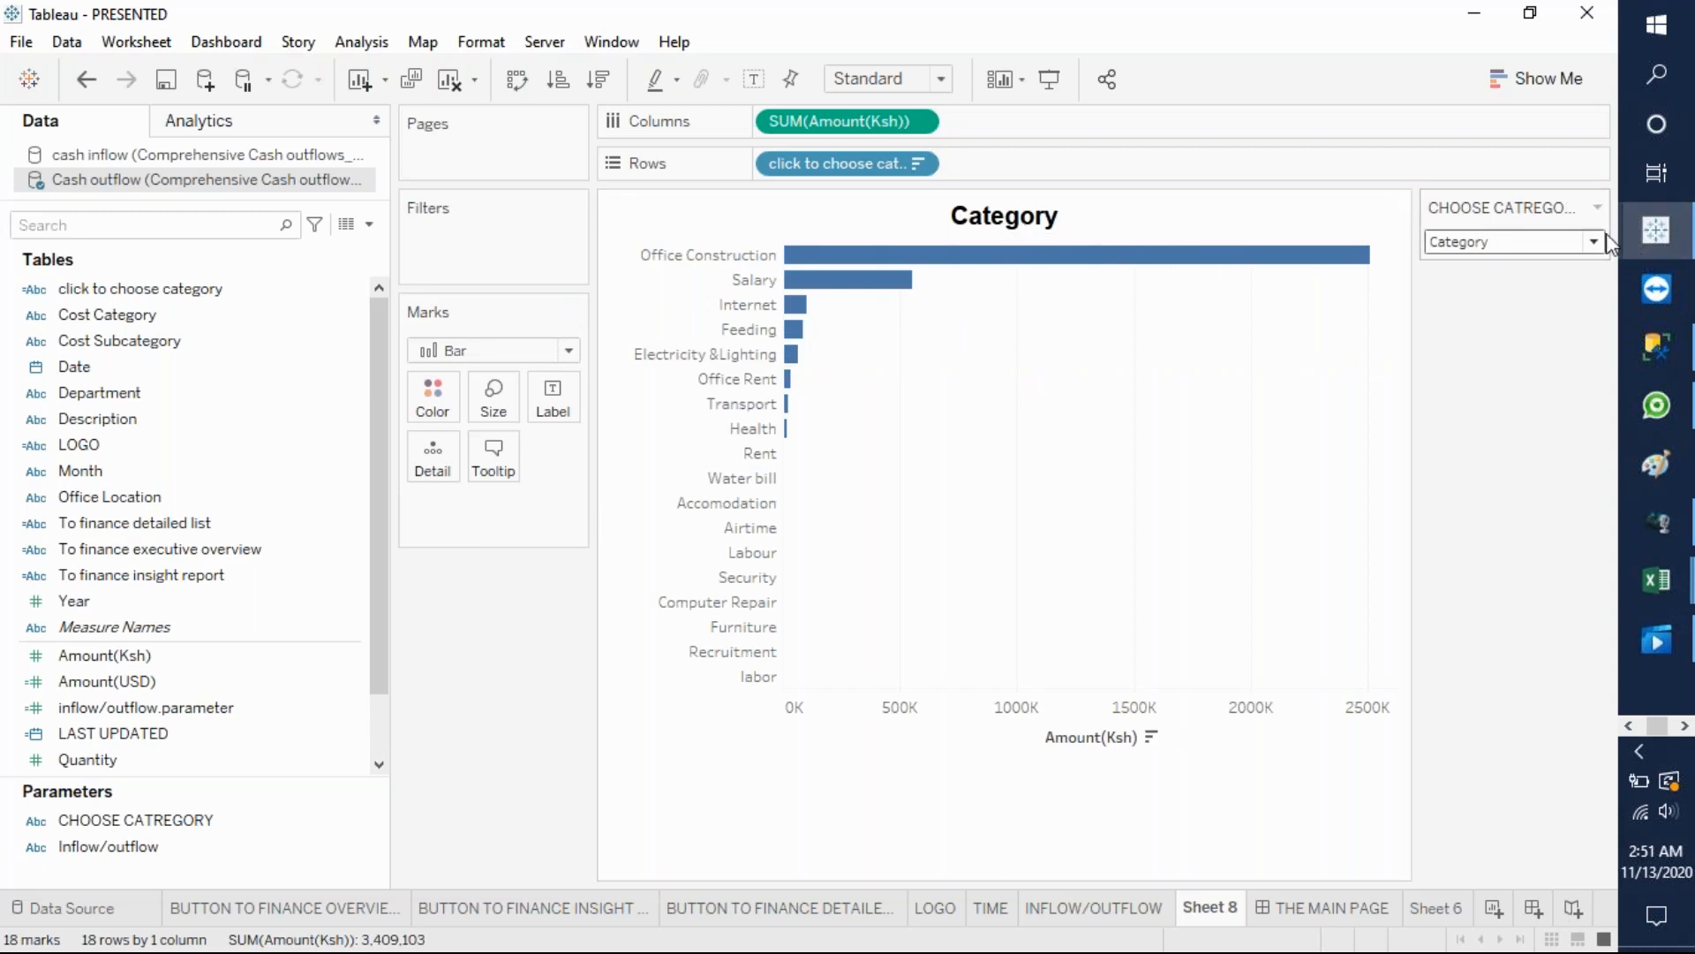
{"action": "right_click", "coordinate": [1025, 698]}
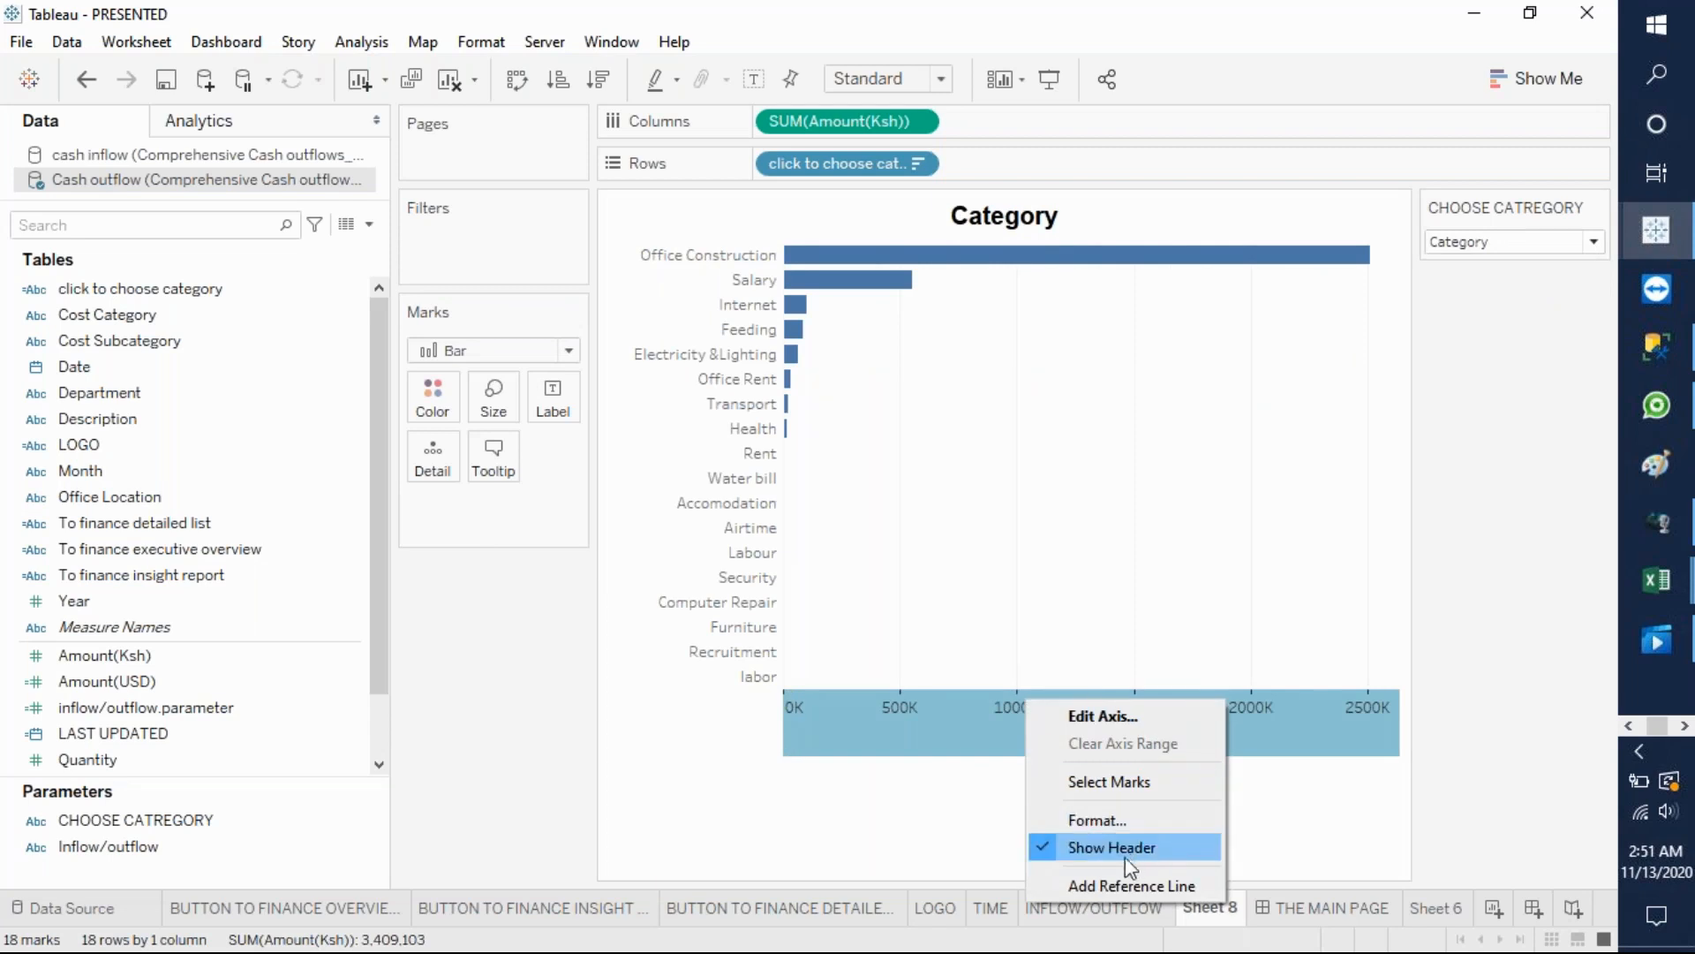
{"action": "left_click", "coordinate": [1109, 849]}
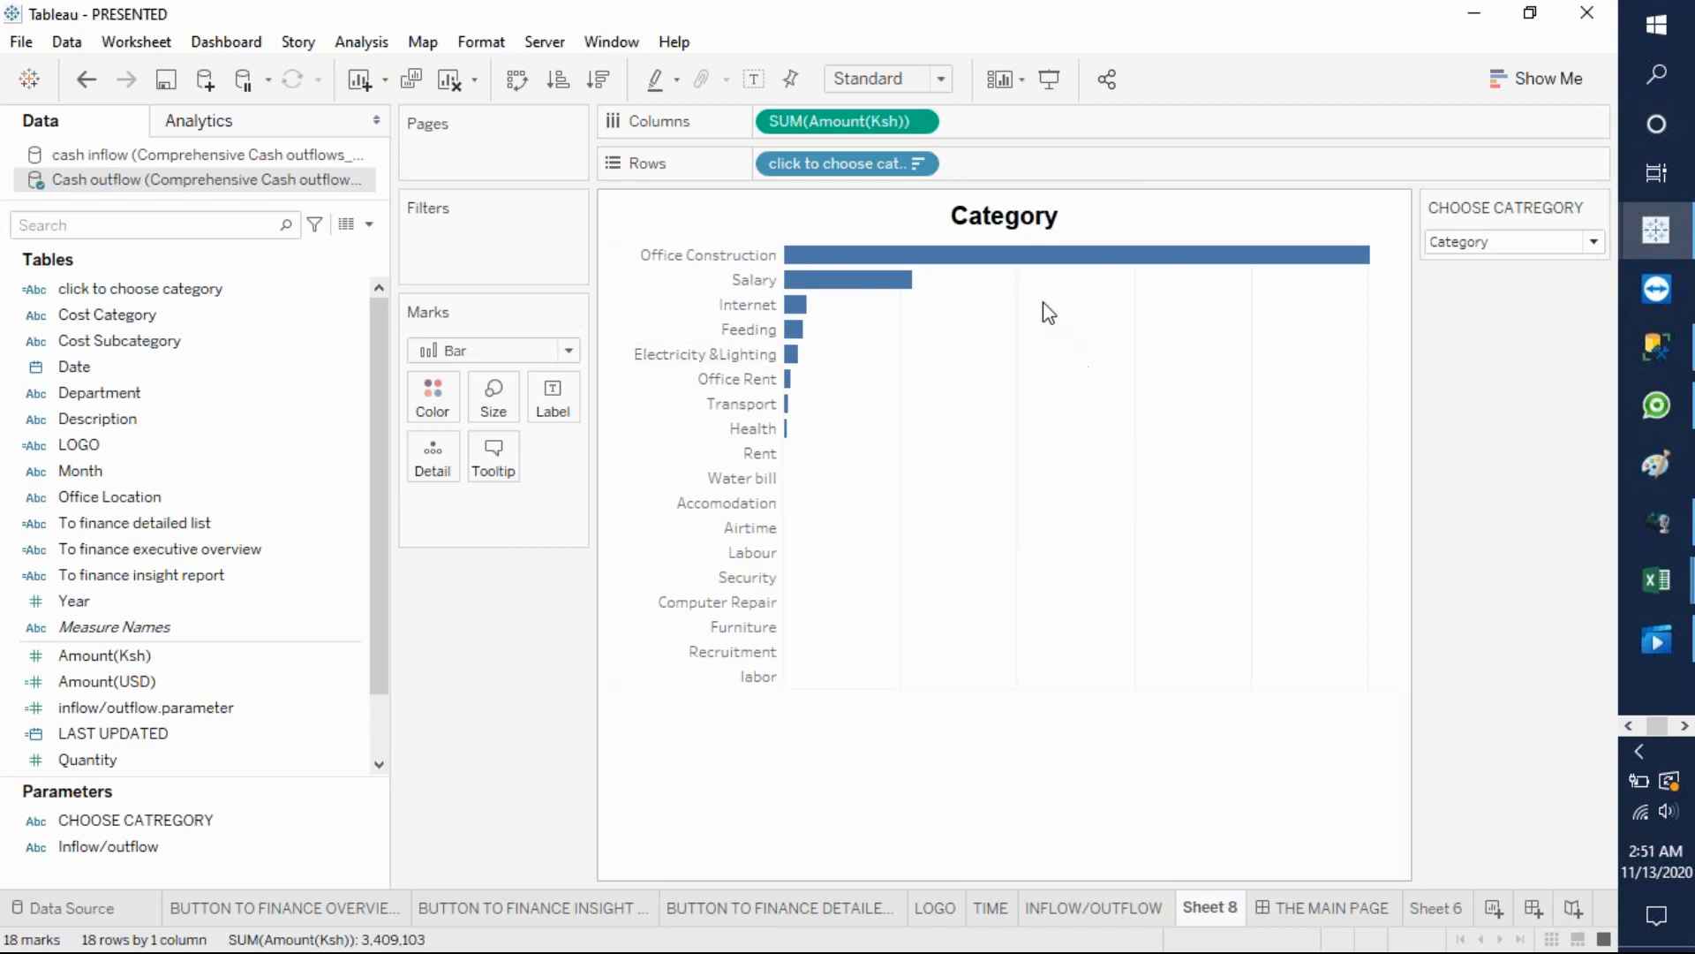
- Rename the Sheet 8 worksheet as CATEGORY
{"action": "right_click", "coordinate": [1200, 908]}
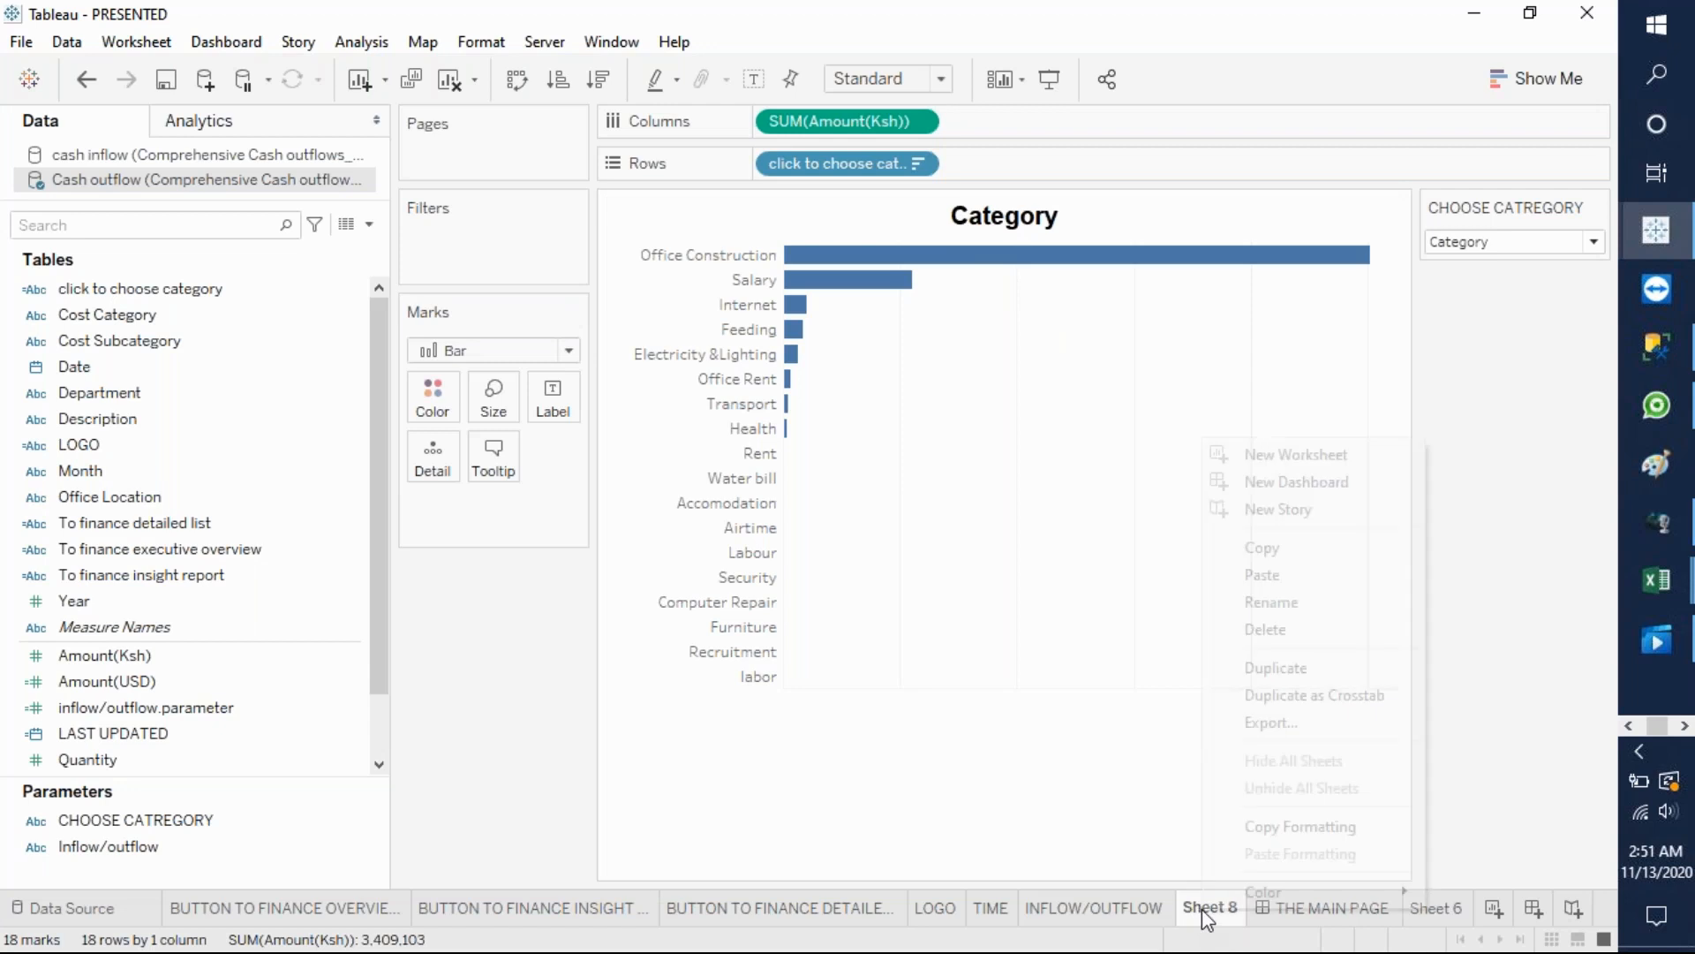
{"action": "left_click", "coordinate": [1275, 604]}
{"action": "type", "text": "CATEGORY"}
{"action": "key", "text": "Return"}
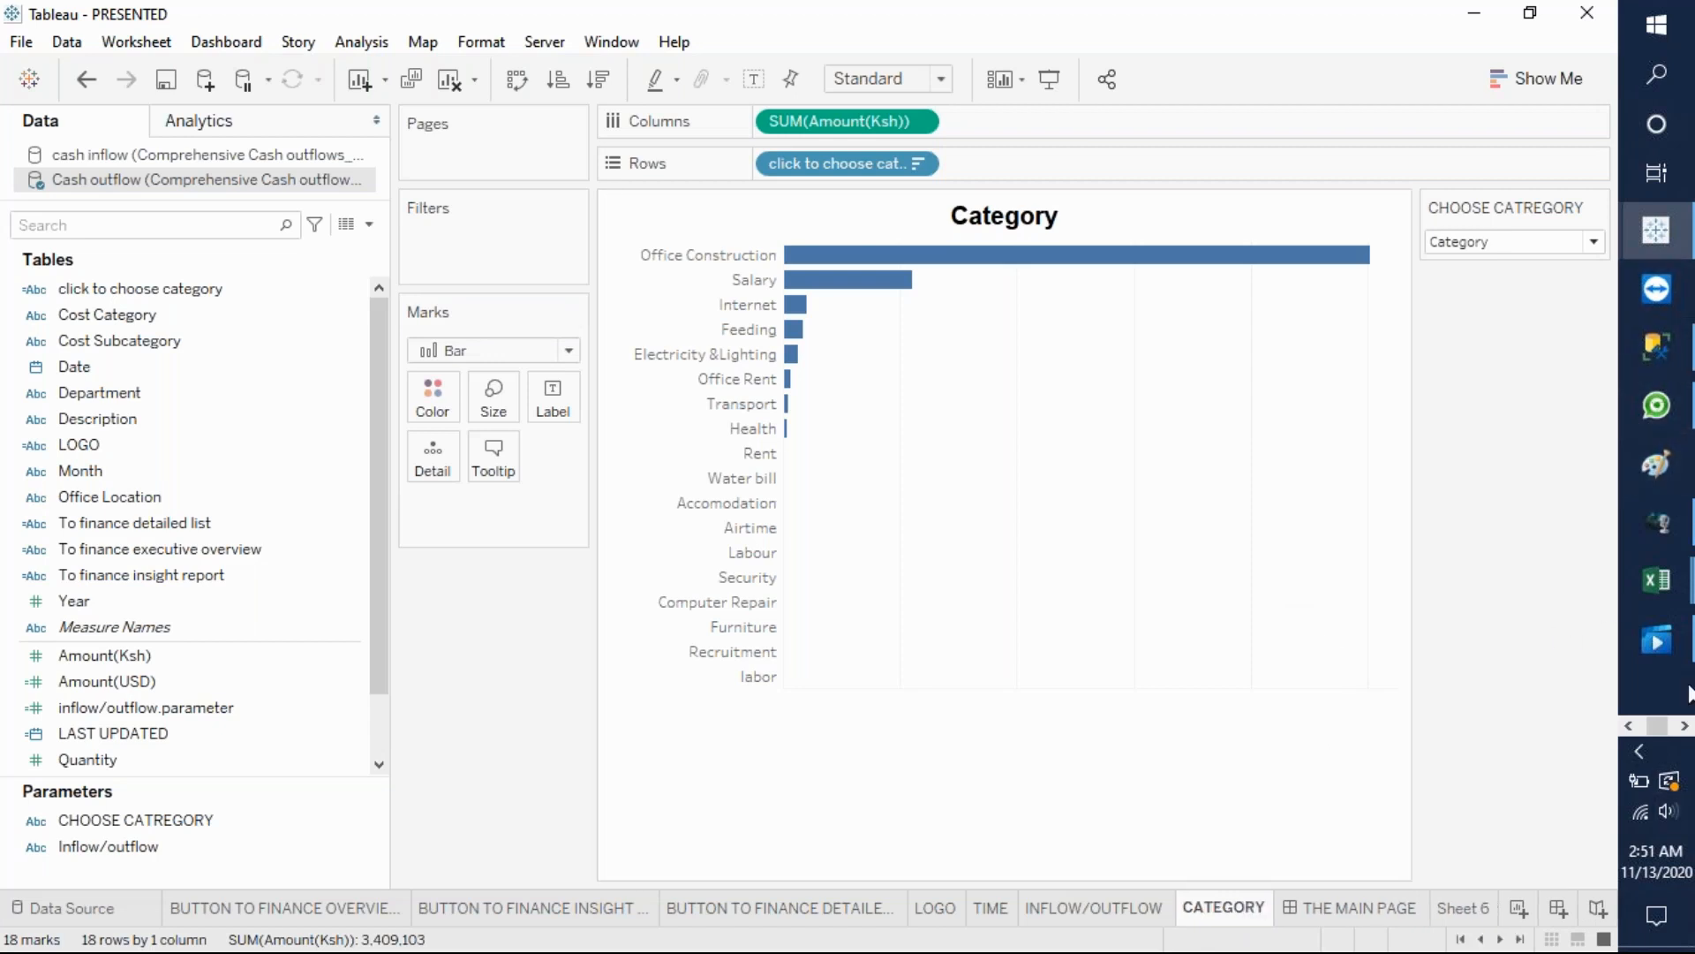
- Review the Finance Executive report requirements in the CODAFINANCEUserrequirements(Reporting) Google Sheet, and return to the PRESENTED workbook in Tableau
{"action": "left_click", "coordinate": [1684, 725]}
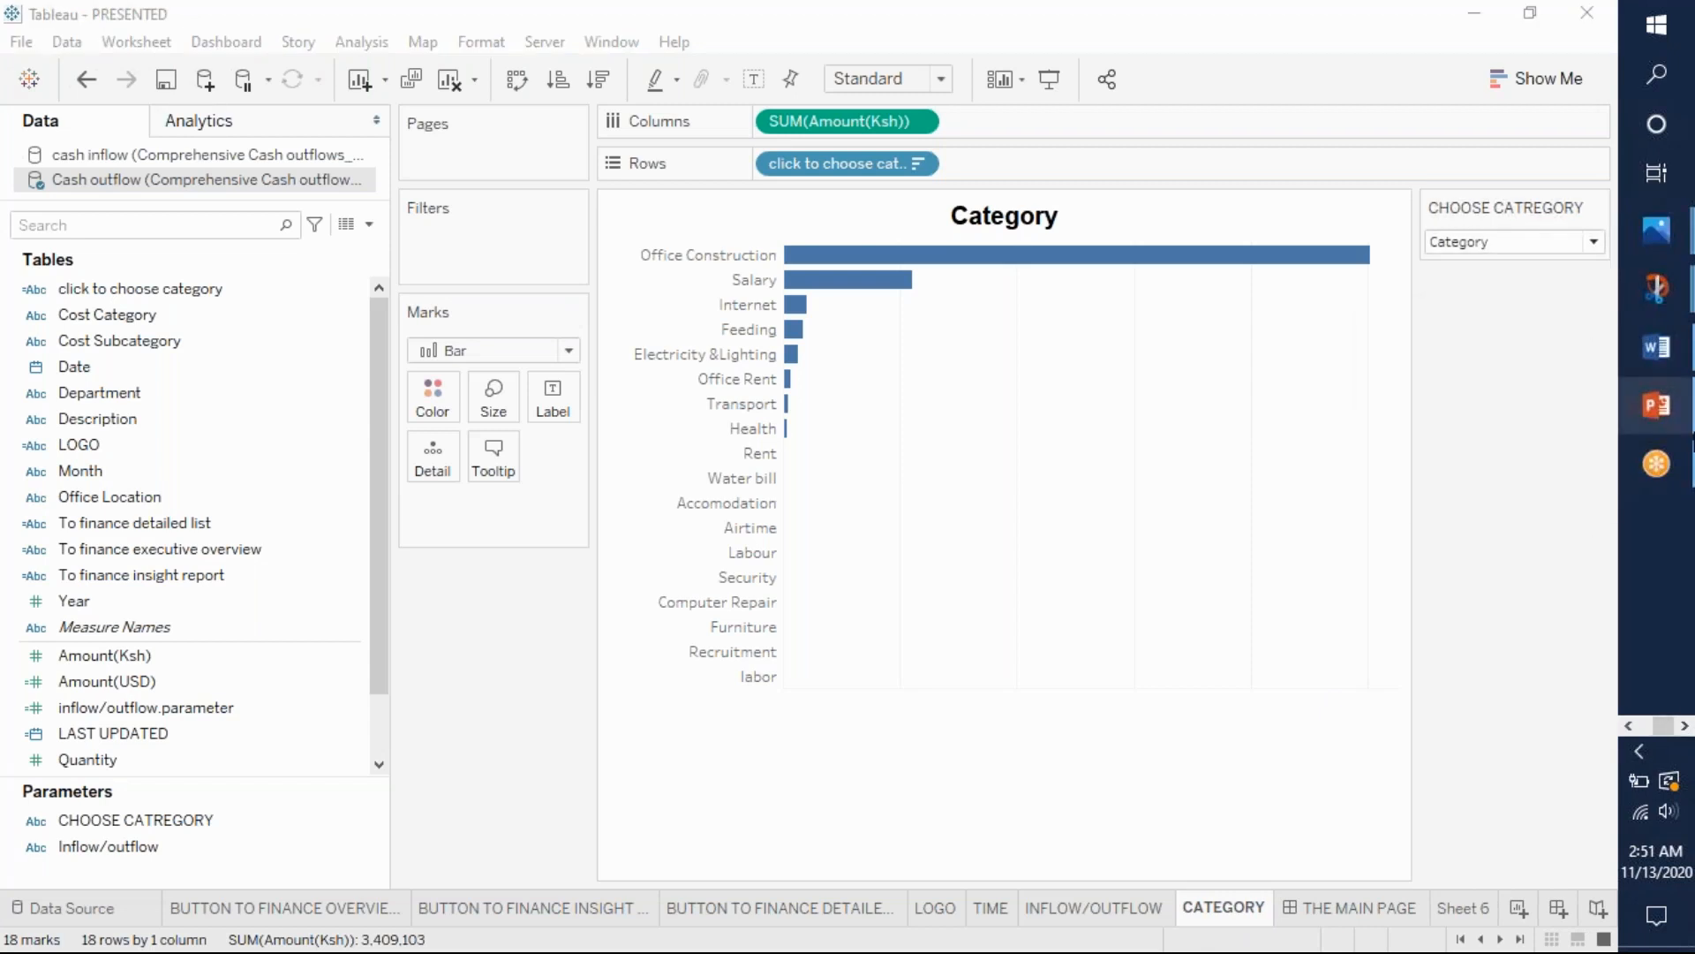
{"action": "left_click", "coordinate": [1631, 725]}
{"action": "mouse_move", "coordinate": [1680, 609]}
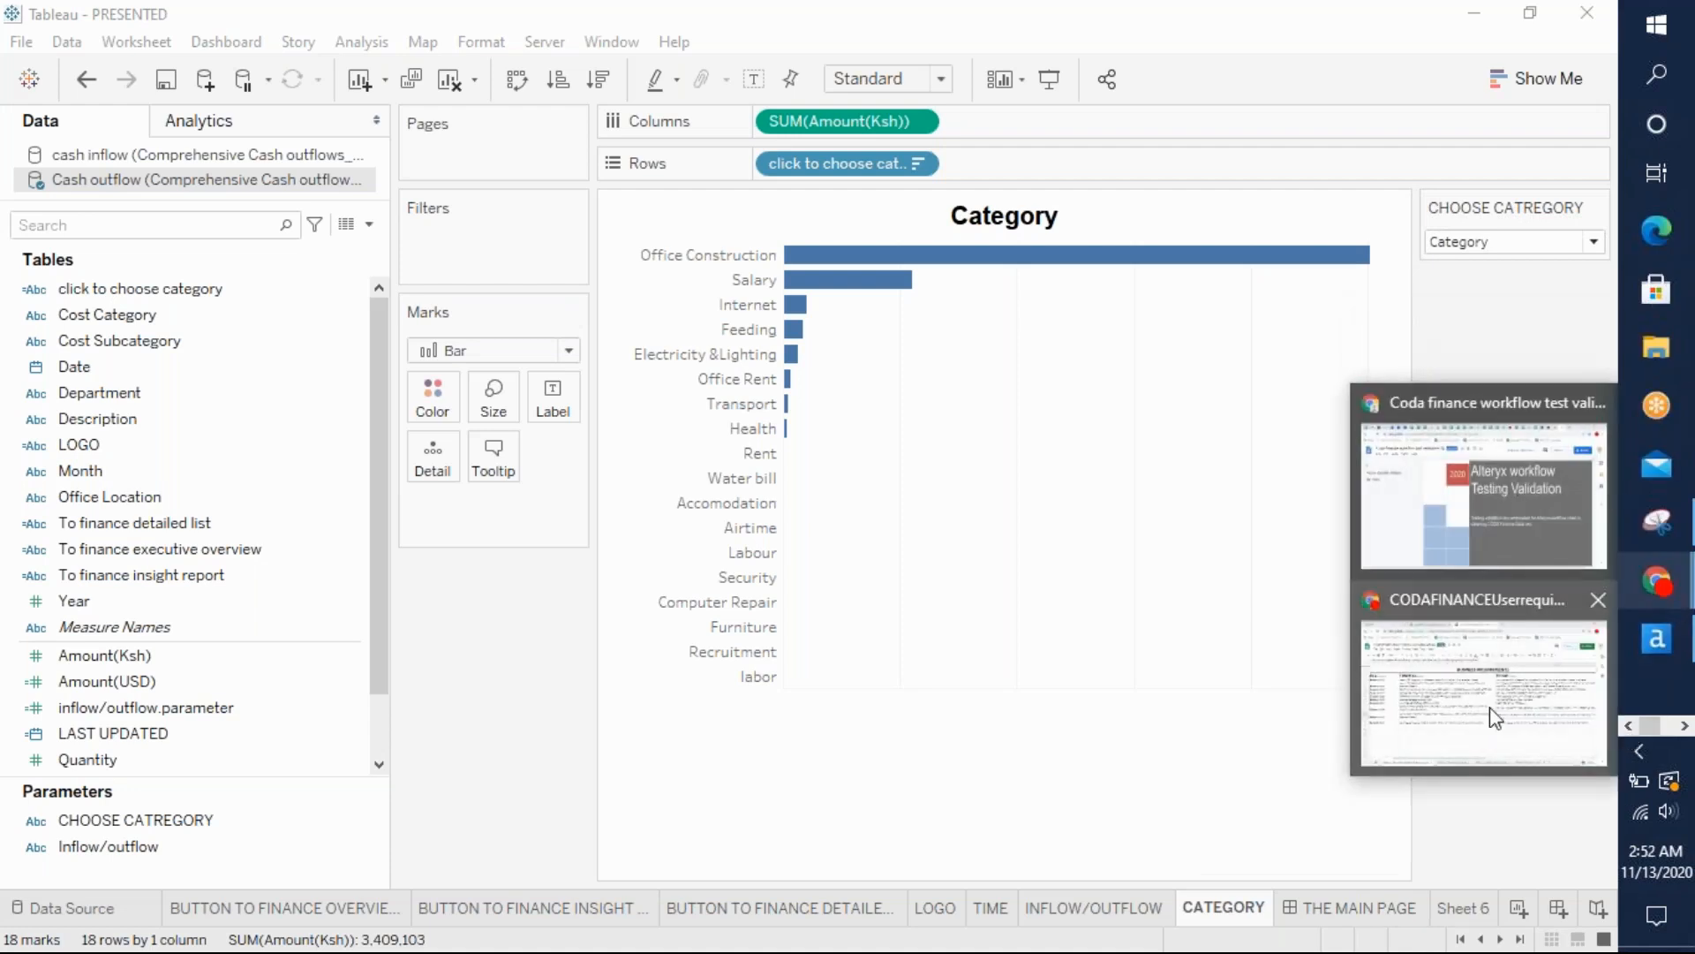
{"action": "left_click", "coordinate": [1486, 712]}
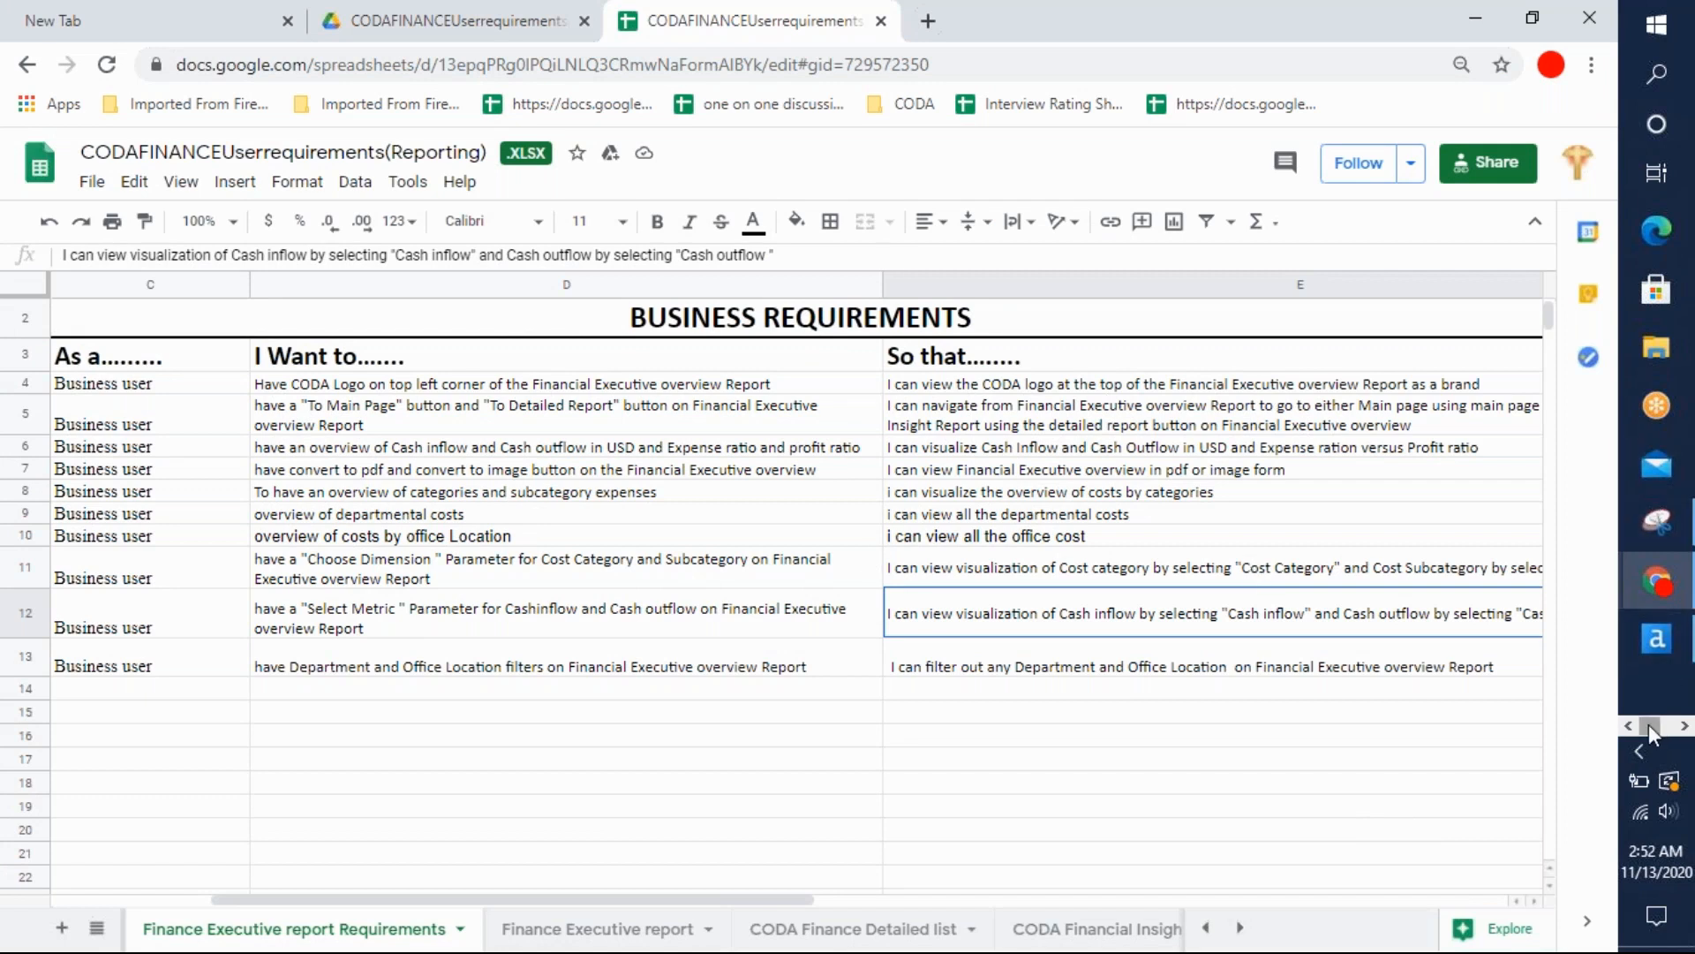
{"action": "left_click", "coordinate": [1677, 724]}
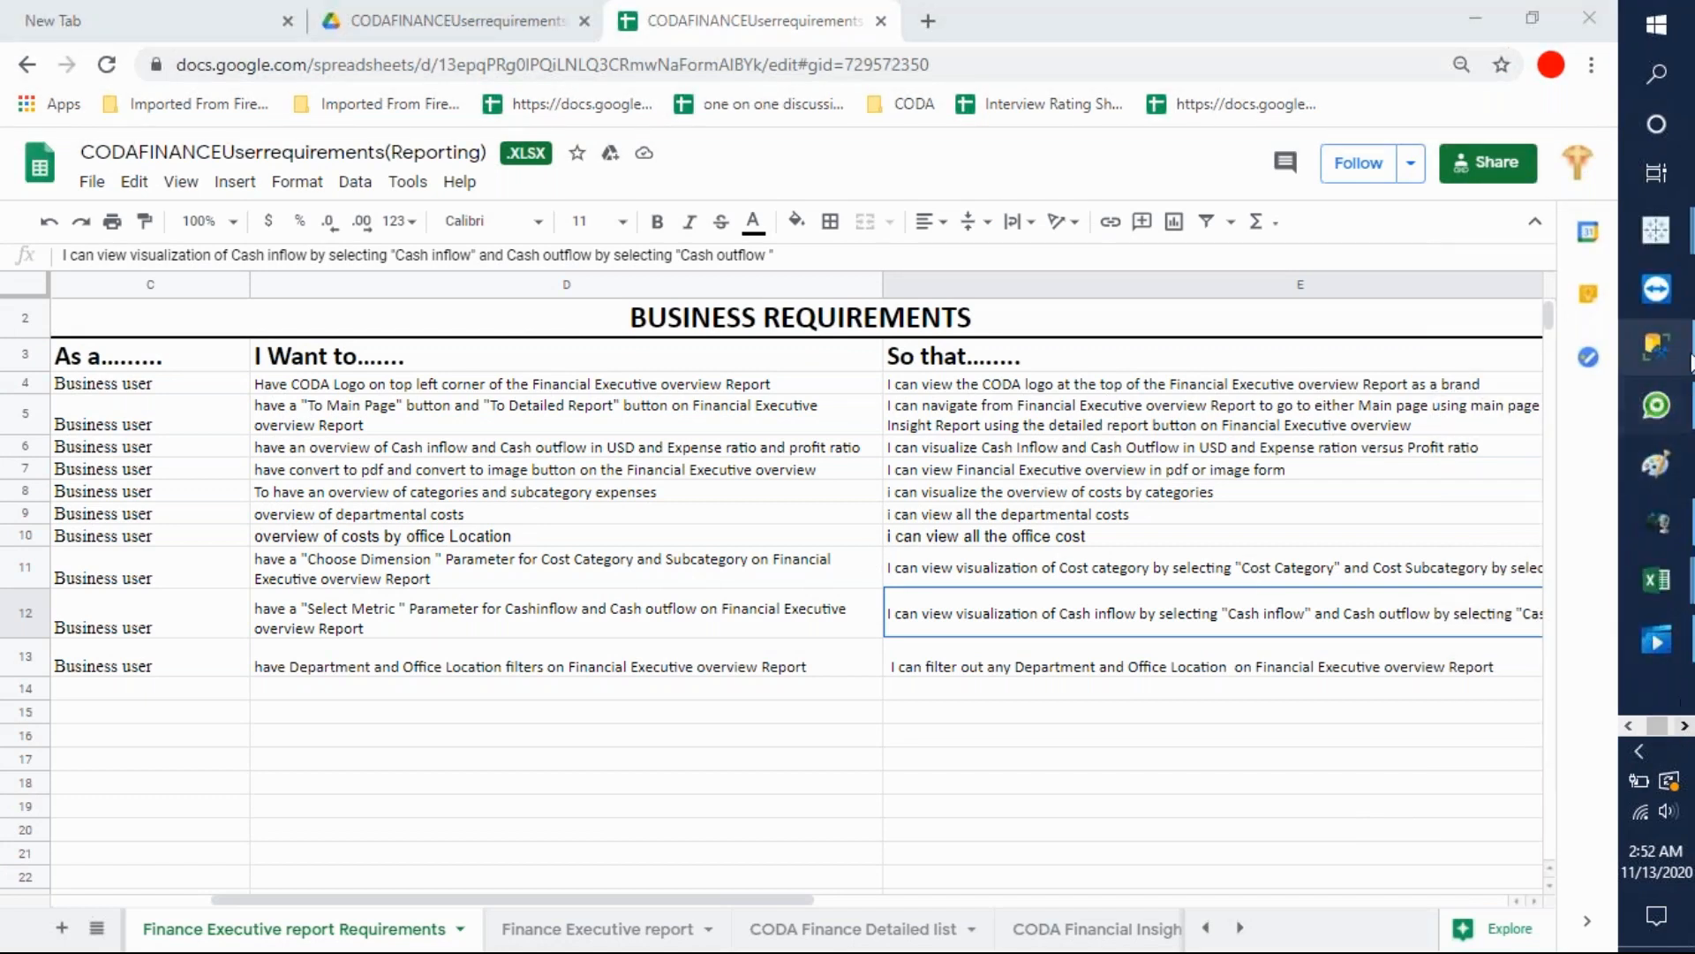
{"action": "mouse_move", "coordinate": [1684, 235]}
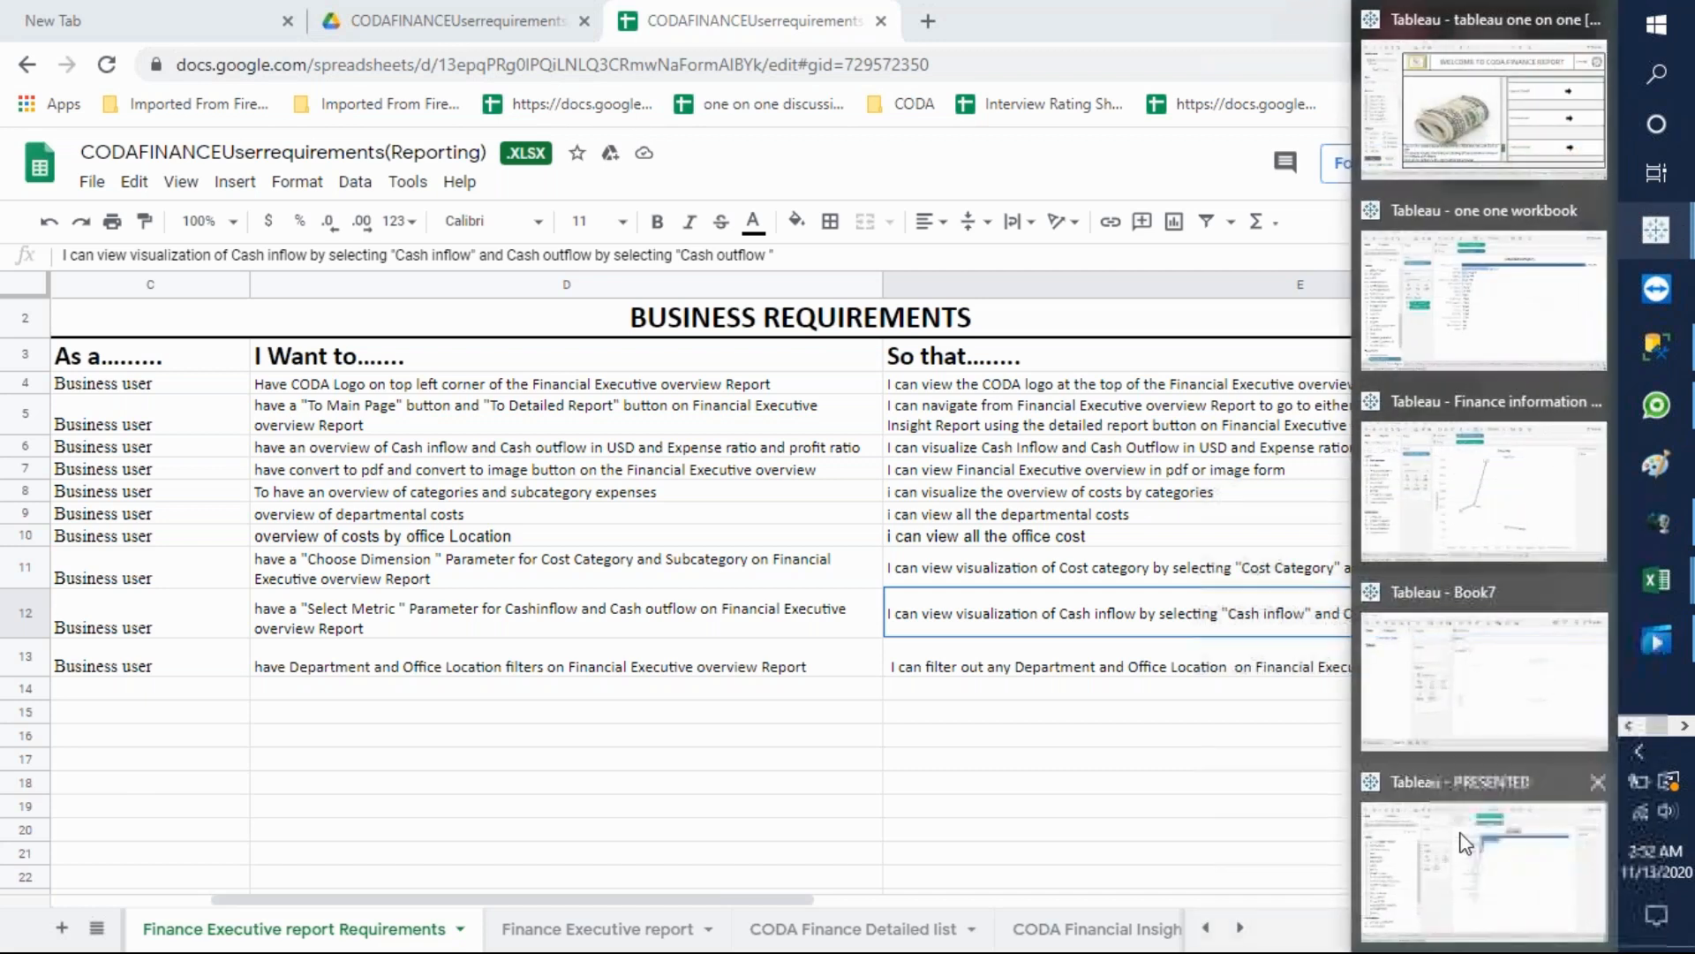
{"action": "left_click", "coordinate": [1462, 821]}
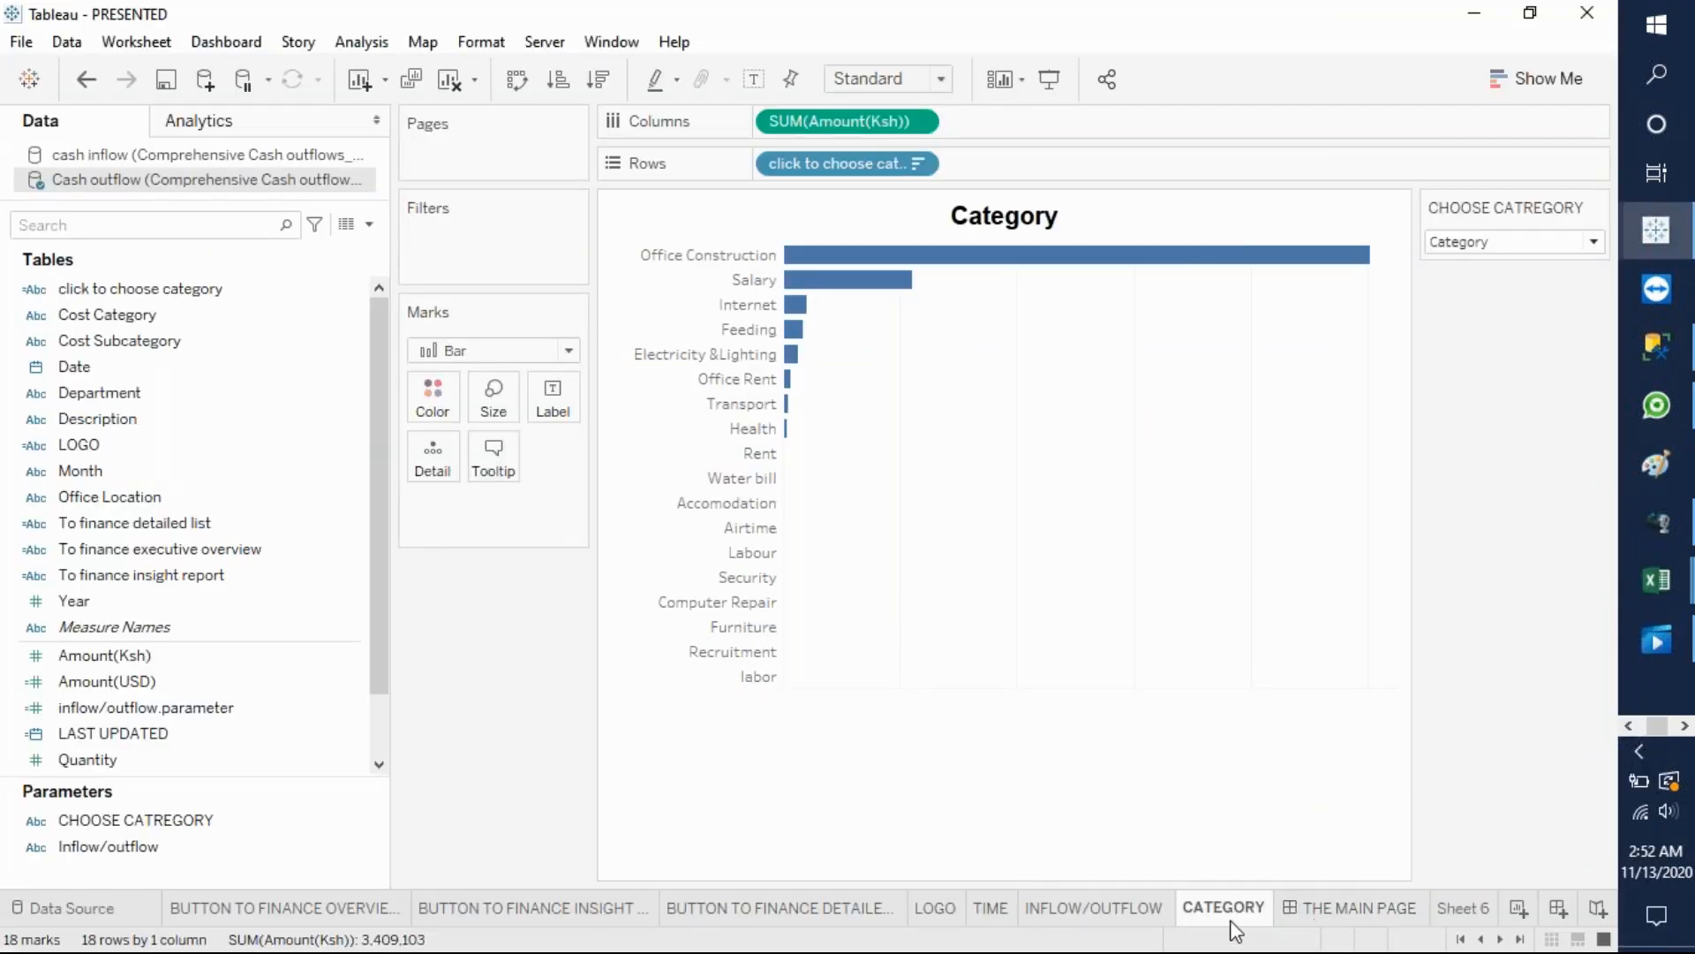
- Add a new worksheet right after the CATEGORY sheet
{"action": "right_click", "coordinate": [1229, 923]}
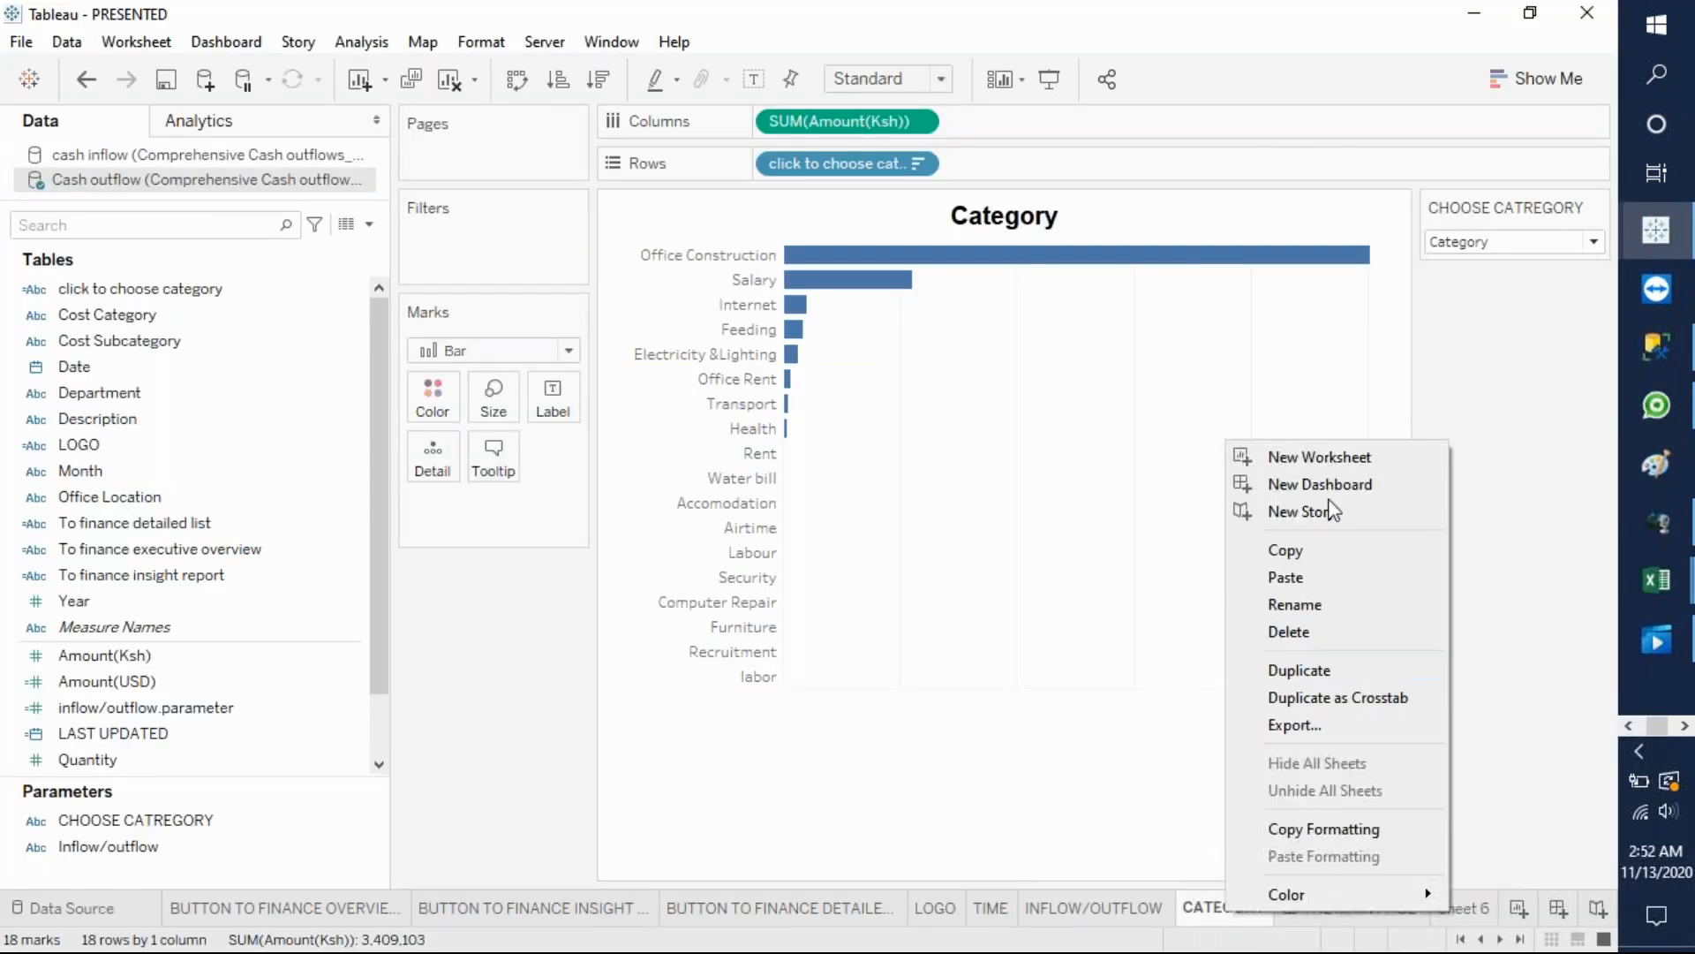
{"action": "left_click", "coordinate": [1324, 462]}
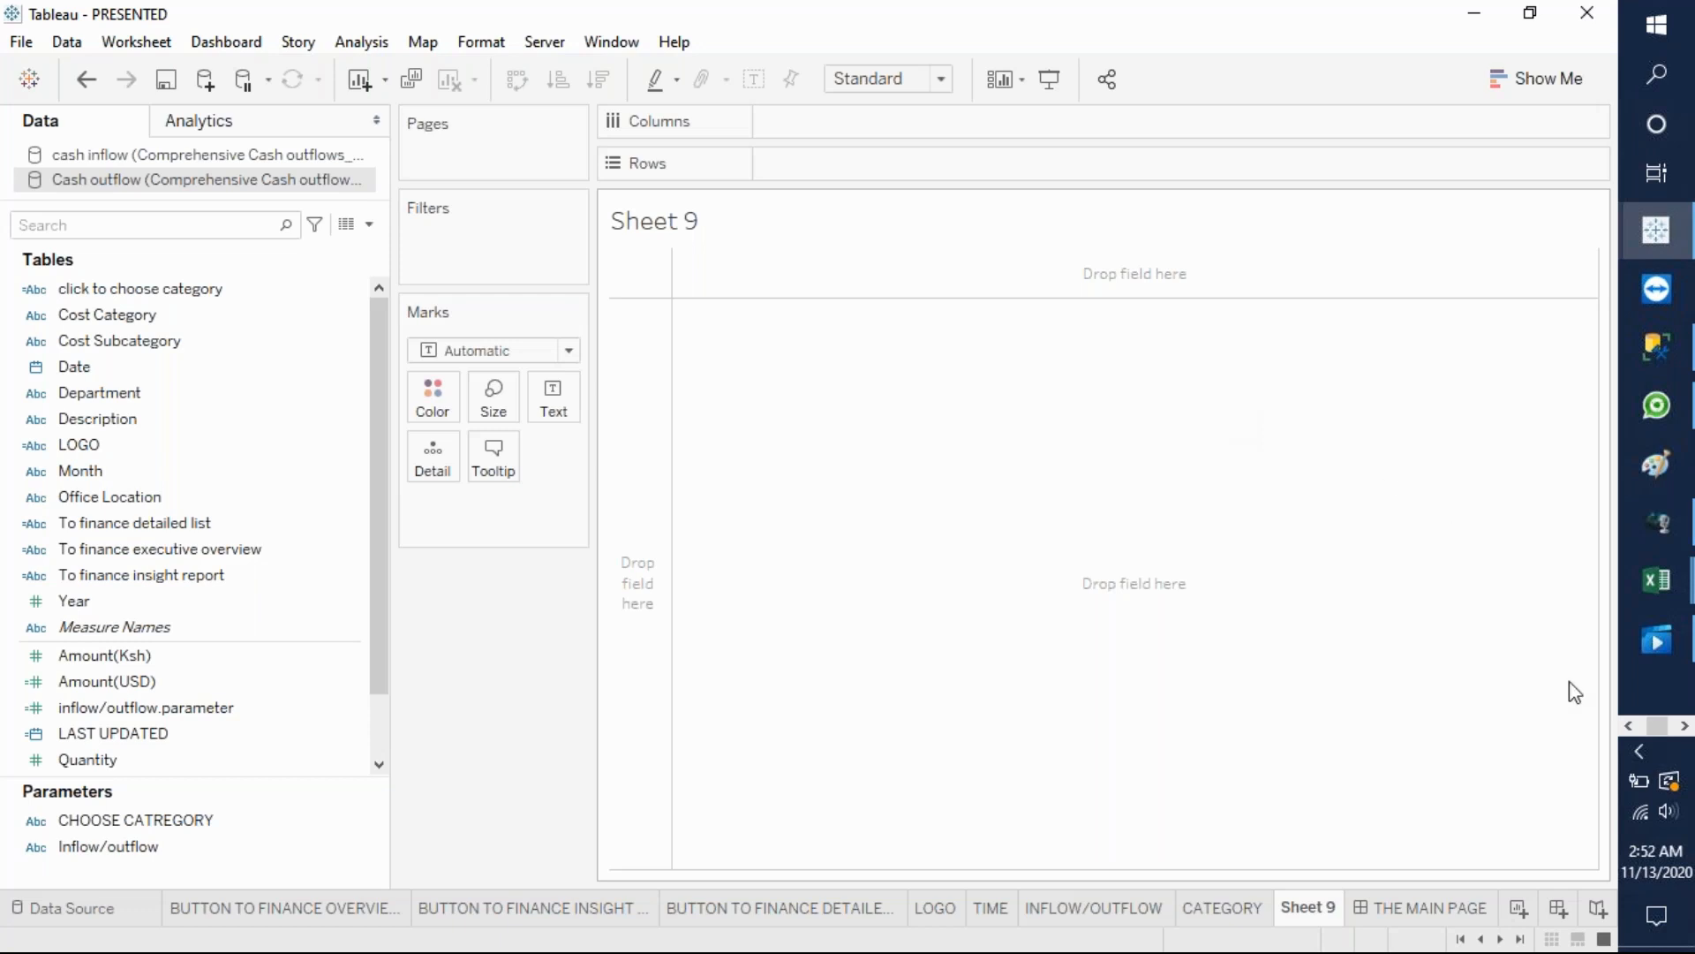
{"action": "left_click", "coordinate": [1630, 723]}
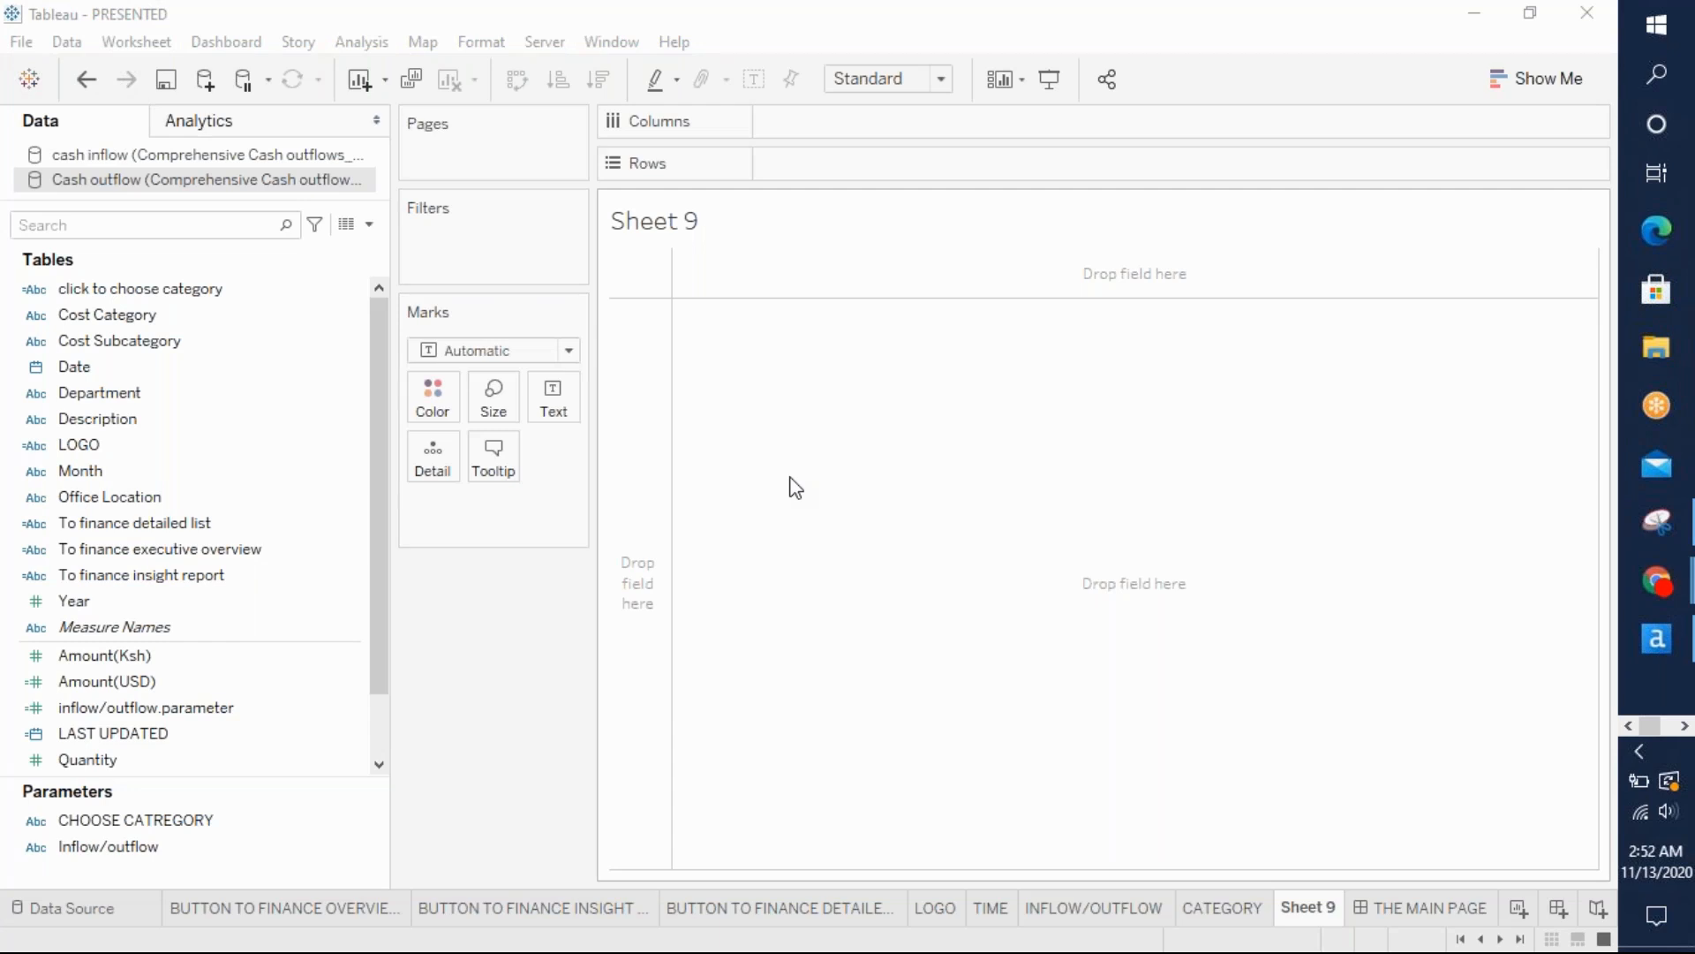
- Create a calculated field in the Cash outflow data source and name it EXPENSE
{"action": "left_click", "coordinate": [371, 226]}
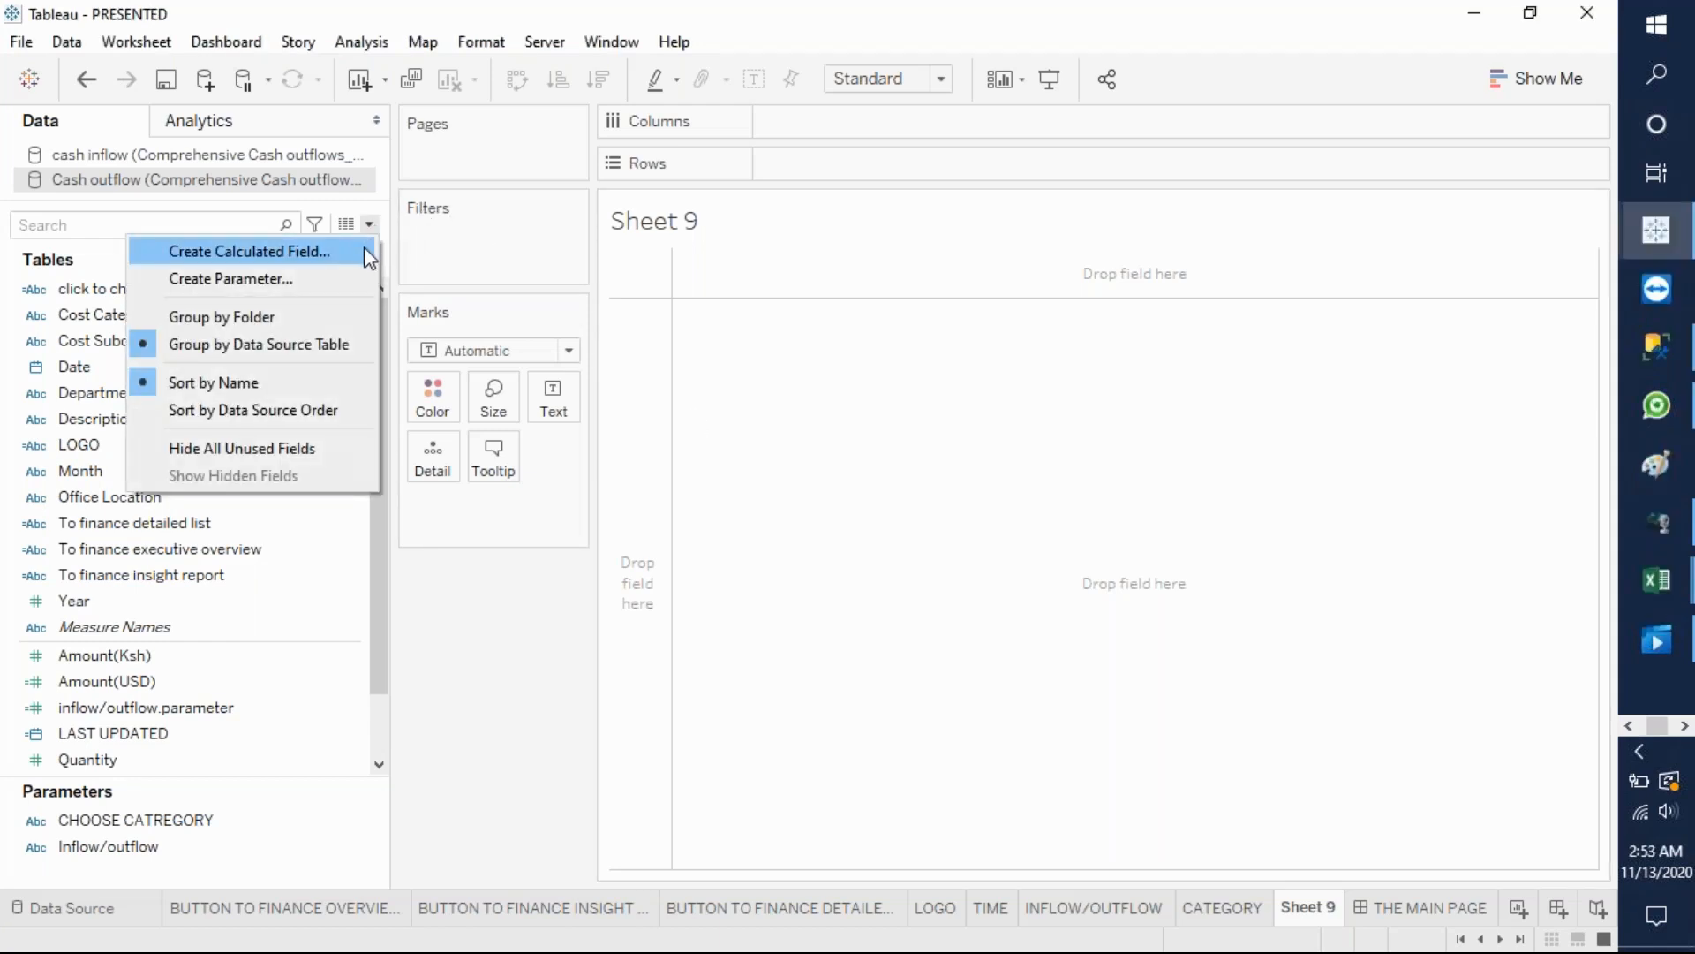
{"action": "left_click", "coordinate": [353, 253]}
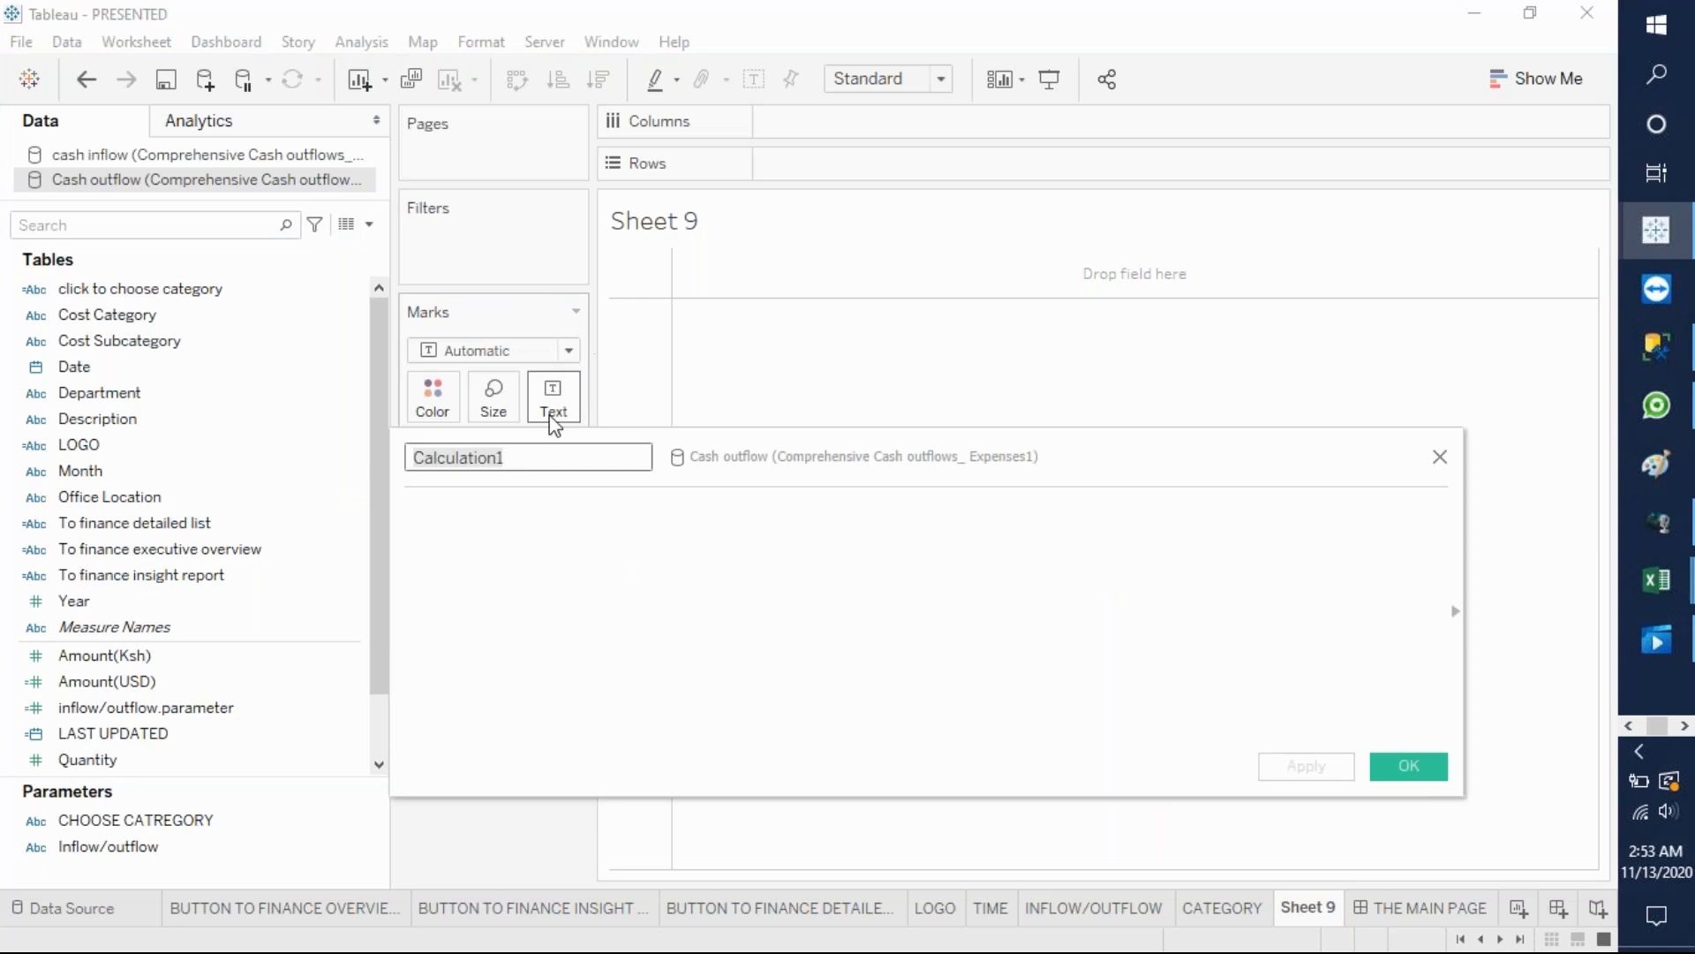
{"action": "type", "text": "EX"}
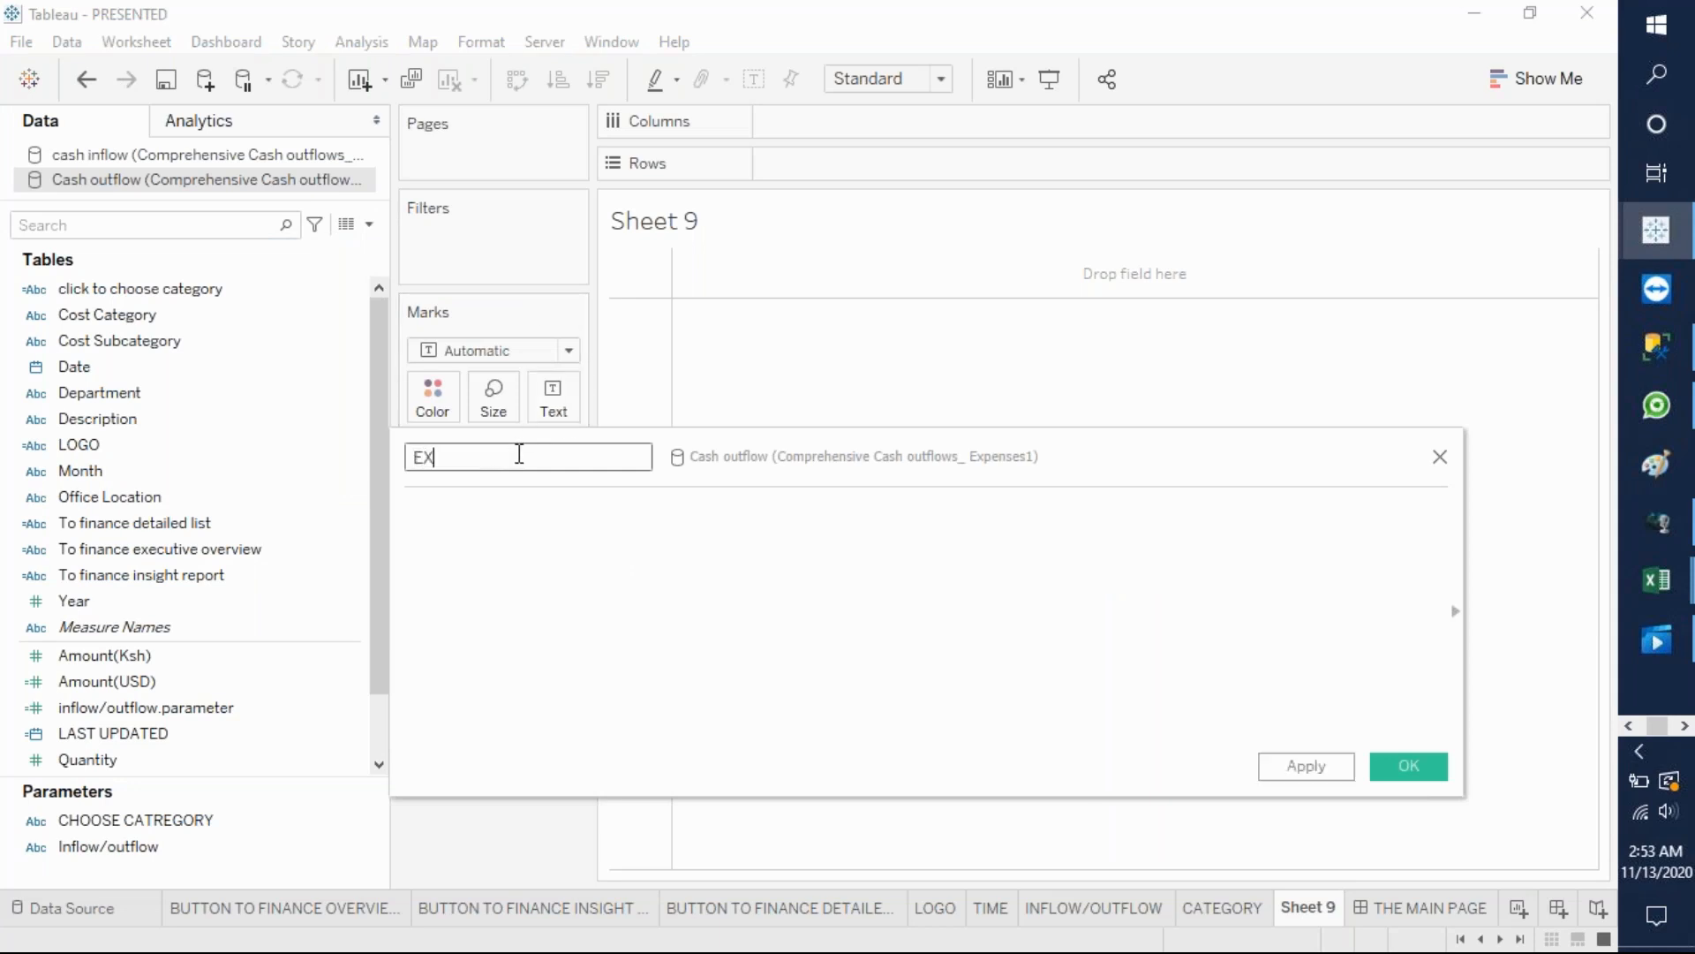
{"action": "type", "text": "PENSE"}
{"action": "left_click", "coordinate": [507, 559]}
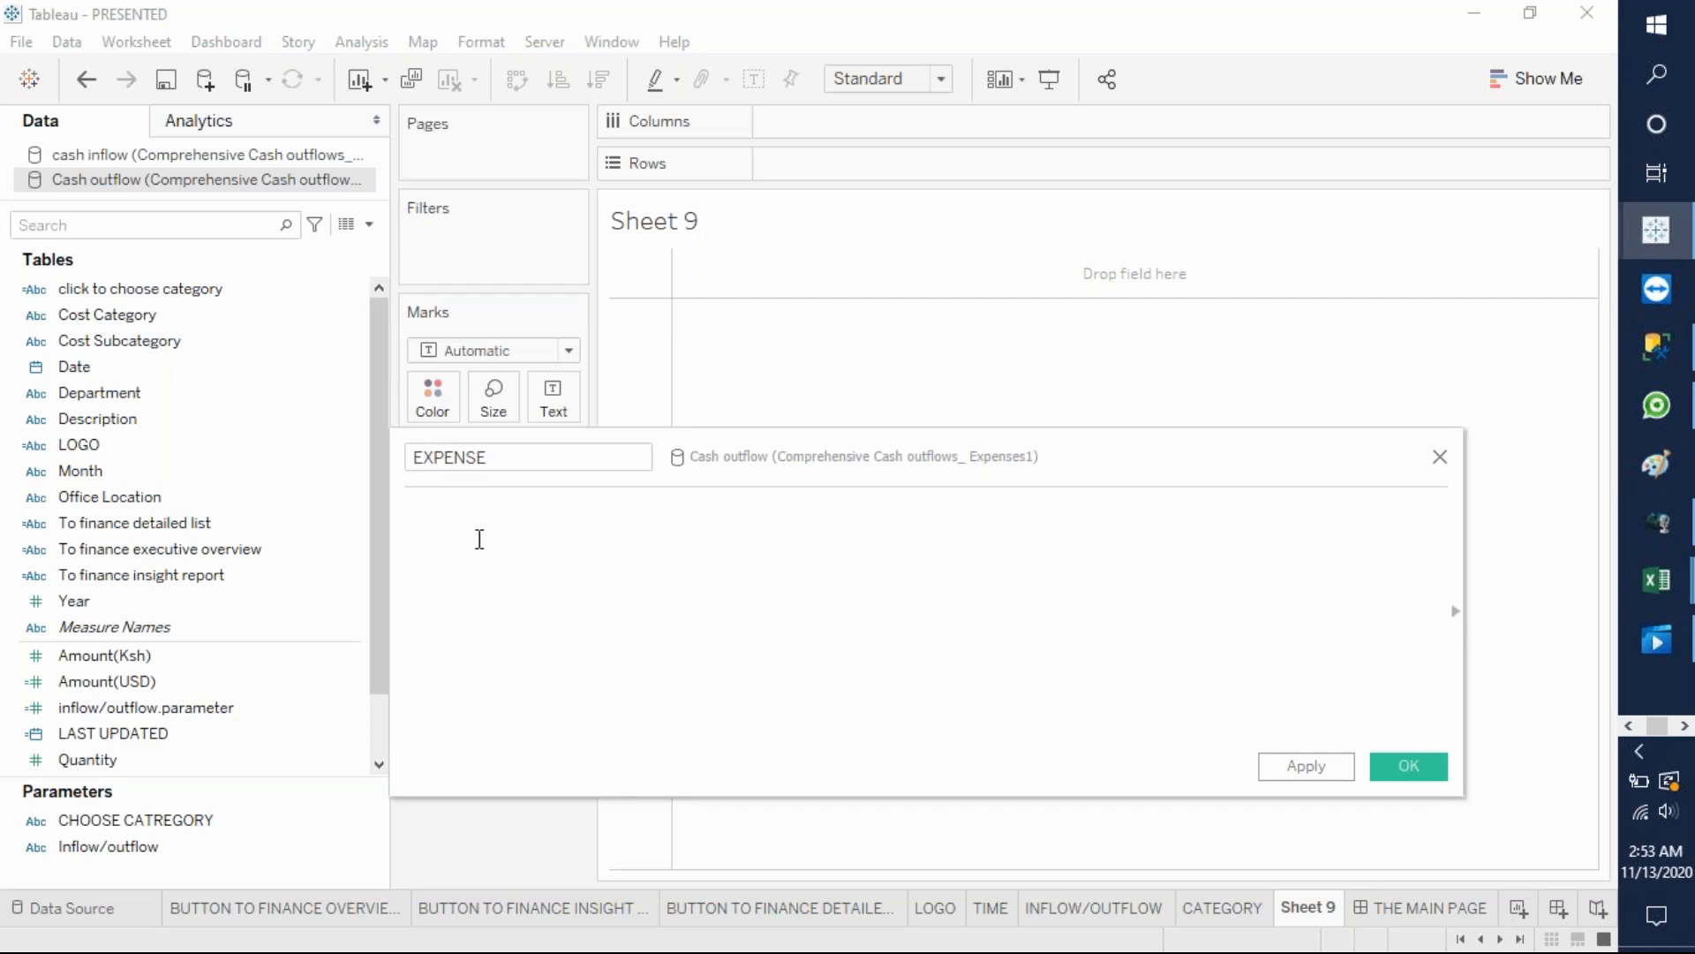
- Define the EXPENSE formula as SUM([Amount(Ksh)]) and save the calculated field
{"action": "left_click", "coordinate": [186, 664]}
{"action": "left_click_drag", "start_coordinate": [188, 668], "coordinate": [575, 567]}
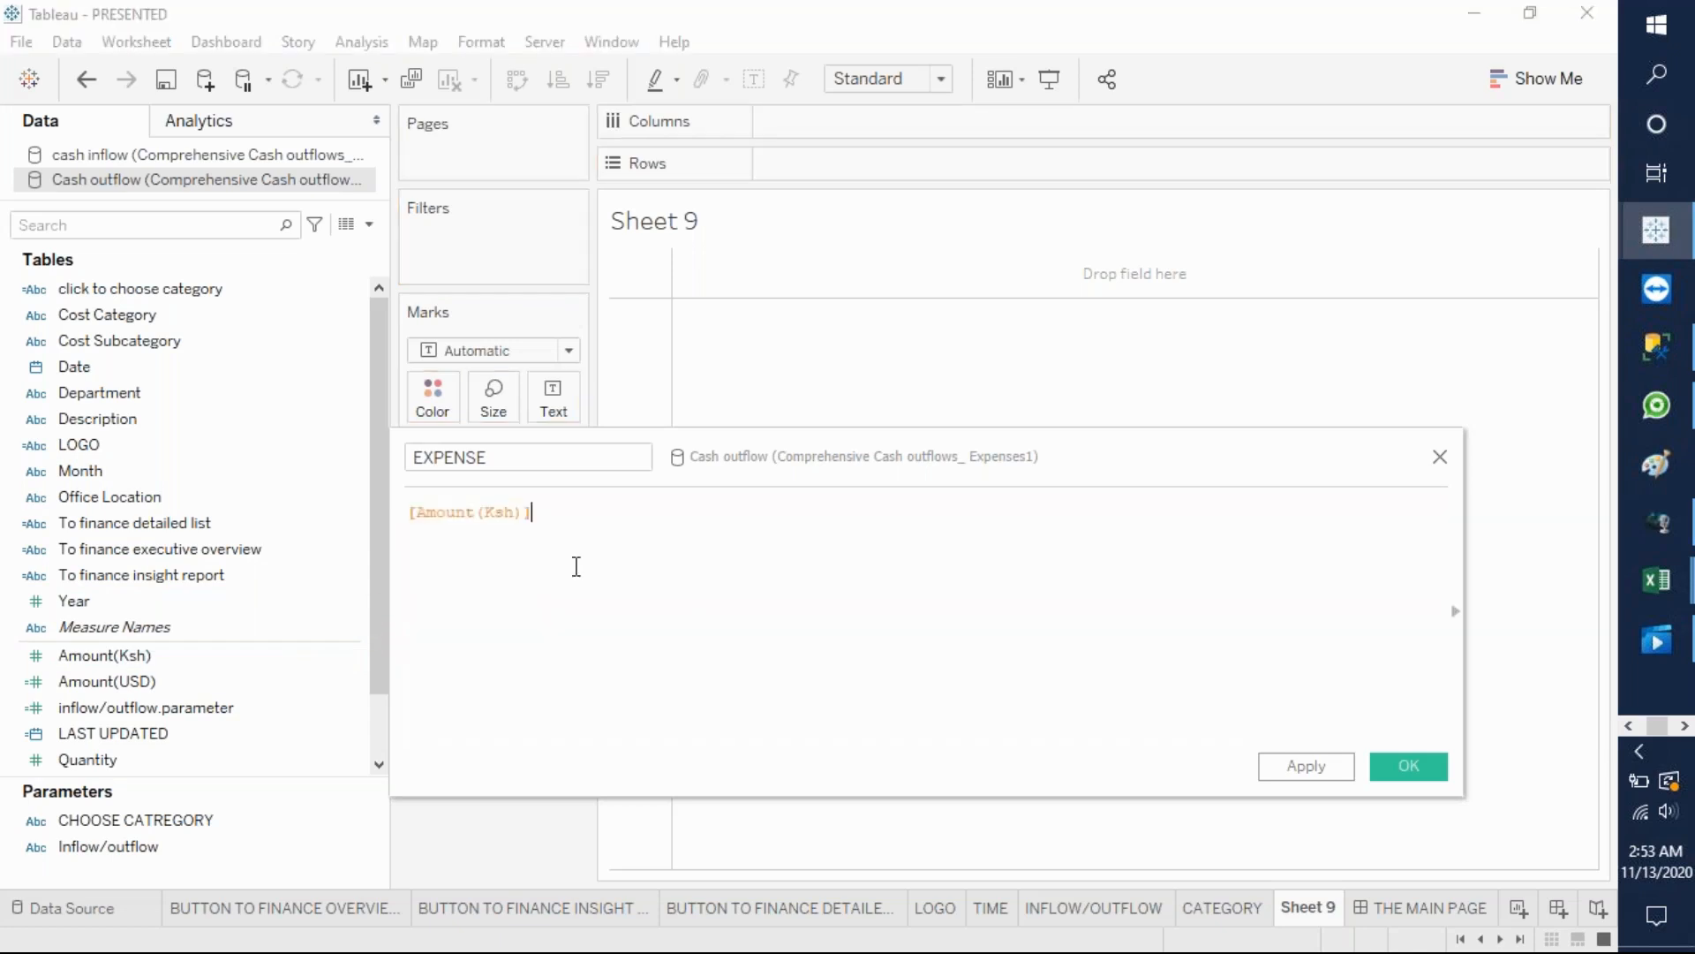
{"action": "left_click", "coordinate": [411, 512]}
{"action": "type", "text": "SUM()"}
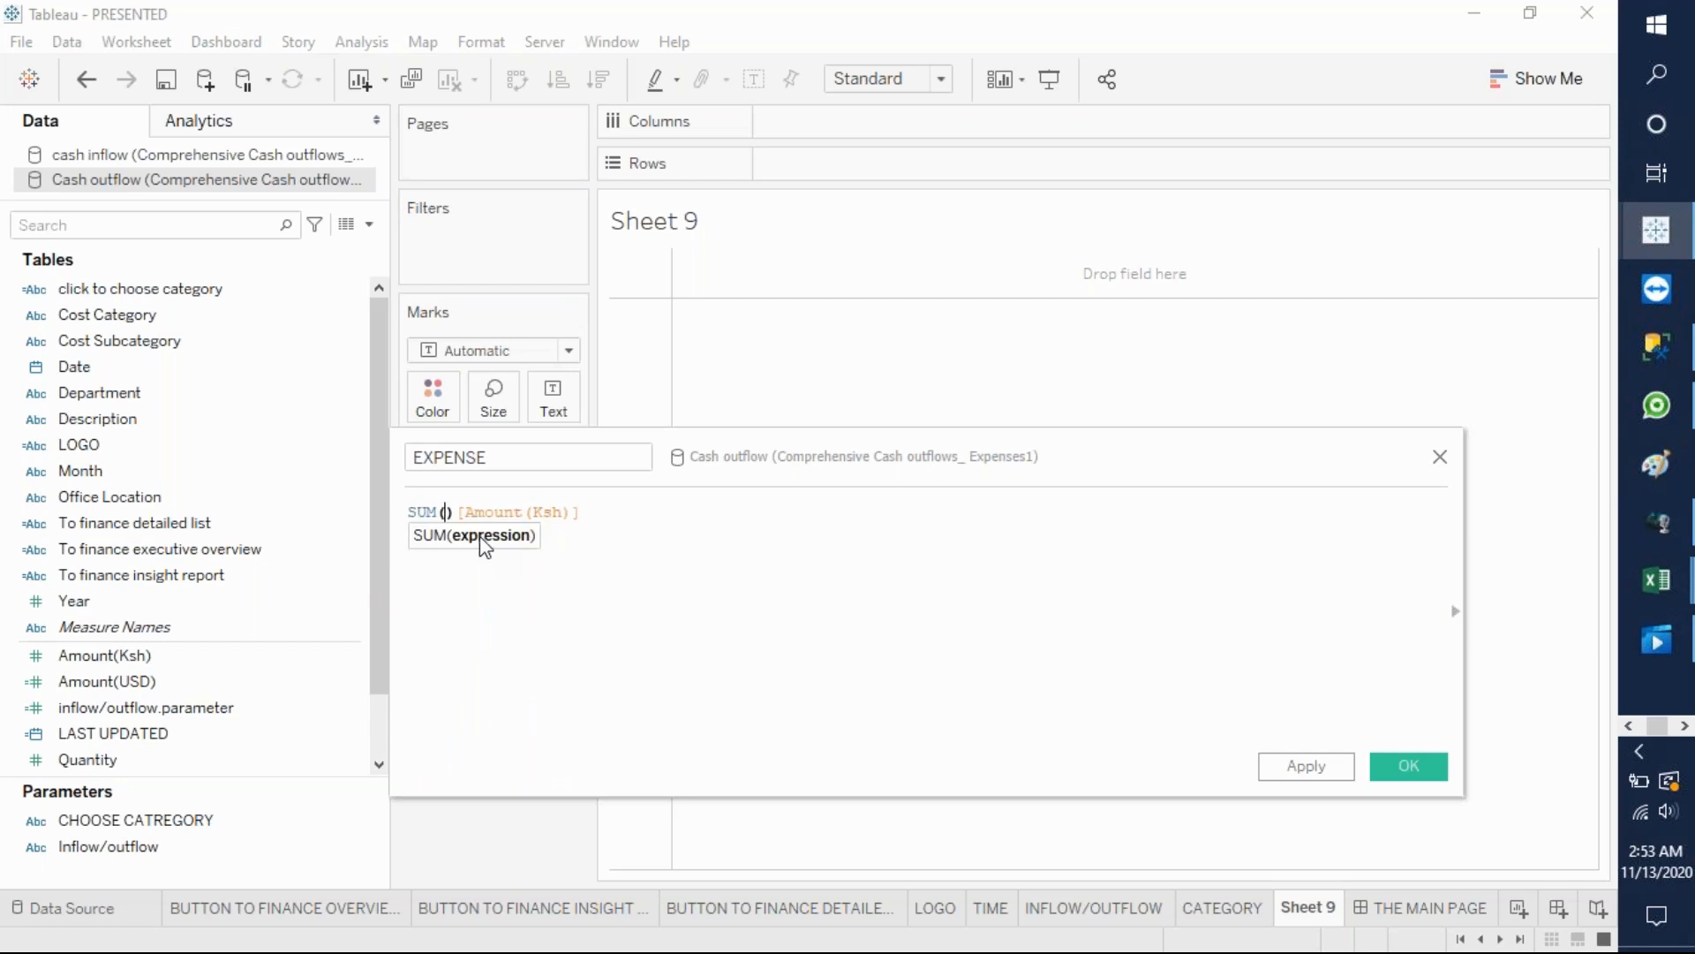
{"action": "key", "text": "BackSpace"}
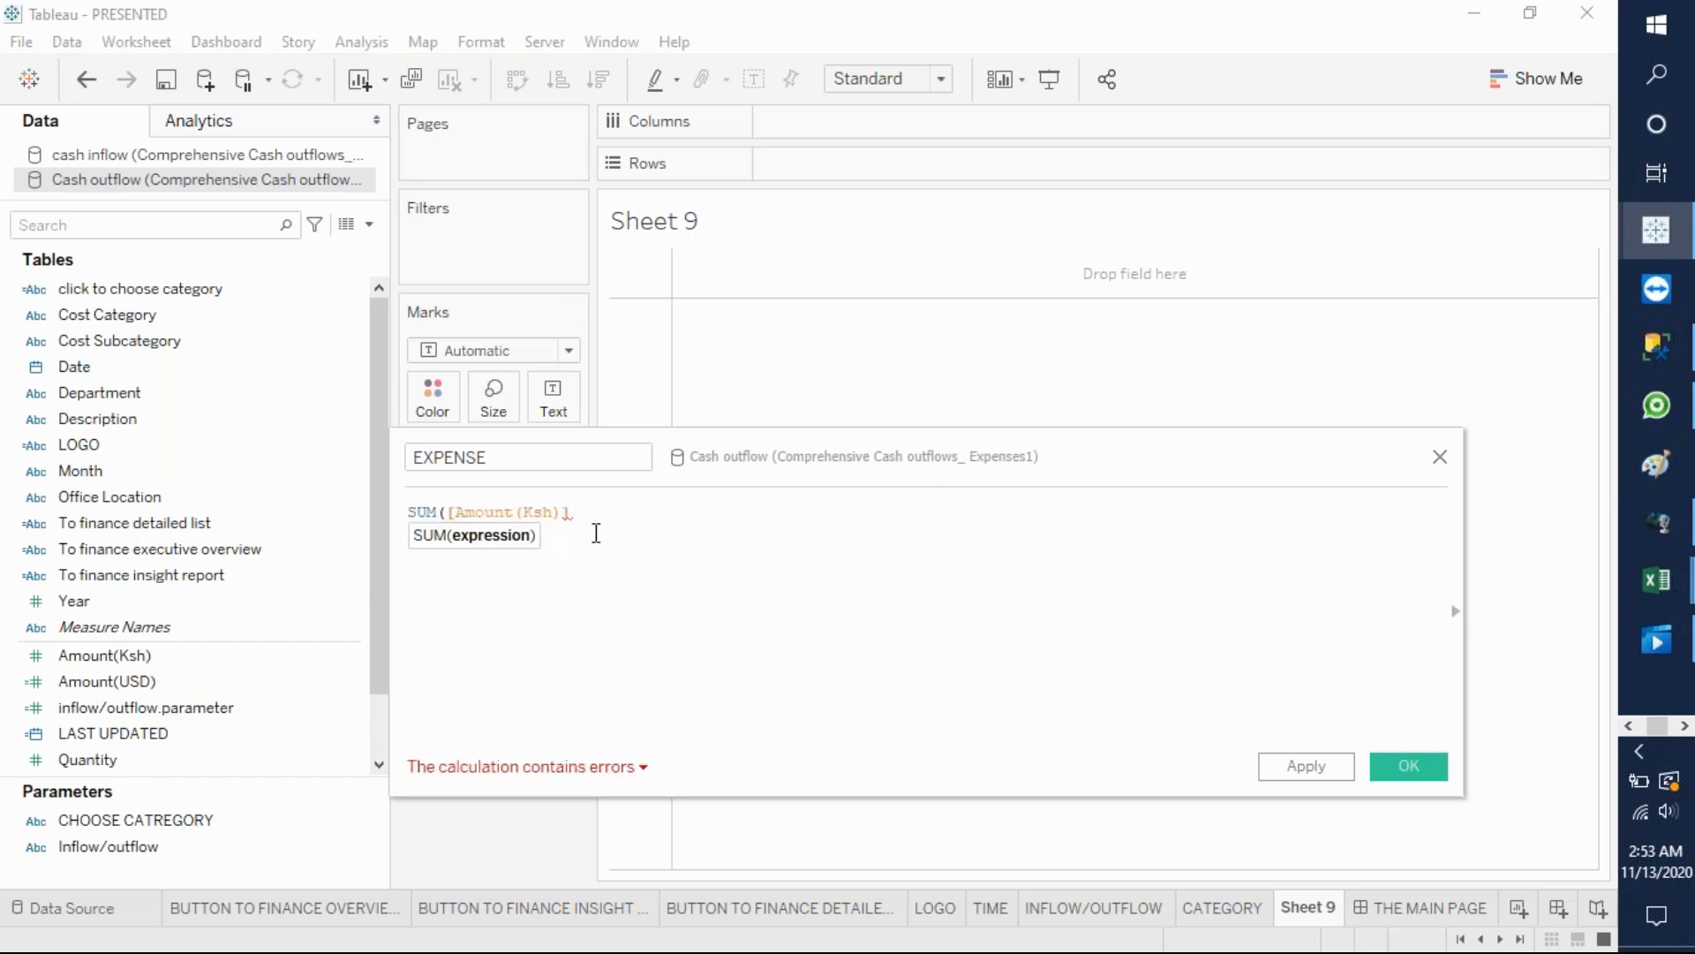
{"action": "type", "text": ")"}
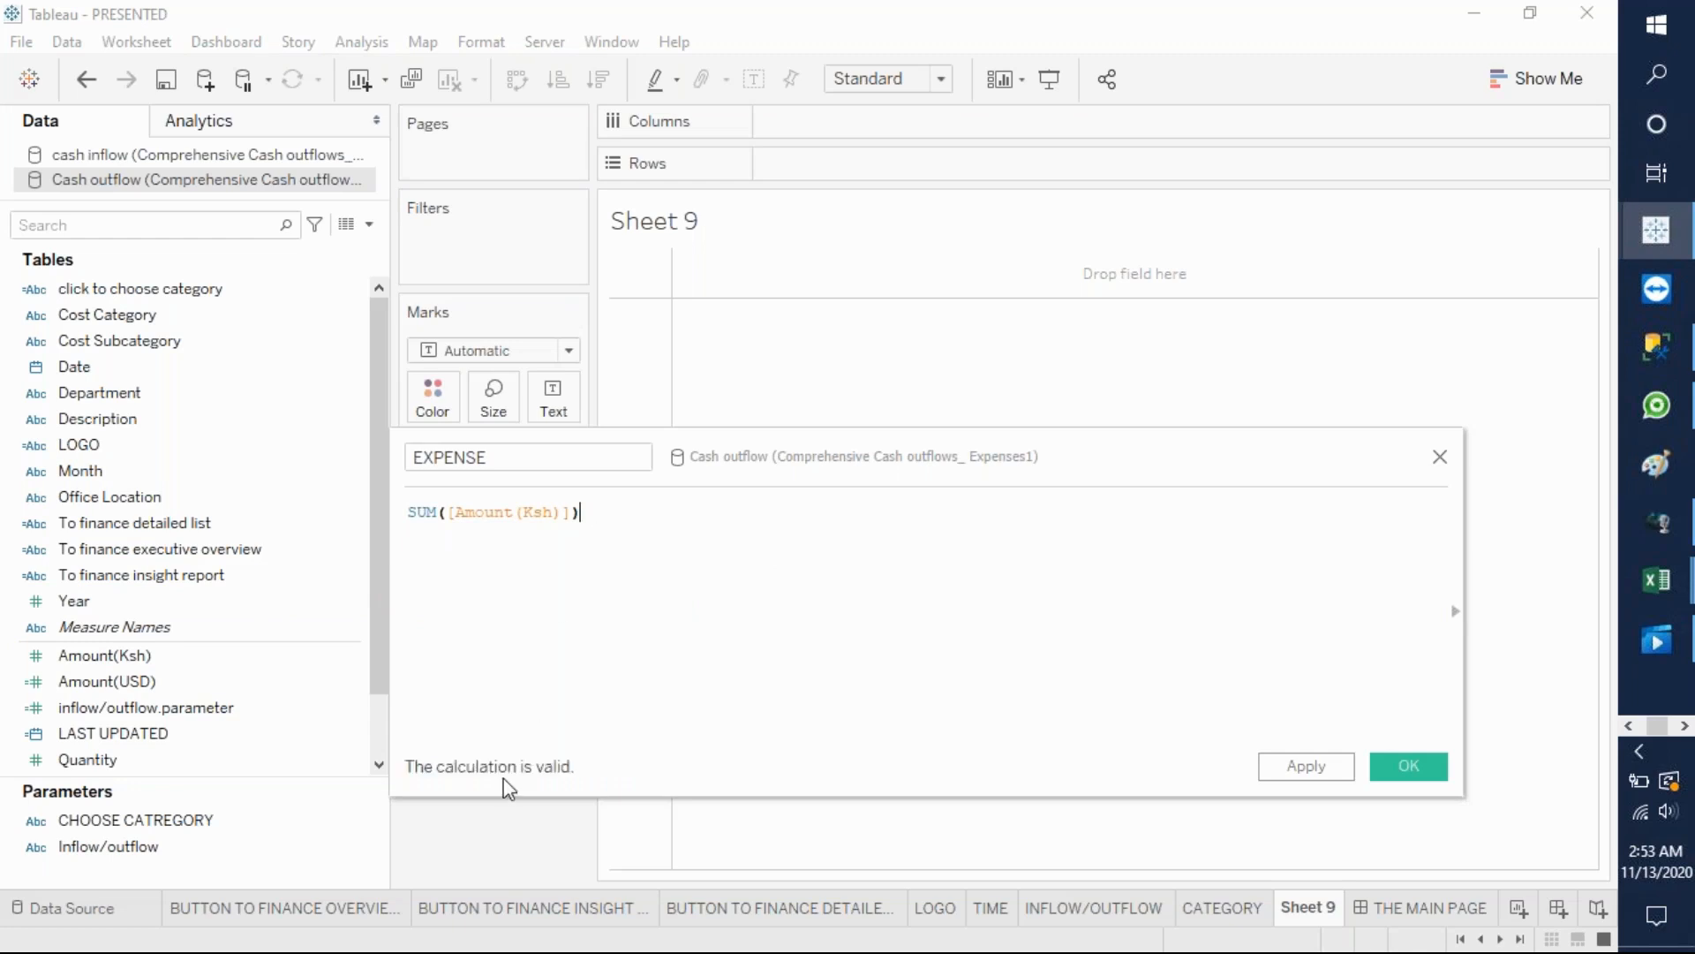
{"action": "left_click", "coordinate": [1329, 767]}
{"action": "left_click", "coordinate": [1407, 768]}
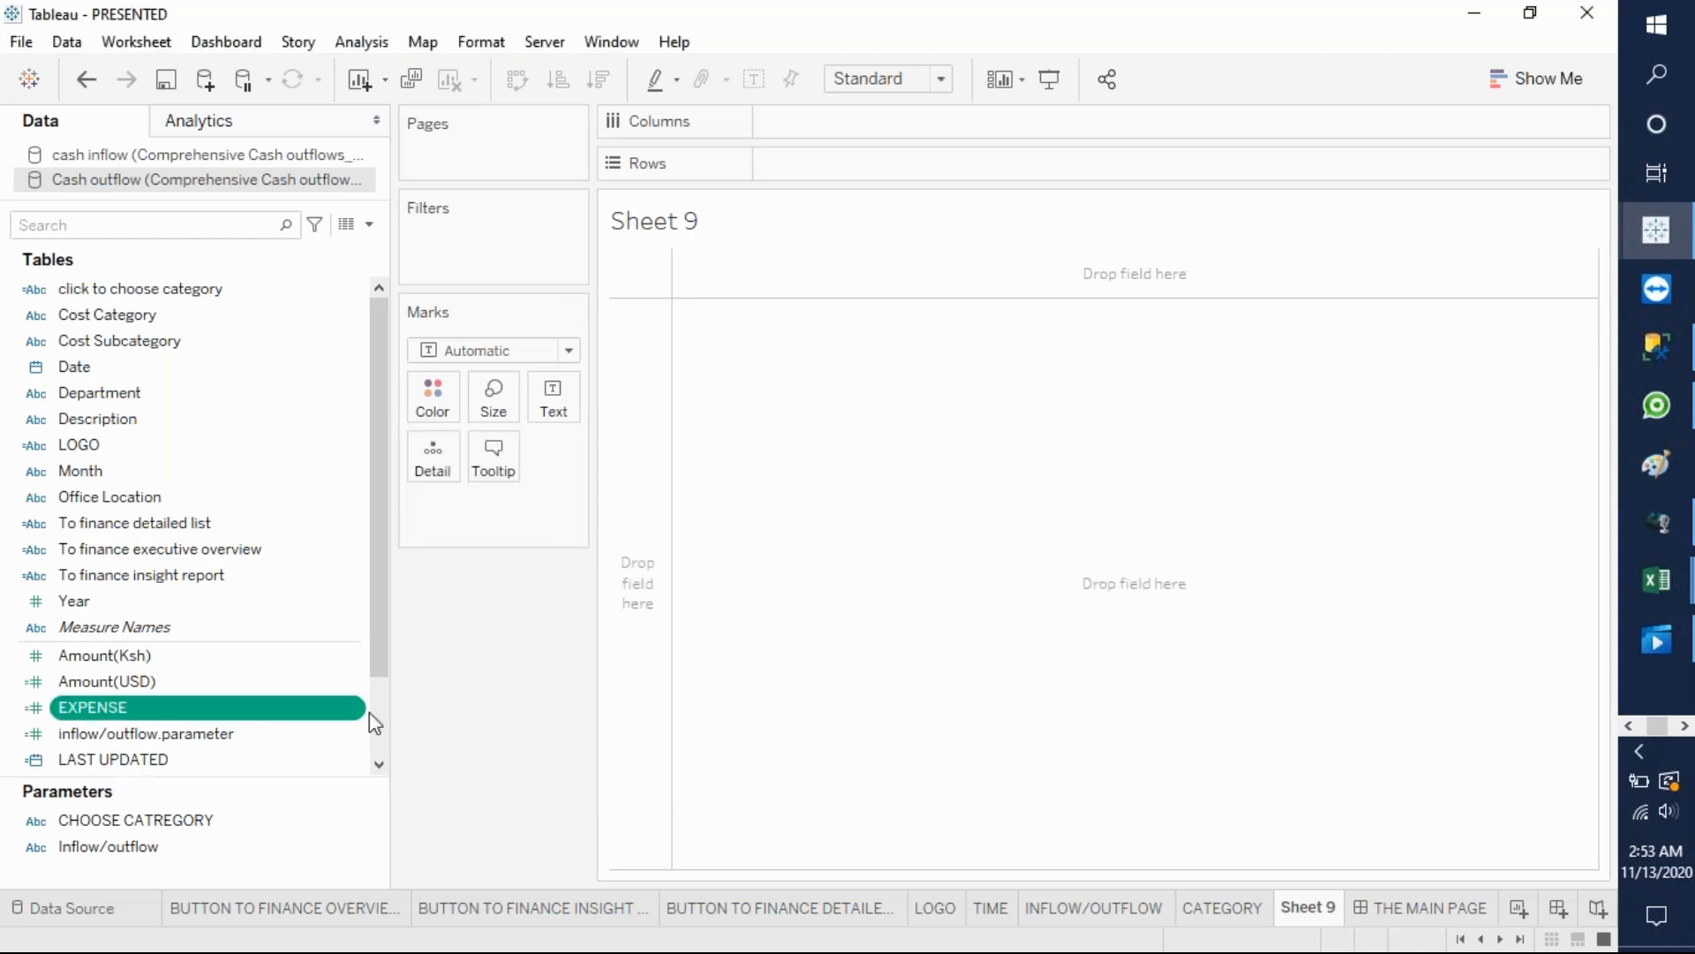
- Create another calculated field in the Cash outflow data source and name it EXPENSE RATIO
{"action": "left_click", "coordinate": [369, 226]}
{"action": "left_click", "coordinate": [336, 252]}
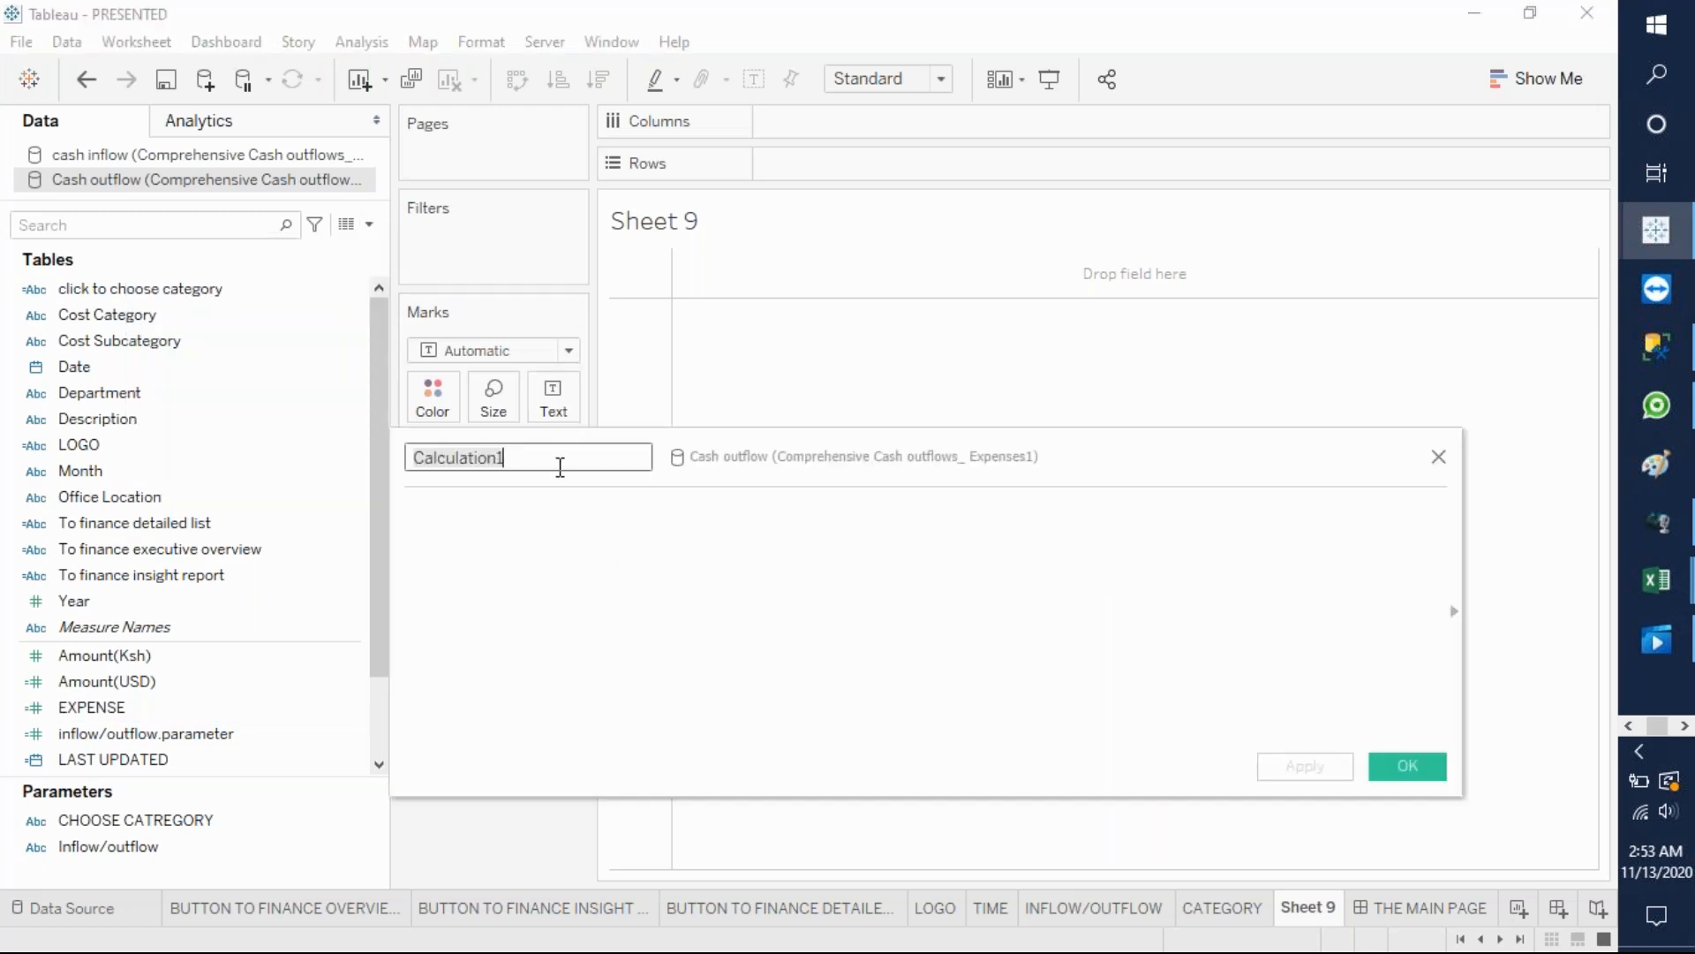
{"action": "type", "text": "EXPENS"}
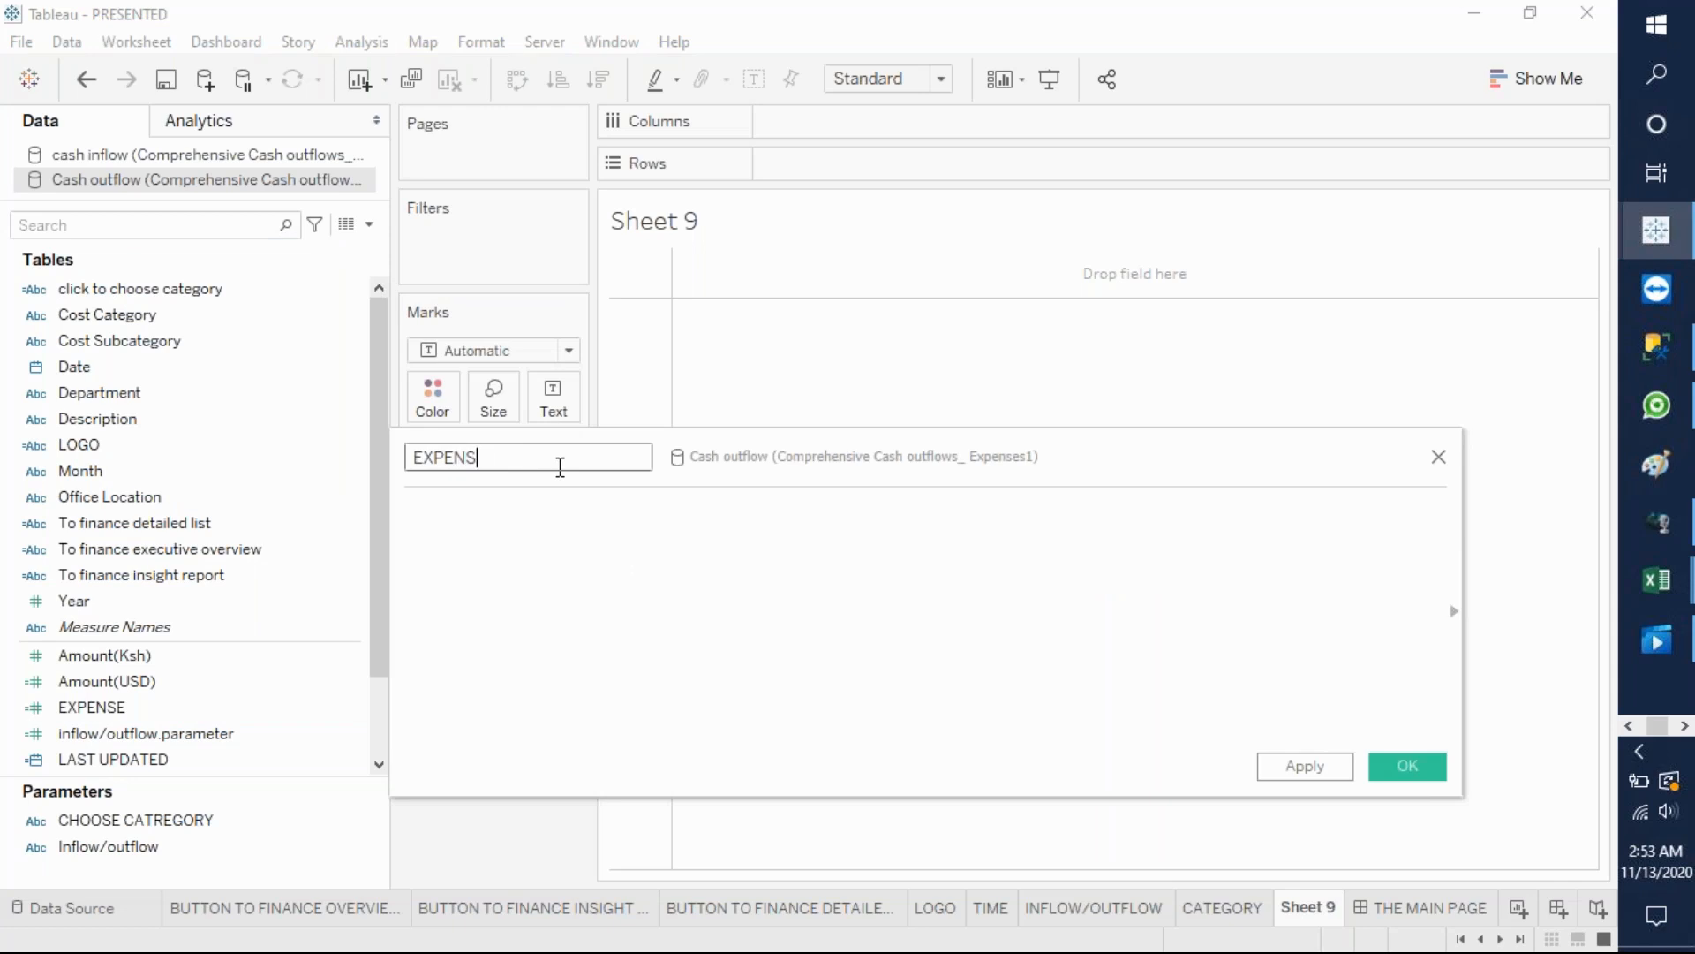
{"action": "type", "text": "E RATIO"}
{"action": "left_click", "coordinate": [543, 522]}
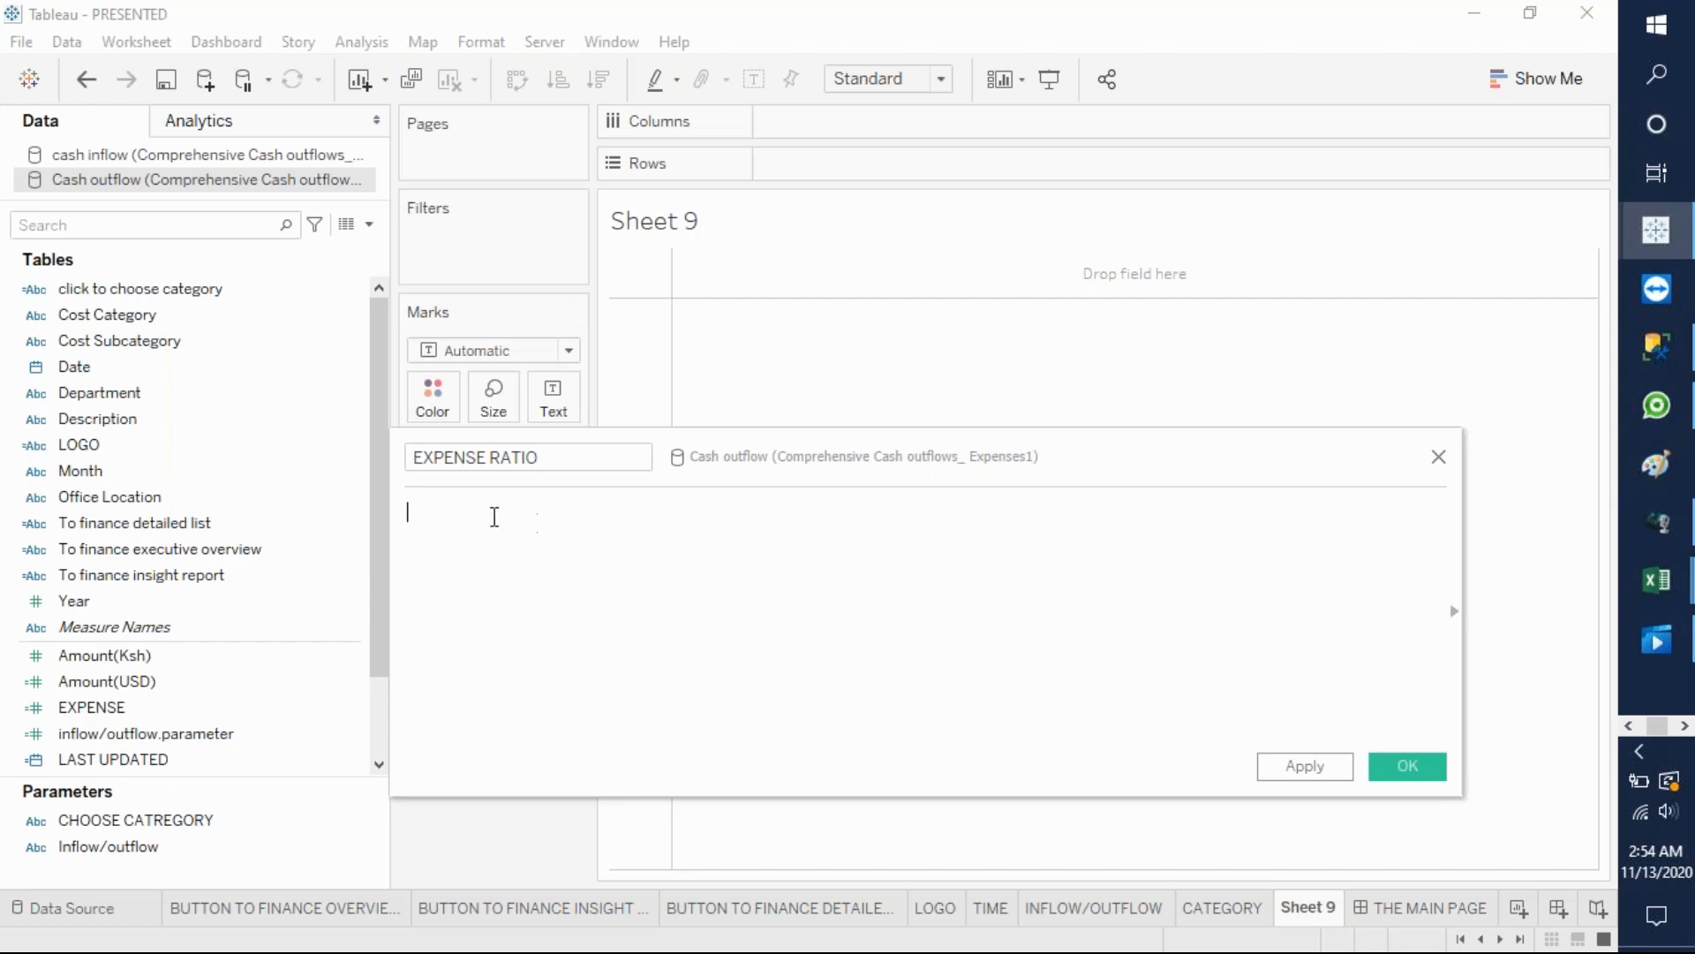
- Start the EXPENSE RATIO formula with SUM([Amount(Ksh)]) from the Cash outflow data source
{"action": "left_click", "coordinate": [216, 689]}
{"action": "left_click", "coordinate": [170, 657]}
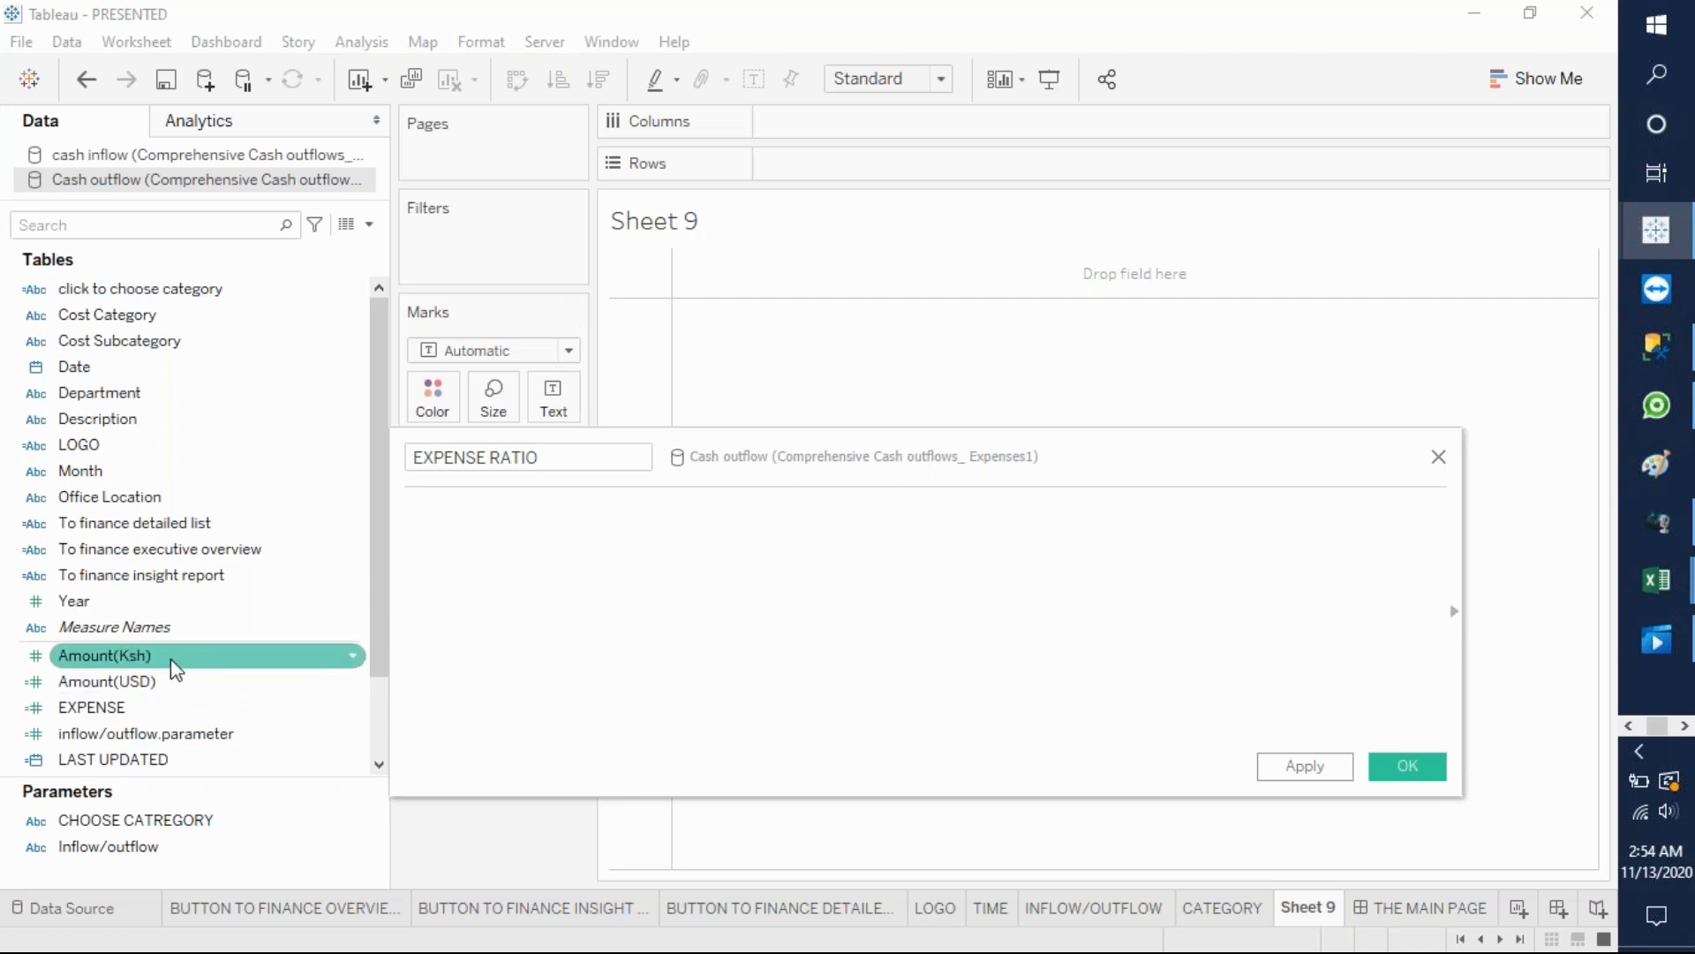
{"action": "left_click_drag", "start_coordinate": [170, 658], "coordinate": [548, 565]}
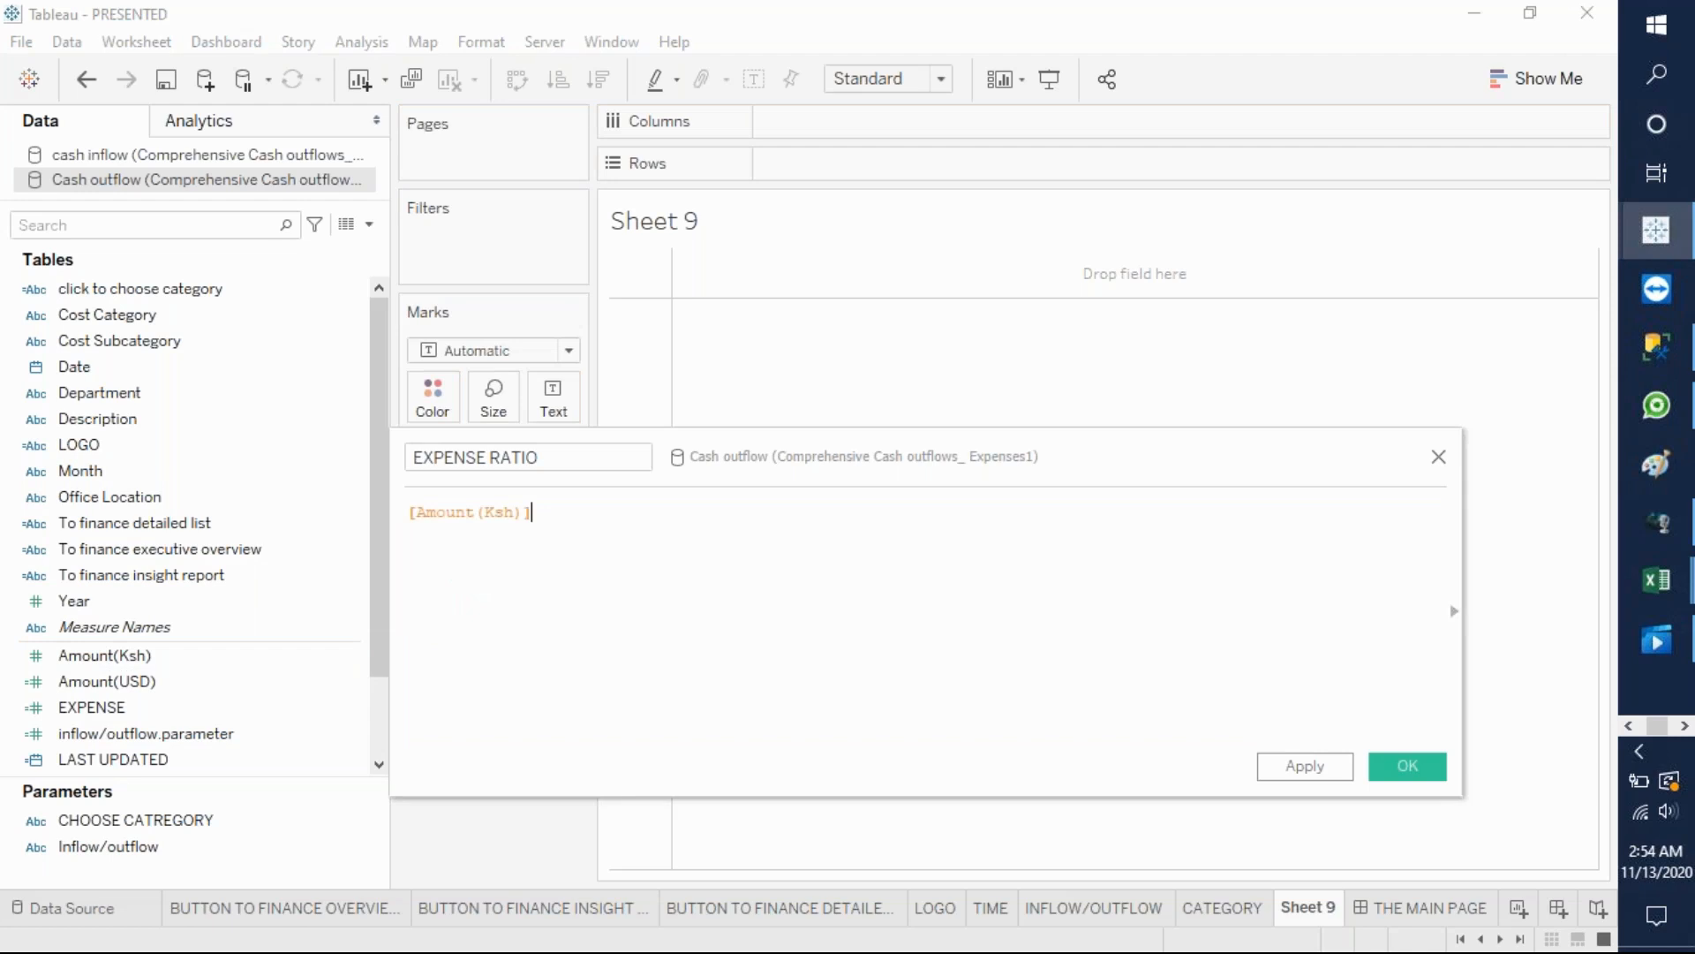
{"action": "left_click", "coordinate": [406, 514]}
{"action": "type", "text": "SUM"}
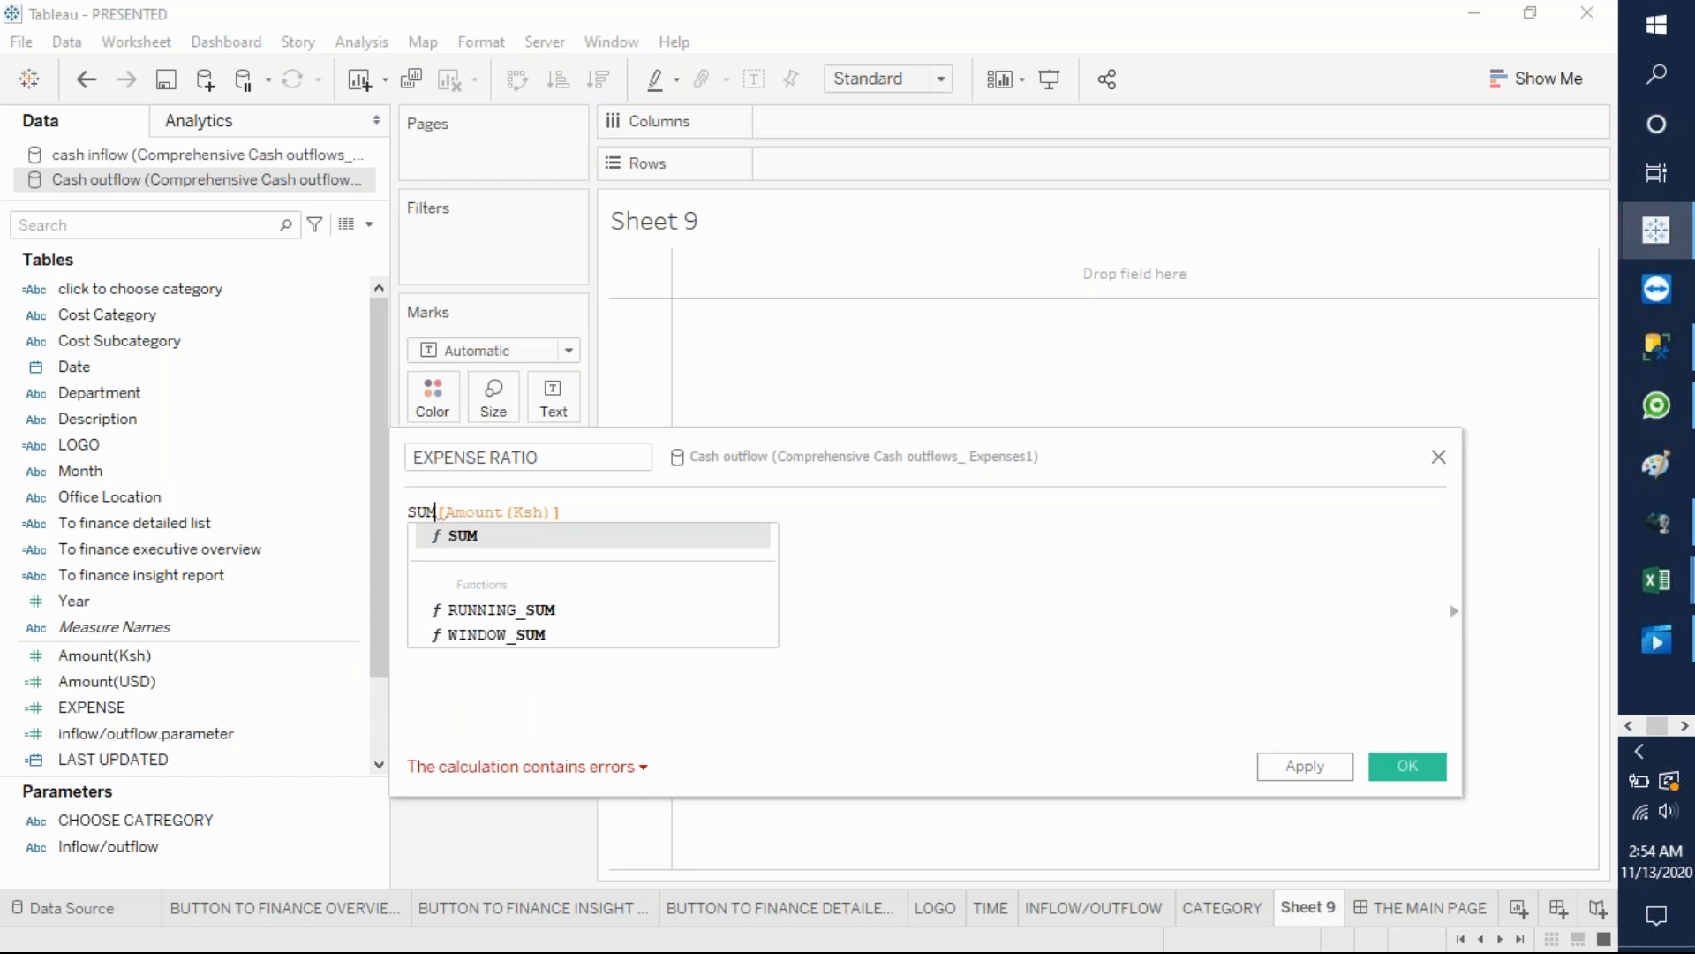
{"action": "type", "text": "("}
{"action": "left_click", "coordinate": [574, 528]}
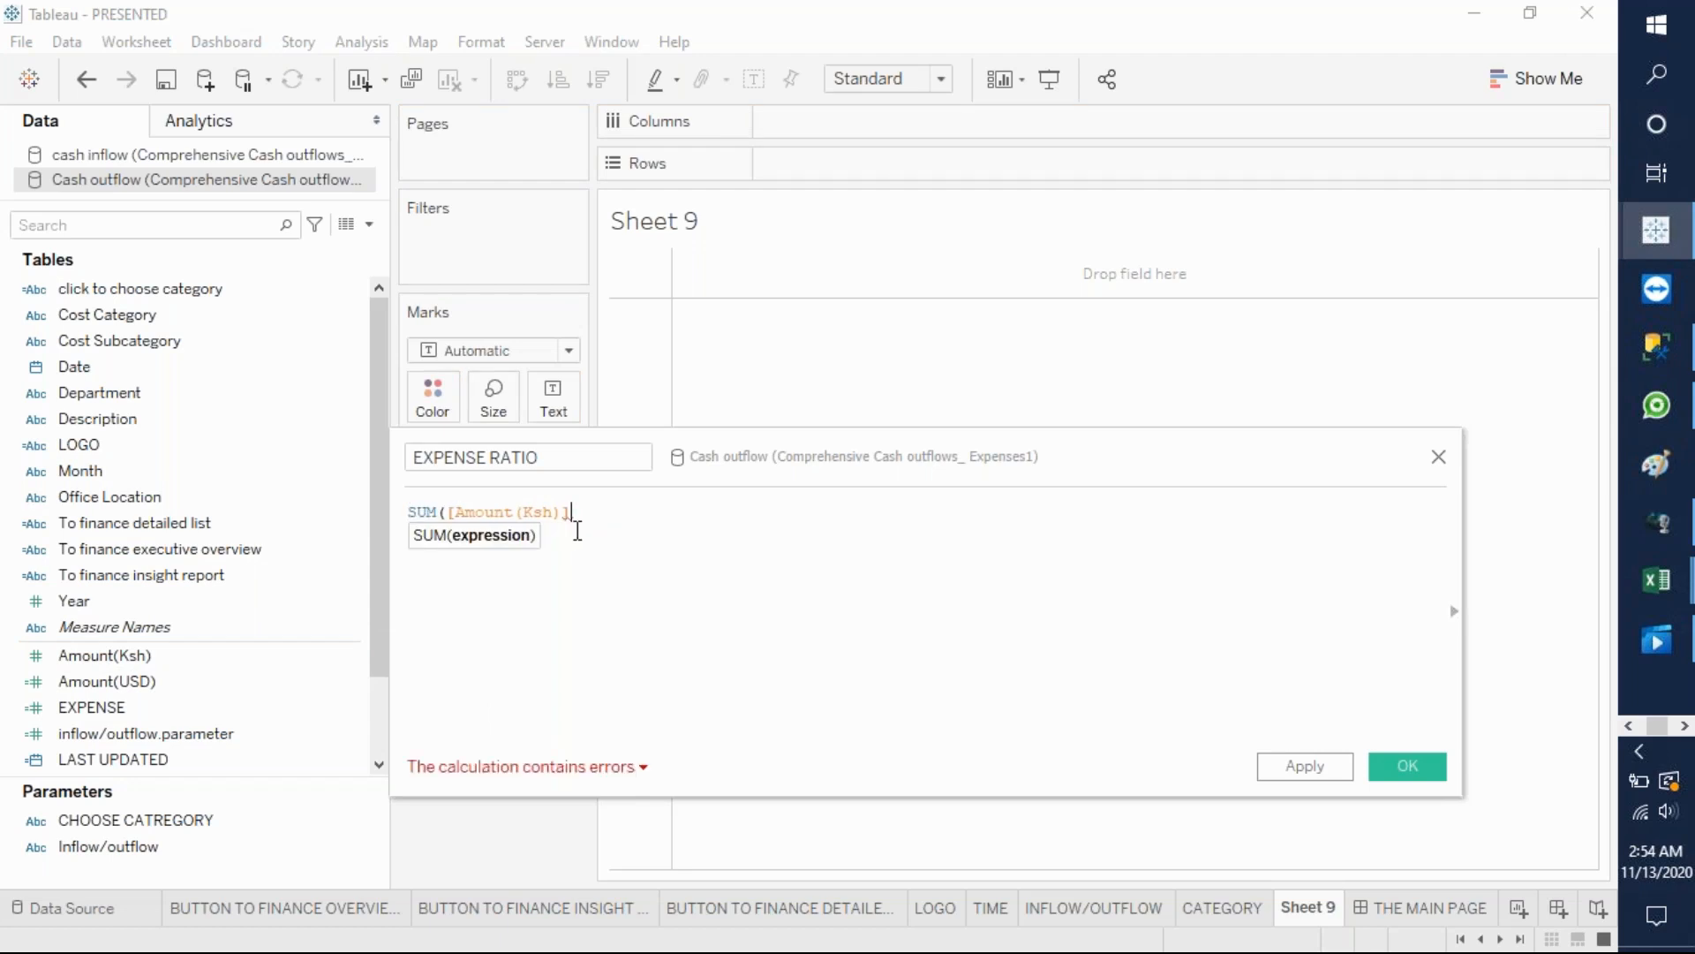
{"action": "type", "text": ")"}
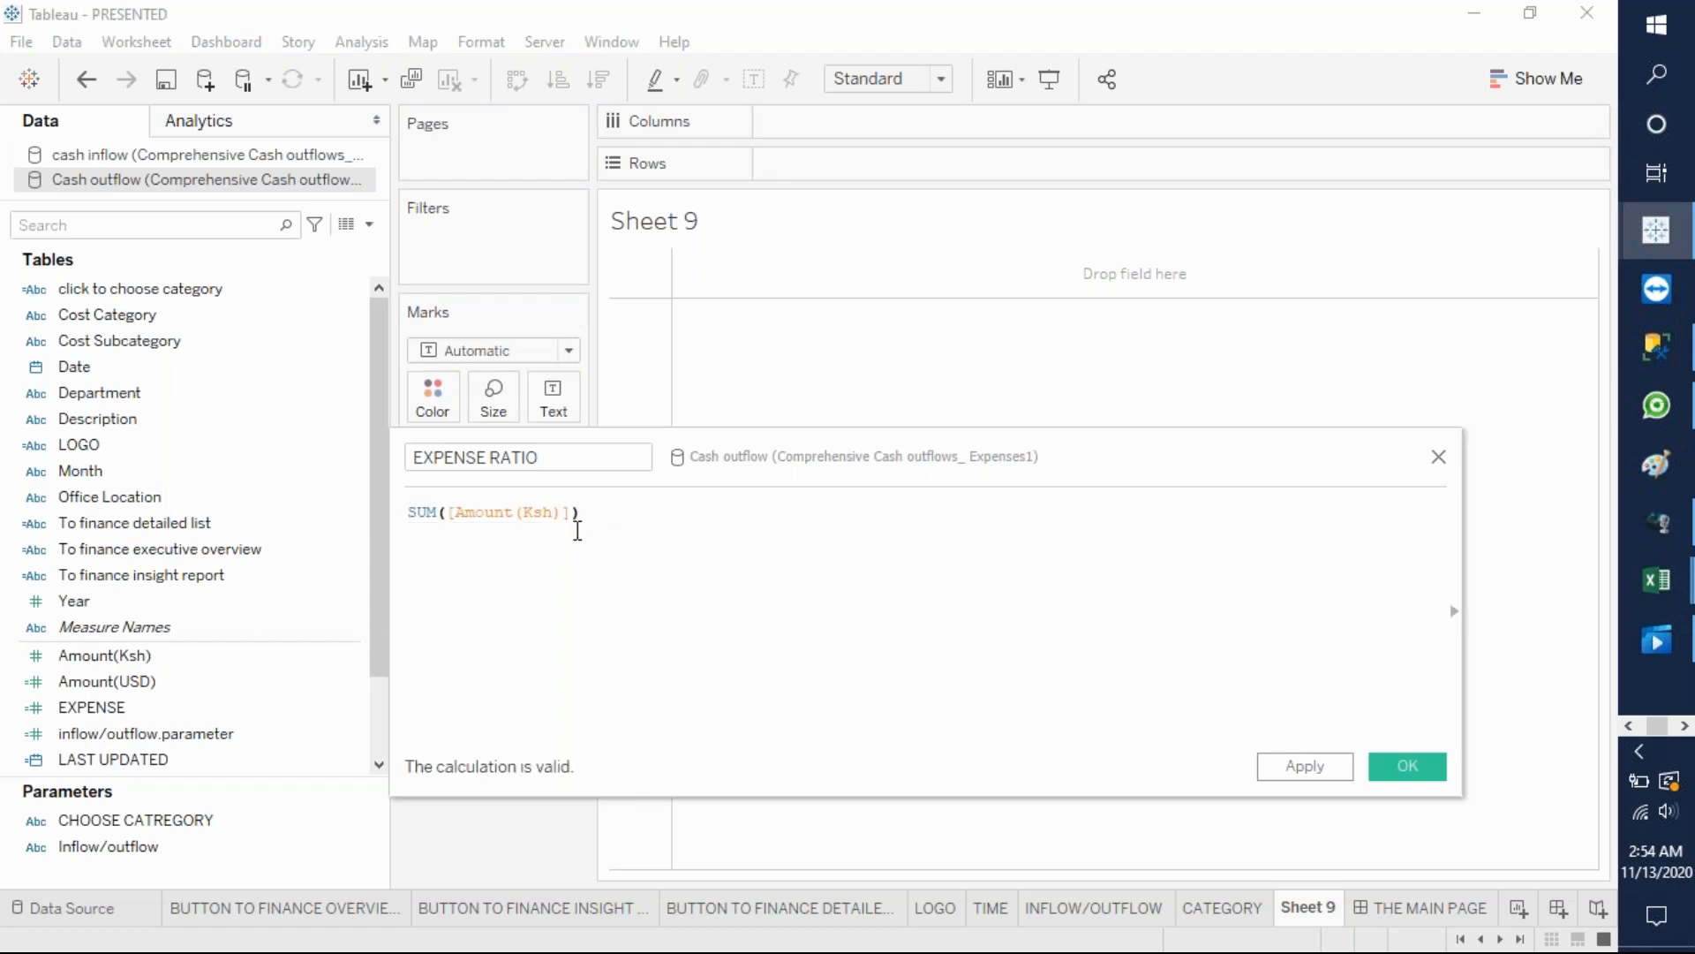
- Subtract the cash inflow source's SUM of Amount in (Ksh) in the EXPENSE RATIO formula and enclose the whole difference in parentheses
{"action": "type", "text": "-"}
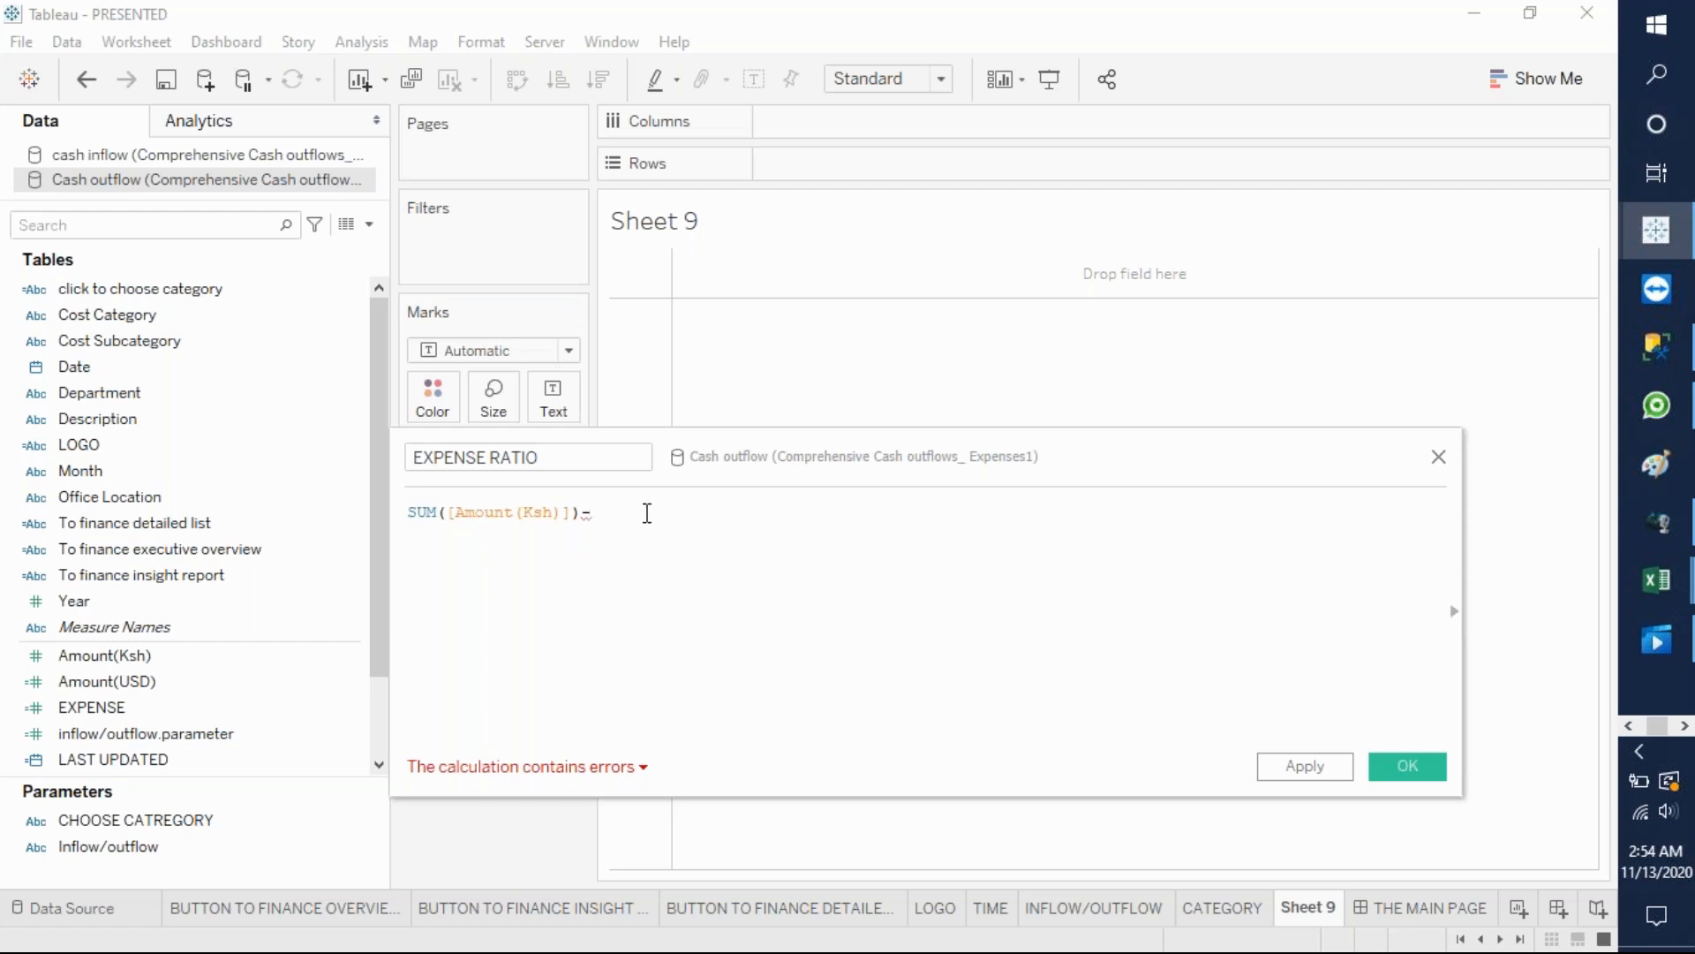
{"action": "type", "text": "S"}
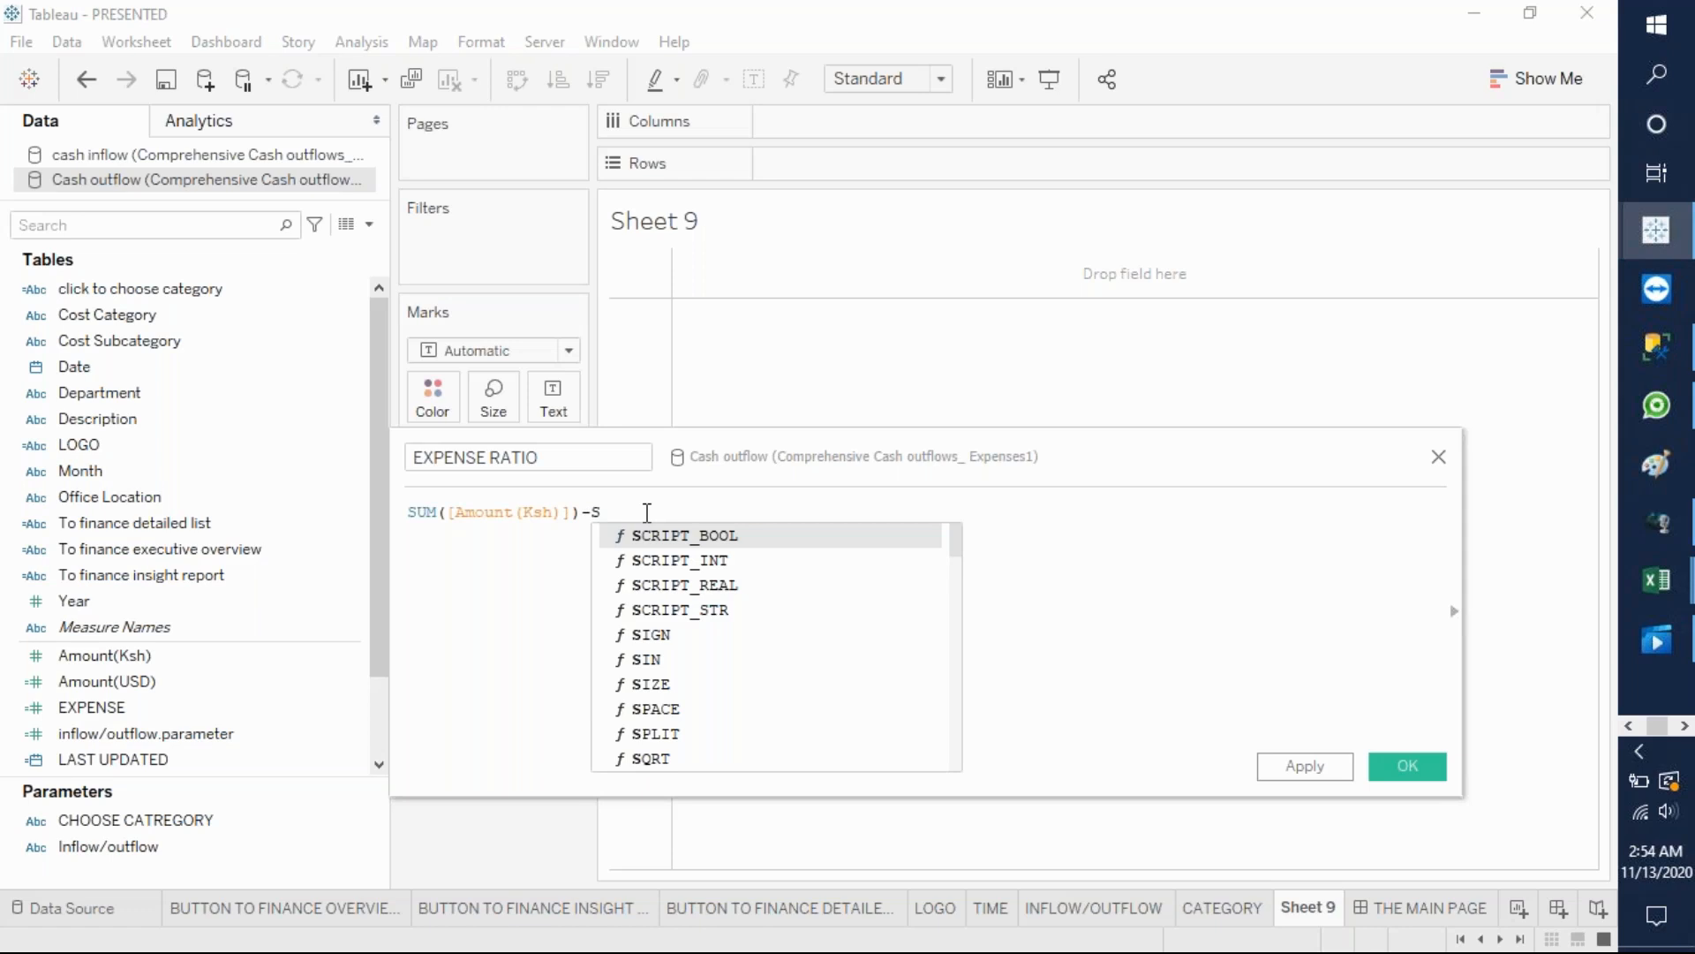
{"action": "key", "text": "BackSpace"}
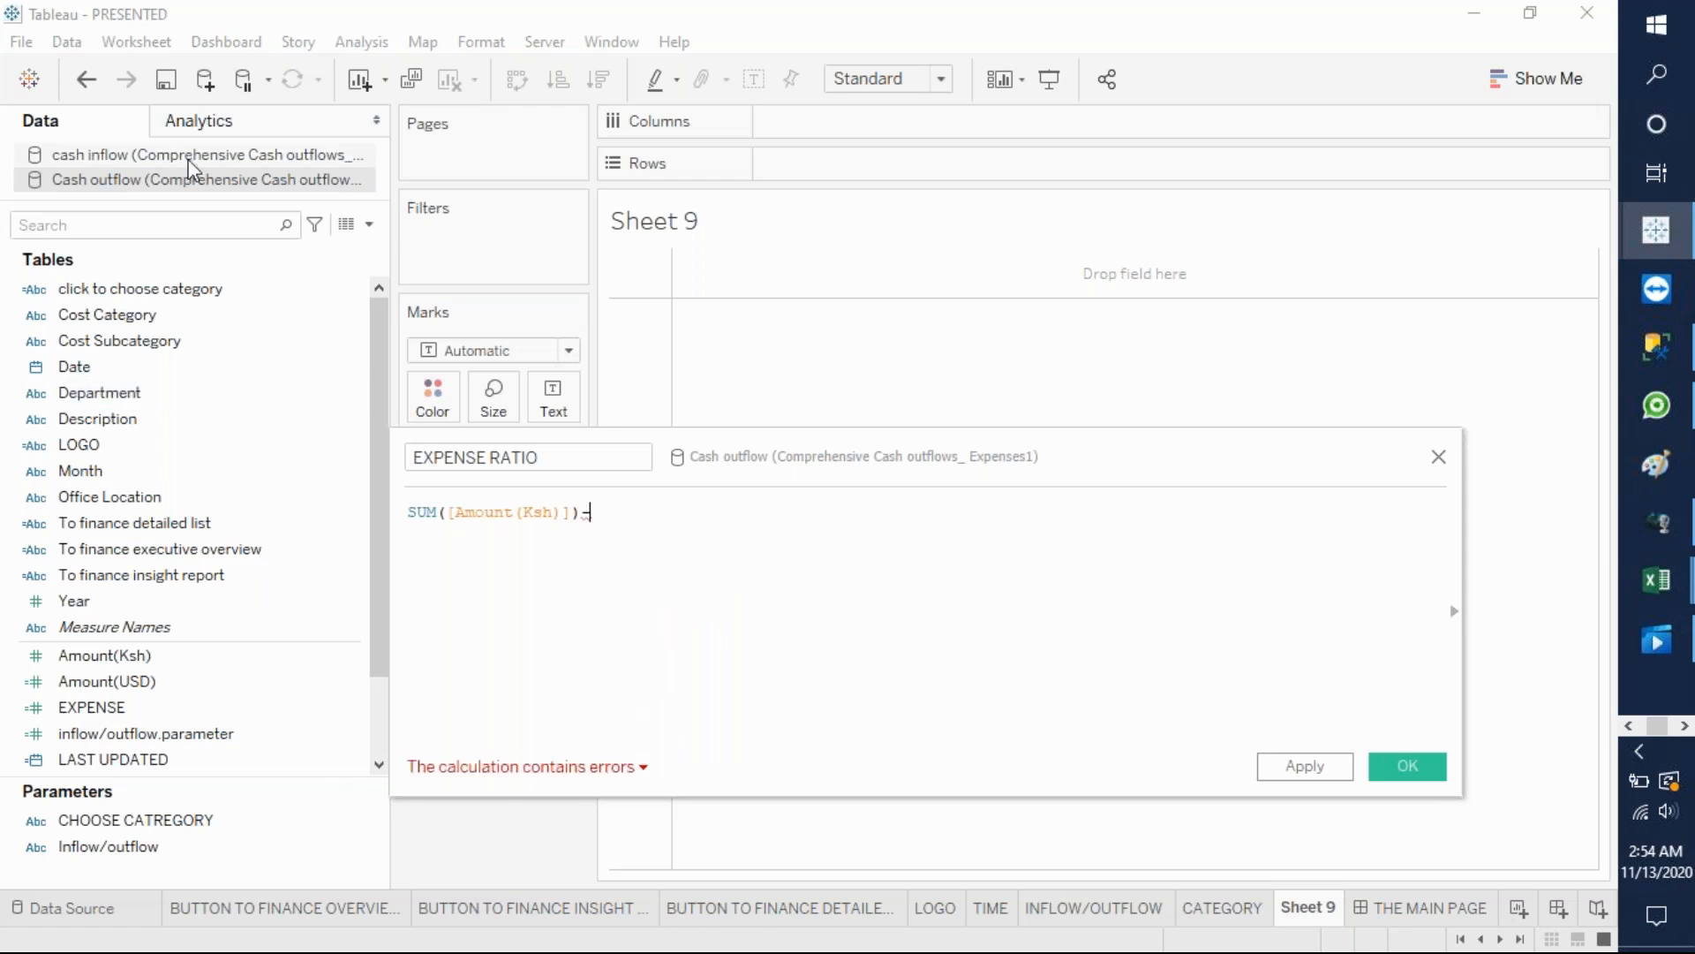
{"action": "left_click", "coordinate": [185, 159]}
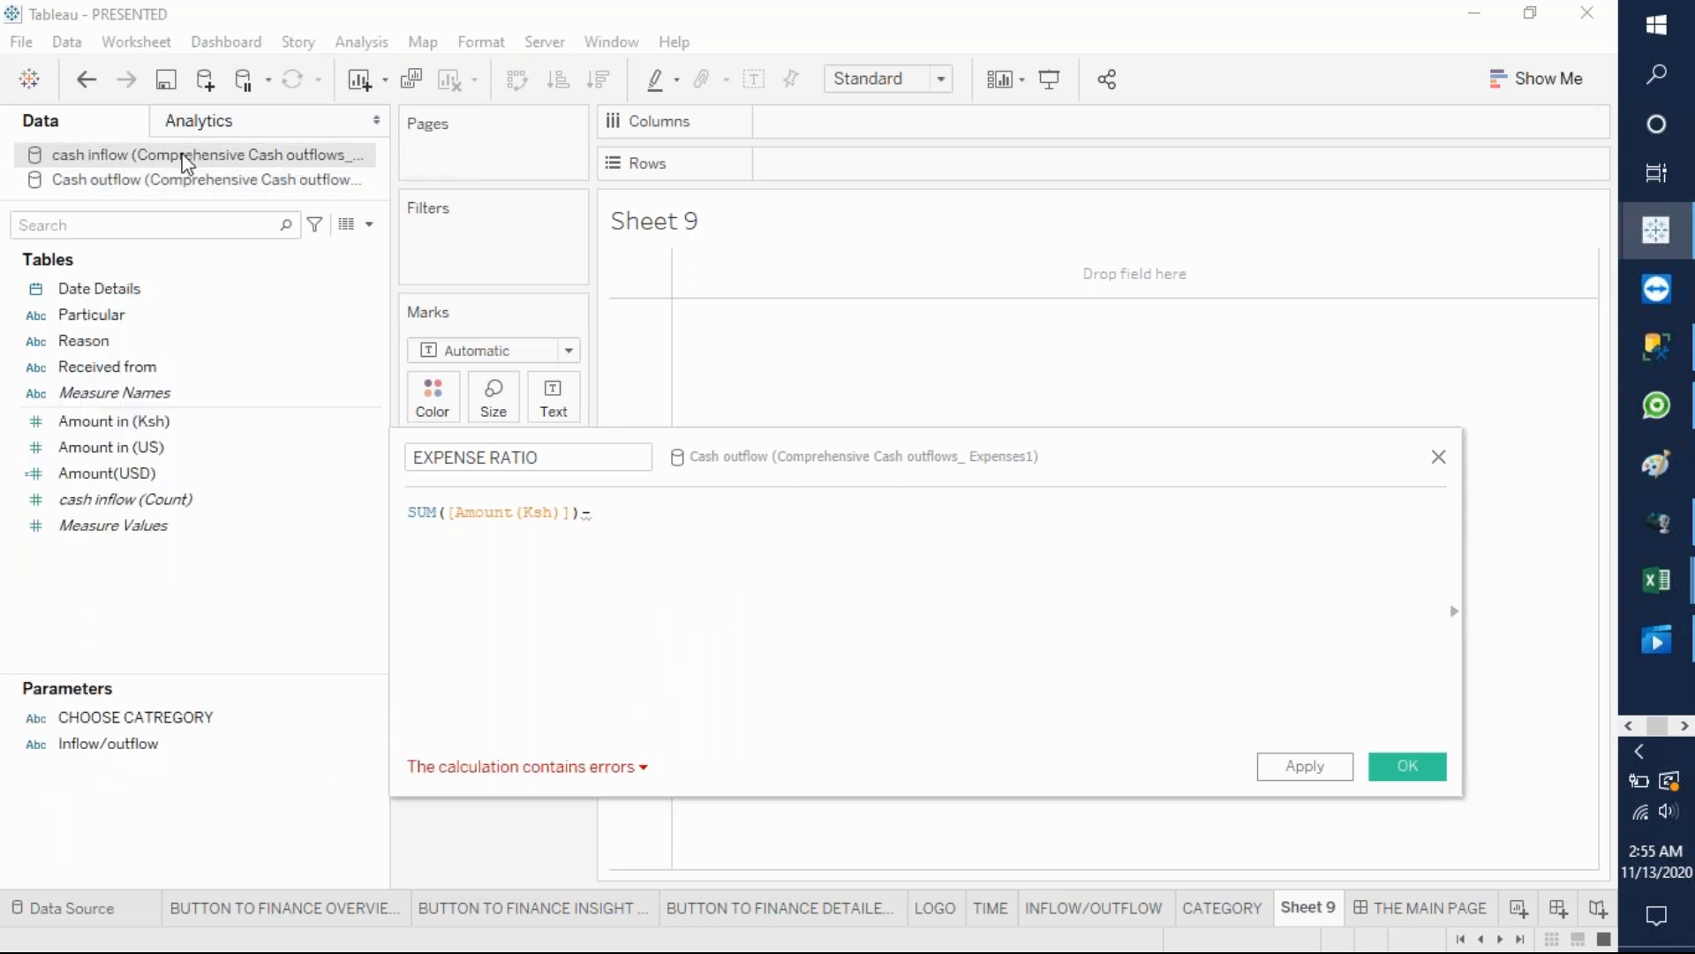
{"action": "left_click_drag", "start_coordinate": [174, 423], "coordinate": [654, 575]}
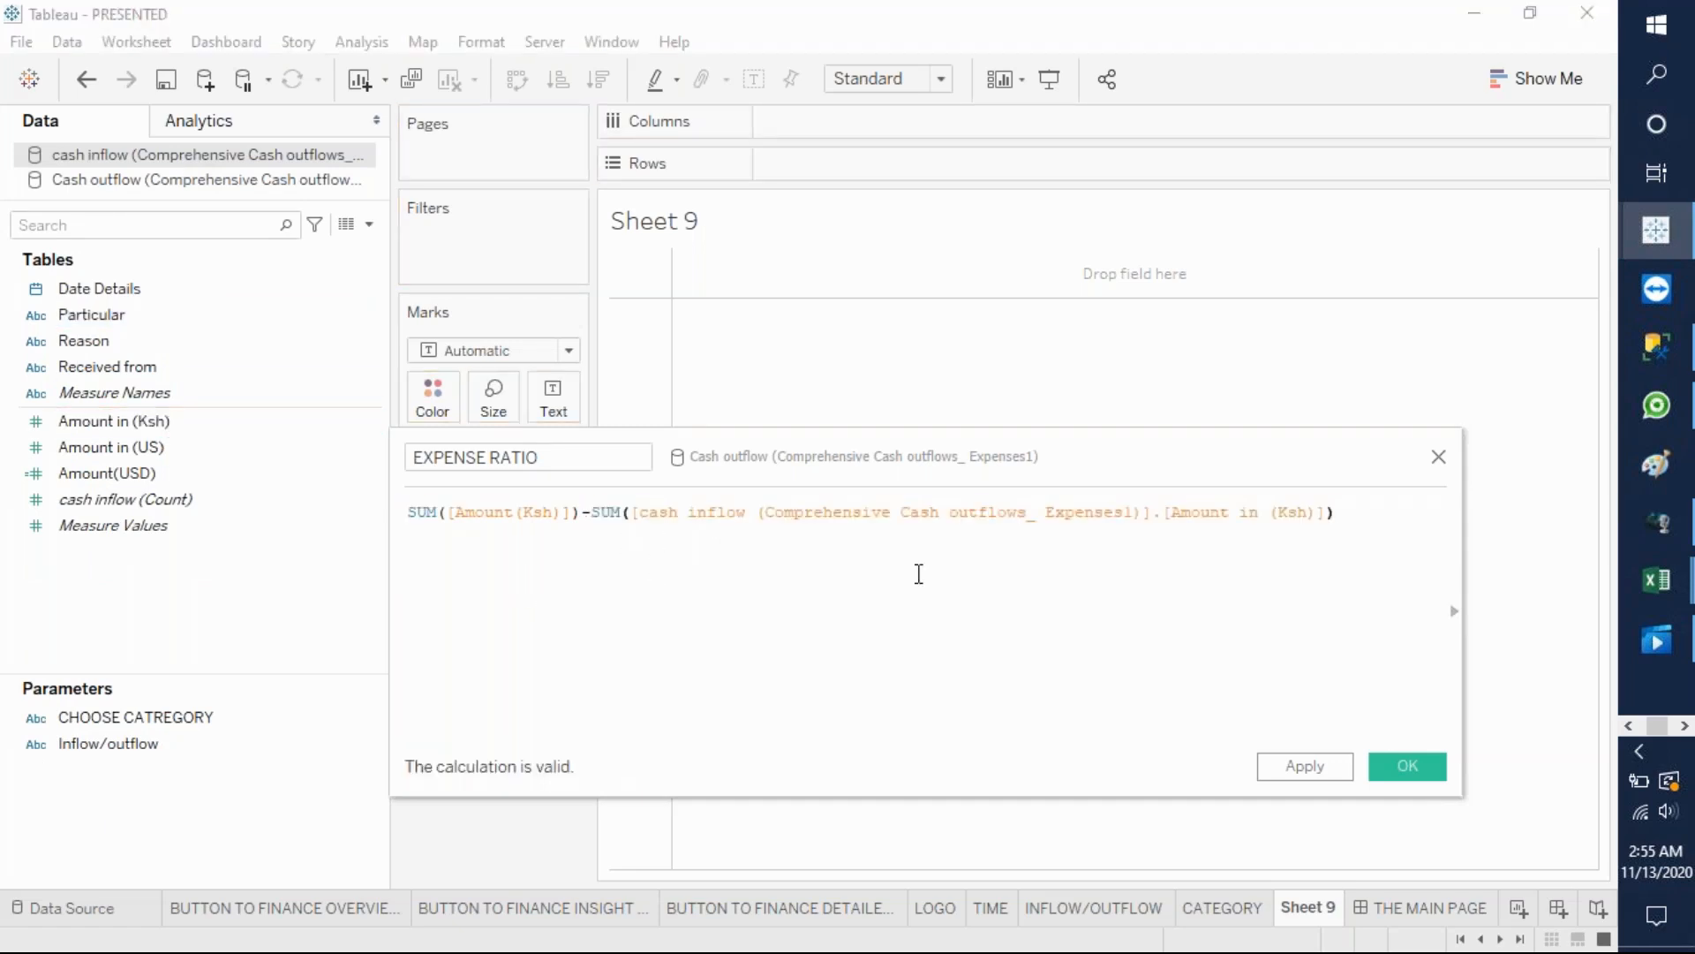
{"action": "type", "text": ")"}
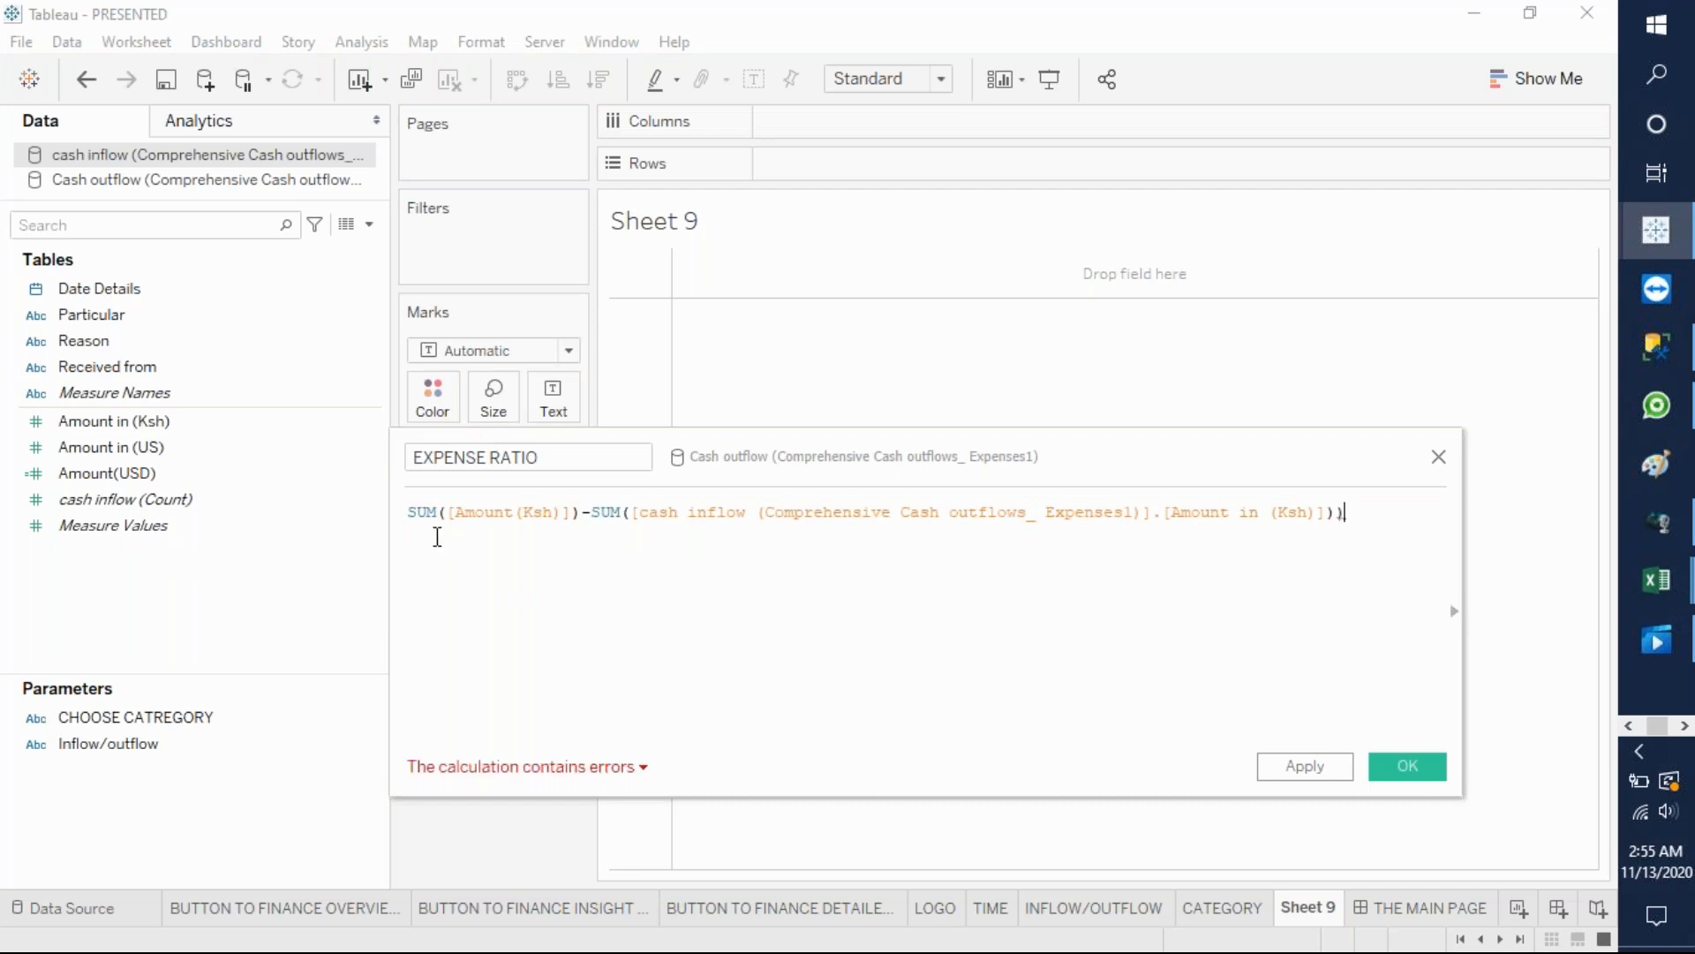
{"action": "left_click", "coordinate": [409, 511]}
{"action": "type", "text": "("}
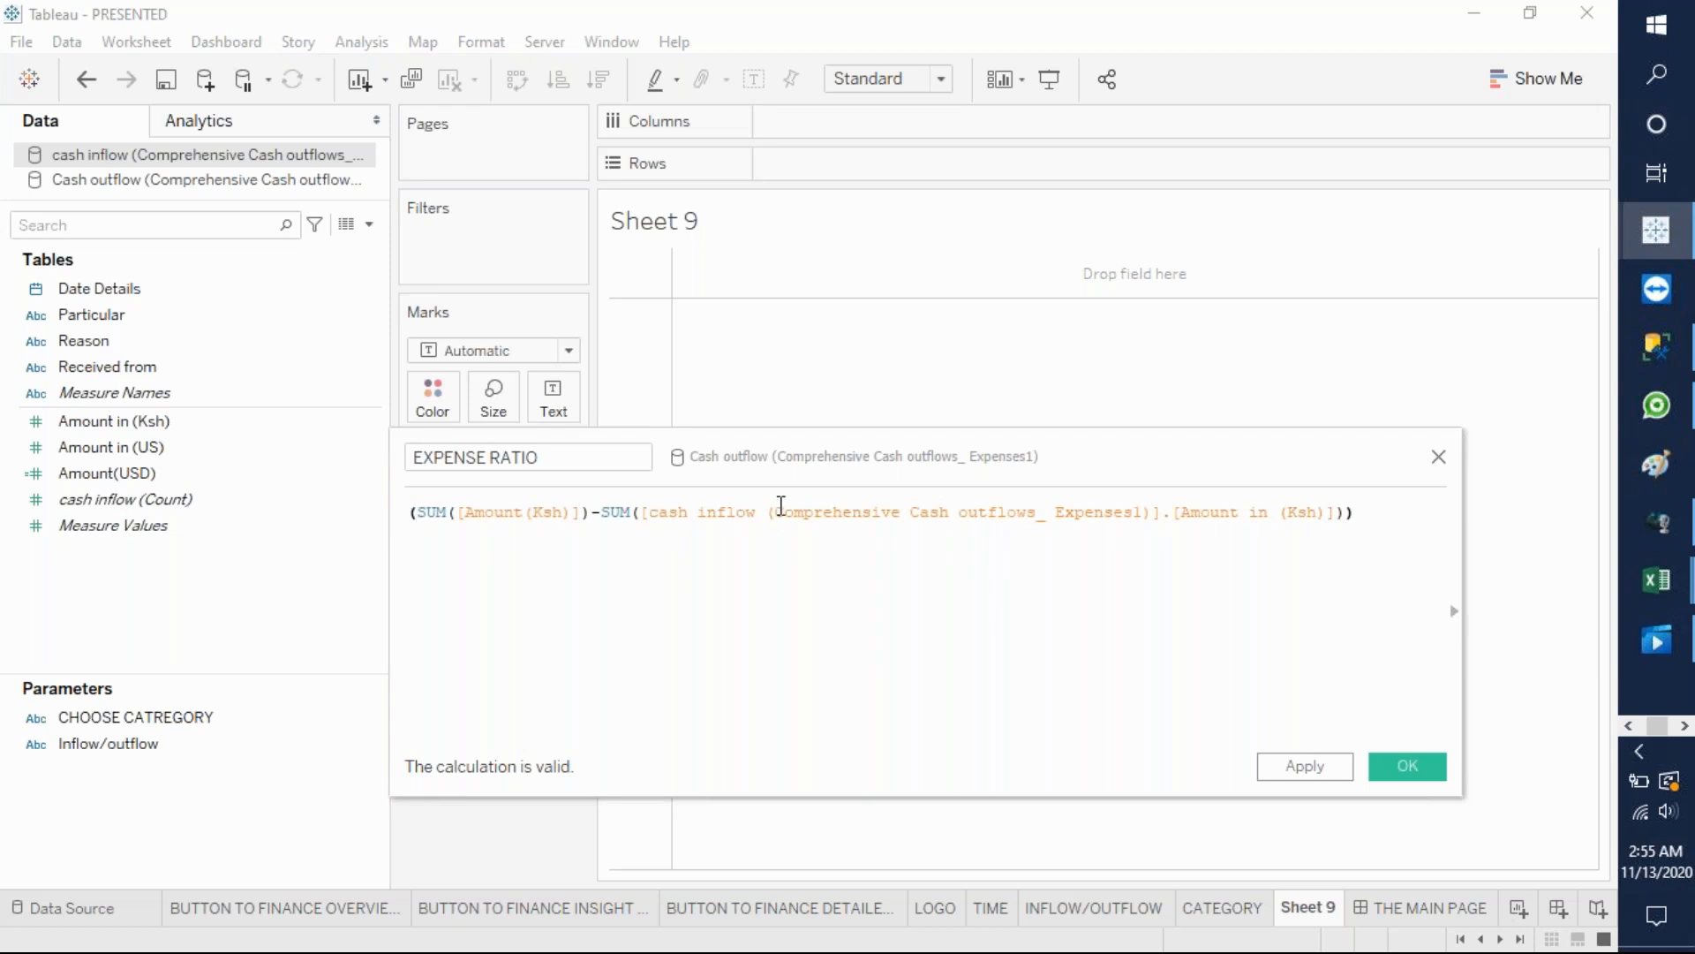
- Divide the EXPENSE RATIO difference by the Cash outflow SUM([Amount(Ksh)]) and save the calculated field
{"action": "left_click", "coordinate": [1379, 522]}
{"action": "type", "text": "/"}
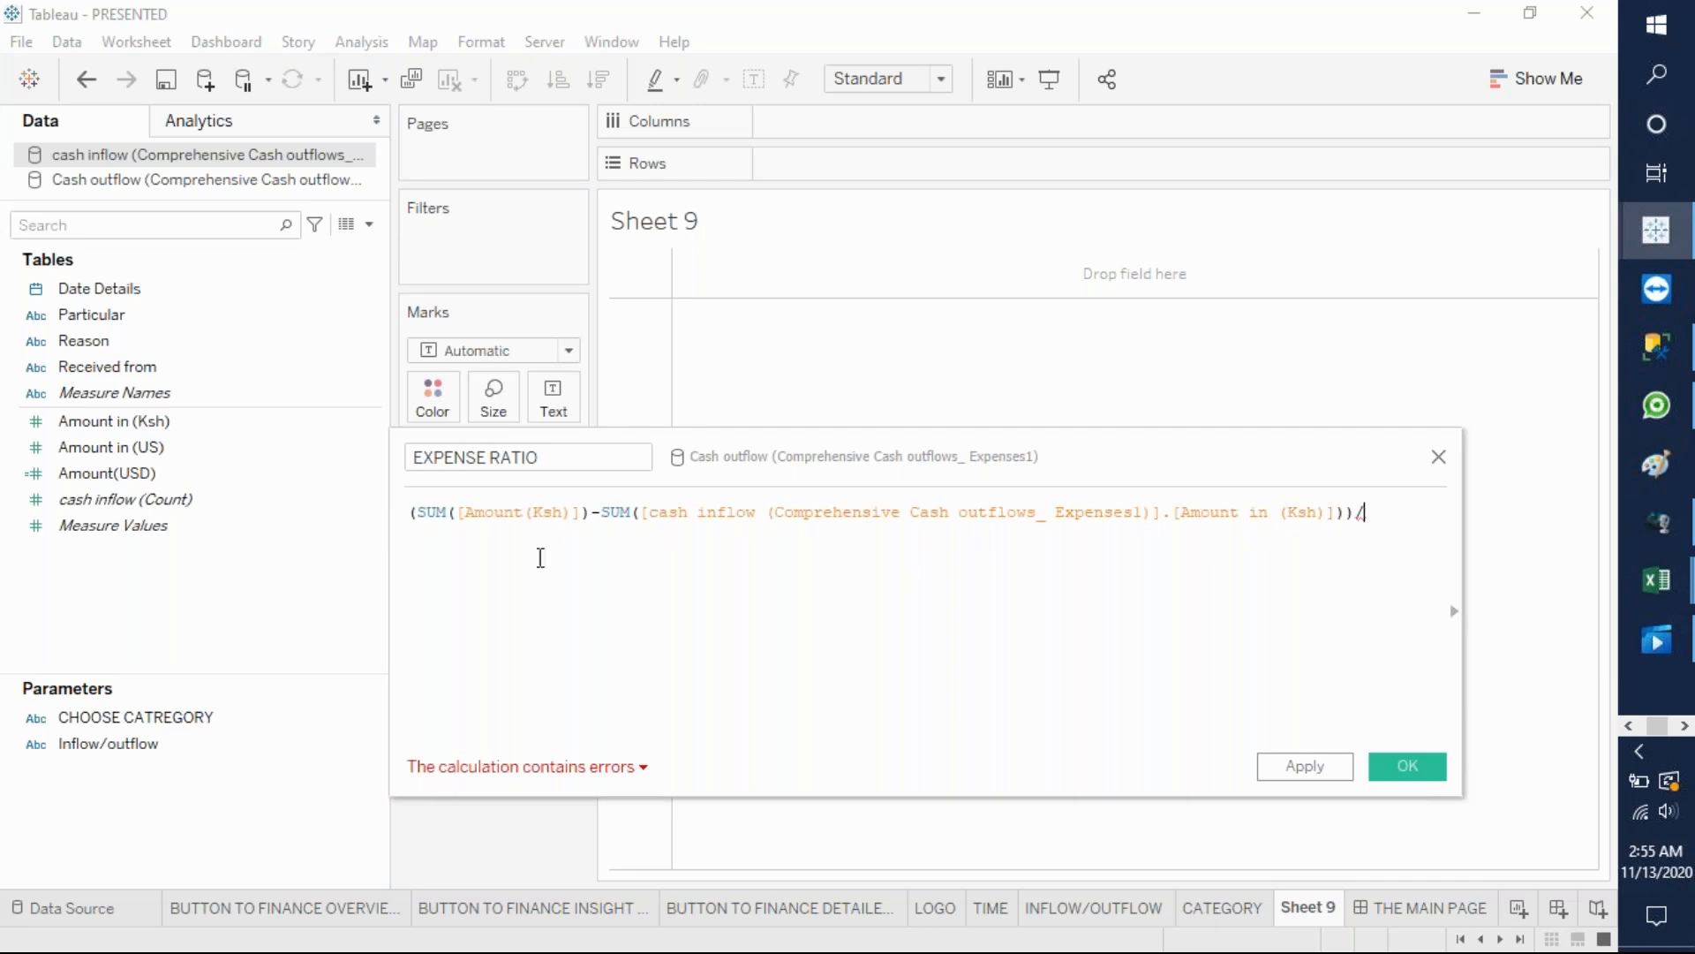
{"action": "left_click", "coordinate": [125, 179]}
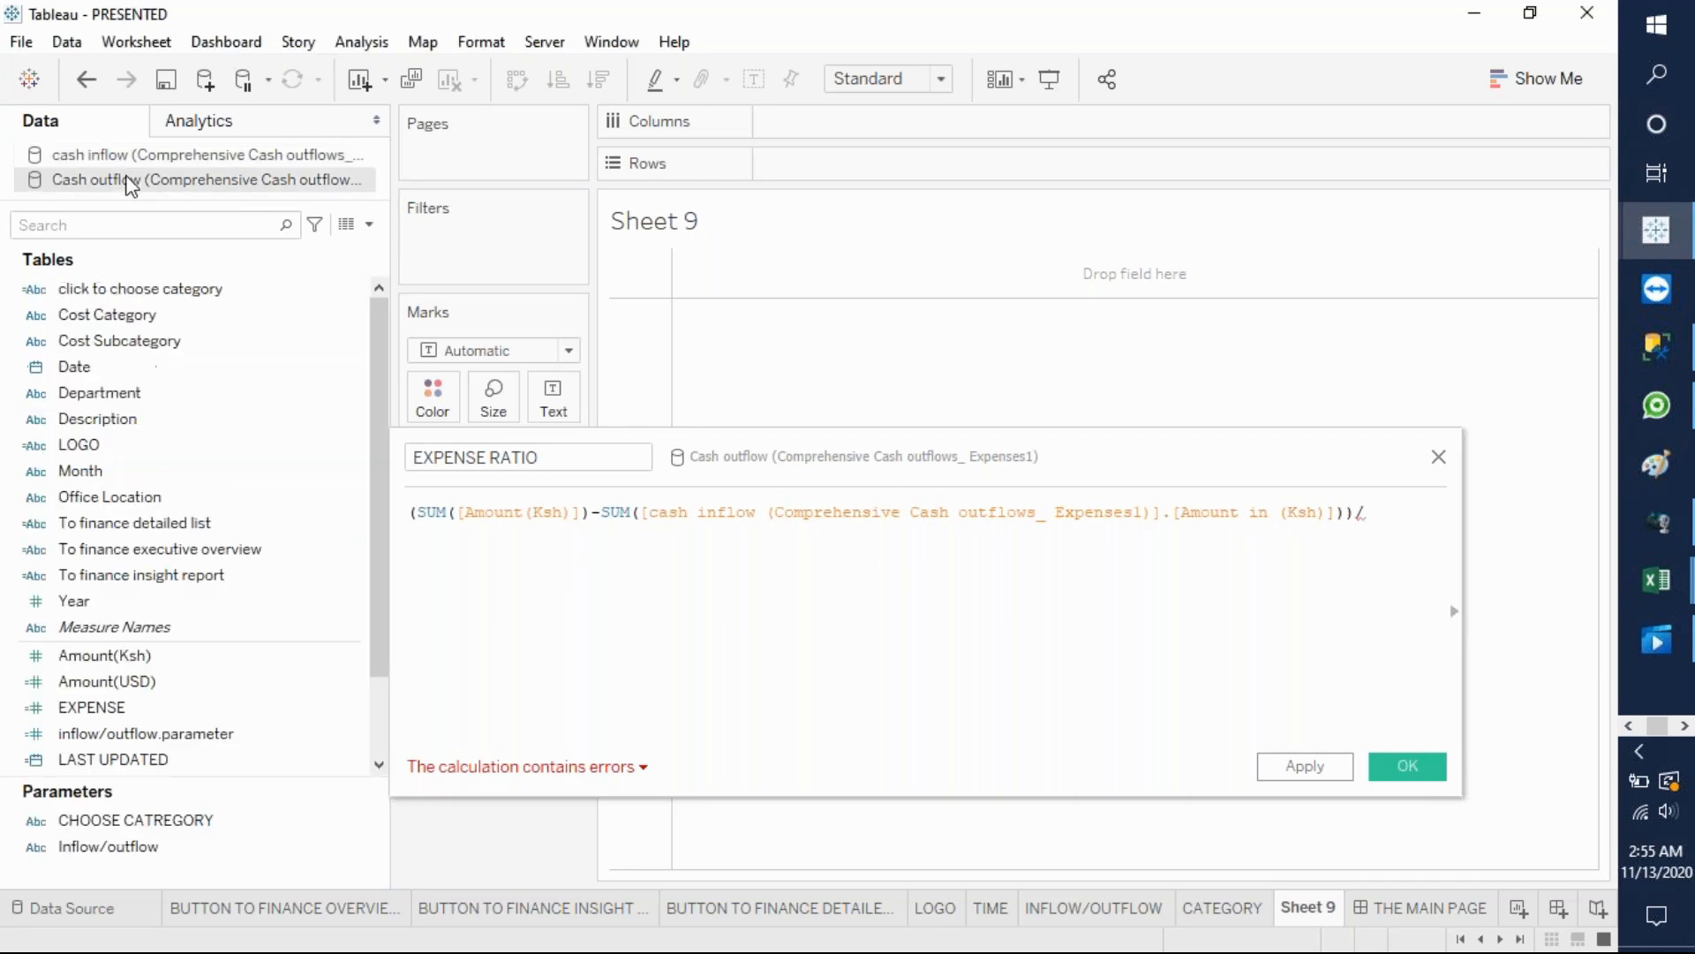
{"action": "left_click_drag", "start_coordinate": [171, 652], "coordinate": [1400, 547]}
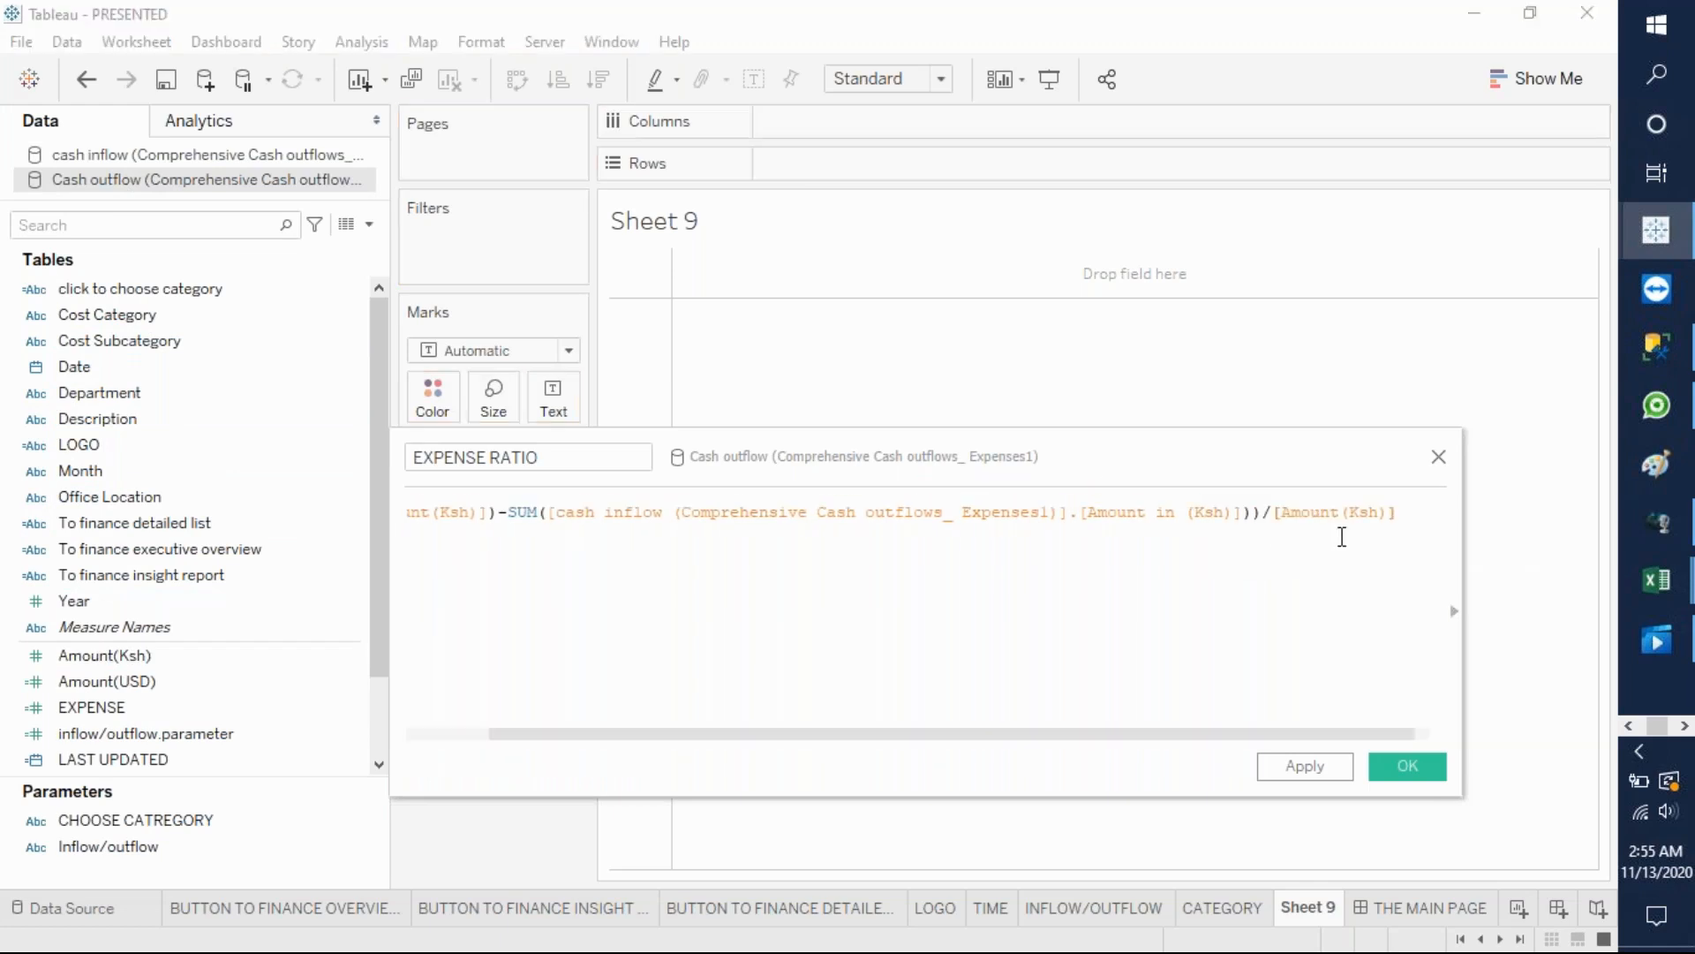
{"action": "left_click", "coordinate": [1276, 517]}
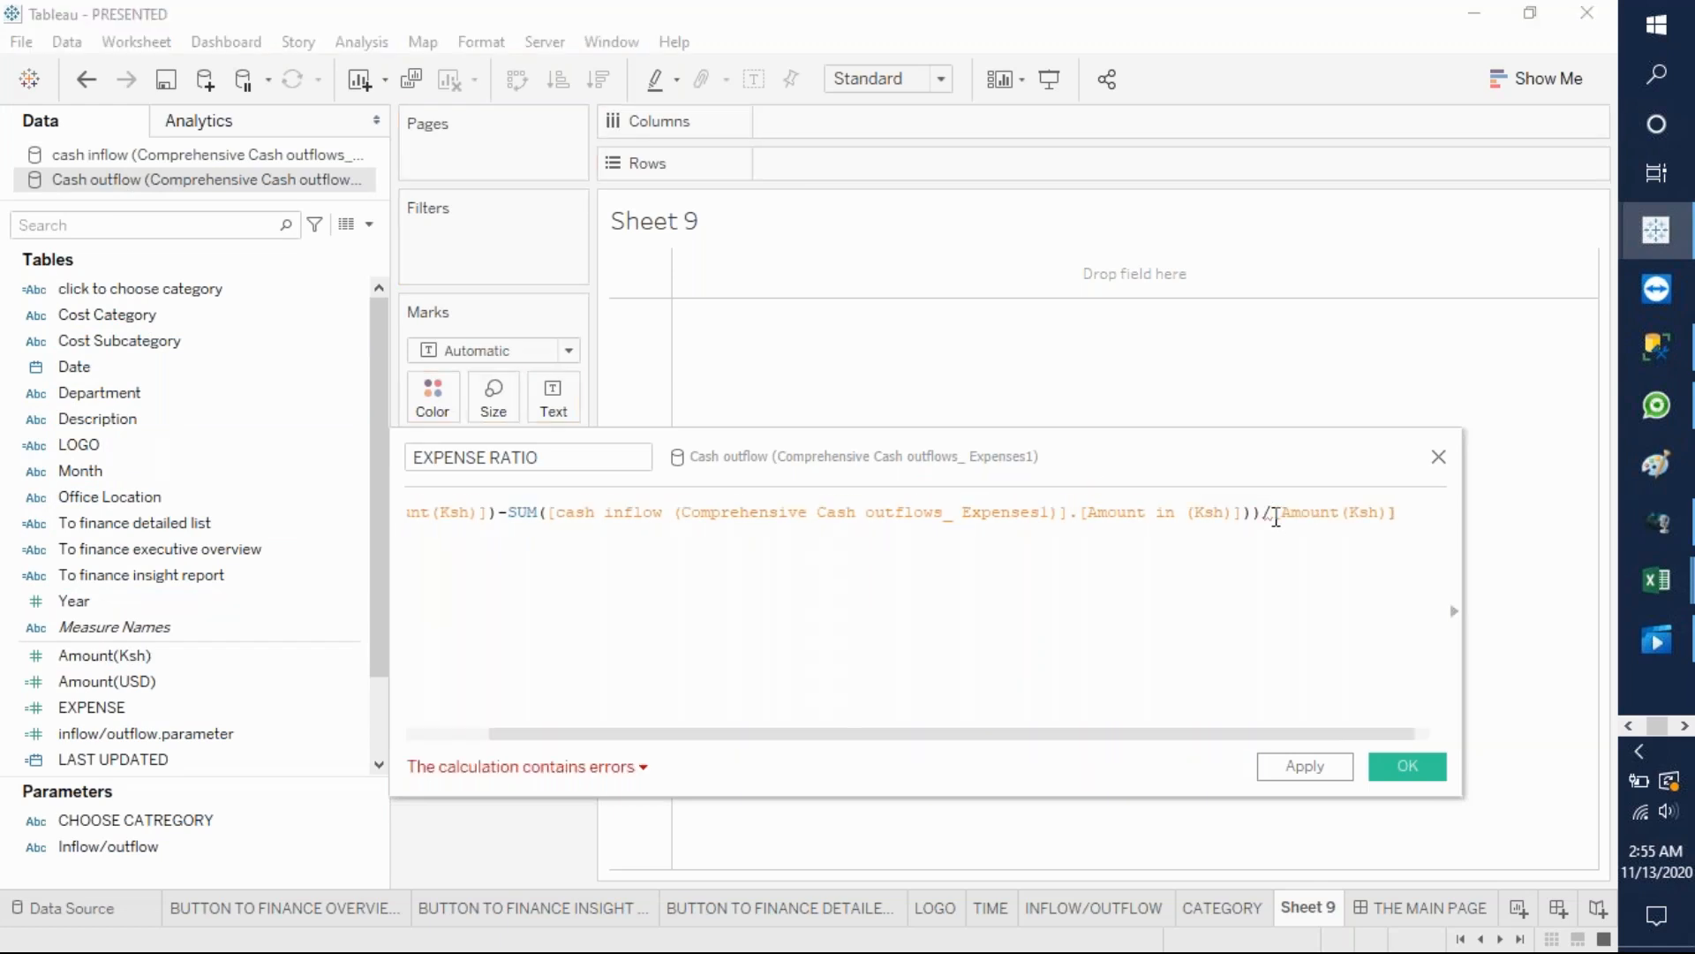
{"action": "type", "text": "SU"}
{"action": "left_click", "coordinate": [1380, 535]}
{"action": "type", "text": "("}
{"action": "left_click", "coordinate": [1318, 508]}
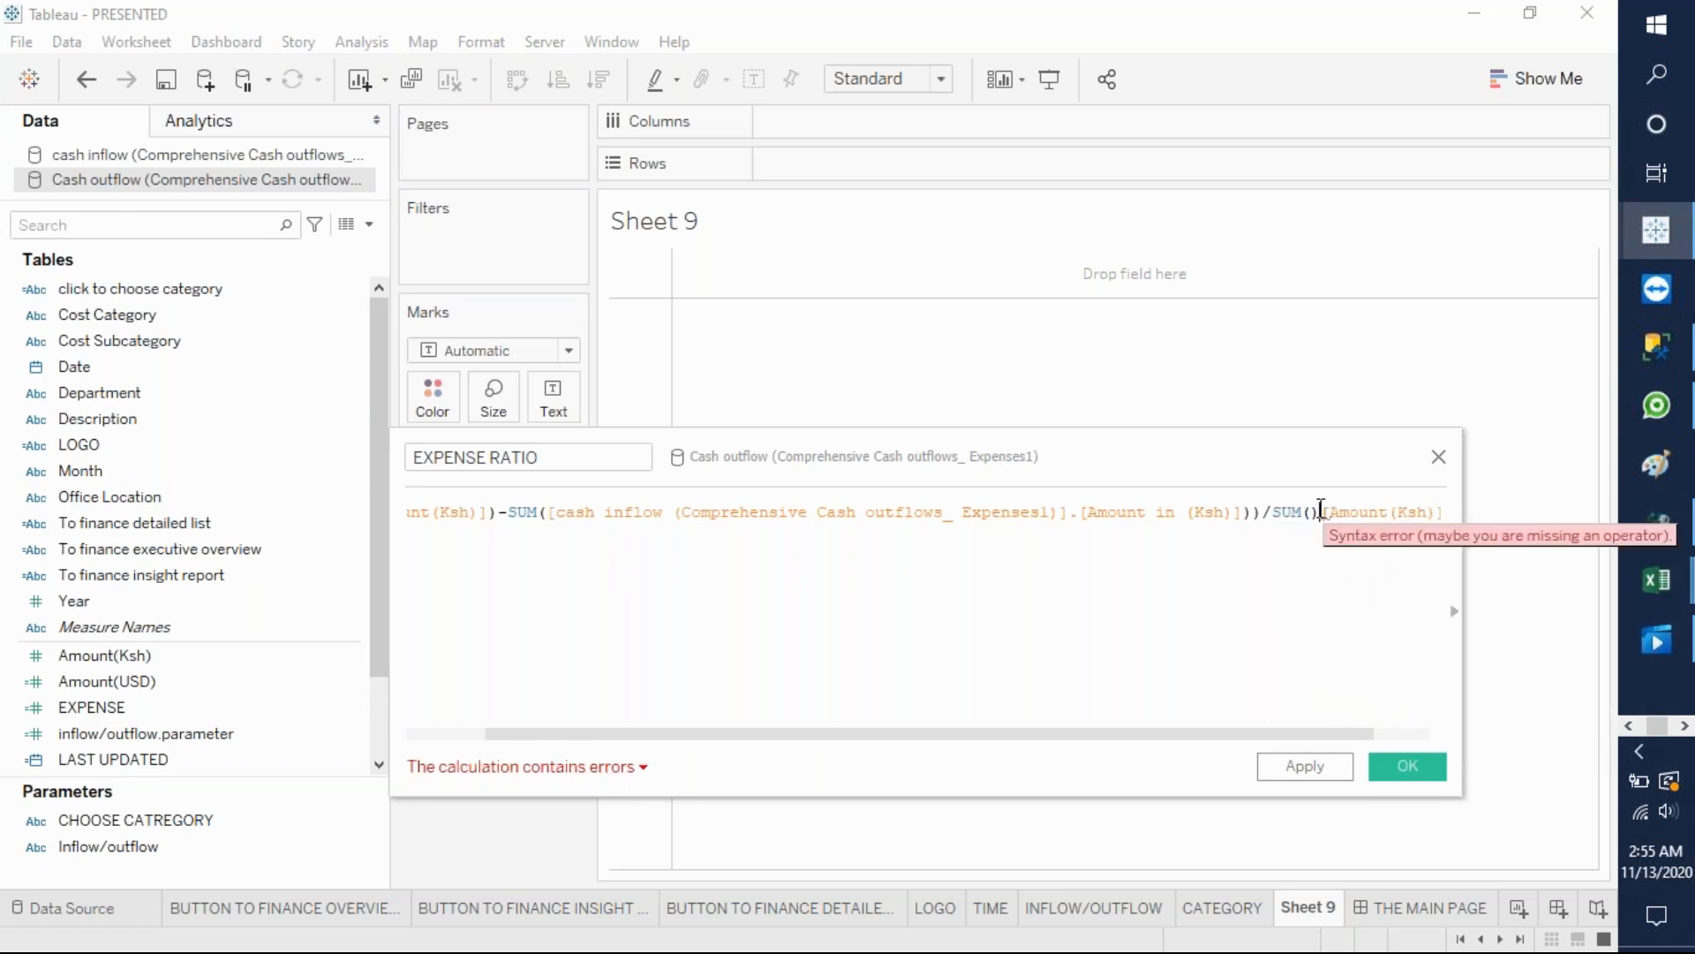
{"action": "key", "text": "BackSpace"}
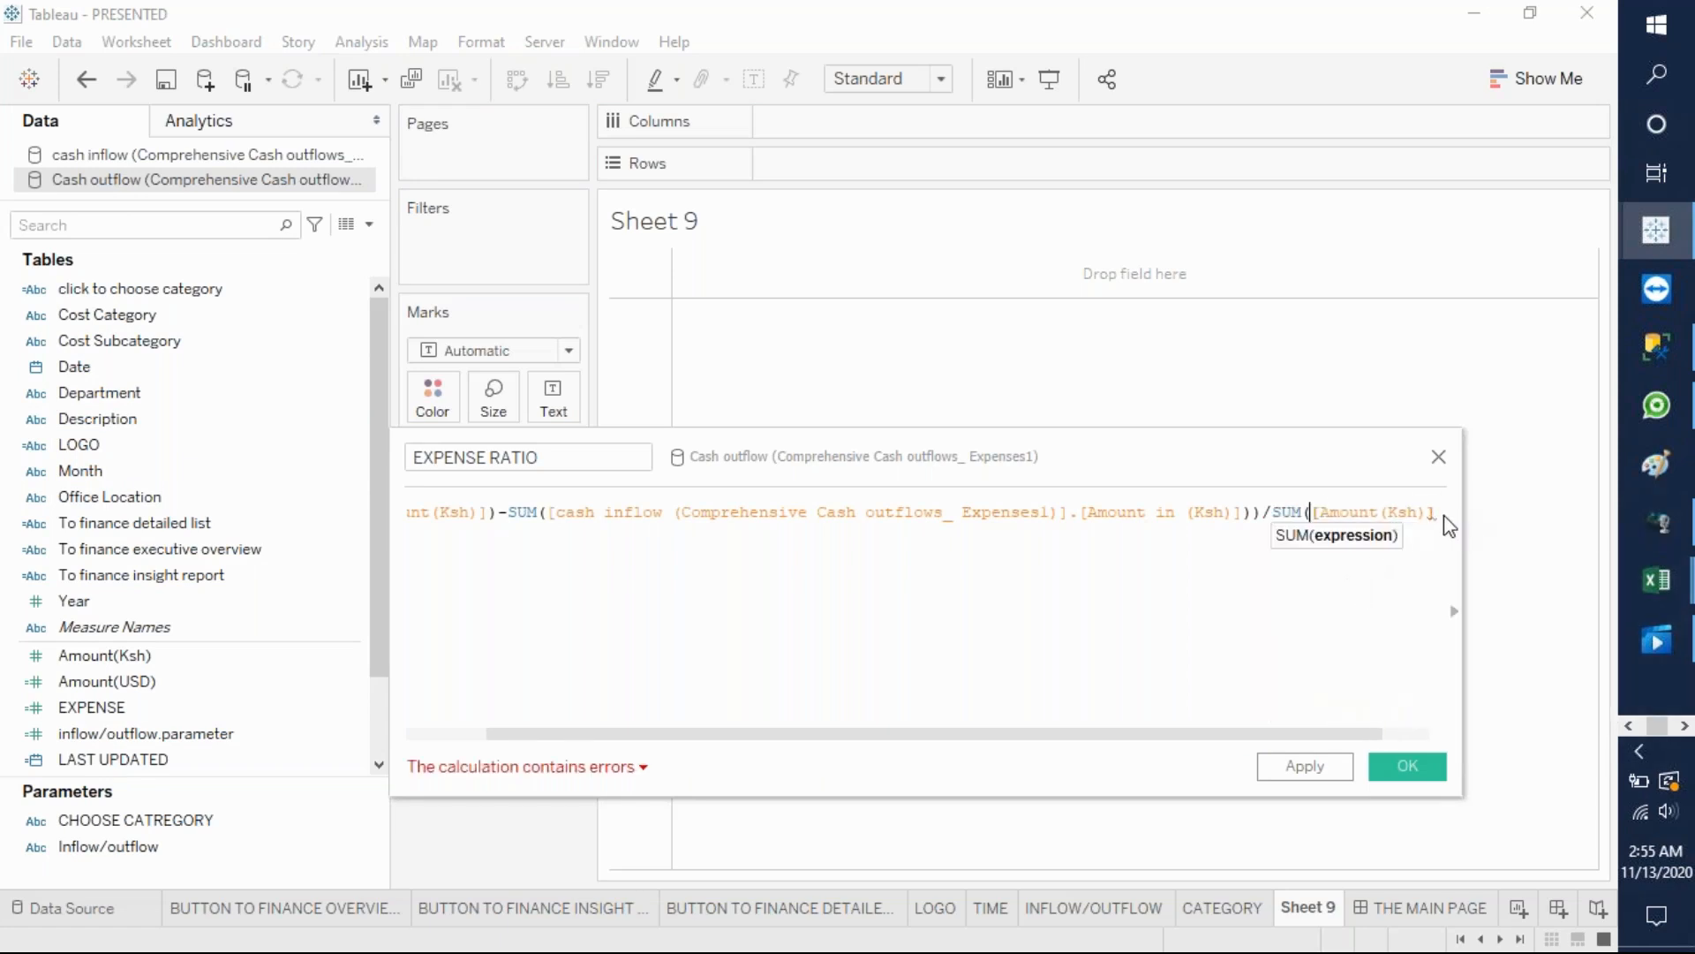
{"action": "type", "text": ")"}
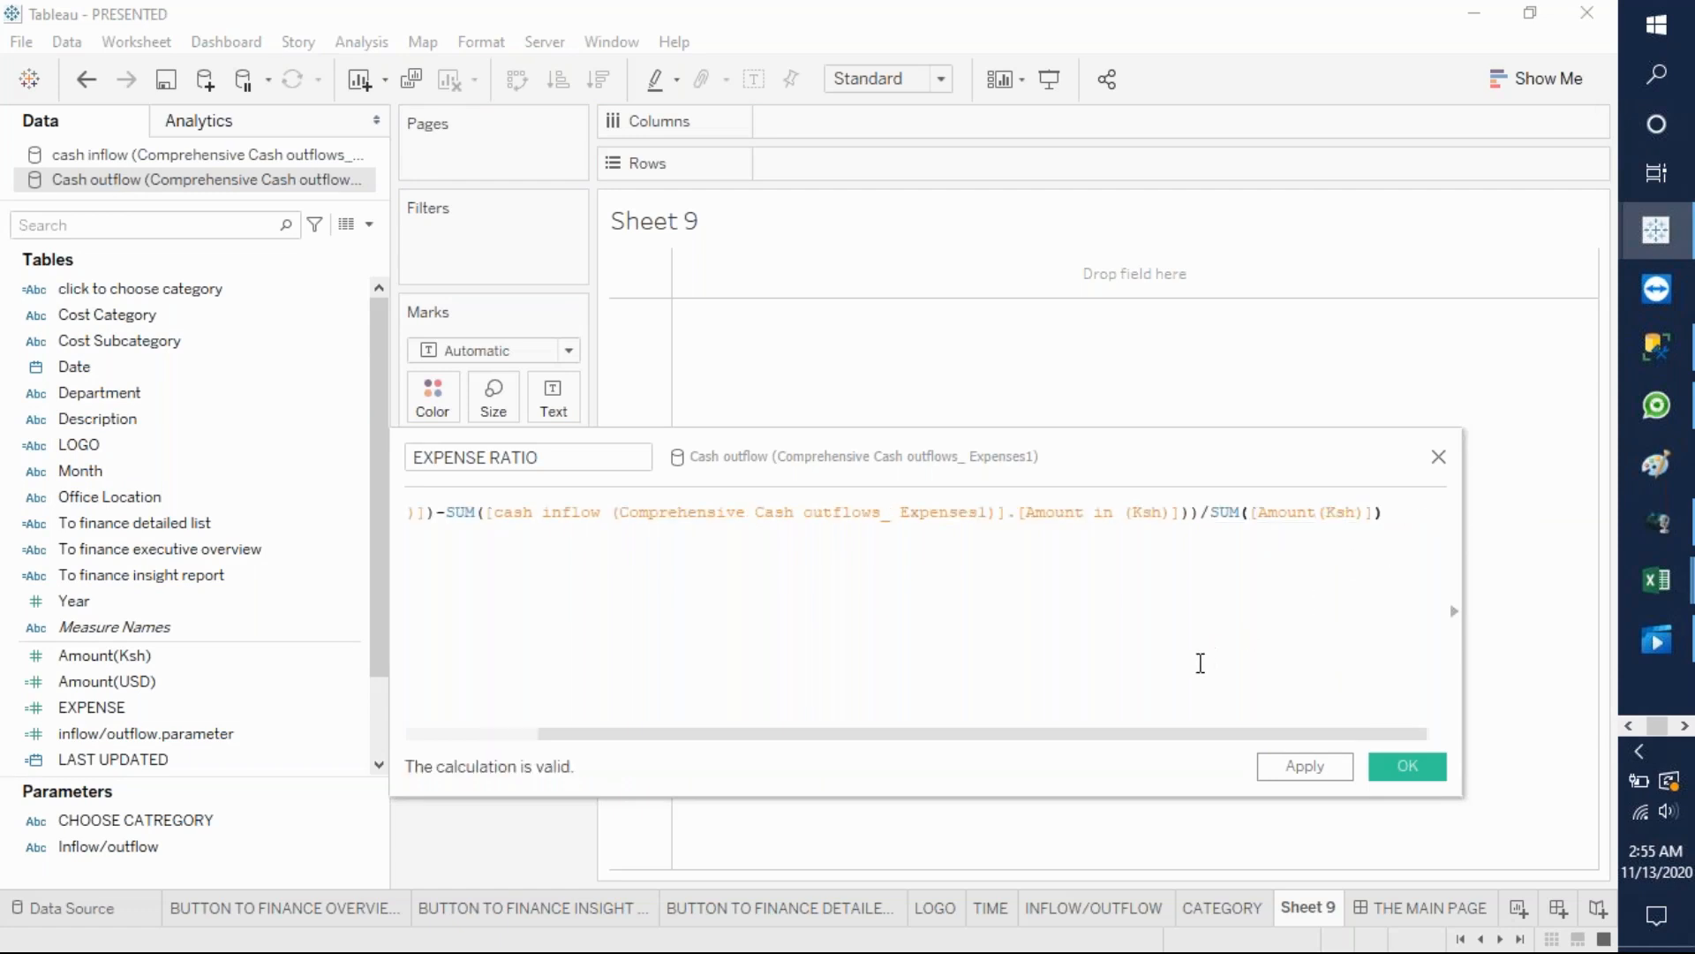
{"action": "mouse_move", "coordinate": [1139, 733]}
{"action": "left_mouse_down"}
{"action": "mouse_move", "coordinate": [988, 753]}
{"action": "mouse_move", "coordinate": [1146, 754]}
{"action": "left_mouse_up"}
{"action": "left_click", "coordinate": [1280, 770]}
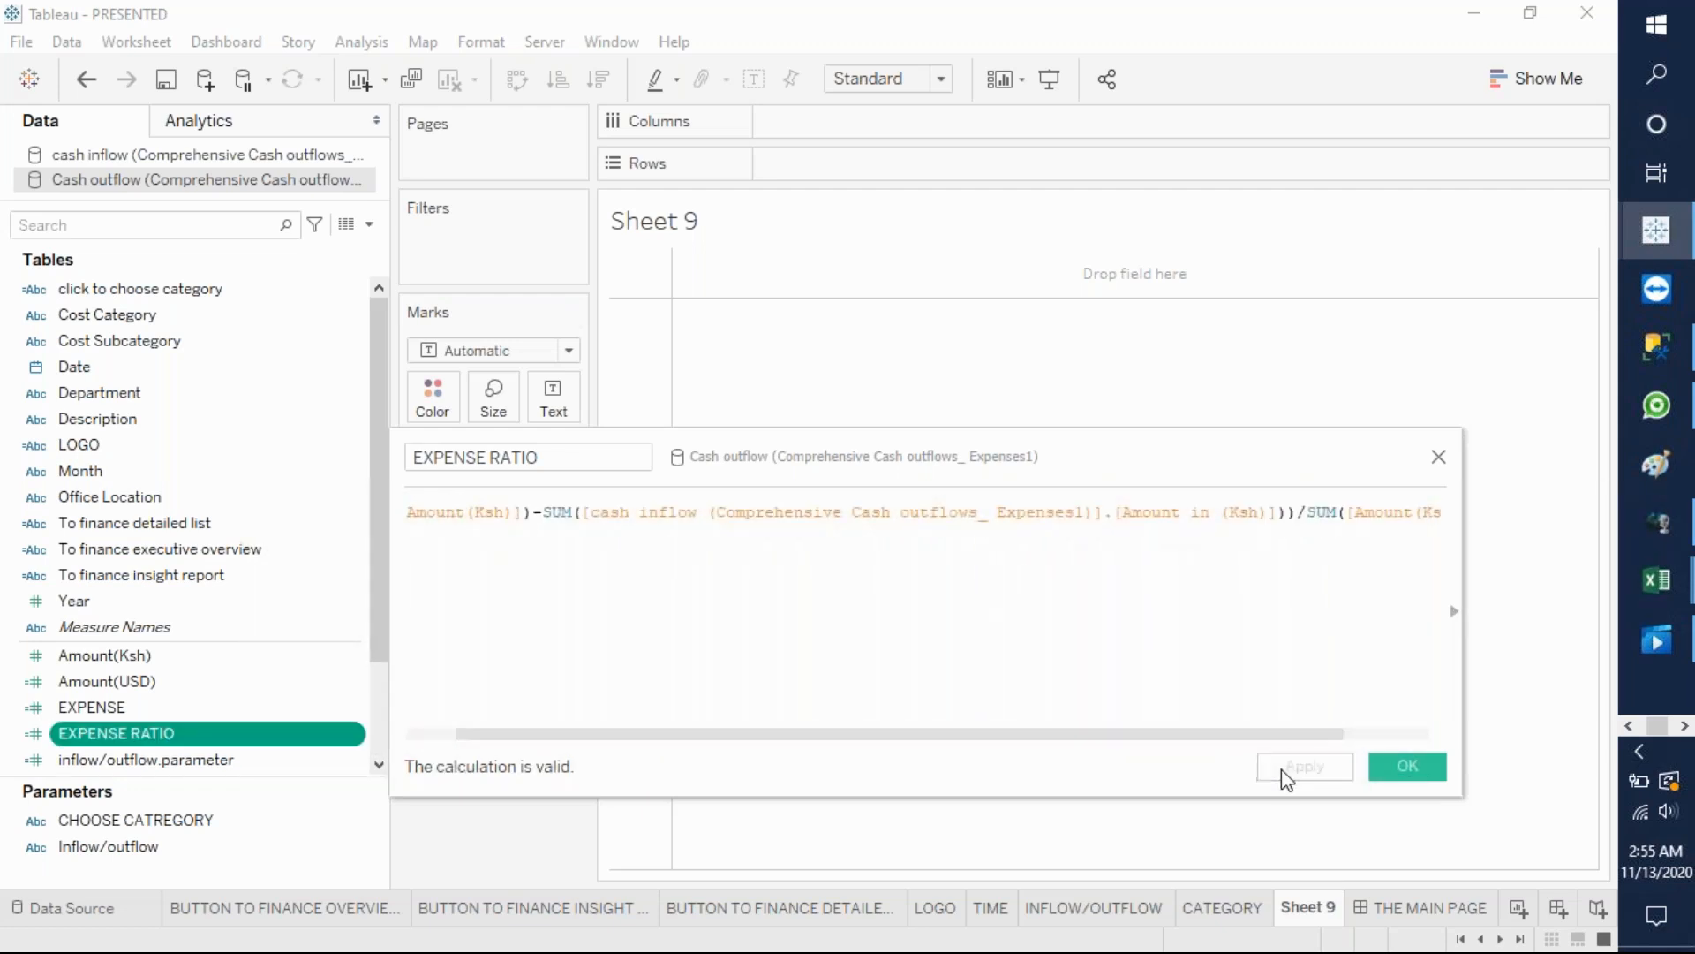
{"action": "left_click", "coordinate": [1409, 765]}
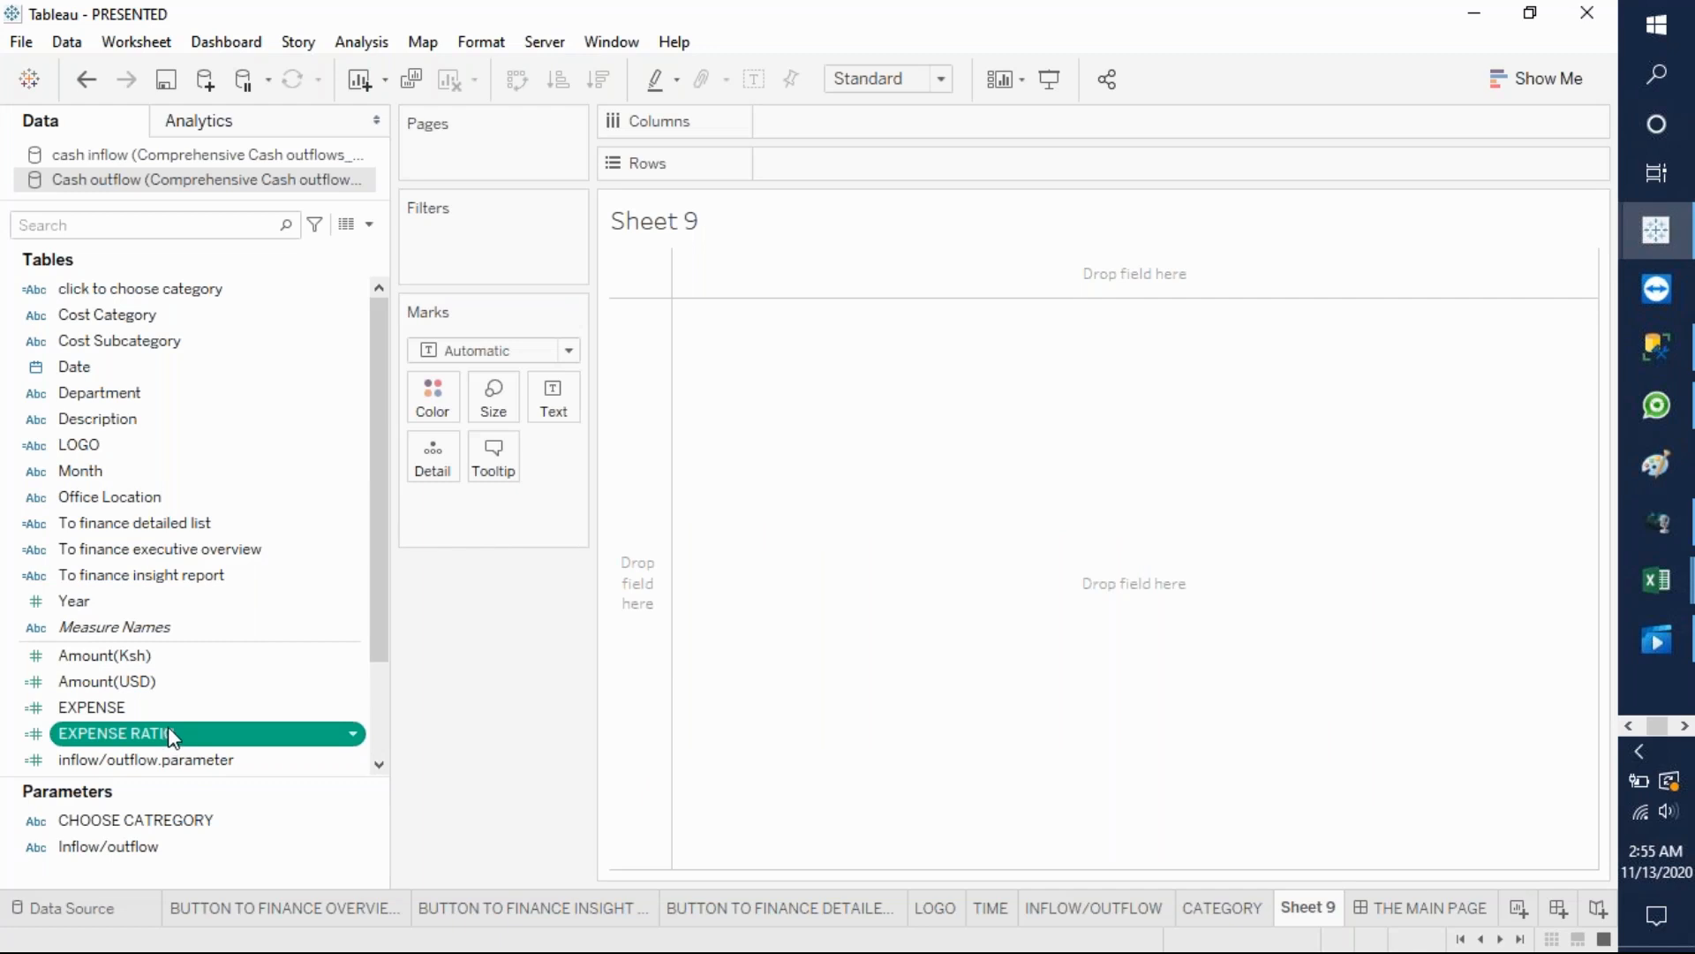
- Create another calculated field in the Cash outflow data source and name it PROFIT RATIO
{"action": "left_click", "coordinate": [369, 225]}
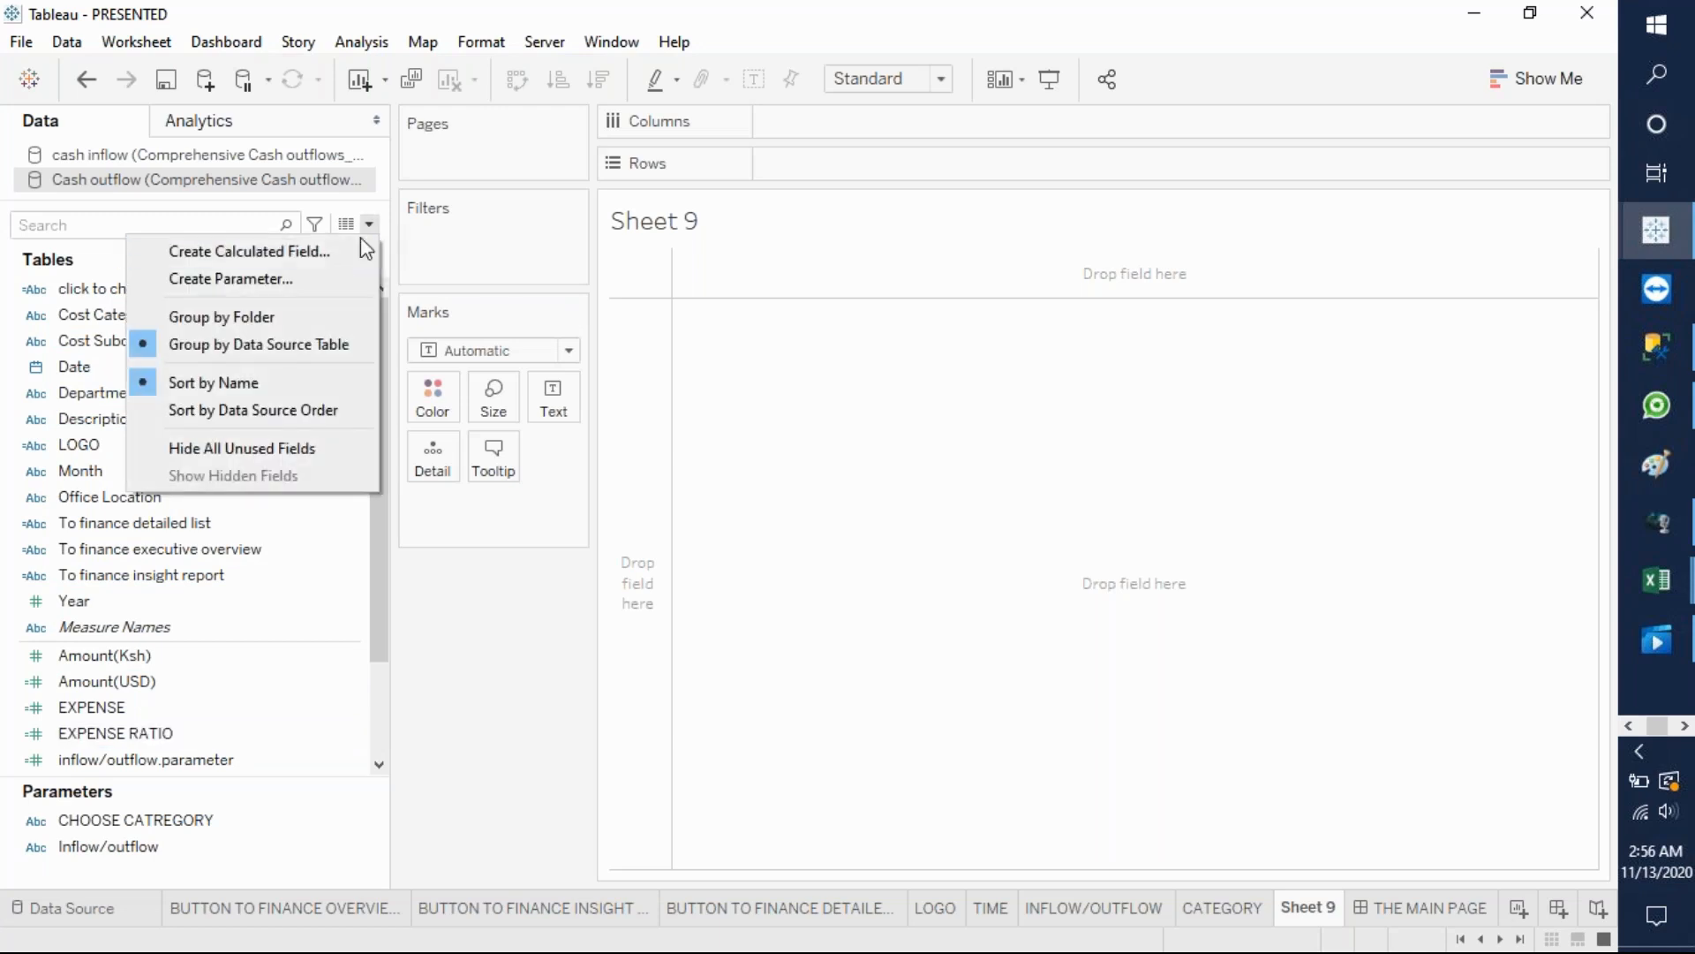
{"action": "left_click", "coordinate": [341, 249]}
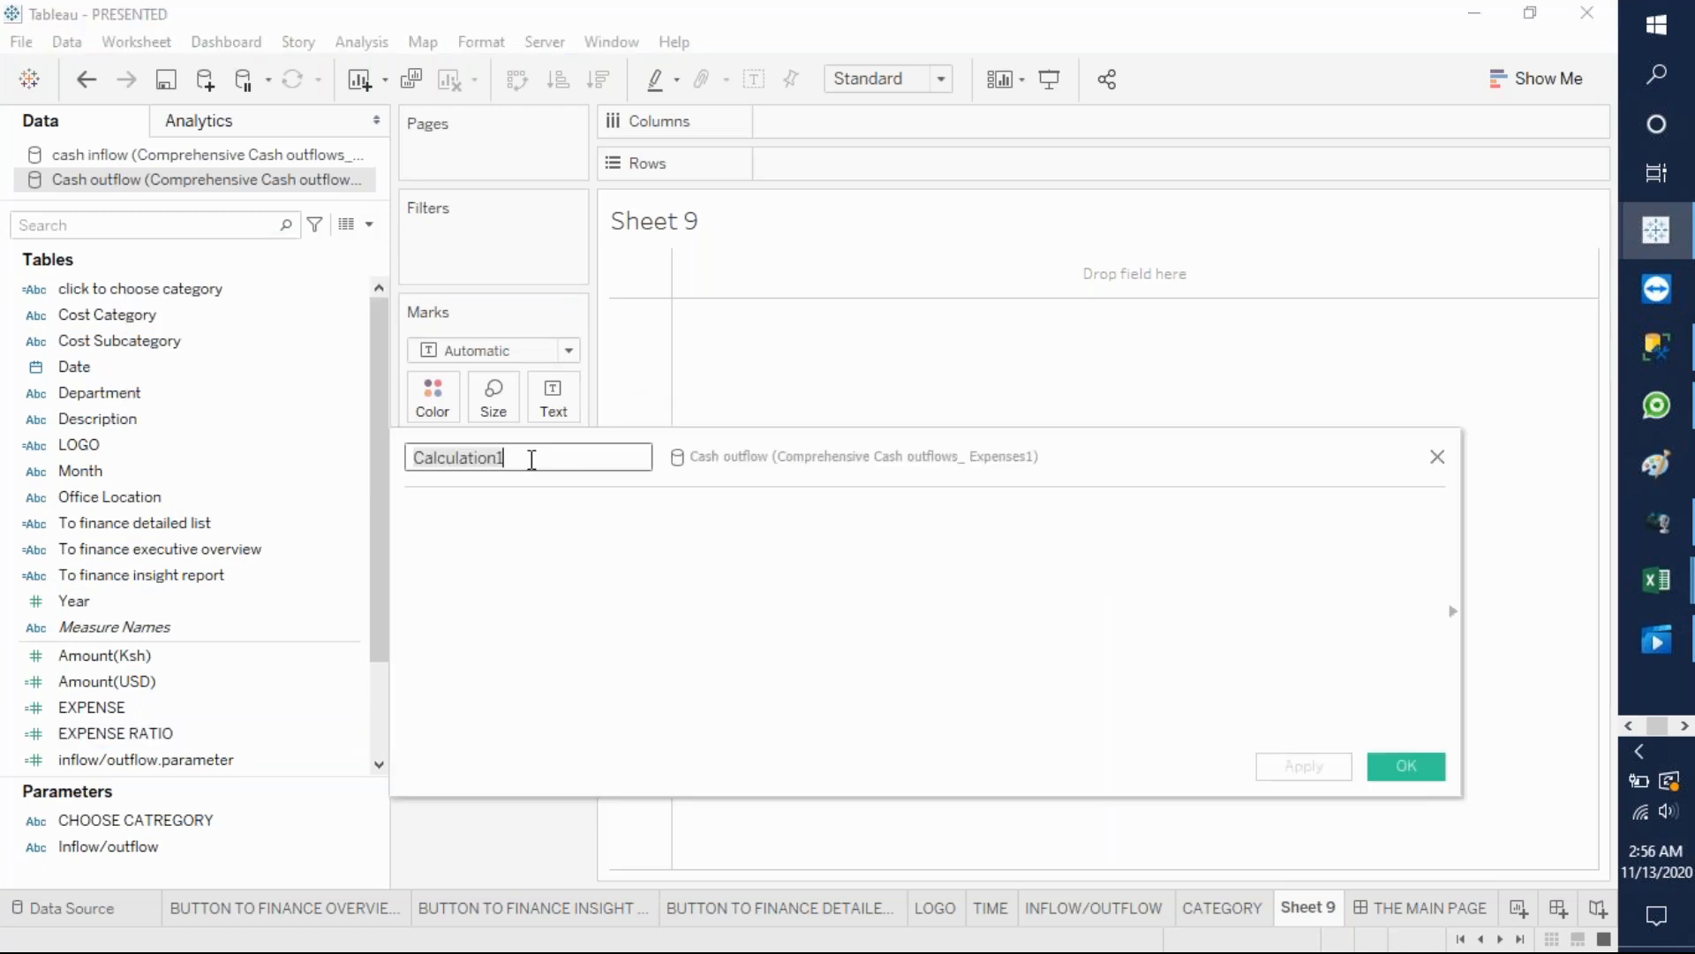
{"action": "type", "text": "PROFIT"}
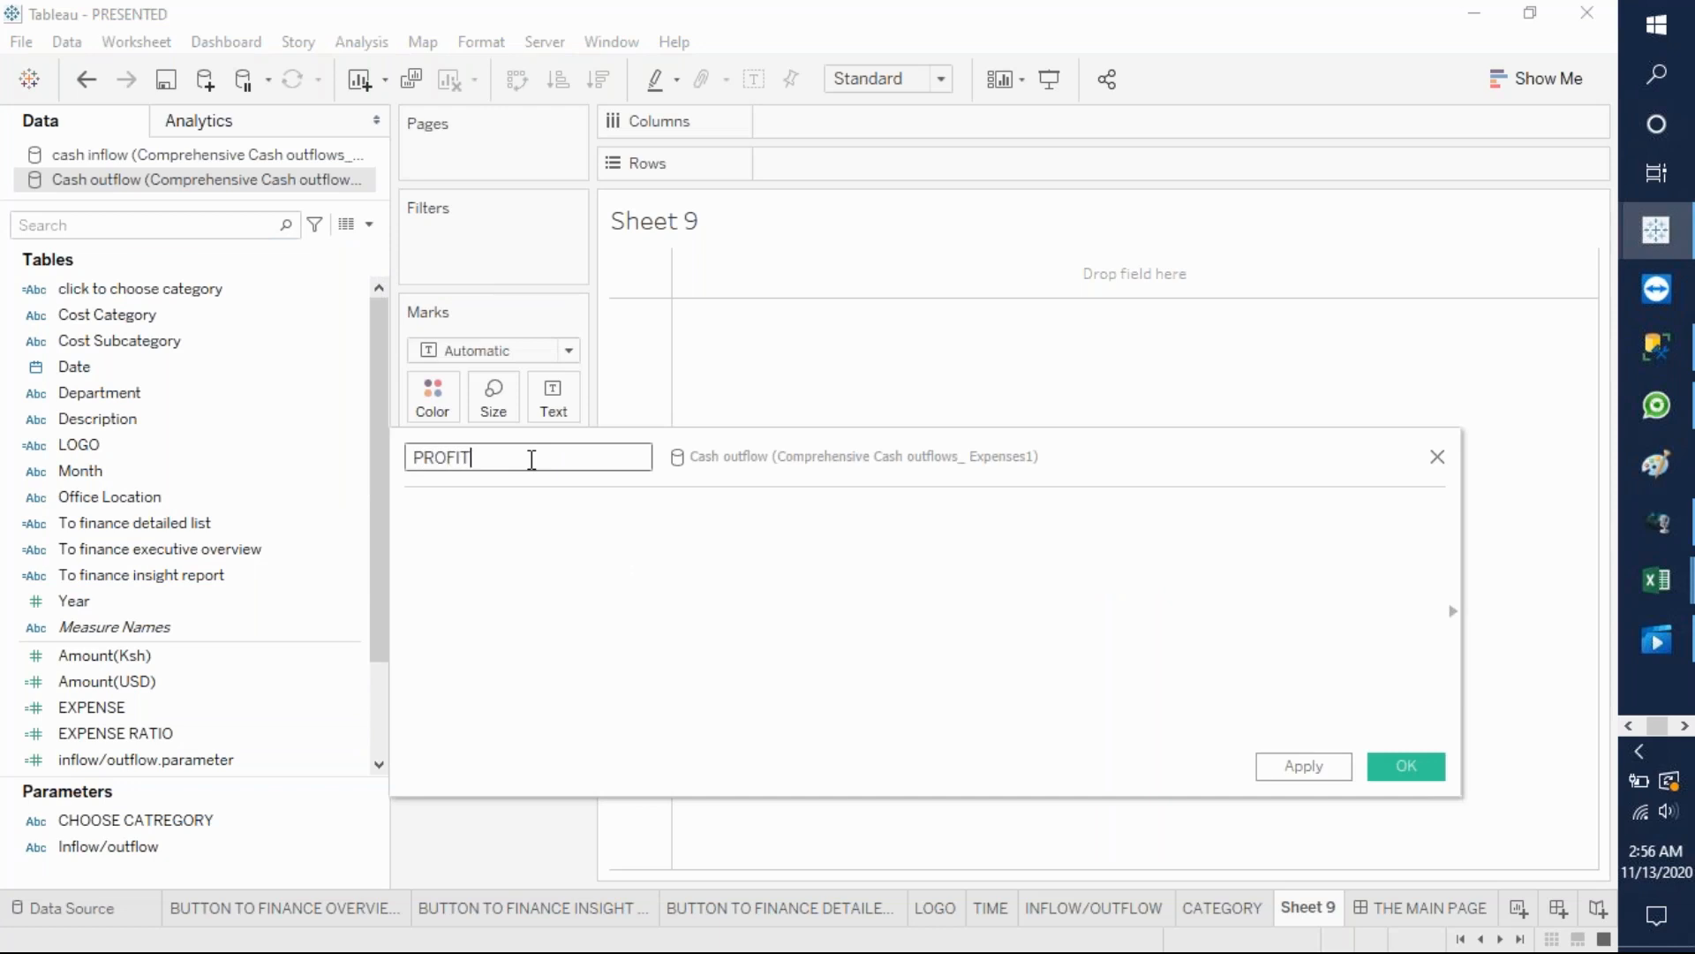
{"action": "type", "text": " RATIO"}
{"action": "left_click", "coordinate": [516, 515]}
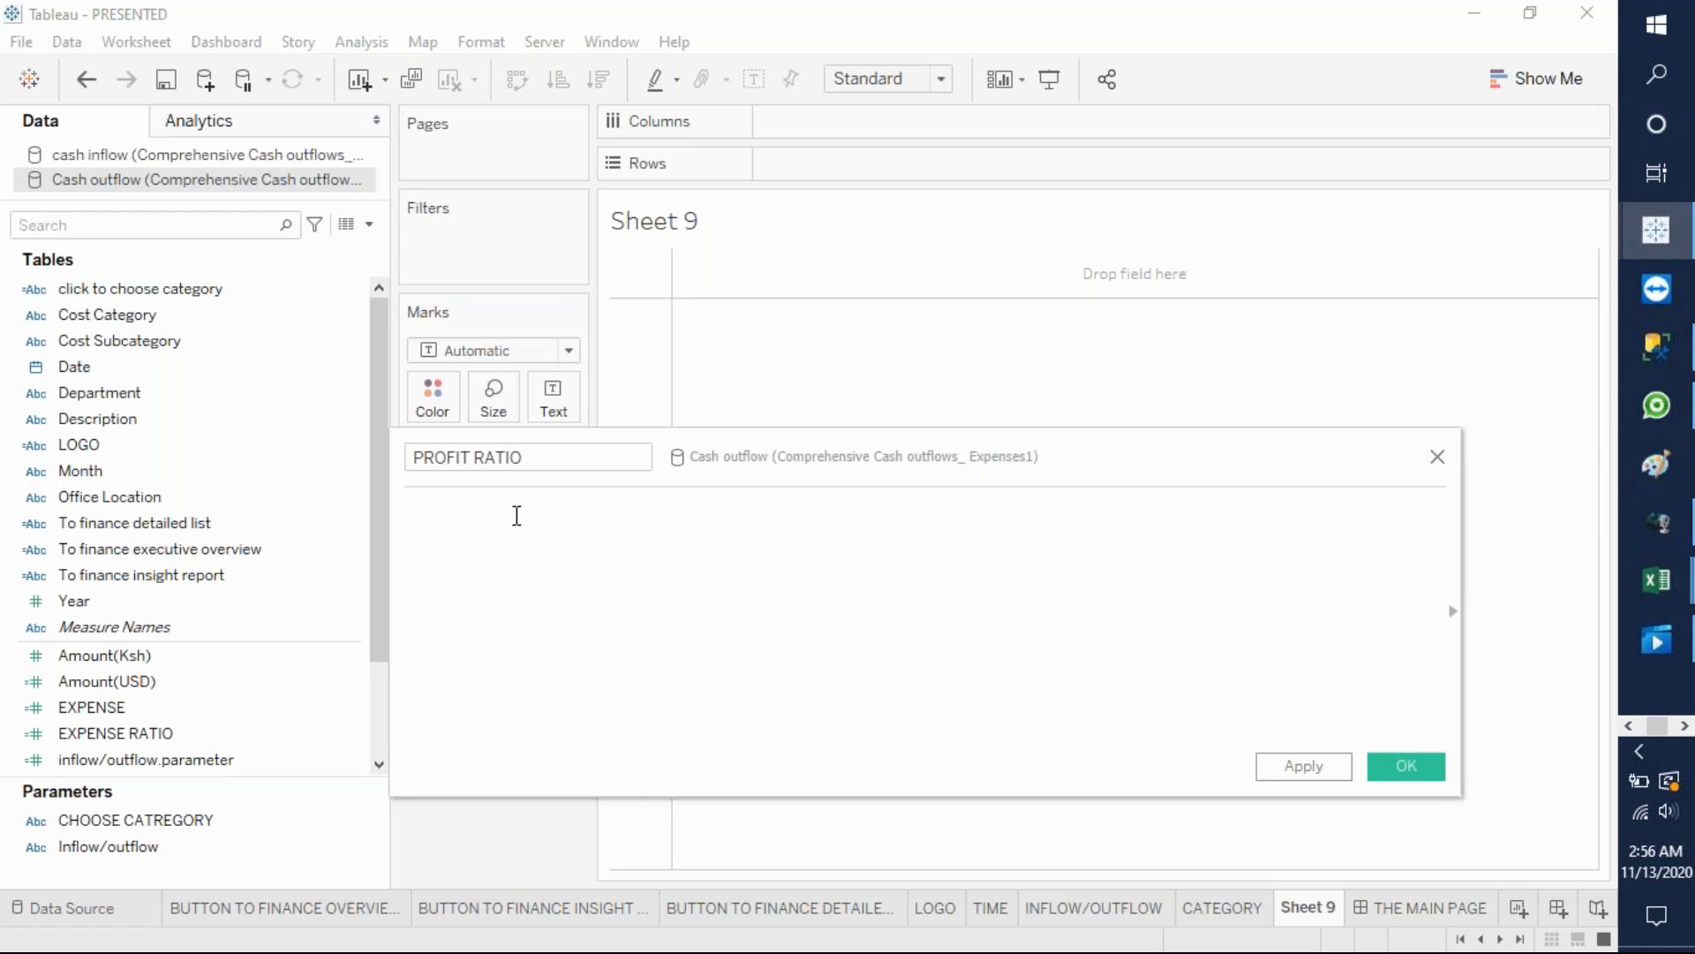
- Enter the PROFIT RATIO numerator in parentheses: the cash inflow SUM of Amount in (Ksh) minus the Cash outflow SUM([Amount(Ksh)])
{"action": "left_click", "coordinate": [226, 157]}
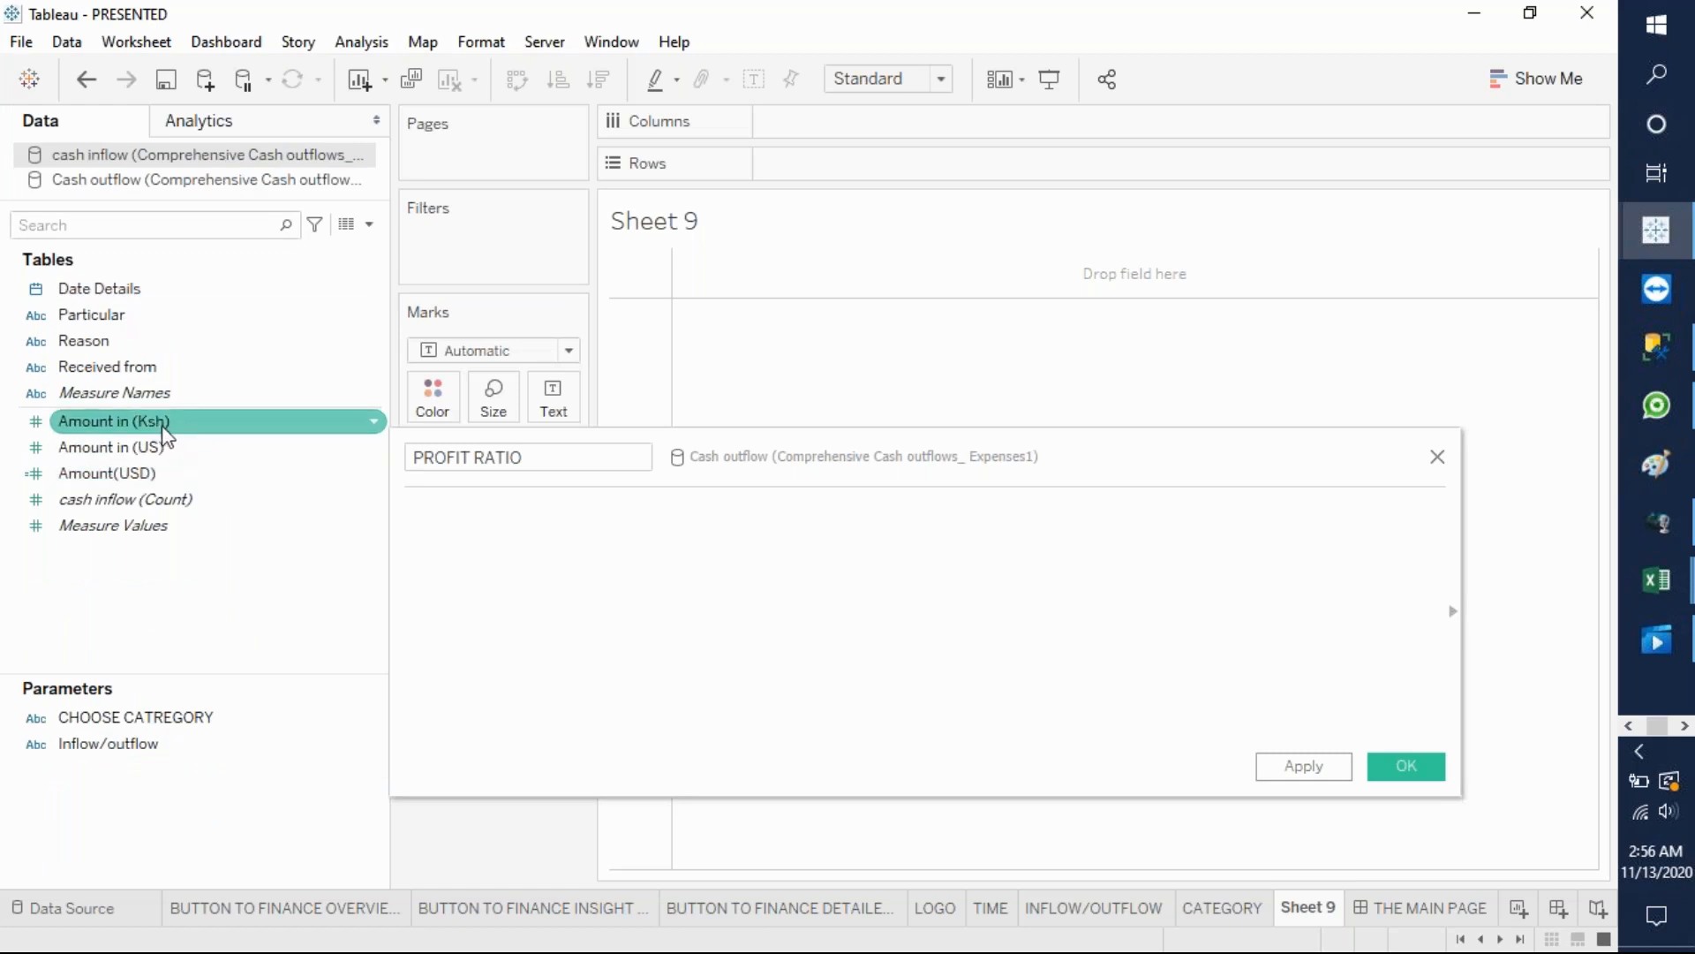
{"action": "left_click_drag", "start_coordinate": [162, 430], "coordinate": [531, 542]}
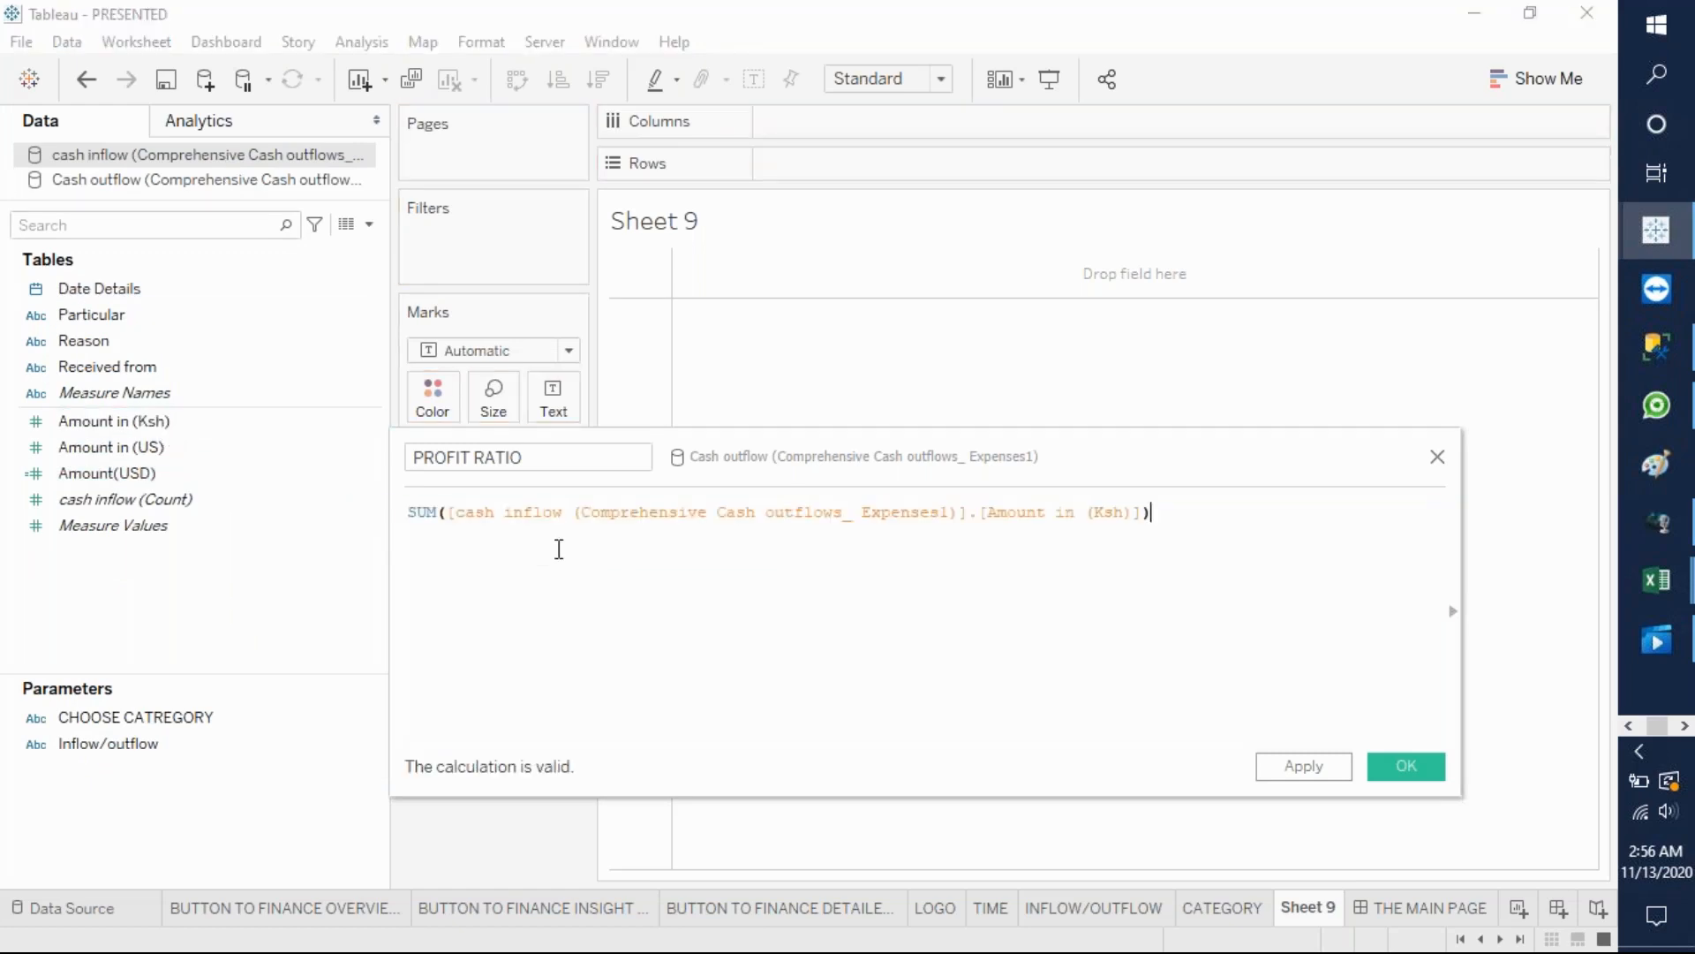
{"action": "type", "text": "-"}
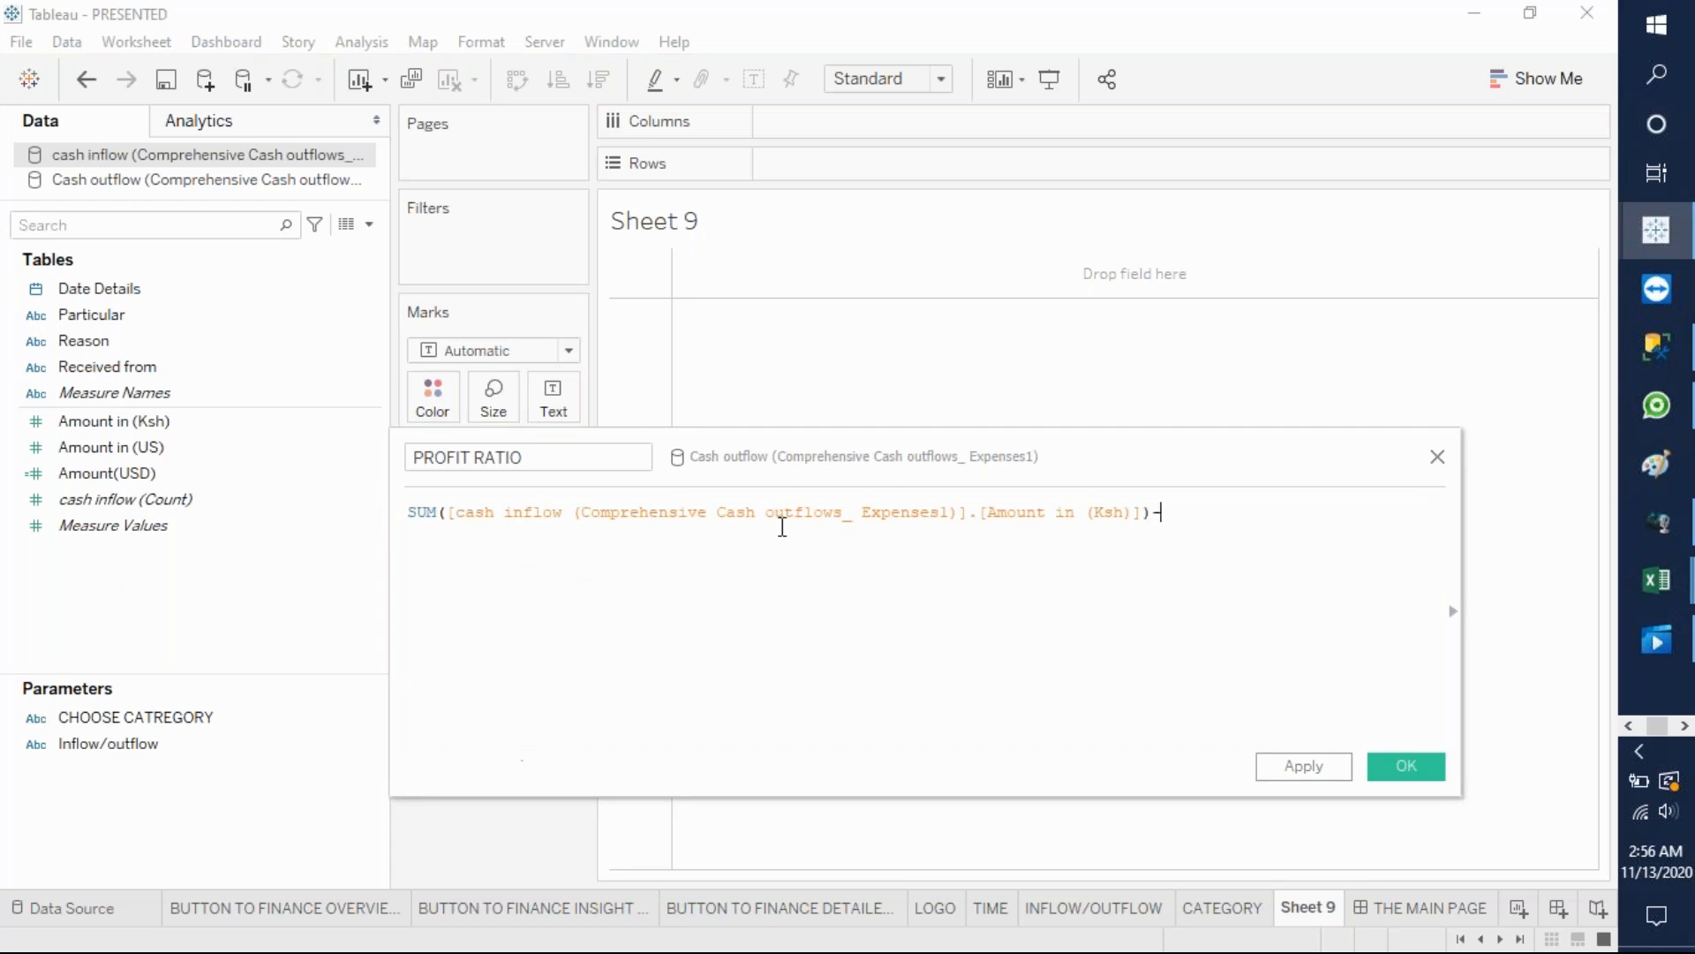
{"action": "left_click", "coordinate": [125, 181]}
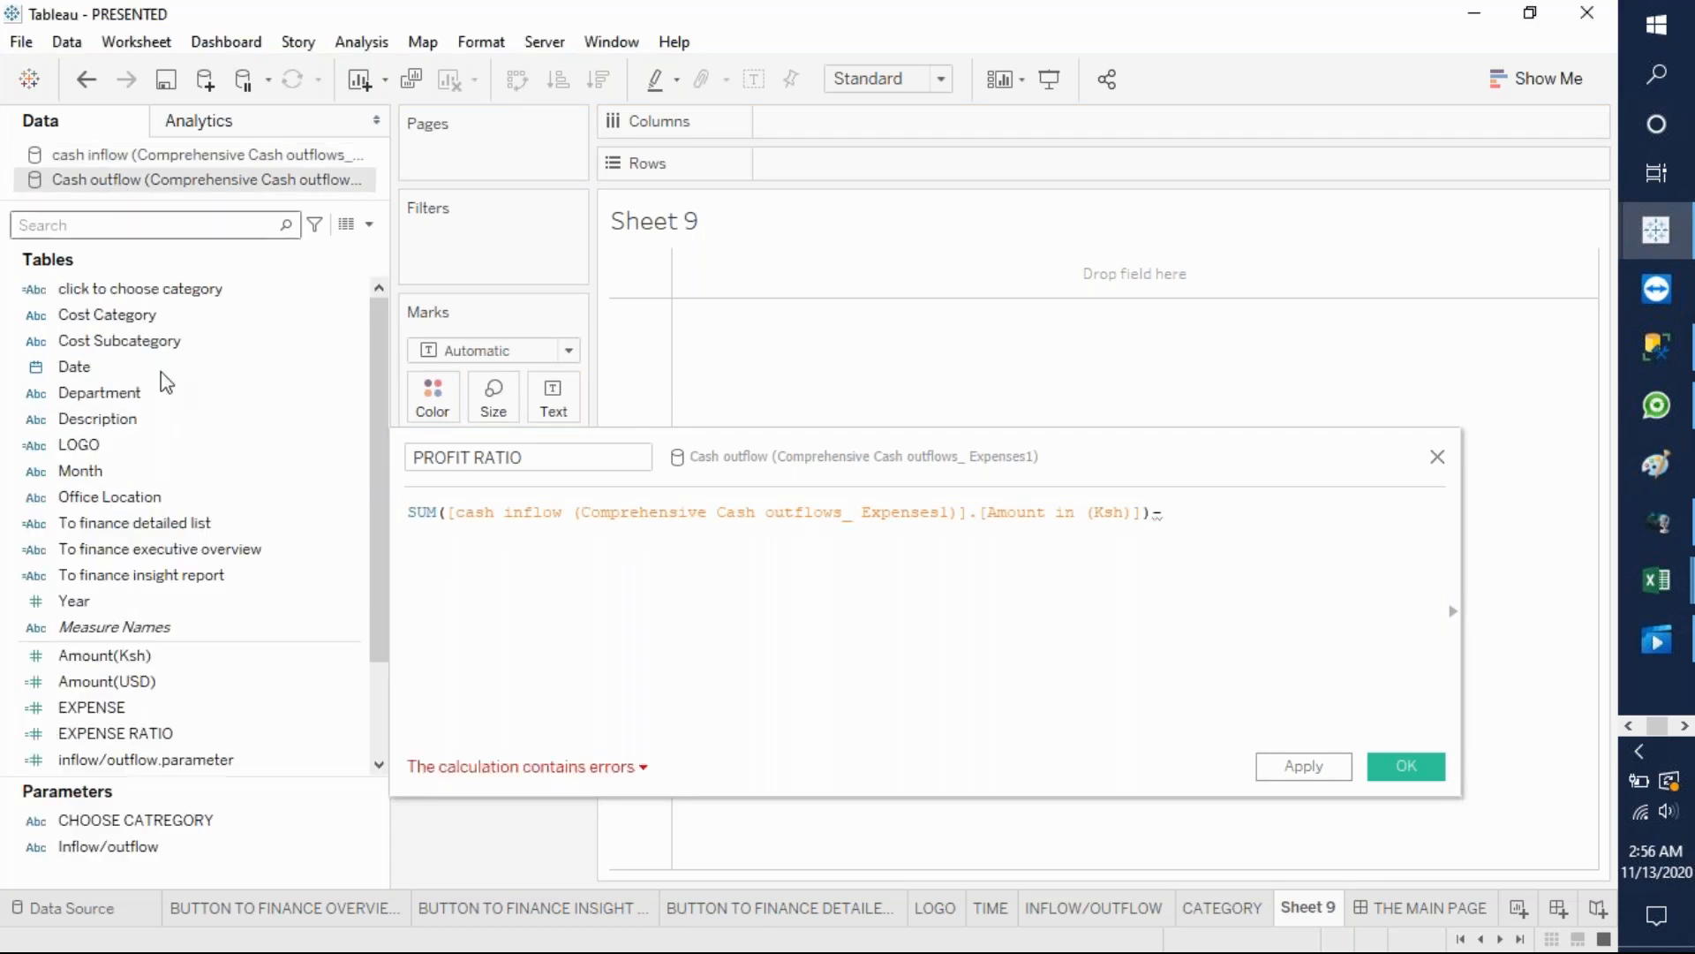
{"action": "left_click_drag", "start_coordinate": [168, 656], "coordinate": [1298, 565]}
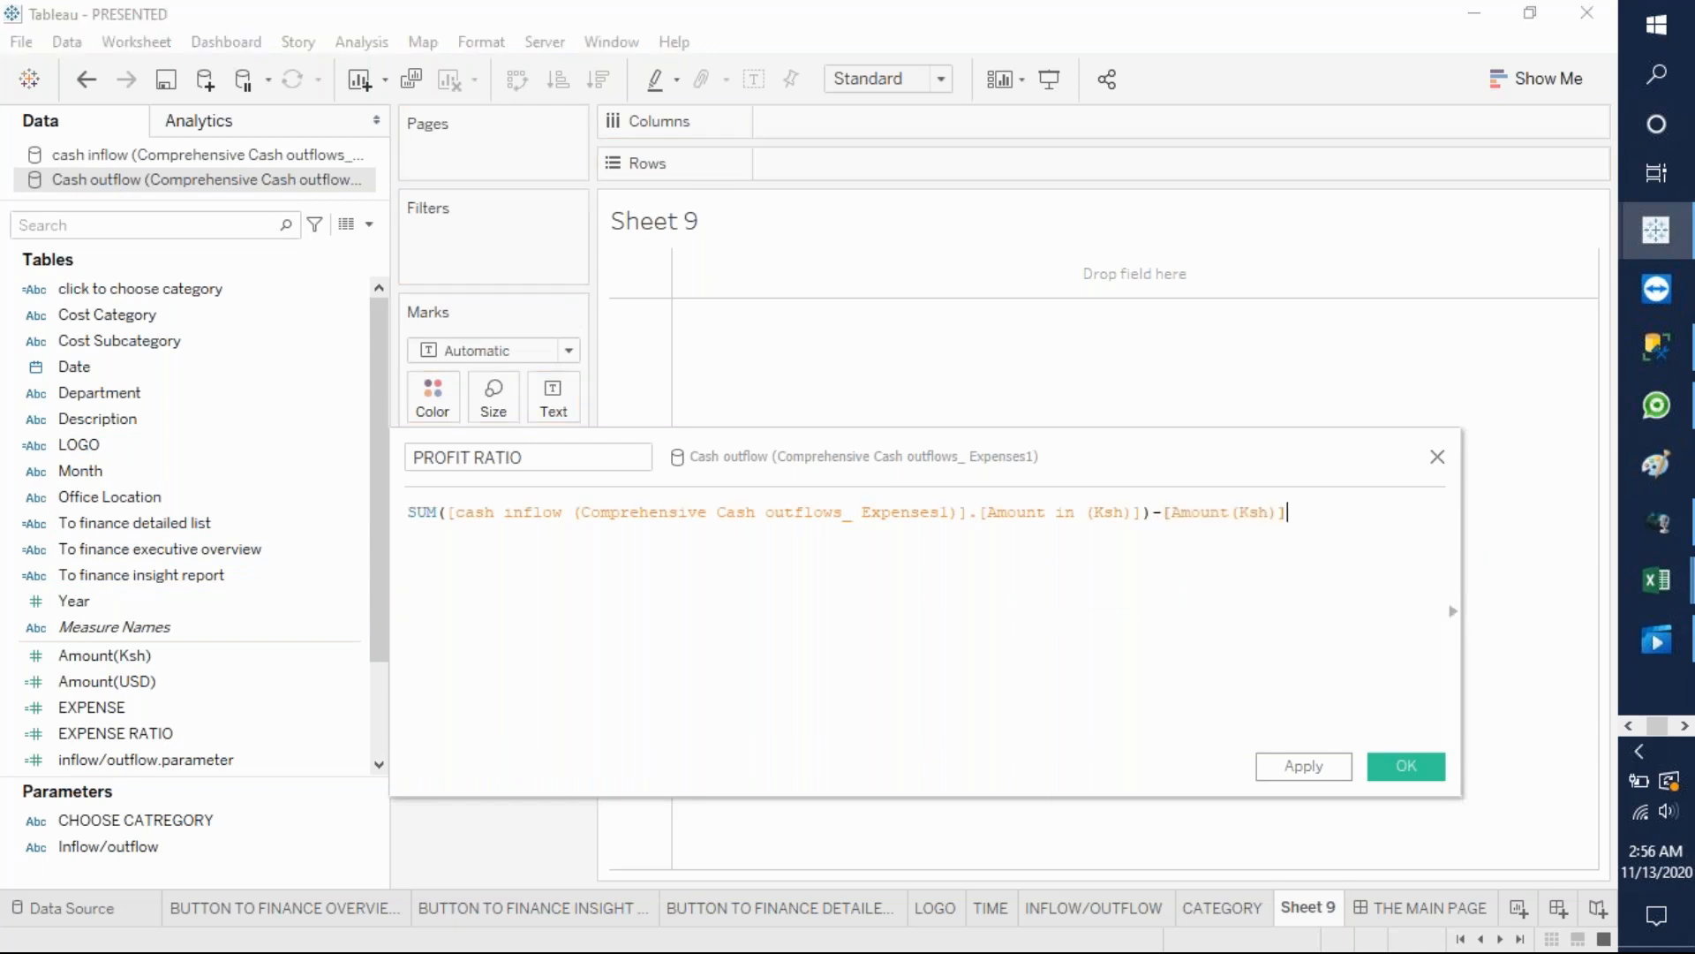
{"action": "left_click", "coordinate": [1167, 513]}
{"action": "type", "text": "SUM"}
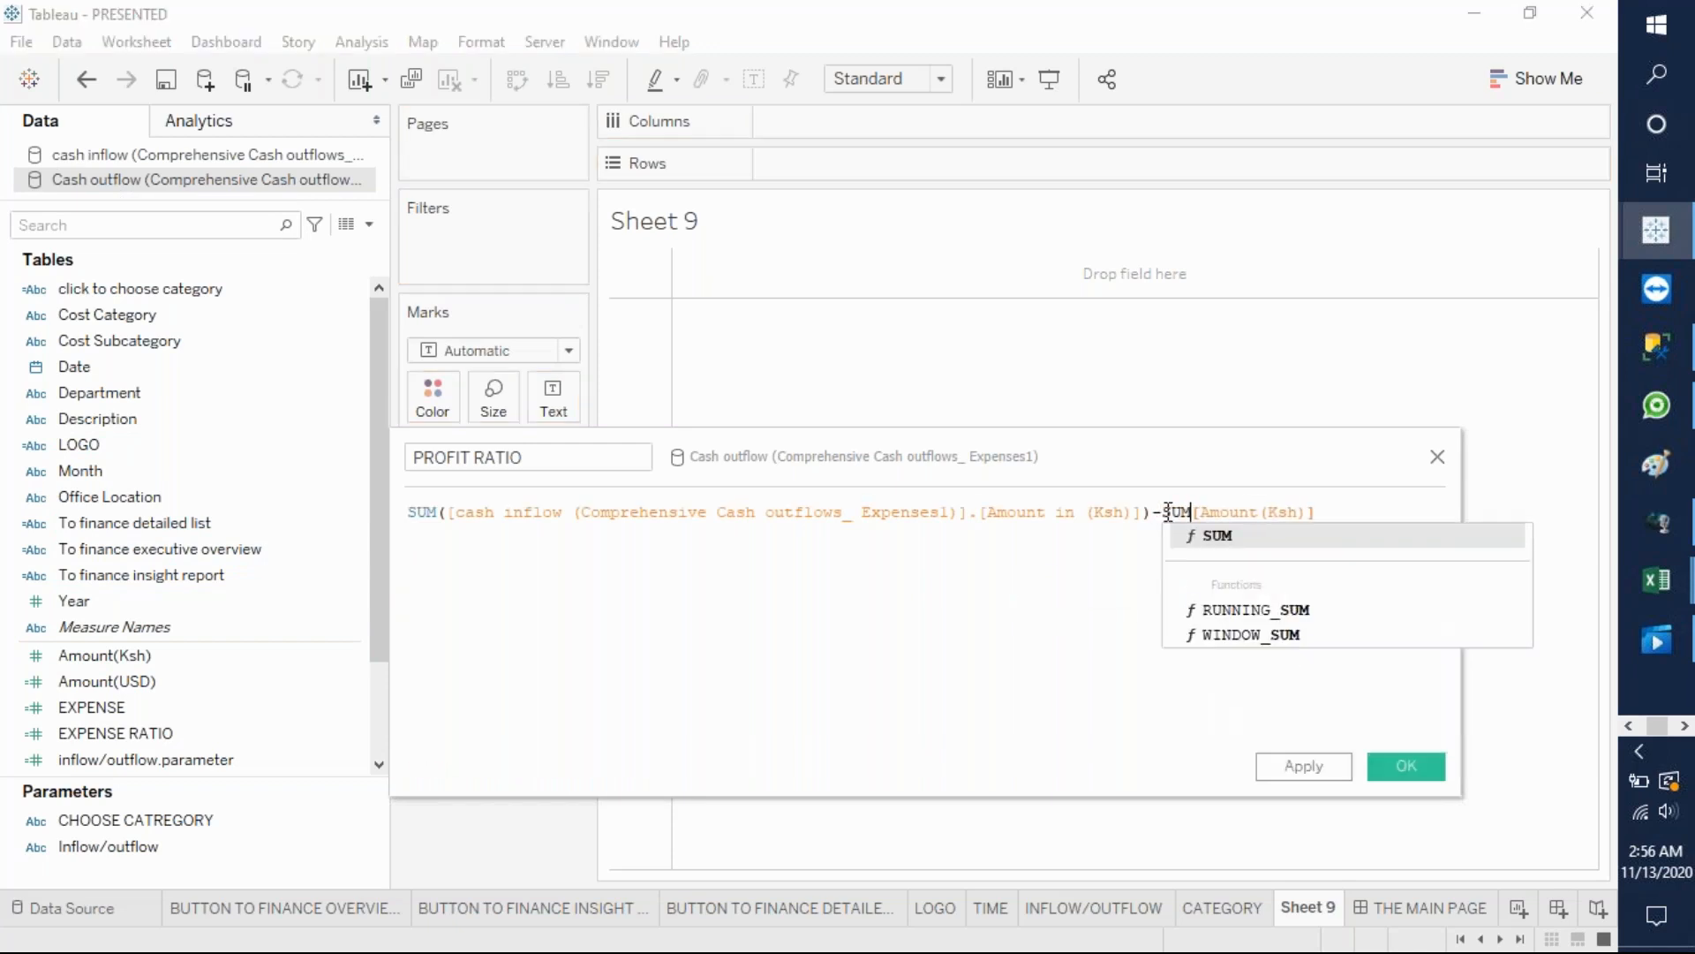
{"action": "type", "text": "("}
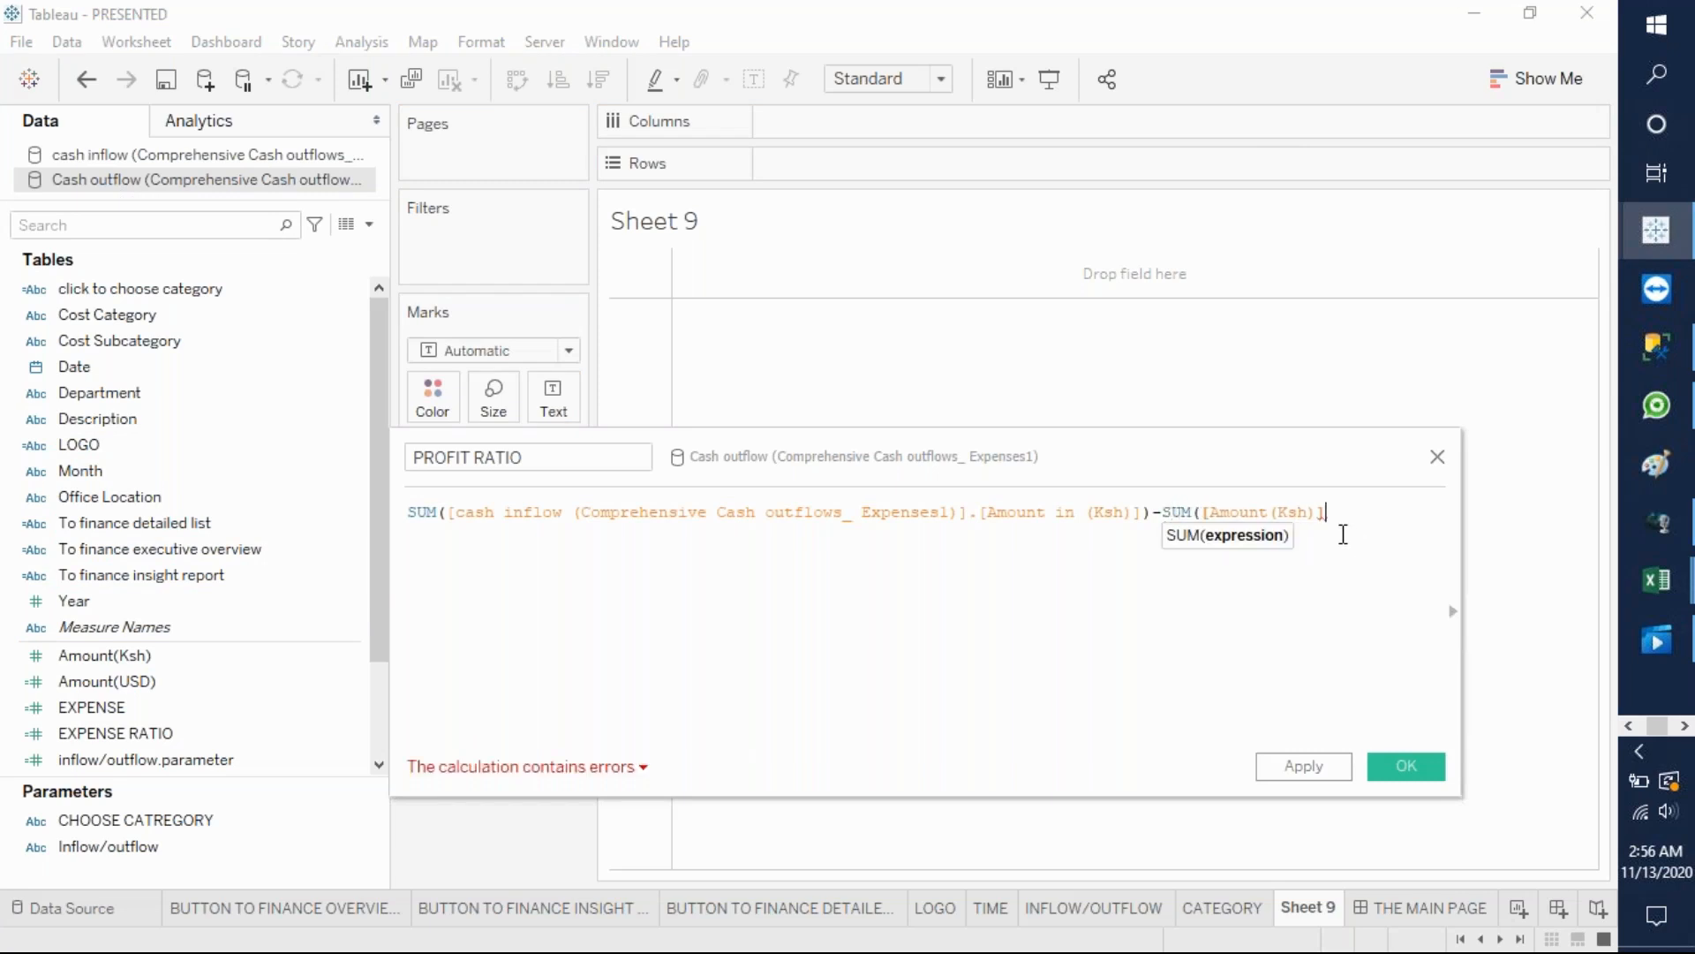
{"action": "type", "text": "))"}
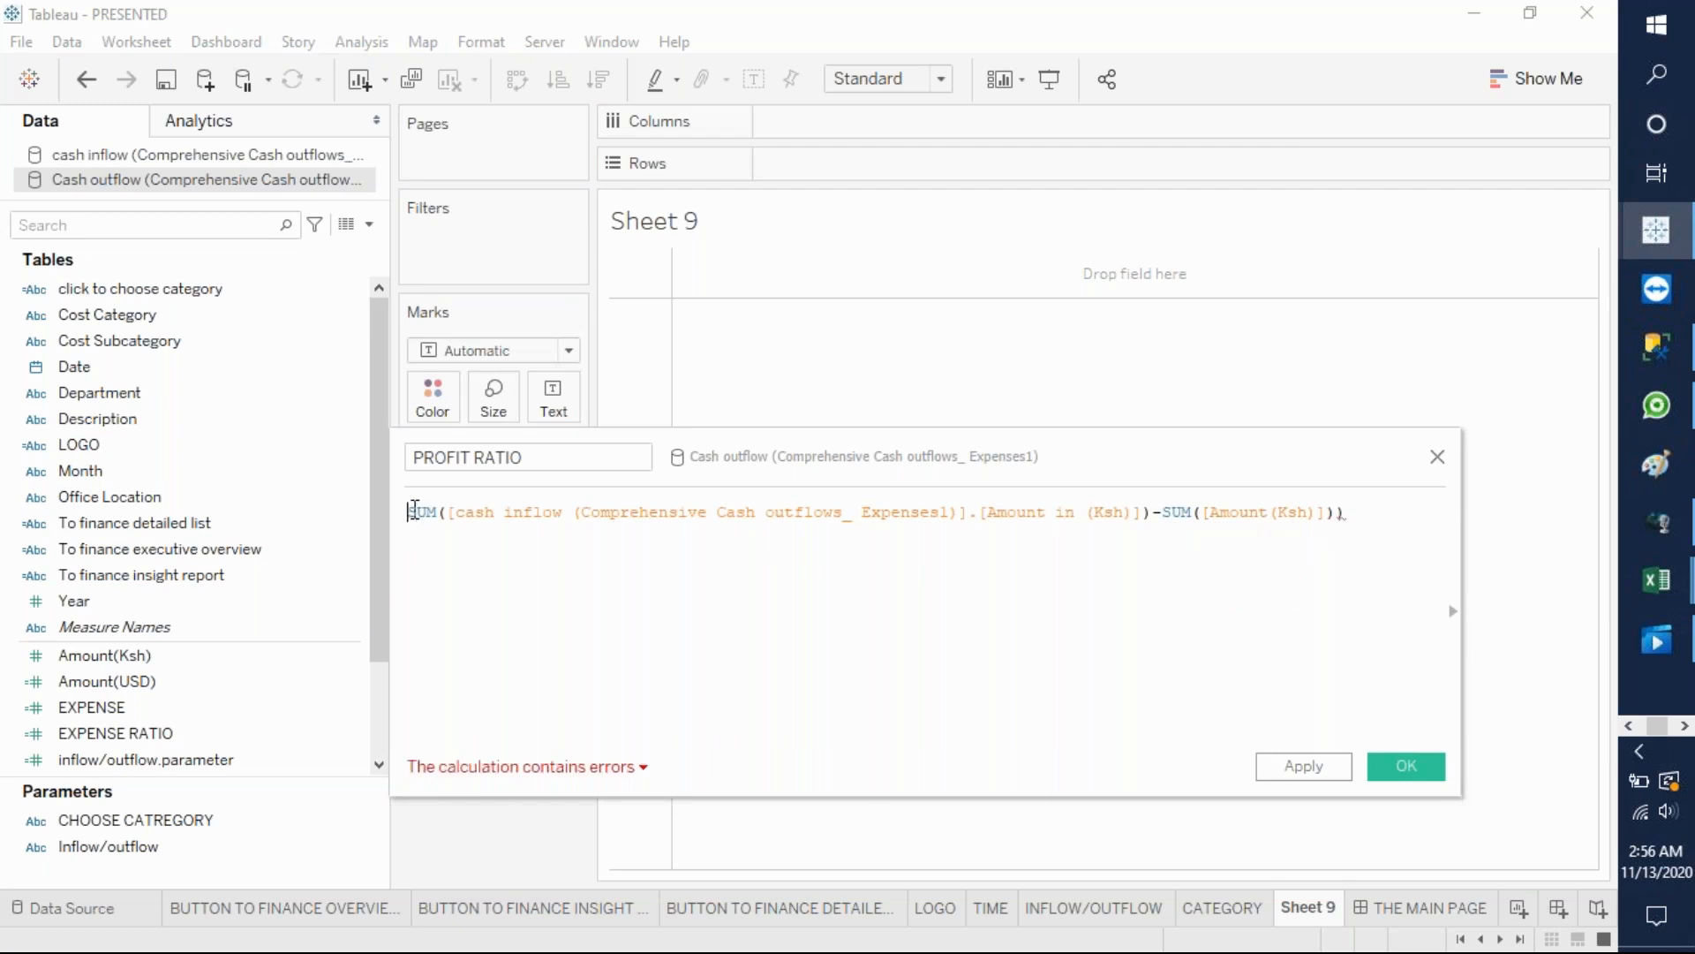
{"action": "left_click", "coordinate": [414, 511]}
{"action": "type", "text": "("}
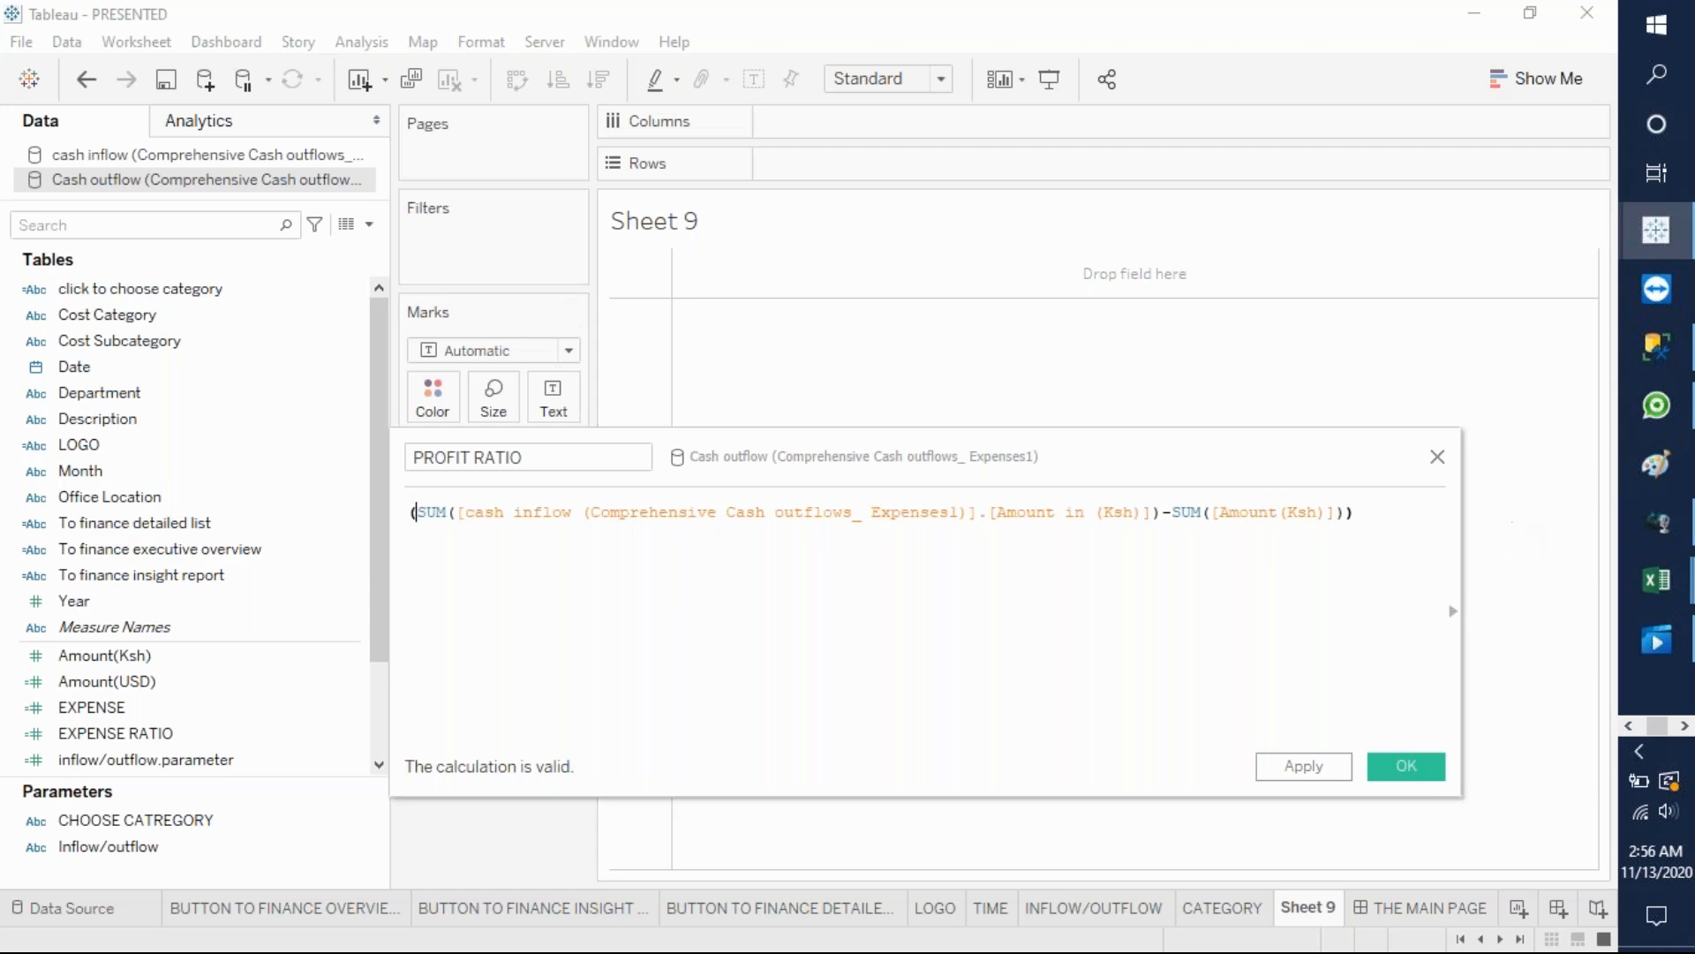
- Append a division to the PROFIT RATIO formula, with a SUM wrapping the cash inflow source's Amount in (Ksh) as divisor
{"action": "left_click", "coordinate": [1365, 513]}
{"action": "type", "text": "/"}
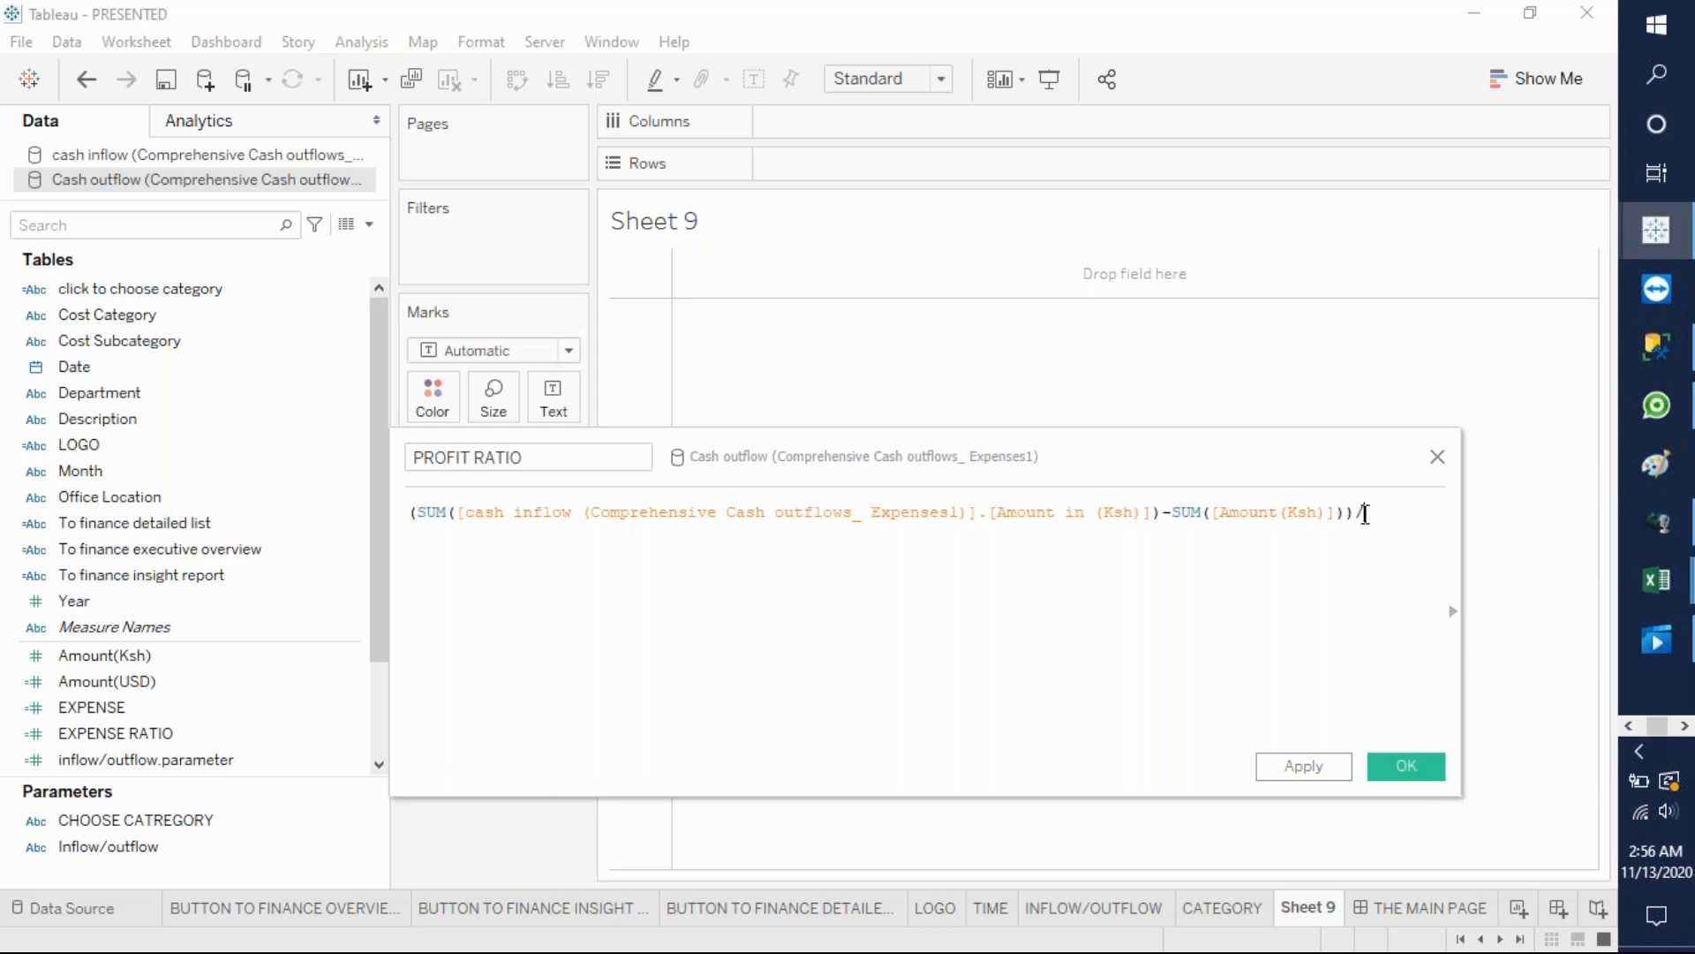
{"action": "type", "text": "SUM"}
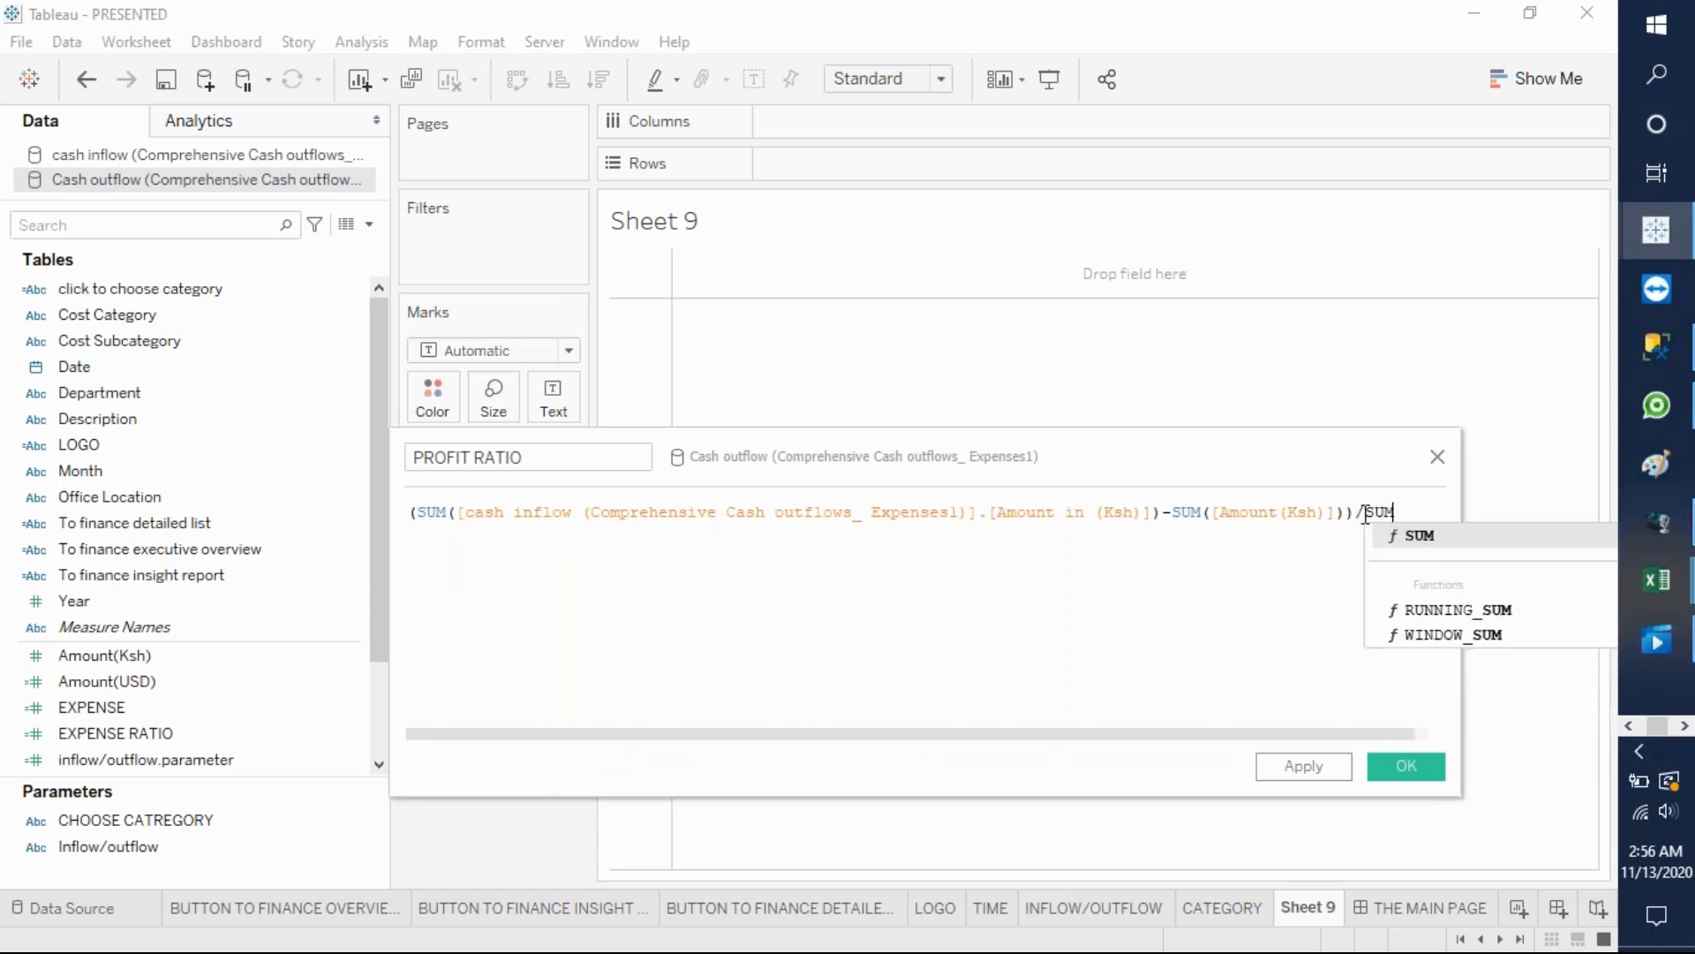
{"action": "left_click", "coordinate": [1458, 545]}
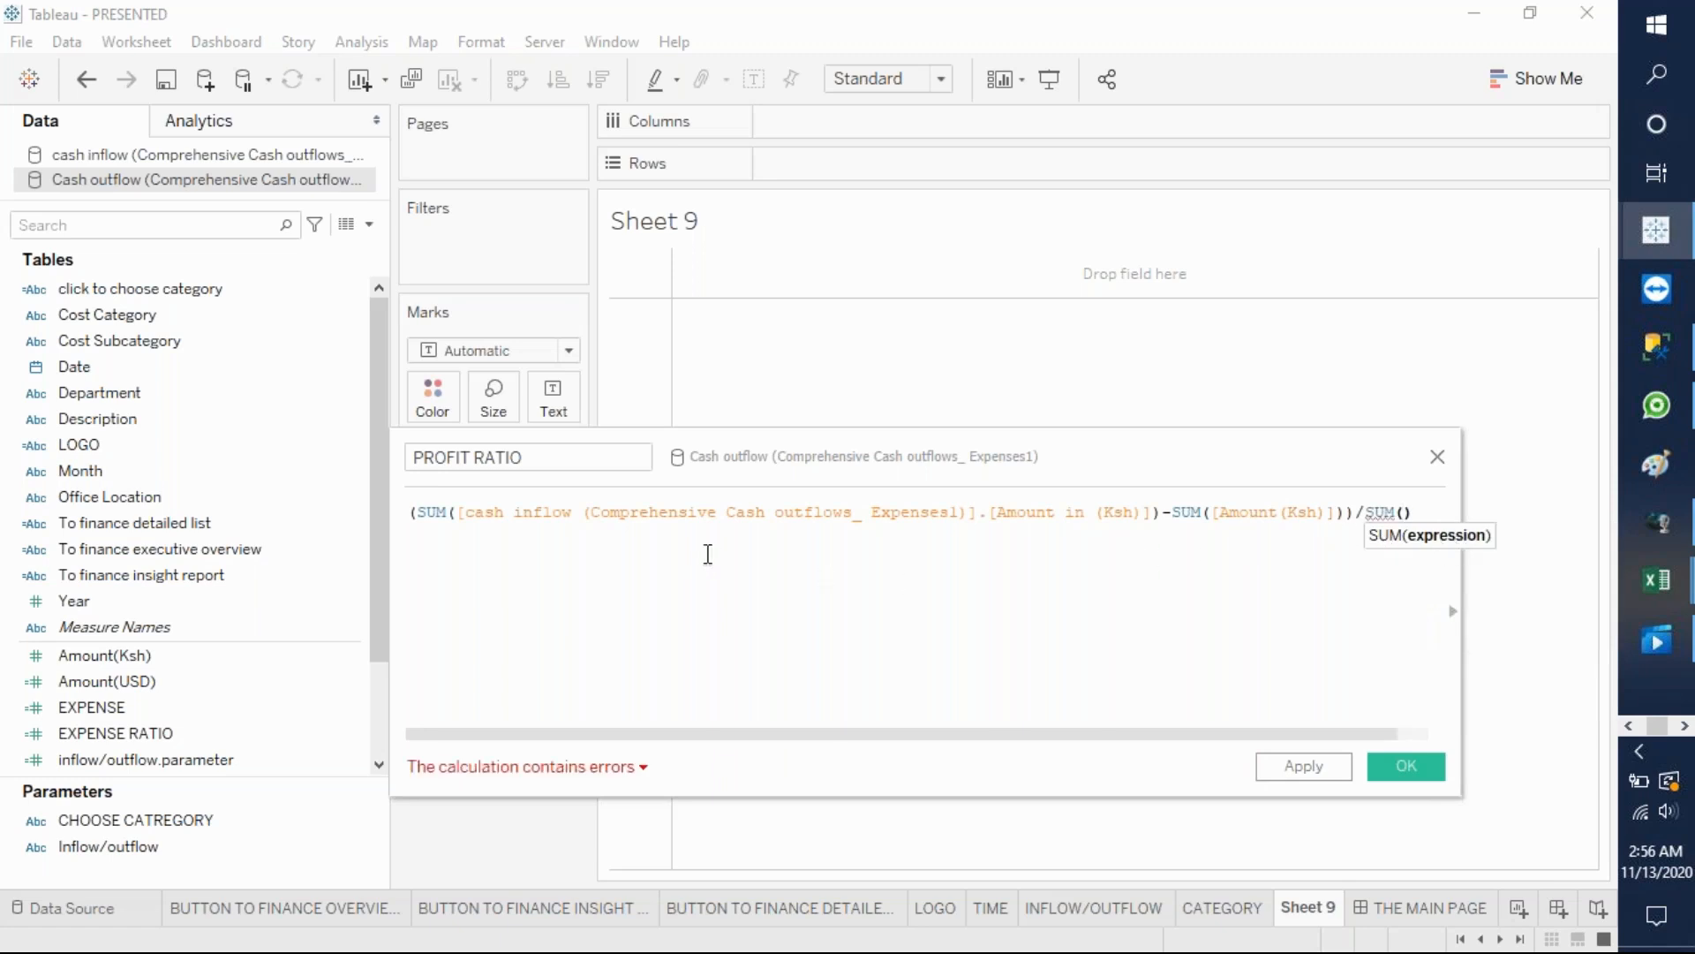
{"action": "left_click", "coordinate": [206, 159]}
{"action": "left_click_drag", "start_coordinate": [179, 421], "coordinate": [1400, 559]}
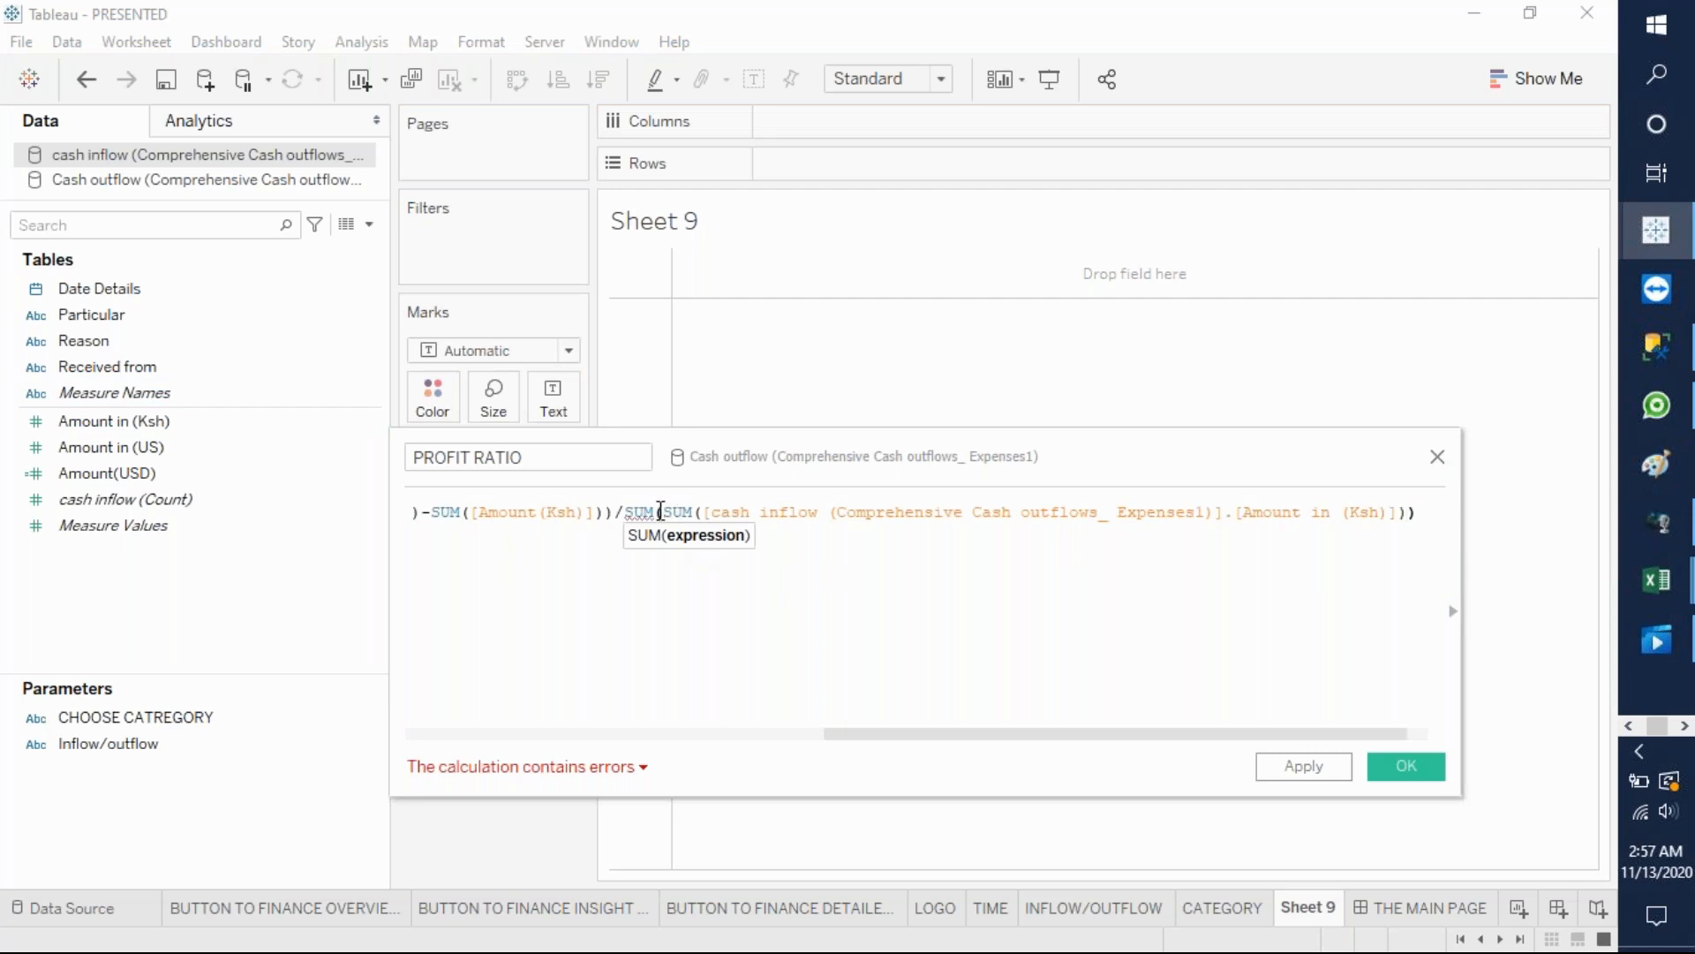
- Remove the redundant outer SUM from the PROFIT RATIO divisor, keeping its parentheses, and save the calculated field
{"action": "left_click", "coordinate": [656, 512]}
{"action": "key", "text": "BackSpace"}
{"action": "key", "text": "BackSpace"}
{"action": "key", "text": "BackSpace"}
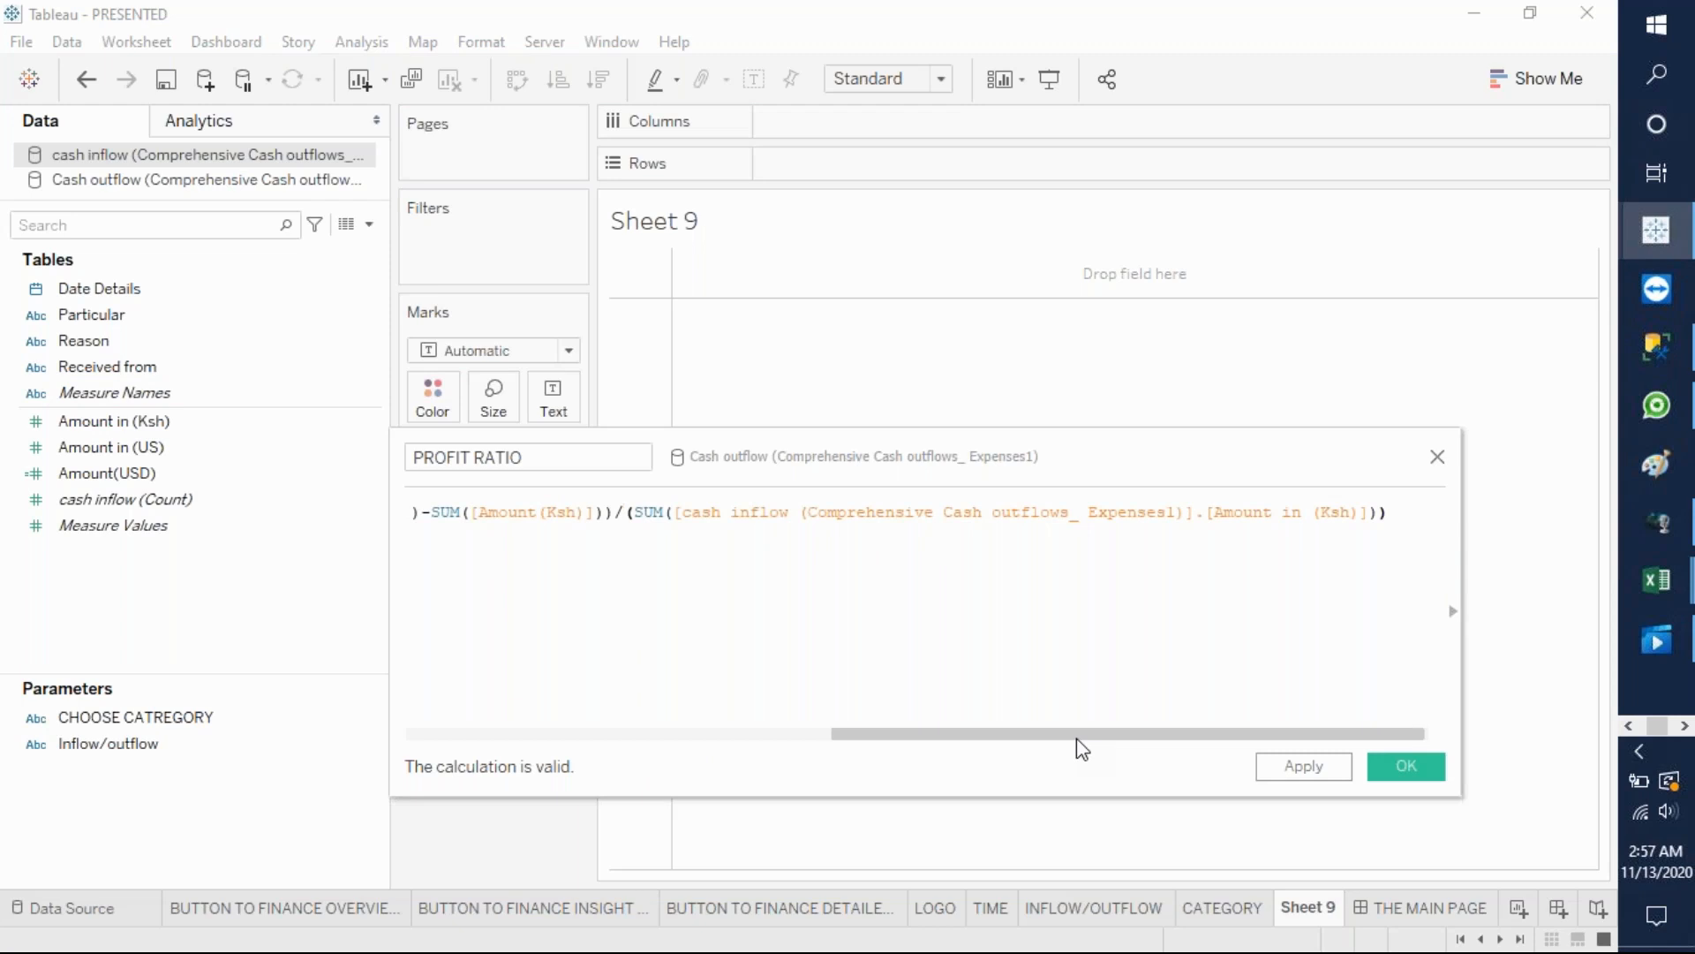
{"action": "left_click_drag", "start_coordinate": [1077, 739], "coordinate": [1286, 782]}
{"action": "left_click", "coordinate": [1328, 768]}
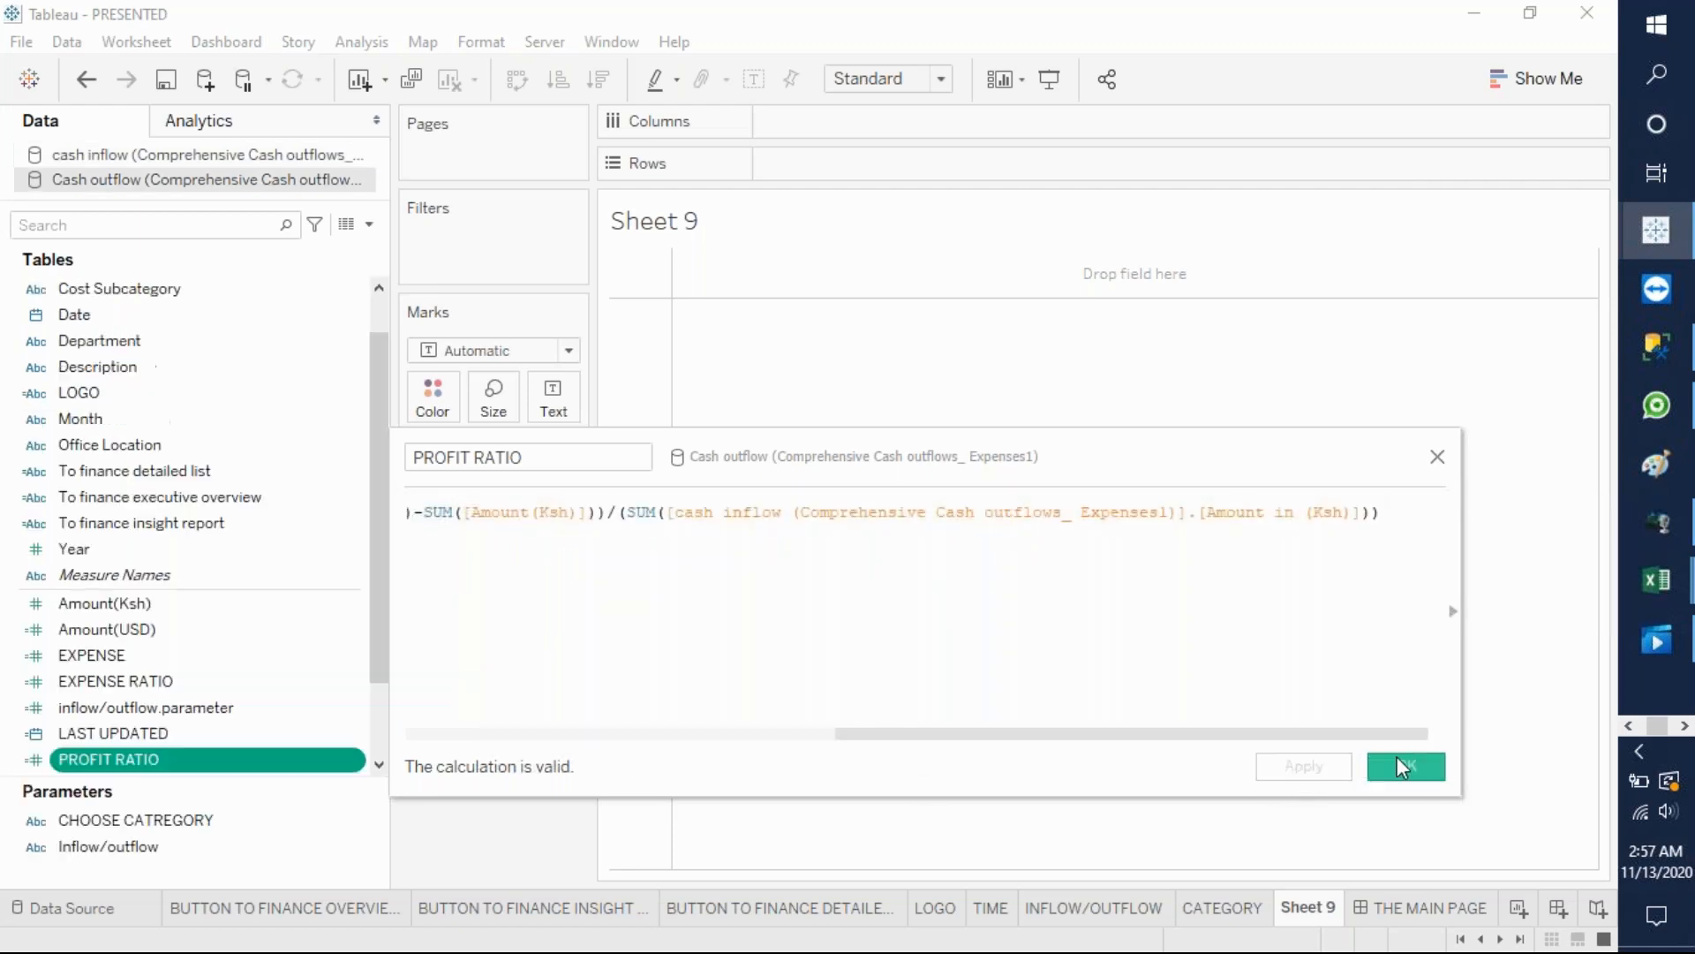
{"action": "left_click", "coordinate": [1402, 766]}
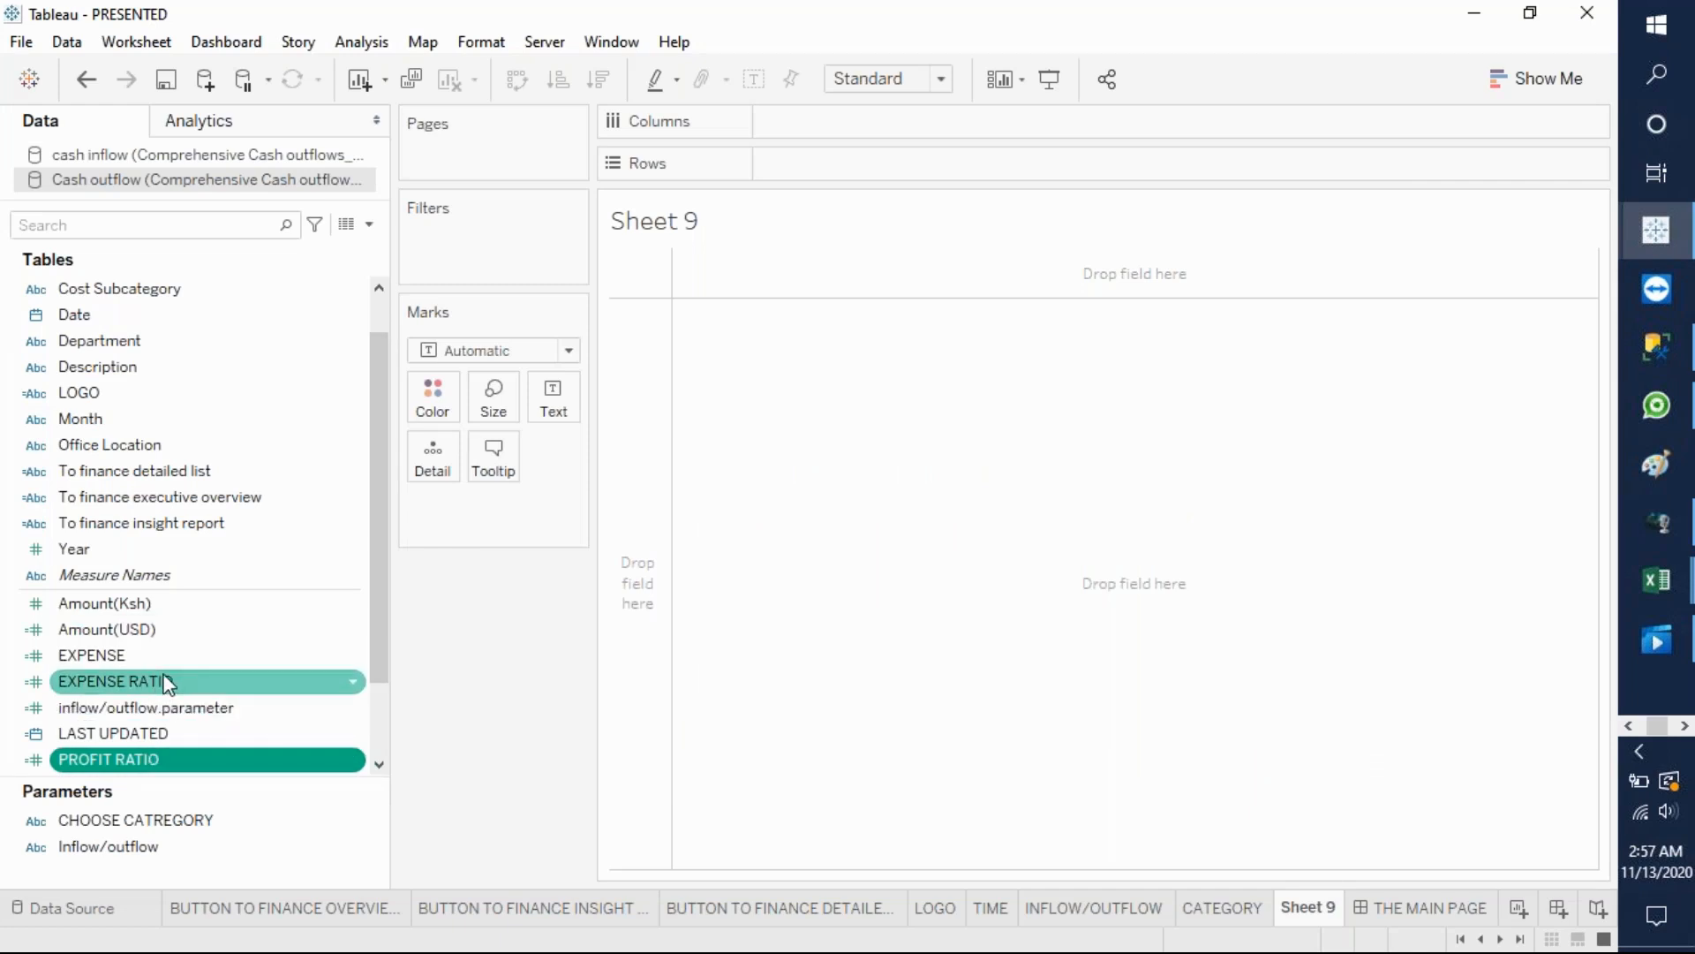
- Create a calculated field named INCOME in the Cash outflow source as the SUM of cash inflow's Amount in (Ksh), and save it
{"action": "left_click", "coordinate": [370, 225]}
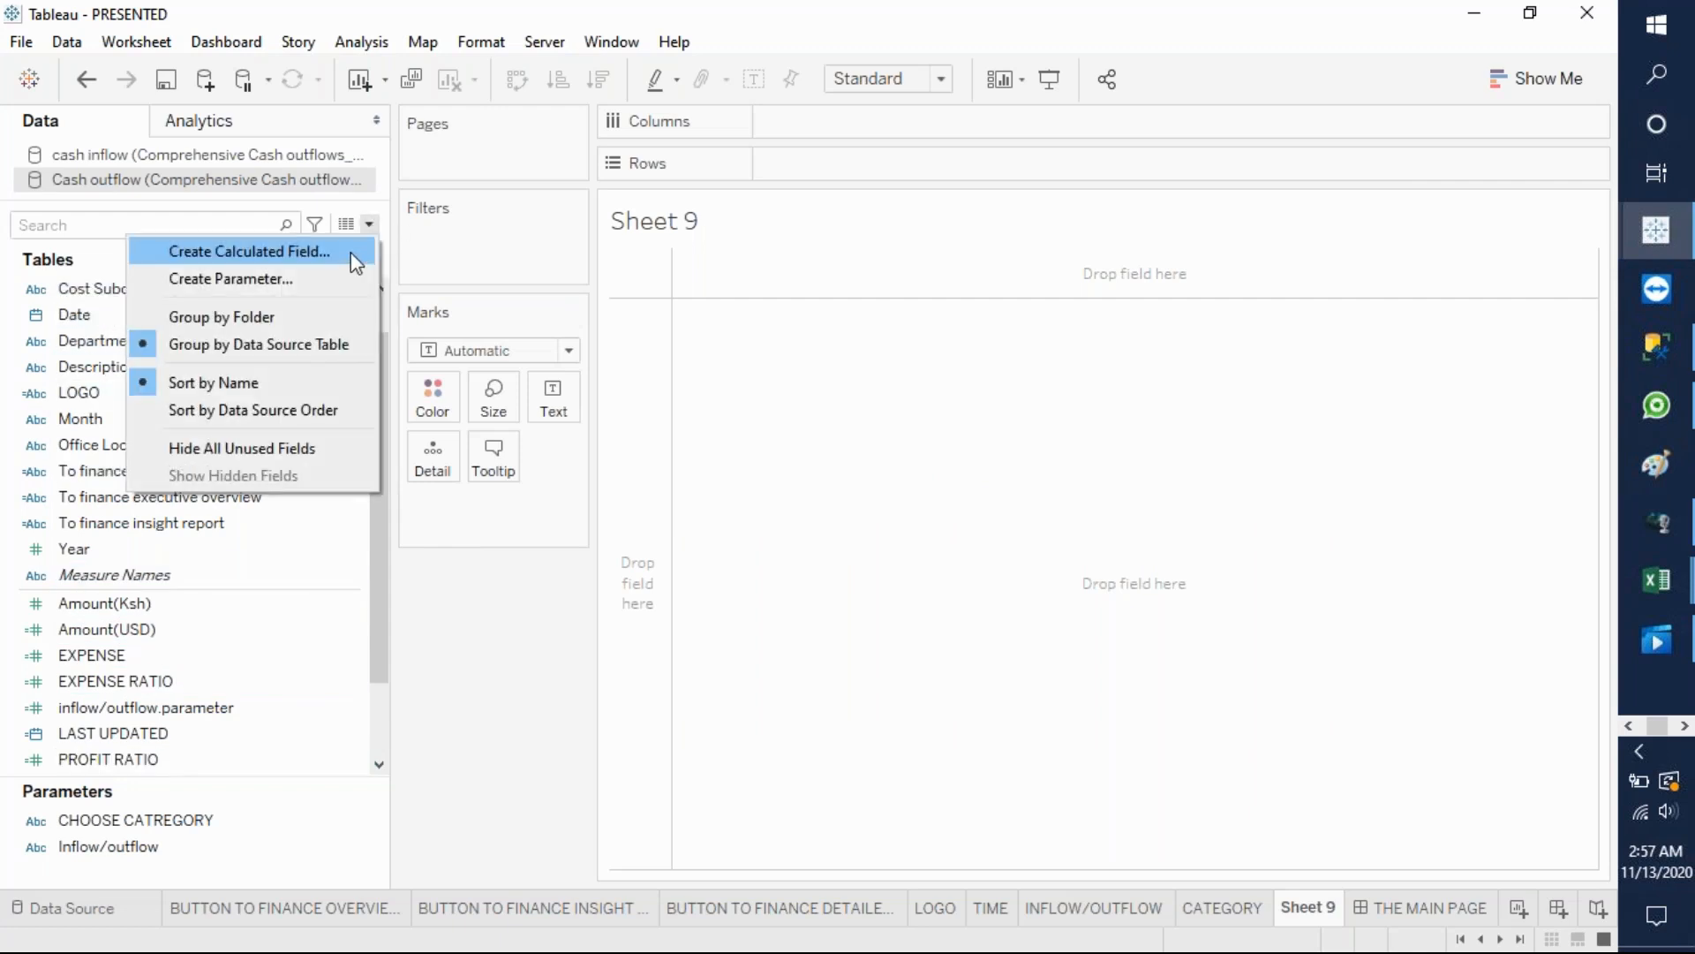
{"action": "left_click", "coordinate": [353, 252]}
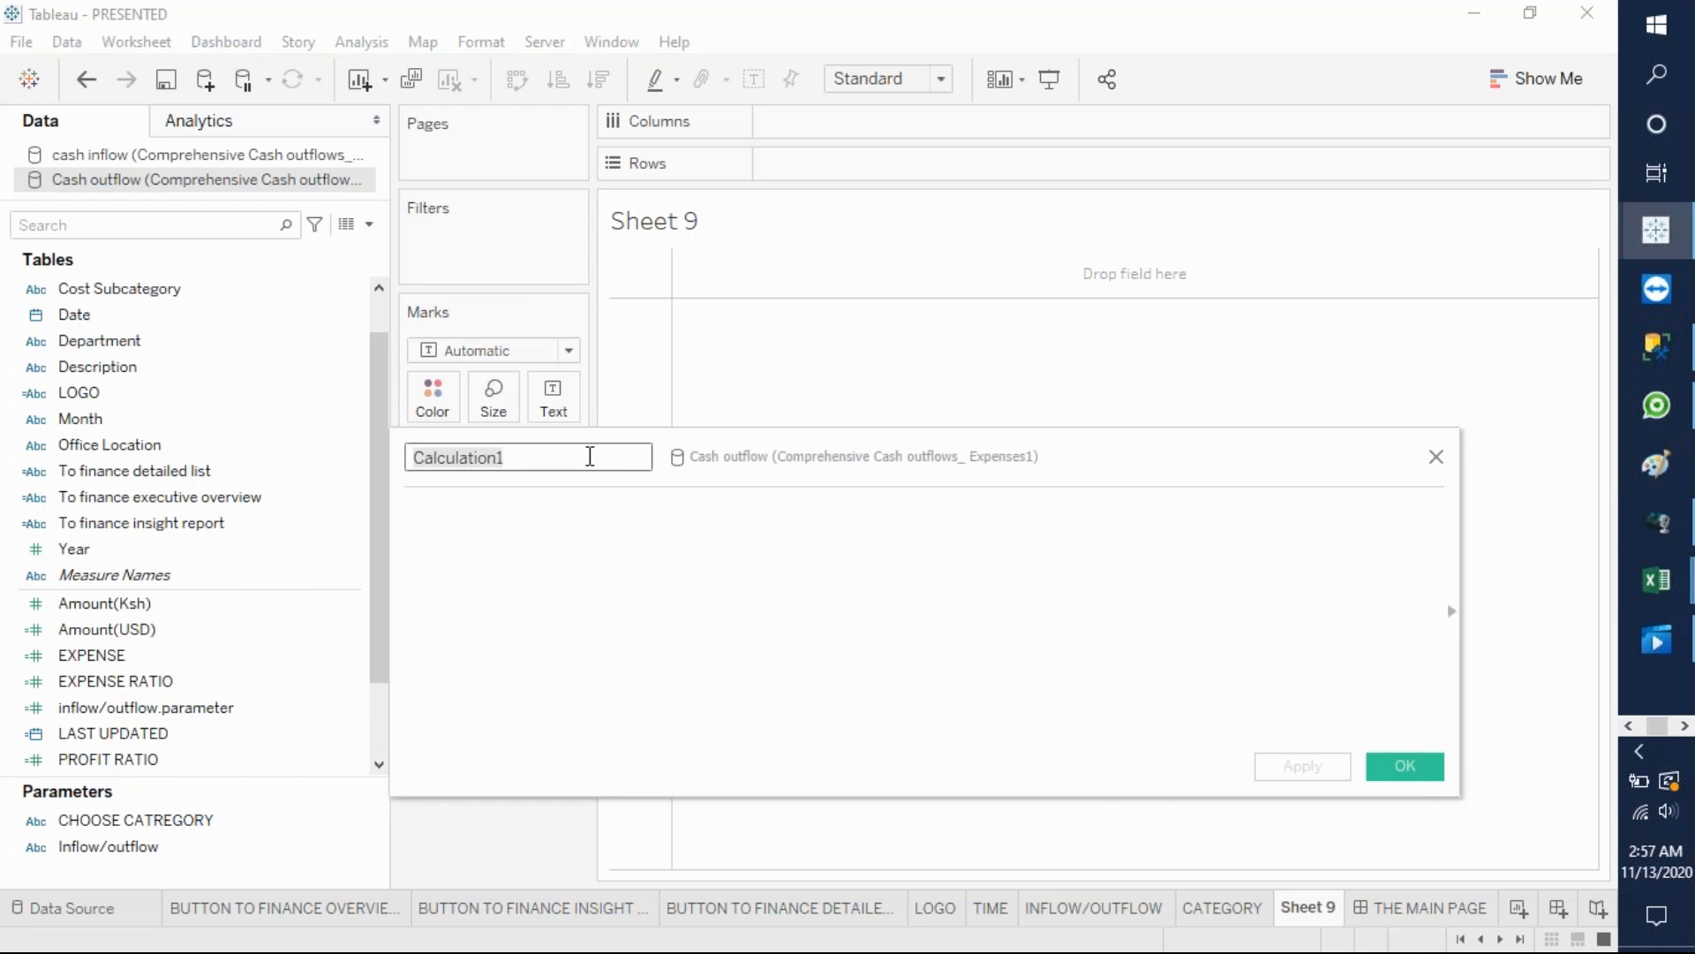
{"action": "type", "text": "IN"}
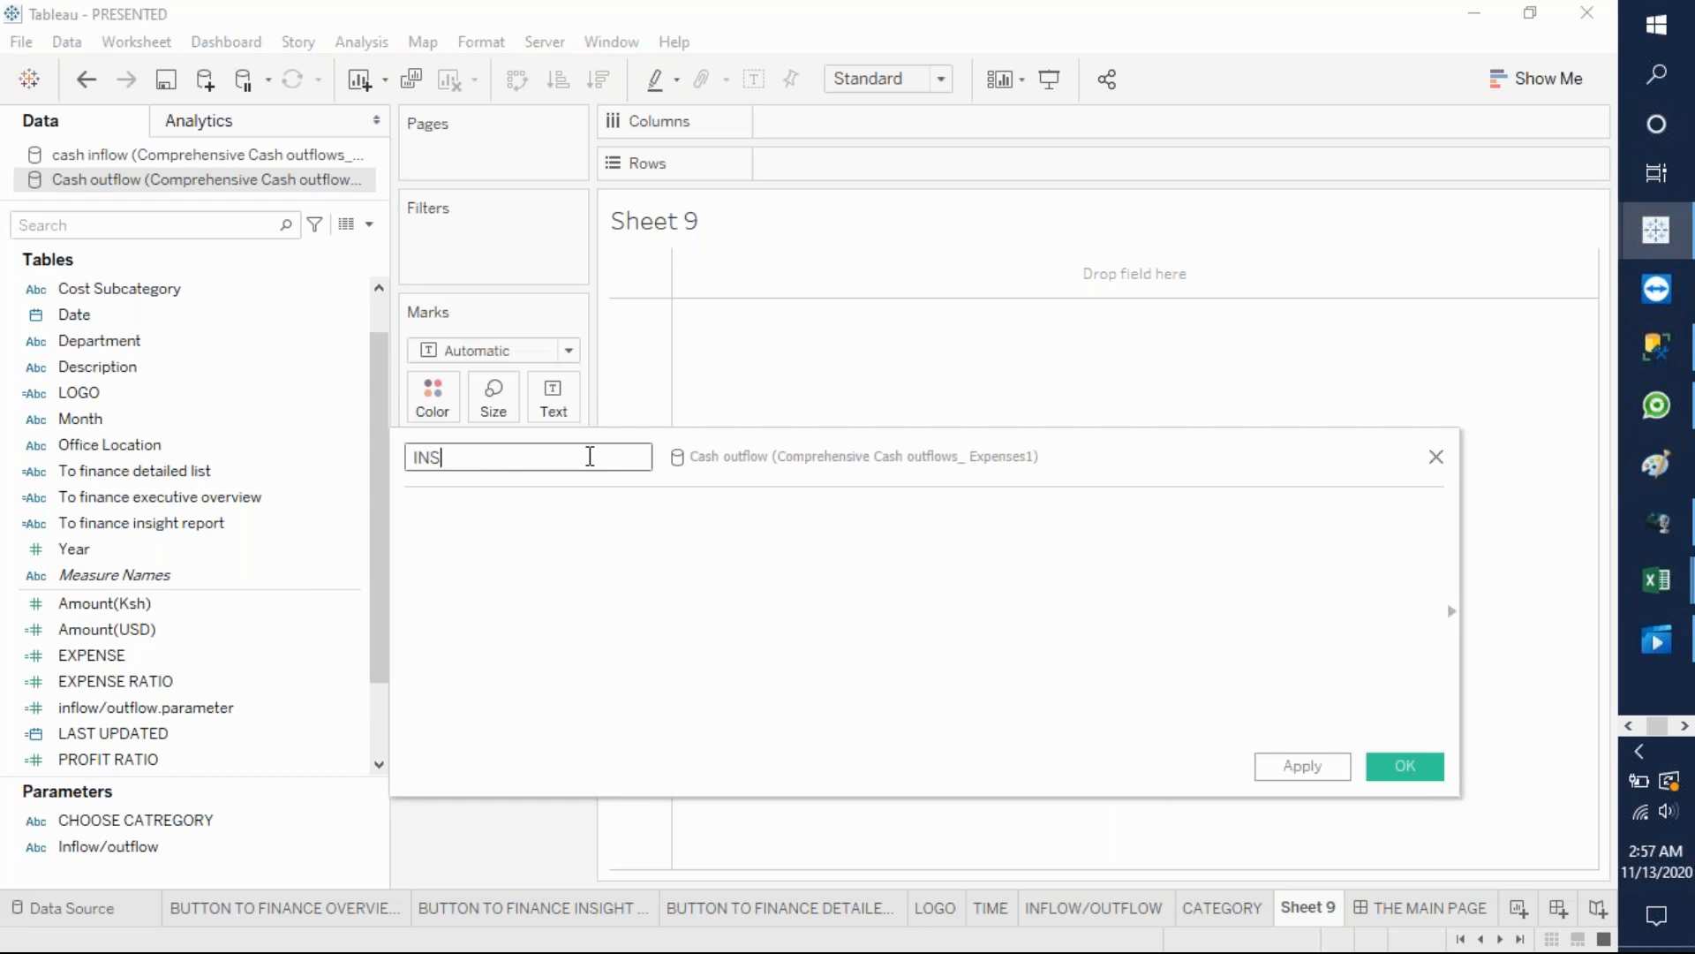
{"action": "type", "text": "COME"}
{"action": "left_click", "coordinate": [580, 529]}
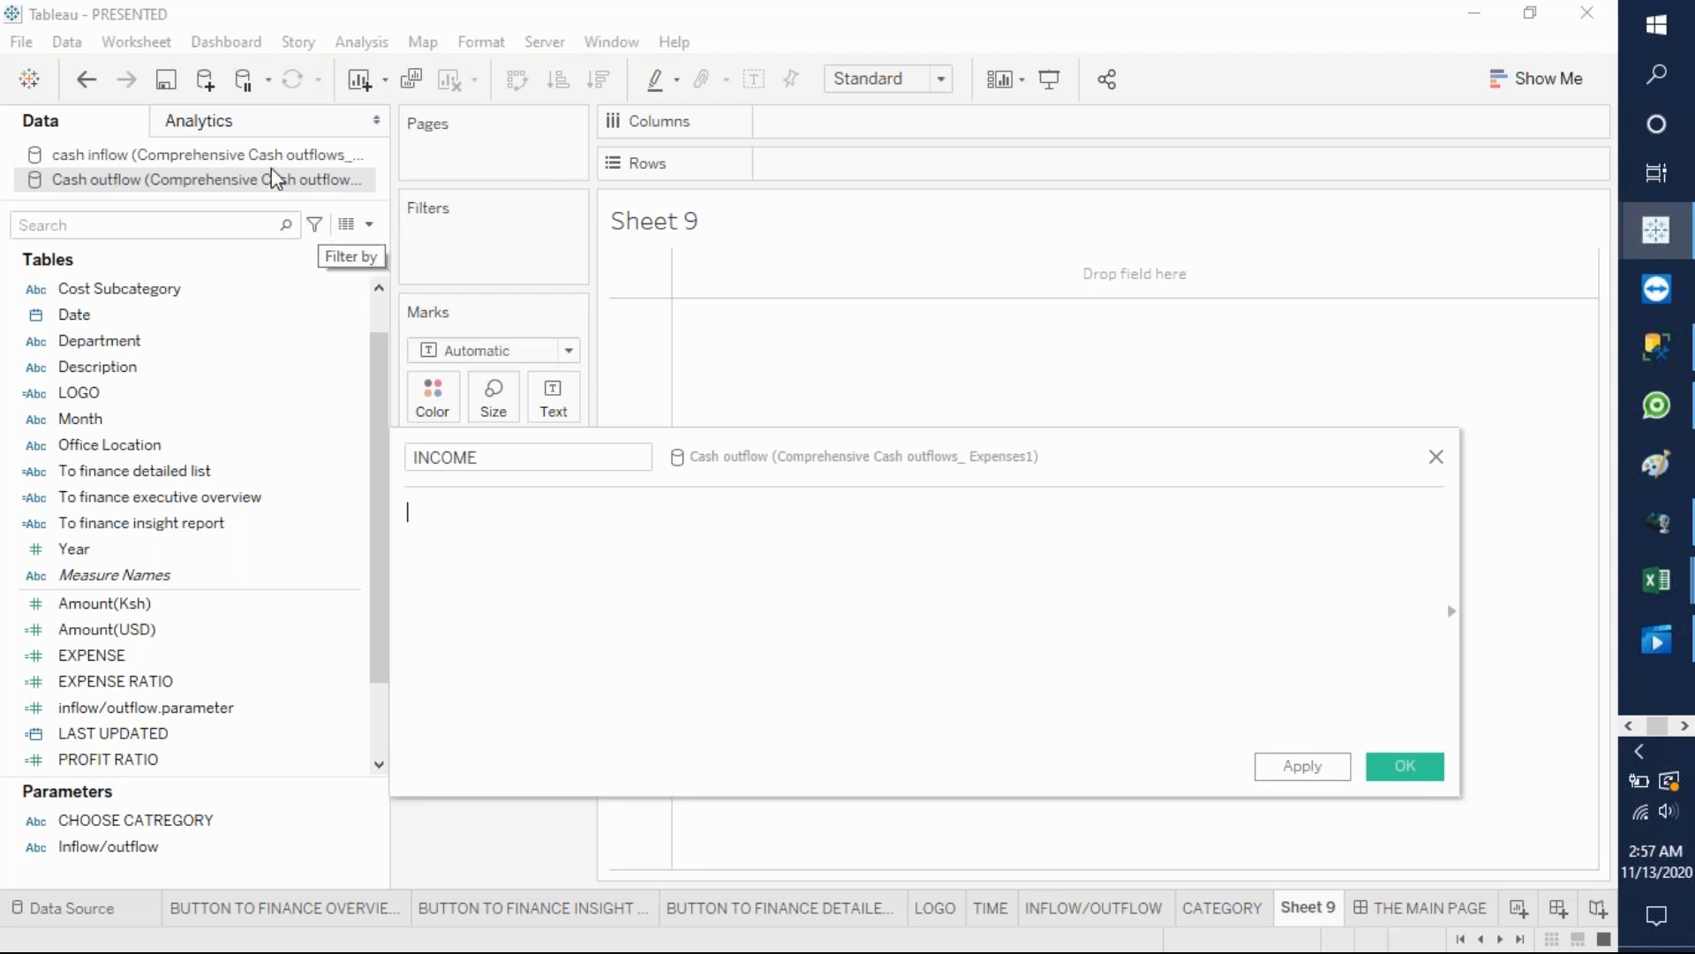
{"action": "left_click", "coordinate": [239, 159]}
{"action": "left_click_drag", "start_coordinate": [201, 420], "coordinate": [671, 608]}
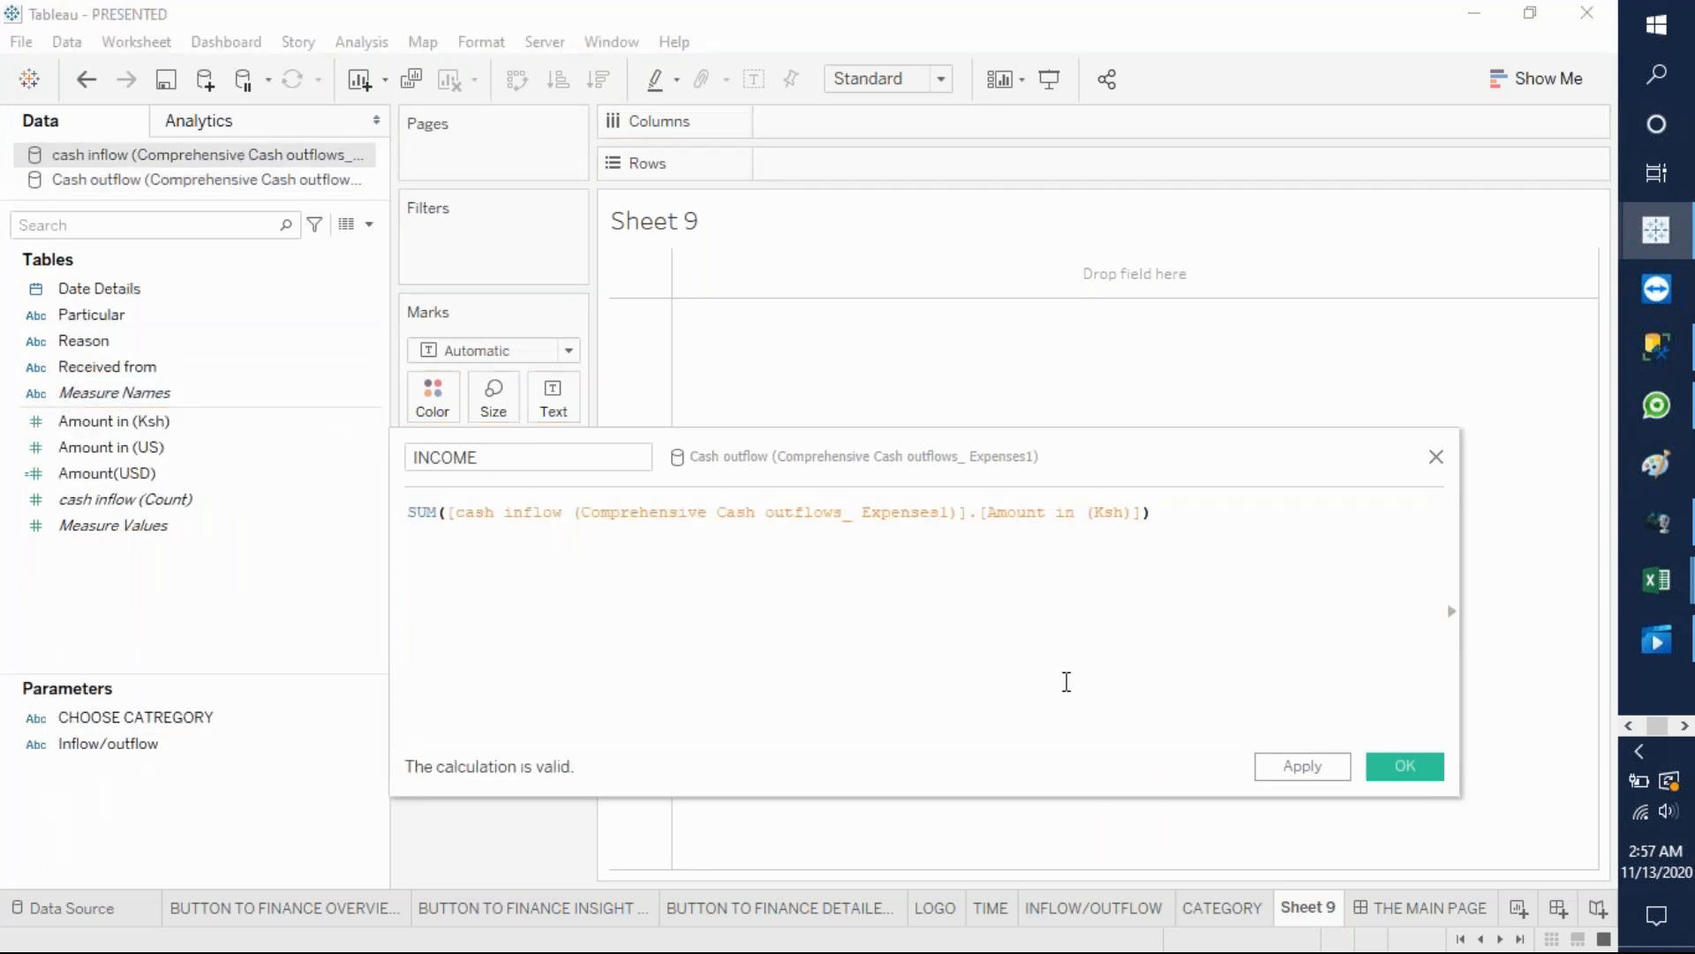
{"action": "left_click", "coordinate": [1298, 766]}
{"action": "left_click", "coordinate": [1407, 767]}
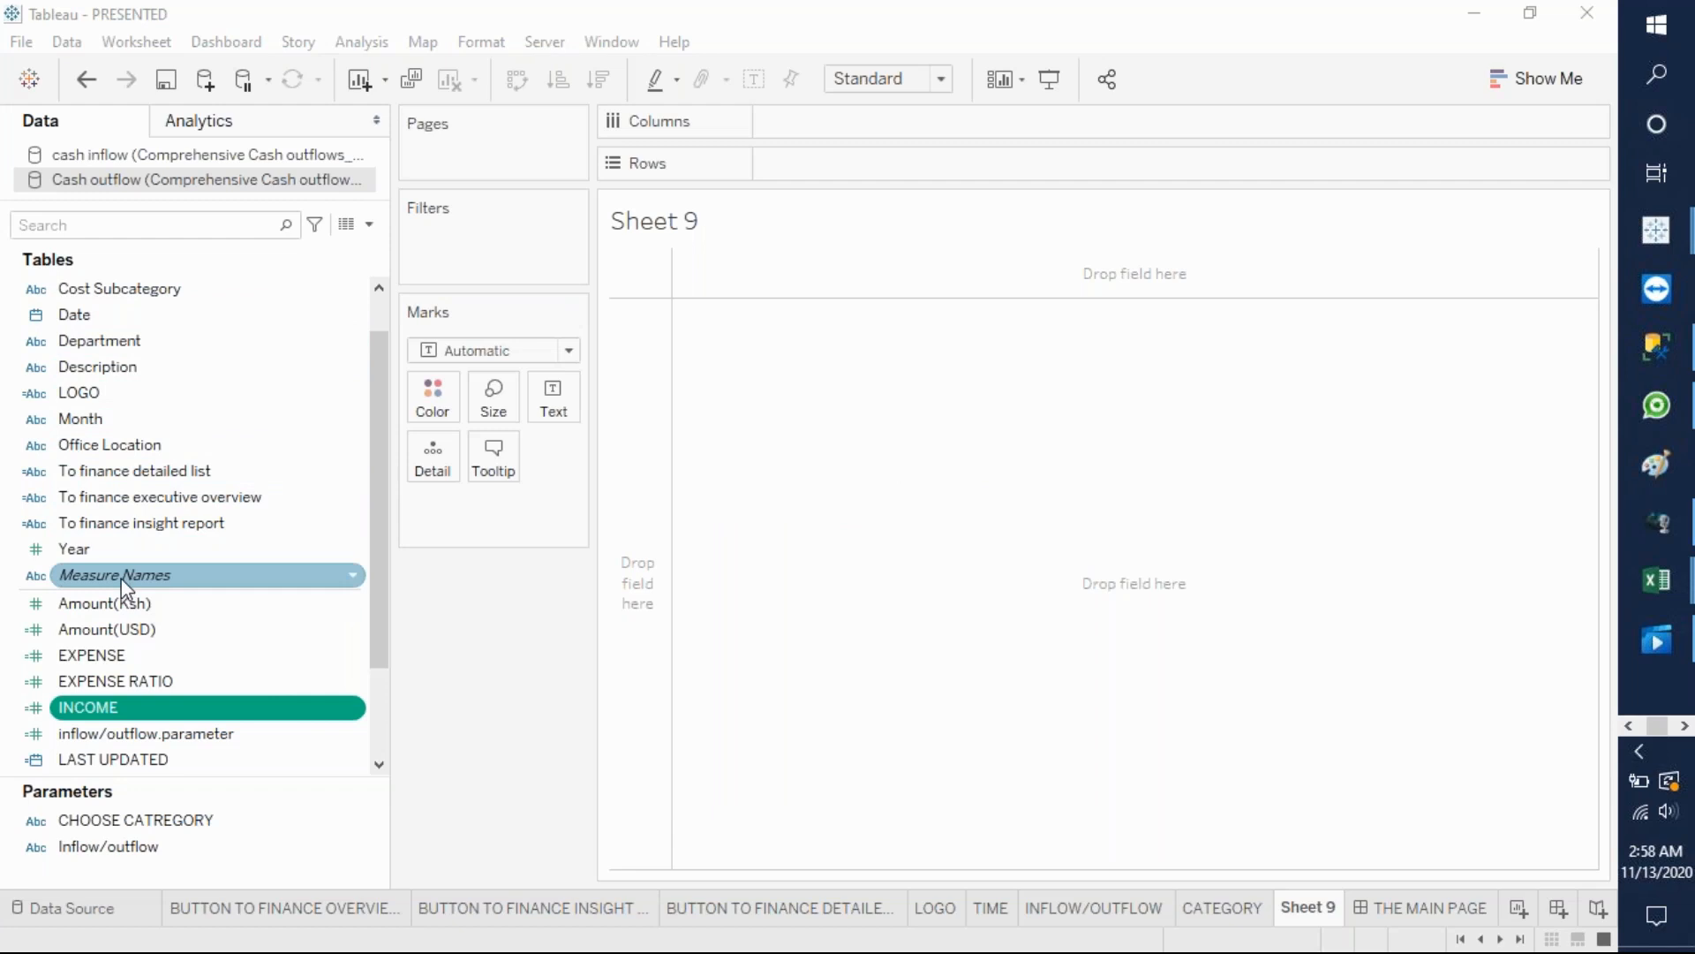
- Place Measure Names from the Cash outflow source on the Columns of Sheet 9
{"action": "left_click_drag", "start_coordinate": [120, 576], "coordinate": [817, 133]}
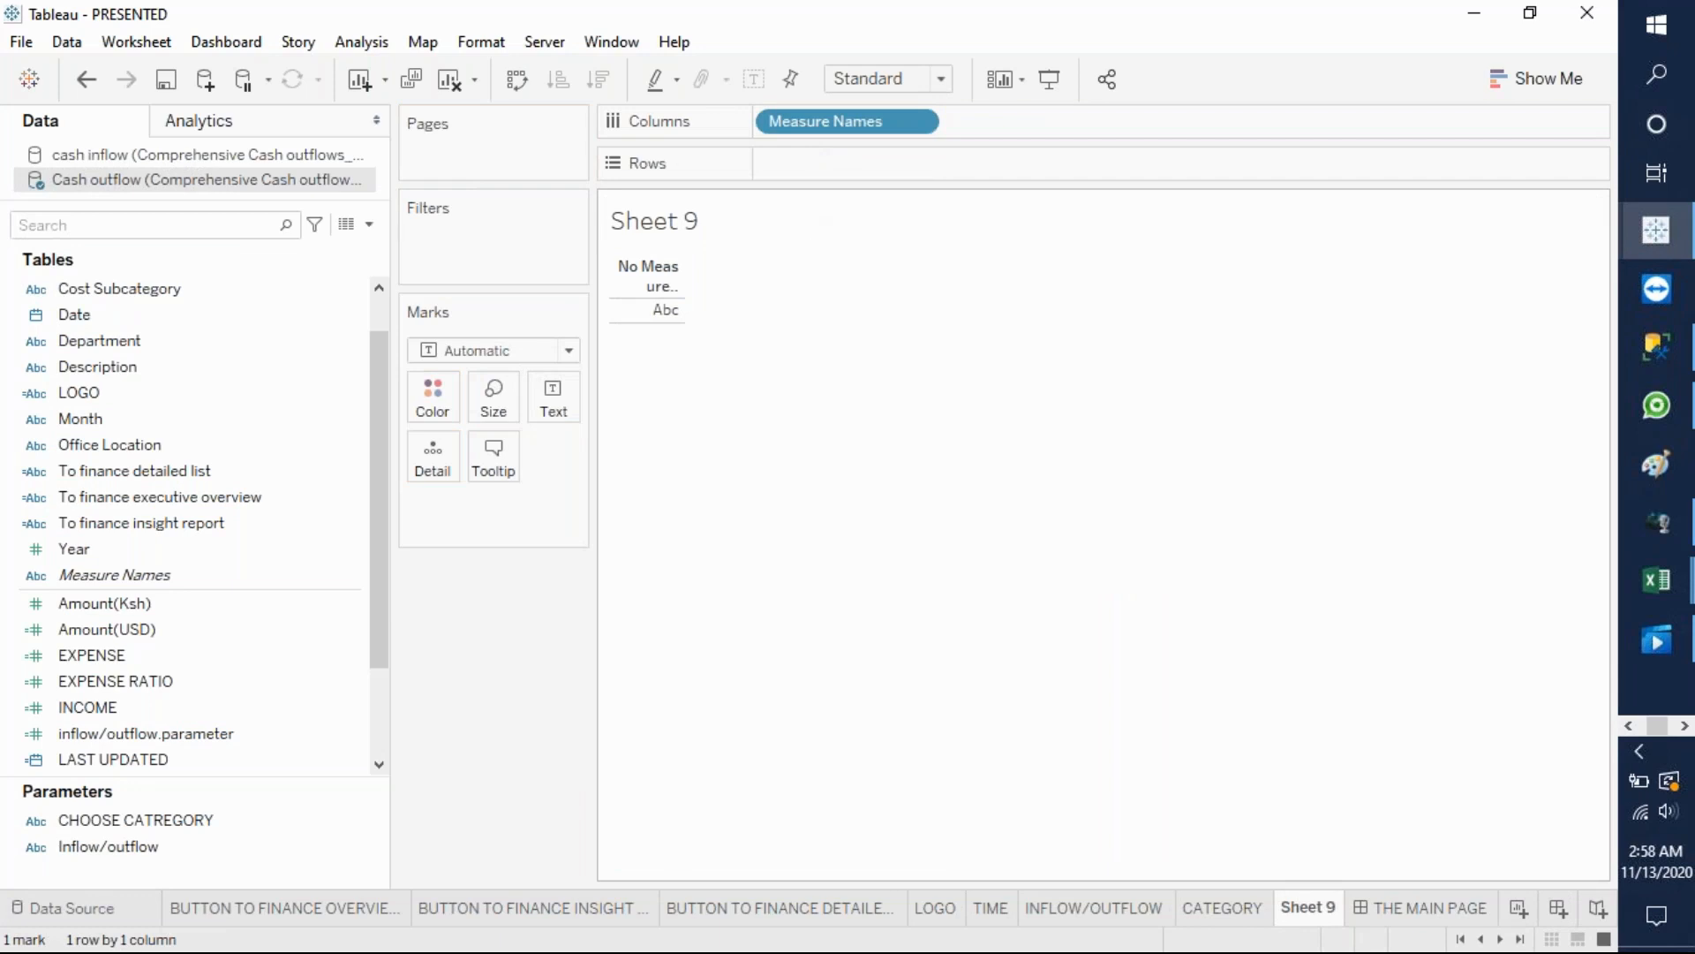
{"action": "left_click_drag", "start_coordinate": [148, 578], "coordinate": [485, 505]}
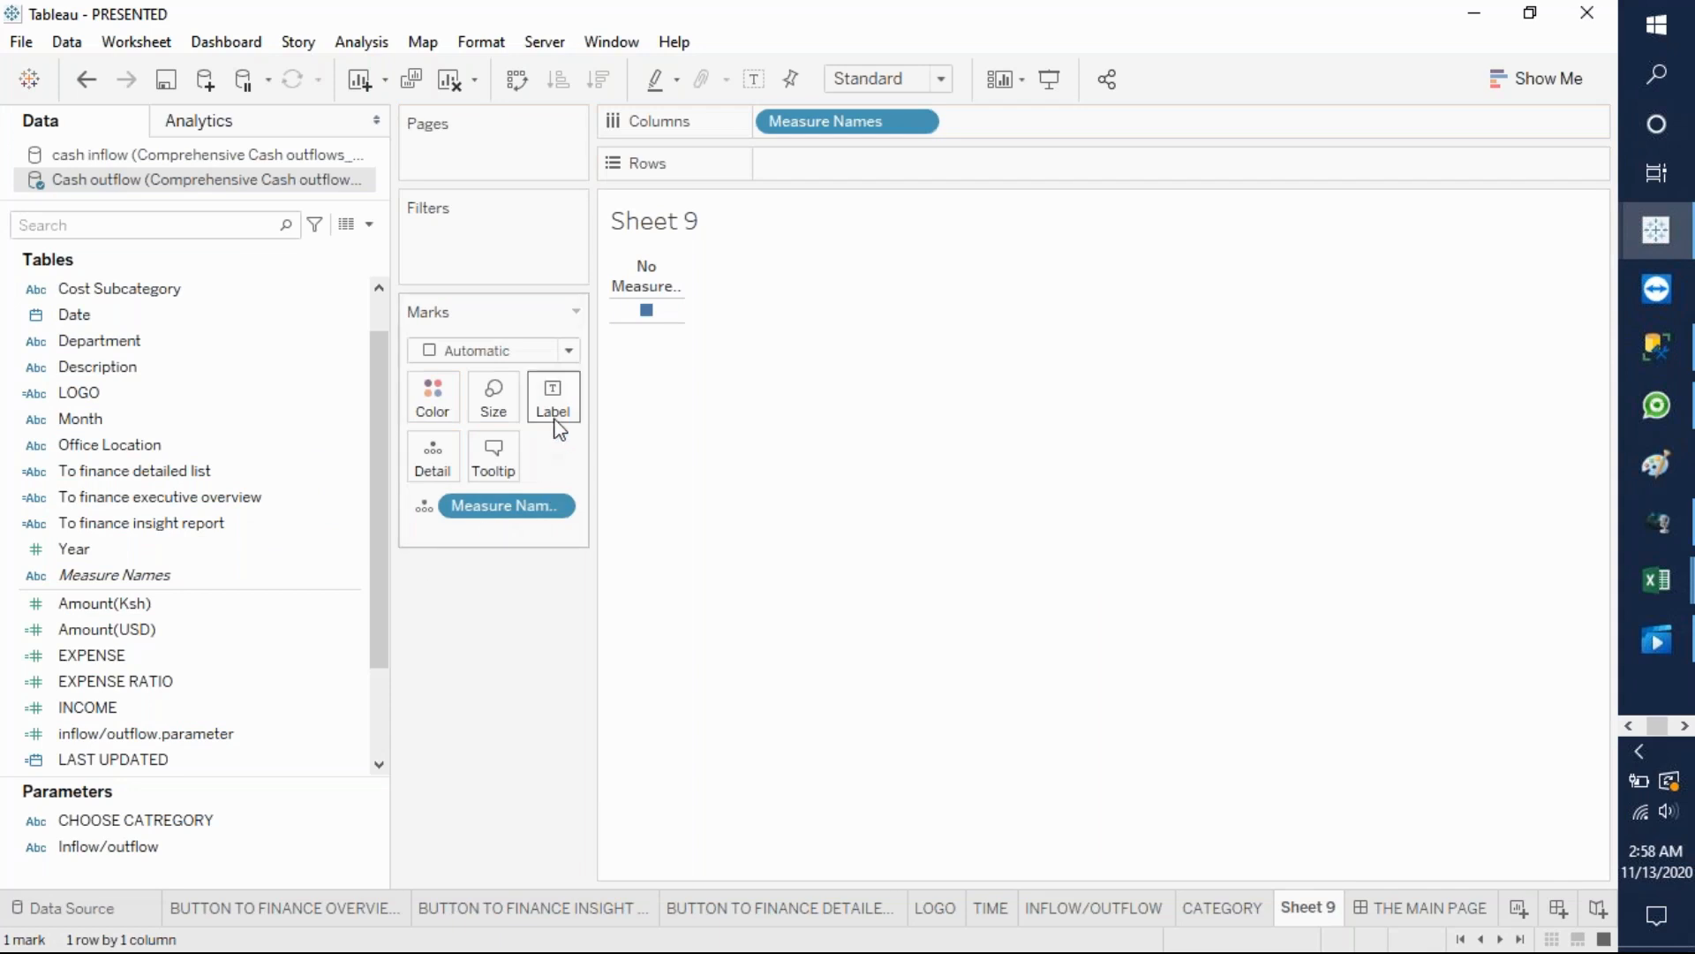
{"action": "left_click", "coordinate": [422, 509]}
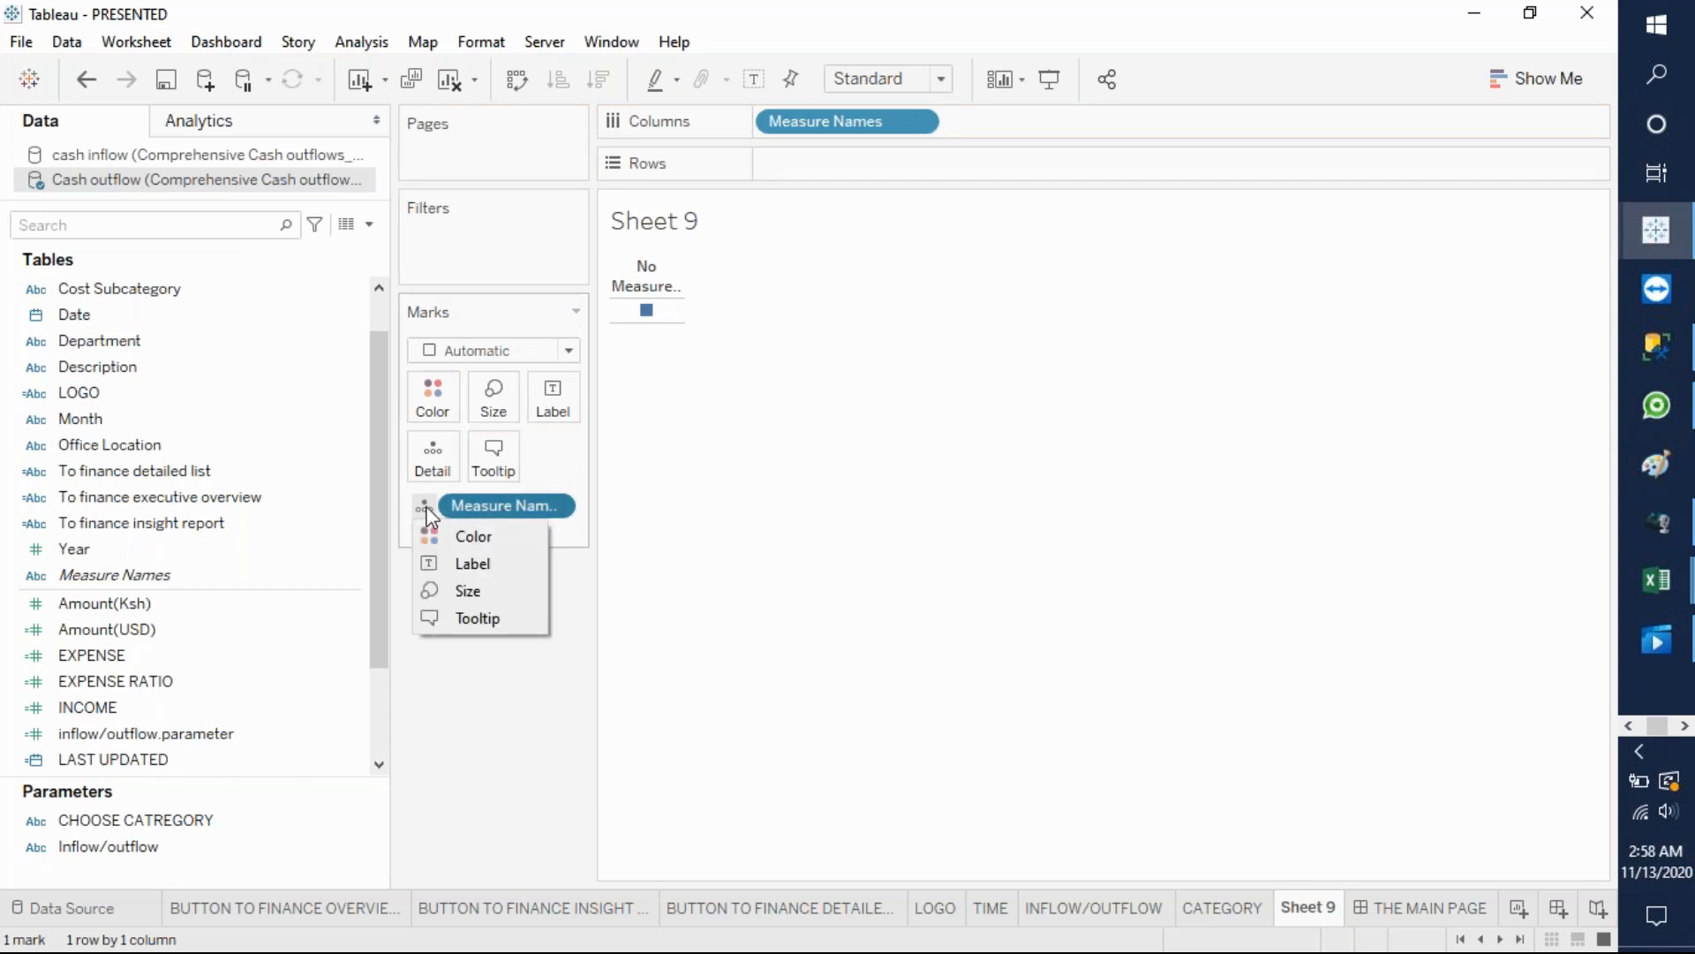
{"action": "left_click", "coordinate": [448, 563]}
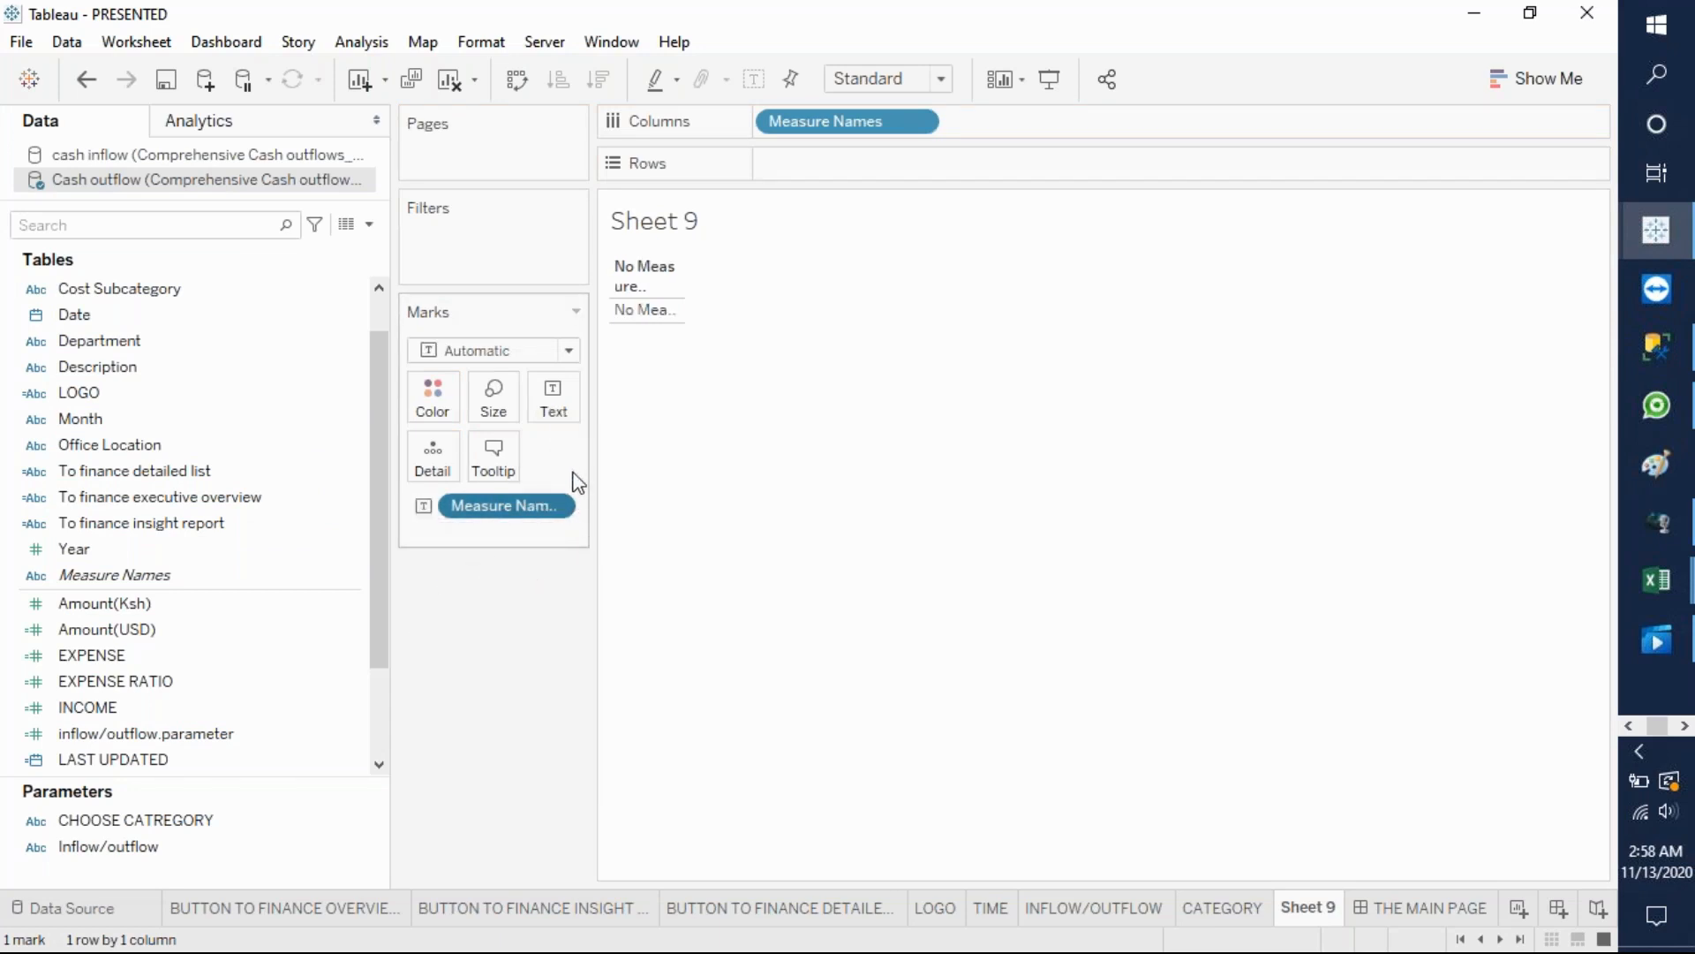
{"action": "left_click", "coordinate": [146, 658]}
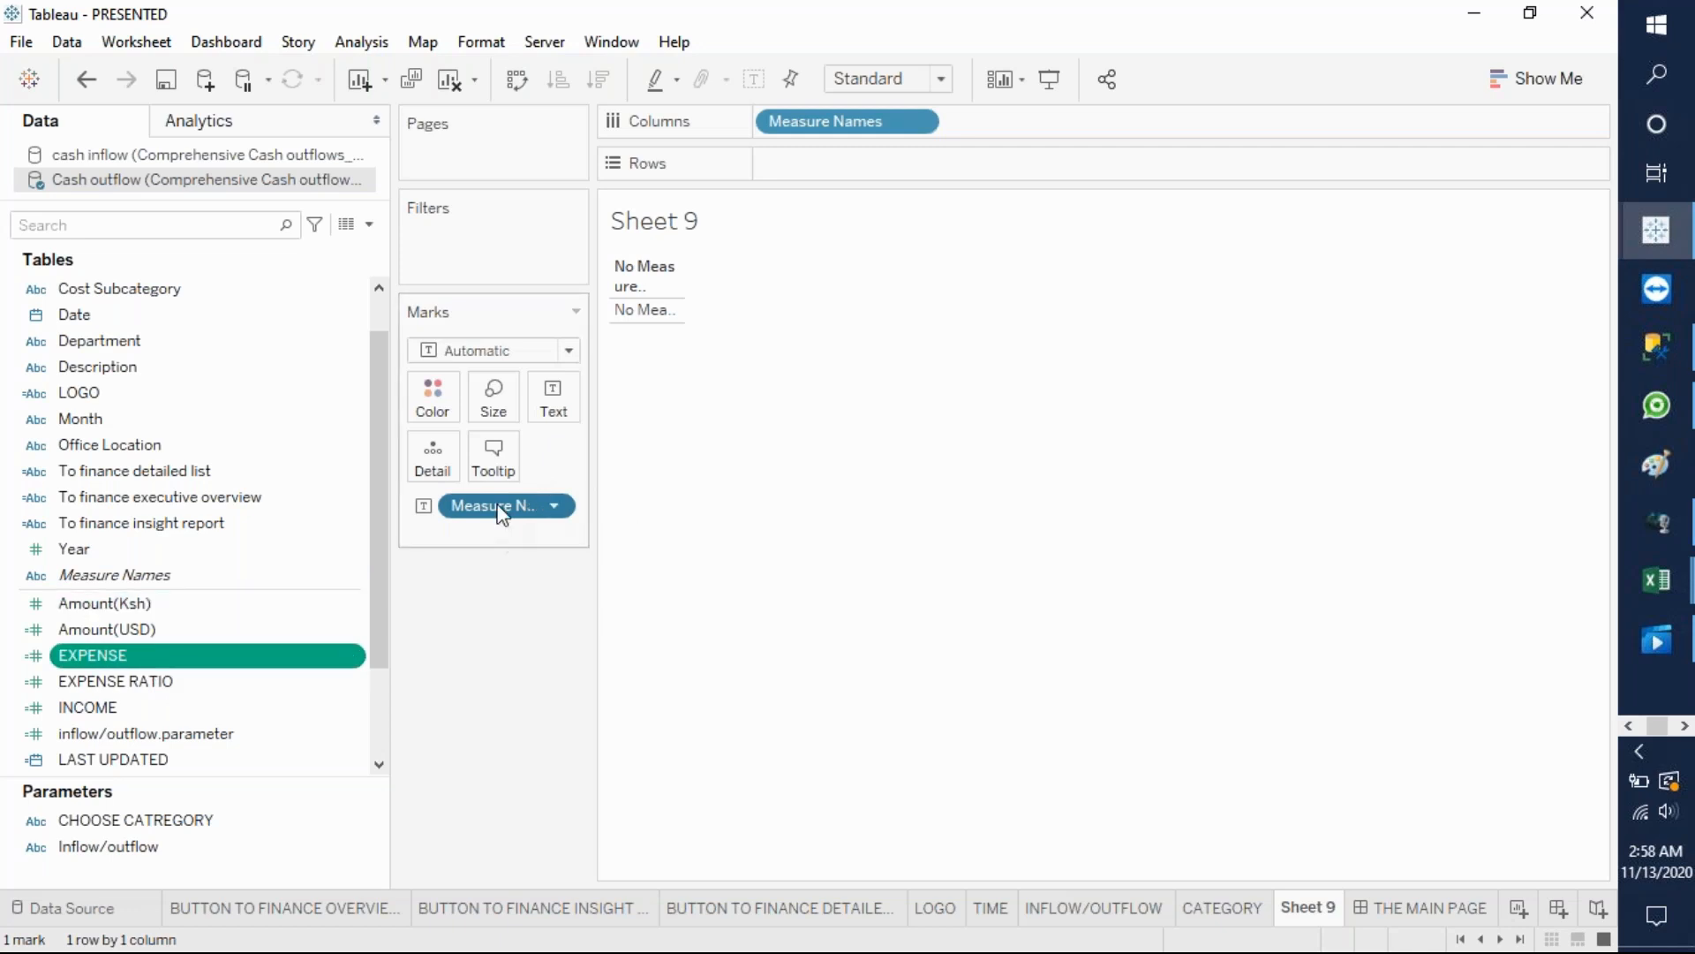
{"action": "left_click_drag", "start_coordinate": [497, 508], "coordinate": [374, 671]}
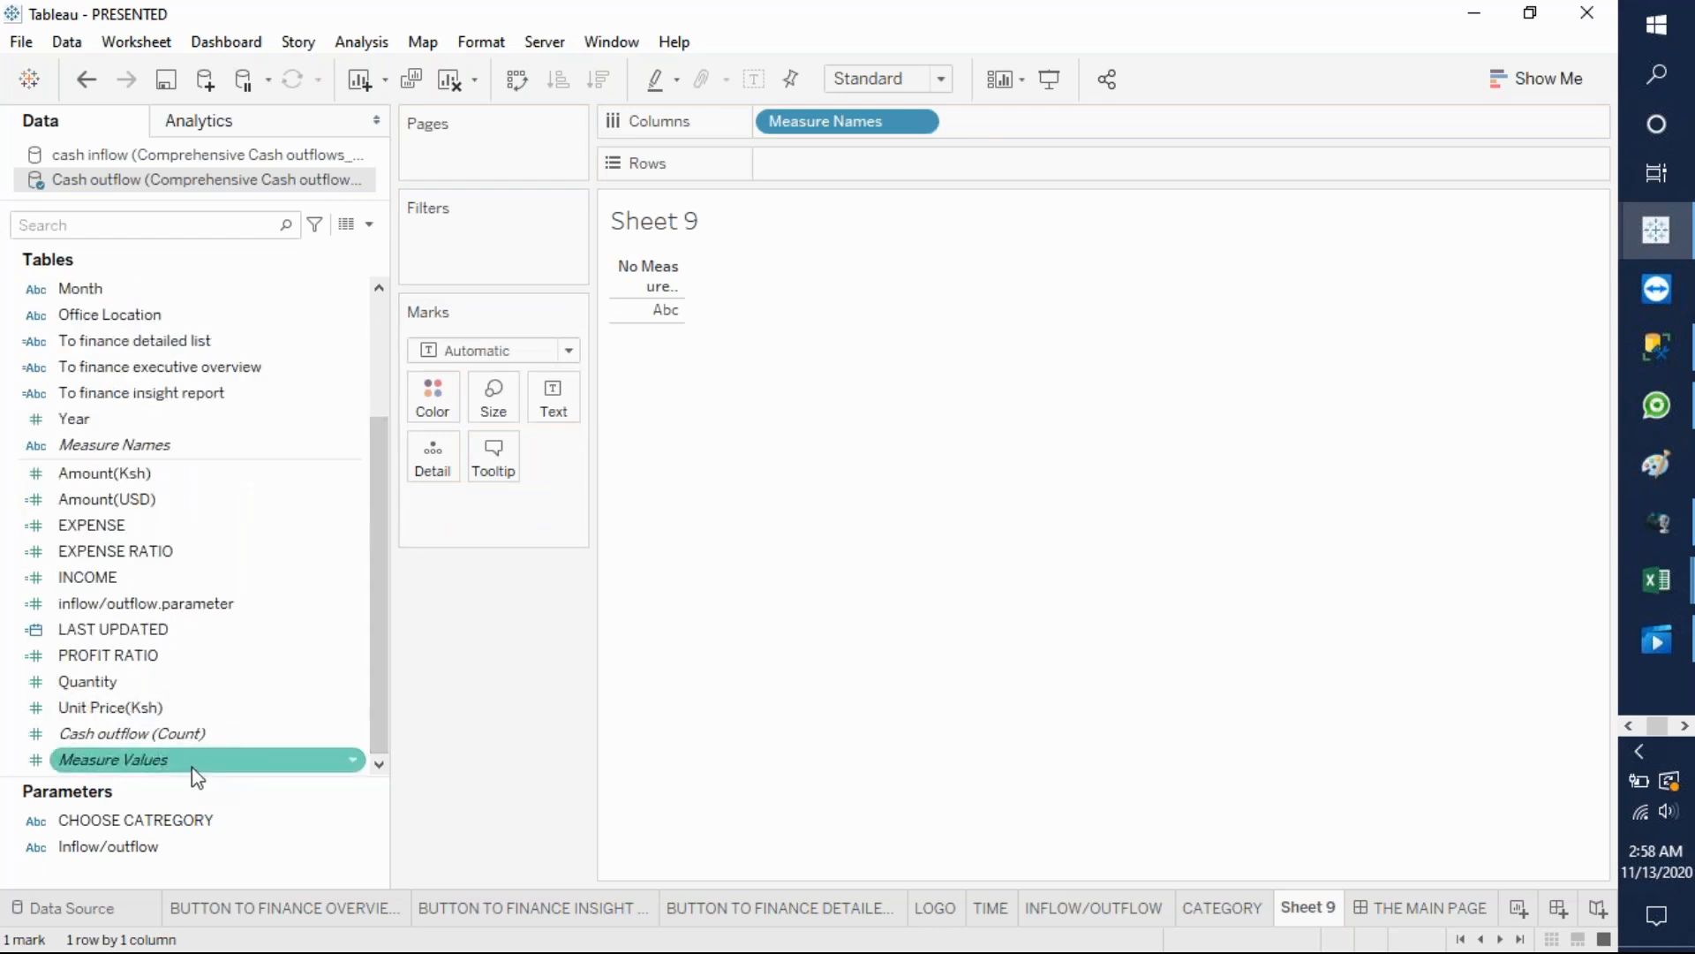
- Show Measure Values from the Cash outflow source as the text of Sheet 9 and dismiss the data source relationship warning
{"action": "left_click_drag", "start_coordinate": [192, 759], "coordinate": [553, 398]}
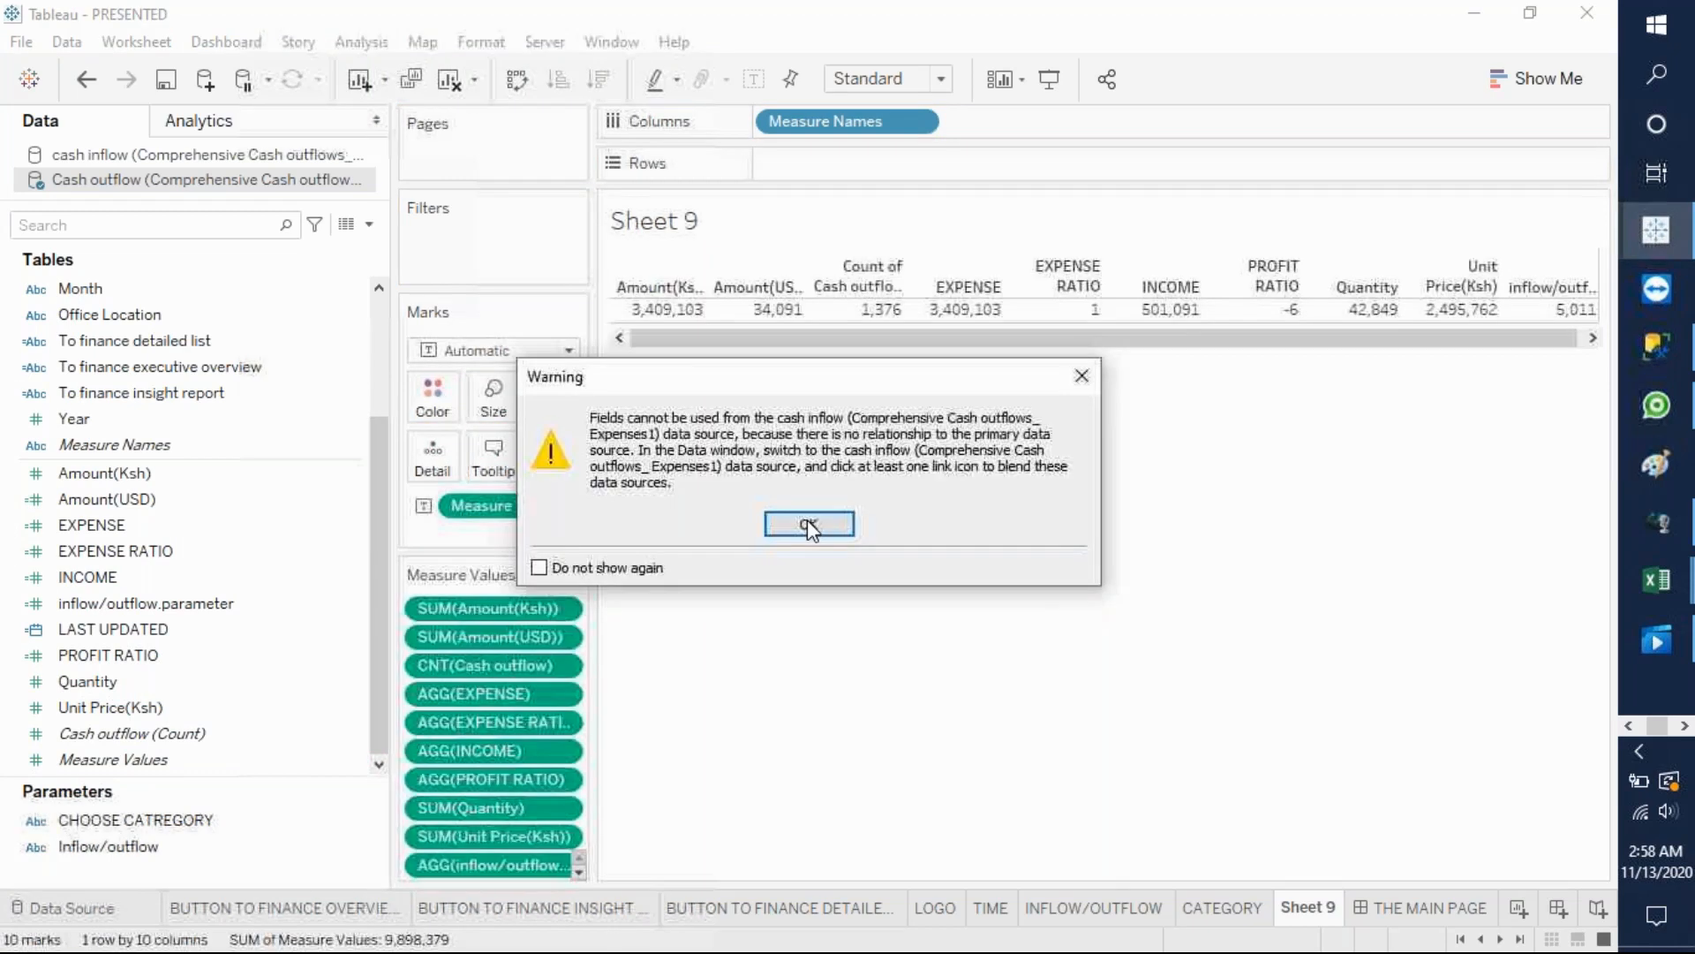
{"action": "left_click", "coordinate": [807, 519]}
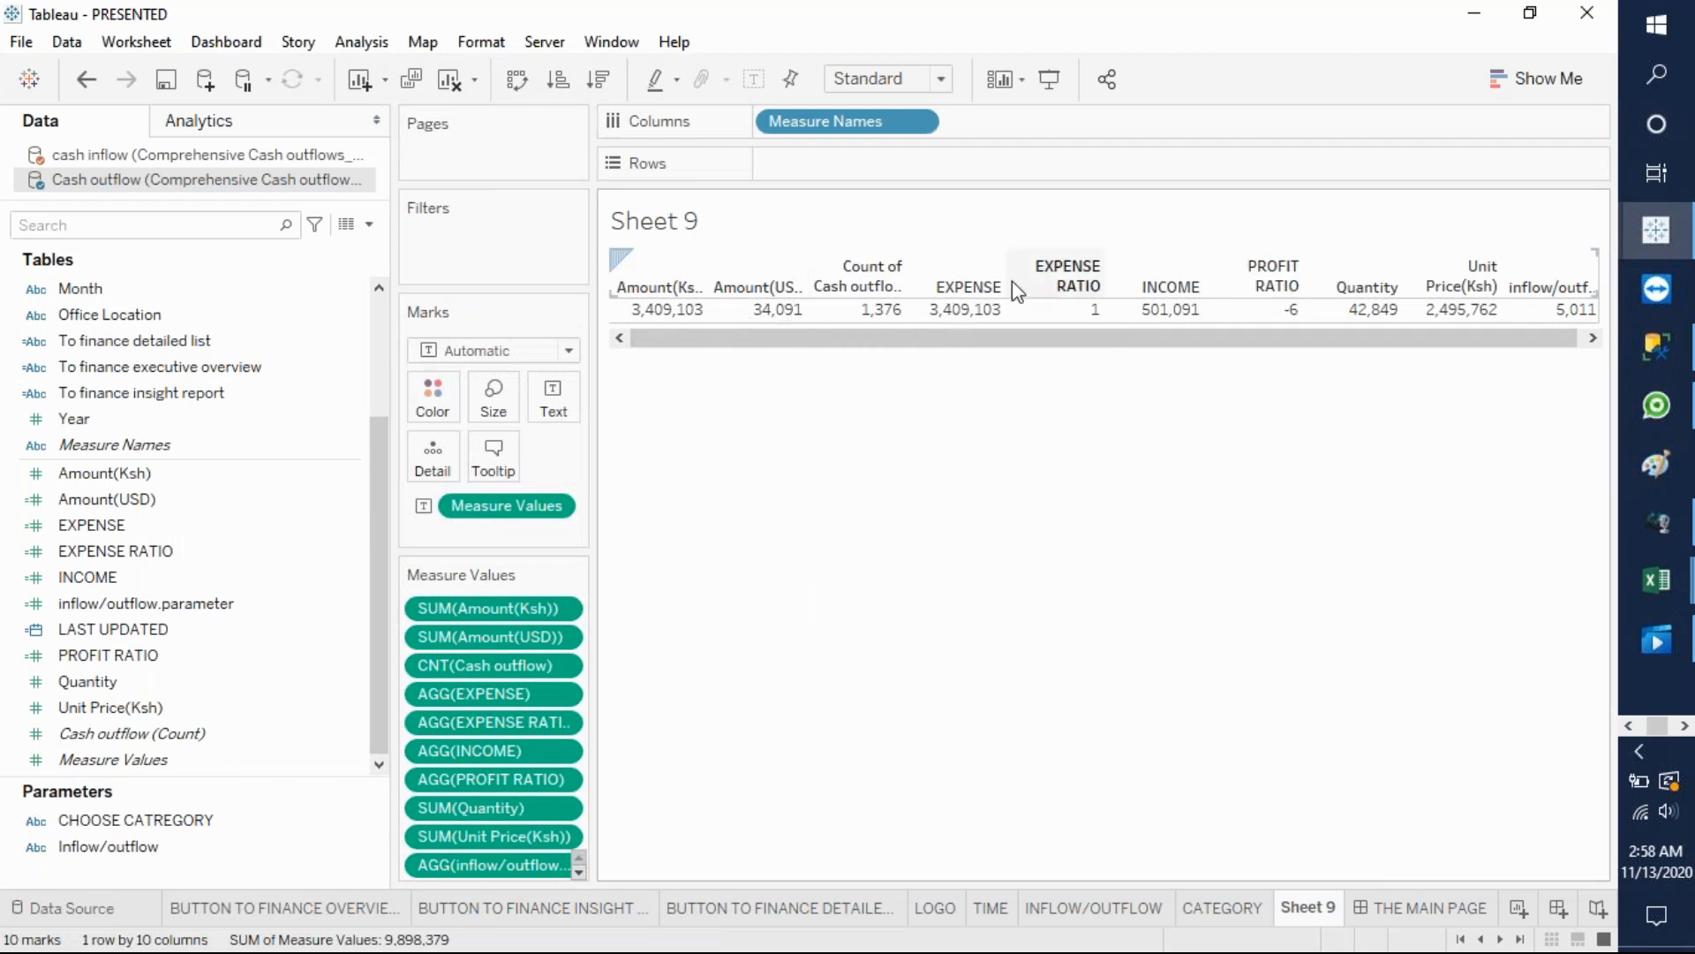
{"action": "left_click", "coordinate": [282, 447]}
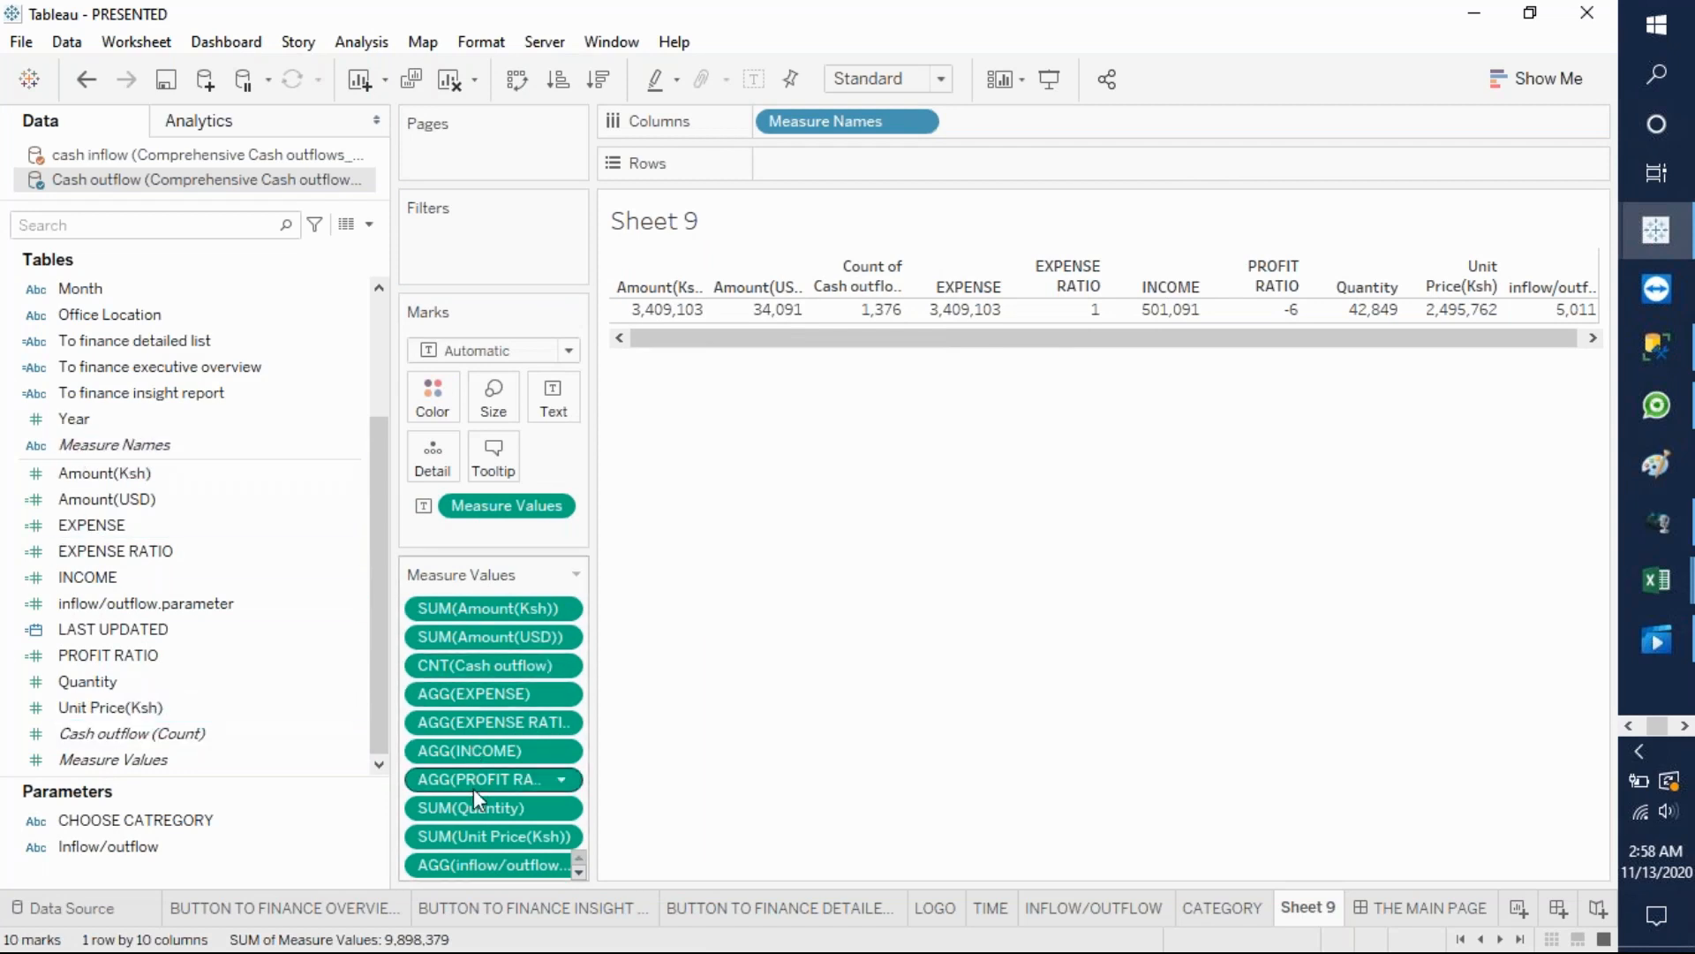
- Remove Amount(Ksh), Amount(USD), the Cash outflow count and Quantity from the sheet's Measure Values, dismissing each blending warning
{"action": "left_click_drag", "start_coordinate": [486, 606], "coordinate": [357, 772]}
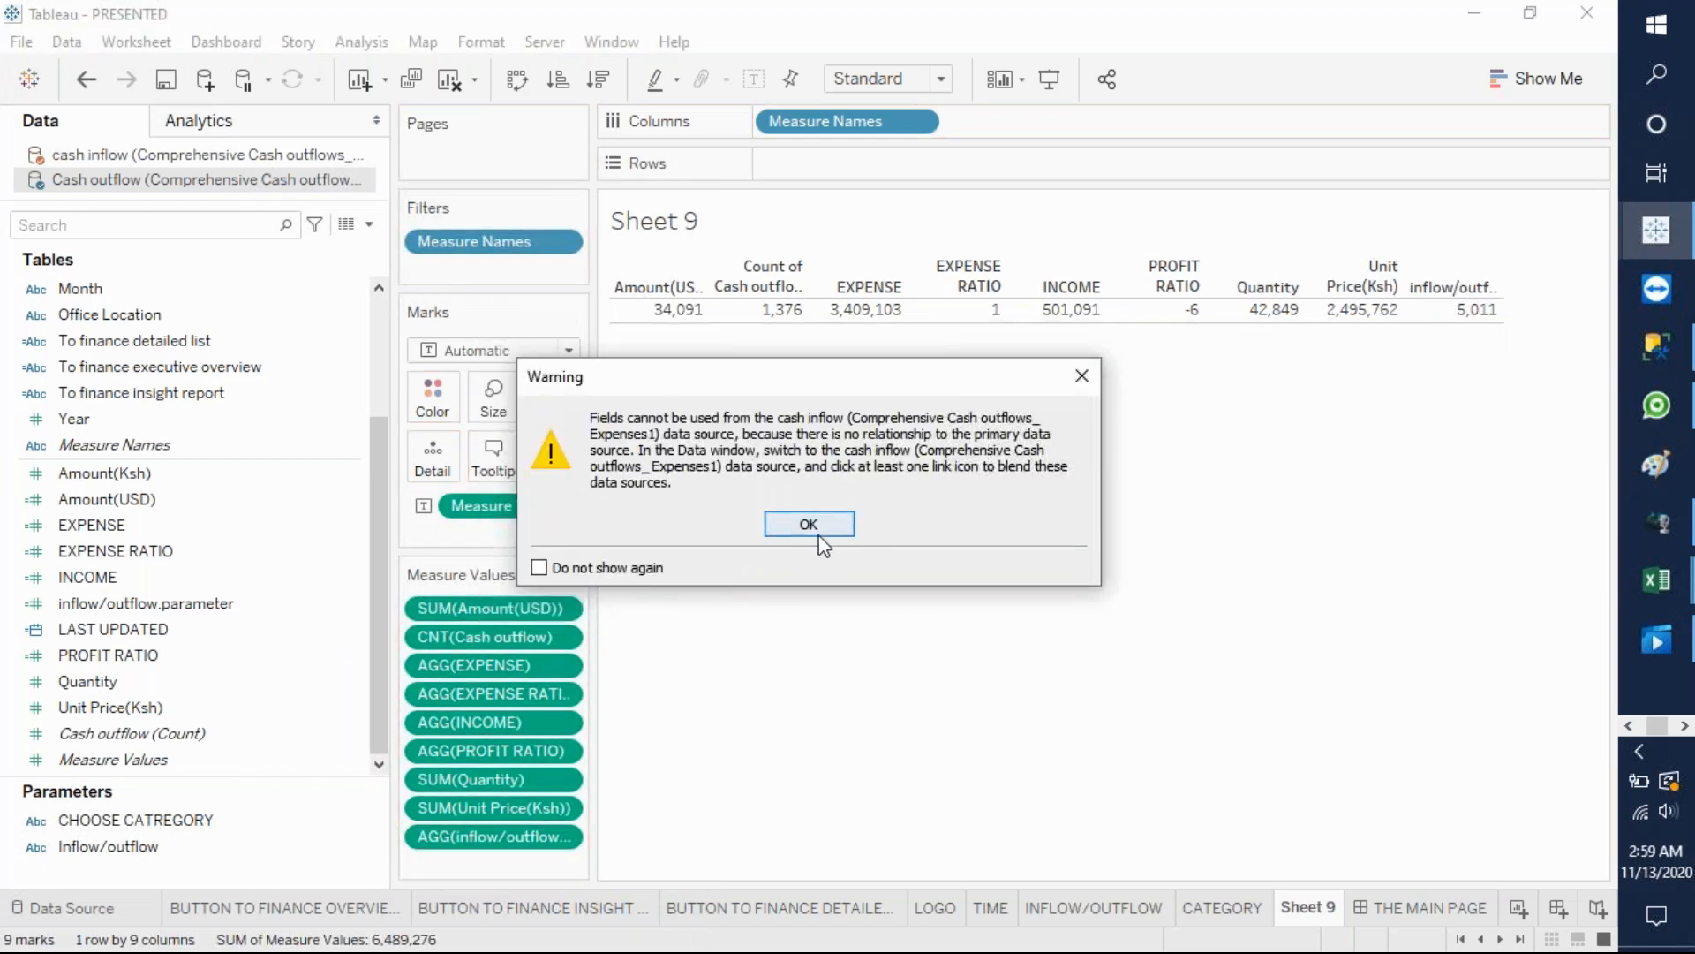
{"action": "left_click", "coordinate": [812, 526]}
{"action": "left_click_drag", "start_coordinate": [470, 611], "coordinate": [314, 757]}
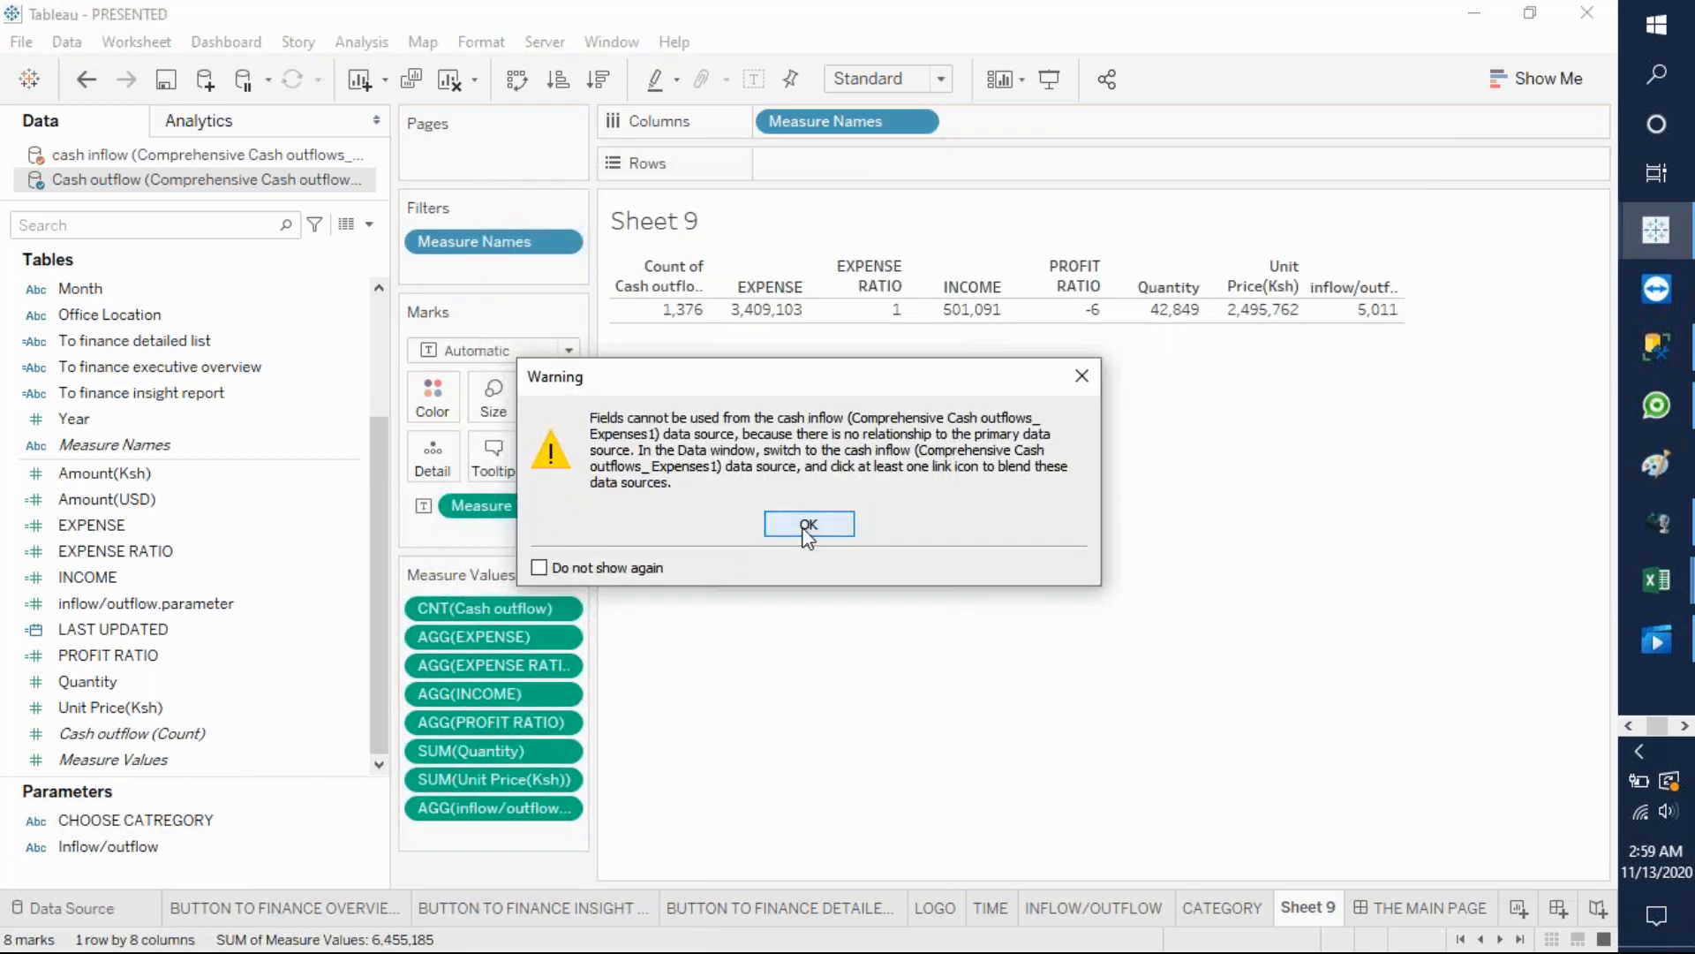
{"action": "left_click", "coordinate": [807, 521]}
{"action": "left_click_drag", "start_coordinate": [480, 612], "coordinate": [331, 808]}
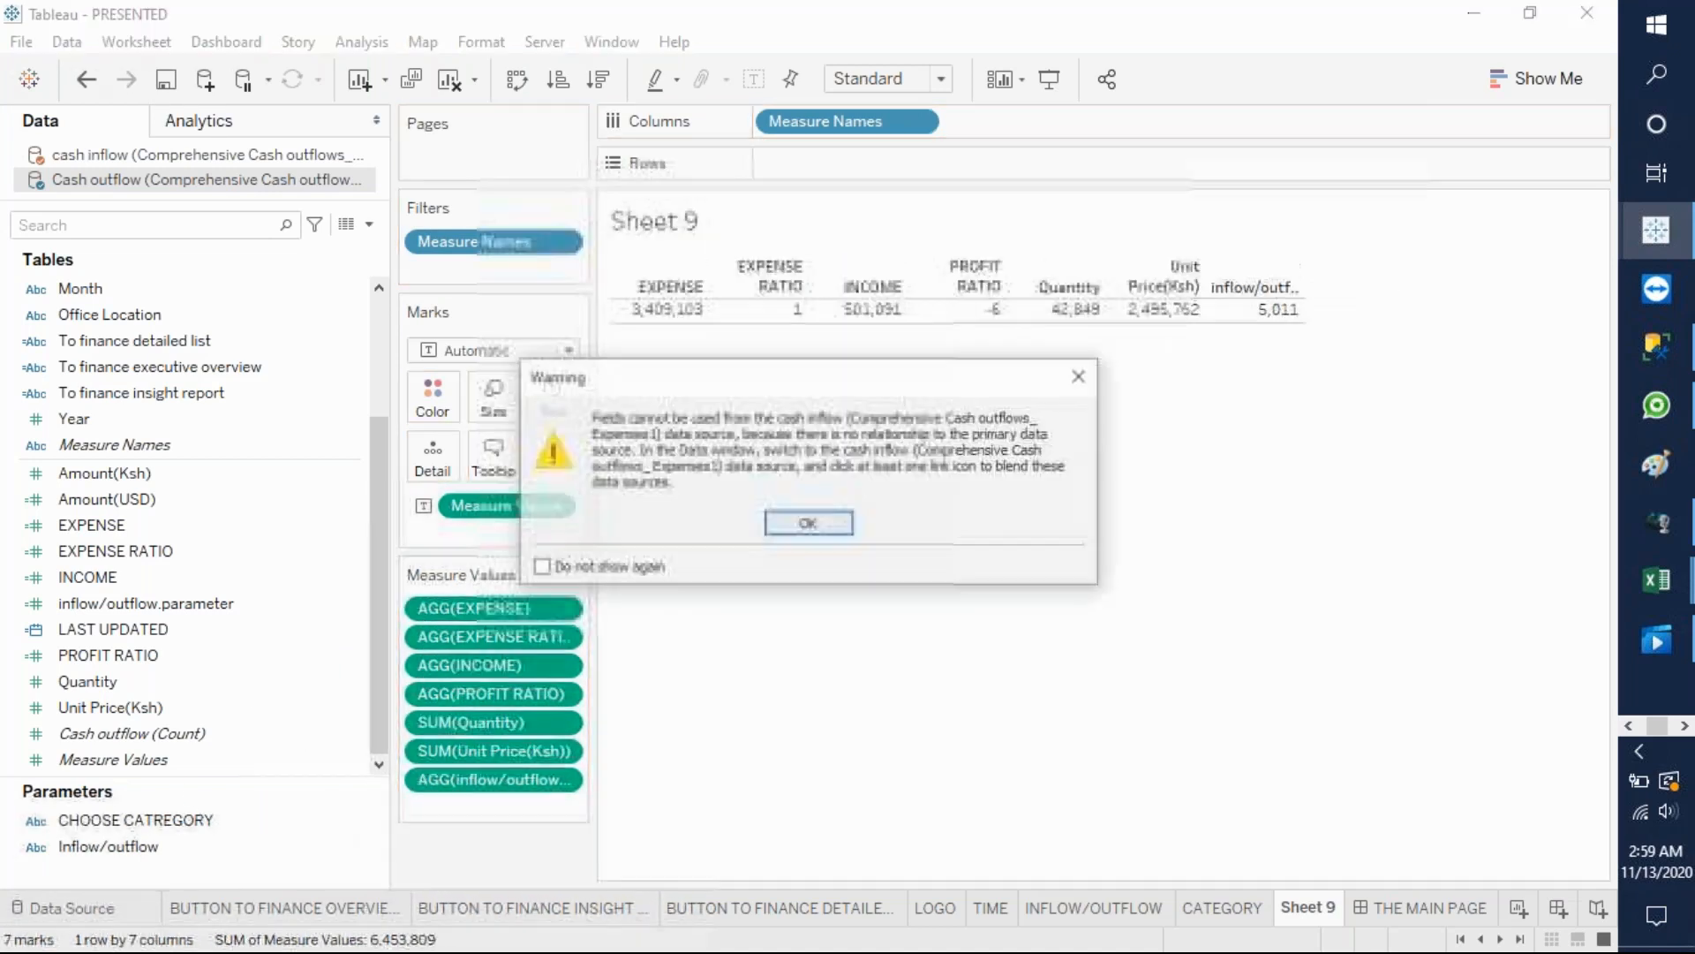
{"action": "left_click", "coordinate": [847, 527]}
{"action": "left_click_drag", "start_coordinate": [498, 719], "coordinate": [330, 826]}
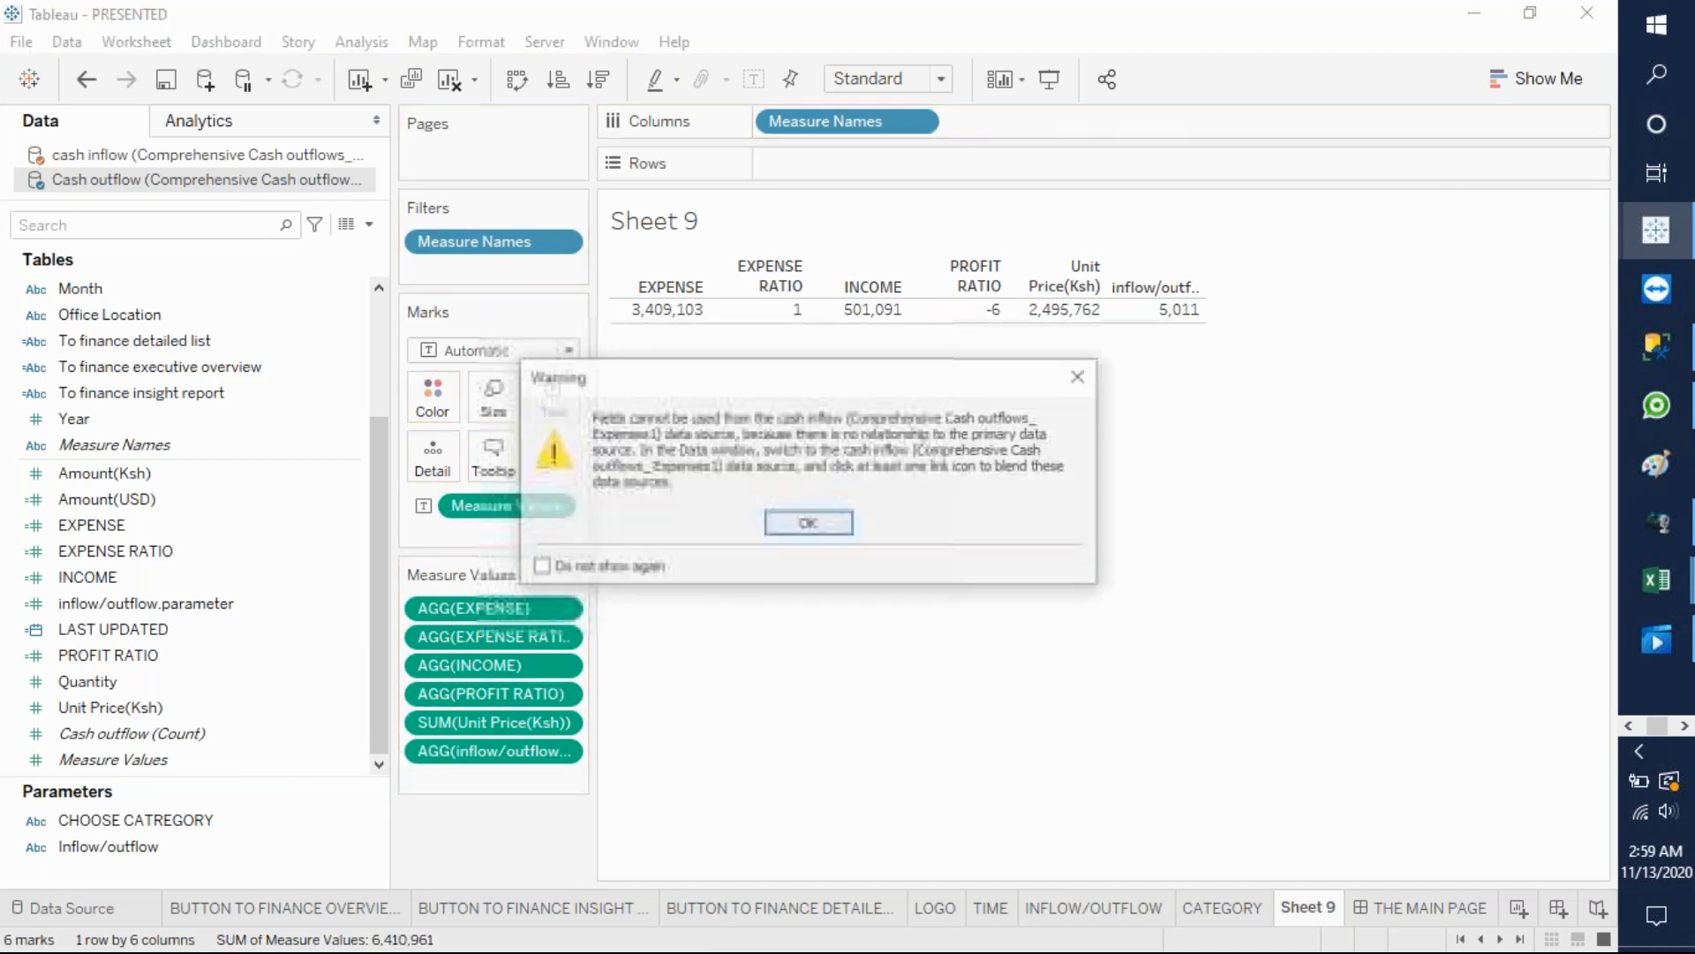
{"action": "left_click", "coordinate": [811, 526]}
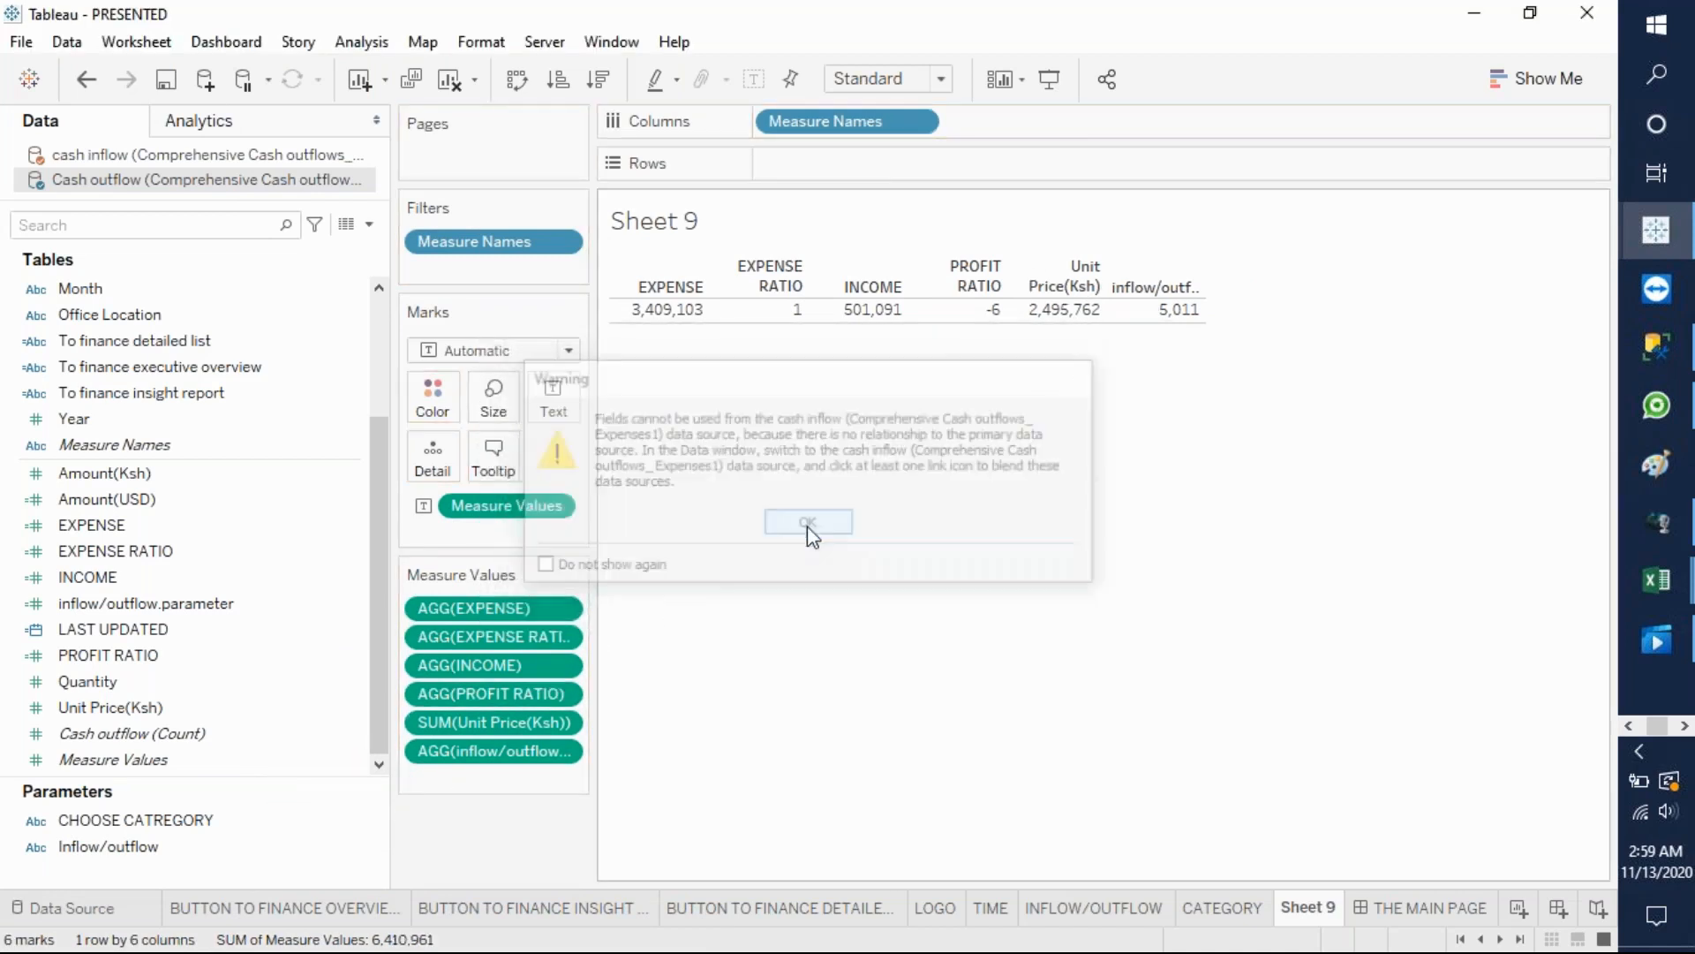
- Remove Unit Price(Ksh) and the inflow/outflow parameter measure from the Measure Values of Sheet 9
{"action": "left_click_drag", "start_coordinate": [456, 720], "coordinate": [303, 808]}
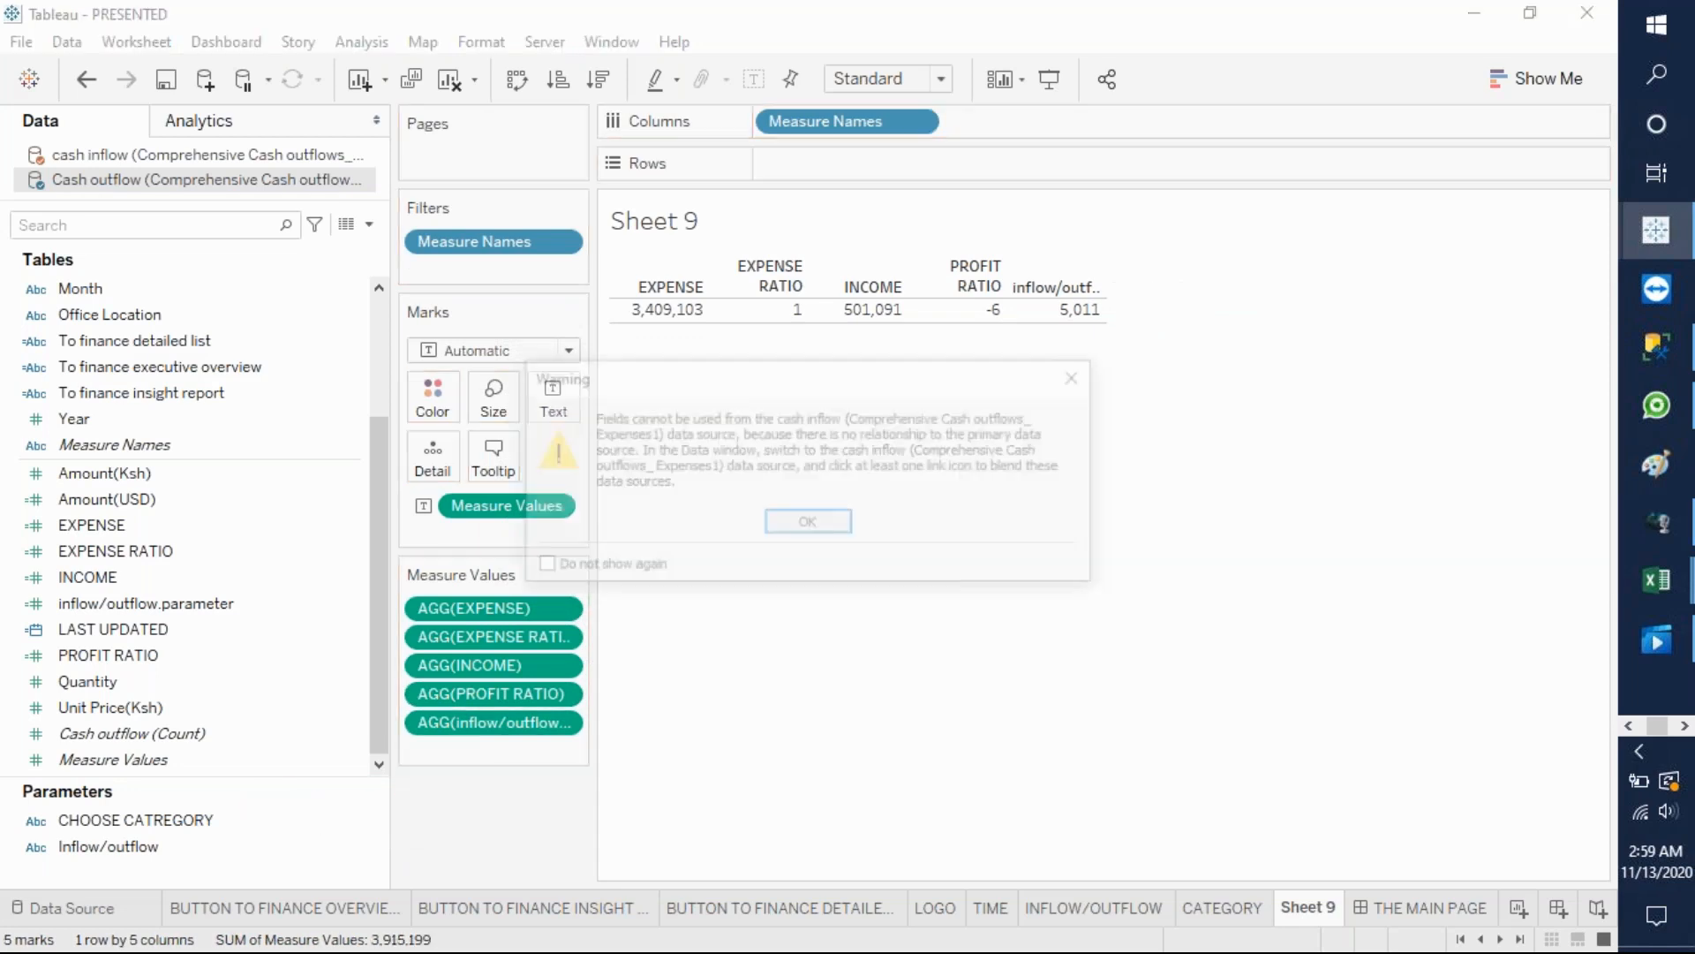
{"action": "left_click", "coordinate": [824, 526]}
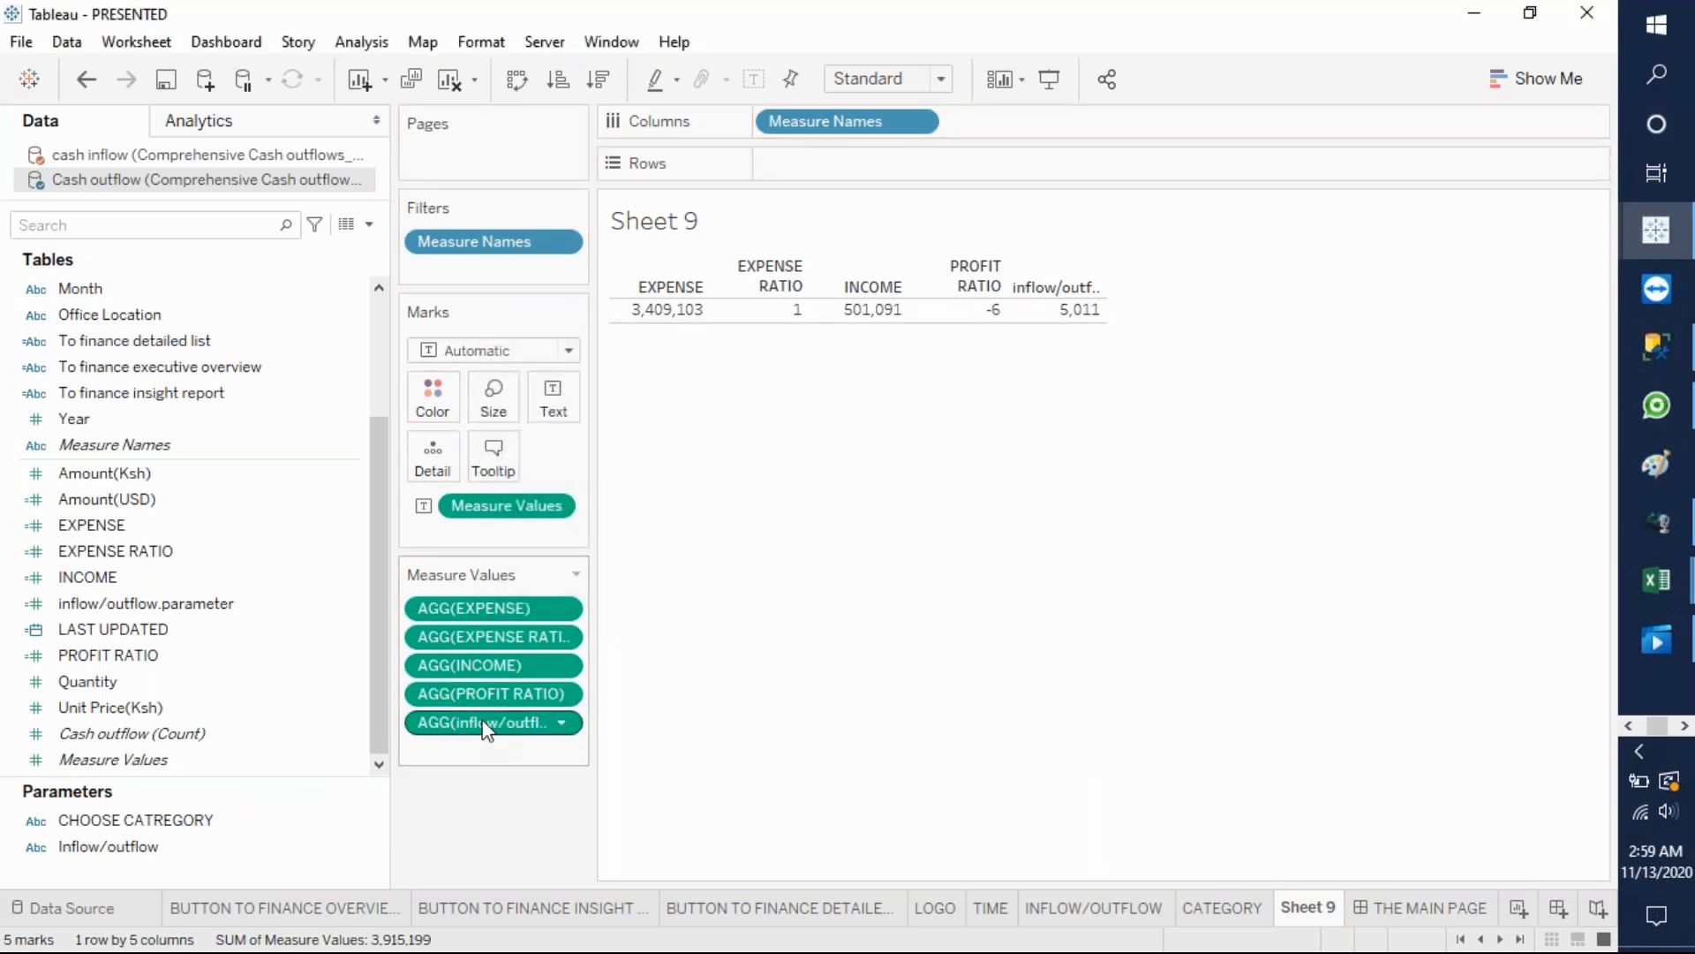
{"action": "left_click_drag", "start_coordinate": [484, 724], "coordinate": [316, 881]}
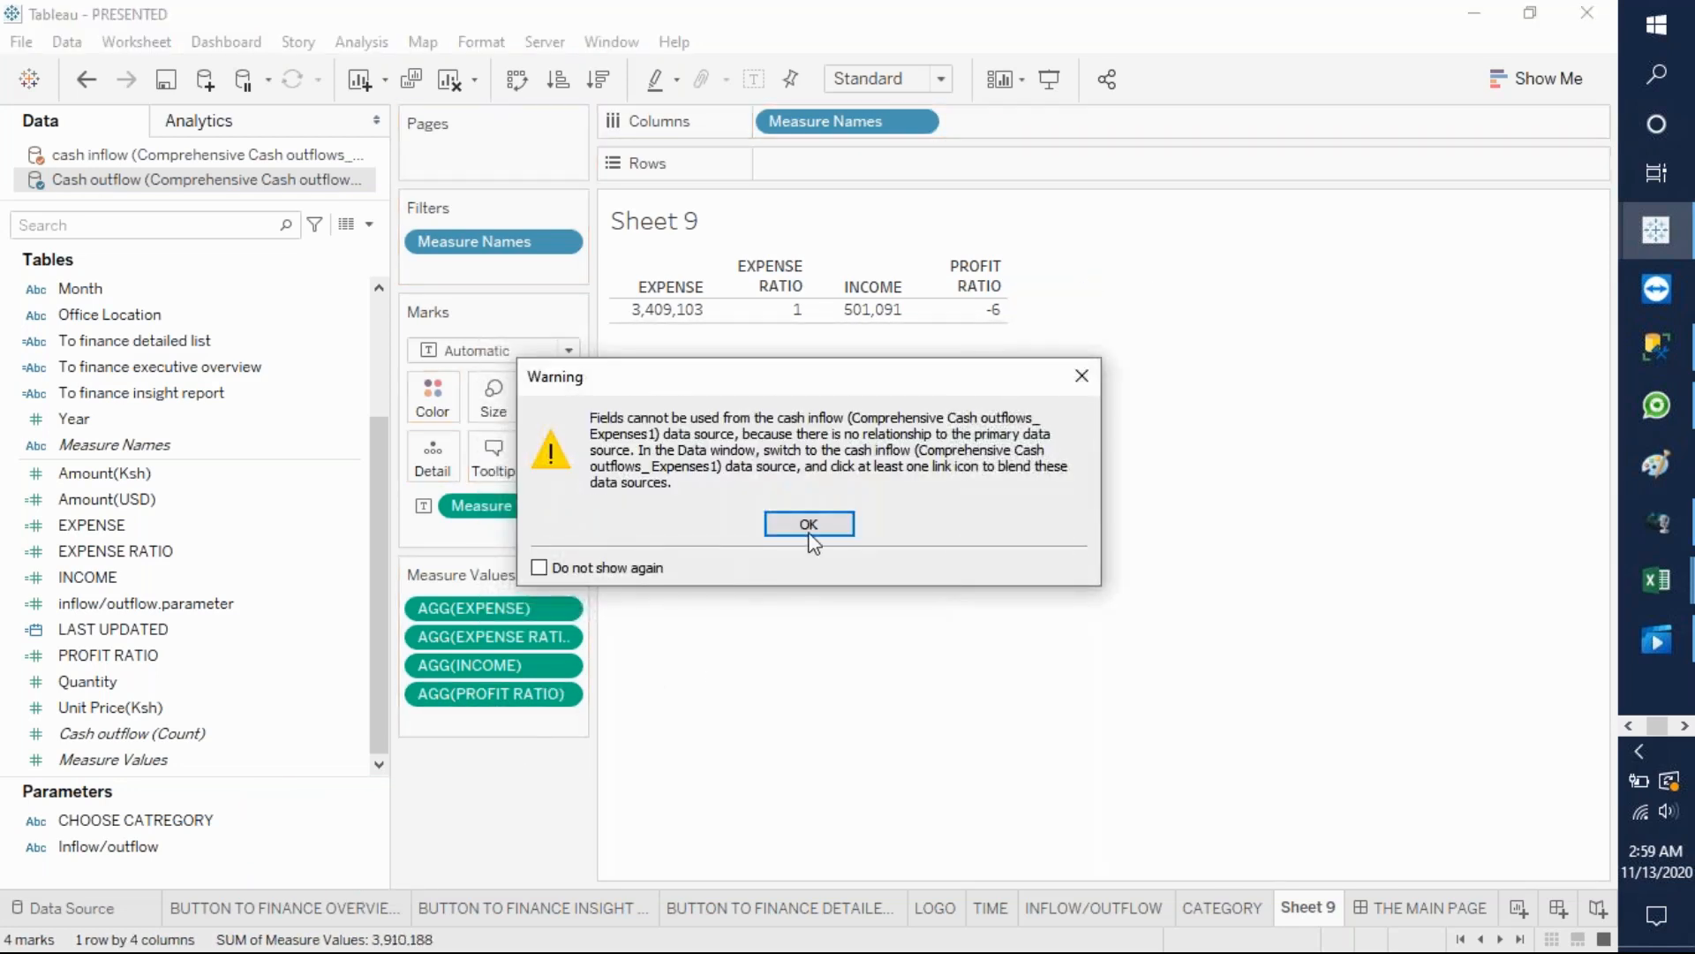
{"action": "left_click", "coordinate": [809, 530]}
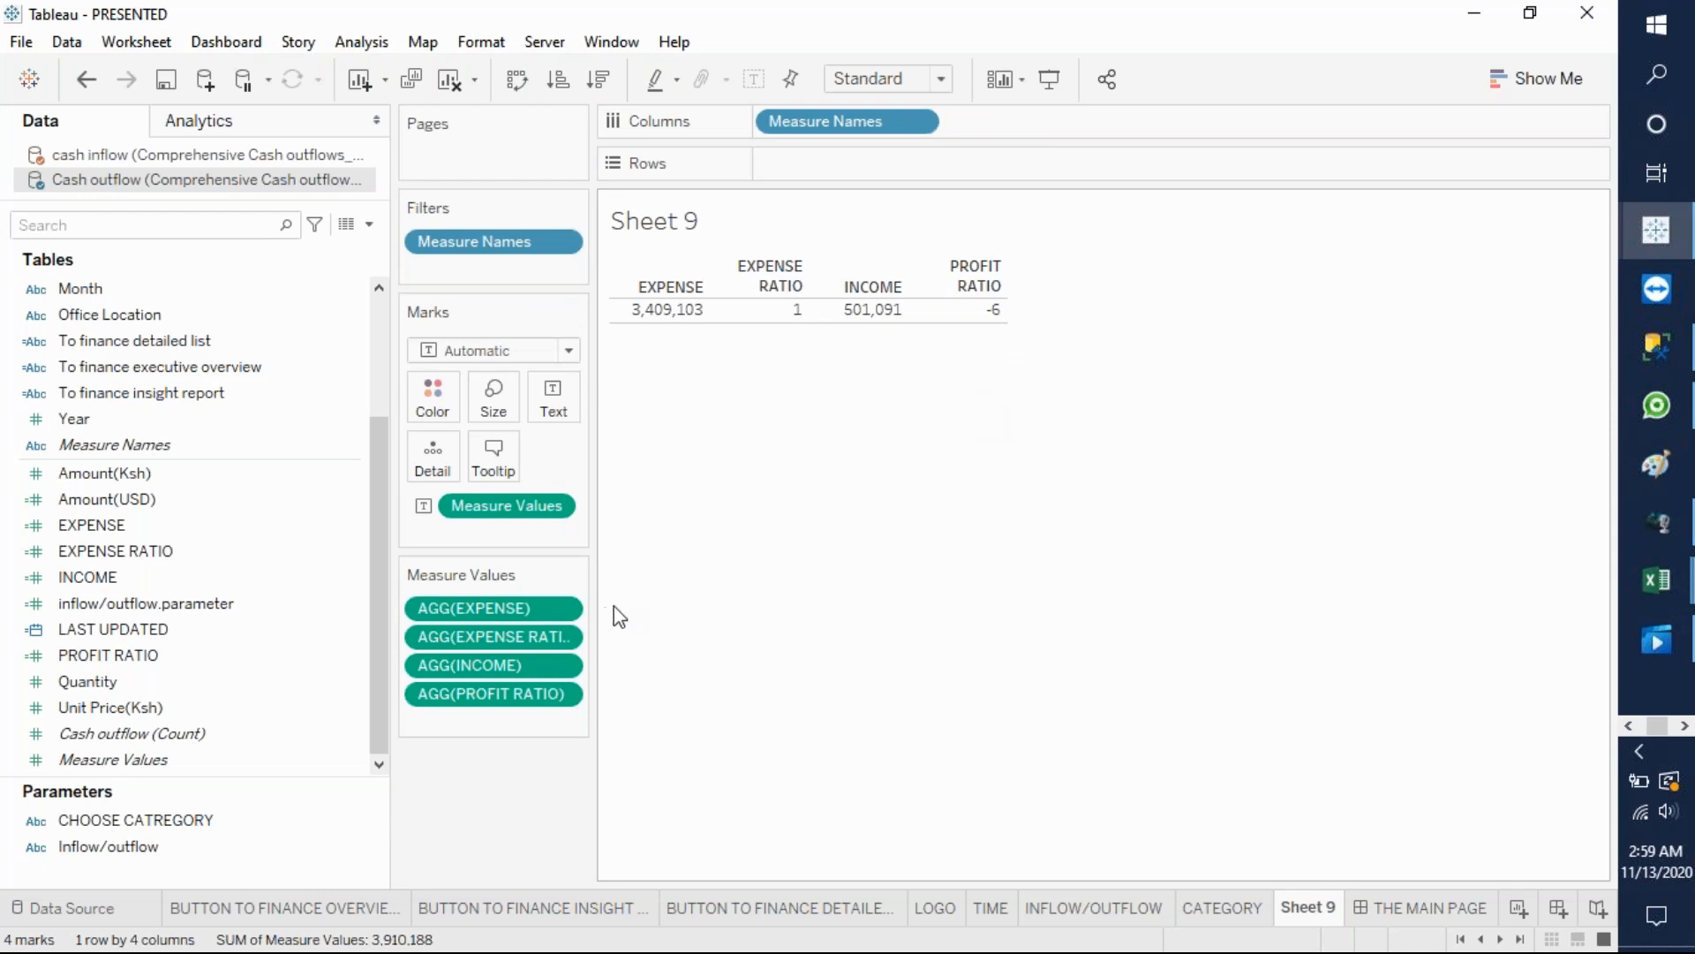
- Move INCOME directly after EXPENSE in the measure order and fit the table to Entire View
{"action": "mouse_move", "coordinate": [706, 313]}
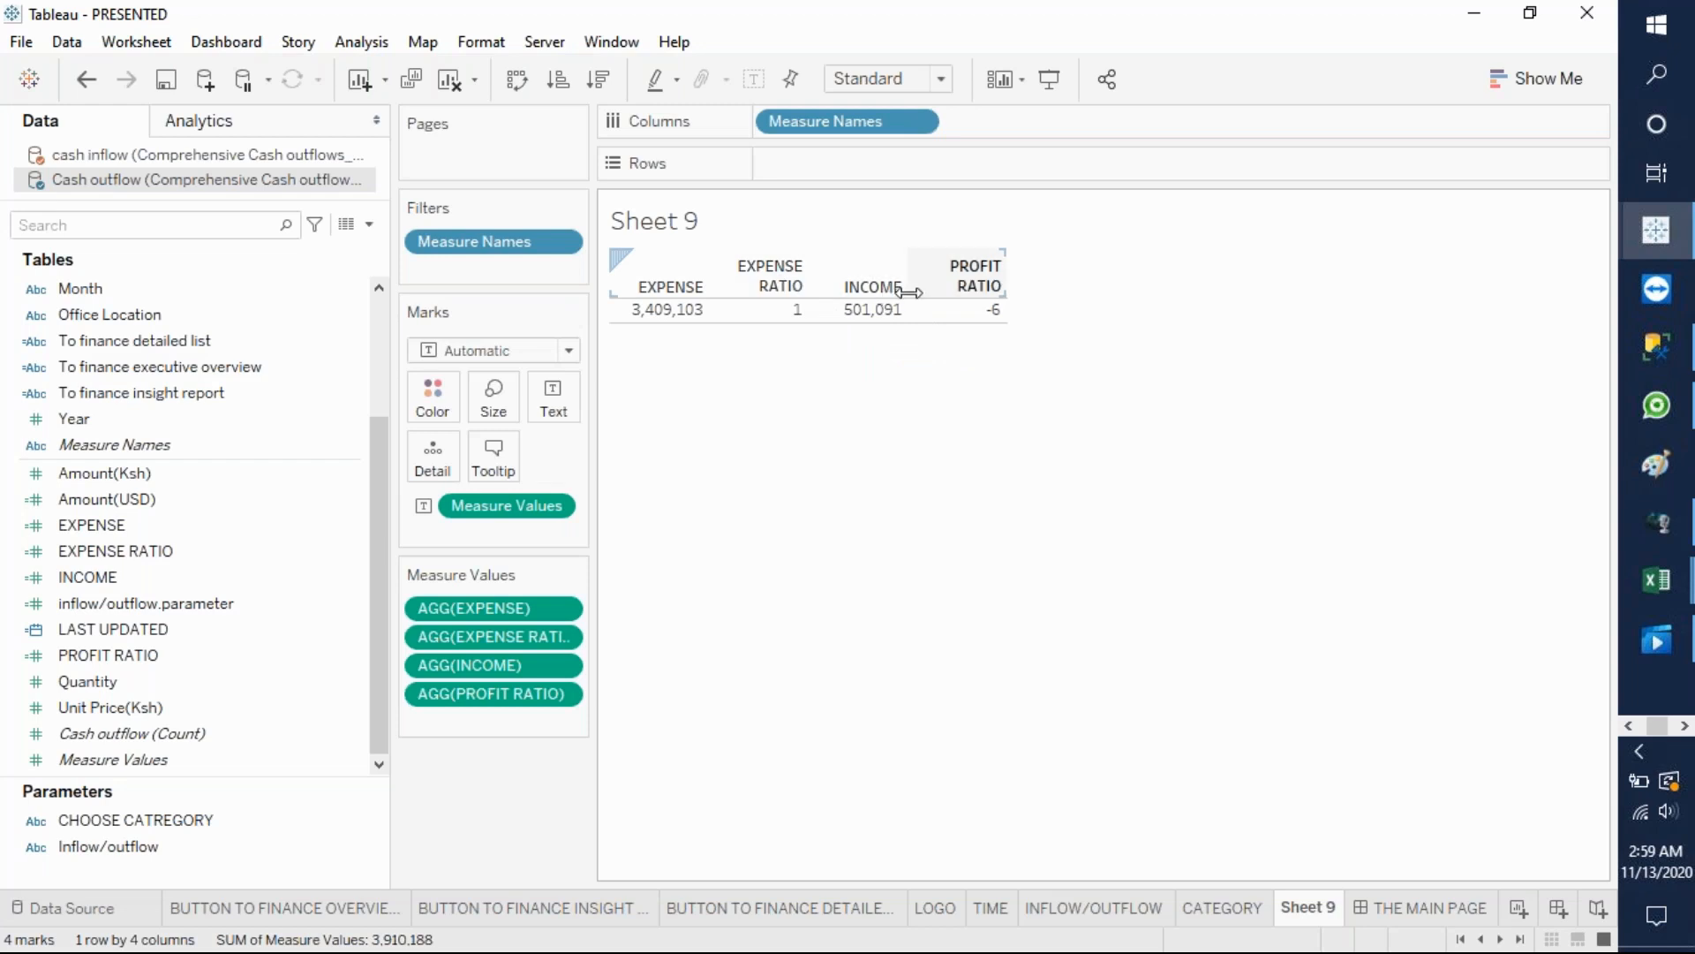
{"action": "mouse_move", "coordinate": [479, 664]}
{"action": "left_mouse_down"}
{"action": "mouse_move", "coordinate": [464, 621]}
{"action": "mouse_move", "coordinate": [402, 627]}
{"action": "left_mouse_up"}
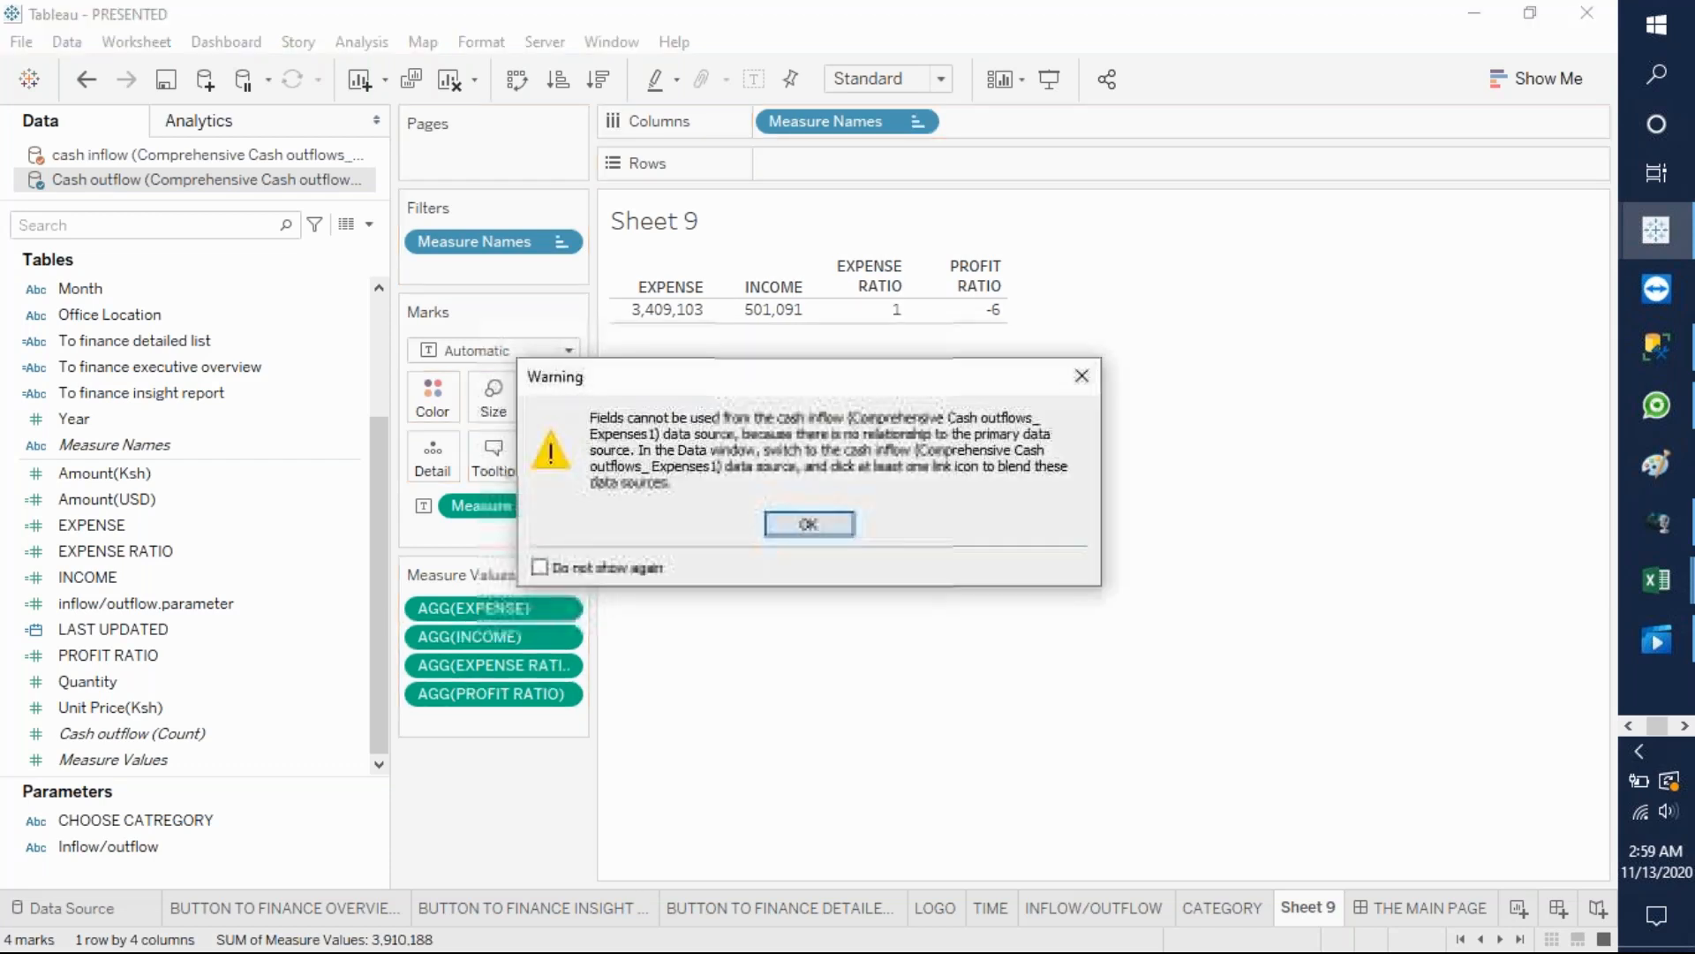
{"action": "left_click", "coordinate": [781, 525]}
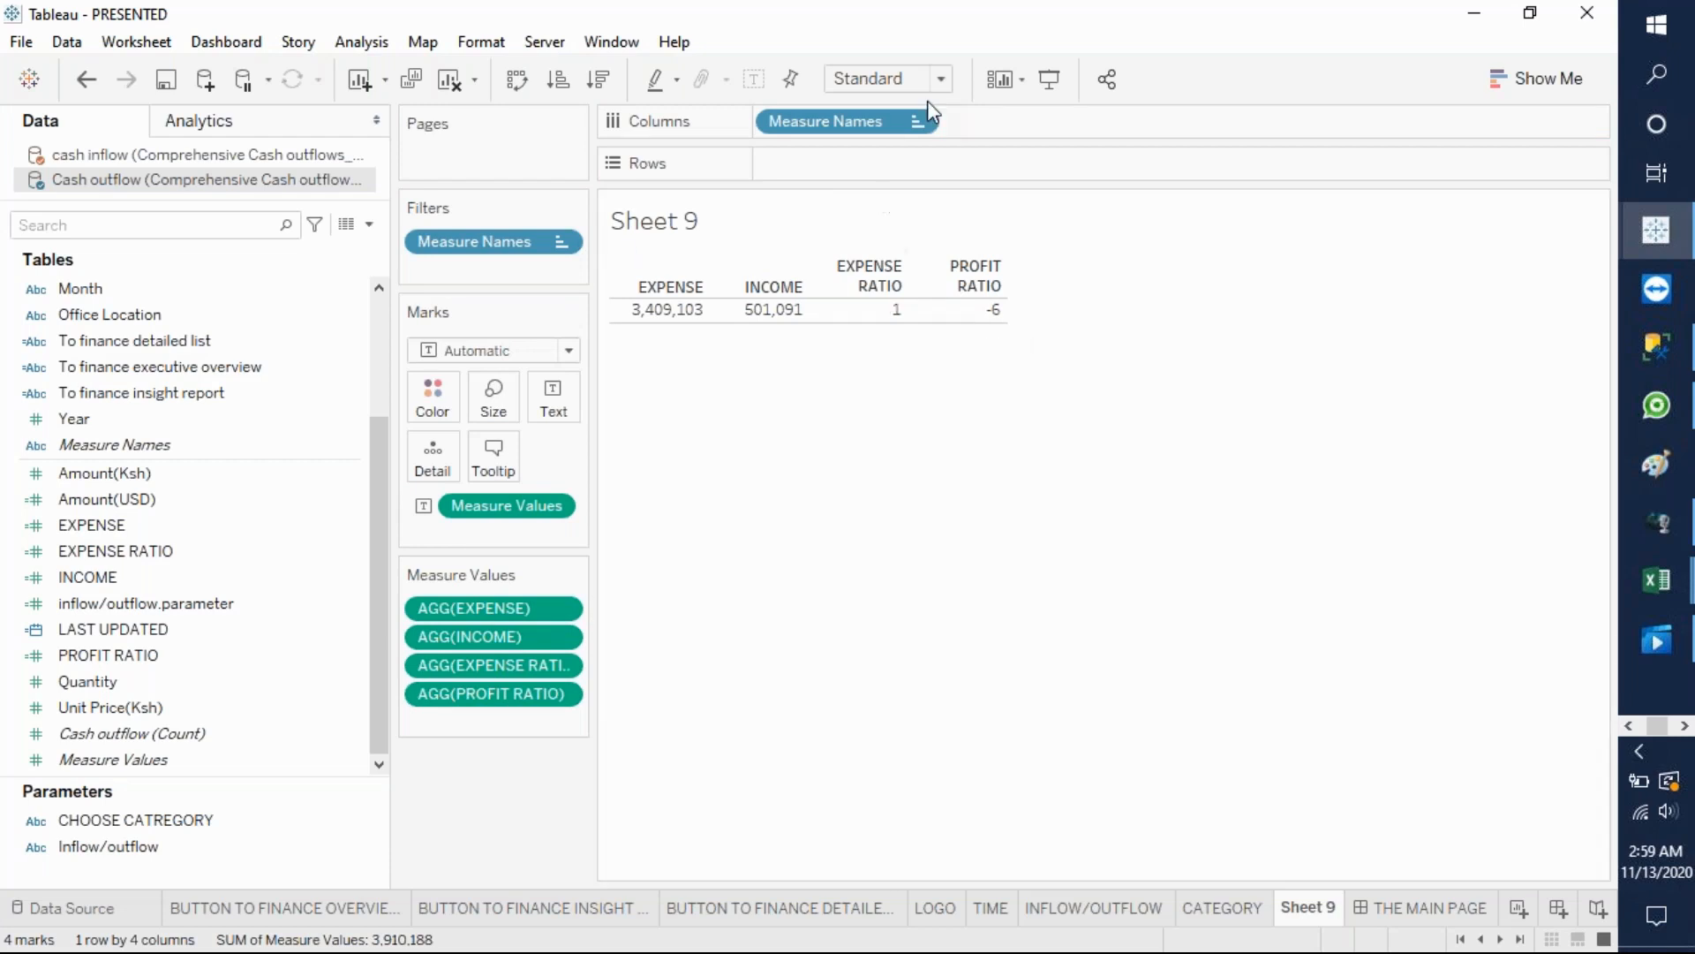
{"action": "left_click", "coordinate": [942, 79]}
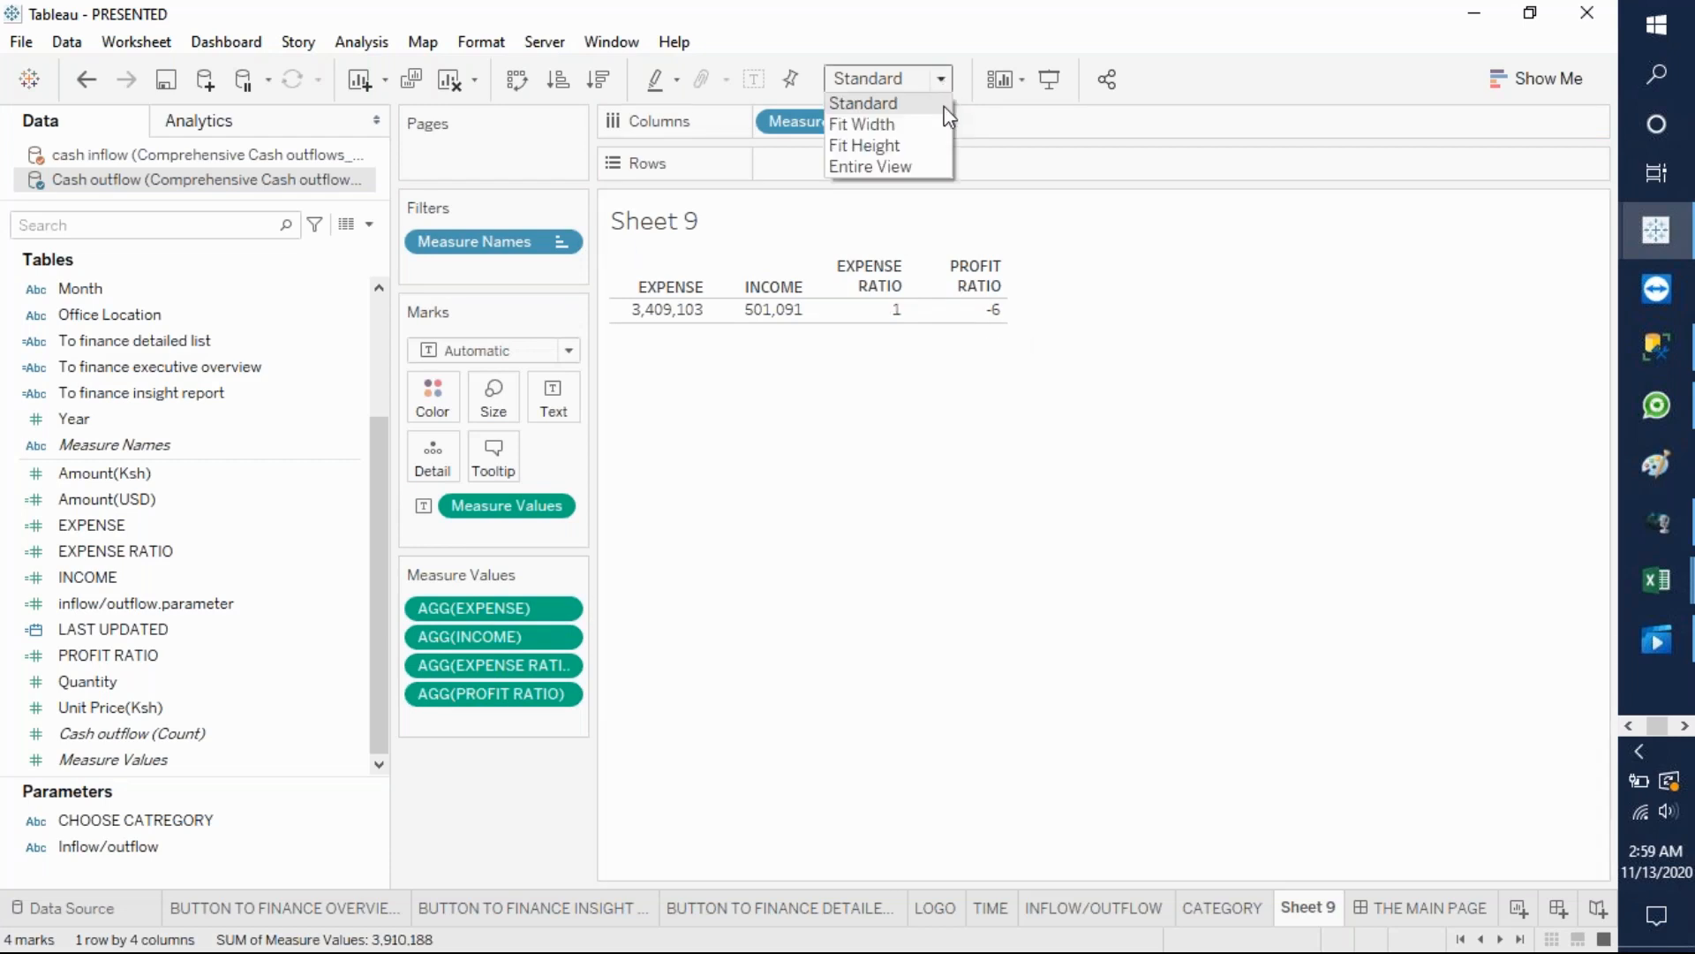
{"action": "left_click", "coordinate": [900, 167]}
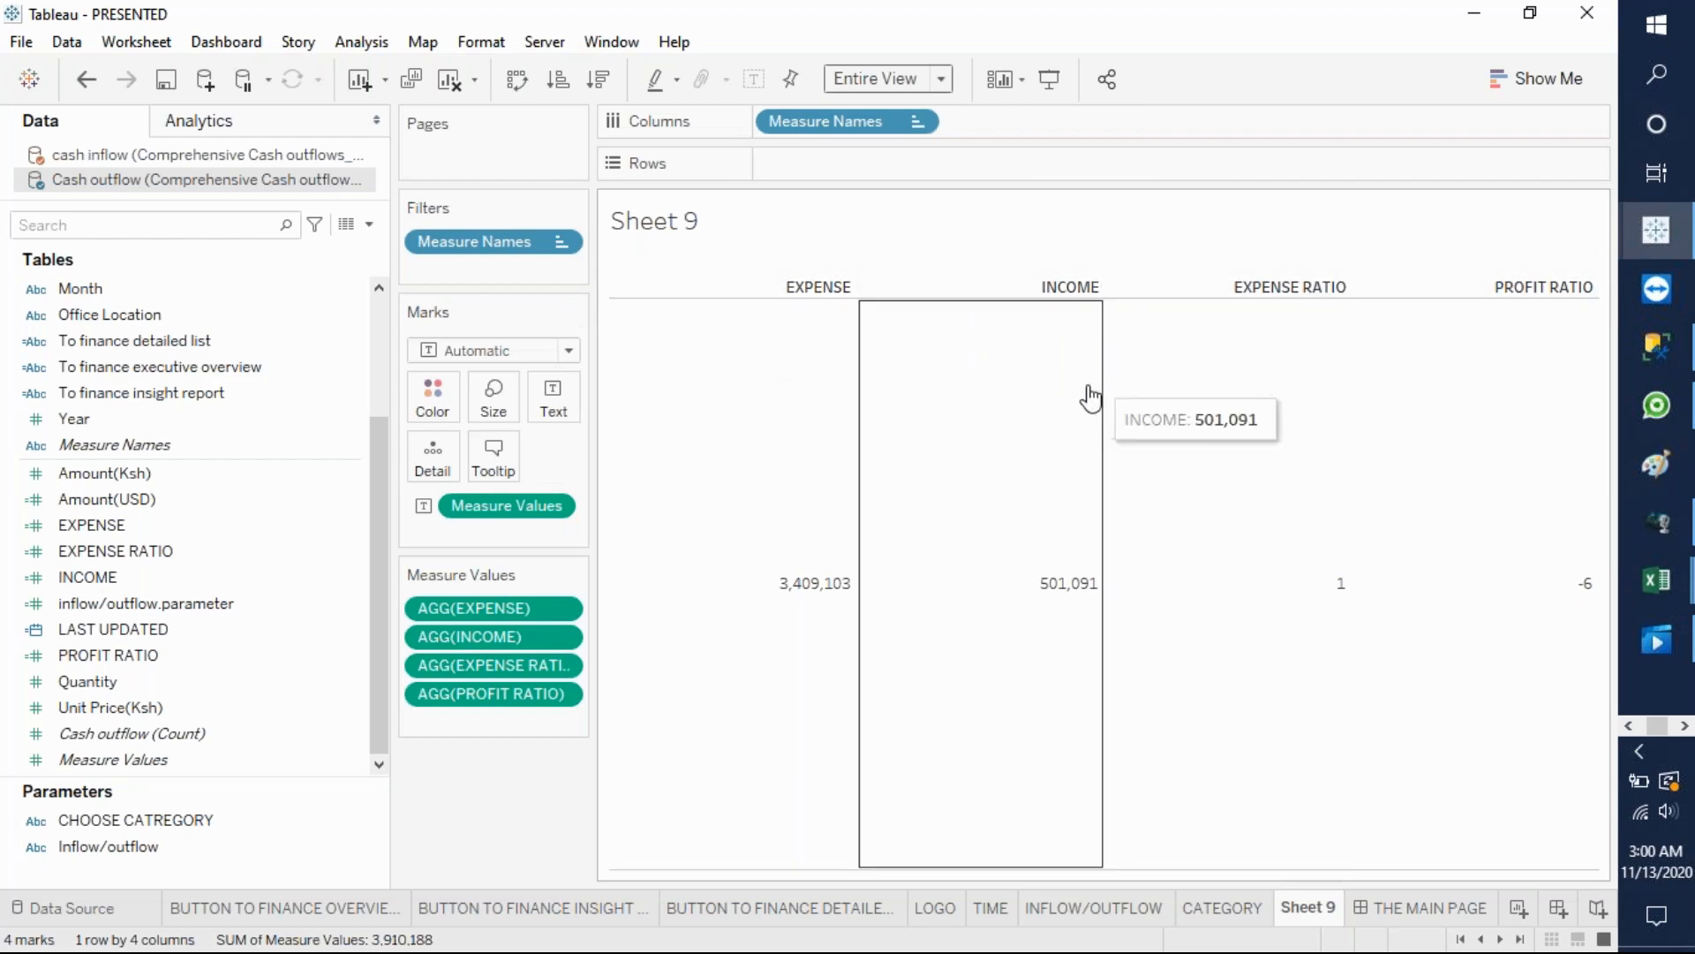
- Add METRICS to the start of the sheet title and format it as bold black Arial, centred
{"action": "double_click", "coordinate": [731, 231]}
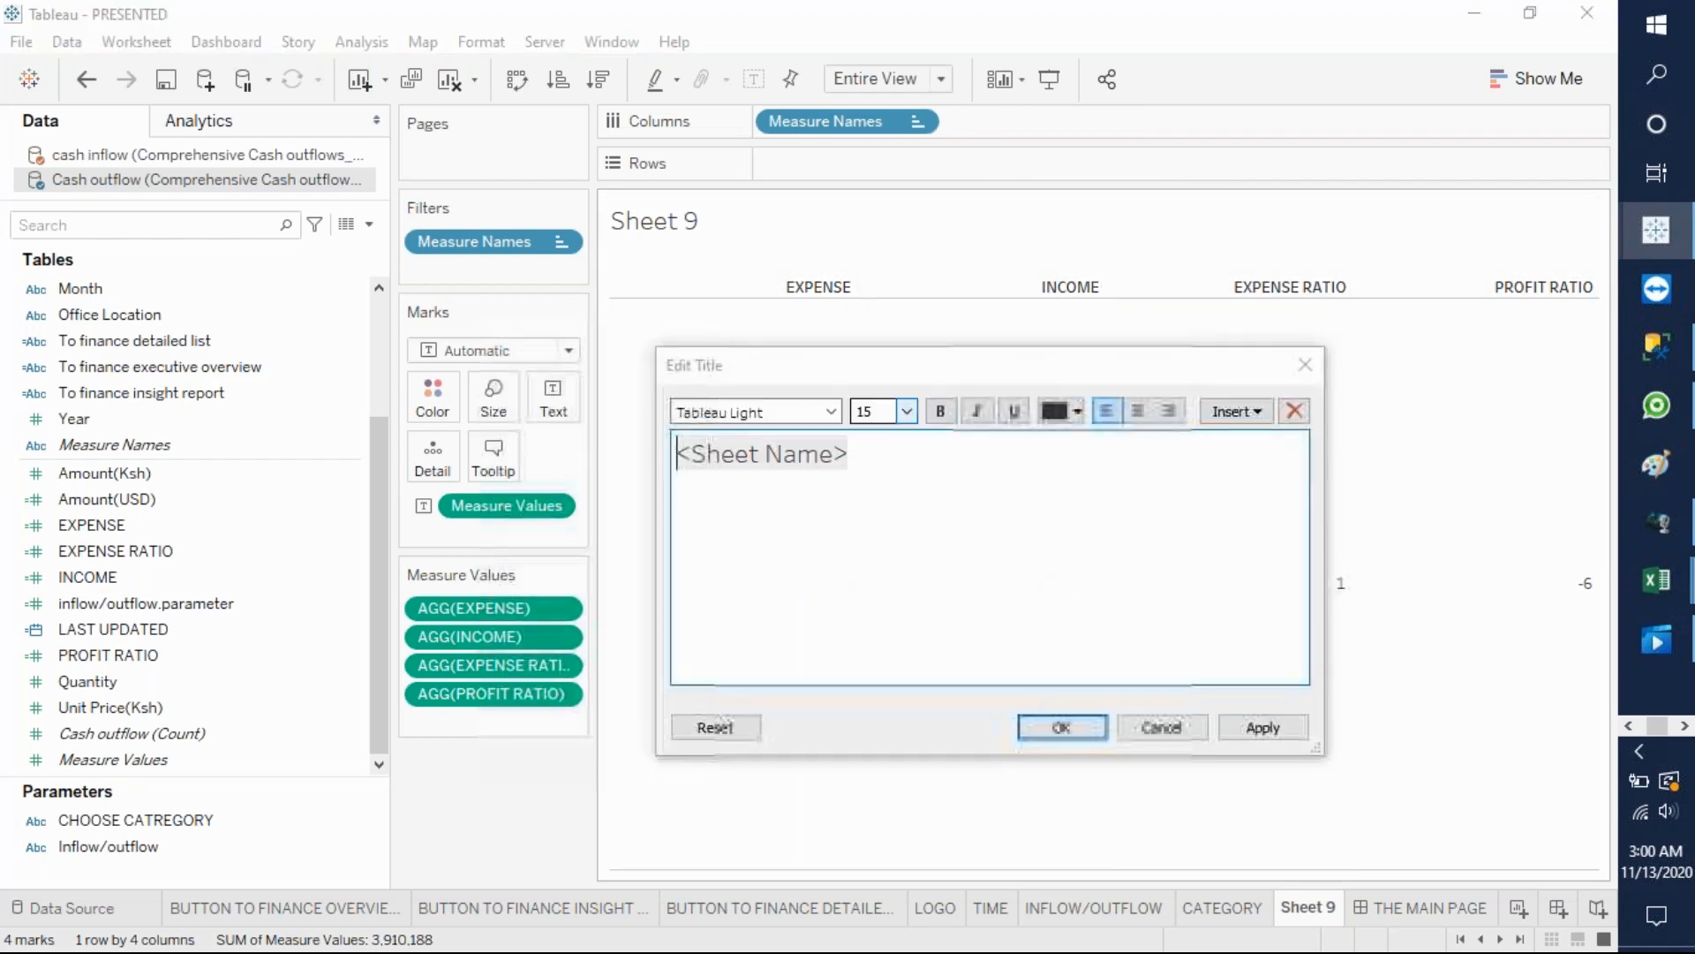
{"action": "type", "text": "METRICS"}
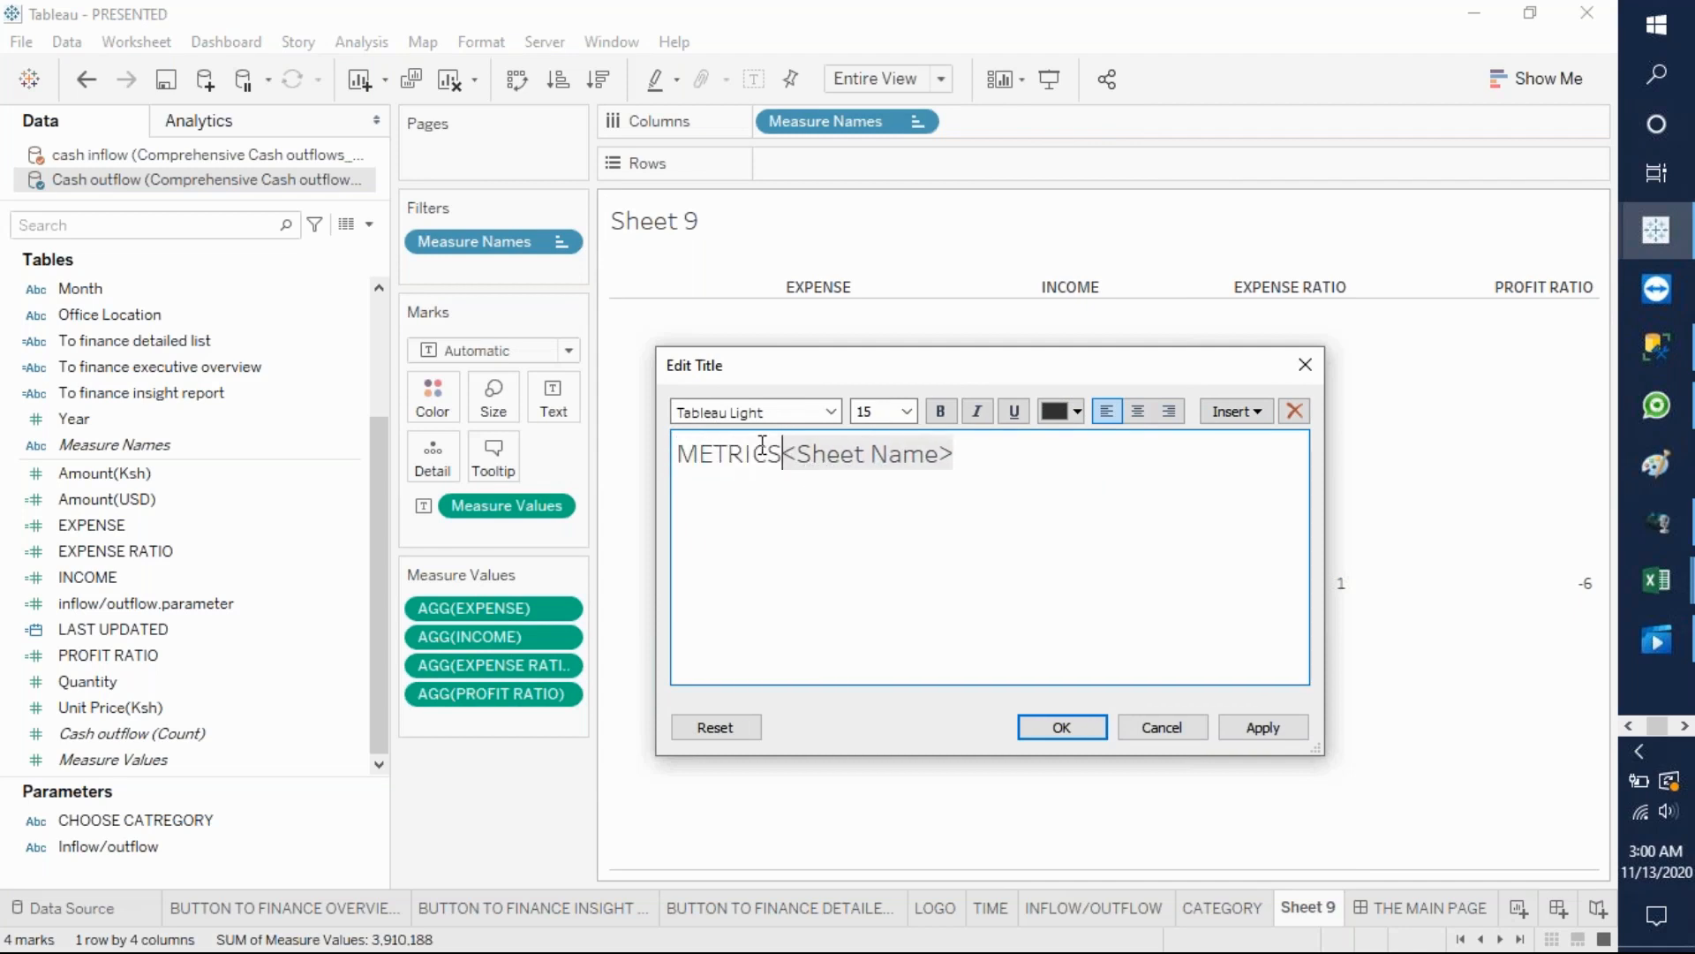
{"action": "left_click_drag", "start_coordinate": [783, 451], "coordinate": [682, 456]}
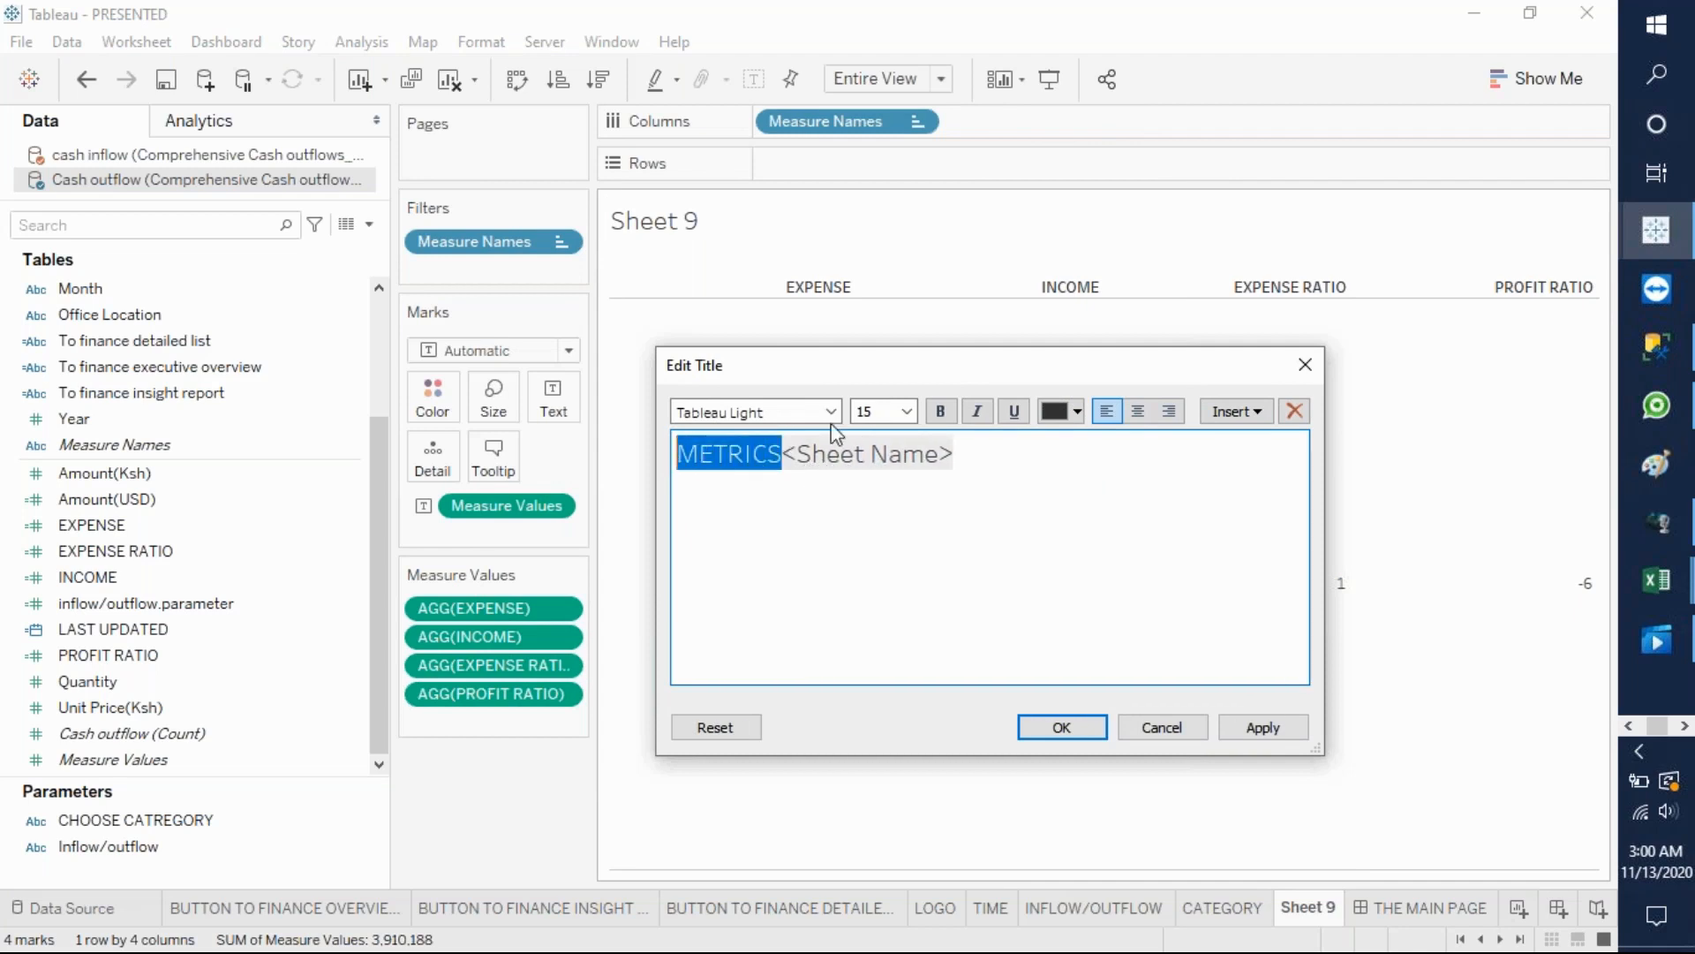
{"action": "left_click", "coordinate": [783, 412]}
{"action": "type", "text": "ARial"}
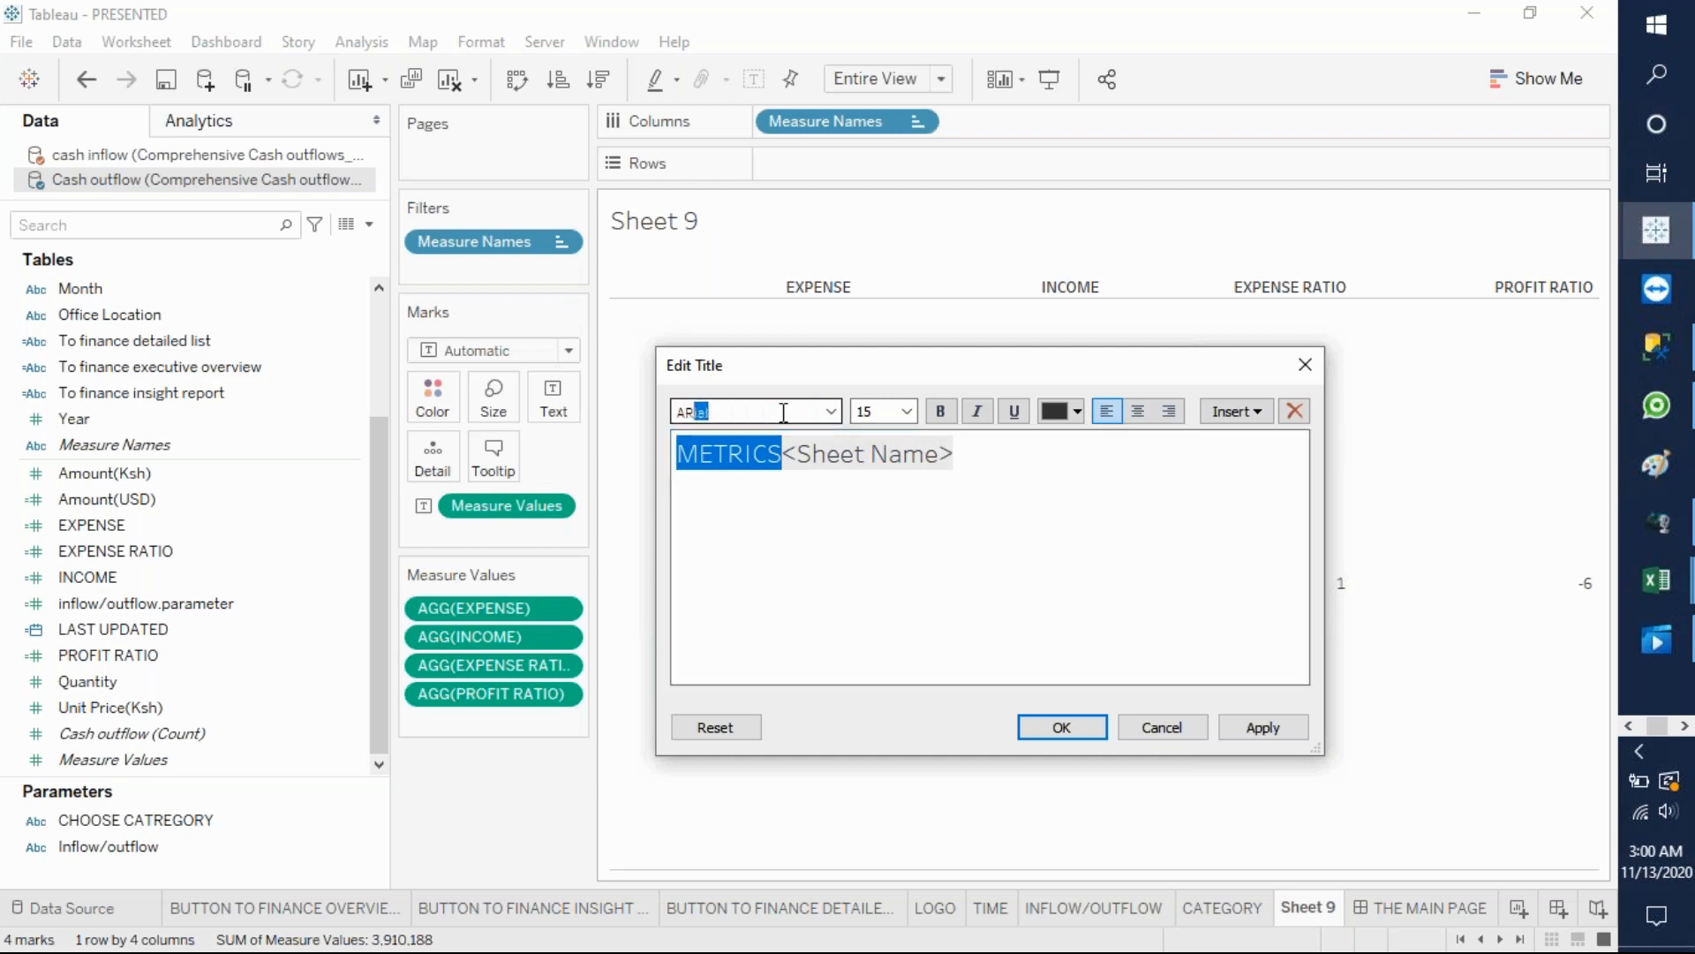
{"action": "key", "text": "Return"}
{"action": "left_click", "coordinate": [943, 414]}
{"action": "left_click", "coordinate": [1138, 412]}
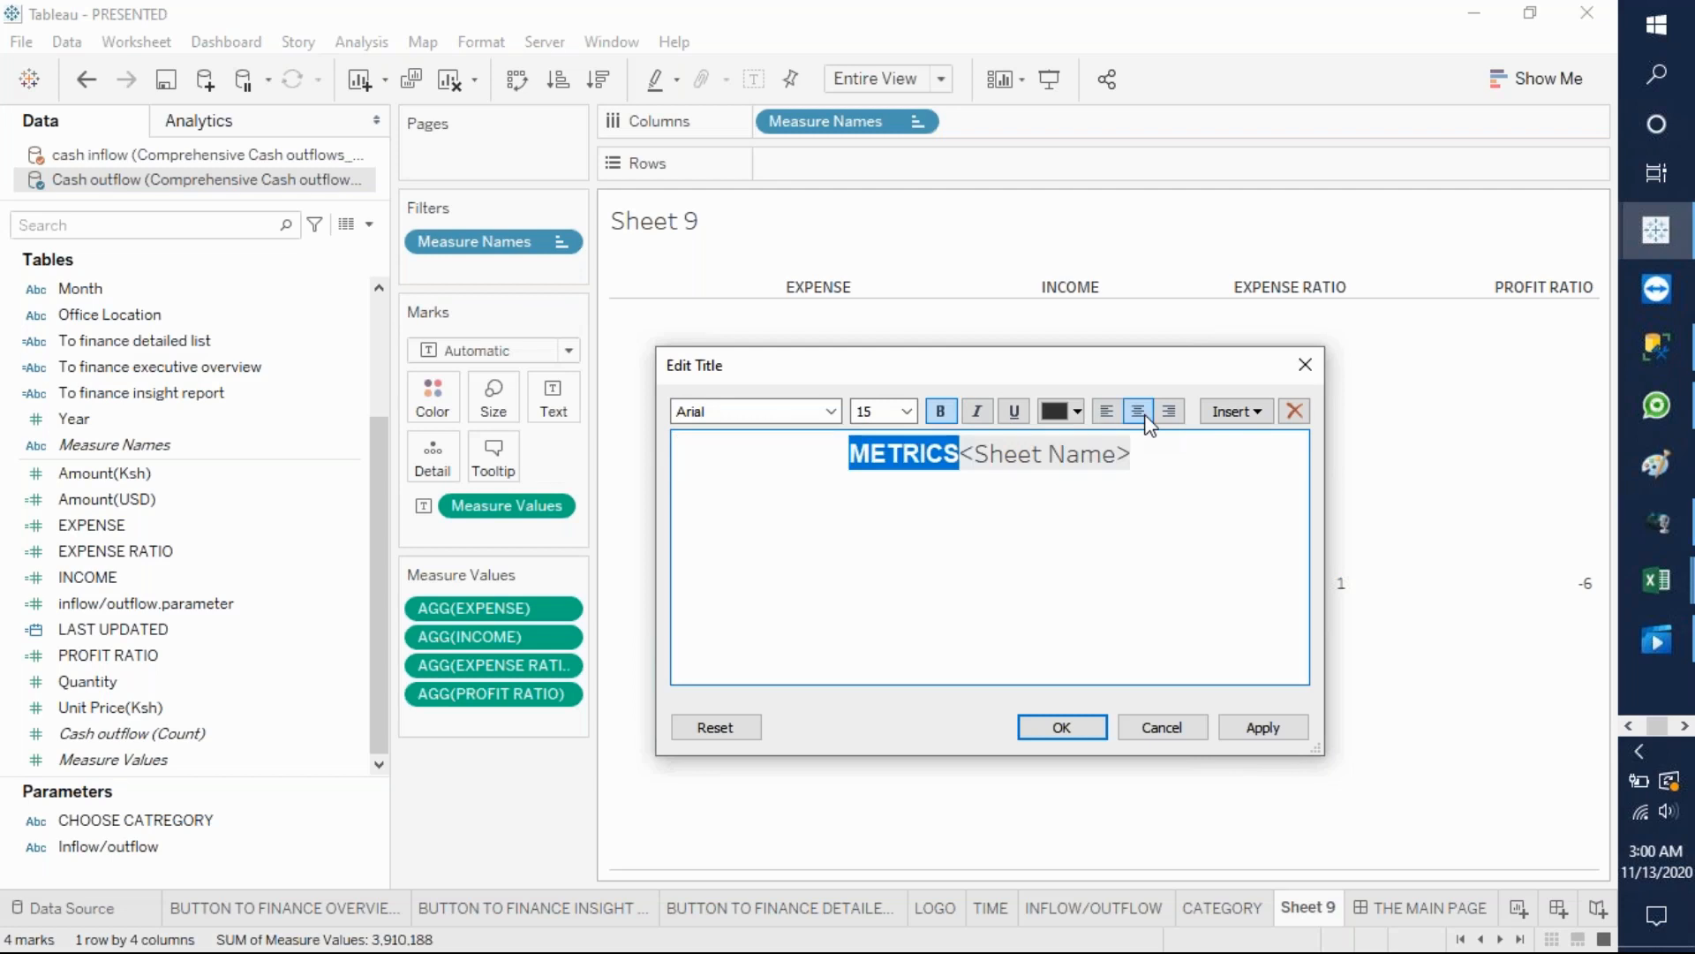
{"action": "left_click", "coordinate": [1078, 411]}
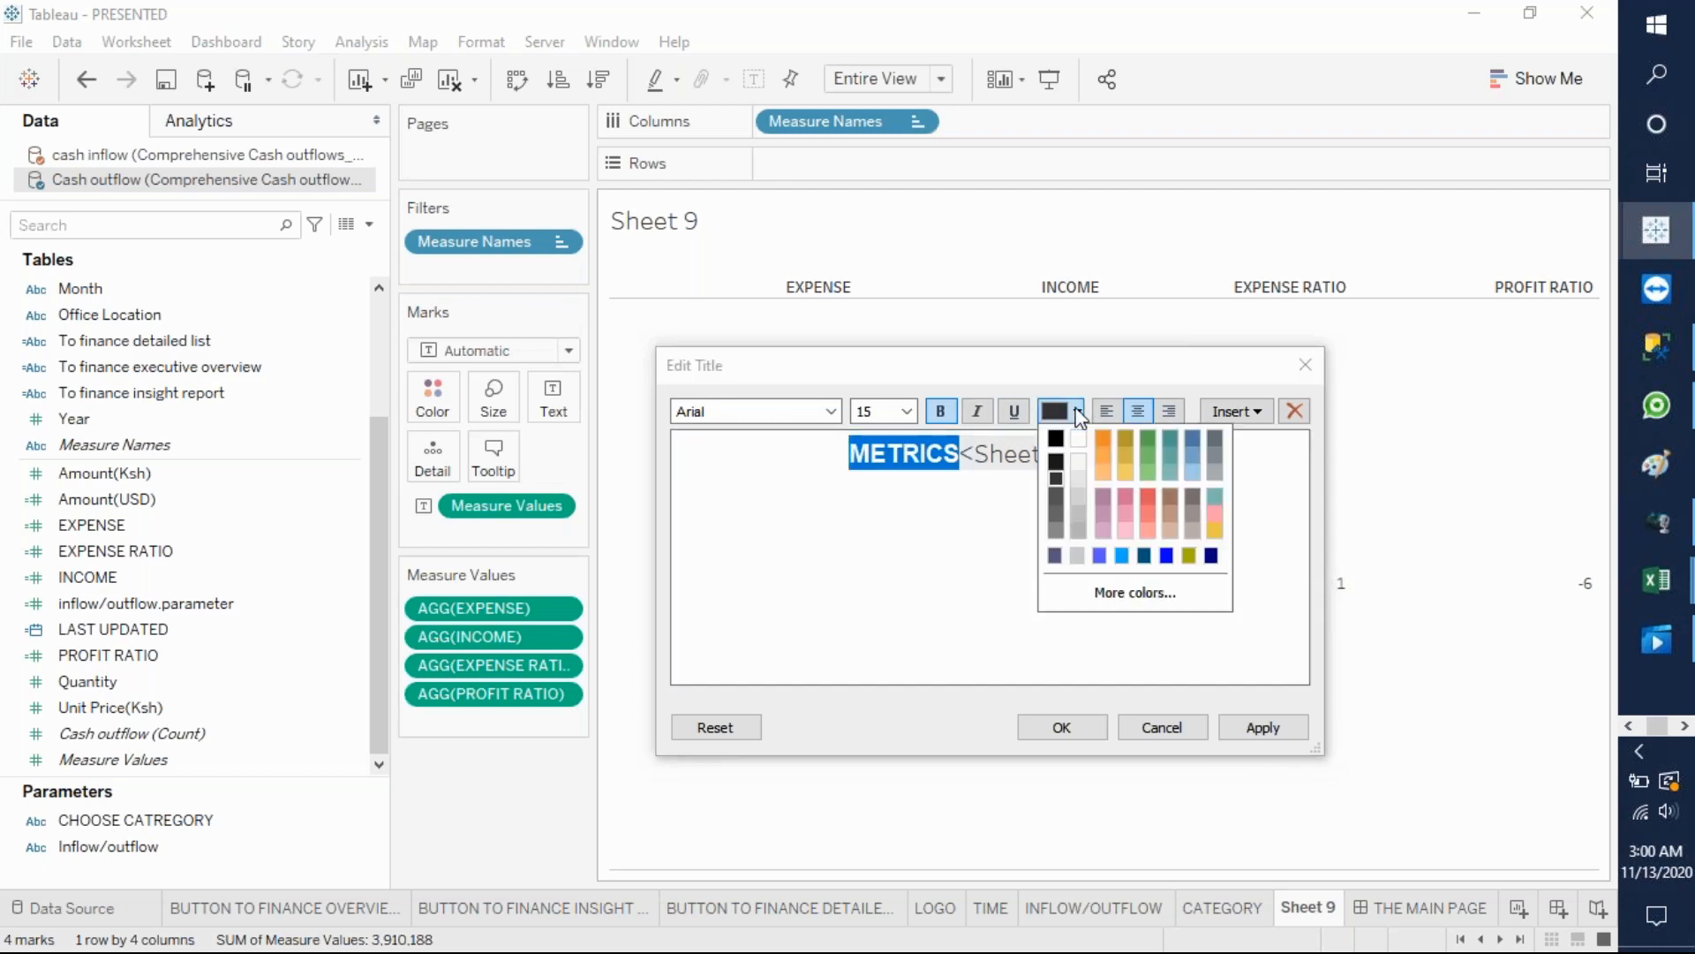
{"action": "left_click", "coordinate": [1056, 439]}
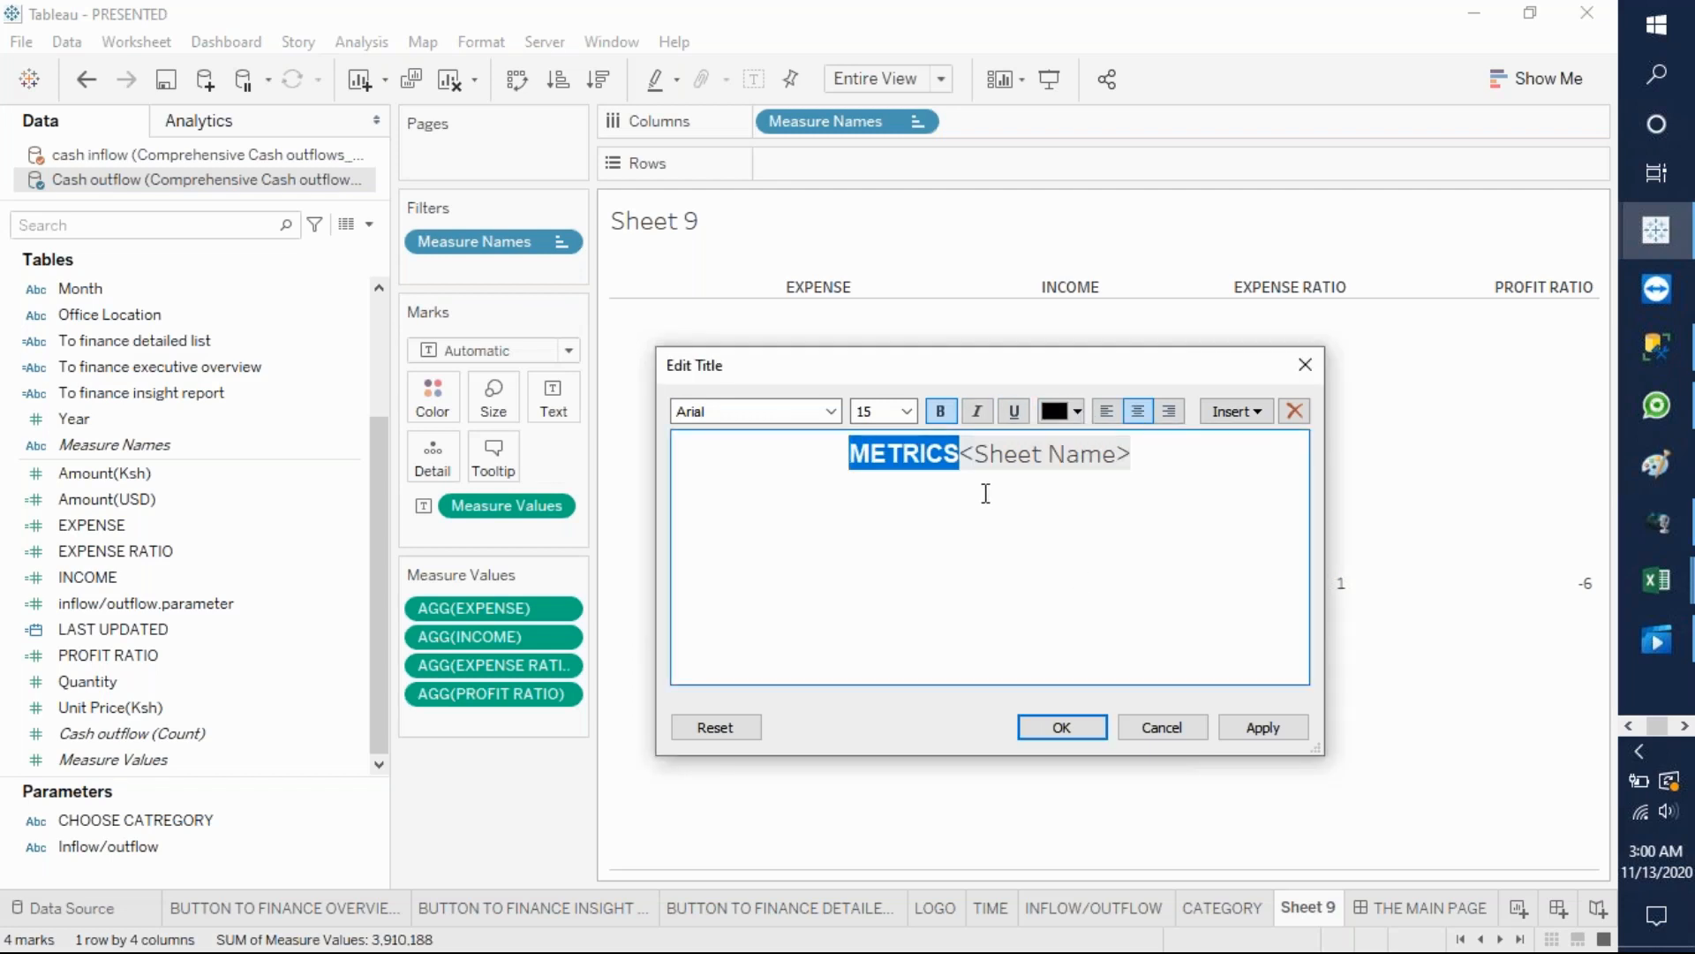
- Delete the <Sheet Name> placeholder from the title and apply the edited title
{"action": "left_click_drag", "start_coordinate": [960, 457], "coordinate": [1193, 458]}
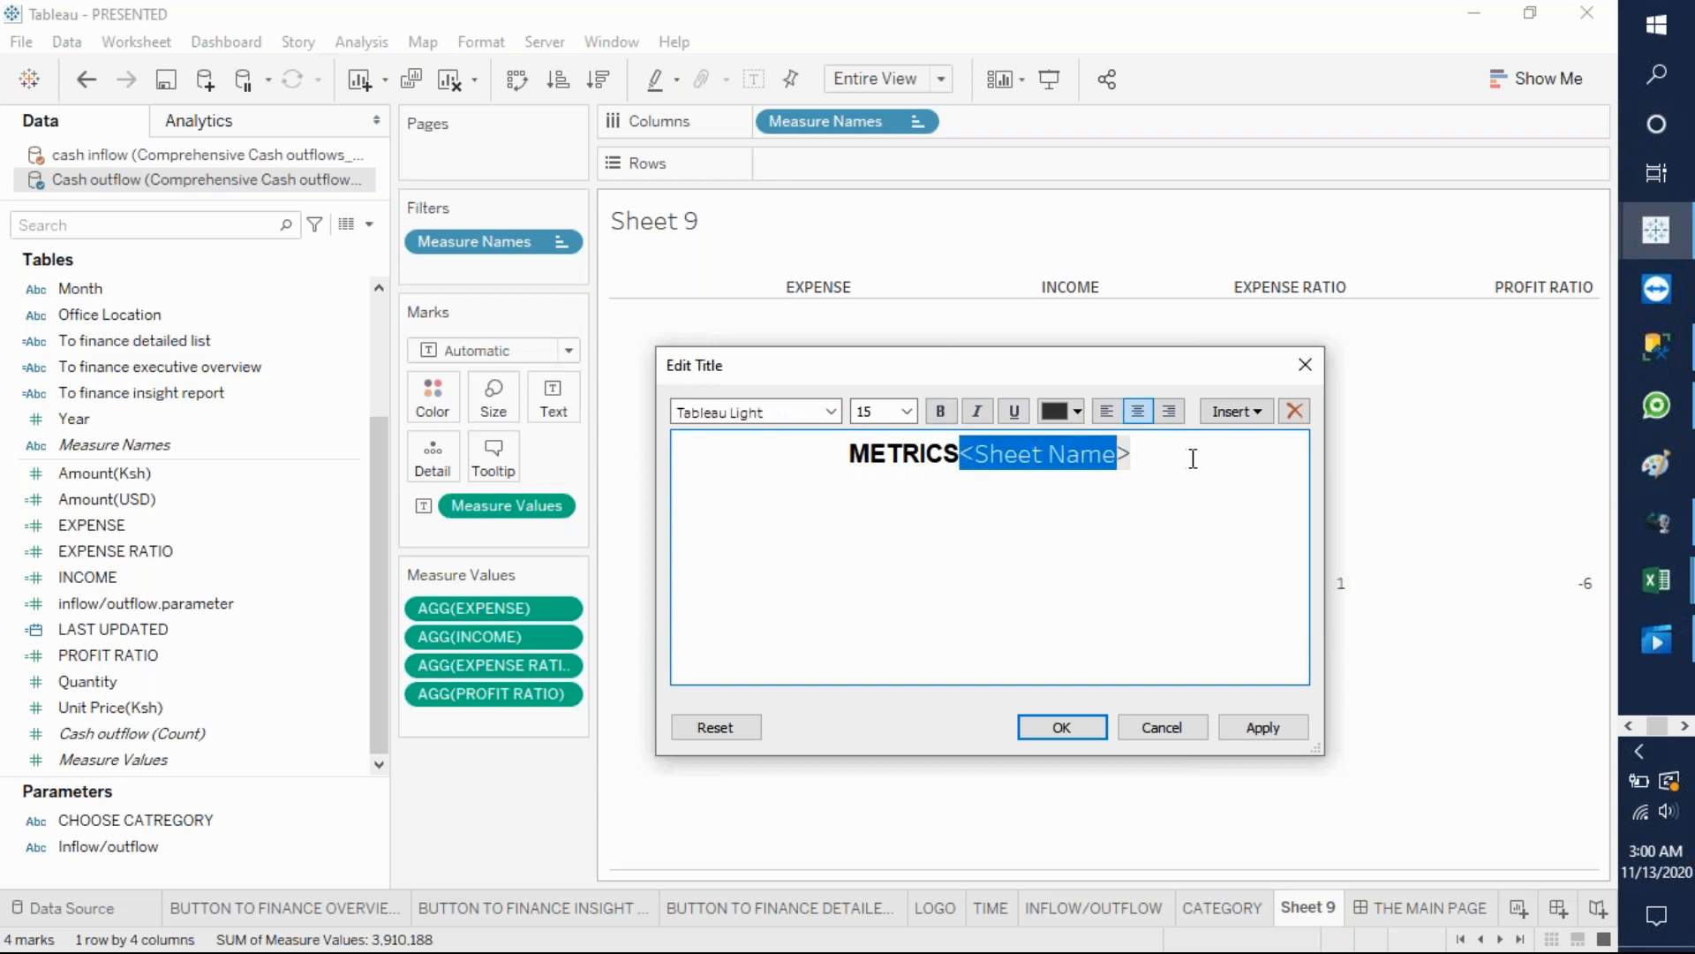
{"action": "key", "text": "Delete"}
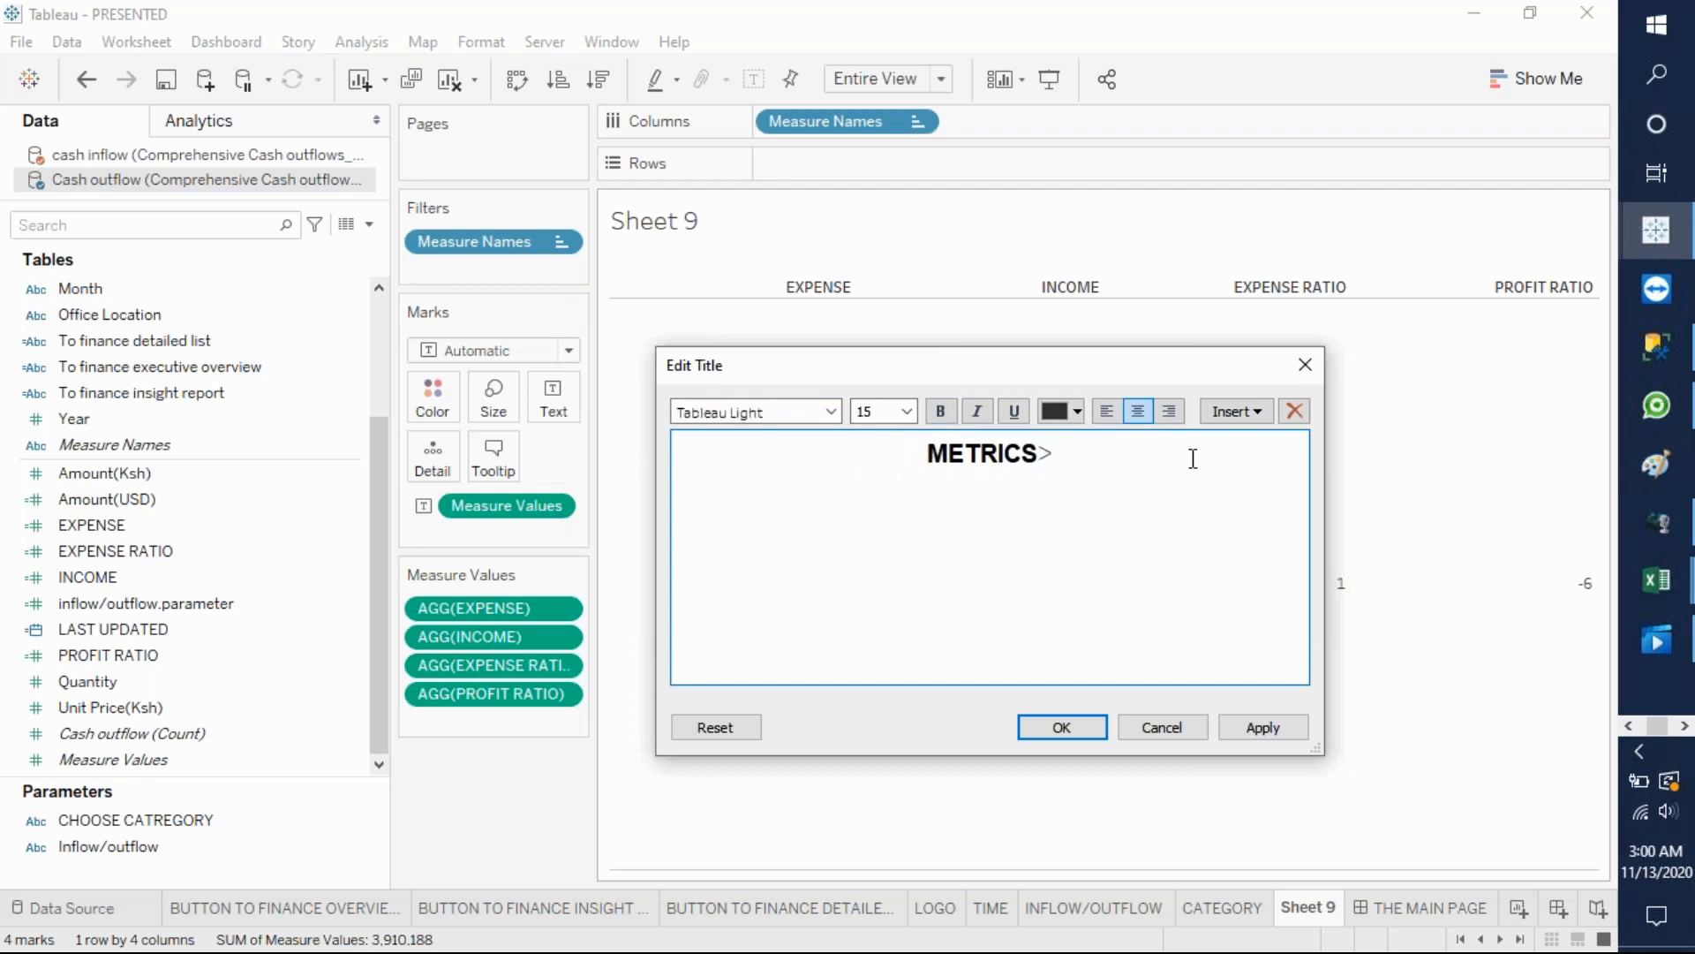
{"action": "key", "text": "Delete"}
{"action": "left_click", "coordinate": [1258, 726]}
{"action": "left_click", "coordinate": [1083, 722]}
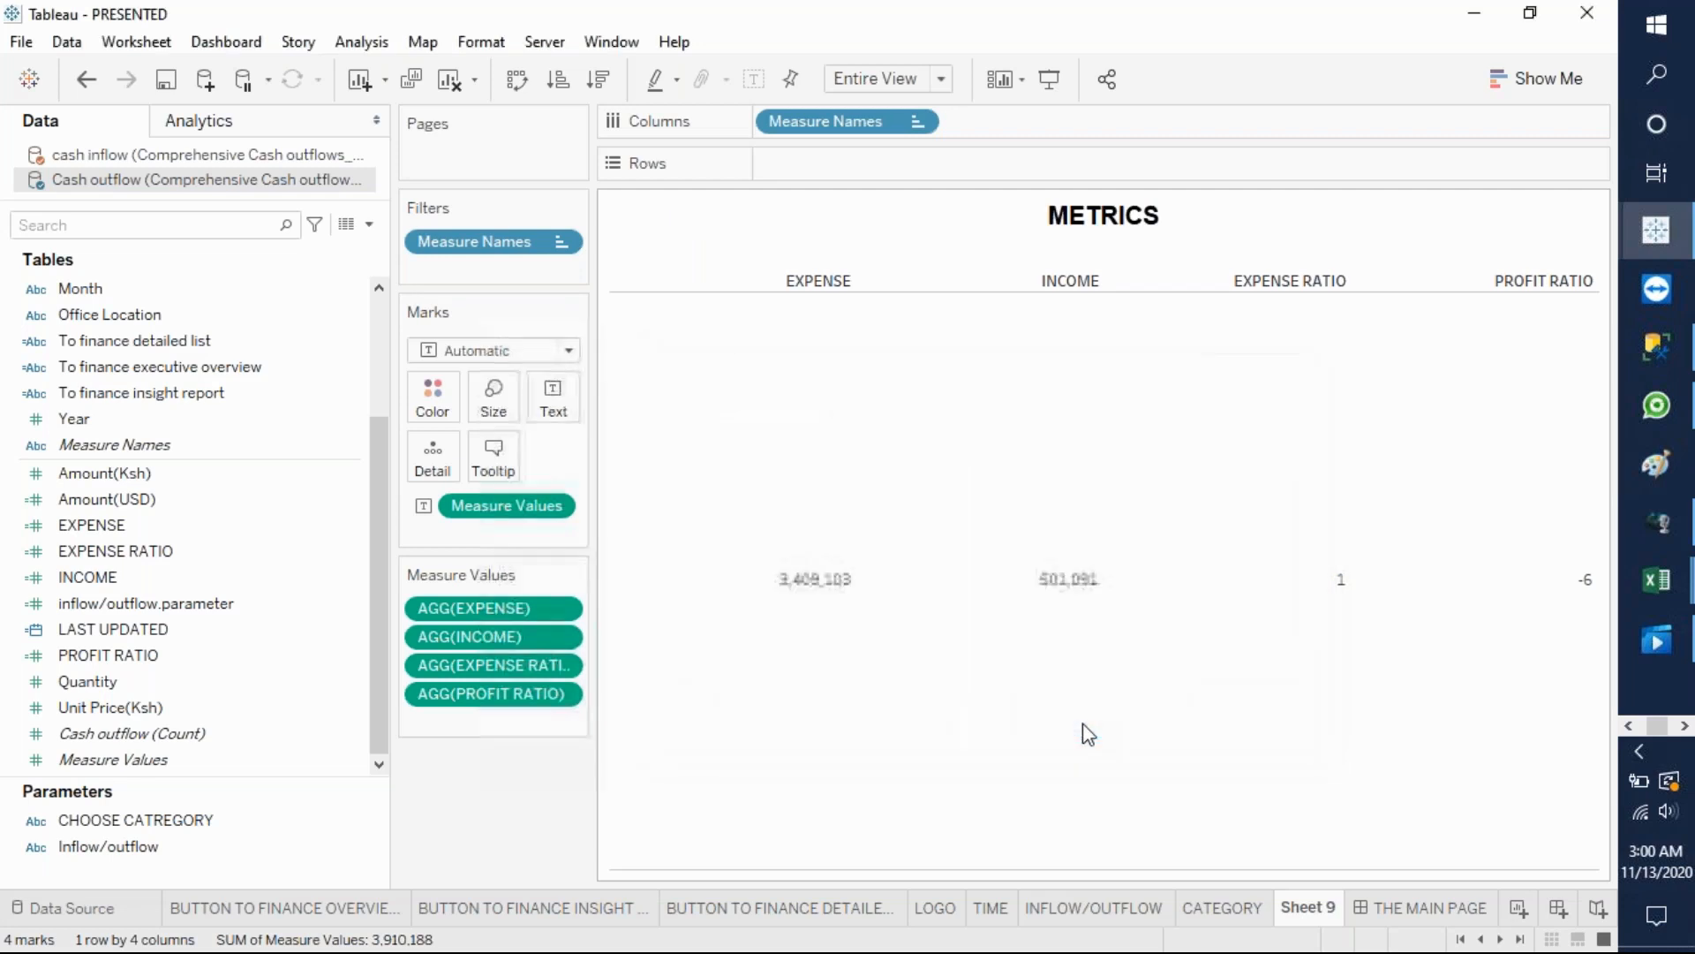
- Set the sheet's default pane border to the thinnest solid line in the border formatting
{"action": "left_click", "coordinate": [770, 489]}
{"action": "right_click", "coordinate": [772, 491]}
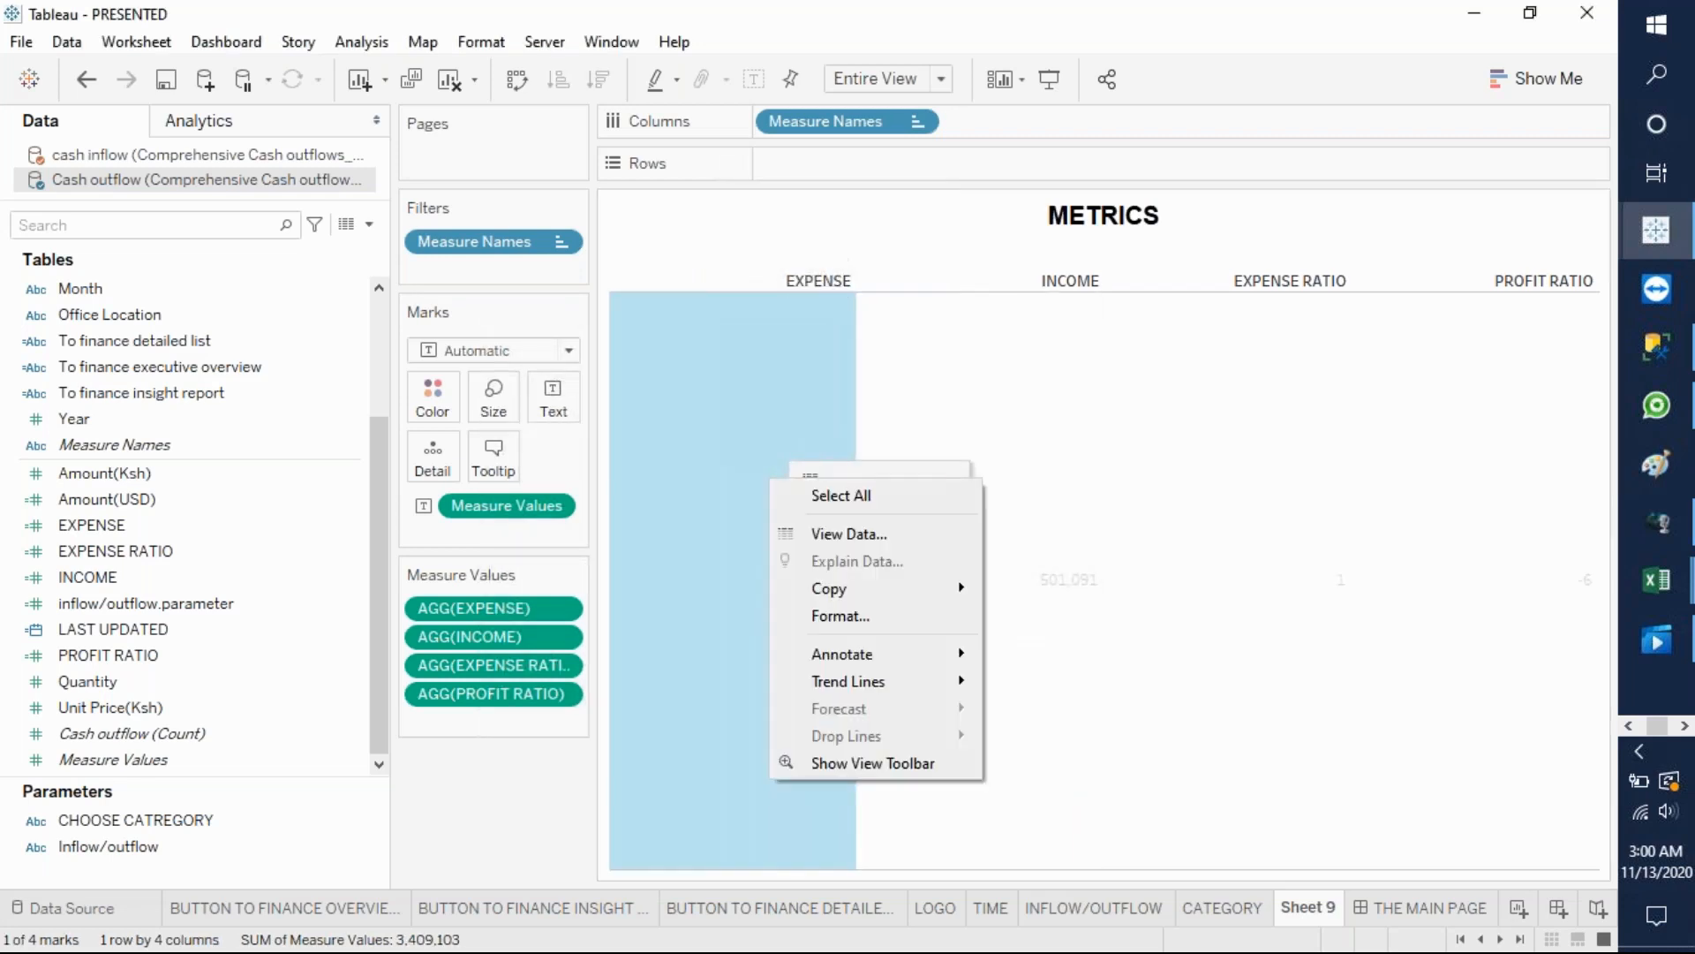
{"action": "left_click", "coordinate": [850, 609]}
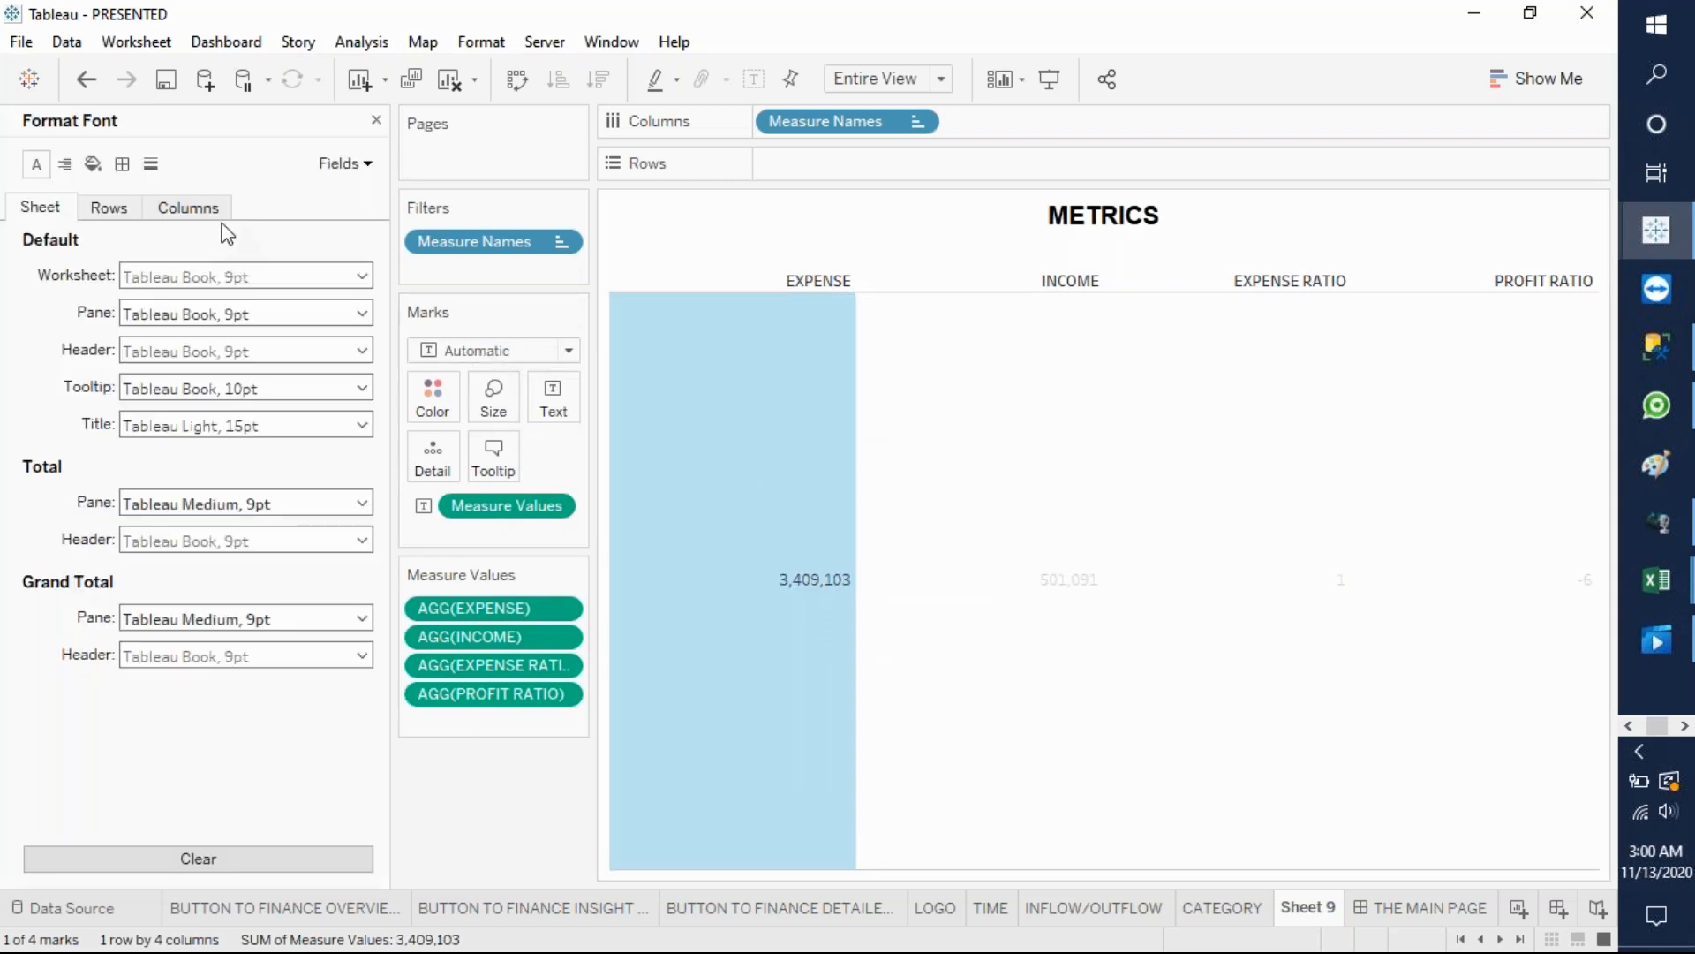
{"action": "left_click", "coordinate": [122, 164]}
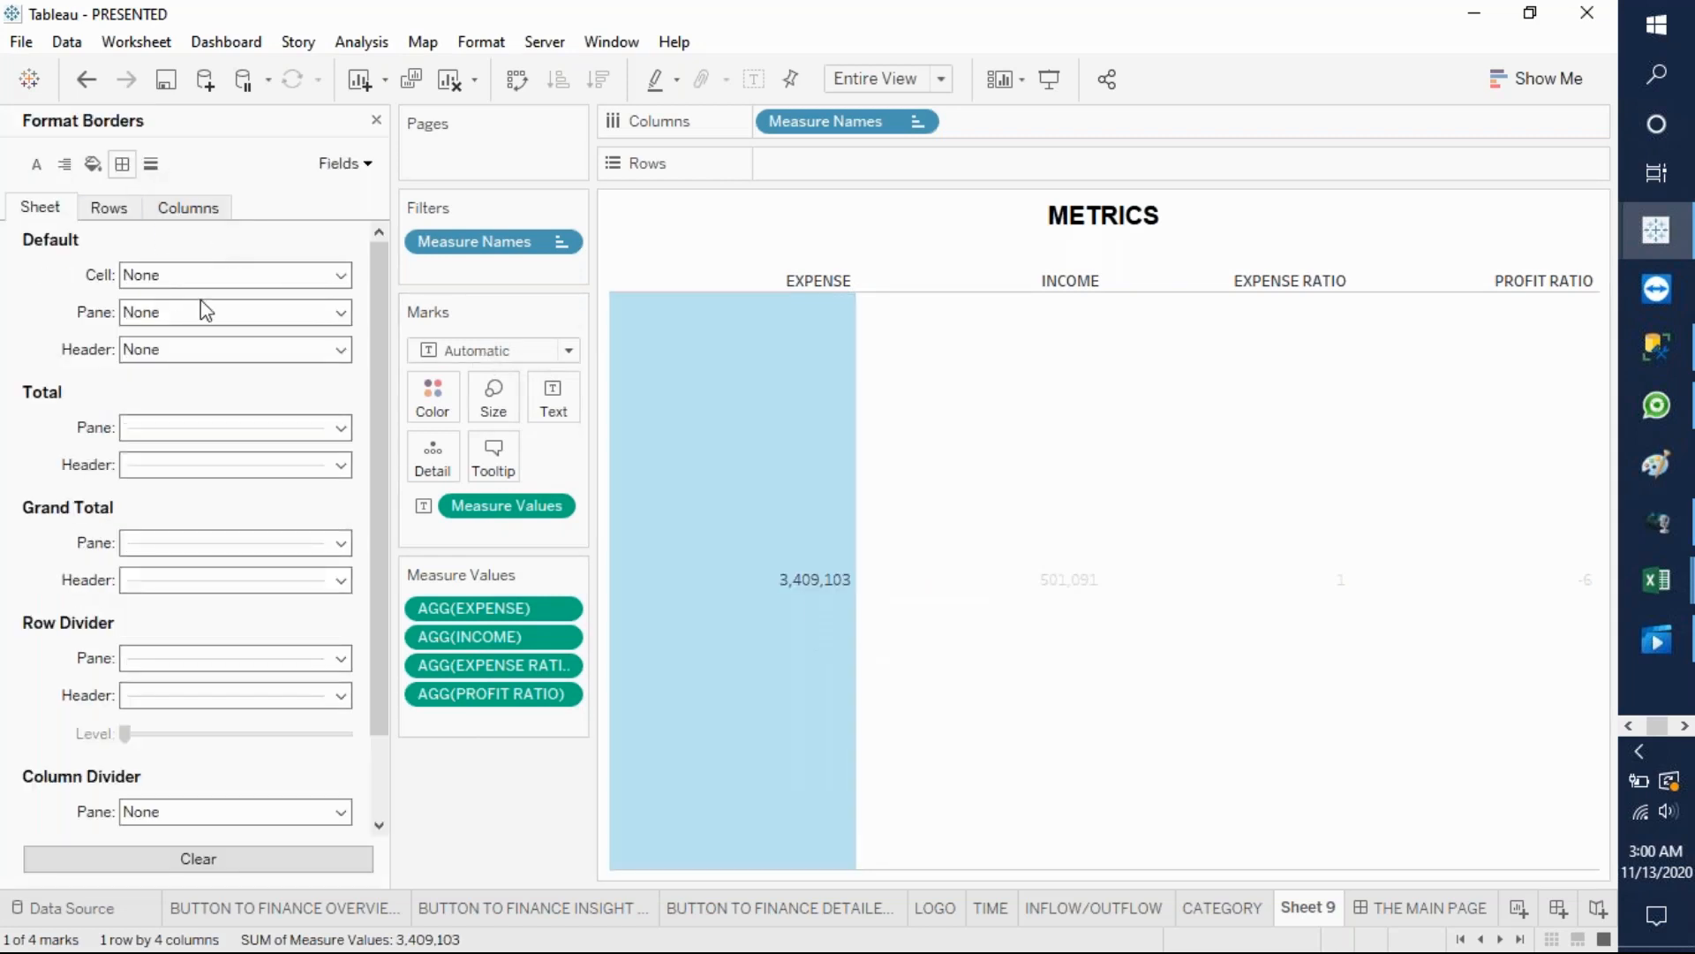
{"action": "left_click", "coordinate": [341, 312]}
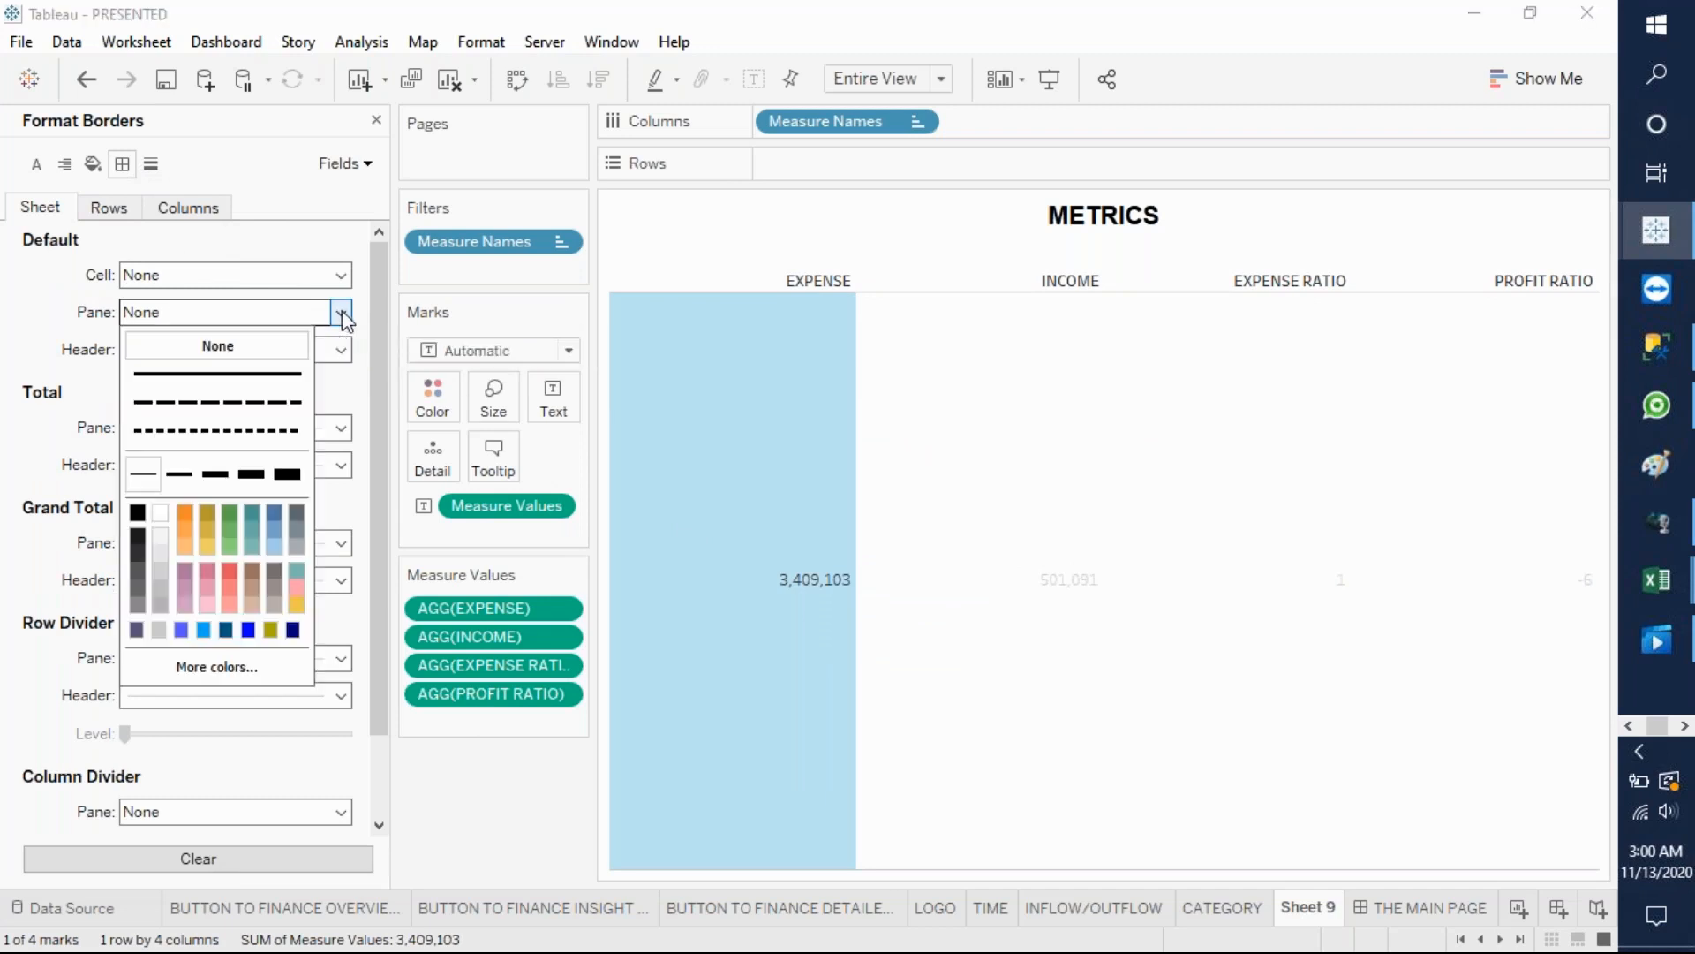
{"action": "left_click", "coordinate": [148, 474]}
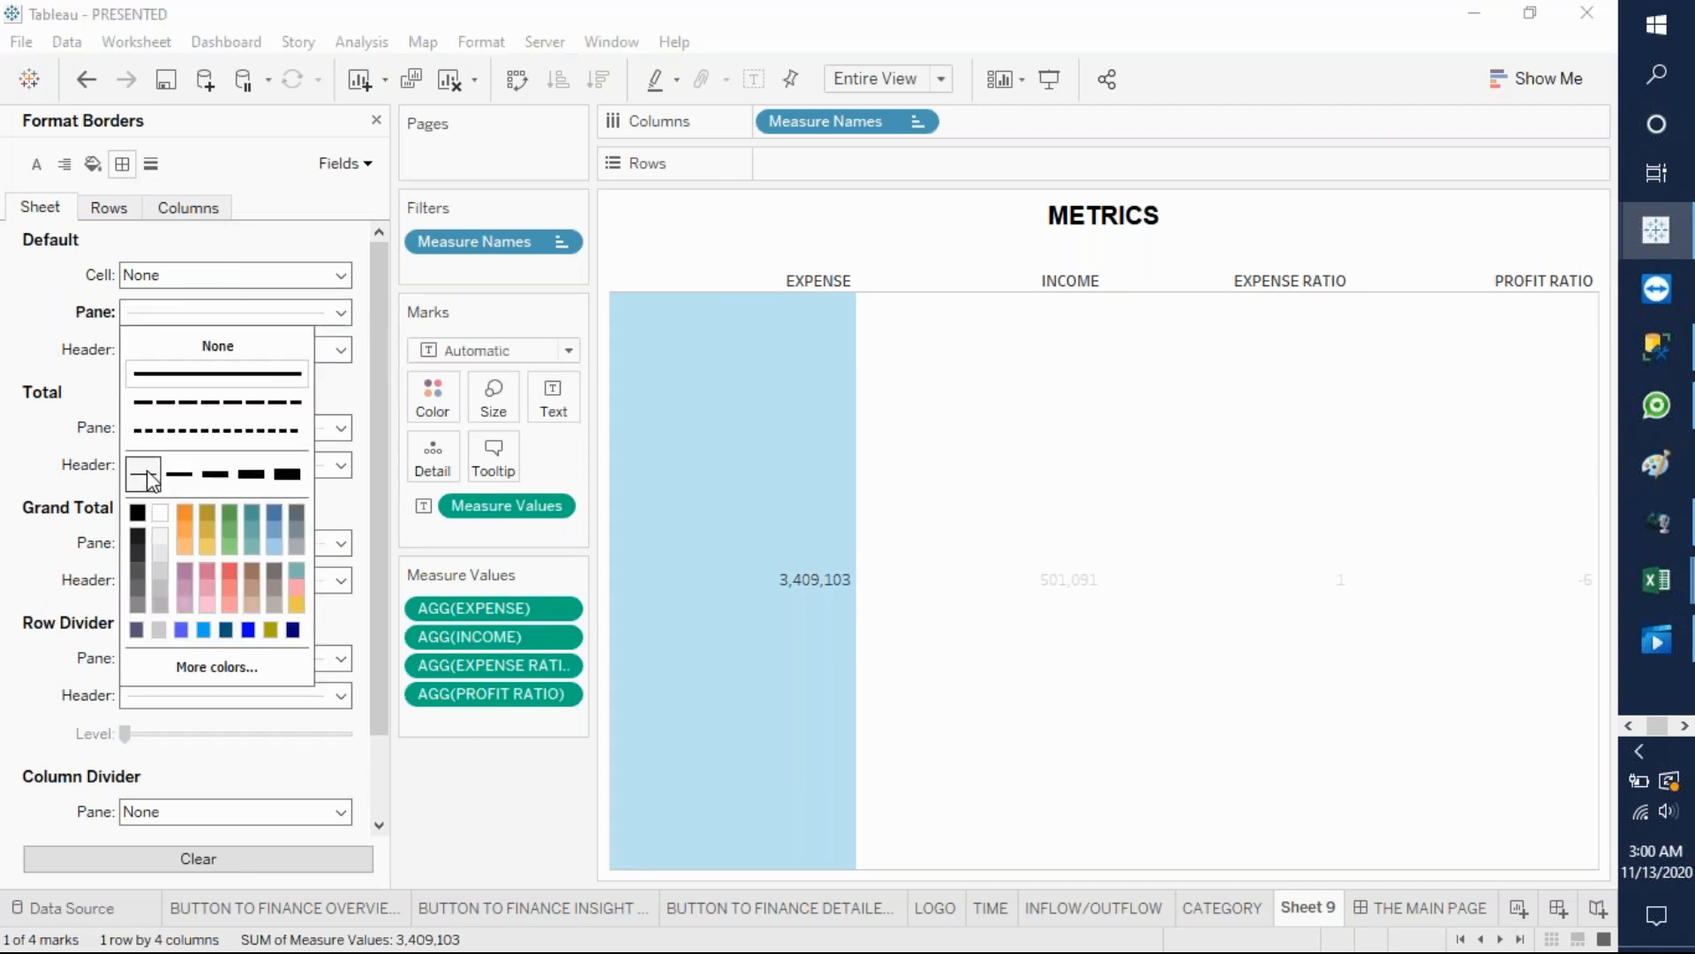
{"action": "left_click", "coordinate": [141, 318]}
- Set the sheet's default cell and header borders to the thinnest solid line
{"action": "left_click", "coordinate": [337, 276]}
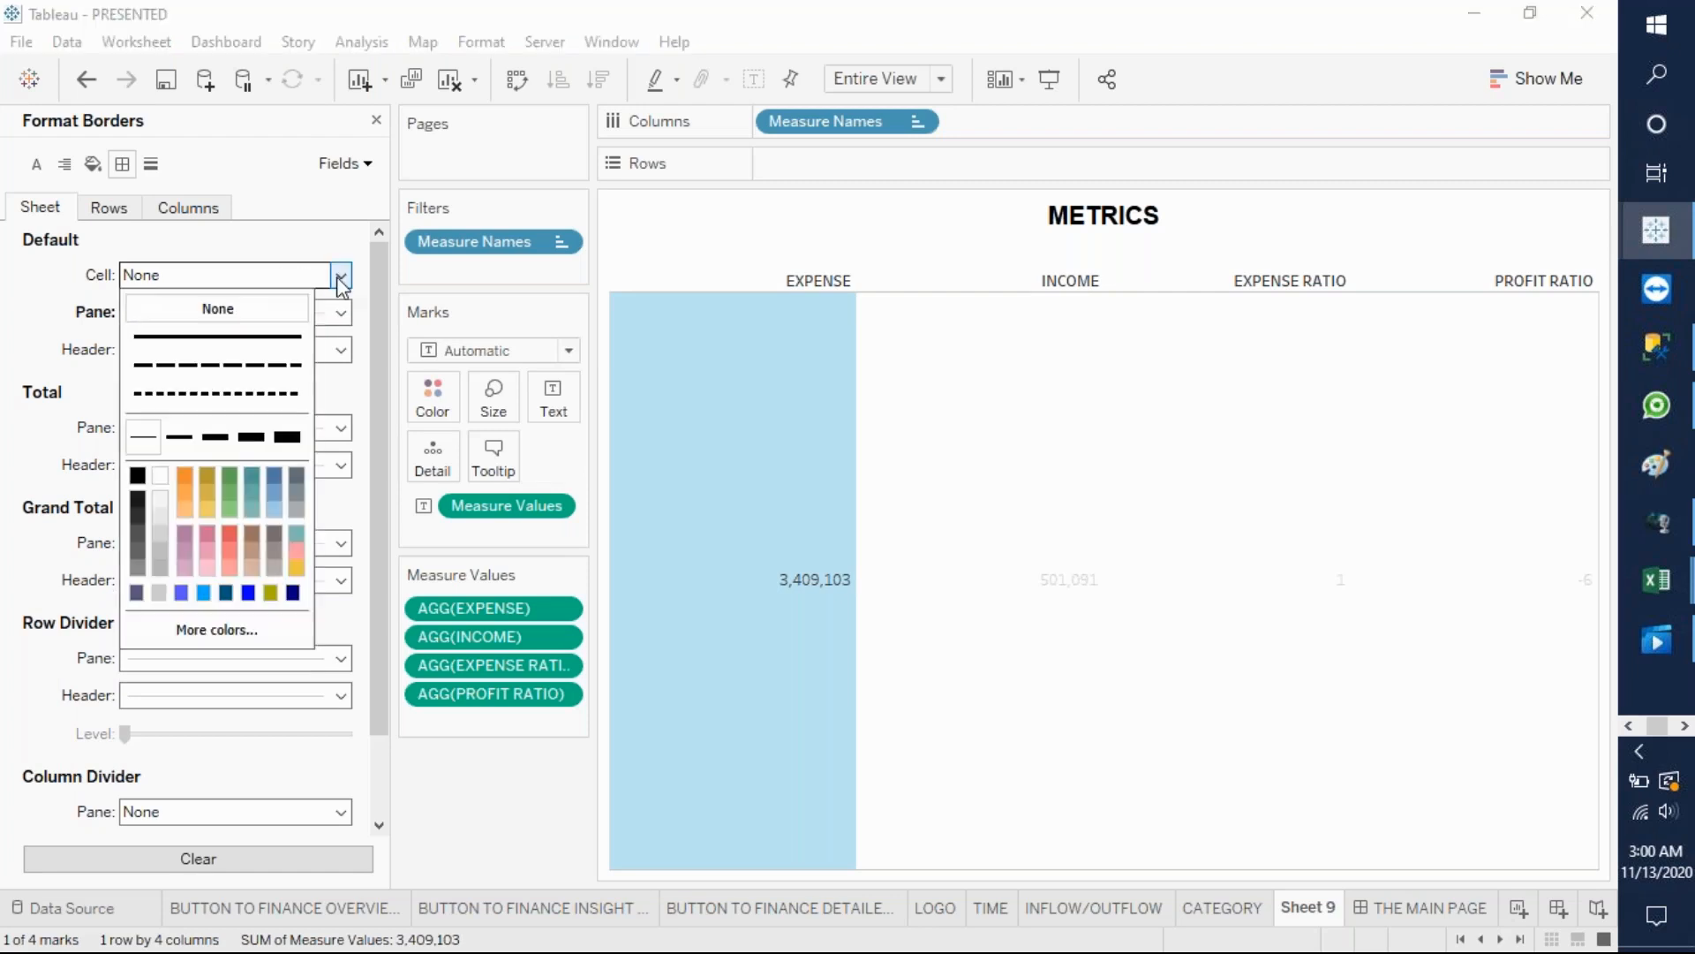
{"action": "left_click", "coordinate": [149, 436]}
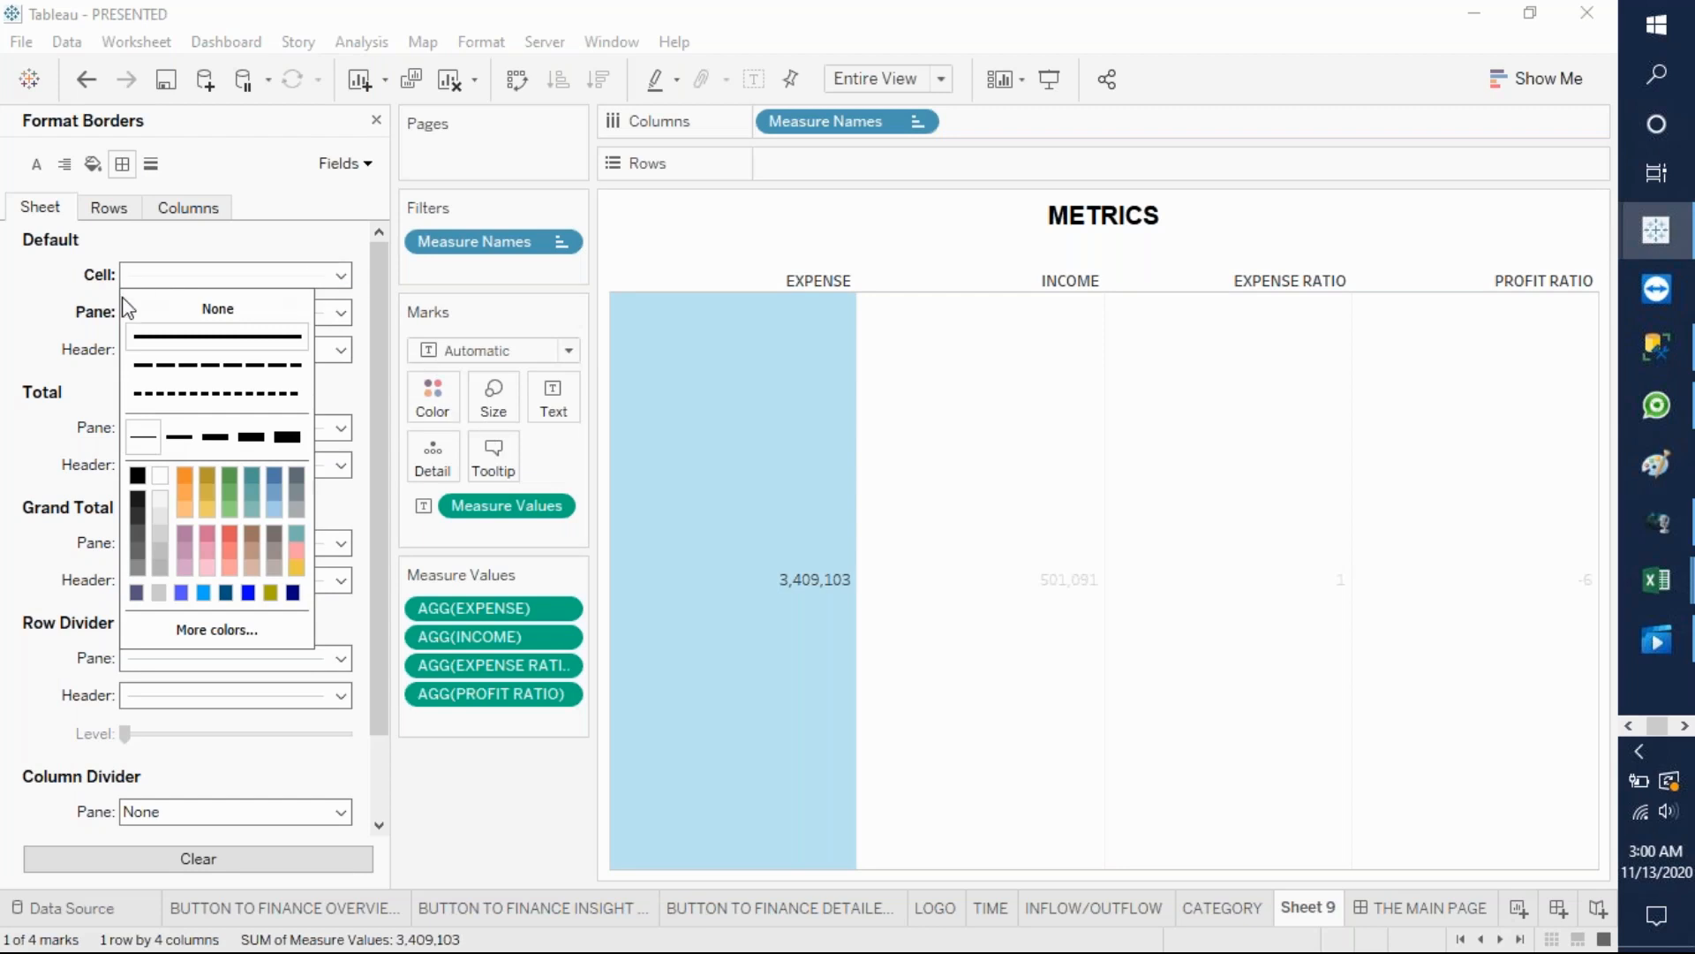
{"action": "left_click", "coordinate": [74, 315]}
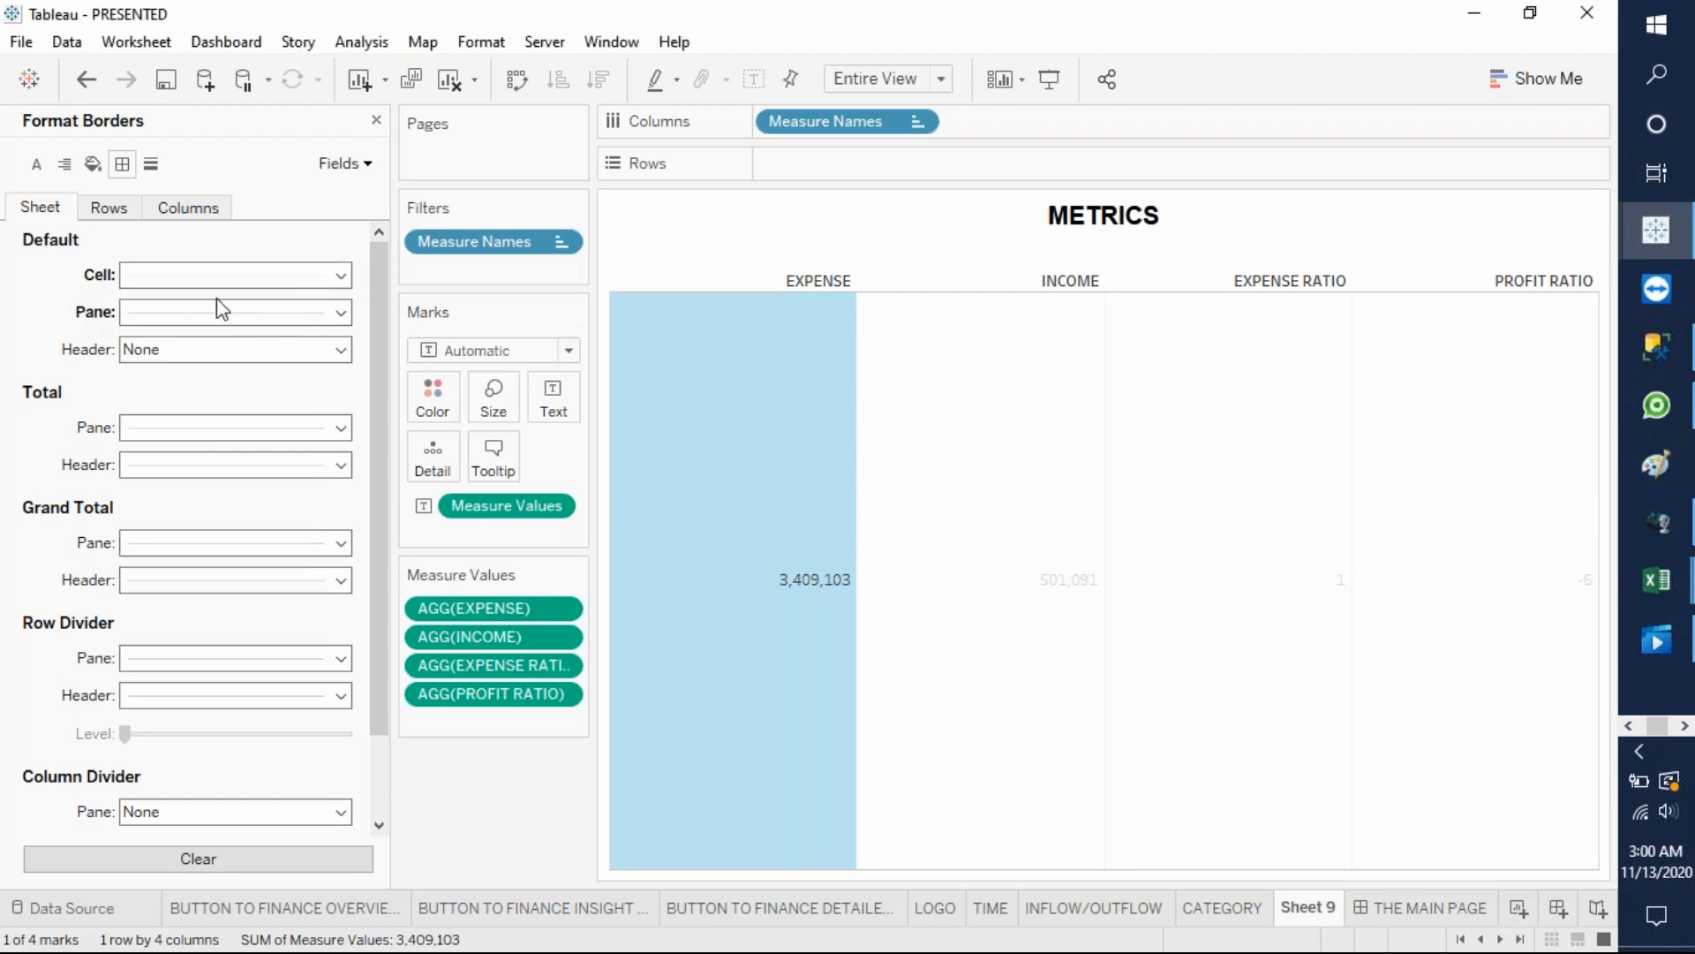
{"action": "left_click", "coordinate": [339, 349]}
{"action": "left_click", "coordinate": [148, 512]}
{"action": "left_click", "coordinate": [56, 349]}
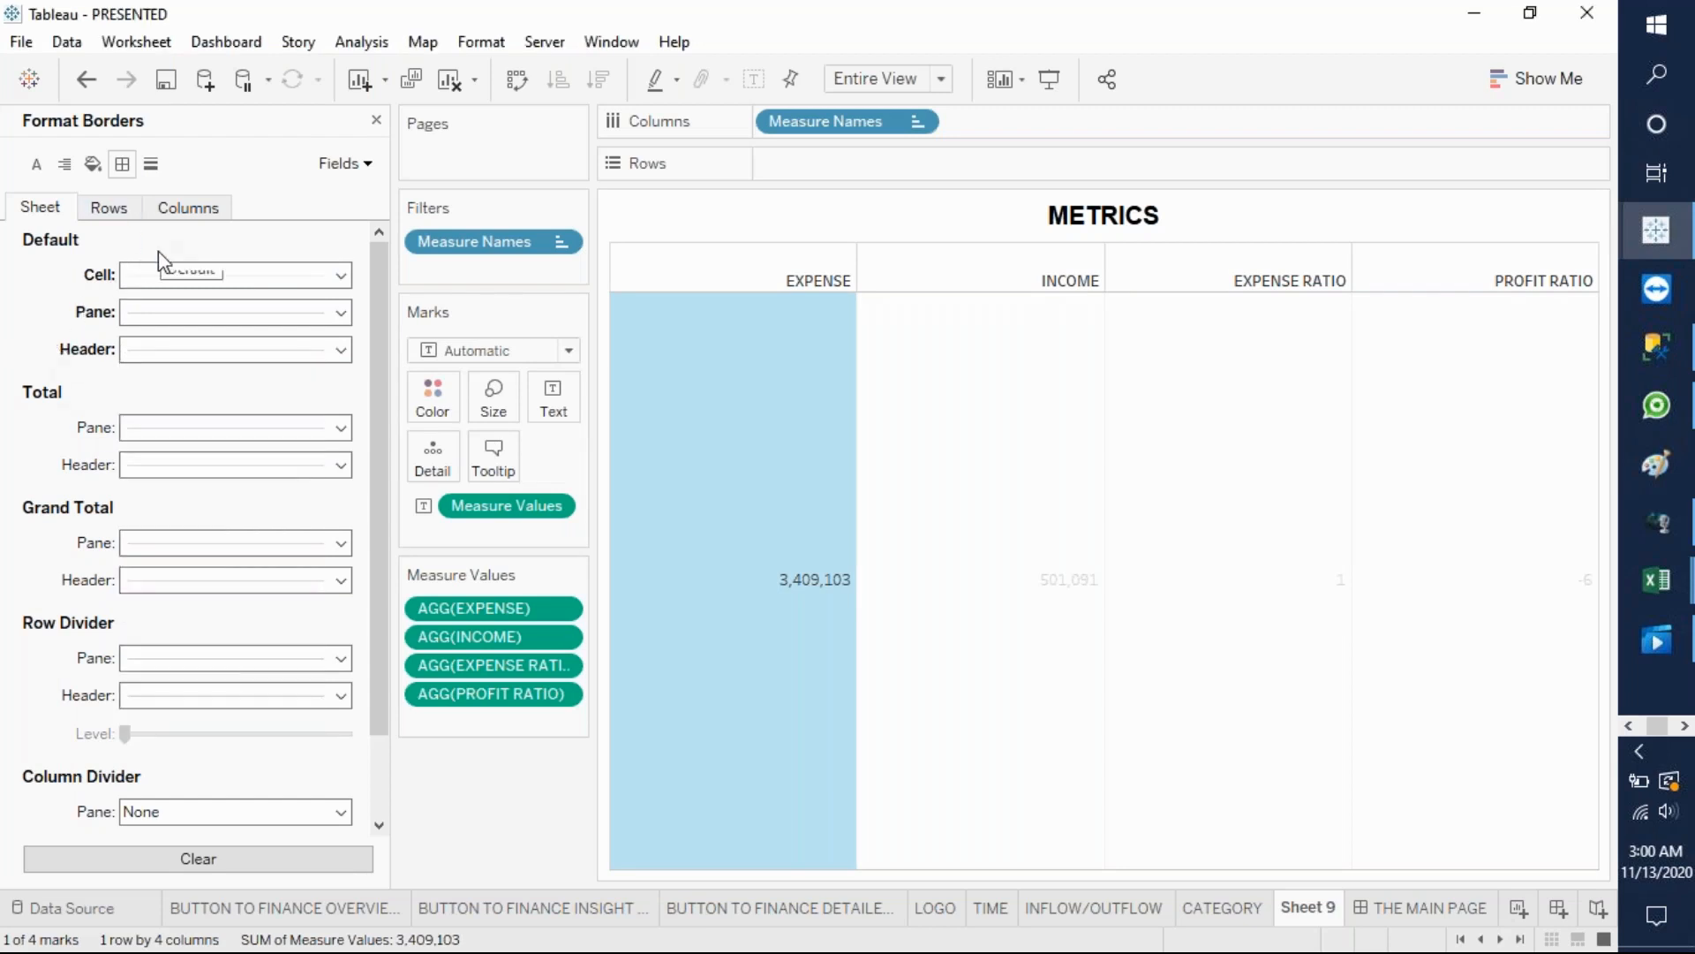
- Set the sheet's default header font to Arial, 12 pt, bold
{"action": "left_click", "coordinate": [37, 166]}
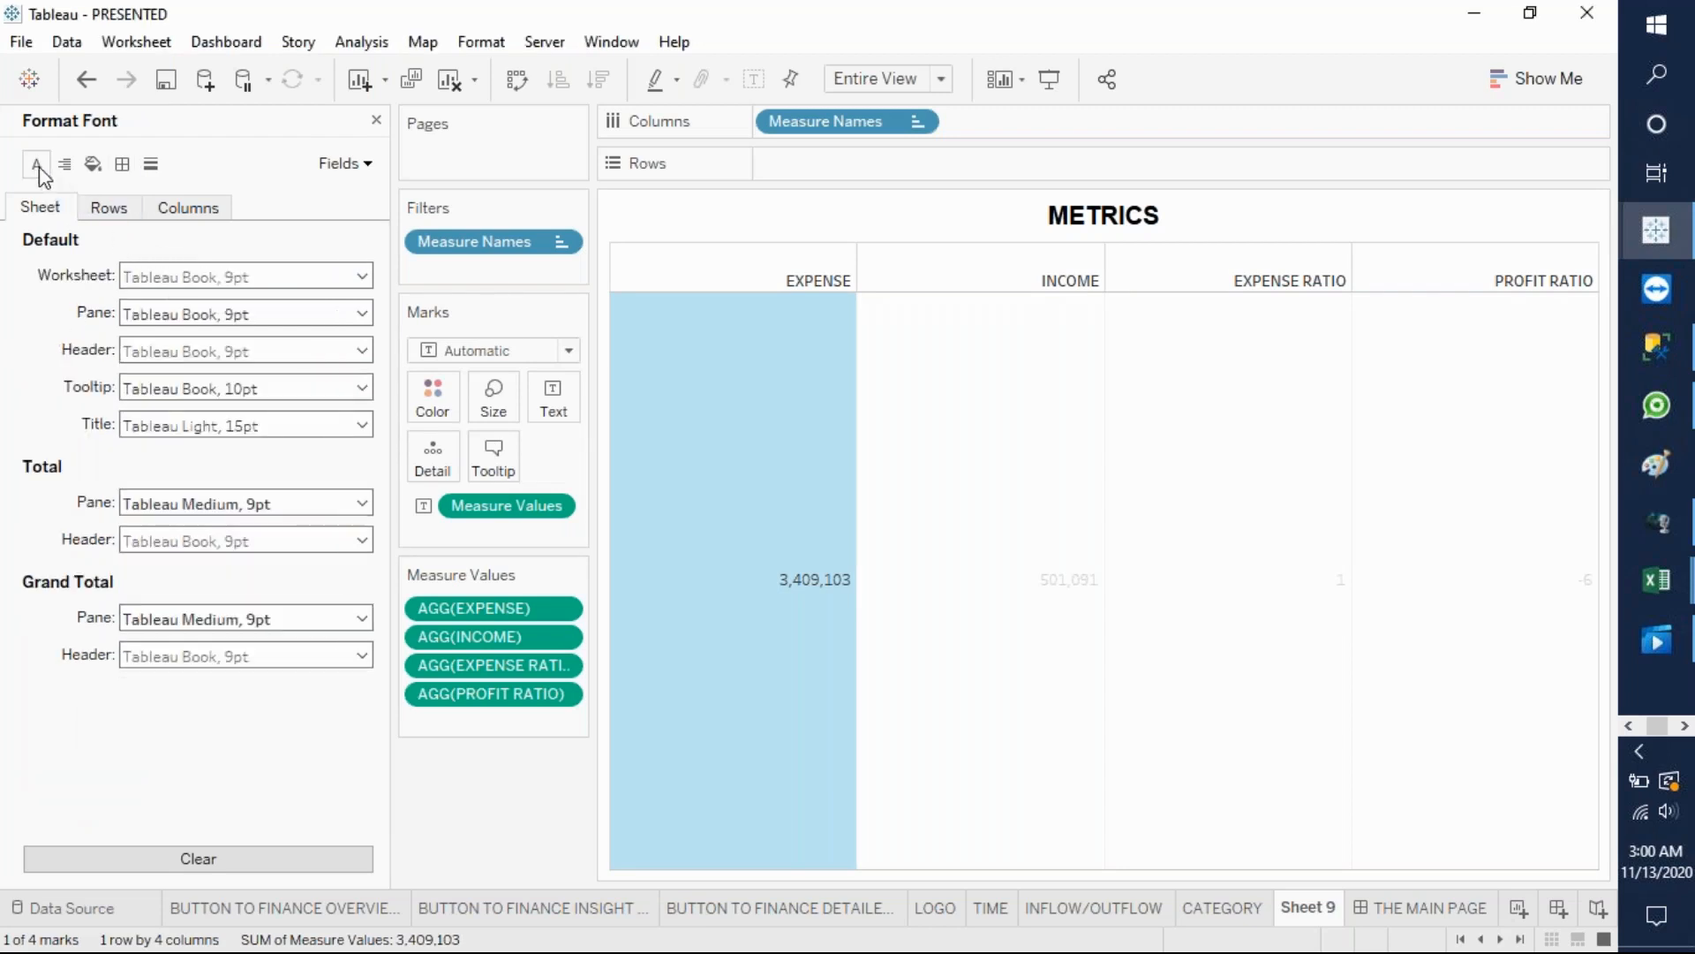
{"action": "left_click", "coordinate": [362, 352]}
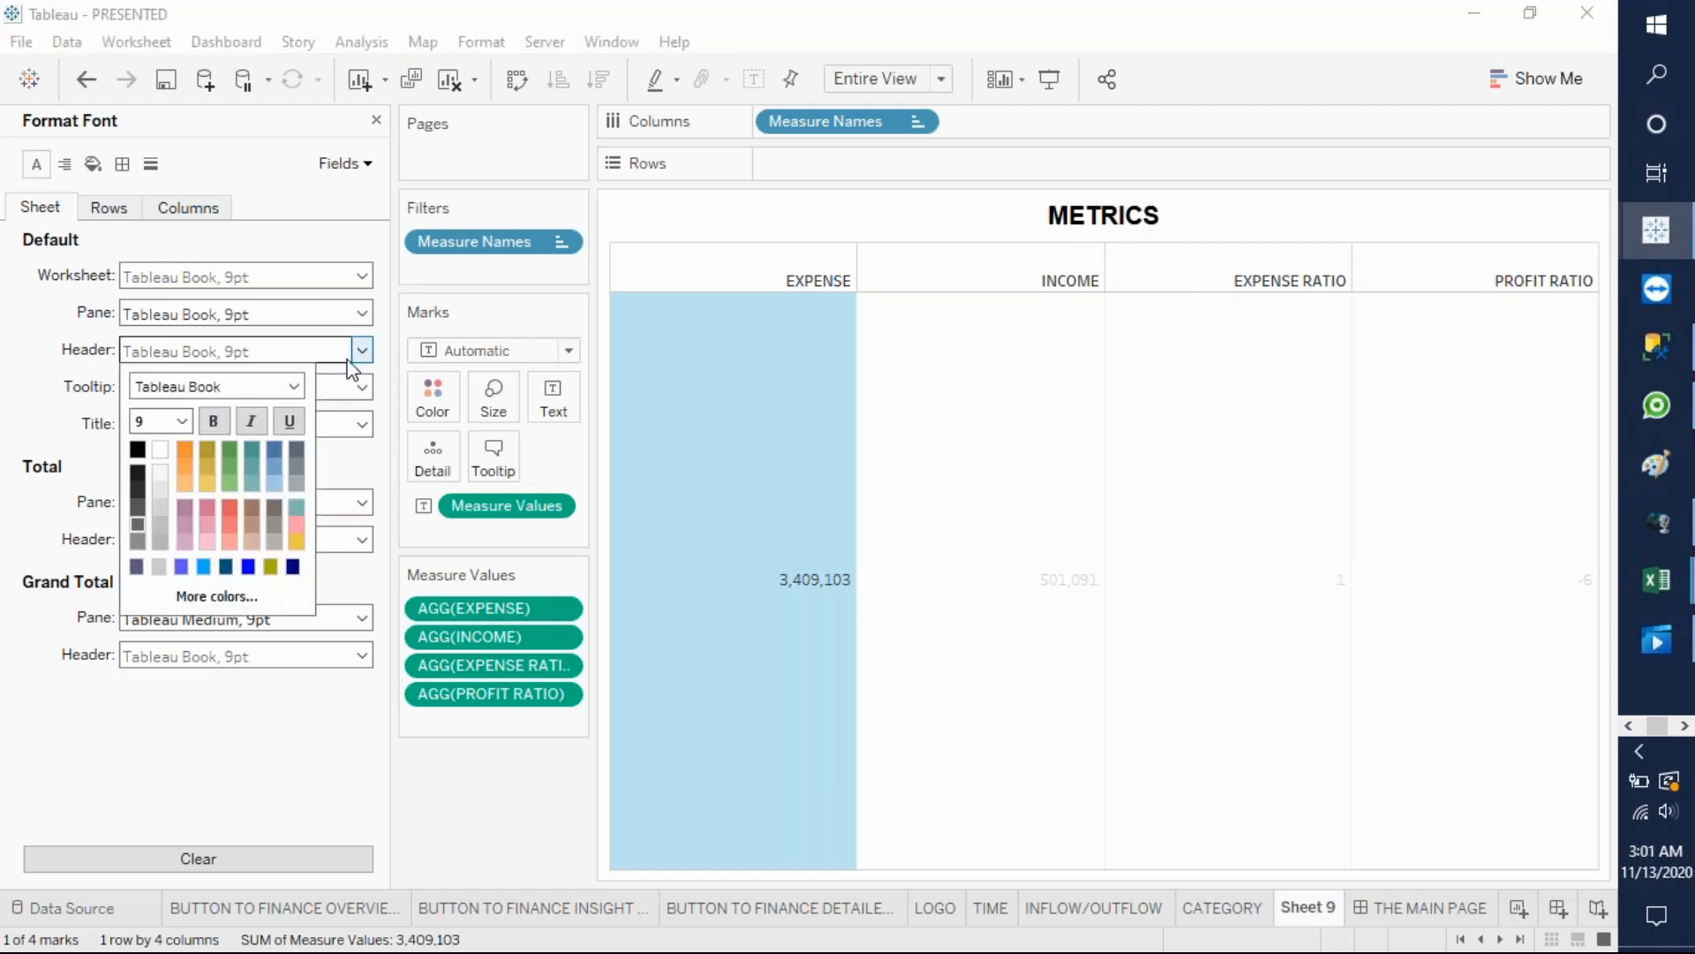
{"action": "left_click", "coordinate": [183, 420]}
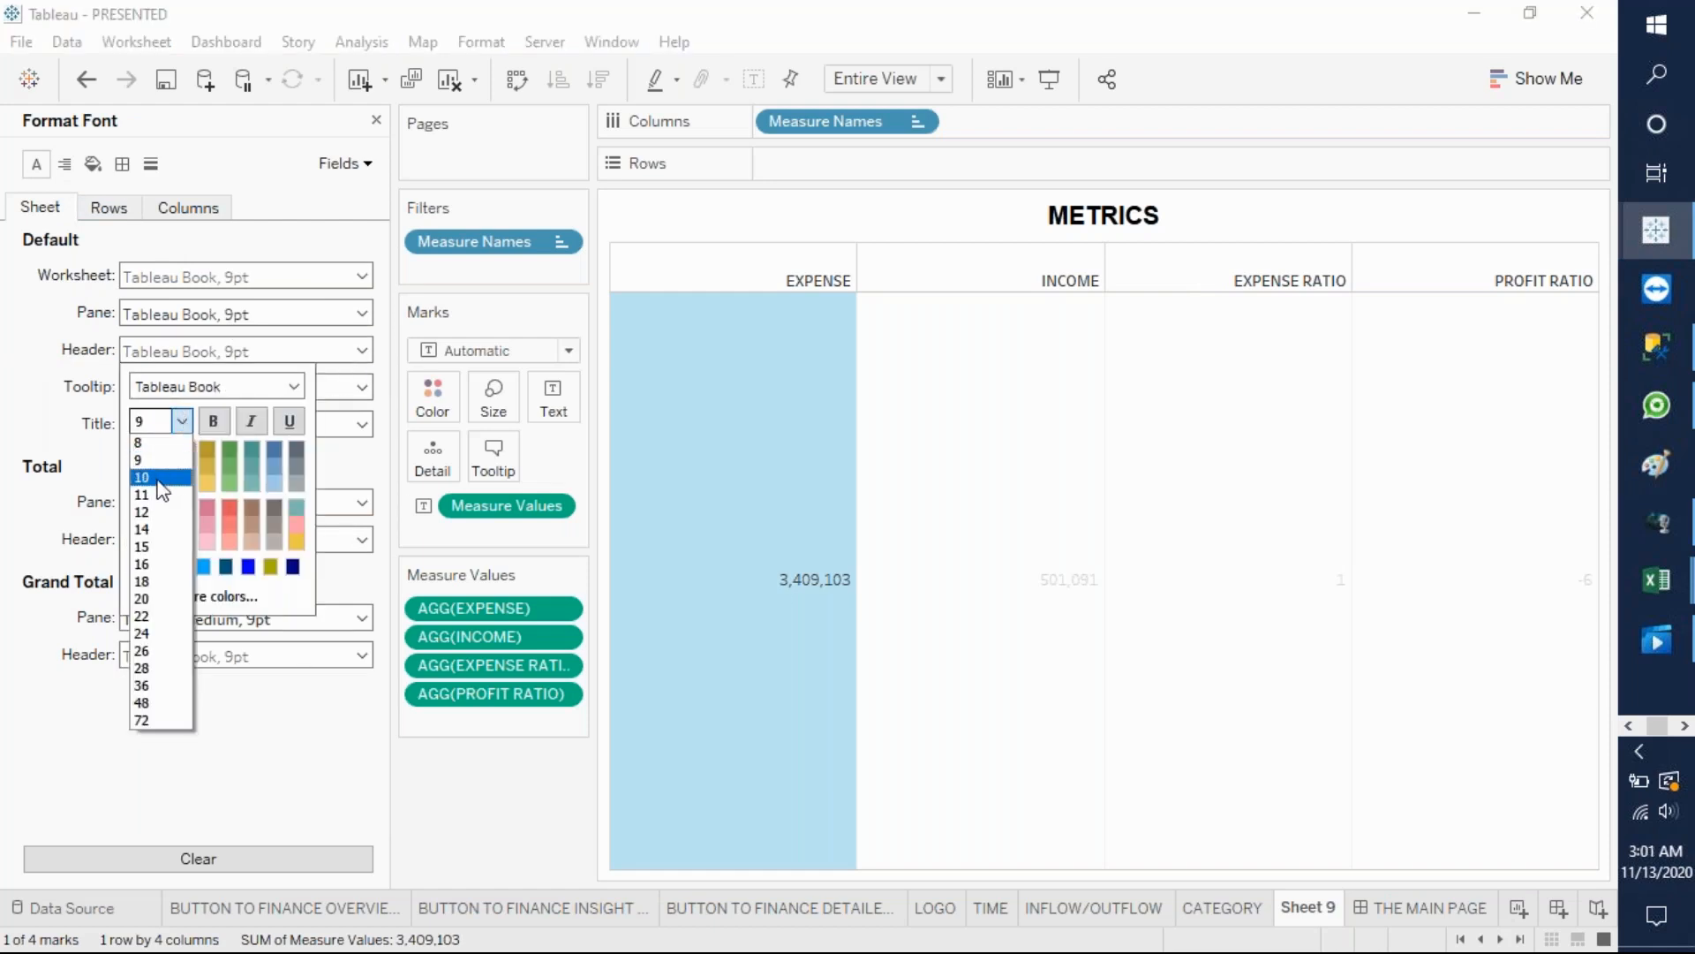
{"action": "left_click", "coordinate": [155, 514]}
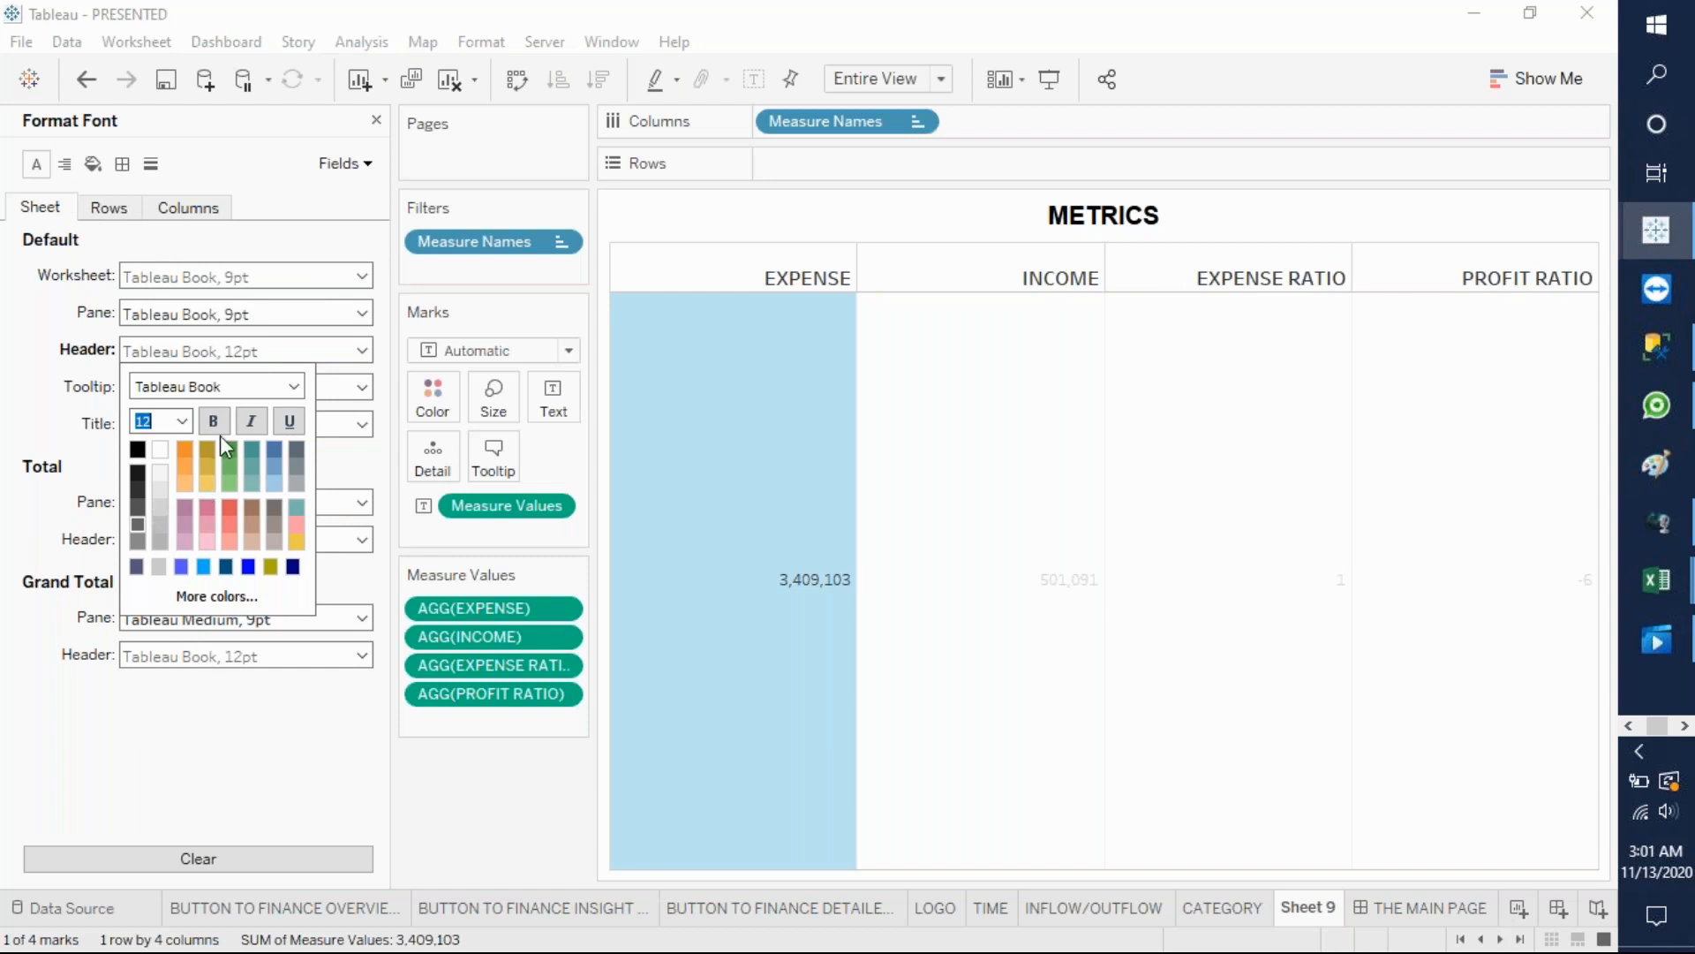
{"action": "triple_click", "coordinate": [176, 386]}
{"action": "type", "text": "ARial"}
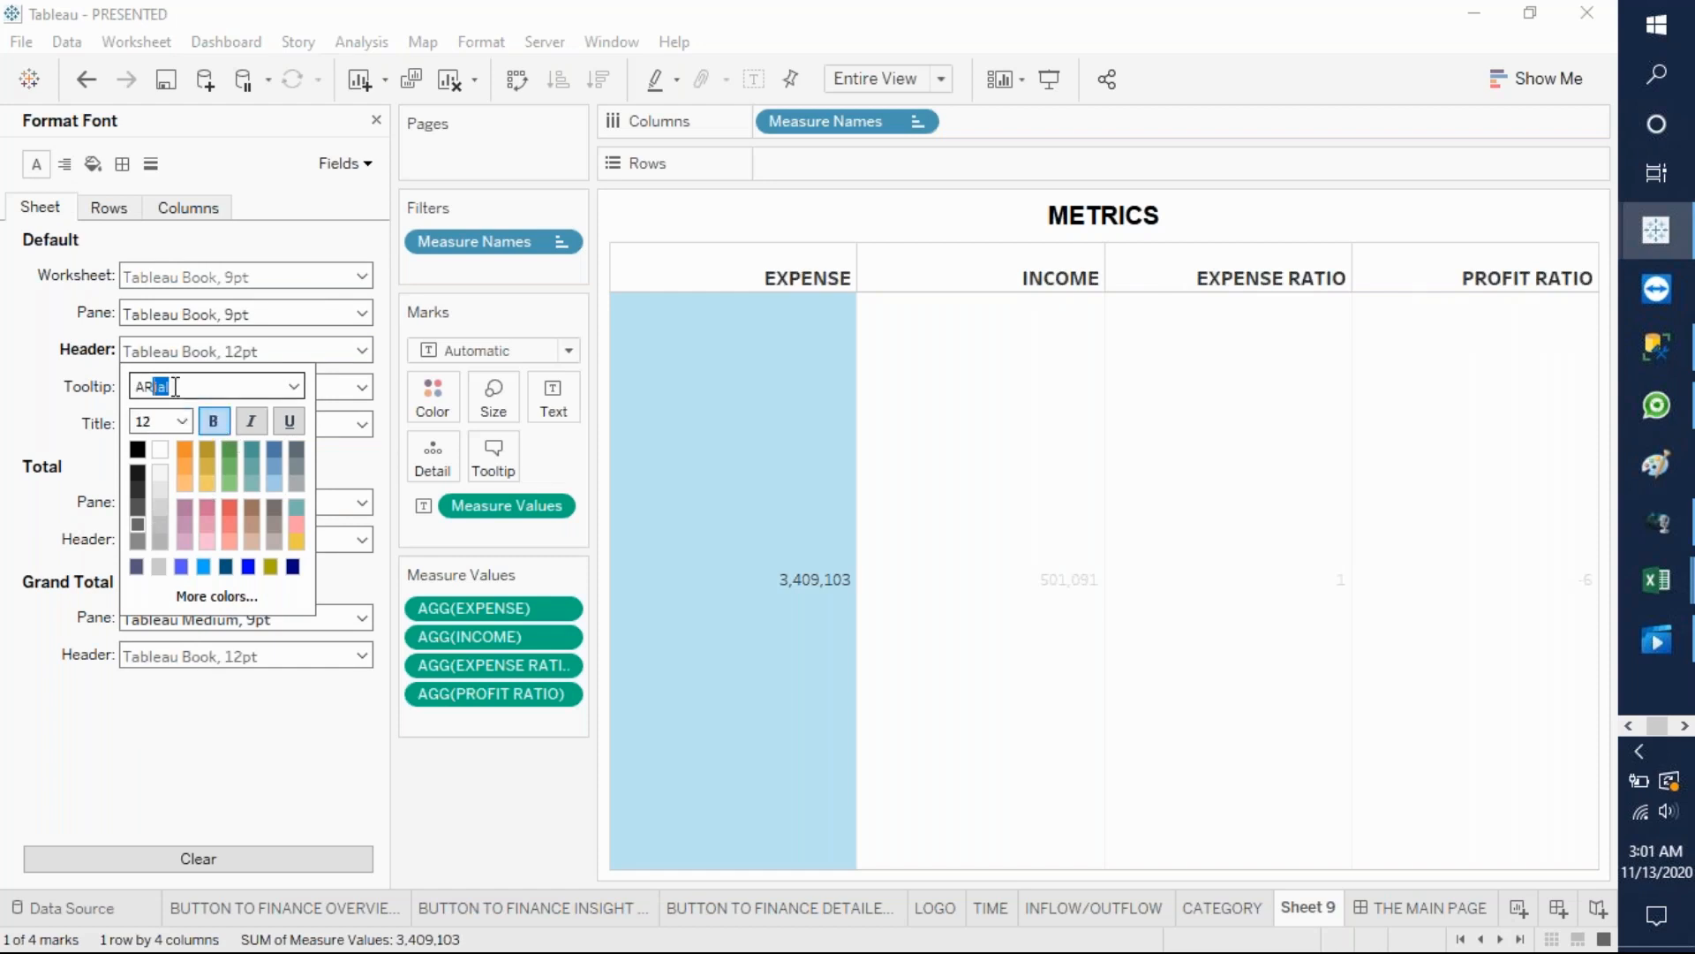
{"action": "key", "text": "Return"}
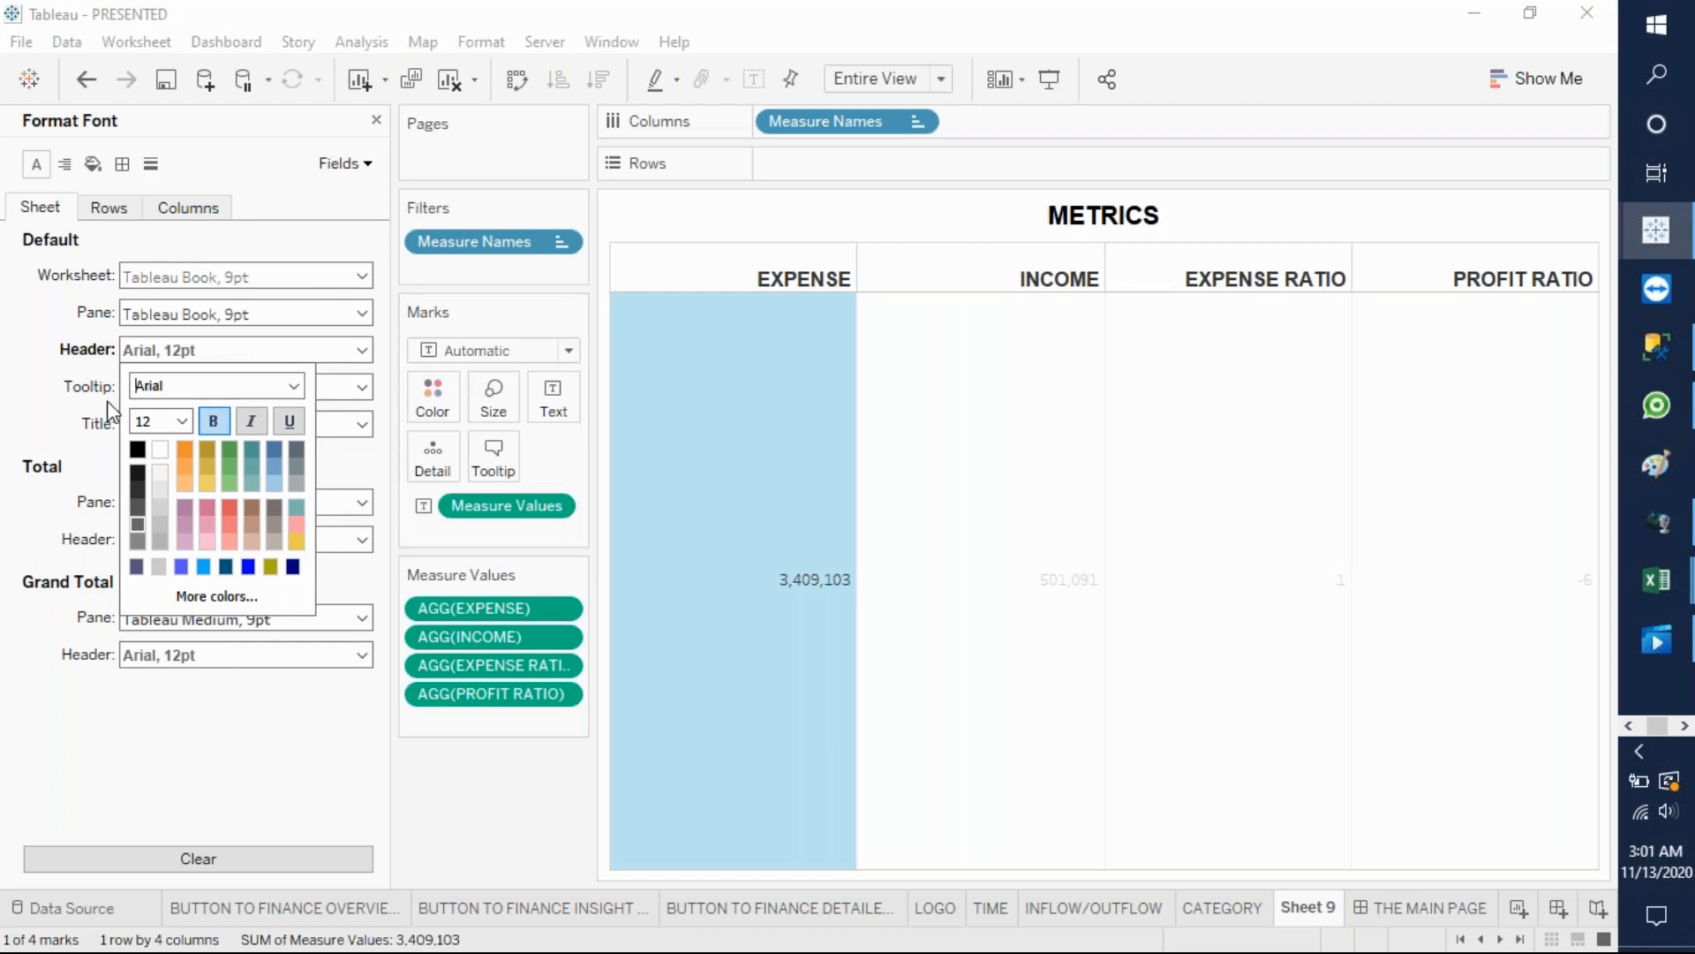
{"action": "left_click", "coordinate": [71, 399]}
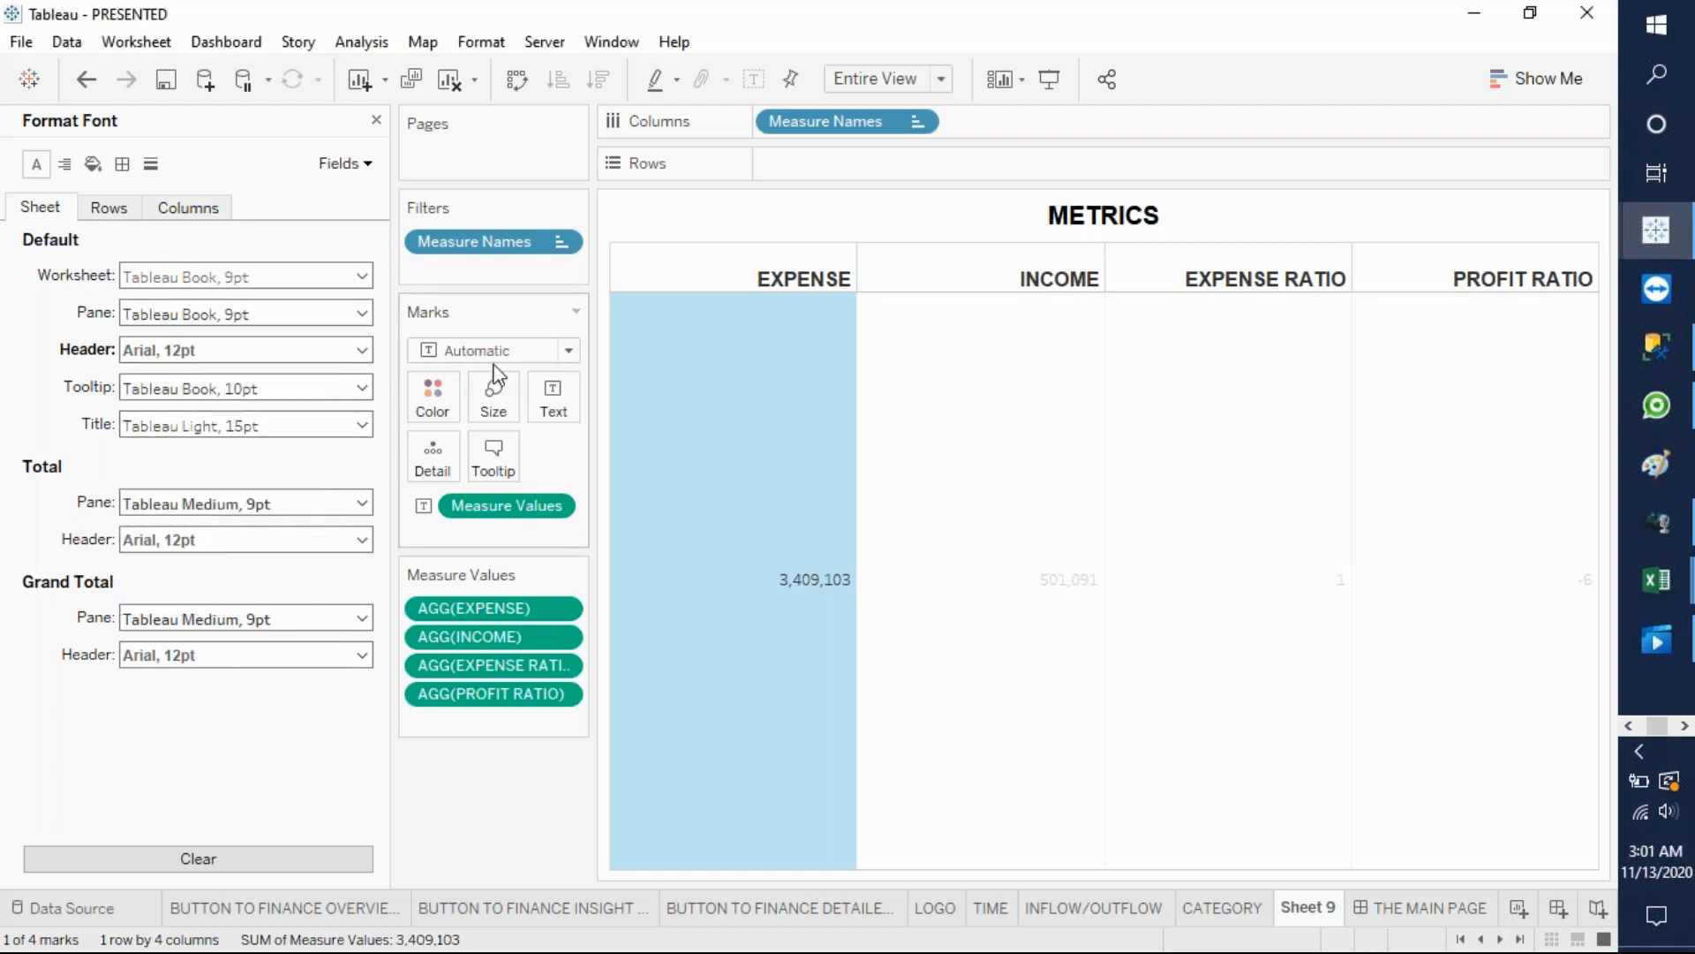
- Format the EXPENSE measure's pane numbers as Currency (Custom) with display units in Thousands (K)
{"action": "left_click", "coordinate": [374, 166]}
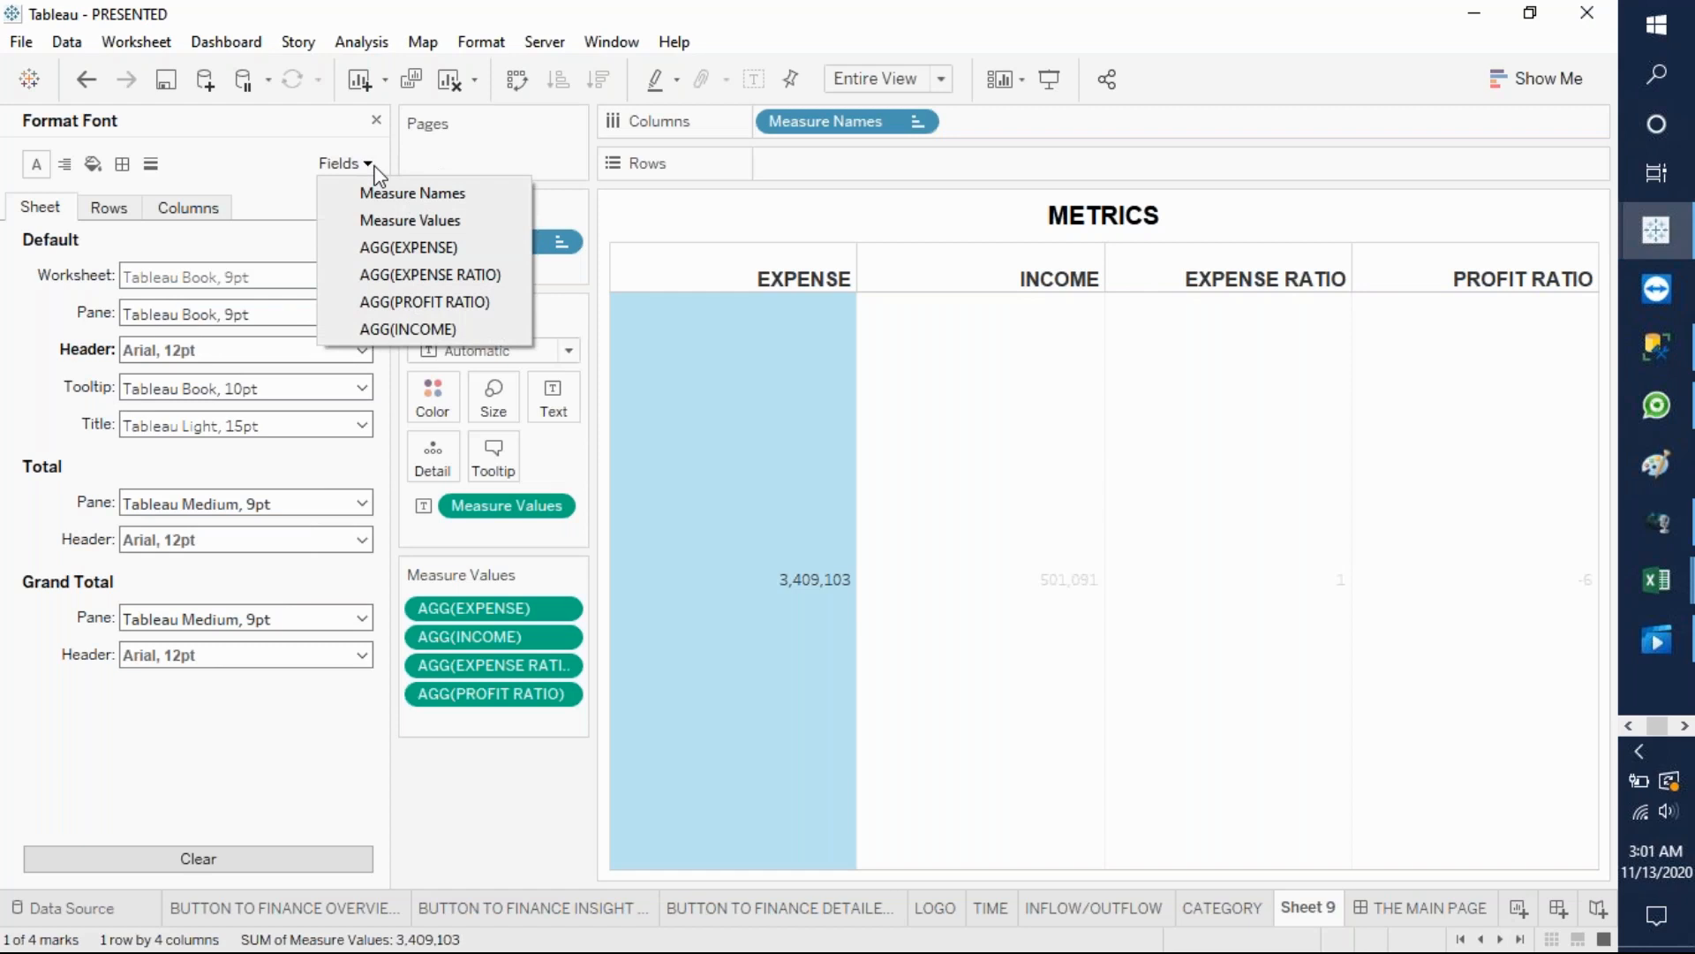
{"action": "left_click", "coordinate": [403, 243]}
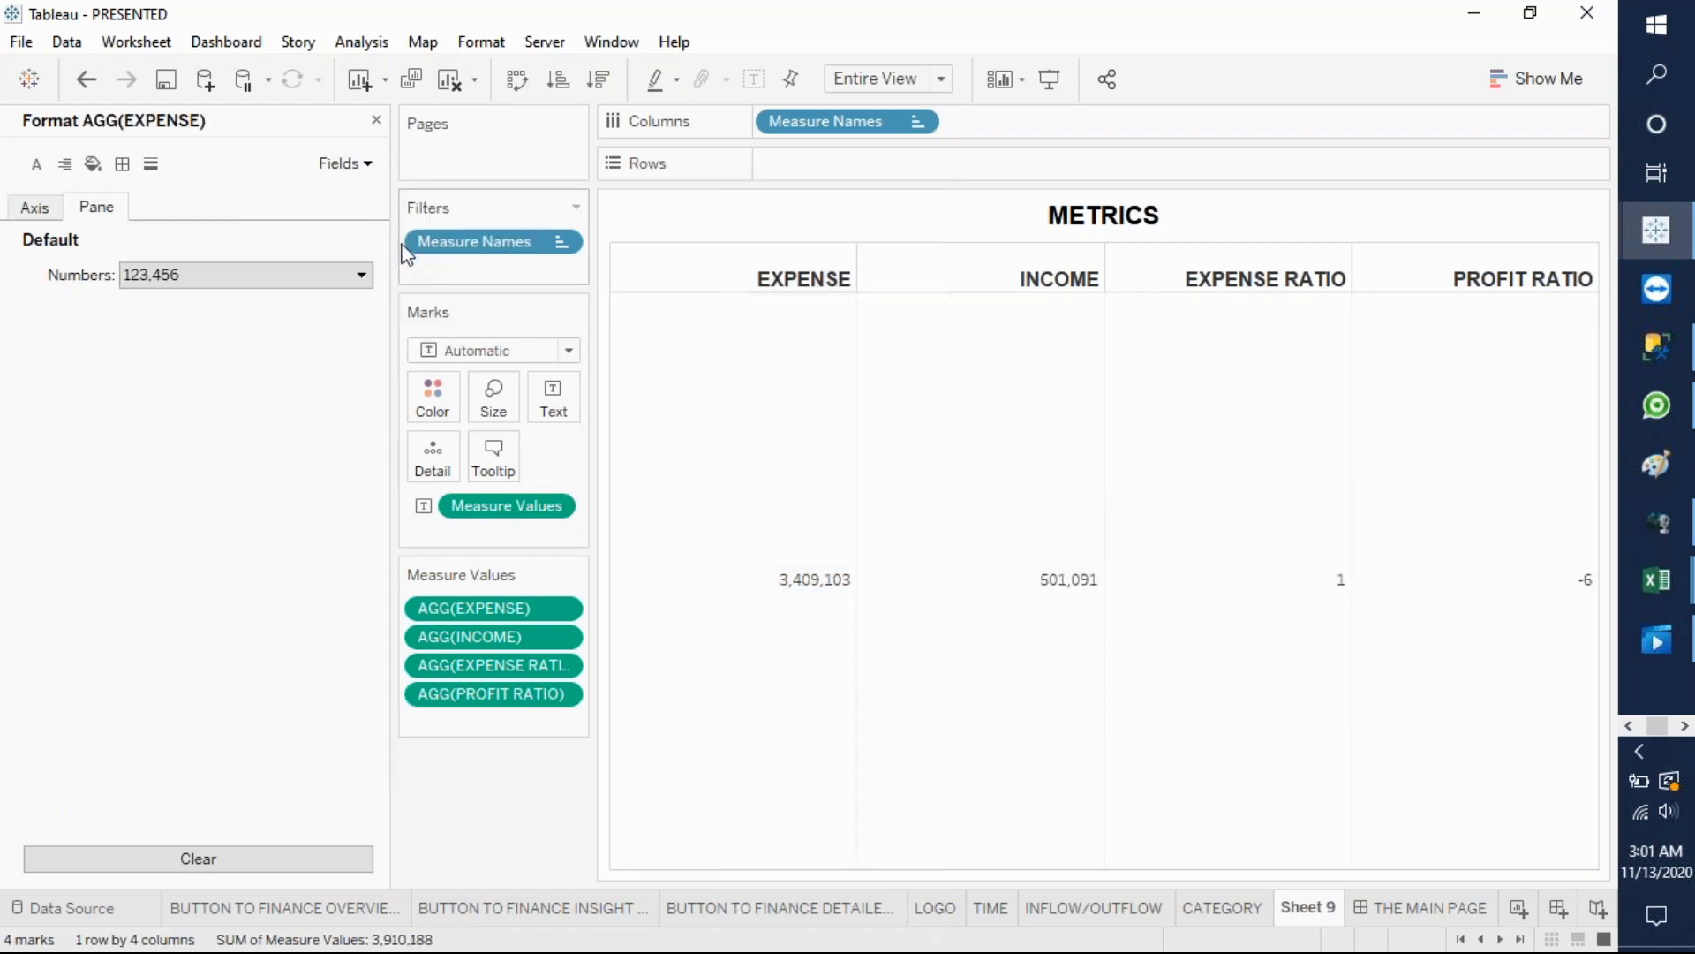
{"action": "left_click", "coordinate": [363, 277]}
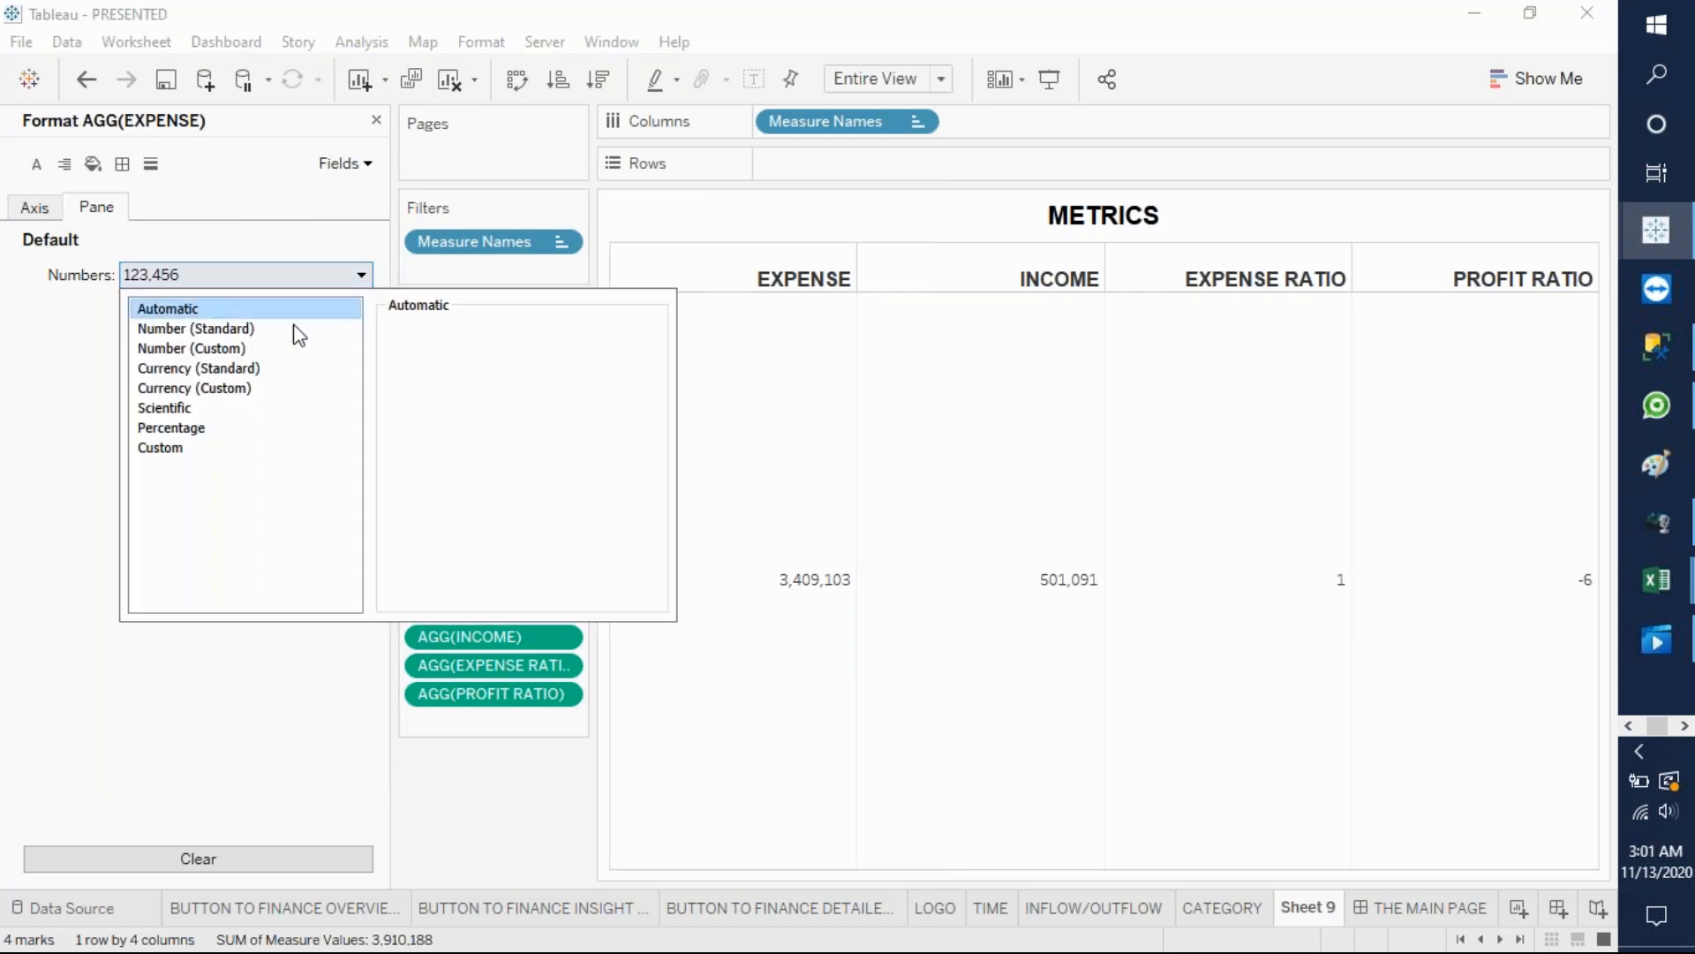
{"action": "left_click", "coordinate": [208, 368]}
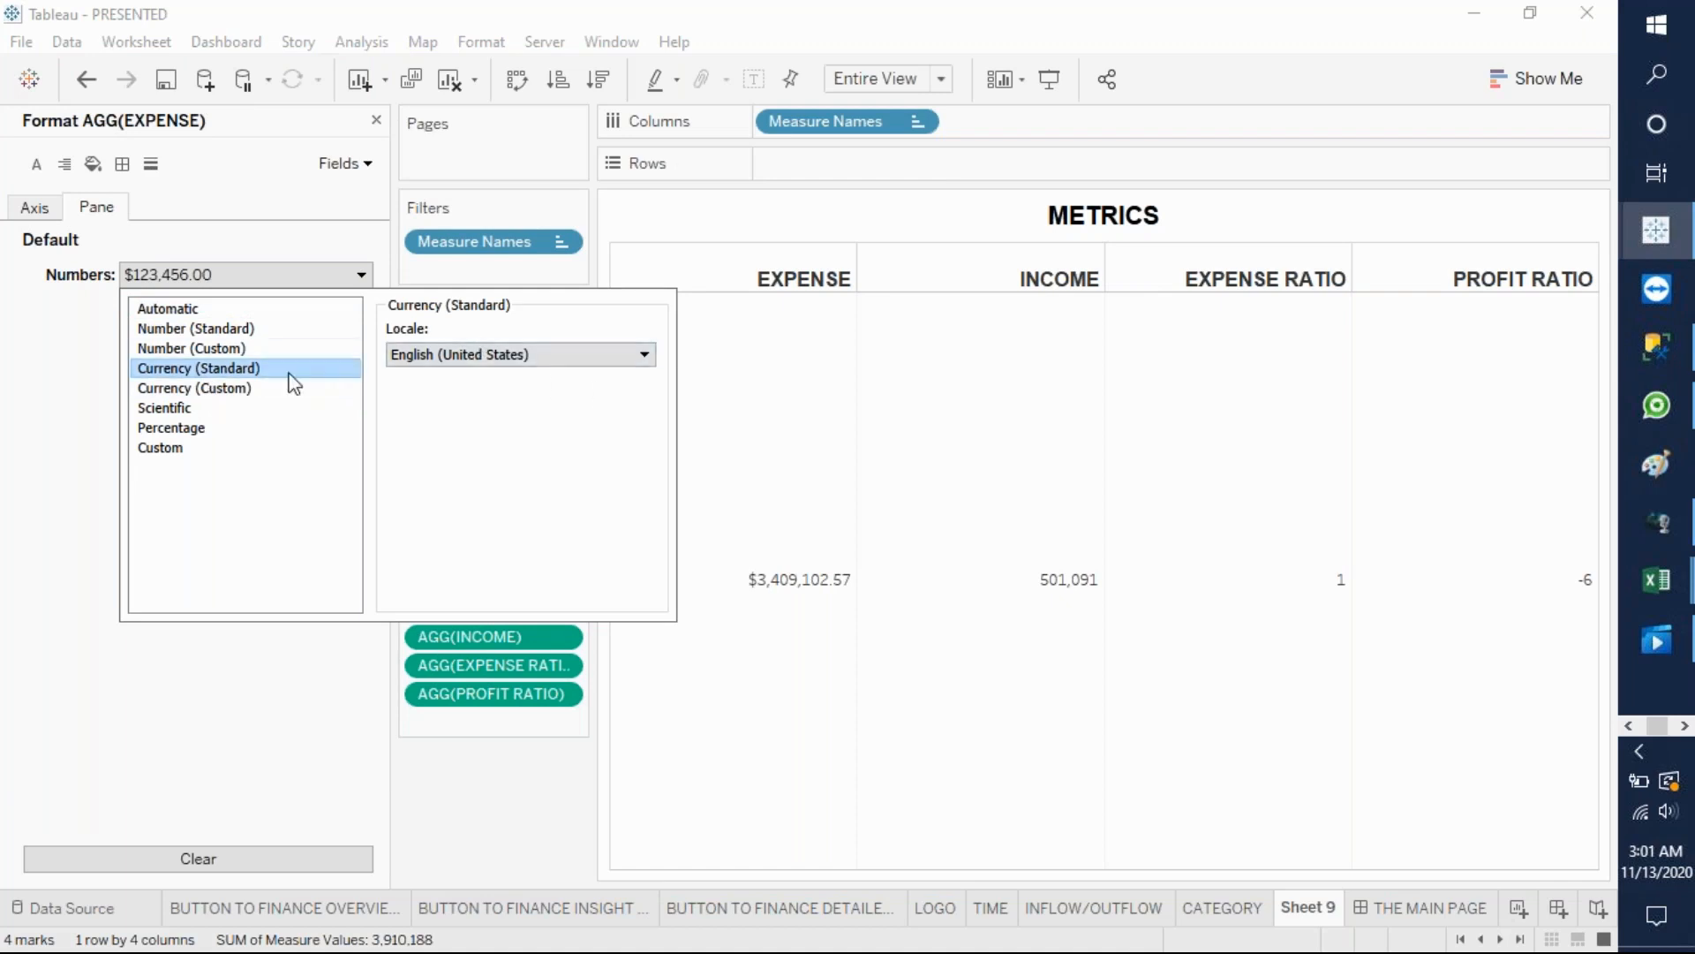
{"action": "left_click", "coordinate": [230, 390]}
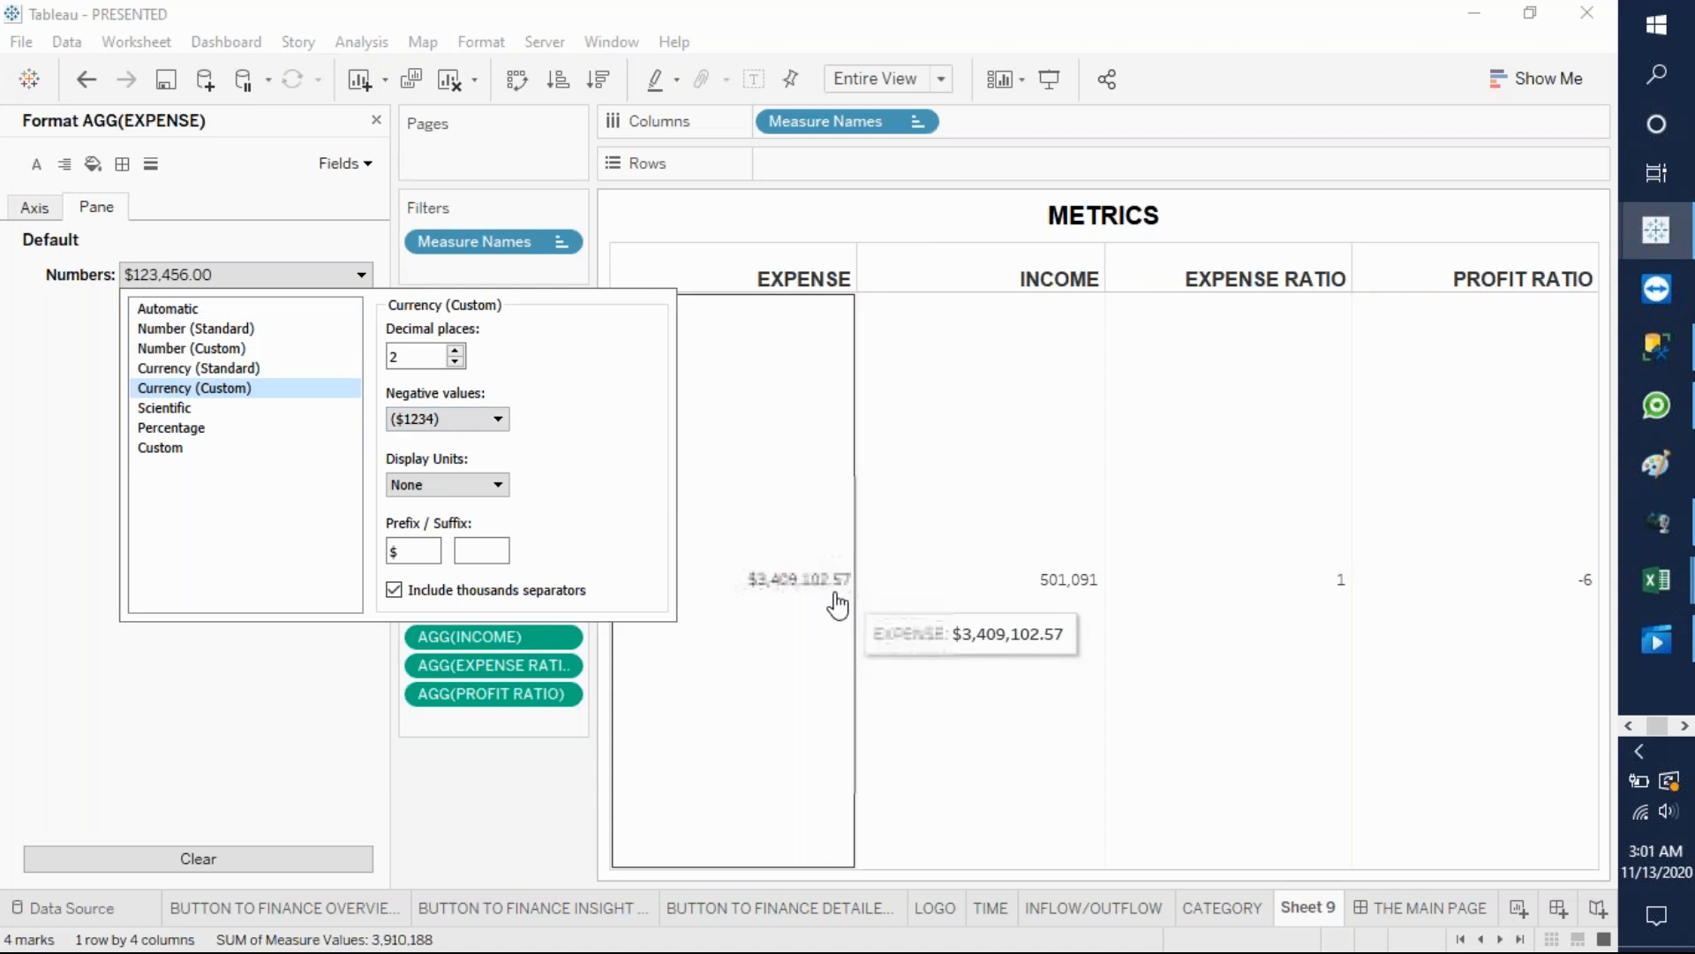
{"action": "left_click", "coordinate": [497, 487]}
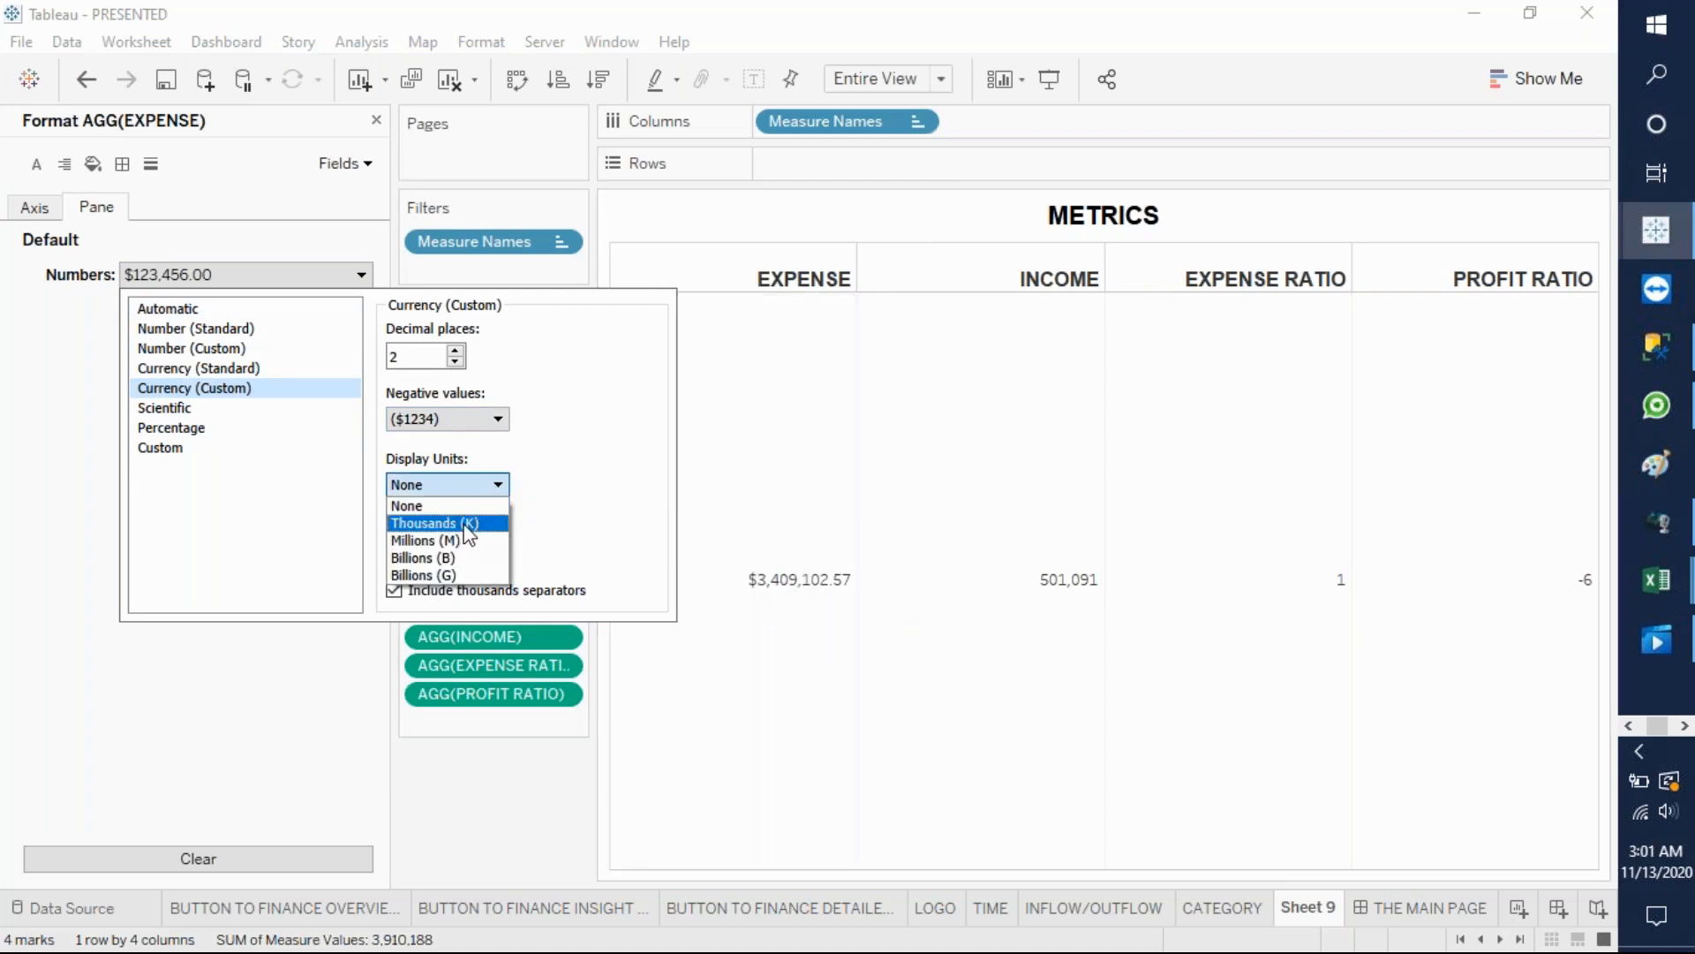
{"action": "left_click", "coordinate": [477, 525]}
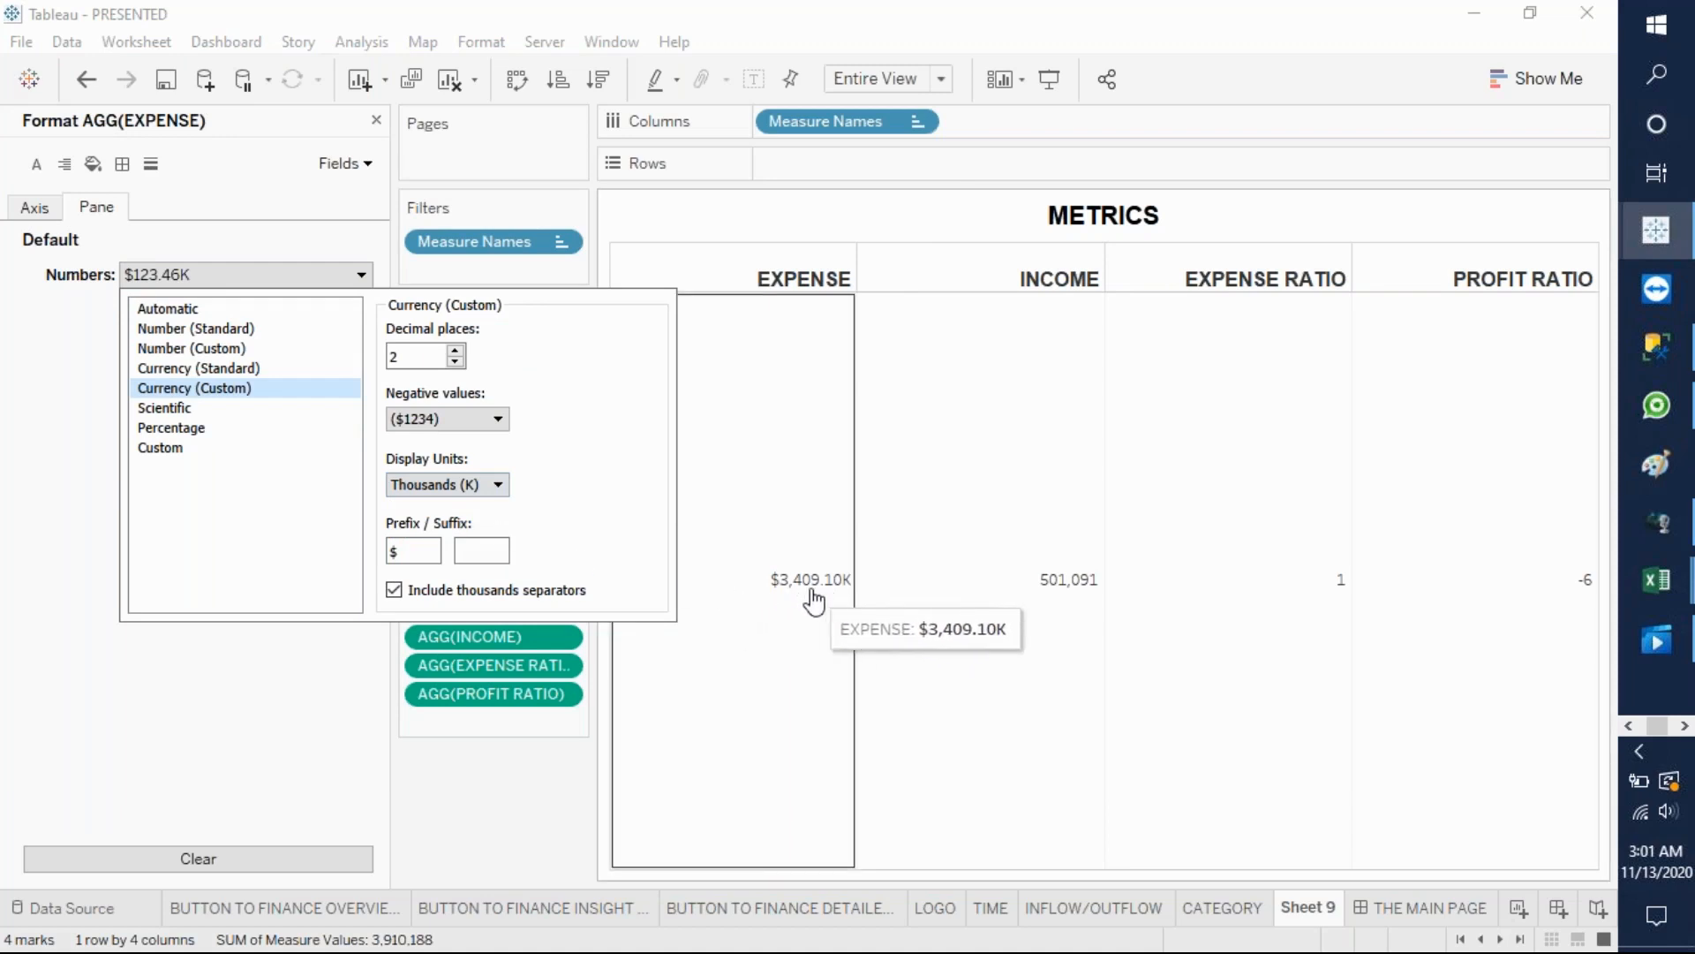
{"action": "left_click", "coordinate": [499, 419]}
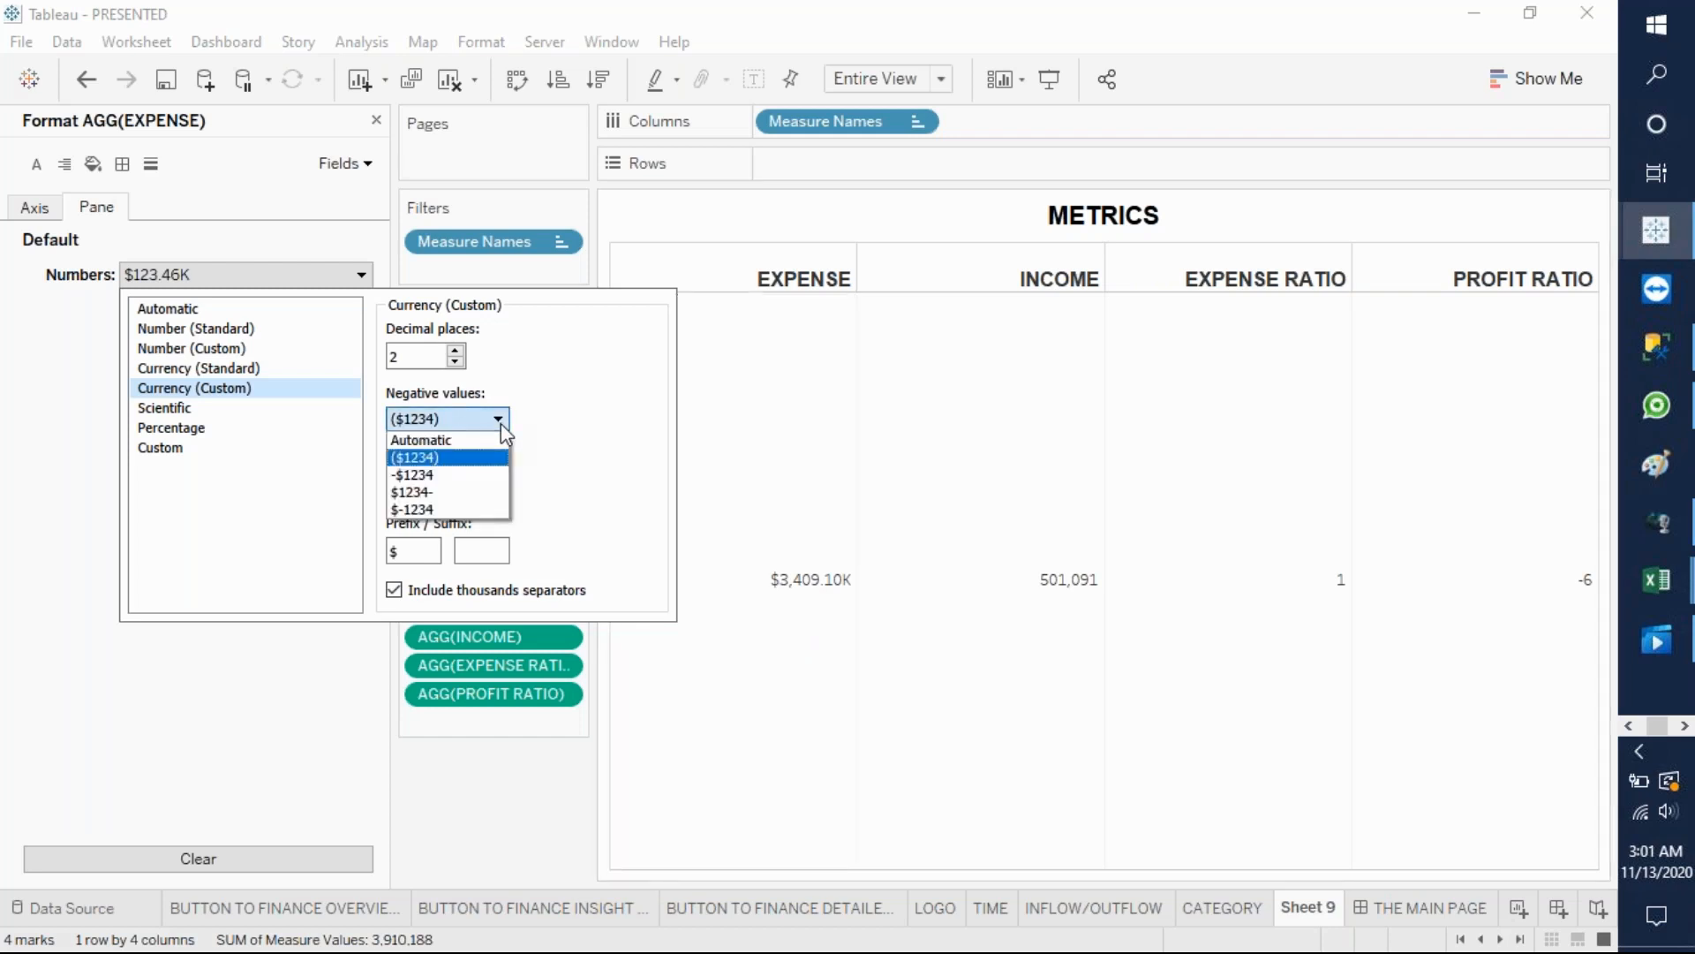
{"action": "left_click", "coordinate": [501, 422]}
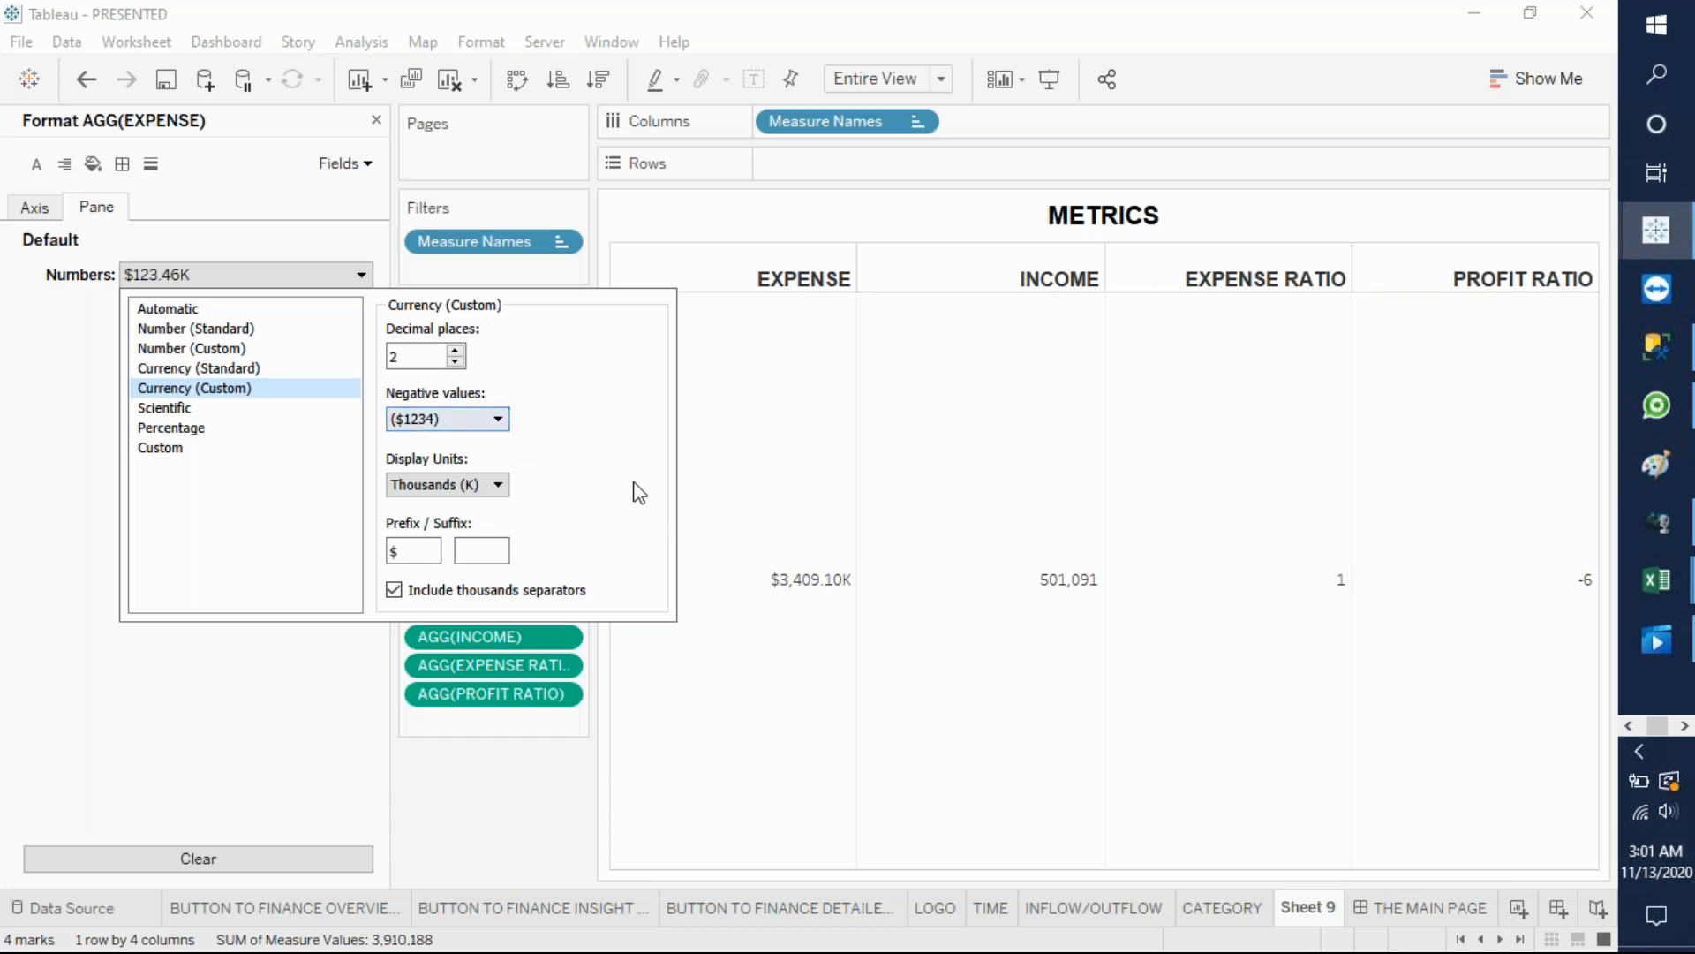
{"action": "mouse_move", "coordinate": [825, 585]}
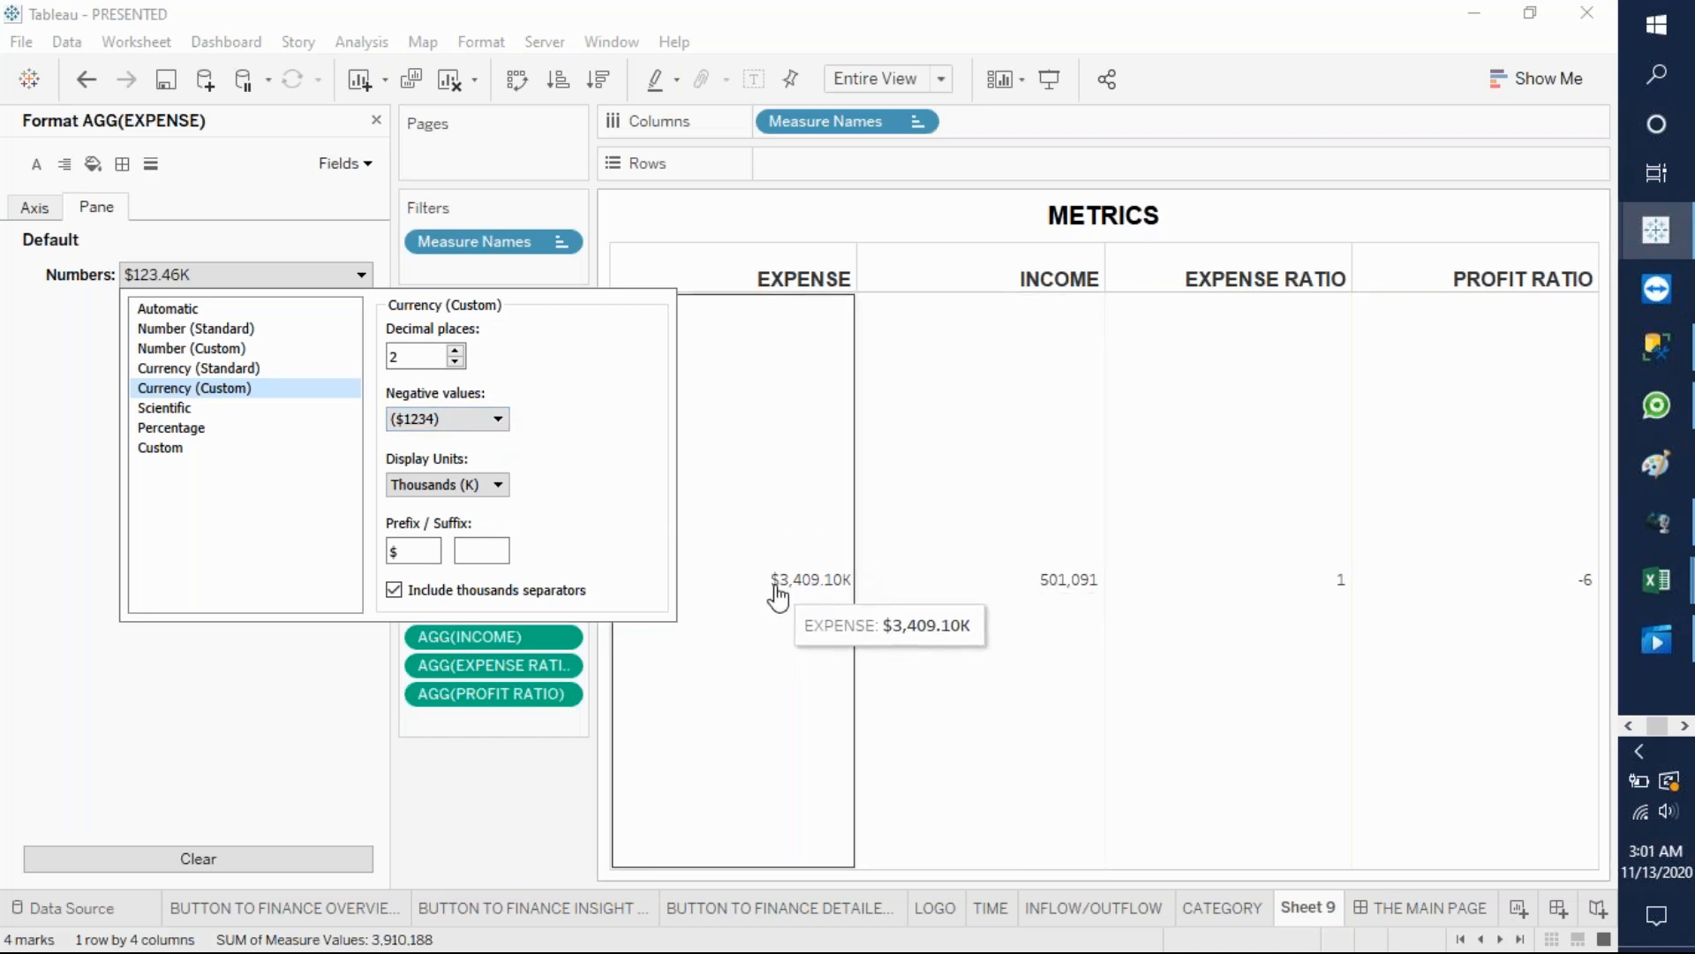
{"action": "left_click", "coordinate": [500, 487]}
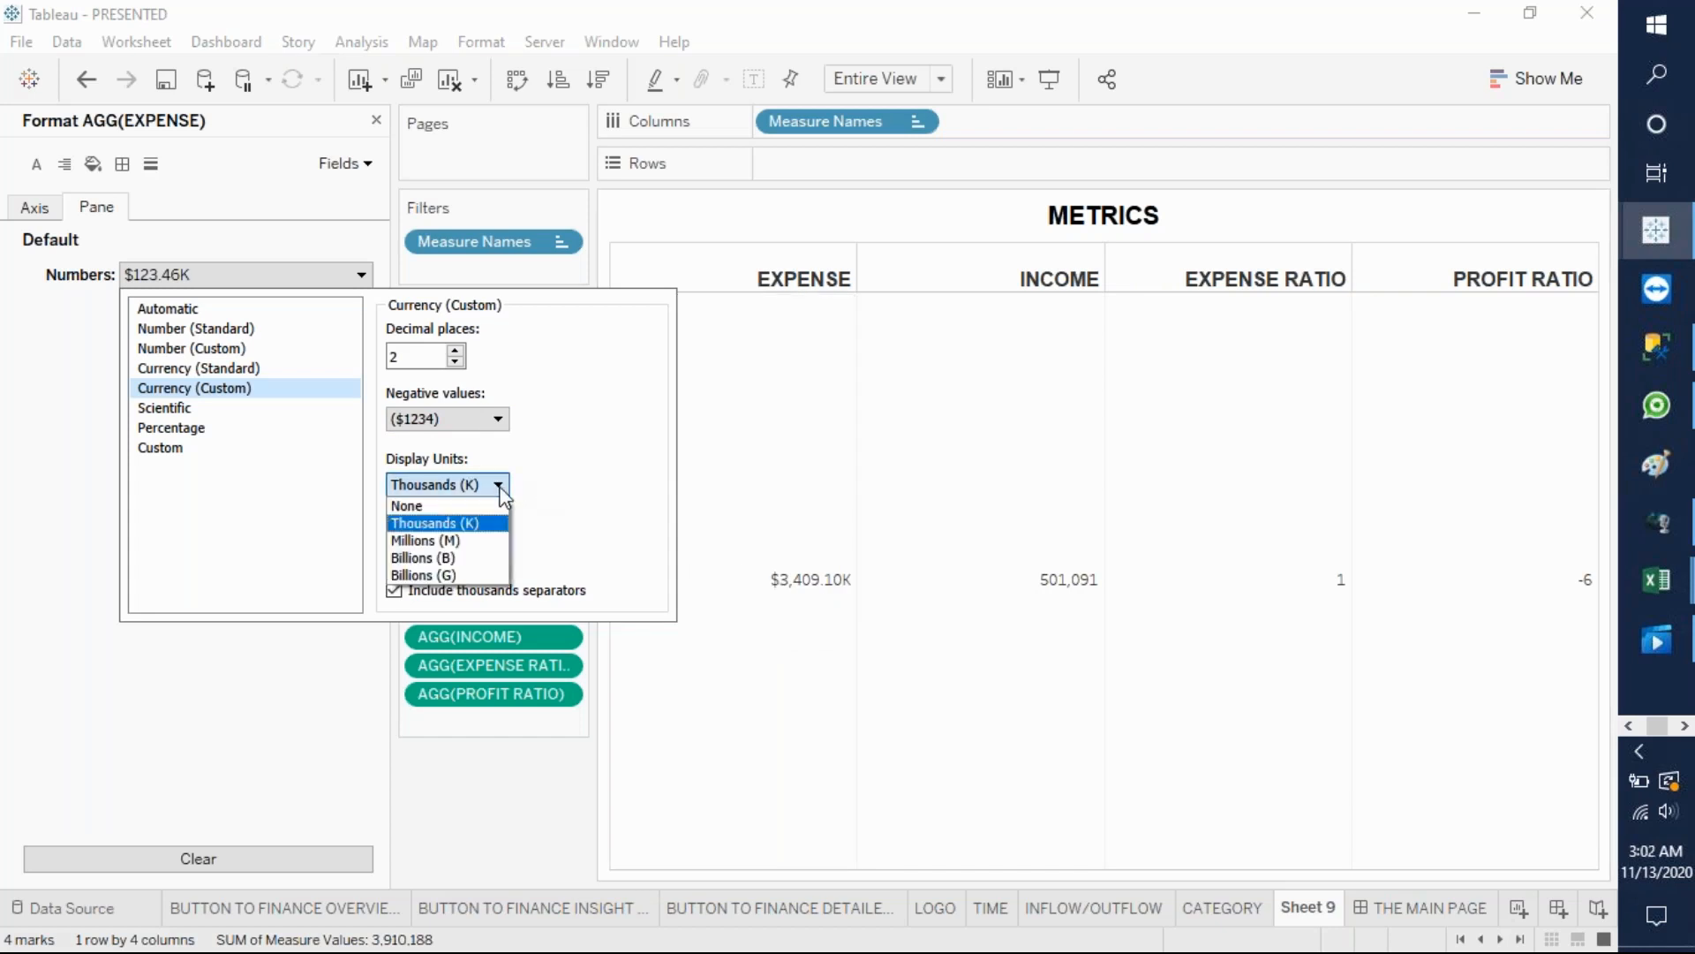
{"action": "left_click", "coordinate": [541, 483]}
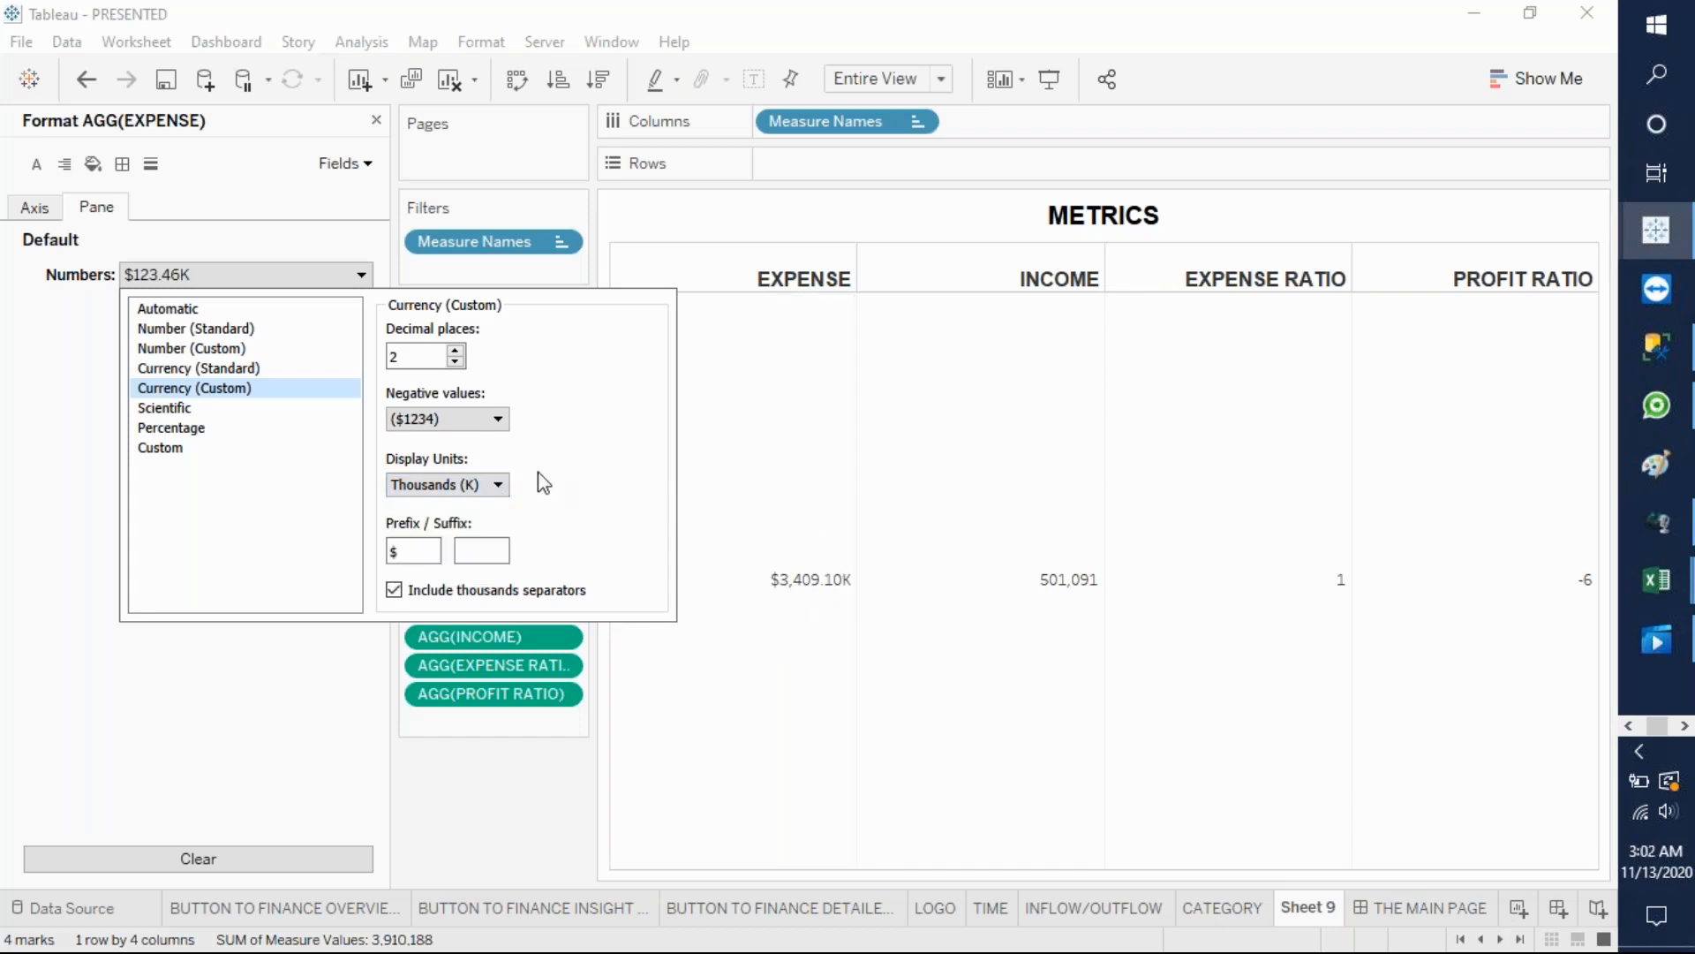
{"action": "left_click", "coordinate": [774, 589]}
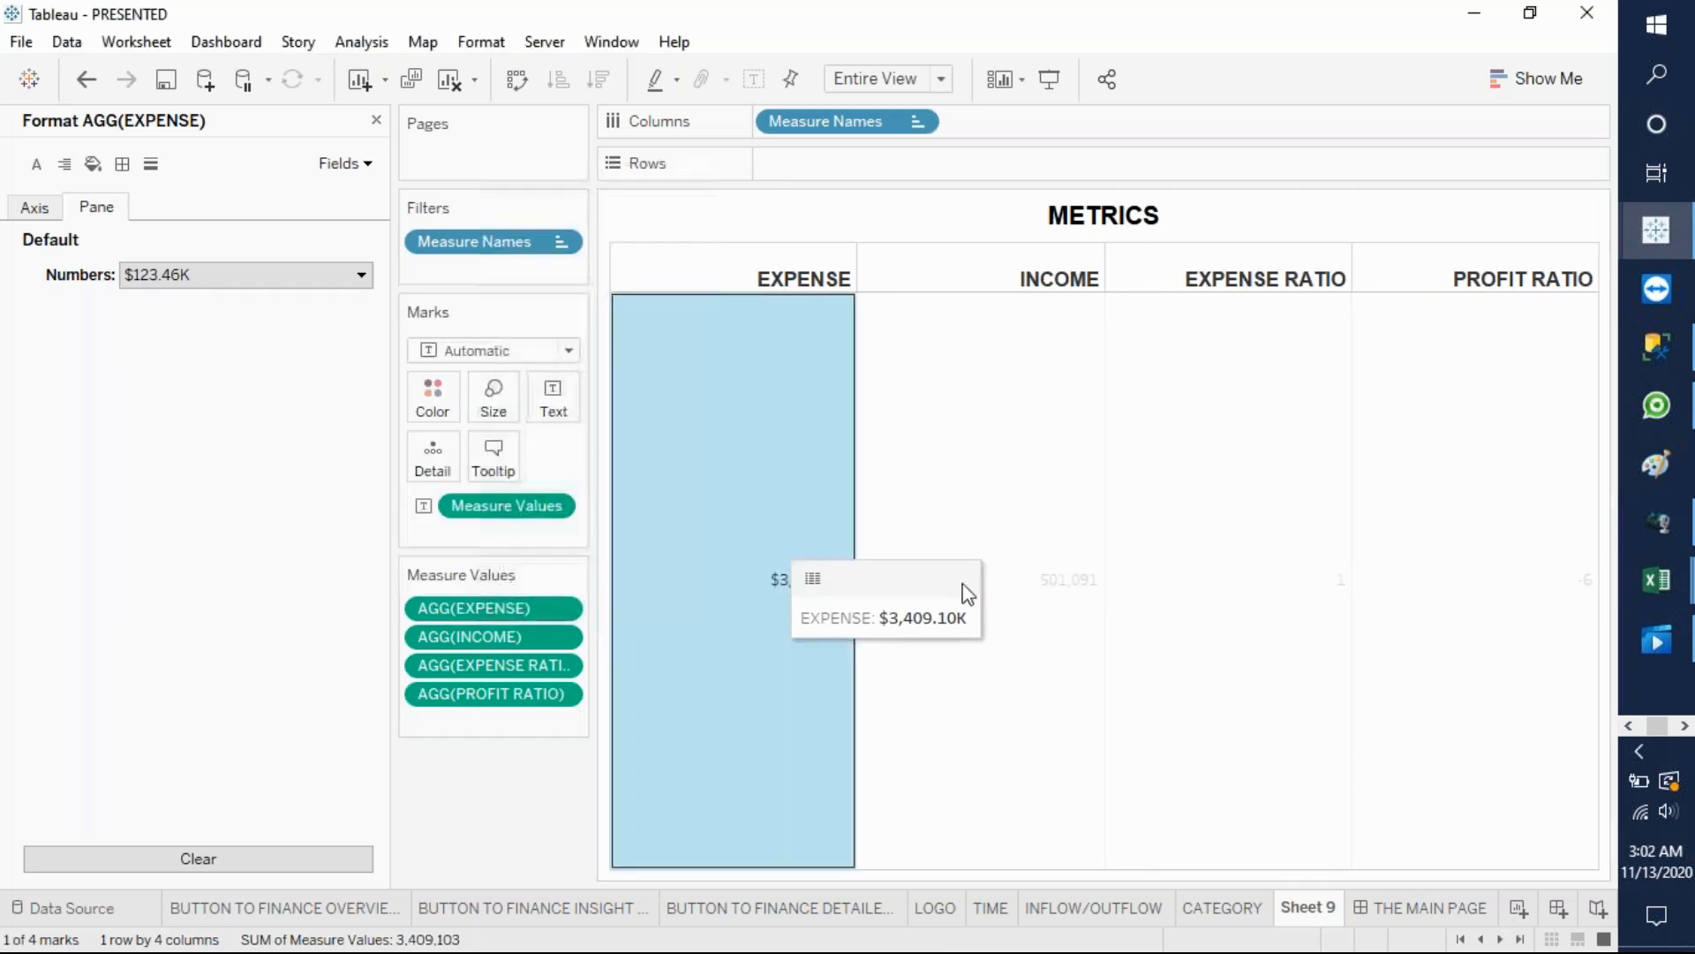
- Format the EXPENSE RATIO measure's pane numbers as Percentage with 2 decimal places
{"action": "left_click", "coordinate": [366, 165]}
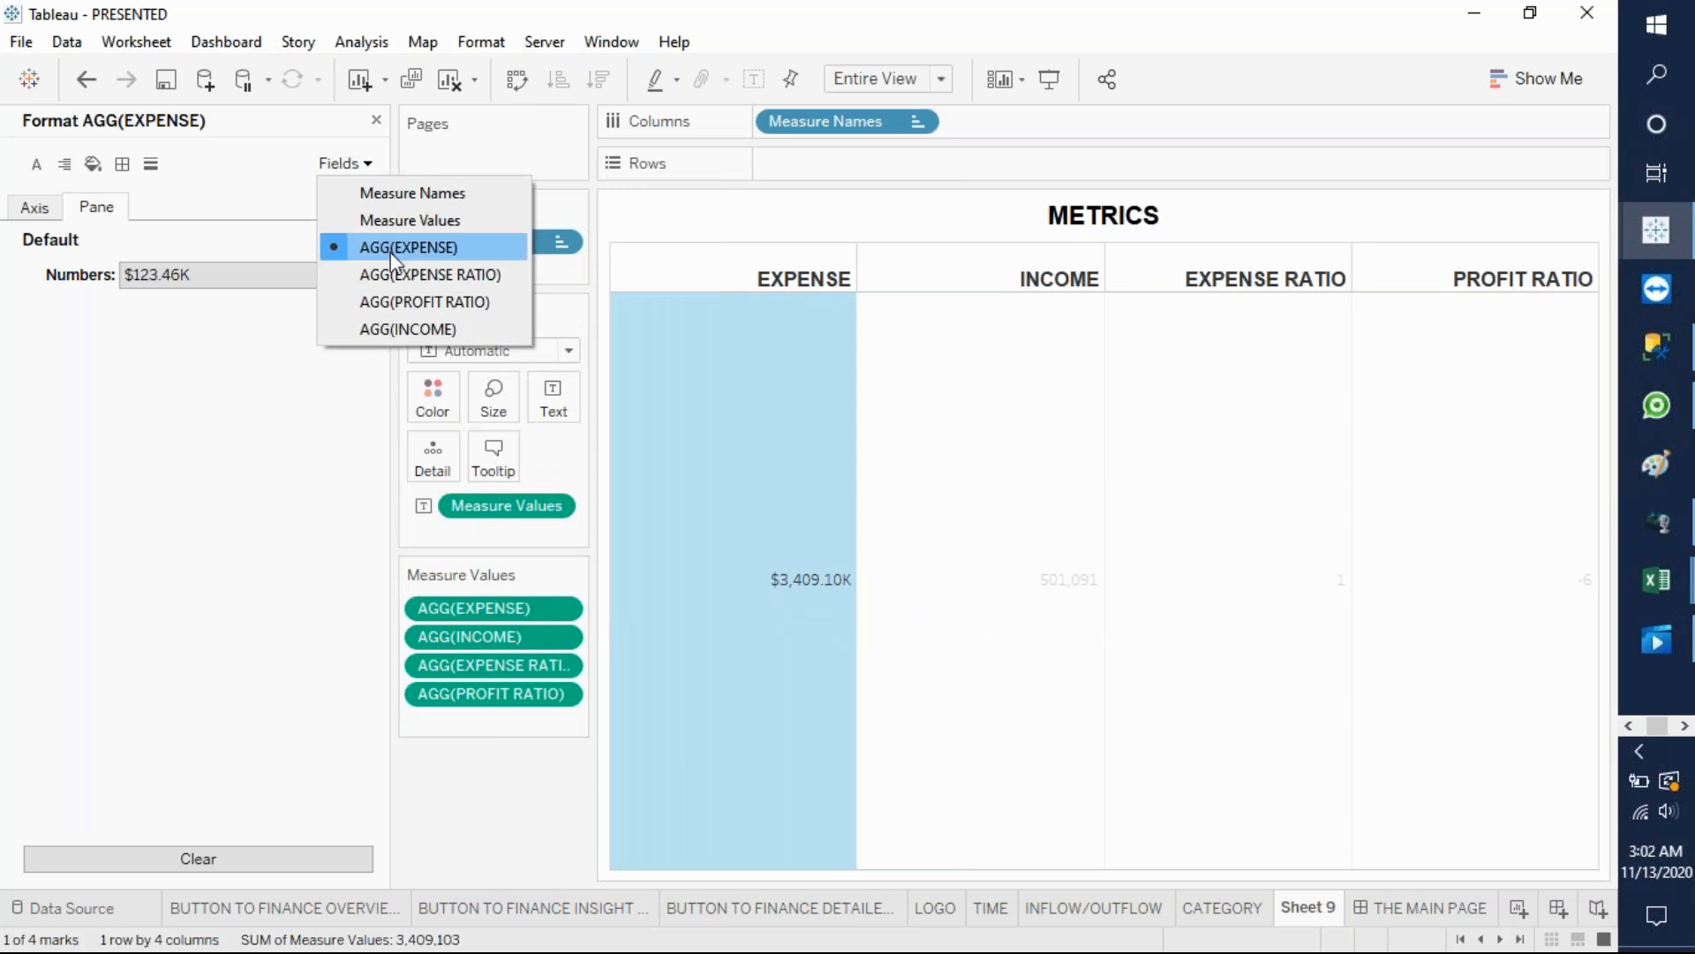
{"action": "left_click", "coordinate": [402, 273]}
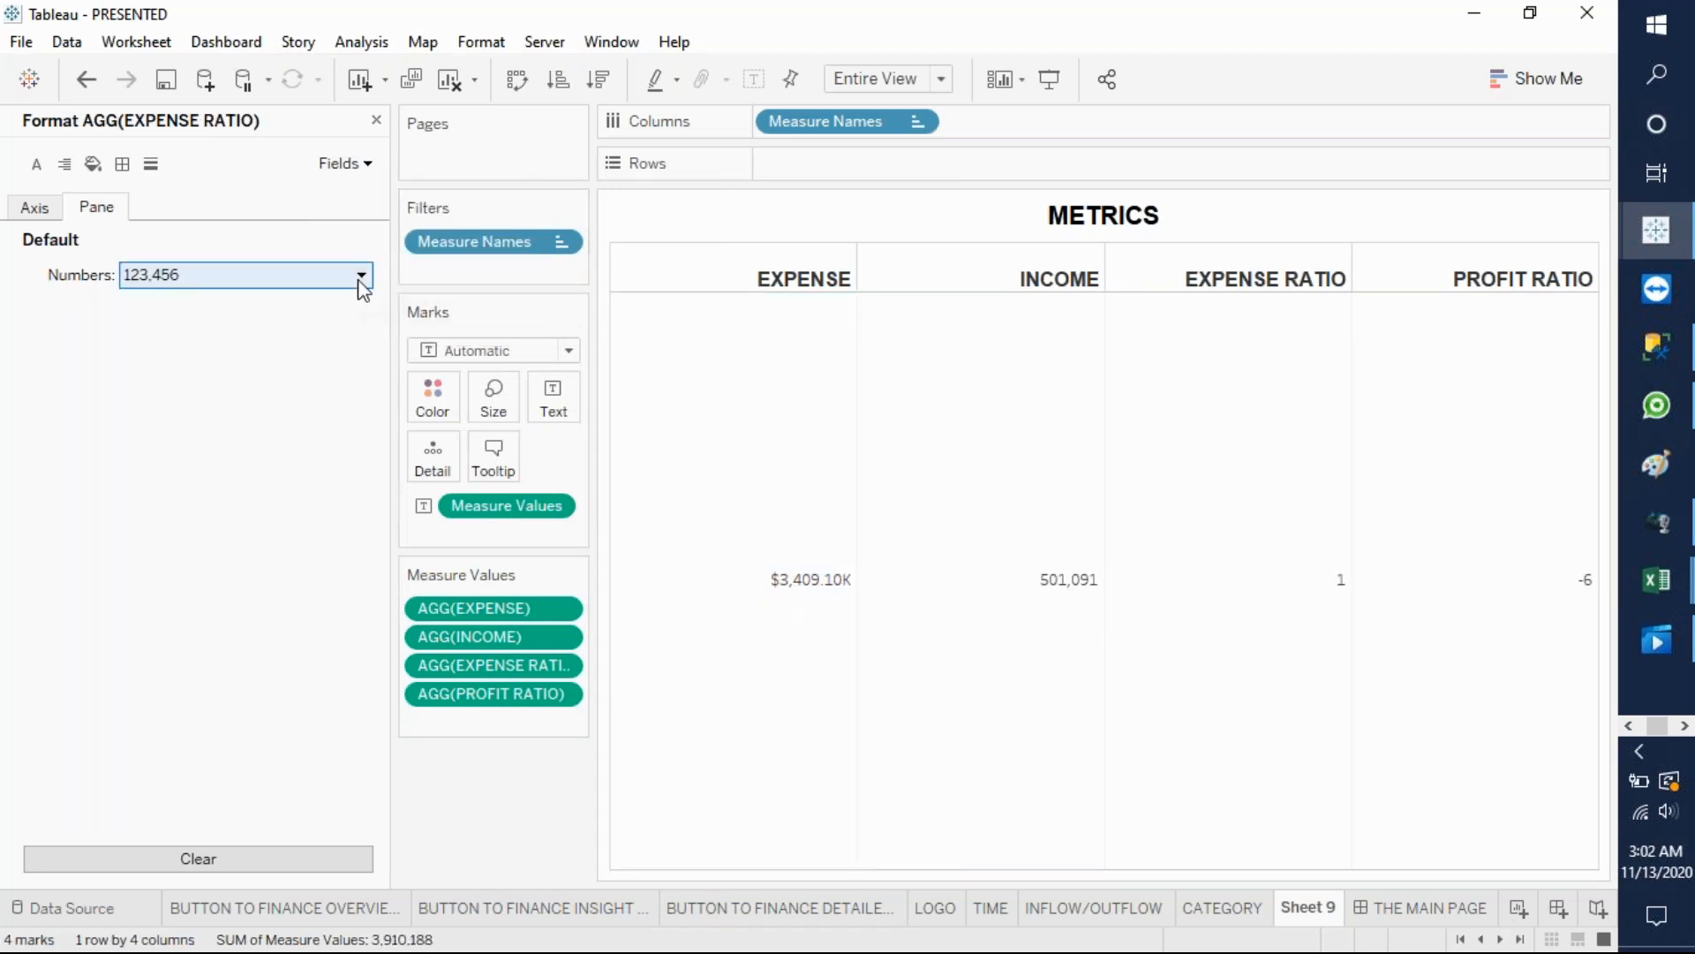
{"action": "left_click", "coordinate": [361, 276]}
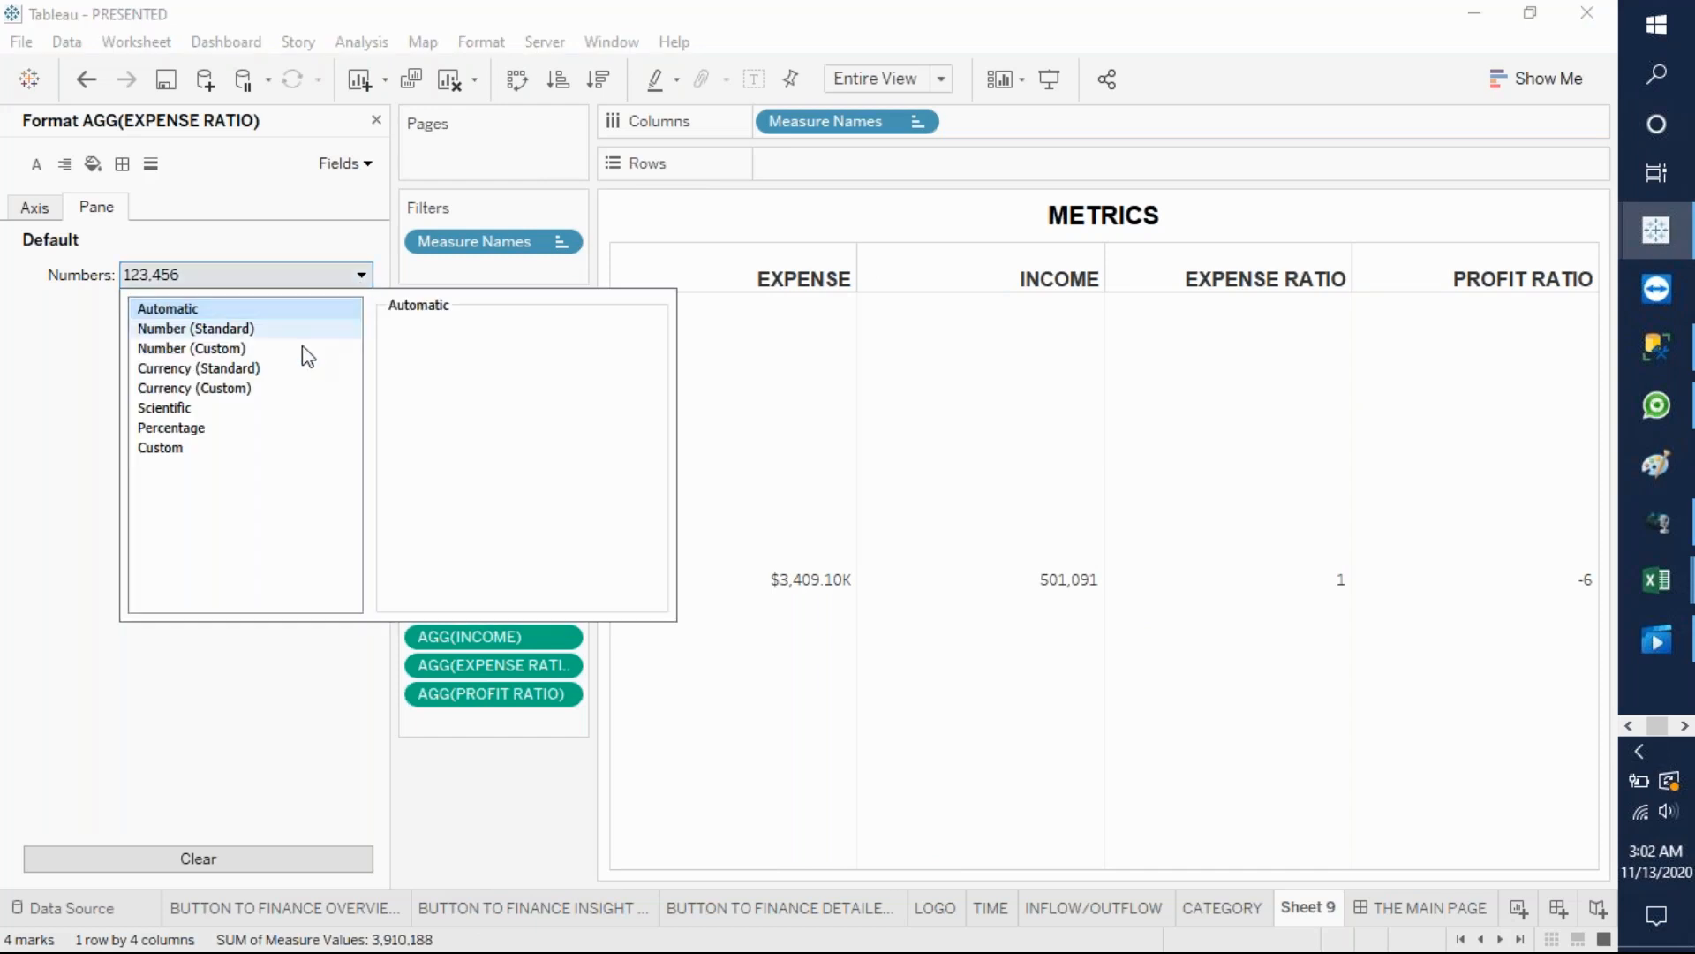
{"action": "left_click", "coordinate": [219, 427]}
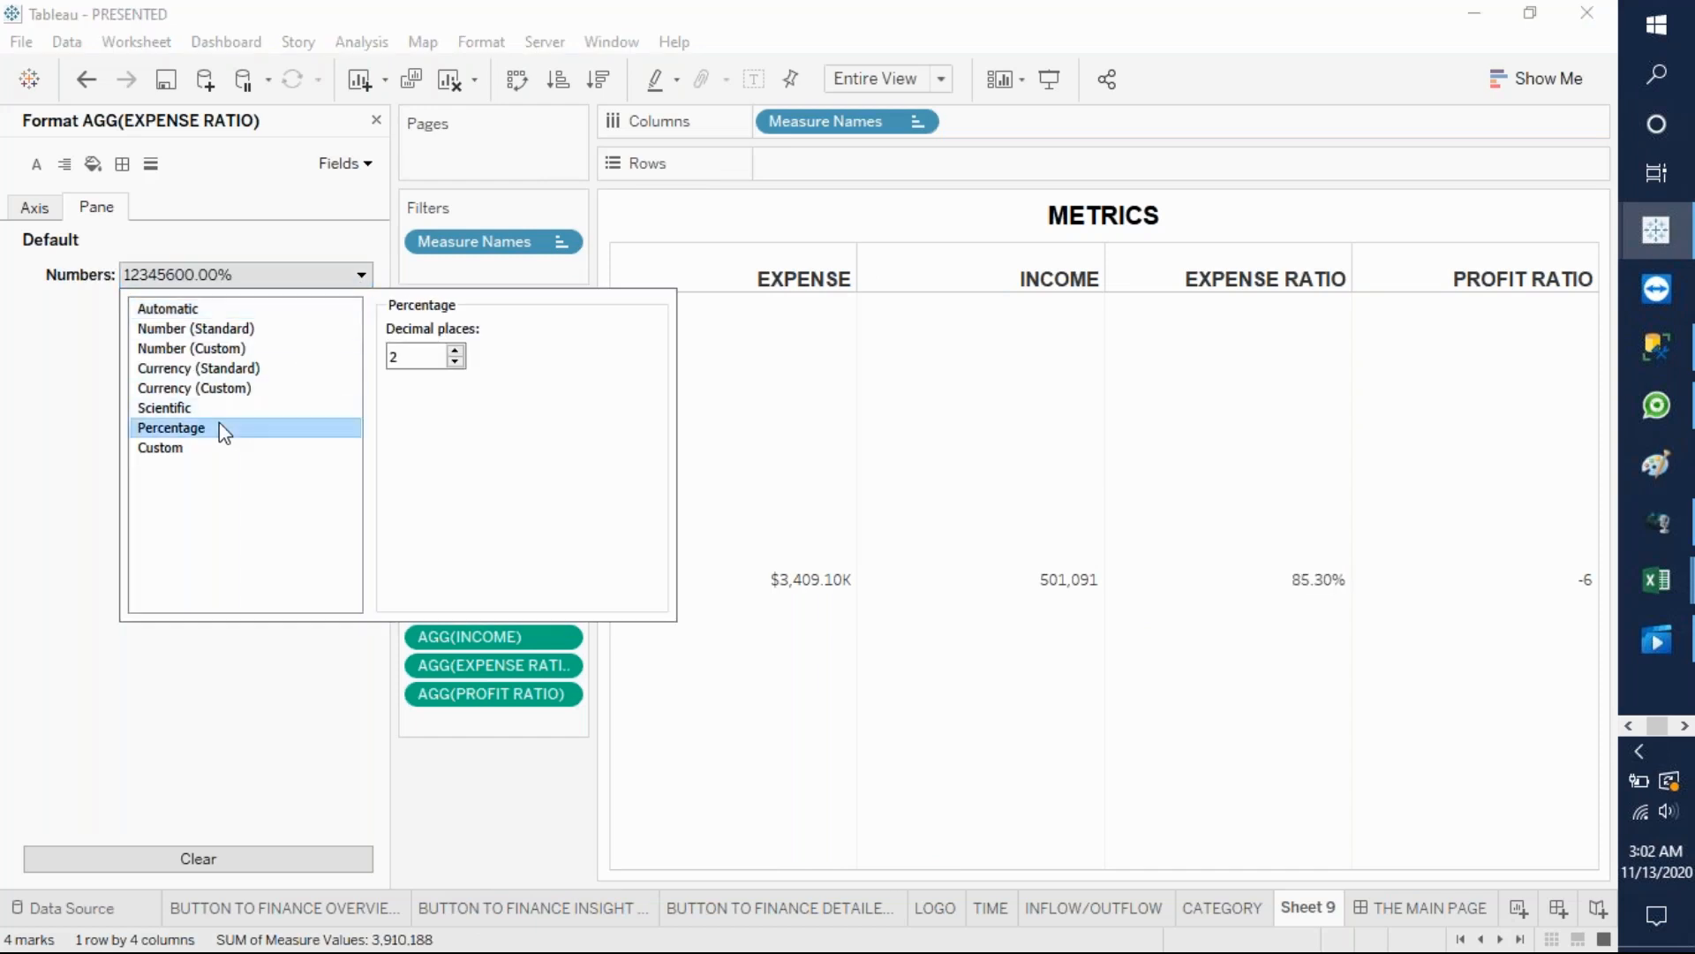
{"action": "left_click", "coordinate": [1245, 618]}
{"action": "left_click", "coordinate": [1241, 617]}
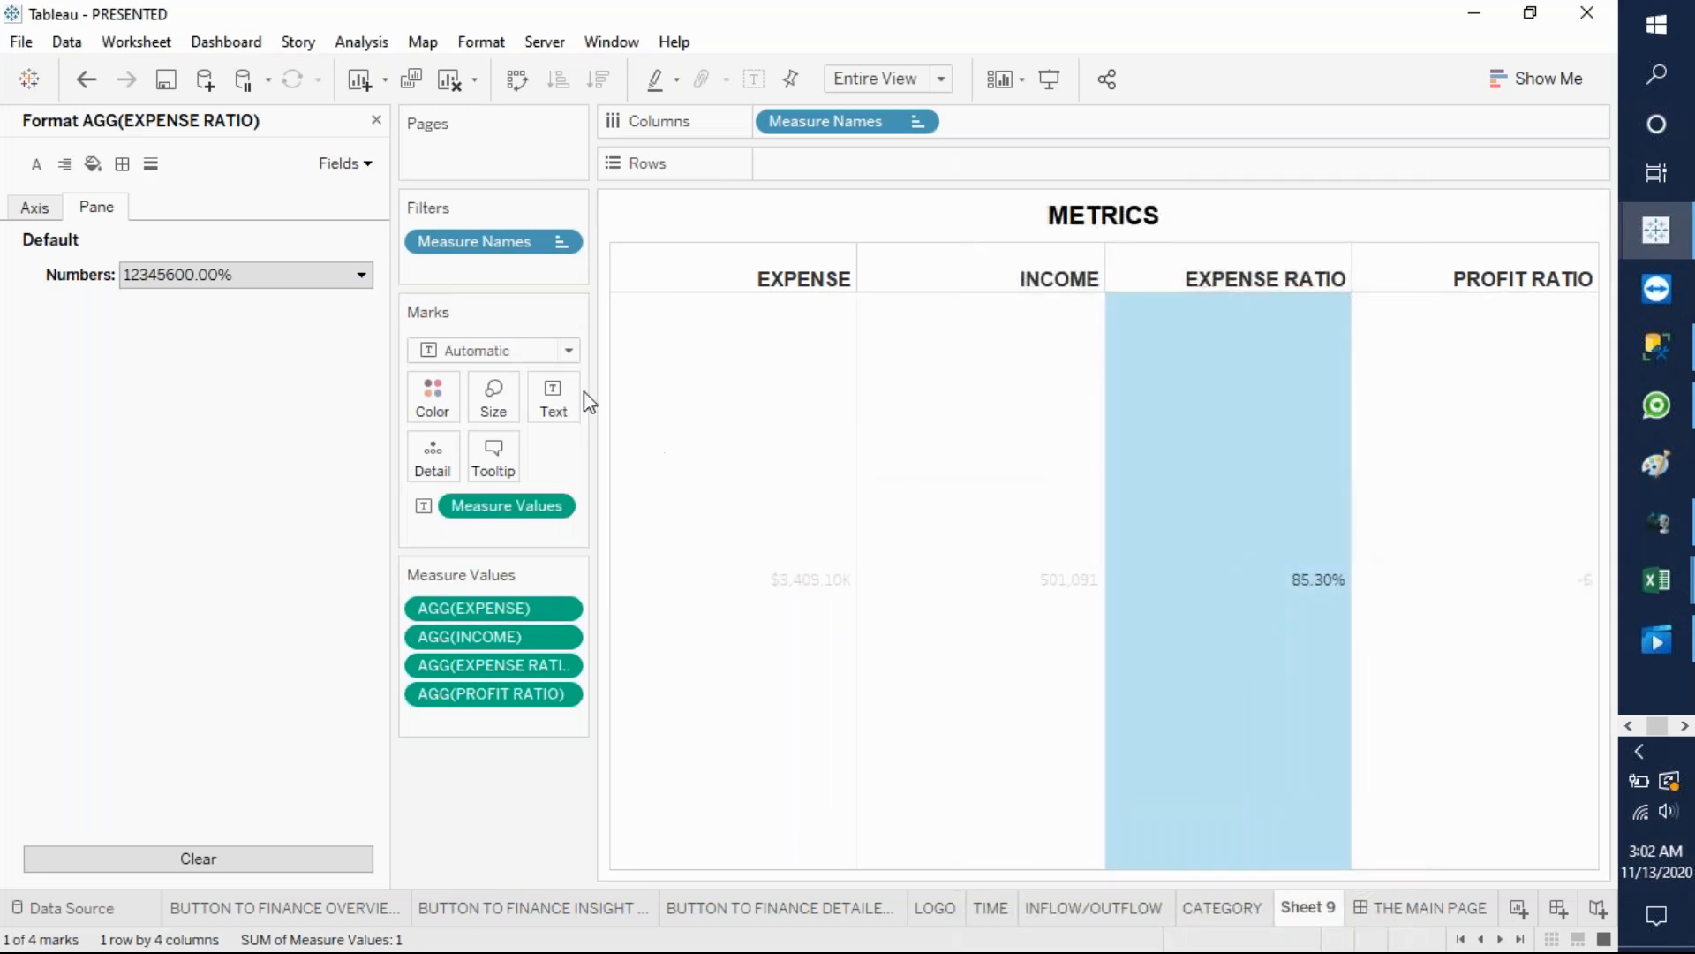
- Format the PROFIT RATIO measure's pane numbers as Percentage with 2 decimal places
{"action": "left_click", "coordinate": [368, 165]}
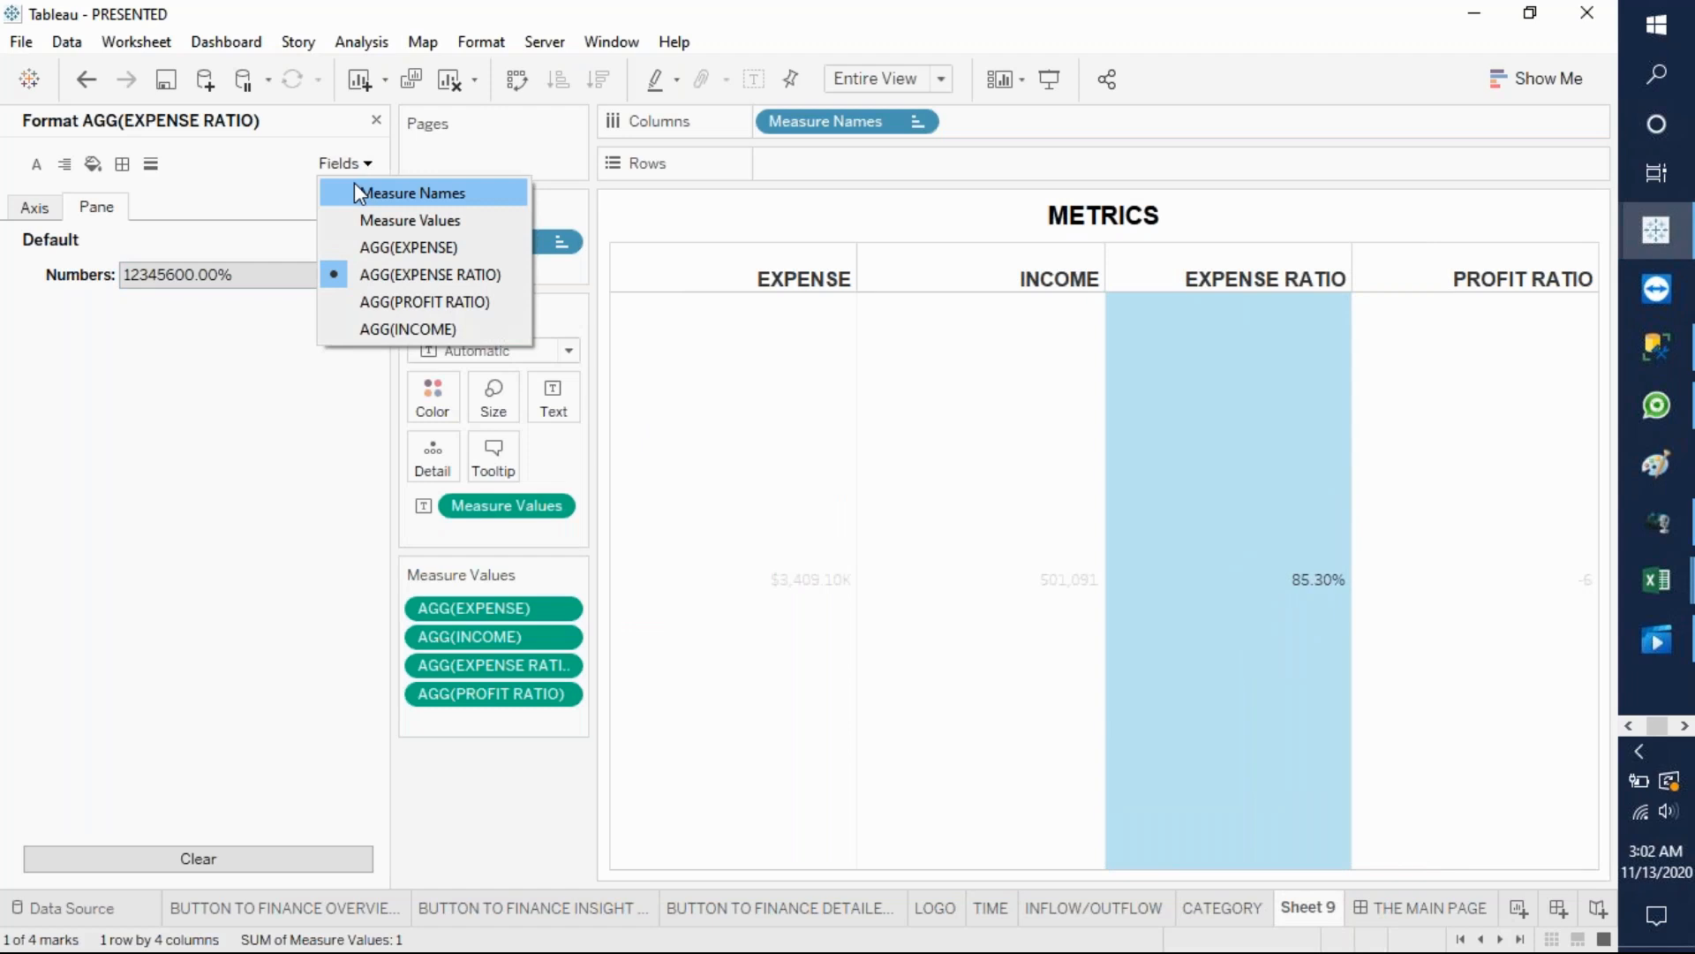
{"action": "left_click", "coordinate": [390, 302]}
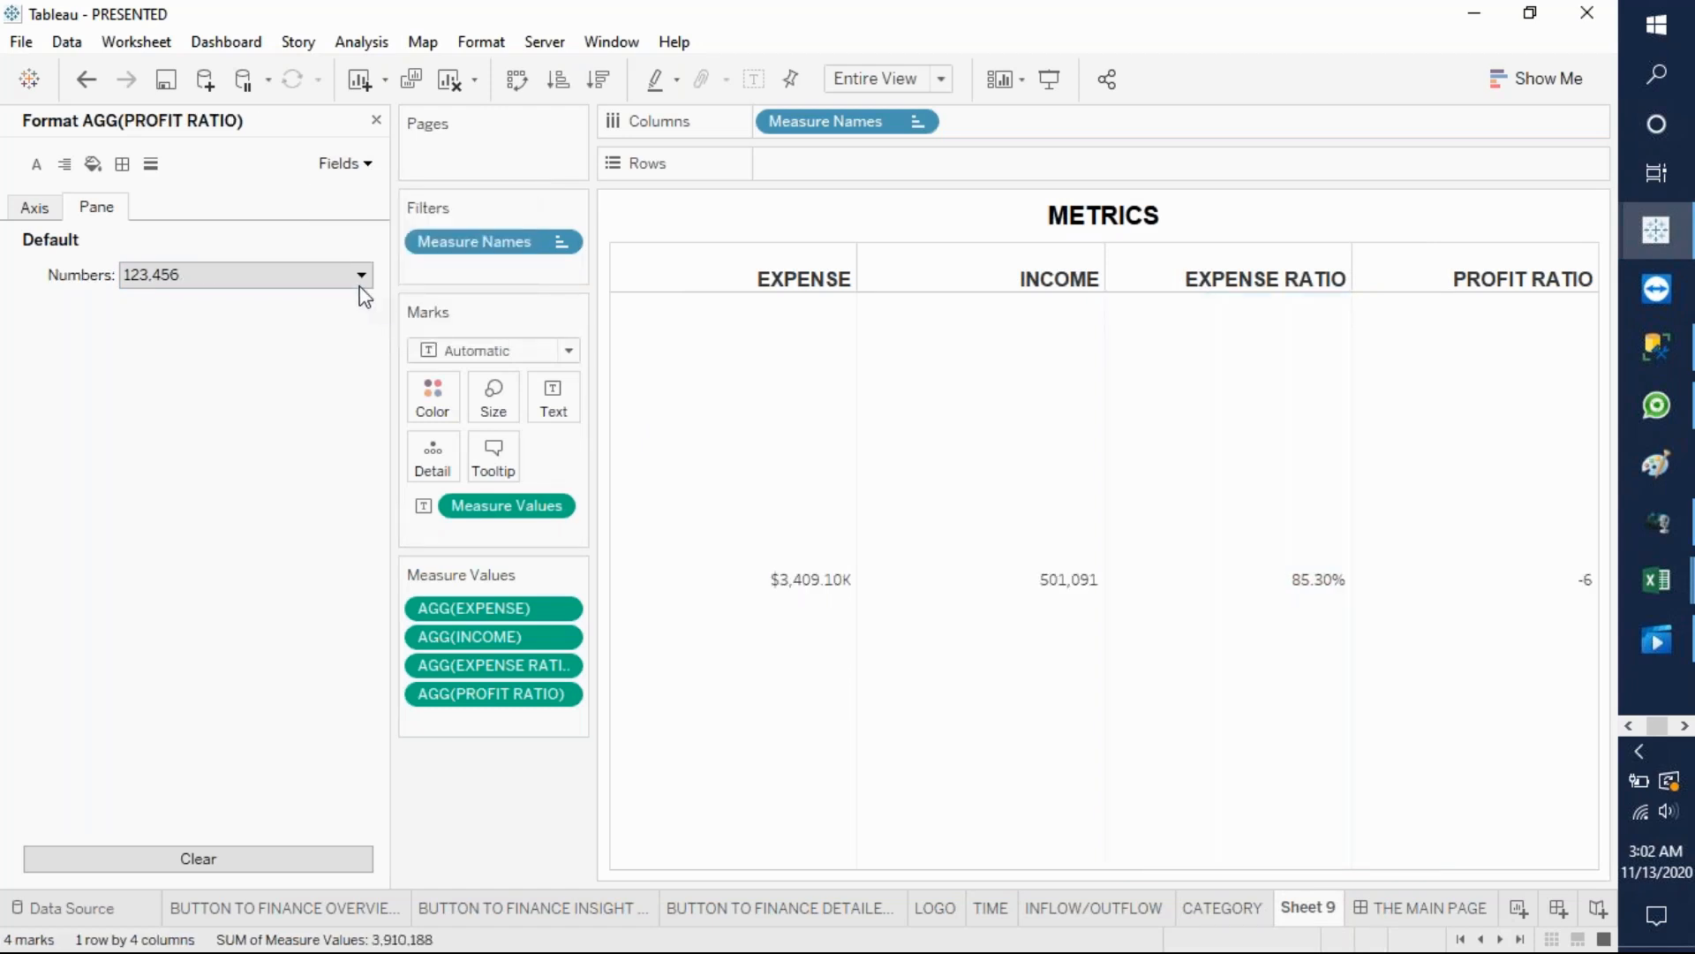
{"action": "left_click", "coordinate": [358, 276]}
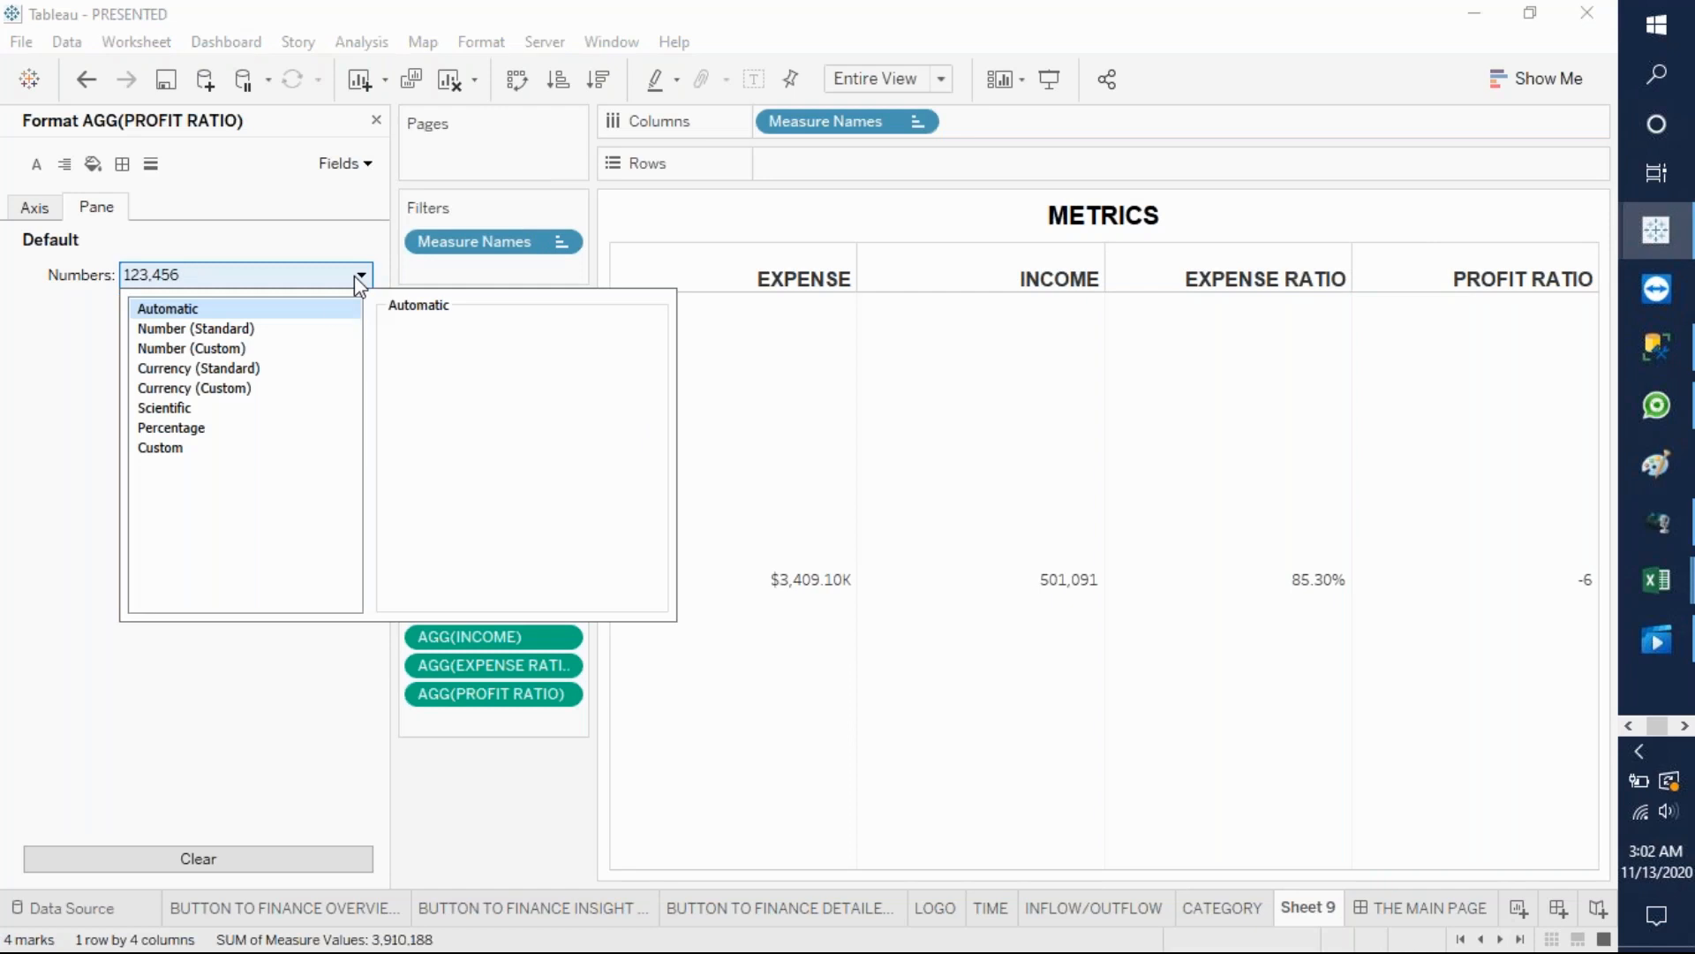
{"action": "left_click", "coordinate": [195, 429]}
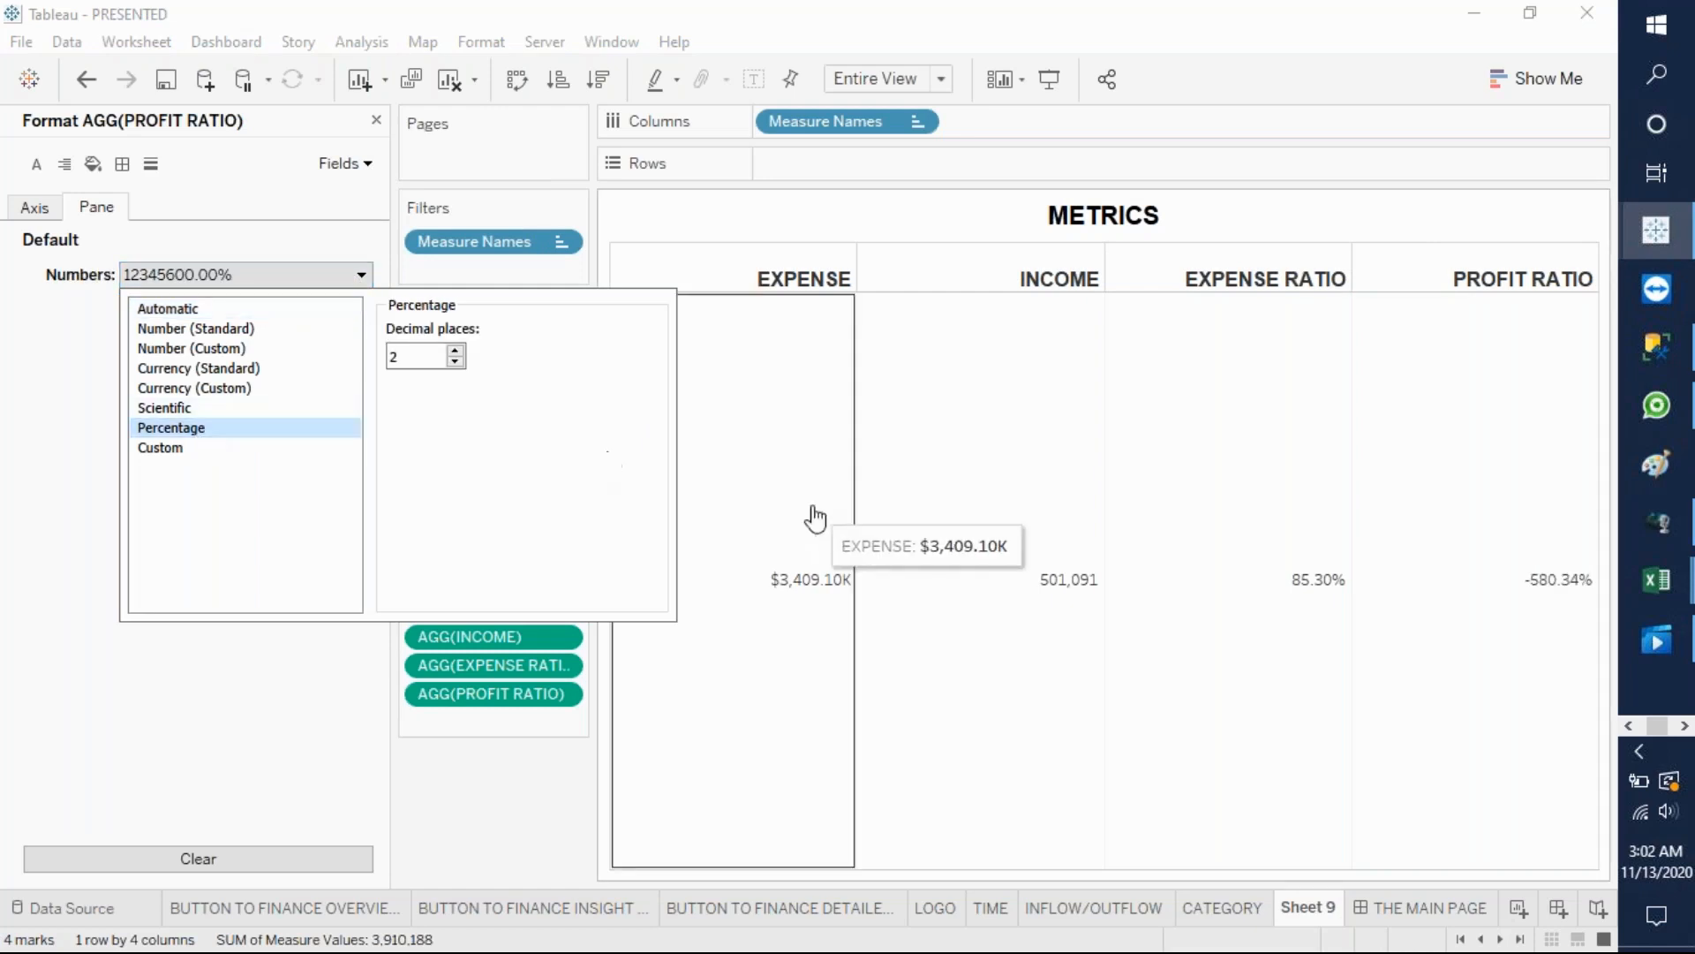
{"action": "left_click", "coordinate": [968, 615]}
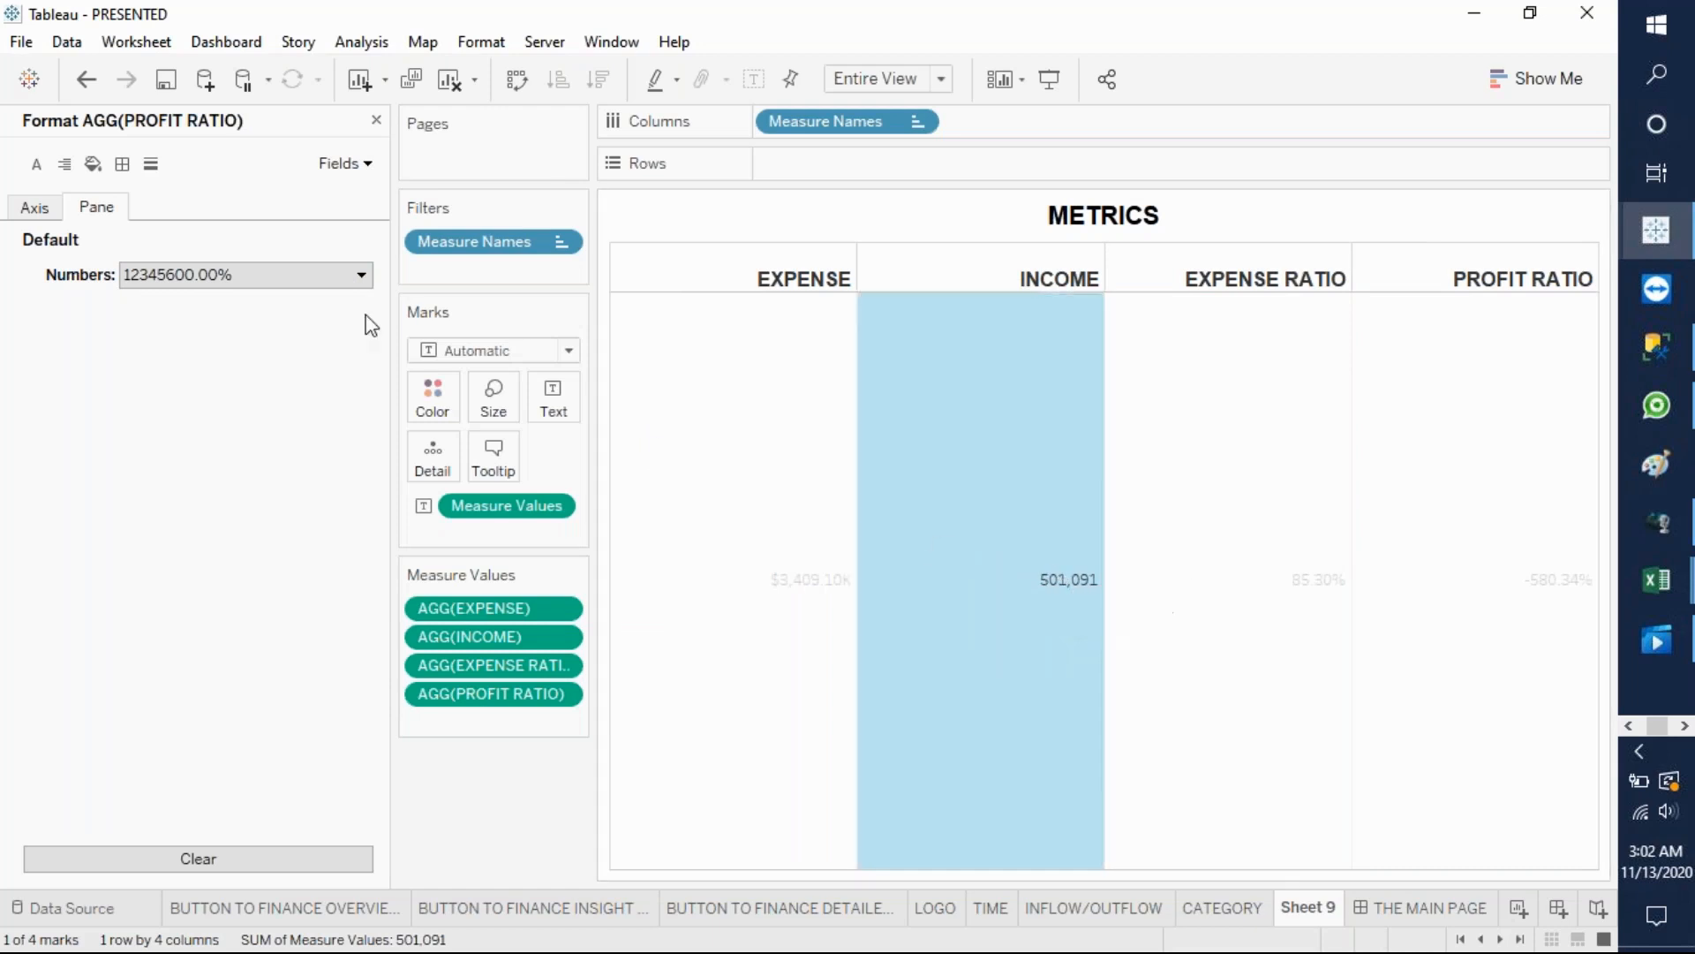
{"action": "left_click", "coordinate": [363, 275]}
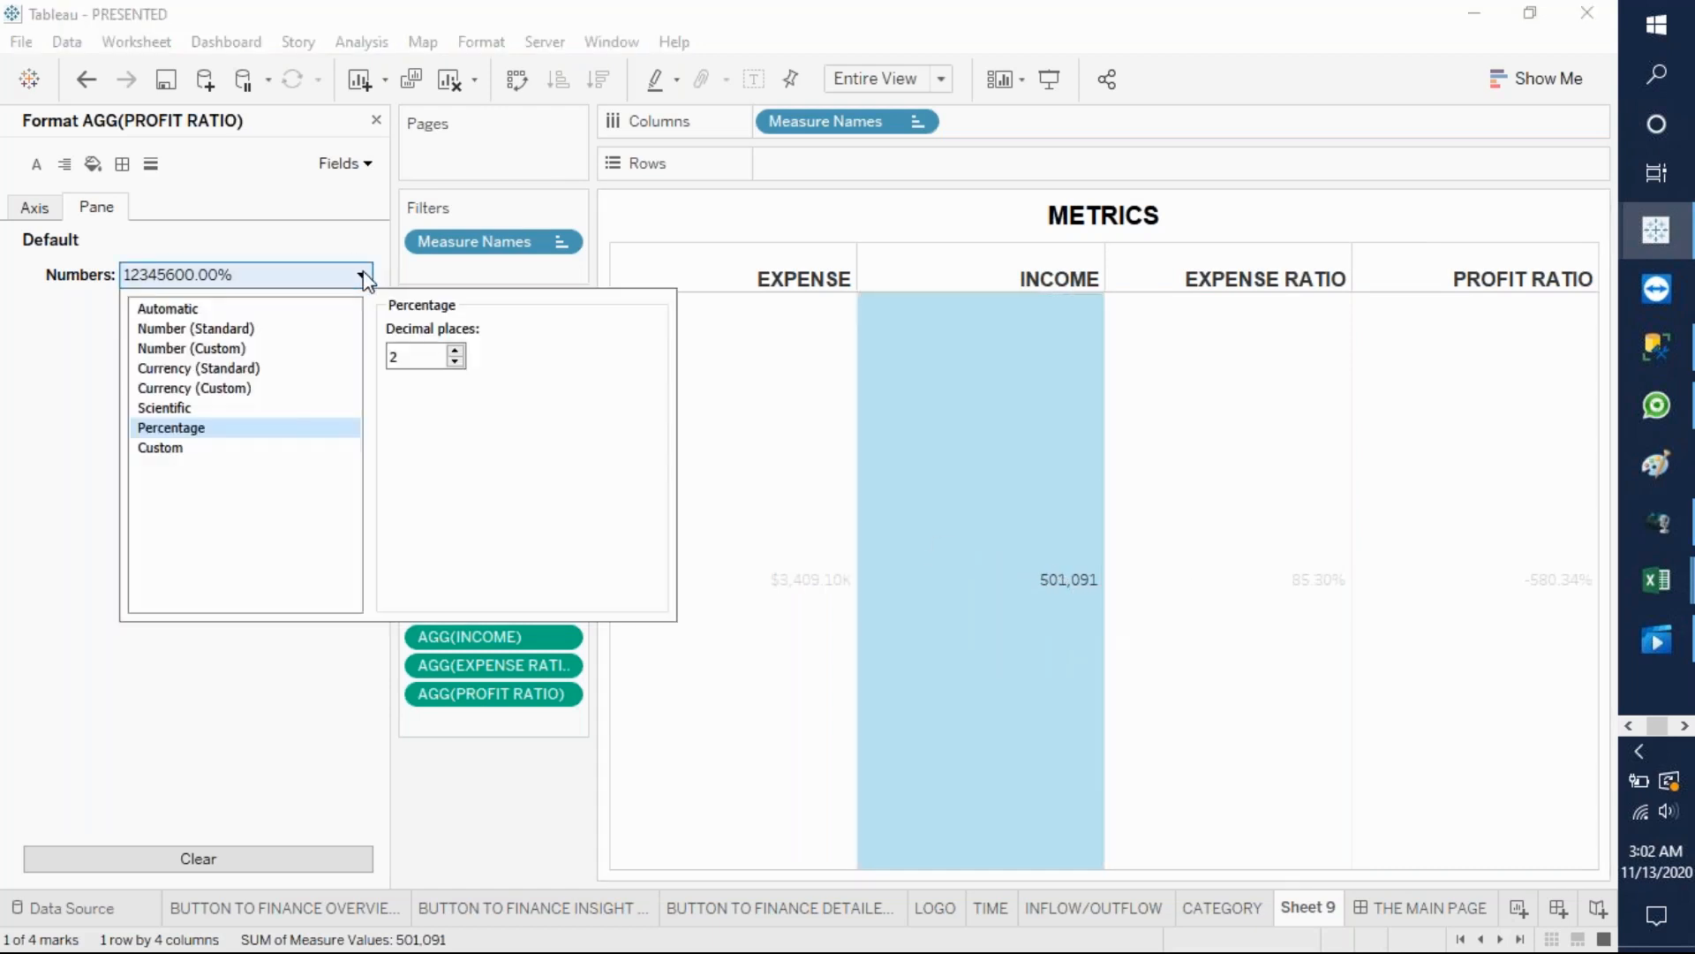
{"action": "left_click", "coordinate": [281, 390]}
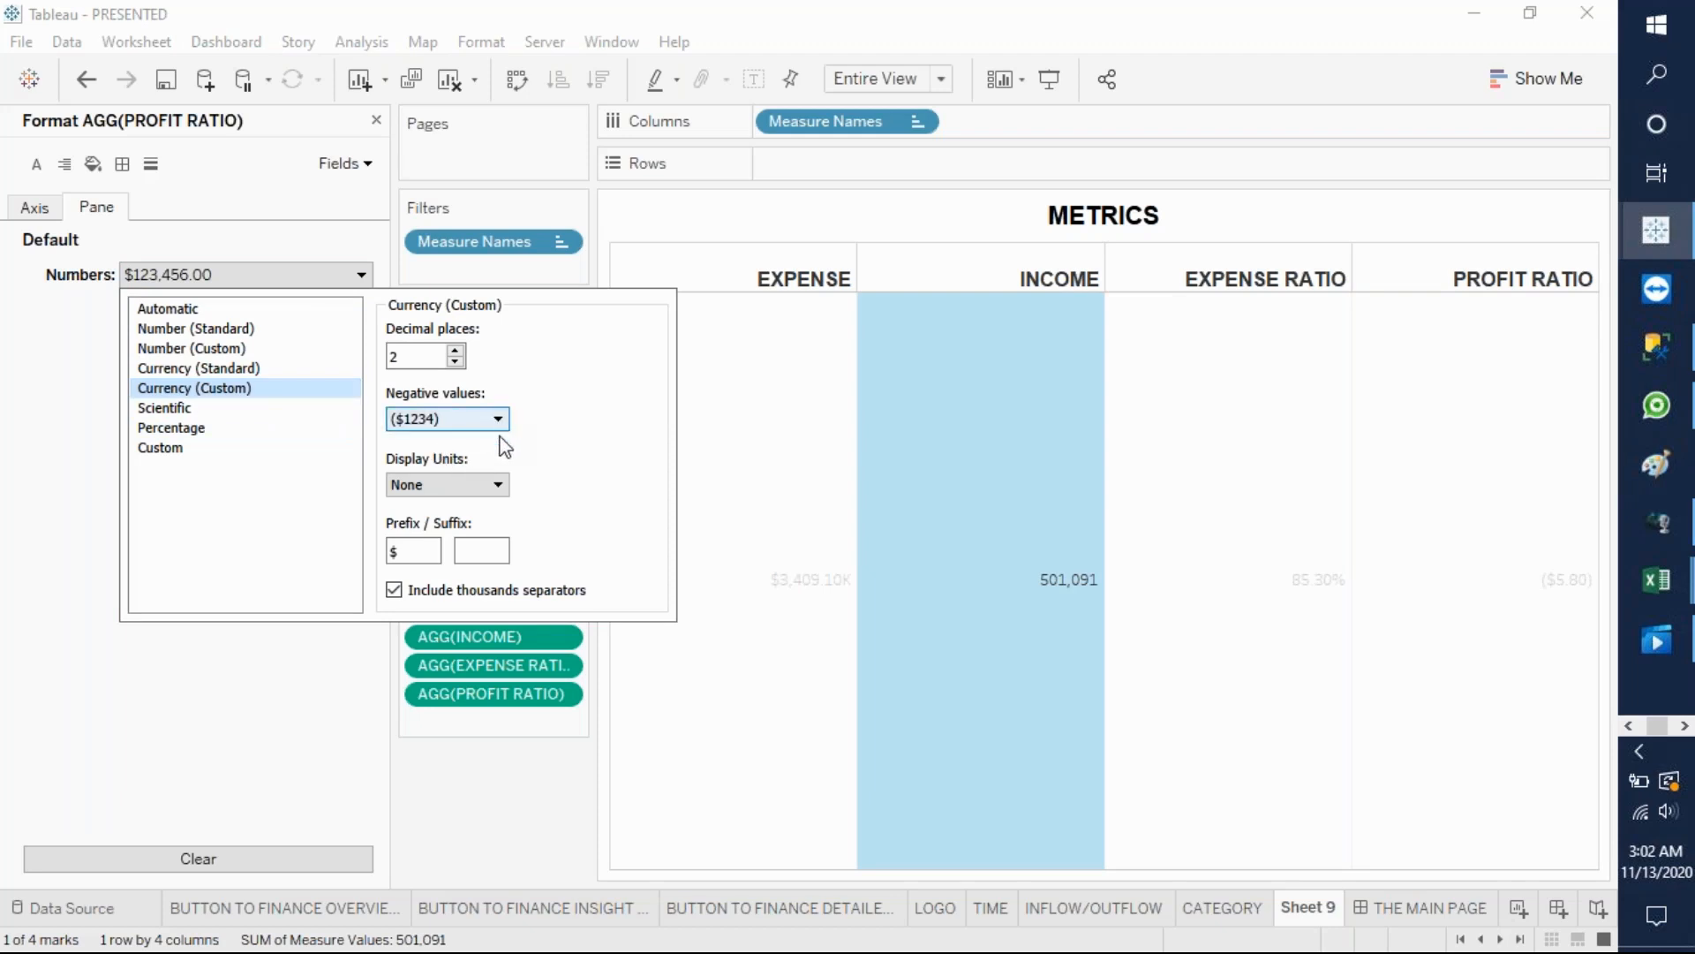
{"action": "left_click", "coordinate": [496, 486]}
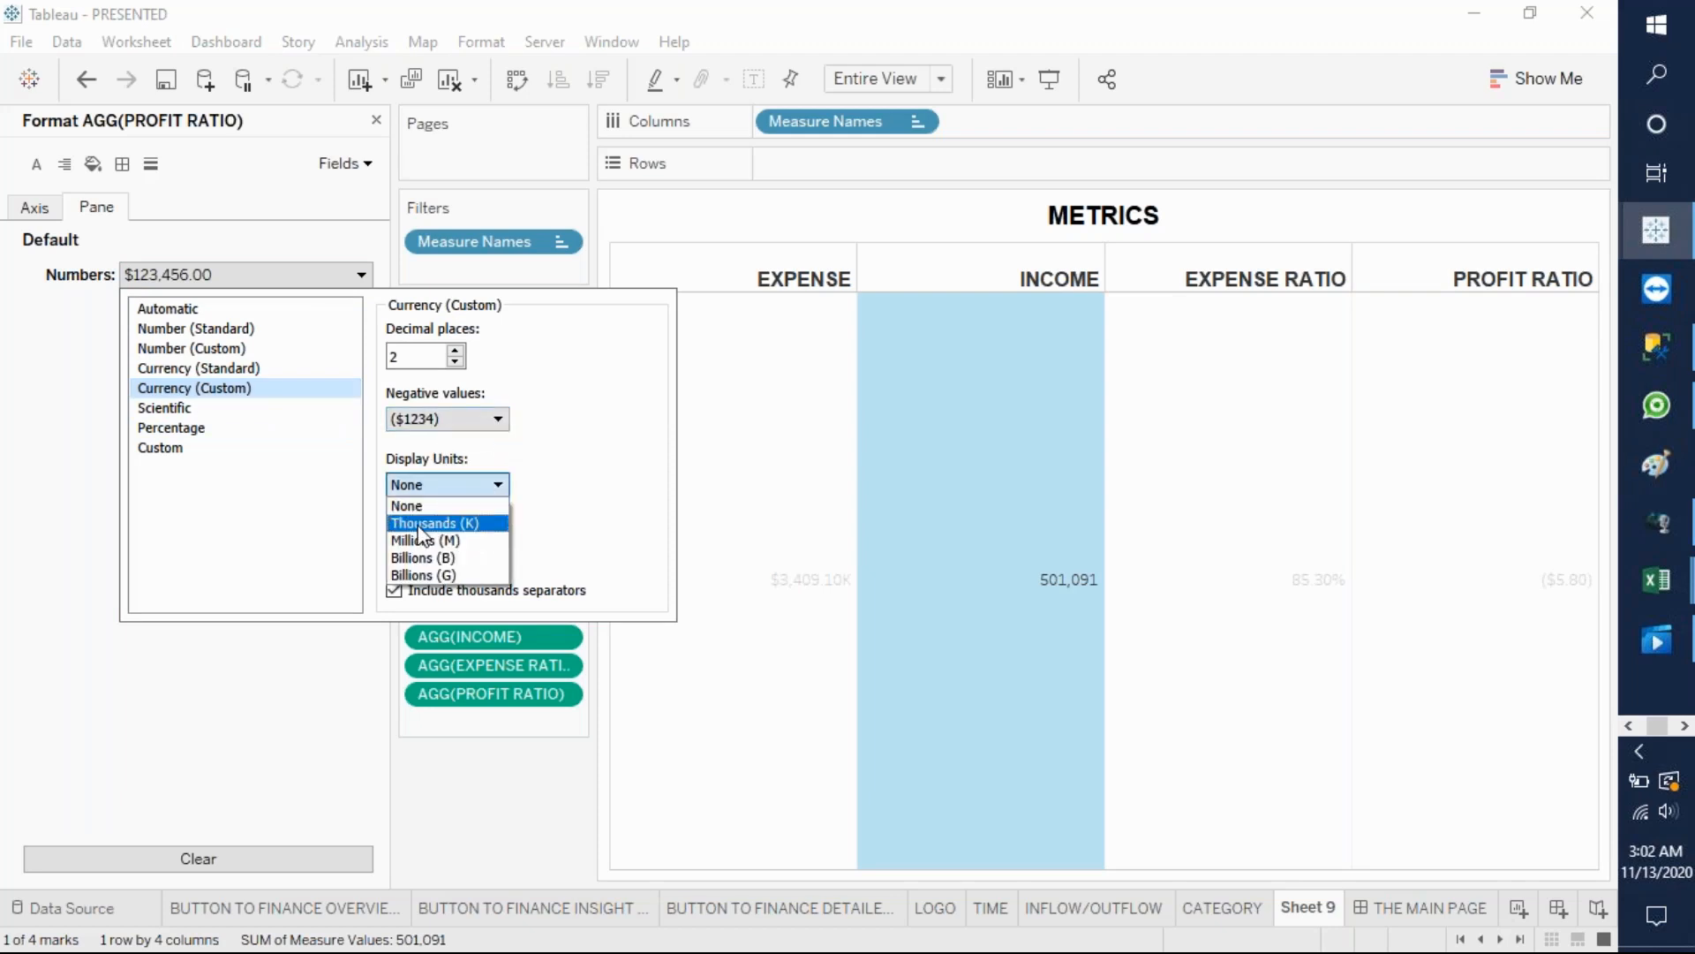
{"action": "left_click", "coordinate": [422, 524]}
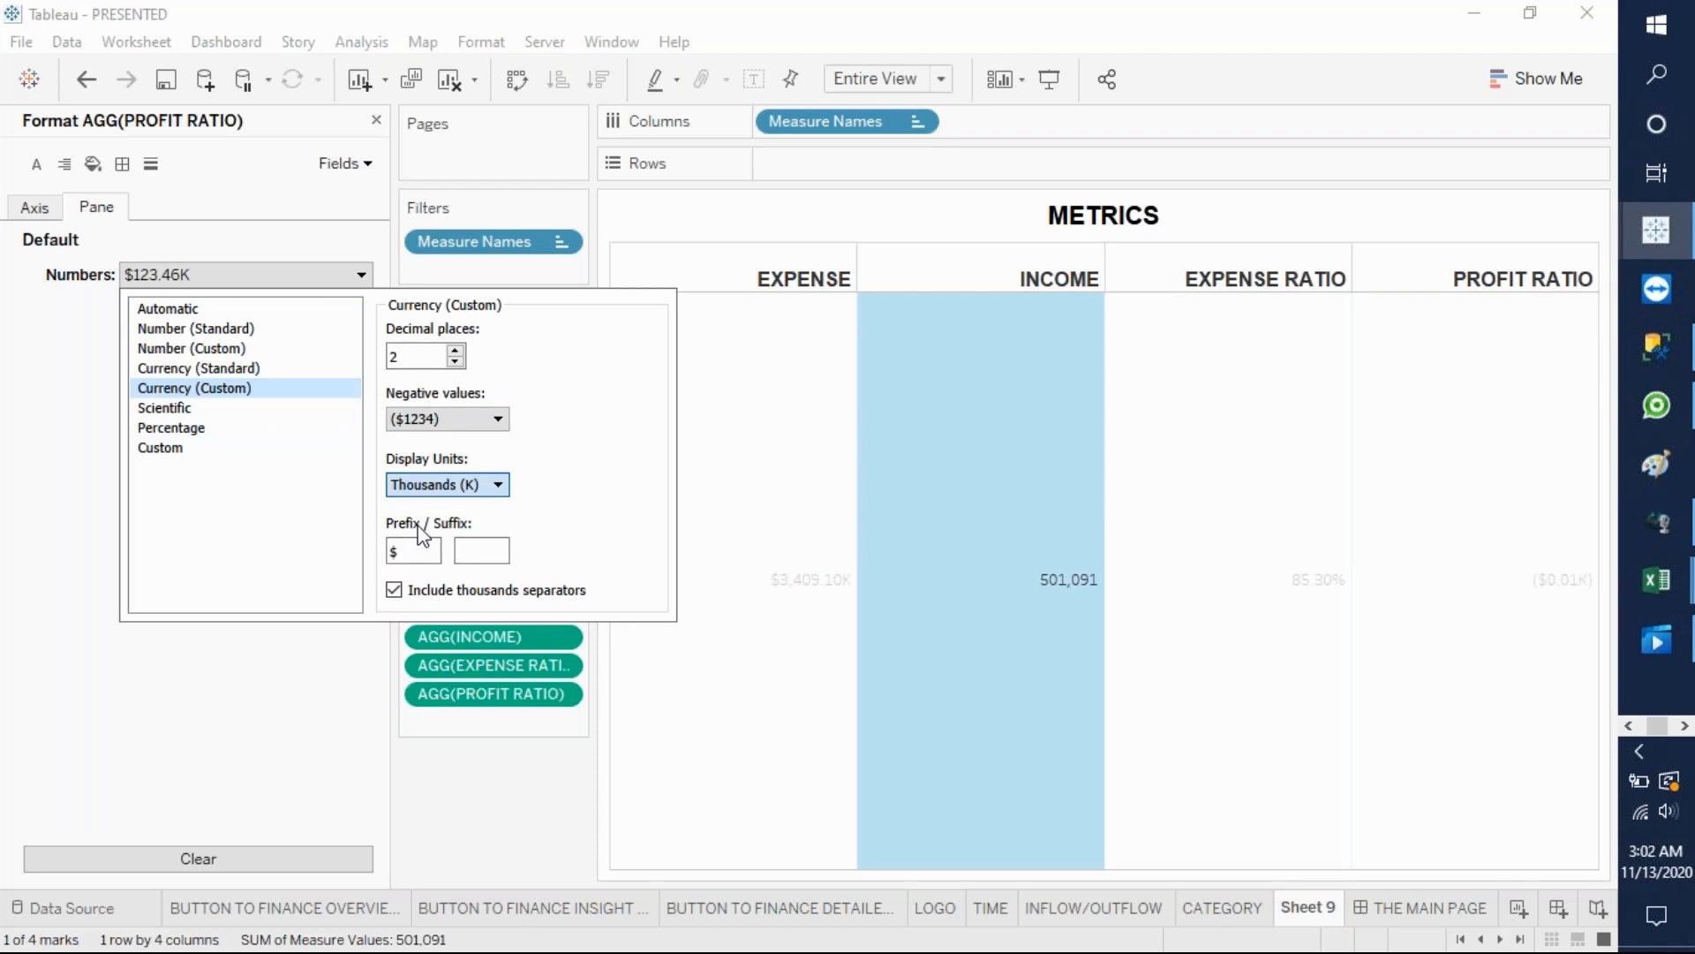
{"action": "left_click", "coordinate": [499, 487]}
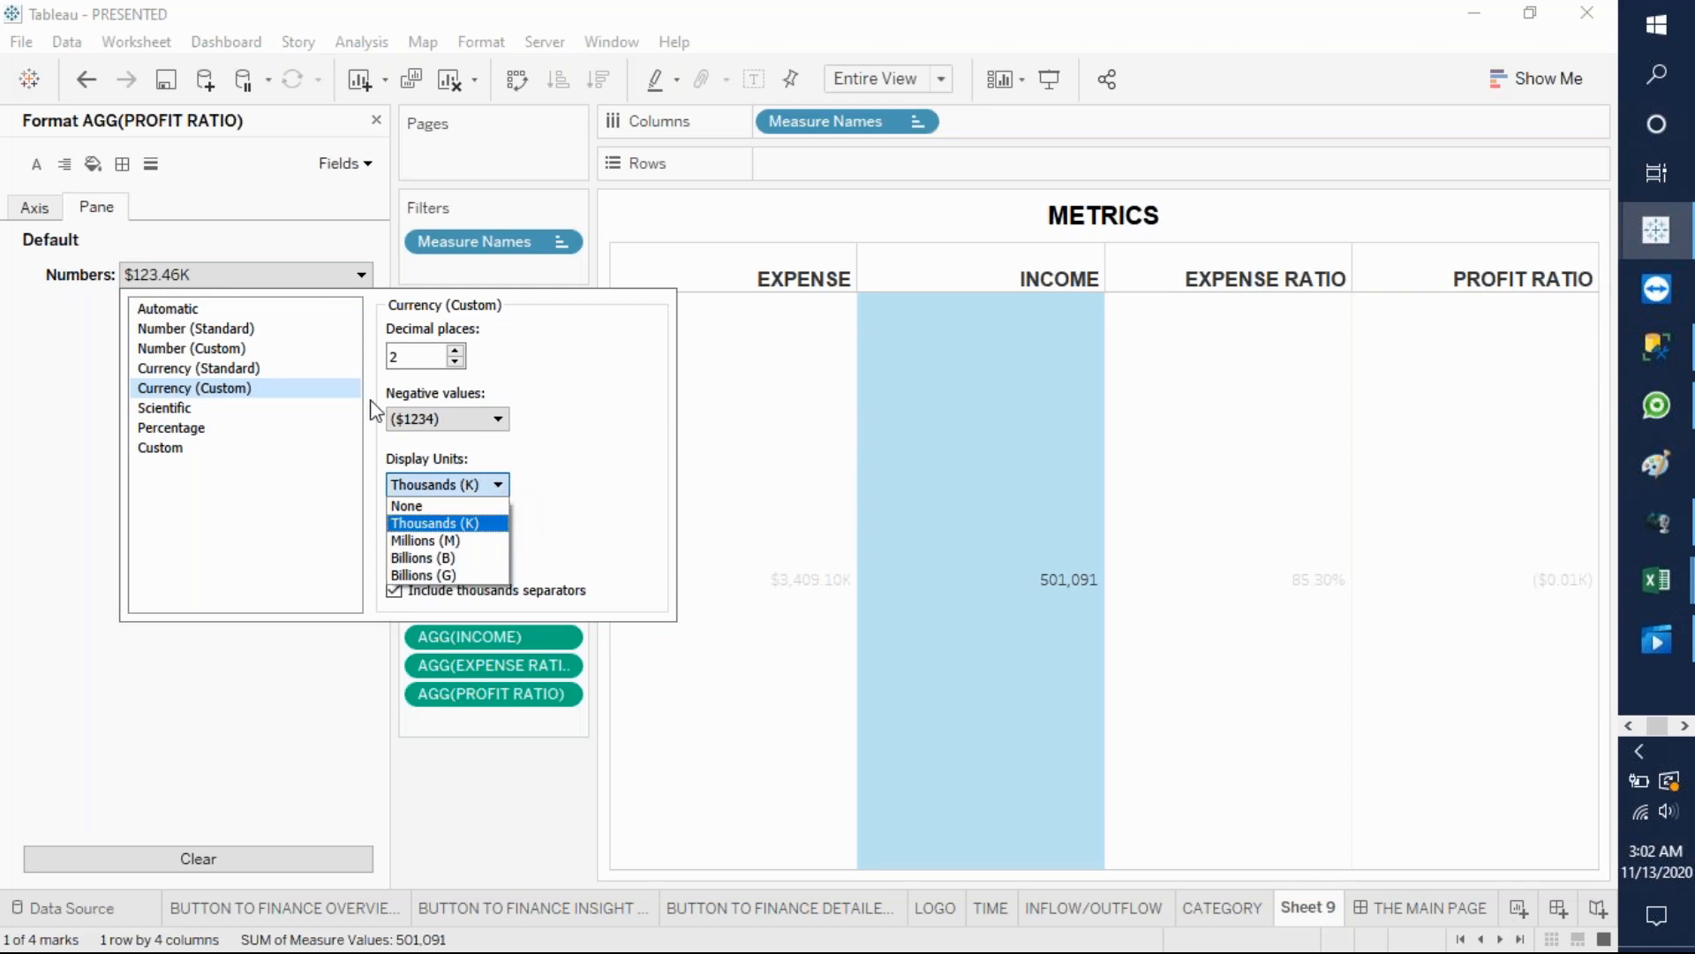
{"action": "left_click", "coordinate": [181, 429]}
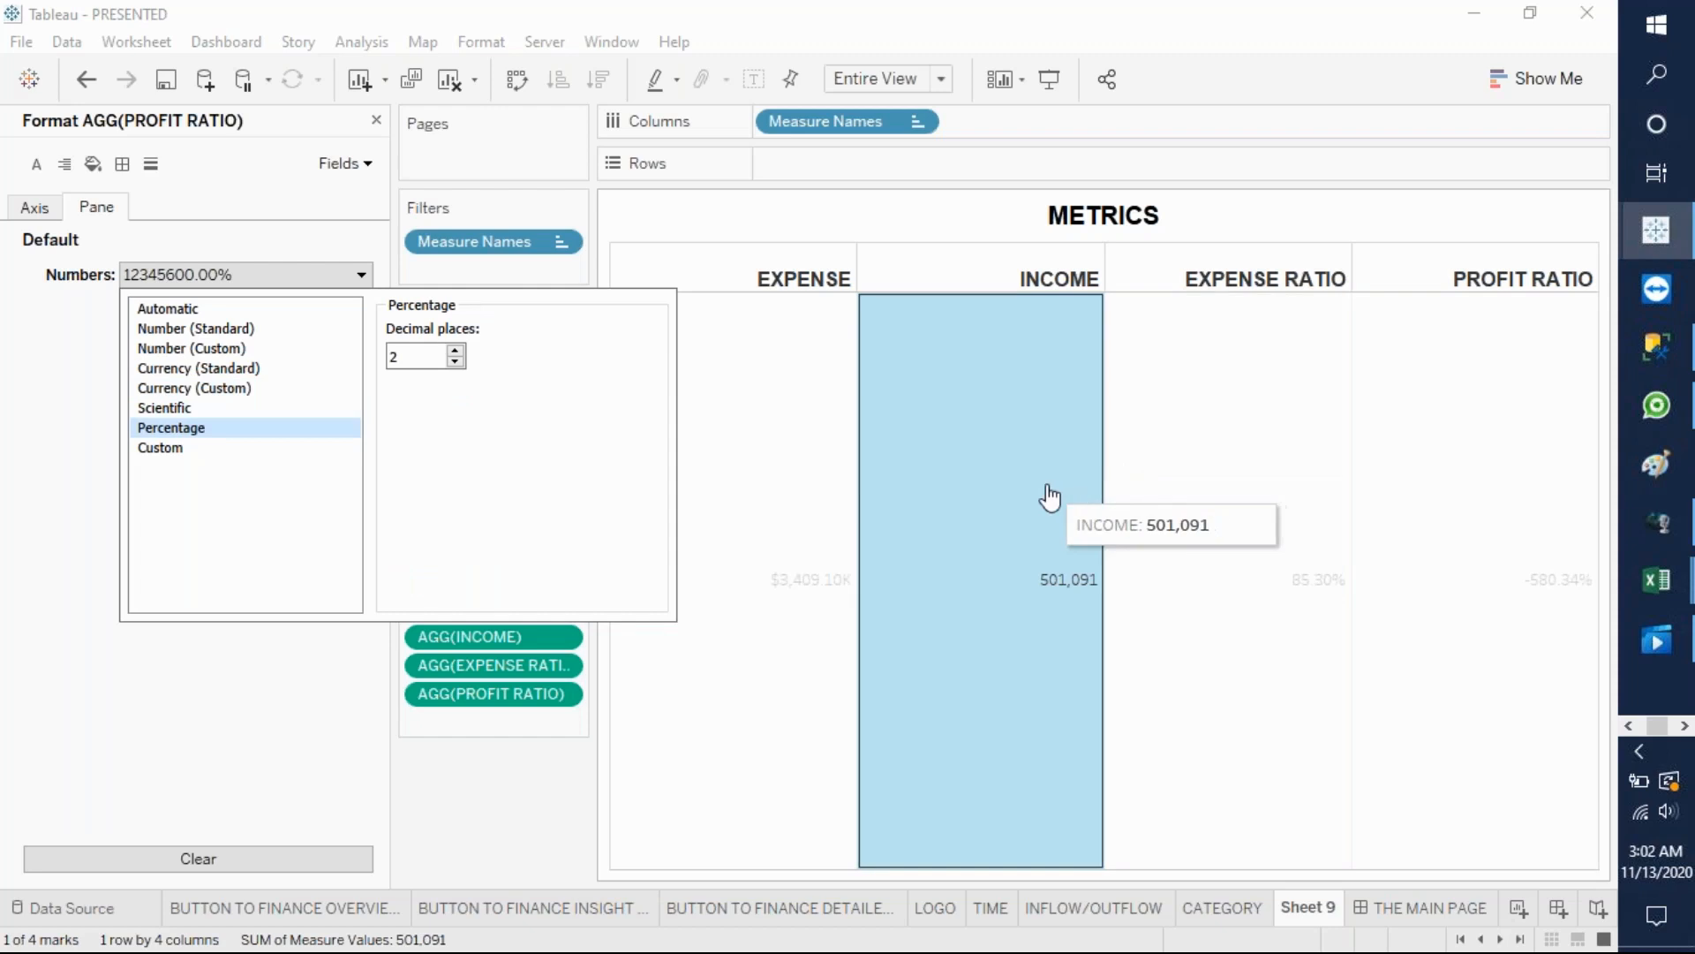
{"action": "left_click", "coordinate": [859, 510]}
{"action": "left_click", "coordinate": [1014, 458]}
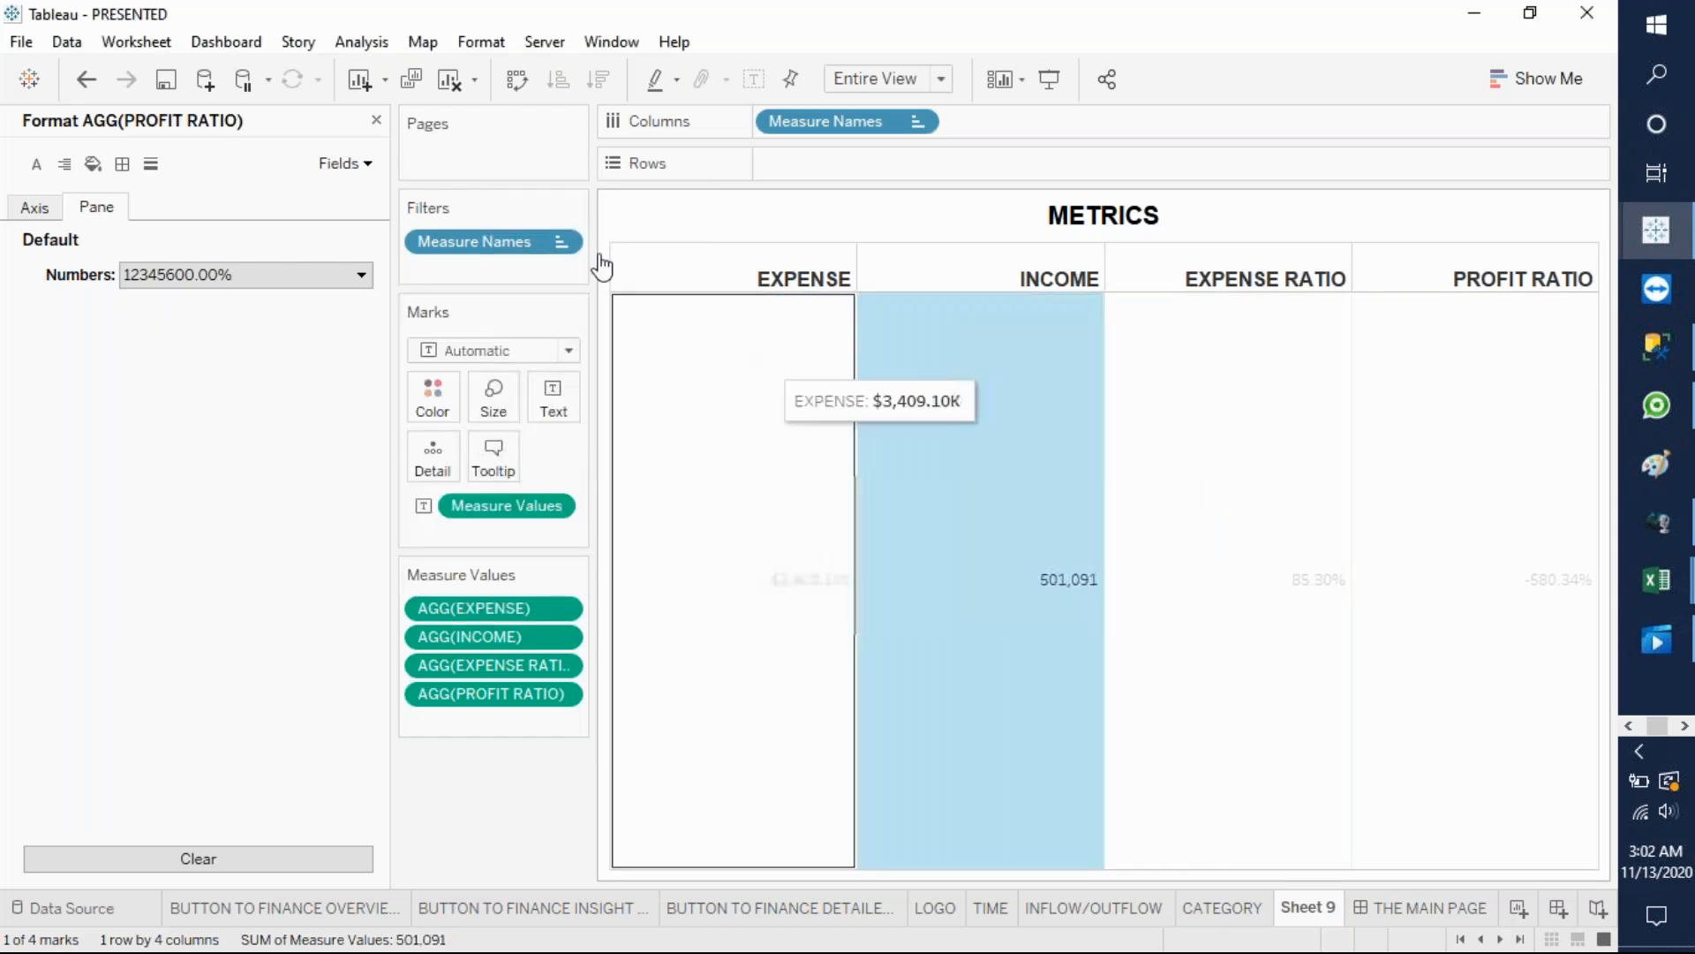
- Format the INCOME measure's pane numbers as Currency (Custom) with display units in Thousands (K)
{"action": "left_click", "coordinate": [367, 165]}
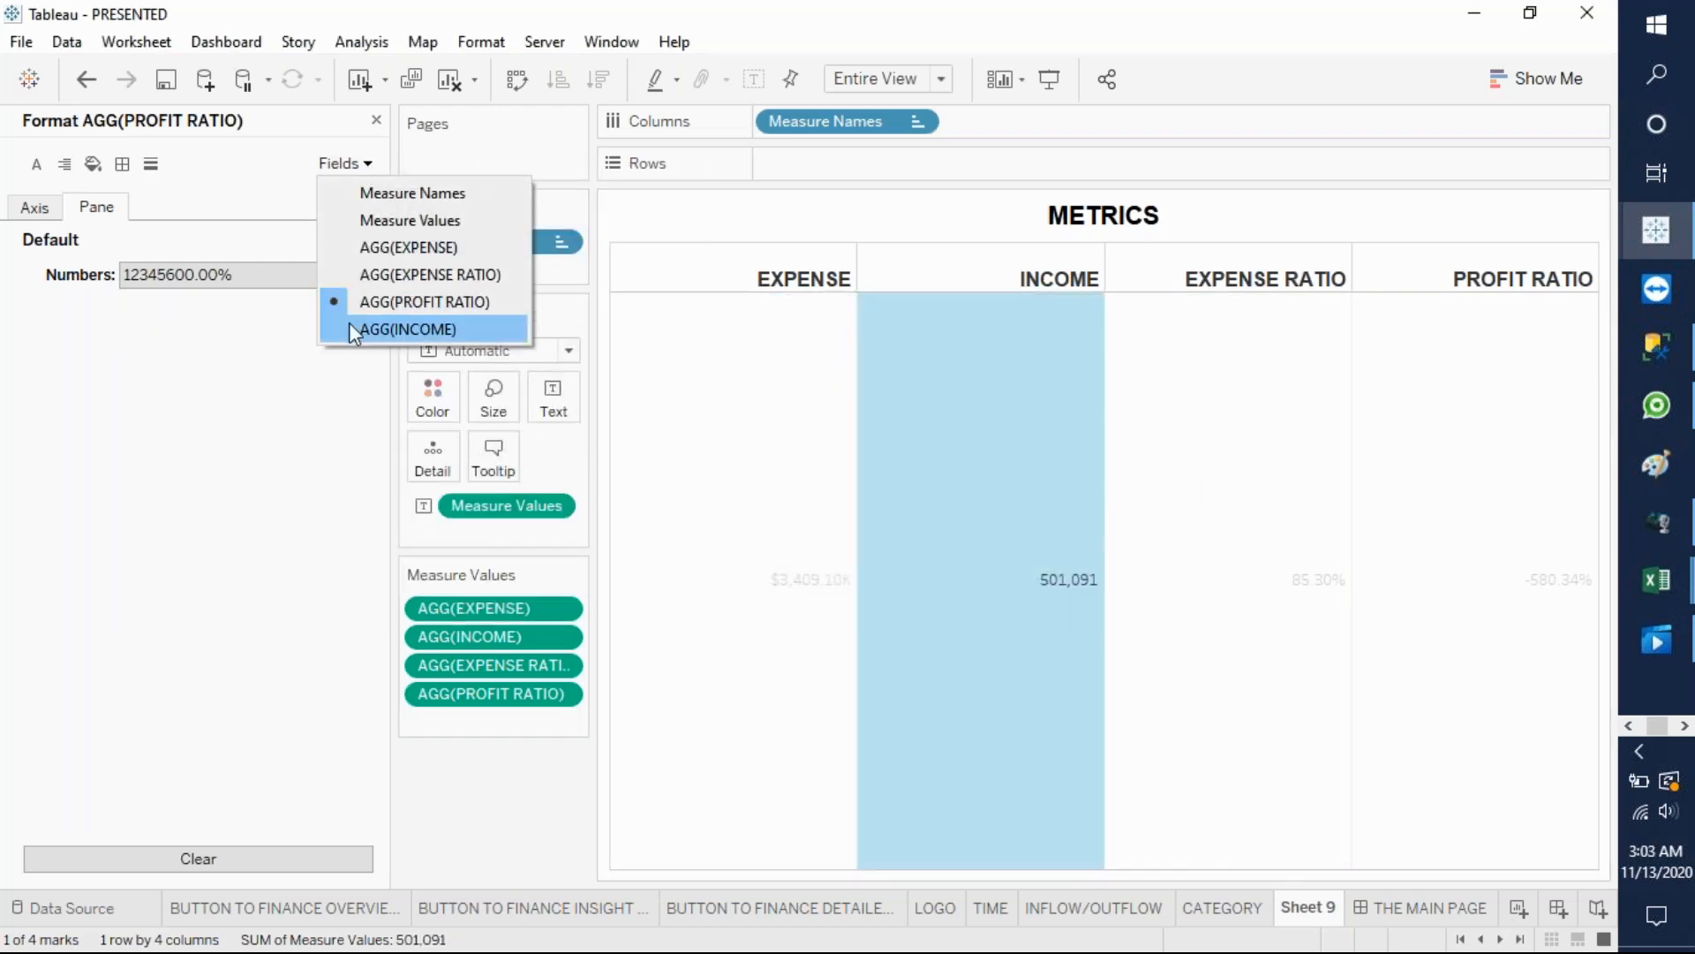
{"action": "left_click", "coordinate": [382, 329]}
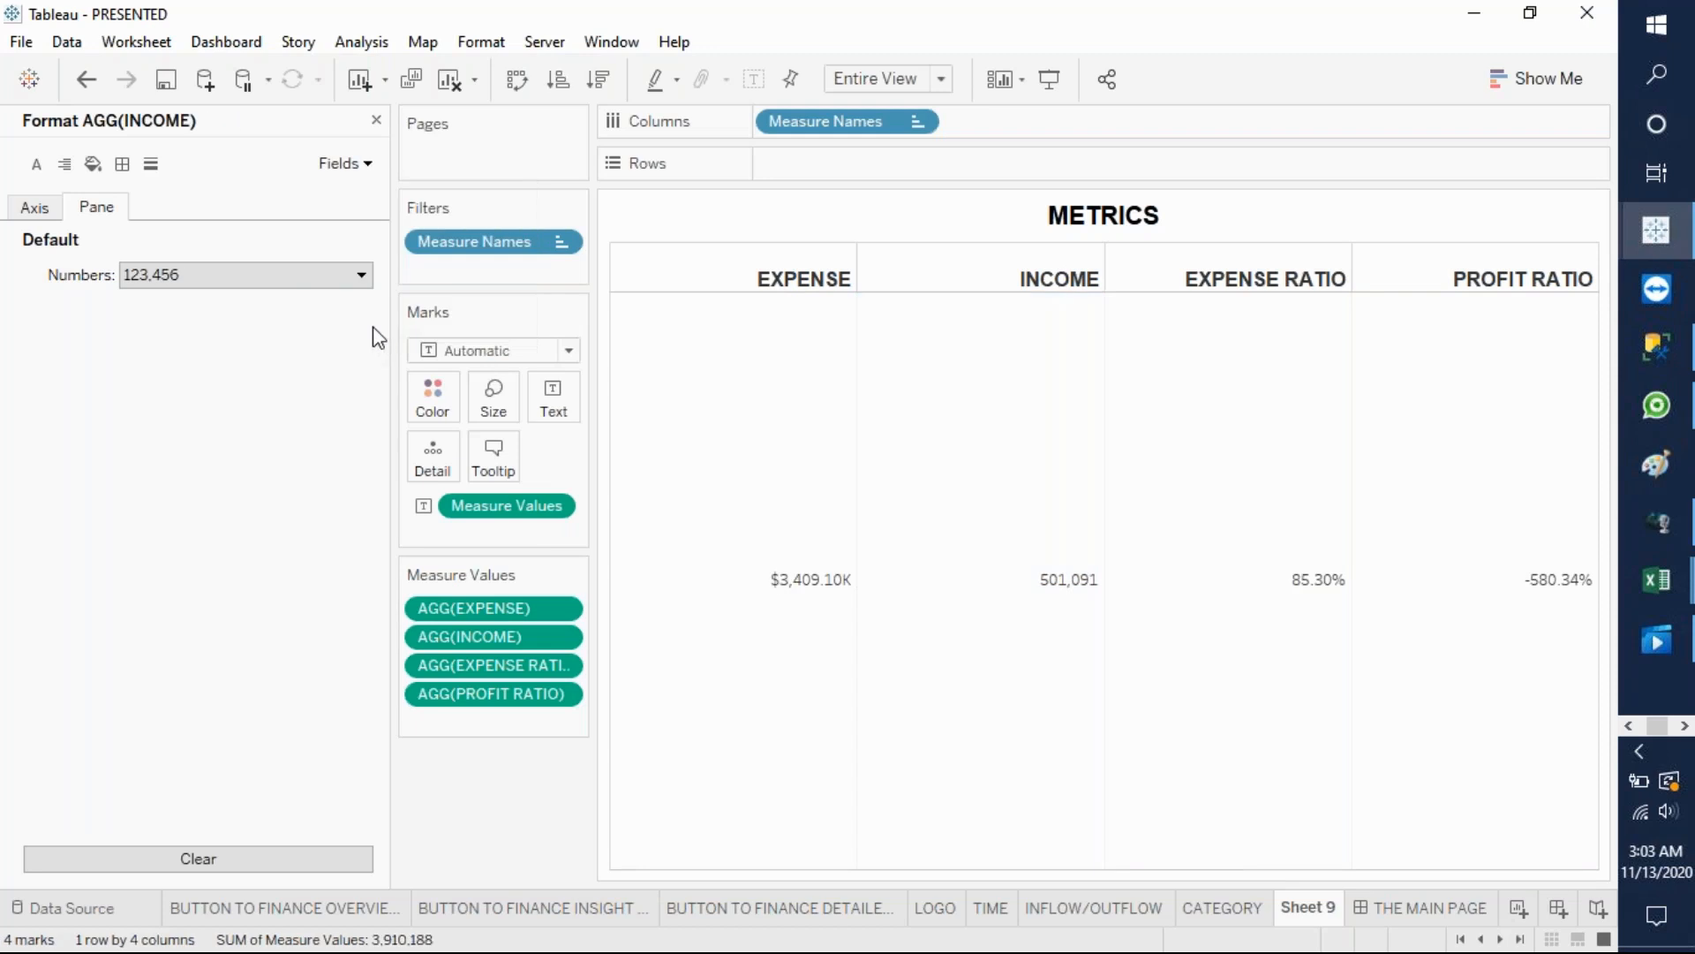
{"action": "left_click", "coordinate": [362, 276]}
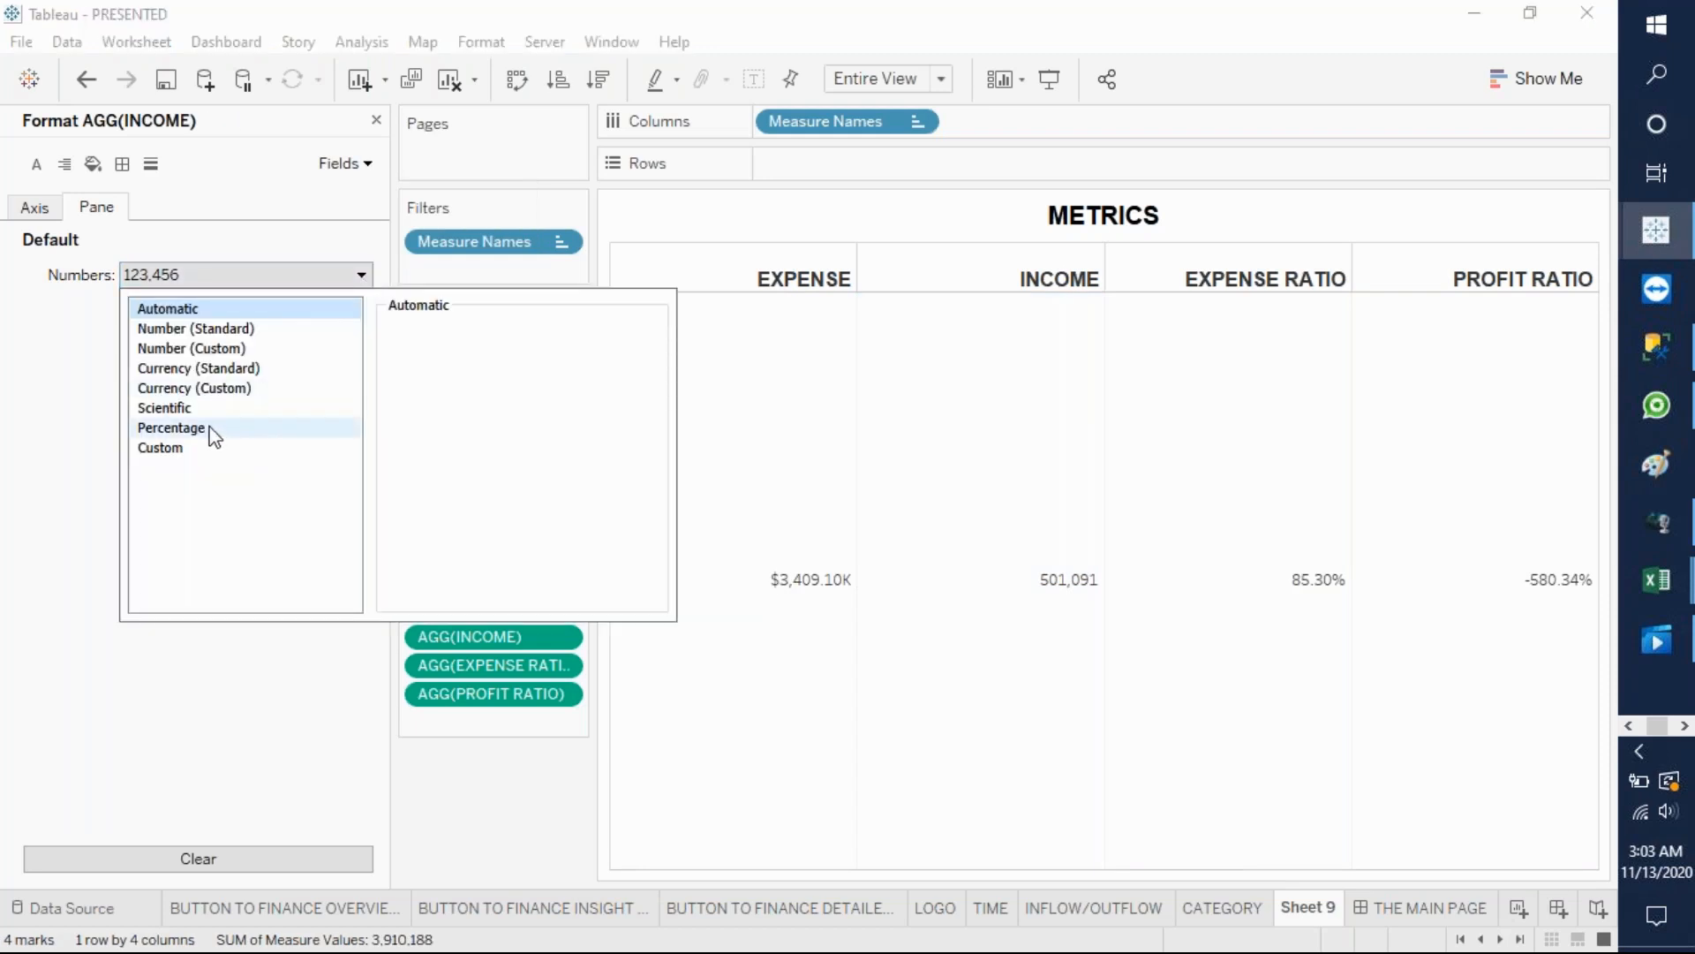
{"action": "left_click", "coordinate": [239, 388]}
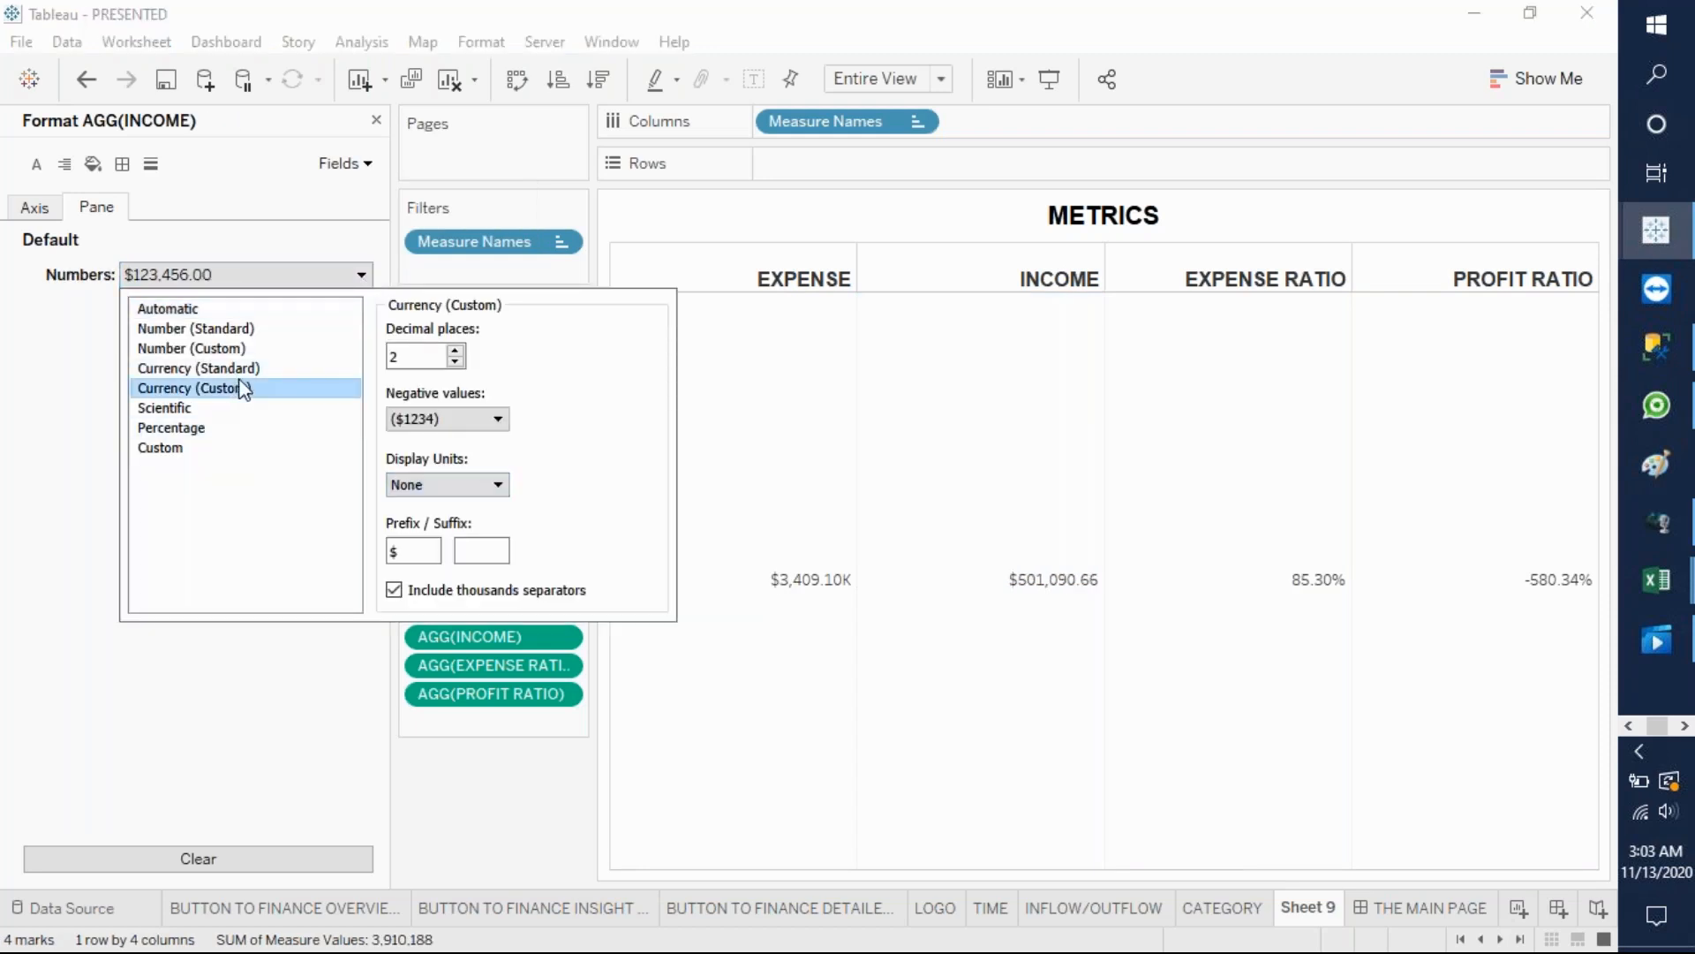
{"action": "left_click", "coordinate": [494, 486]}
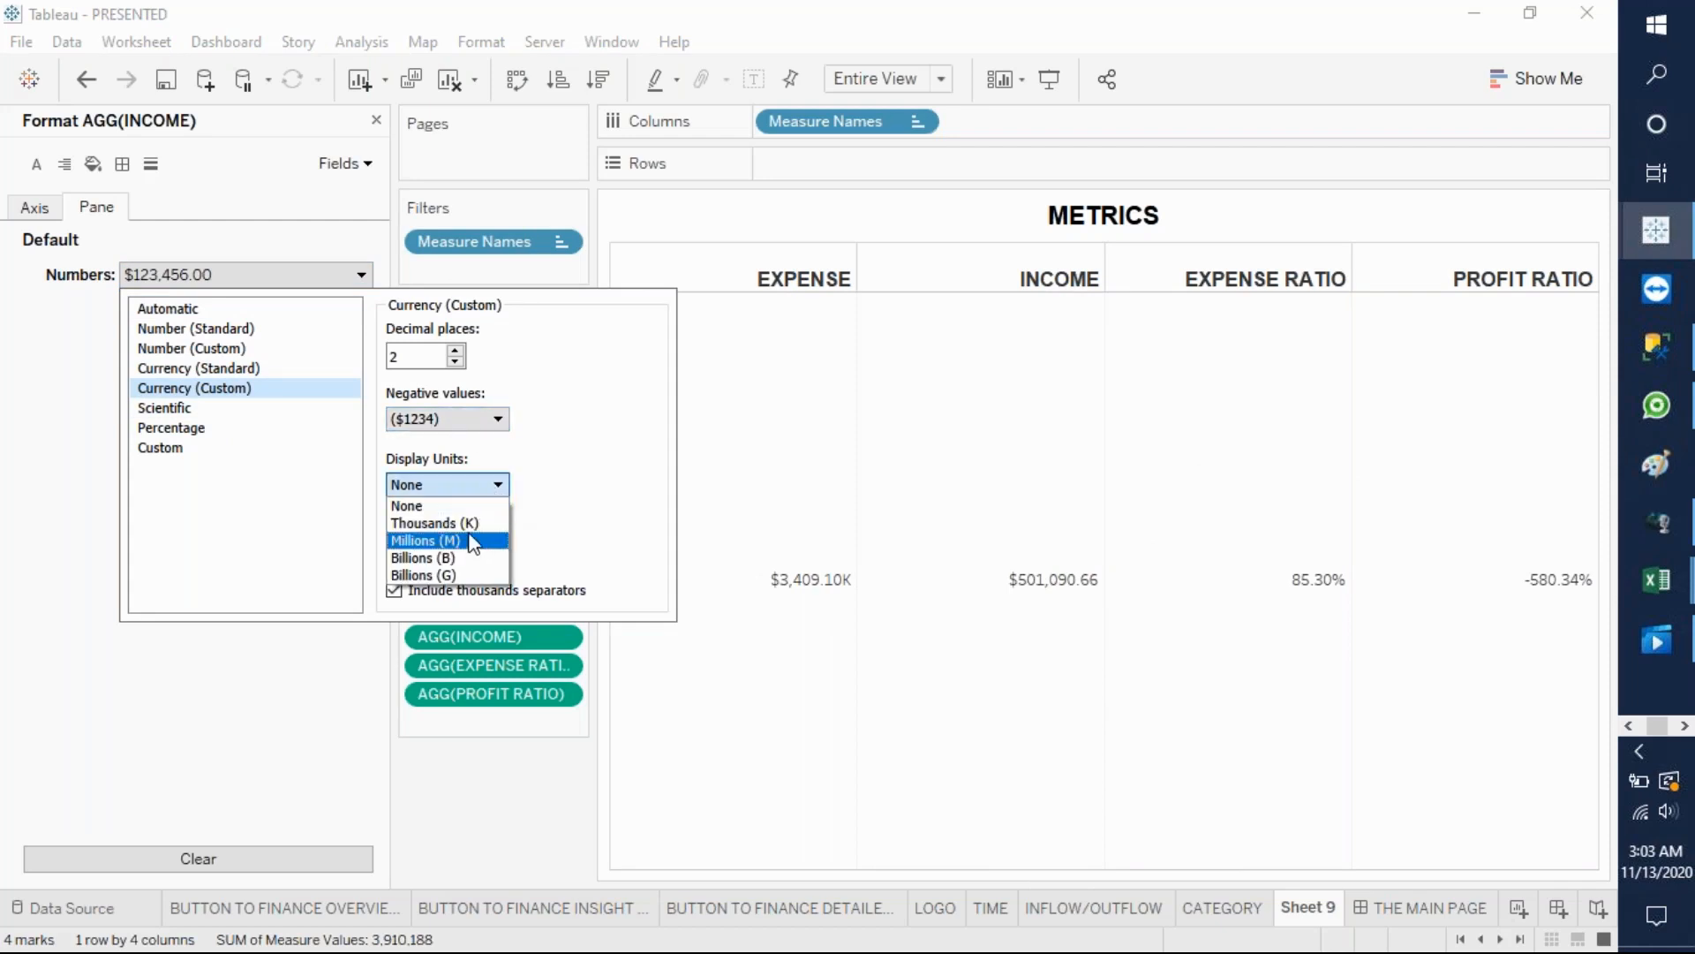
{"action": "left_click", "coordinate": [471, 524]}
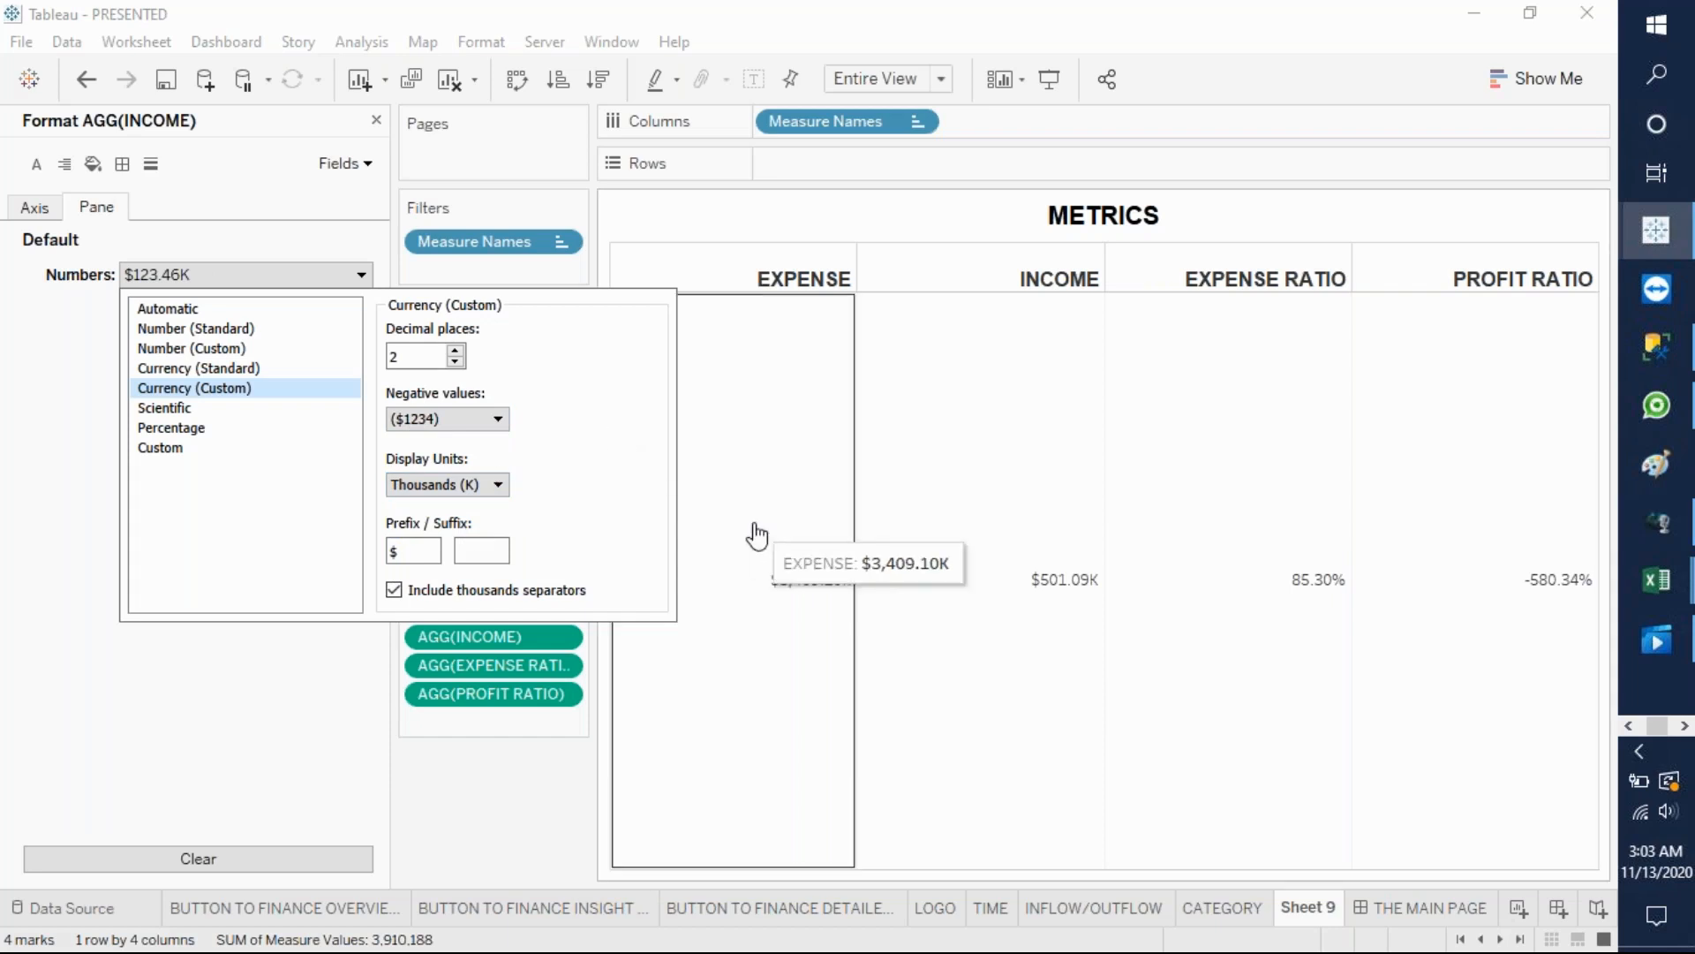
{"action": "left_click", "coordinate": [749, 485]}
{"action": "left_click", "coordinate": [751, 487]}
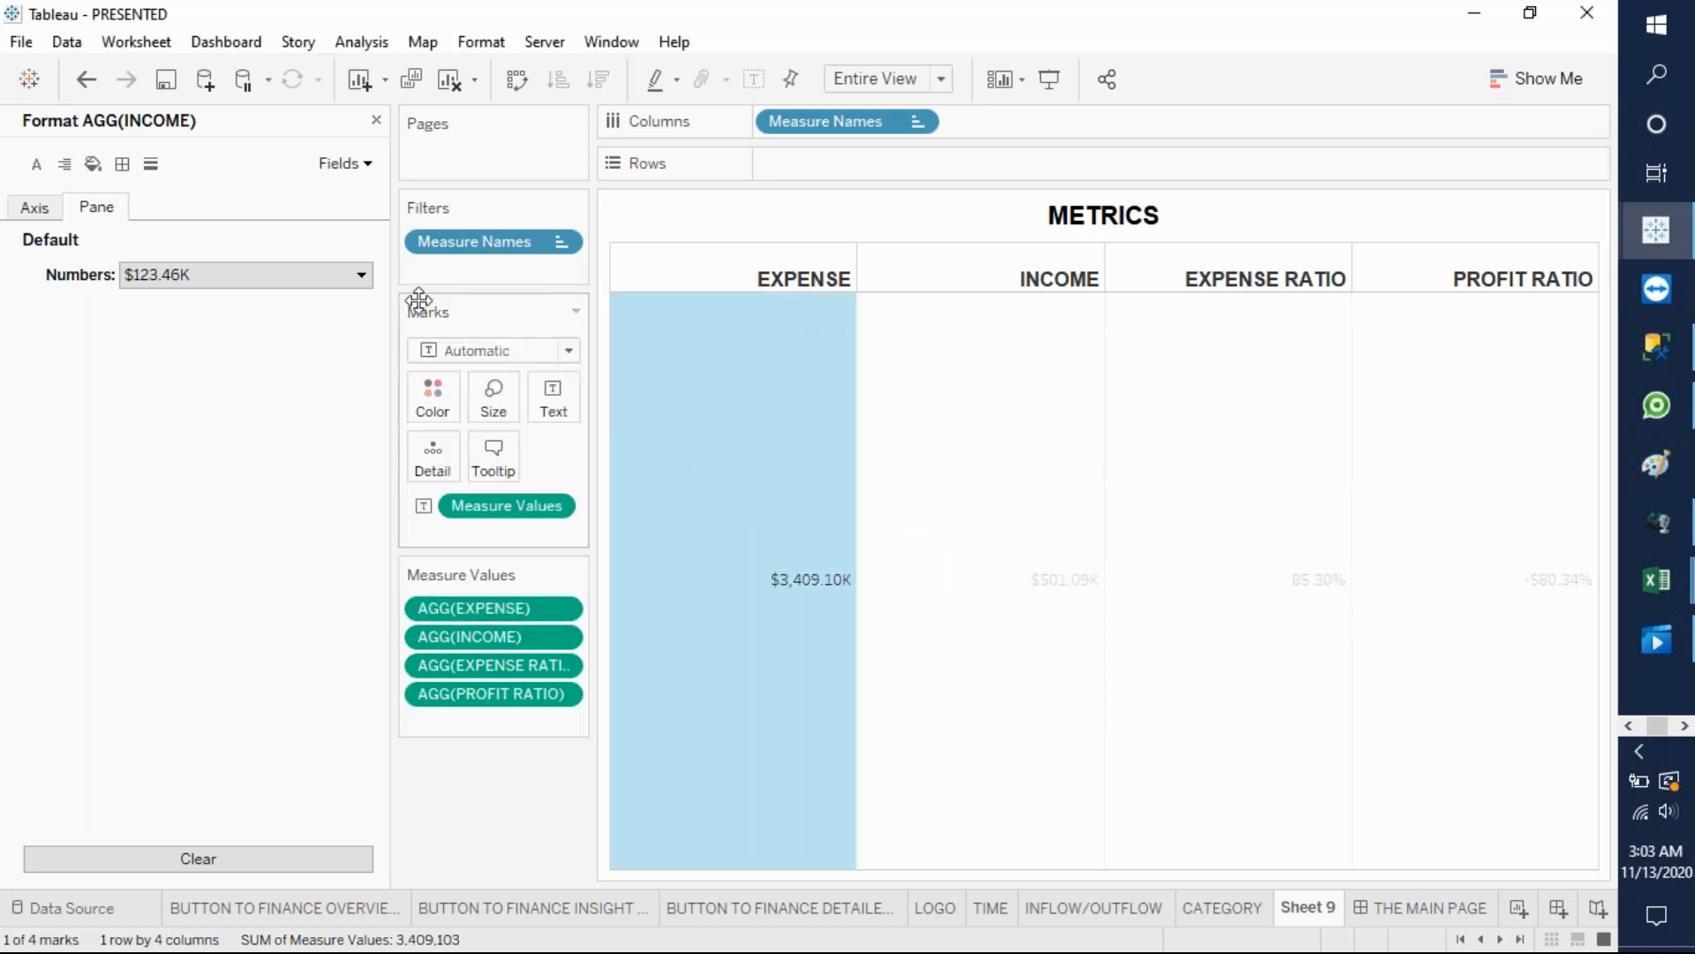
- Remove the bold style from the sheet's default header font
{"action": "left_click", "coordinate": [32, 166]}
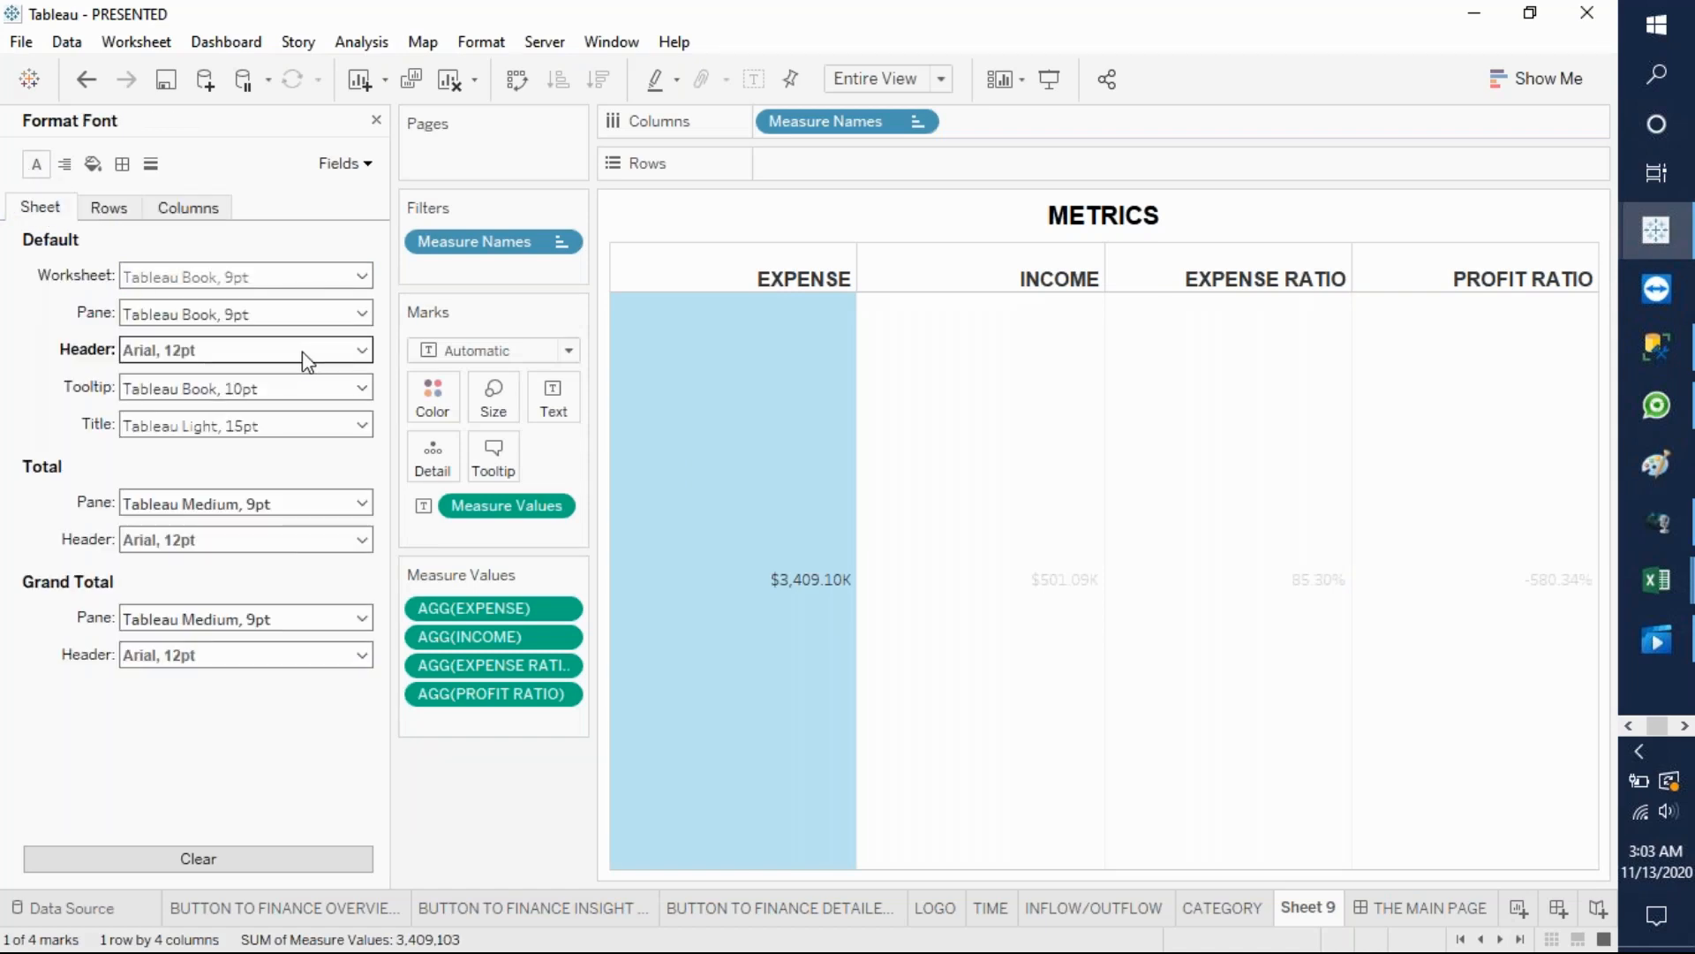
{"action": "left_click", "coordinate": [362, 352]}
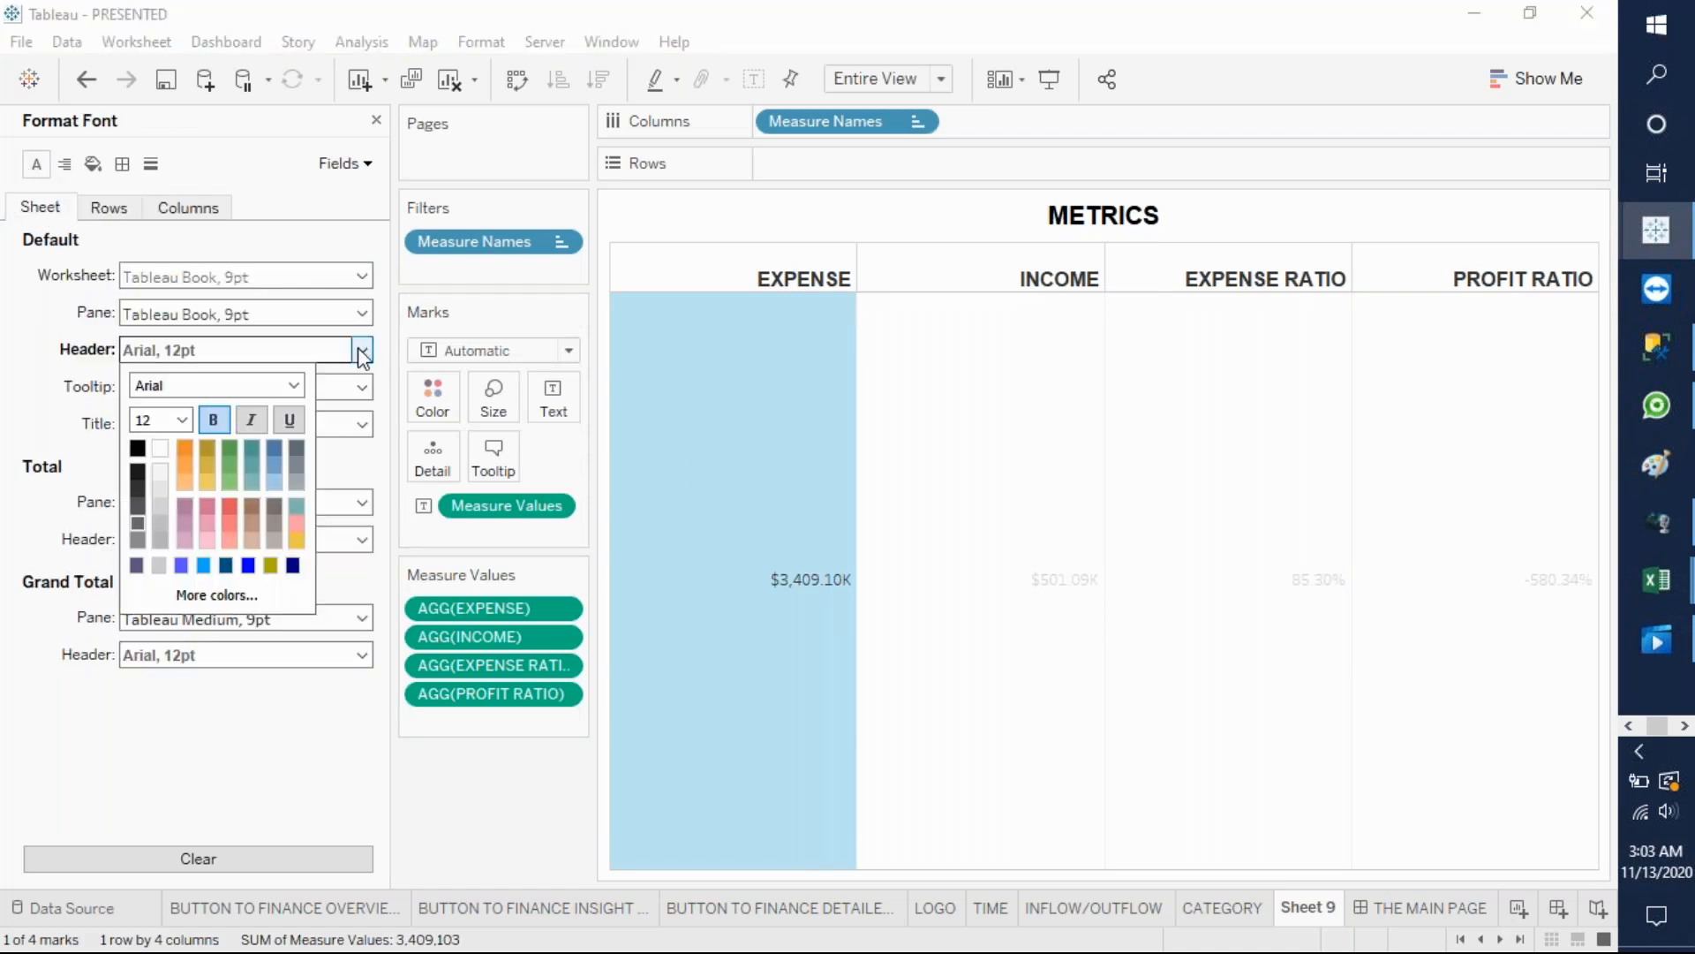
{"action": "left_click", "coordinate": [214, 420]}
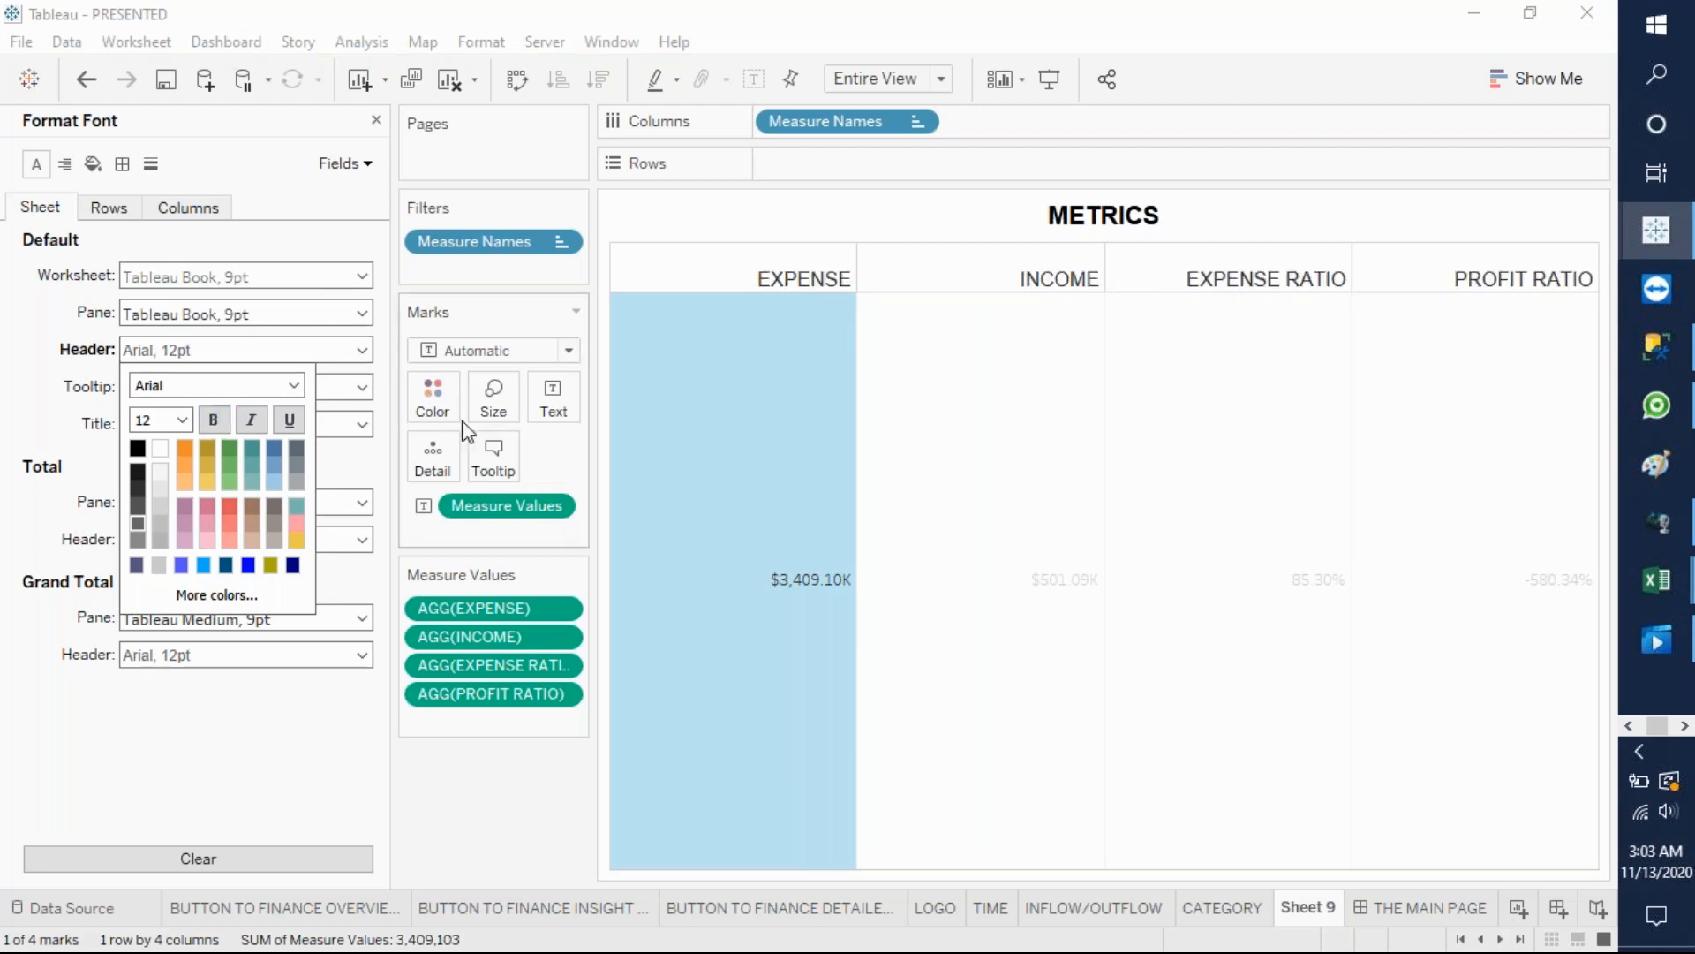
{"action": "left_click", "coordinate": [881, 538]}
{"action": "left_click", "coordinate": [881, 541]}
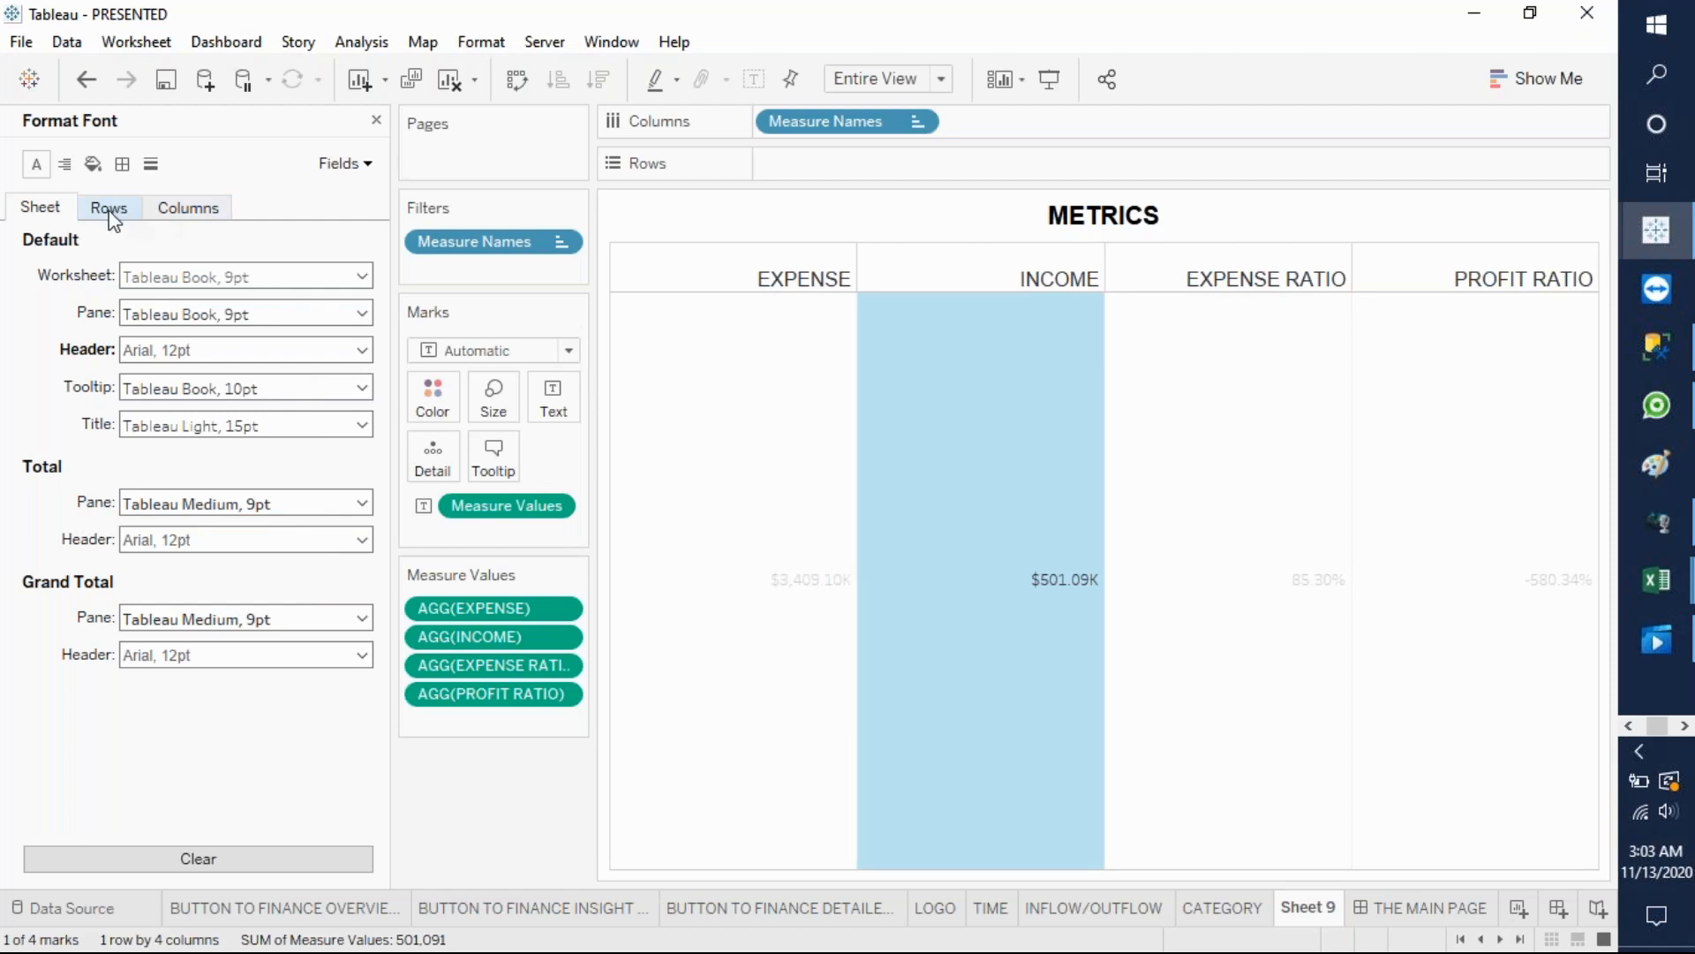
- Set the EXPENSE measure's axis title font to 15 pt bold
{"action": "left_click", "coordinate": [361, 167]}
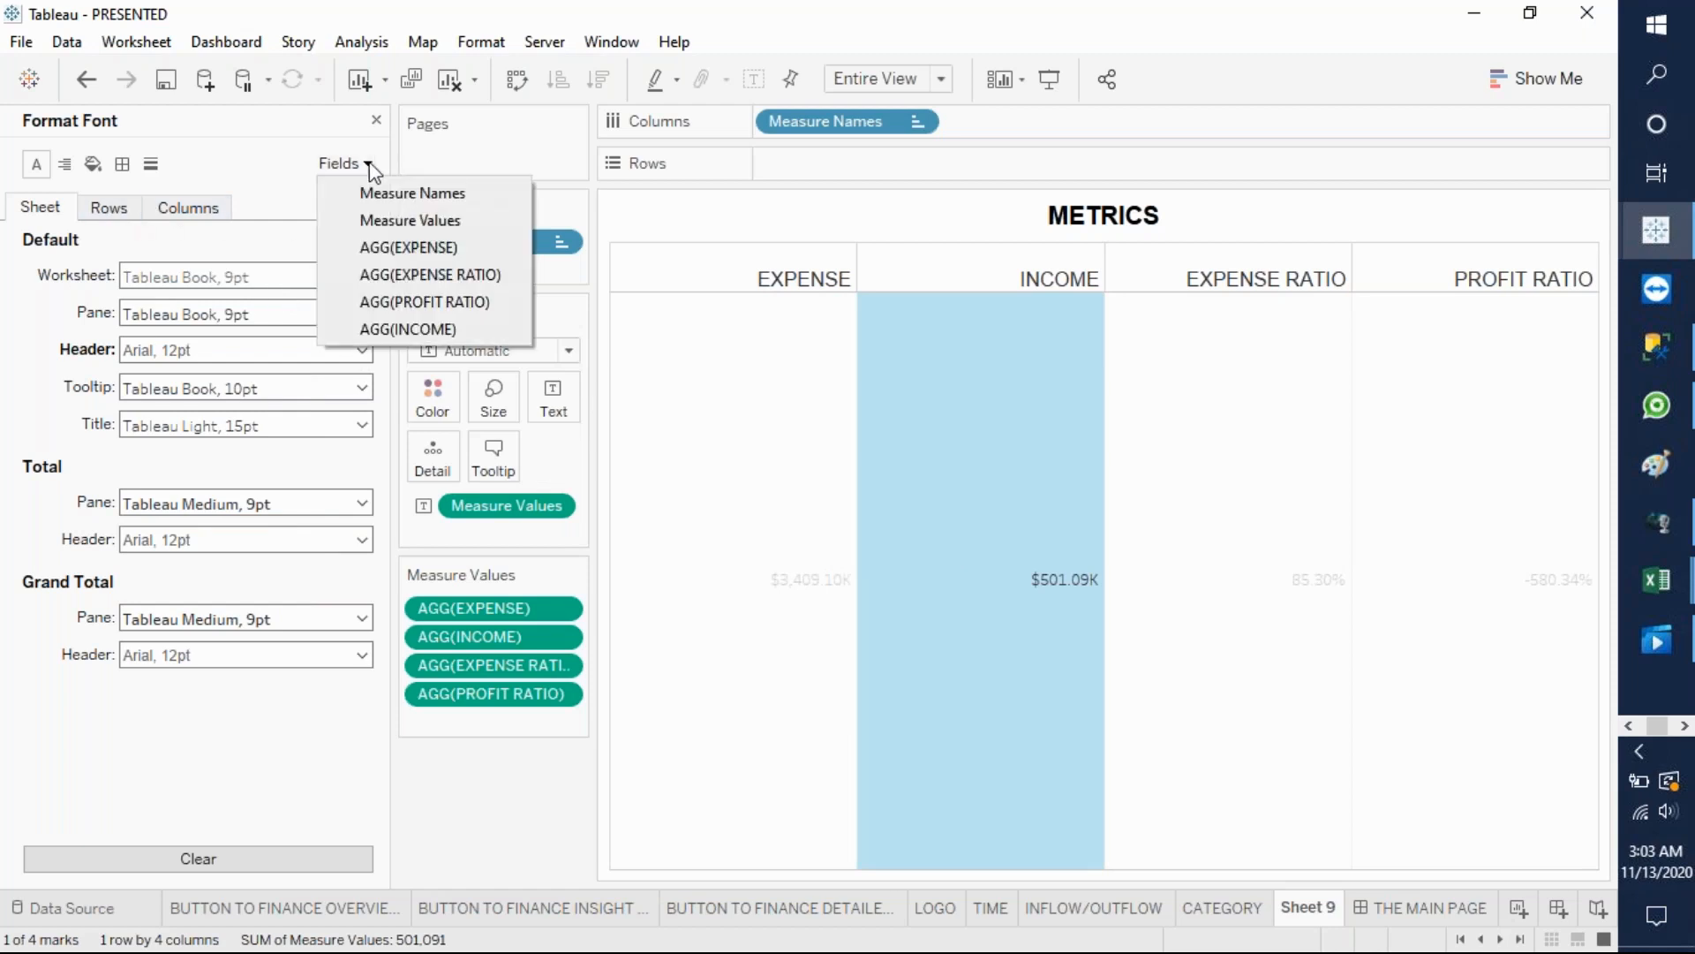
{"action": "left_click", "coordinate": [388, 254]}
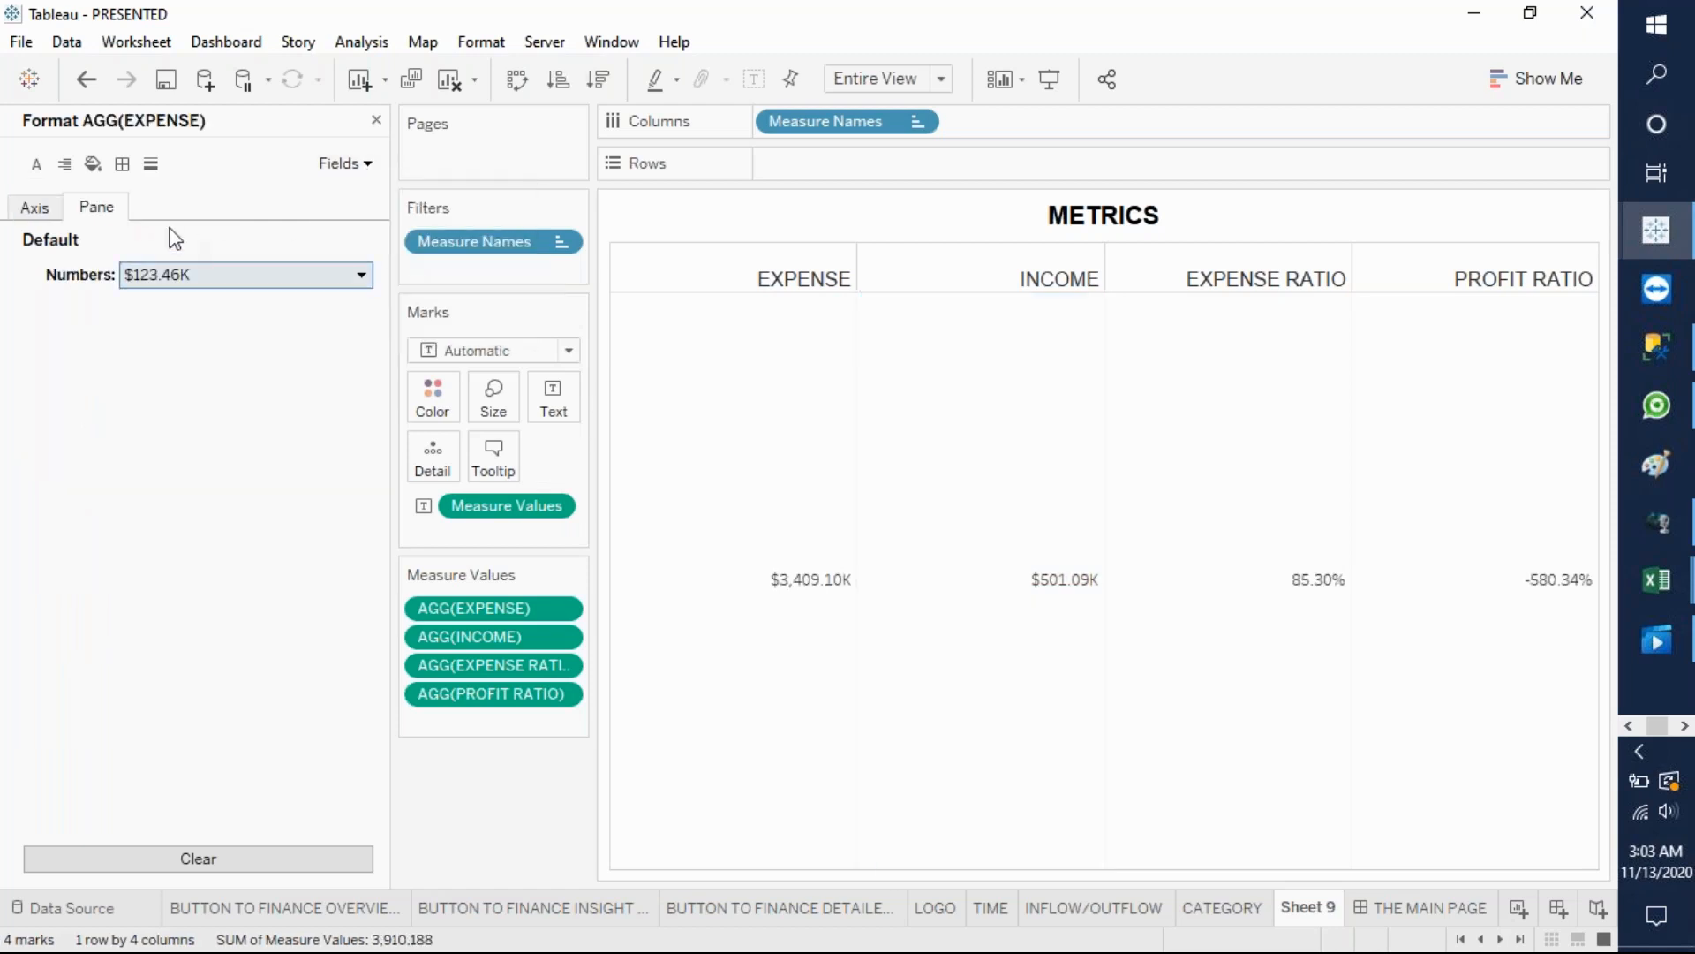
{"action": "left_click", "coordinate": [46, 212]}
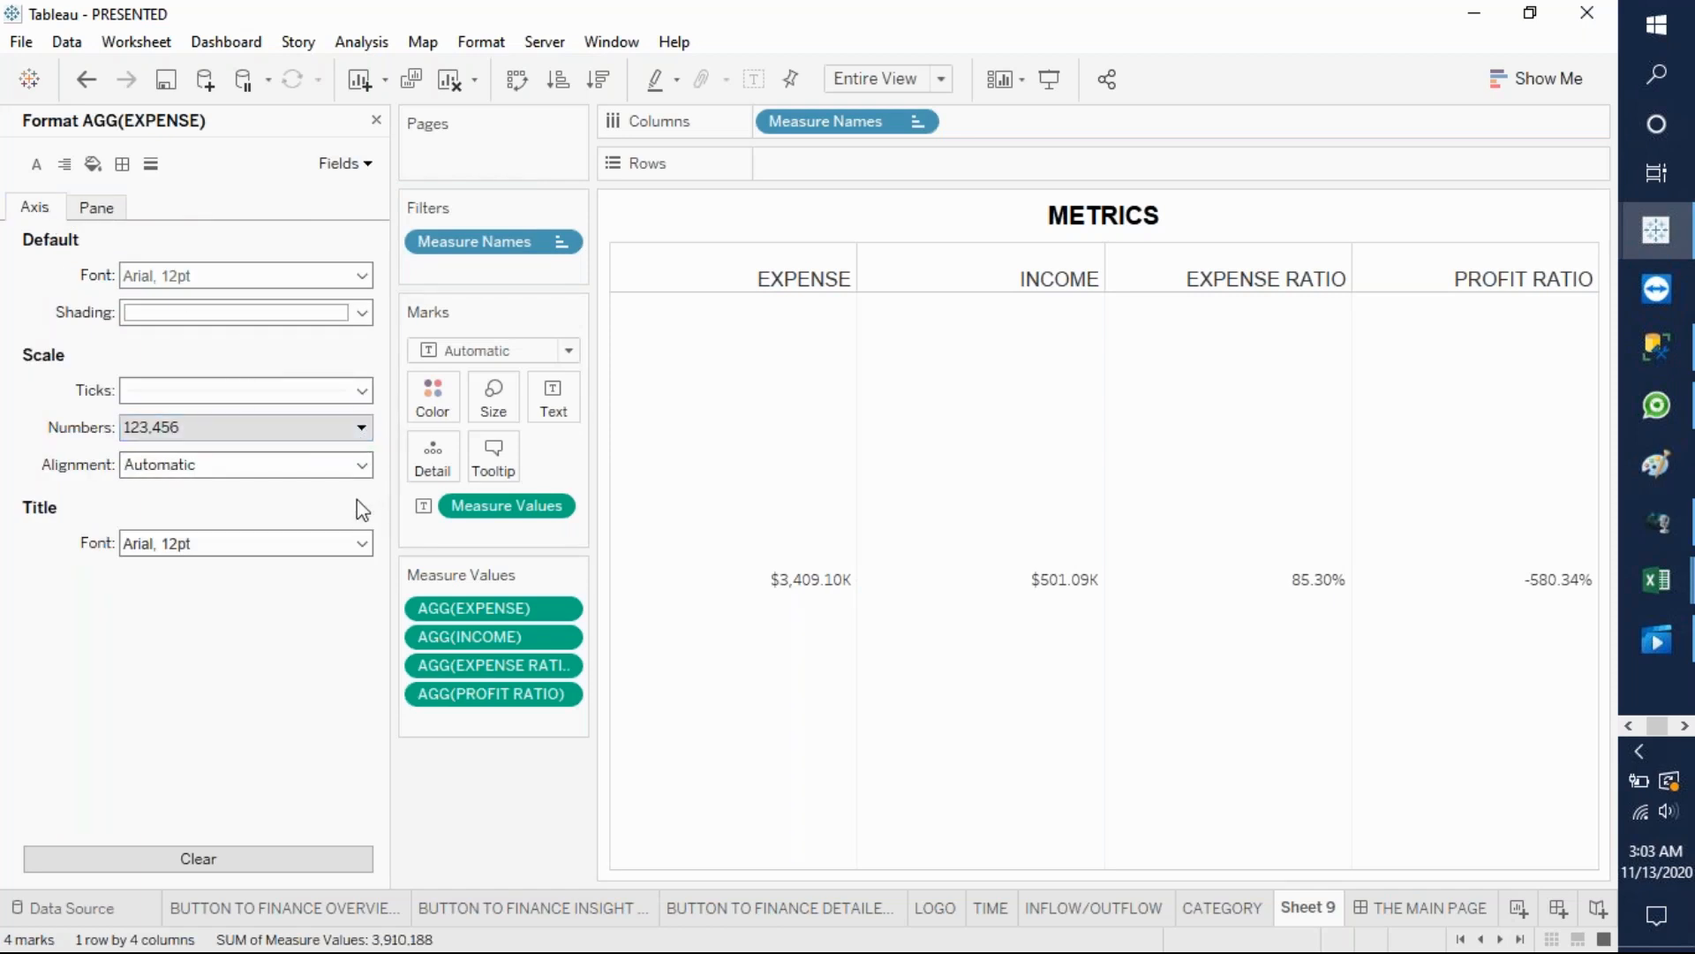
{"action": "left_click", "coordinate": [364, 543]}
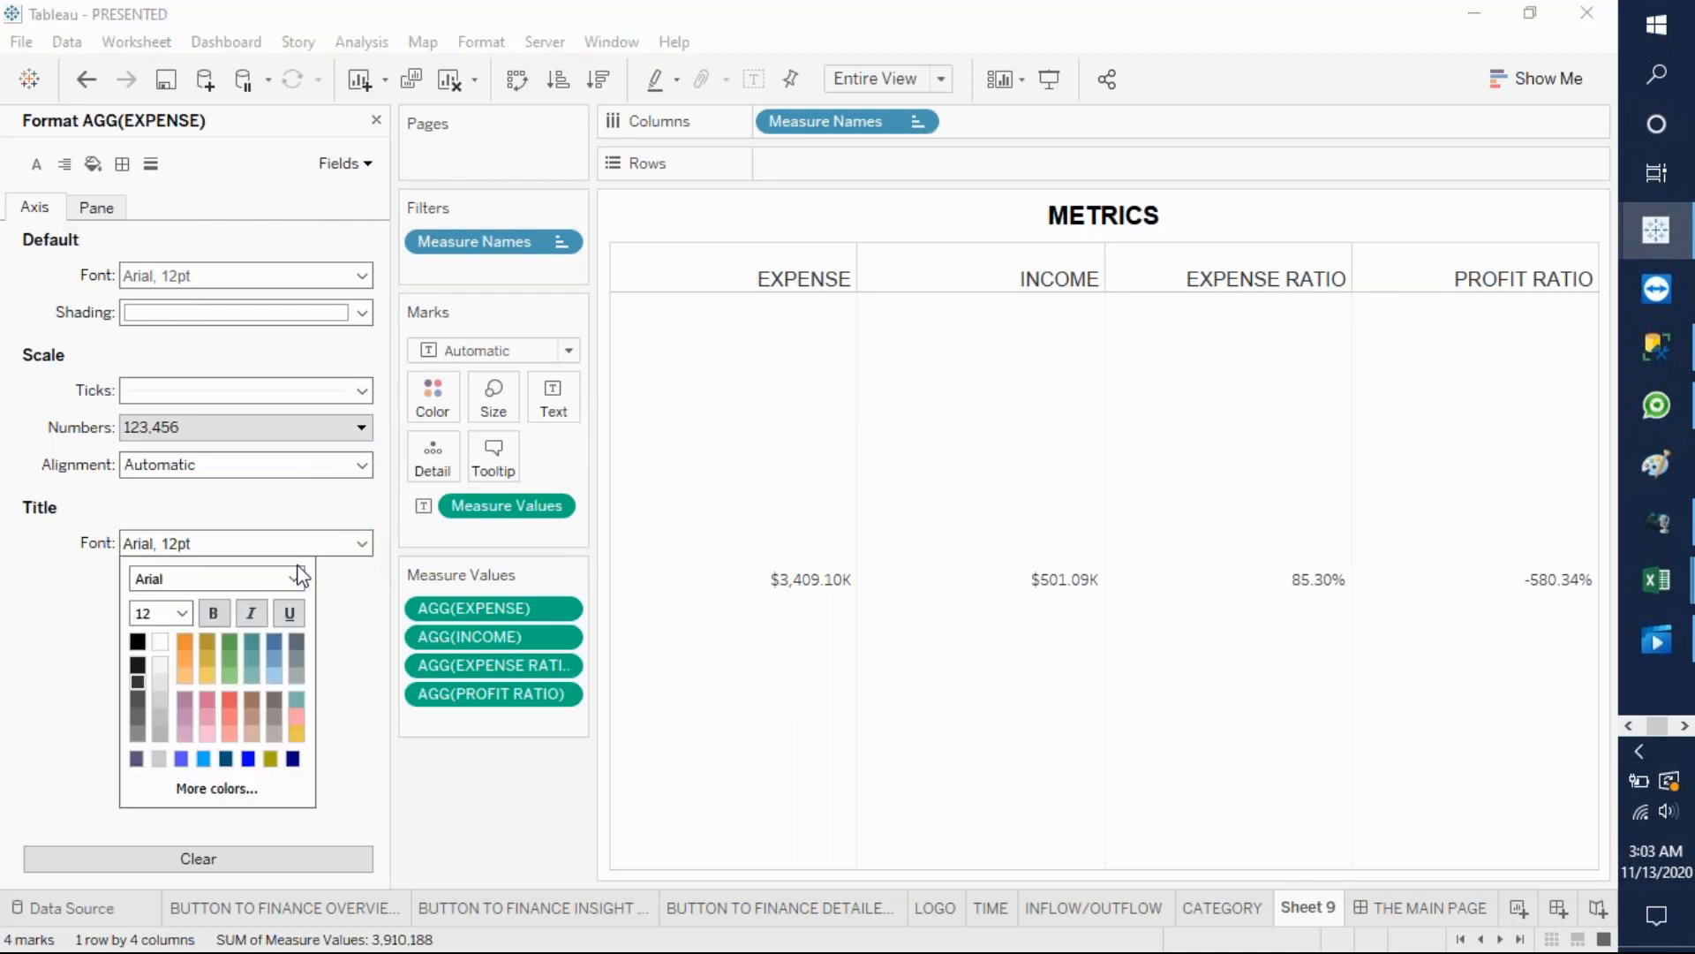
{"action": "left_click", "coordinate": [214, 606]}
{"action": "left_click", "coordinate": [185, 614]}
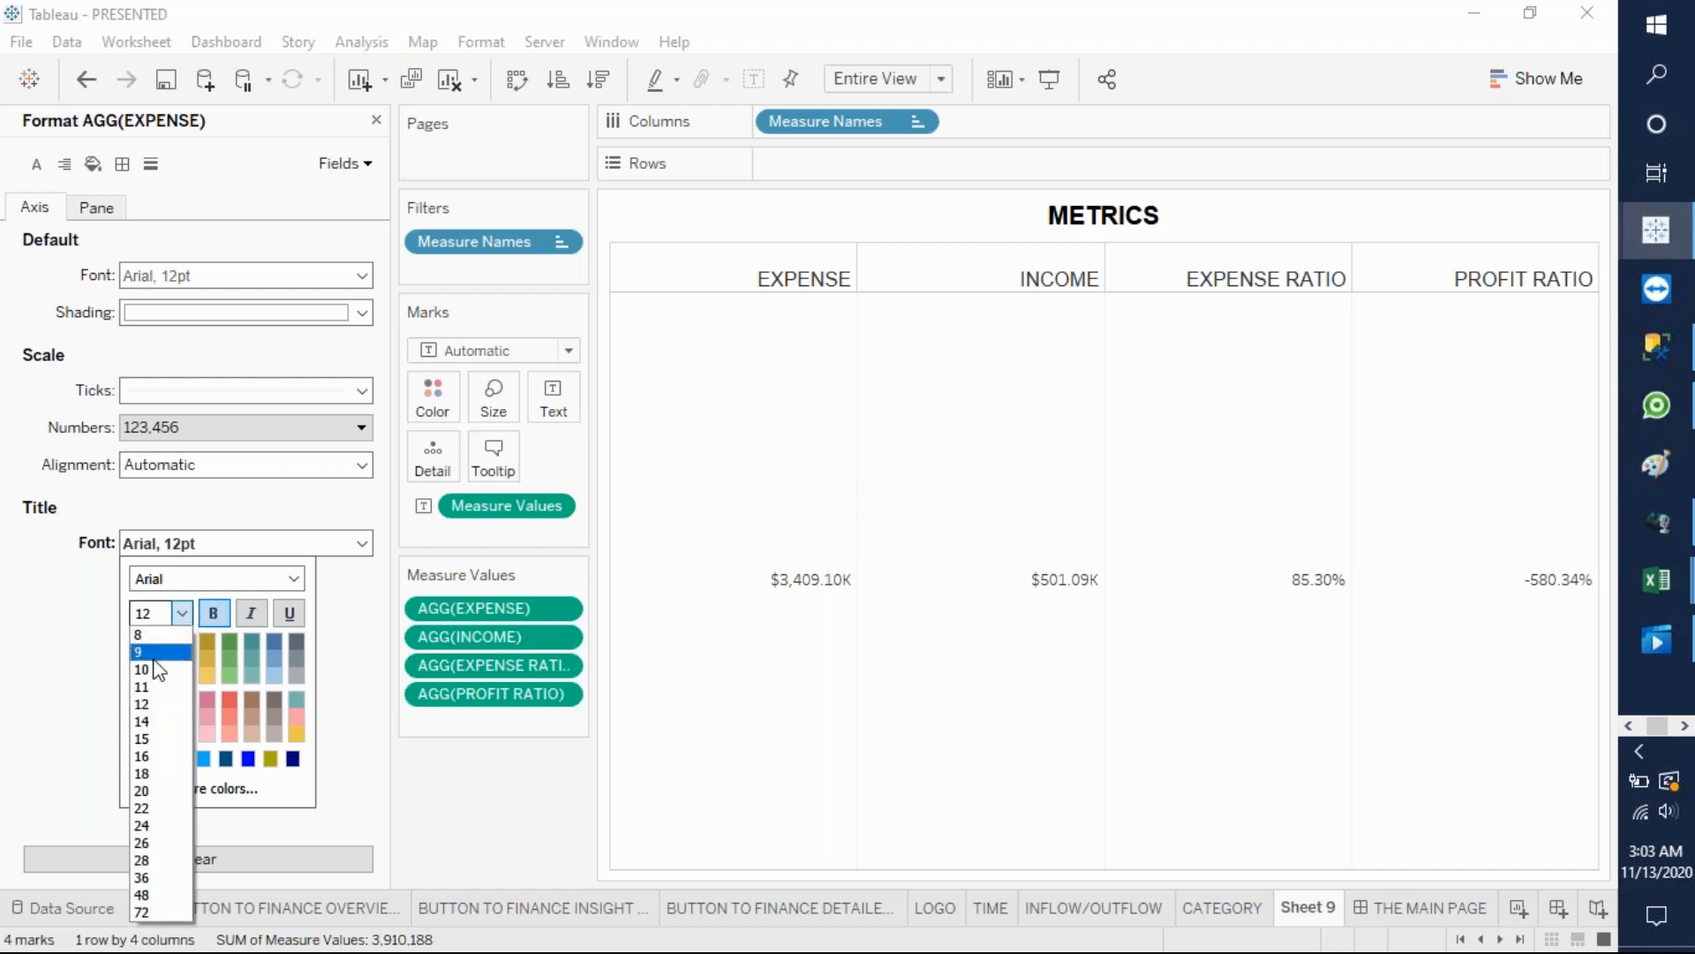
{"action": "left_click", "coordinate": [150, 740]}
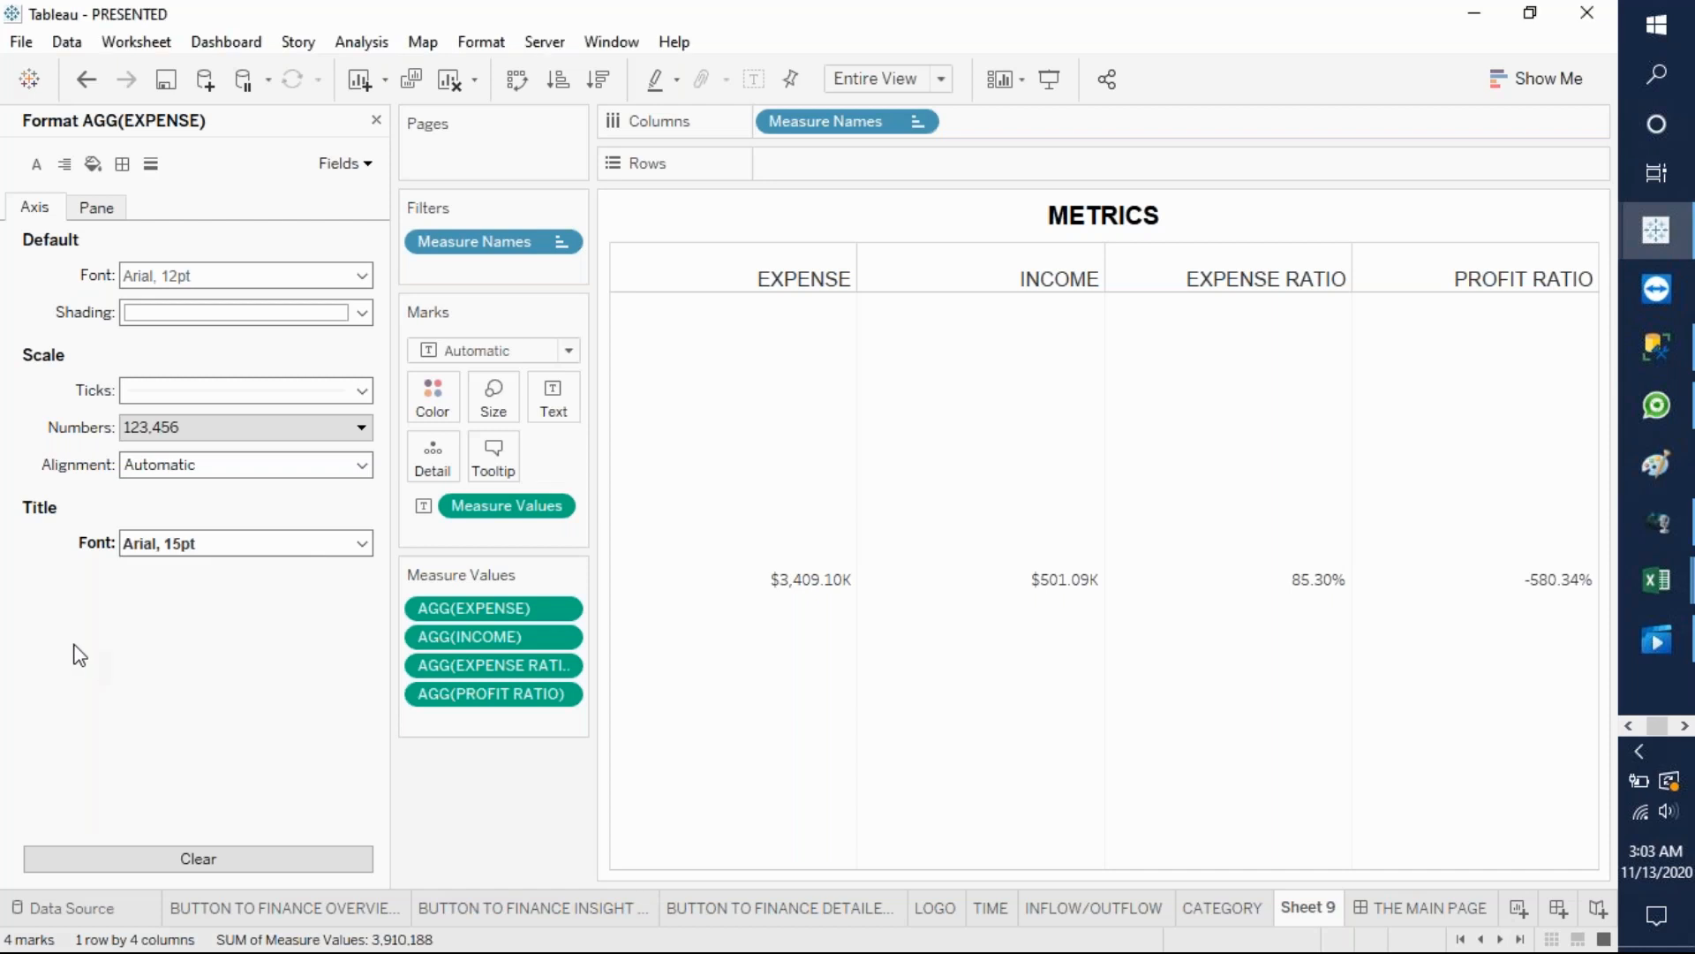
{"action": "left_click", "coordinate": [776, 439]}
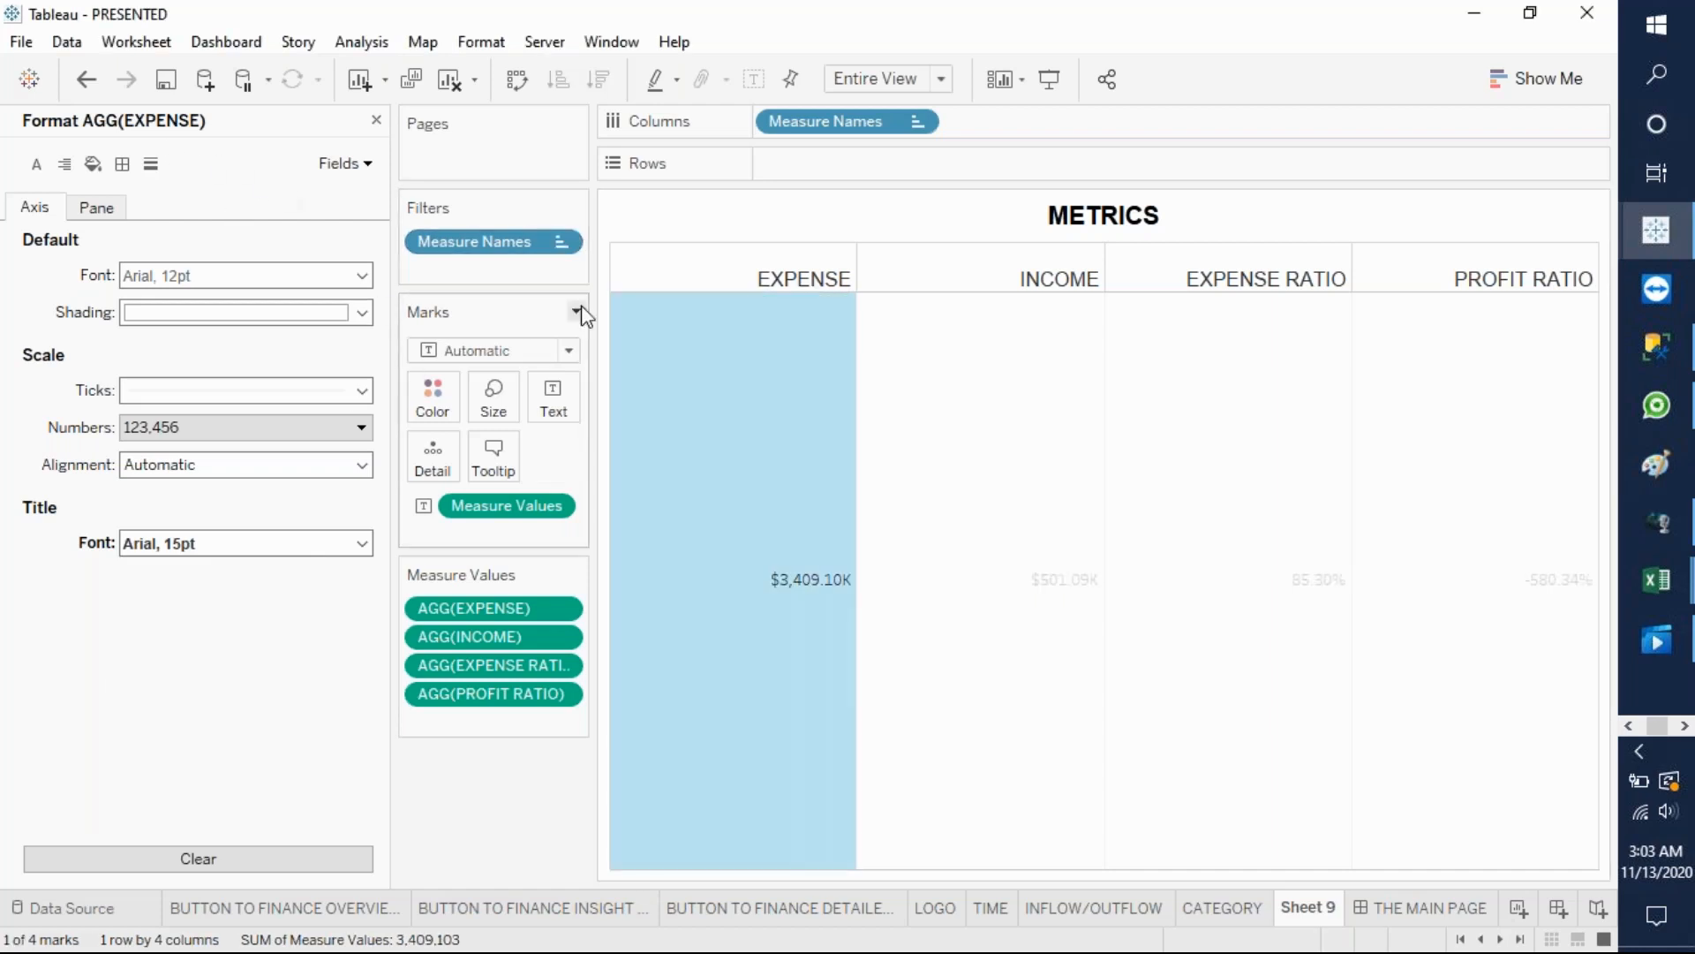
- Set the sheet's default title font to Arial, bold, in black
{"action": "left_click", "coordinate": [37, 166]}
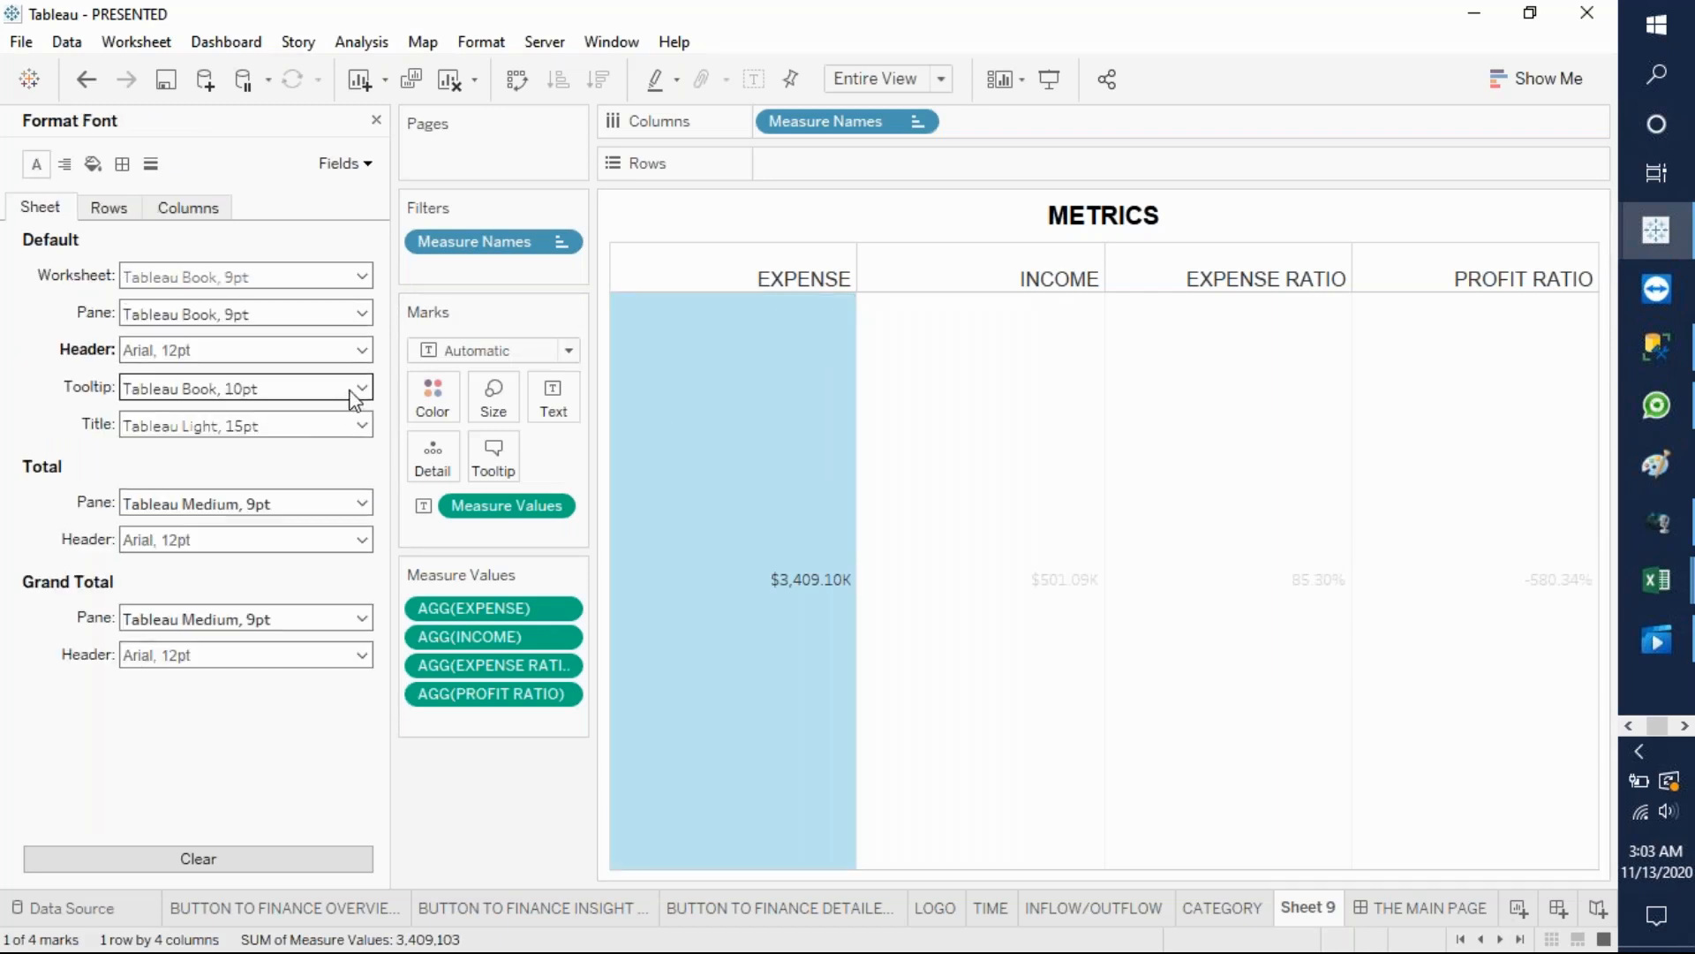
{"action": "left_click", "coordinate": [363, 425]}
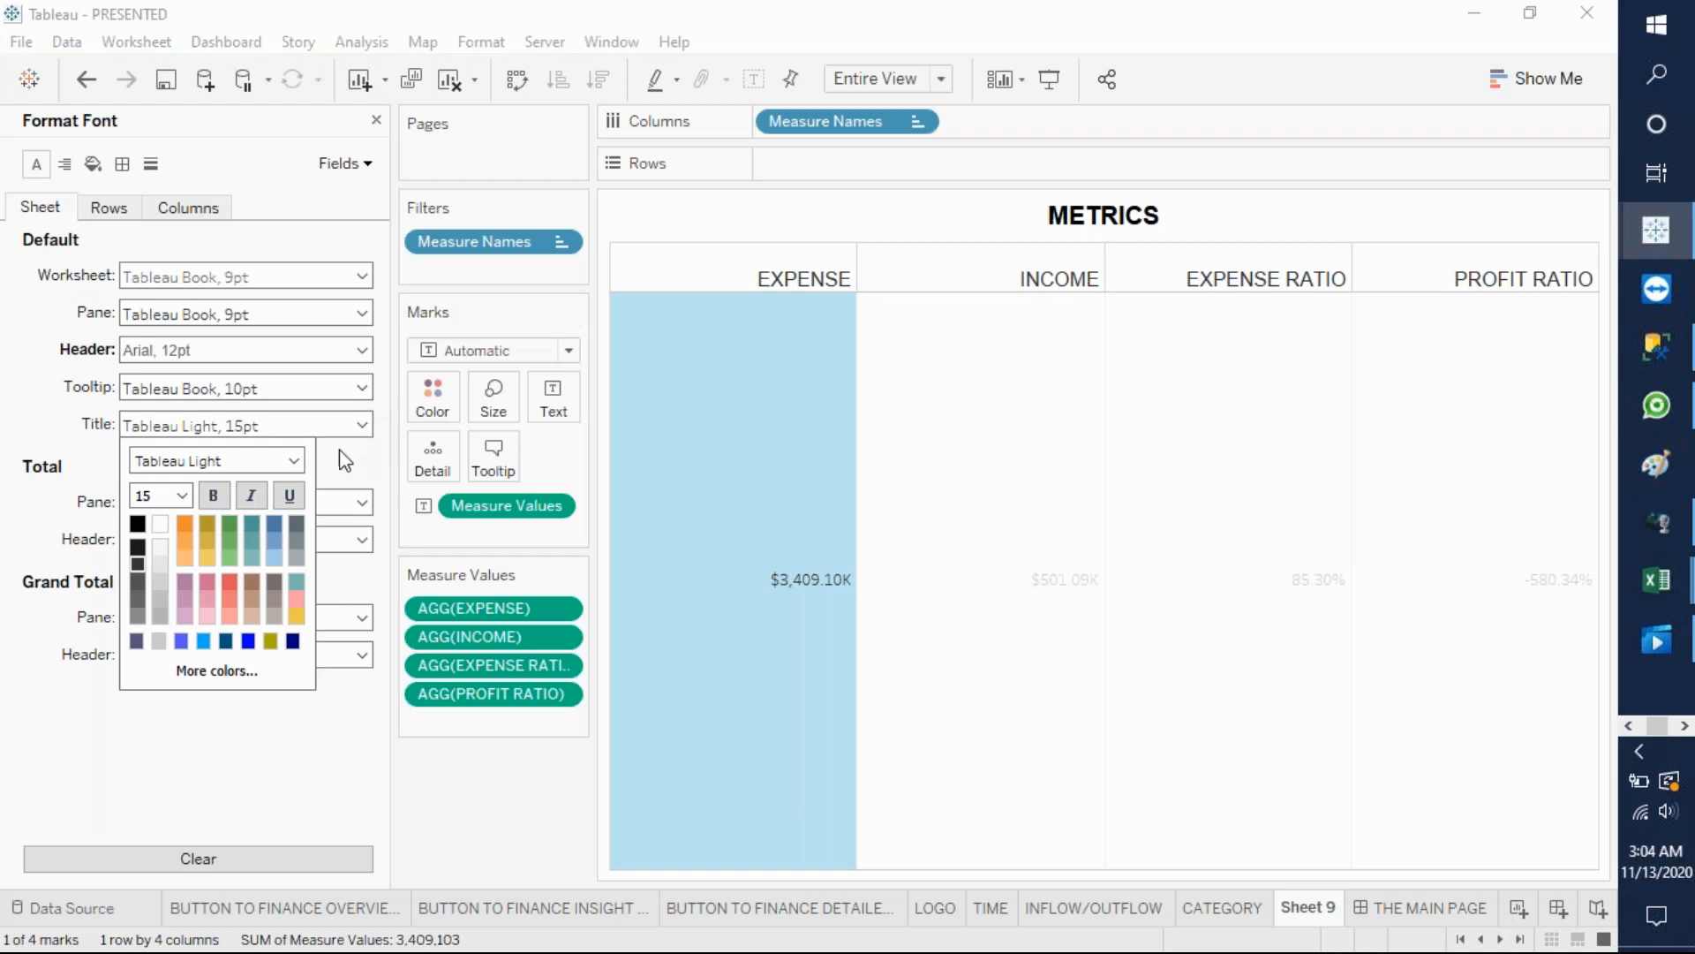
{"action": "left_click", "coordinate": [138, 525]}
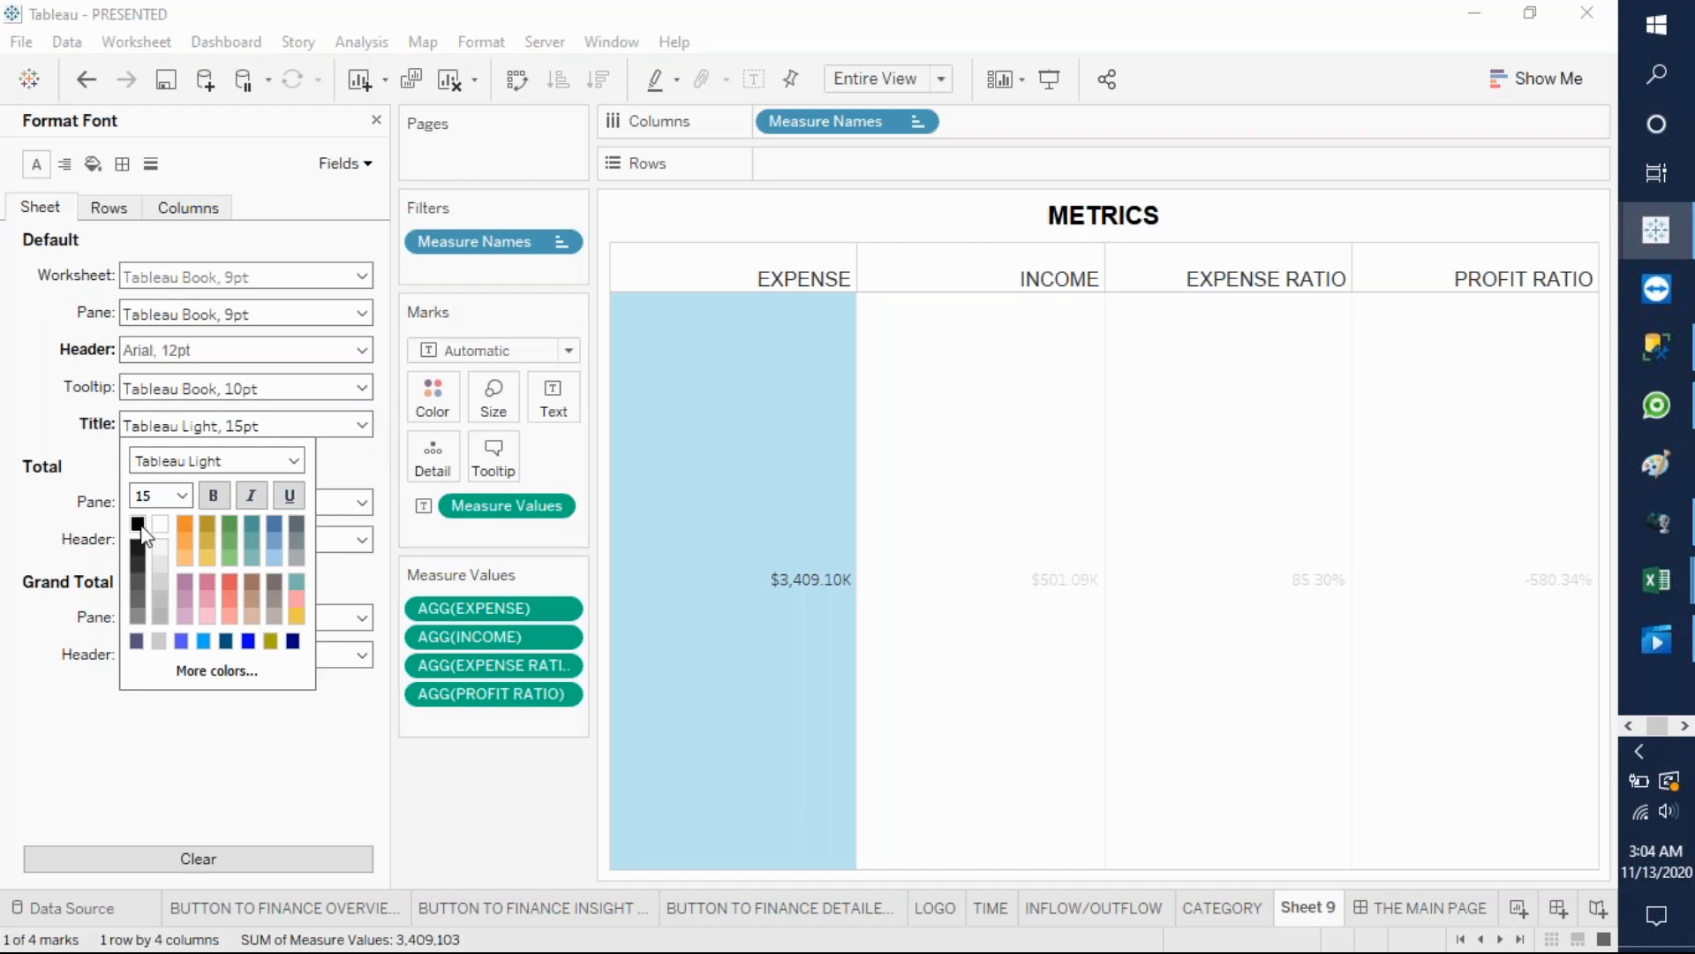
{"action": "left_click", "coordinate": [208, 455]}
{"action": "type", "text": "AR"}
{"action": "key", "text": "Return"}
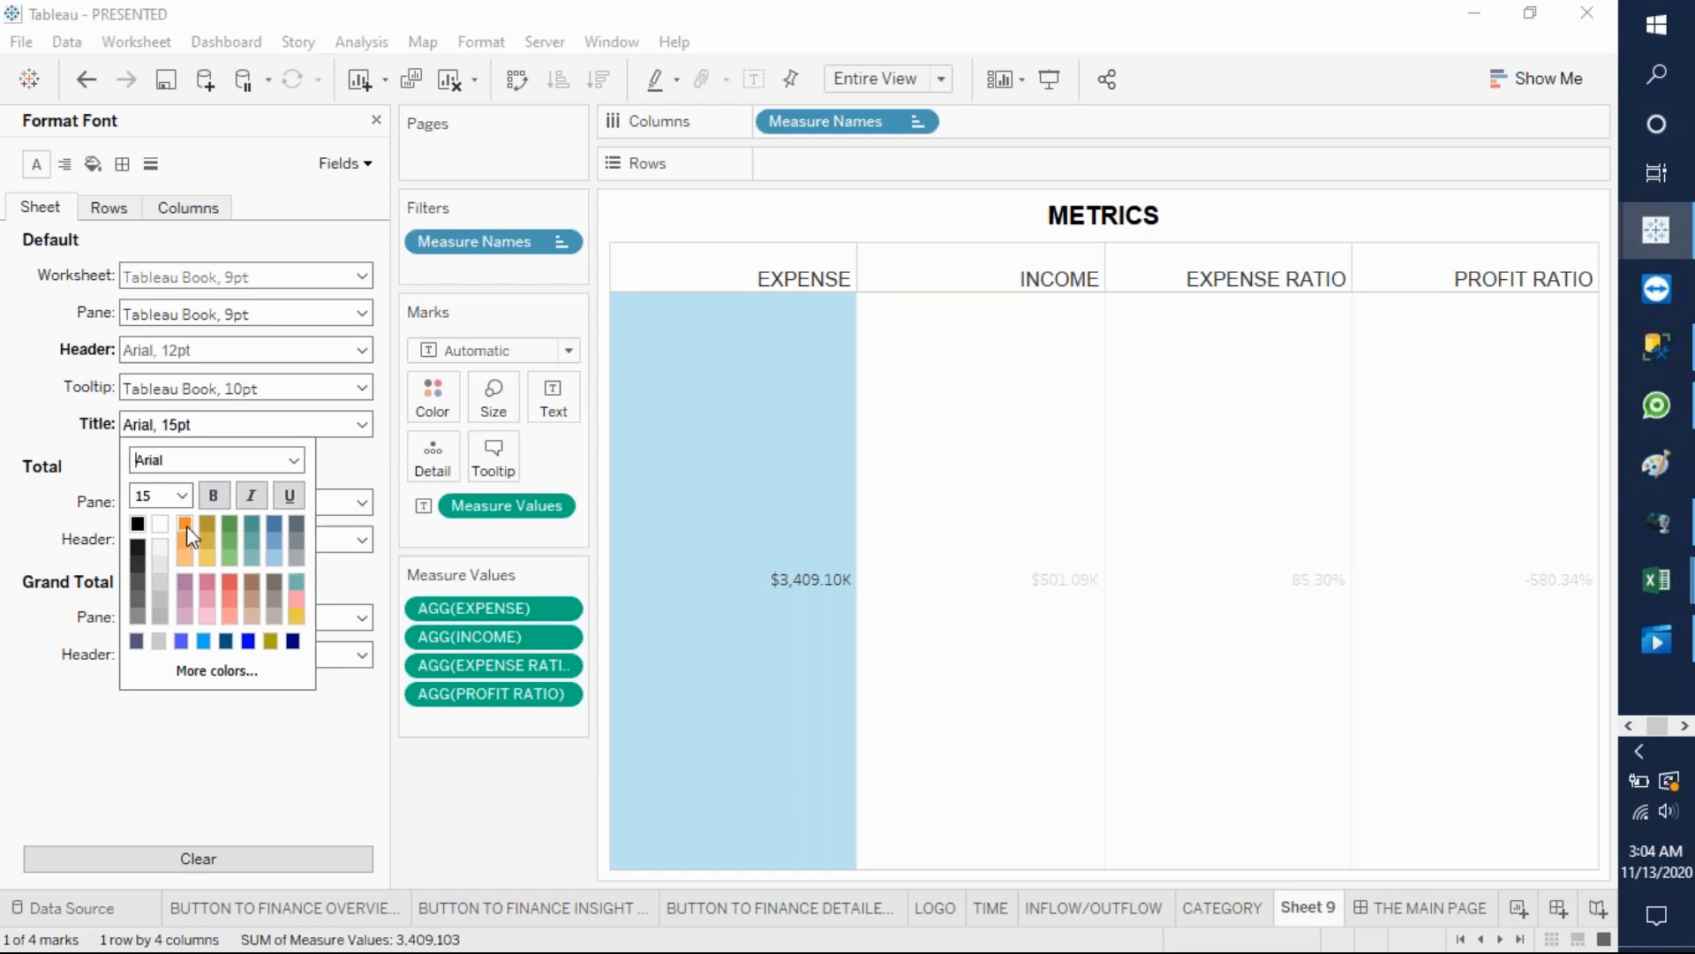
{"action": "left_click", "coordinate": [212, 495]}
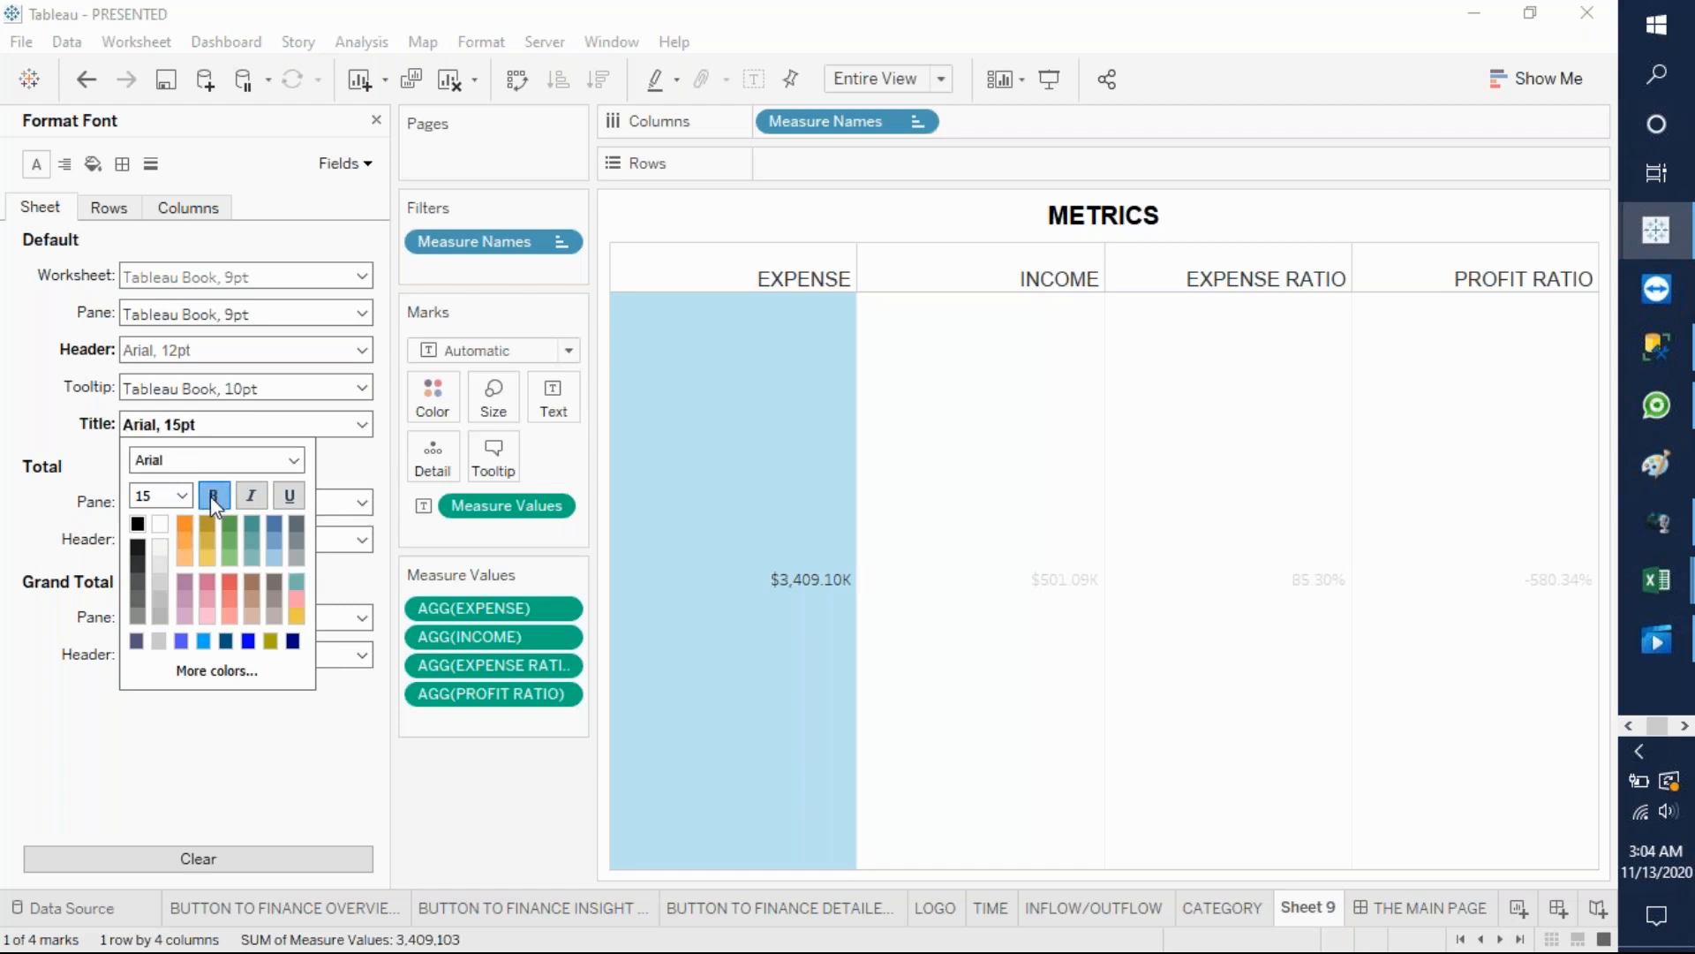
{"action": "left_click", "coordinate": [131, 724]}
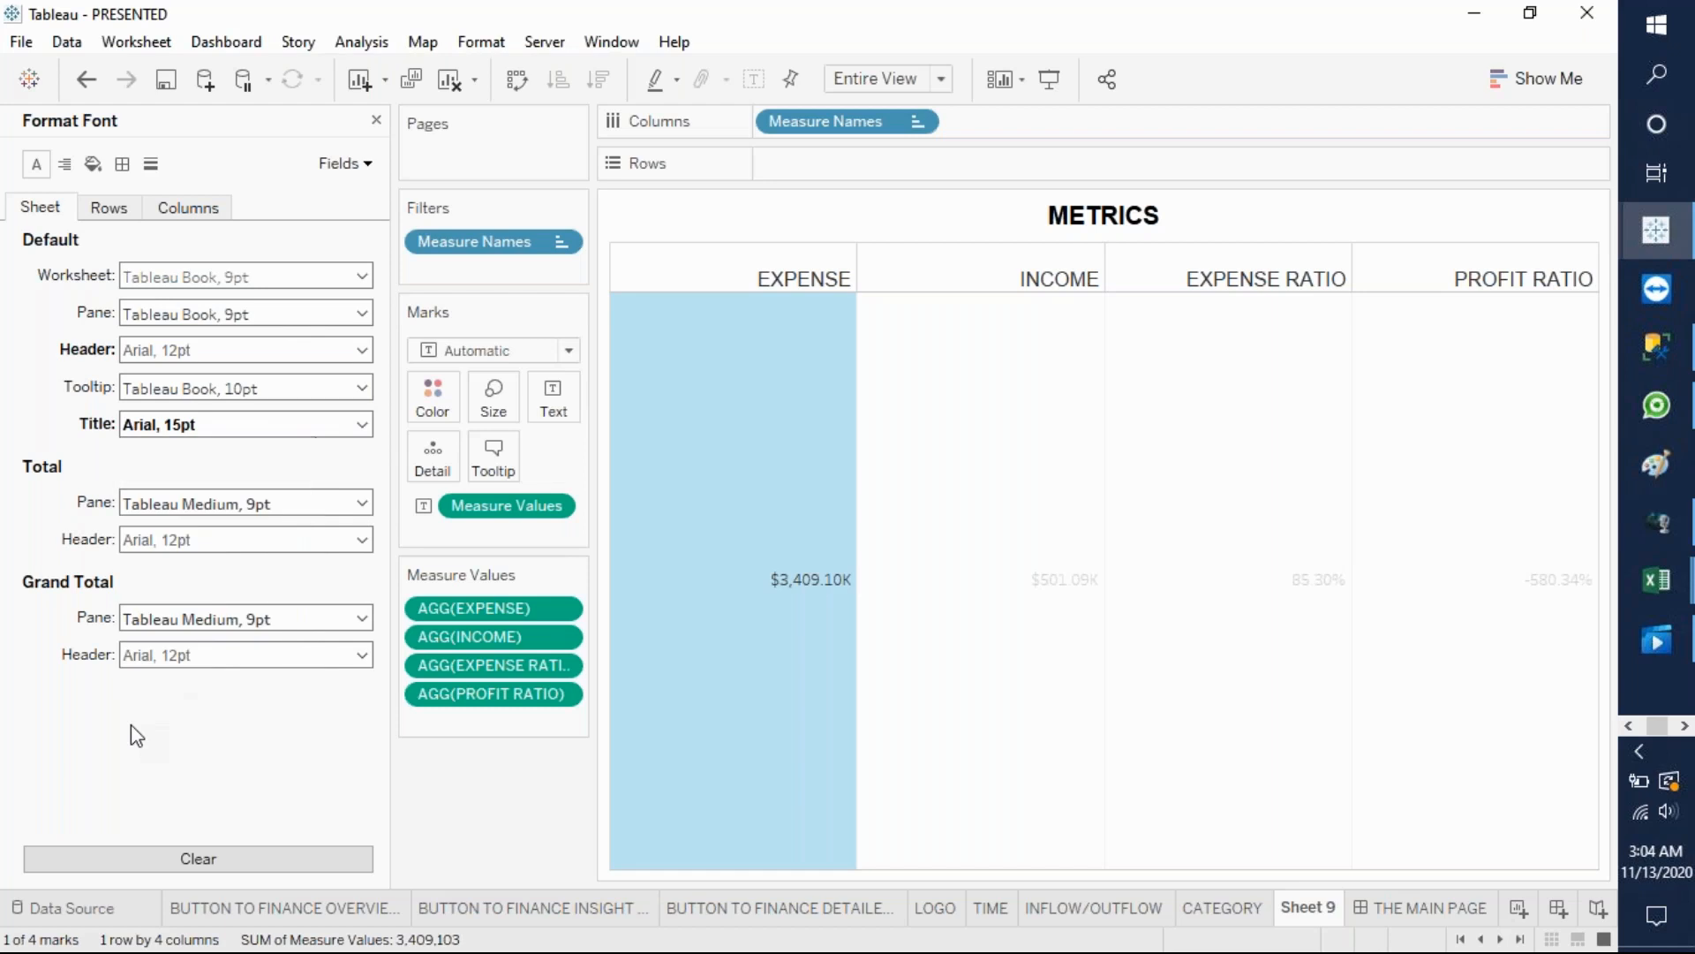
- Make the sheet's default header font black and bold
{"action": "left_click", "coordinate": [363, 353]}
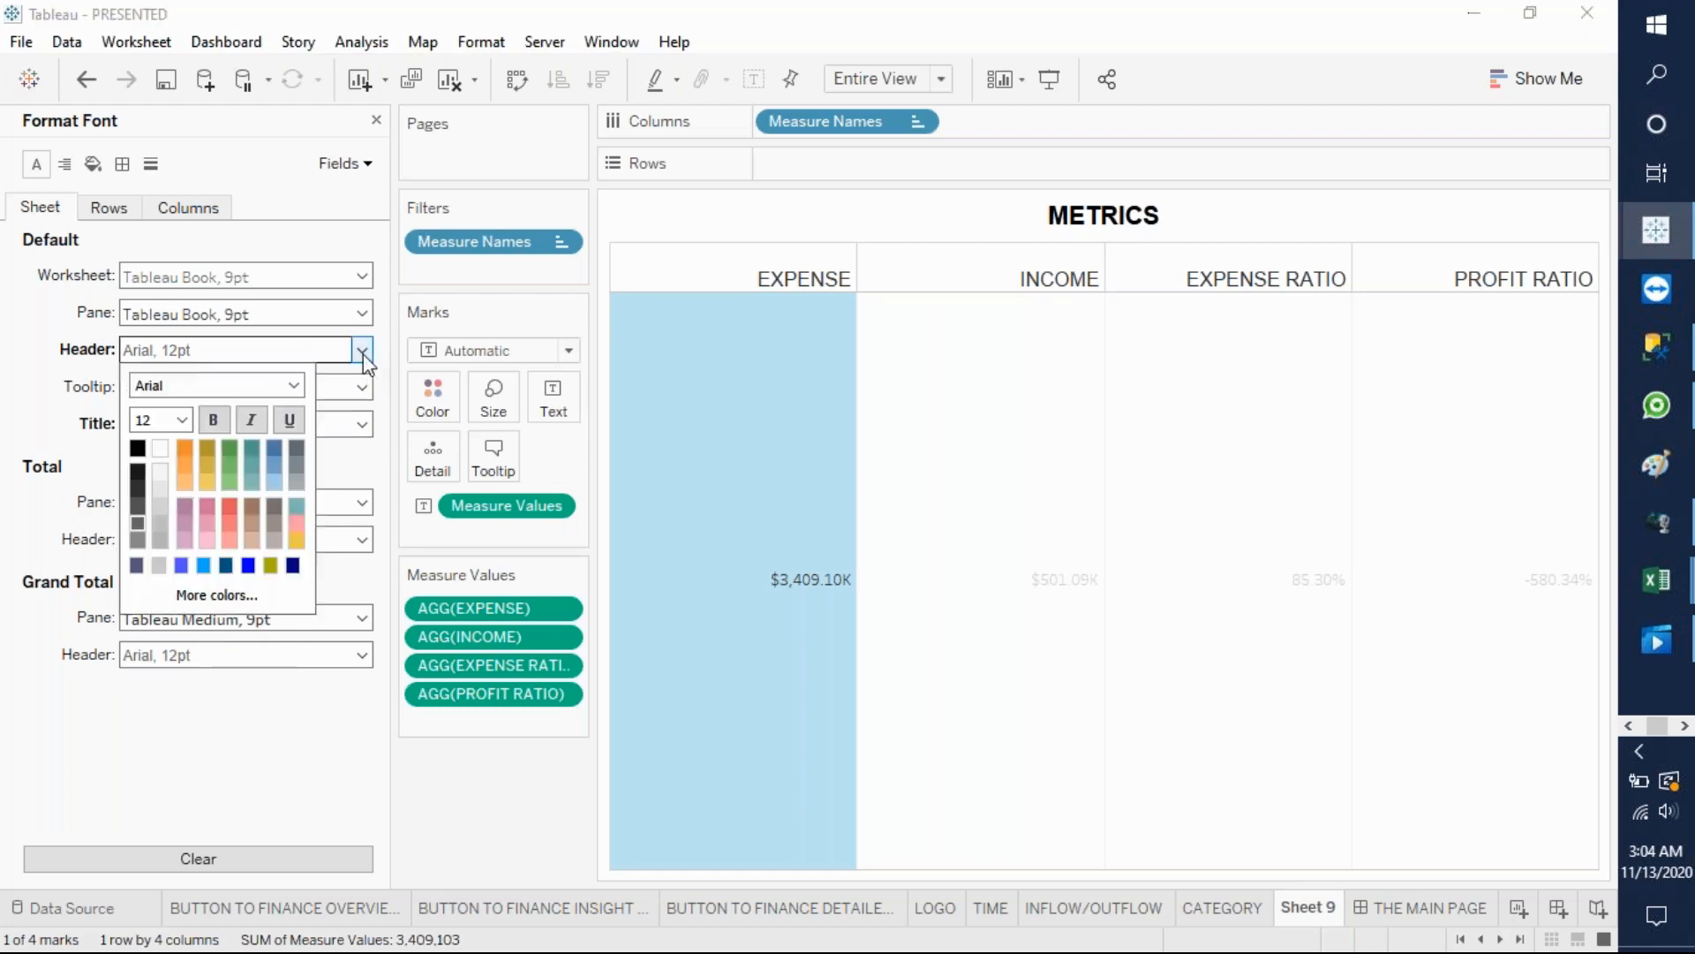
{"action": "left_click", "coordinate": [137, 448]}
{"action": "left_click", "coordinate": [213, 418]}
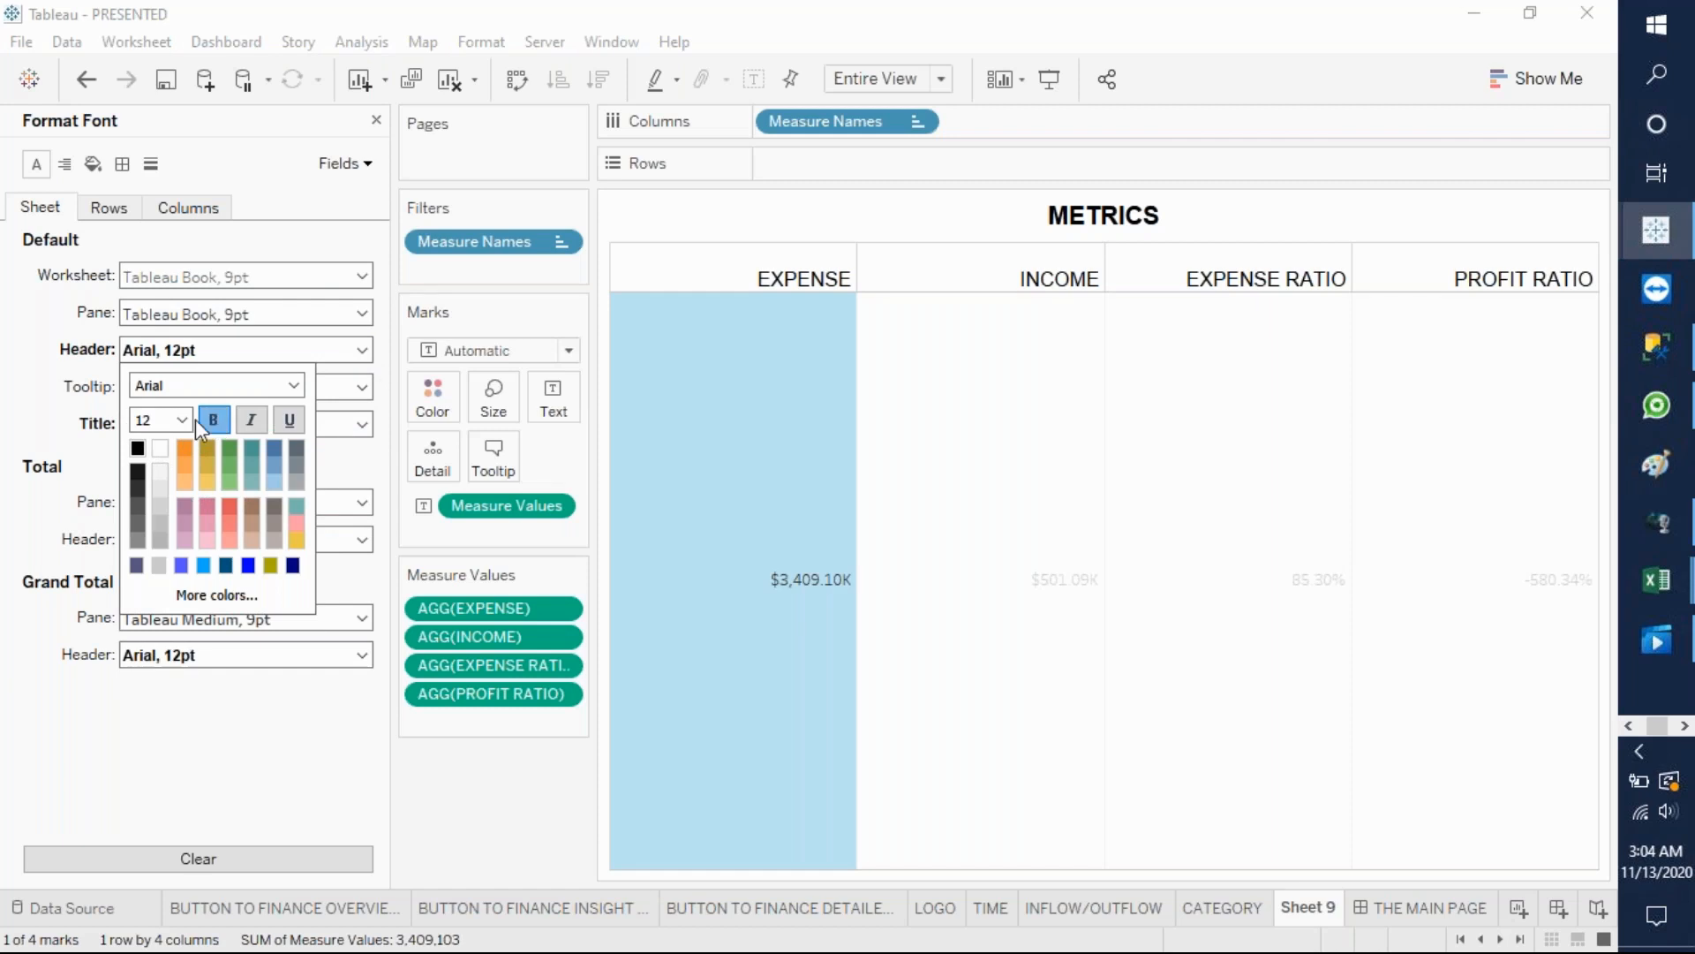
{"action": "left_click", "coordinate": [42, 470]}
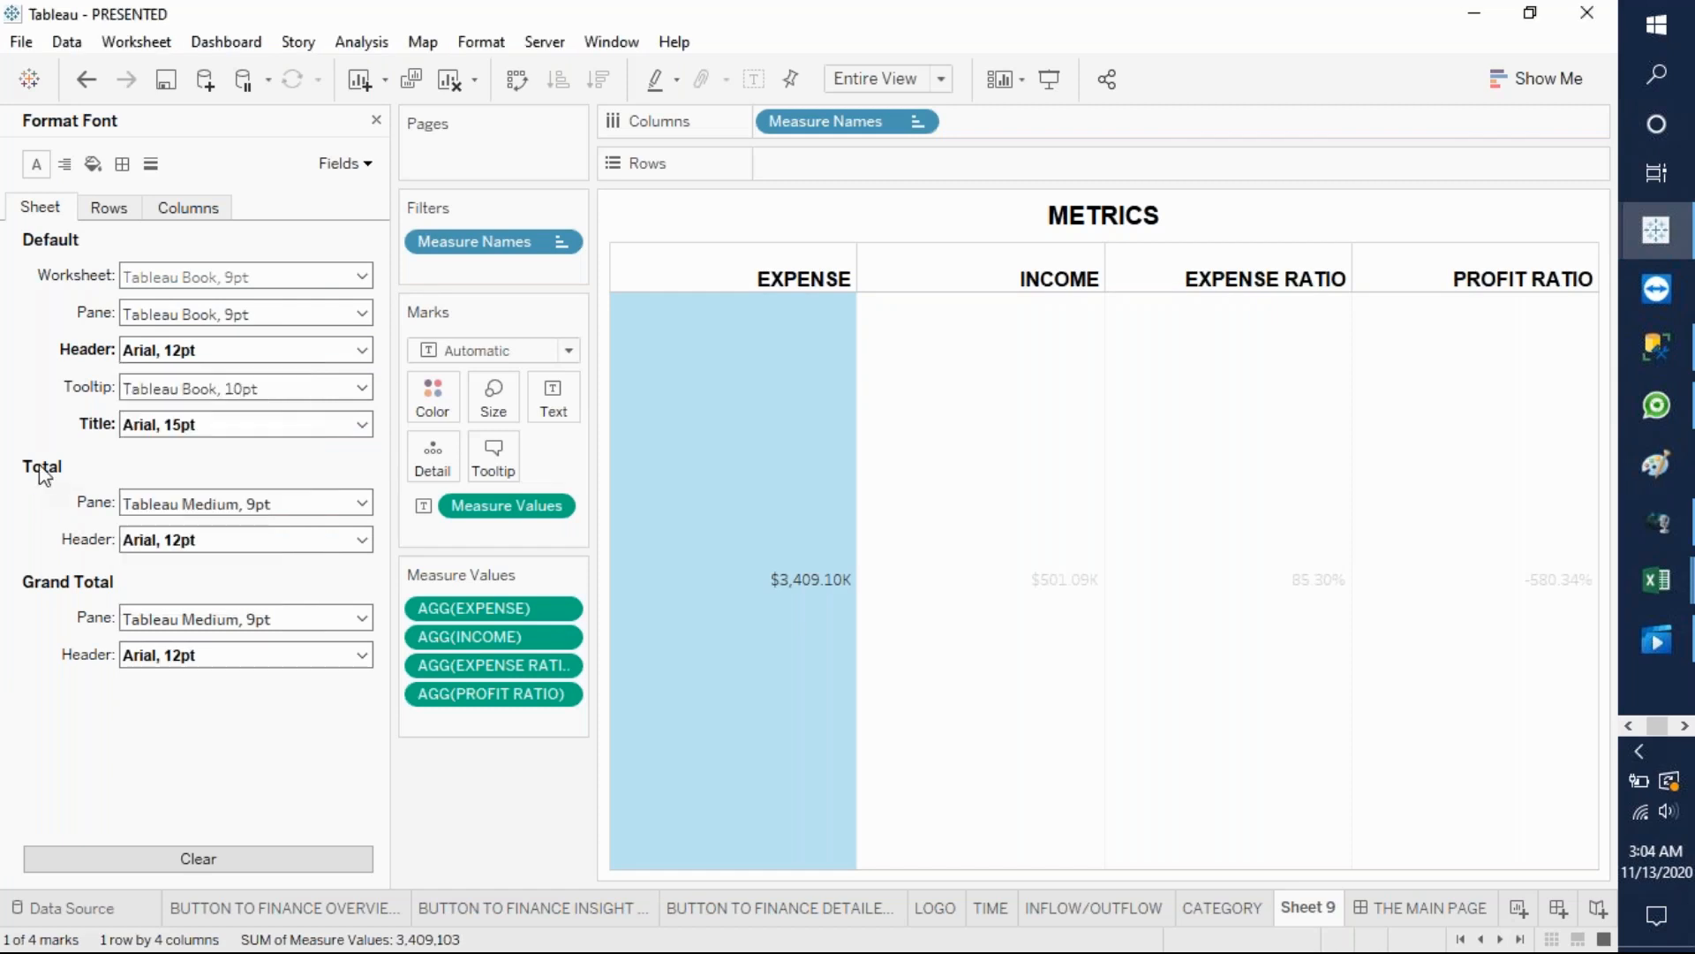
- Set the sheet's default pane font to Arial, 16 pt, bold, in black
{"action": "left_click", "coordinate": [364, 314]}
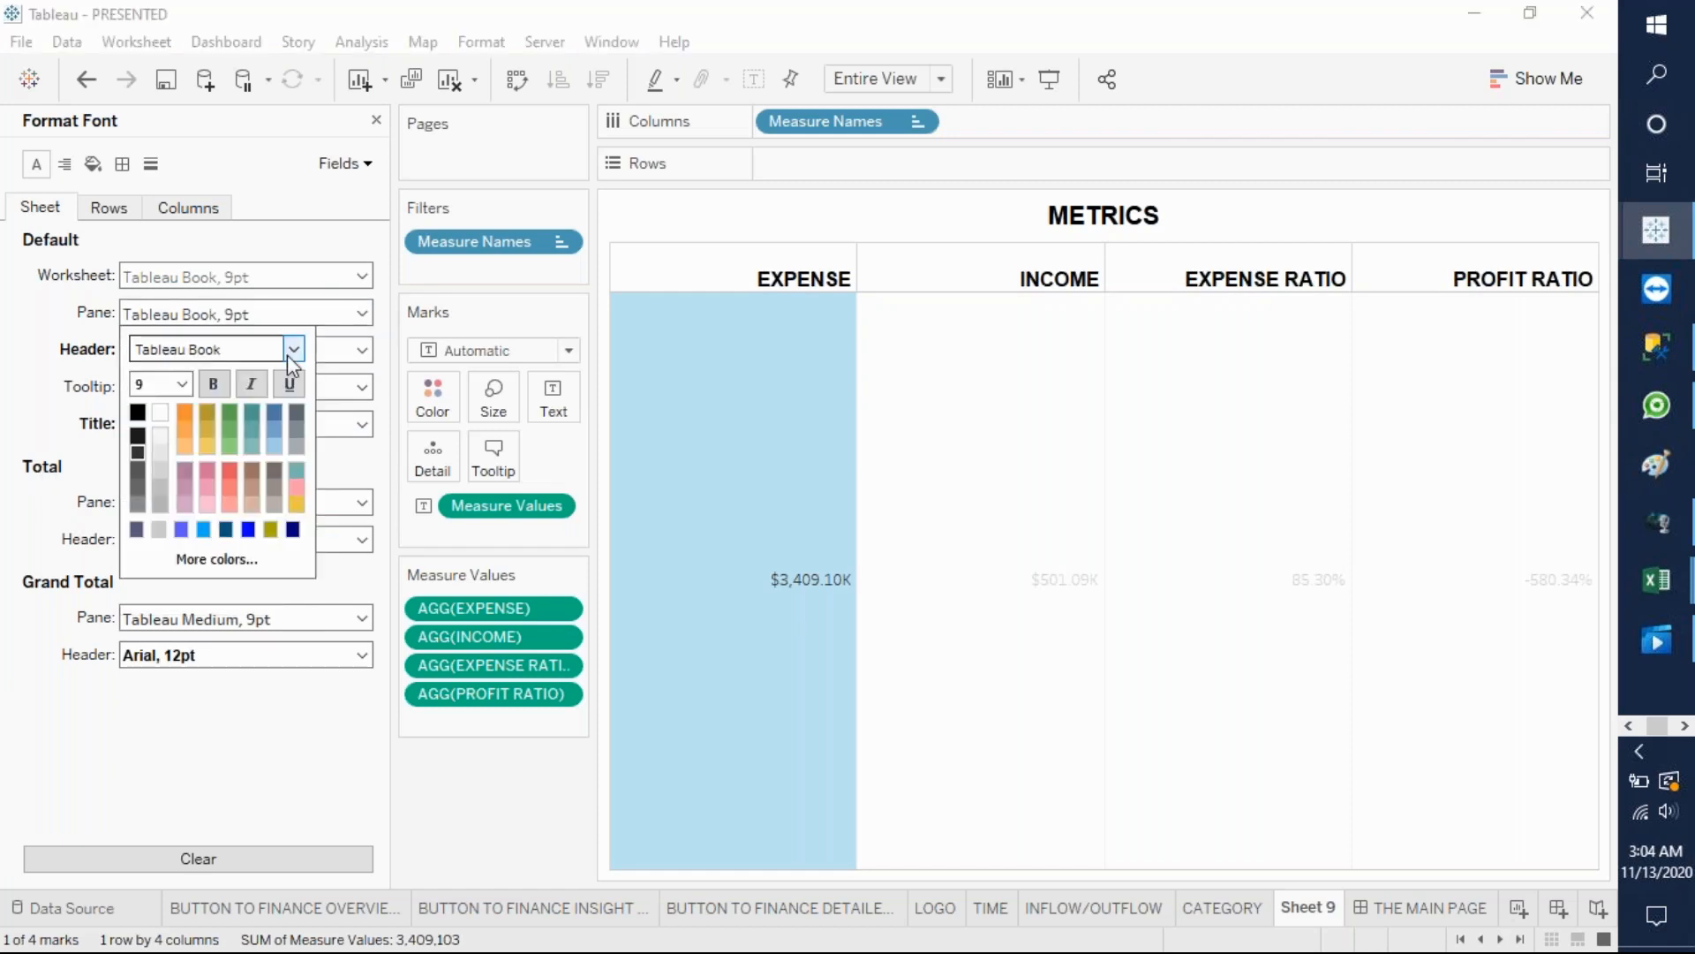
{"action": "left_click", "coordinate": [216, 383]}
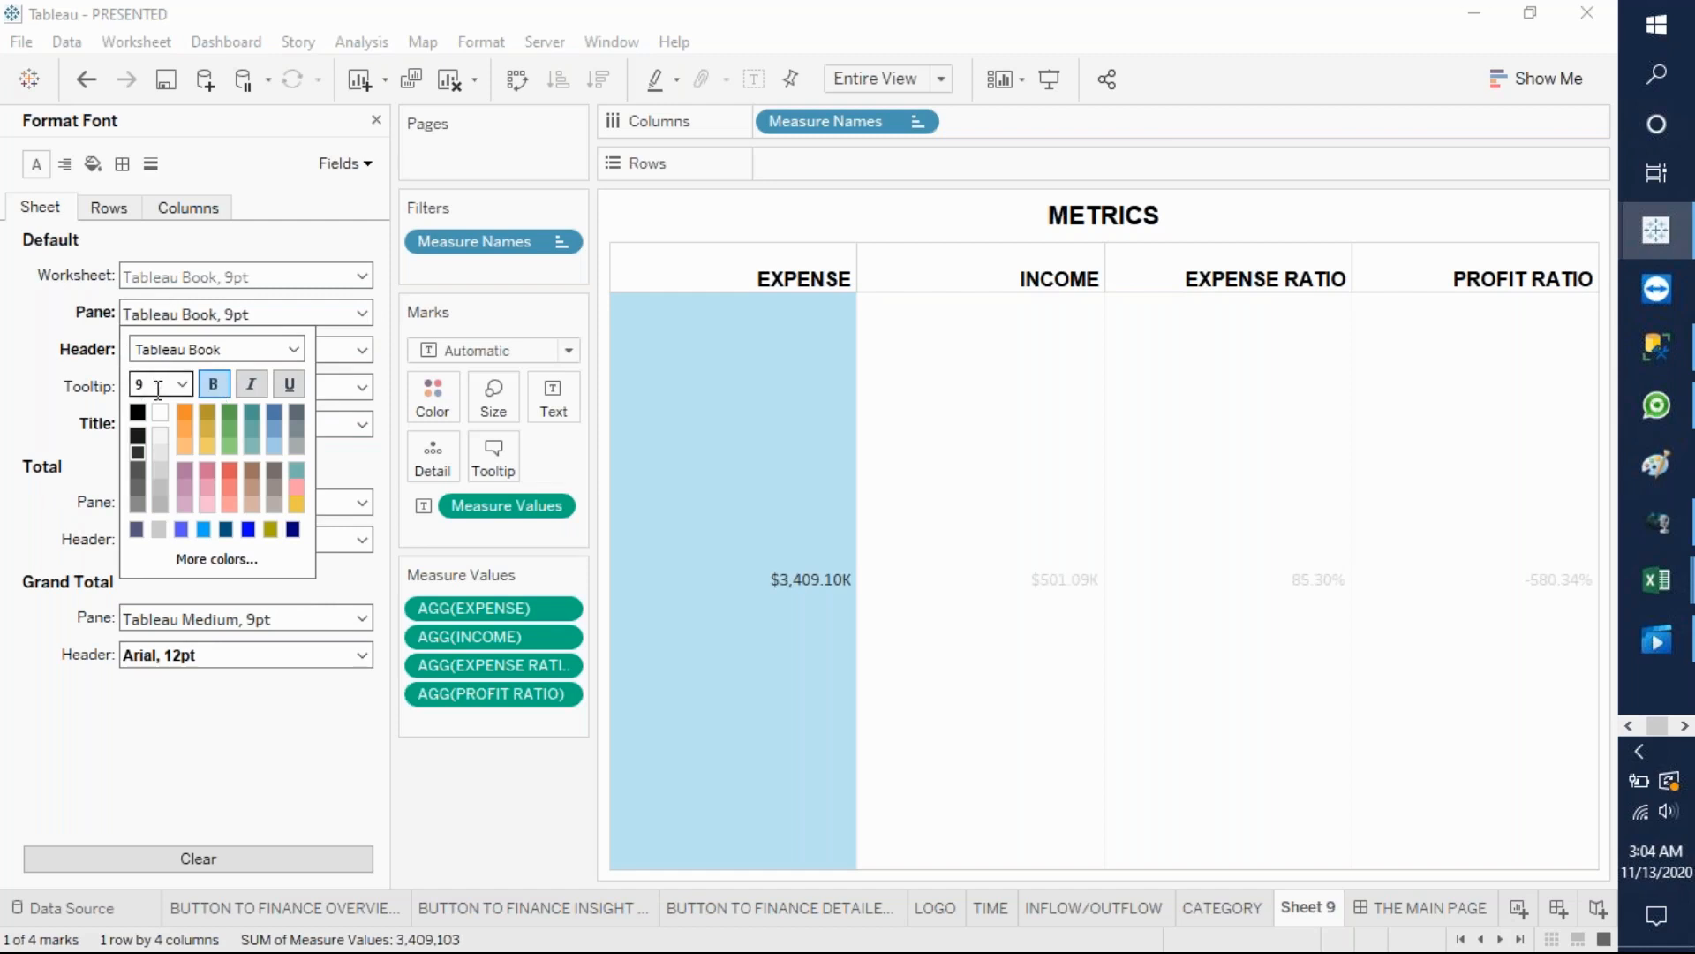
{"action": "left_click", "coordinate": [183, 390]}
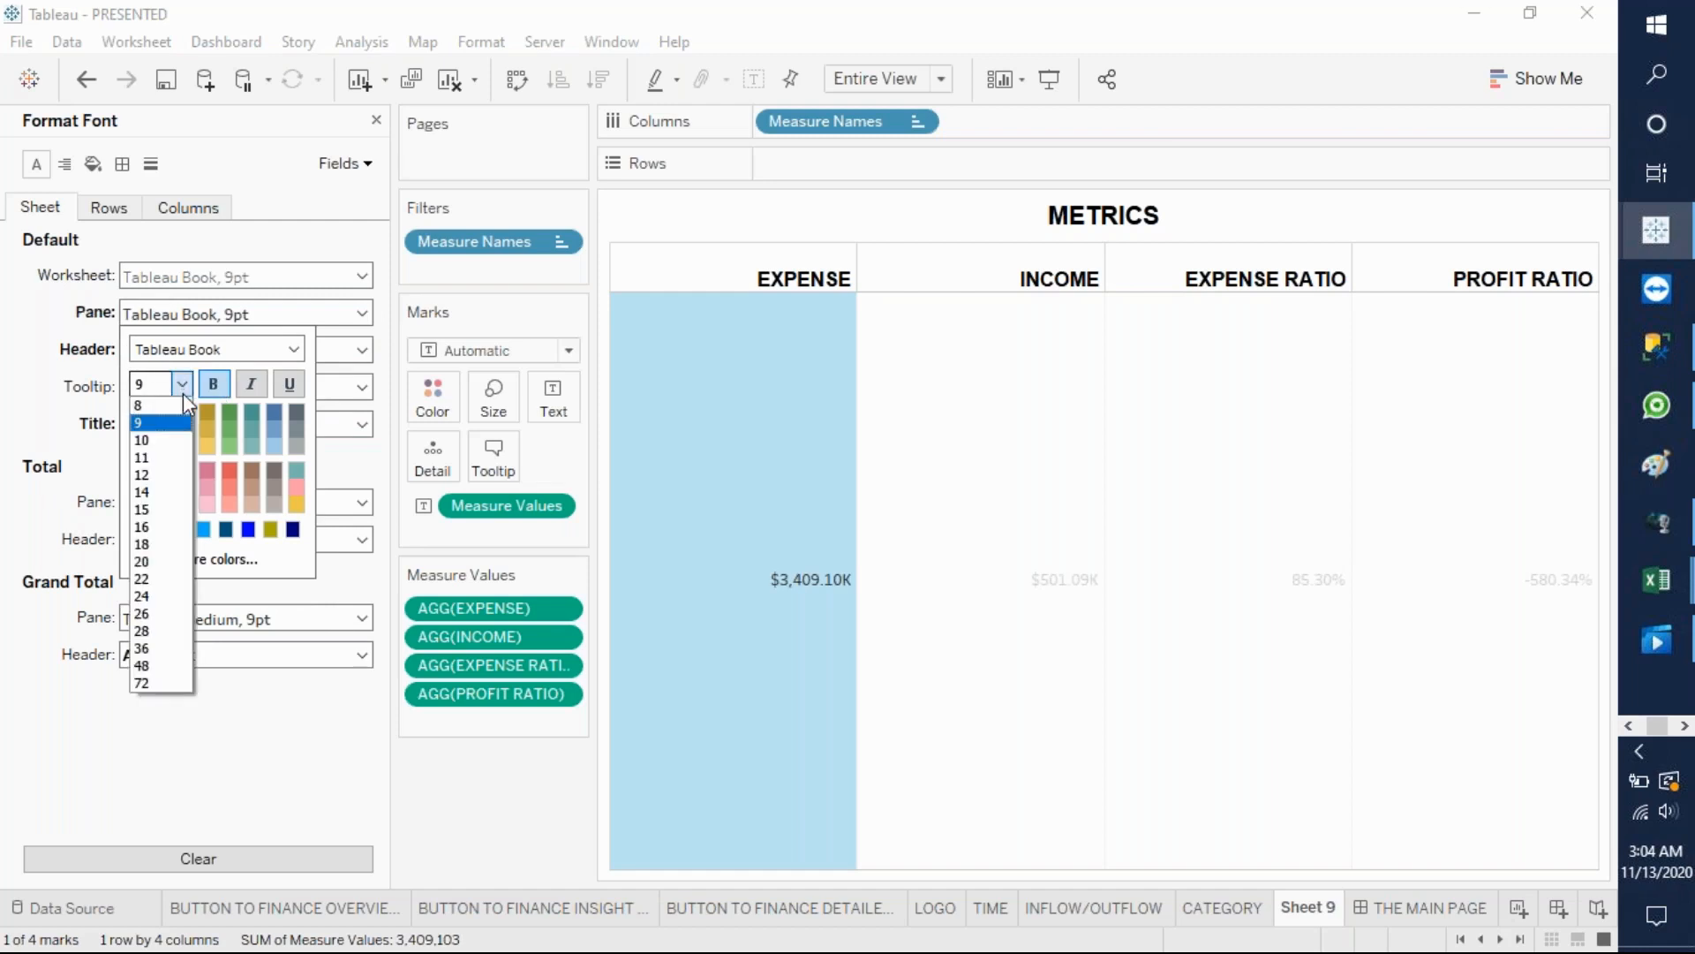
{"action": "left_click", "coordinate": [160, 527]}
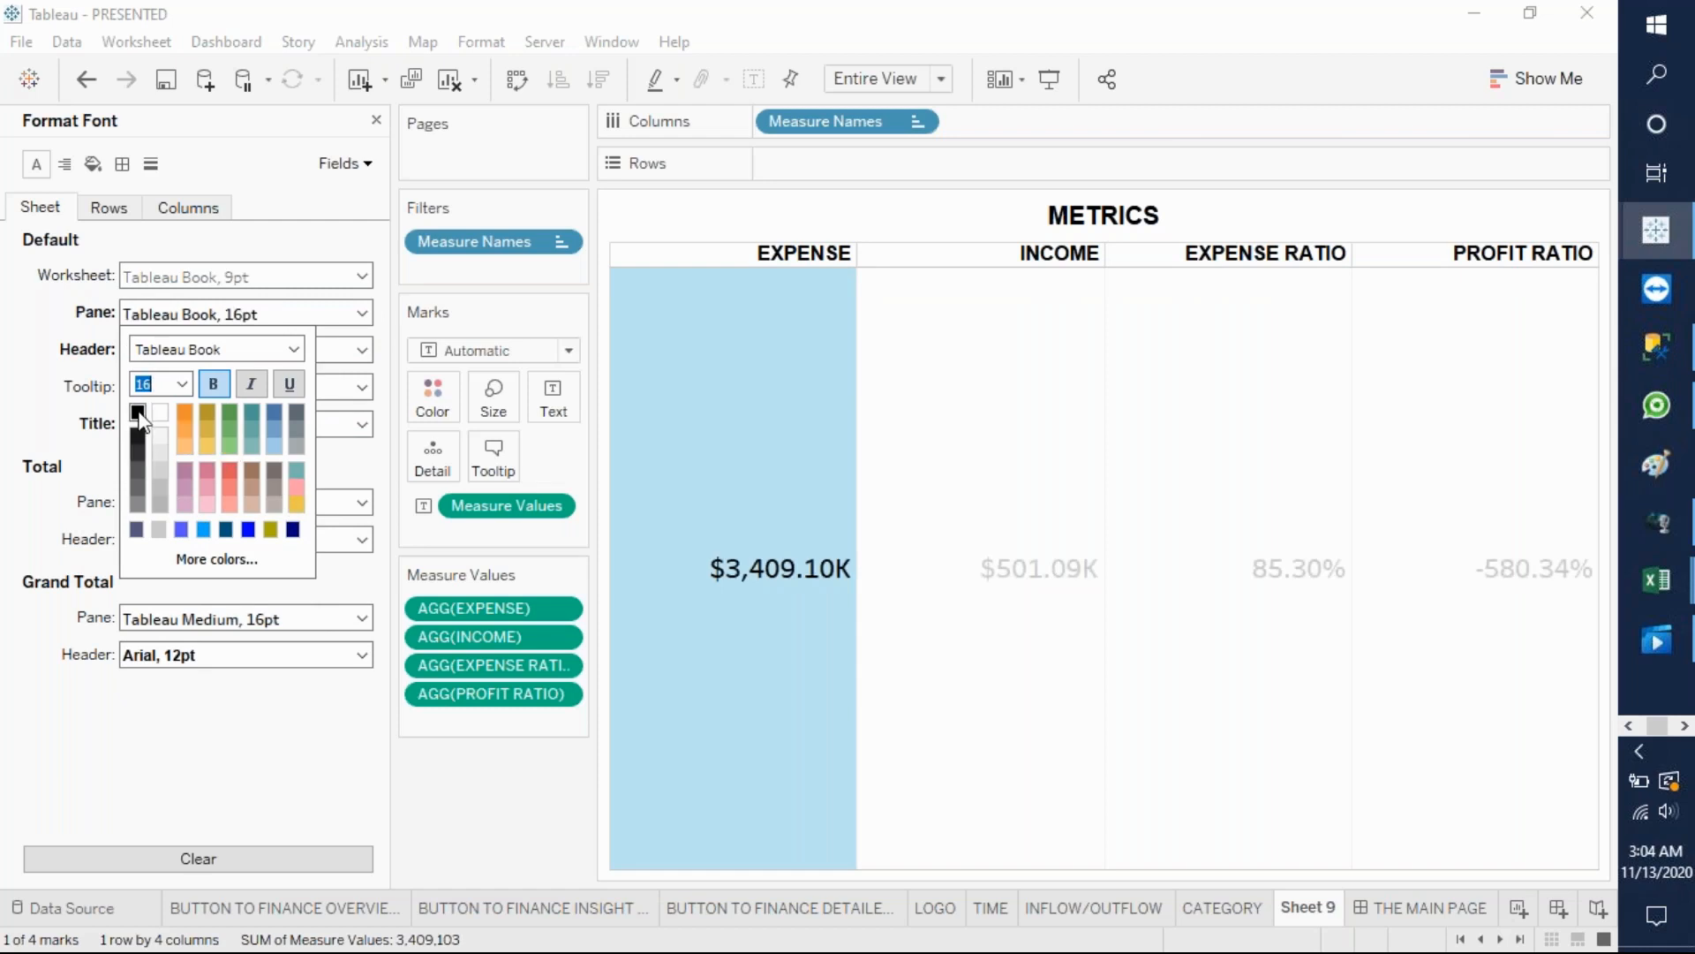
{"action": "left_click", "coordinate": [219, 384]}
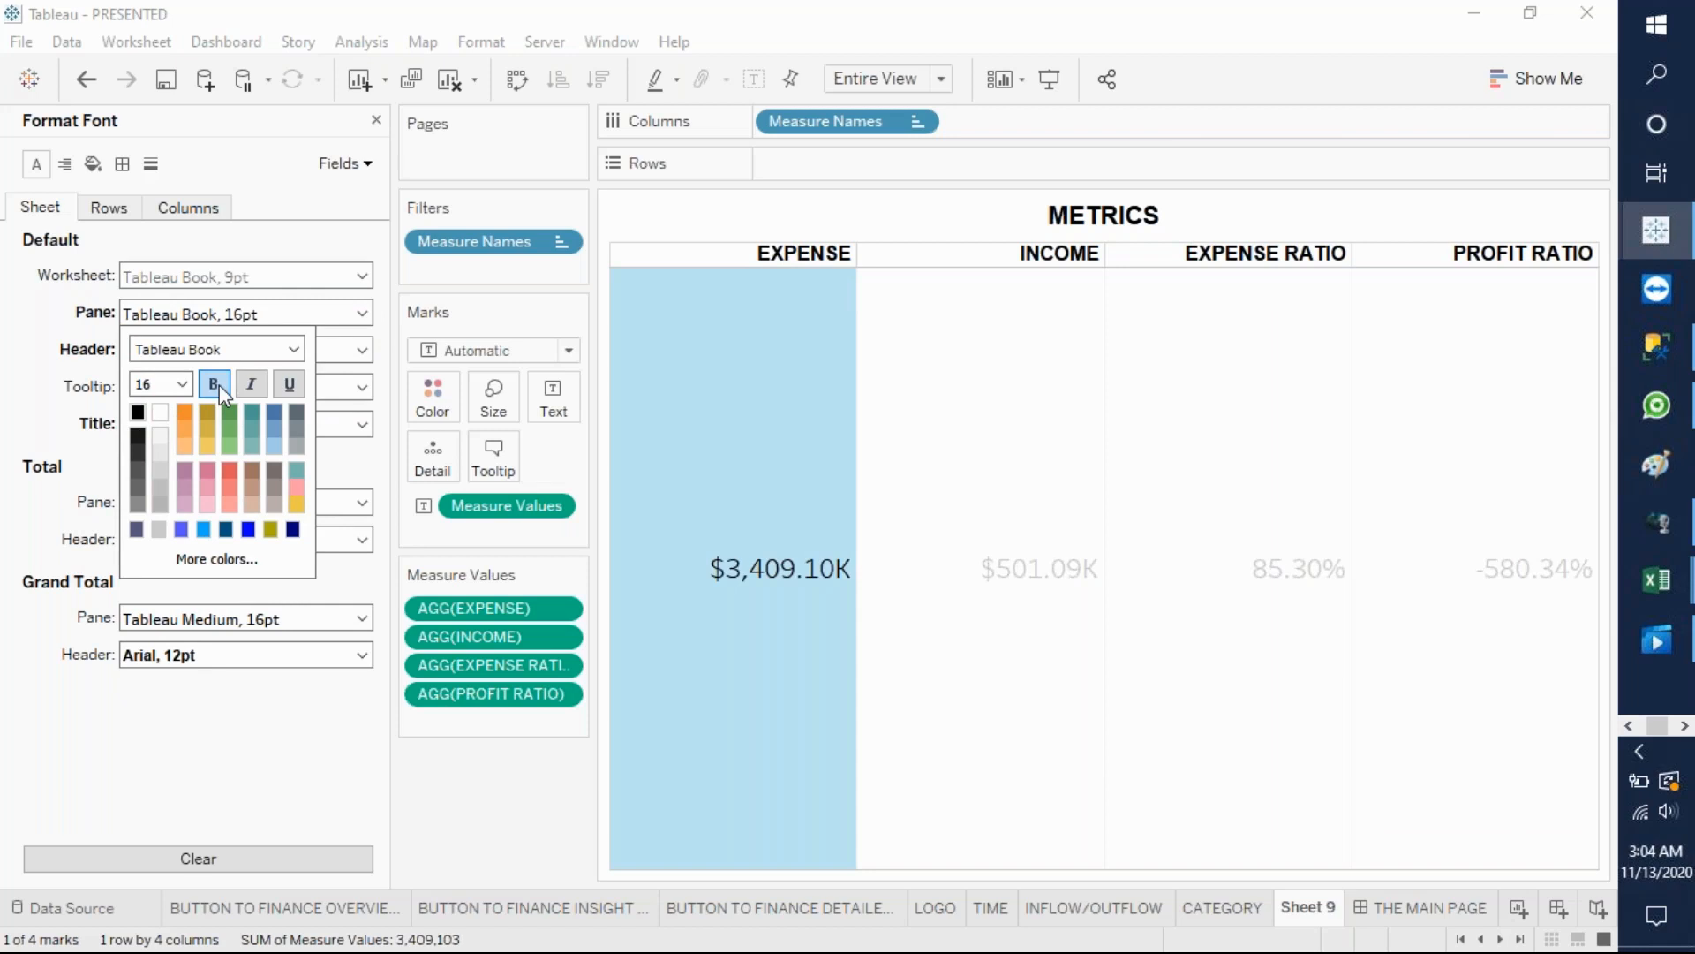
{"action": "triple_click", "coordinate": [179, 349]}
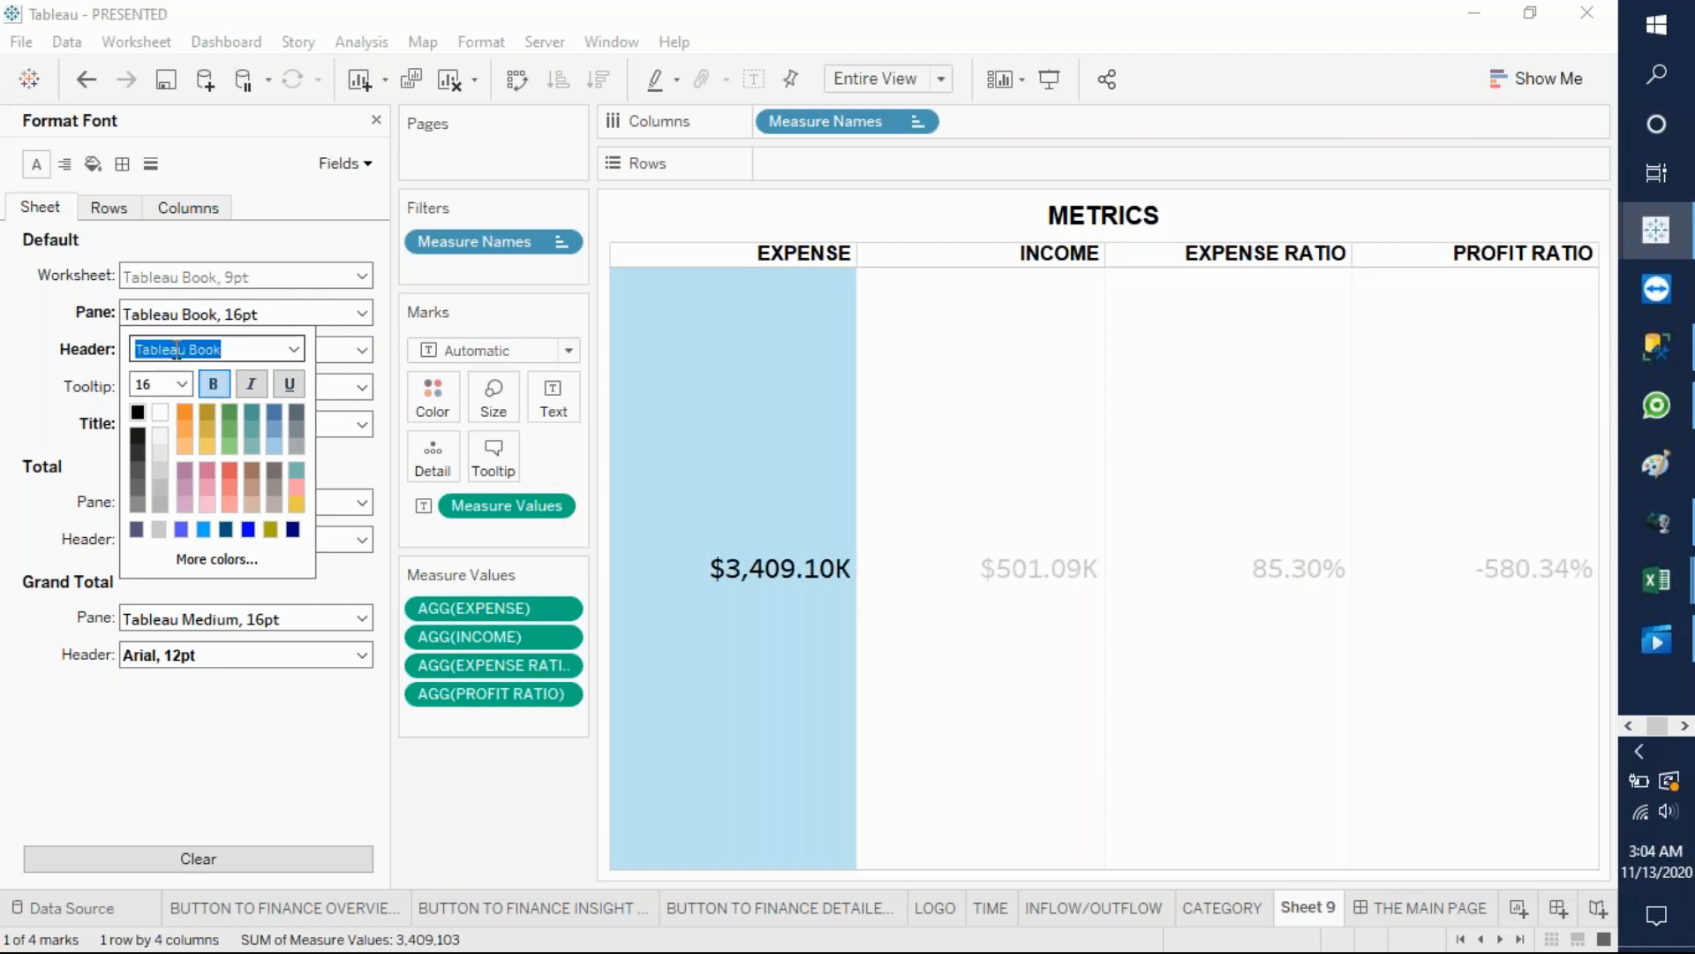
{"action": "type", "text": "ARial"}
{"action": "key", "text": "Return"}
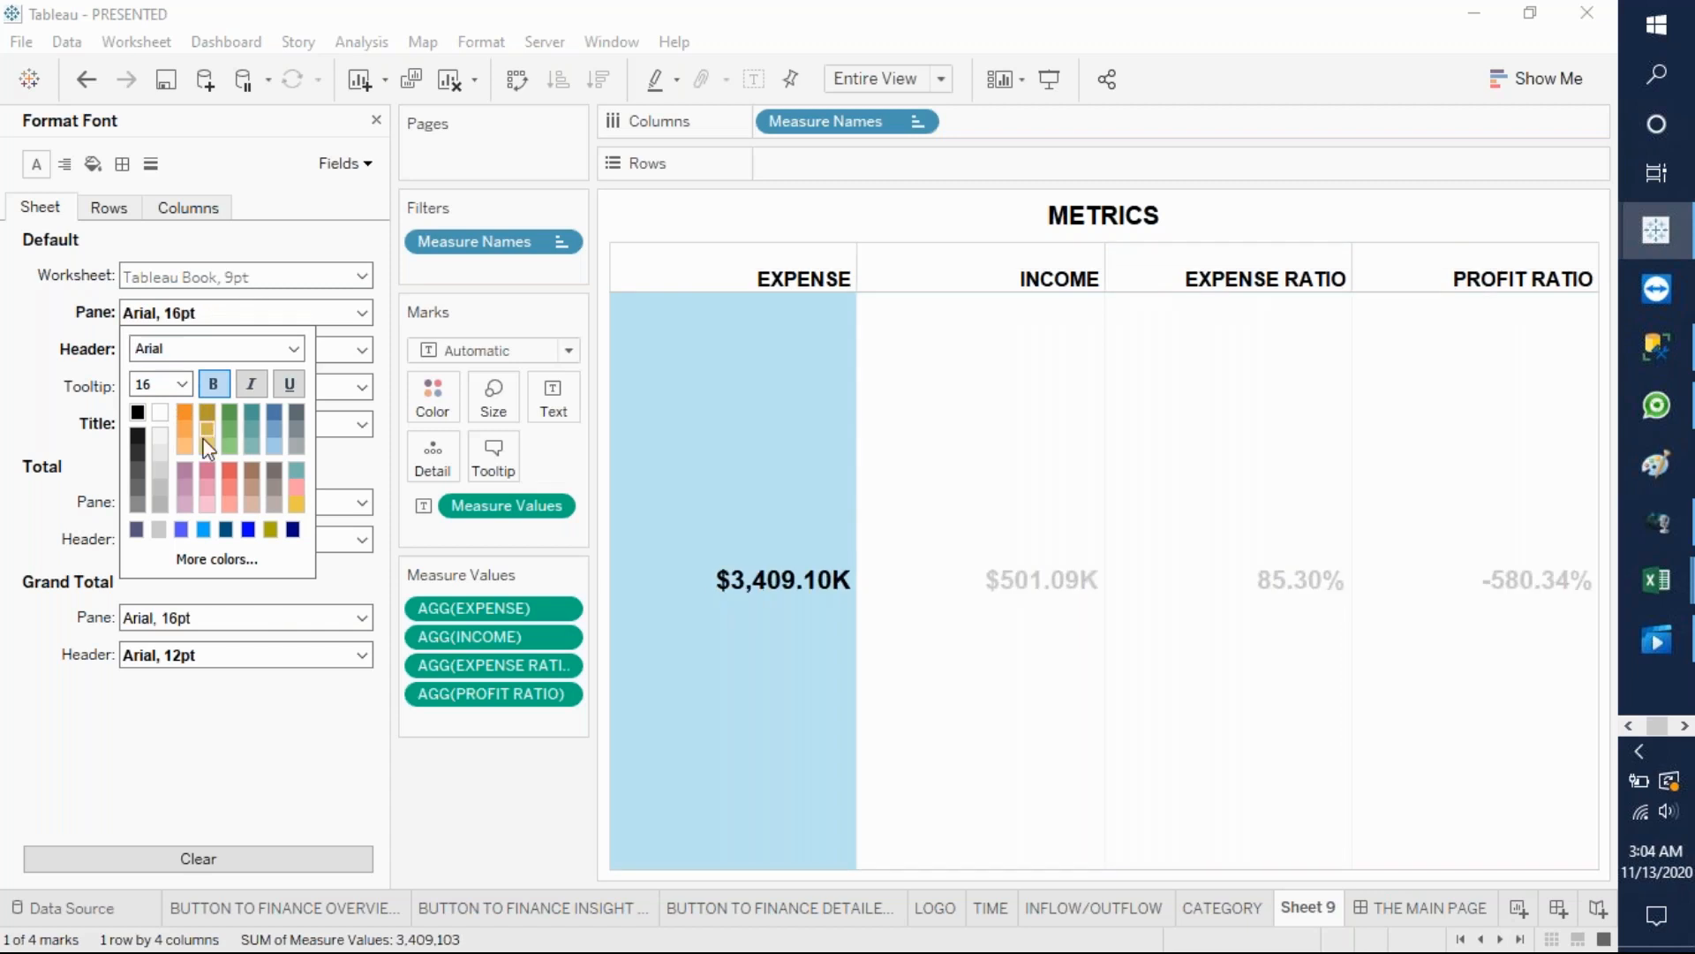
{"action": "left_click", "coordinate": [27, 399]}
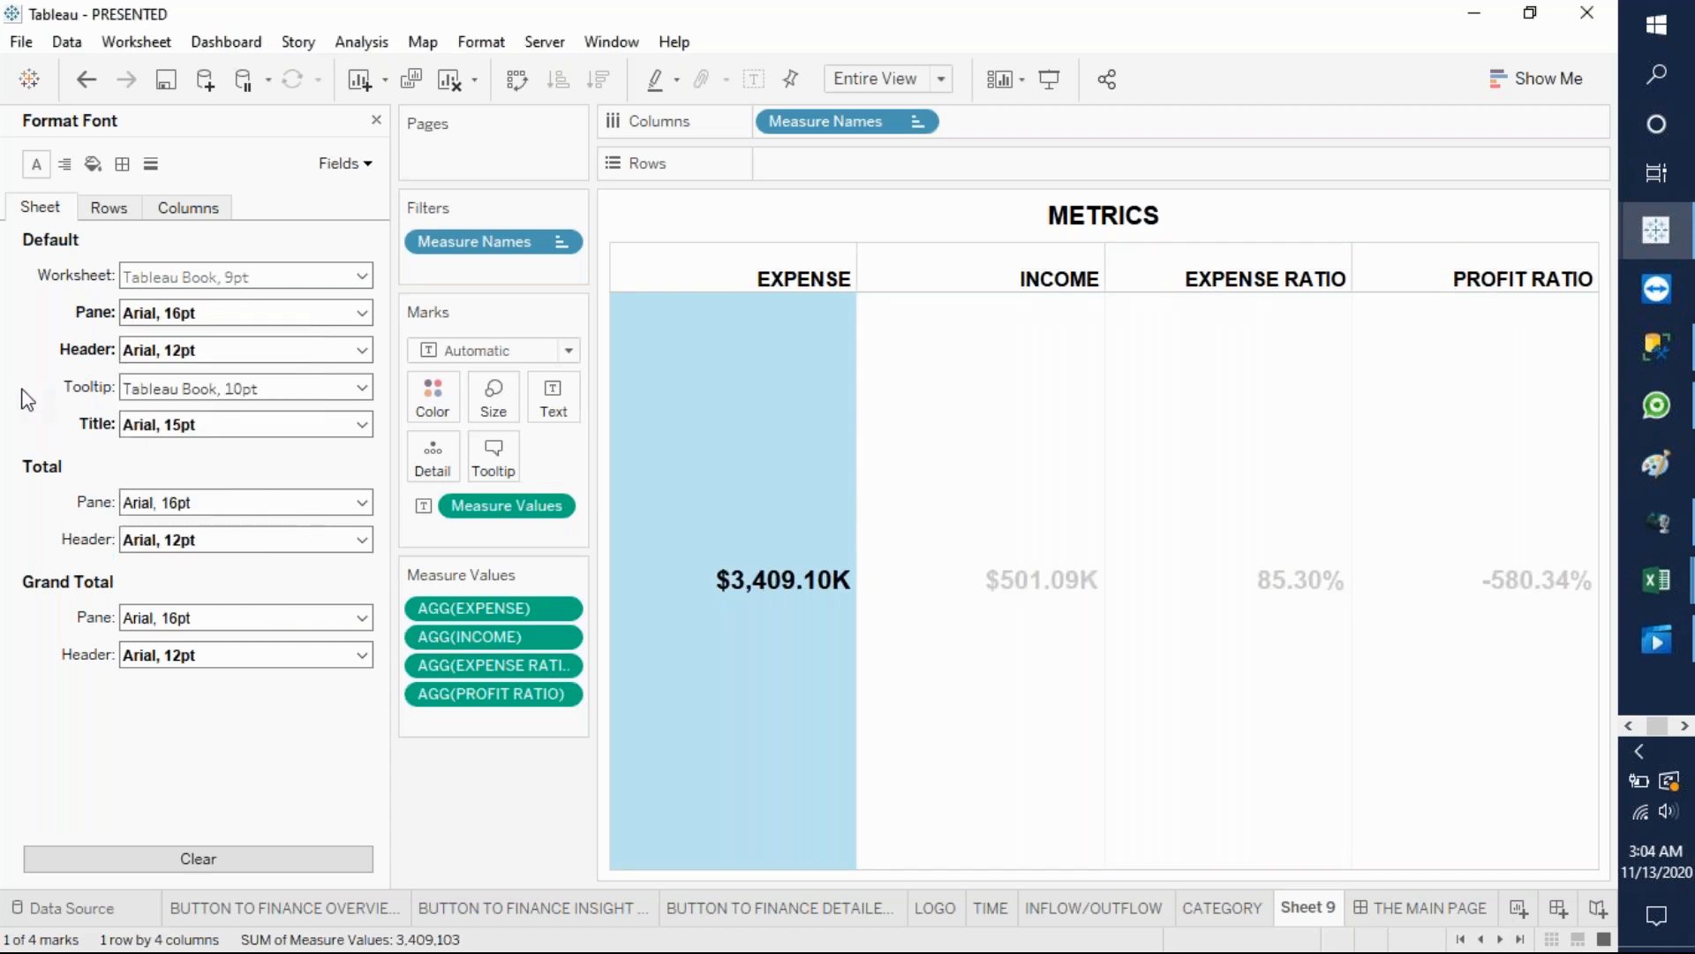
- Rename the current worksheet as METRICS and add a new blank worksheet after it
{"action": "left_click", "coordinate": [861, 617]}
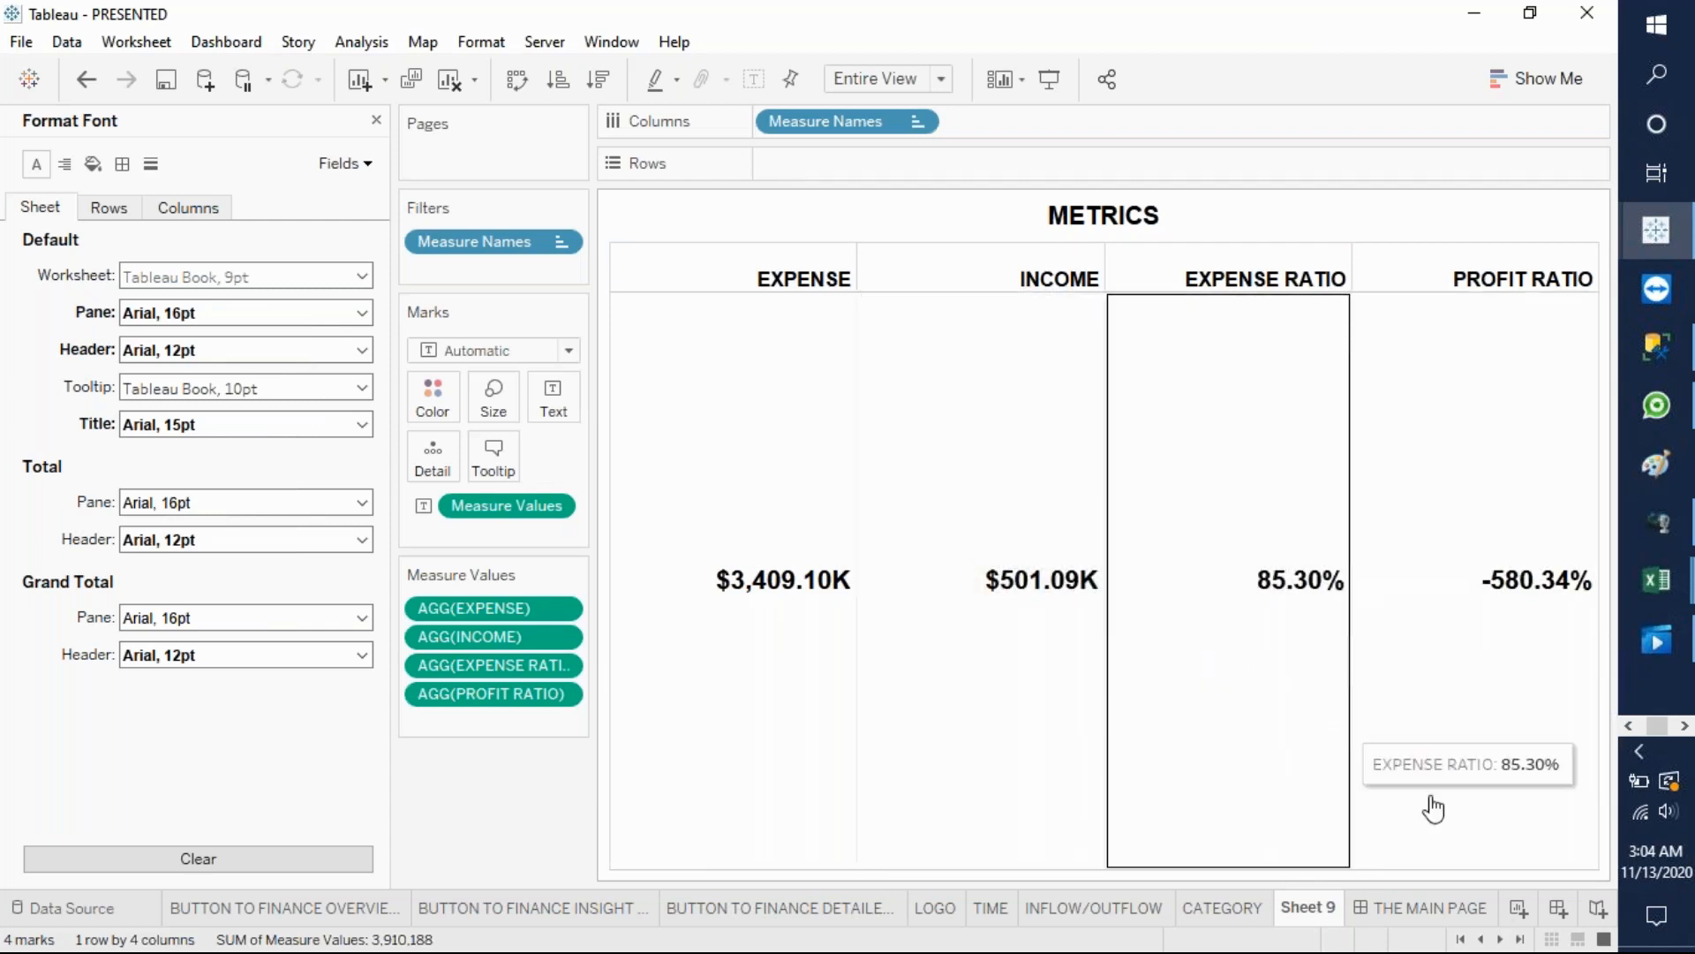
{"action": "right_click", "coordinate": [1317, 910]}
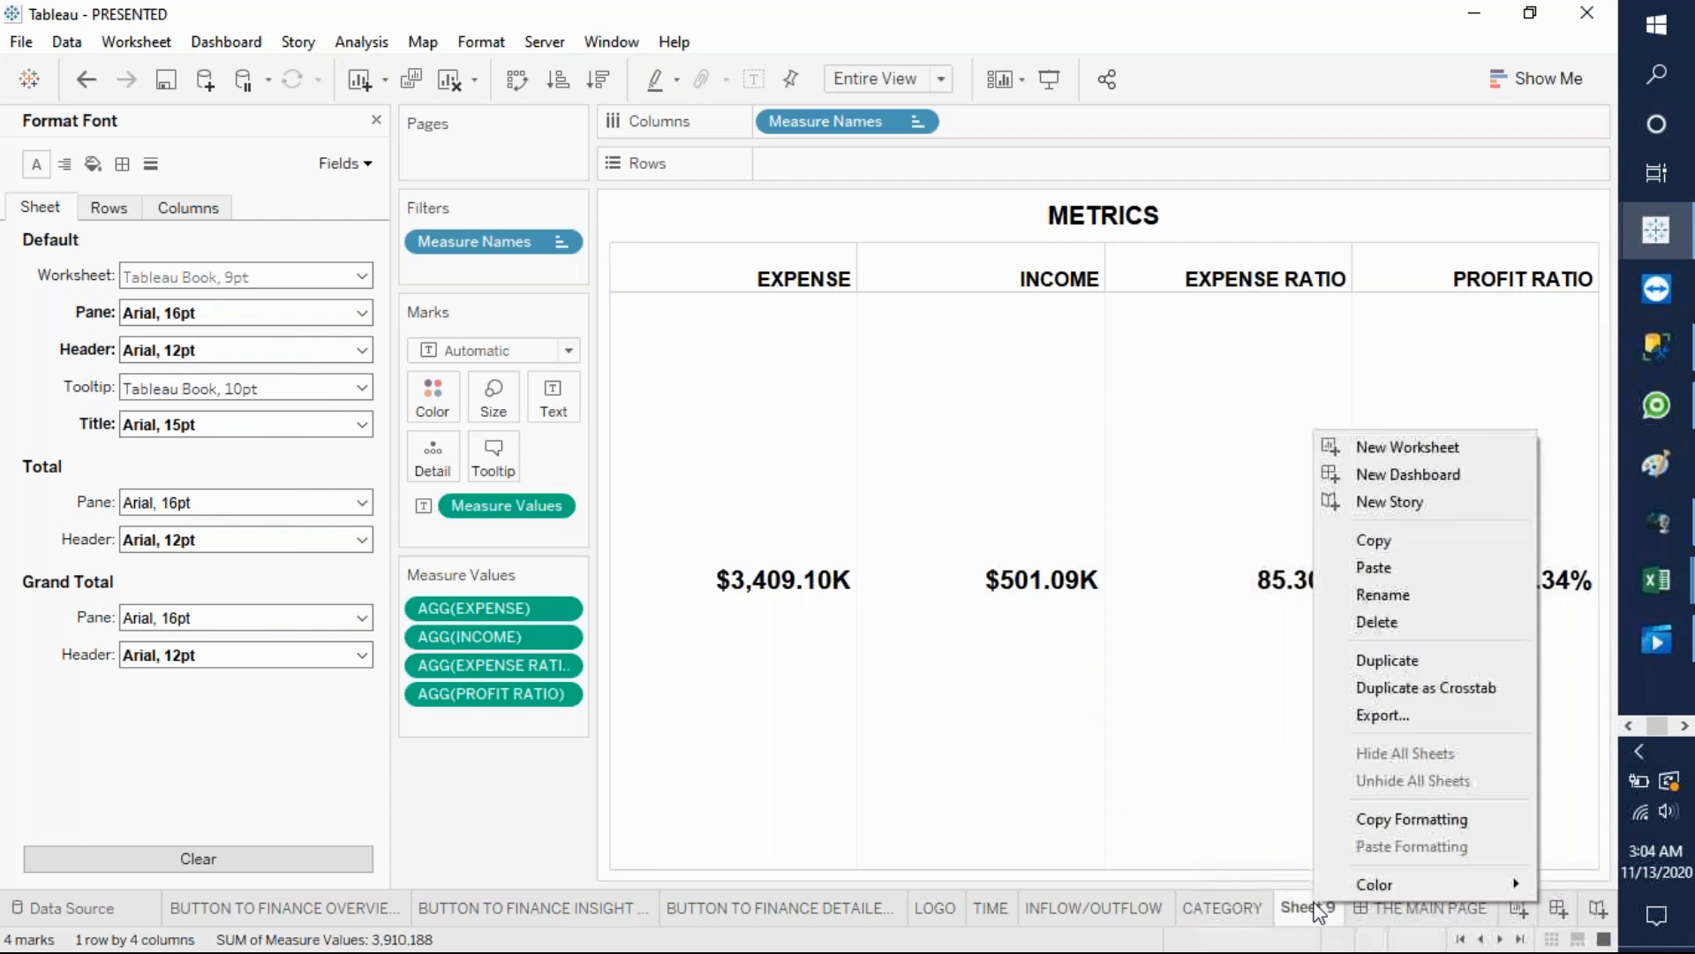
{"action": "left_click", "coordinate": [1410, 592]}
{"action": "type", "text": "ME"}
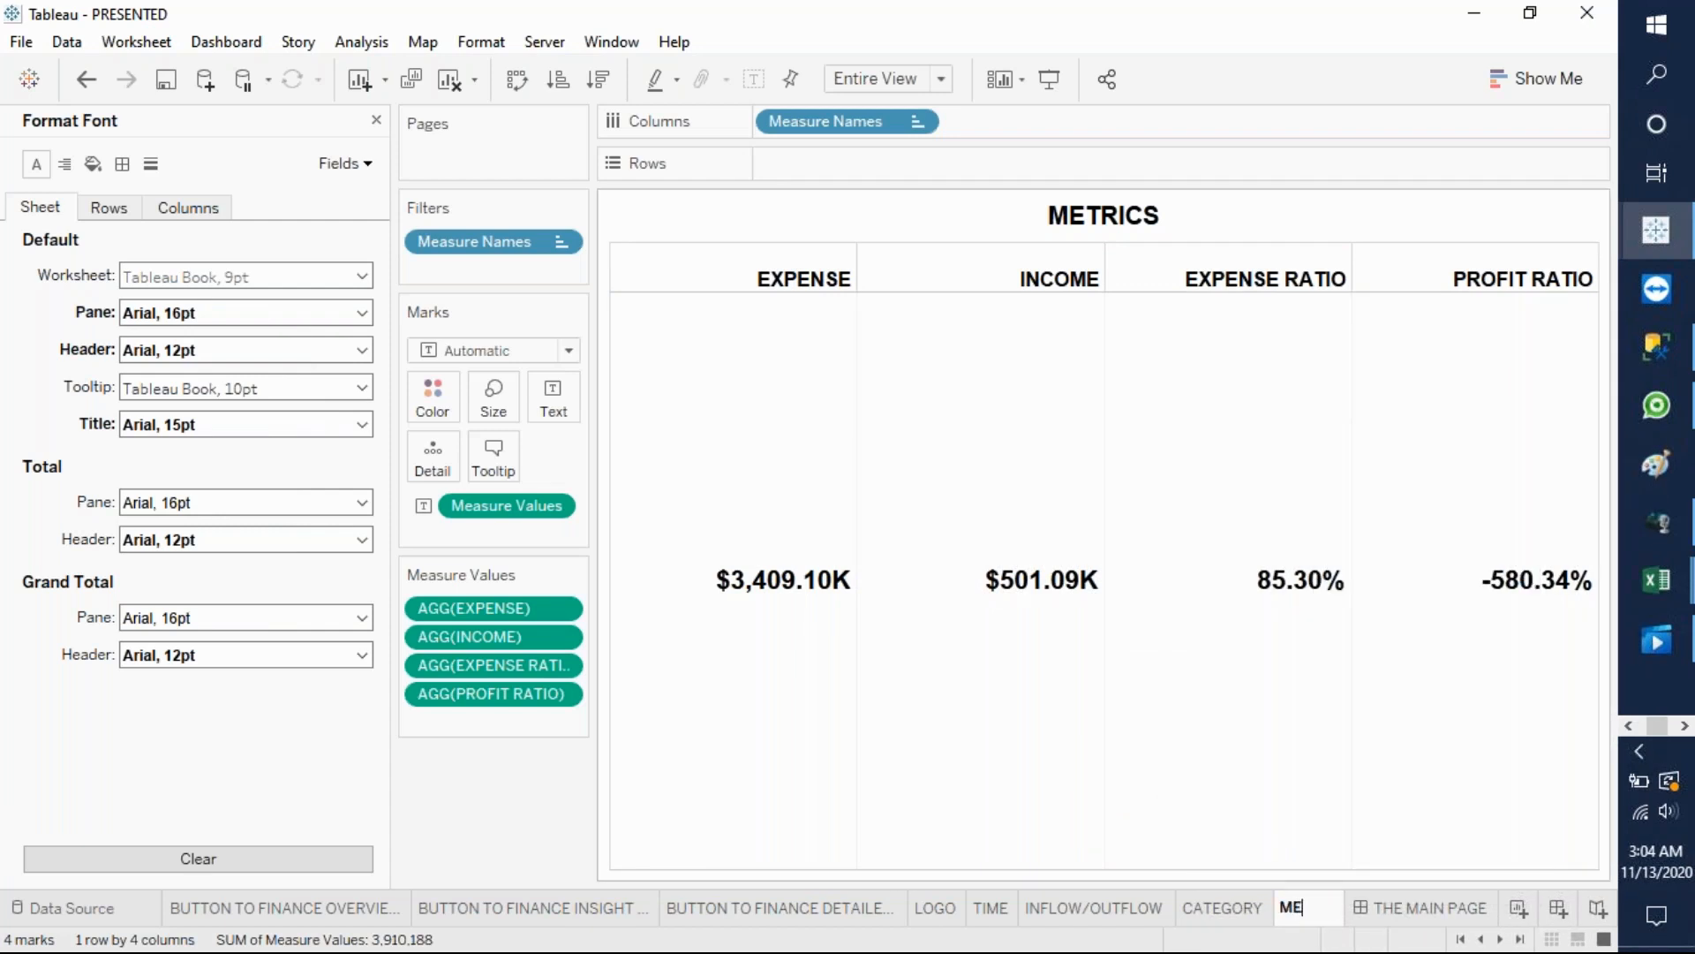
{"action": "type", "text": "TRICS"}
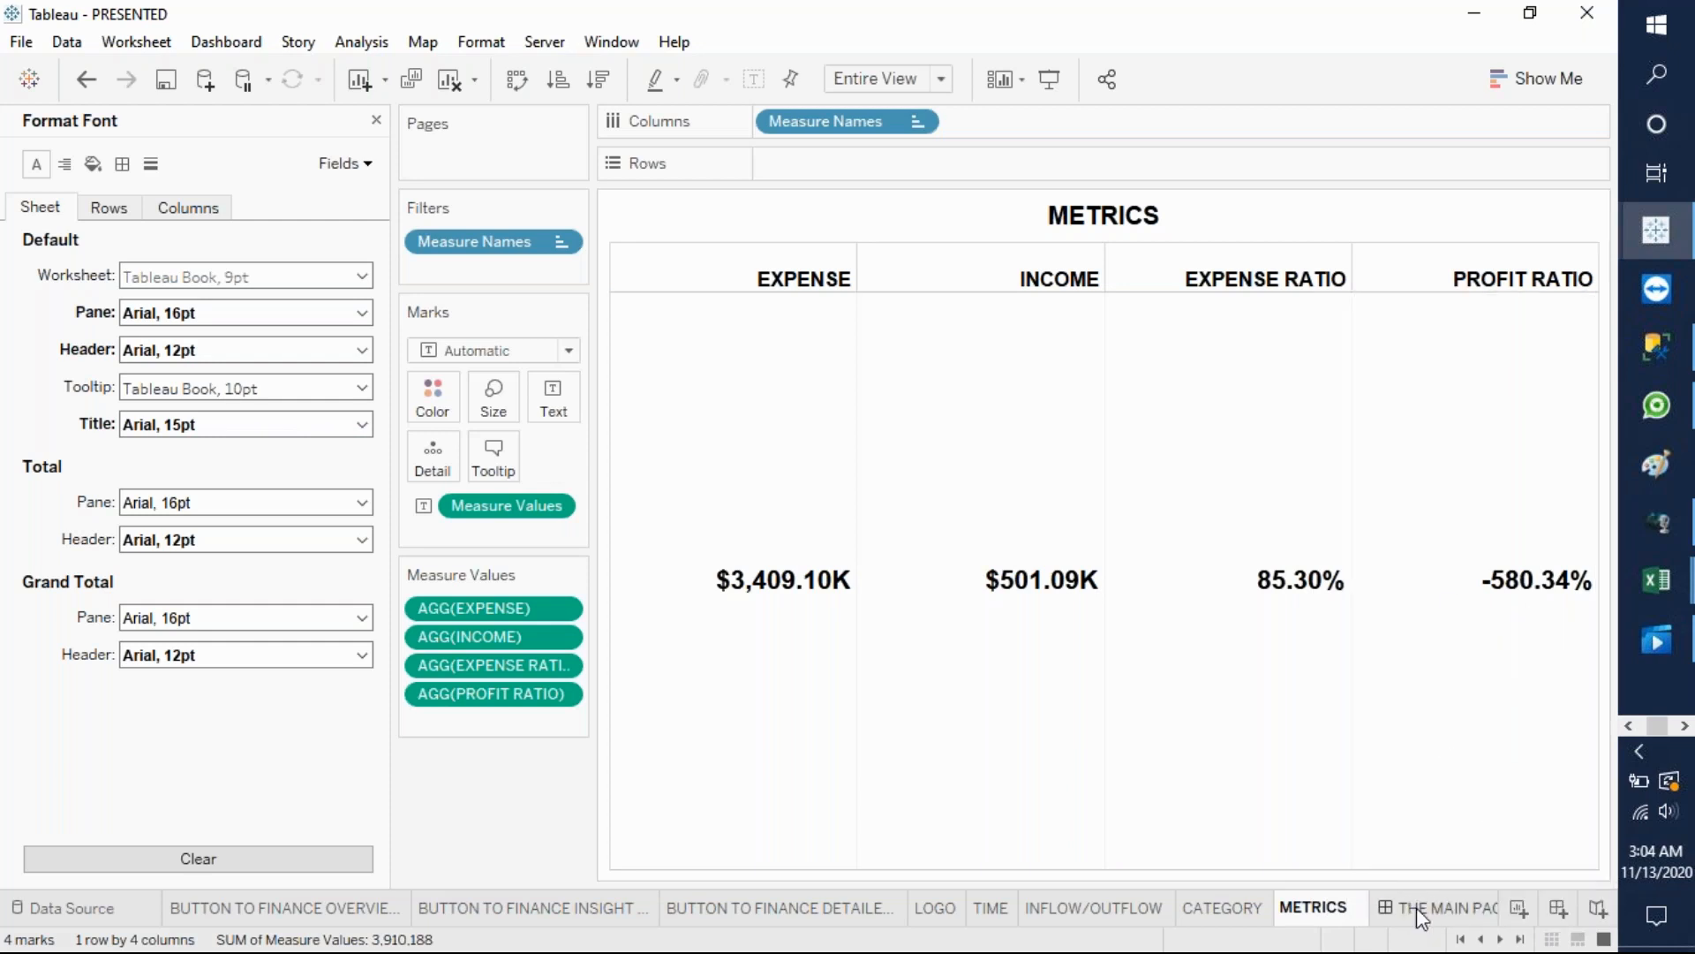
{"action": "mouse_move", "coordinate": [1357, 908]}
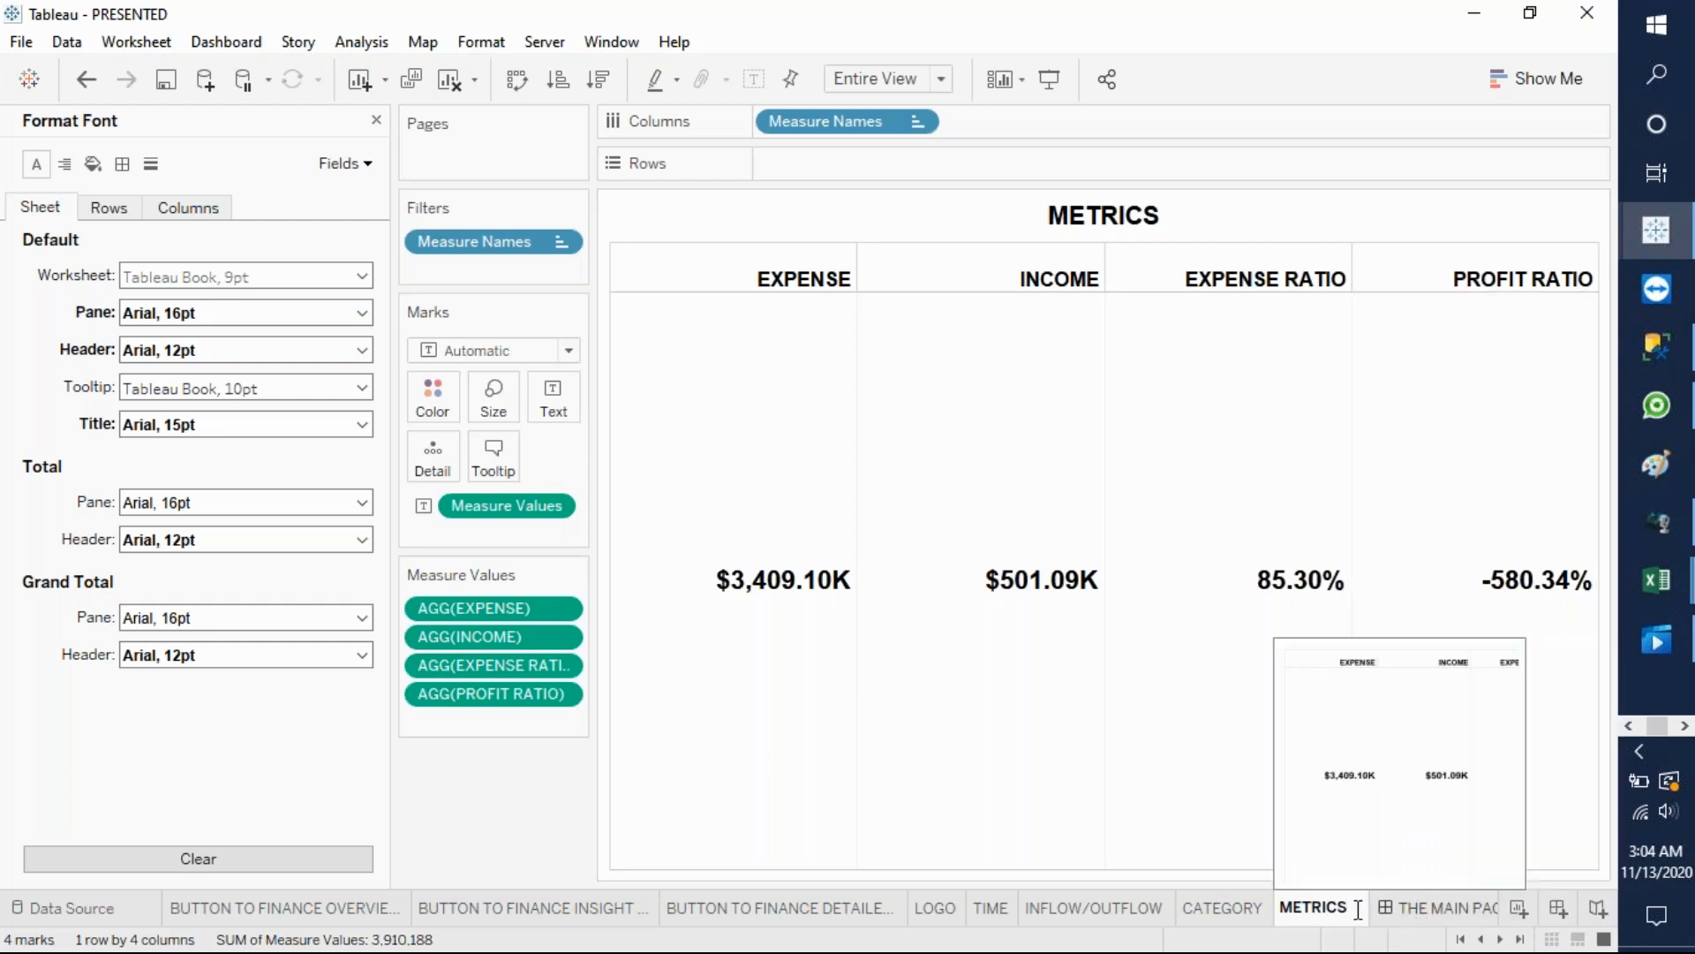
{"action": "left_click", "coordinate": [1154, 775]}
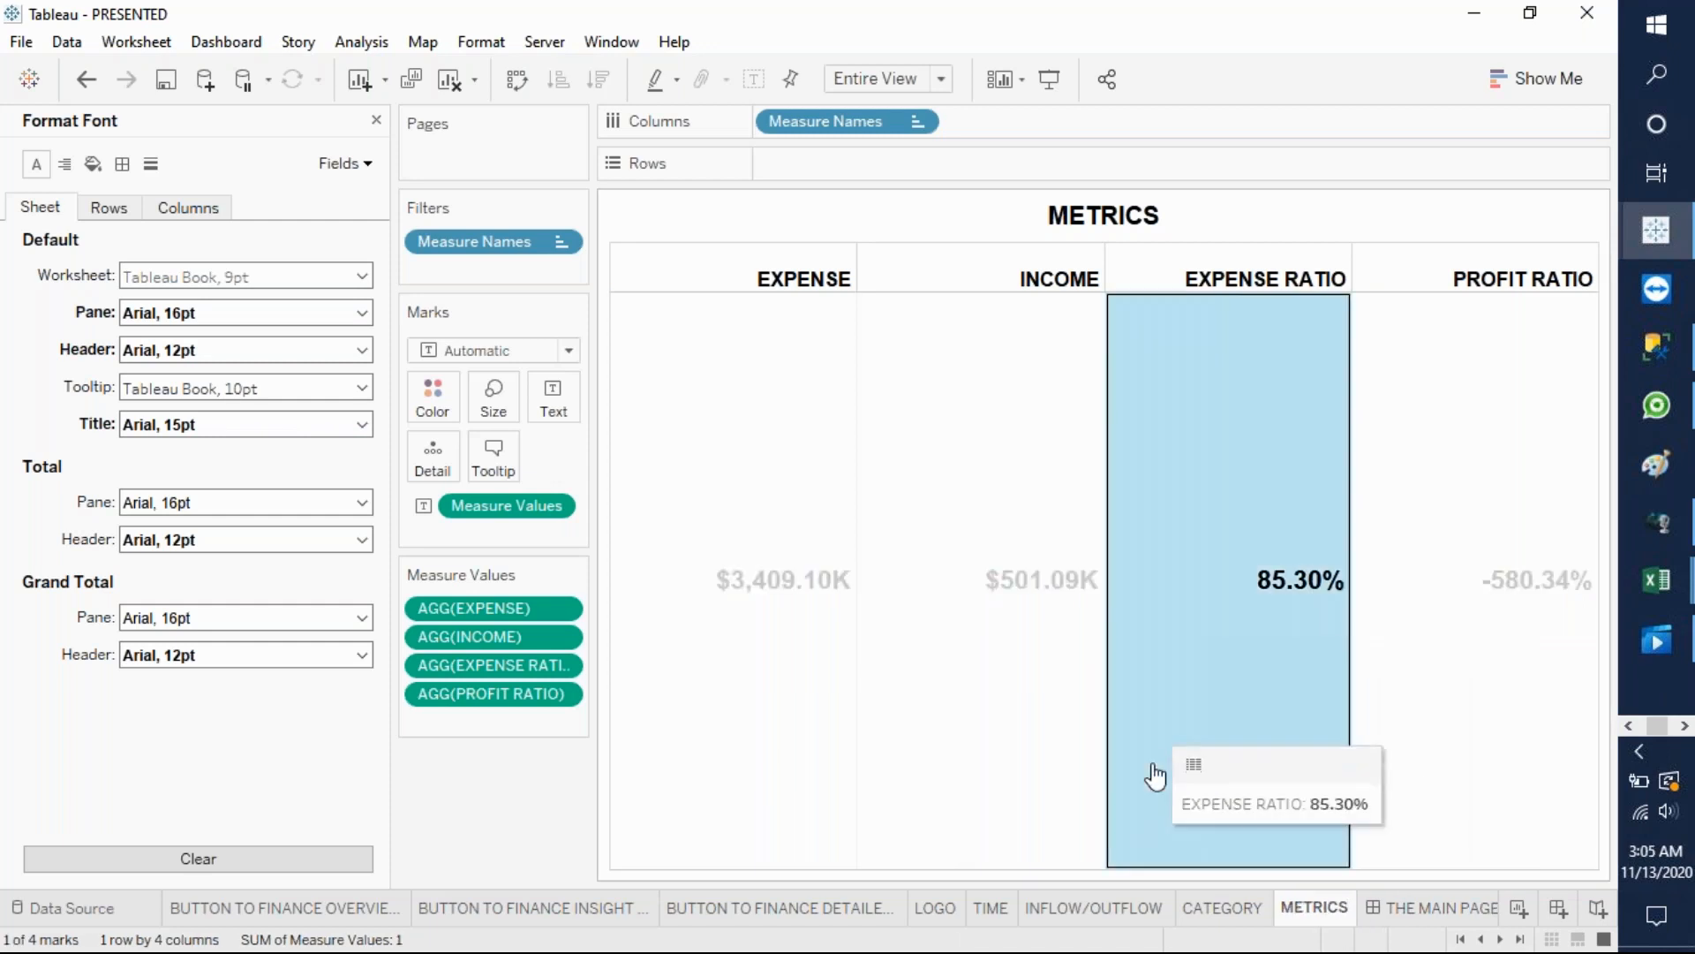
{"action": "right_click", "coordinate": [1339, 916]}
{"action": "left_click", "coordinate": [1432, 448]}
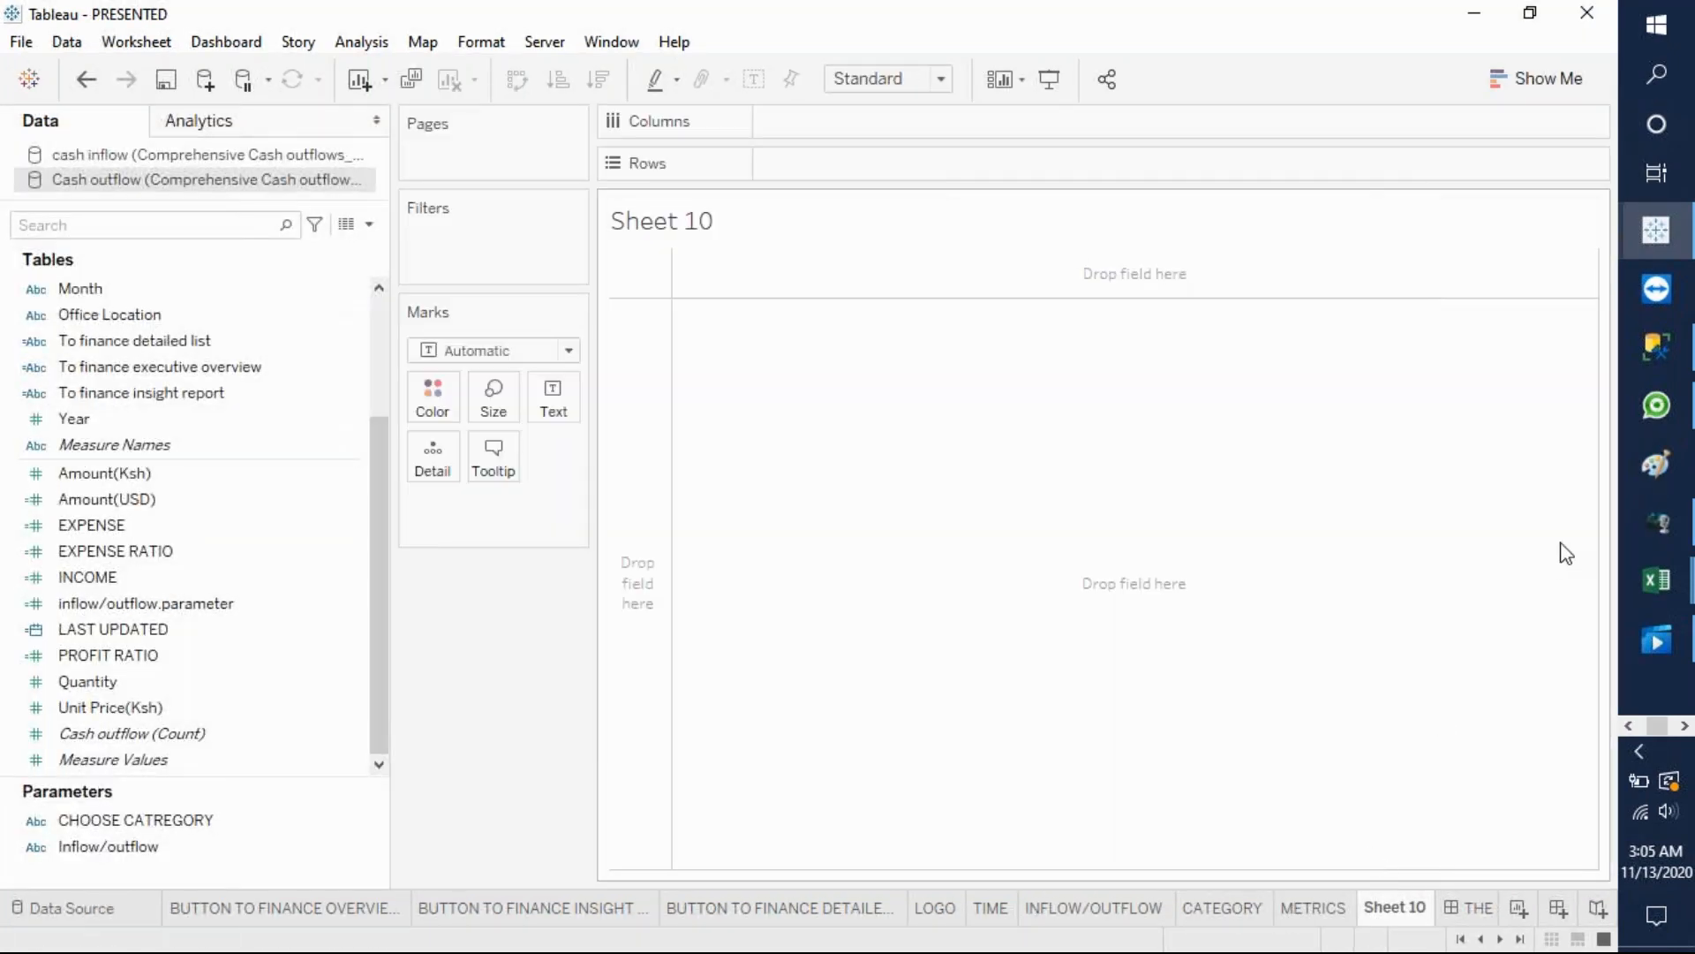
- Switch to the CODAFINANCEUserrequirements spreadsheet in Chrome to review the business requirements, and return to the PRESENTED workbook in Tableau
{"action": "left_click", "coordinate": [1628, 726]}
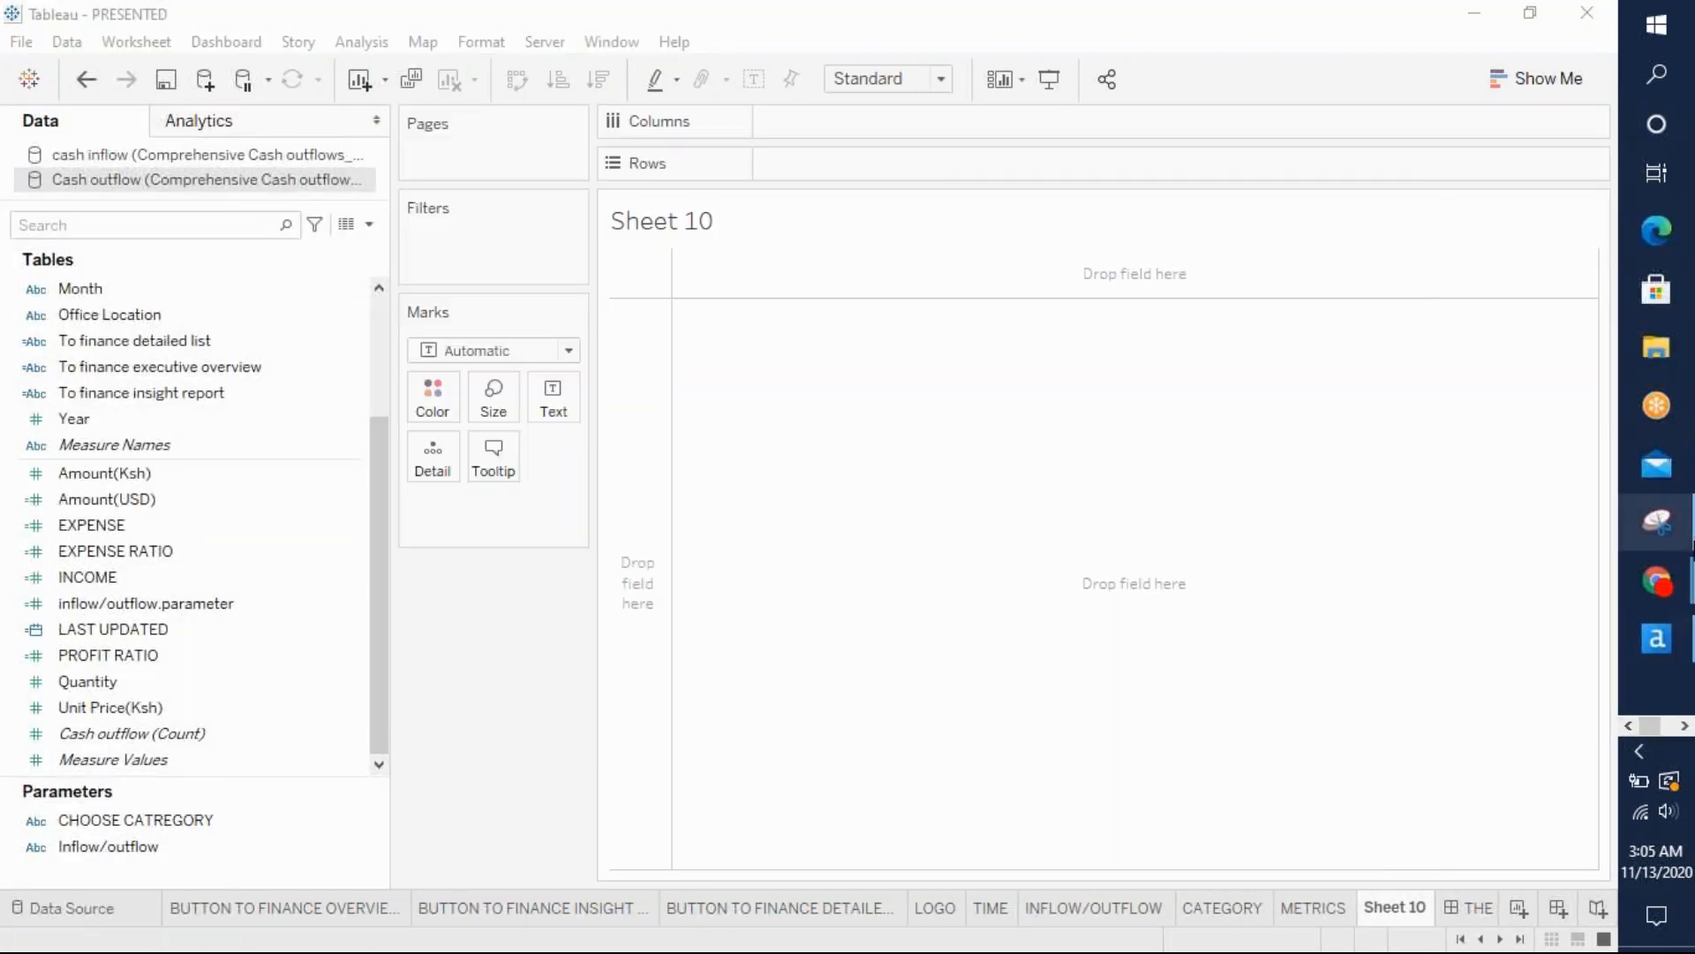
{"action": "mouse_move", "coordinate": [1656, 581]}
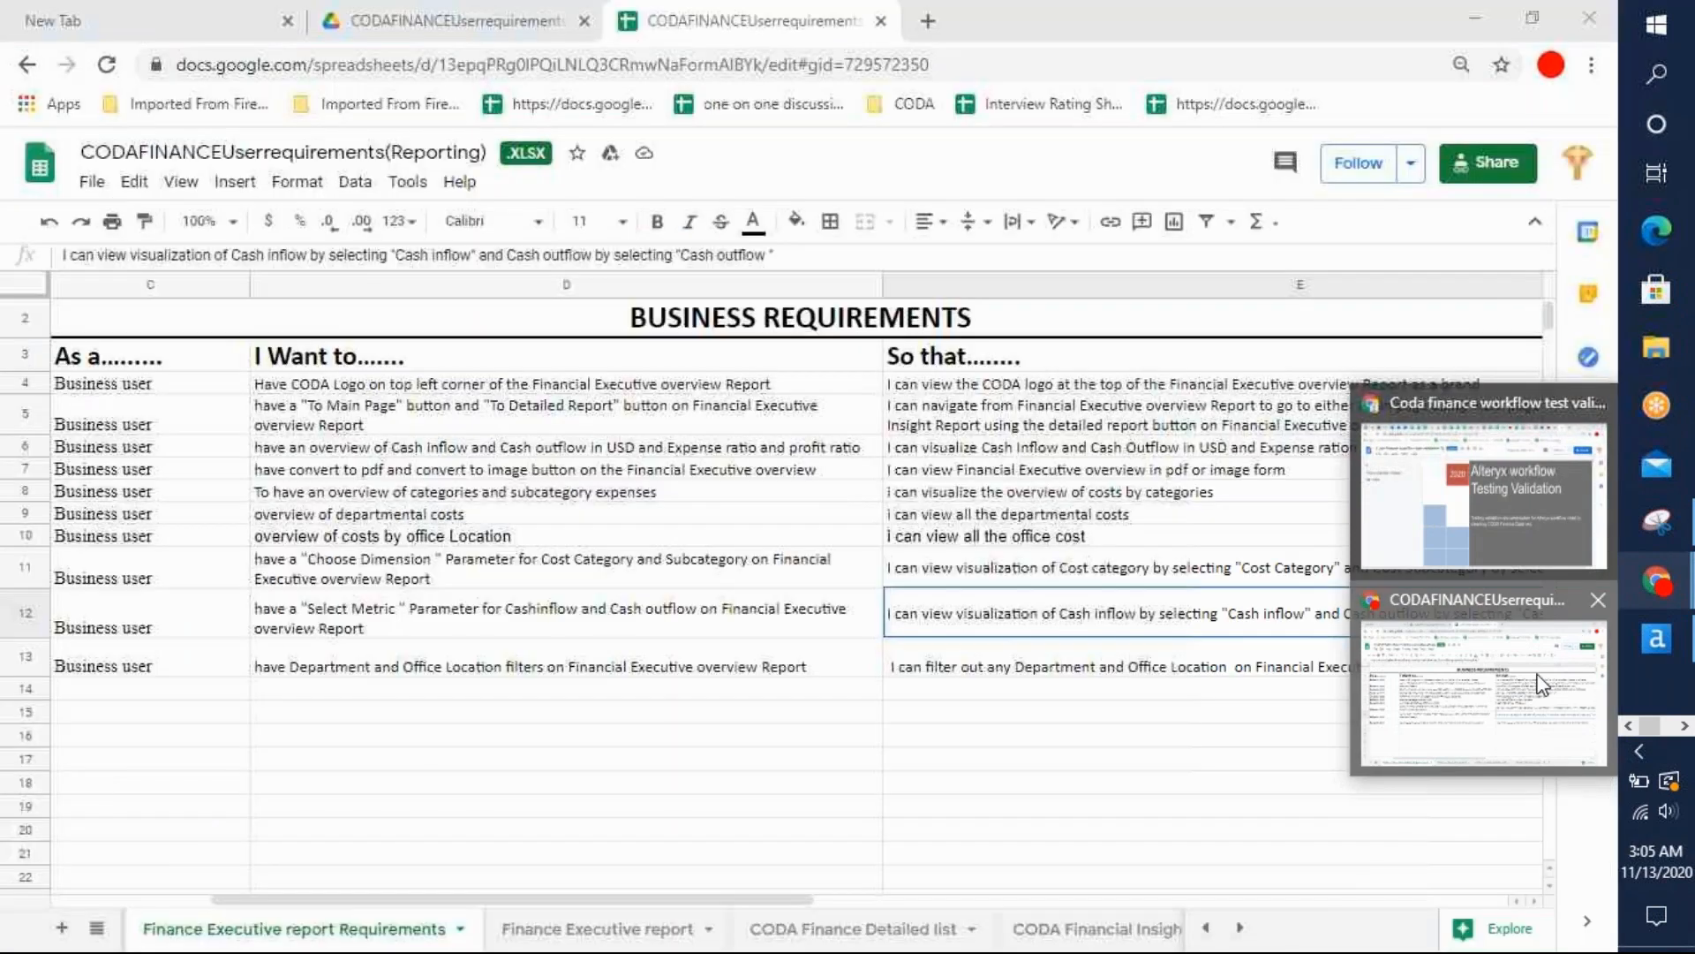
{"action": "left_click", "coordinate": [1541, 685]}
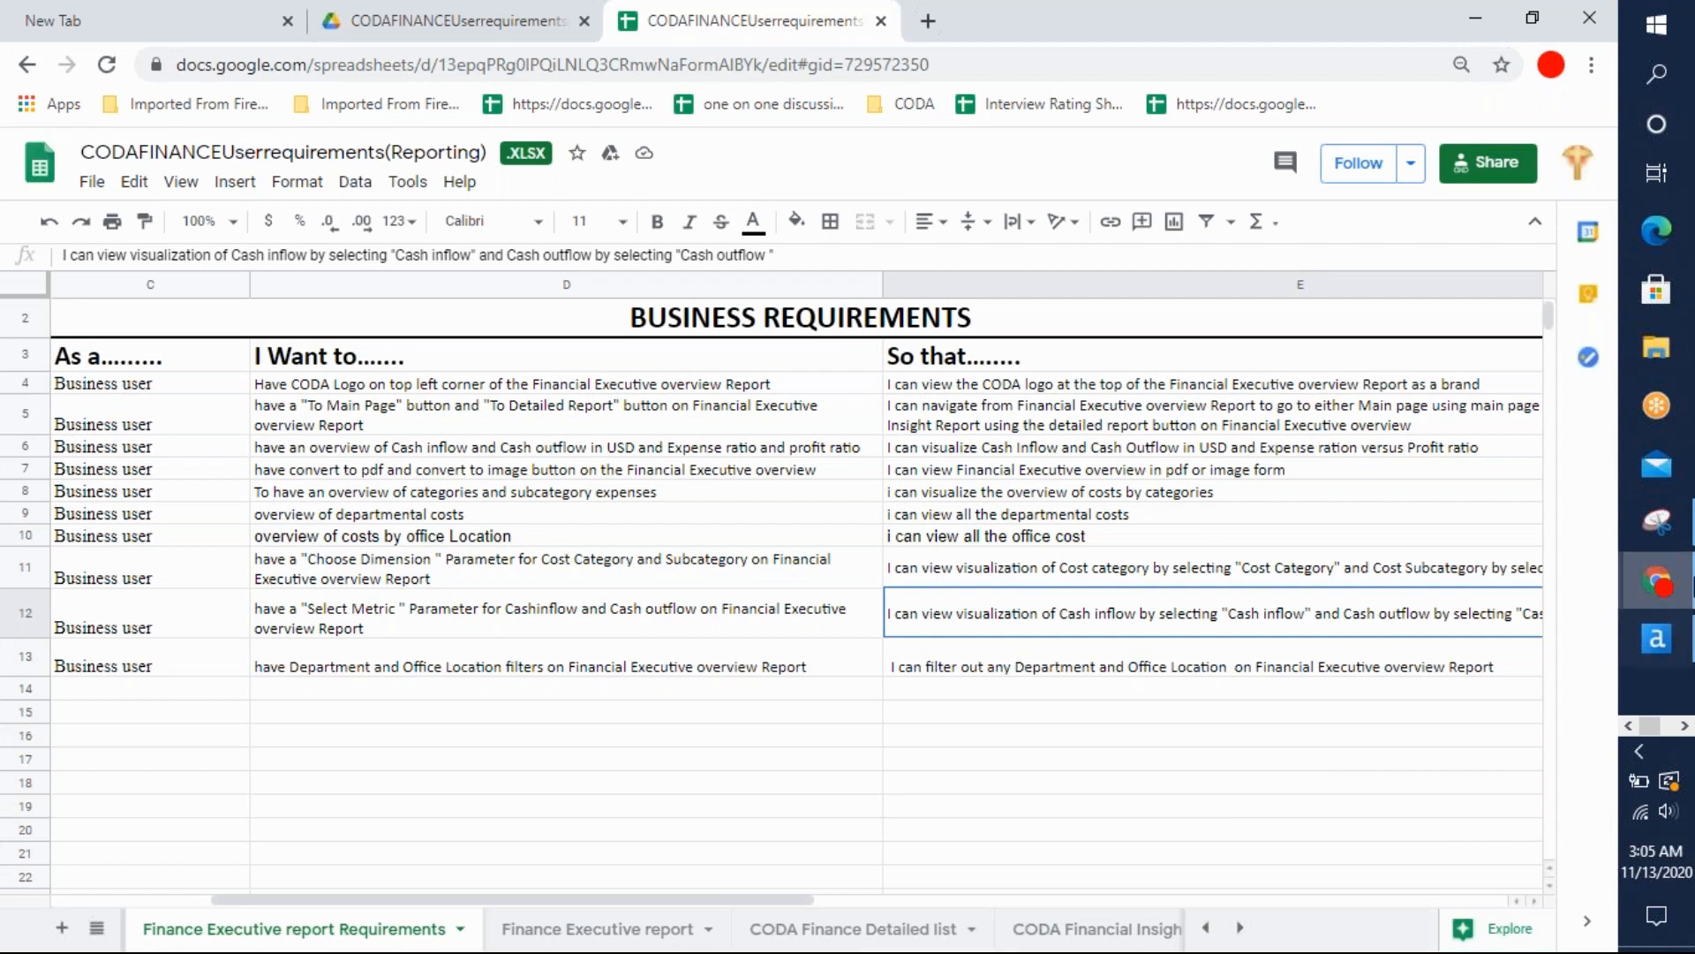
{"action": "mouse_move", "coordinate": [1657, 583]}
{"action": "left_click", "coordinate": [1684, 726]}
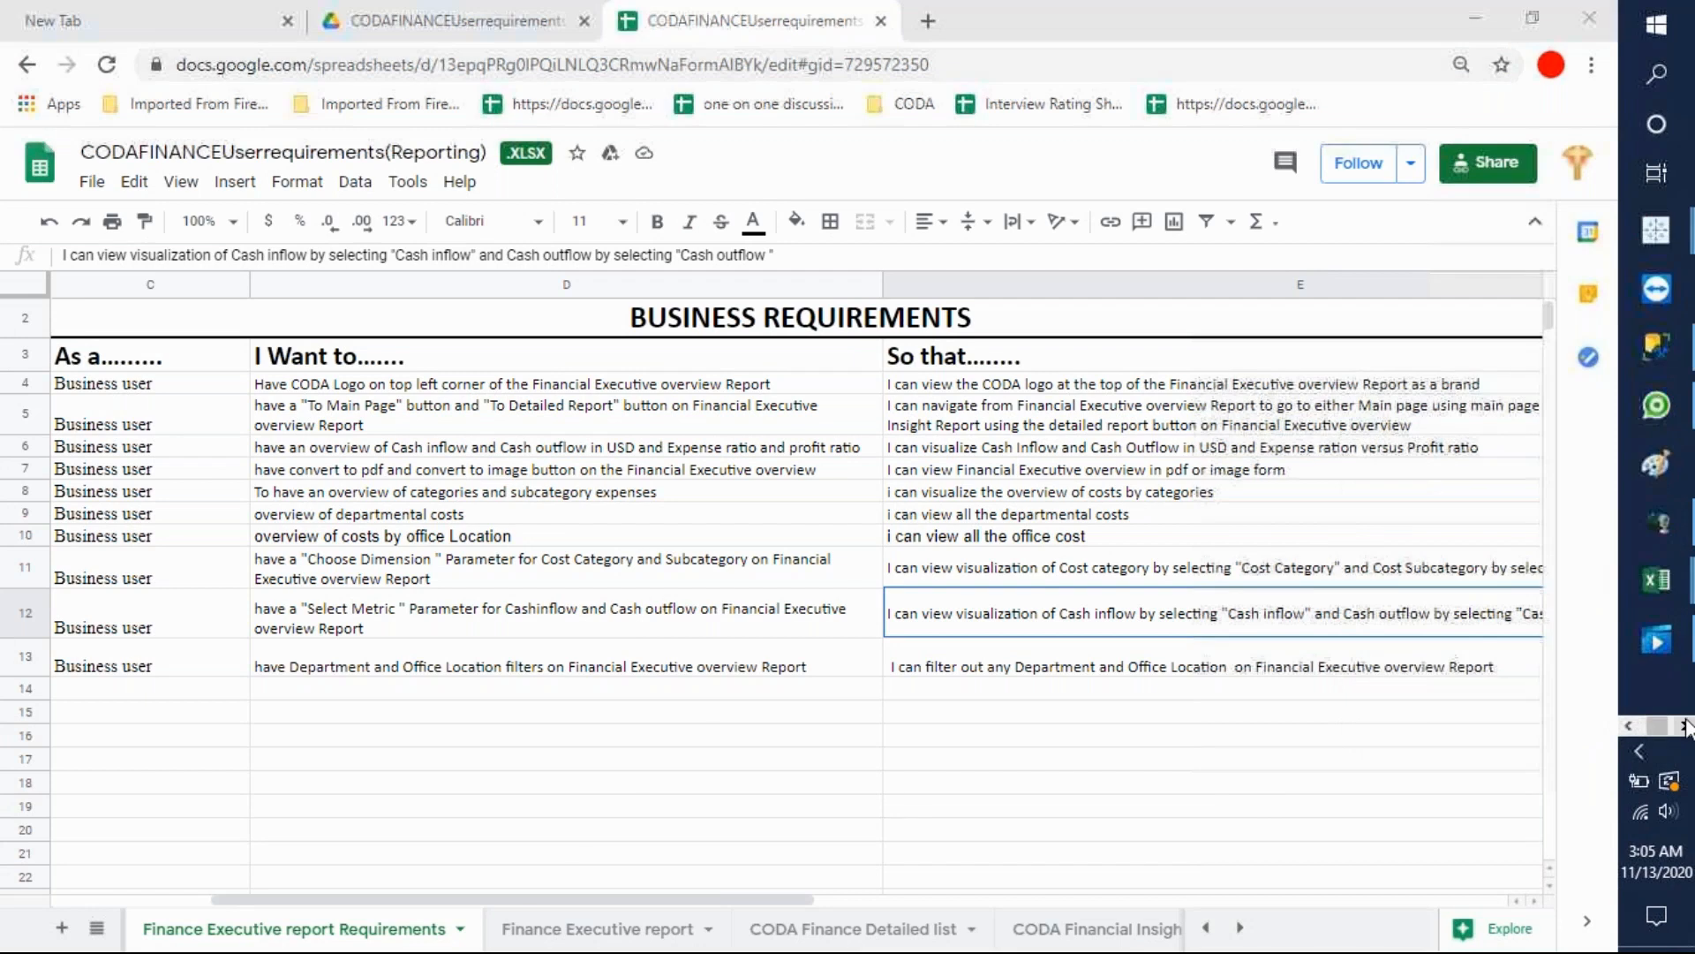
{"action": "mouse_move", "coordinate": [1657, 230]}
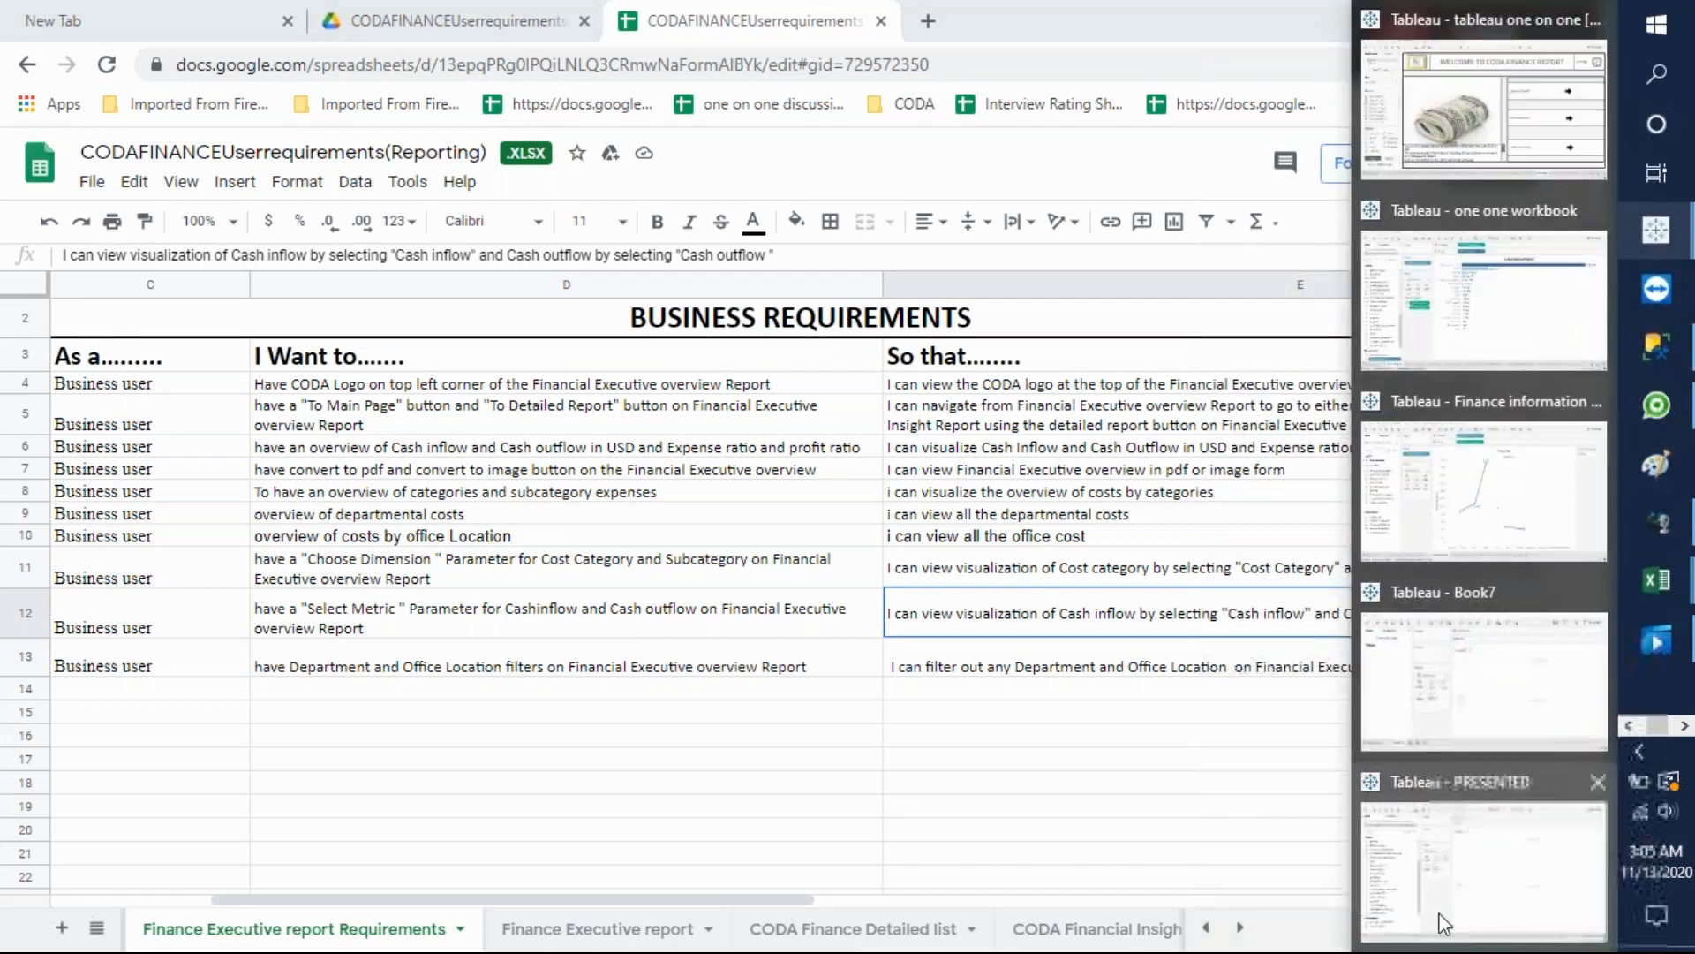
{"action": "left_click", "coordinate": [1438, 920]}
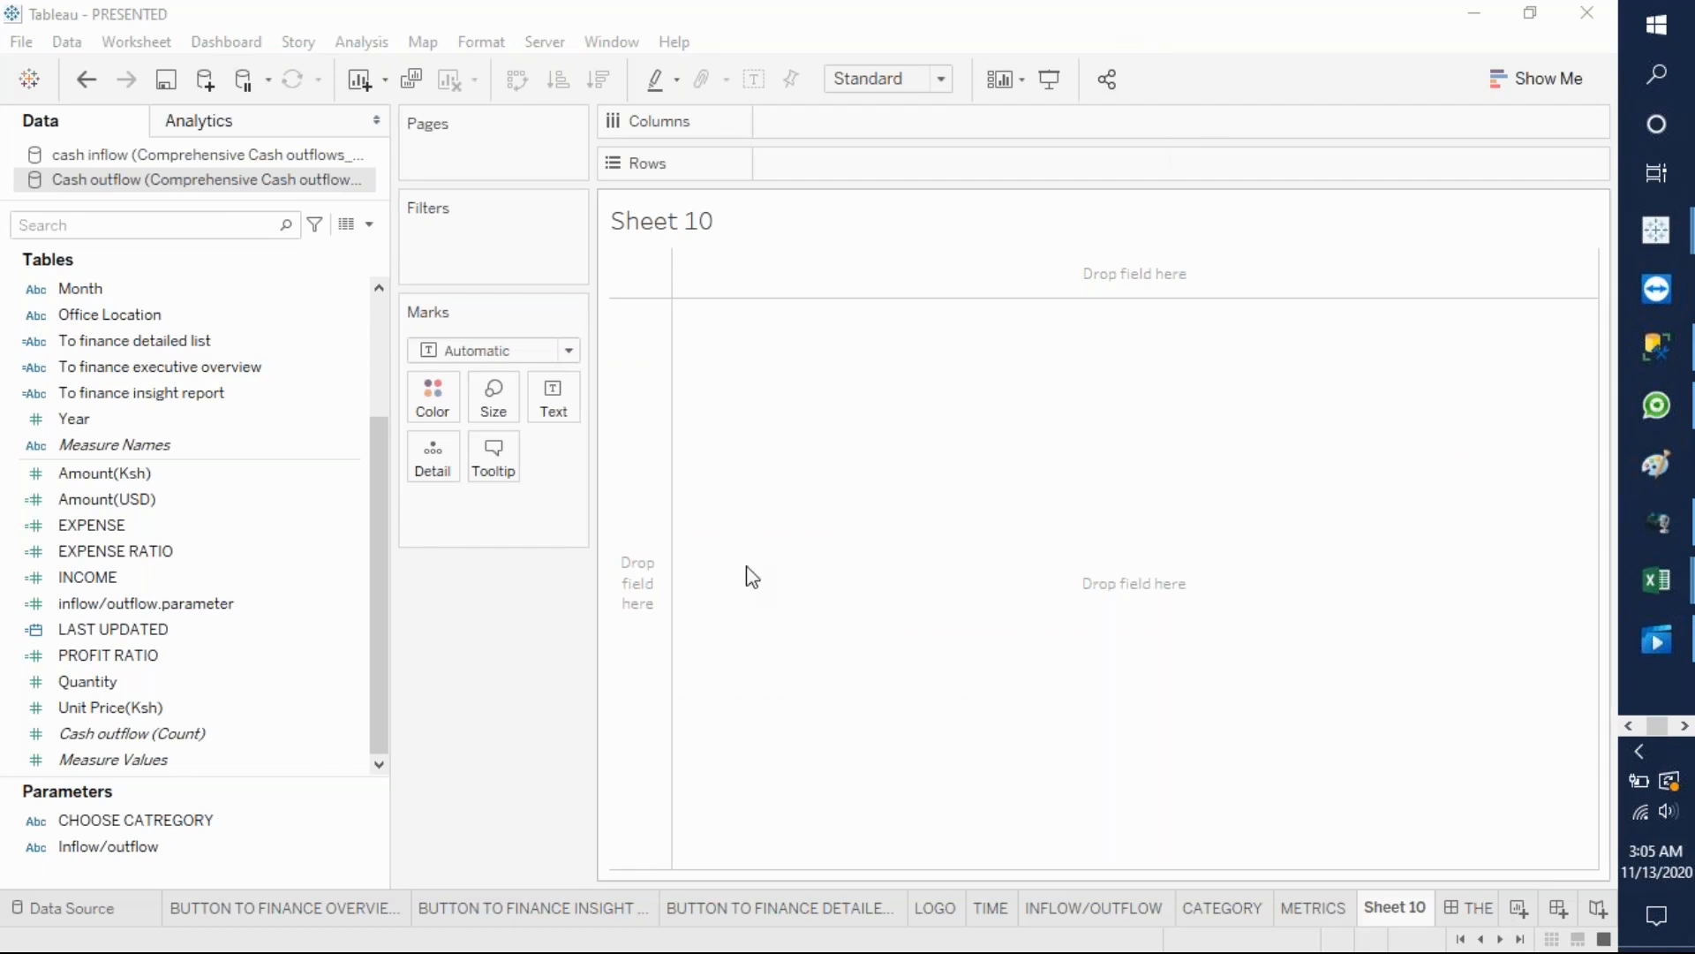
- Place Department on the rows of the new sheet and show Amount(Ksh) as the text for each department
{"action": "left_click_drag", "start_coordinate": [382, 598], "coordinate": [373, 388]}
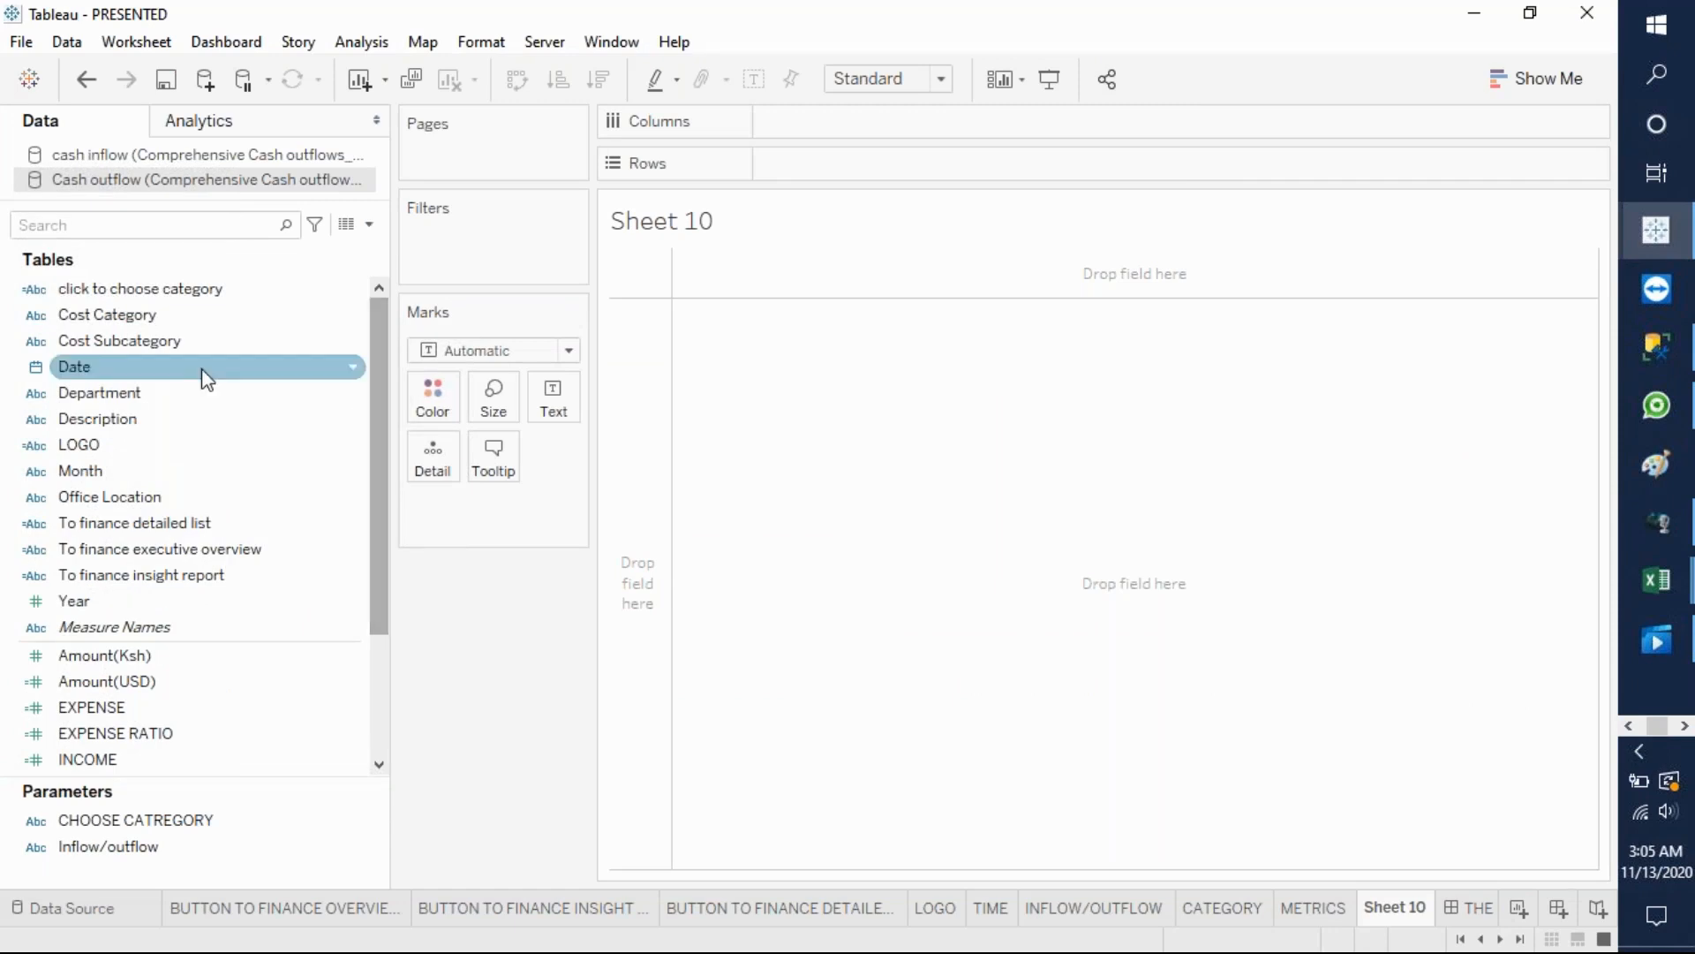
{"action": "left_click", "coordinate": [181, 399]}
{"action": "mouse_move", "coordinate": [186, 411]}
{"action": "left_mouse_down"}
{"action": "mouse_move", "coordinate": [697, 186]}
{"action": "mouse_move", "coordinate": [877, 169]}
{"action": "left_mouse_up"}
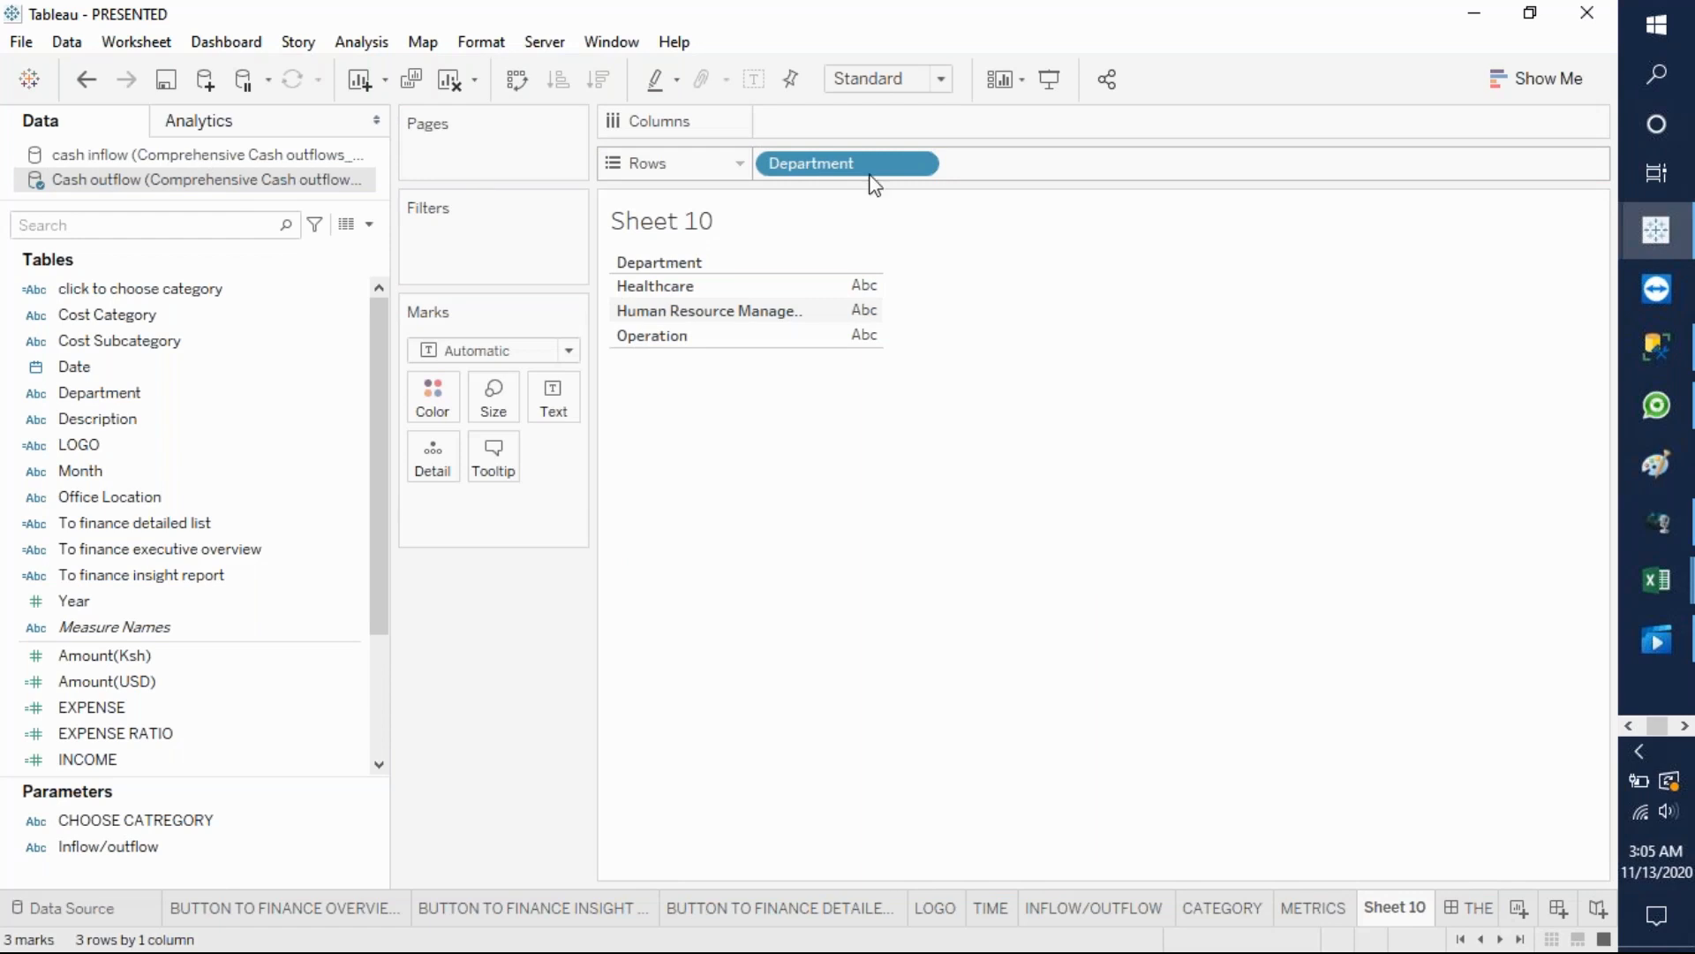
{"action": "left_click", "coordinate": [133, 655]}
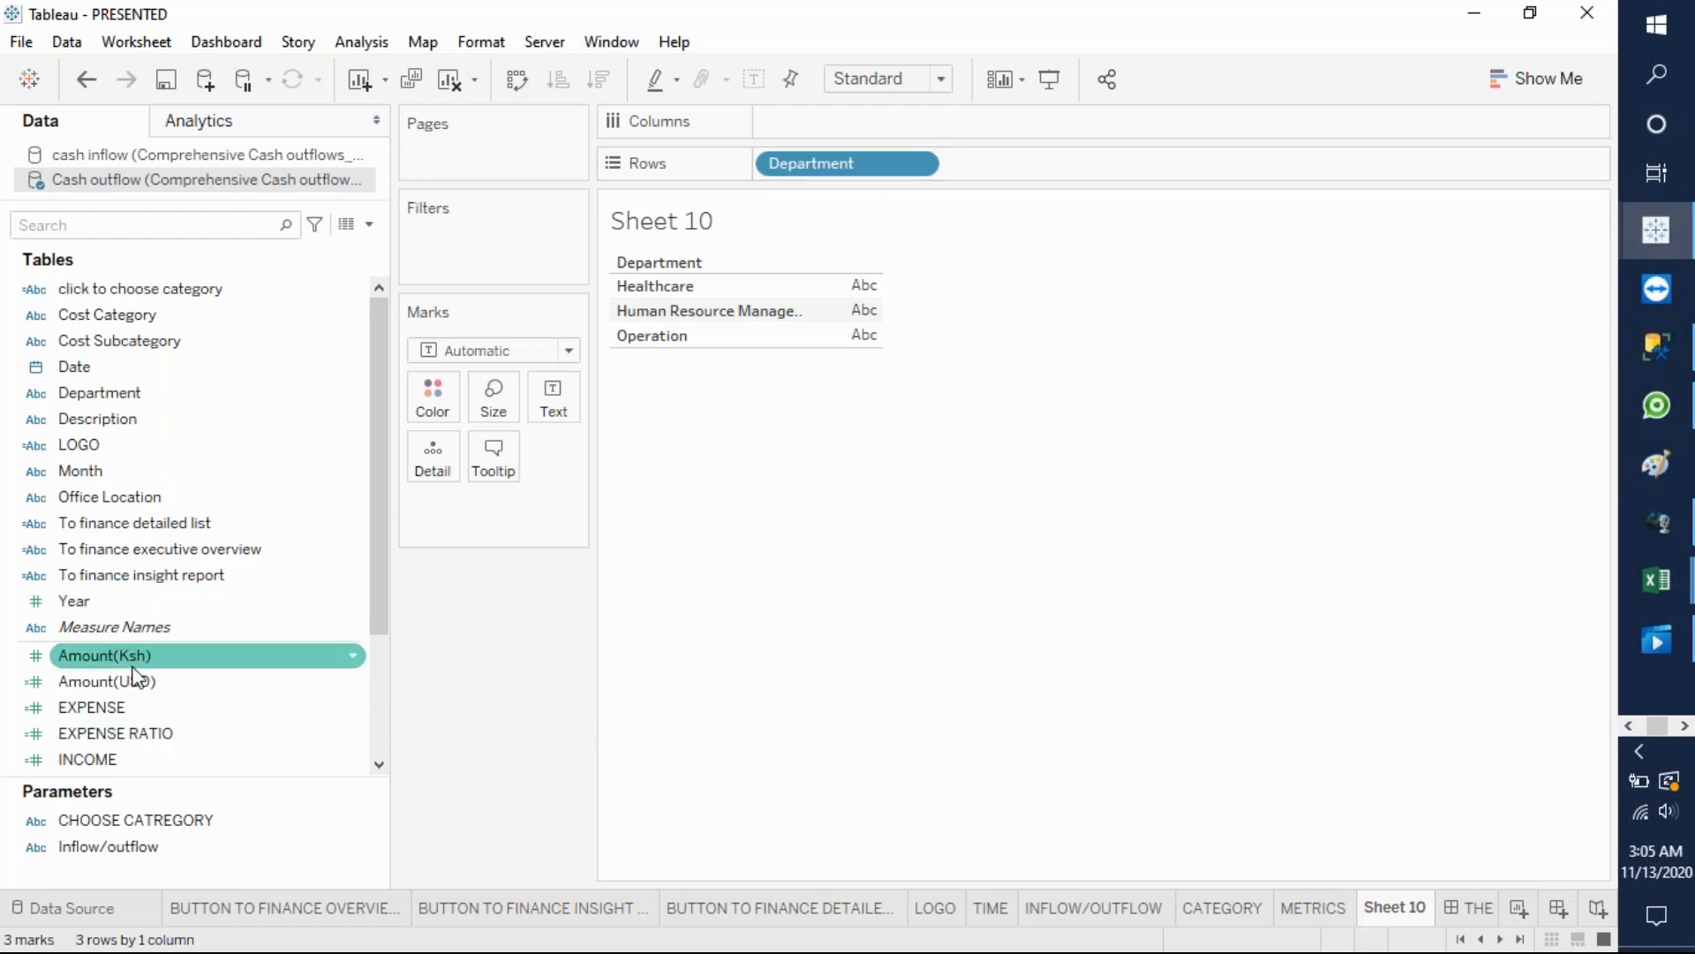
{"action": "left_click_drag", "start_coordinate": [128, 654], "coordinate": [547, 403]}
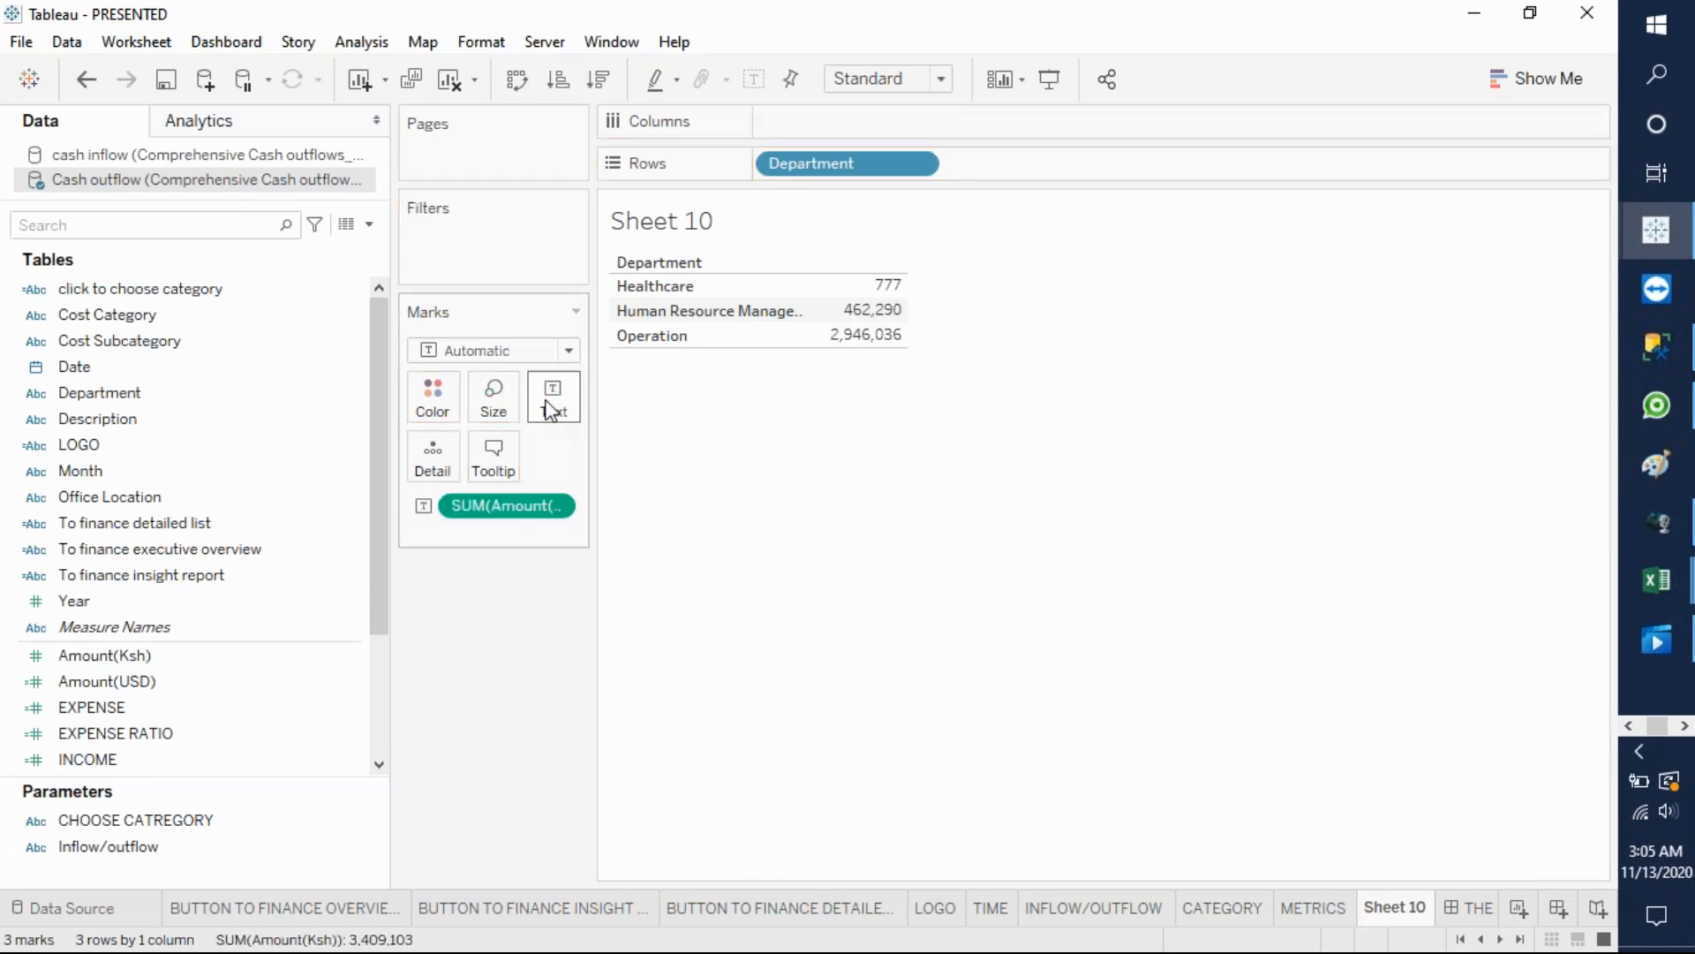
- Change the mark type to Bar and plot Amount(Ksh) on the columns
{"action": "left_click", "coordinate": [569, 351]}
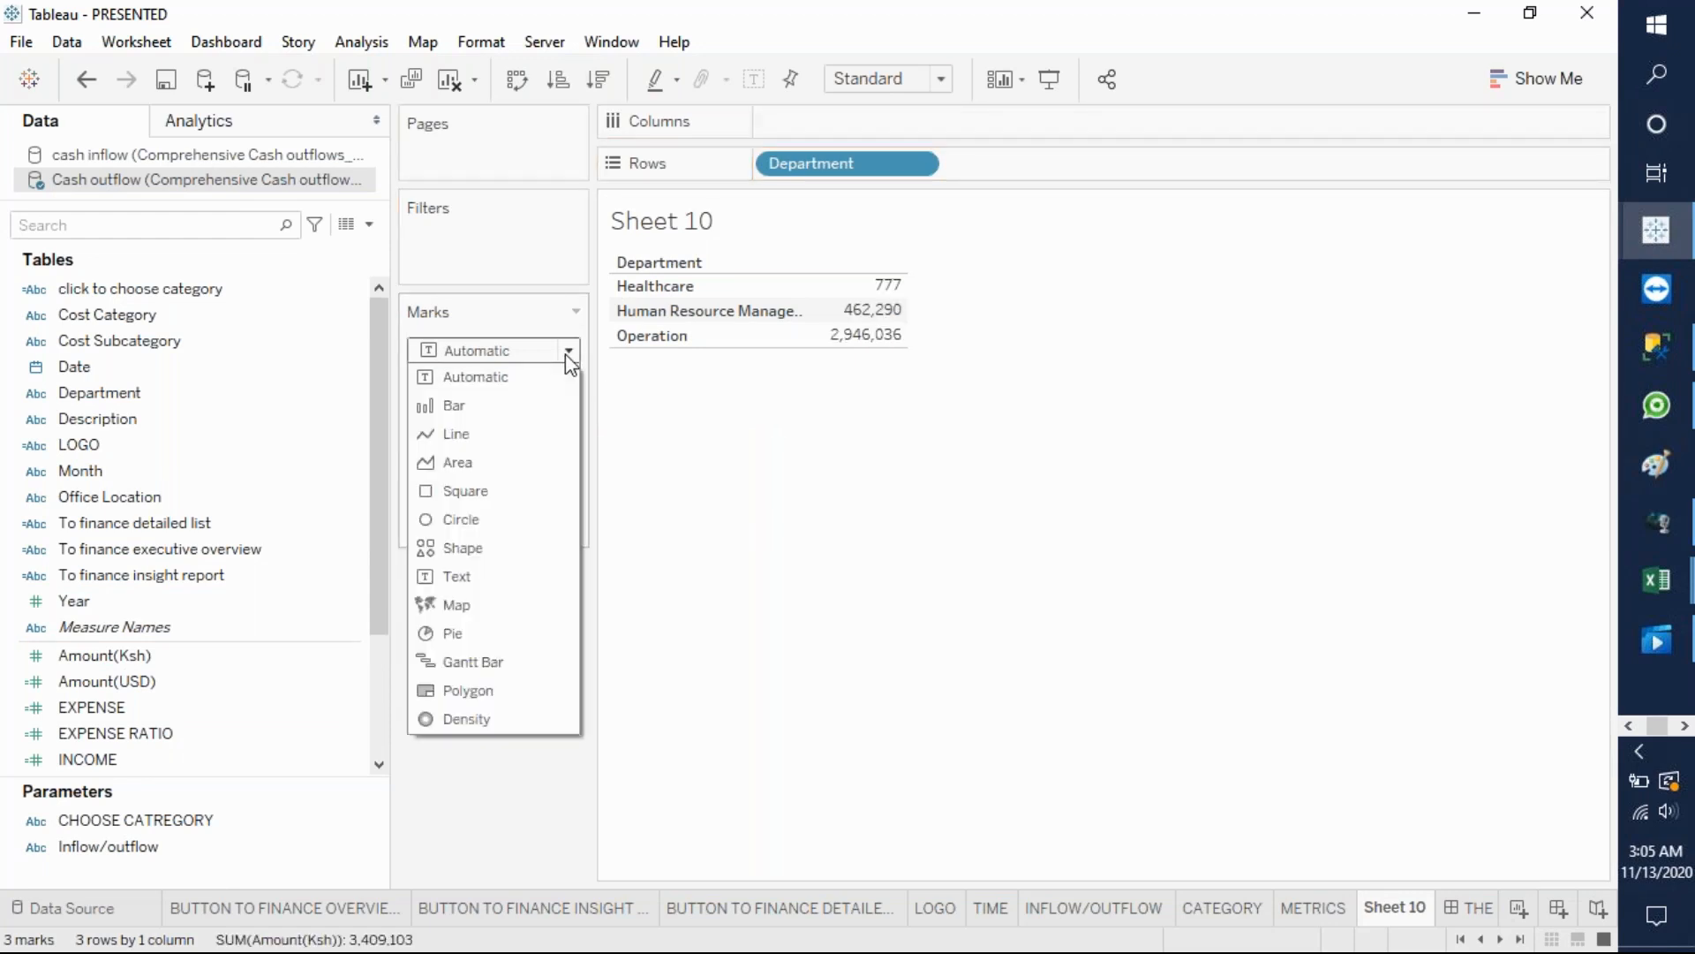
{"action": "left_click", "coordinate": [484, 408]}
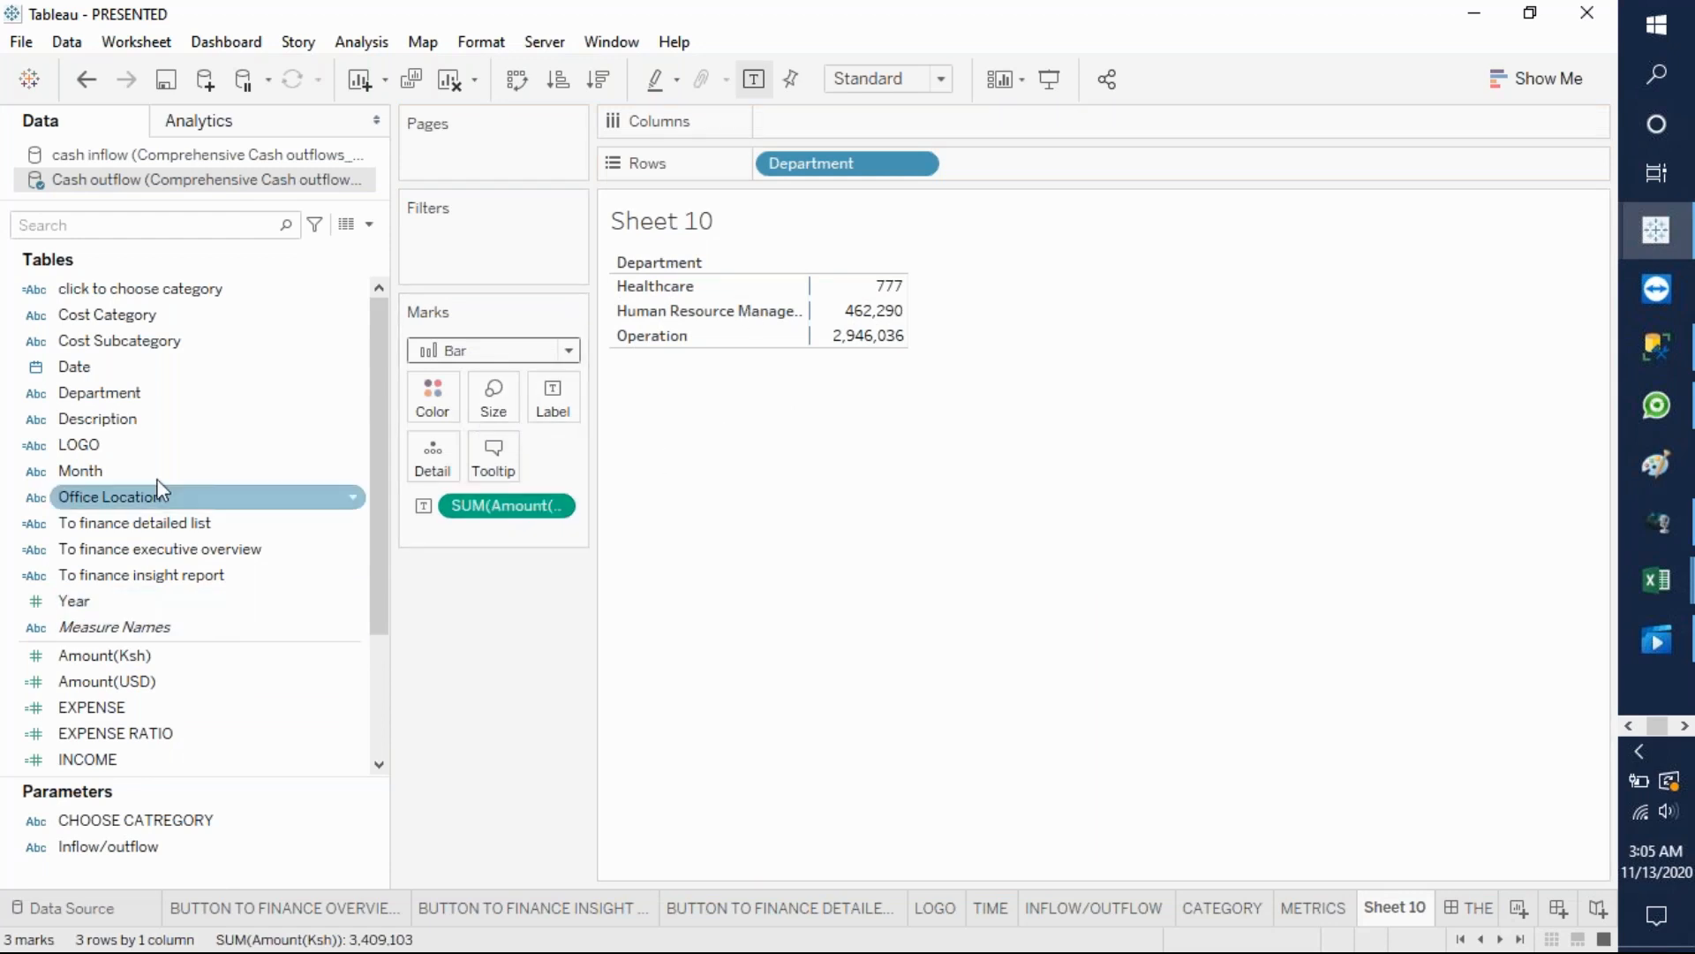
{"action": "left_click_drag", "start_coordinate": [189, 655], "coordinate": [837, 114]}
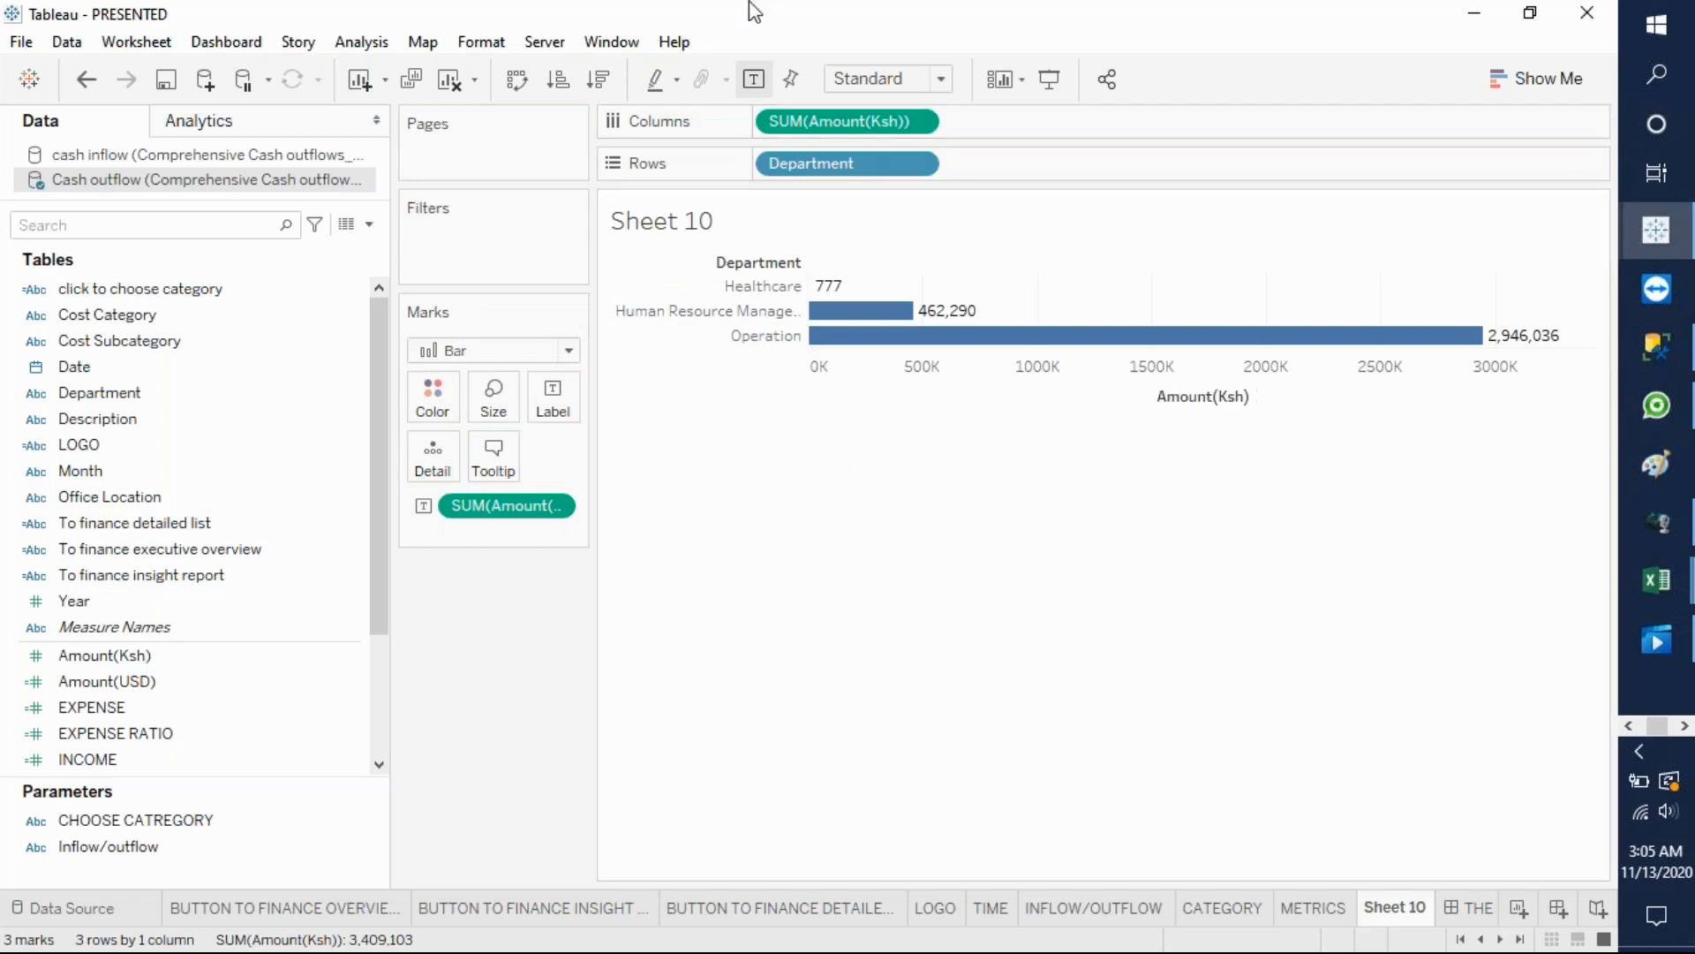
- Sort the departments in descending order by amount and hide the field labels for rows
{"action": "left_click", "coordinate": [598, 78]}
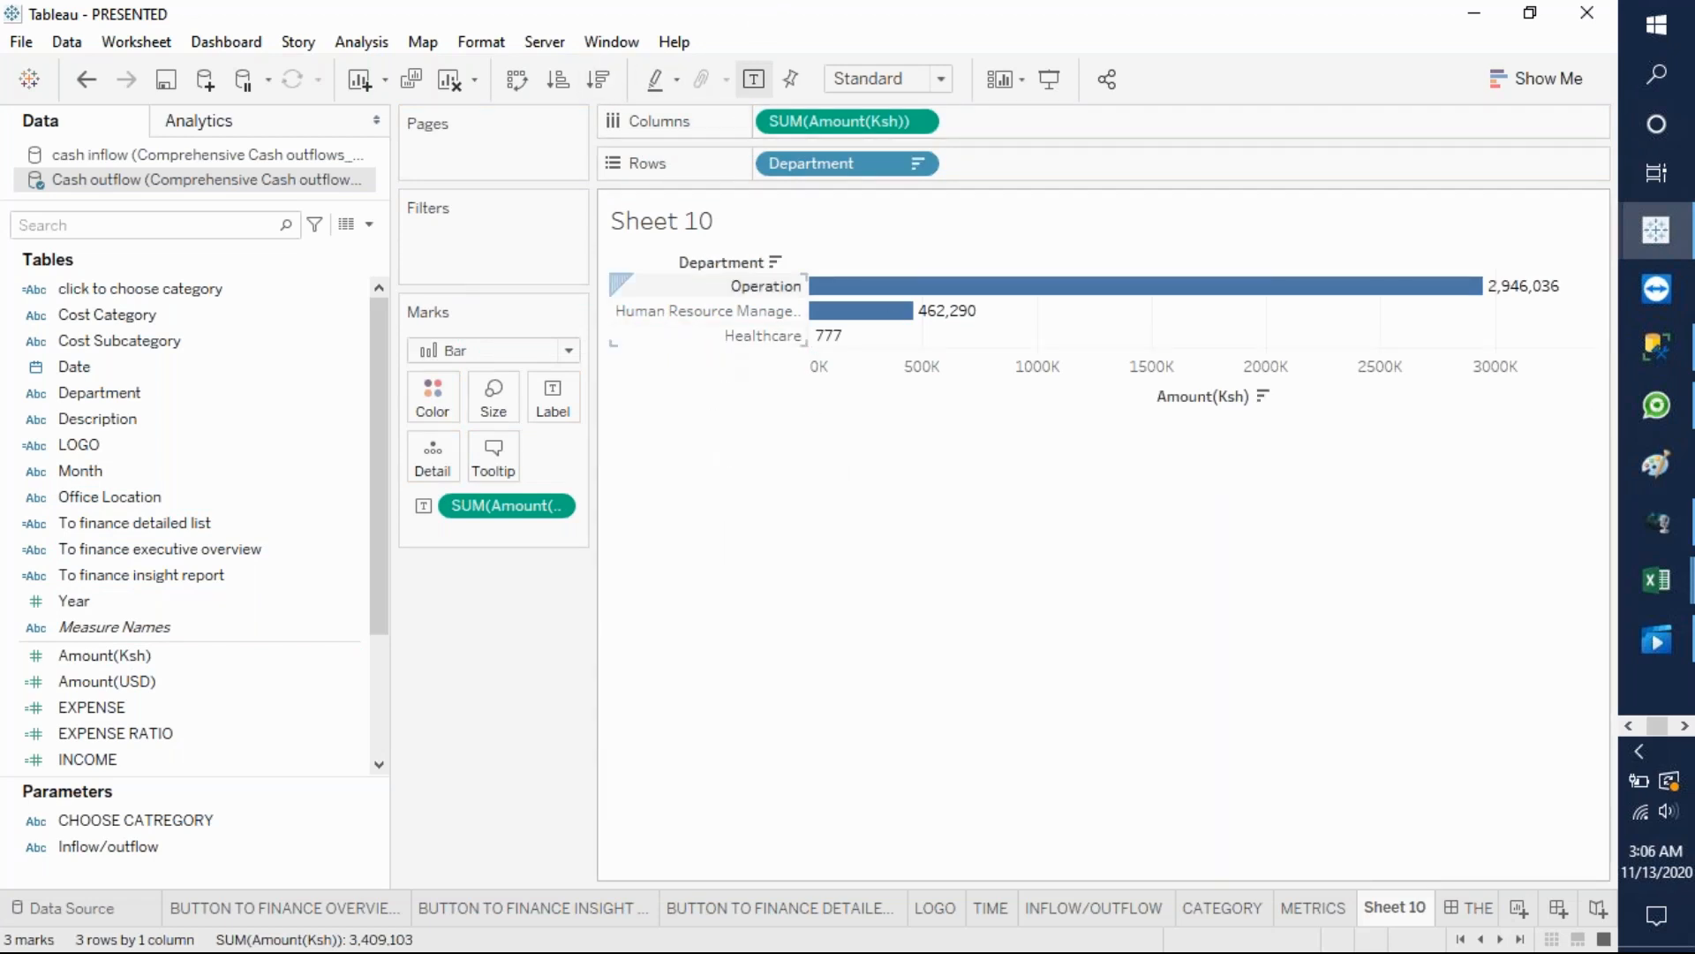
{"action": "right_click", "coordinate": [737, 263]}
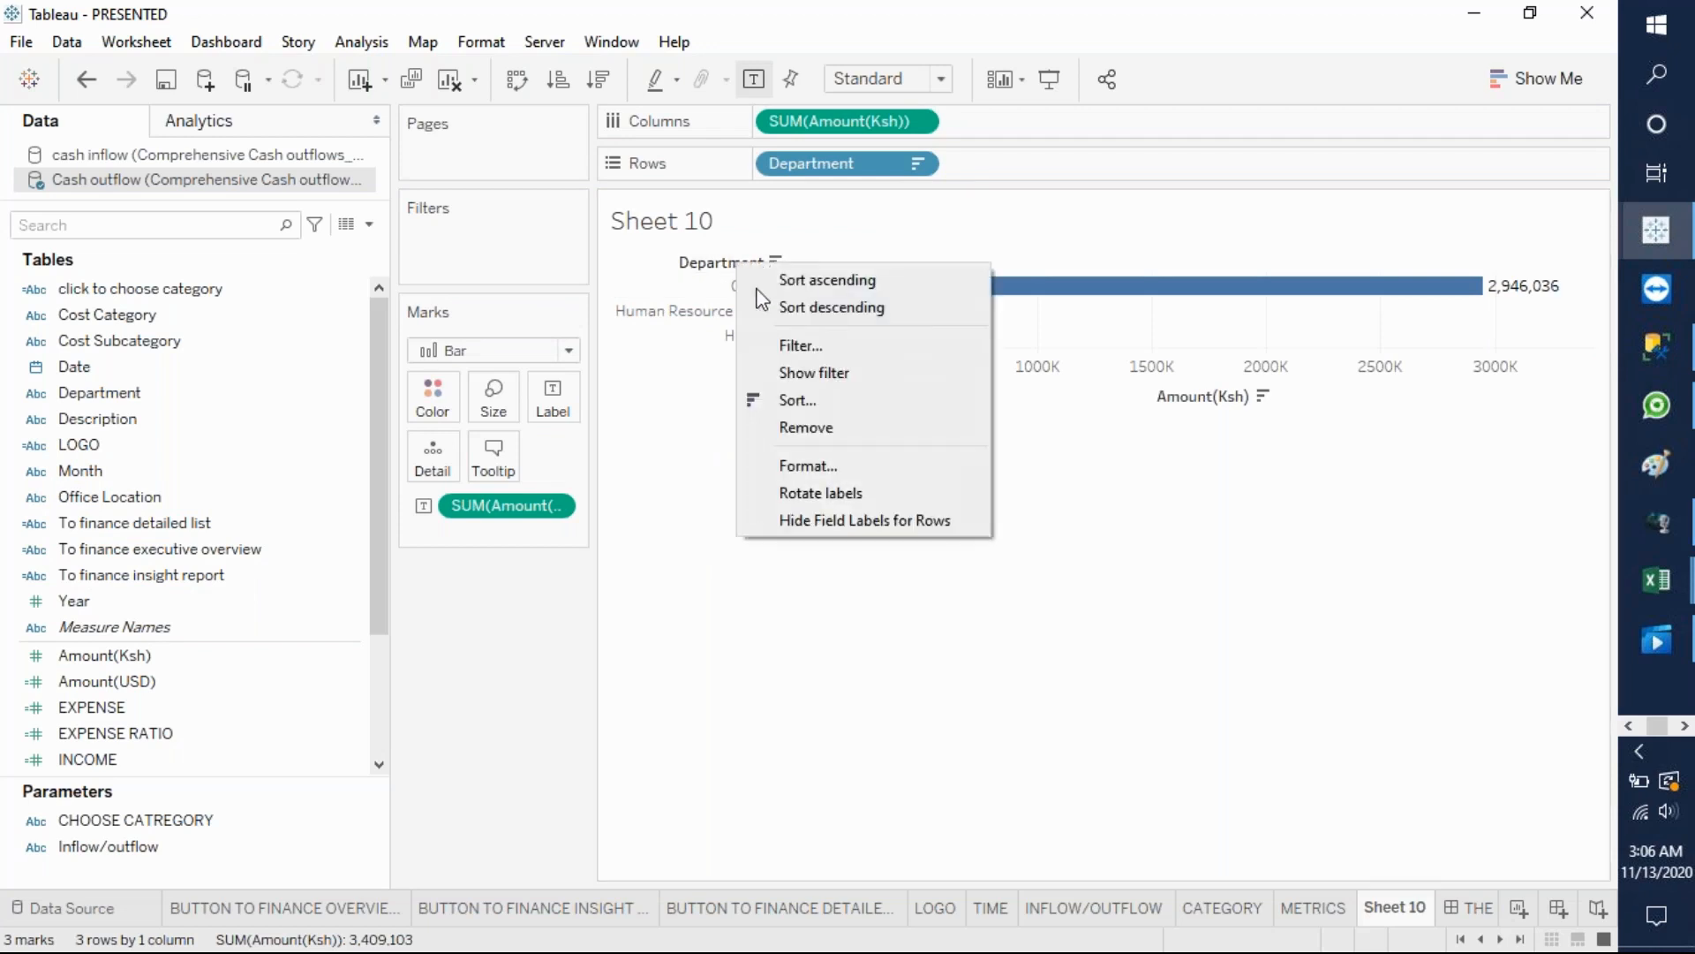
{"action": "left_click", "coordinate": [832, 516]}
- Open the sheet title for editing and enter "COST BY DEPARTMENTS" ahead of the sheet name placeholder
{"action": "double_click", "coordinate": [693, 232]}
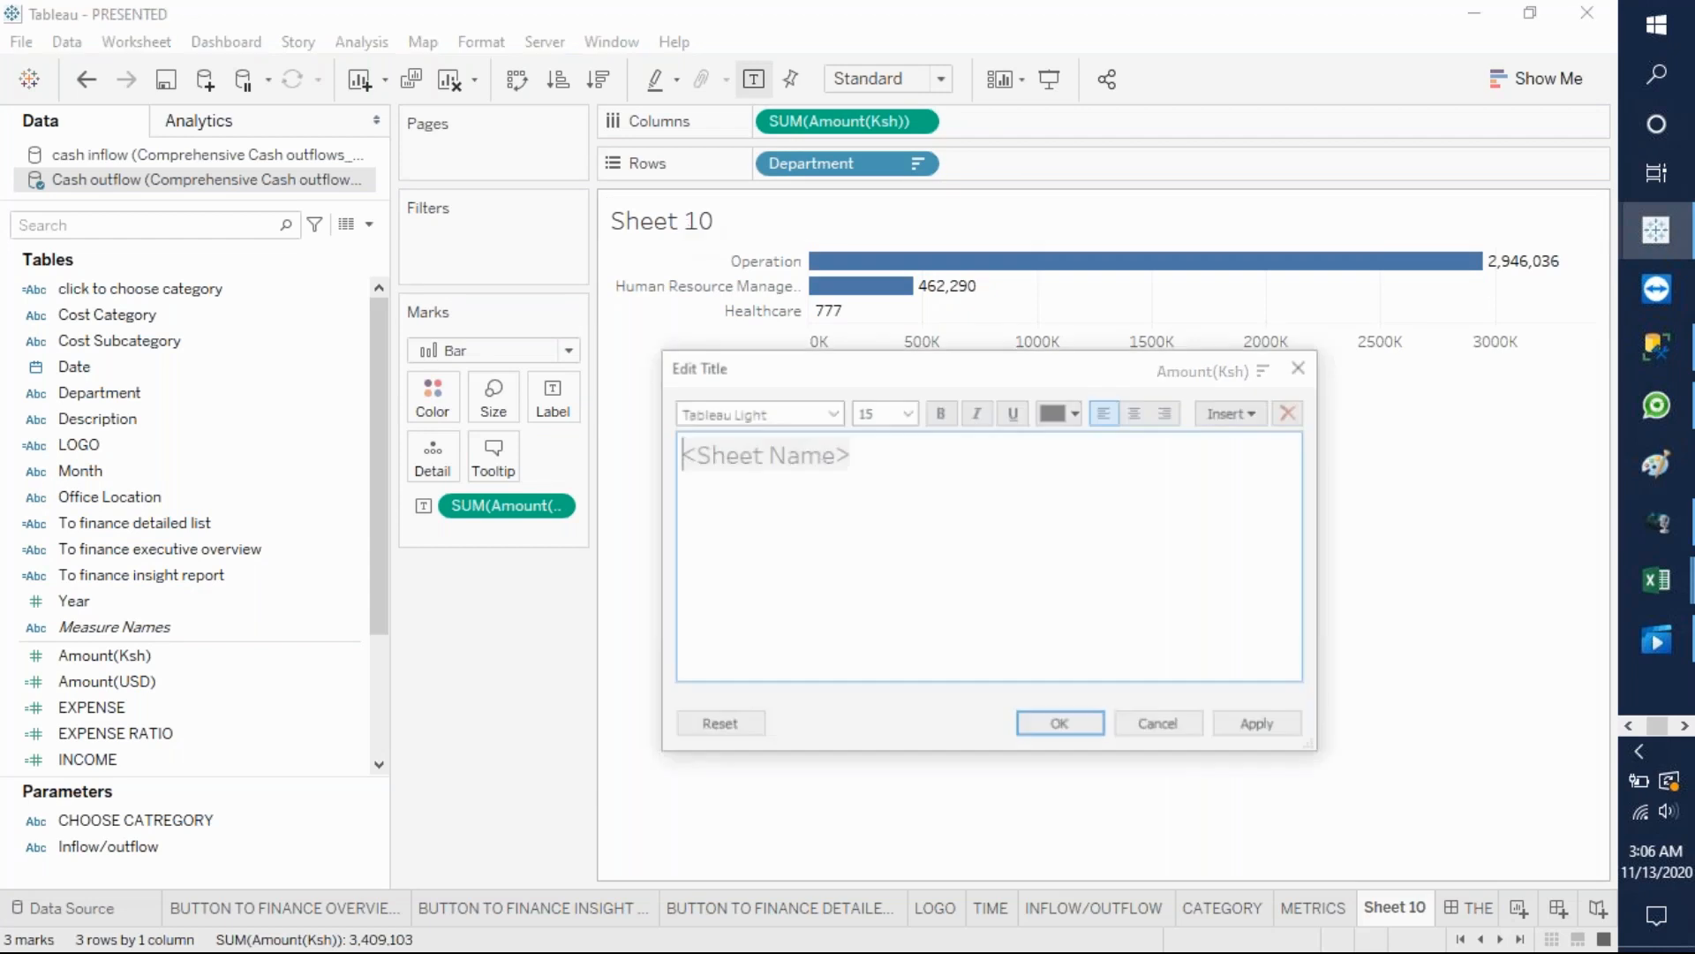
{"action": "type", "text": "DEPART"}
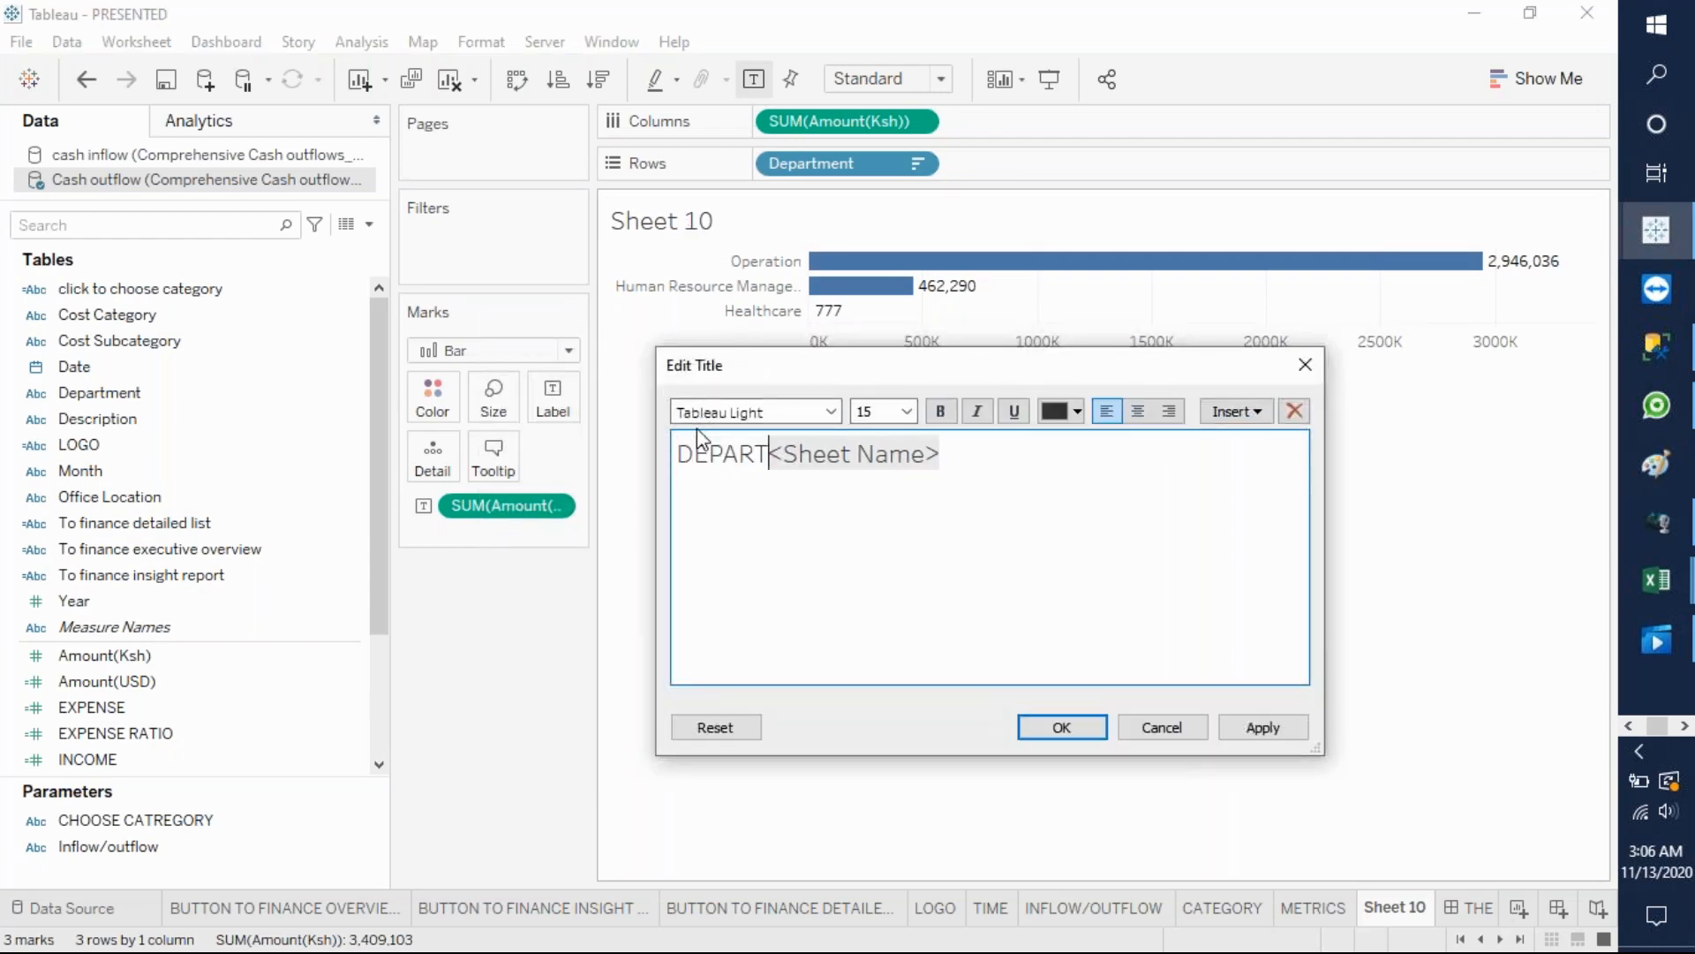
{"action": "type", "text": "MENTS"}
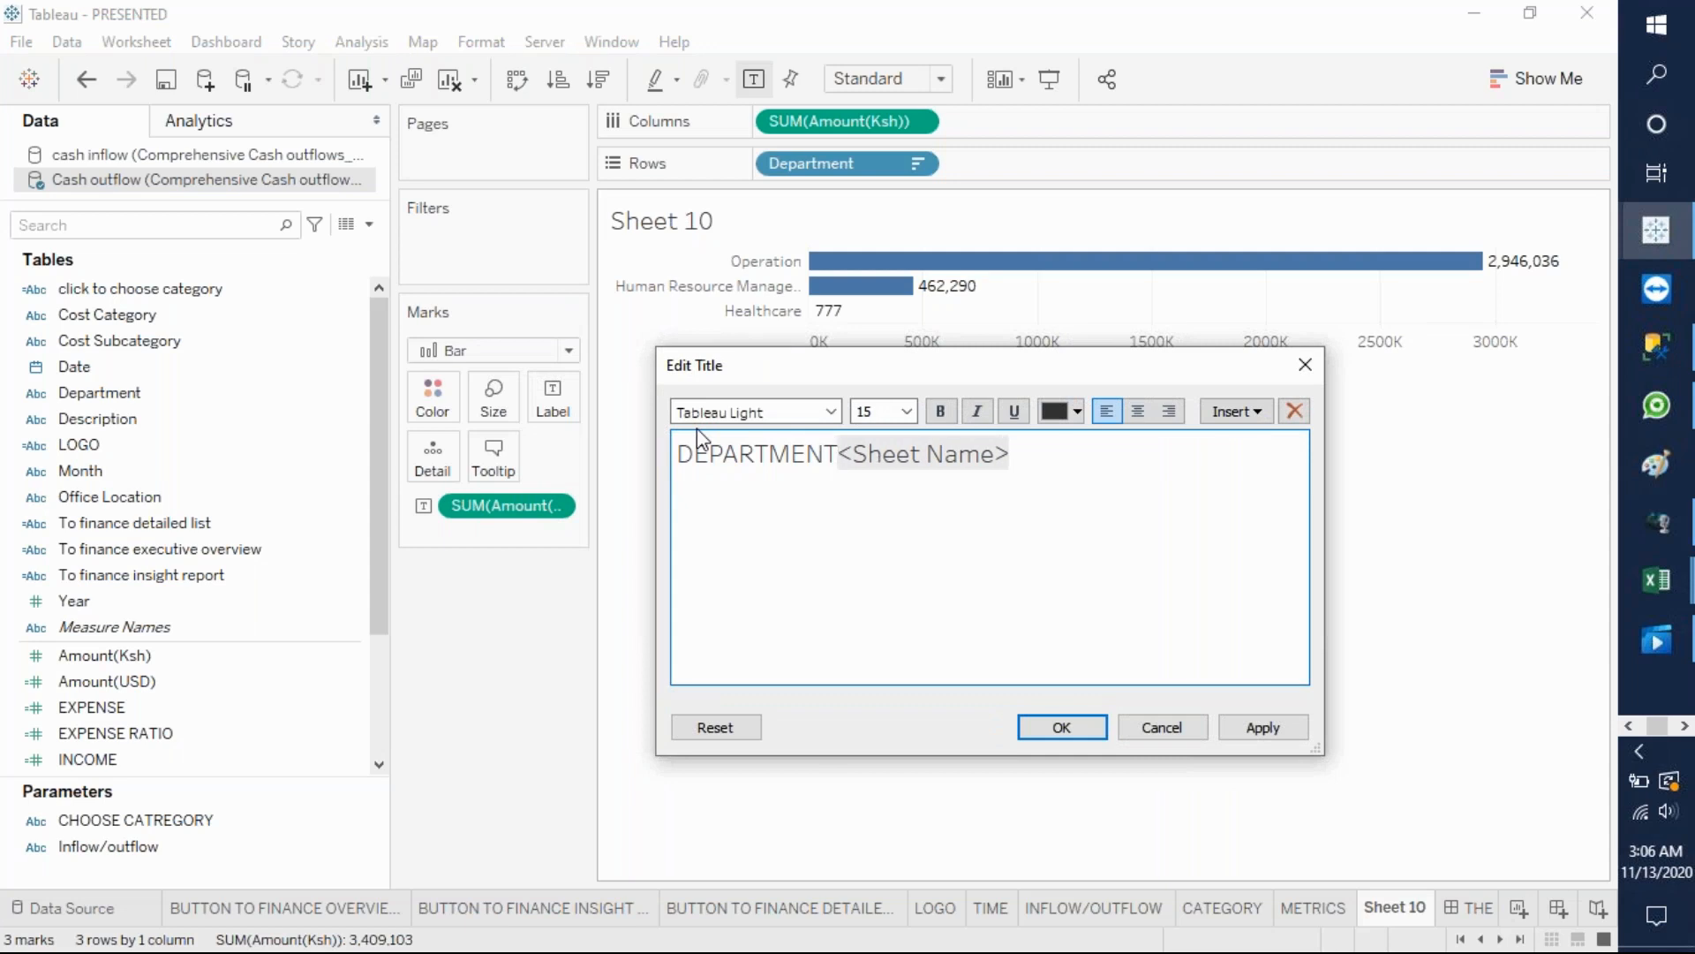
{"action": "left_click", "coordinate": [682, 453]}
{"action": "type", "text": "COST BY"}
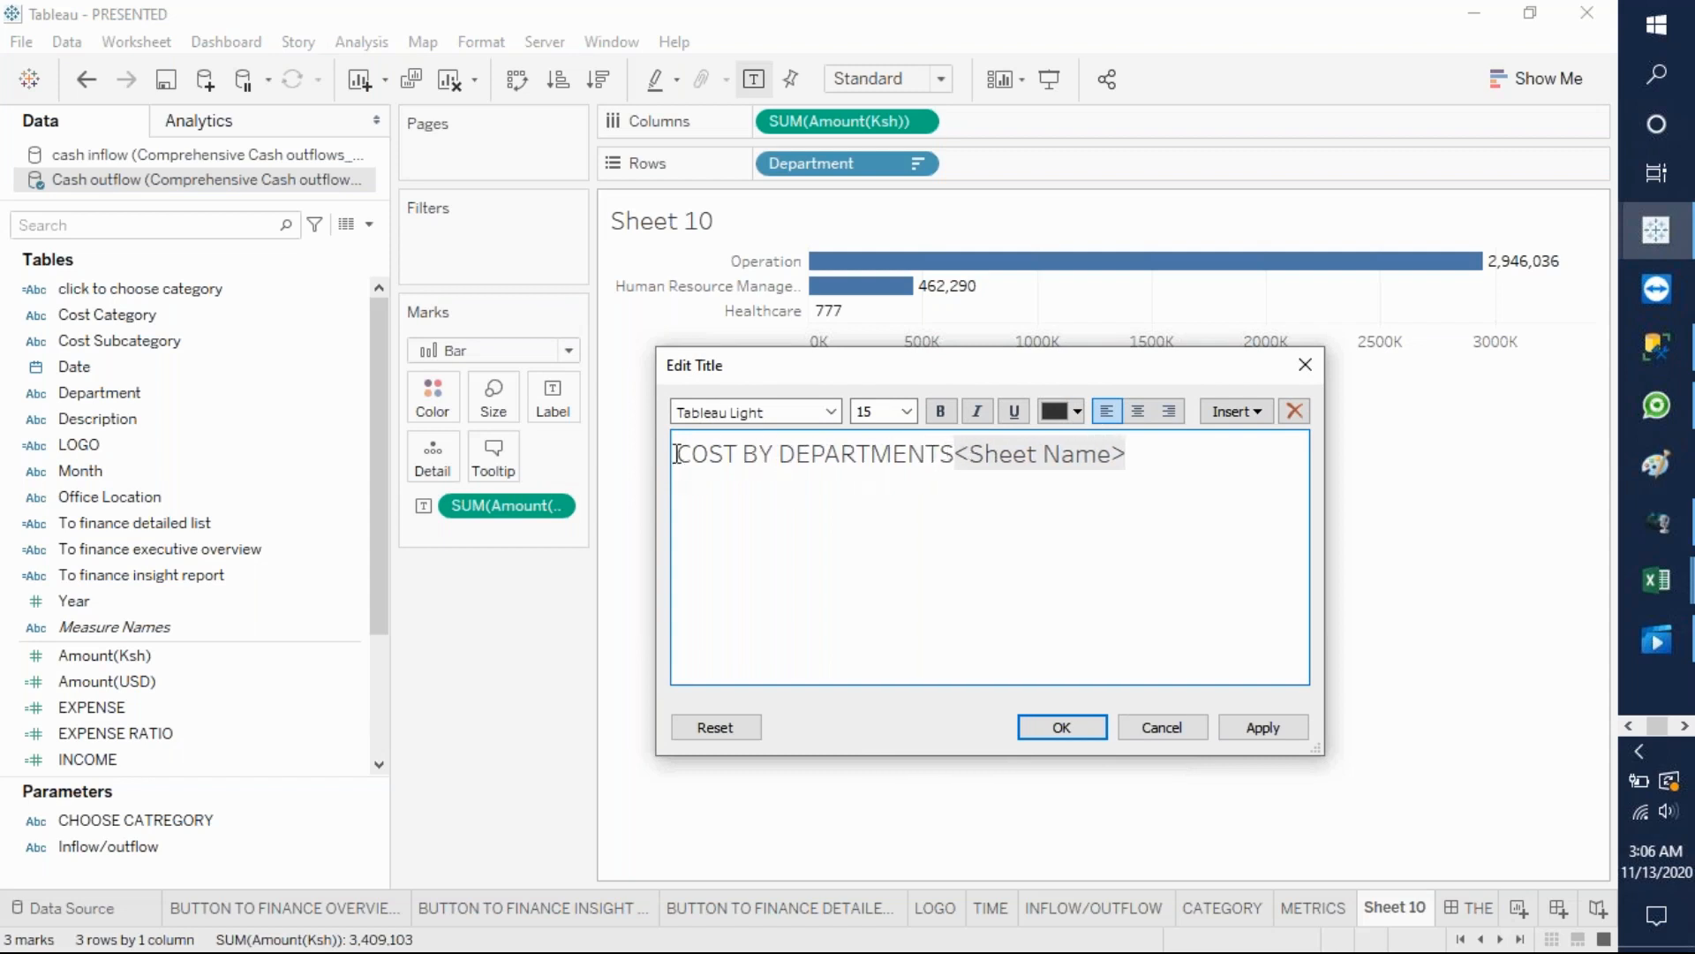
- Format the COST BY DEPARTMENTS title text in bold Arial and center it
{"action": "left_click_drag", "start_coordinate": [677, 453], "coordinate": [943, 461]}
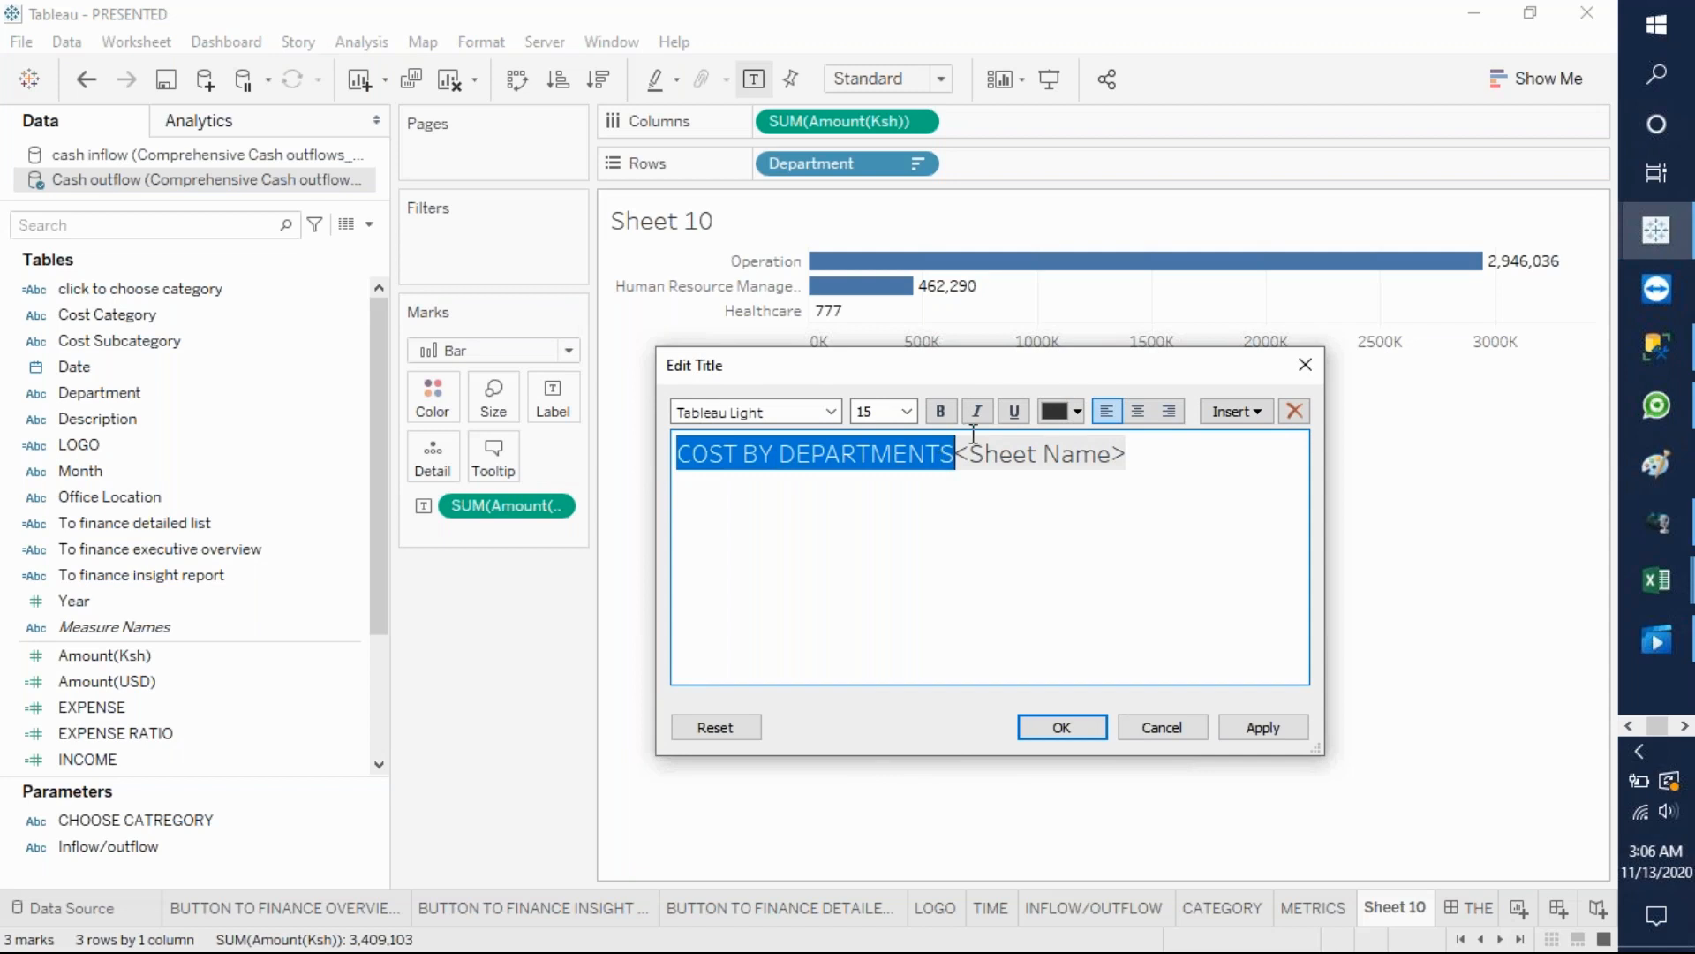
{"action": "left_click", "coordinate": [940, 410]}
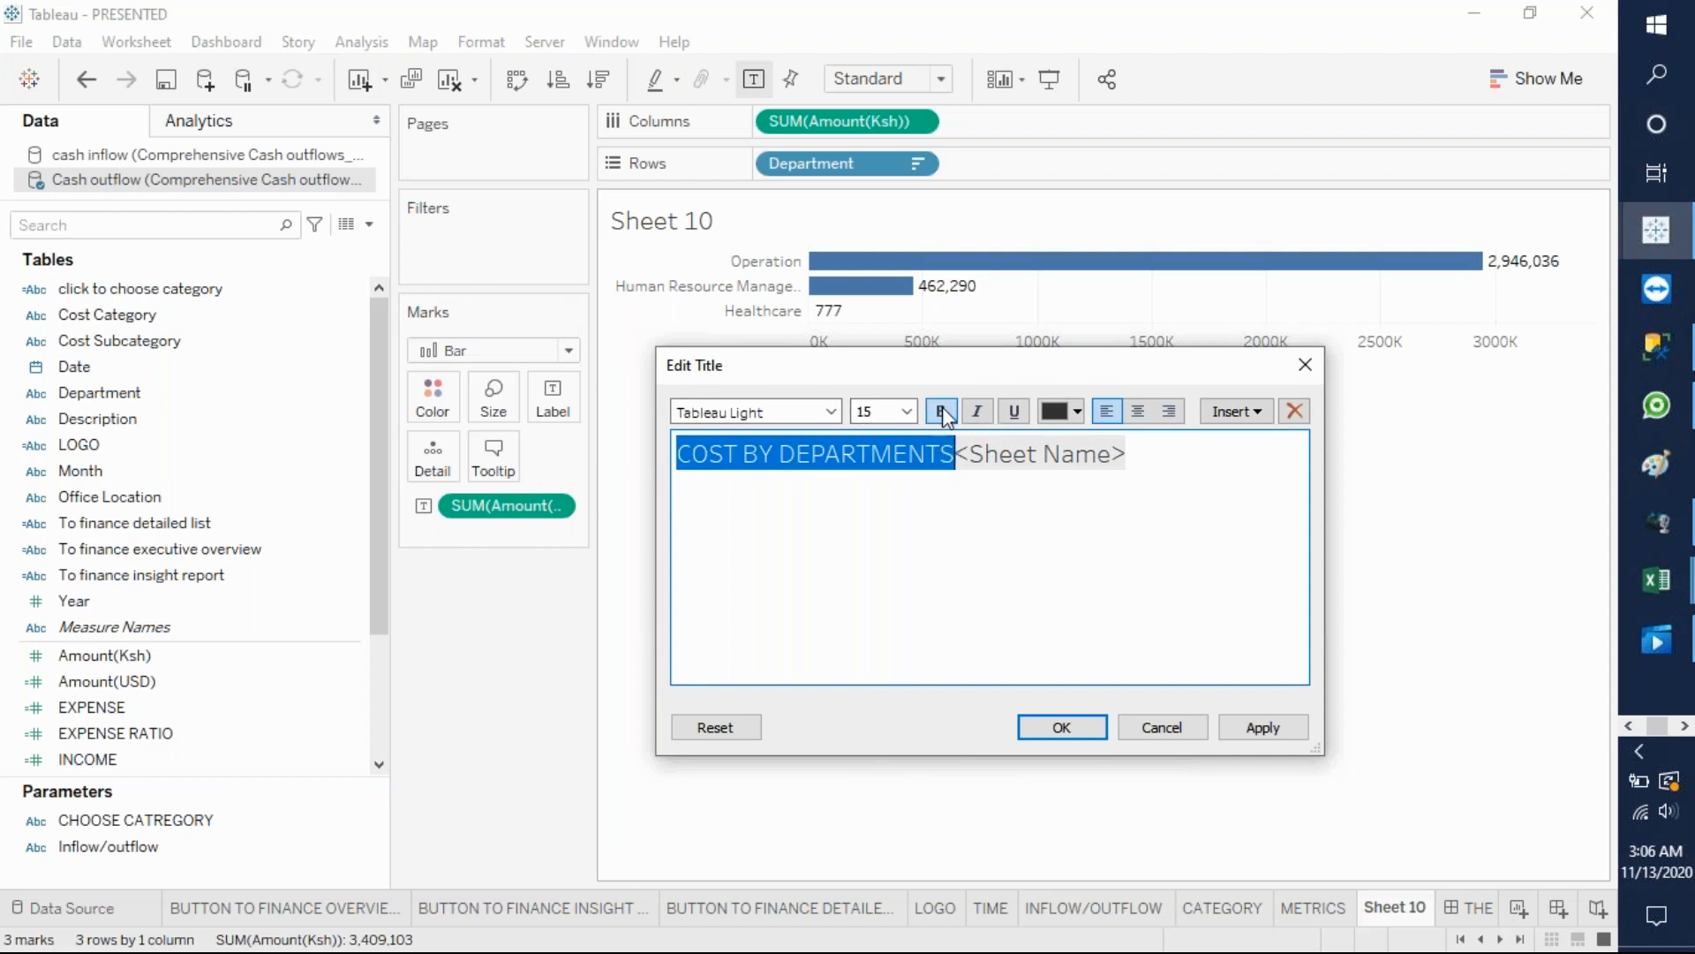
{"action": "left_click", "coordinate": [794, 412]}
{"action": "type", "text": "Arial"}
{"action": "key", "text": "Return"}
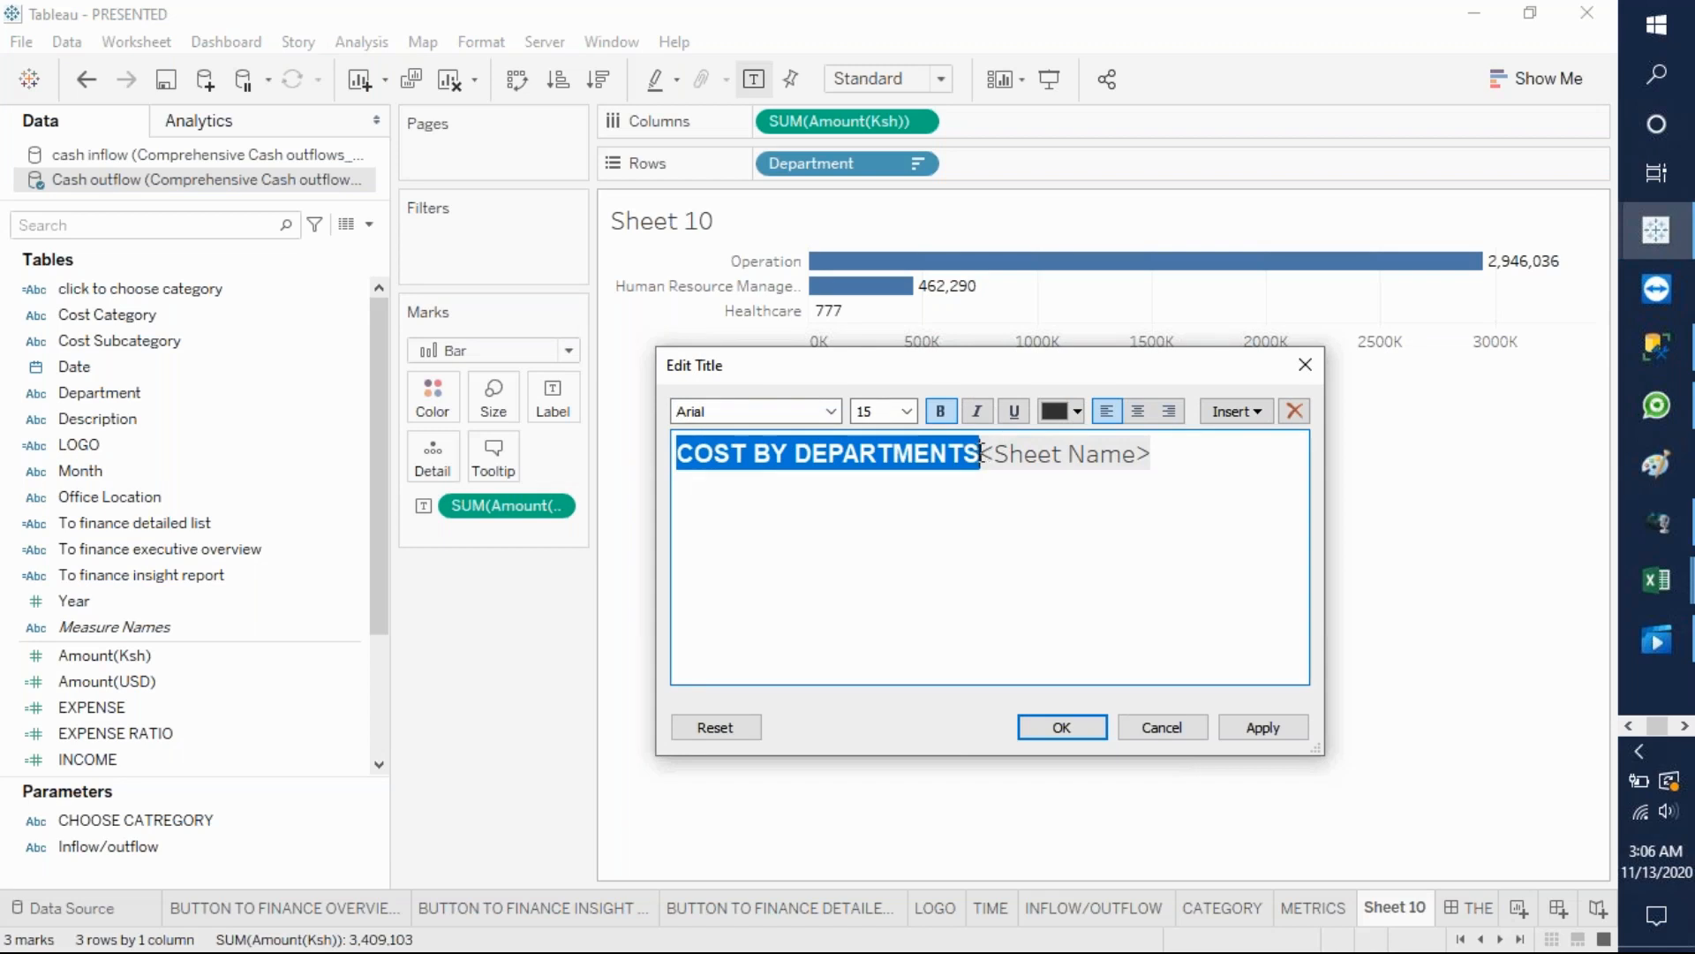
{"action": "left_click", "coordinate": [1138, 411]}
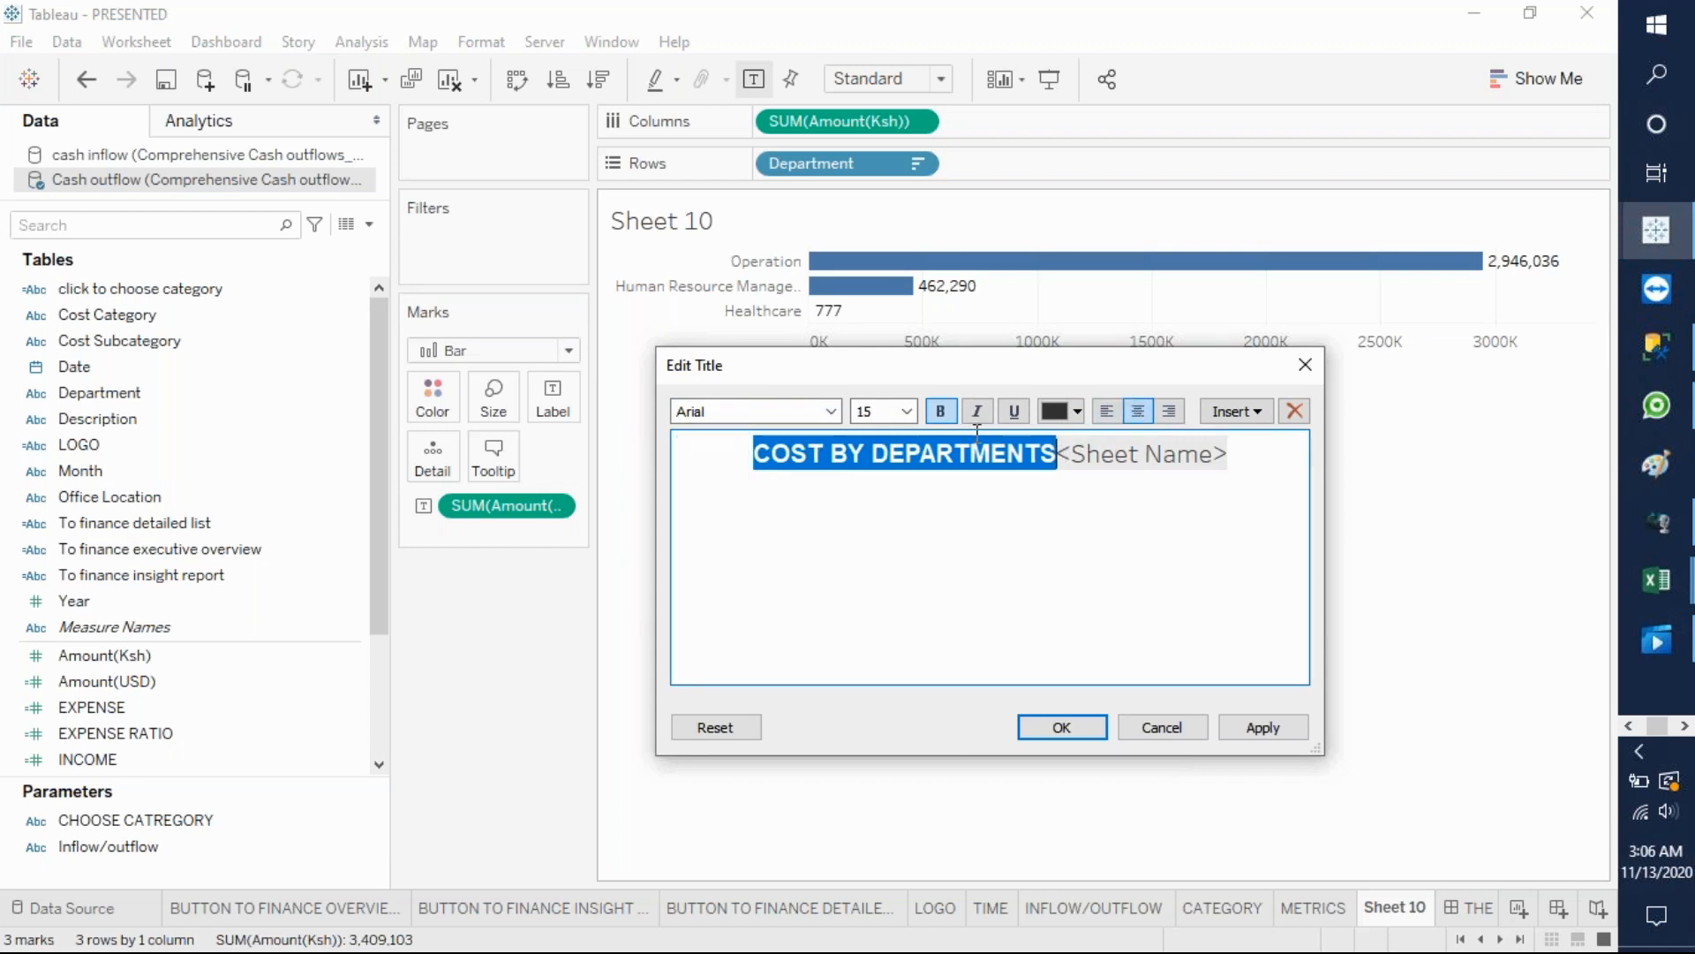
- Delete the sheet name placeholder from the title and apply the edited title
{"action": "left_click", "coordinate": [1057, 450]}
{"action": "left_click_drag", "start_coordinate": [1061, 451], "coordinate": [1246, 452]}
{"action": "key", "text": "BackSpace"}
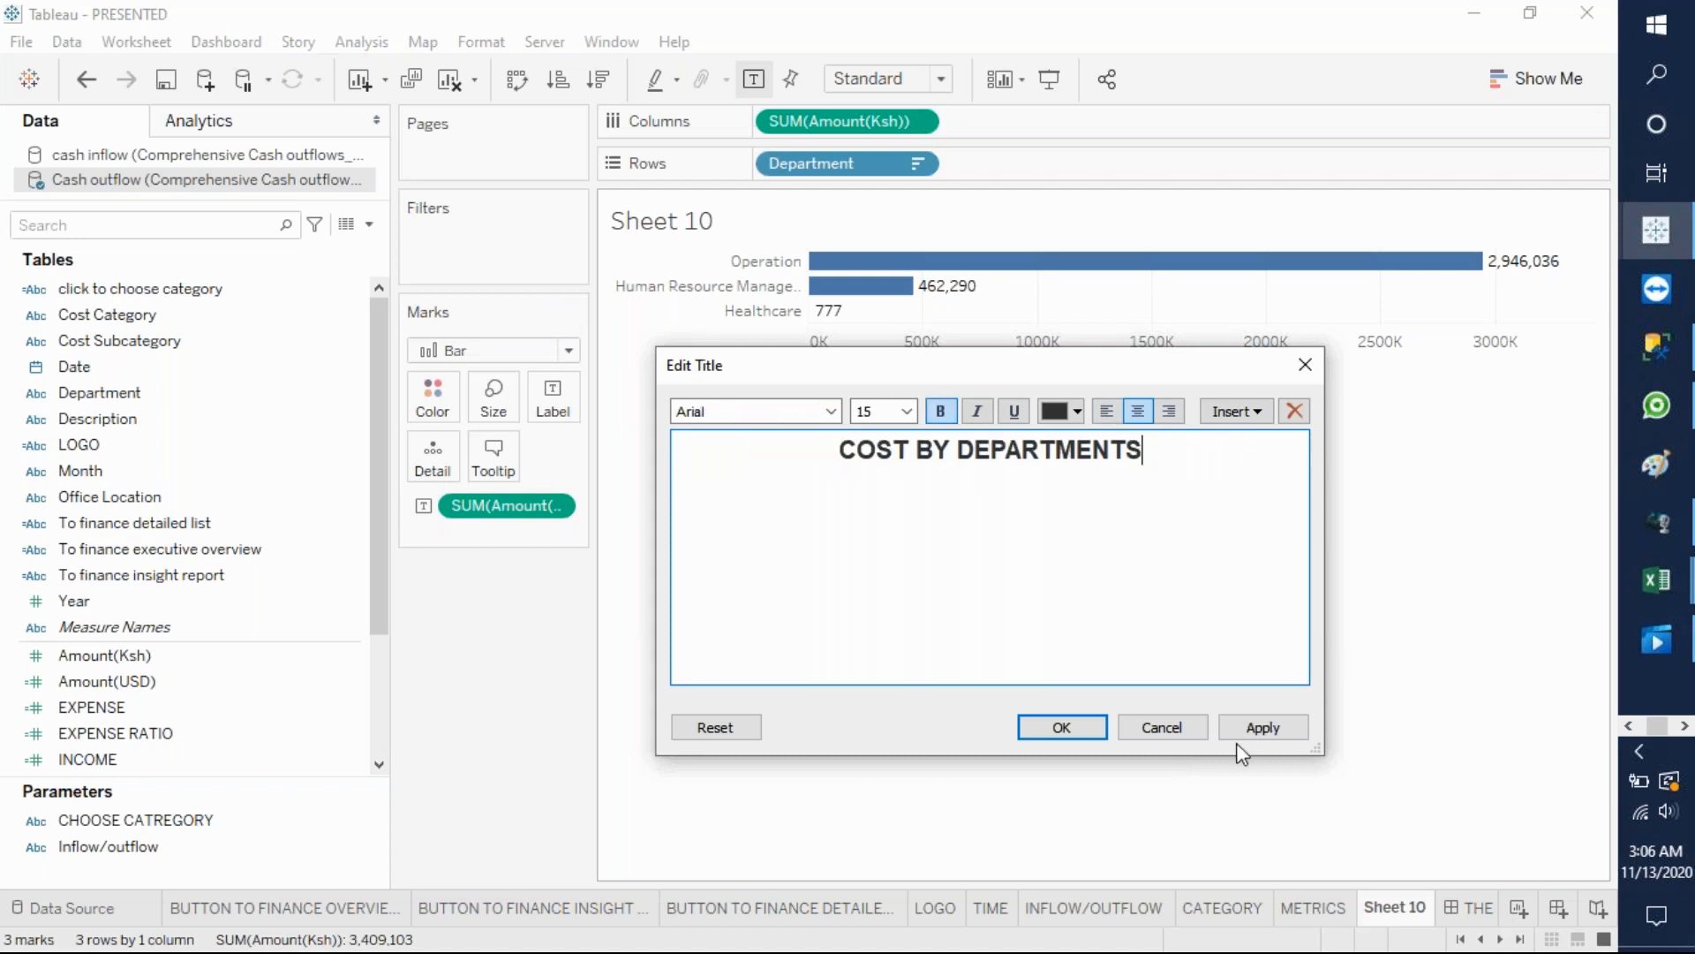
{"action": "left_click", "coordinate": [1252, 723]}
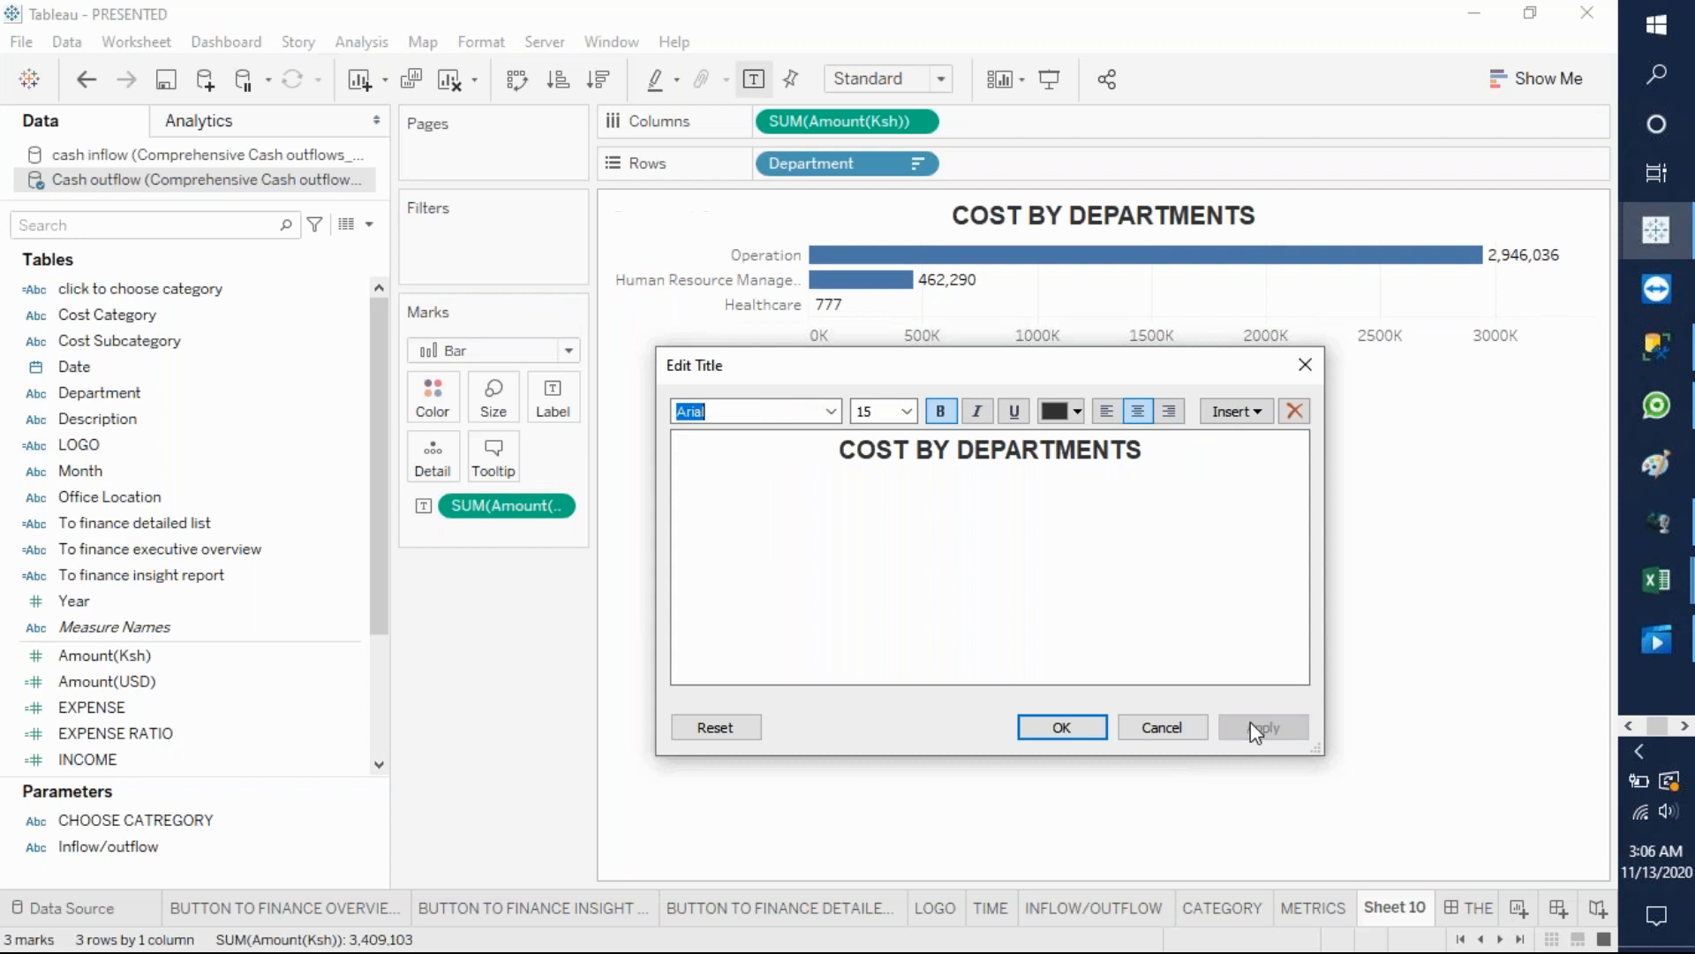
{"action": "left_click", "coordinate": [1063, 727]}
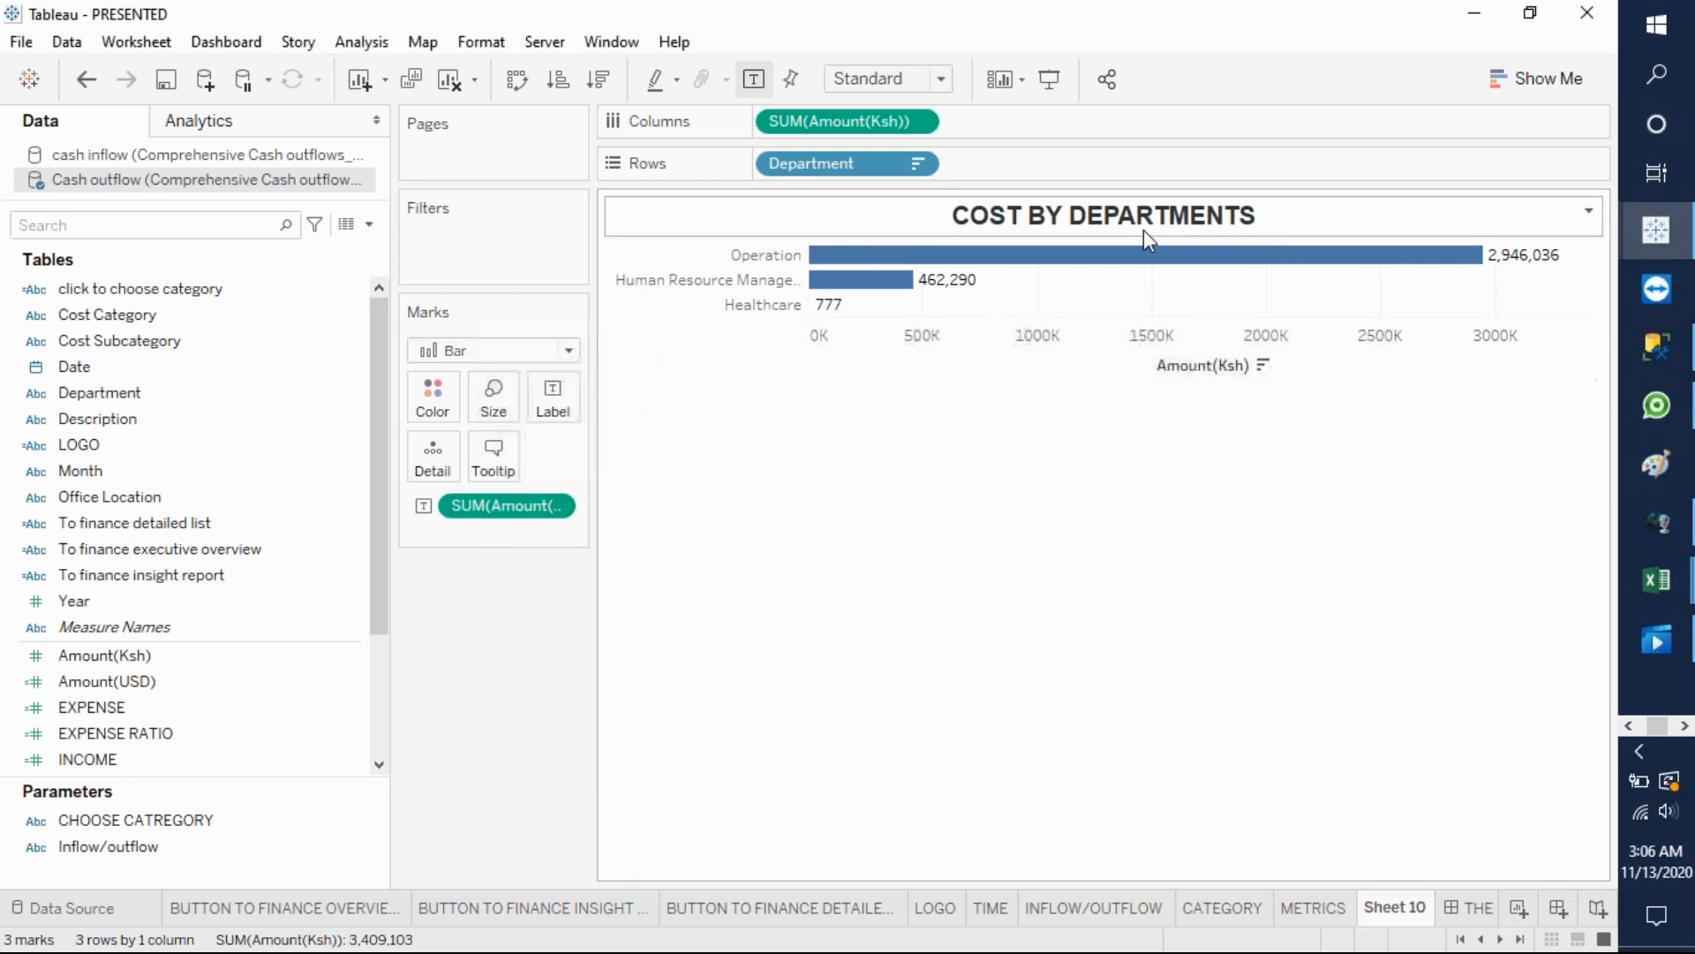
- Hide the Amount(Ksh) axis header below the bar chart
{"action": "right_click", "coordinate": [1132, 341]}
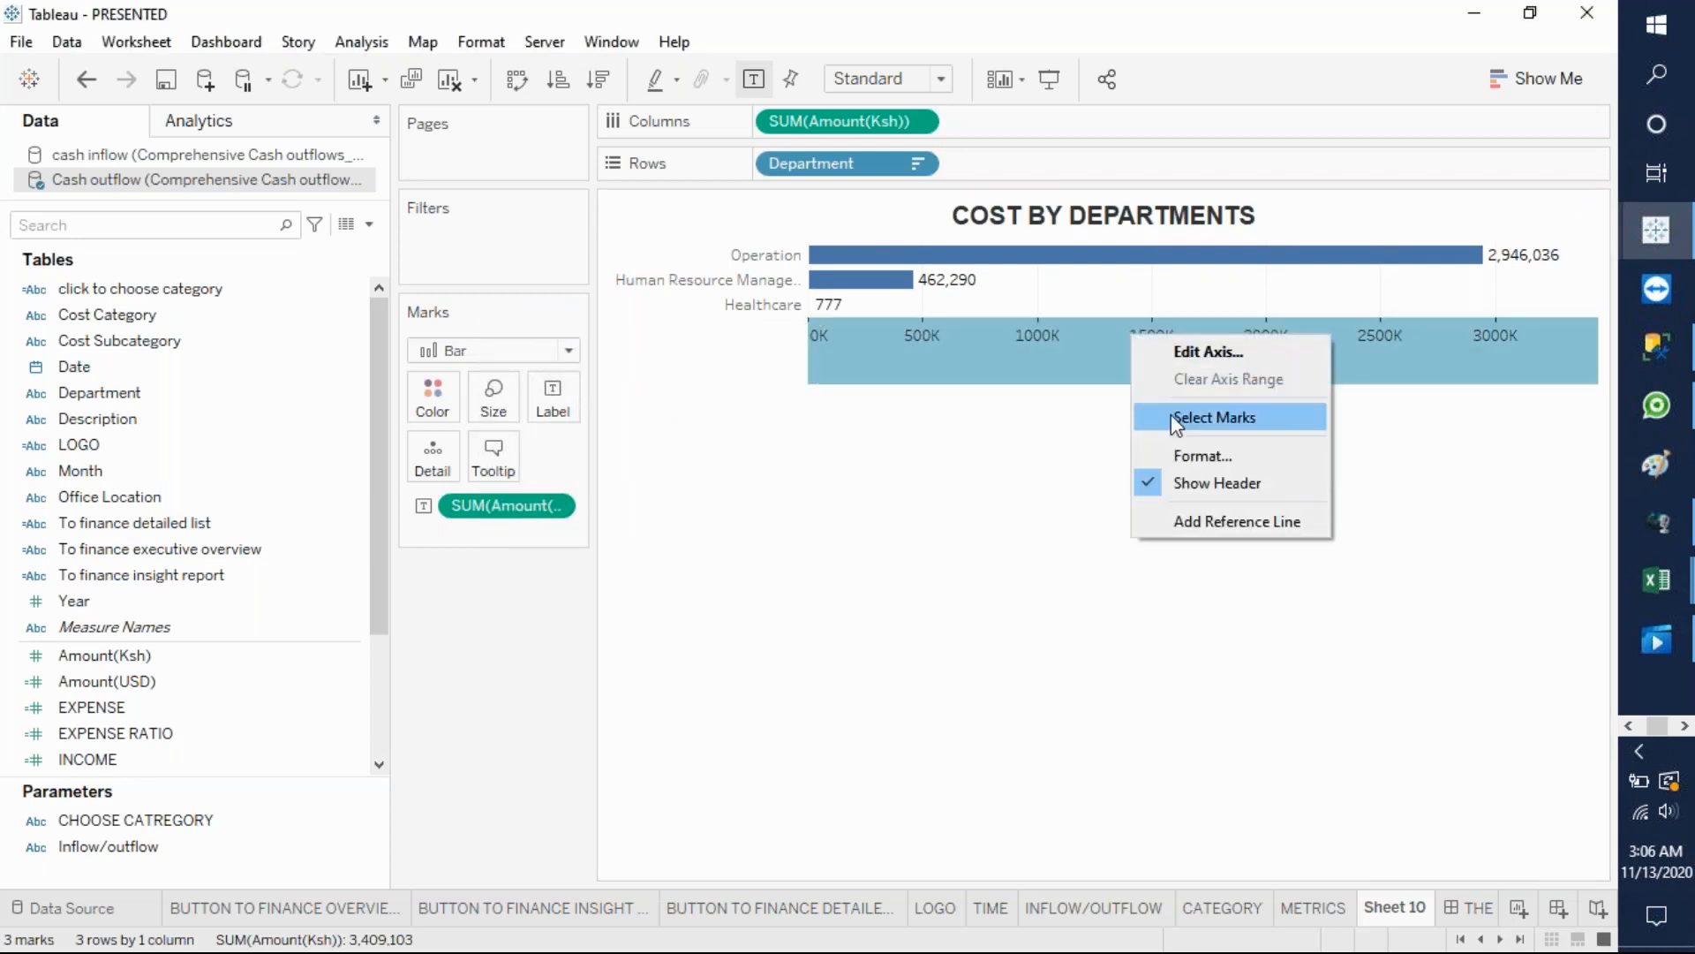
{"action": "left_click", "coordinate": [1212, 485]}
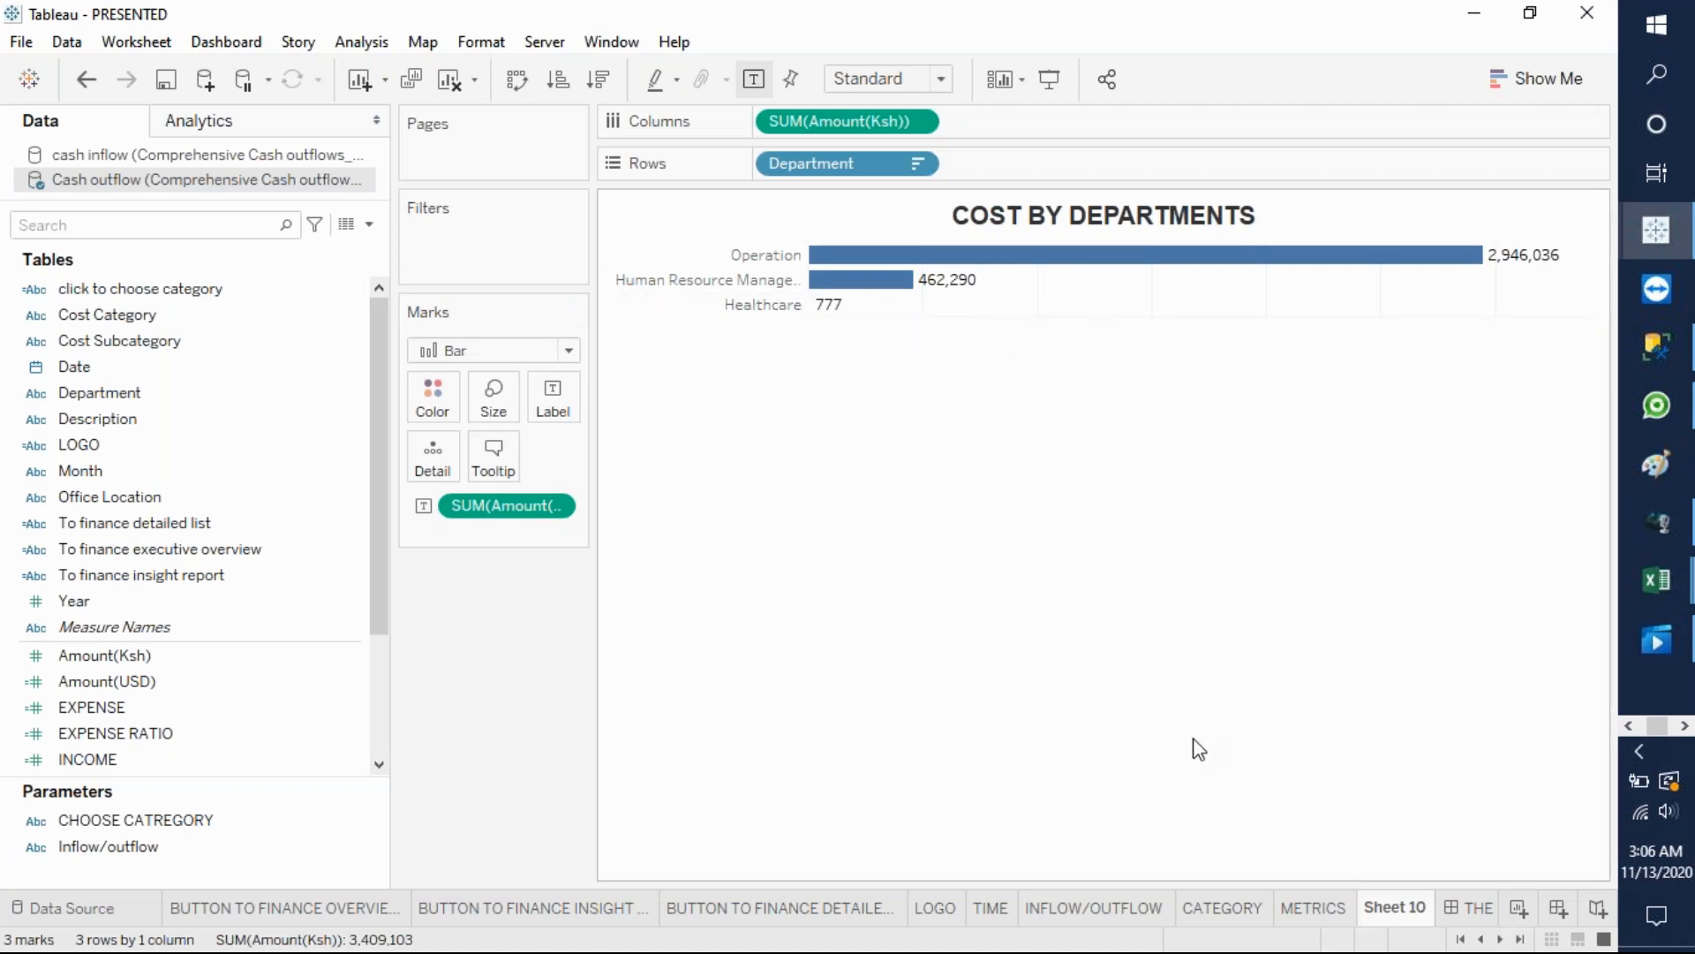
- Rename the Sheet 10 worksheet as COST BY DEPARTMENT
{"action": "right_click", "coordinate": [1406, 915]}
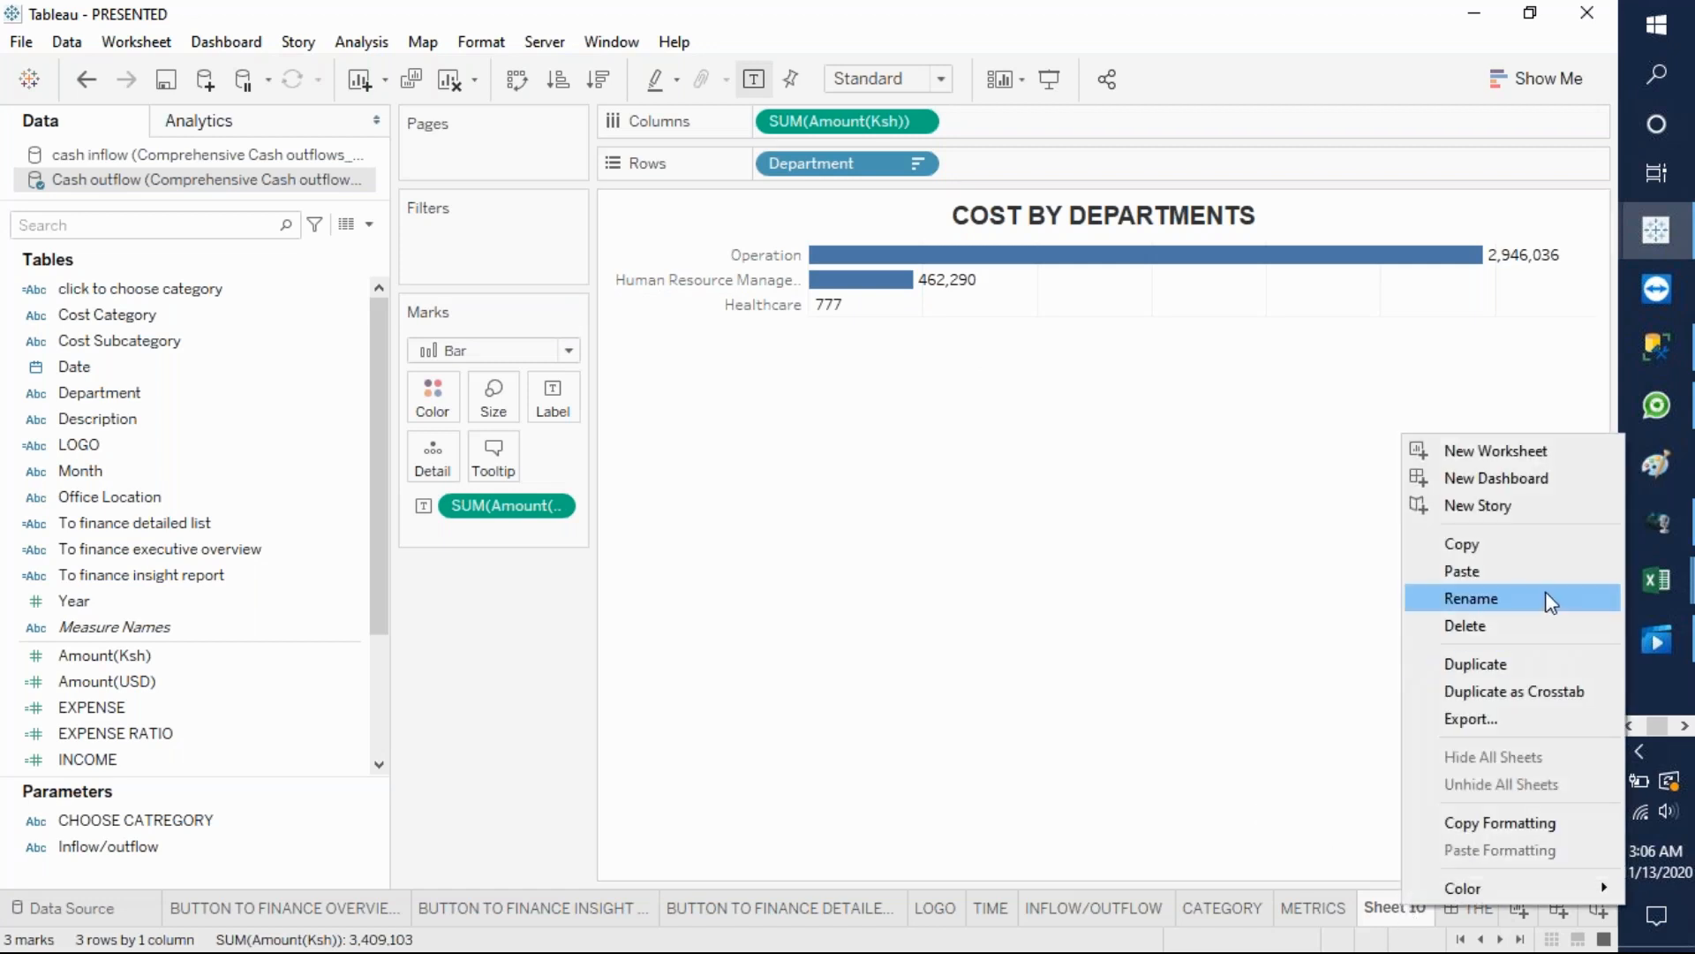
{"action": "left_click", "coordinate": [1544, 591]}
{"action": "type", "text": "COST BY DEPA"}
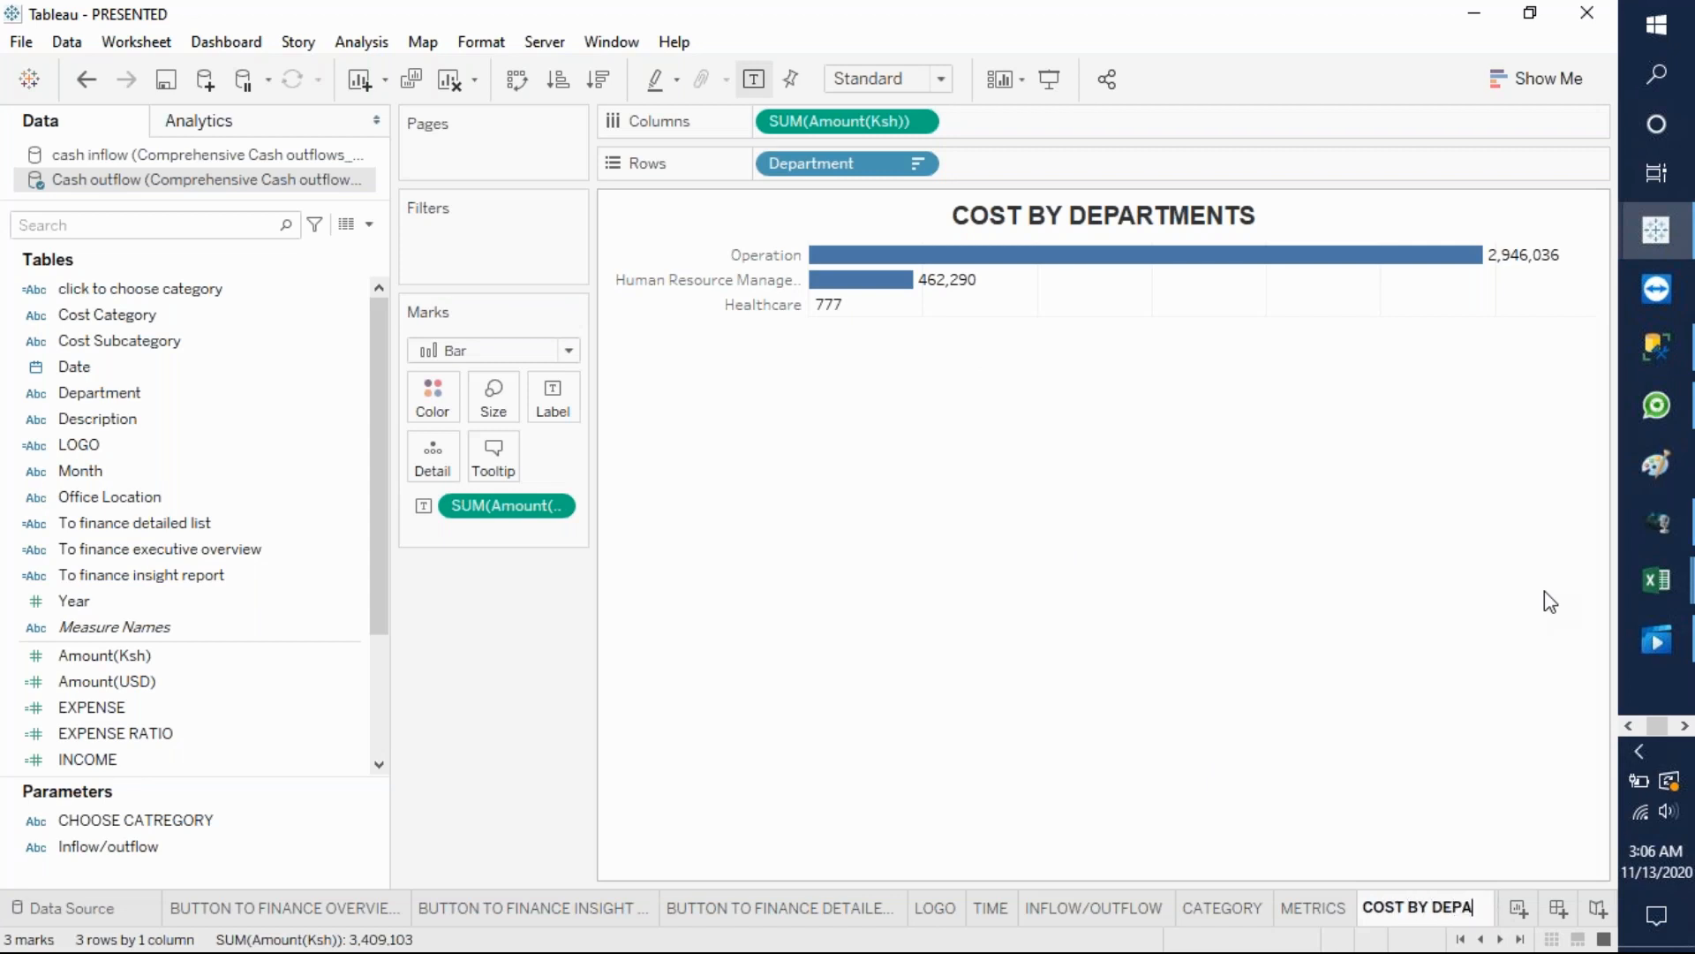
{"action": "type", "text": "RTMENT"}
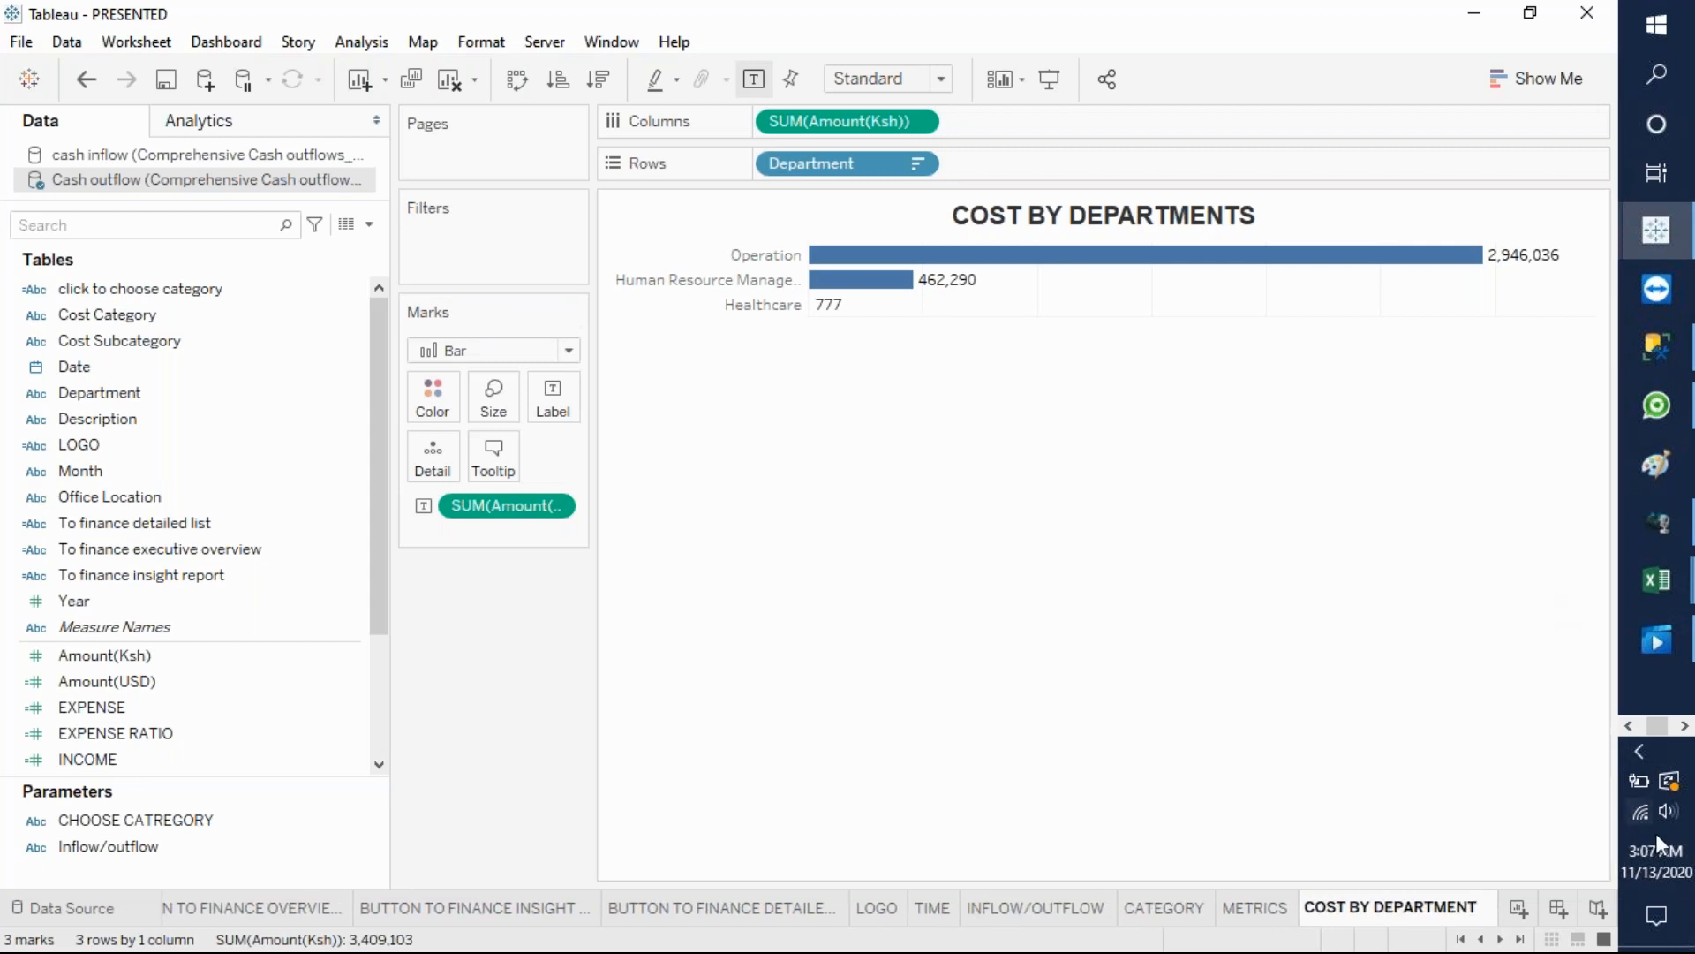
{"action": "left_click", "coordinate": [1460, 802]}
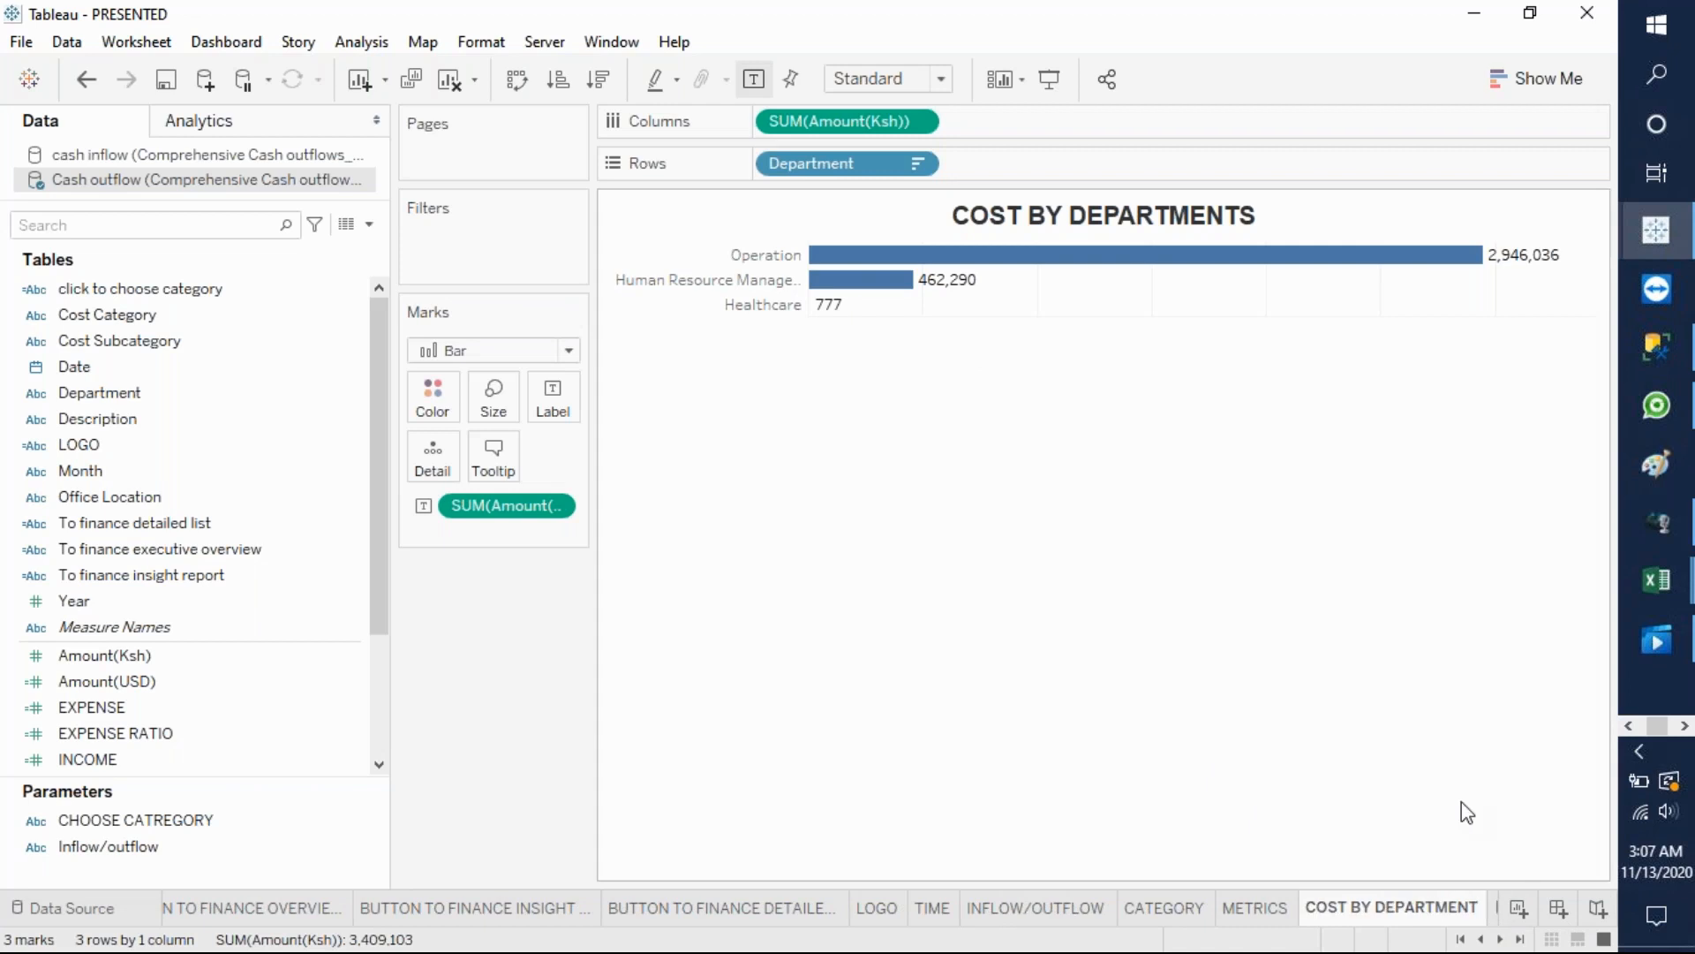
- Create a new worksheet and build a bar chart with Office Location as rows and Amount(Ksh) as columns
{"action": "right_click", "coordinate": [1454, 912]}
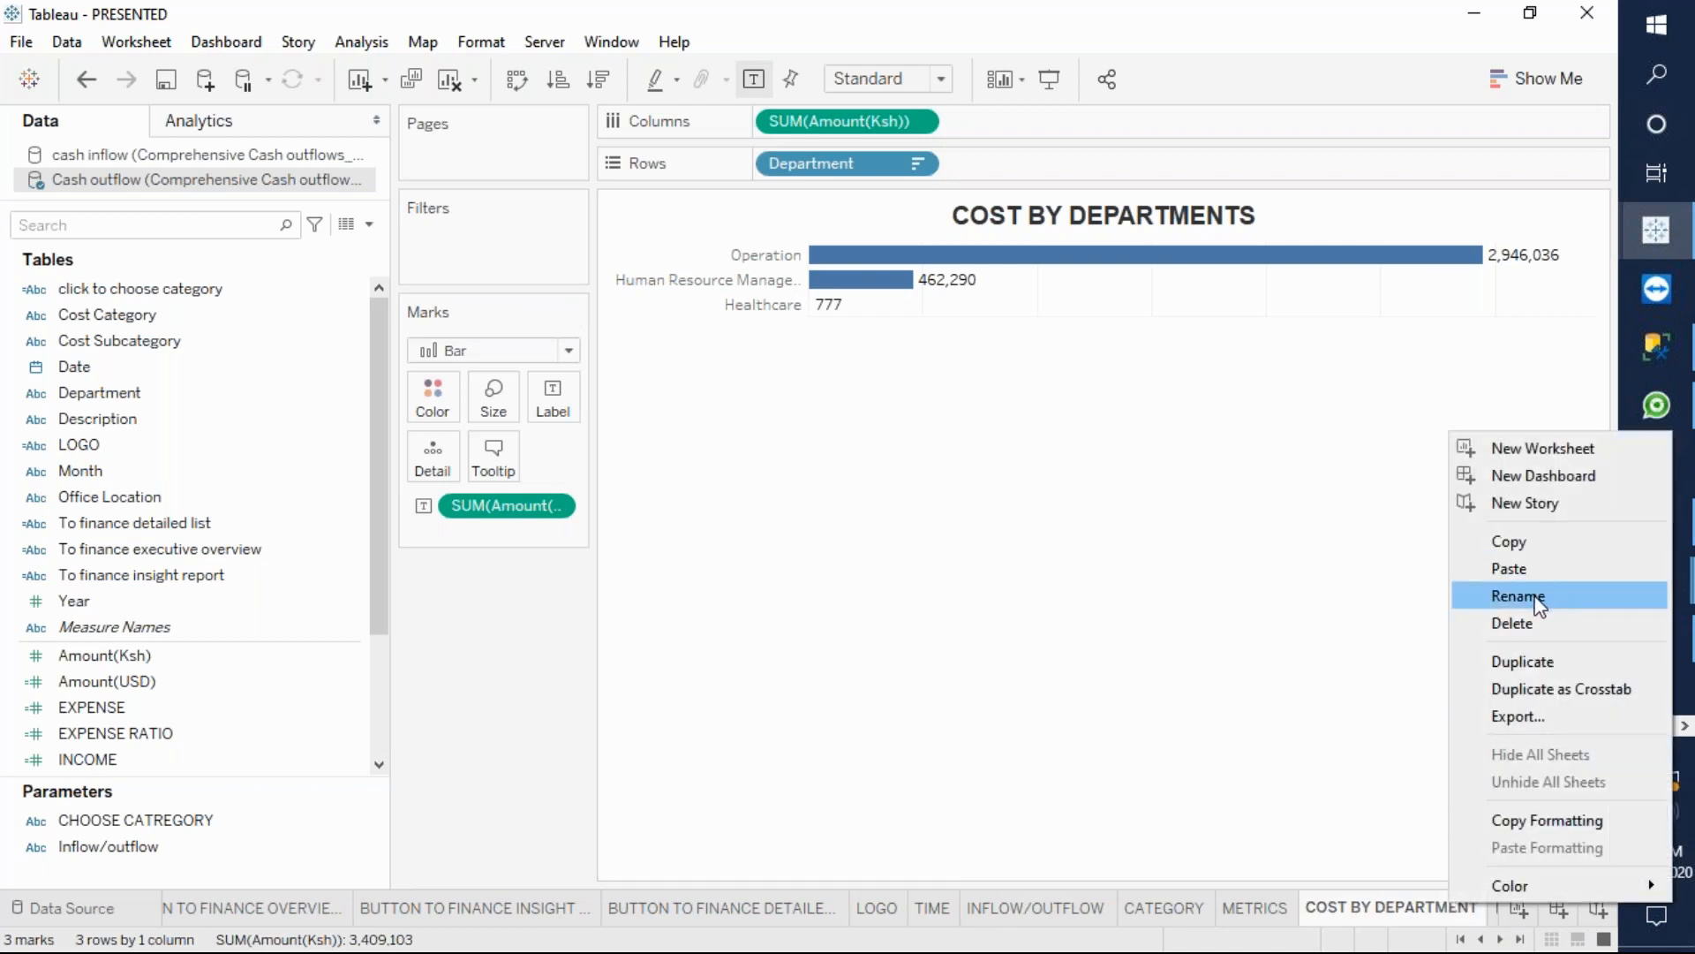
{"action": "left_click", "coordinate": [1513, 452]}
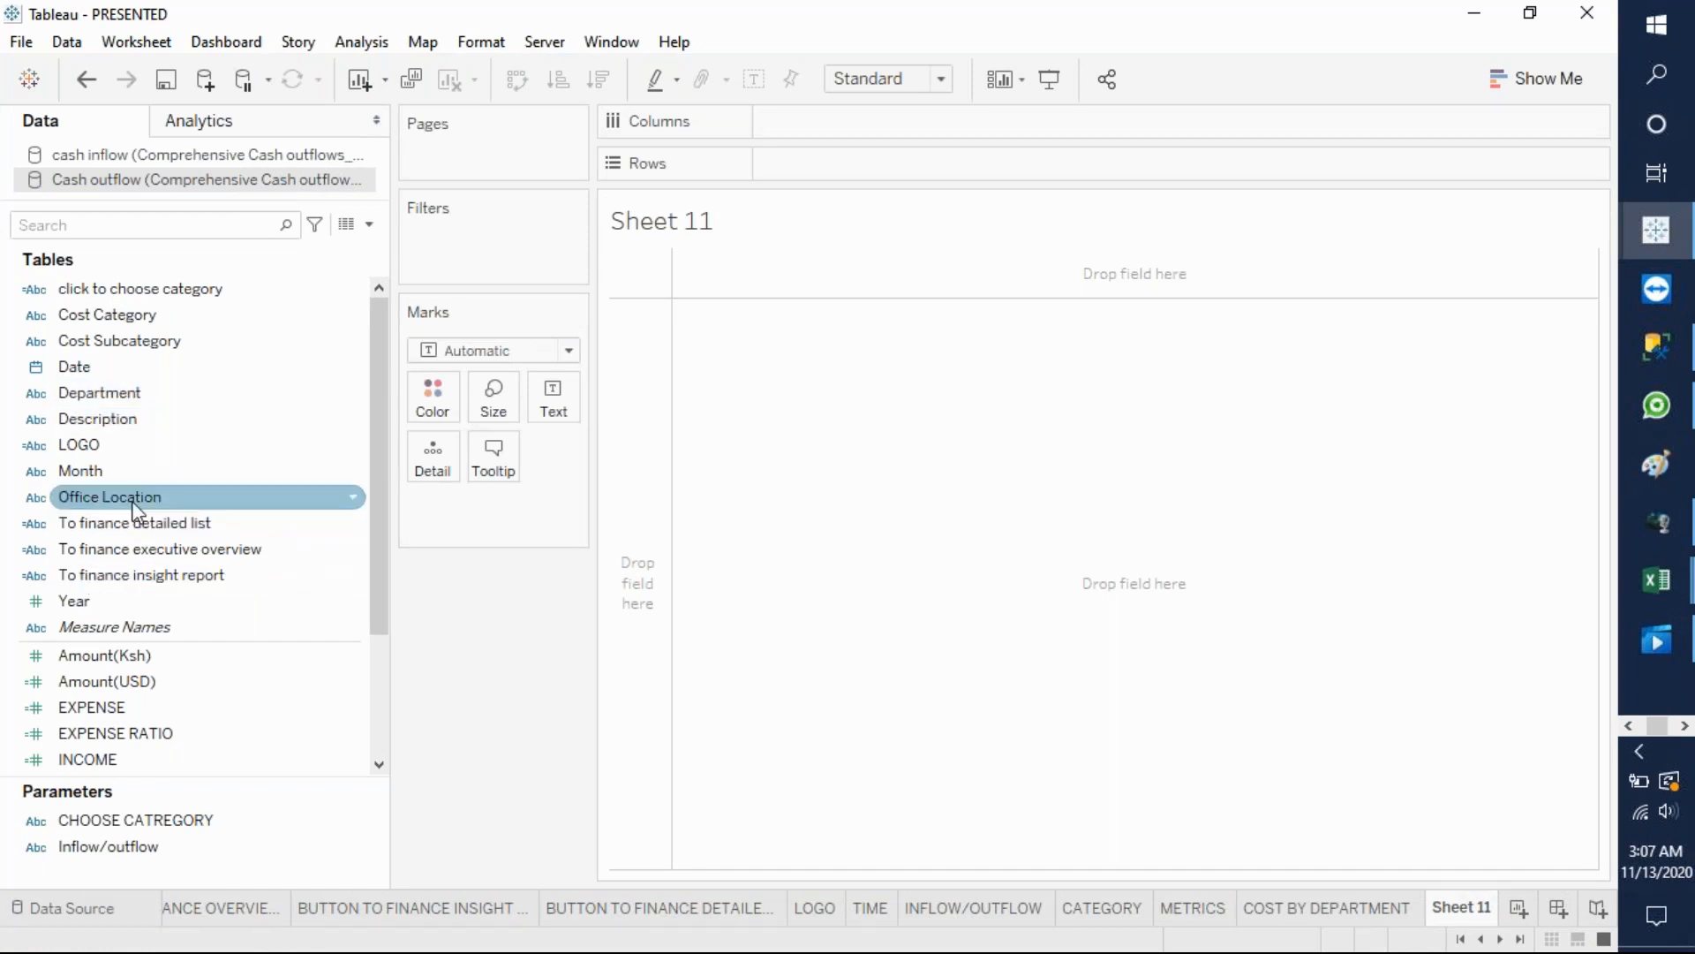
{"action": "left_click_drag", "start_coordinate": [131, 500], "coordinate": [841, 168]}
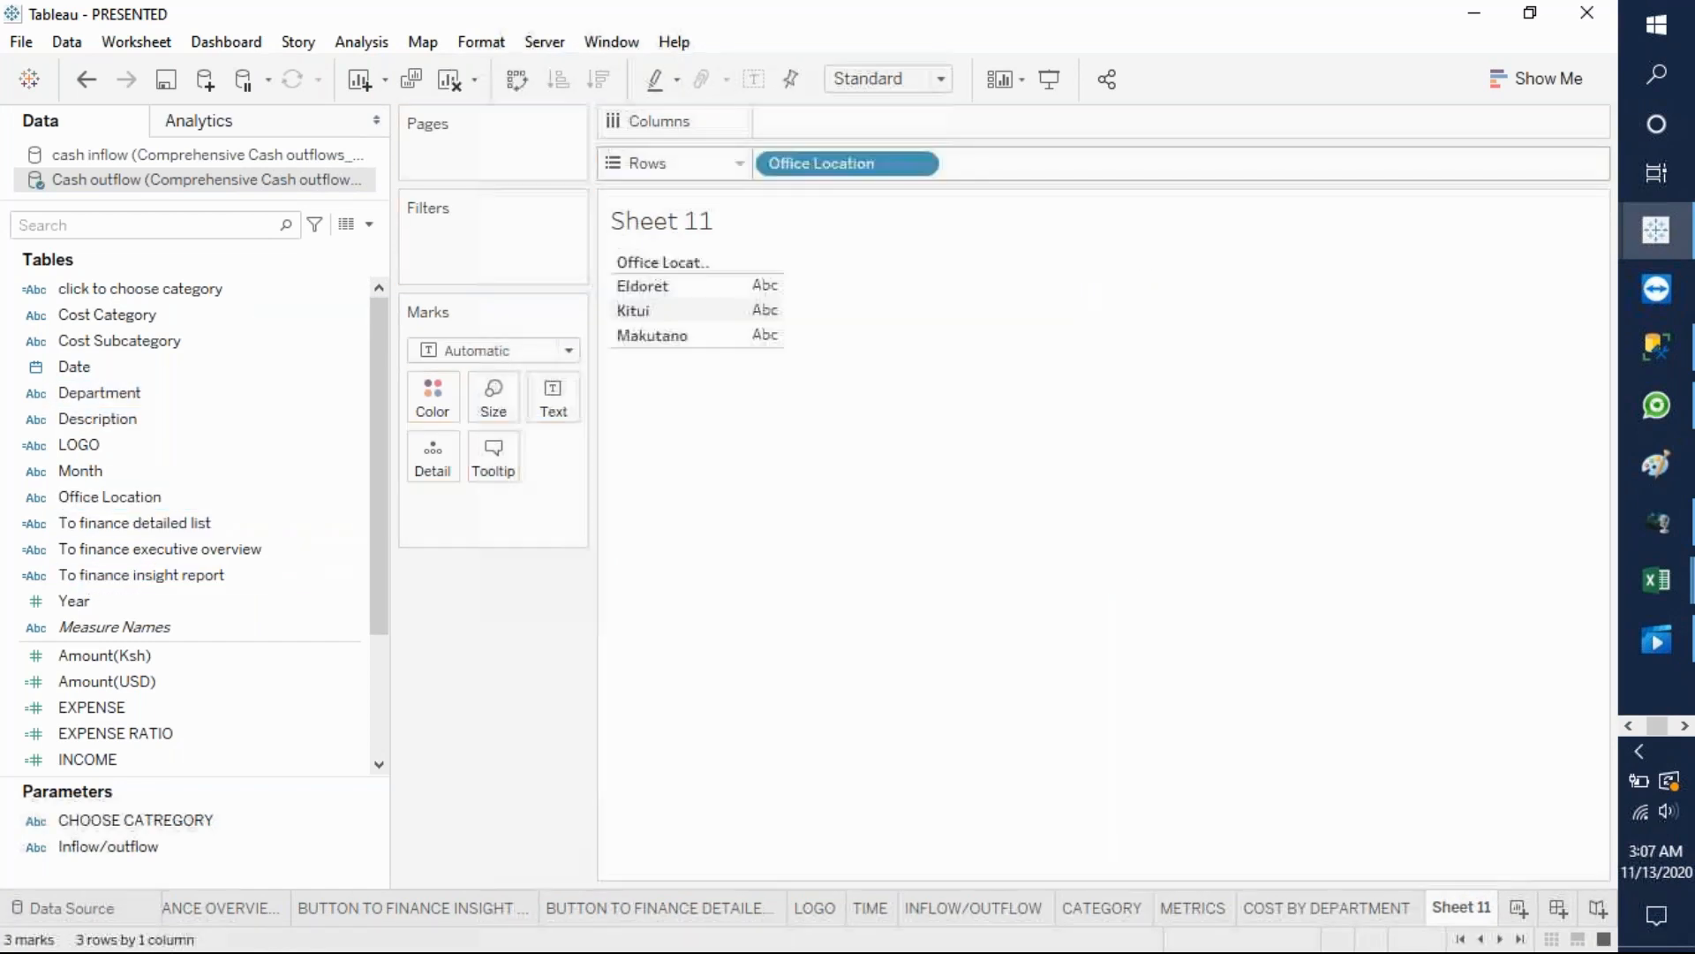
{"action": "left_click_drag", "start_coordinate": [204, 664], "coordinate": [908, 120]}
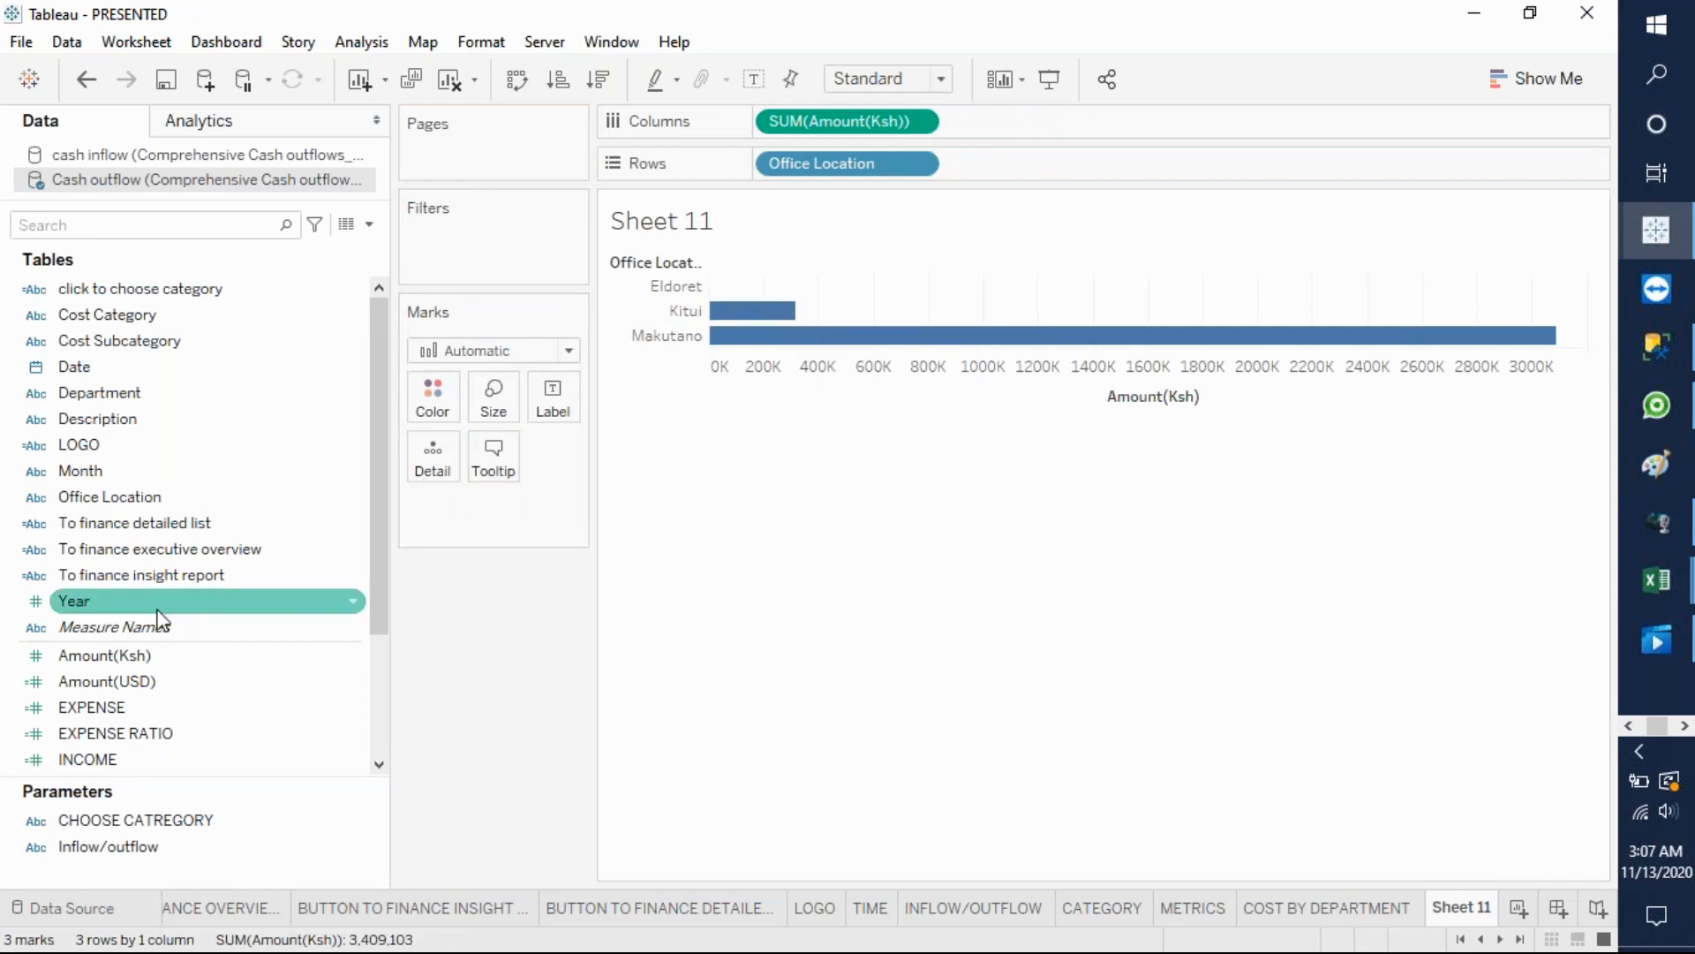
- Label the office location bars with Amount(Ksh) and sort them in descending order
{"action": "left_click", "coordinate": [149, 663]}
{"action": "left_click_drag", "start_coordinate": [148, 662], "coordinate": [556, 402]}
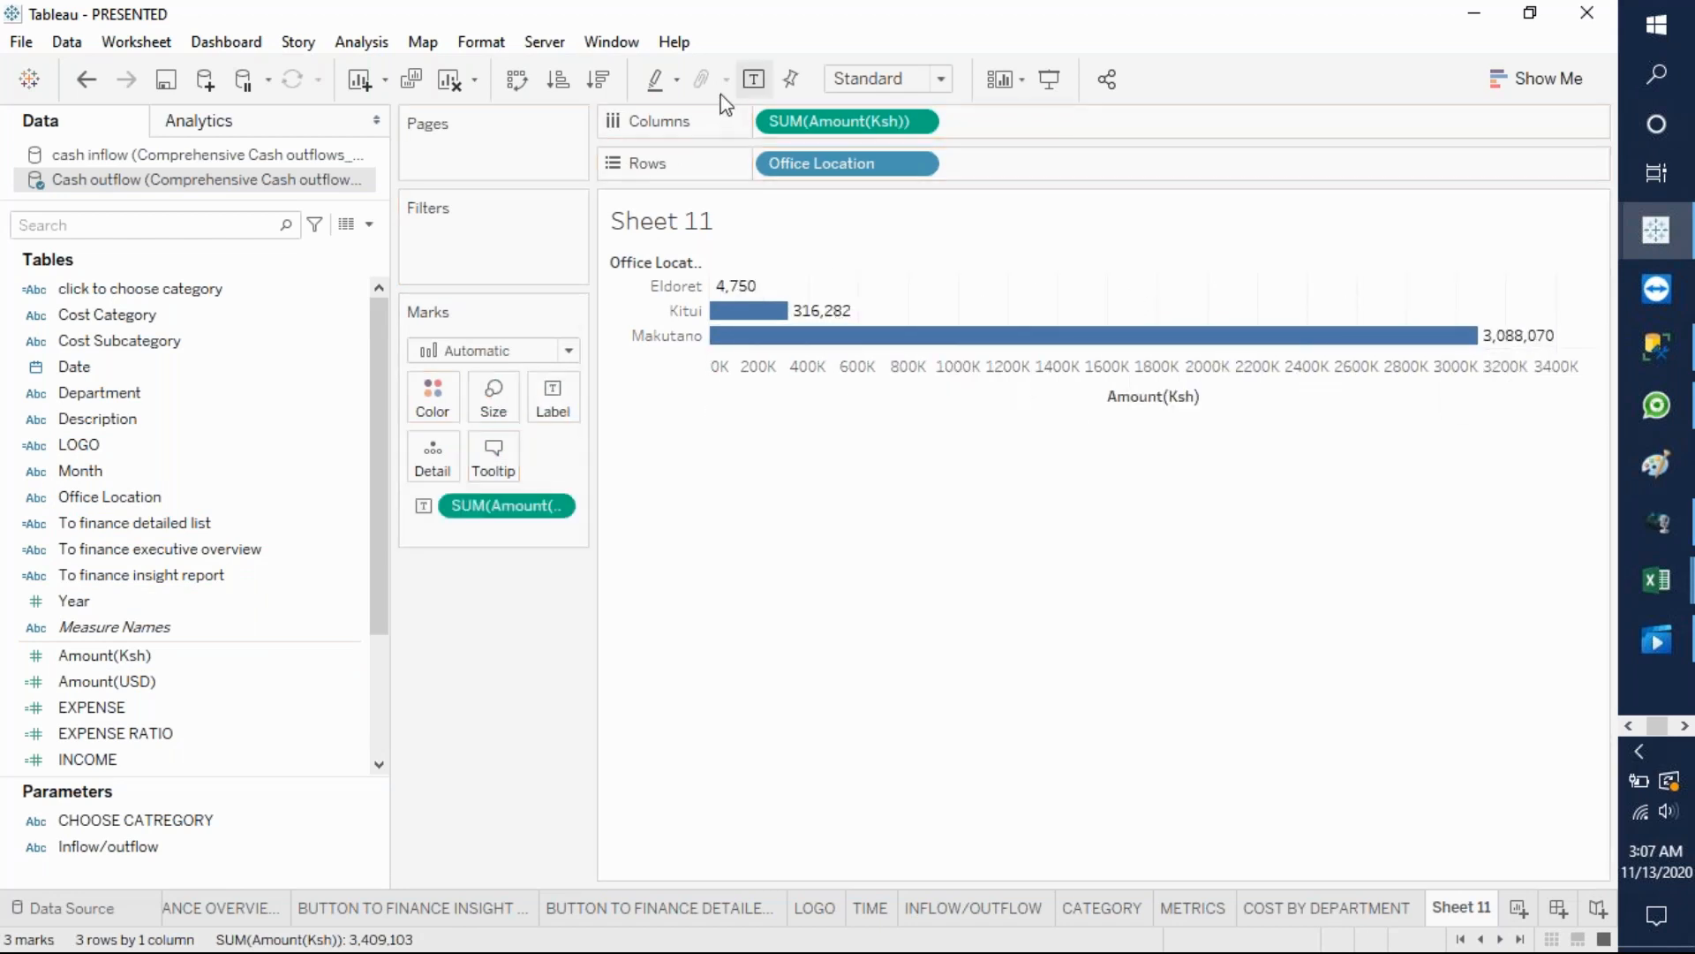
{"action": "left_click", "coordinate": [600, 80]}
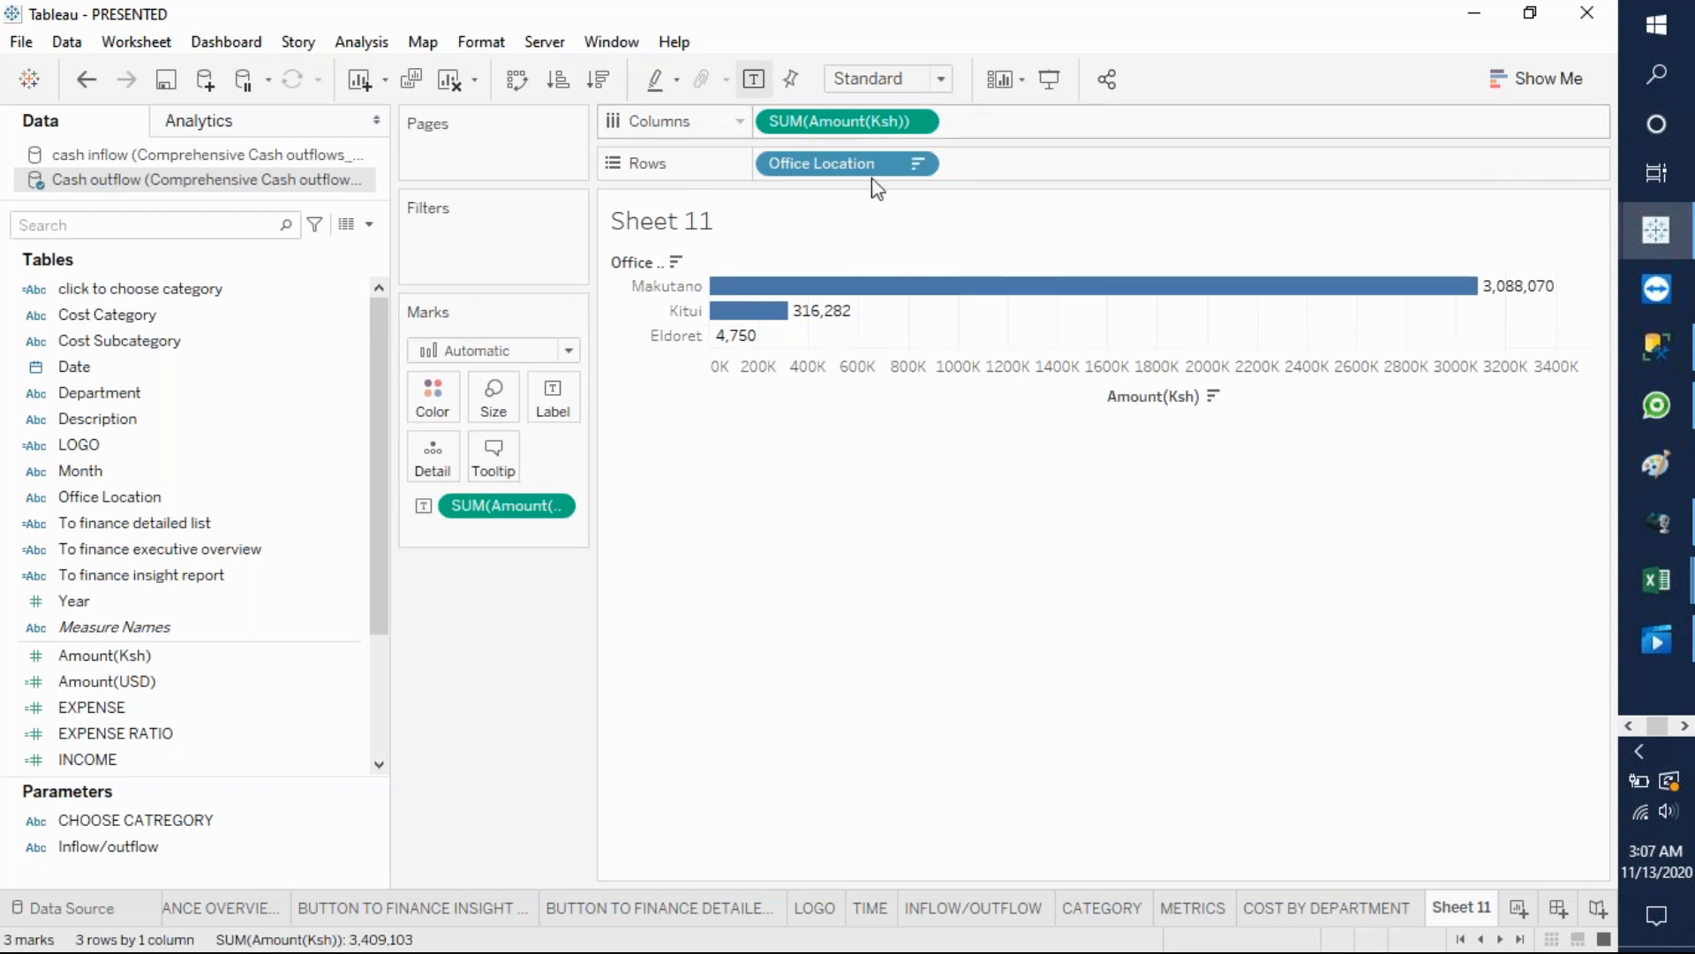
- Hide the Amount(Ksh) axis header and the Office Location field label on the chart
{"action": "right_click", "coordinate": [1082, 365]}
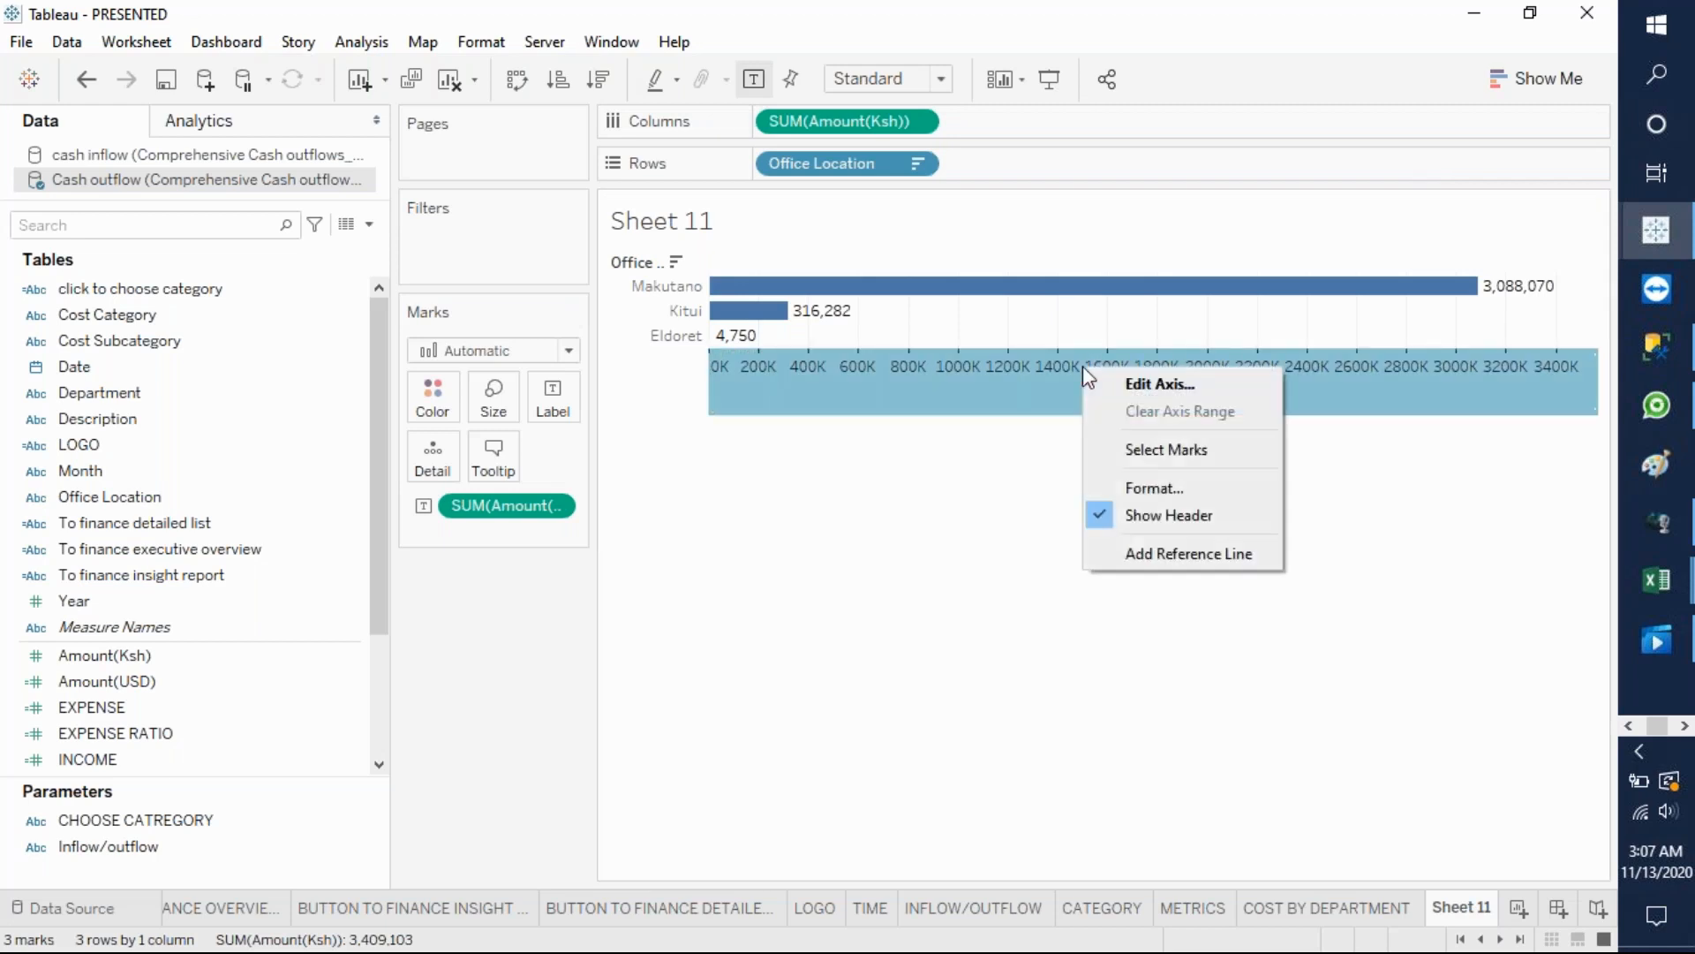
{"action": "left_click", "coordinate": [1171, 521]}
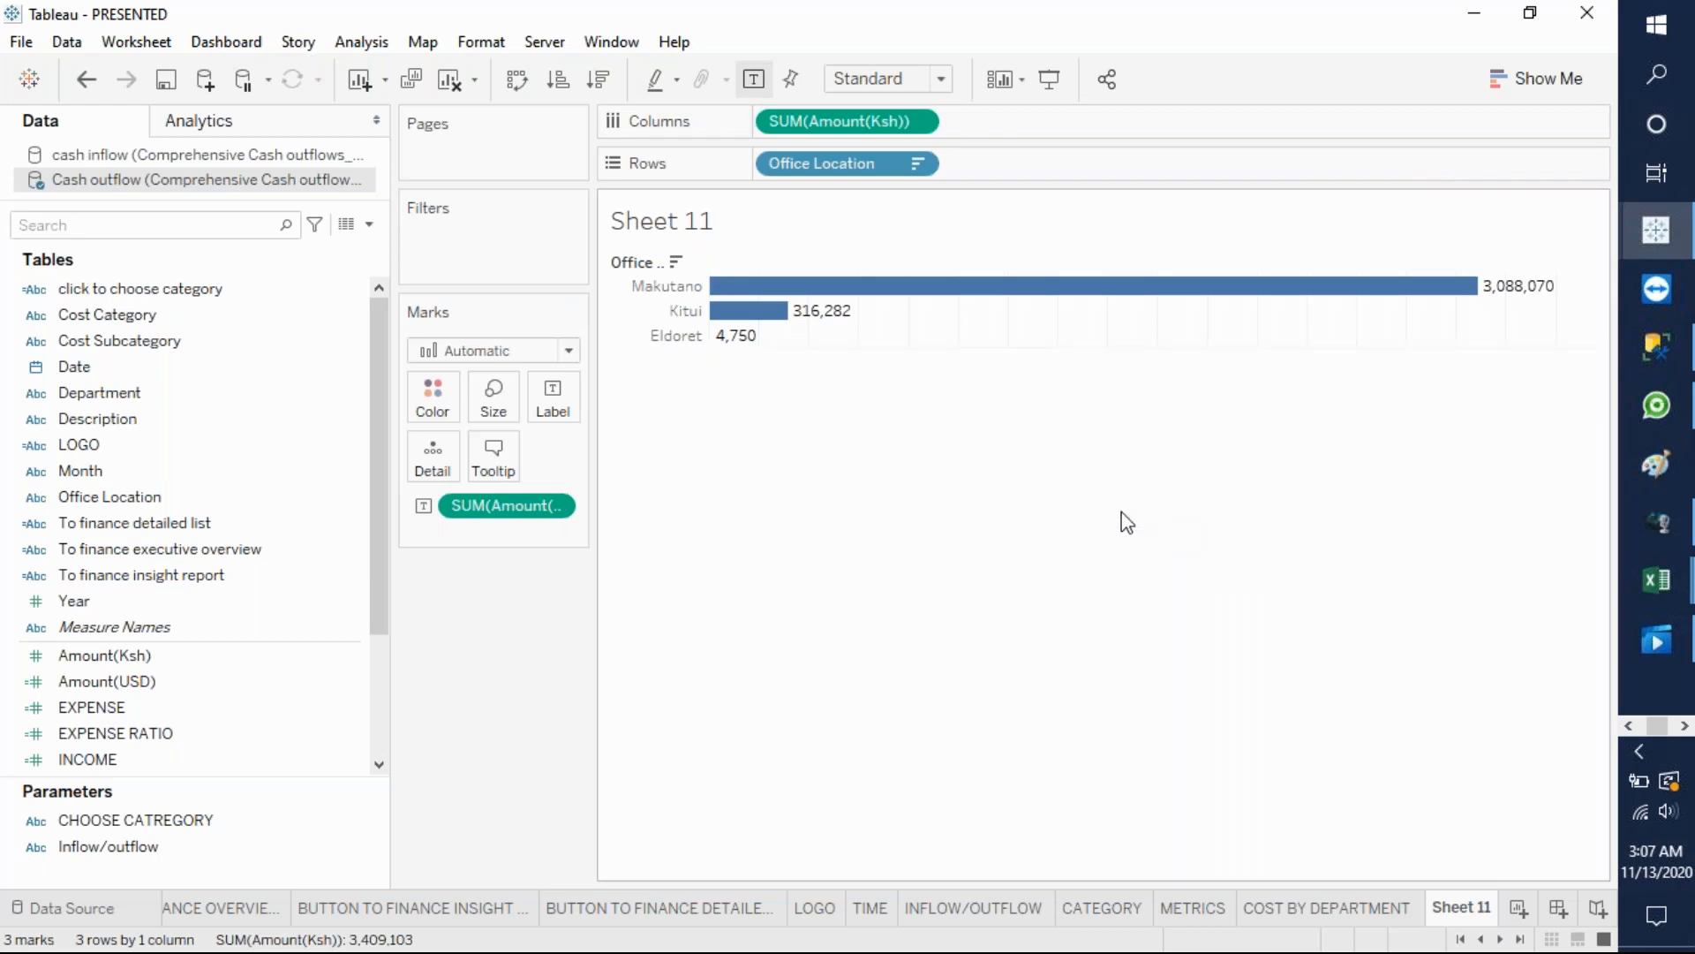
{"action": "right_click", "coordinate": [648, 261]}
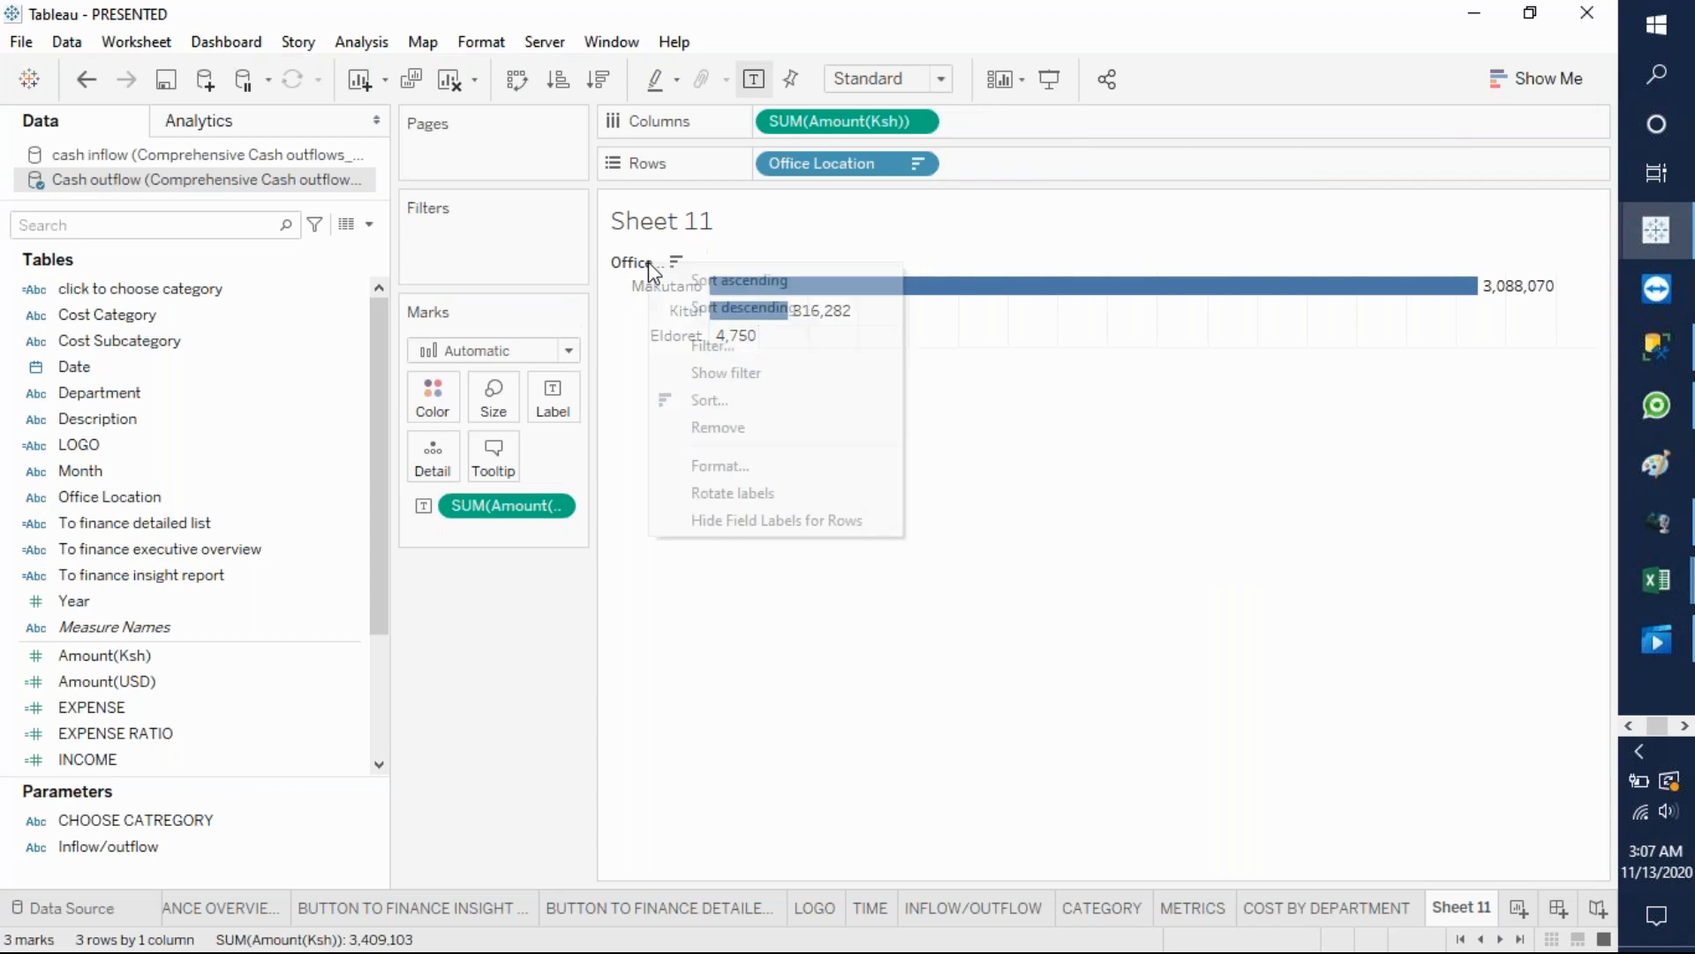
{"action": "left_click", "coordinate": [749, 522]}
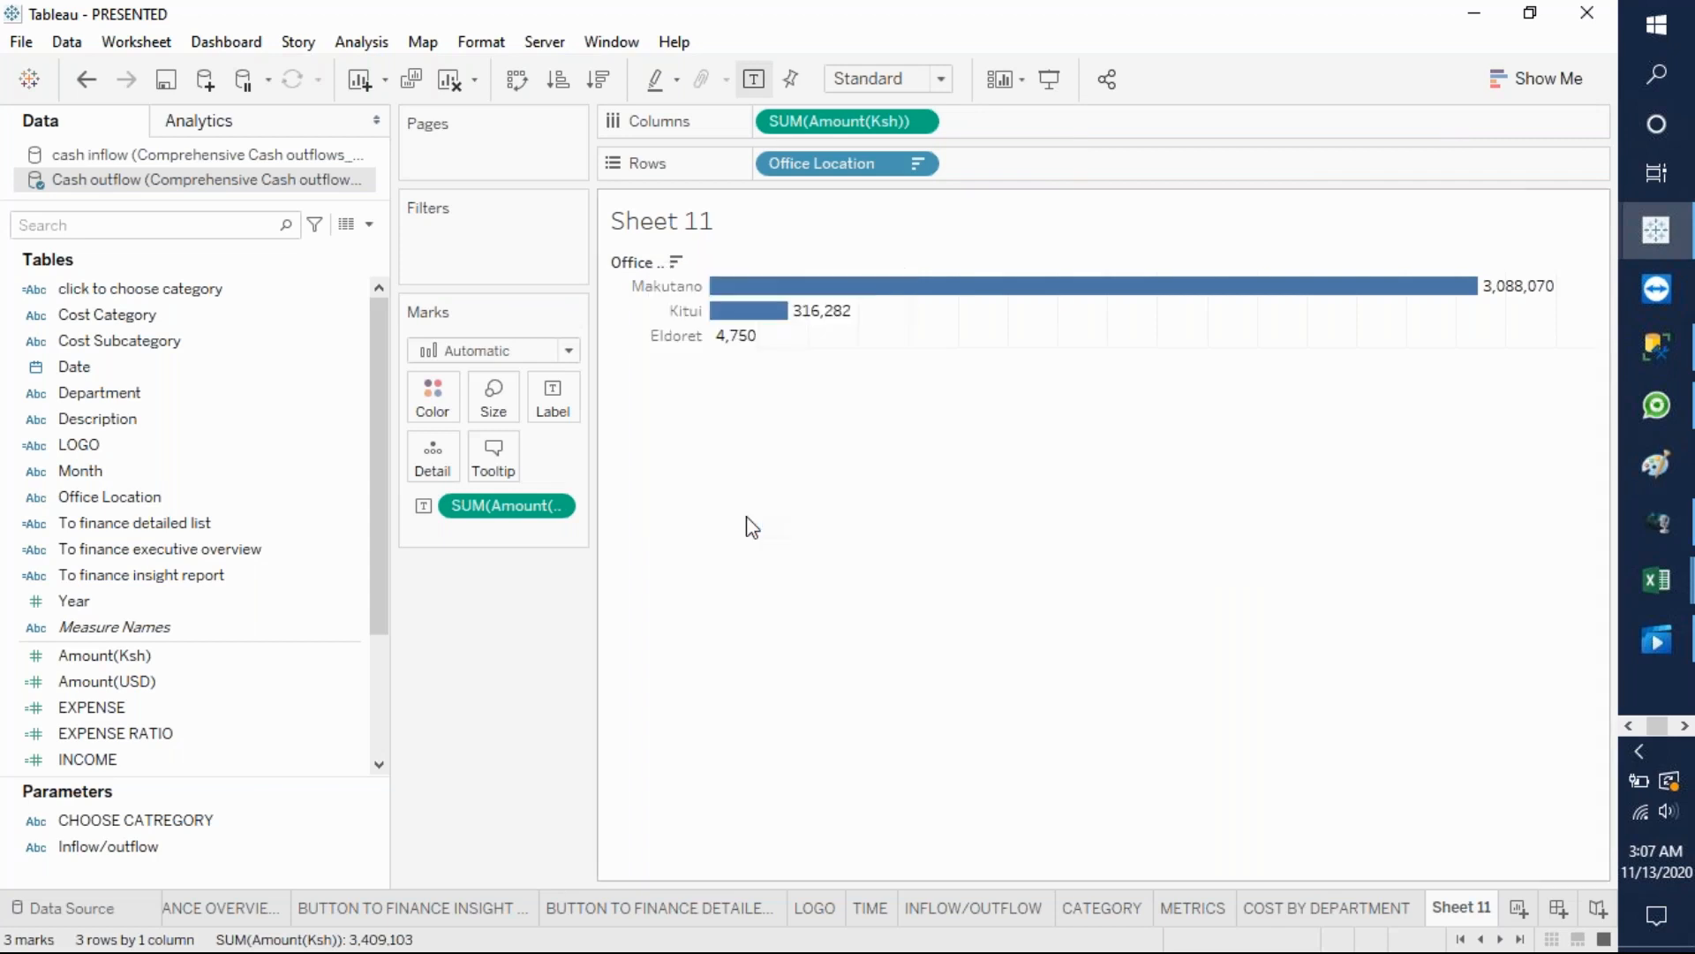
- Open the sheet title for editing and enter "COST BY OFFICE LOCATION" ahead of the sheet name placeholder
{"action": "double_click", "coordinate": [717, 228]}
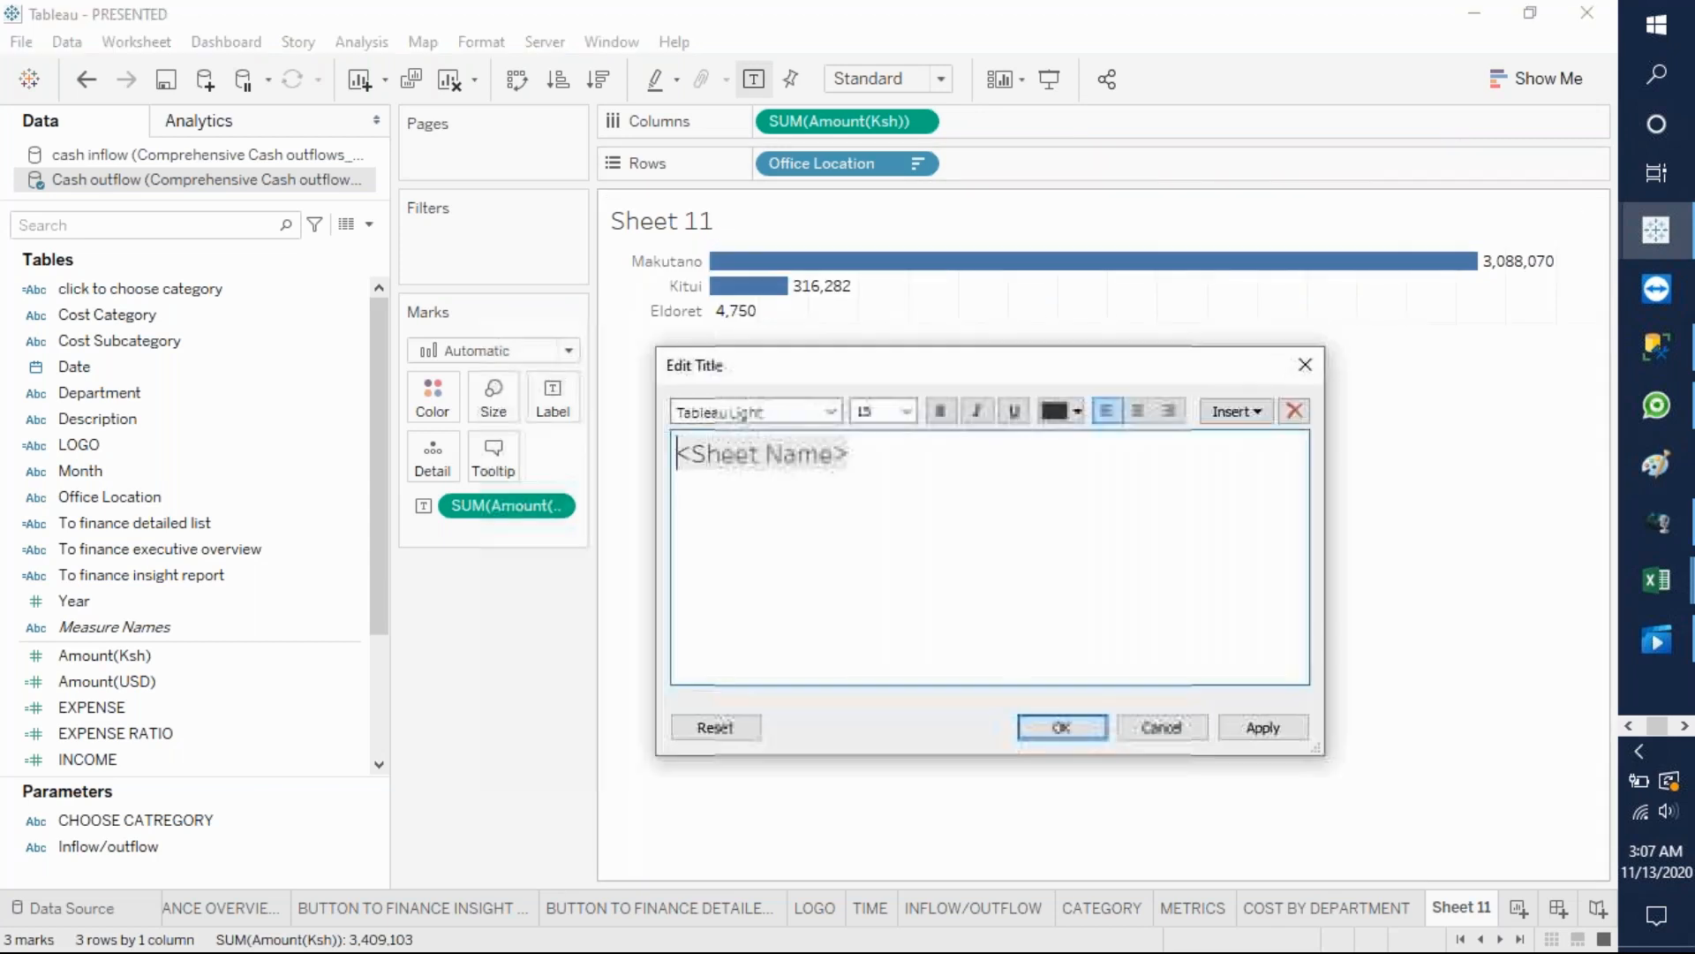
{"action": "type", "text": "COST BY "}
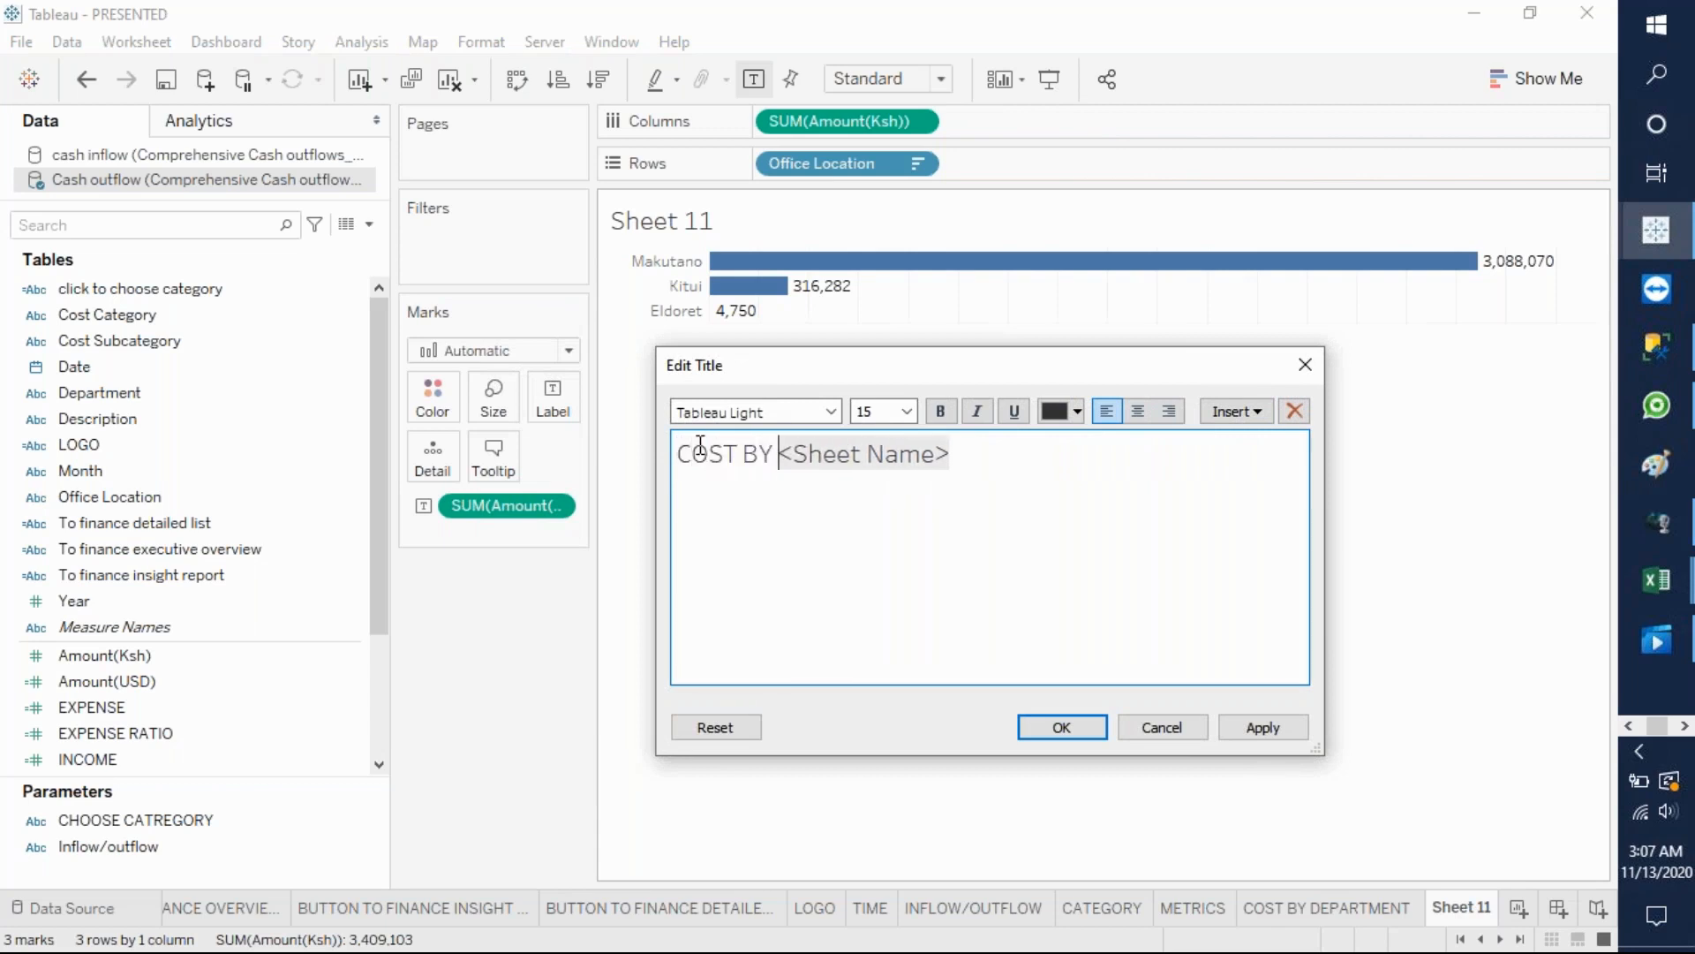
{"action": "type", "text": "OFFI"}
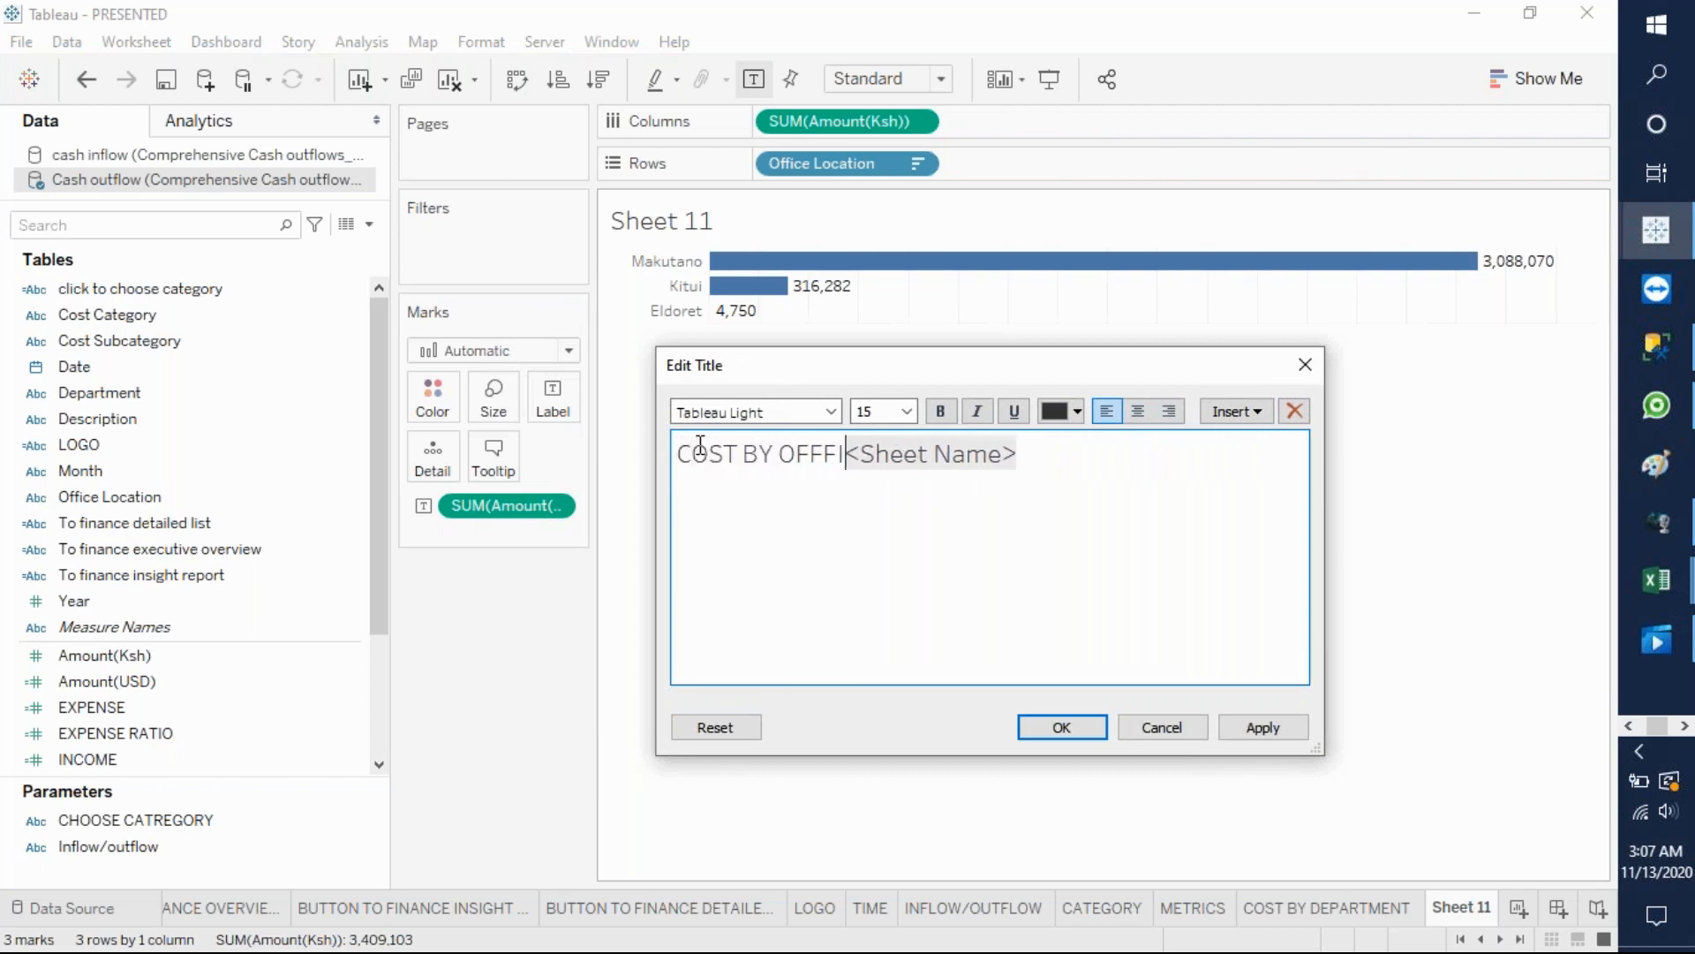
{"action": "key", "text": "BackSpace"}
{"action": "key", "text": "BackSpace"}
{"action": "type", "text": "I"}
{"action": "type", "text": "CE LOCAT"}
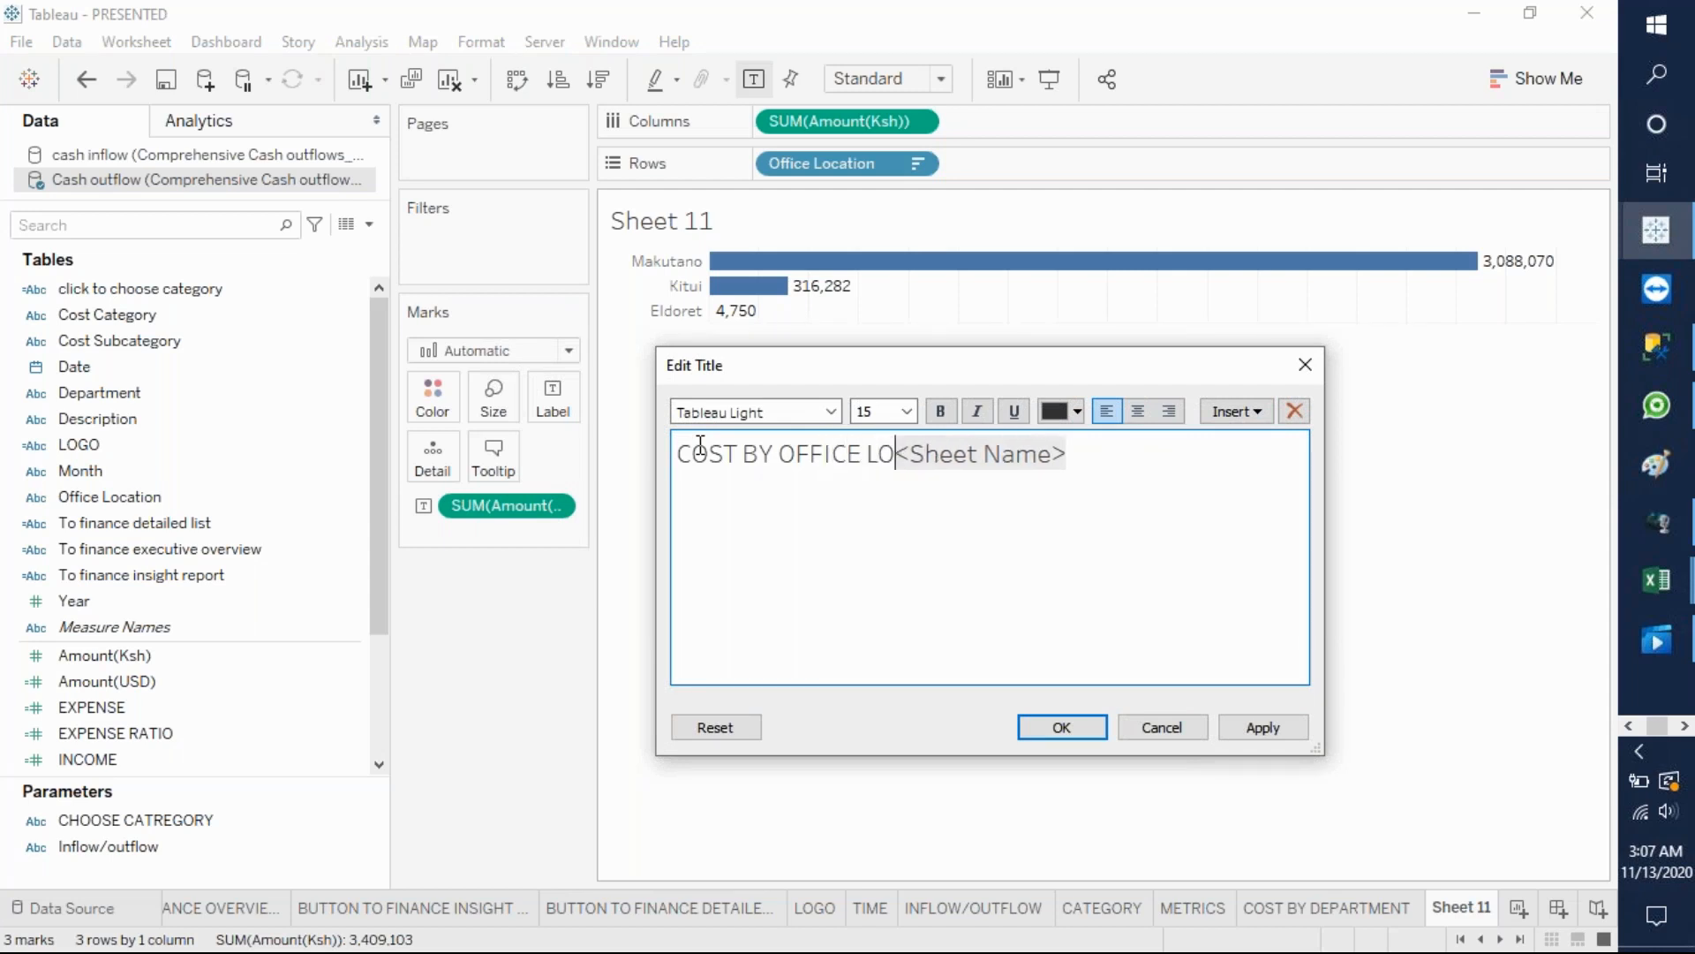
{"action": "type", "text": "ION"}
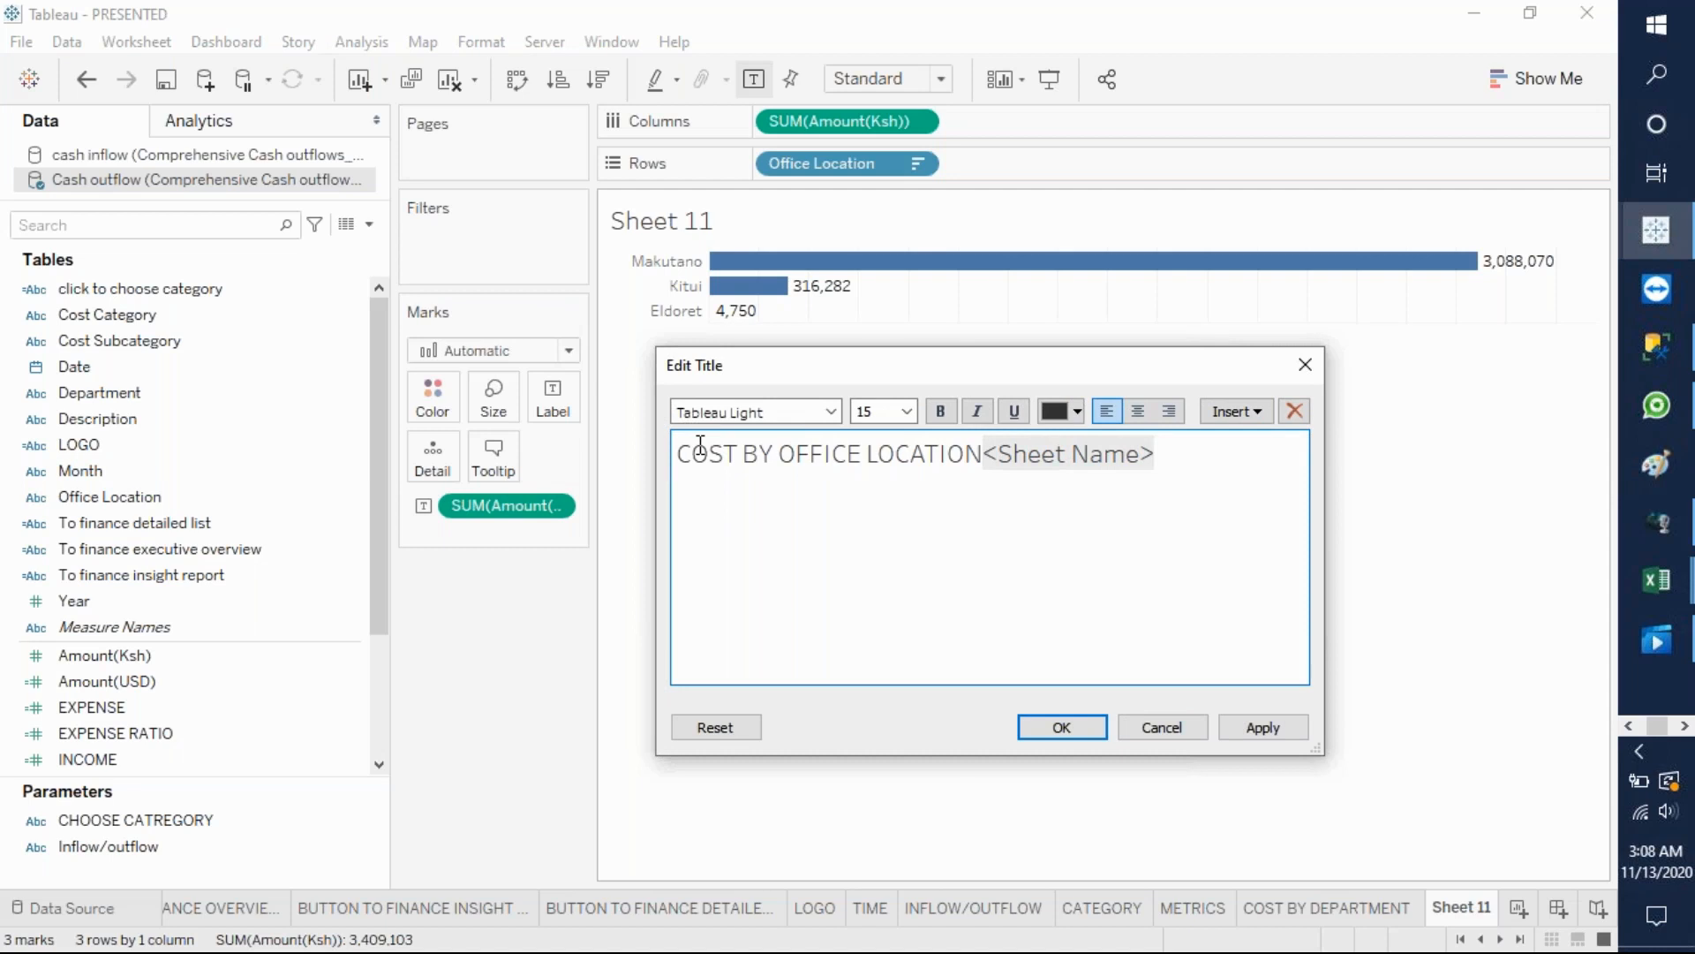
- Format the whole title text in bold black Arial and center it
{"action": "left_click_drag", "start_coordinate": [677, 452], "coordinate": [927, 478]}
{"action": "left_click", "coordinate": [811, 412]}
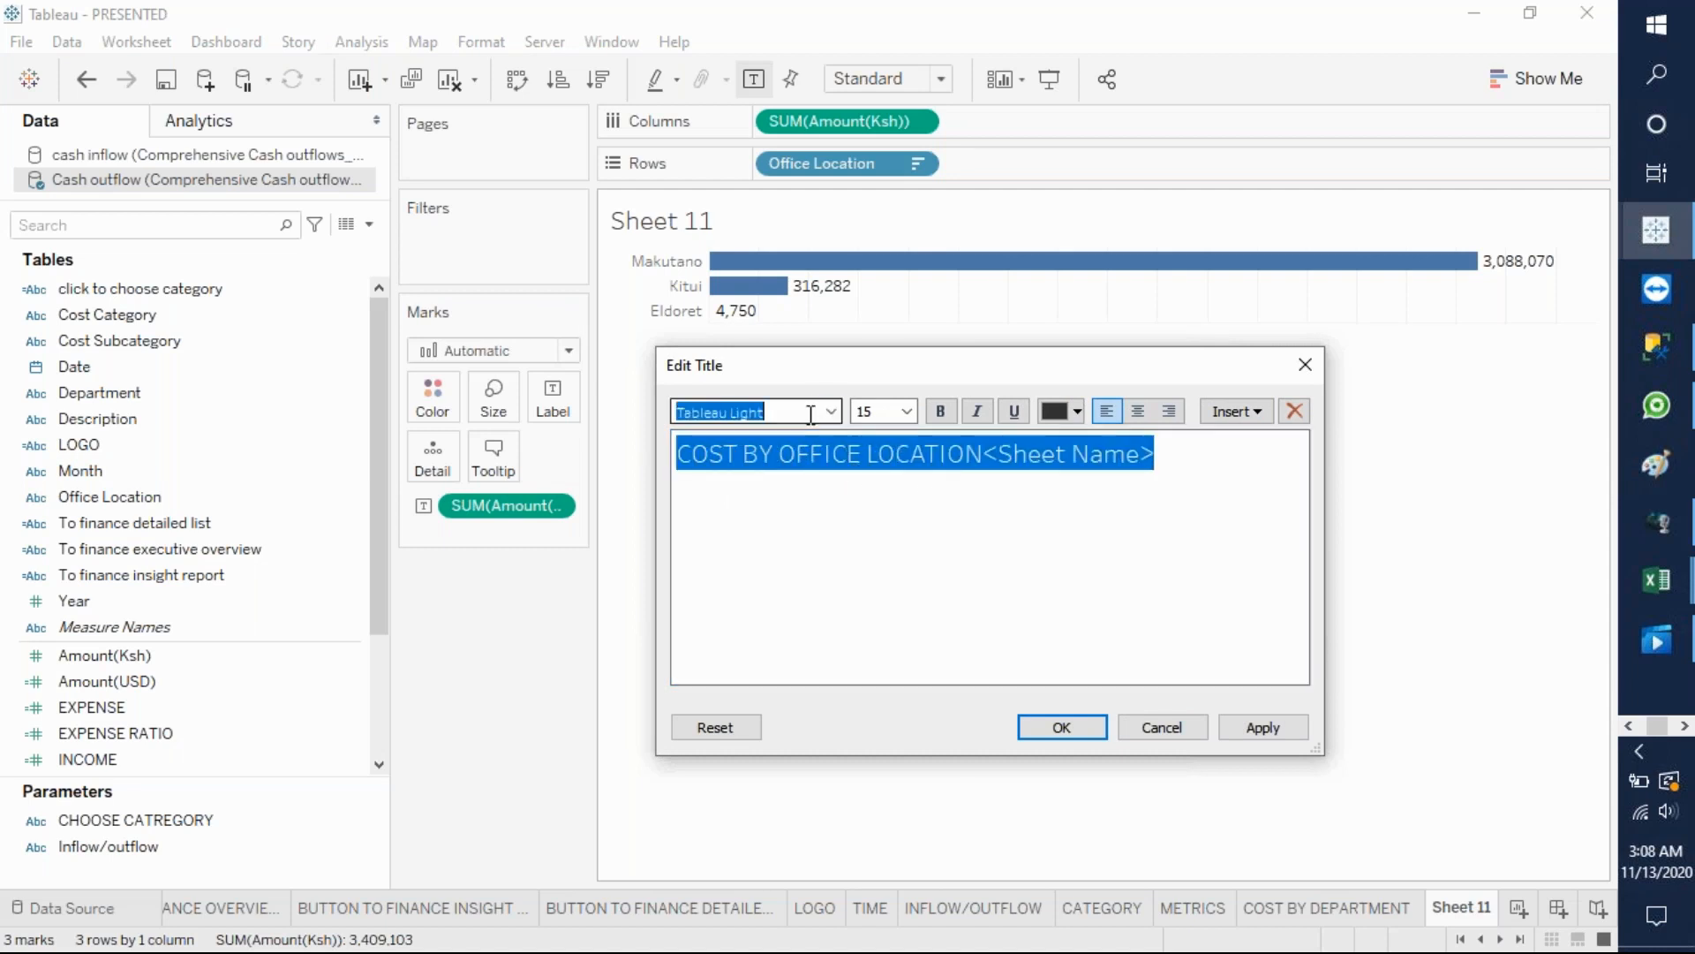
{"action": "type", "text": "Arial"}
{"action": "key", "text": "Return"}
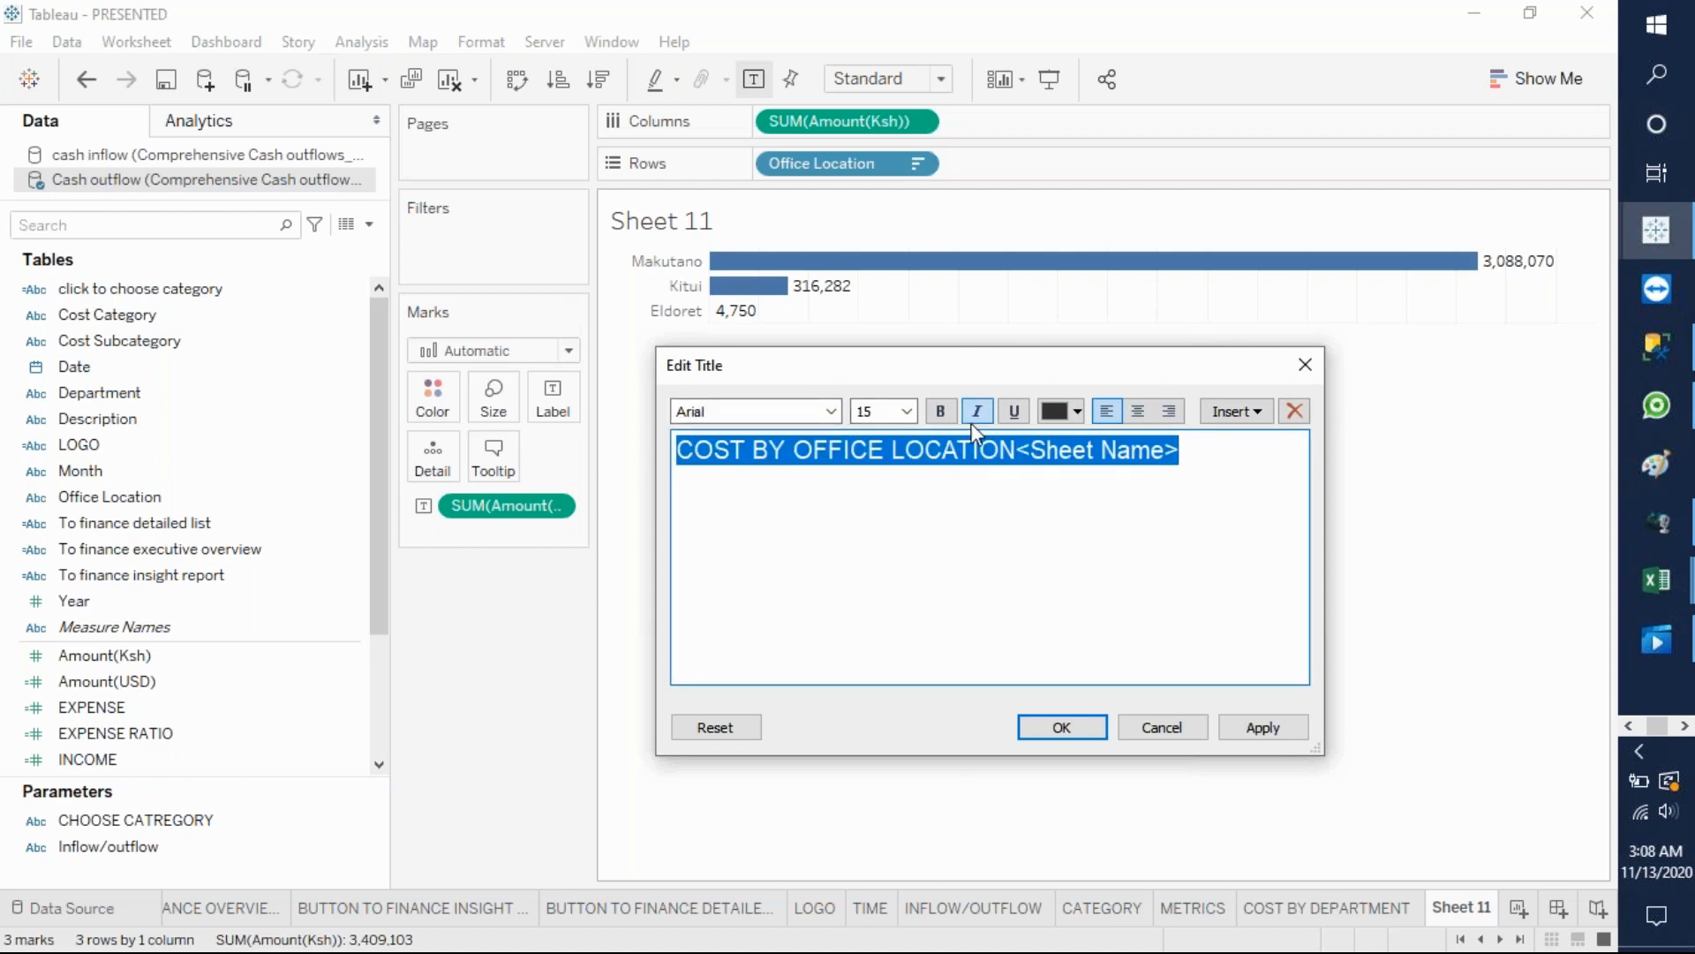
{"action": "left_click", "coordinate": [941, 411]}
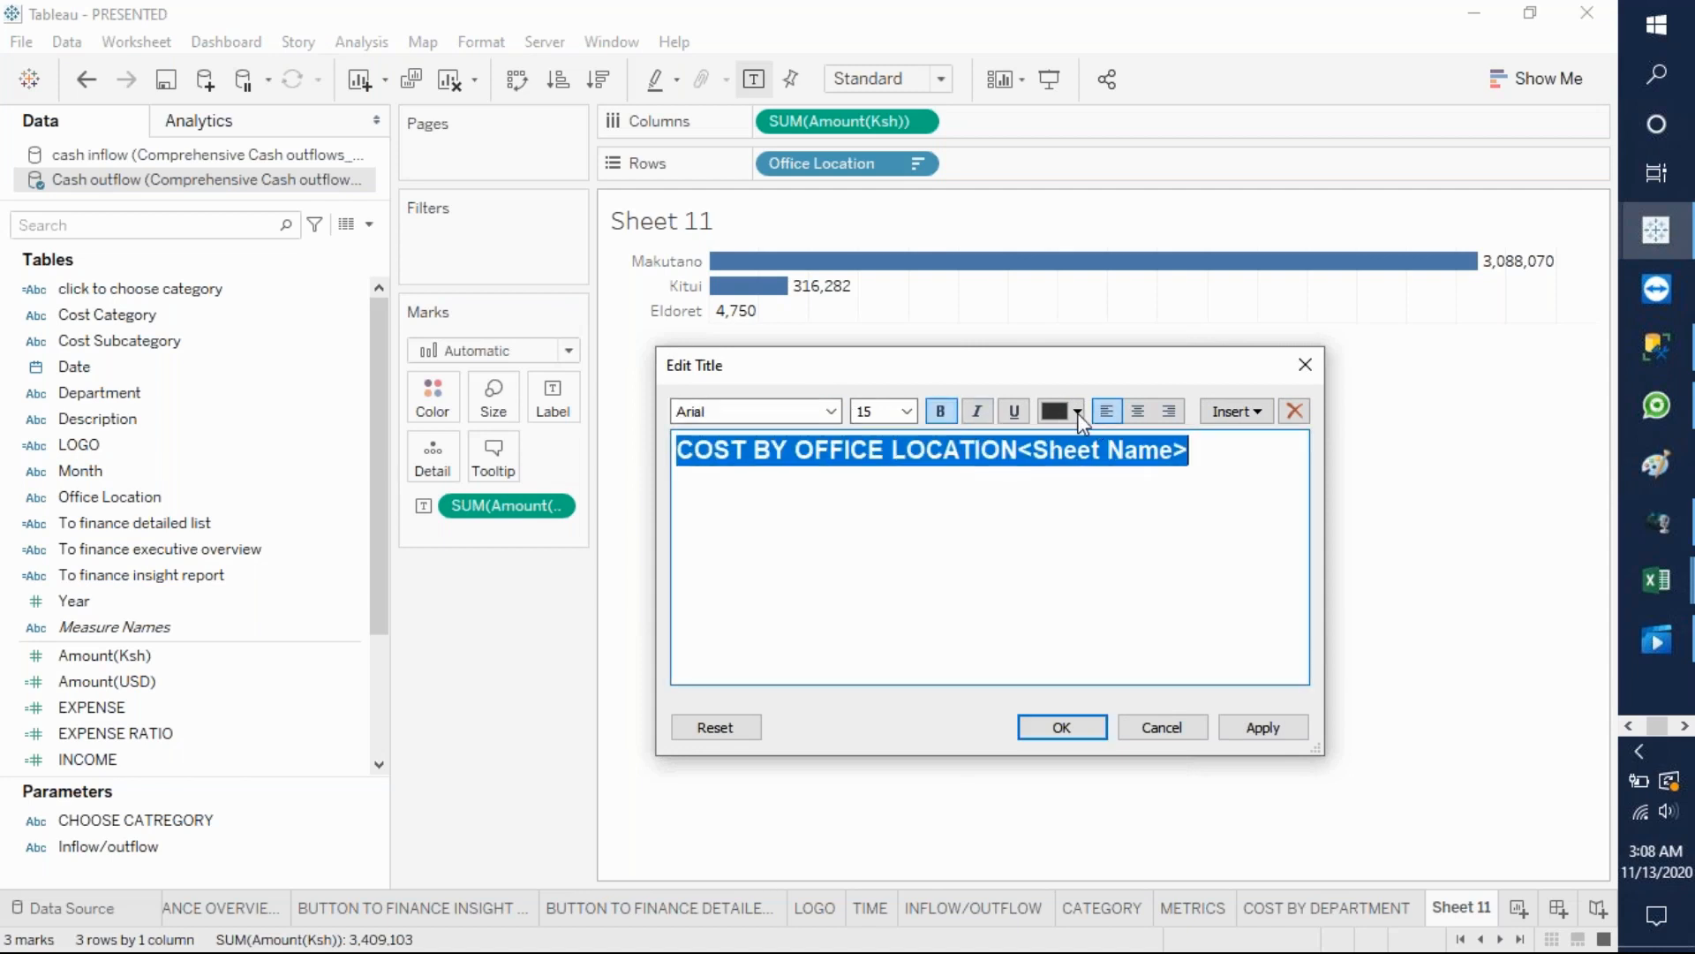
{"action": "left_click", "coordinate": [1078, 413]}
{"action": "left_click", "coordinate": [1055, 438]}
{"action": "left_click", "coordinate": [1140, 411]}
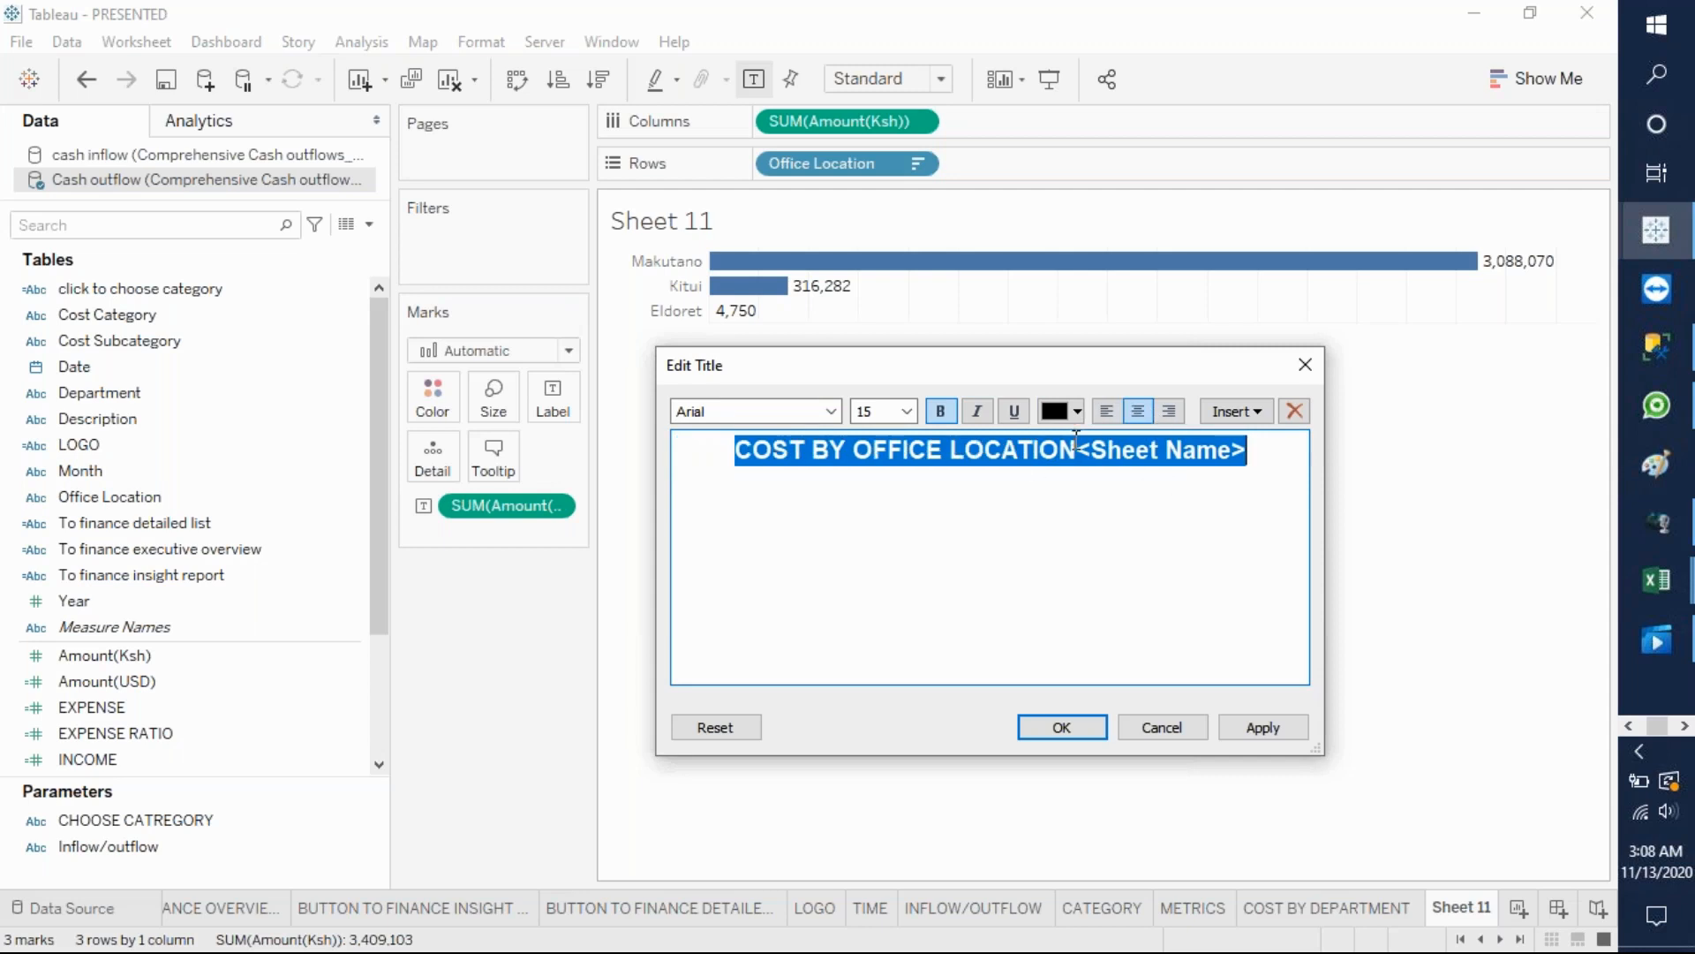
- Delete the sheet name placeholder from the COST BY OFFICE LOCATION title and apply the edited title
{"action": "left_click_drag", "start_coordinate": [1078, 451], "coordinate": [1253, 461]}
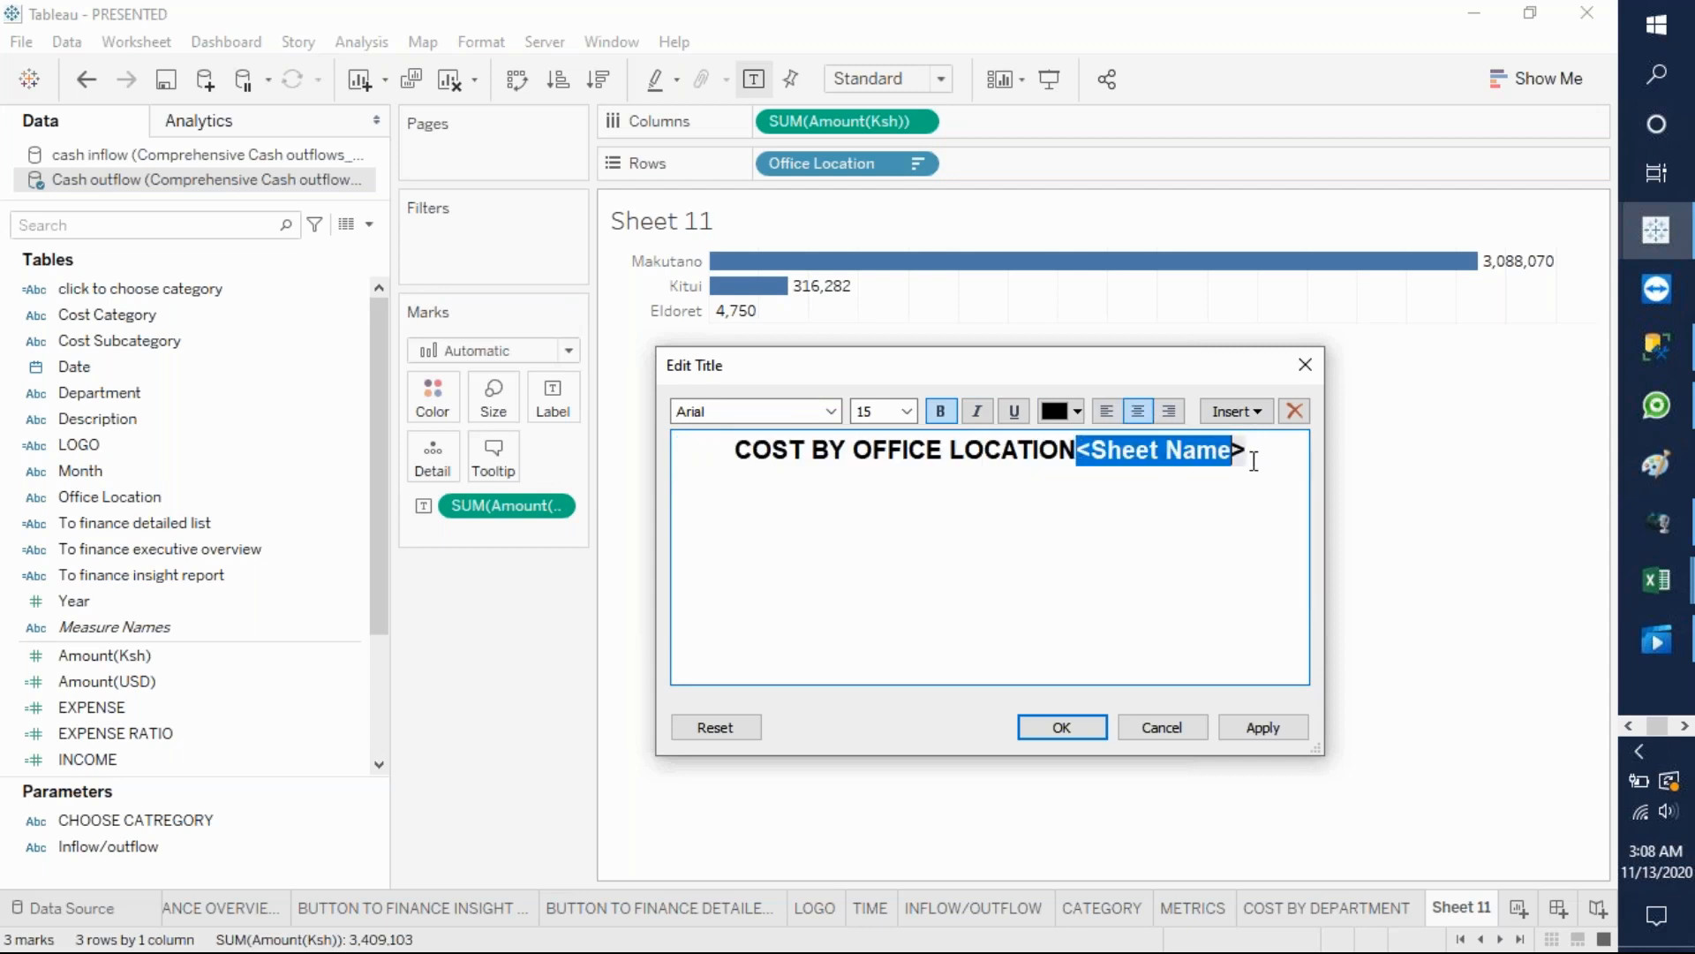
{"action": "key", "text": "BackSpace"}
{"action": "key", "text": "BackSpace"}
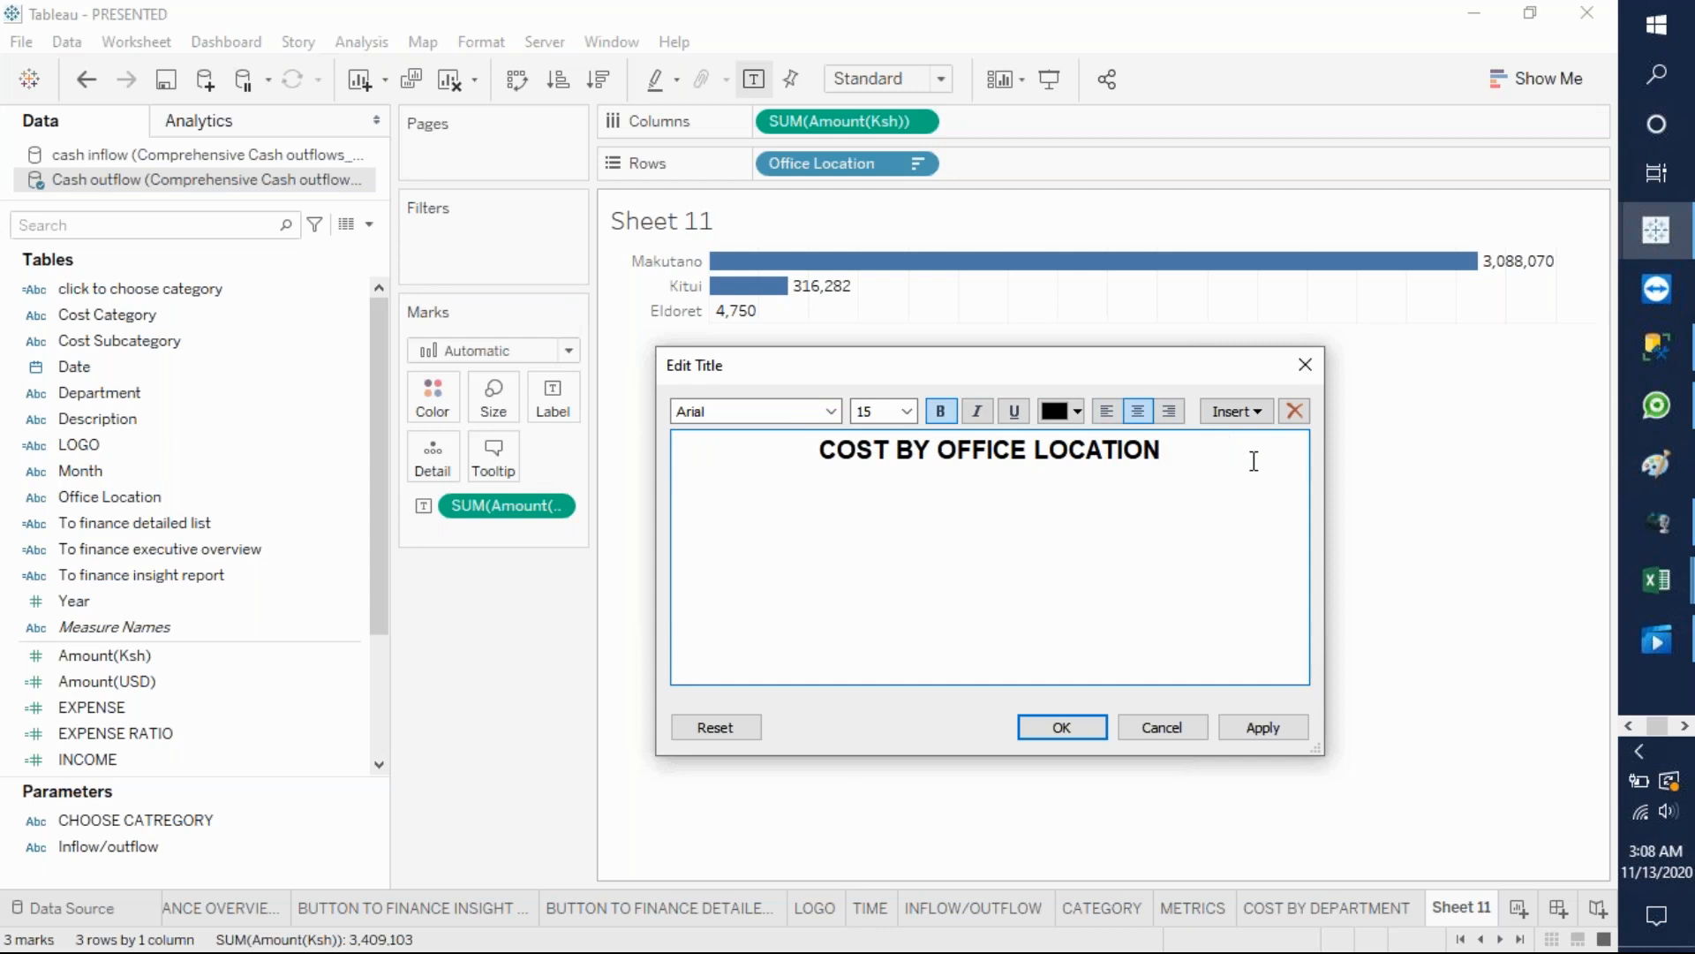
{"action": "left_click", "coordinate": [1275, 734]}
{"action": "left_click", "coordinate": [1077, 726]}
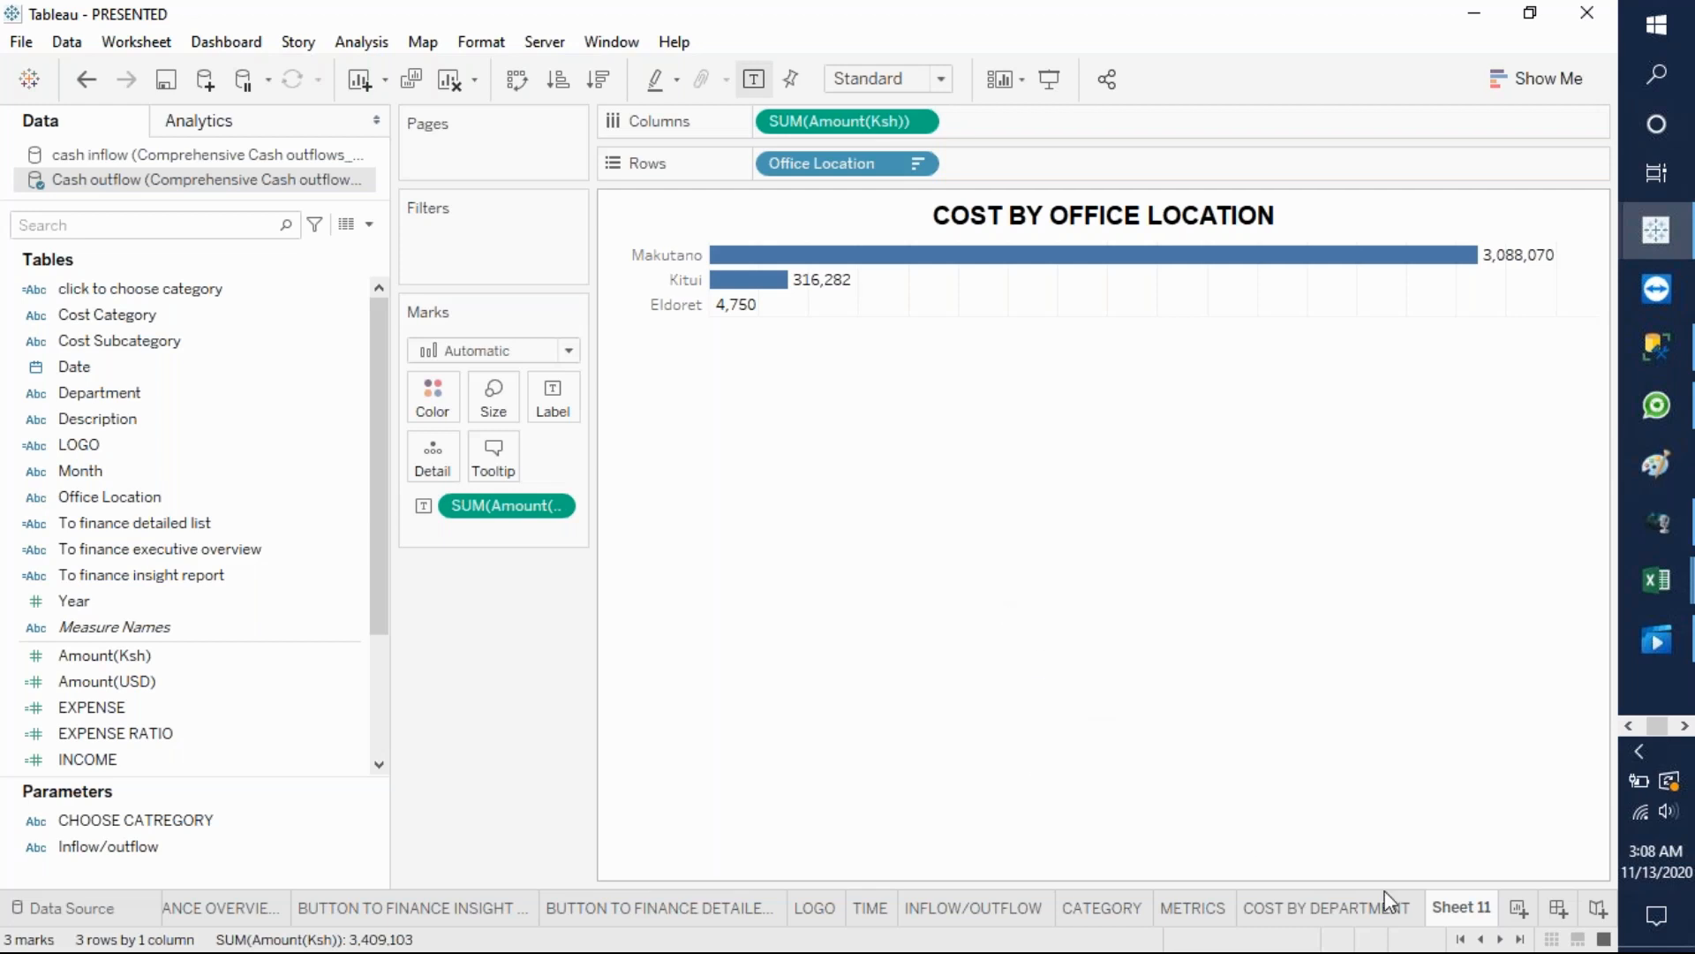
- Rename the Sheet 11 worksheet as COST BY OFFICE LOCATION
{"action": "right_click", "coordinate": [1450, 908]}
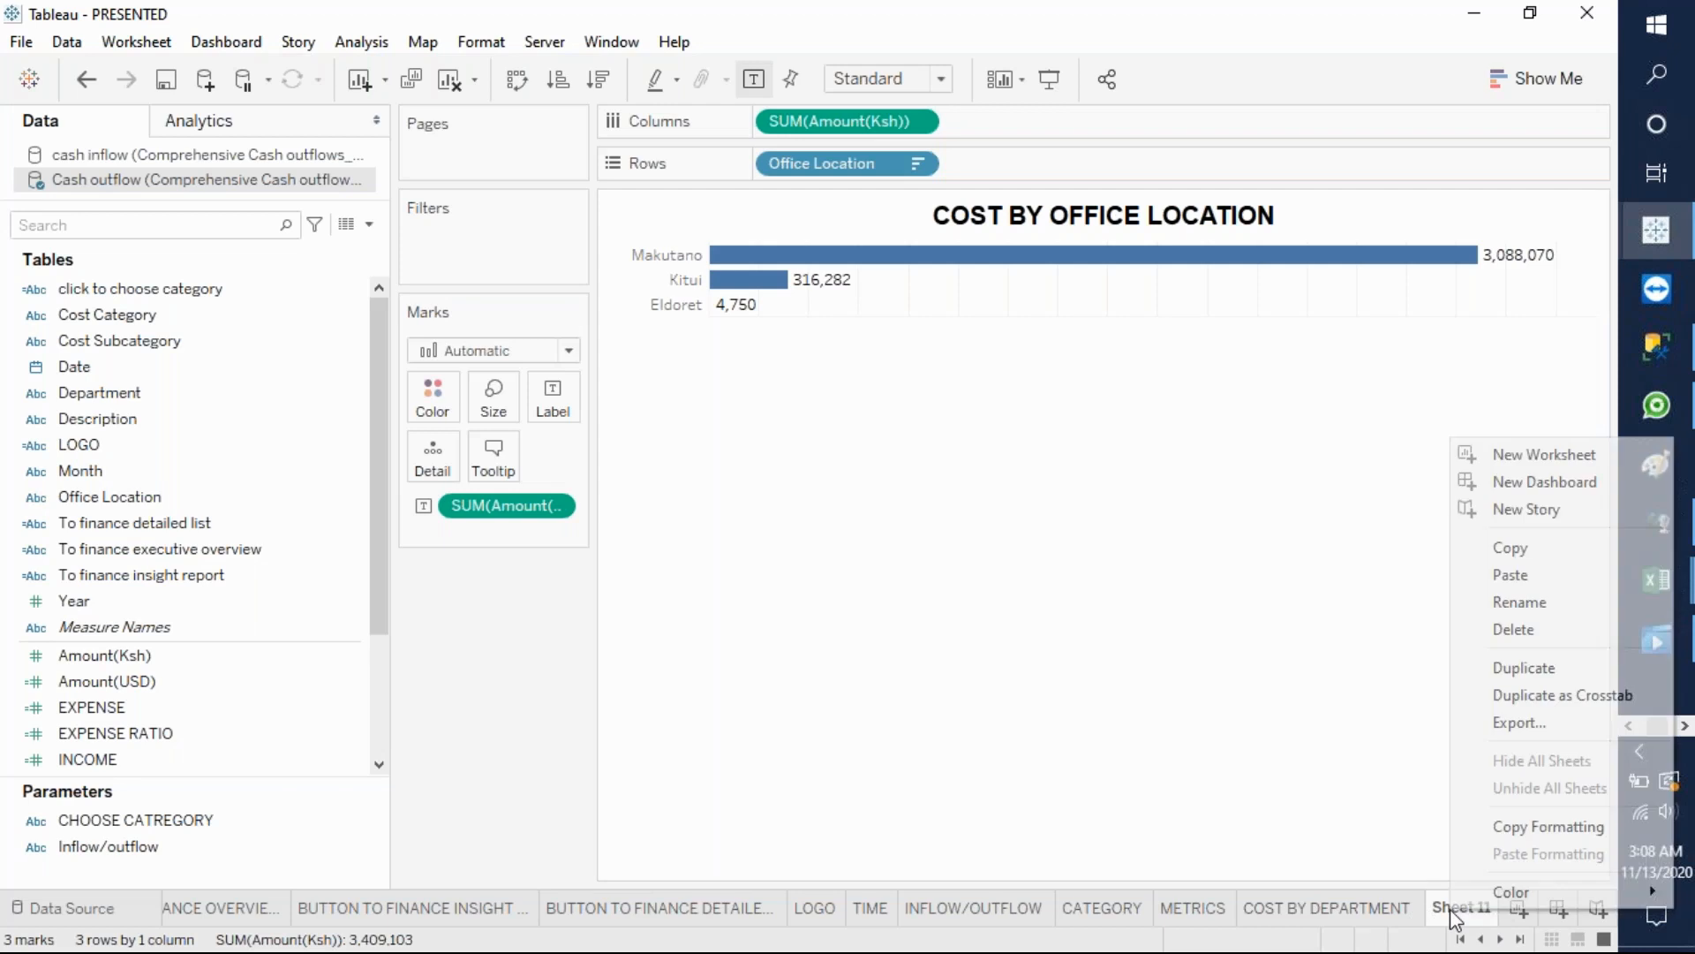
{"action": "left_click", "coordinate": [1533, 601]}
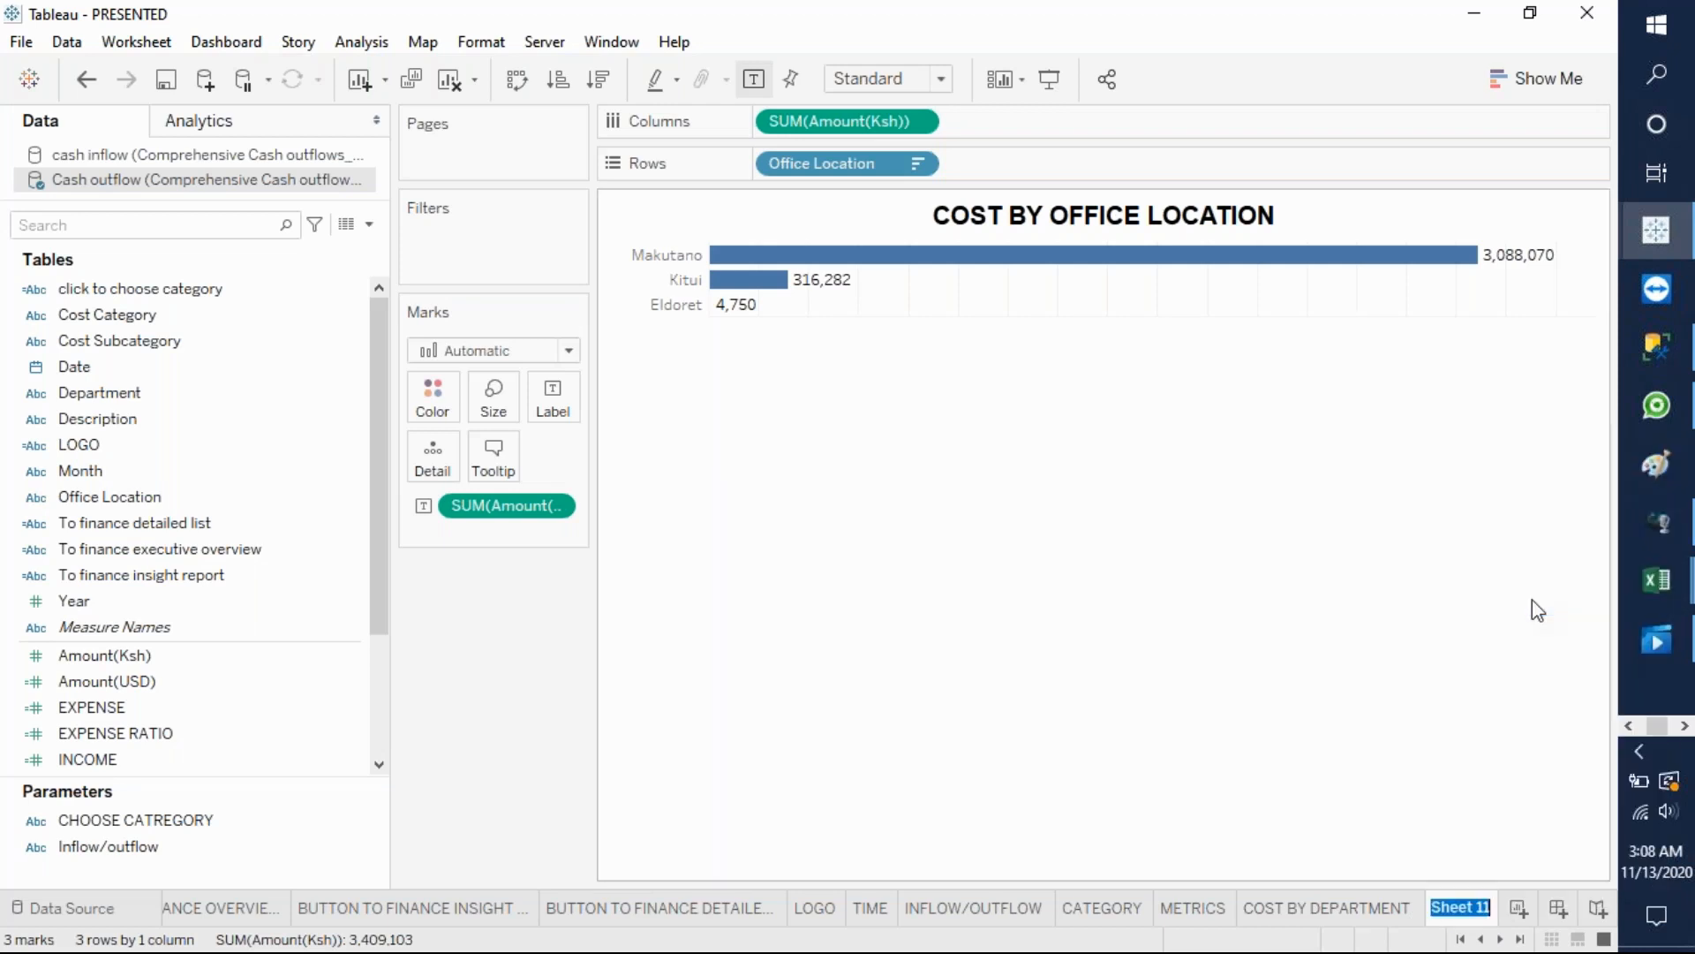
{"action": "type", "text": "COST BY OFFICE LOCAR"}
{"action": "type", "text": "ION"}
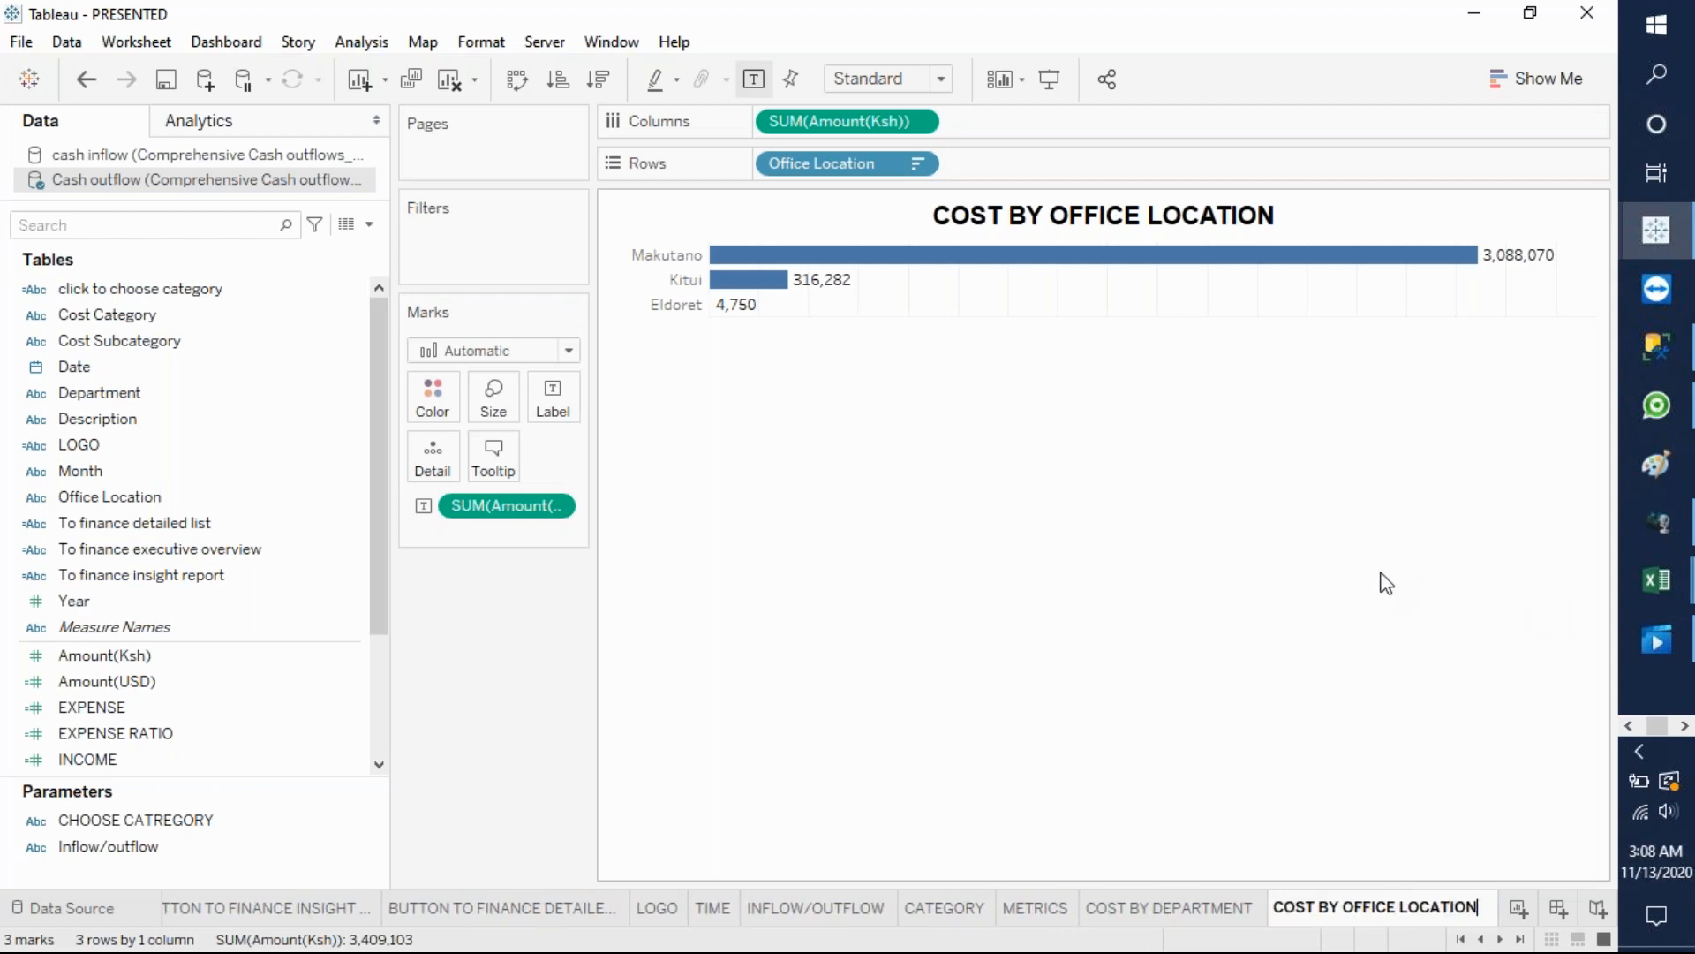
{"action": "key", "text": "Return"}
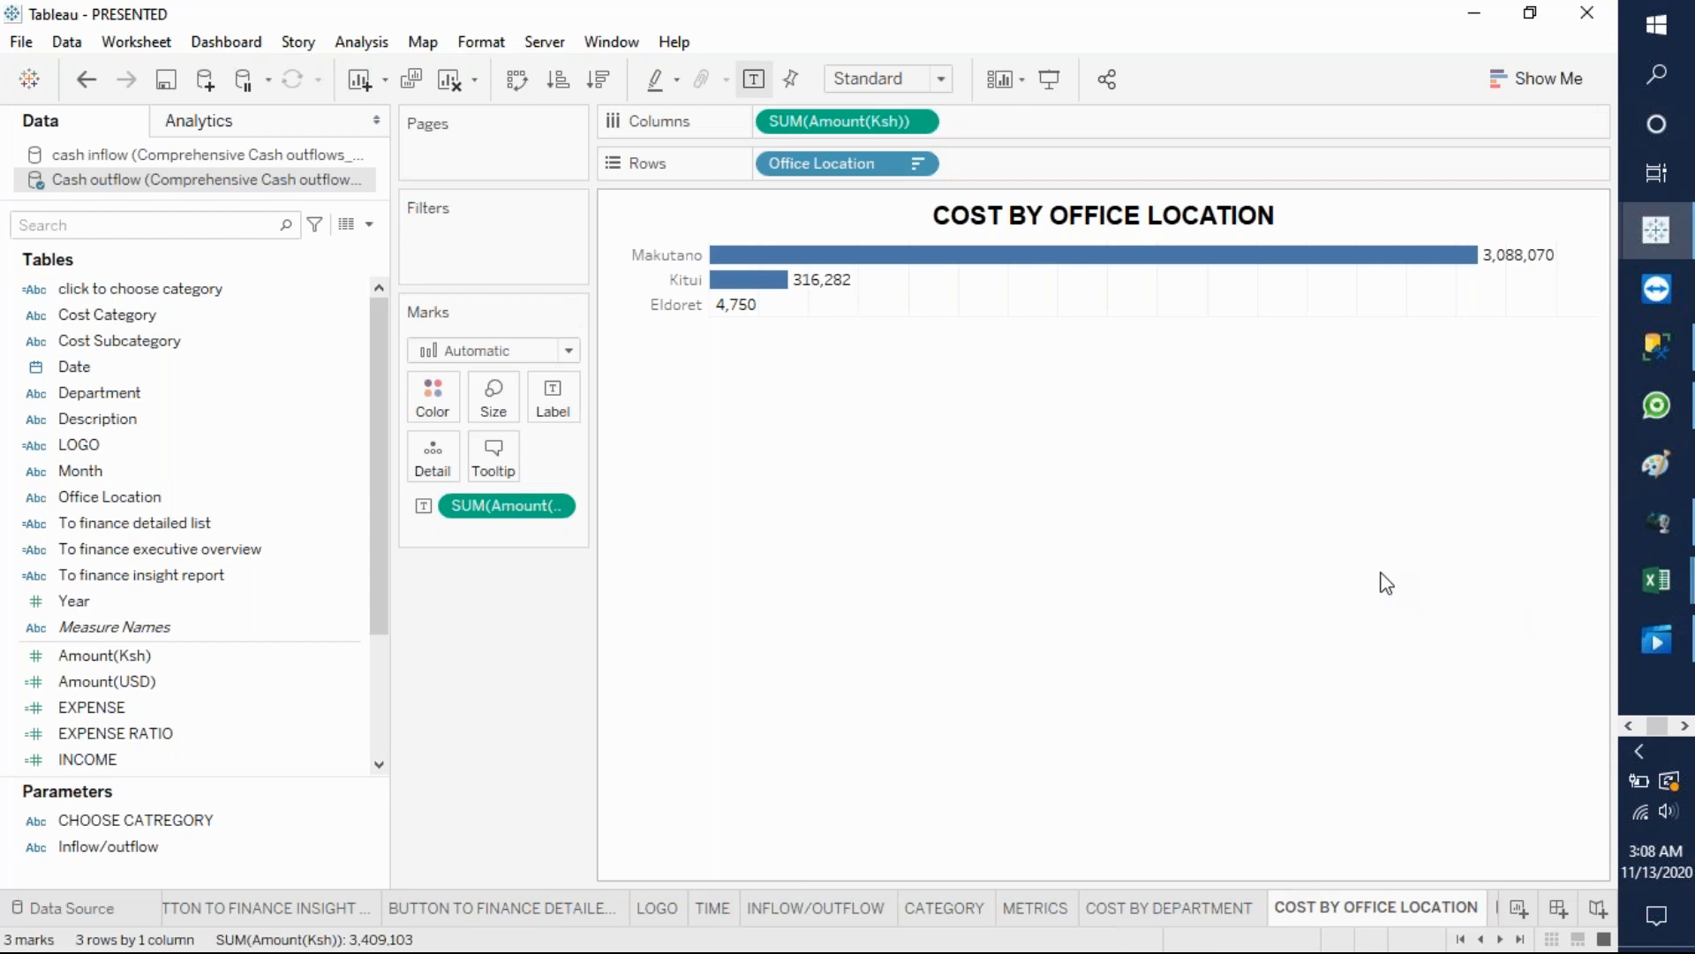
- Switch to the requirements spreadsheet in Chrome and review the business requirements for the Finance Executive report
{"action": "left_click", "coordinate": [1629, 725]}
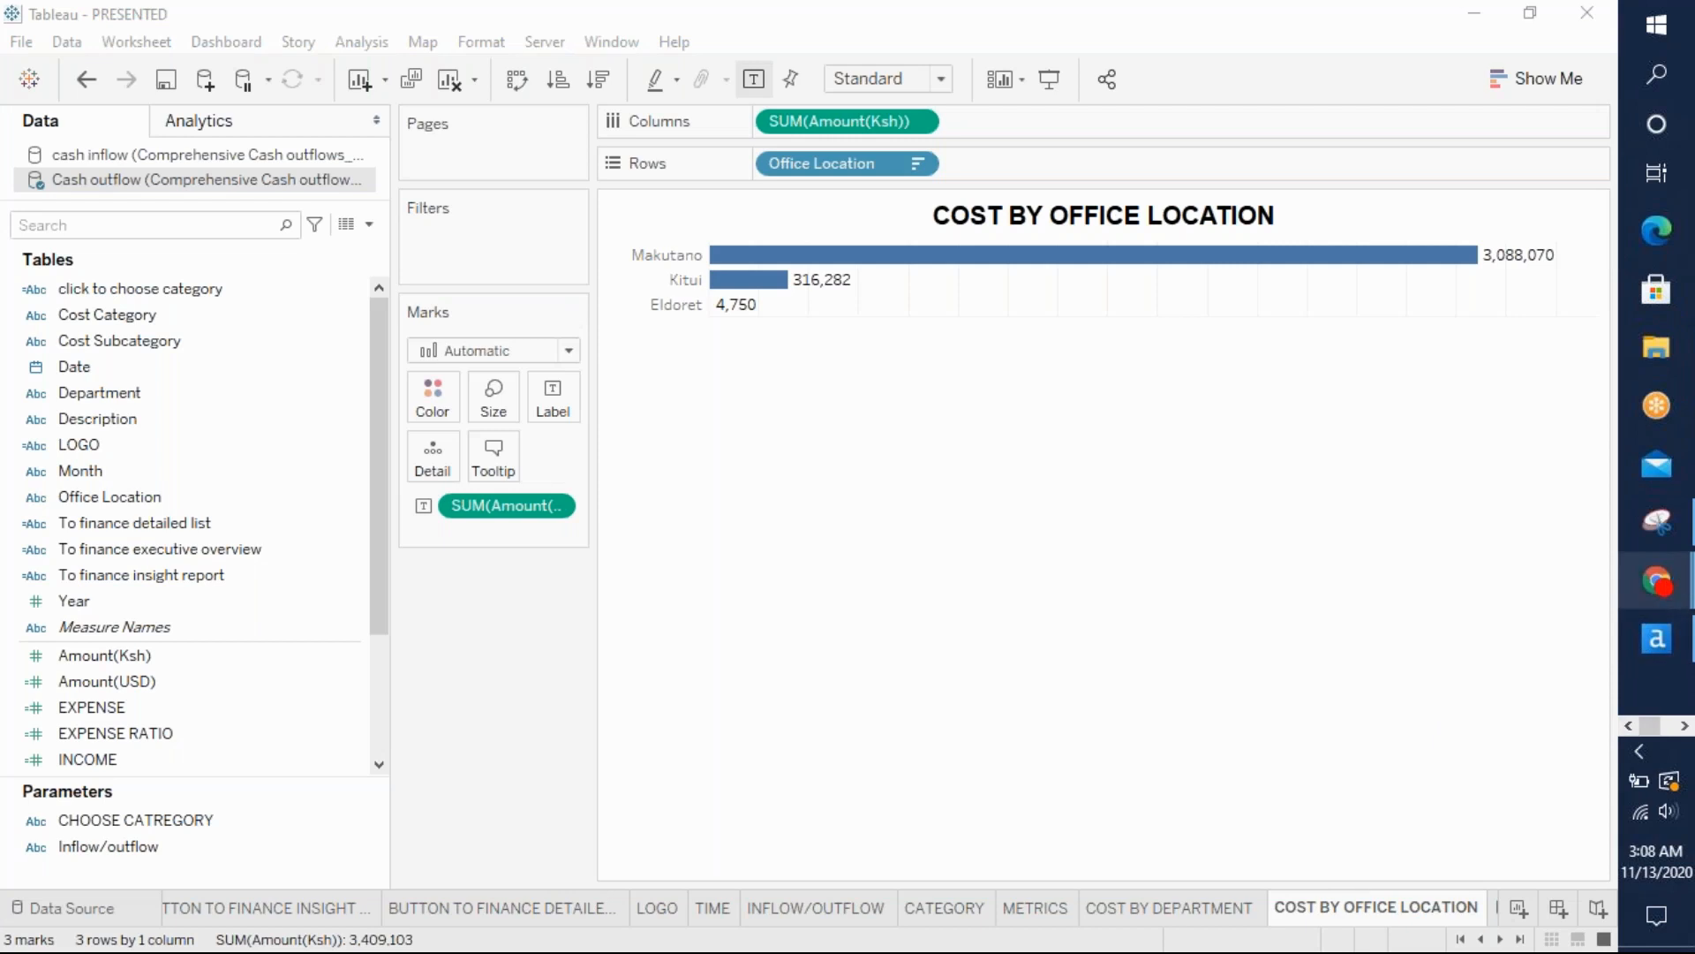
{"action": "mouse_move", "coordinate": [1656, 580]}
{"action": "left_click", "coordinate": [1501, 657]}
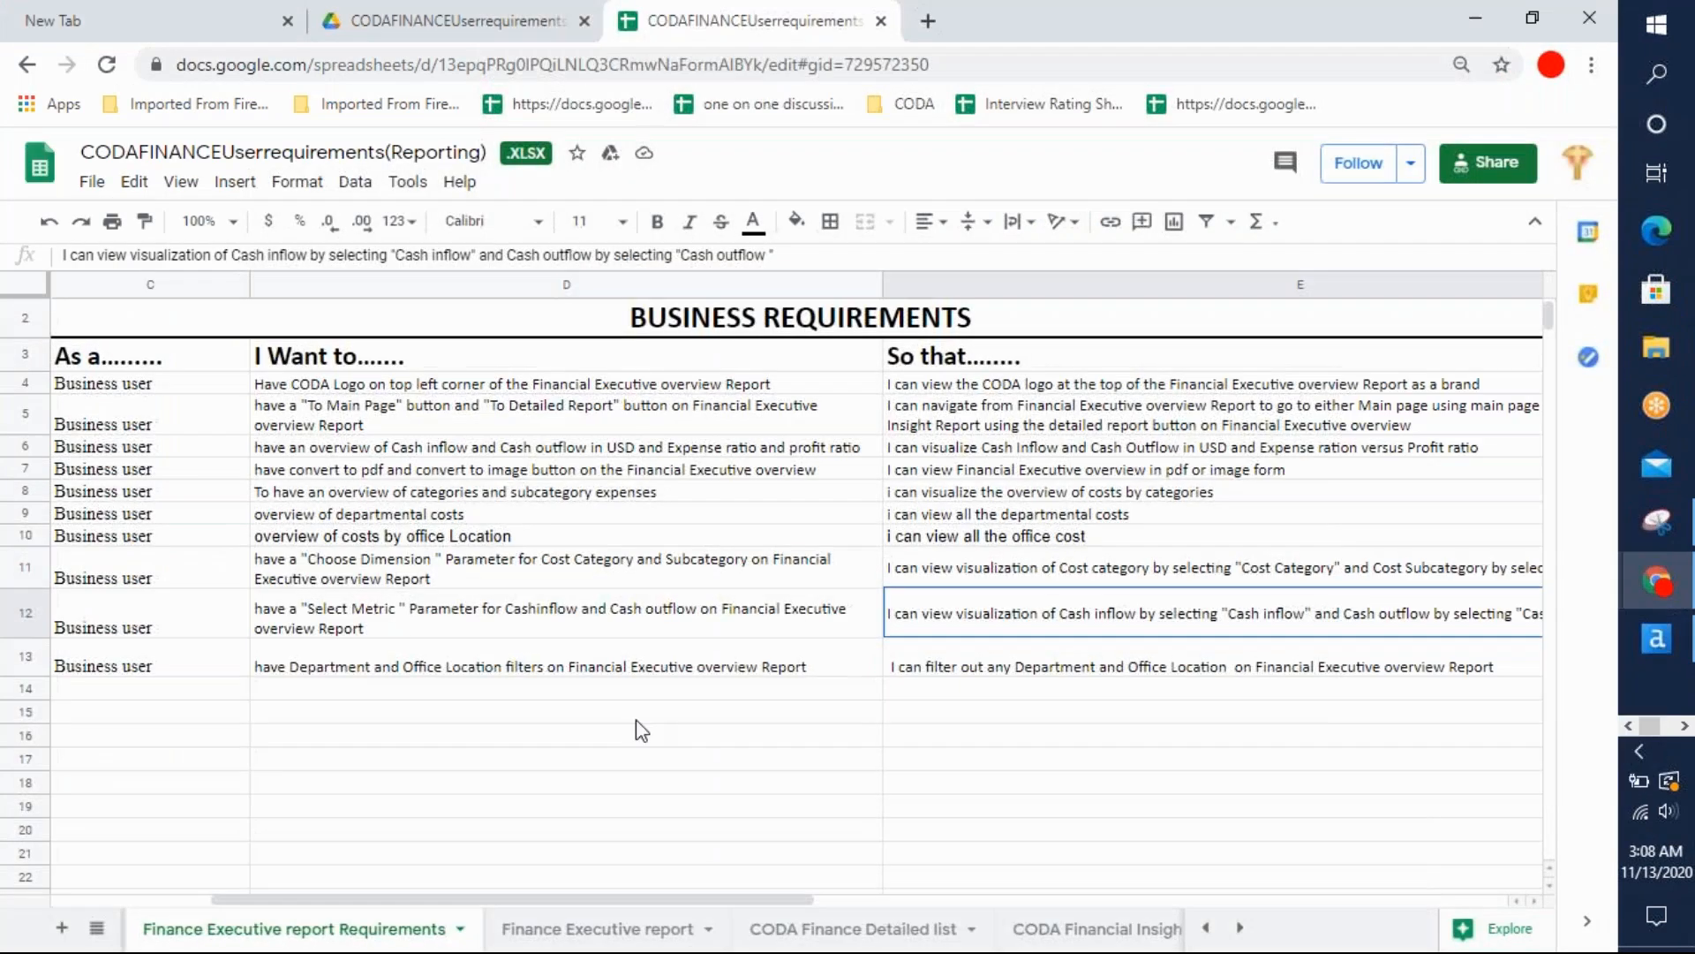
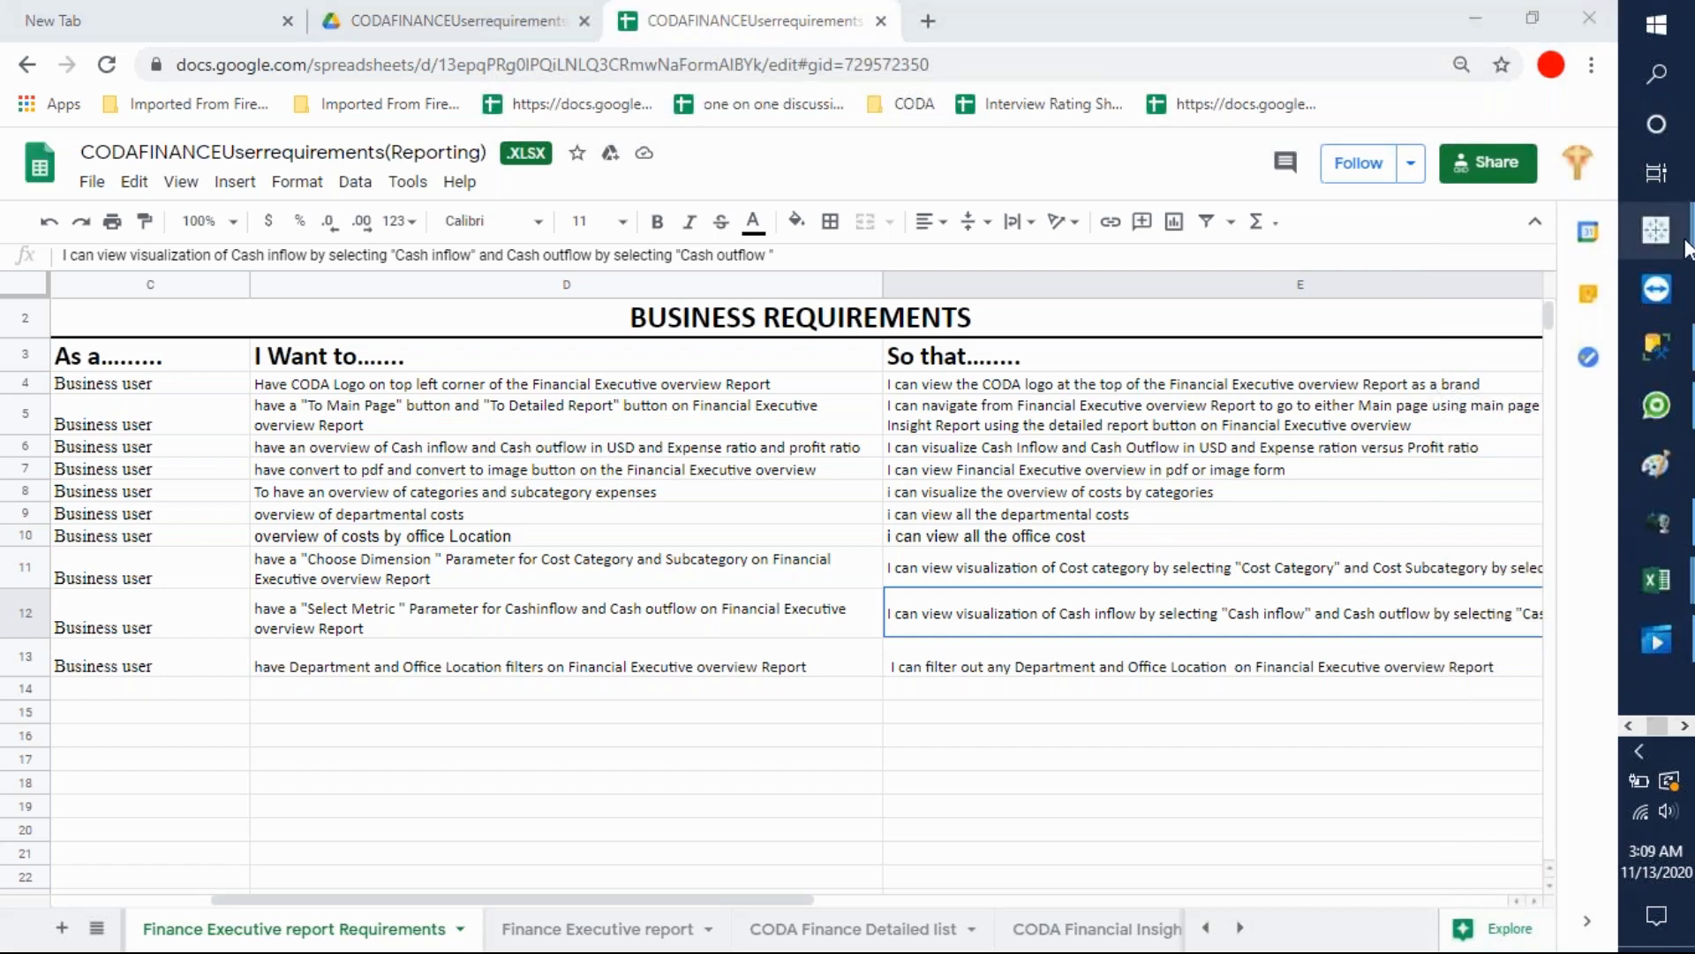
- Switch back to Tableau and insert a new worksheet right after the finance detailed list button sheet
{"action": "mouse_move", "coordinate": [1656, 230]}
{"action": "left_click", "coordinate": [1512, 897]}
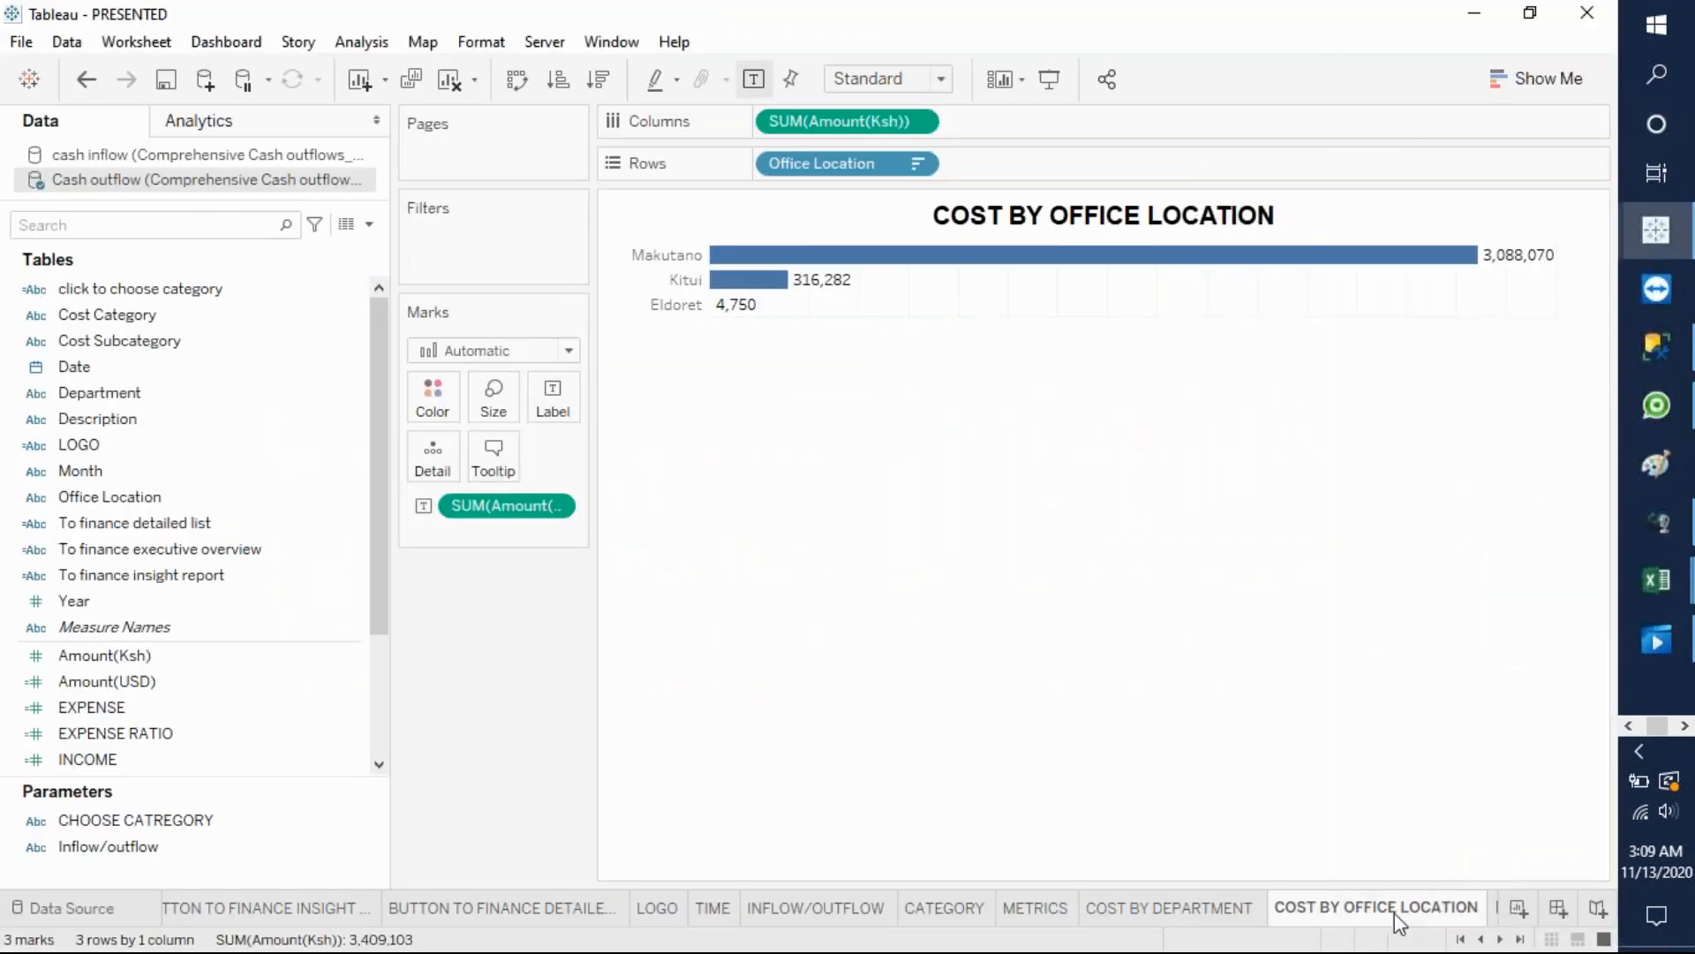
{"action": "left_click", "coordinate": [590, 909]}
{"action": "right_click", "coordinate": [588, 911]}
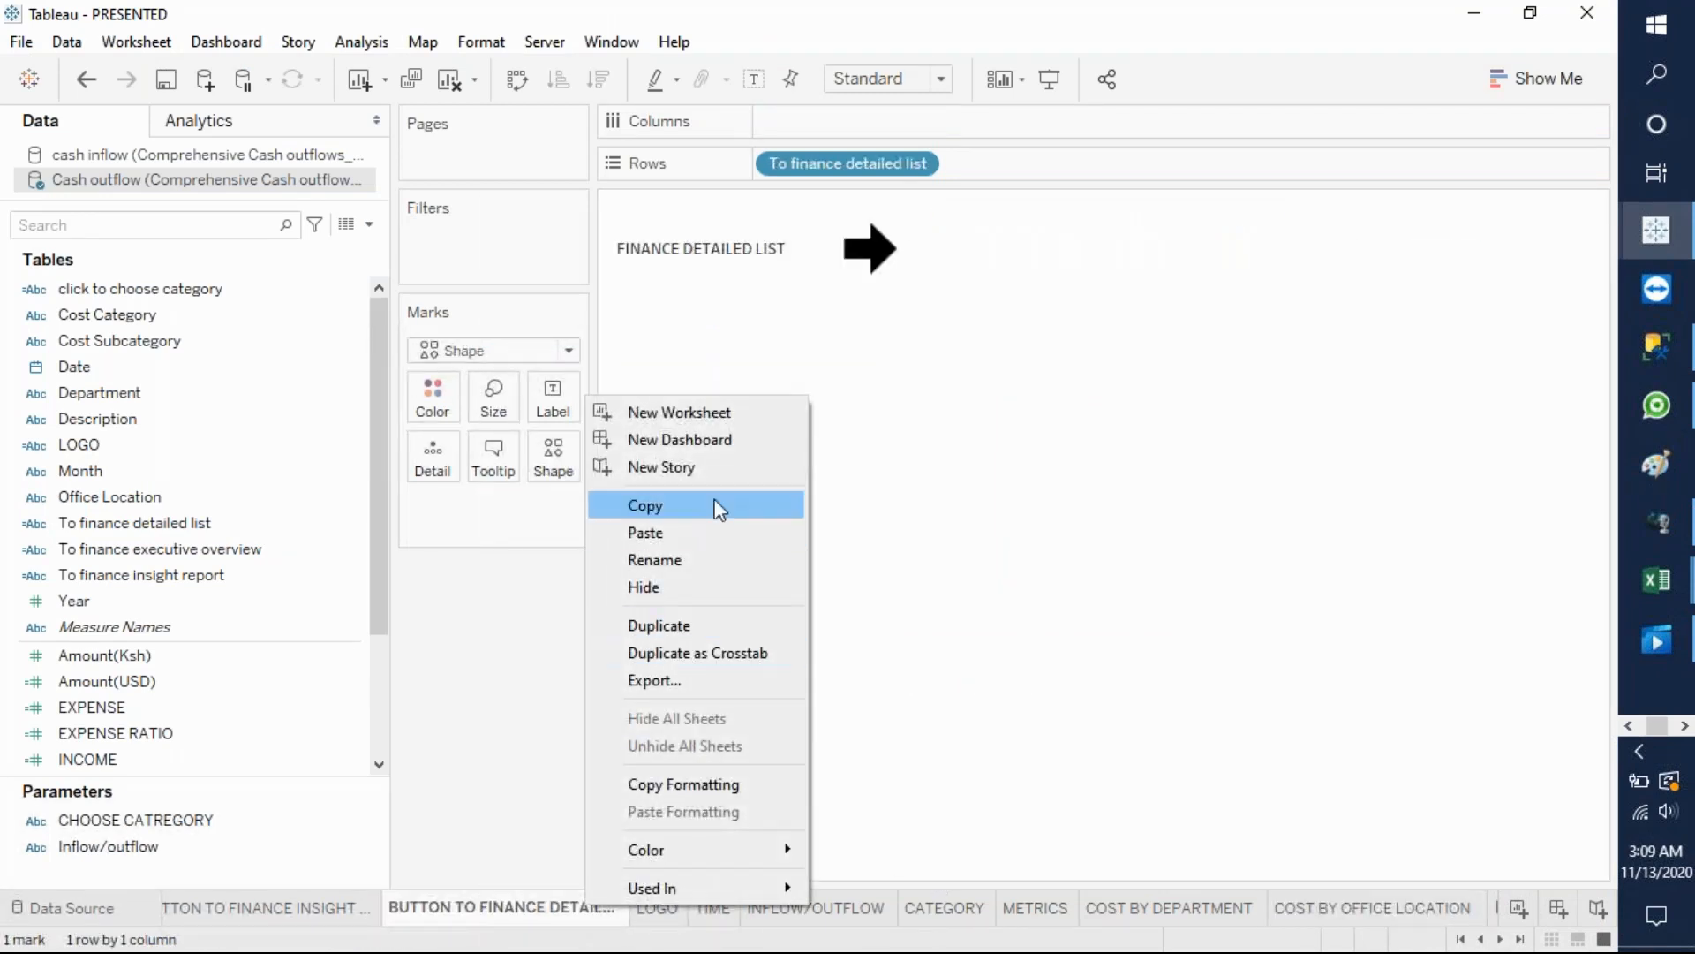
{"action": "left_click", "coordinate": [691, 423]}
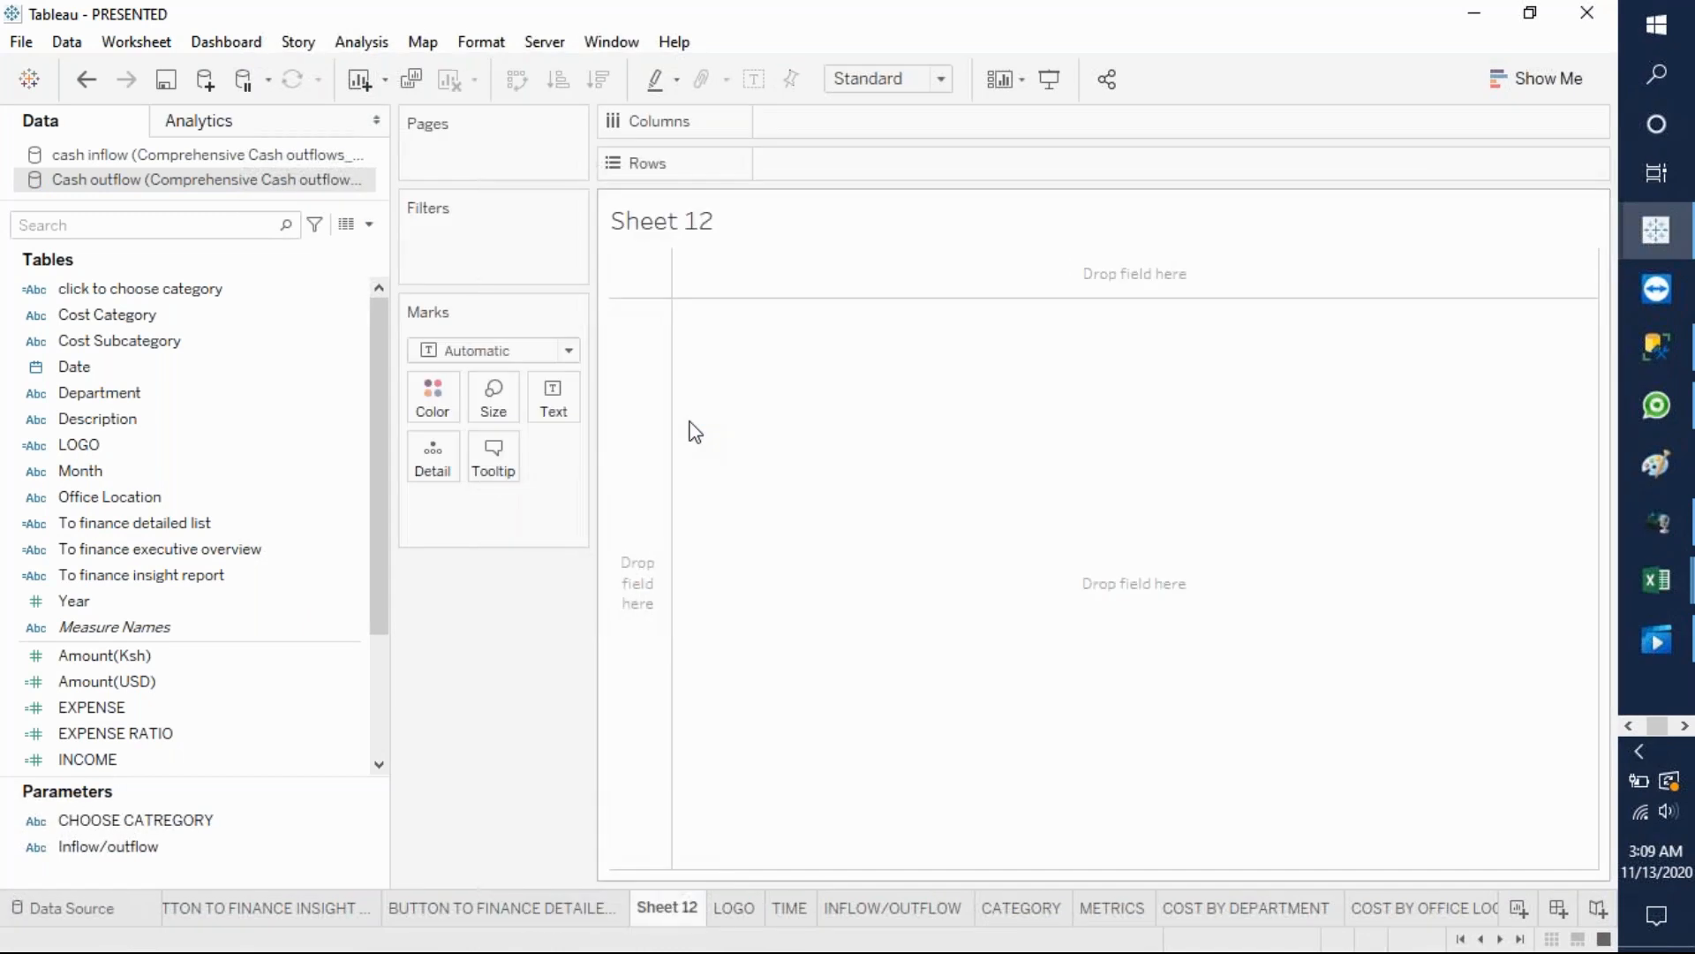
- Create a calculated field named TO MAIN PAGE with the formula "MAIN PAGE" and add it to Rows in the new worksheet
{"action": "left_click", "coordinate": [369, 224]}
{"action": "left_click", "coordinate": [324, 239]}
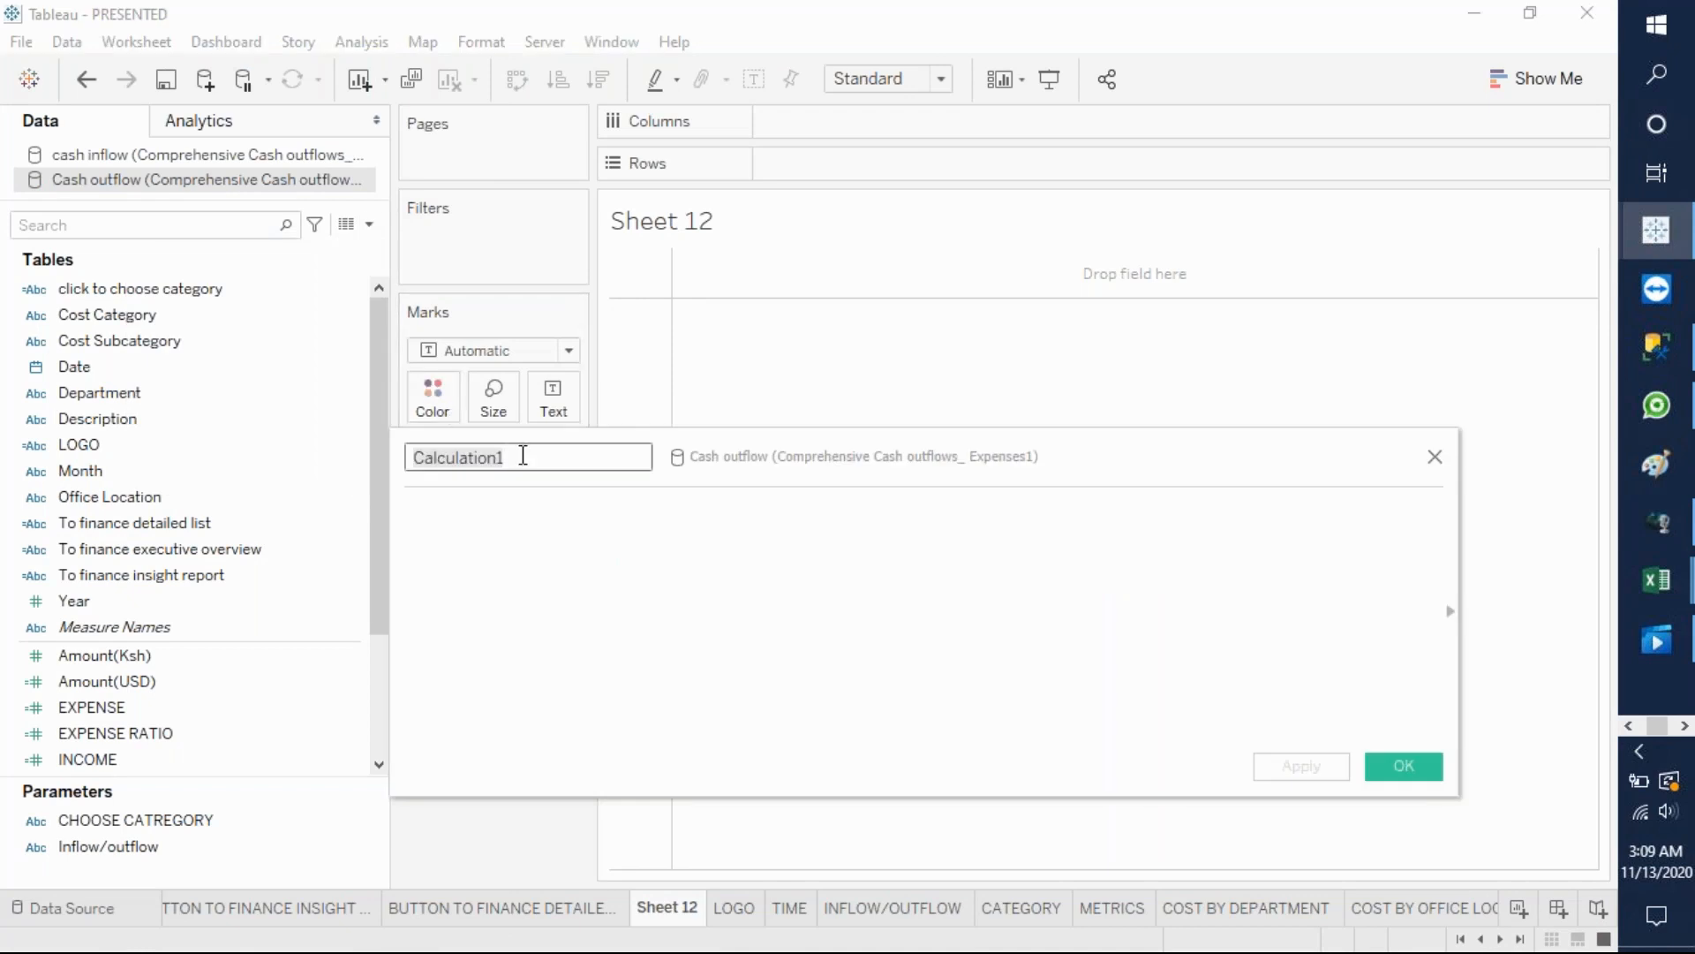
{"action": "type", "text": "TO"}
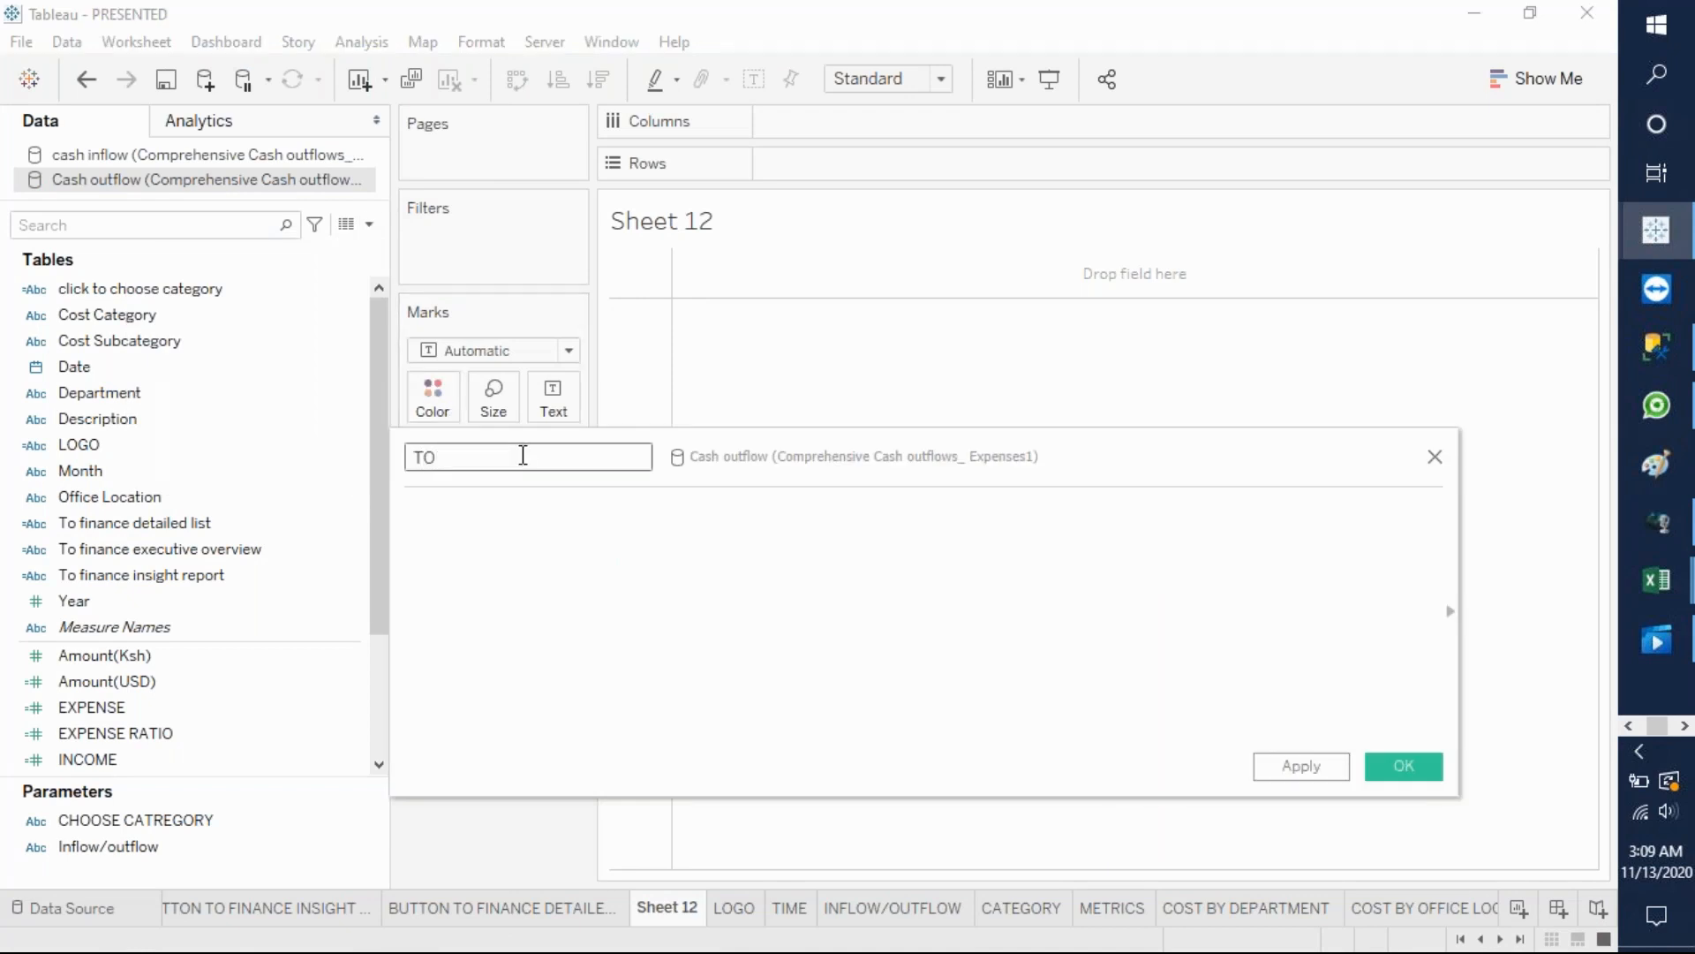
{"action": "type", "text": " MAIN PAGE"}
{"action": "left_click", "coordinate": [1632, 720]}
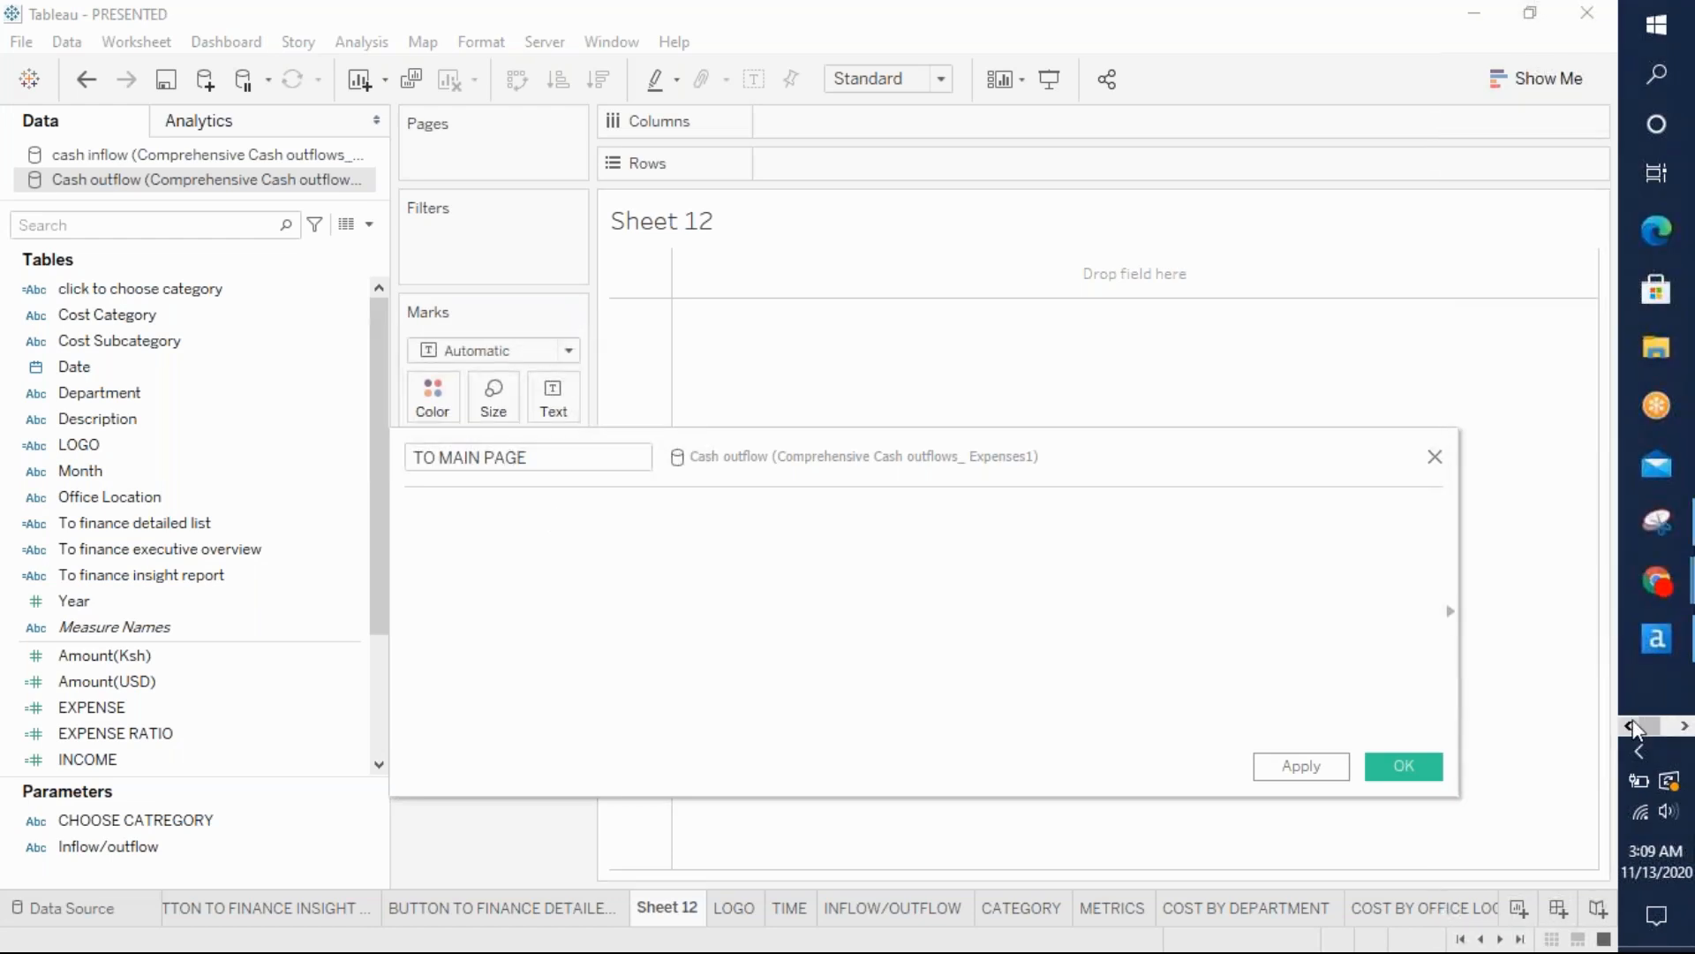
{"action": "mouse_move", "coordinate": [1667, 604]}
{"action": "mouse_move", "coordinate": [1544, 697]}
{"action": "left_click", "coordinate": [478, 622]}
{"action": "type", "text": "\"MAIN PAGE"}
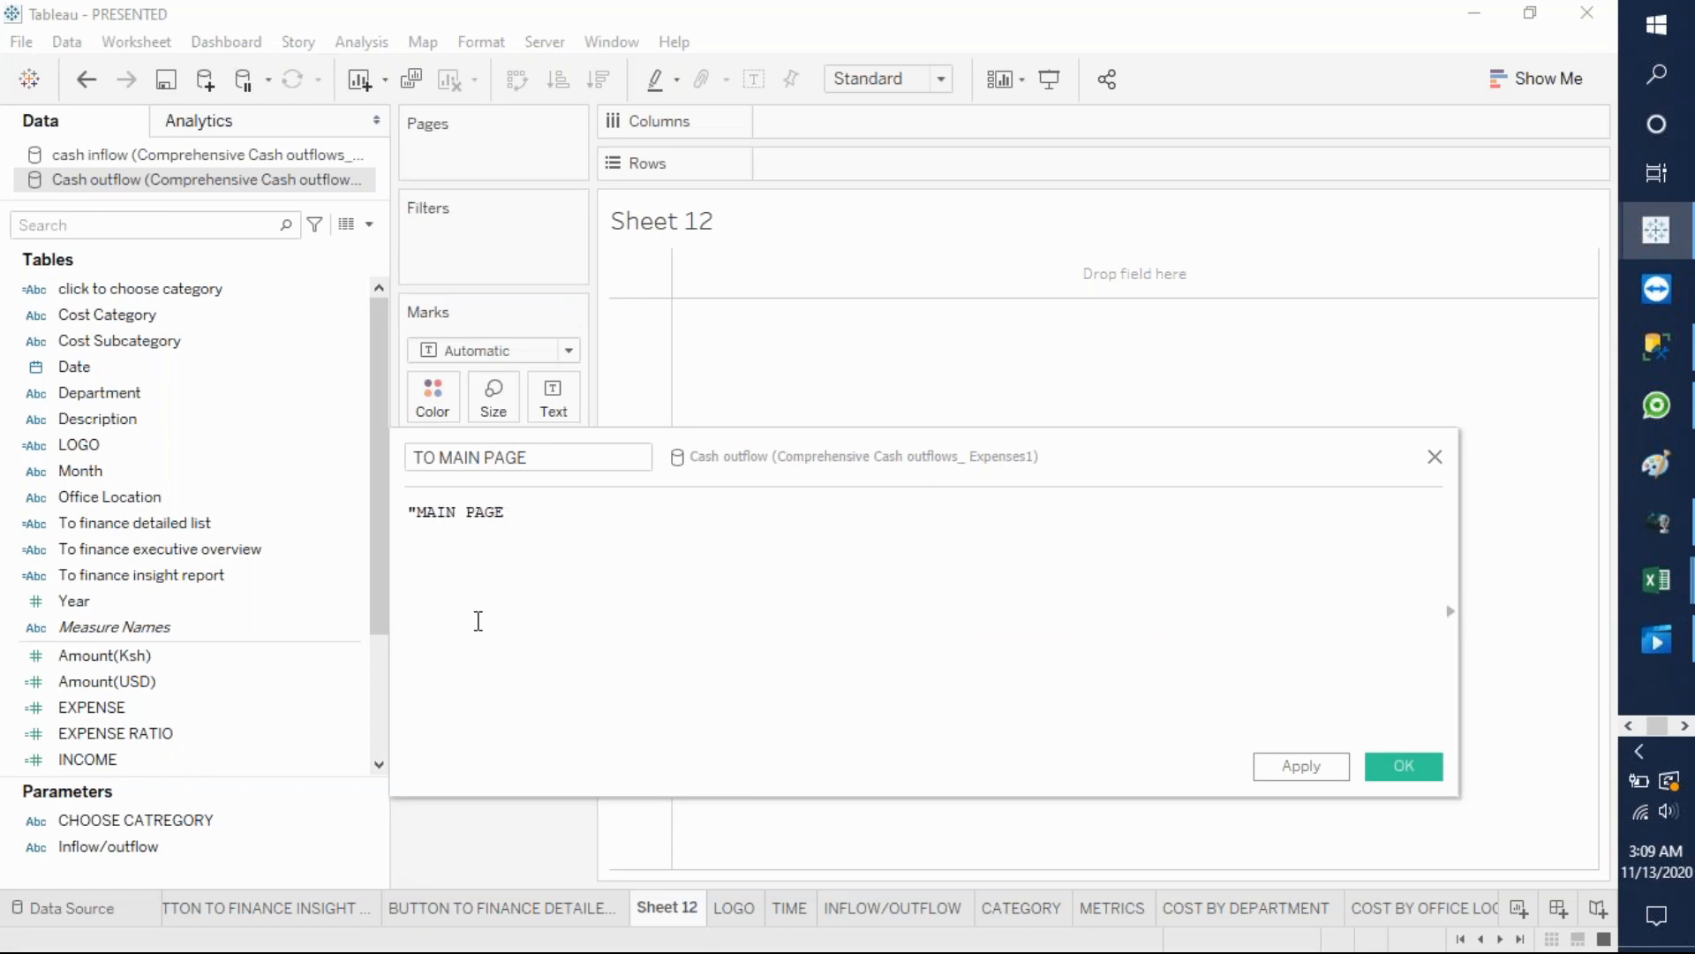
{"action": "type", "text": "\""}
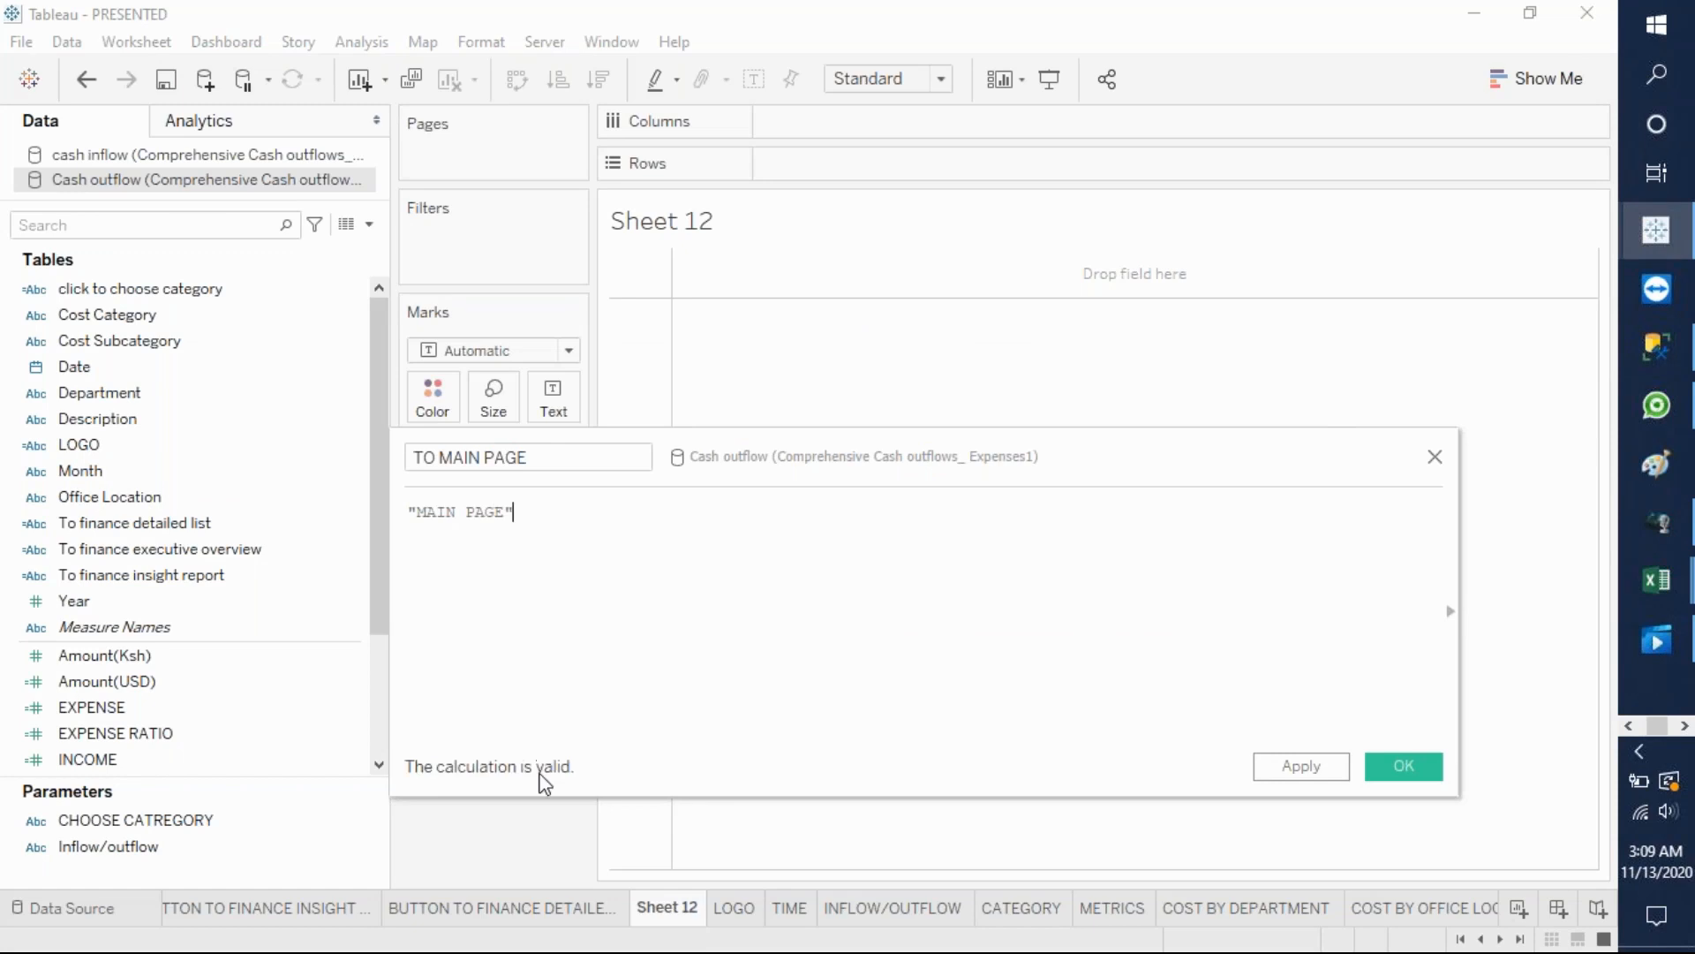
{"action": "left_click", "coordinate": [1301, 767]}
{"action": "left_click", "coordinate": [1404, 770]}
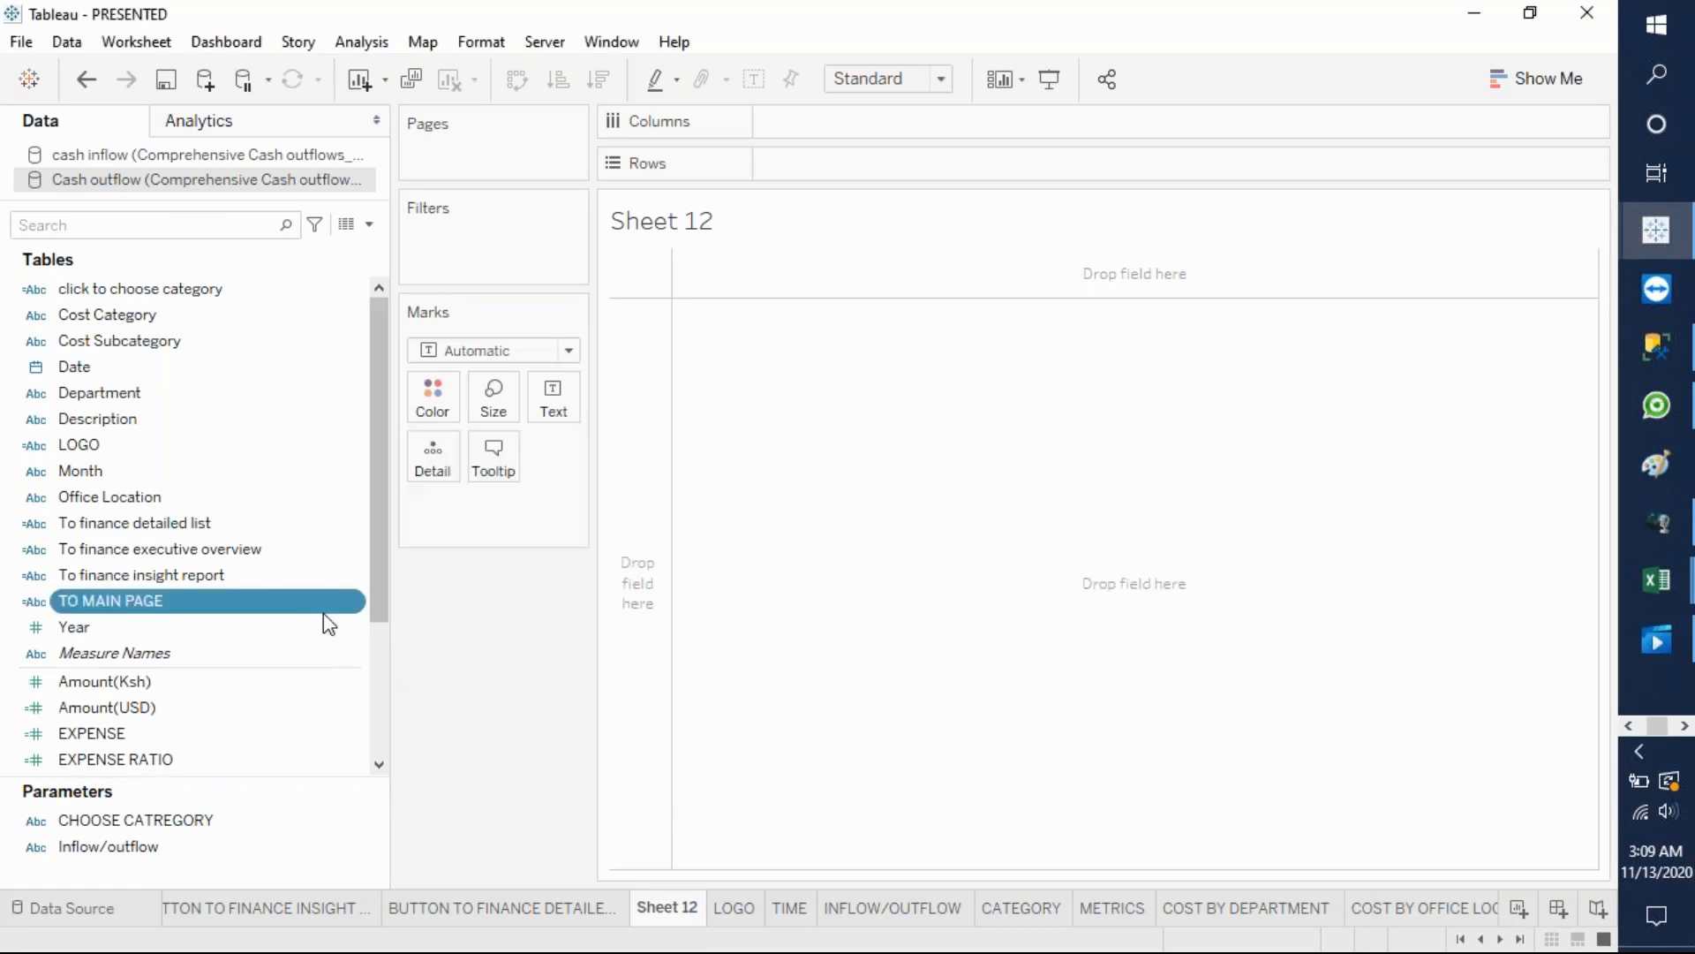
{"action": "left_click_drag", "start_coordinate": [208, 601], "coordinate": [799, 437]}
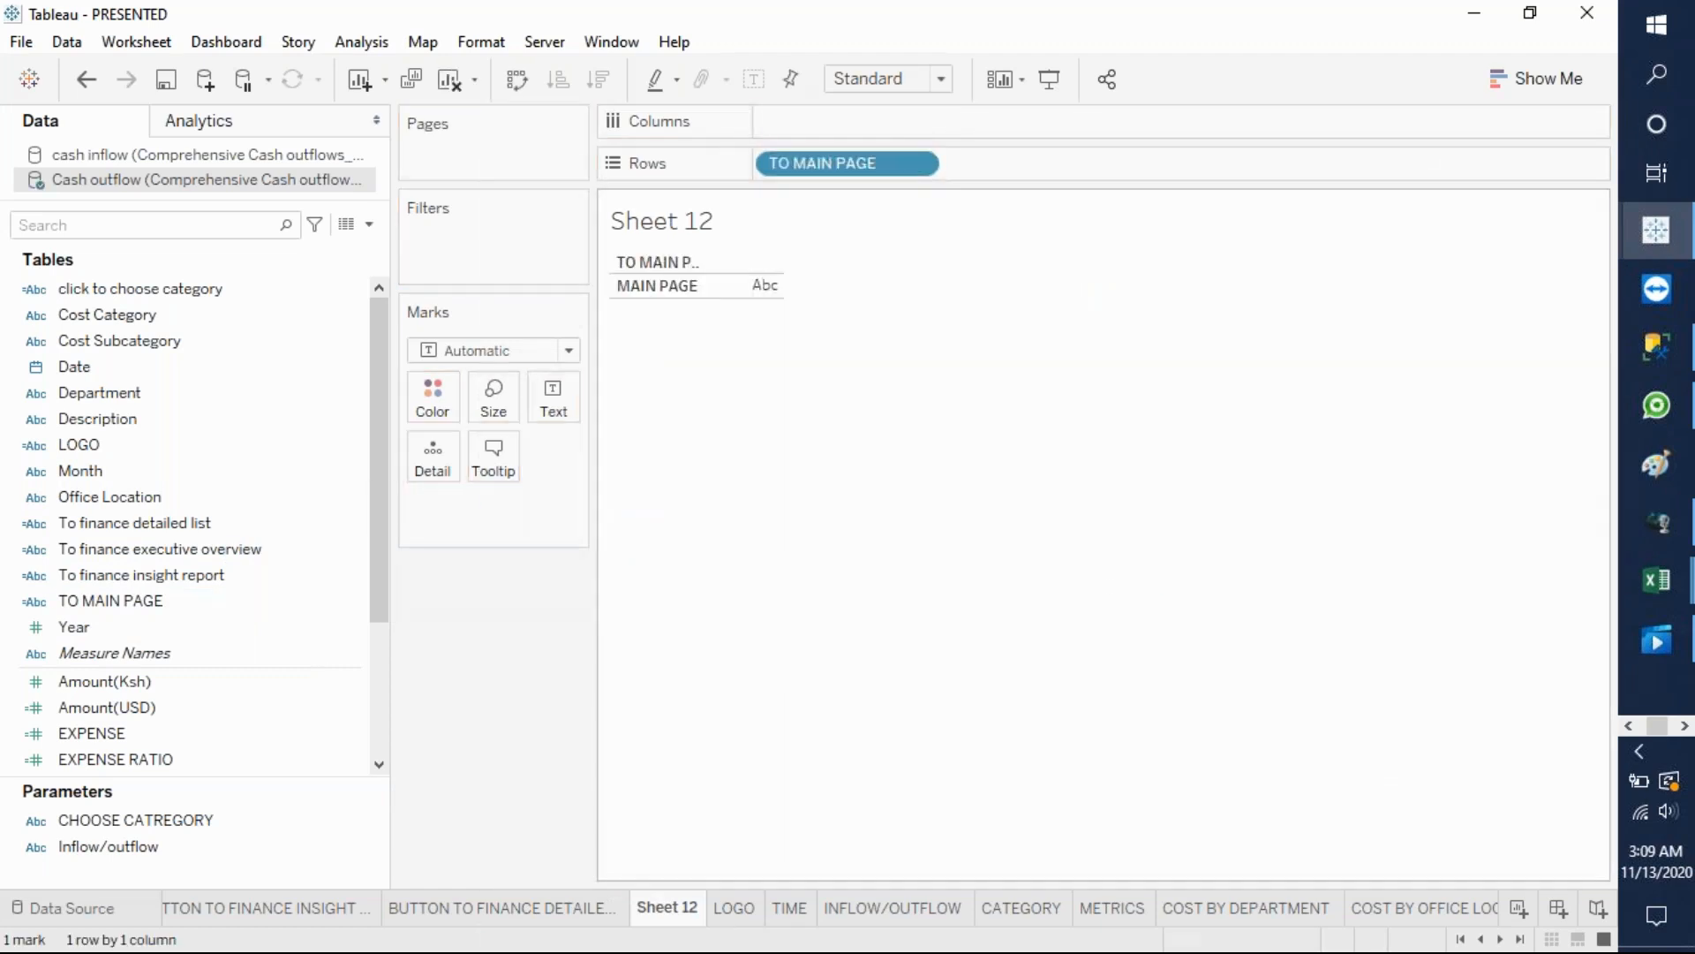
- Try to exclude the Abc placeholder mark beside MAIN PAGE, and undo the exclusion
{"action": "left_click", "coordinate": [767, 296]}
{"action": "right_click", "coordinate": [768, 295]}
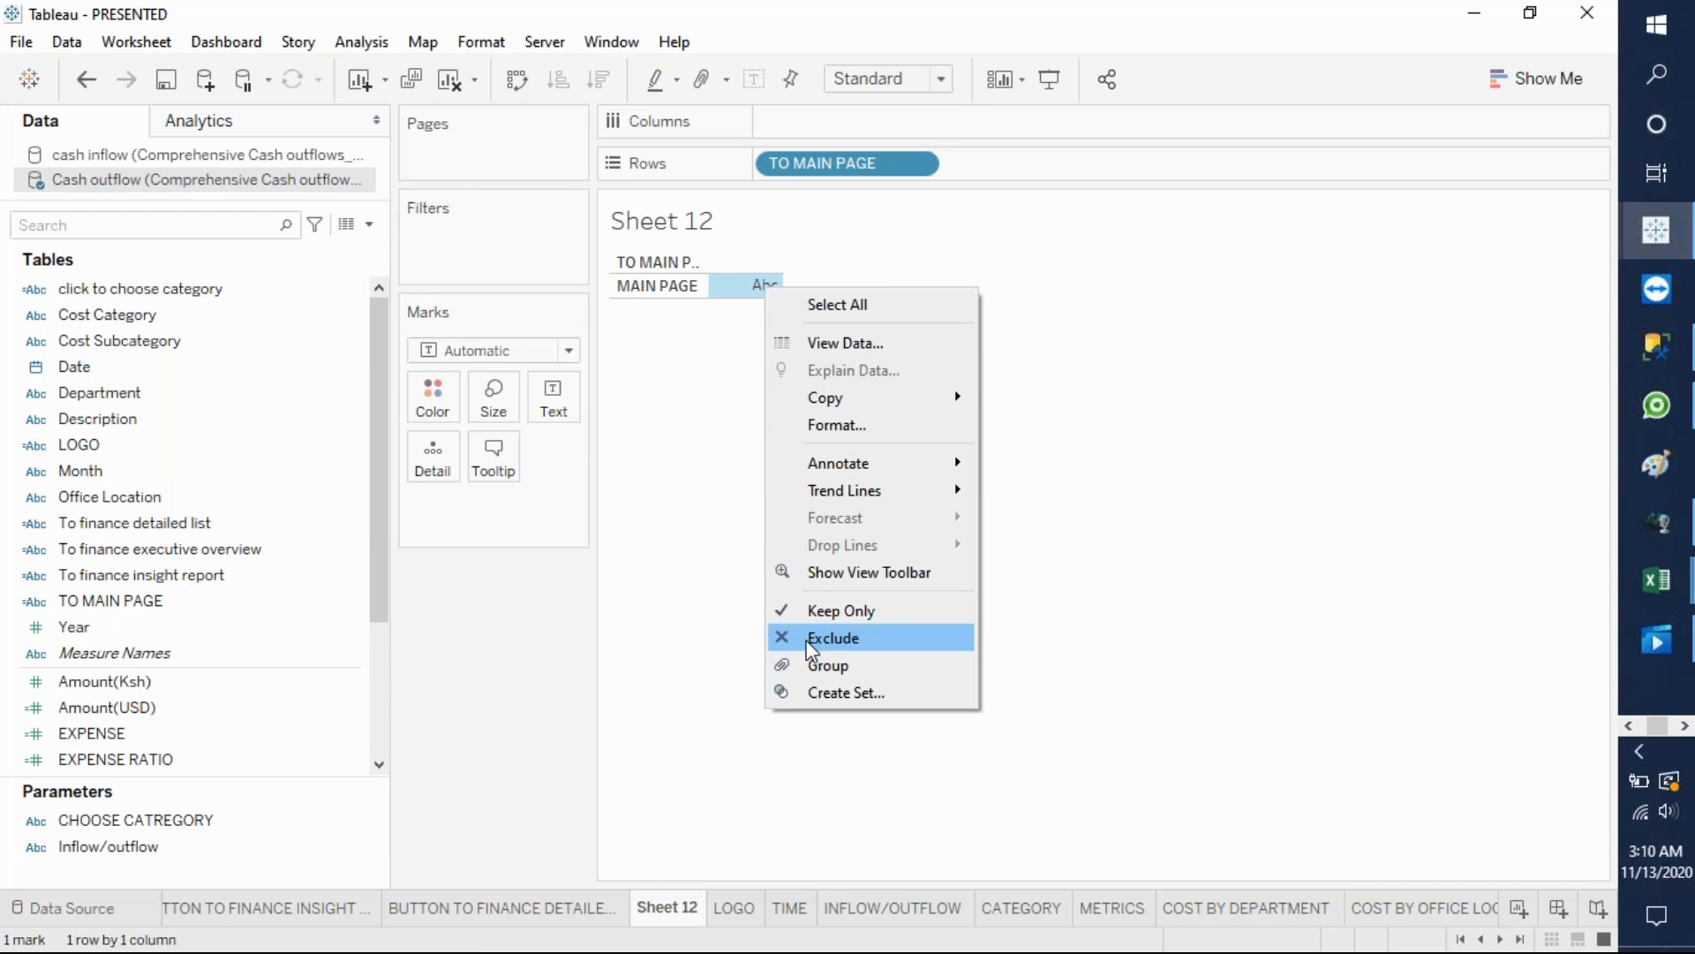
{"action": "left_click", "coordinate": [833, 638]}
{"action": "key", "text": "ctrl+z"}
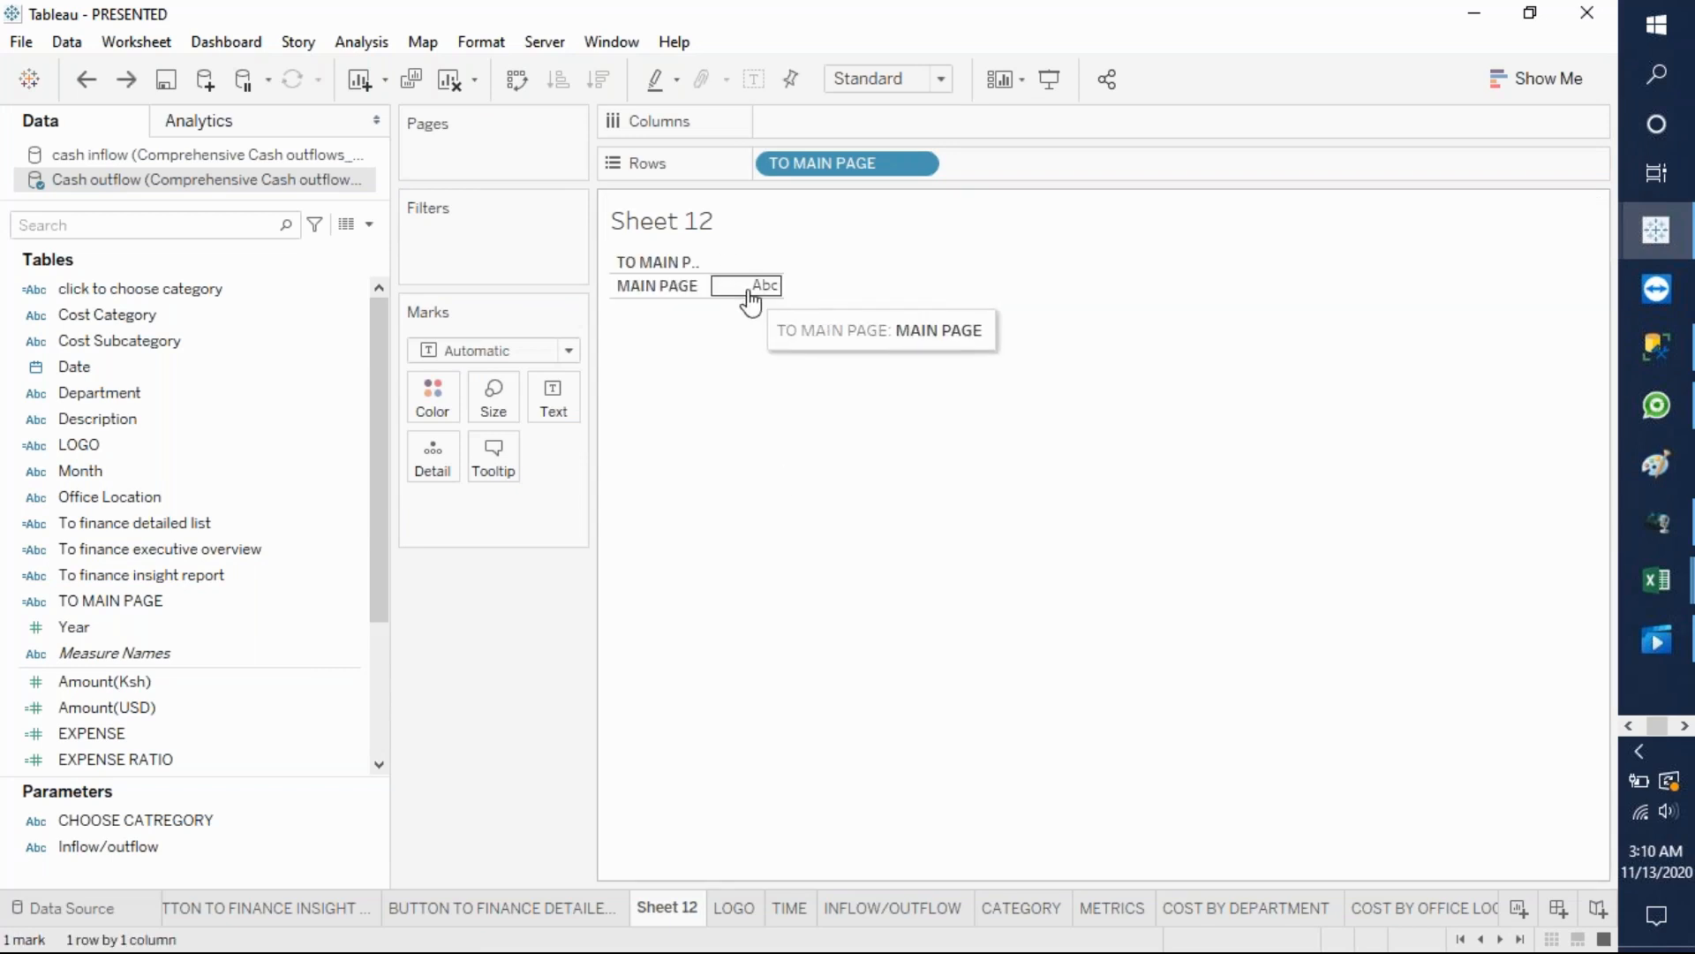
{"action": "left_click", "coordinate": [664, 287]}
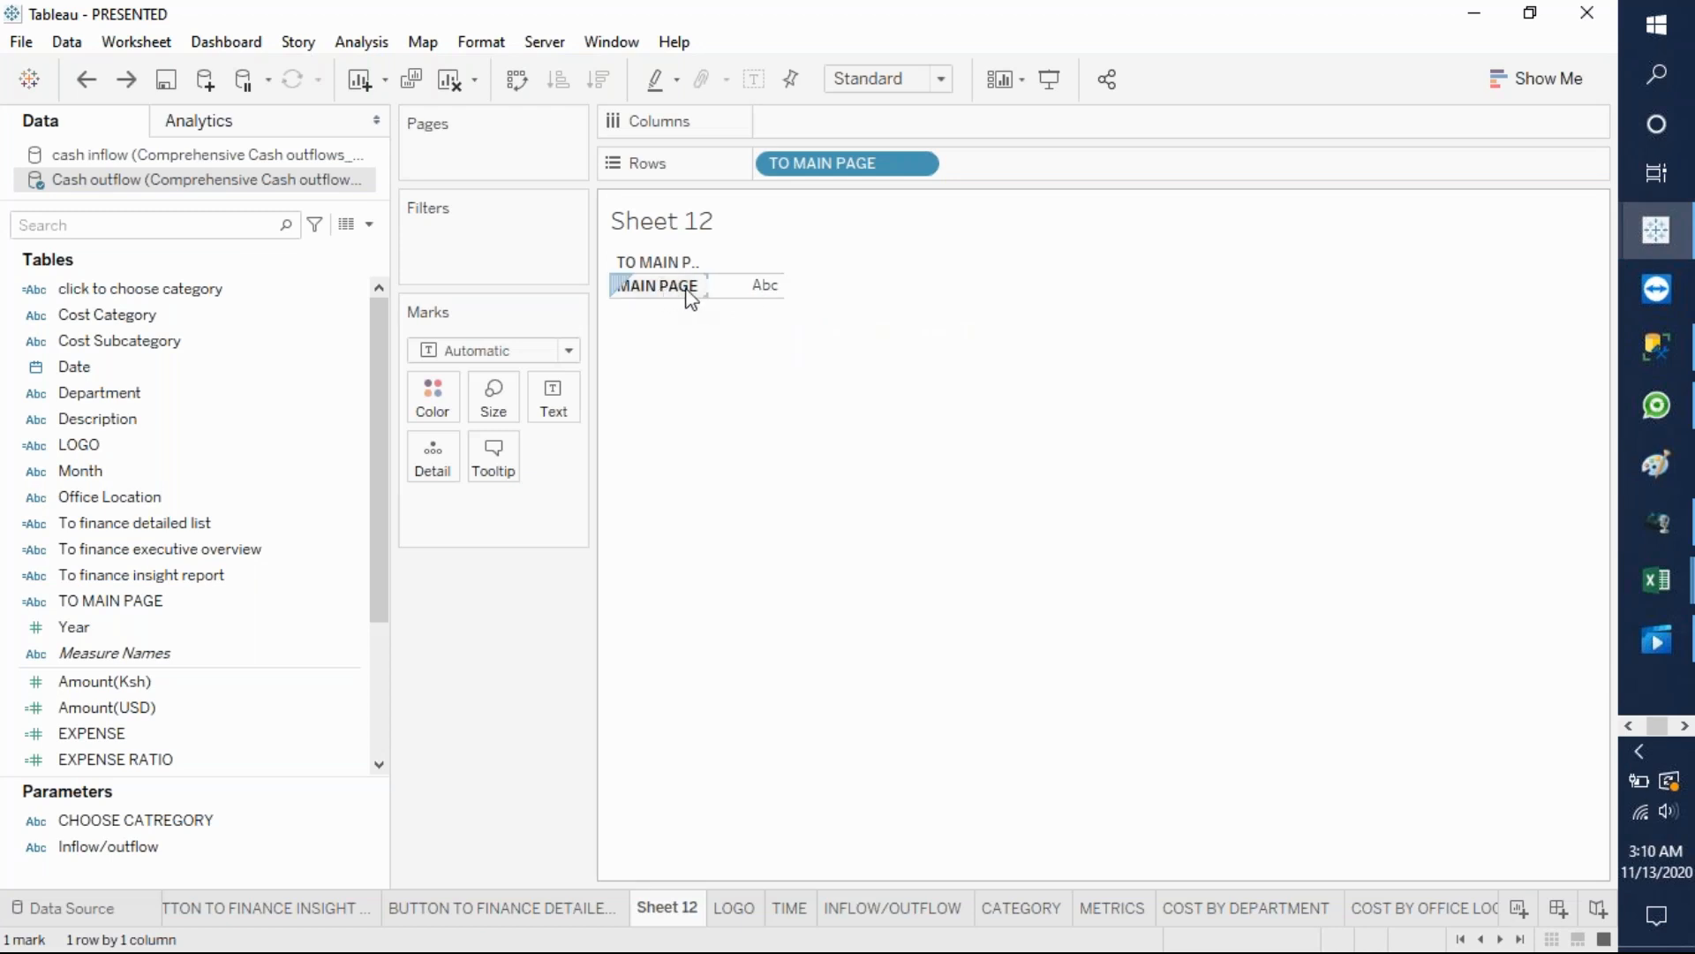
{"action": "left_click", "coordinate": [721, 295]}
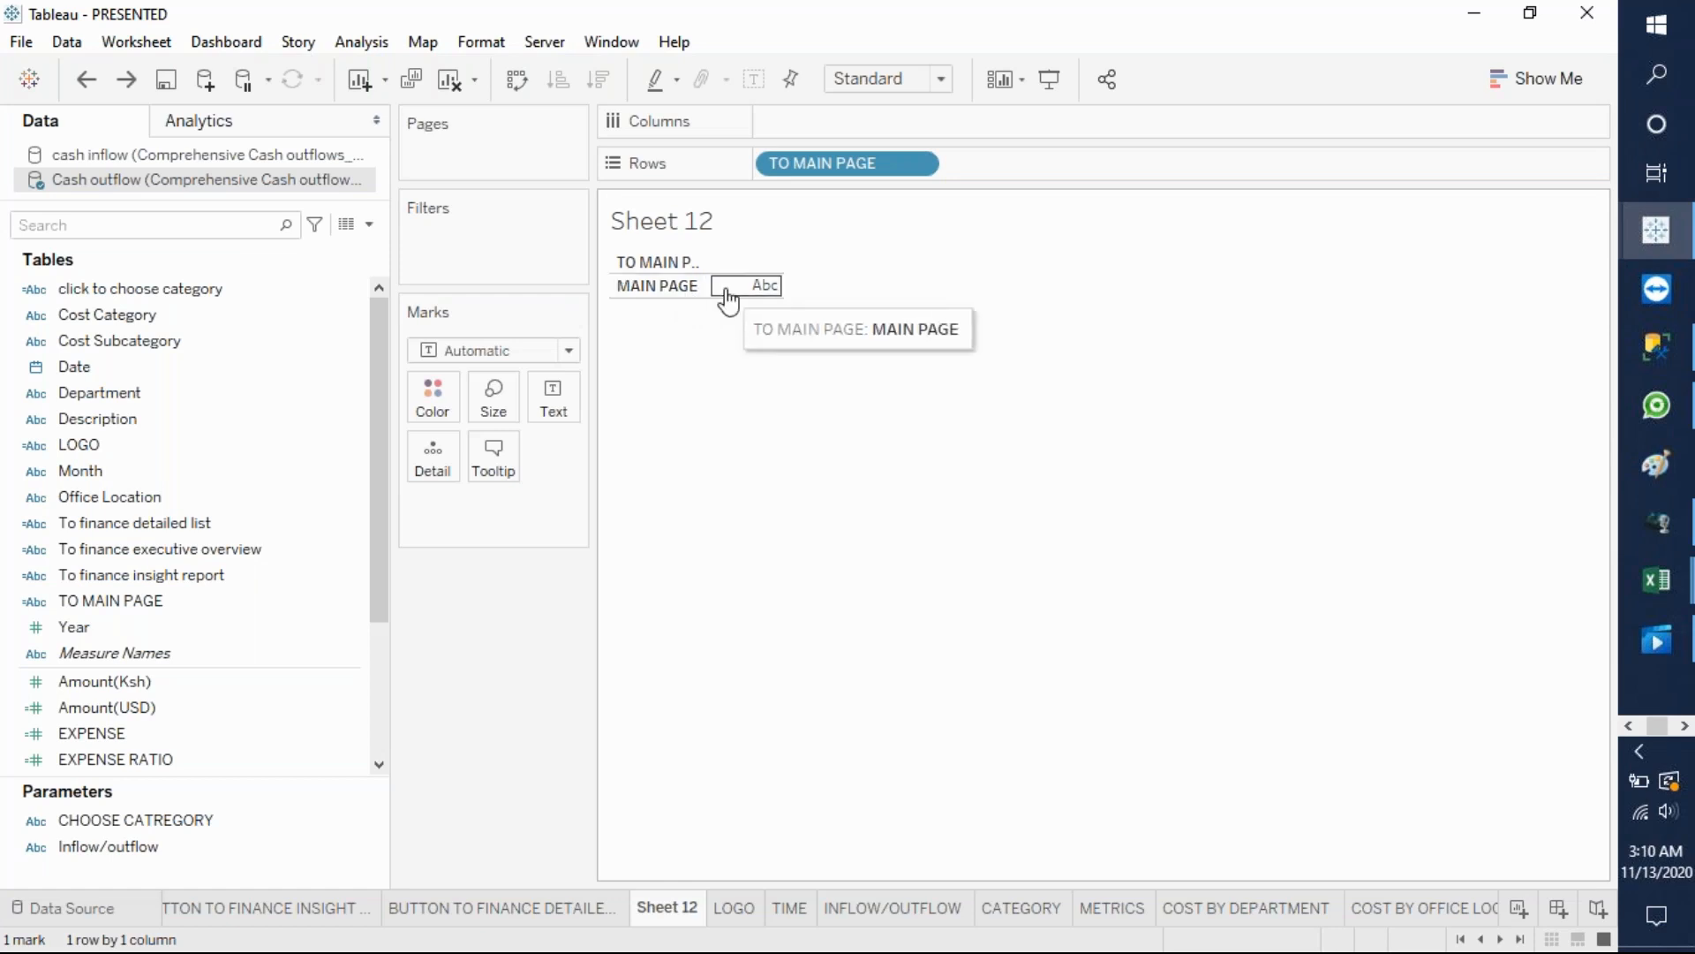
{"action": "left_click", "coordinate": [723, 295]}
{"action": "right_click", "coordinate": [723, 295]}
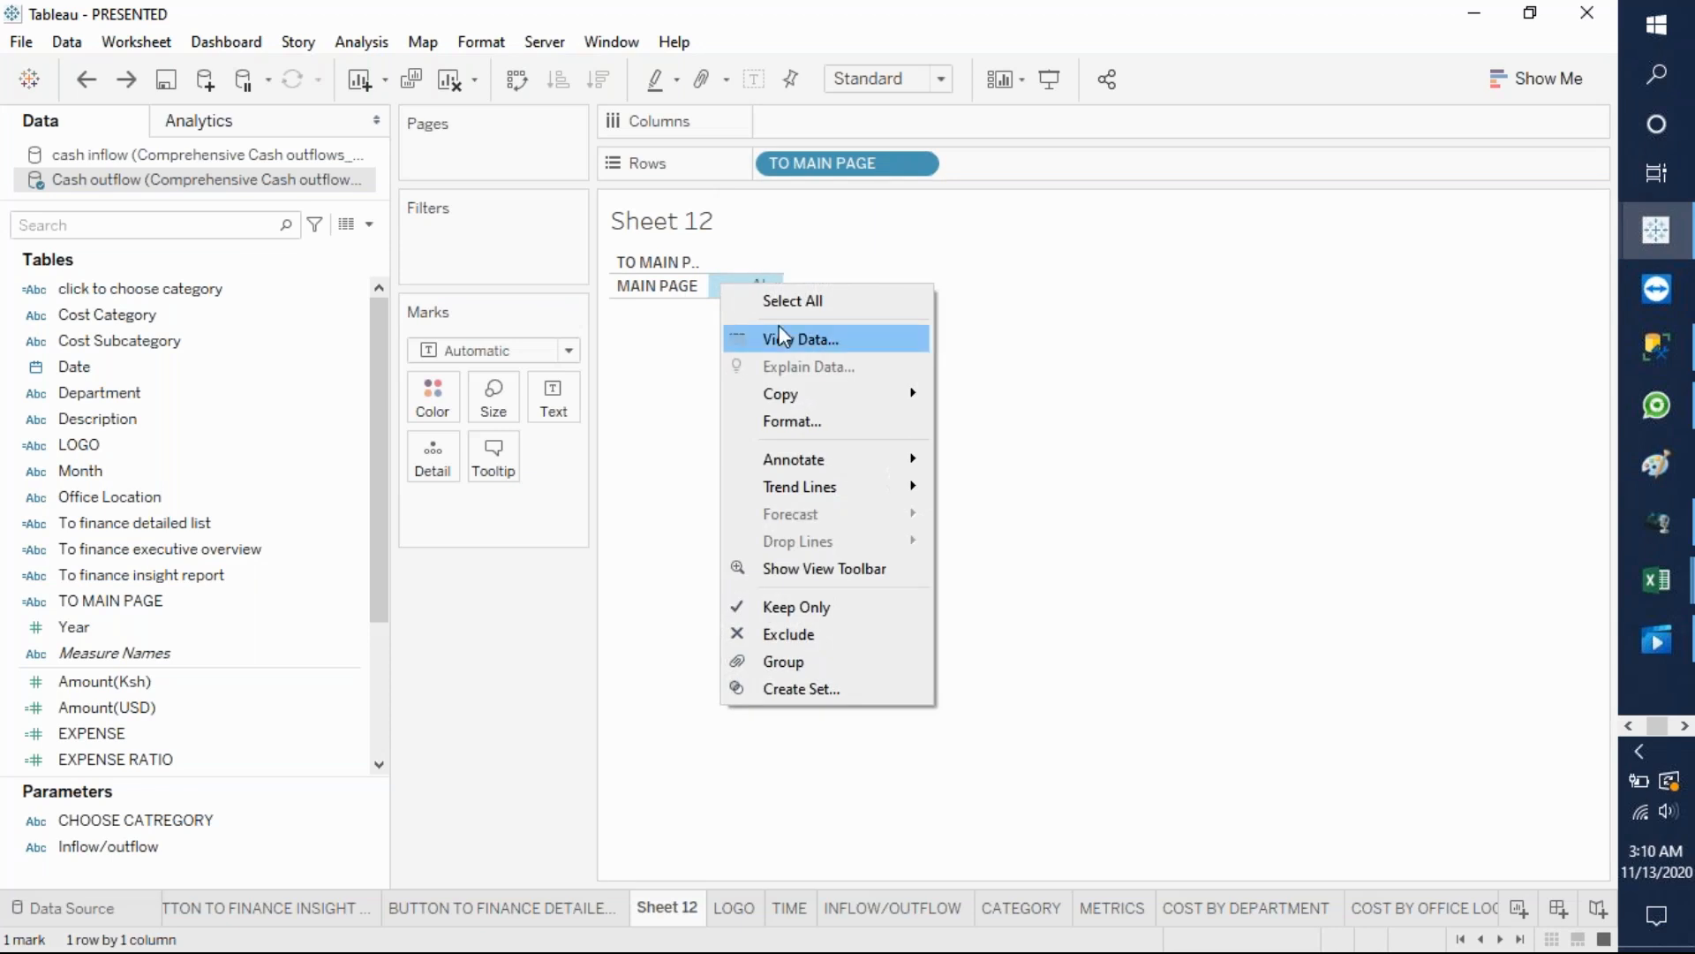
{"action": "left_click", "coordinate": [700, 343]}
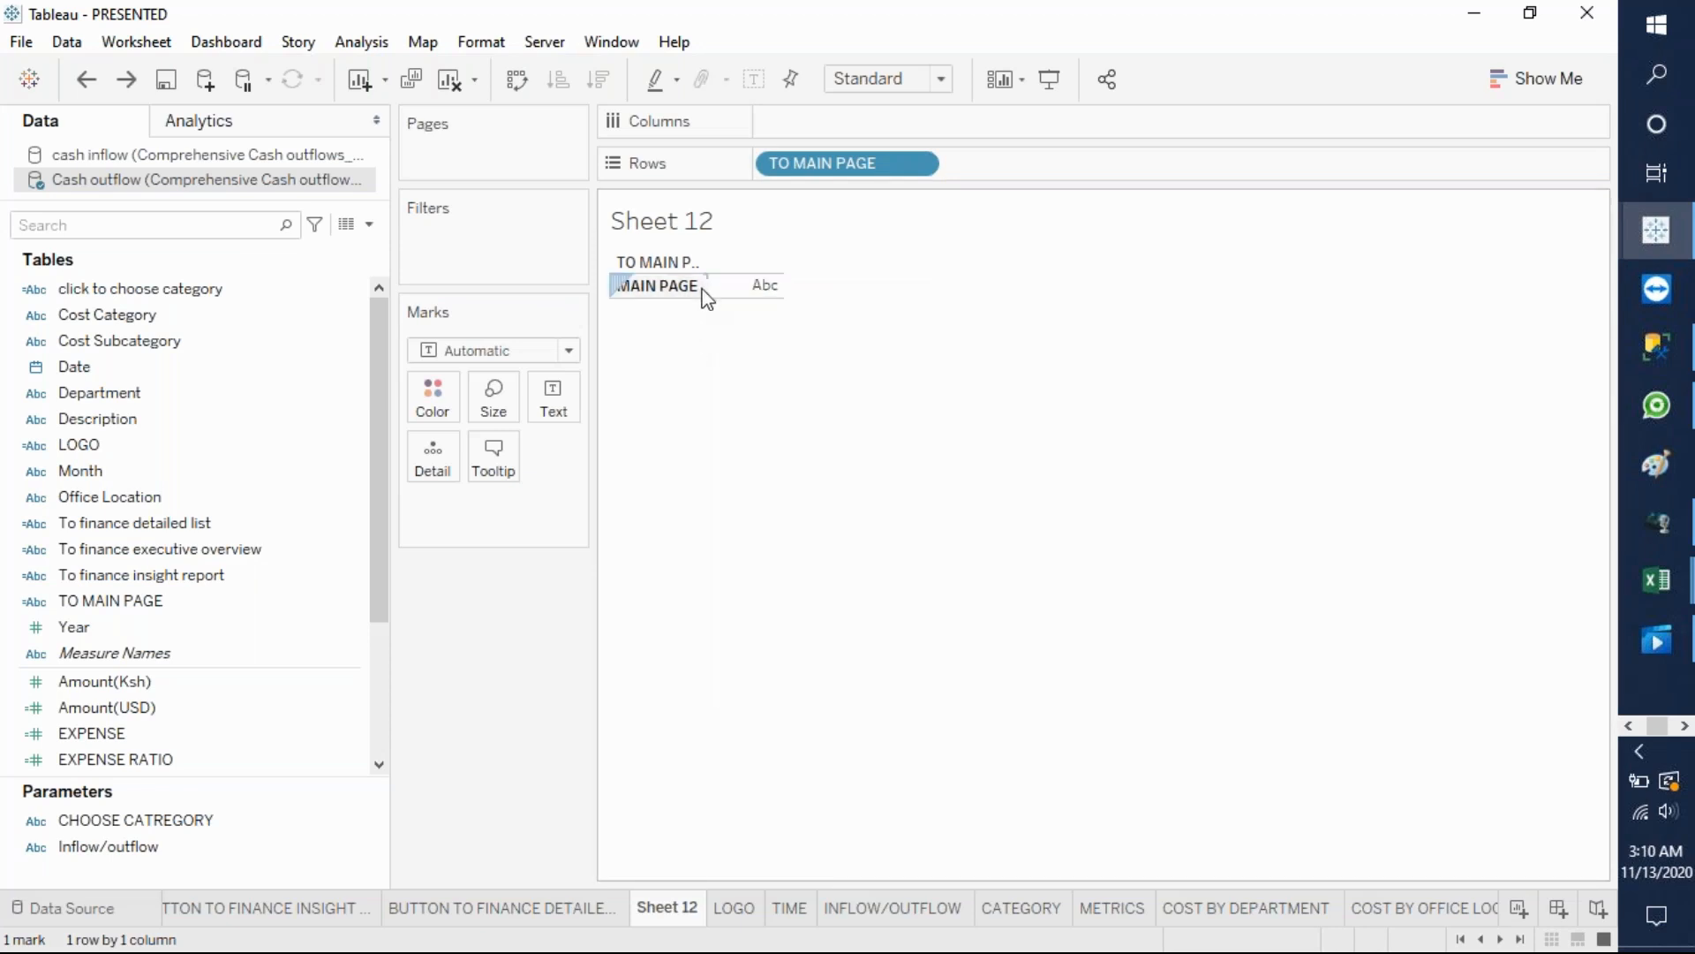
- Enlarge the height and width of the MAIN PAGE row header and hide the field labels for rows
{"action": "left_click_drag", "start_coordinate": [695, 297], "coordinate": [703, 393]}
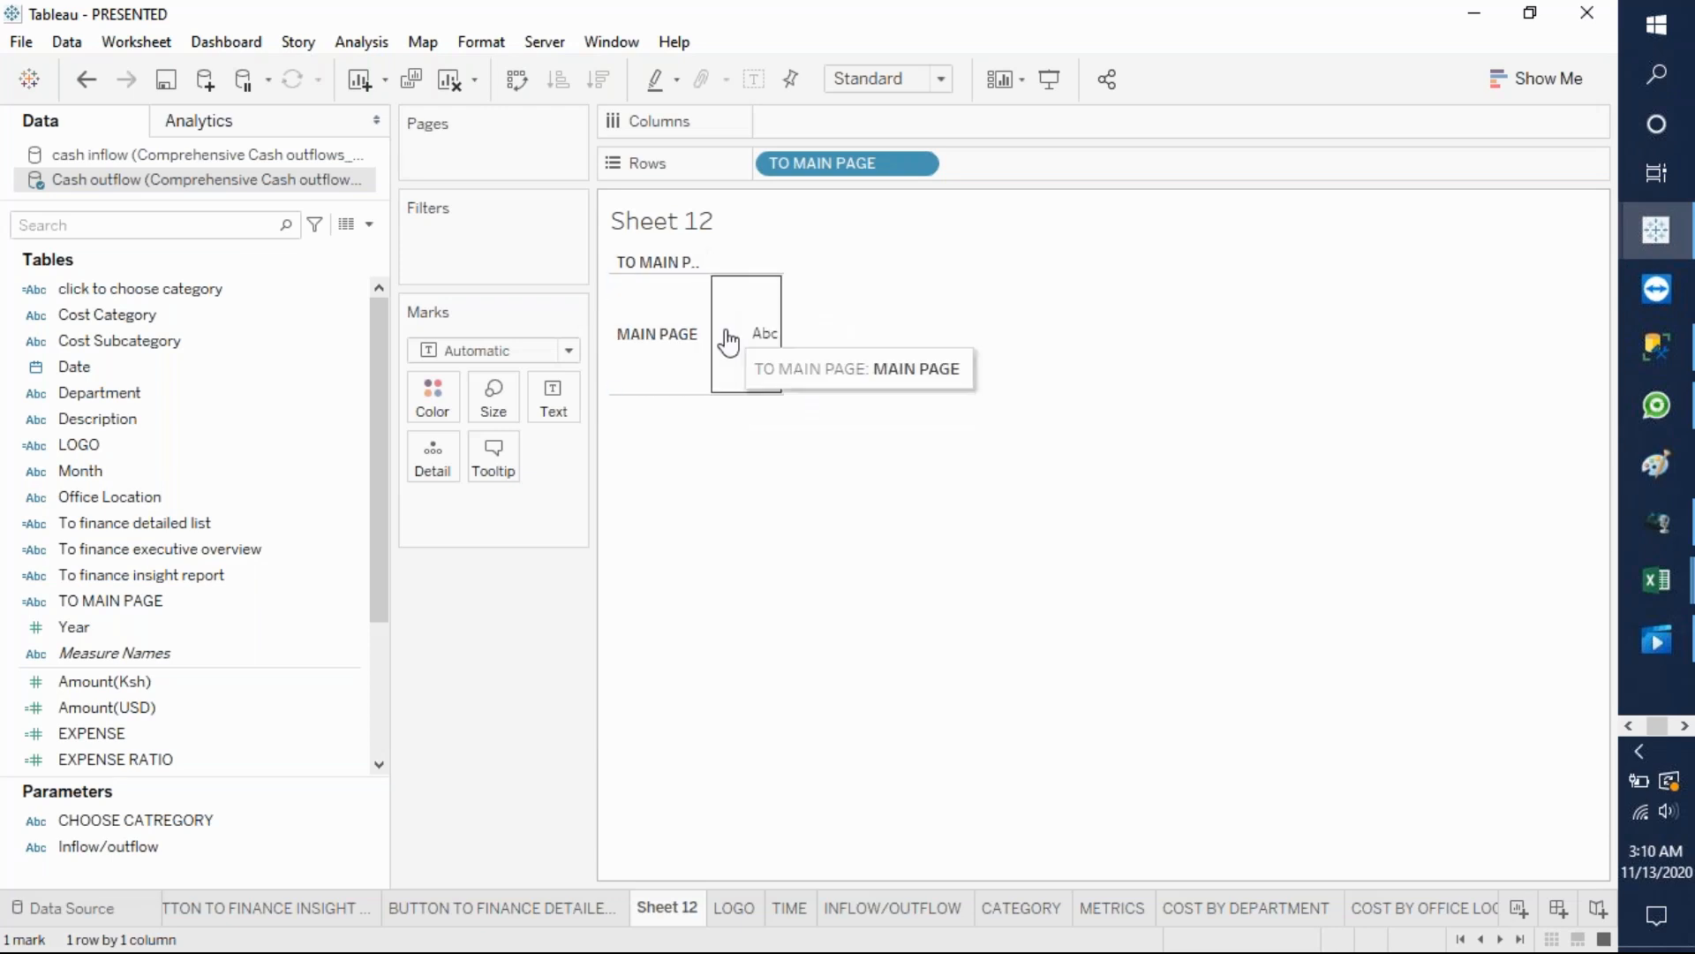
{"action": "left_click_drag", "start_coordinate": [706, 323], "coordinate": [799, 323]}
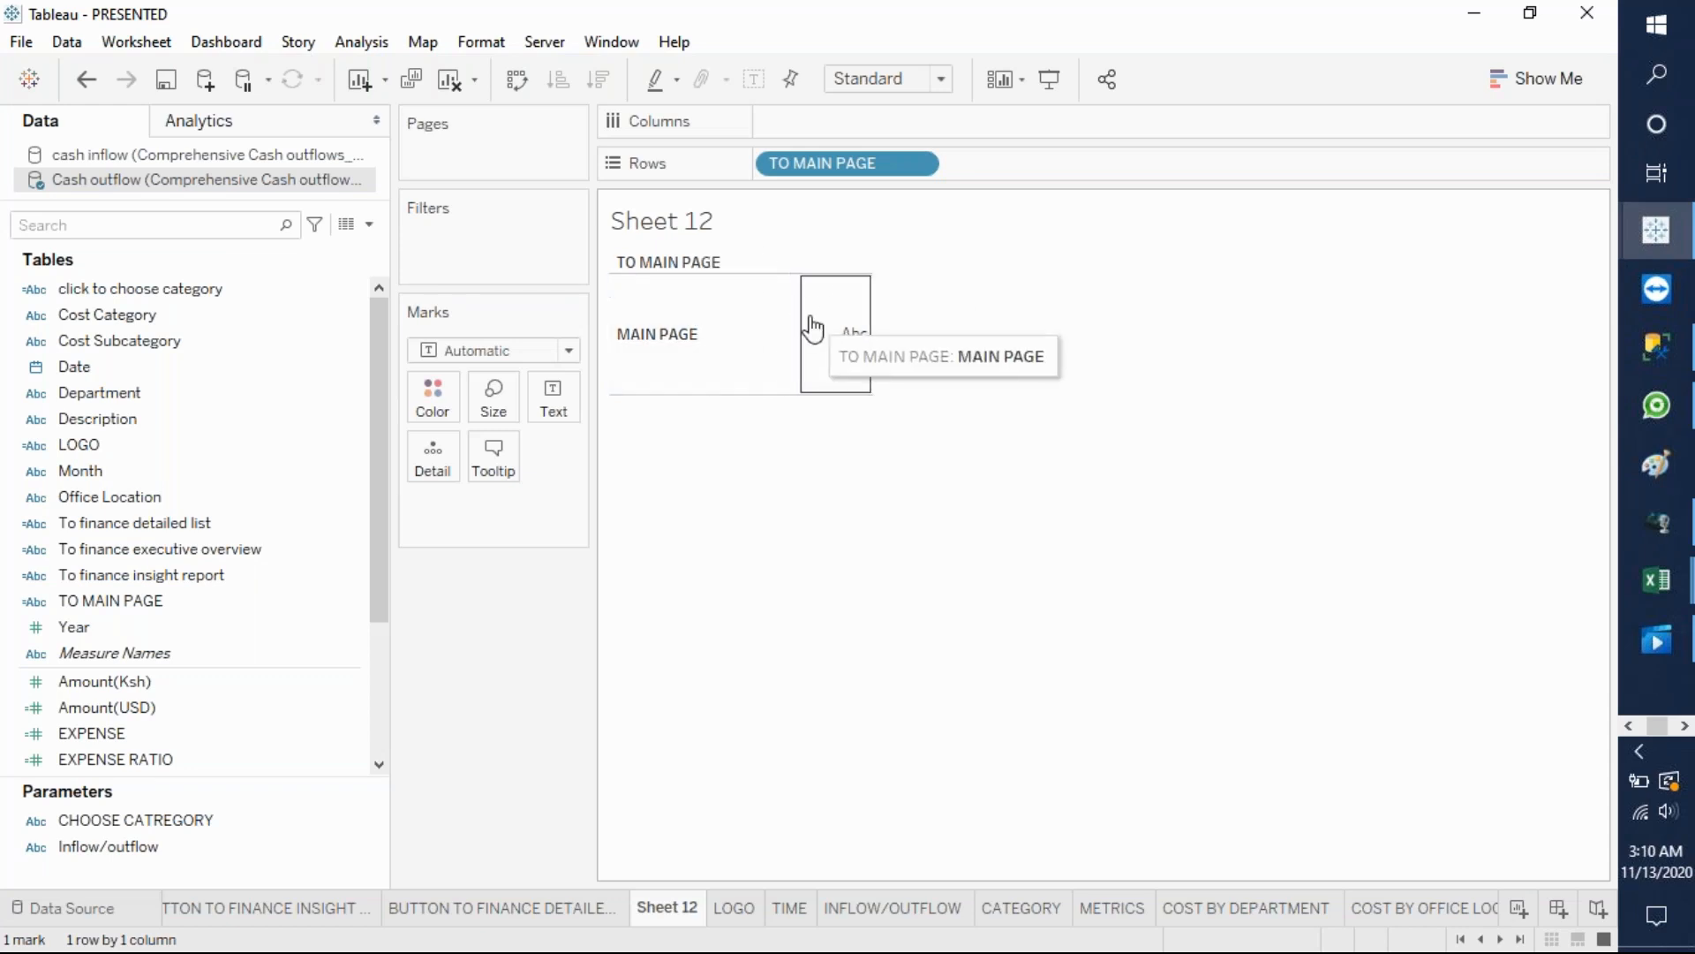
{"action": "right_click", "coordinate": [688, 265]}
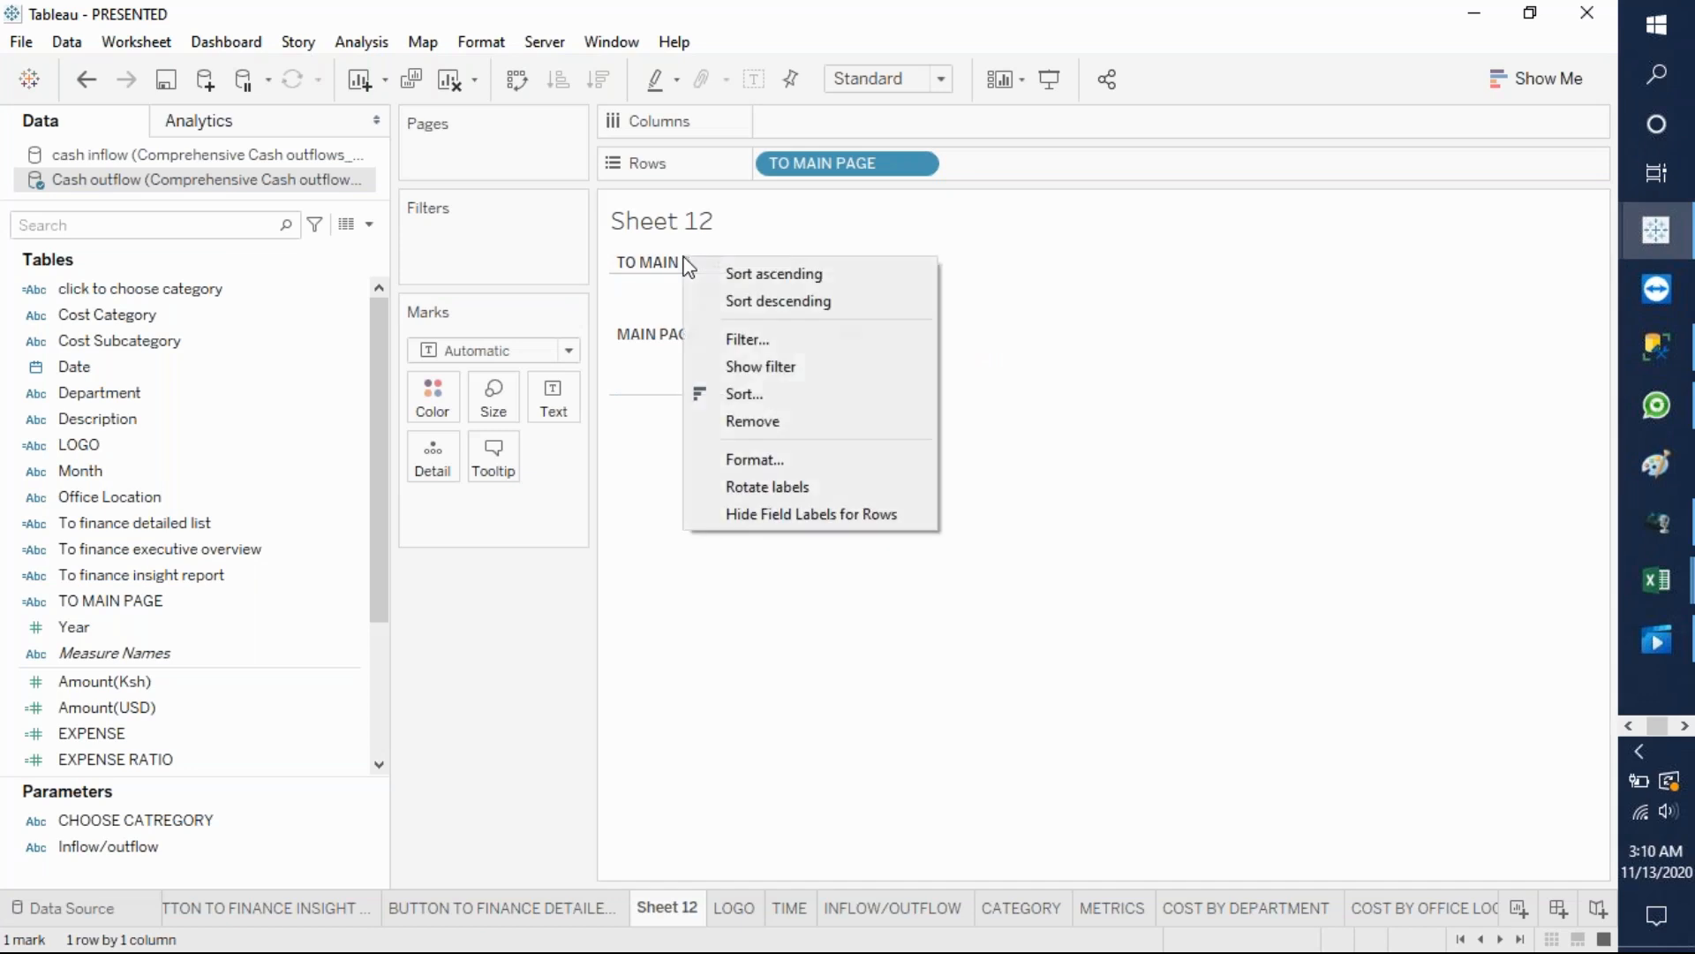
{"action": "left_click", "coordinate": [789, 510]}
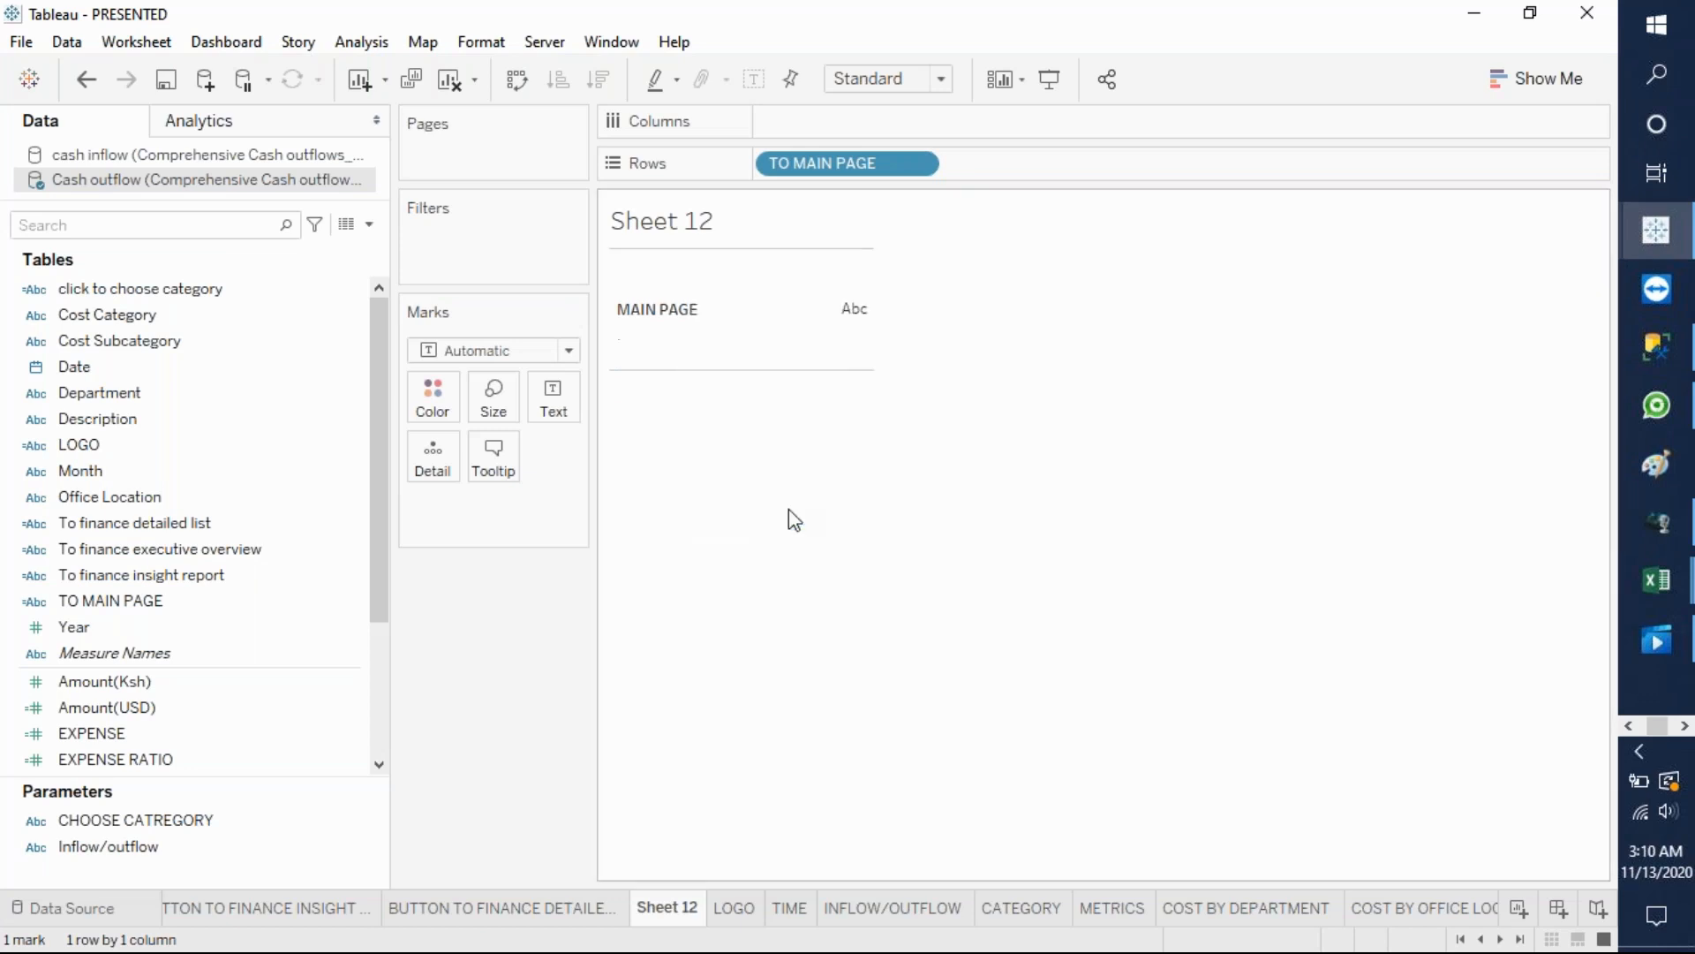
{"action": "left_click", "coordinate": [849, 346]}
{"action": "right_click", "coordinate": [849, 346]}
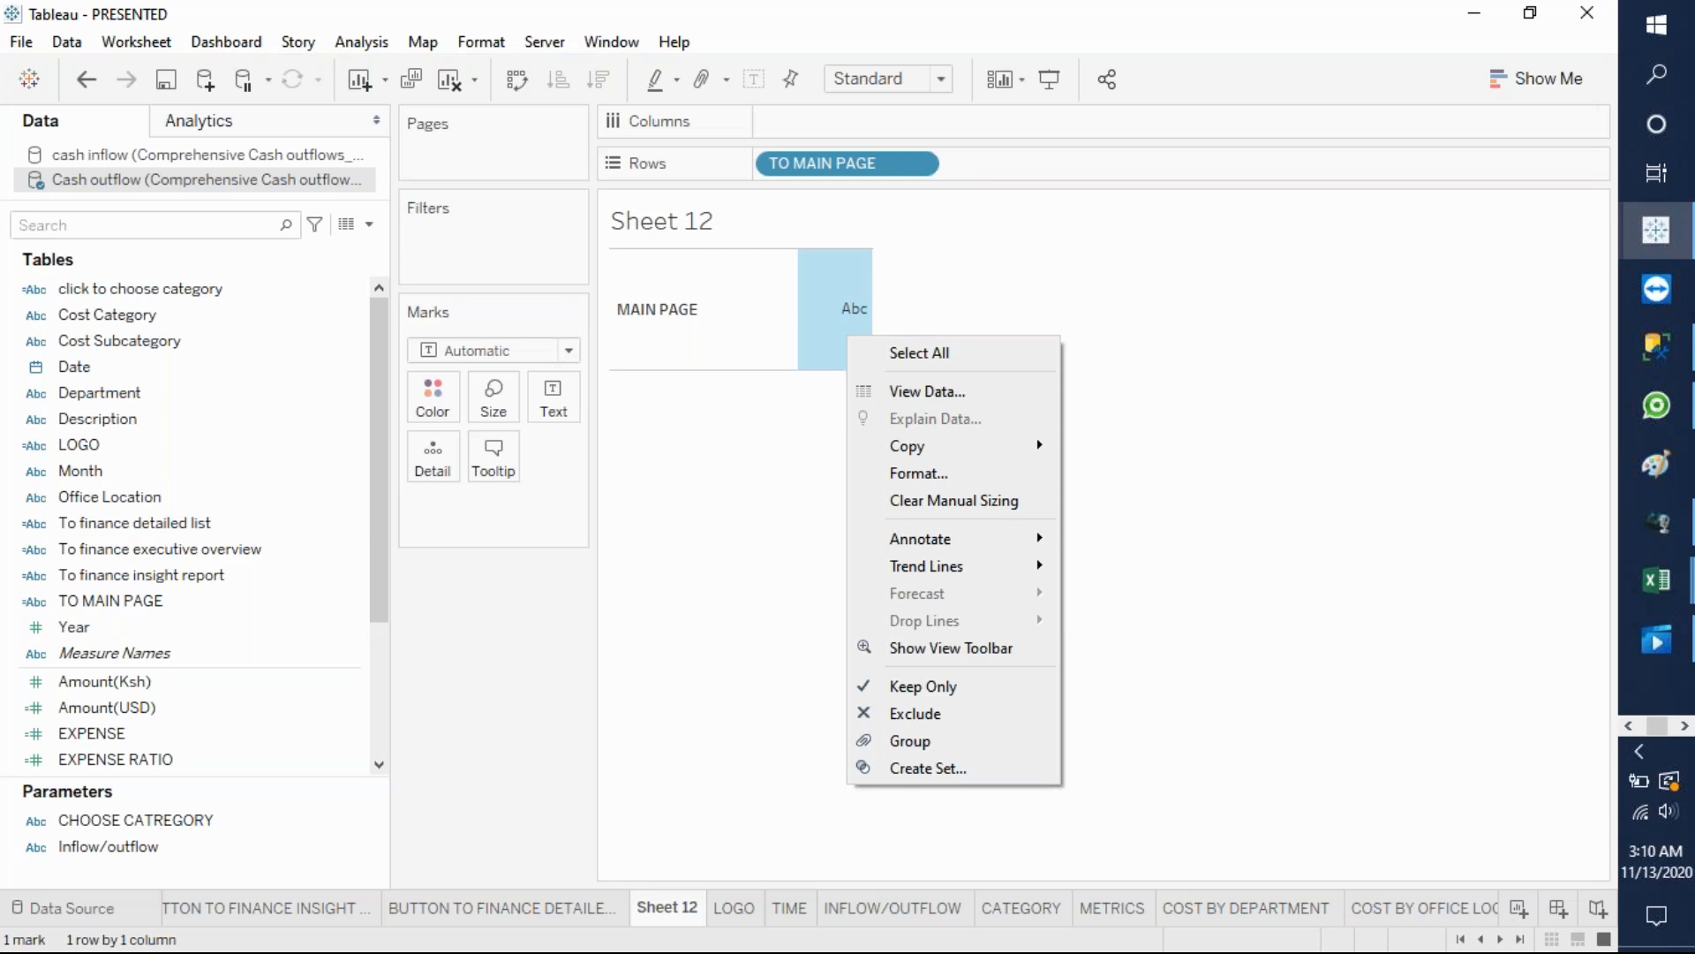
{"action": "left_click", "coordinate": [1112, 53]}
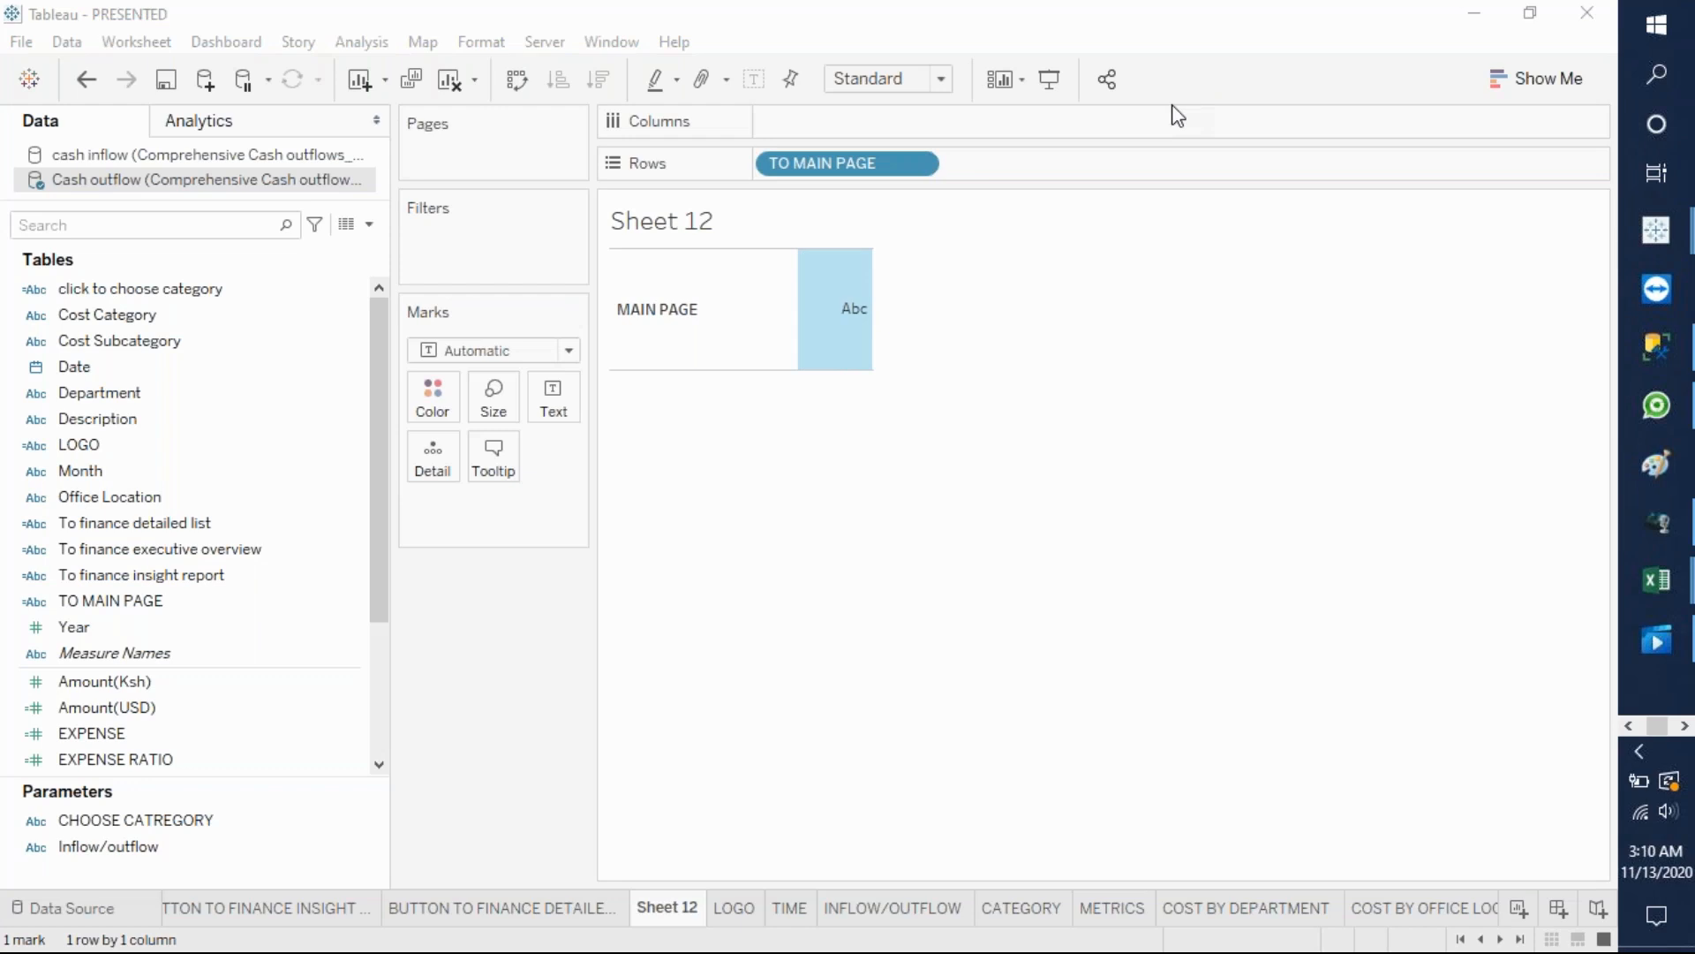
{"action": "left_click", "coordinate": [888, 335]}
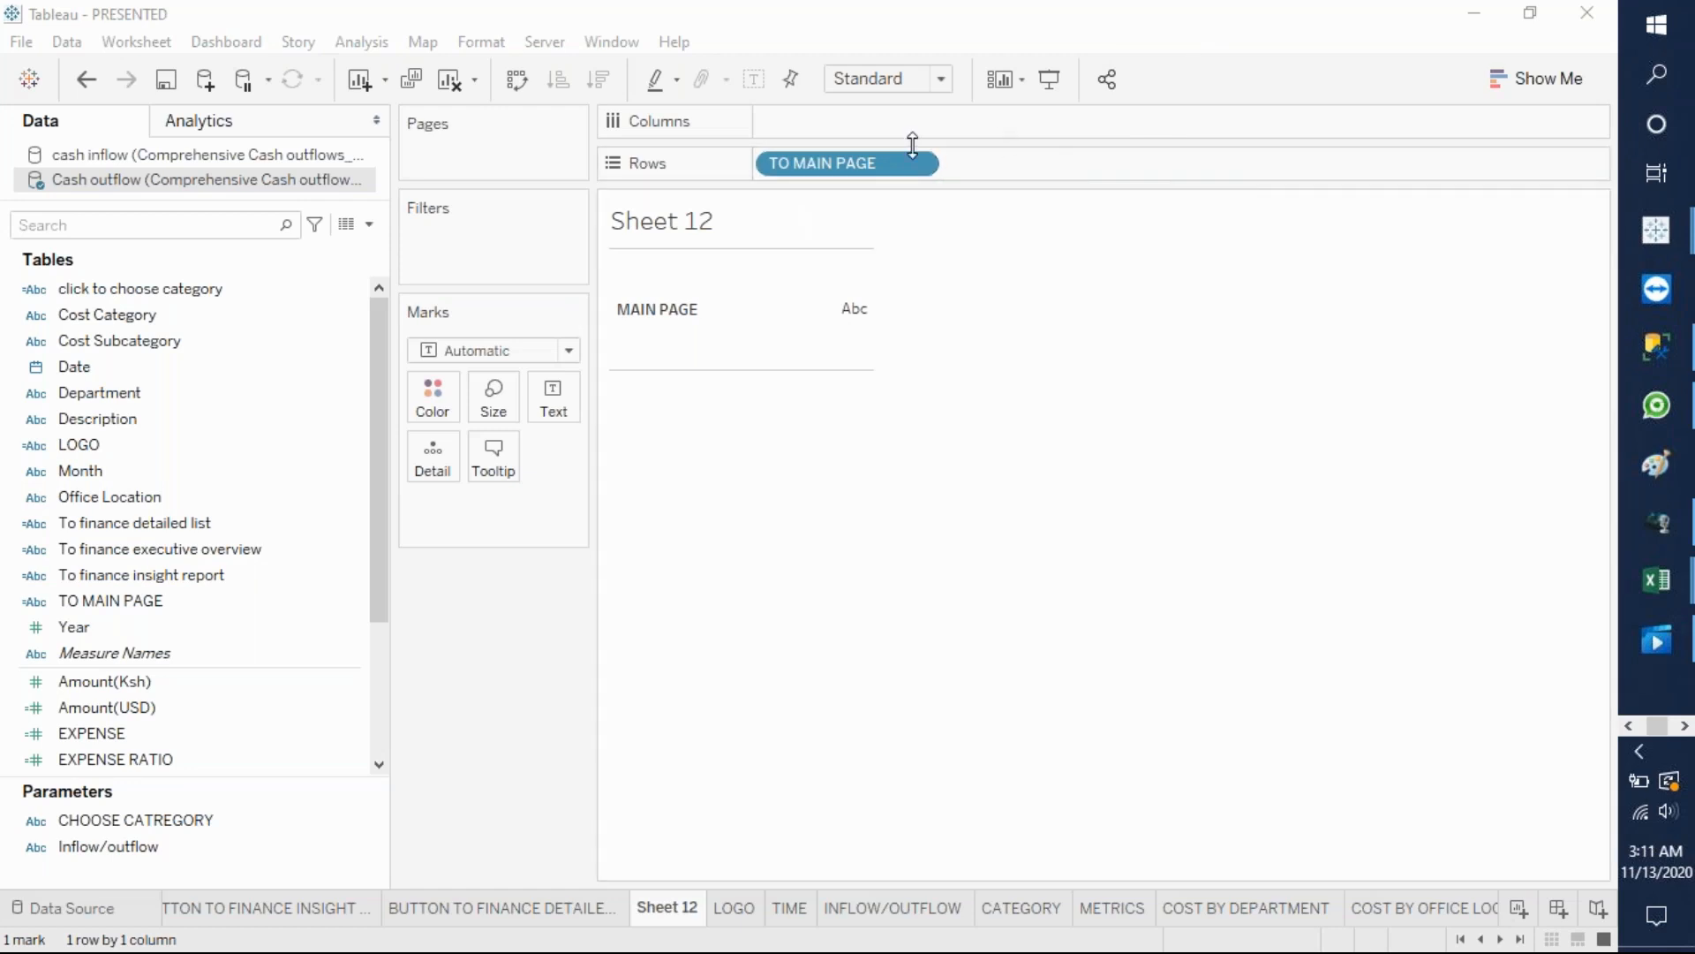
- Move the TO MAIN PAGE field from Rows to Text on the marks and enlarge its cell to fit the full MAIN PAGE text
{"action": "left_click_drag", "start_coordinate": [840, 170], "coordinate": [553, 399]}
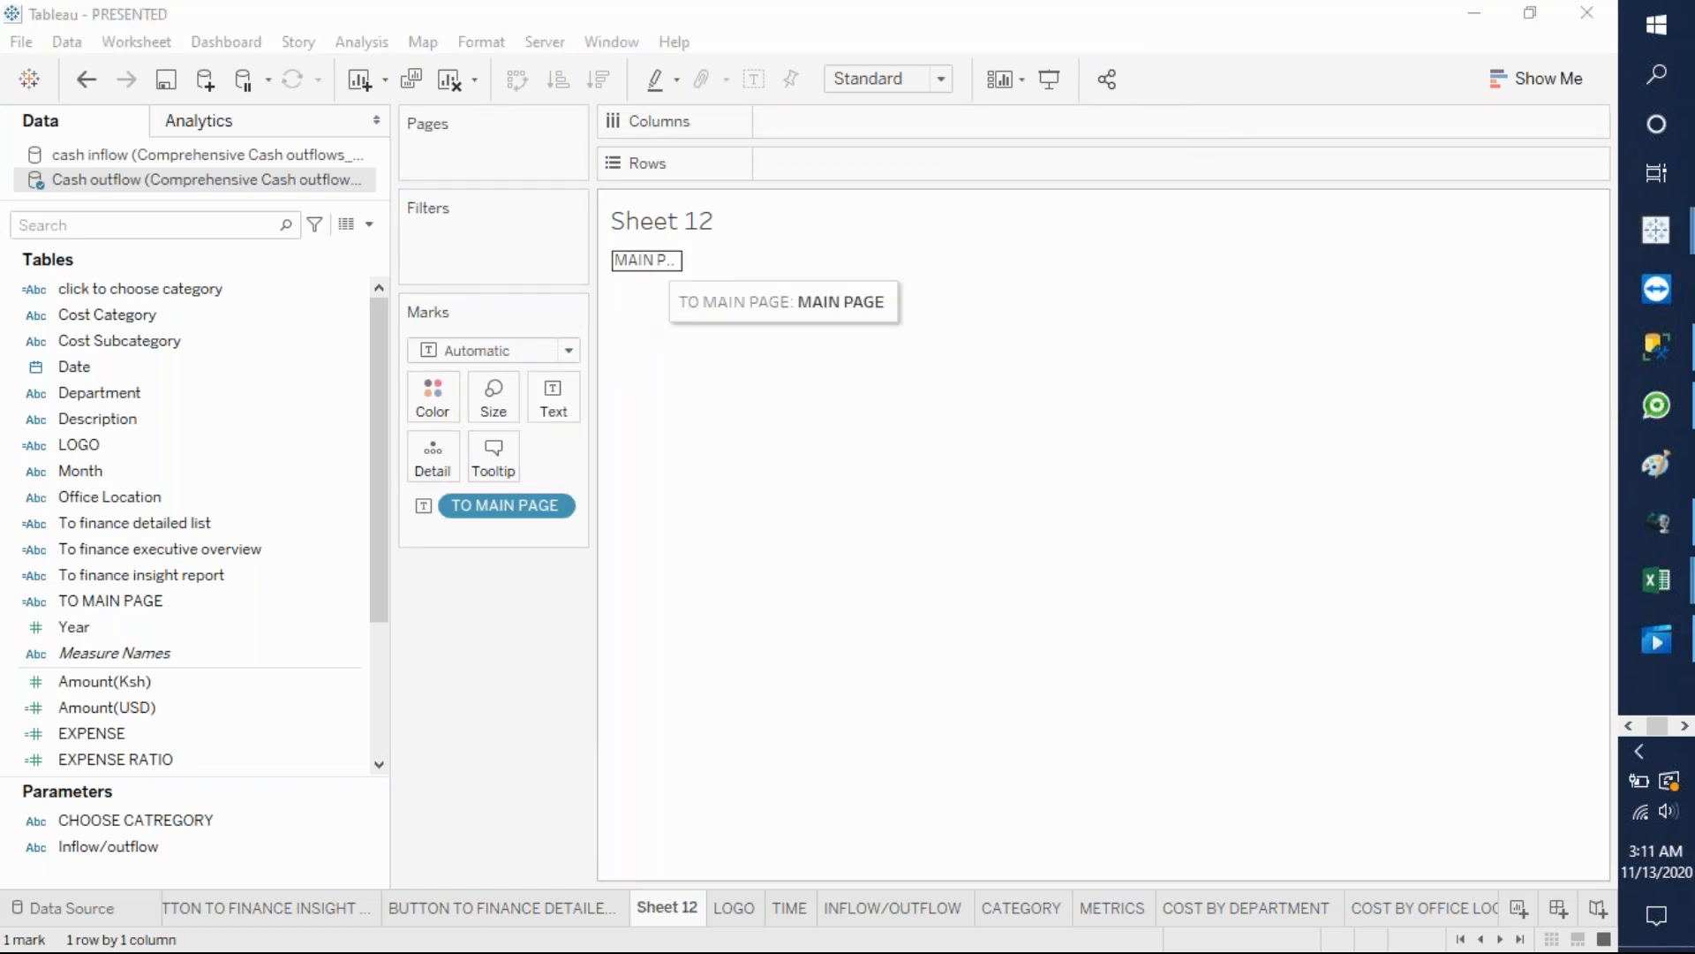
{"action": "left_click", "coordinate": [651, 262]}
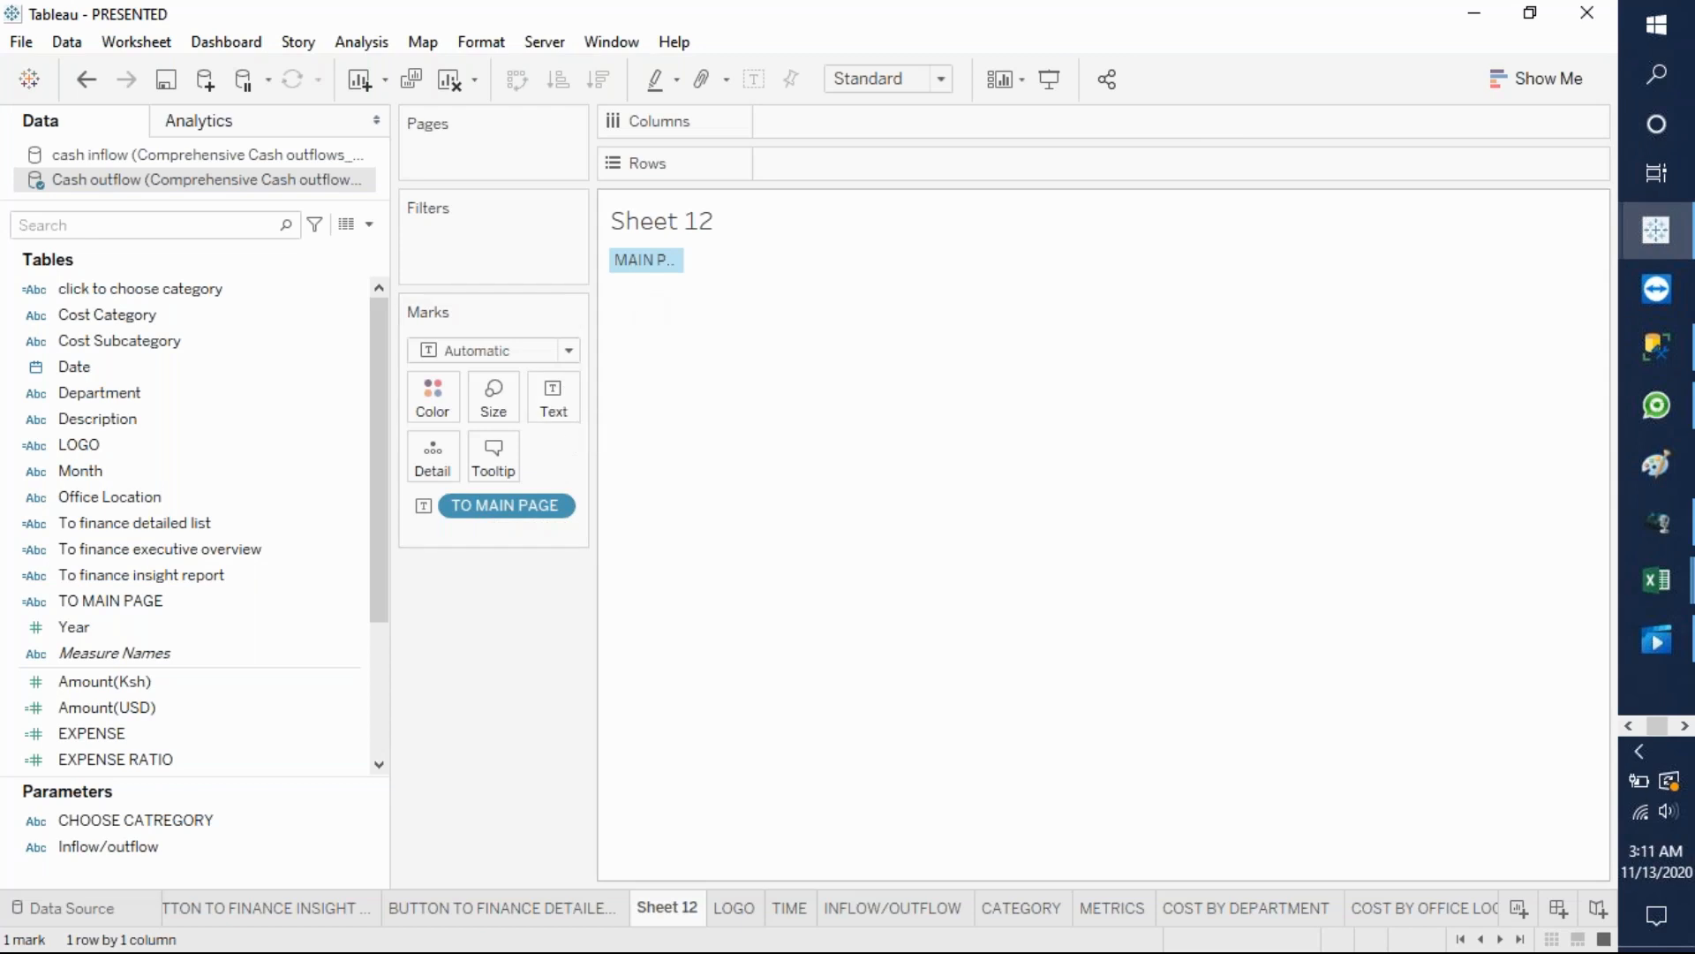
{"action": "left_click_drag", "start_coordinate": [648, 274], "coordinate": [775, 291]}
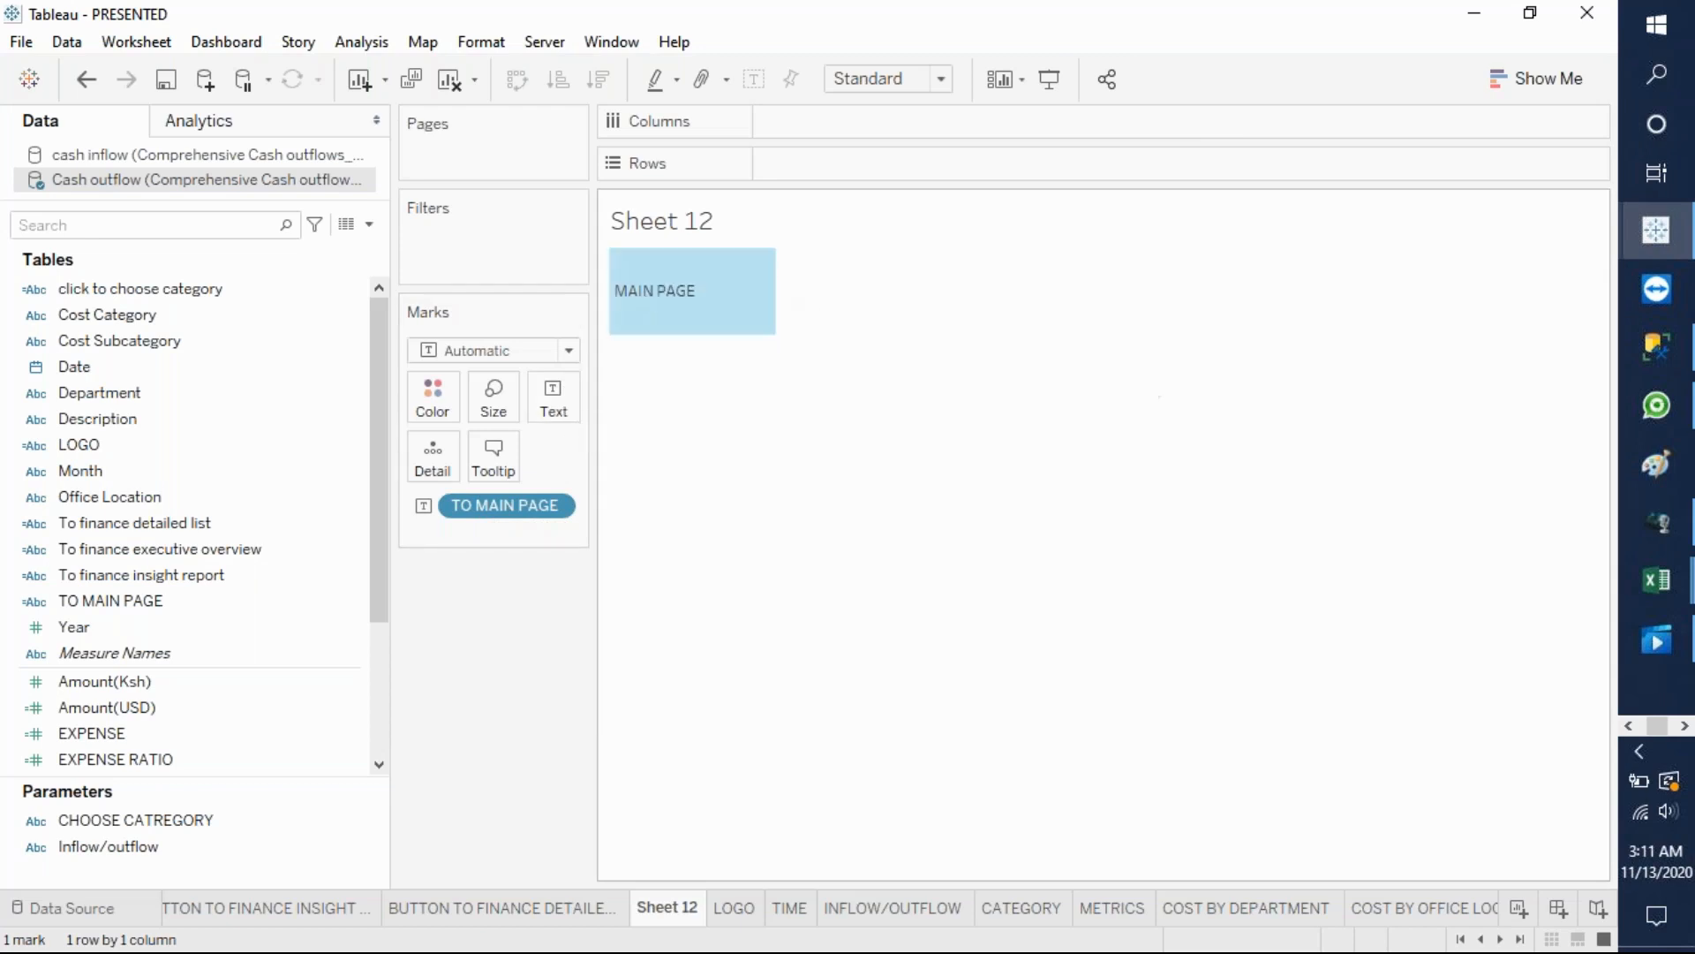
{"action": "left_click", "coordinate": [726, 311]}
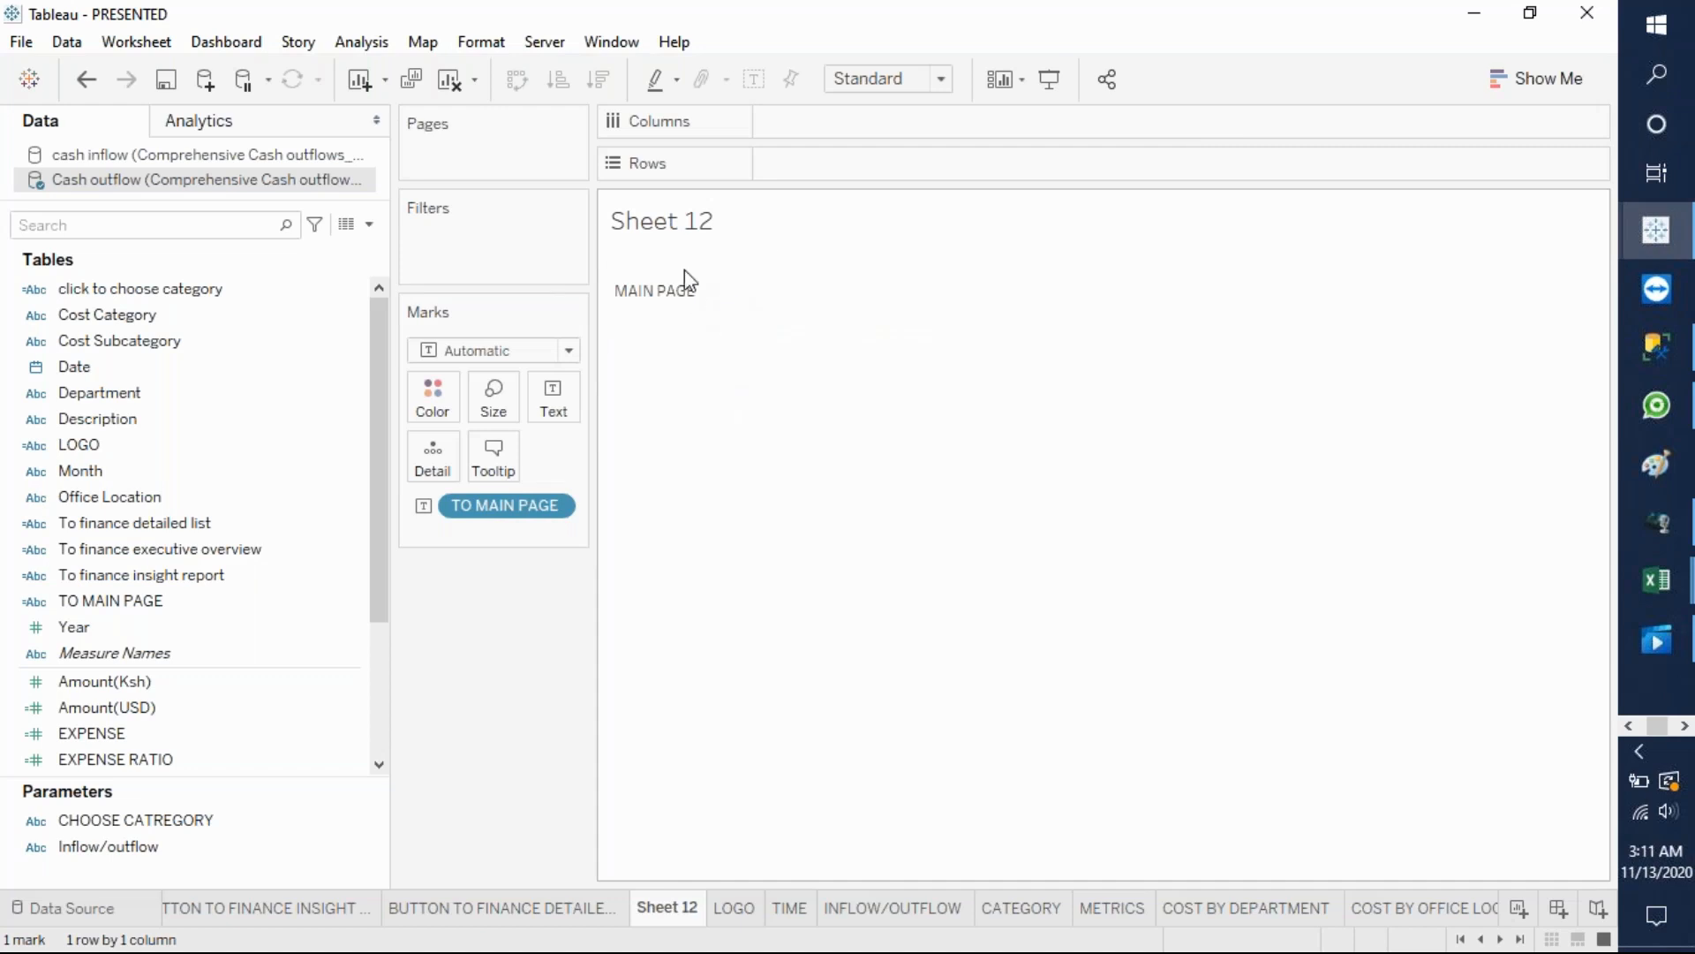
- Replace the sheet name placeholder in the Sheet 12 title with MAIN PAGE BUTTON and apply the edited title
{"action": "left_click", "coordinate": [664, 228]}
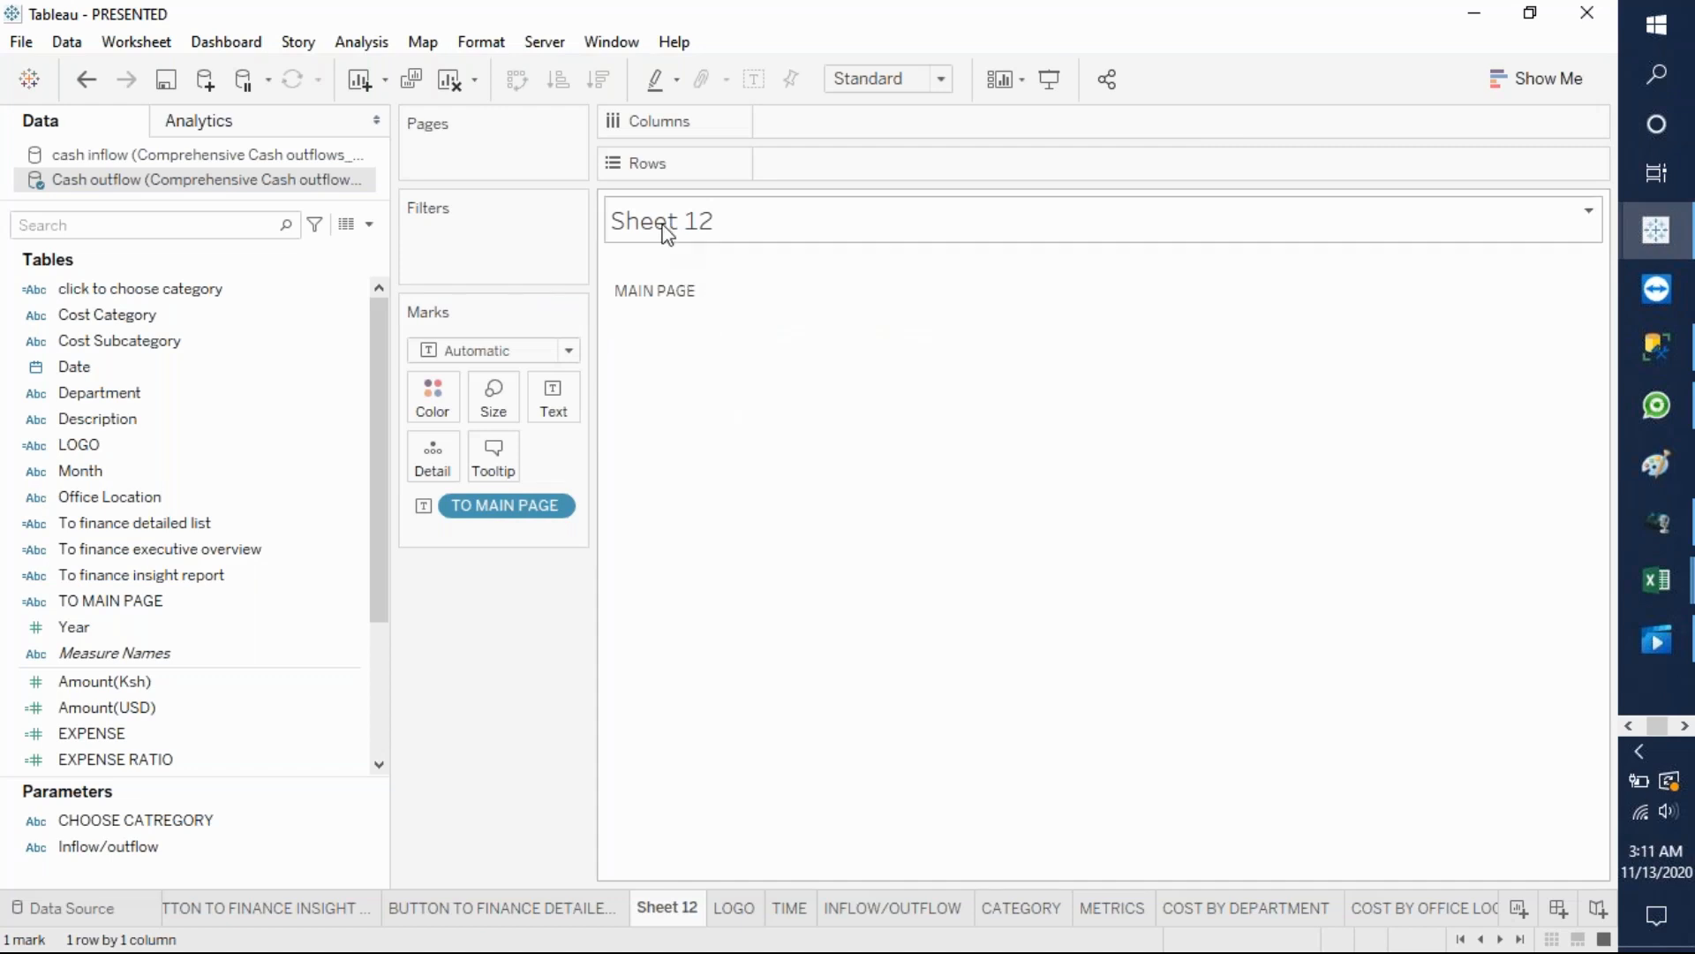
{"action": "double_click", "coordinate": [708, 222]}
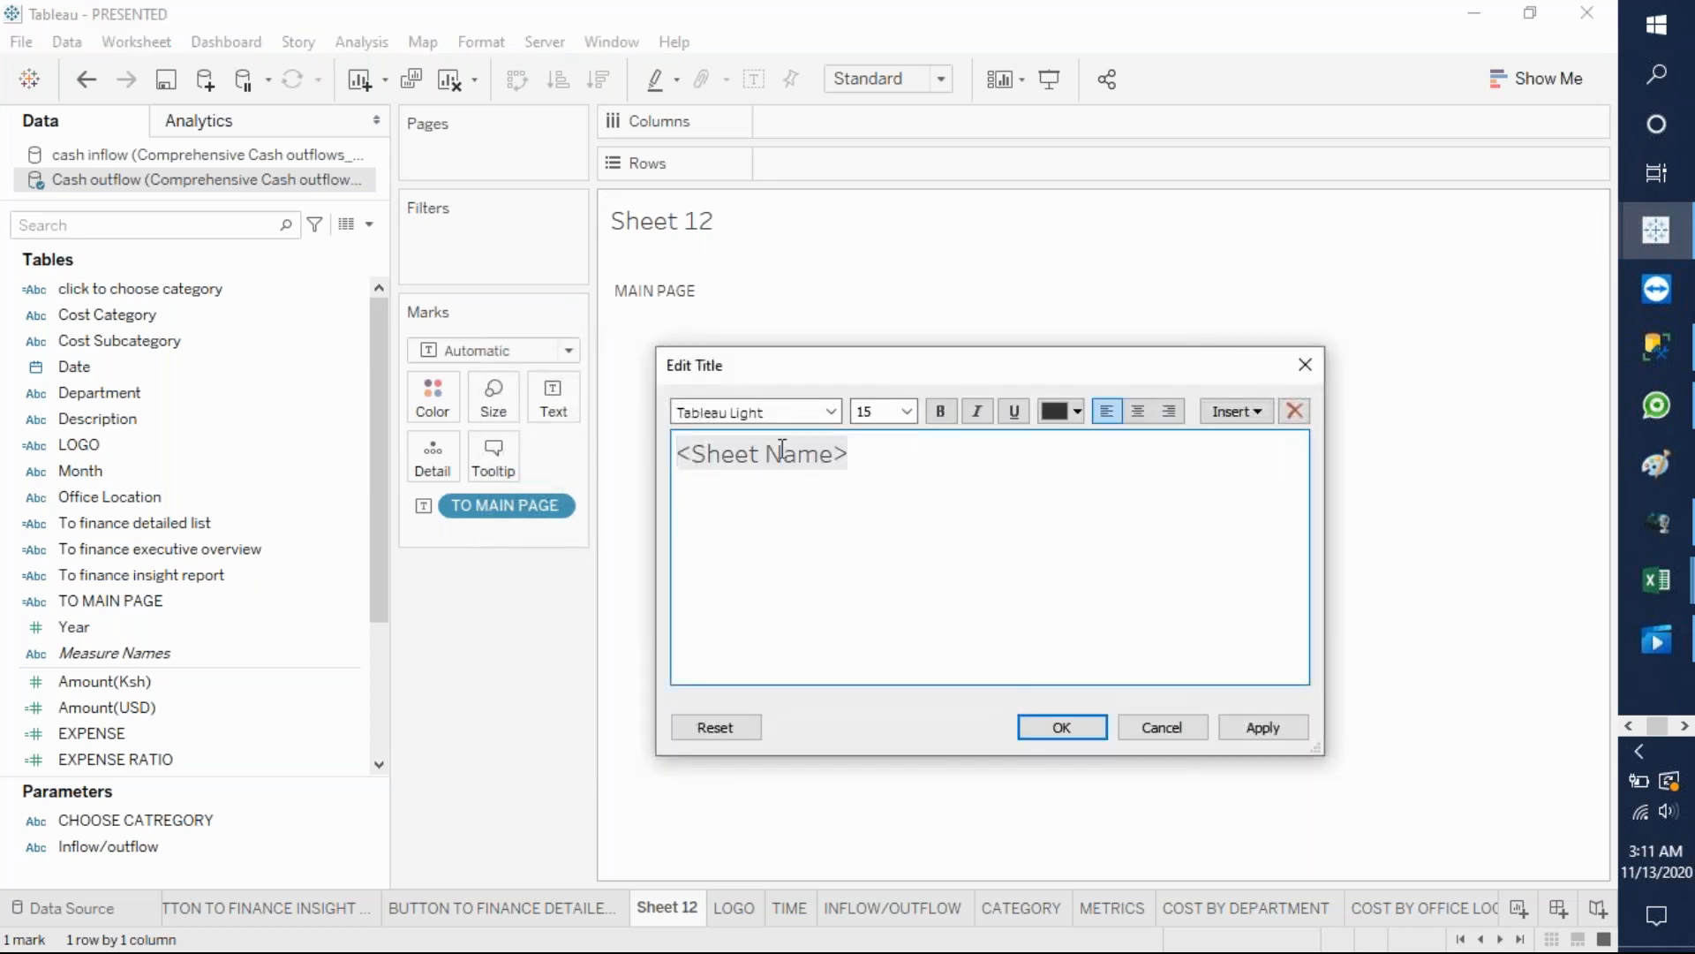
{"action": "type", "text": "MAIN P"}
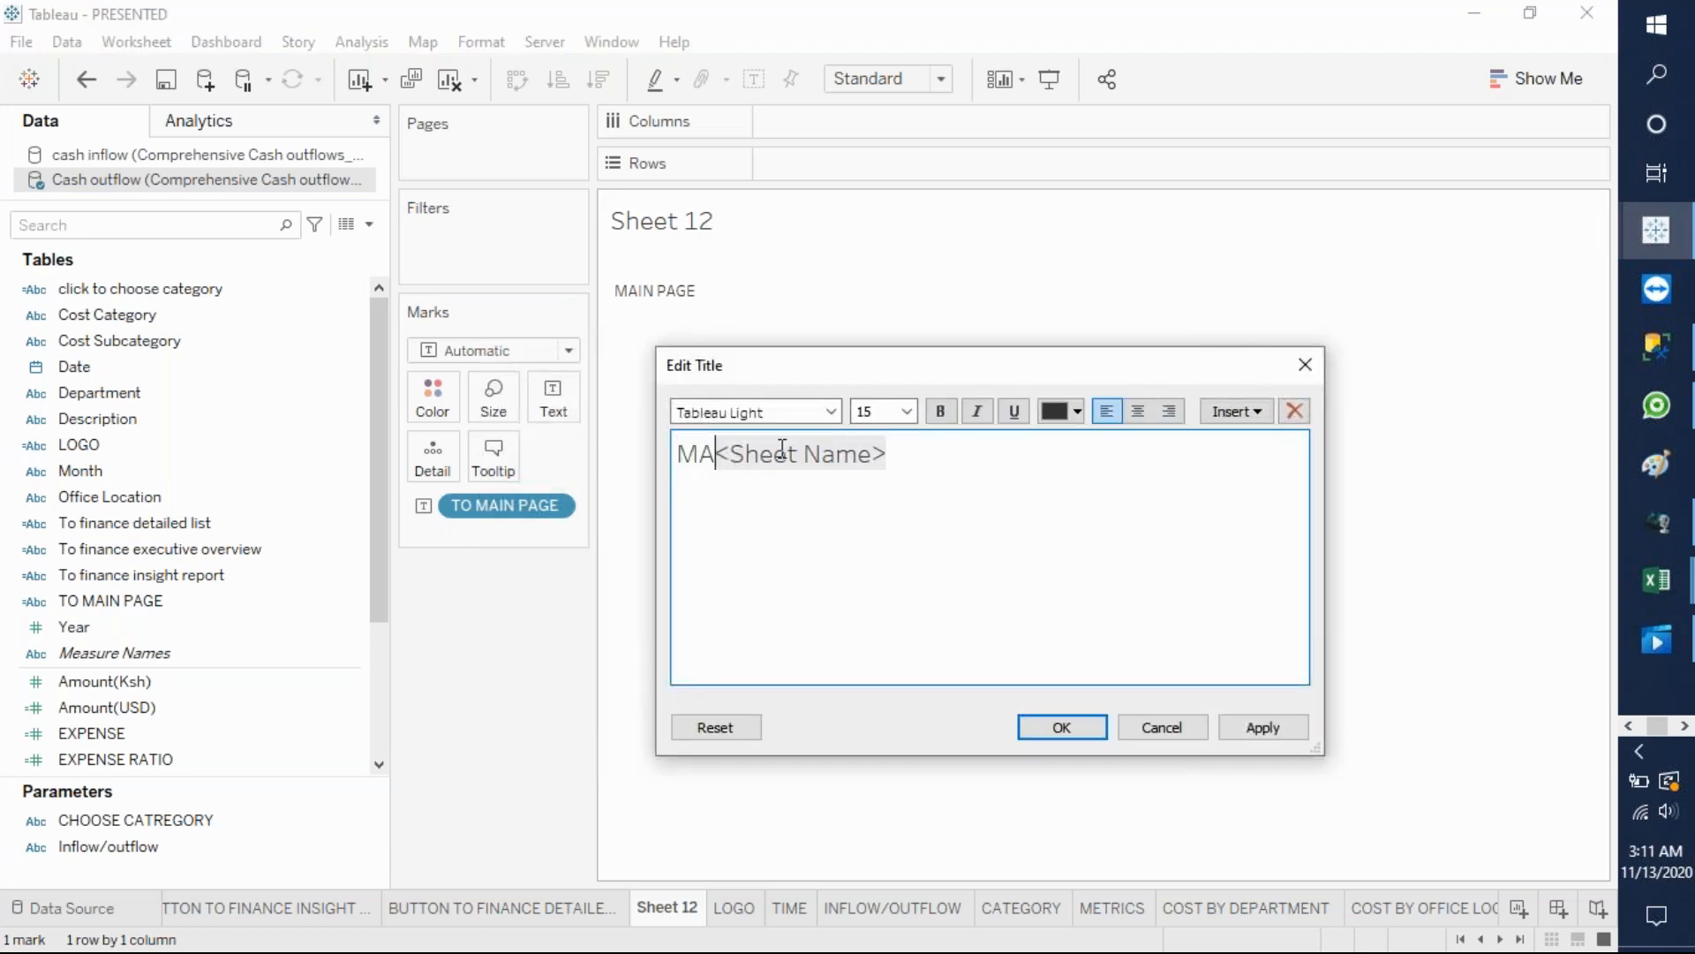
{"action": "type", "text": "AGE BUTT"}
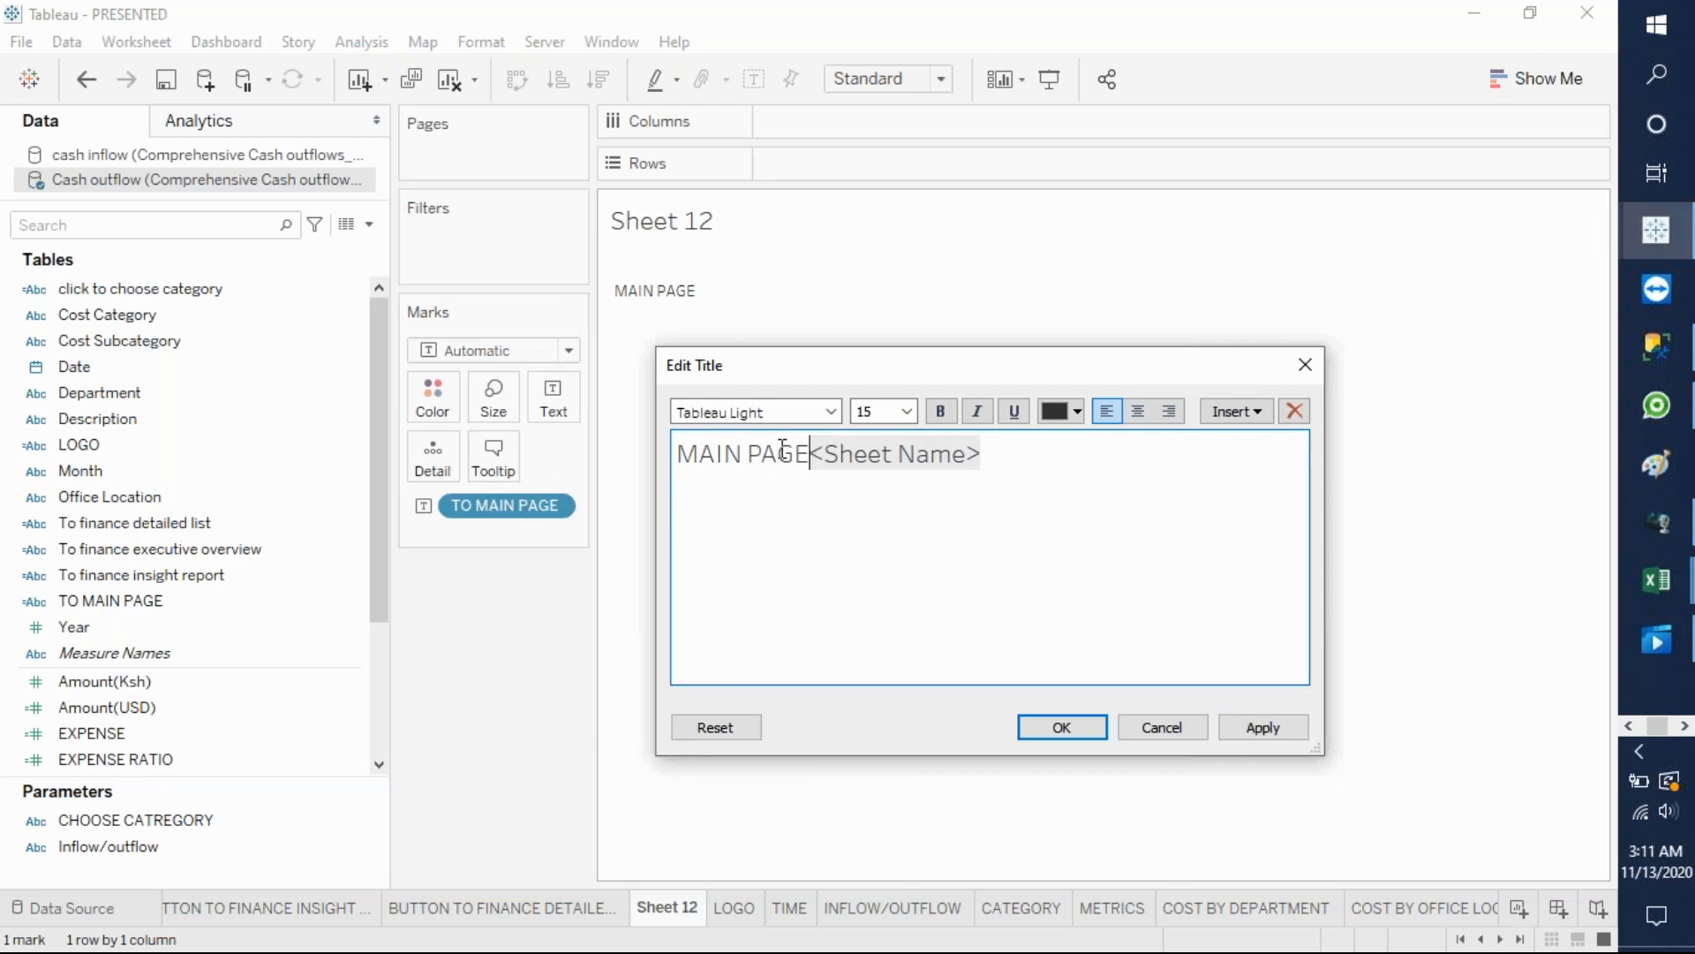
{"action": "type", "text": "ON"}
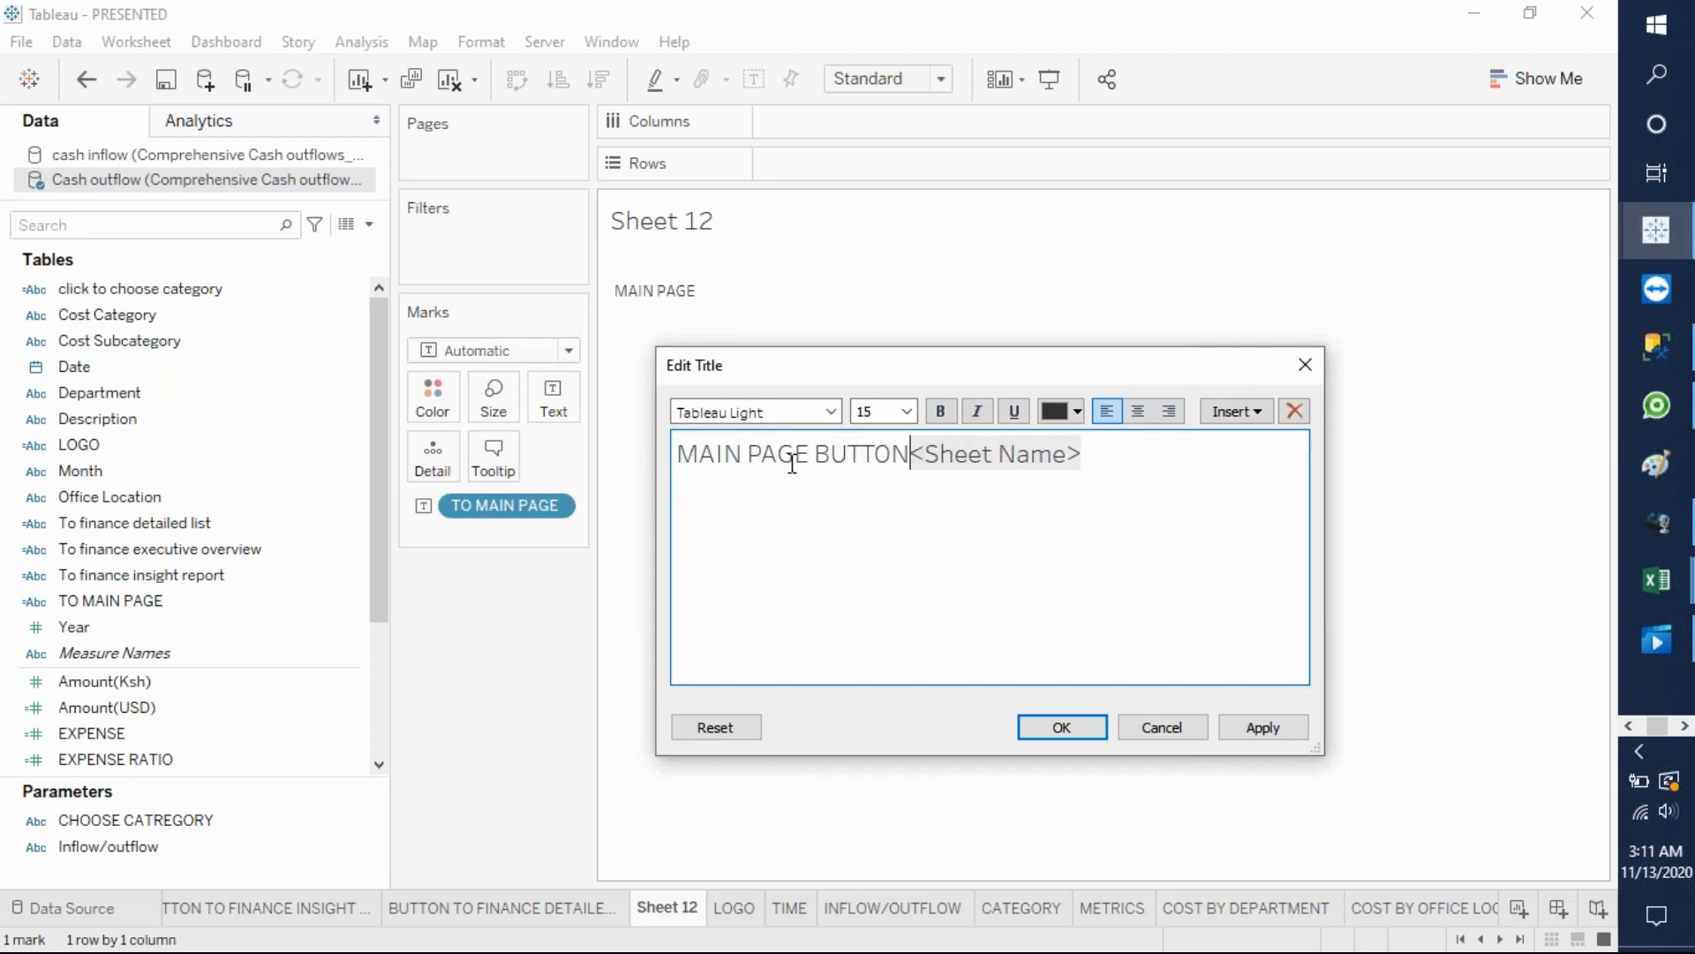
{"action": "left_click_drag", "start_coordinate": [909, 455], "coordinate": [1101, 456]}
{"action": "key", "text": "BackSpace"}
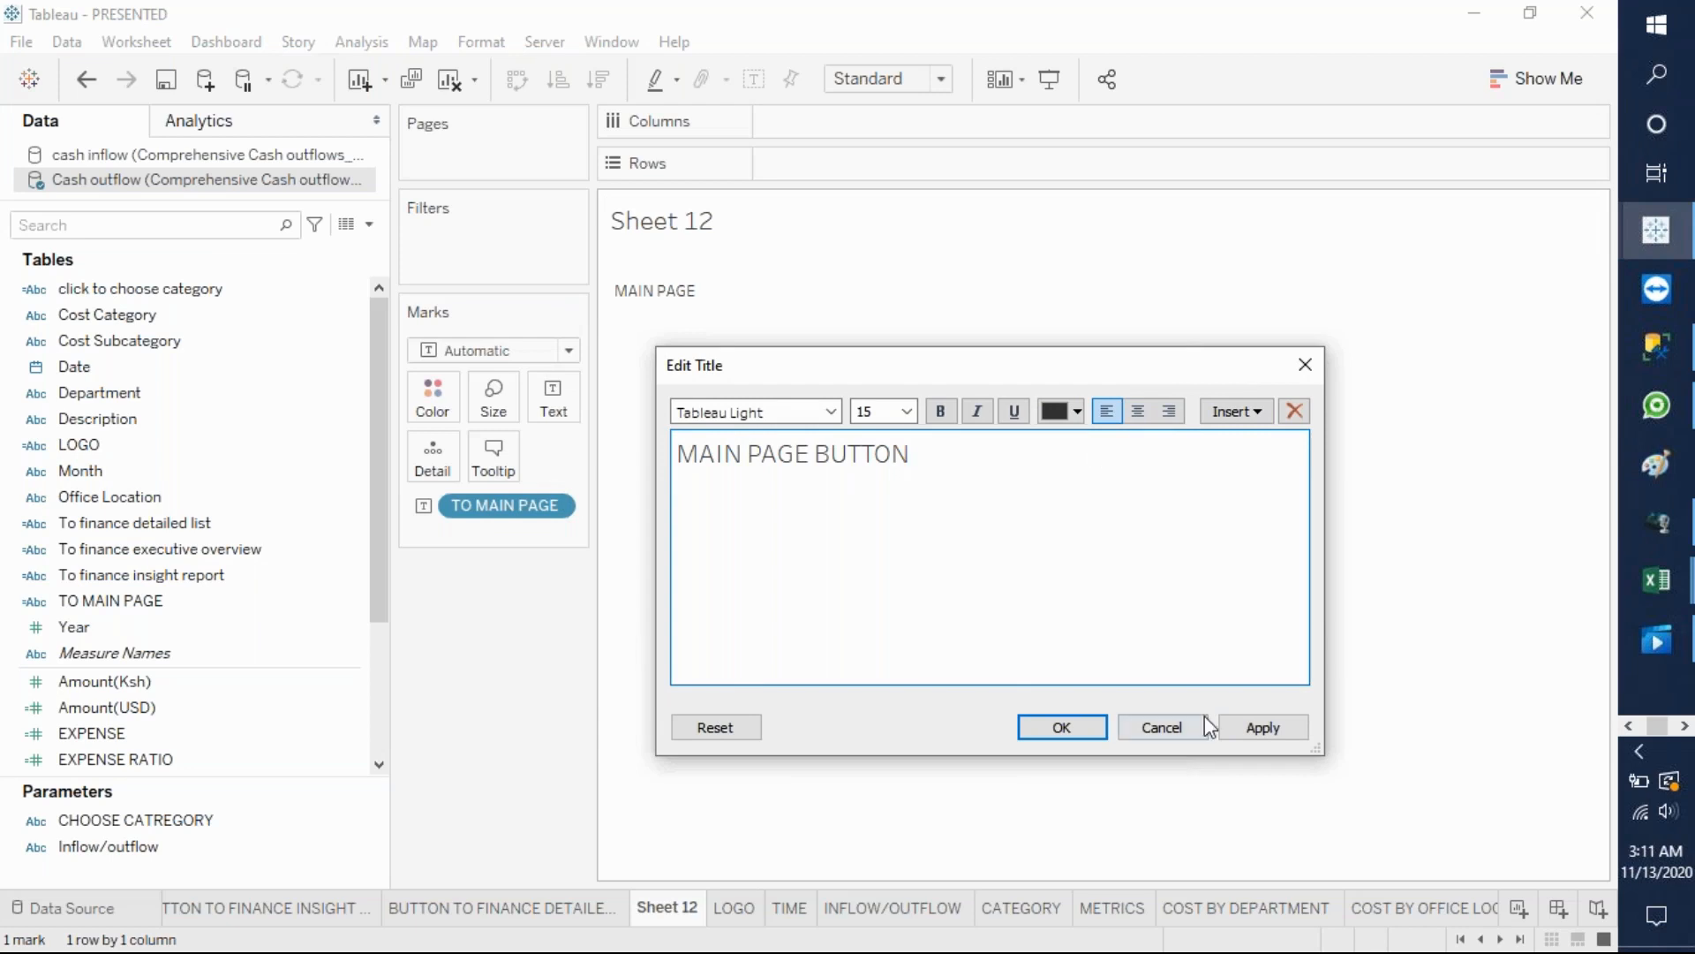
{"action": "left_click", "coordinate": [1252, 733]}
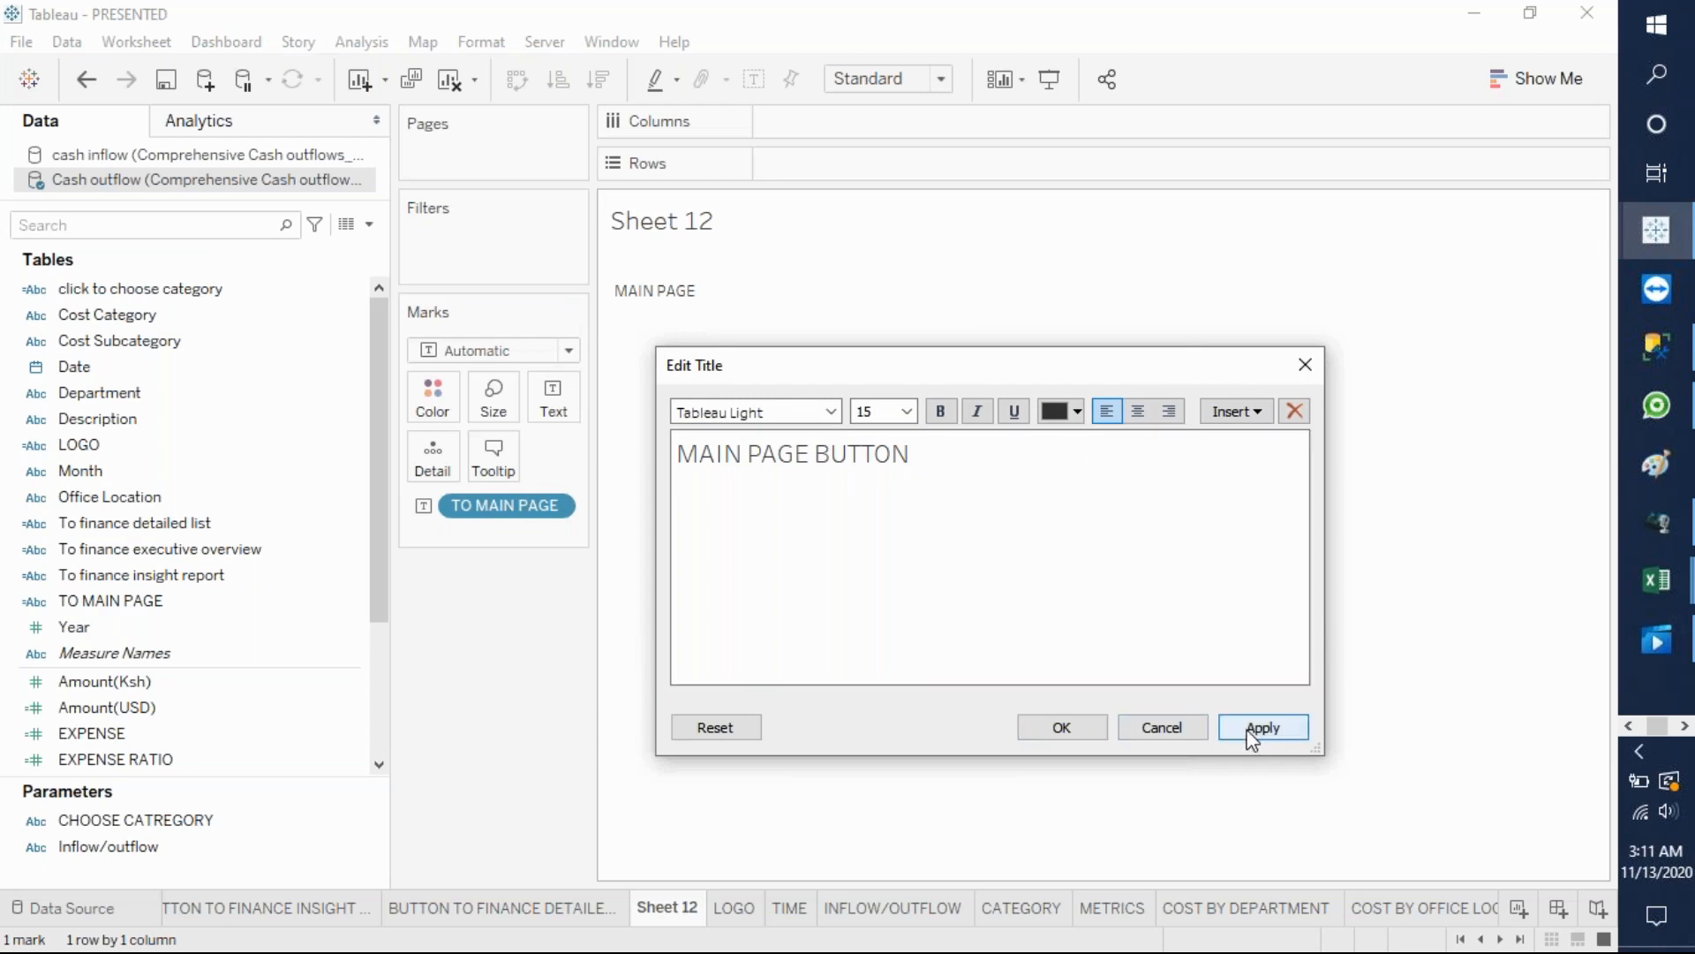
{"action": "left_click", "coordinate": [1064, 729]}
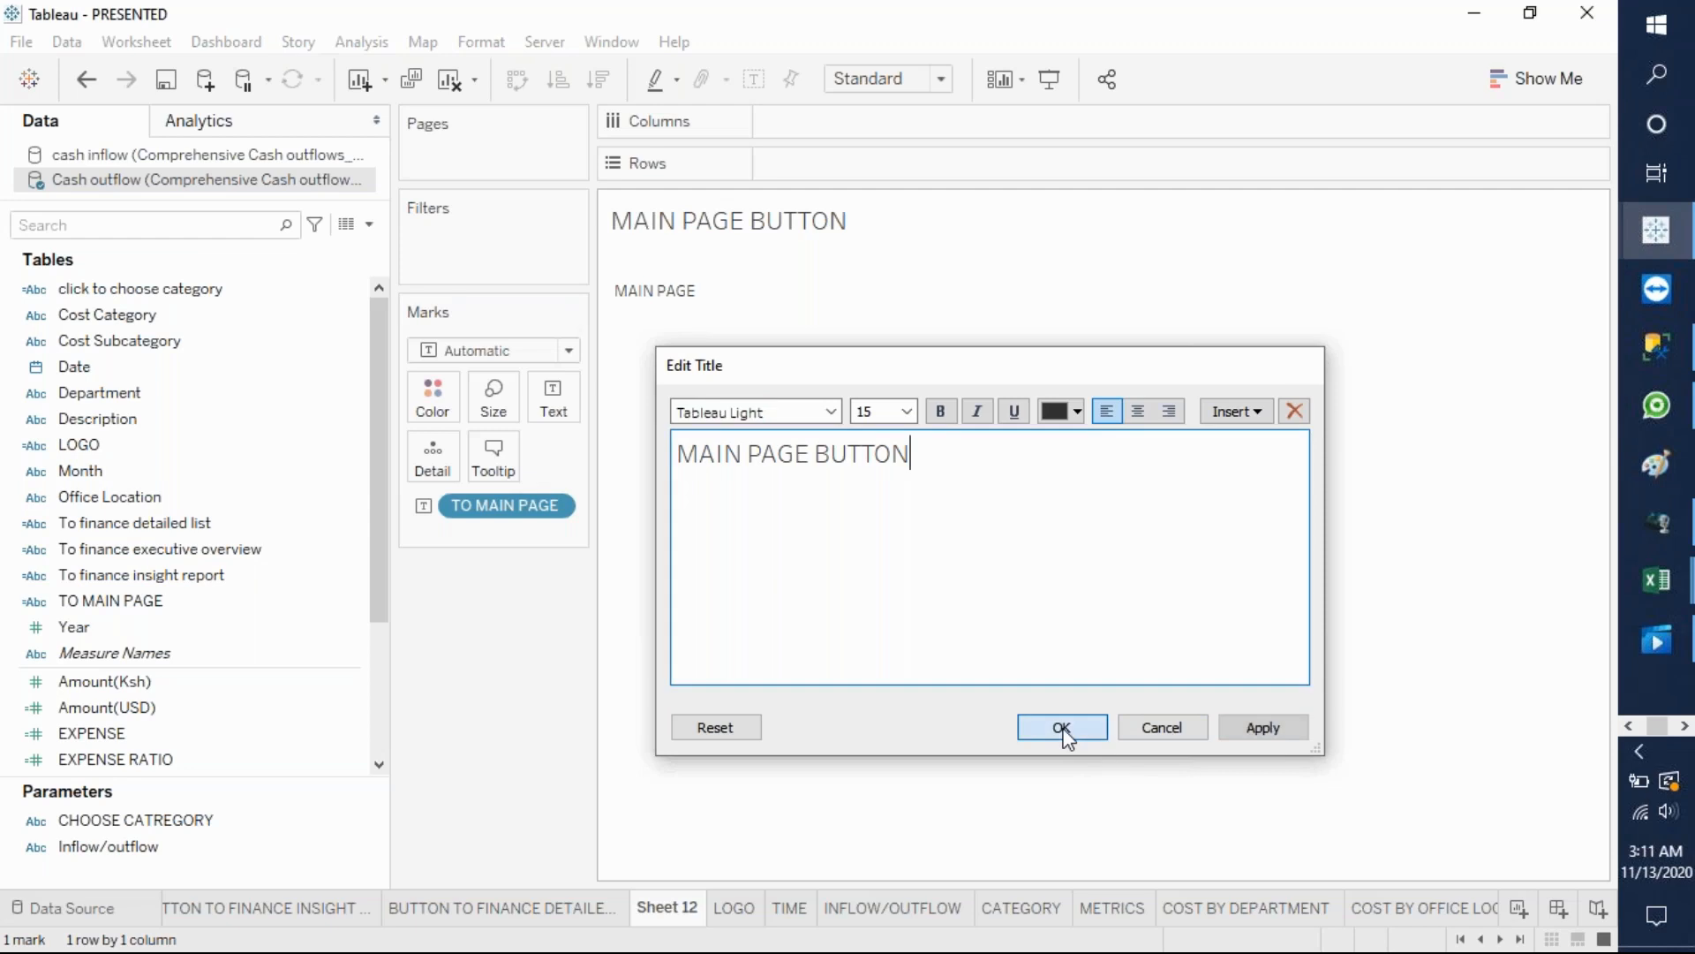
- Rename the Sheet 12 worksheet as MAIN PAGE BUTTON
{"action": "right_click", "coordinate": [666, 912]}
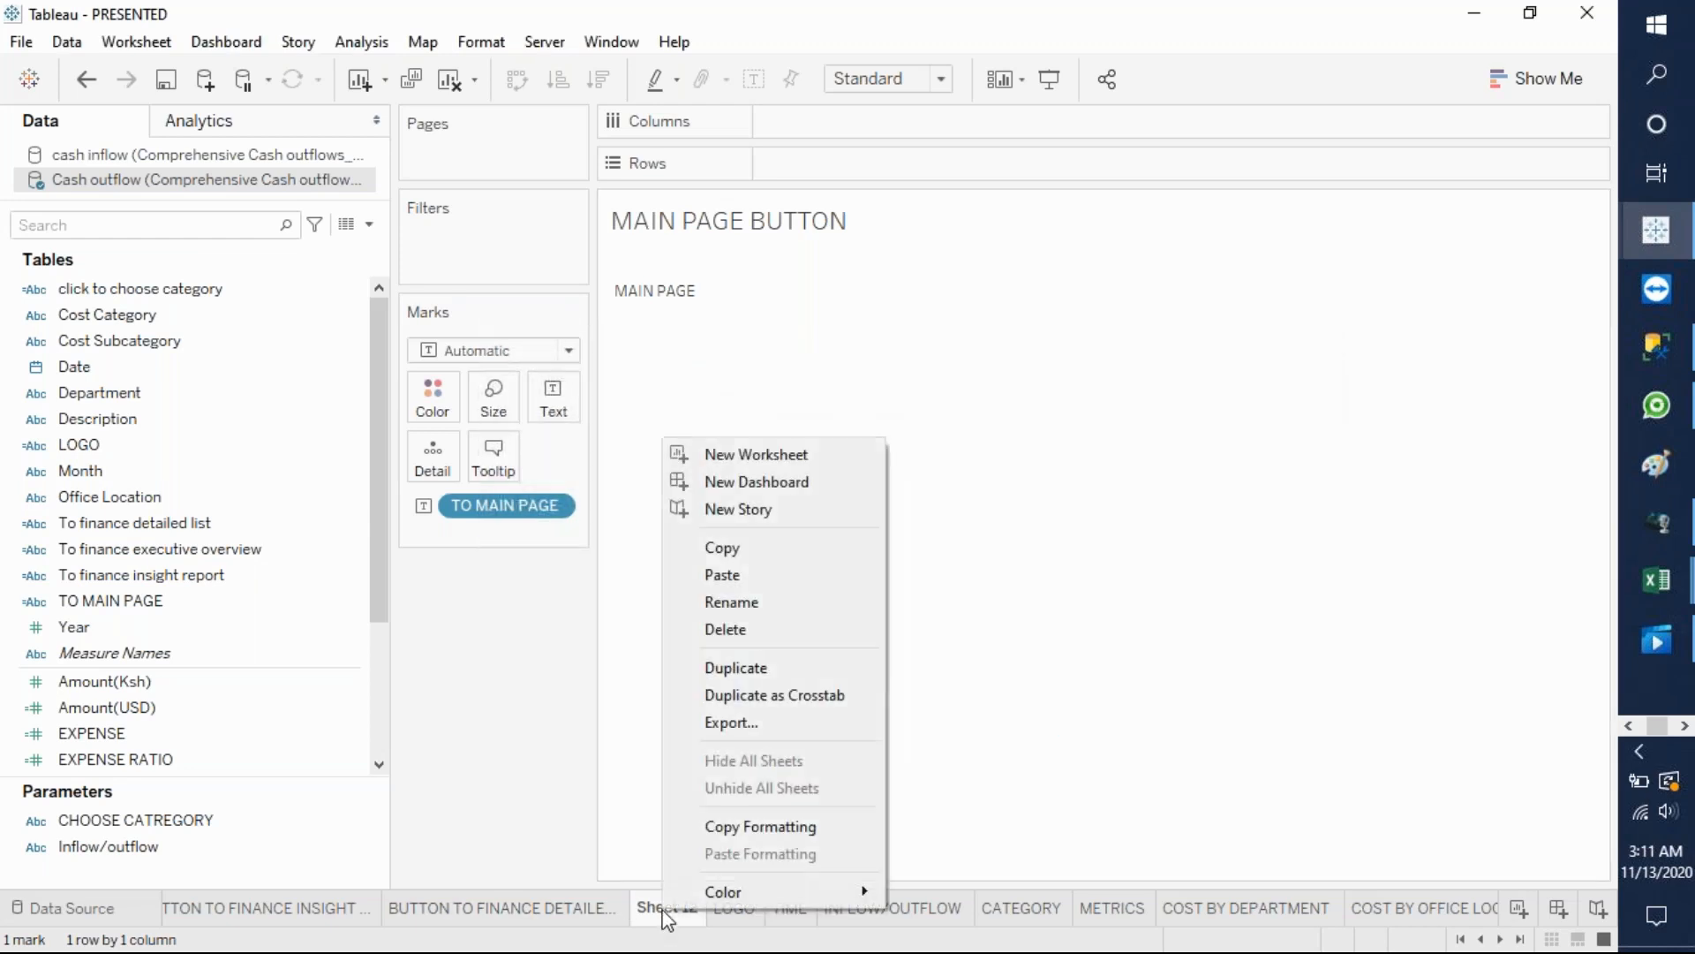
{"action": "left_click", "coordinate": [748, 608]}
{"action": "type", "text": "MAIN PAGE BUTTON"}
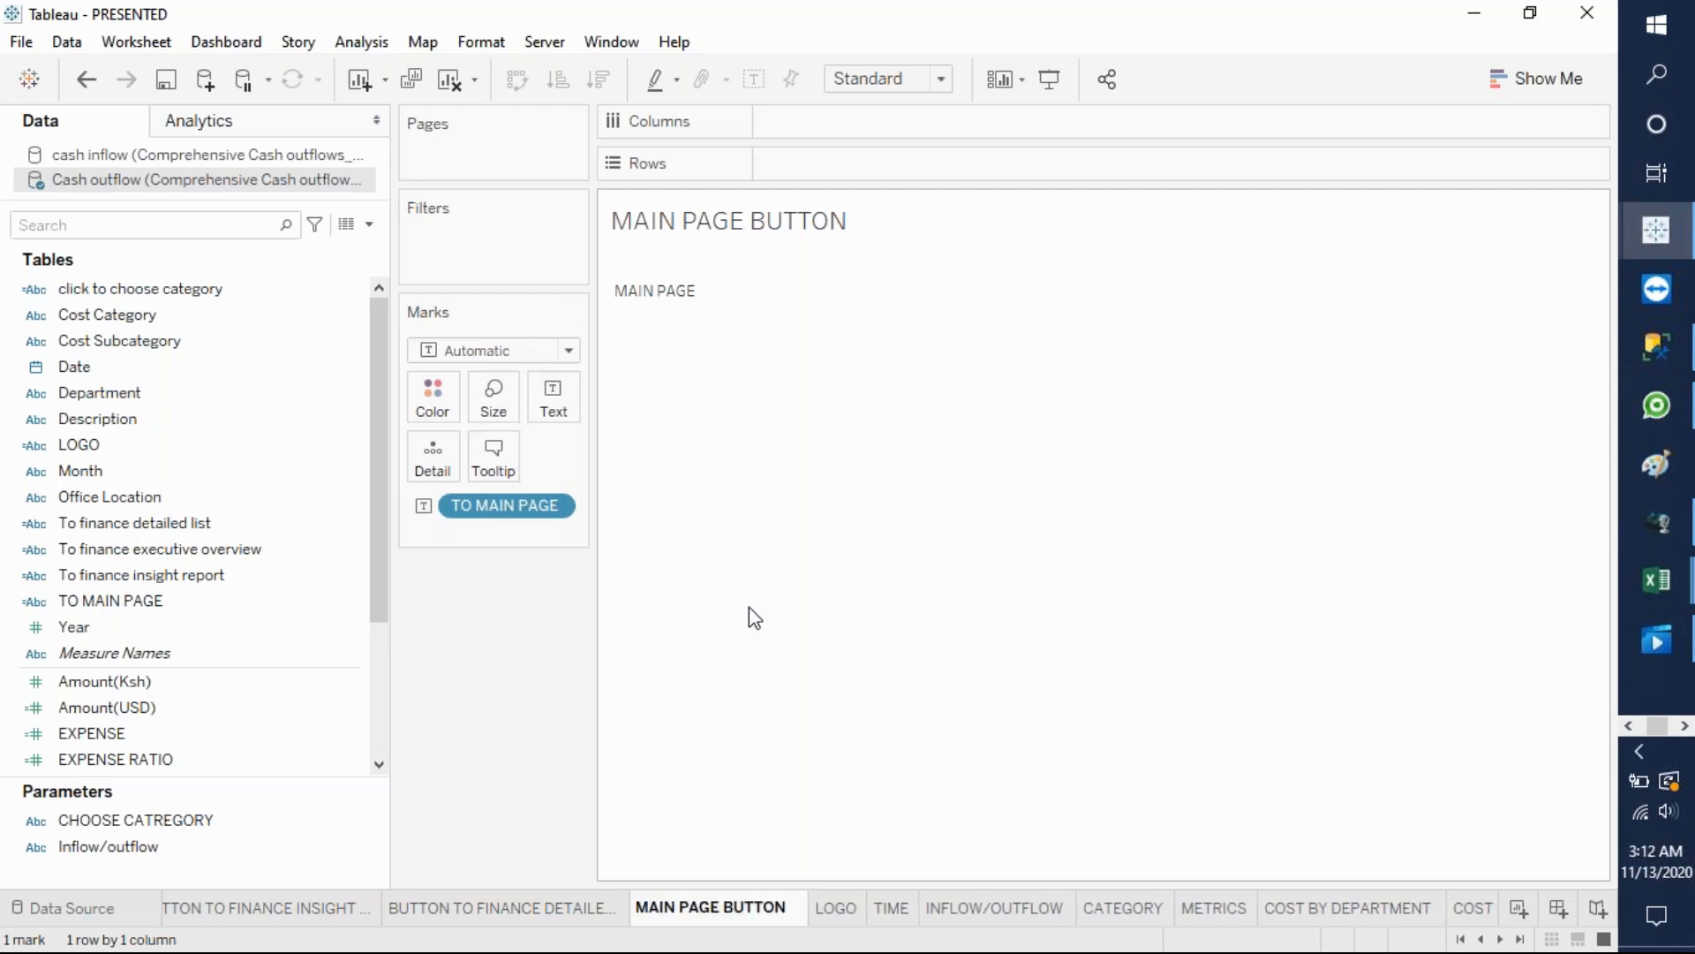
- Add a Go to Sheet action named TO MAIN PAGE with the MAIN PAGE BUTTON worksheet as its source
{"action": "mouse_move", "coordinate": [704, 294]}
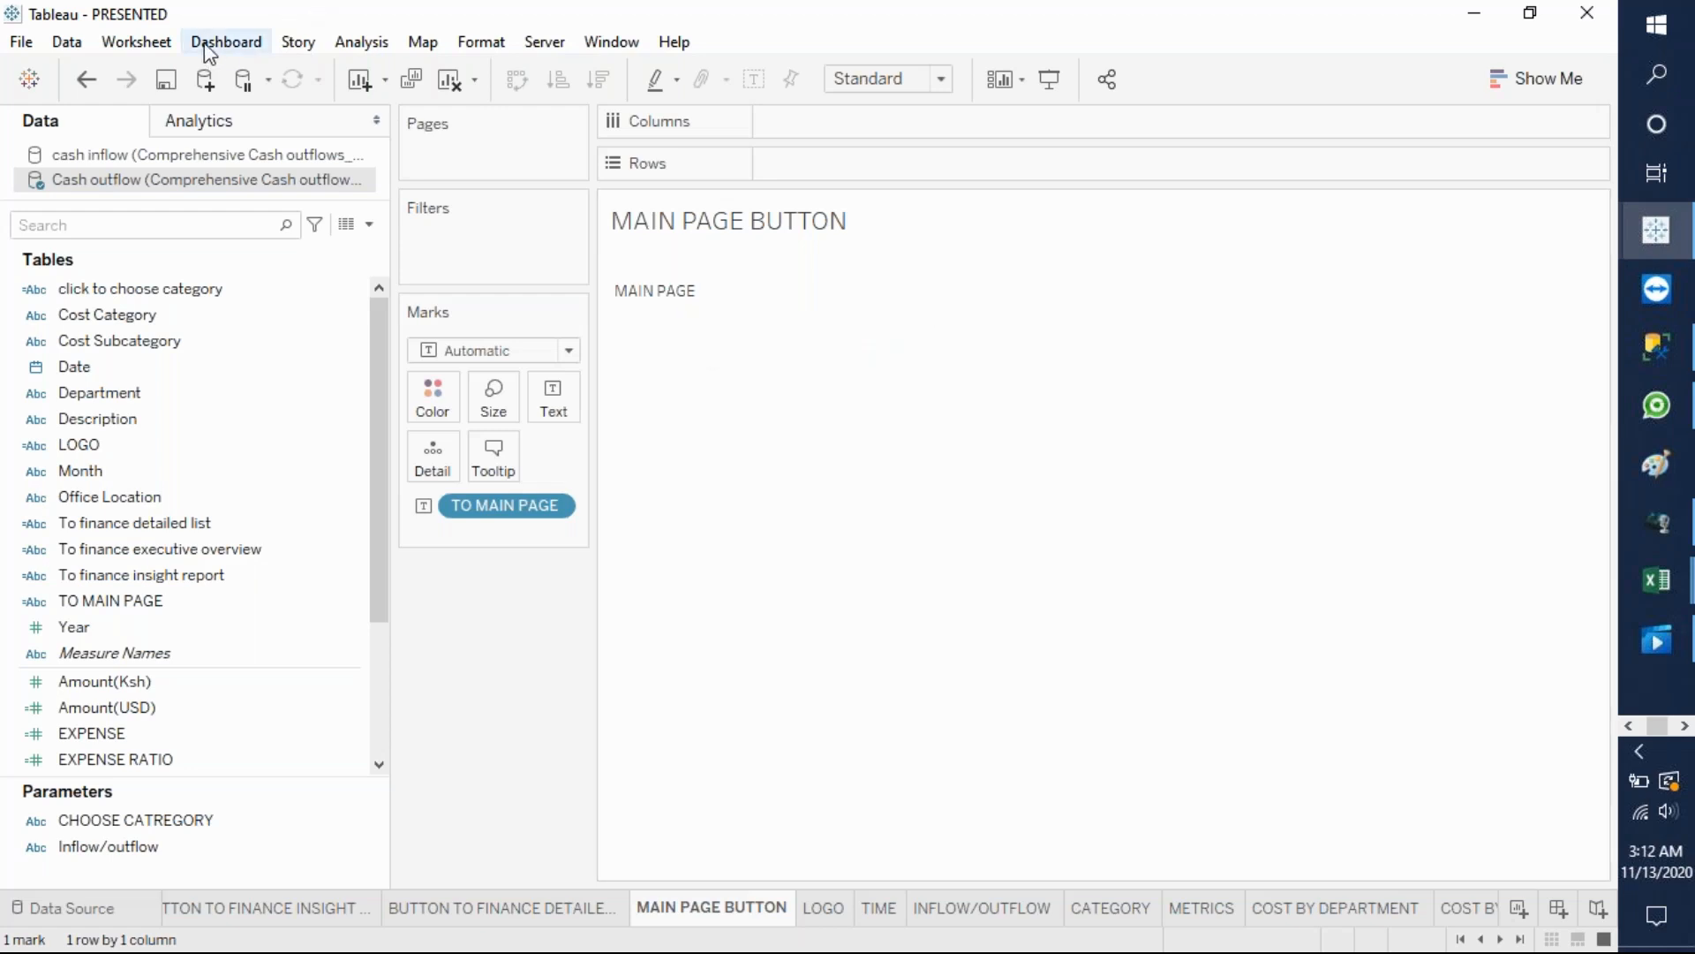
{"action": "left_click", "coordinate": [165, 44]}
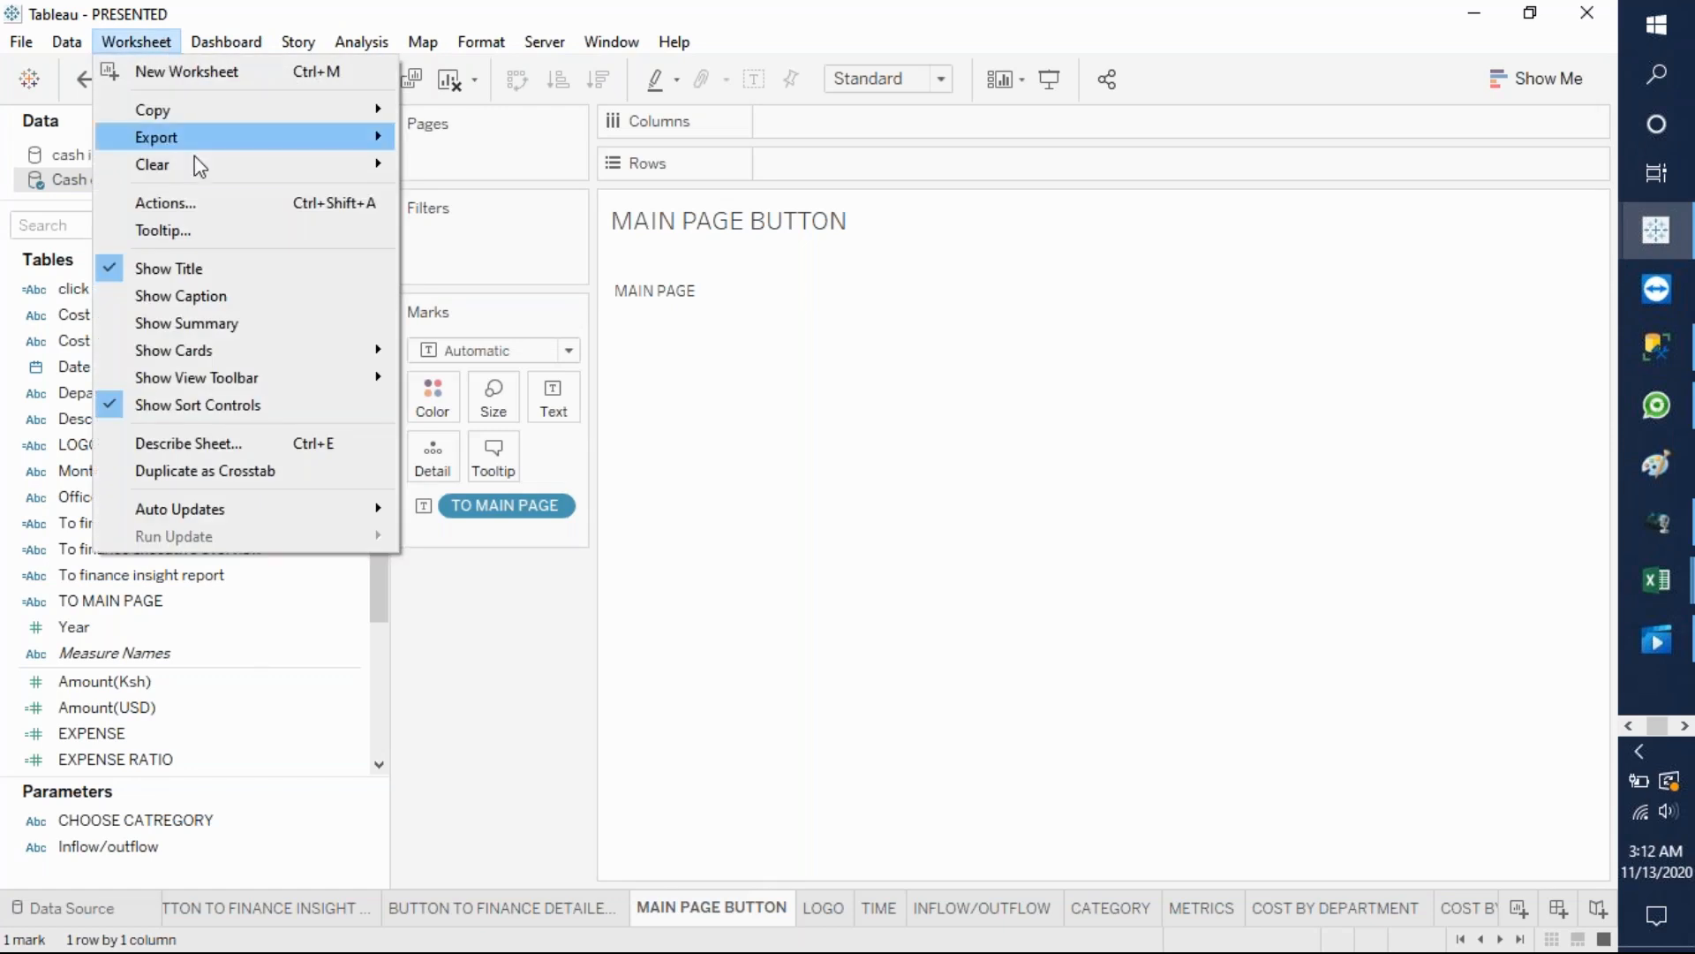
{"action": "left_click", "coordinate": [186, 206]}
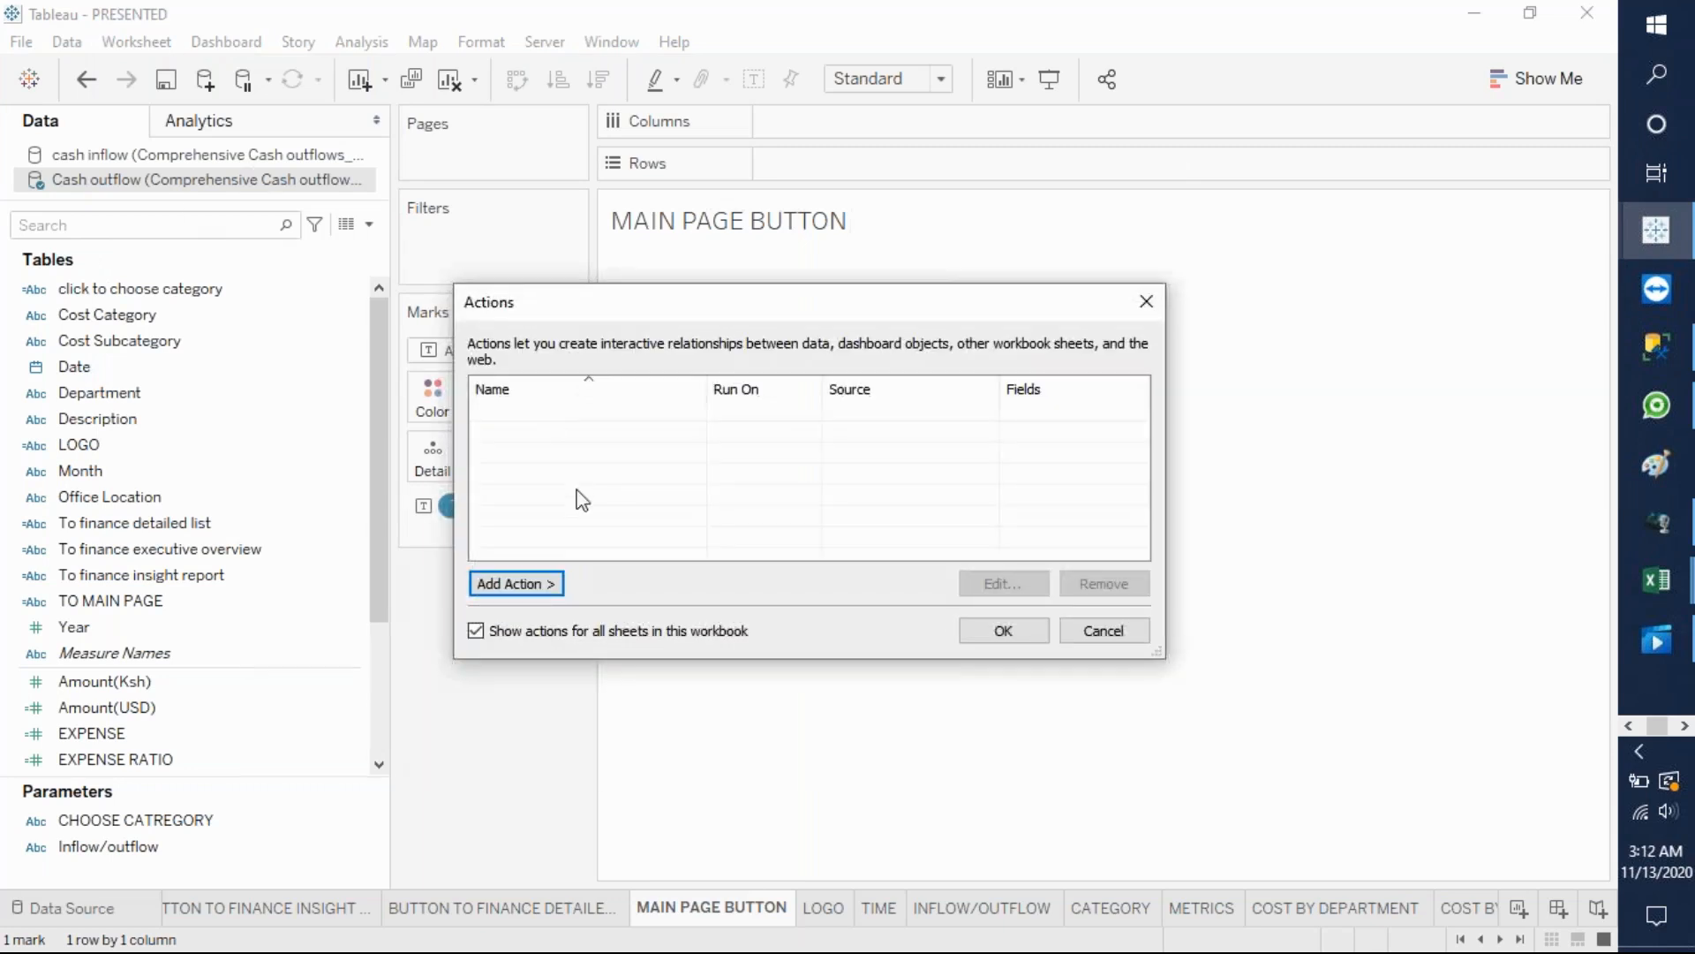
{"action": "left_click", "coordinate": [549, 586]}
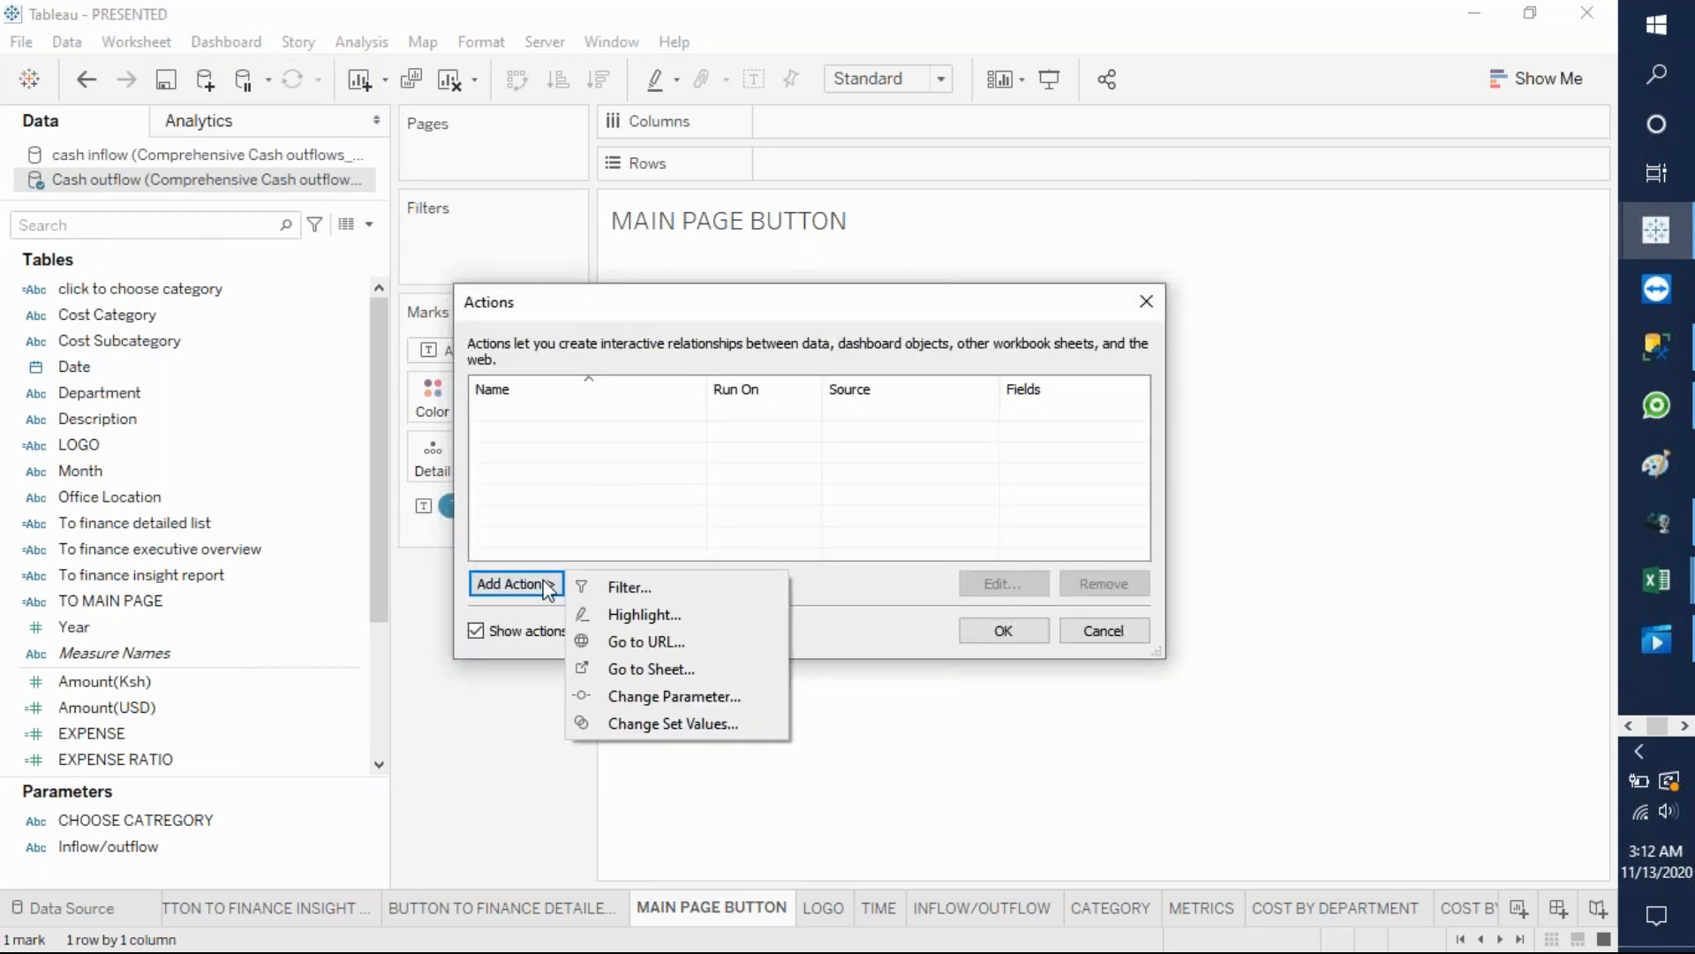
{"action": "left_click", "coordinate": [650, 669]}
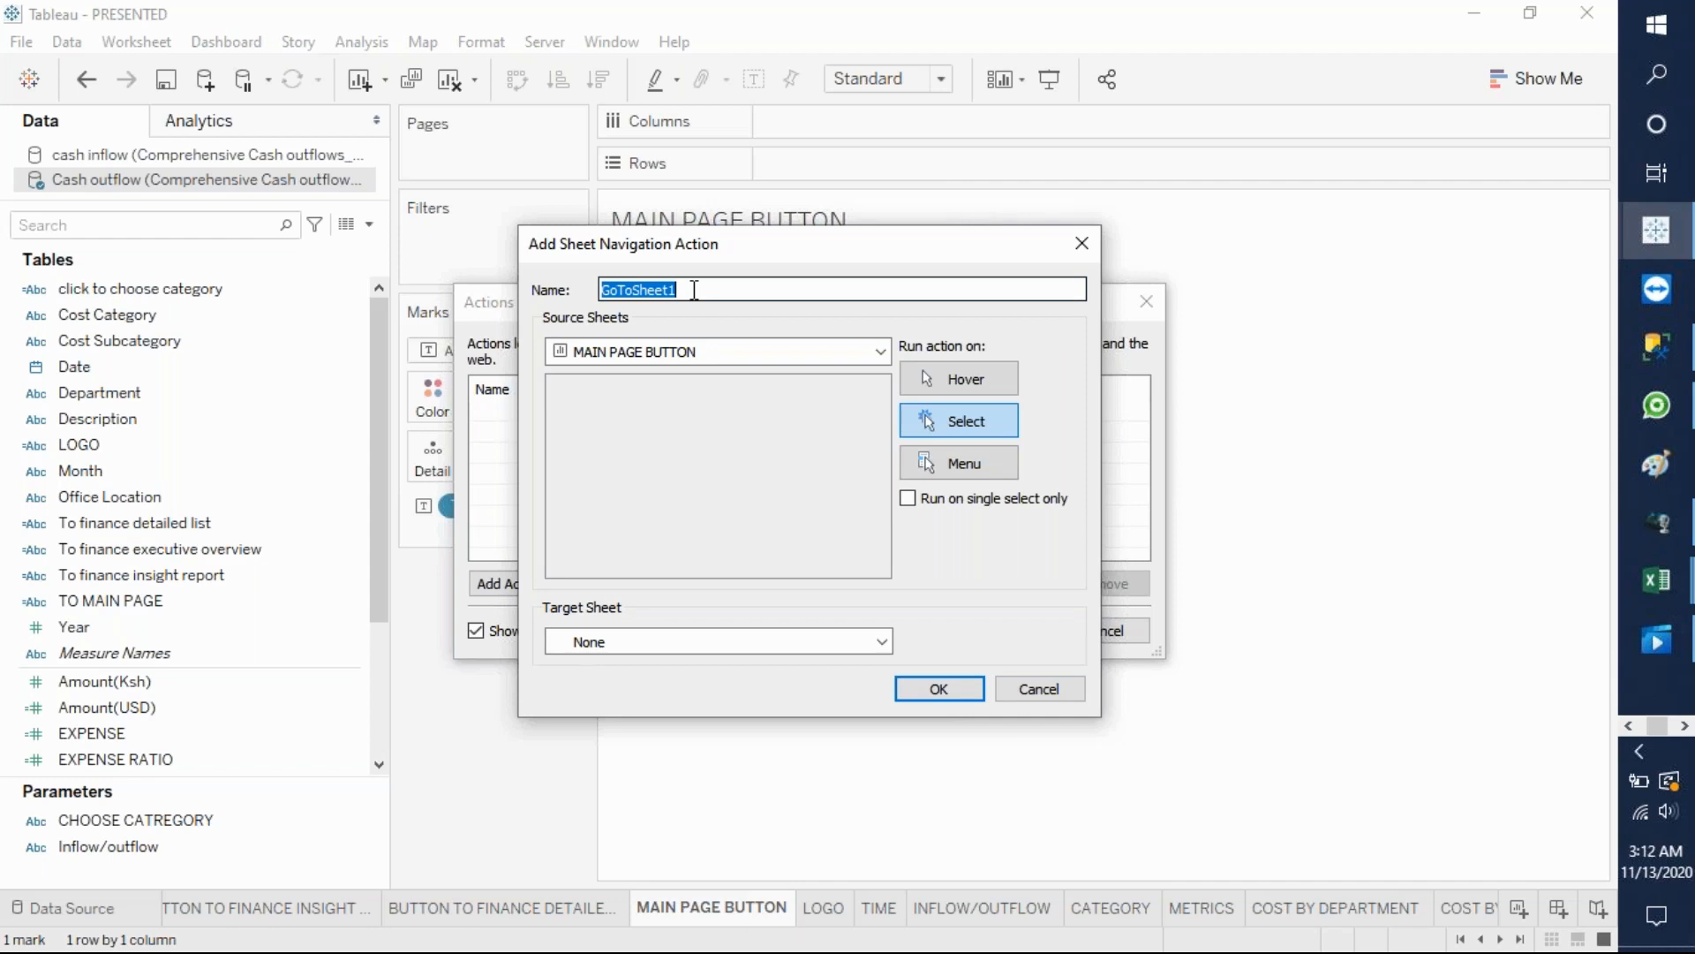
{"action": "type", "text": "TO MAIN PAGE"}
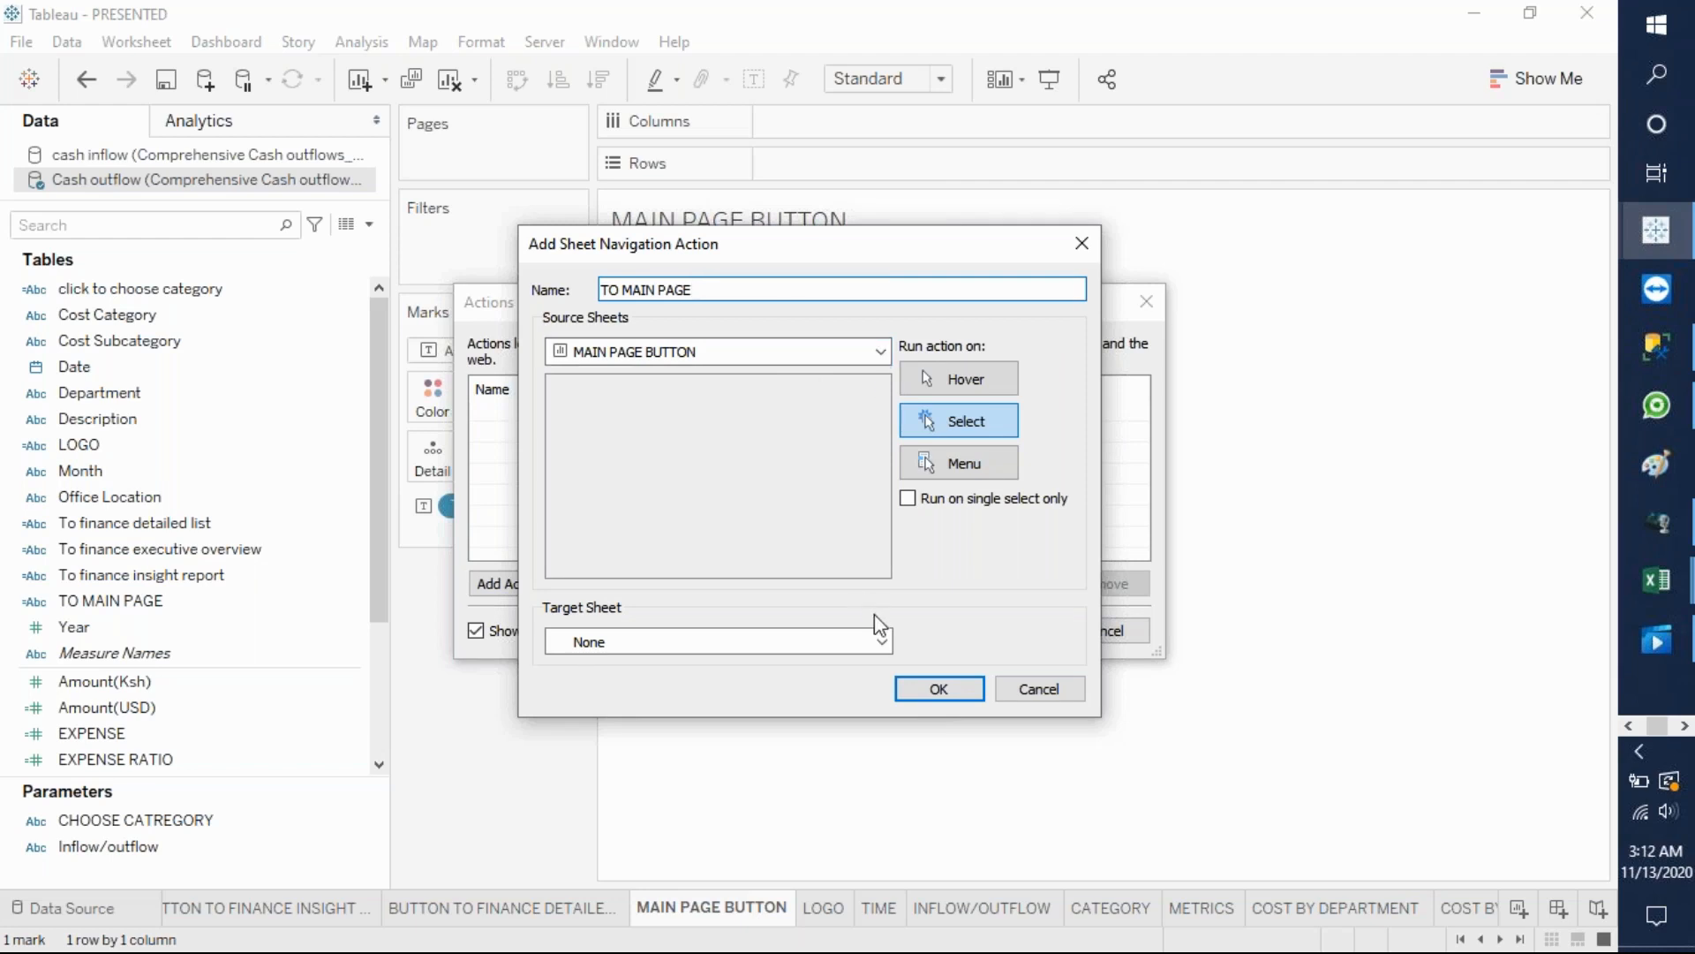
- Set the action's target sheet to THE MAIN PAGE, then test it from the MAIN PAGE mark and return to the button worksheet
{"action": "left_click", "coordinate": [883, 642]}
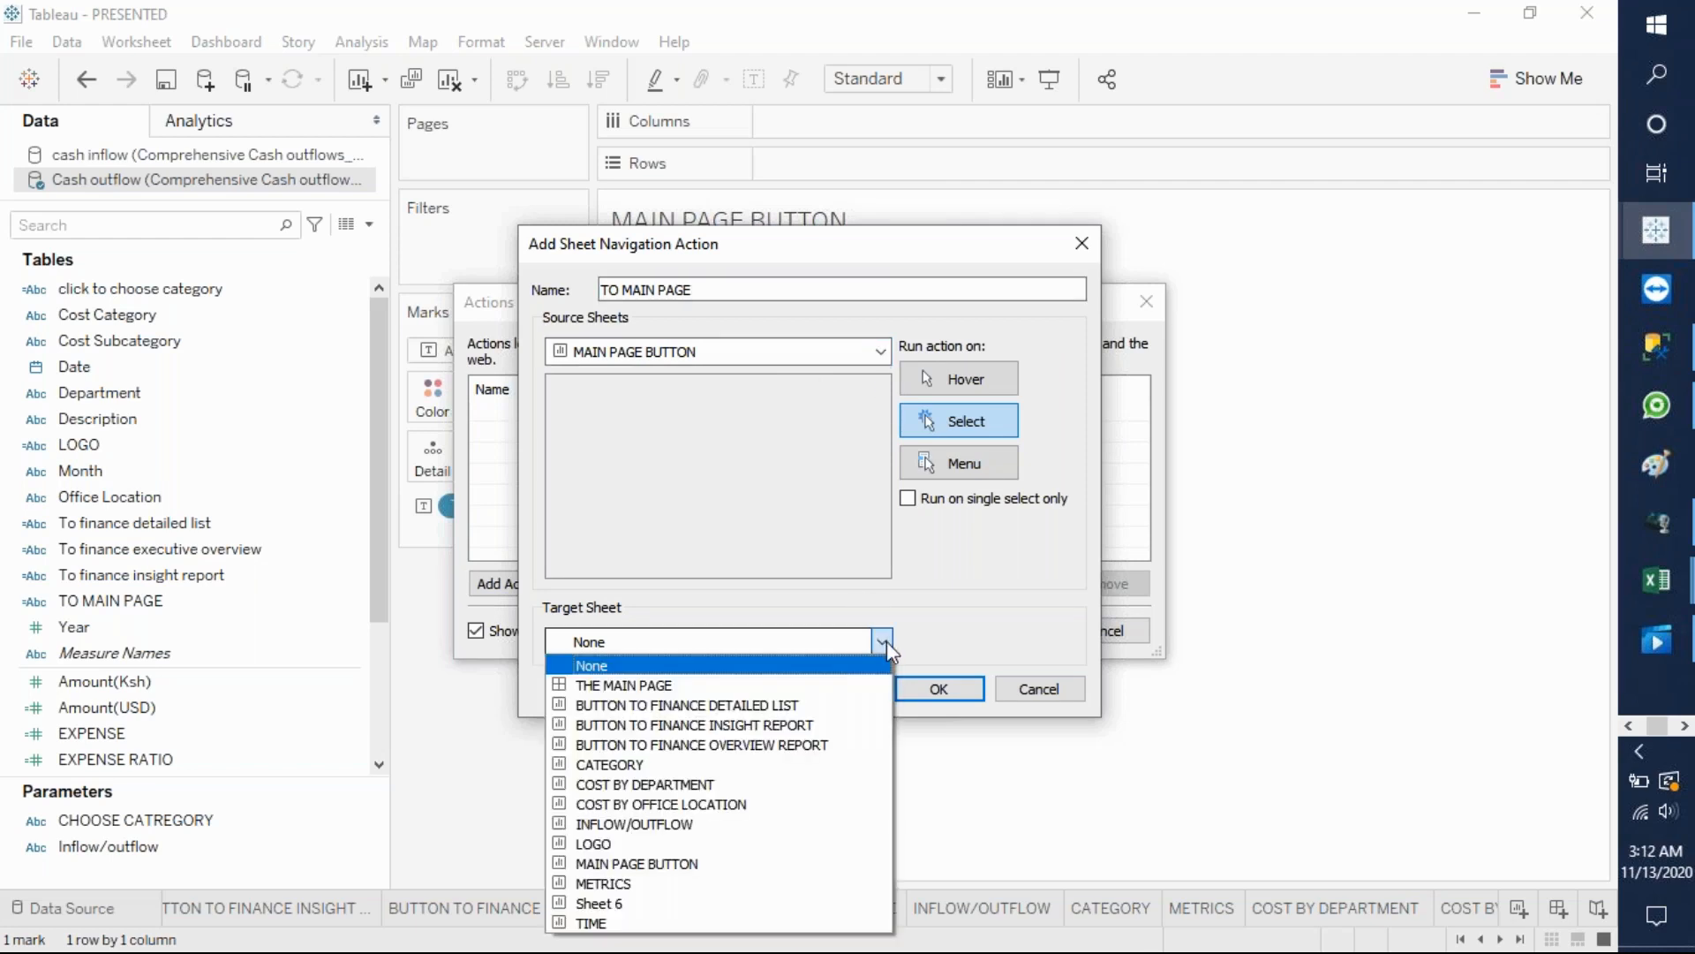
{"action": "left_click", "coordinate": [734, 685]}
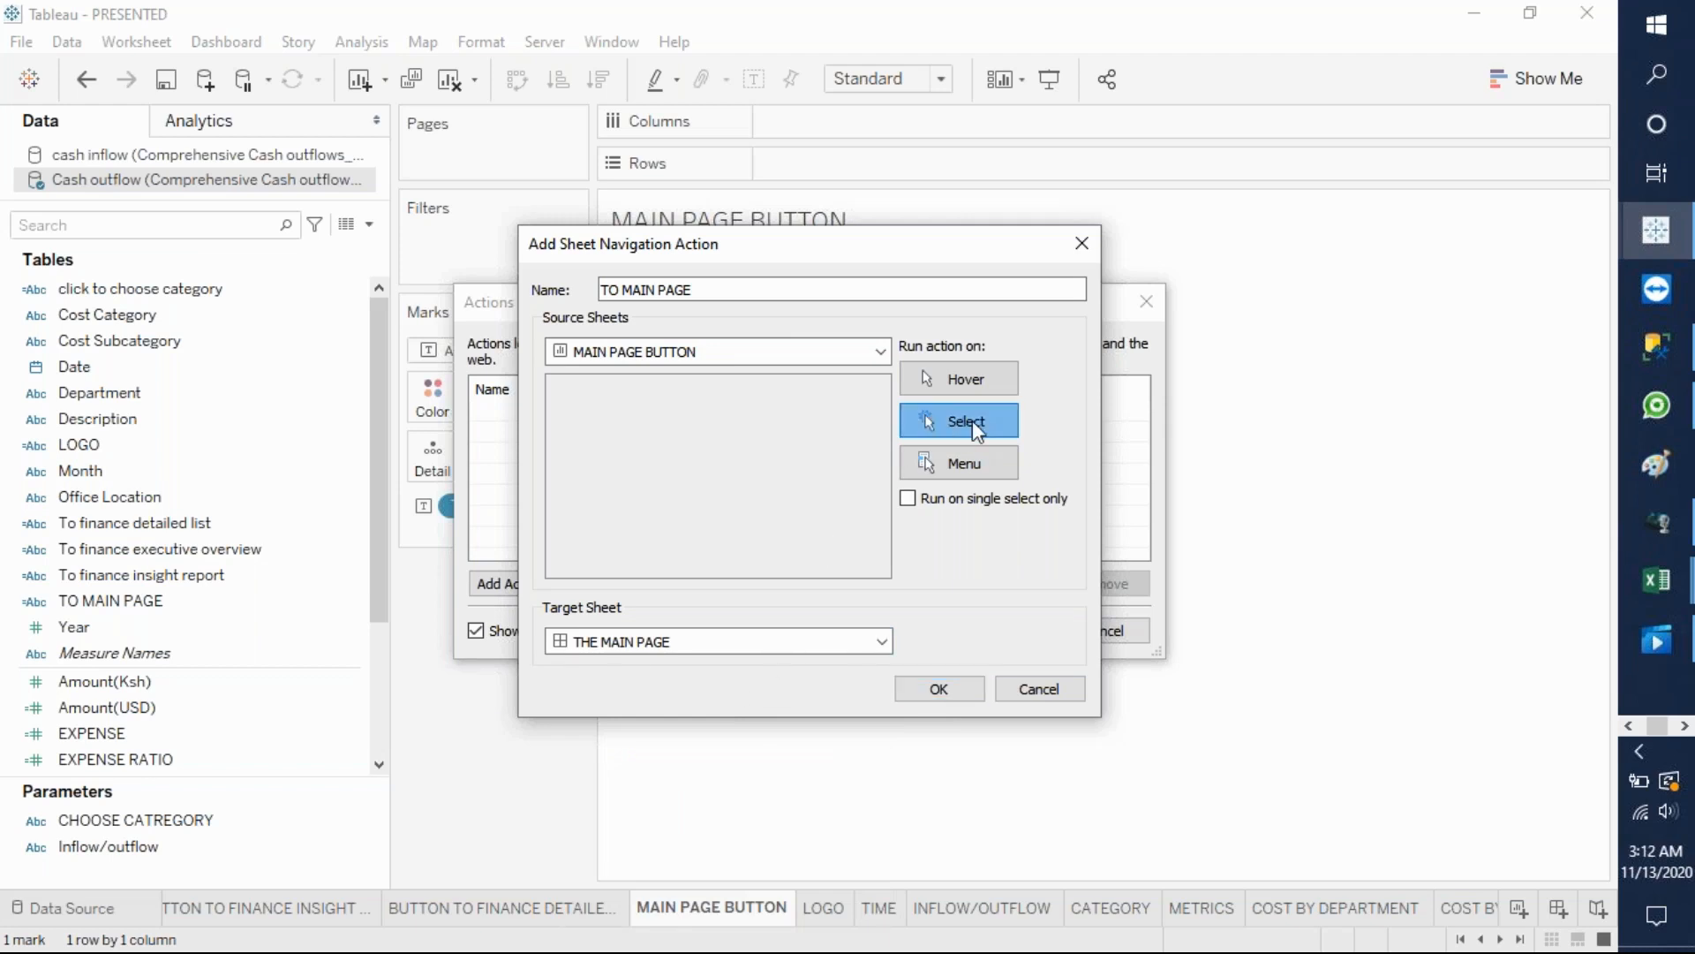
{"action": "left_click", "coordinate": [939, 689]}
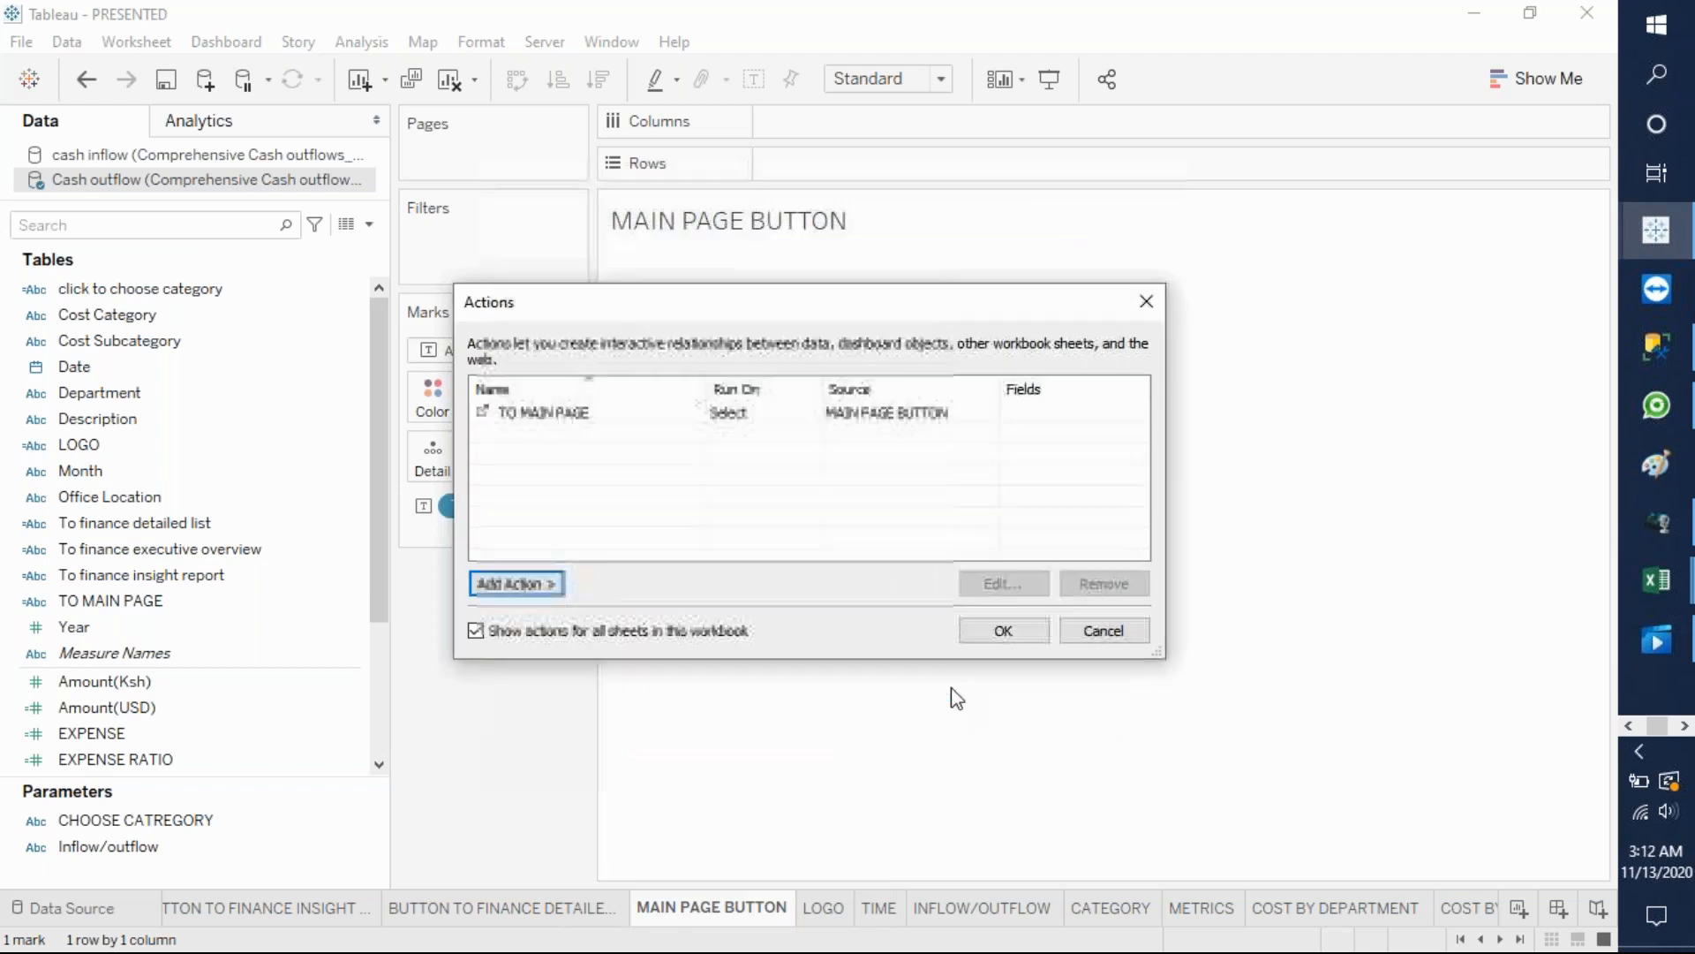
{"action": "left_click", "coordinate": [1002, 631]}
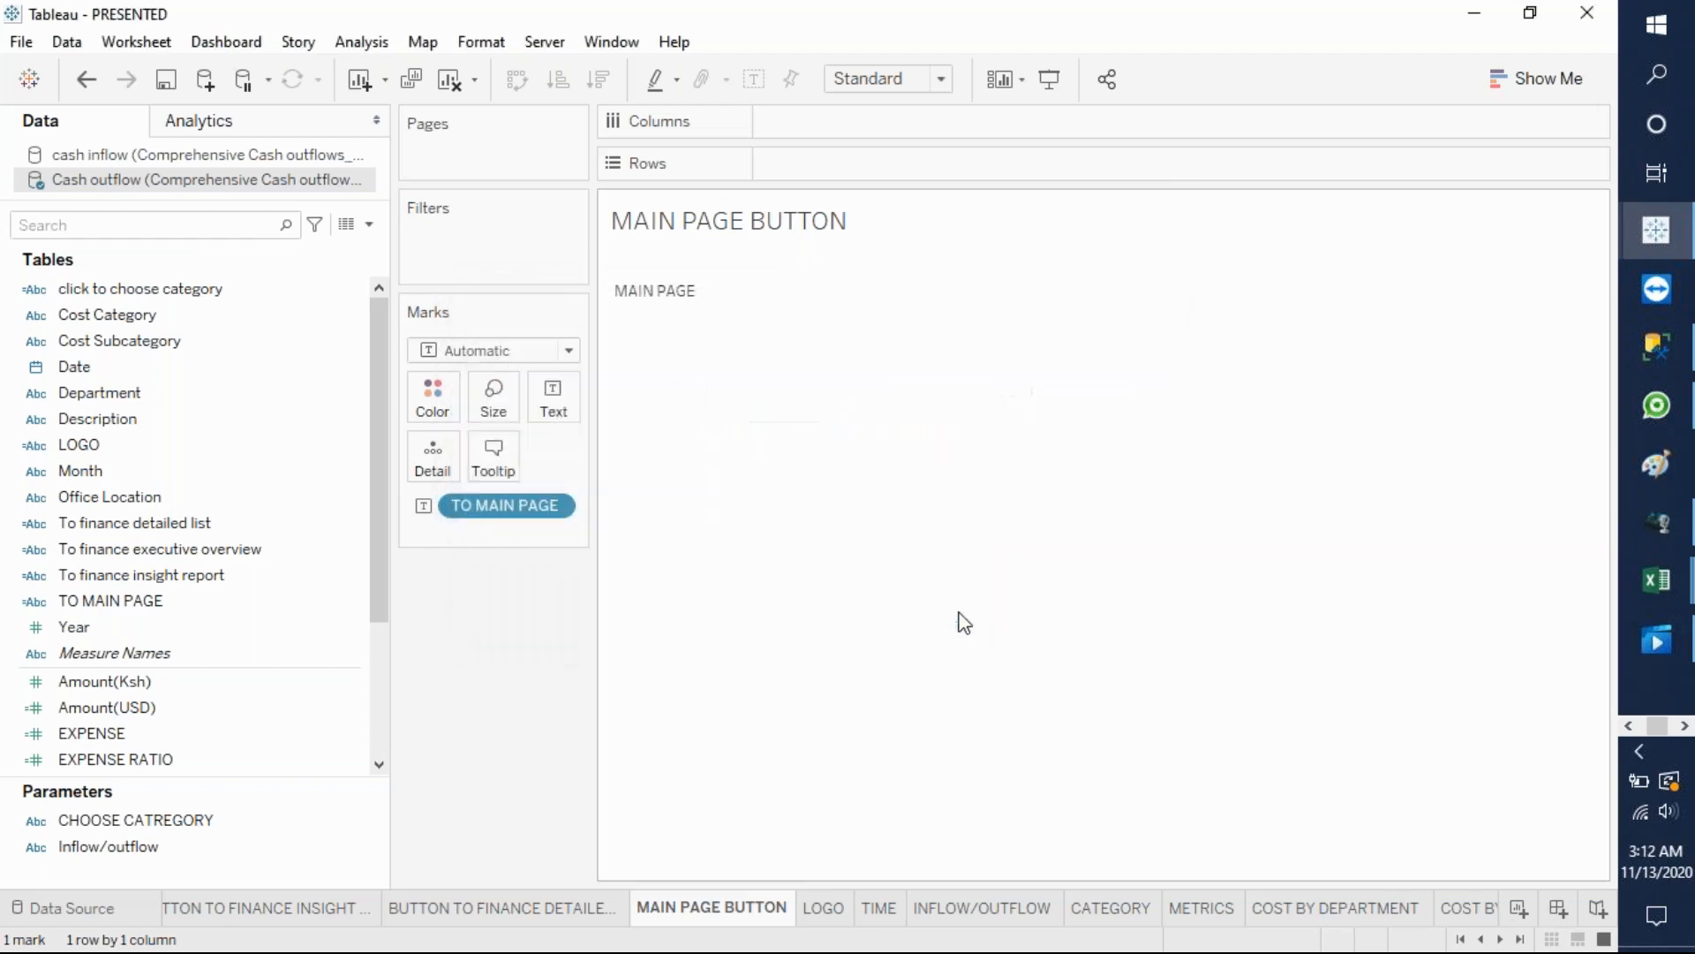
{"action": "left_click", "coordinate": [656, 291]}
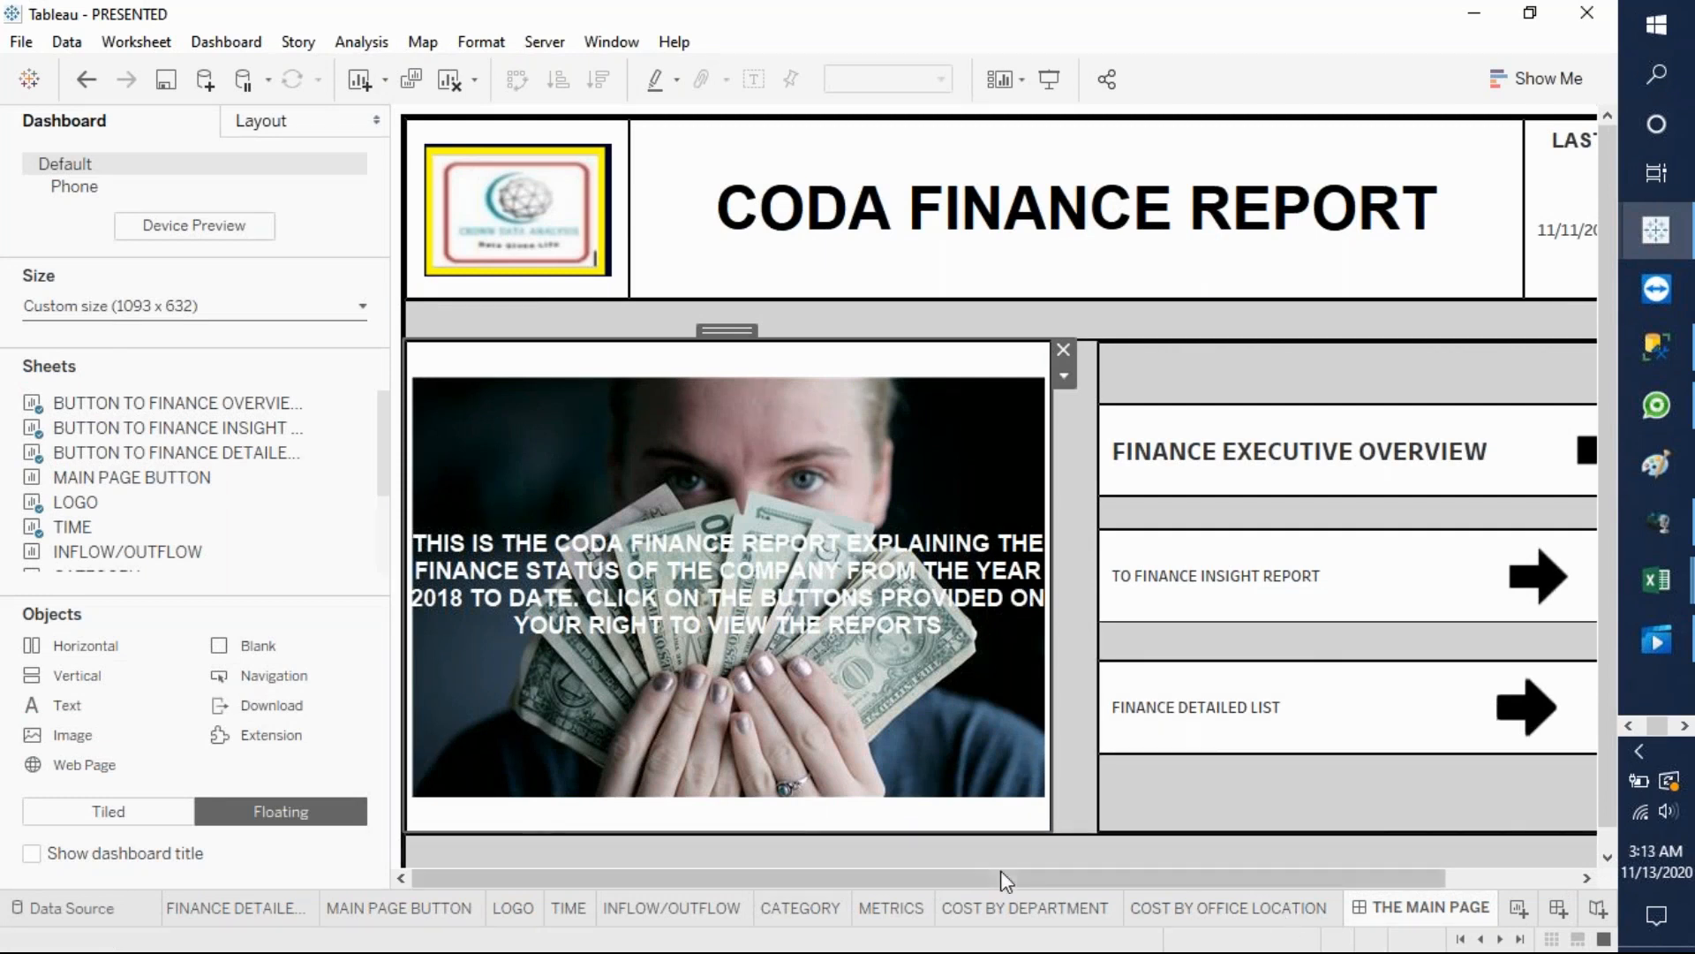
{"action": "left_click", "coordinate": [390, 907]}
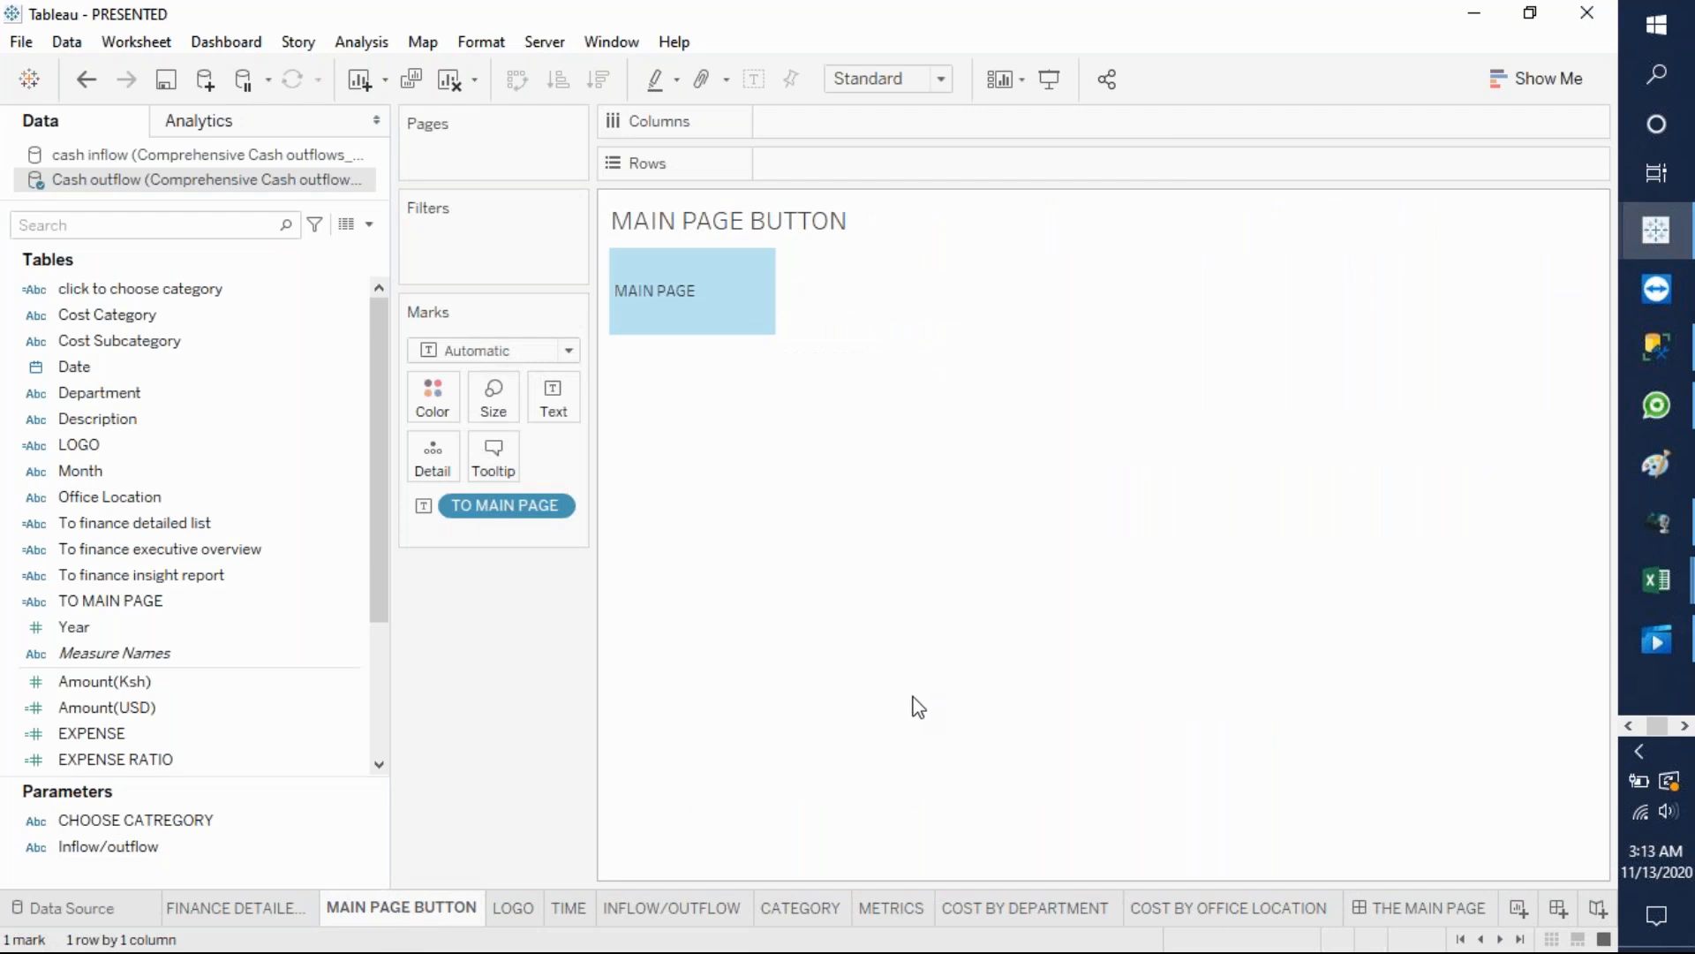
- Add a new worksheet and create a calculated field named TO DETAILED REPORT with the formula "DETAILED REPORT"
{"action": "right_click", "coordinate": [468, 912]}
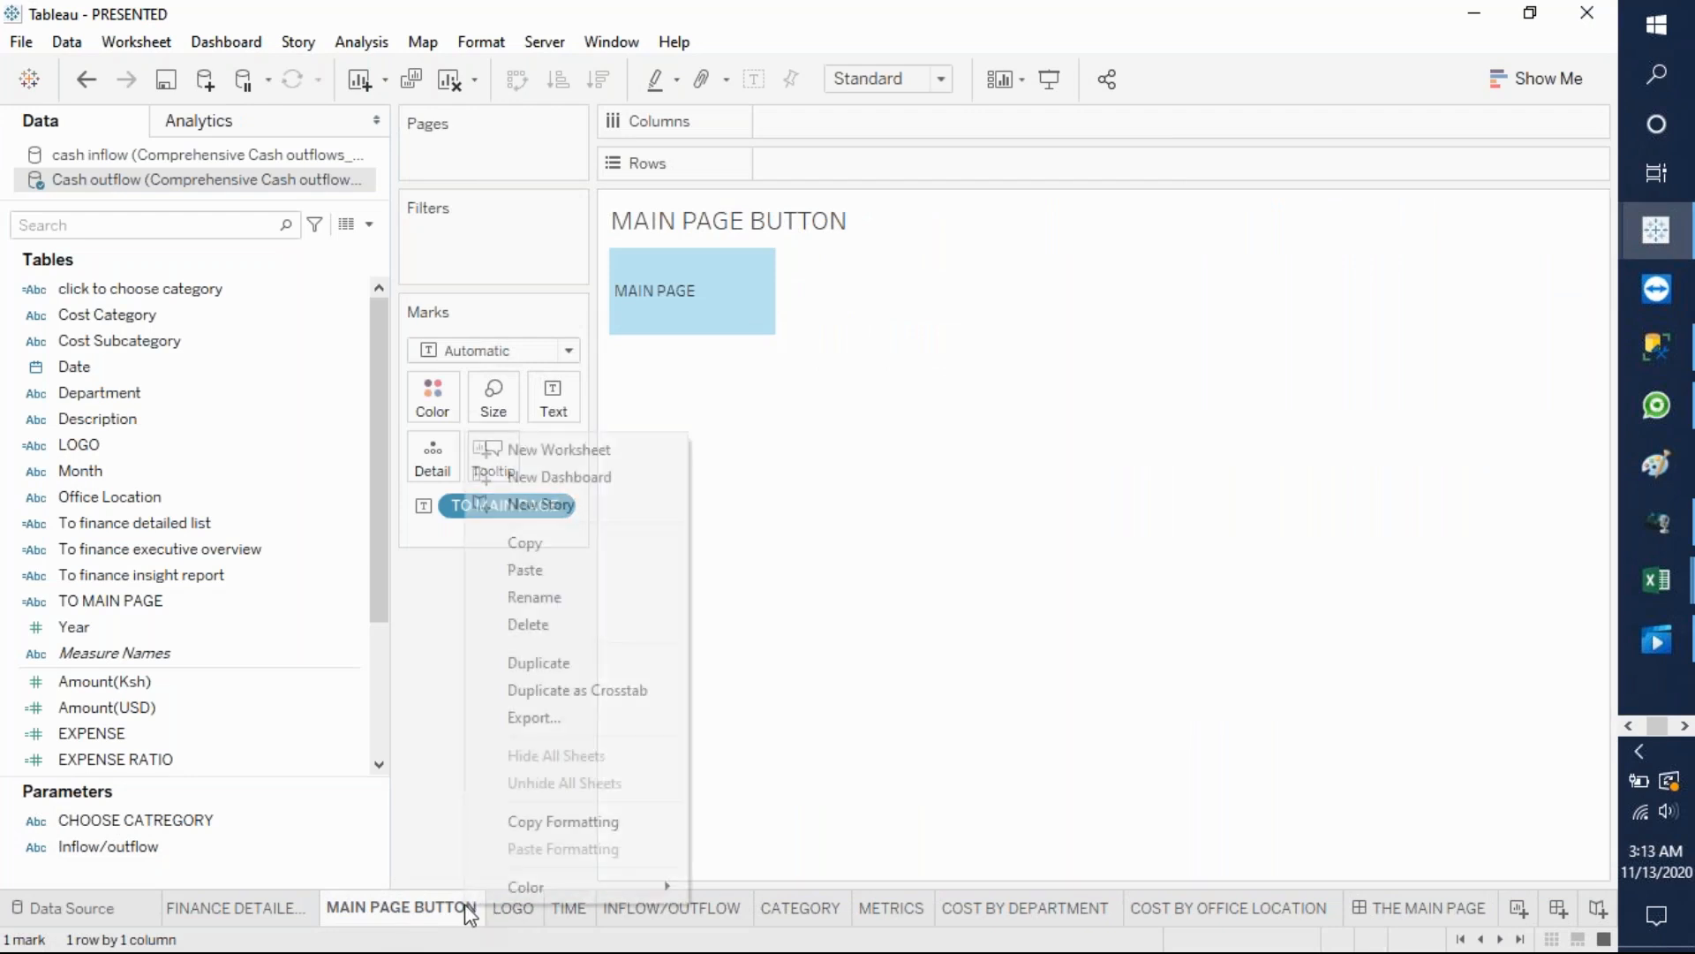
{"action": "left_click", "coordinate": [547, 450]}
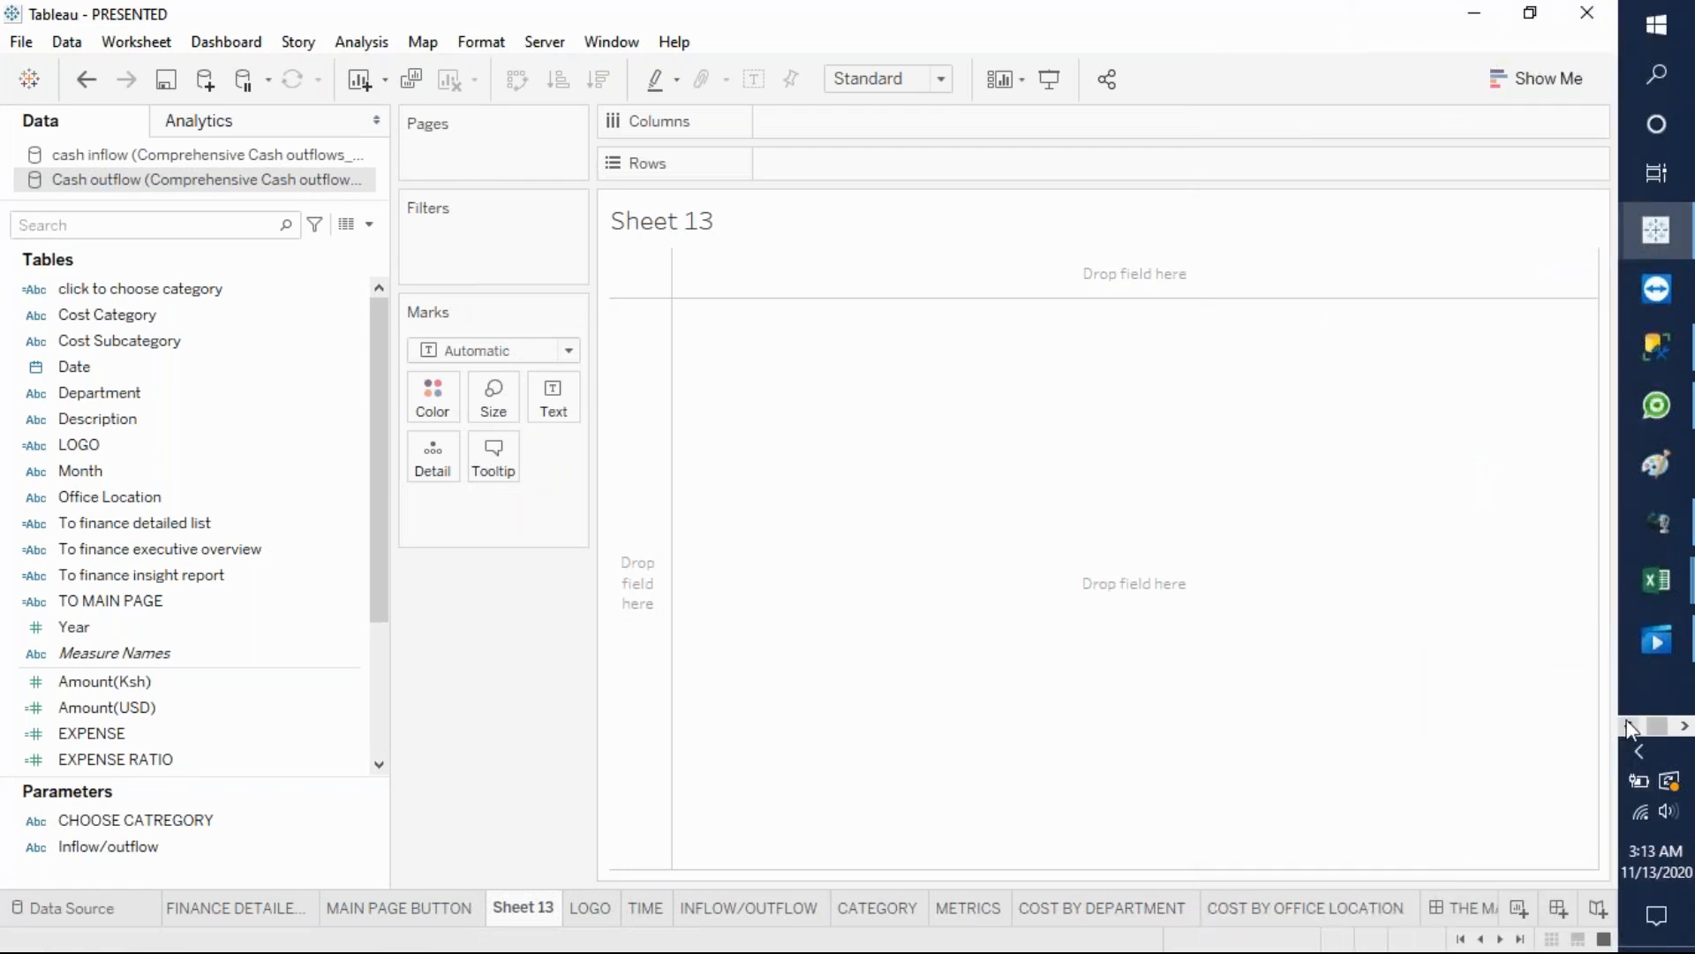
{"action": "left_click", "coordinate": [369, 224]}
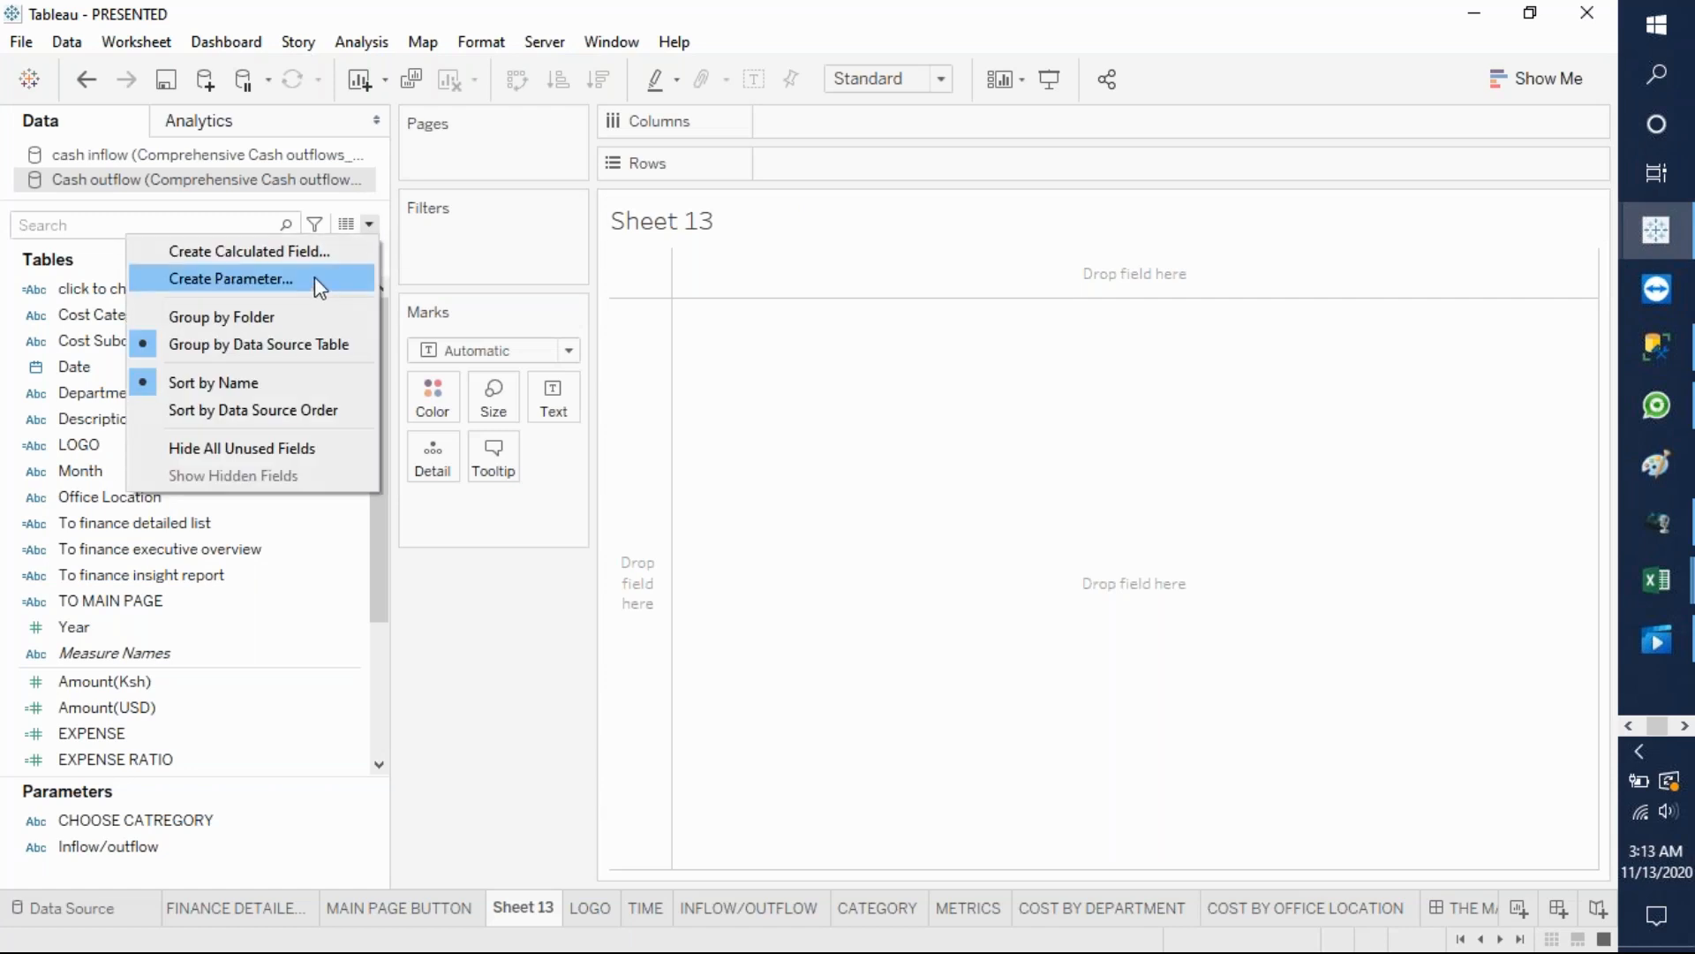
{"action": "left_click", "coordinate": [300, 252]}
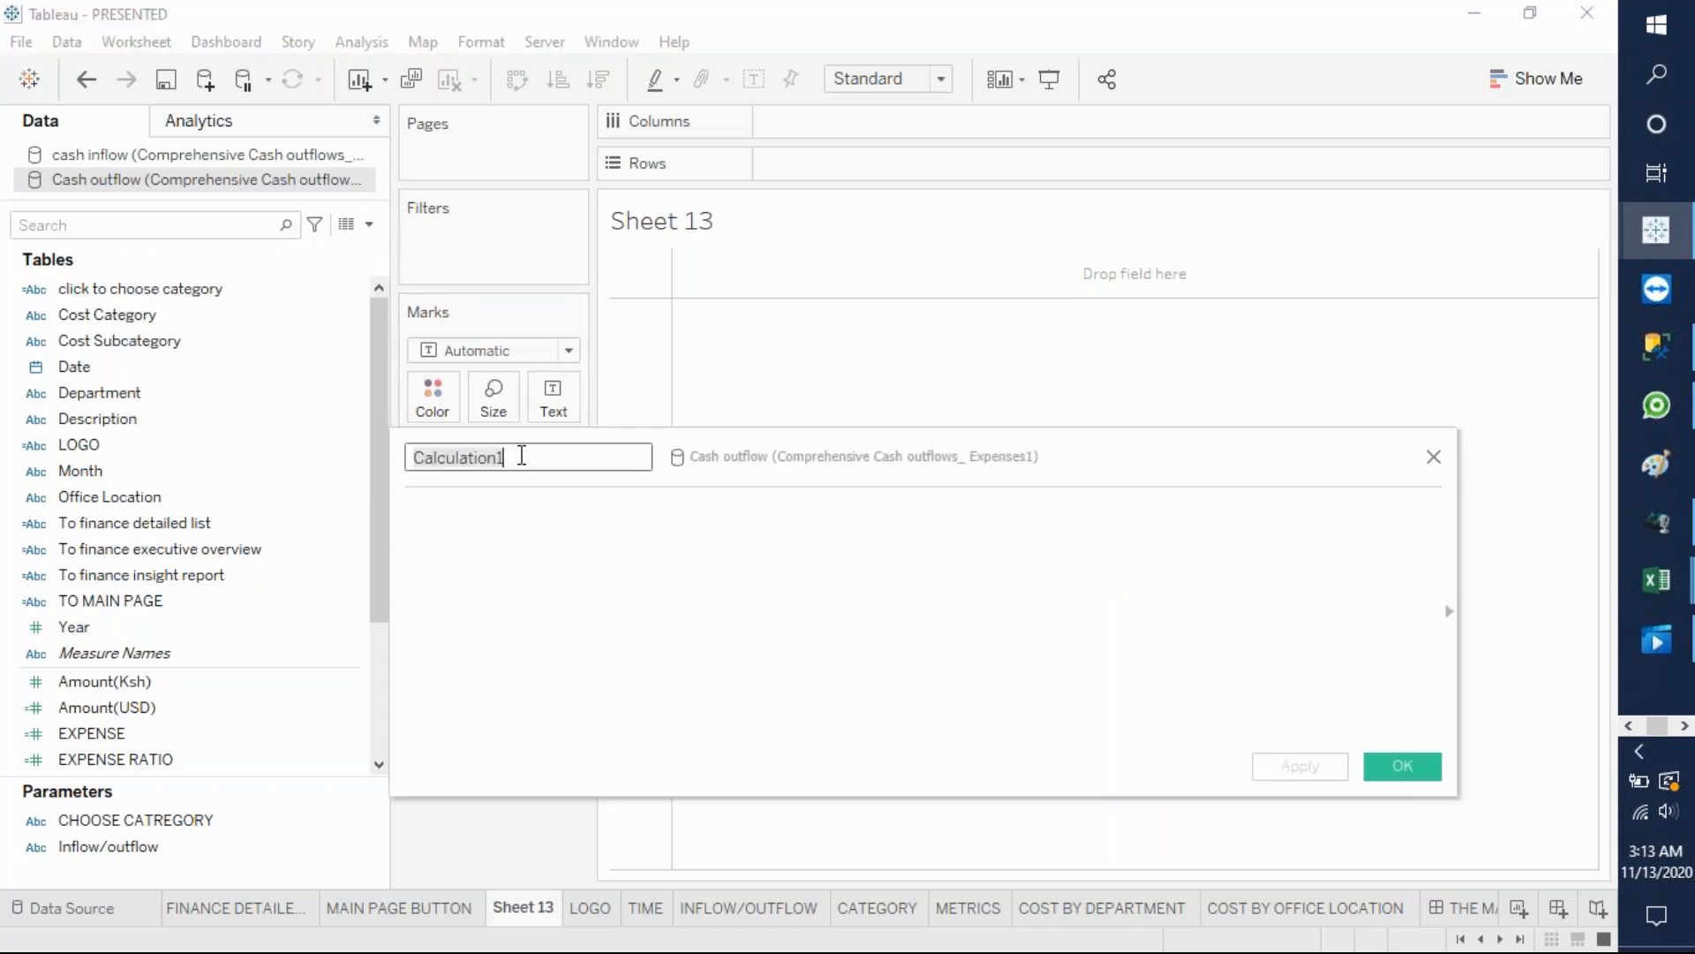
{"action": "type", "text": "TO DETAILED REPORT"}
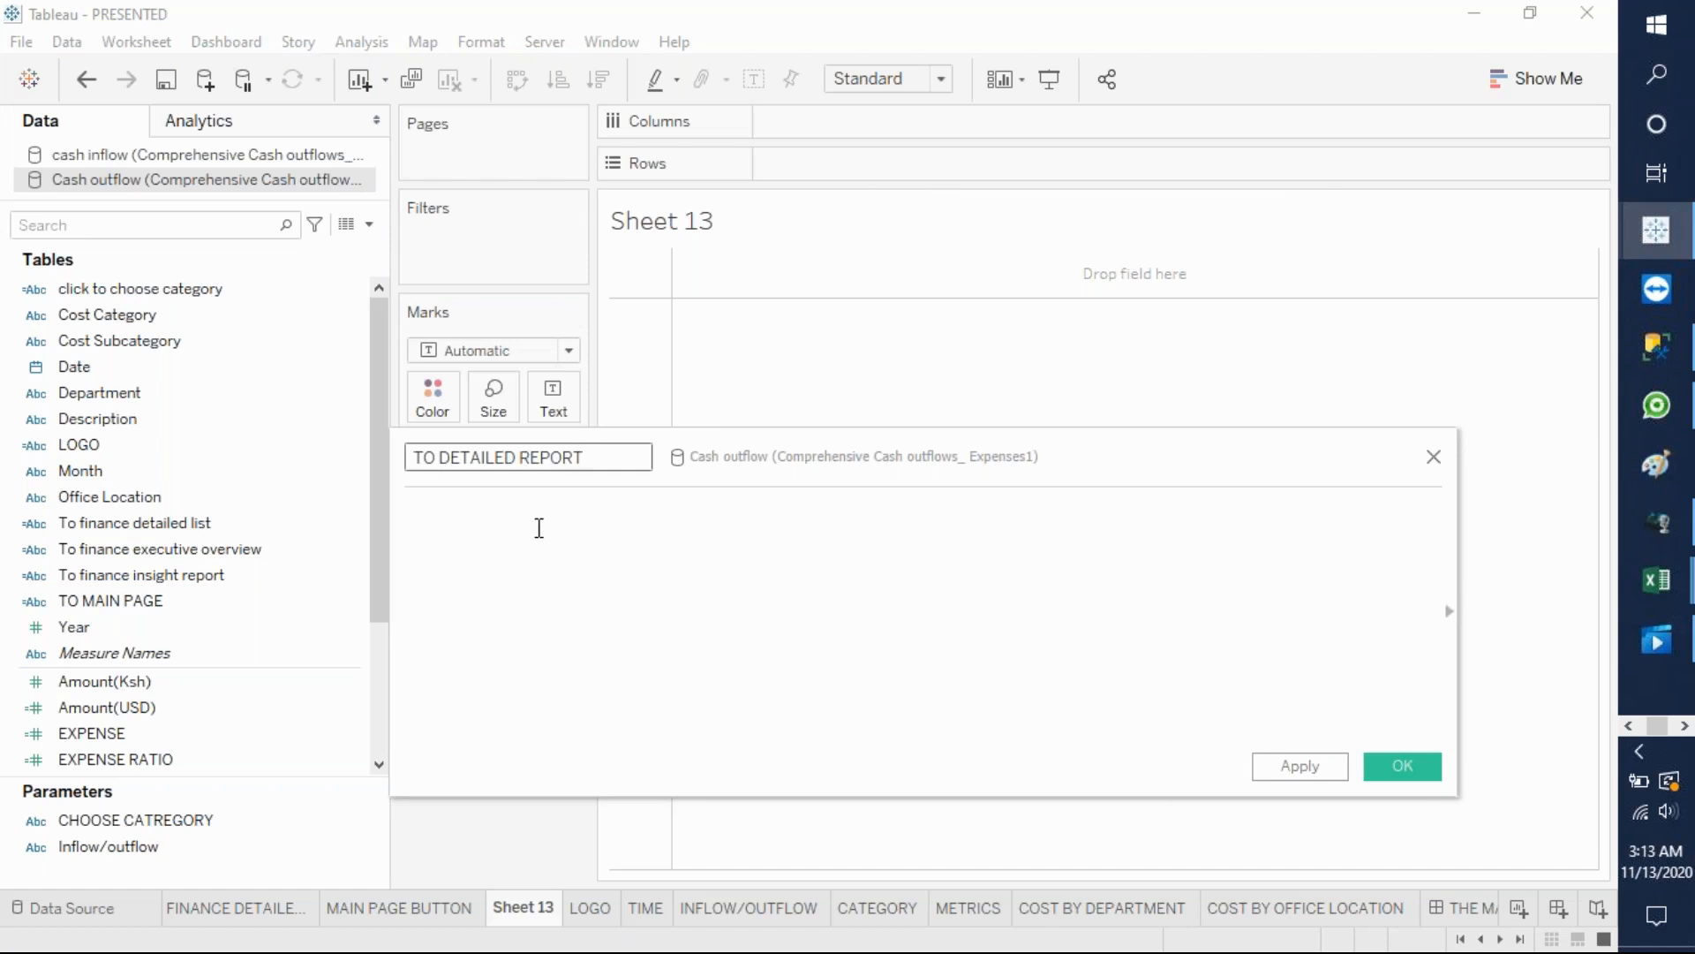
{"action": "left_click", "coordinate": [539, 527]}
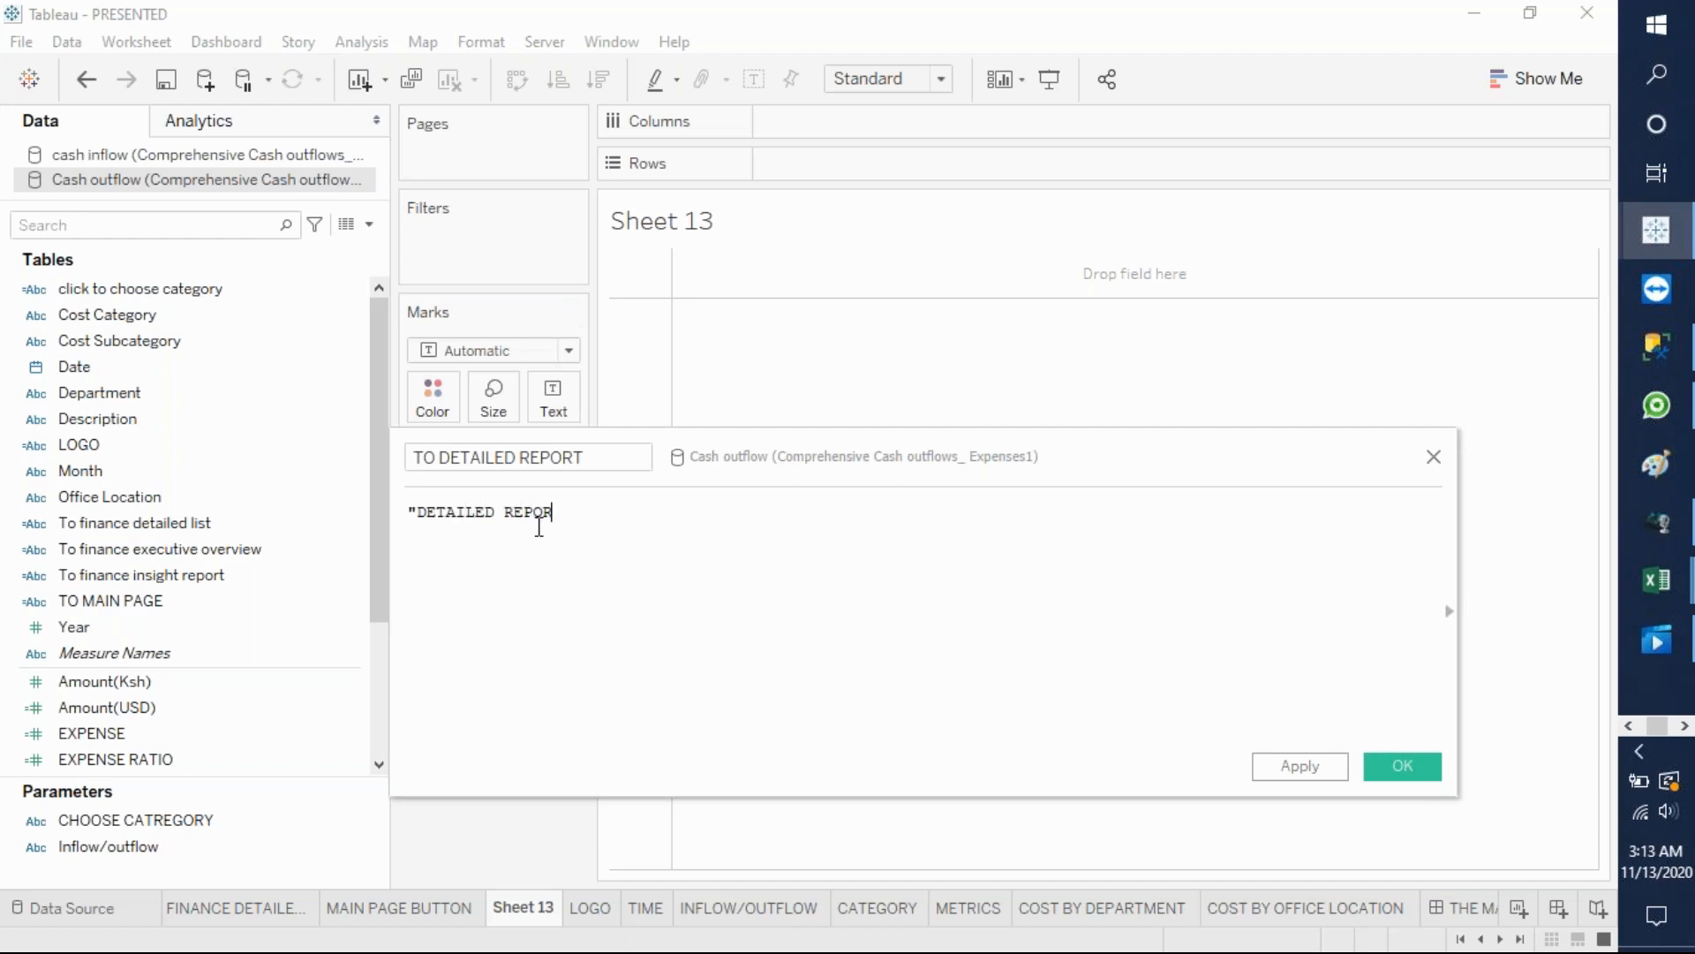
{"action": "type", "text": "\""}
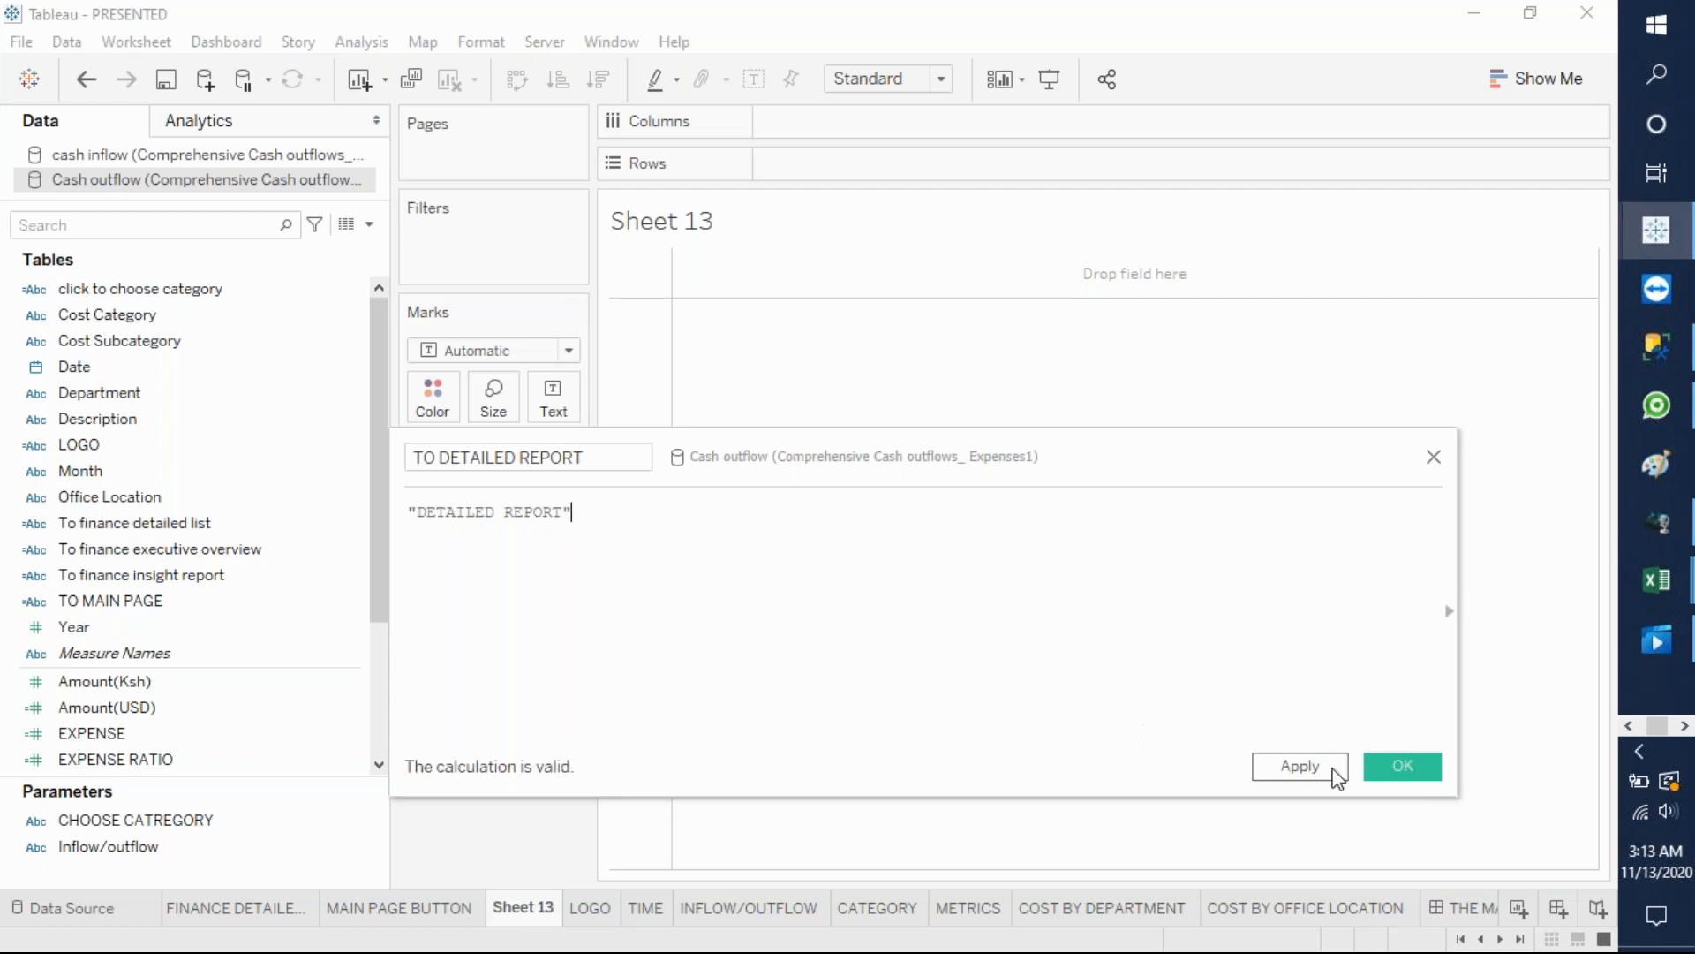
{"action": "left_click", "coordinate": [1300, 765]}
{"action": "left_click", "coordinate": [1402, 765]}
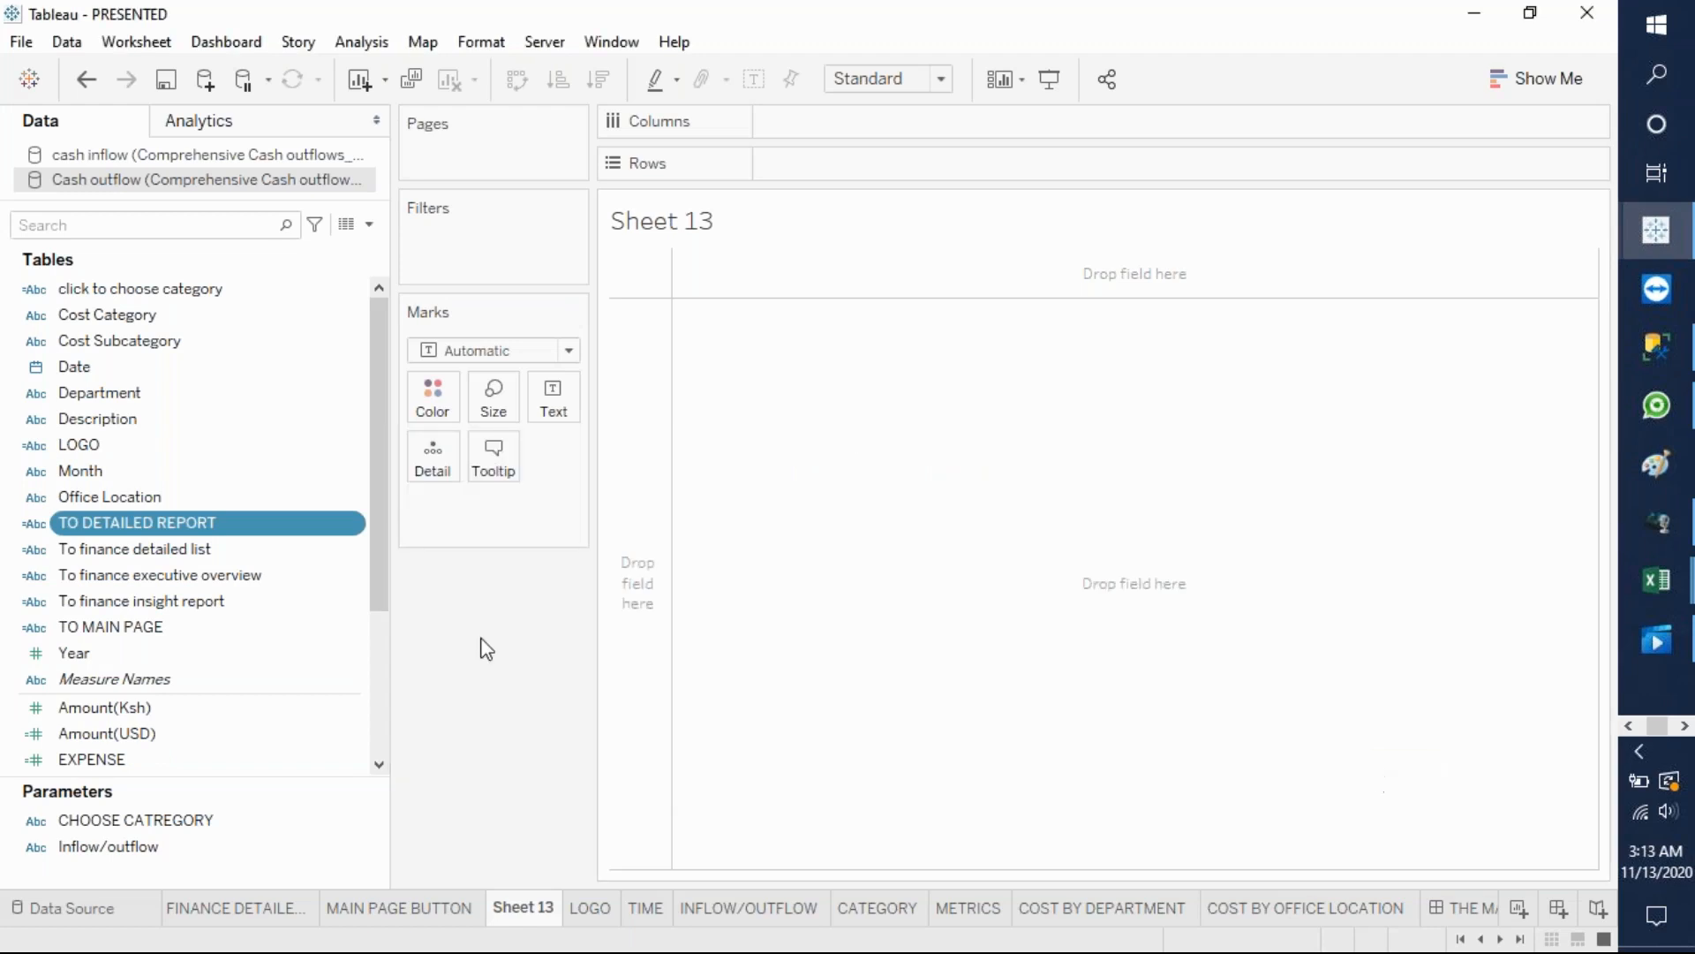
- Place the TO DETAILED REPORT field on Text and enlarge its cell's height and width to fit the full DETAILED REPORT text
{"action": "left_click_drag", "start_coordinate": [210, 527], "coordinate": [553, 402]}
{"action": "mouse_move", "coordinate": [669, 279]}
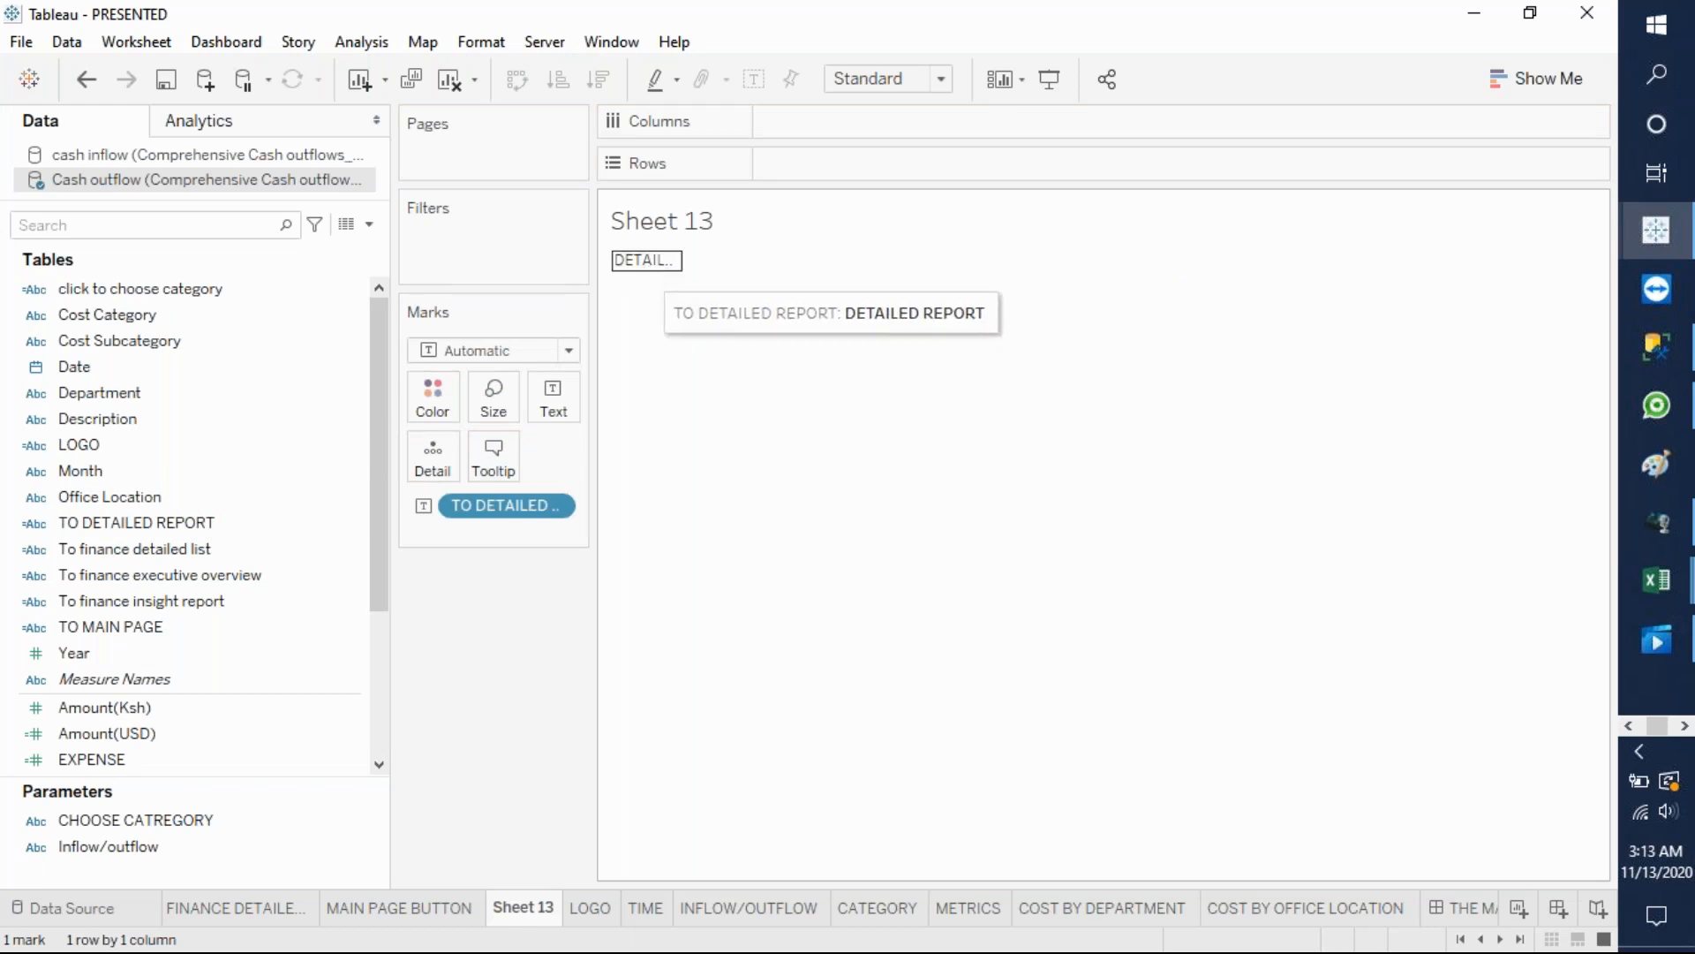
{"action": "left_click_drag", "start_coordinate": [652, 273], "coordinate": [680, 331]}
{"action": "mouse_move", "coordinate": [680, 300]}
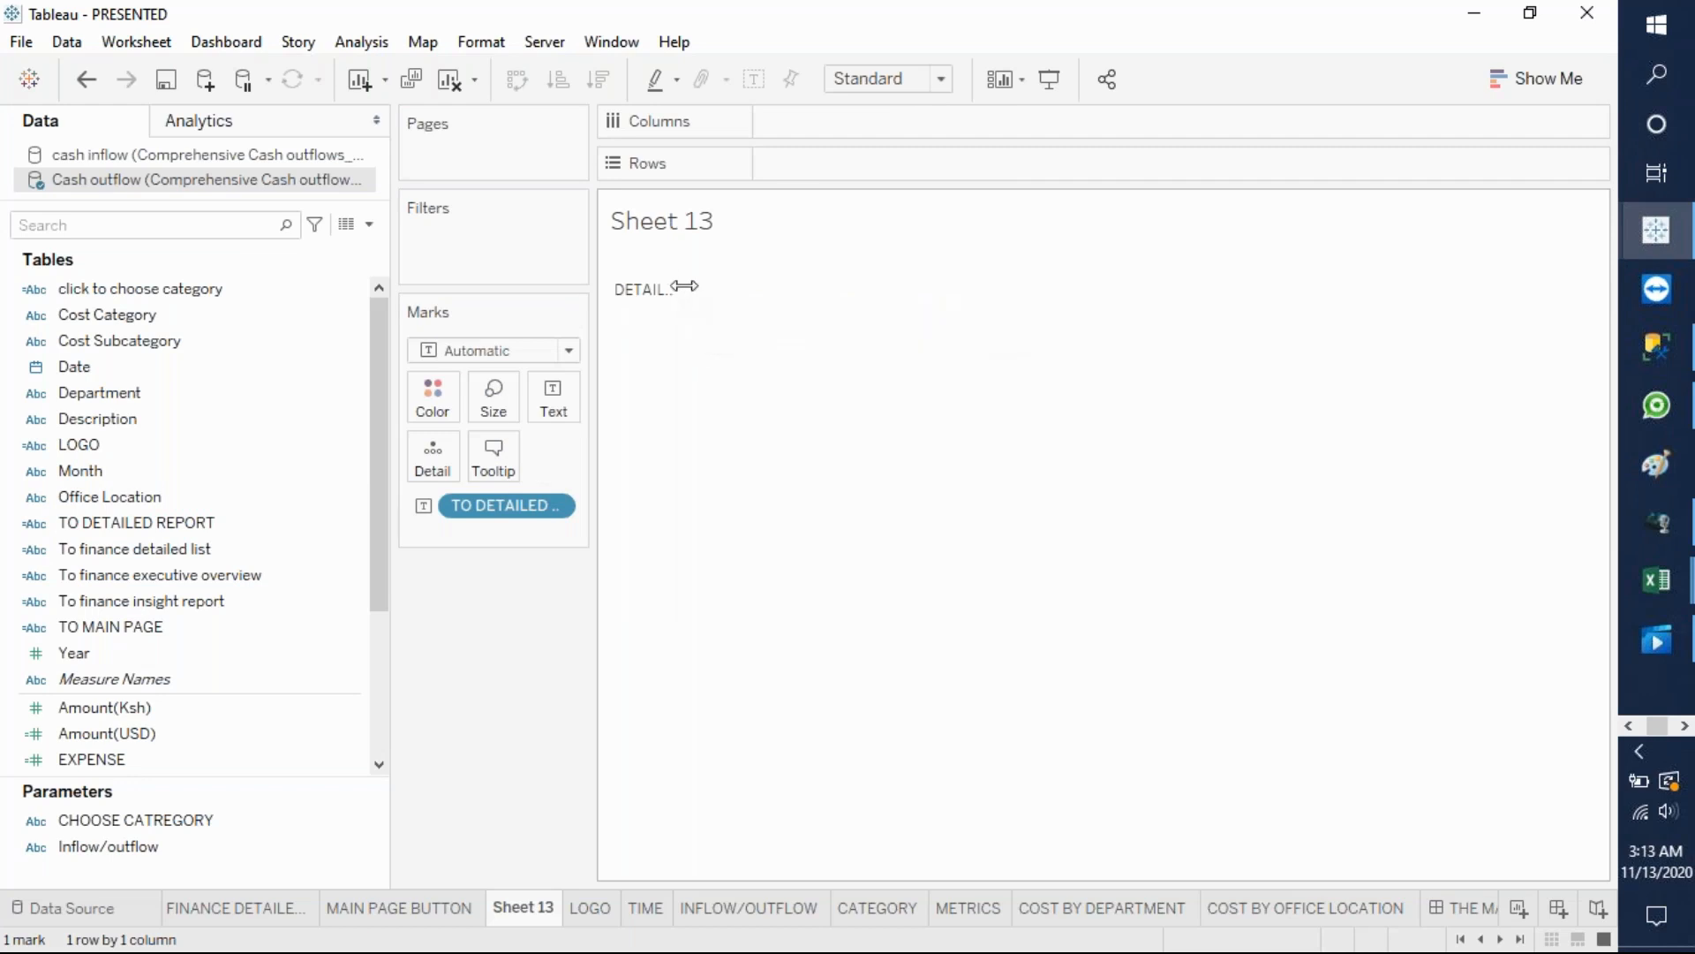
{"action": "left_click", "coordinate": [682, 299]}
{"action": "left_click_drag", "start_coordinate": [684, 300], "coordinate": [803, 291]}
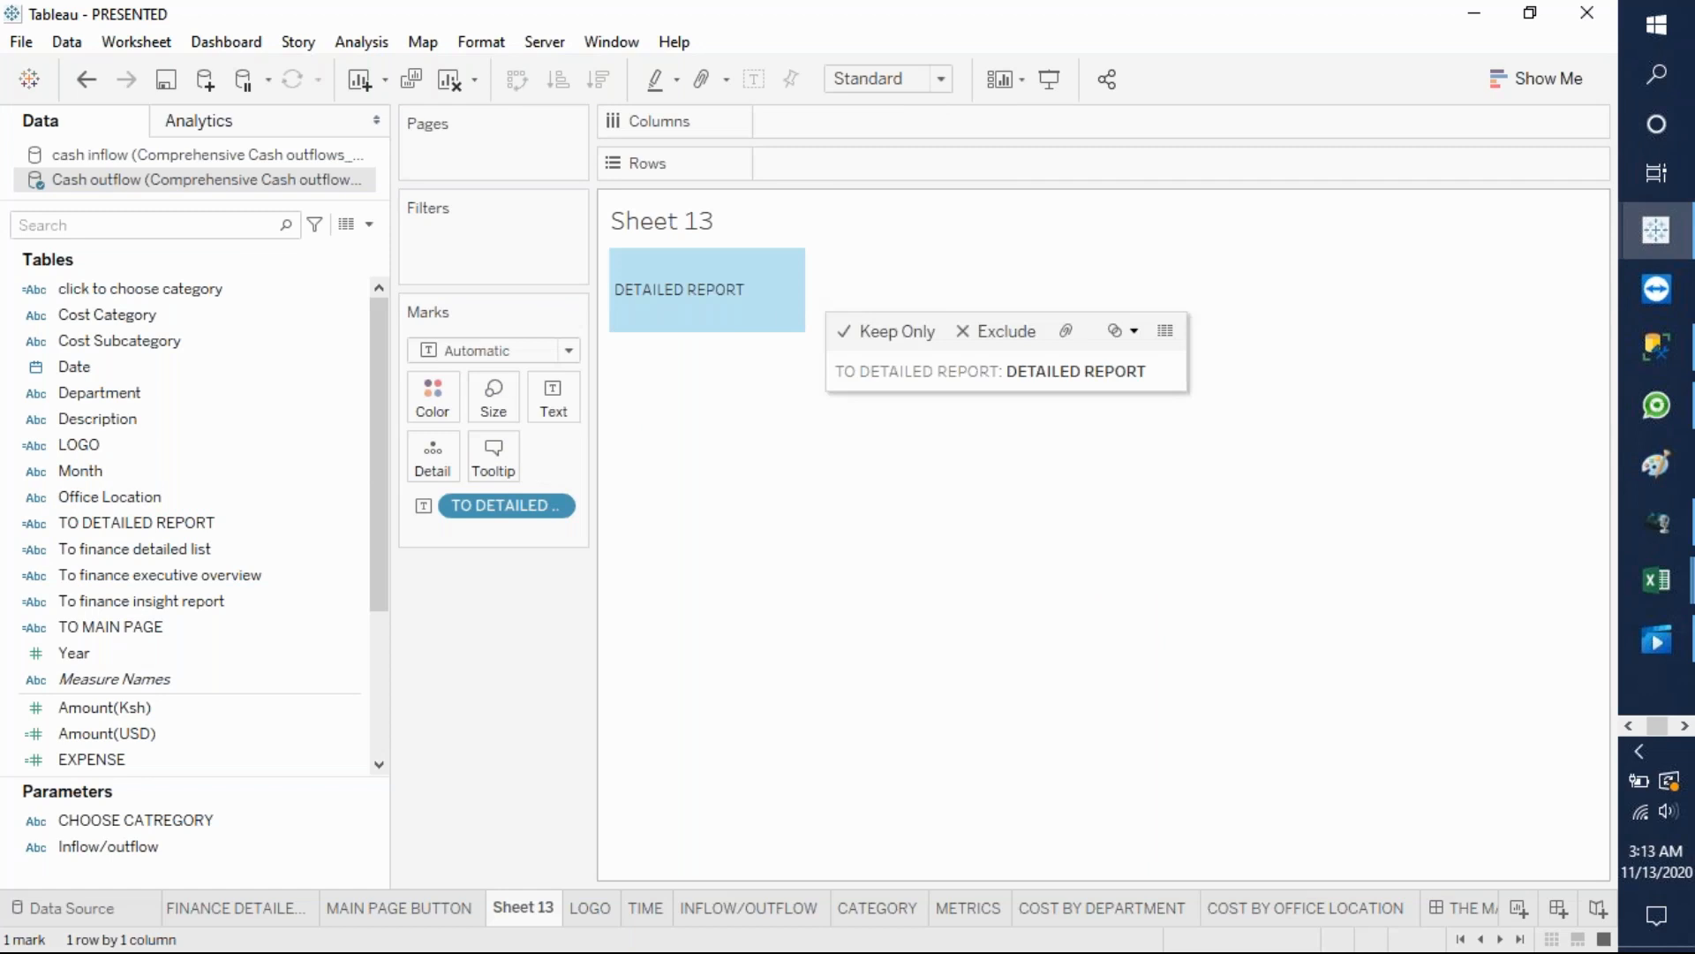
{"action": "left_click", "coordinate": [695, 386]}
- Replace the sheet name placeholder in the Sheet 13 title with TO DETAILED REPORT BUTTON
{"action": "double_click", "coordinate": [697, 227]}
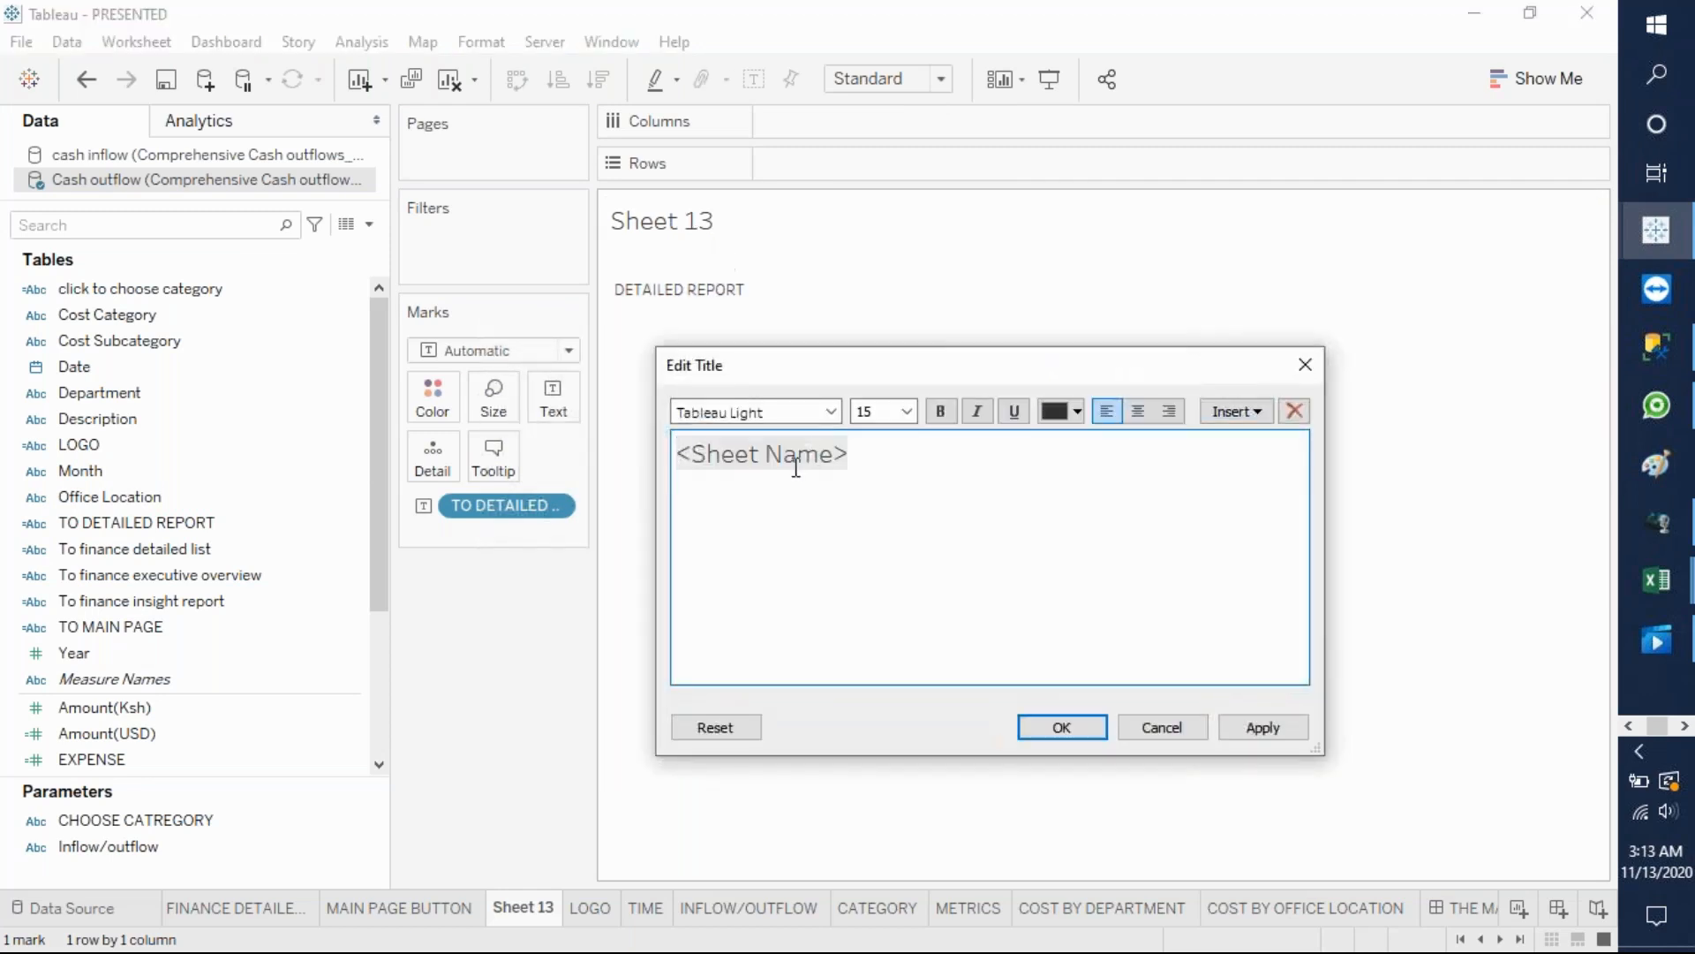
{"action": "type", "text": "TO DETAILED REPORT BUTTO"}
{"action": "type", "text": "N"}
{"action": "key", "text": "BackSpace"}
{"action": "type", "text": "N"}
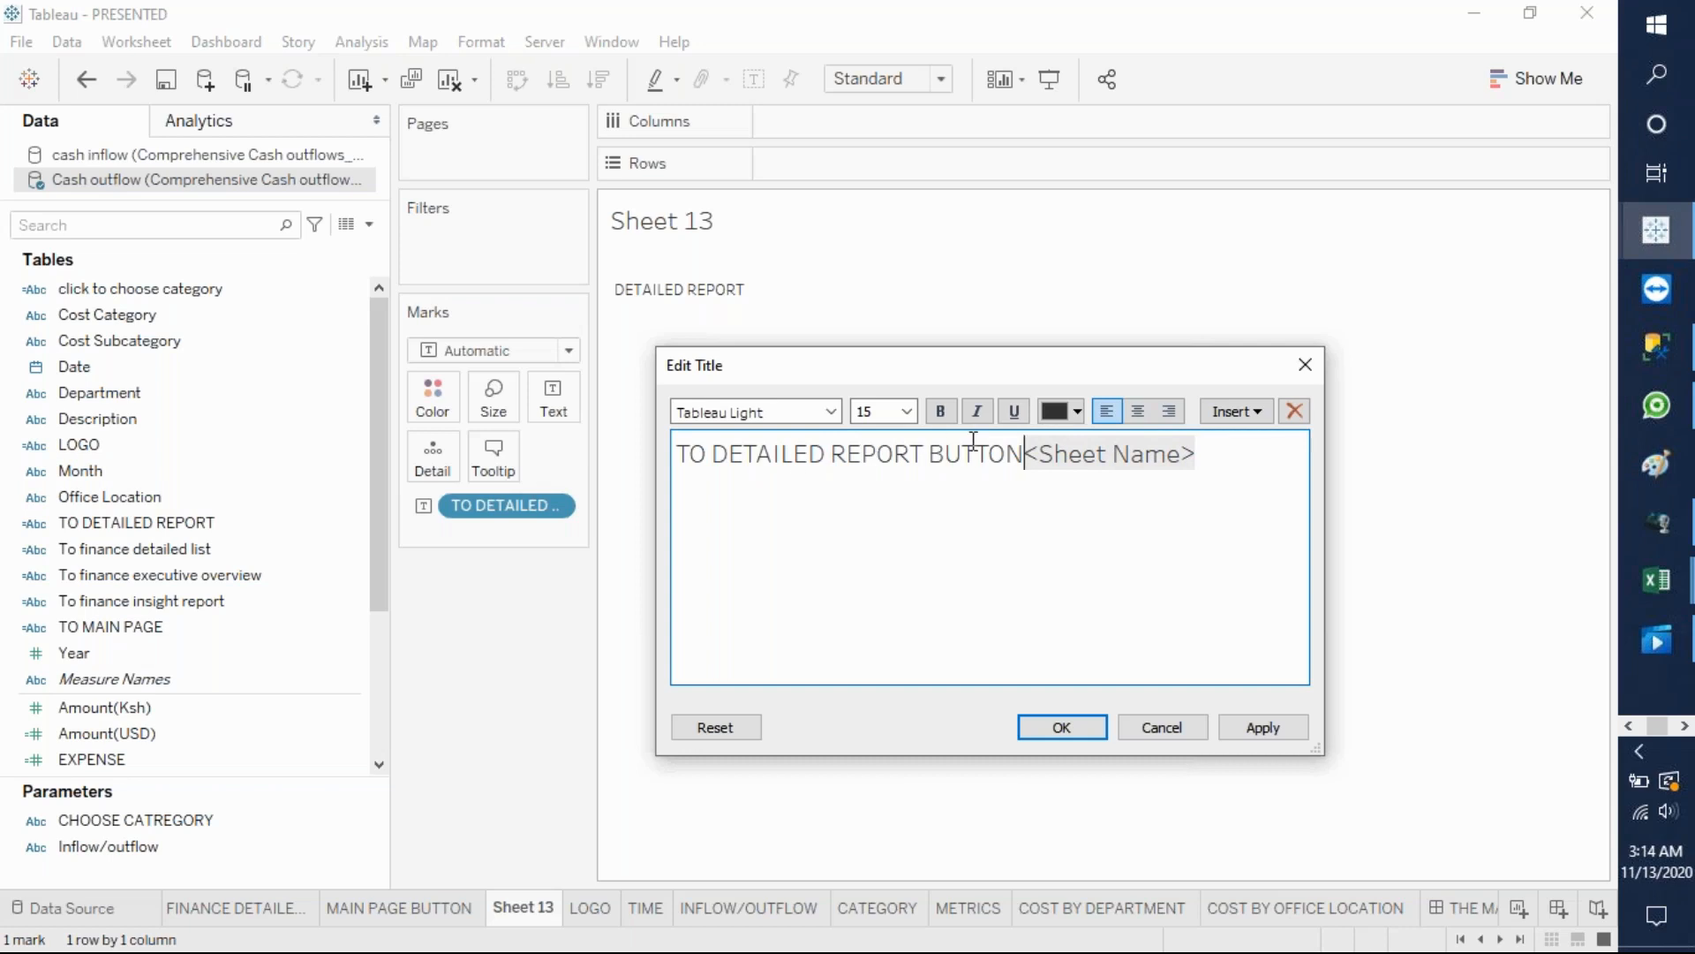
{"action": "left_click_drag", "start_coordinate": [1026, 459], "coordinate": [1131, 481]}
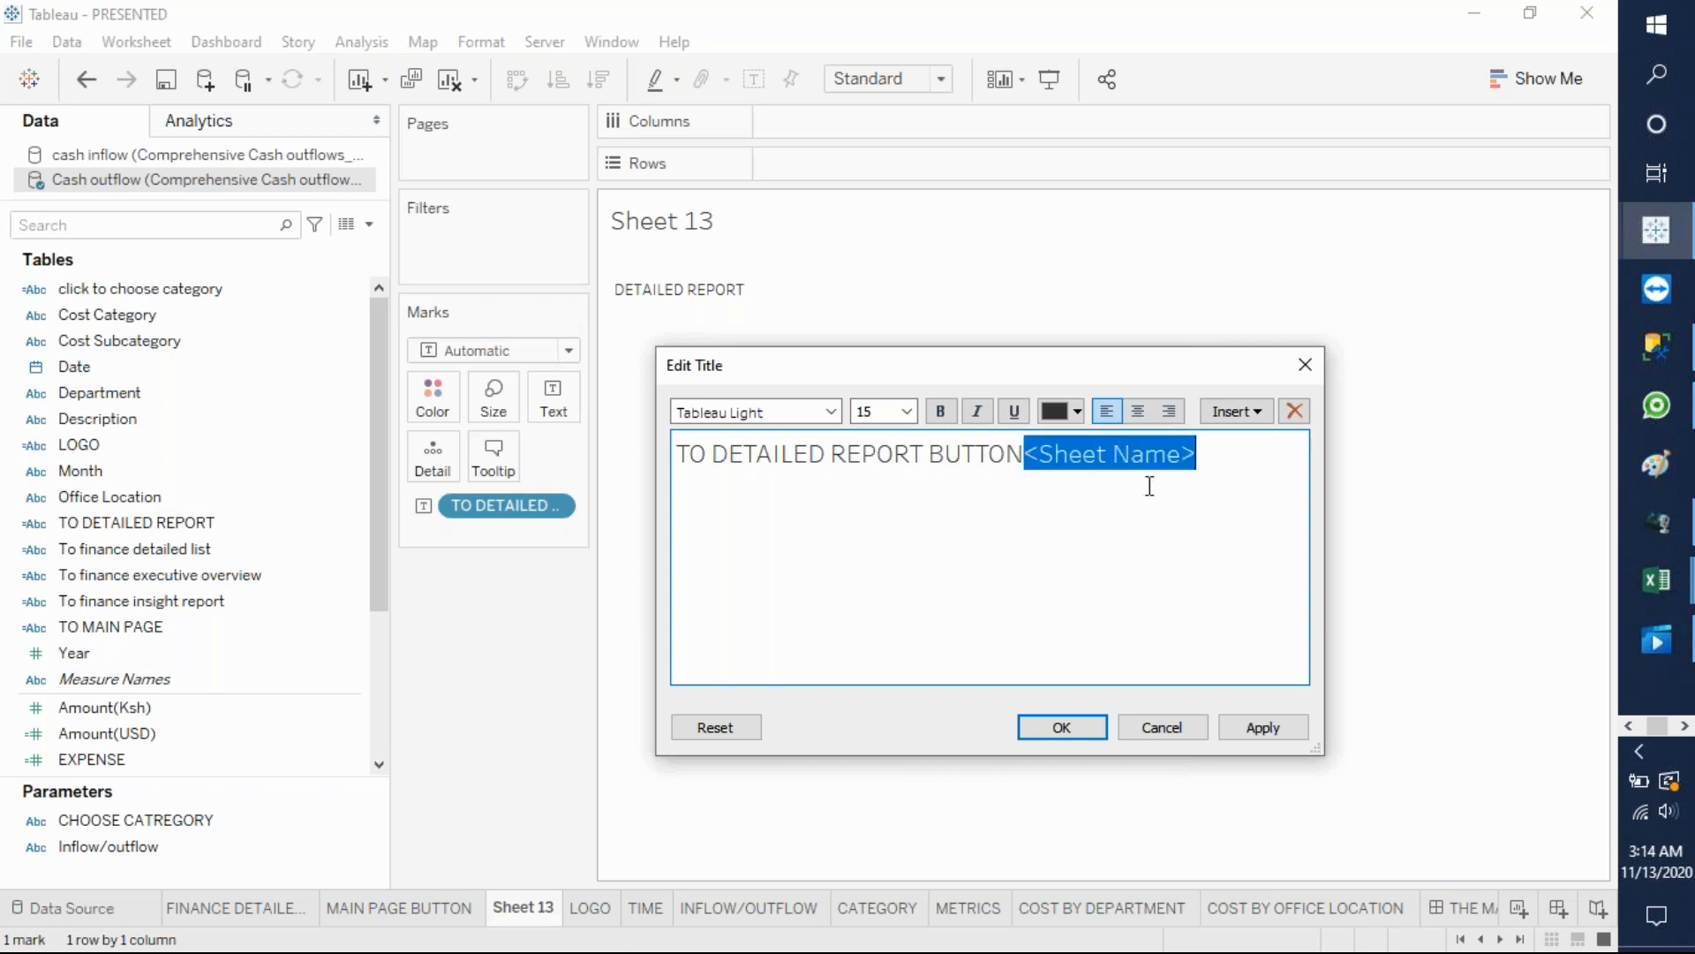
{"action": "key", "text": "BackSpace"}
{"action": "left_click", "coordinate": [1084, 735]}
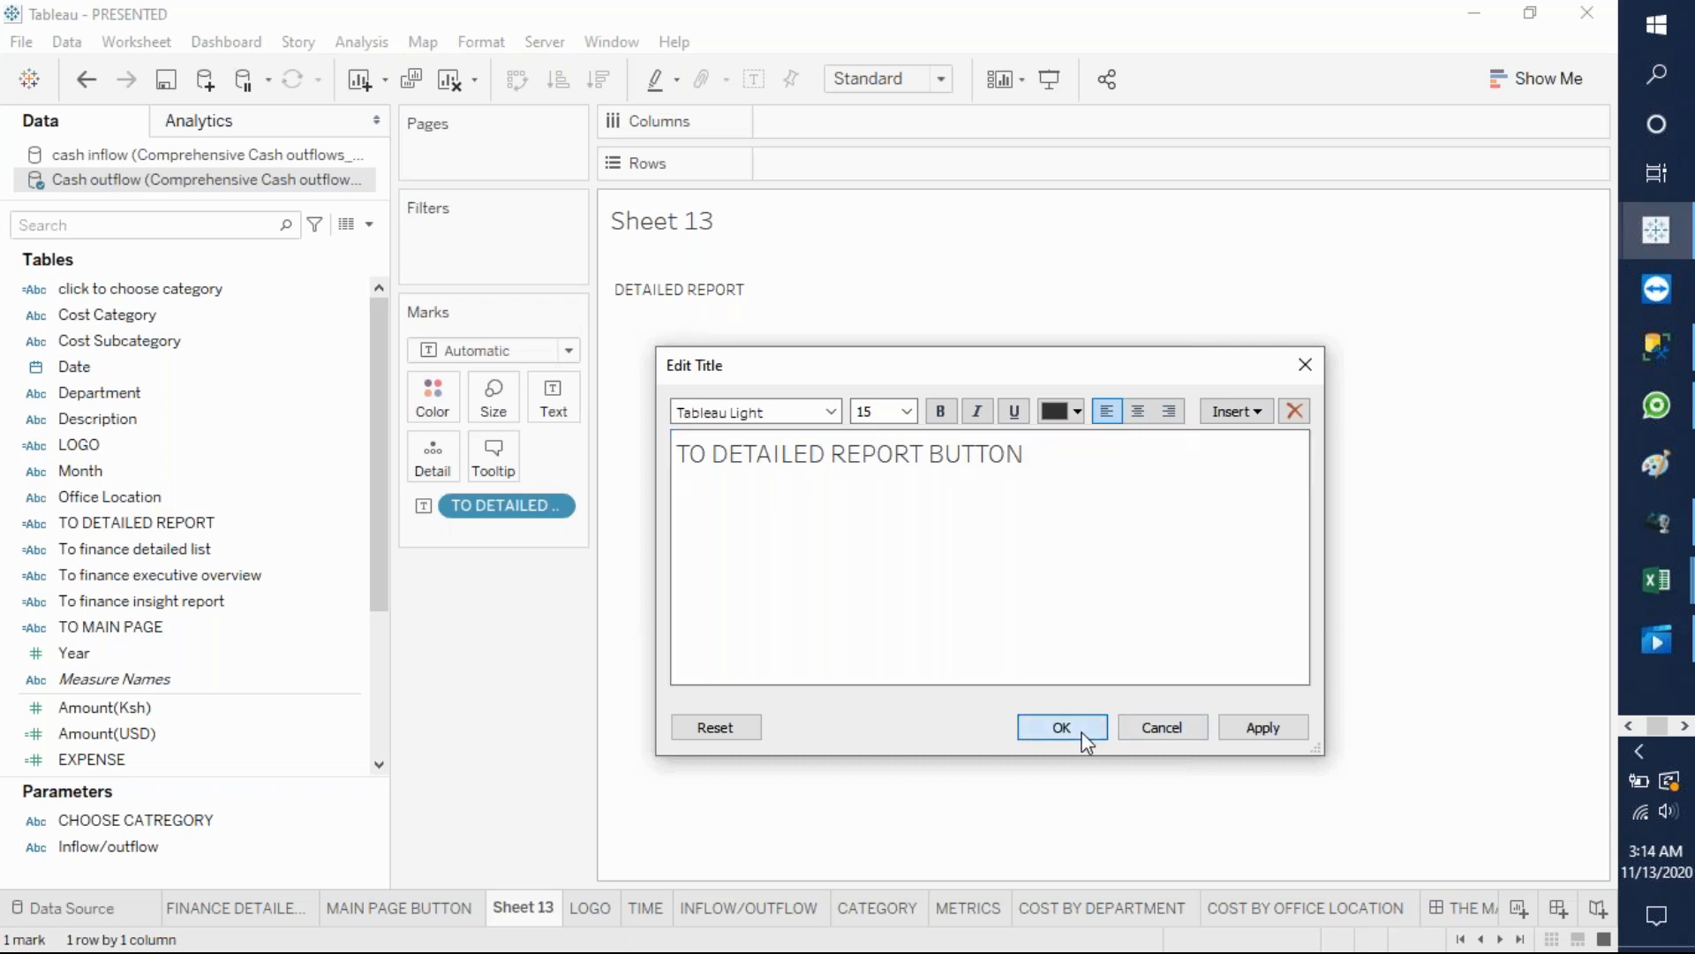
- Rename the Sheet 13 worksheet as TO DETAILED REPORT
{"action": "mouse_move", "coordinate": [730, 312]}
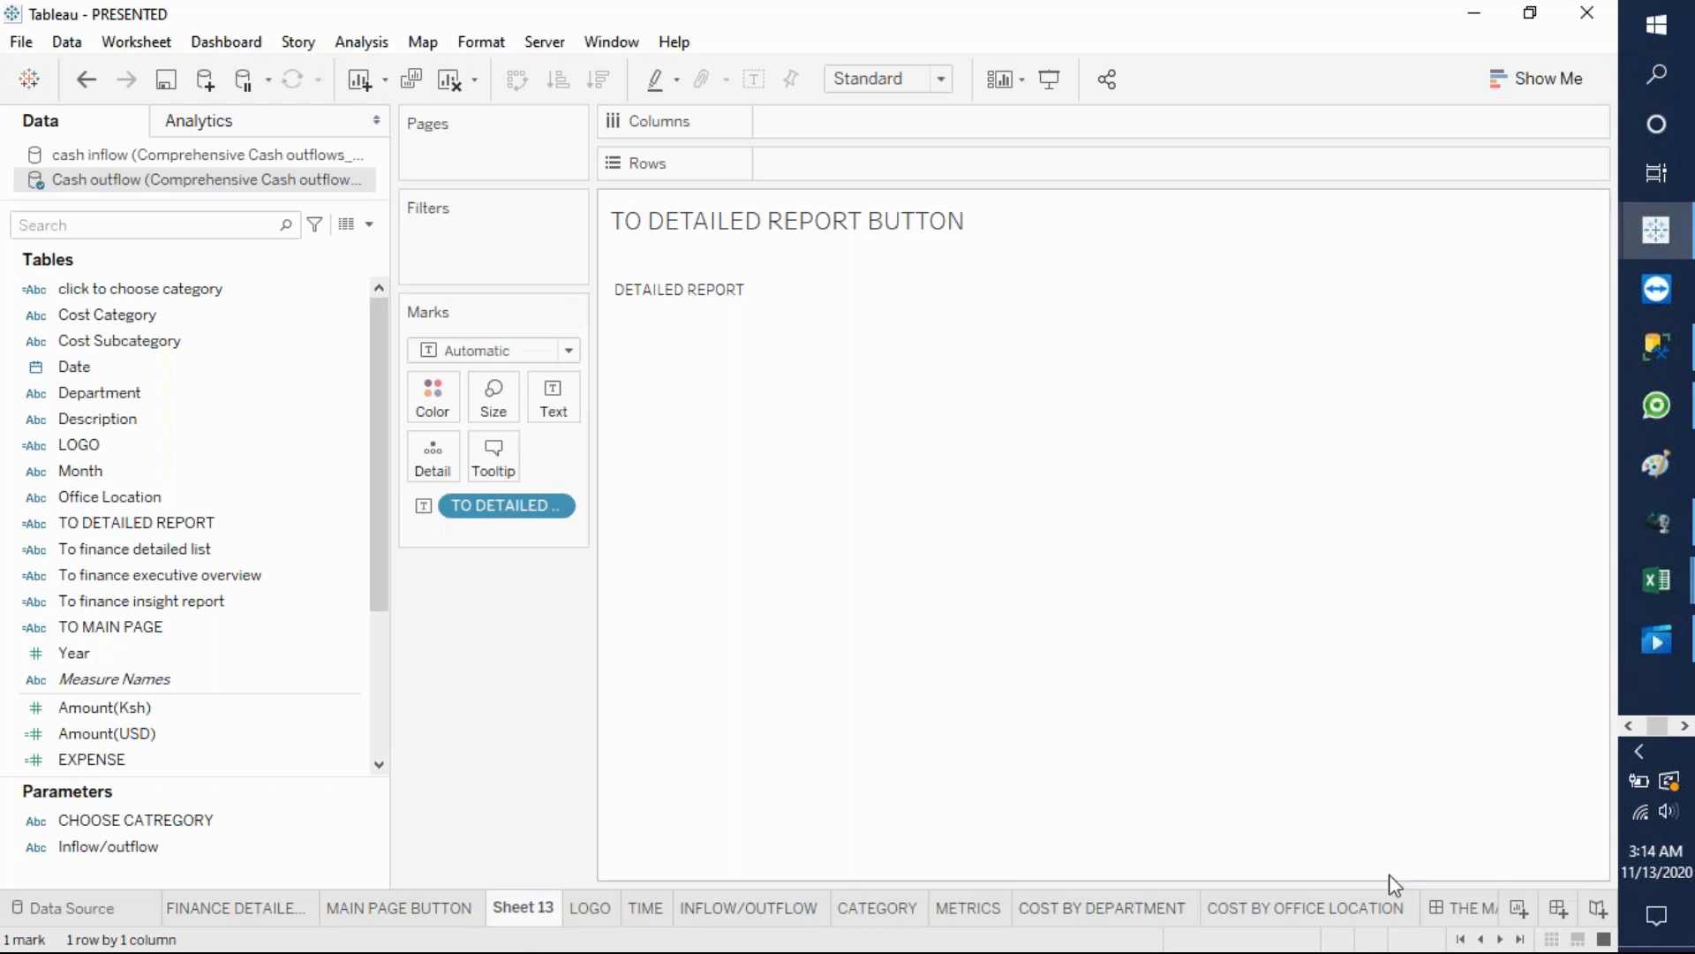
{"action": "mouse_move", "coordinate": [676, 299]}
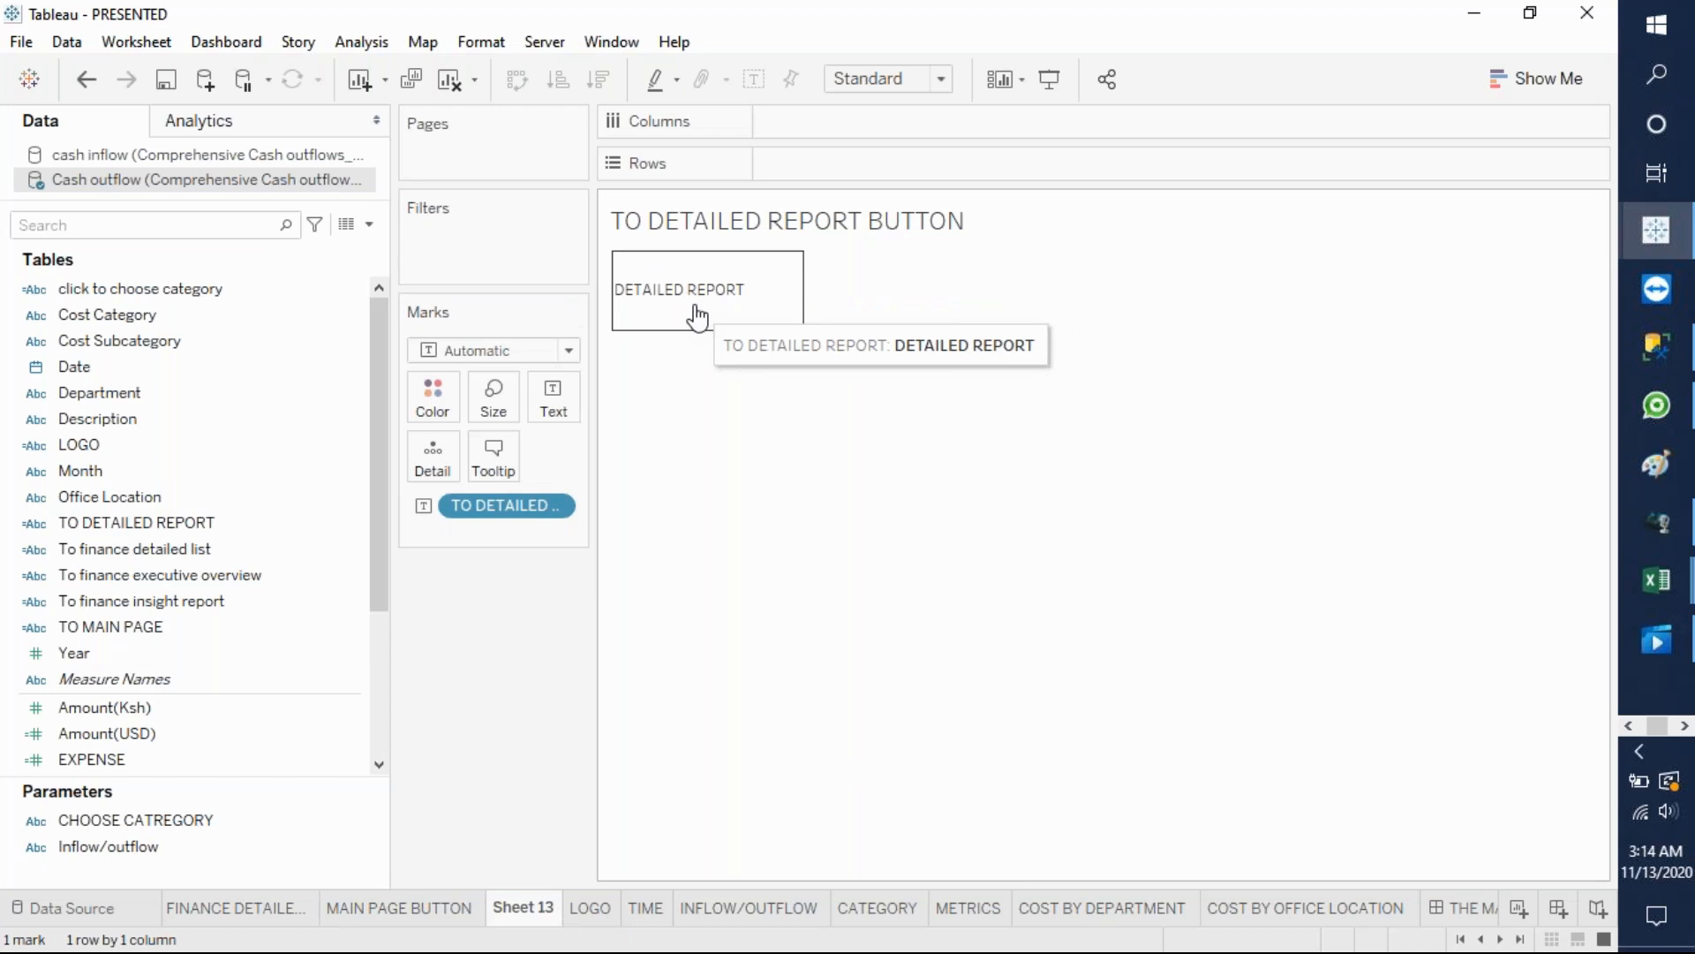
{"action": "right_click", "coordinate": [522, 913]}
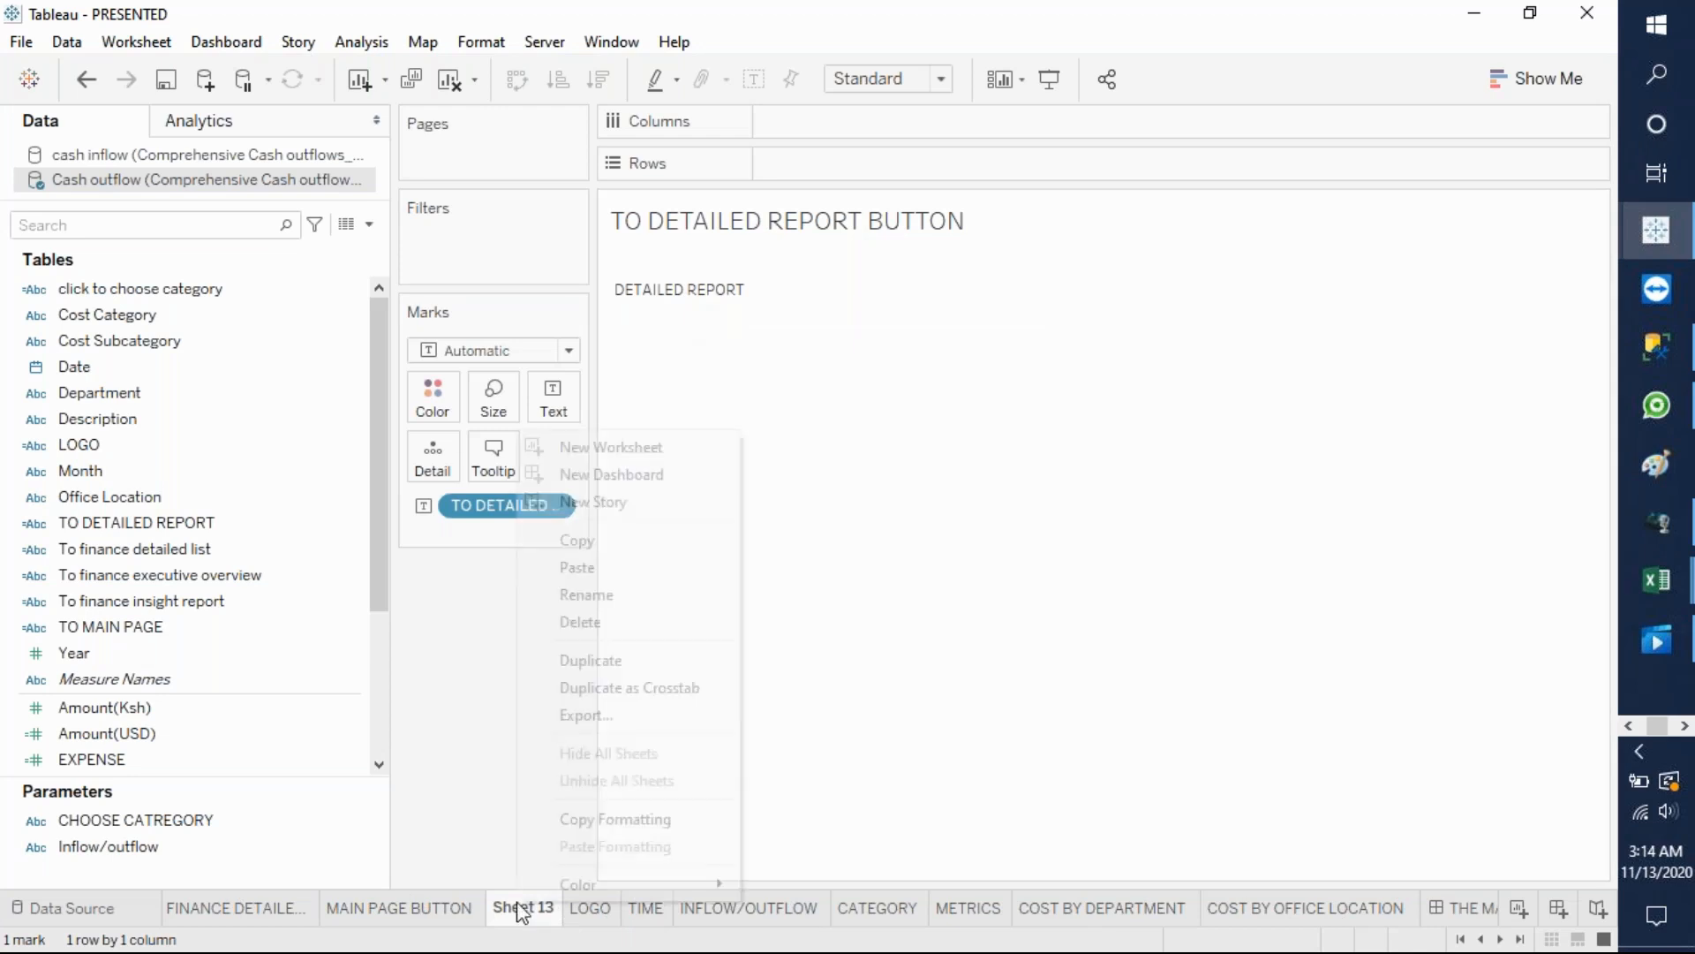
{"action": "left_click", "coordinate": [654, 596]}
{"action": "type", "text": "TO DETAILED REPORT"}
{"action": "key", "text": "Return"}
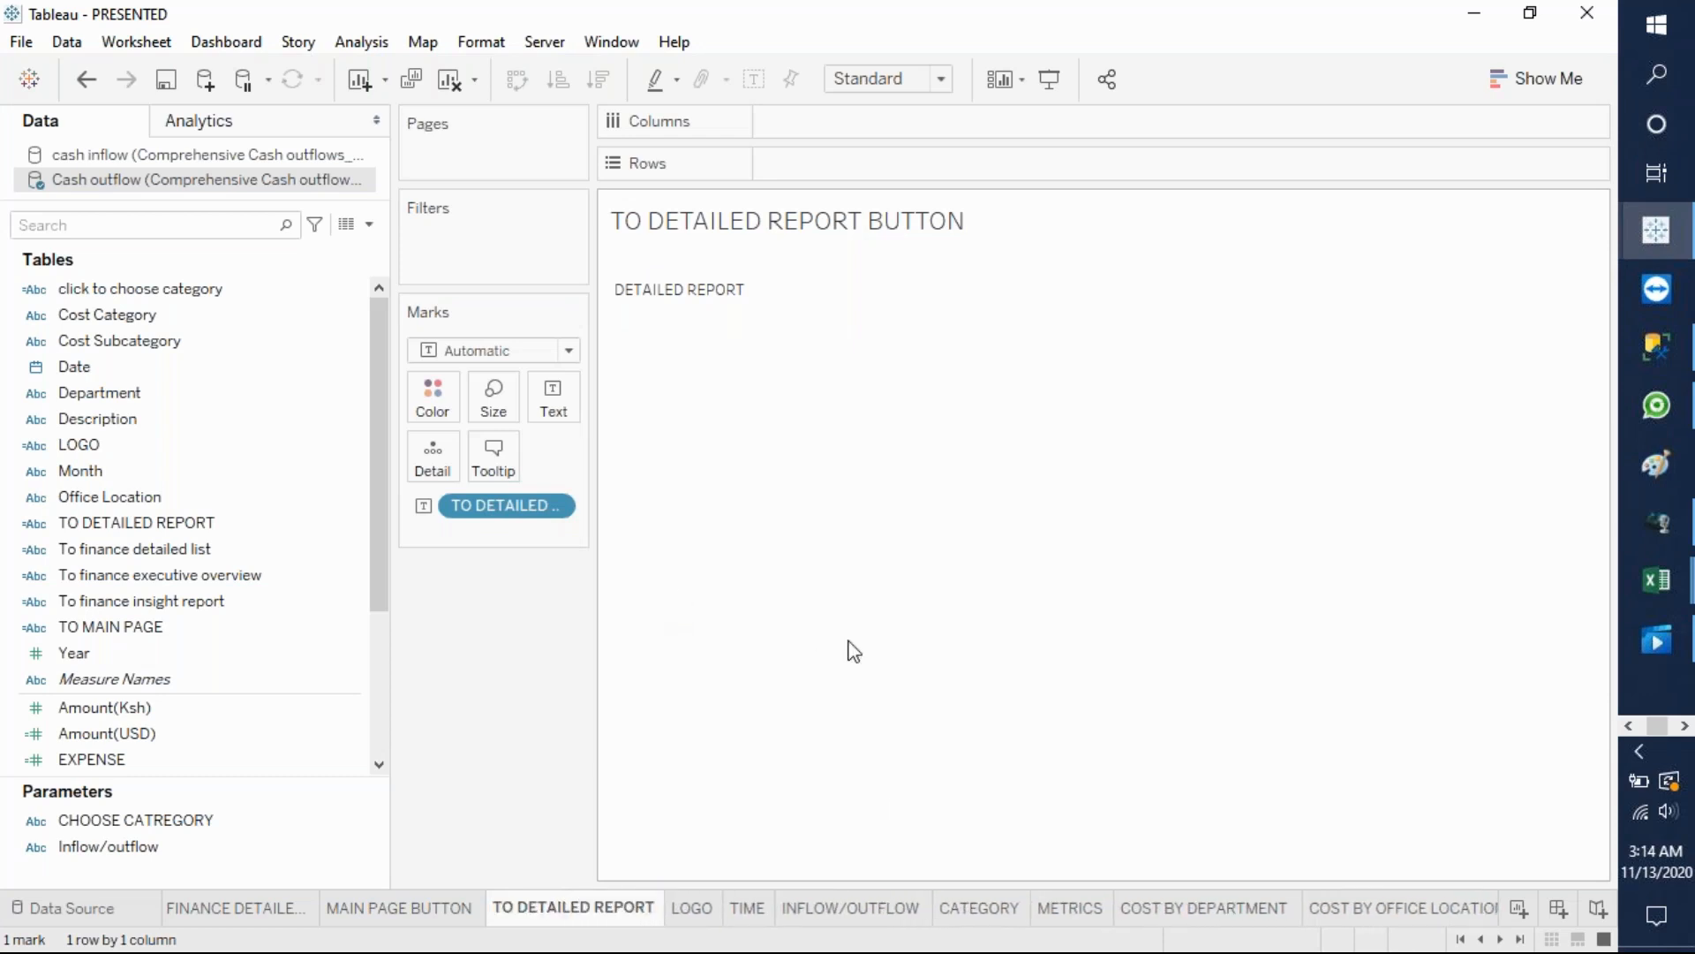
- Go to the COST BY OFFICE LOCATION worksheet and add a new blank dashboard to the workbook
{"action": "left_click", "coordinate": [1370, 916]}
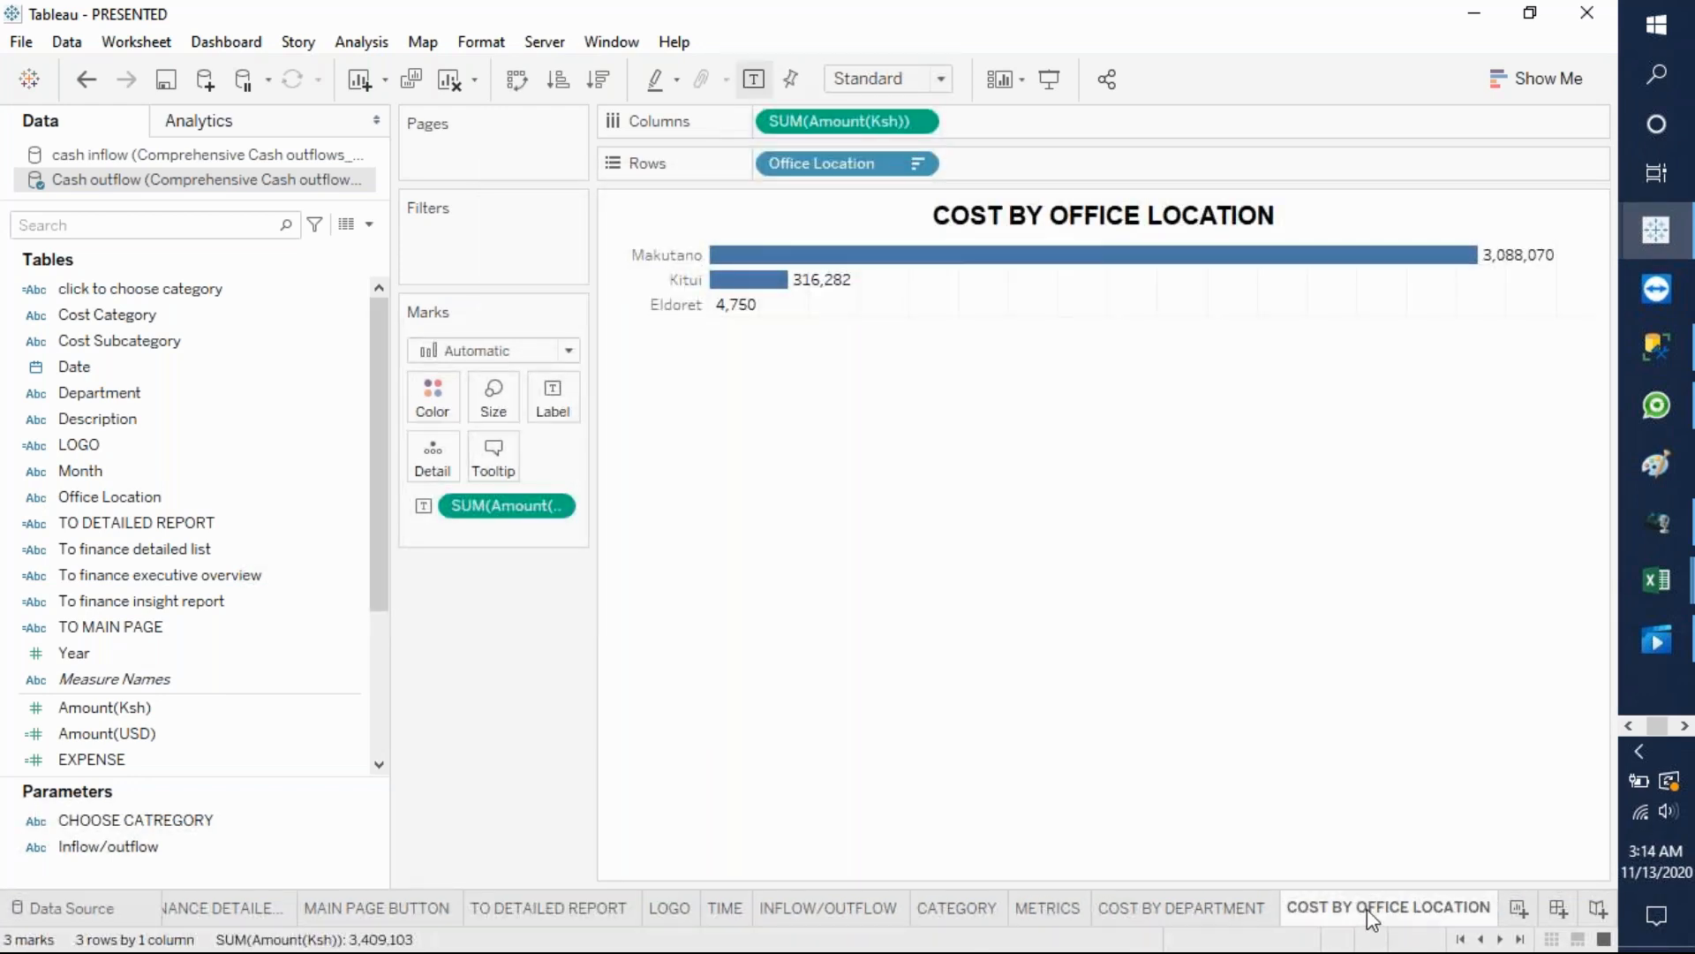
{"action": "left_click", "coordinate": [1558, 910]}
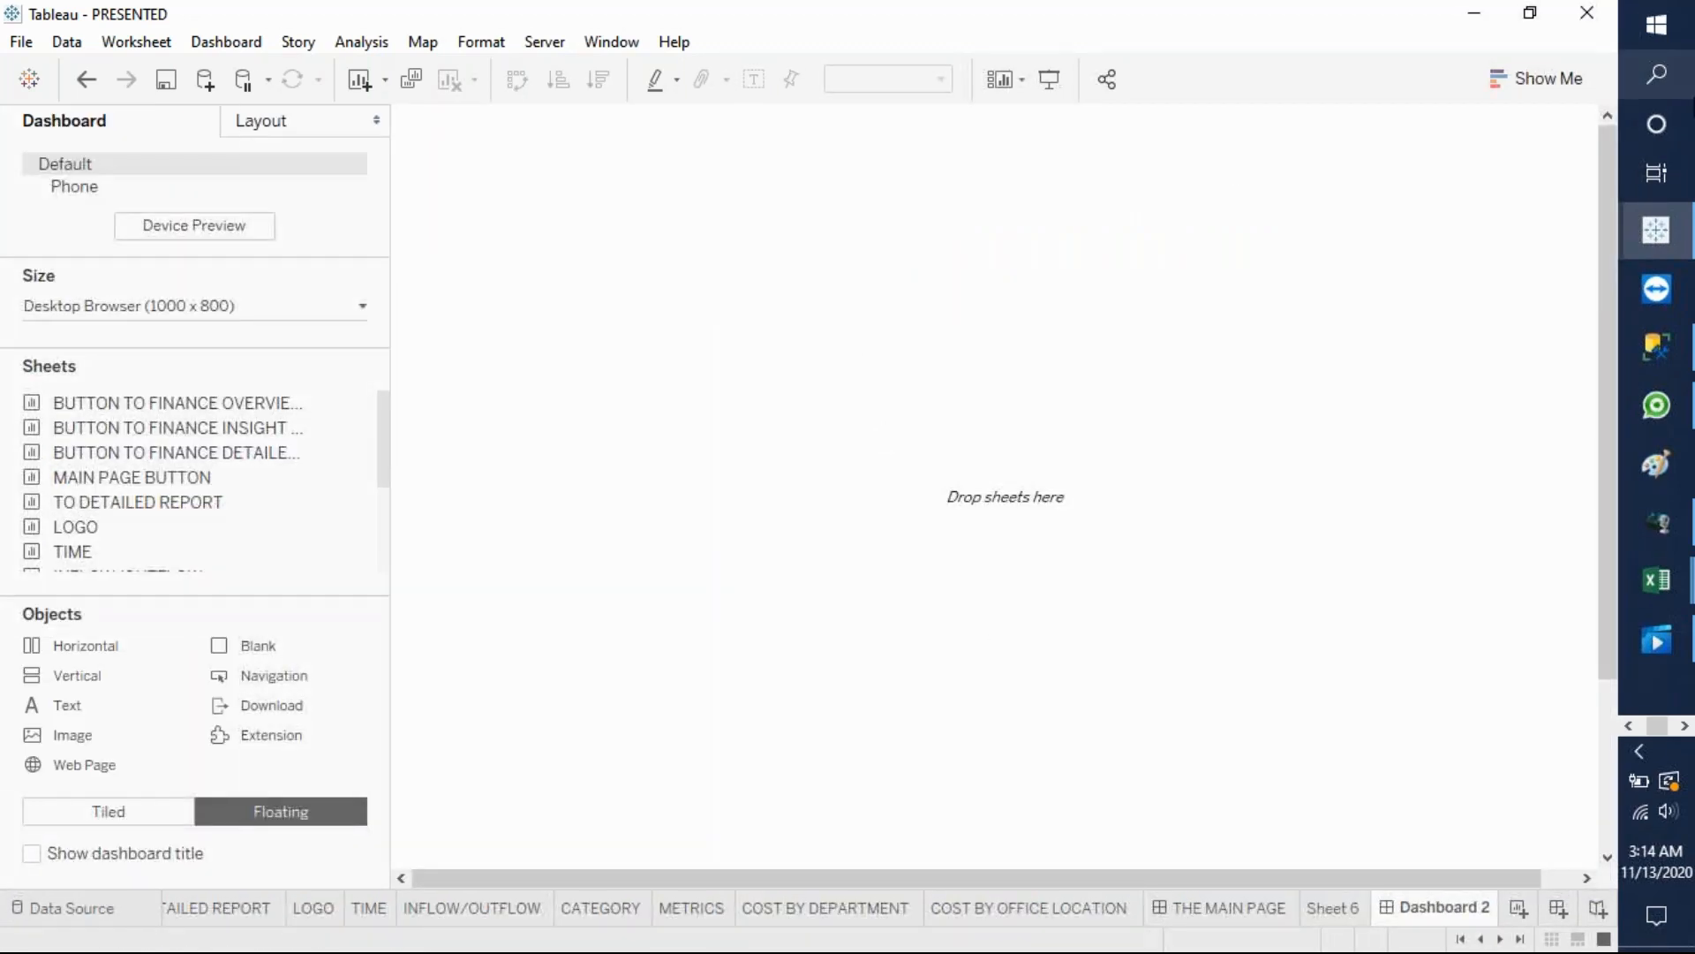
- Switch to the "tableau one on one" workbook and look through its sheets from main page to time for a reference dashboard
{"action": "mouse_move", "coordinate": [1674, 229]}
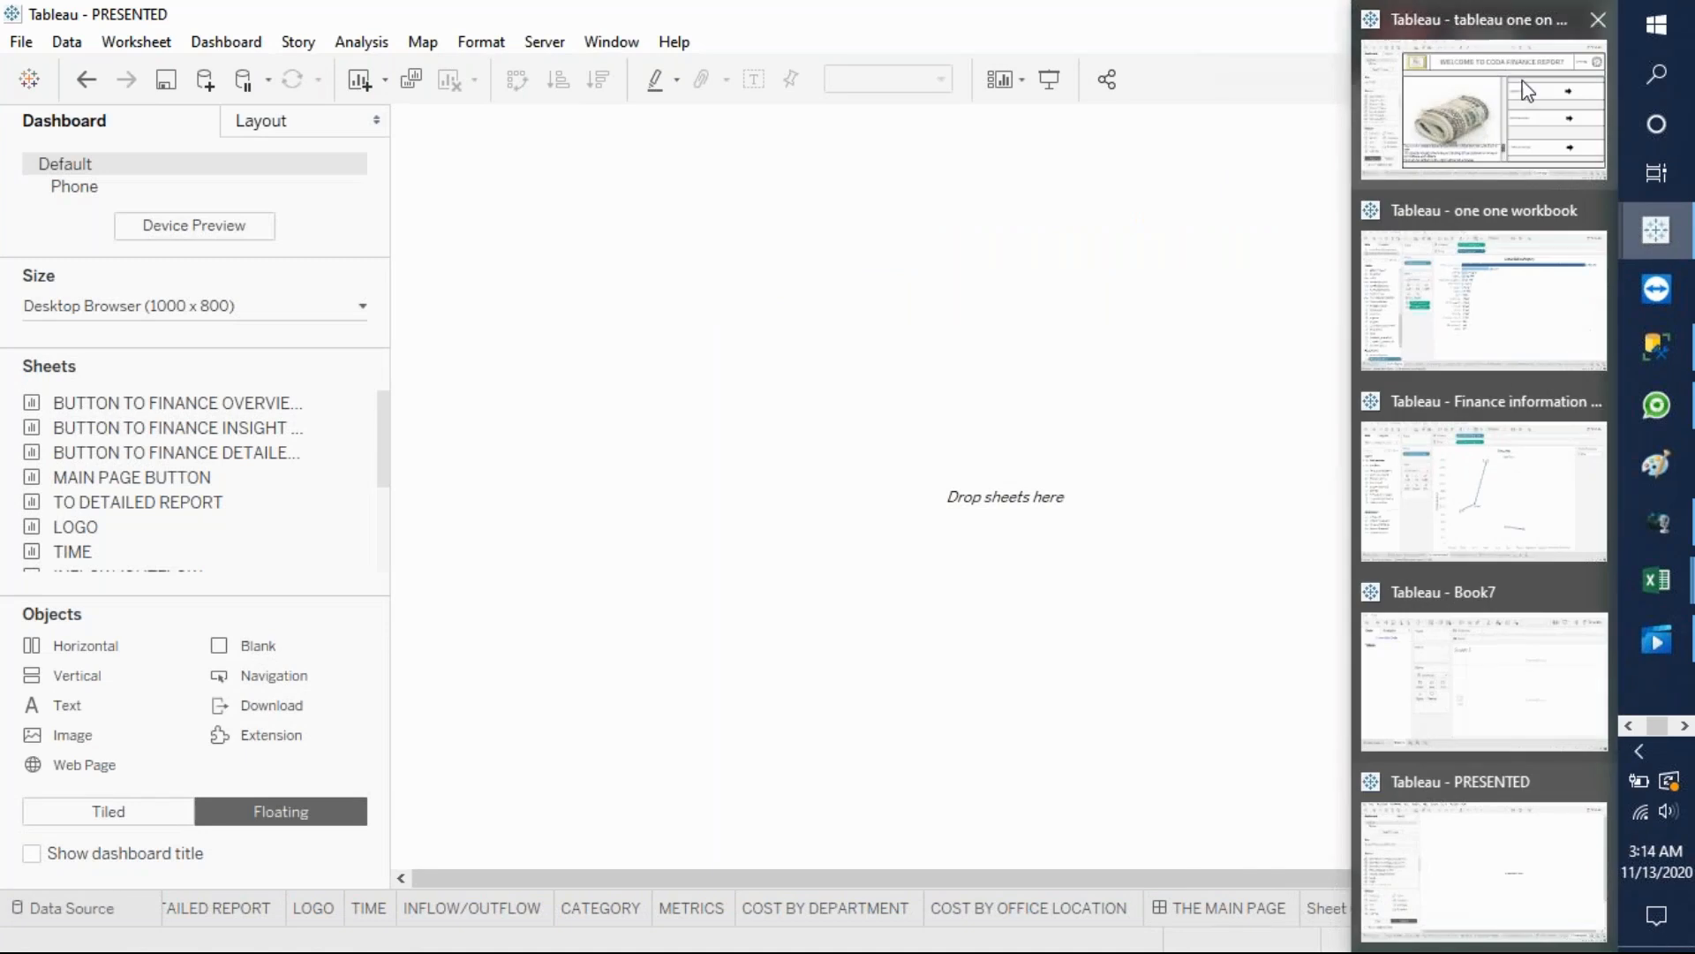
{"action": "left_click", "coordinate": [1483, 106]}
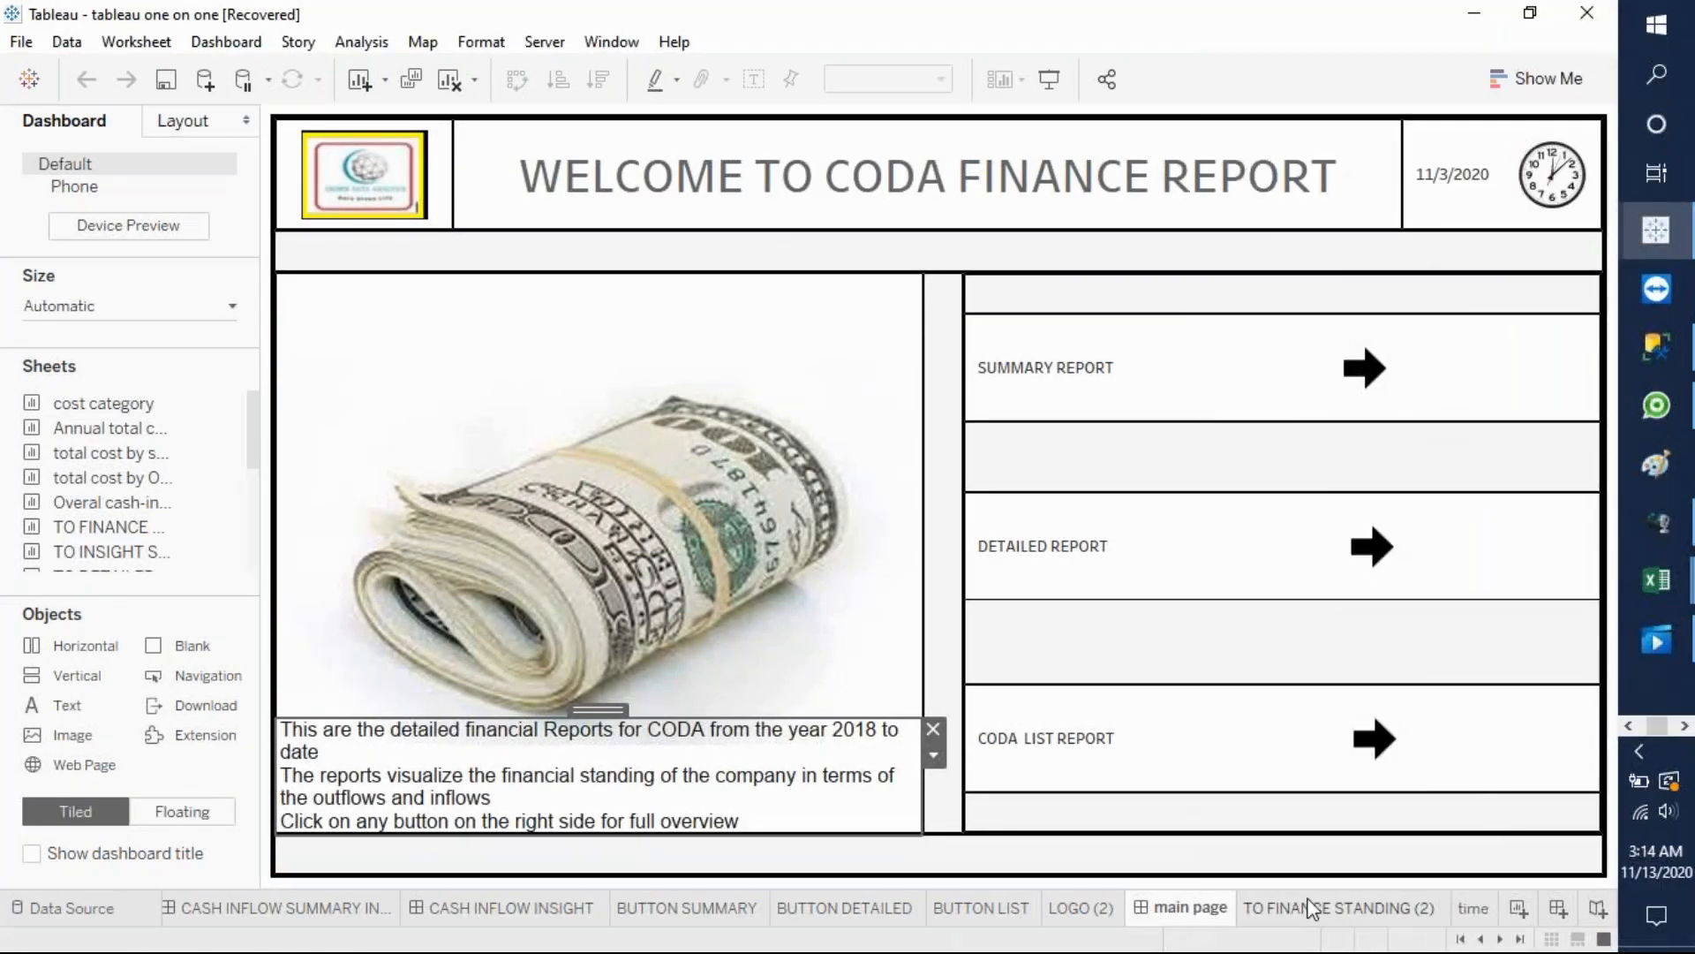
{"action": "left_click", "coordinate": [1313, 907]}
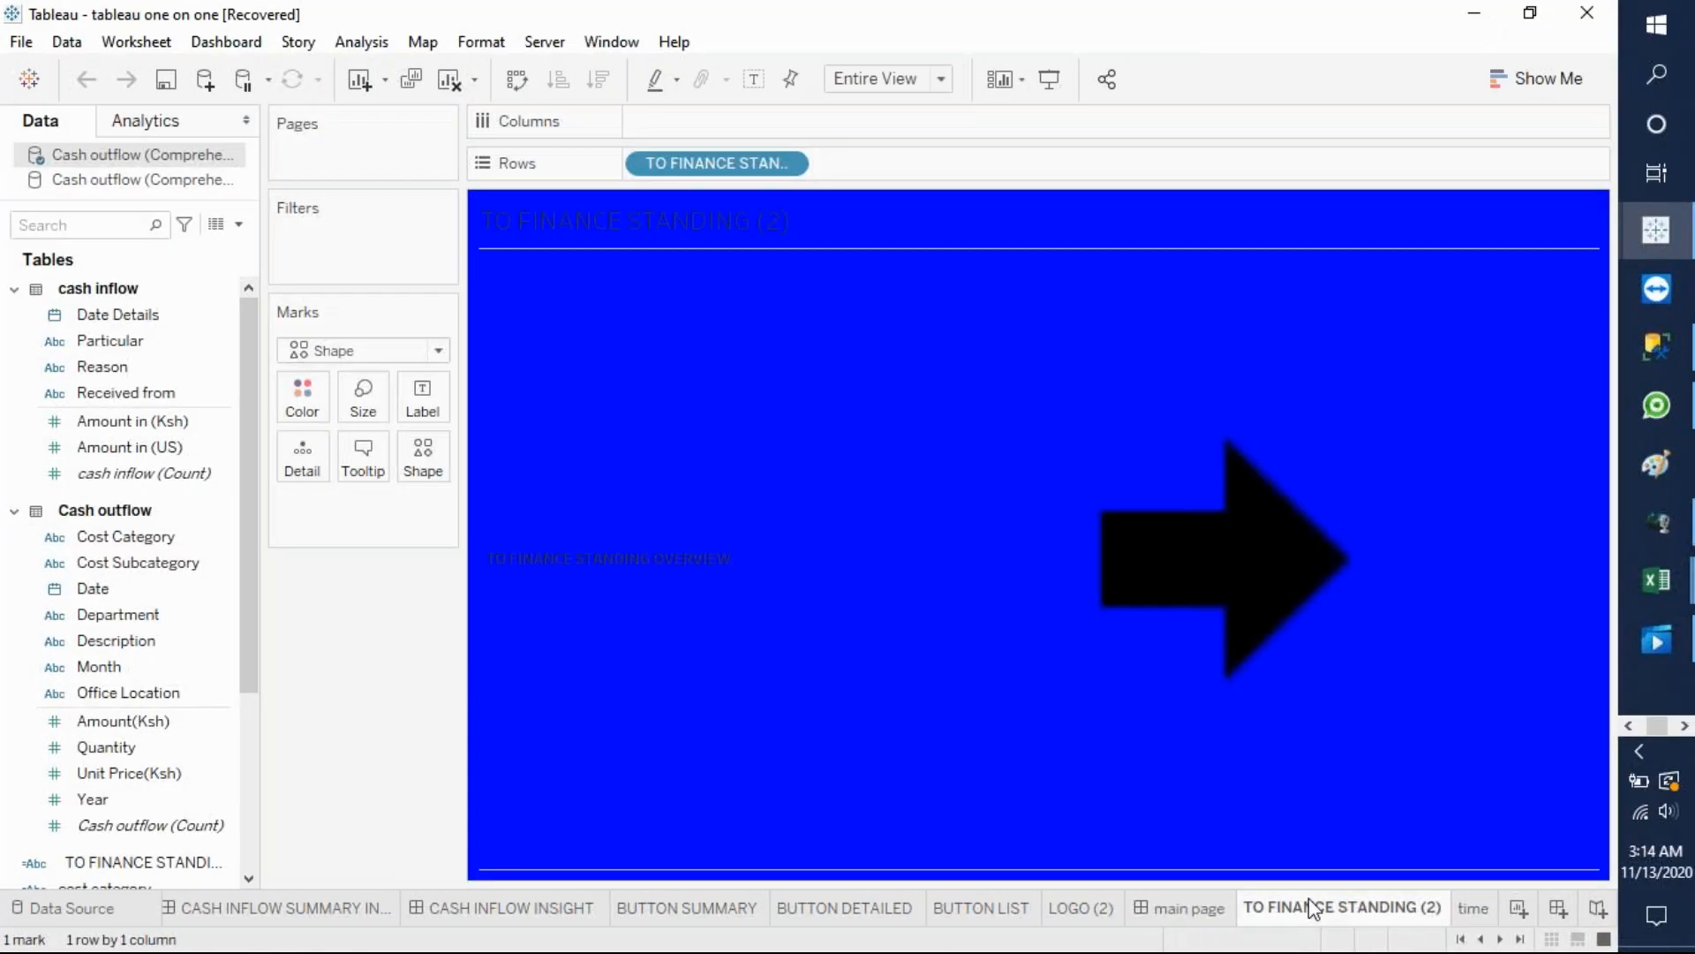
{"action": "scroll", "coordinate": [1308, 908], "scroll_direction": "down", "scroll_amount": 1}
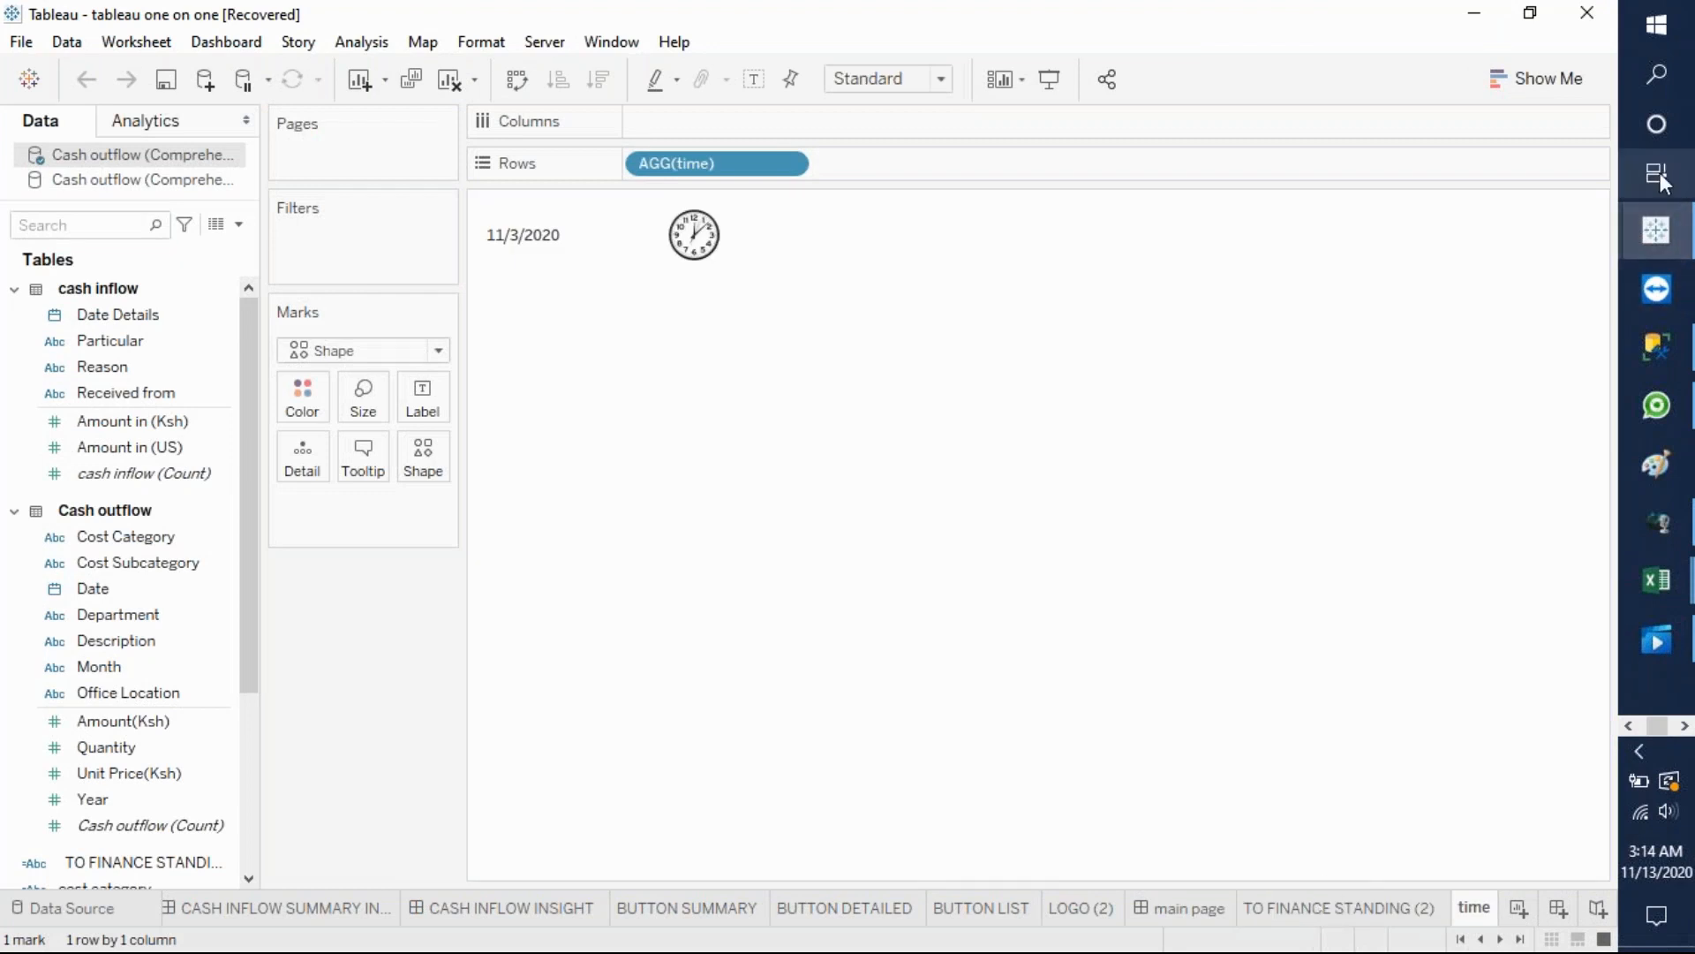
- Switch to the "one one workbook" and browse its sheets from "to finance overview" through to the Main page dashboard
{"action": "mouse_move", "coordinate": [1673, 230]}
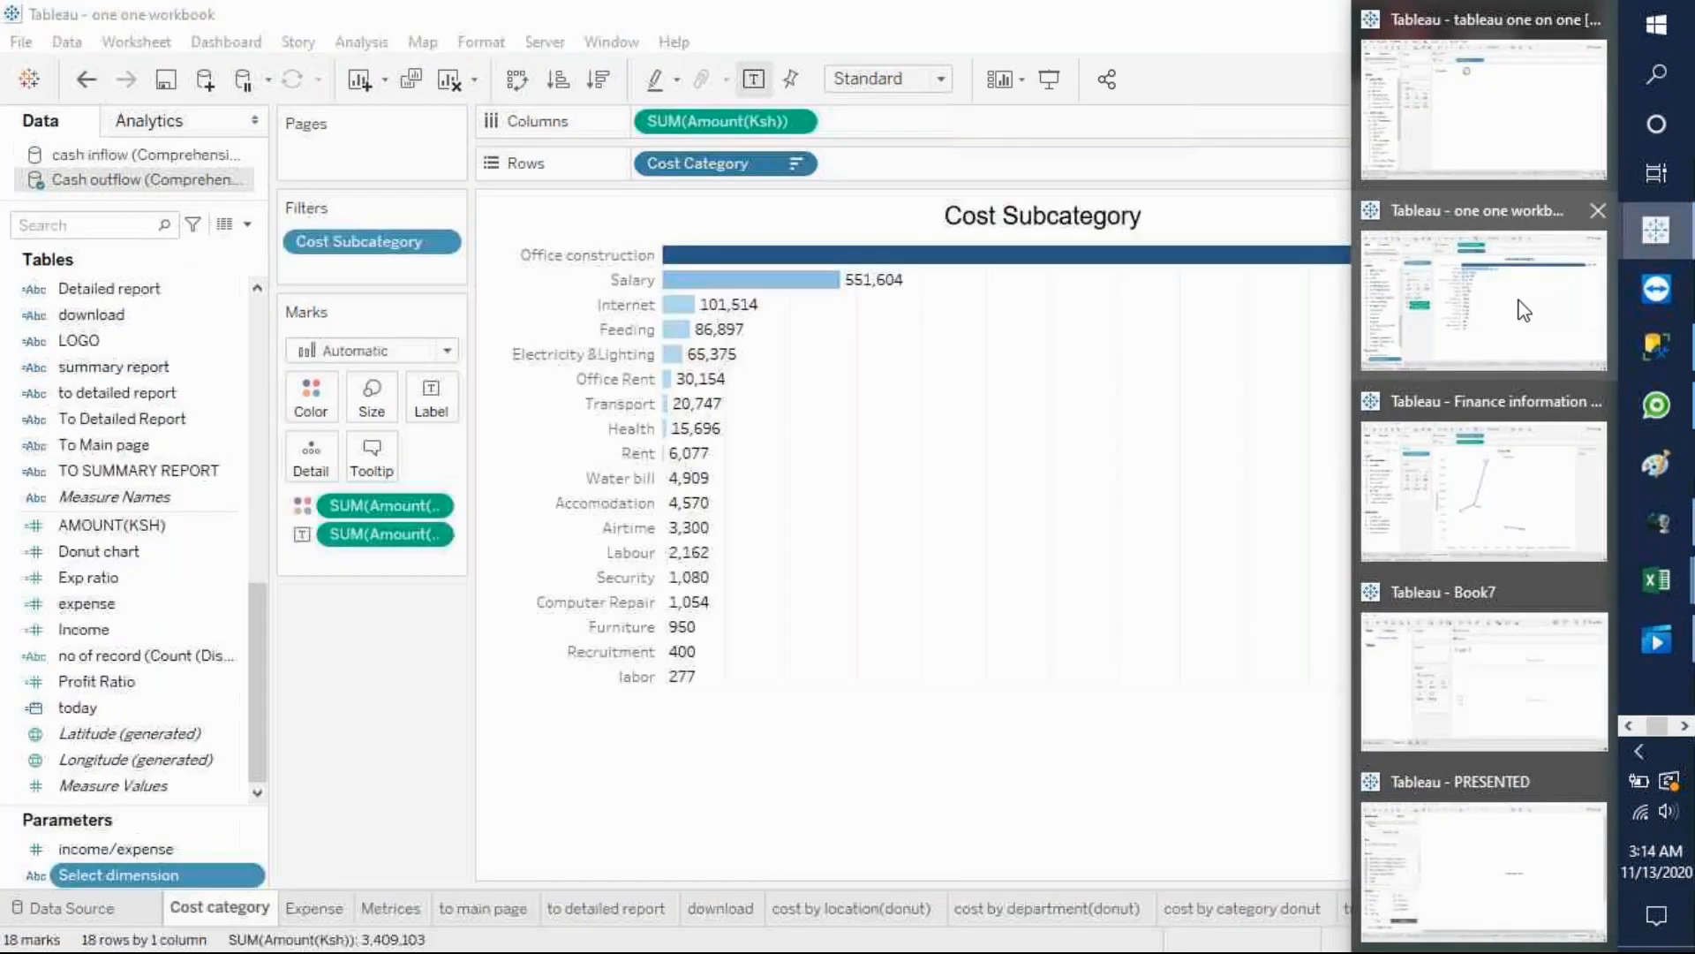
{"action": "left_click", "coordinate": [1524, 309]}
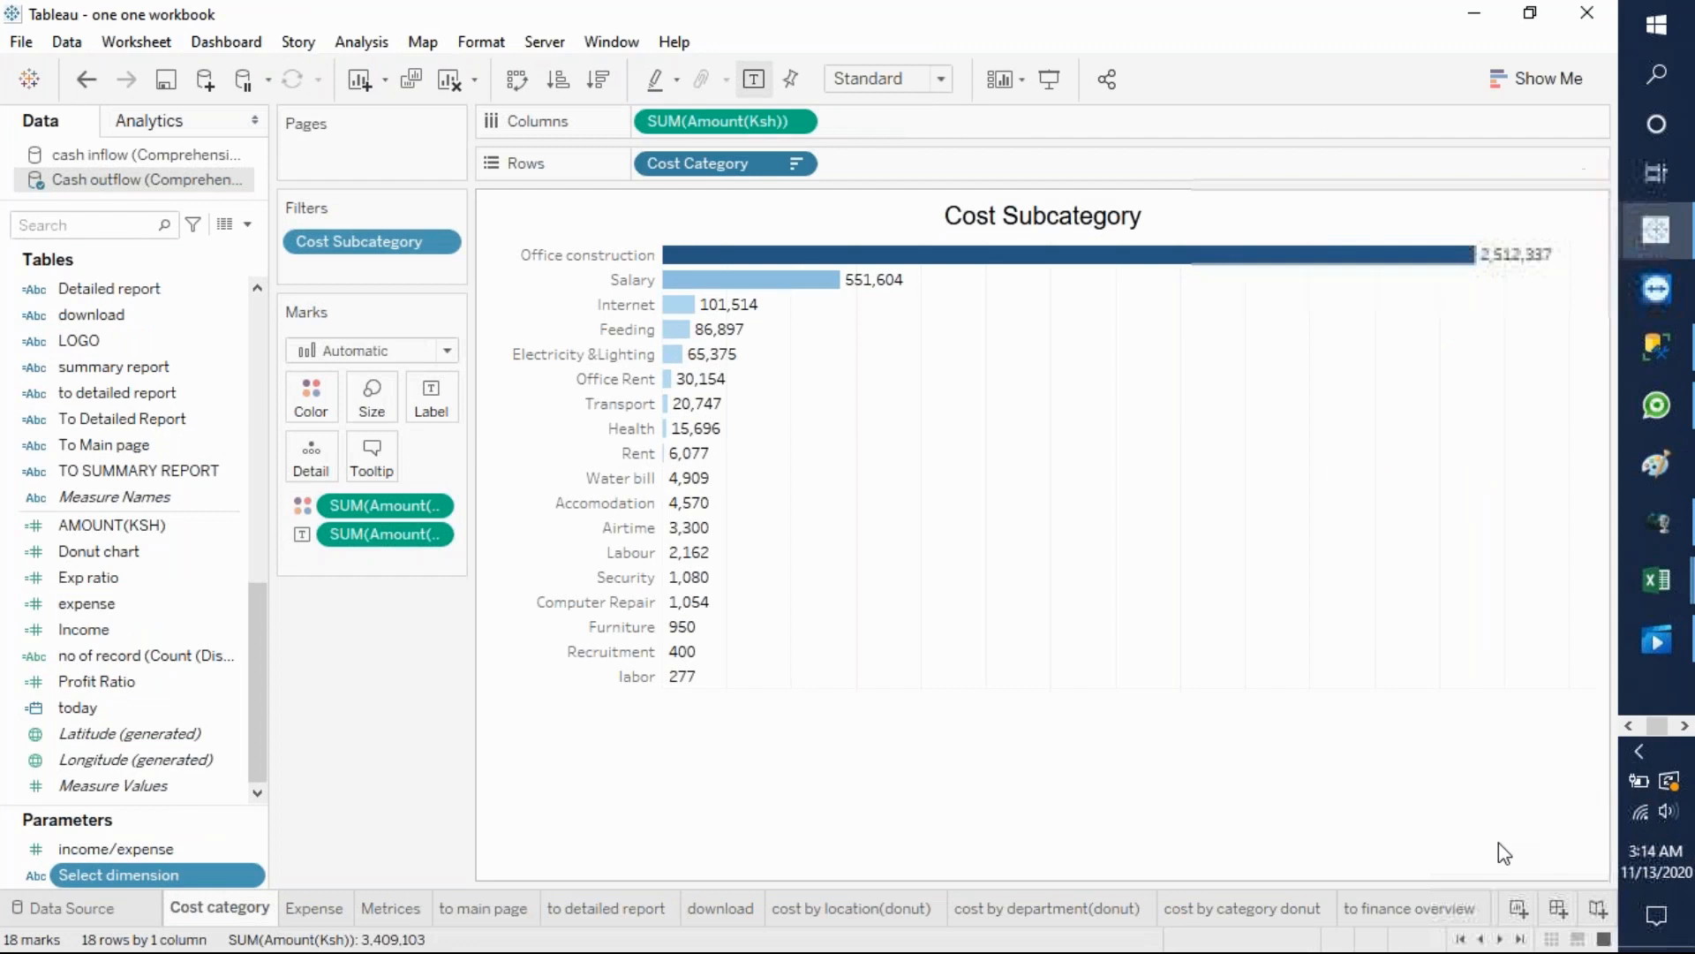
{"action": "left_click", "coordinate": [1413, 908]}
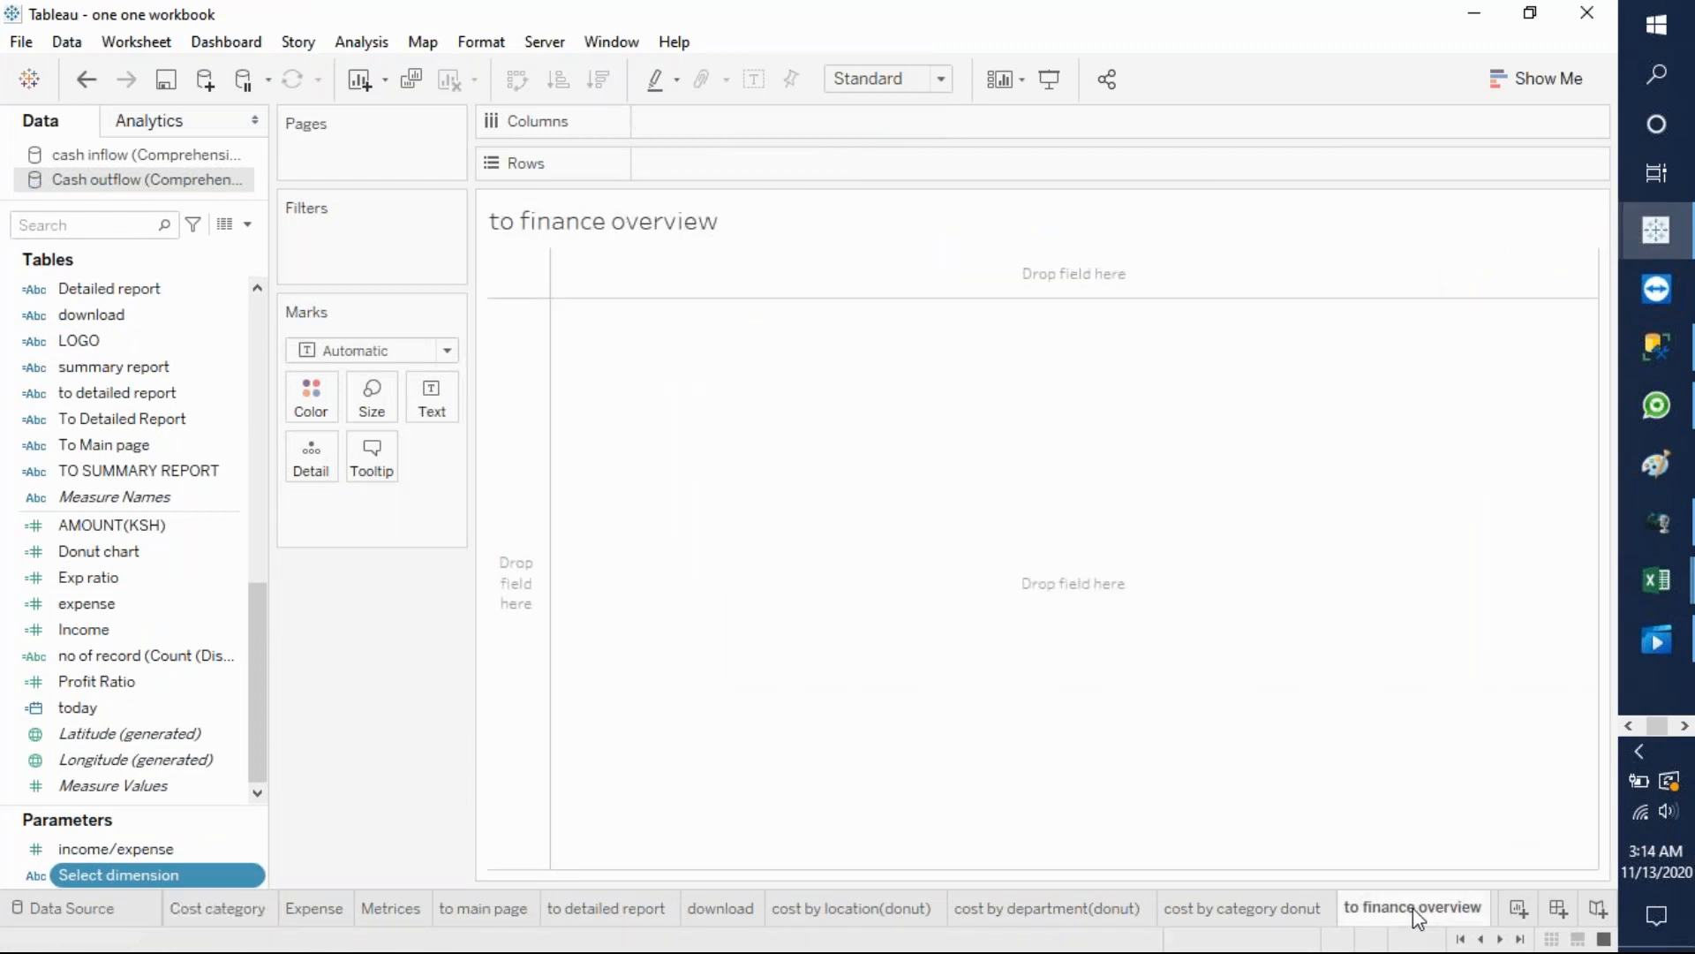
{"action": "key", "text": "ctrl+Tab"}
{"action": "key", "text": "ctrl+Tab"}
{"action": "key", "text": "ctrl+Tab"}
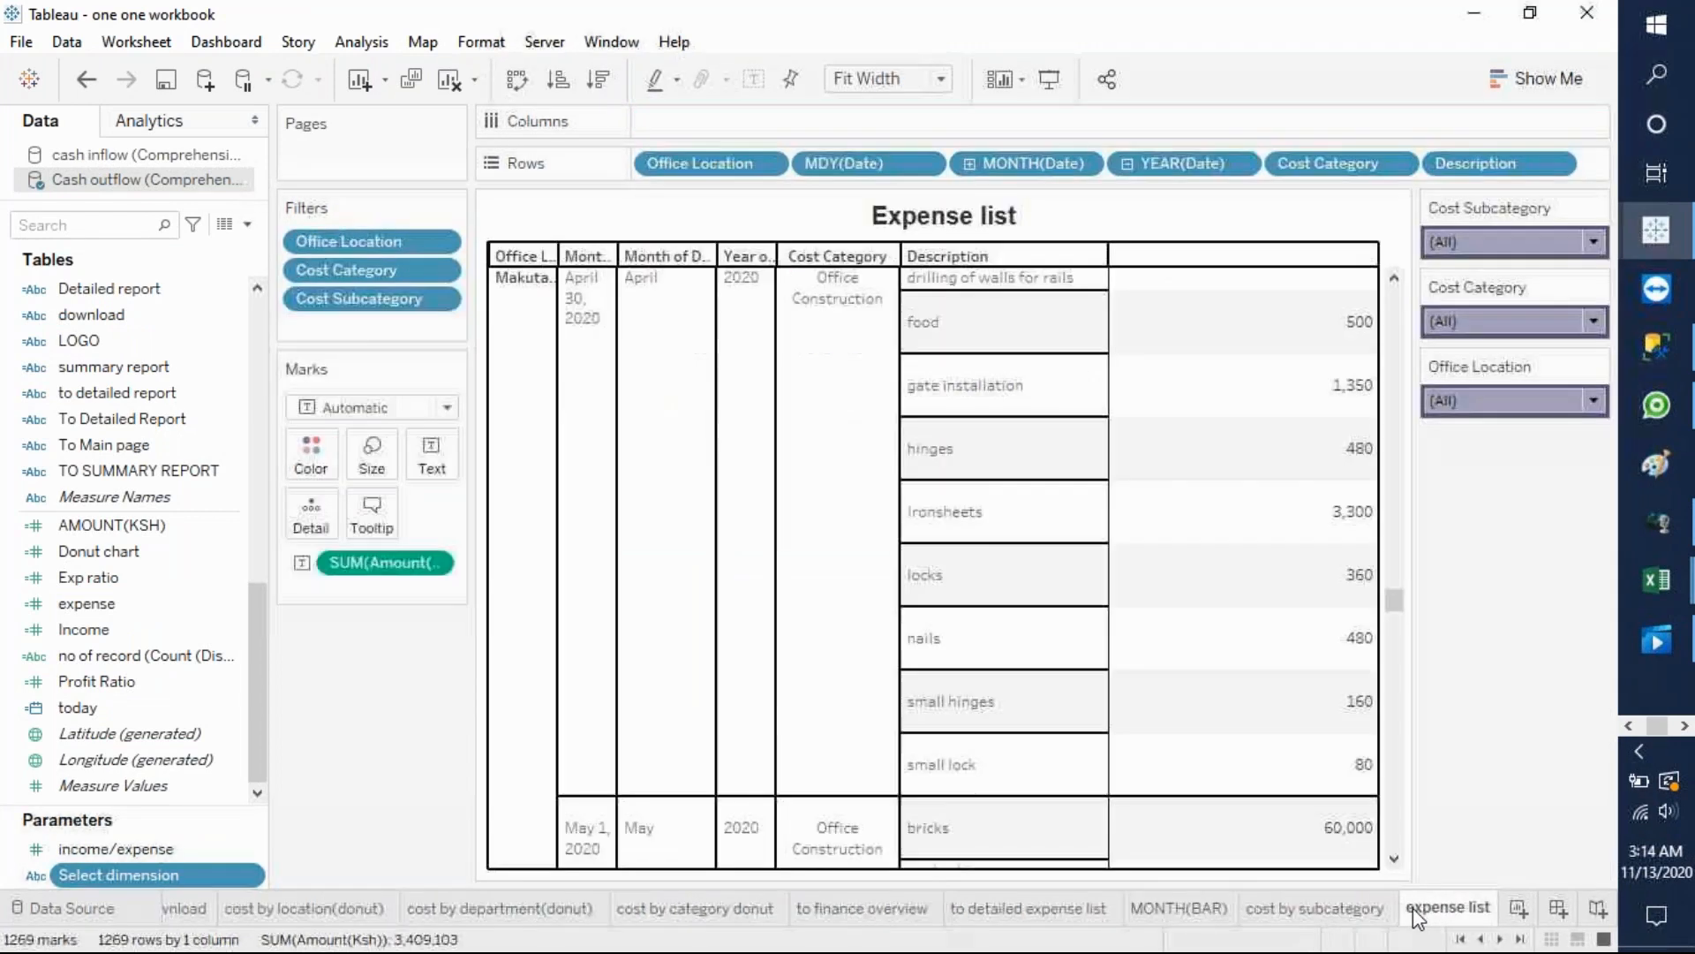
{"action": "key", "text": "ctrl+Tab"}
{"action": "key", "text": "ctrl+Tab"}
{"action": "key", "text": "ctrl+Tab"}
{"action": "key", "text": "ctrl+Tab"}
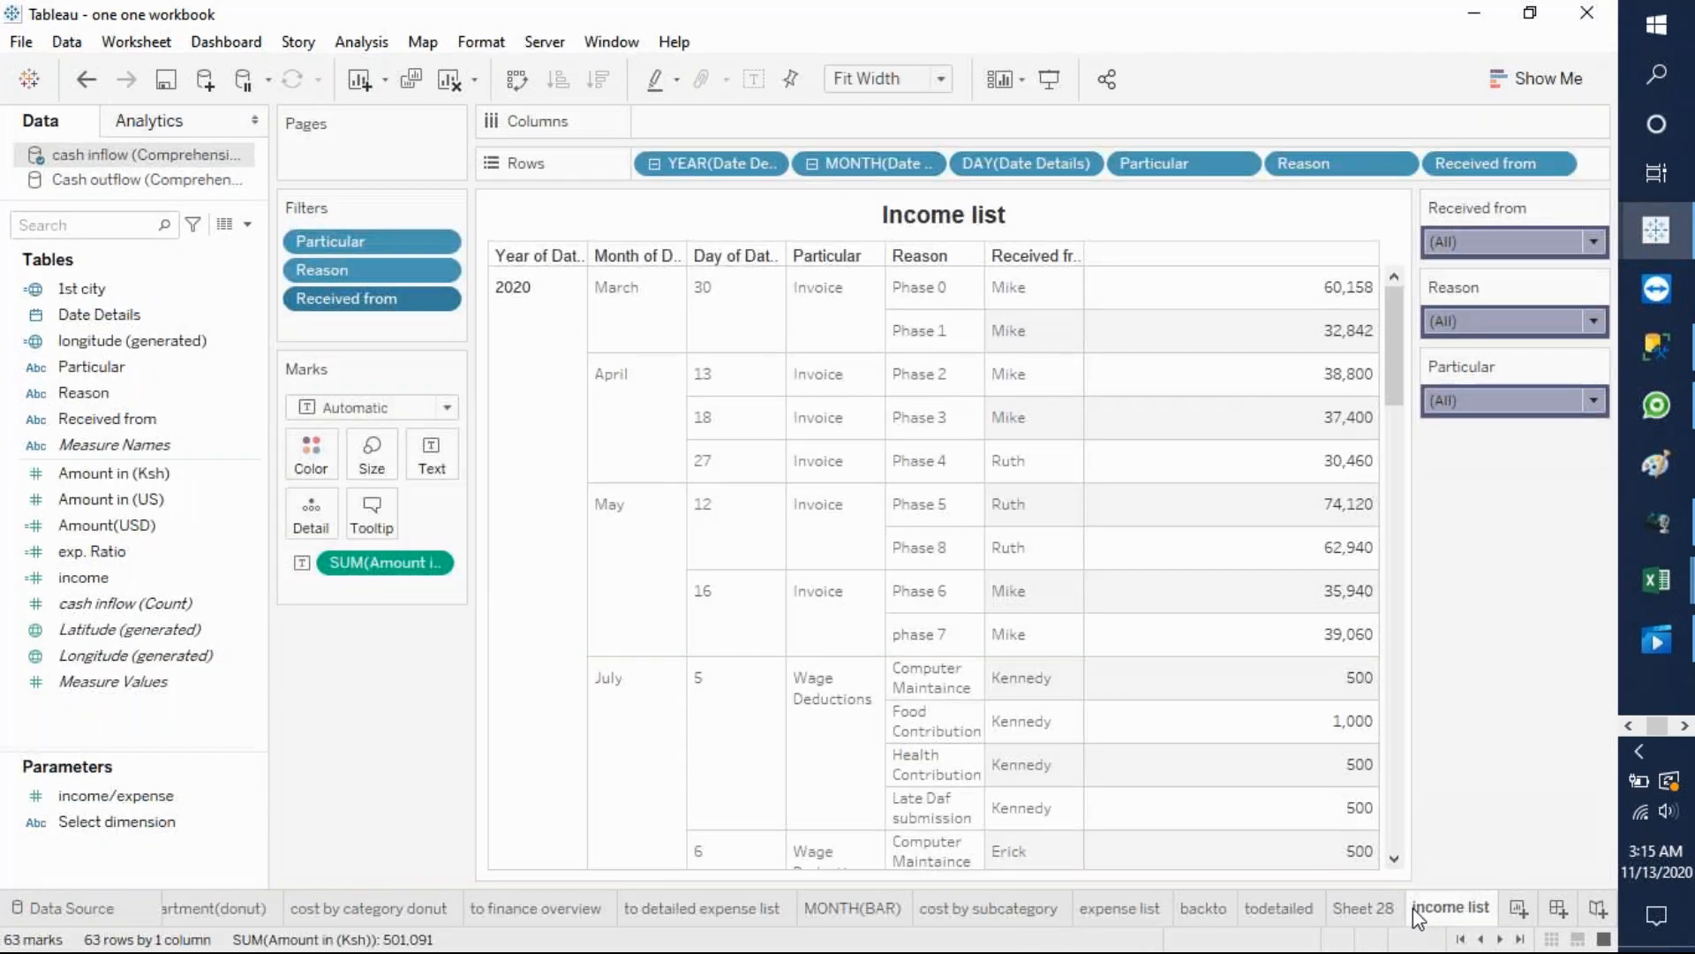
{"action": "key", "text": "ctrl+Tab"}
{"action": "key", "text": "ctrl+Tab"}
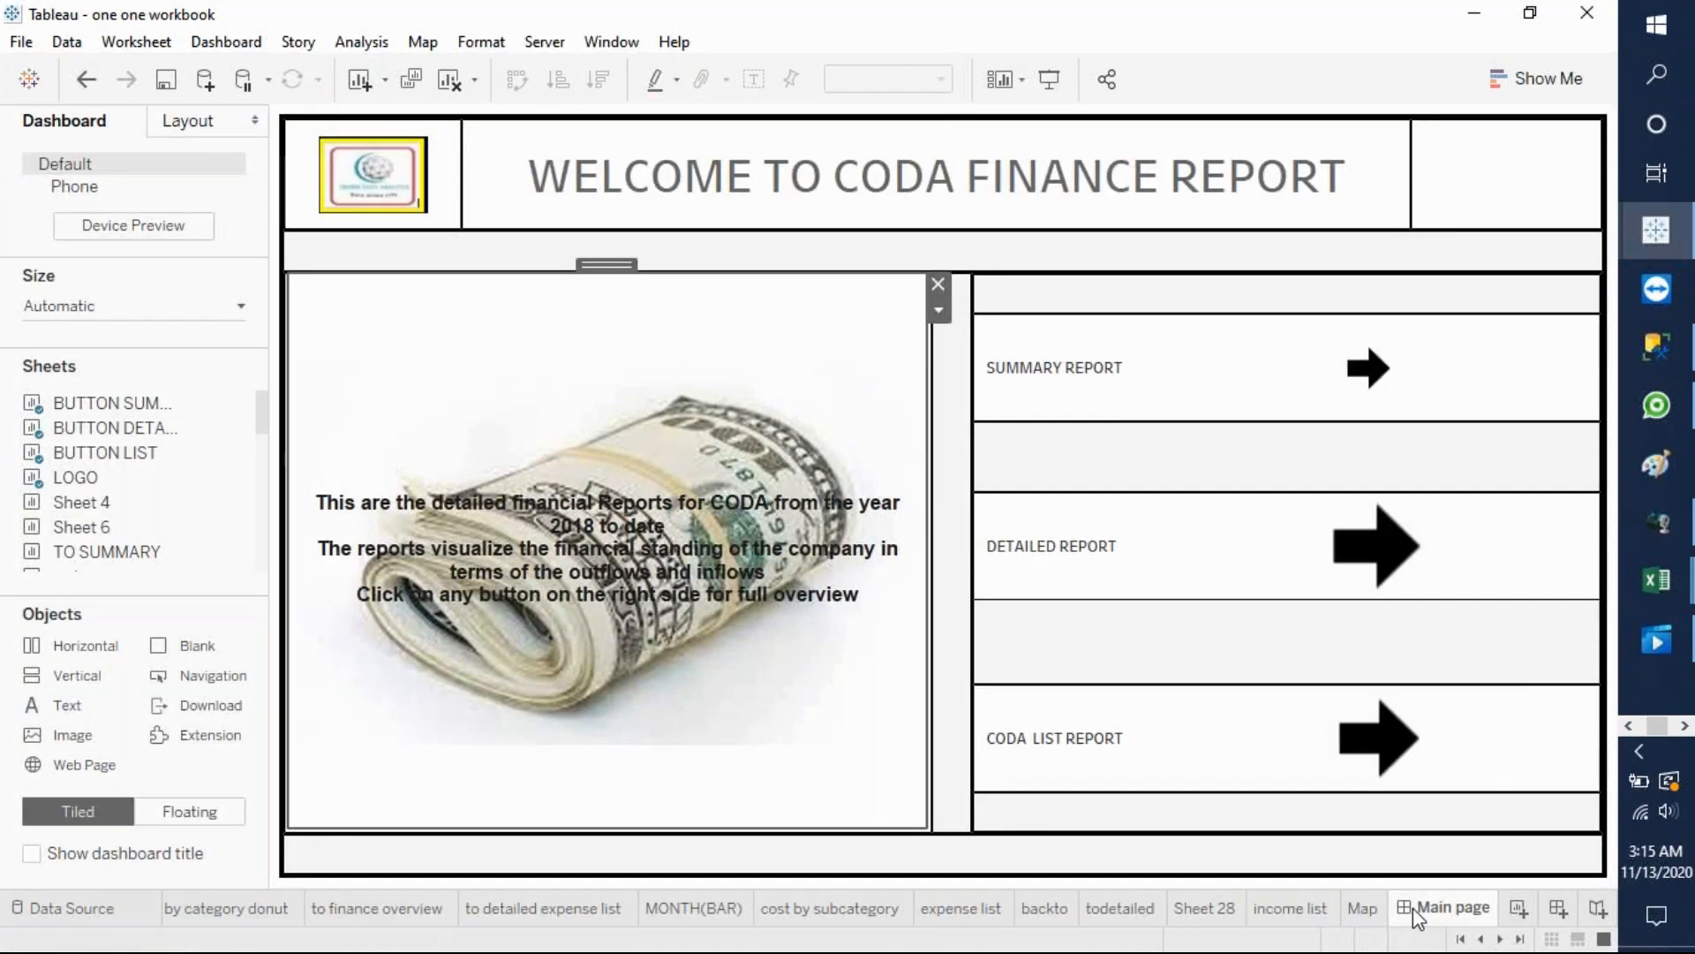
- Browse the remaining dashboards and examine how the Finance Overview Report arranges its header, filters, metrics and cost charts
{"action": "key", "text": "ctrl+Tab"}
{"action": "key", "text": "ctrl+Tab"}
{"action": "key", "text": "ctrl+Tab"}
{"action": "key", "text": "ctrl+Tab"}
{"action": "key", "text": "ctrl+Tab"}
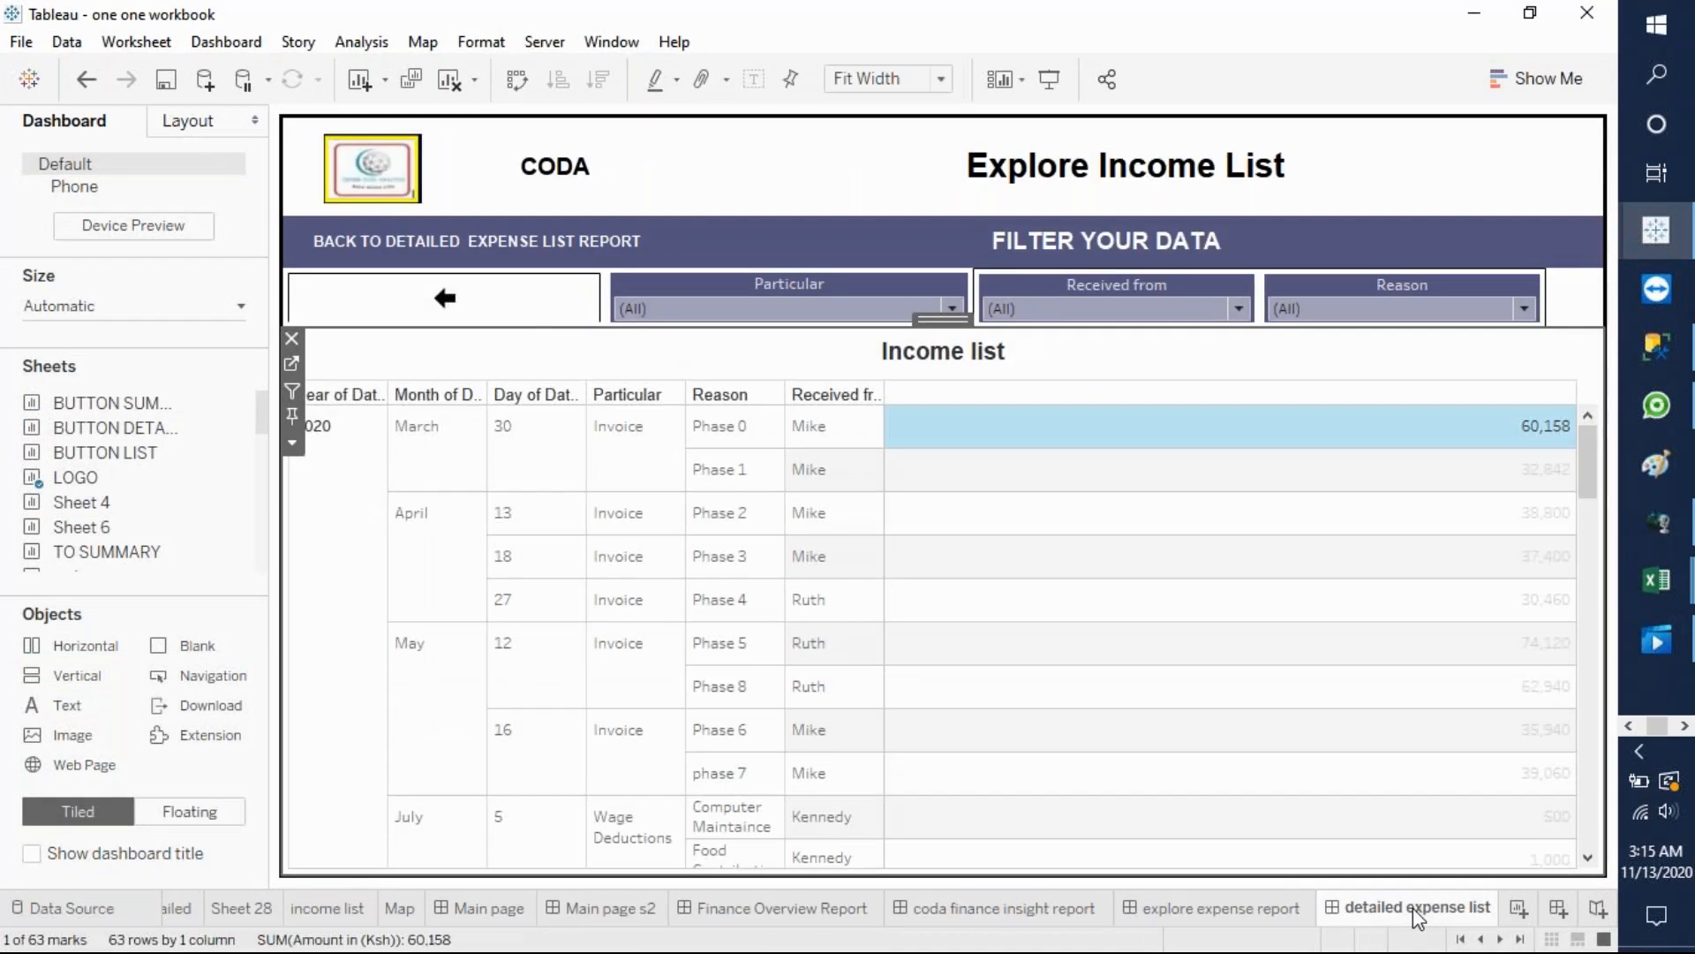
{"action": "key", "text": "ctrl+shift+Tab"}
{"action": "key", "text": "ctrl+shift+Tab"}
{"action": "key", "text": "ctrl+shift+Tab"}
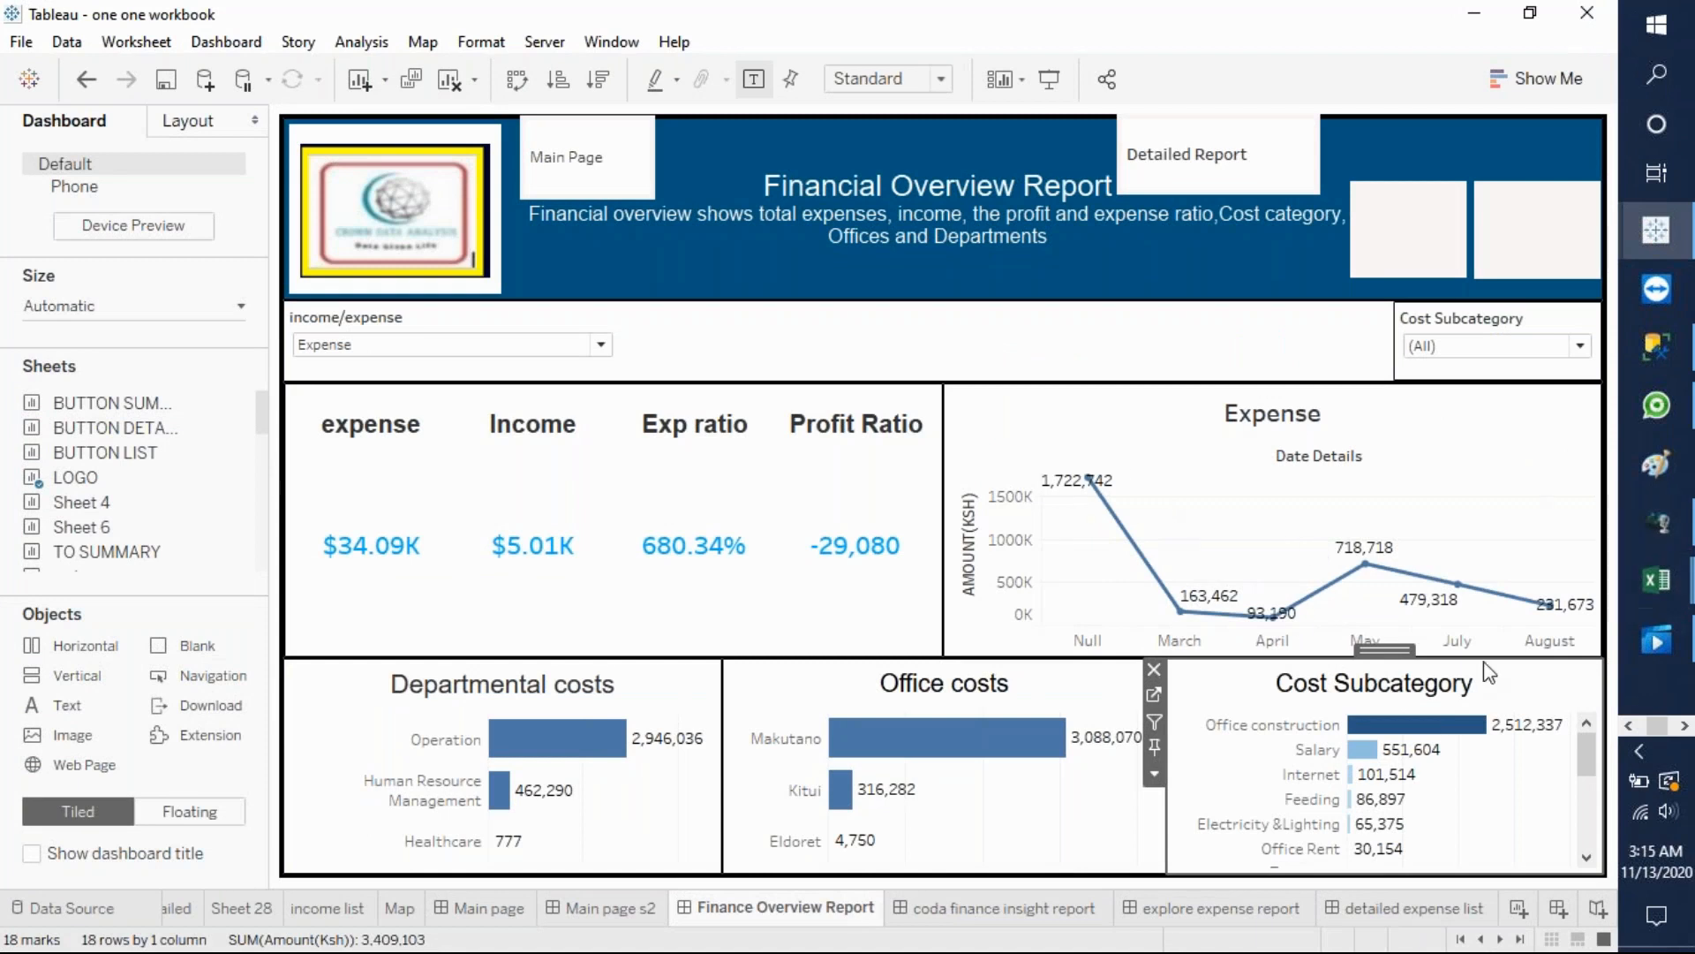
{"action": "mouse_move", "coordinate": [898, 546]}
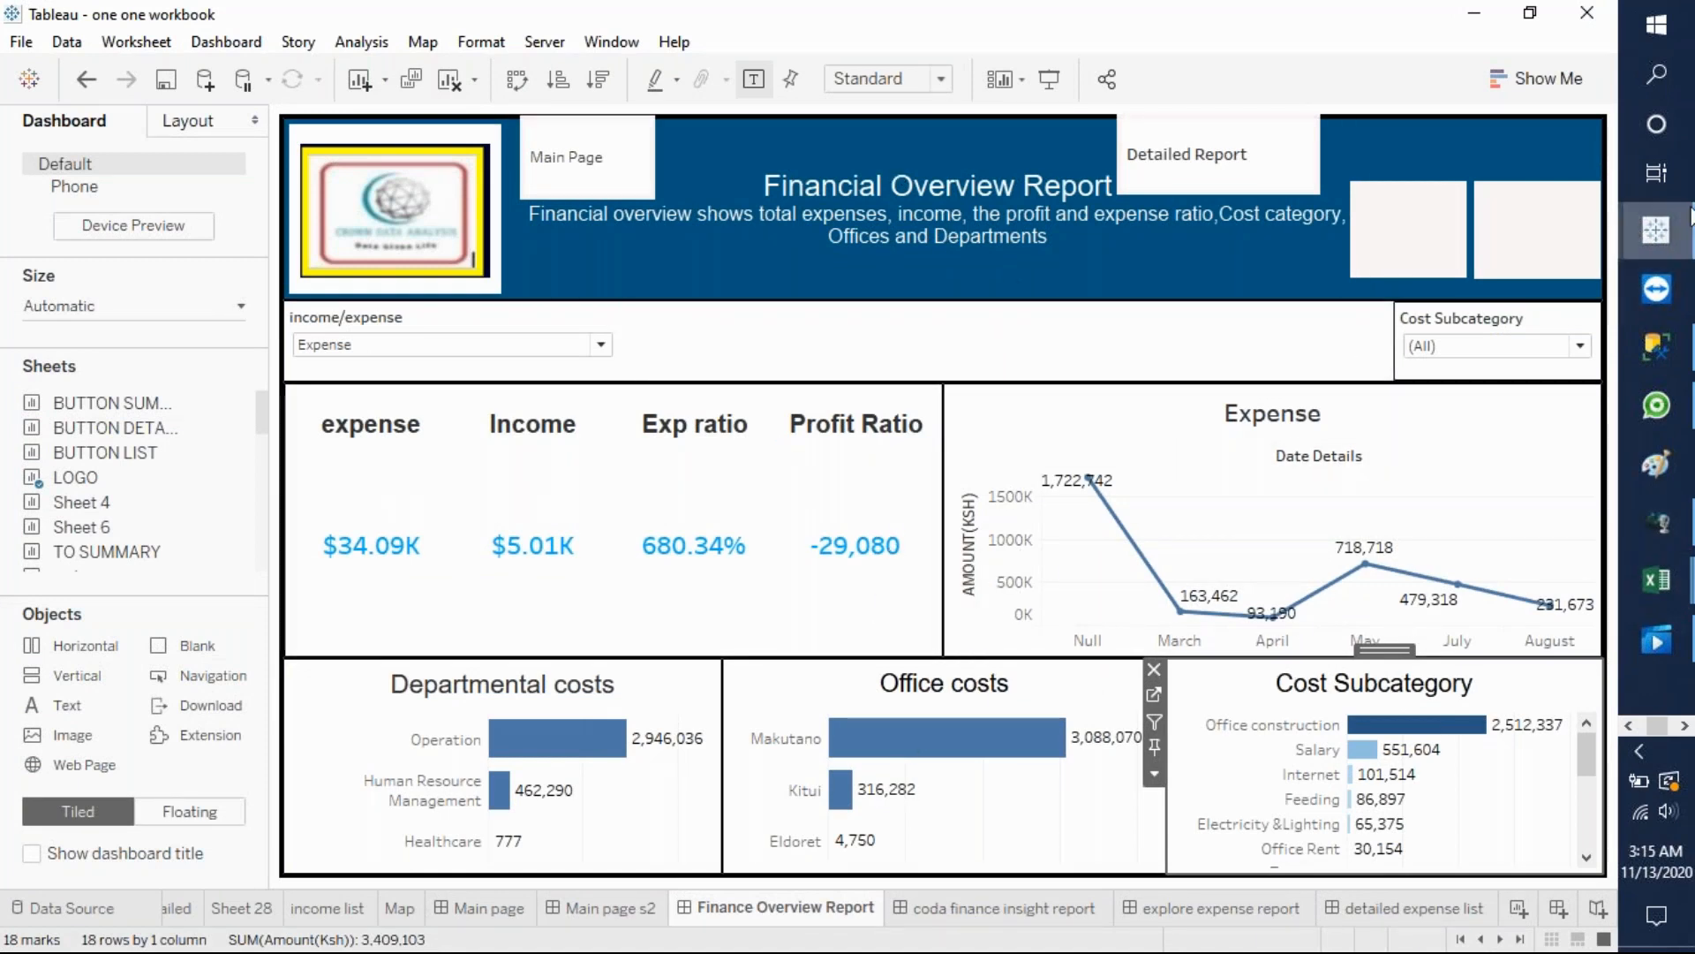
- Return to the PRESENTED workbook and place a tiled horizontal container and a blank object on Dashboard 2
{"action": "mouse_move", "coordinate": [1660, 242]}
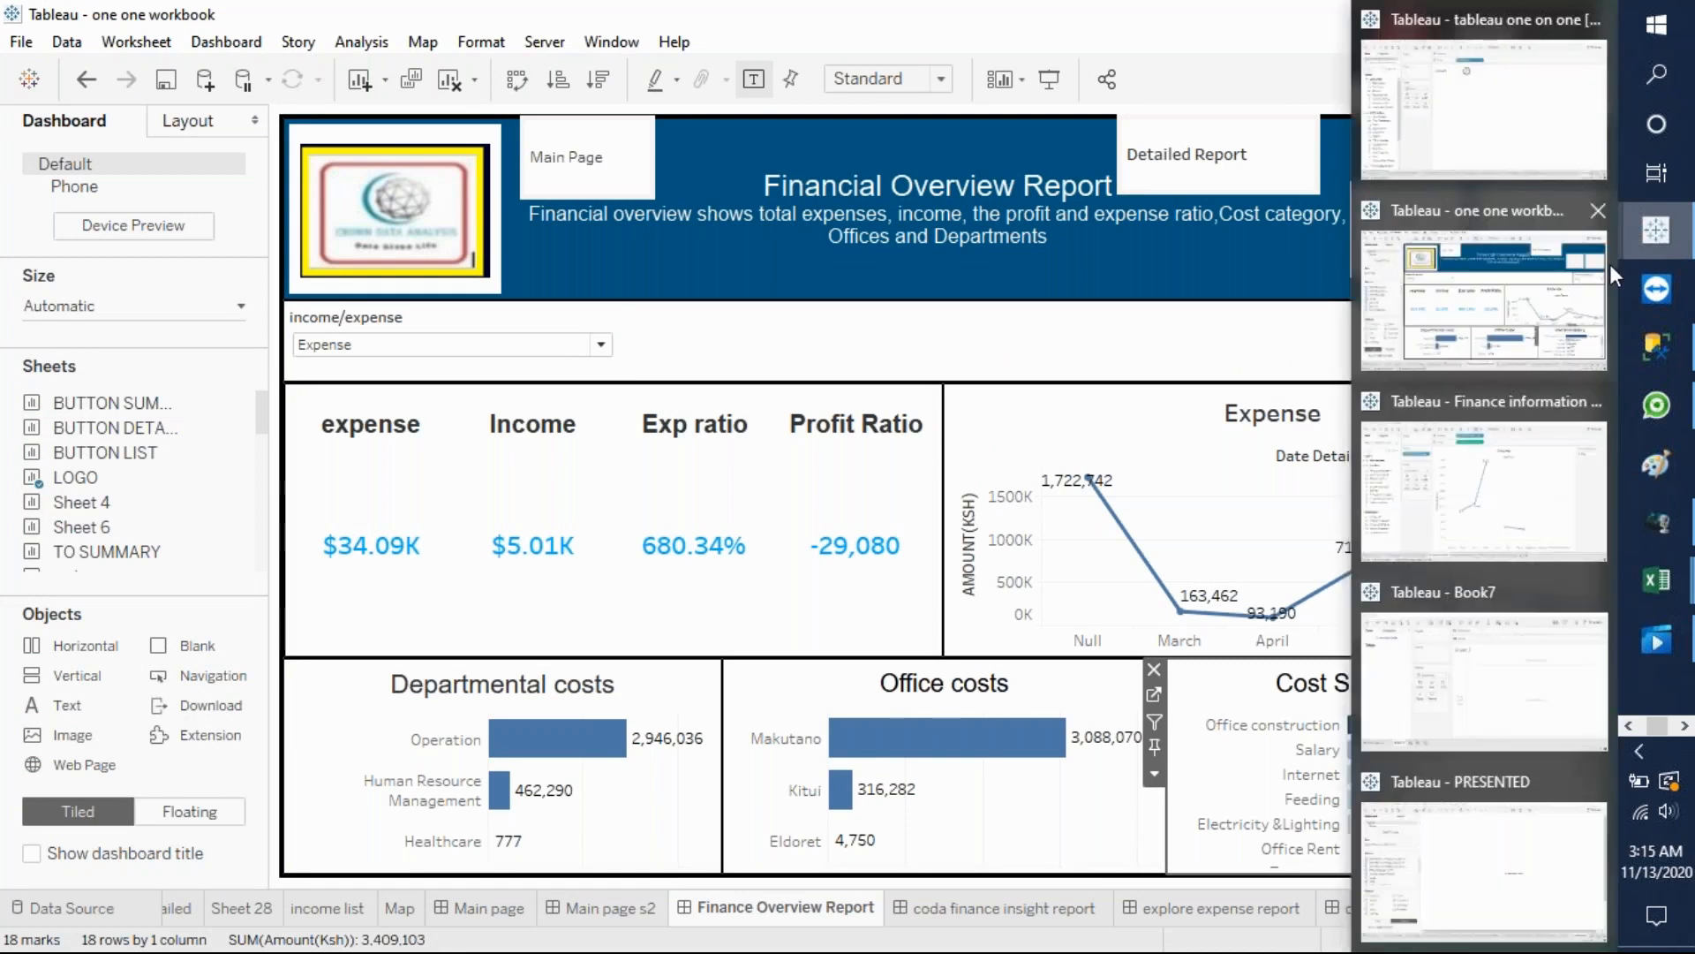
{"action": "left_click", "coordinate": [1462, 877]}
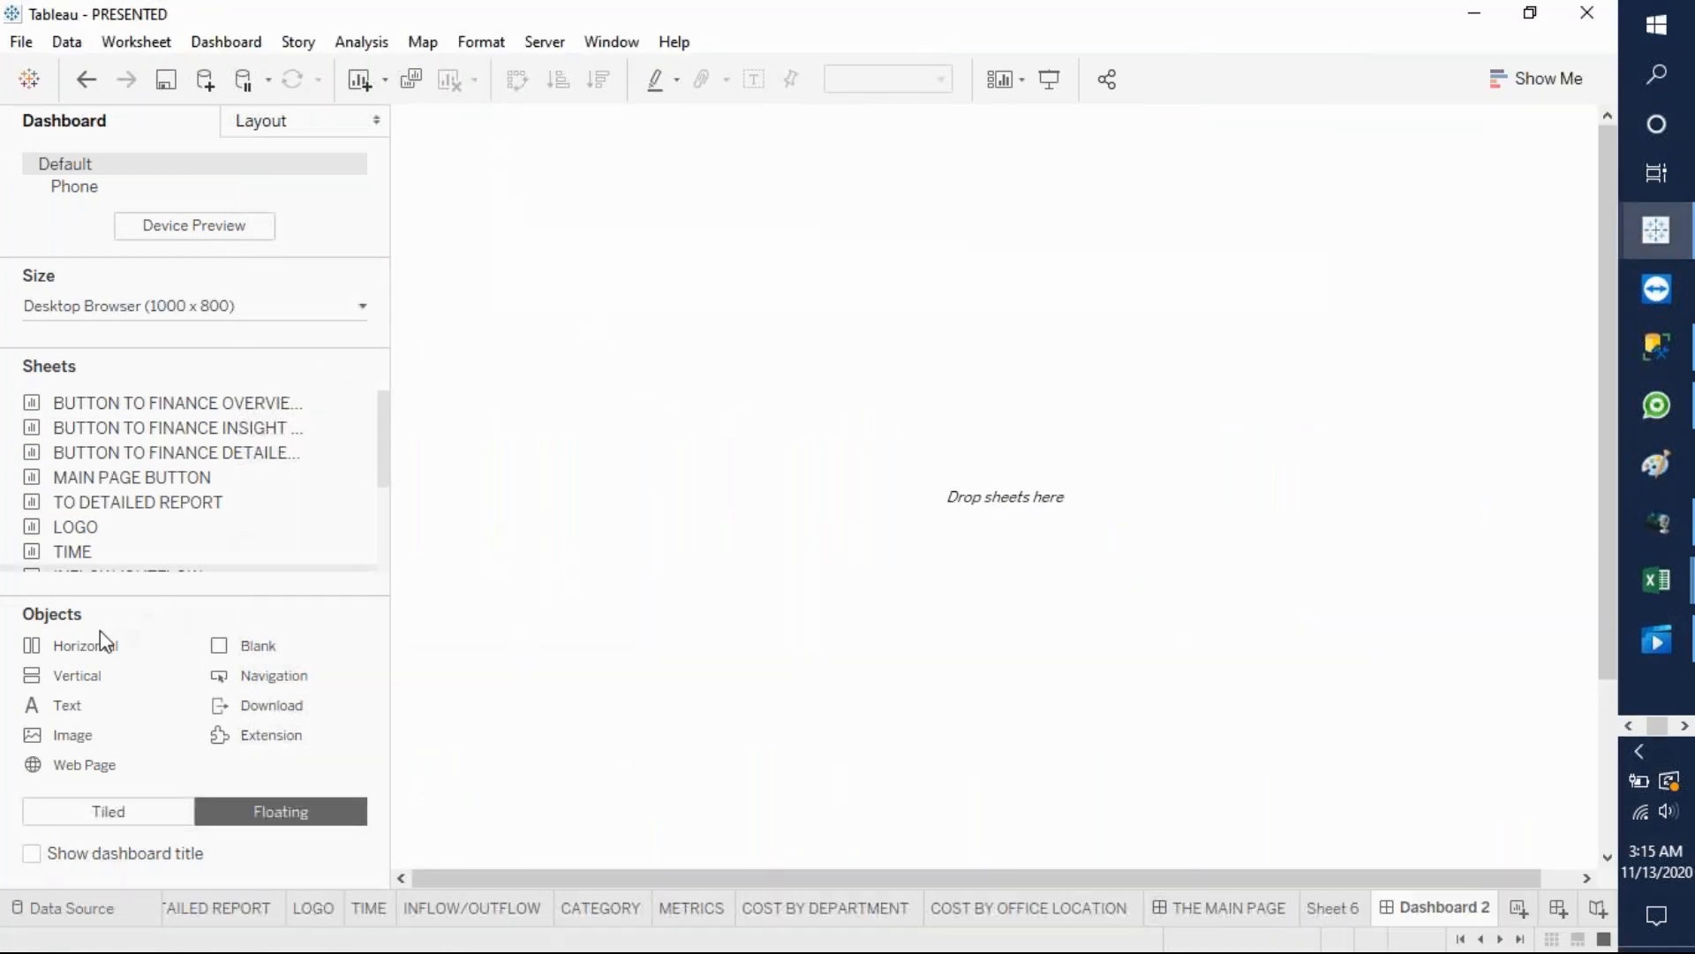
{"action": "left_click_drag", "start_coordinate": [98, 661], "coordinate": [176, 502]}
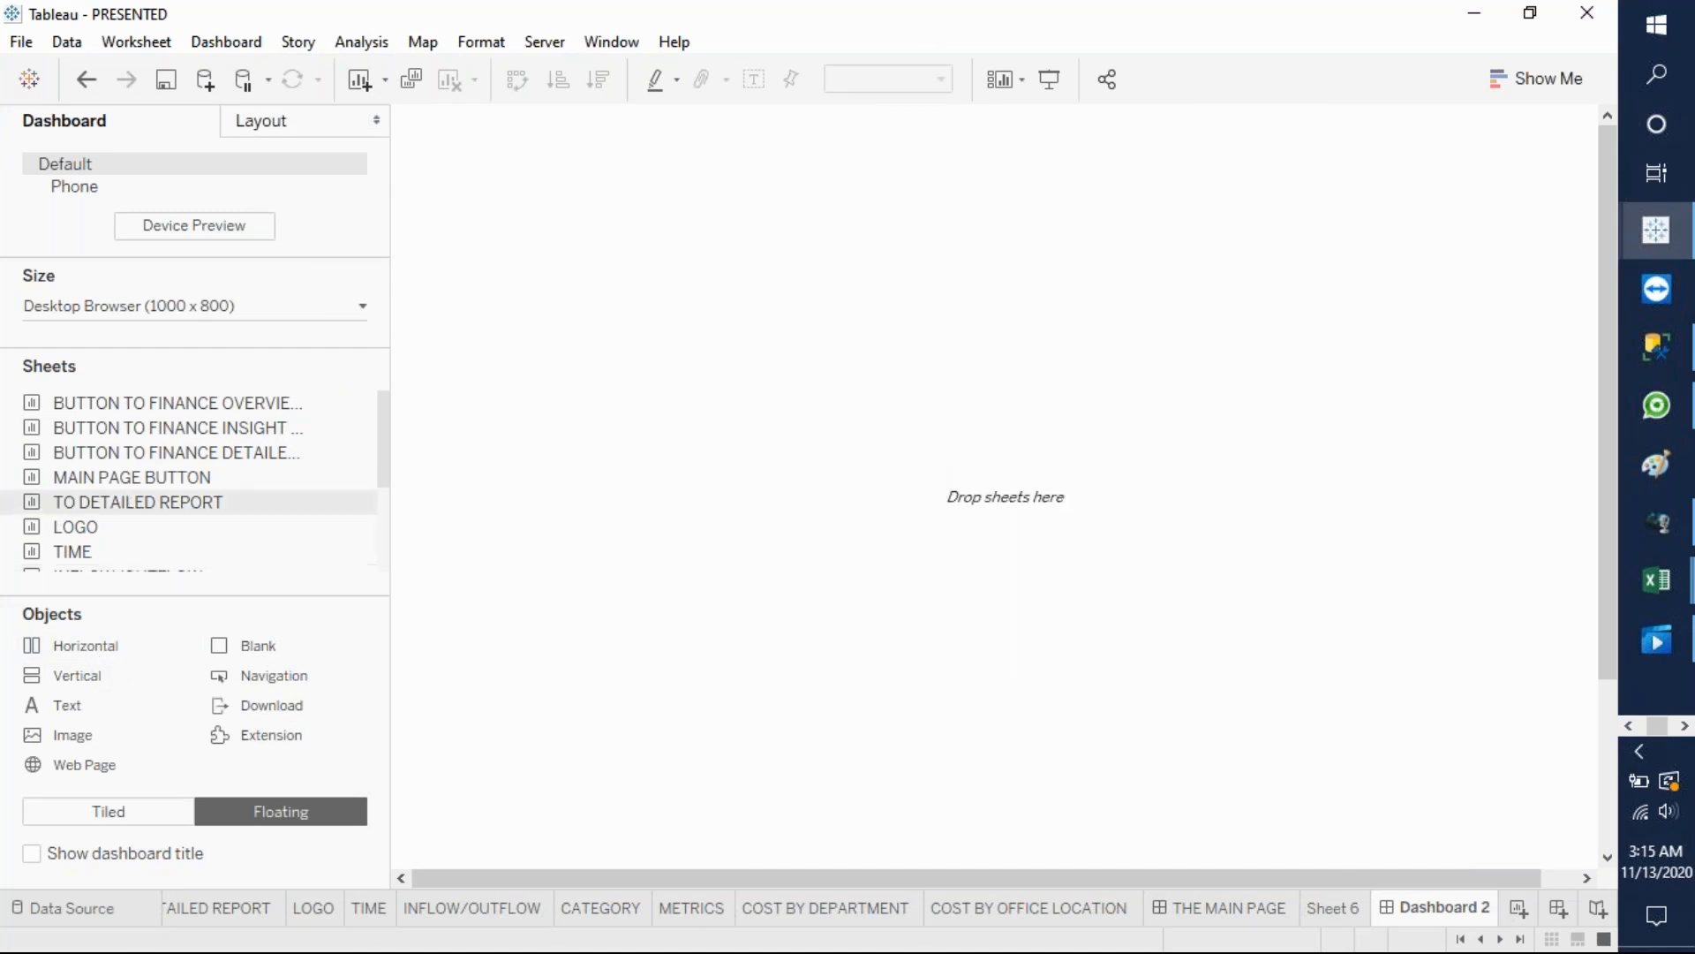
{"action": "left_click", "coordinate": [104, 814]}
{"action": "left_click_drag", "start_coordinate": [66, 643], "coordinate": [739, 465]}
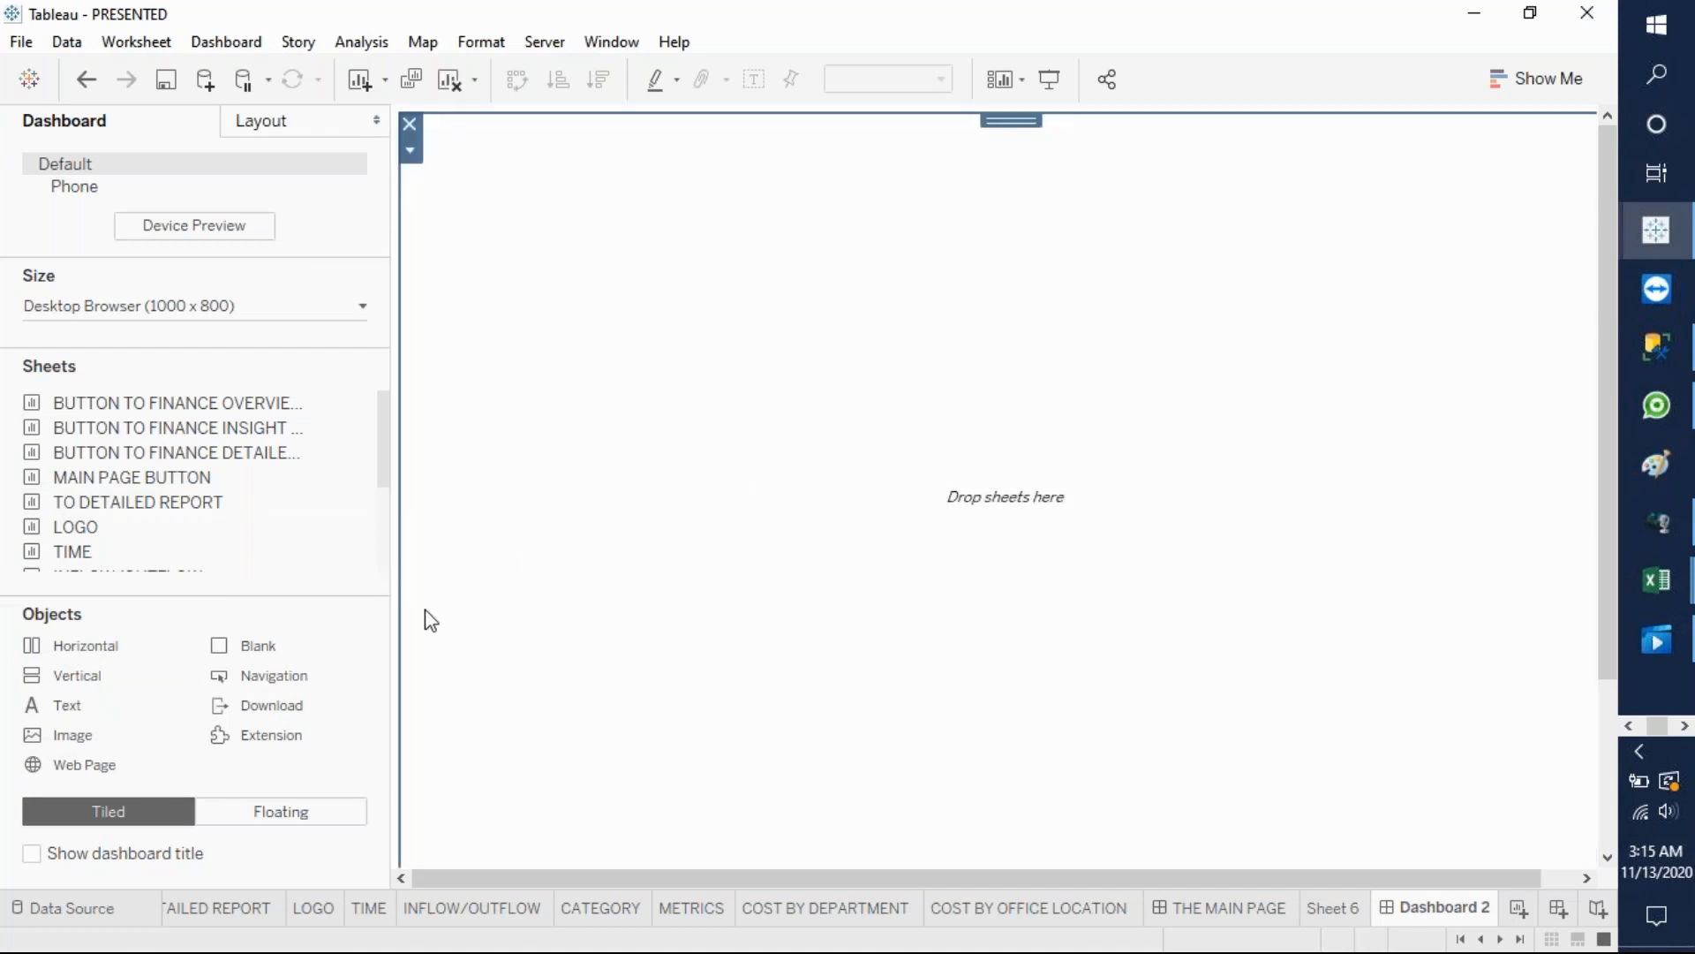
{"action": "left_click_drag", "start_coordinate": [276, 644], "coordinate": [1012, 495]}
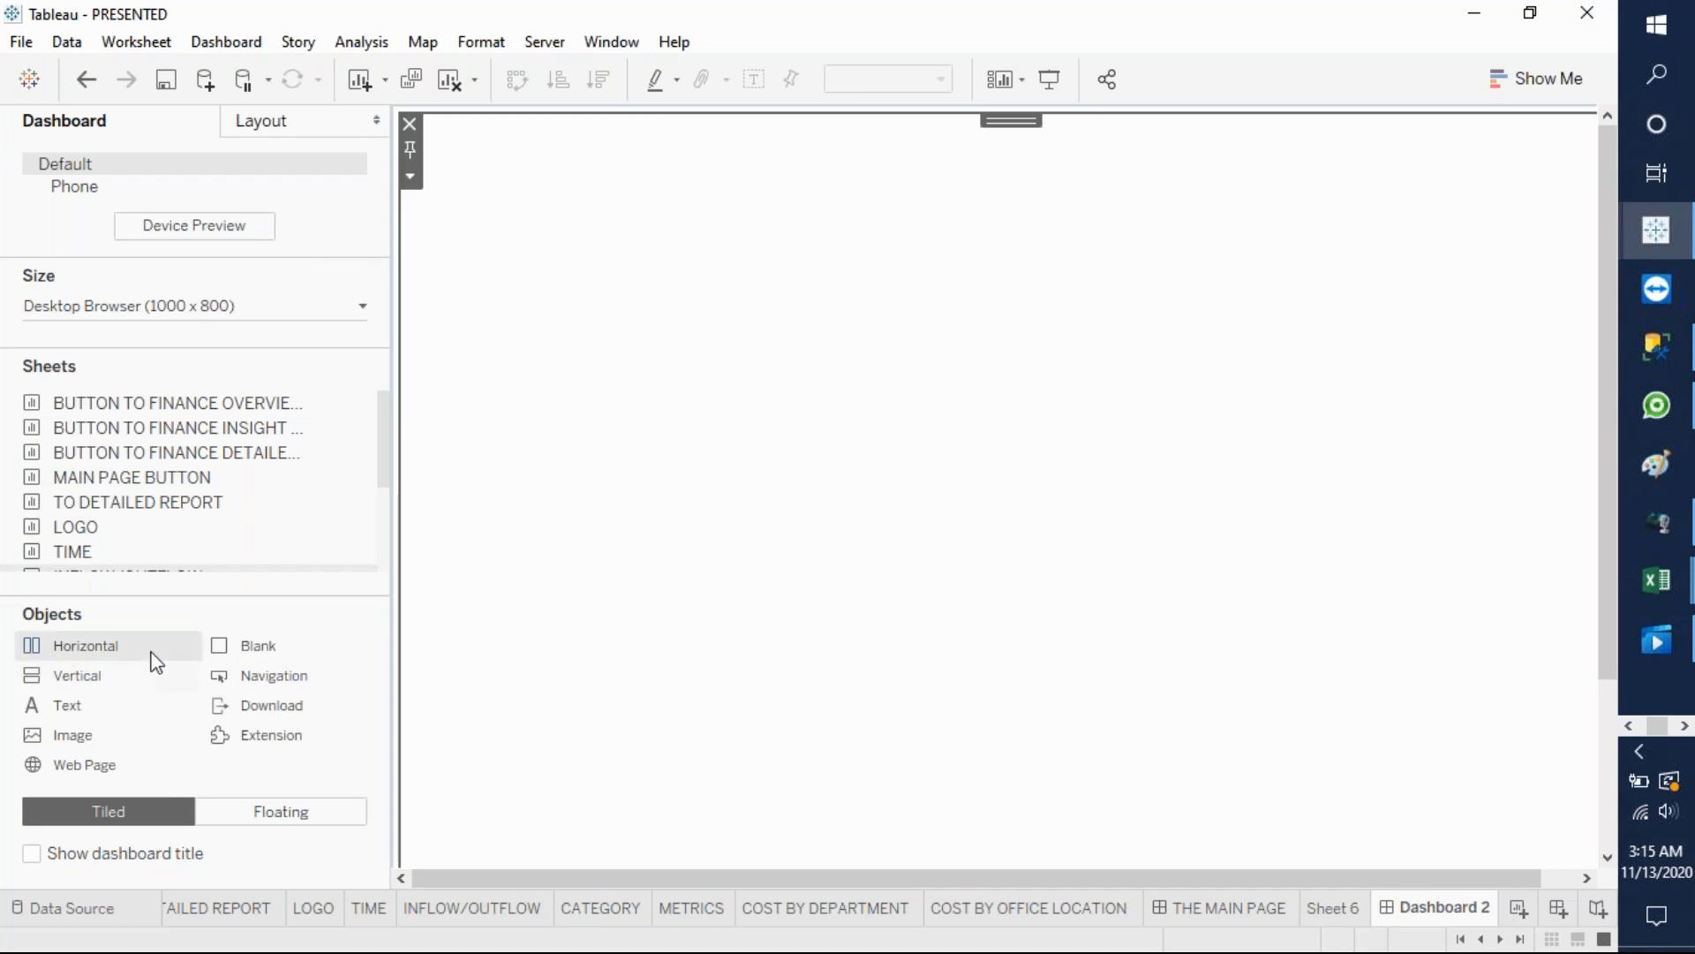
- Add a horizontal container across the upper part of Dashboard 2 and shrink its height to a header band
{"action": "left_click_drag", "start_coordinate": [156, 663], "coordinate": [804, 271]}
{"action": "left_click_drag", "start_coordinate": [905, 204], "coordinate": [893, 145]}
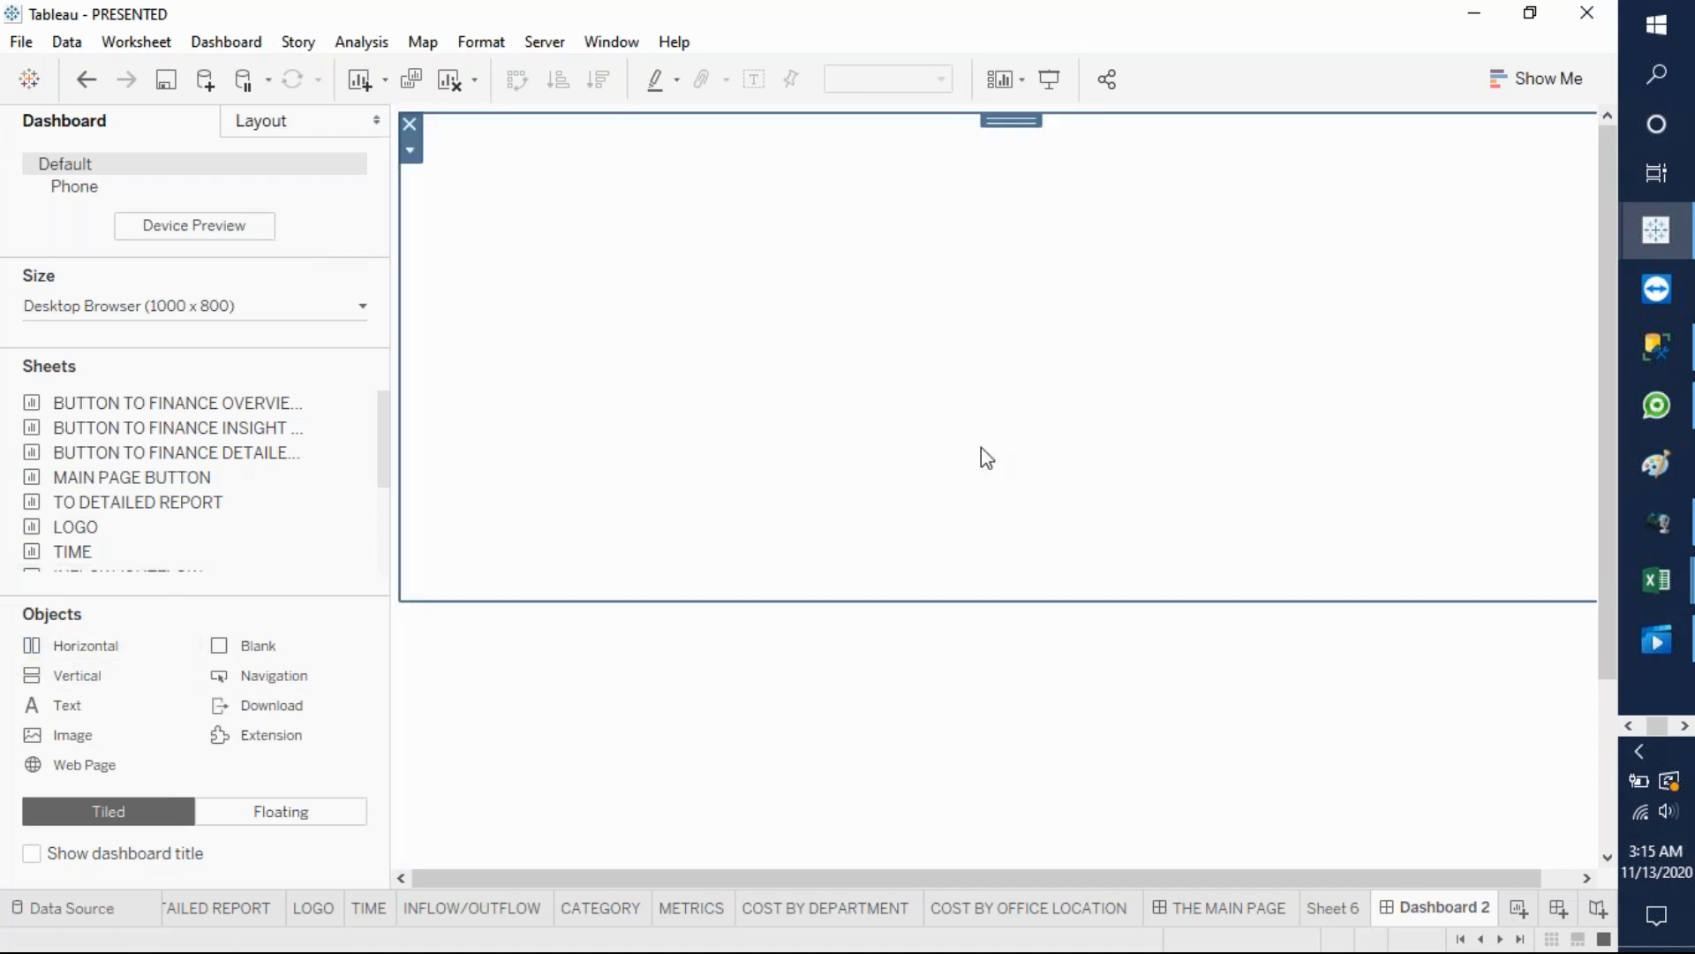
{"action": "left_click_drag", "start_coordinate": [945, 603], "coordinate": [889, 278]}
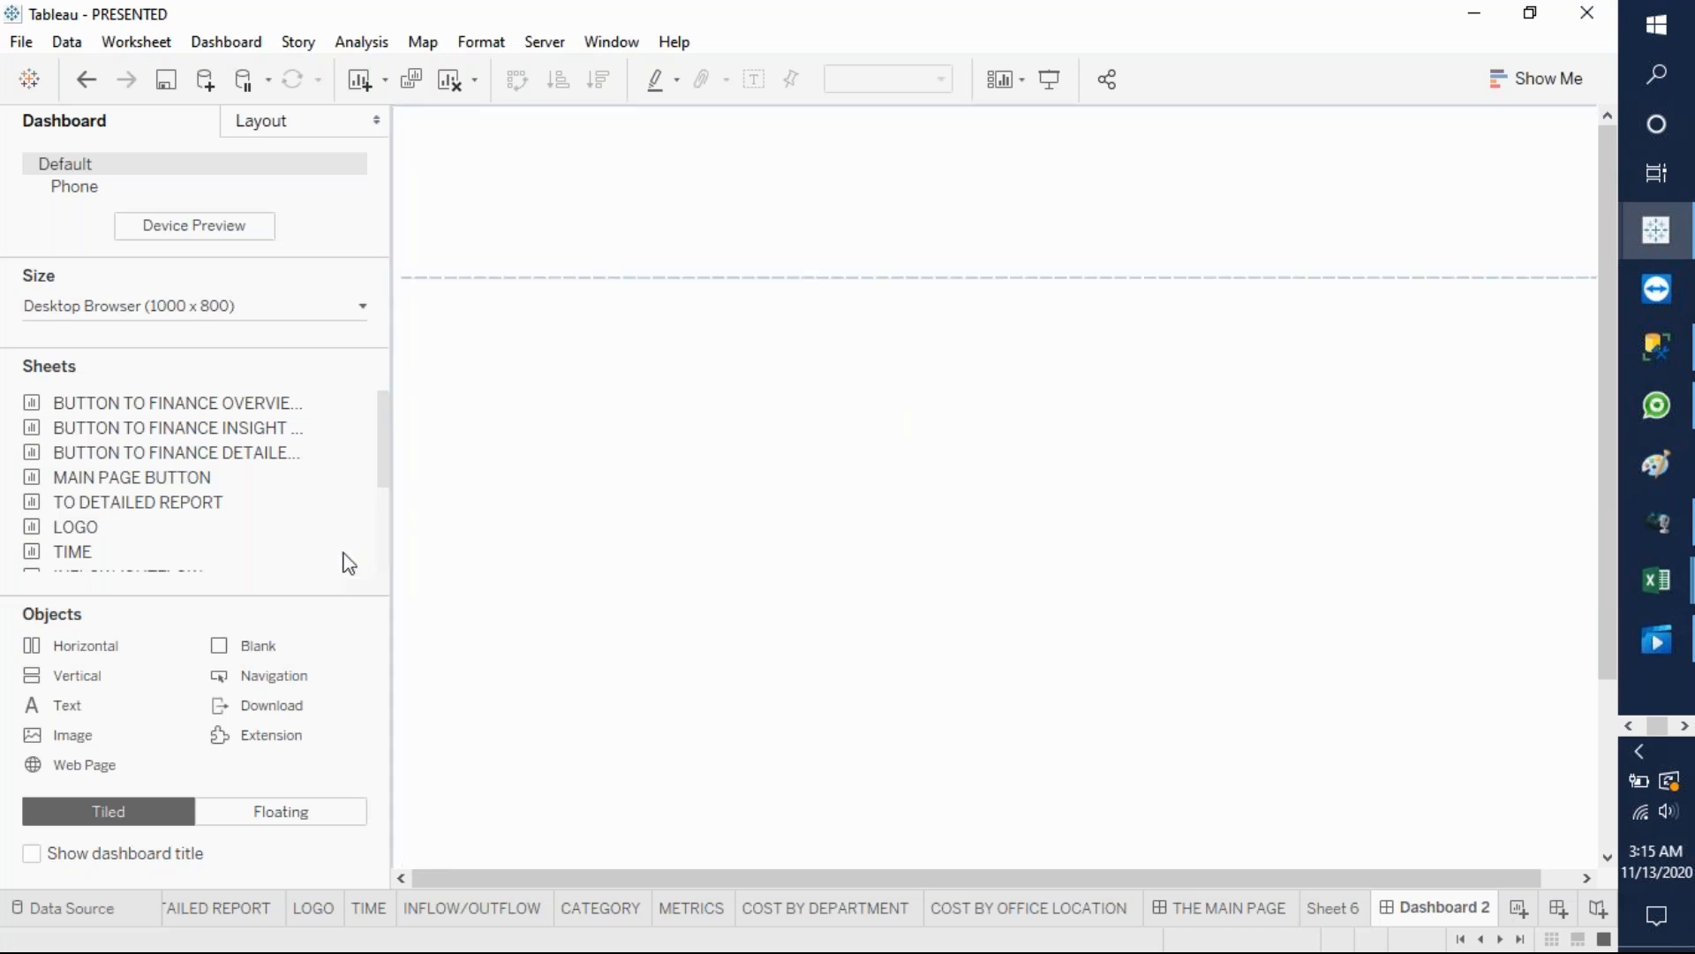
- Stack three more horizontal containers beneath the header container, reducing the second container to a narrow band
{"action": "left_click_drag", "start_coordinate": [95, 655], "coordinate": [872, 262]}
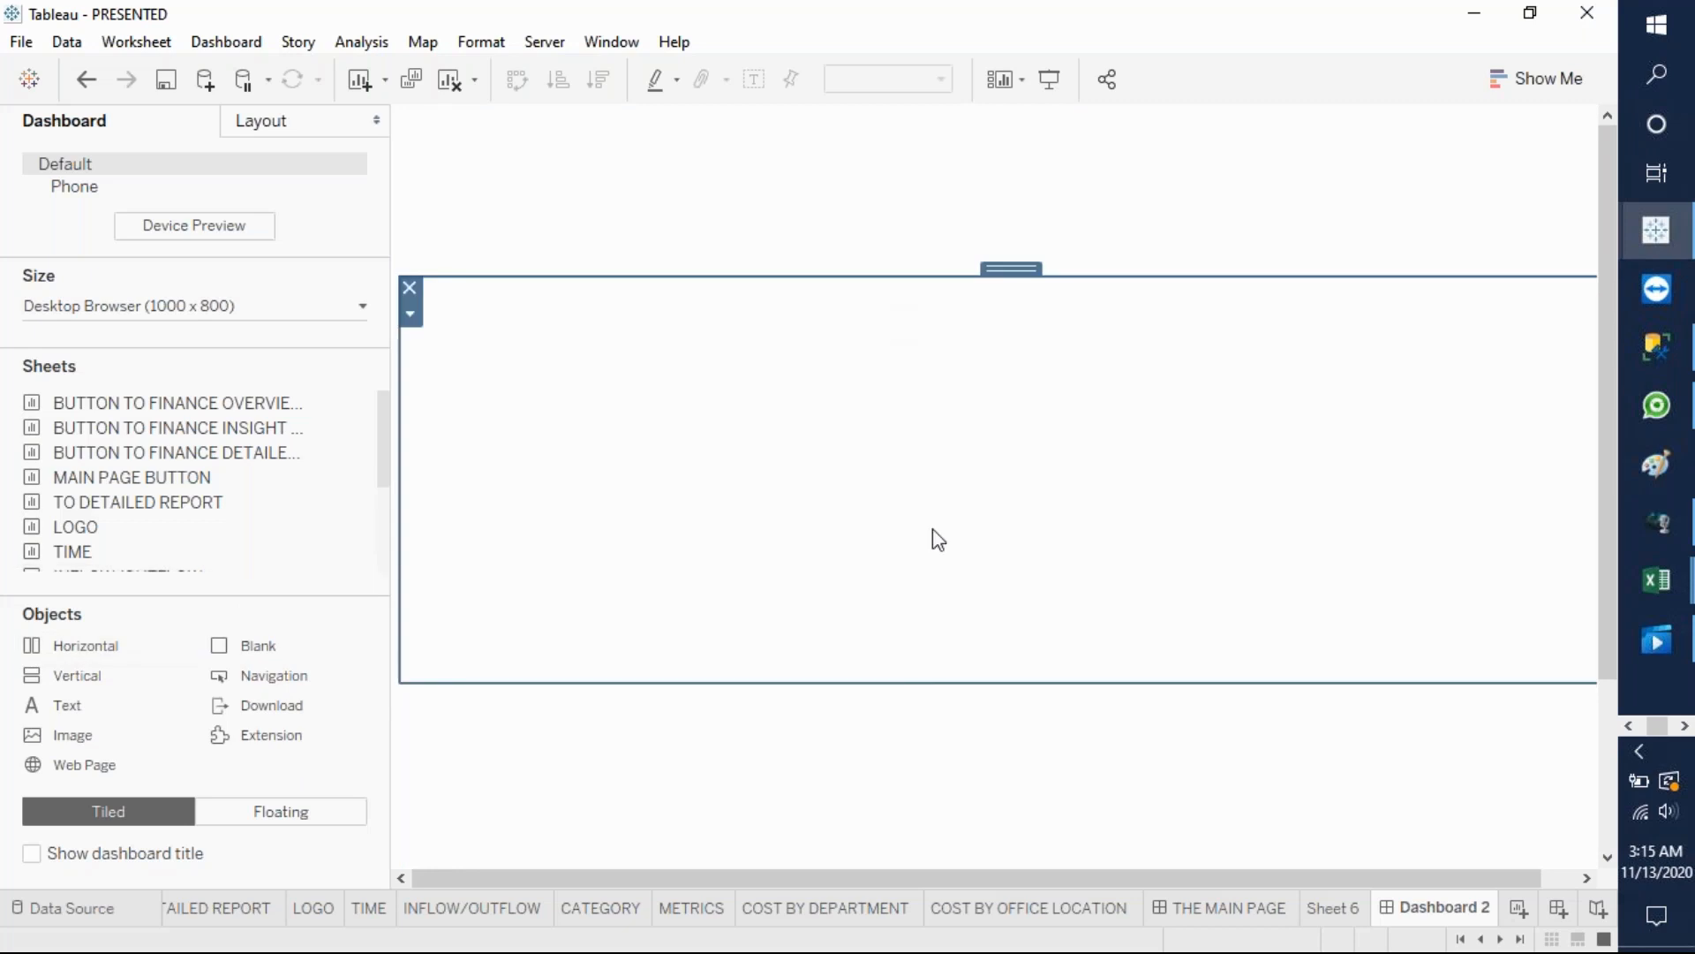
{"action": "left_click_drag", "start_coordinate": [904, 681], "coordinate": [875, 367]}
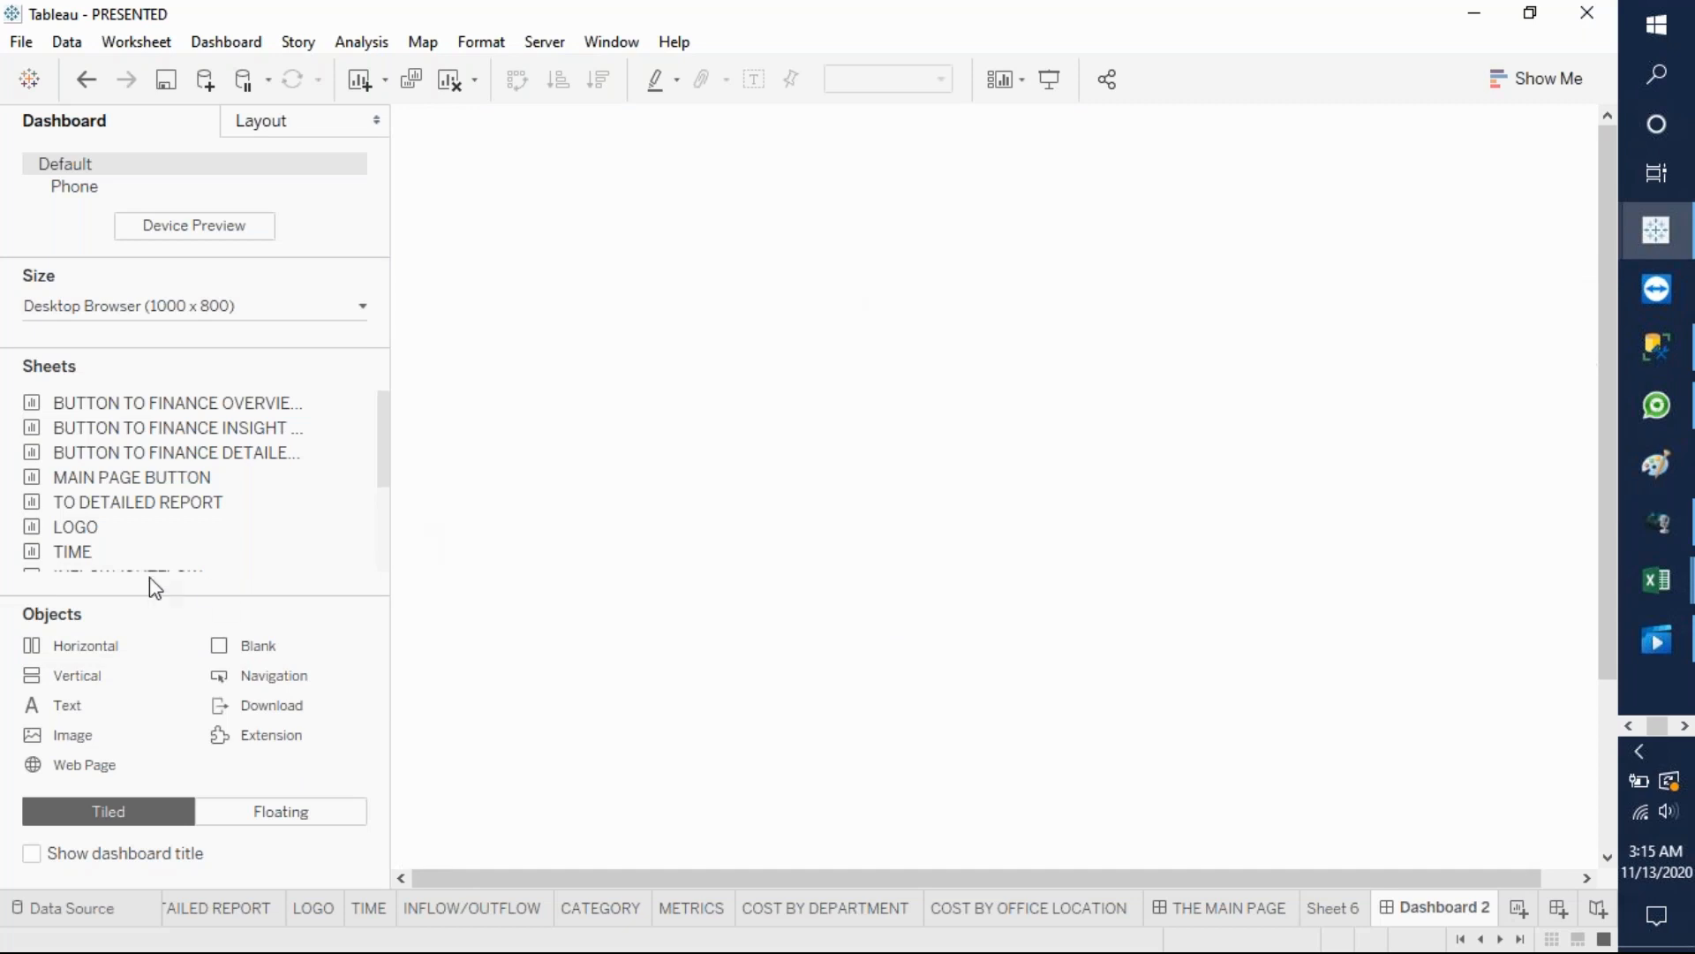
{"action": "left_click_drag", "start_coordinate": [902, 405], "coordinate": [877, 367]}
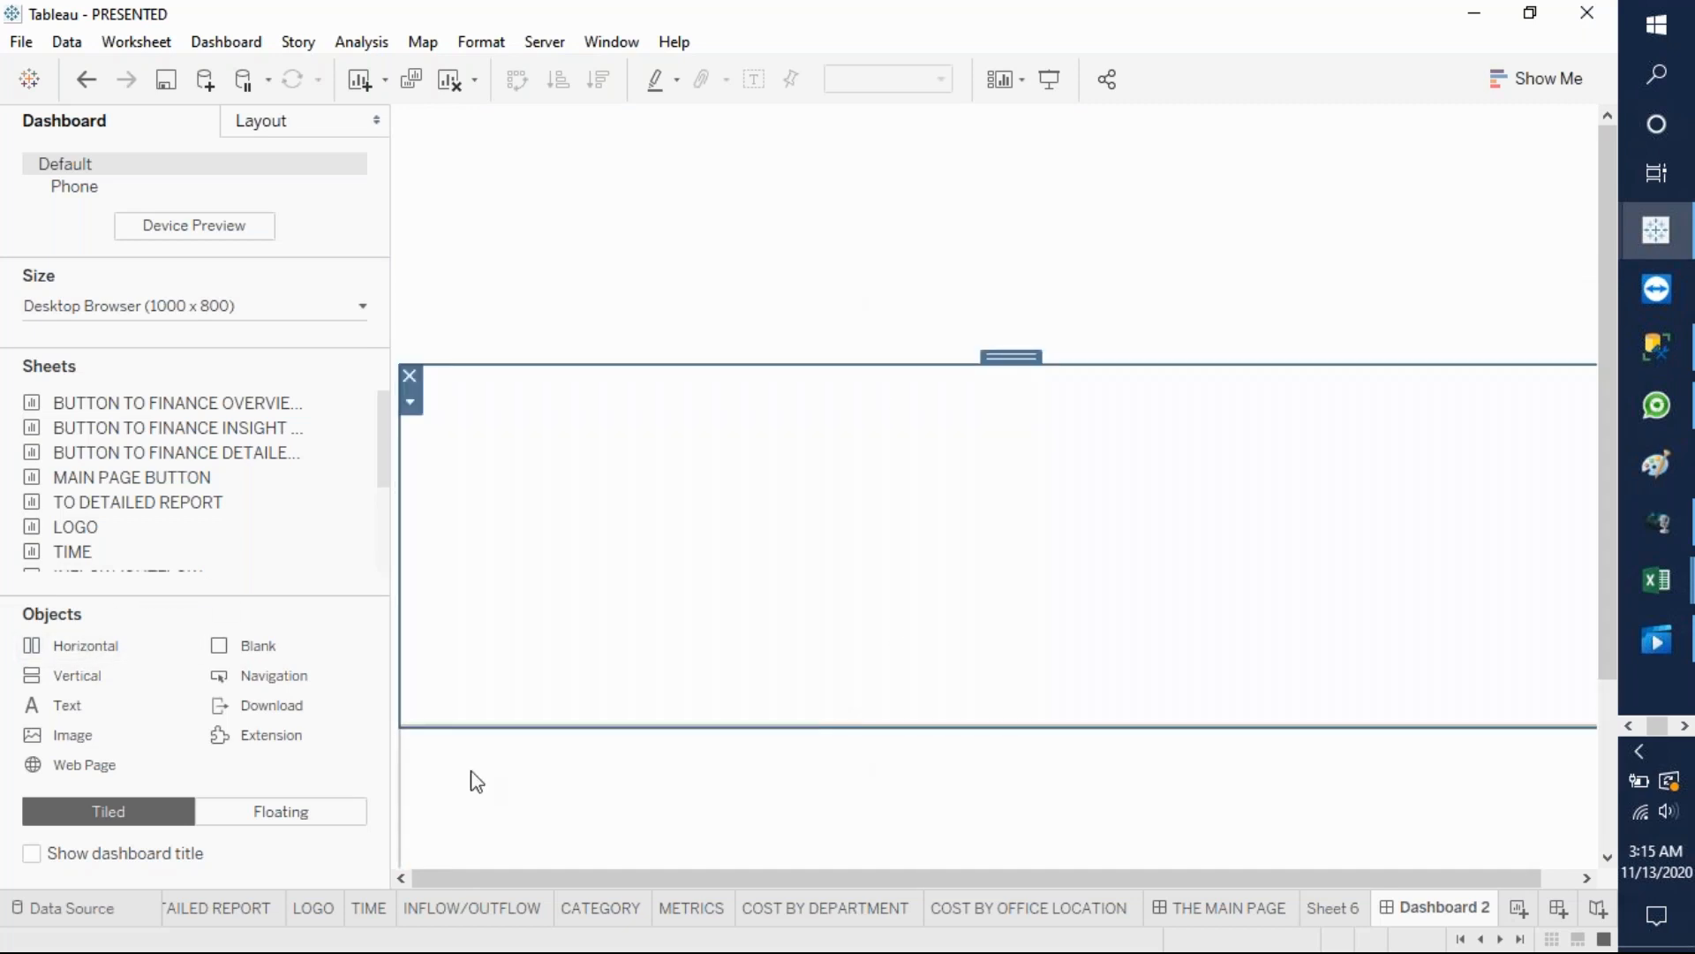
{"action": "left_click_drag", "start_coordinate": [114, 656], "coordinate": [787, 740]}
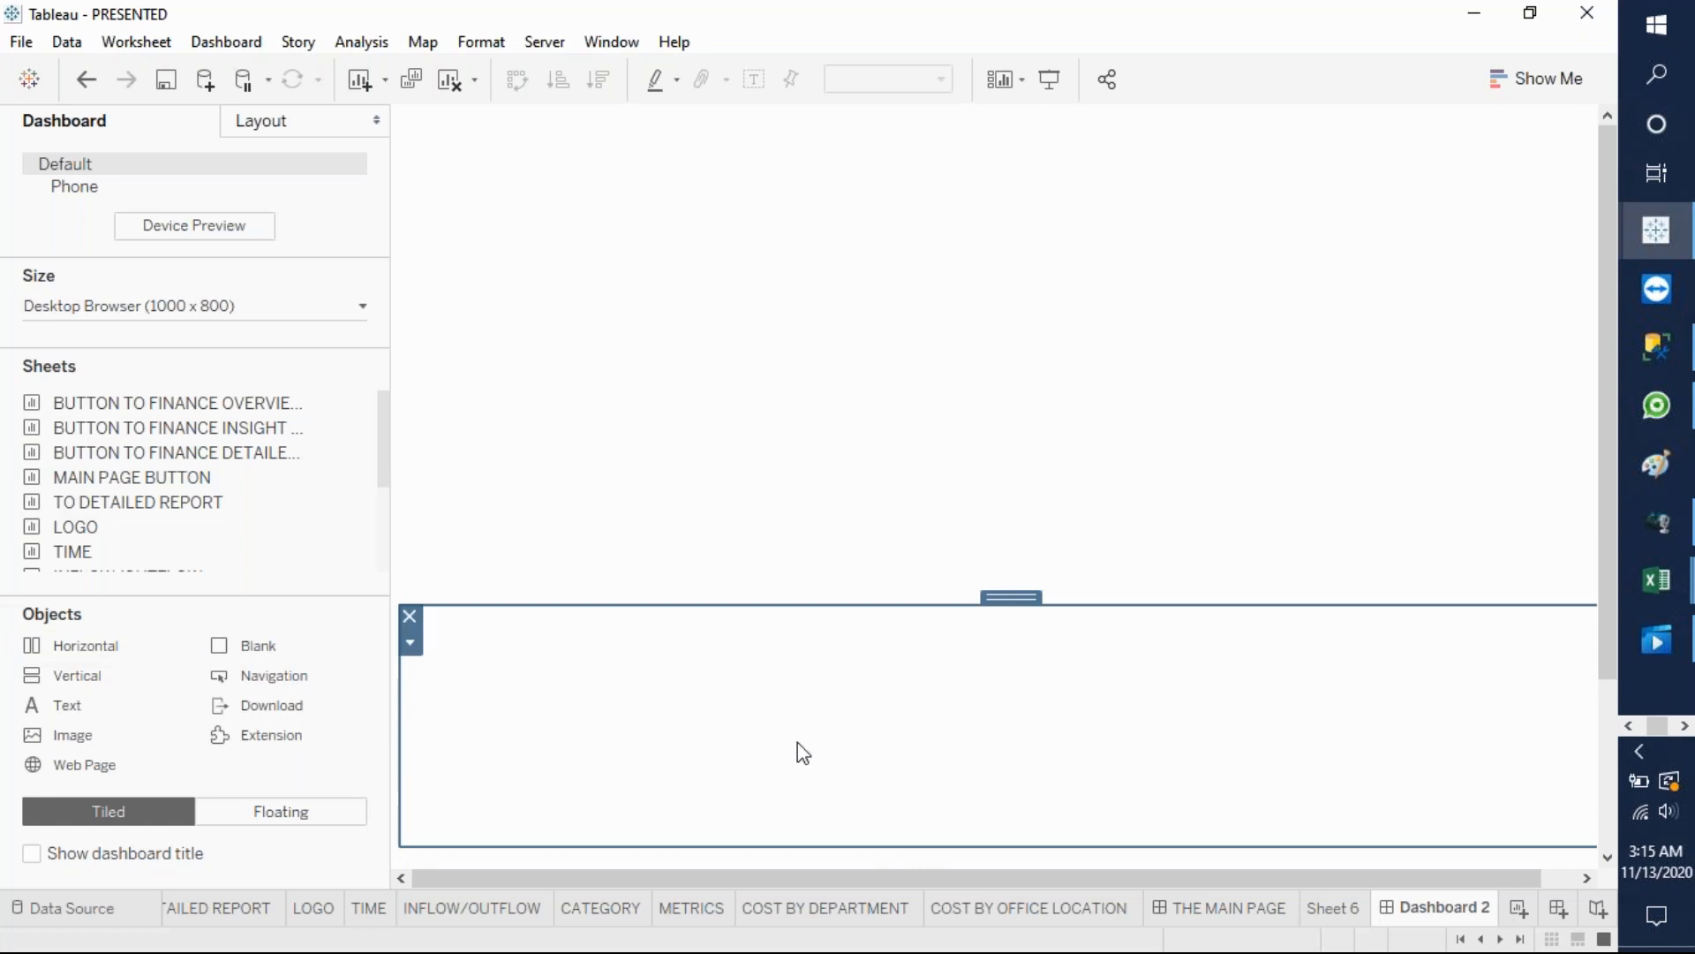
- Remove the blank object beneath the stacked containers and check the header and third containers by selecting them
{"action": "left_click", "coordinate": [900, 858]}
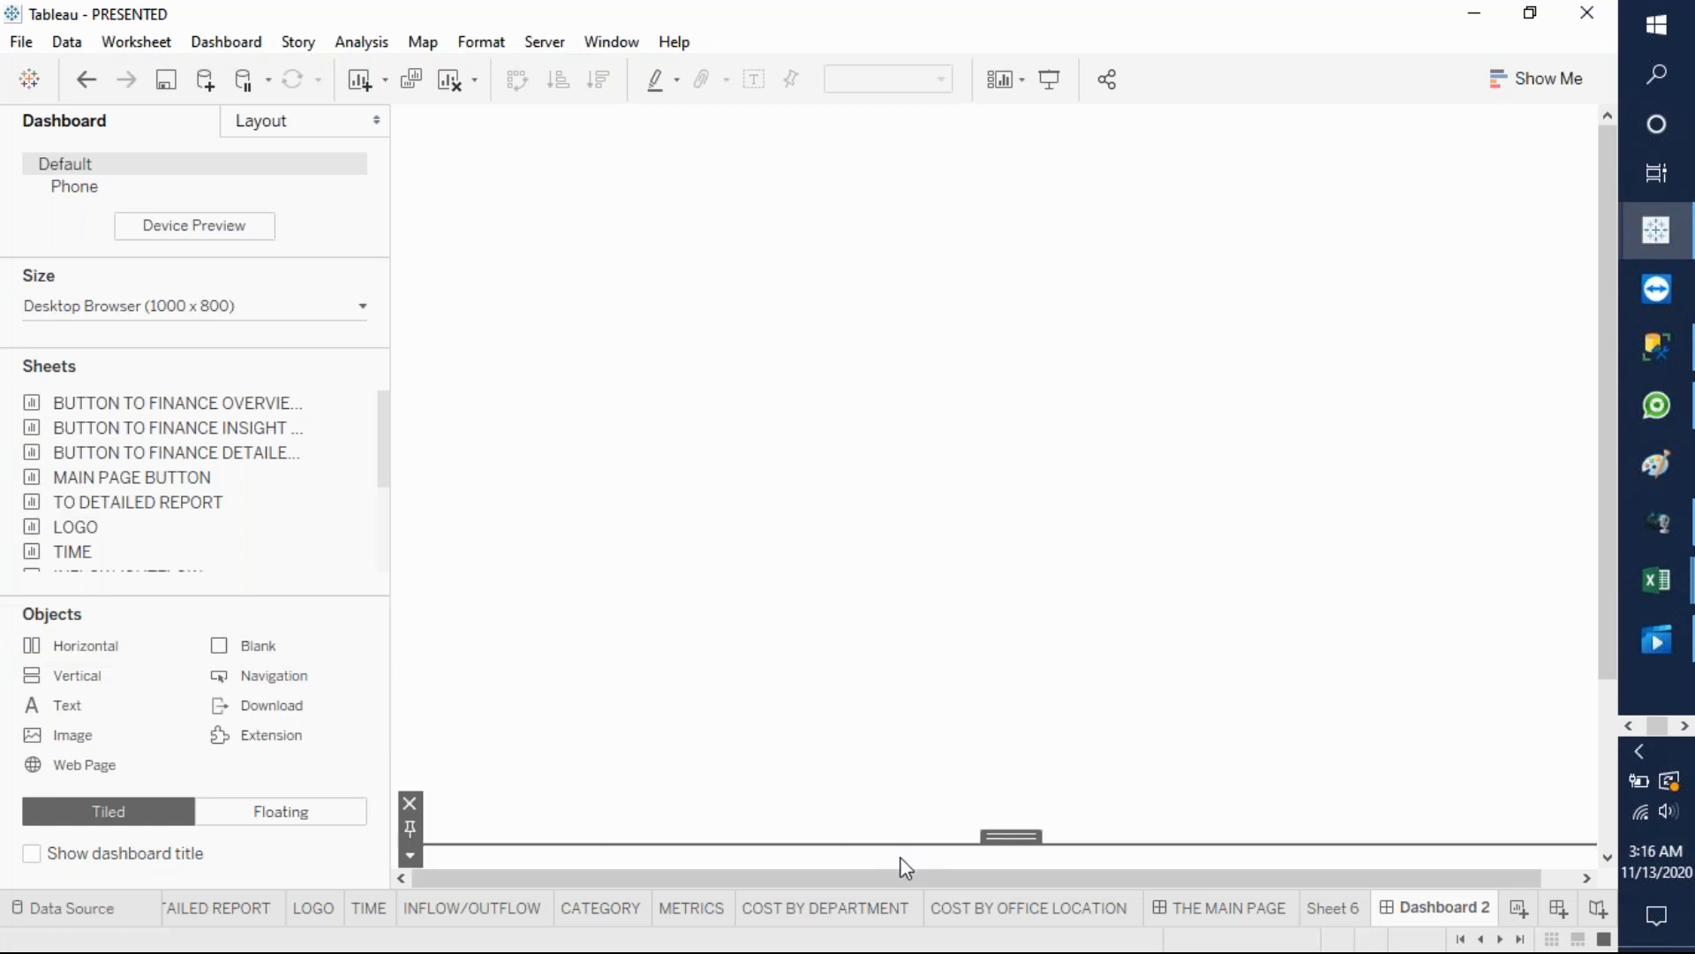
{"action": "left_click", "coordinate": [409, 804]}
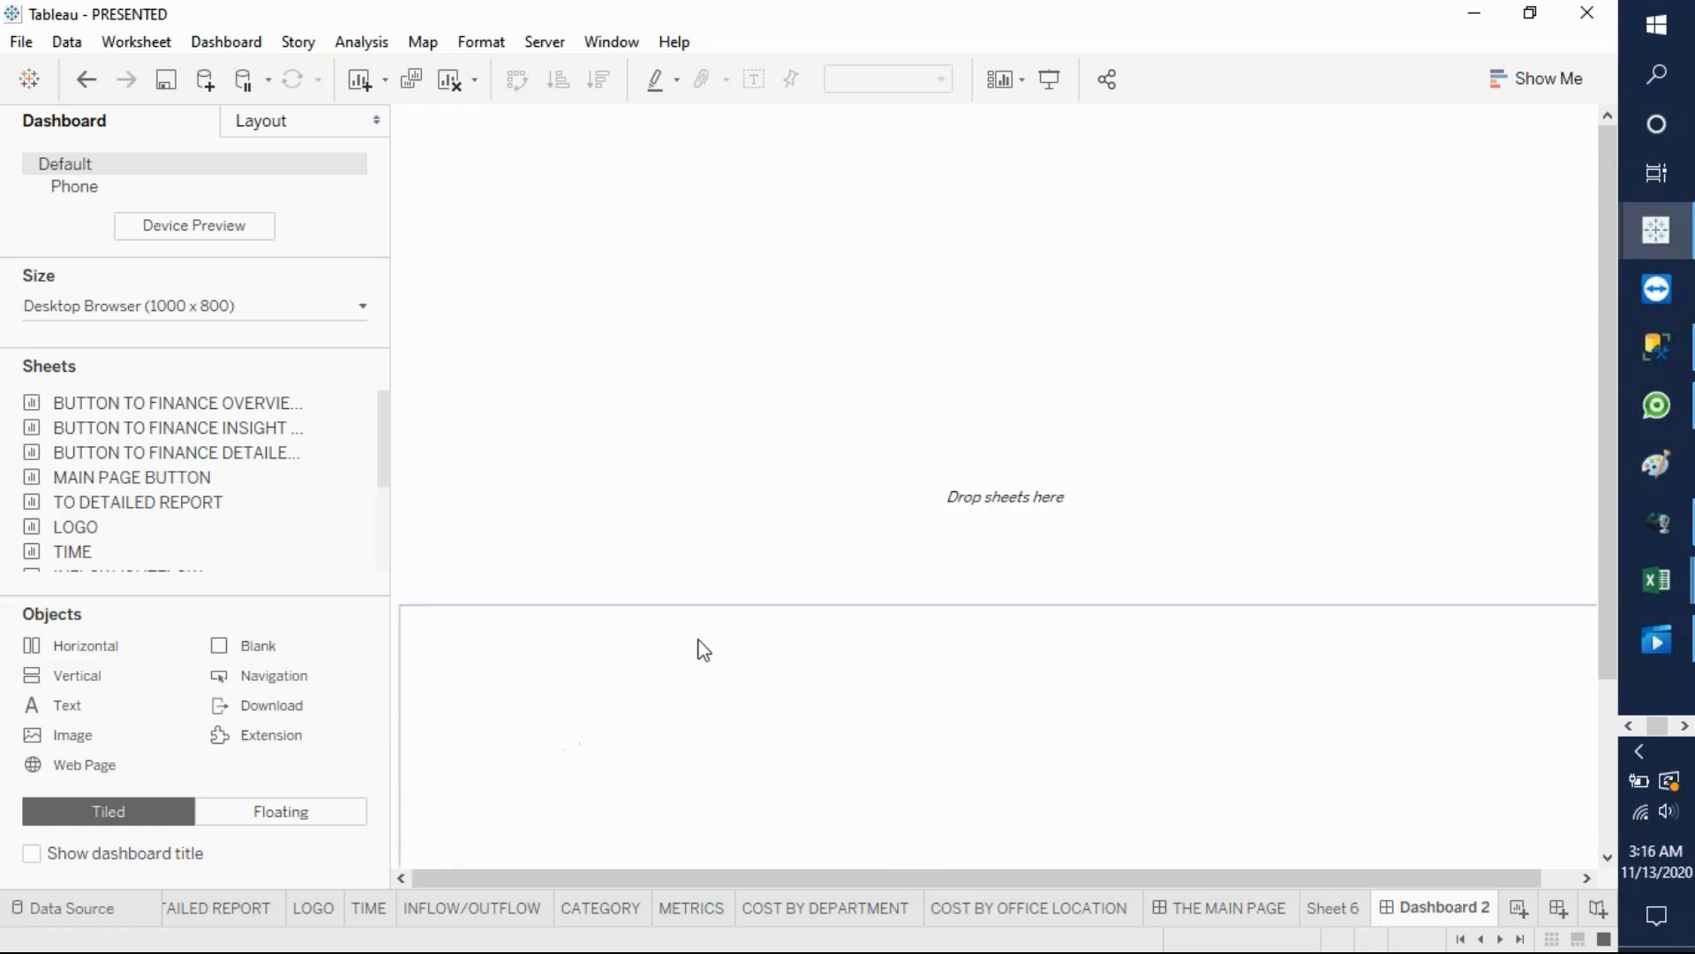
{"action": "left_click", "coordinate": [694, 188]}
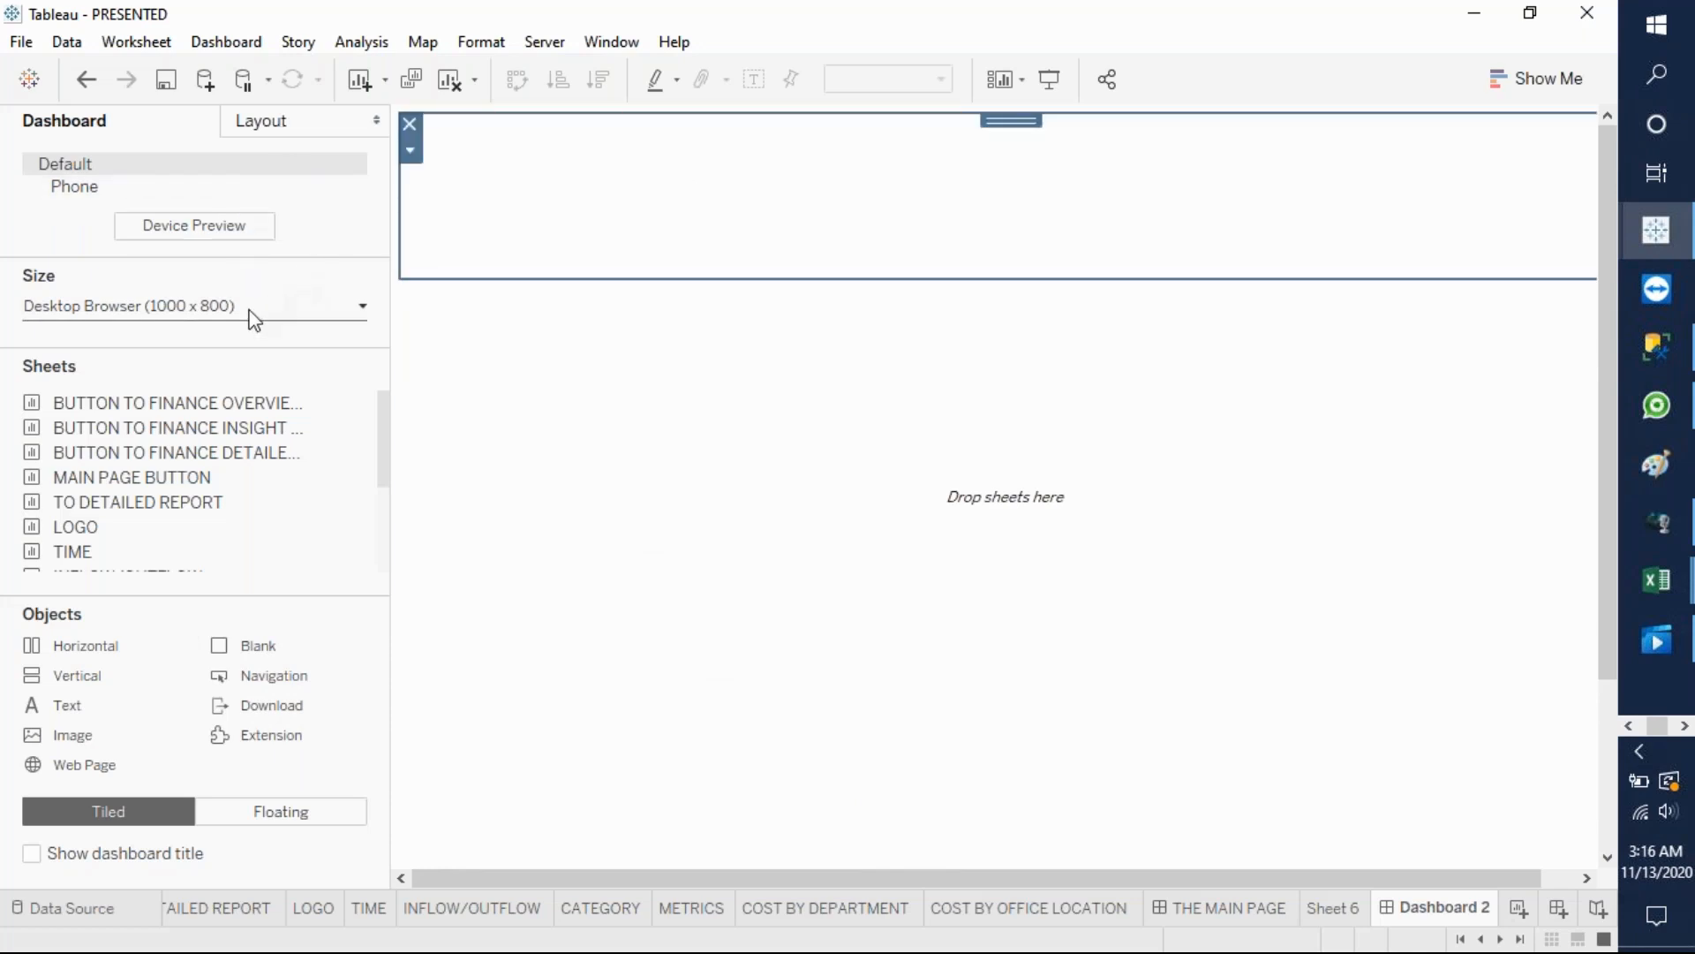
{"action": "left_click", "coordinate": [557, 398]}
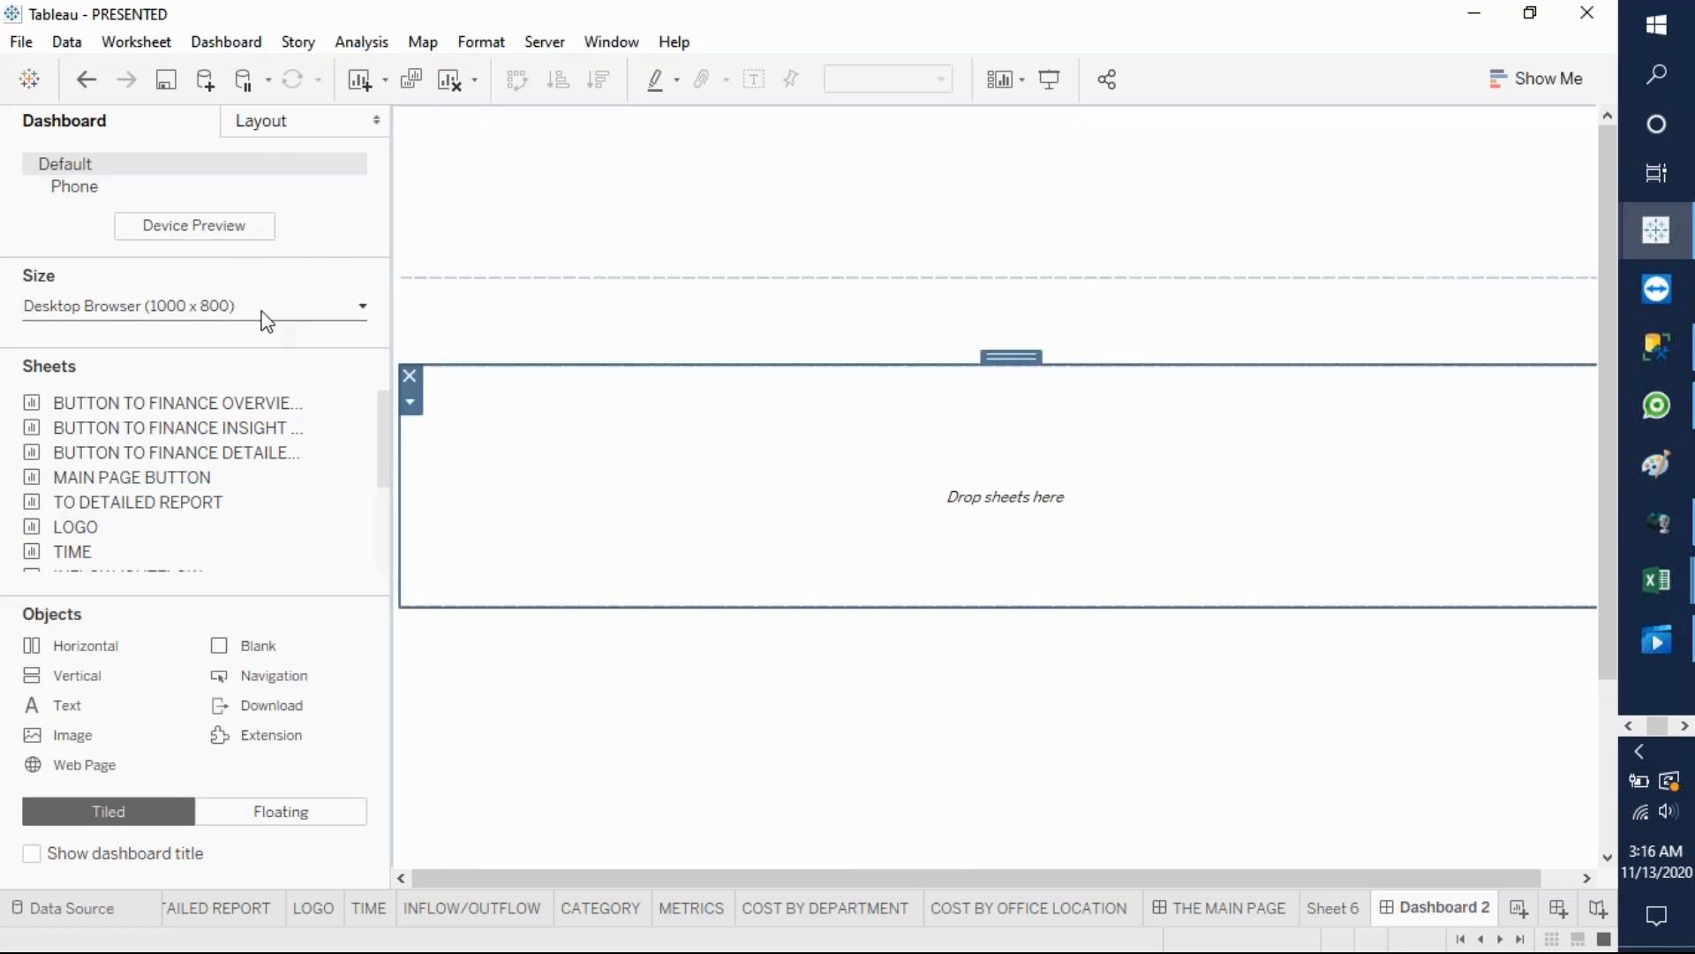
- Set the size of Dashboard 2 to Automatic
{"action": "left_click", "coordinate": [262, 309]}
{"action": "left_click", "coordinate": [158, 366]}
{"action": "left_click", "coordinate": [135, 385]}
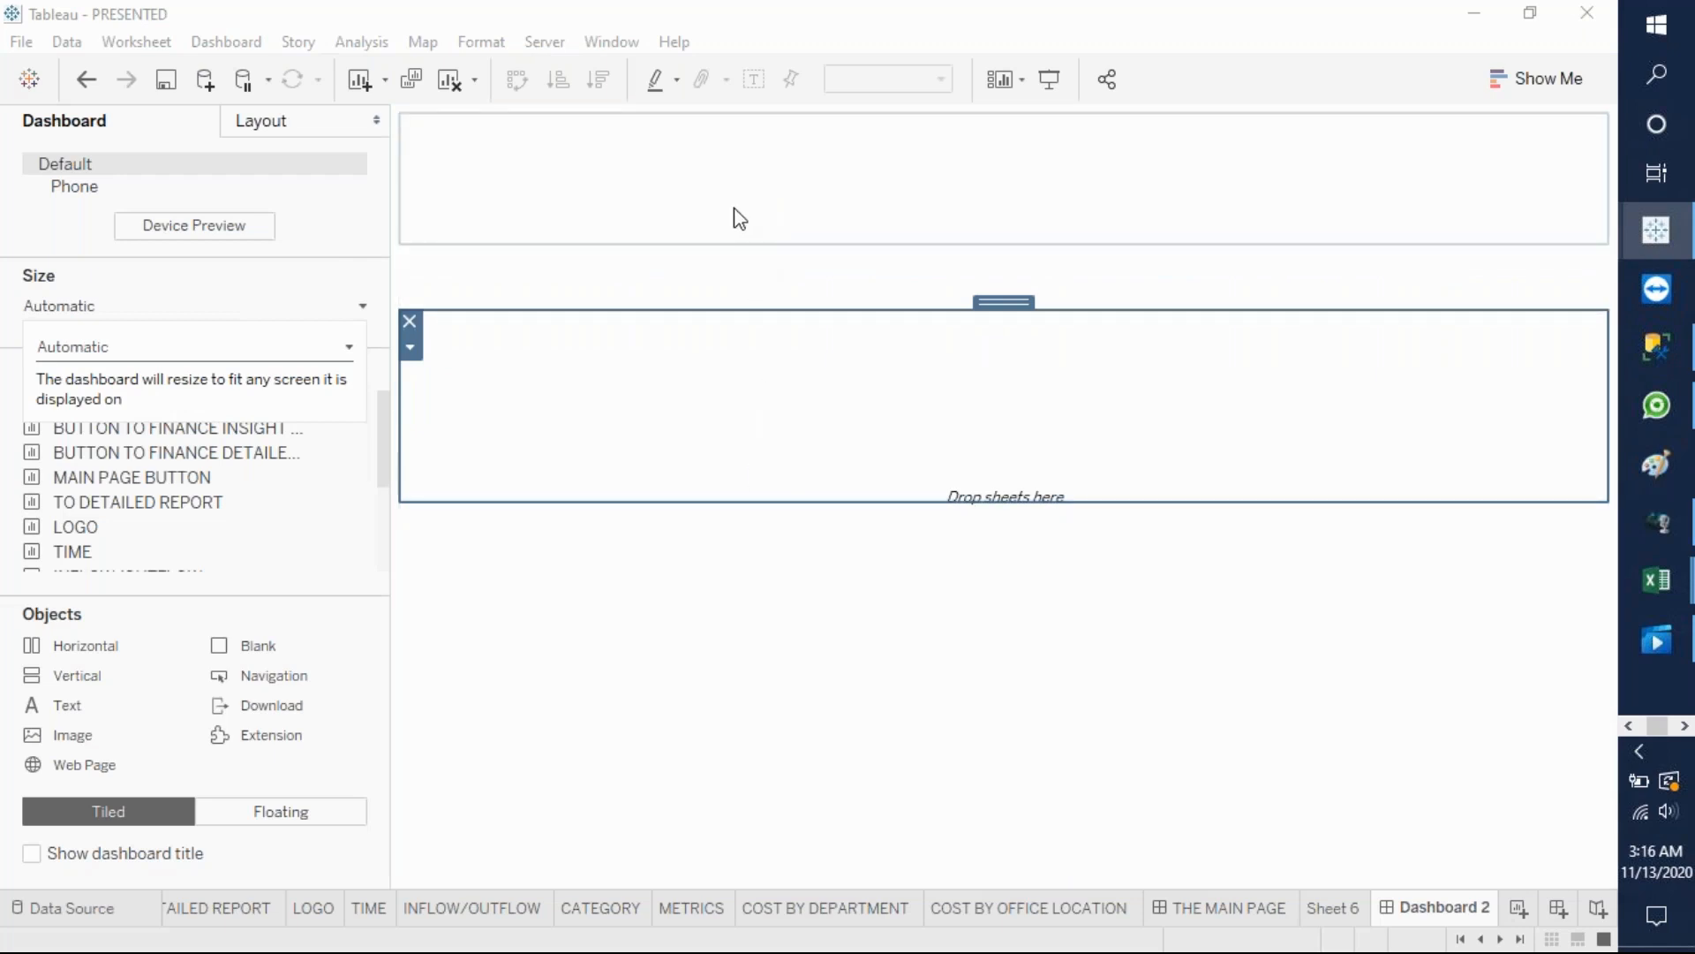
- Give the header container a thin solid border
{"action": "left_click", "coordinate": [738, 215]}
{"action": "left_click", "coordinate": [293, 120]}
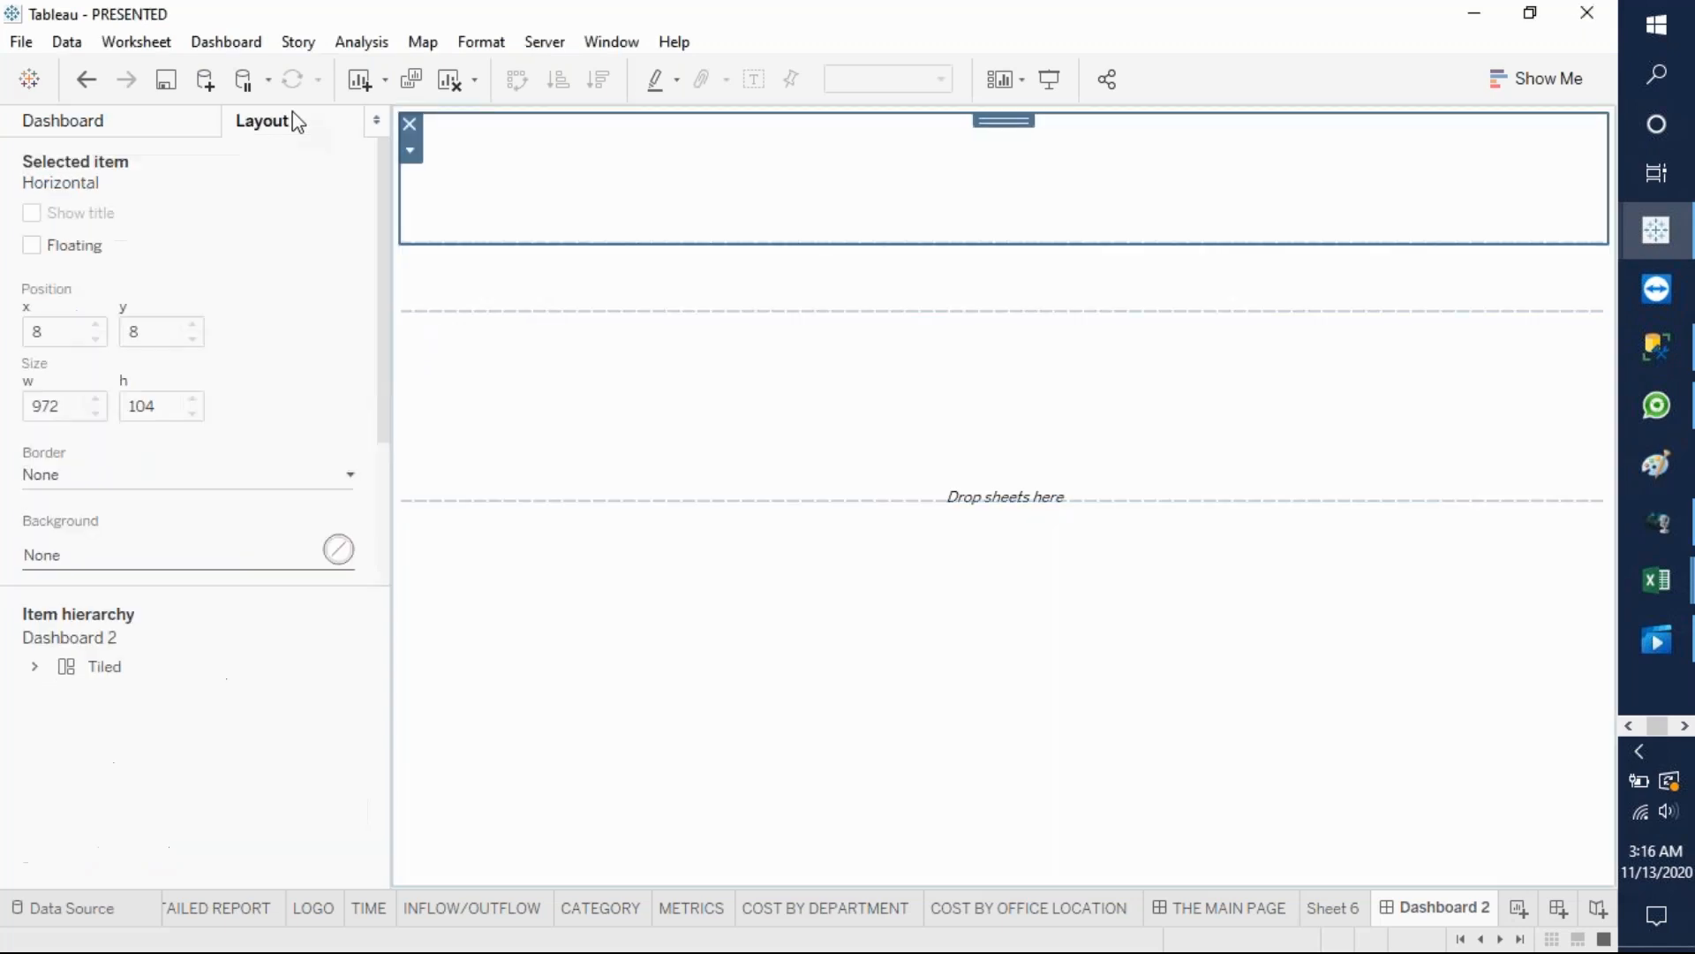
{"action": "left_click", "coordinate": [97, 490]}
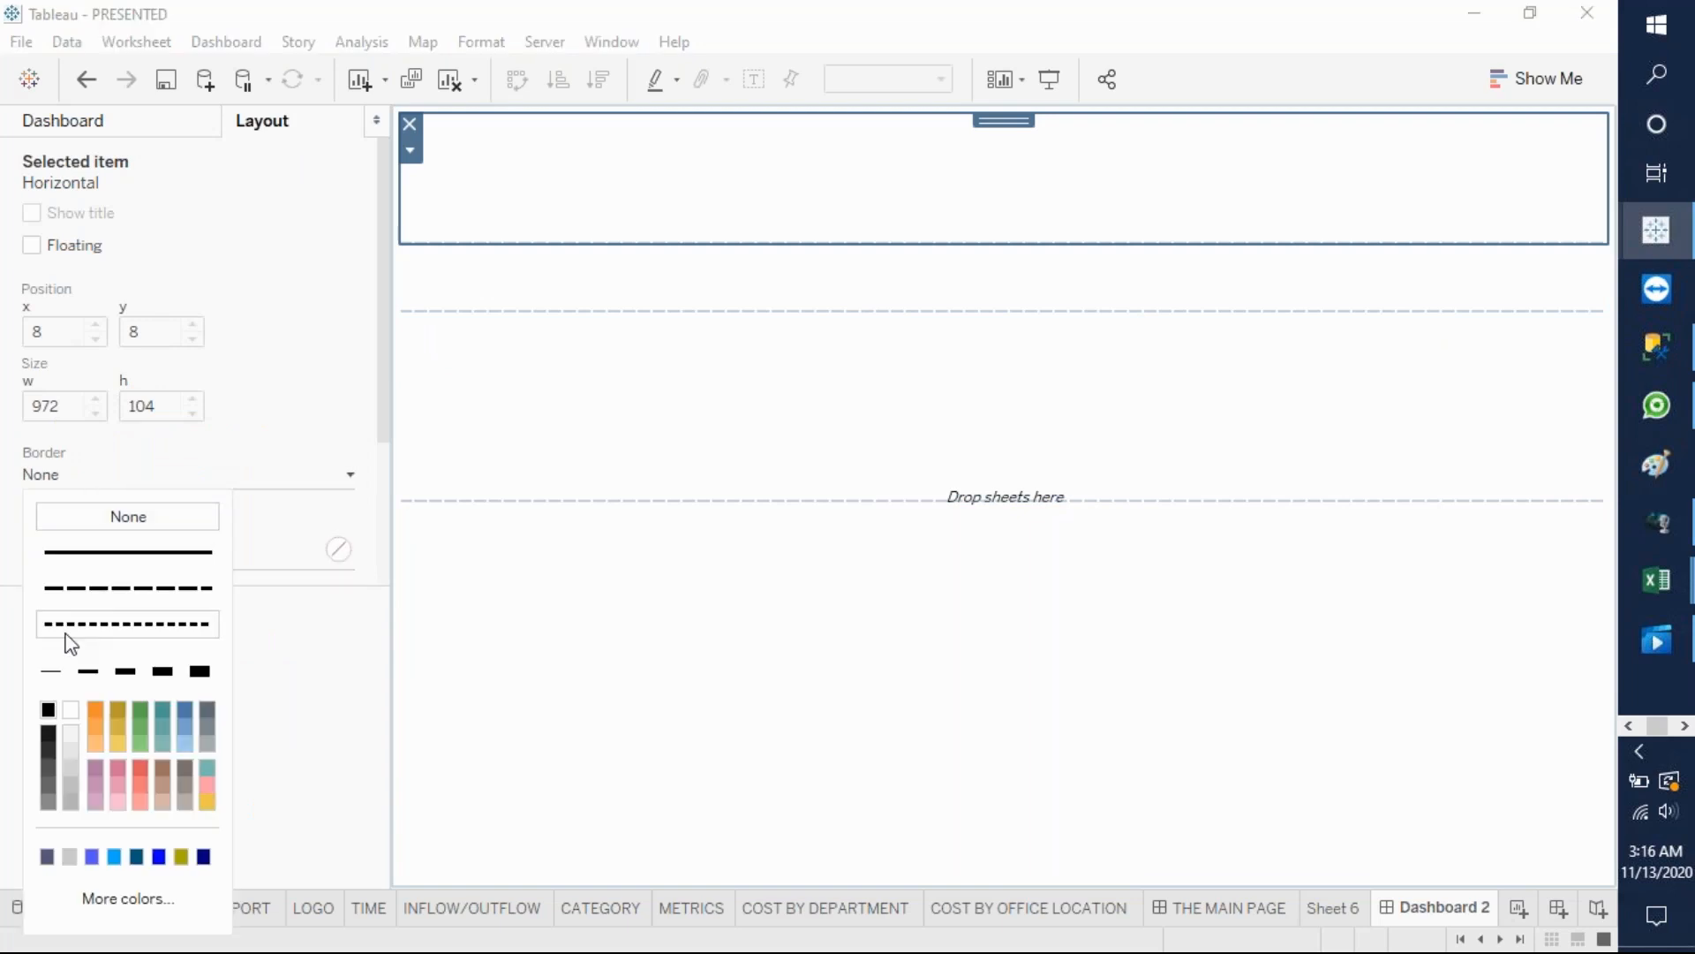
{"action": "left_click", "coordinate": [51, 671]}
- Apply a thin solid border to the narrow second container directly beneath the header
{"action": "left_click", "coordinate": [628, 298]}
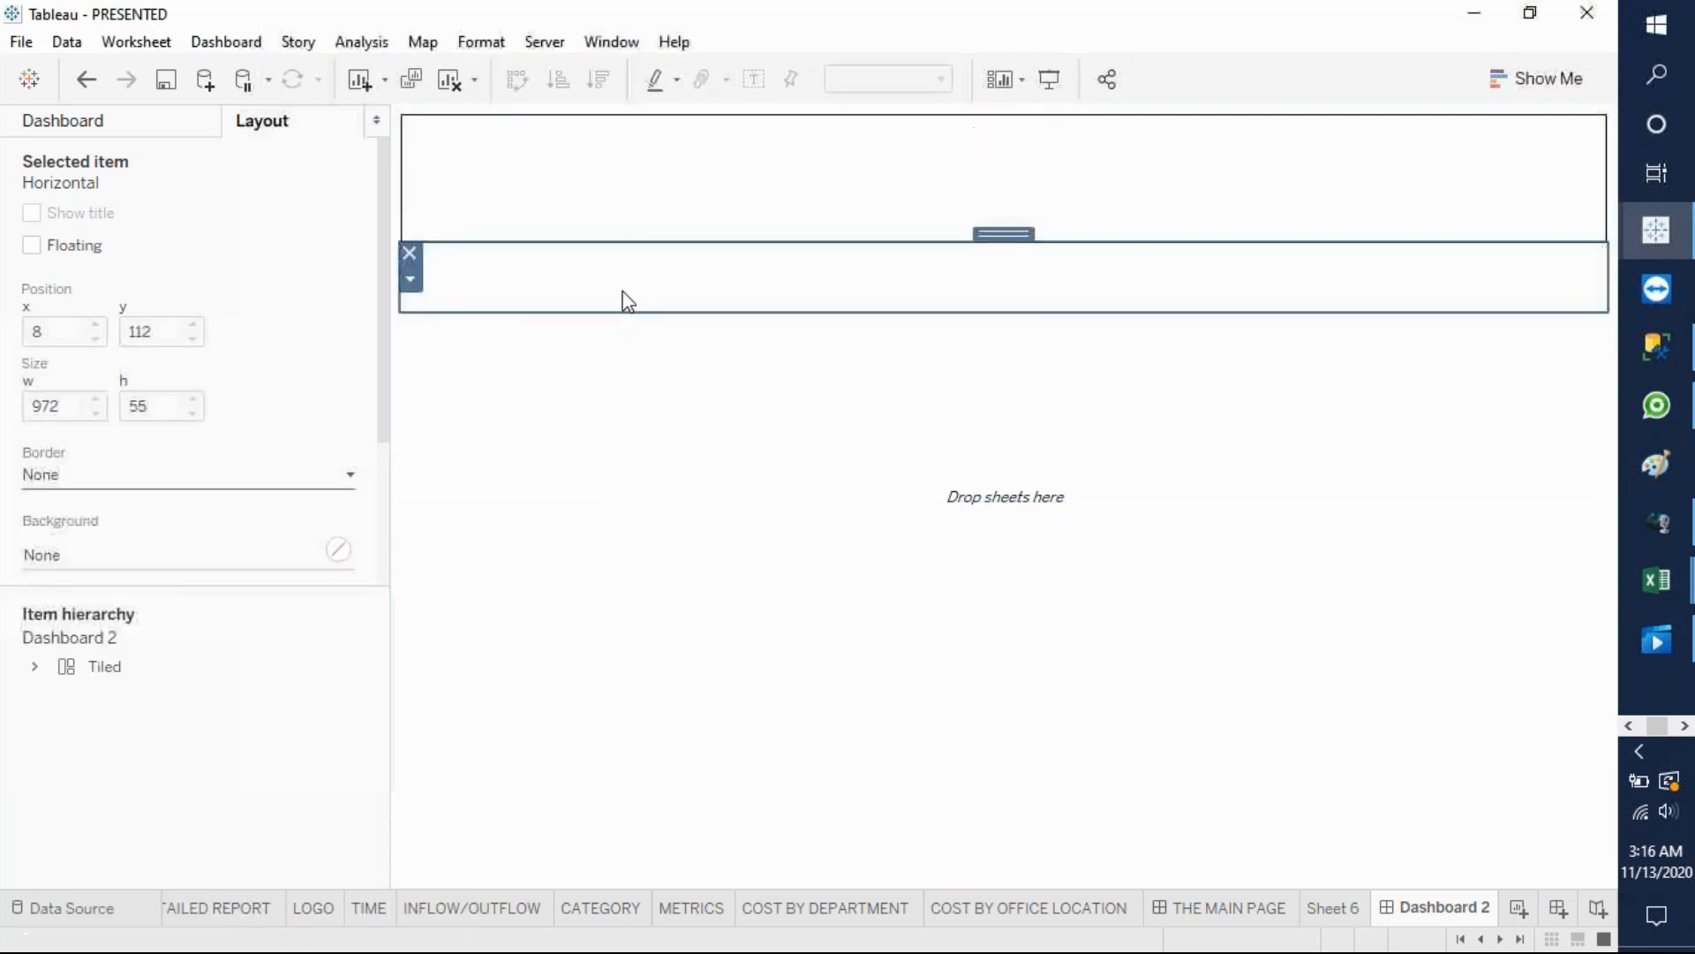
{"action": "left_click", "coordinate": [201, 487]}
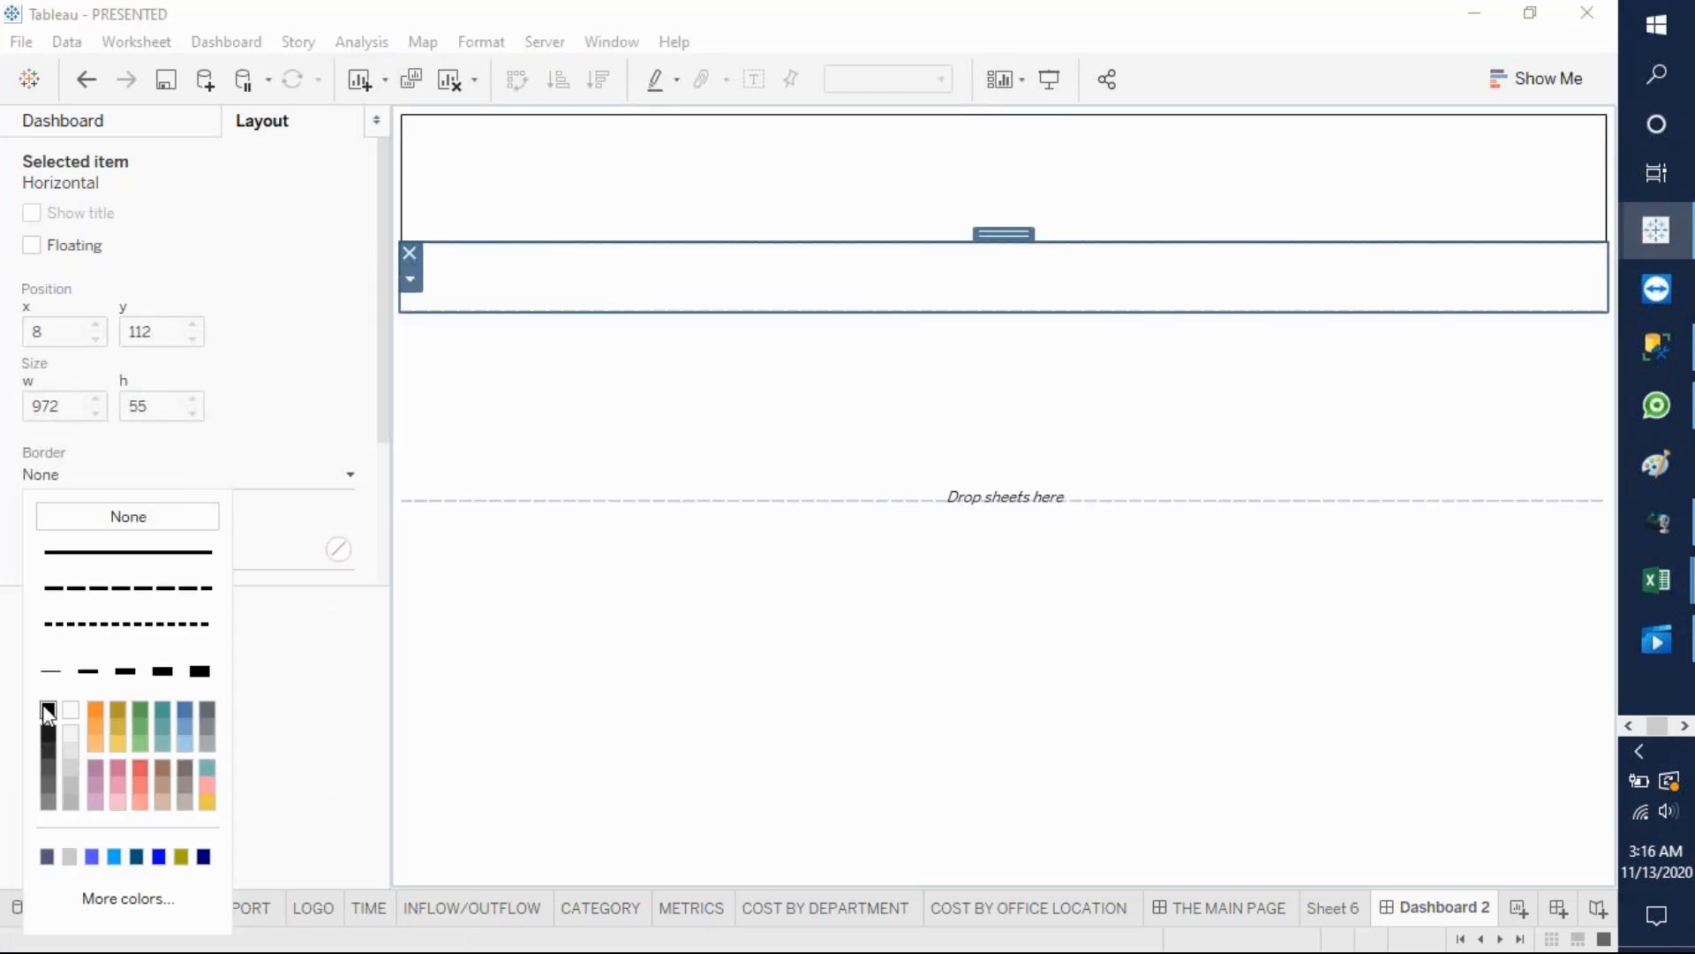
{"action": "left_click", "coordinate": [51, 671]}
- Apply a thin solid border to the third container and to the large fourth container at the base of the dashboard
{"action": "left_click", "coordinate": [635, 410]}
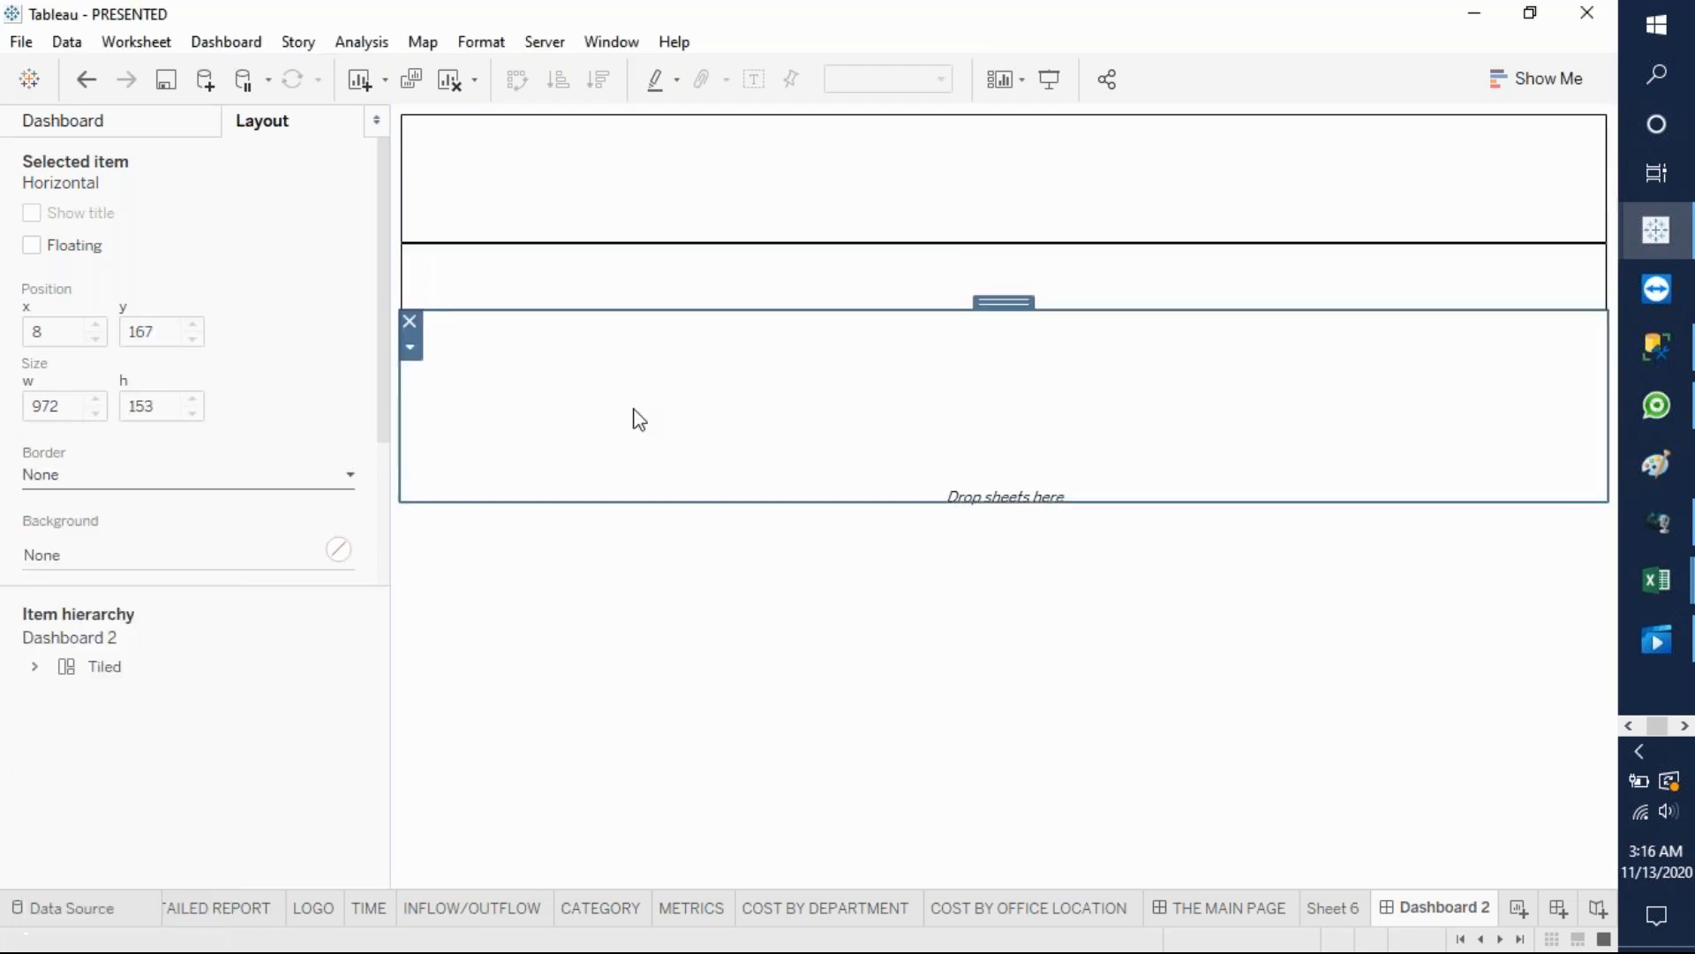
{"action": "left_click", "coordinate": [201, 487]}
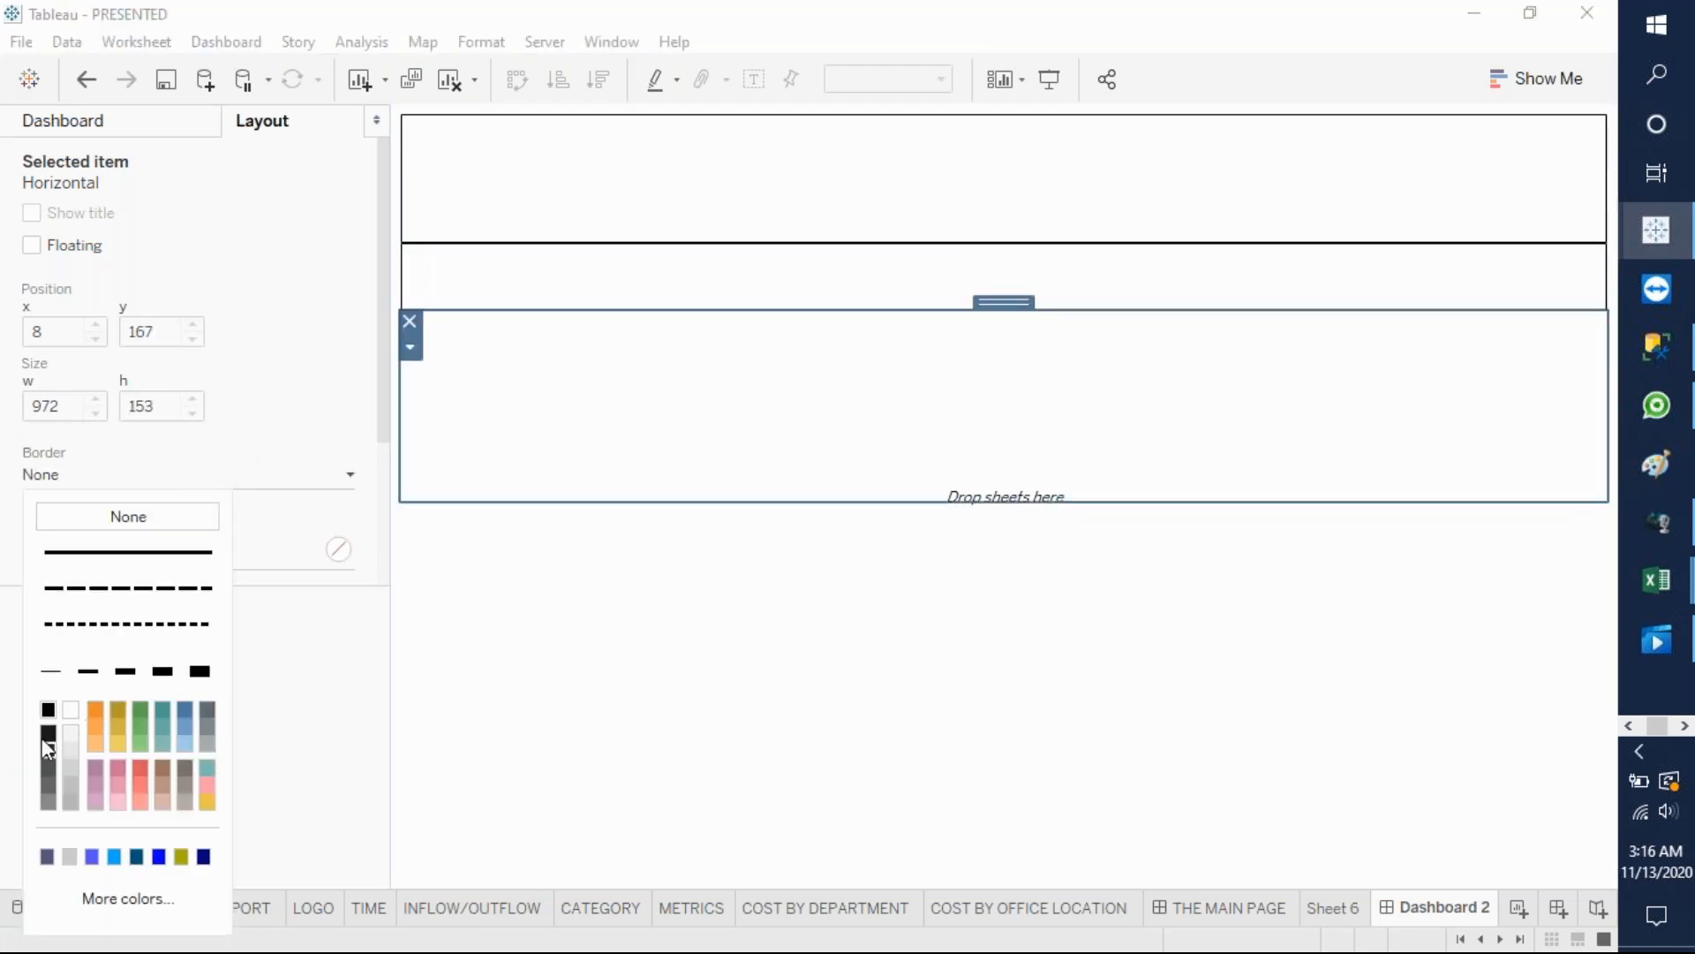
{"action": "left_click", "coordinate": [49, 675]}
{"action": "left_click", "coordinate": [704, 707]}
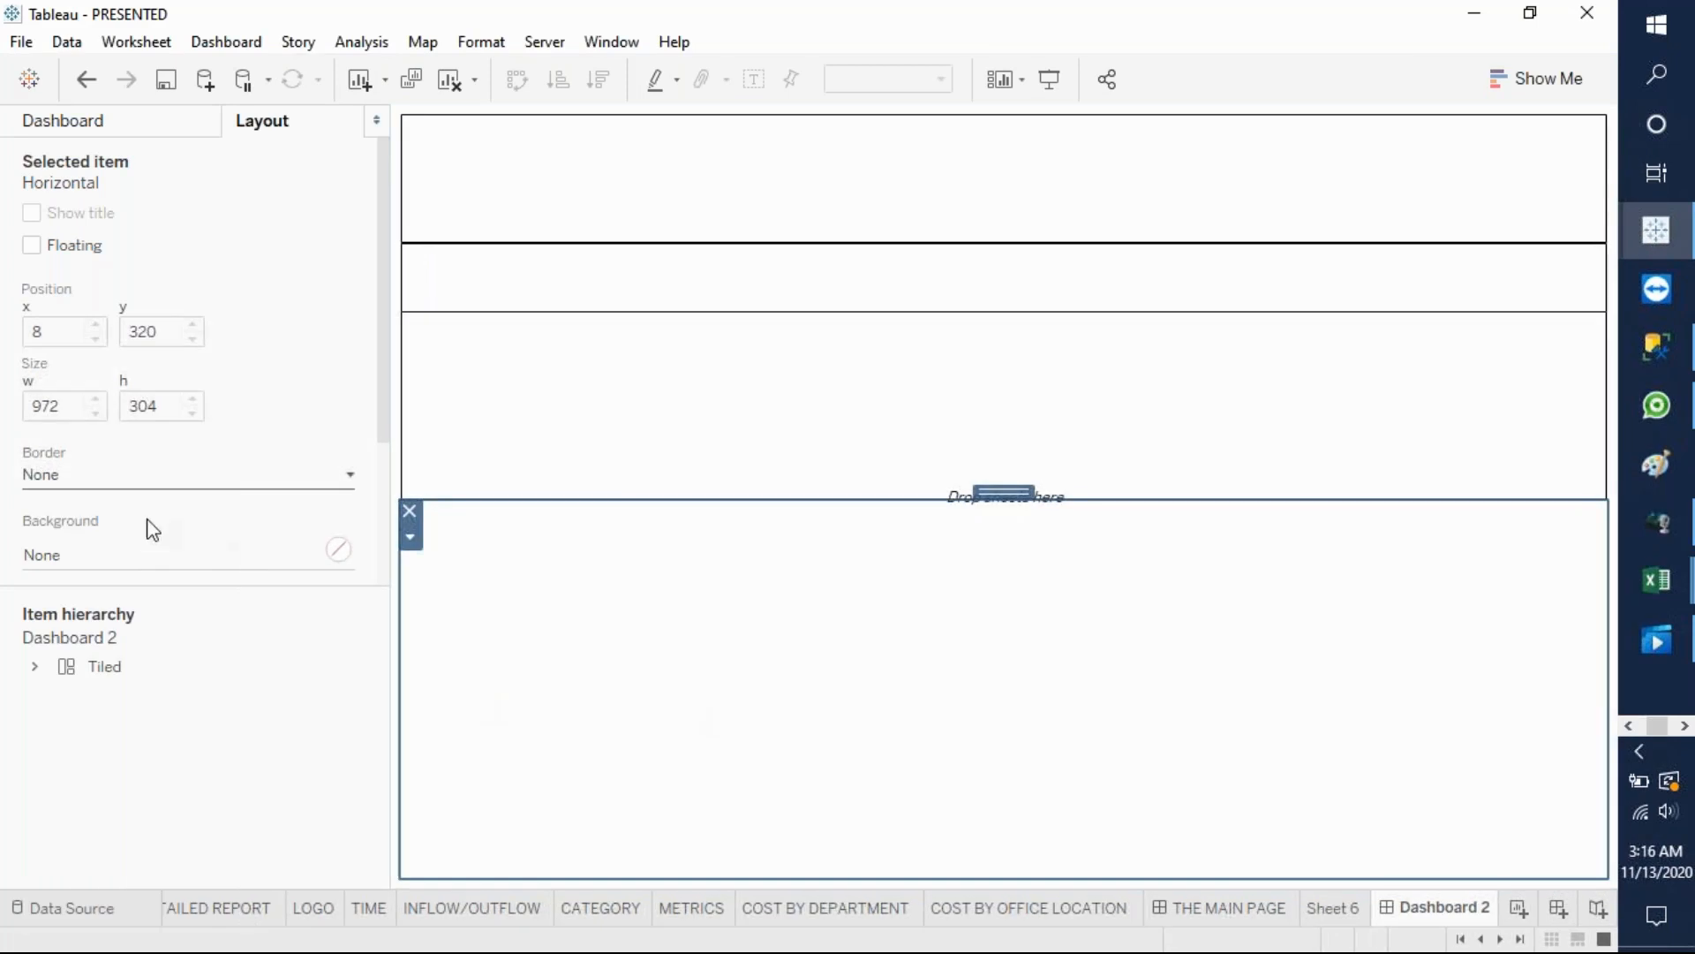
{"action": "left_click", "coordinate": [106, 487]}
{"action": "left_click", "coordinate": [55, 675]}
{"action": "left_click", "coordinate": [329, 741]}
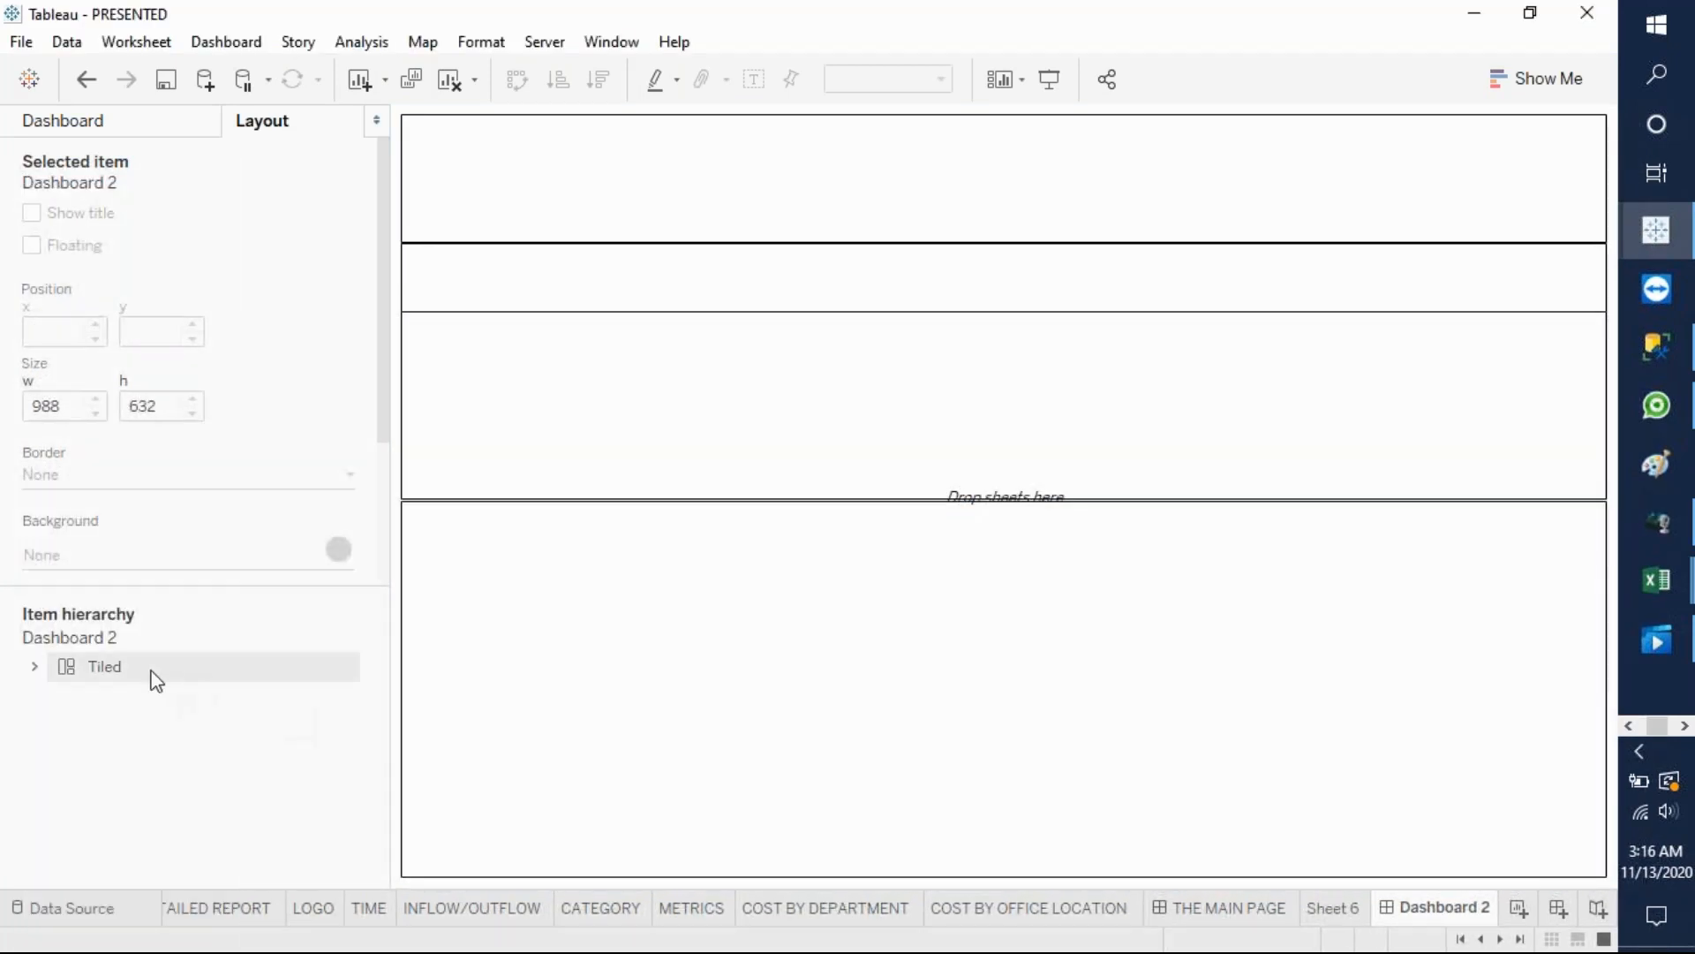
- Give the outer Tiled container a medium-thick solid border and extend the third container downward into the fourth
{"action": "left_click", "coordinate": [133, 674]}
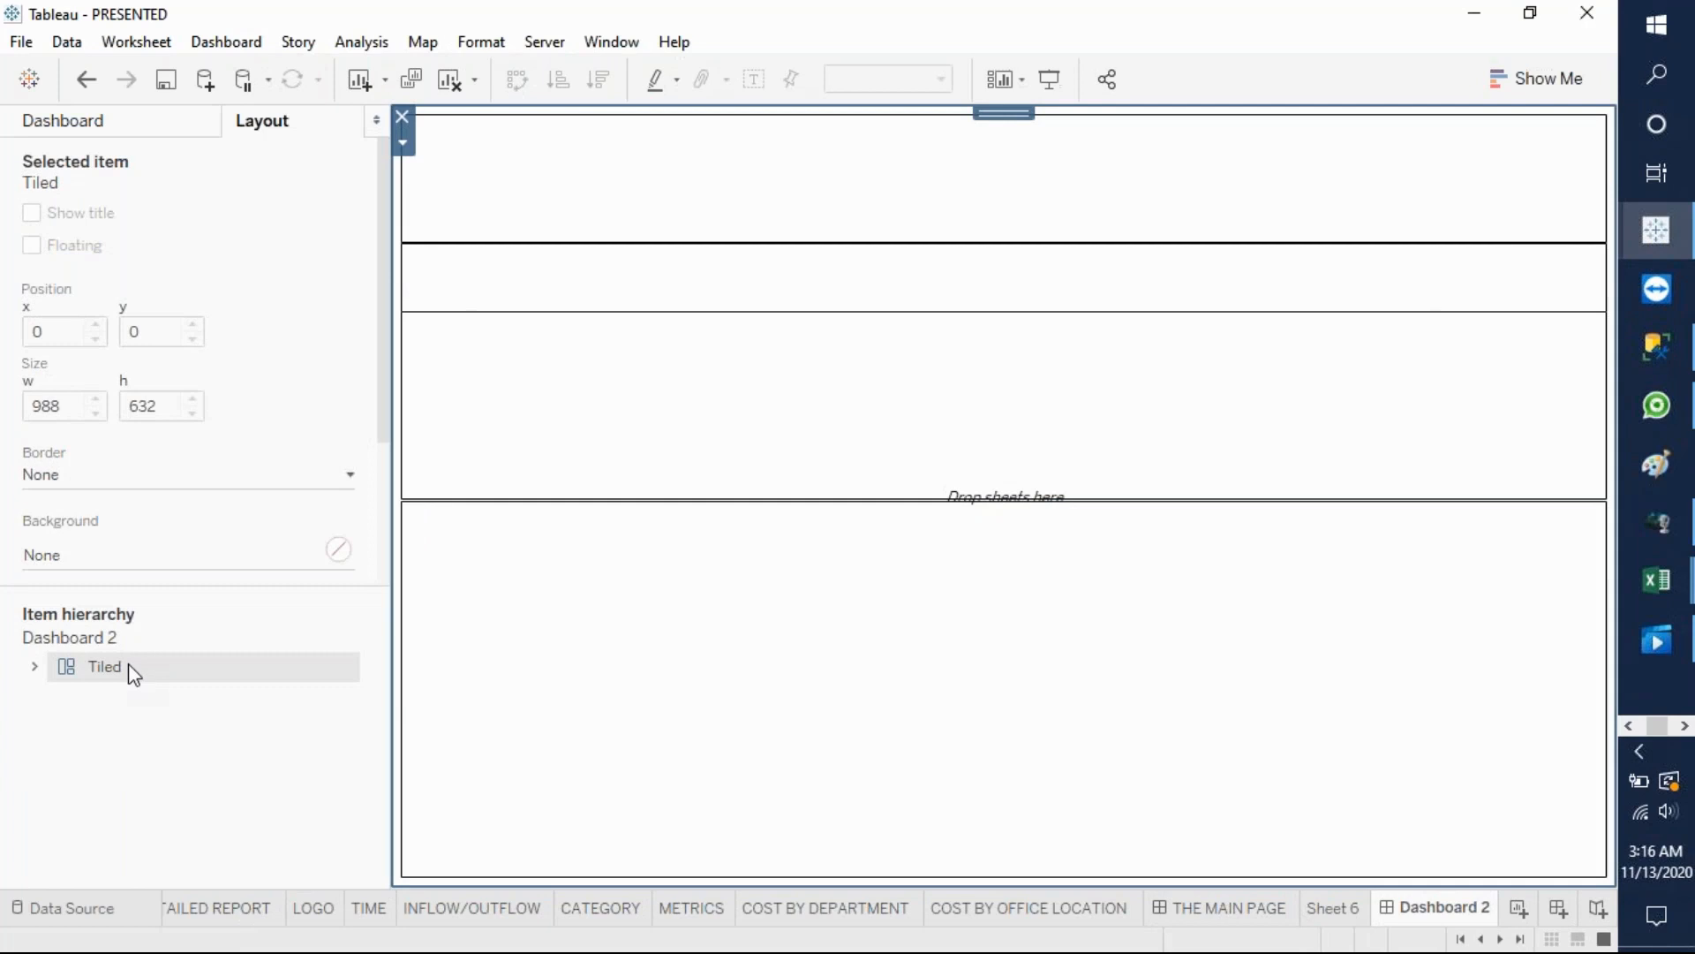
{"action": "left_click", "coordinate": [227, 477]}
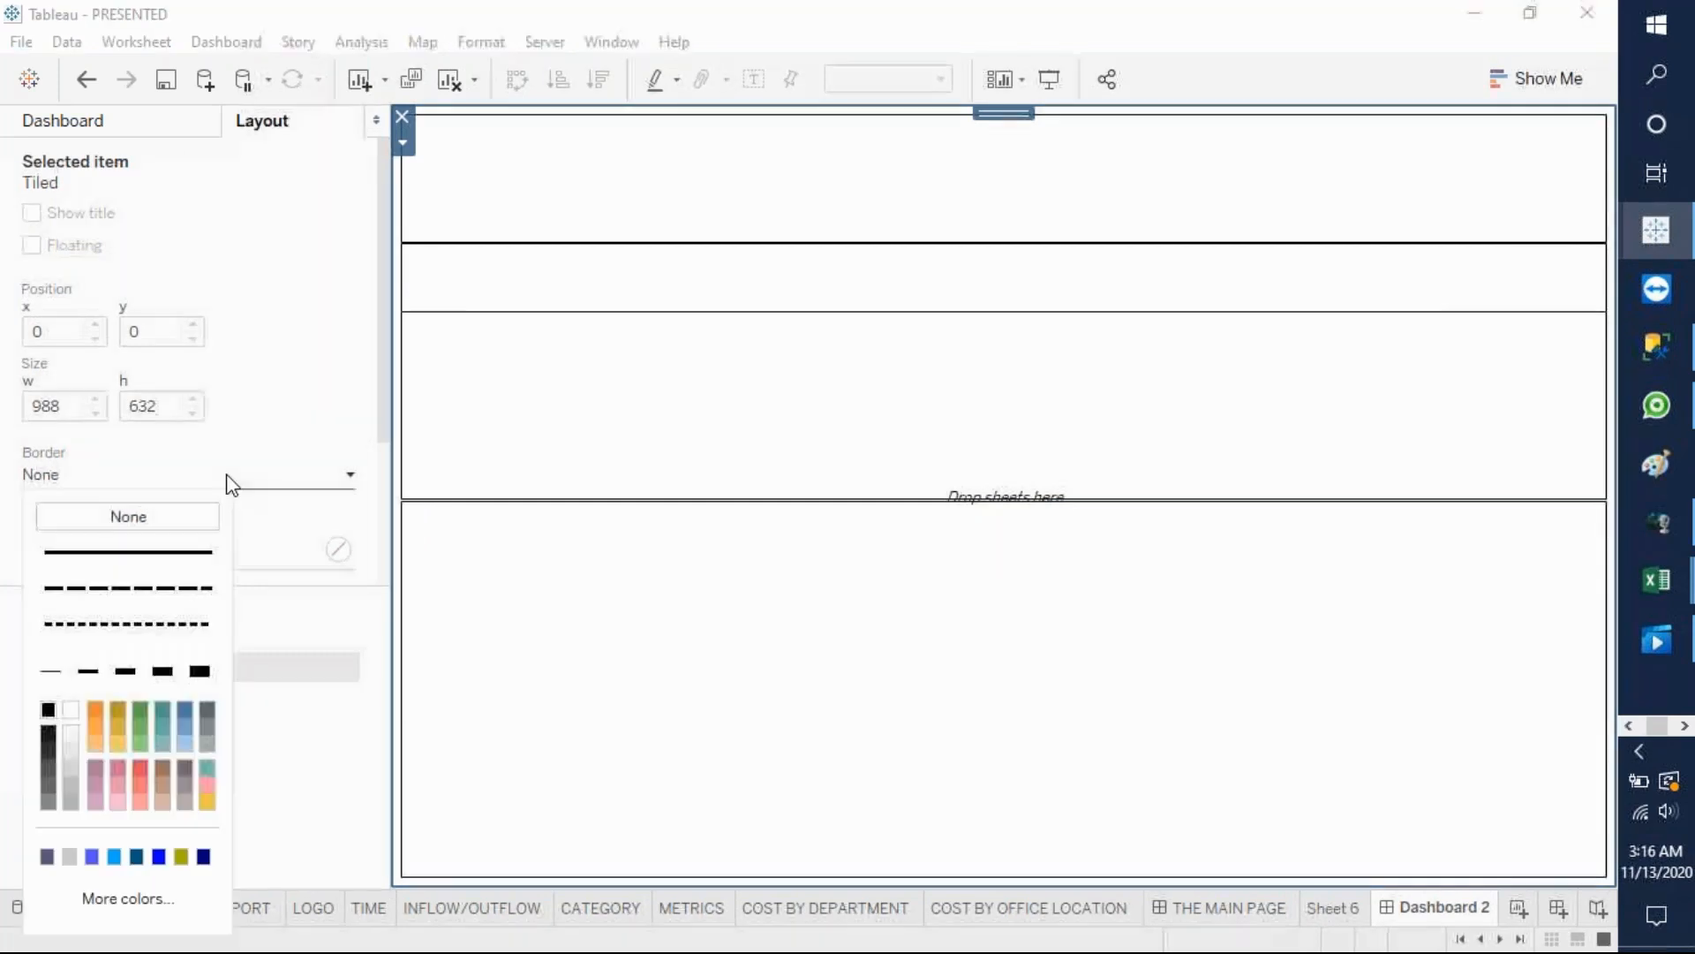
{"action": "left_click", "coordinate": [125, 673]}
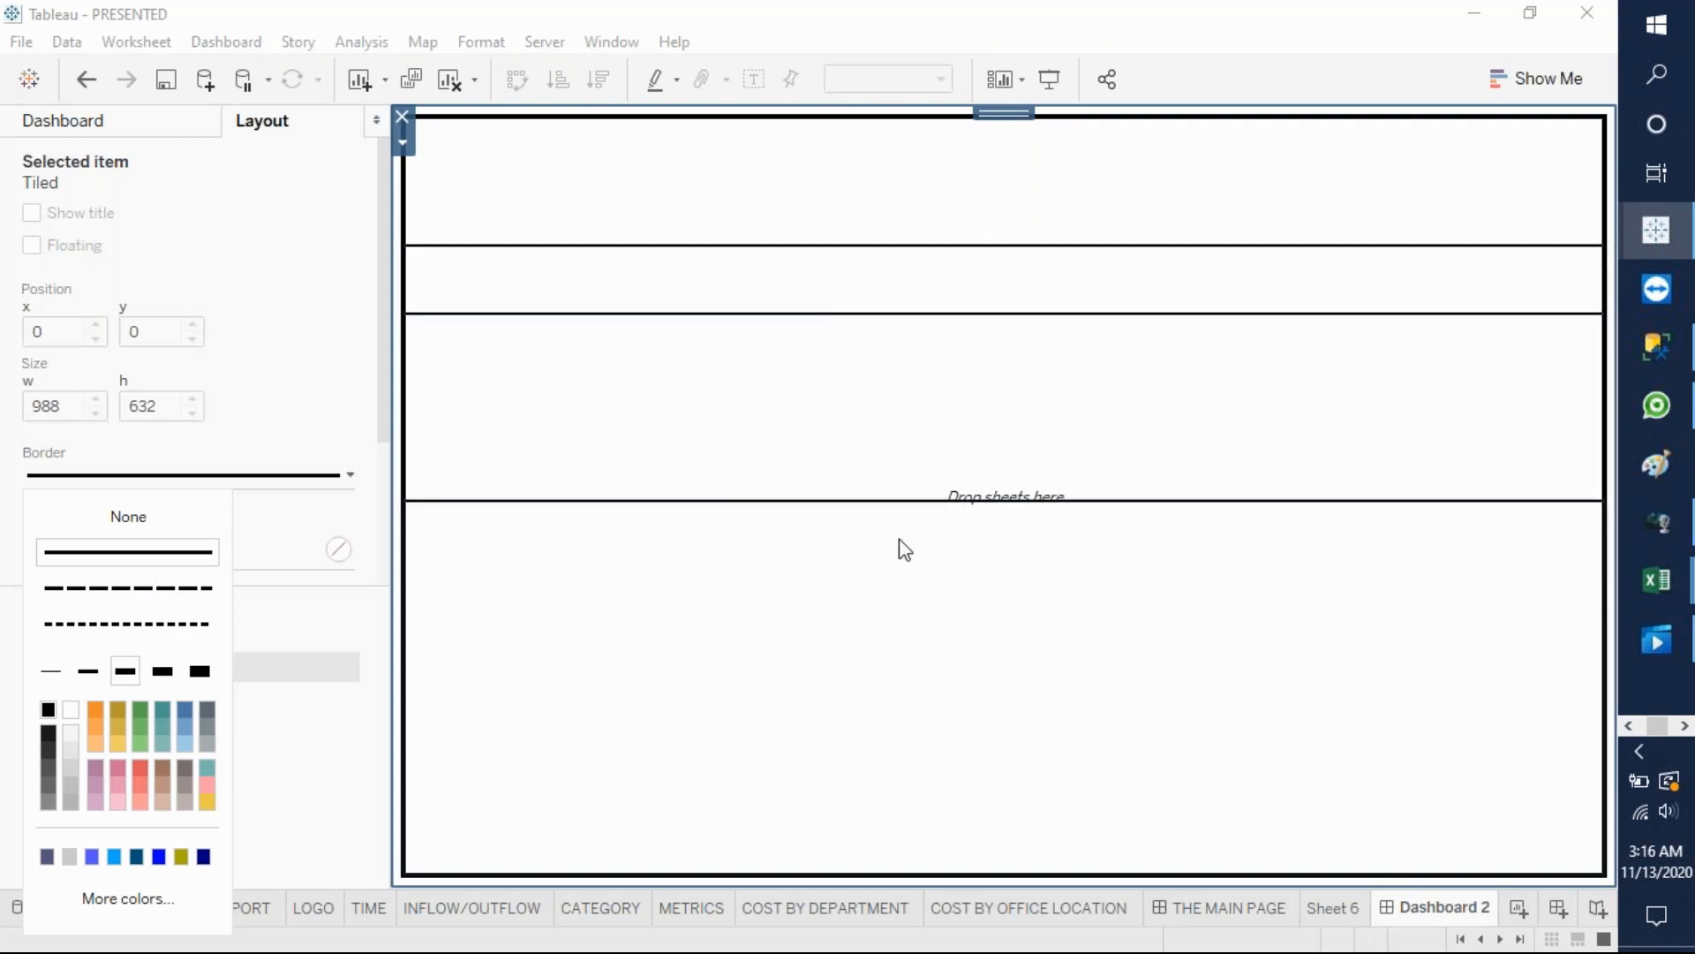
{"action": "left_click_drag", "start_coordinate": [837, 497], "coordinate": [836, 577]}
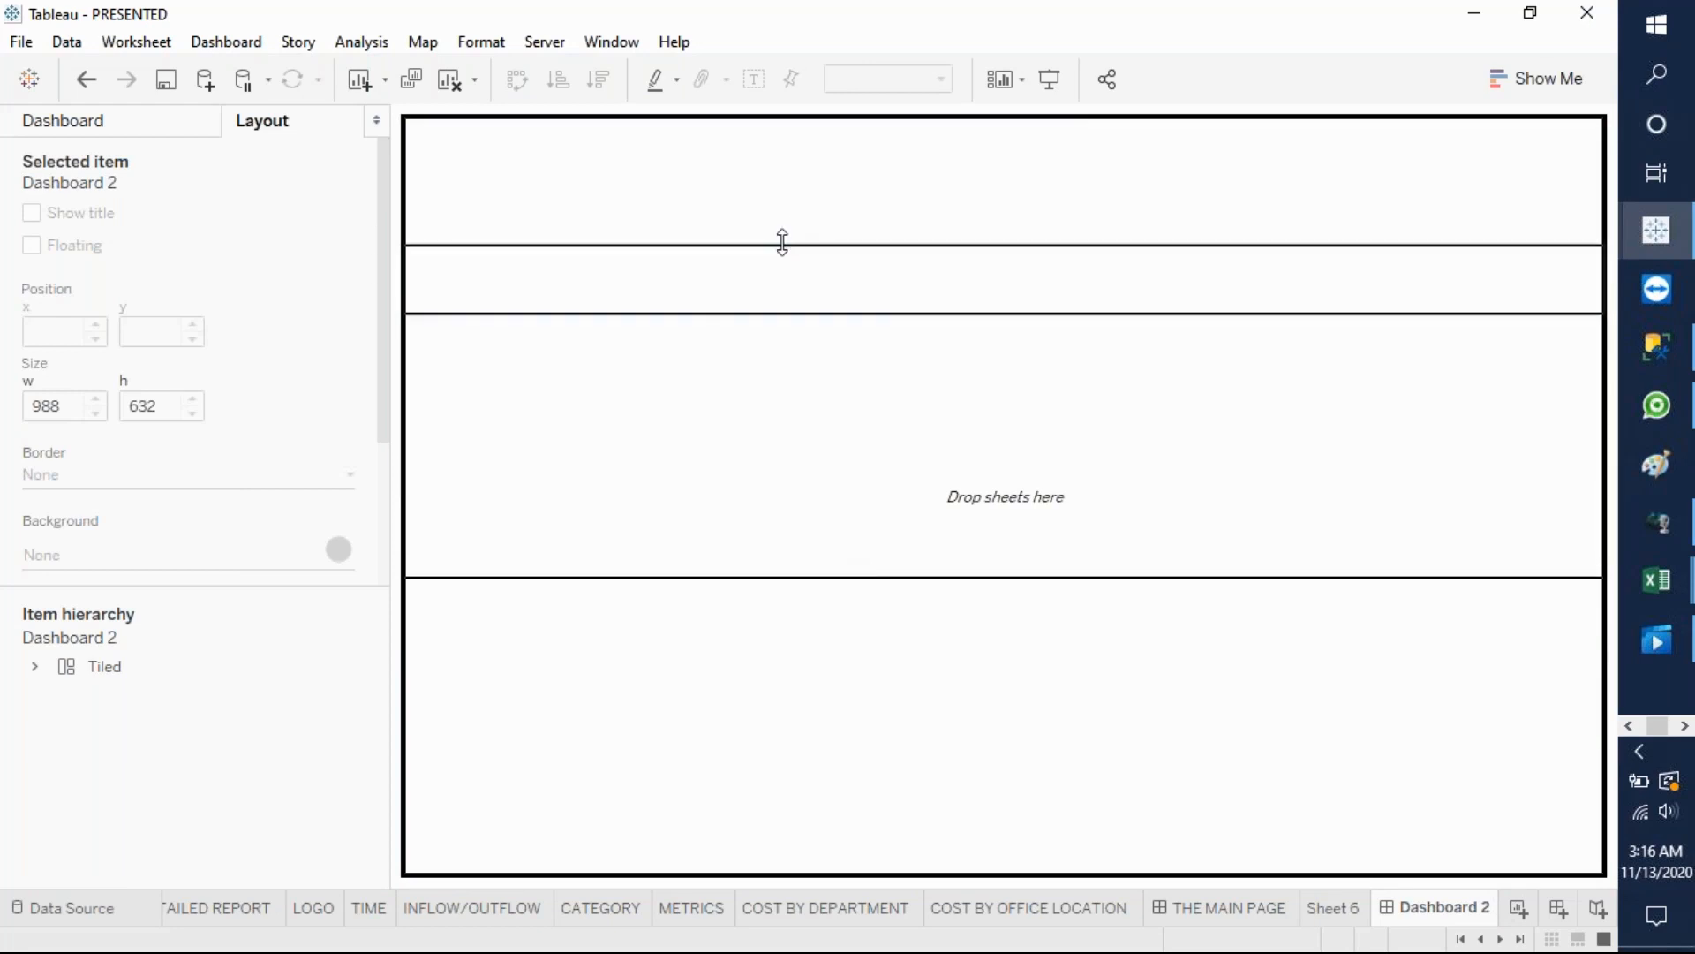
- Place a blank object in the header container and add a horizontal container before it, narrowed to a small section
{"action": "left_click", "coordinate": [752, 212]}
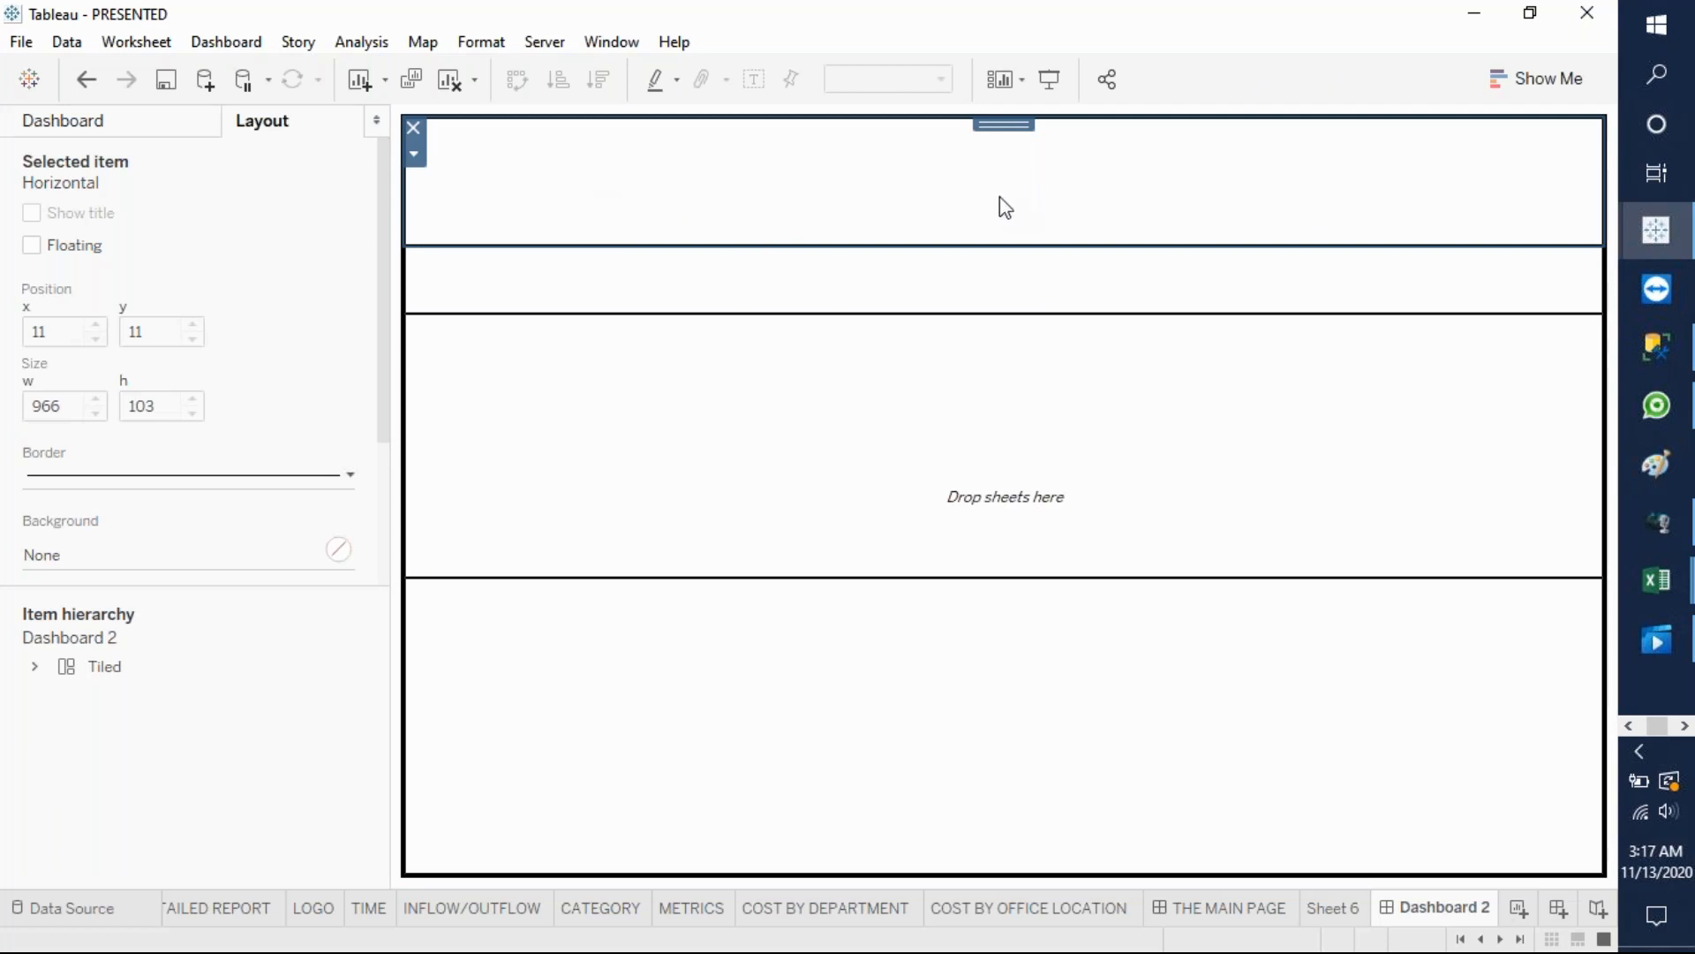
{"action": "left_click", "coordinate": [96, 128]}
{"action": "left_click_drag", "start_coordinate": [256, 653], "coordinate": [857, 168]}
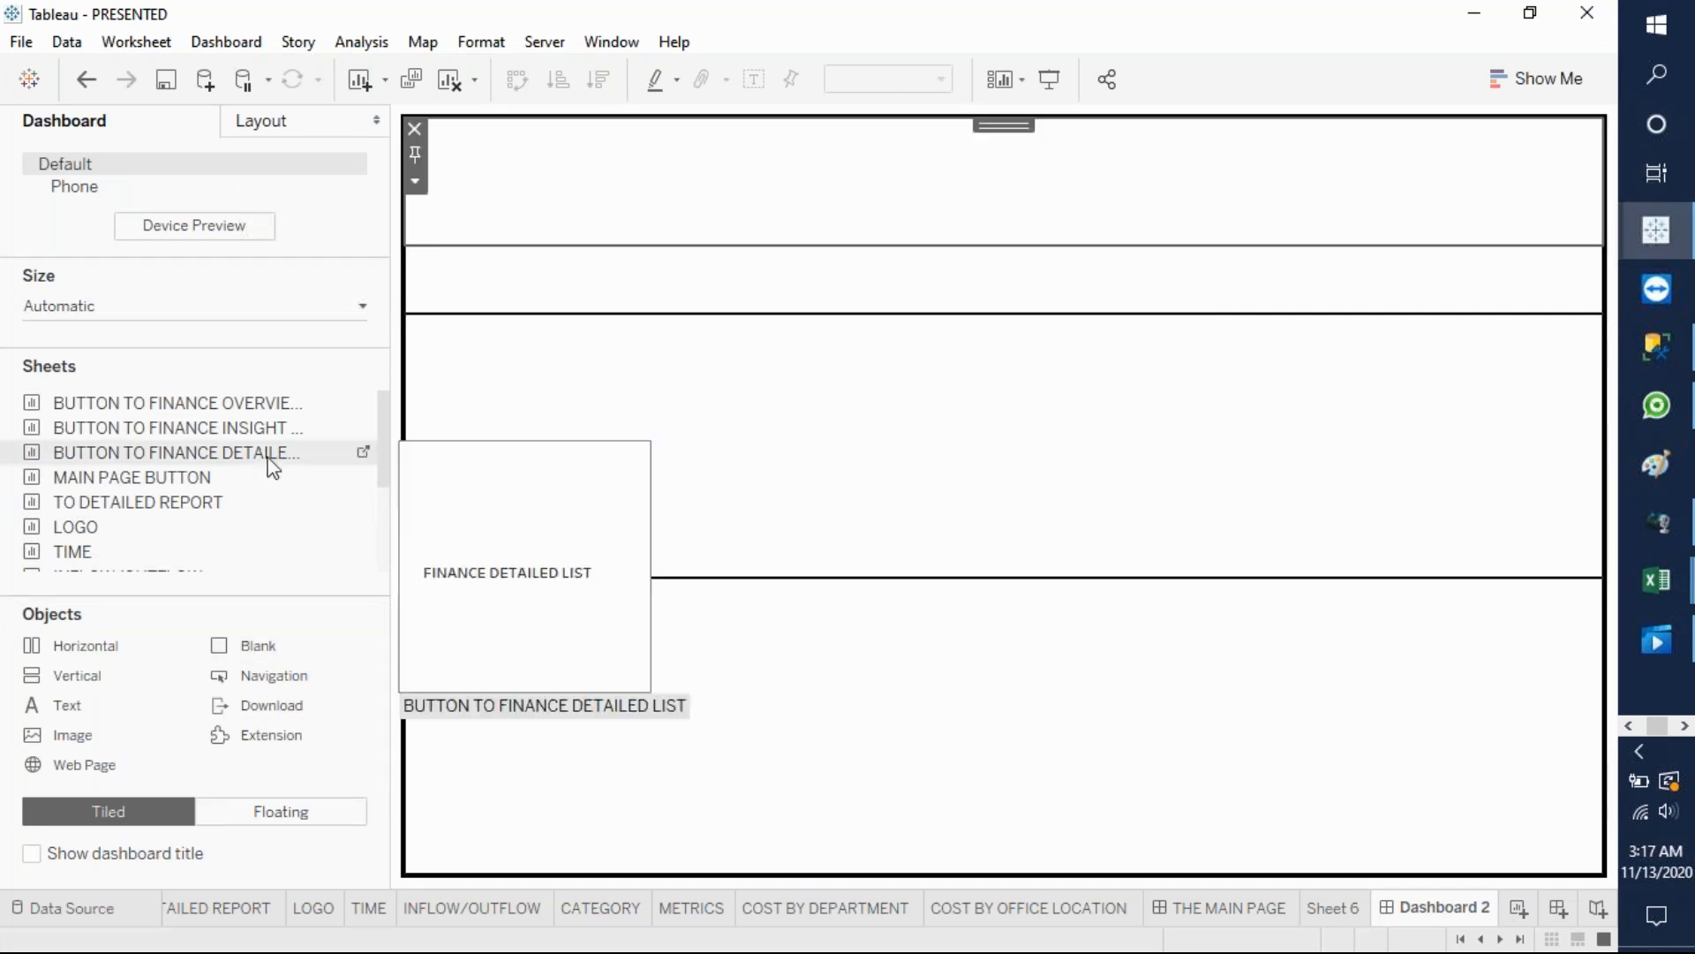
{"action": "left_click_drag", "start_coordinate": [140, 651], "coordinate": [444, 196]}
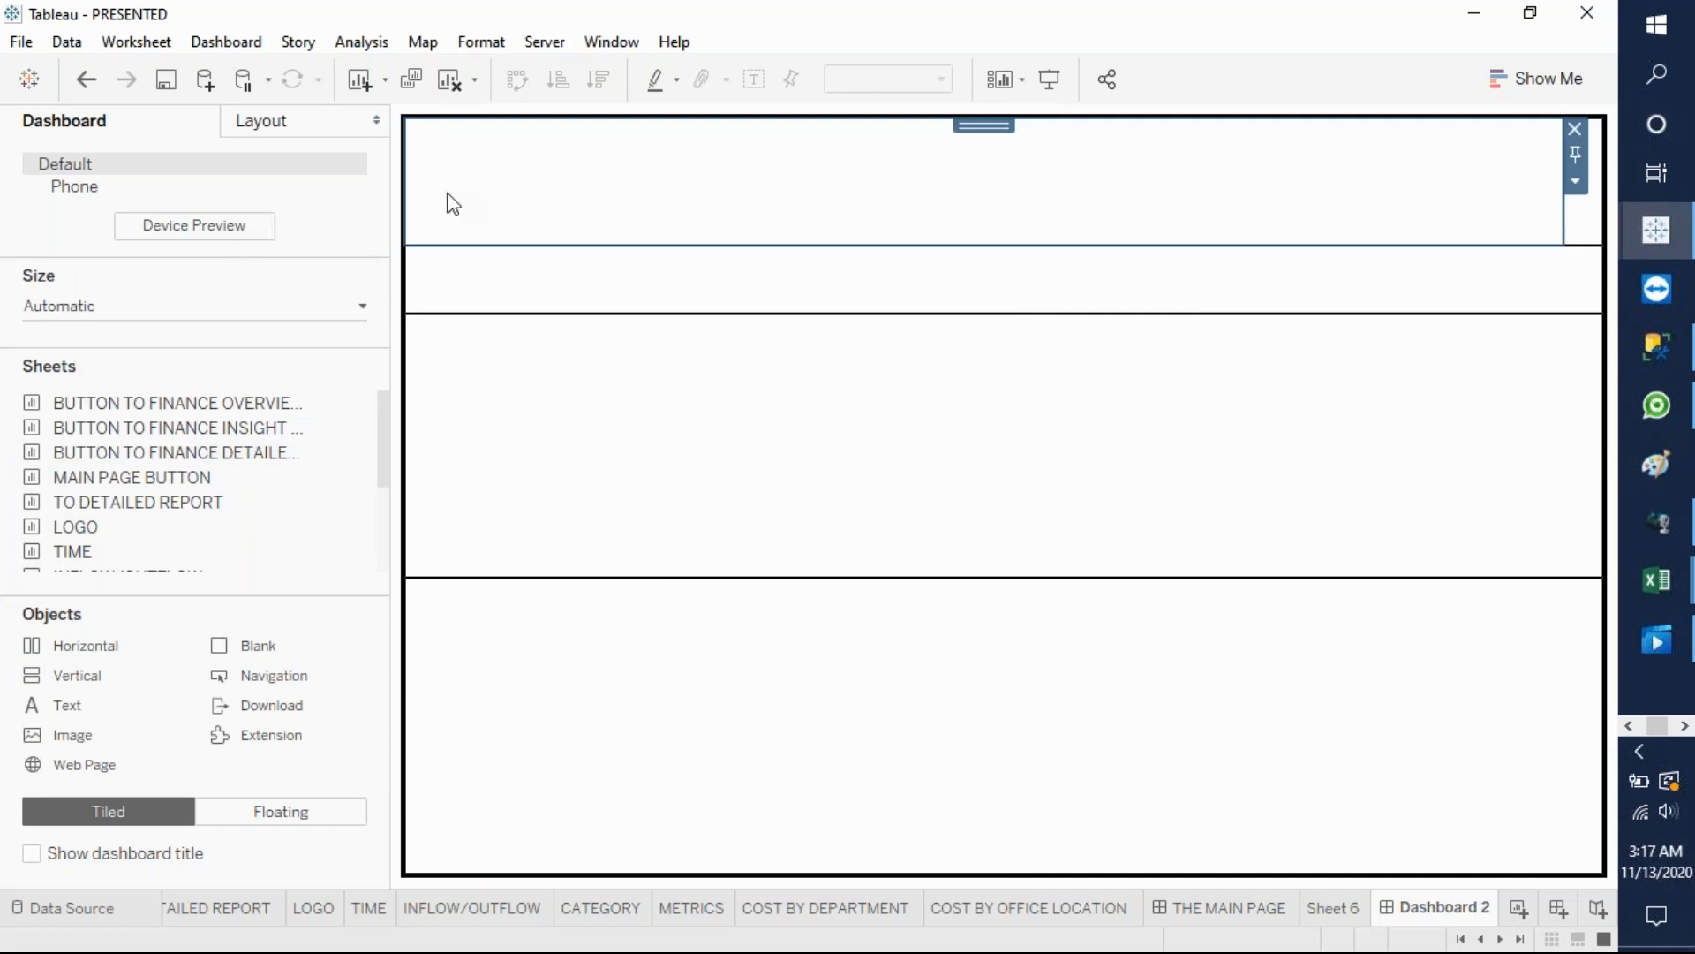
{"action": "left_click_drag", "start_coordinate": [1560, 231], "coordinate": [598, 230]}
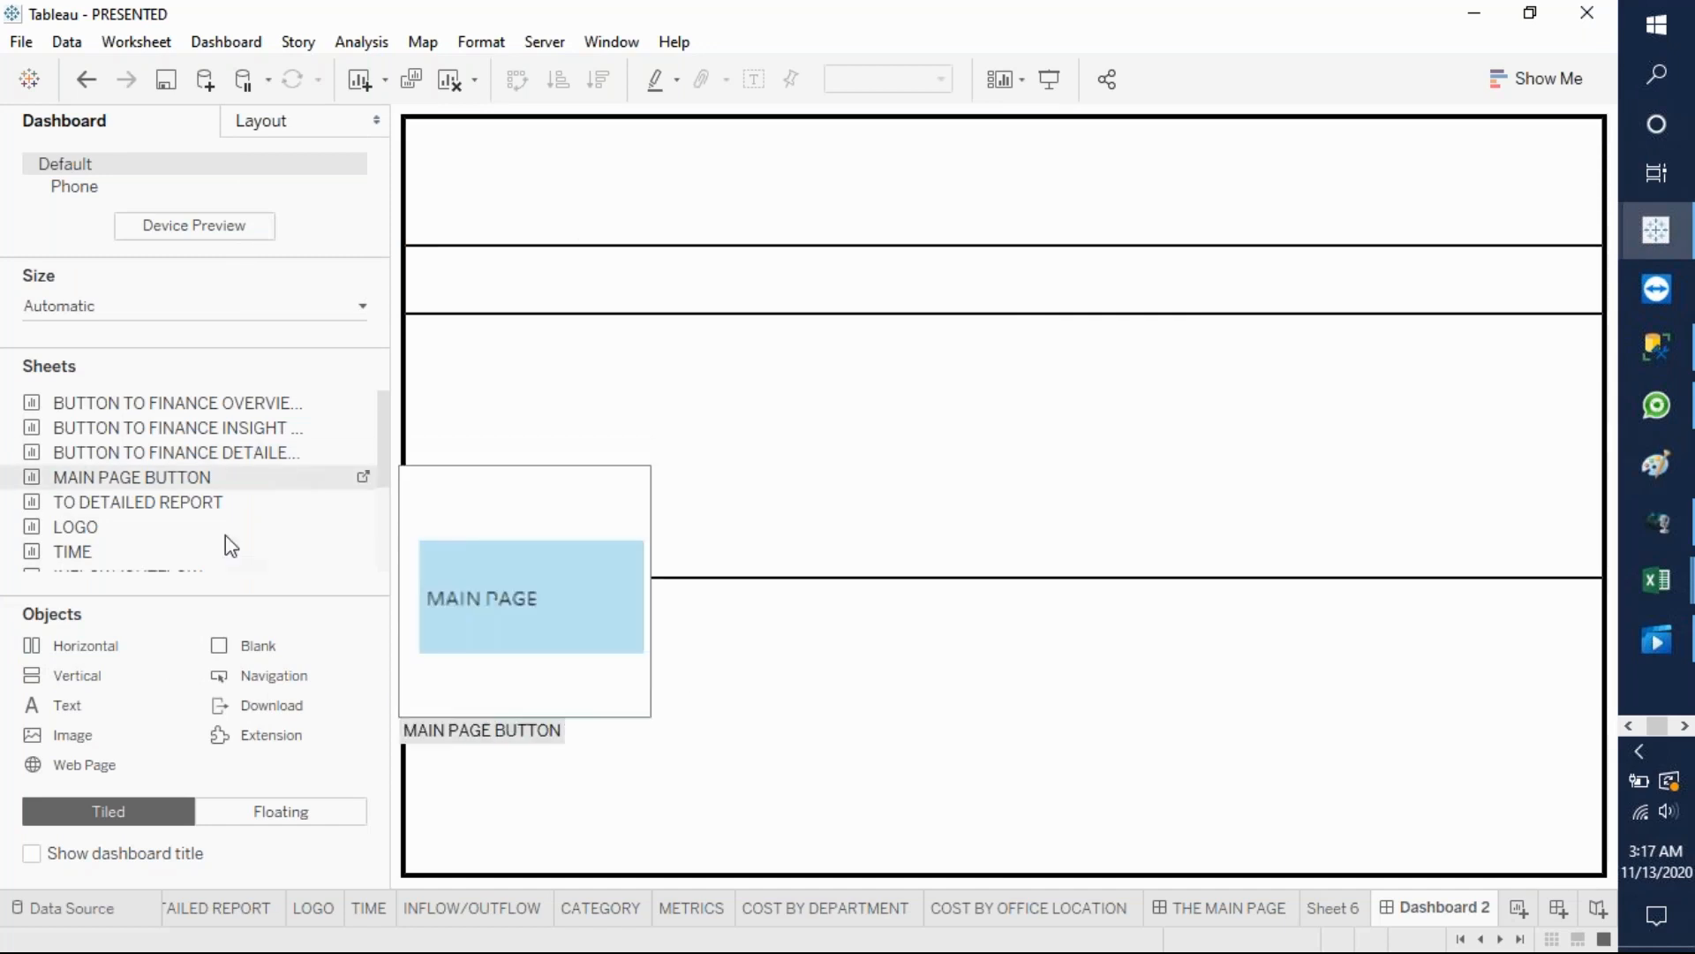
- Add two more horizontal containers to the header, between the first nested container and the blank object
{"action": "left_click_drag", "start_coordinate": [124, 662], "coordinate": [611, 173]}
{"action": "mouse_move", "coordinate": [168, 492]}
{"action": "left_click_drag", "start_coordinate": [144, 654], "coordinate": [637, 171]}
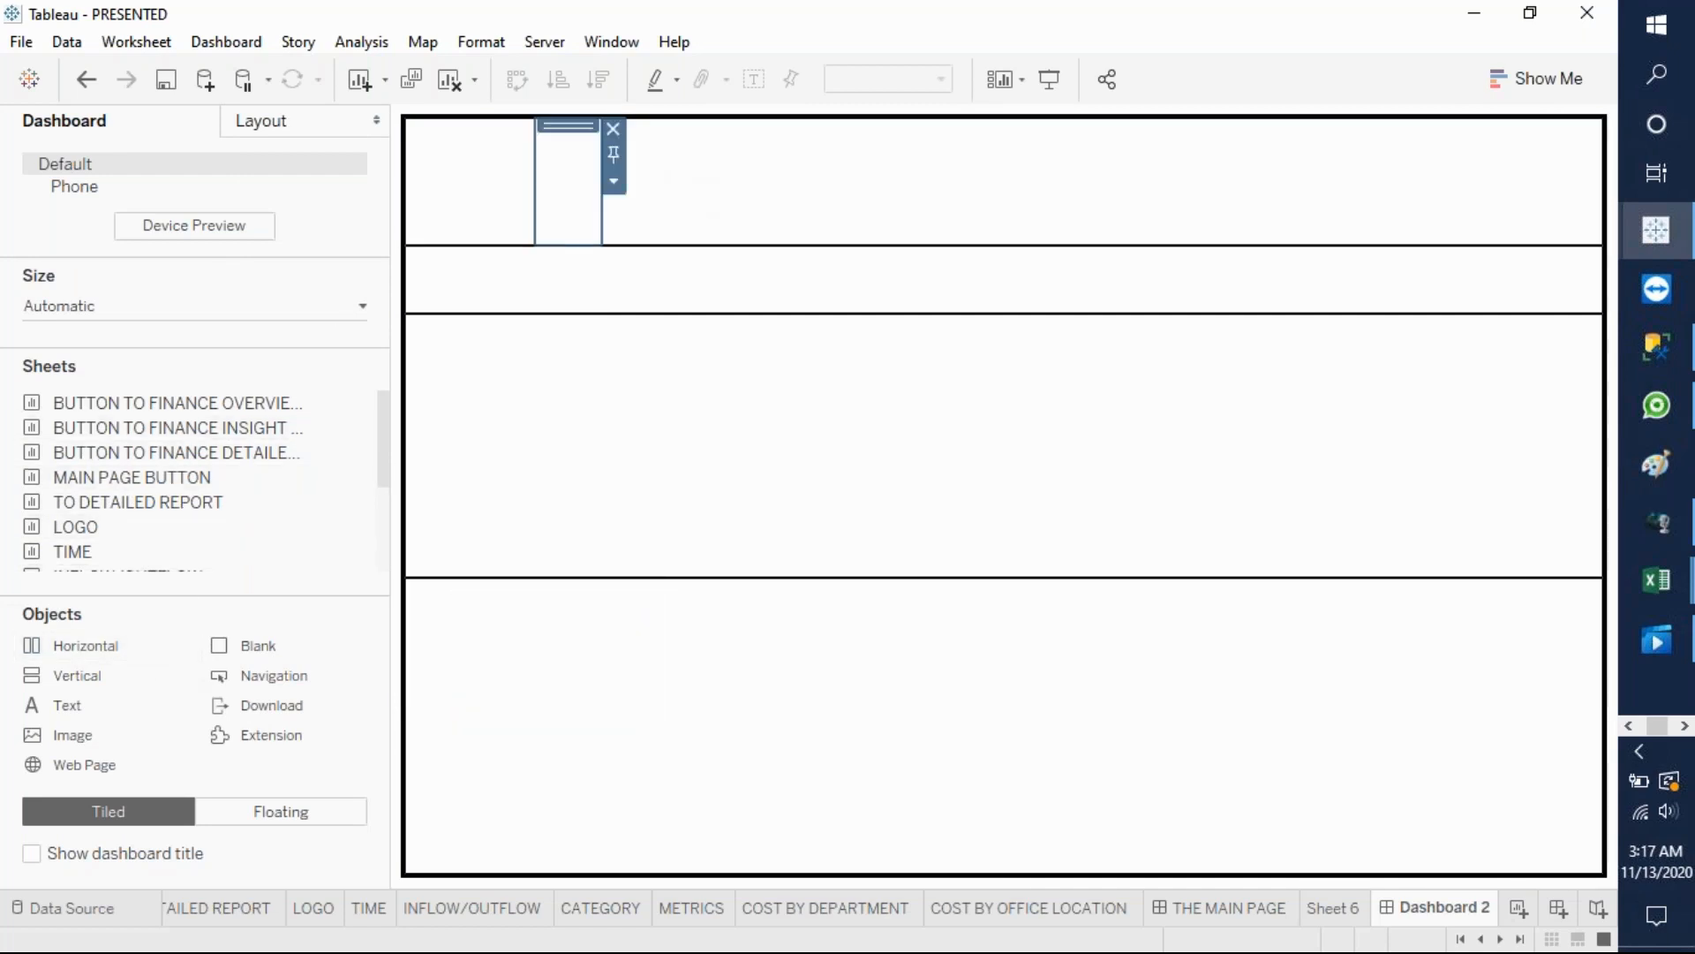
- Remove the blank object from the header and widen the middle of the three nested containers on both sides
{"action": "left_click", "coordinate": [730, 202]}
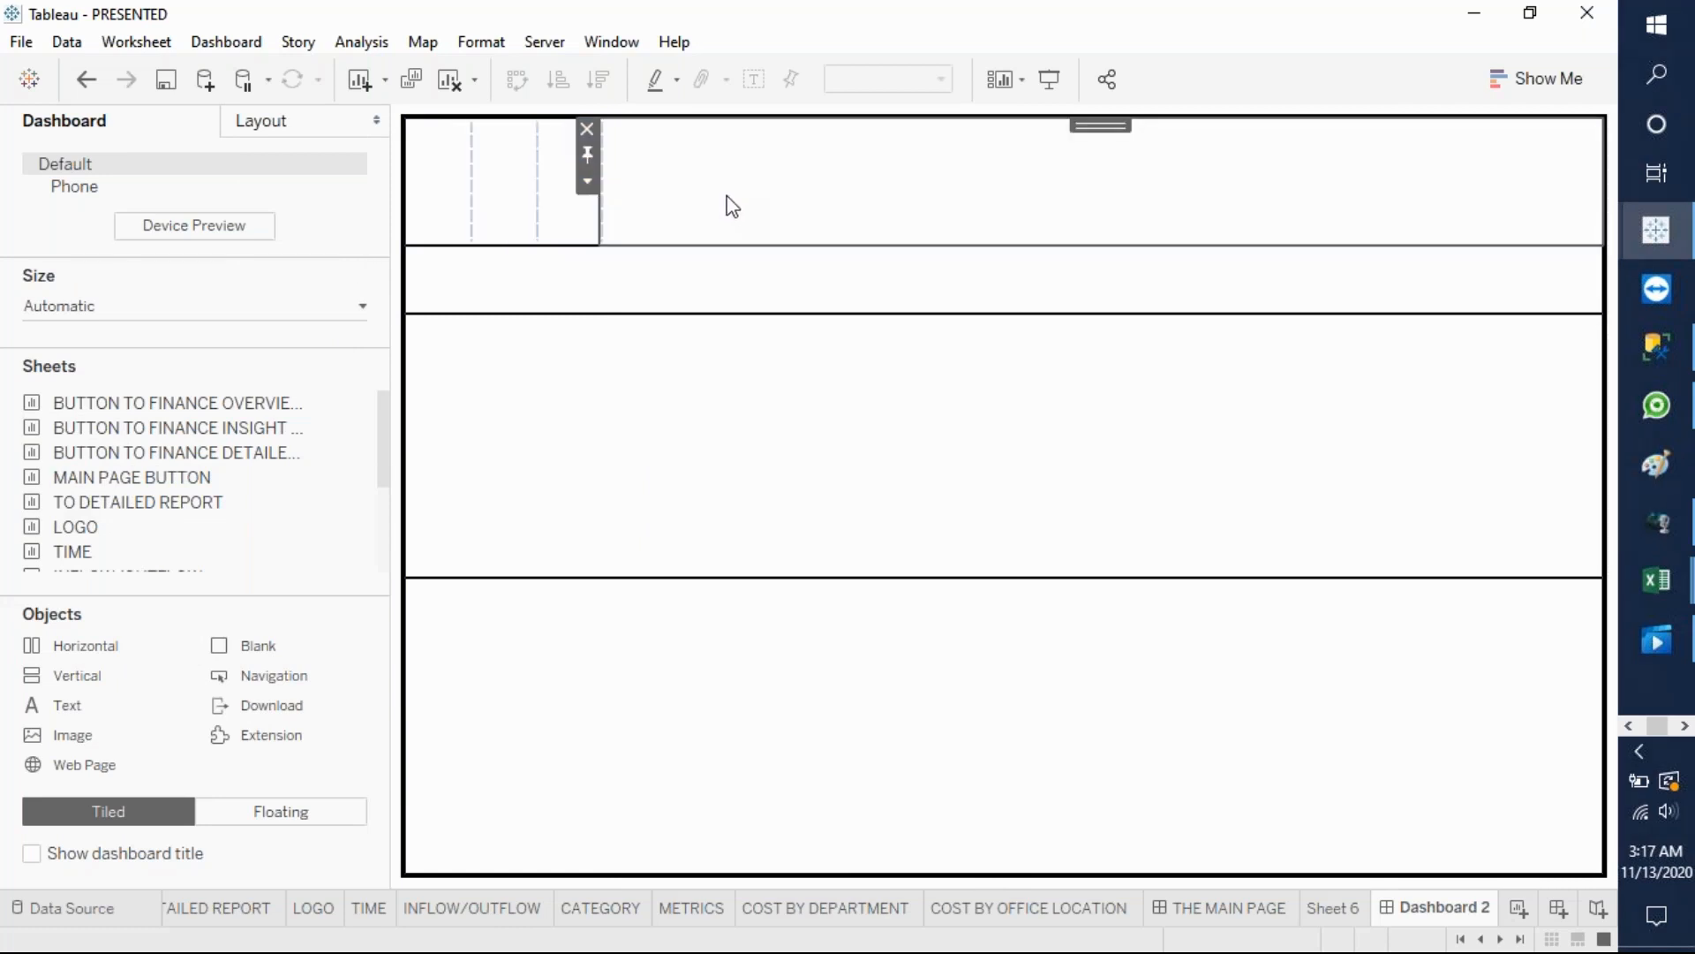
{"action": "left_click", "coordinate": [587, 129]}
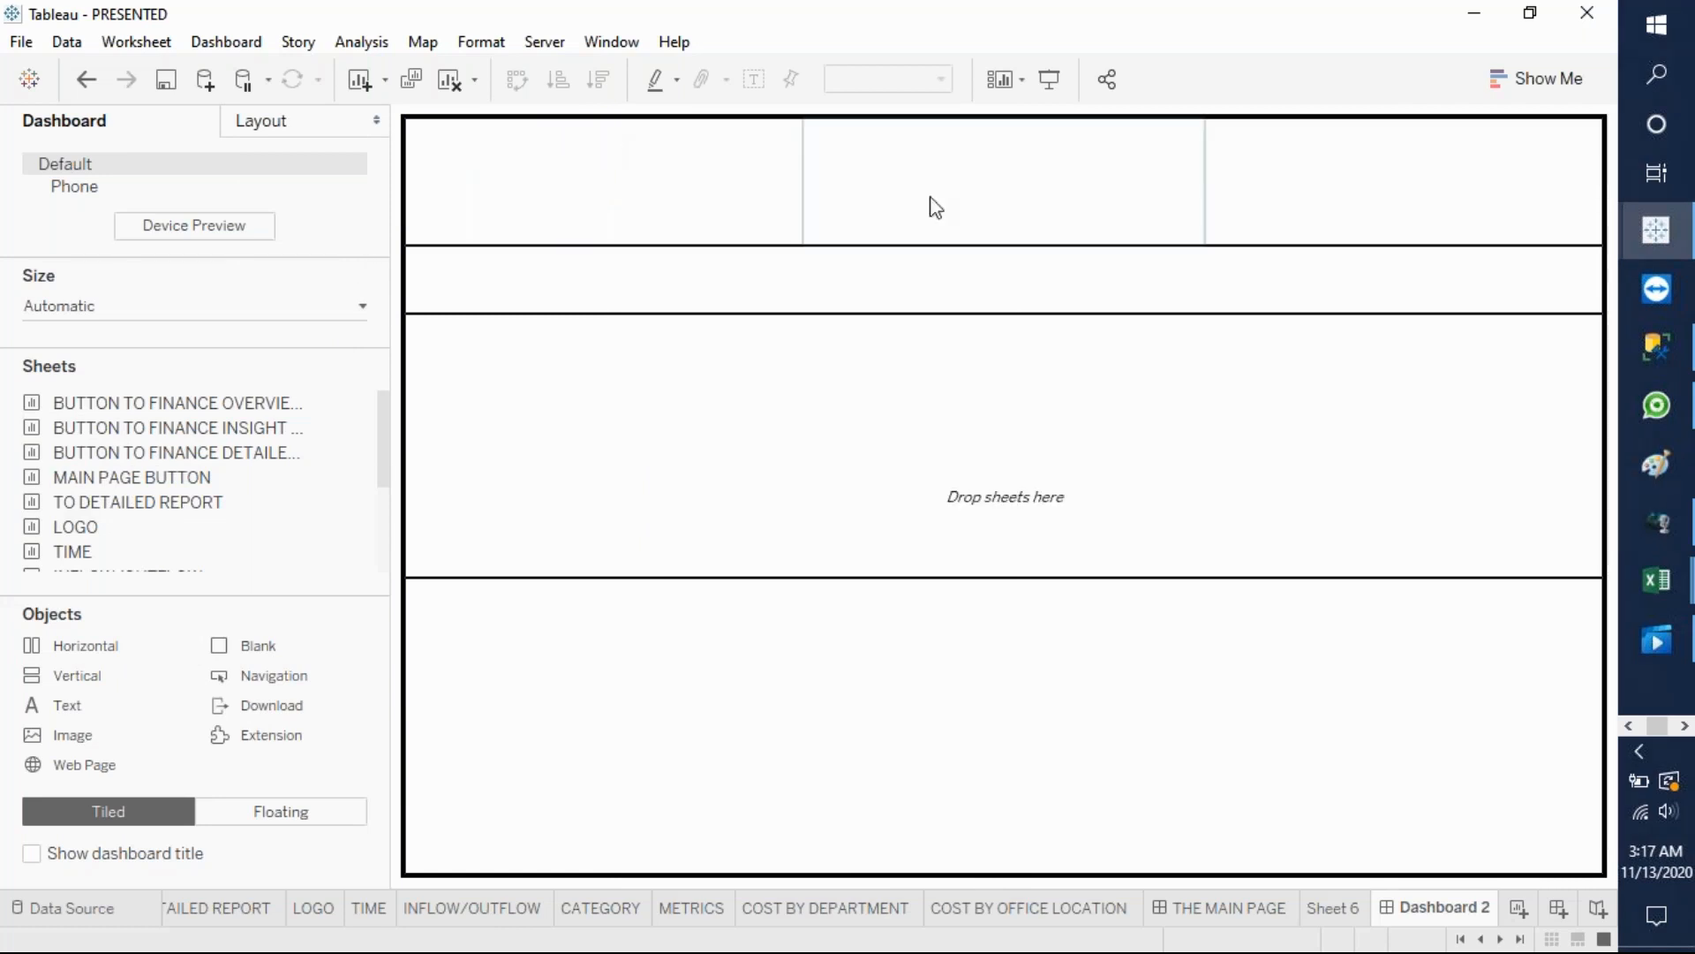
{"action": "left_click_drag", "start_coordinate": [1203, 185], "coordinate": [1280, 221]}
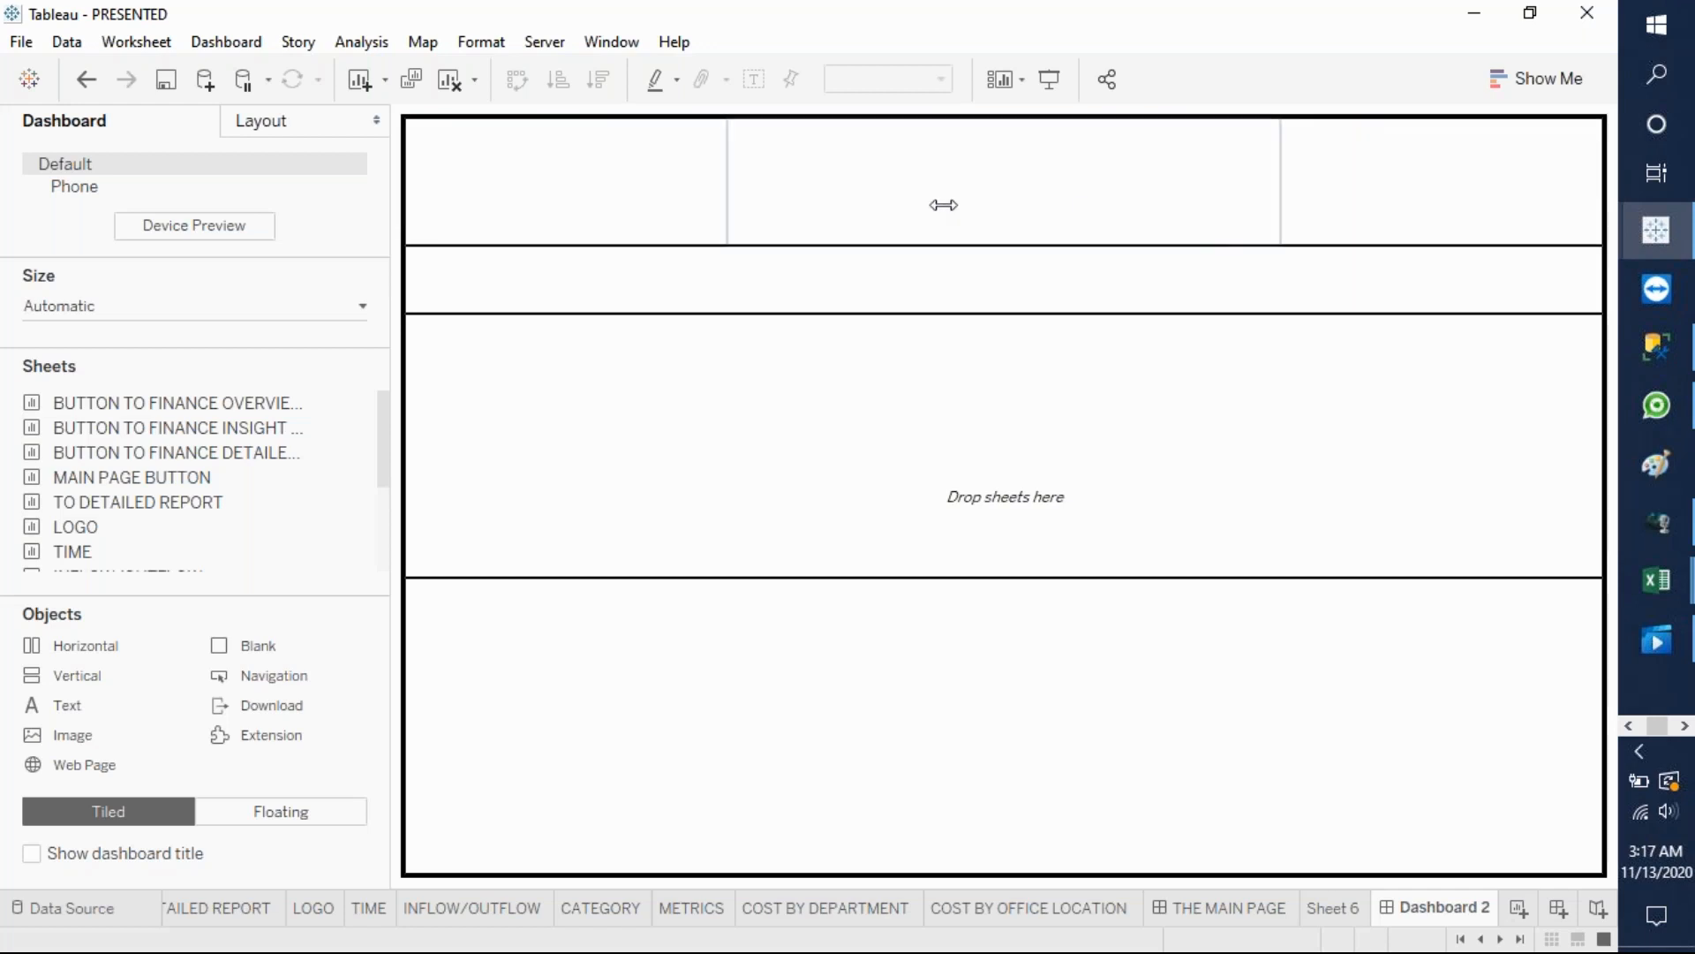
- Resize the header row's middle container to about 582 px wide, starting at about x 175
{"action": "left_click", "coordinate": [751, 202]}
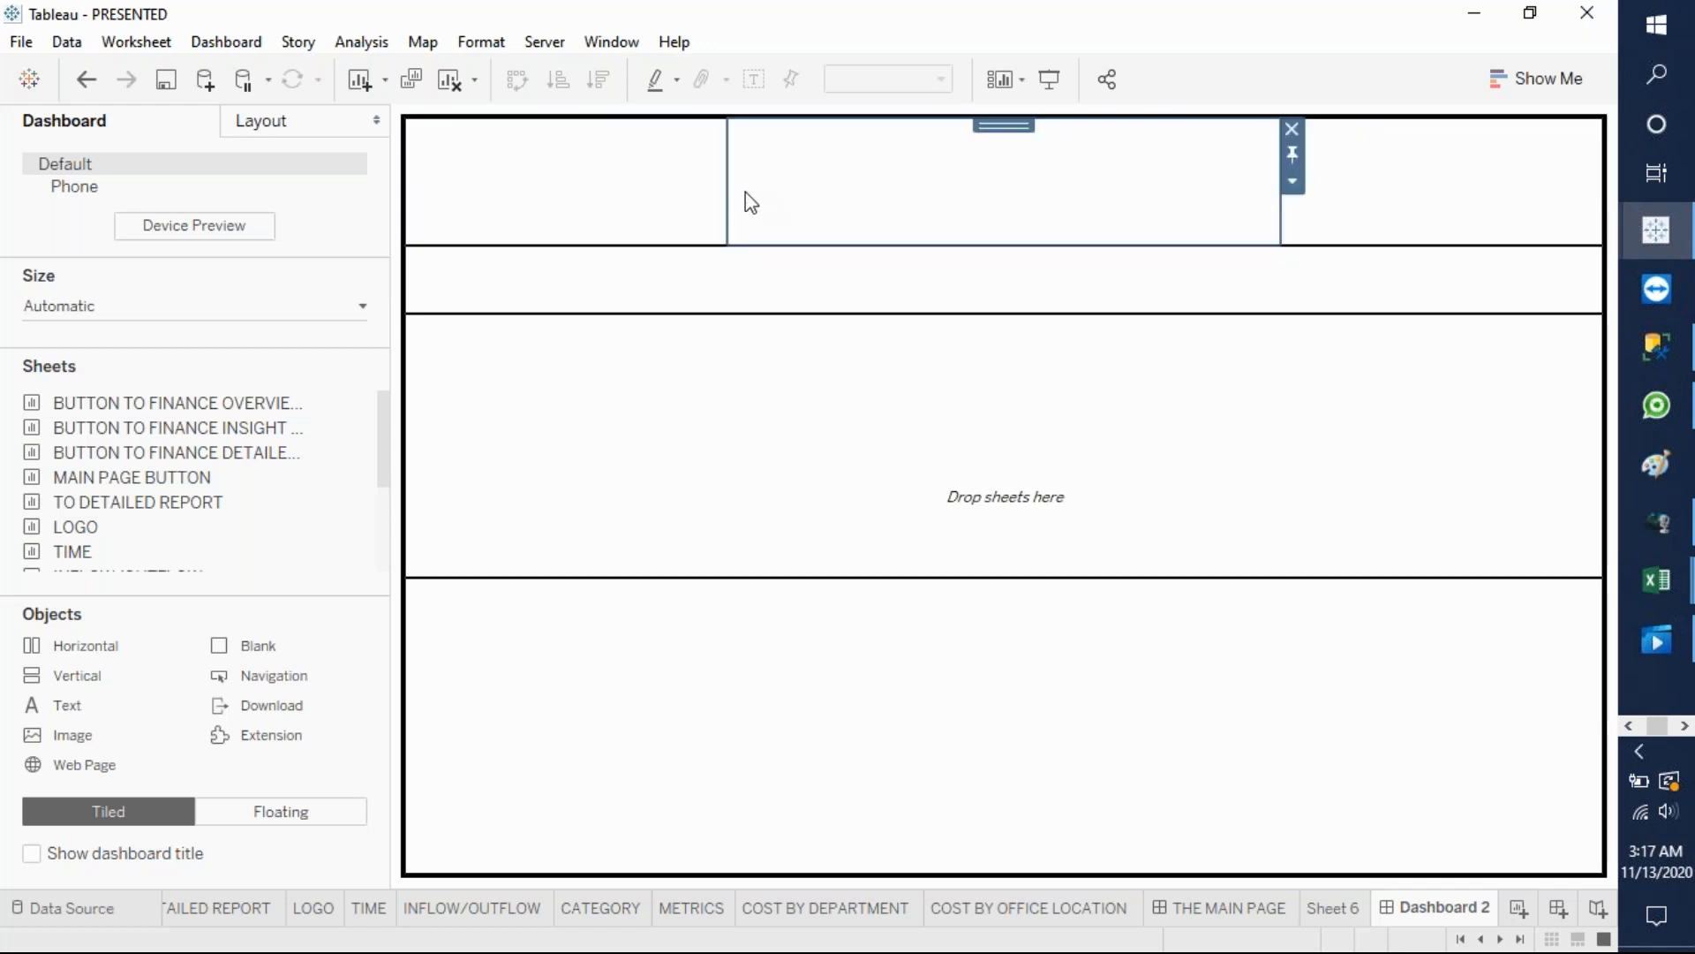
{"action": "left_click_drag", "start_coordinate": [728, 187], "coordinate": [608, 203]}
{"action": "left_click", "coordinate": [812, 206]}
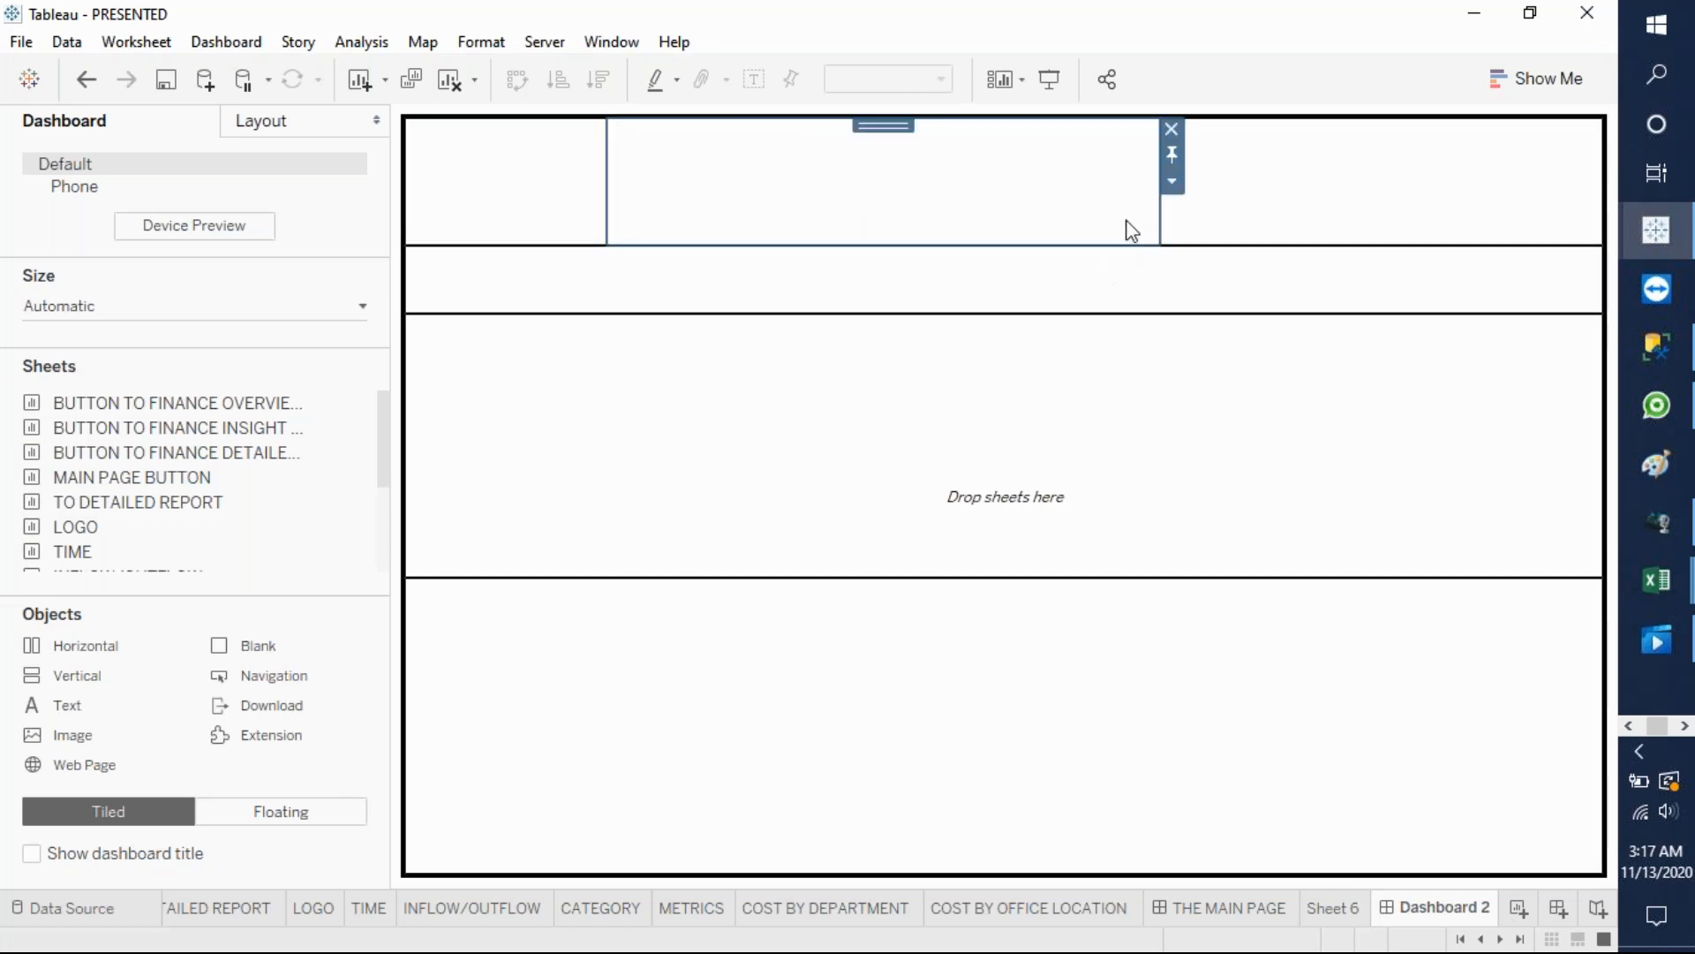
{"action": "left_click_drag", "start_coordinate": [1162, 226], "coordinate": [1332, 186]}
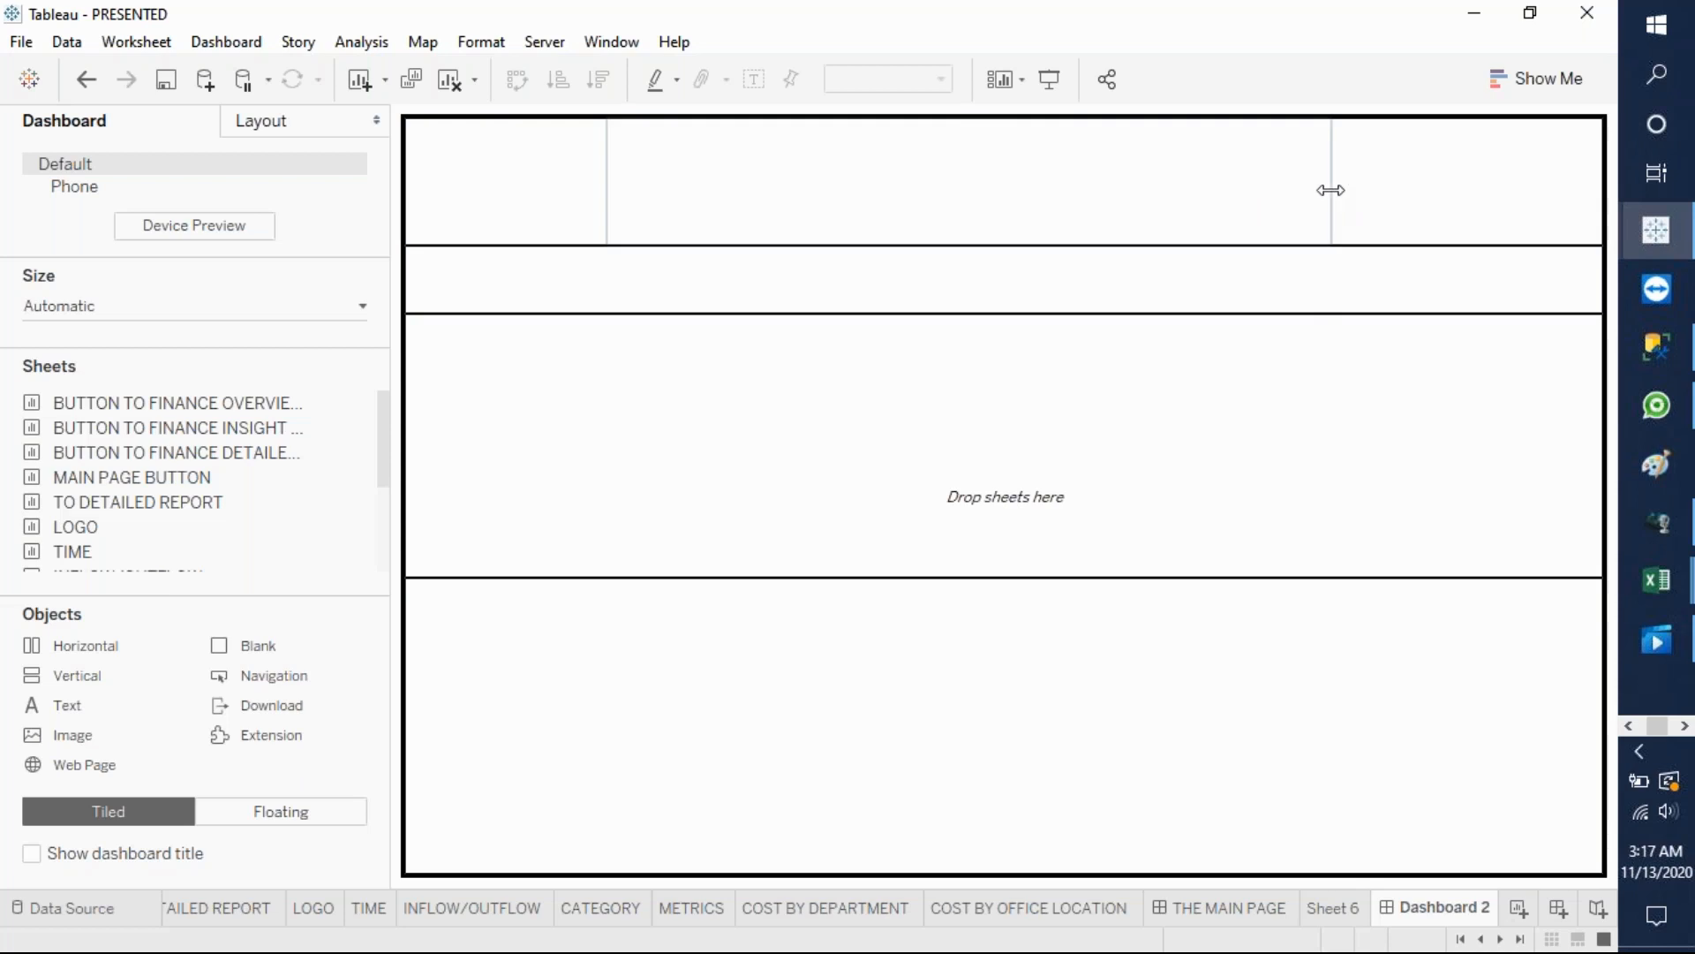
{"action": "left_click", "coordinate": [908, 188]}
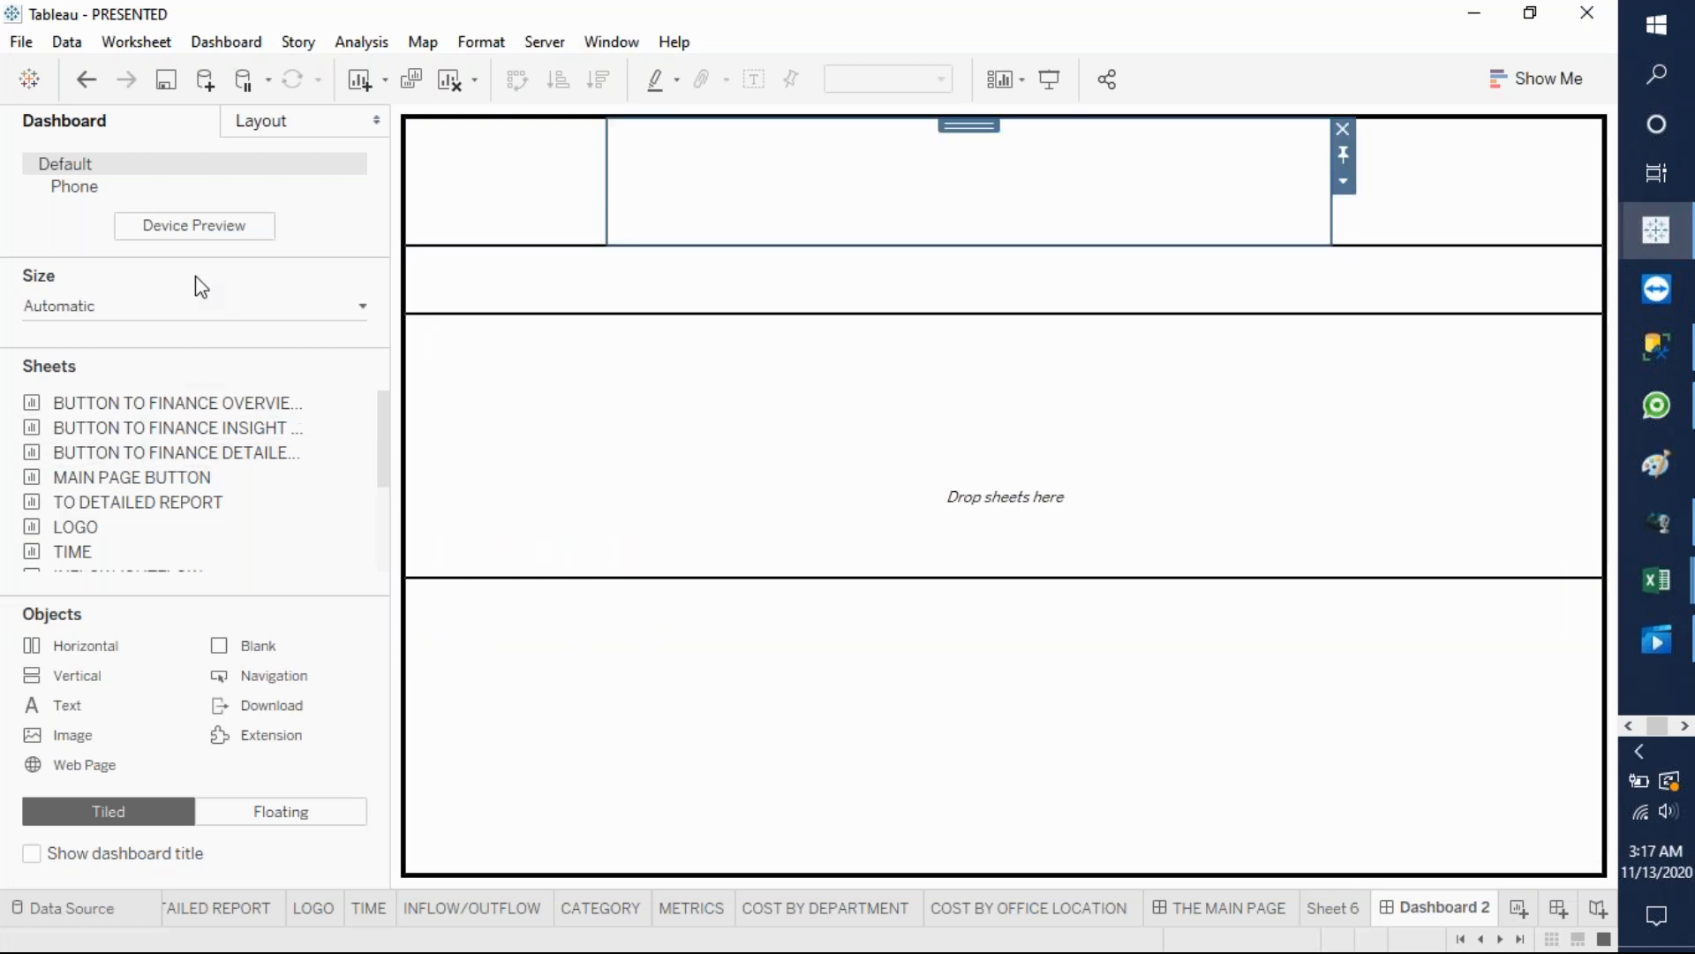
- Give each of the three header row containers the thinnest solid black border
{"action": "left_click", "coordinate": [280, 127]}
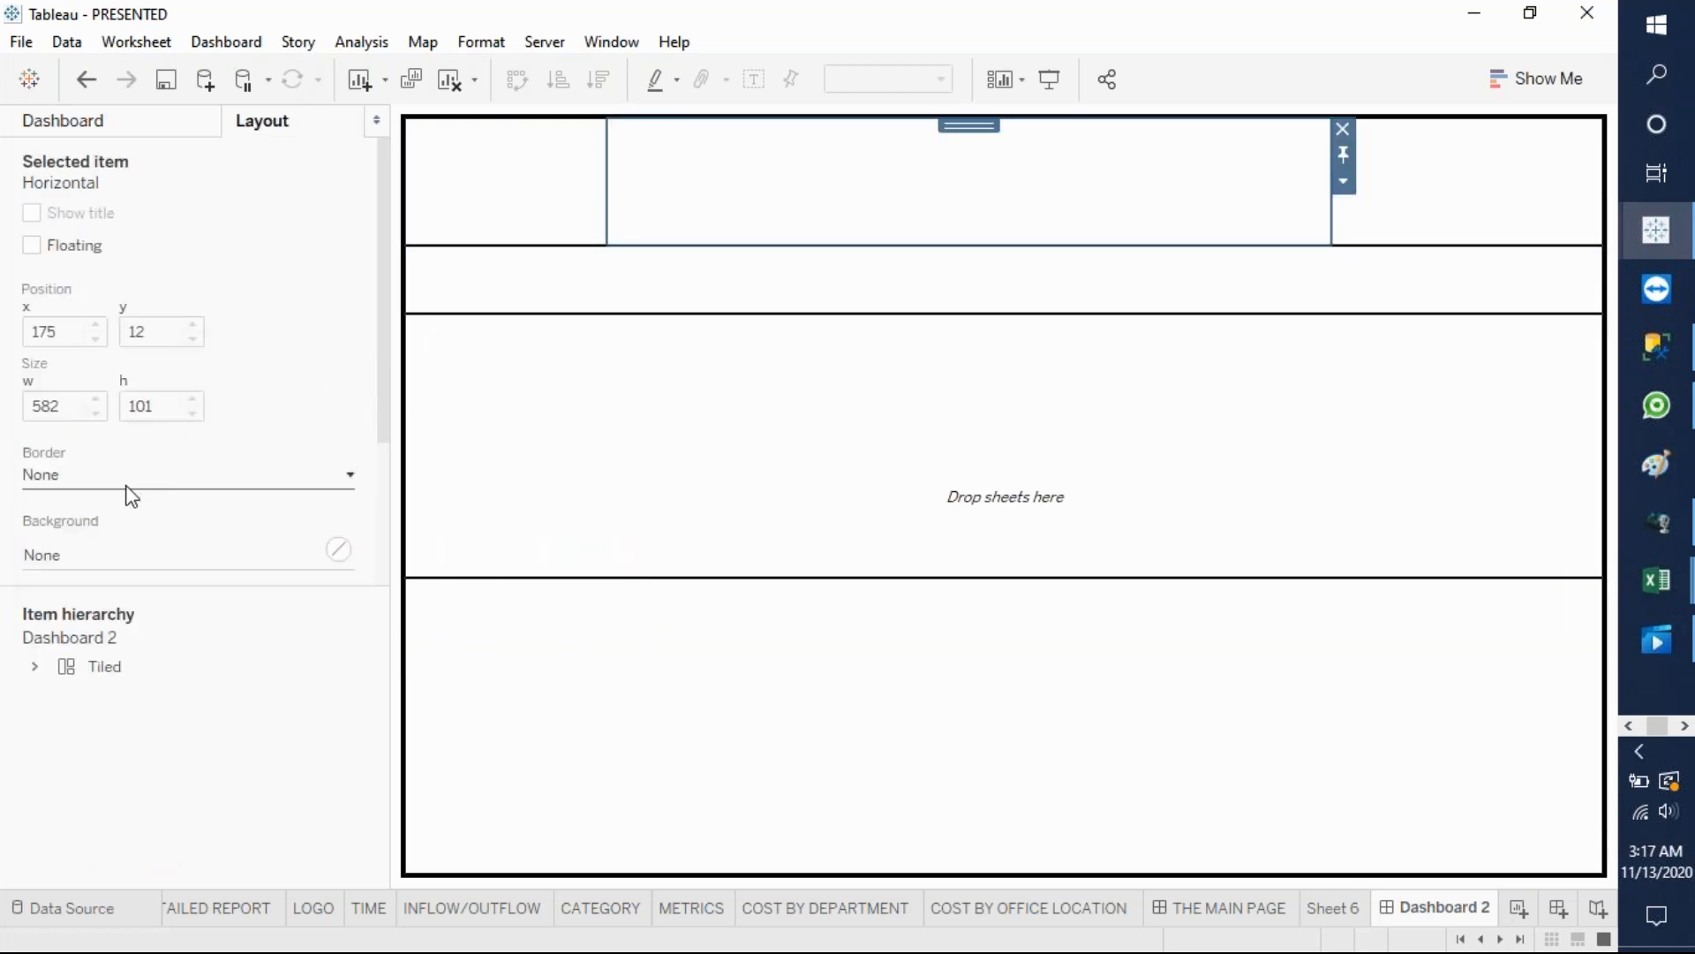
{"action": "left_click", "coordinate": [132, 474]}
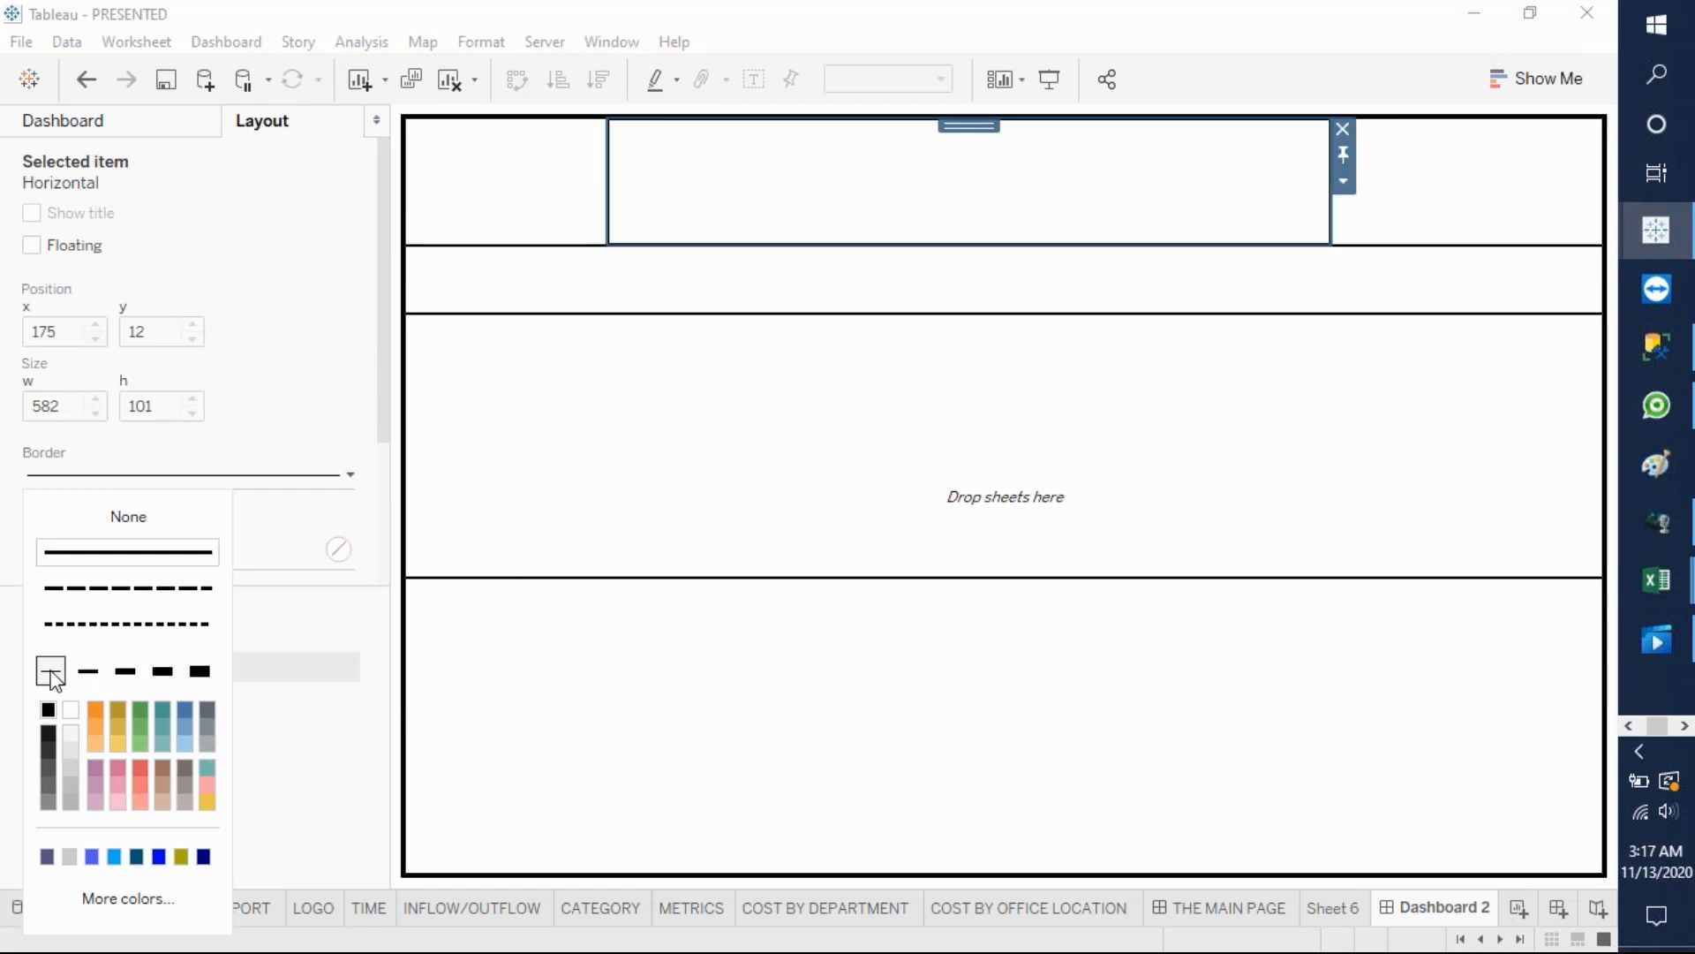
{"action": "left_click", "coordinate": [540, 214]}
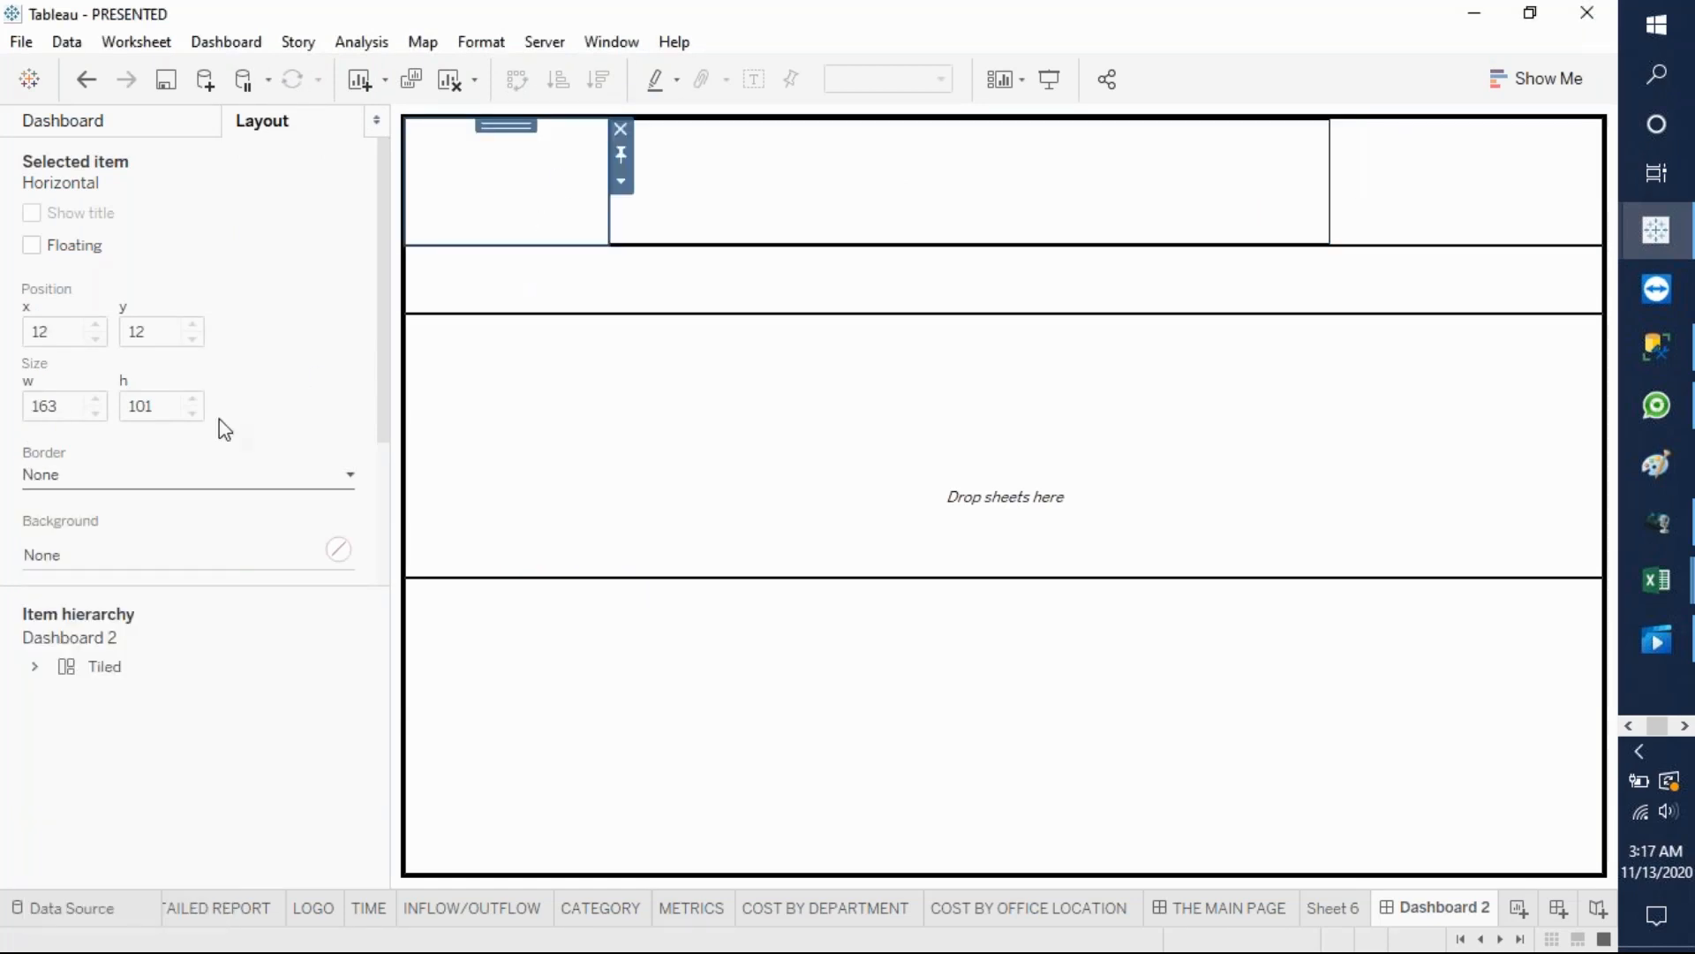
{"action": "left_click", "coordinate": [172, 474]}
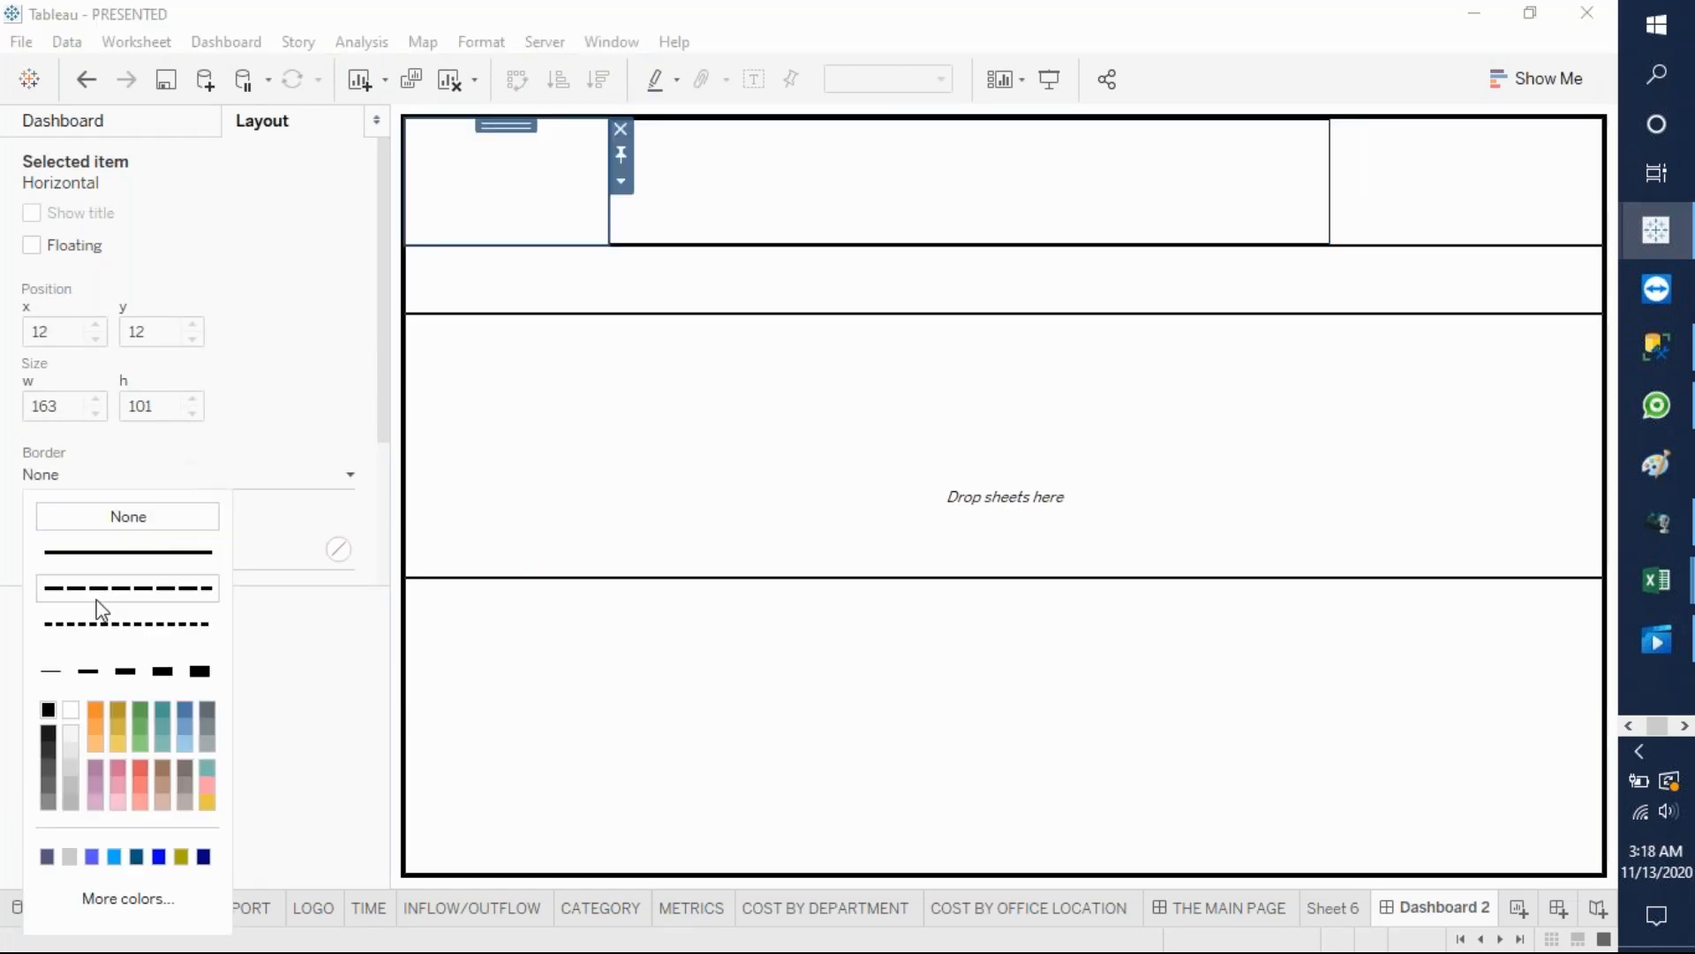
{"action": "left_click", "coordinate": [53, 671]}
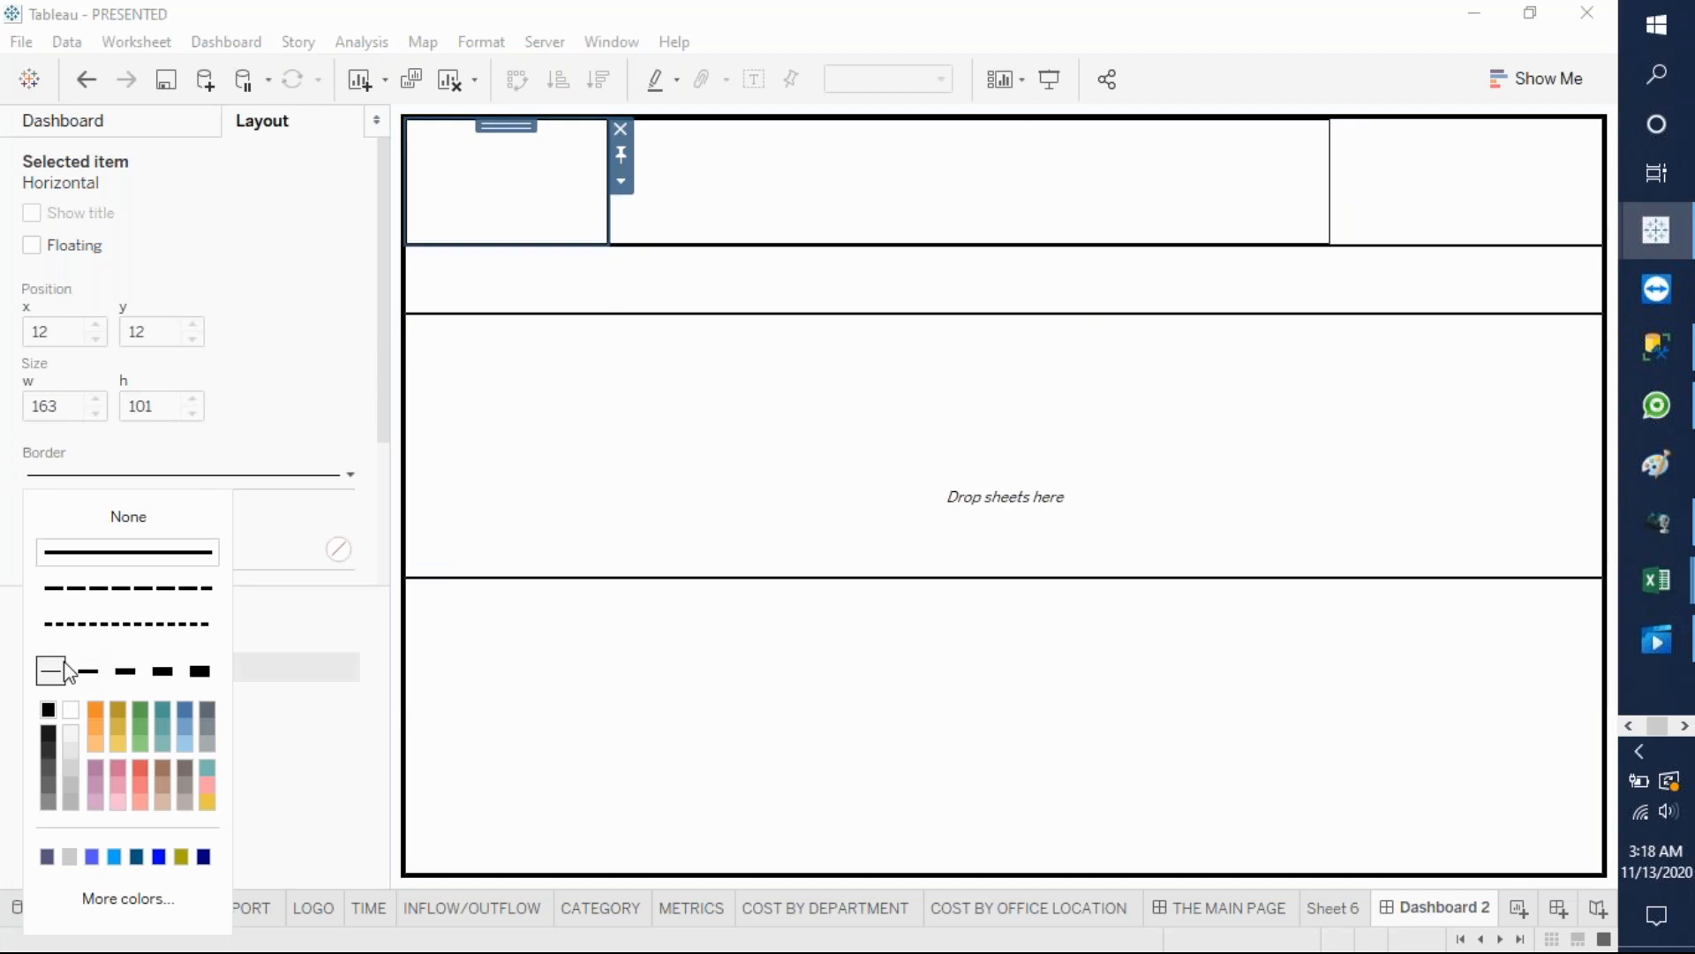
{"action": "left_click", "coordinate": [1435, 186]}
{"action": "left_click", "coordinate": [173, 484]}
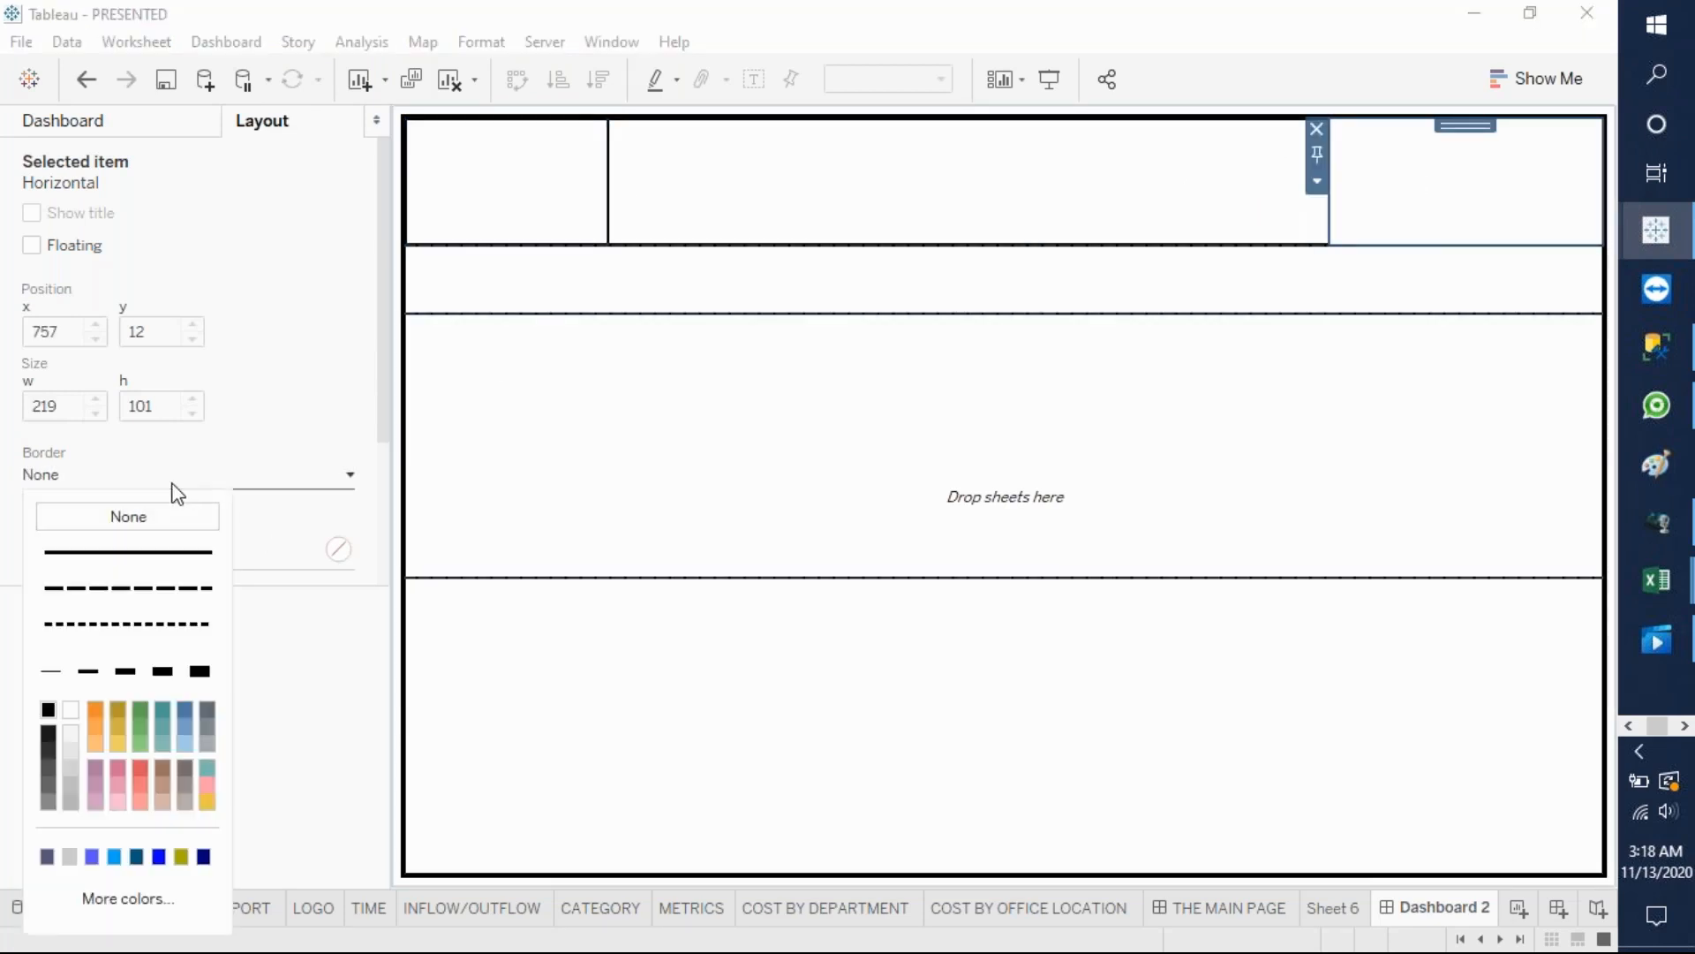
{"action": "left_click", "coordinate": [53, 671]}
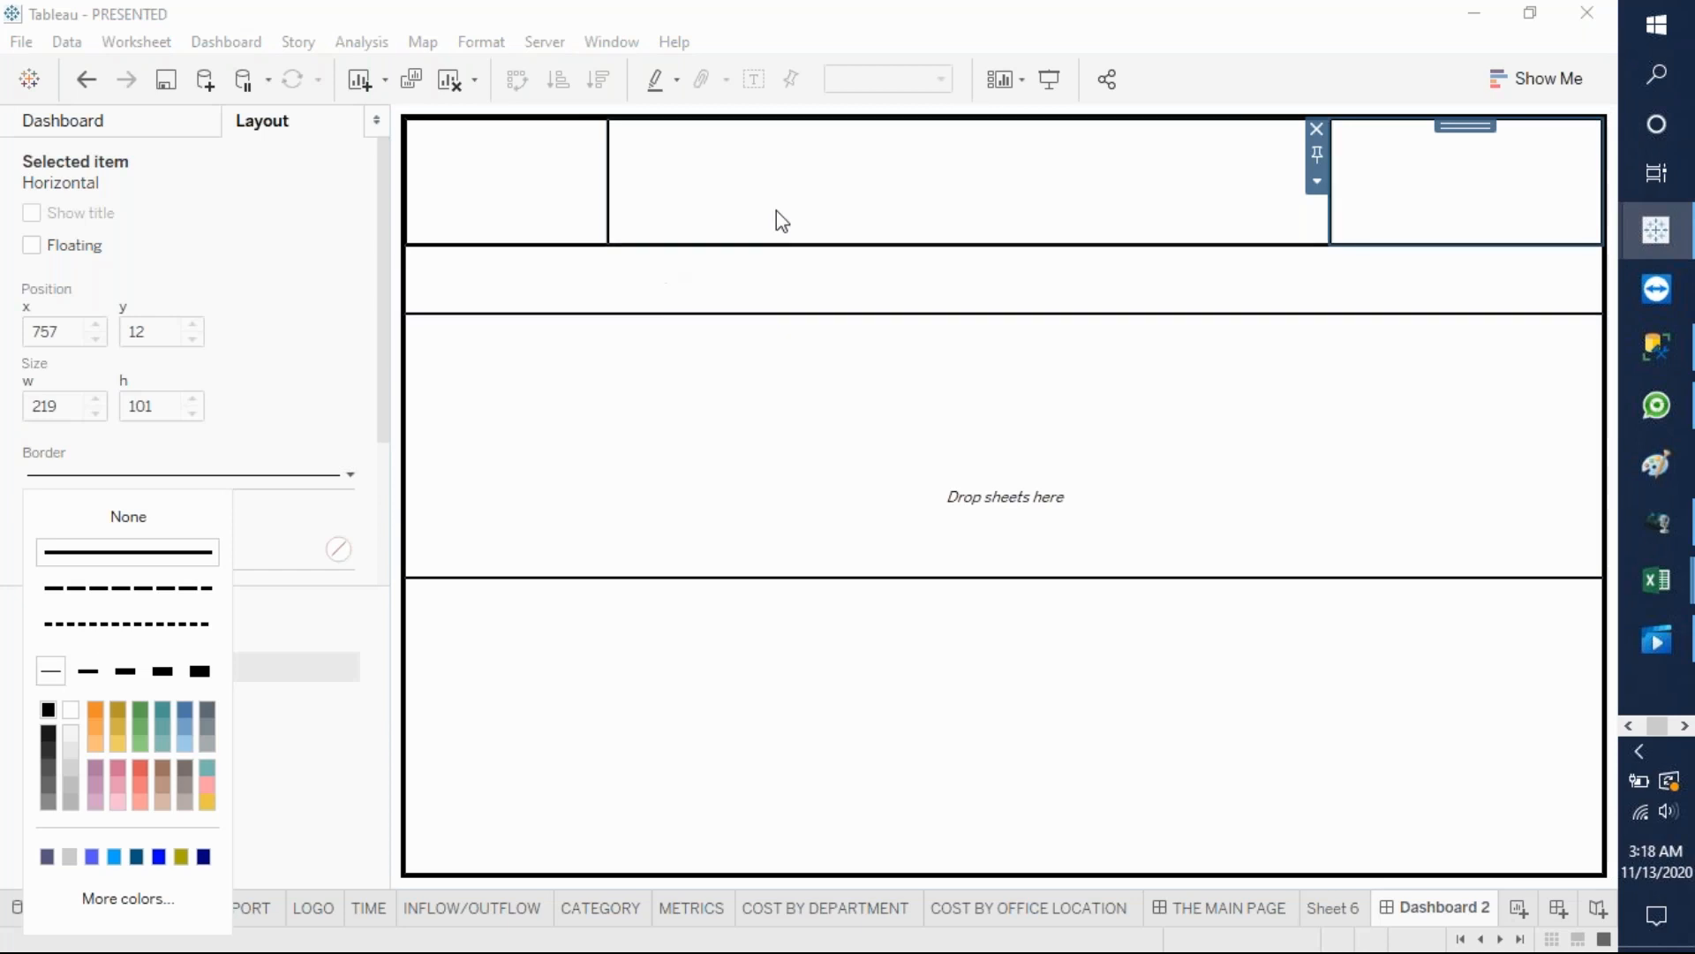
- Place a Blank object in the second row, widen it across the row, and remove the narrow container beside it
{"action": "left_click", "coordinate": [767, 308]}
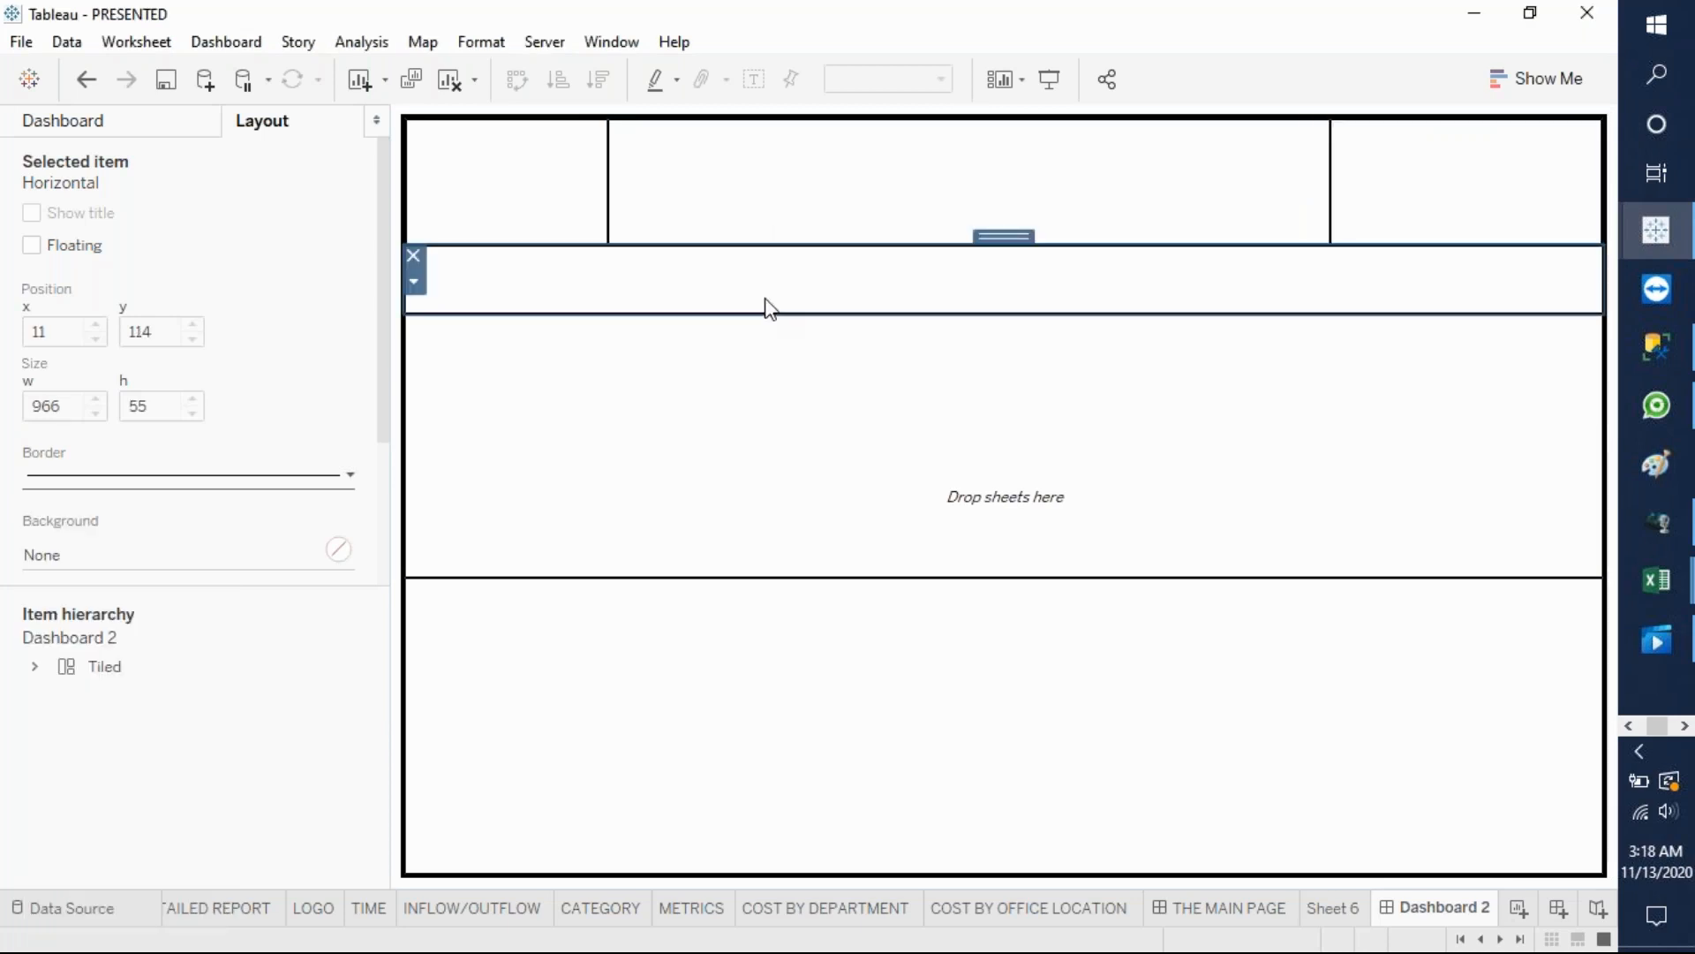
{"action": "left_click", "coordinate": [149, 129]}
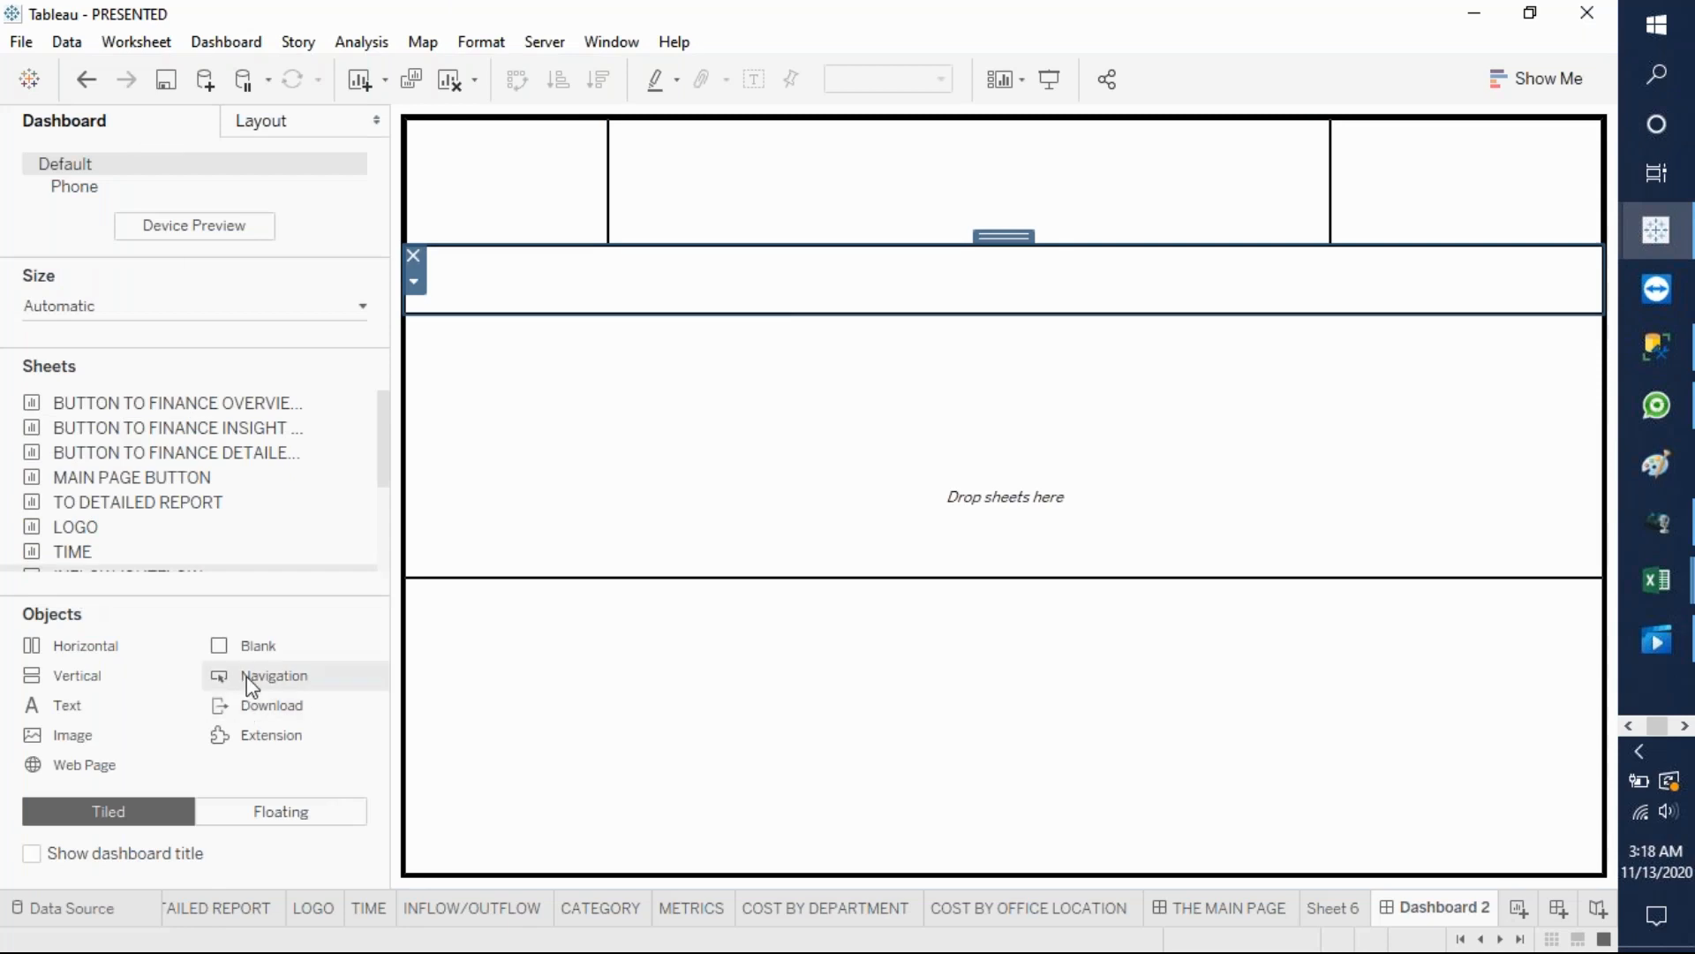
{"action": "left_click_drag", "start_coordinate": [269, 655], "coordinate": [904, 279]}
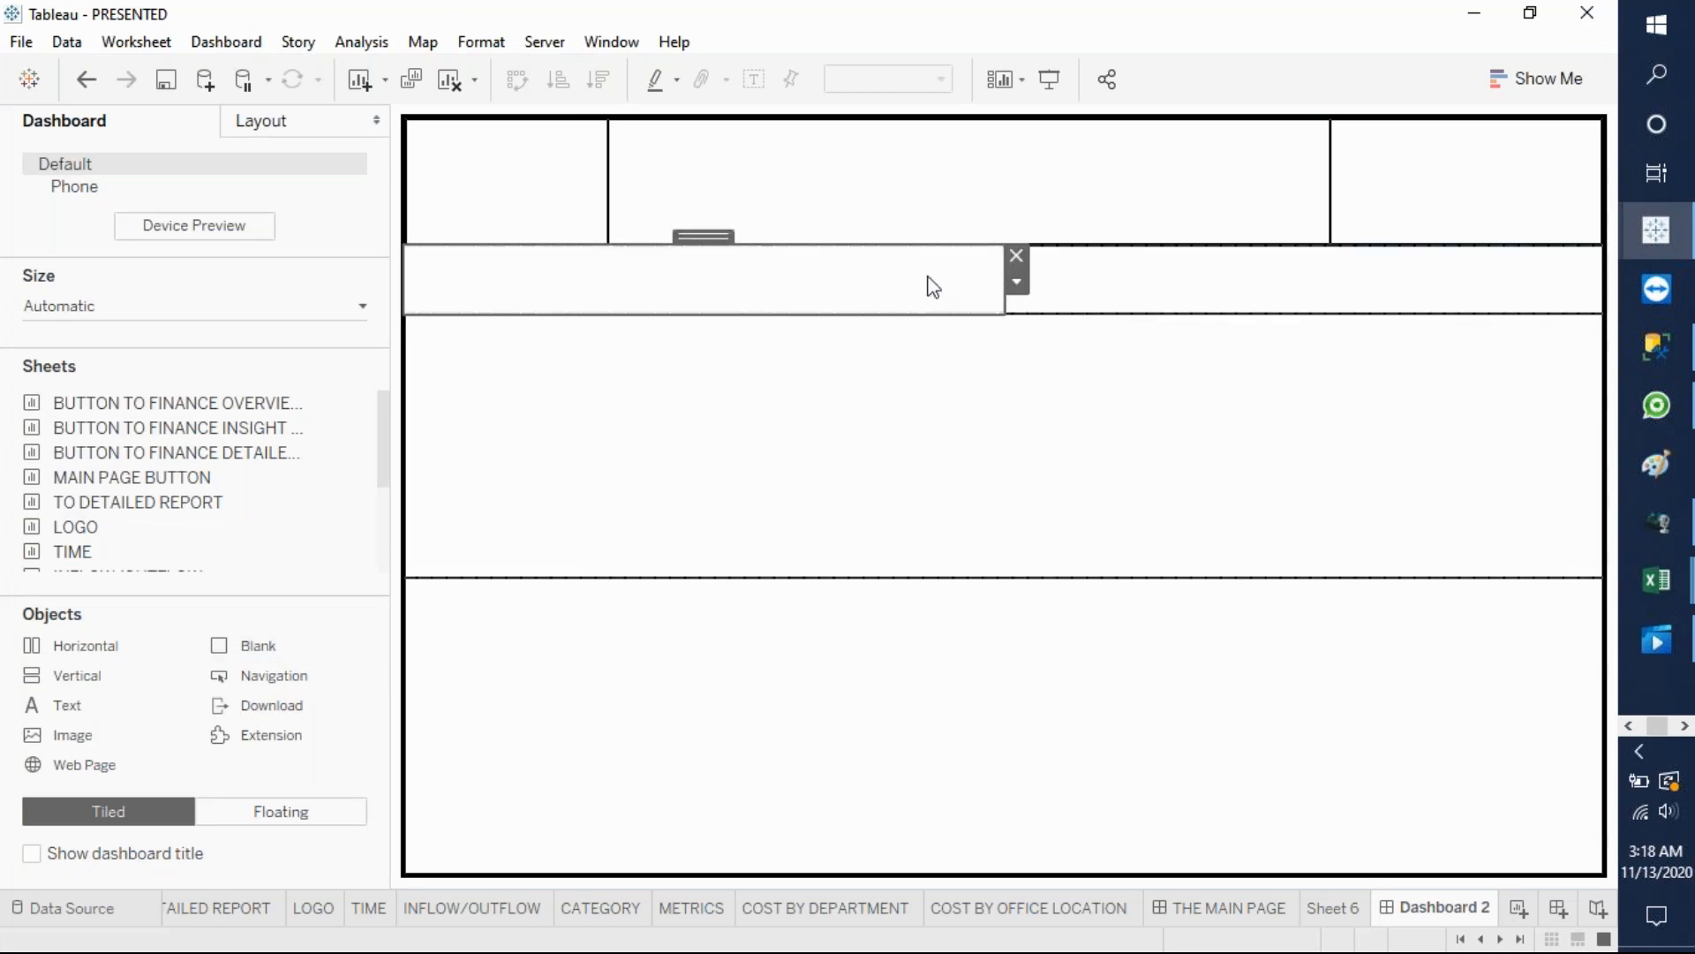
{"action": "left_click_drag", "start_coordinate": [1004, 300], "coordinate": [1587, 315]}
{"action": "left_click", "coordinate": [1587, 287]}
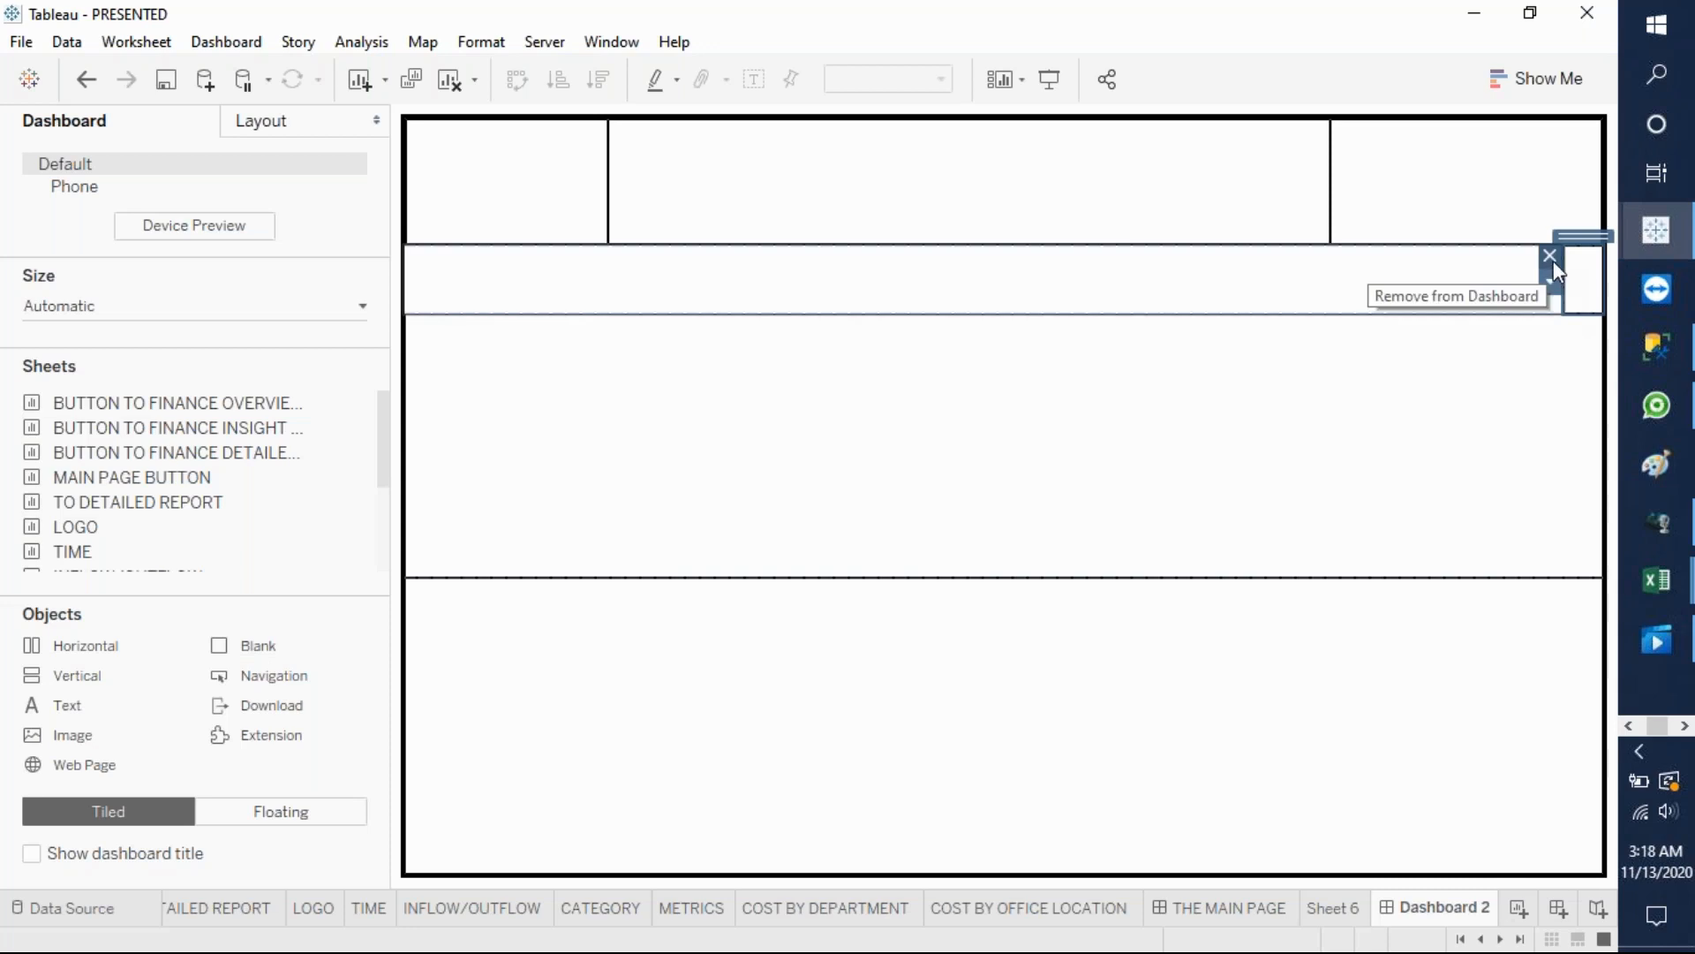
{"action": "left_click", "coordinate": [1554, 257]}
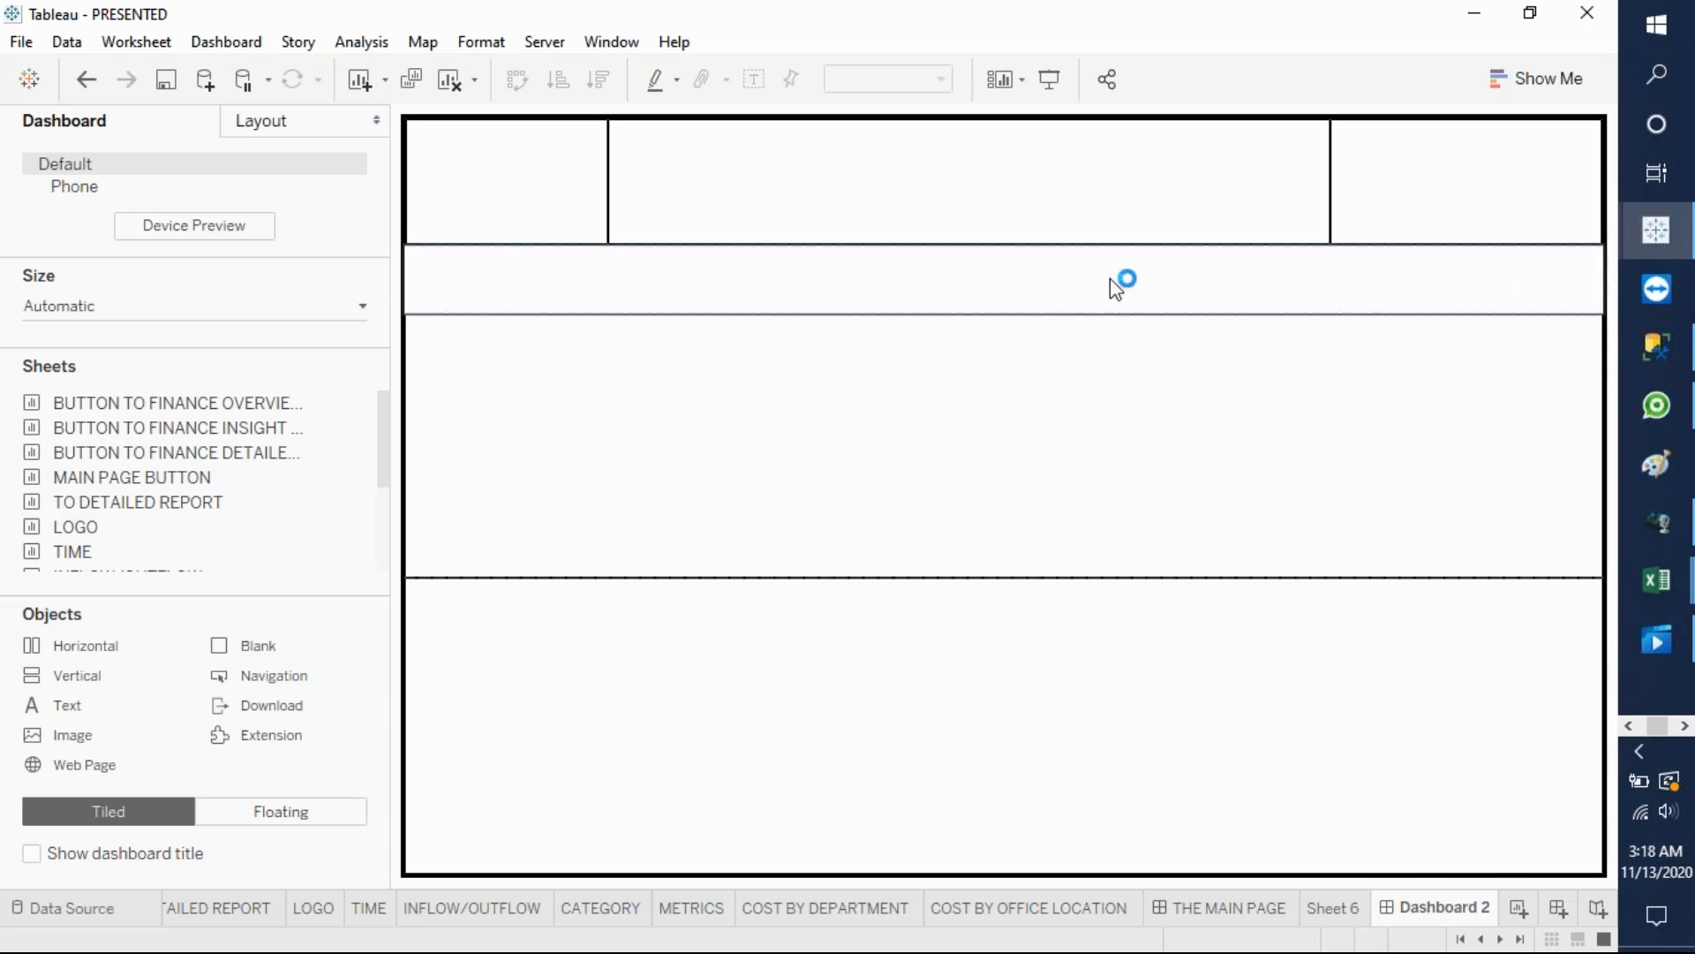
- Add four horizontal containers side by side in the second row and remove the Blank object at its end
{"action": "left_click_drag", "start_coordinate": [114, 651], "coordinate": [644, 290]}
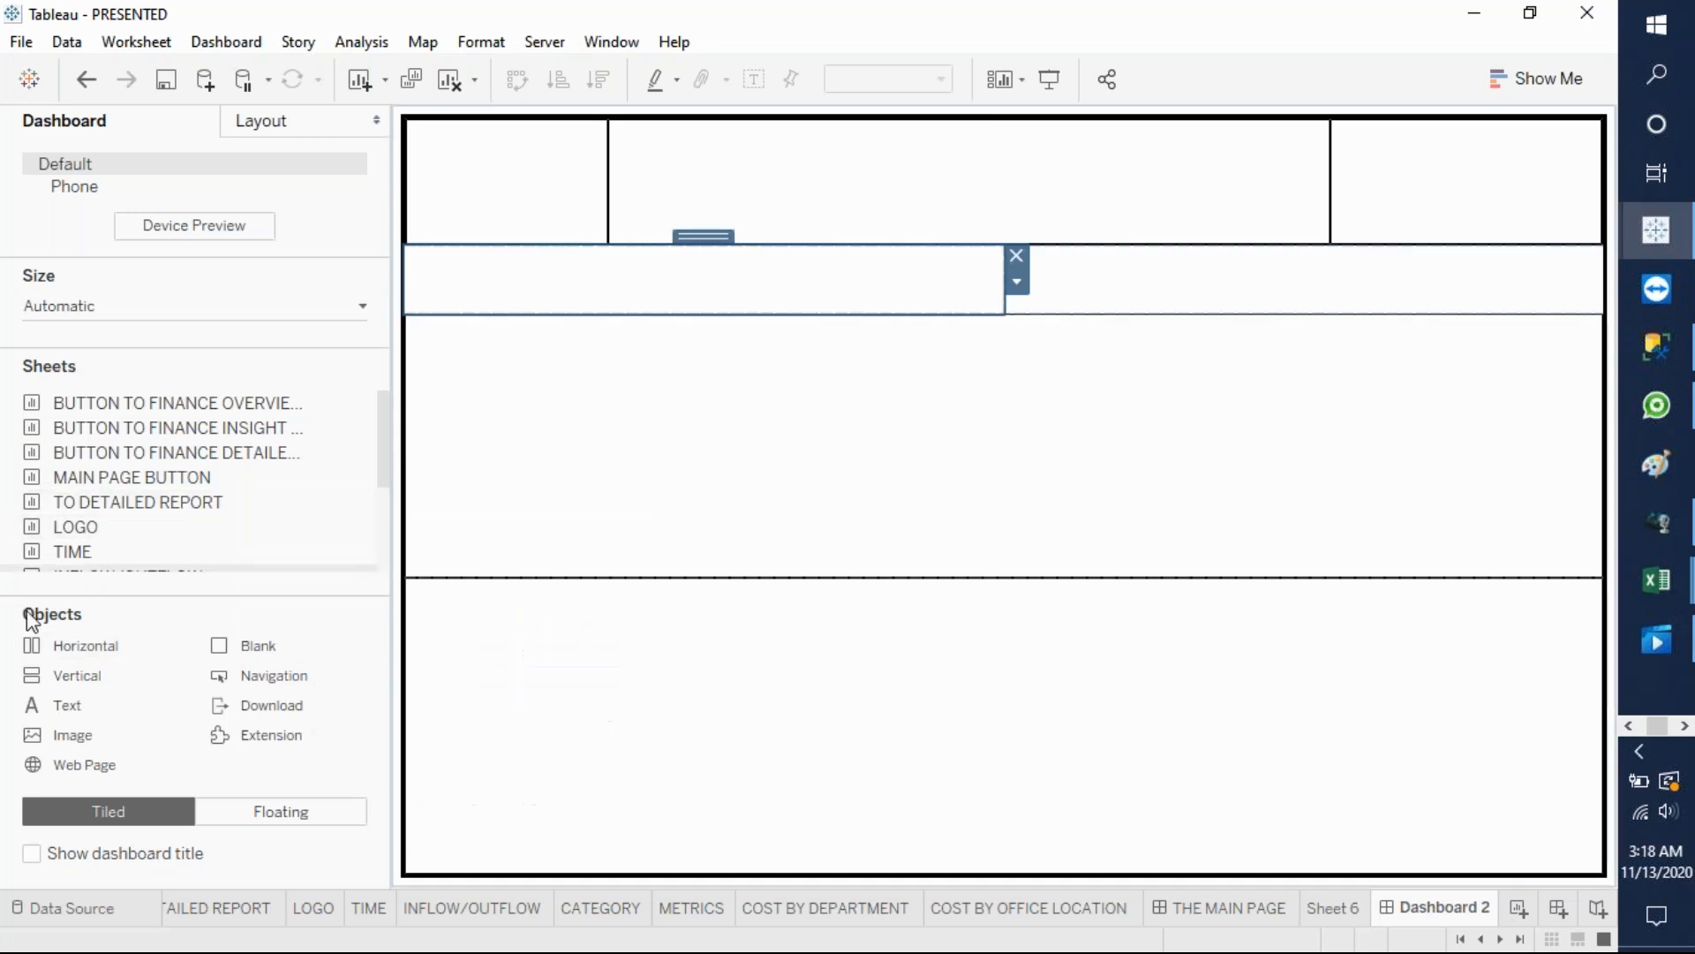
{"action": "left_click_drag", "start_coordinate": [100, 664], "coordinate": [1015, 279]}
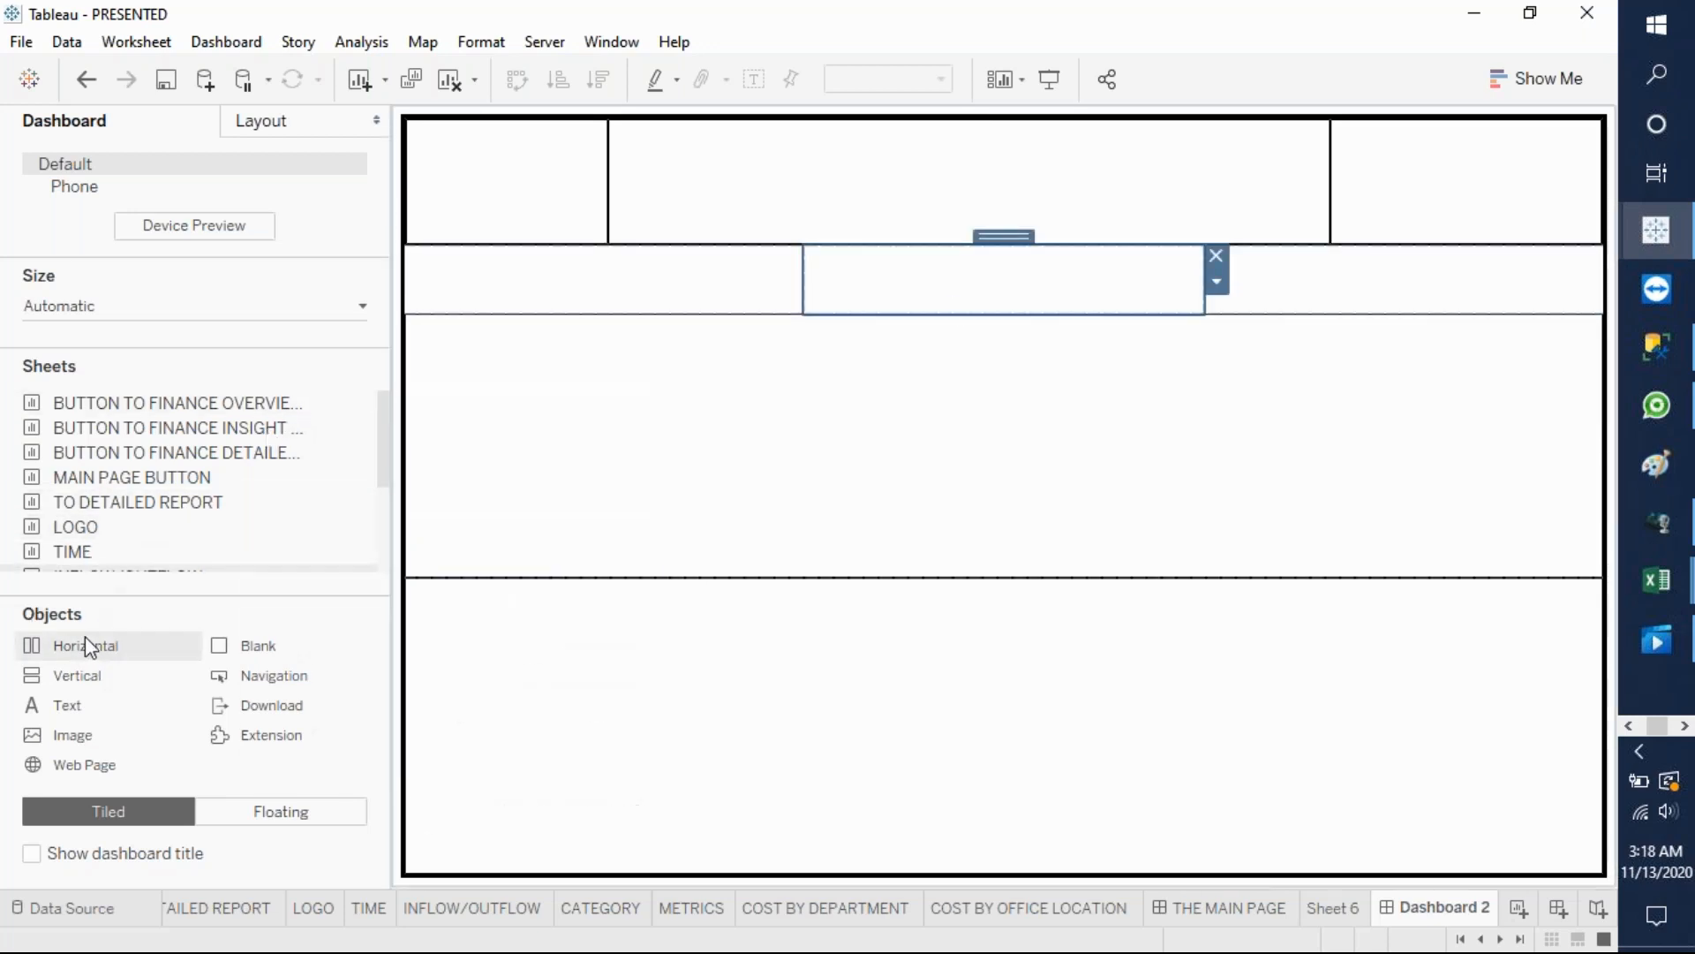
{"action": "left_click_drag", "start_coordinate": [86, 645], "coordinate": [1207, 291]}
{"action": "left_click_drag", "start_coordinate": [114, 651], "coordinate": [1347, 291]}
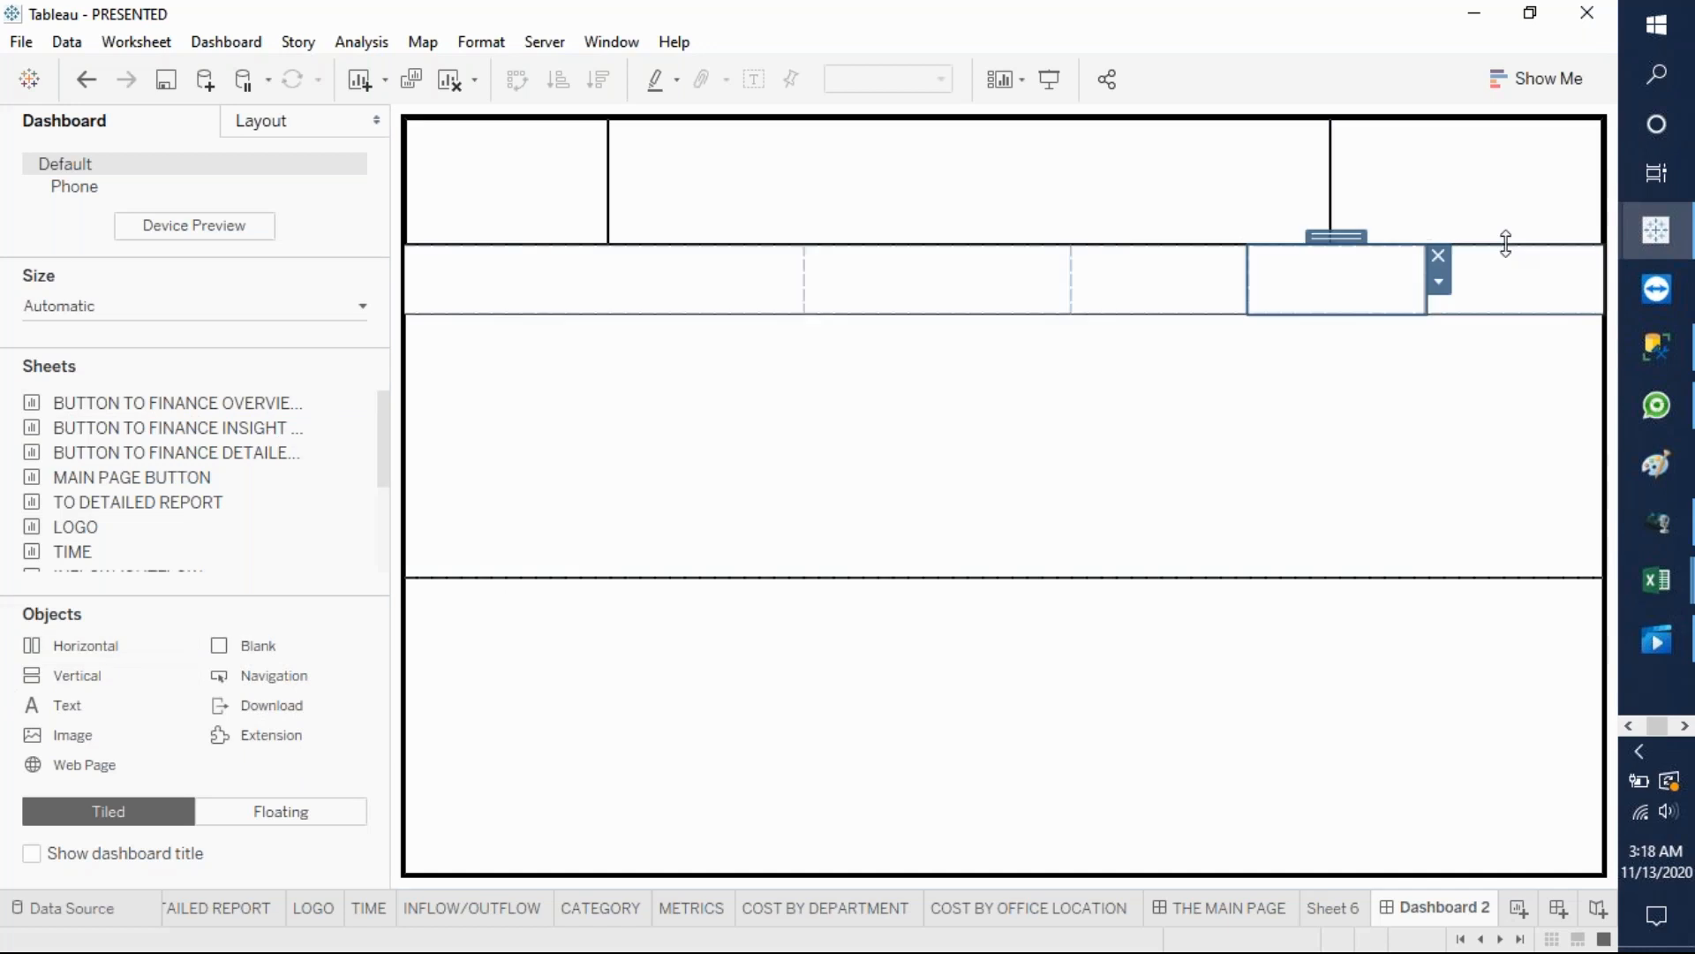
{"action": "left_click", "coordinate": [1560, 288]}
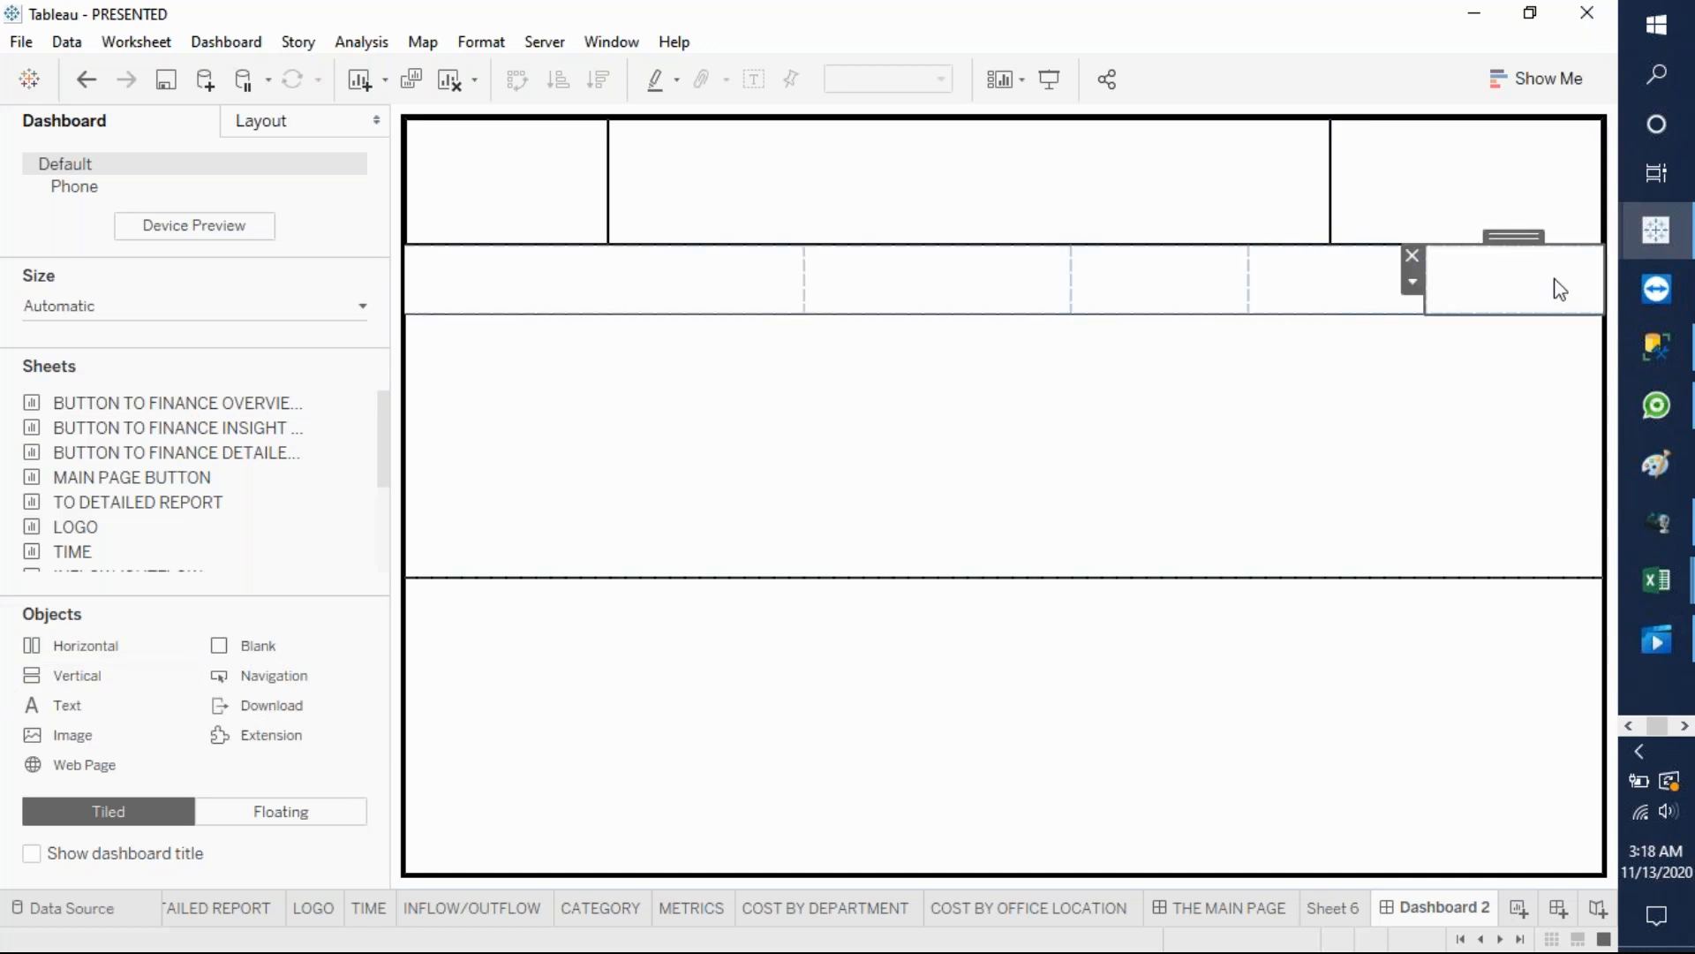
{"action": "left_click", "coordinate": [1412, 256]}
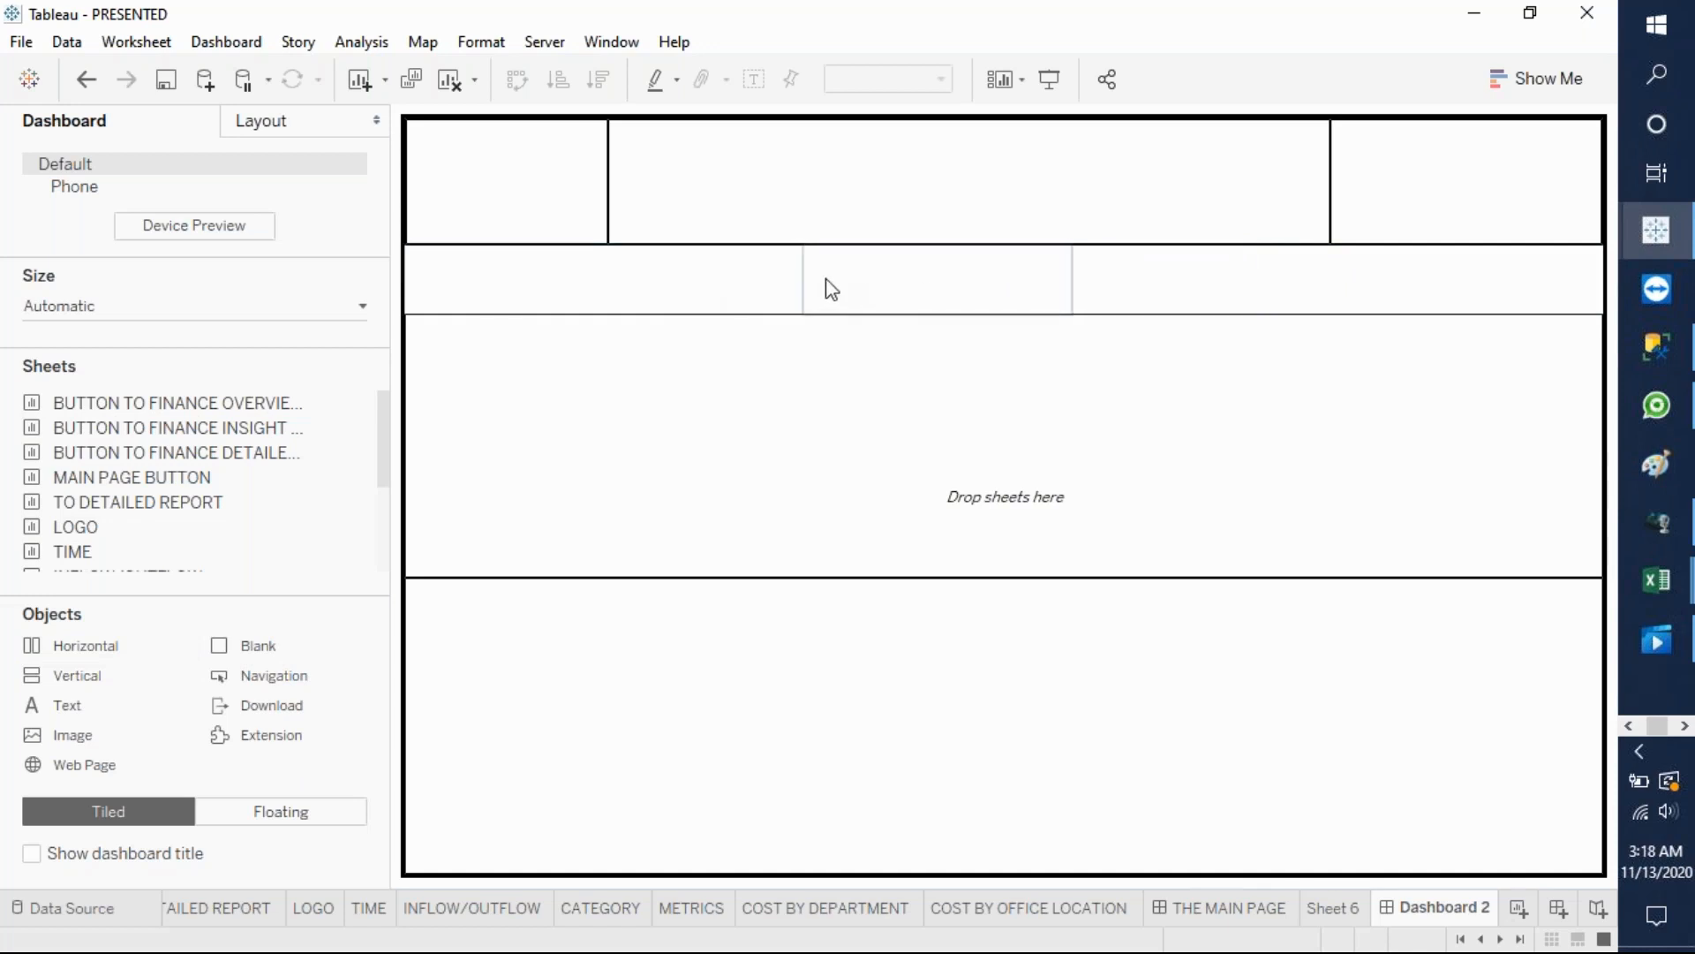
- Resize the second-row containers so the first is about 359 px wide and the last about 319 px
{"action": "left_click_drag", "start_coordinate": [805, 278], "coordinate": [849, 275]}
{"action": "left_click", "coordinate": [1050, 289]}
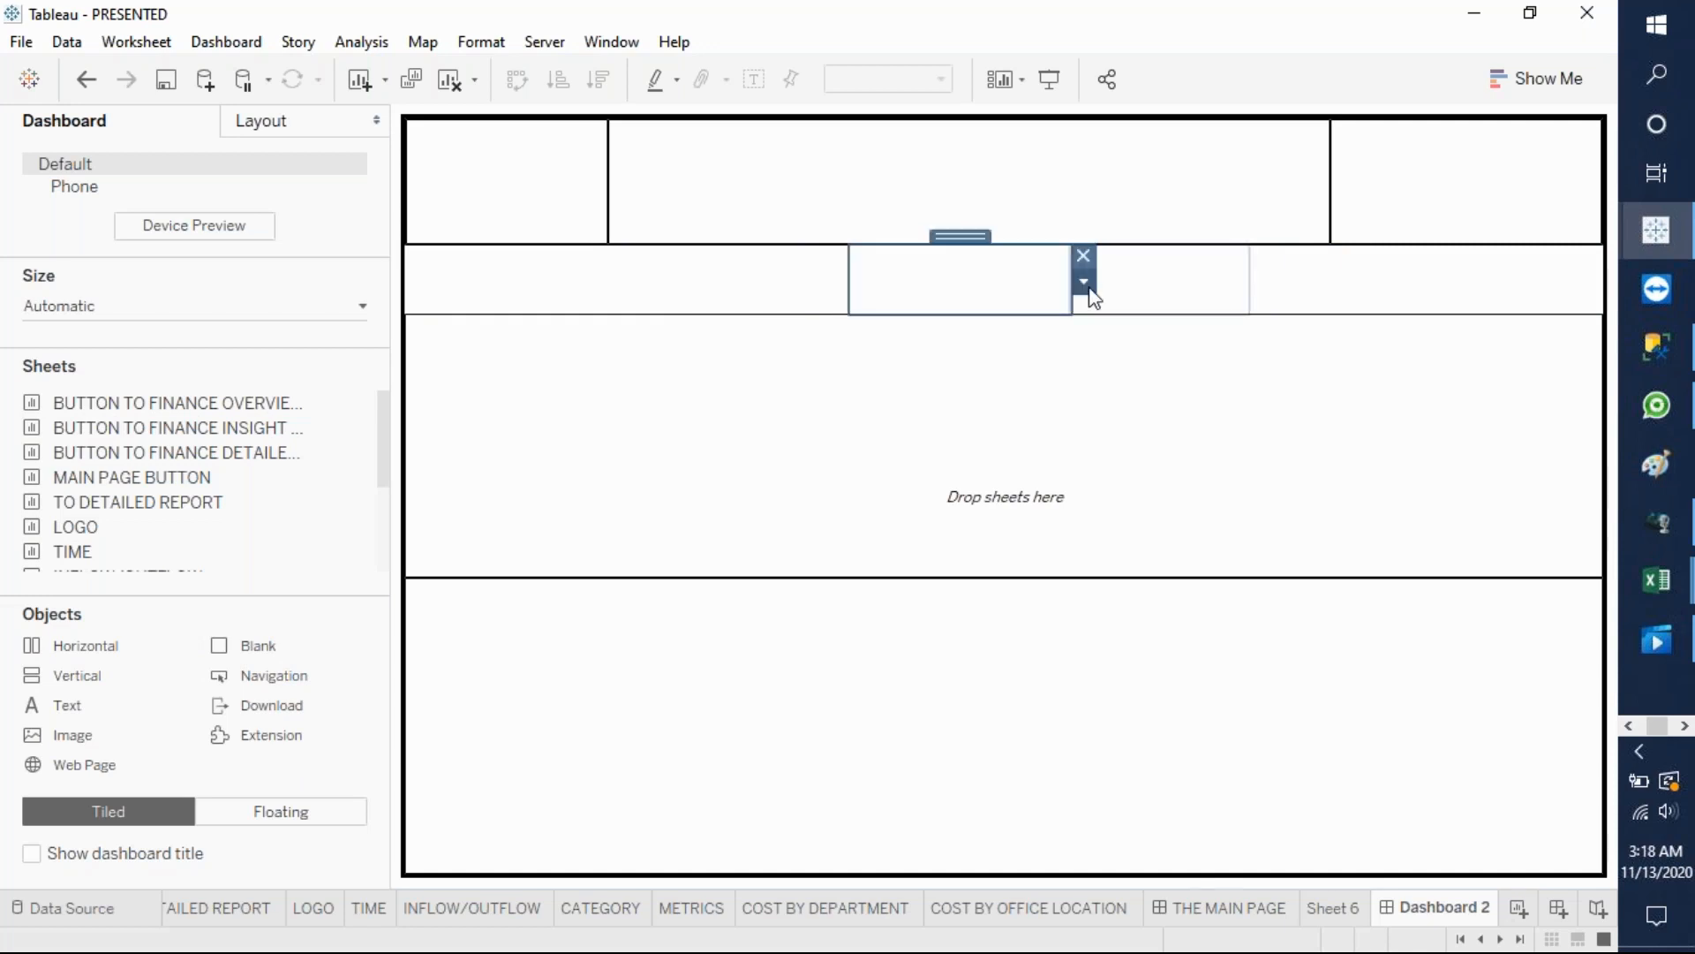
{"action": "left_click_drag", "start_coordinate": [1074, 300], "coordinate": [1022, 296]}
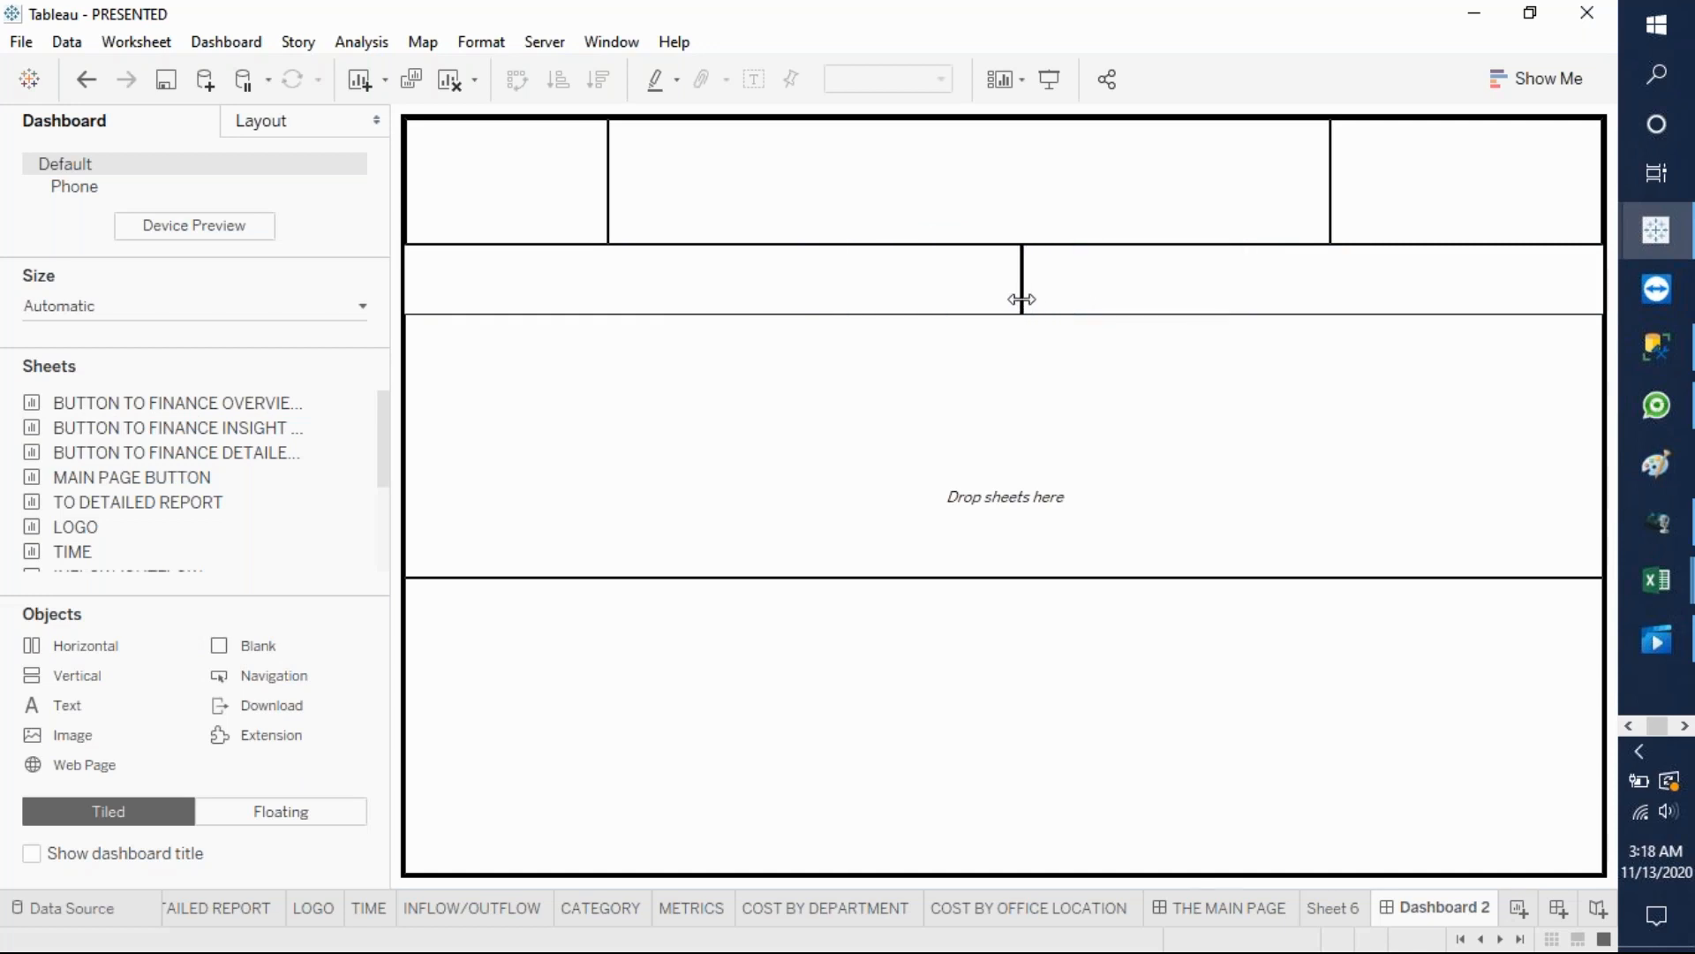
{"action": "left_click_drag", "start_coordinate": [1249, 289], "coordinate": [660, 297]}
- Apply the thinnest solid black border to the first and last containers of the second row
{"action": "left_click", "coordinate": [660, 297]}
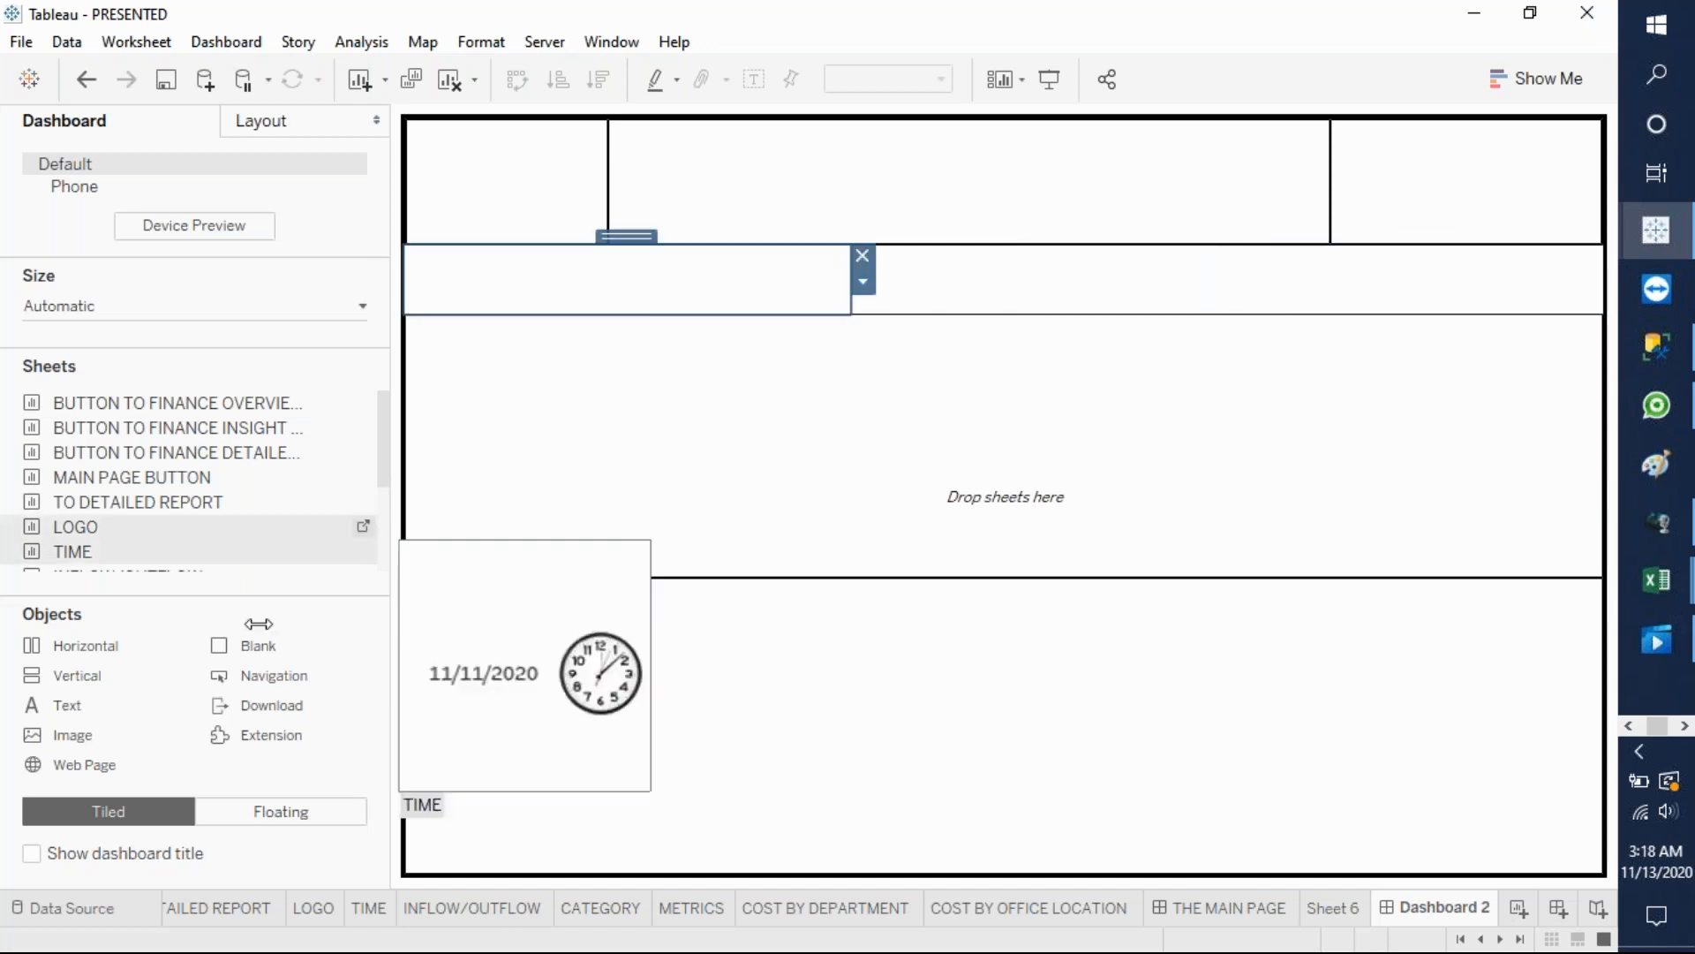
{"action": "left_click", "coordinate": [269, 119]}
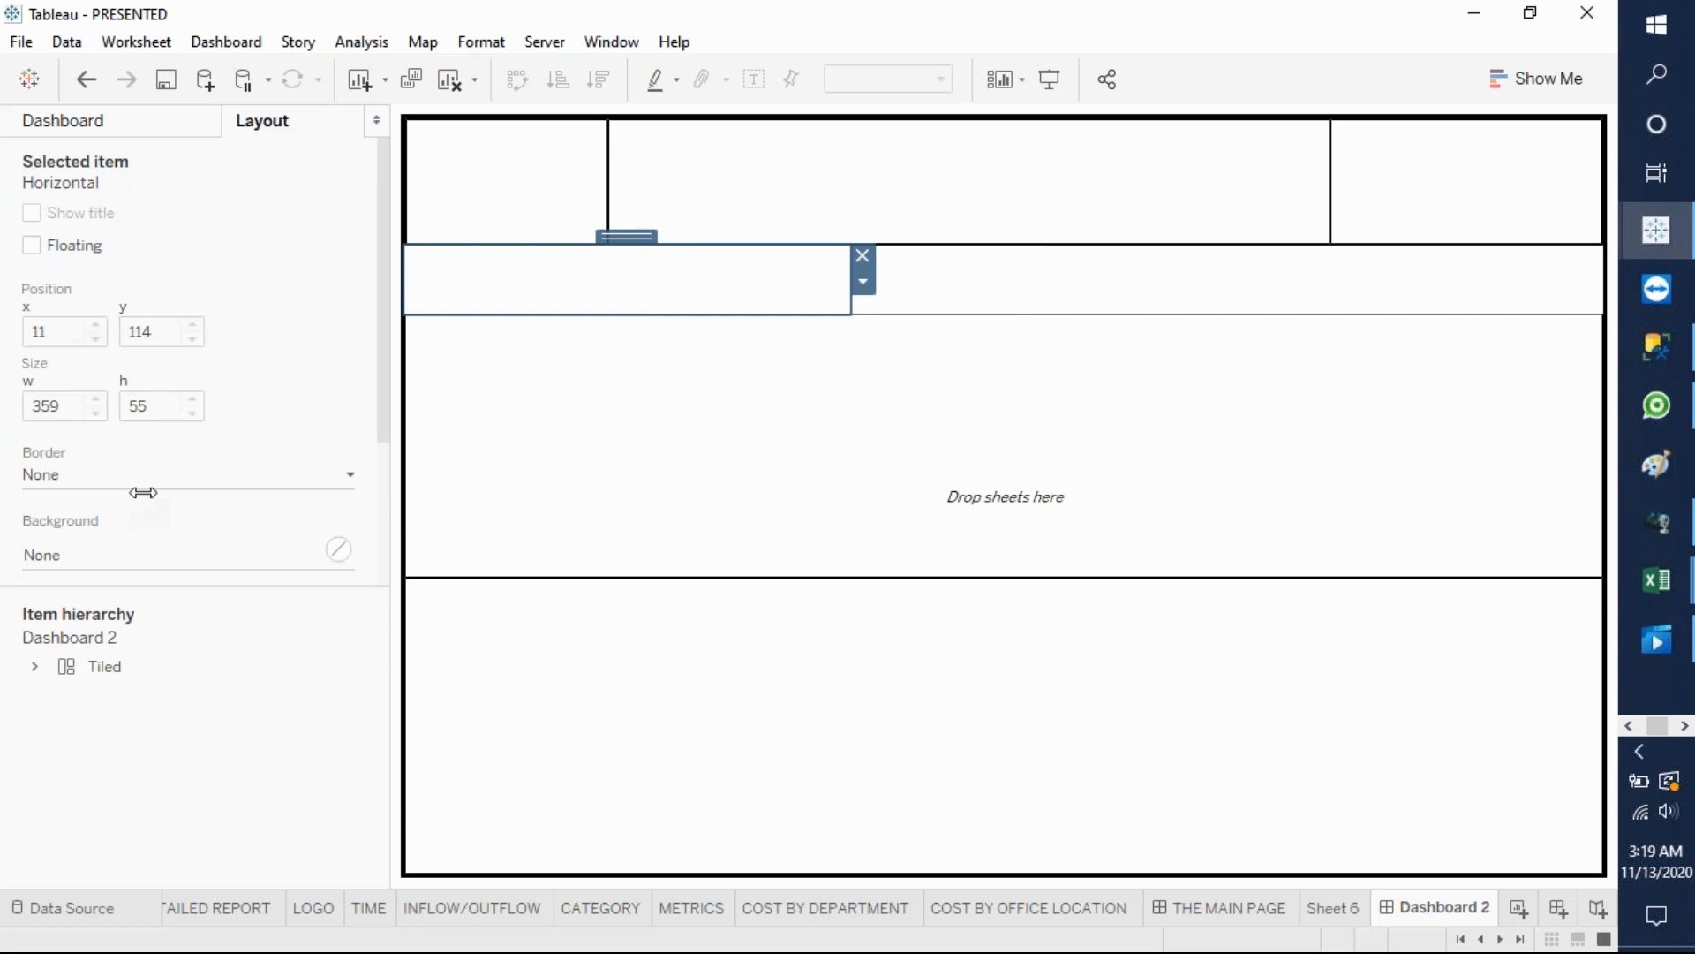
{"action": "left_click", "coordinate": [147, 482]}
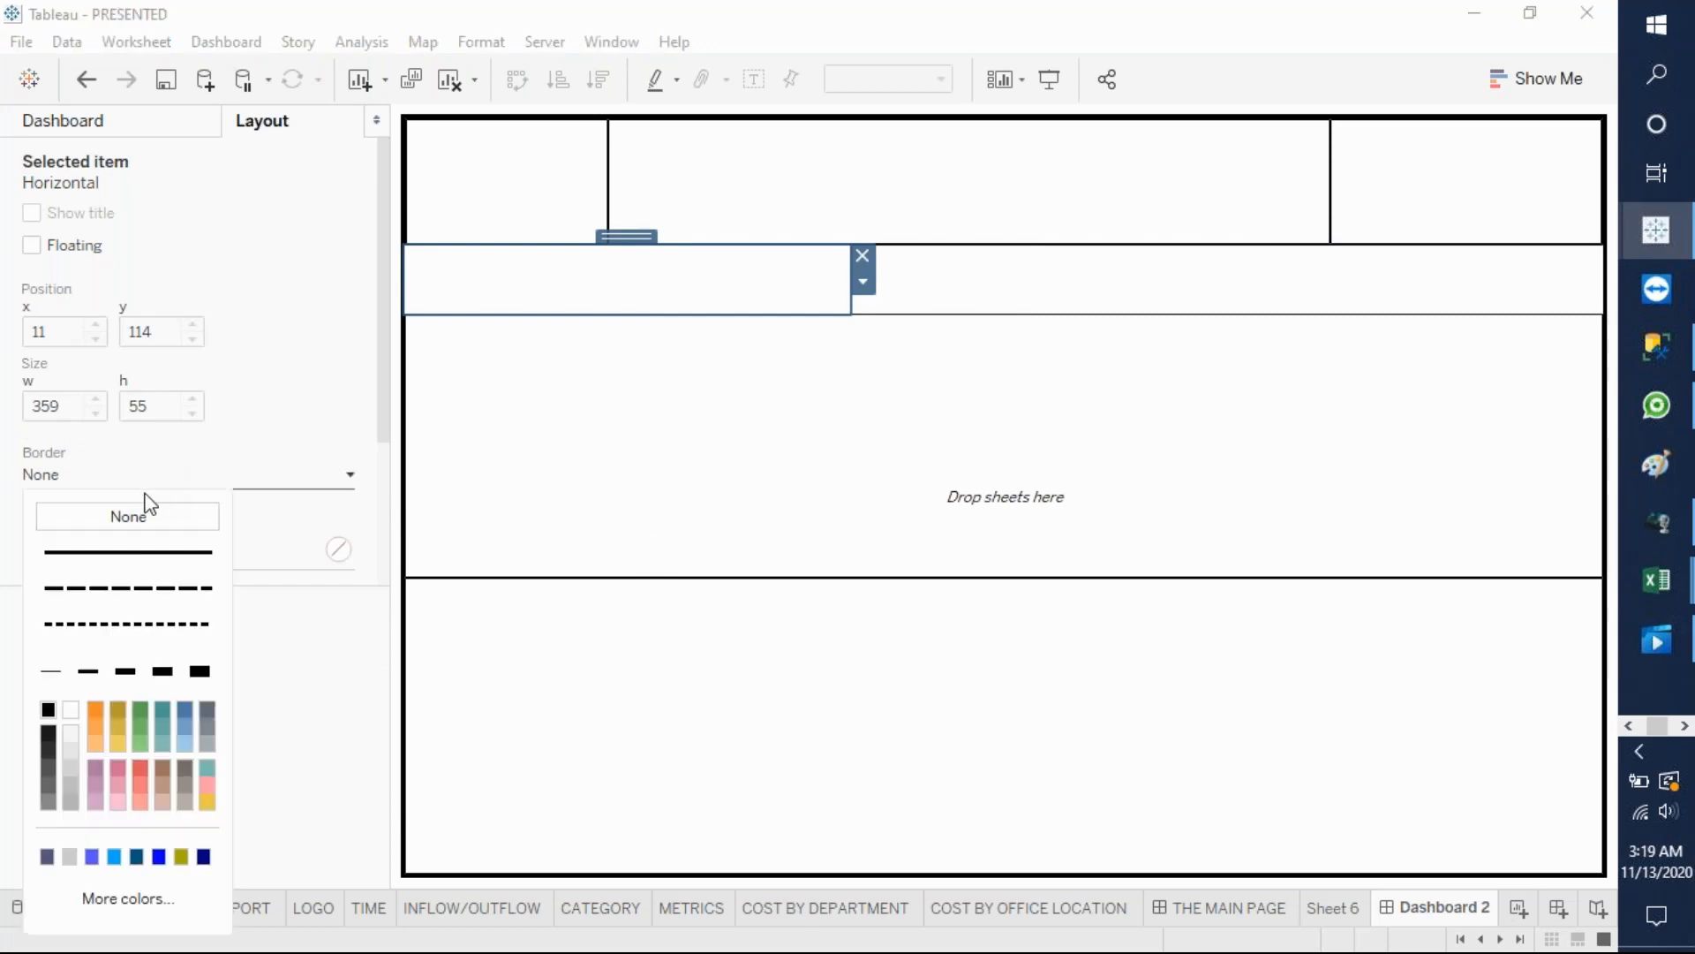
{"action": "left_click", "coordinate": [44, 671]}
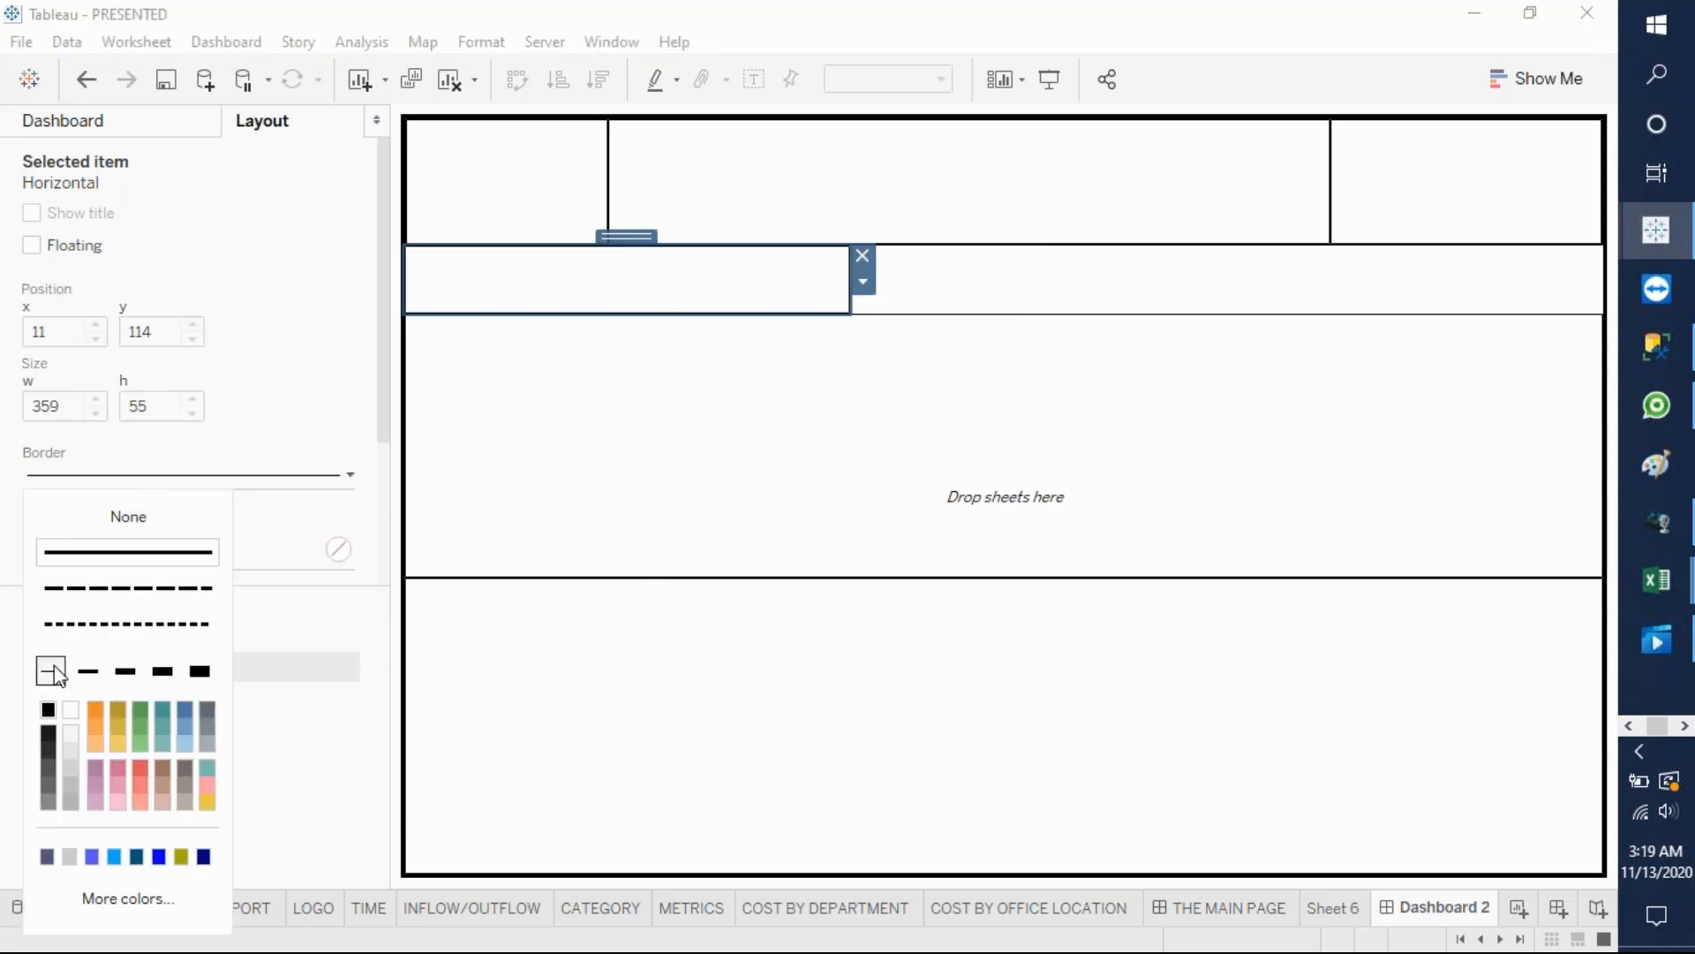
{"action": "left_click", "coordinate": [1344, 304]}
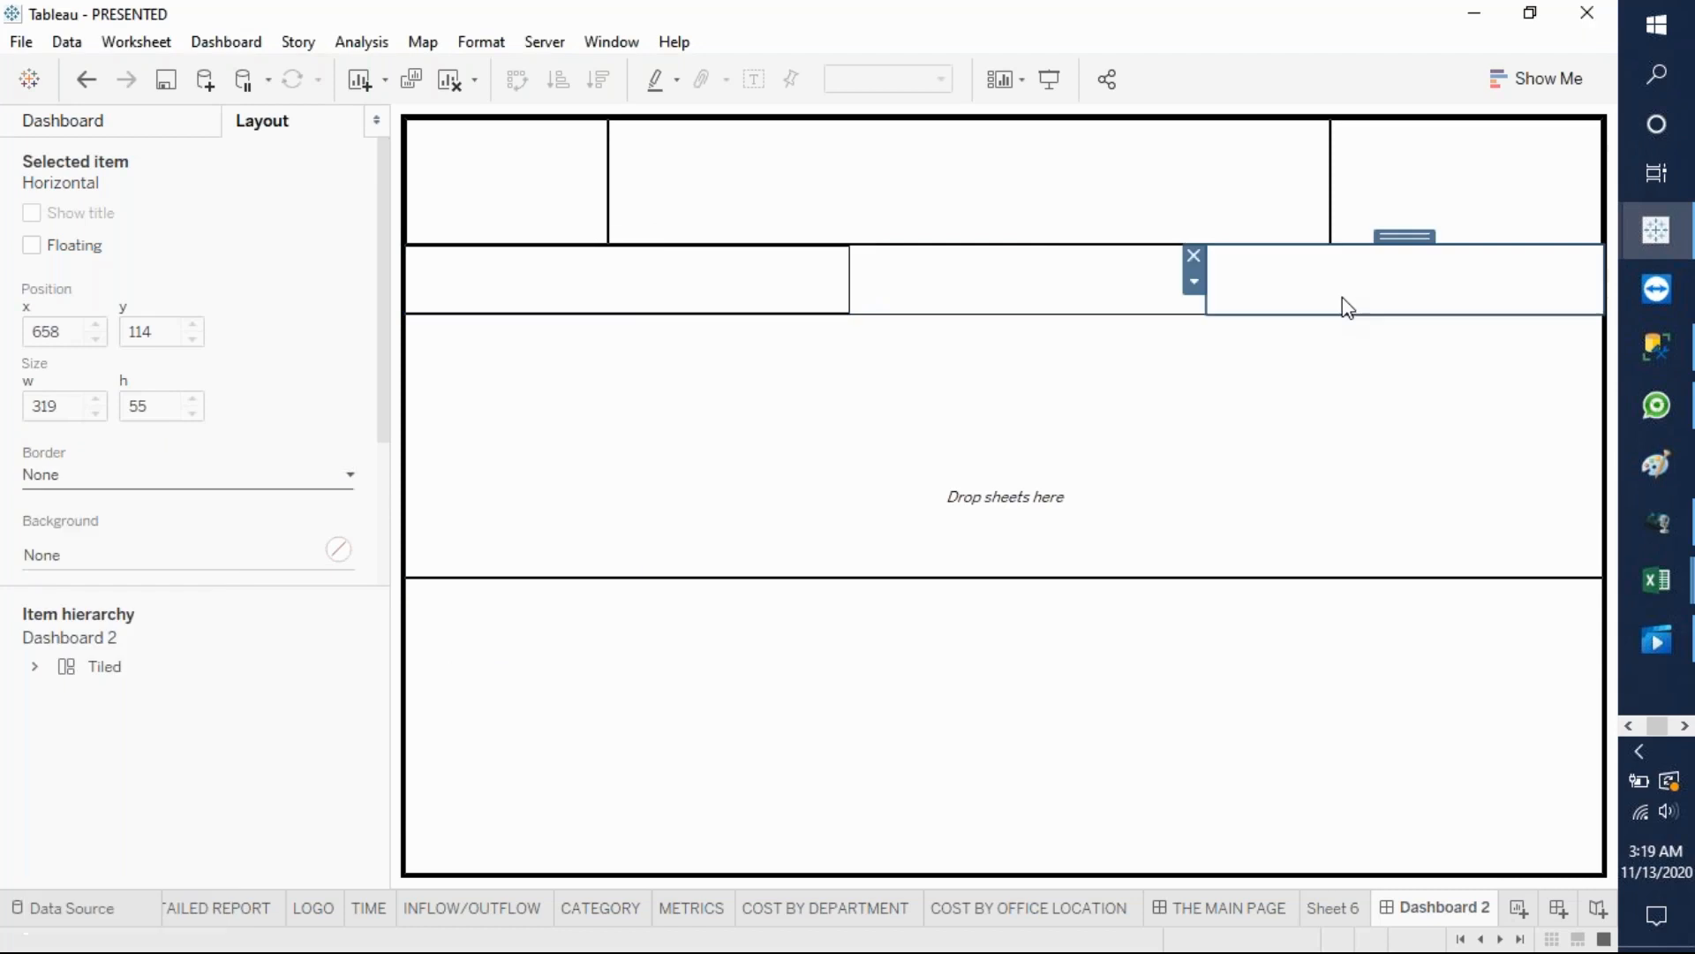
{"action": "left_click", "coordinate": [218, 484]}
{"action": "left_click", "coordinate": [51, 671]}
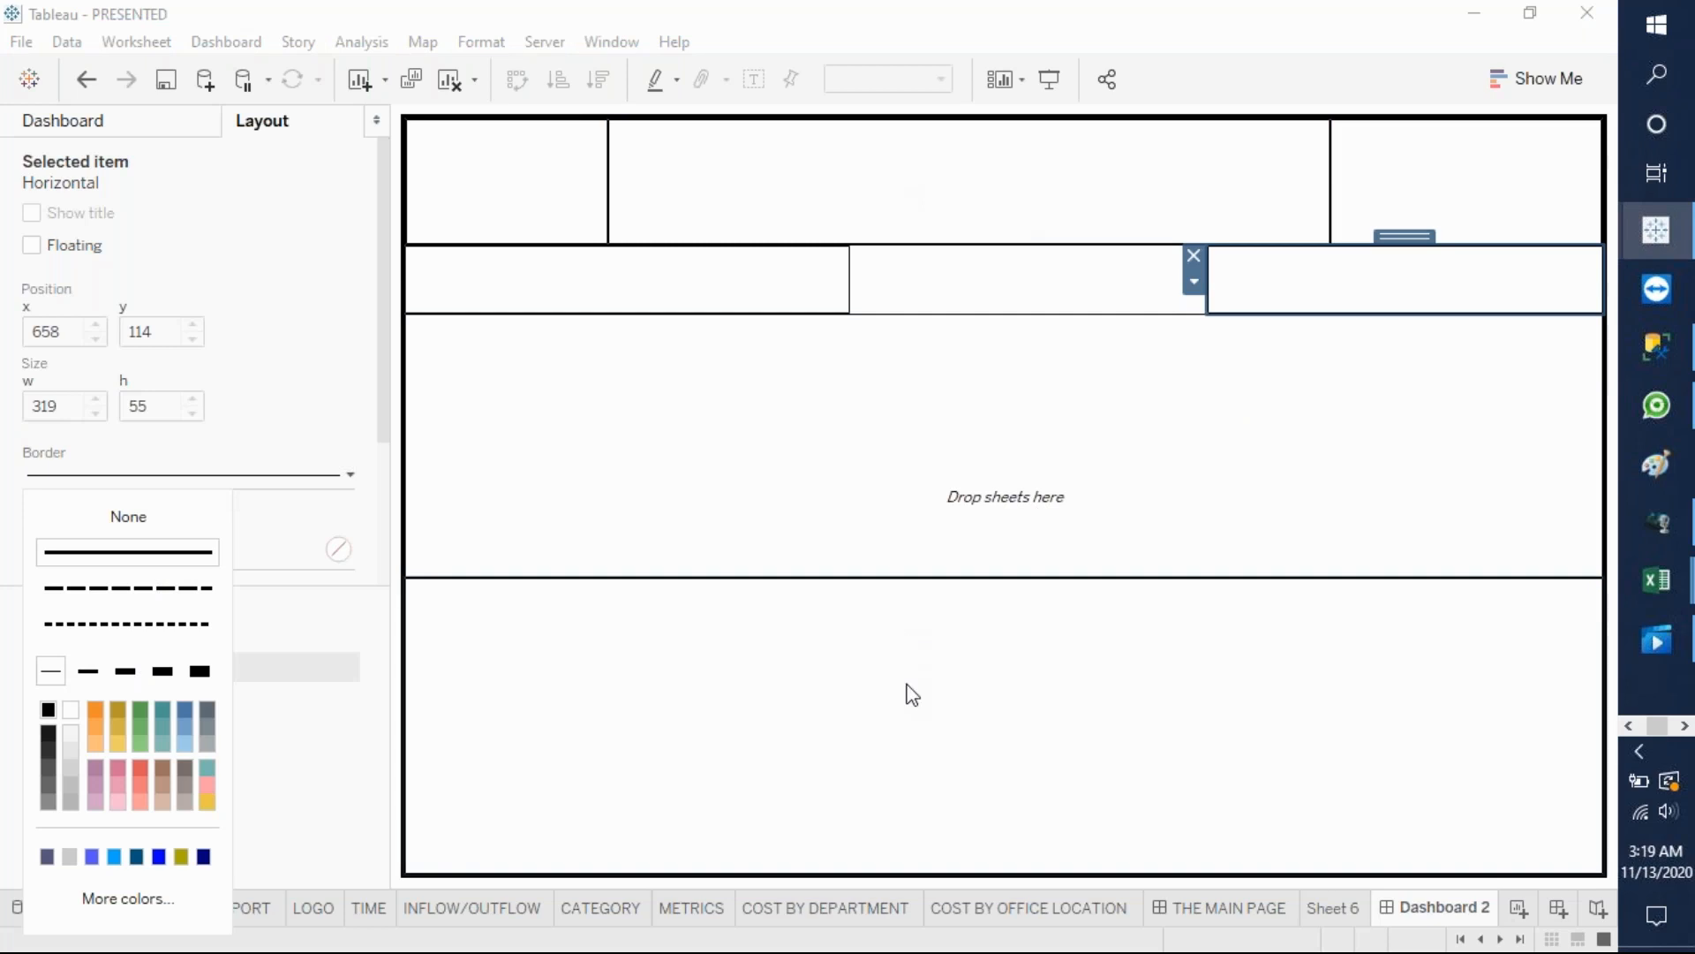
- Split the third row into two horizontal containers with the help of a Blank, removing the Blank and keeping the divider near the middle
{"action": "left_click", "coordinate": [152, 128]}
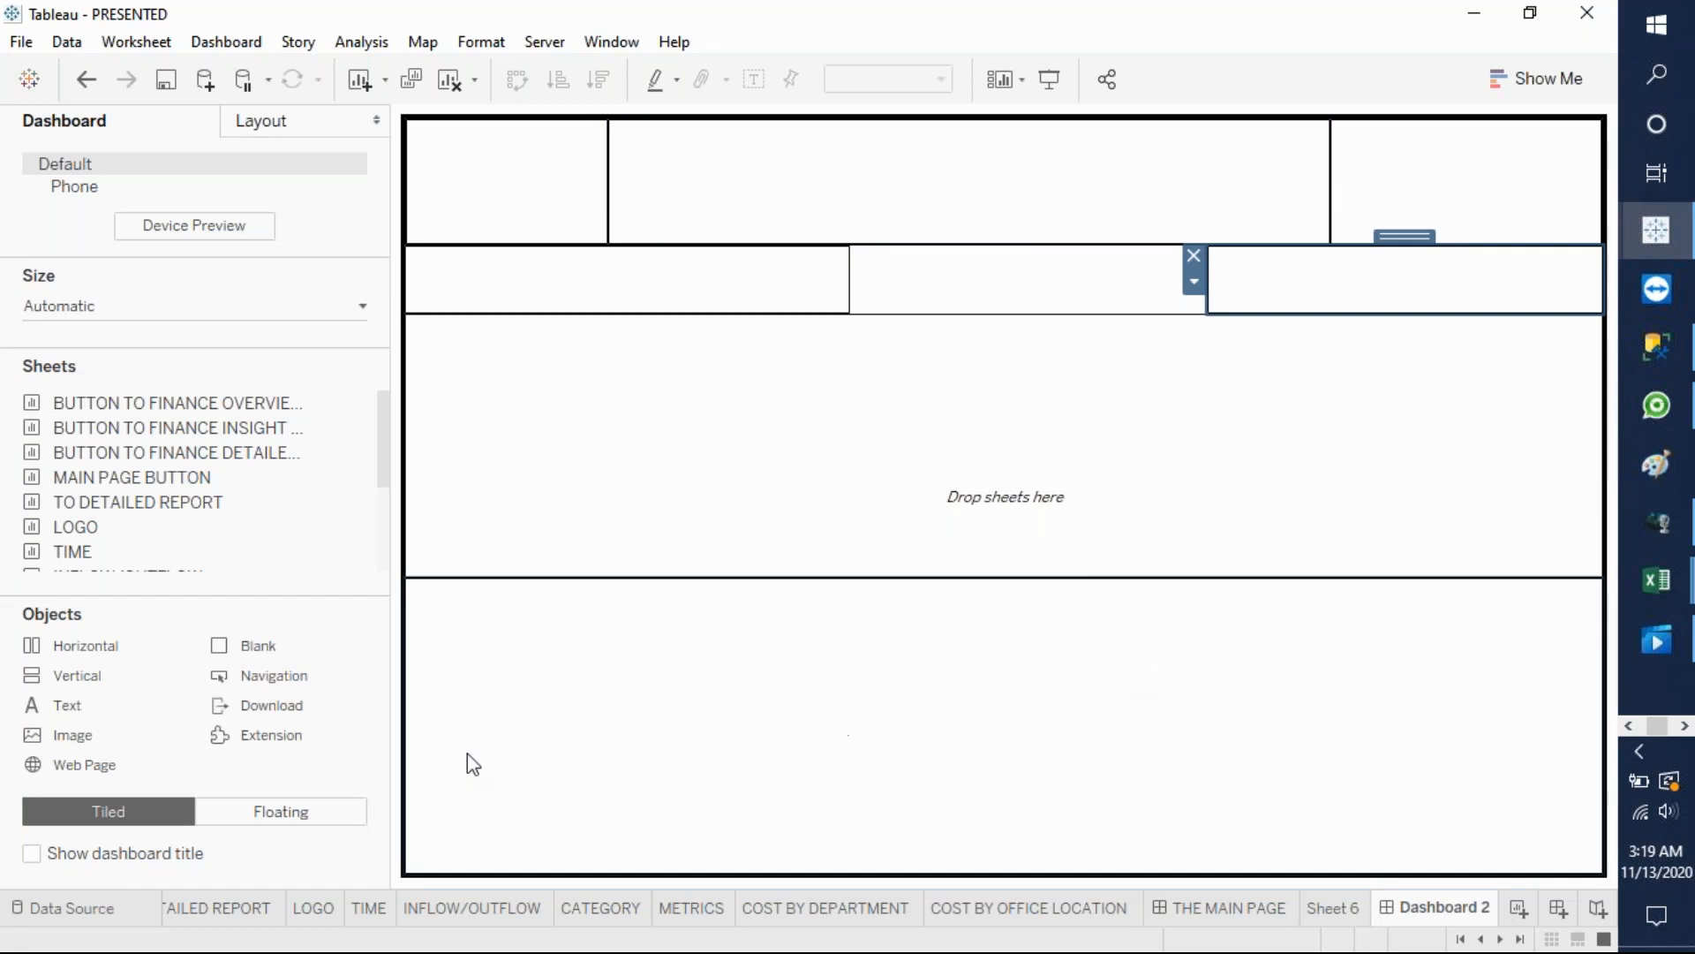
{"action": "mouse_move", "coordinate": [284, 647]}
{"action": "left_mouse_down"}
{"action": "mouse_move", "coordinate": [869, 505]}
{"action": "mouse_move", "coordinate": [888, 480]}
{"action": "left_mouse_up"}
{"action": "mouse_move", "coordinate": [71, 647]}
{"action": "left_mouse_down"}
{"action": "mouse_move", "coordinate": [386, 480]}
{"action": "mouse_move", "coordinate": [639, 399]}
{"action": "mouse_move", "coordinate": [628, 408]}
{"action": "left_mouse_up"}
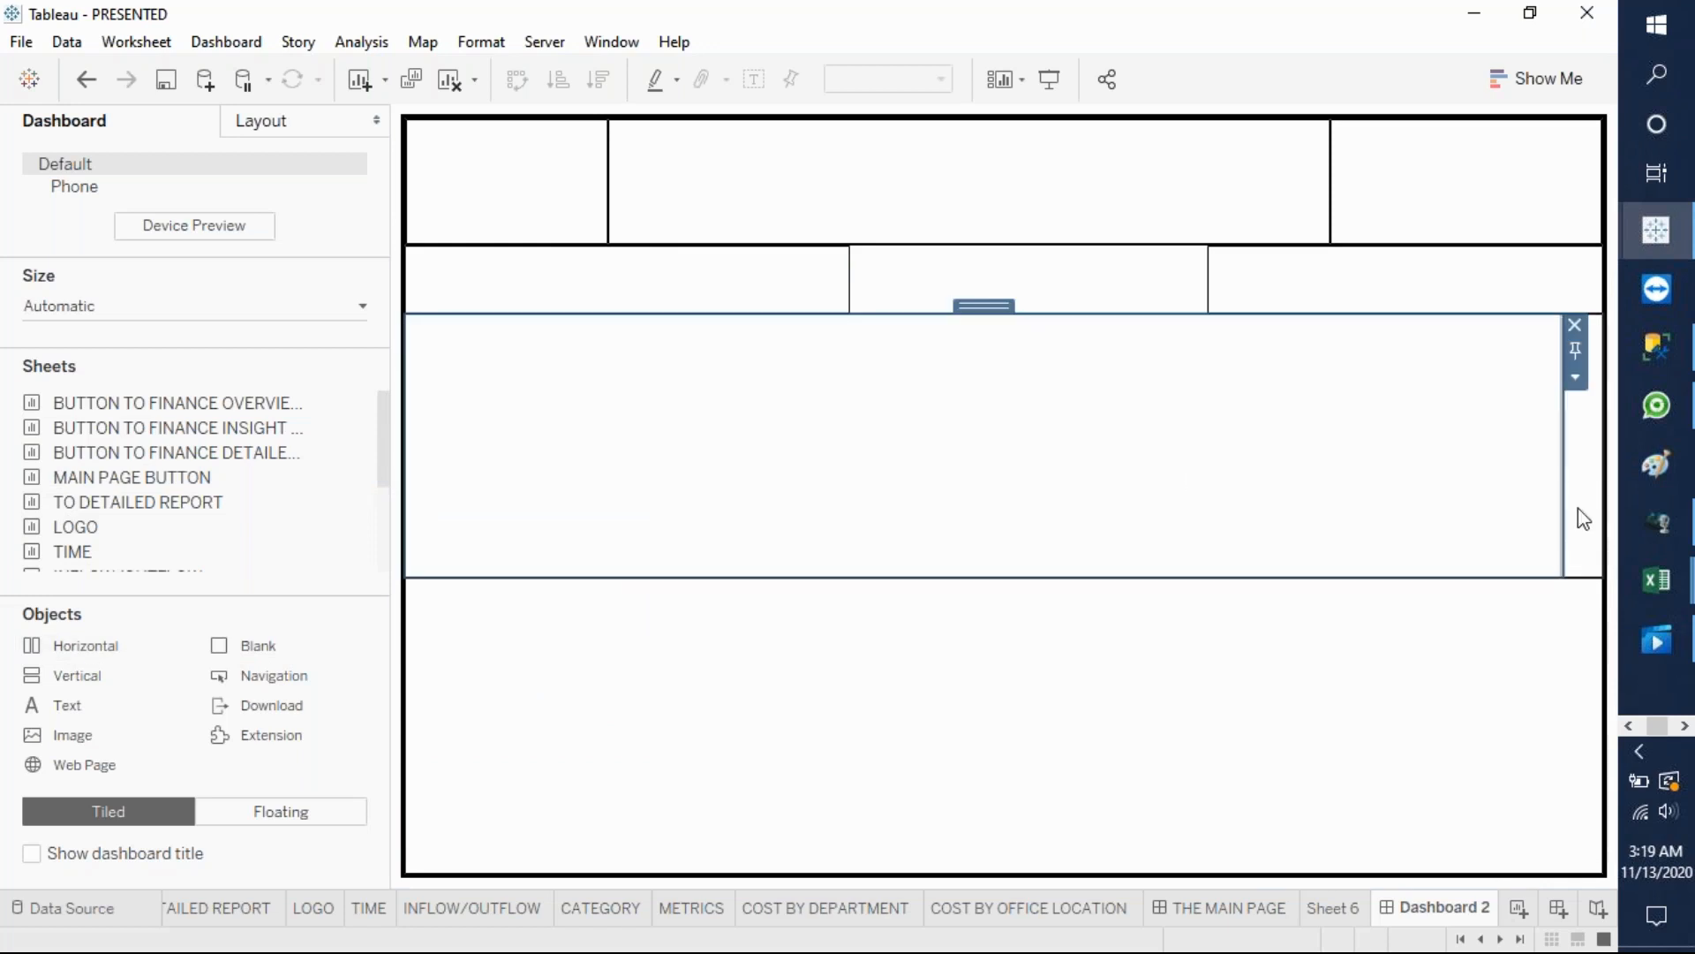
{"action": "left_click_drag", "start_coordinate": [1564, 506], "coordinate": [936, 513]}
{"action": "left_click_drag", "start_coordinate": [79, 653], "coordinate": [941, 507]}
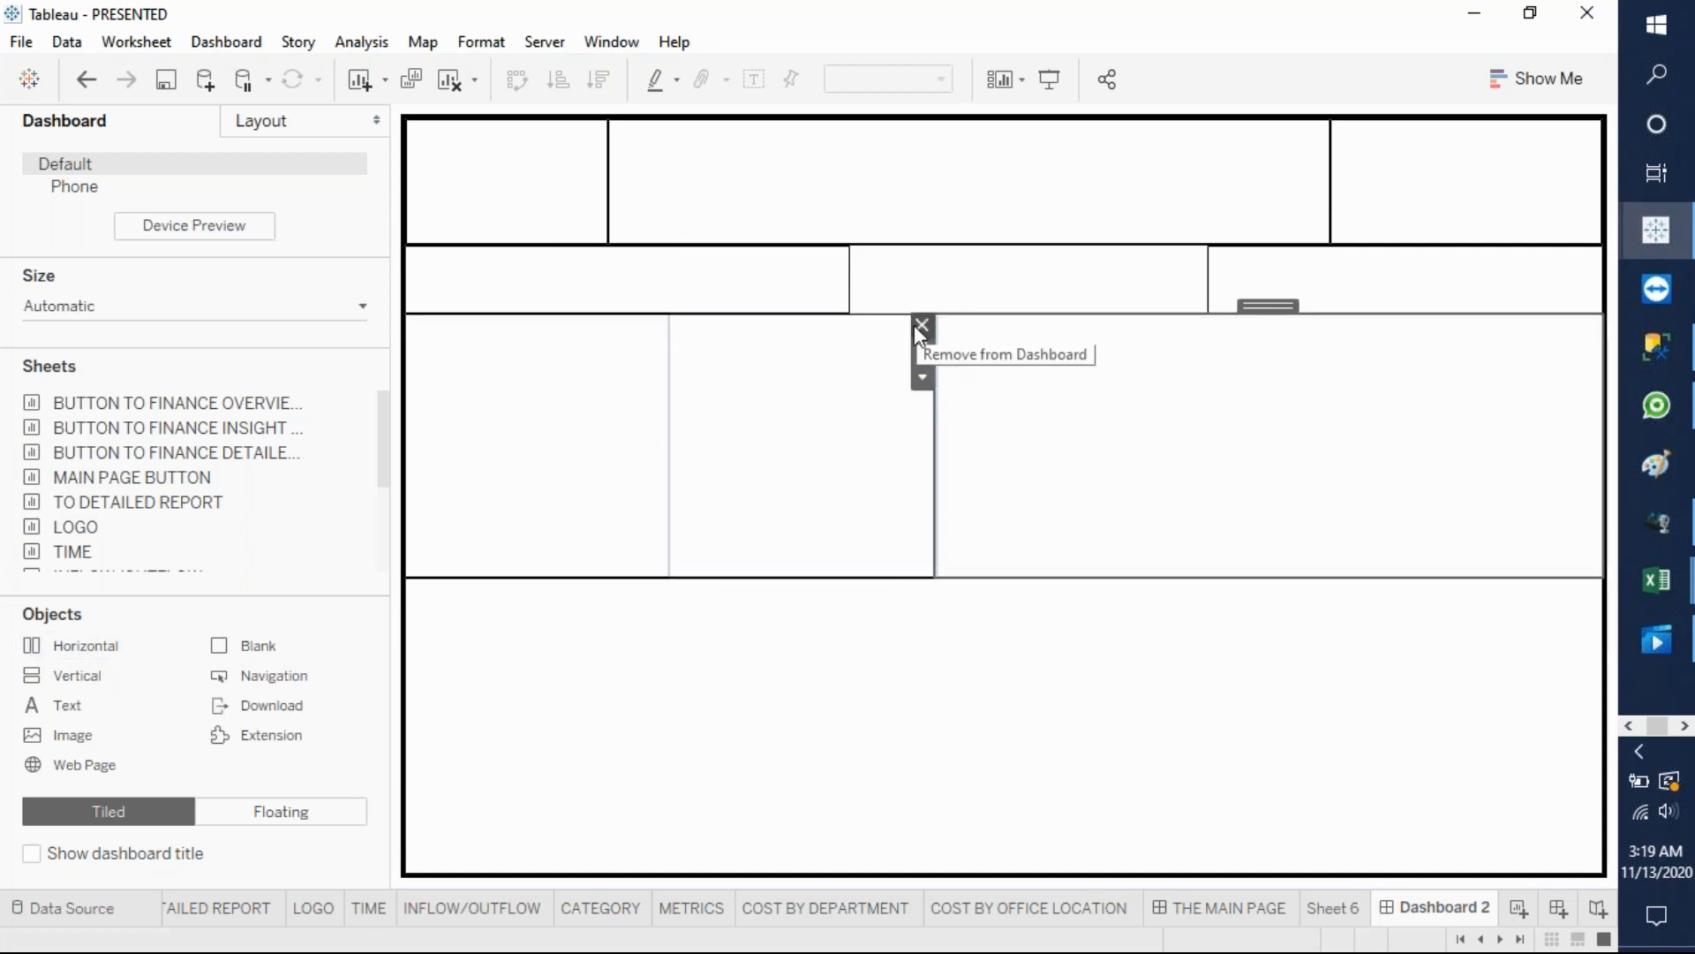
{"action": "left_click", "coordinate": [920, 326]}
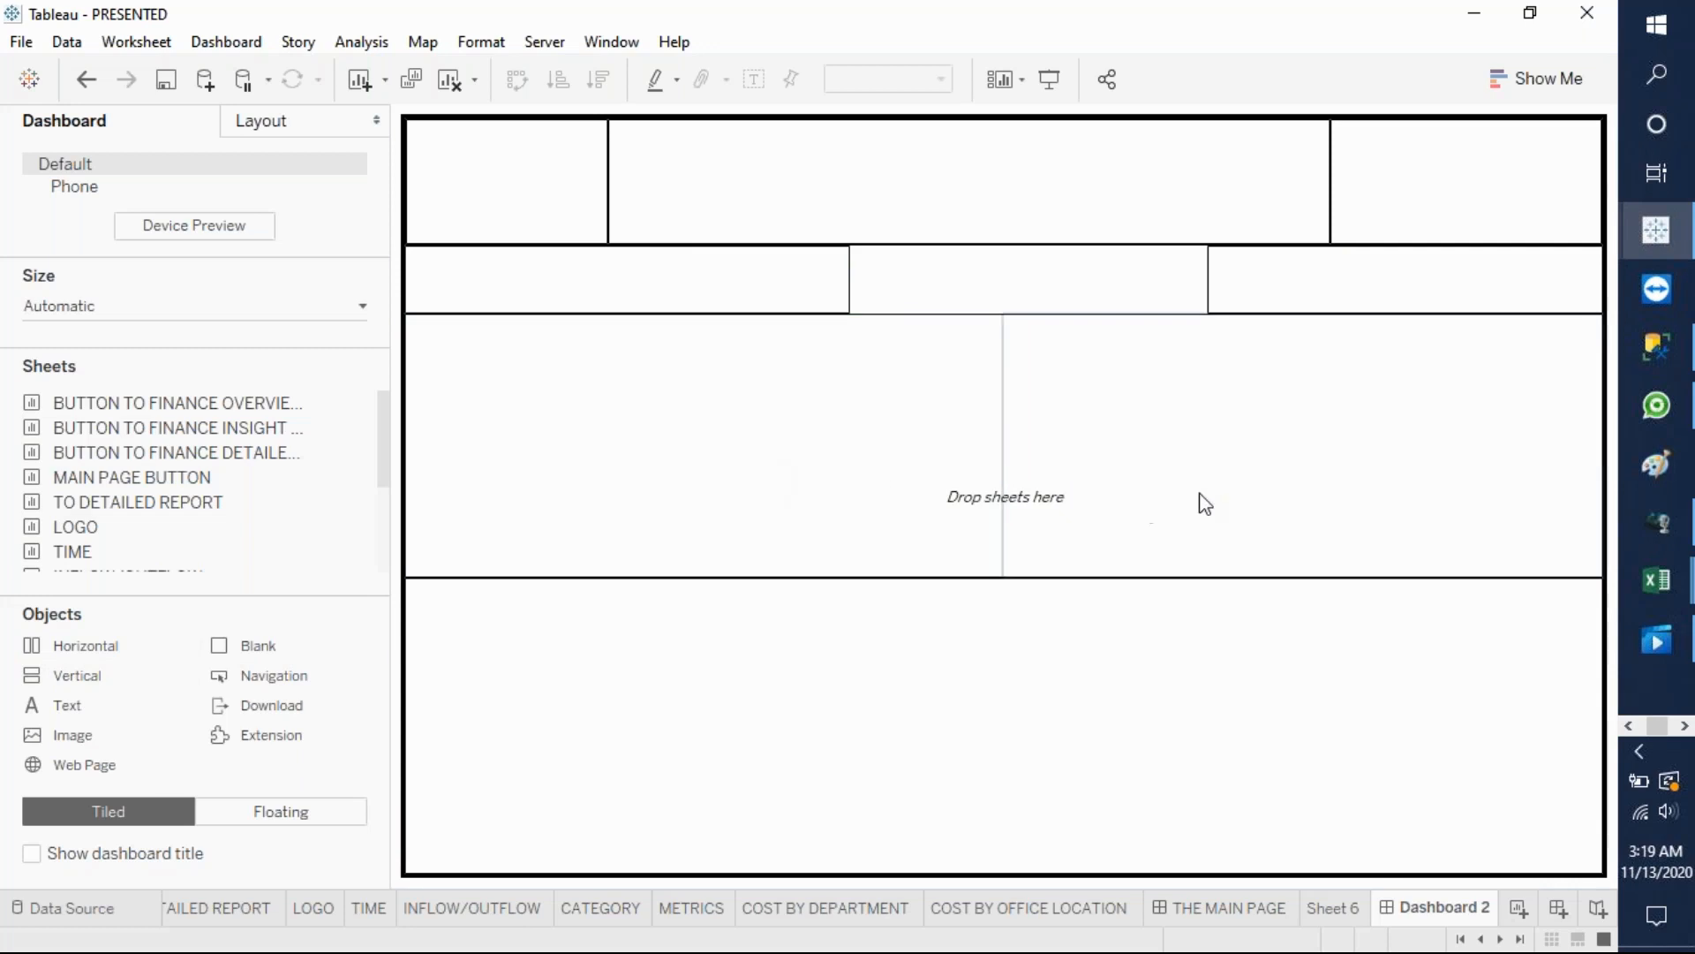
{"action": "left_click_drag", "start_coordinate": [1006, 436], "coordinate": [1048, 442]}
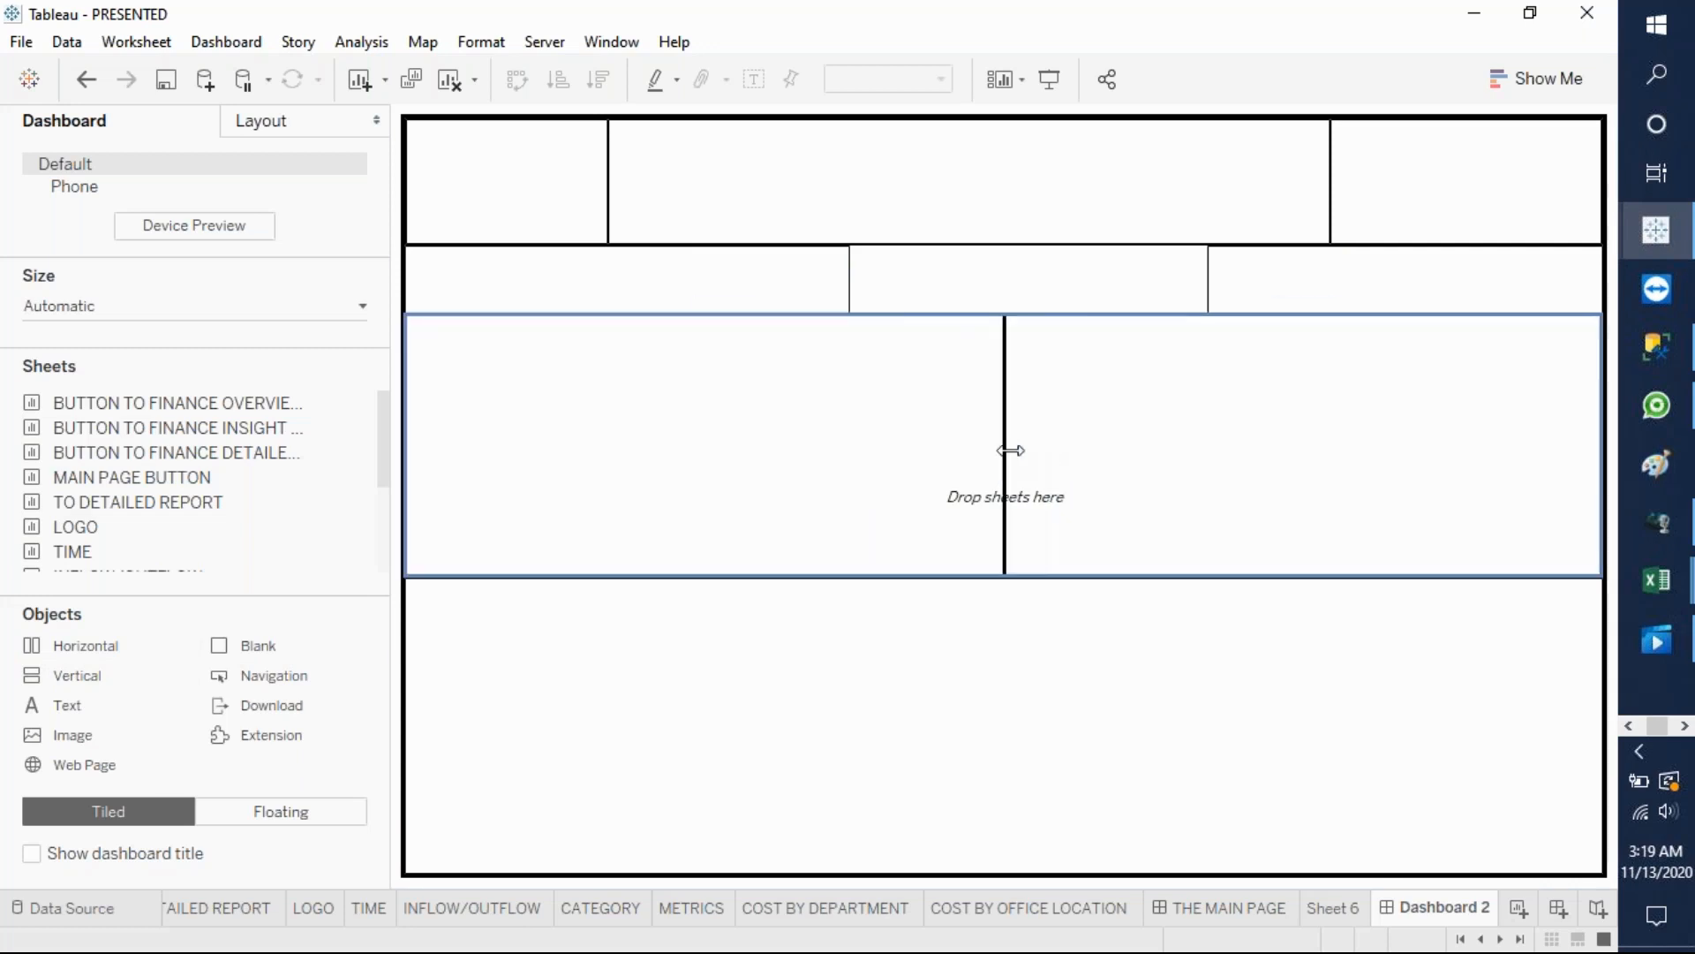
- Split the bottom row into three horizontal containers with the help of a Blank, and remove the Blank at its end
{"action": "left_click", "coordinate": [1015, 682]}
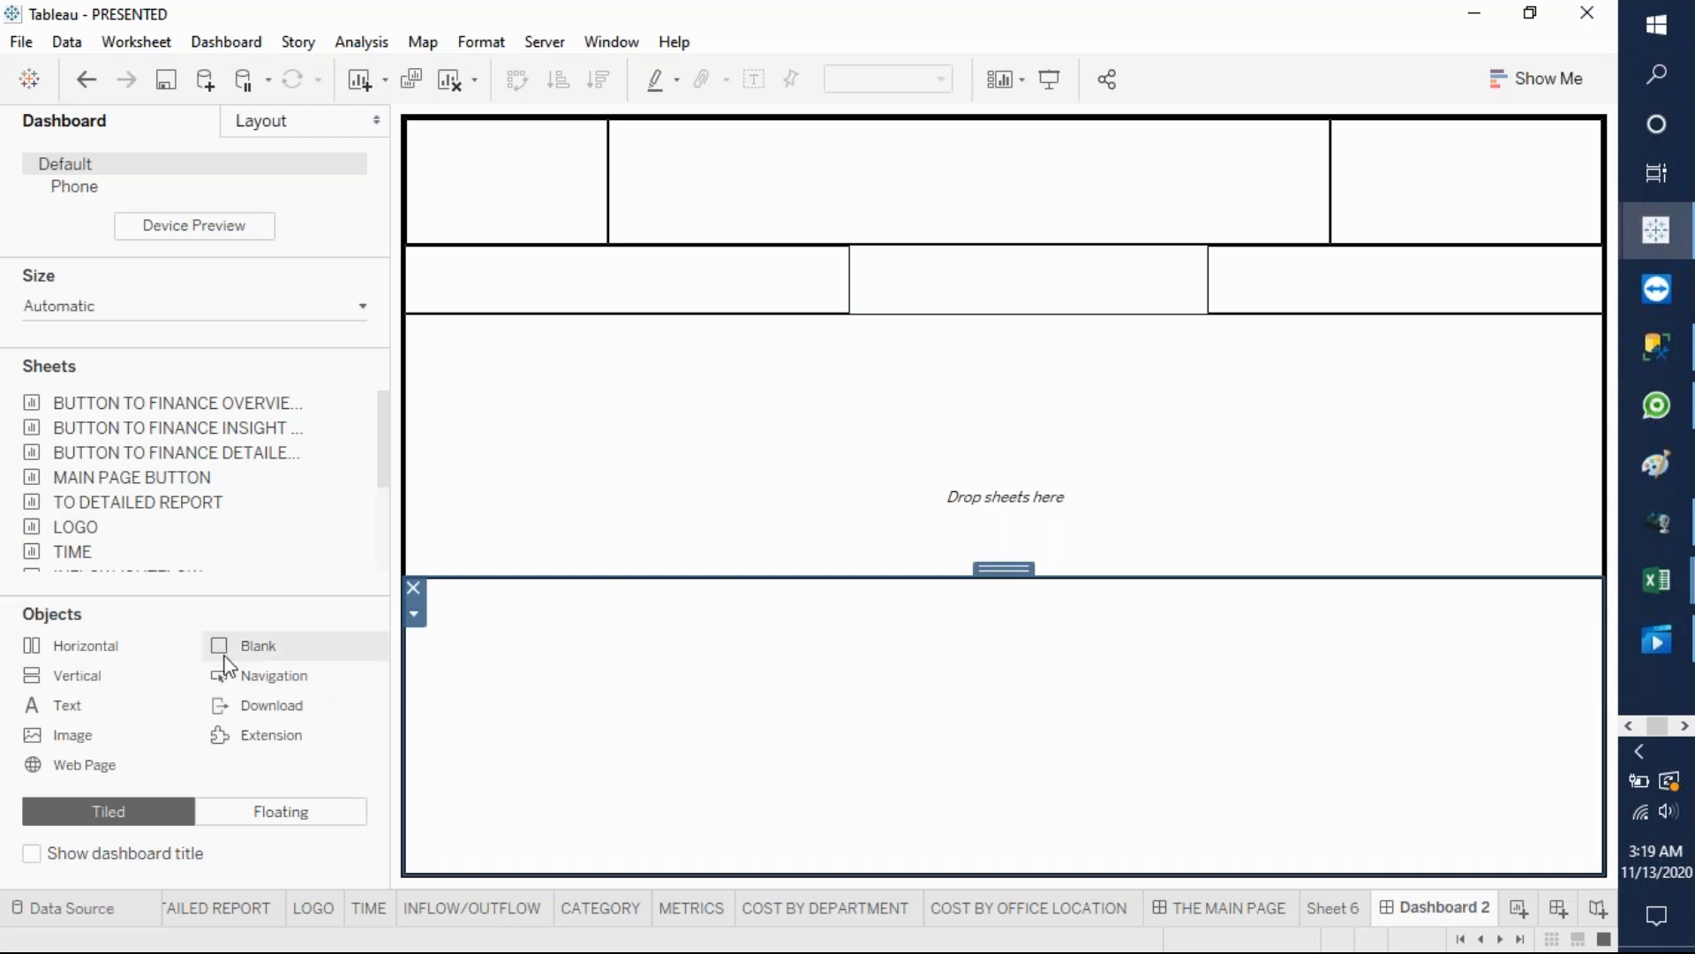
{"action": "left_click_drag", "start_coordinate": [227, 660], "coordinate": [825, 685]}
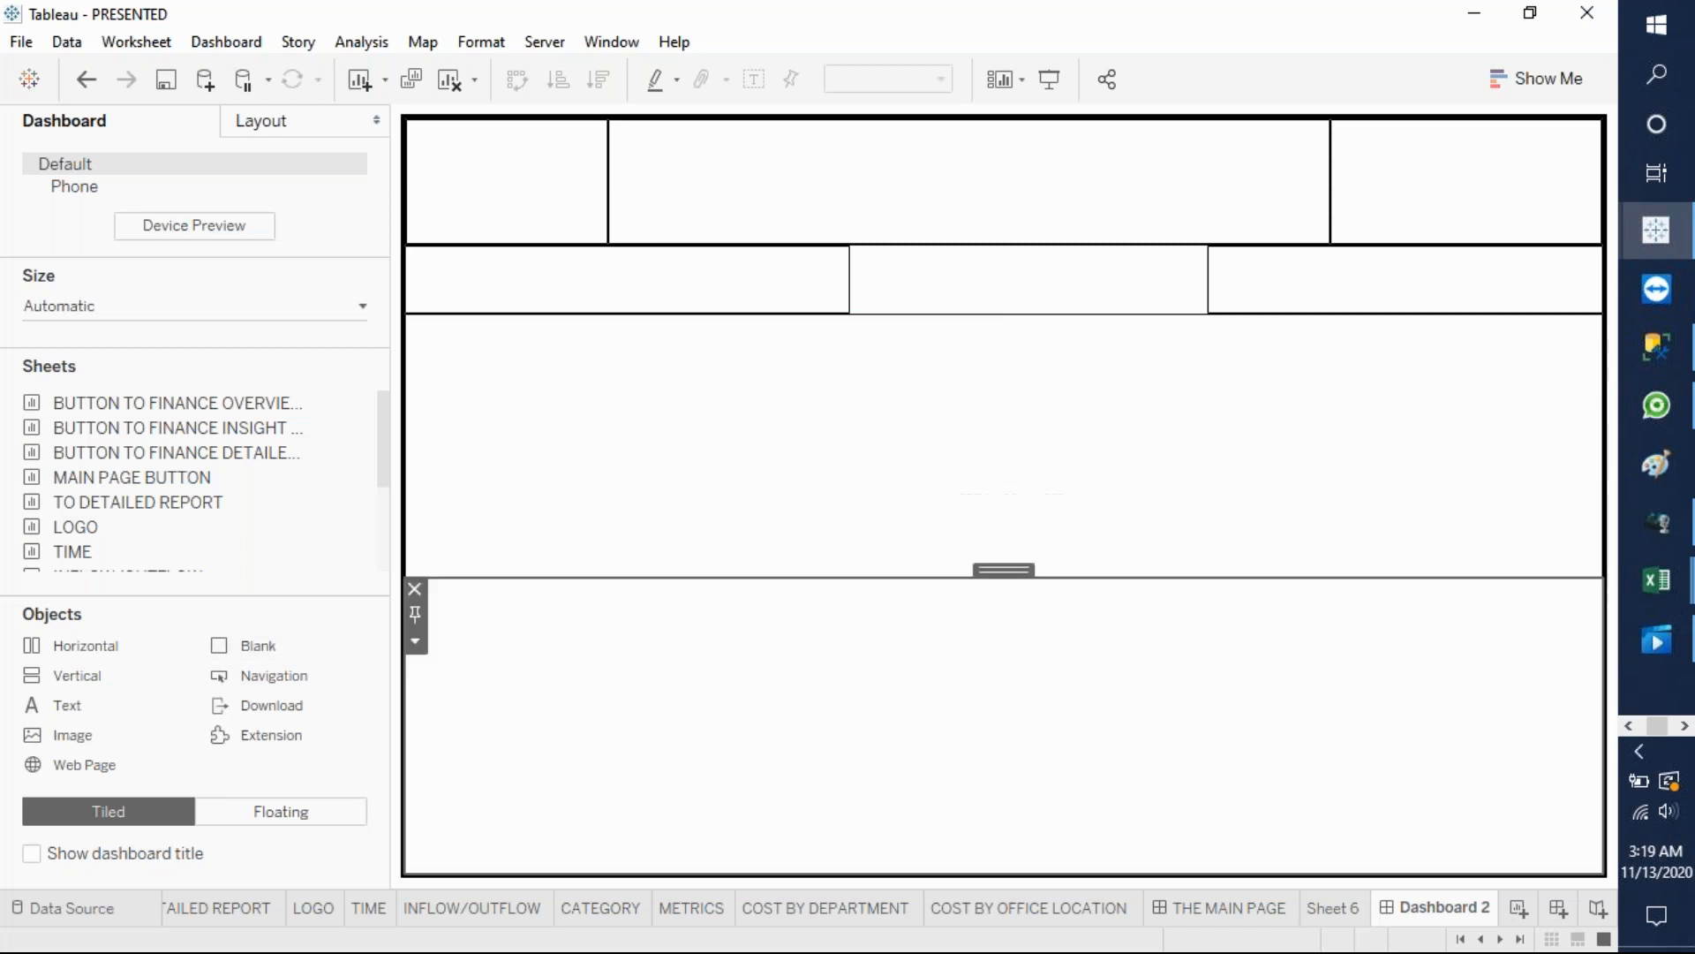
{"action": "left_click_drag", "start_coordinate": [86, 646], "coordinate": [1152, 773]}
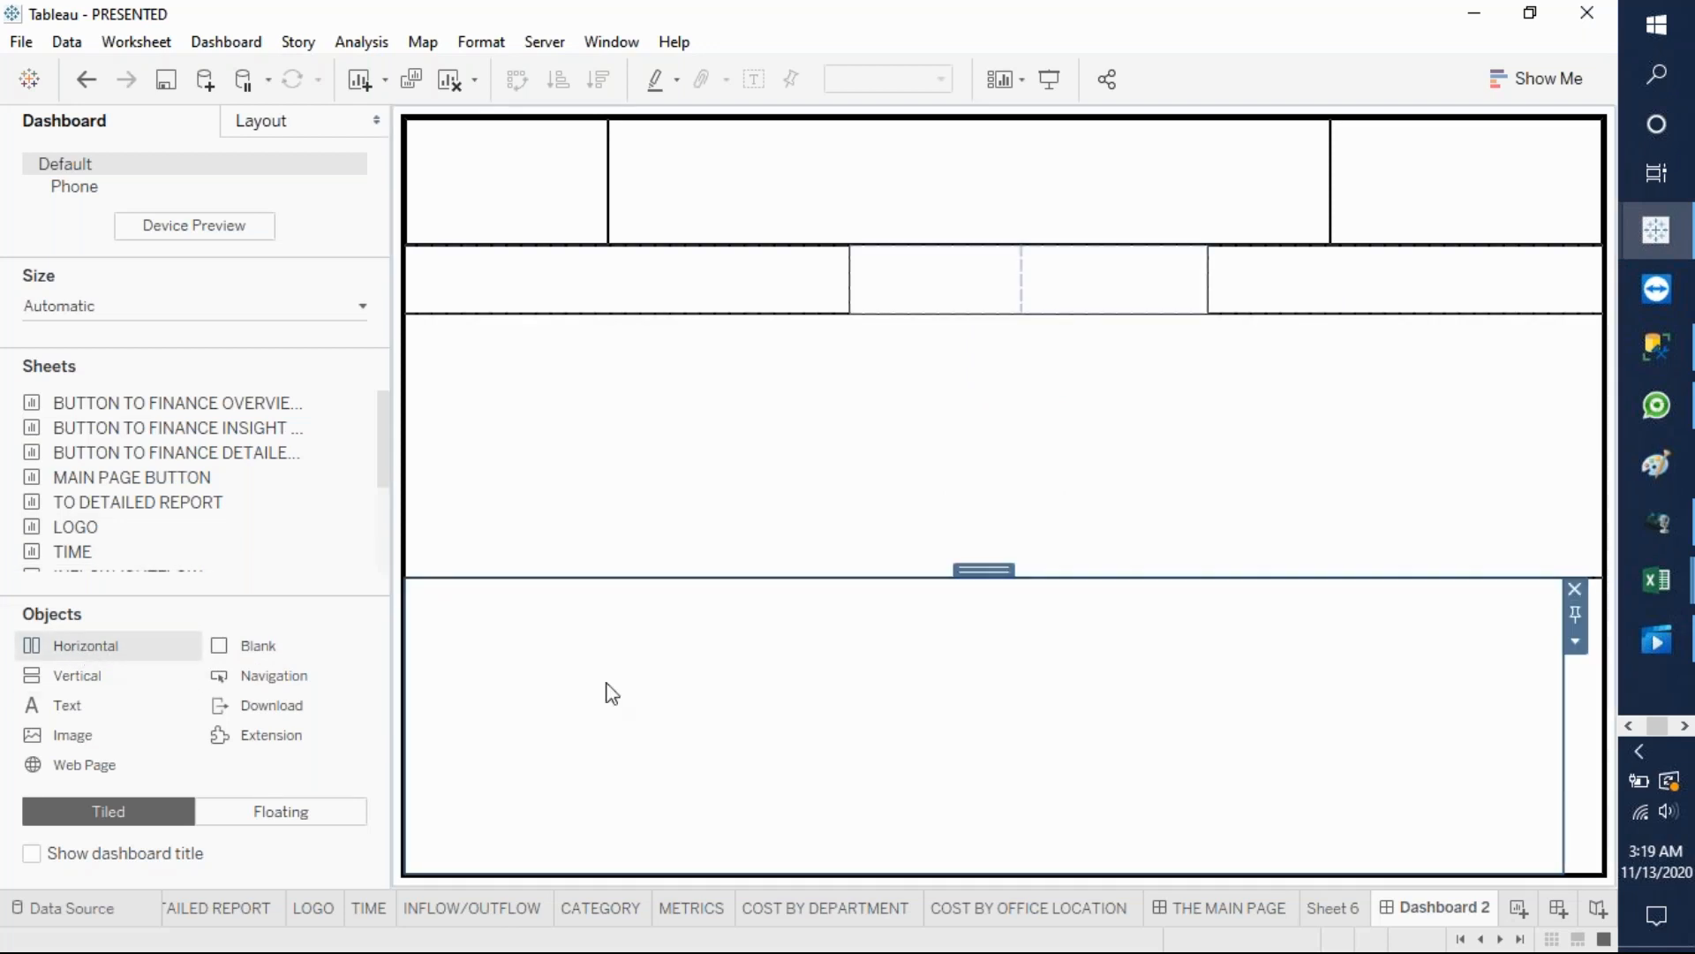
{"action": "left_click_drag", "start_coordinate": [88, 648], "coordinate": [1279, 726]}
{"action": "mouse_move", "coordinate": [1538, 761]}
{"action": "left_mouse_down"}
{"action": "mouse_move", "coordinate": [1623, 775]}
{"action": "mouse_move", "coordinate": [1547, 765]}
{"action": "left_mouse_up"}
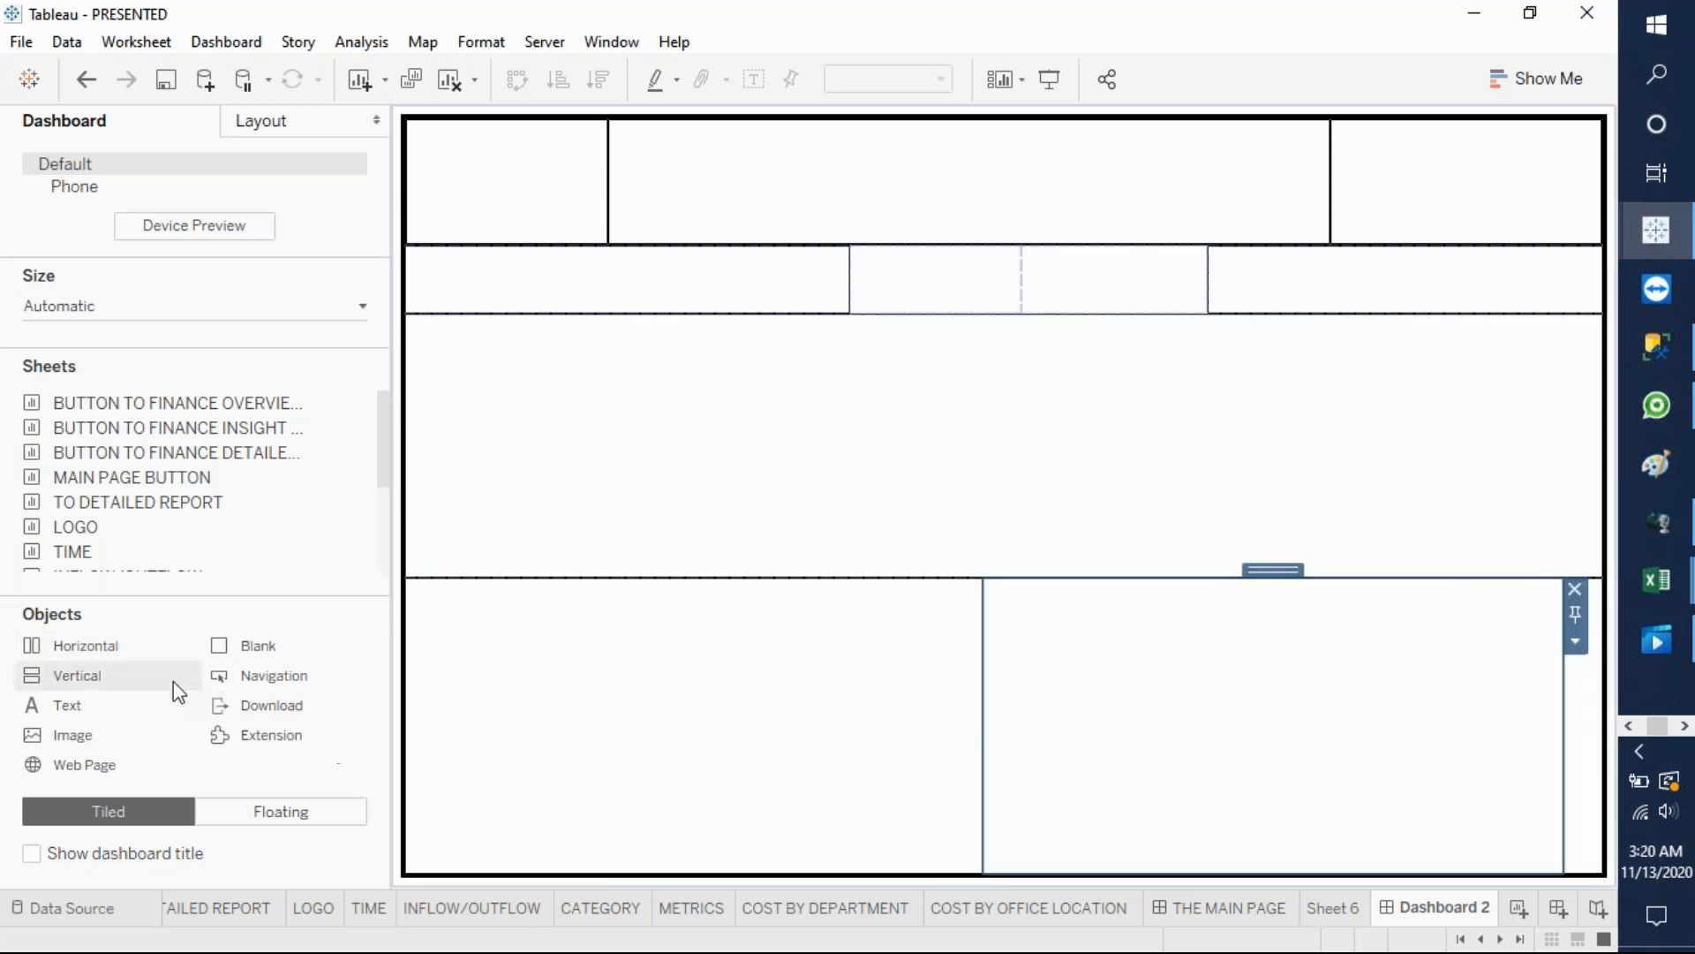
{"action": "left_click_drag", "start_coordinate": [106, 651], "coordinate": [988, 718]}
{"action": "left_click", "coordinate": [1581, 706]}
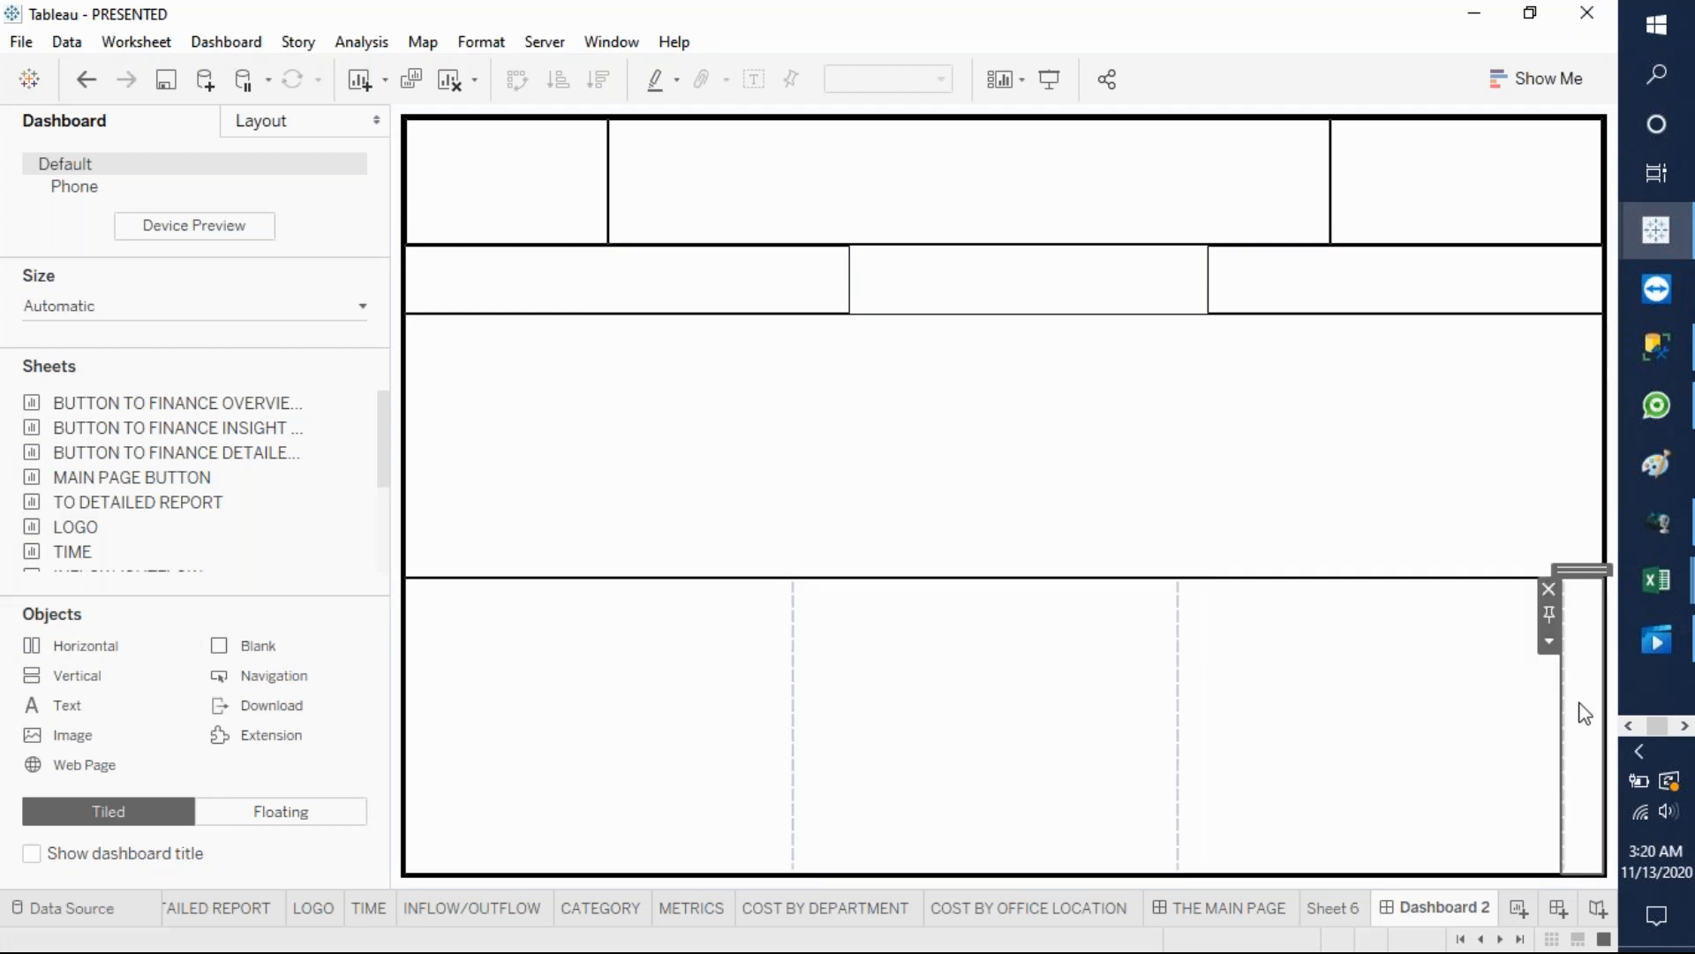
{"action": "left_click", "coordinate": [1546, 589]}
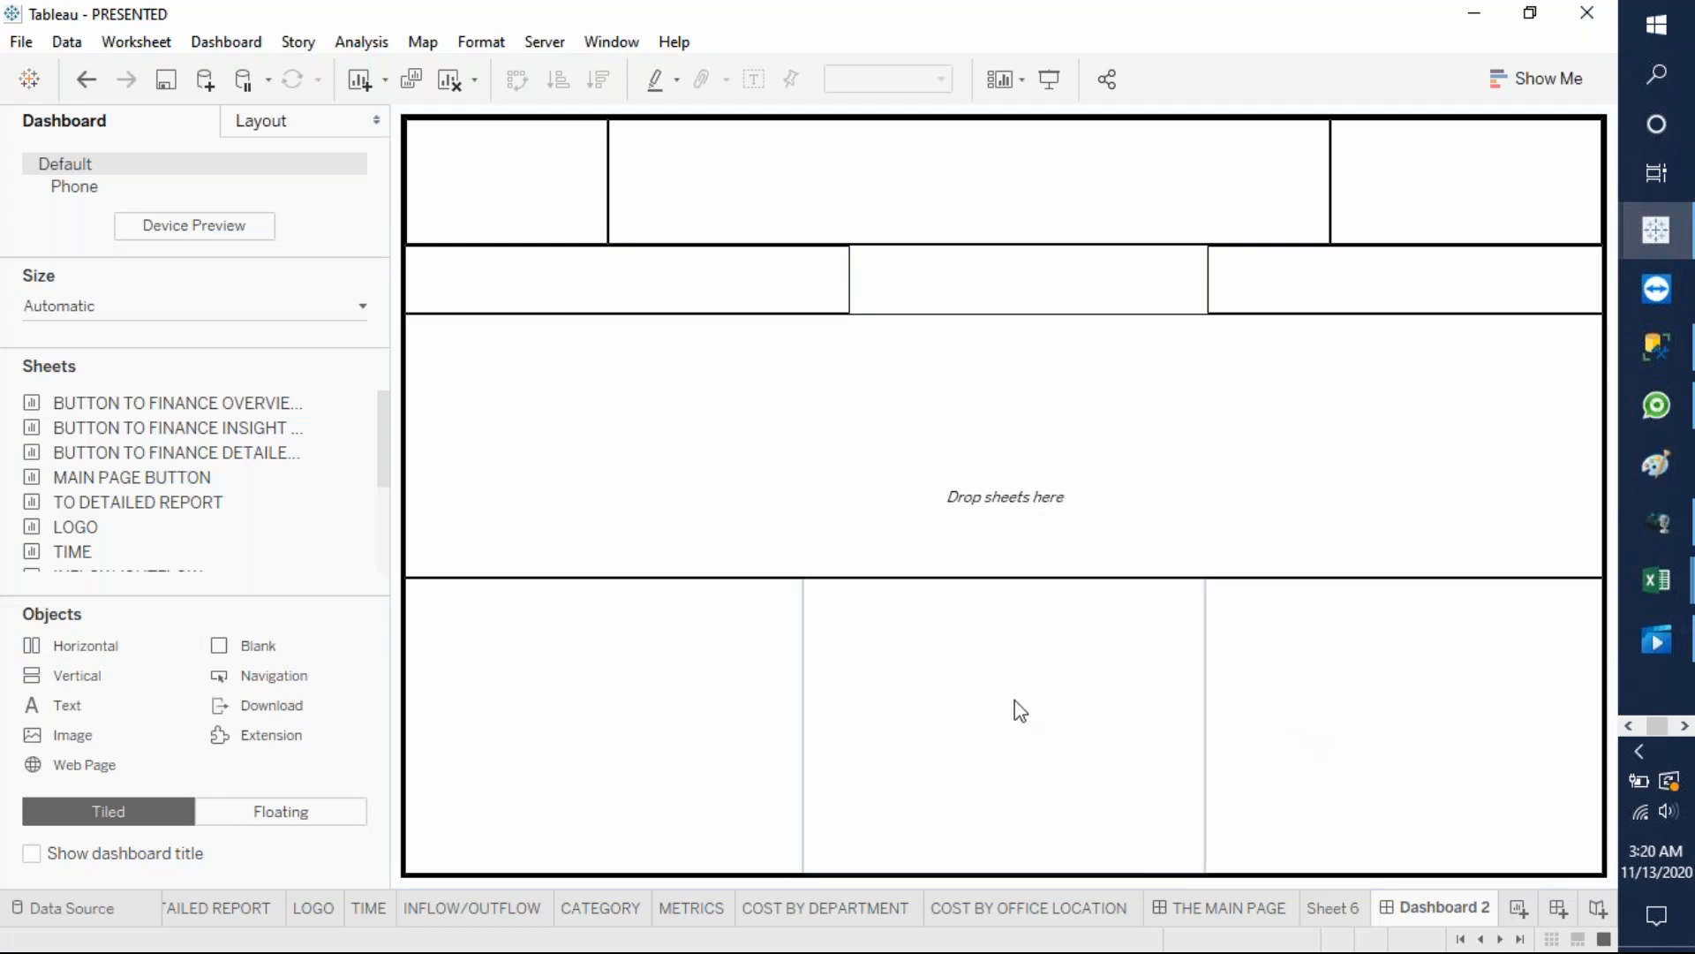
- Apply the thinnest solid black border to all three containers of the bottom row
{"action": "left_click", "coordinate": [628, 688]}
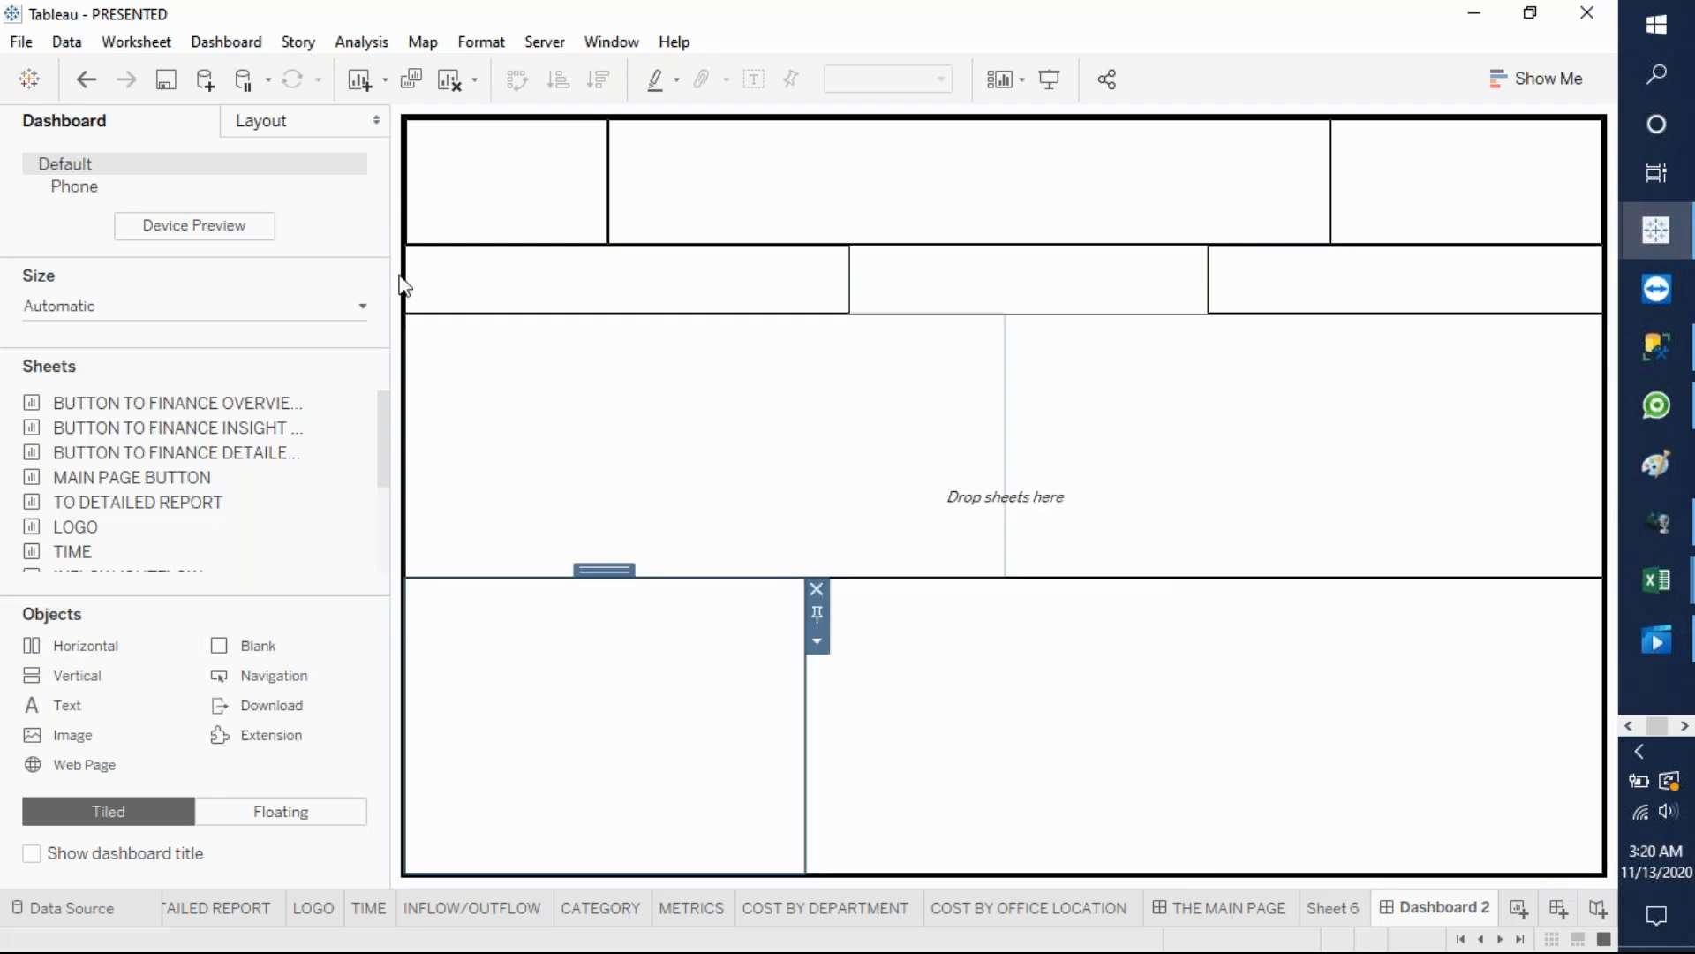
{"action": "left_click", "coordinate": [261, 123]}
{"action": "left_click", "coordinate": [98, 481]}
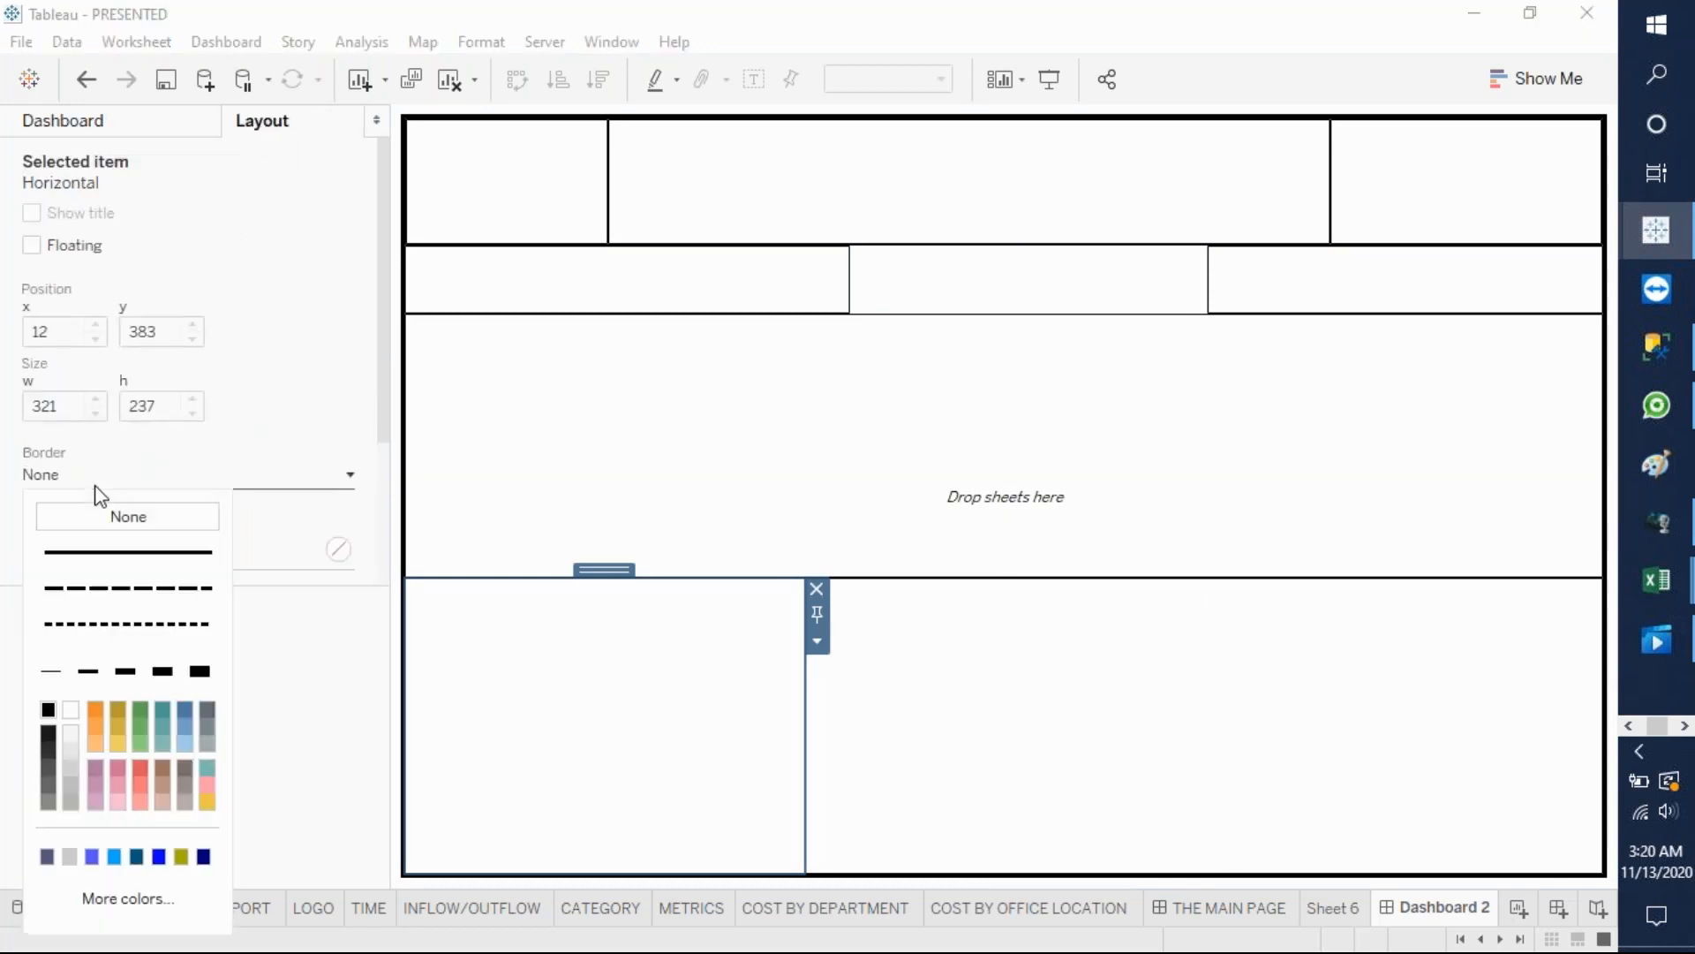
{"action": "left_click", "coordinate": [1119, 788]}
{"action": "left_click", "coordinate": [215, 477]}
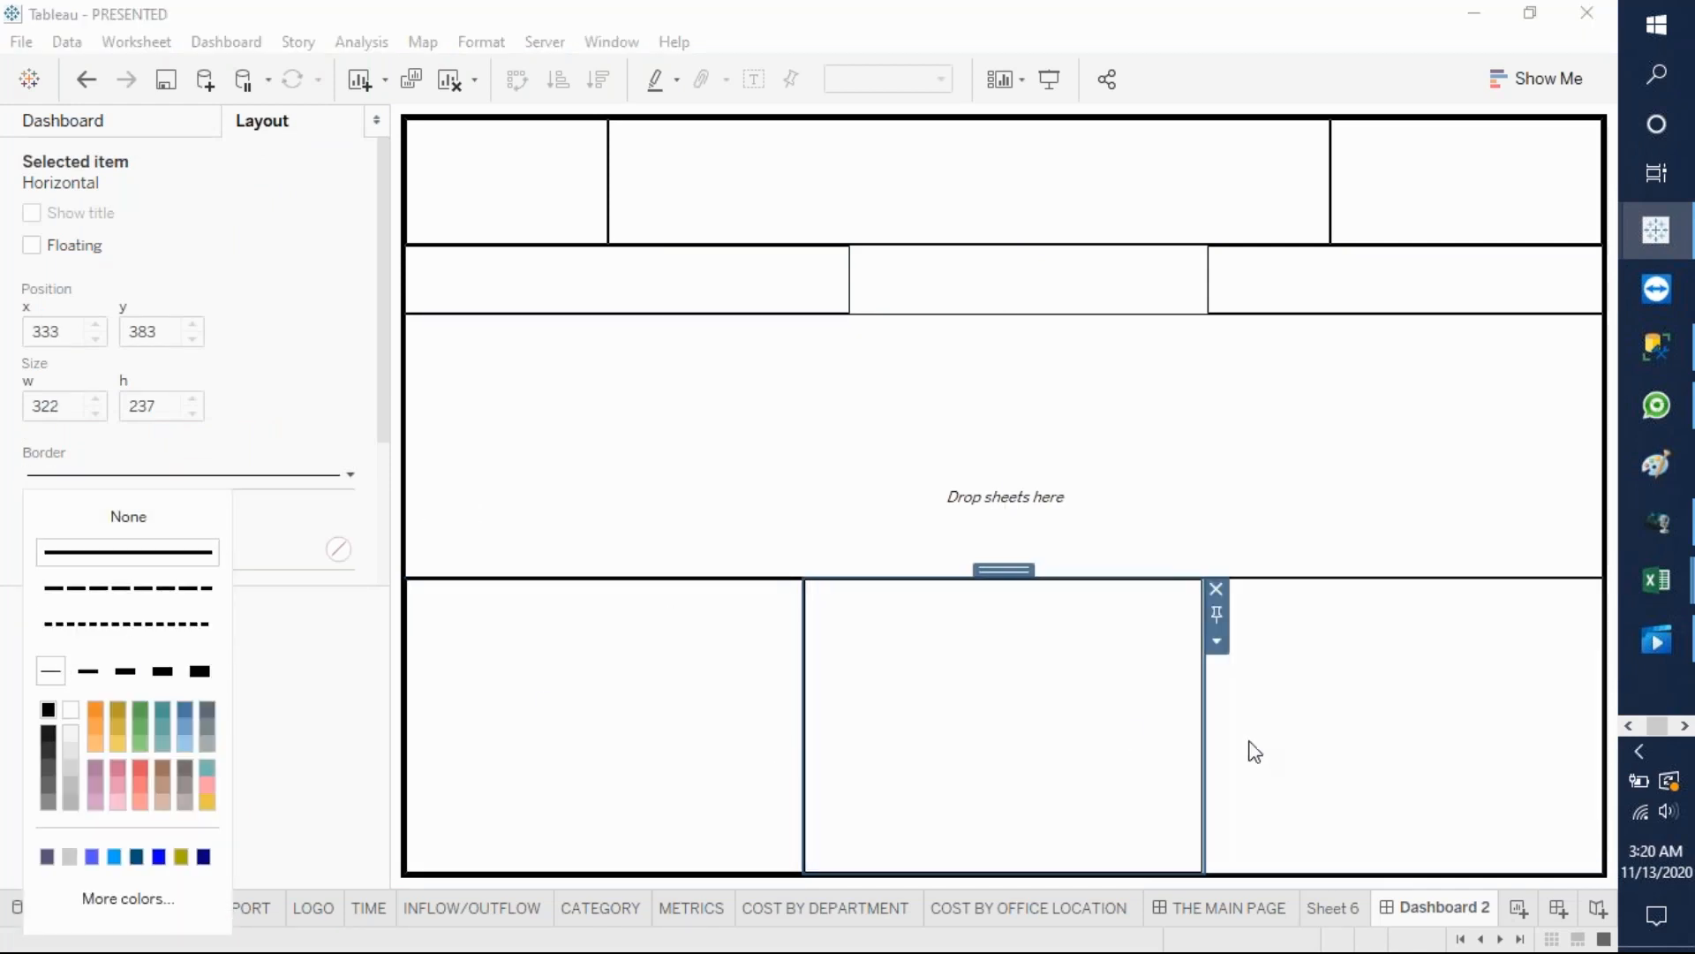
{"action": "left_click", "coordinate": [1316, 780]}
{"action": "left_click", "coordinate": [243, 485]}
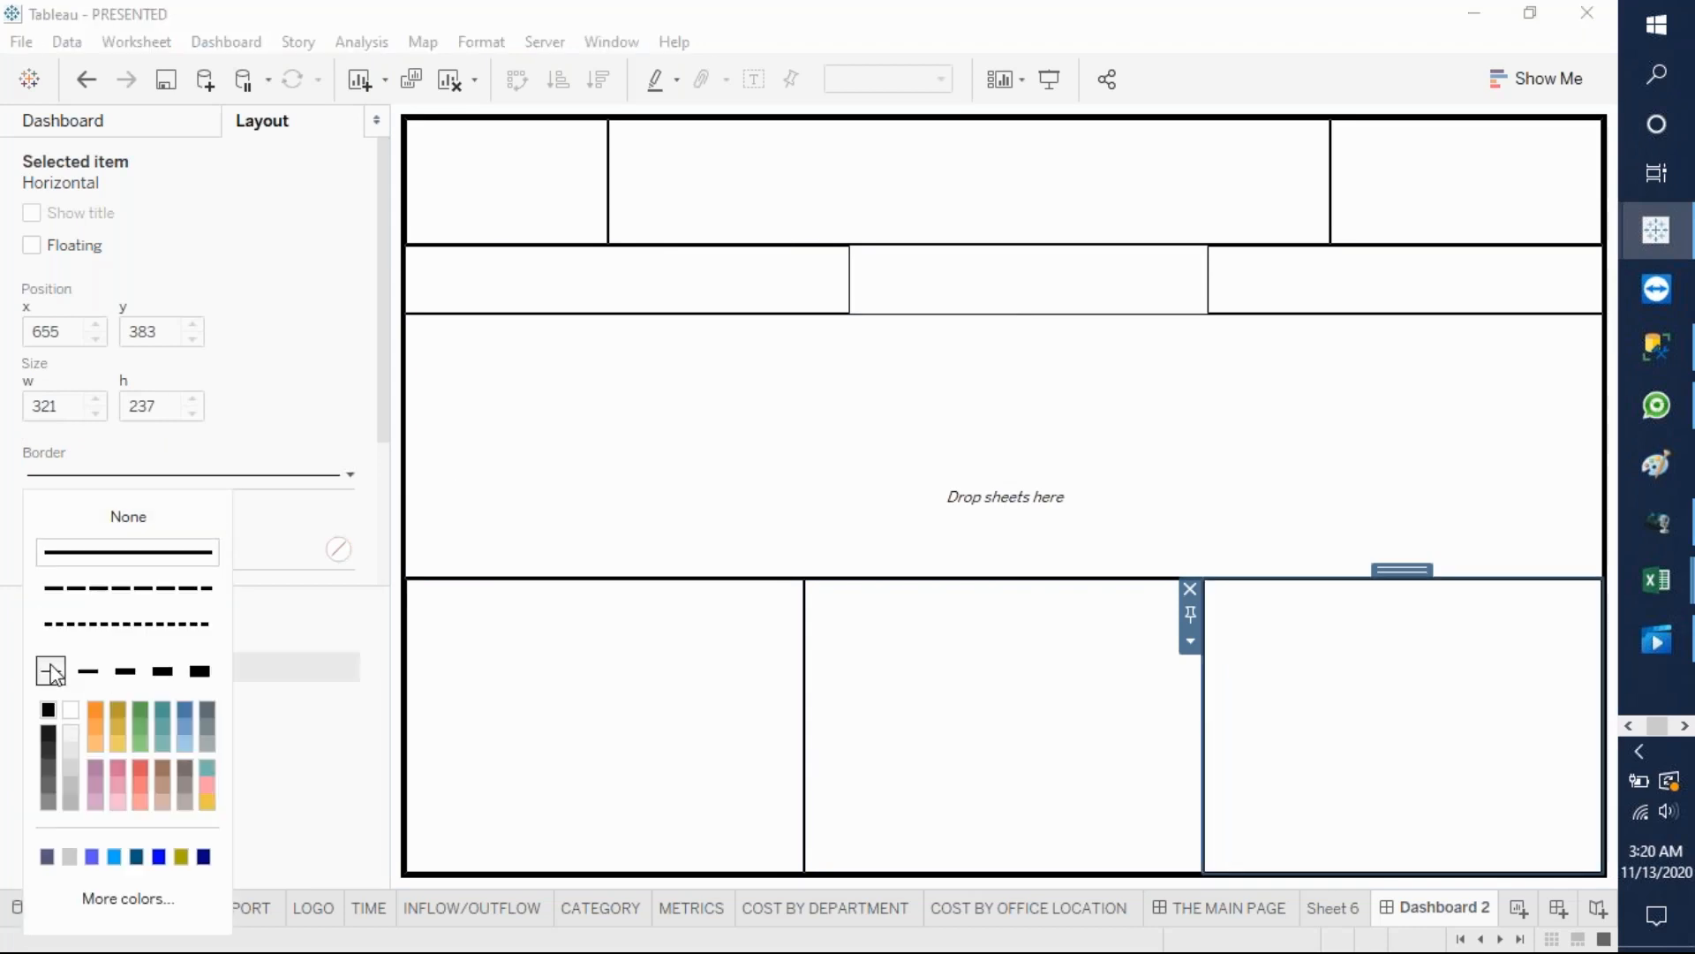
- Apply the thinnest solid black border to both containers of the third row
{"action": "left_click", "coordinate": [643, 471]}
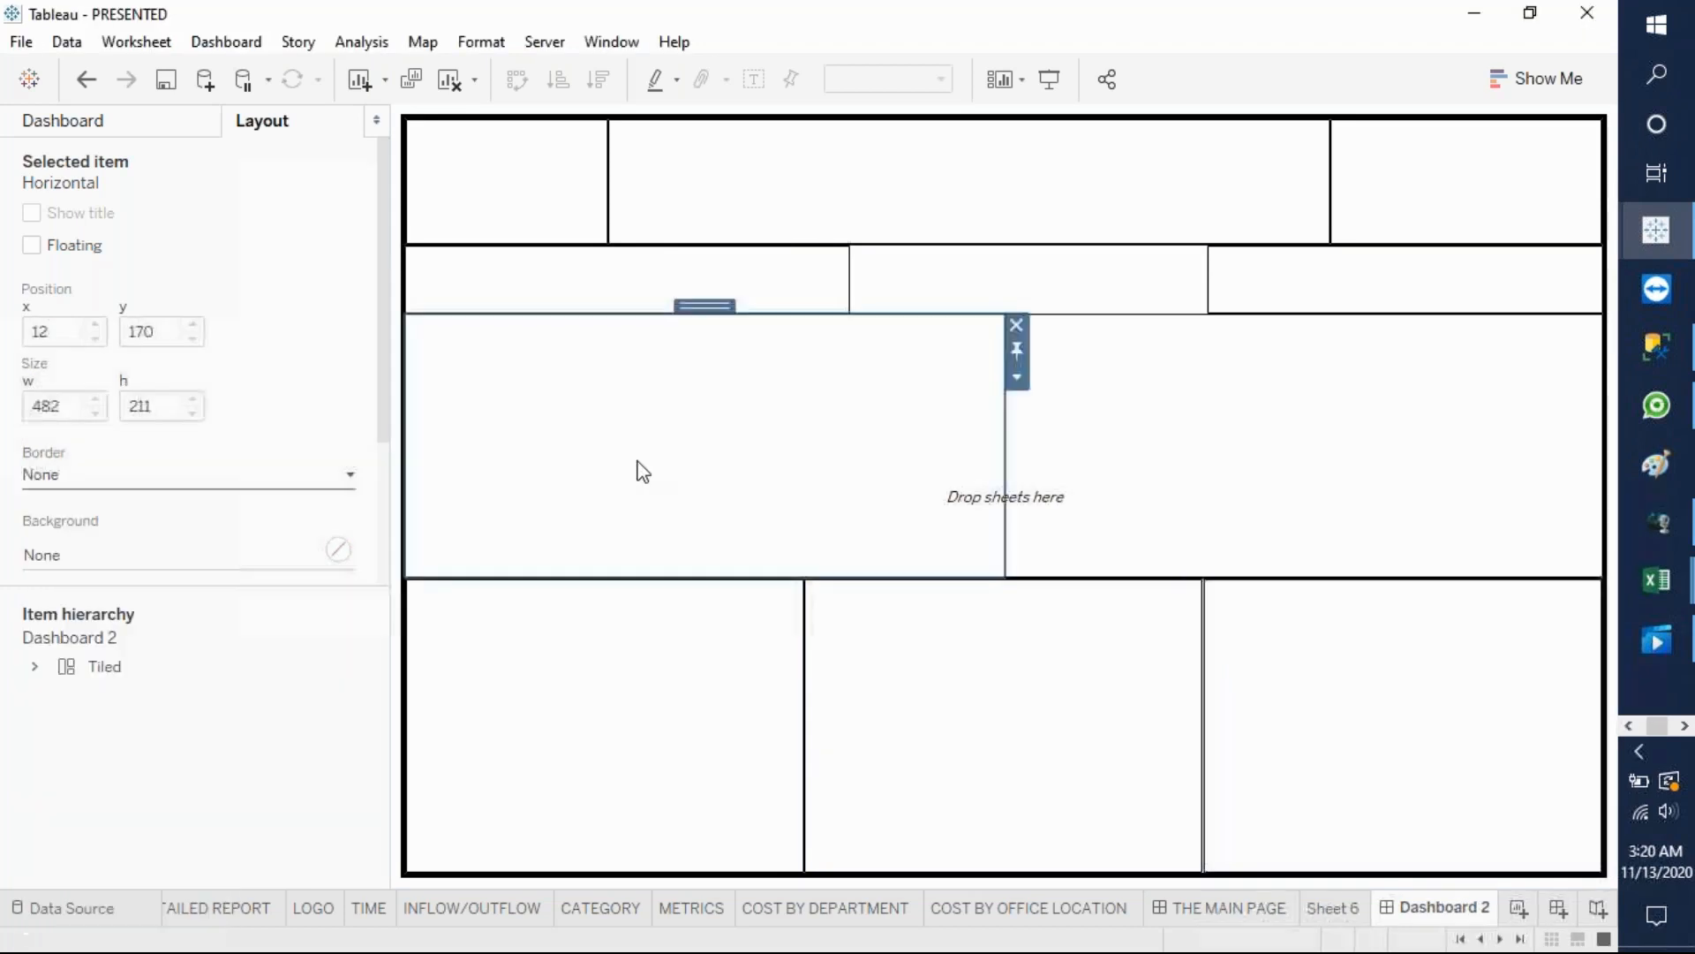
{"action": "left_click", "coordinate": [179, 482]}
{"action": "left_click", "coordinate": [51, 671]}
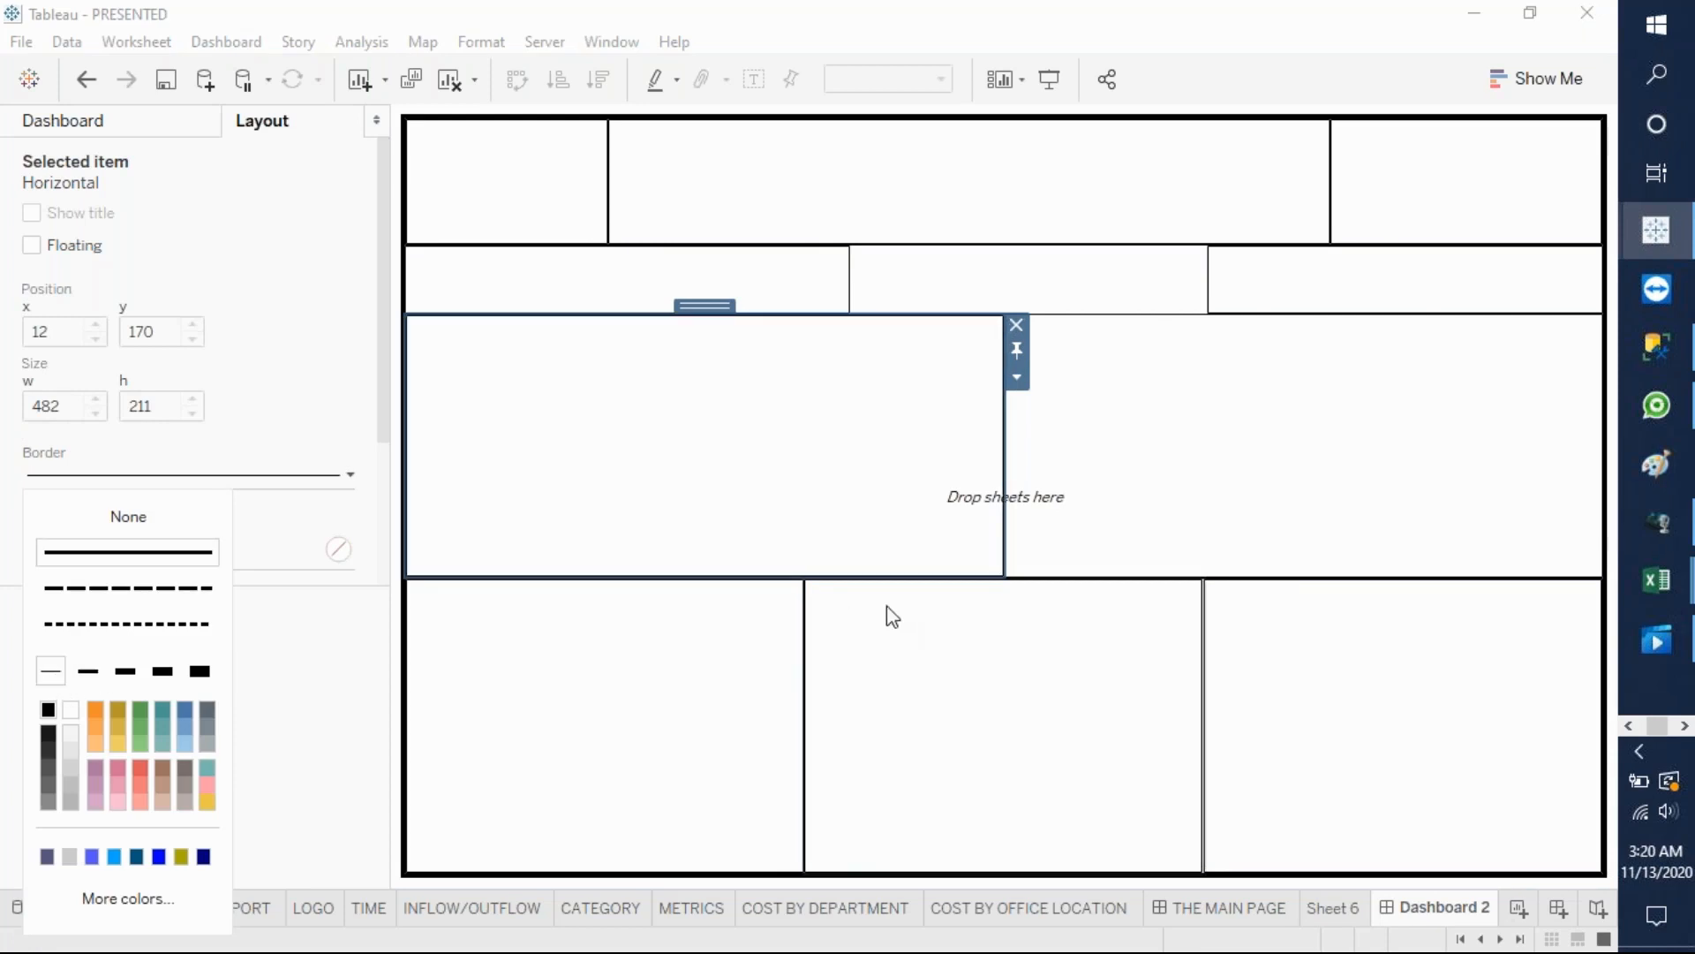
{"action": "left_click", "coordinate": [1311, 437]}
{"action": "left_click", "coordinate": [175, 483]}
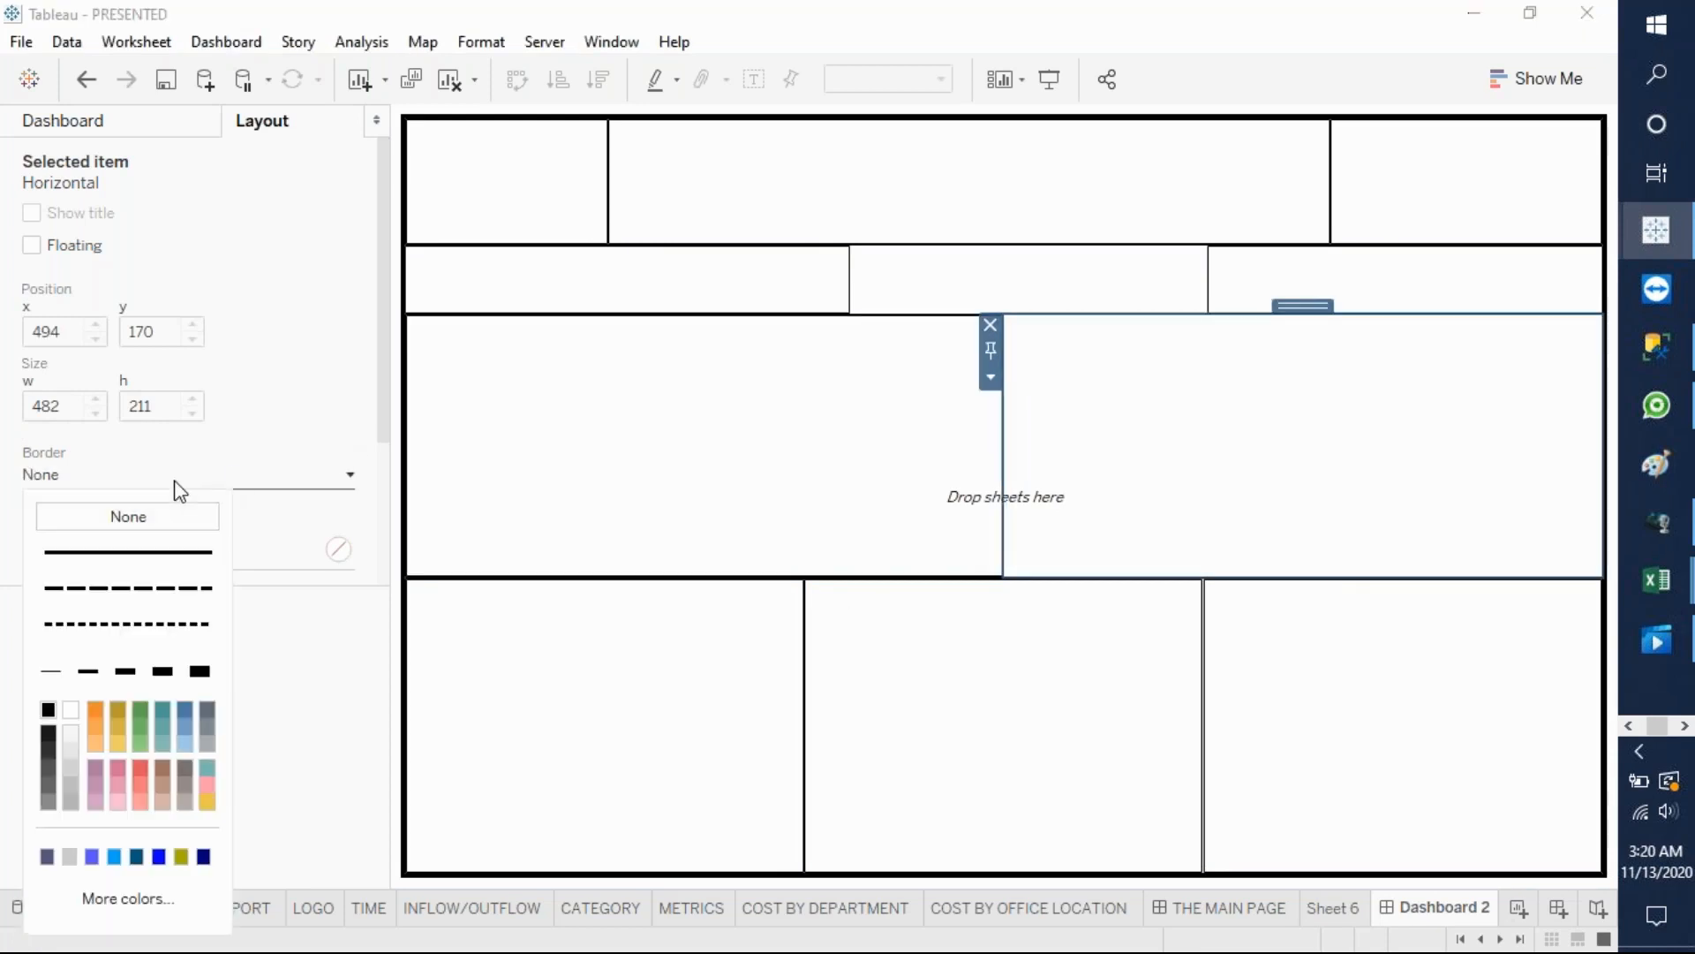
{"action": "left_click", "coordinate": [50, 671]}
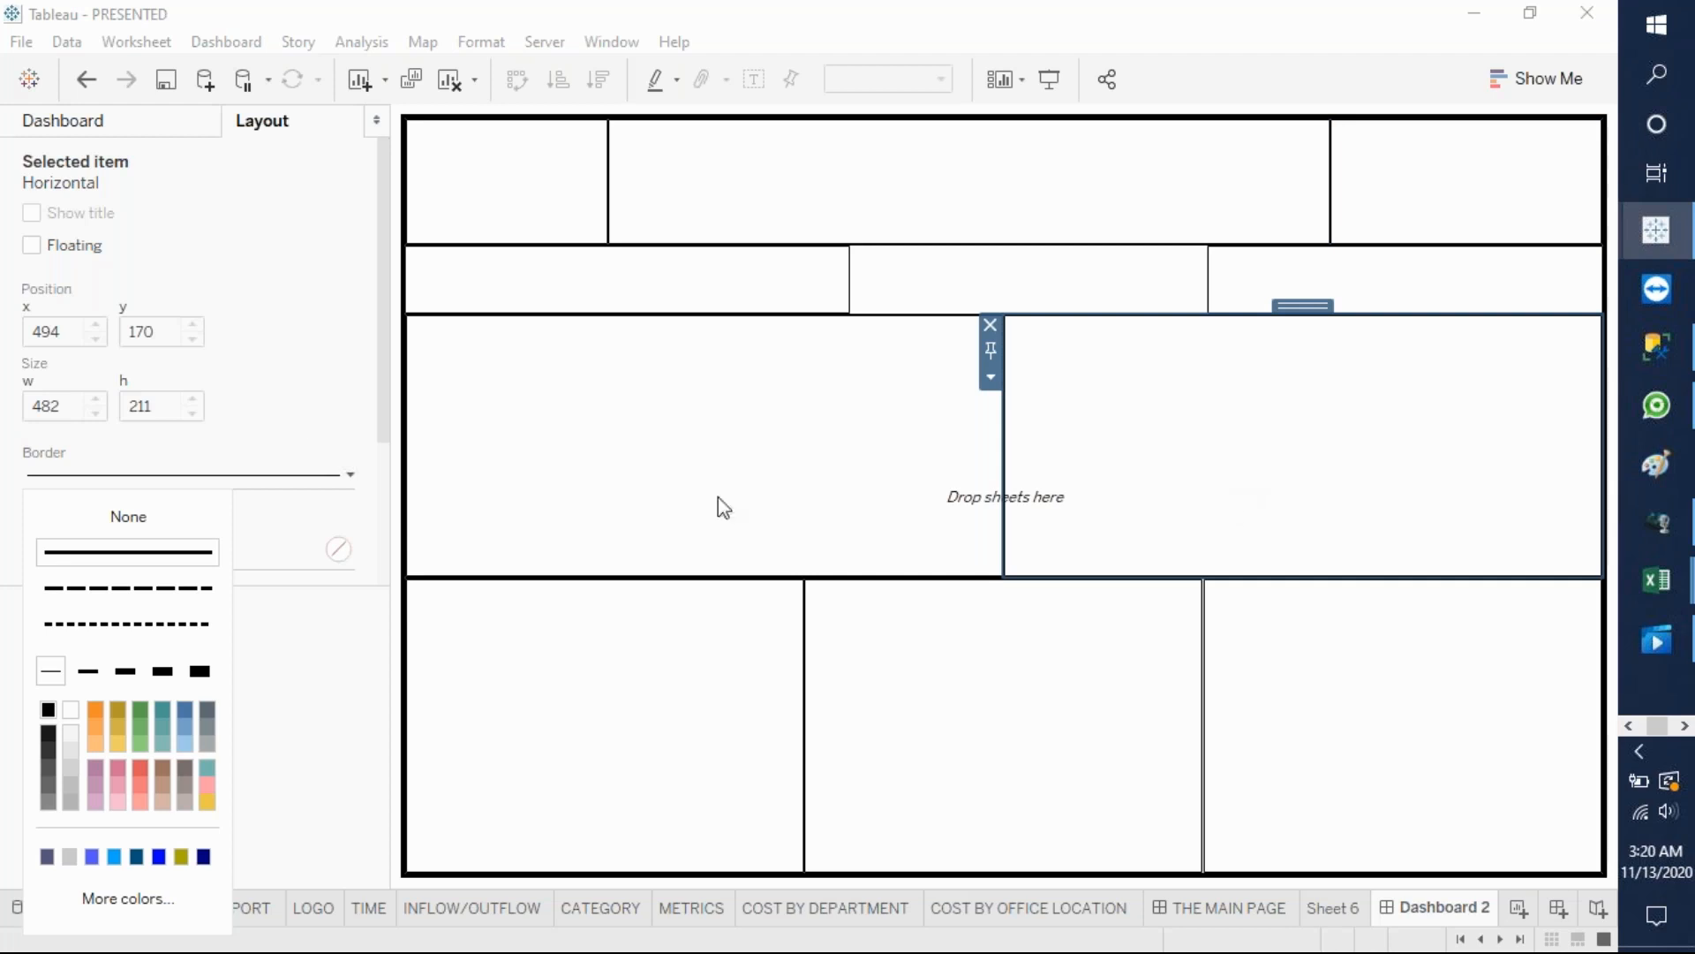
- Place the METRICS sheet in the first container of the third row and hide its title
{"action": "left_click", "coordinate": [85, 124]}
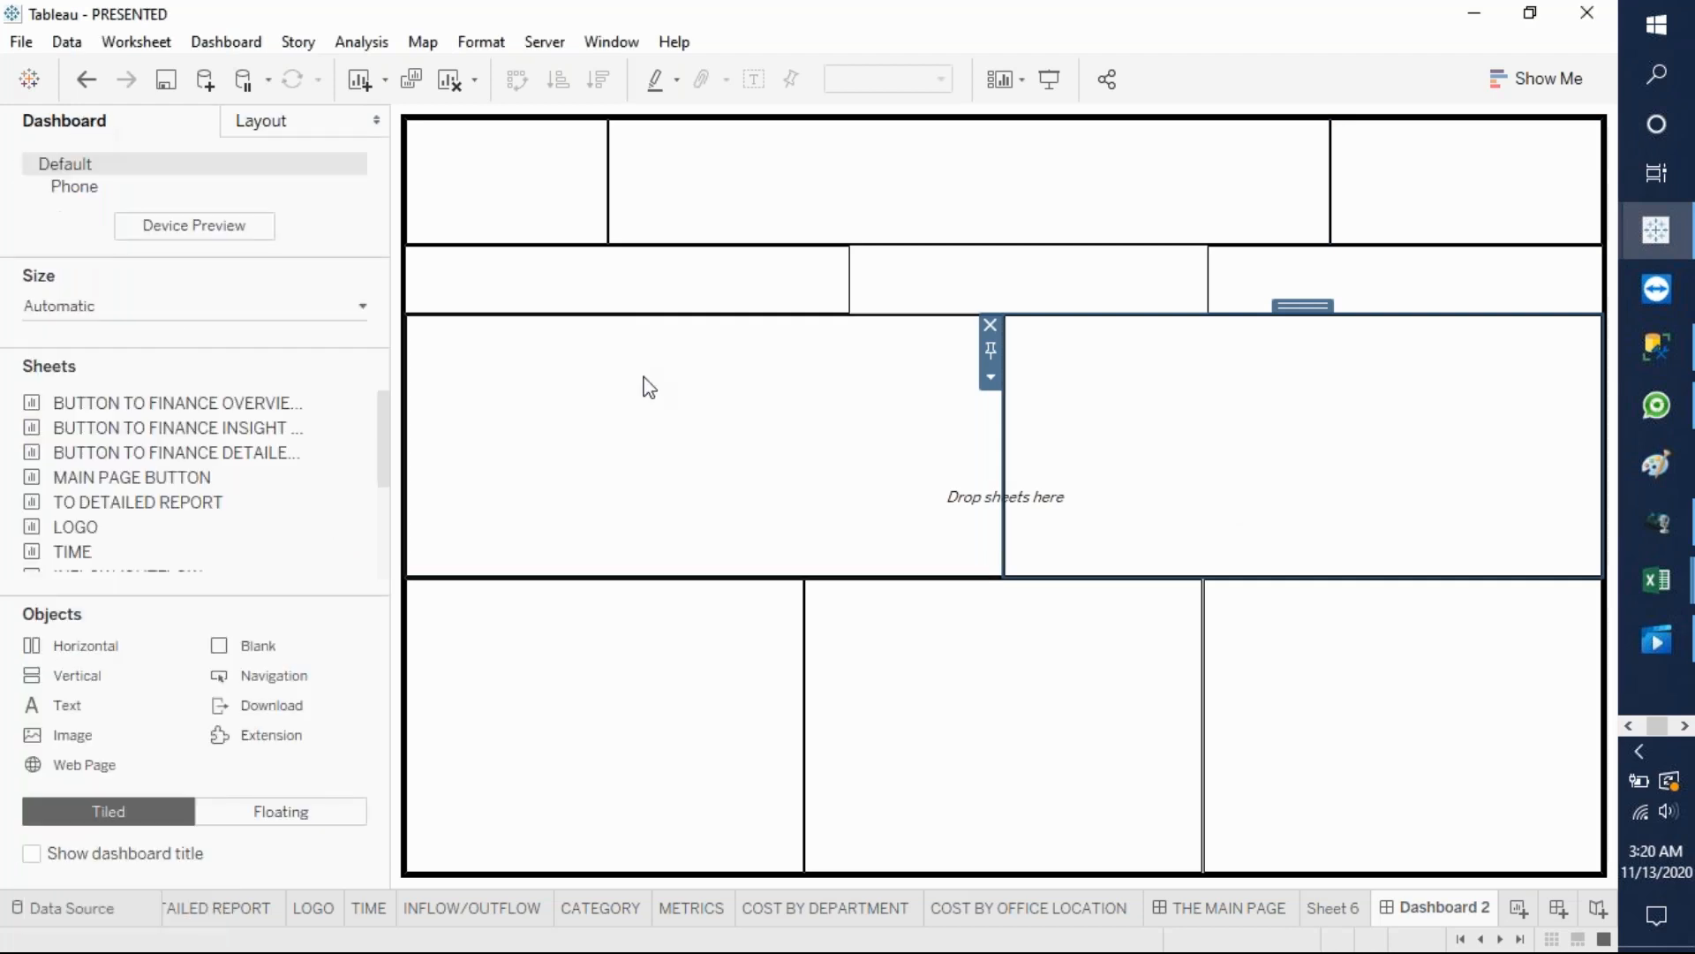
{"action": "mouse_move", "coordinate": [183, 406]}
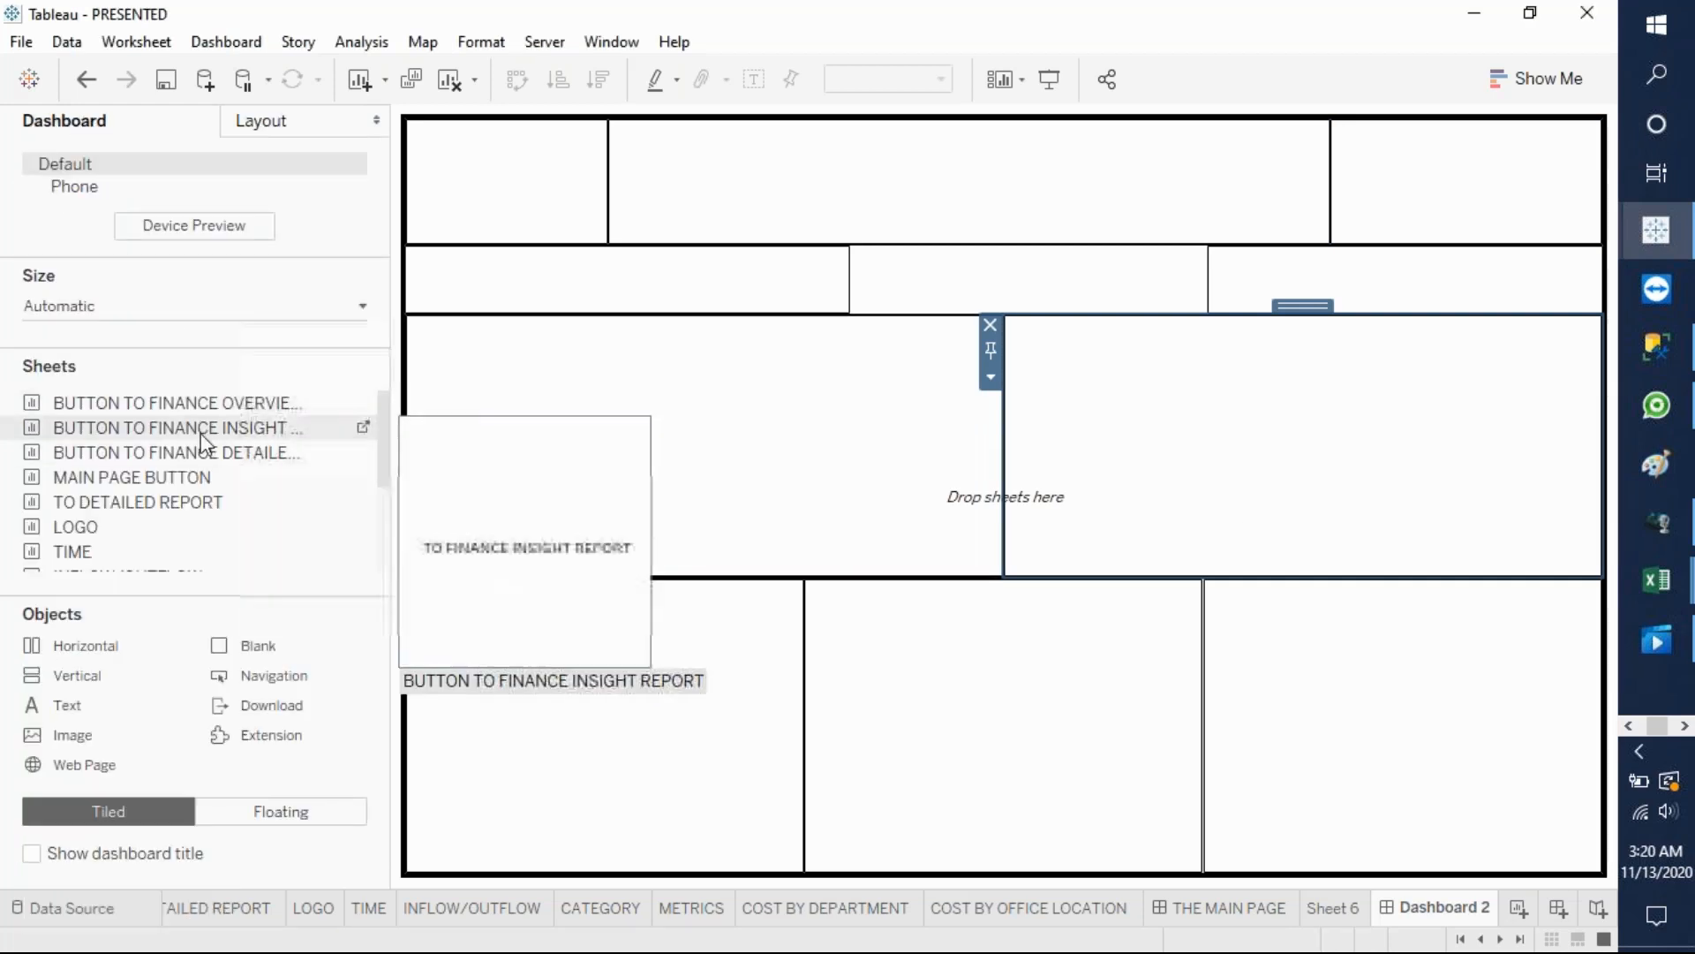
{"action": "left_click_drag", "start_coordinate": [380, 458], "coordinate": [374, 586]}
{"action": "mouse_move", "coordinate": [110, 491]}
{"action": "left_click_drag", "start_coordinate": [112, 490], "coordinate": [588, 457]}
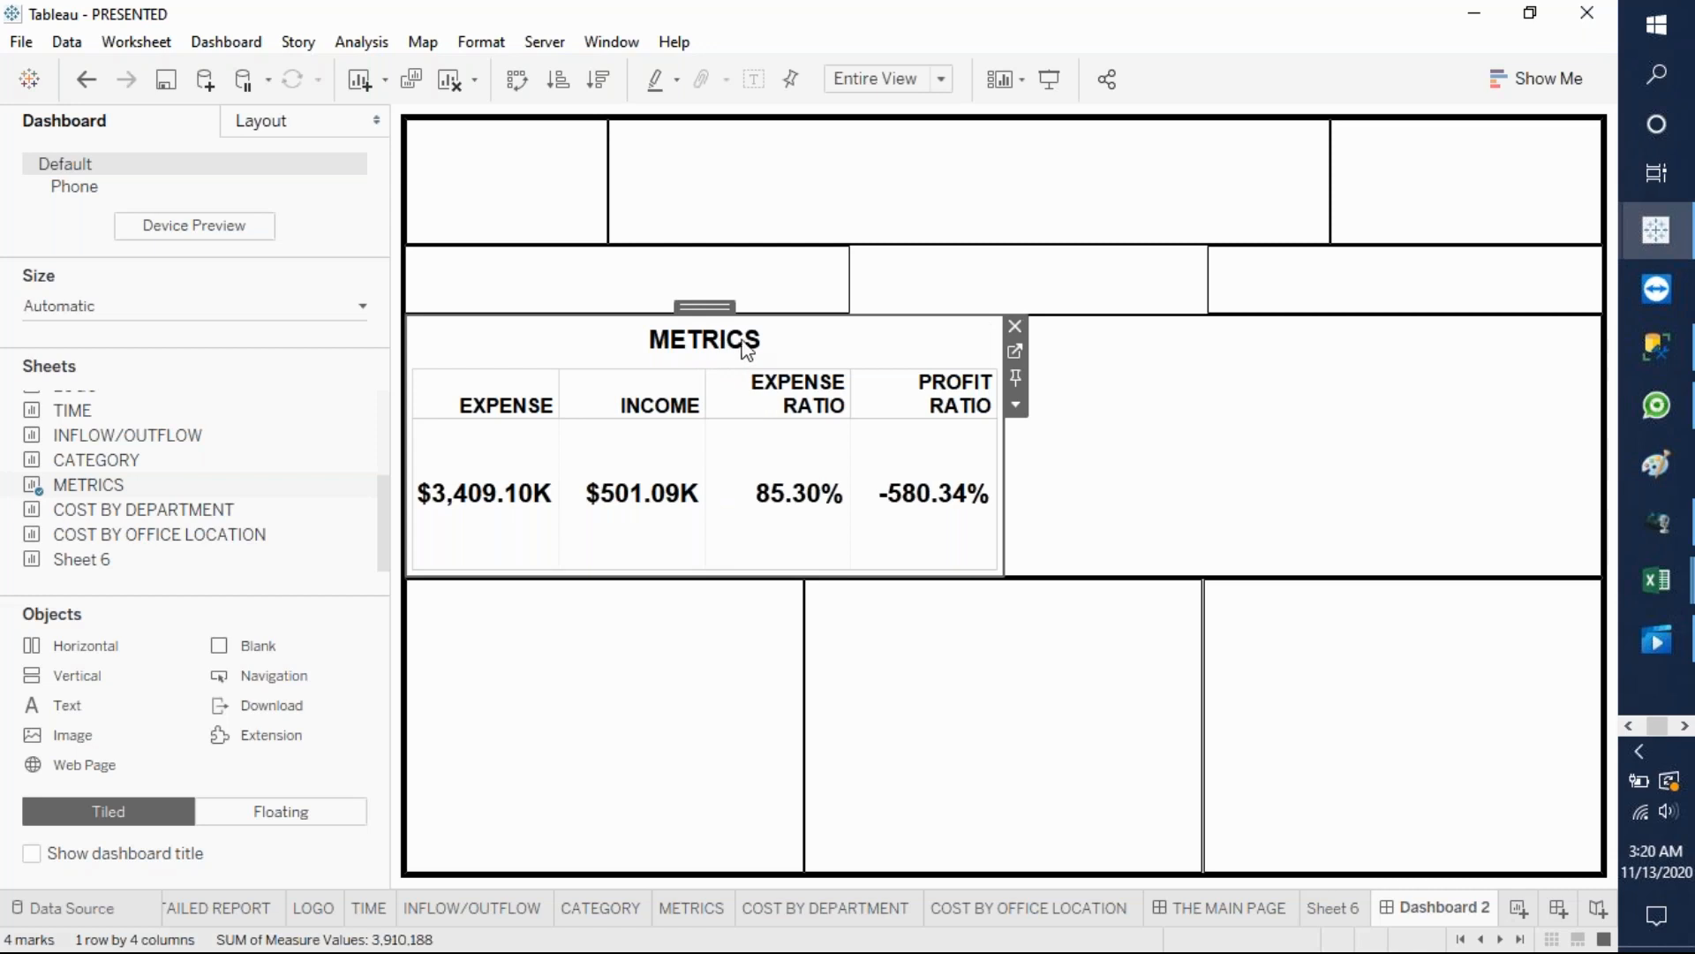
{"action": "left_click", "coordinate": [1015, 404]}
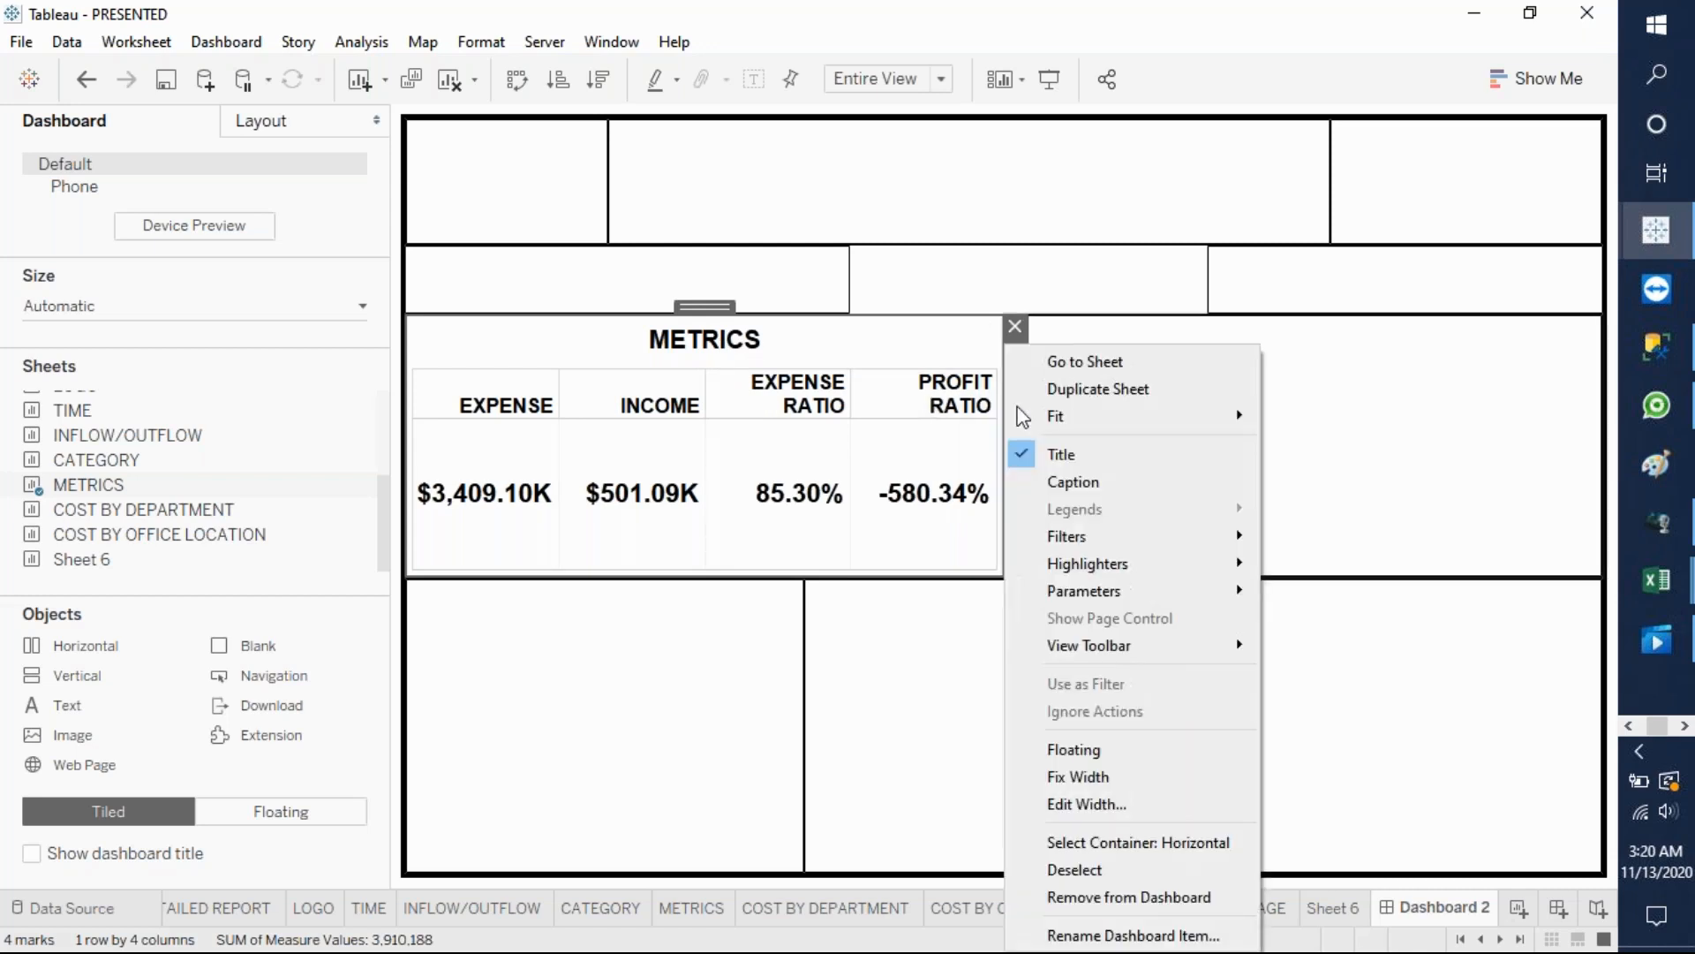
{"action": "left_click", "coordinate": [1071, 456]}
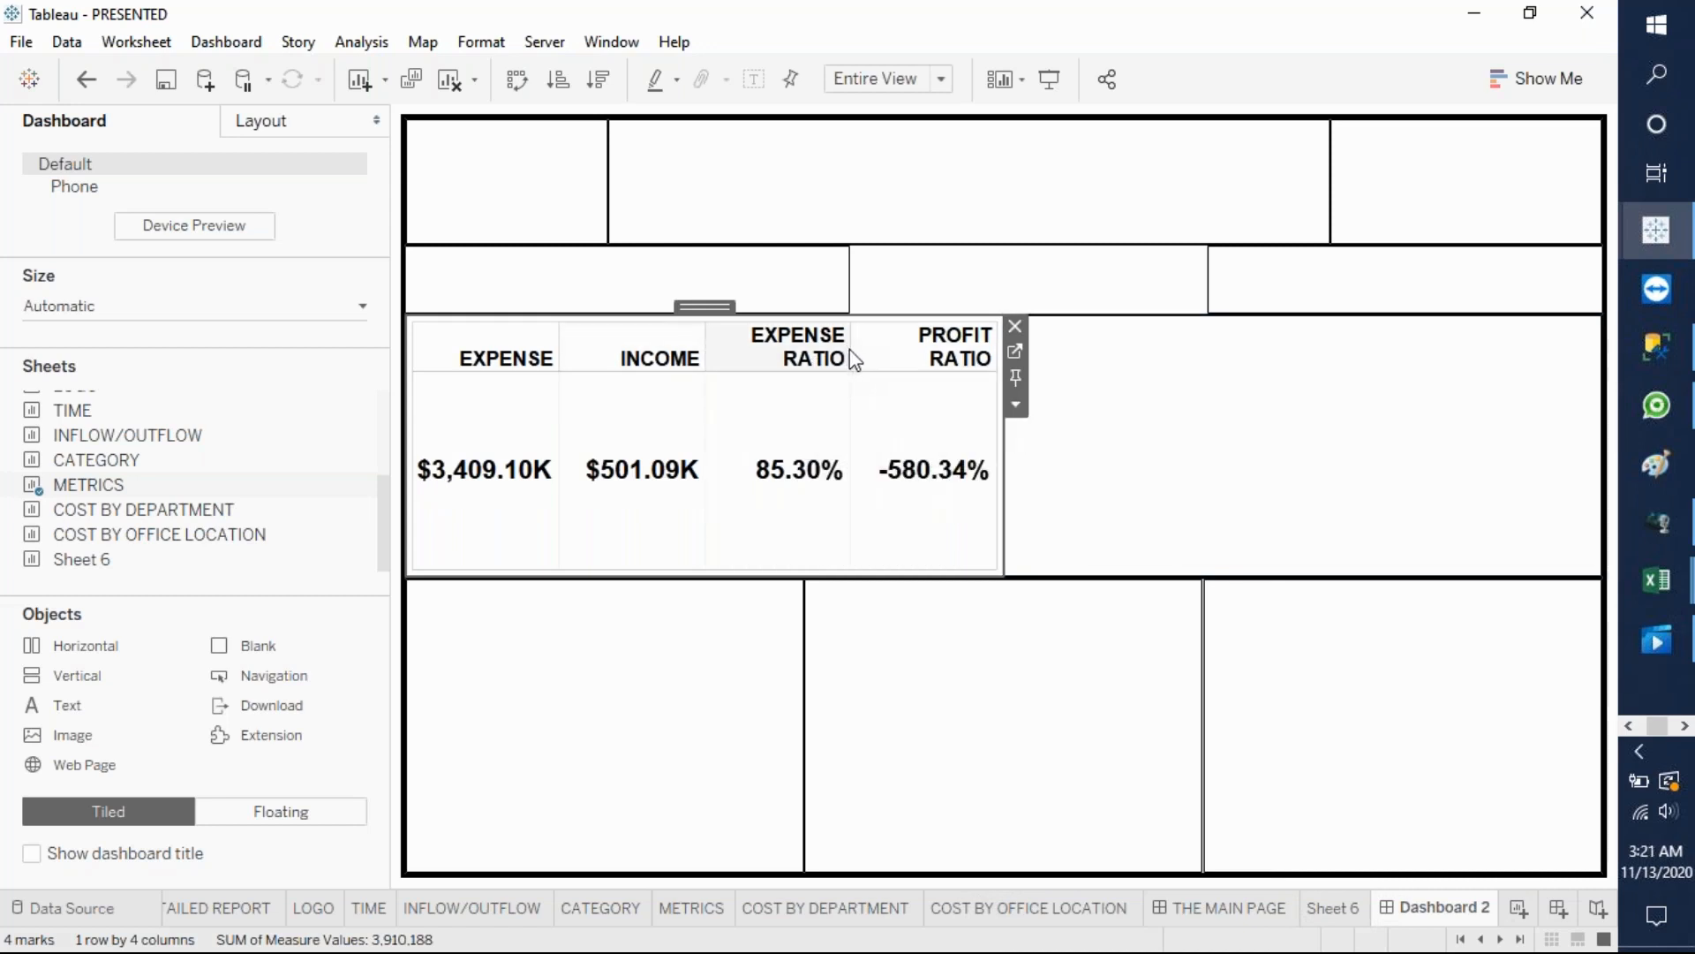
- Place the INFLOW/OUTFLOW sheet in the second container of the third row
{"action": "left_click", "coordinate": [1073, 500]}
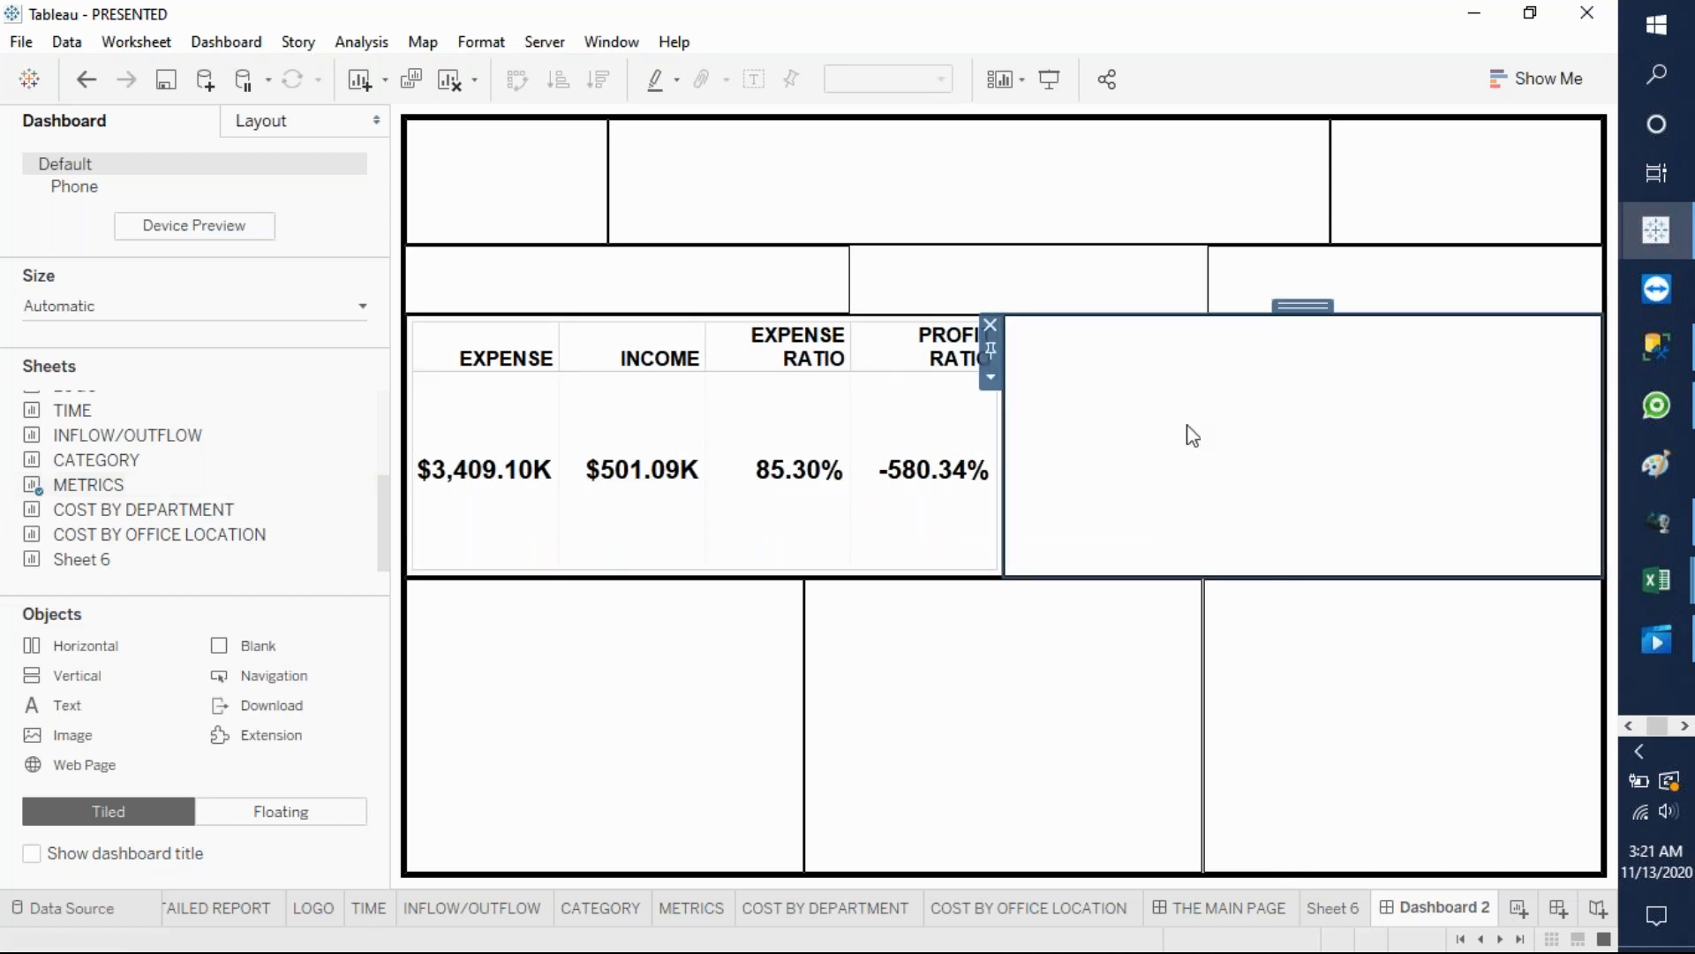
{"action": "mouse_move", "coordinate": [176, 521]}
{"action": "left_click_drag", "start_coordinate": [174, 521], "coordinate": [406, 502]}
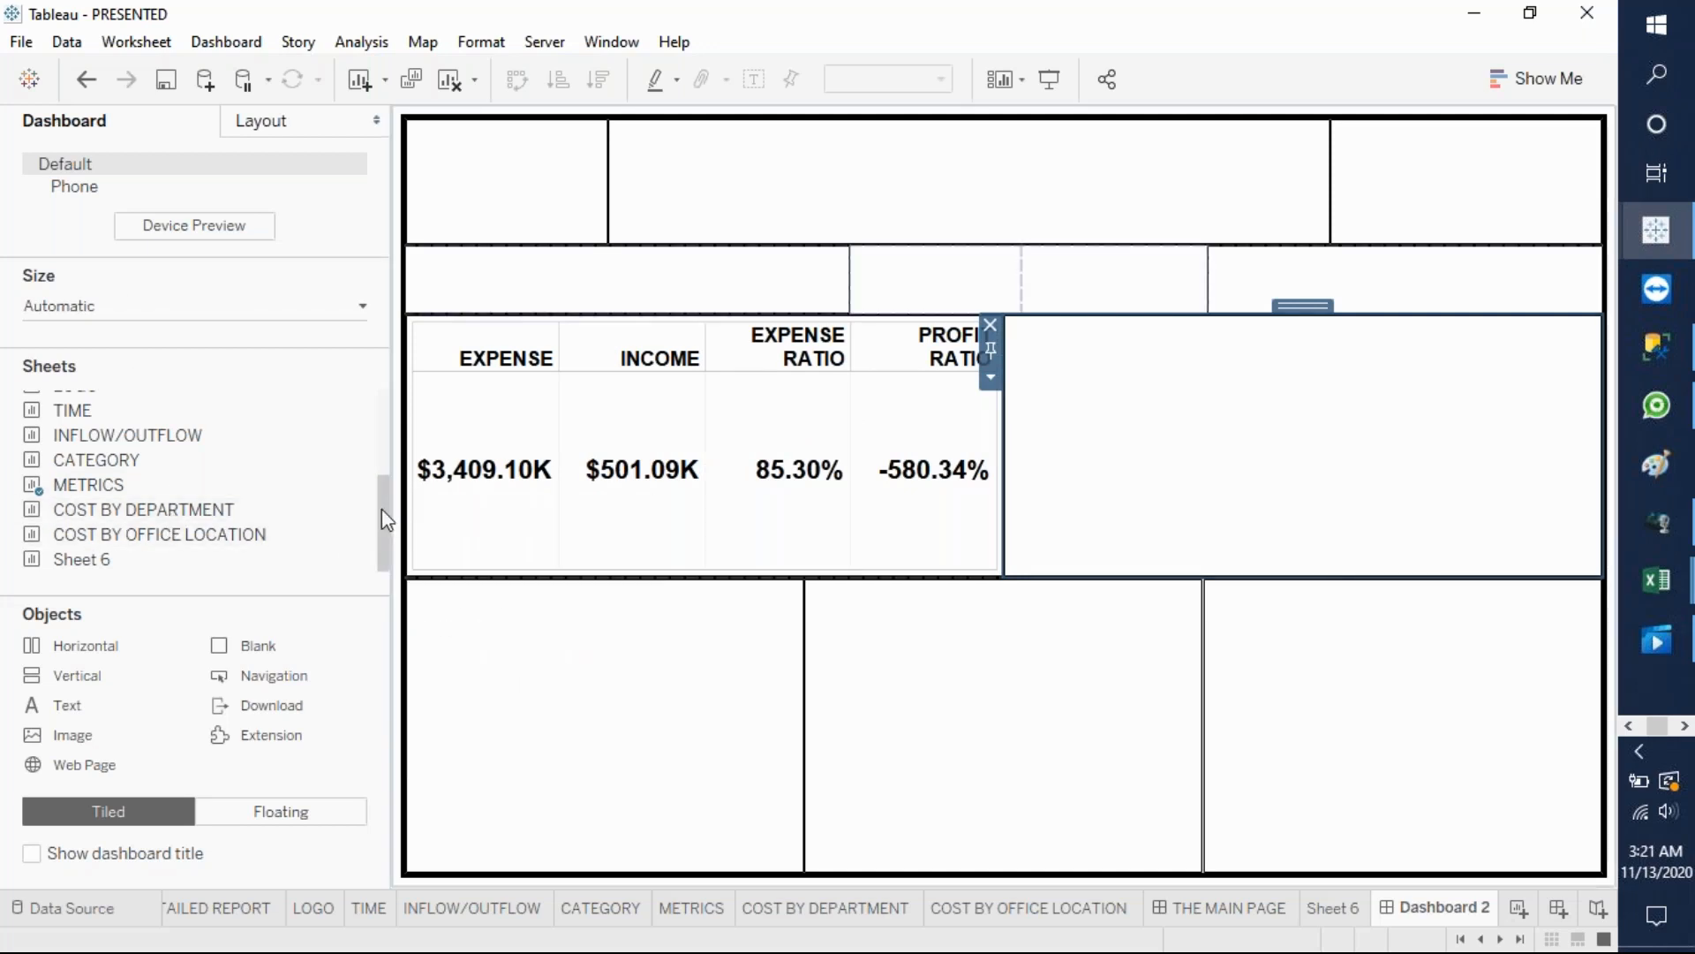
{"action": "left_click_drag", "start_coordinate": [155, 431], "coordinate": [1250, 413]}
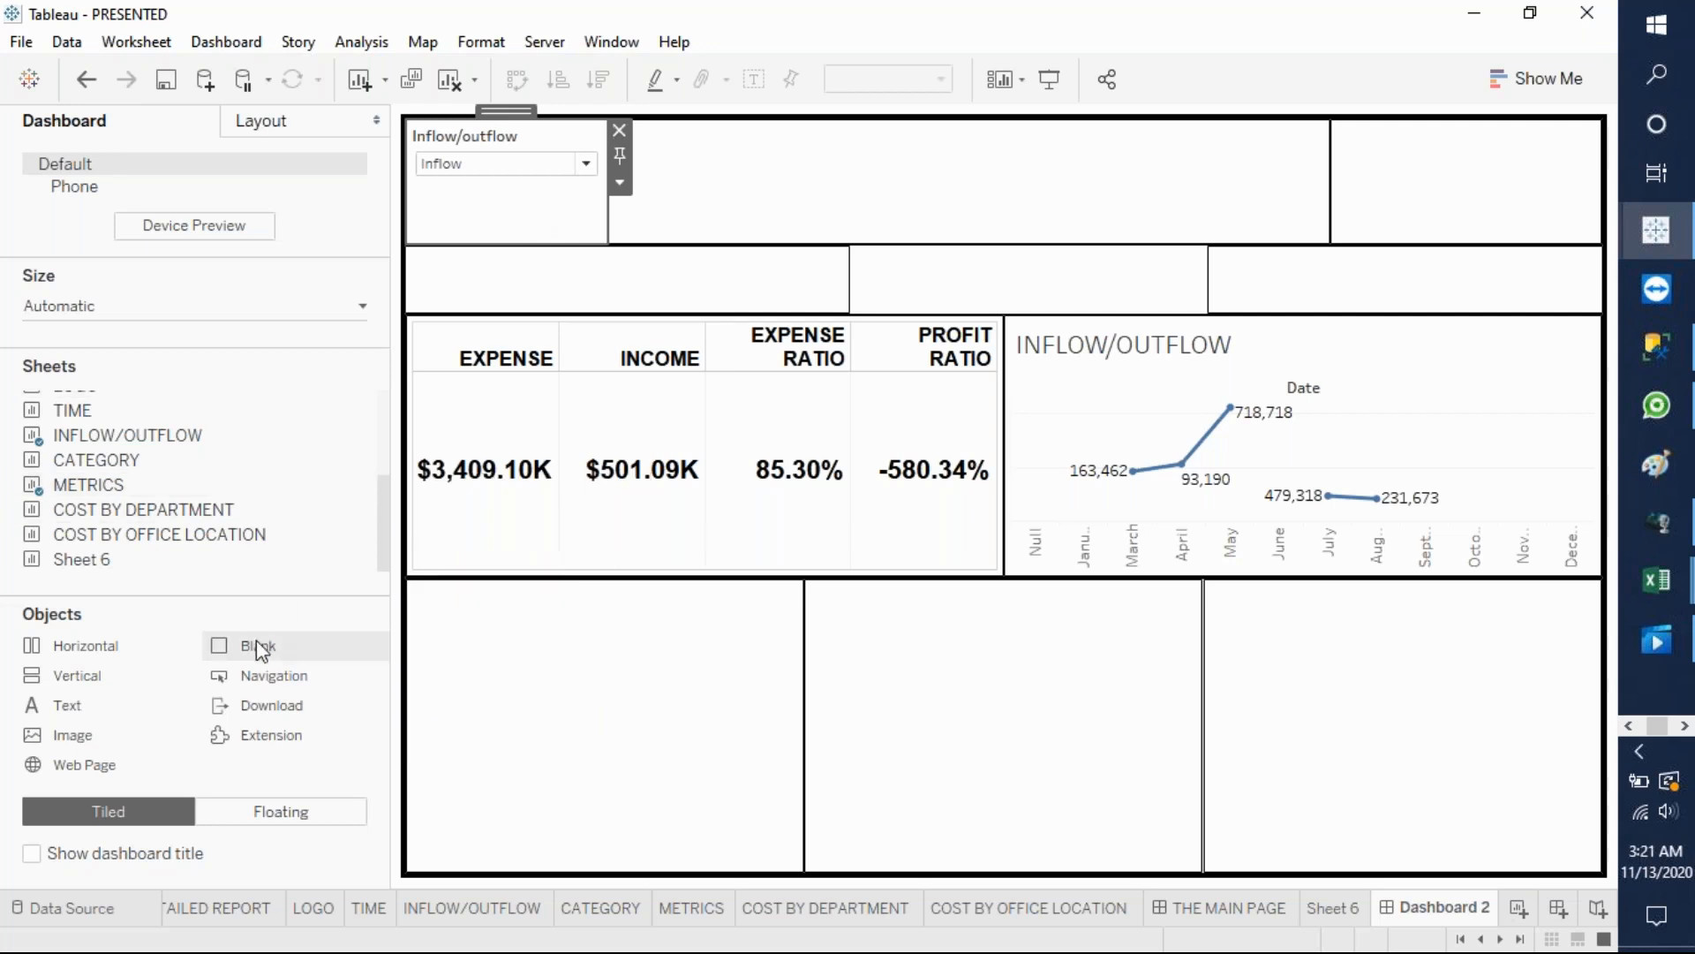
- Move the Inflow/outflow filter to the end of the second row, leaving a Blank in its old container, and remove the empty container beside it
{"action": "left_click_drag", "start_coordinate": [253, 646], "coordinate": [477, 167]}
{"action": "left_click", "coordinate": [528, 152]}
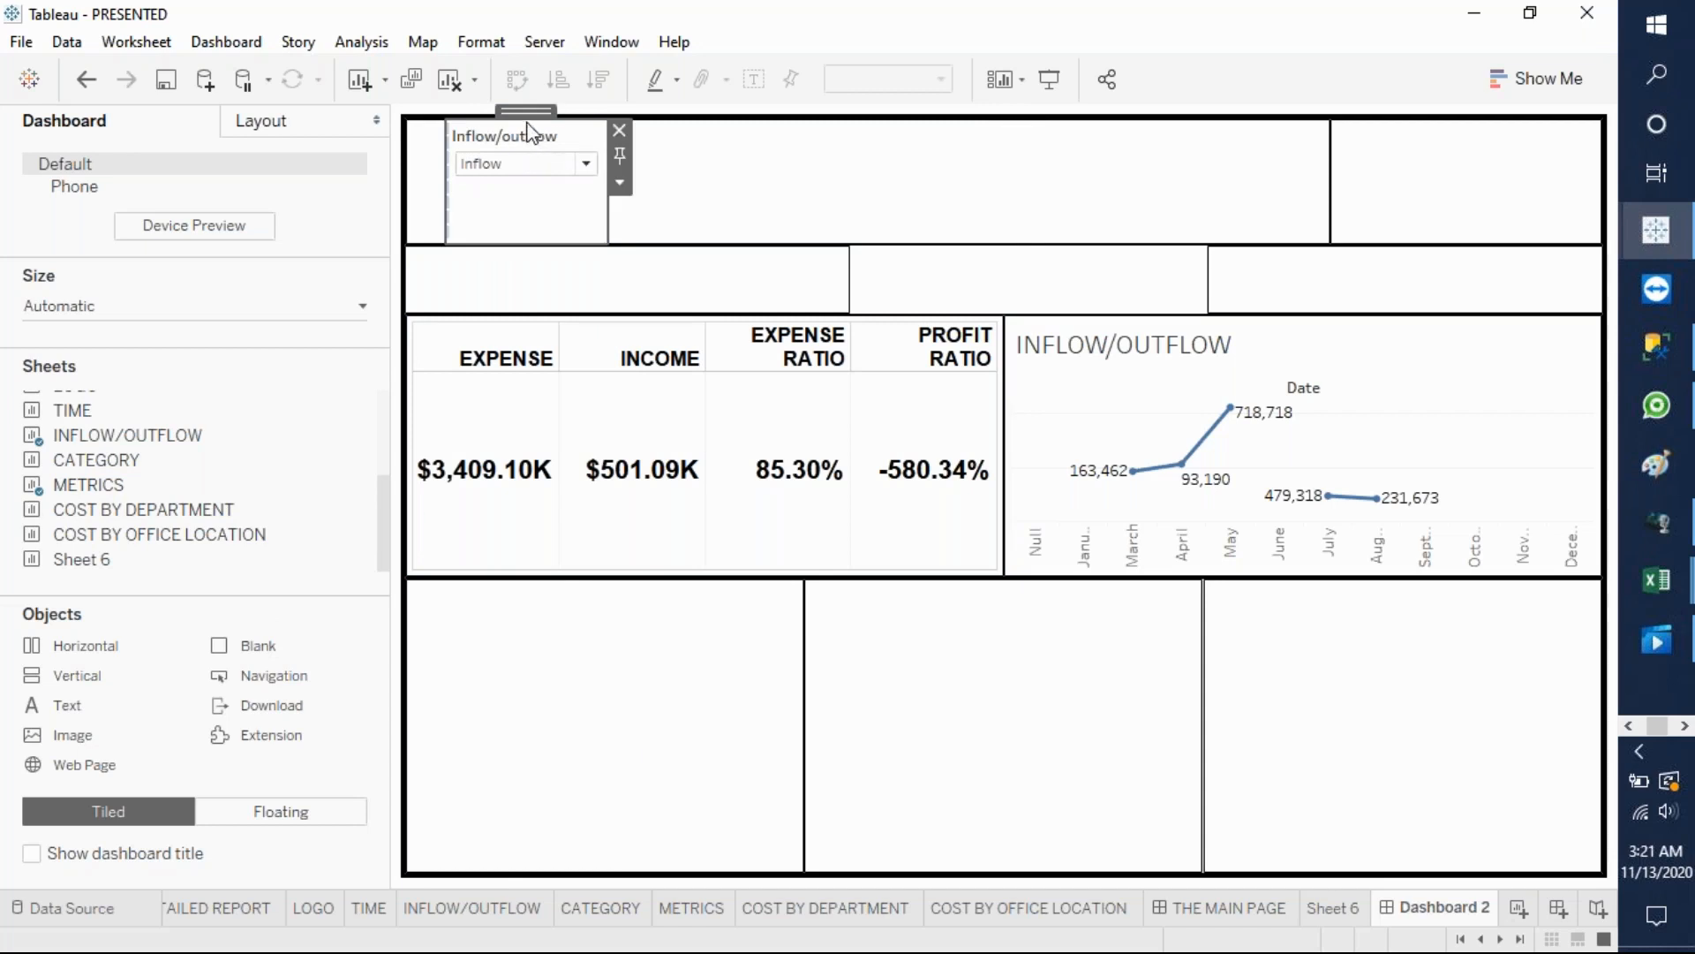
{"action": "left_click_drag", "start_coordinate": [525, 109], "coordinate": [1391, 272]}
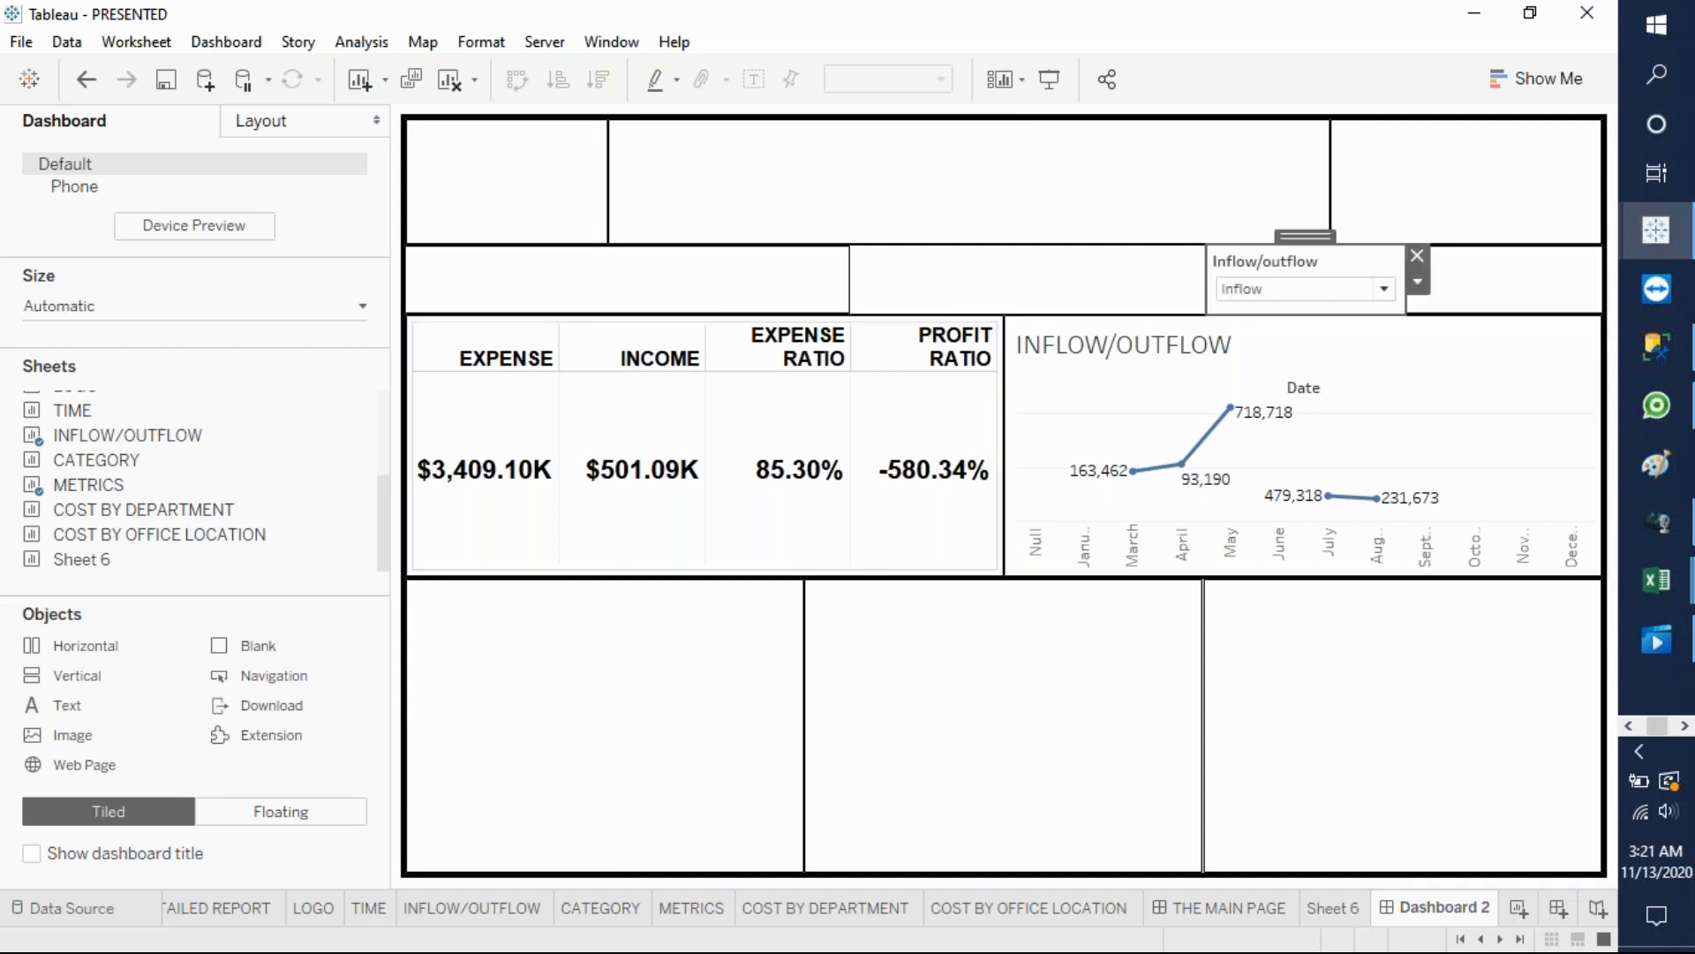
{"action": "left_click", "coordinate": [1489, 292]}
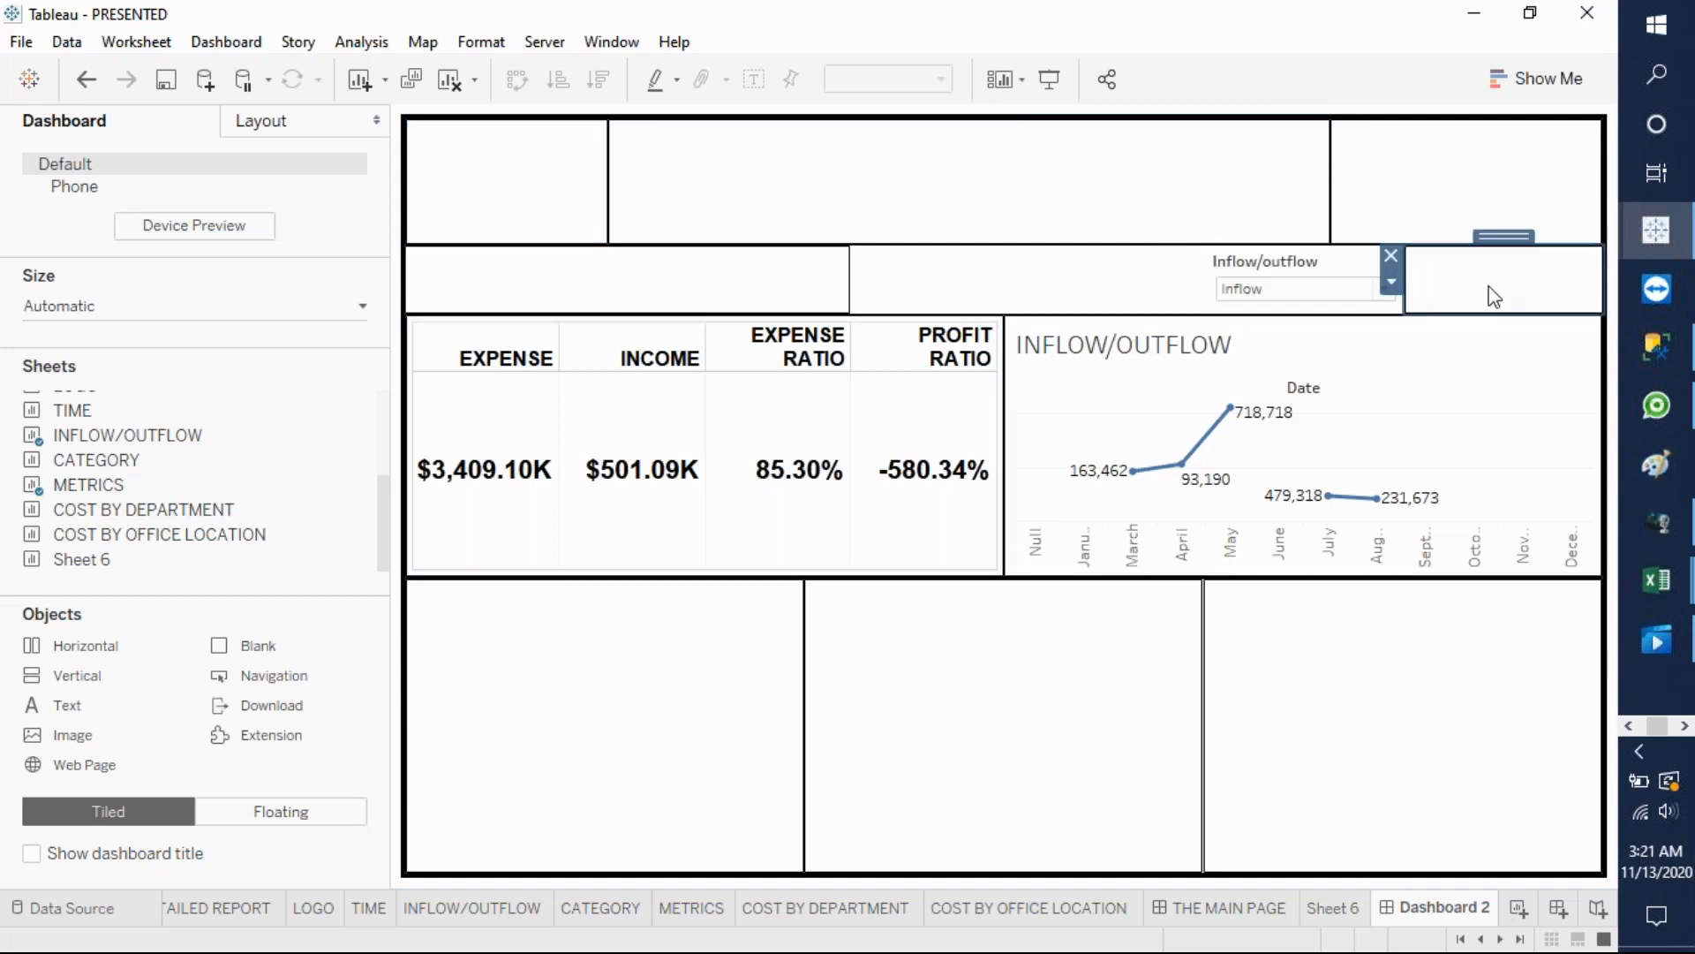
{"action": "left_click", "coordinate": [1392, 256]}
{"action": "left_click", "coordinate": [1435, 267]}
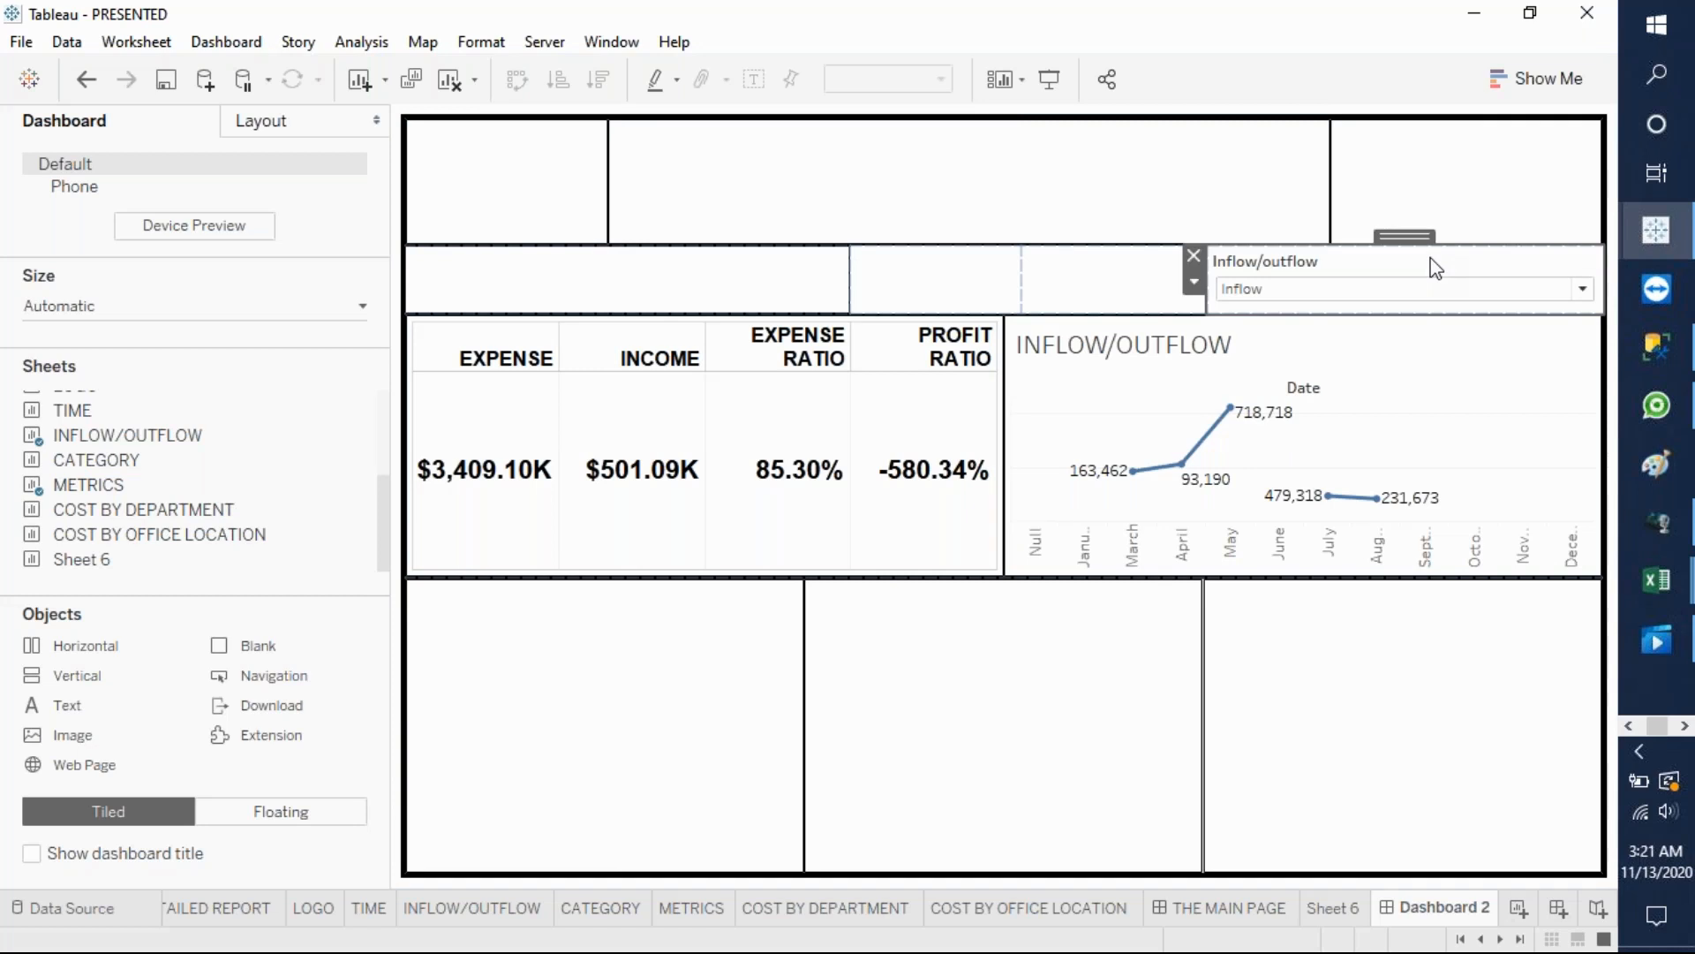
{"action": "left_click", "coordinate": [491, 173]}
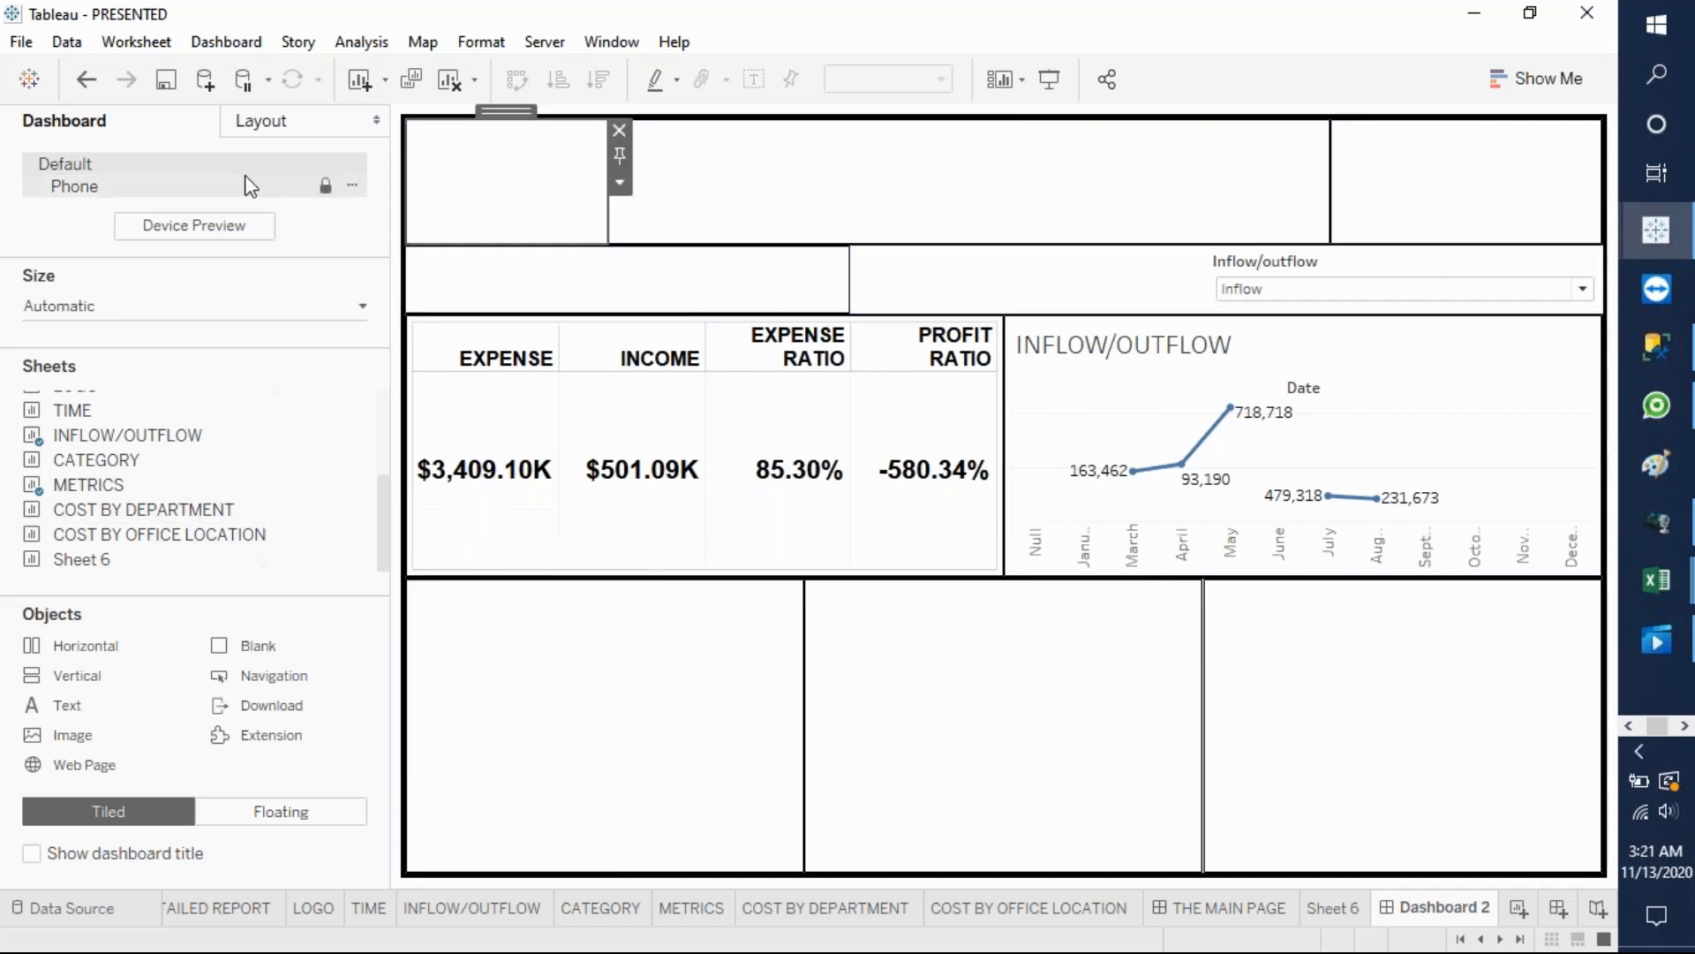
{"action": "left_click", "coordinate": [281, 128]}
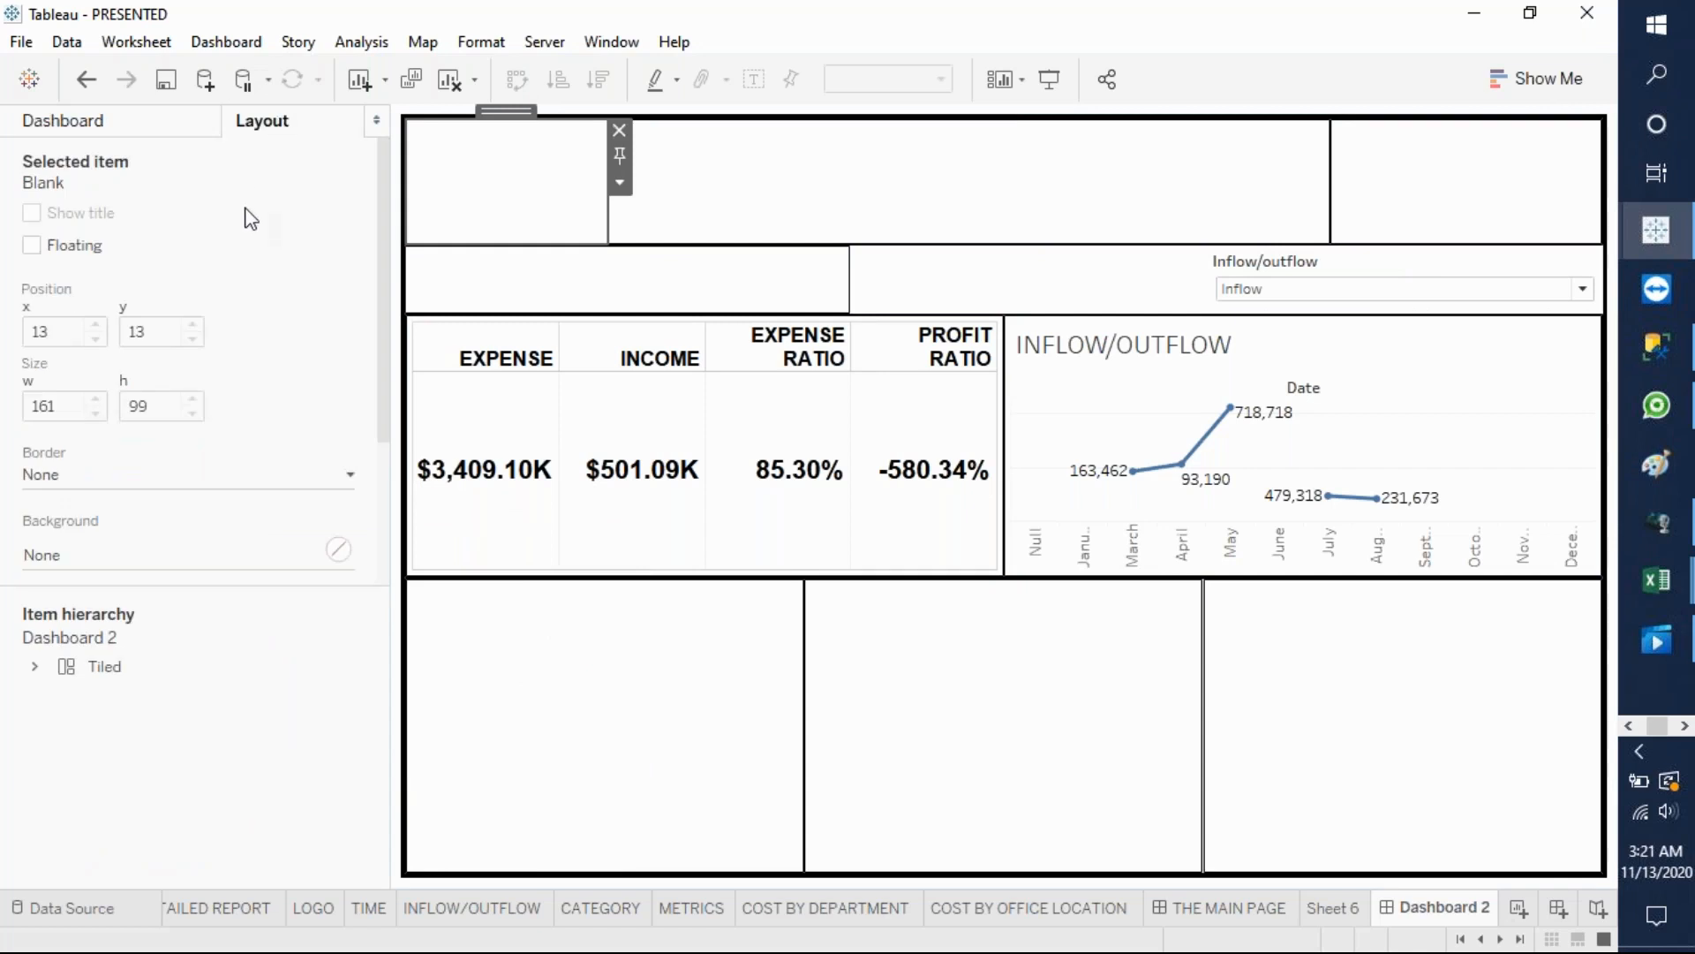
{"action": "left_click", "coordinate": [85, 79]}
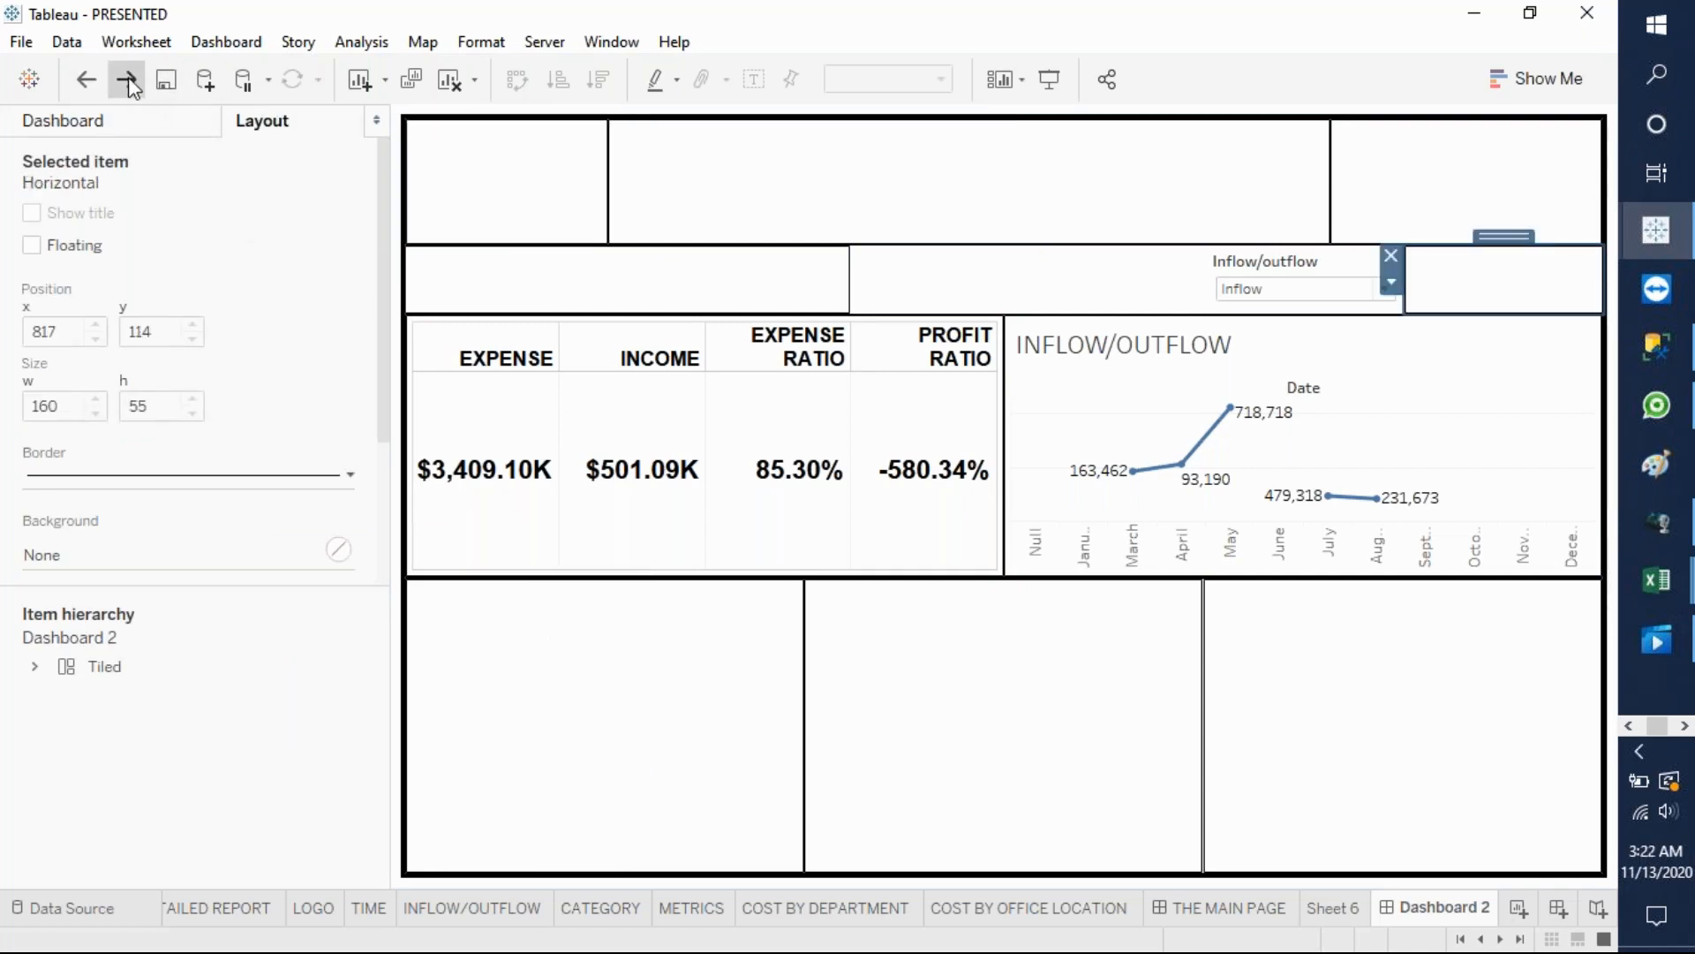
{"action": "left_click", "coordinate": [128, 78]}
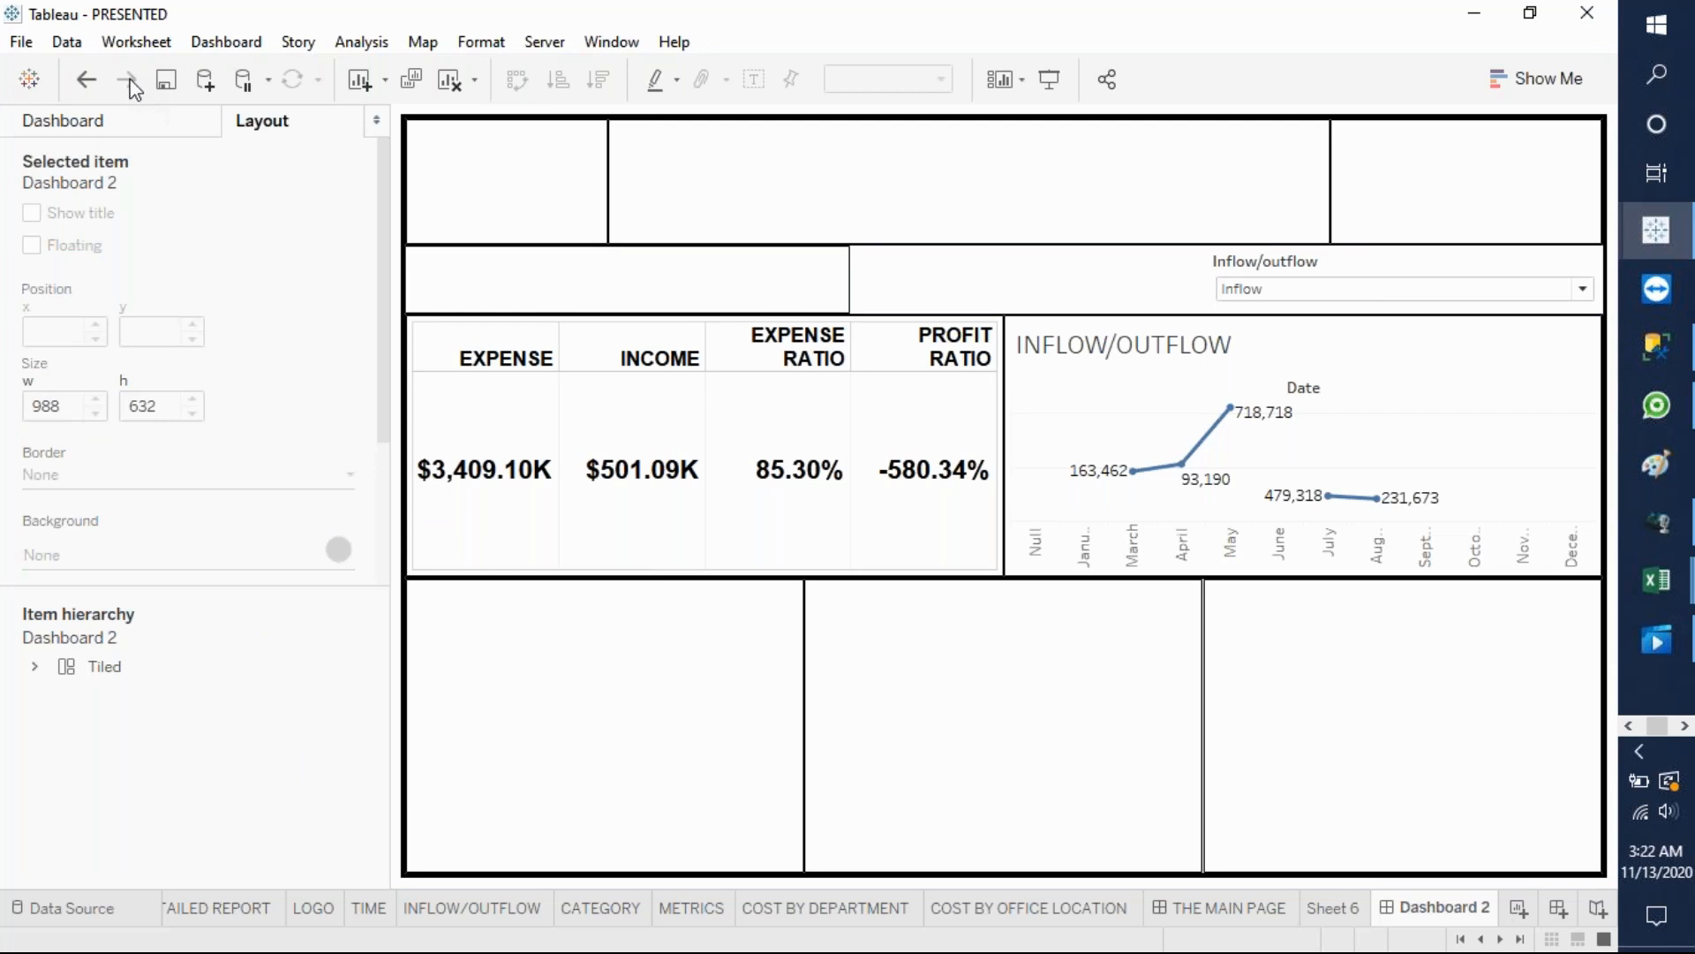
- Replace the Blank in the first container of the top row with a horizontal container
{"action": "left_click", "coordinate": [87, 126]}
{"action": "left_click_drag", "start_coordinate": [103, 637], "coordinate": [496, 178]}
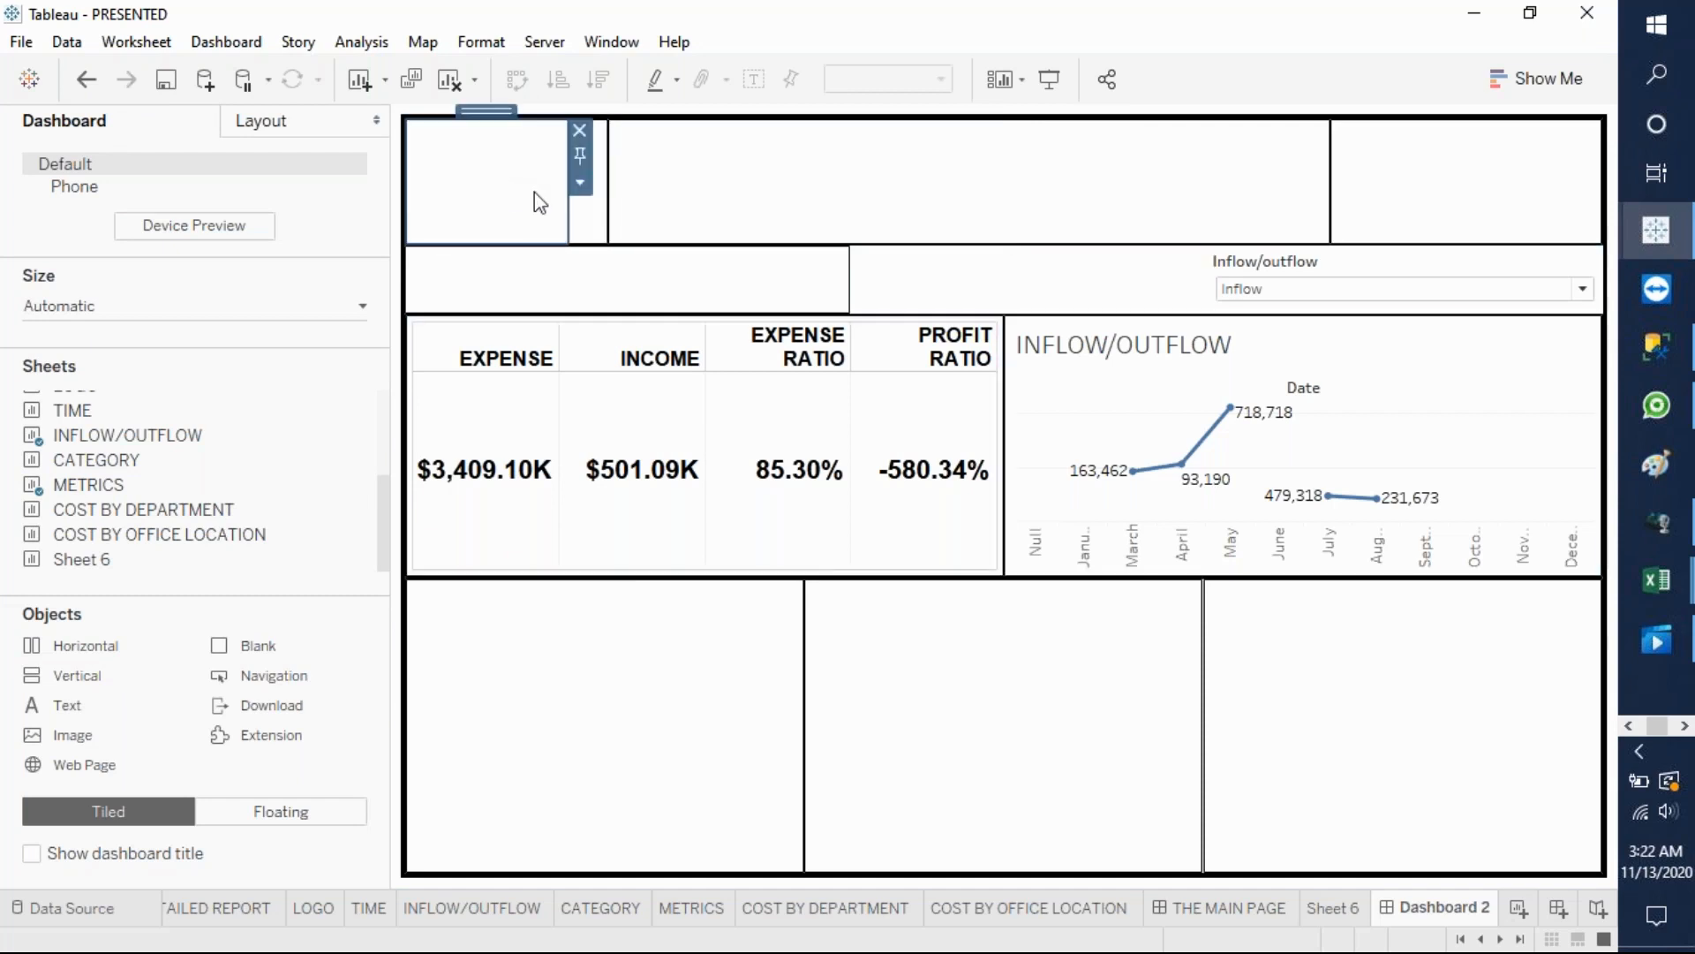
{"action": "left_click", "coordinate": [596, 222]}
{"action": "left_click", "coordinate": [623, 131]}
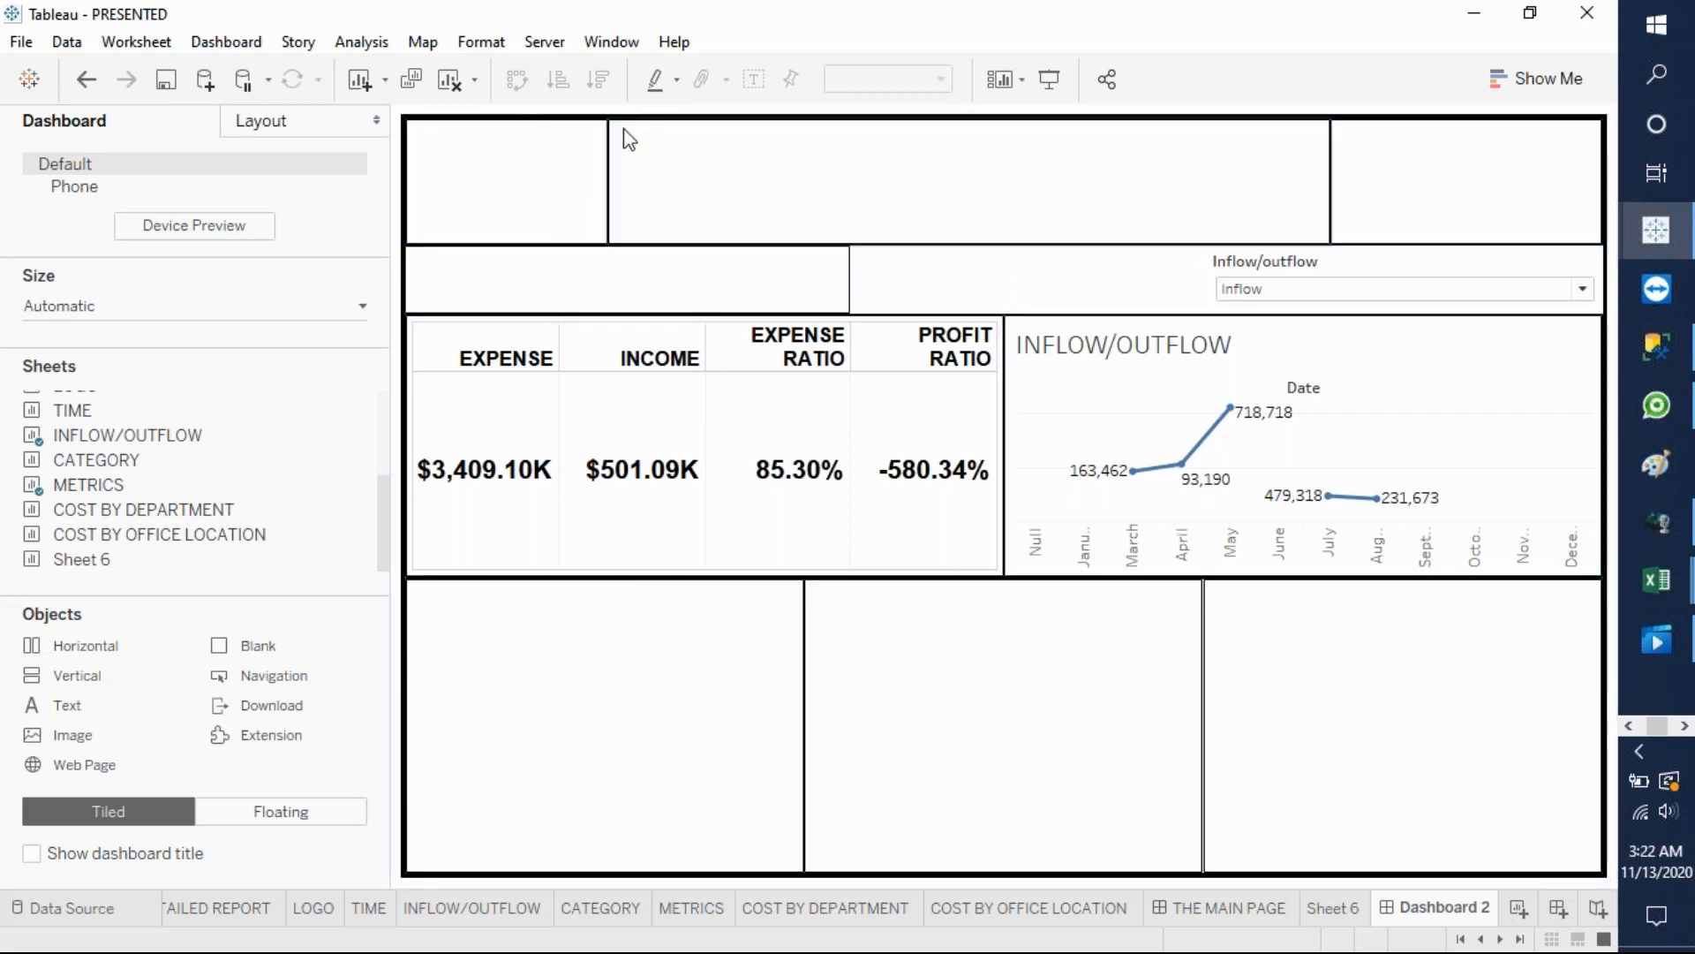
- Test the Inflow/outflow filter by switching it to Outflow and back to Inflow
{"action": "left_click", "coordinate": [1582, 289]}
{"action": "left_click", "coordinate": [1369, 311]}
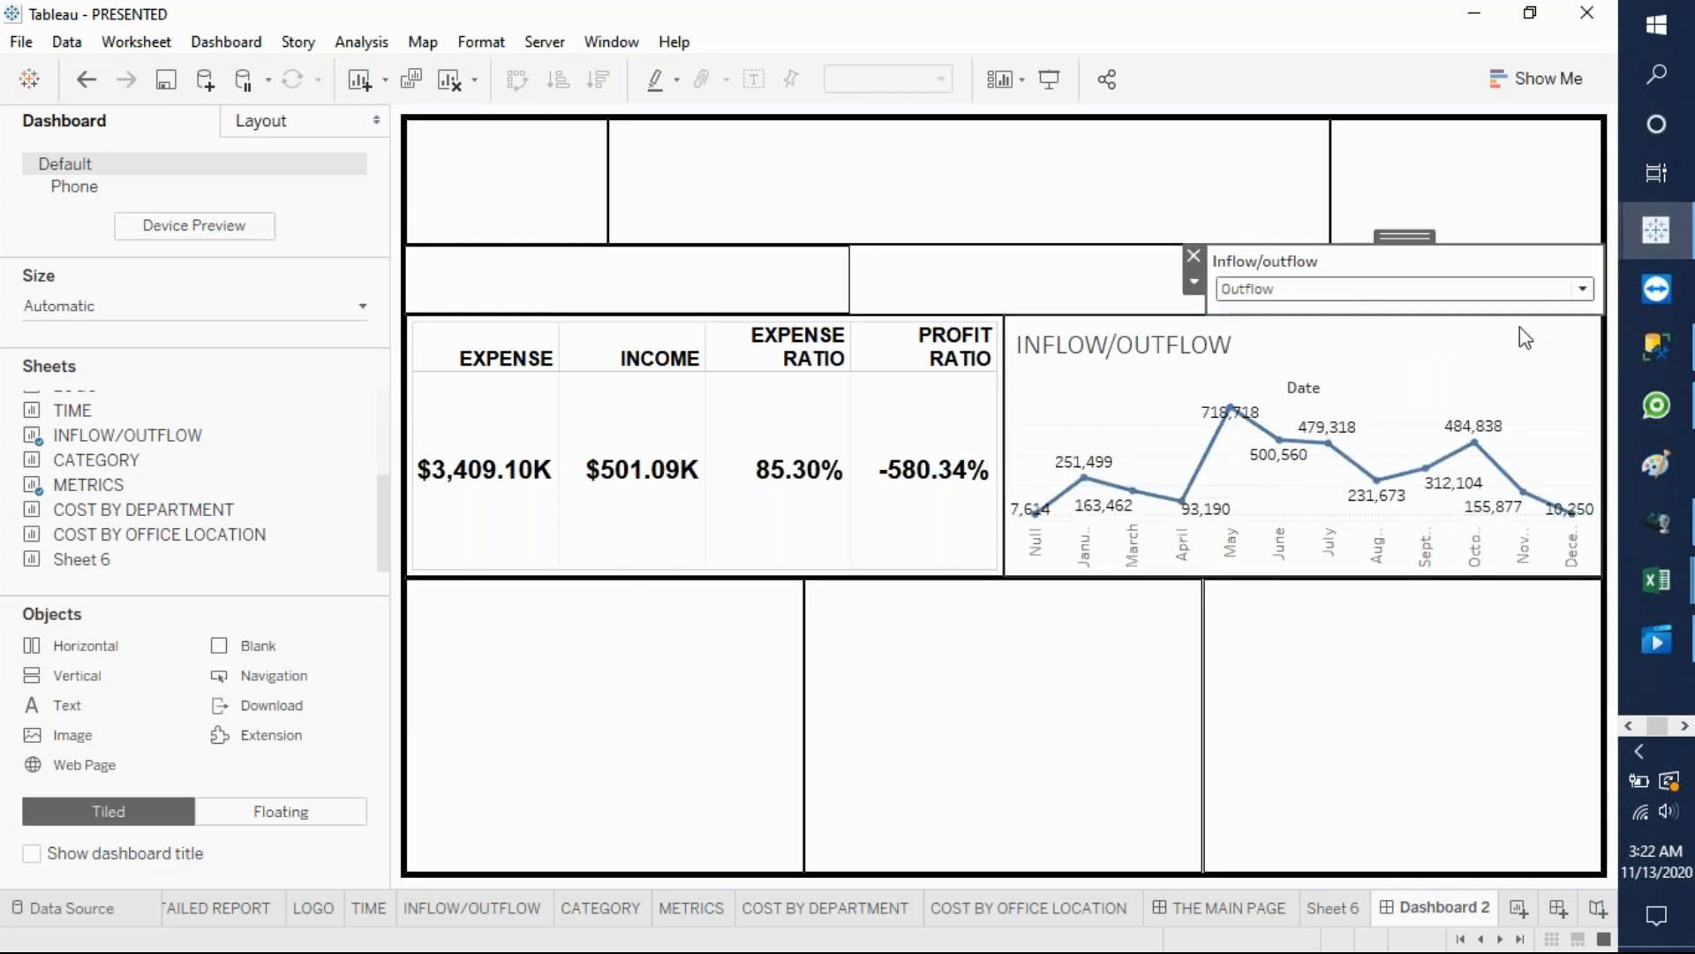
{"action": "left_click", "coordinate": [1583, 289]}
{"action": "left_click", "coordinate": [1348, 333]}
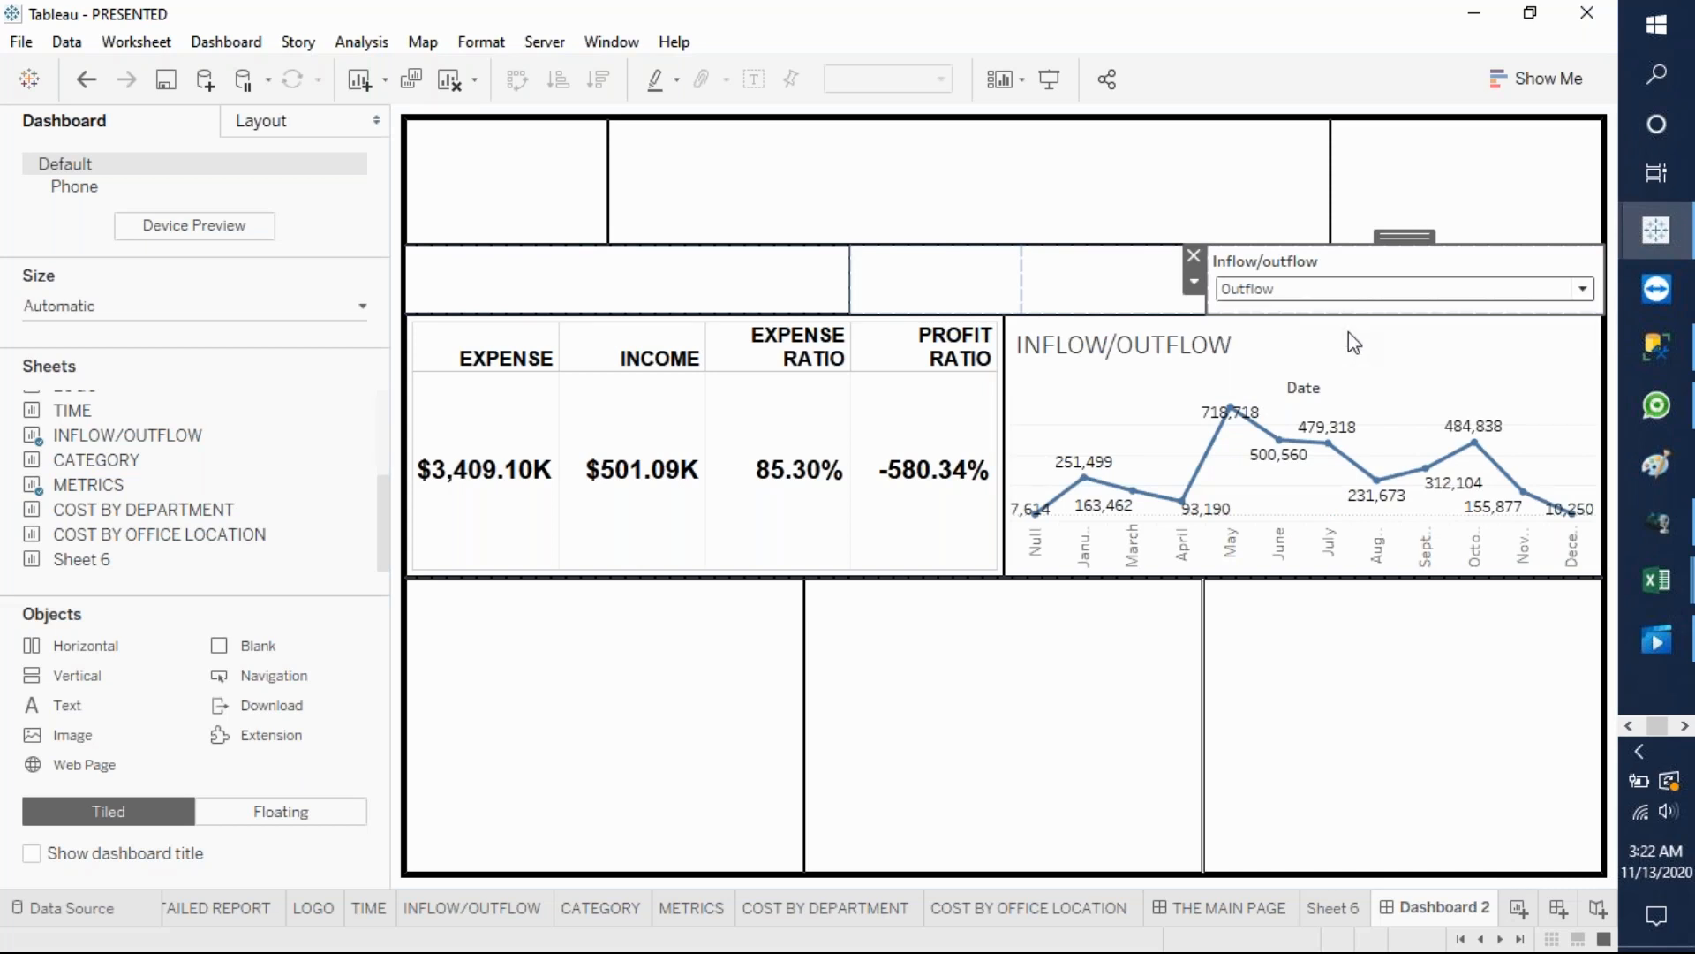
- Place the COST BY OFFICE LOCATION sheet in the first container of the bottom row
{"action": "left_click", "coordinate": [1269, 681]}
{"action": "mouse_move", "coordinate": [315, 508]}
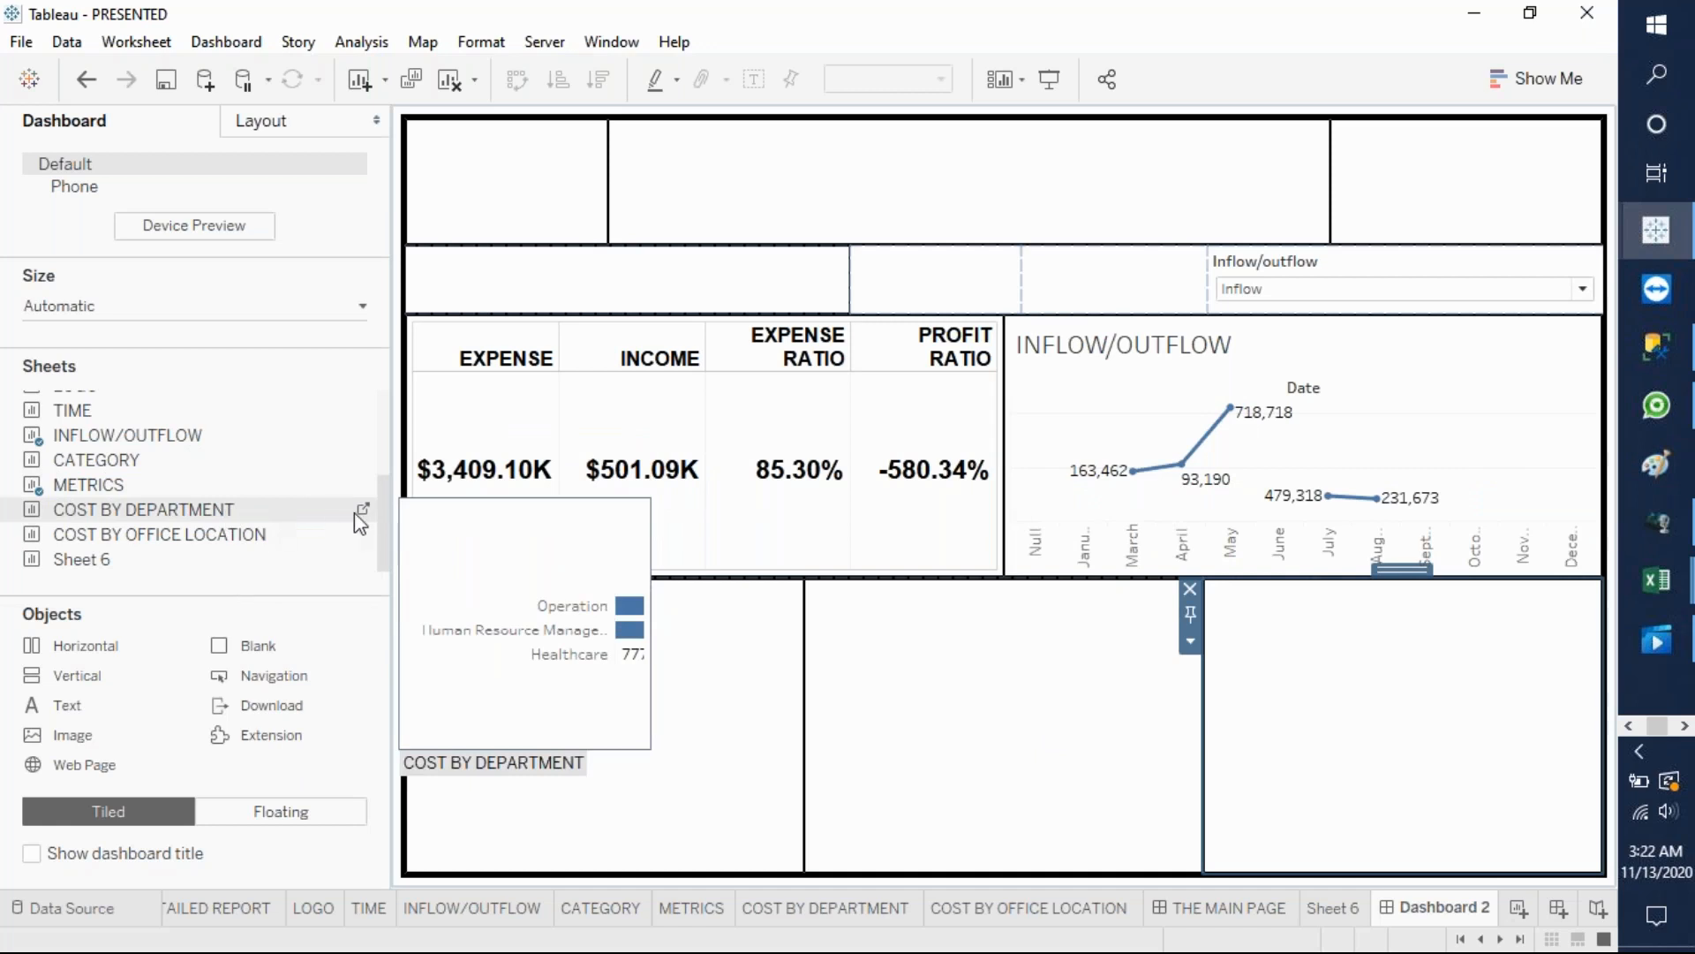
{"action": "mouse_move", "coordinate": [208, 535]}
{"action": "left_mouse_down"}
{"action": "mouse_move", "coordinate": [514, 627]}
{"action": "mouse_move", "coordinate": [564, 666]}
{"action": "left_mouse_up"}
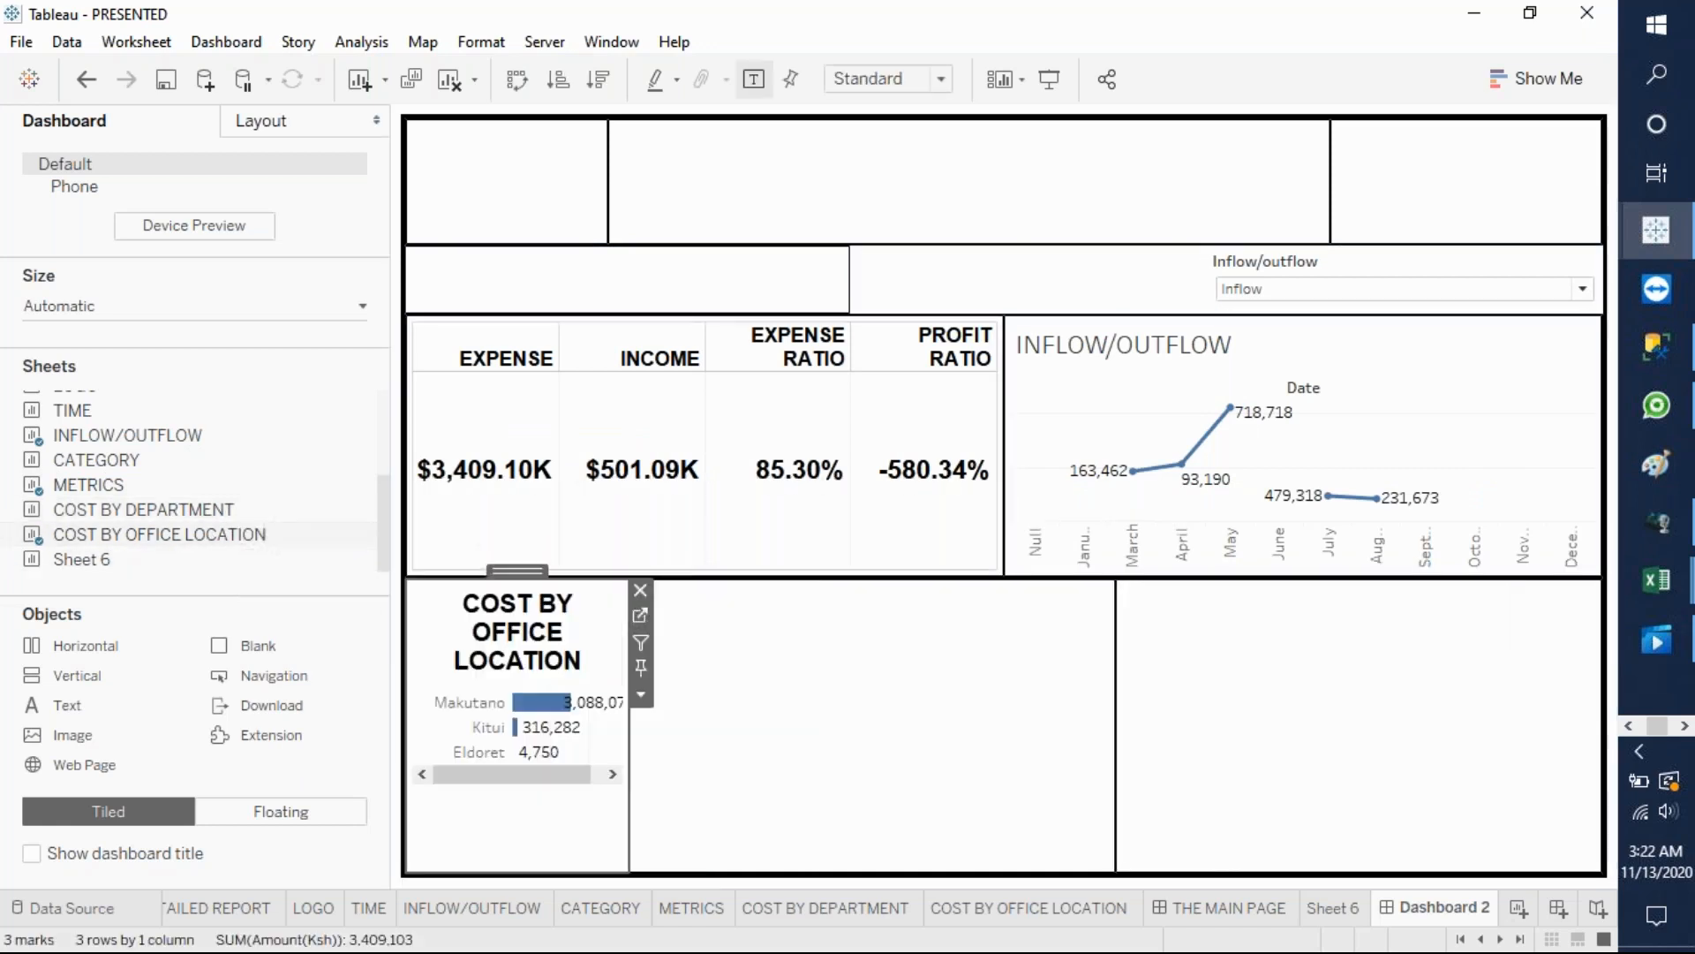
- Fit the COST BY OFFICE LOCATION chart to Entire View and widen it to about a third of the row
{"action": "left_click", "coordinate": [641, 696]}
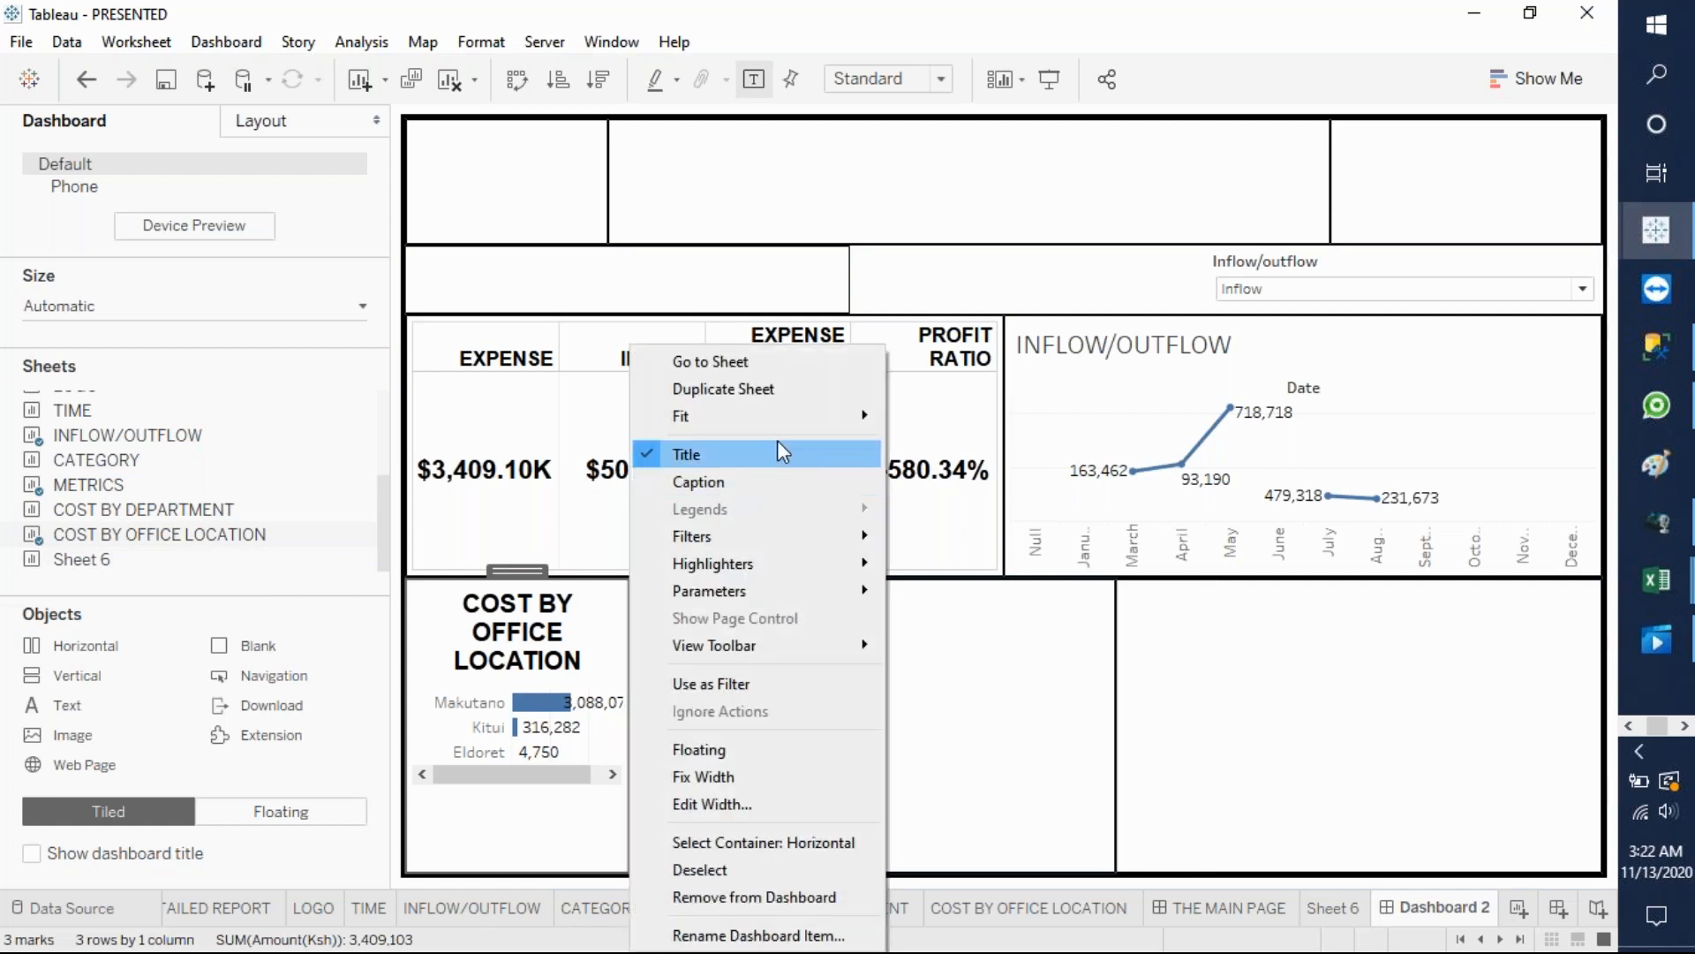
{"action": "mouse_move", "coordinate": [818, 412]}
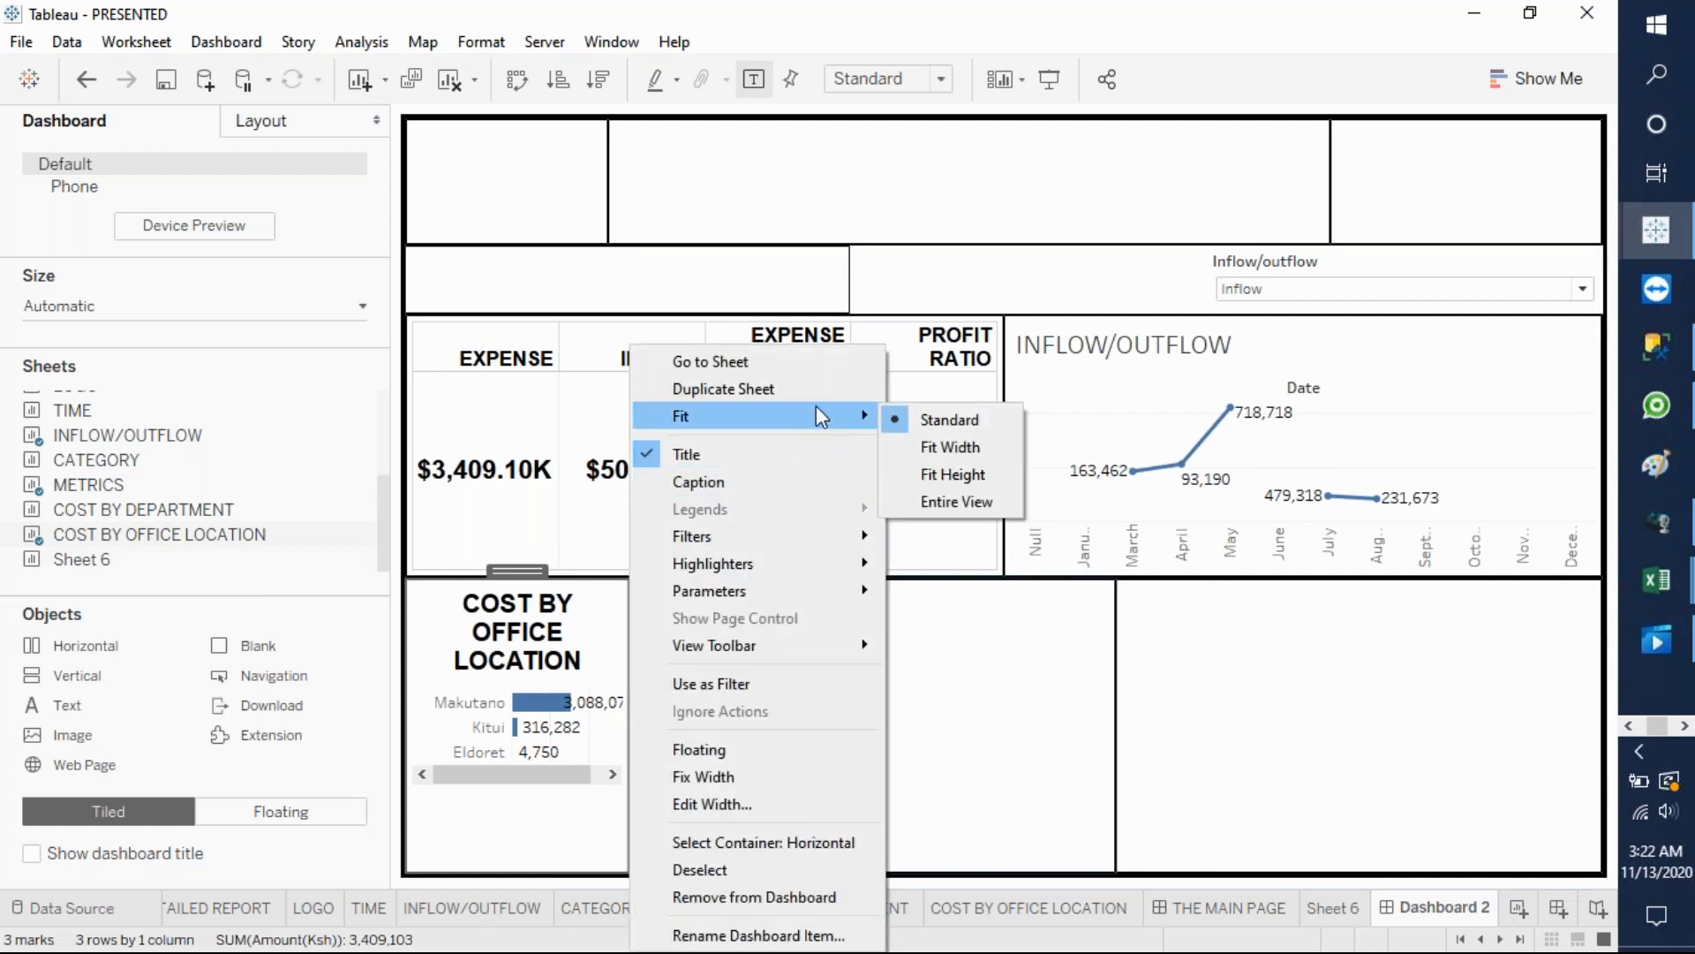
{"action": "left_click", "coordinate": [957, 498]}
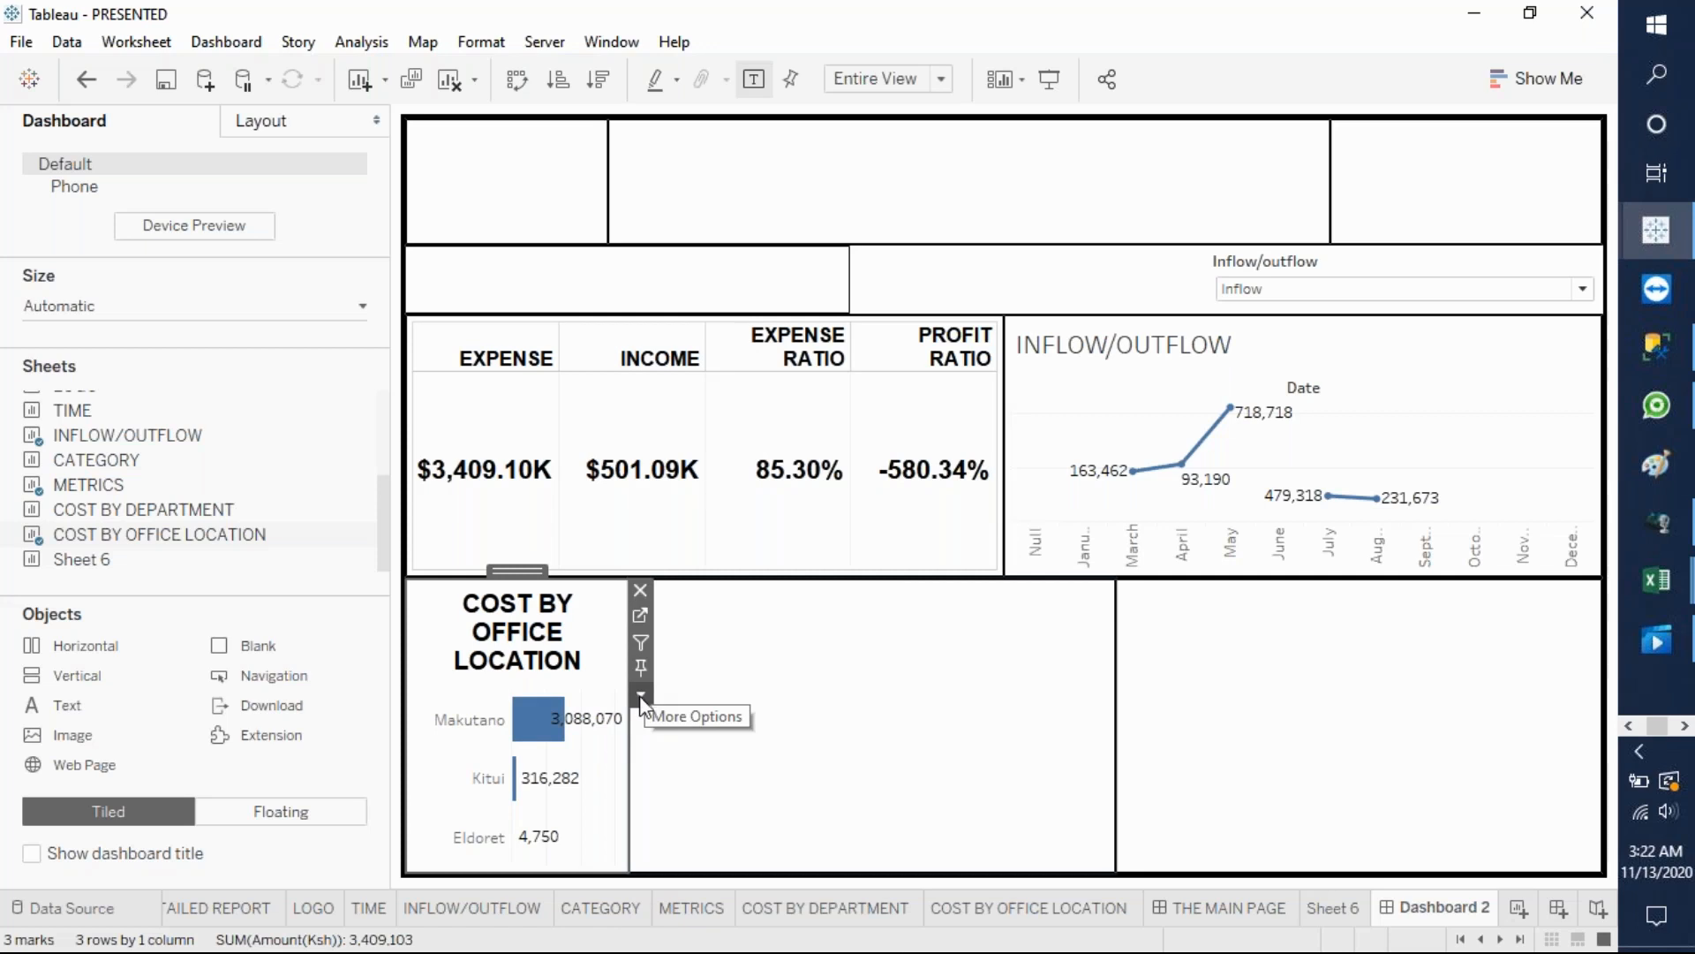
{"action": "left_click_drag", "start_coordinate": [628, 724], "coordinate": [794, 729]}
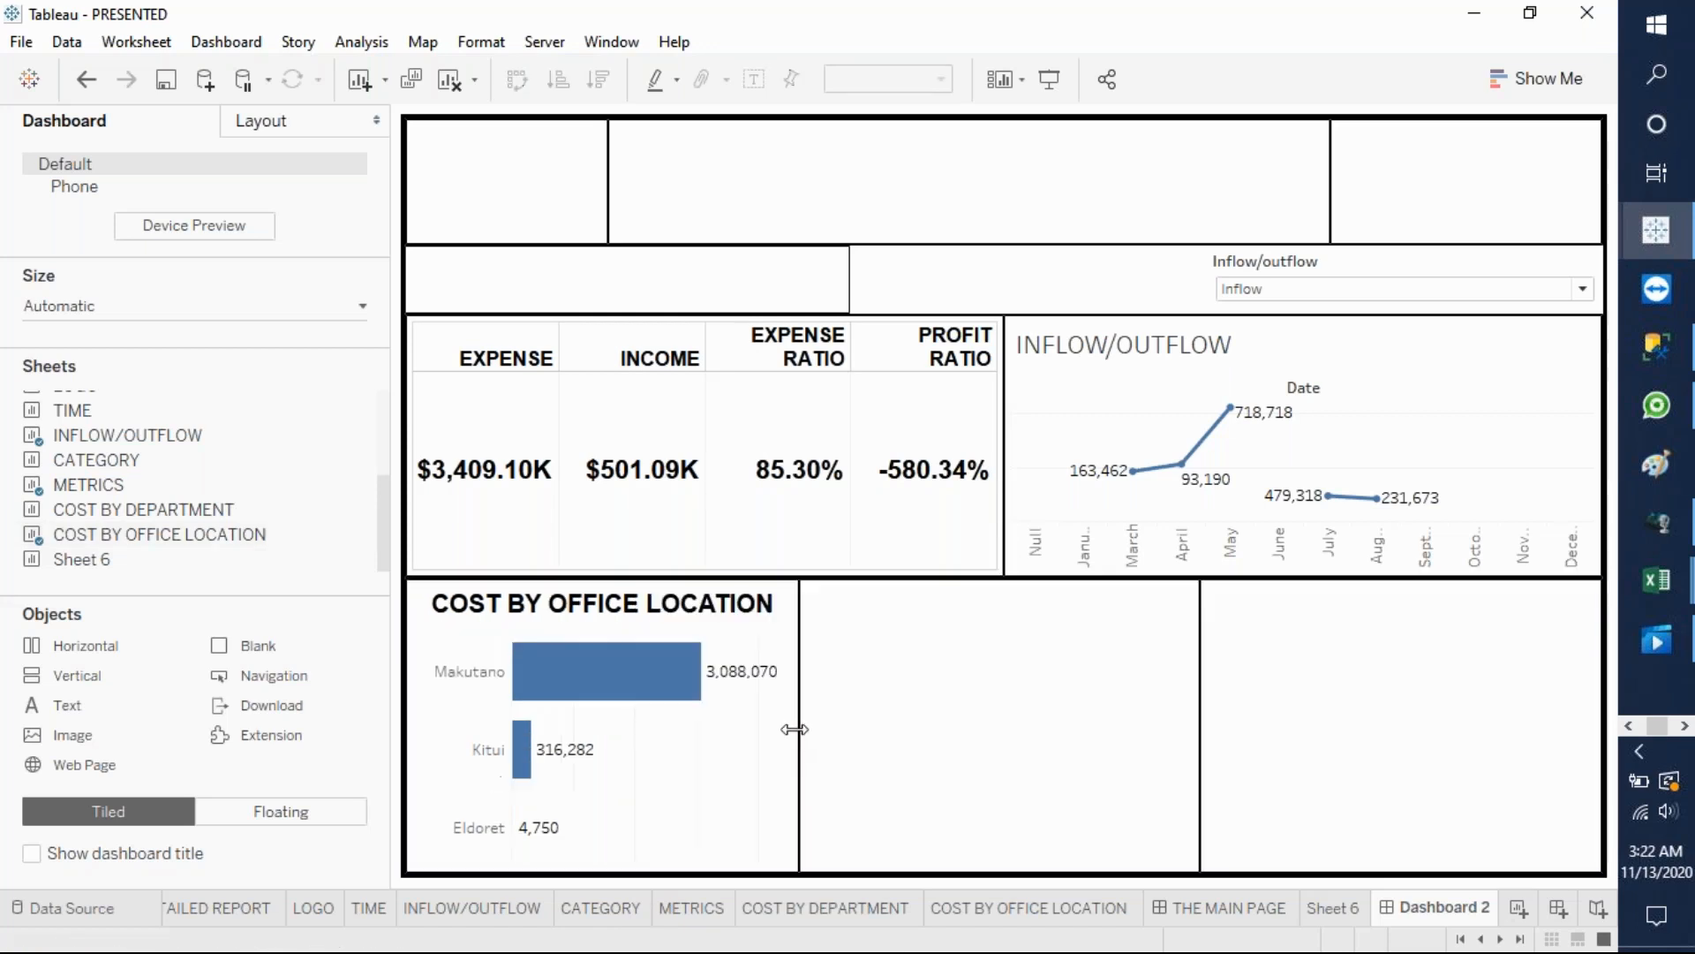
- Place the COST BY DEPARTMENT sheet in the second container of the bottom row, fitted to Entire View and widened to about a third of the row
{"action": "left_click", "coordinate": [927, 718]}
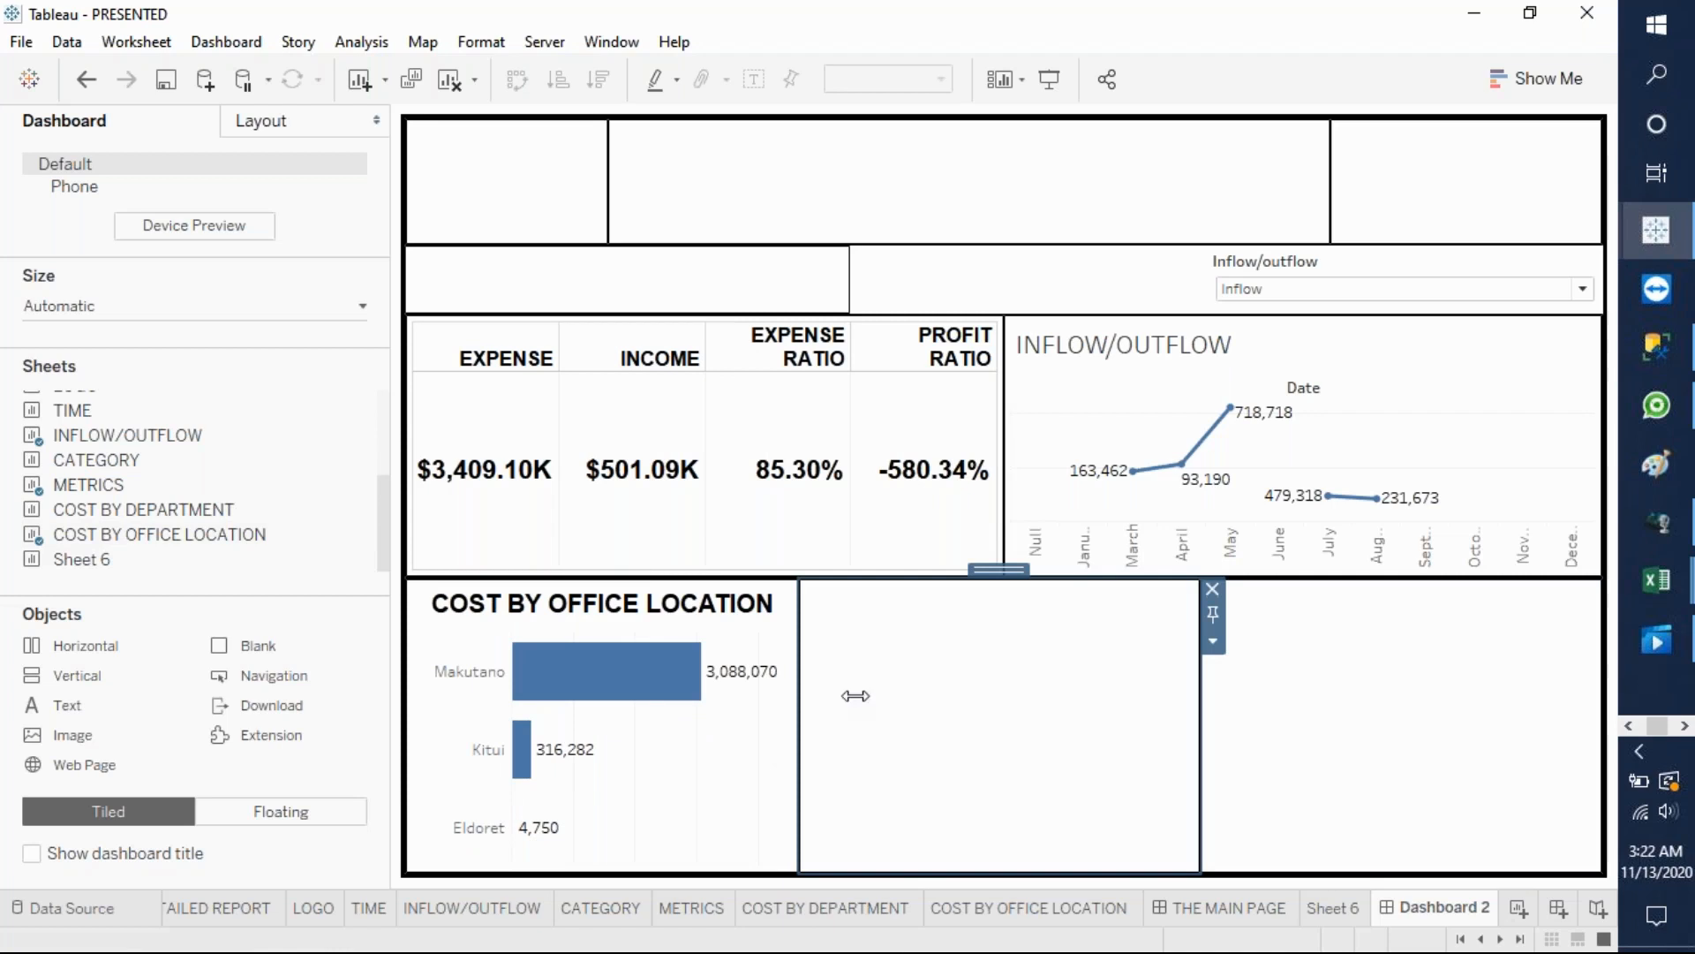
{"action": "left_click_drag", "start_coordinate": [159, 516], "coordinate": [1084, 671]}
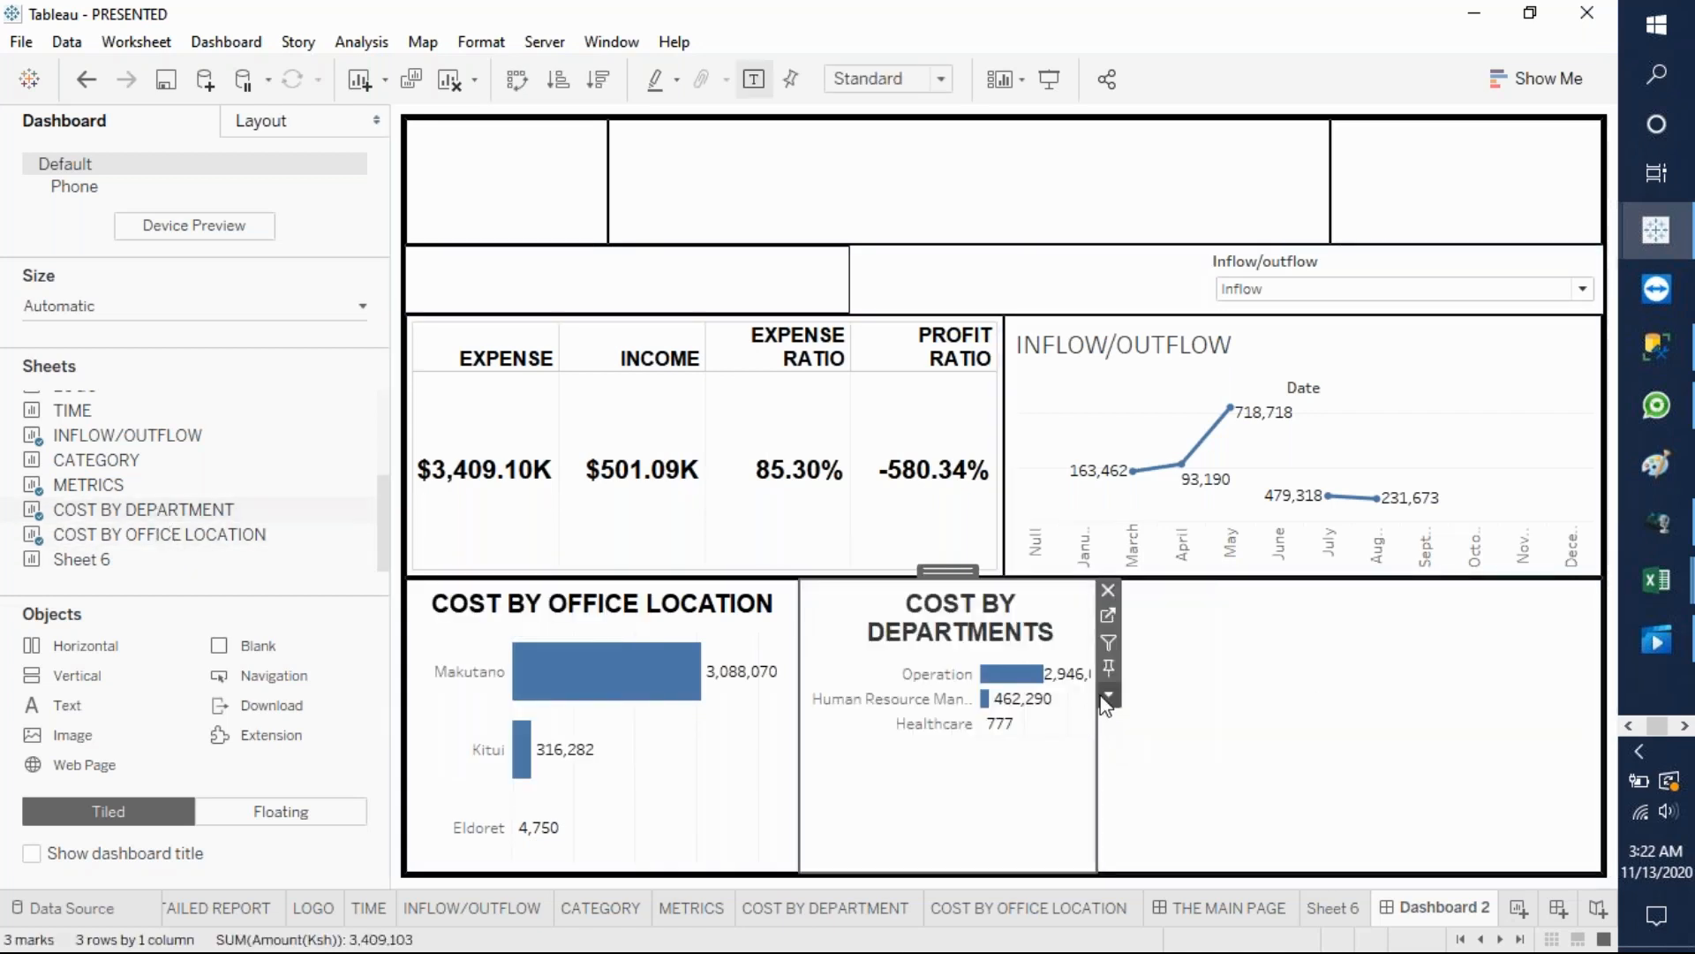
{"action": "left_click", "coordinate": [1108, 696]}
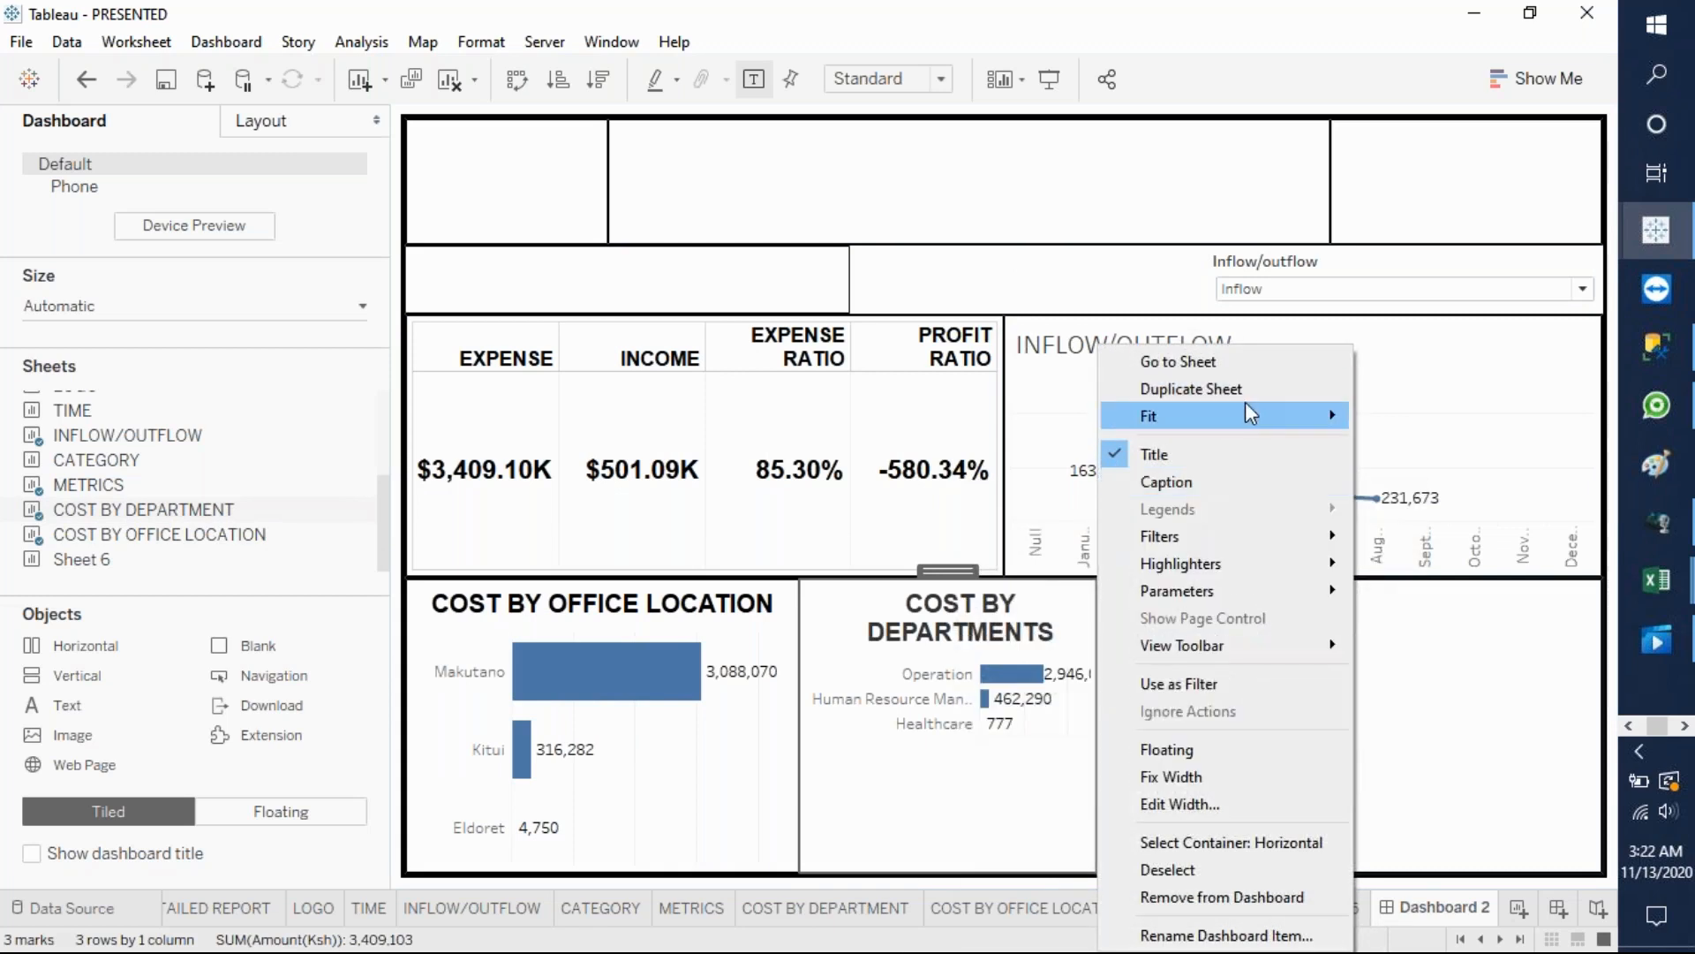
{"action": "mouse_move", "coordinate": [1248, 408]}
{"action": "left_click", "coordinate": [1429, 500]}
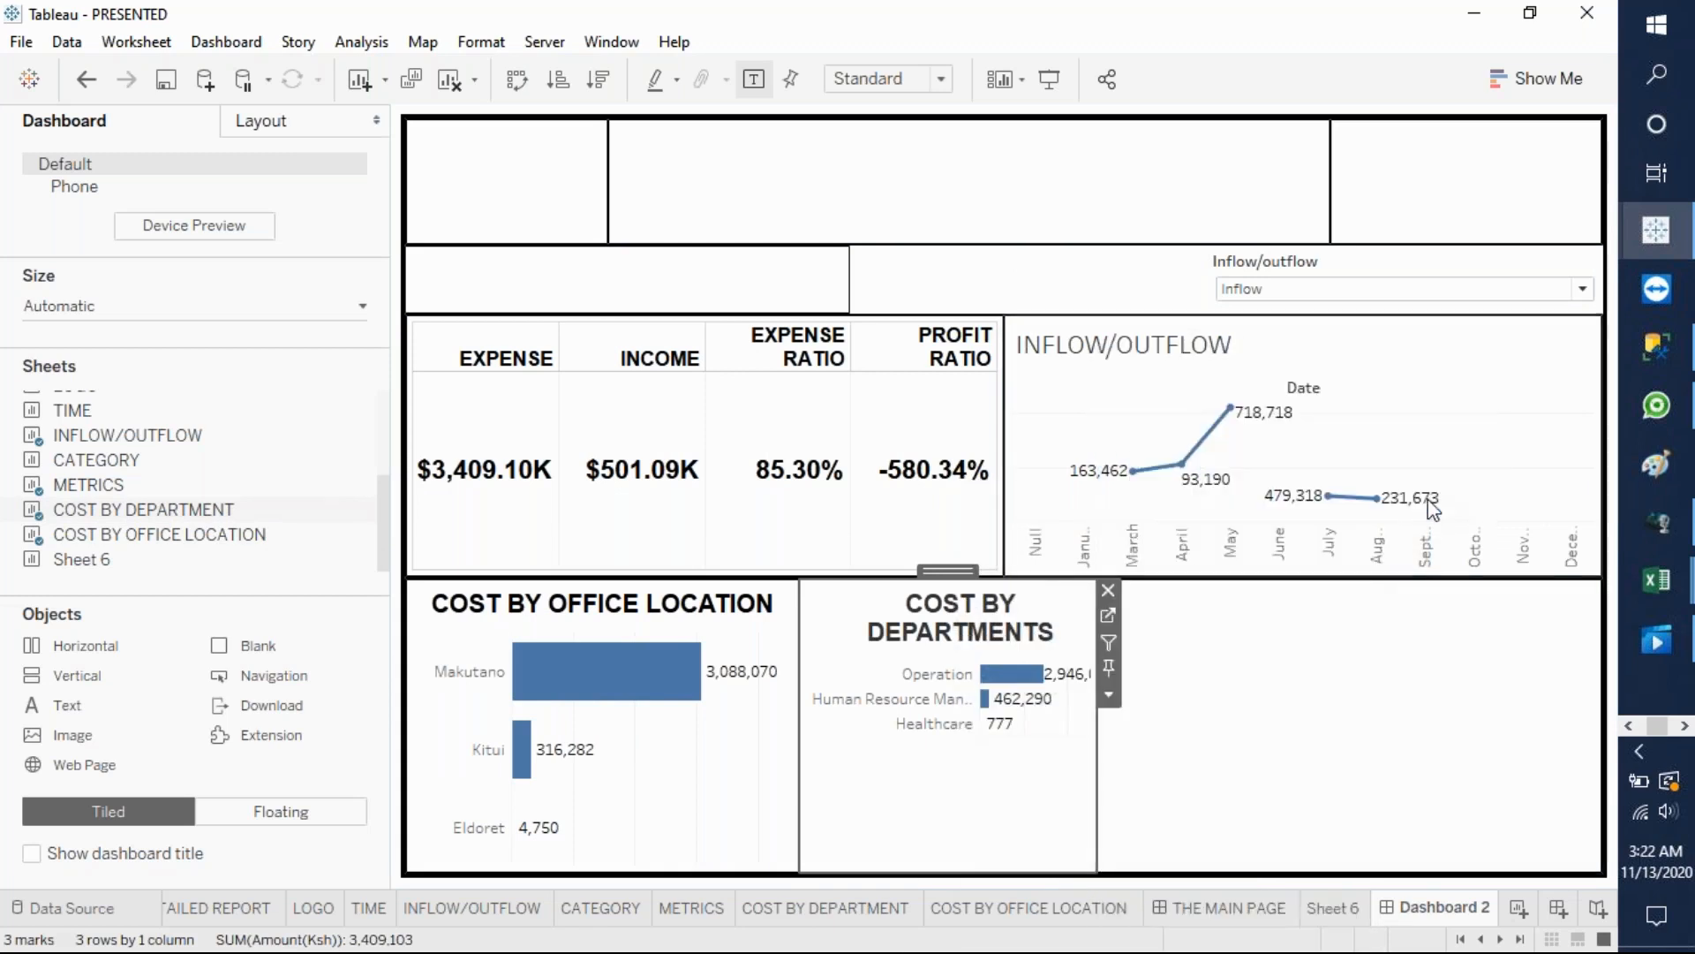
{"action": "left_click_drag", "start_coordinate": [1022, 795], "coordinate": [1184, 759]}
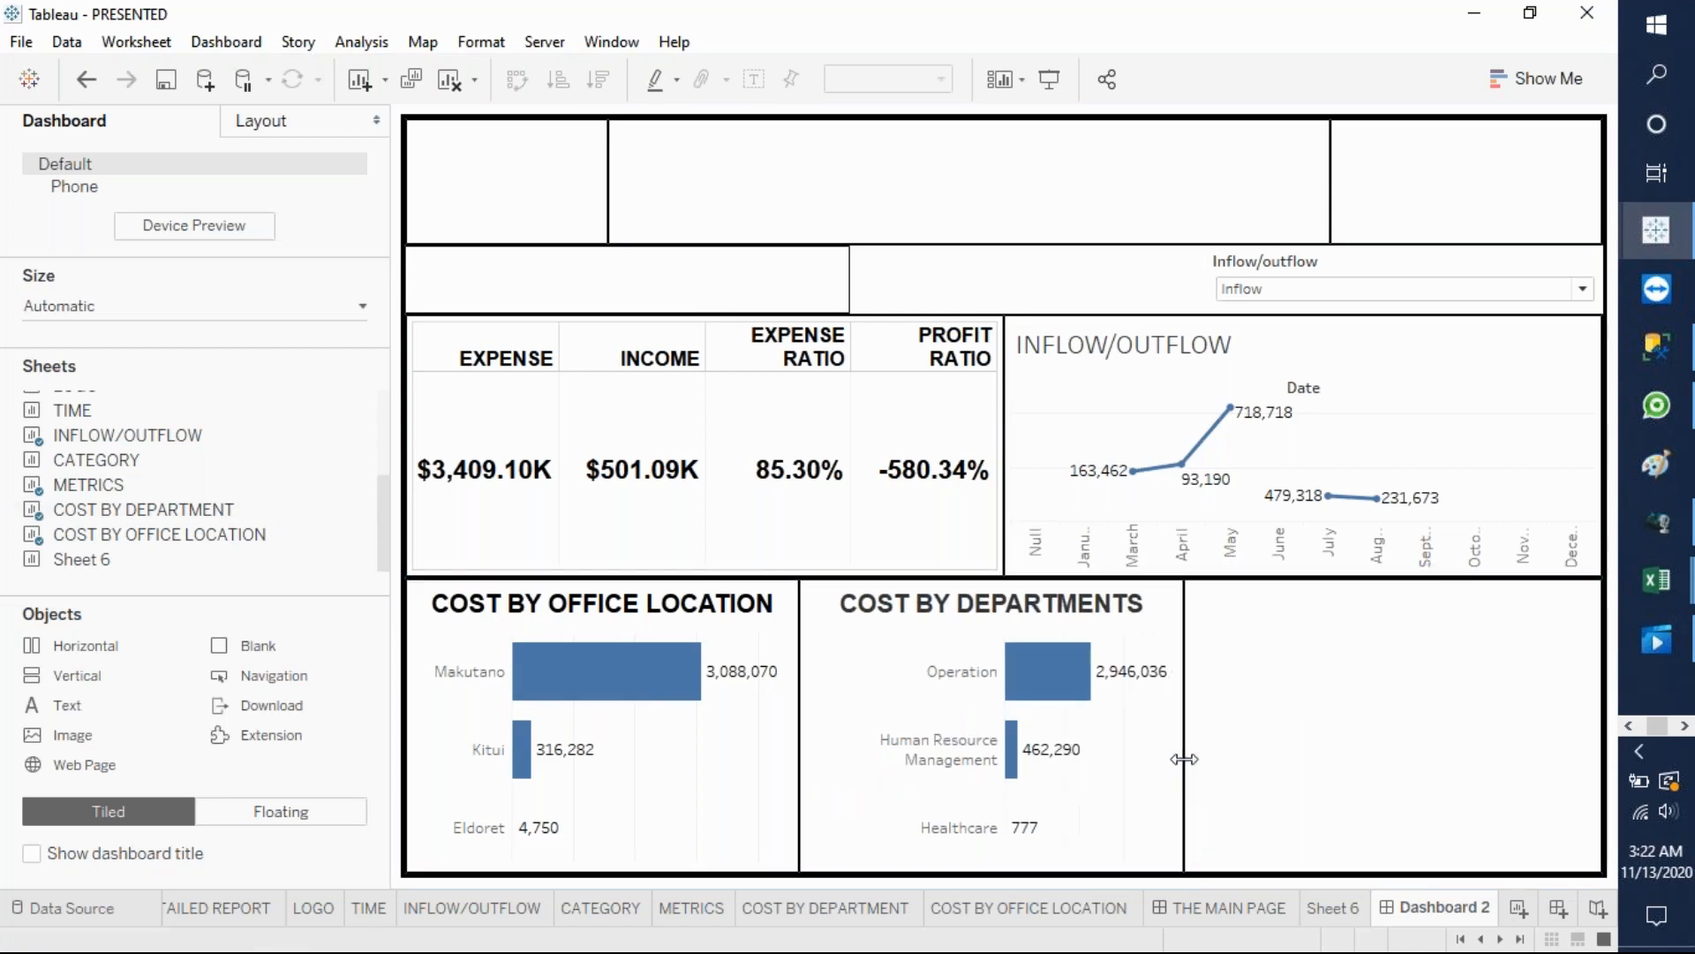
- Place the CATEGORY sheet in the third container of the bottom row
{"action": "left_click", "coordinate": [1324, 742]}
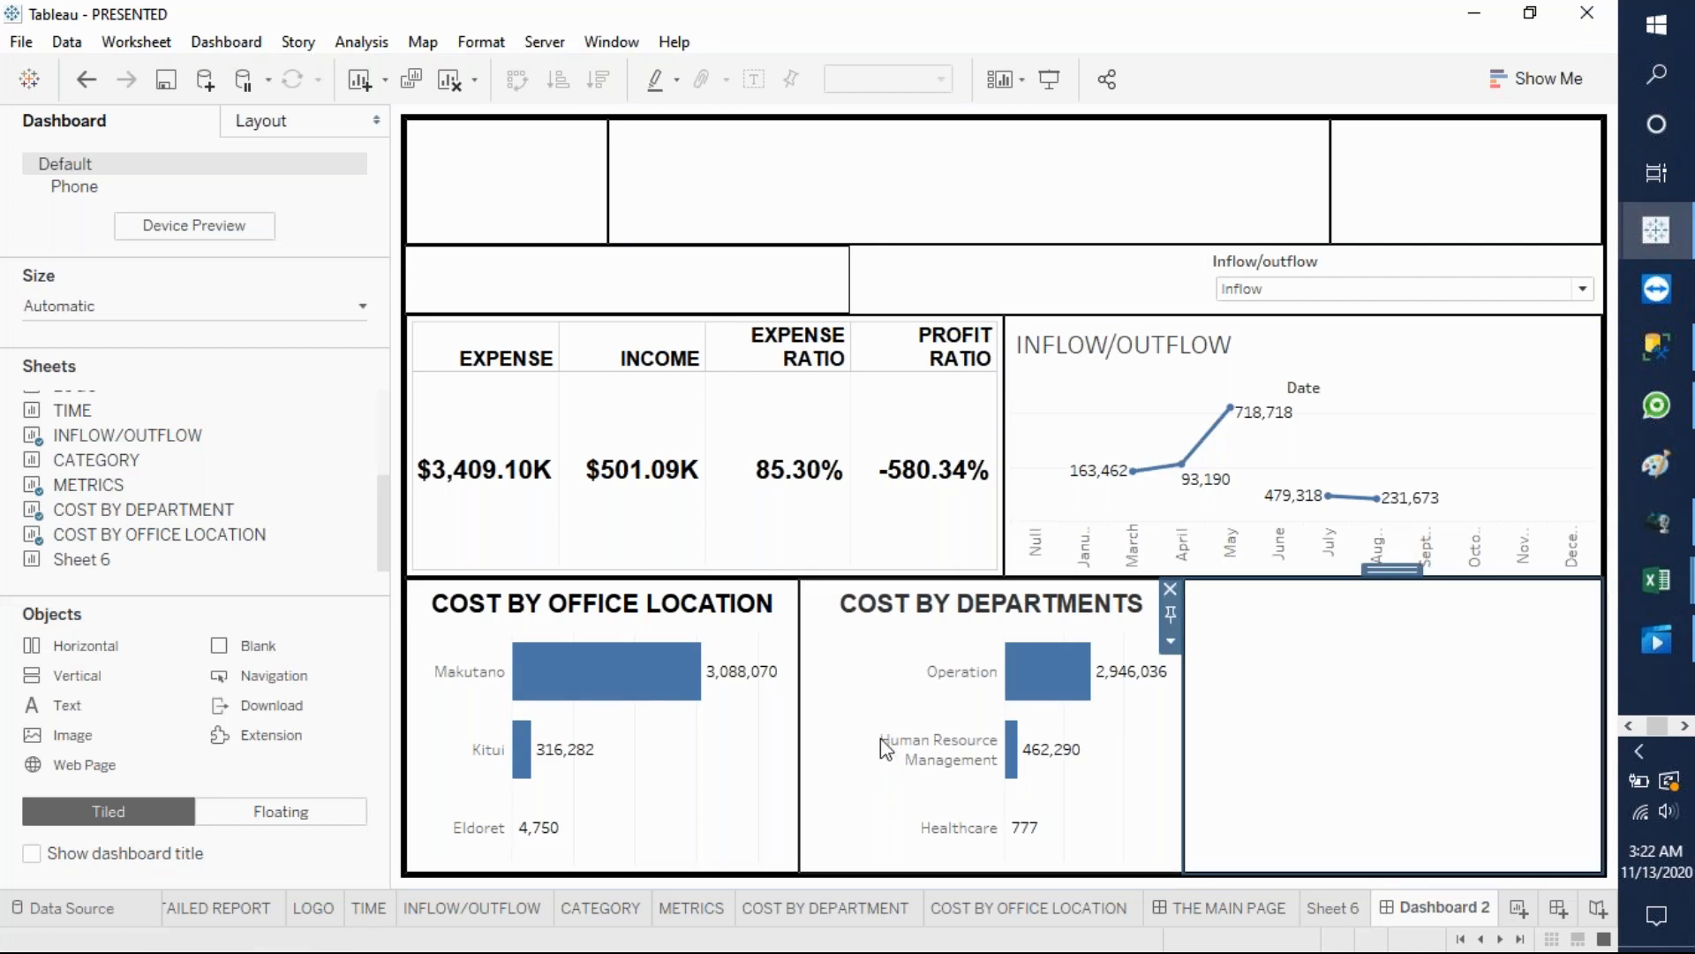
{"action": "mouse_move", "coordinate": [262, 539]}
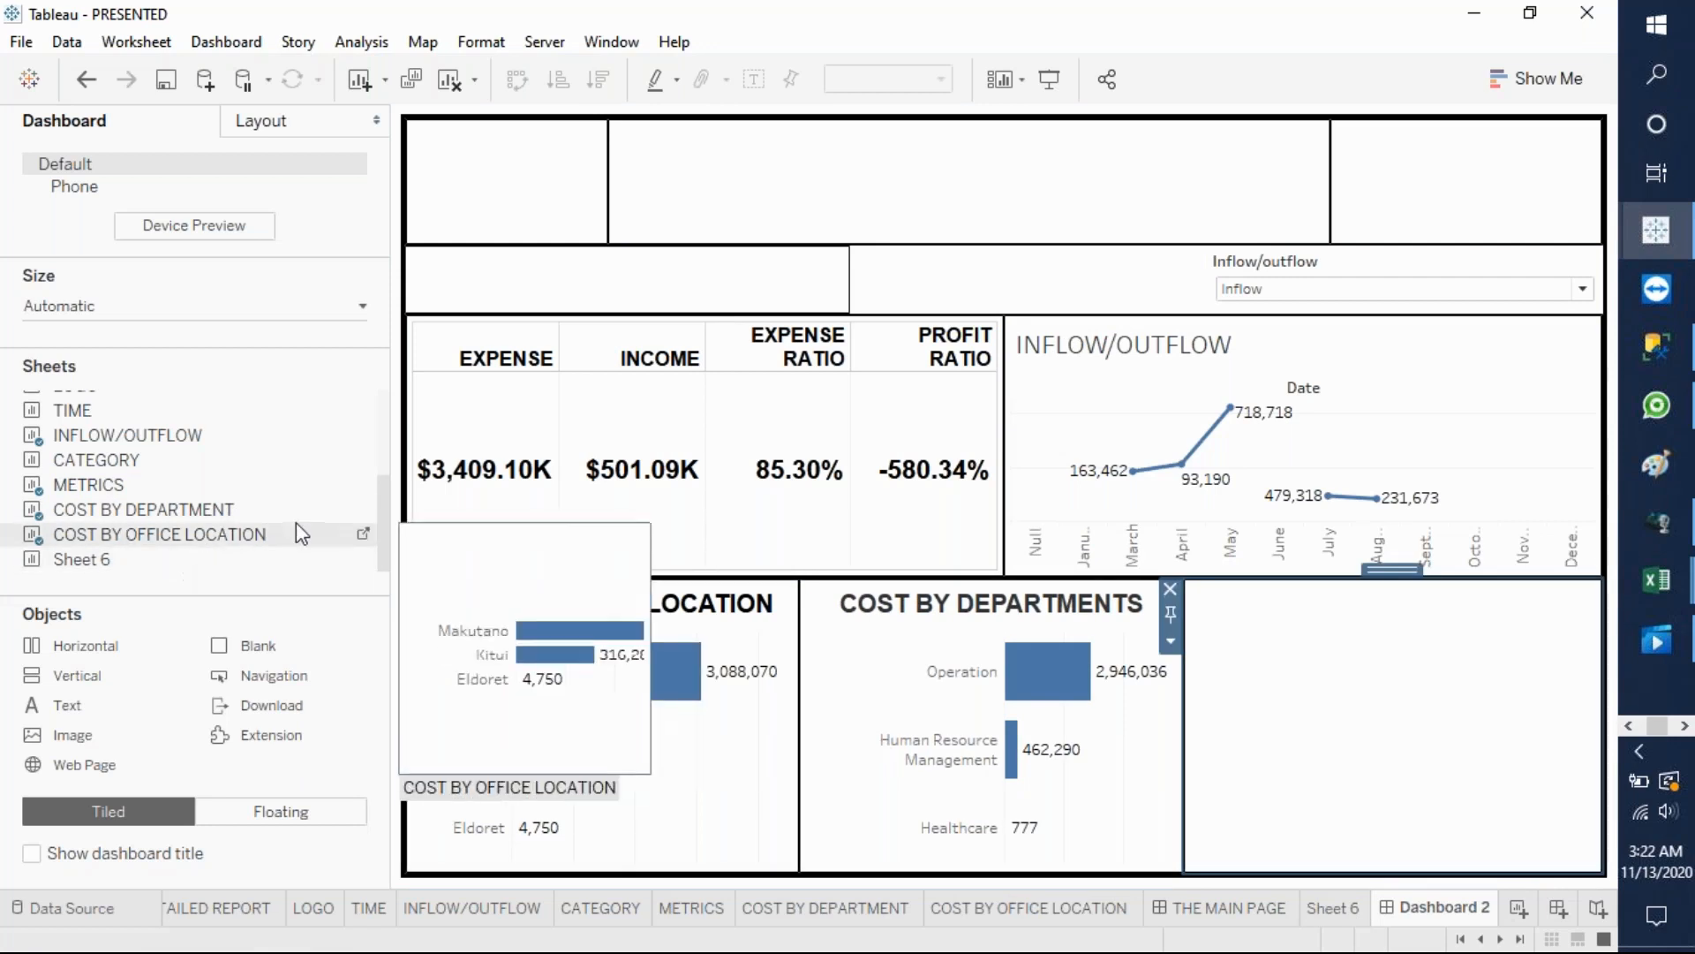
{"action": "scroll", "coordinate": [379, 527], "scroll_direction": "up", "scroll_amount": 1}
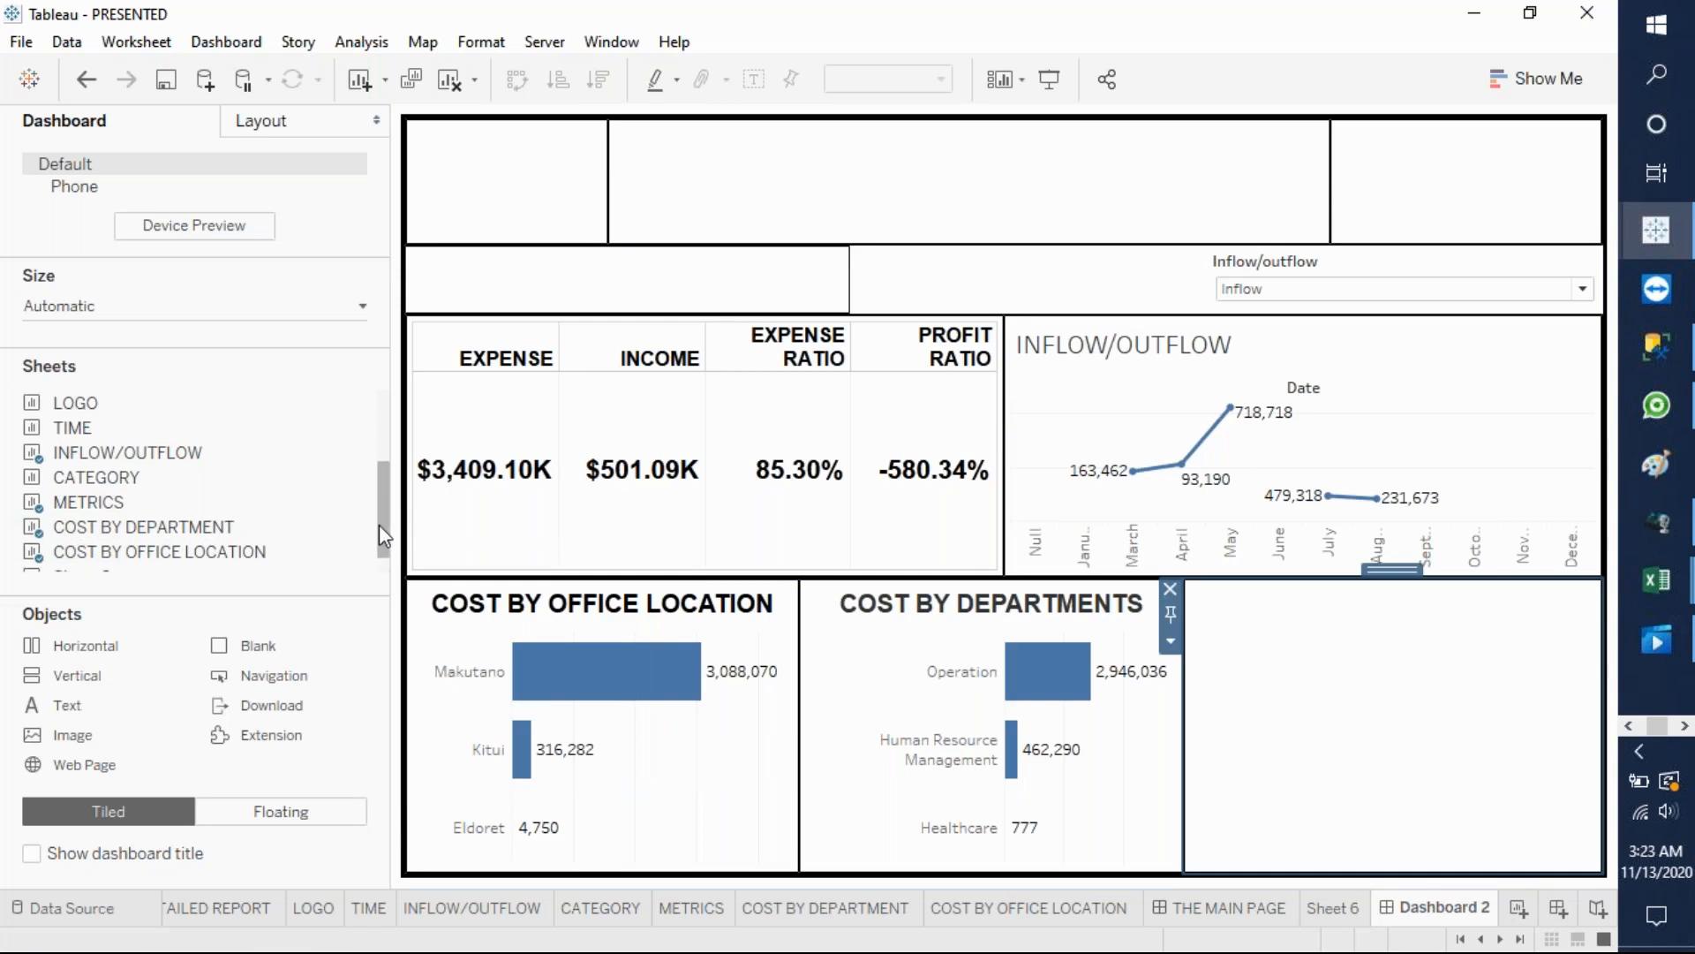
{"action": "left_click_drag", "start_coordinate": [167, 477], "coordinate": [1491, 740]}
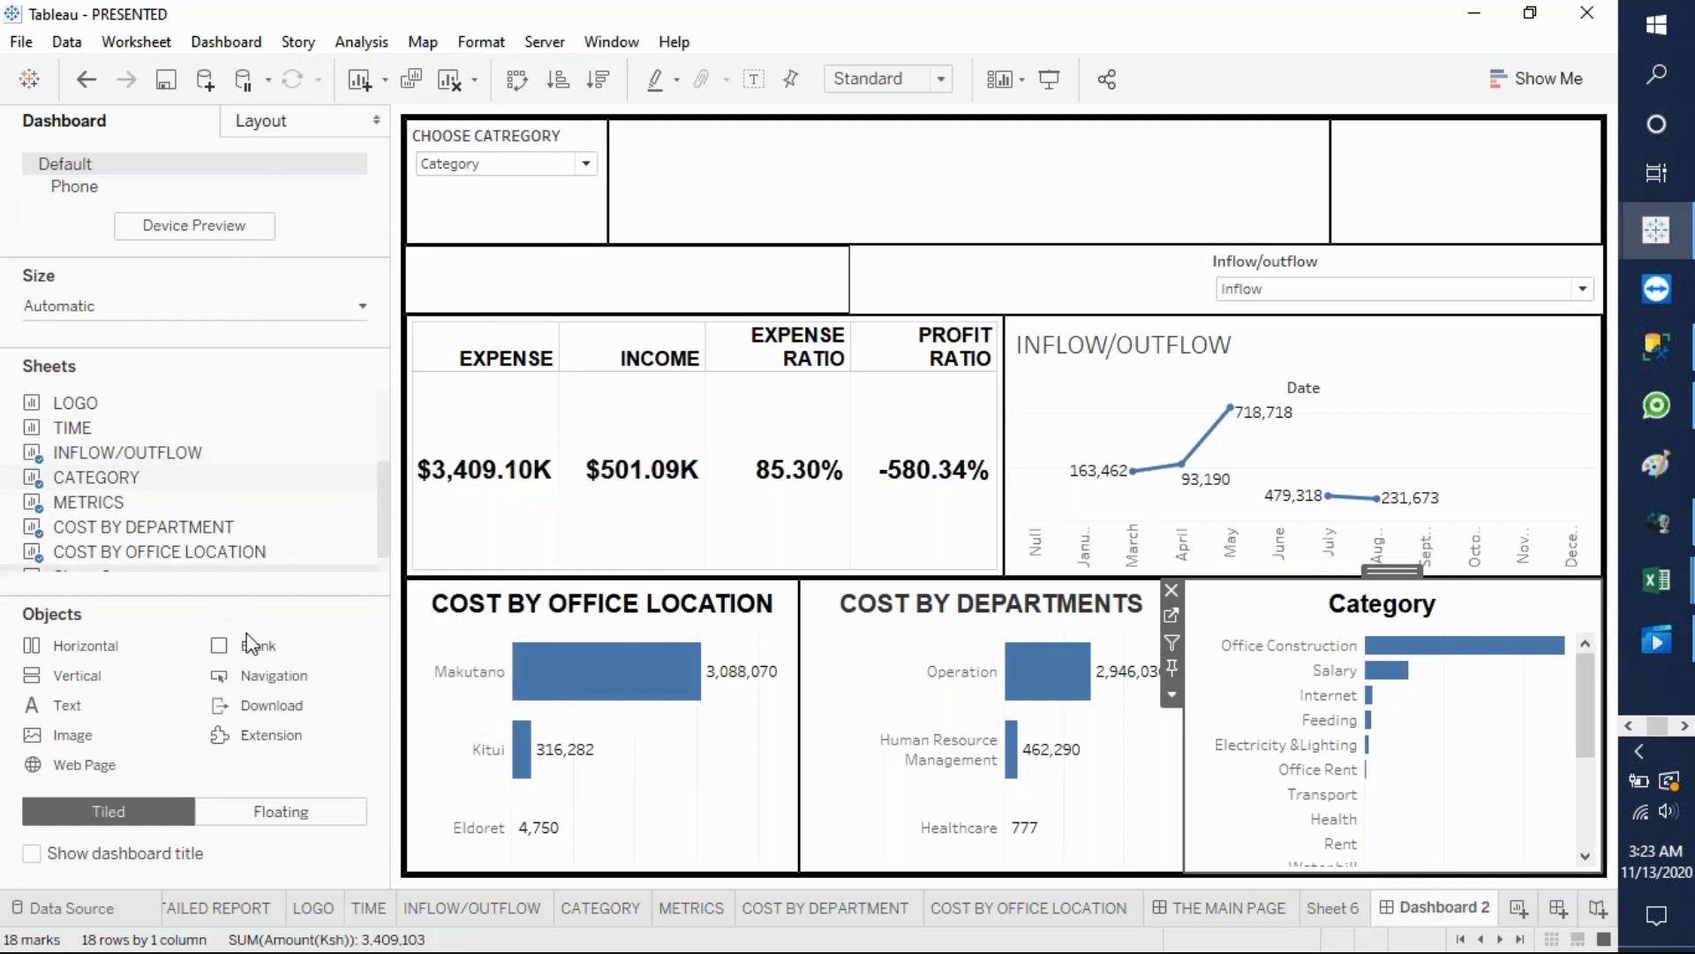
- Move the CHOOSE CATREGORY control to the start of the second row, leaving a Blank in its old container
{"action": "left_click_drag", "start_coordinate": [251, 639], "coordinate": [435, 172]}
{"action": "left_click", "coordinate": [488, 169]}
{"action": "left_click_drag", "start_coordinate": [538, 111], "coordinate": [607, 280]}
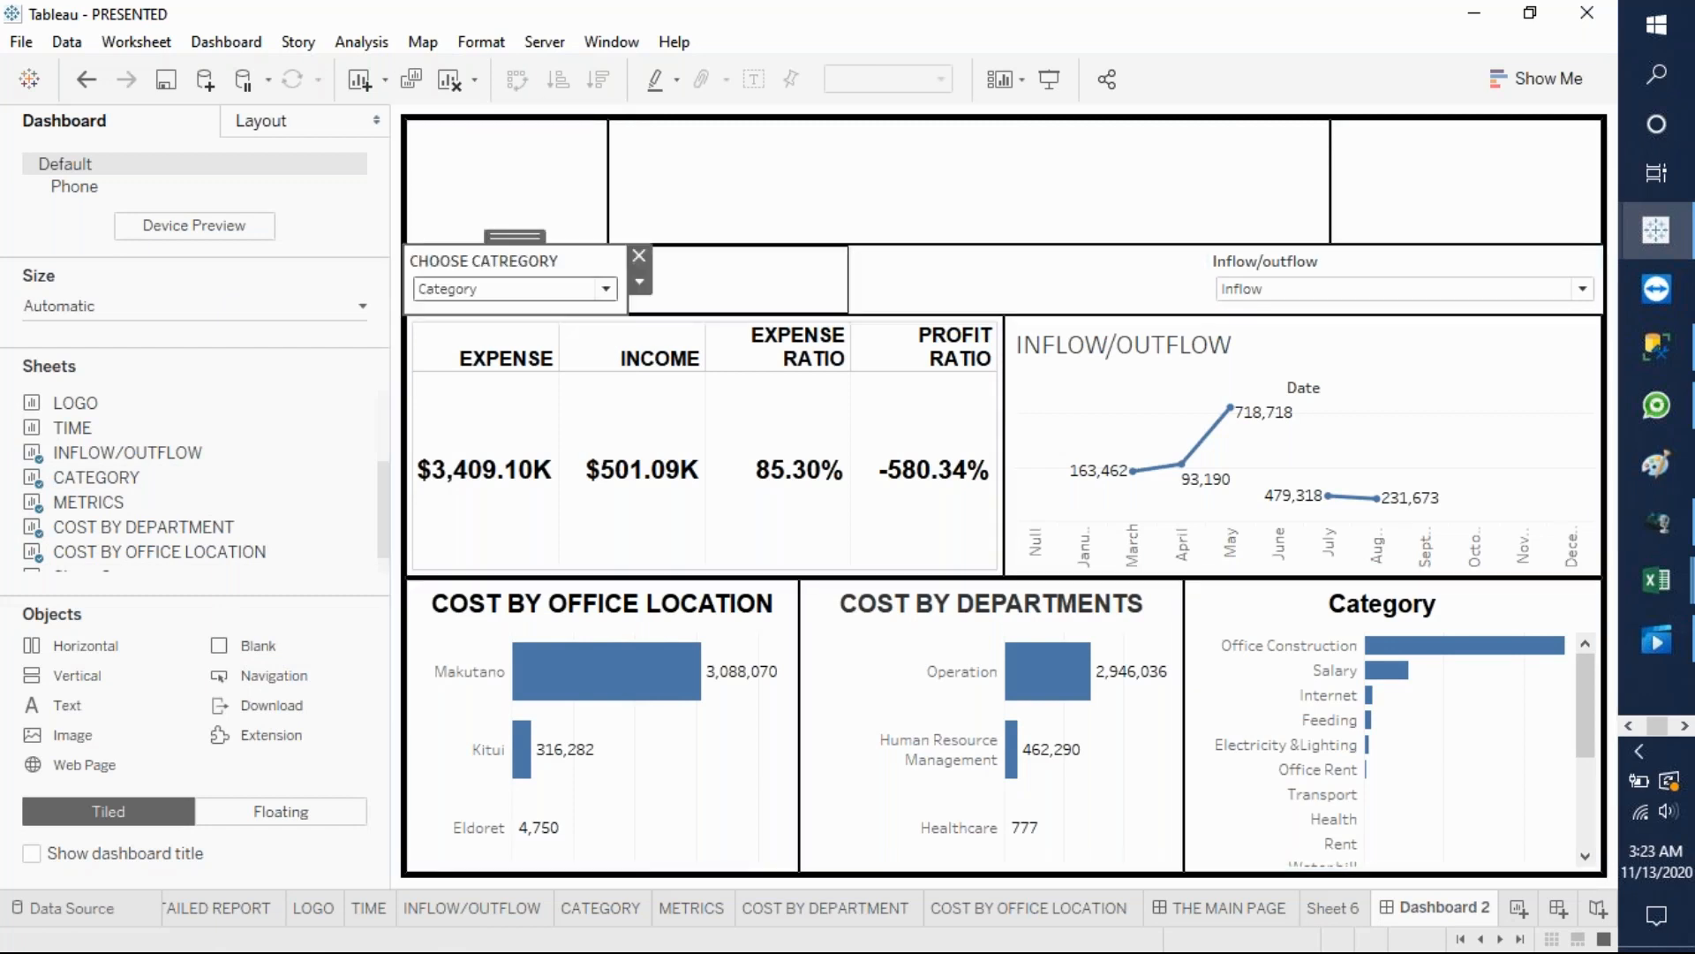
- Widen the CHOOSE CATREGORY control and extend the empty container beside it in the second row
{"action": "left_click", "coordinate": [718, 284]}
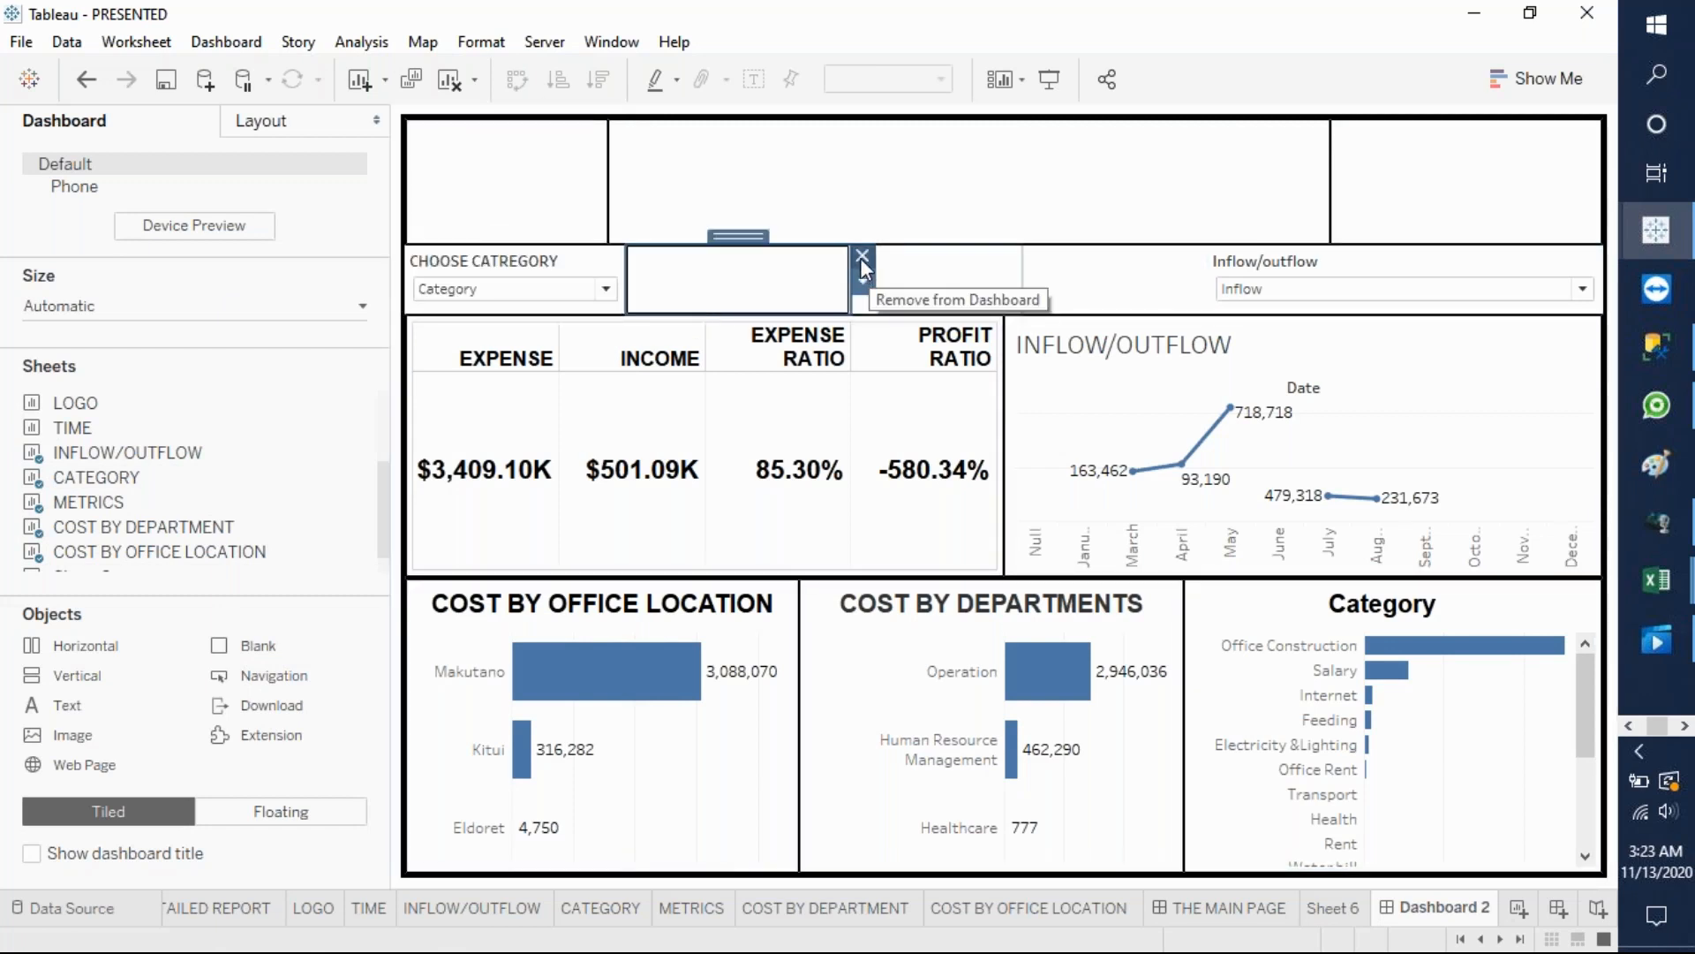
{"action": "left_click_drag", "start_coordinate": [626, 276], "coordinate": [748, 282]}
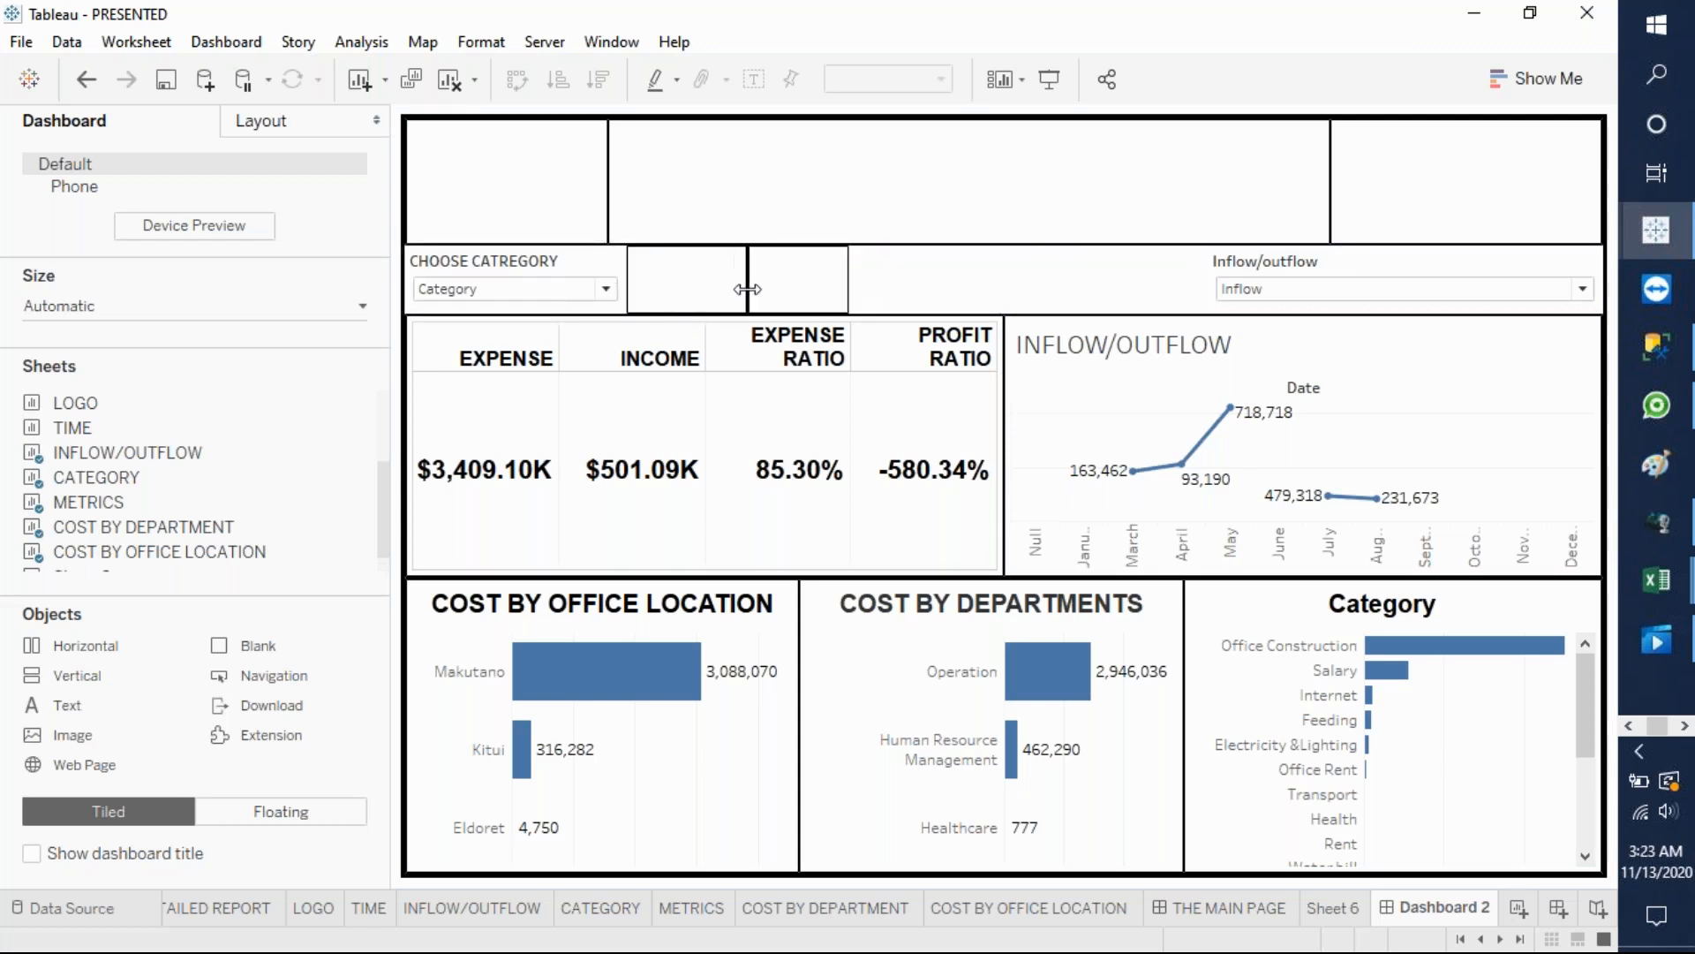
{"action": "left_click", "coordinate": [901, 296]}
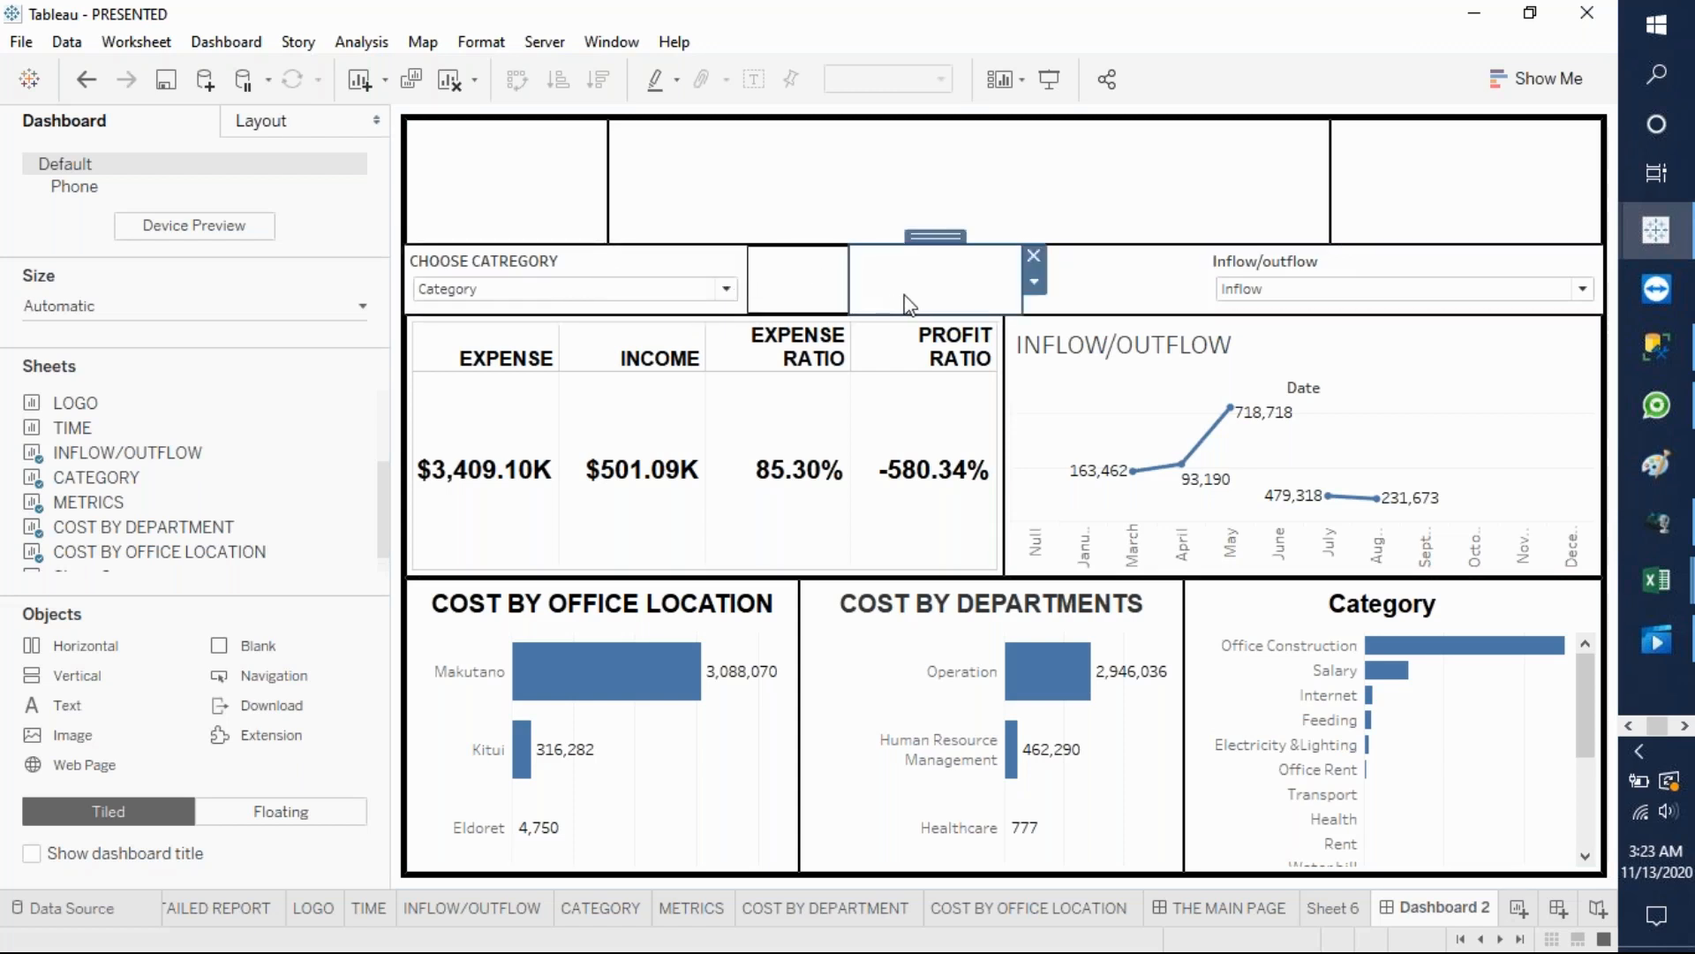
{"action": "left_click", "coordinate": [842, 279]}
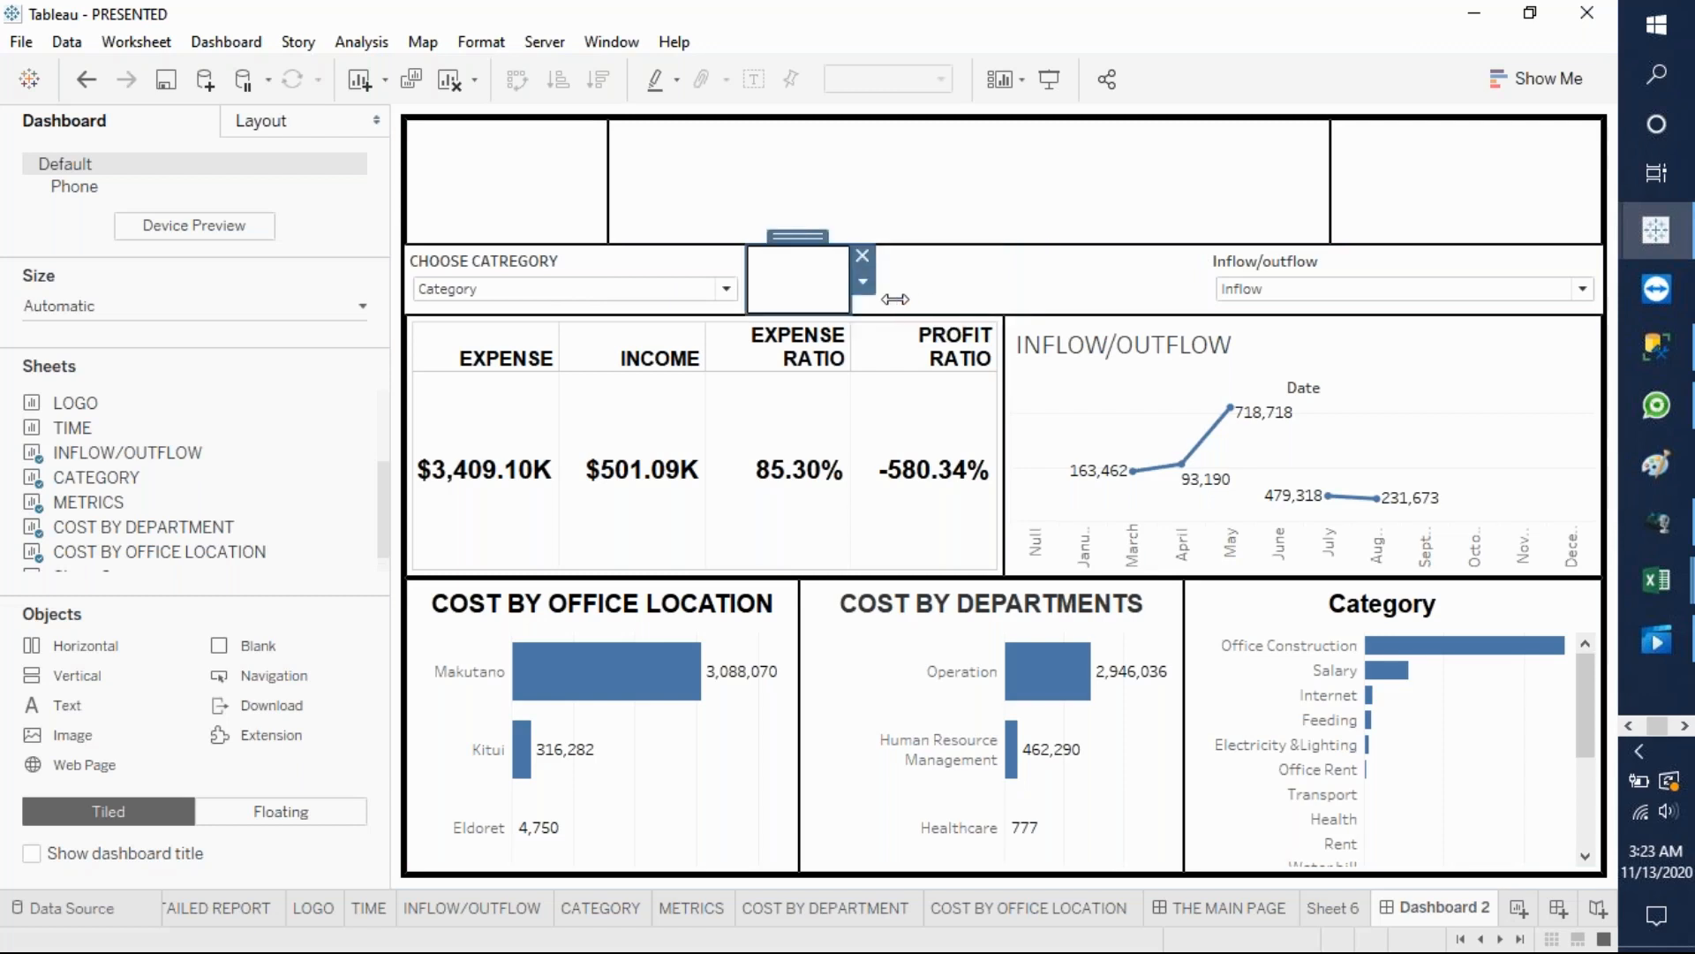
{"action": "left_click_drag", "start_coordinate": [850, 298], "coordinate": [902, 297]}
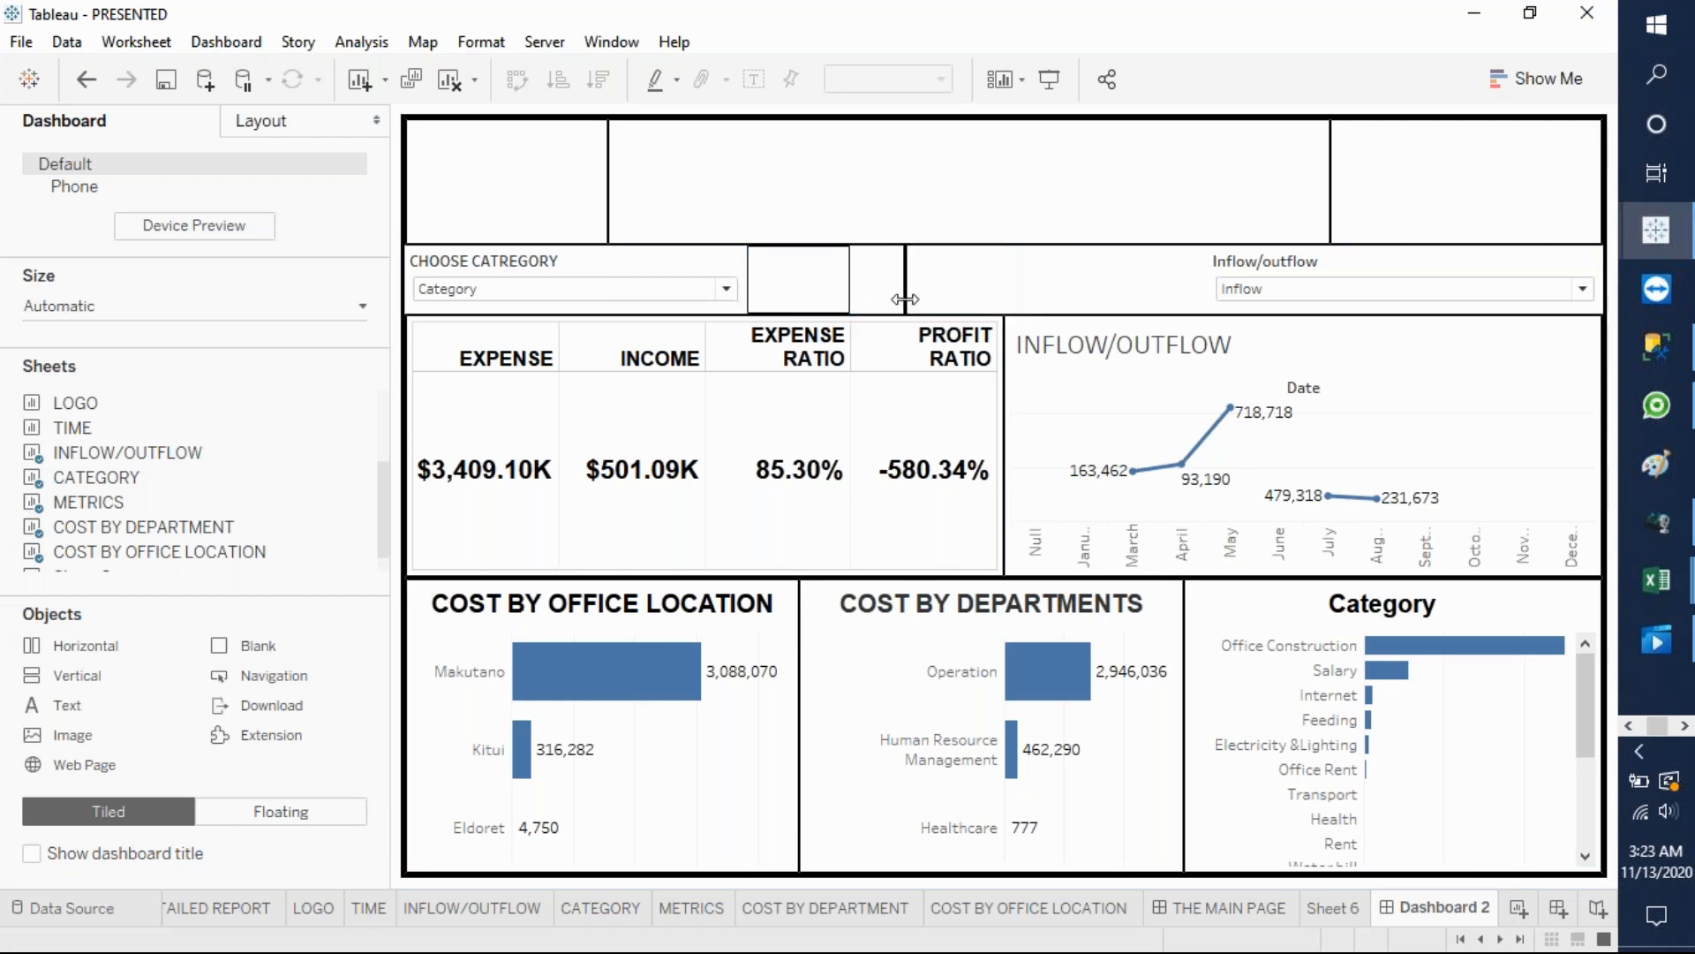
- Give the CHOOSE CATREGORY and Inflow/outflow controls a solid black border of the thinnest weight
{"action": "left_click", "coordinate": [669, 271]}
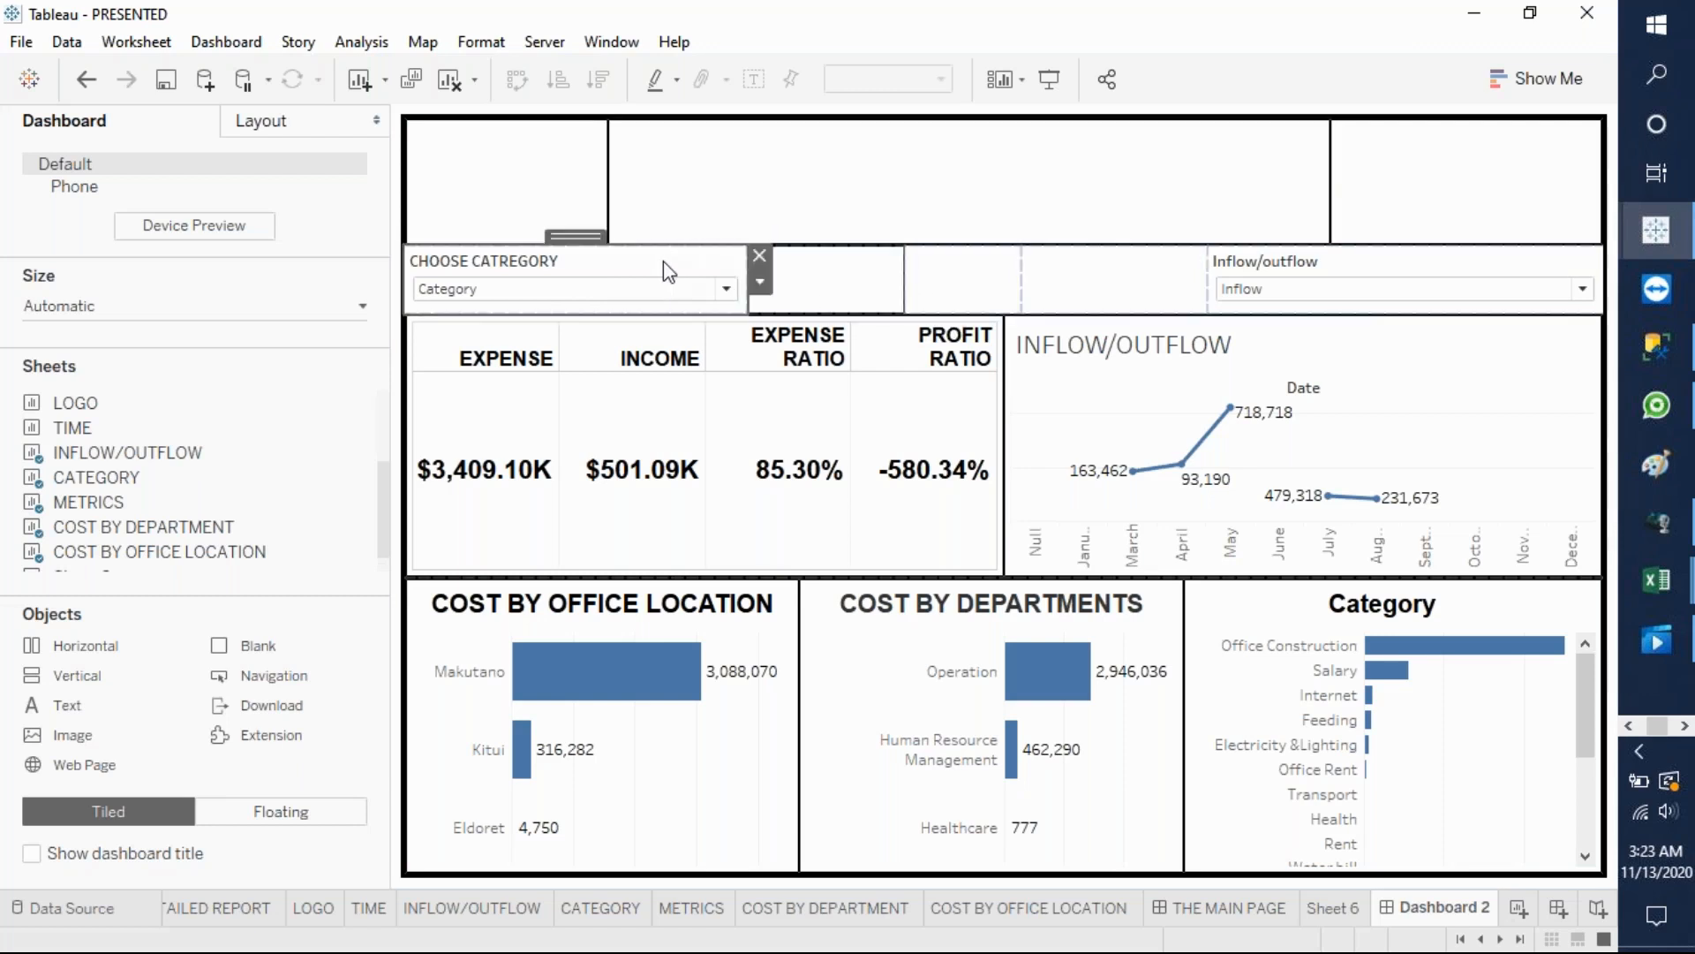
{"action": "left_click", "coordinate": [263, 126]}
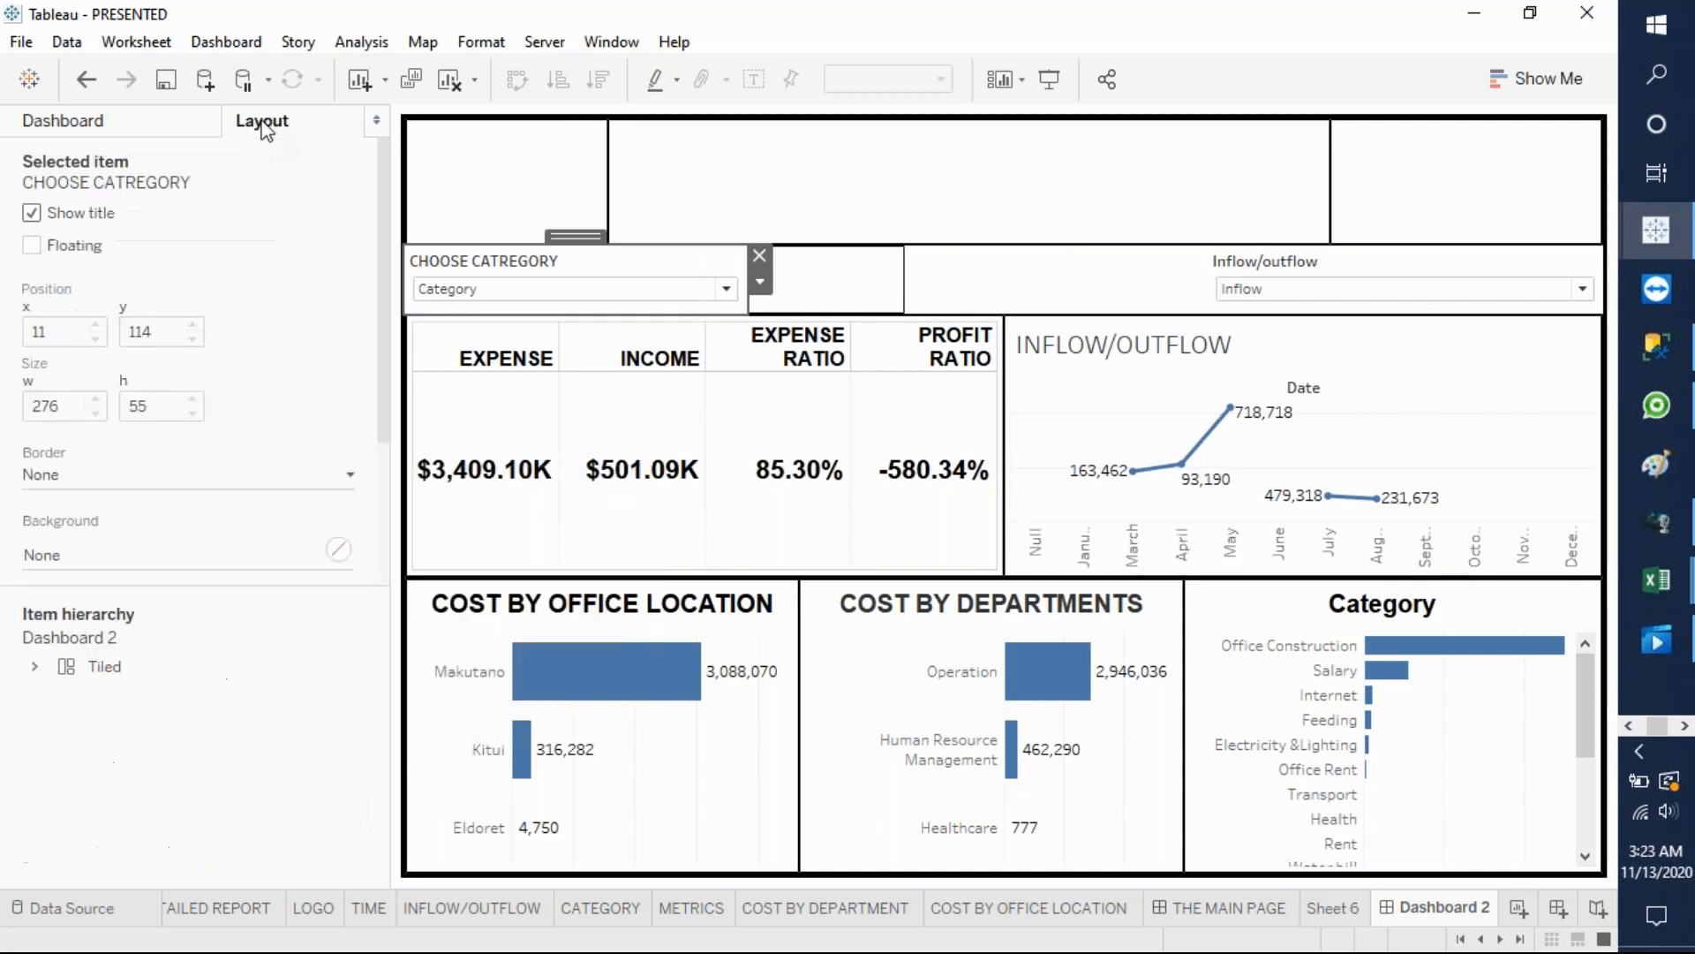
{"action": "left_click", "coordinate": [220, 483]}
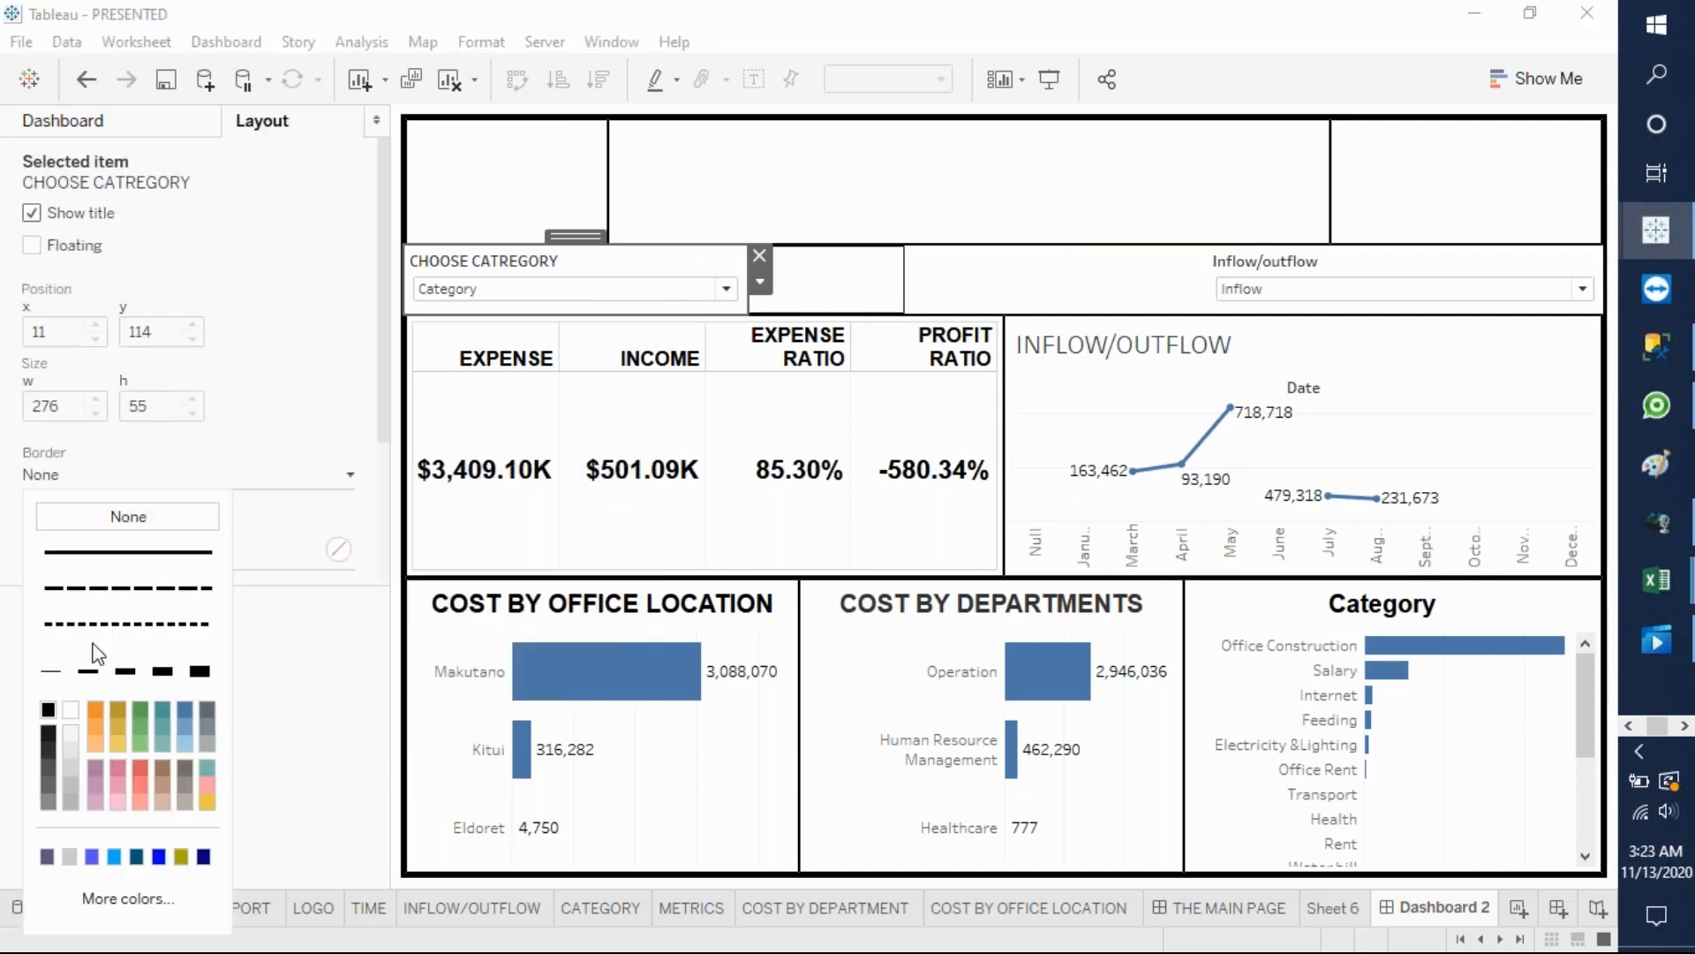
{"action": "left_click", "coordinate": [50, 671]}
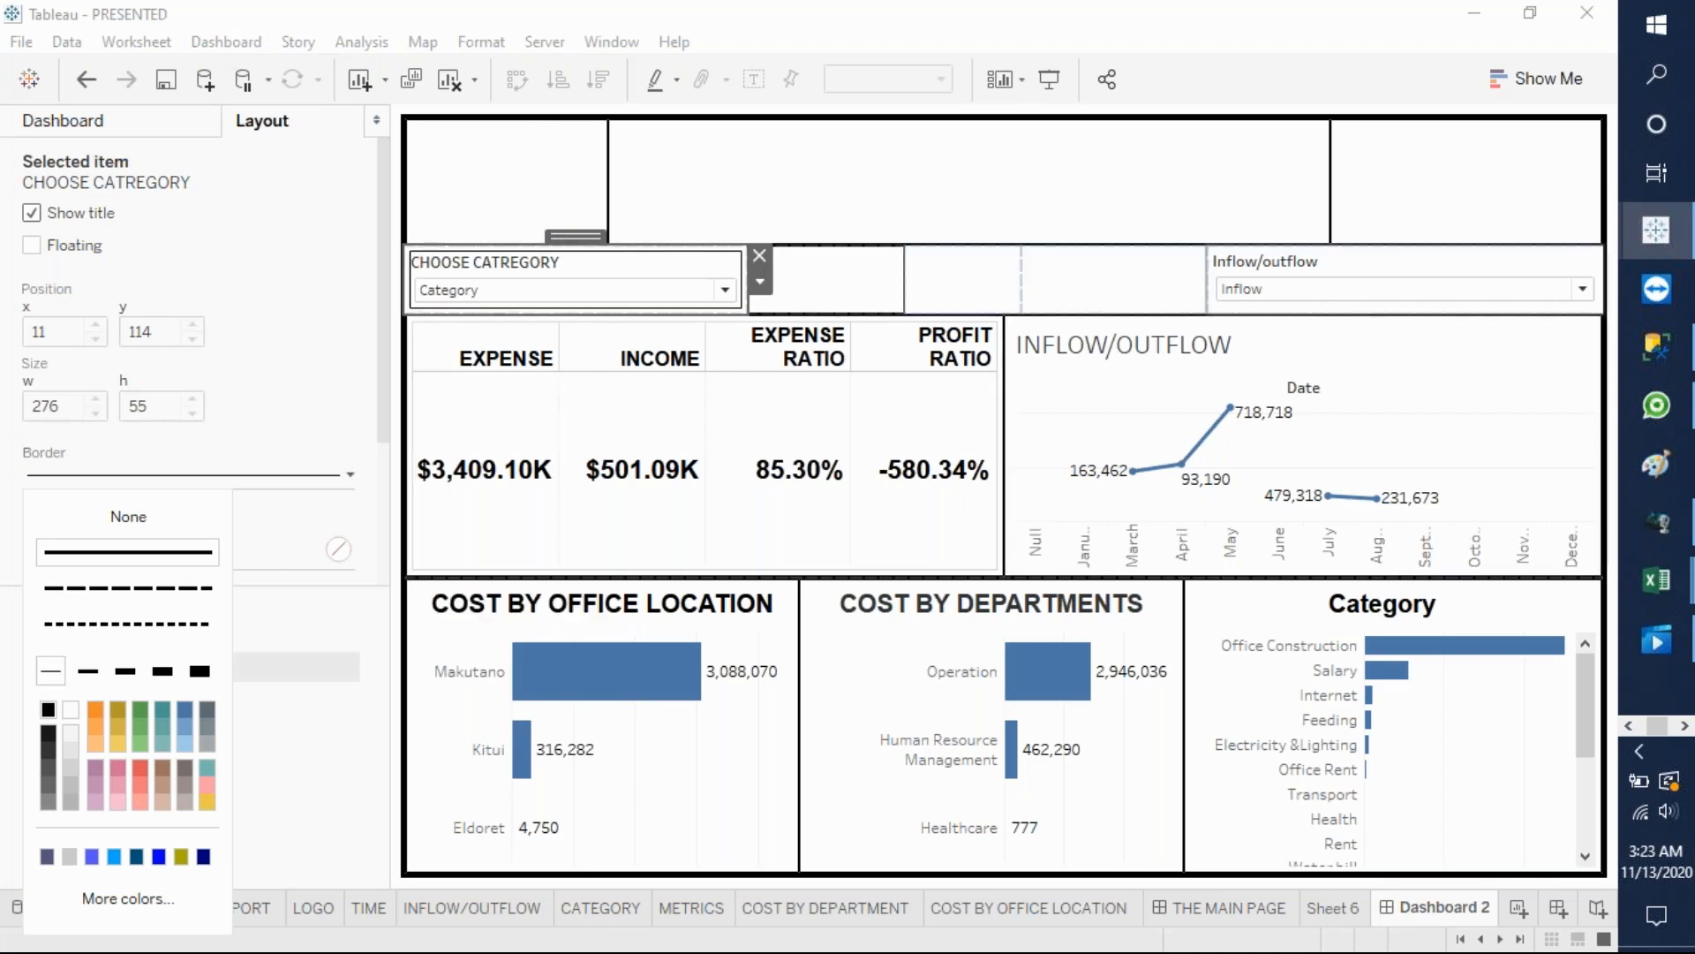
{"action": "left_click", "coordinate": [1457, 277]}
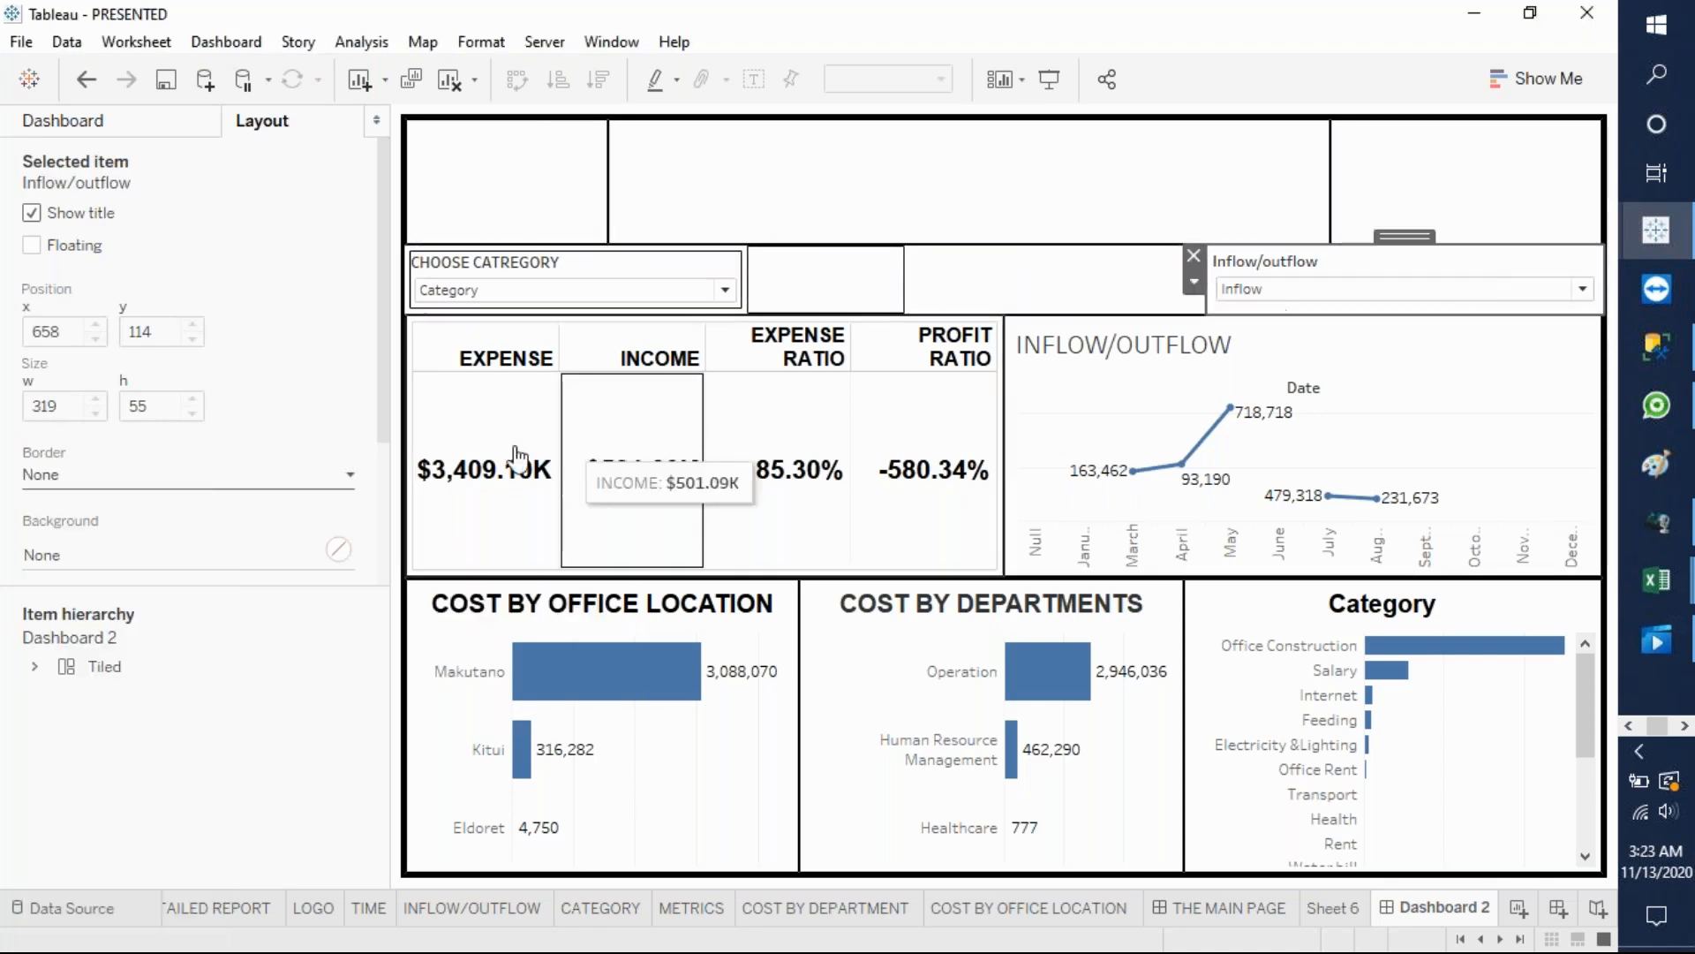
{"action": "left_click", "coordinate": [205, 492]}
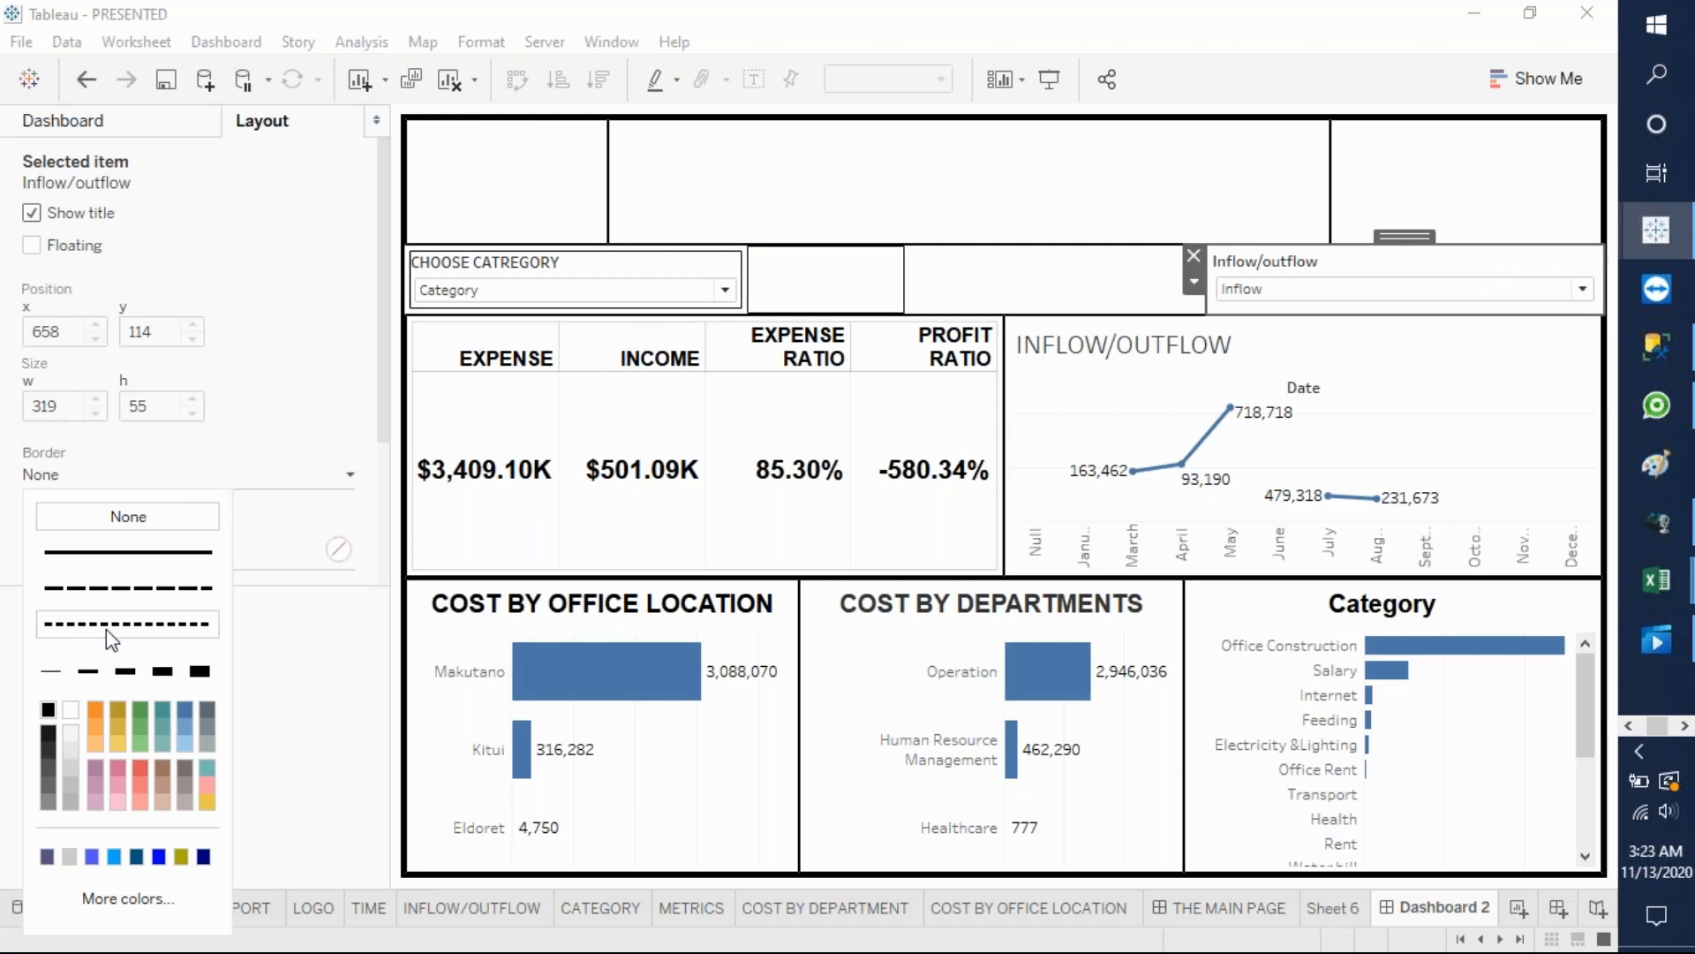
{"action": "left_click", "coordinate": [52, 671]}
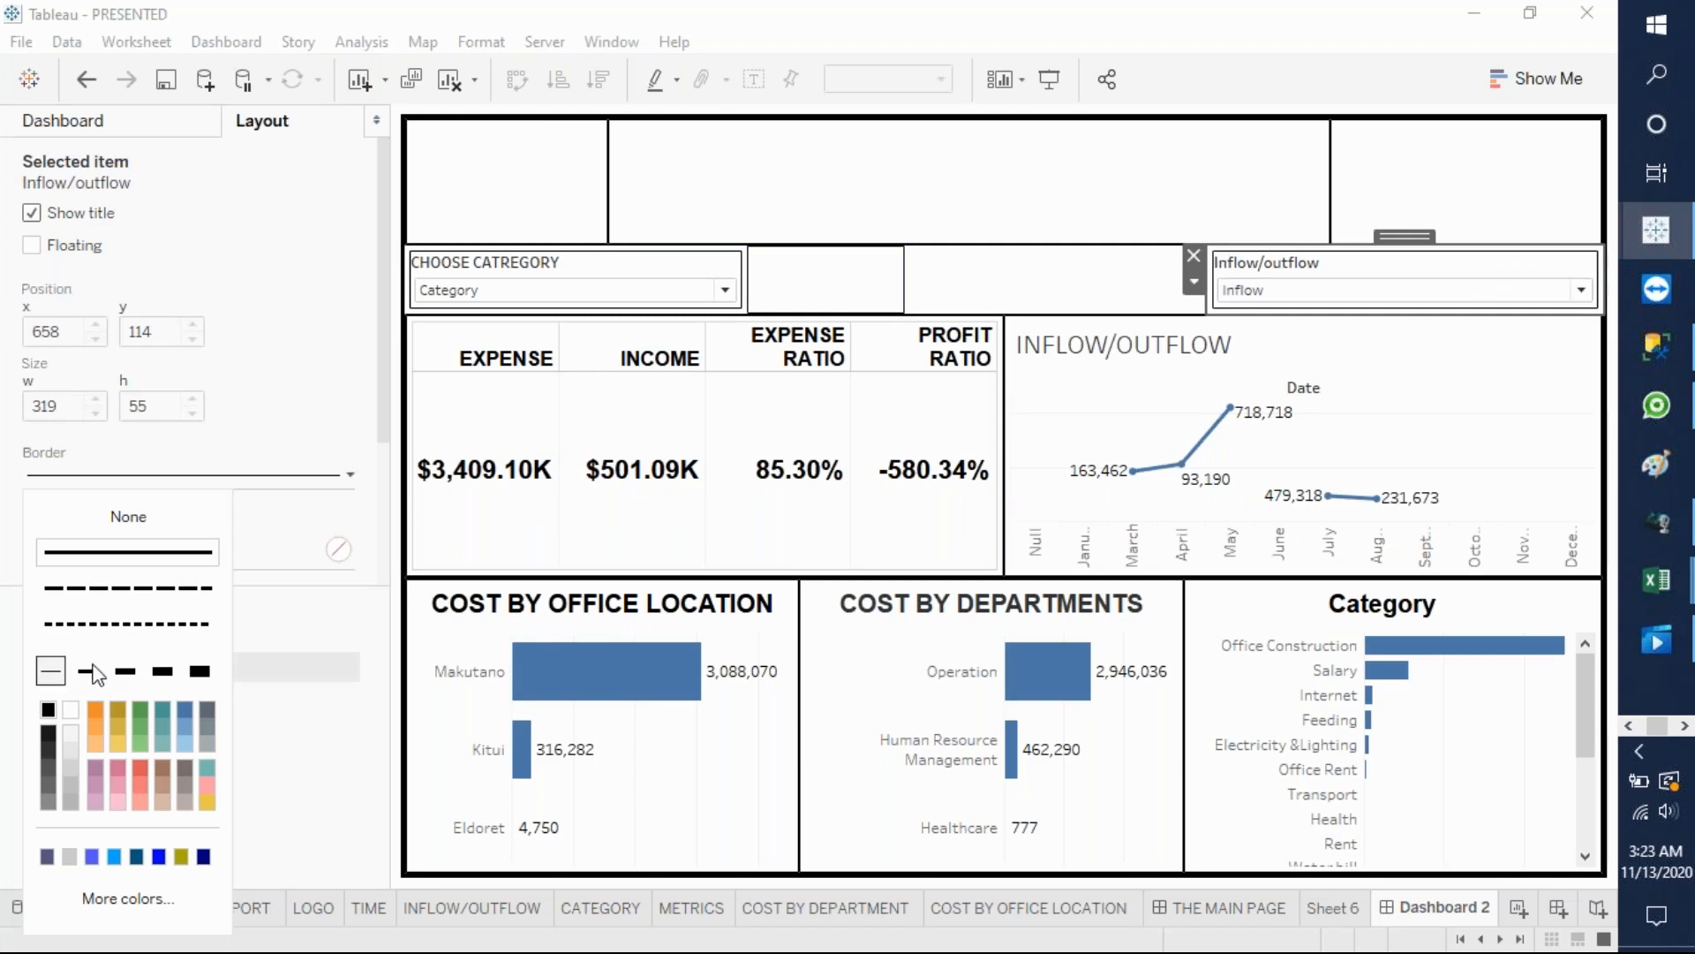
- Remove the empty container beside the CHOOSE CATREGORY control and set the control to Subcategory
{"action": "left_click", "coordinate": [883, 287]}
{"action": "left_click", "coordinate": [915, 257]}
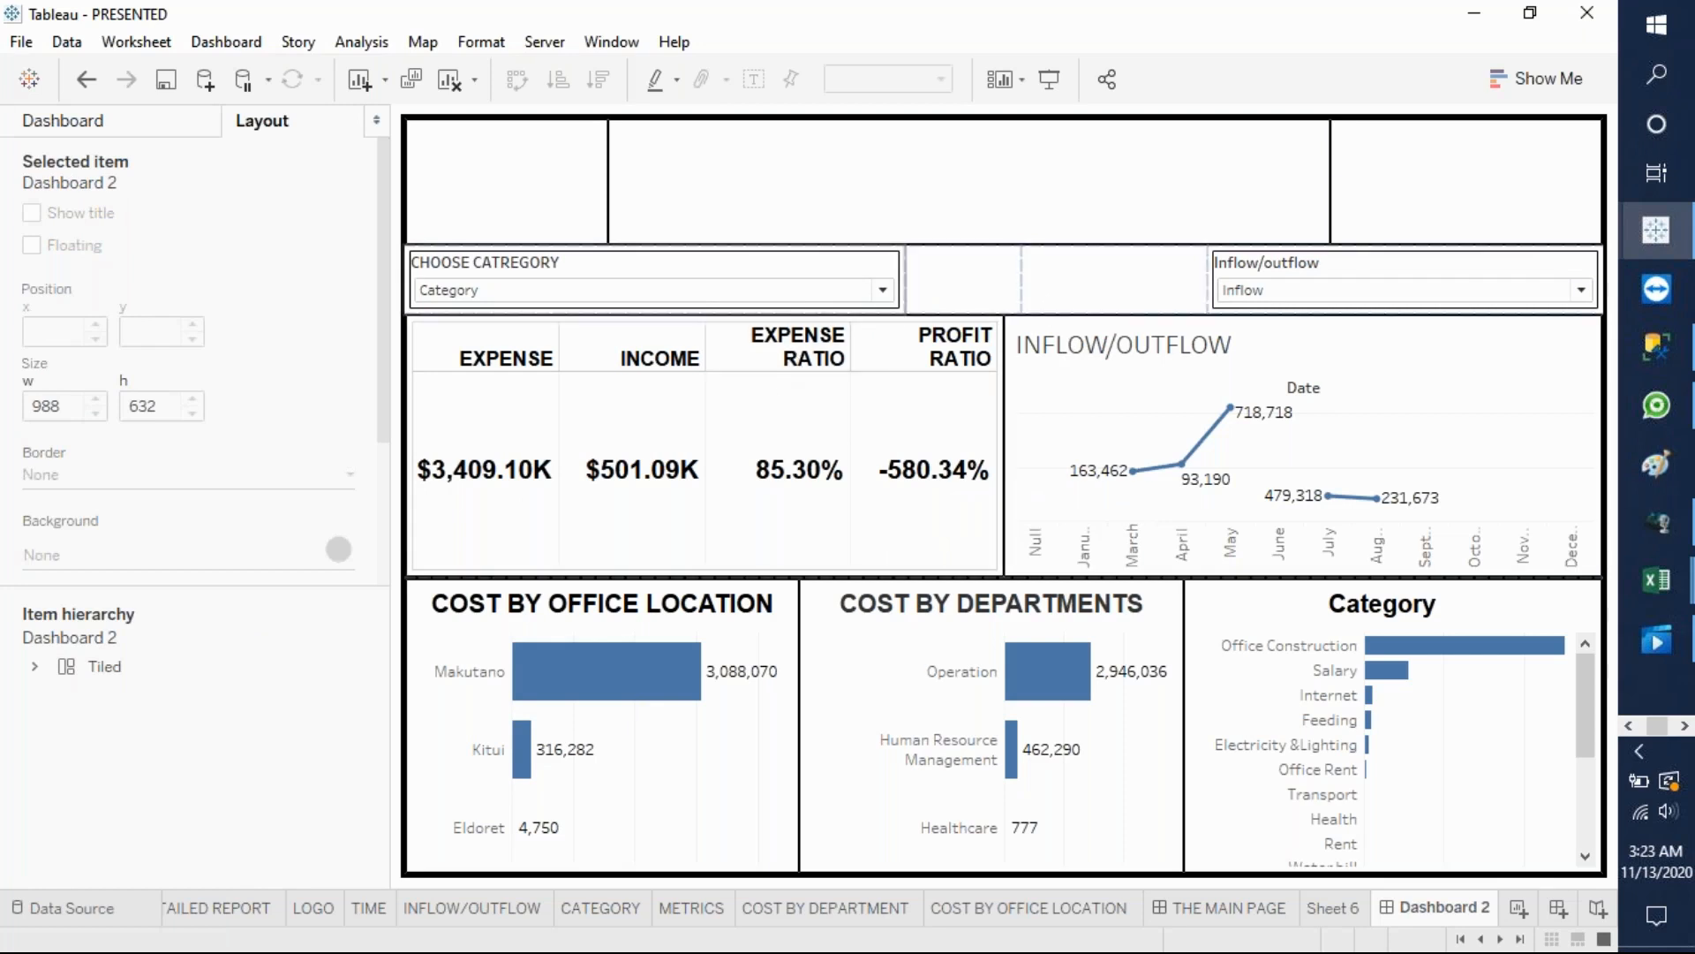
{"action": "left_click", "coordinate": [892, 291]}
{"action": "left_click", "coordinate": [883, 289]}
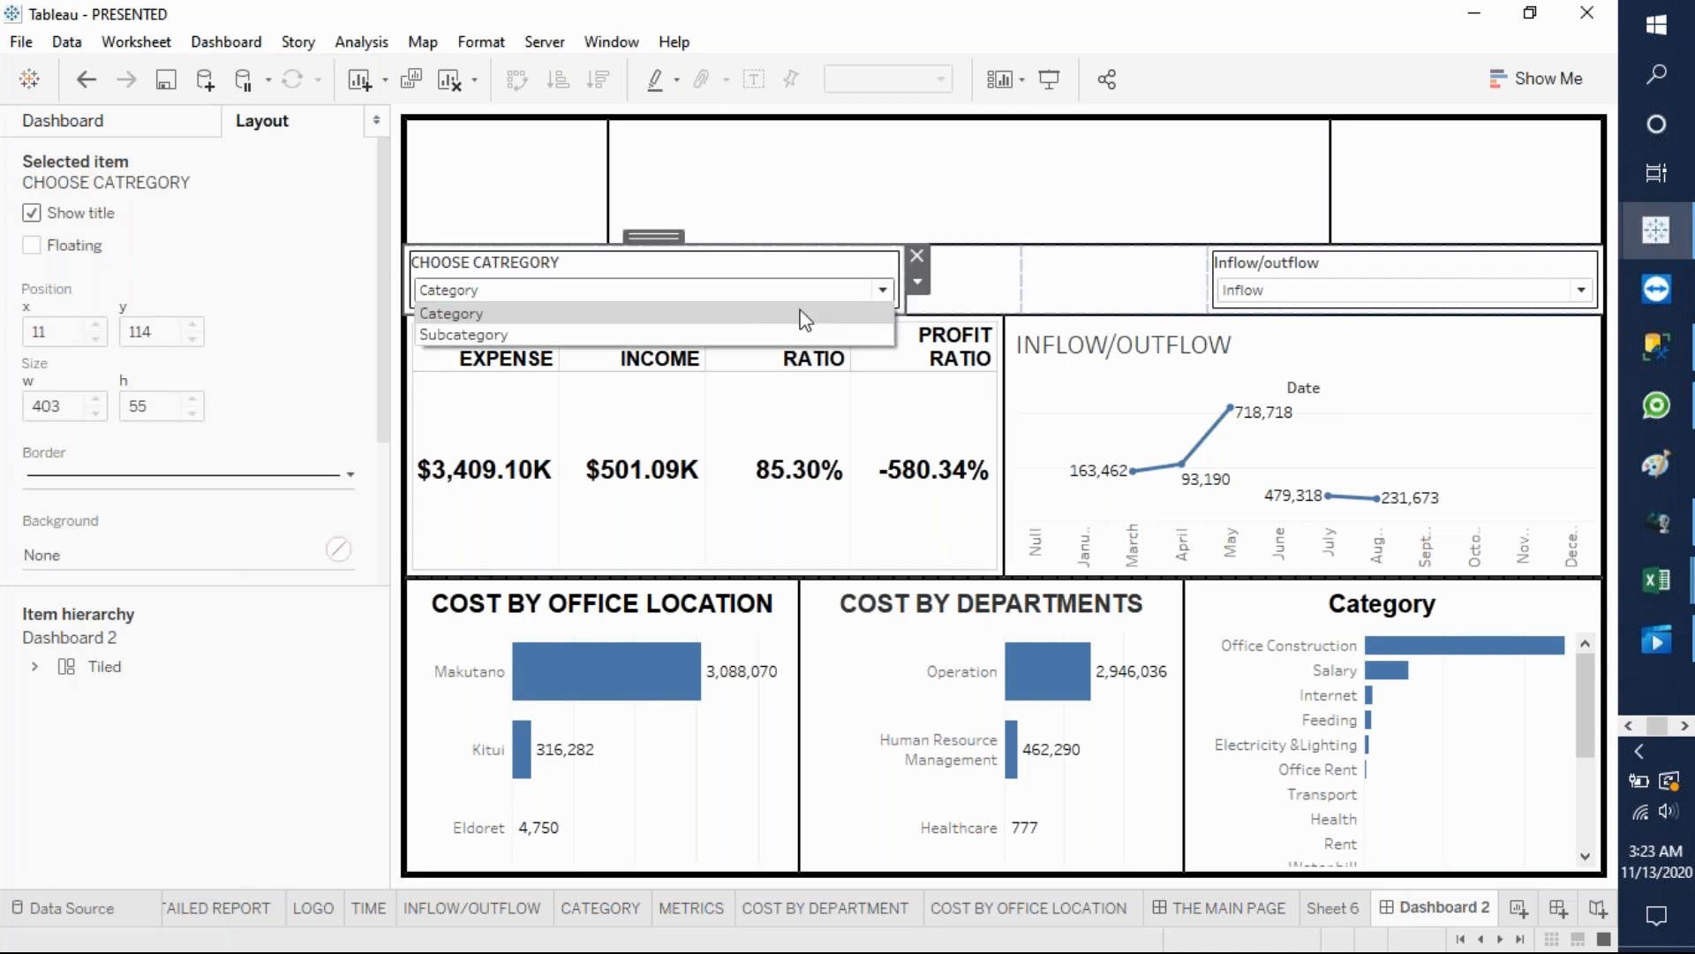
{"action": "left_click", "coordinate": [690, 331]}
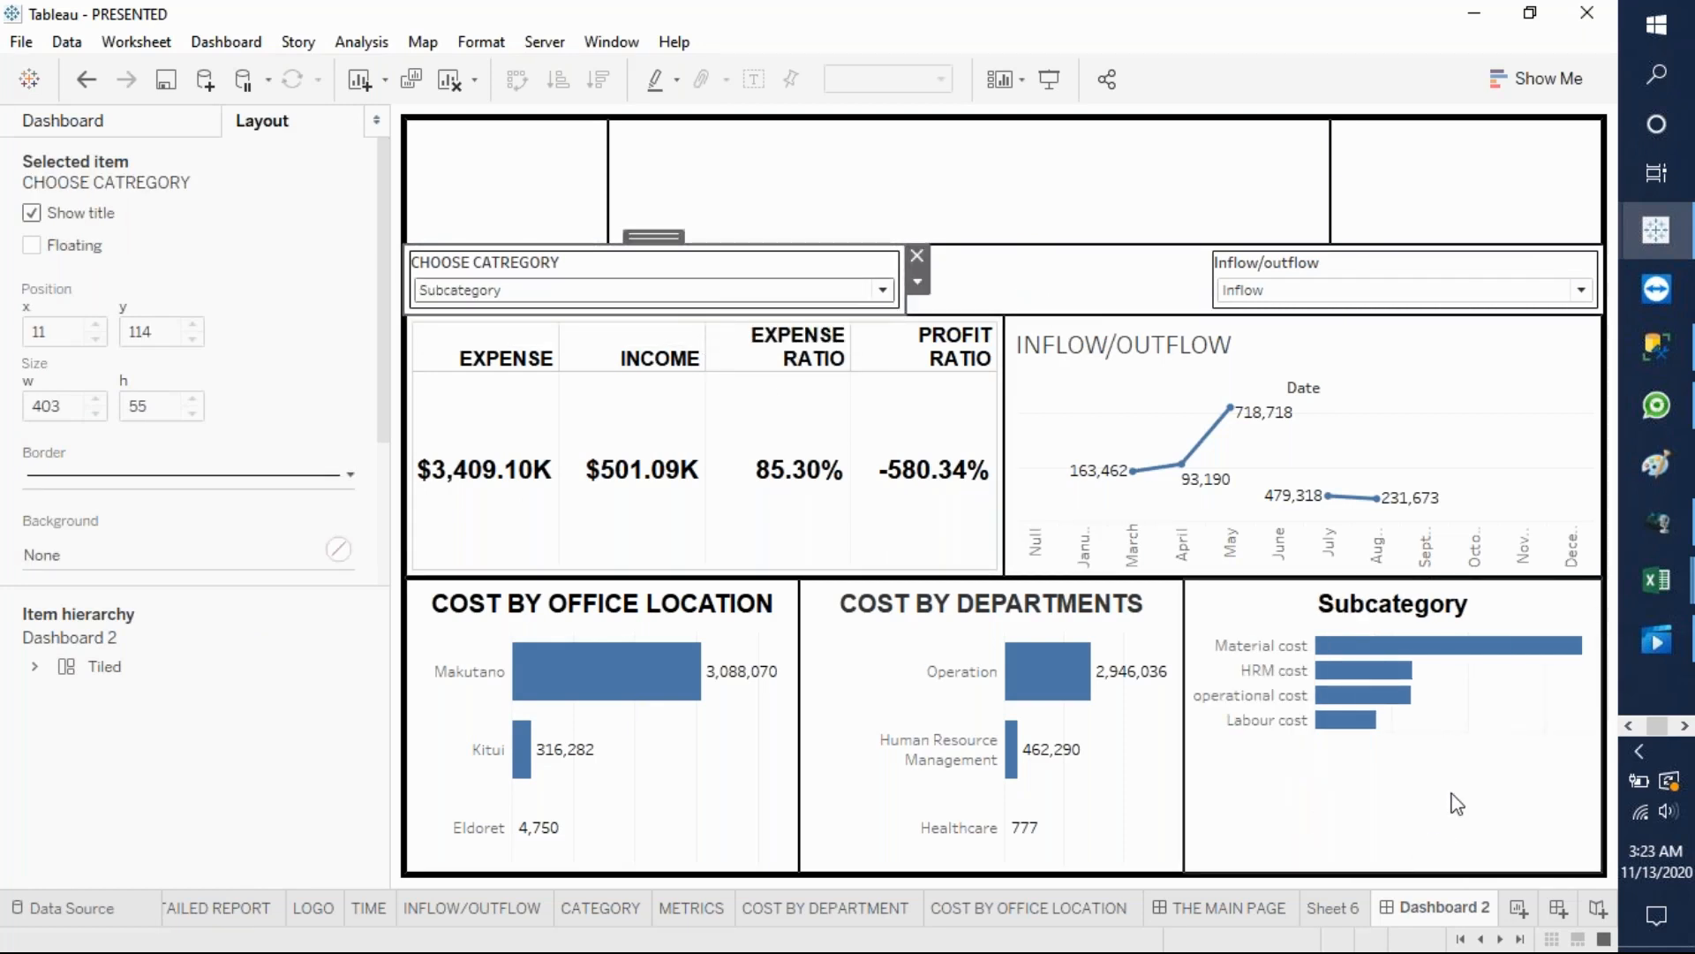
- Fit the CATEGORY chart in the bottom row to Entire View
{"action": "left_click", "coordinate": [1407, 739]}
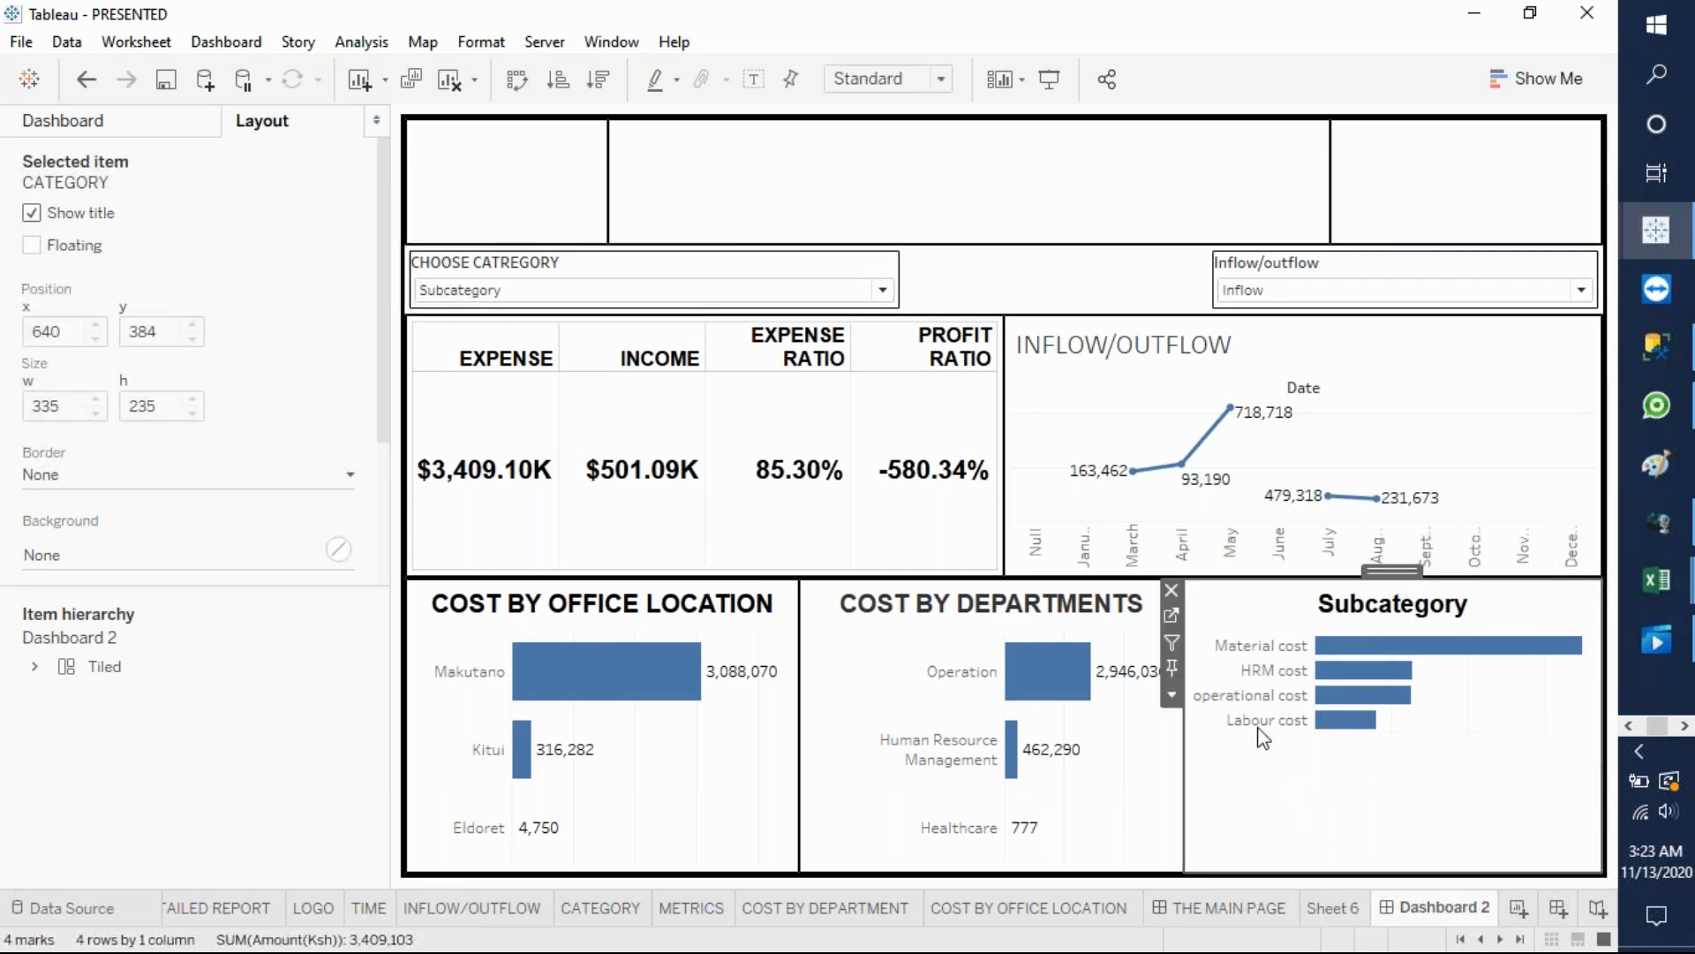
{"action": "left_click", "coordinate": [1171, 695]}
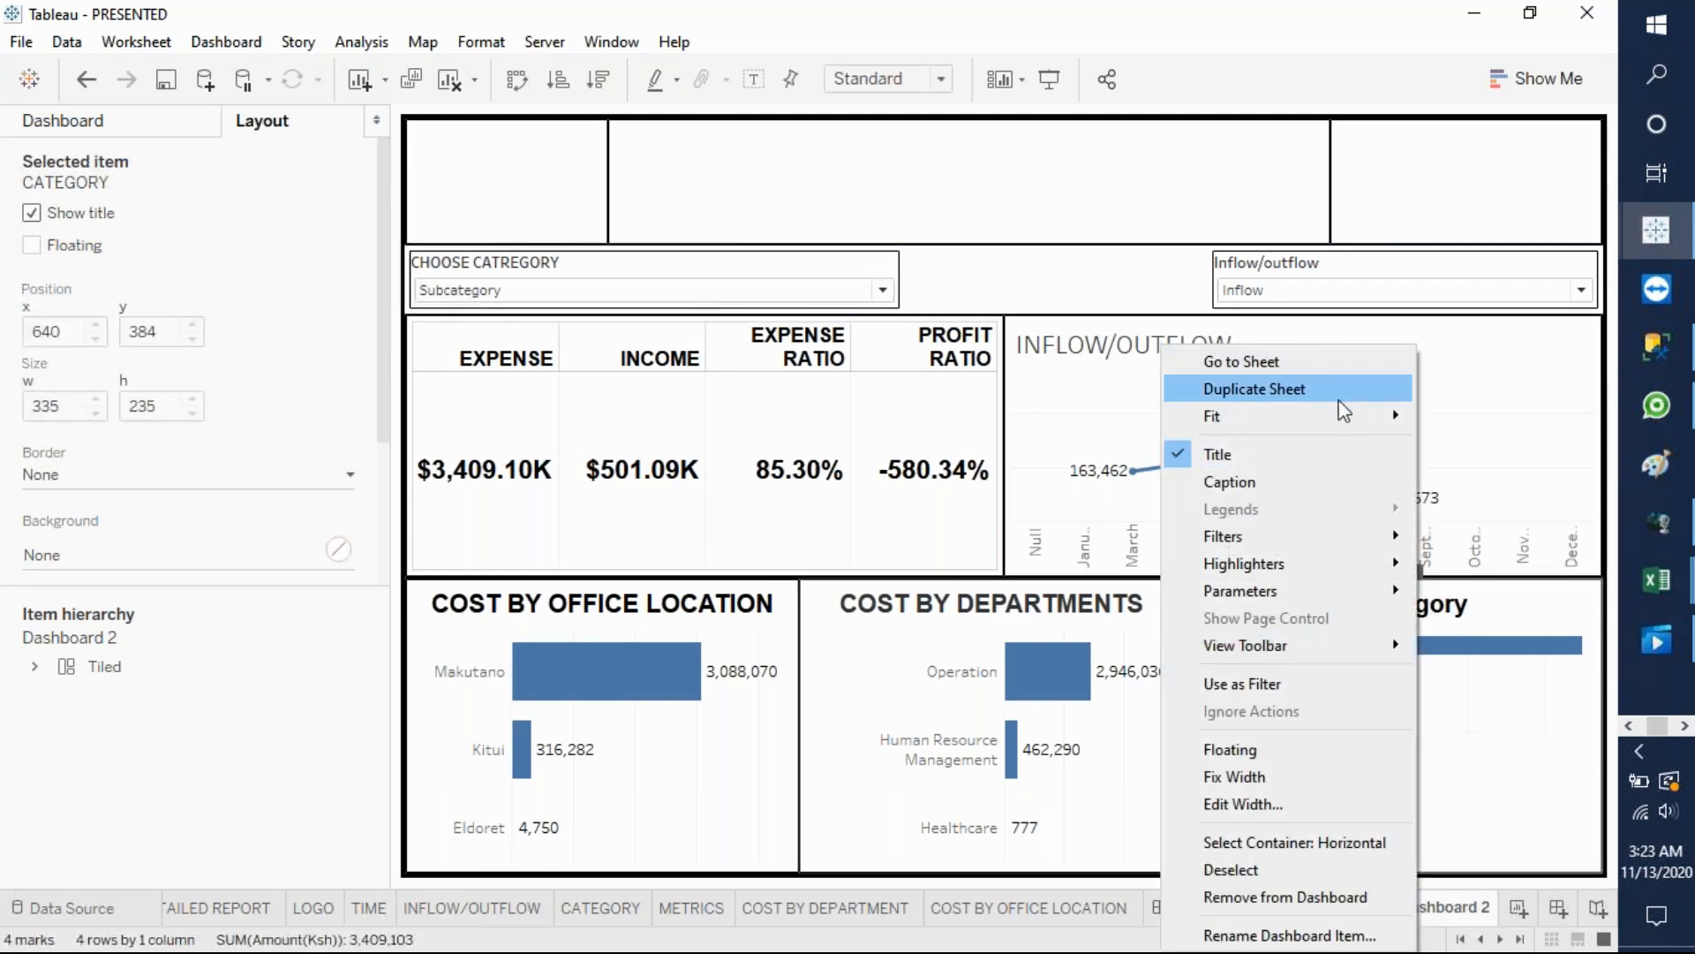
{"action": "mouse_move", "coordinate": [1363, 416]}
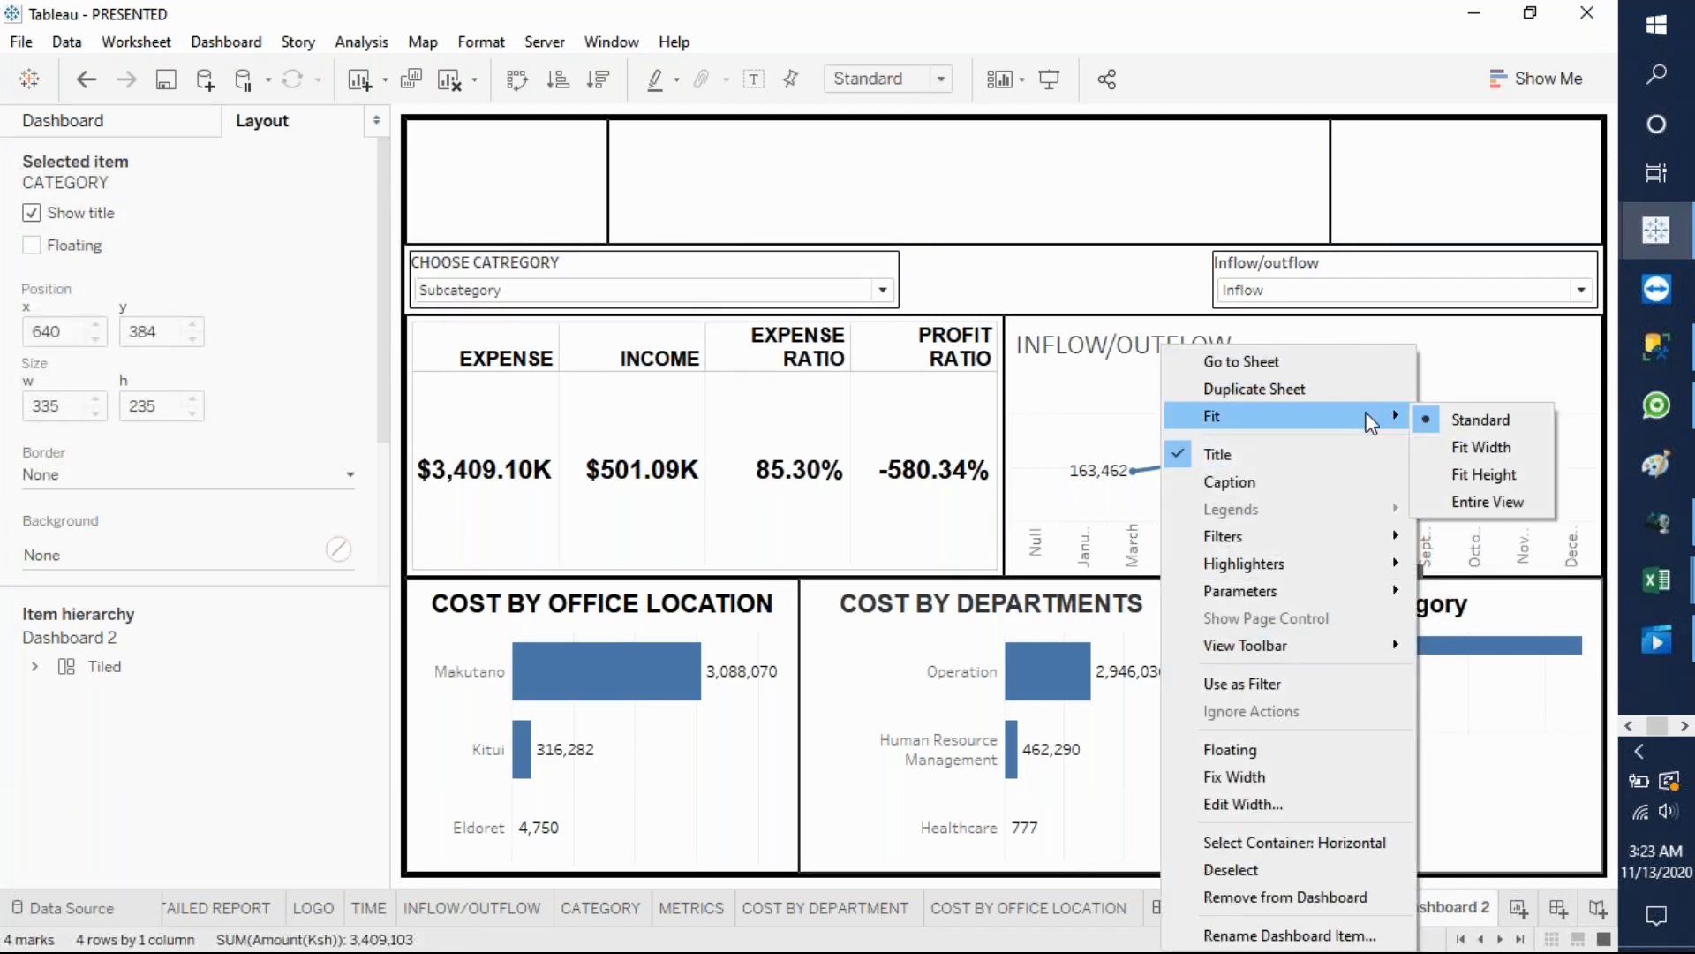
{"action": "left_click", "coordinate": [1487, 495]}
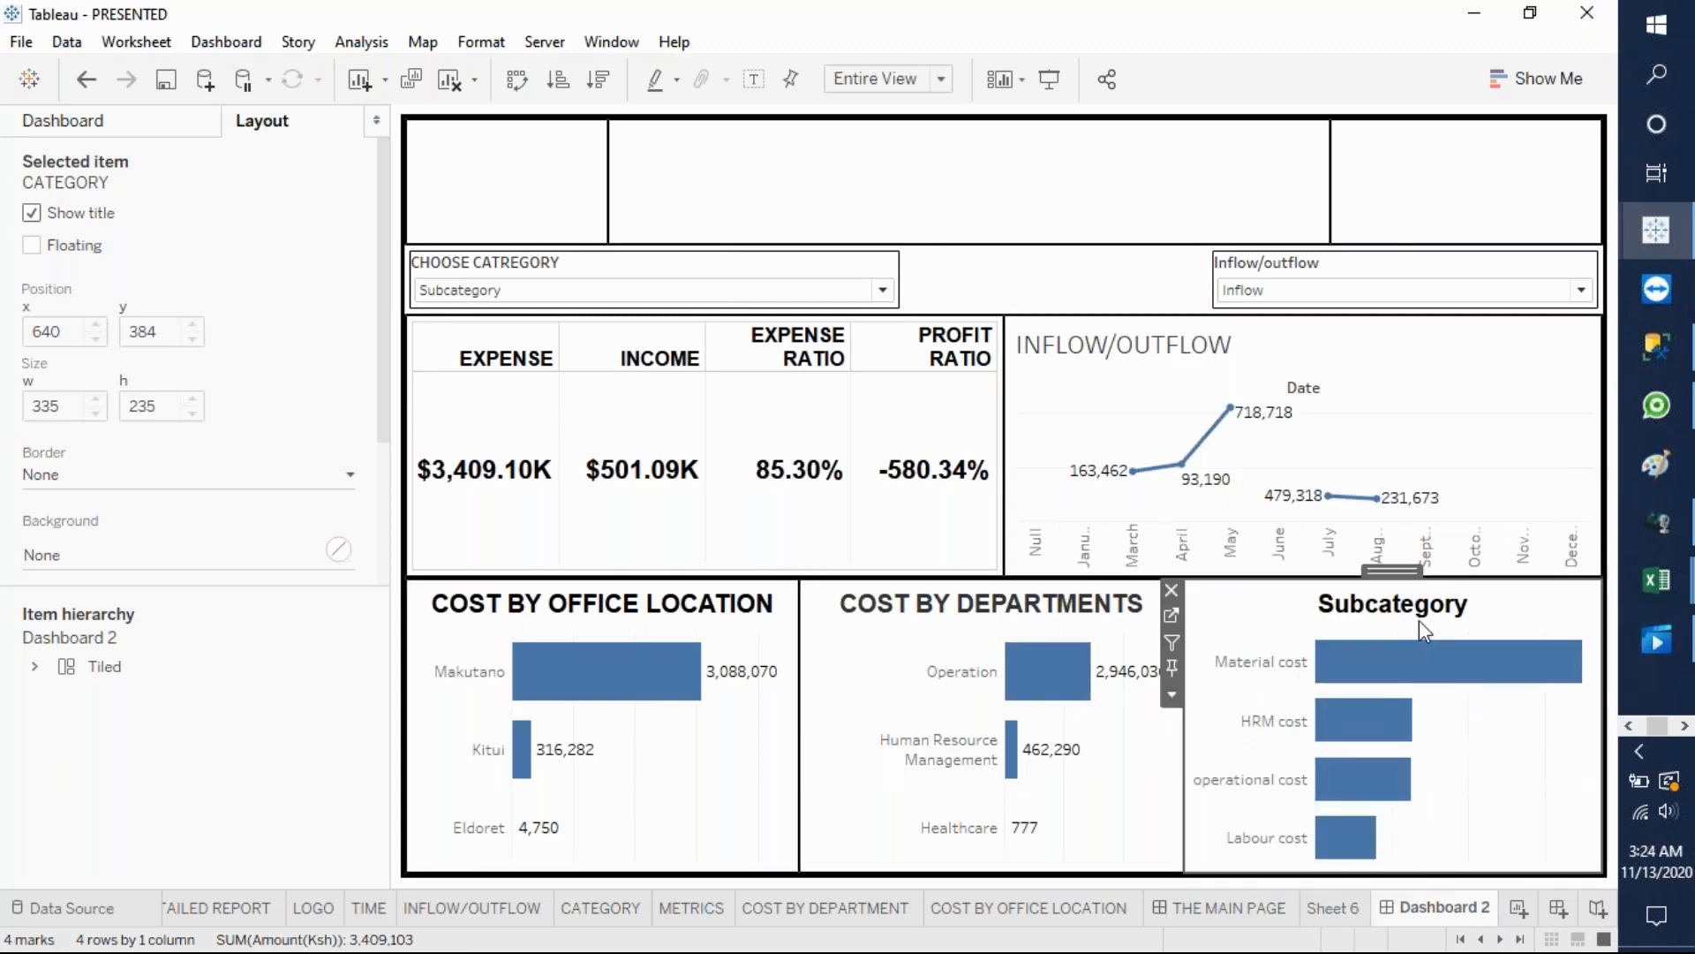
- Set the CHOOSE CATREGORY control to Category and the Inflow/outflow control to Outflow
{"action": "left_click", "coordinate": [882, 290]}
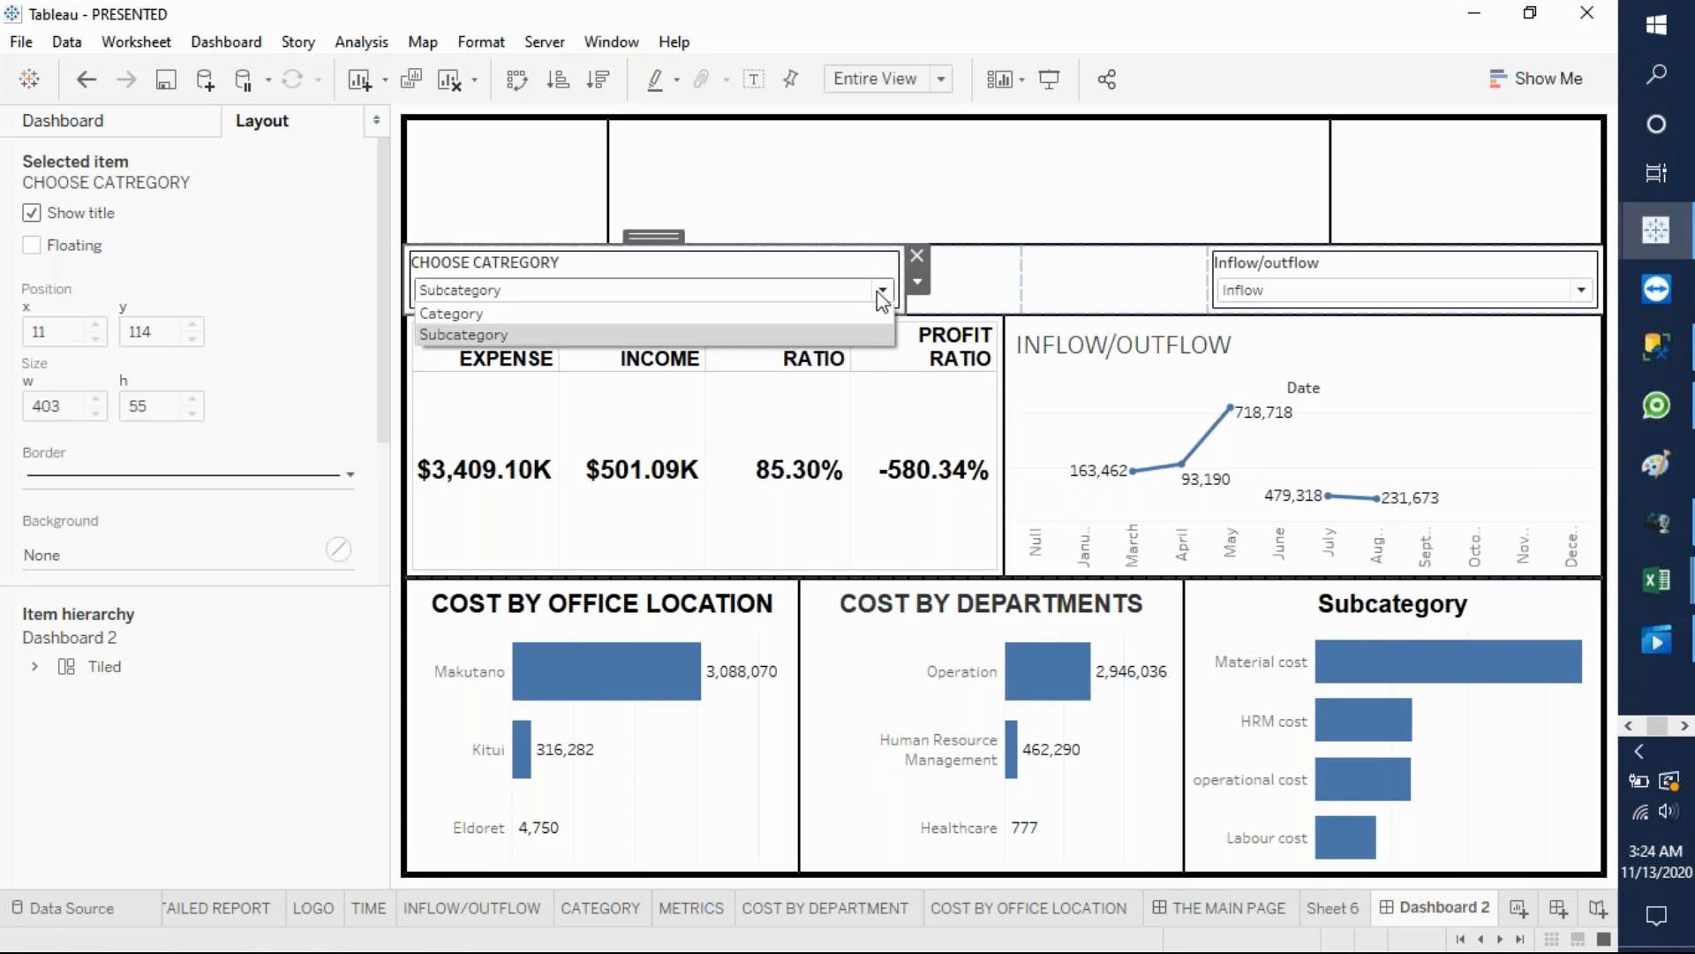
{"action": "left_click", "coordinate": [694, 316]}
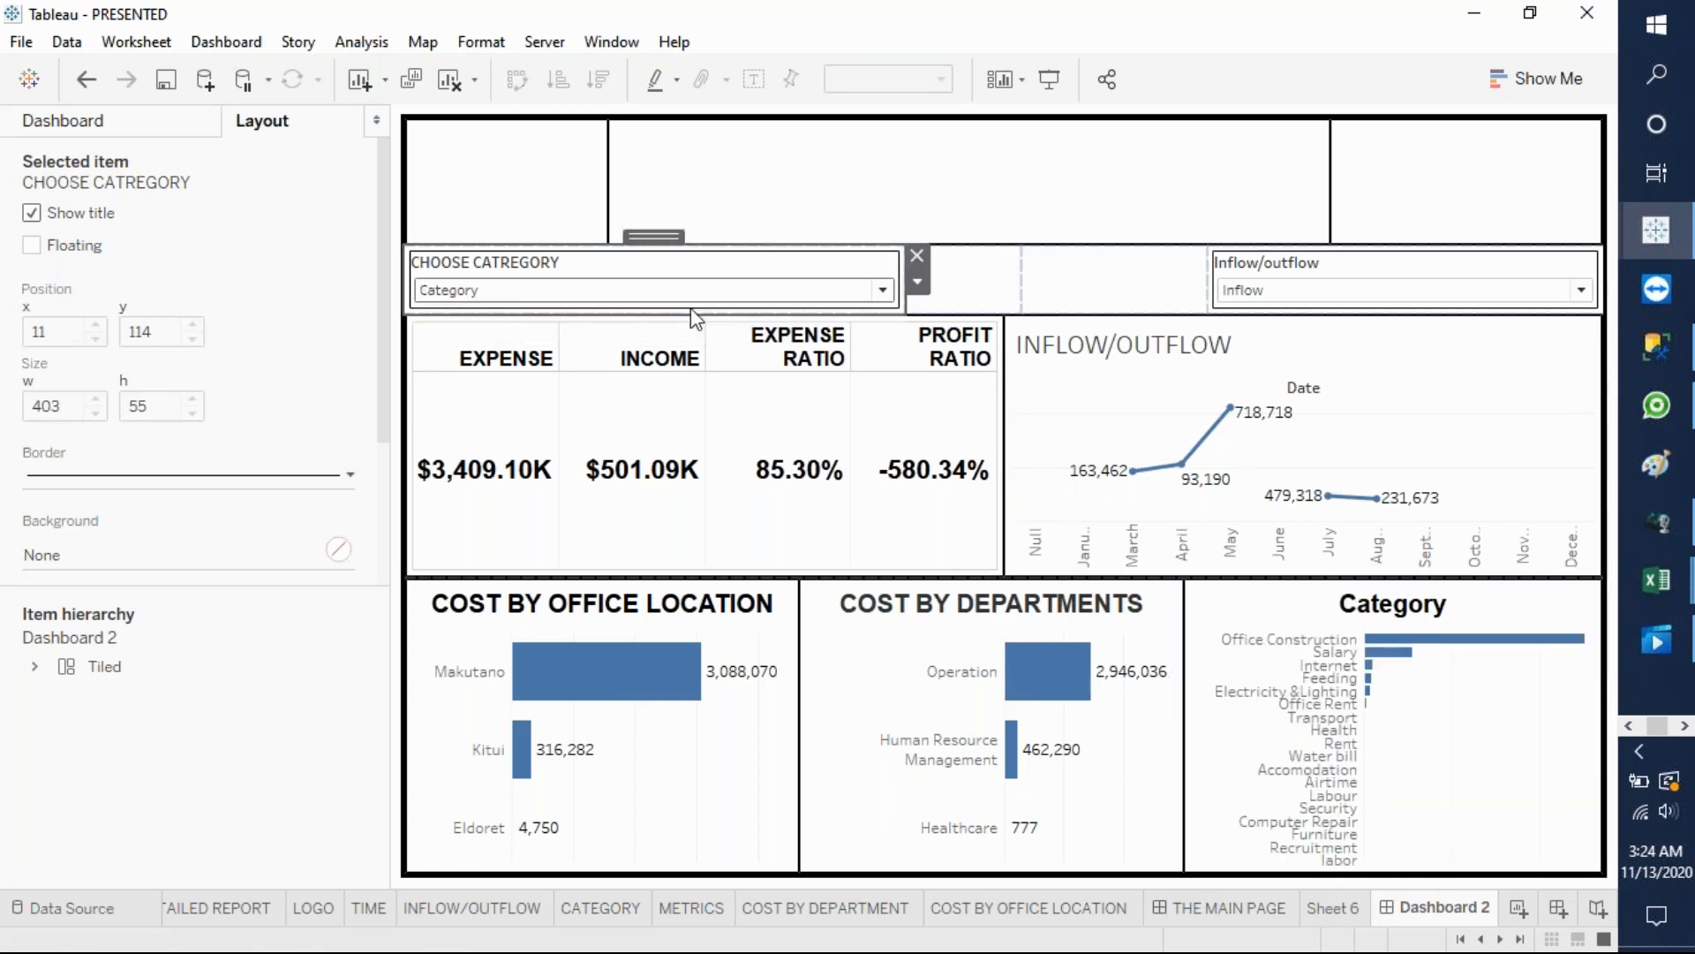
{"action": "left_click", "coordinate": [1582, 292]}
{"action": "left_click", "coordinate": [1389, 294]}
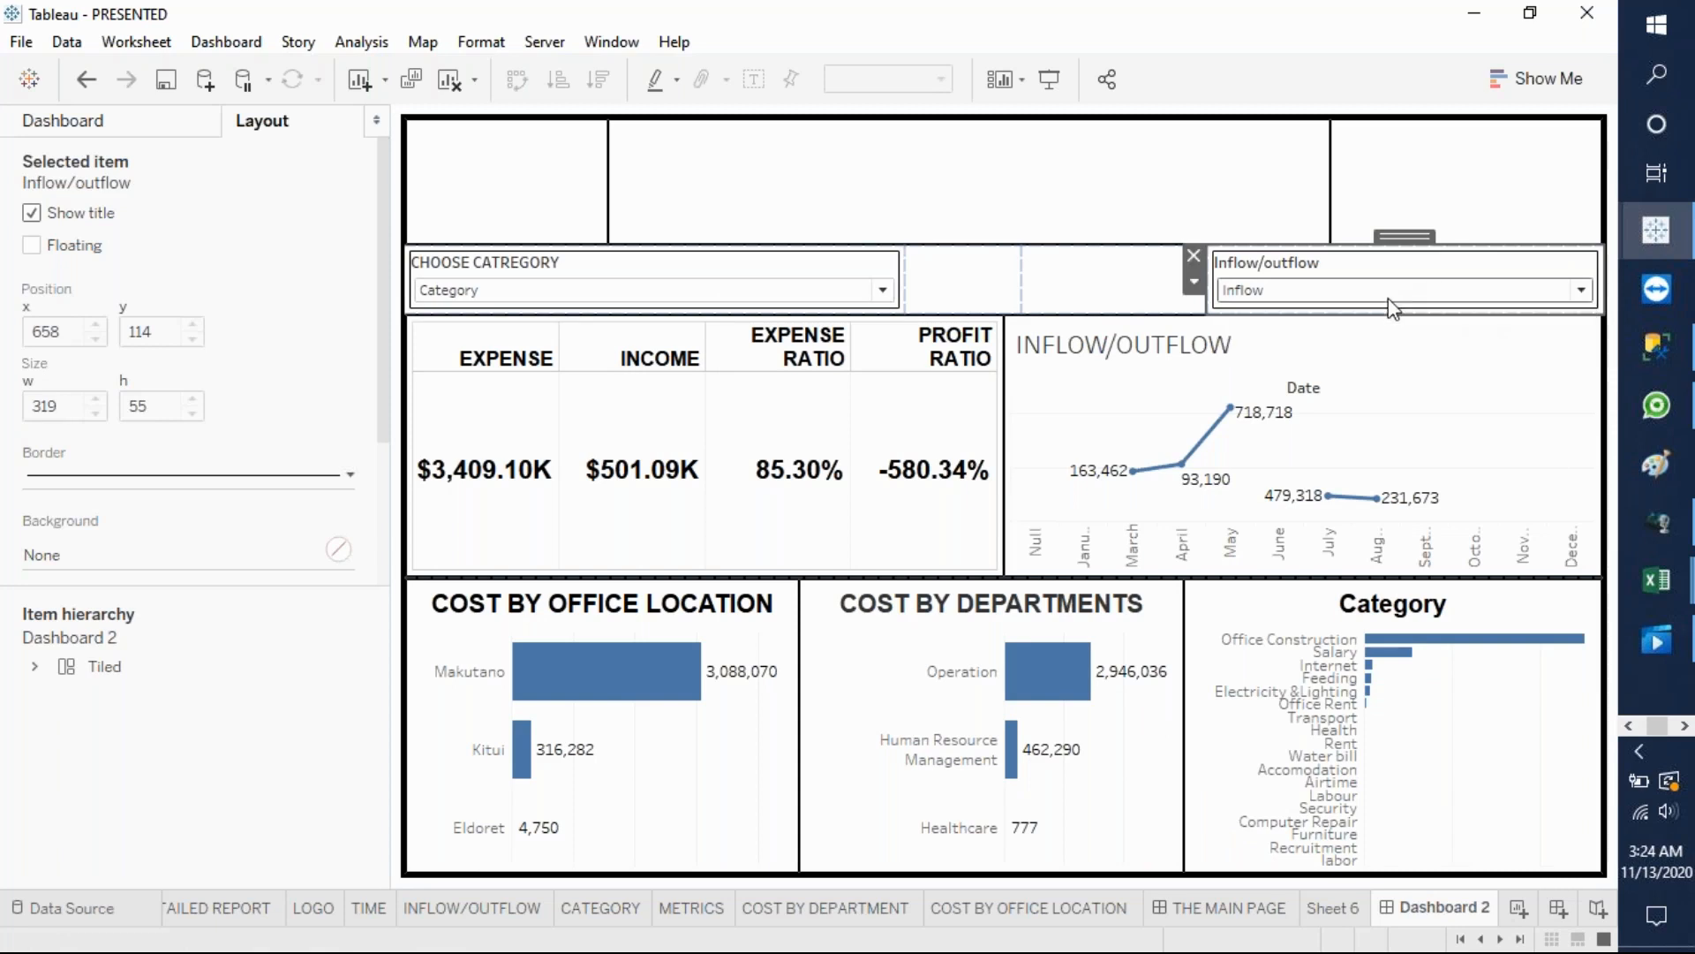
{"action": "left_click", "coordinate": [1574, 290]}
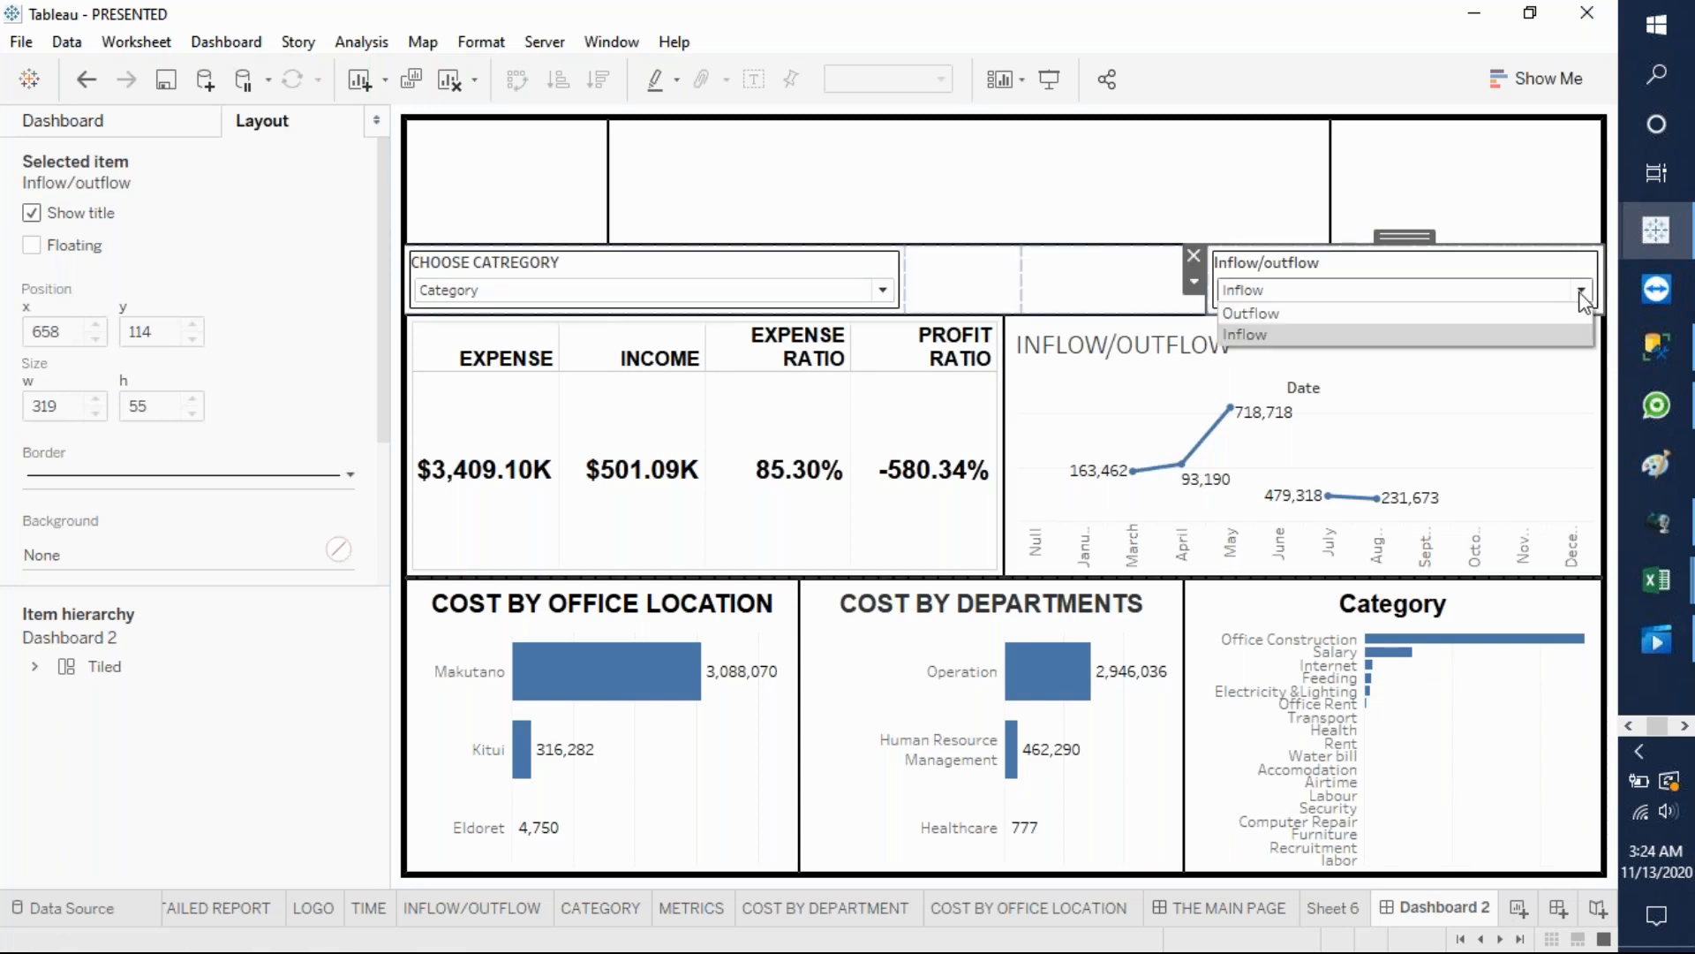
{"action": "left_click", "coordinate": [1492, 297]}
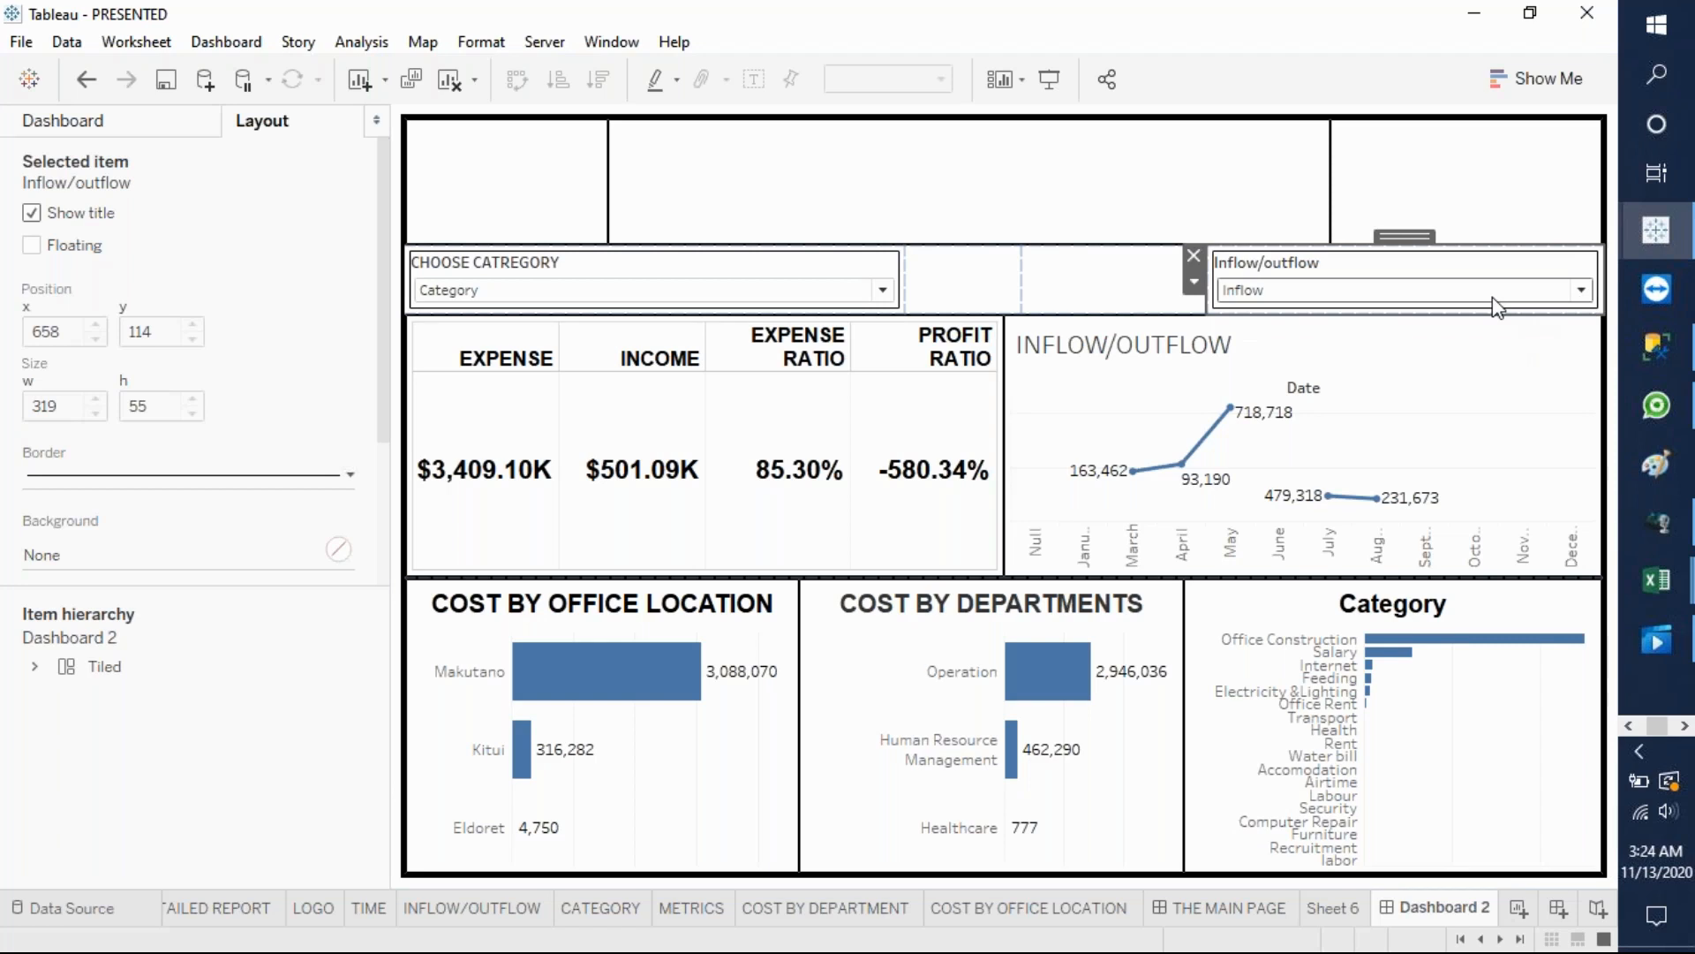
{"action": "left_click", "coordinate": [1581, 290]}
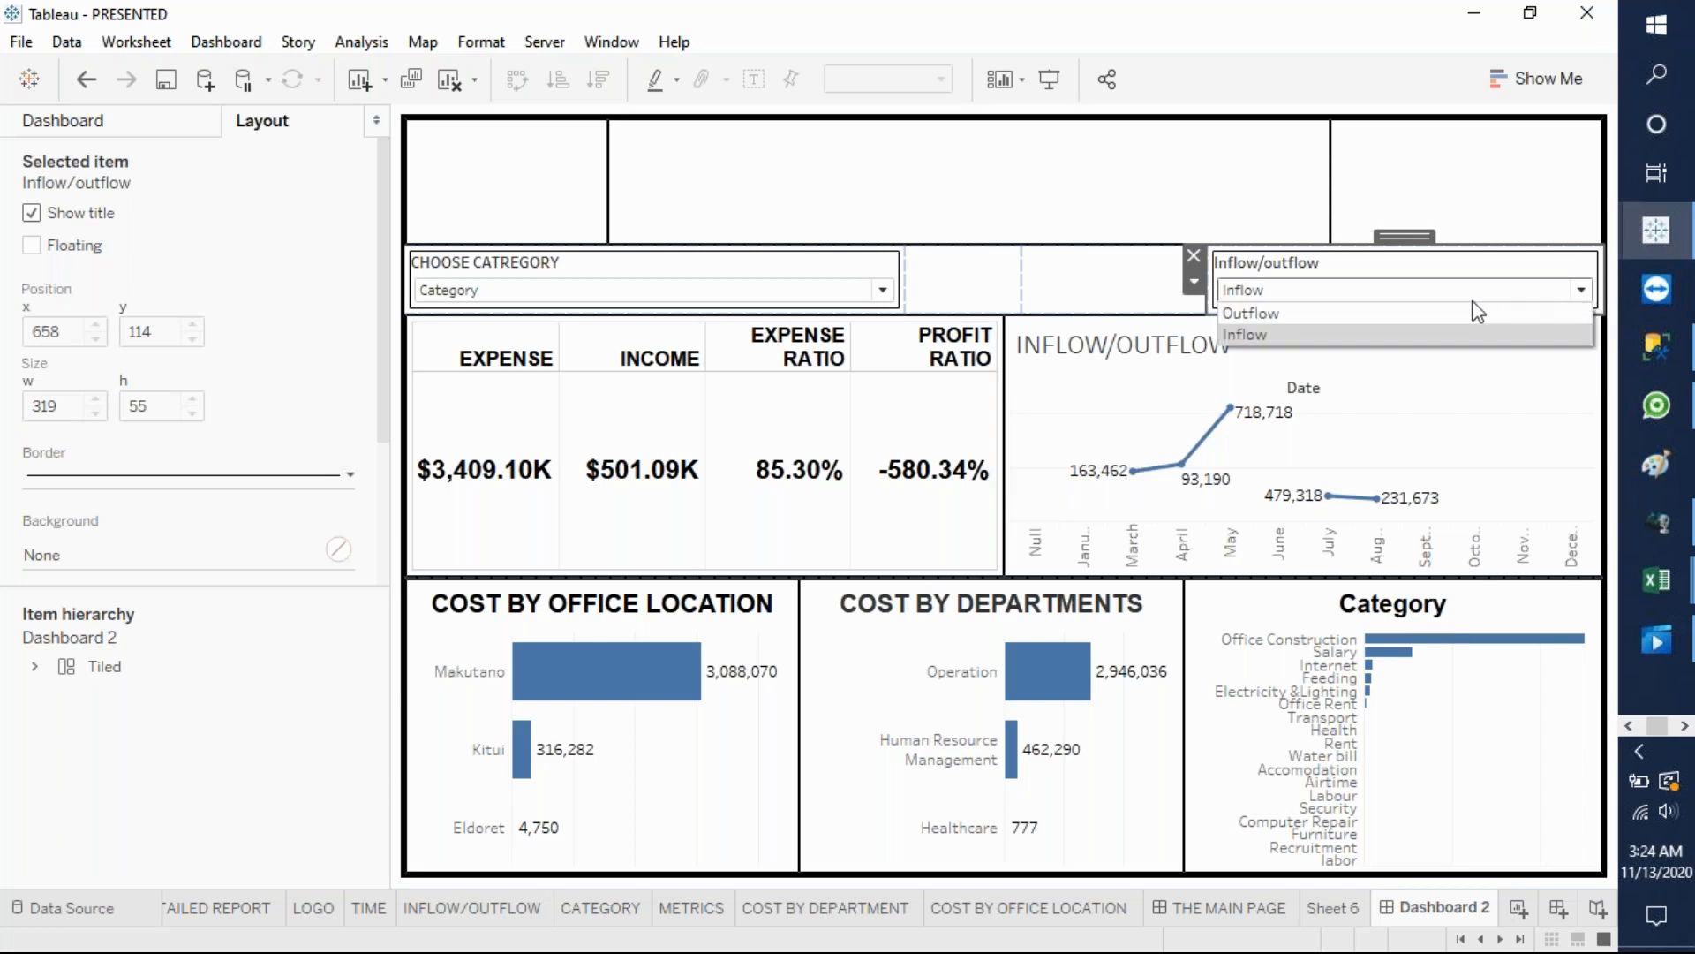
{"action": "left_click", "coordinate": [1437, 317]}
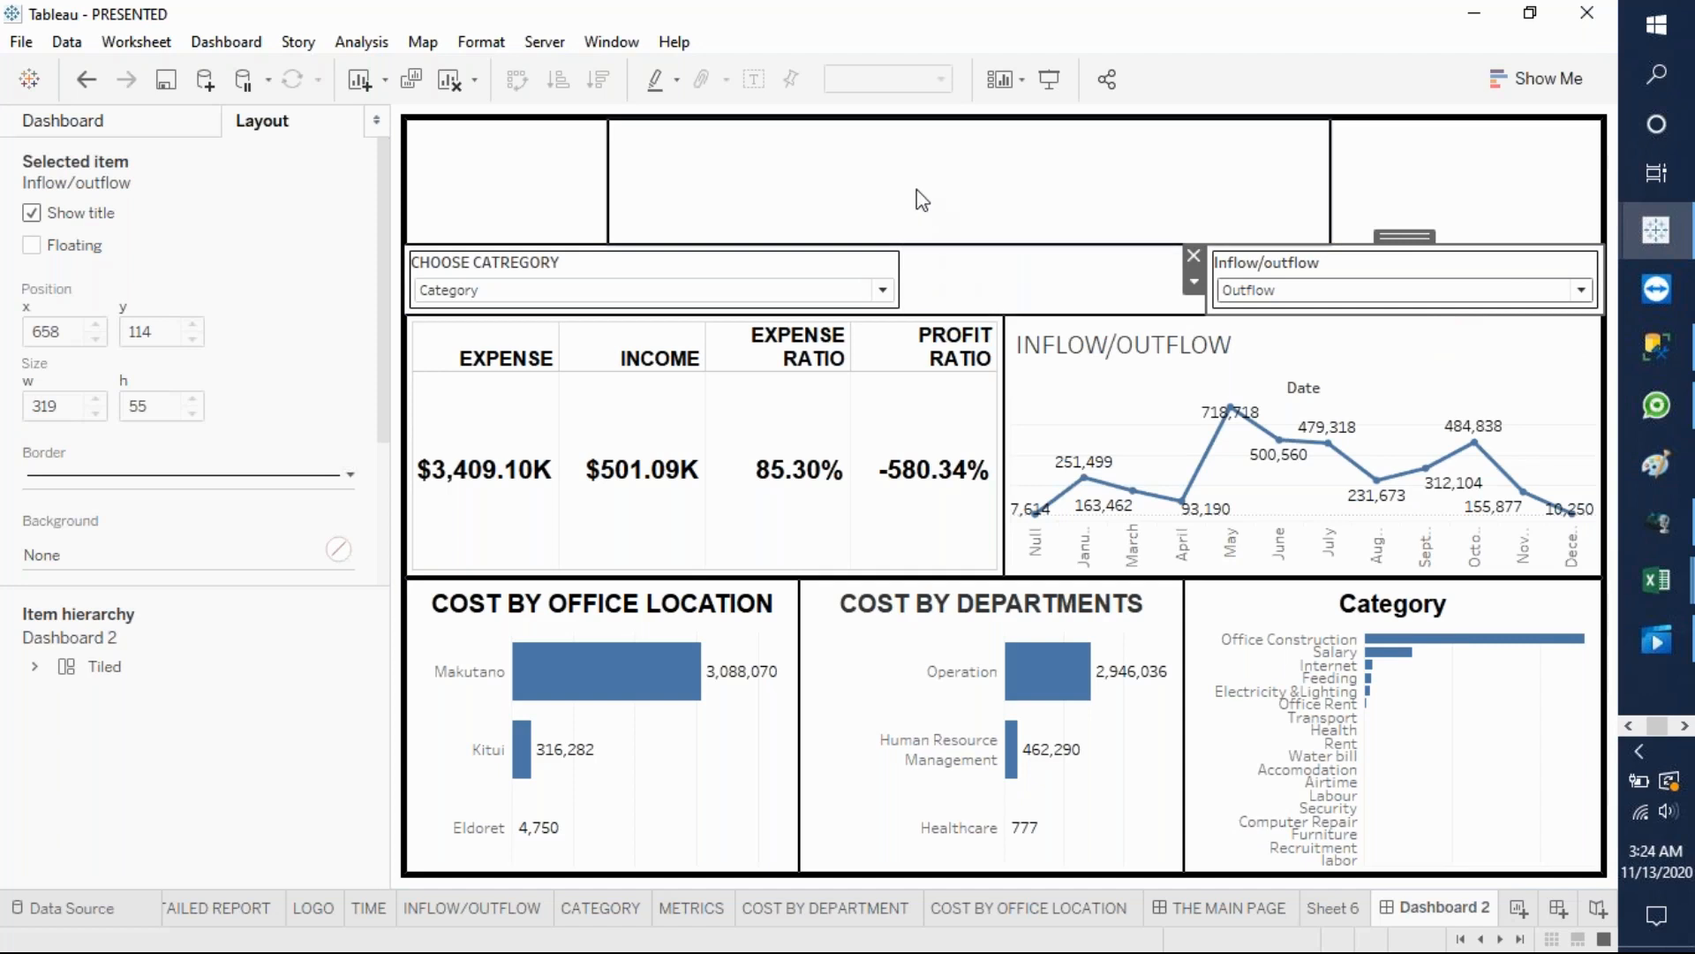
- Replace the blank in the first cell of the top row with a horizontal container
{"action": "left_click", "coordinate": [671, 172]}
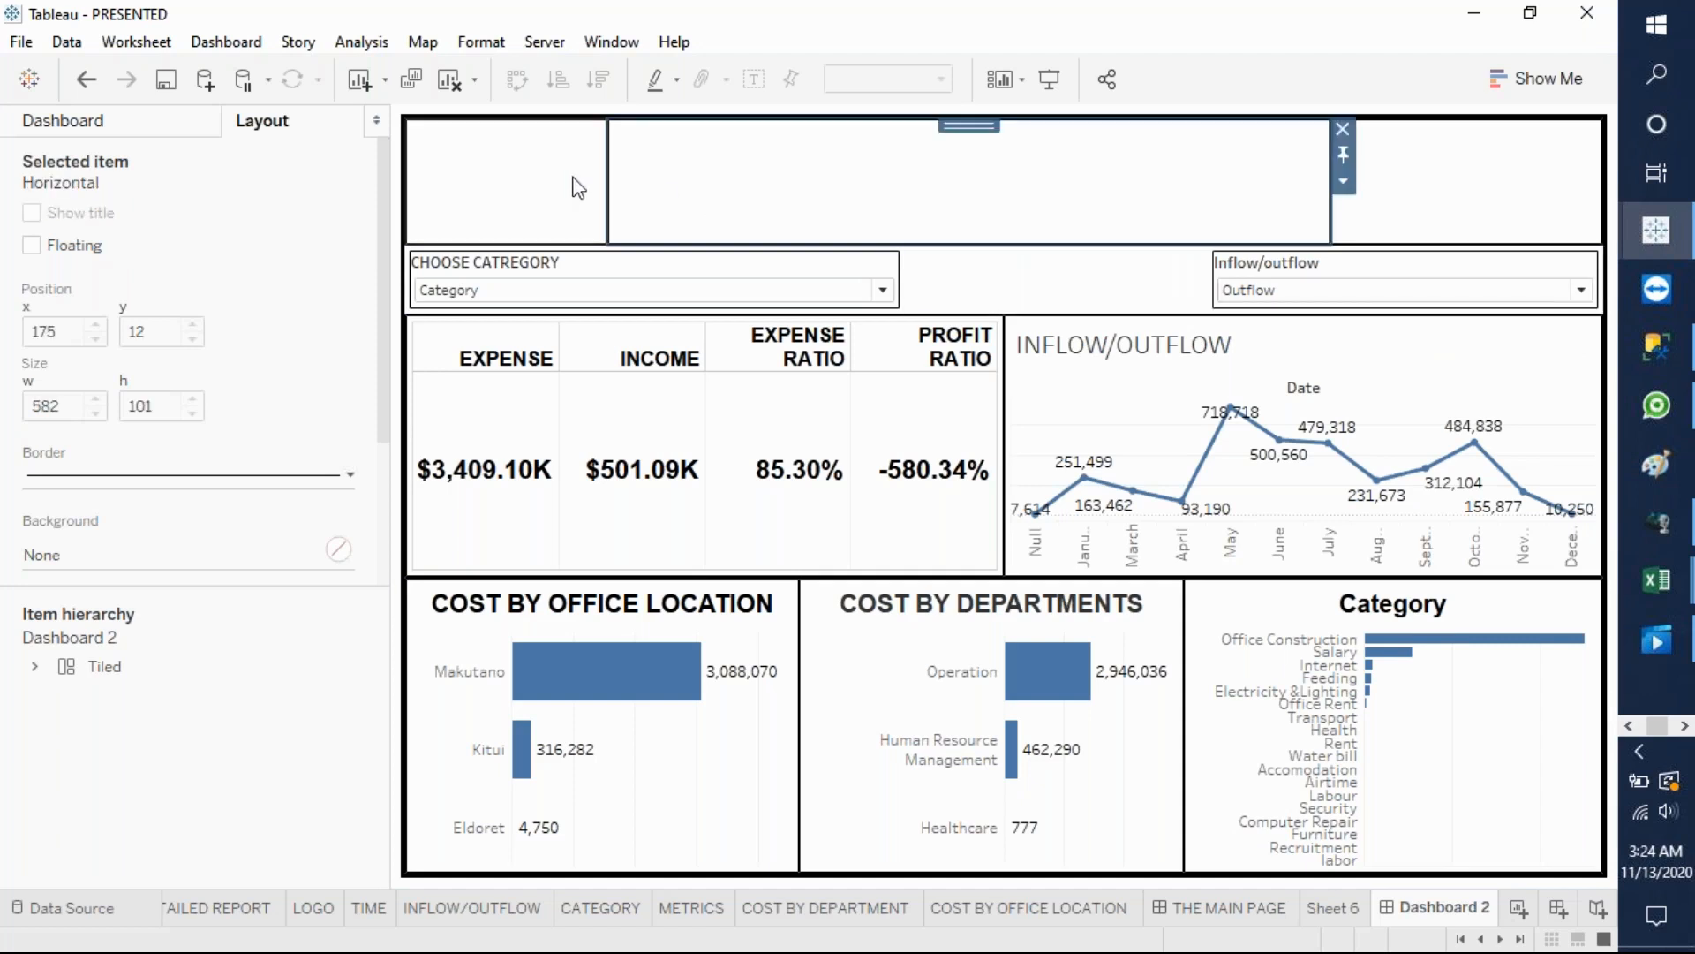
{"action": "left_click", "coordinate": [520, 177]}
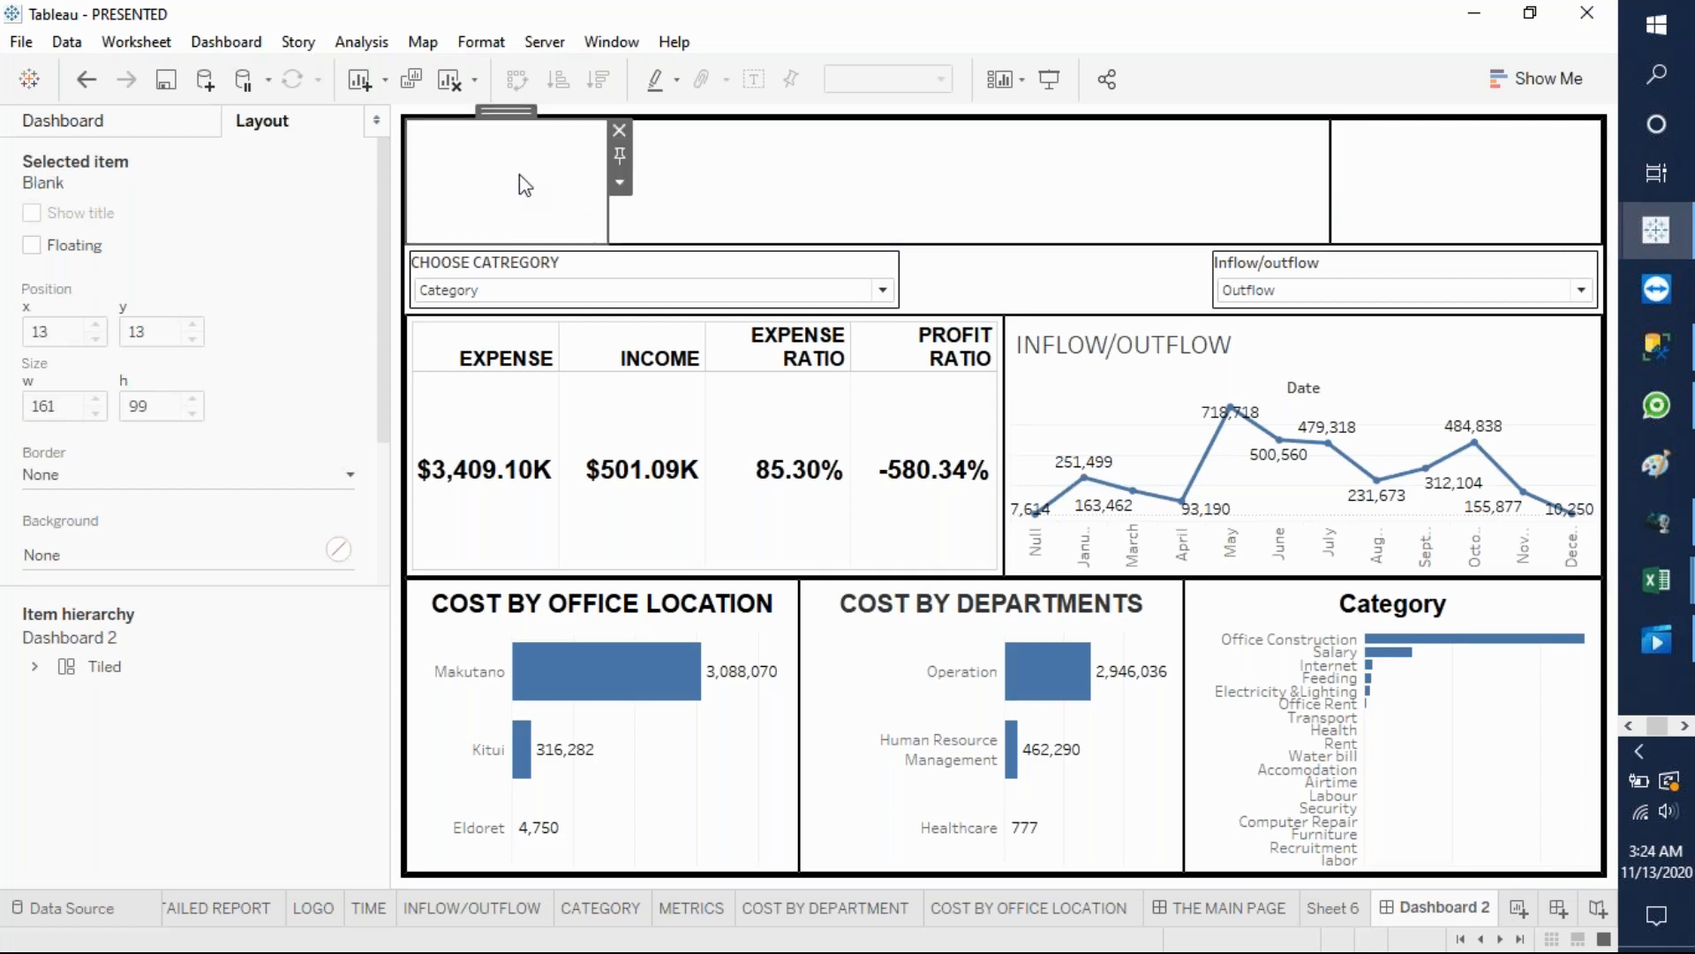
{"action": "left_click", "coordinate": [150, 120]}
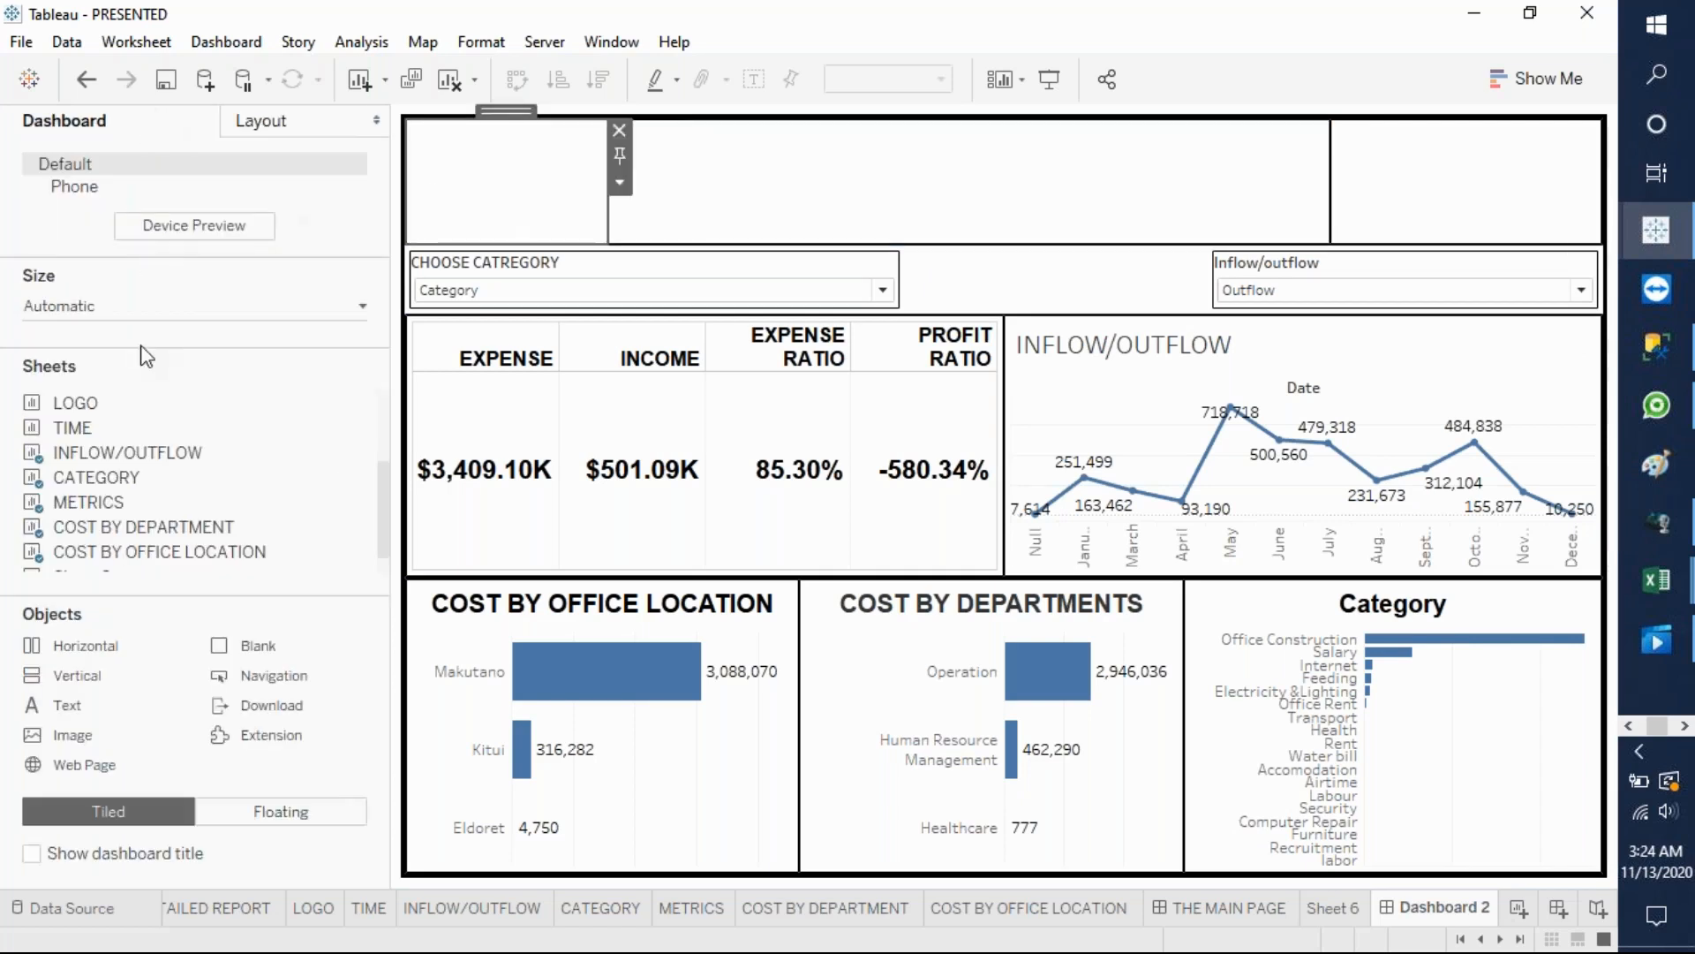
{"action": "left_click_drag", "start_coordinate": [118, 405], "coordinate": [512, 177]}
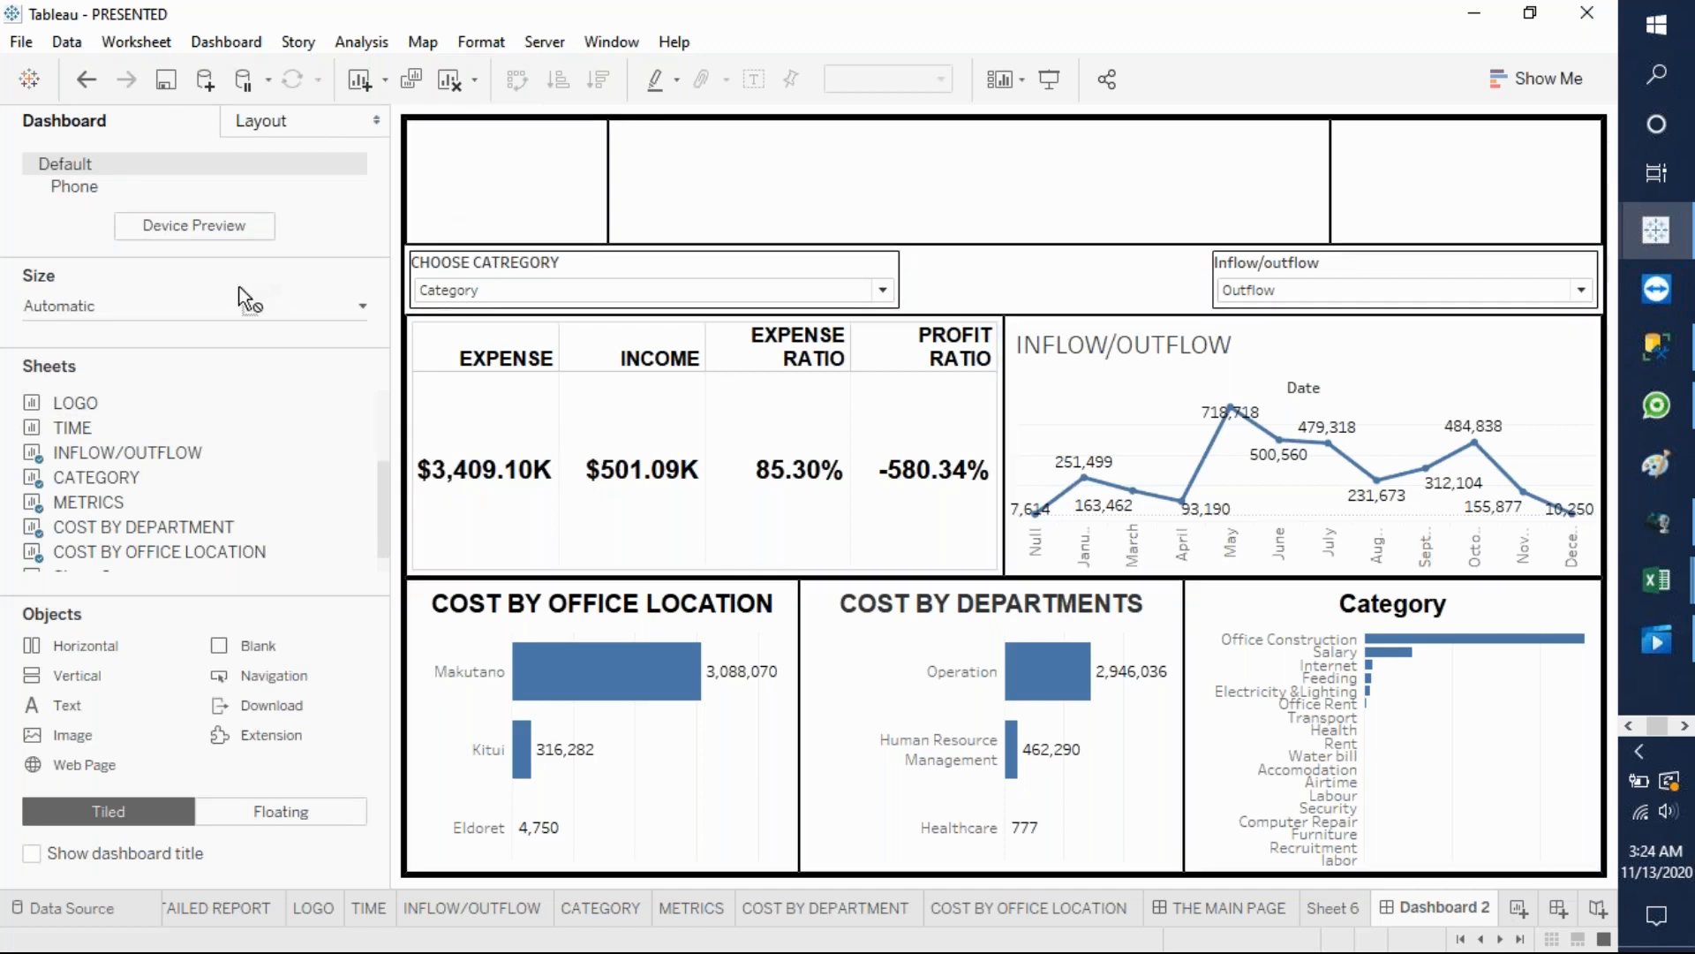
{"action": "left_click", "coordinate": [581, 196]}
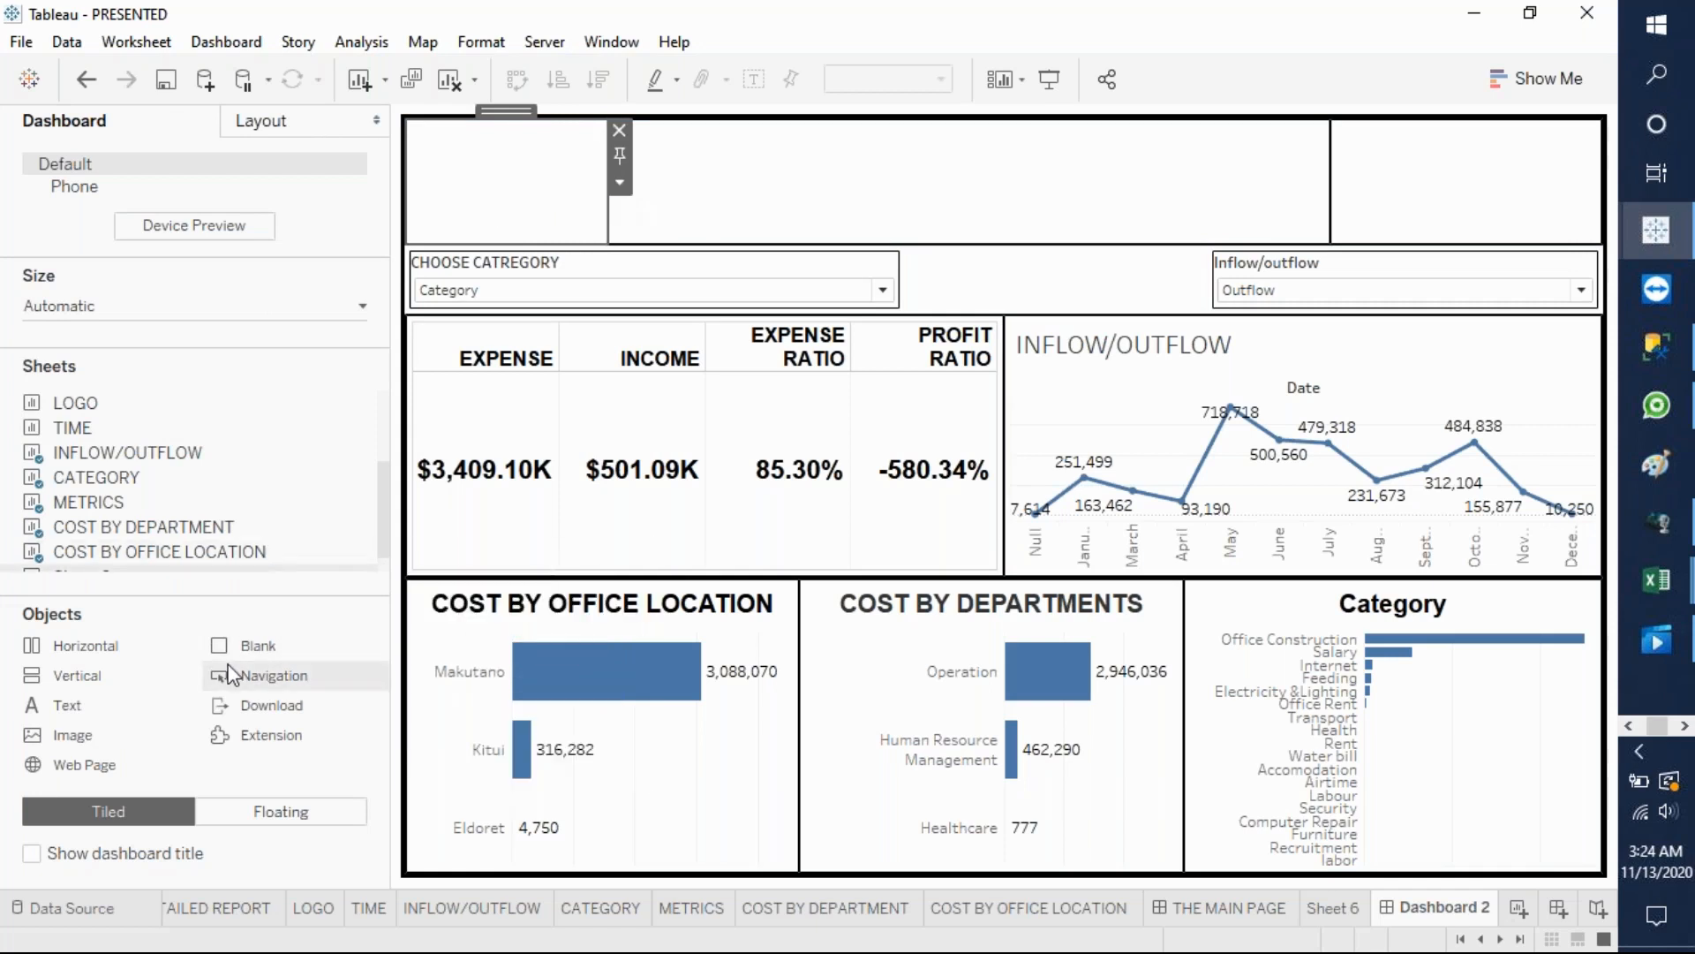
{"action": "left_click_drag", "start_coordinate": [128, 653], "coordinate": [486, 178]}
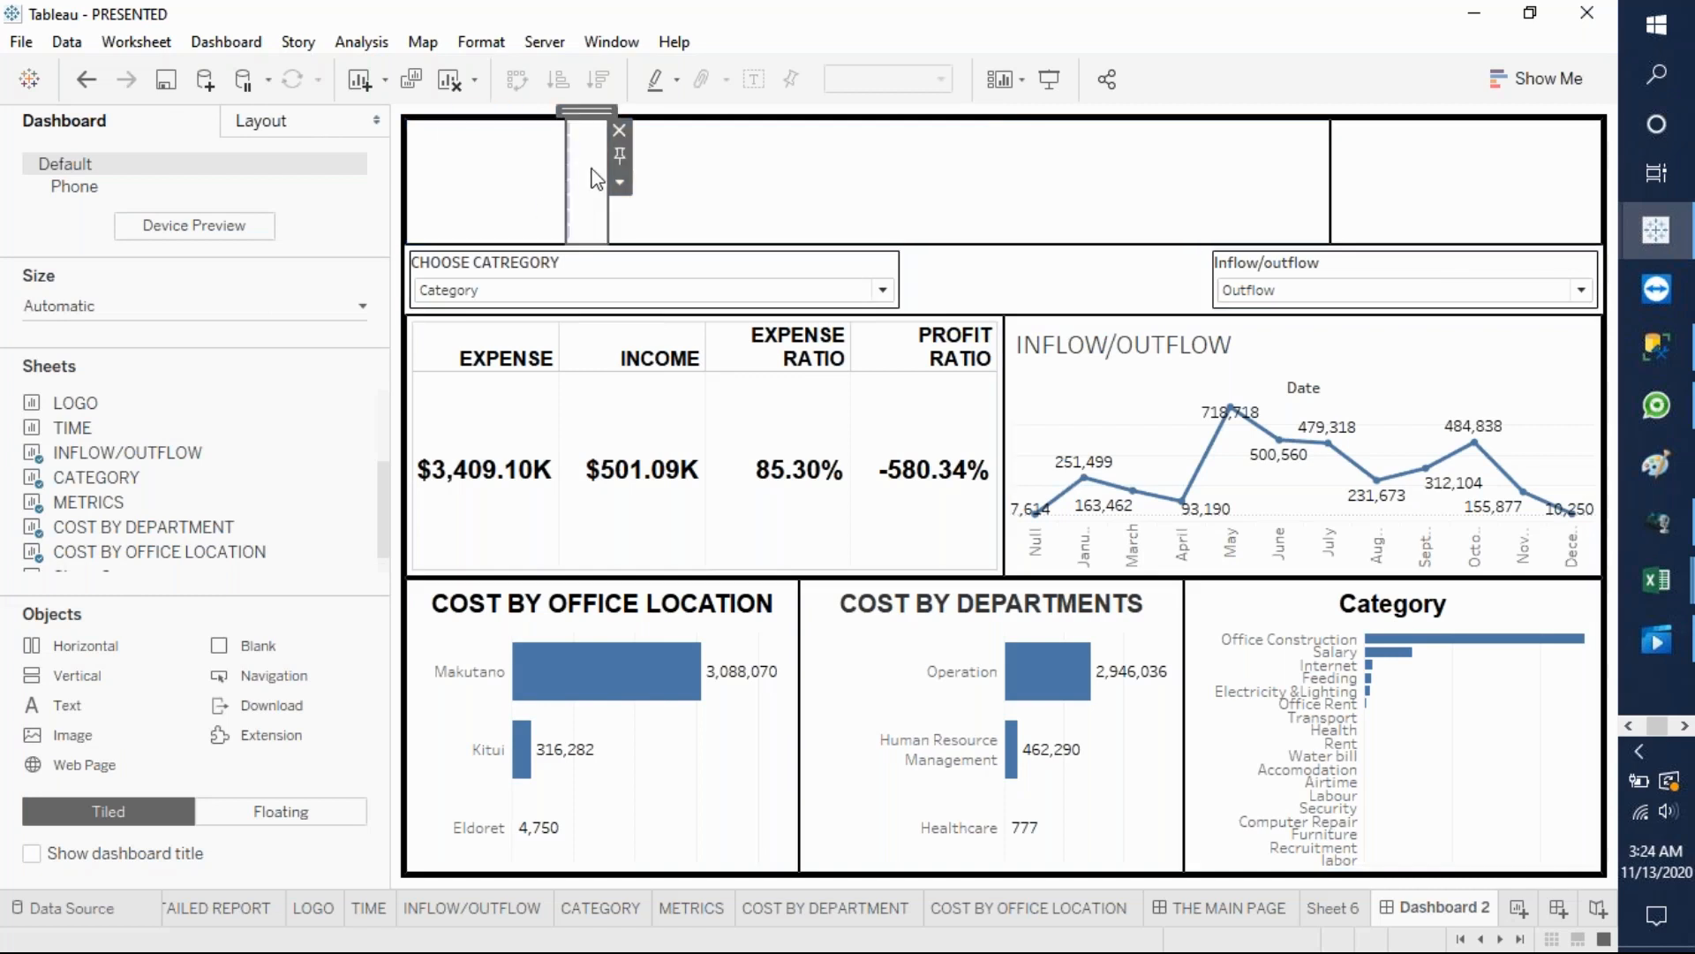
{"action": "left_click", "coordinate": [619, 130]}
- Place the LOGO sheet in the first cell of the top row, fit it to Entire View and hide its title
{"action": "left_click_drag", "start_coordinate": [88, 402], "coordinate": [487, 166]}
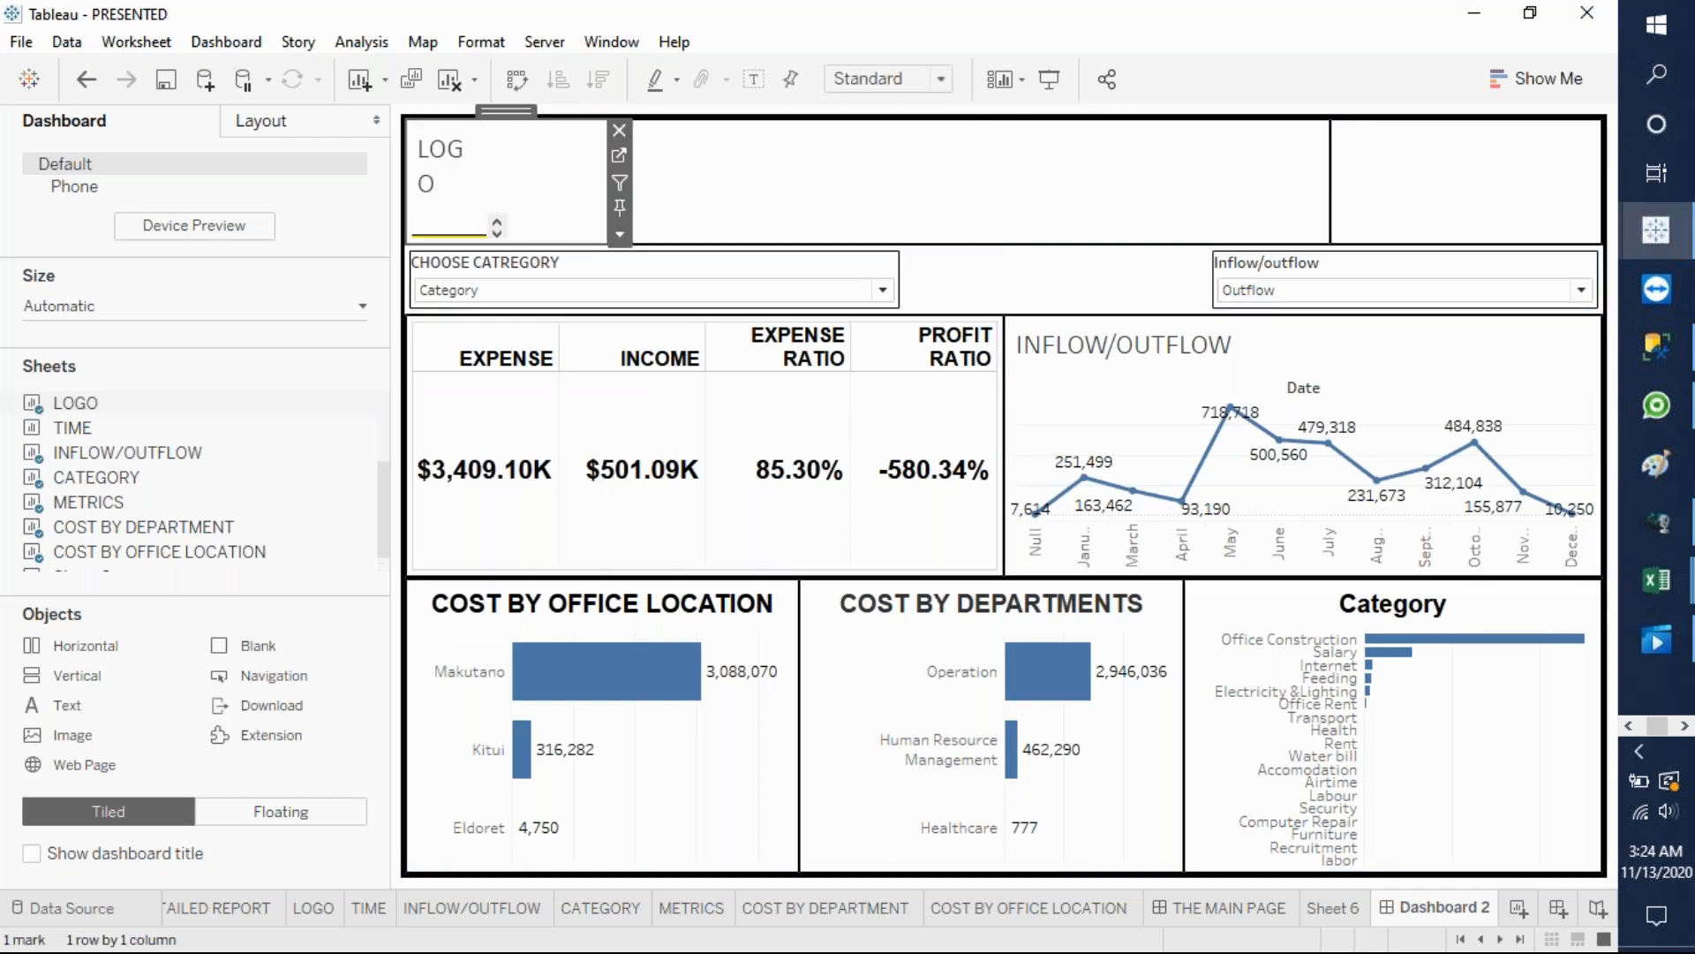
{"action": "left_click", "coordinate": [622, 237]}
{"action": "mouse_move", "coordinate": [738, 320]}
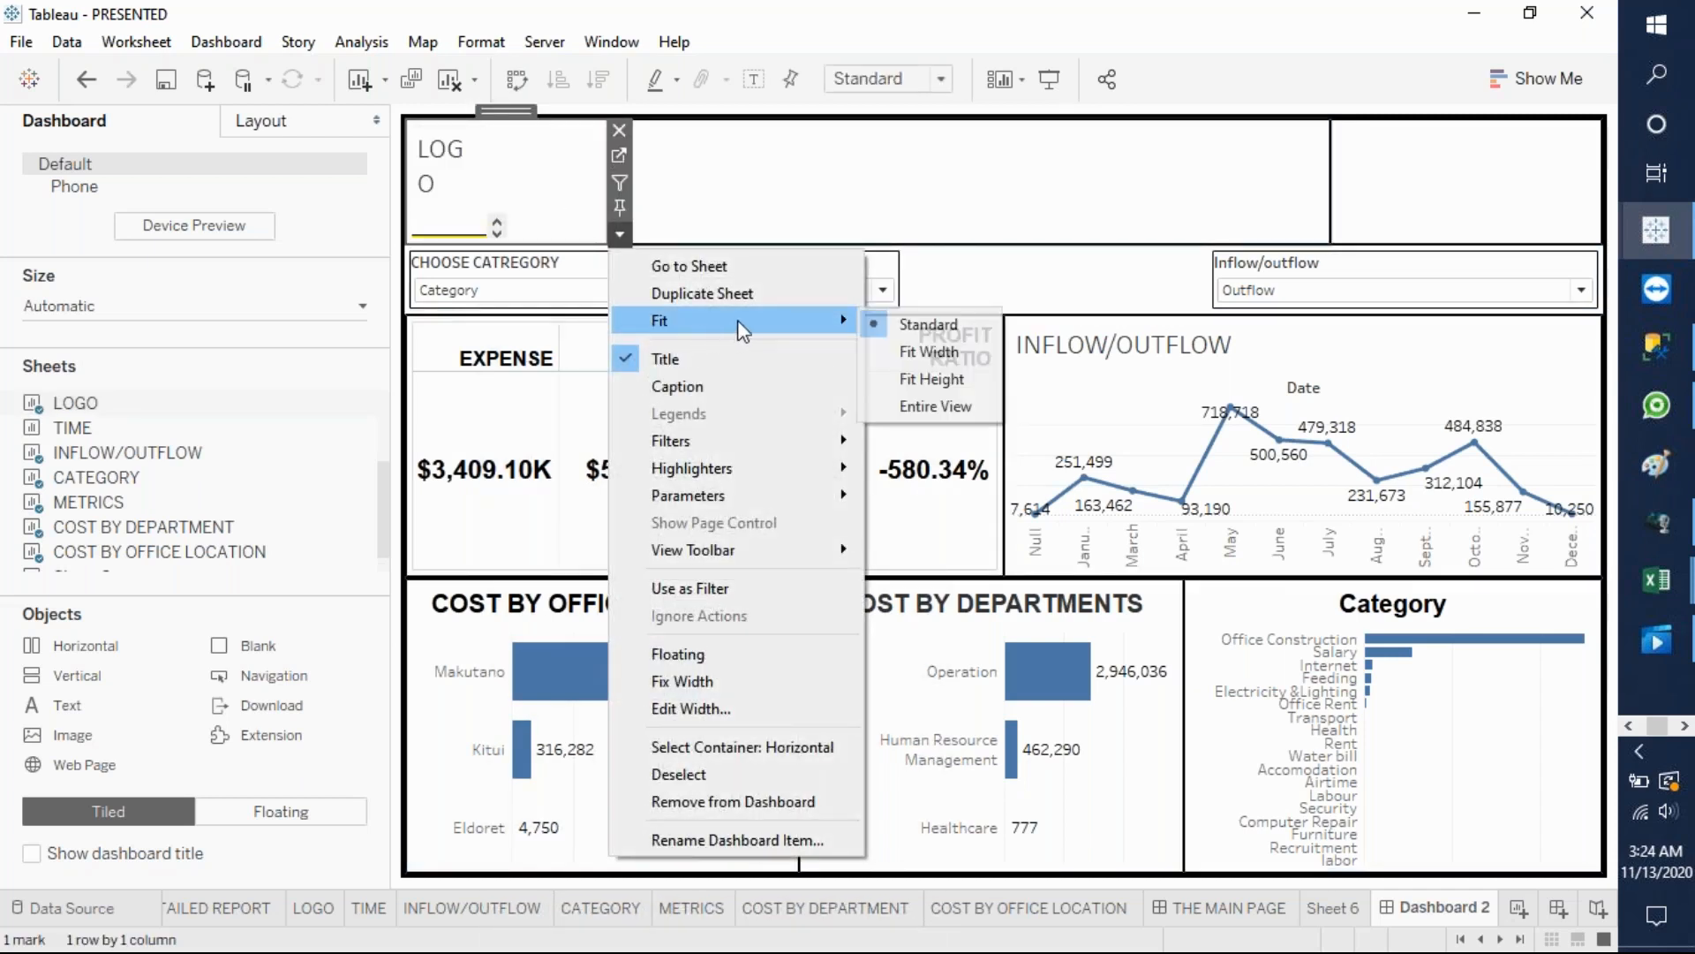
{"action": "left_click", "coordinate": [933, 403]}
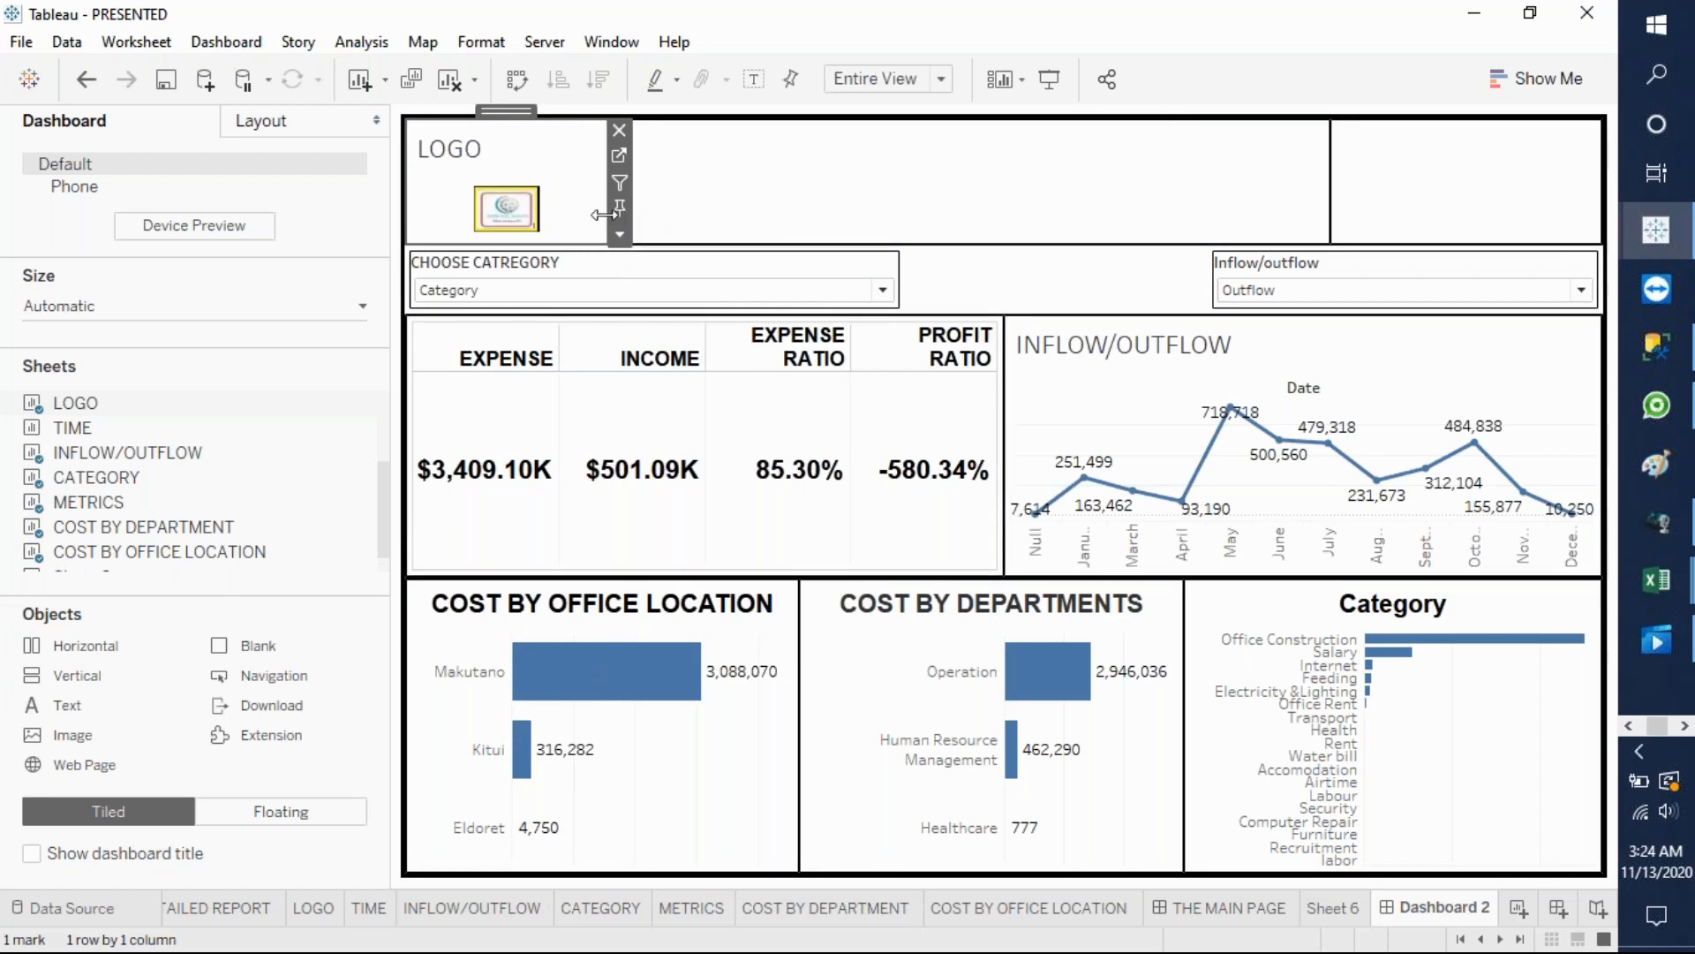
{"action": "left_click", "coordinate": [622, 236]}
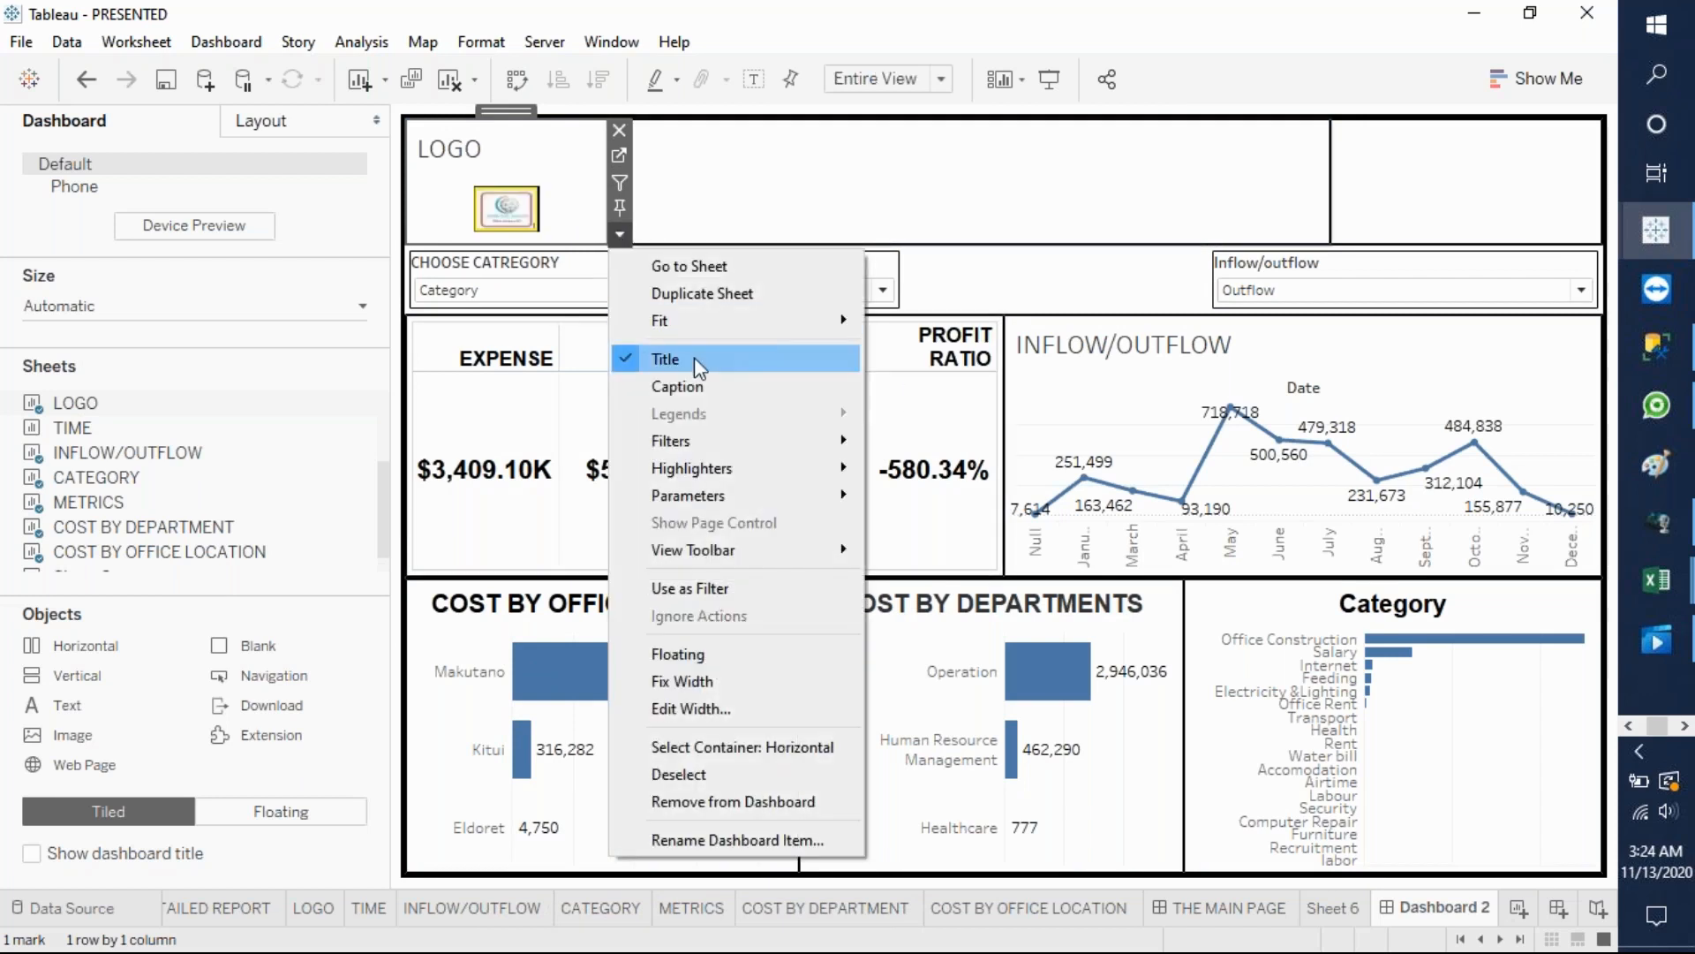
{"action": "left_click", "coordinate": [694, 357]}
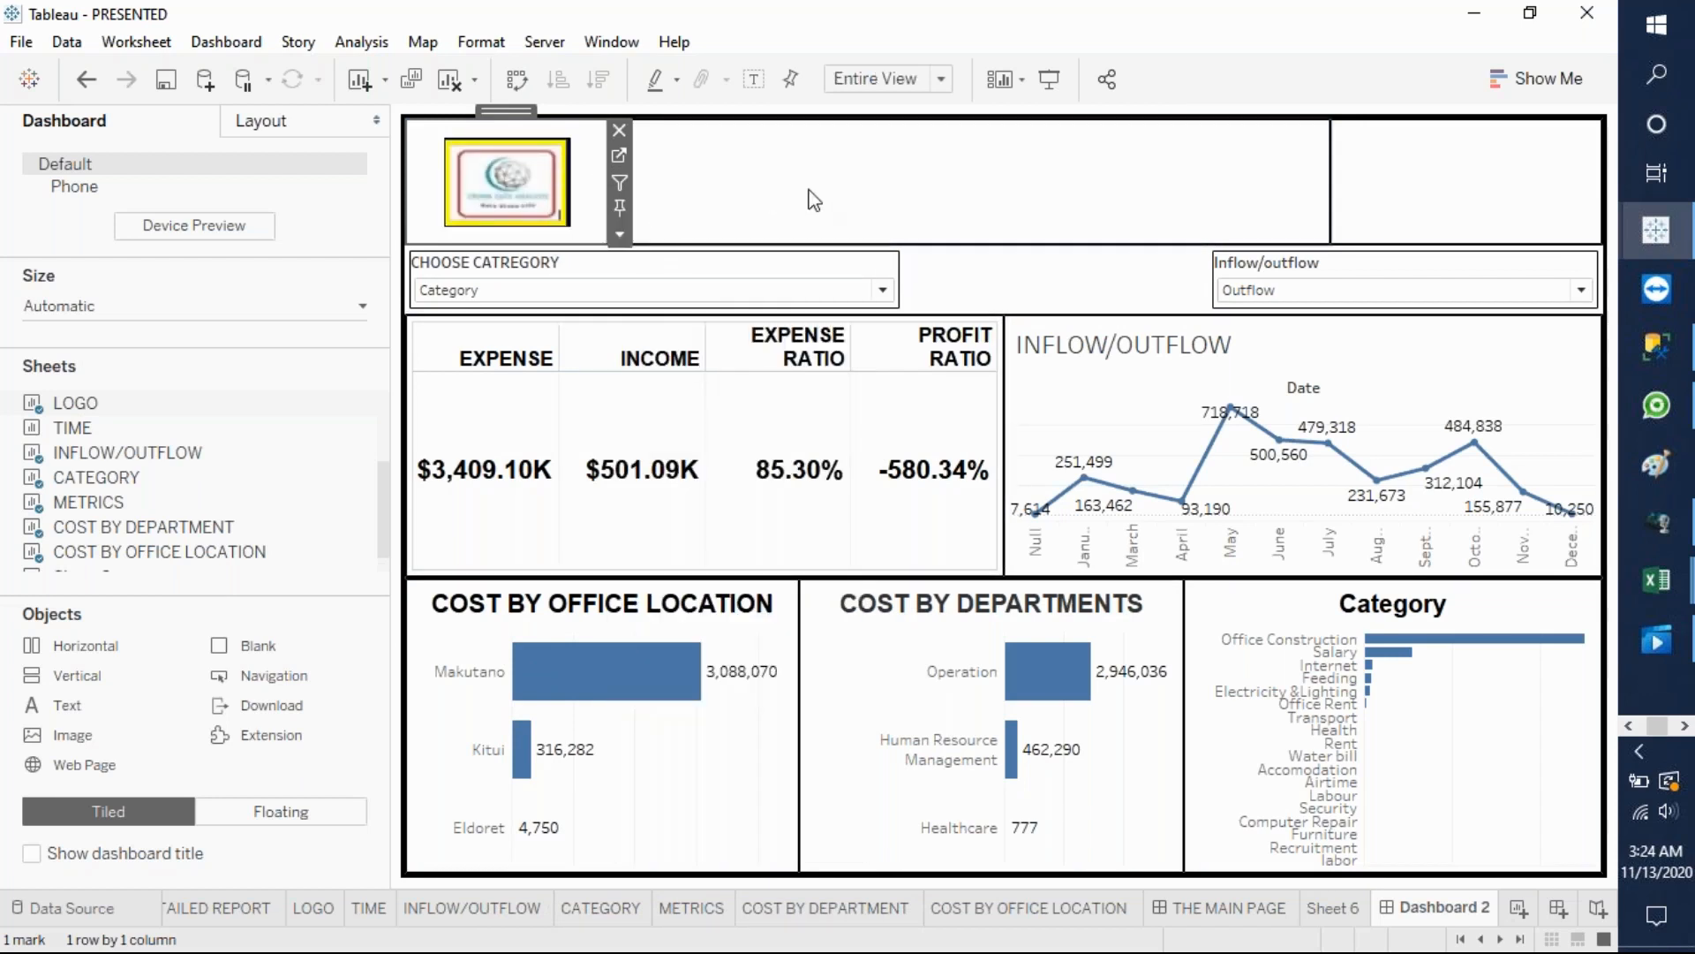
- Add a text object reading FINANCIAL OVERVIEW REPORT to the top row's empty middle container, using the one one workbook's title as reference
{"action": "left_click", "coordinate": [1012, 199]}
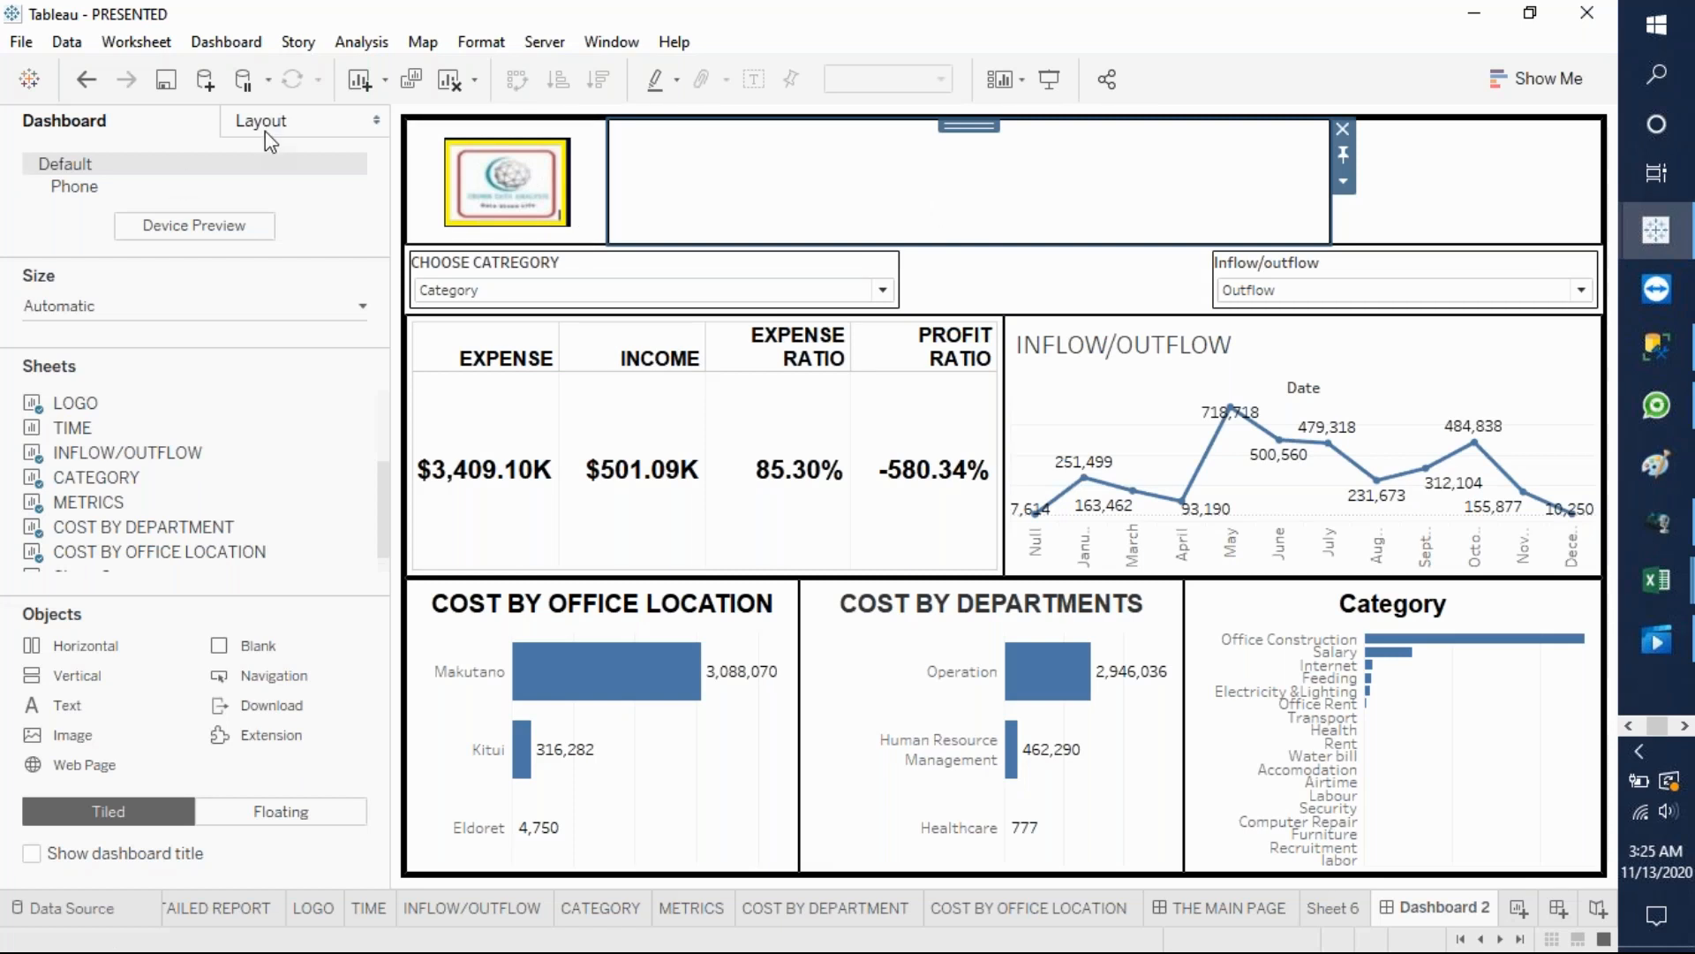
{"action": "left_click_drag", "start_coordinate": [103, 697], "coordinate": [870, 166]}
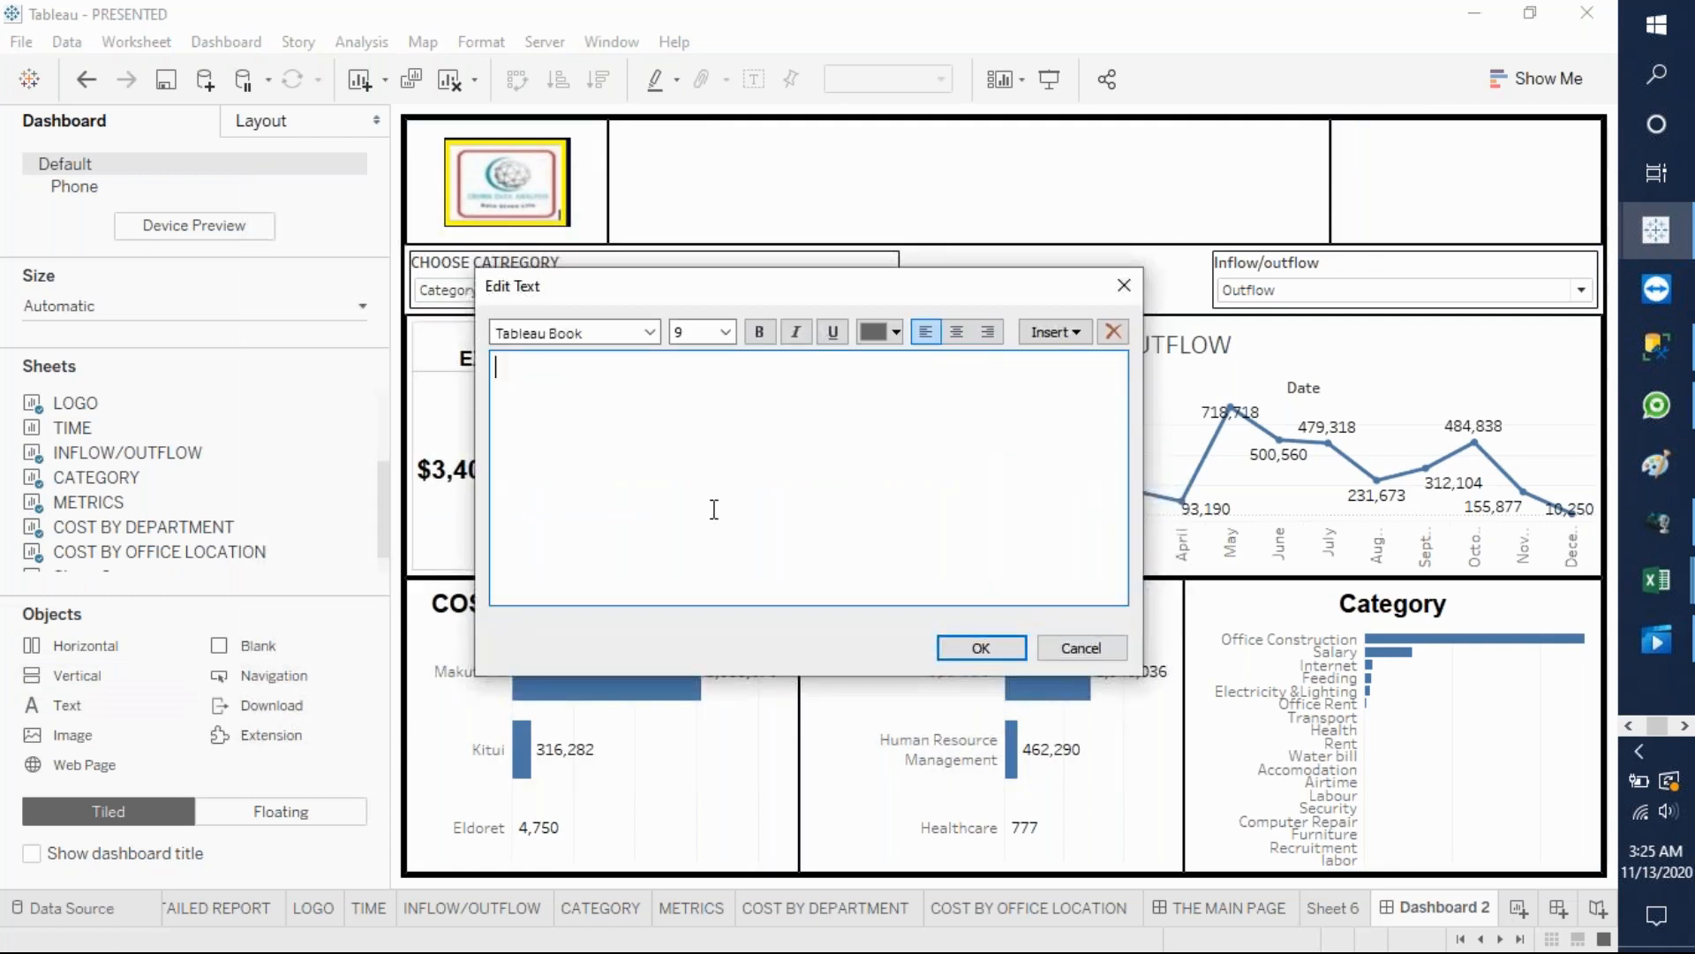
{"action": "mouse_move", "coordinate": [1686, 243]}
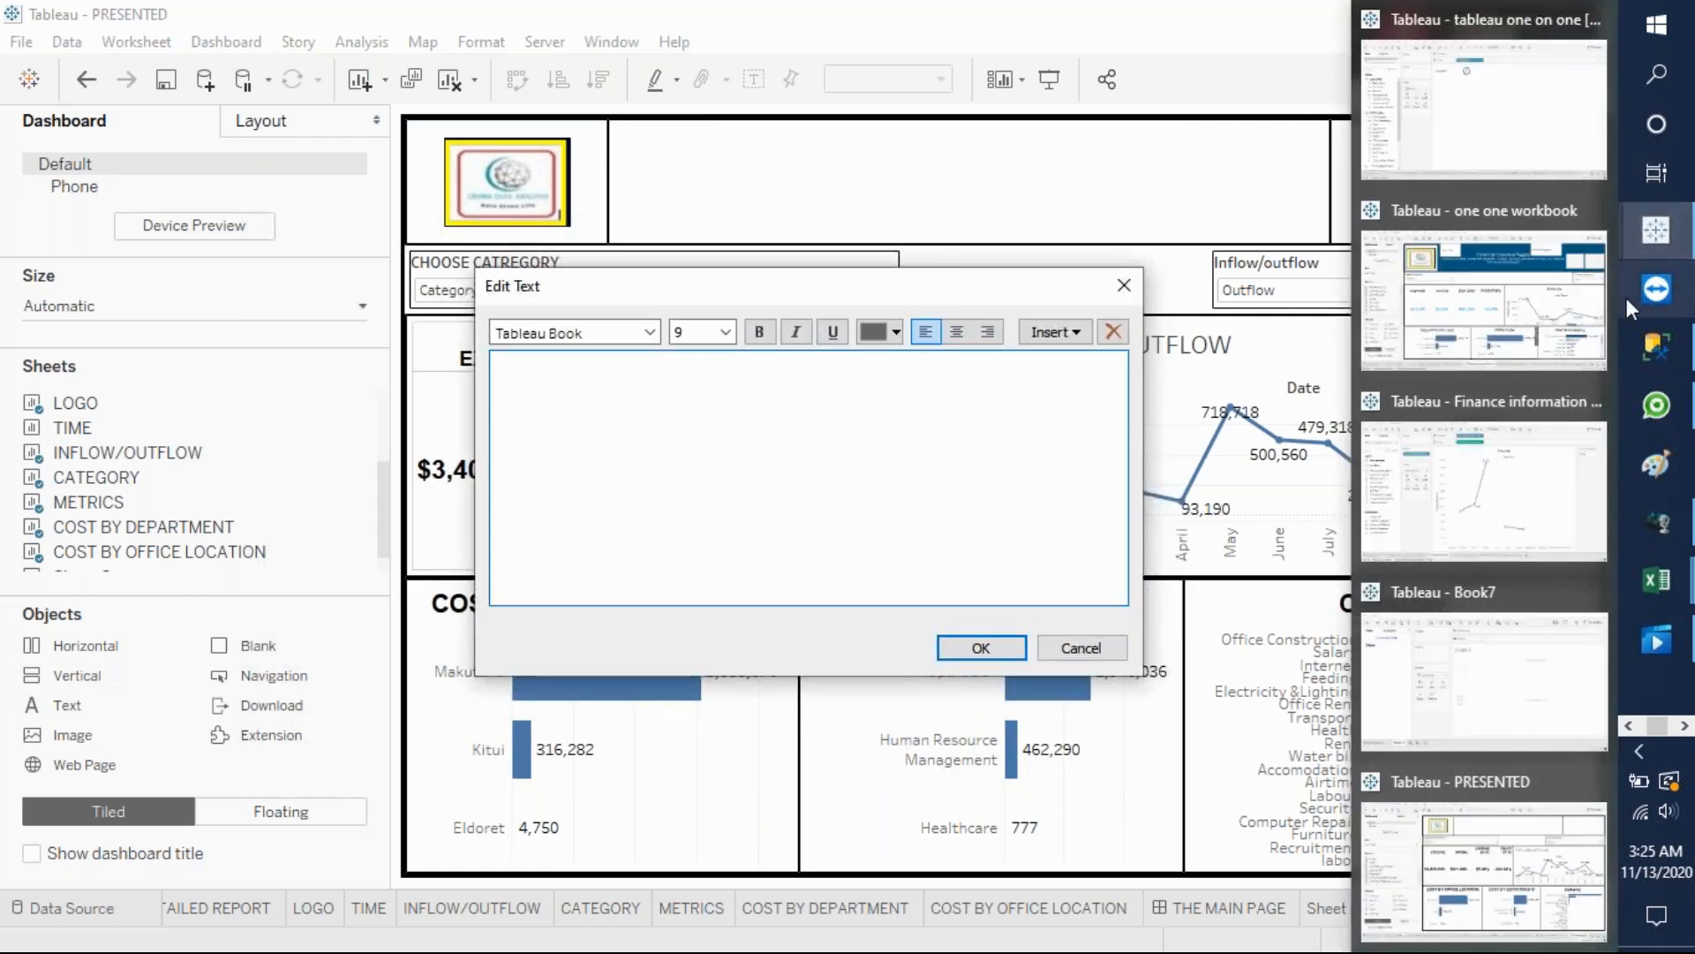
{"action": "left_click", "coordinate": [1497, 314]}
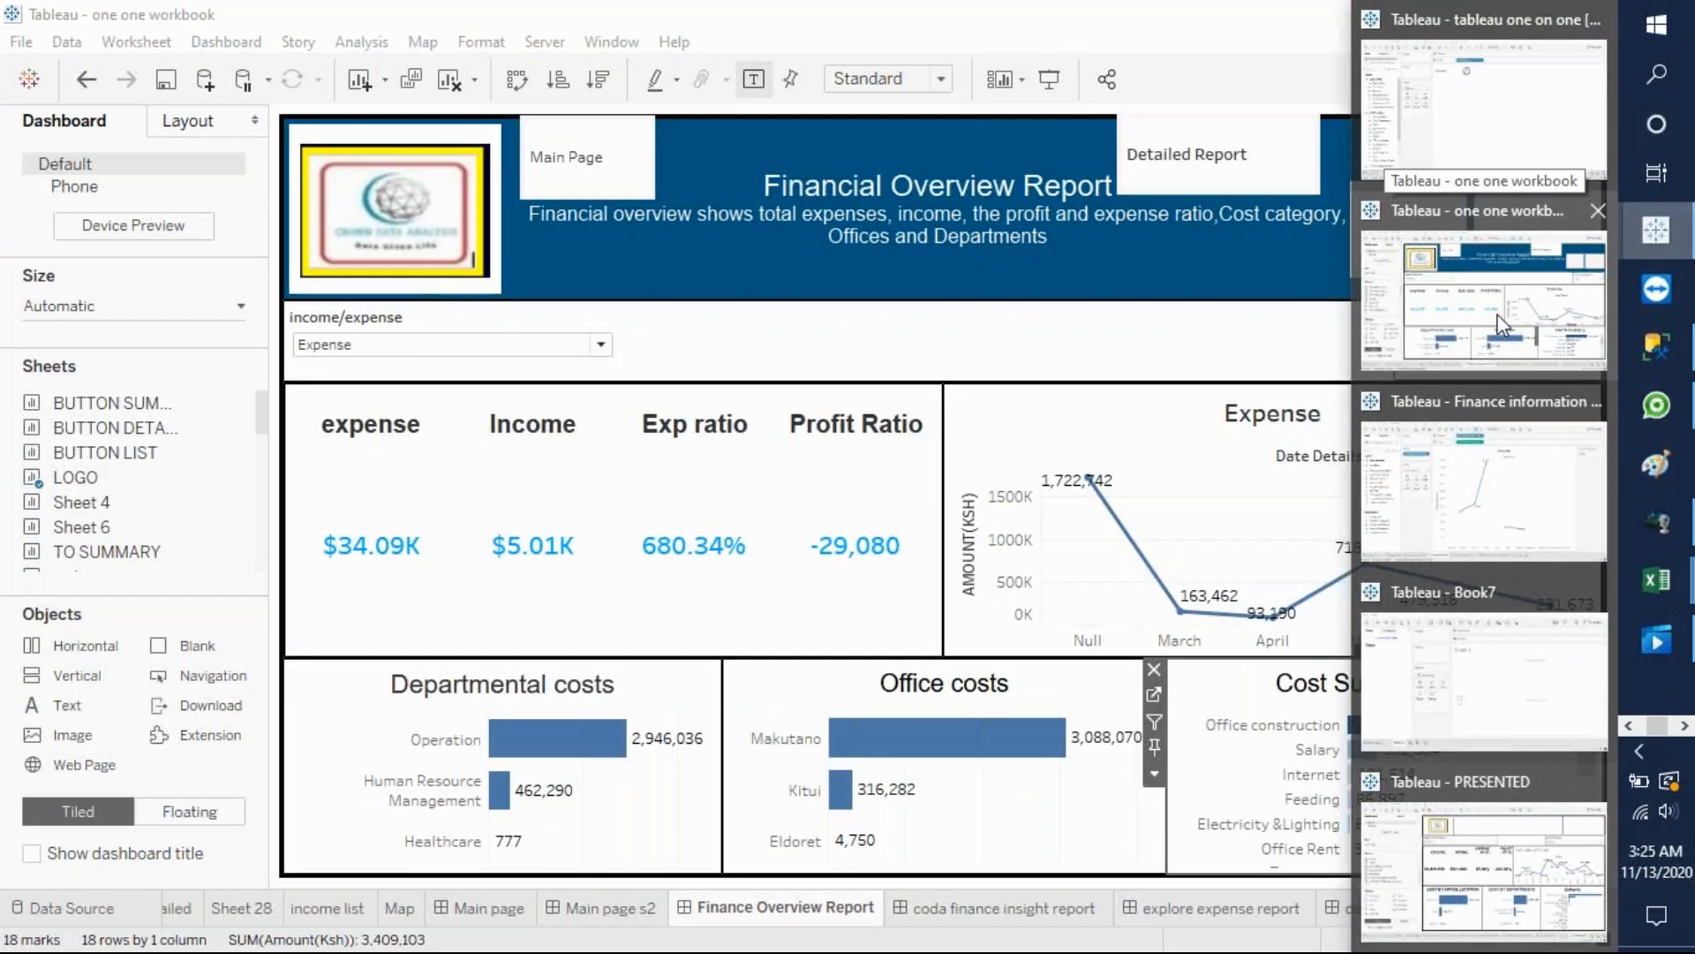
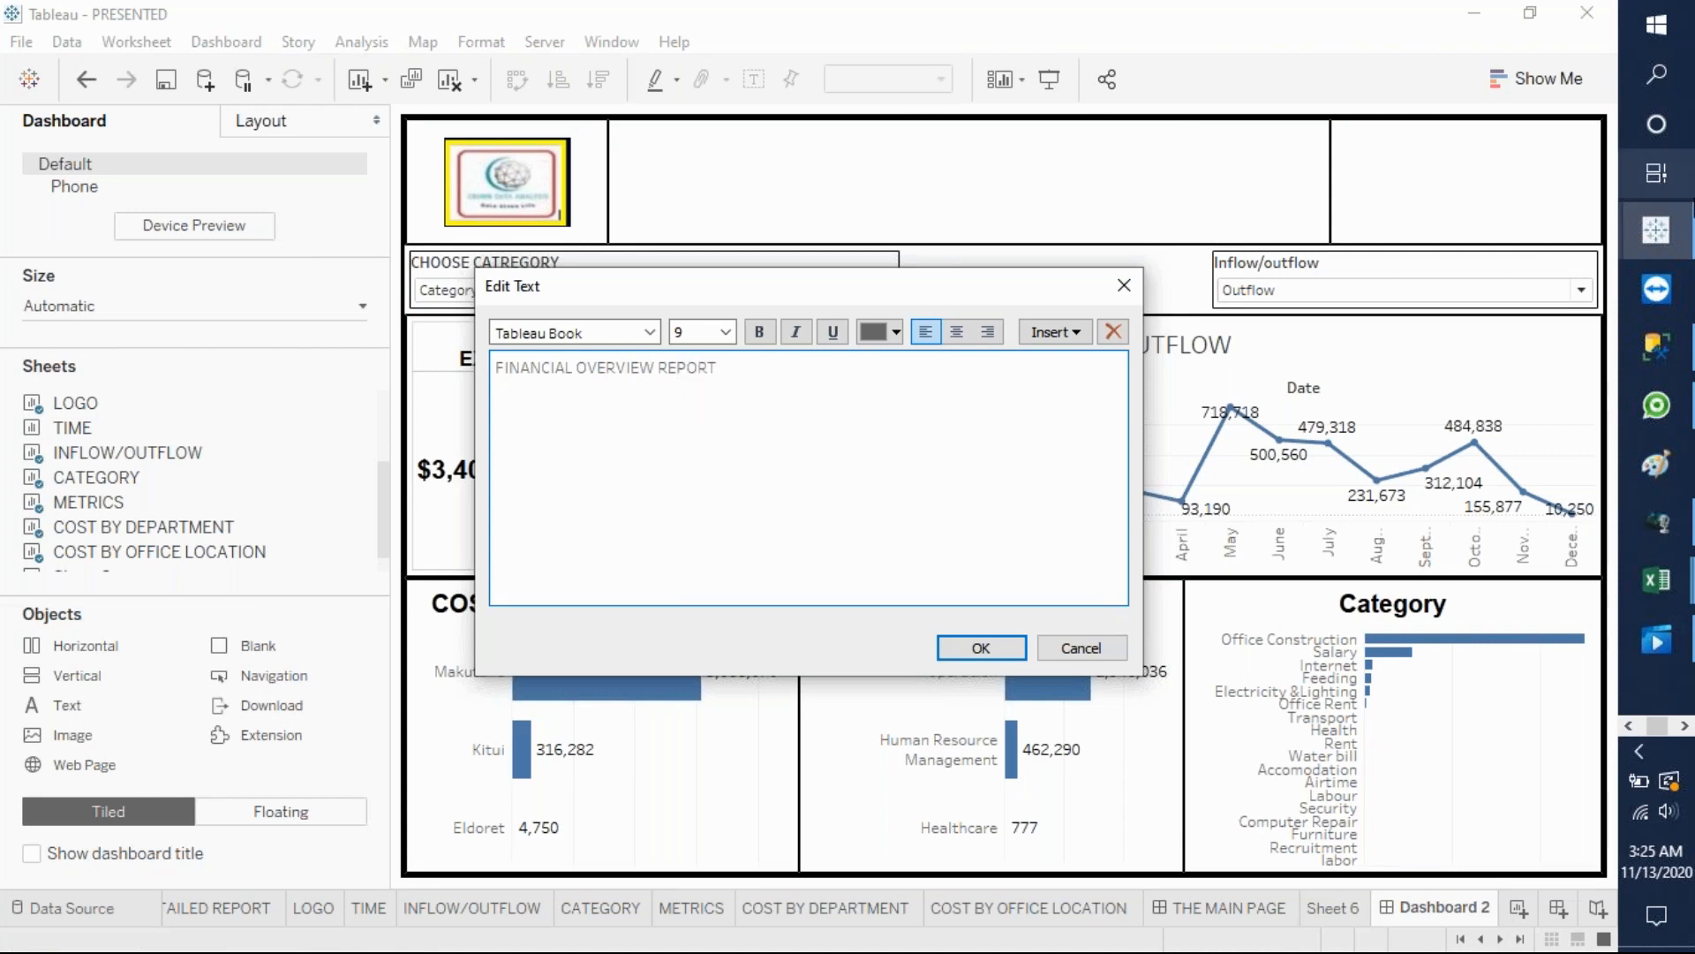
- Copy the full title and description text from the Finance Overview Report dashboard in the one one workbook, and return to the PRESENTED workbook
{"action": "mouse_move", "coordinate": [1678, 251]}
{"action": "mouse_move", "coordinate": [1533, 289]}
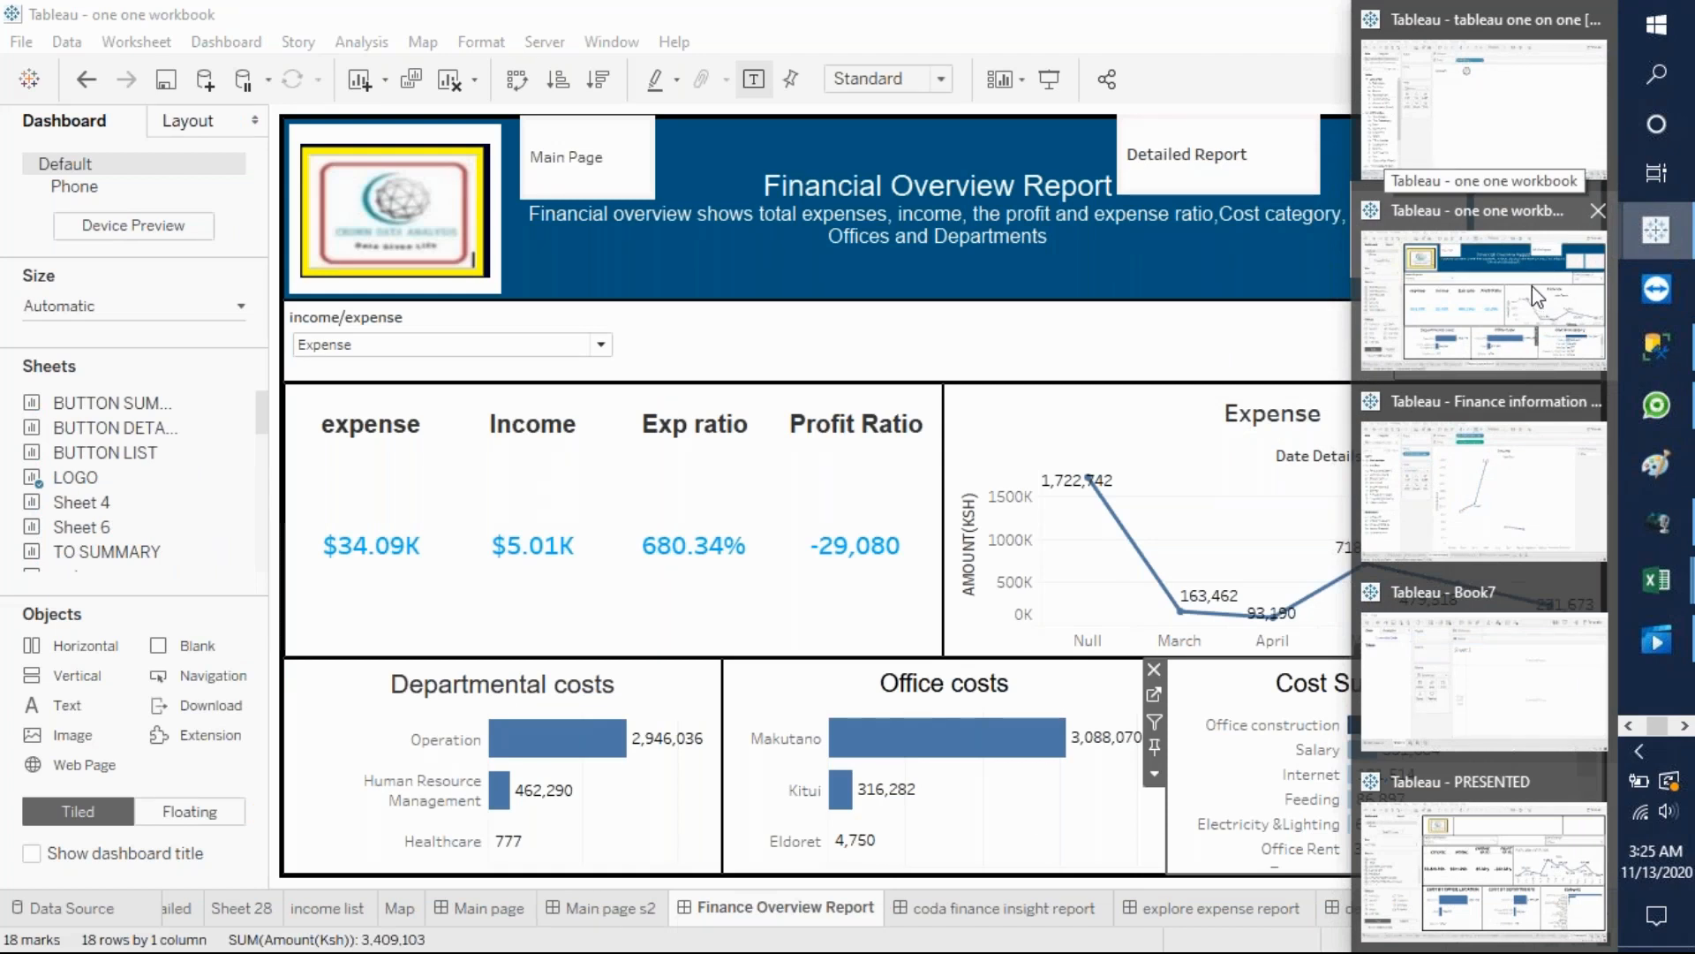
{"action": "left_click", "coordinate": [1535, 293]}
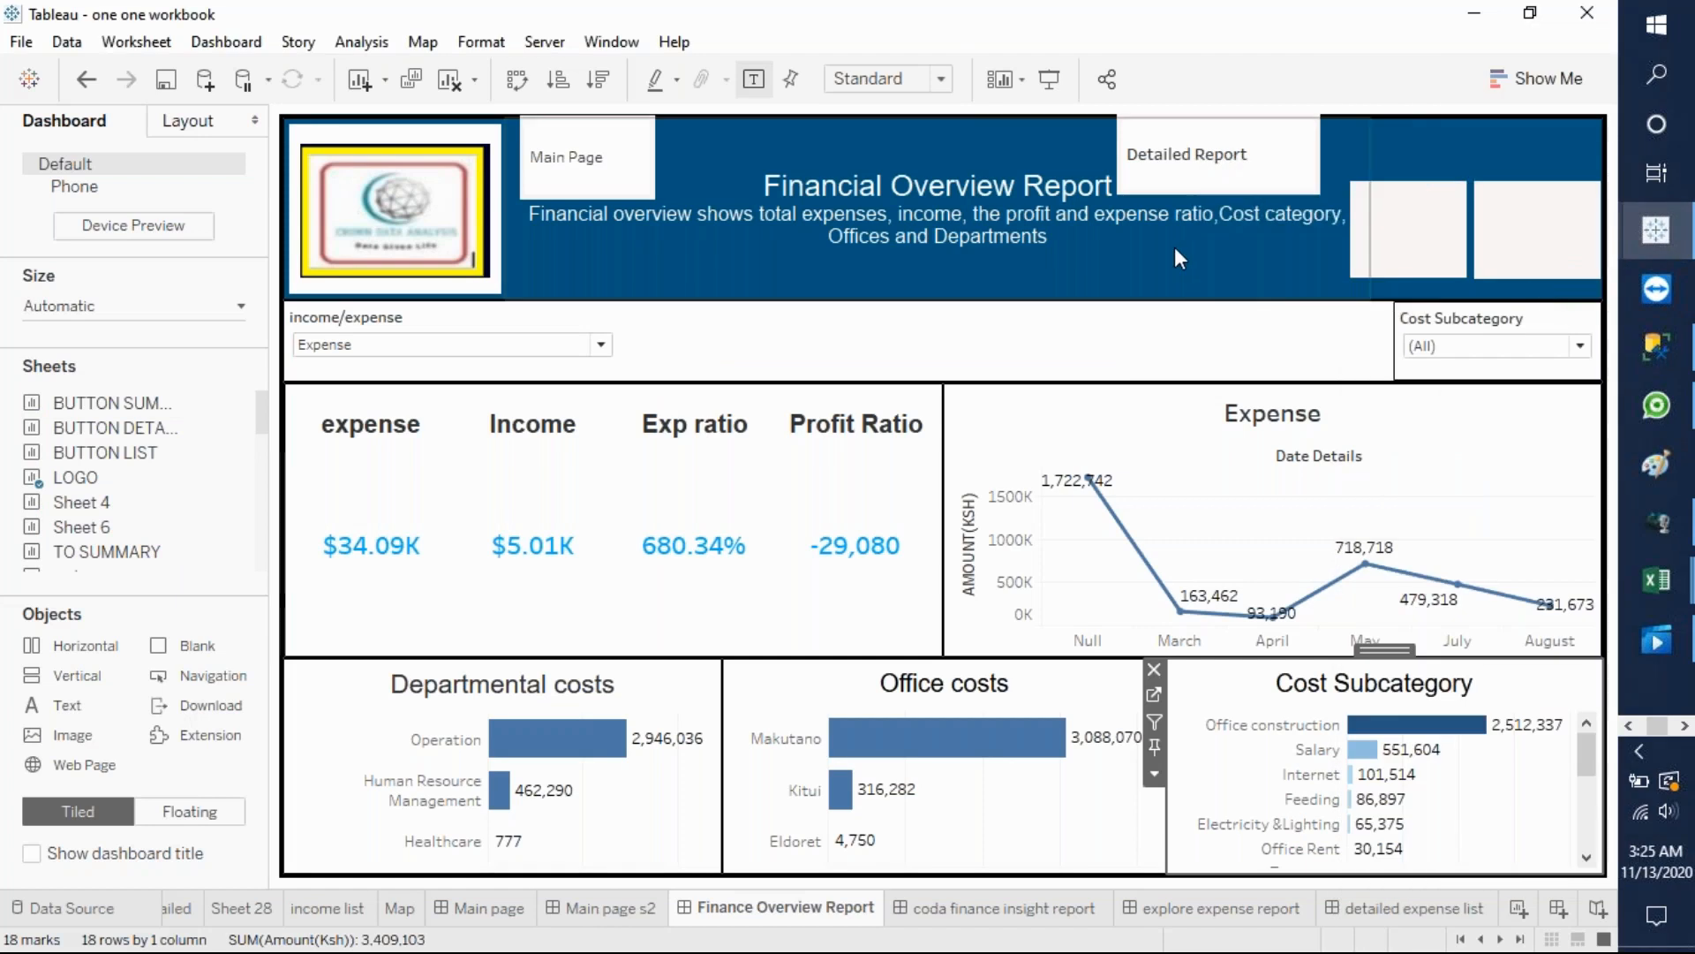
{"action": "left_click_drag", "start_coordinate": [1004, 431], "coordinate": [642, 388]}
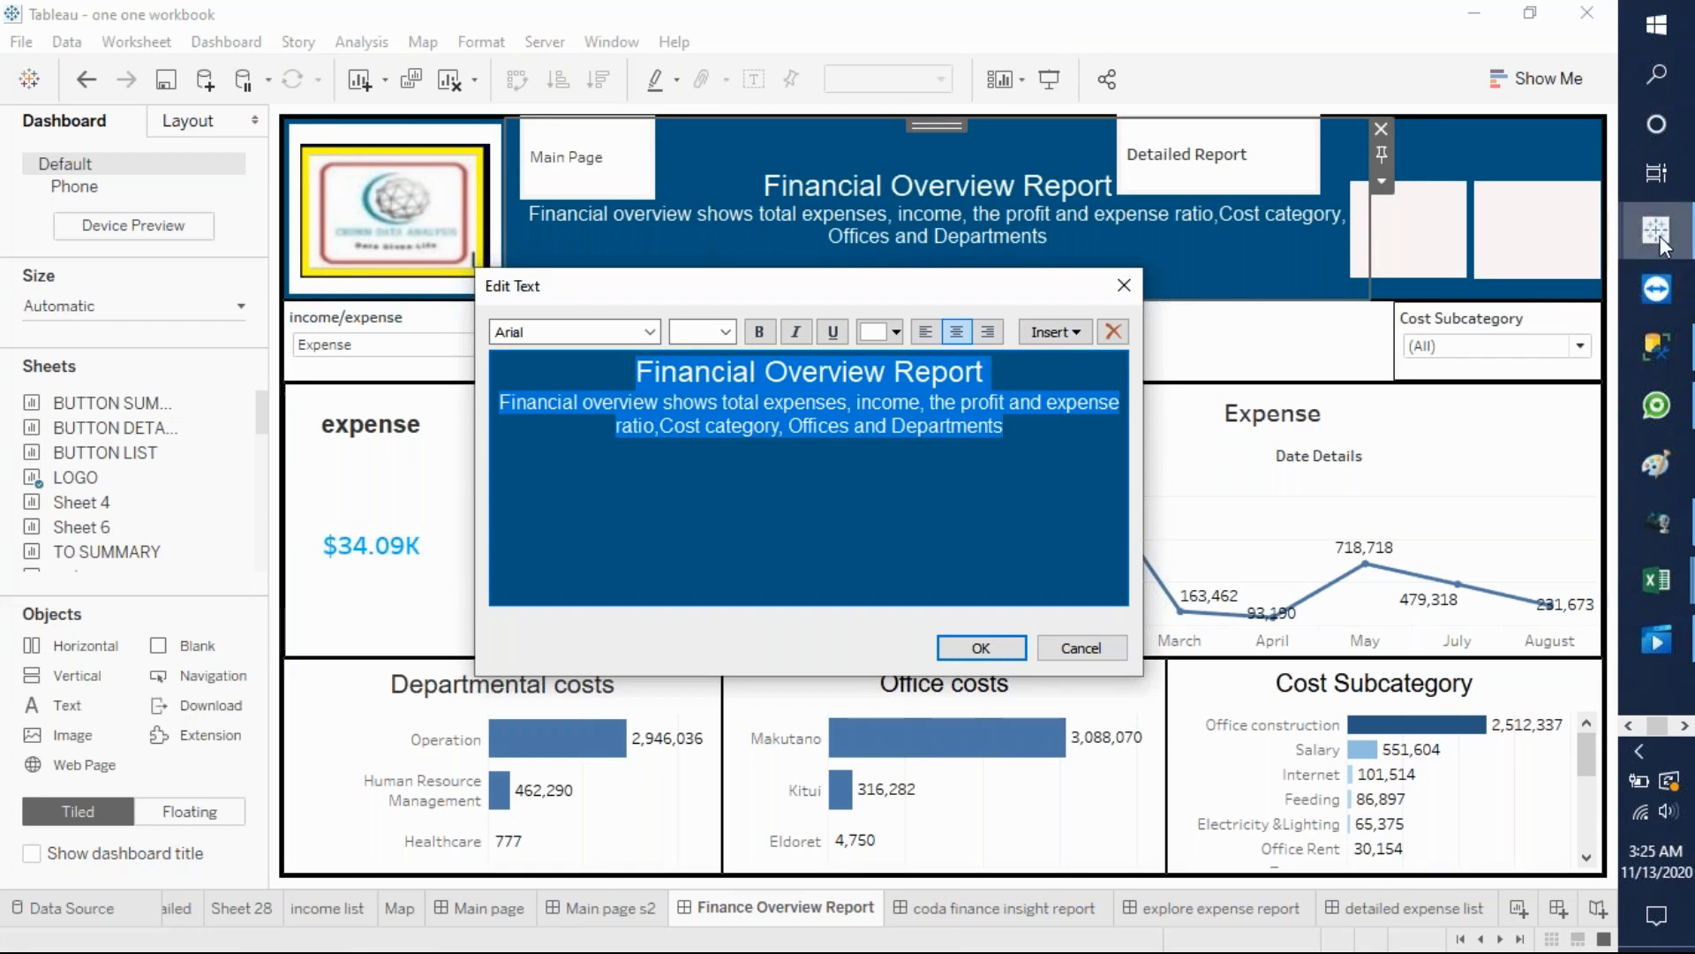
{"action": "left_click", "coordinate": [1506, 876]}
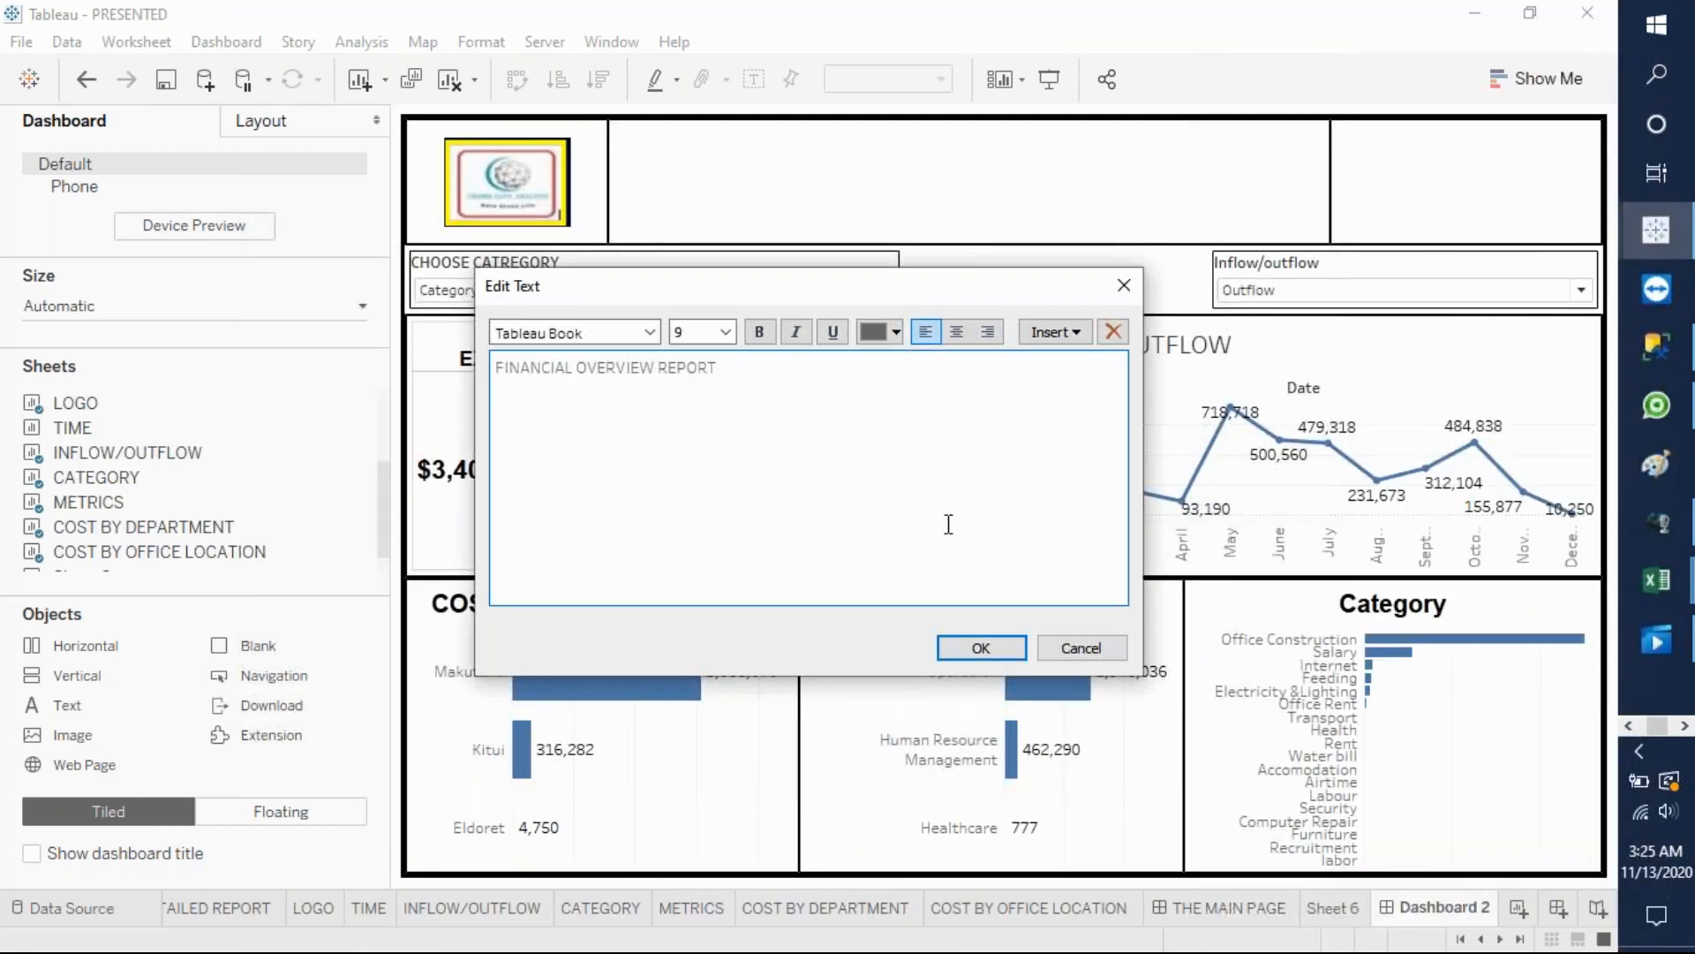
- Clear the FINANCIAL OVERVIEW REPORT text and replace it with the copied title and description
{"action": "key", "text": "BackSpace"}
{"action": "key", "text": "BackSpace"}
{"action": "key", "text": "BackSpace"}
{"action": "key", "text": "BackSpace"}
{"action": "key", "text": "BackSpace"}
{"action": "key", "text": "BackSpace"}
{"action": "key", "text": "BackSpace"}
{"action": "key", "text": "BackSpace"}
{"action": "key", "text": "BackSpace"}
{"action": "key", "text": "BackSpace"}
{"action": "key", "text": "BackSpace"}
{"action": "key", "text": "BackSpace"}
{"action": "key", "text": "BackSpace"}
{"action": "key", "text": "BackSpace"}
{"action": "key", "text": "BackSpace"}
{"action": "key", "text": "BackSpace"}
{"action": "key", "text": "BackSpace"}
{"action": "key", "text": "BackSpace"}
{"action": "key", "text": "BackSpace"}
{"action": "key", "text": "BackSpace"}
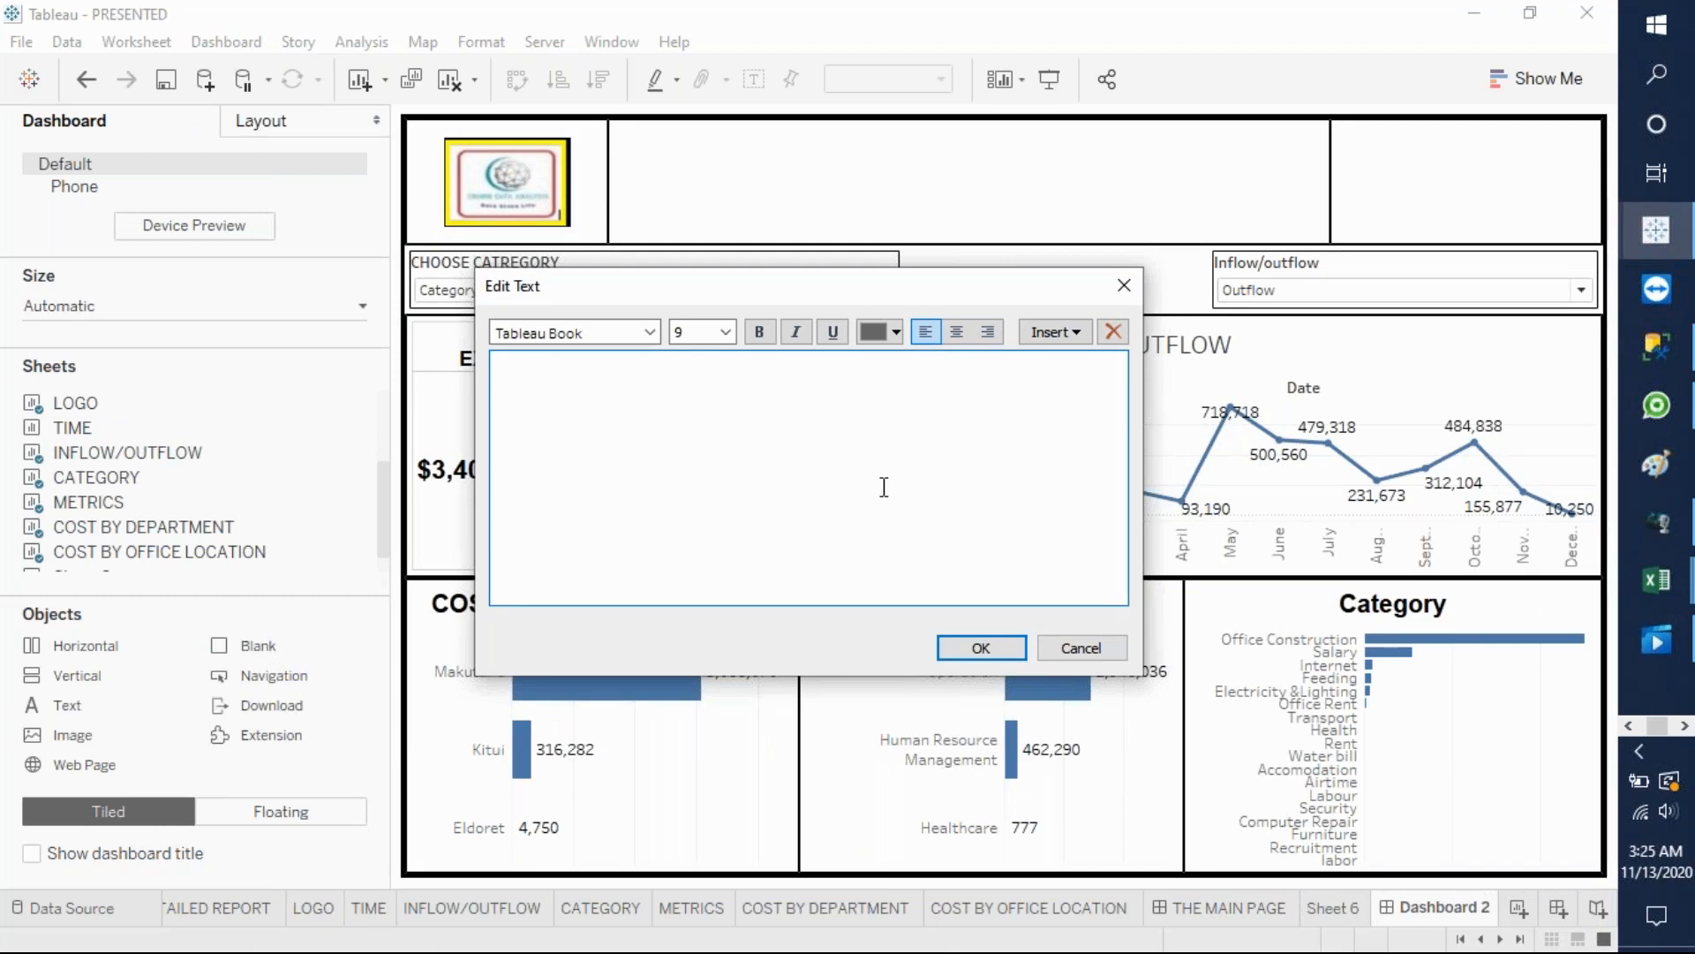
- Format the whole pasted title and description as black, centred, bold text at size 16 and apply it to the dashboard
{"action": "left_click_drag", "start_coordinate": [1038, 454], "coordinate": [637, 368]}
{"action": "left_click_drag", "start_coordinate": [605, 366], "coordinate": [587, 354]}
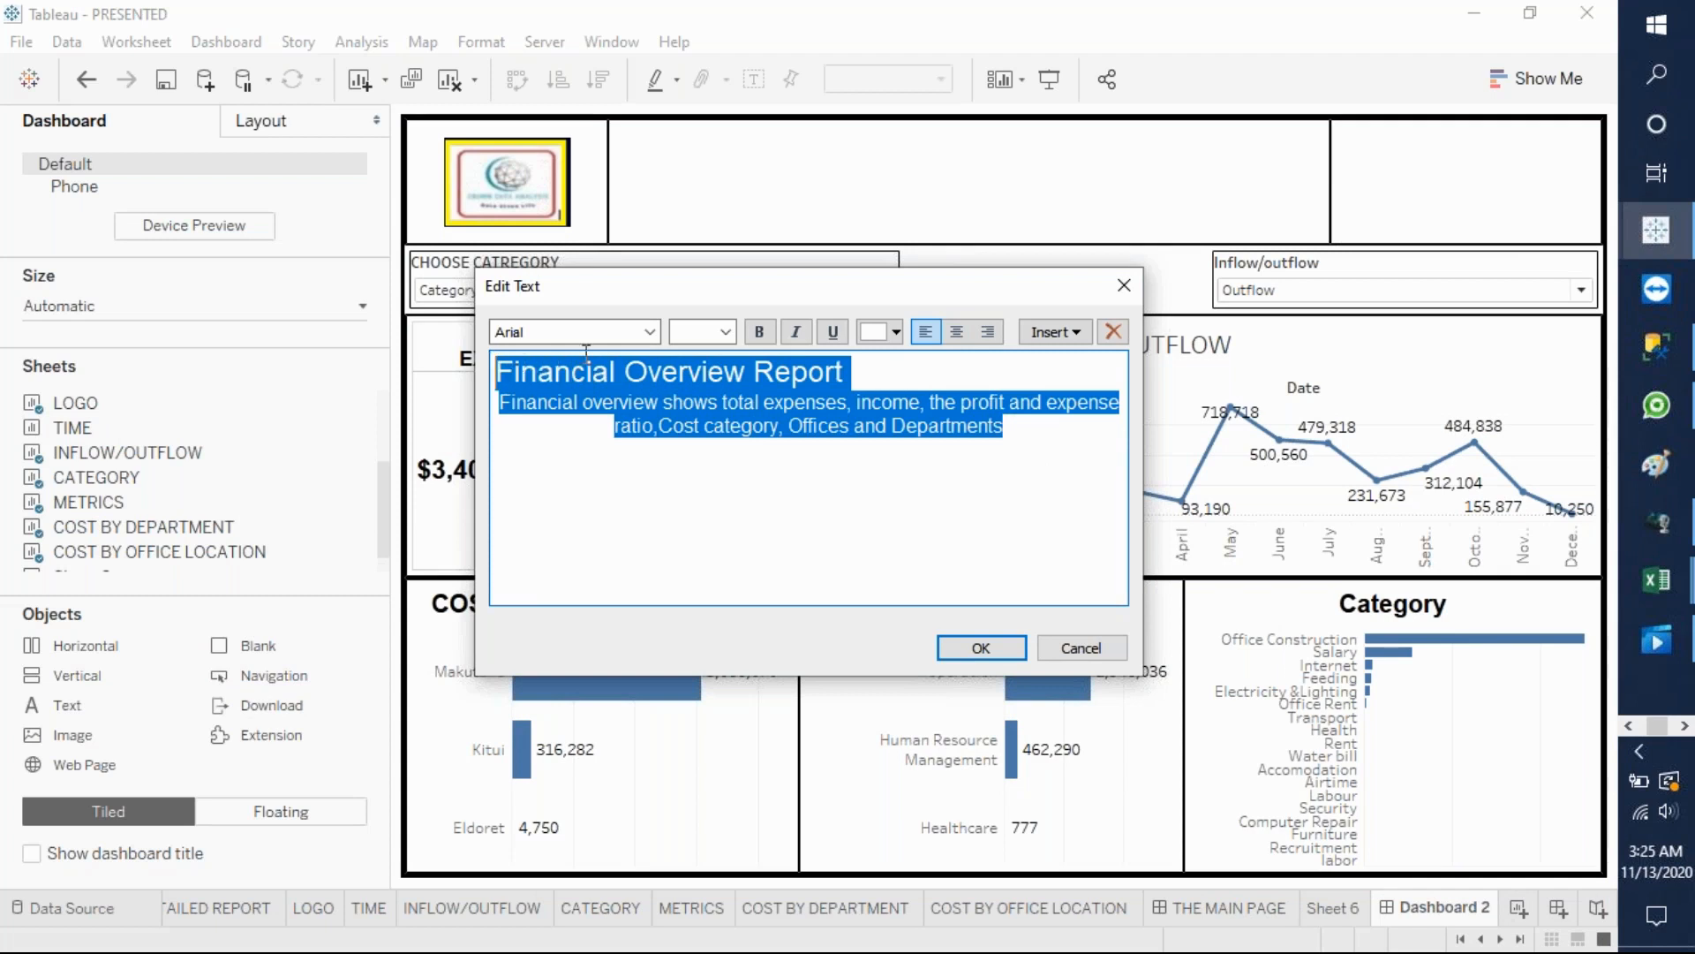
{"action": "left_click", "coordinate": [897, 333]}
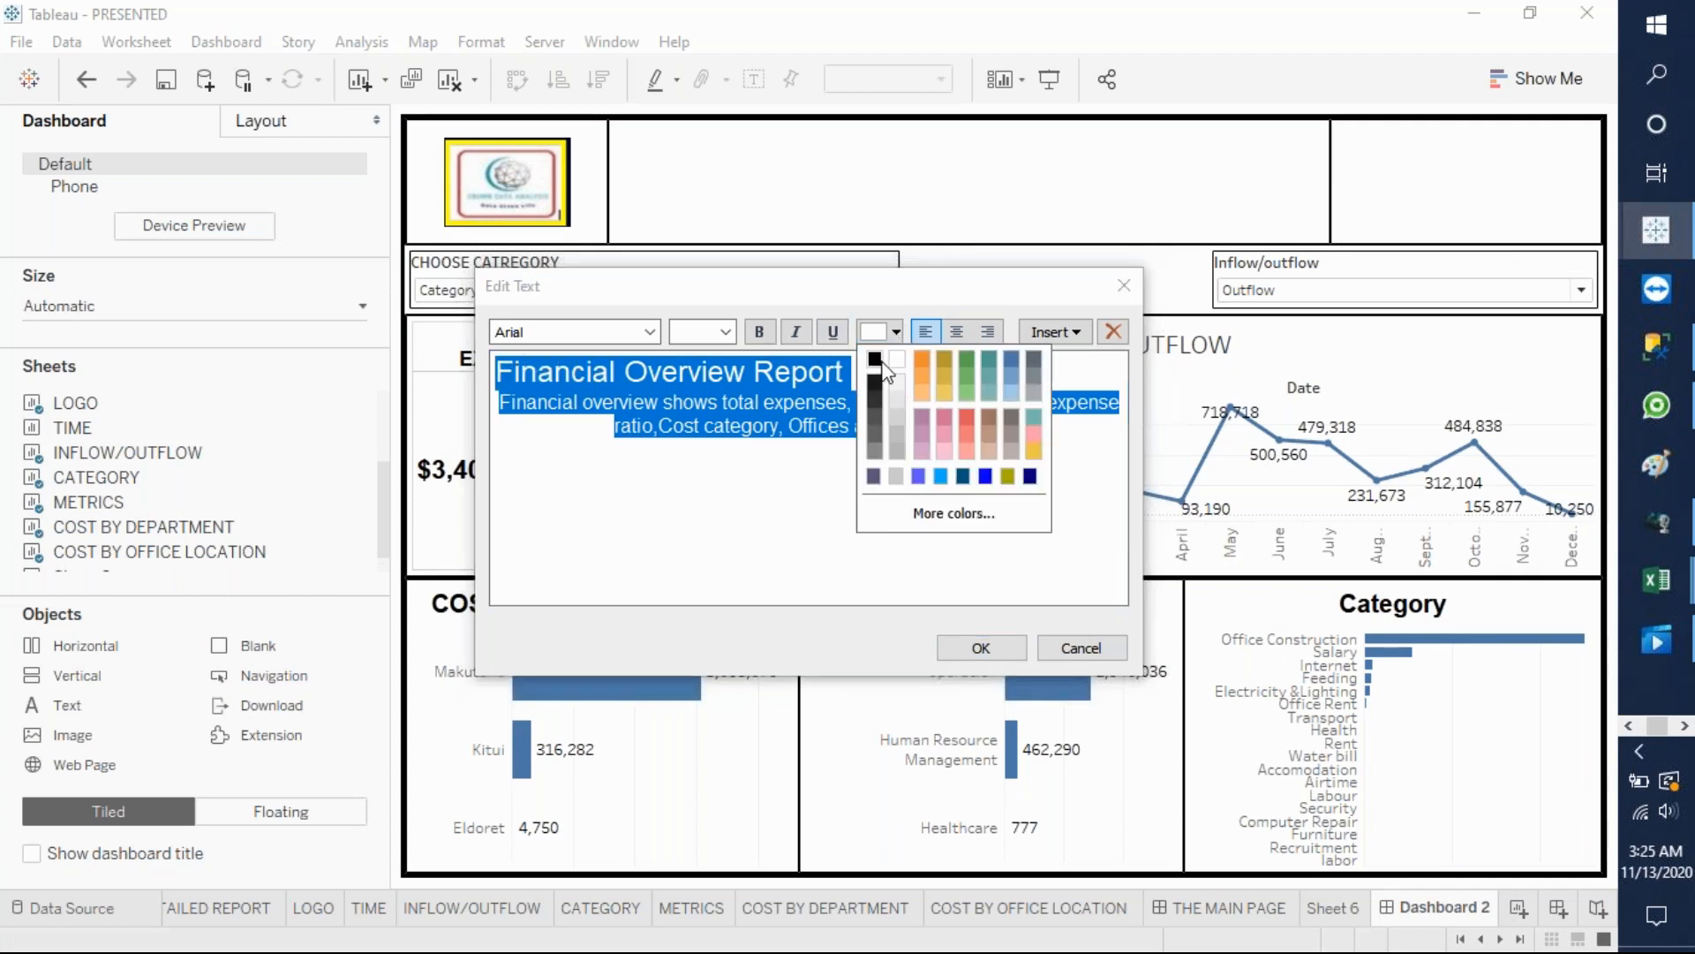
{"action": "left_click", "coordinate": [874, 358]}
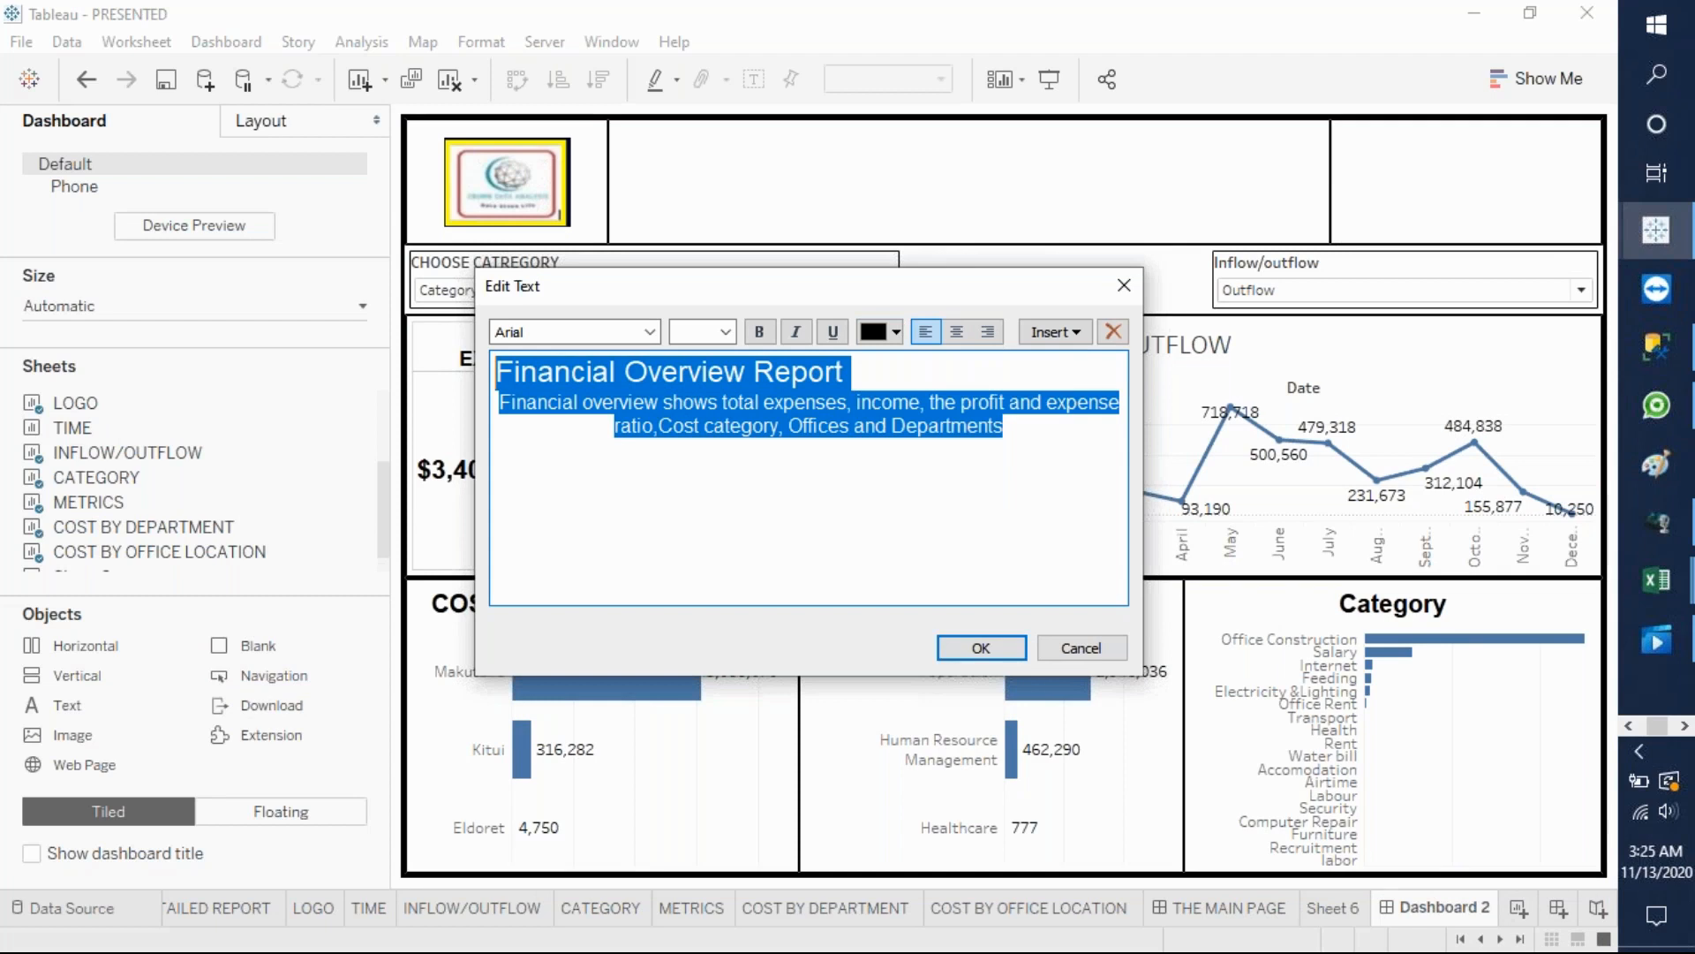
{"action": "left_click", "coordinate": [959, 332]}
{"action": "left_click", "coordinate": [760, 332]}
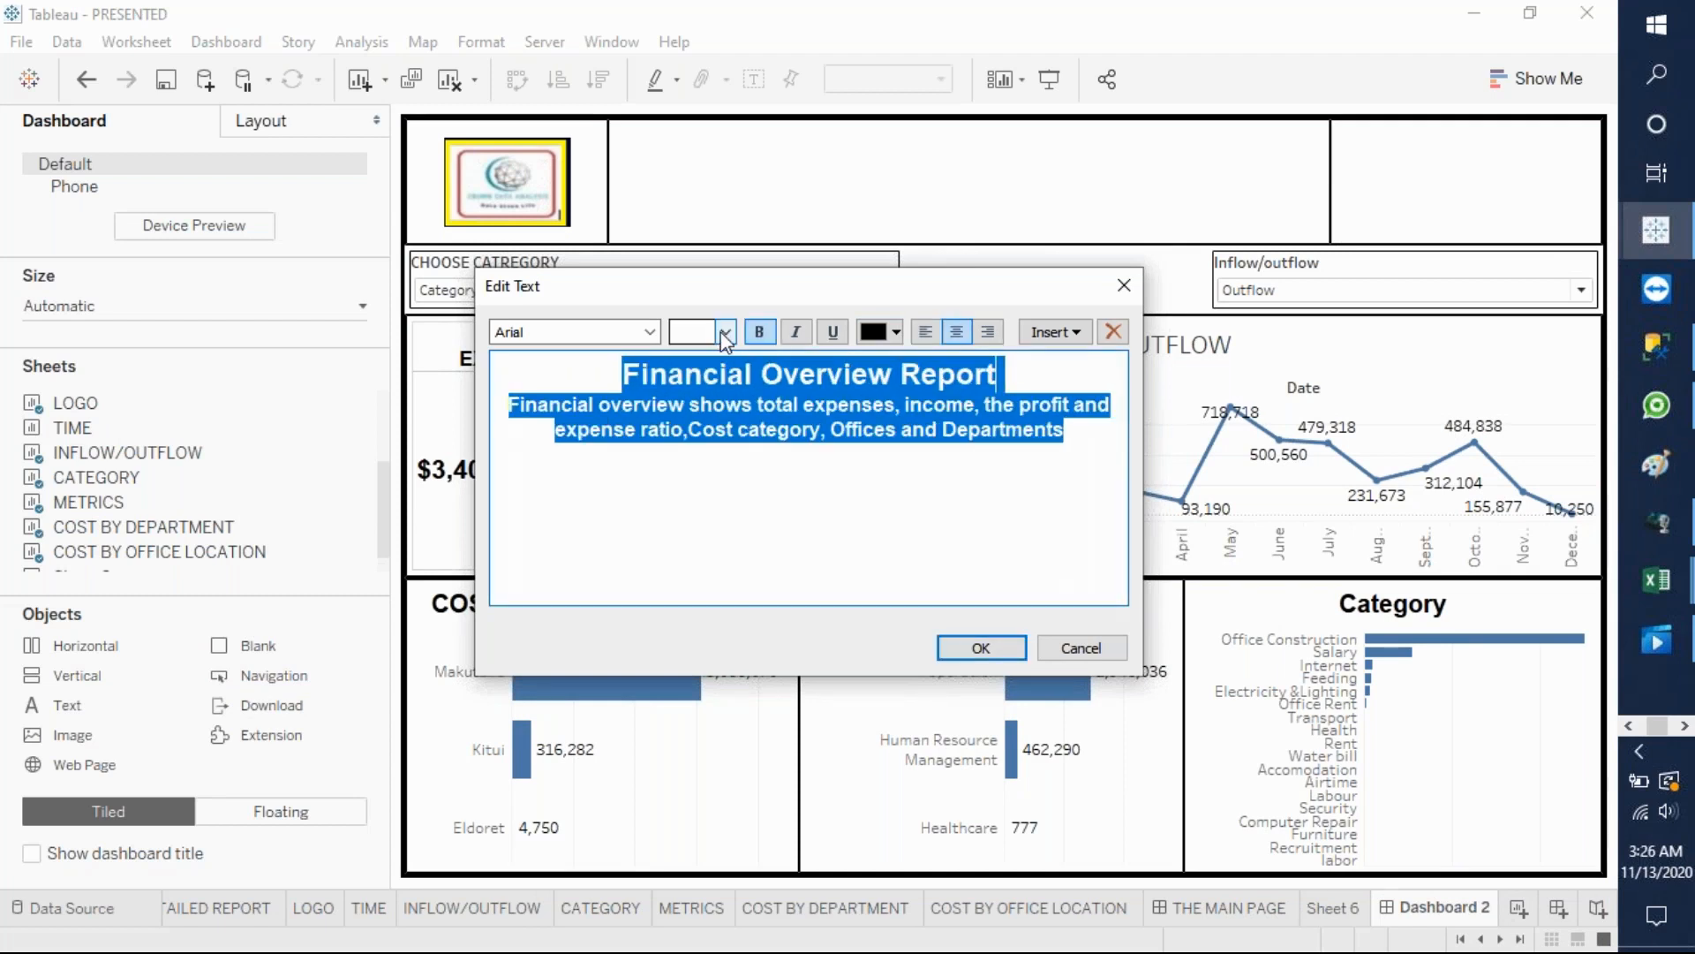
{"action": "left_click", "coordinate": [725, 333]}
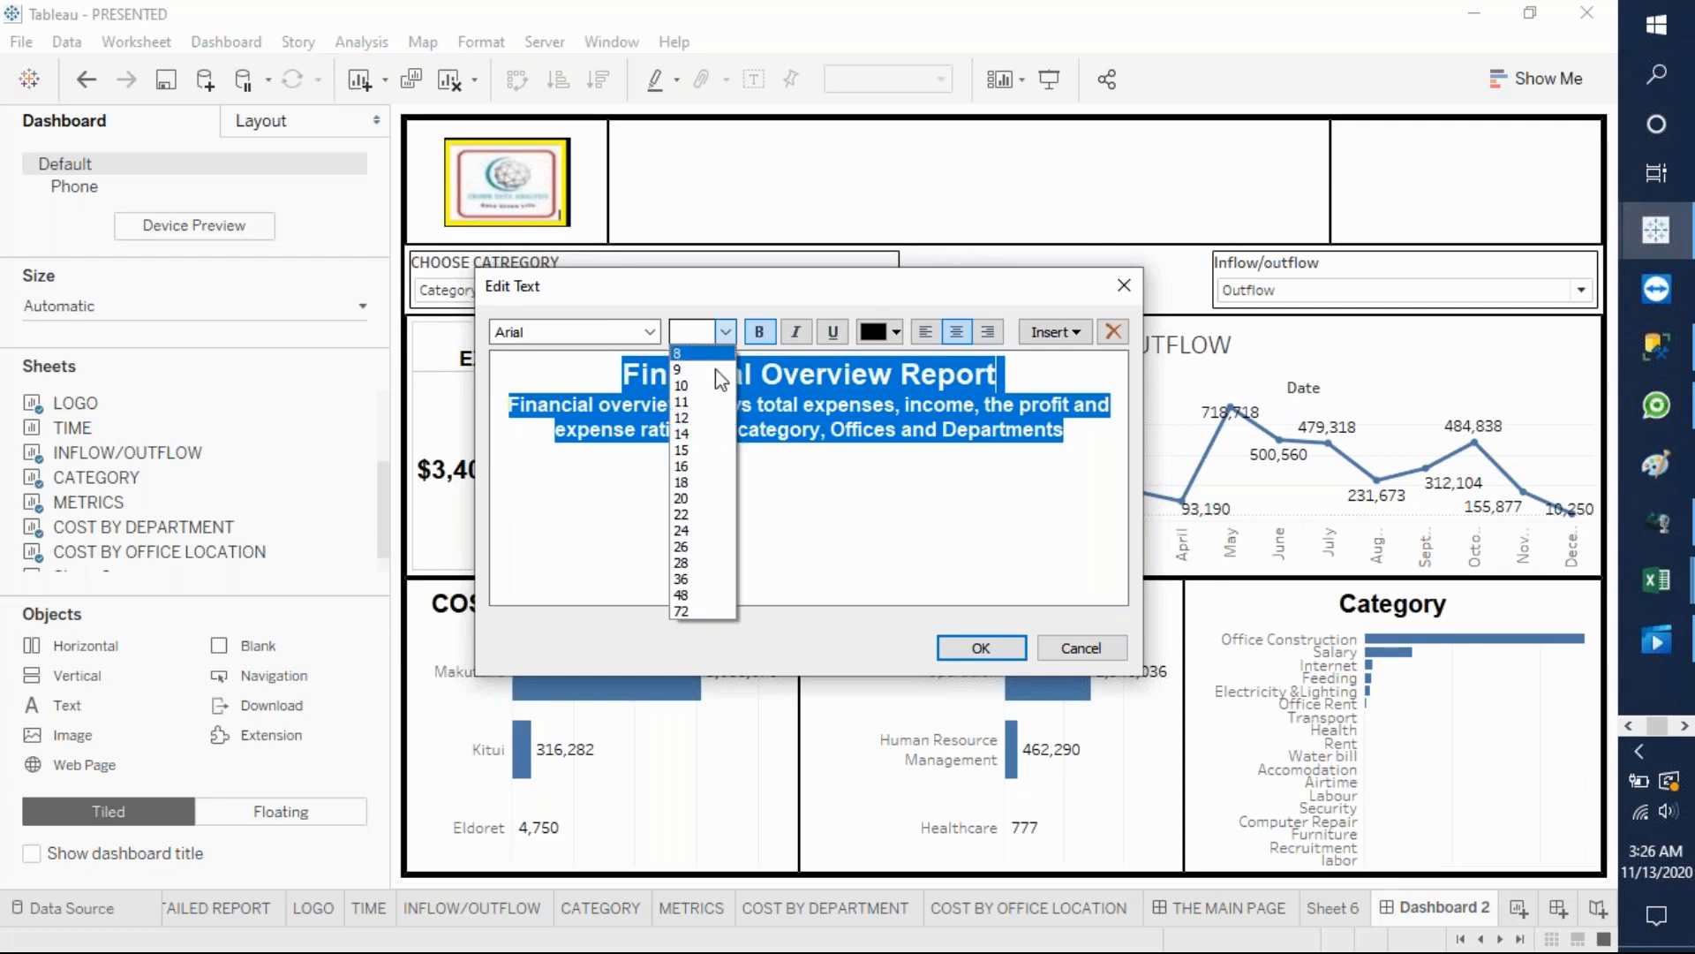
{"action": "left_click", "coordinate": [712, 467]}
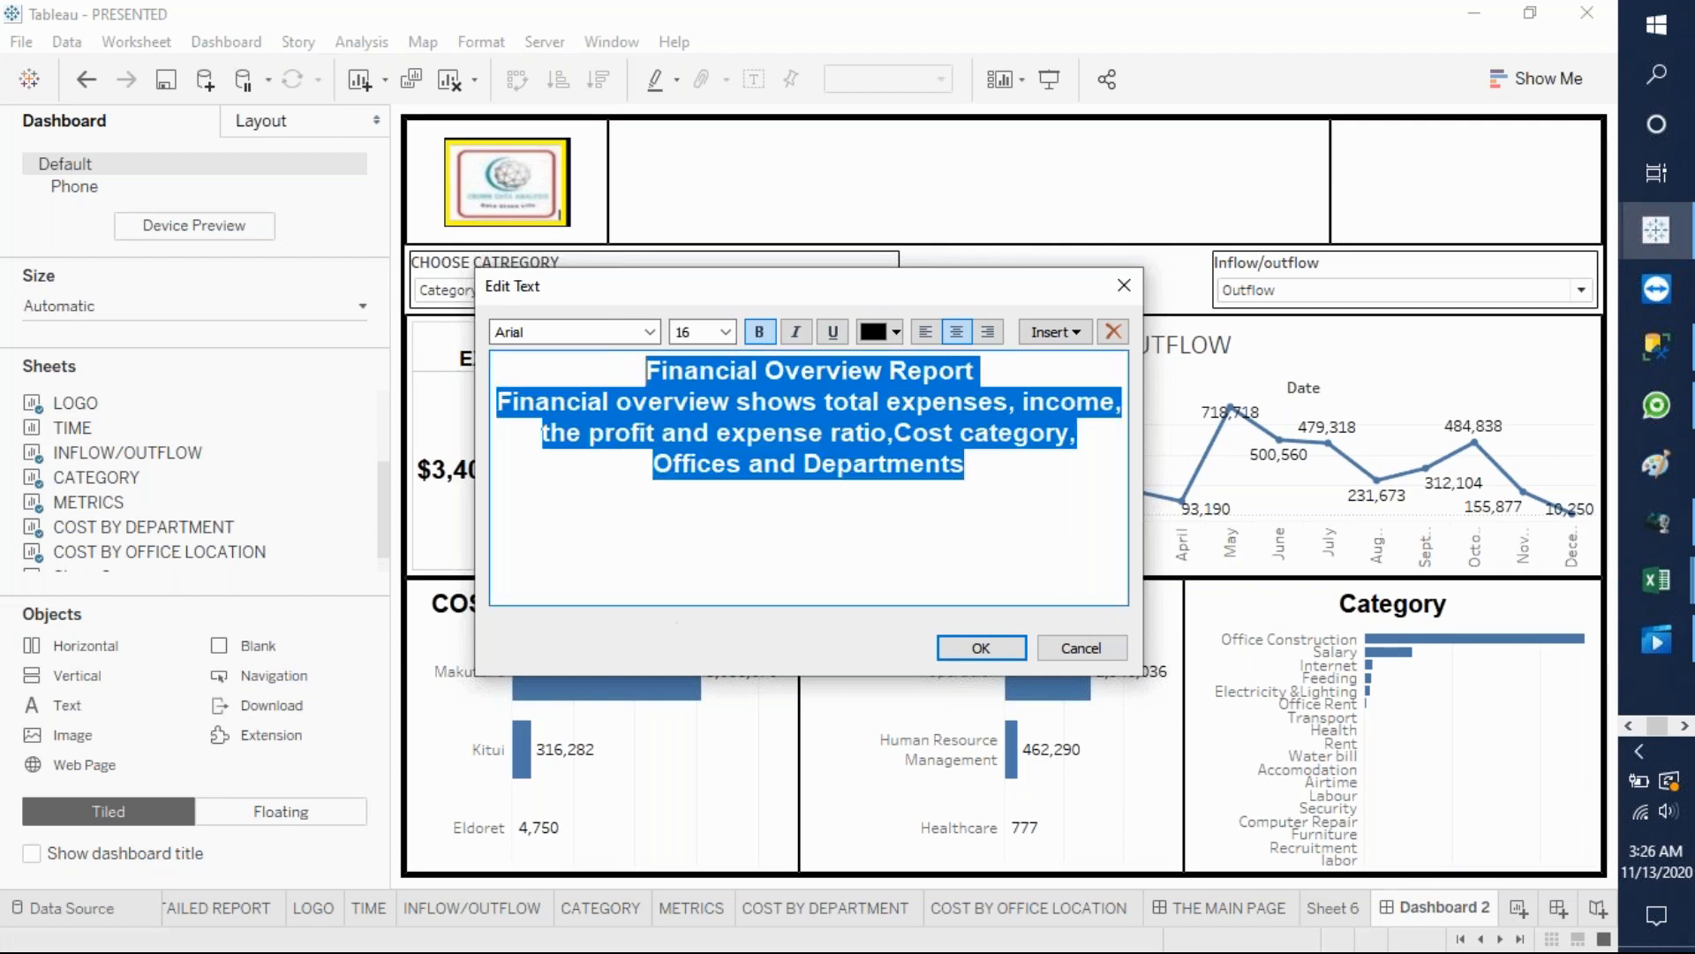
{"action": "left_click", "coordinate": [980, 647]}
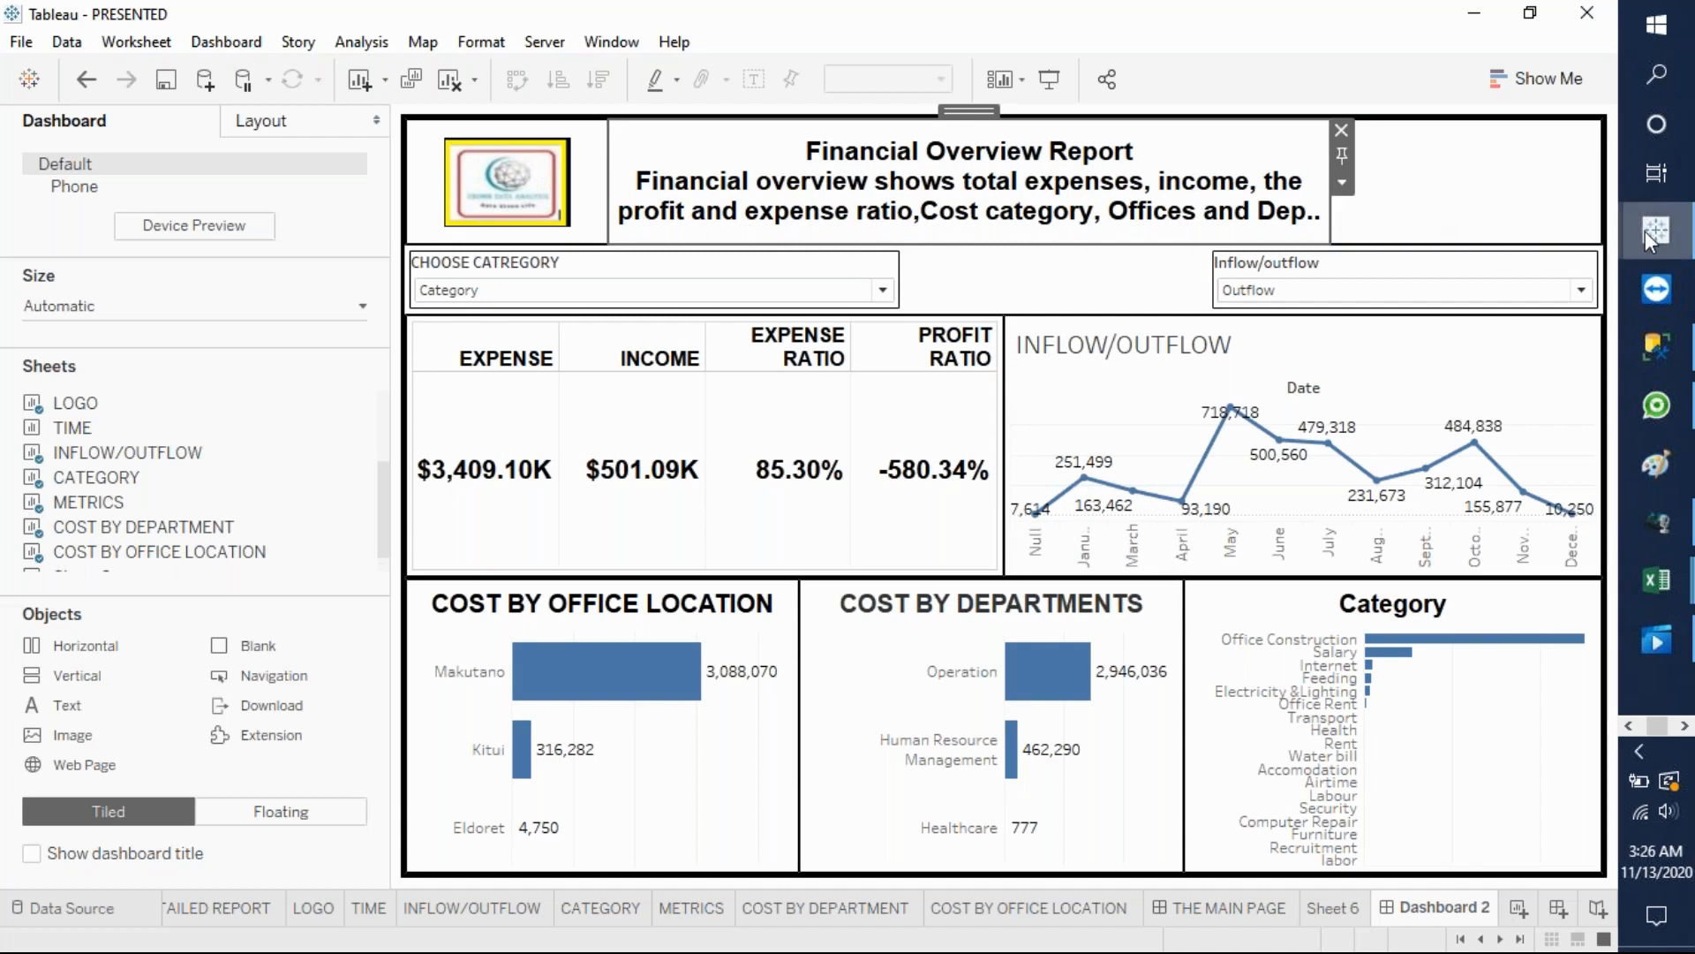
- Give the title and description text object a dark blue background at 100% opacity
{"action": "mouse_move", "coordinate": [1645, 231]}
{"action": "mouse_move", "coordinate": [1533, 278]}
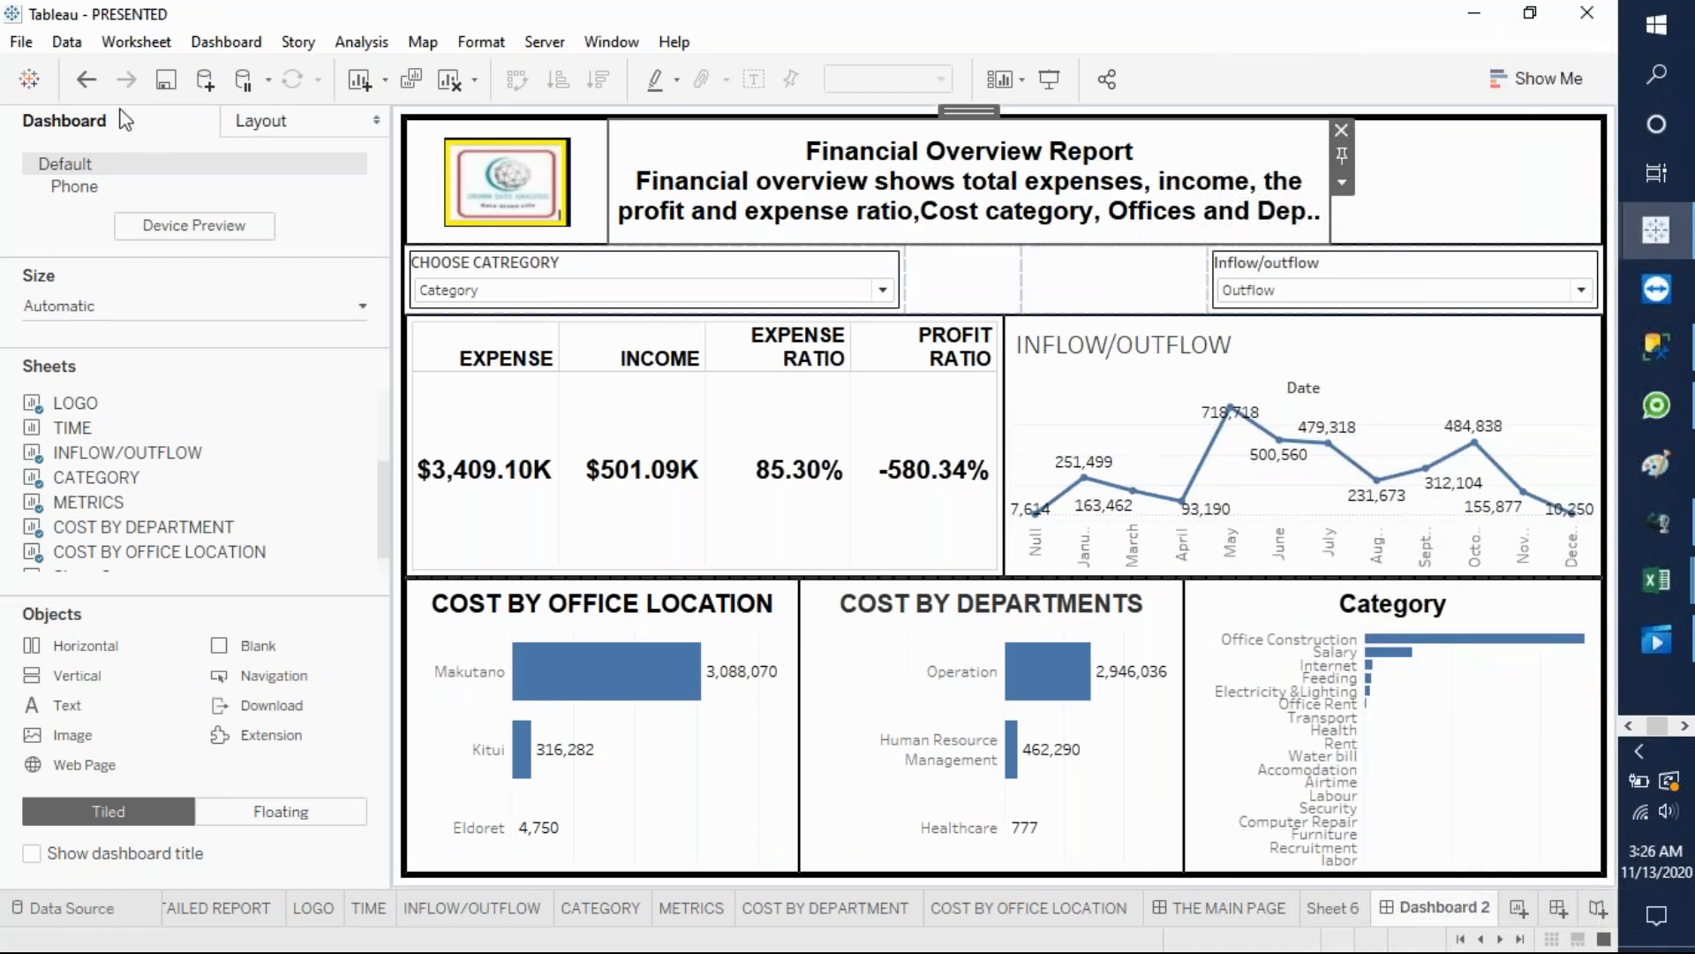
{"action": "left_click", "coordinate": [252, 120]}
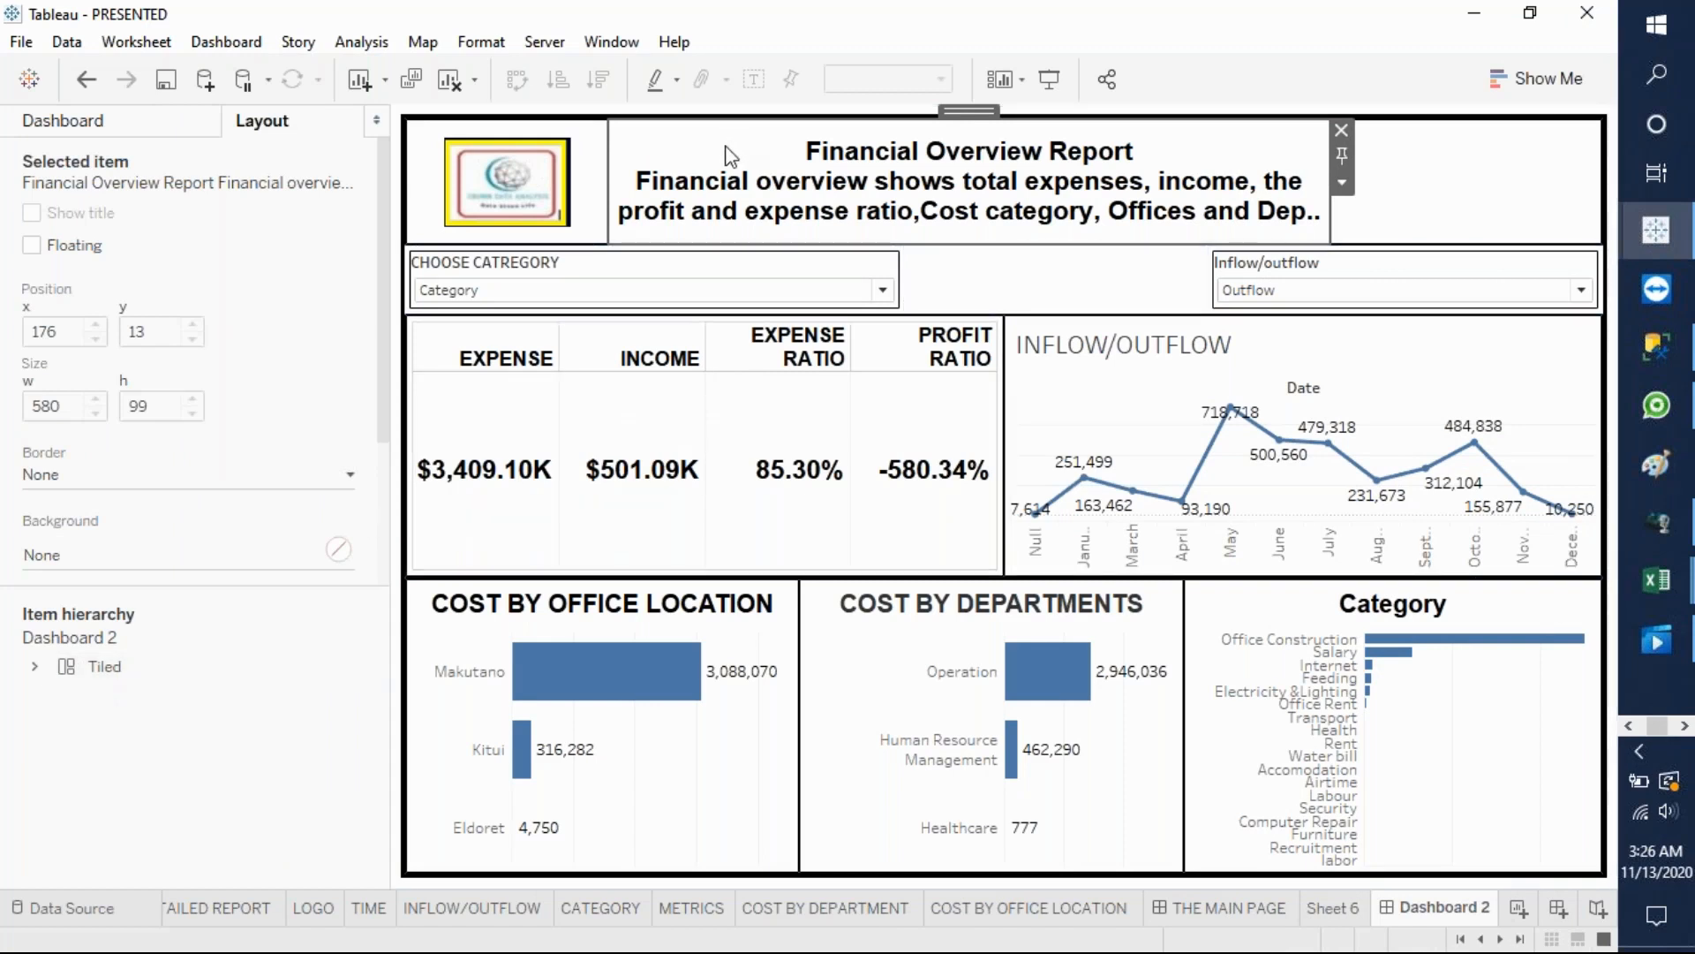
{"action": "left_click", "coordinate": [289, 484]}
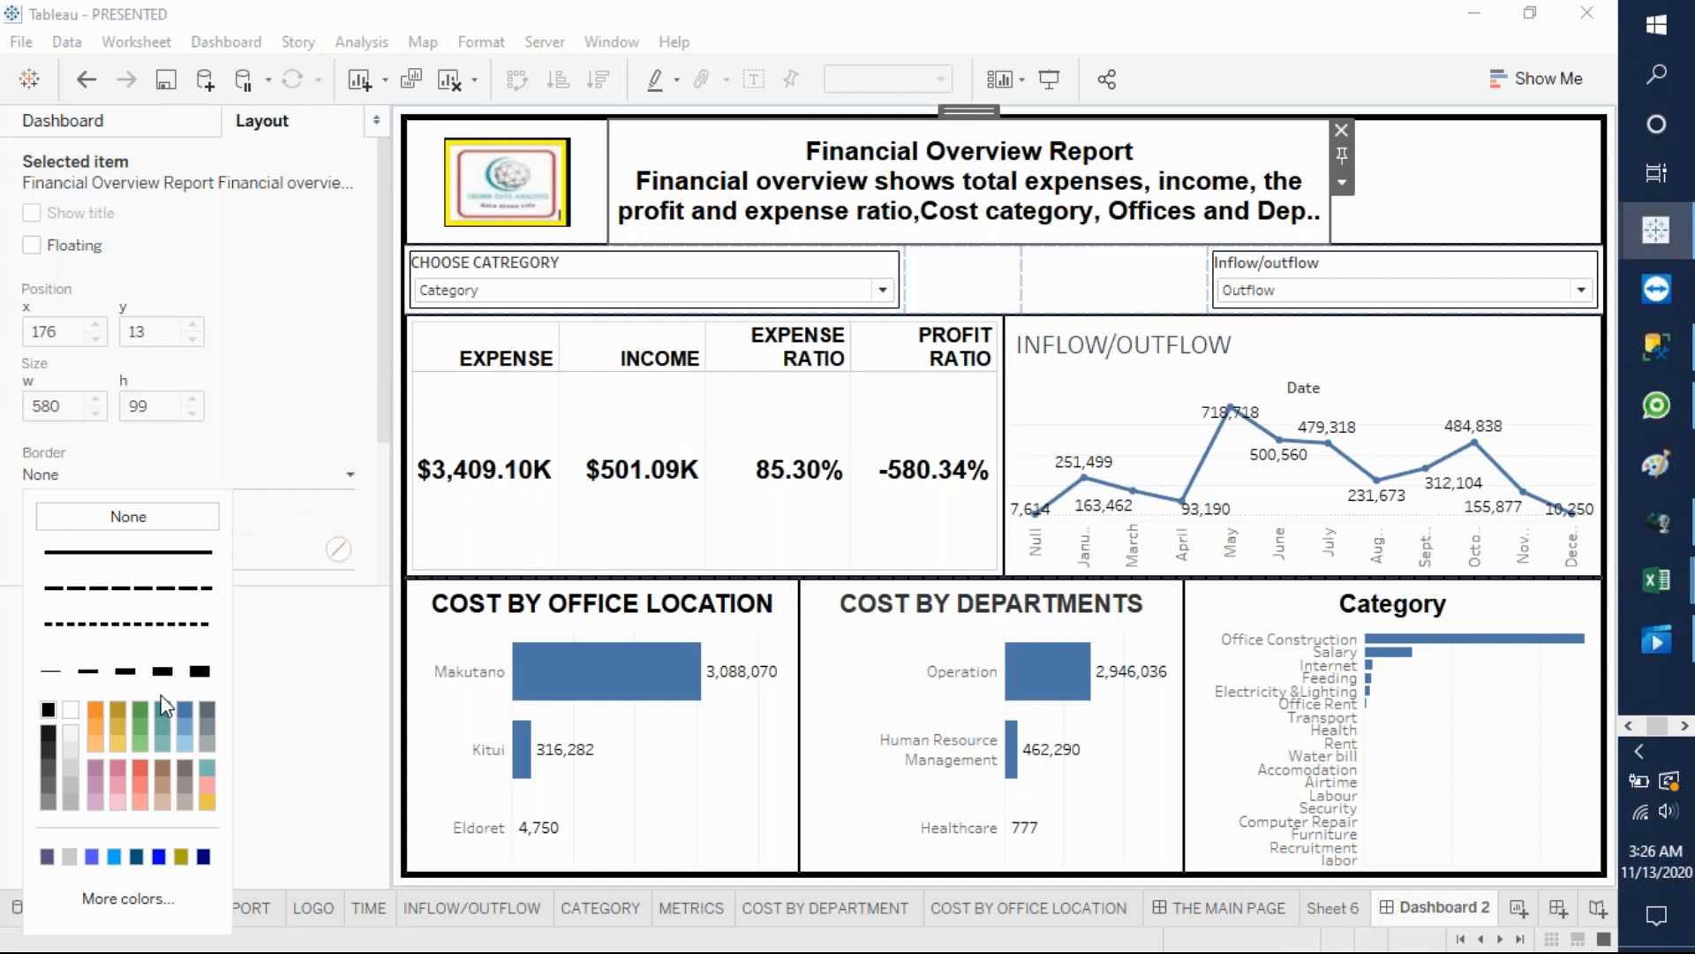
{"action": "left_click", "coordinate": [256, 470]}
{"action": "left_click", "coordinate": [337, 549]}
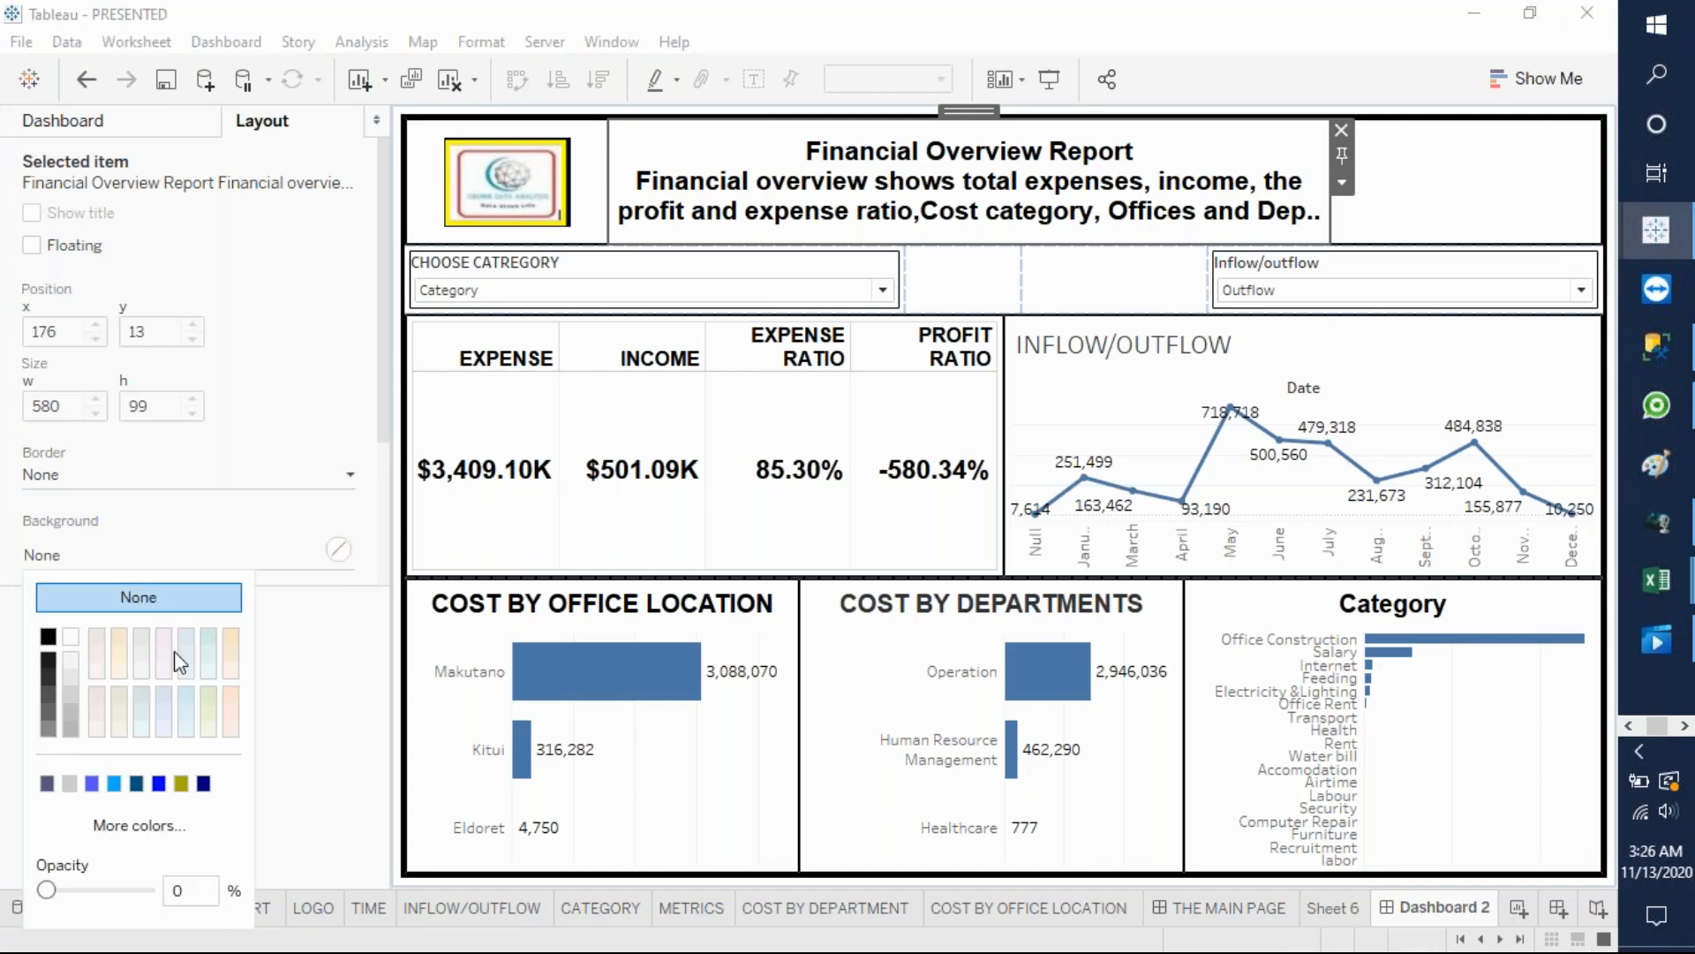
{"action": "left_click", "coordinate": [136, 784]}
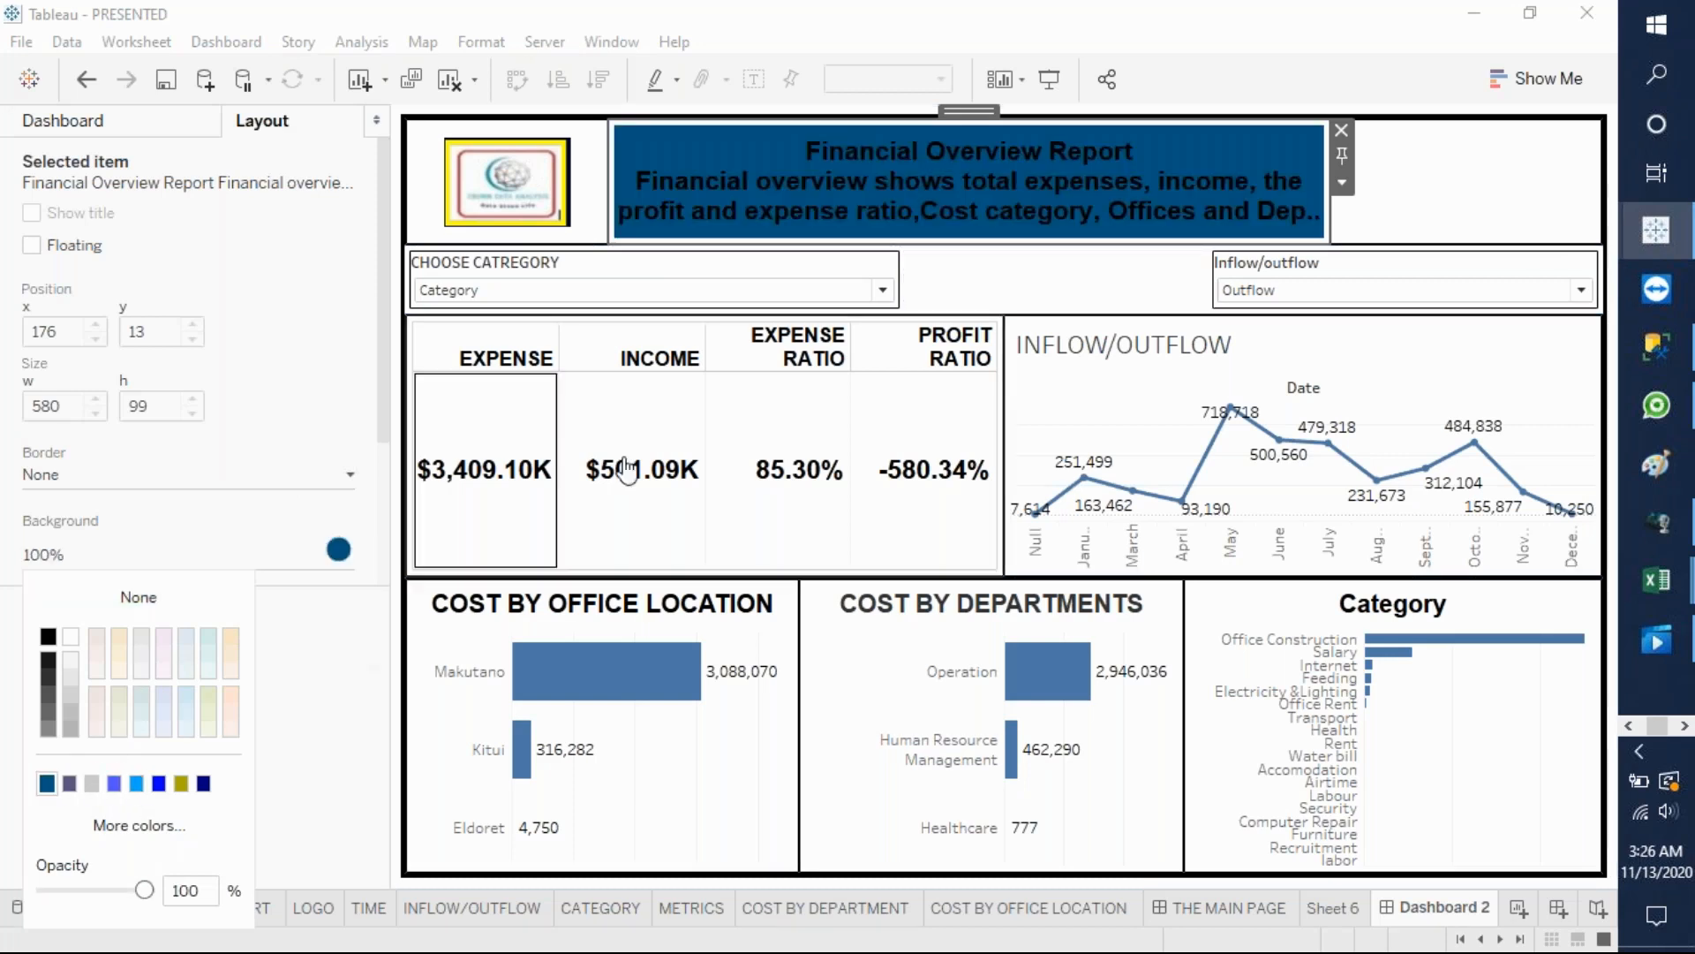
- Recolour the whole title and description text white and apply it to the dashboard
{"action": "left_click", "coordinate": [856, 203]}
{"action": "double_click", "coordinate": [855, 199]}
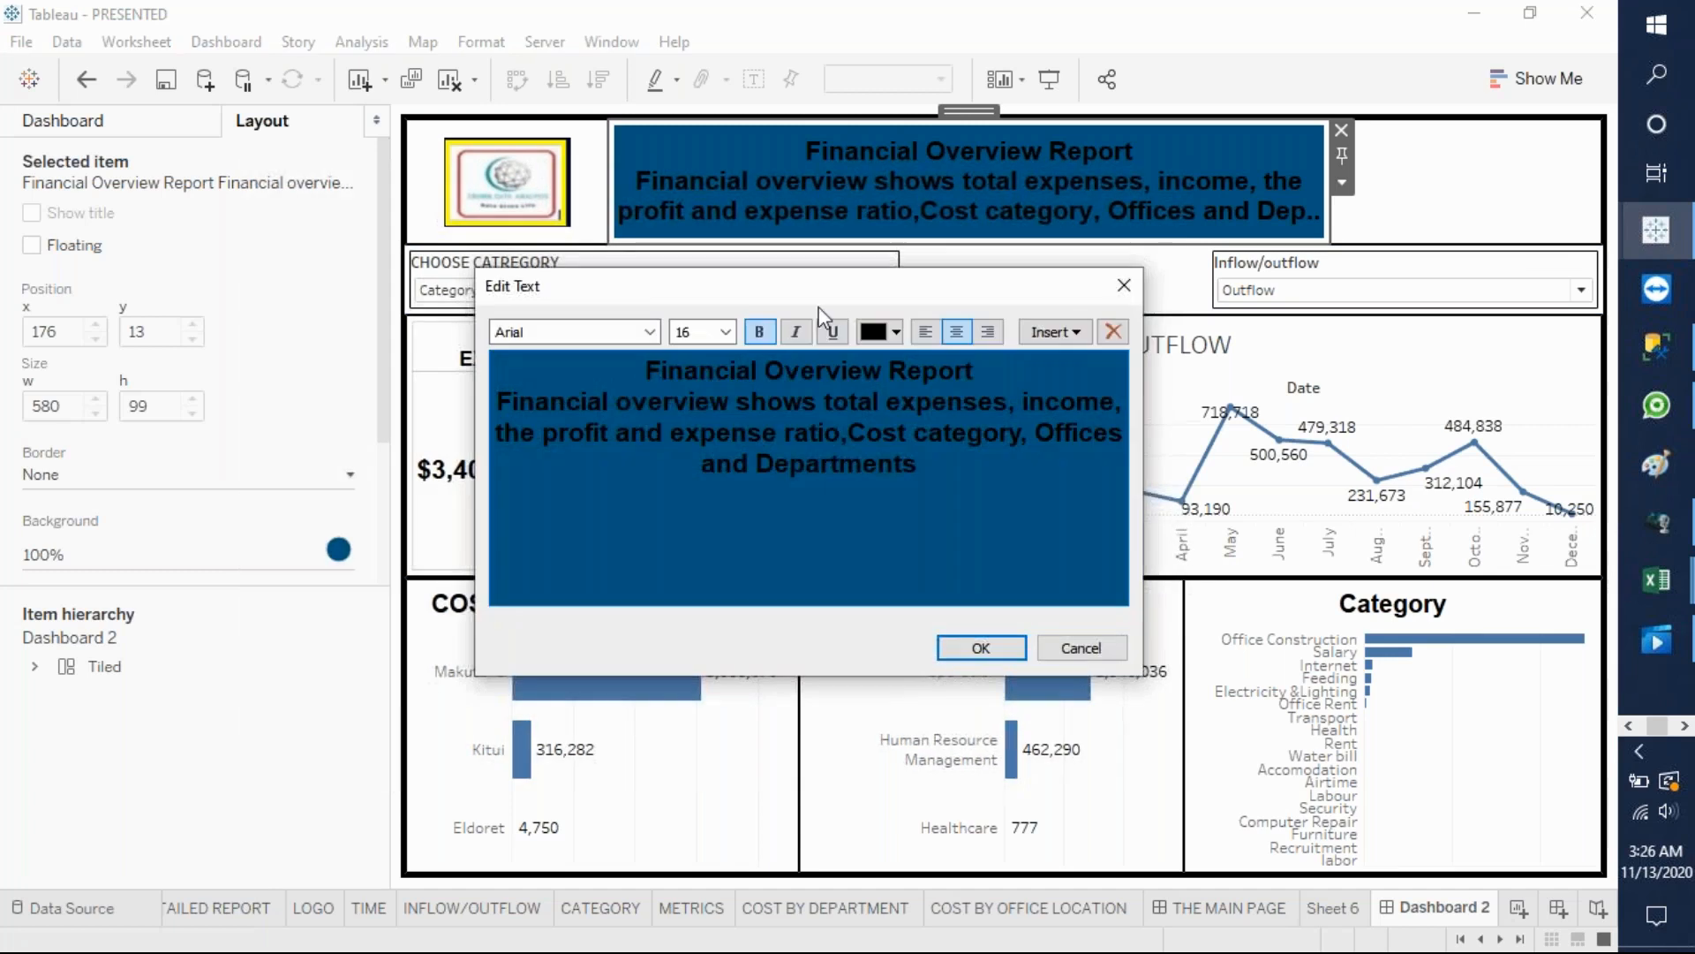
{"action": "left_click_drag", "start_coordinate": [646, 371], "coordinate": [918, 468]}
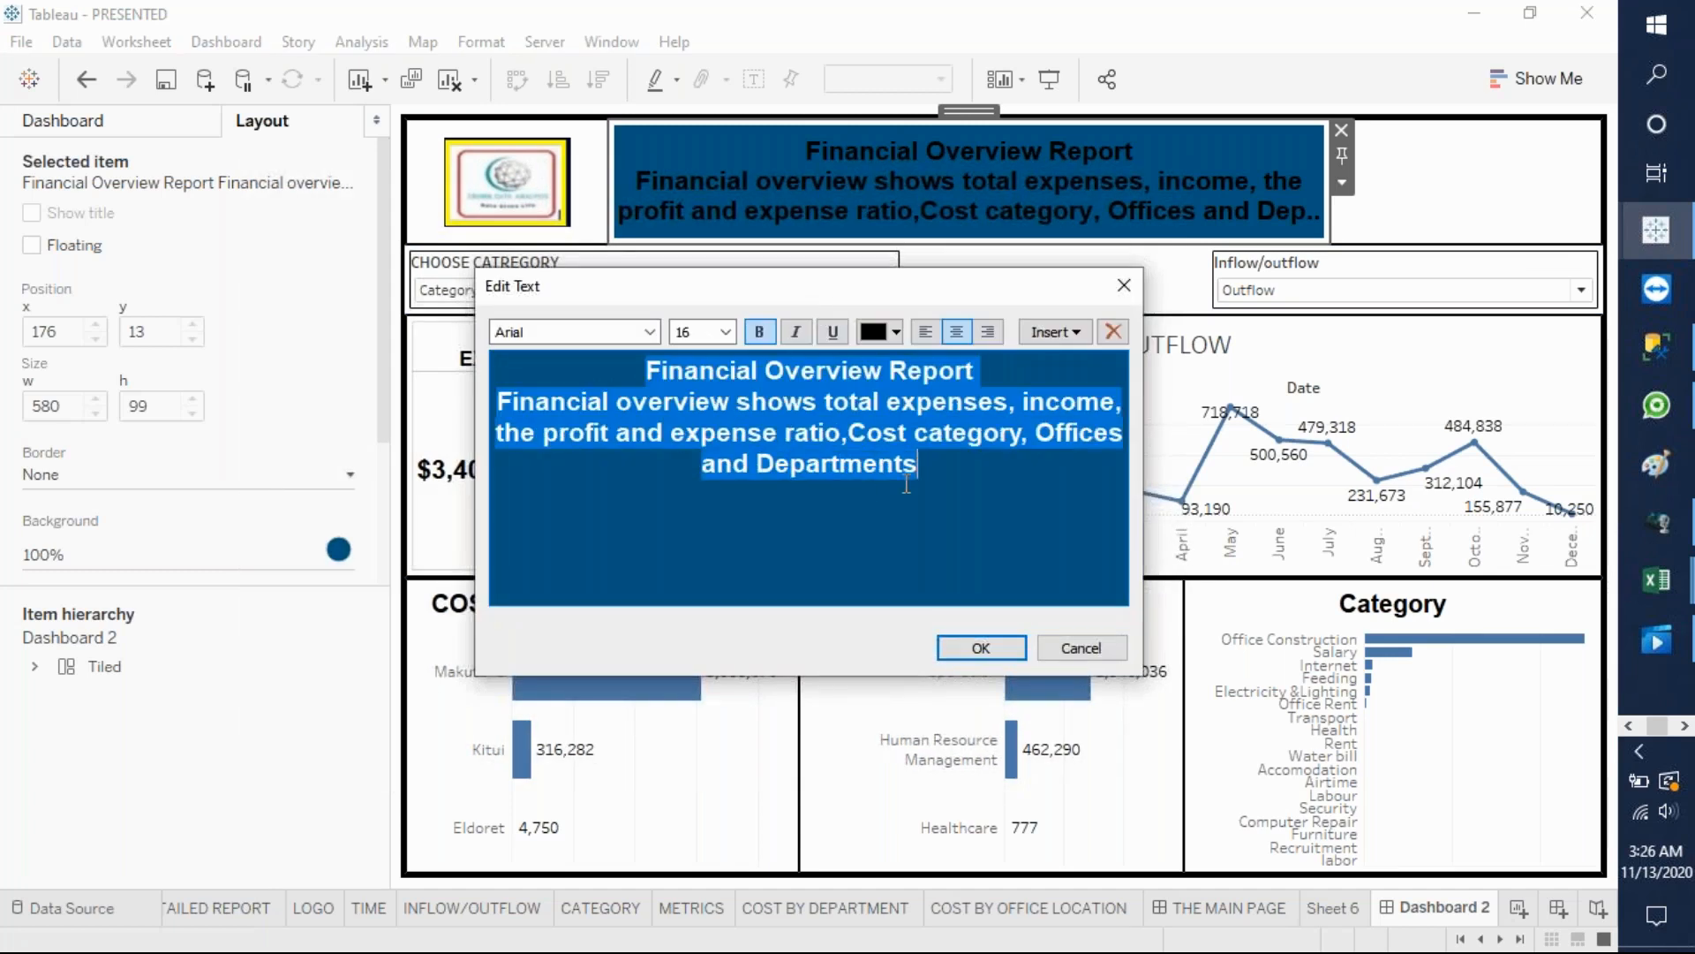
{"action": "left_click", "coordinate": [895, 332]}
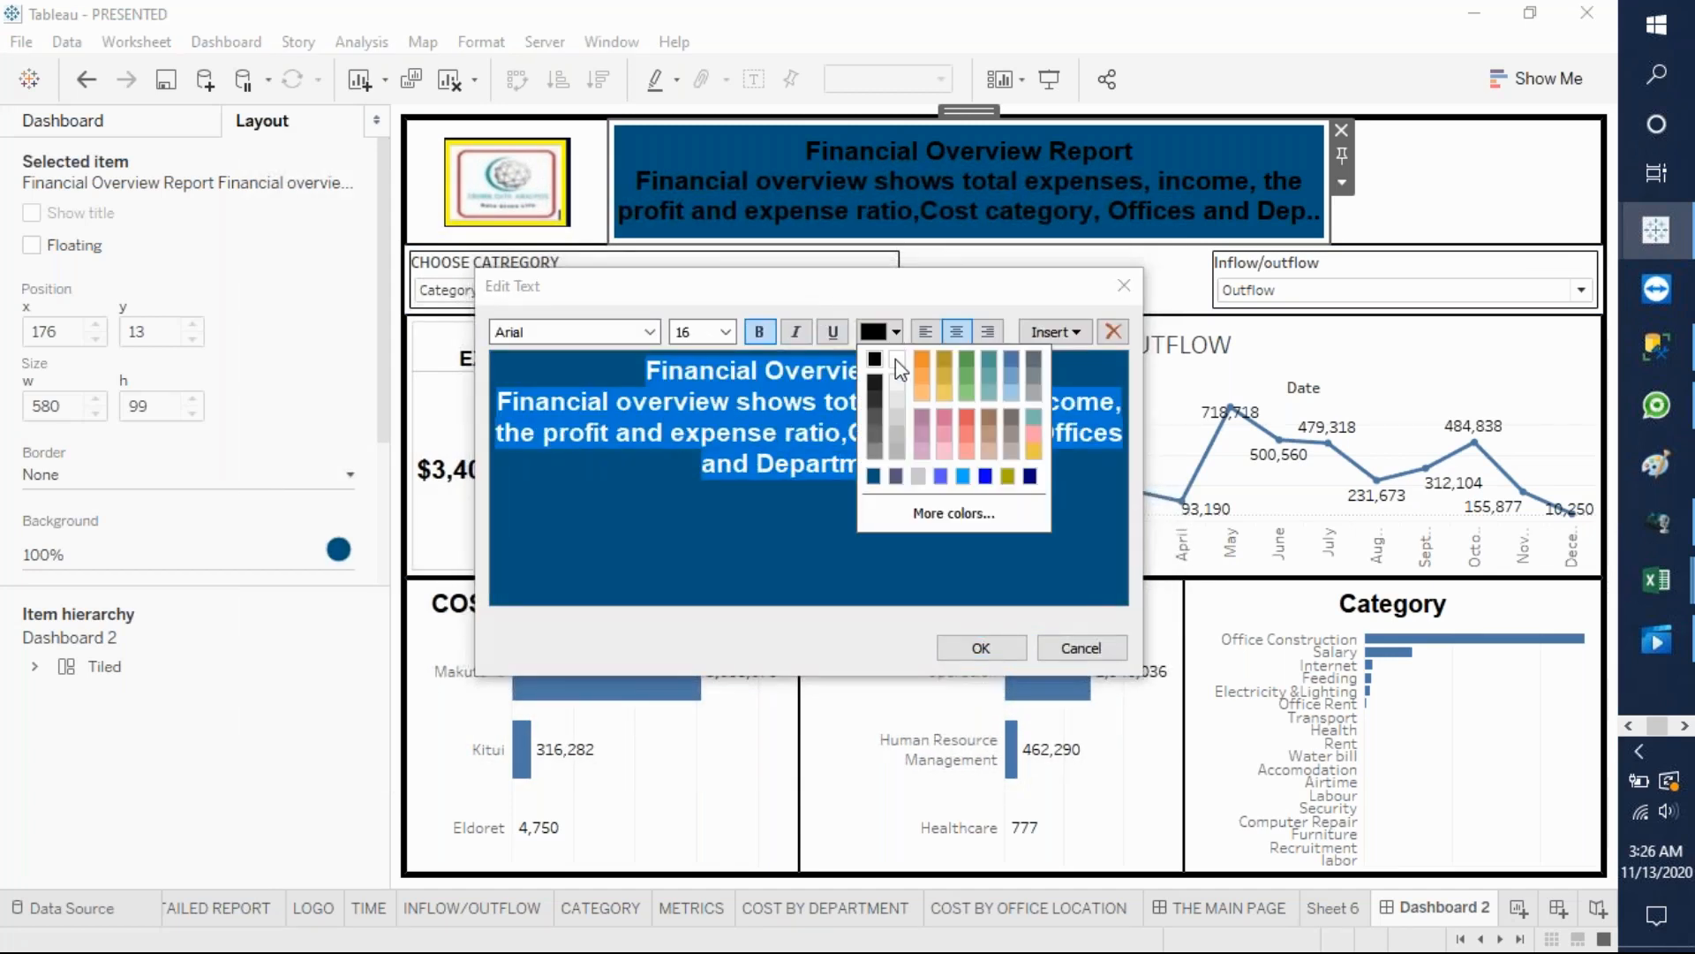
{"action": "left_click", "coordinate": [897, 359]}
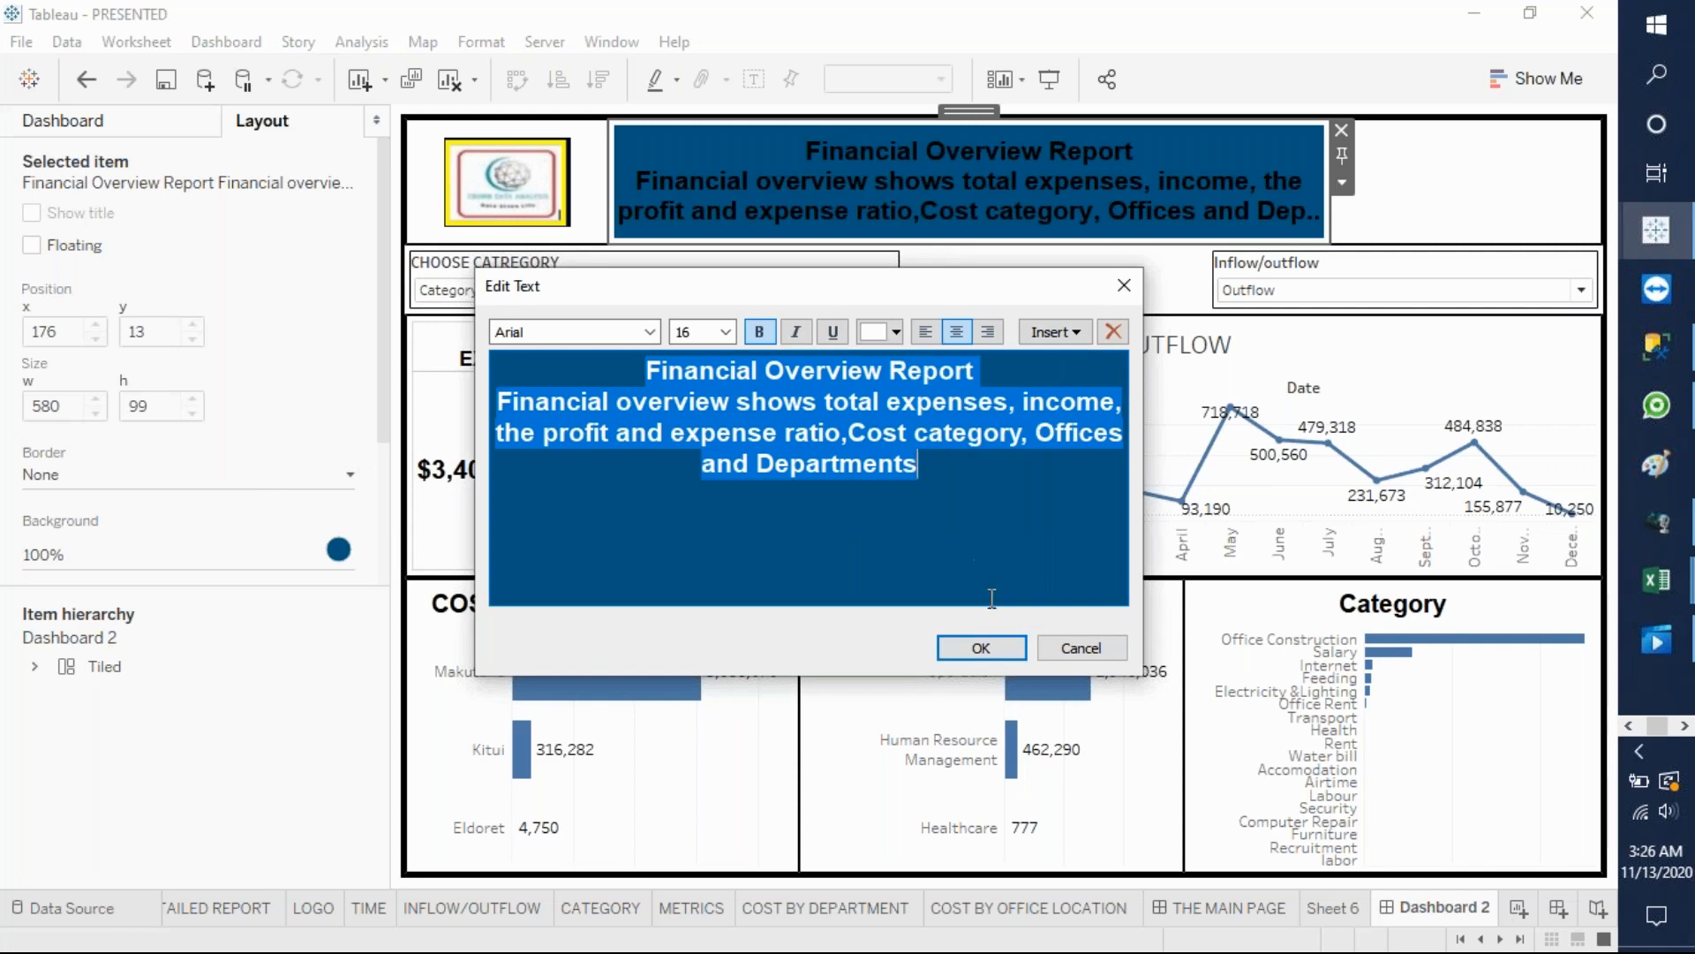
{"action": "left_click", "coordinate": [981, 648]}
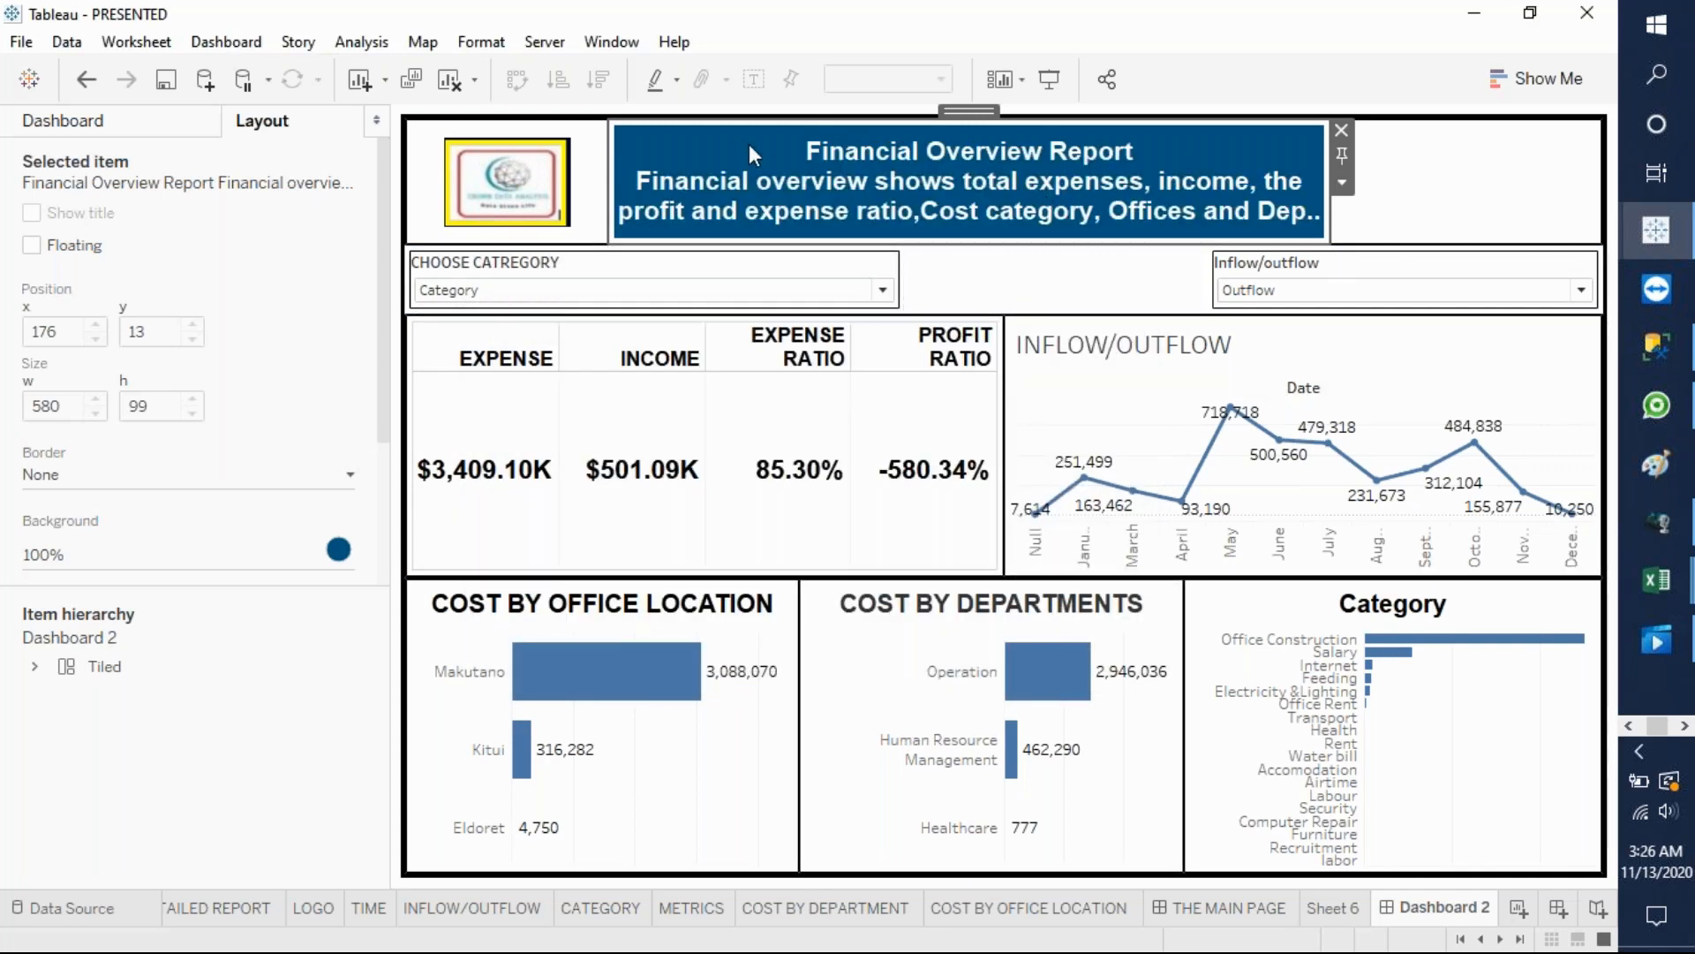
- Reduce the whole title and description text to font size 14 and apply it
{"action": "double_click", "coordinate": [798, 145]}
{"action": "left_click_drag", "start_coordinate": [646, 356], "coordinate": [808, 483]}
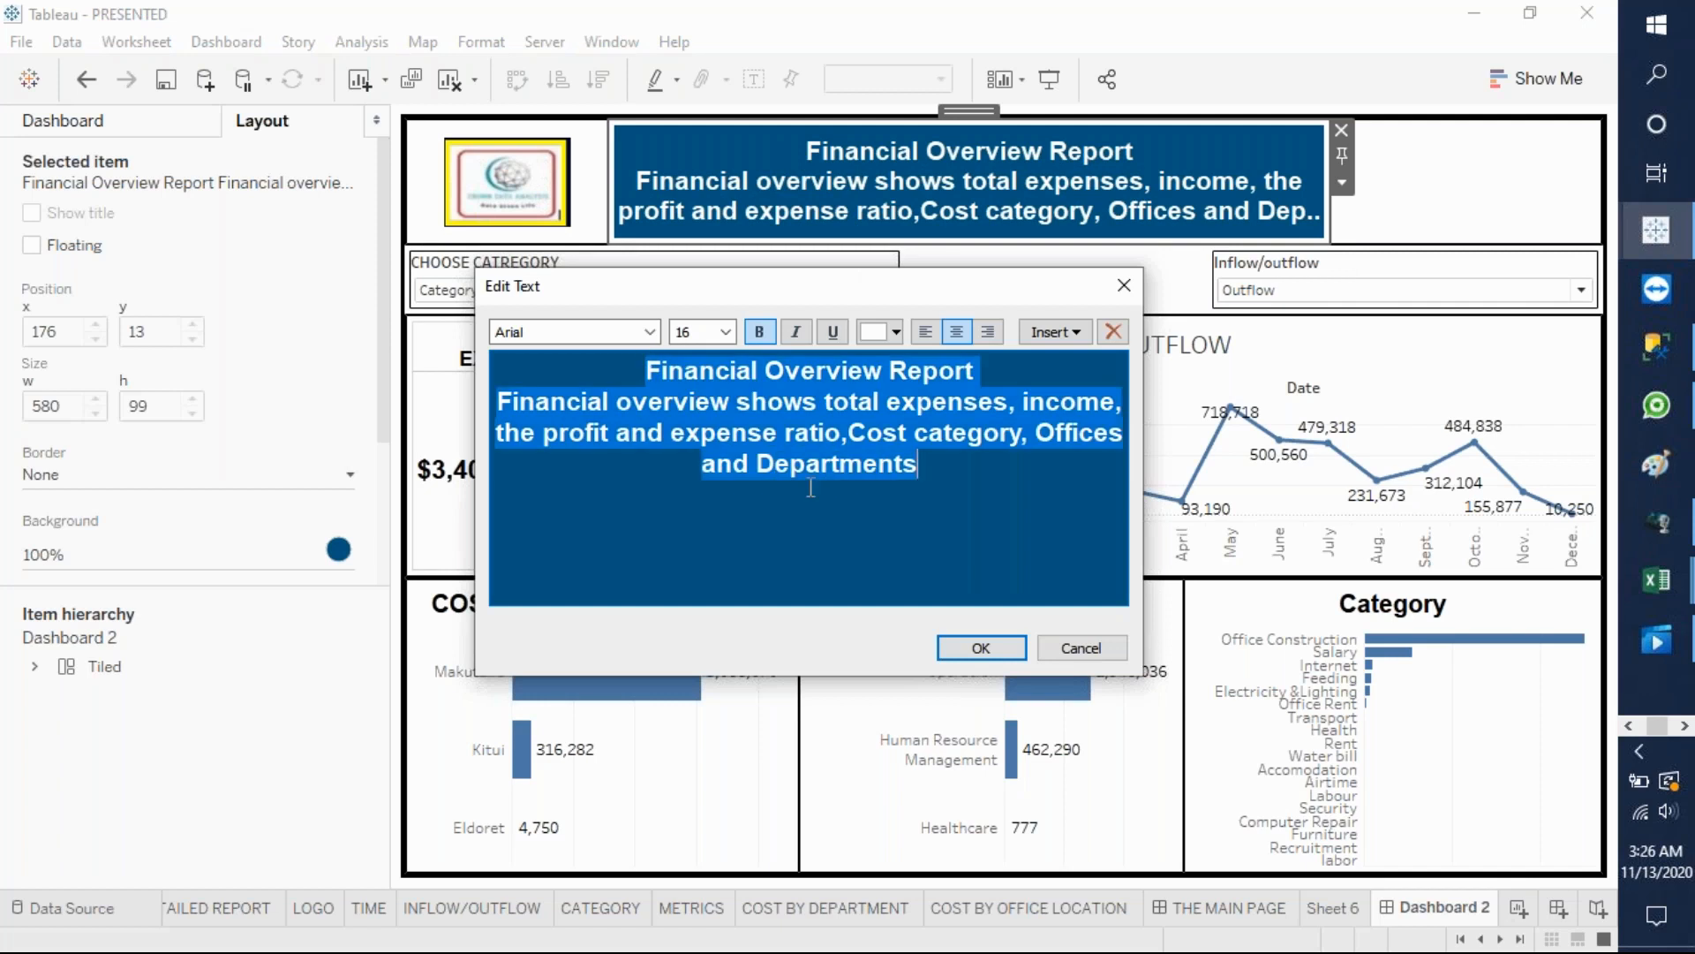
{"action": "left_click", "coordinate": [724, 332]}
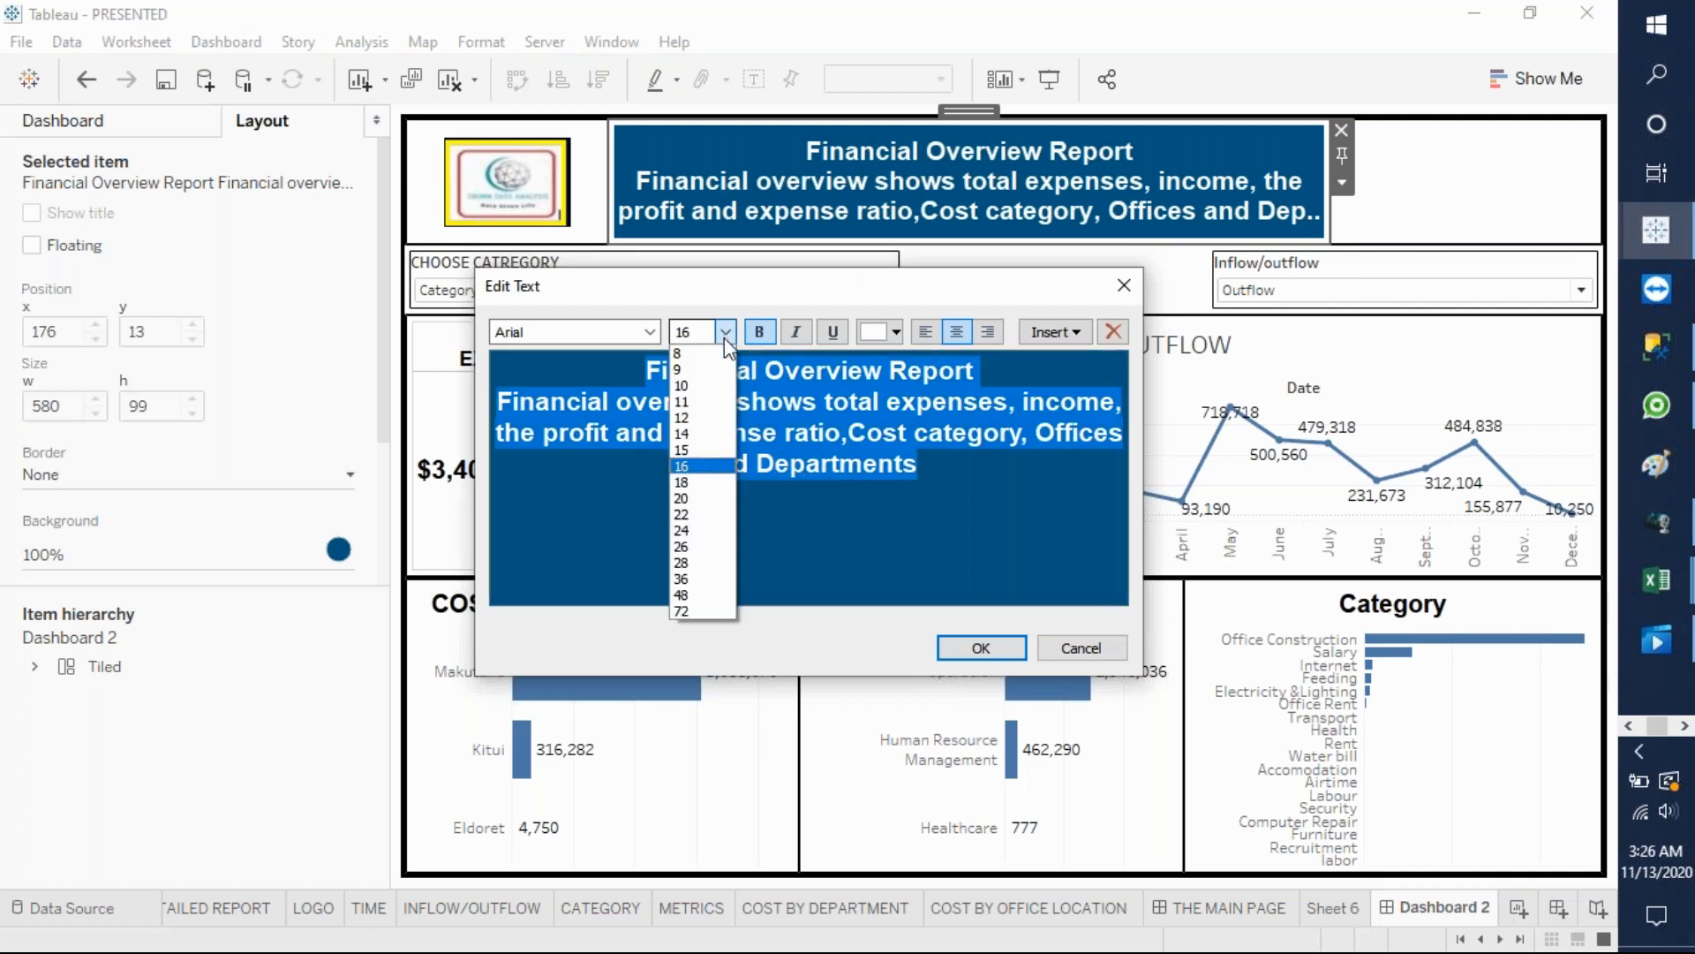
{"action": "left_click", "coordinate": [685, 417]}
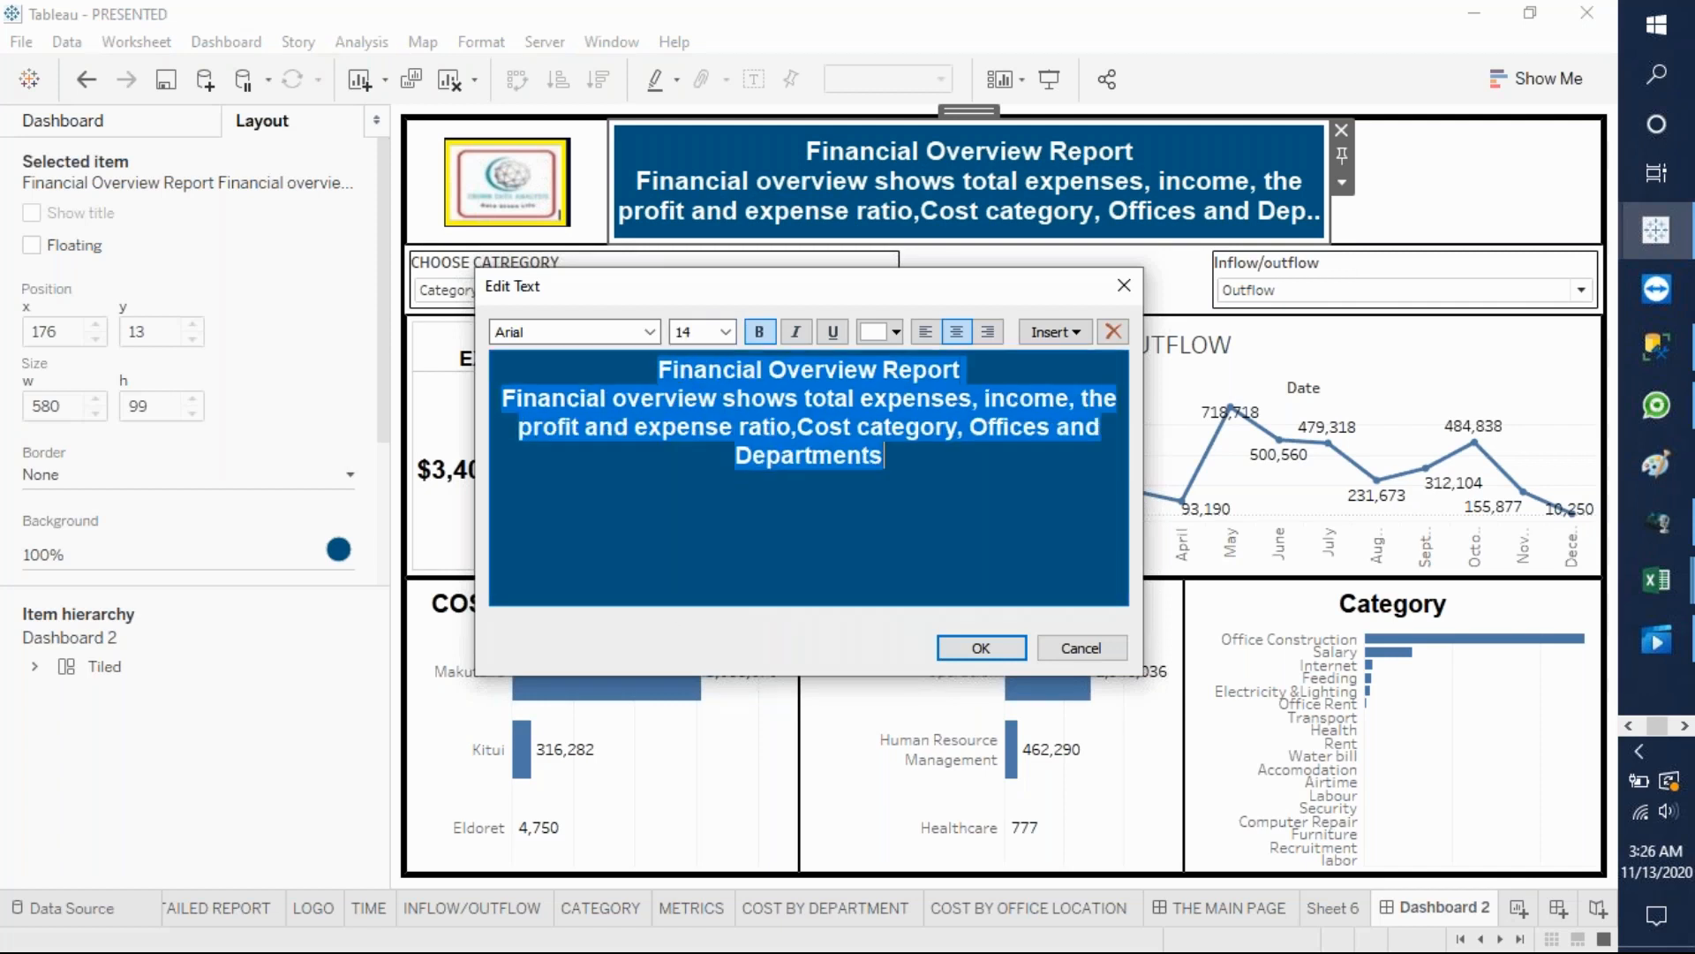
{"action": "left_click", "coordinate": [981, 648]}
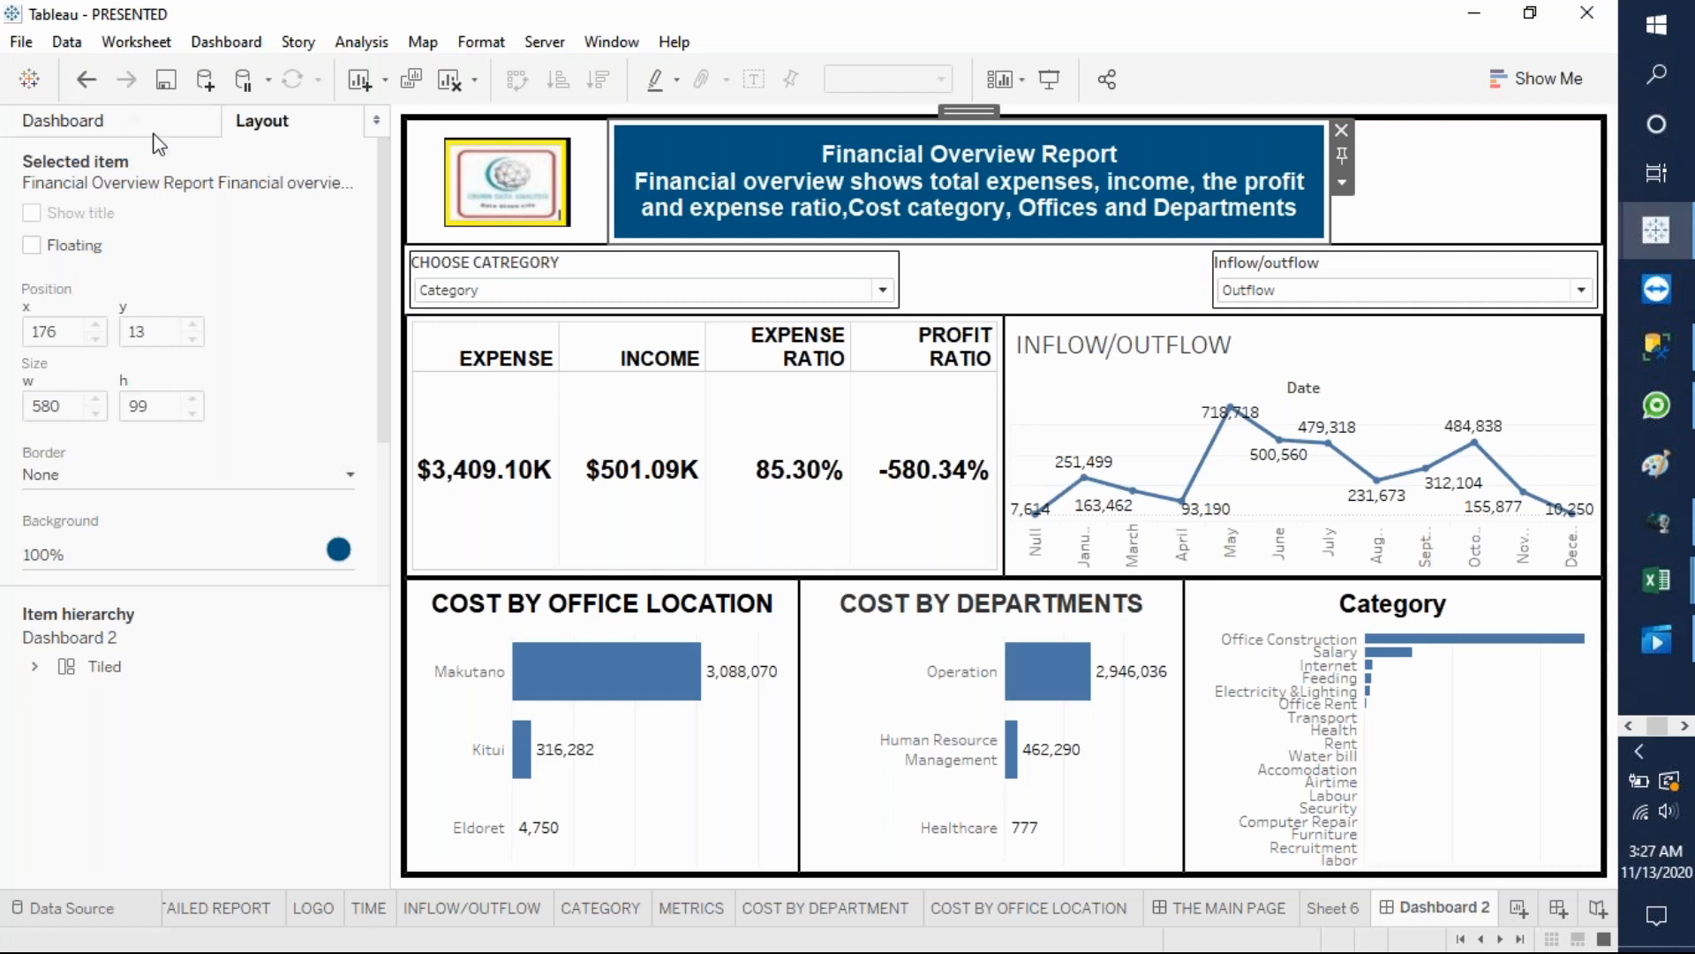
- Add a floating blank object over the title's upper-left area and shrink it to a small rectangle before the heading text
{"action": "left_click", "coordinate": [121, 130]}
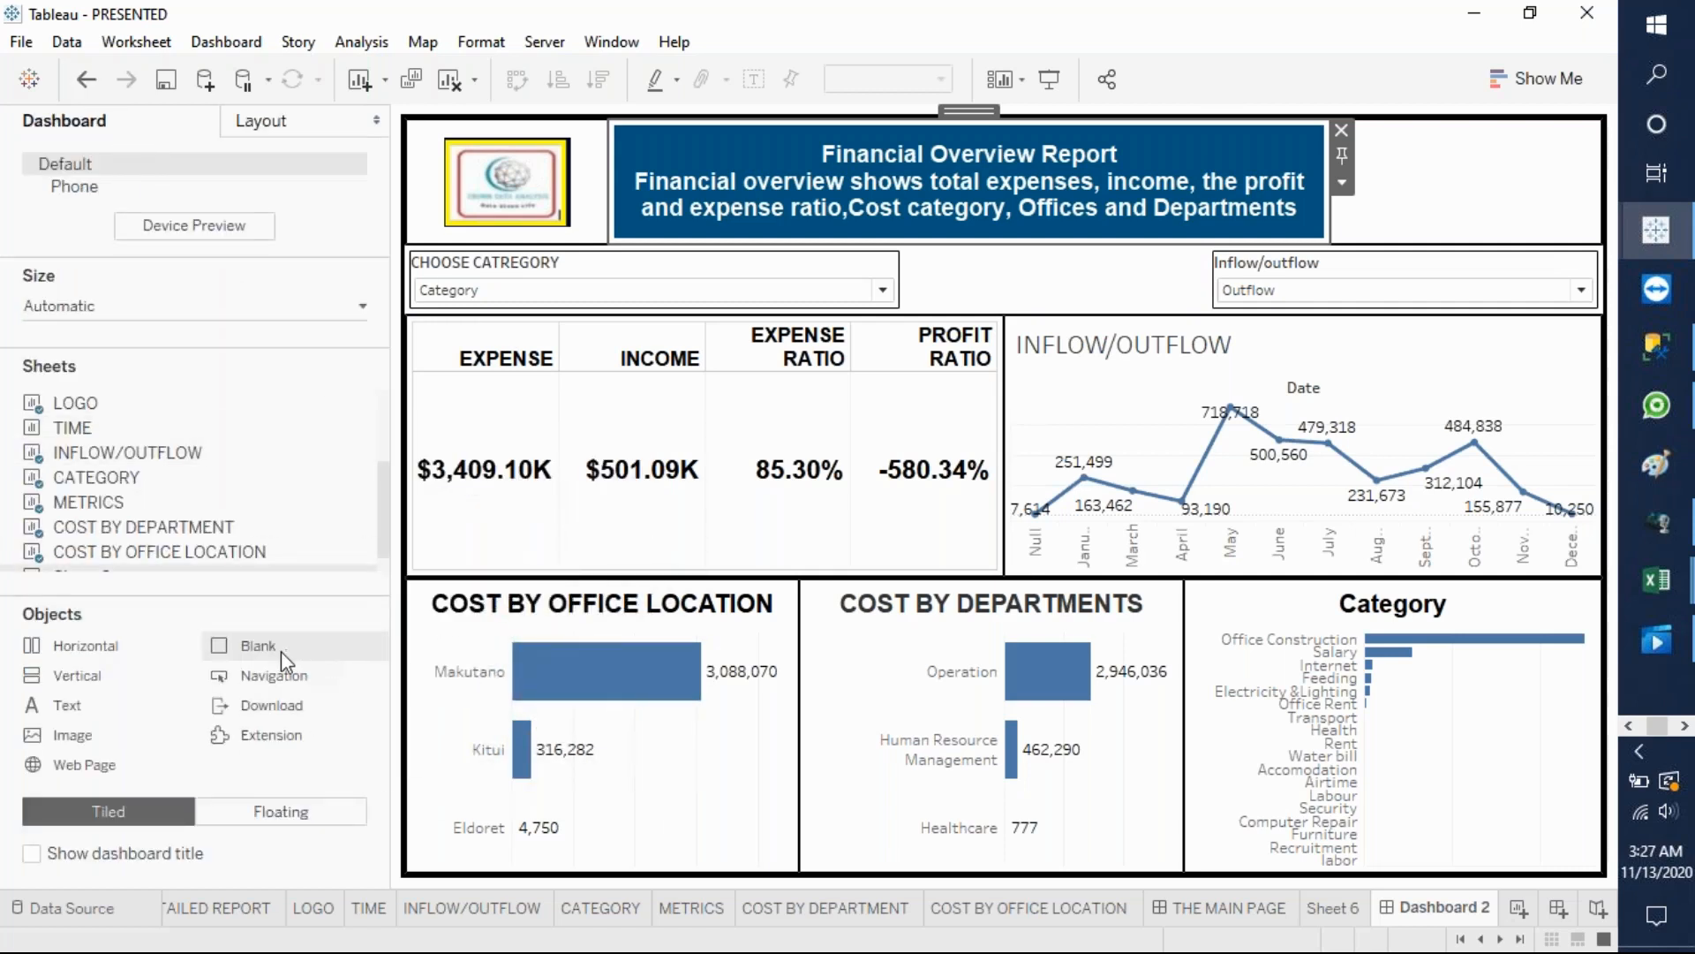
{"action": "left_click", "coordinate": [277, 820]}
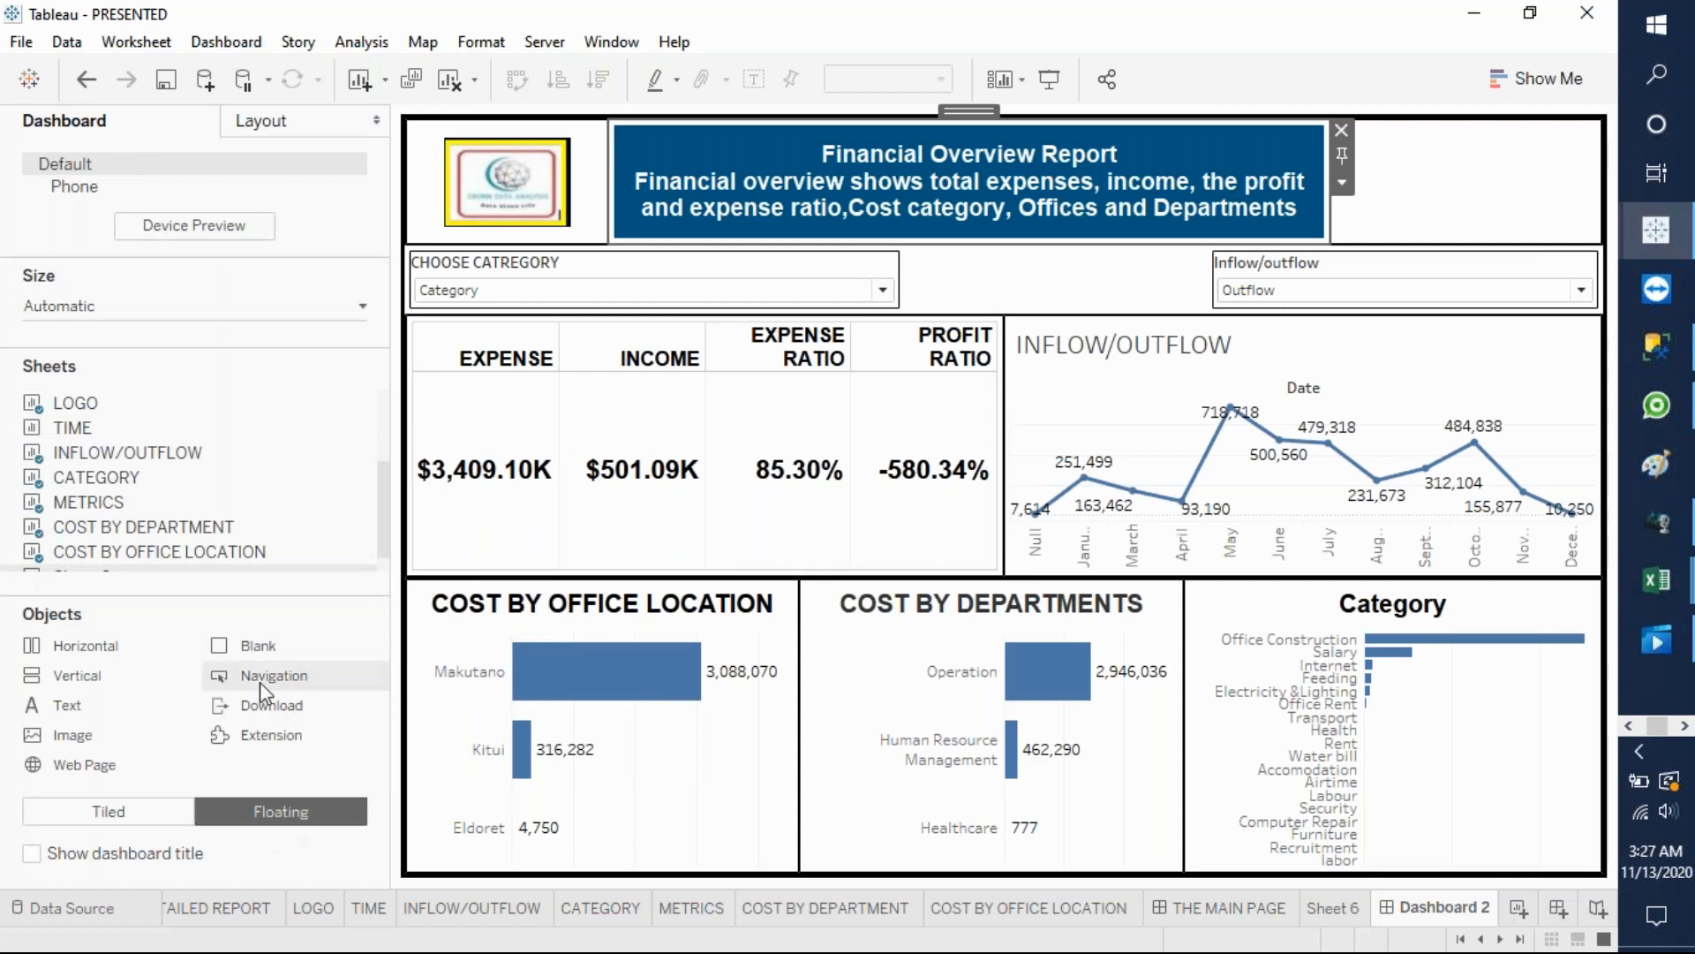
{"action": "left_click_drag", "start_coordinate": [257, 654], "coordinate": [613, 127]}
{"action": "left_click_drag", "start_coordinate": [977, 386], "coordinate": [655, 167]}
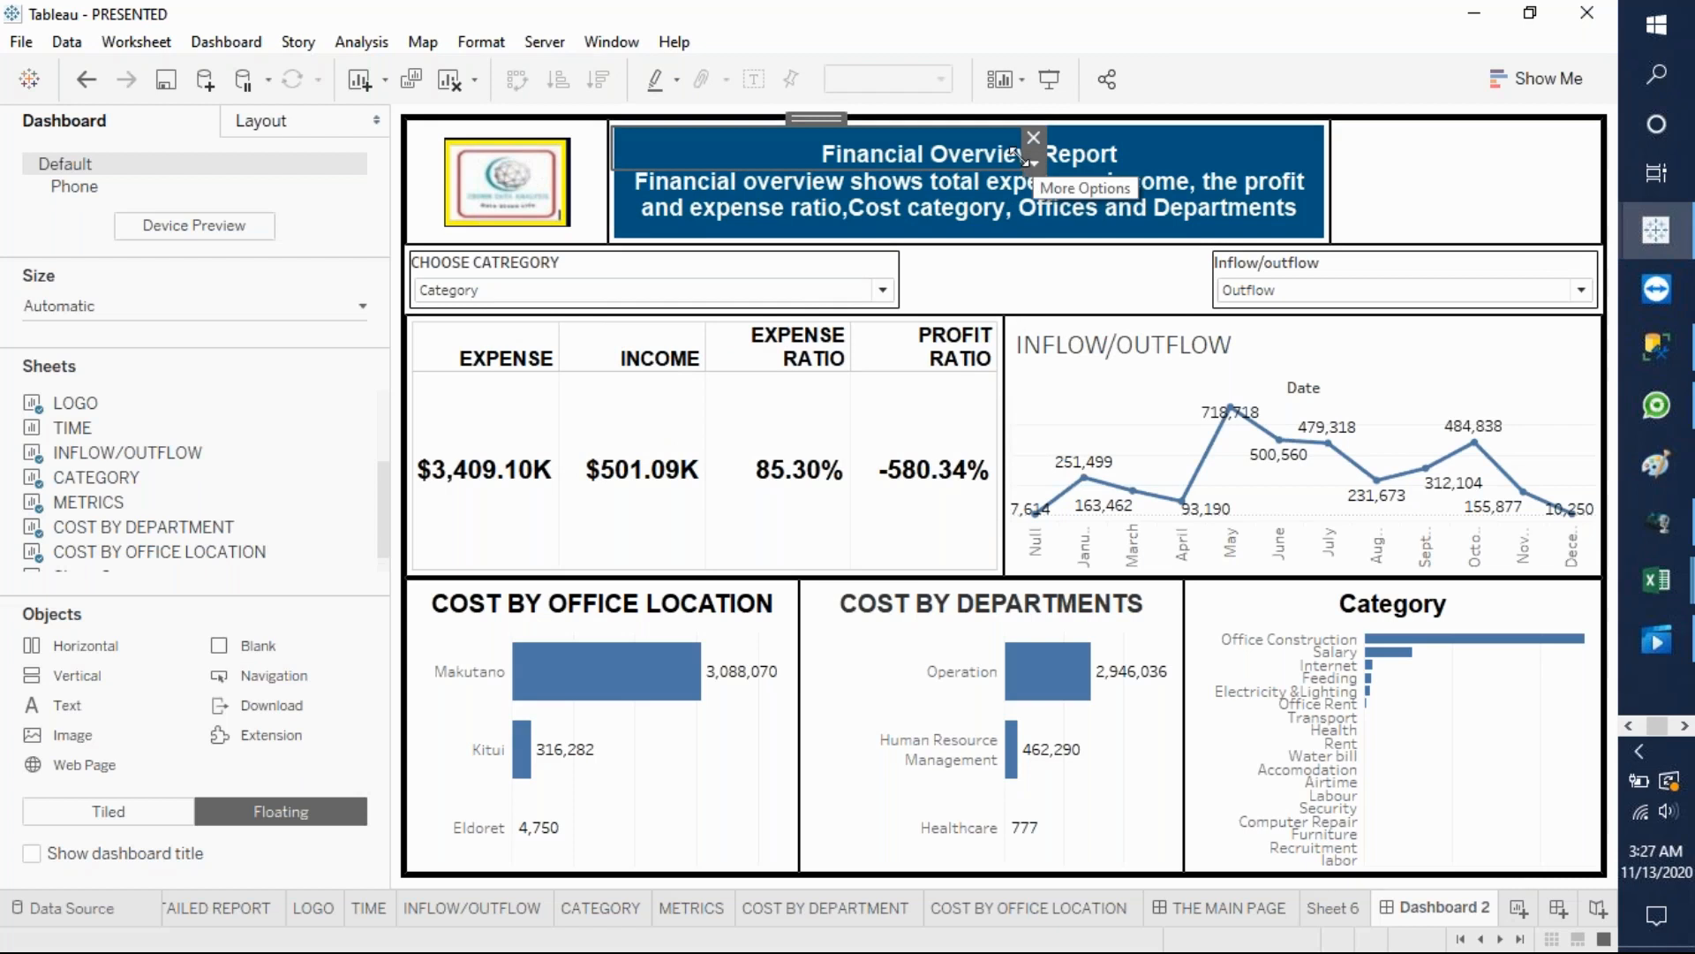
{"action": "left_click_drag", "start_coordinate": [1024, 156], "coordinate": [821, 142]}
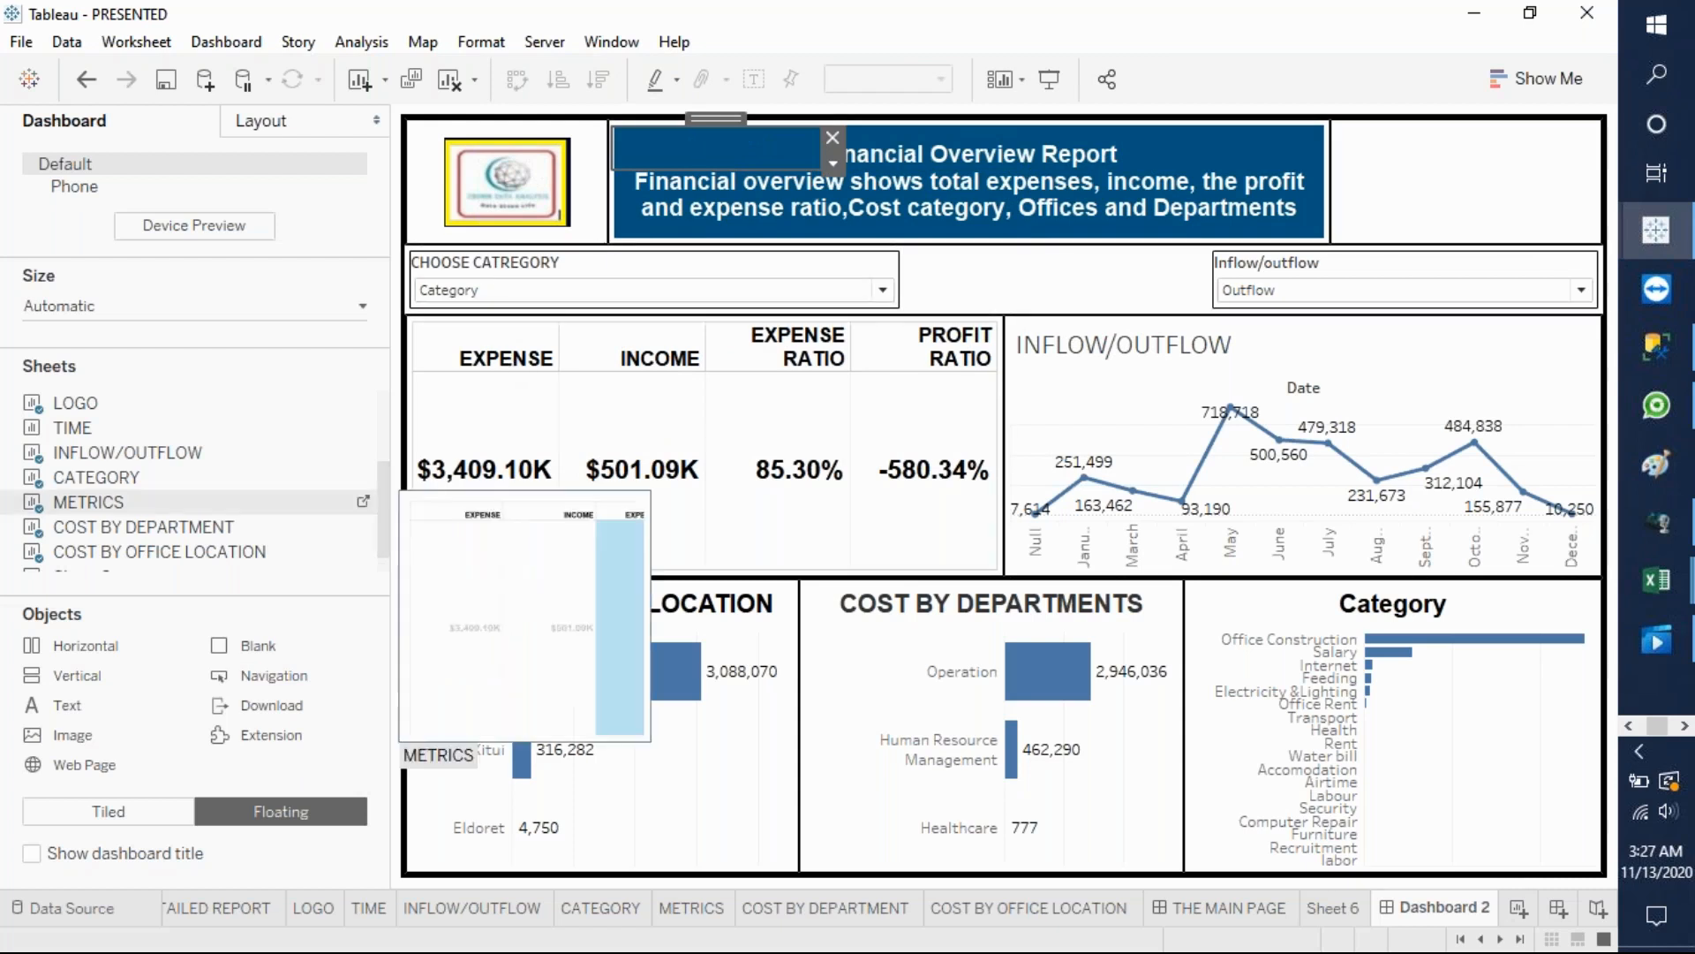
- Try to place a tiled horizontal container in the floating blank object over the title
{"action": "left_click_drag", "start_coordinate": [113, 664], "coordinate": [38, 655]}
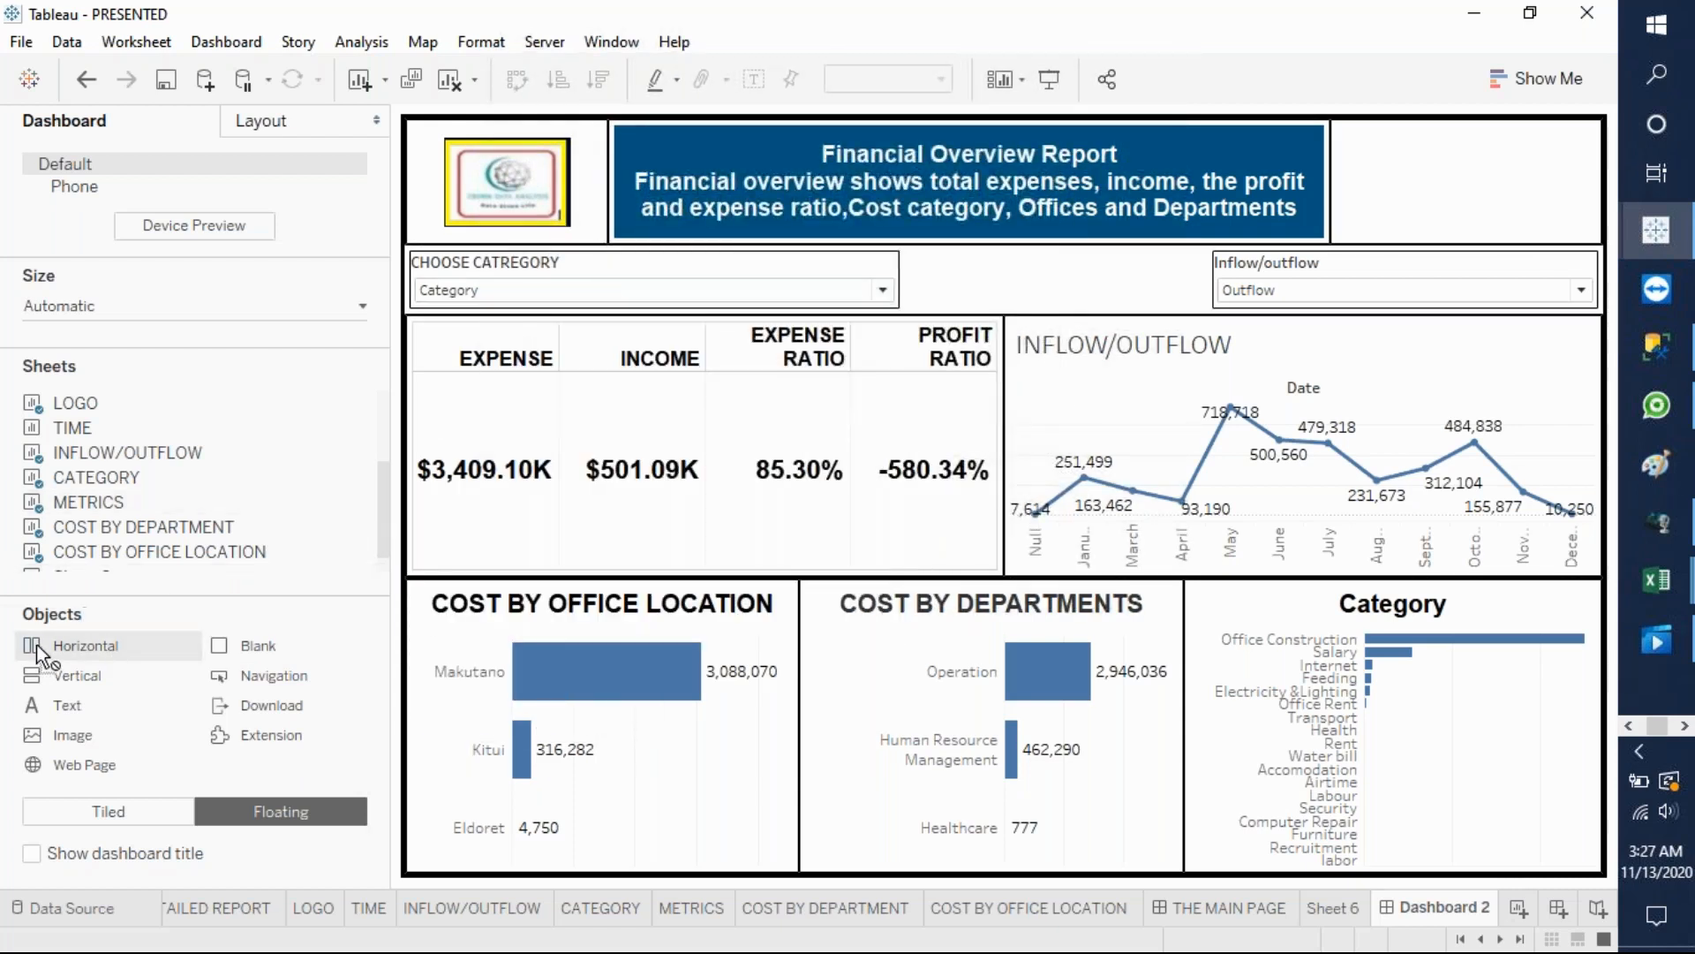
{"action": "left_click", "coordinate": [113, 811]}
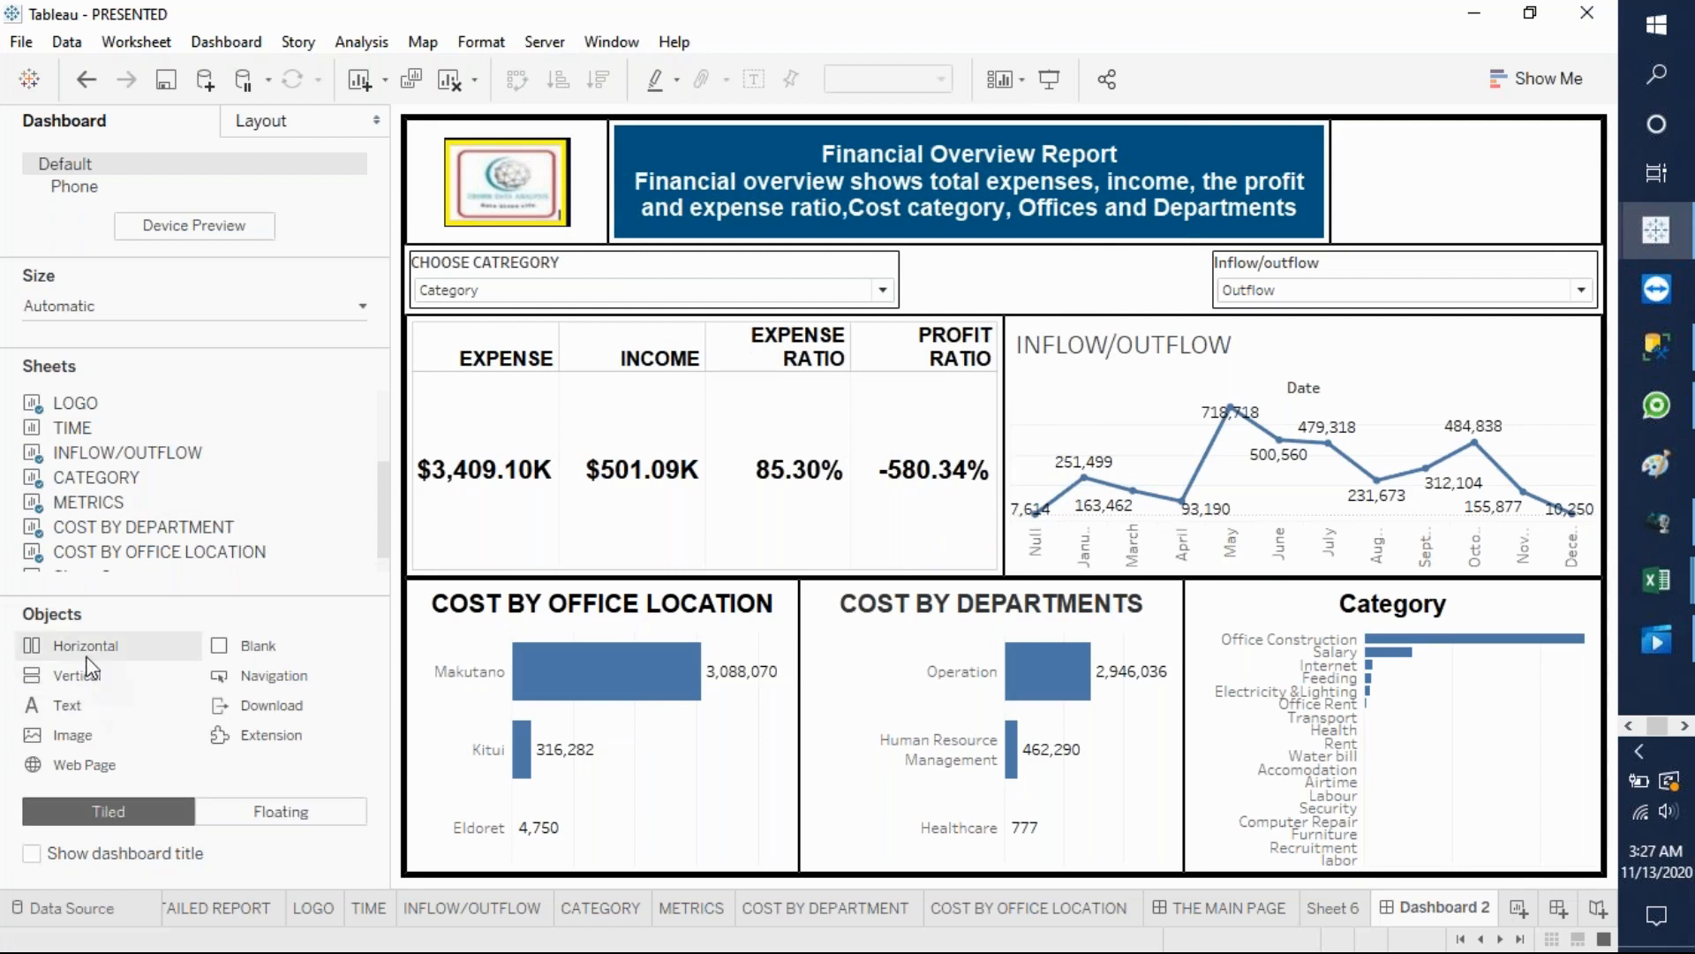
{"action": "mouse_move", "coordinate": [88, 644]}
{"action": "left_mouse_down"}
{"action": "mouse_move", "coordinate": [627, 175]}
{"action": "mouse_move", "coordinate": [718, 123]}
{"action": "mouse_move", "coordinate": [696, 139]}
{"action": "mouse_move", "coordinate": [626, 125]}
{"action": "mouse_move", "coordinate": [745, 126]}
{"action": "mouse_move", "coordinate": [714, 132]}
{"action": "mouse_move", "coordinate": [787, 175]}
{"action": "mouse_move", "coordinate": [760, 143]}
{"action": "mouse_move", "coordinate": [748, 155]}
{"action": "left_mouse_up"}
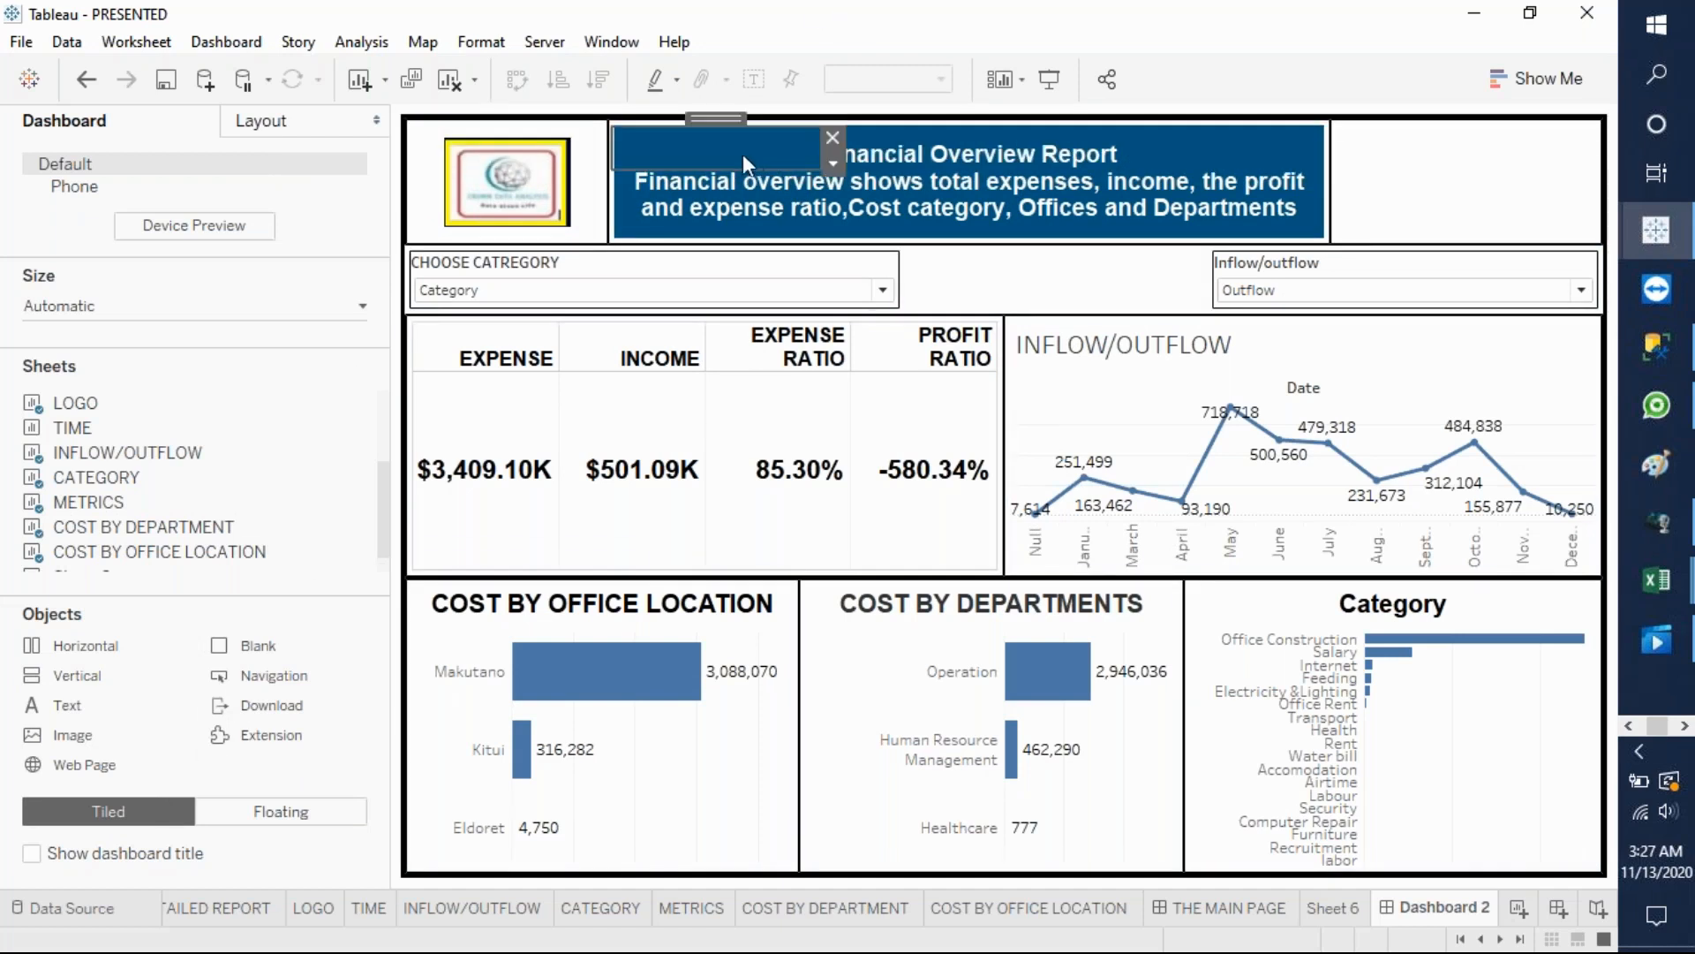
{"action": "left_click_drag", "start_coordinate": [78, 649], "coordinate": [702, 143]}
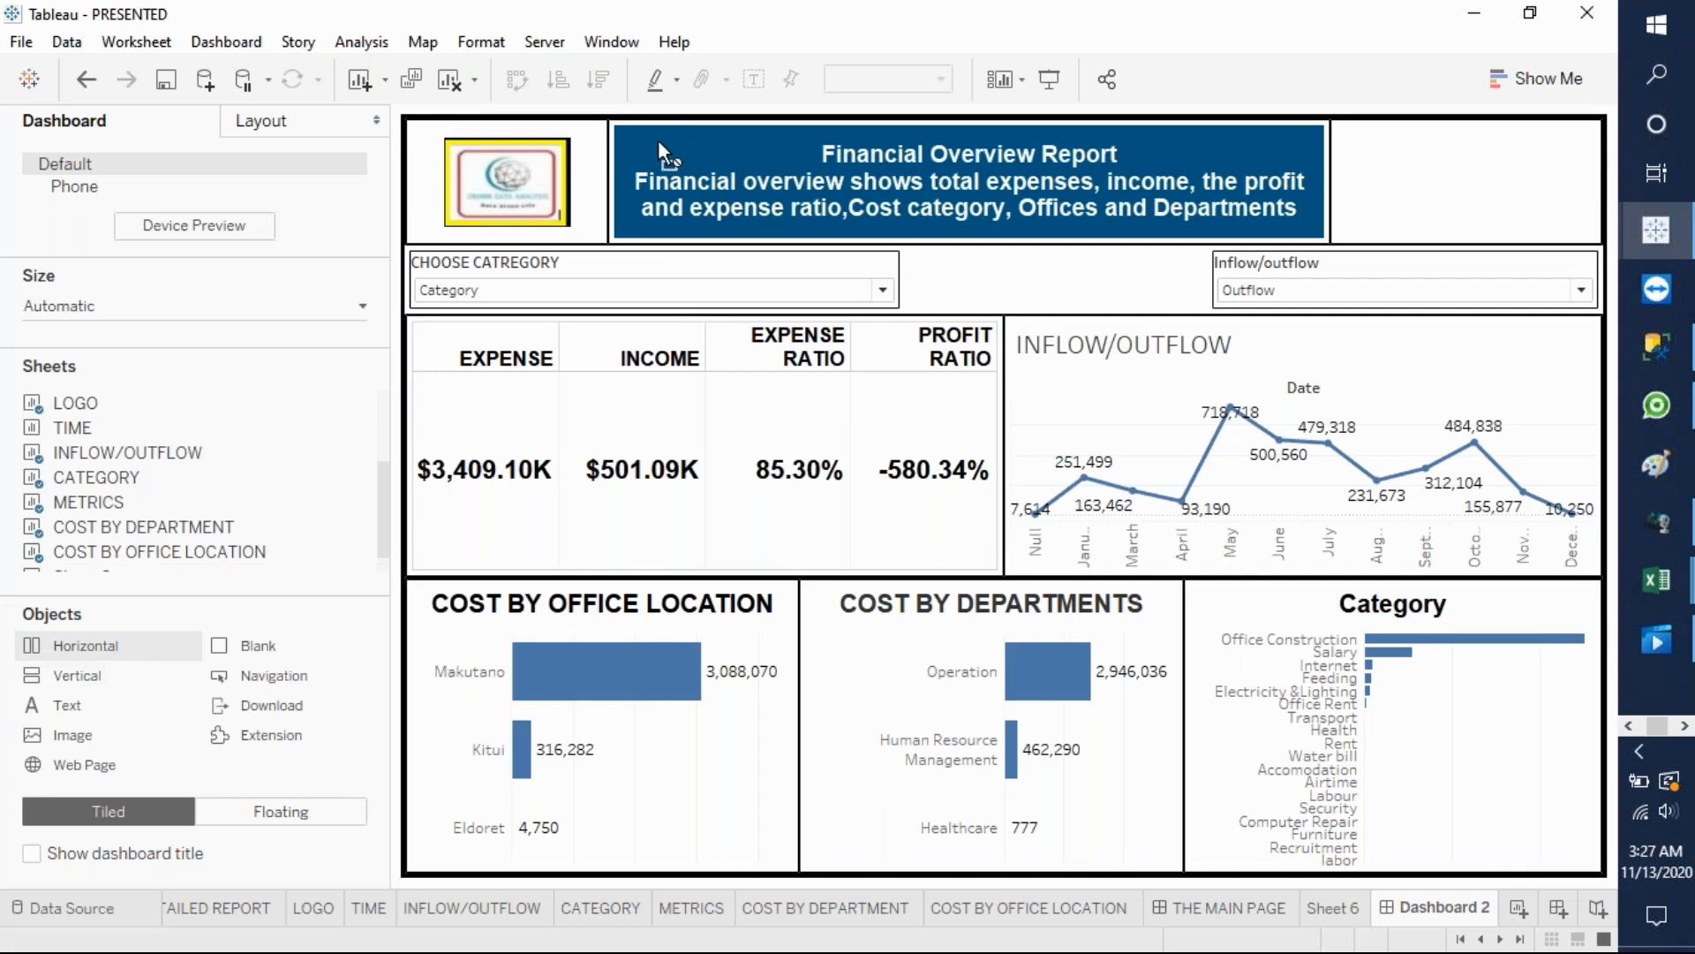
{"action": "mouse_move", "coordinate": [770, 129]}
{"action": "left_mouse_down"}
{"action": "mouse_move", "coordinate": [713, 103]}
{"action": "mouse_move", "coordinate": [314, 522]}
{"action": "left_mouse_up"}
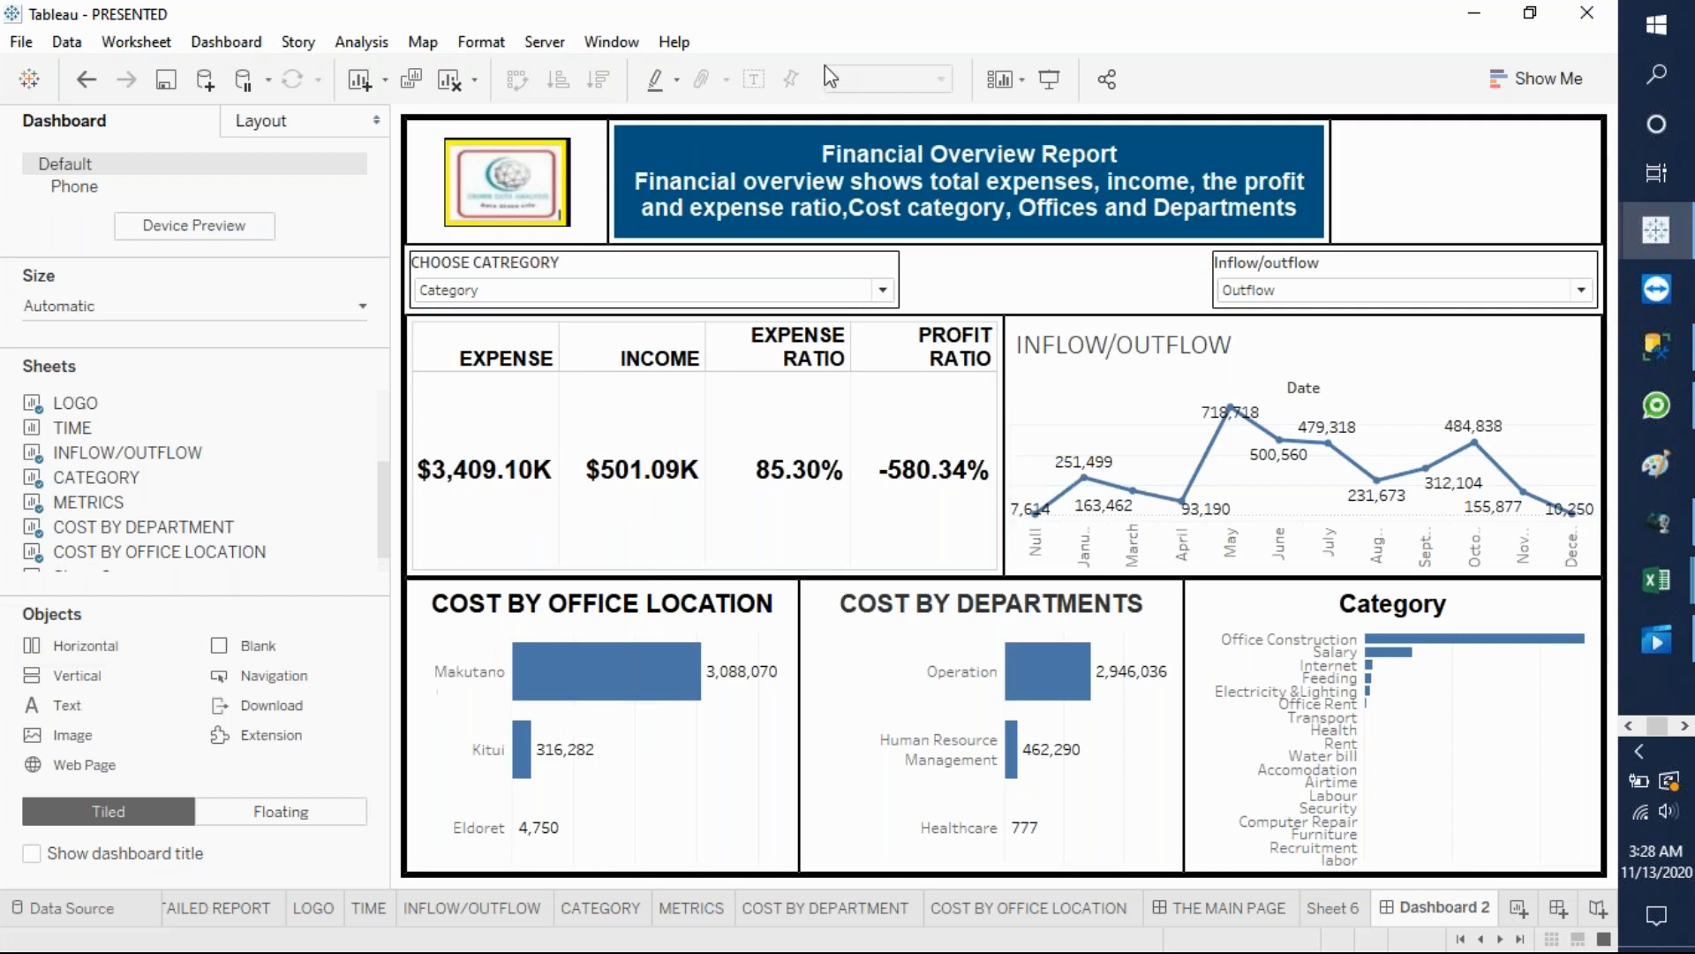
- Make the dashboard's header row slightly taller and readjust the height of the floating blank object over the title
{"action": "left_click", "coordinate": [689, 163]}
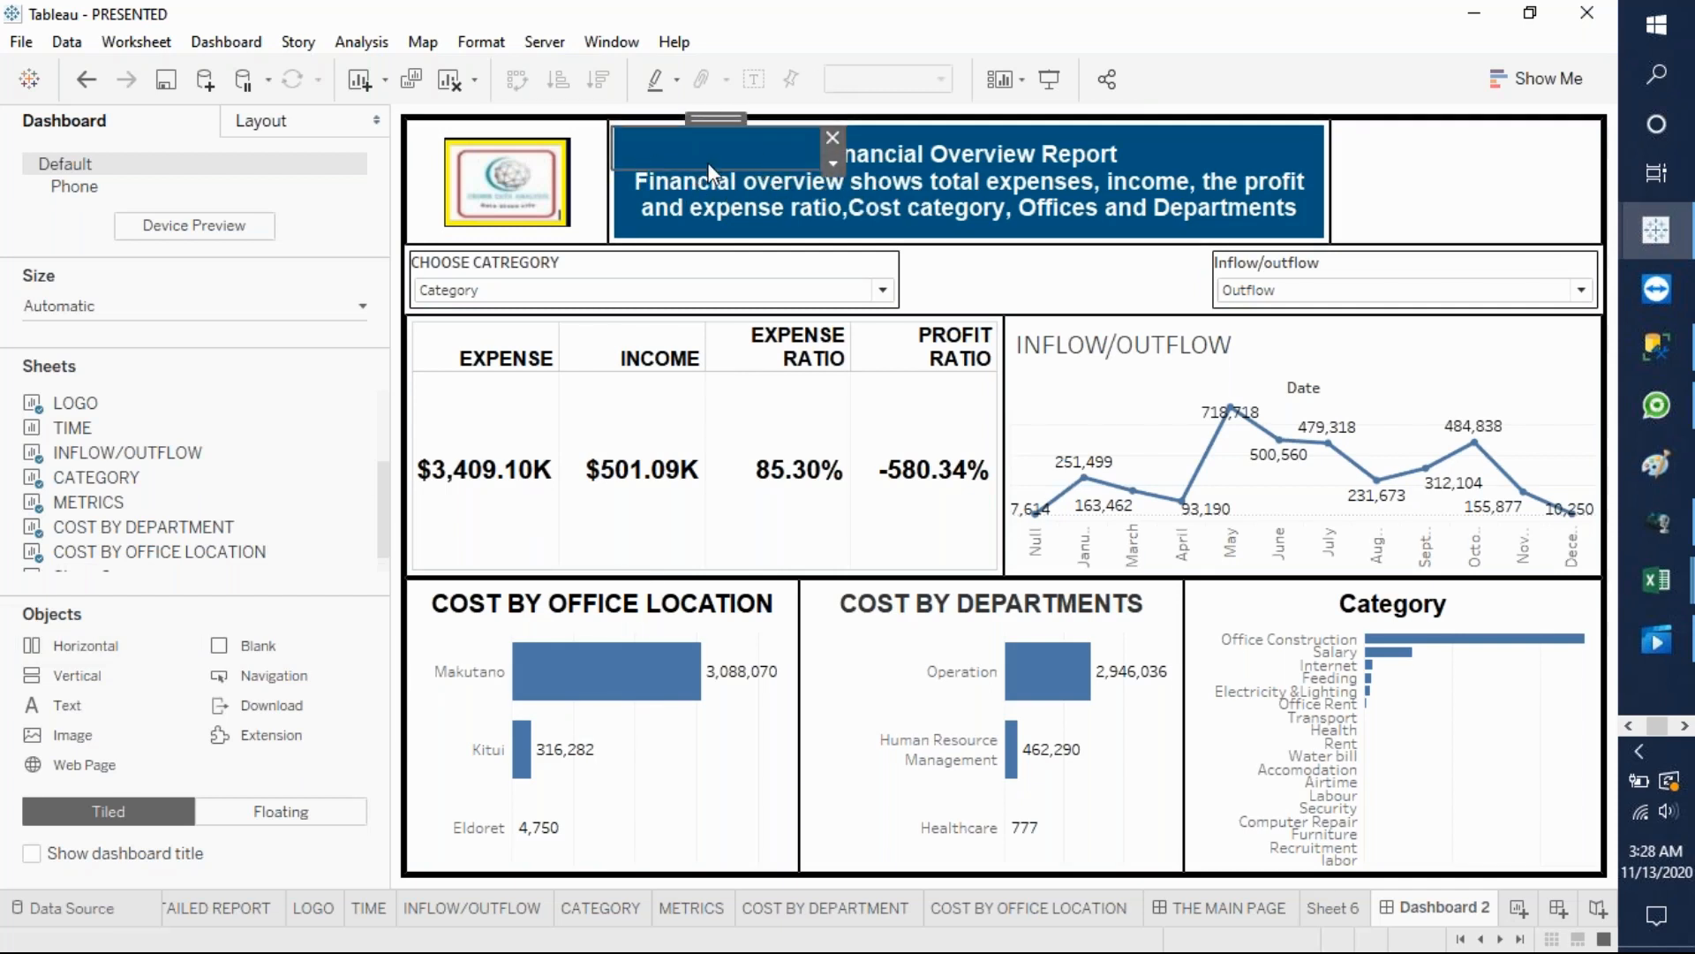
{"action": "left_click_drag", "start_coordinate": [709, 170], "coordinate": [713, 227]}
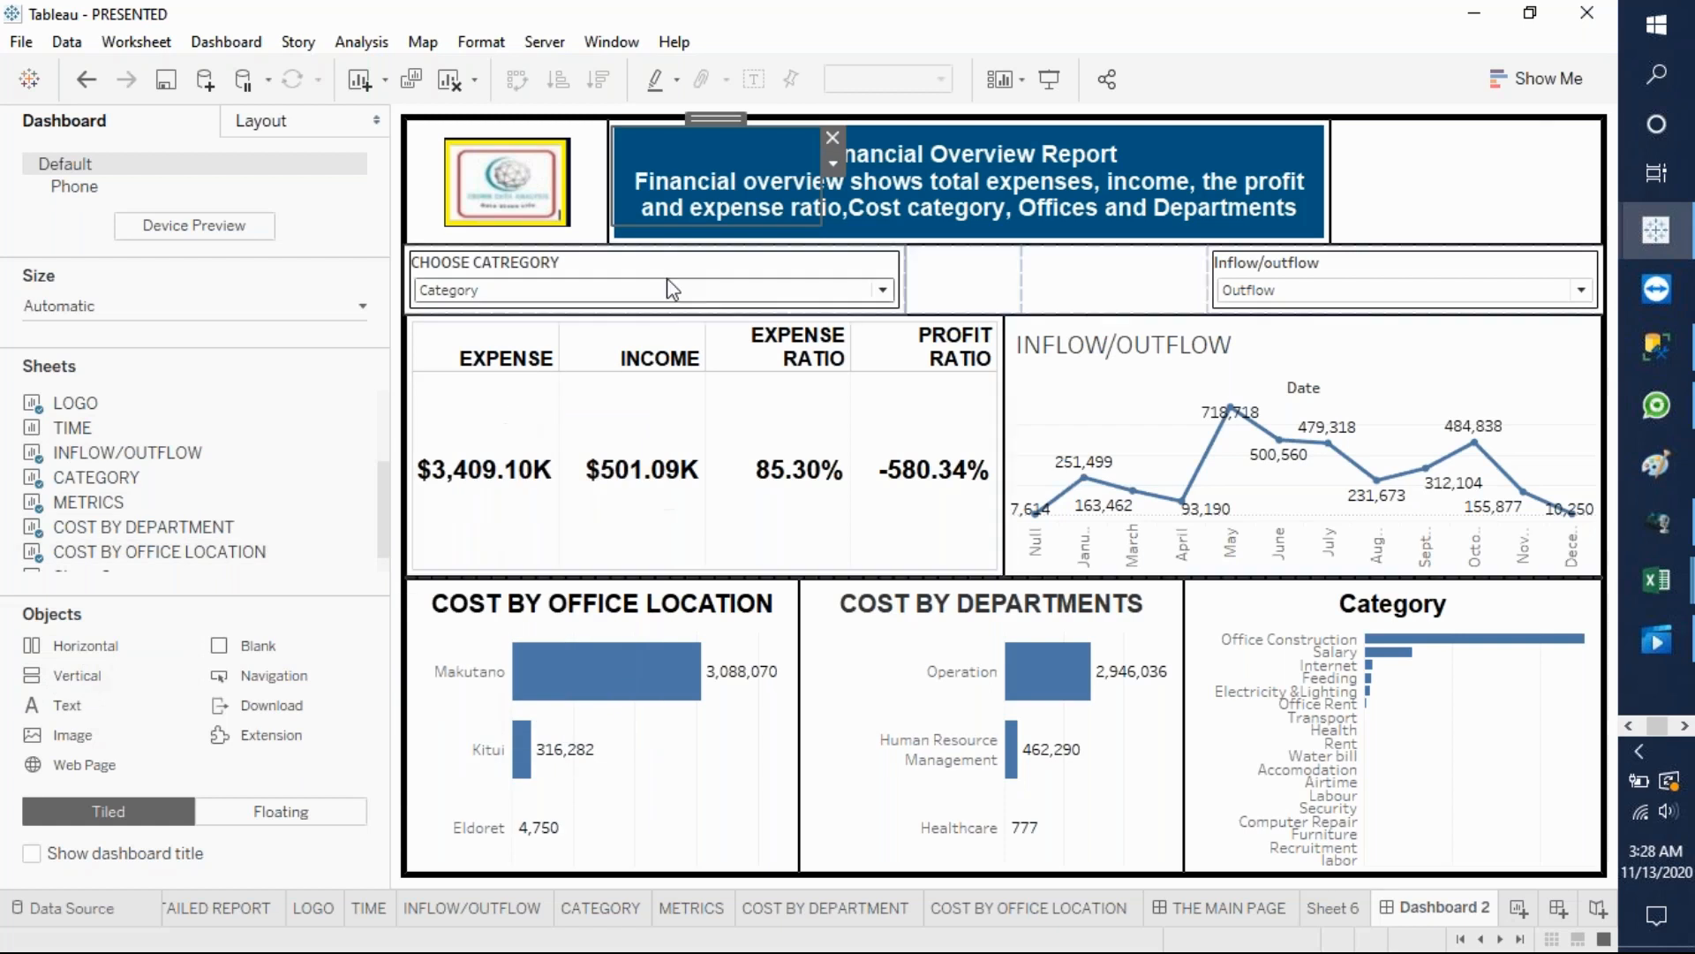
{"action": "left_click_drag", "start_coordinate": [689, 247], "coordinate": [689, 263]}
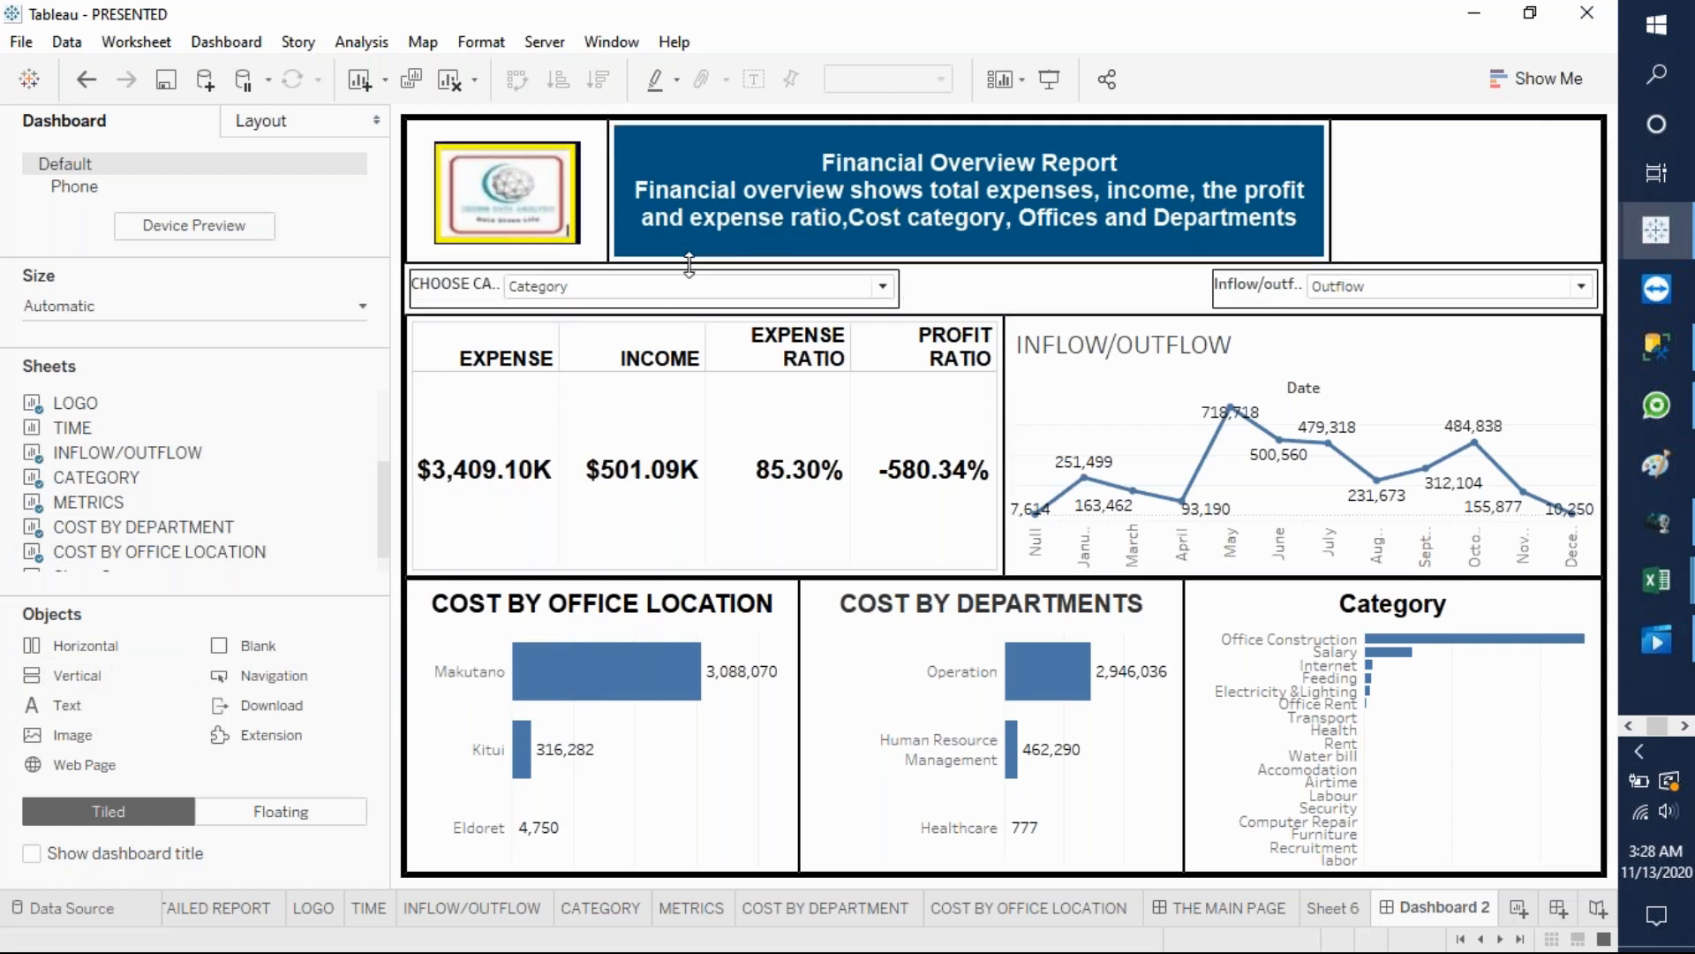
{"action": "left_click", "coordinate": [721, 156]}
{"action": "left_click_drag", "start_coordinate": [715, 223], "coordinate": [710, 181]}
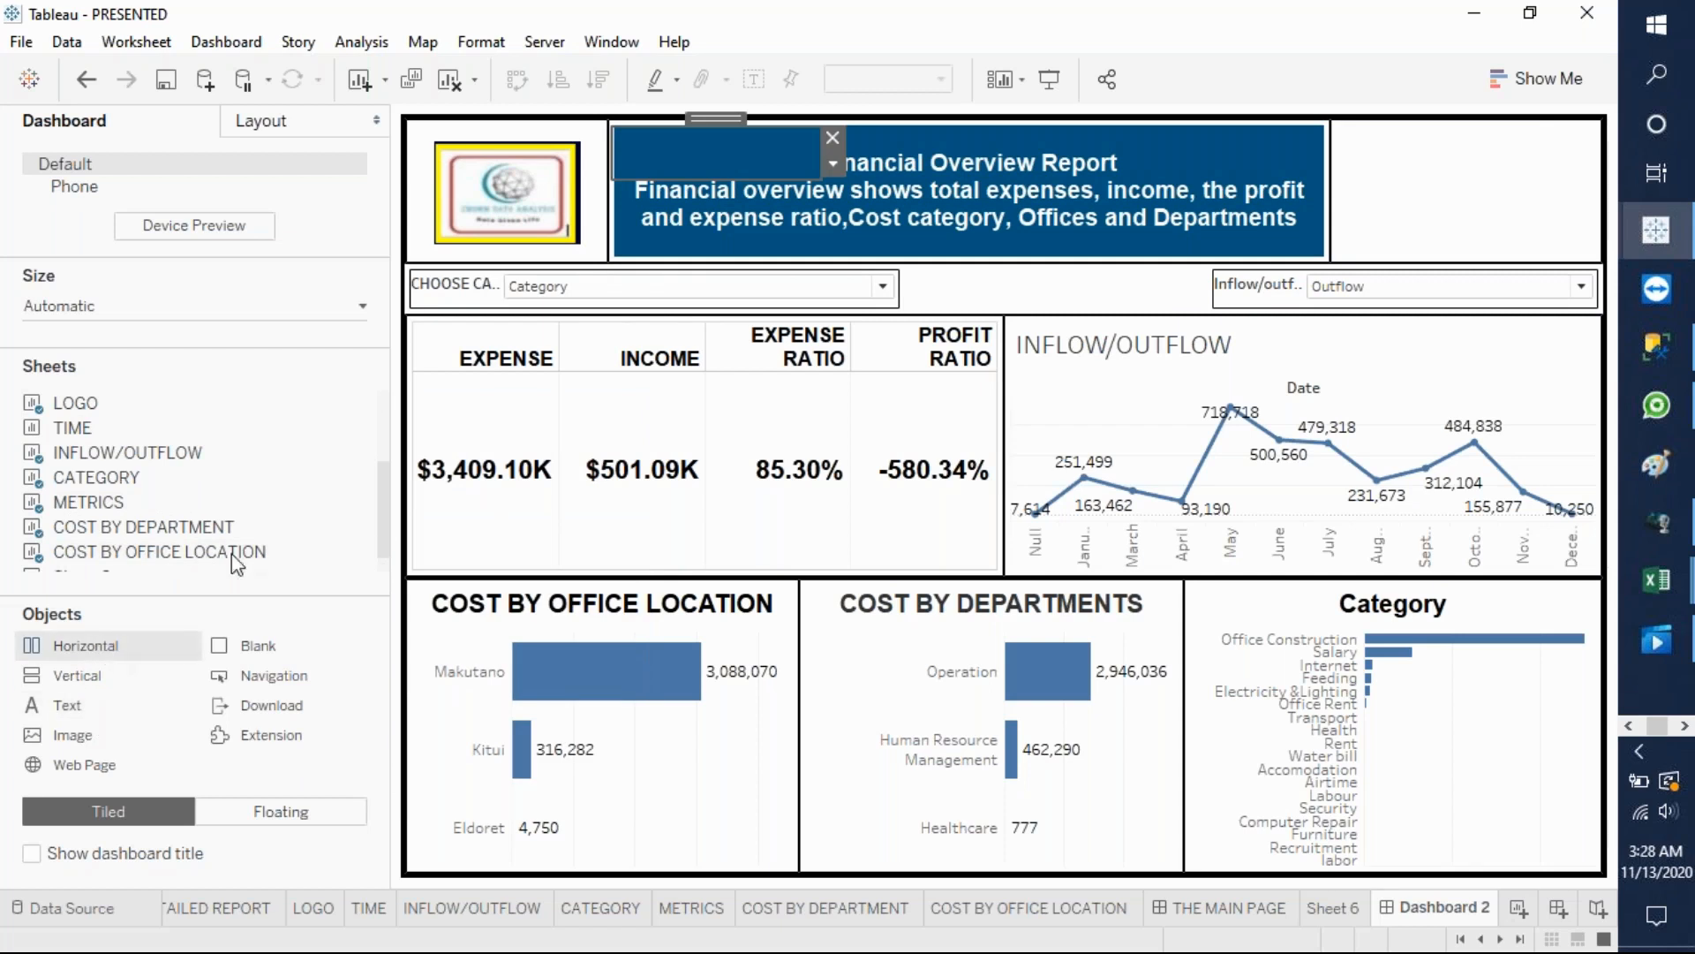
- Try to delete the floating blank object covering the title's upper-left area
{"action": "key", "text": "Delete"}
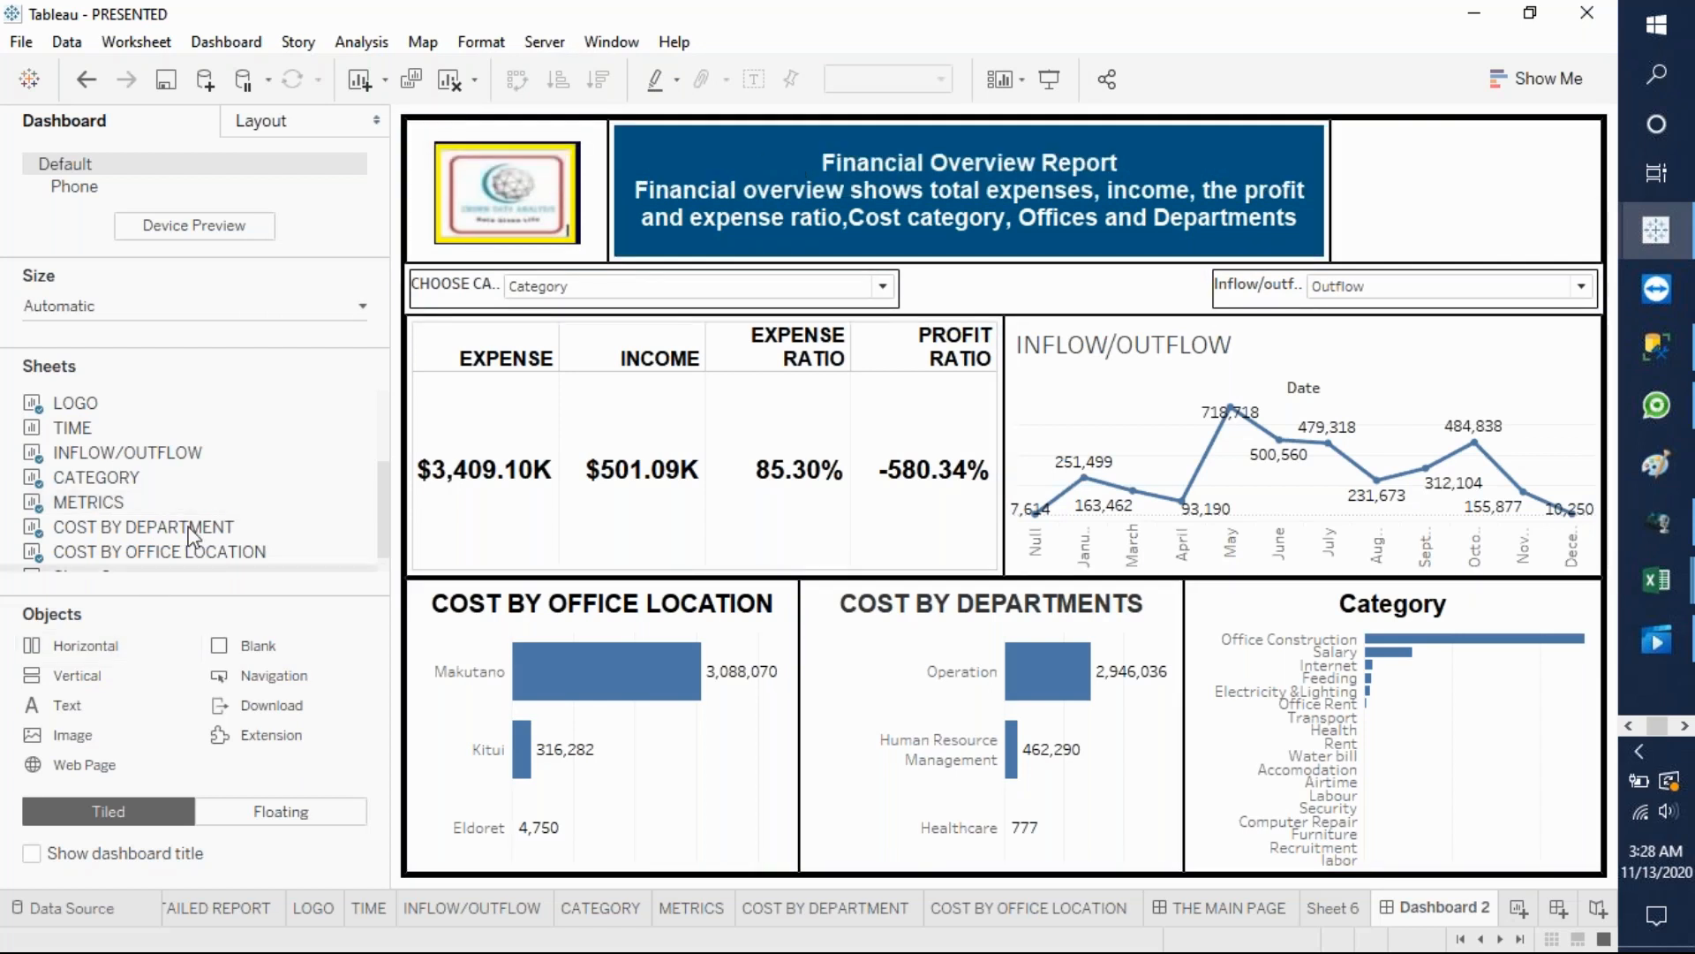
{"action": "left_click", "coordinate": [713, 151]}
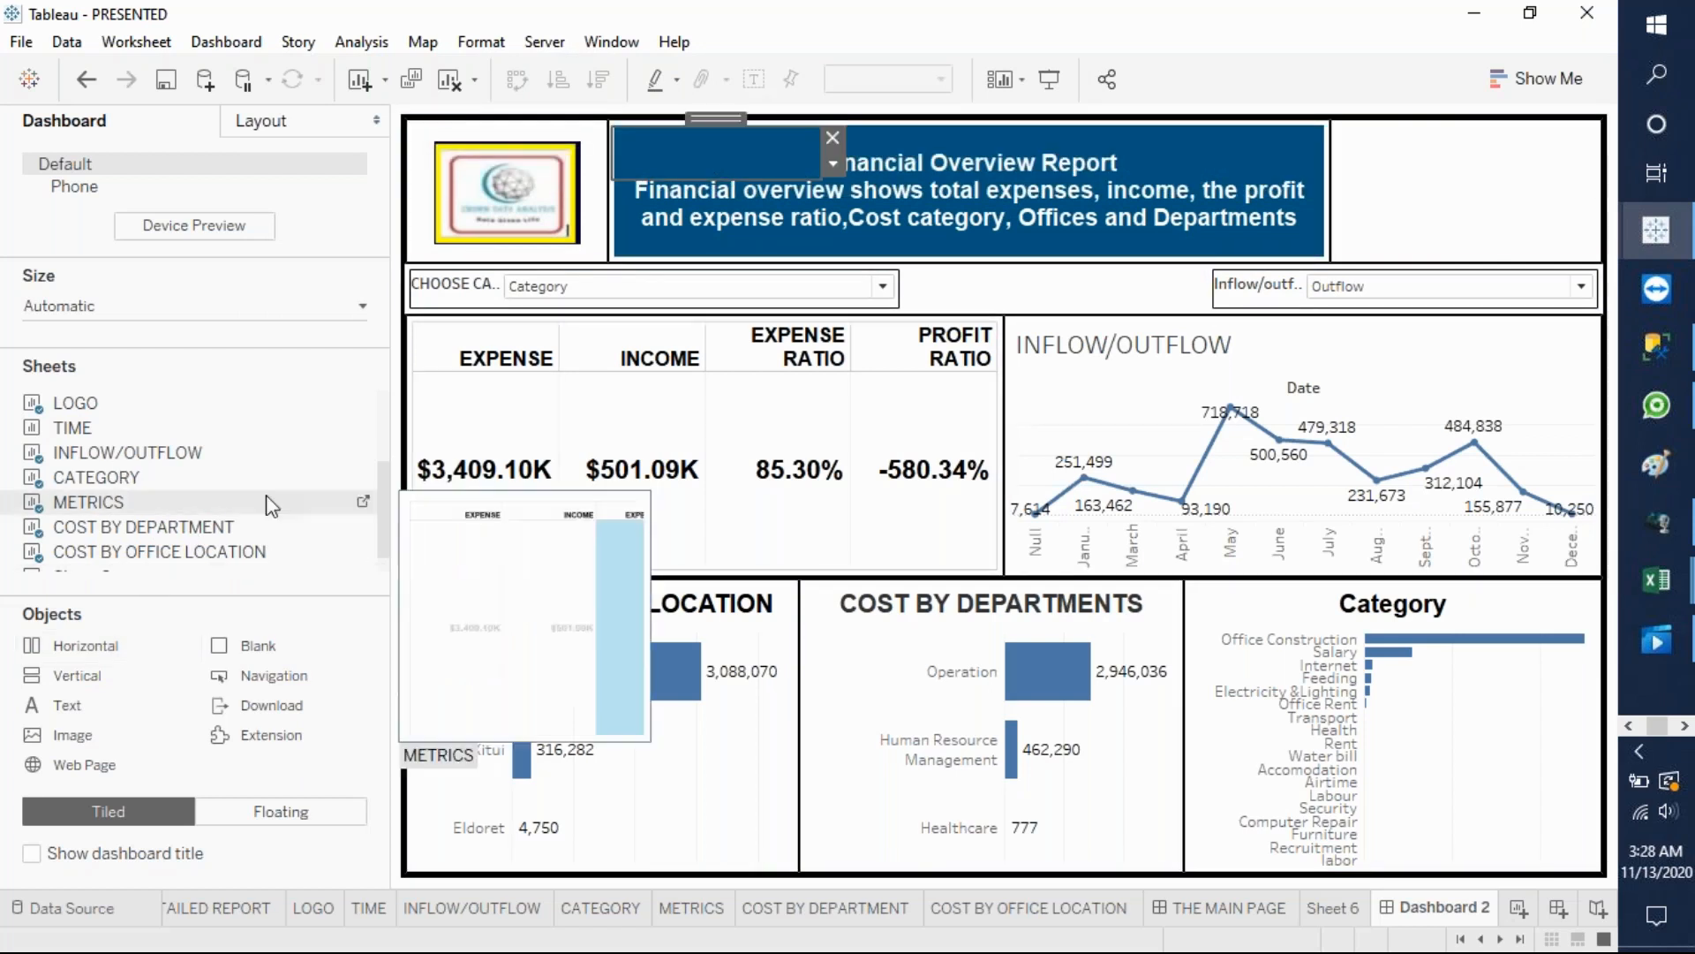
{"action": "key", "text": "Delete"}
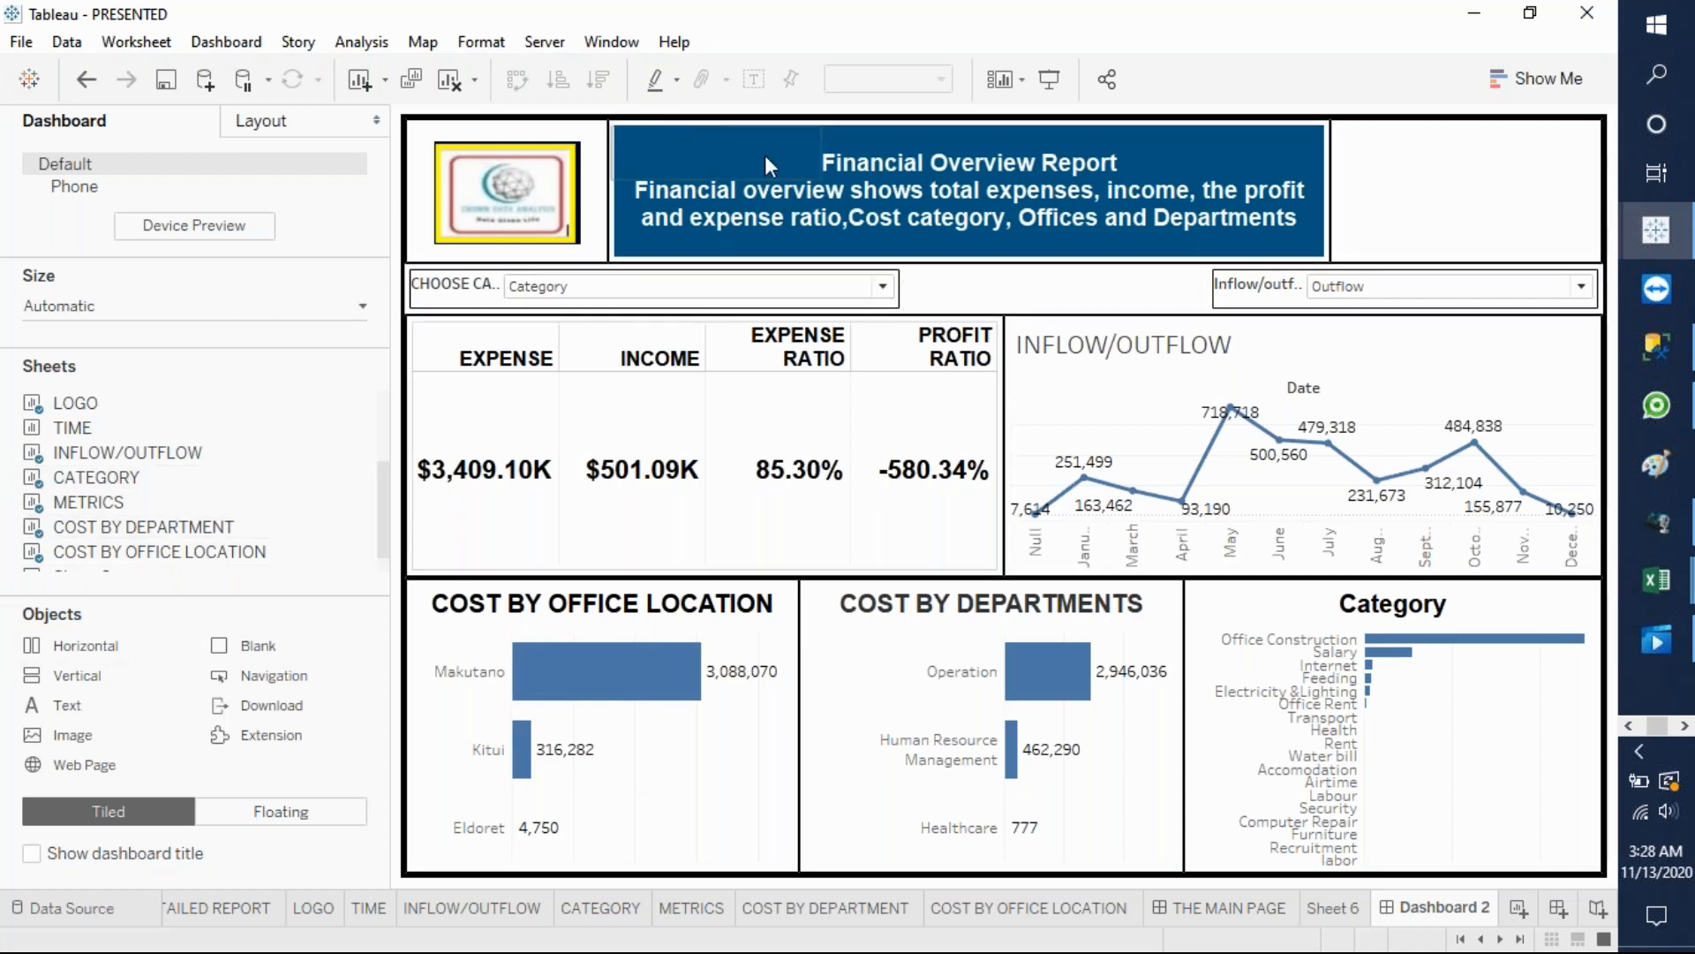
{"action": "left_click", "coordinate": [728, 131]}
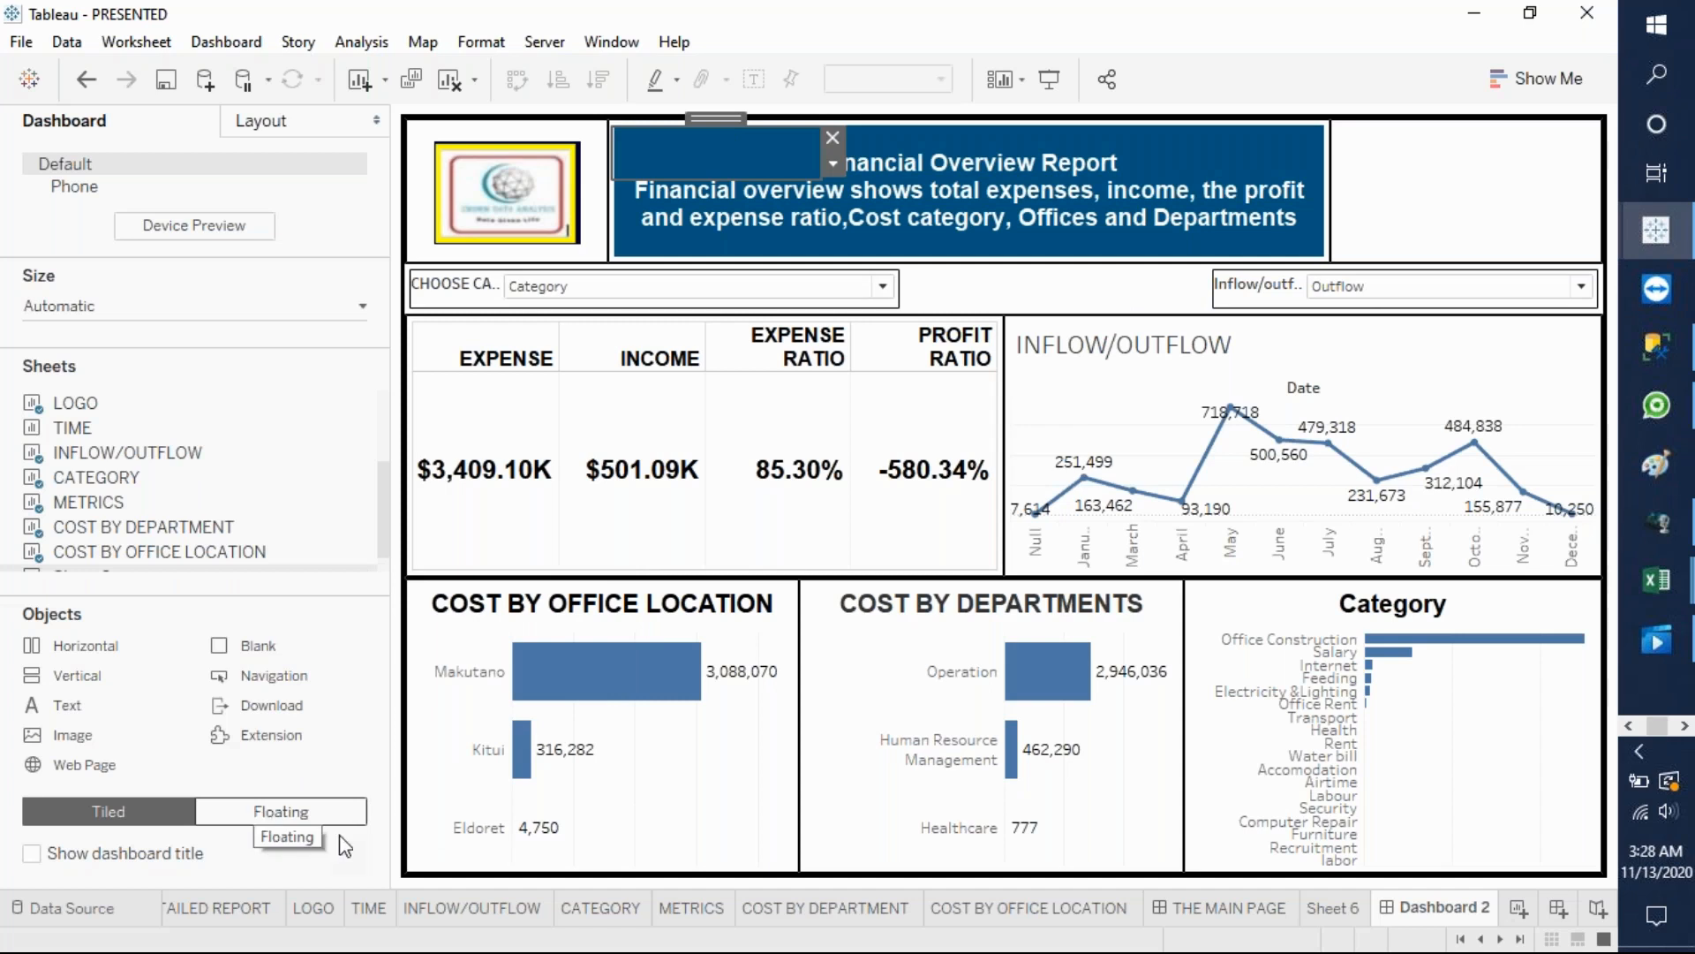
- Give the empty horizontal container beside the title the same dark blue background at 100% opacity
{"action": "left_click", "coordinate": [1433, 164]}
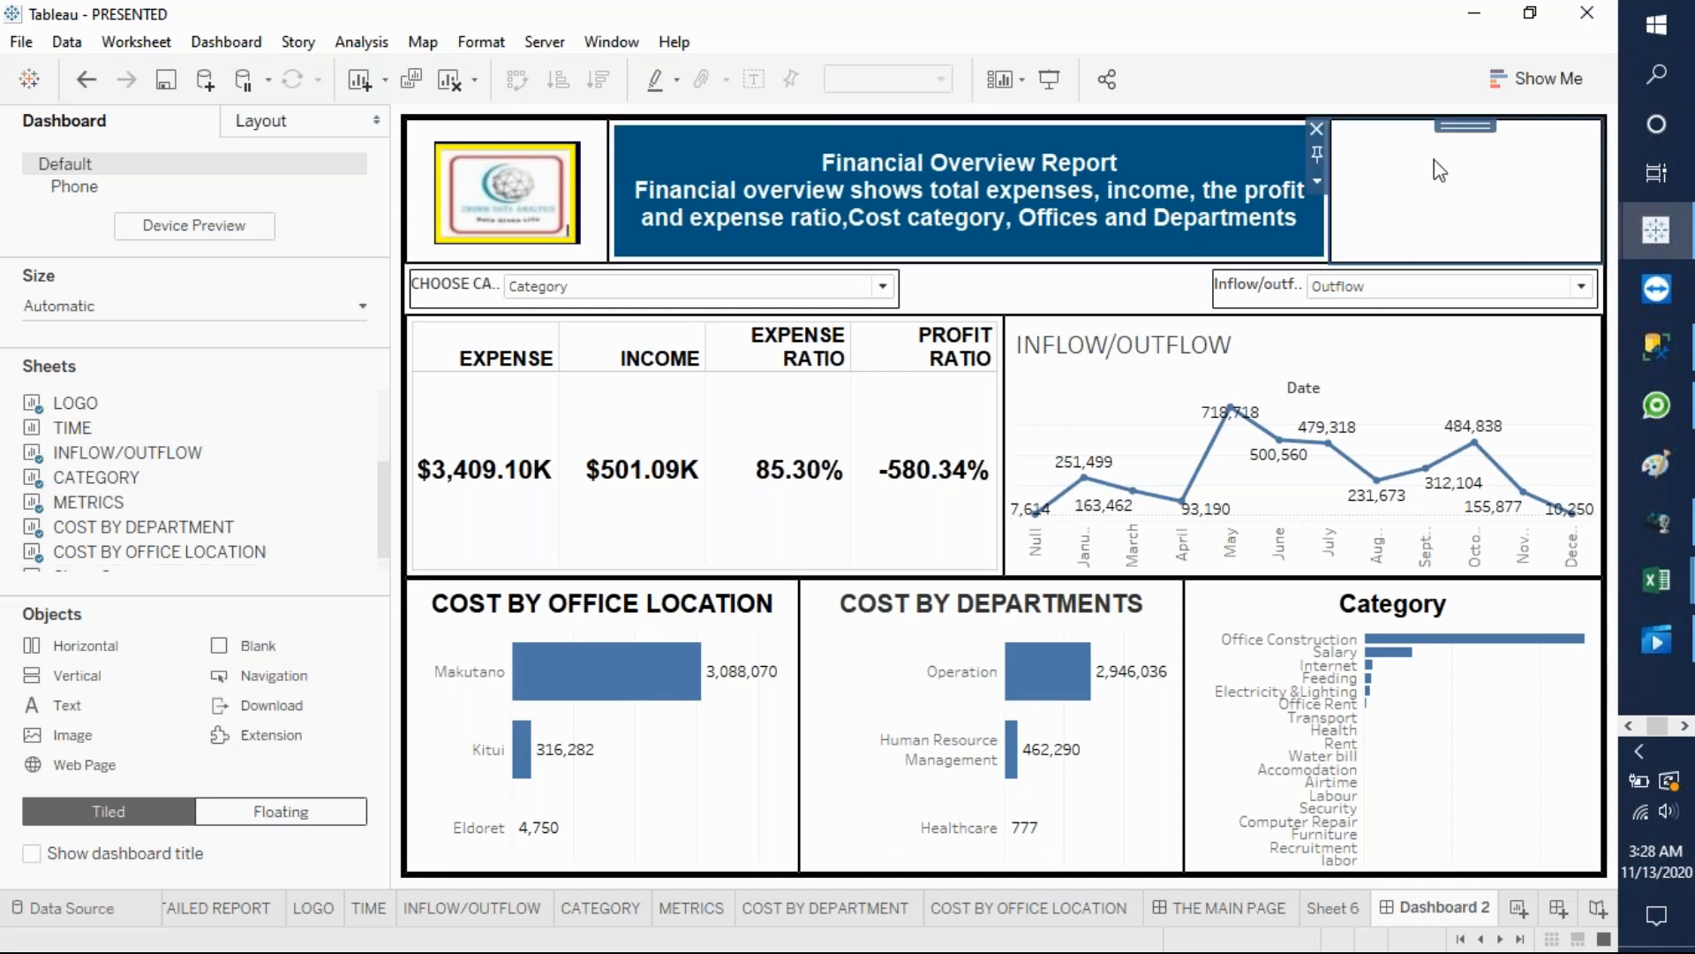
{"action": "left_click", "coordinate": [284, 117]}
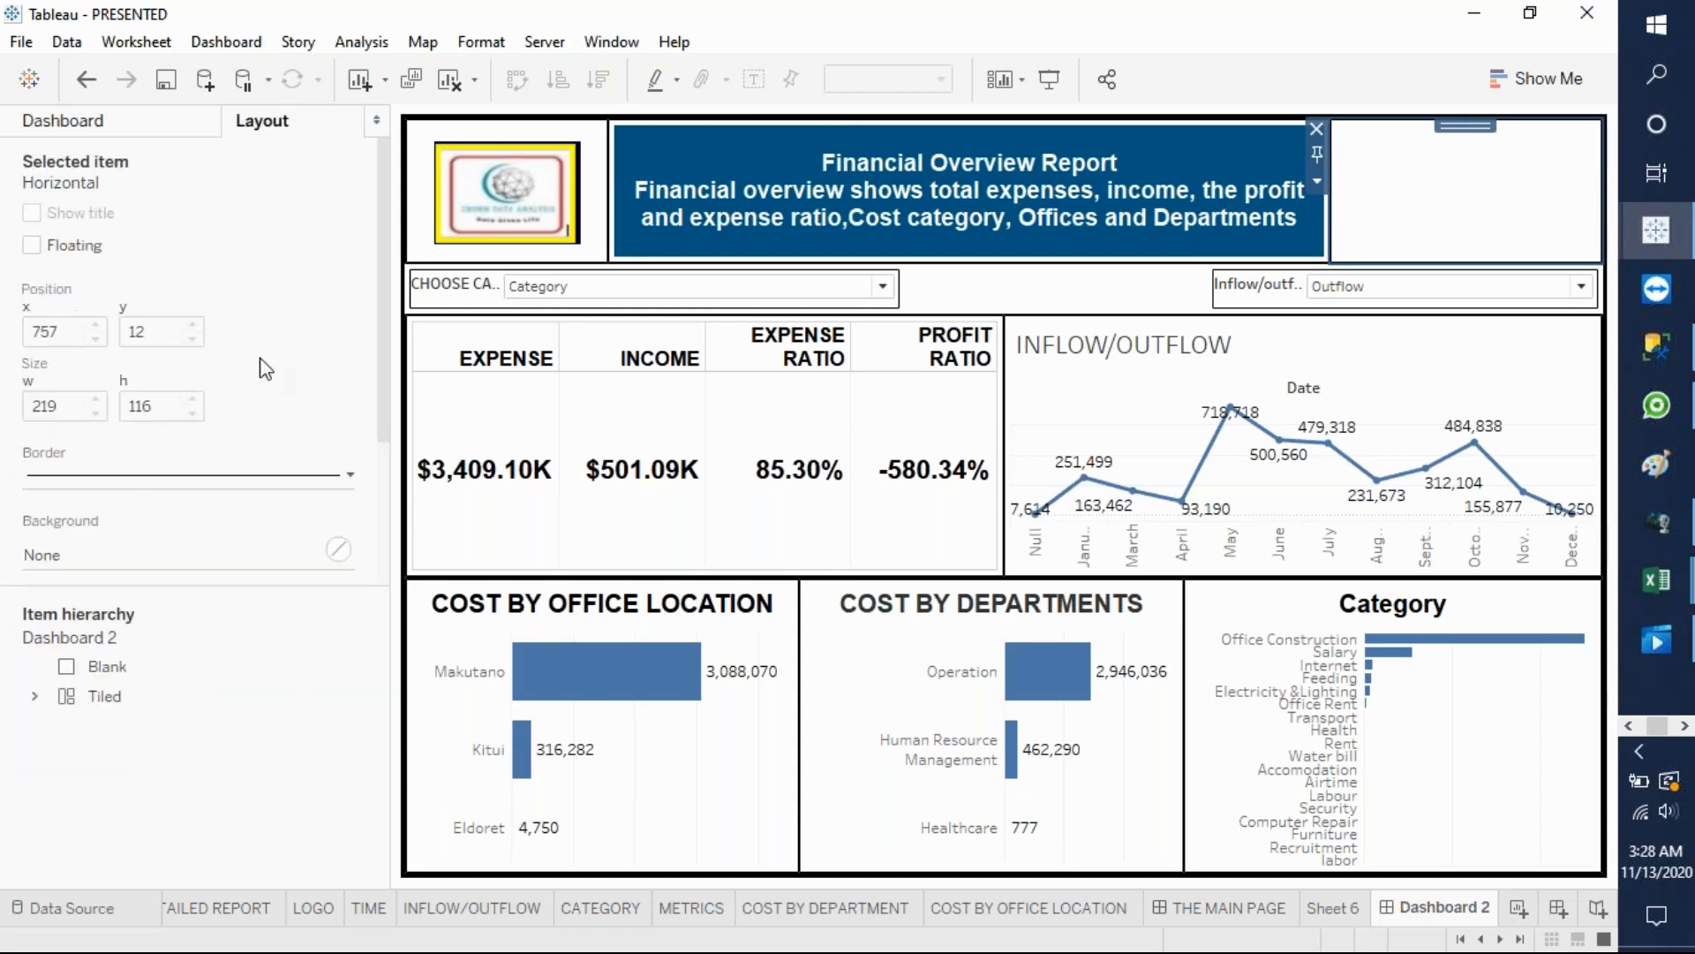
{"action": "left_click", "coordinate": [339, 553]}
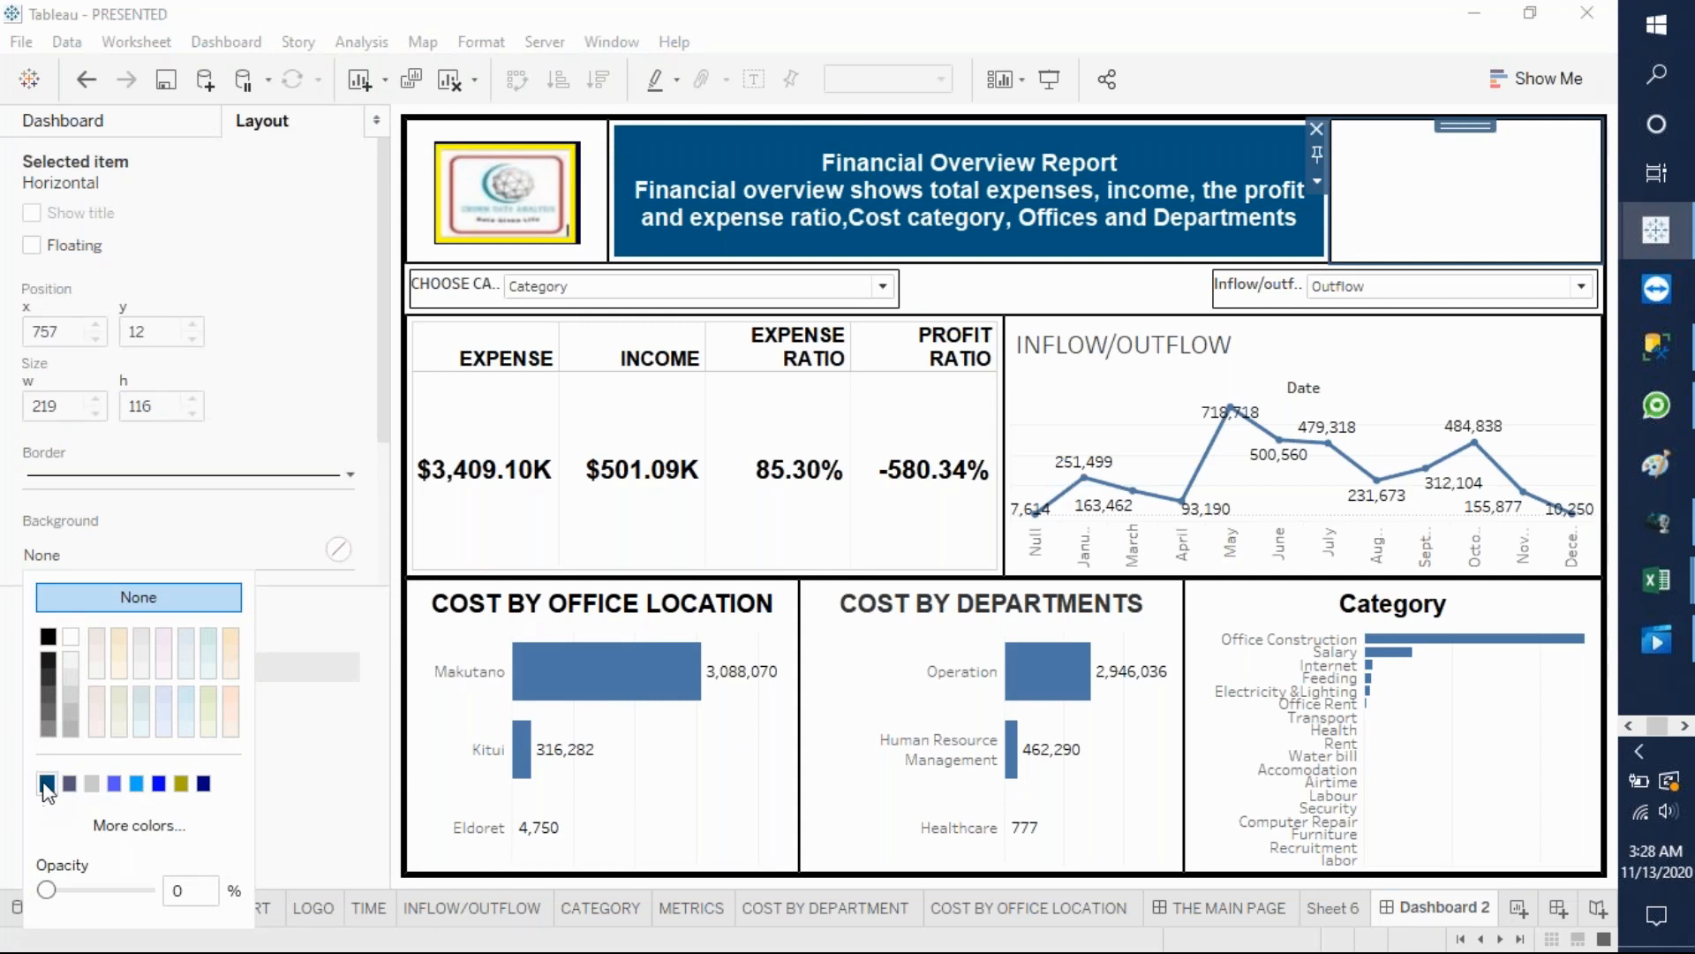
{"action": "left_click", "coordinate": [44, 782]}
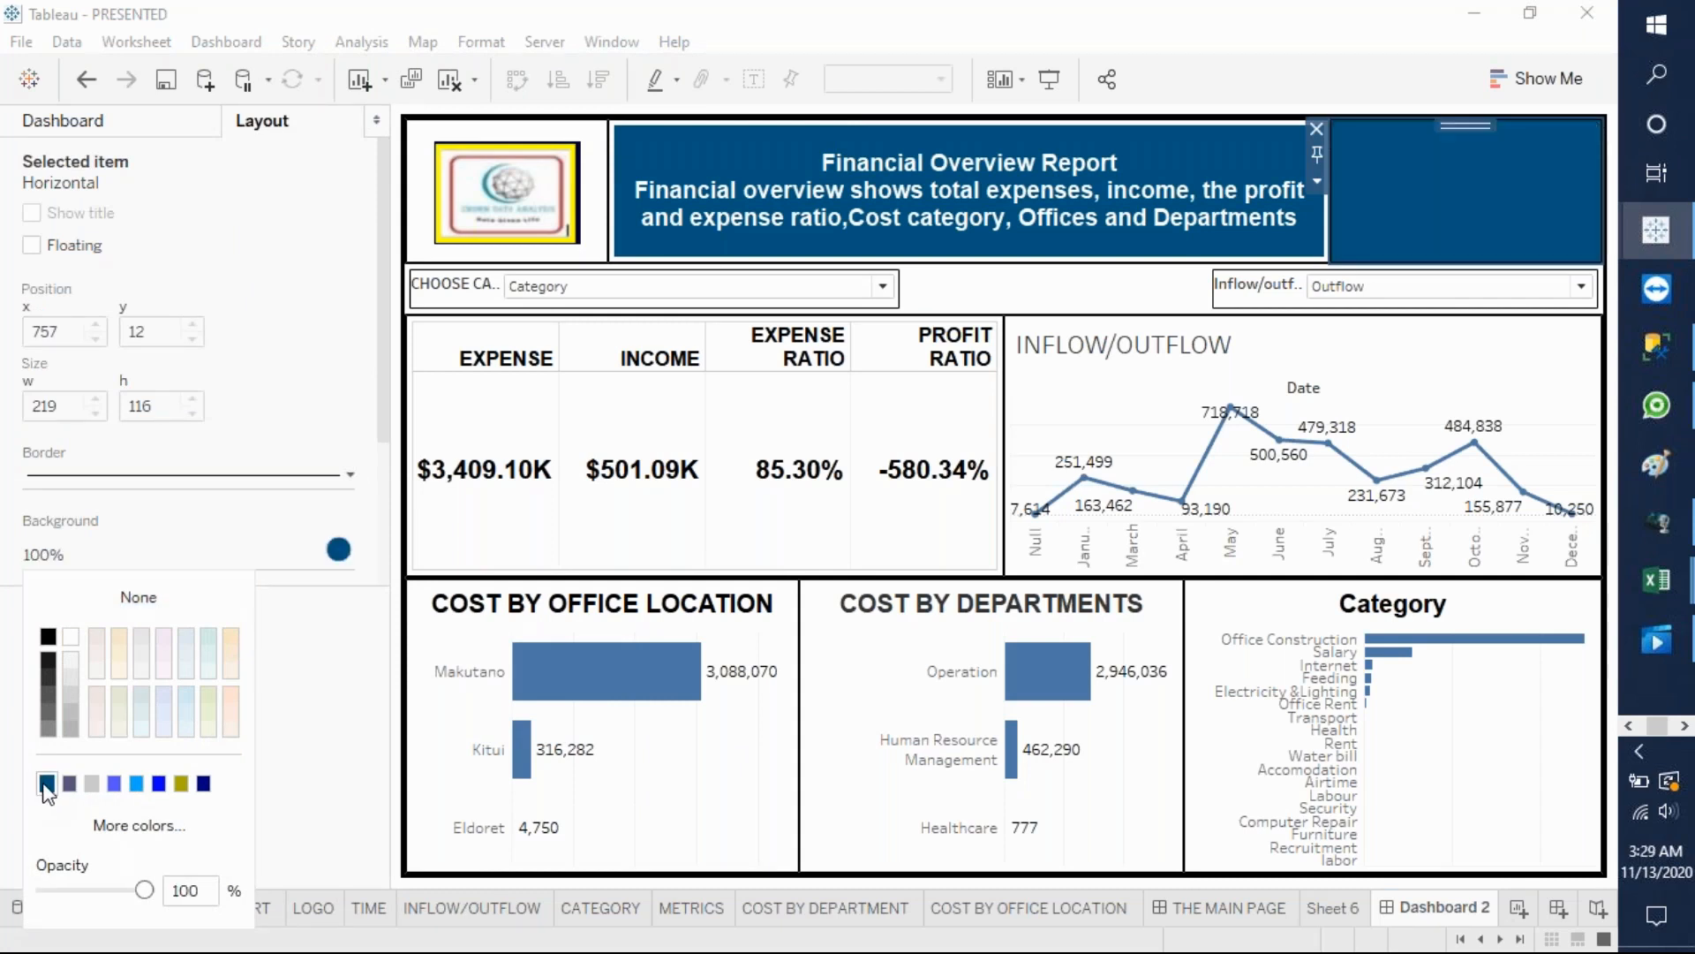
- Give the logo sheet in the header the same dark blue background at 100% opacity
{"action": "left_click", "coordinate": [434, 190]}
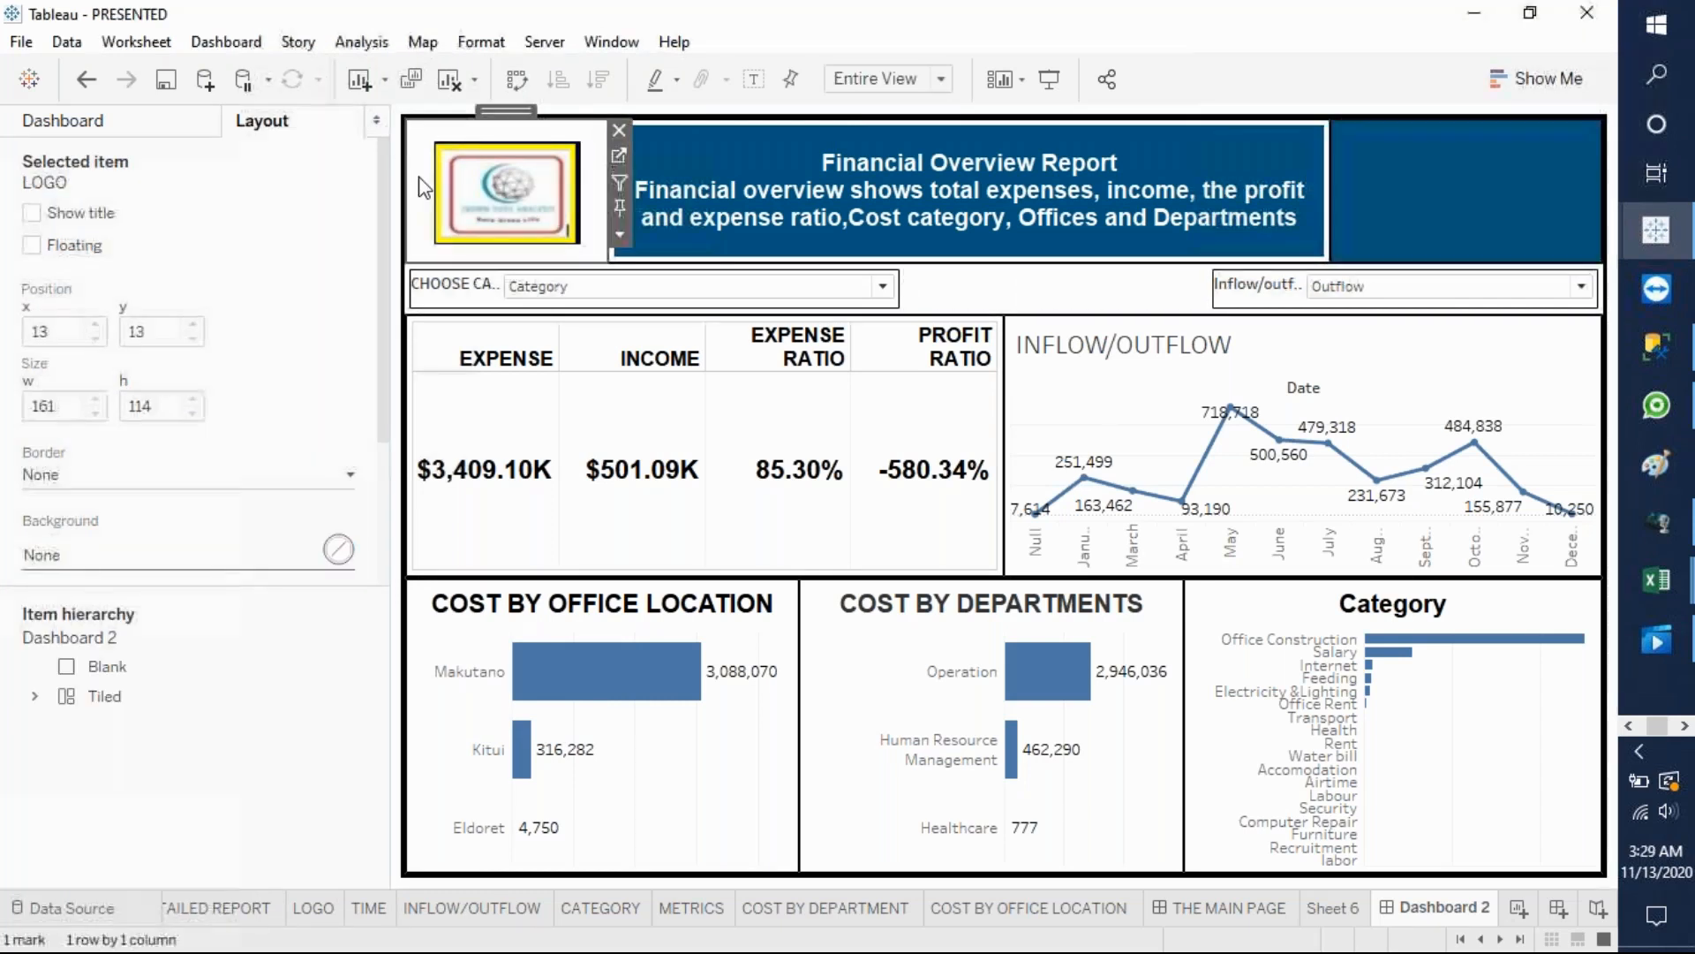
{"action": "left_click", "coordinate": [337, 549]}
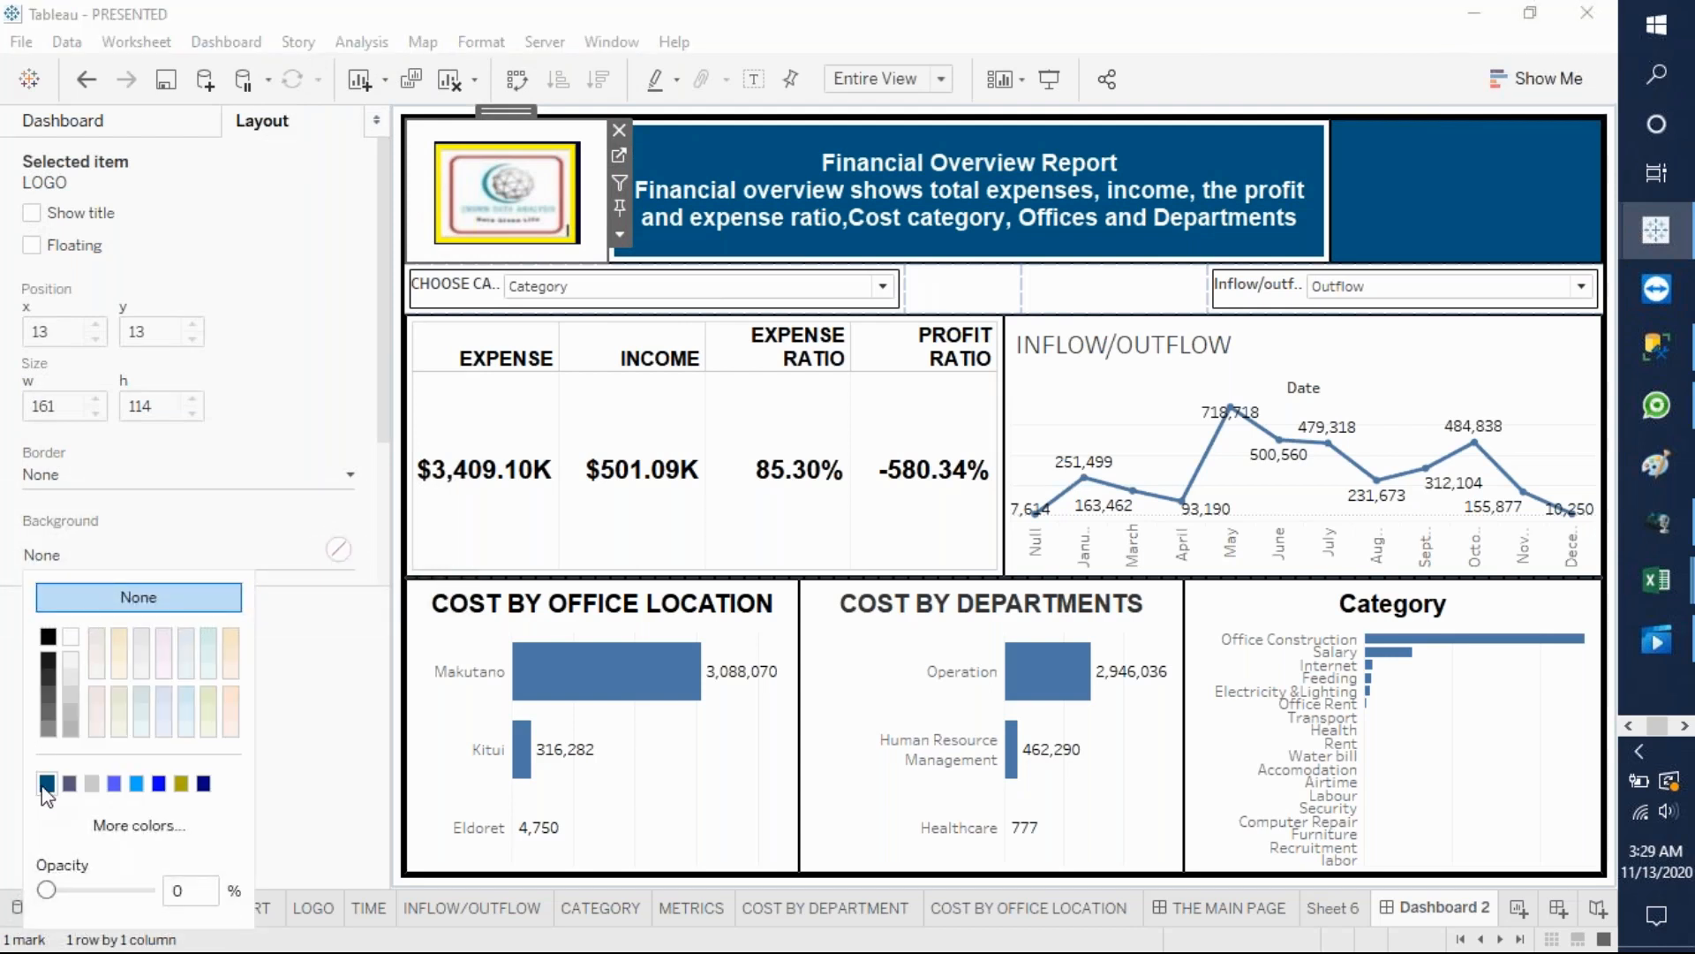
{"action": "left_click", "coordinate": [45, 783]}
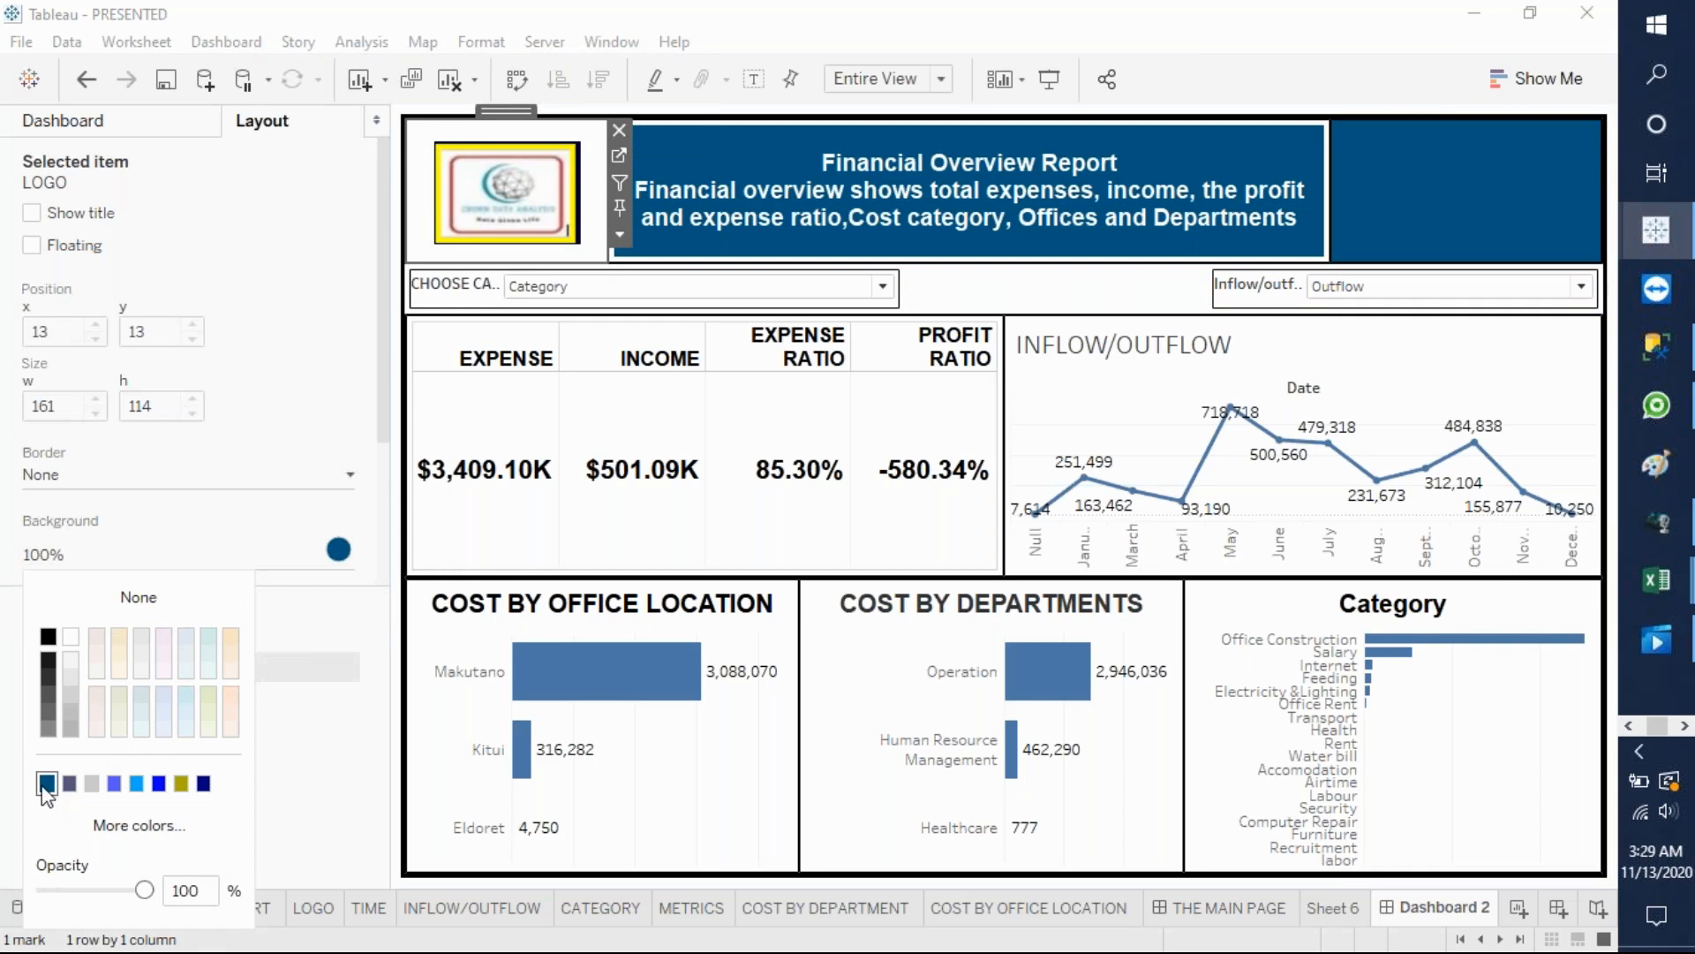
{"action": "left_click", "coordinate": [295, 754]}
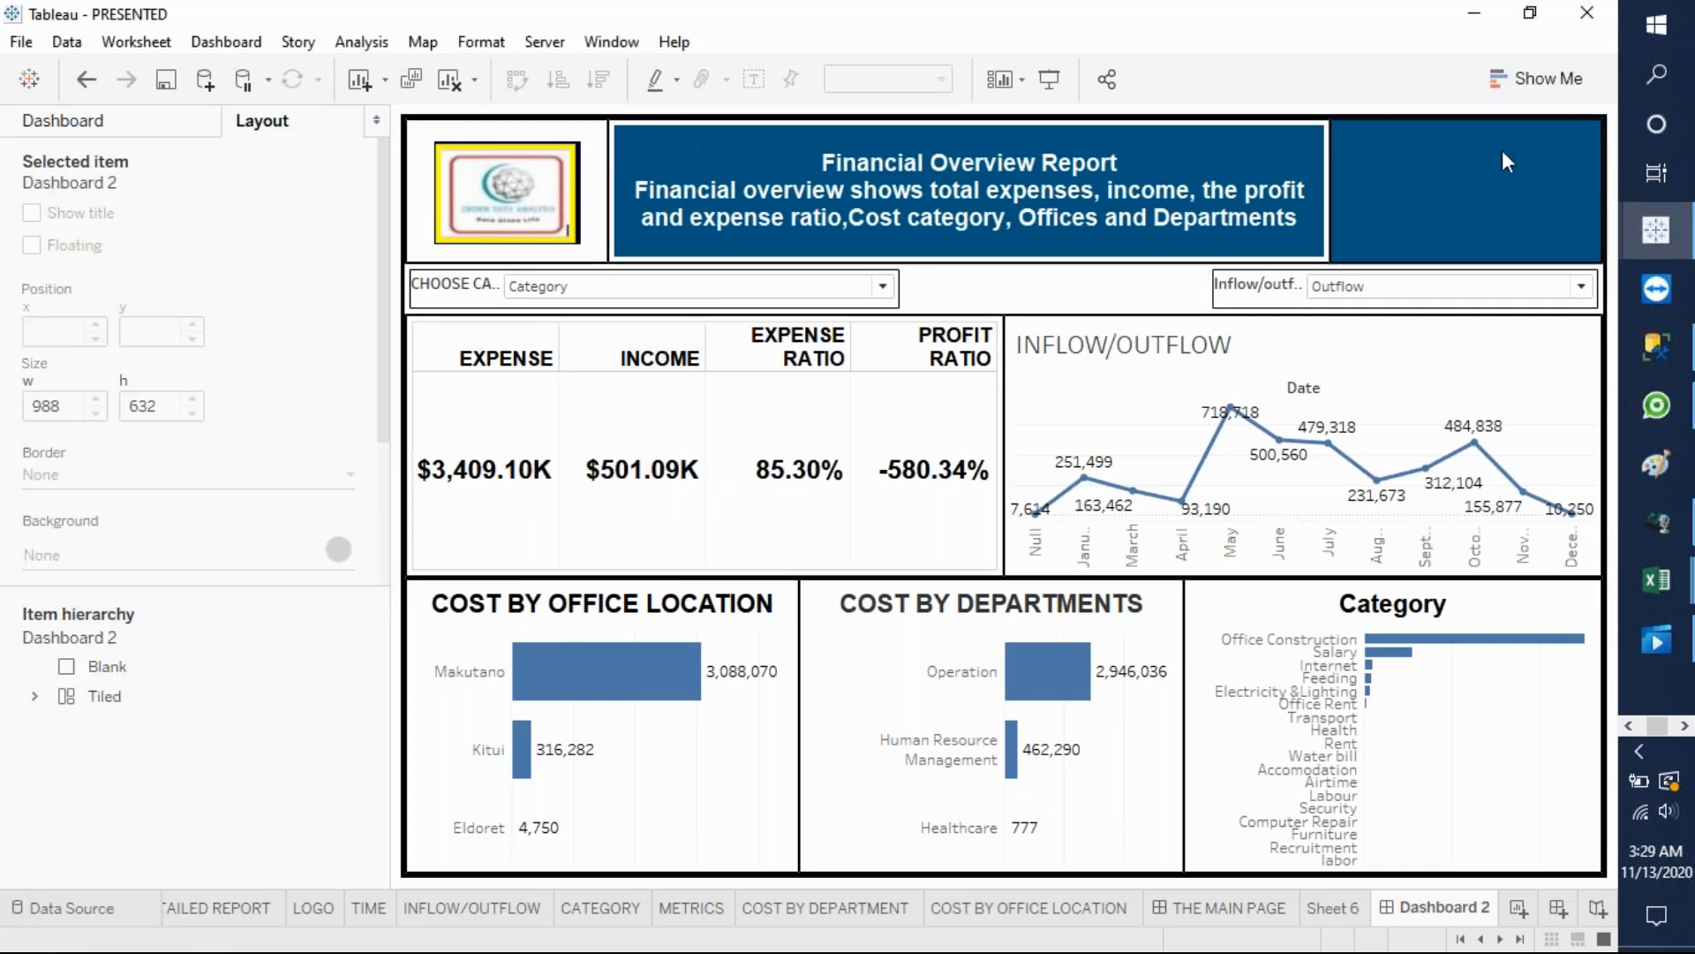
- Switch new objects to floating and delete the floating blank object covering the title's upper-left area
{"action": "left_click", "coordinate": [1480, 206]}
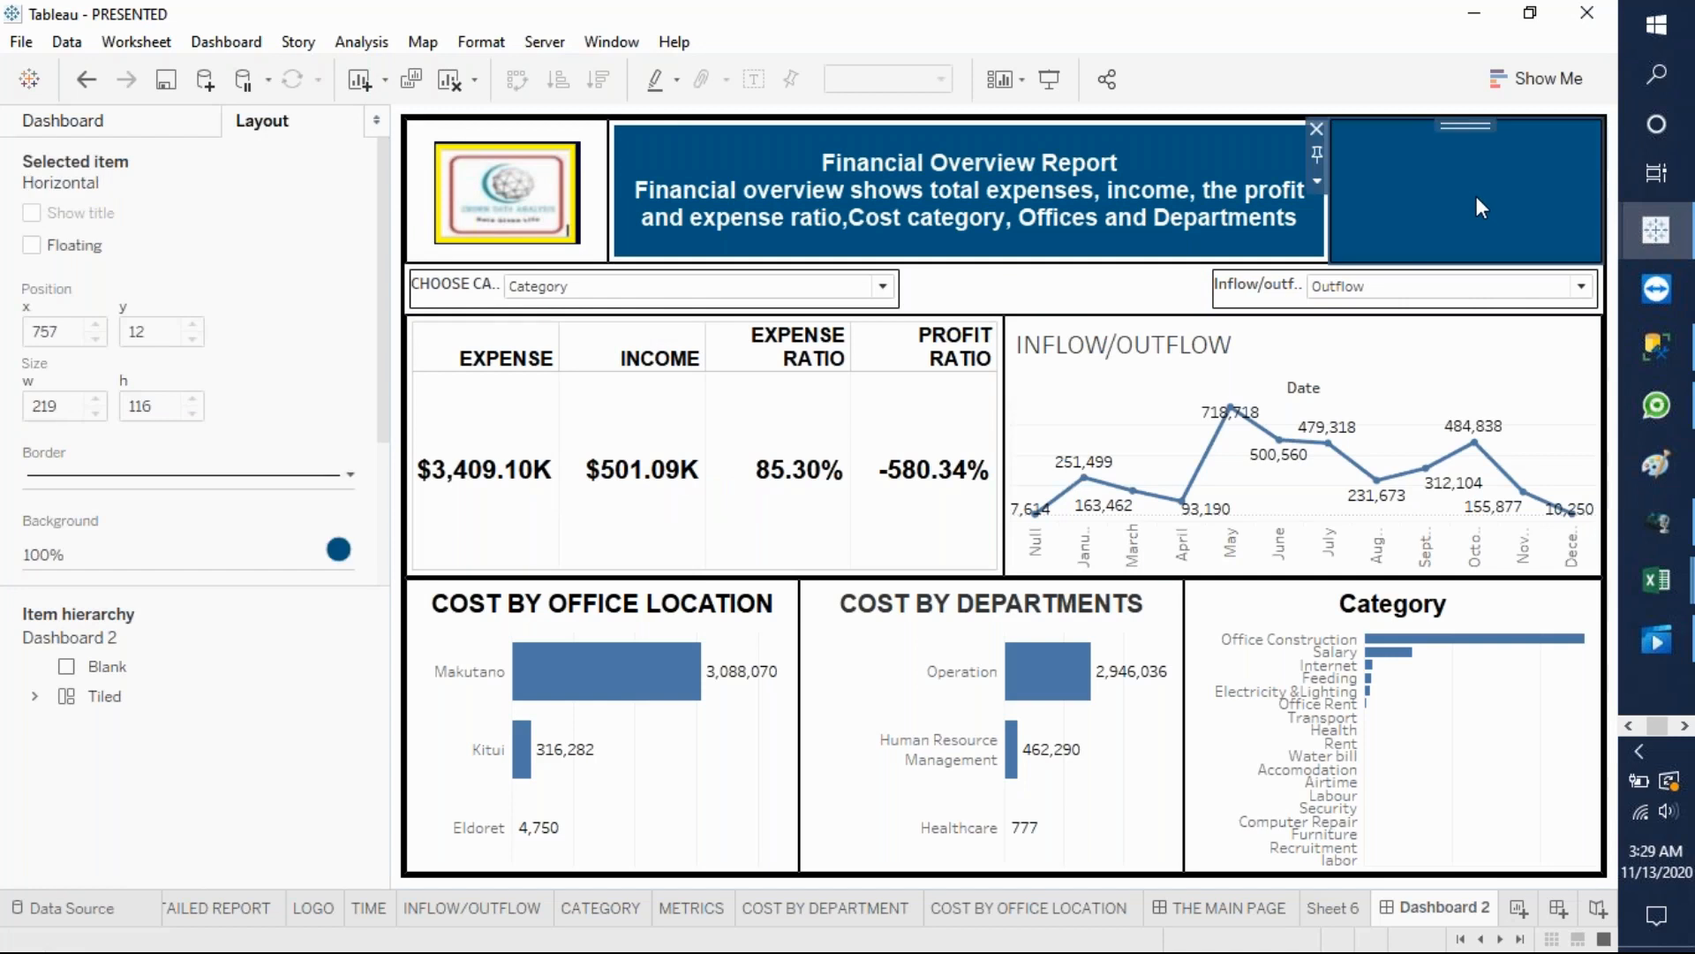
{"action": "left_click", "coordinate": [92, 130]}
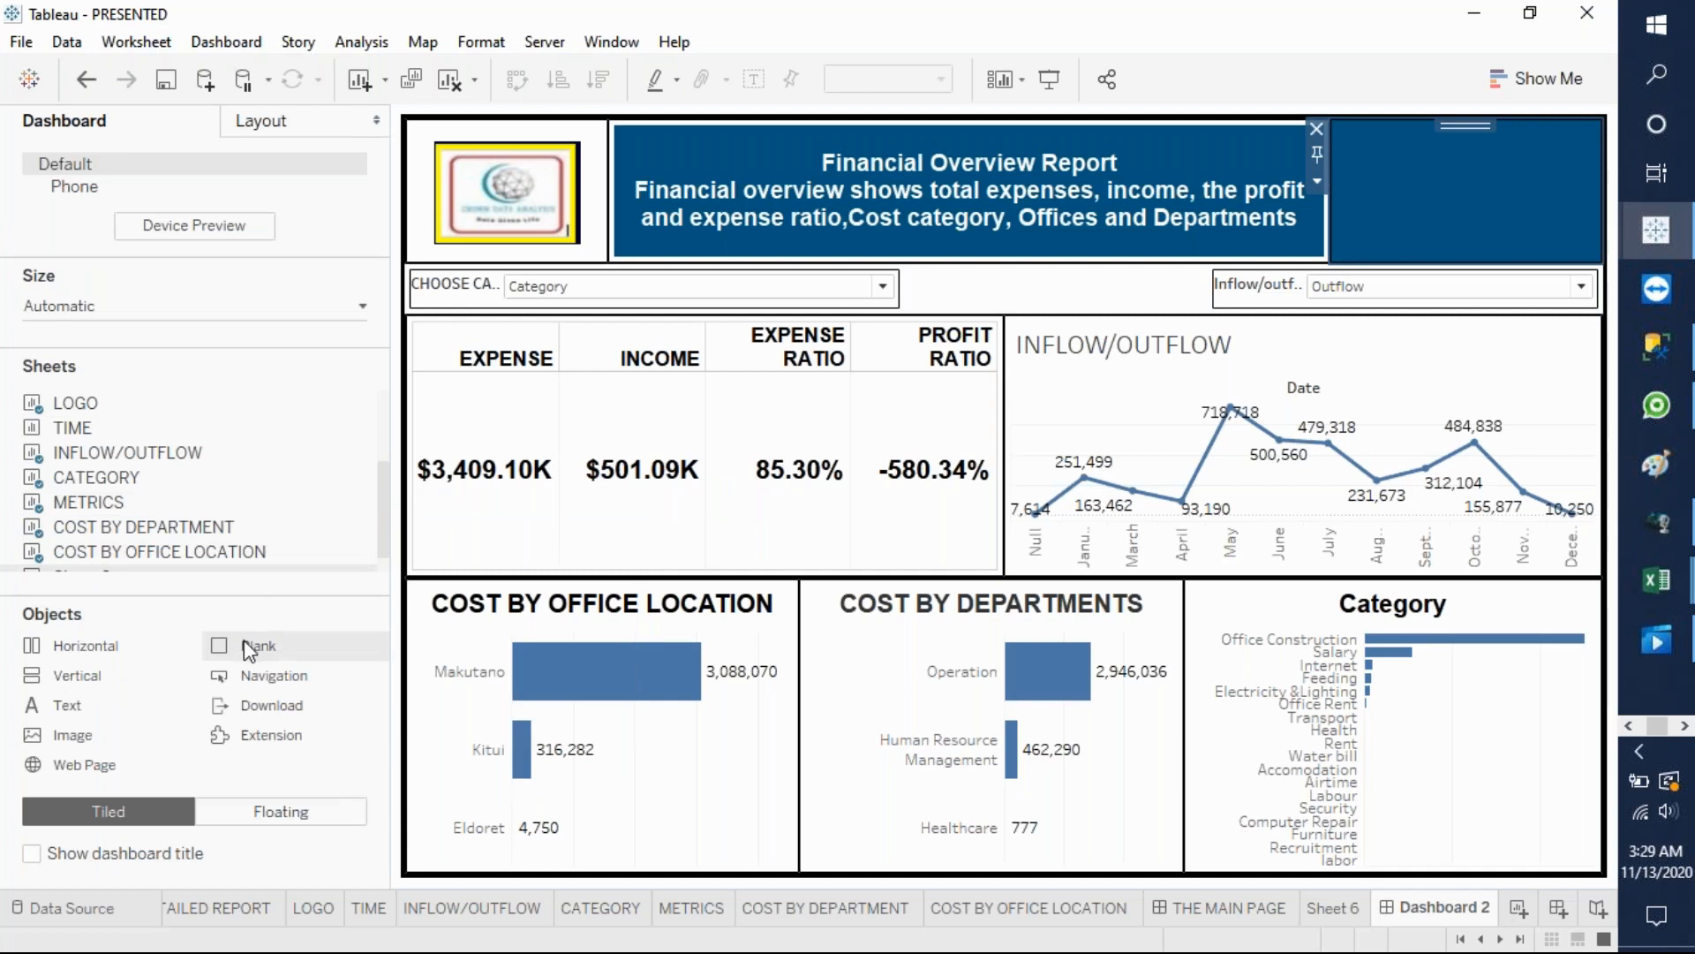
{"action": "left_click", "coordinate": [278, 810]}
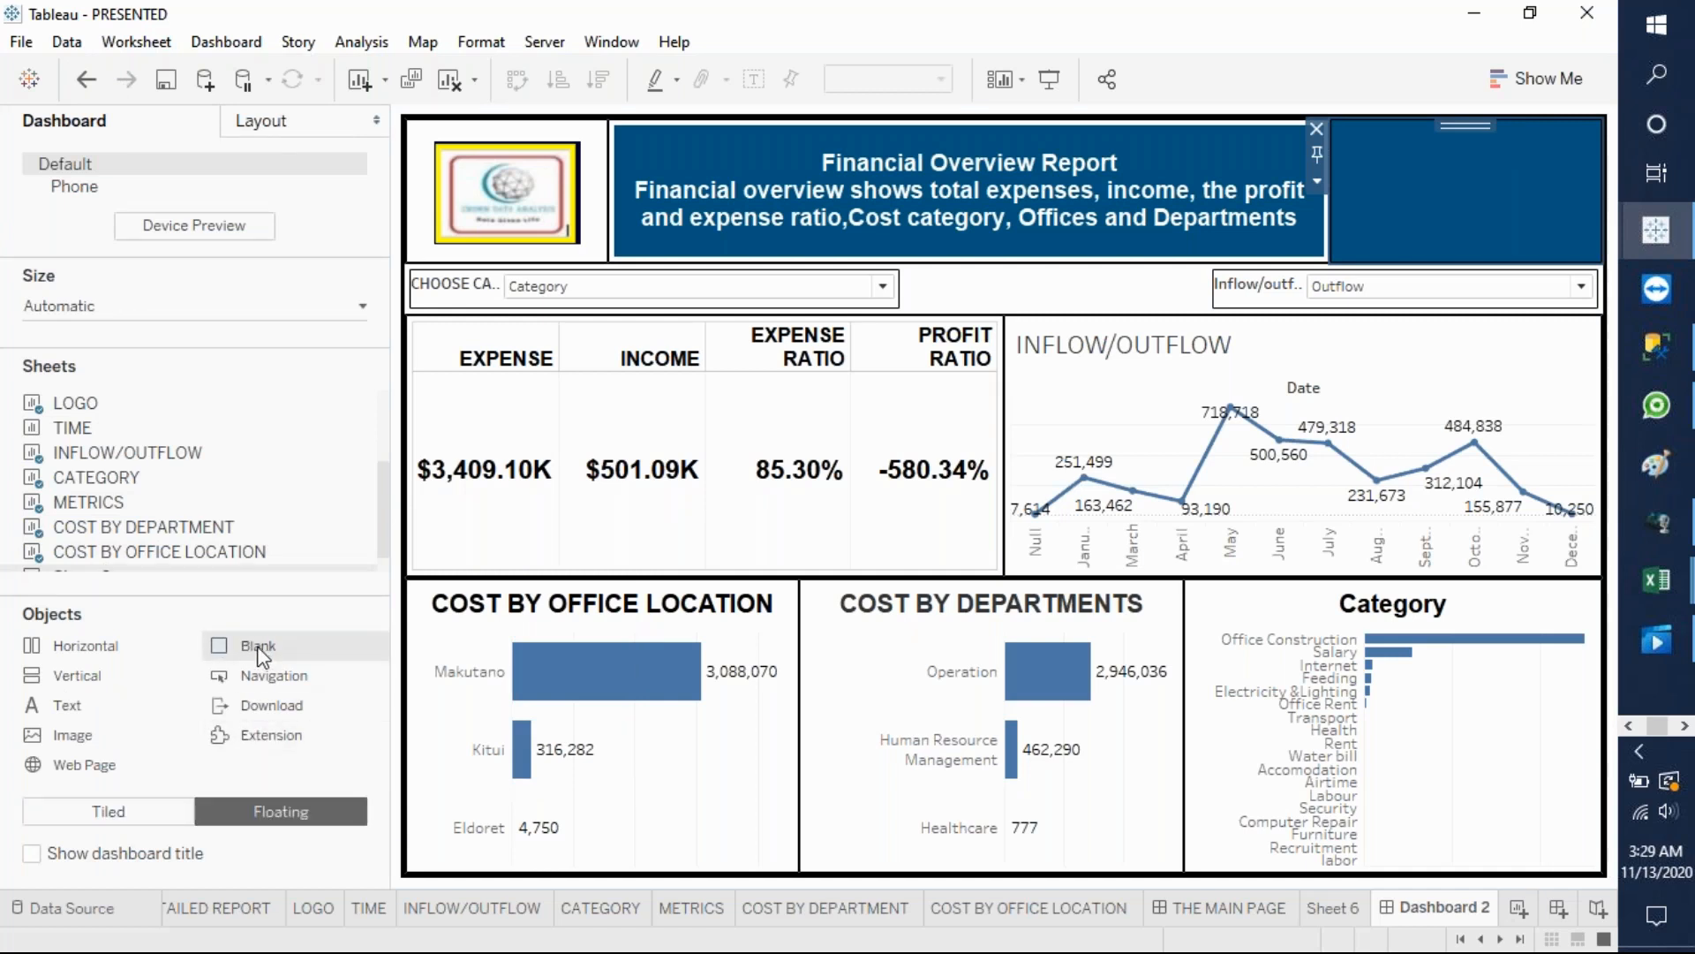
{"action": "left_click_drag", "start_coordinate": [259, 654], "coordinate": [700, 156]}
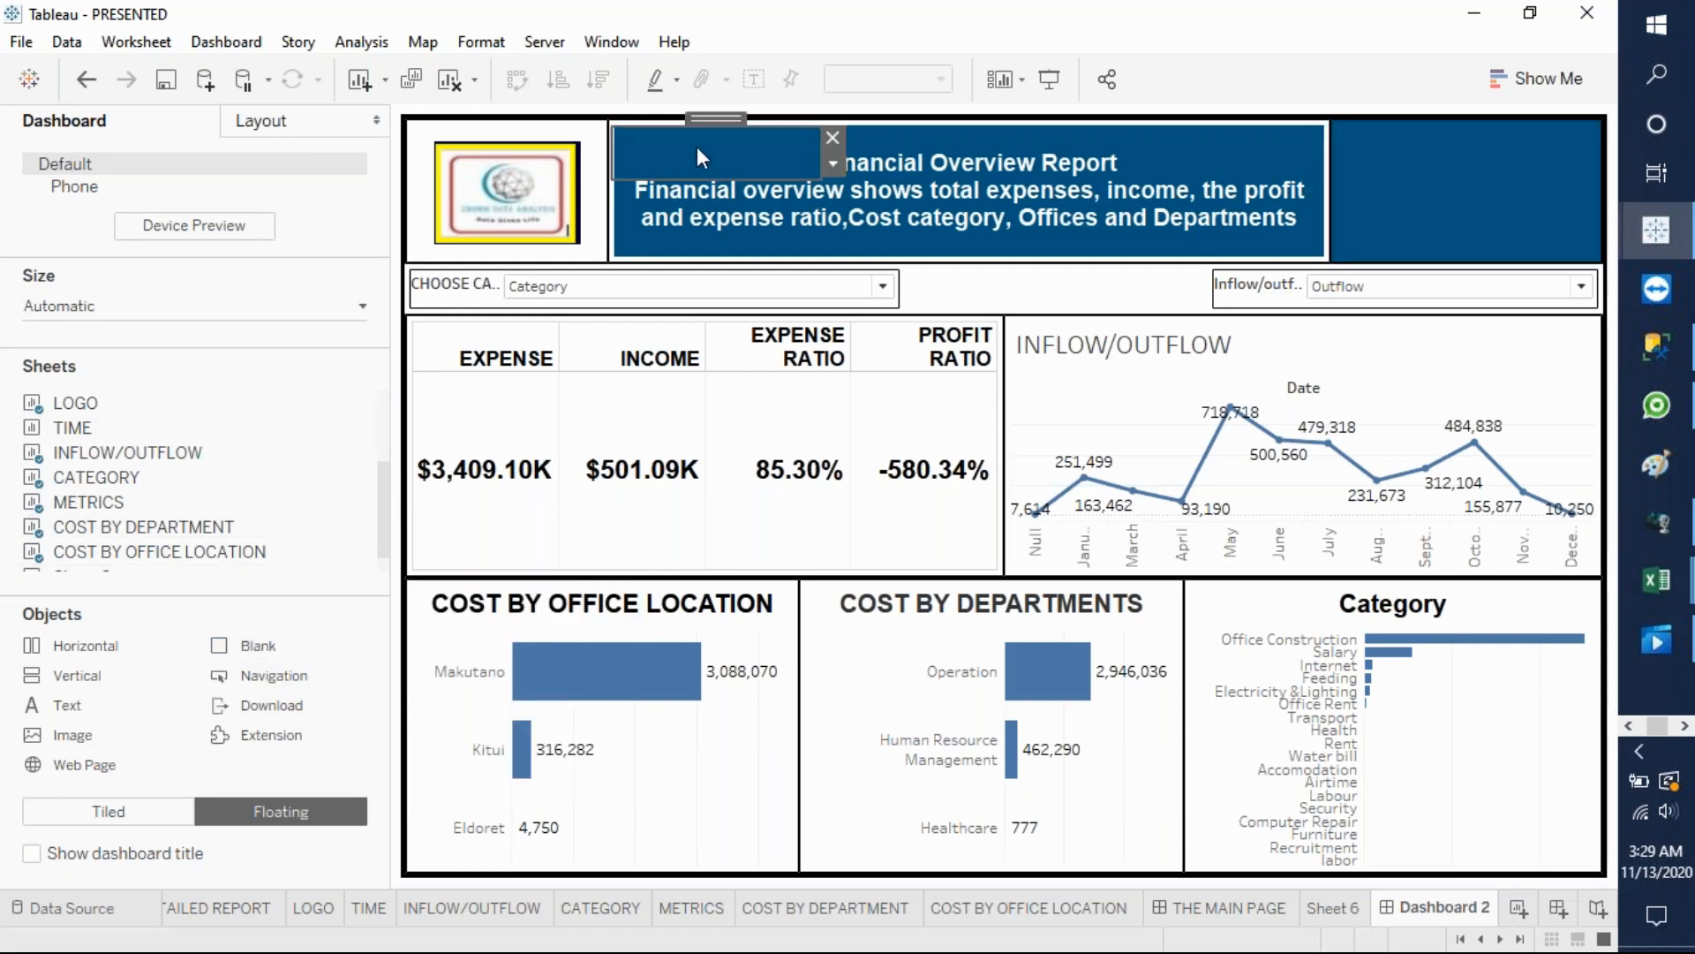
{"action": "left_click", "coordinate": [831, 137]}
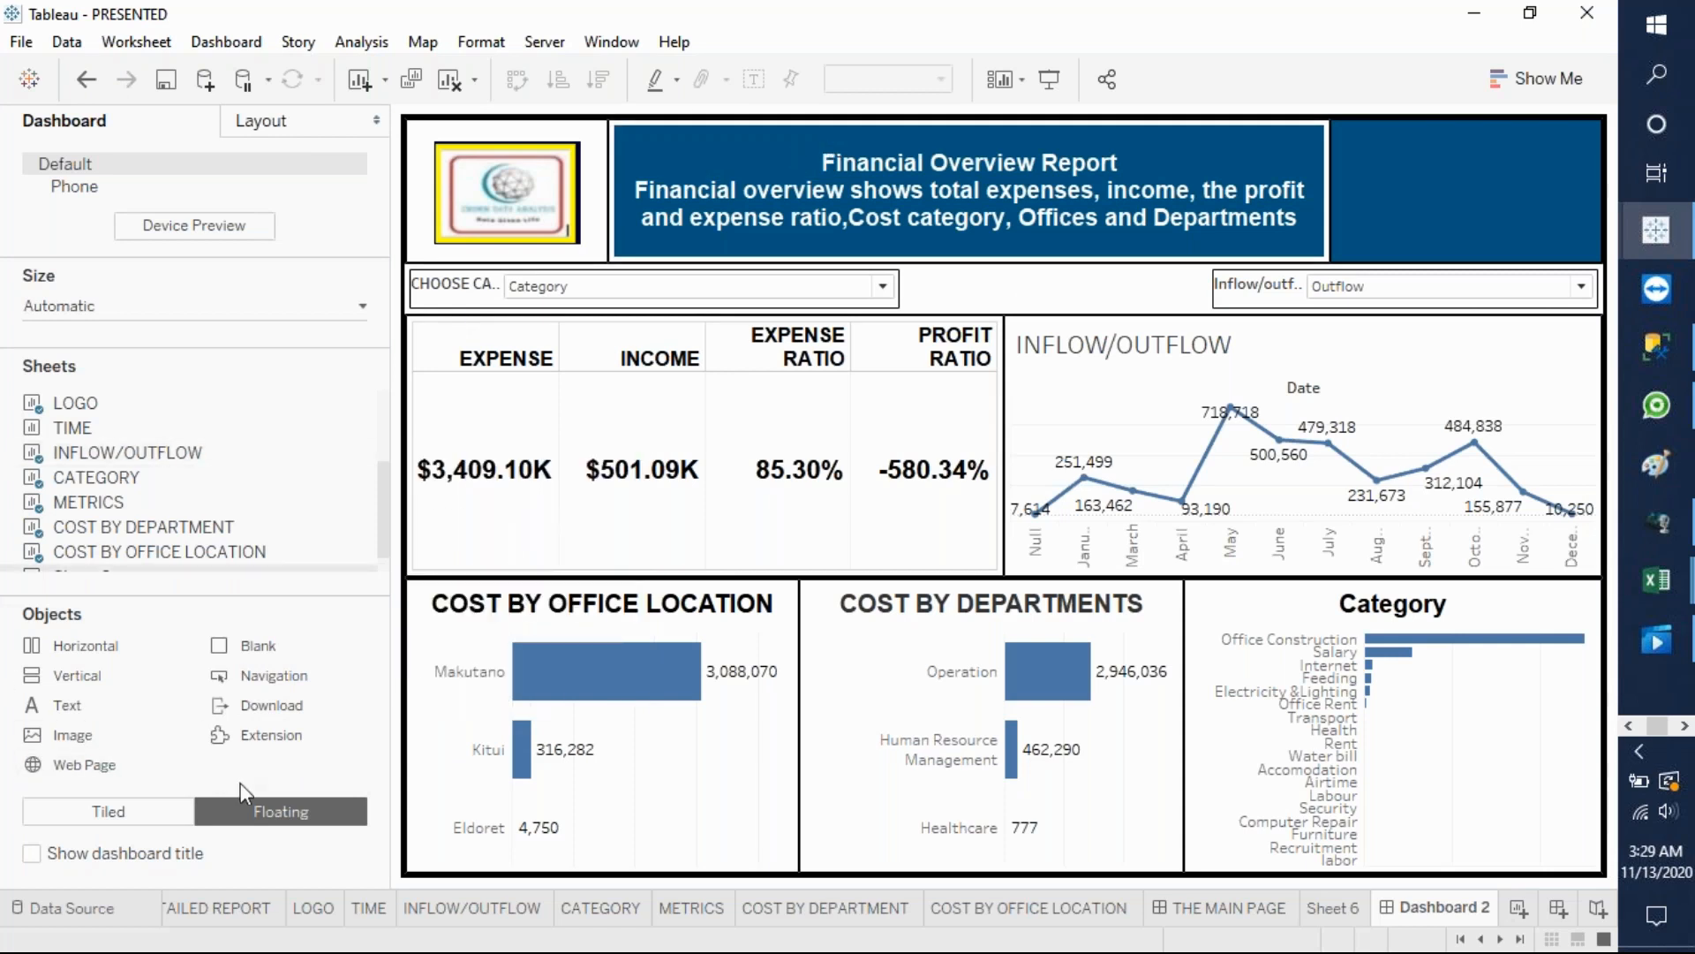
- Place a floating horizontal container over the title's upper-left area and shrink it to about 166 by 52
{"action": "left_click_drag", "start_coordinate": [76, 649], "coordinate": [615, 117]}
{"action": "mouse_move", "coordinate": [821, 380]}
{"action": "left_mouse_down"}
{"action": "mouse_move", "coordinate": [777, 212]}
{"action": "mouse_move", "coordinate": [727, 182]}
{"action": "left_mouse_up"}
{"action": "mouse_move", "coordinate": [1023, 142]}
{"action": "left_mouse_down"}
{"action": "mouse_move", "coordinate": [800, 141]}
{"action": "mouse_move", "coordinate": [819, 134]}
{"action": "left_mouse_up"}
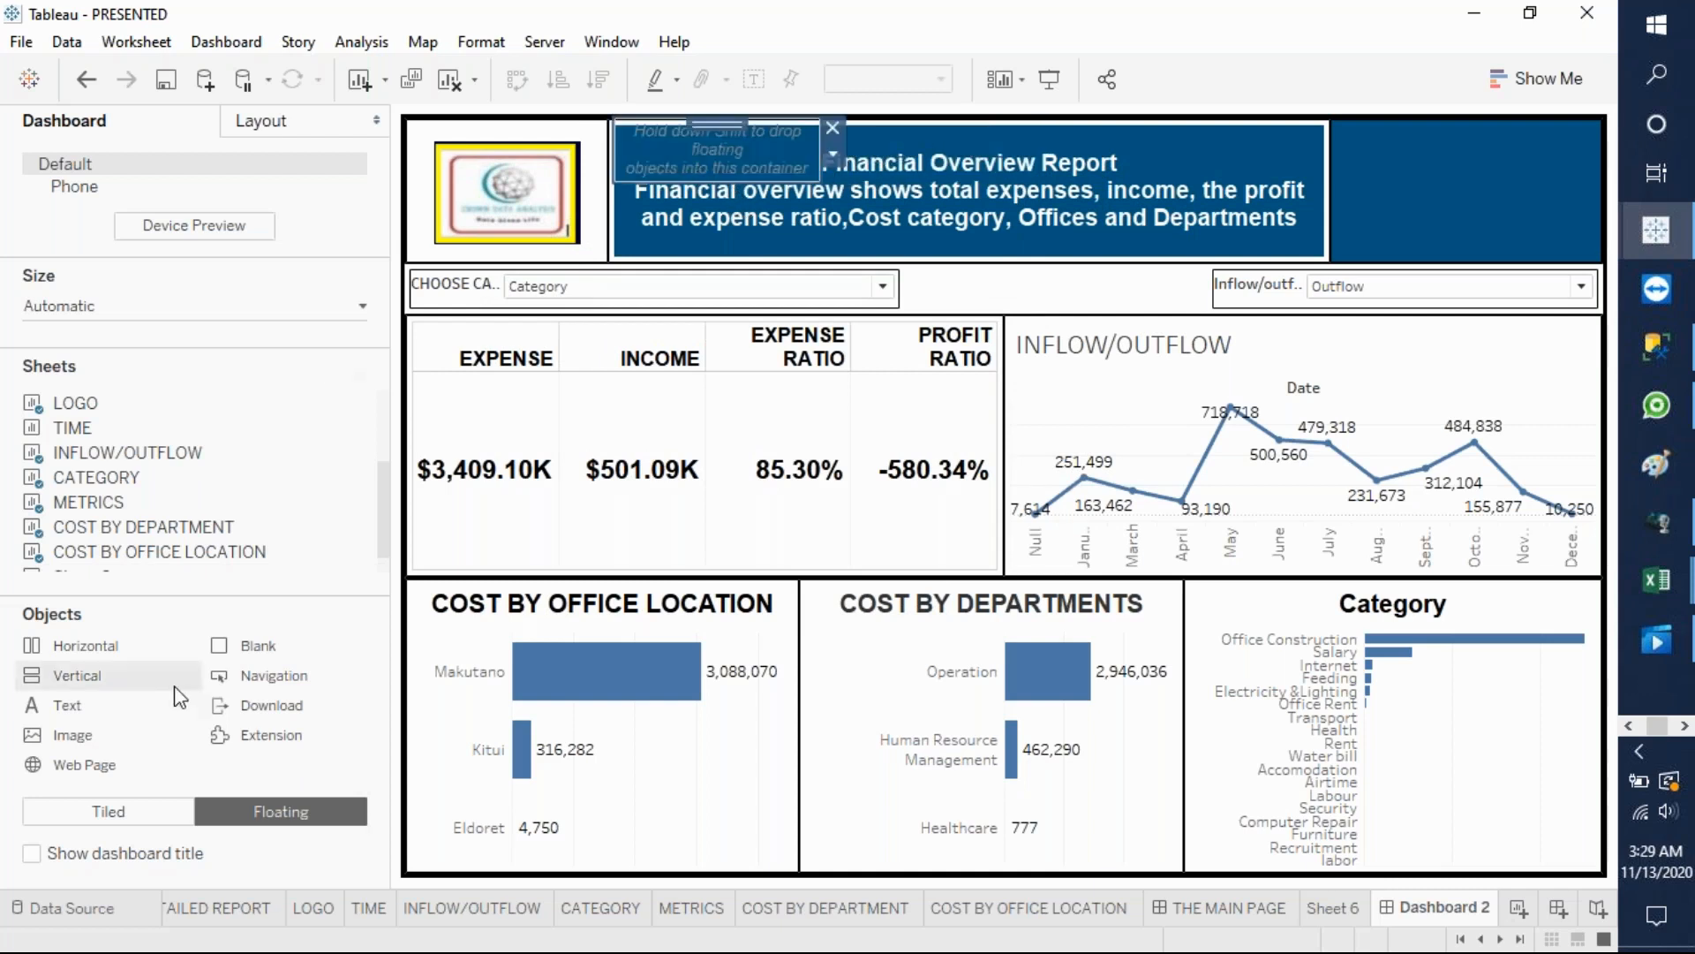
- Nest a tiled horizontal container inside the floating one and delete the blank object placed there before it
{"action": "left_click", "coordinate": [123, 810]}
{"action": "left_click_drag", "start_coordinate": [260, 643], "coordinate": [690, 130]}
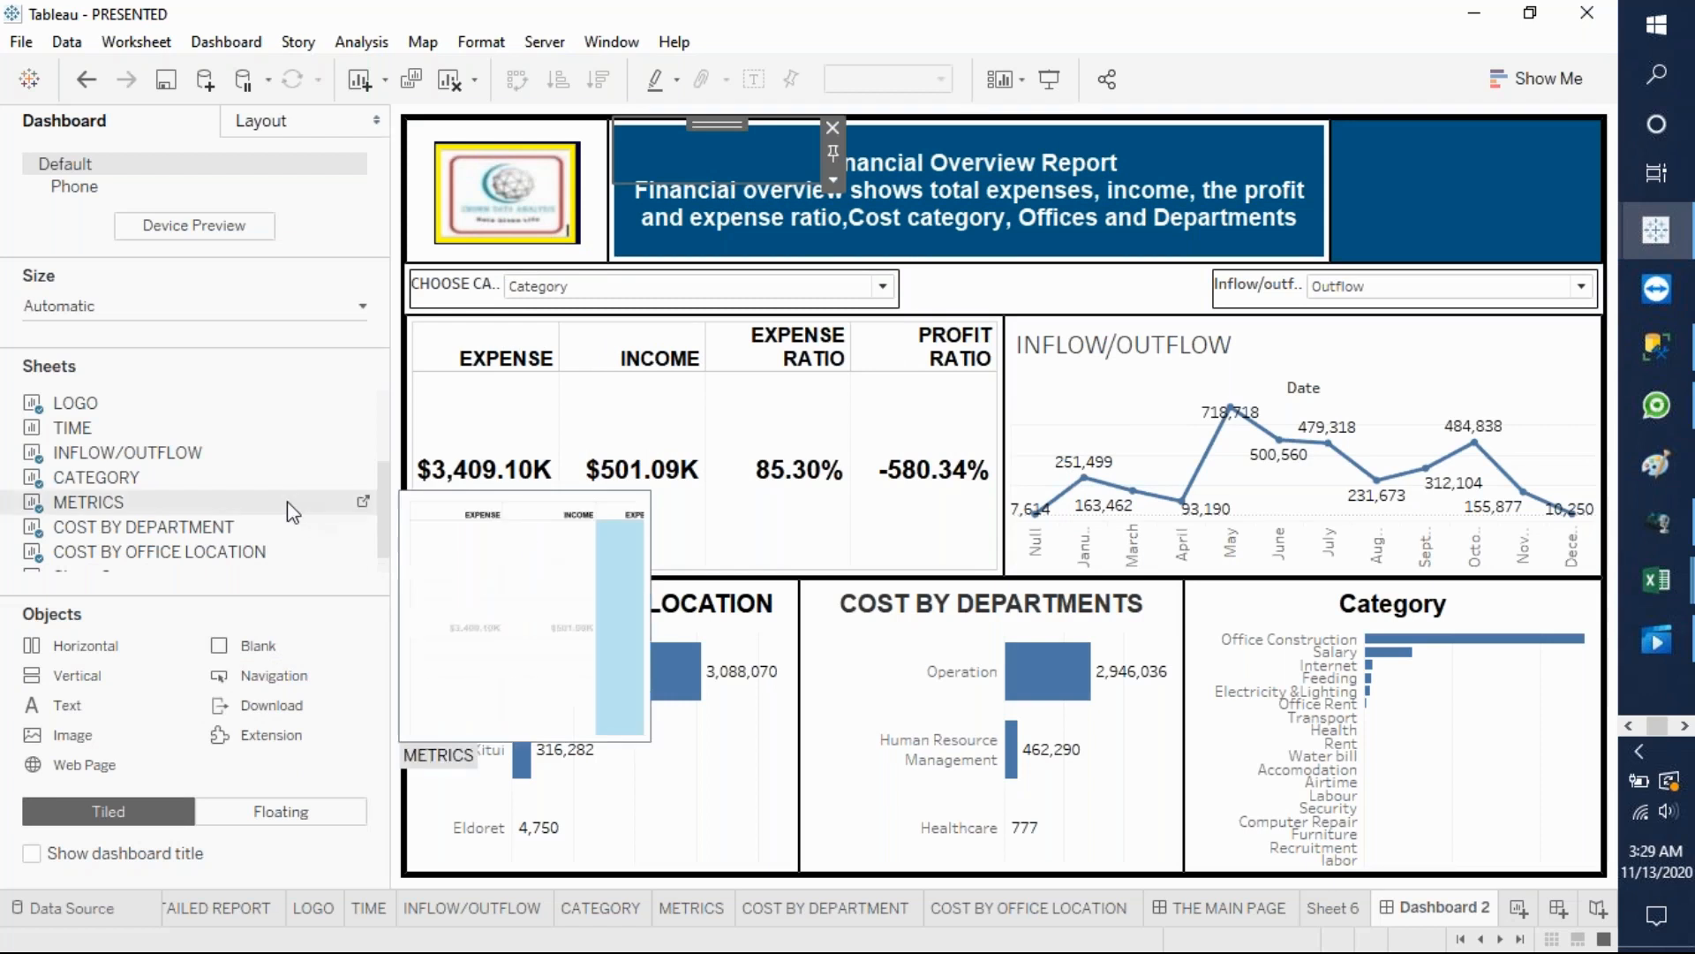
{"action": "left_click_drag", "start_coordinate": [81, 655], "coordinate": [691, 141]}
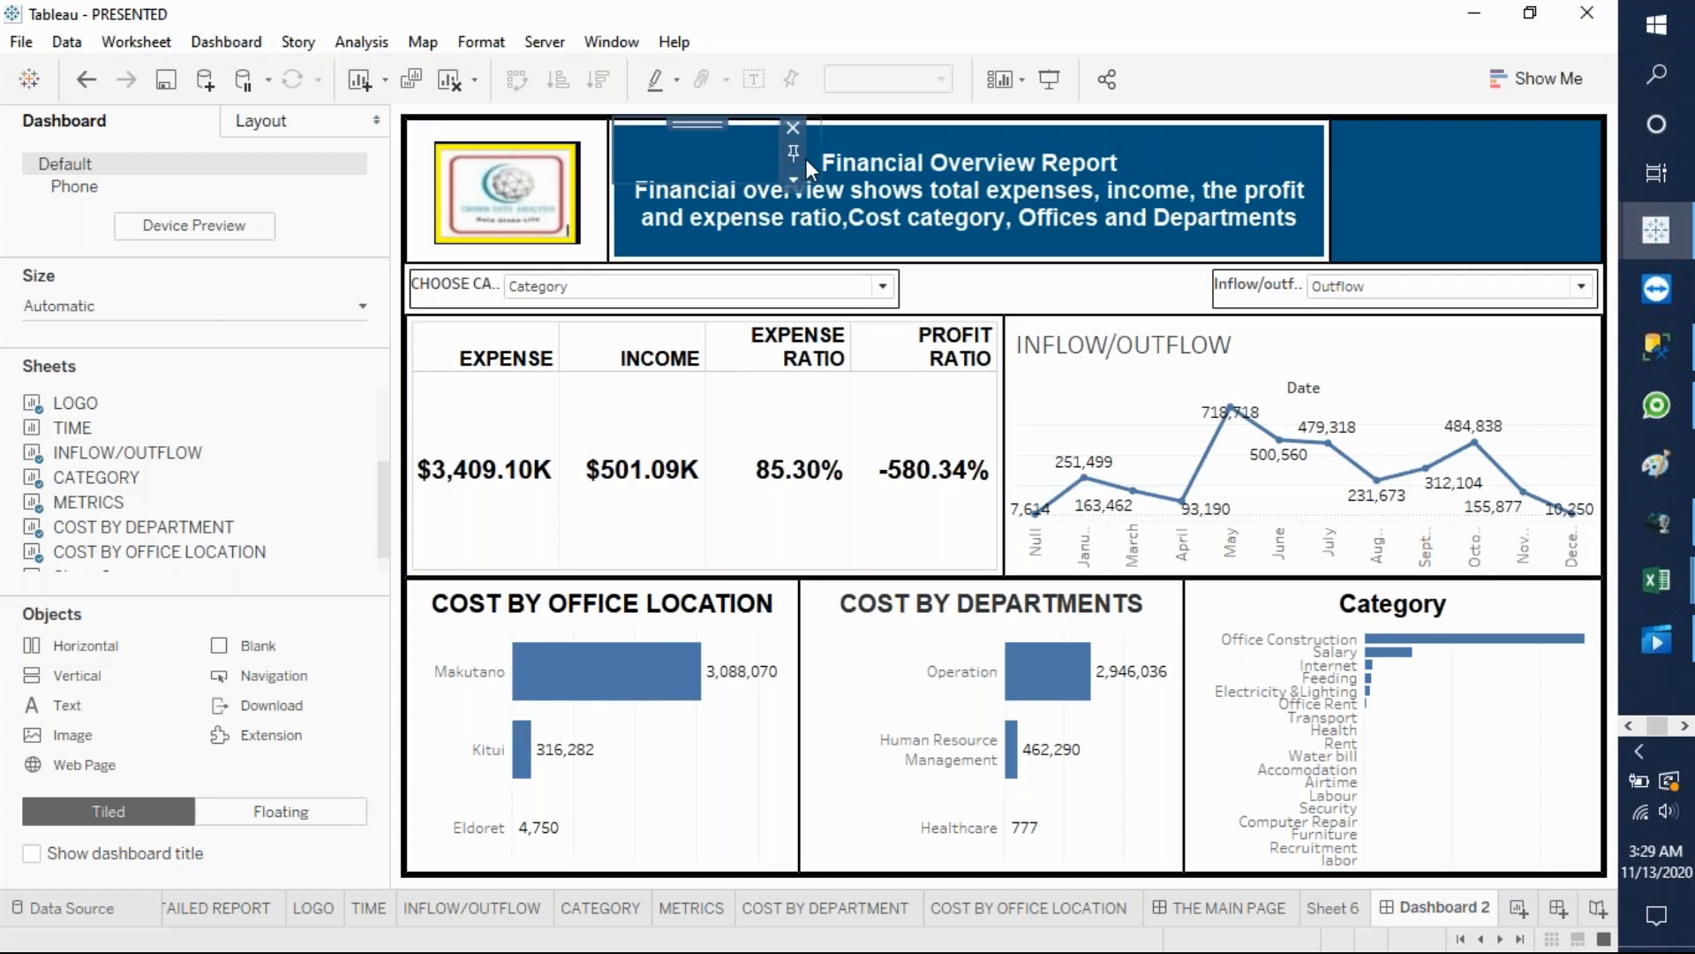
{"action": "left_click", "coordinate": [816, 140]}
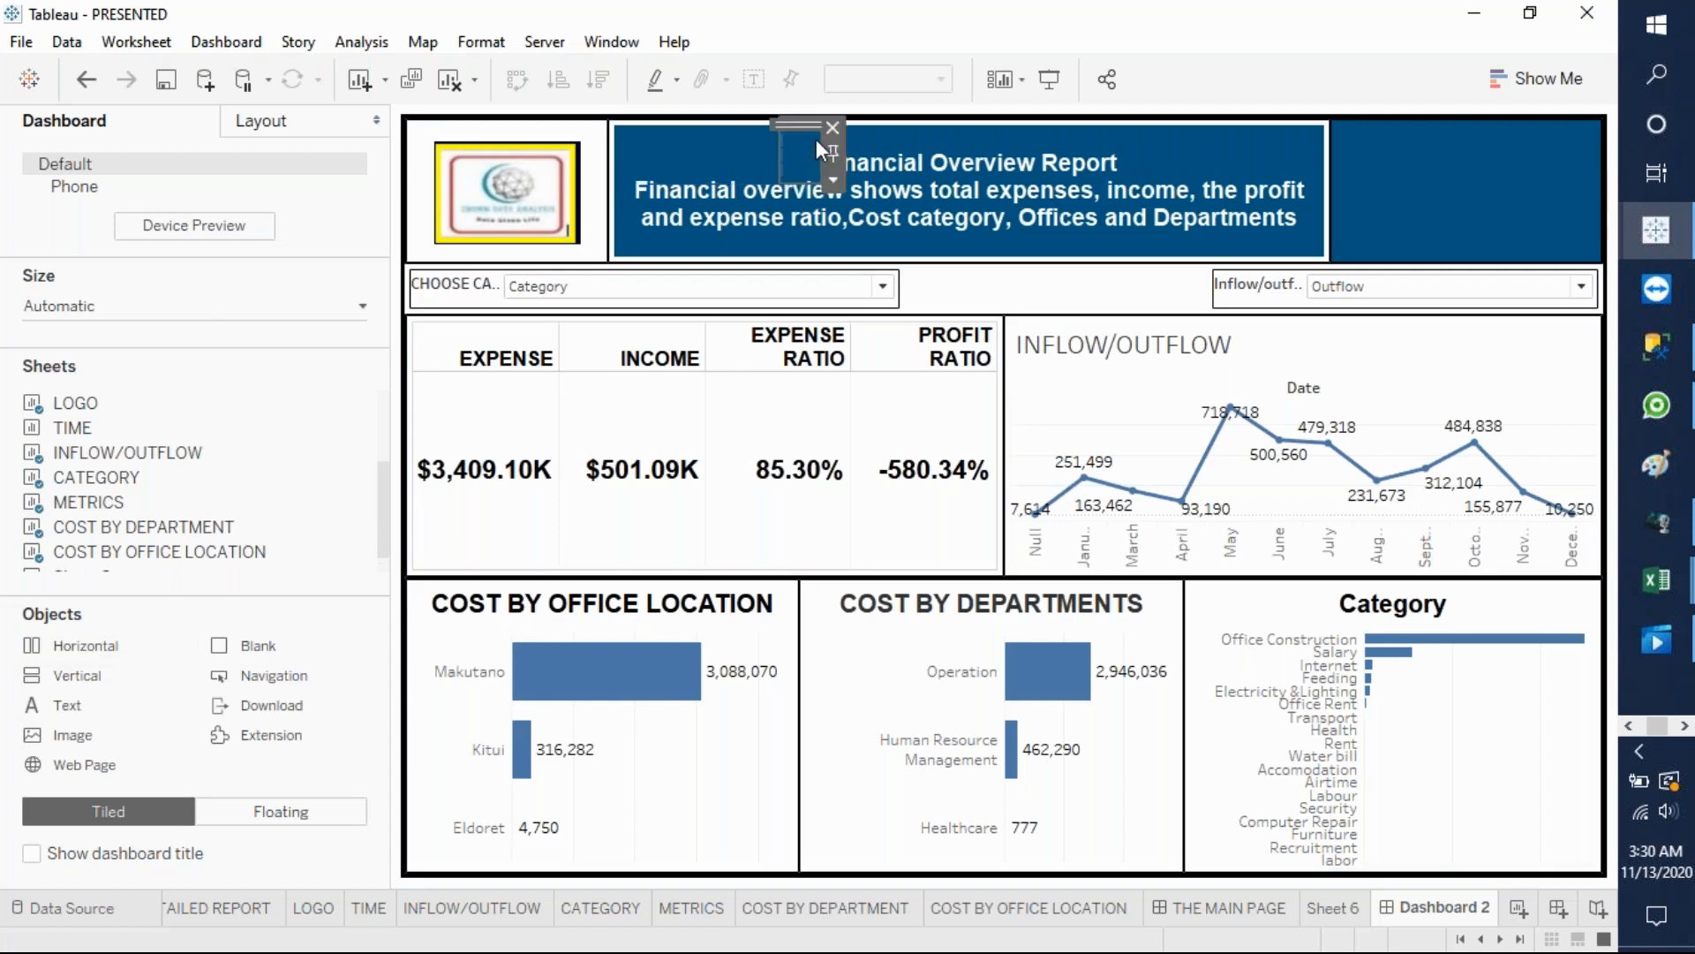
{"action": "left_click", "coordinate": [832, 125]}
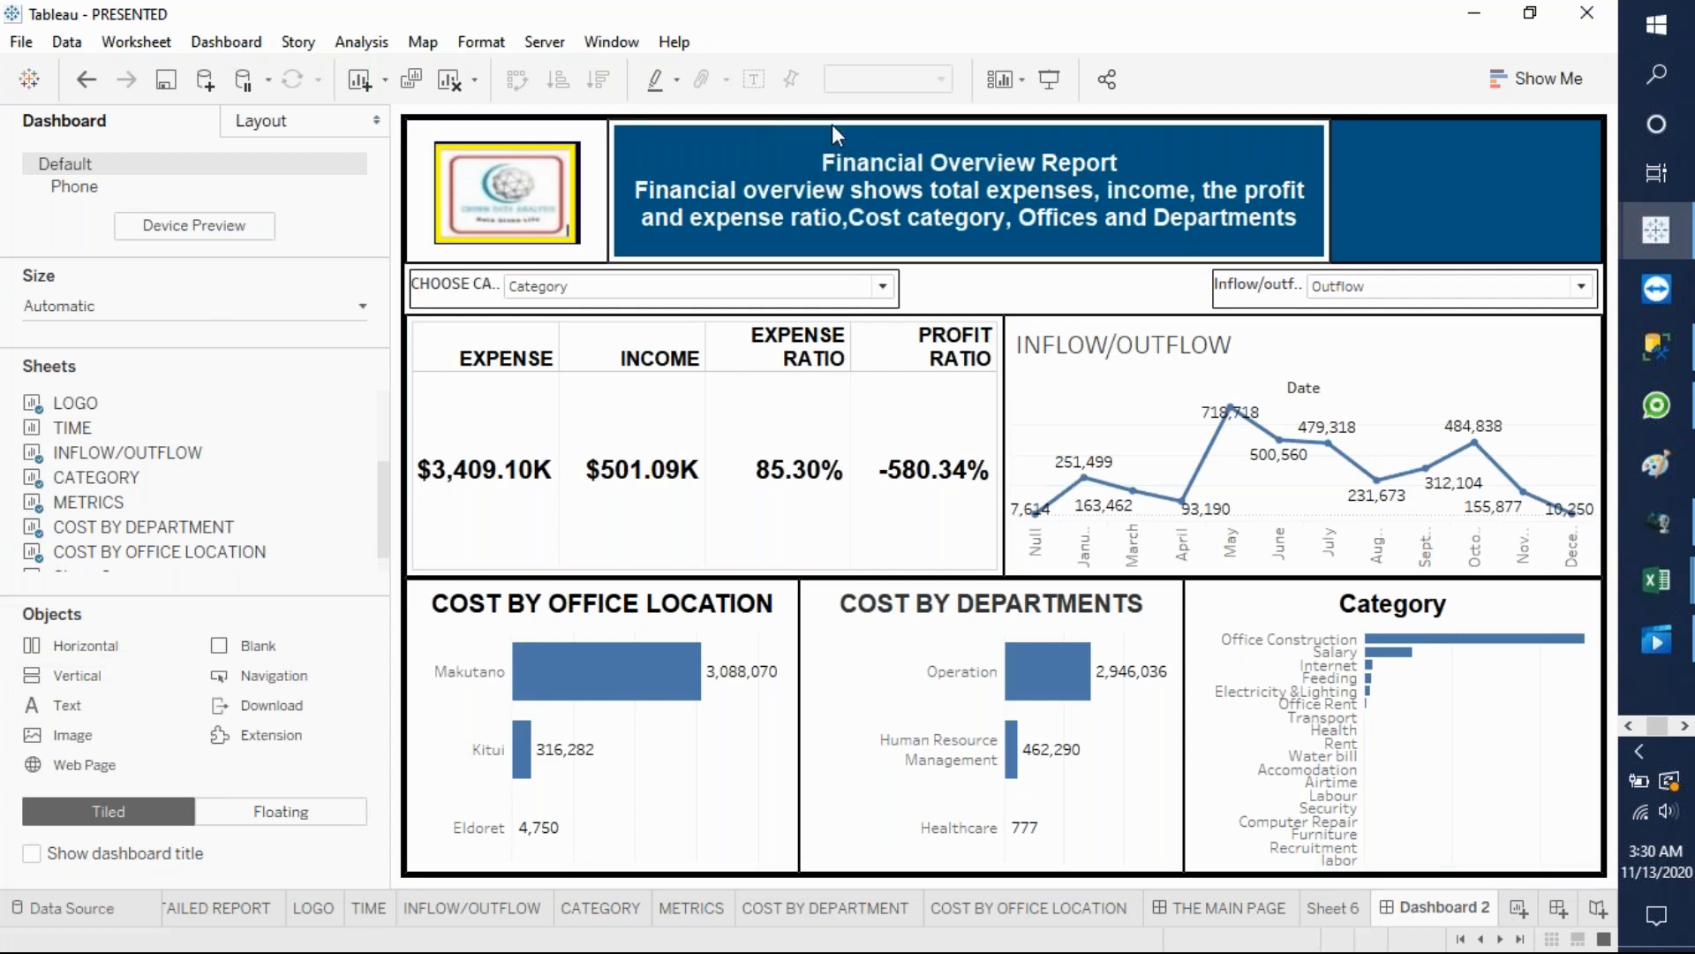
{"action": "left_click", "coordinate": [731, 155]}
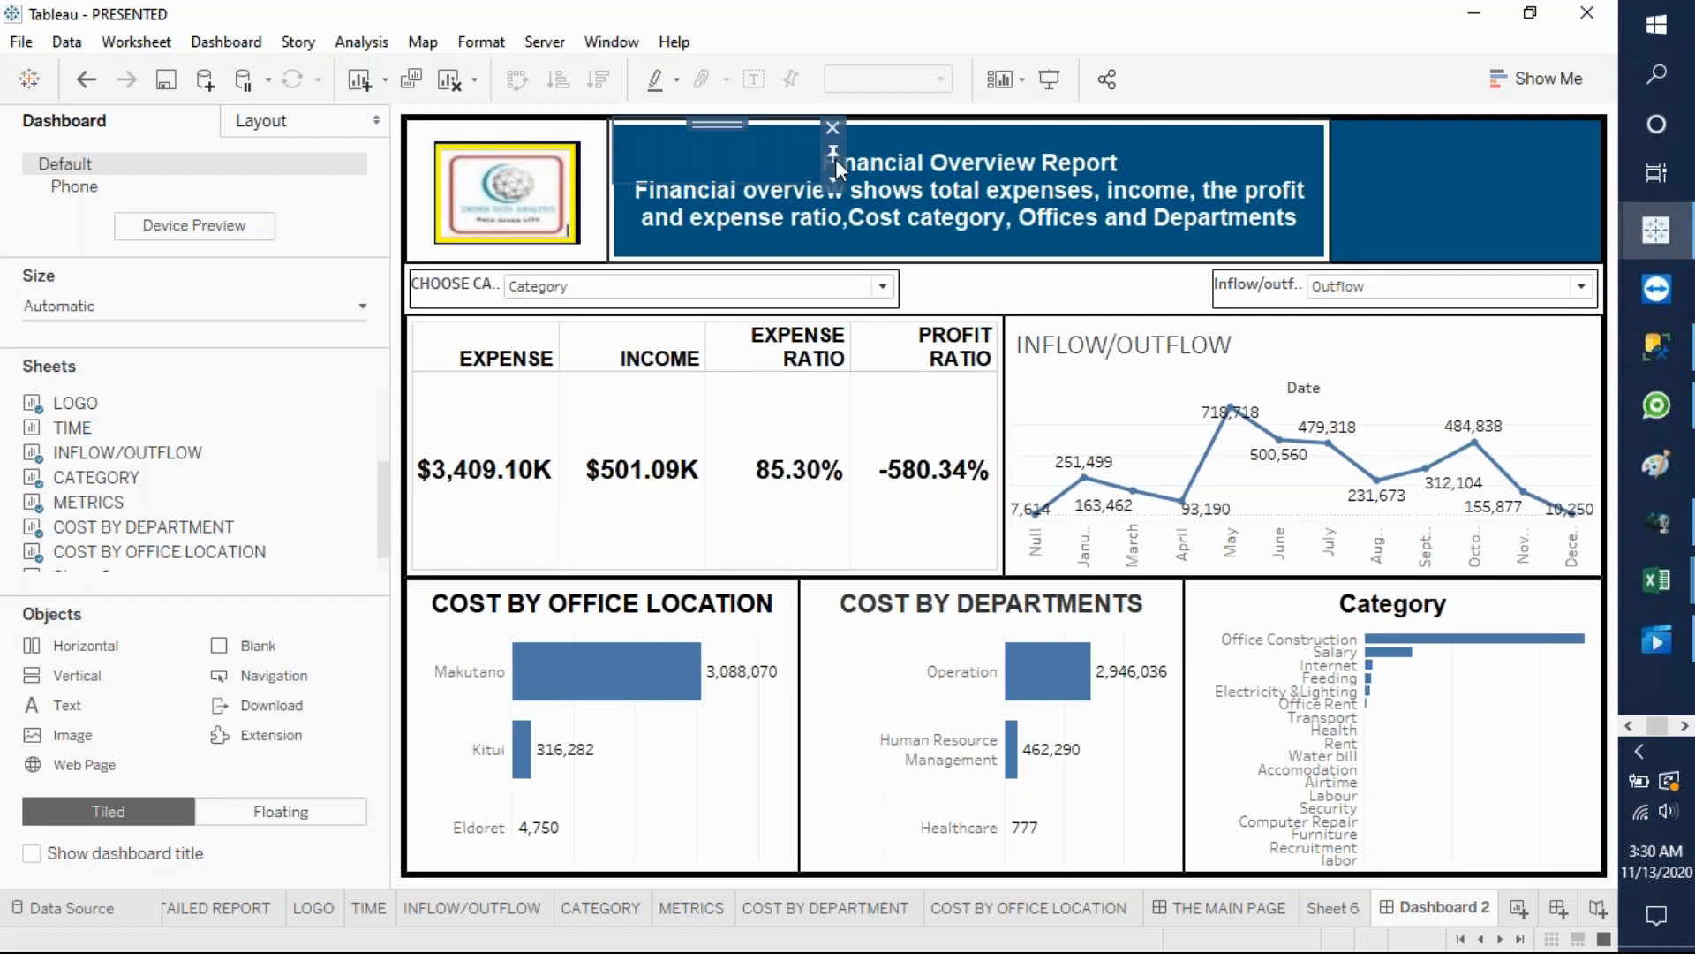
- Add the MAIN PAGE BUTTON sheet to the nested container over the title's upper-left area
{"action": "mouse_move", "coordinate": [115, 423]}
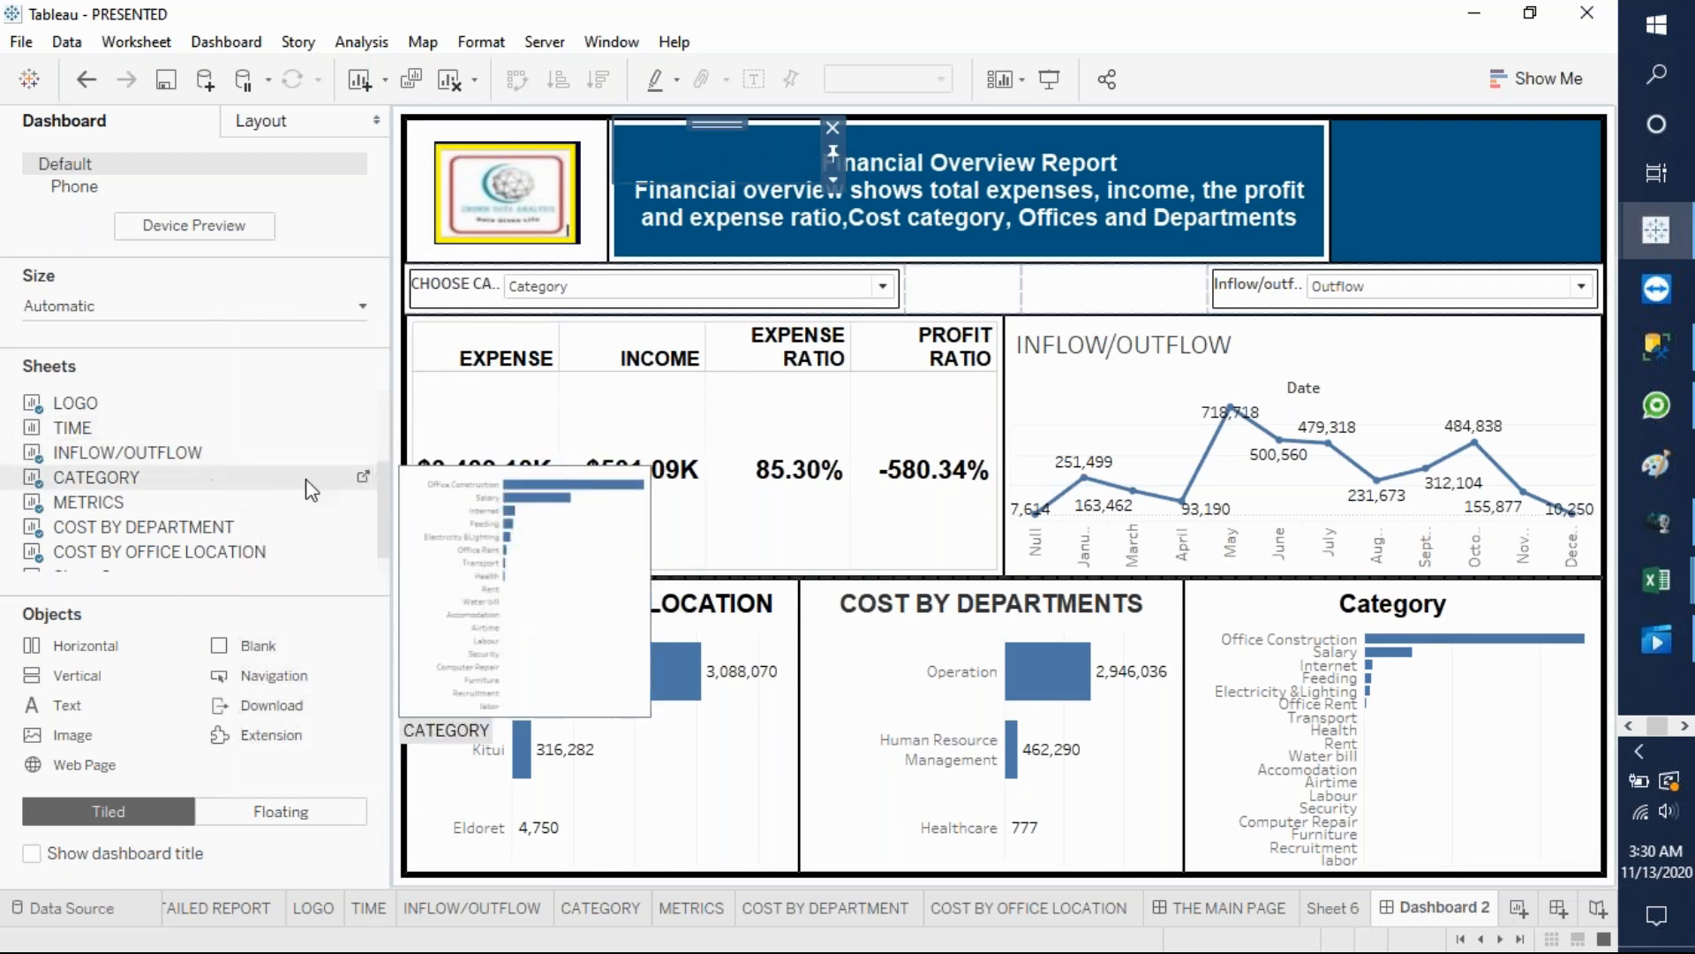
{"action": "mouse_move", "coordinate": [379, 509]}
{"action": "left_mouse_down"}
{"action": "mouse_move", "coordinate": [383, 569]}
{"action": "mouse_move", "coordinate": [377, 475]}
{"action": "left_mouse_up"}
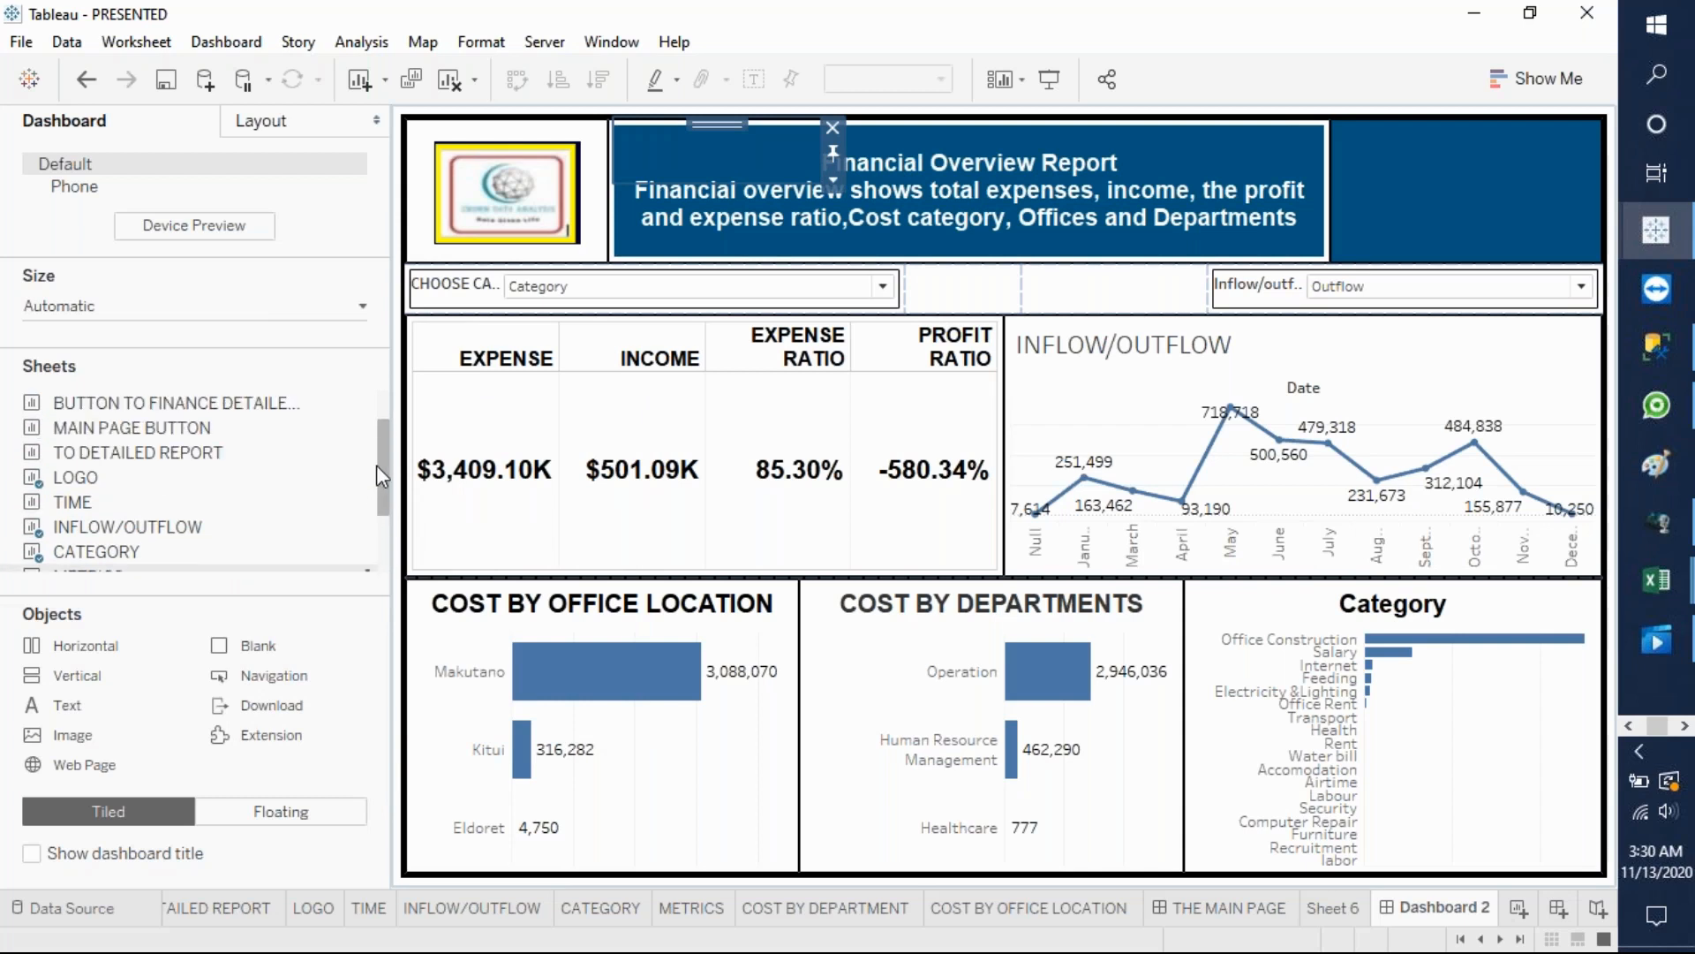
{"action": "scroll", "coordinate": [370, 455], "scroll_direction": "up", "scroll_amount": 1}
{"action": "mouse_move", "coordinate": [332, 455]}
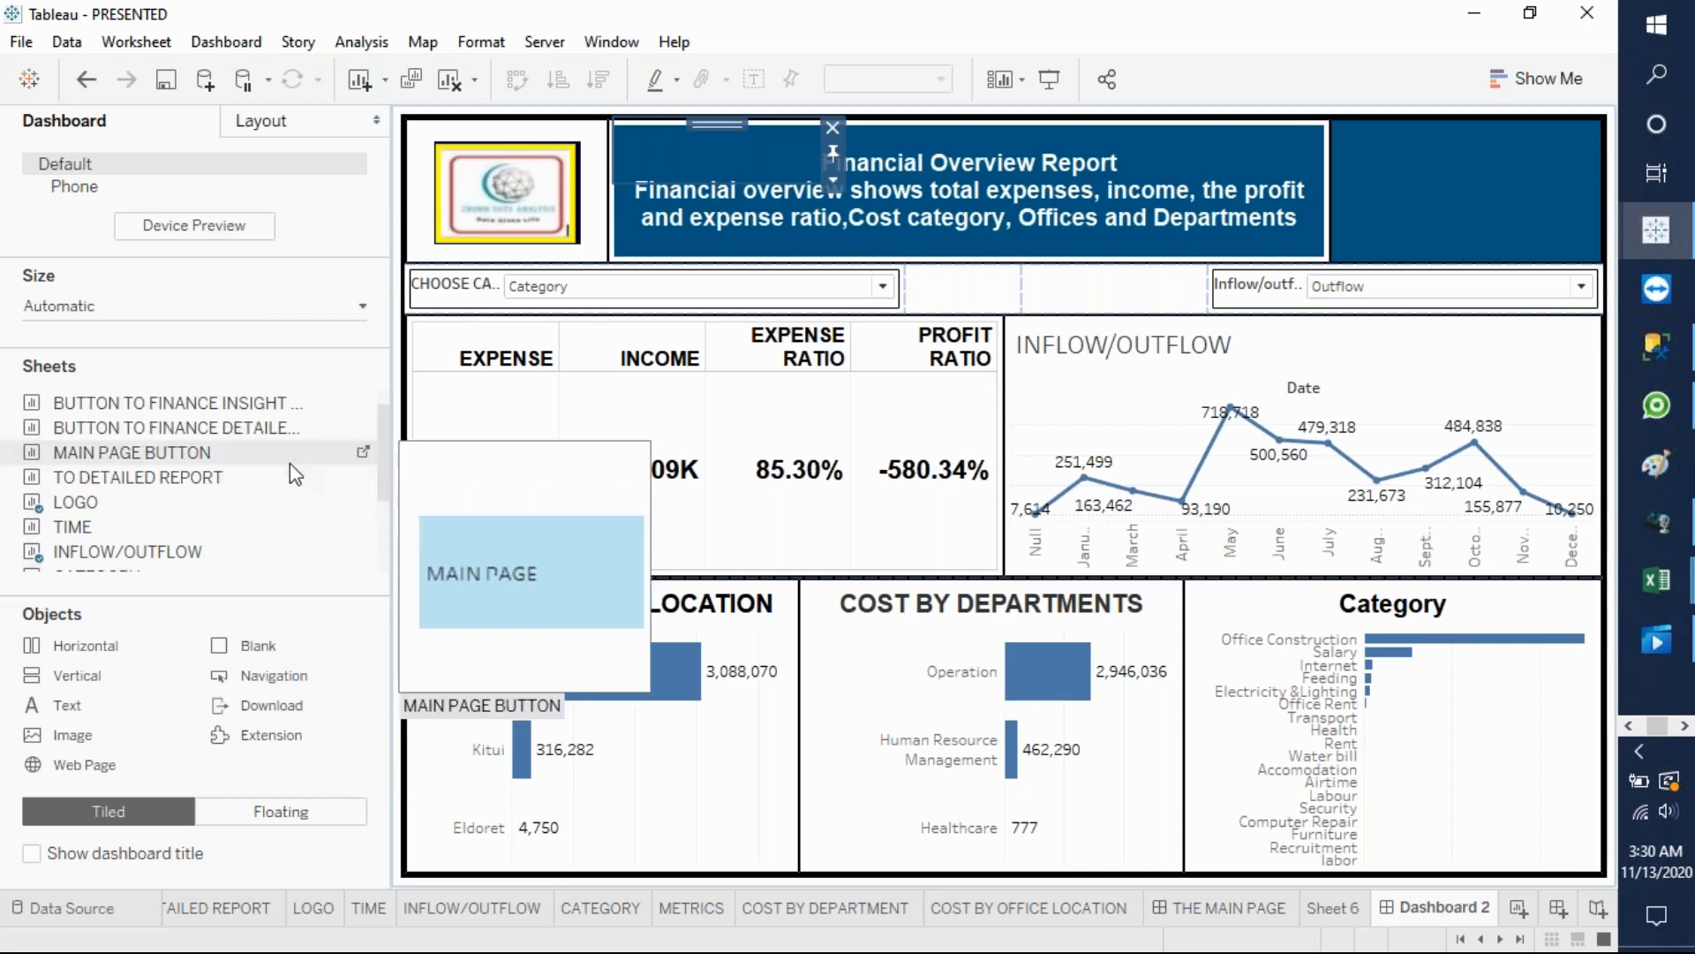
{"action": "left_click_drag", "start_coordinate": [190, 457], "coordinate": [703, 146]}
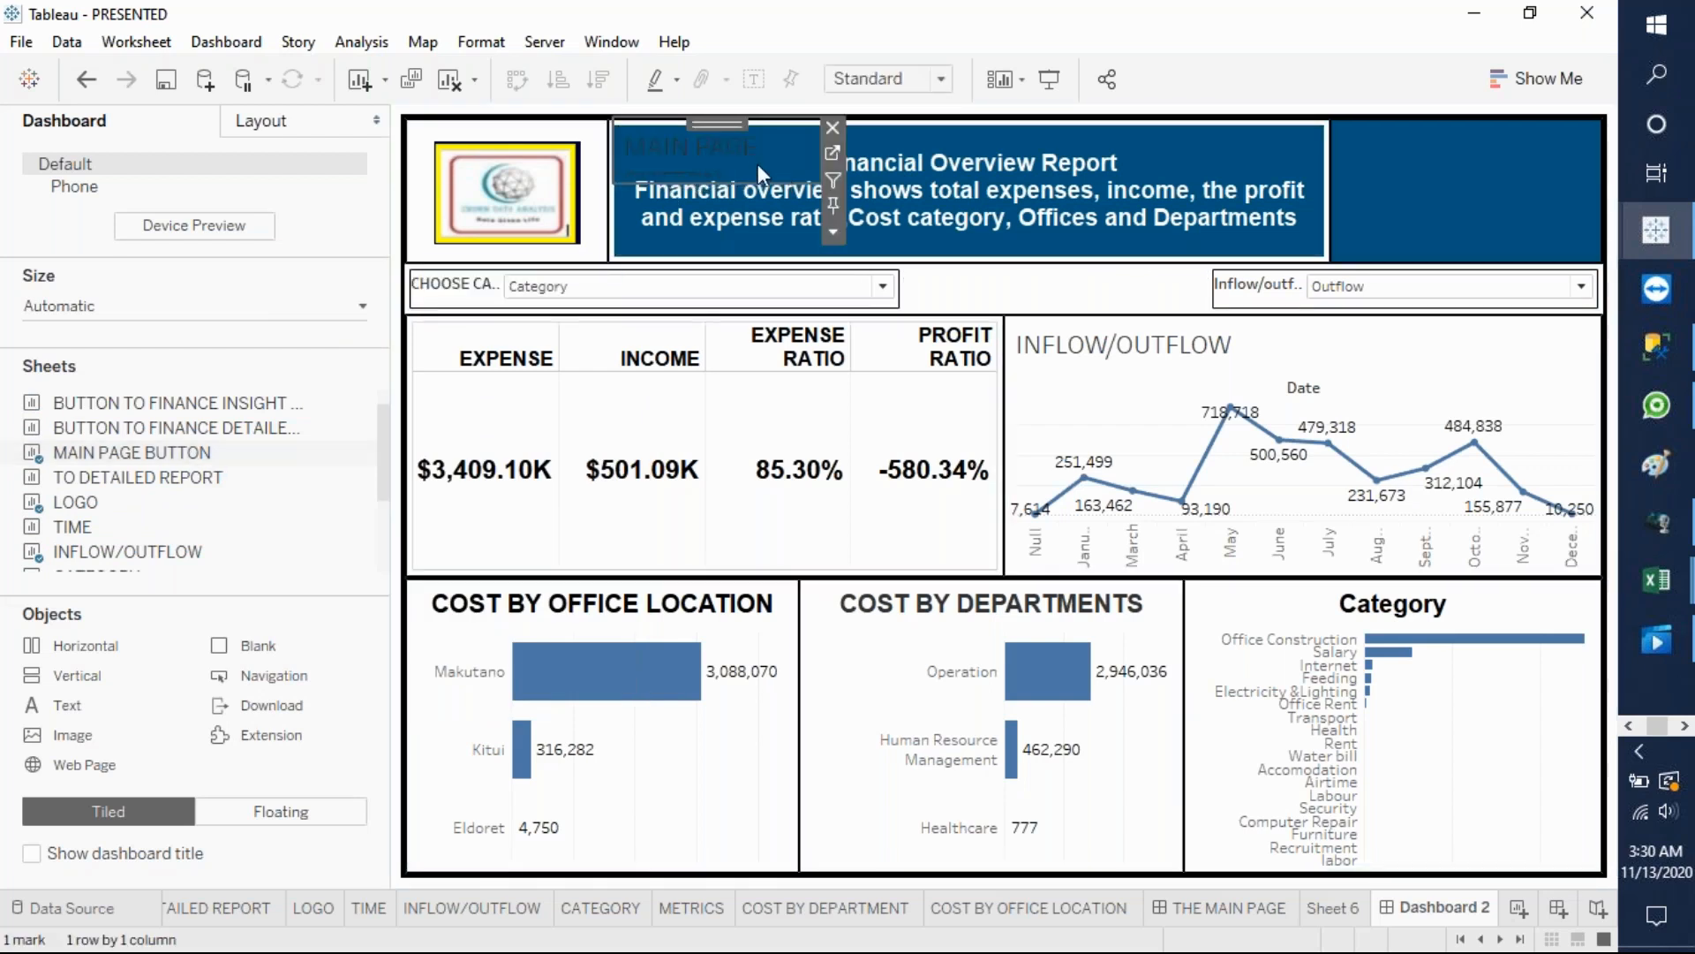
- Fit the MAIN PAGE BUTTON sheet to Entire View and hide its title
{"action": "left_click", "coordinate": [837, 230]}
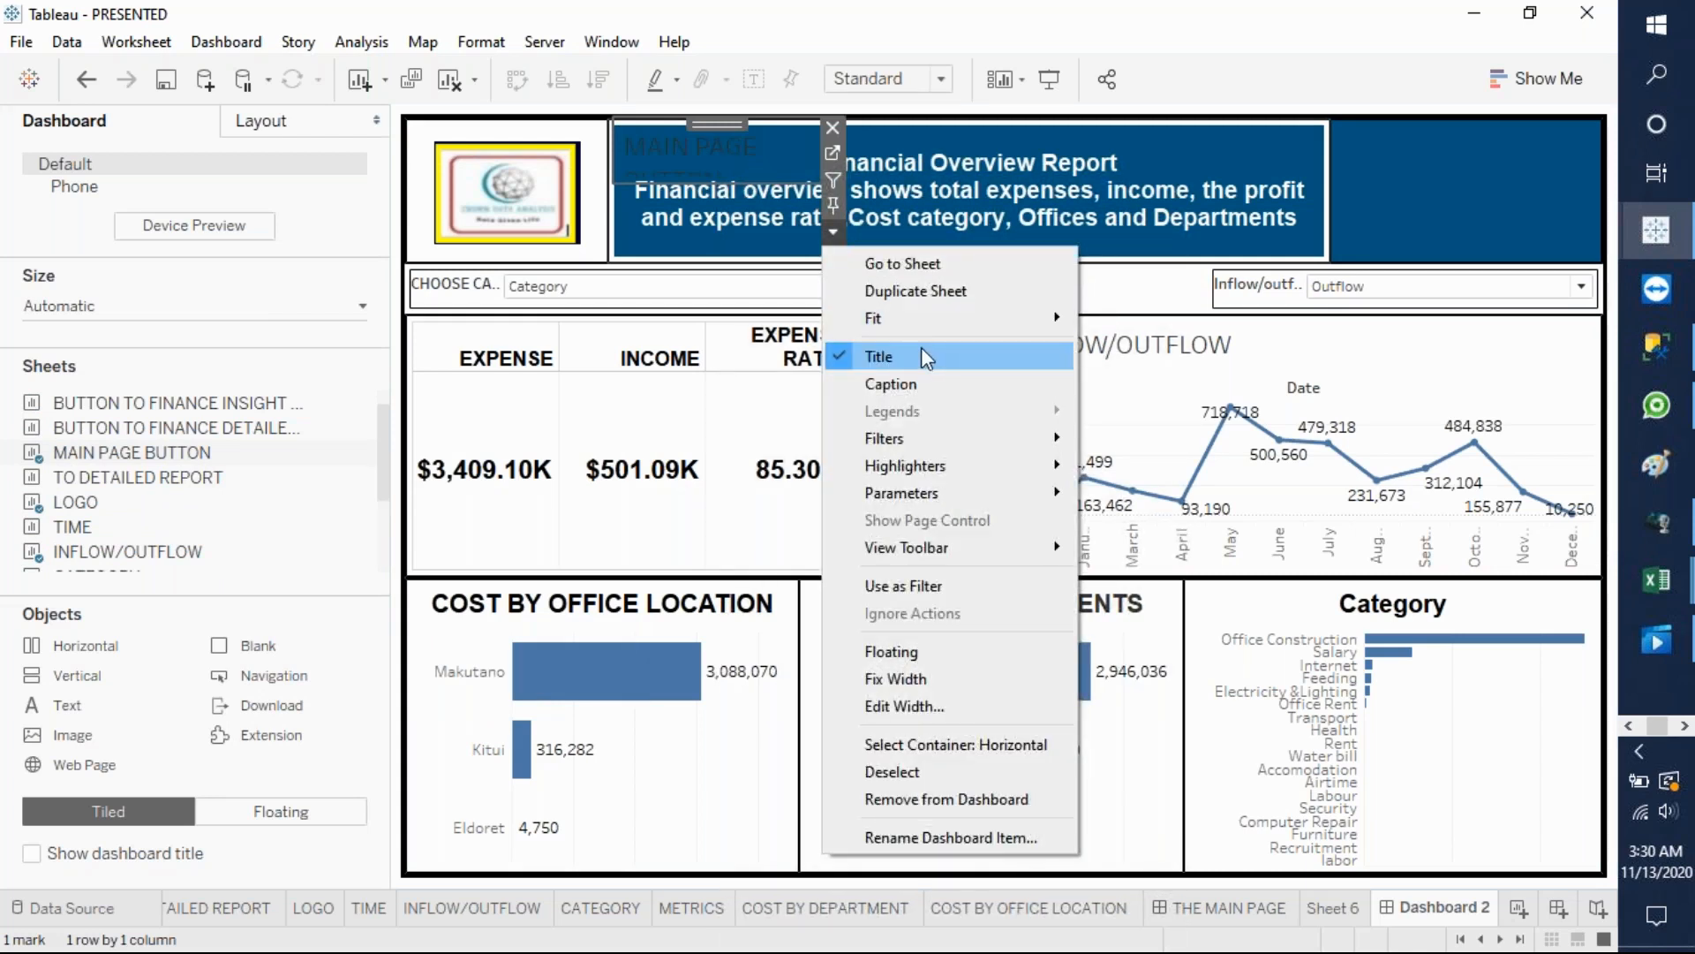
{"action": "mouse_move", "coordinate": [972, 315]}
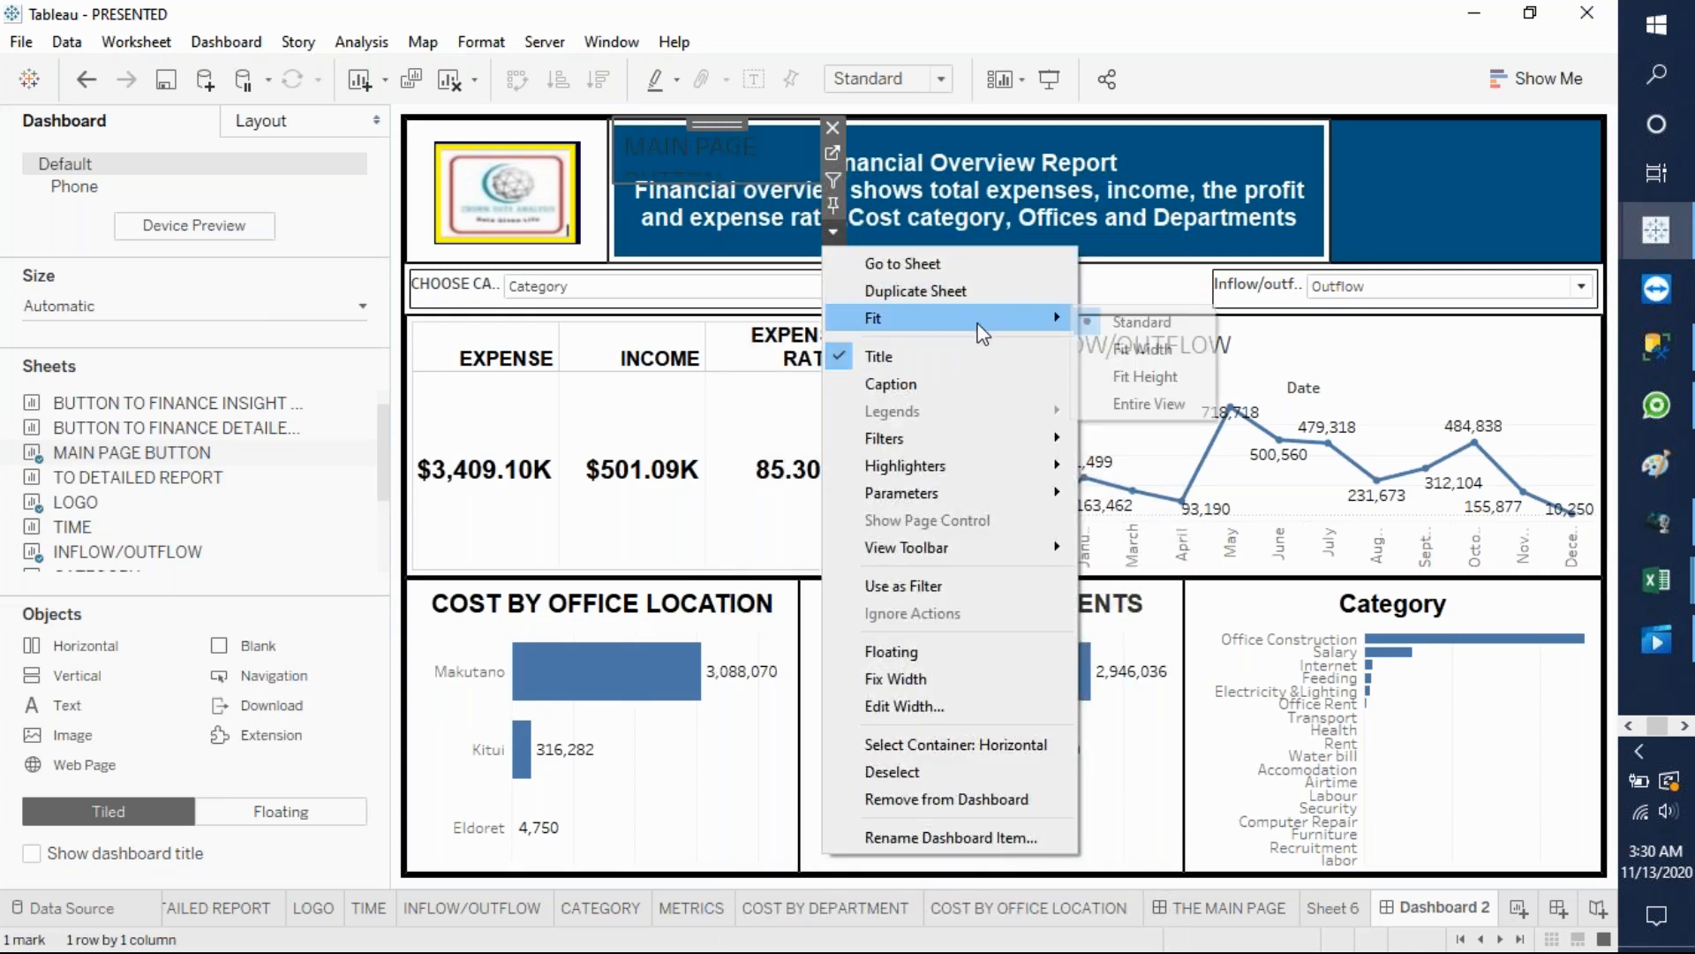
{"action": "left_click", "coordinate": [1133, 408]}
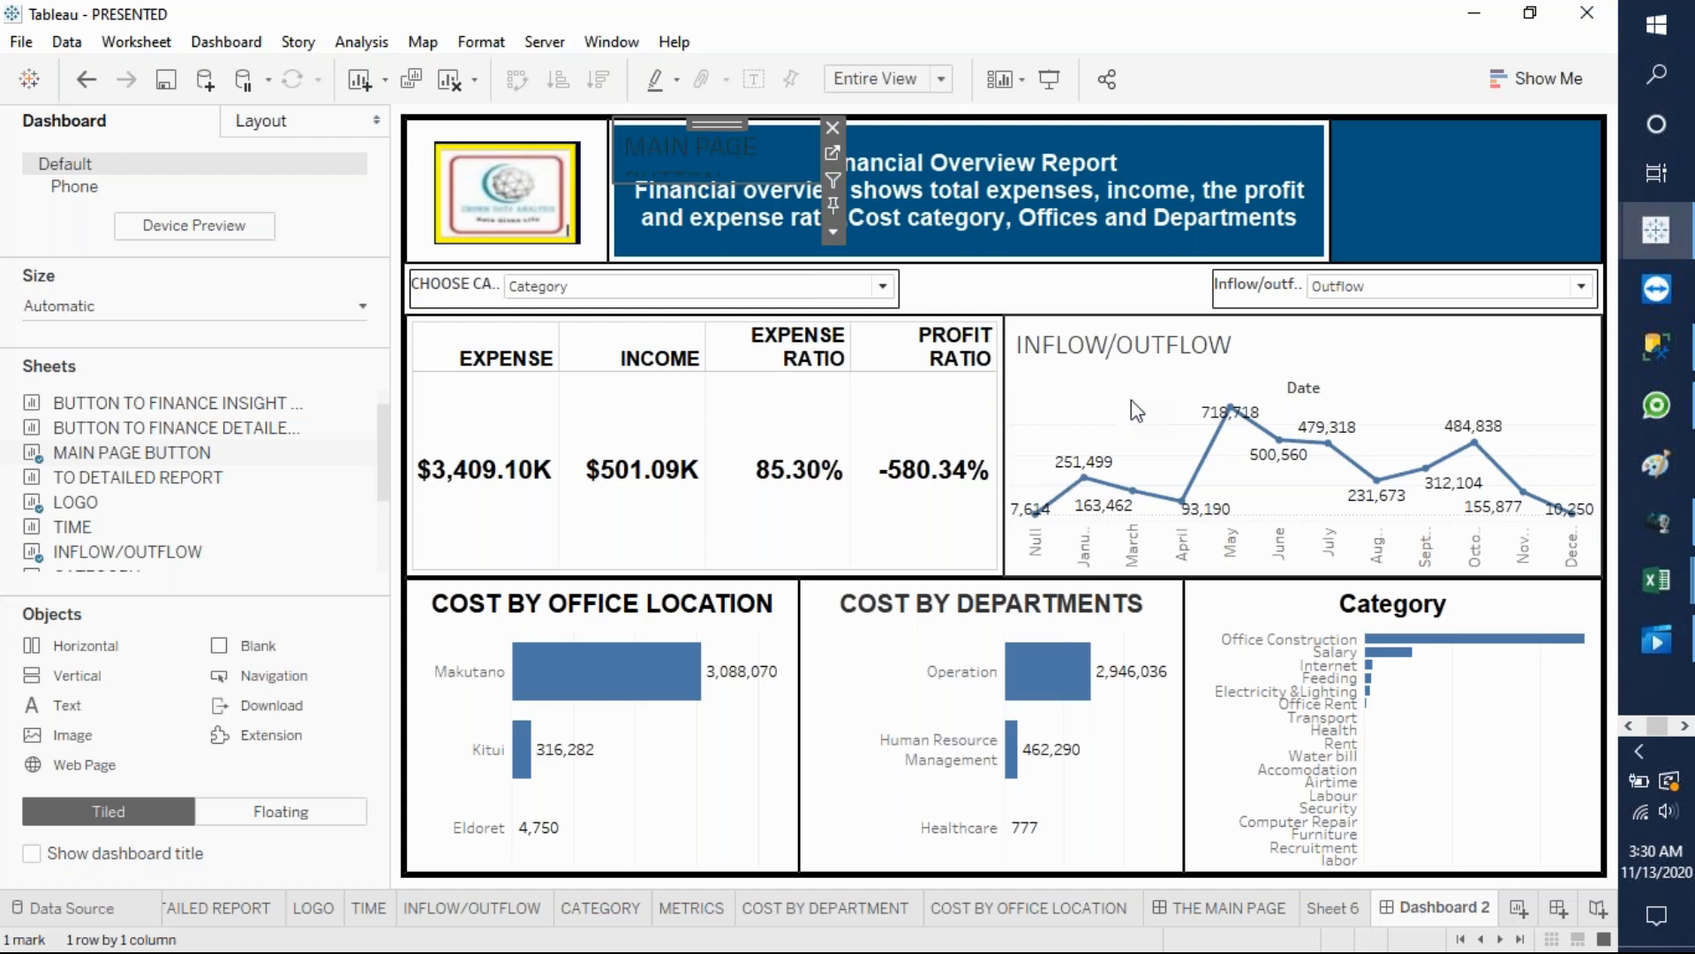
{"action": "left_click", "coordinate": [833, 231]}
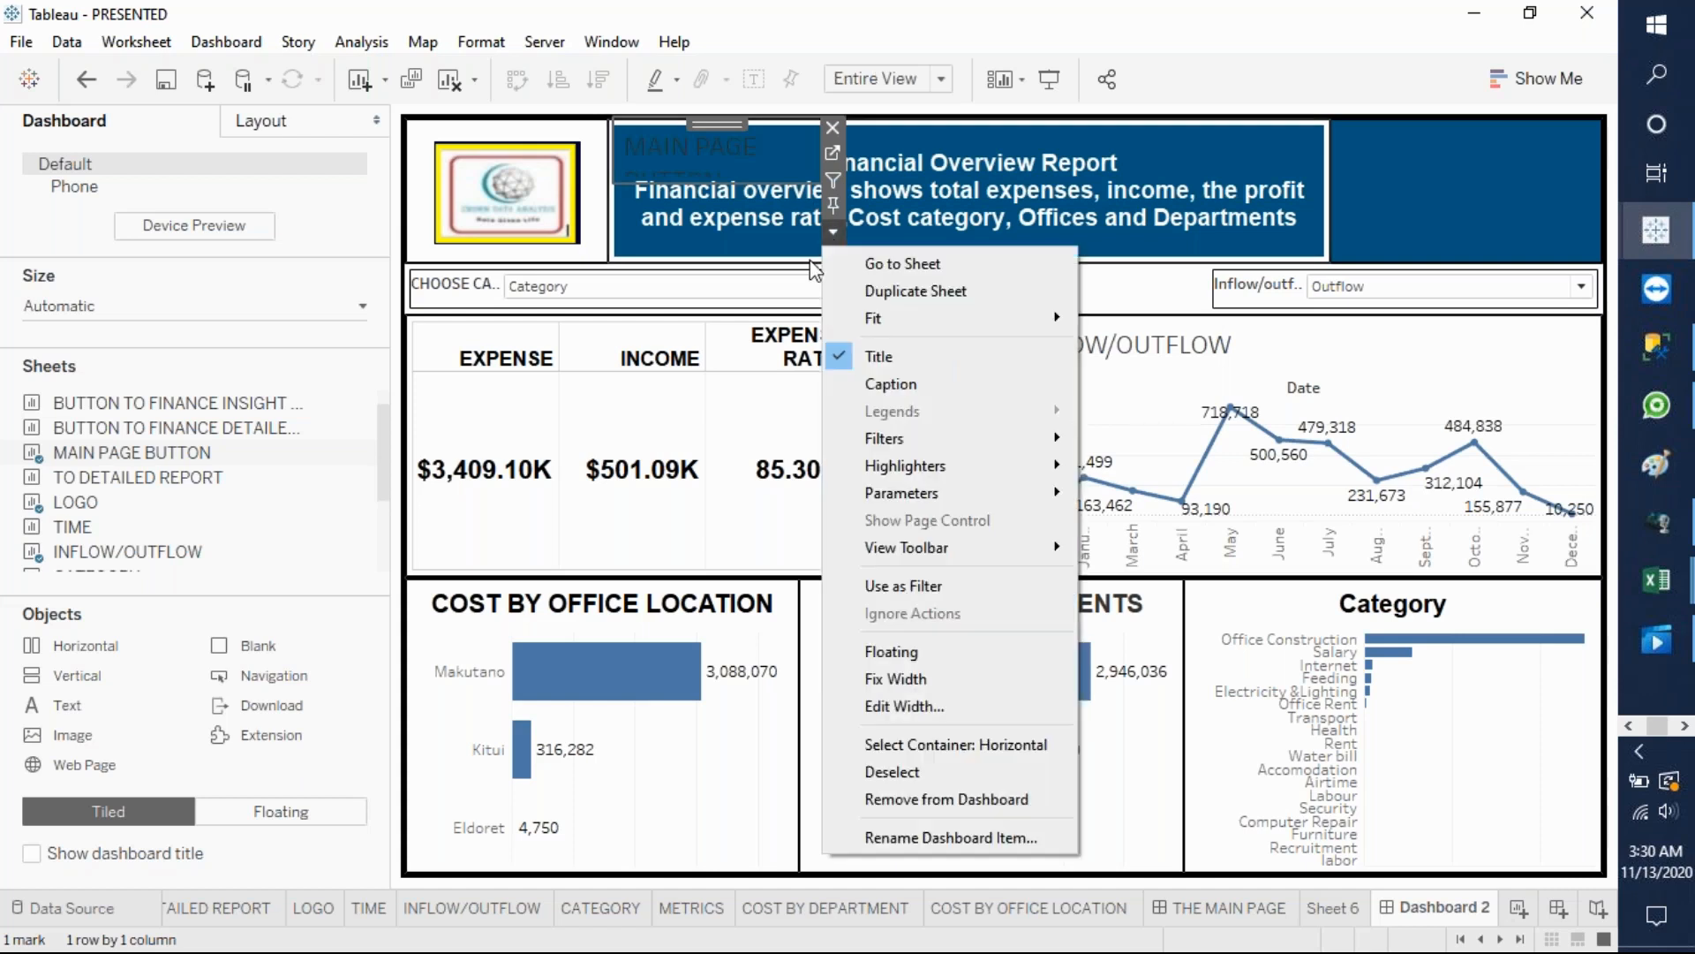
{"action": "left_click", "coordinate": [861, 351]}
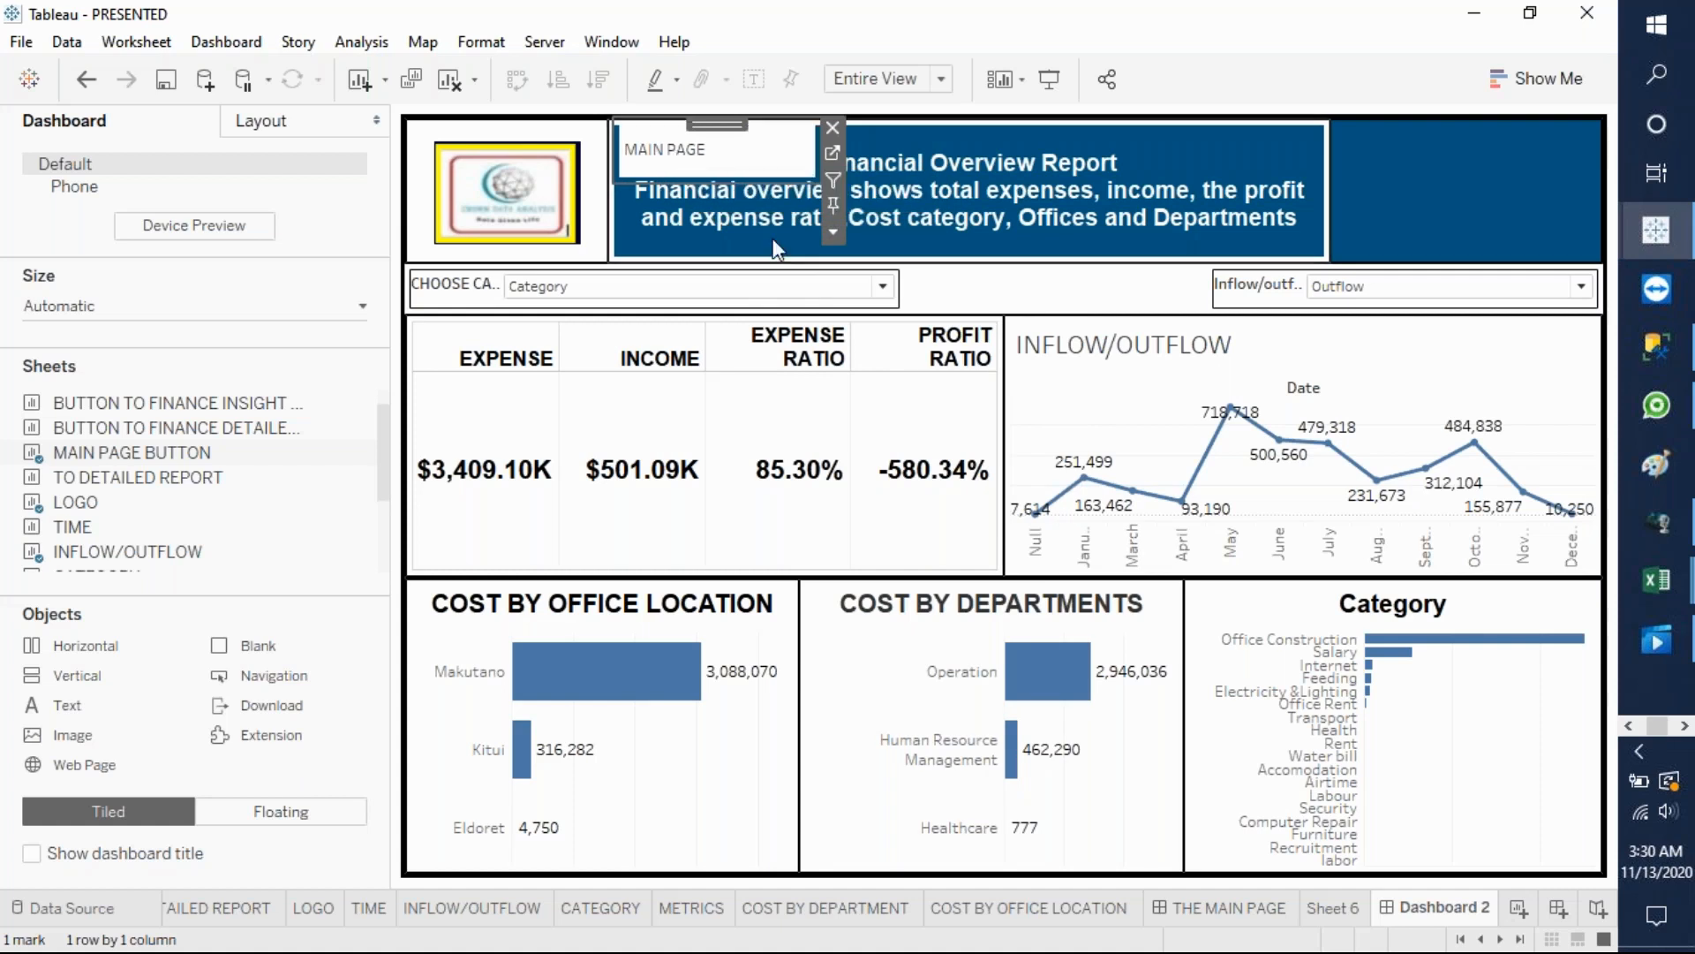
- Place a floating horizontal container over the title's upper-right area and shrink it to about 164 by 54
{"action": "left_click", "coordinate": [1220, 156]}
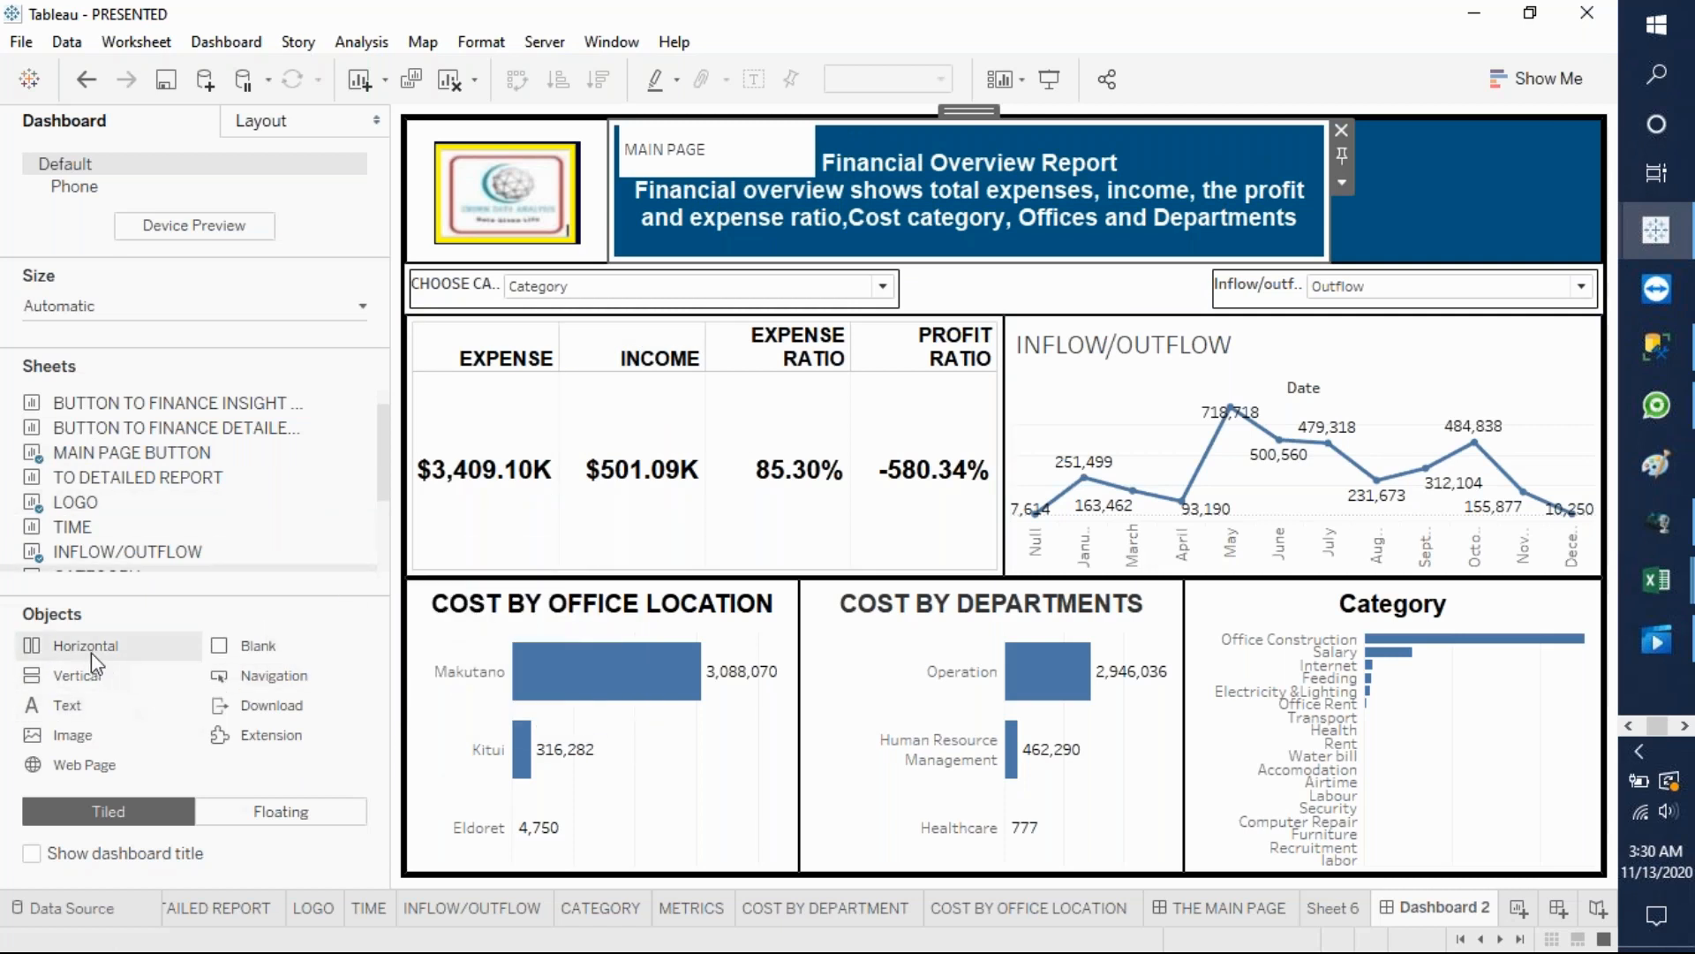
{"action": "left_click", "coordinate": [281, 811]}
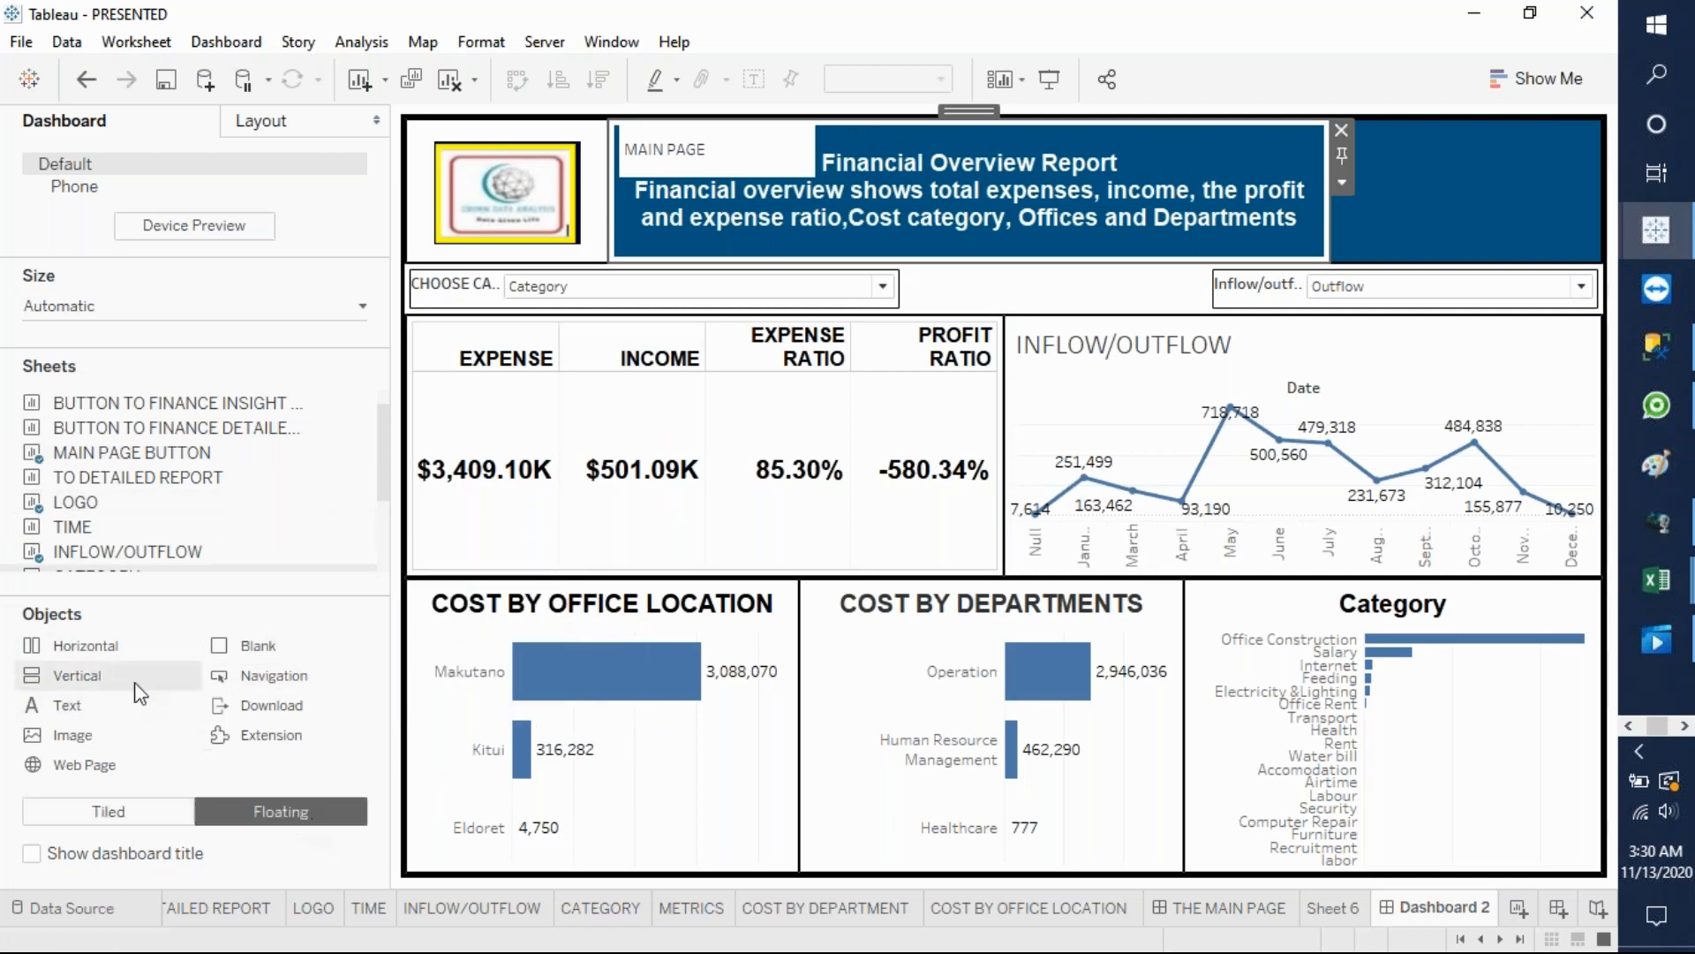
{"action": "left_click_drag", "start_coordinate": [52, 645], "coordinate": [1051, 117]}
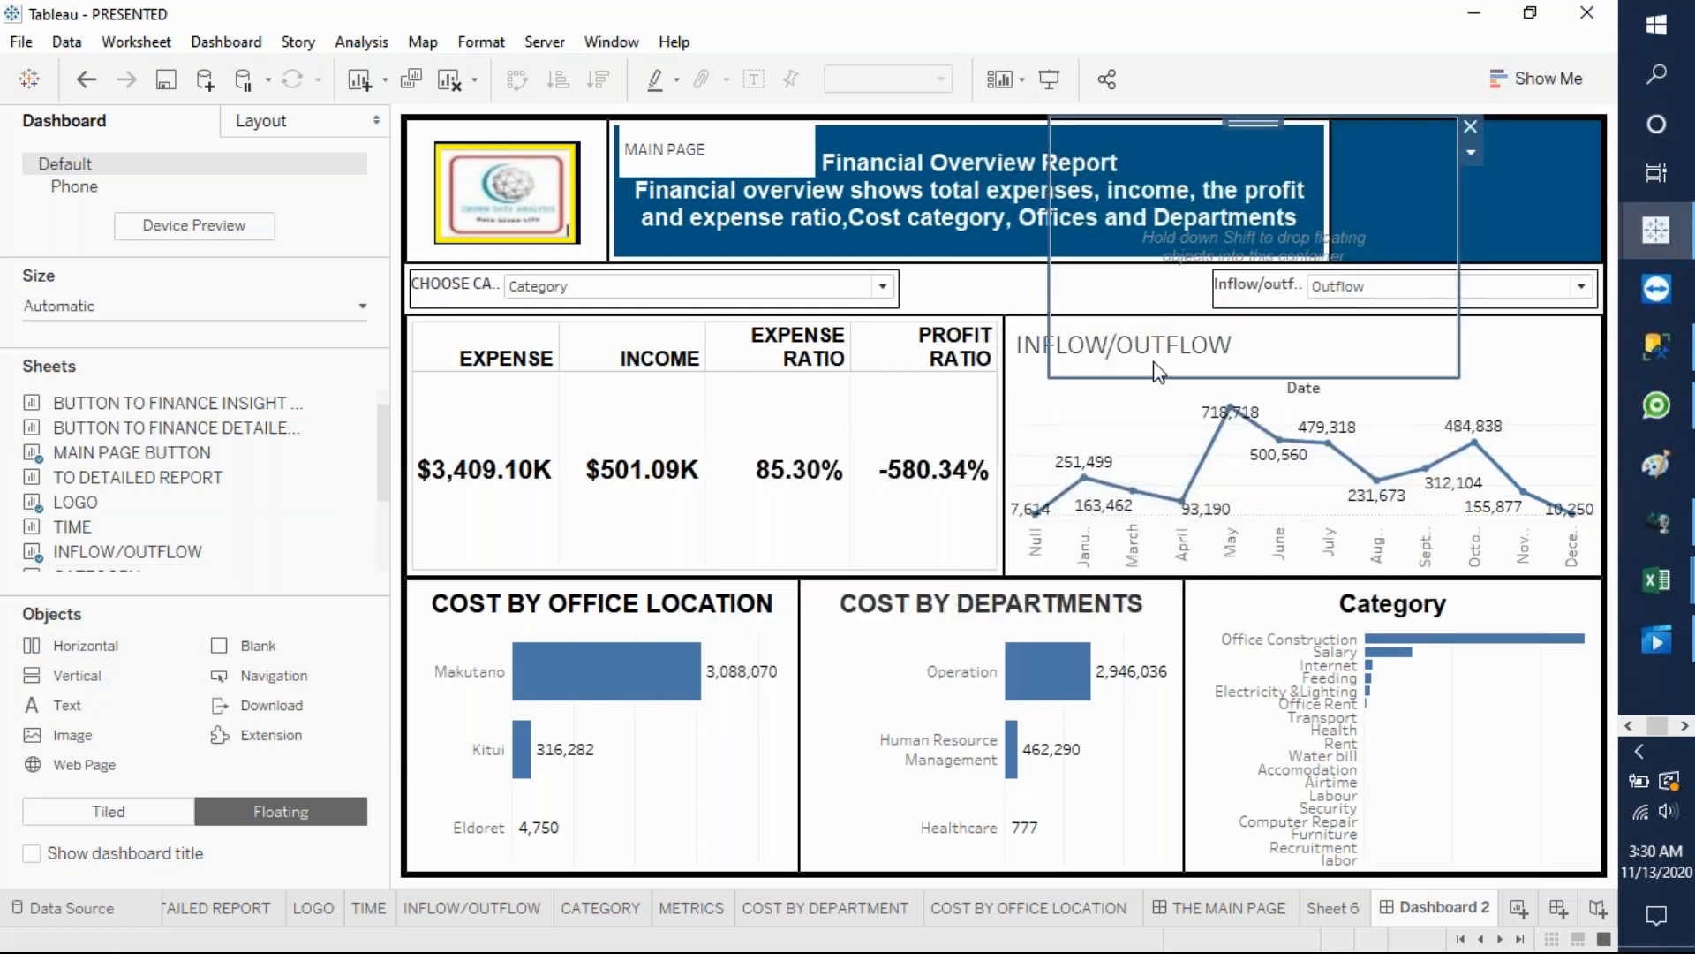
{"action": "left_click_drag", "start_coordinate": [1153, 377], "coordinate": [1119, 183]}
{"action": "left_click_drag", "start_coordinate": [1049, 141], "coordinate": [1118, 120]}
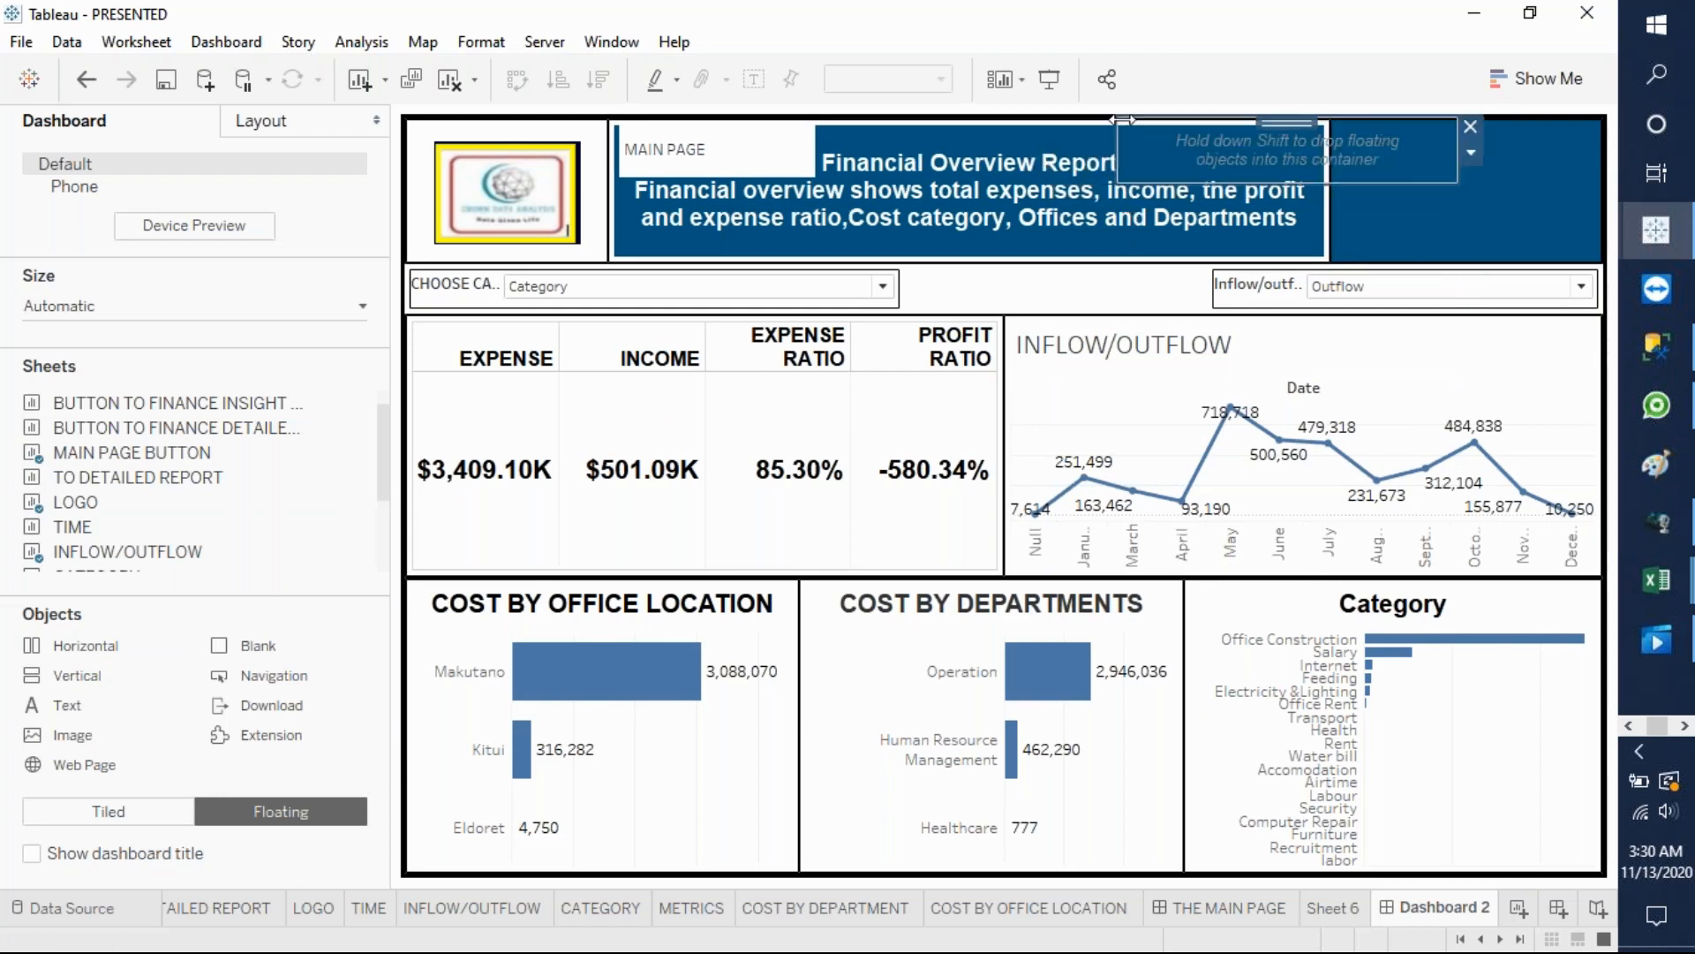
{"action": "left_click_drag", "start_coordinate": [1457, 169], "coordinate": [1321, 177]}
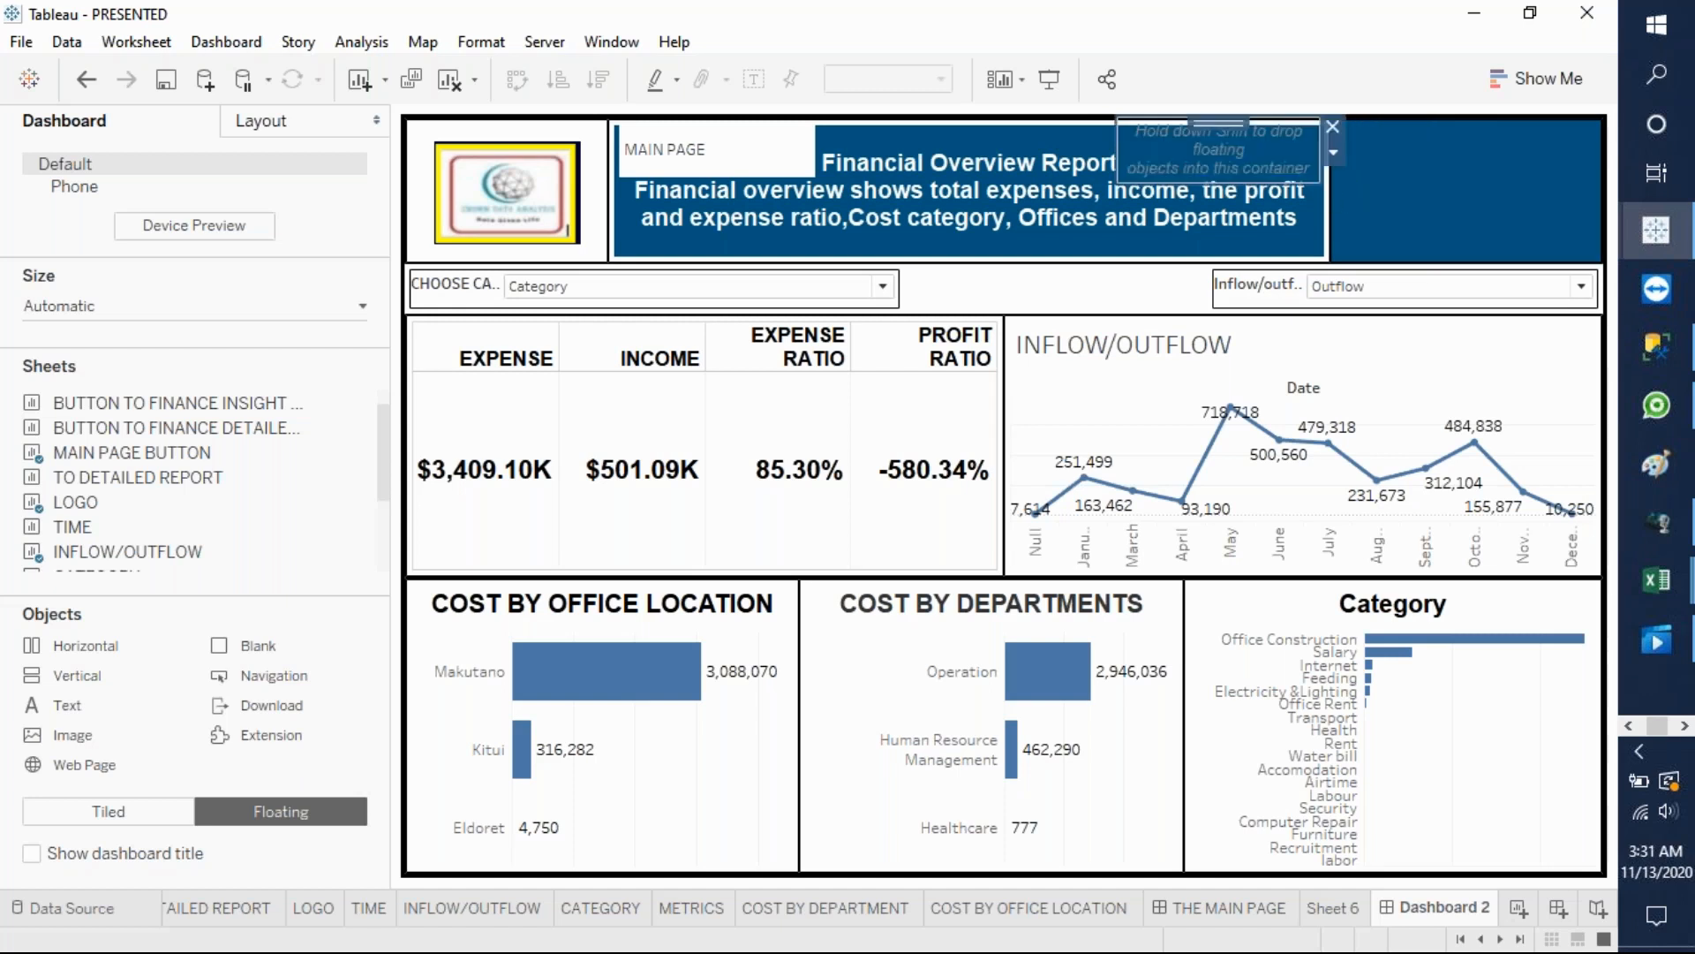
- Nest a tiled horizontal container inside the upper-right floating container and check the nesting of both floating containers in the item hierarchy
{"action": "left_click", "coordinate": [108, 814]}
{"action": "left_click_drag", "start_coordinate": [79, 645], "coordinate": [1256, 157]}
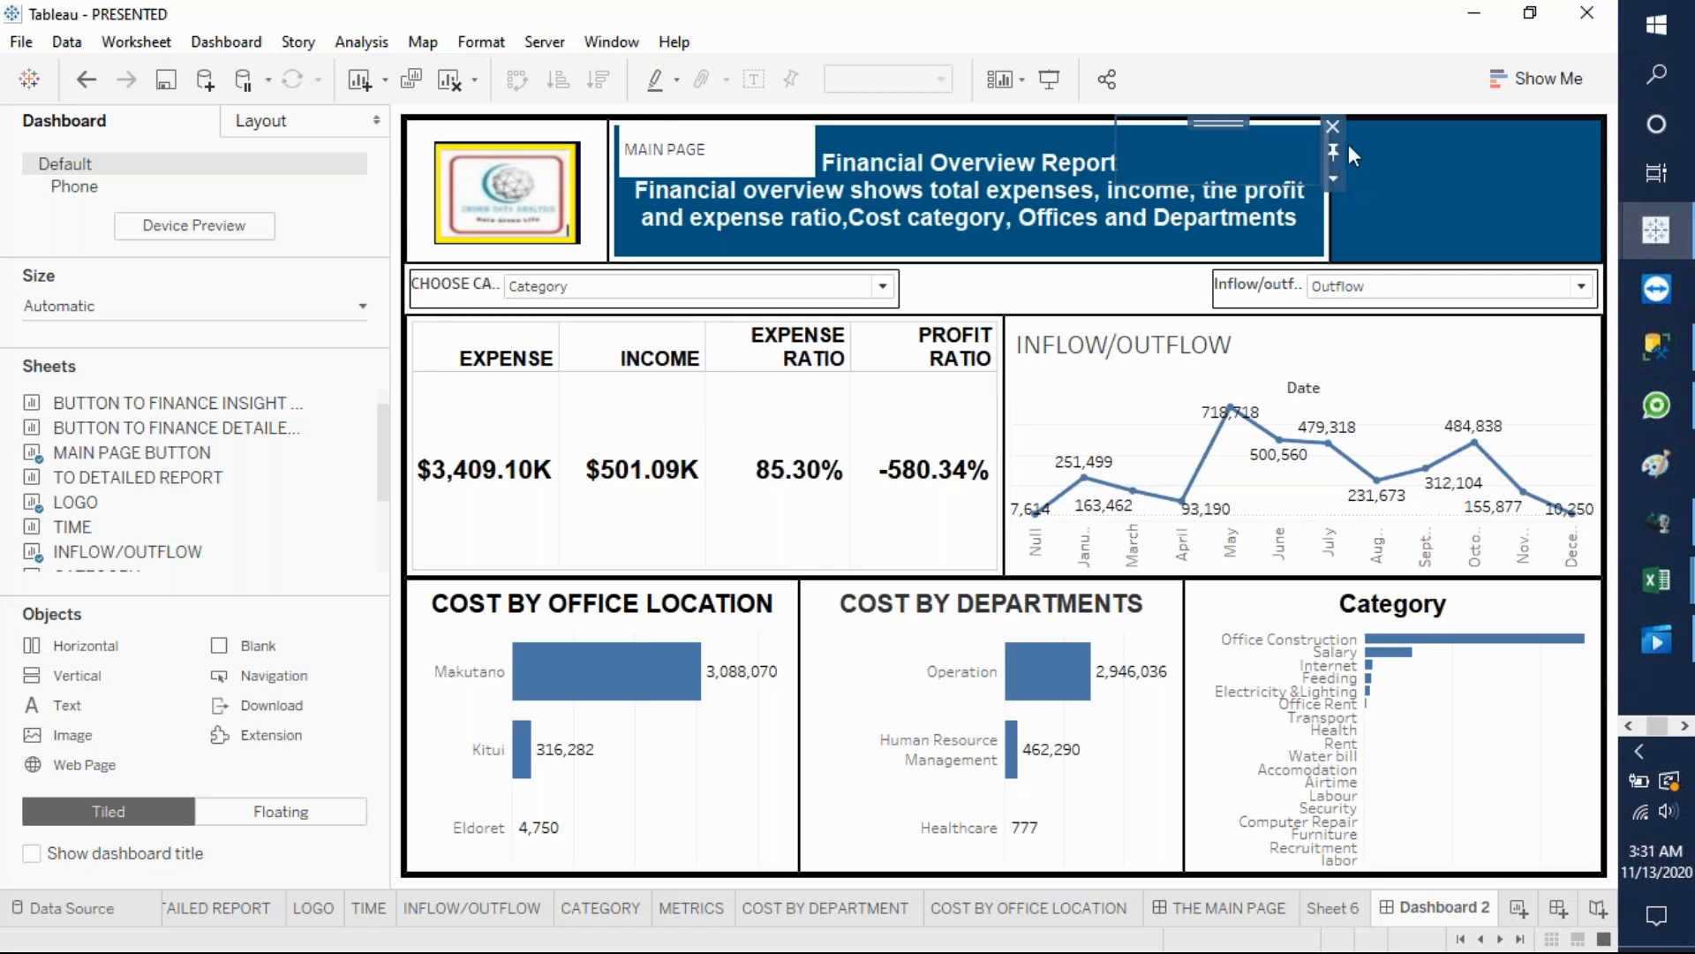
{"action": "left_click", "coordinate": [246, 121]}
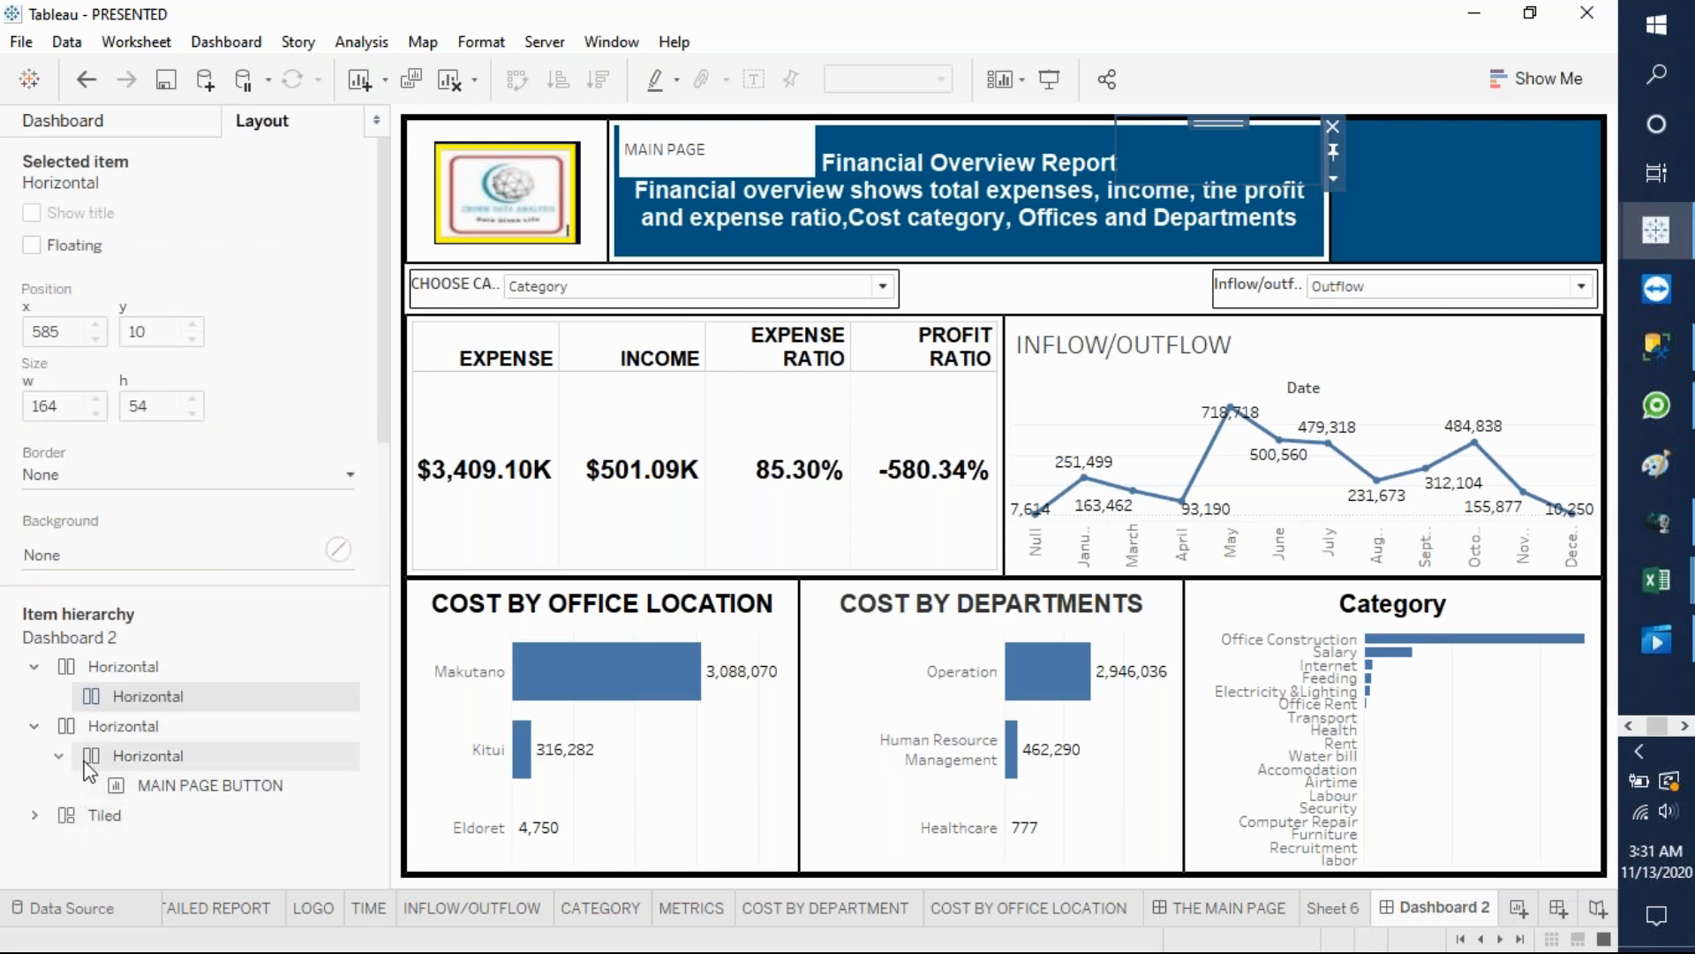
{"action": "left_click", "coordinate": [34, 666]}
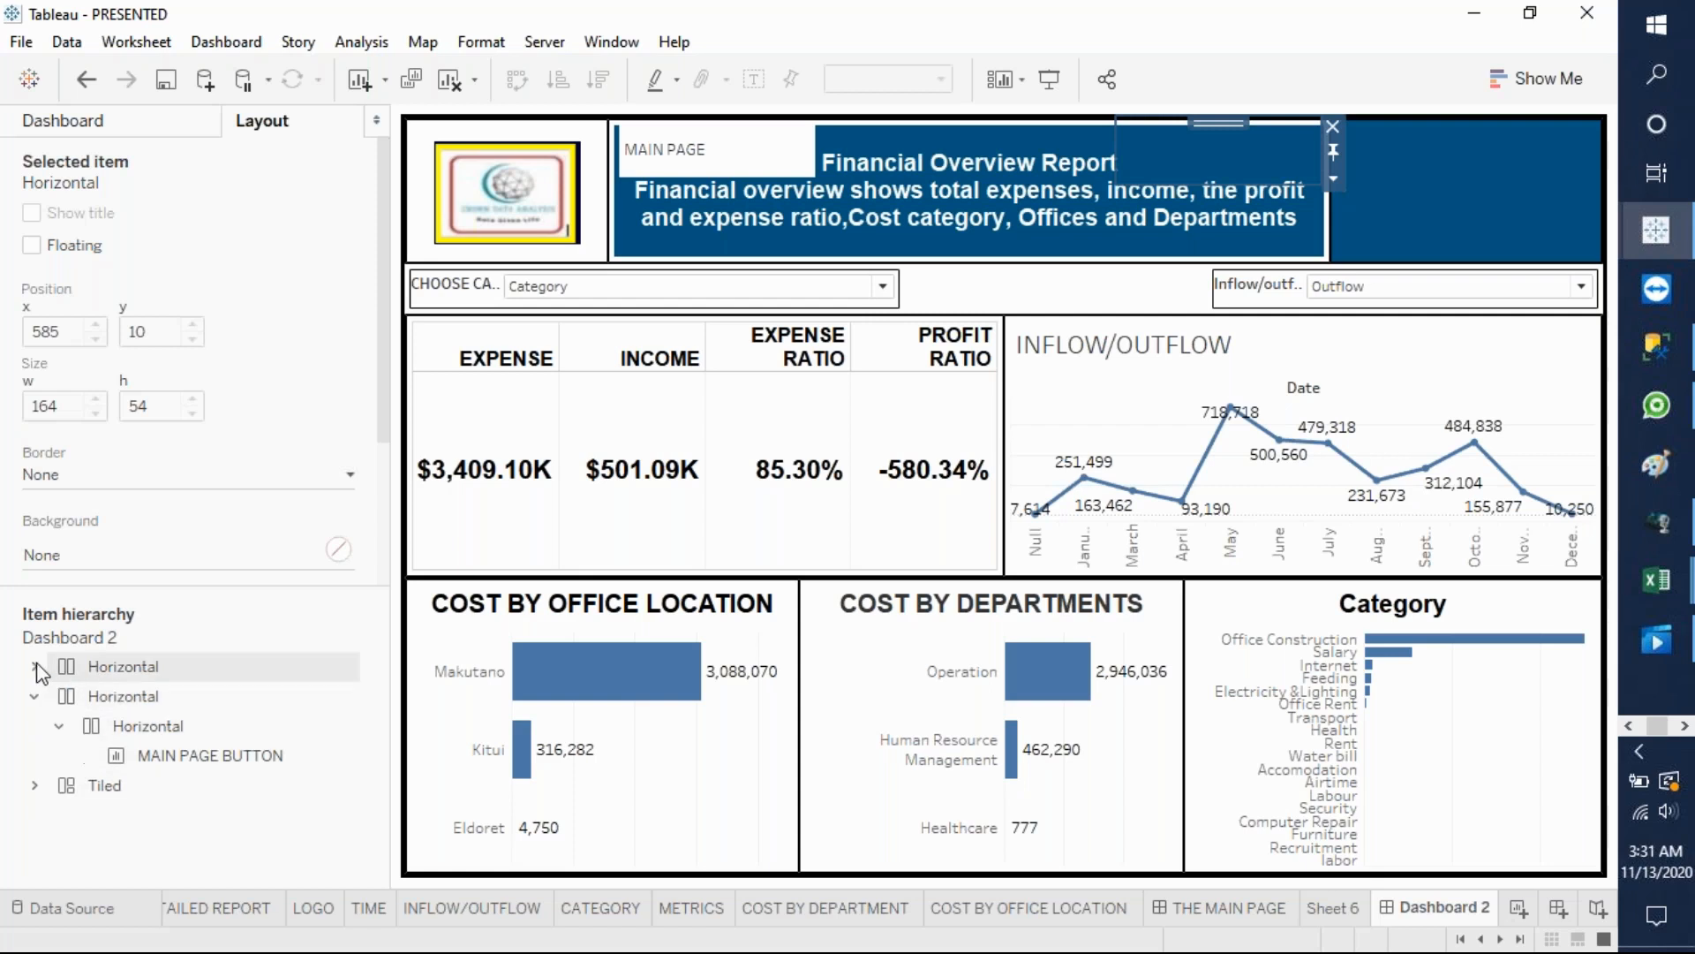
{"action": "left_click", "coordinate": [52, 693]}
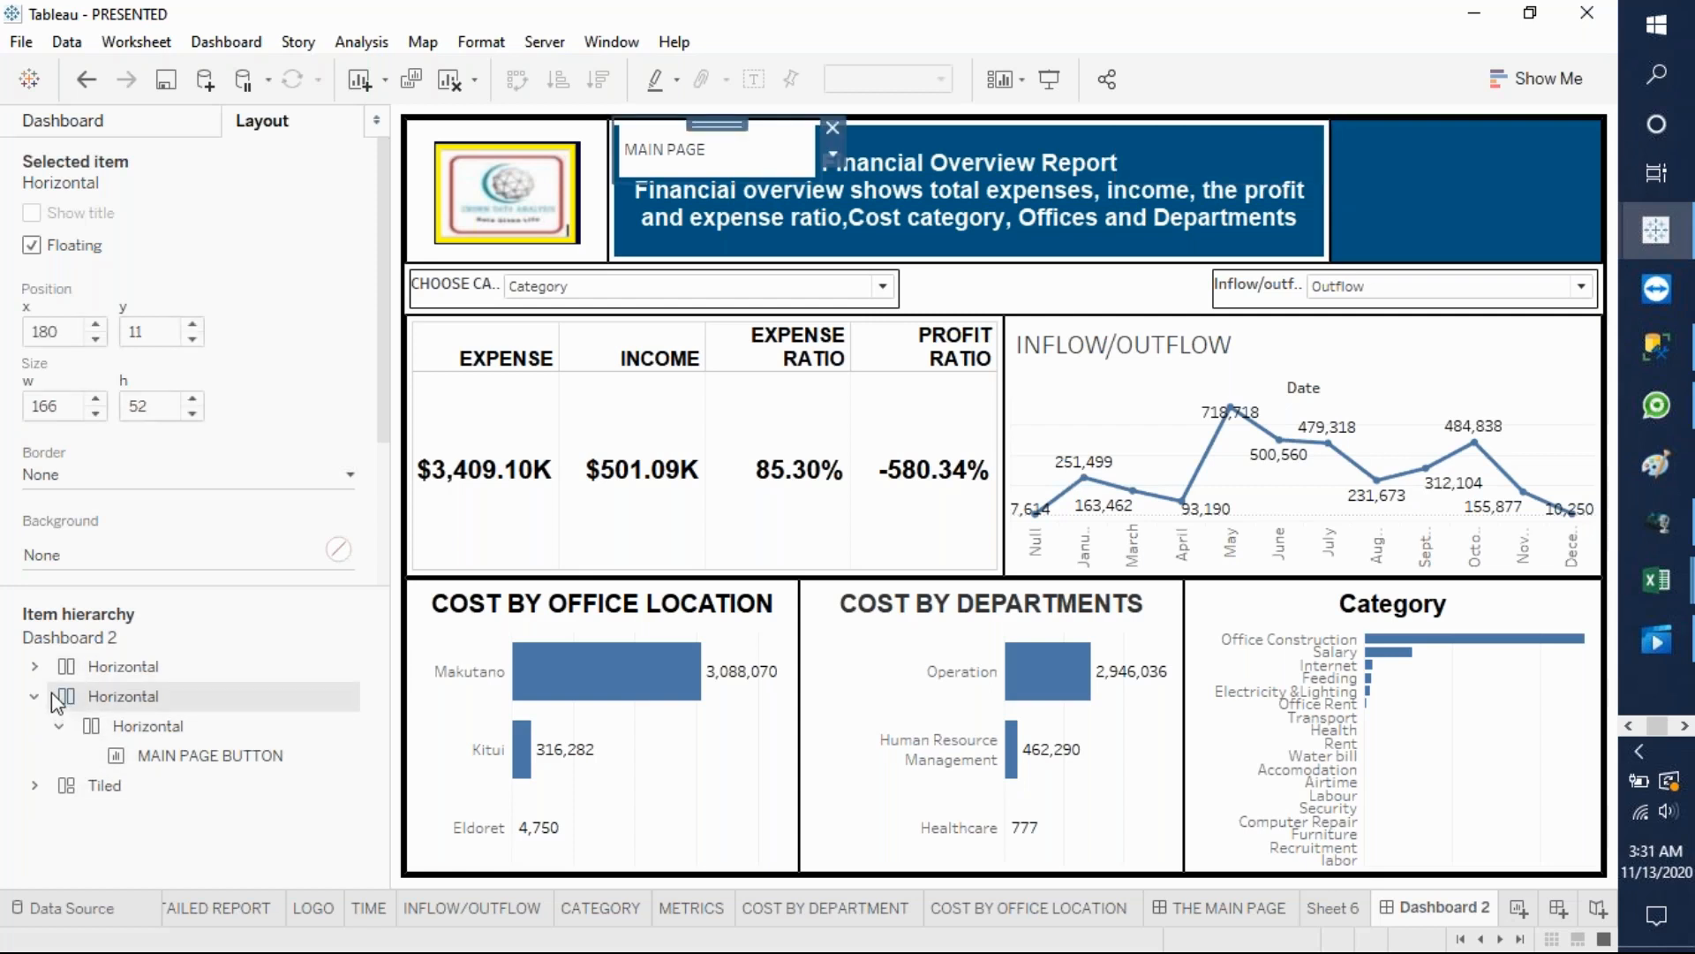
{"action": "left_click", "coordinate": [89, 671]}
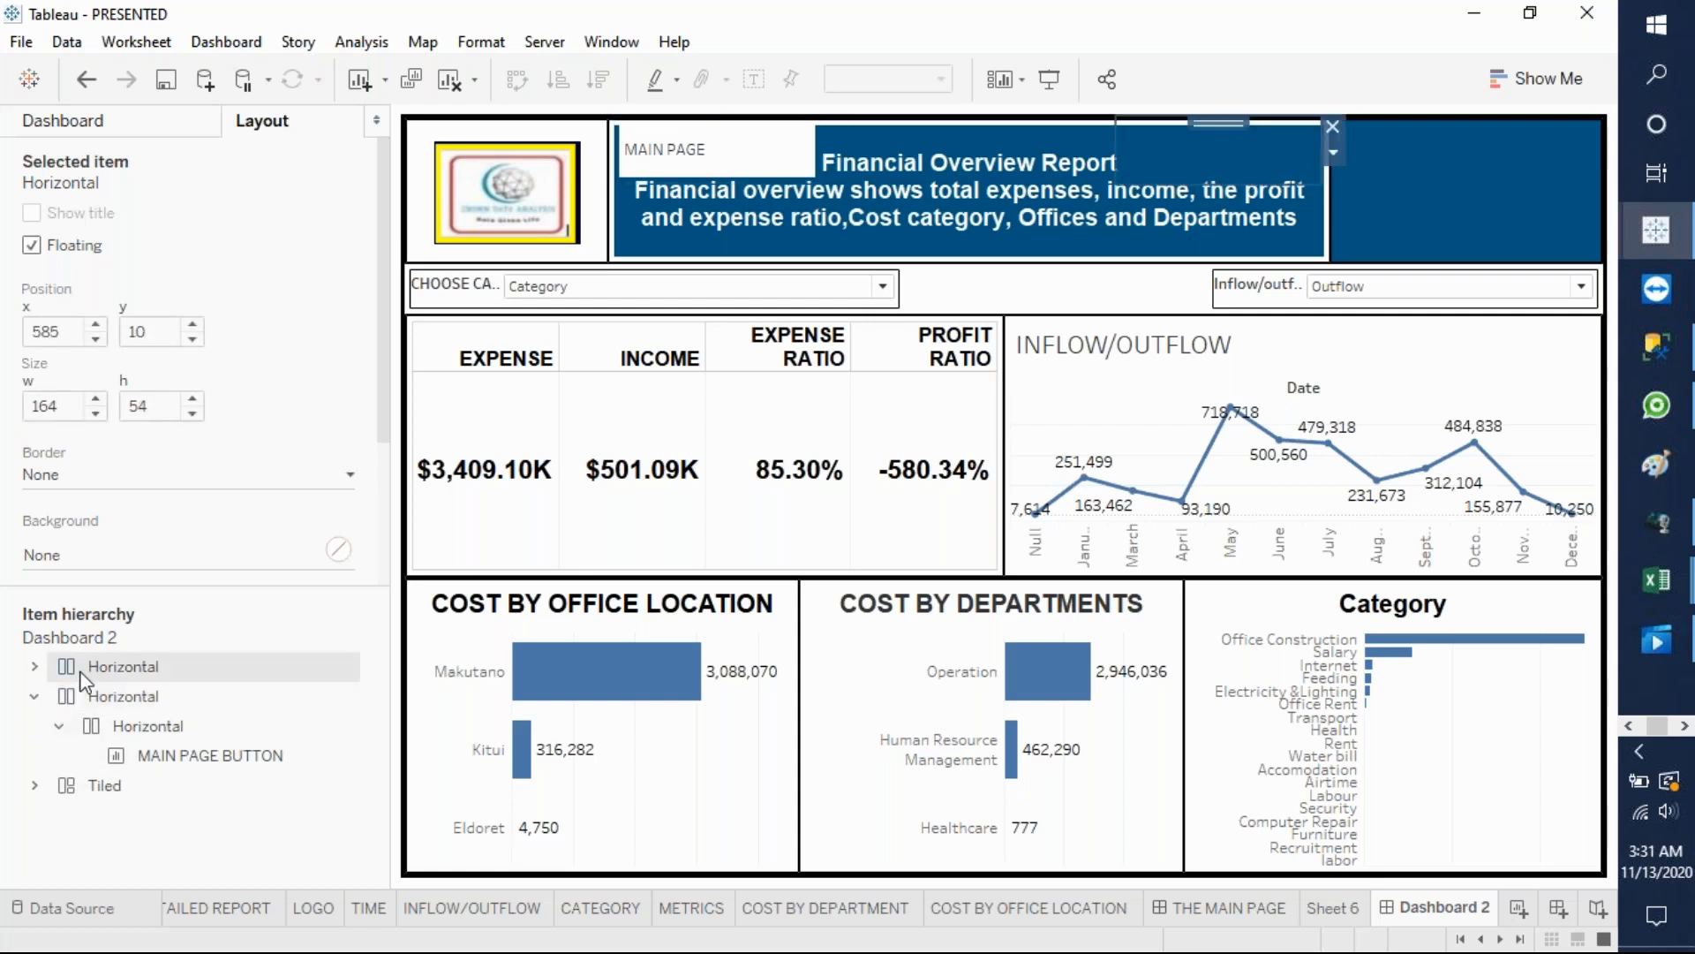
{"action": "left_click", "coordinate": [36, 666]}
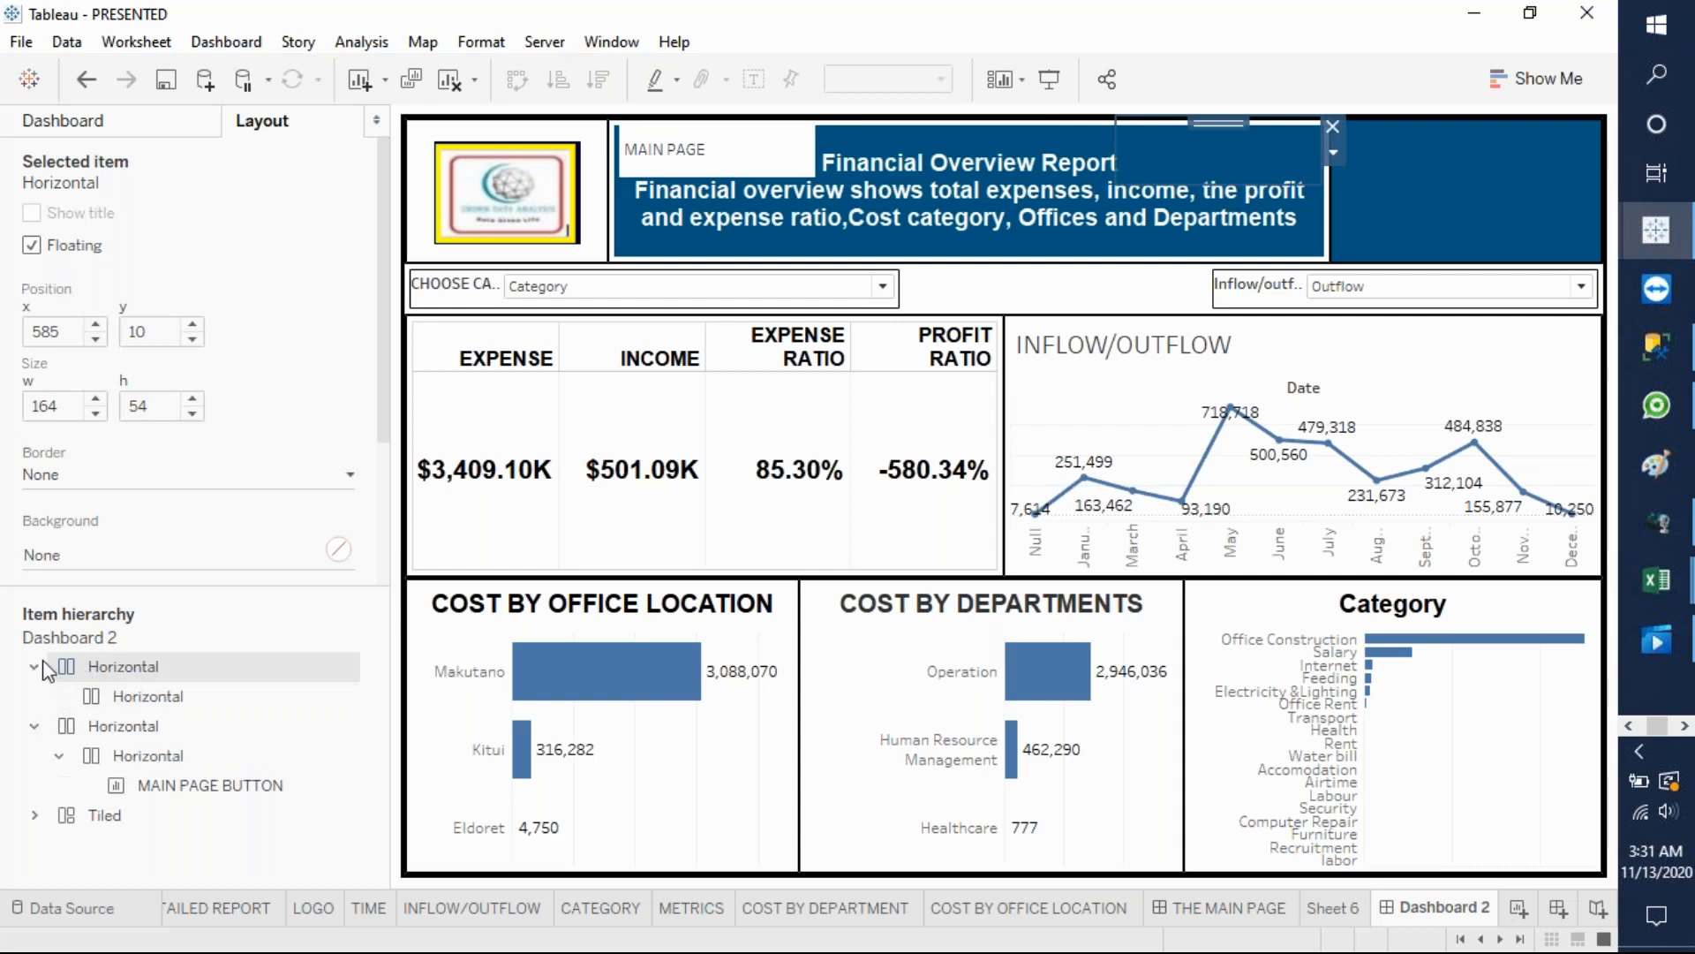
- Add the TO DETAILED REPORT sheet to the nested container over the title's upper-right area
{"action": "left_click", "coordinate": [115, 698]}
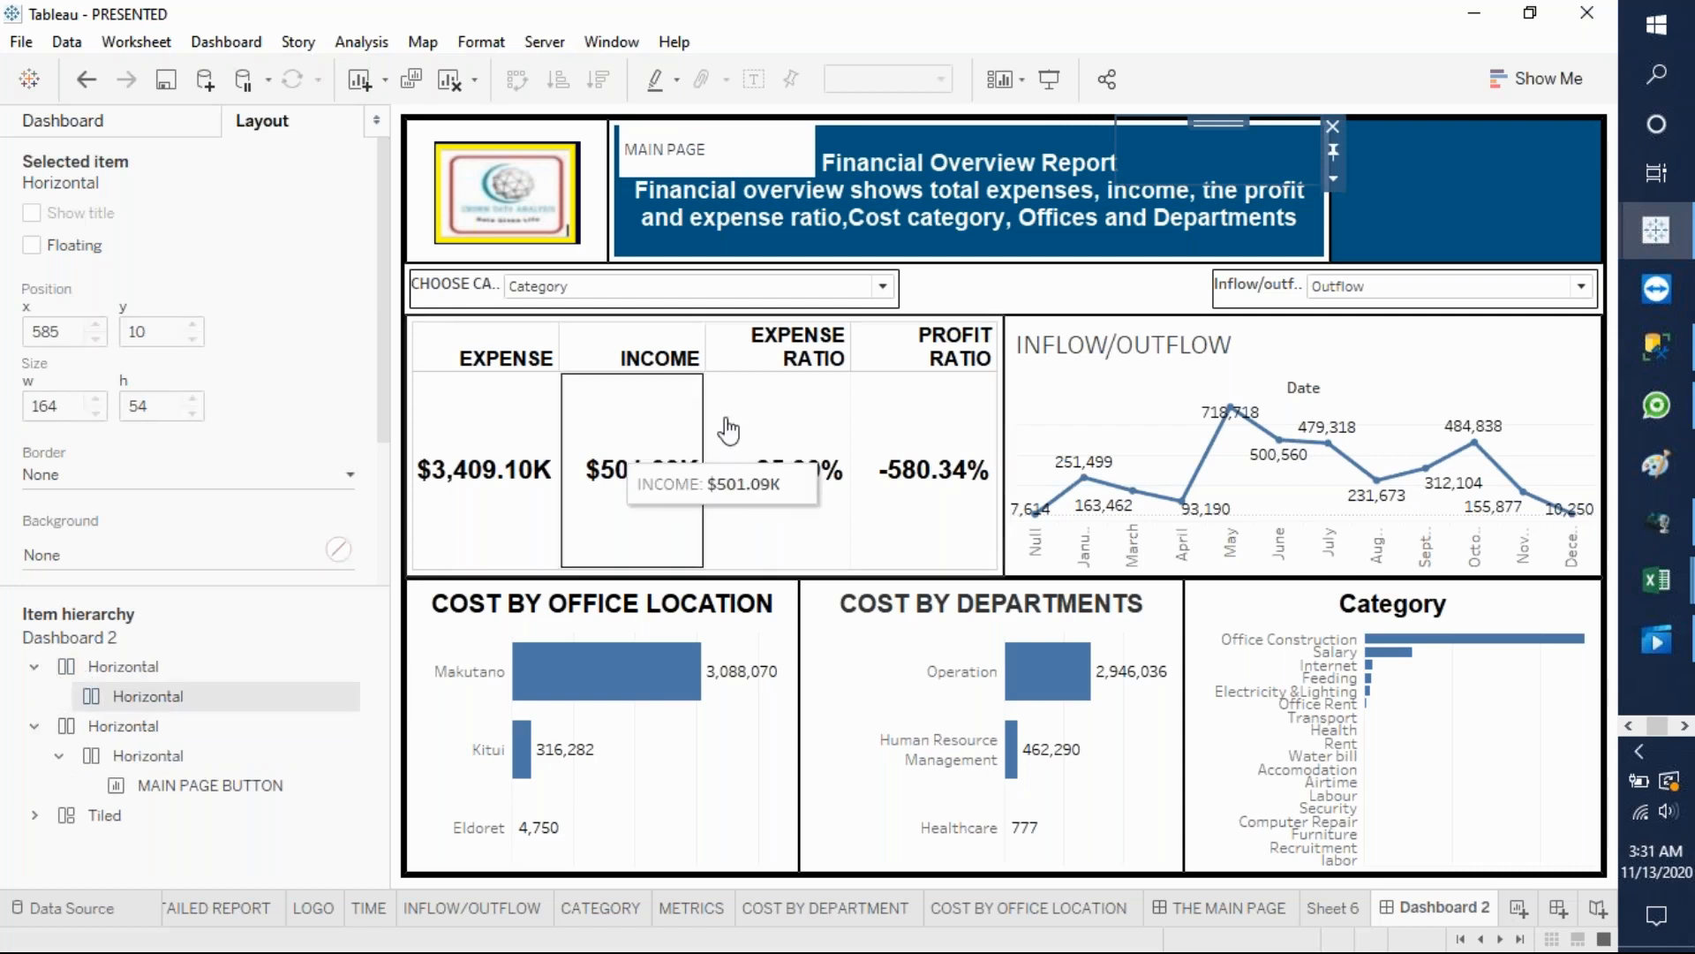
{"action": "left_click", "coordinate": [1358, 162]}
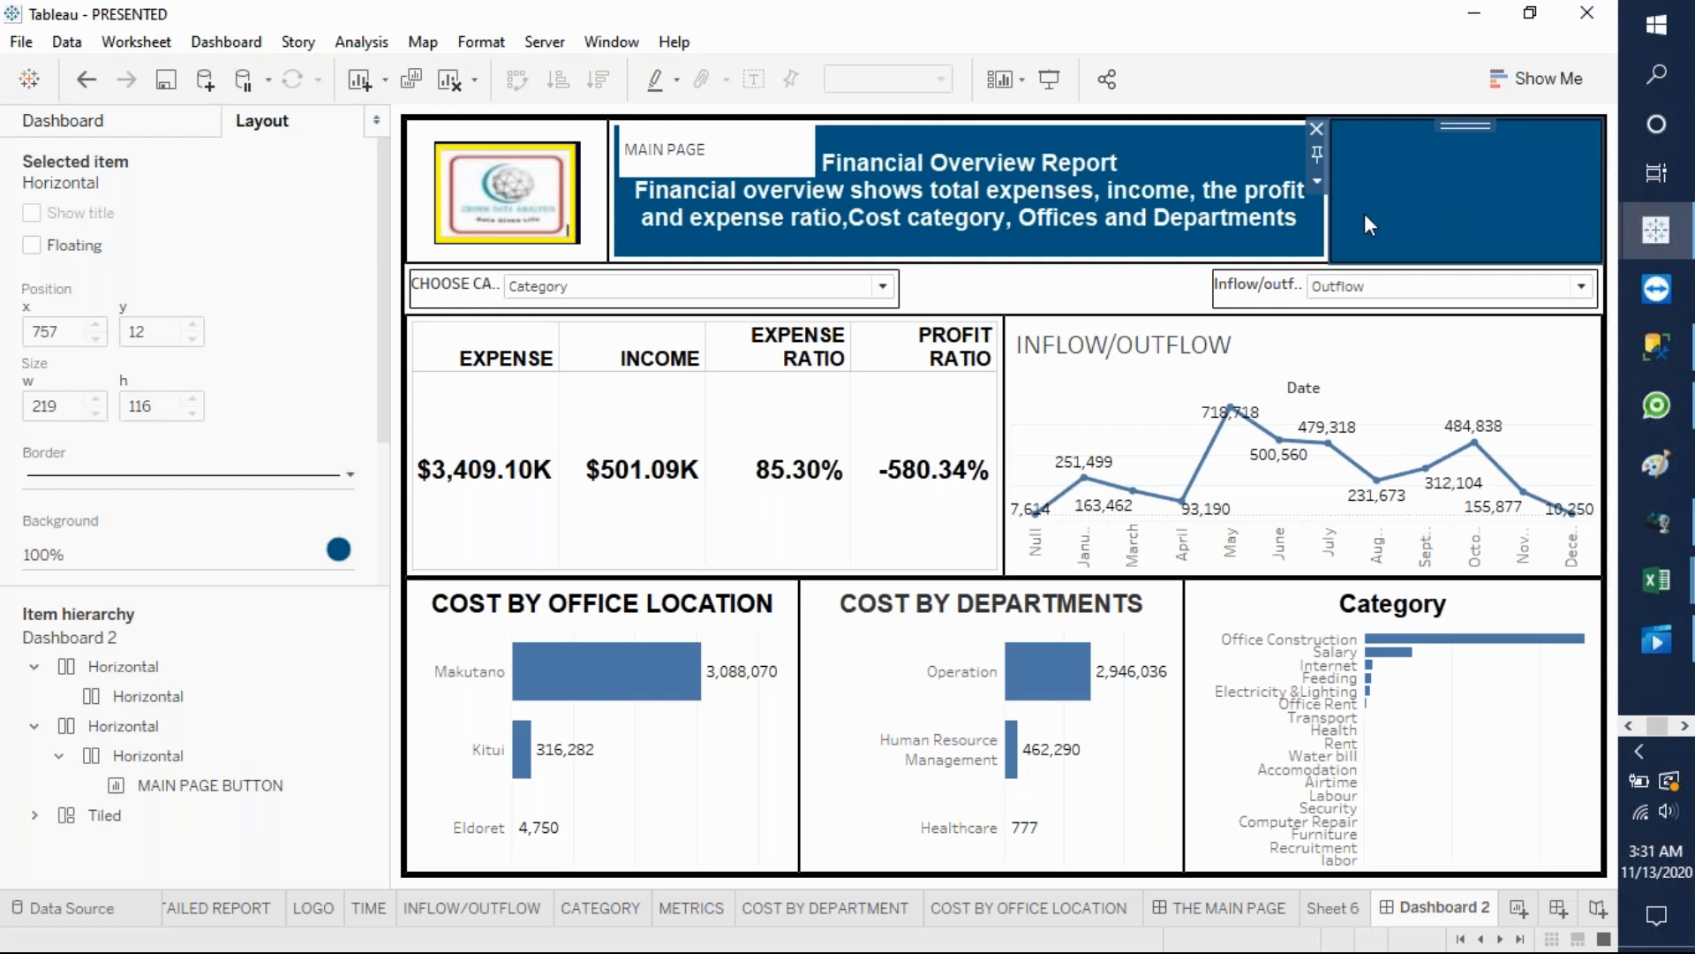
{"action": "left_click", "coordinate": [1224, 157]}
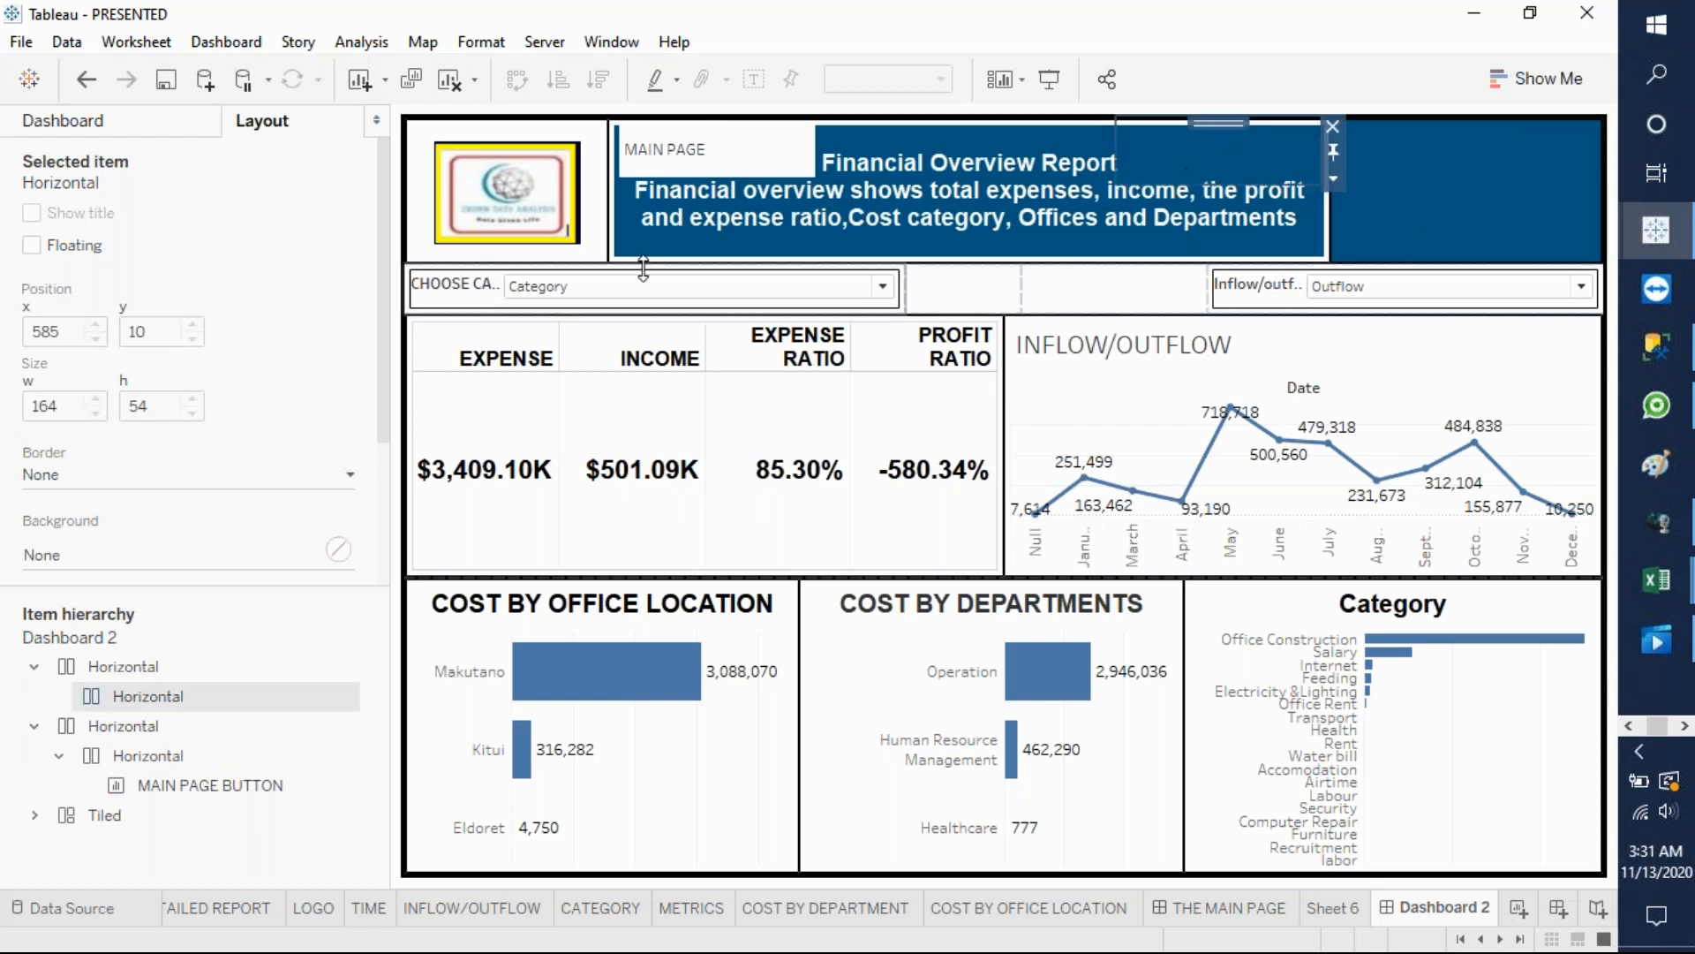
{"action": "left_click", "coordinate": [79, 121]}
{"action": "left_click_drag", "start_coordinate": [132, 452], "coordinate": [397, 488]}
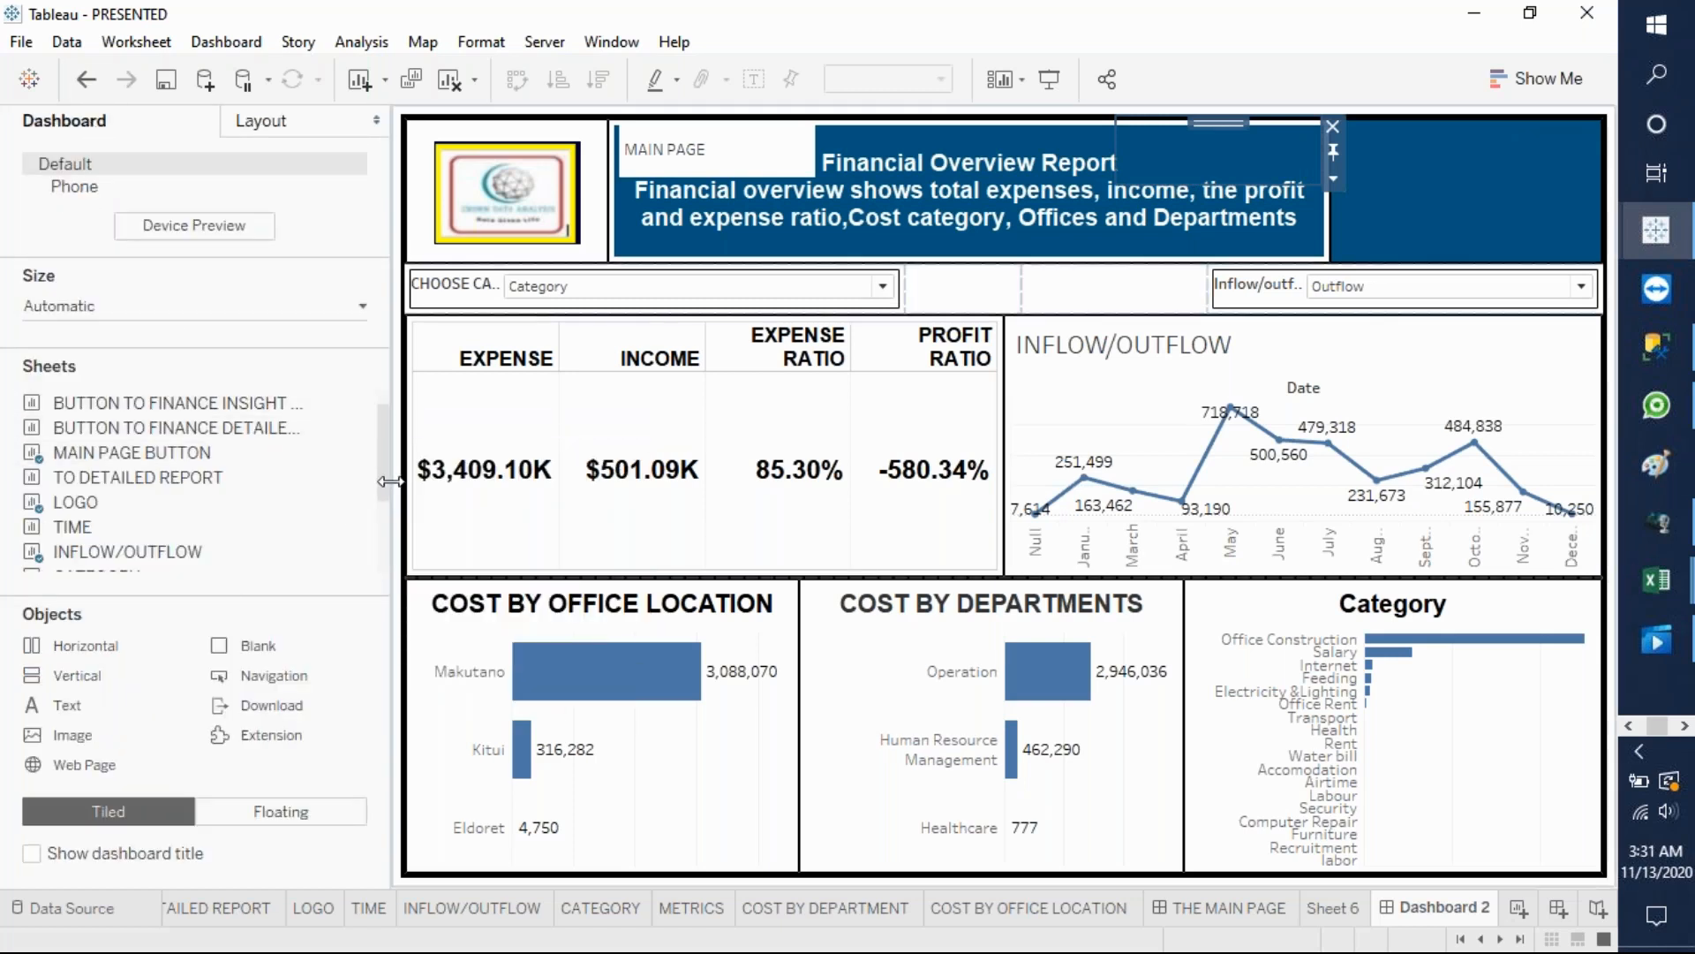
{"action": "mouse_move", "coordinate": [369, 480]}
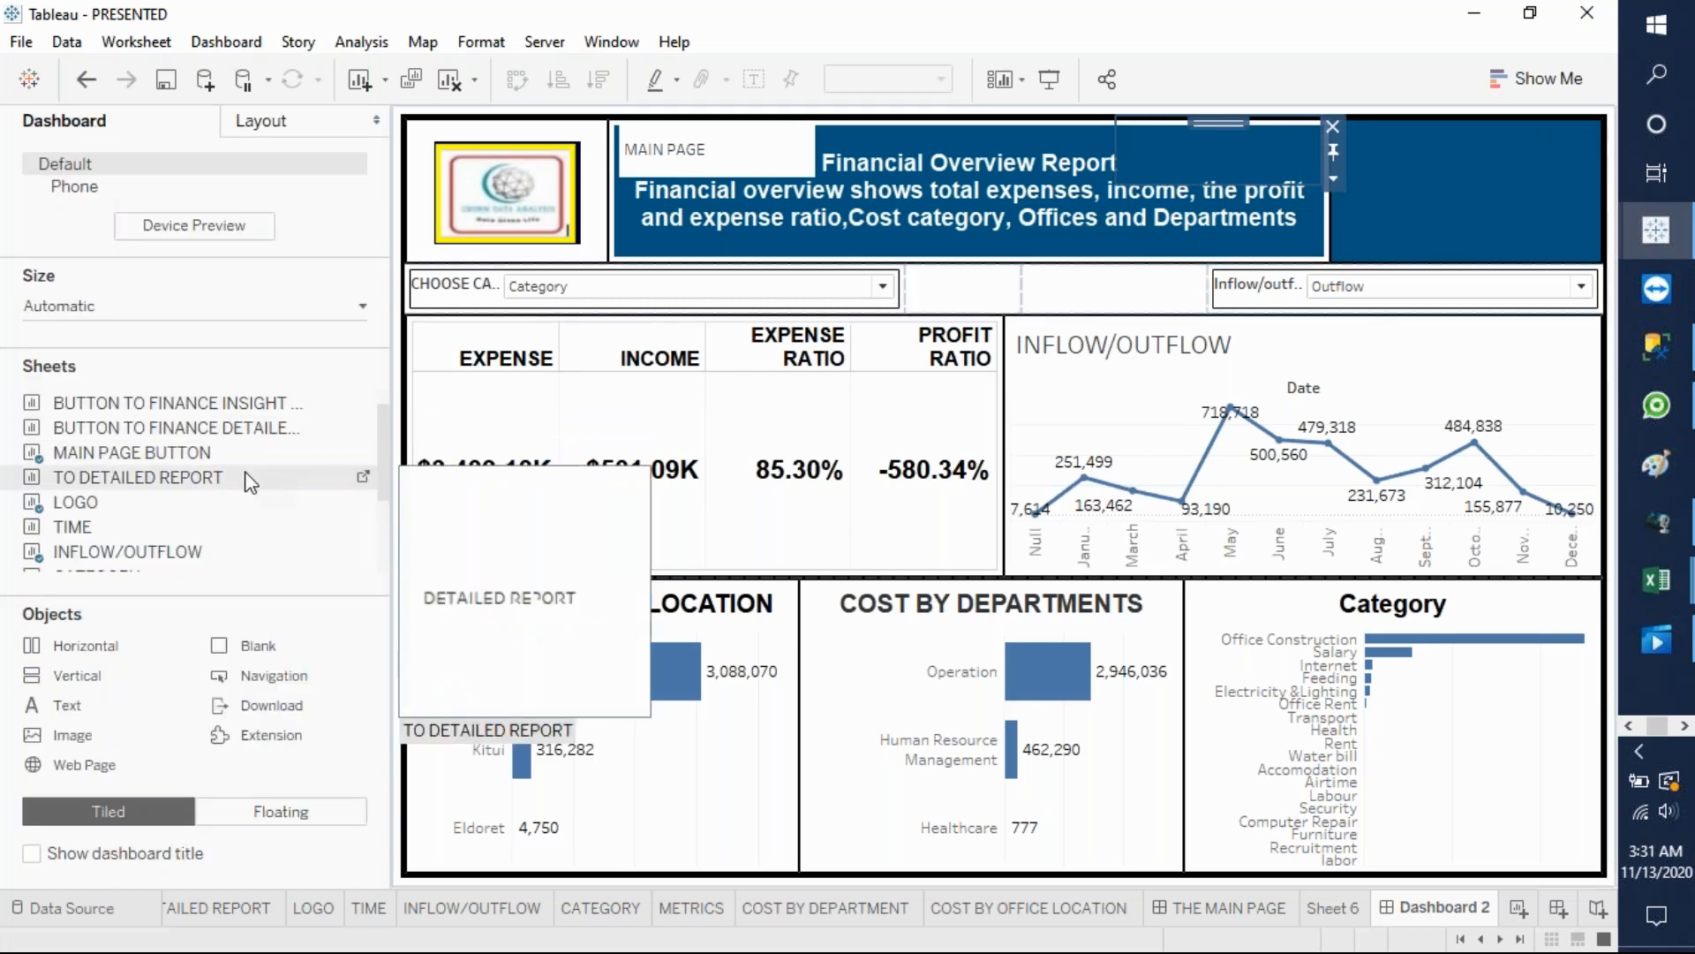
{"action": "left_click_drag", "start_coordinate": [265, 452], "coordinate": [1195, 140]}
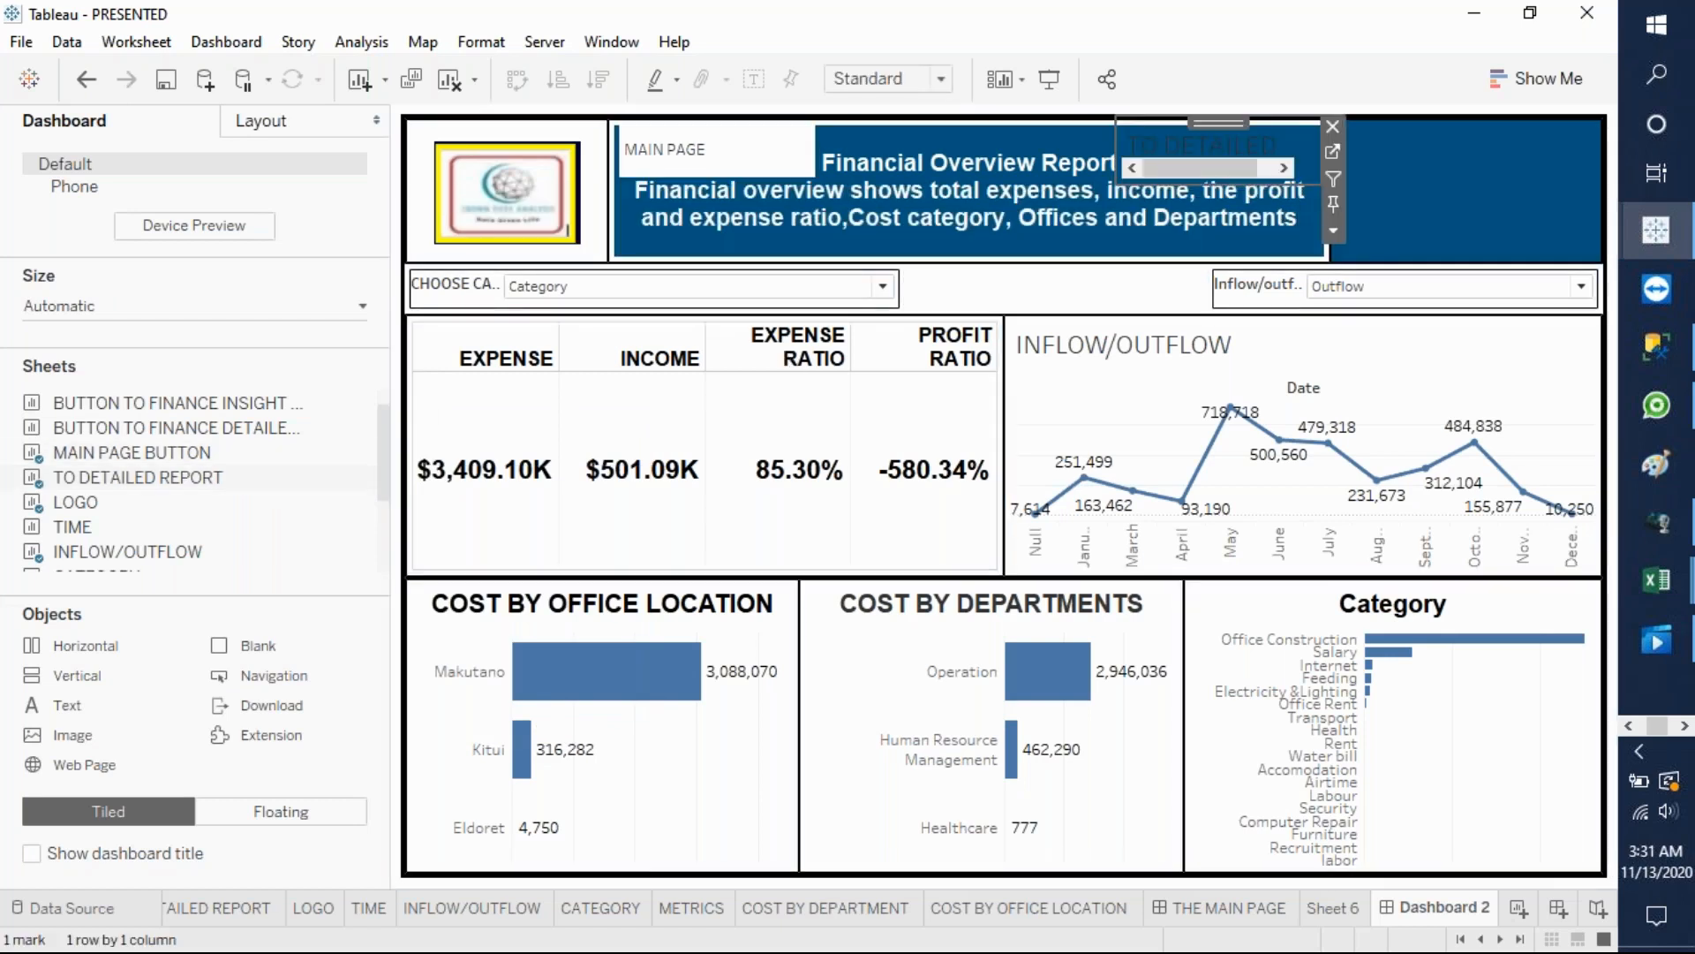
- Hide the TO DETAILED REPORT sheet's title and fit the sheet to Entire View
{"action": "left_click", "coordinate": [1334, 229]}
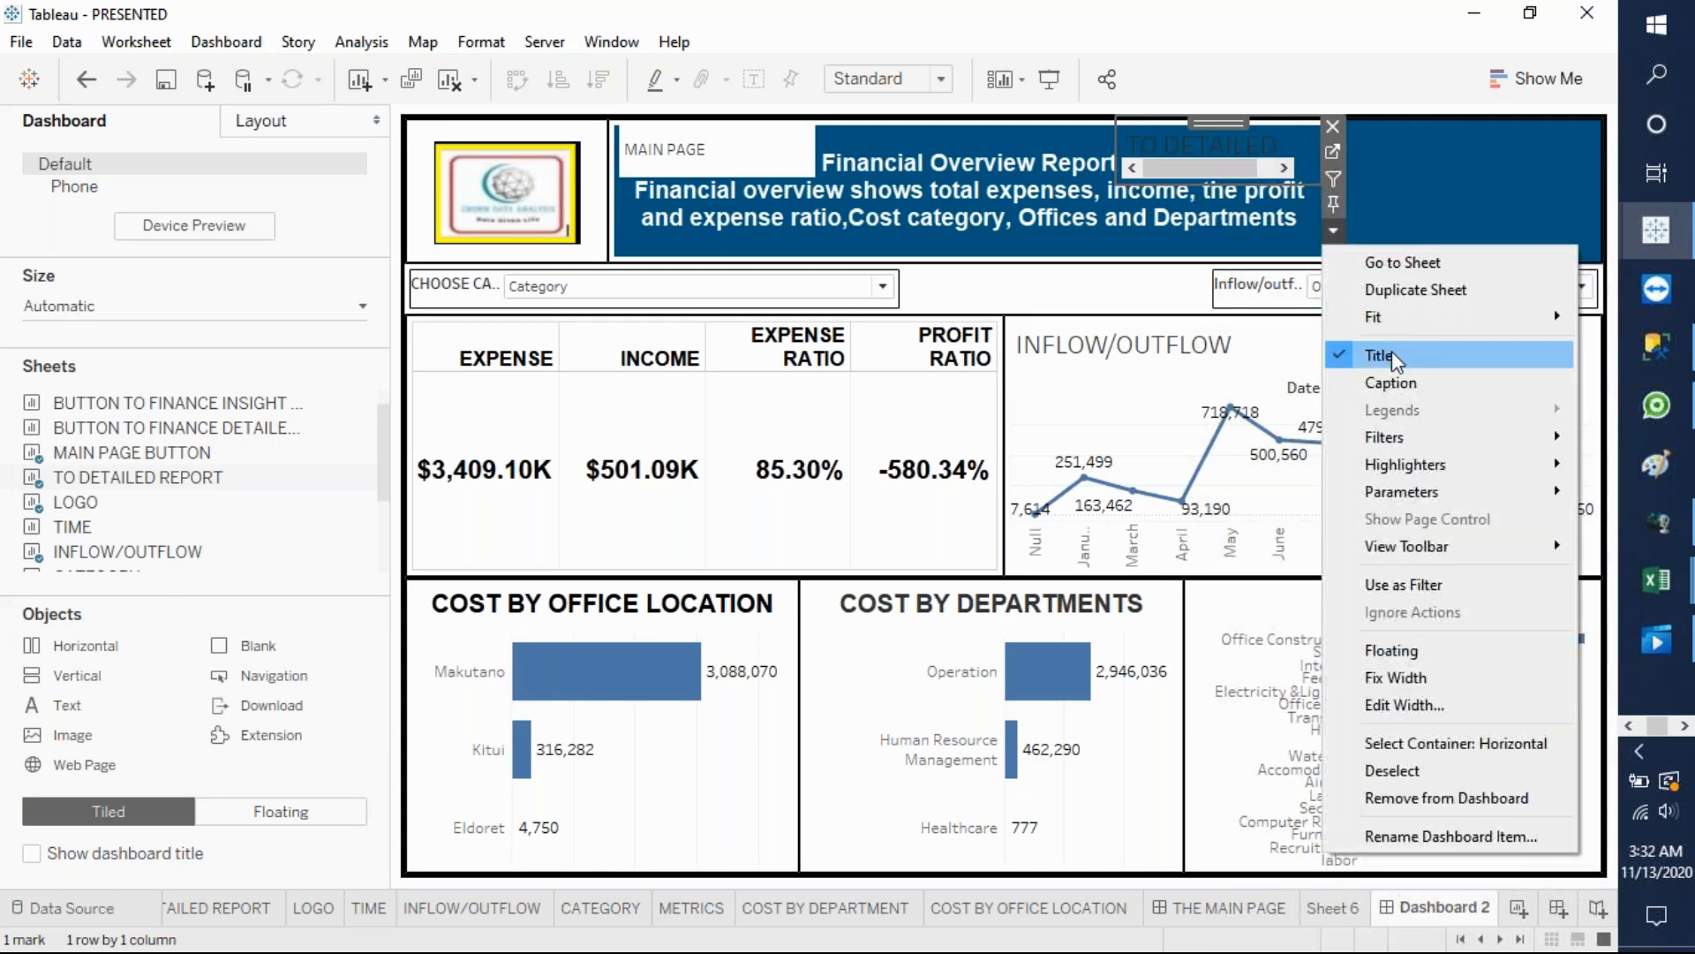
{"action": "left_click", "coordinate": [1392, 351]}
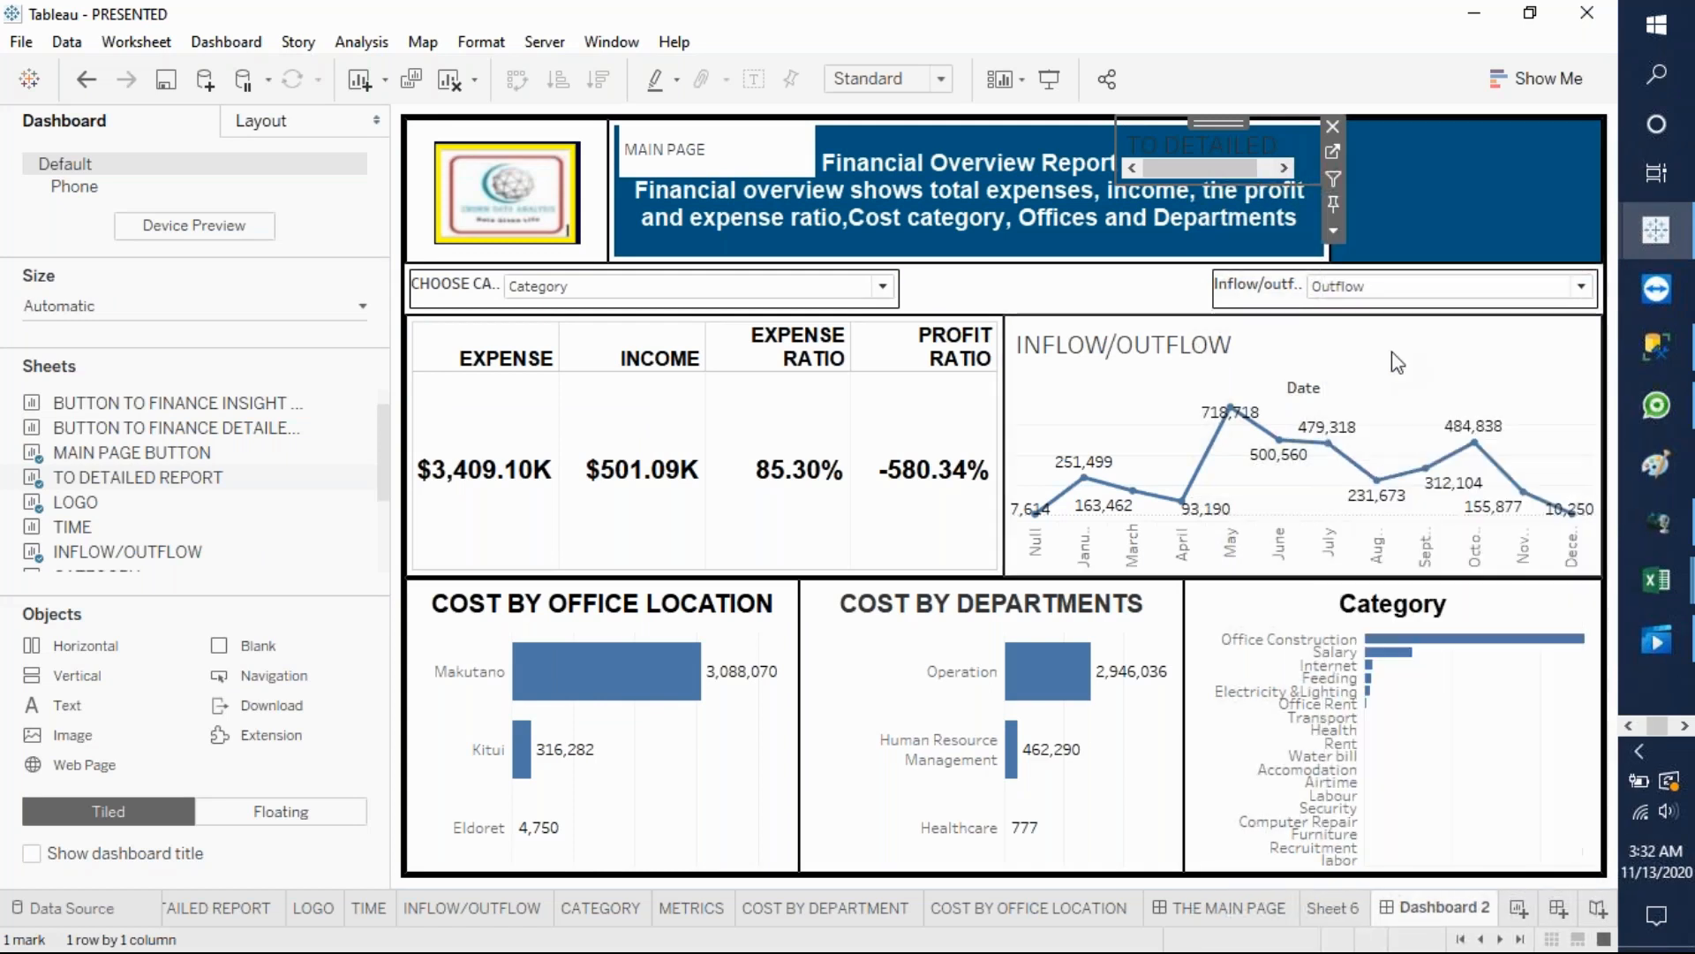
{"action": "left_click", "coordinate": [1332, 226]}
{"action": "mouse_move", "coordinate": [1434, 314]}
{"action": "left_click", "coordinate": [1269, 405]}
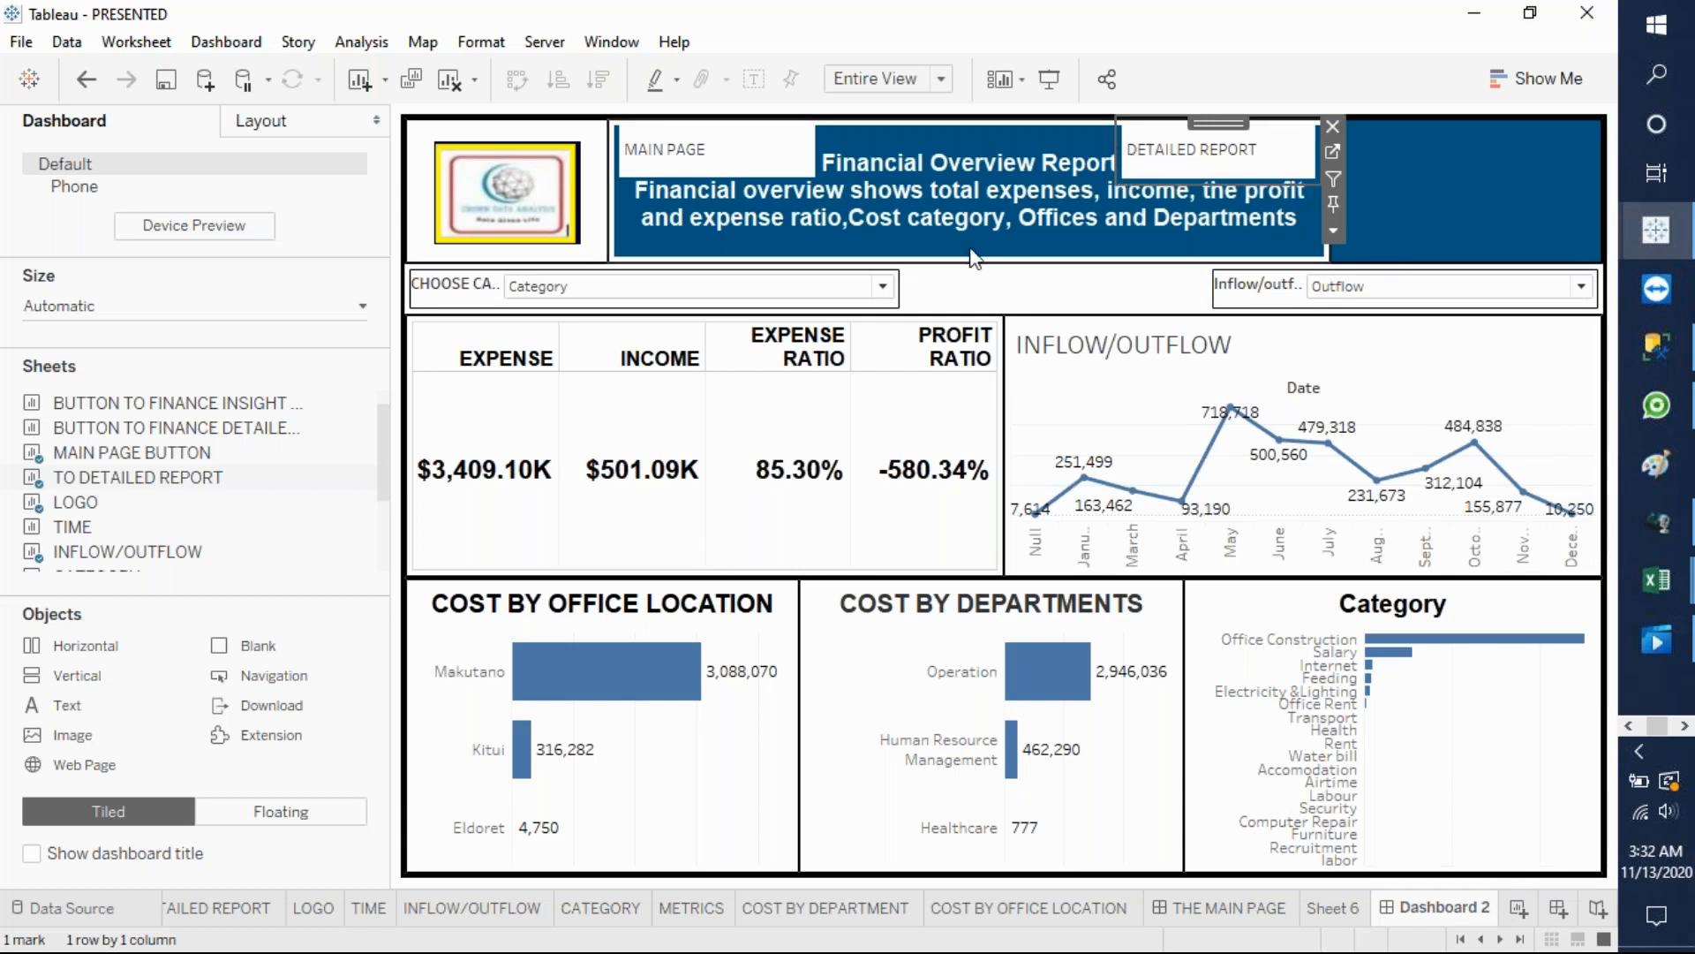
- Set the font size of the whole Financial Overview Report header text to 12
{"action": "left_click", "coordinate": [960, 226]}
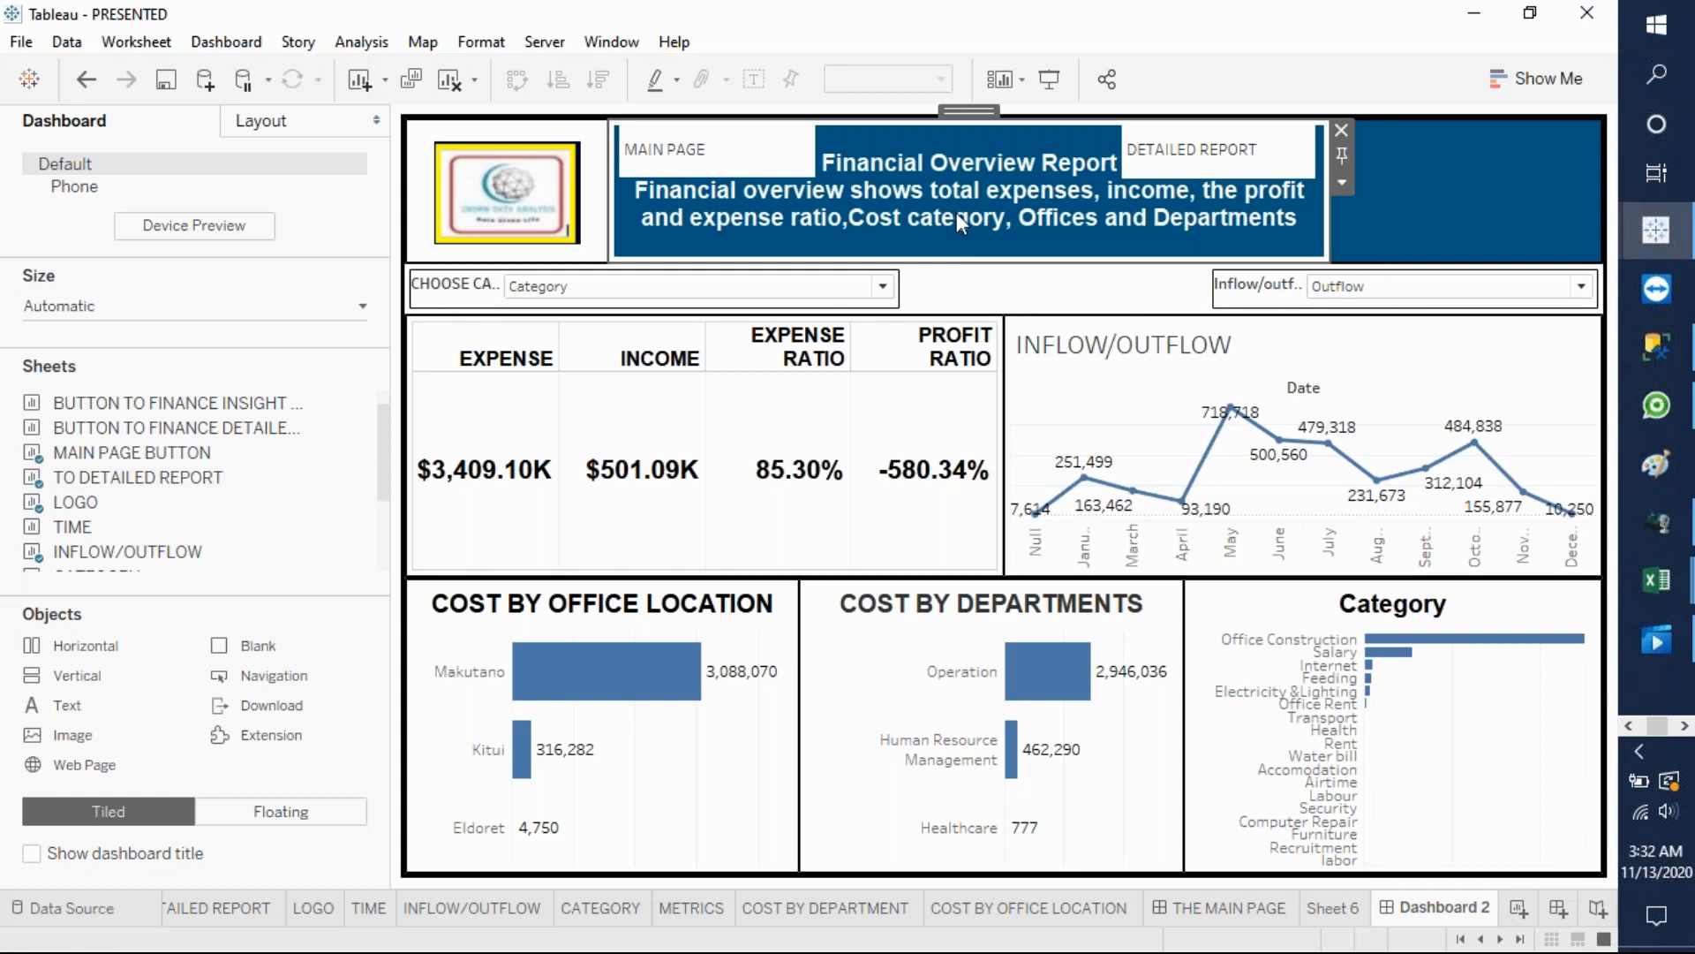
{"action": "double_click", "coordinate": [956, 212]}
{"action": "left_click_drag", "start_coordinate": [658, 376], "coordinate": [898, 463]}
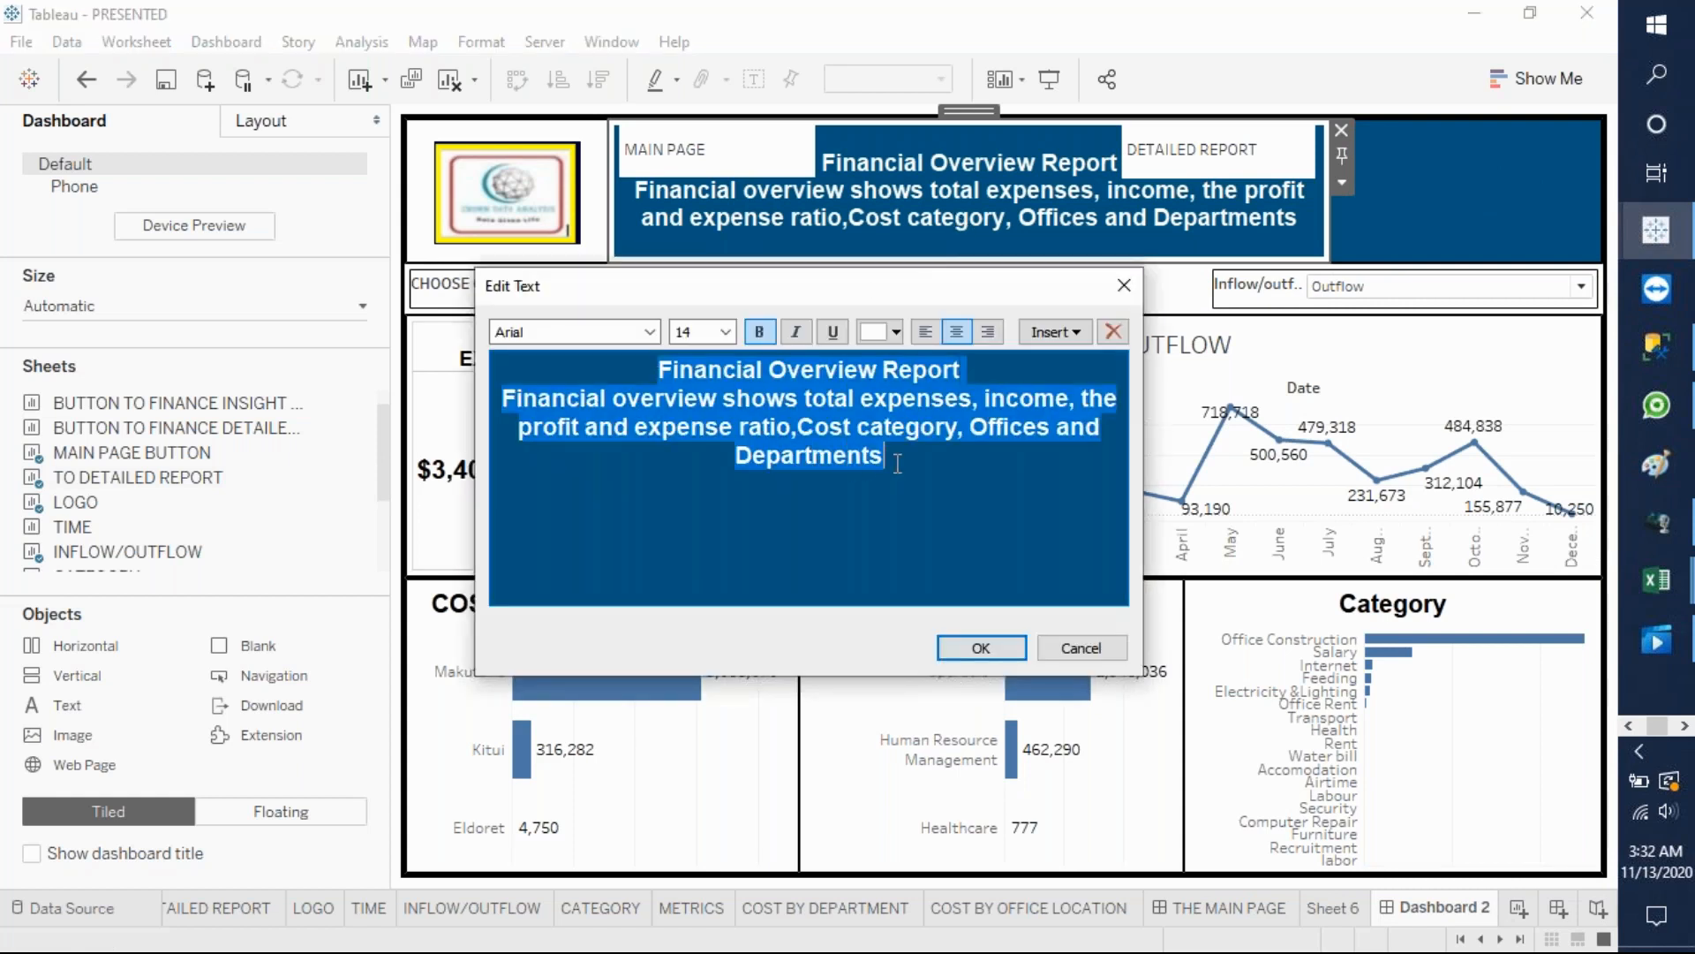
{"action": "left_click", "coordinate": [725, 332]}
{"action": "left_click", "coordinate": [694, 418]}
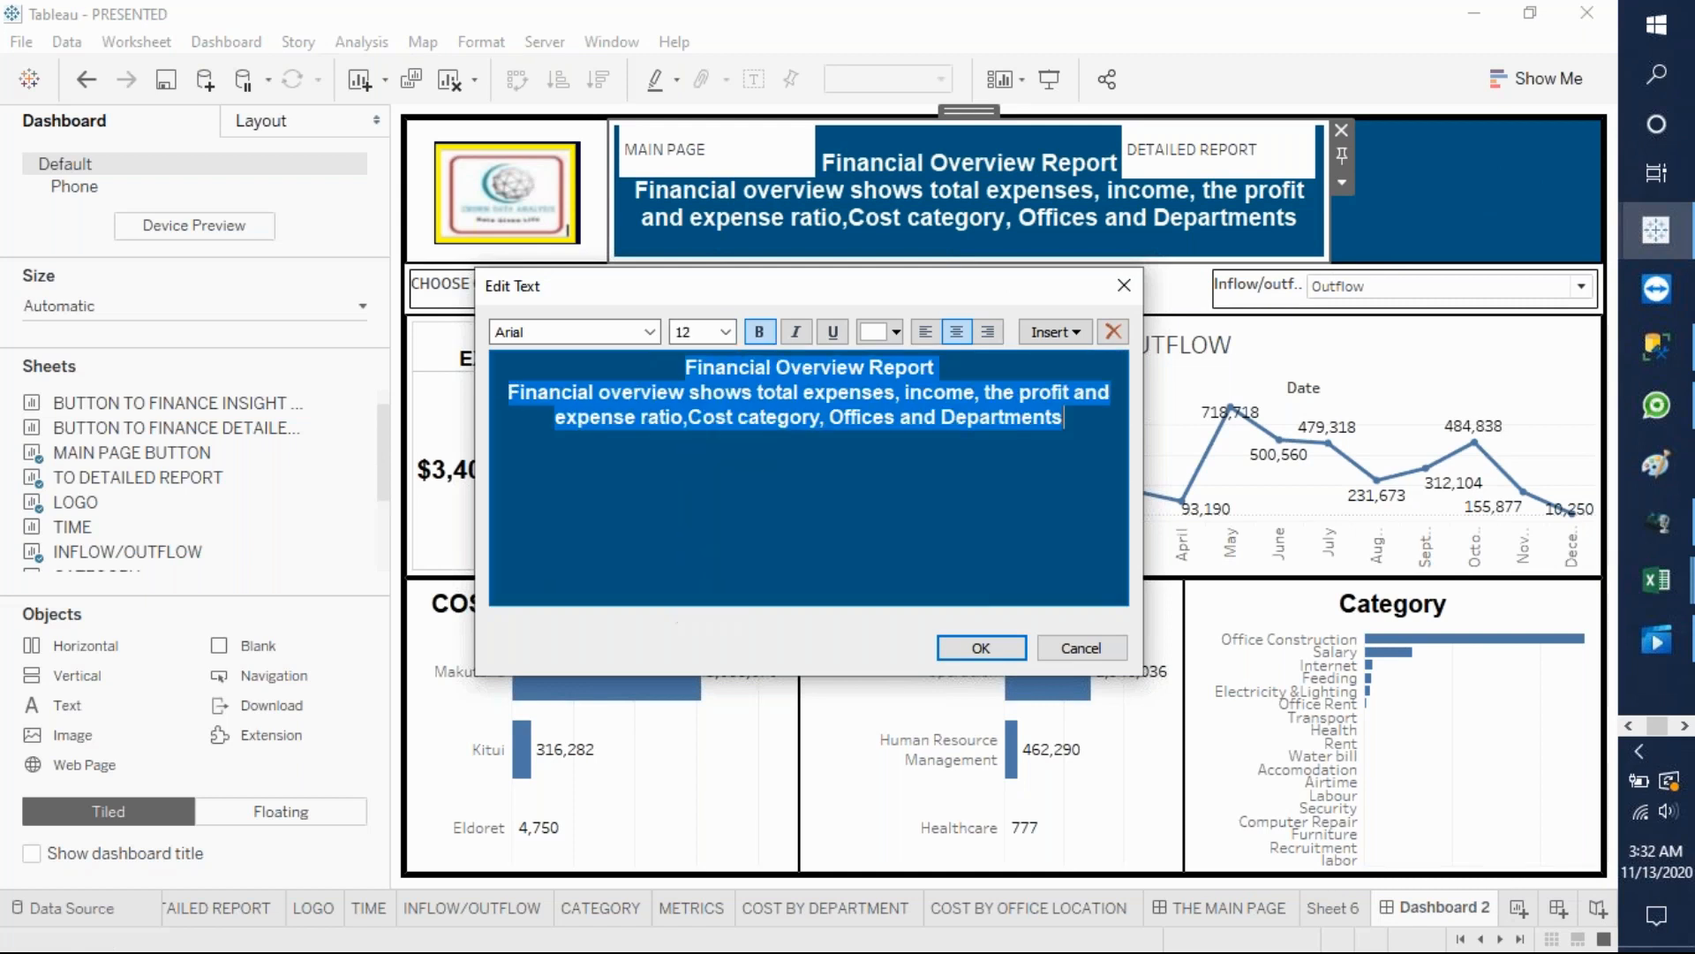
{"action": "left_click", "coordinate": [980, 648]}
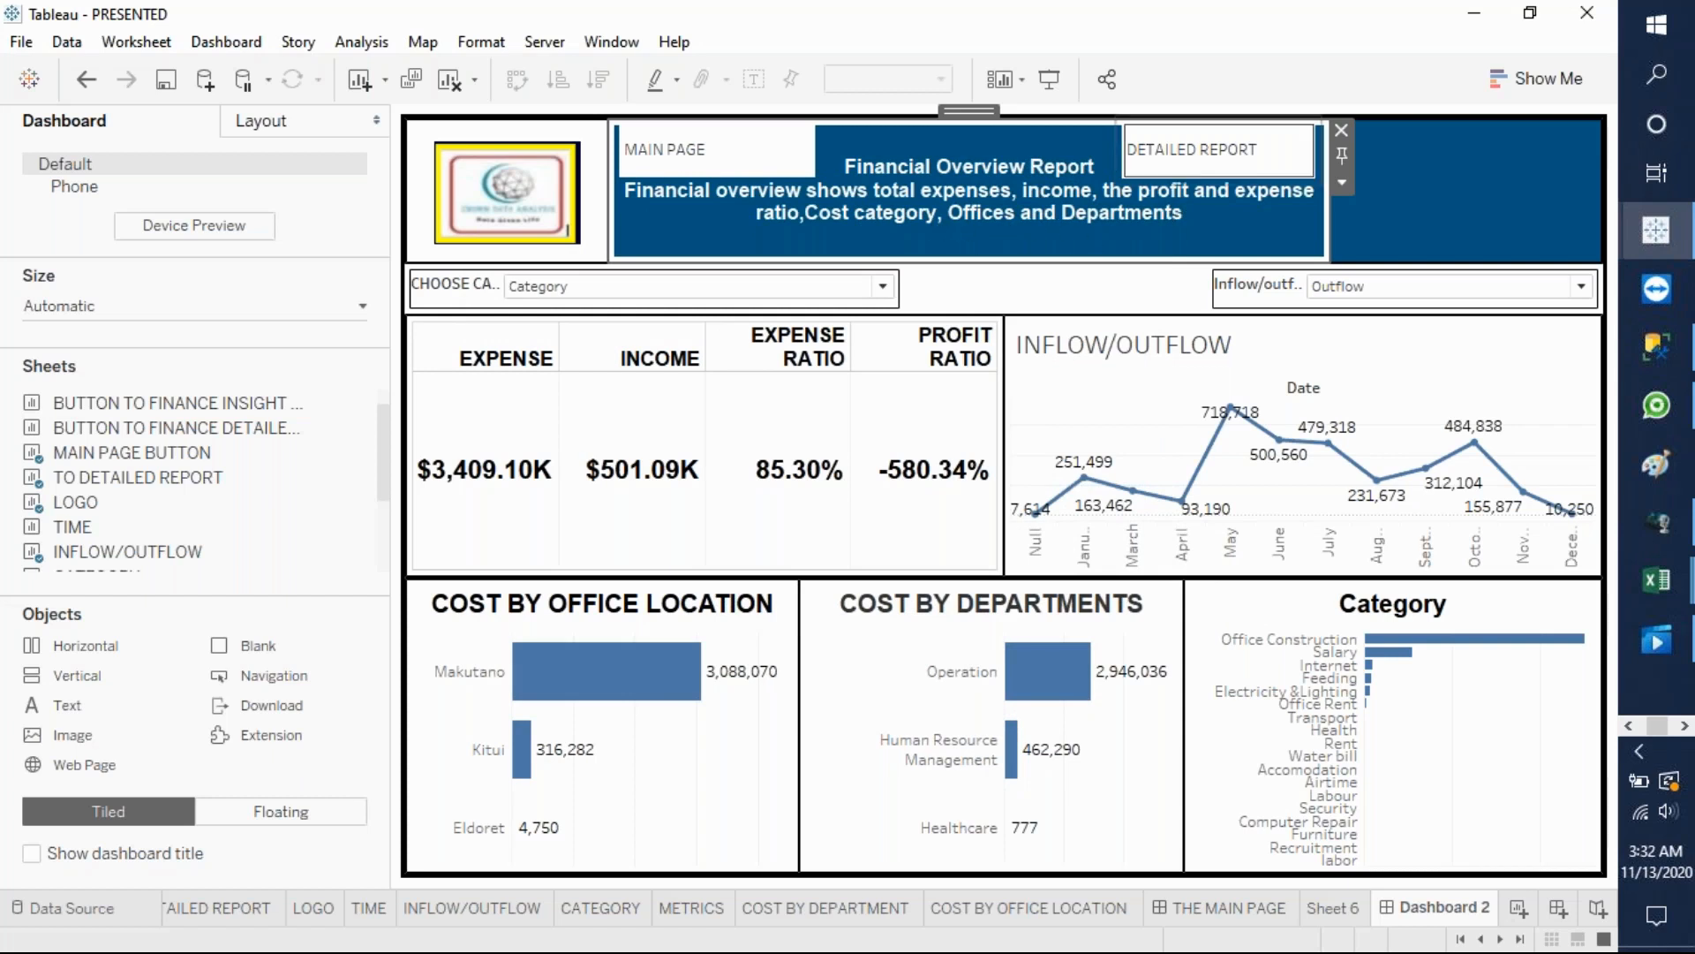
- Place a floating horizontal container in the lower-left part of the header's empty blue block and shrink it to about 111 by 69
{"action": "left_click", "coordinate": [1469, 200]}
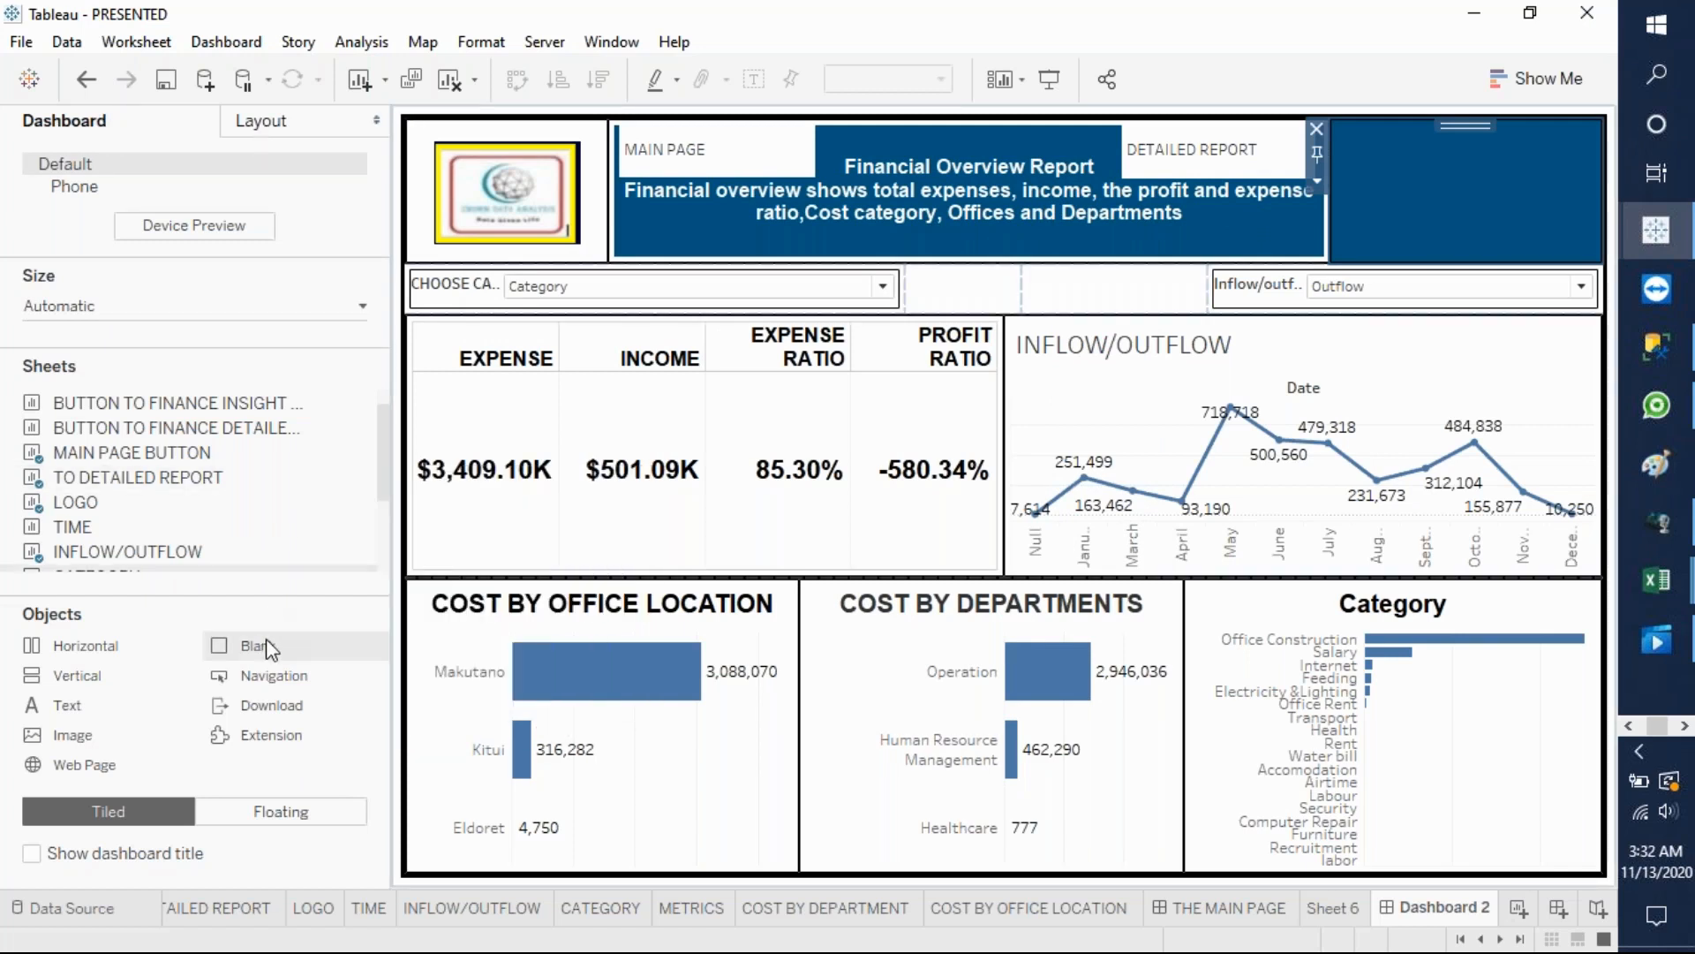
{"action": "left_click", "coordinate": [243, 817]}
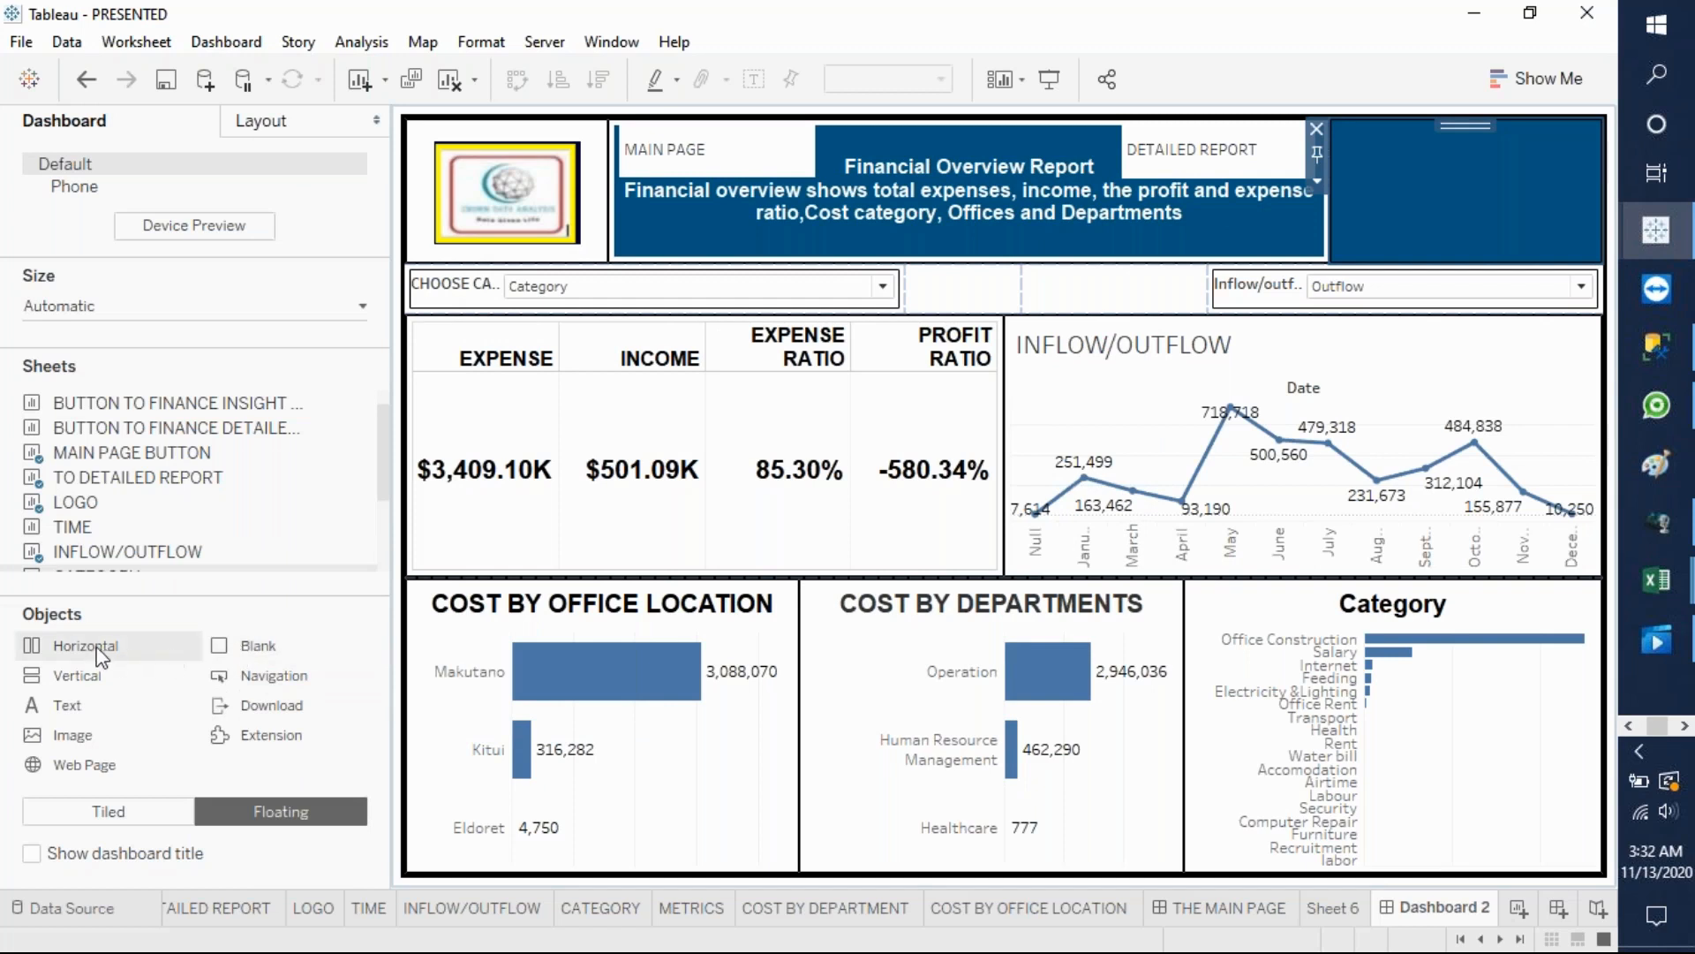
{"action": "left_click_drag", "start_coordinate": [97, 649], "coordinate": [1332, 240]}
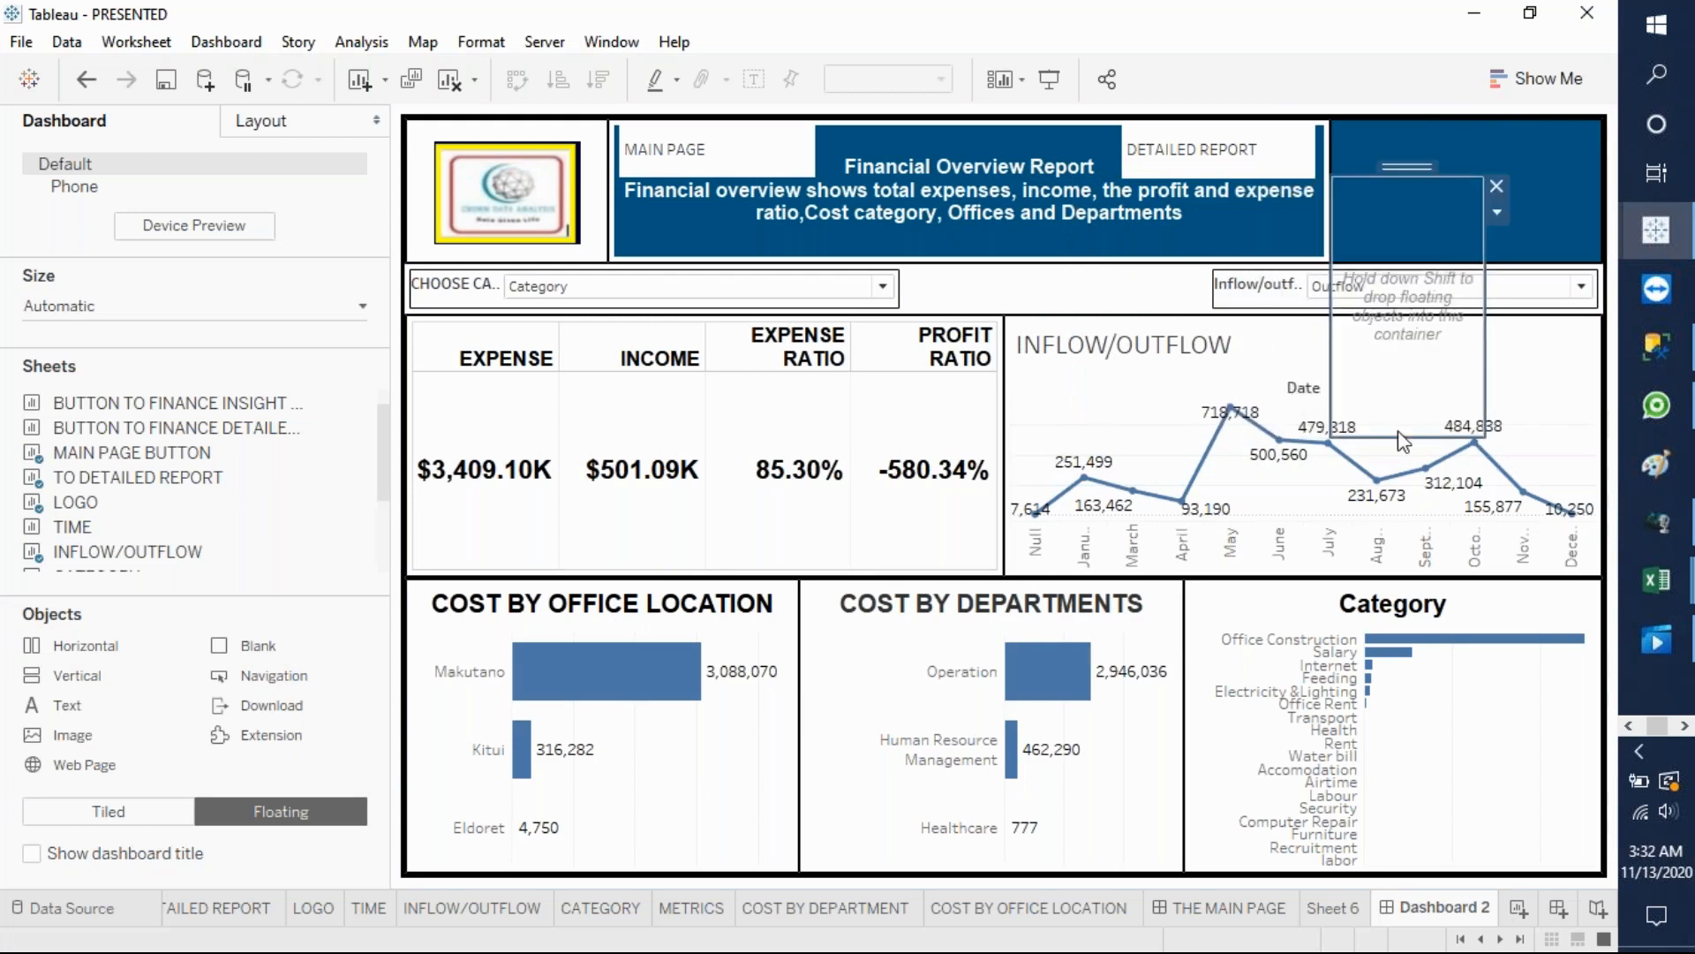
{"action": "left_click_drag", "start_coordinate": [1401, 439], "coordinate": [1359, 258]}
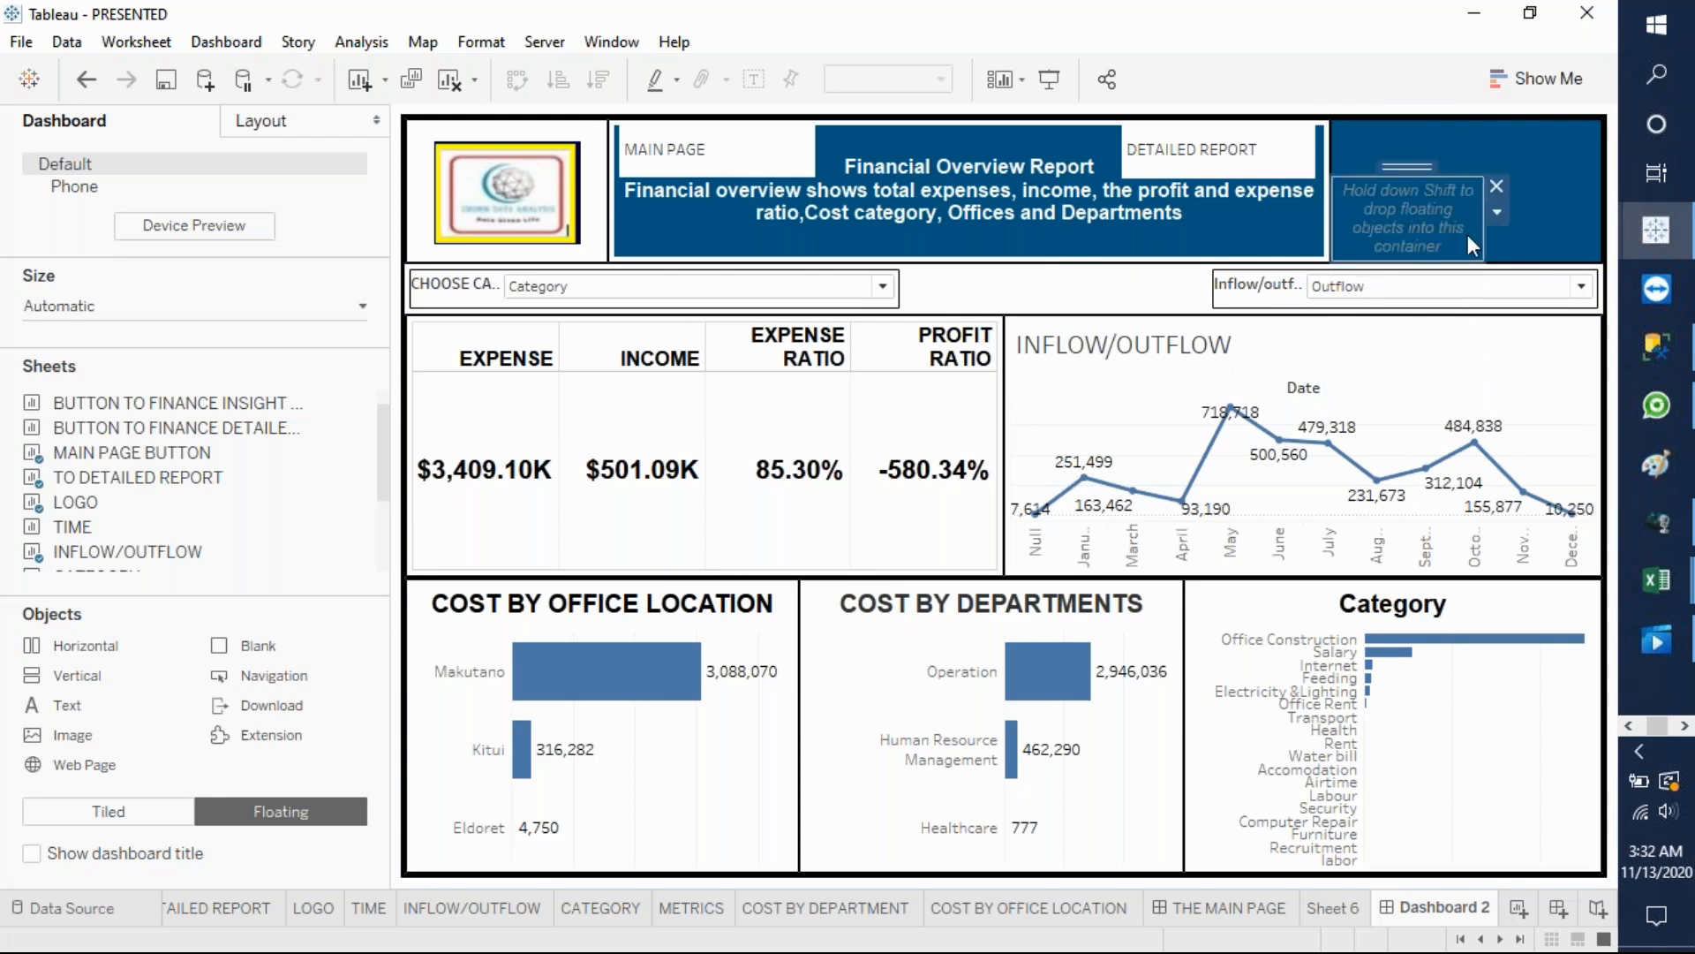
{"action": "left_click_drag", "start_coordinate": [1480, 235], "coordinate": [1468, 235]}
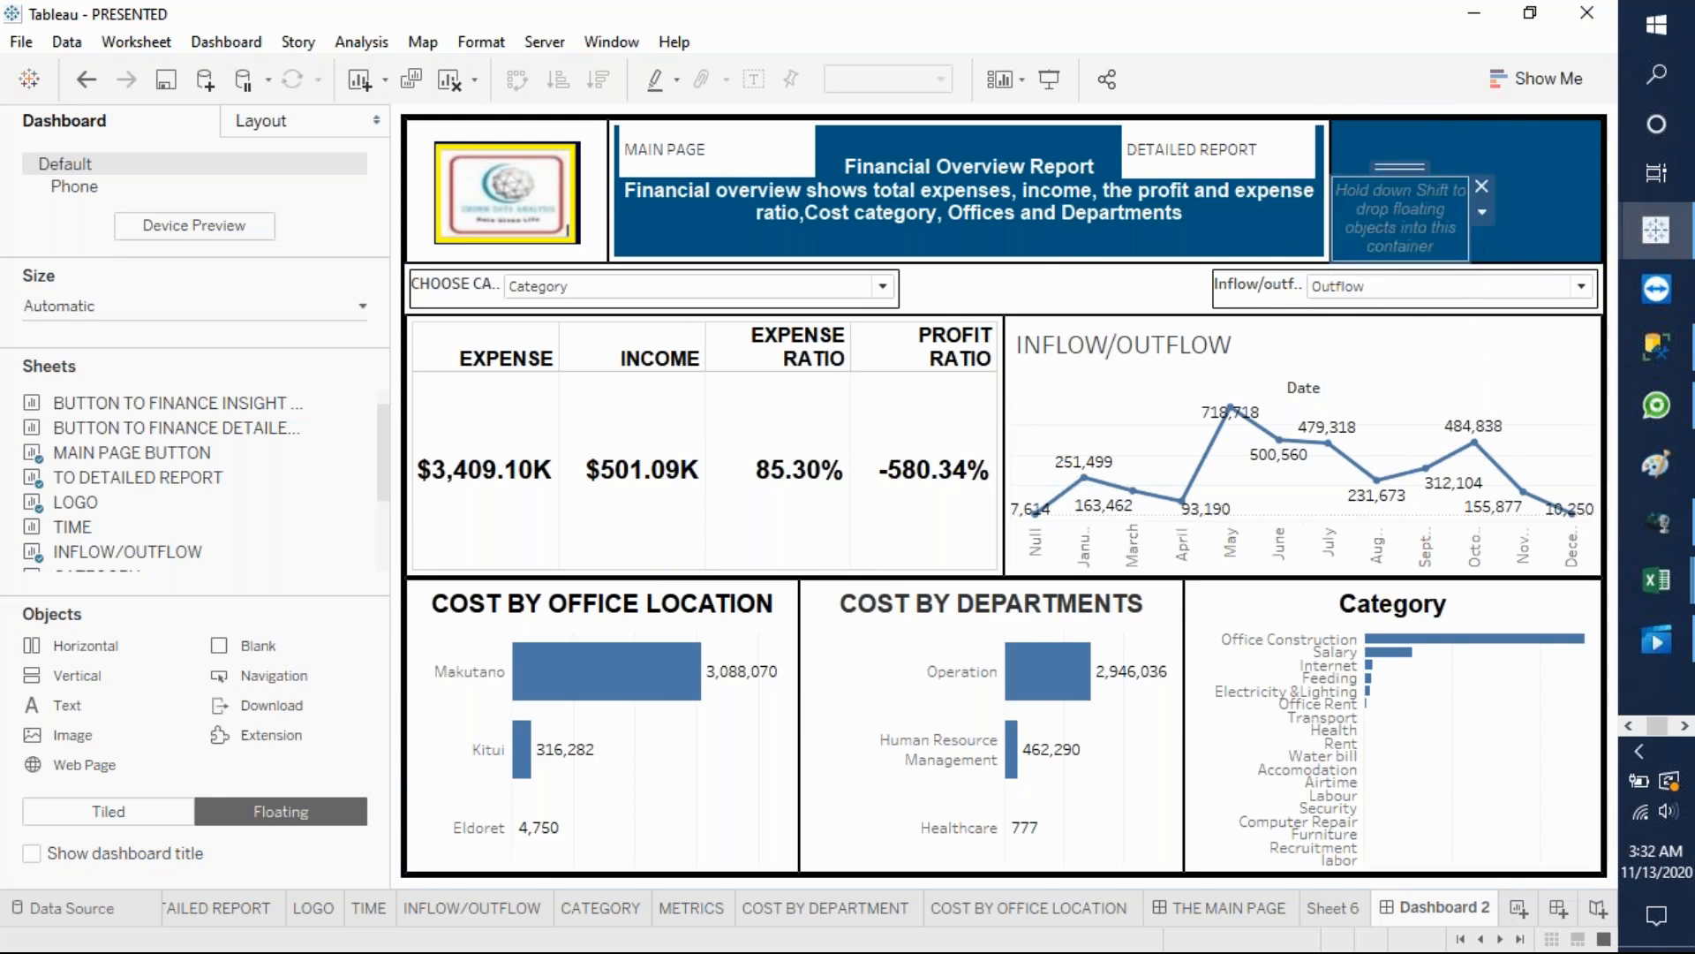
- Place a second floating horizontal container in the lower-right part of the blue block, beside the first, and shrink it to about 97 by 69
{"action": "left_click_drag", "start_coordinate": [87, 650], "coordinate": [1103, 377]}
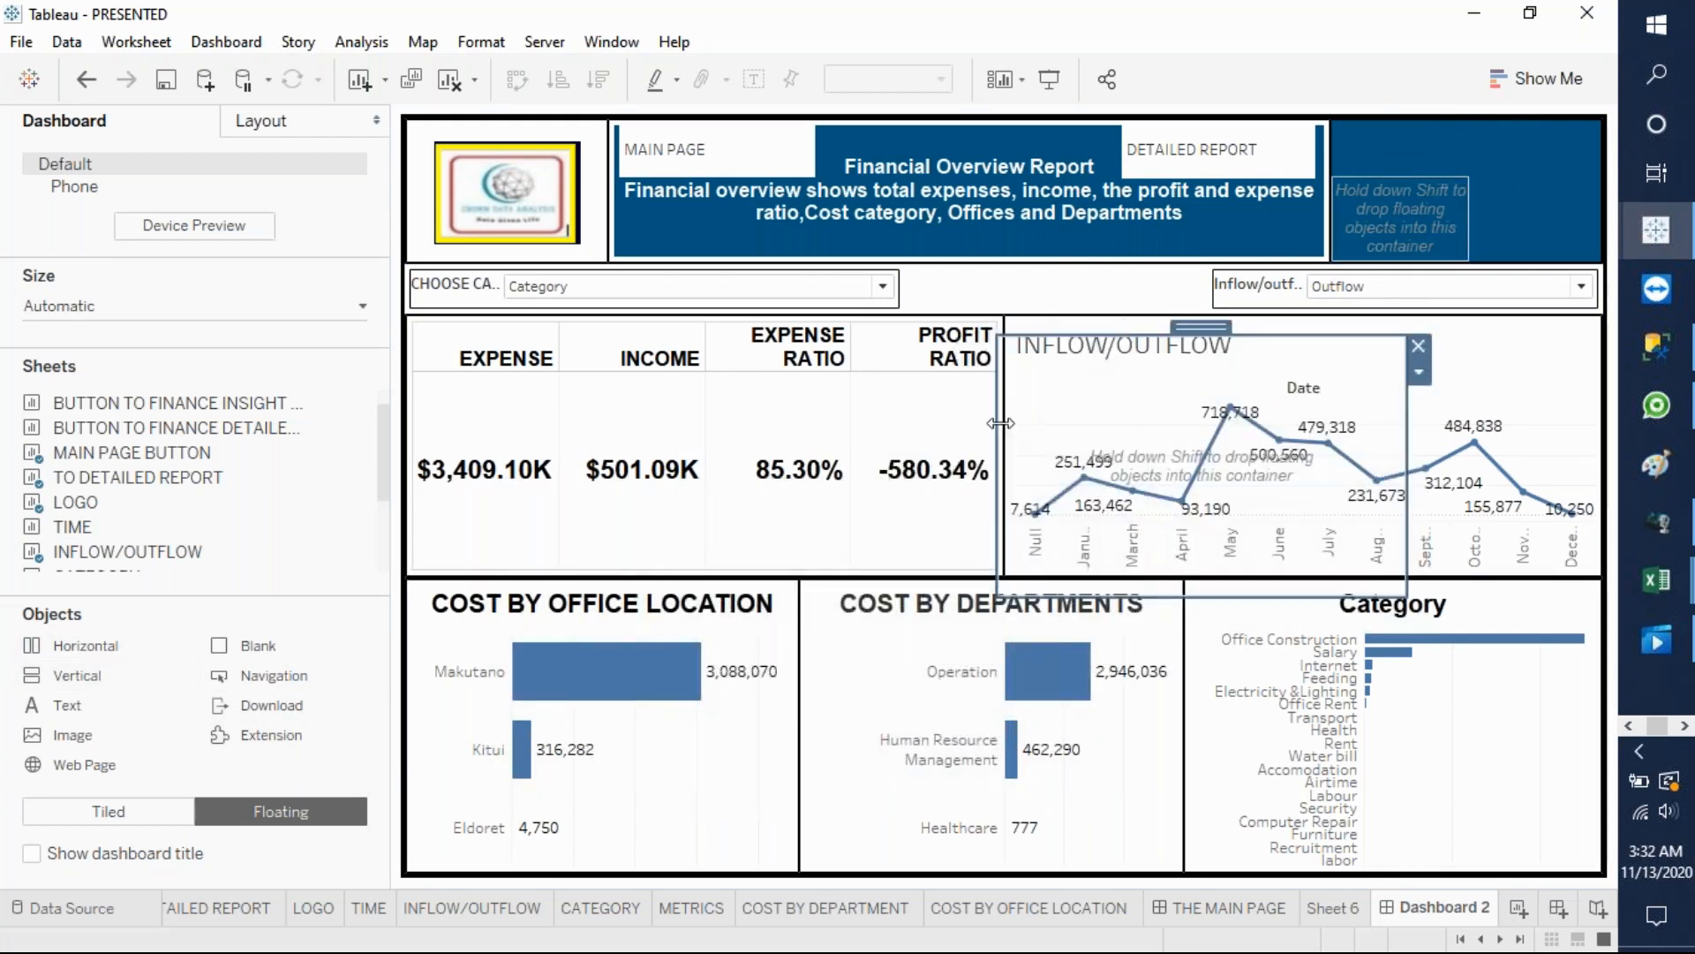
{"action": "left_click_drag", "start_coordinate": [998, 430], "coordinate": [1252, 403]}
{"action": "left_click_drag", "start_coordinate": [1312, 328], "coordinate": [1439, 184]}
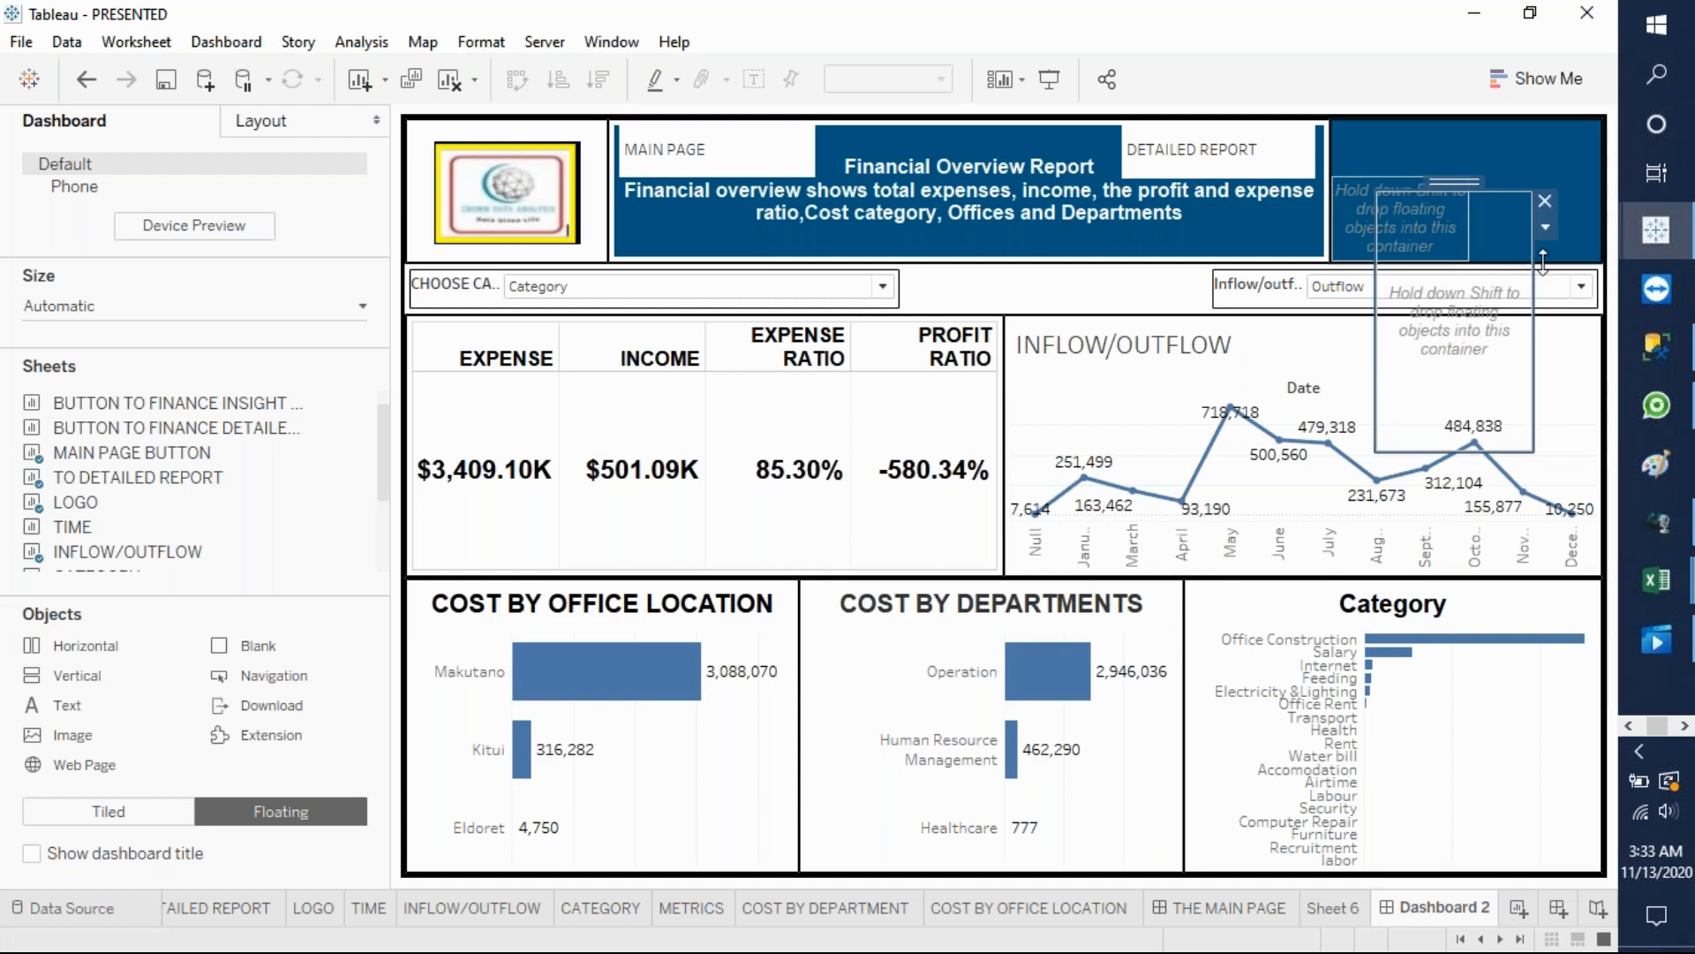
{"action": "left_click_drag", "start_coordinate": [1535, 262], "coordinate": [1518, 262]}
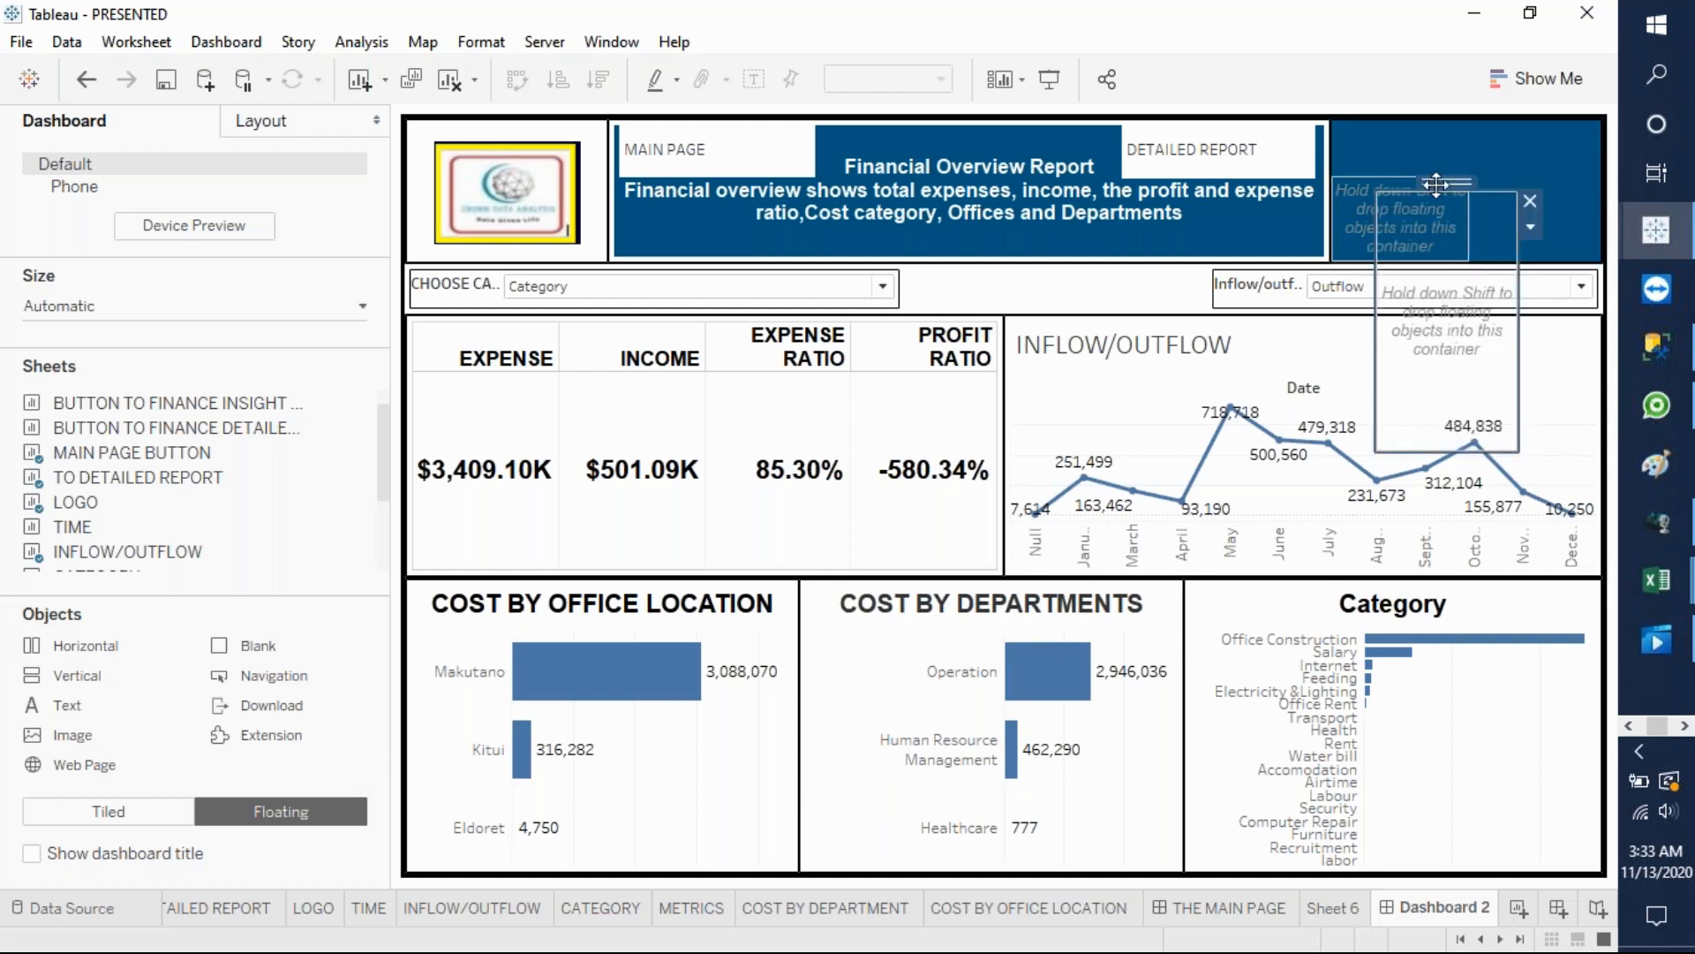
{"action": "mouse_move", "coordinate": [1438, 182]}
{"action": "left_mouse_down"}
{"action": "mouse_move", "coordinate": [1538, 156]}
{"action": "mouse_move", "coordinate": [1447, 187]}
{"action": "left_mouse_up"}
{"action": "left_click_drag", "start_coordinate": [1526, 299], "coordinate": [1504, 302]}
{"action": "left_click_drag", "start_coordinate": [1452, 189], "coordinate": [1546, 165]}
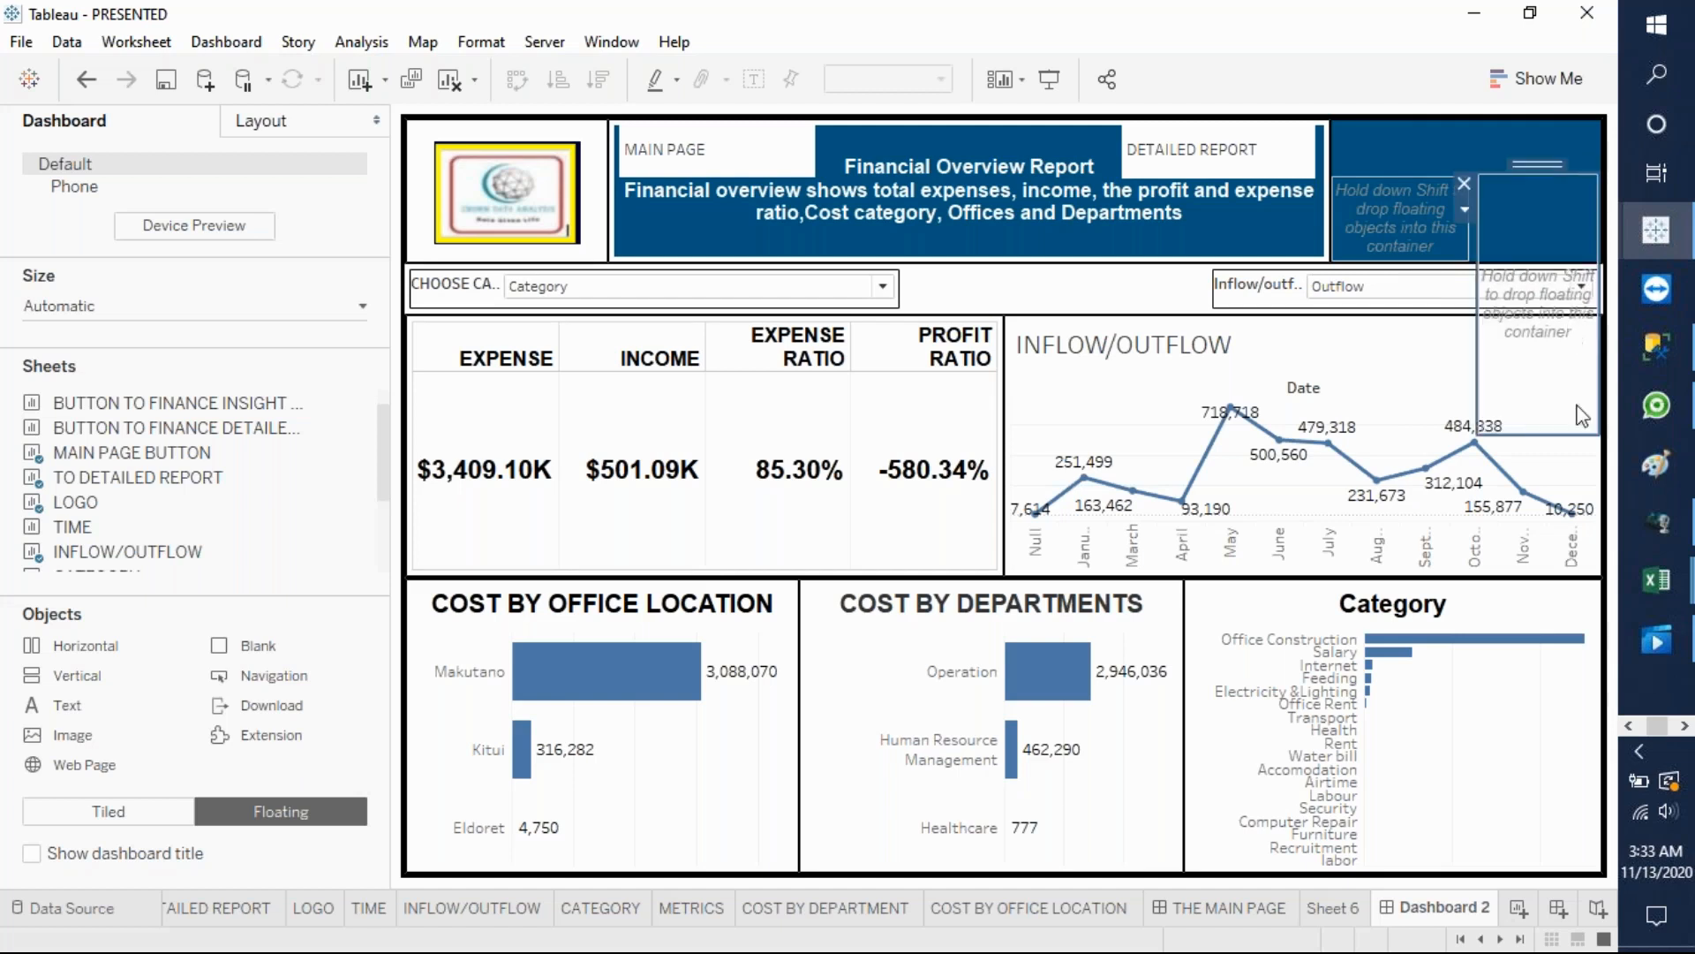
{"action": "left_click_drag", "start_coordinate": [1559, 433], "coordinate": [1511, 258]}
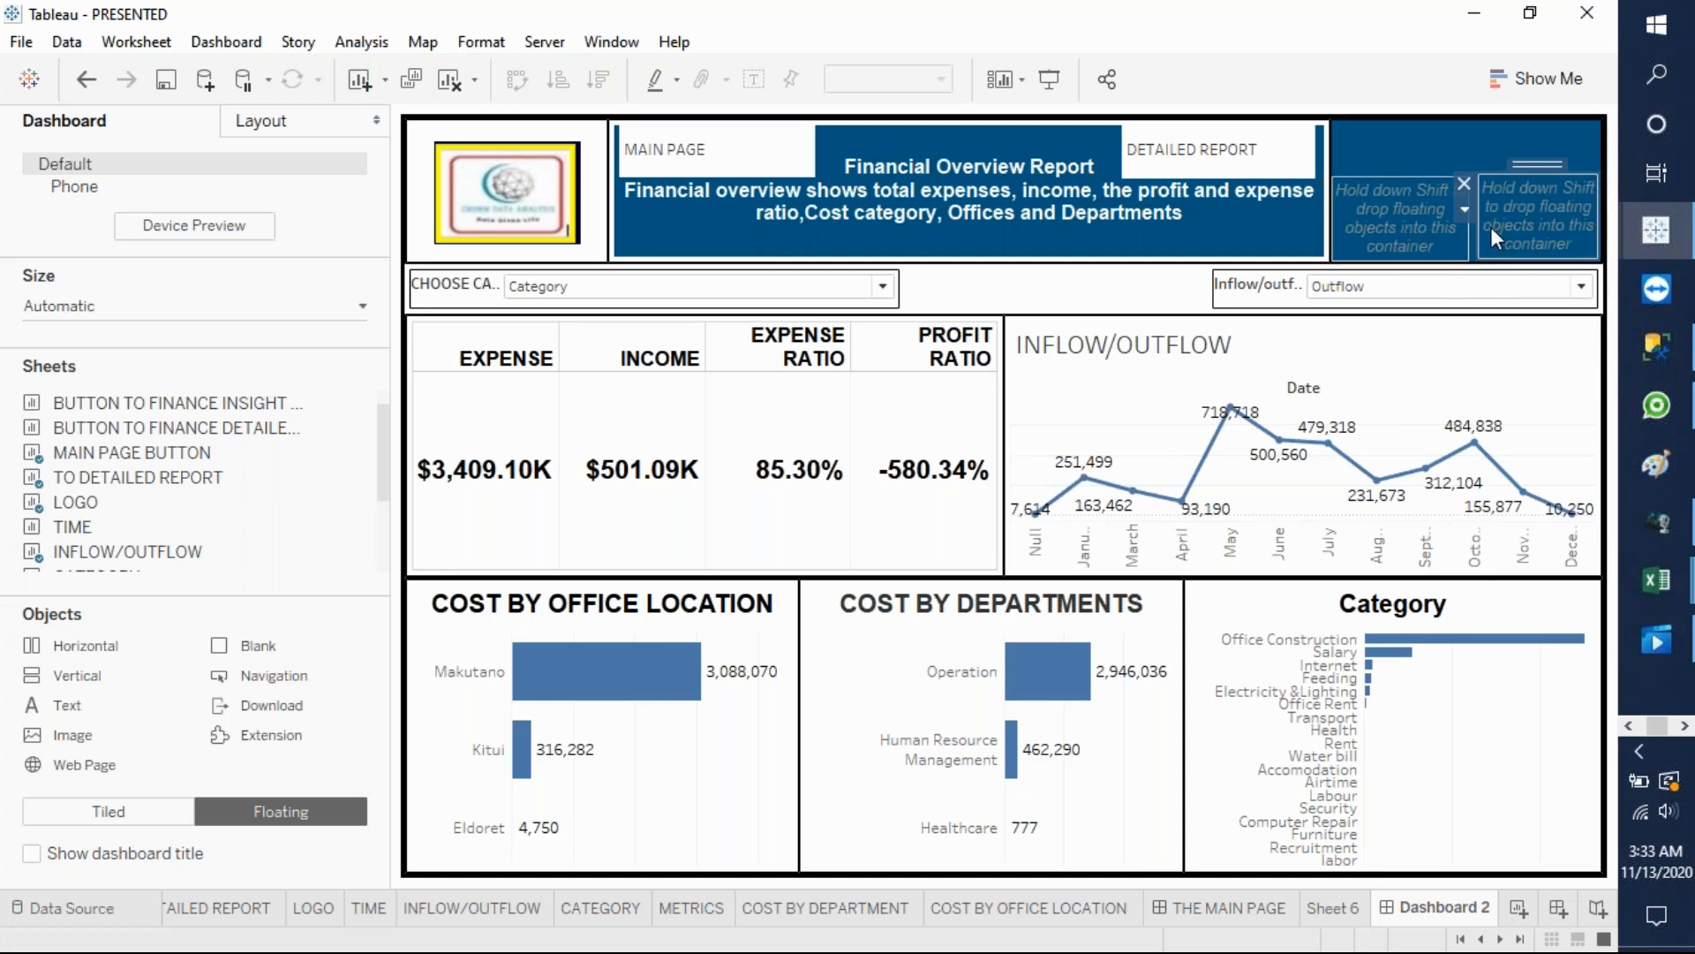
{"action": "left_click_drag", "start_coordinate": [1525, 165], "coordinate": [1521, 167]}
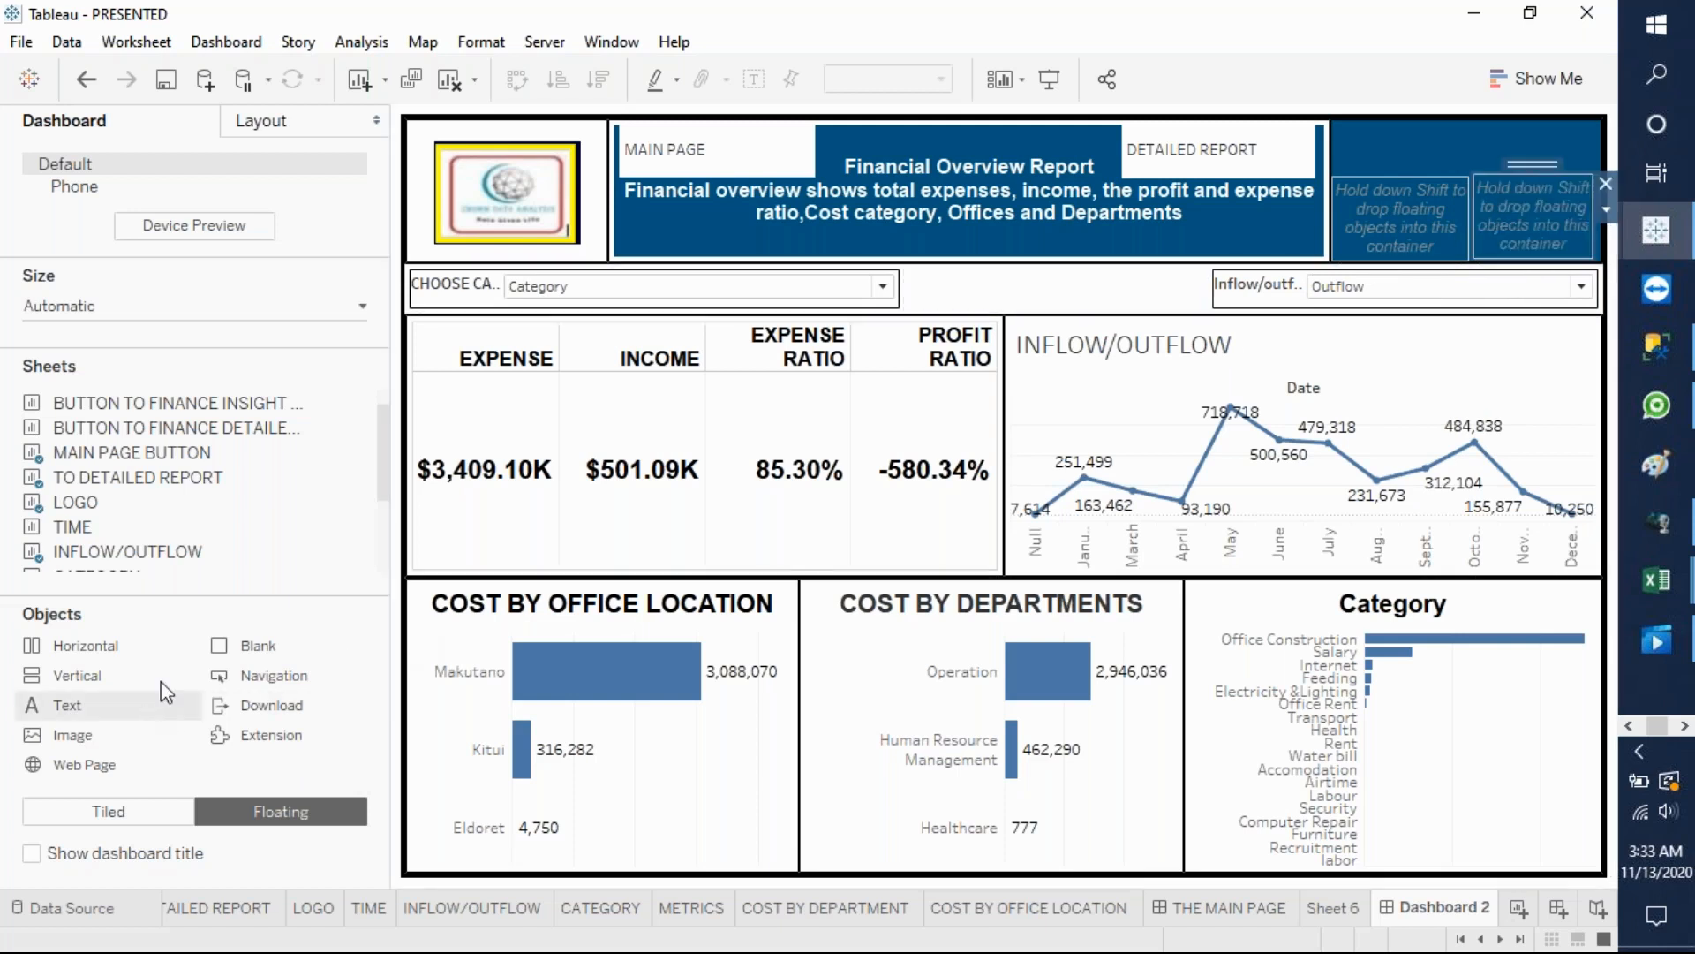
- Add a tiled blank object inside each of the two small floating containers in the header's blue block
{"action": "left_click_drag", "start_coordinate": [269, 638], "coordinate": [353, 689]}
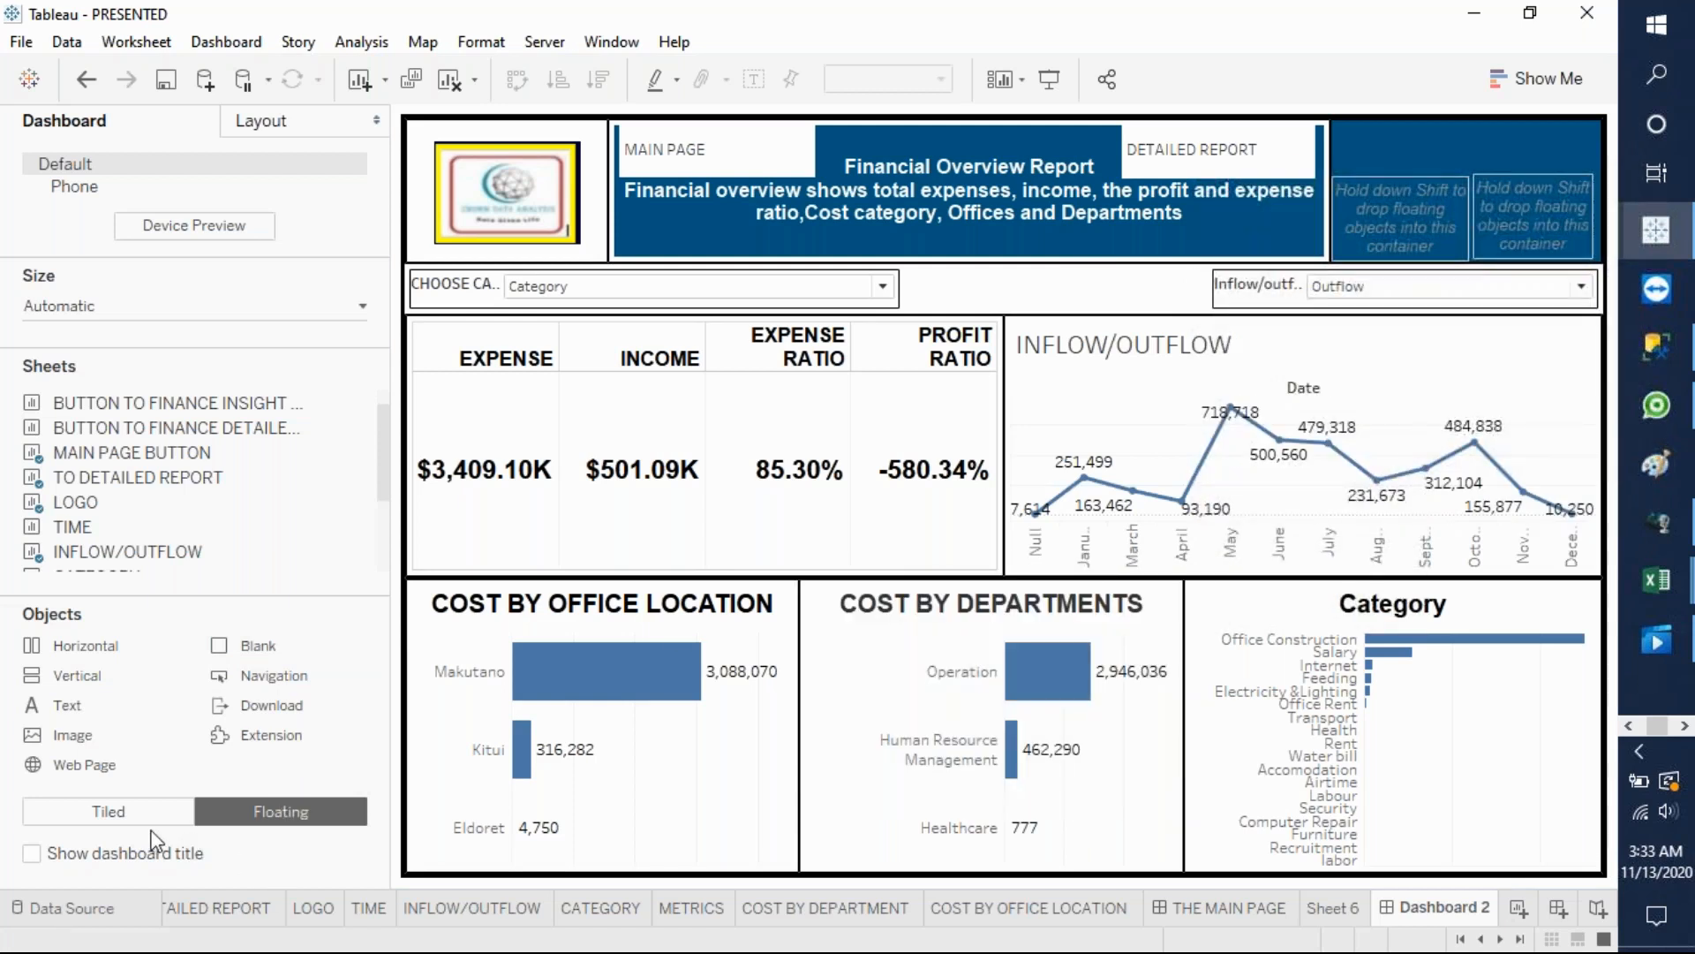
{"action": "left_click", "coordinate": [131, 814]}
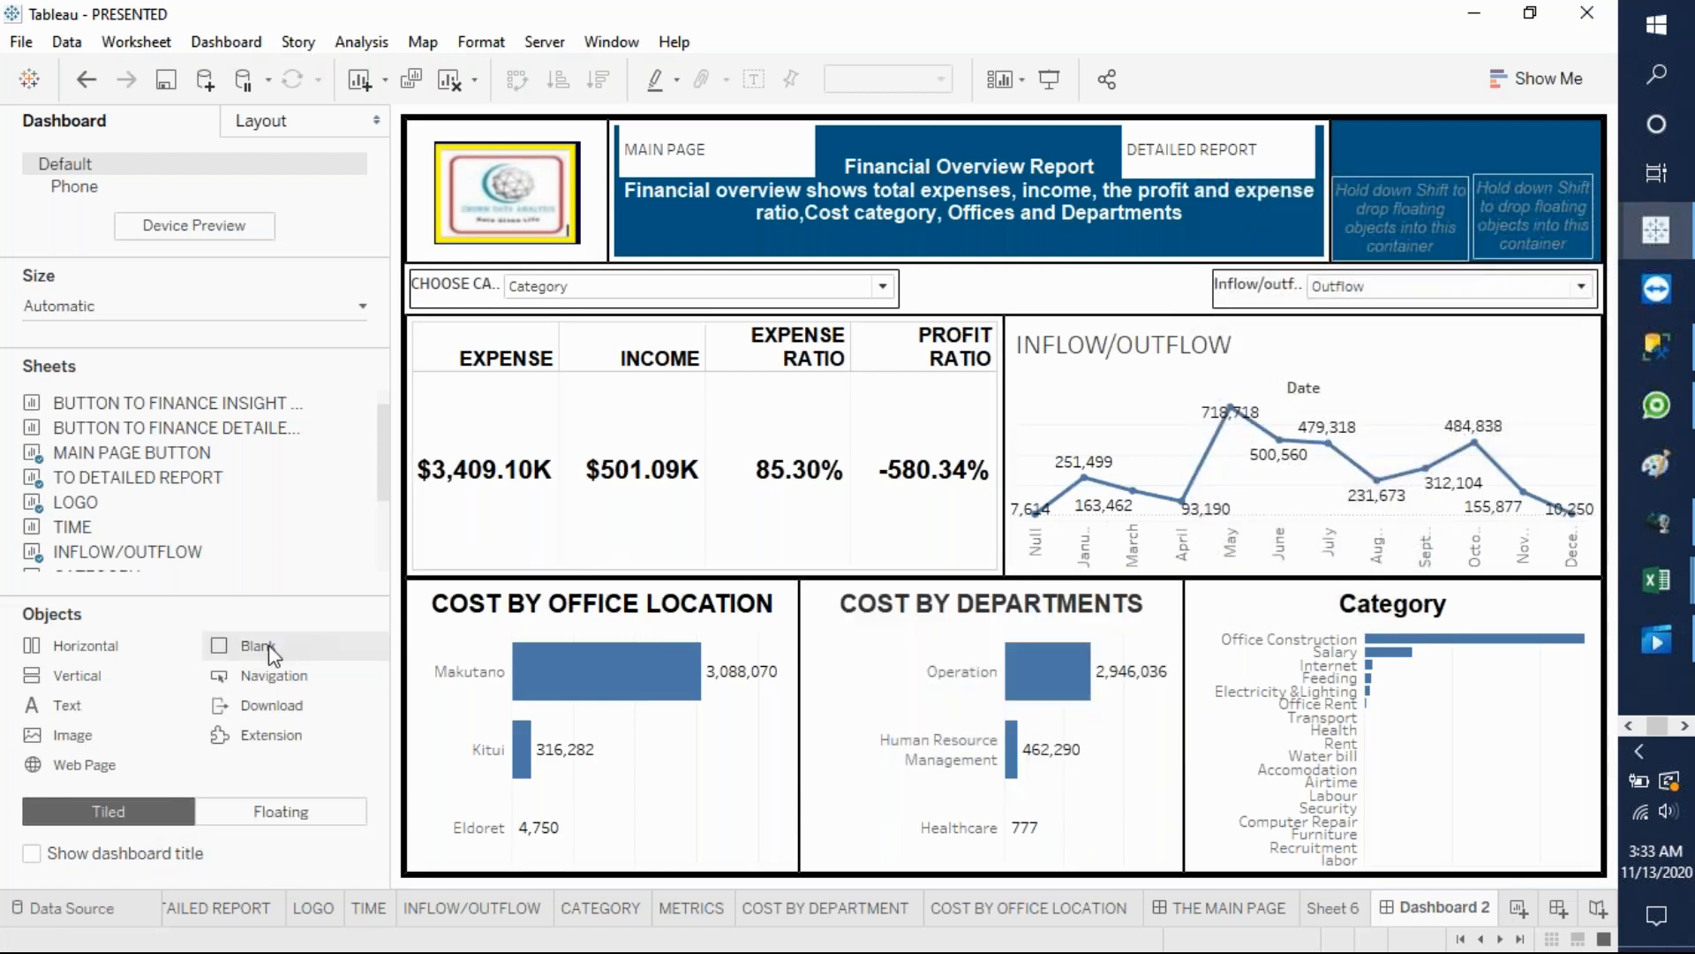
{"action": "left_click_drag", "start_coordinate": [281, 633], "coordinate": [1418, 207]}
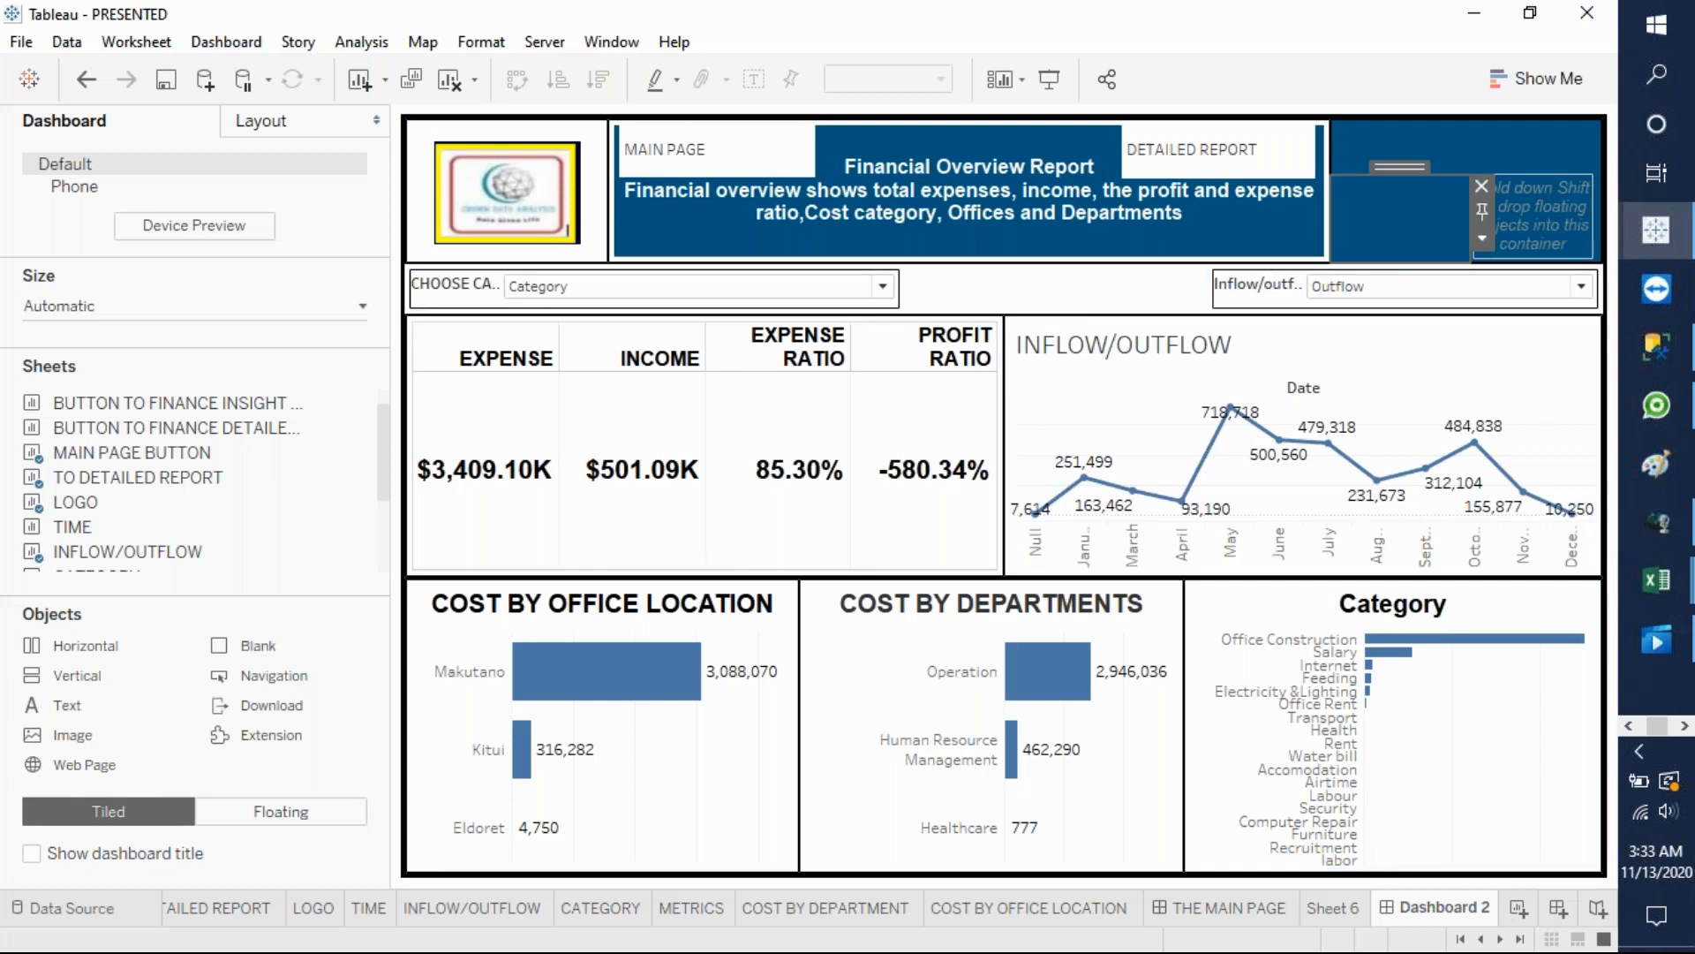
{"action": "left_click_drag", "start_coordinate": [262, 648], "coordinate": [1538, 194]}
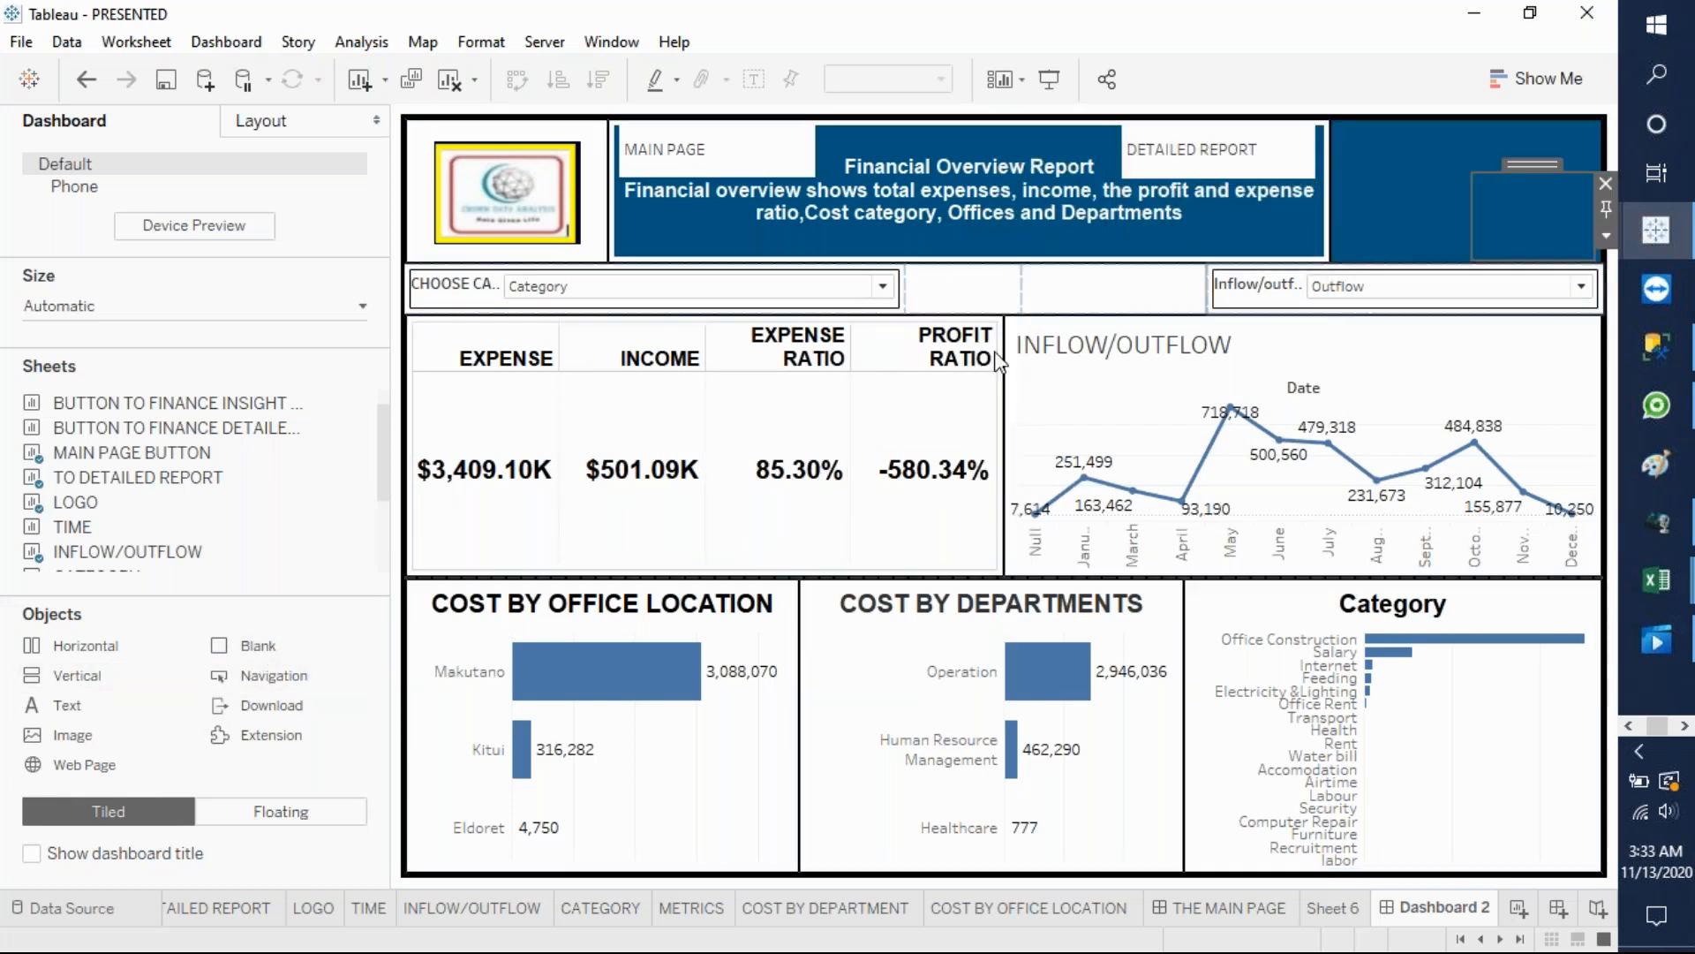
- Nest a tiled horizontal container in the blue block's left floating container and remove the blank object beside it
{"action": "left_click_drag", "start_coordinate": [106, 655], "coordinate": [1374, 207]}
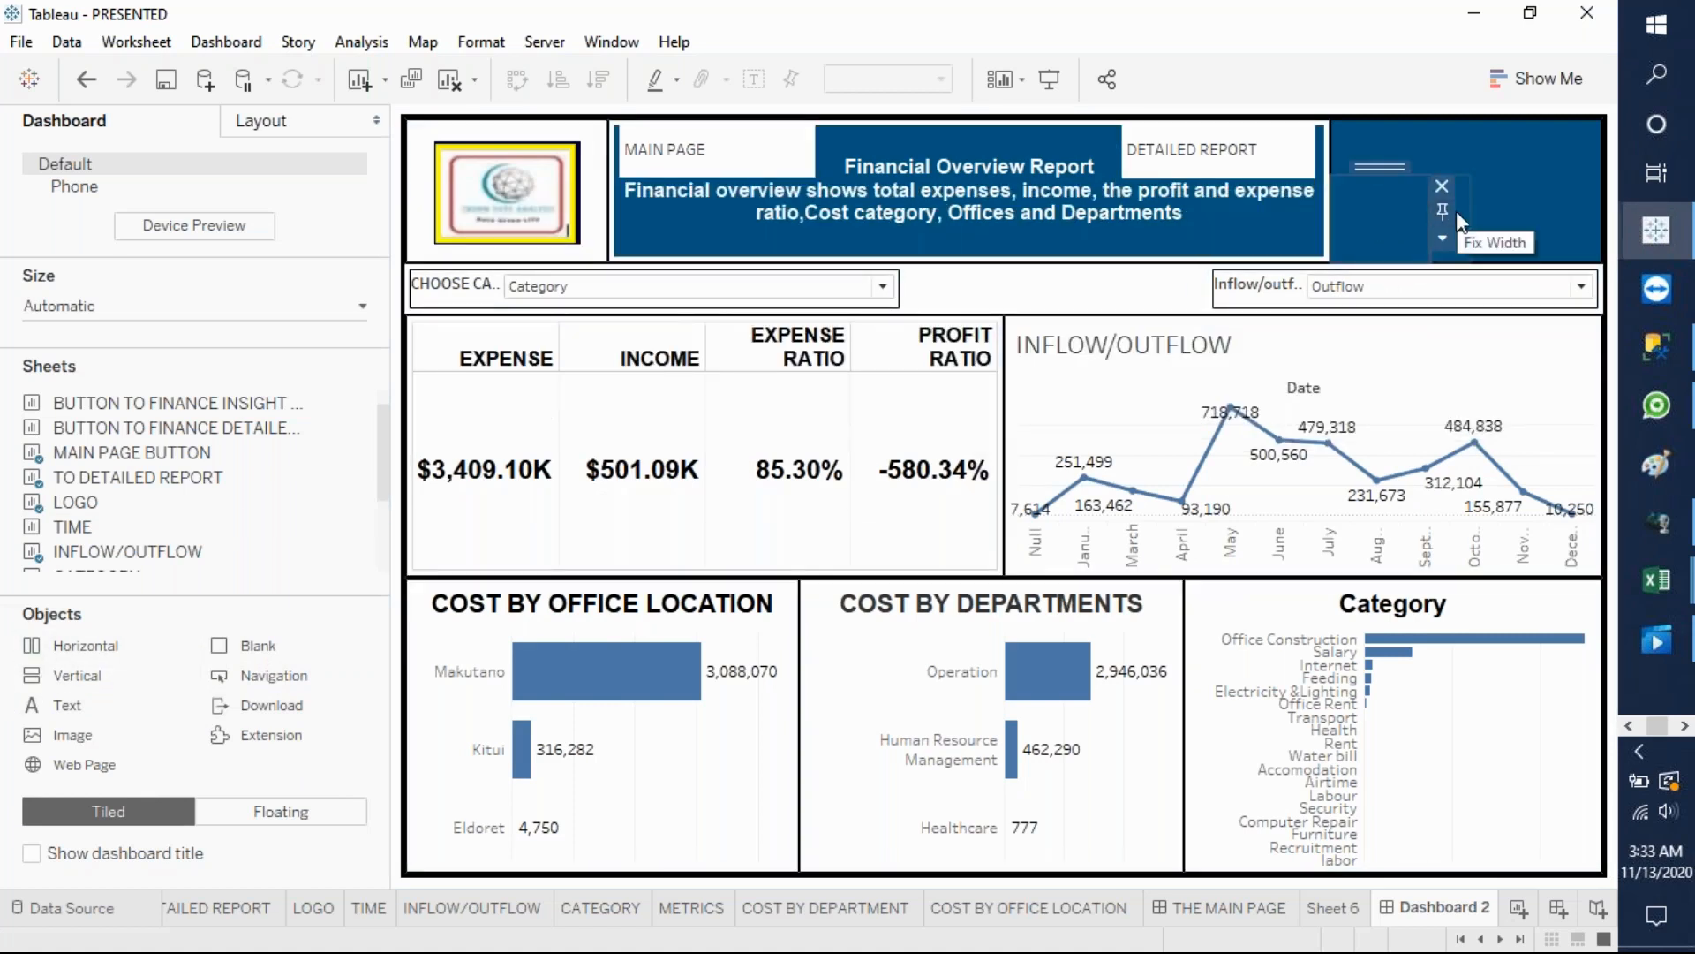
{"action": "left_click", "coordinate": [1462, 222]}
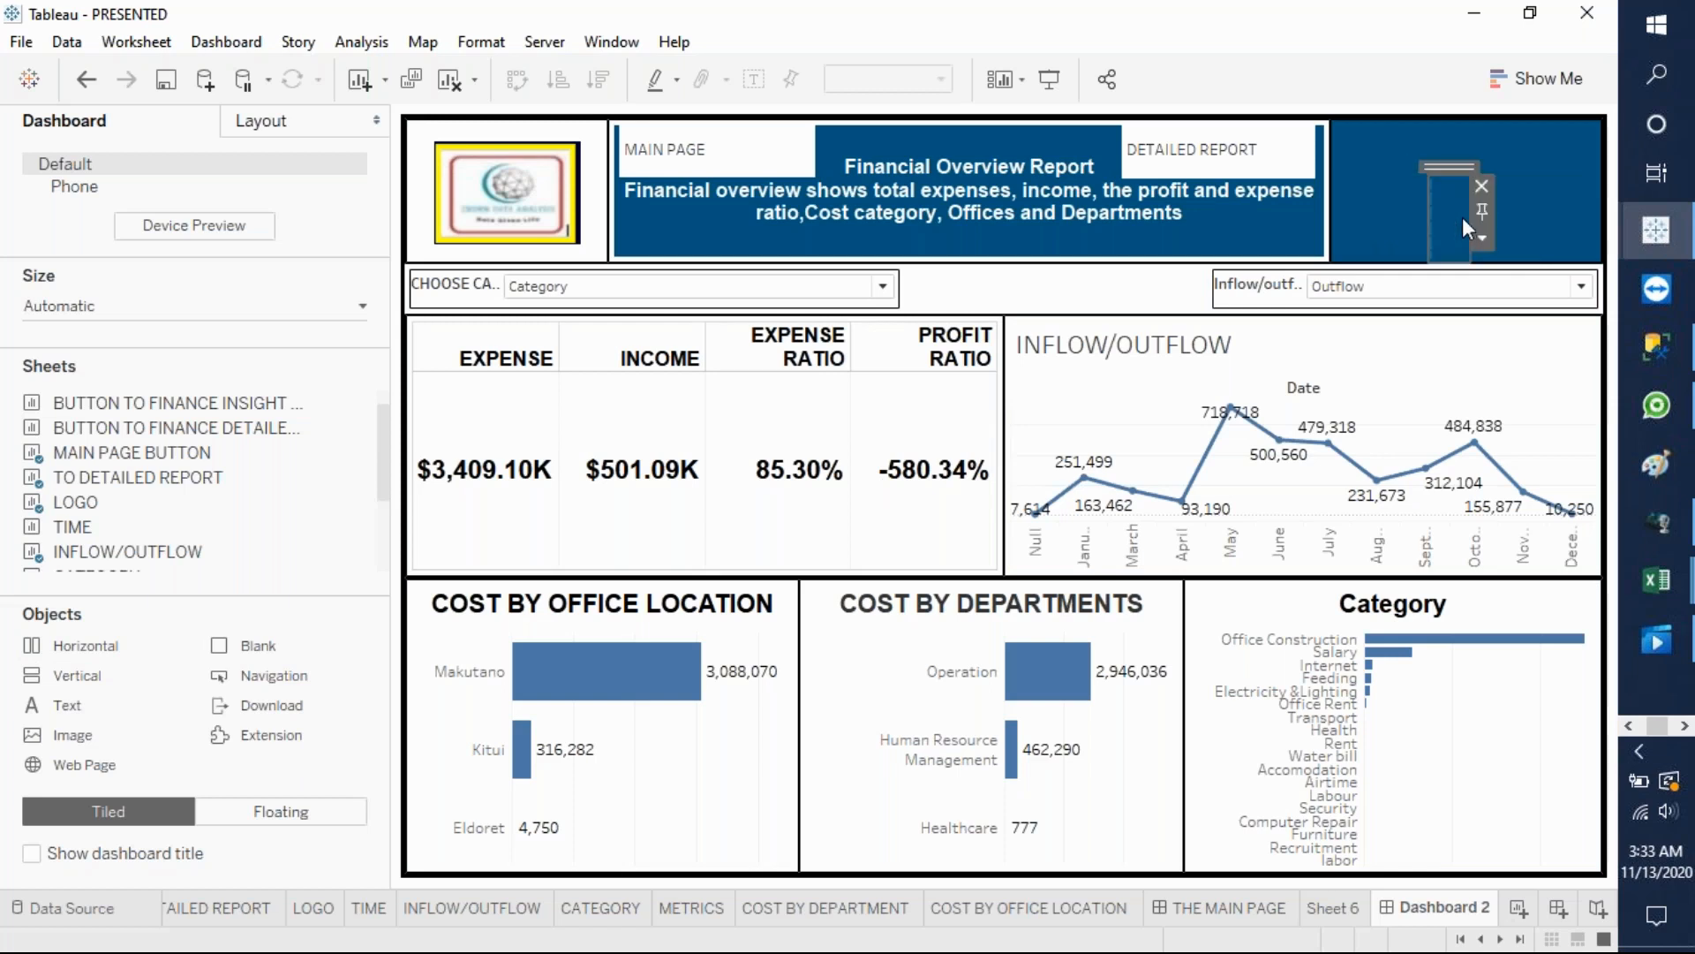
{"action": "left_click", "coordinate": [1481, 188]}
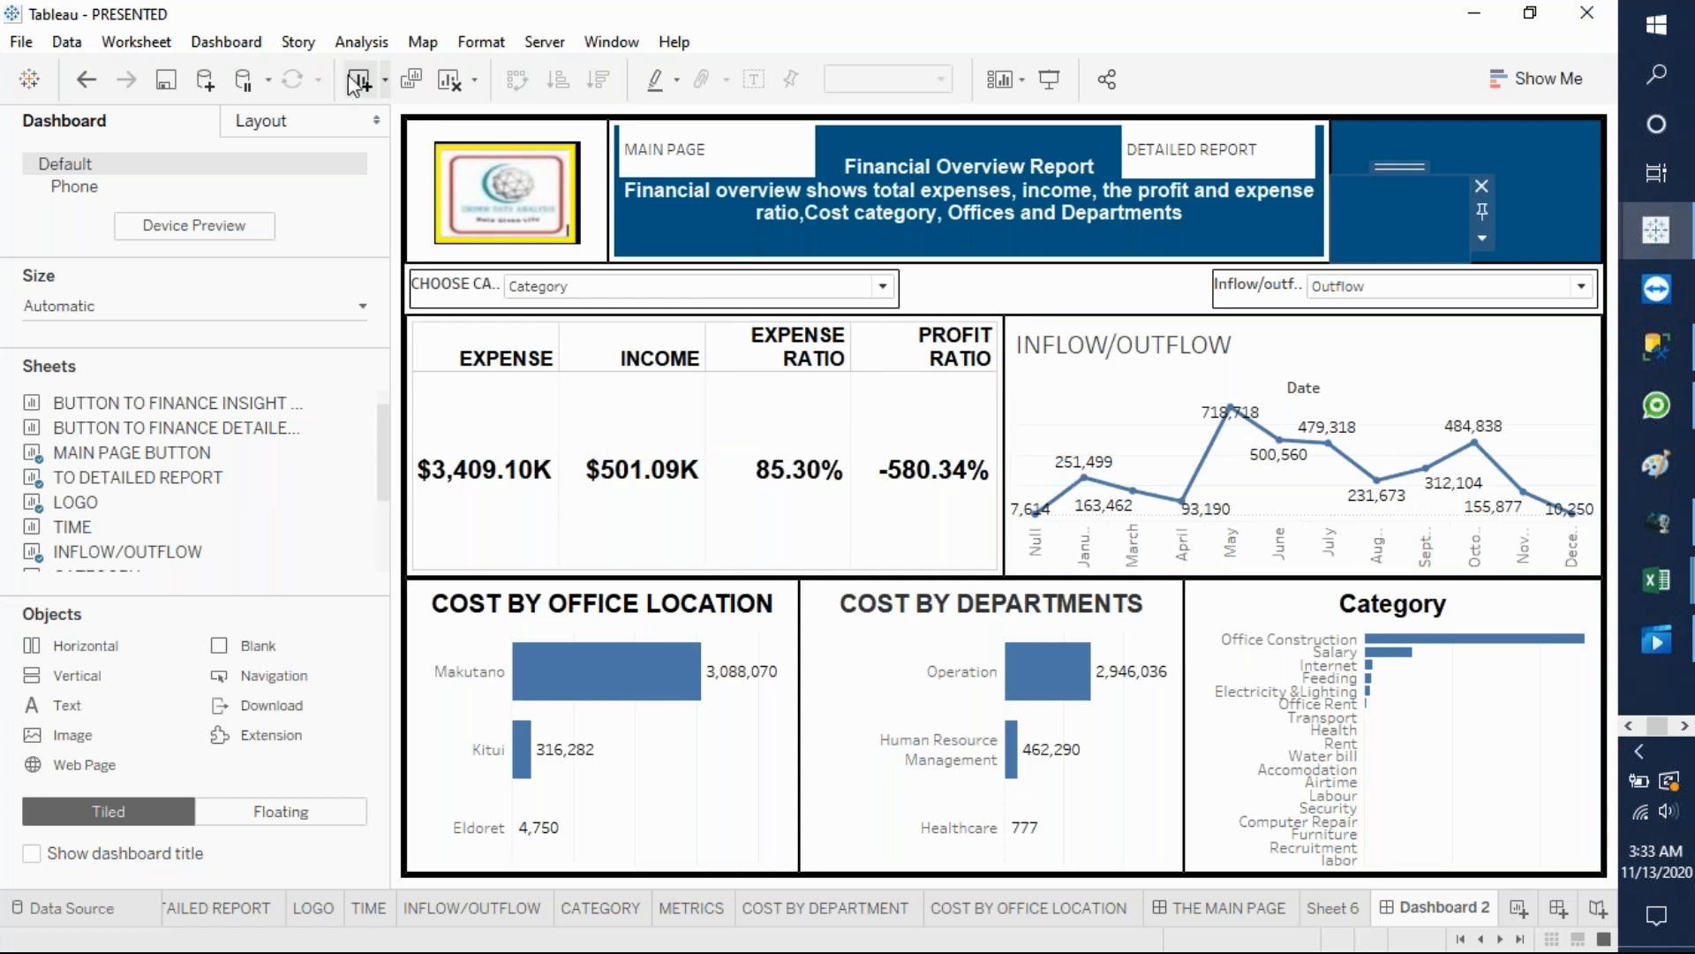
- Give the nested container in the blue block's left floating container a solid black border of the second thickness
{"action": "left_click", "coordinate": [270, 128]}
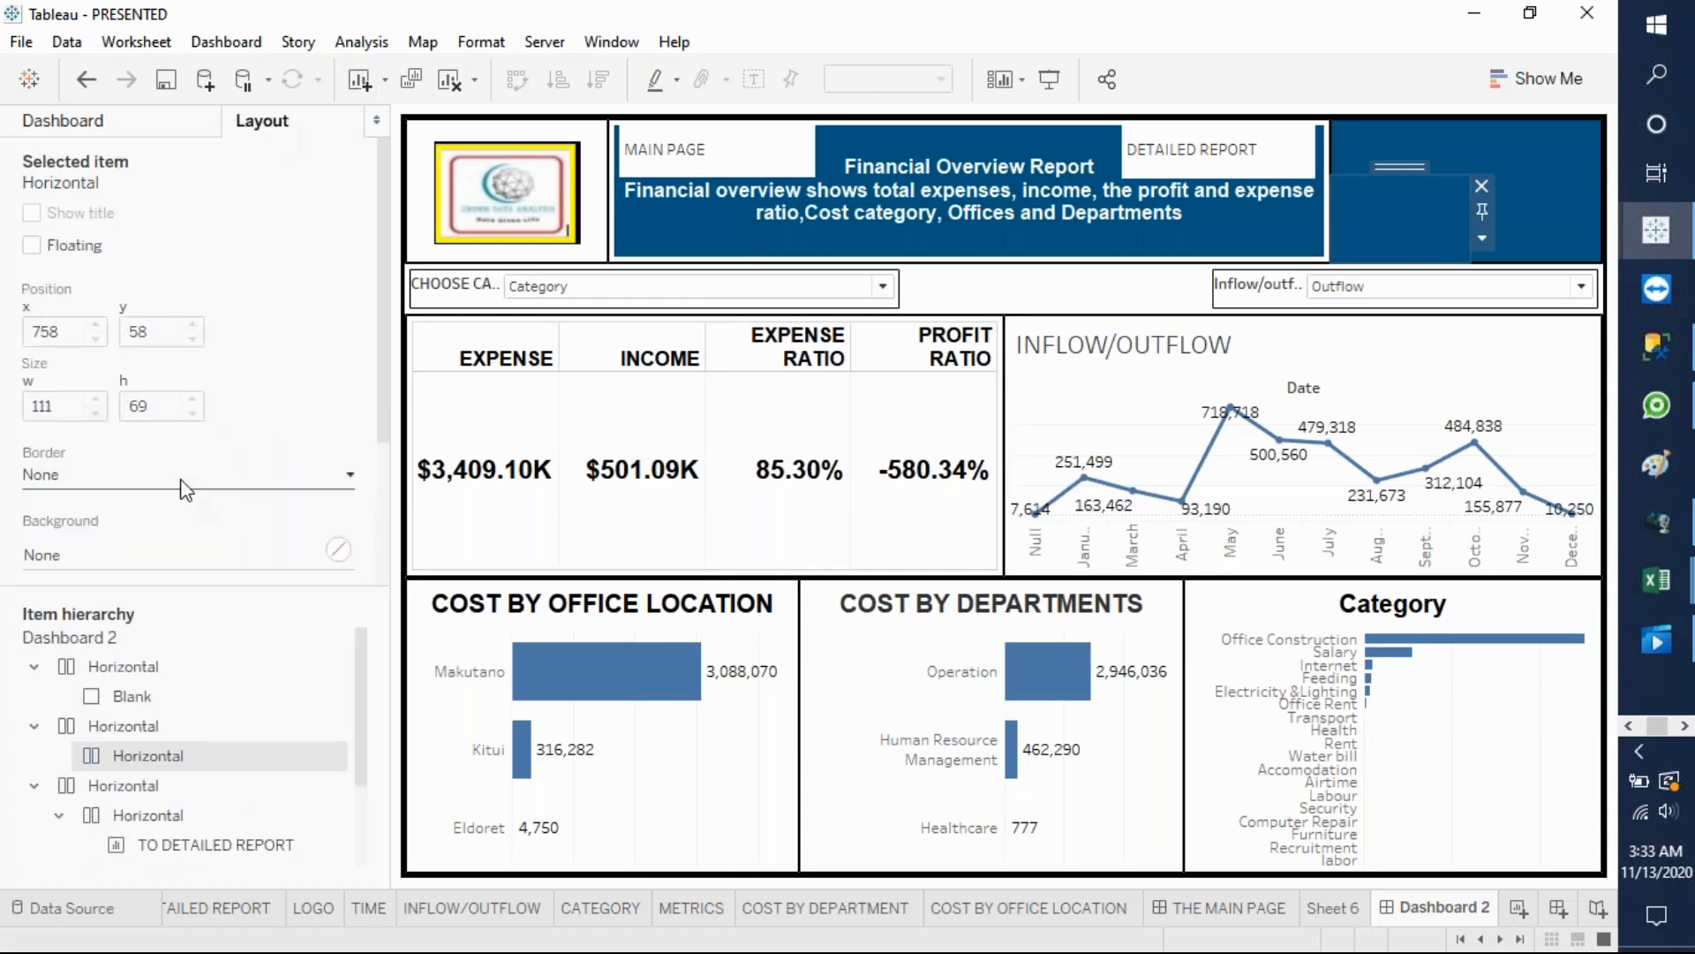
{"action": "left_click", "coordinate": [186, 477]}
{"action": "left_click", "coordinate": [88, 671]}
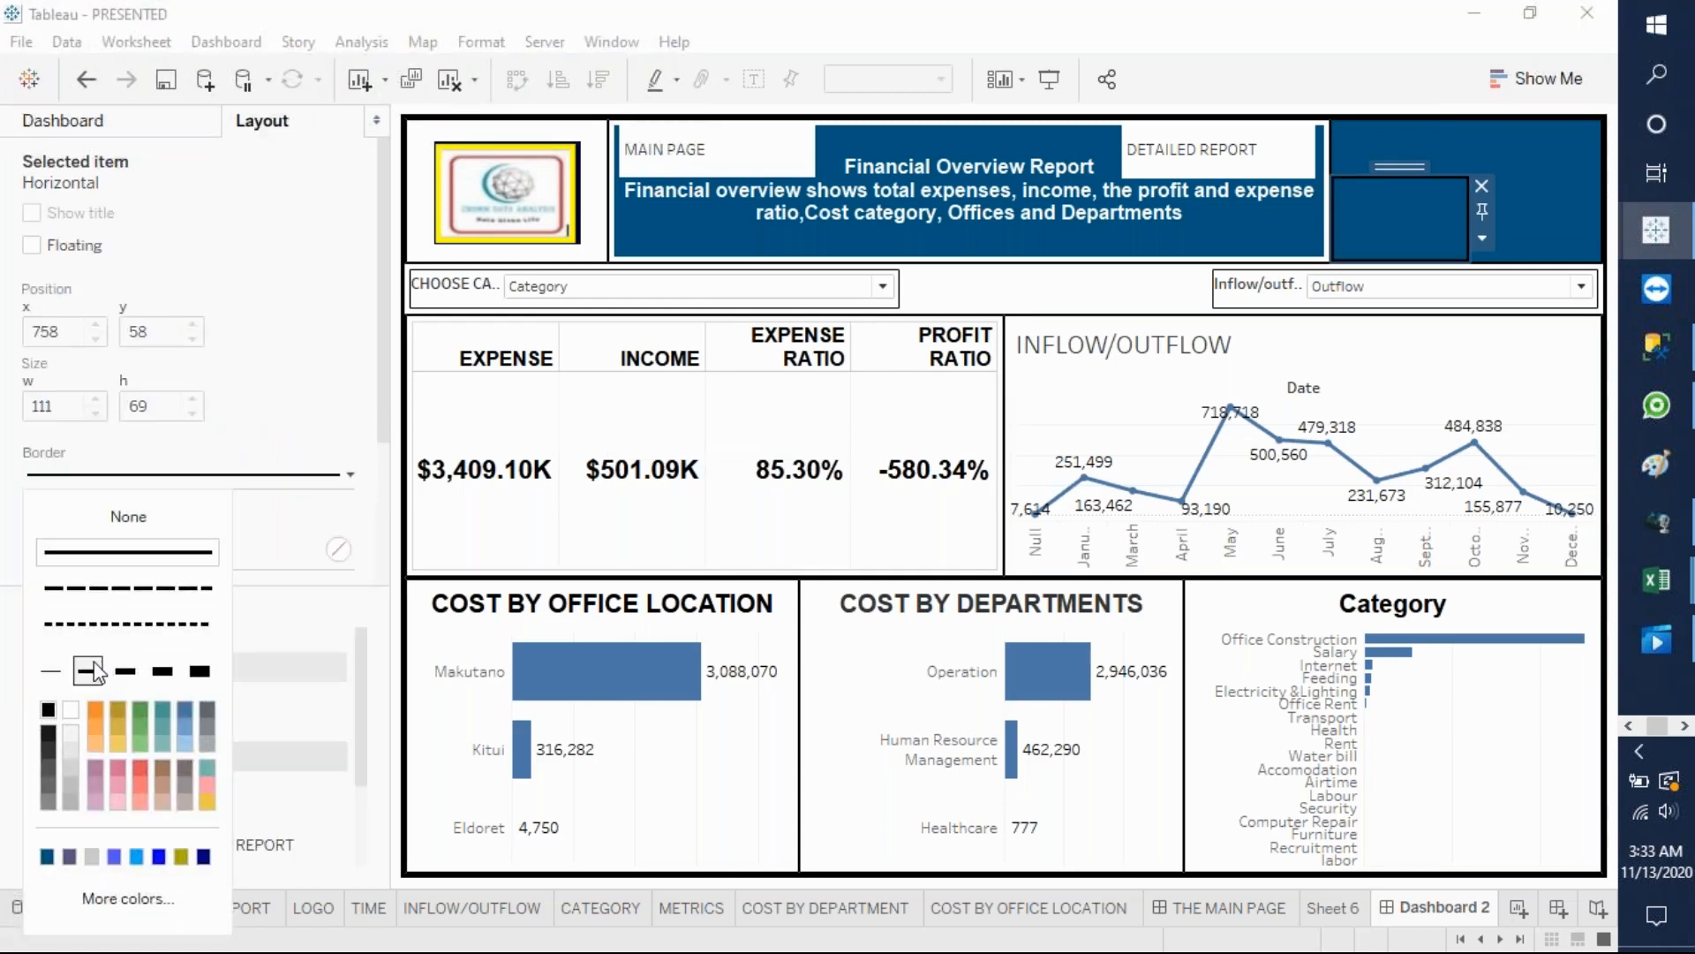
- Nest a tiled horizontal container in the blue block's right floating container and remove the blank object beside it
{"action": "left_click", "coordinate": [1541, 199]}
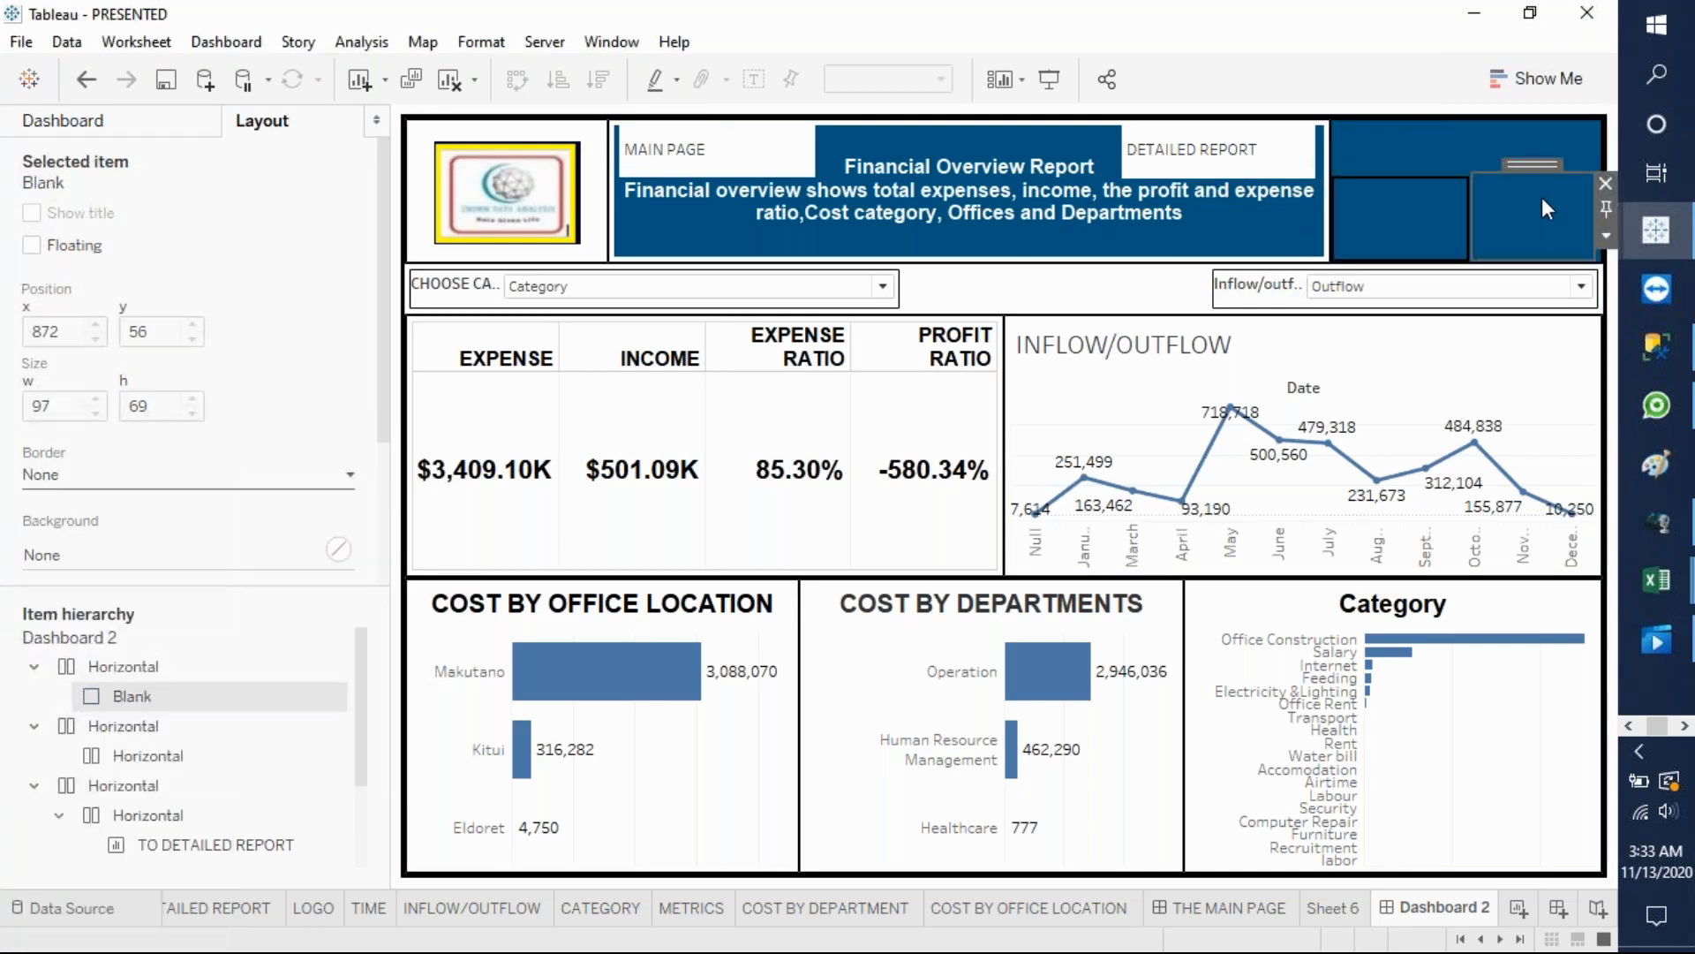
{"action": "left_click", "coordinate": [64, 132]}
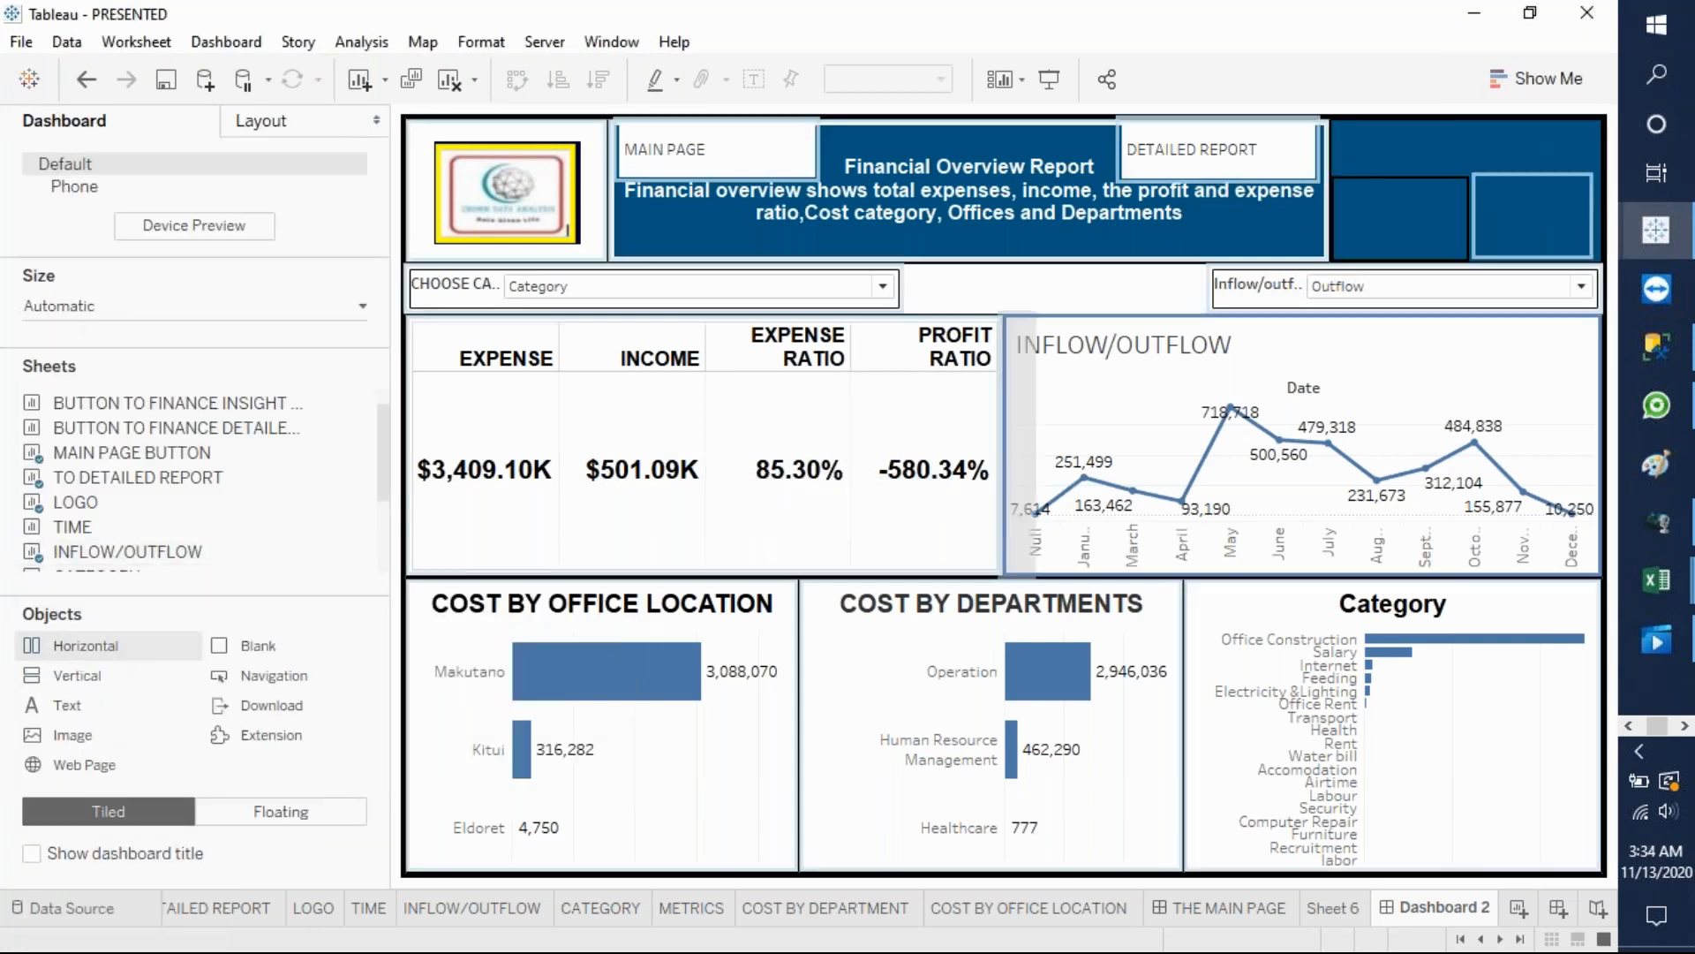
{"action": "left_click", "coordinate": [1518, 213]}
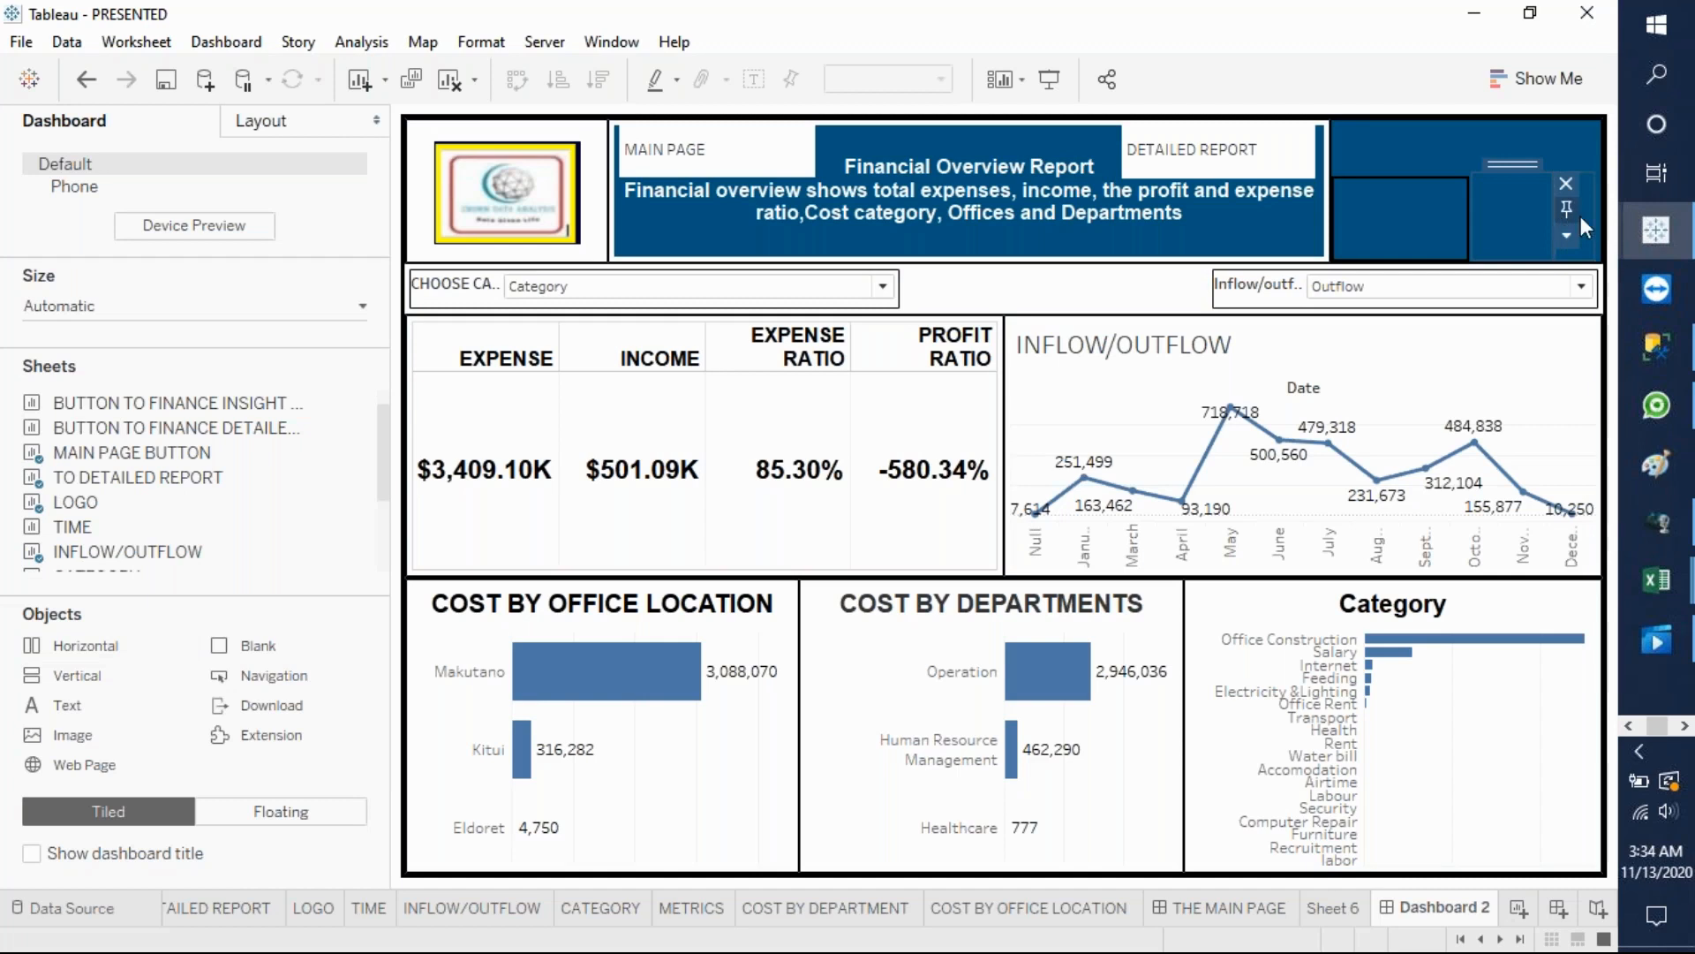
{"action": "left_click", "coordinate": [1587, 217]}
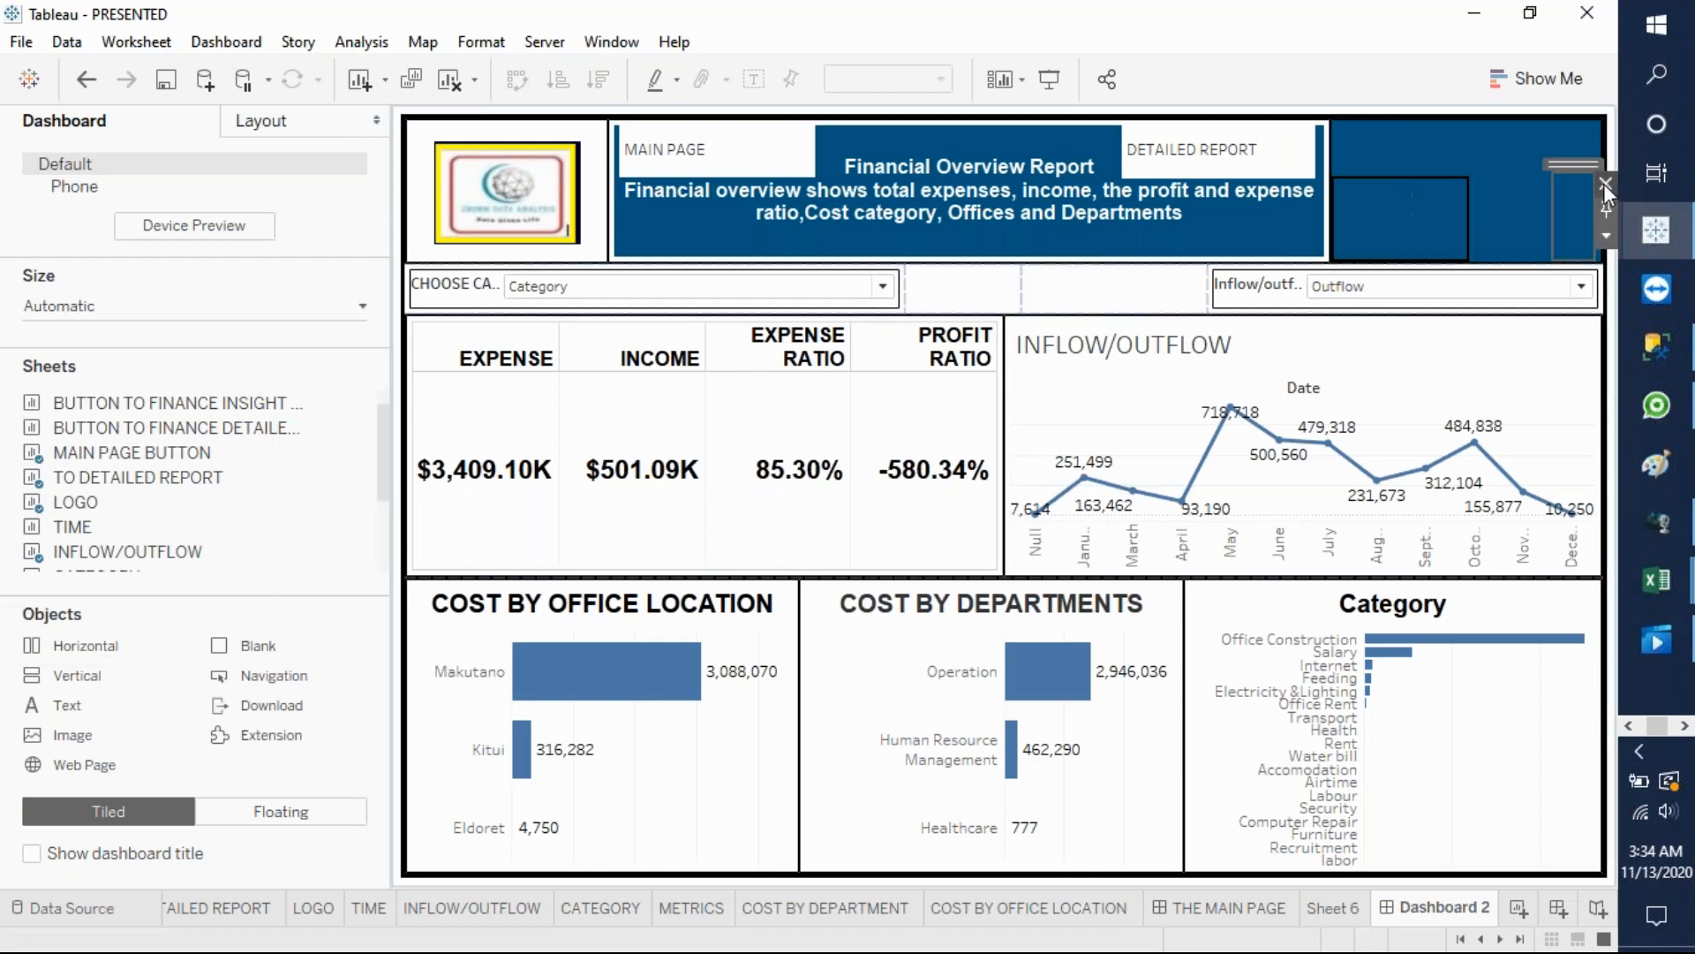
{"action": "left_click", "coordinate": [1604, 183]}
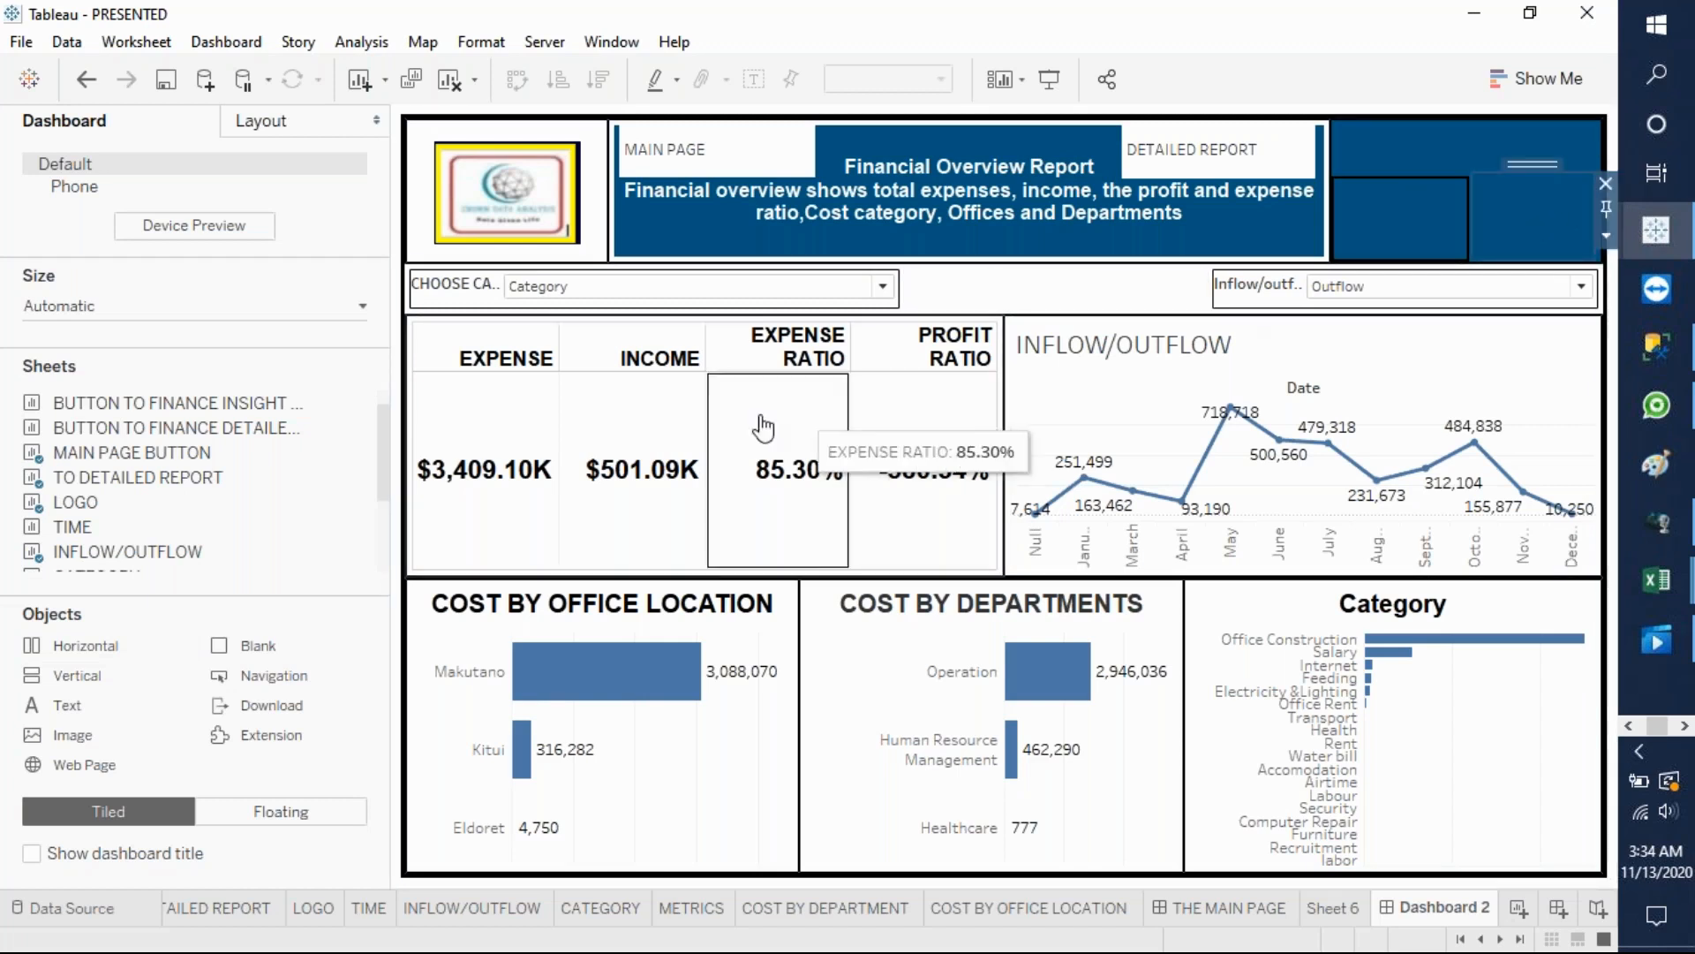
- Give the nested container in the blue block's right floating container a solid black border of the second thickness
{"action": "left_click", "coordinate": [271, 122]}
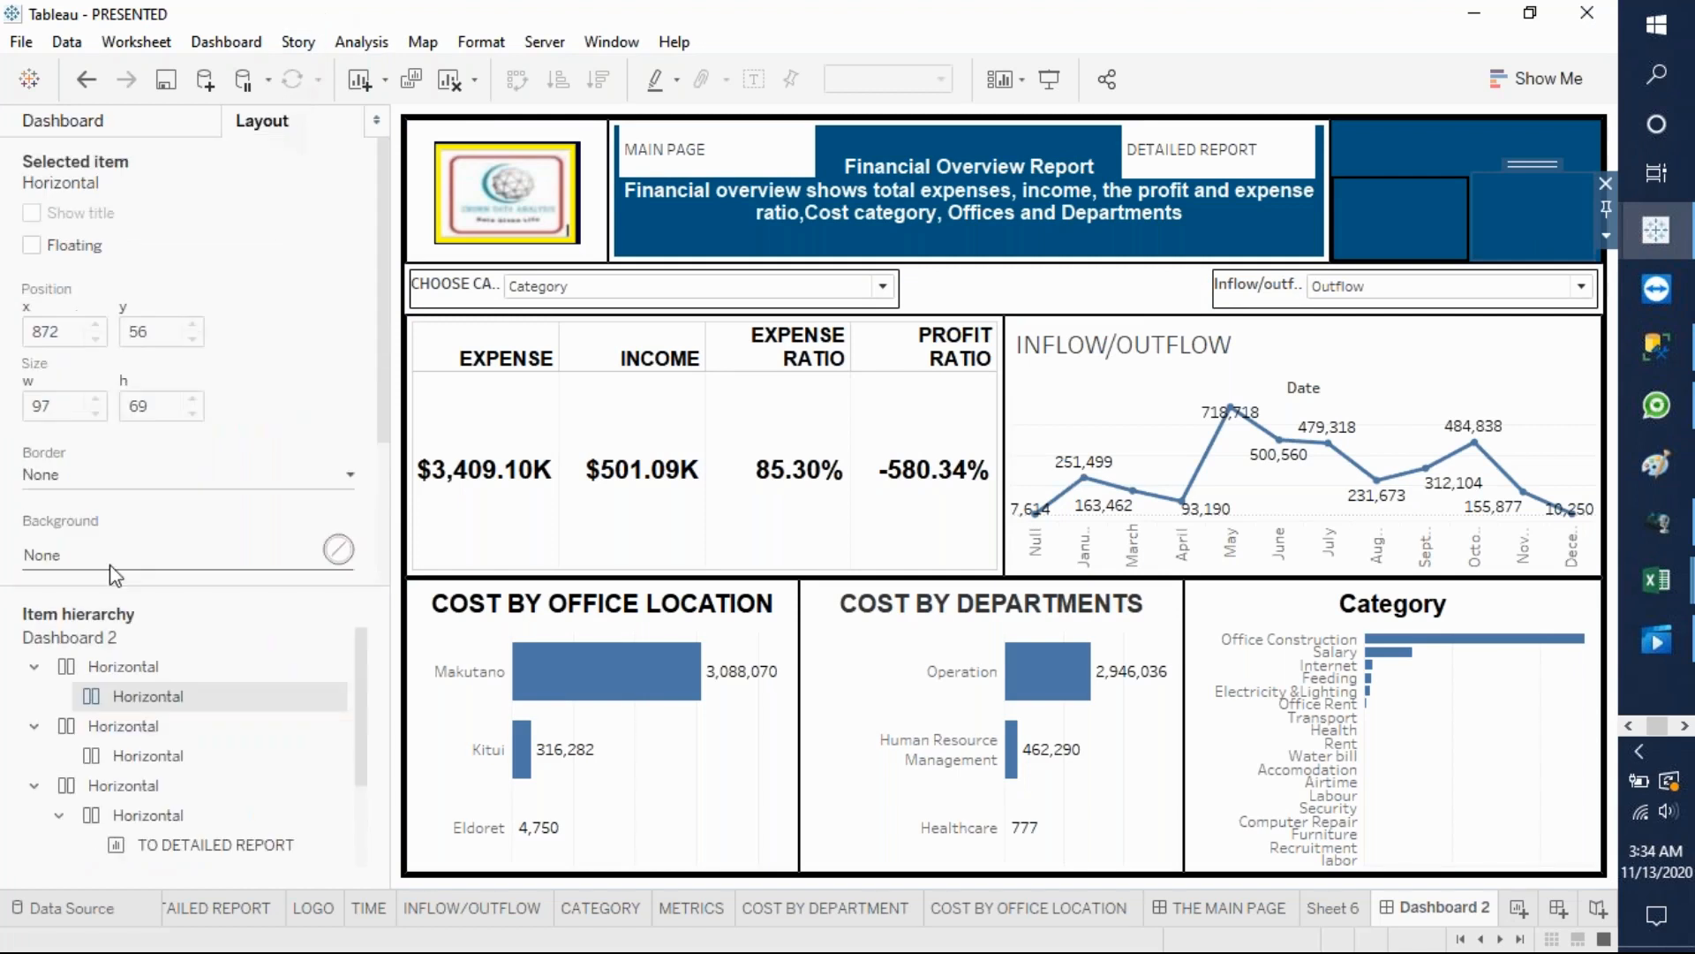
{"action": "left_click", "coordinate": [172, 474]}
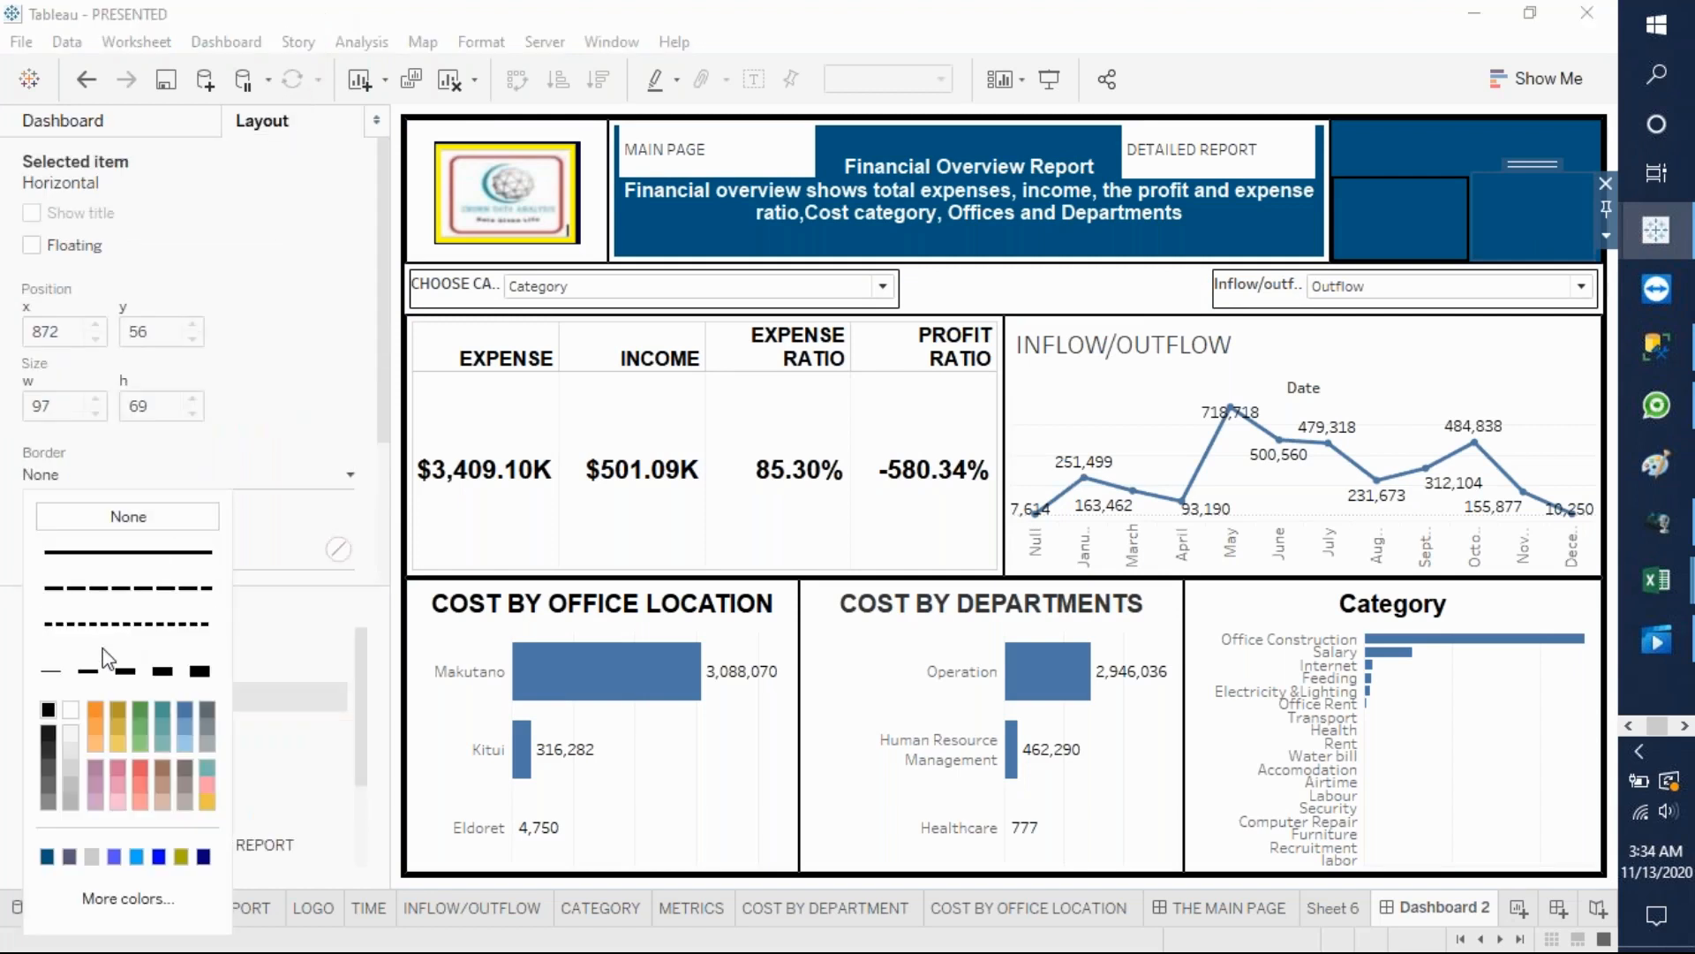
{"action": "left_click", "coordinate": [89, 673]}
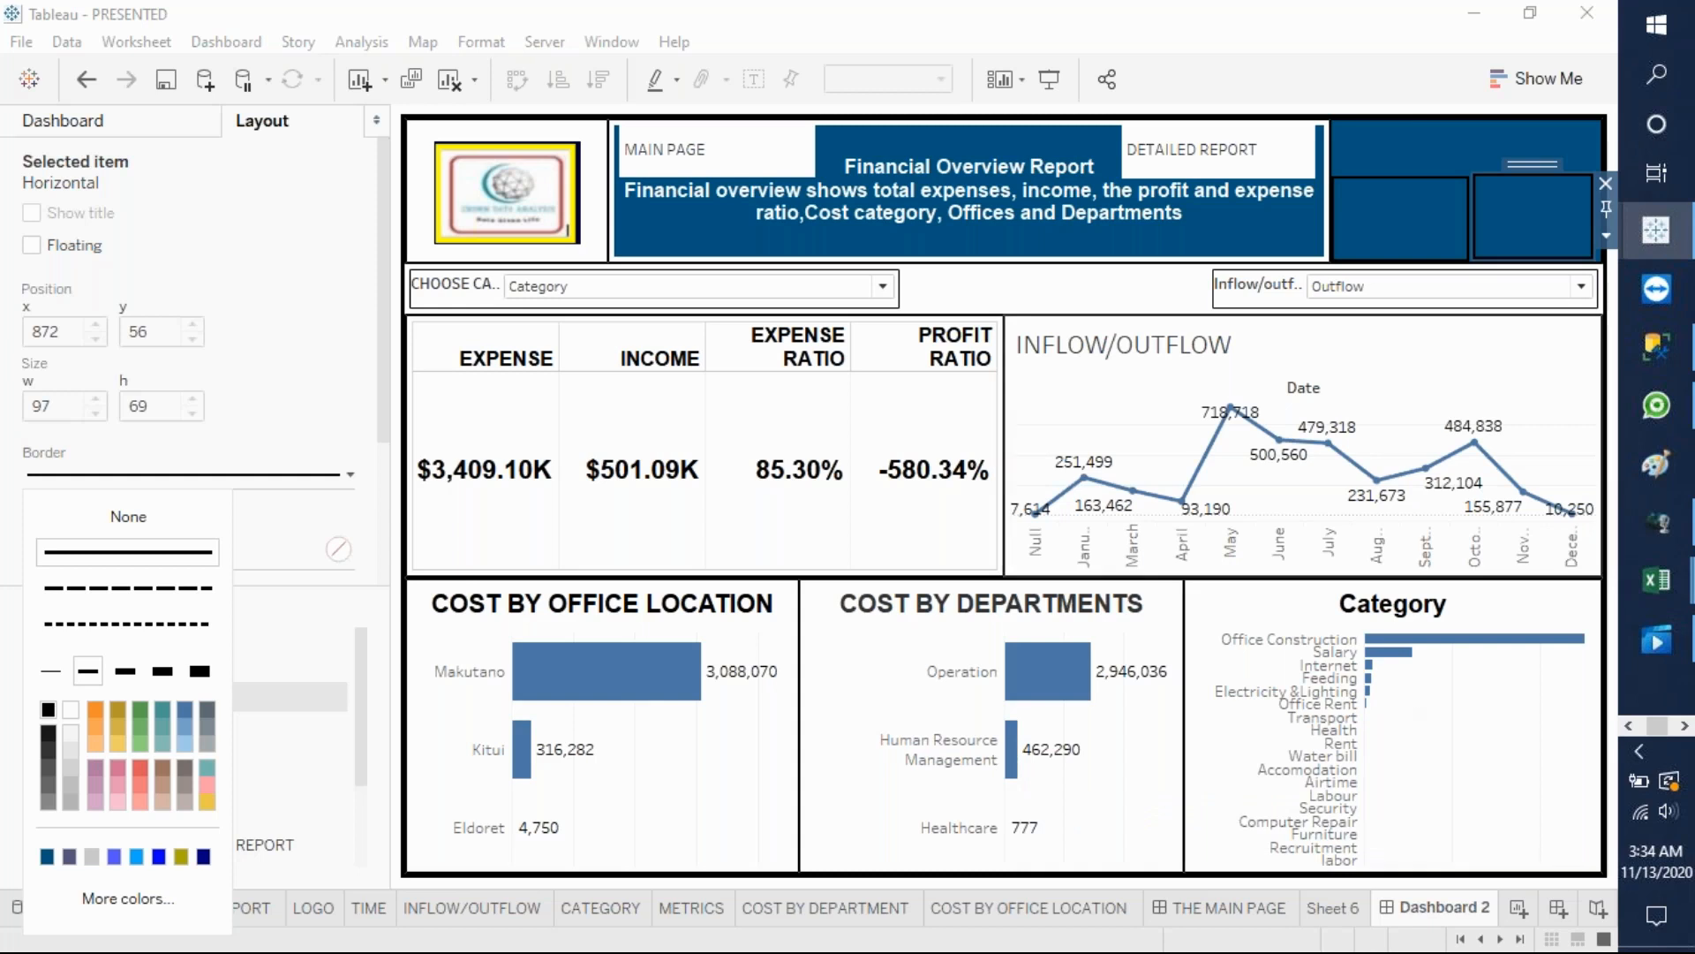
- Add a tiled image object to the blue block's left bordered container and choose the pdf2 picture from the pdf folder
{"action": "left_click", "coordinate": [1422, 217]}
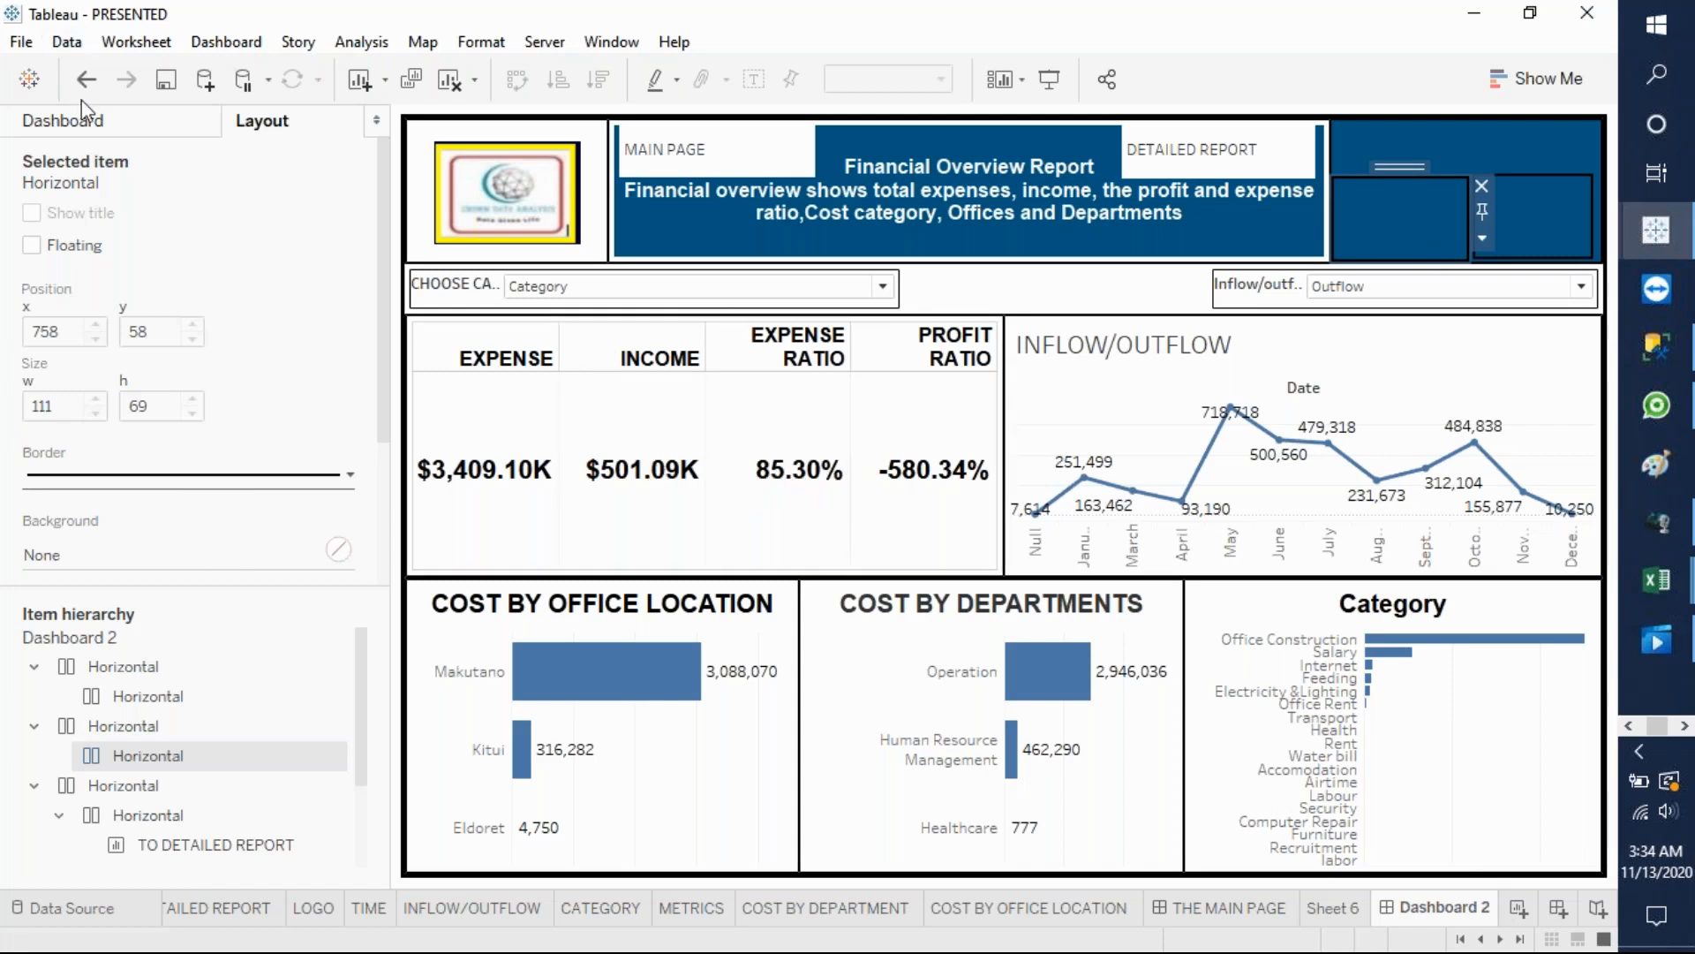
{"action": "left_click", "coordinate": [91, 127]}
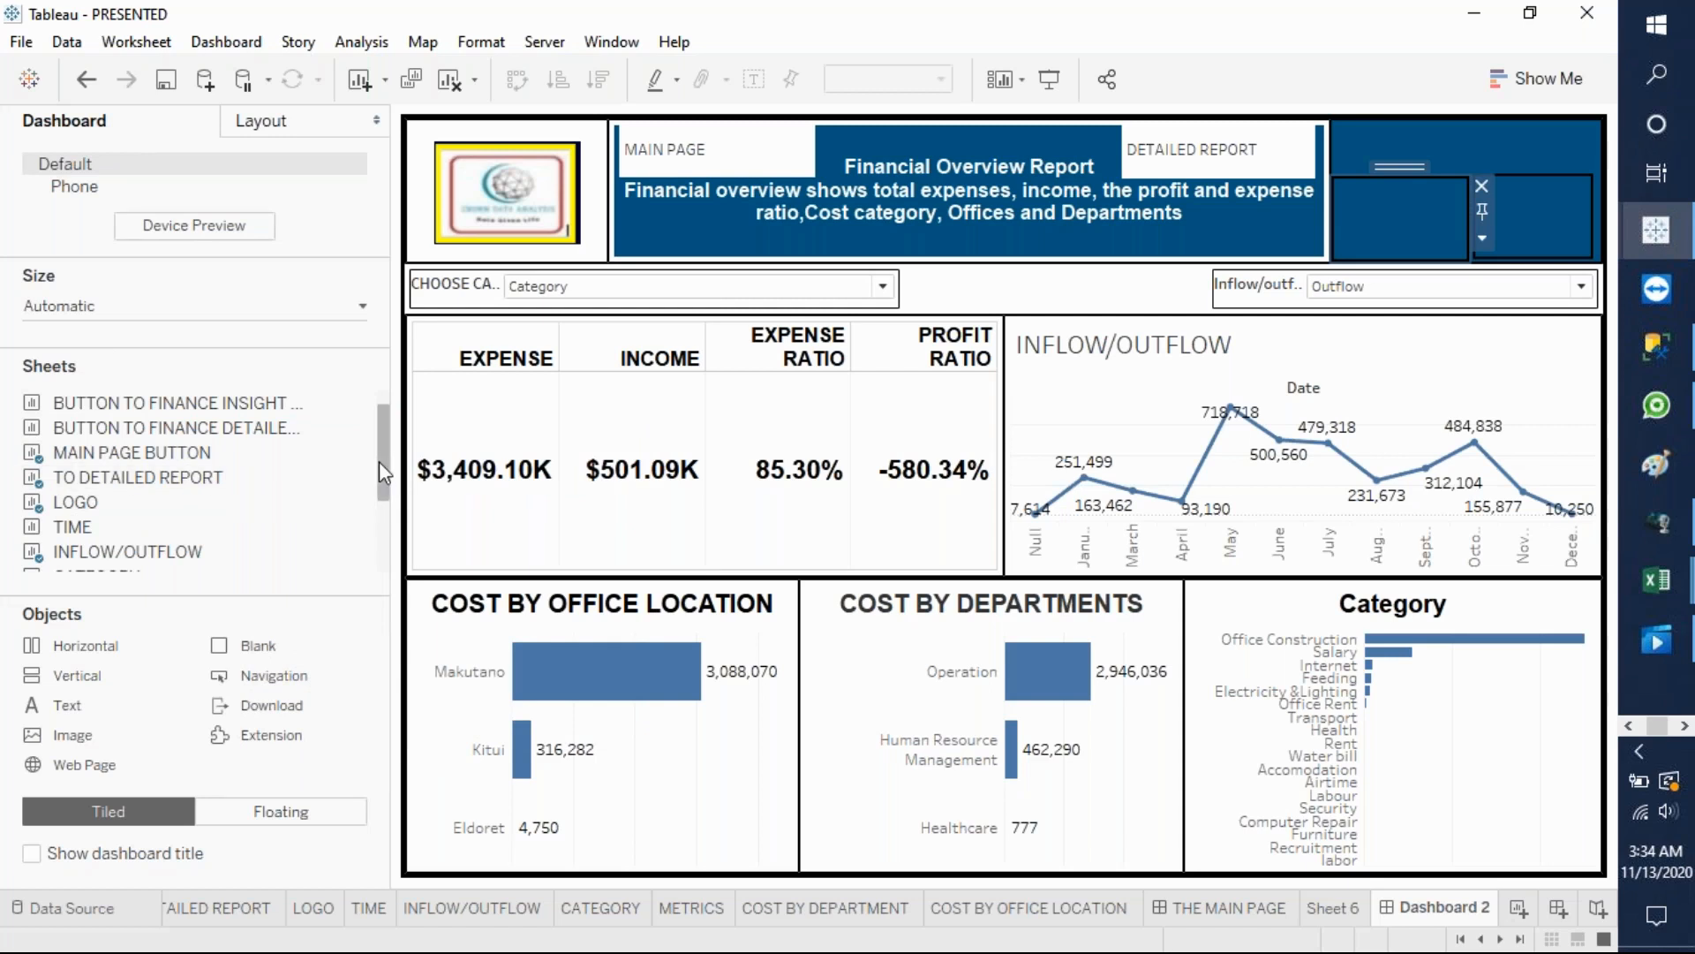
{"action": "left_click_drag", "start_coordinate": [101, 749], "coordinate": [1395, 224]}
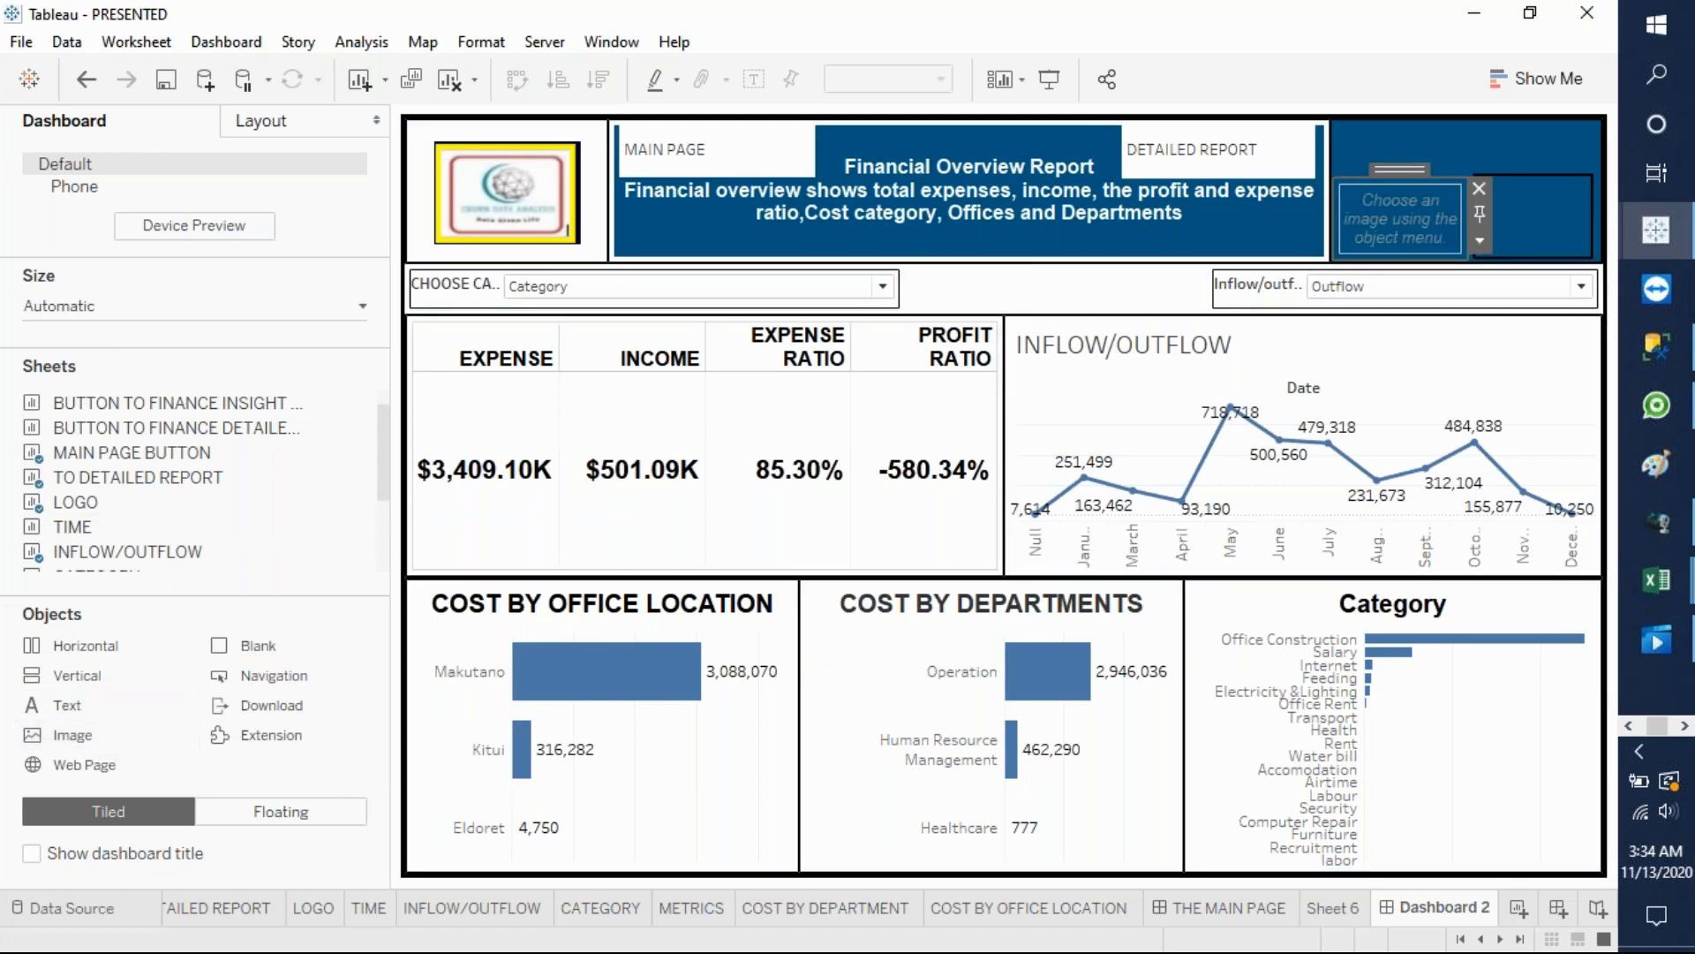
{"action": "left_click", "coordinate": [945, 315]}
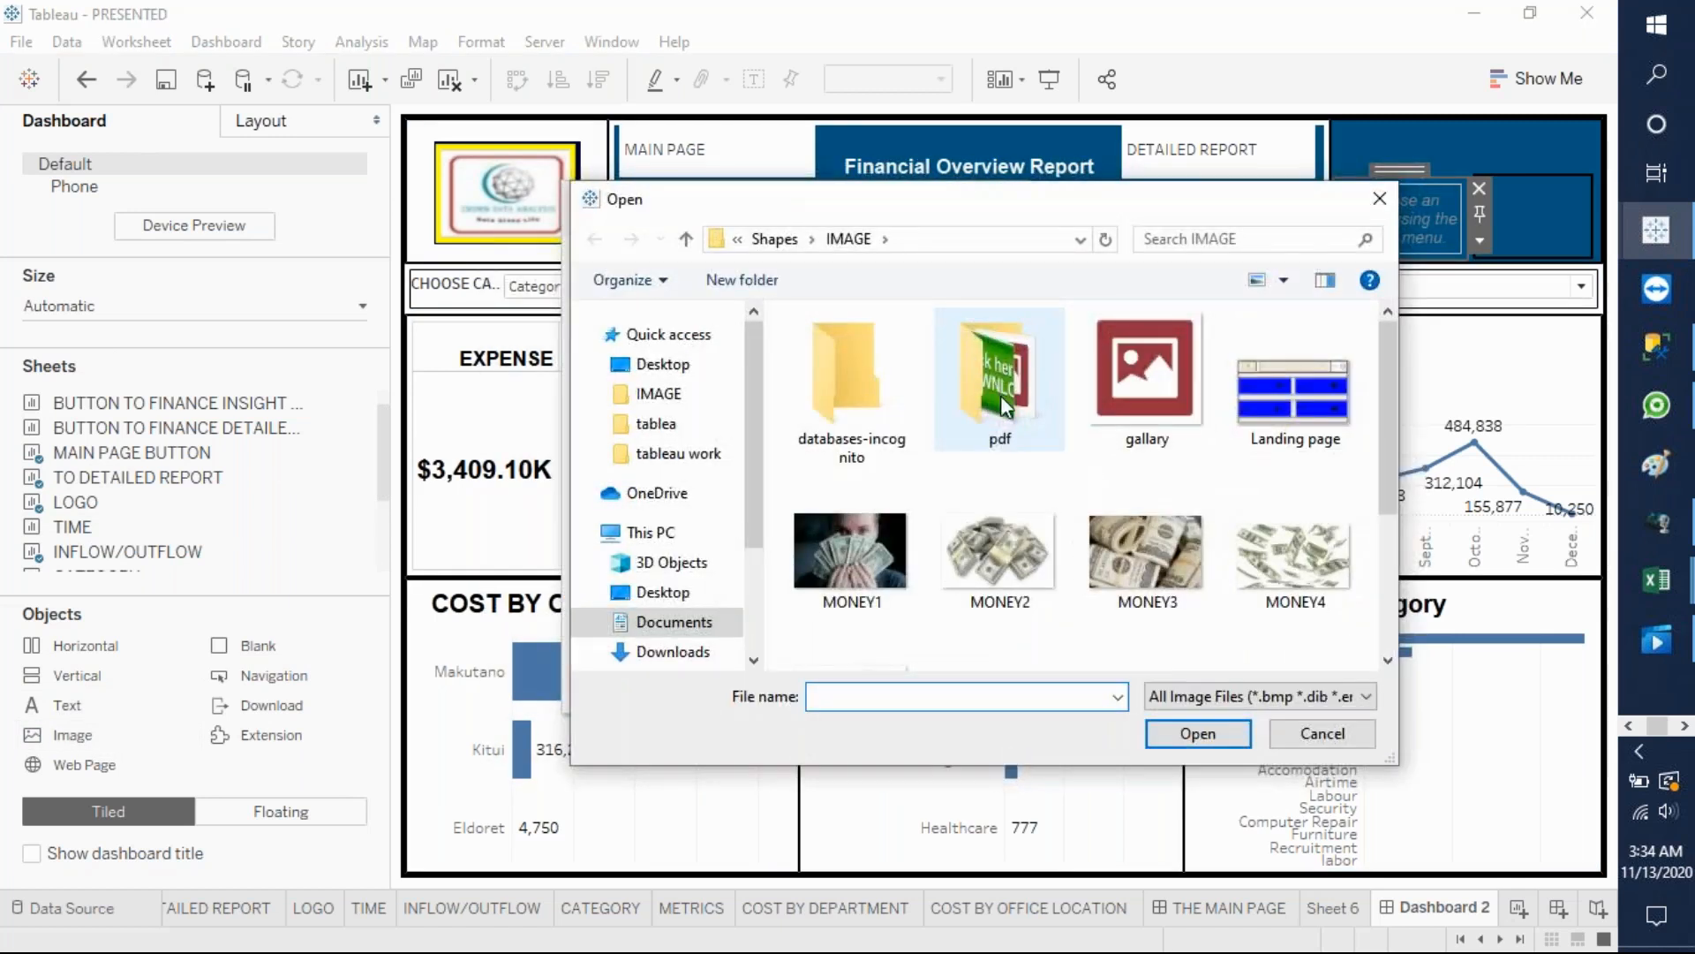
{"action": "double_click", "coordinate": [1004, 406]}
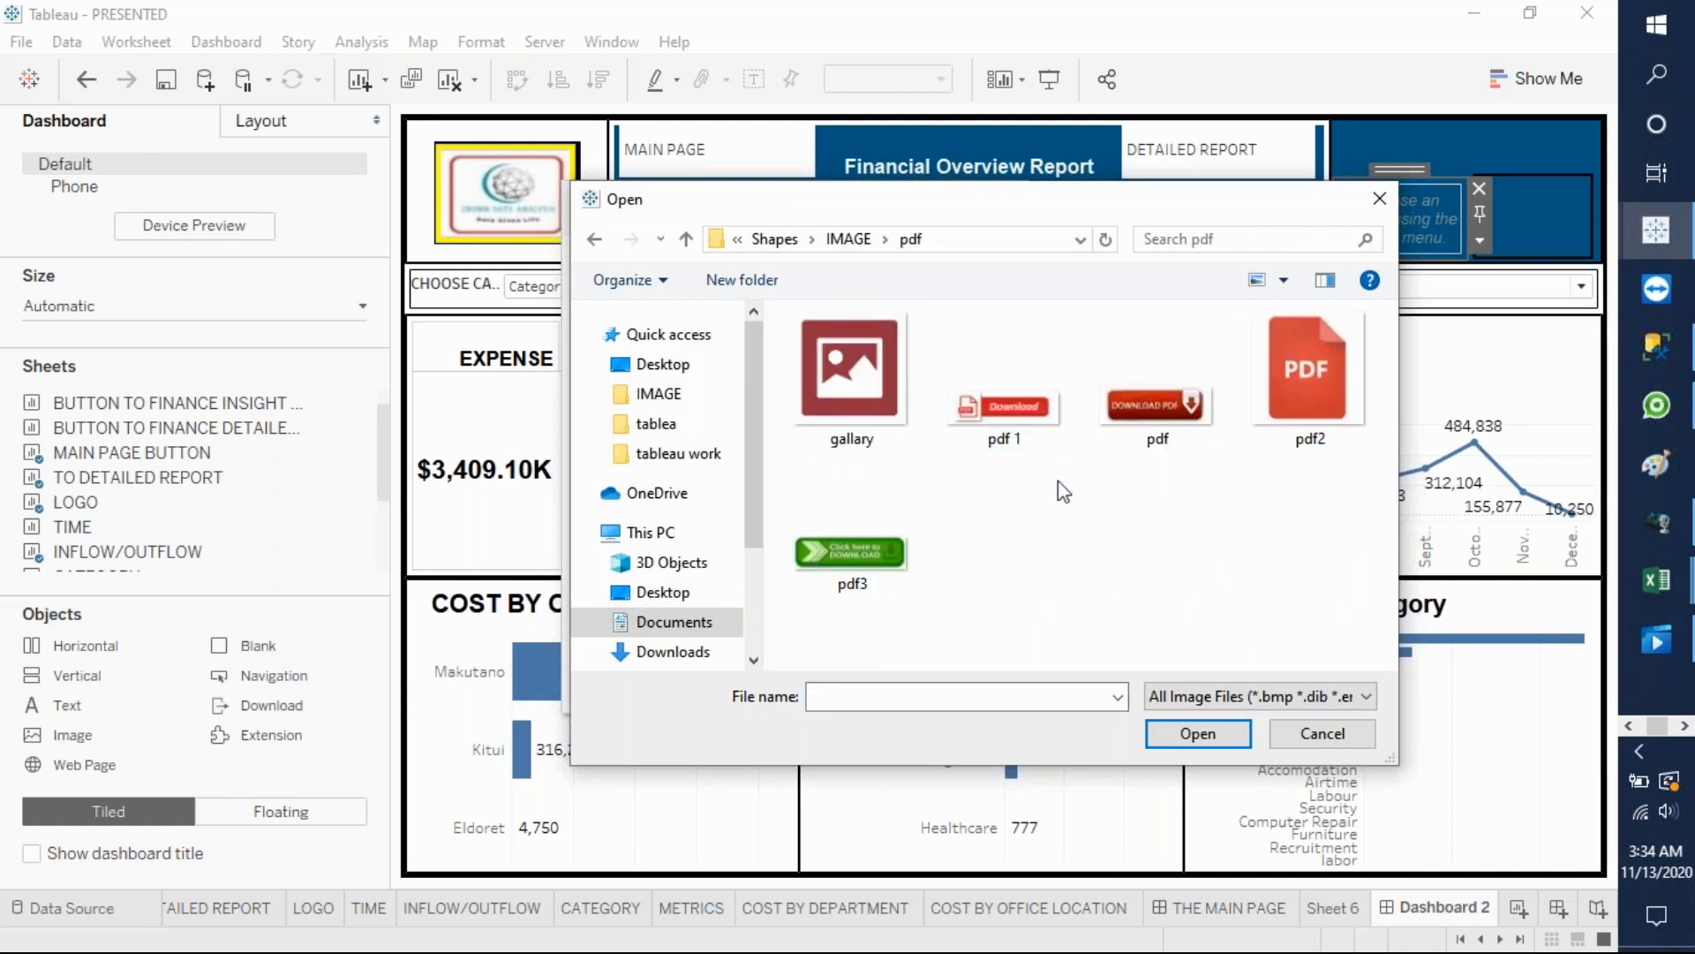
{"action": "left_click", "coordinate": [1312, 399]}
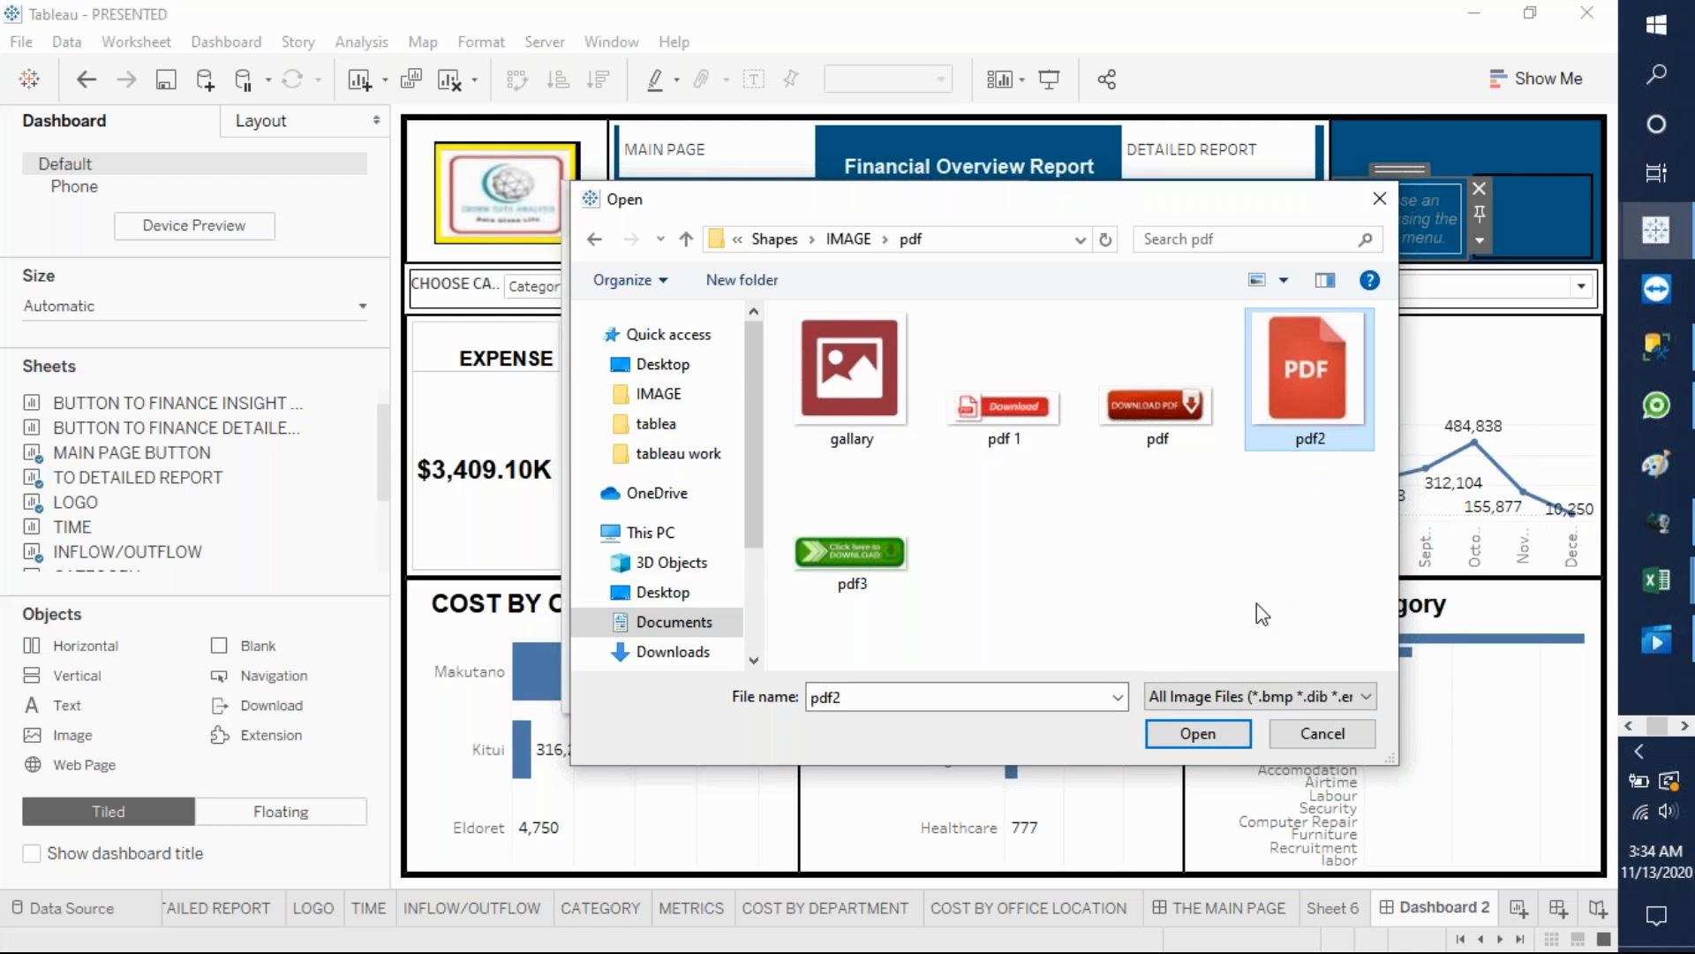
{"action": "left_click", "coordinate": [1206, 737]}
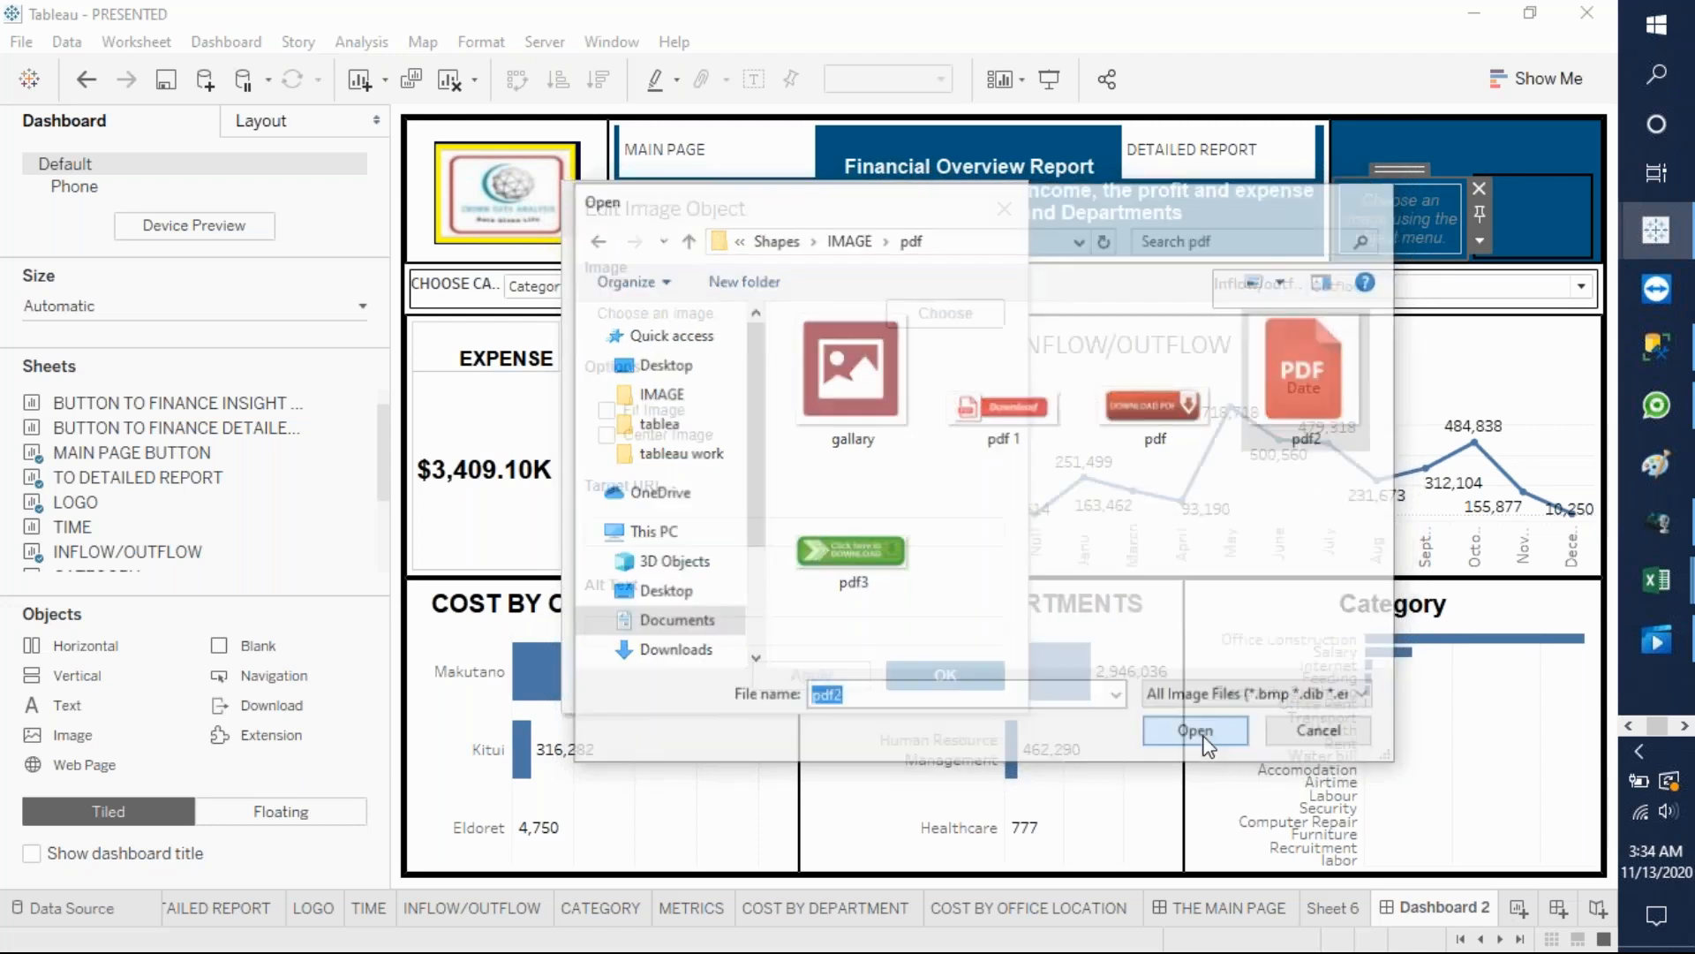
- Set the pdf2 image to Fit Image and Center Image and apply the settings
{"action": "left_click", "coordinate": [607, 409]}
{"action": "left_click", "coordinate": [606, 435]}
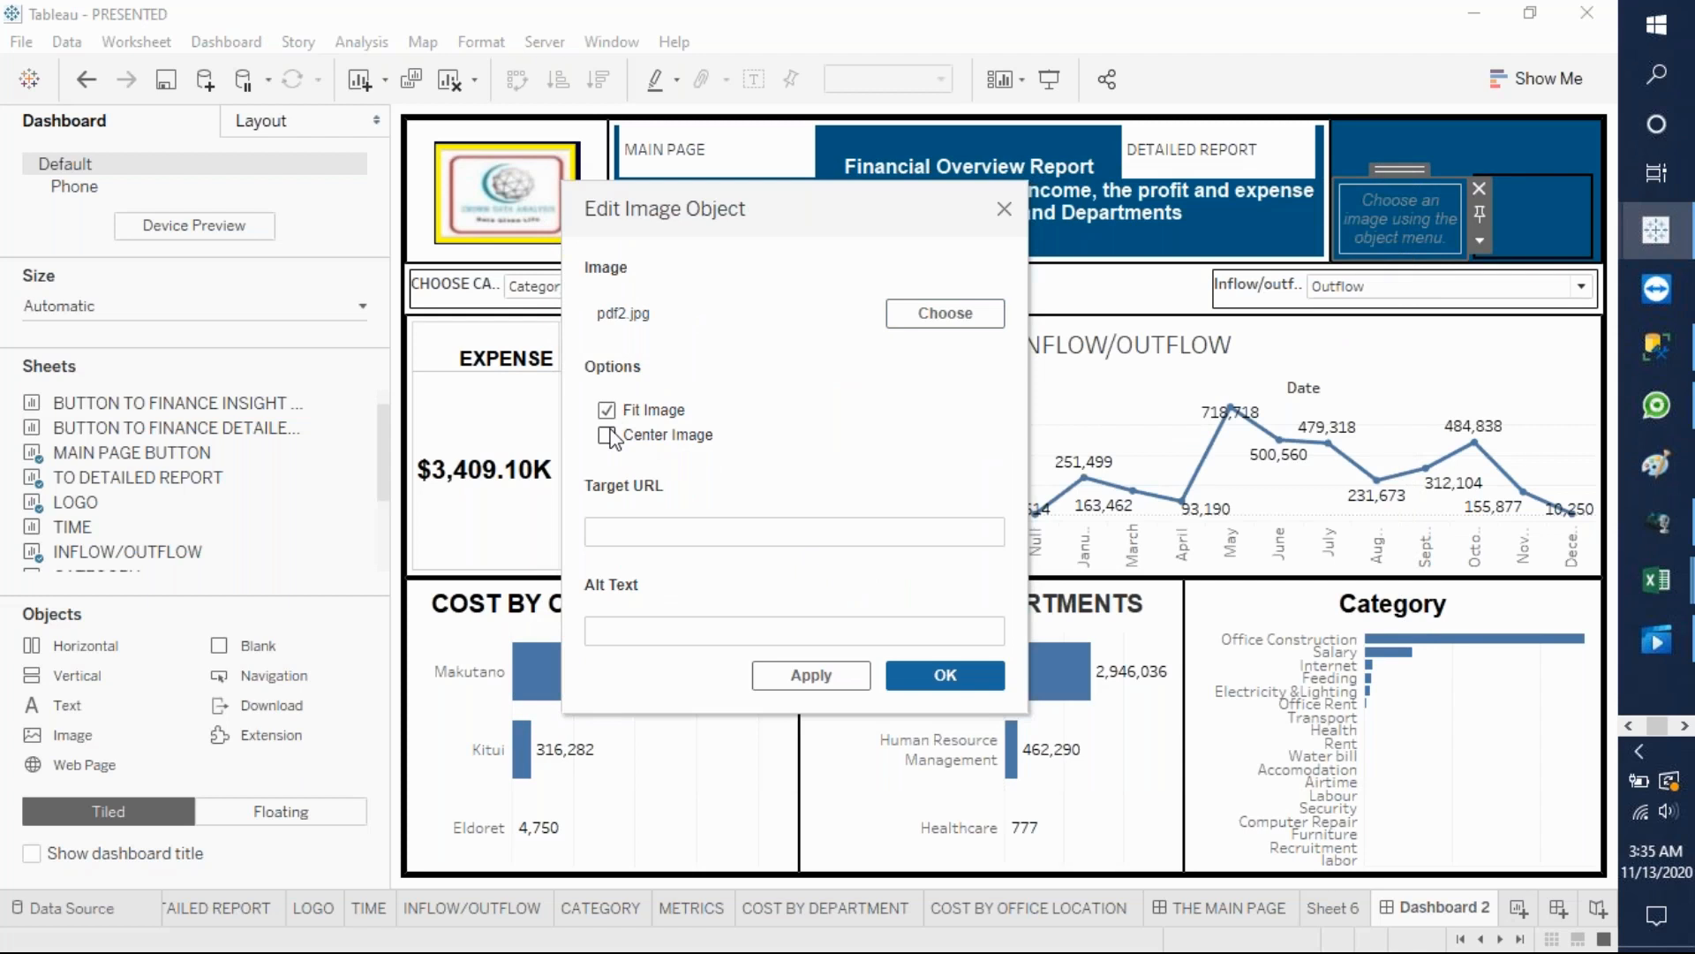
{"action": "left_click", "coordinate": [838, 676]}
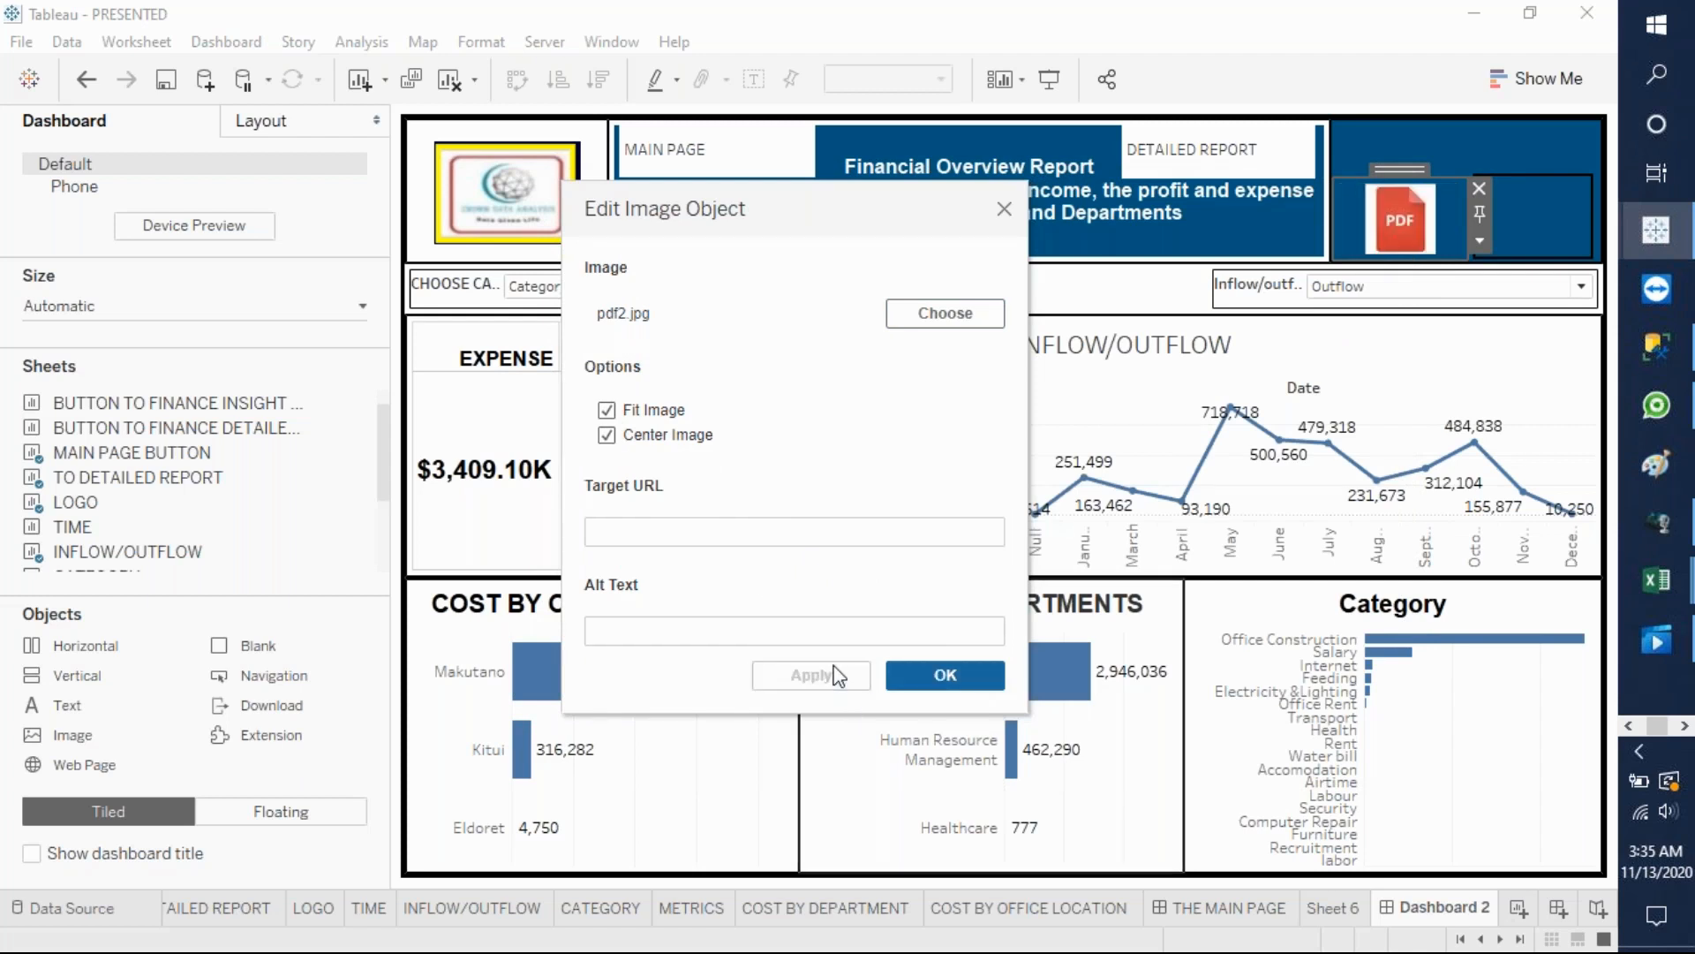
{"action": "left_click", "coordinate": [945, 675]}
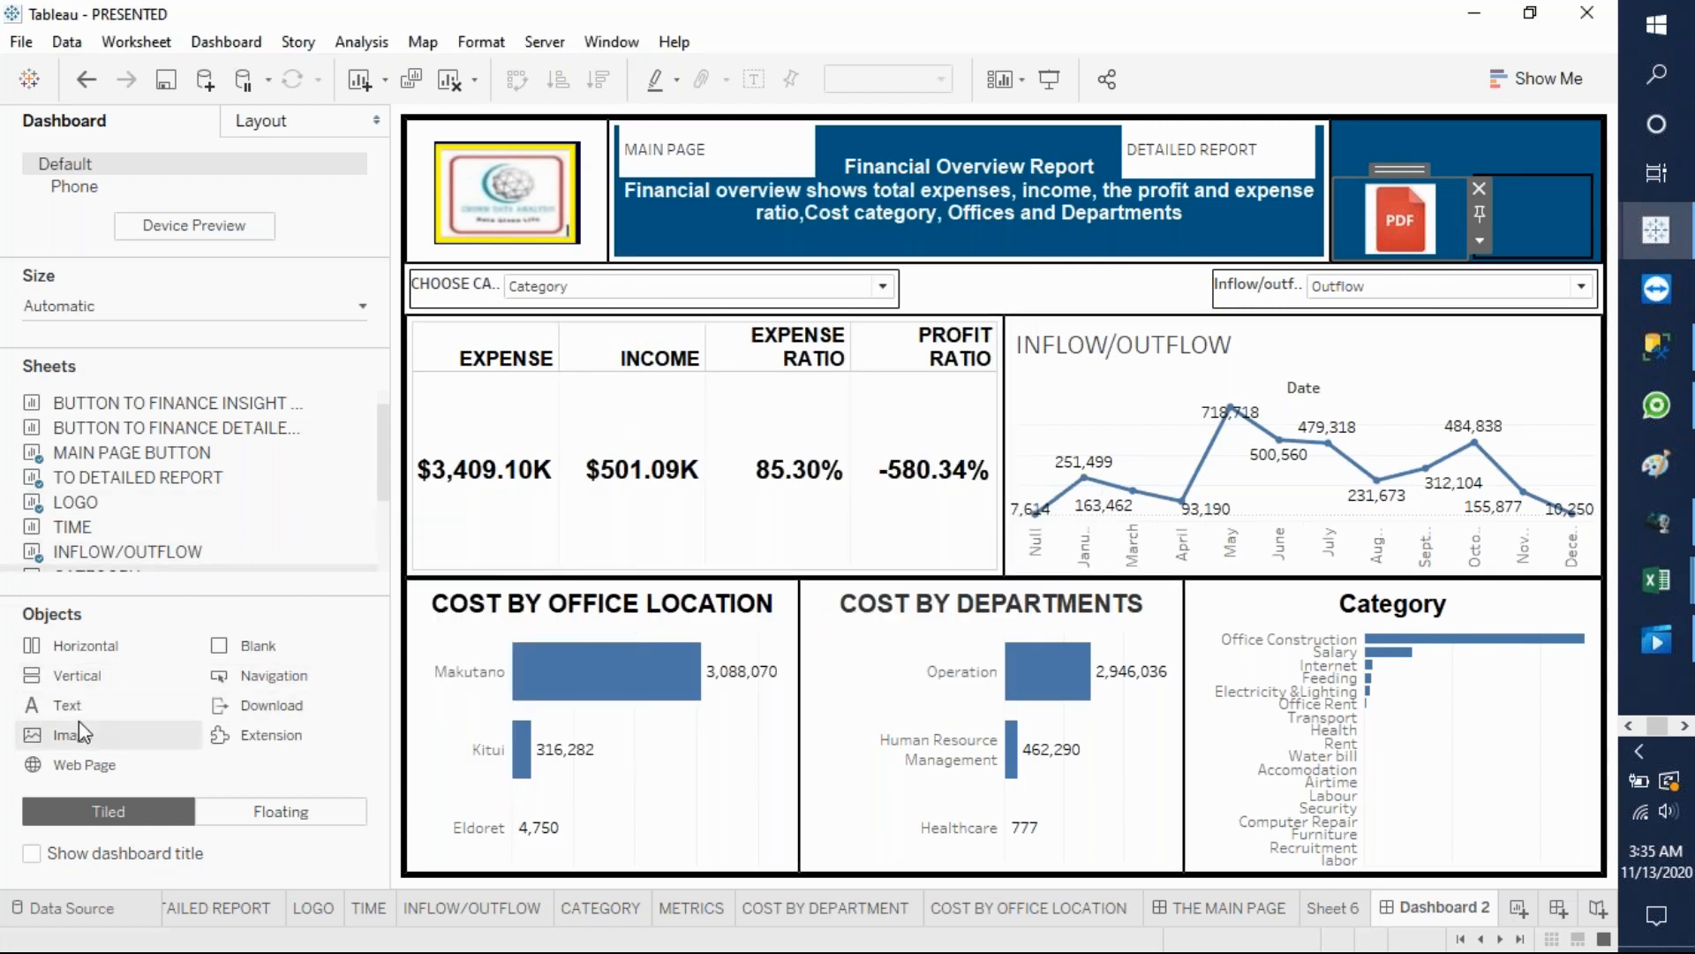
- Add a tiled image object to the blue block's right bordered container and browse the IMAGE folder for a picture without choosing one
{"action": "left_click_drag", "start_coordinate": [94, 740], "coordinate": [1533, 204]}
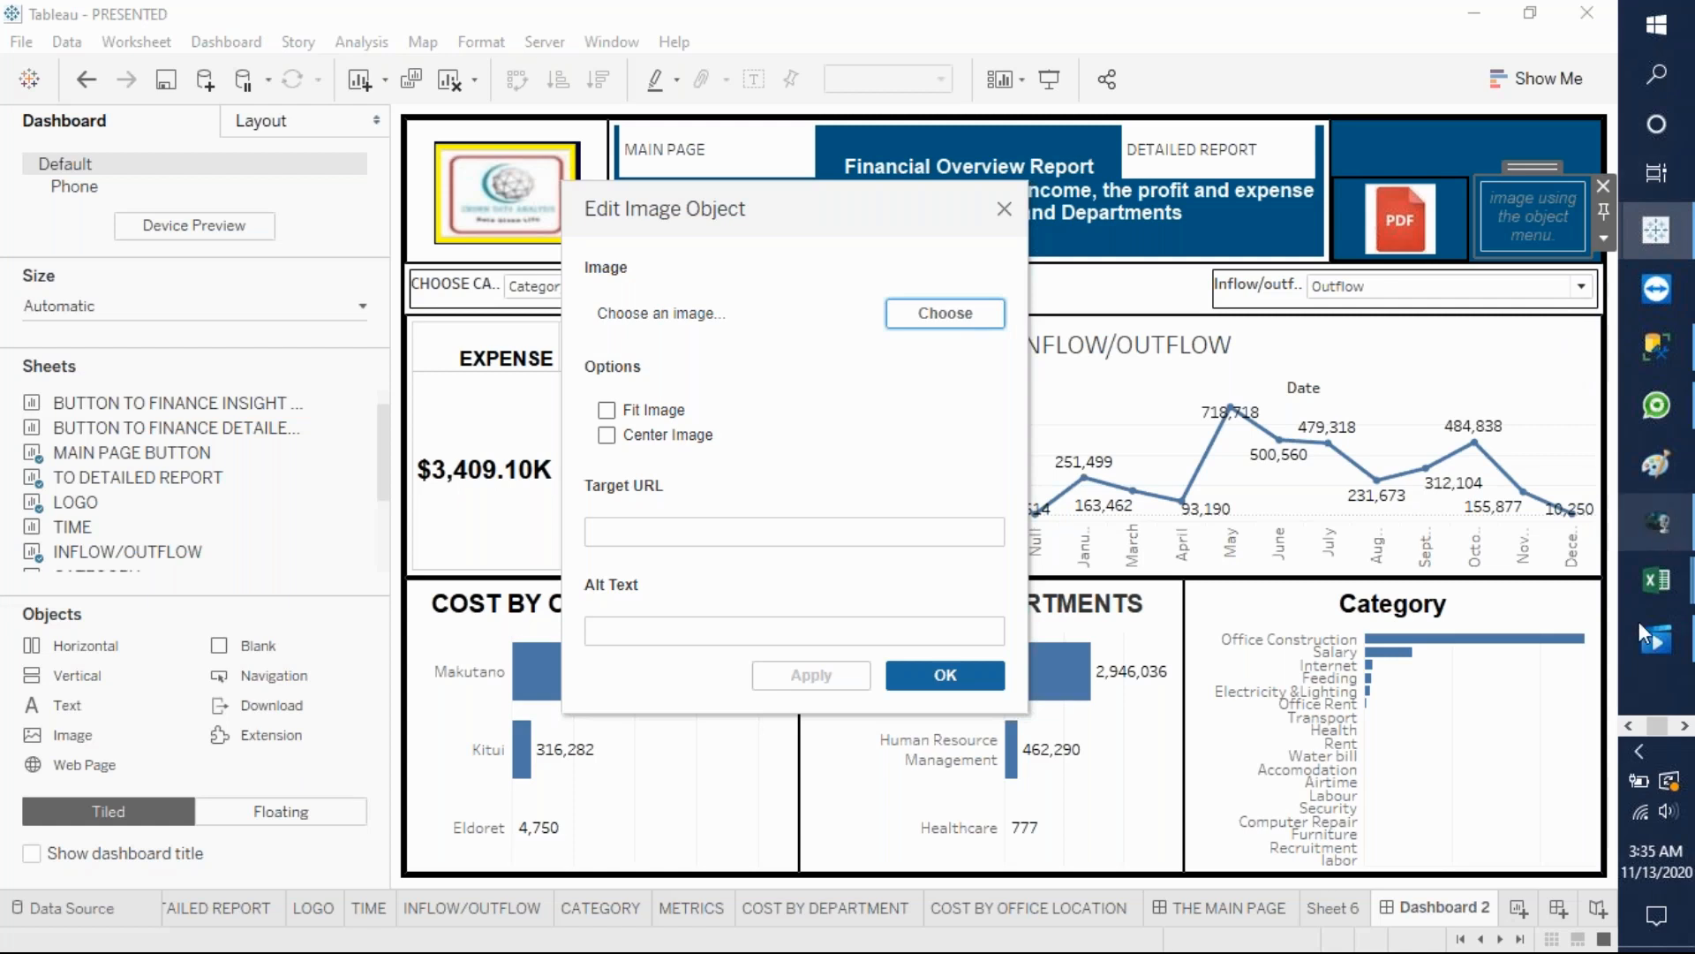
{"action": "left_click", "coordinate": [1626, 727]}
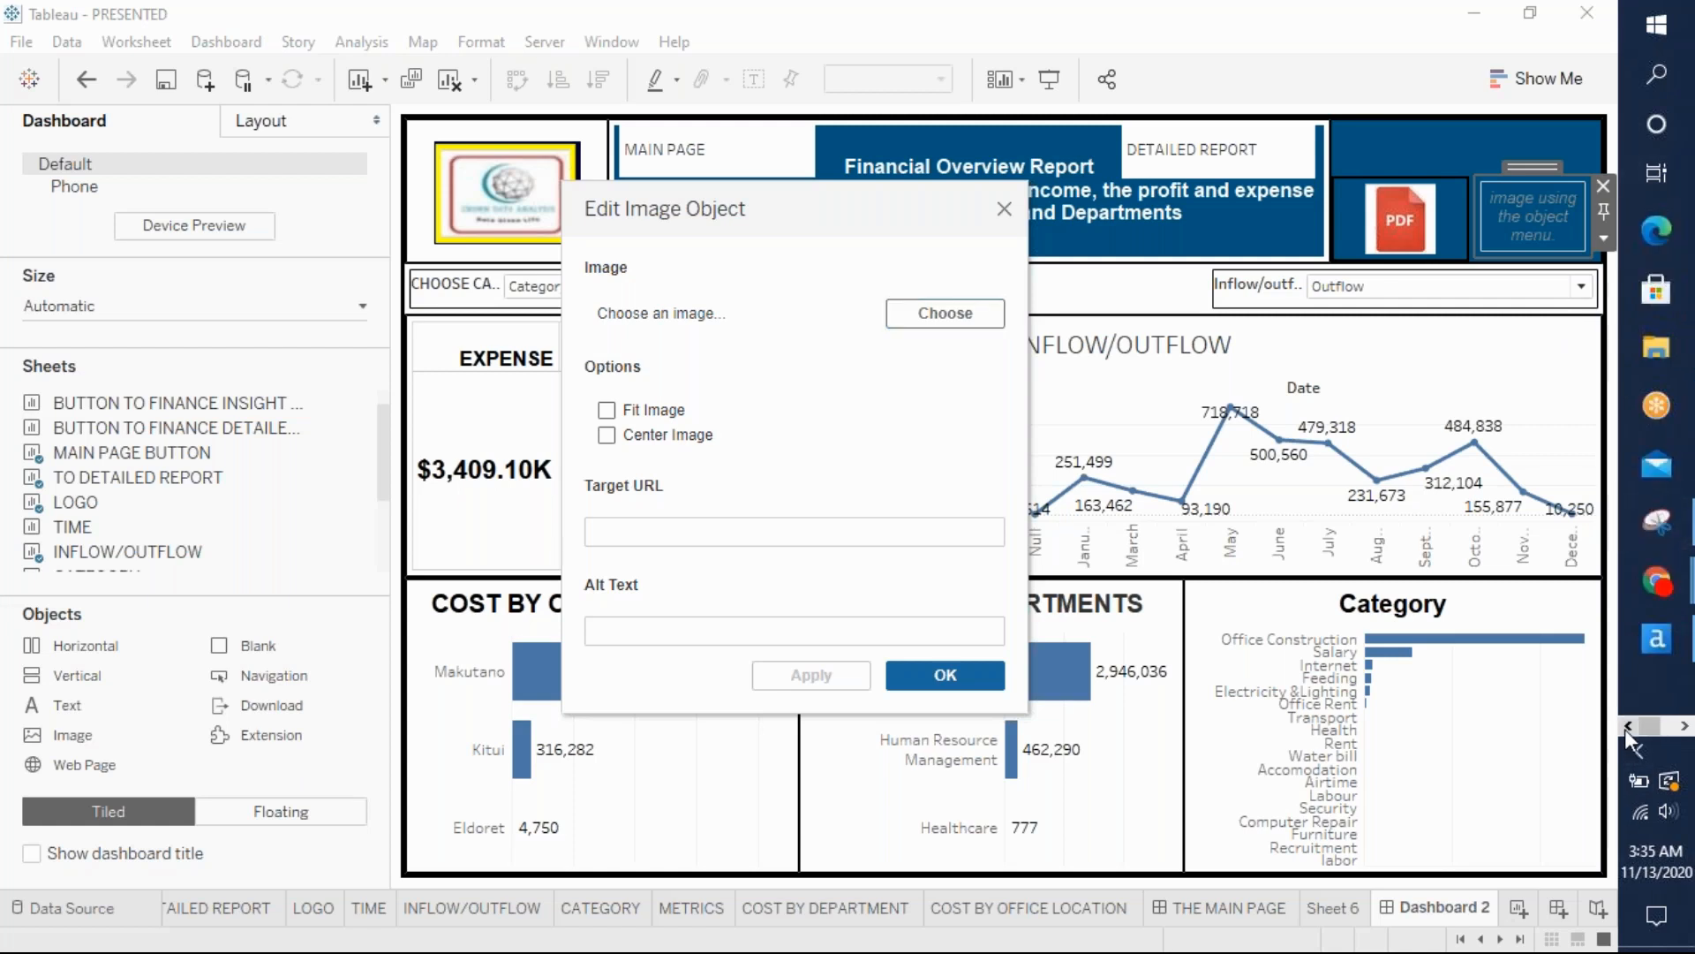
{"action": "left_click", "coordinate": [1626, 727]}
{"action": "left_click", "coordinate": [920, 307]}
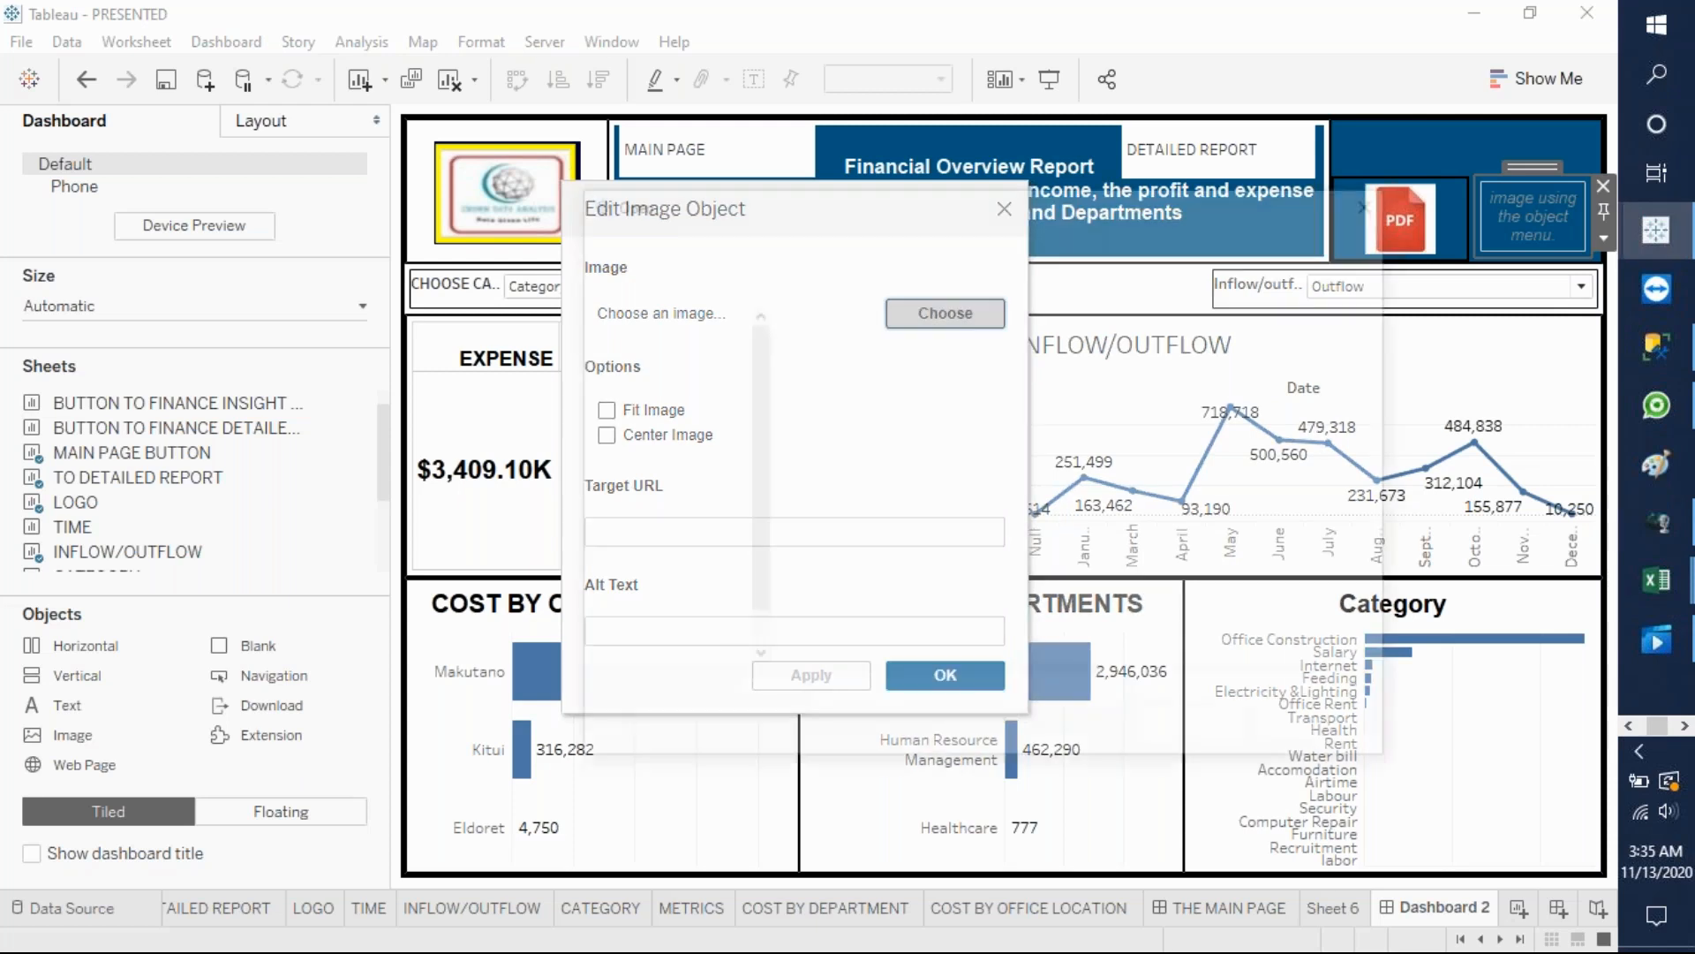
{"action": "left_click", "coordinate": [849, 240]}
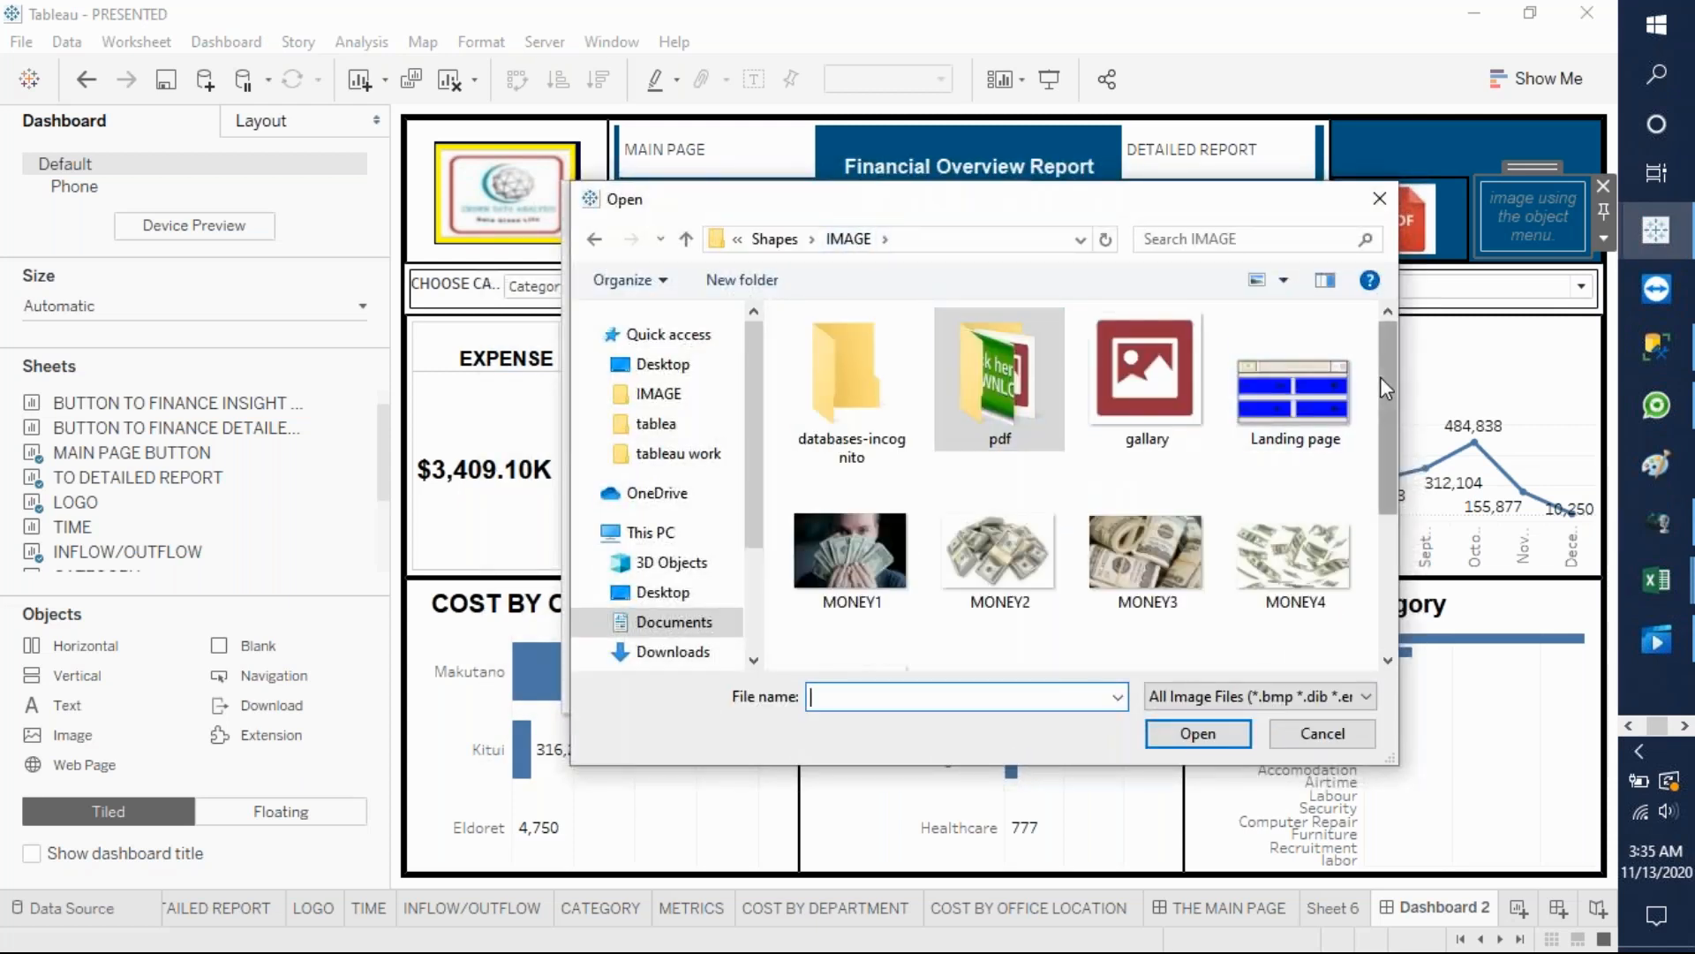
{"action": "left_click_drag", "start_coordinate": [1380, 378], "coordinate": [1390, 549]}
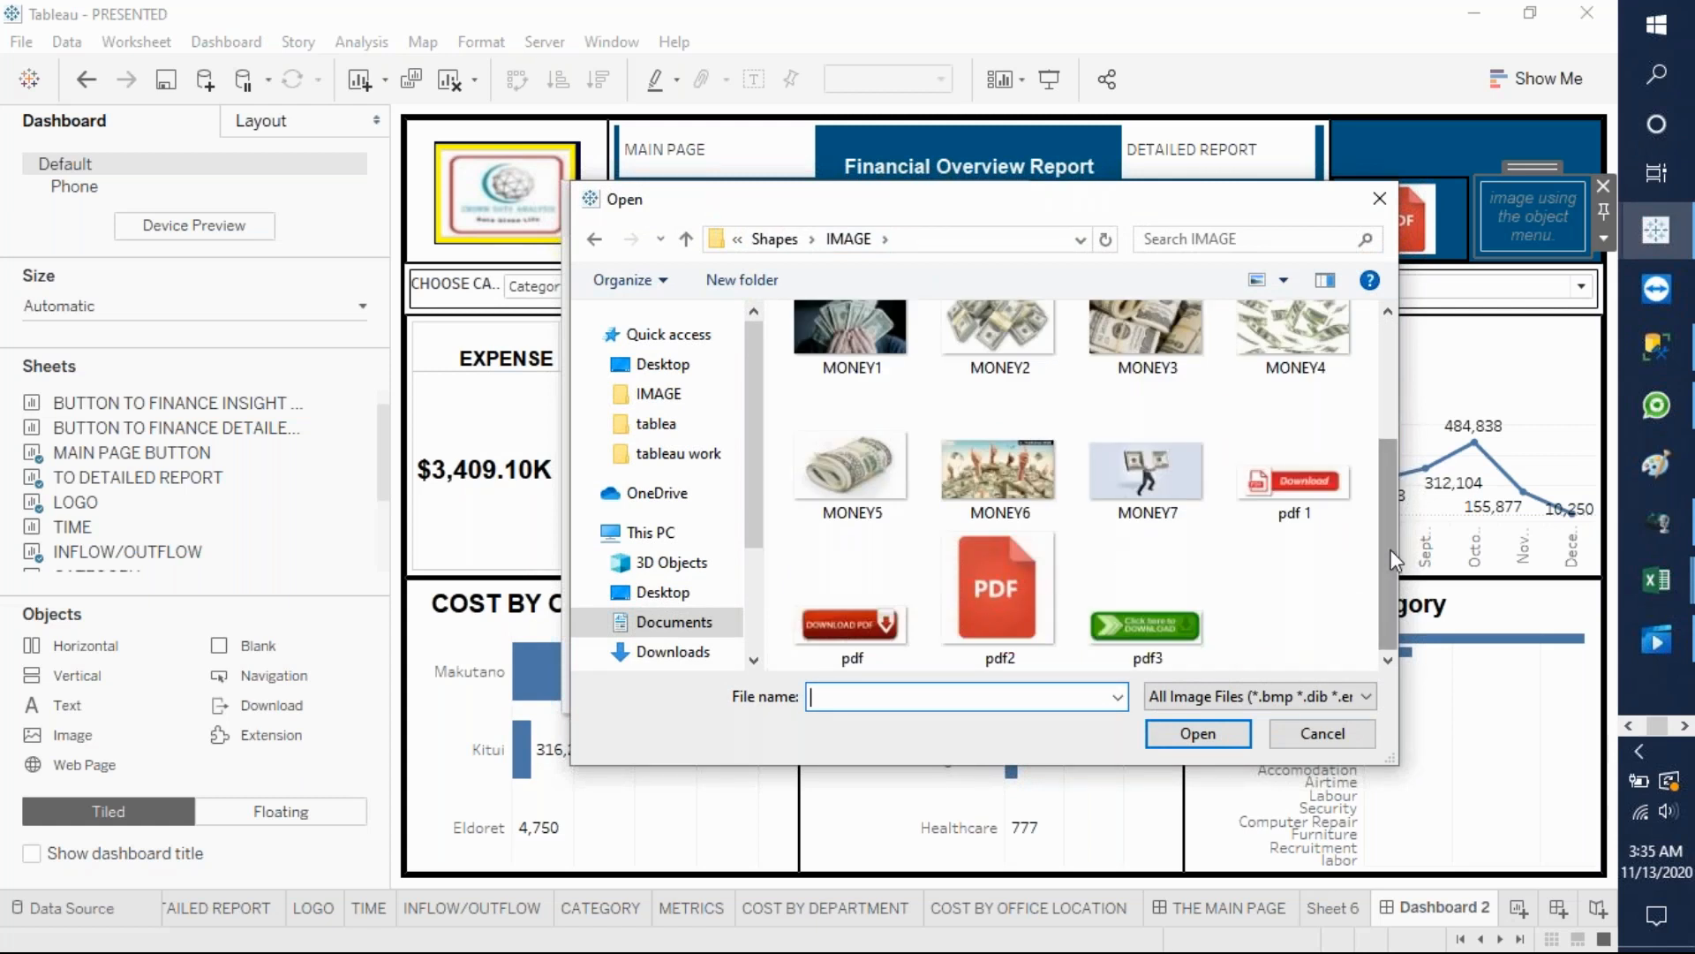
{"action": "left_click", "coordinate": [1369, 205]}
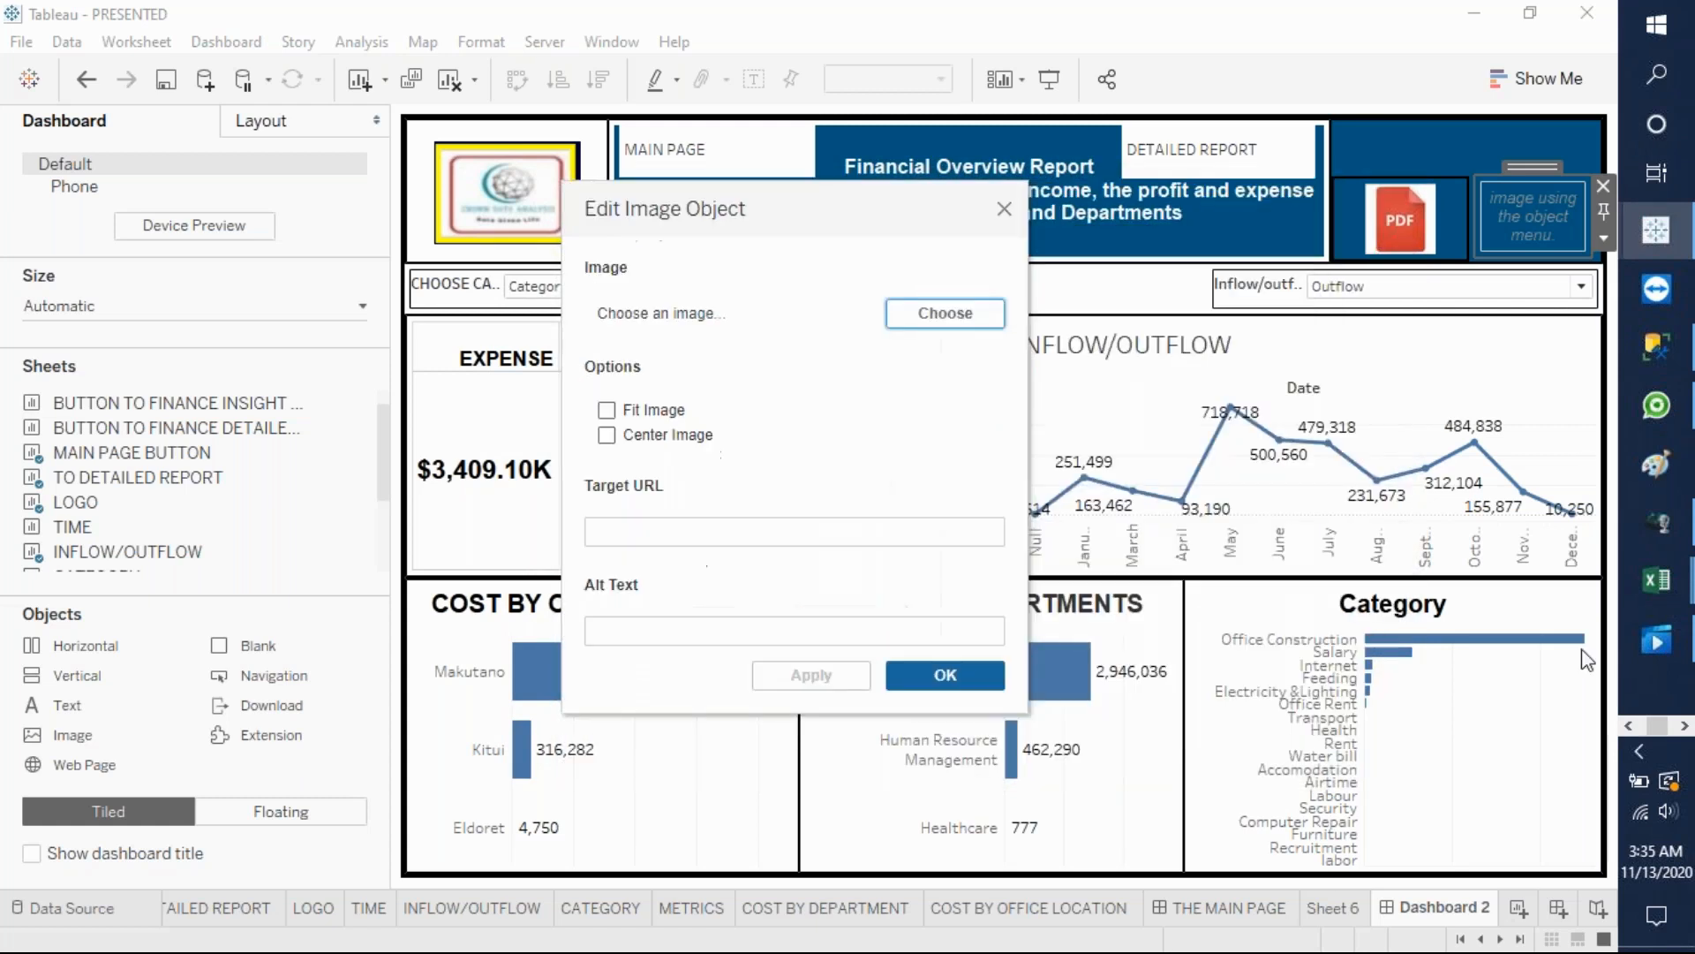
- Switch to Chrome and search Google Images for "EMAIL" in a new tab
{"action": "left_click", "coordinate": [1628, 726]}
{"action": "mouse_move", "coordinate": [1680, 598]}
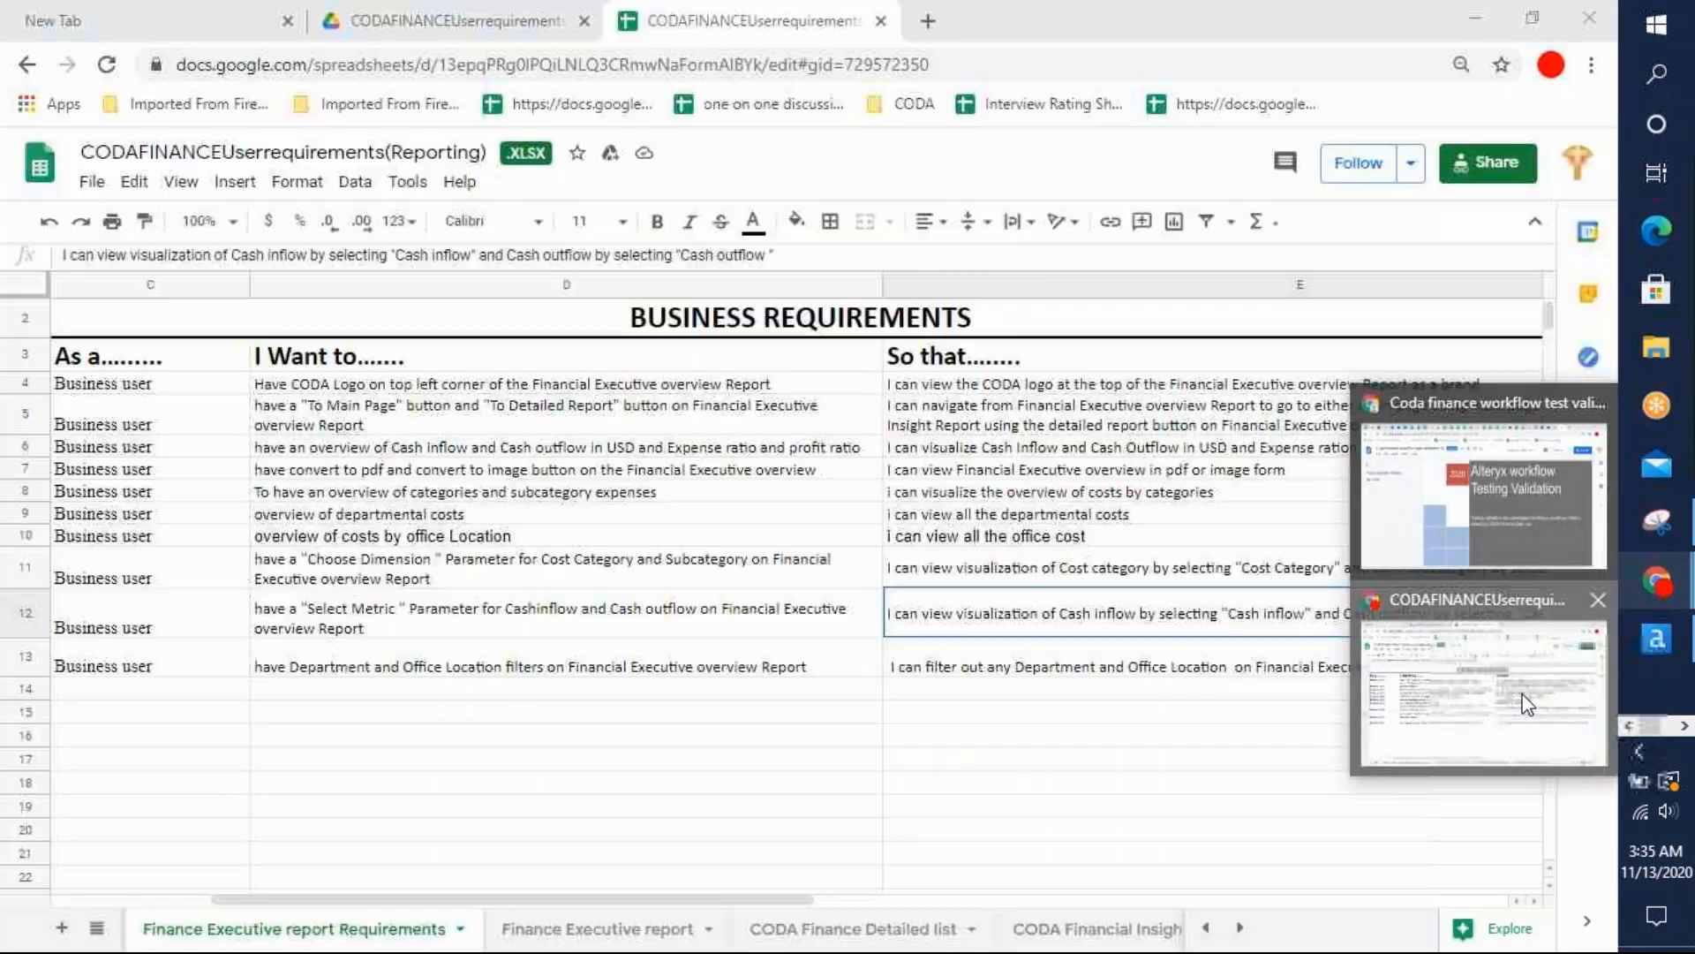
{"action": "left_click", "coordinate": [1483, 693]}
{"action": "left_click", "coordinate": [926, 21]}
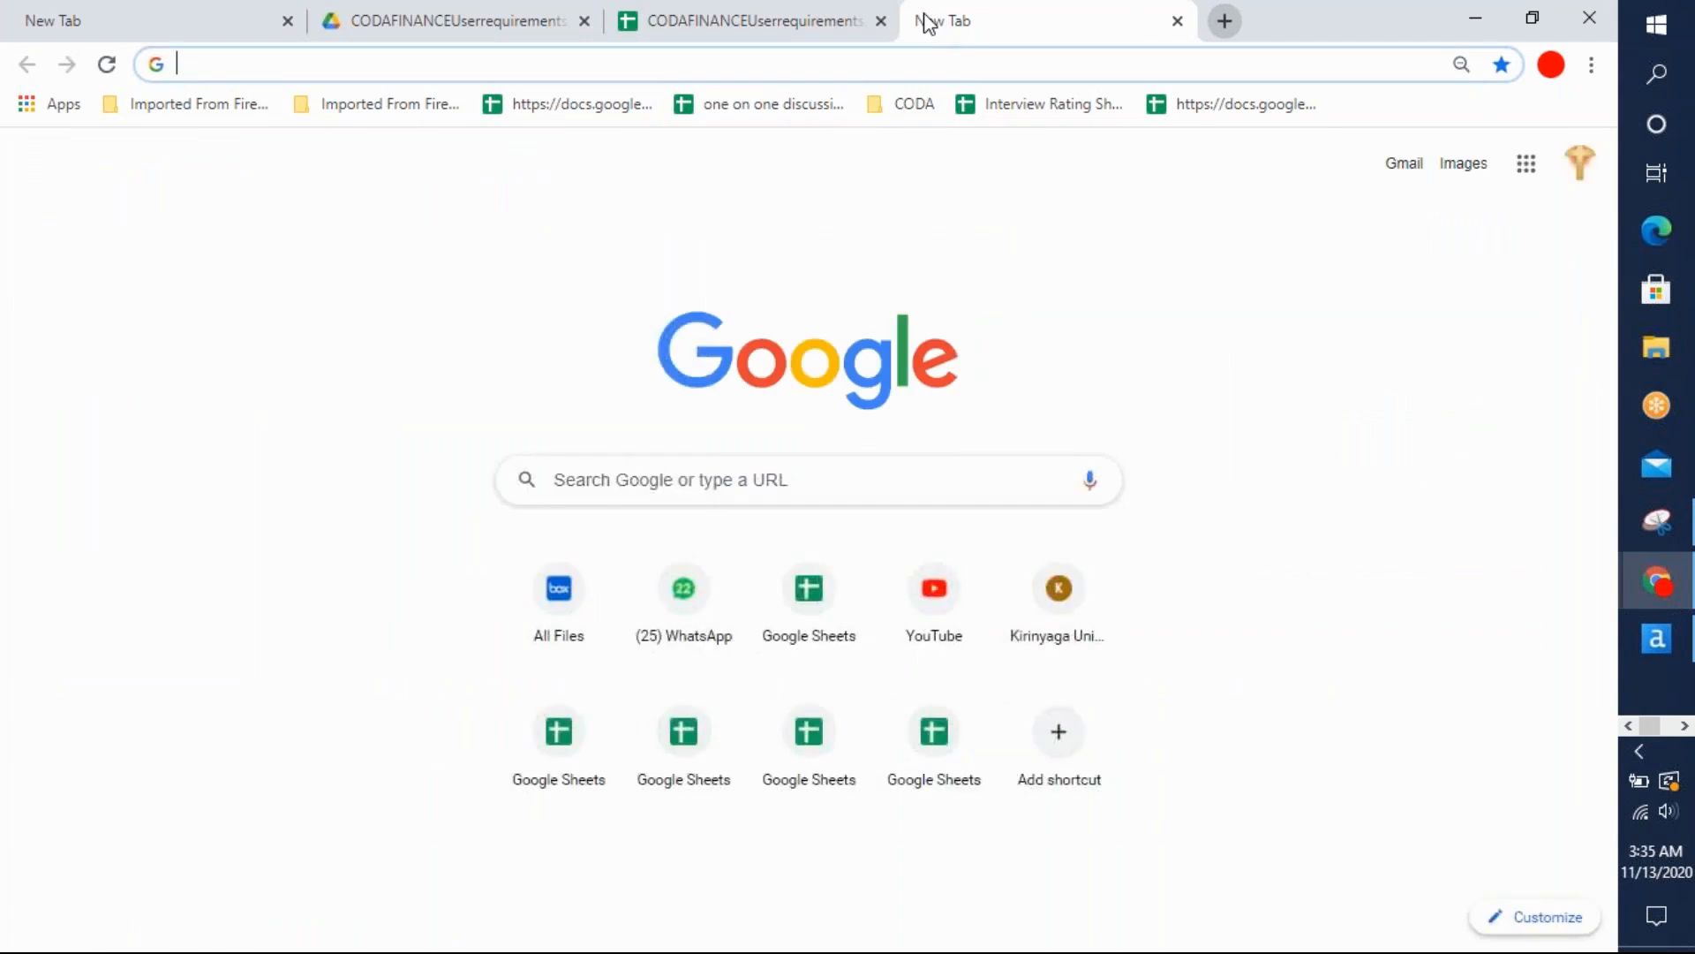
{"action": "type", "text": "EMAIL"}
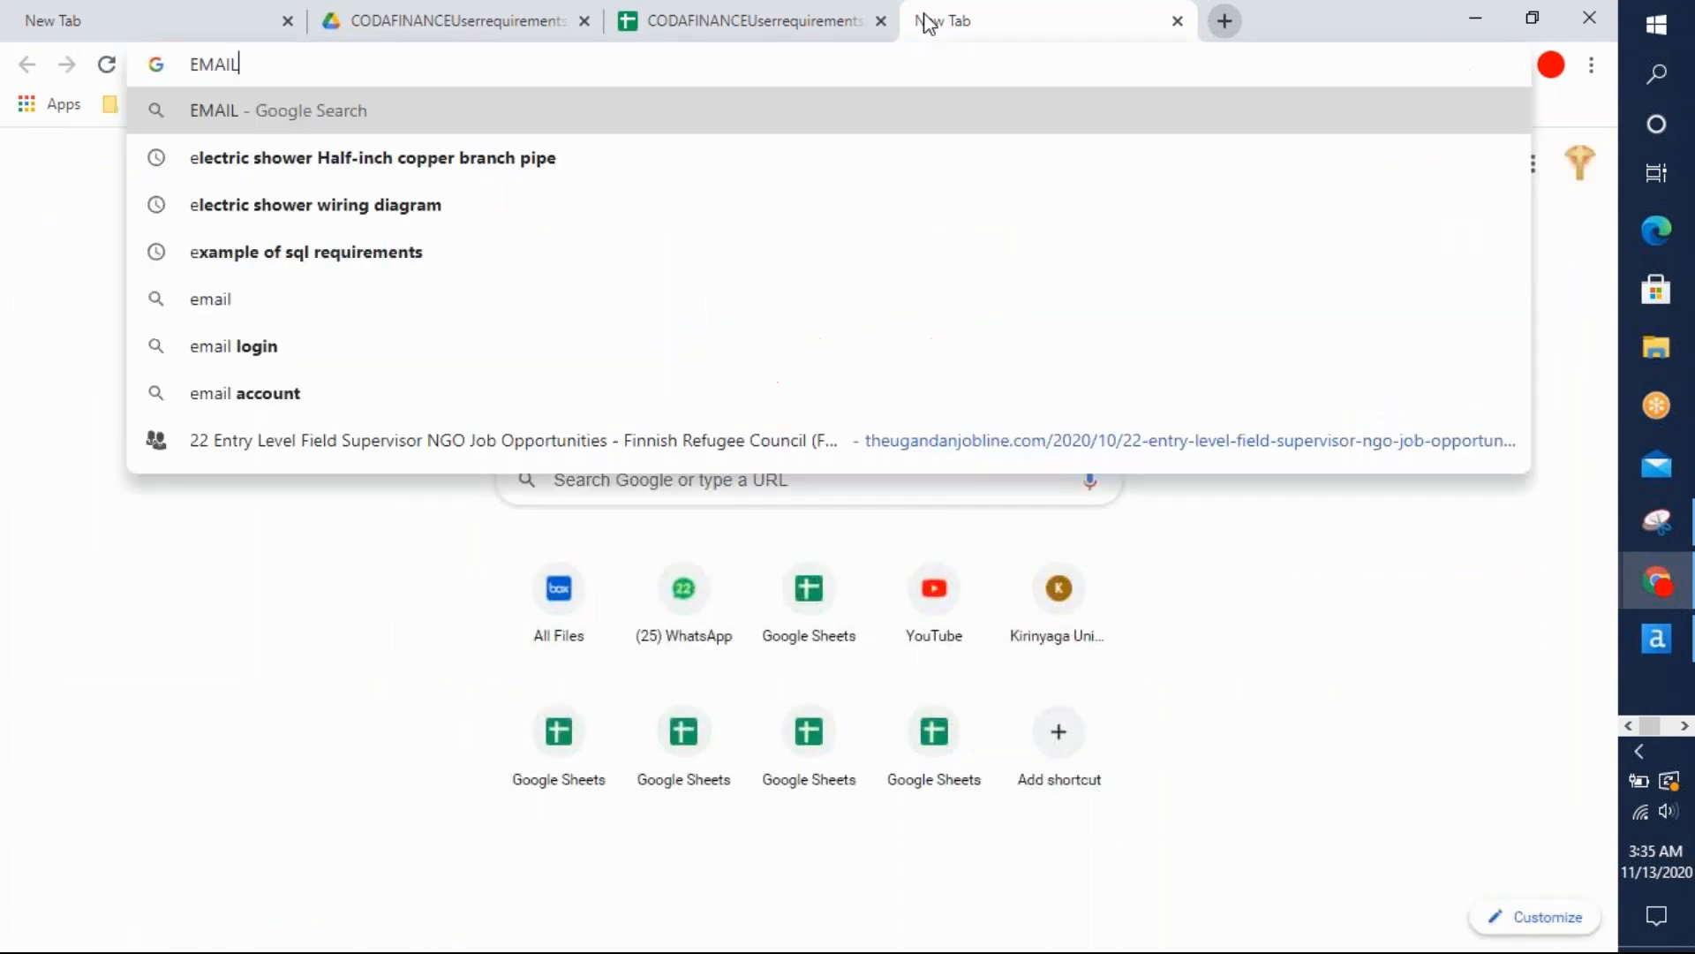
{"action": "key", "text": "Return"}
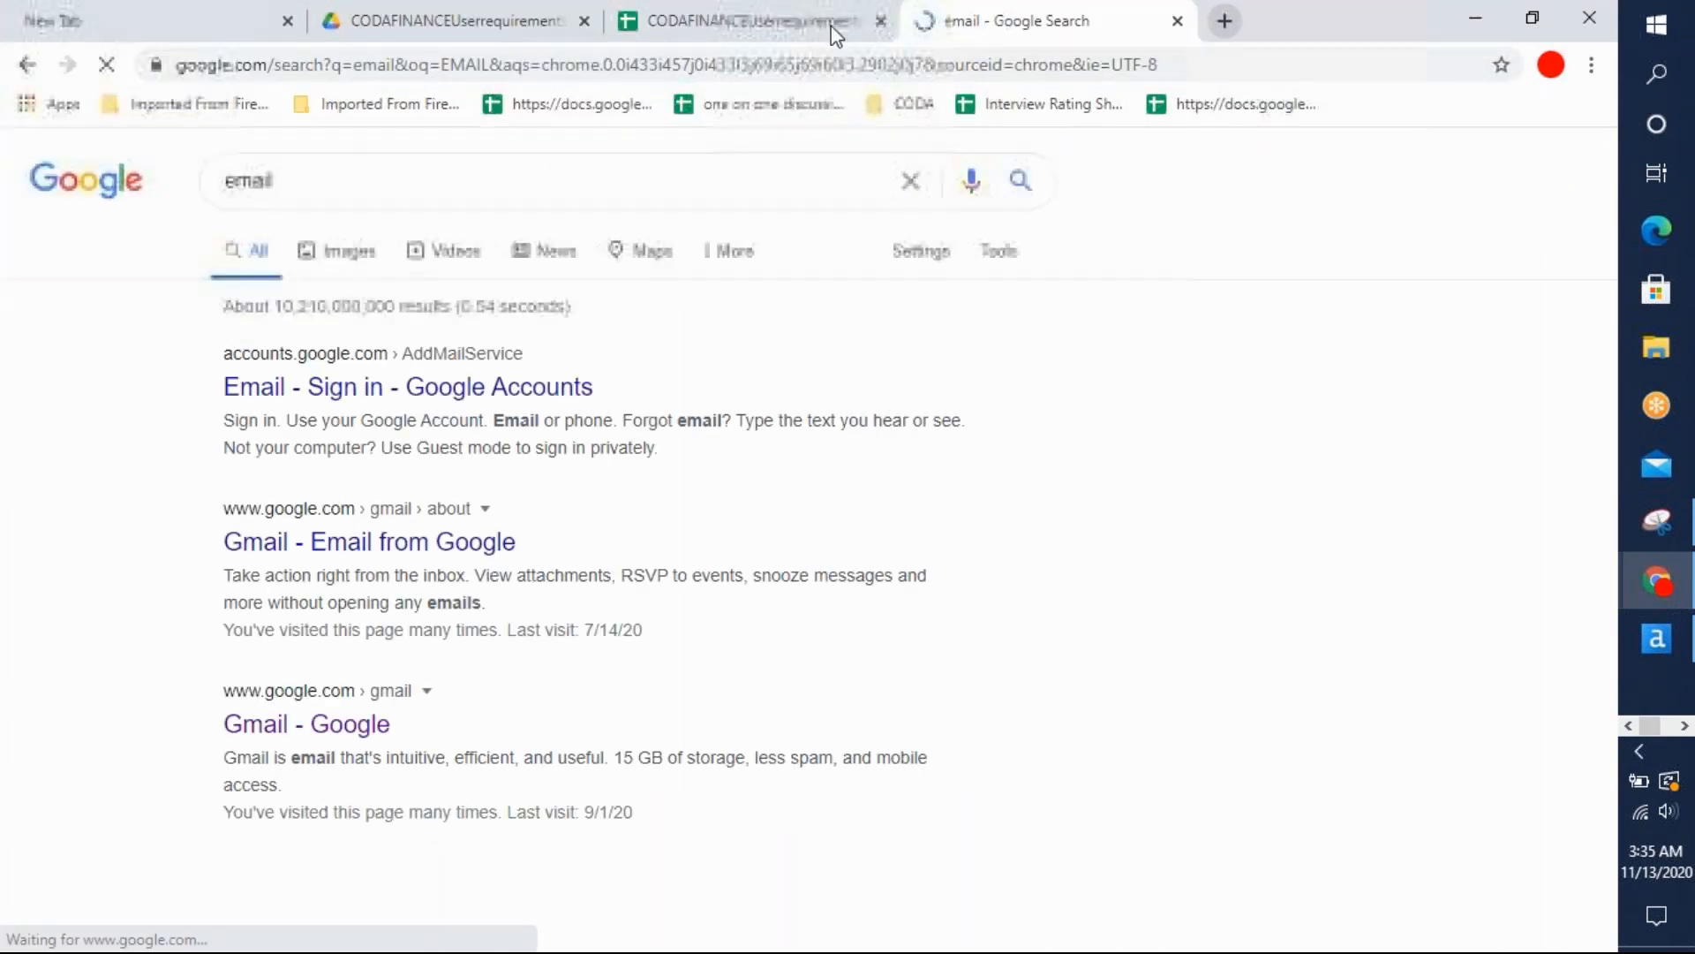
{"action": "left_click", "coordinate": [349, 252]}
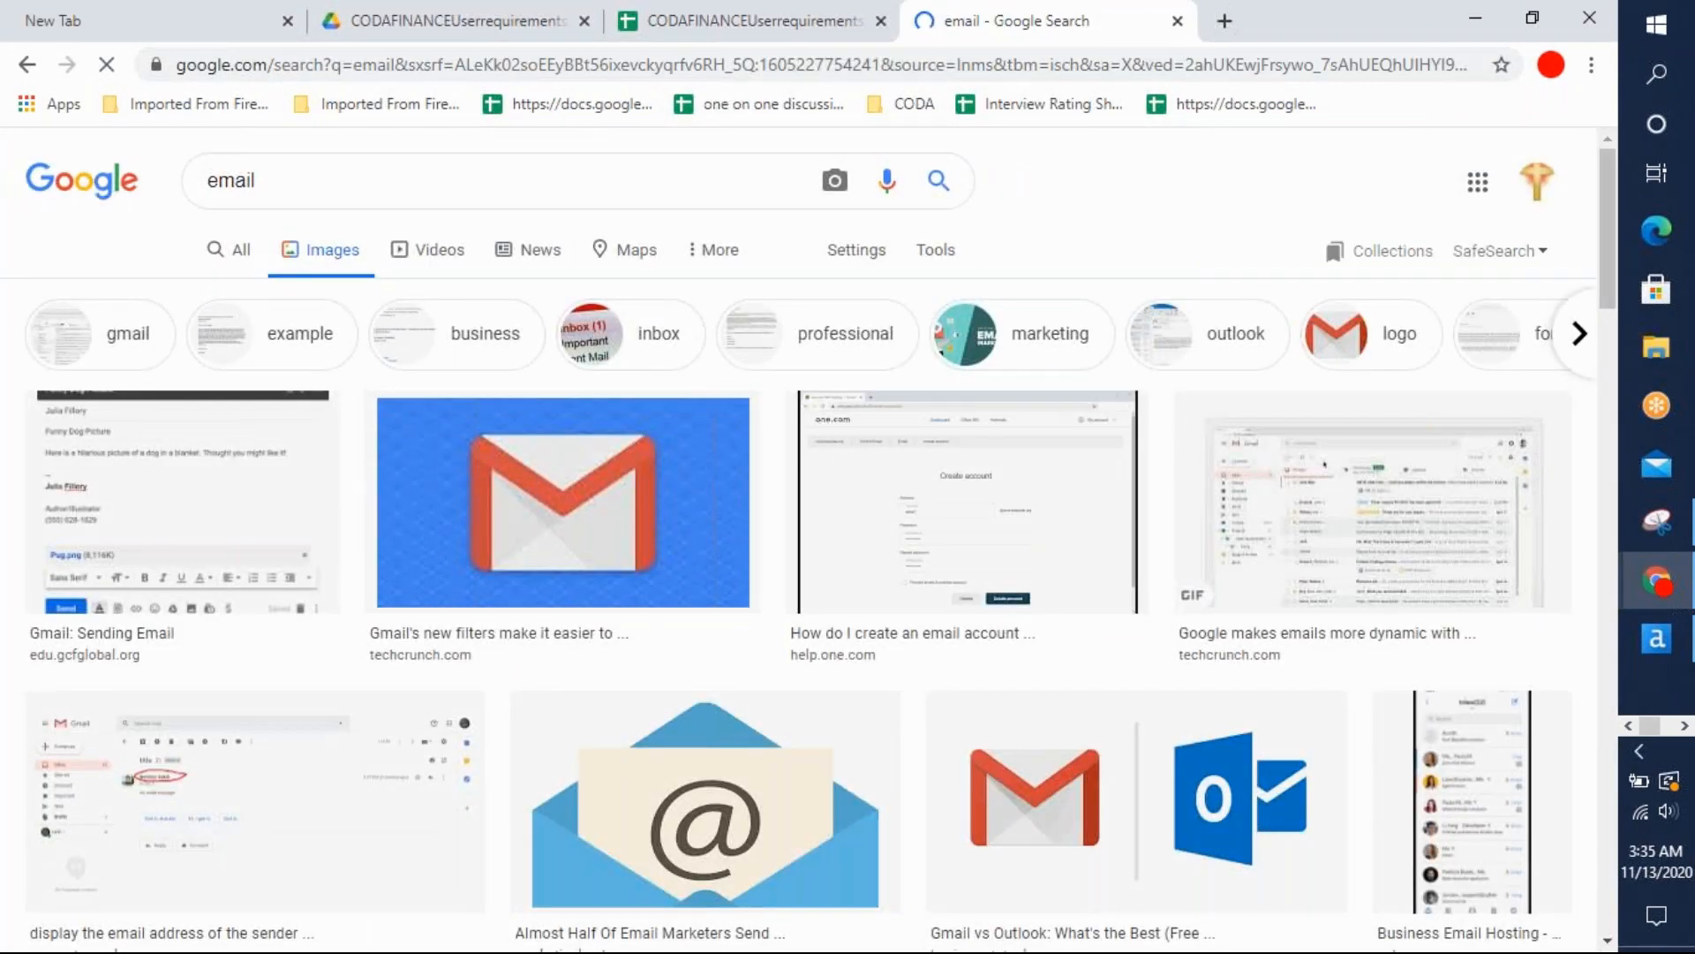
- Save the Gmail envelope picture with the blue background as the JPEG file download in the Desktop's tableau work folder
{"action": "left_click", "coordinate": [589, 511]}
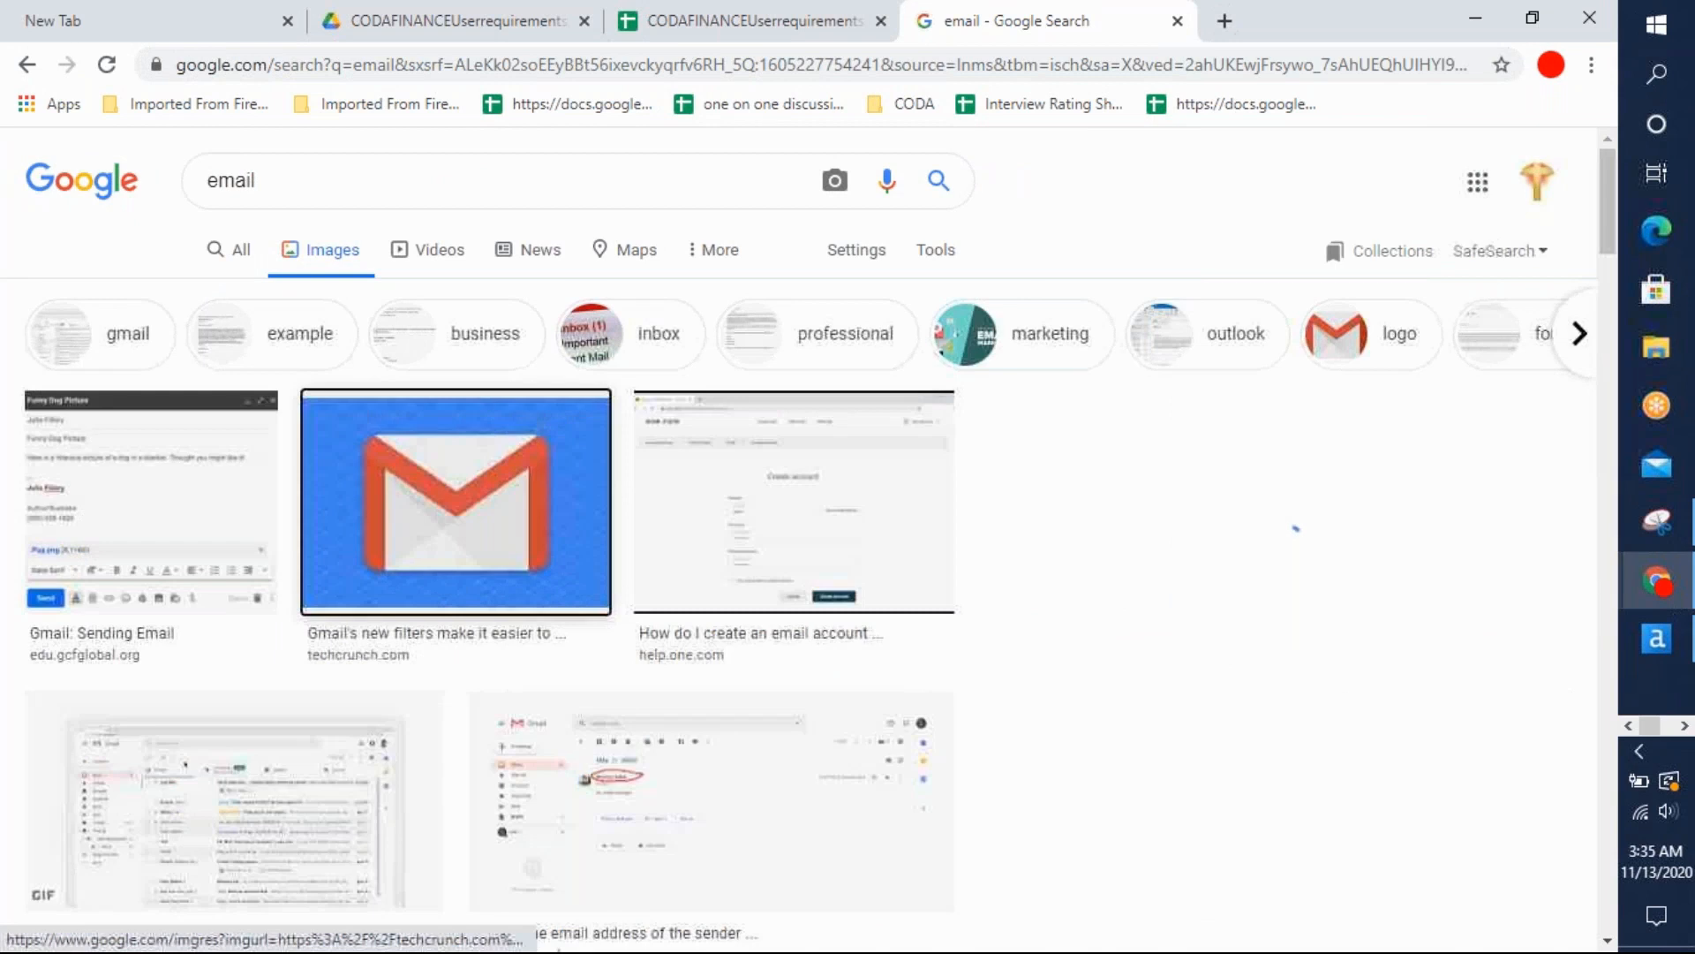
{"action": "right_click", "coordinate": [467, 334]}
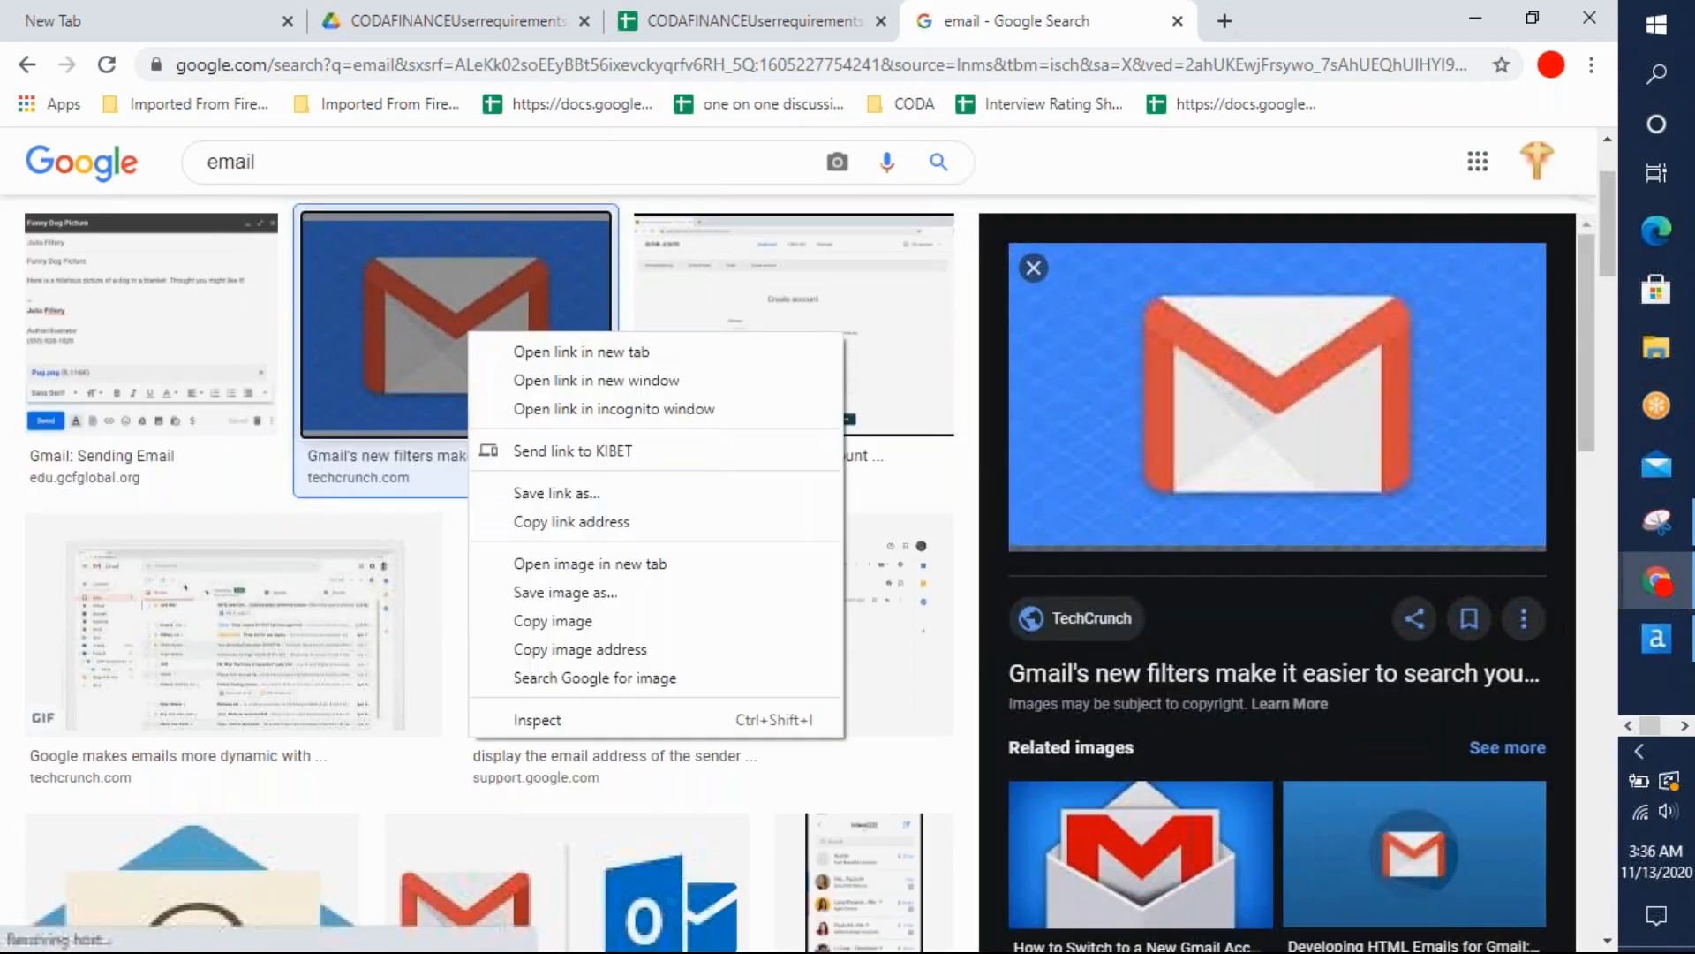
{"action": "left_click", "coordinate": [566, 593]}
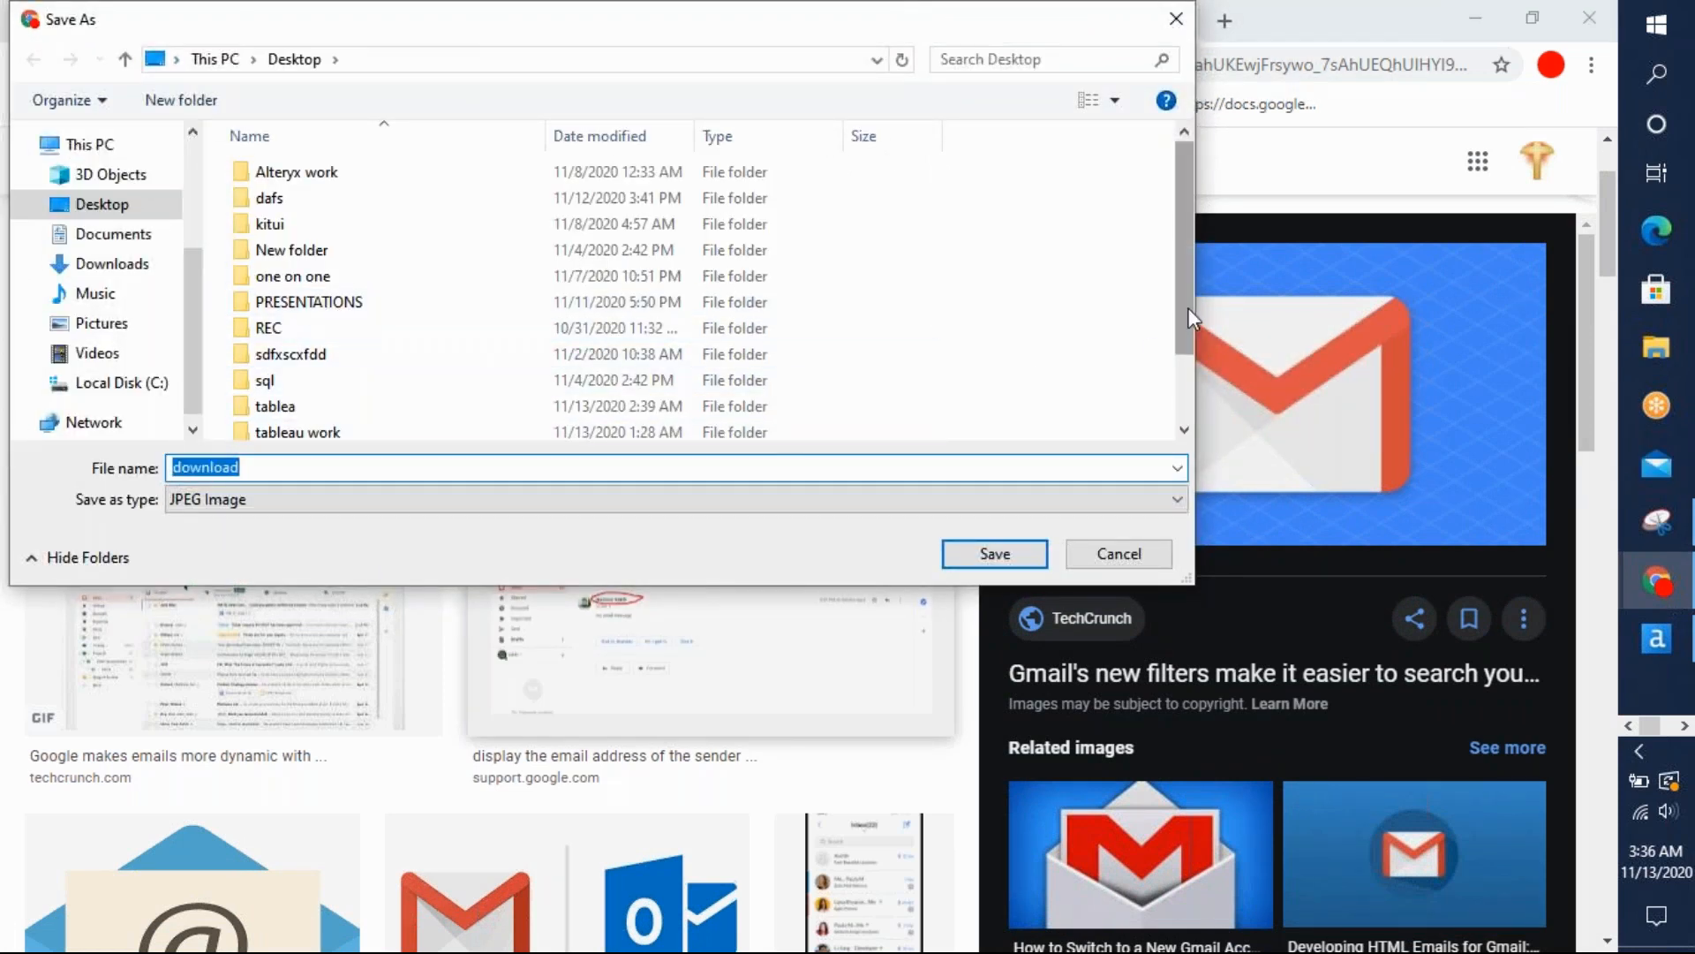
{"action": "left_click_drag", "start_coordinate": [1189, 307], "coordinate": [1185, 412]}
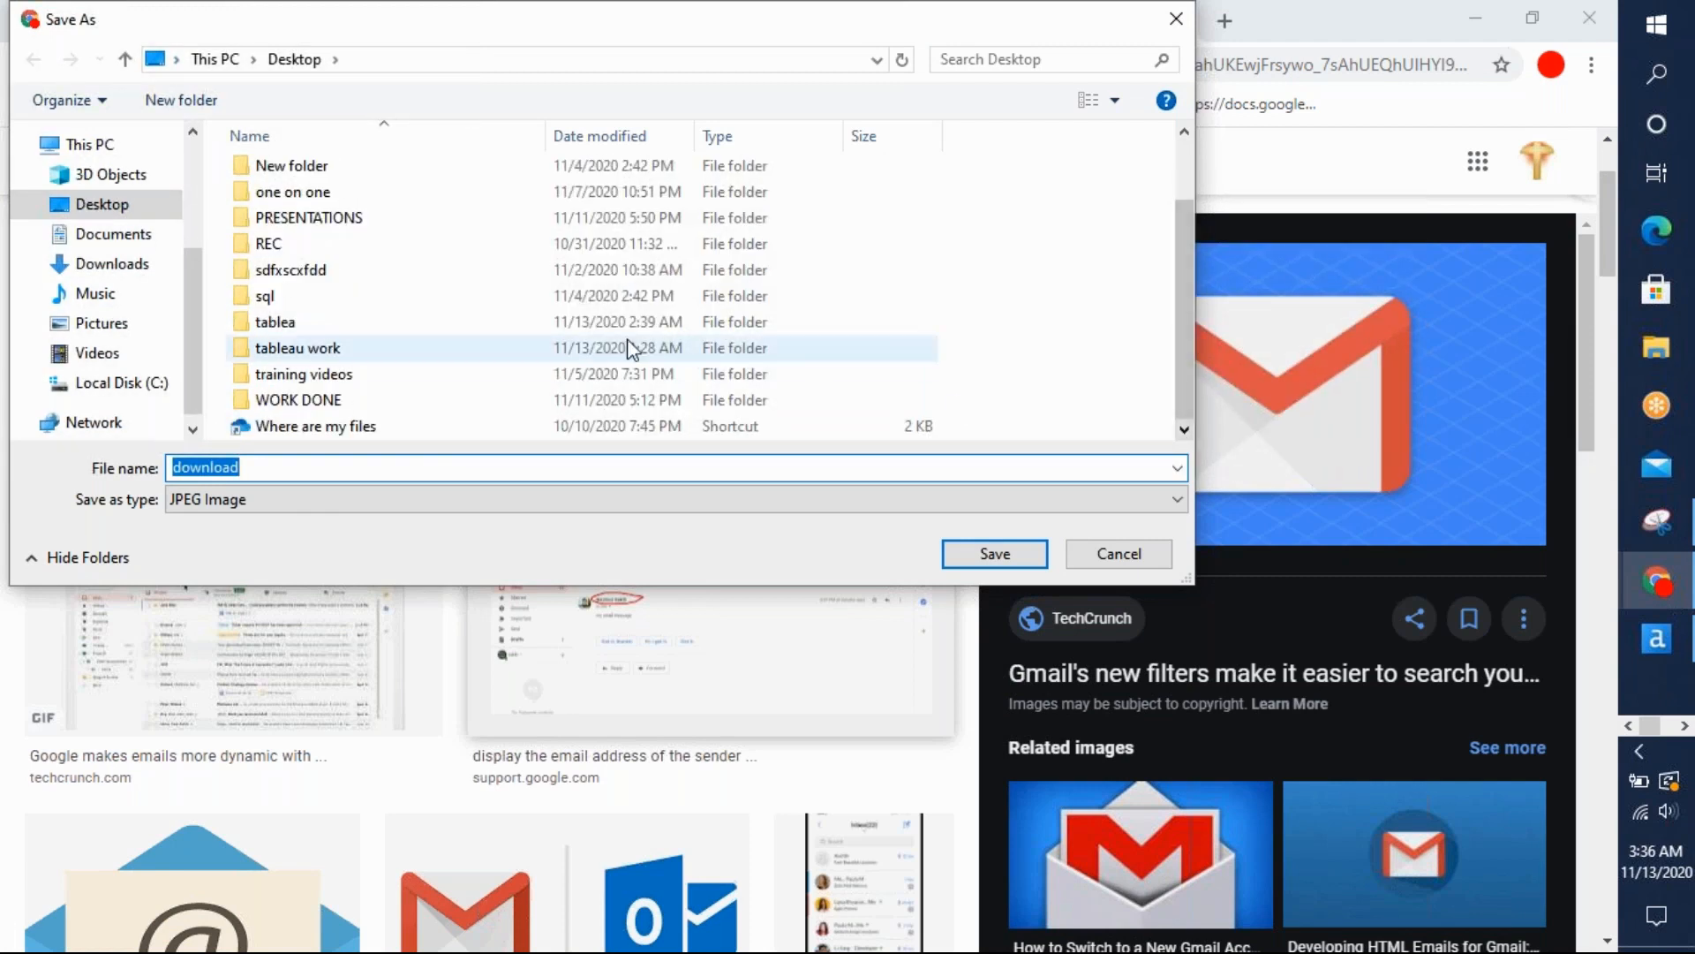
{"action": "left_click", "coordinate": [92, 235]}
{"action": "double_click", "coordinate": [321, 226]}
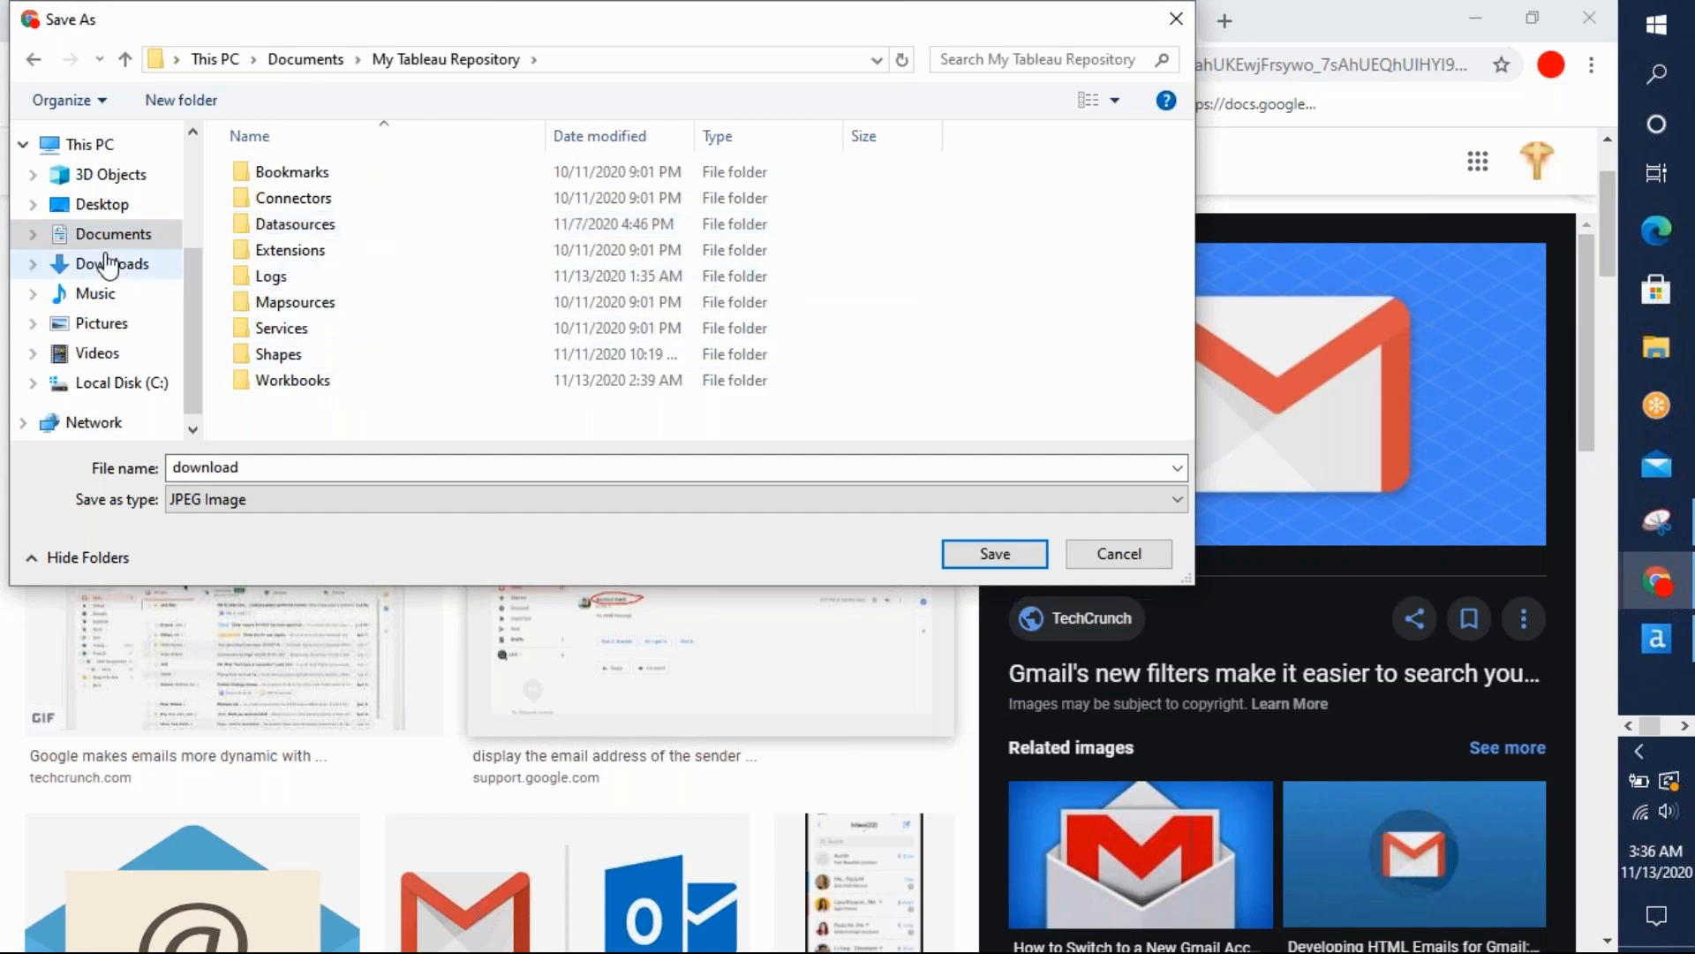
{"action": "left_click", "coordinate": [91, 208]}
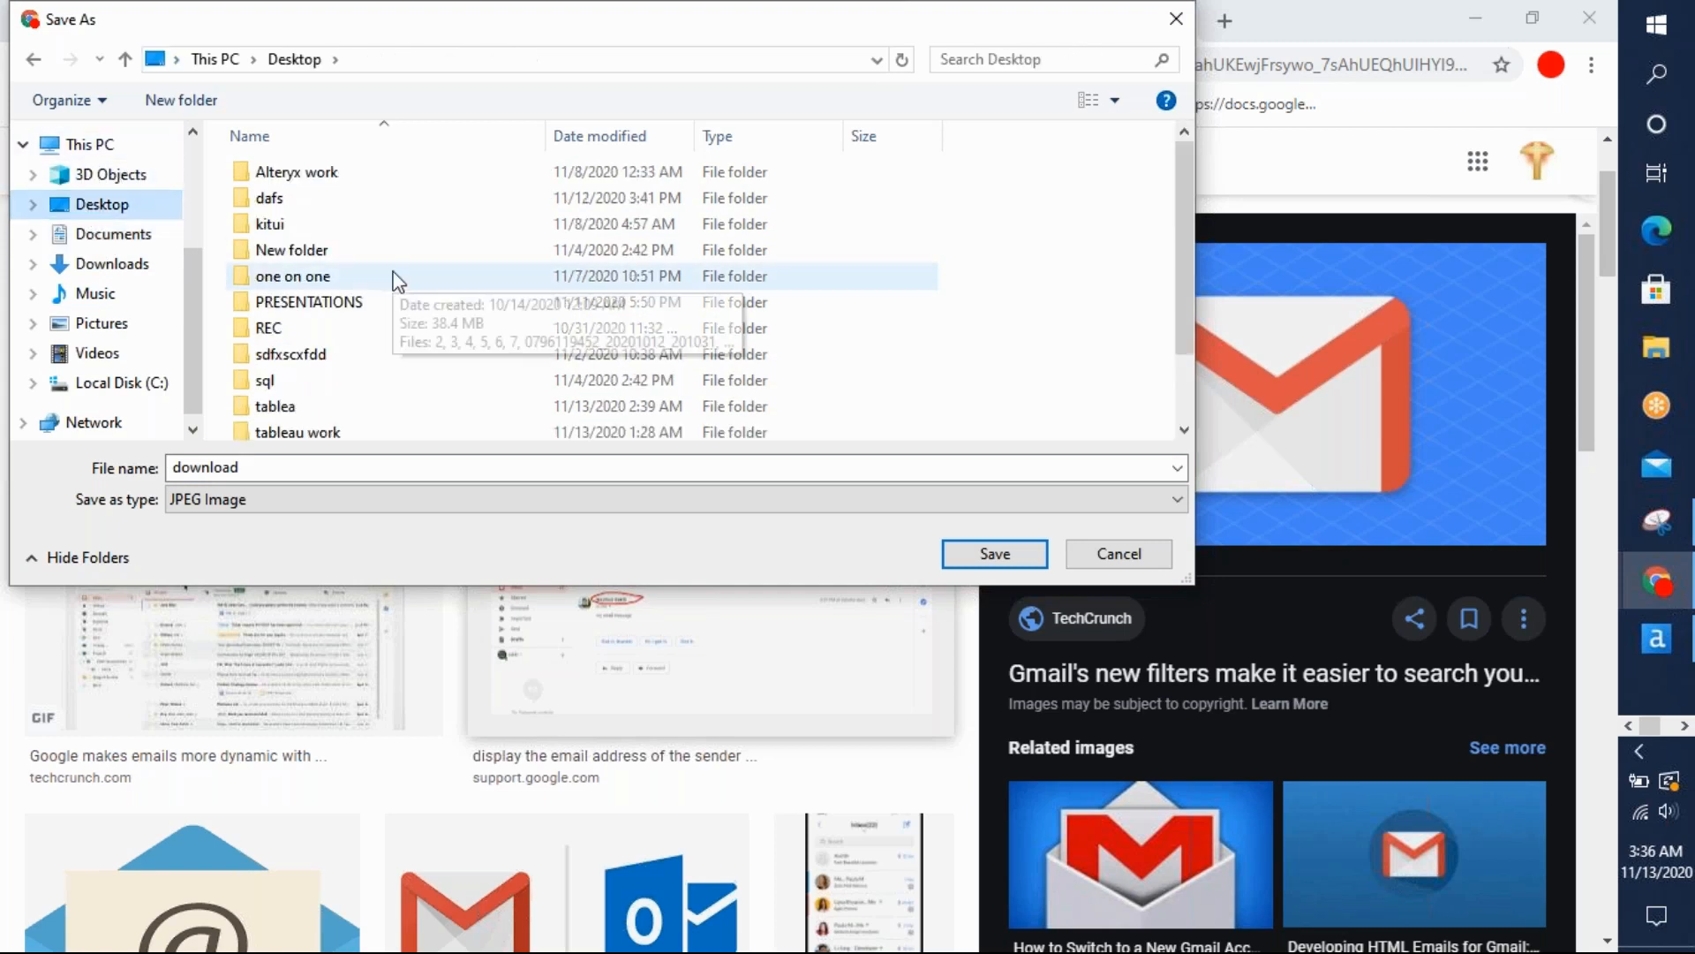
{"action": "left_click_drag", "start_coordinate": [1191, 253], "coordinate": [1184, 378]}
{"action": "double_click", "coordinate": [413, 355]}
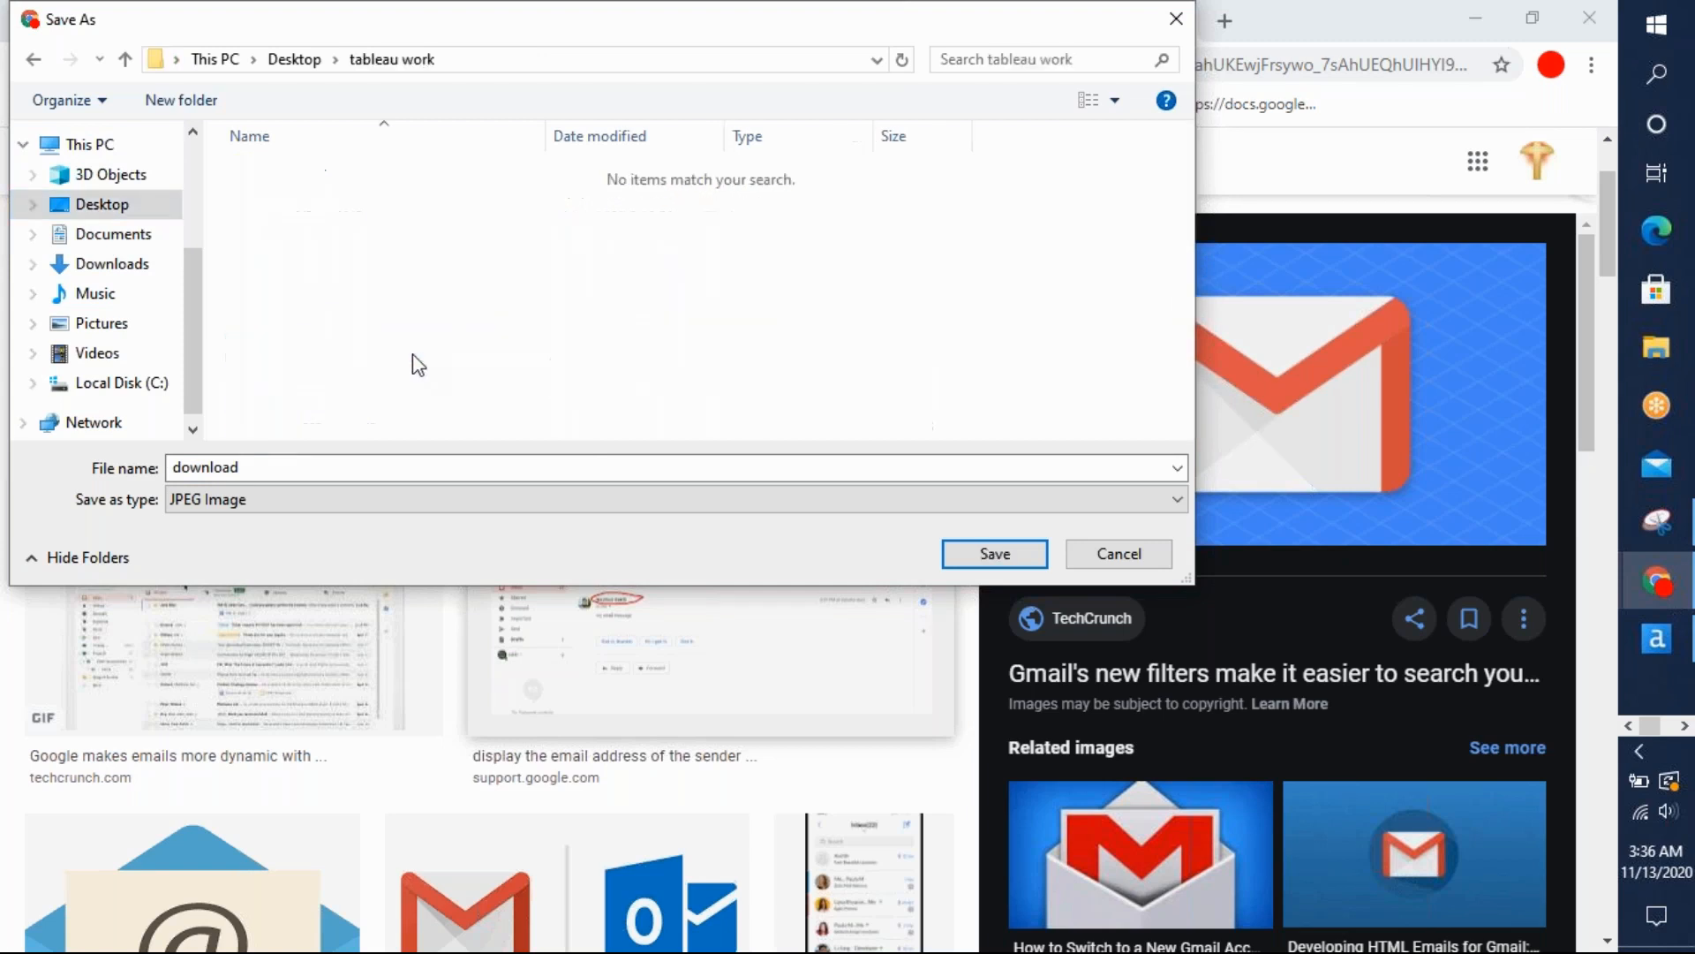
{"action": "left_click", "coordinate": [298, 62]}
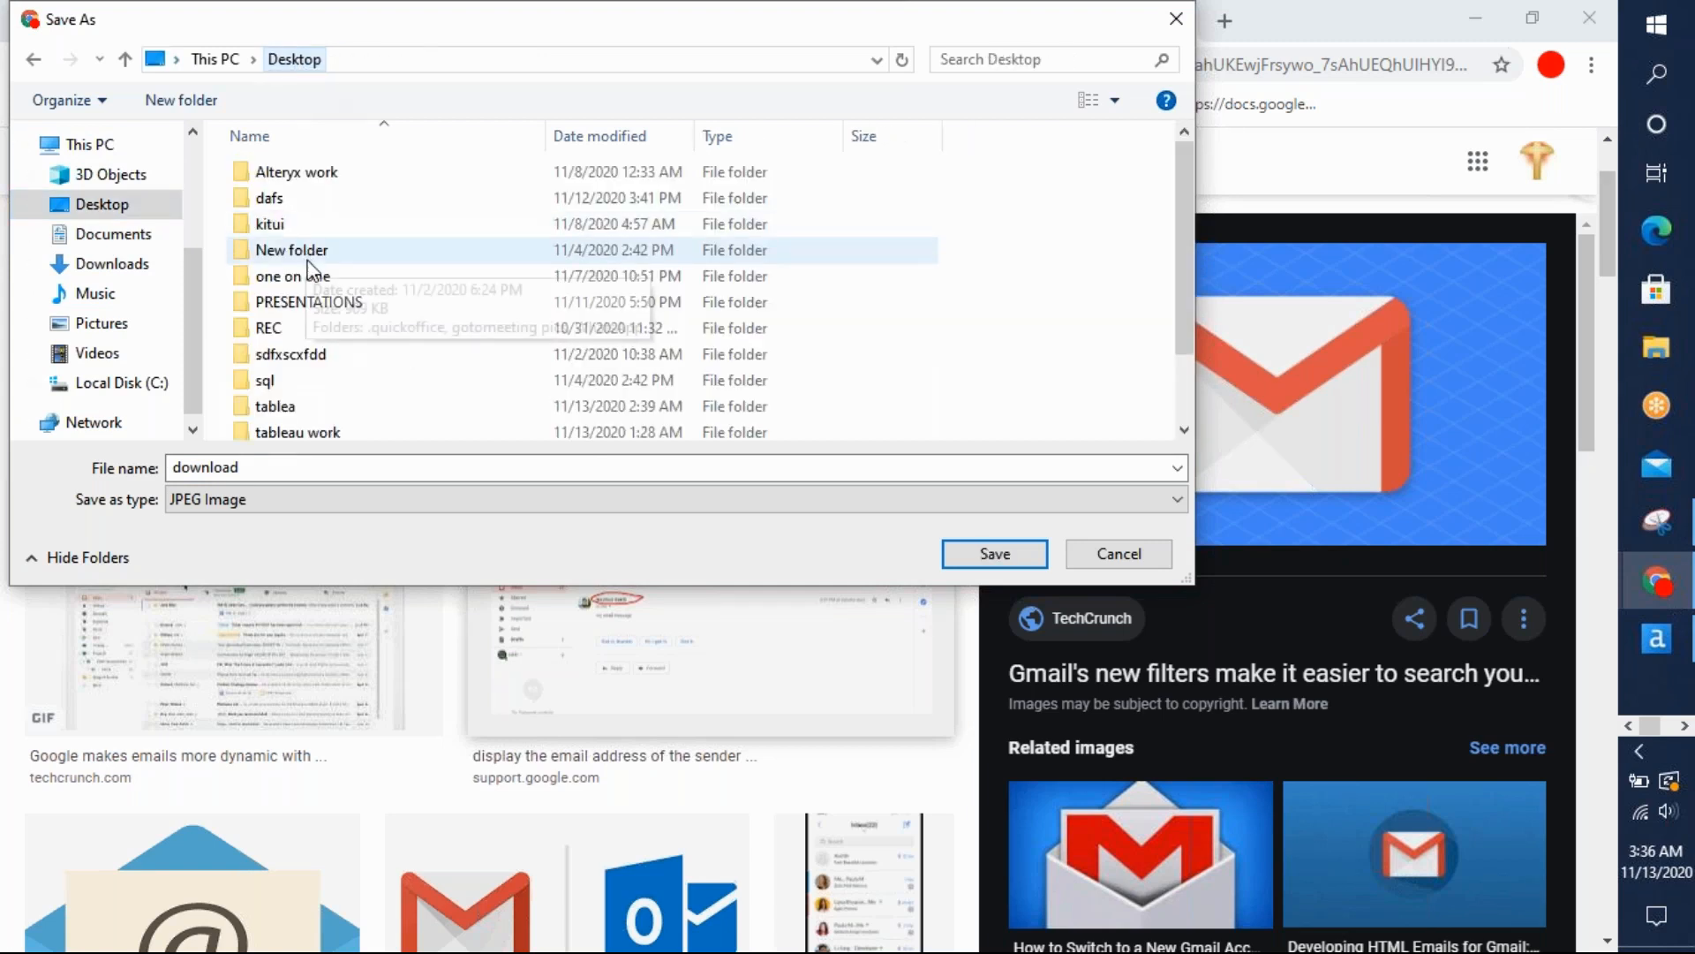
{"action": "double_click", "coordinate": [335, 432]}
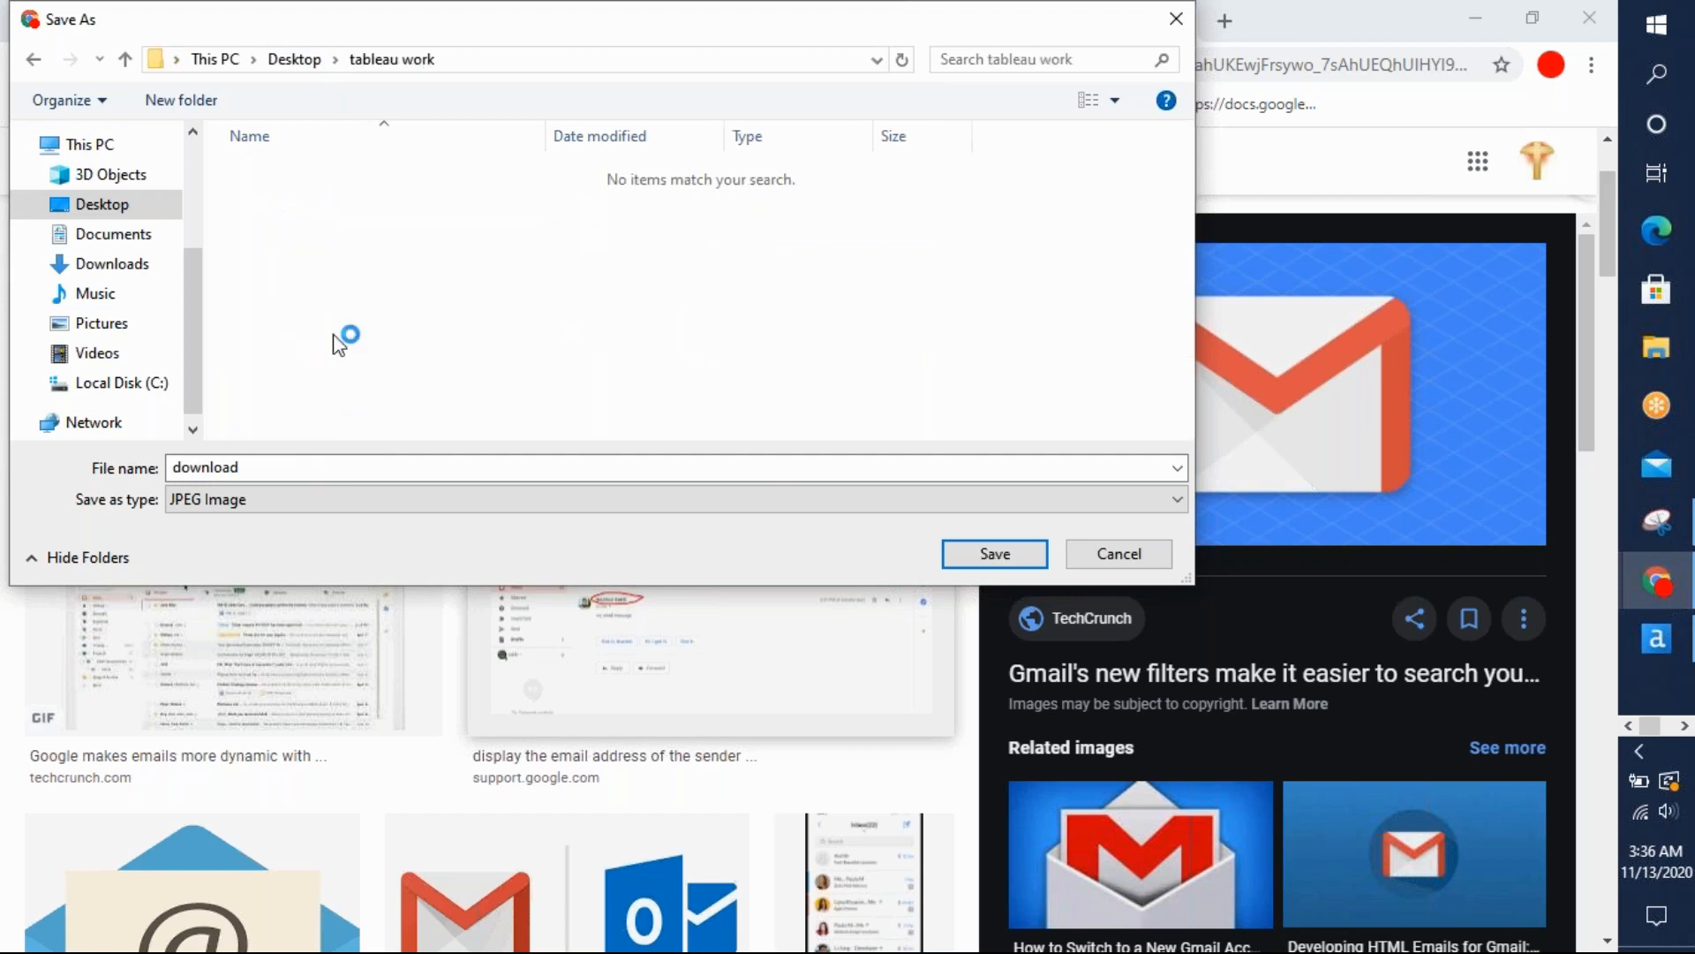
{"action": "left_click", "coordinate": [972, 552]}
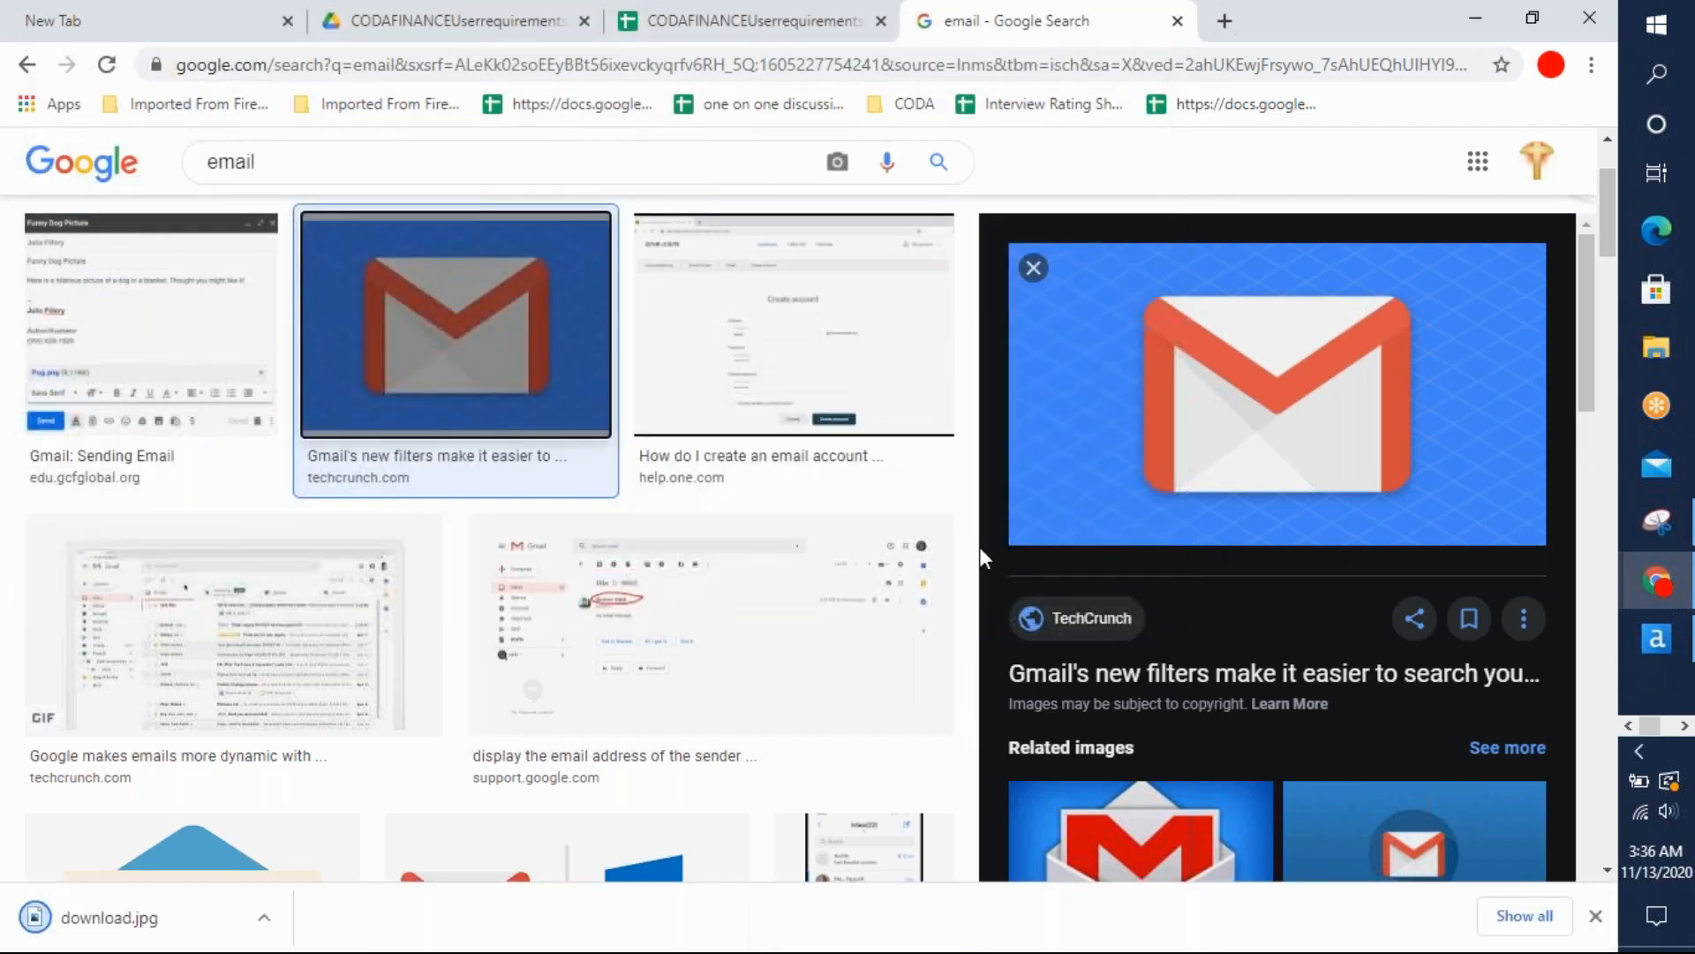
- Switch to the PRESENTED workbook in Tableau and choose download.jpg from the tableau work folder for the header's new image object
{"action": "left_click", "coordinate": [1684, 726]}
{"action": "left_click", "coordinate": [1627, 725]}
{"action": "mouse_move", "coordinate": [1652, 236]}
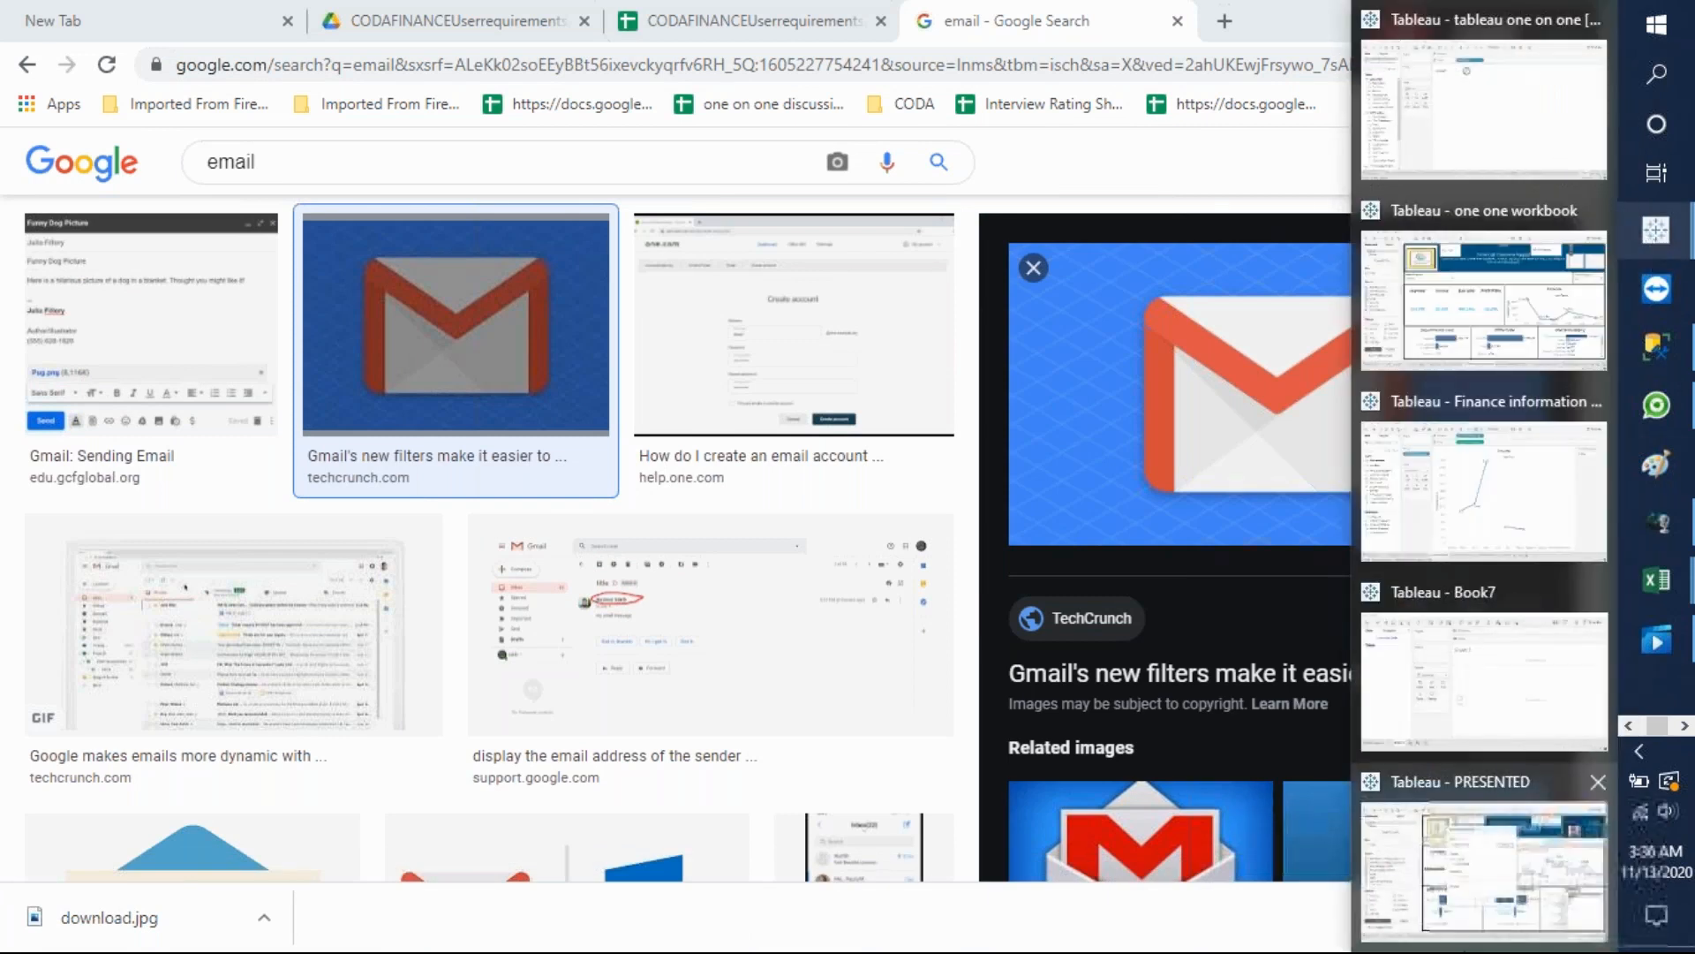
{"action": "left_click", "coordinate": [1458, 879]}
{"action": "left_click", "coordinate": [924, 308]}
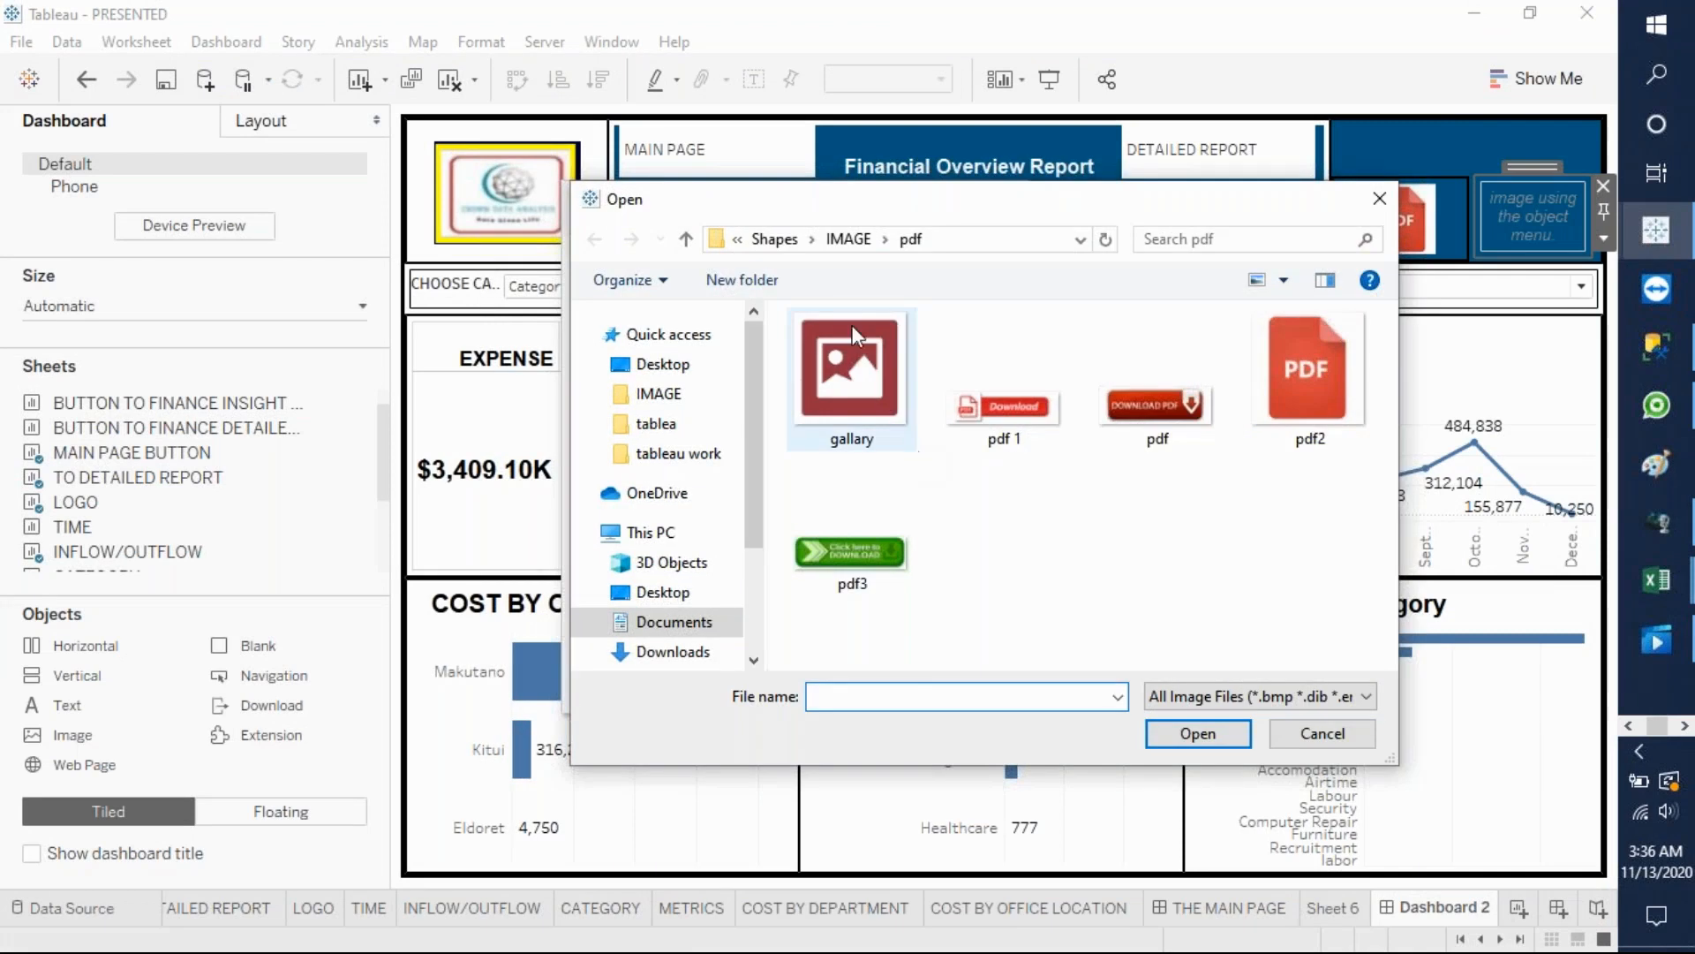
{"action": "left_click", "coordinate": [682, 454]}
{"action": "left_click", "coordinate": [817, 414]}
{"action": "left_click", "coordinate": [1196, 732]}
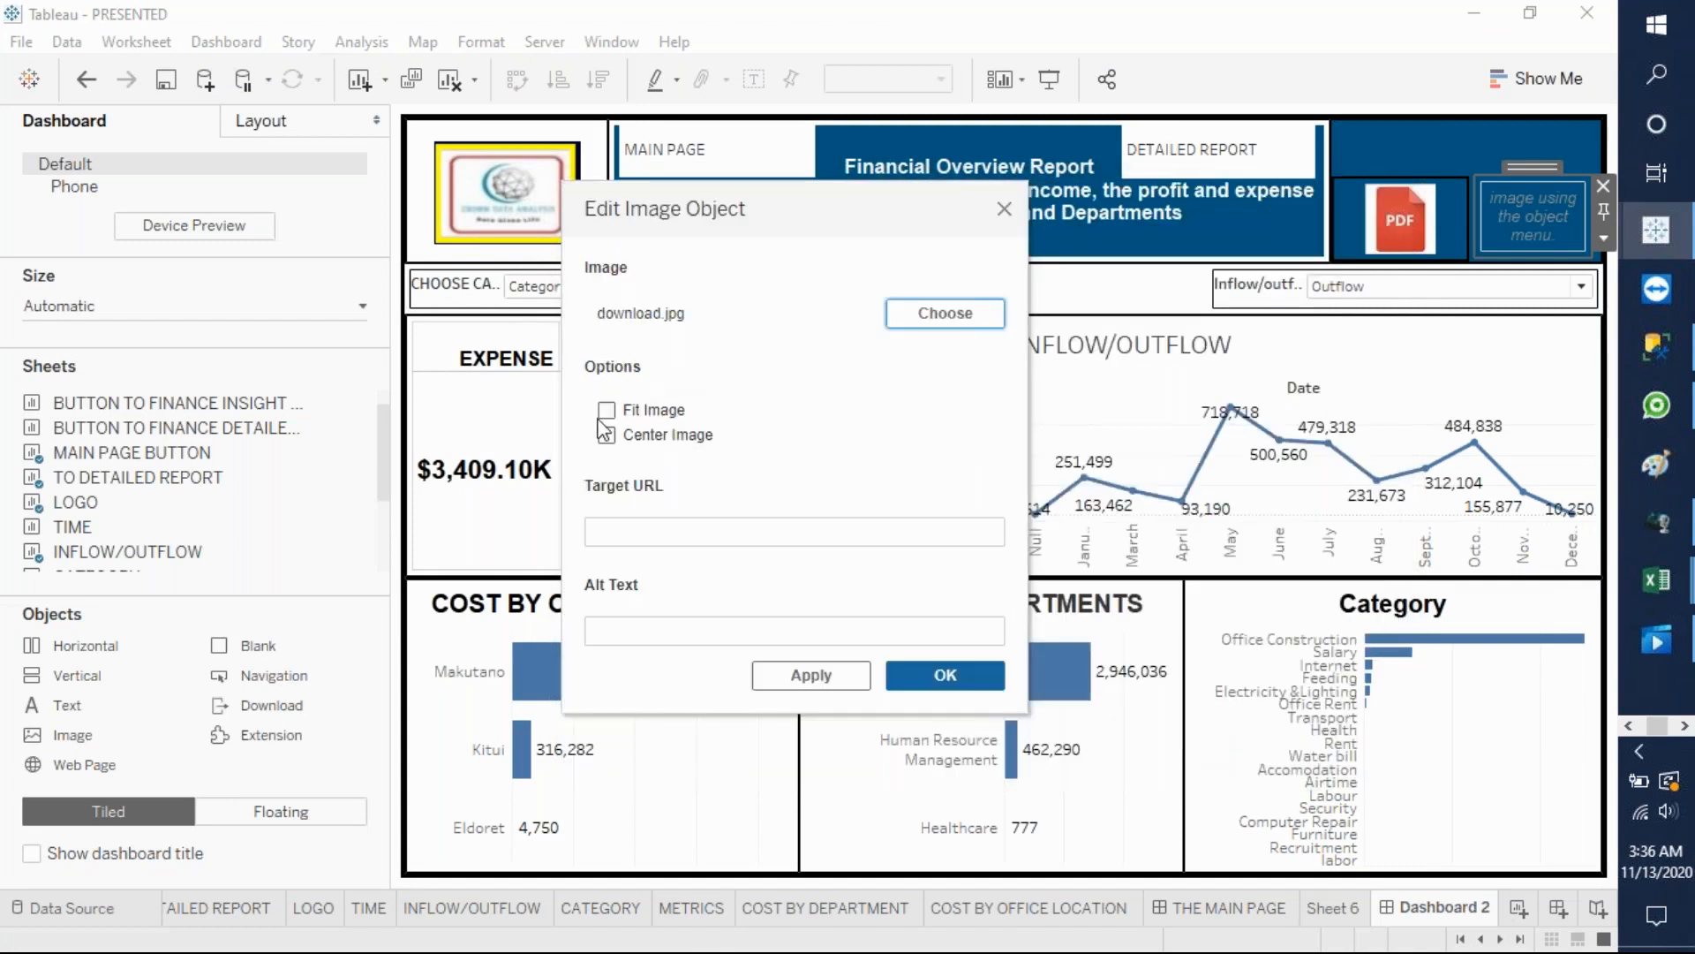
- Set the email image to Fit Image and Center Image, apply the options and close the image settings
{"action": "left_click", "coordinate": [607, 412]}
{"action": "left_click", "coordinate": [811, 675]}
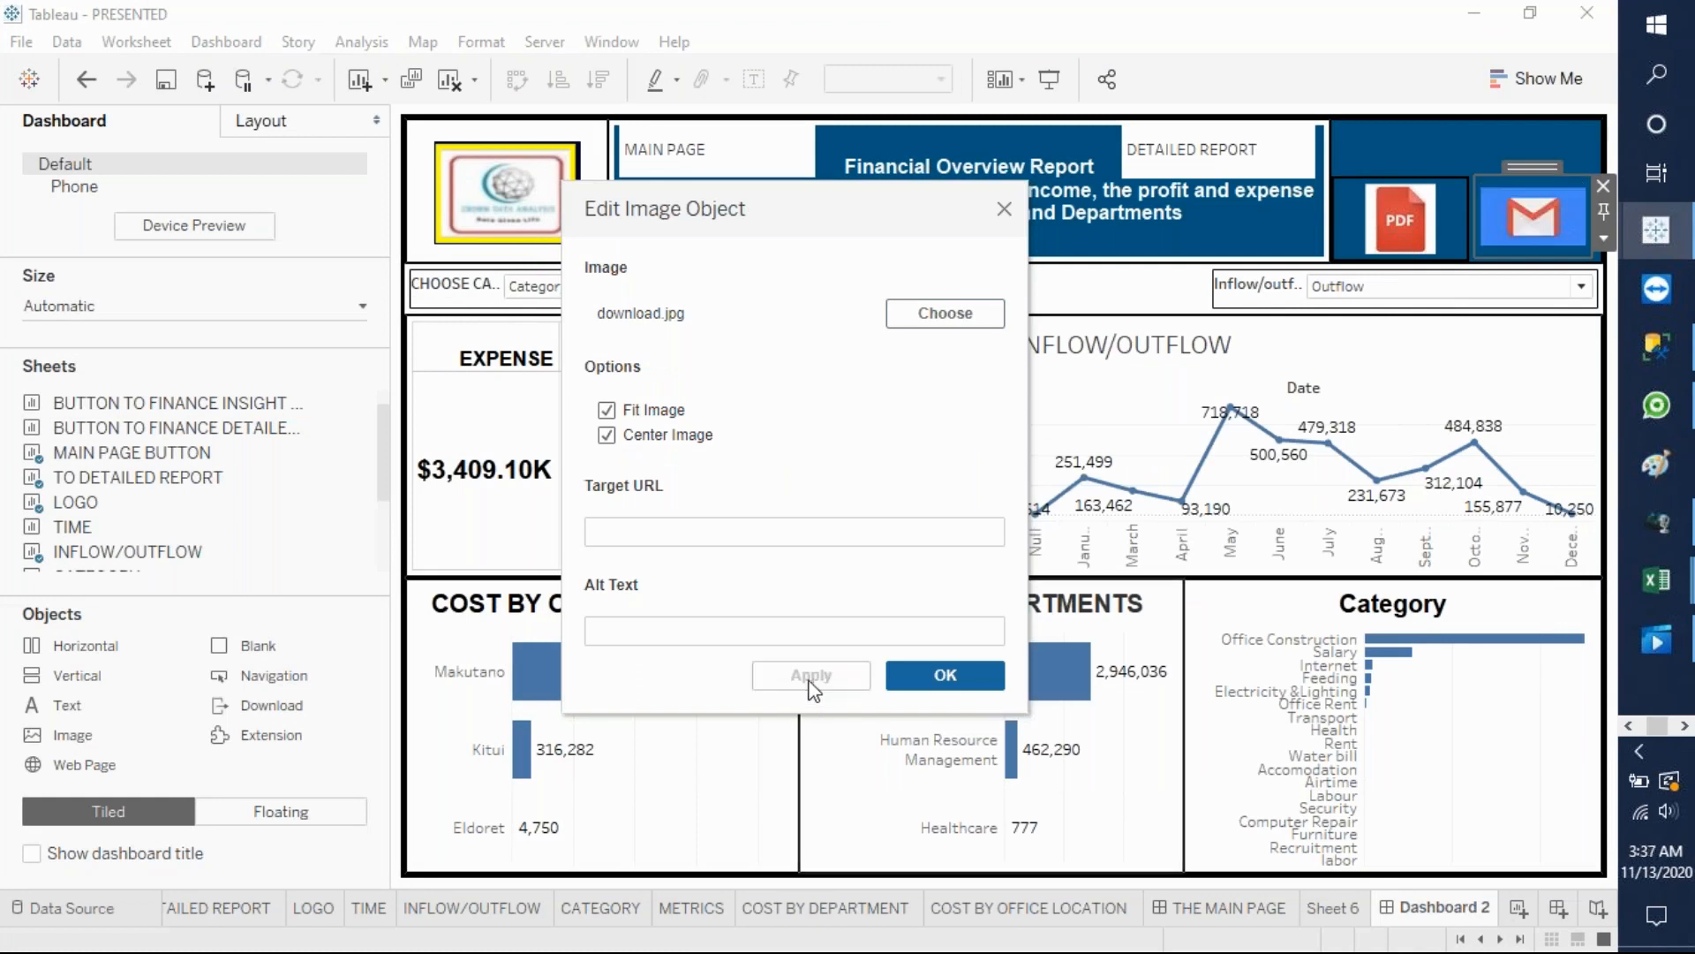
{"action": "left_click", "coordinate": [960, 682]}
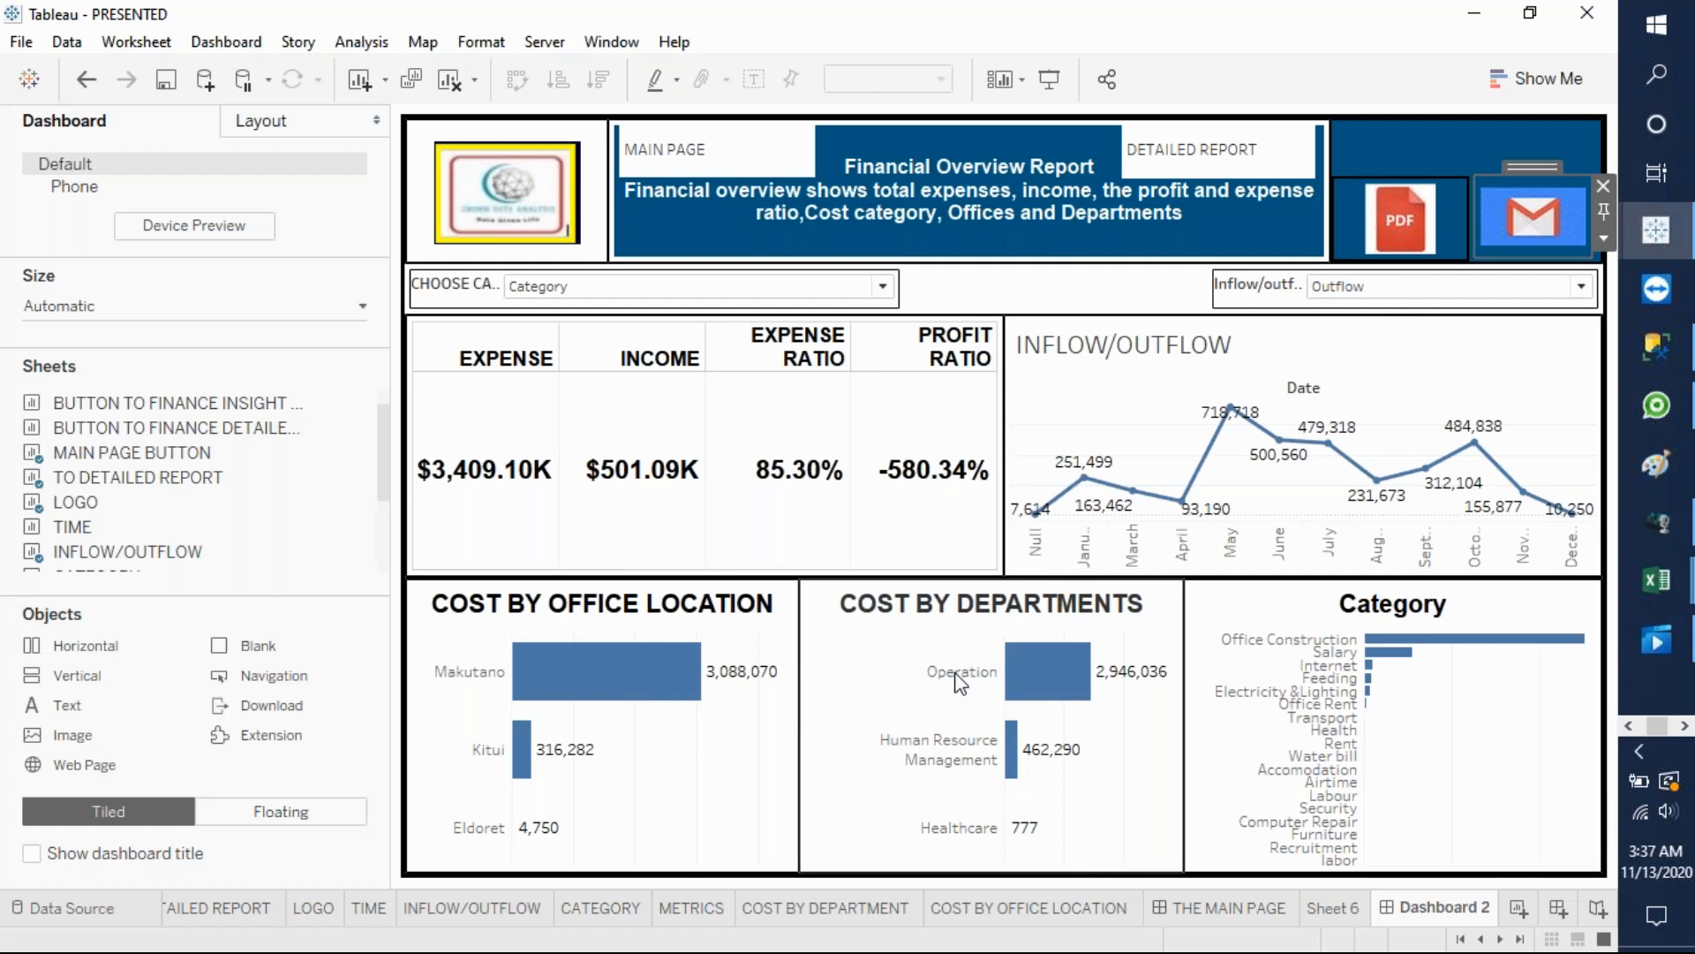
- Set the dashboard's size option to Fixed size
{"action": "left_click", "coordinate": [349, 308]}
{"action": "left_click", "coordinate": [128, 352]}
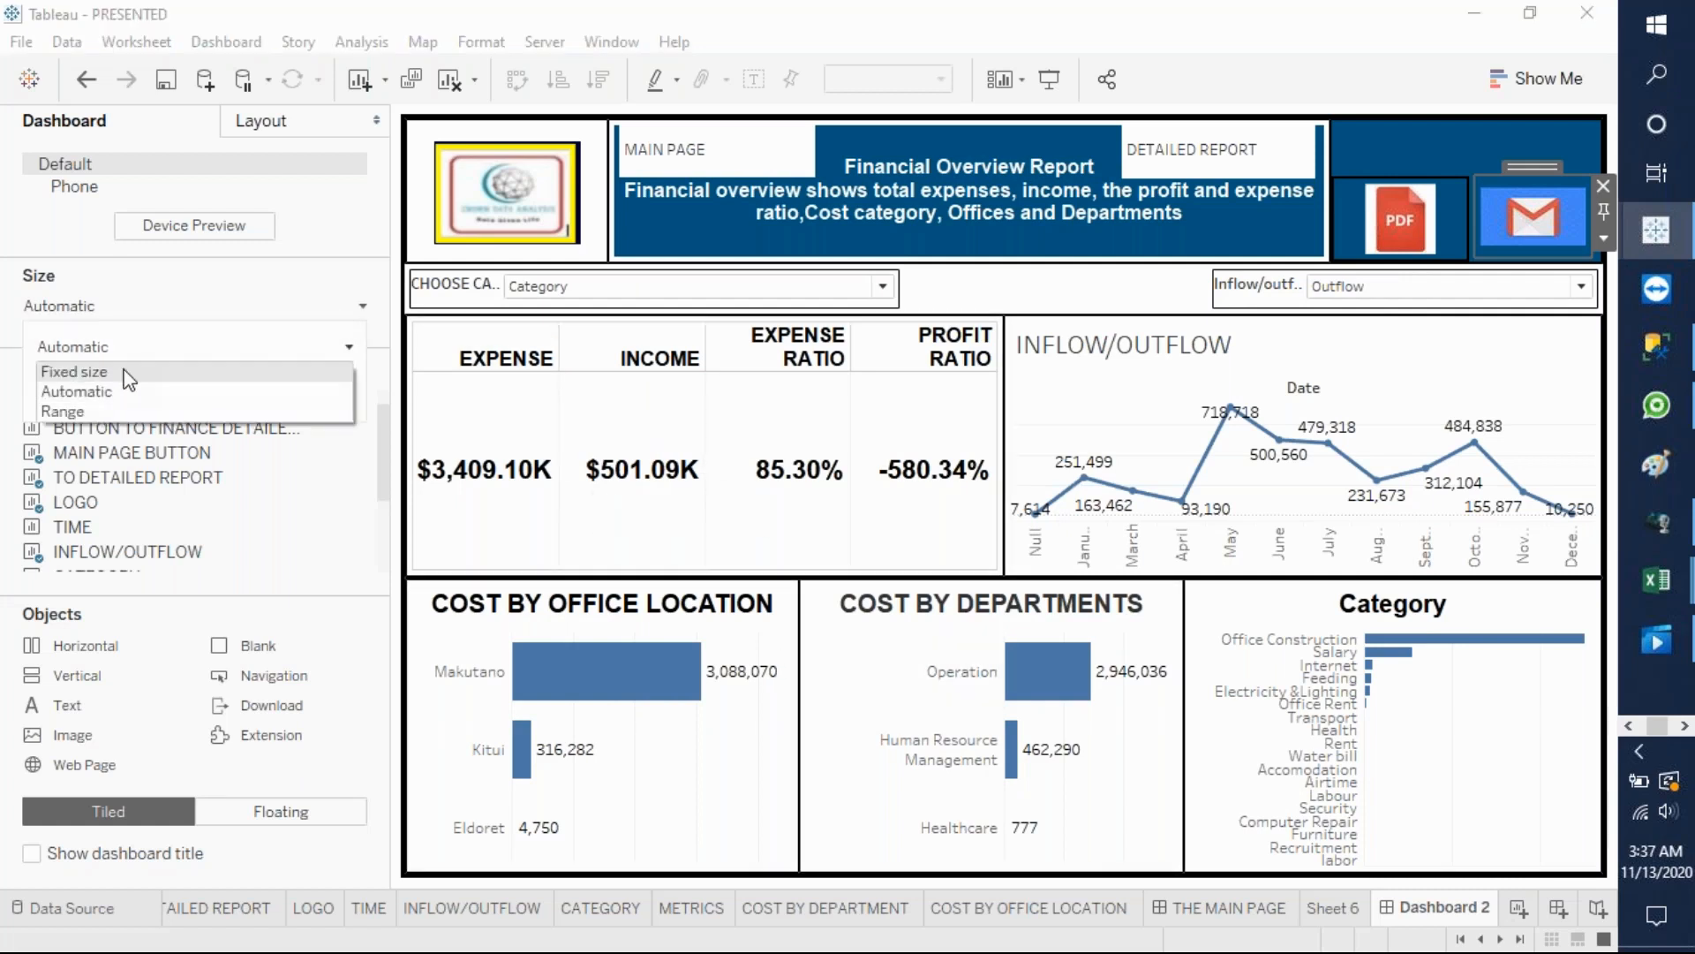
{"action": "left_click", "coordinate": [128, 367]}
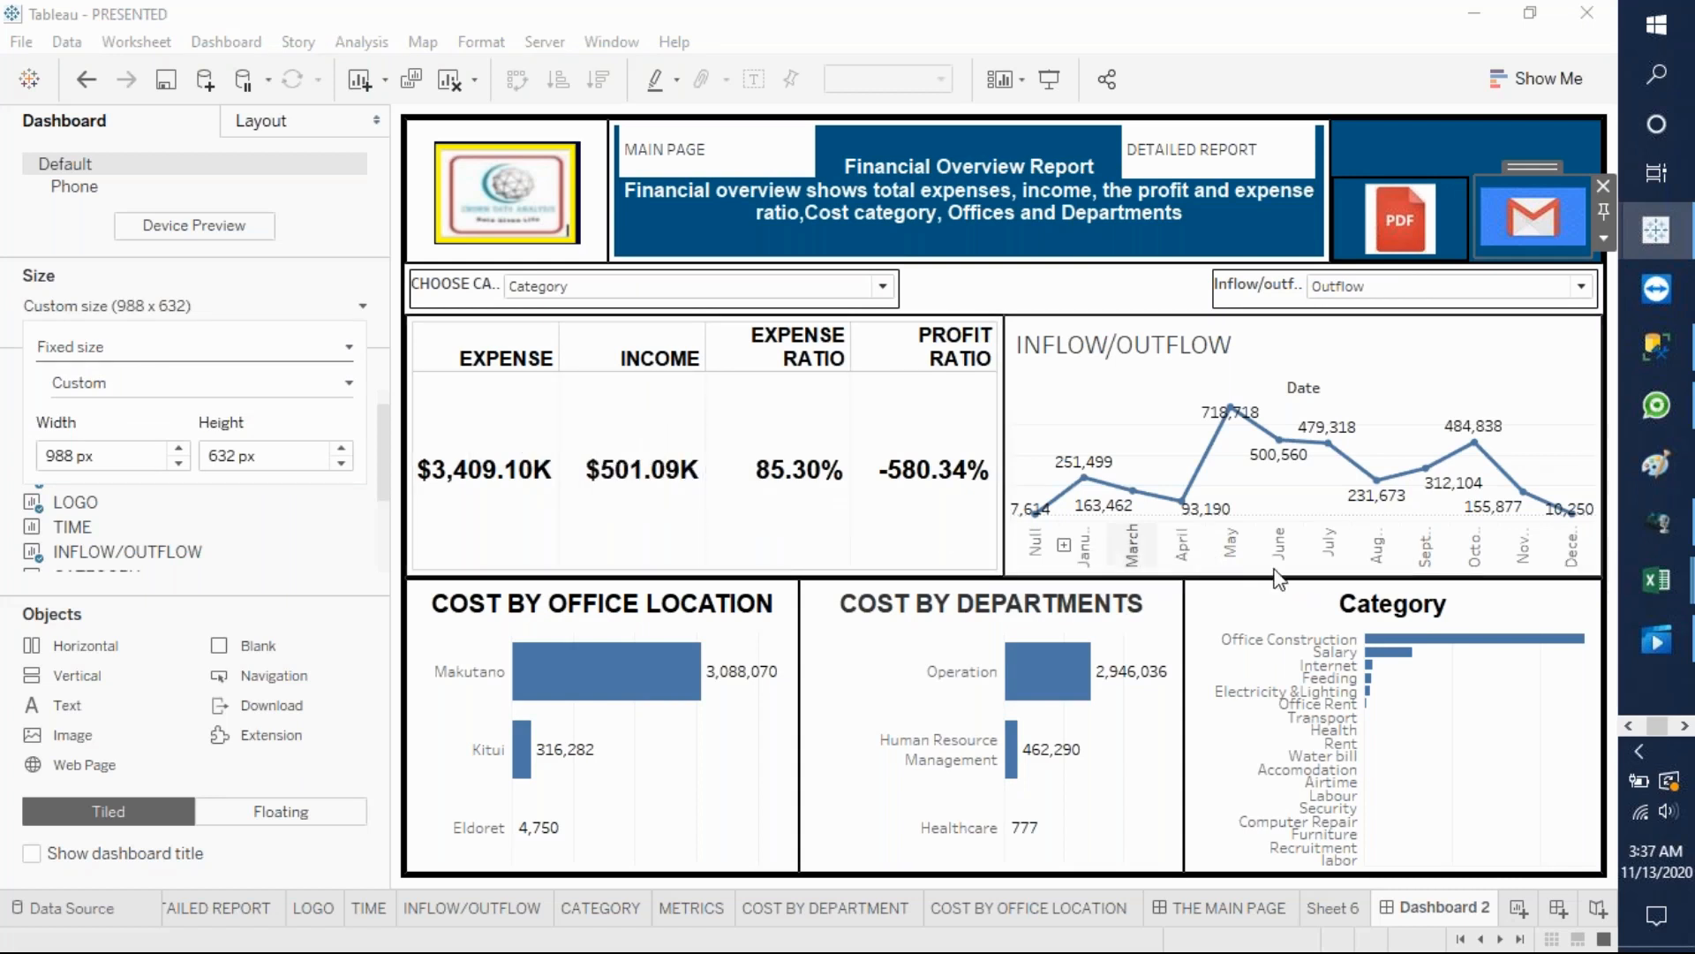
{"action": "mouse_move", "coordinate": [988, 444]}
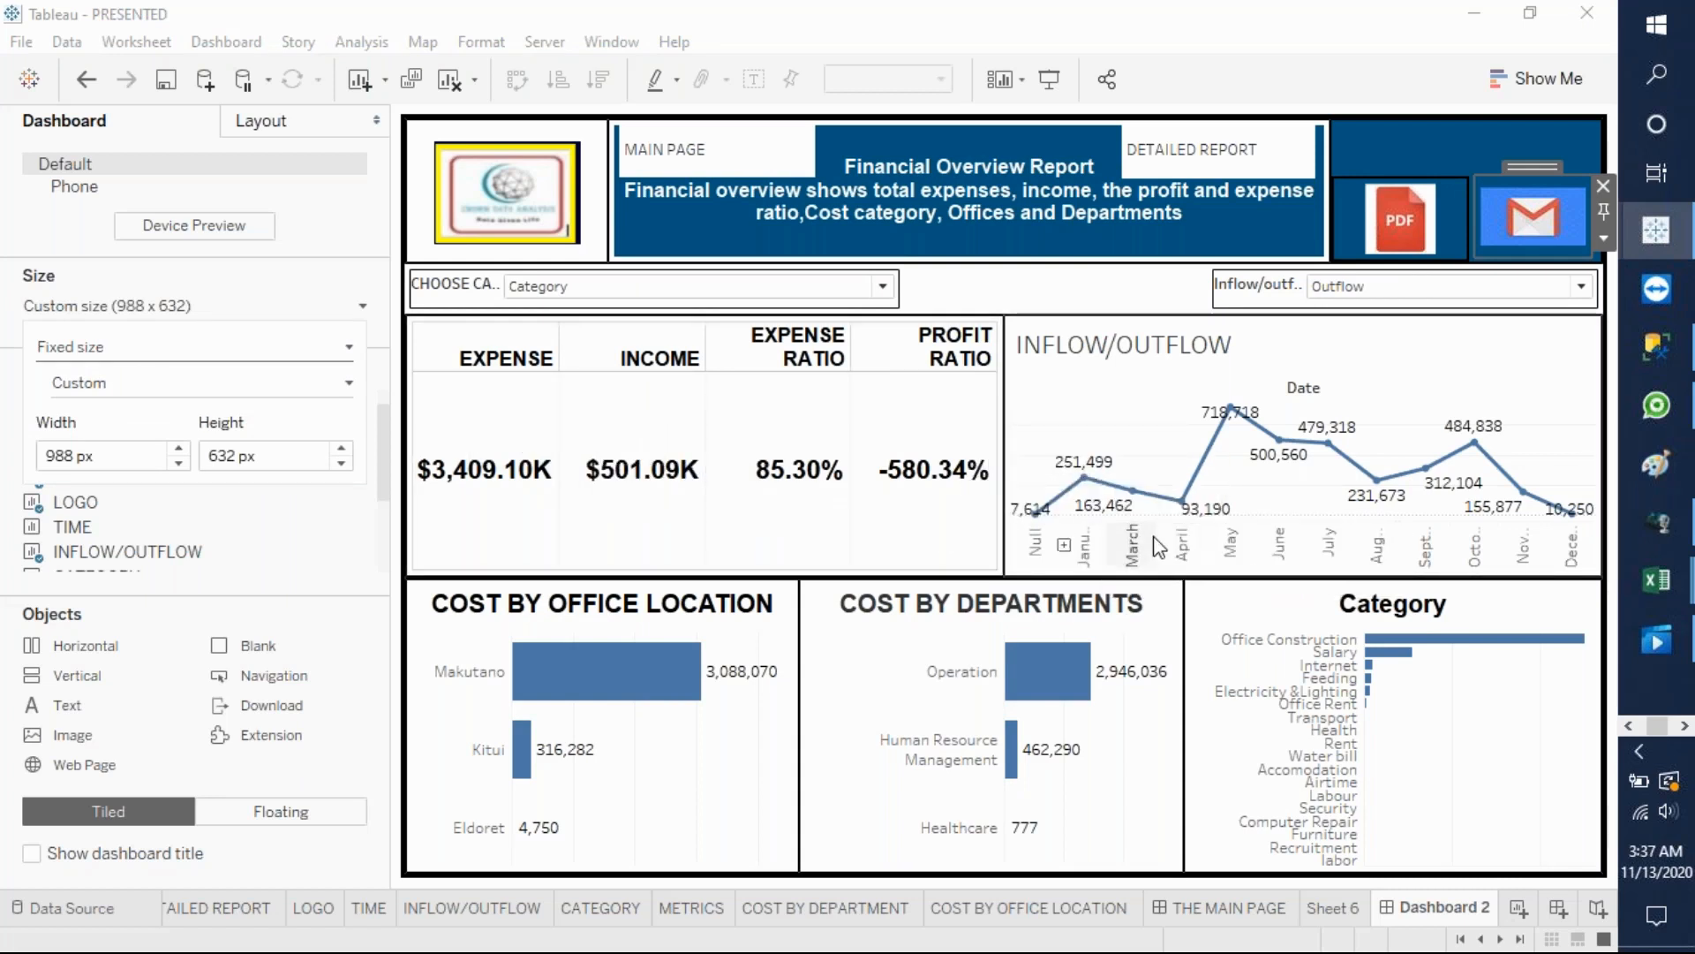